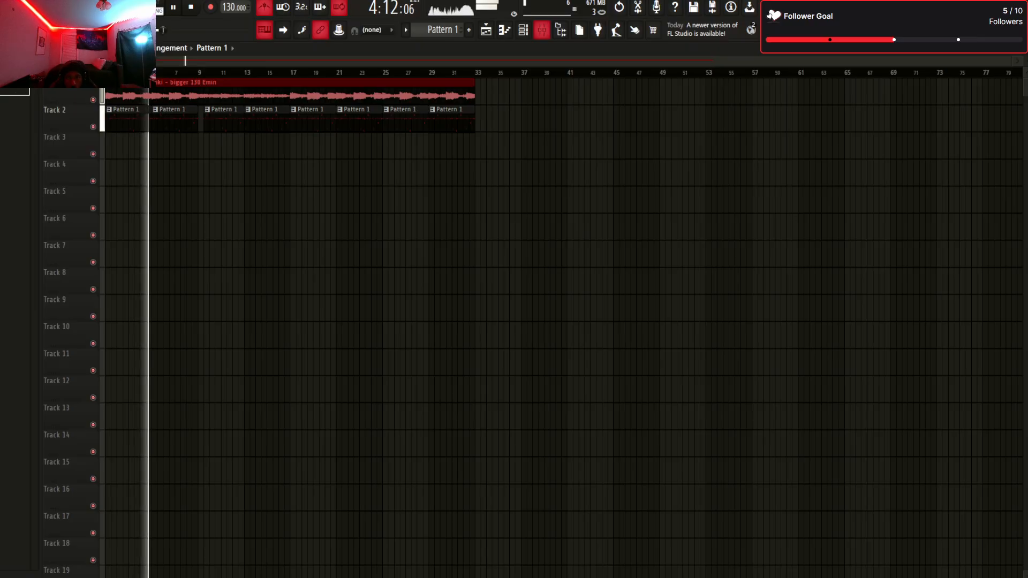
Start playback with the mixer open and bring up FabFilter Pro-Q 4 on the melody's insert
click(523, 30)
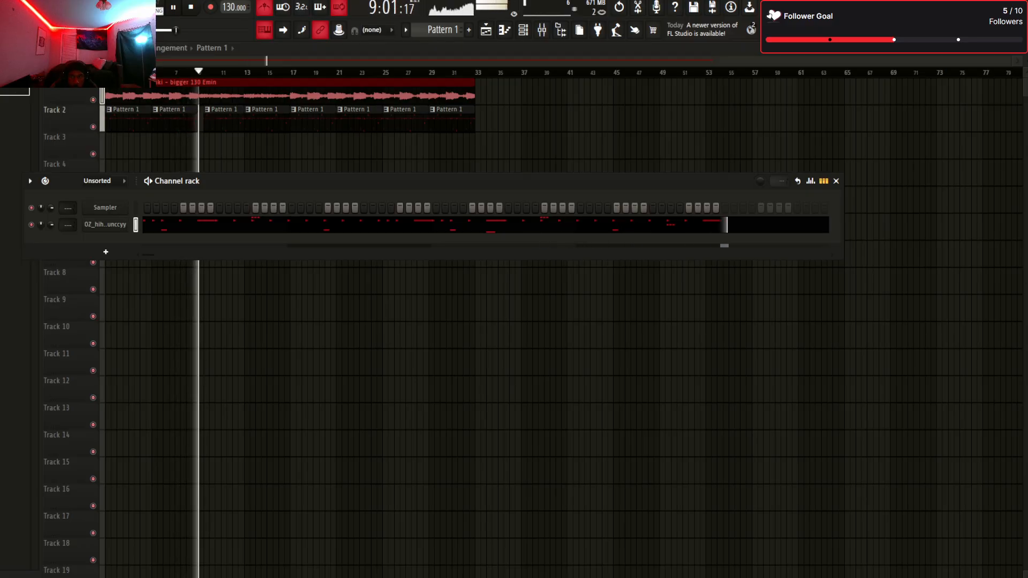
key(space)
key(F9)
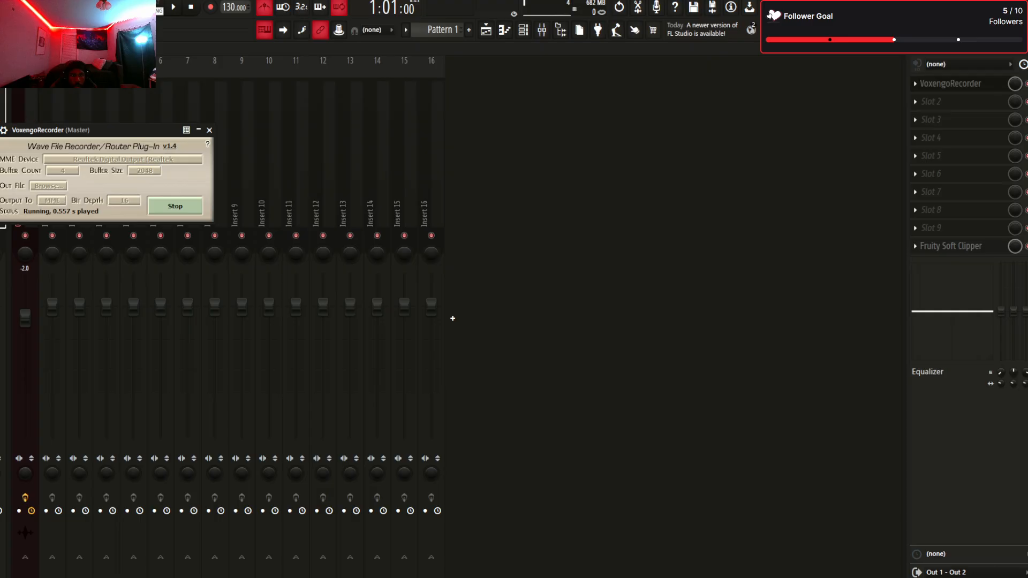
click(452, 318)
key(space)
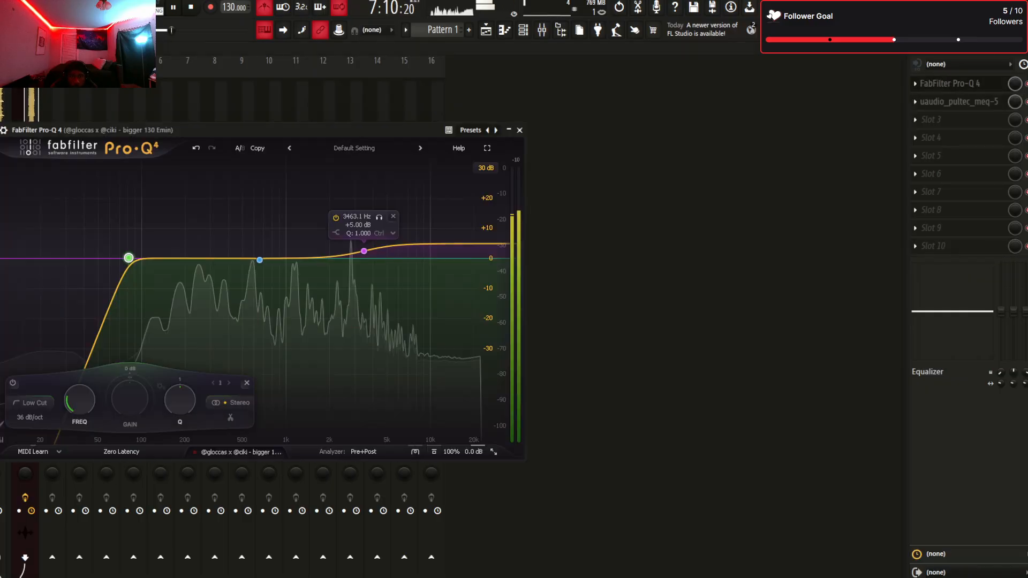
Add a narrow bell cut at about 359 Hz to the melody's Pro-Q 4 and minimize the plugin window
click(226, 258)
mouse_move(226, 259)
mouse_down()
mouse_move(225, 185)
mouse_move(224, 264)
mouse_up()
scroll(225, 188, up, 8)
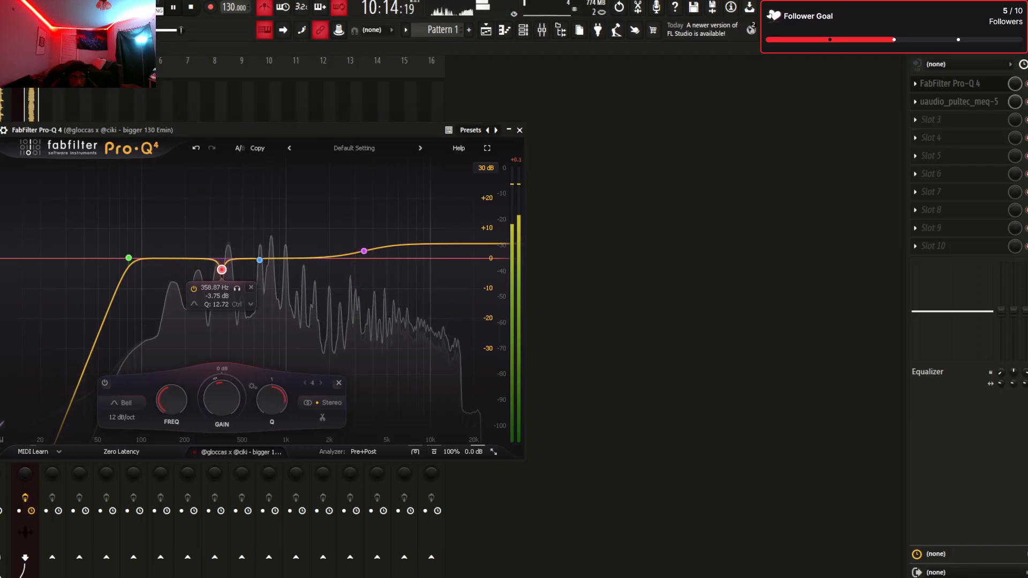
scroll(225, 263, down, 2)
drag(222, 379, 222, 391)
click(508, 130)
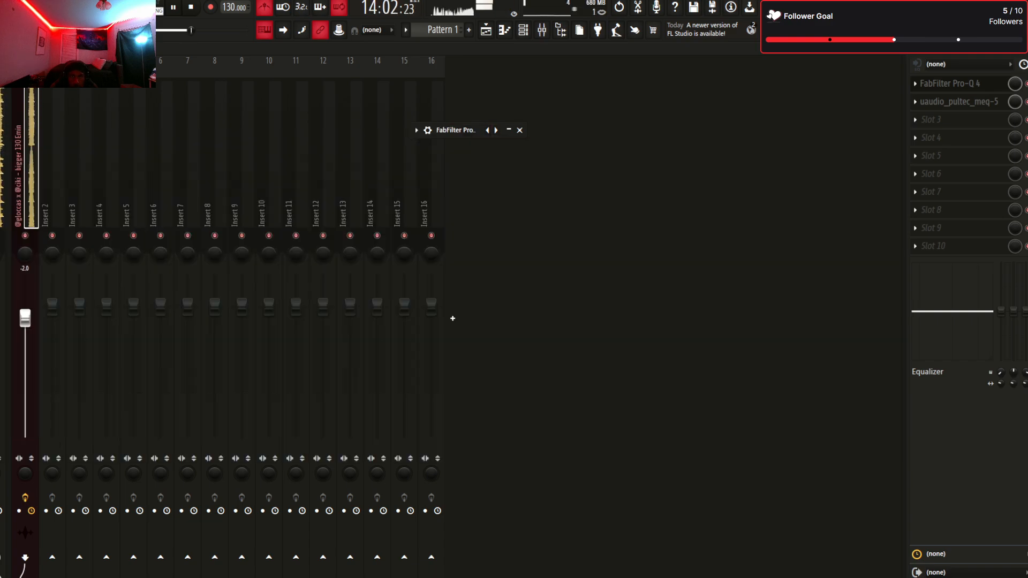
Add rimshot_041 and the Dragon snare to the channel rack, with Dragon hits on steps 23, 24 and 31
click(523, 30)
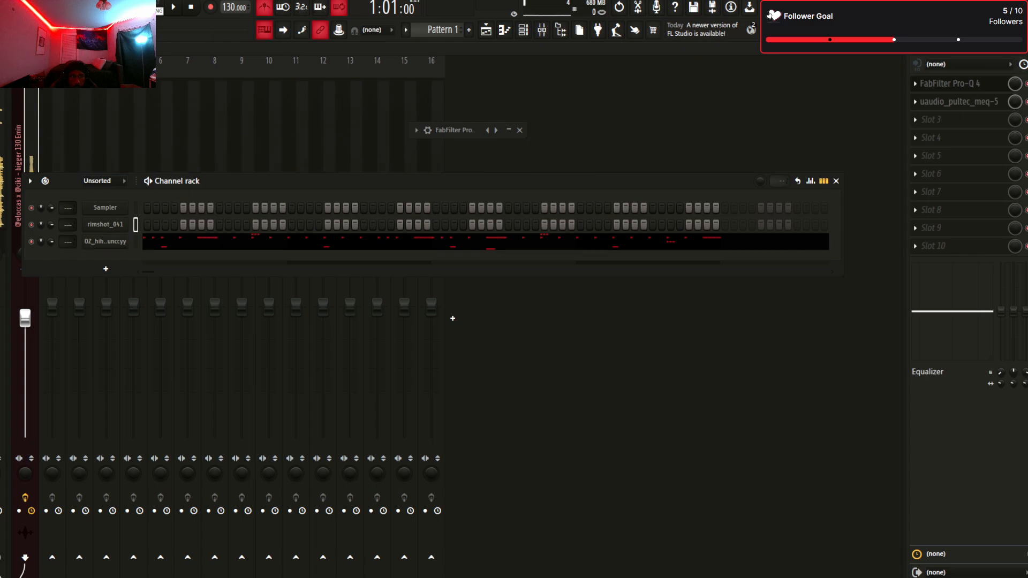
key(space)
key(F5)
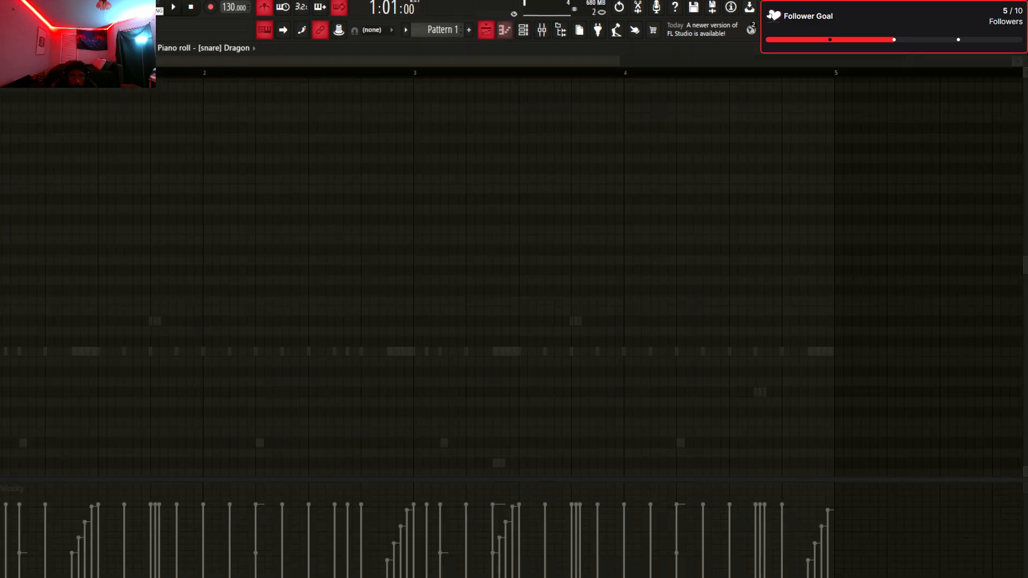
key(space)
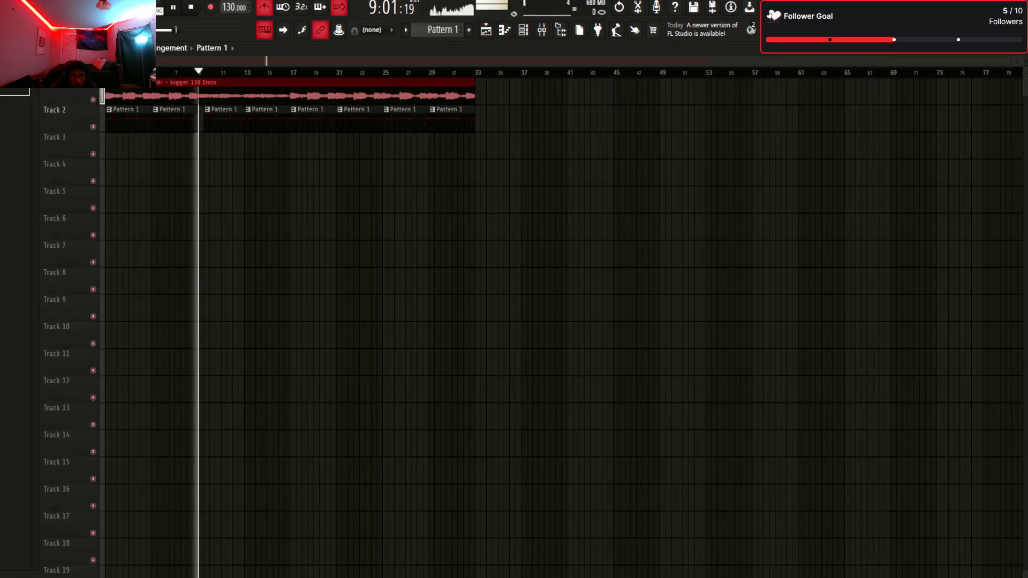
key(F6)
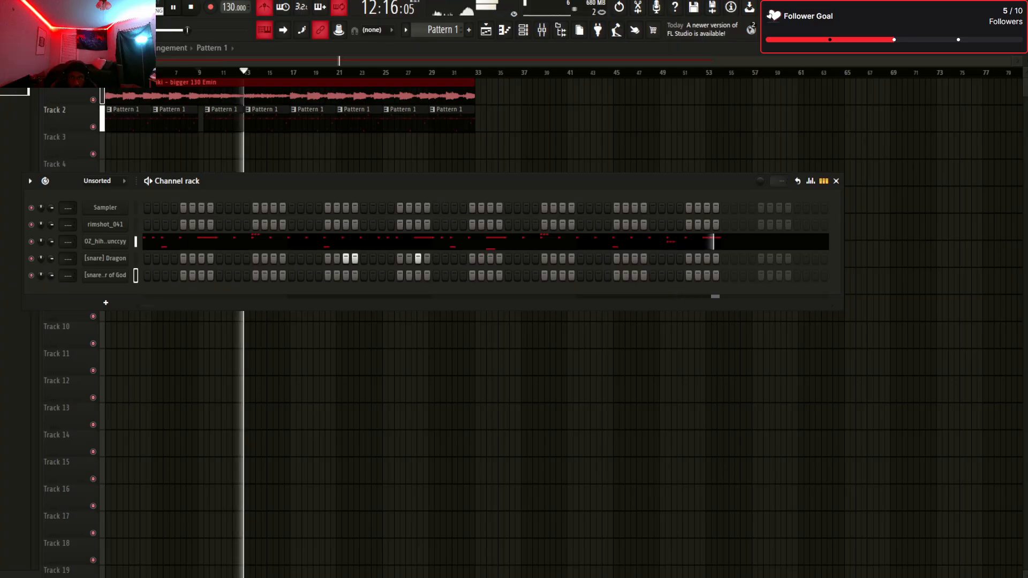
Place a Tip Top snare hit on step 63 and an "r of God" snare hit on step 59
key(space)
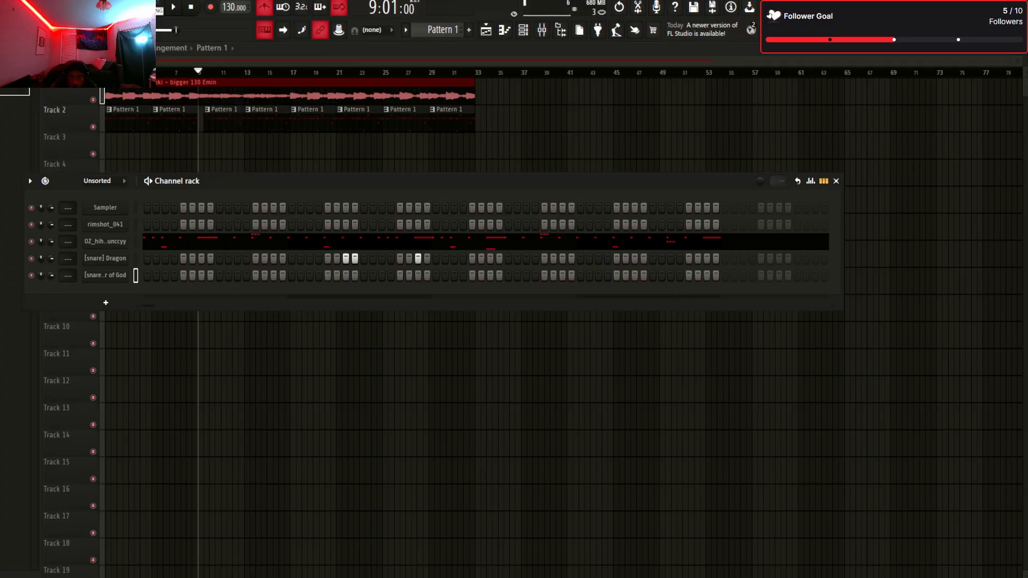
key(space)
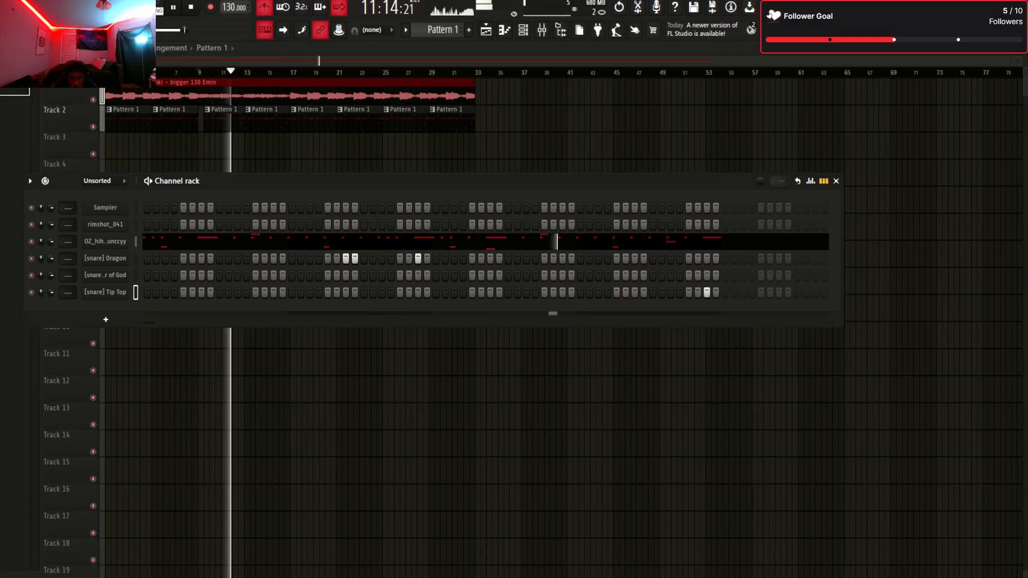
click(670, 276)
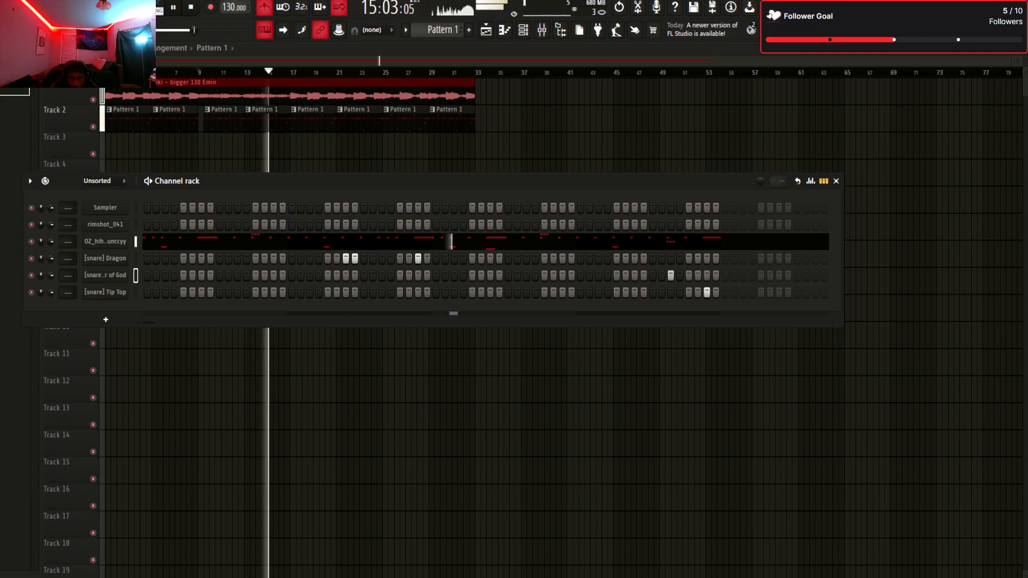
Add the open hat sample as a new channel and place its hits on steps 17 and 51
drag(105, 301, 106, 301)
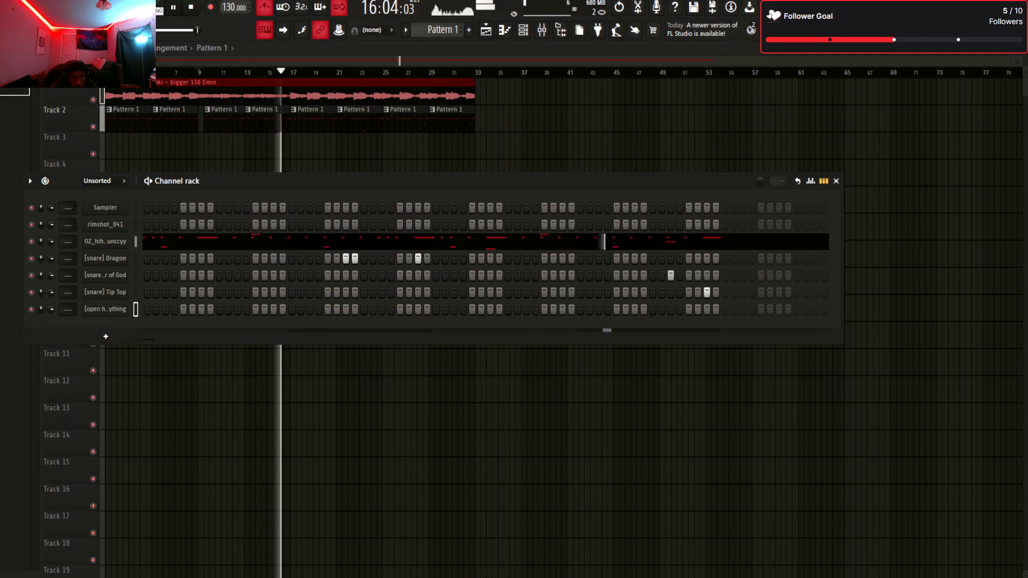
click(237, 309)
click(599, 309)
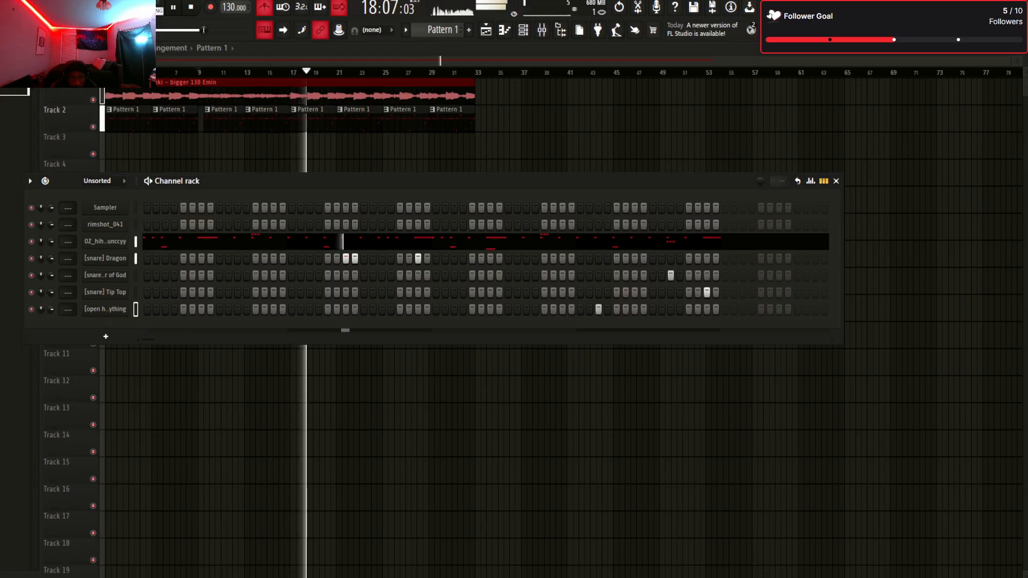
click(291, 309)
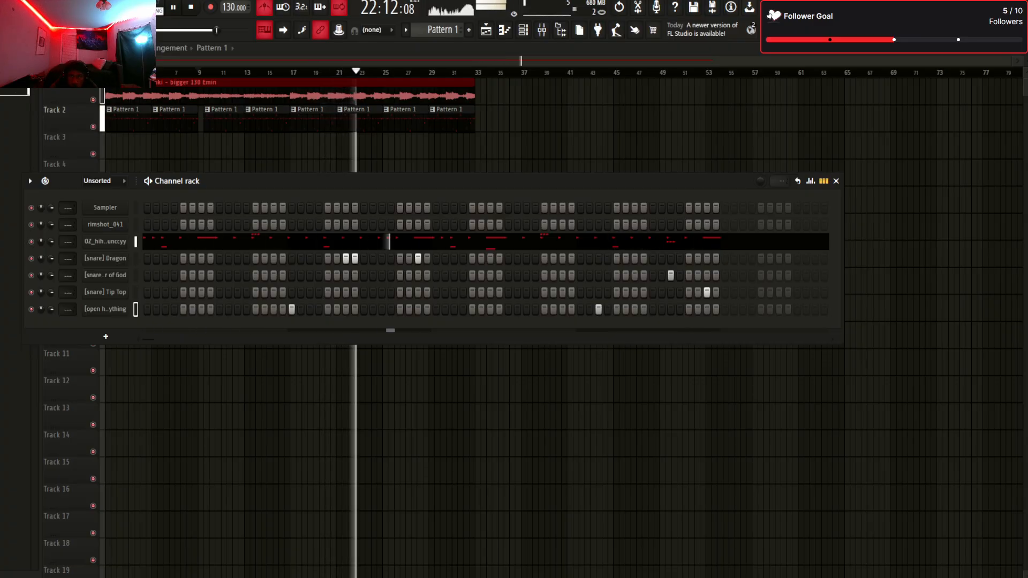
key(space)
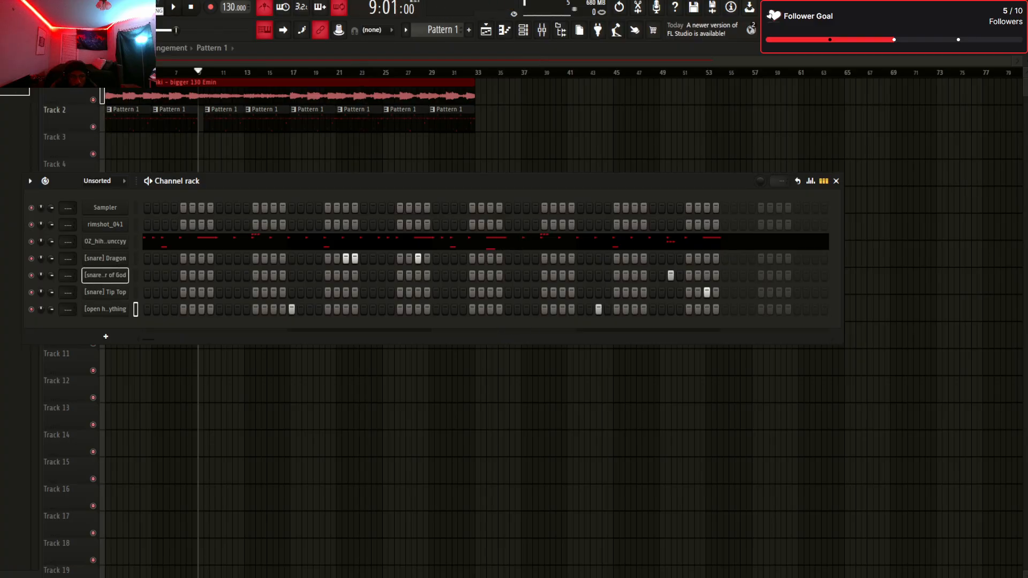
Place rimshot_041 hits on steps 9, 25, 41 and 57 and delete the clap channel
key(space)
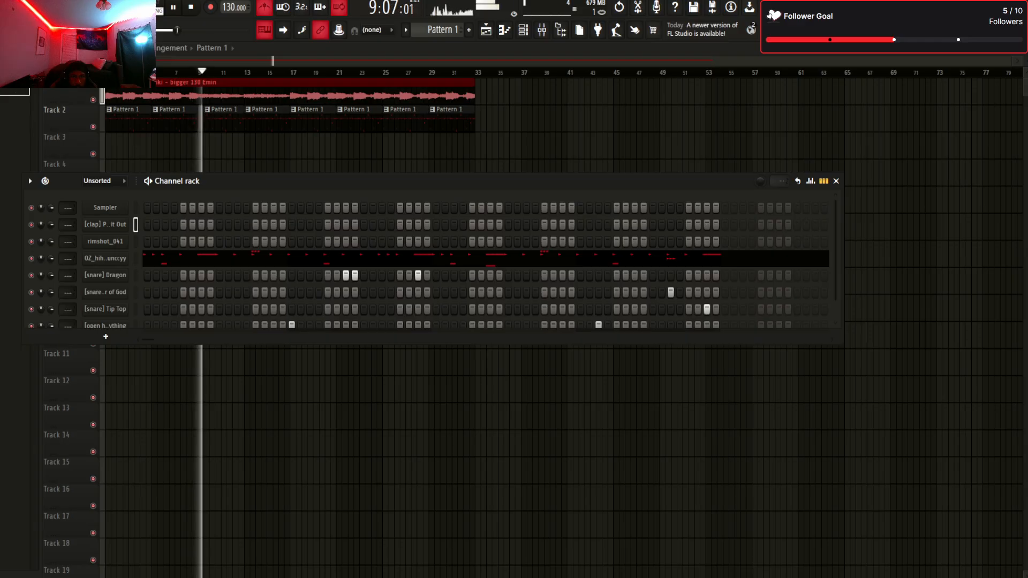
key(space)
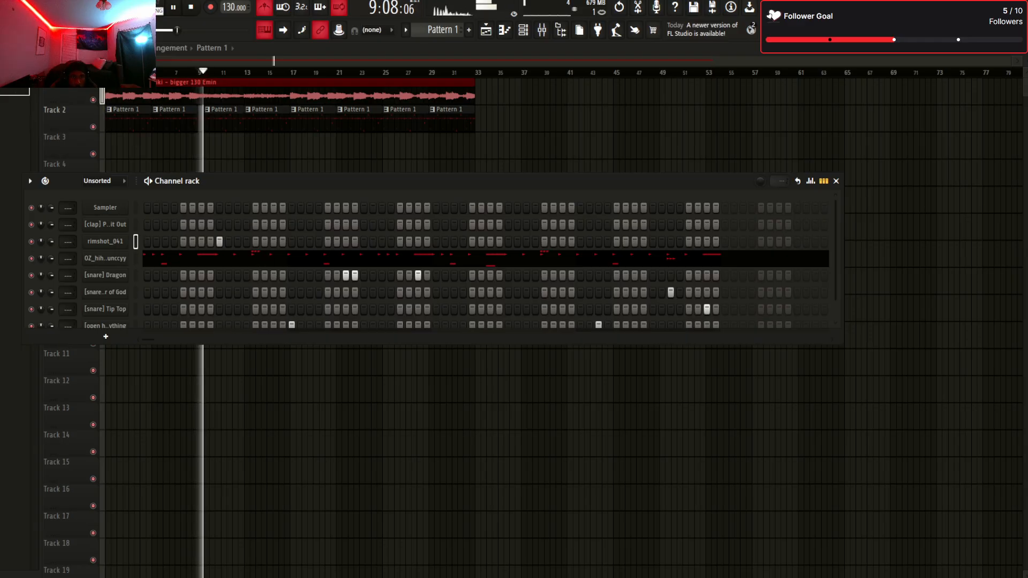
click(364, 241)
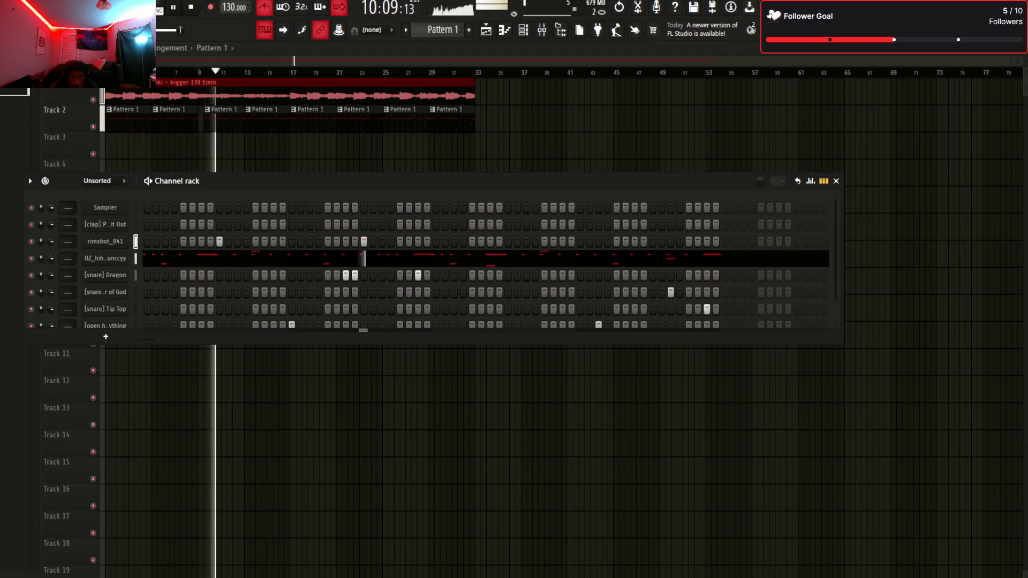
click(508, 241)
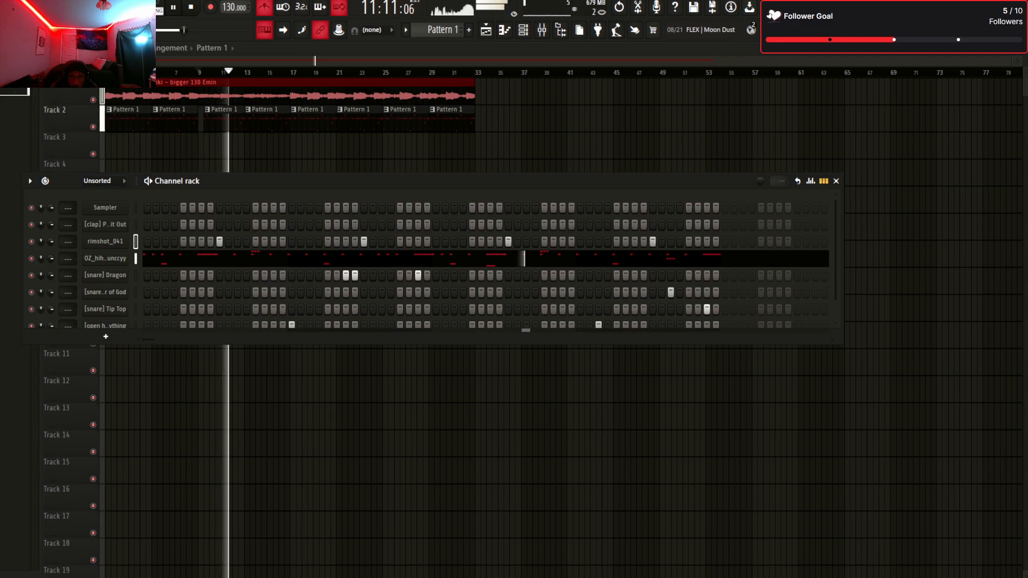
click(652, 242)
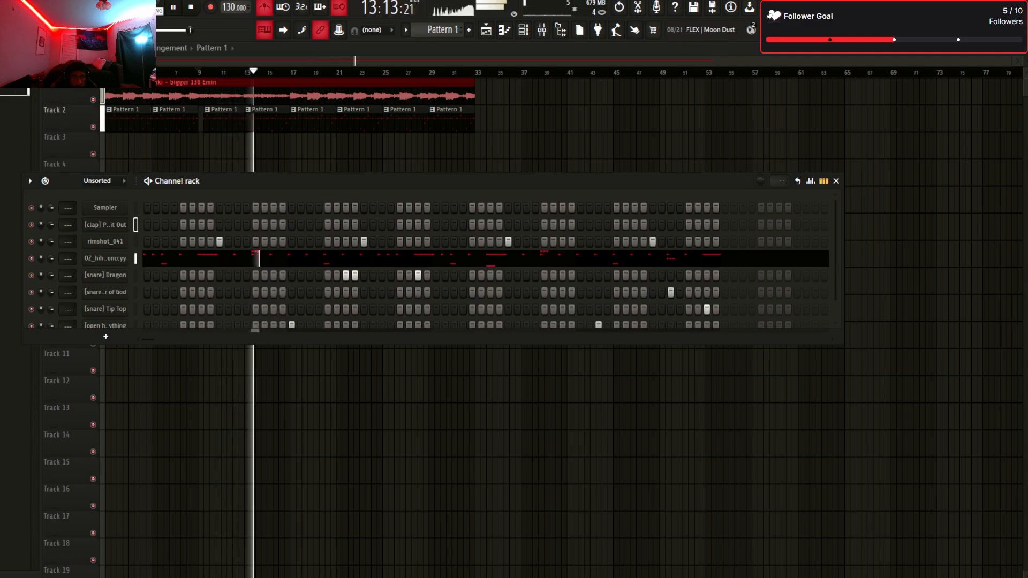
key(alt+Delete)
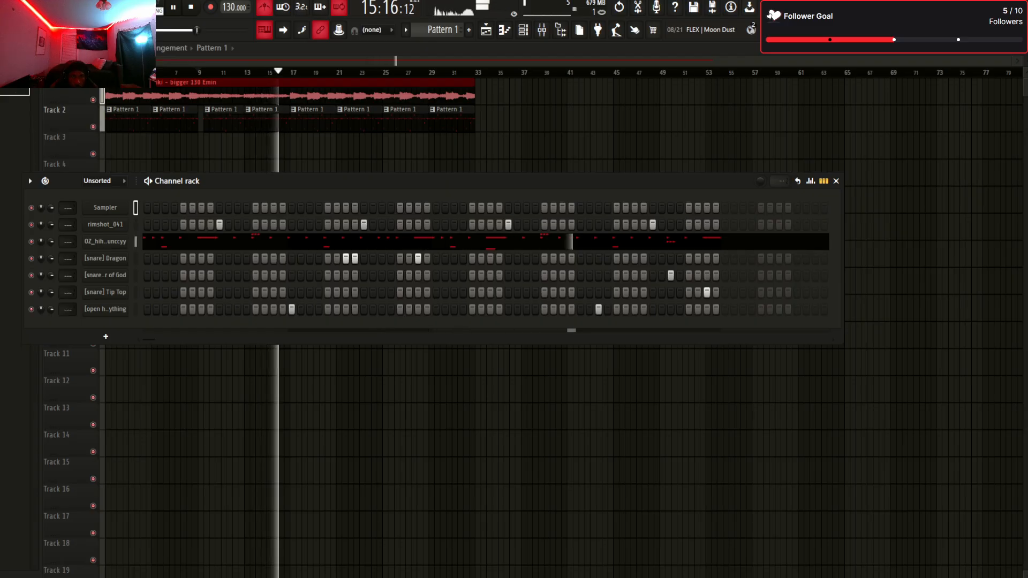
Try an extra snare hit on step 17, first with Dragon and then with the "r of God" snare
click(291, 259)
click(135, 259)
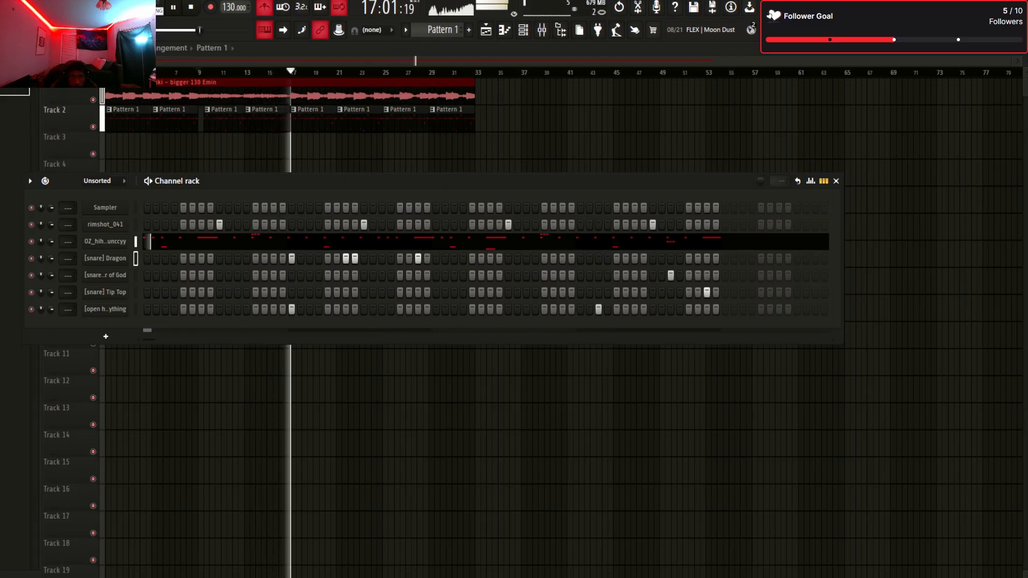
right_click(291, 258)
click(291, 275)
key(space)
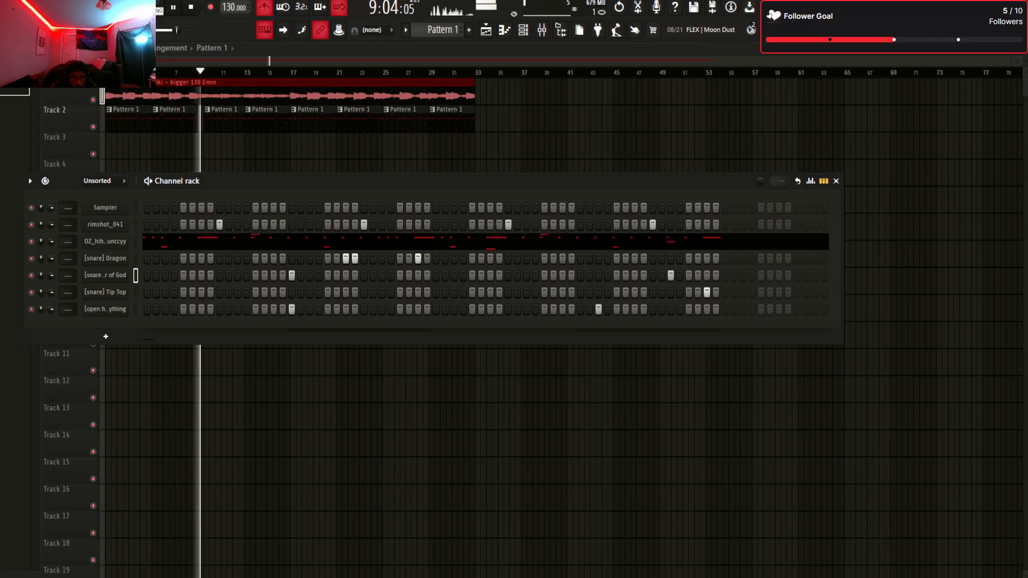
Layer the "r of God" snare under the rimshot on steps 9, 25, 41 and 57 and play the loop
click(219, 275)
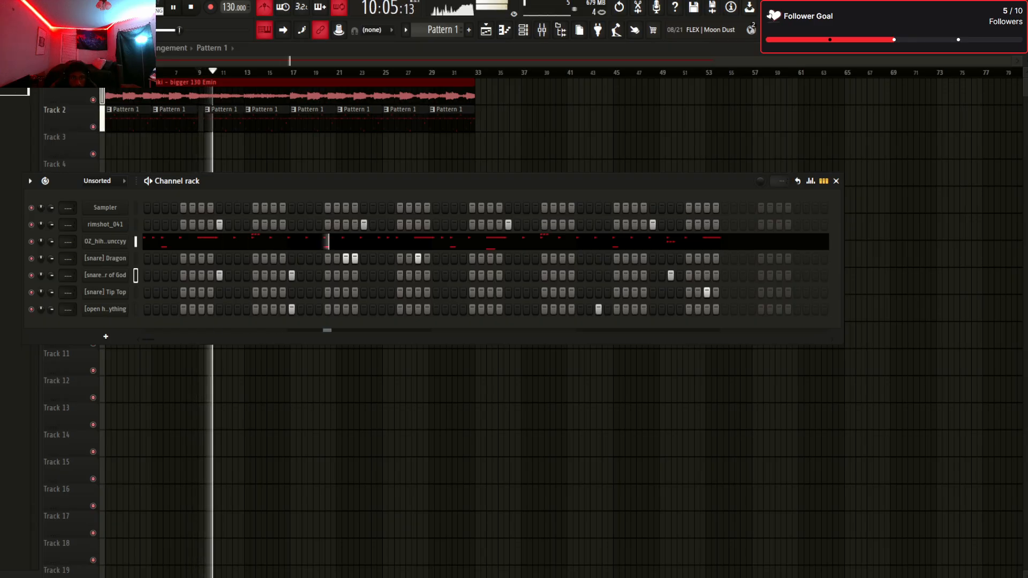
key(space)
key(space)
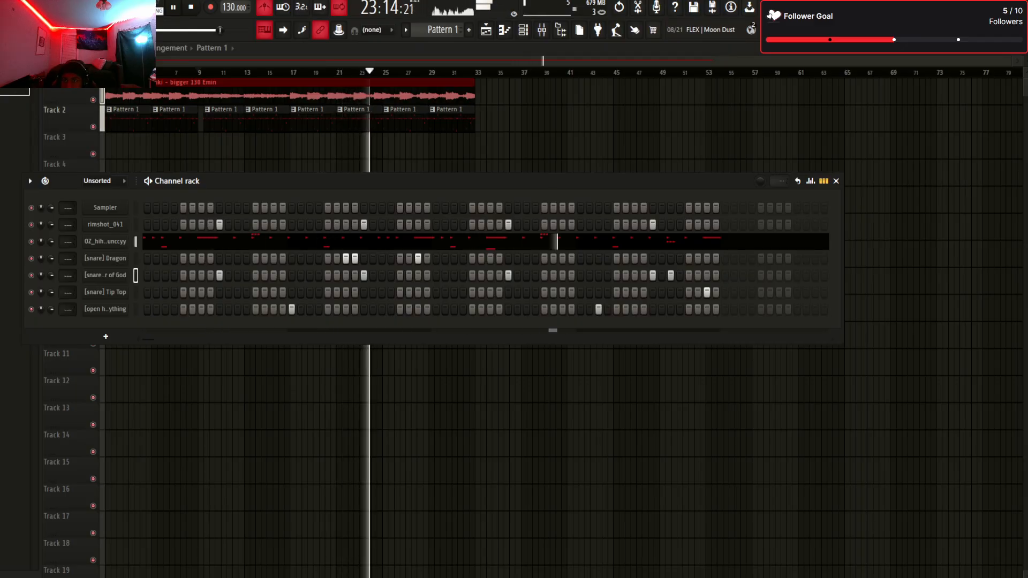
key(space)
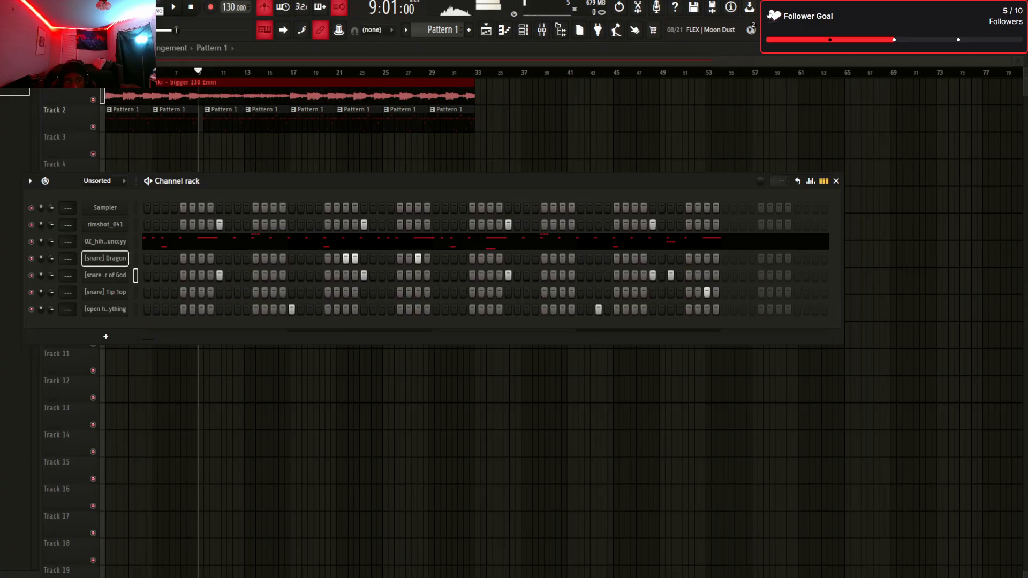
Add the animals perc sample as a channel and check the second page of its precomputed effects
scroll(135, 276, down, 1)
click(129, 315)
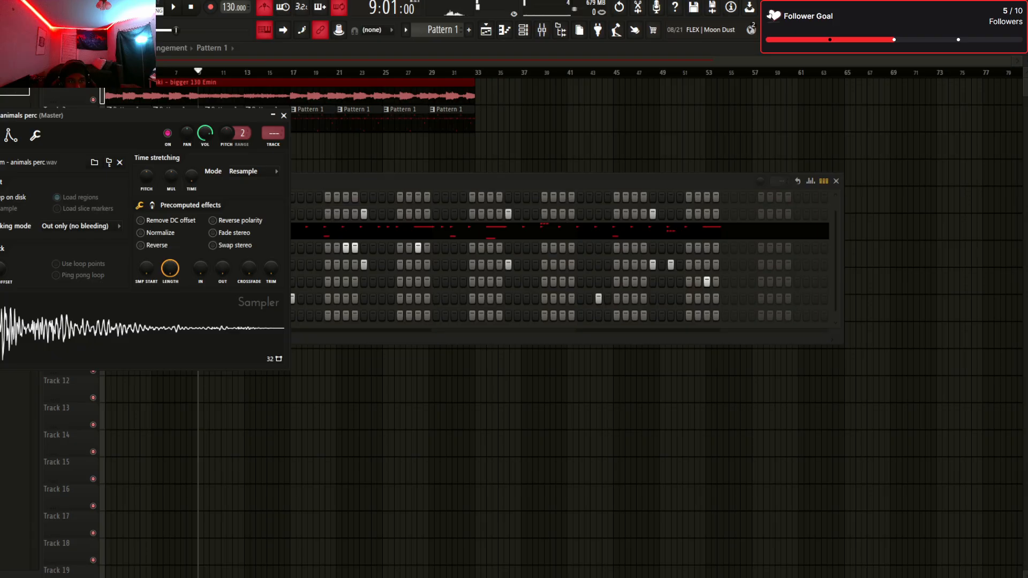
click(152, 206)
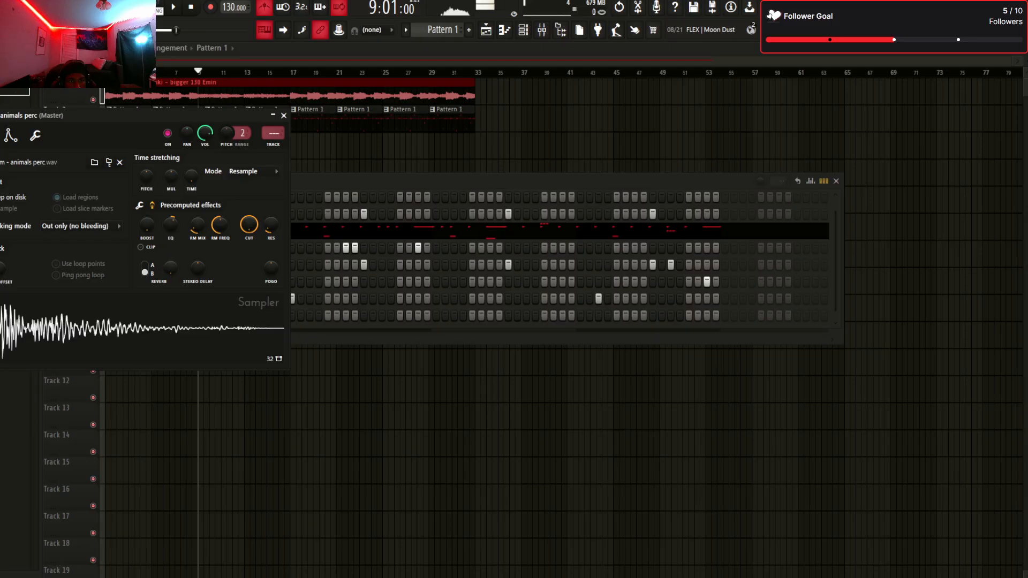
click(284, 116)
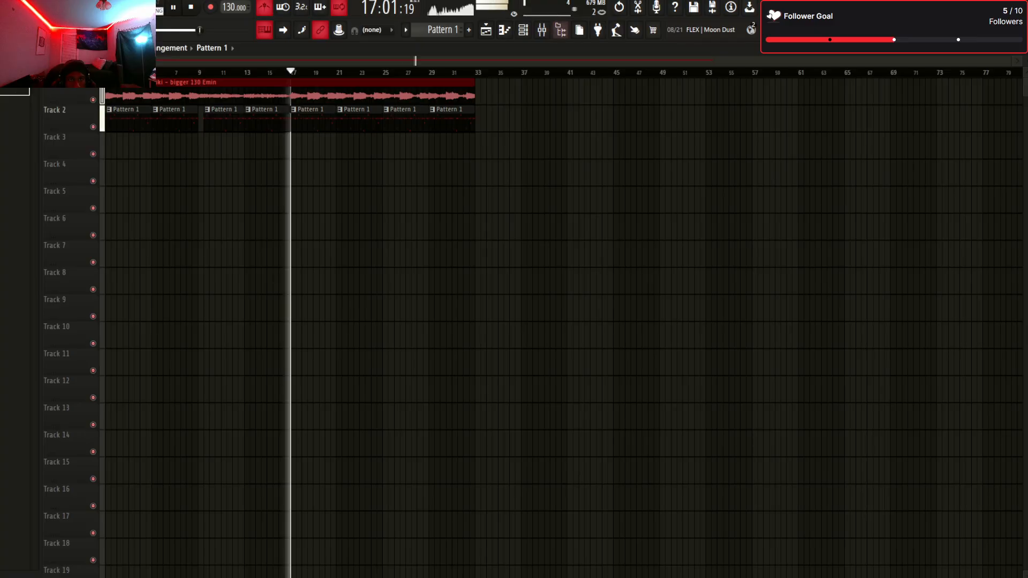
Place animals perc hits on steps 19 and 55 and lower the second hit's velocity in the piano roll
key(F6)
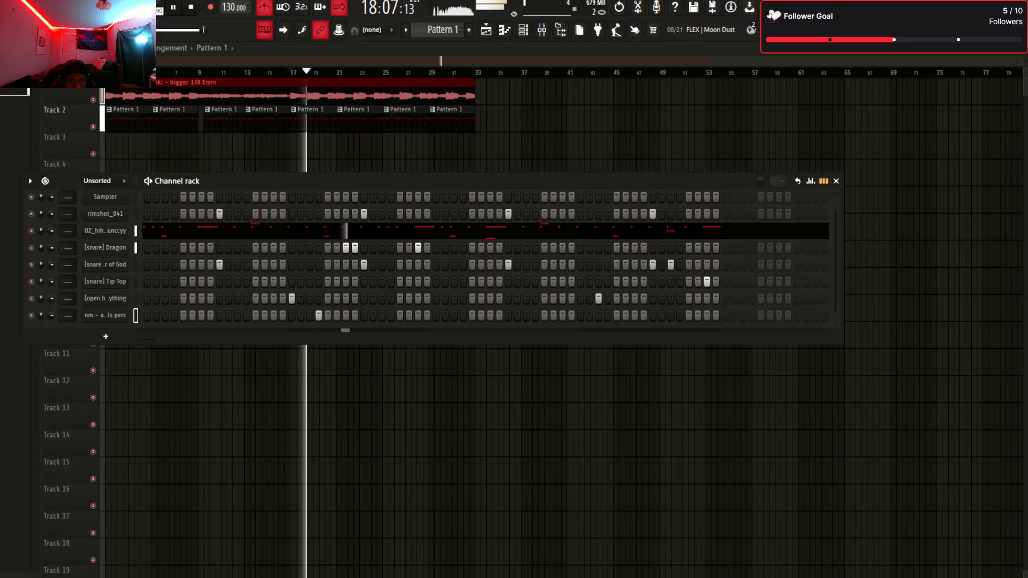
key(space)
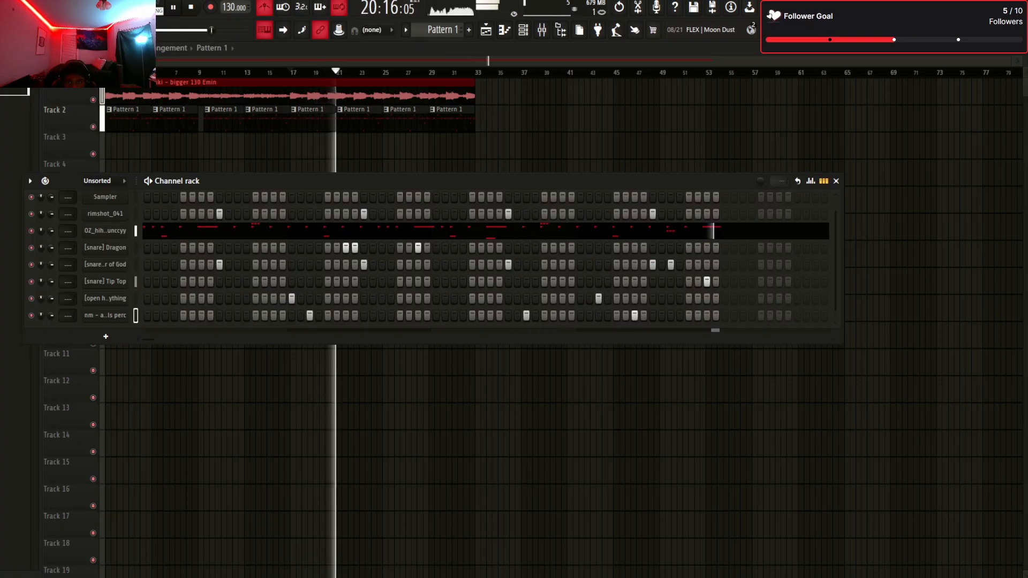
key(F7)
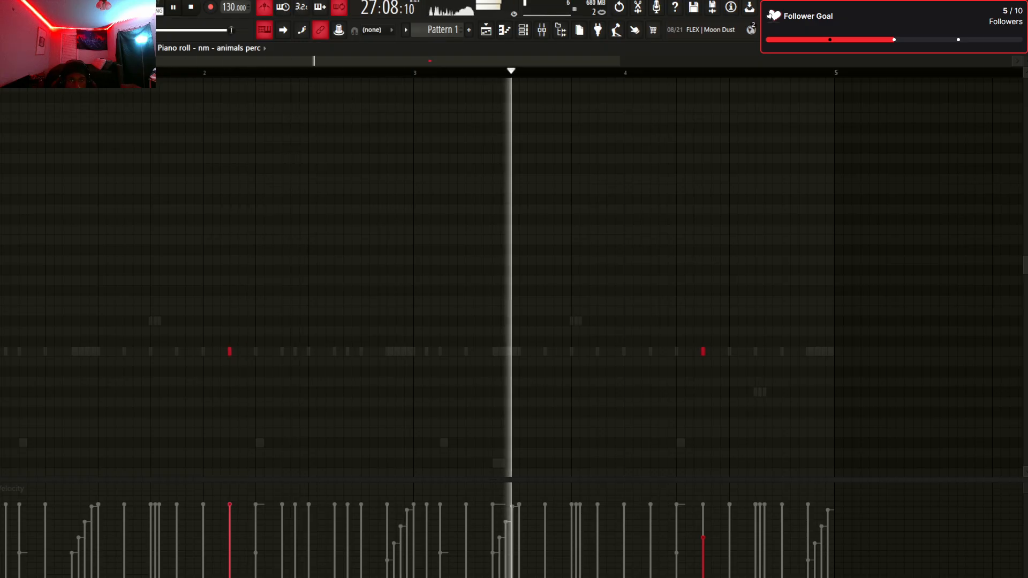
Add the nm crash sample as a channel with a hit on step 1 and play the loop
key(F6)
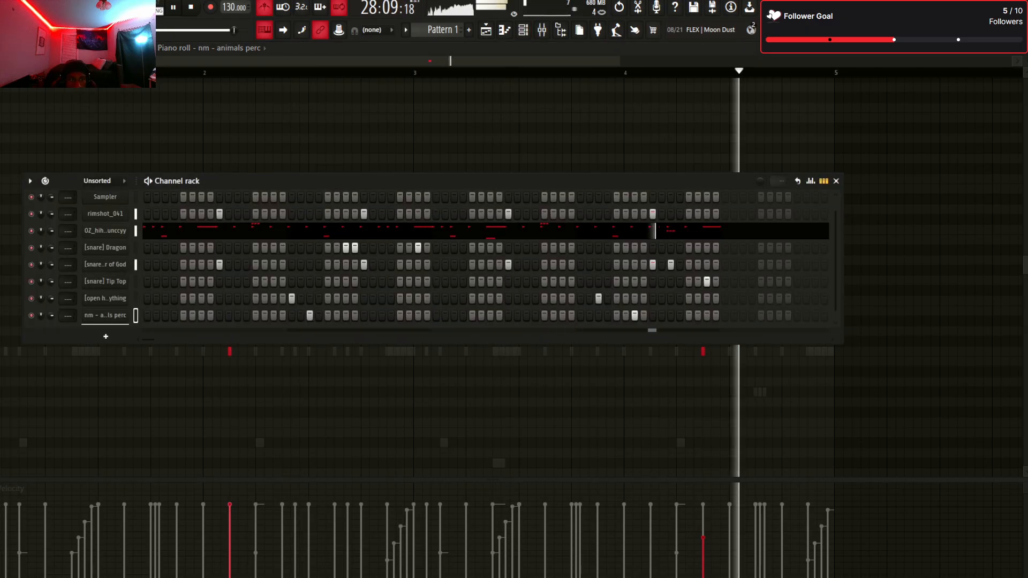
scroll(482, 256, down, 1)
key(space)
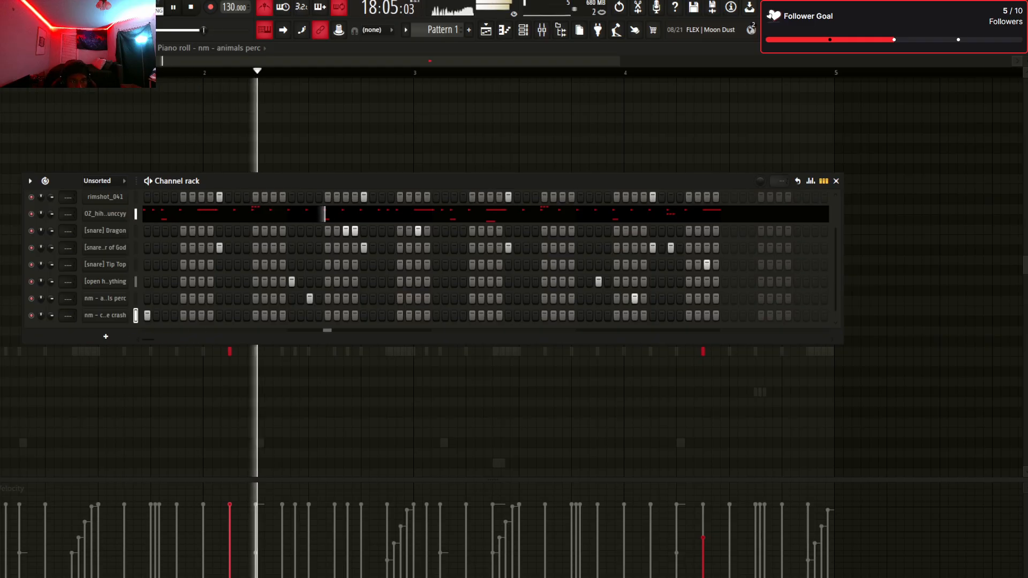
Move the nm crash hit from step 1 to step 33 and open the crash channel's sampler settings while the loop plays
key(space)
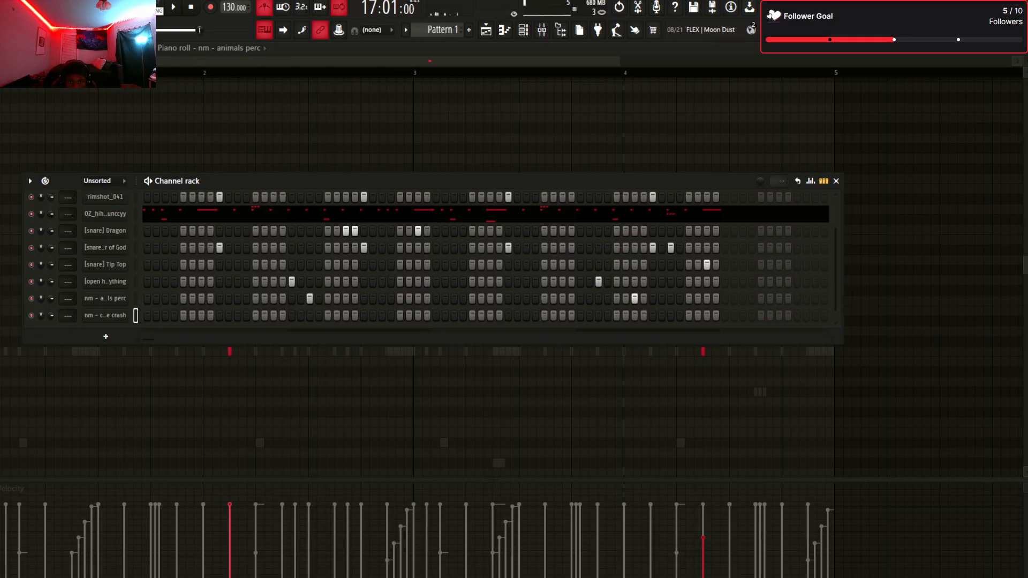
key(space)
click(105, 315)
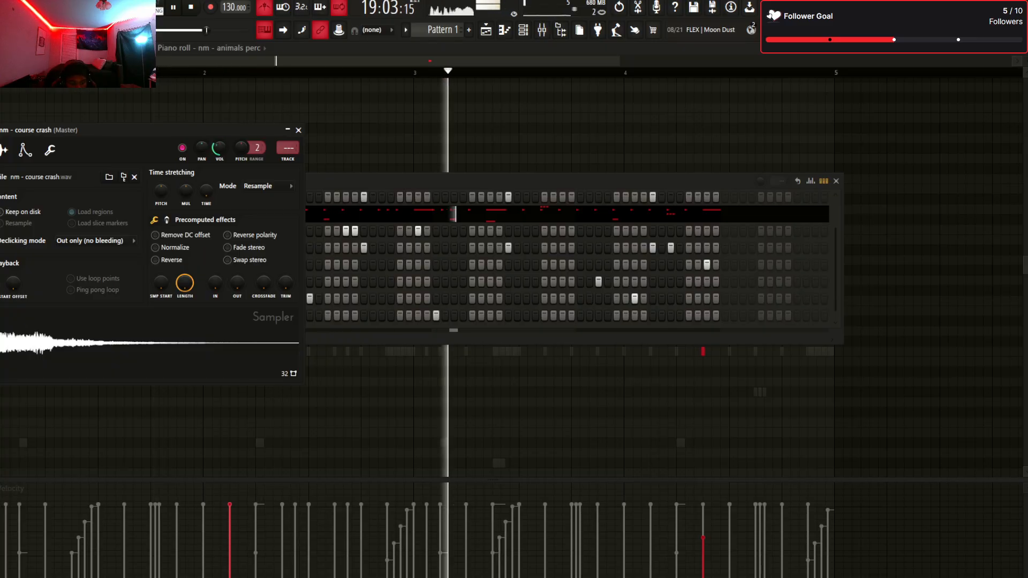
key(Escape)
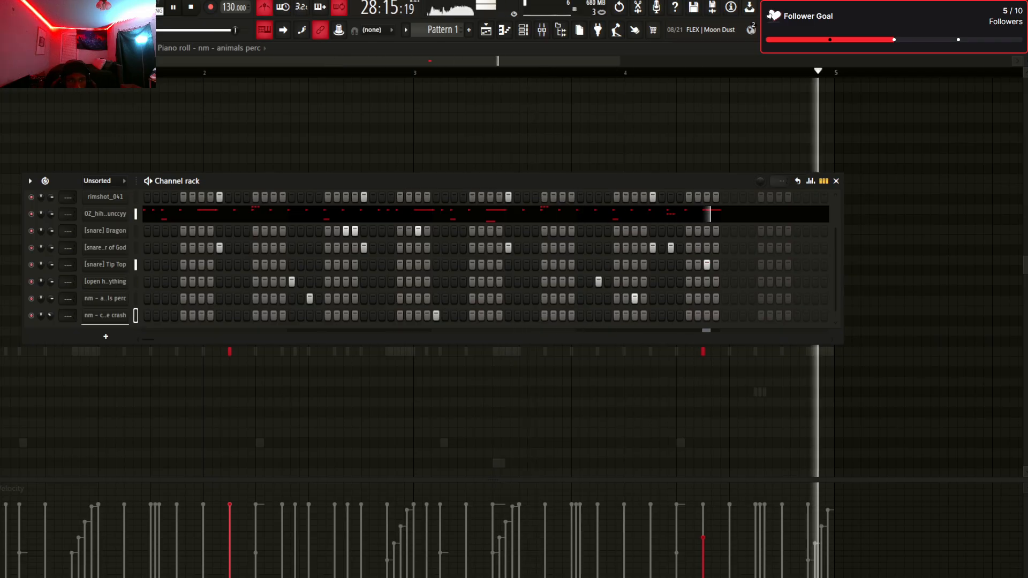
Add the MURDA stick and MURDA_HAT_CLOSED_GREEN_TEA samples as channels, then reverse the hat's sample and turn its trim up fully
scroll(134, 316, down, 1)
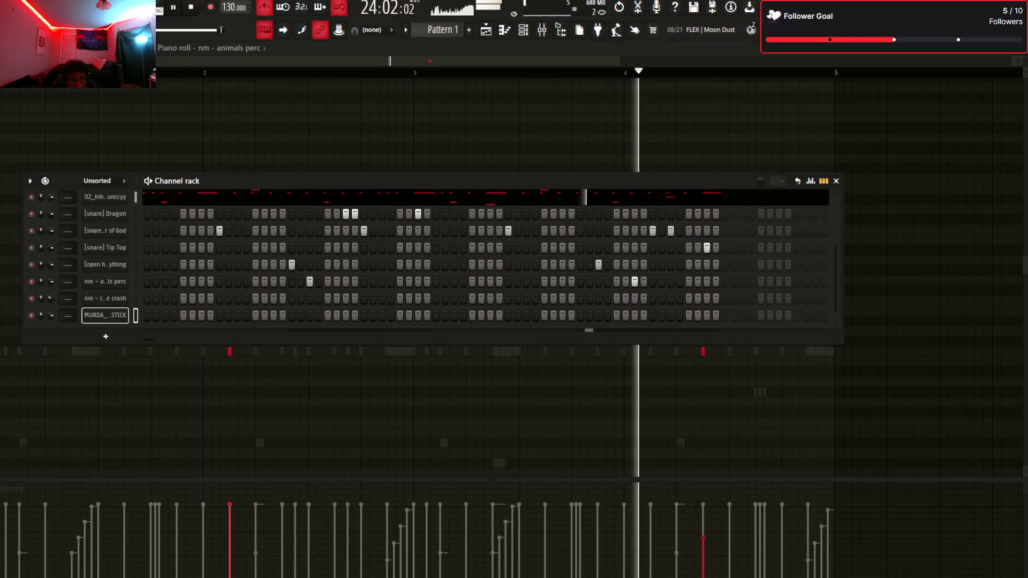
drag(105, 213, 104, 206)
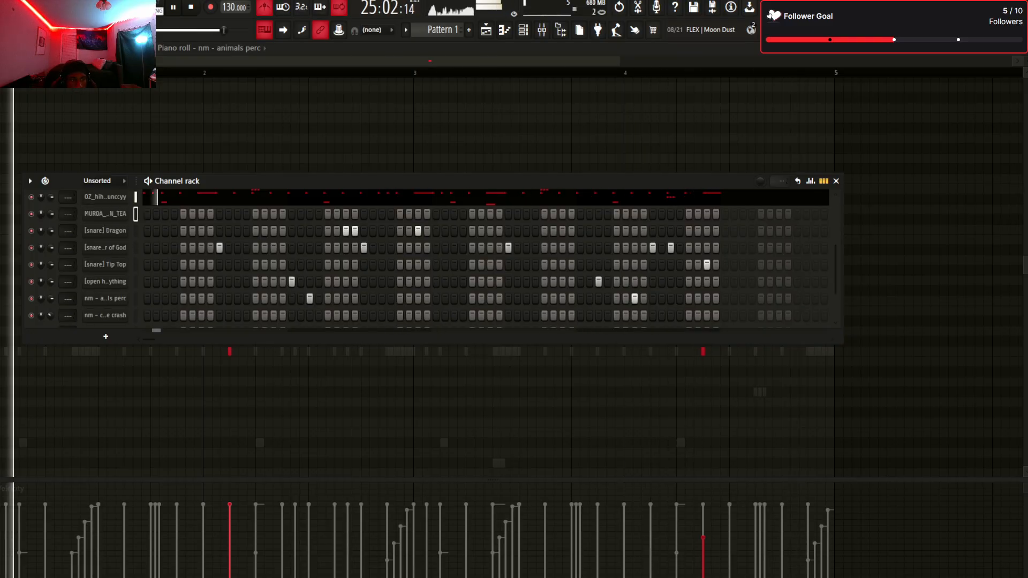
click(185, 289)
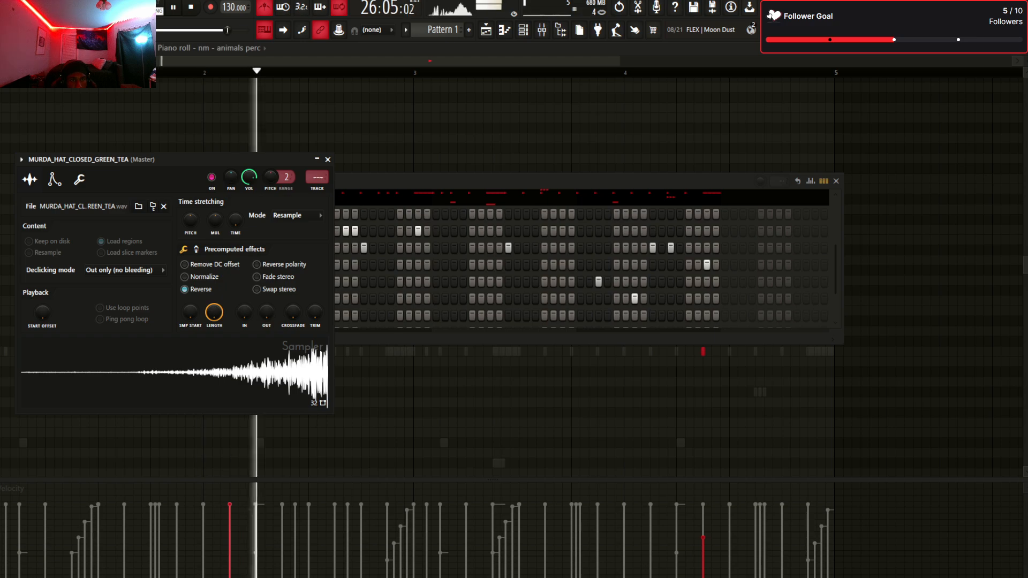
drag(315, 312, 315, 257)
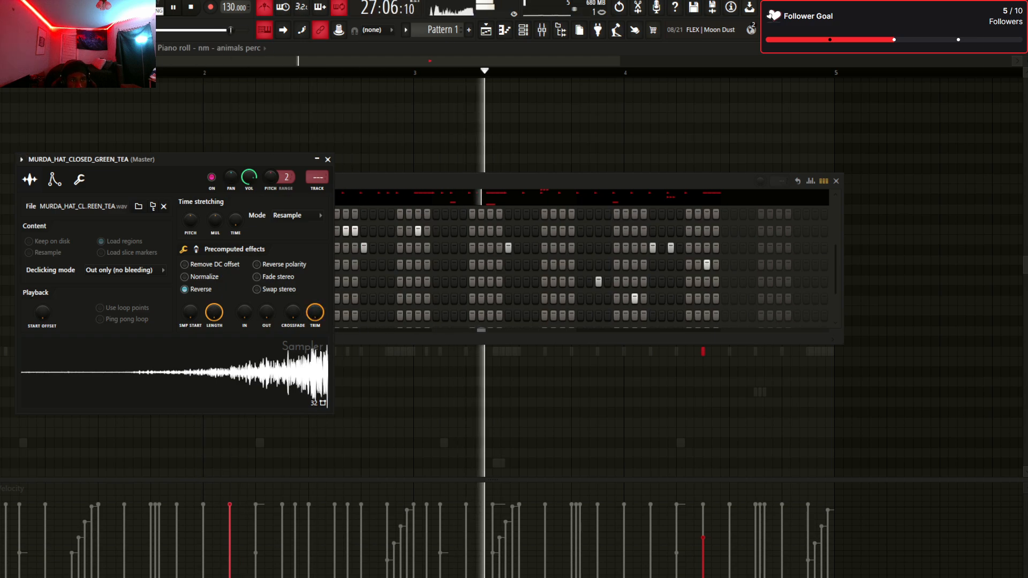
Enable the green tea hat's volume envelope with full hold and sustain and minimum attack, decay and release
click(55, 179)
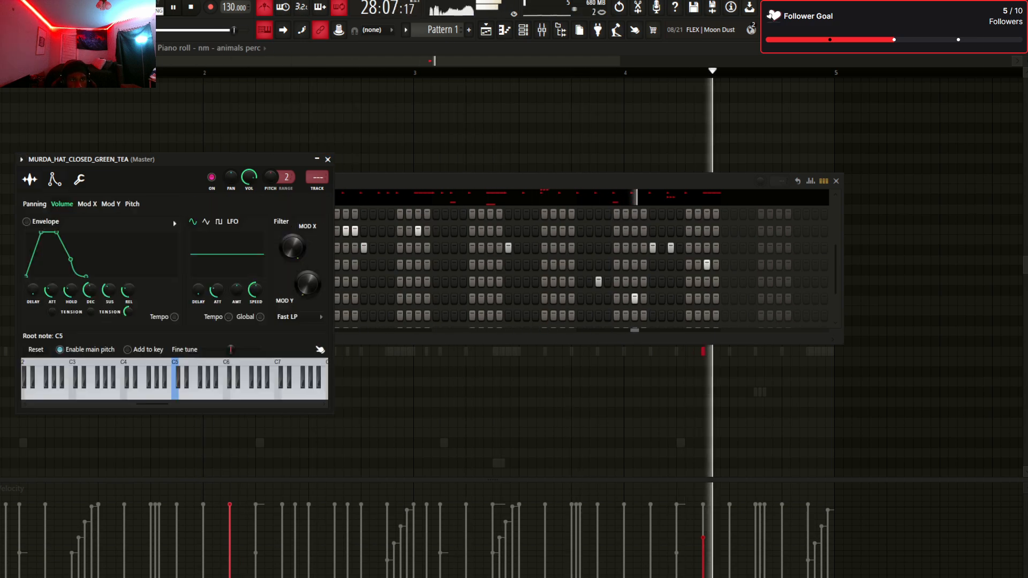
drag(72, 290, 91, 332)
drag(109, 290, 110, 246)
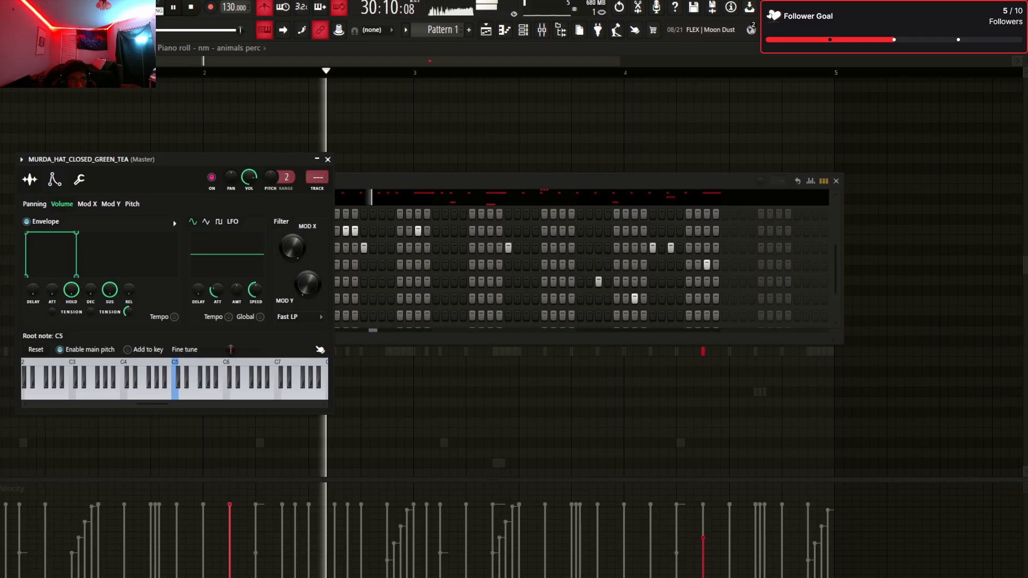
click(327, 160)
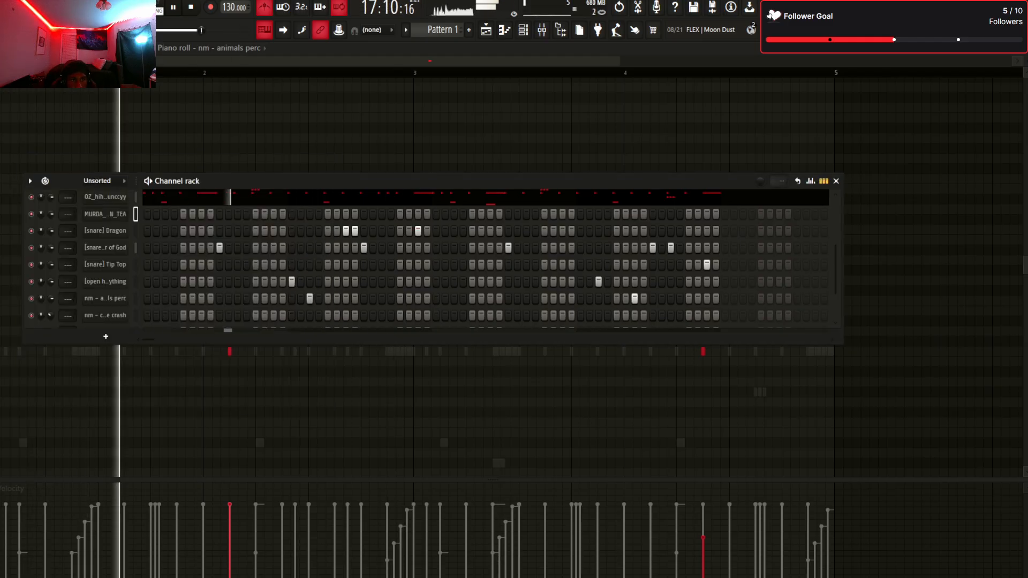
Place a single C5 note for the reversed green tea hat at the end of bar 2, ending where bar 3 starts
click(505, 30)
click(388, 351)
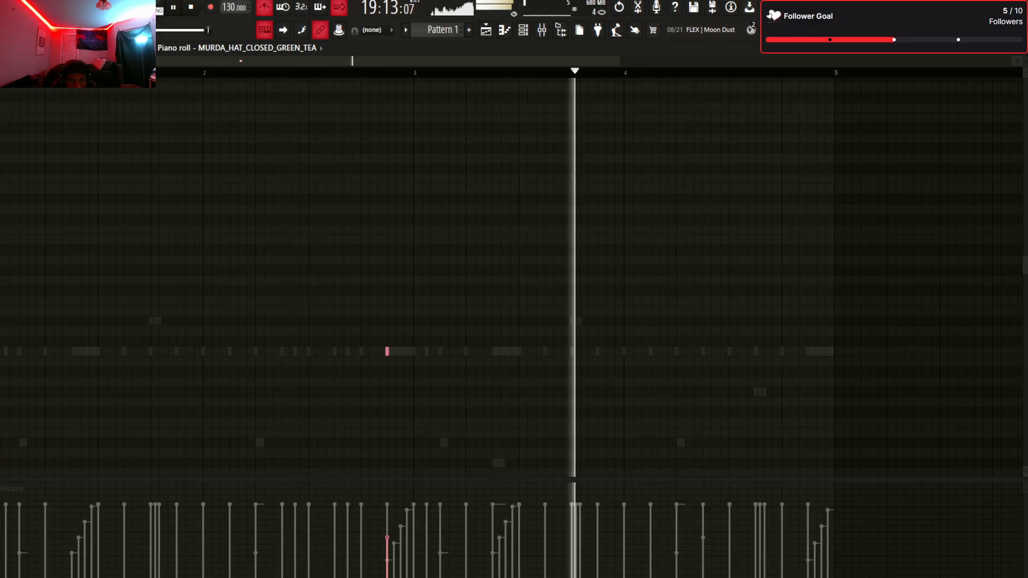
mouse_move(387, 351)
mouse_down()
mouse_move(361, 351)
mouse_move(386, 351)
mouse_up()
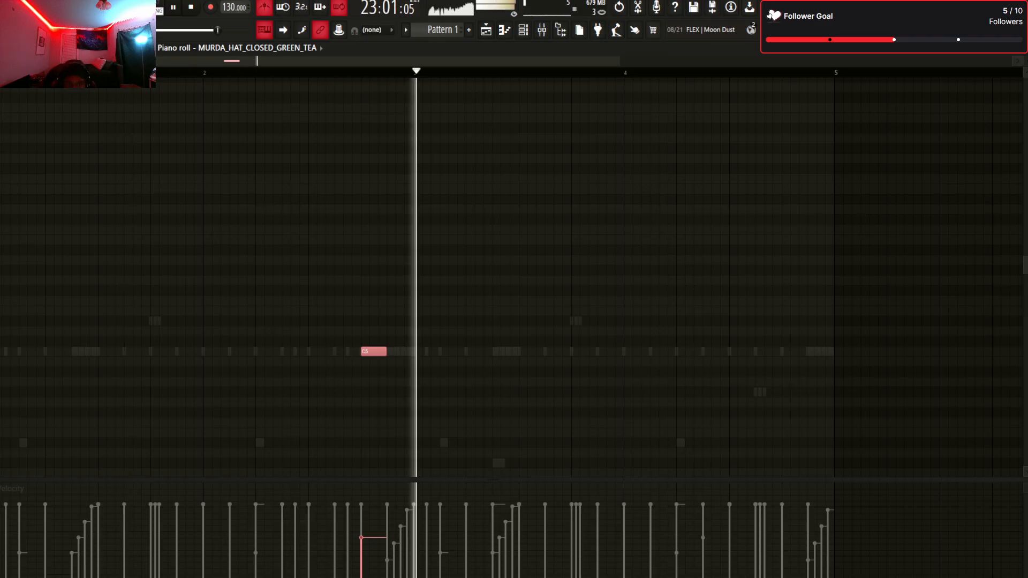
drag(373, 351, 400, 351)
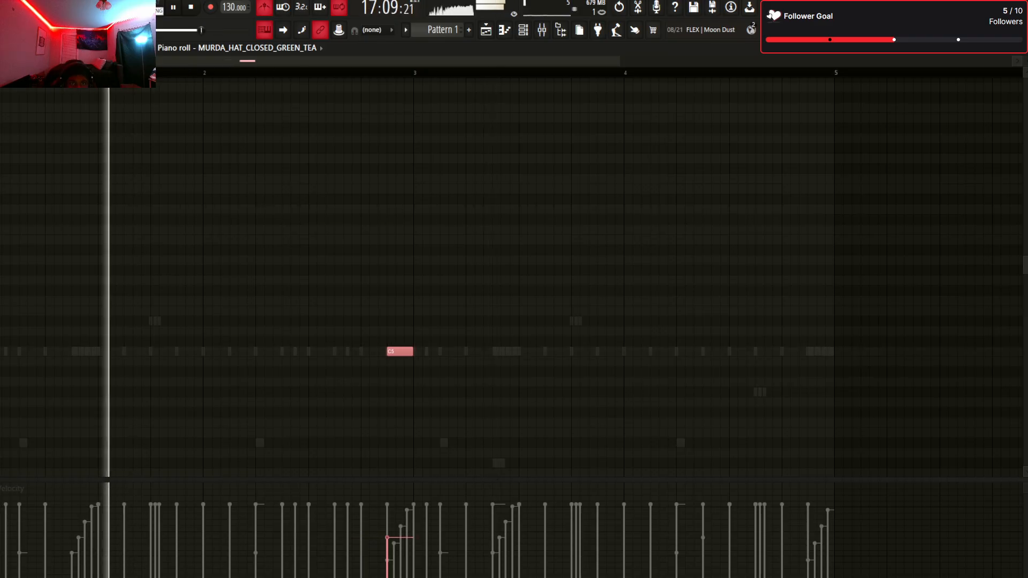
Enlarge the channel rack so that all channels fit in it at once
click(523, 29)
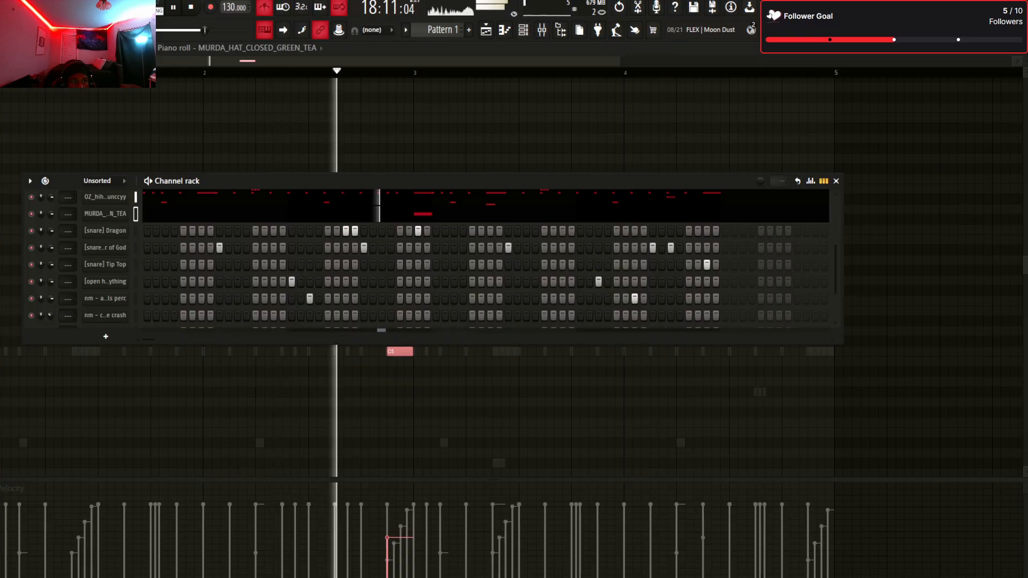
drag(428, 288, 428, 355)
key(F6)
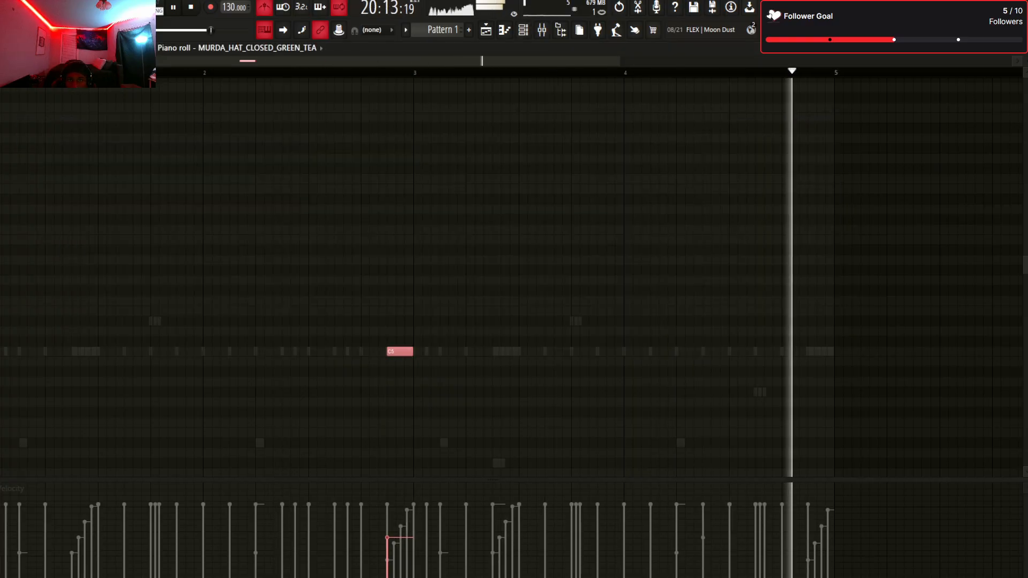
scroll(514, 279, right, 2)
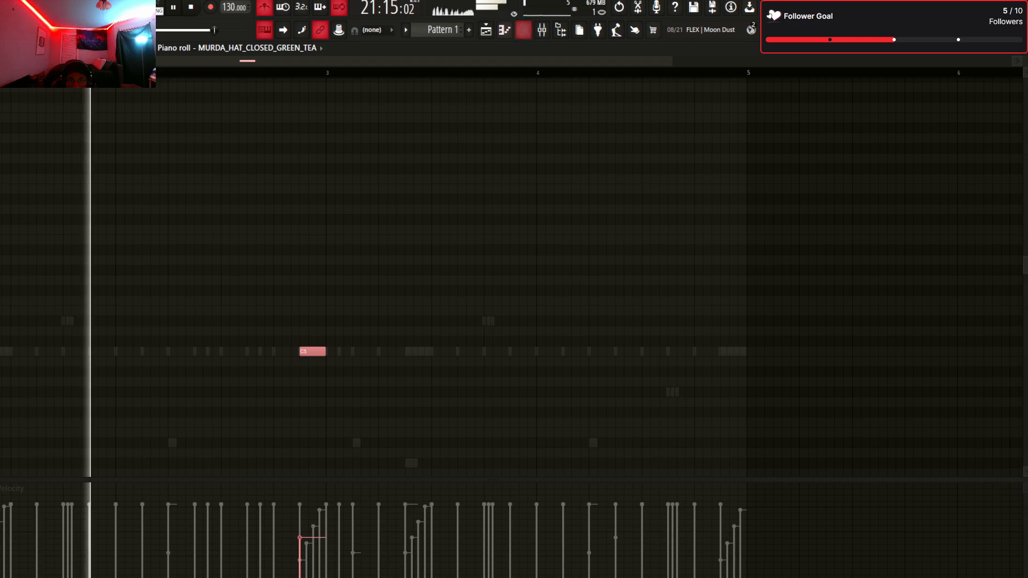
key(F6)
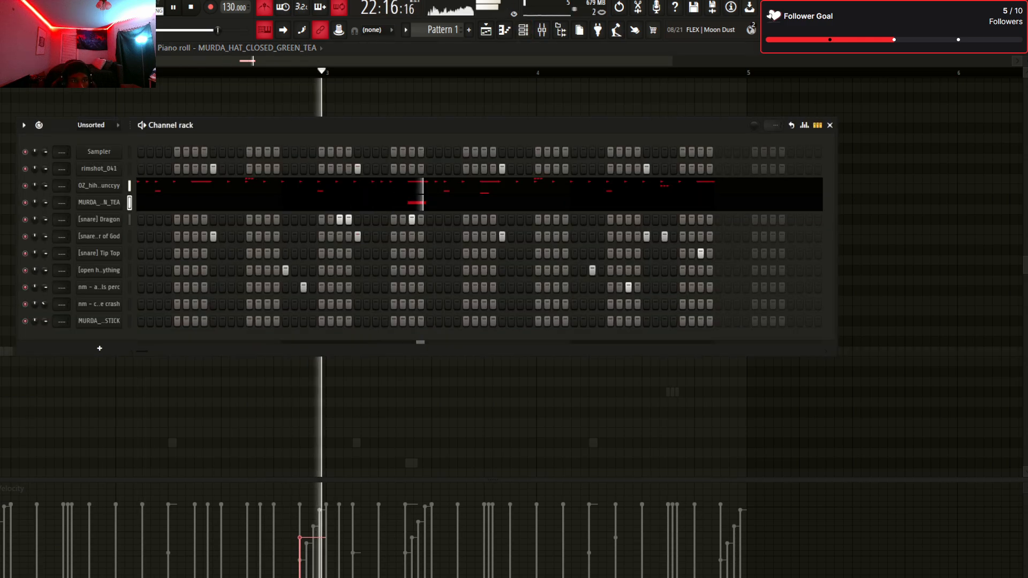
Route the green tea hat to mixer insert 2 and load the "Reverse hat" effects preset on that track
key(F9)
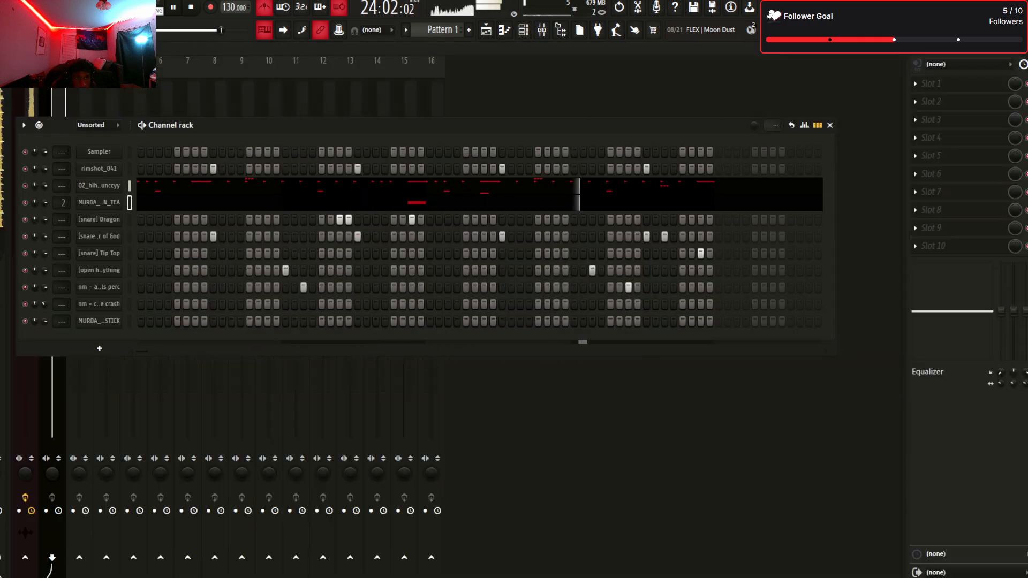
key(F6)
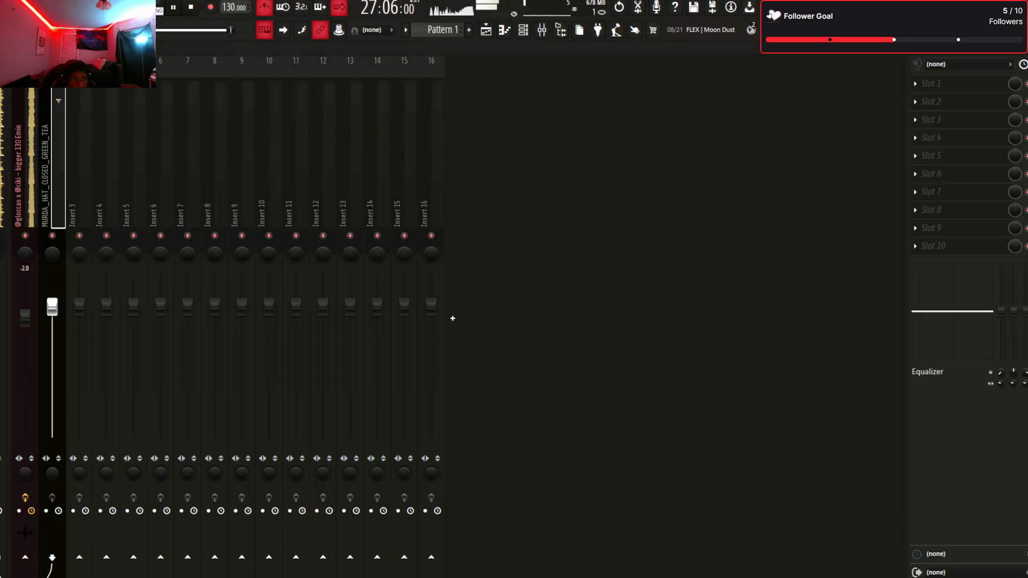
key(ctrl+z)
key(ctrl+z)
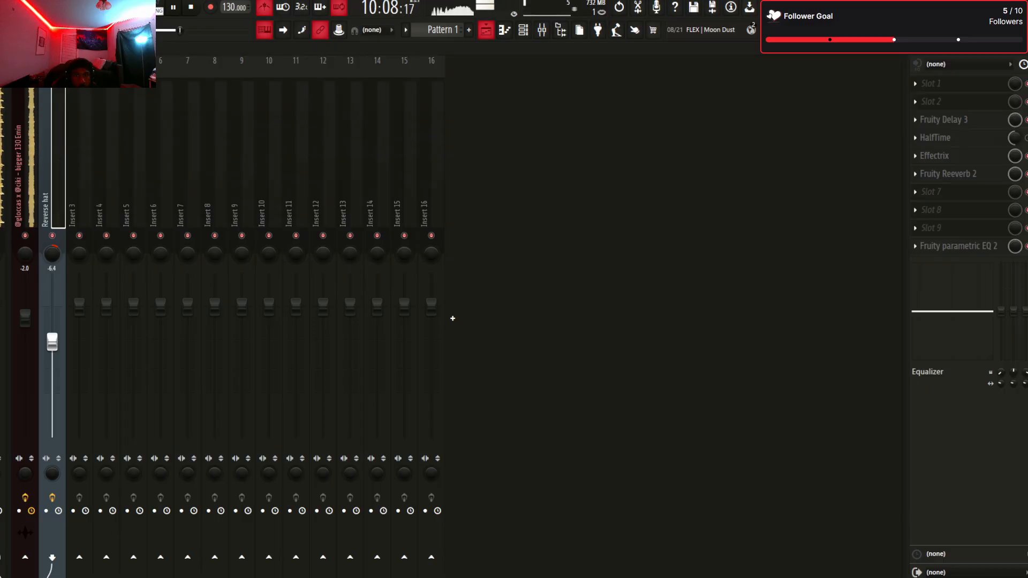
Delete the empty Sampler channel and add the Snare [100$] sample as a new channel
key(F6)
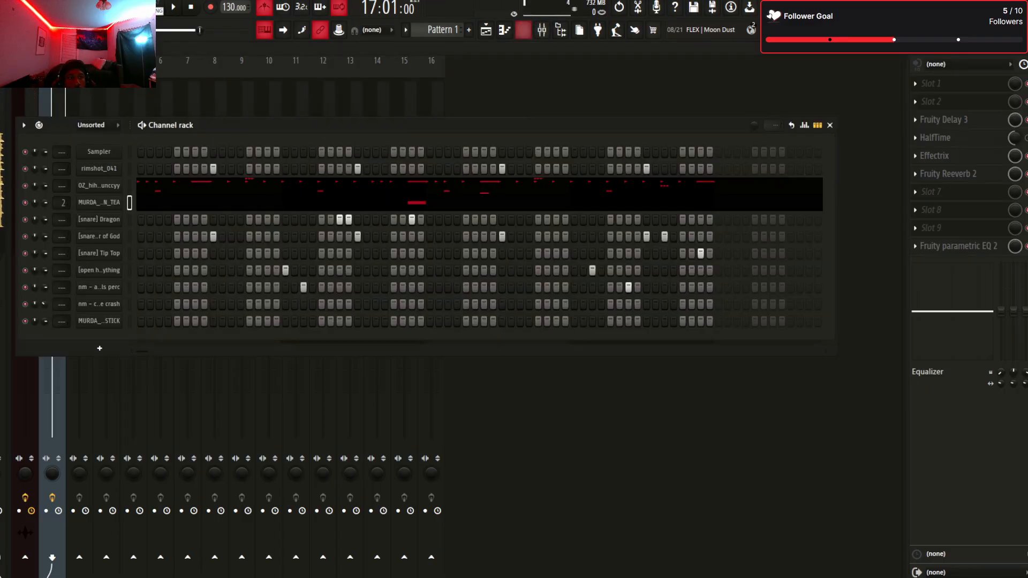
key(alt+Delete)
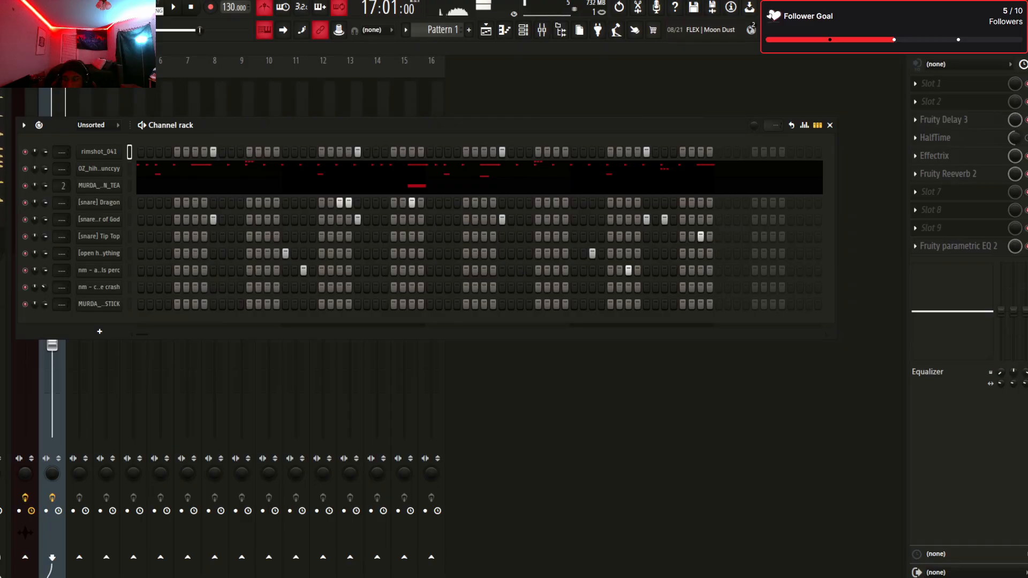
drag(99, 310, 99, 313)
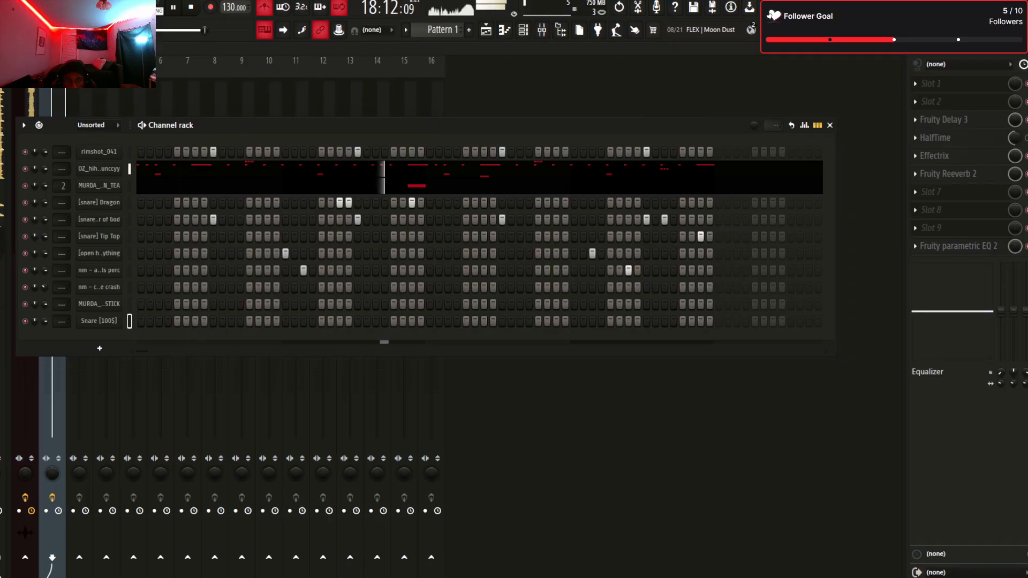
Place a C5 note late in bar 2 and a roll of three short C#5 notes in bar 4 for Snare [100$]
key(F7)
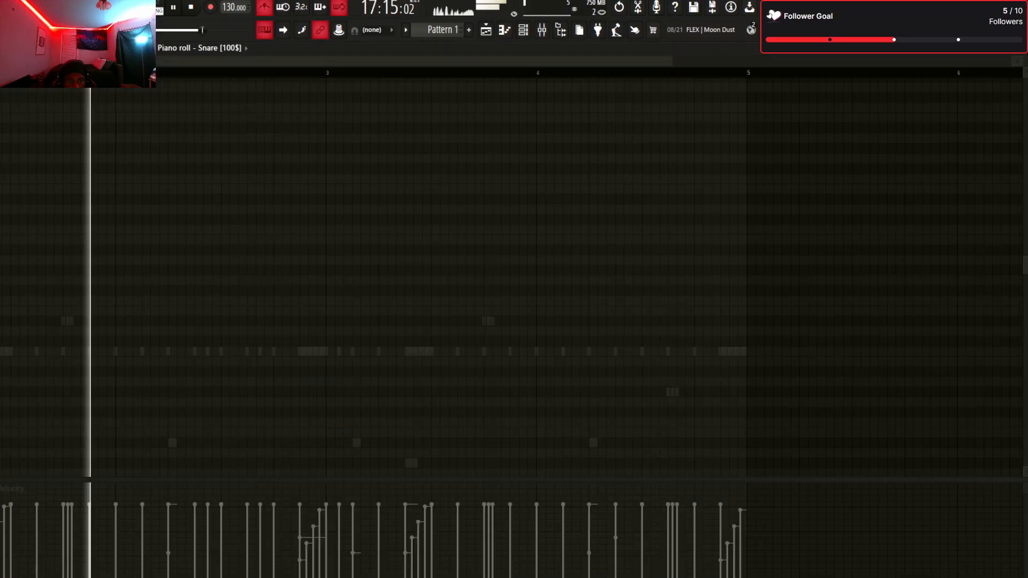
click(257, 352)
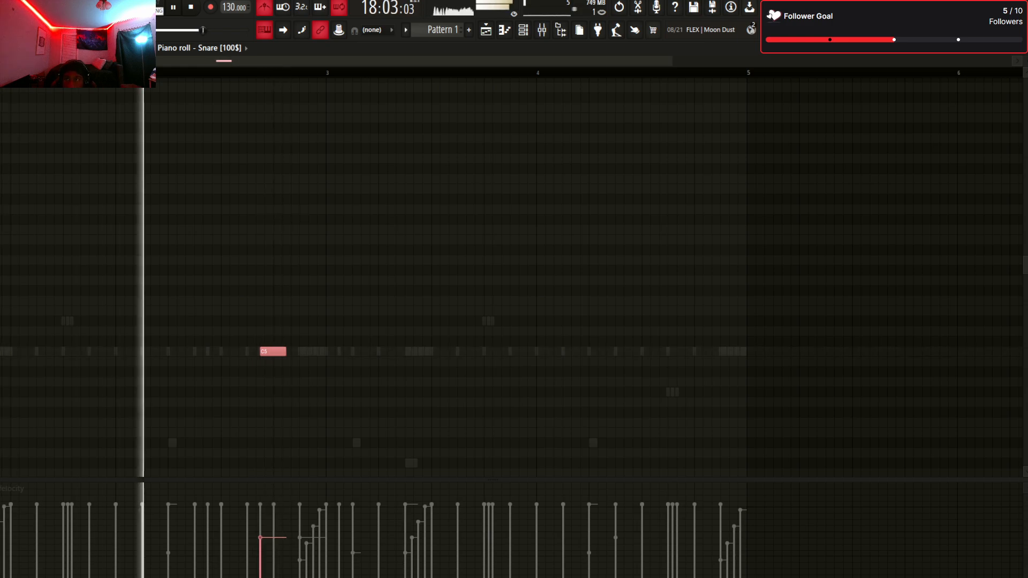
drag(672, 61, 623, 61)
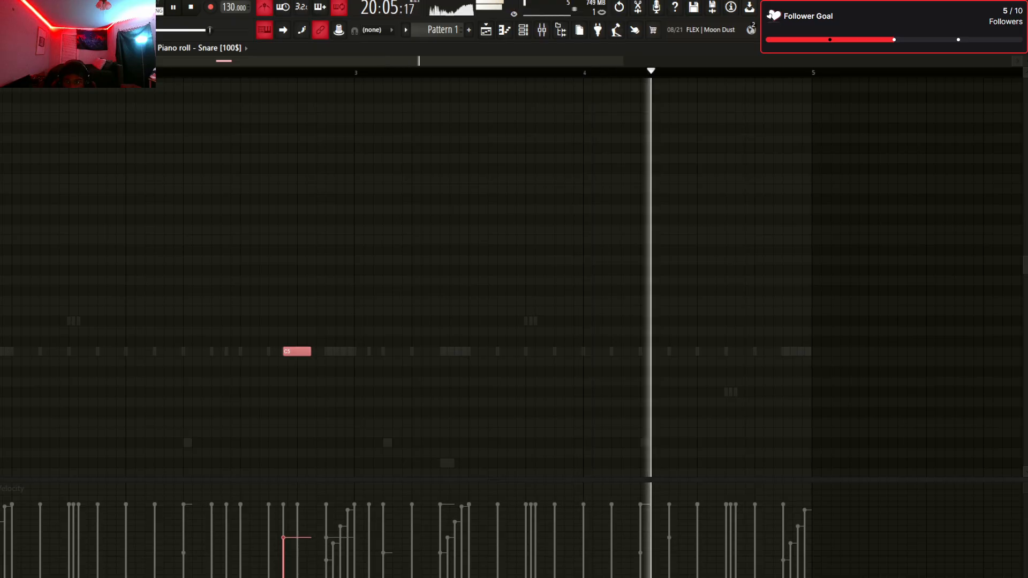
key(space)
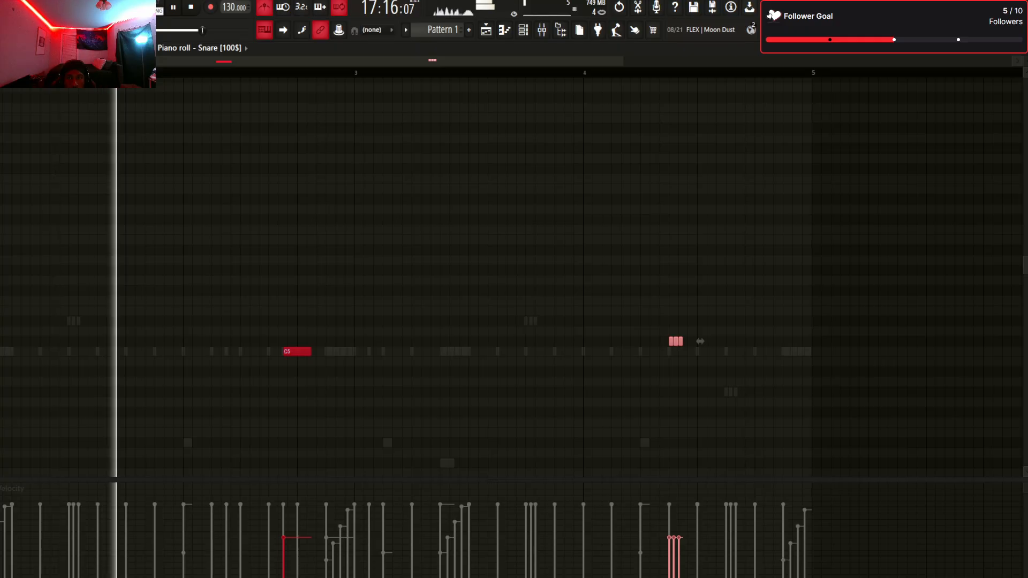
Give the three-note snare roll descending velocities and transpose all the snare notes so the first one sits on E5
scroll(514, 278, down, 1)
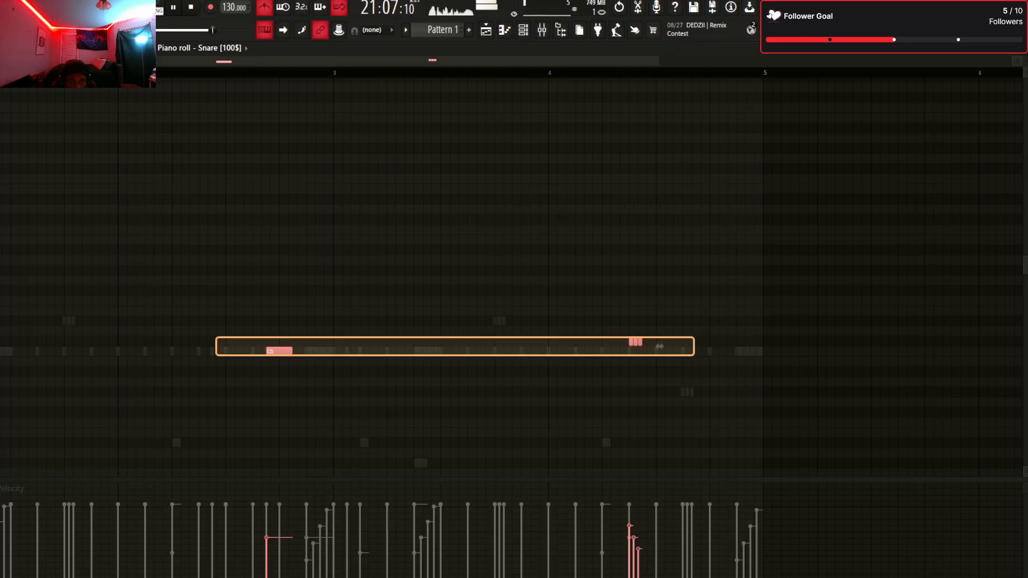
key(shift+Down)
key(shift+Down)
key(shift+Down)
key(shift+Down)
key(shift+Down)
key(shift+Down)
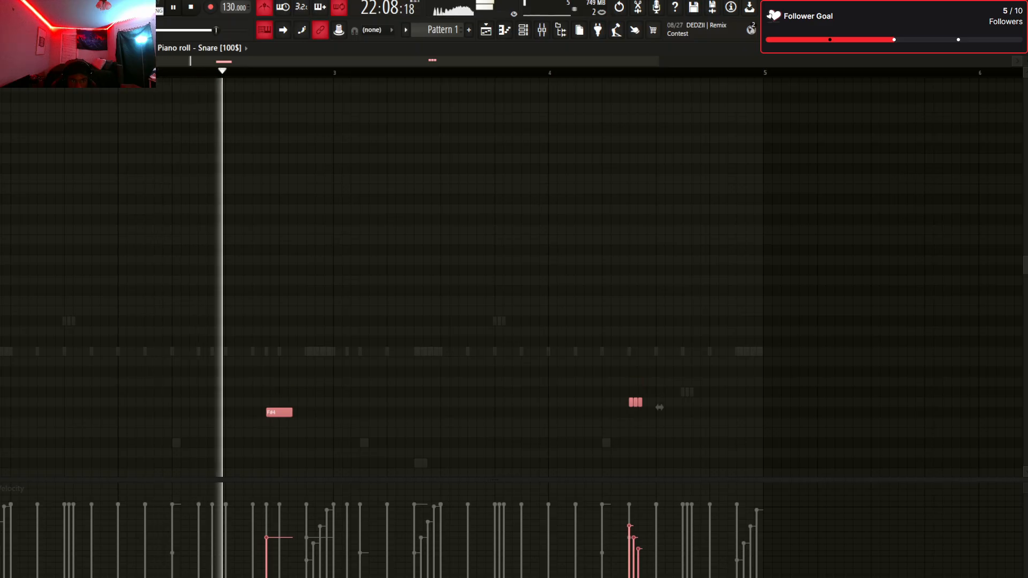
key(shift+Up)
key(shift+Up)
key(shift+Up)
key(shift+Up)
key(shift+Up)
key(shift+Up)
key(shift+Up)
key(shift+Up)
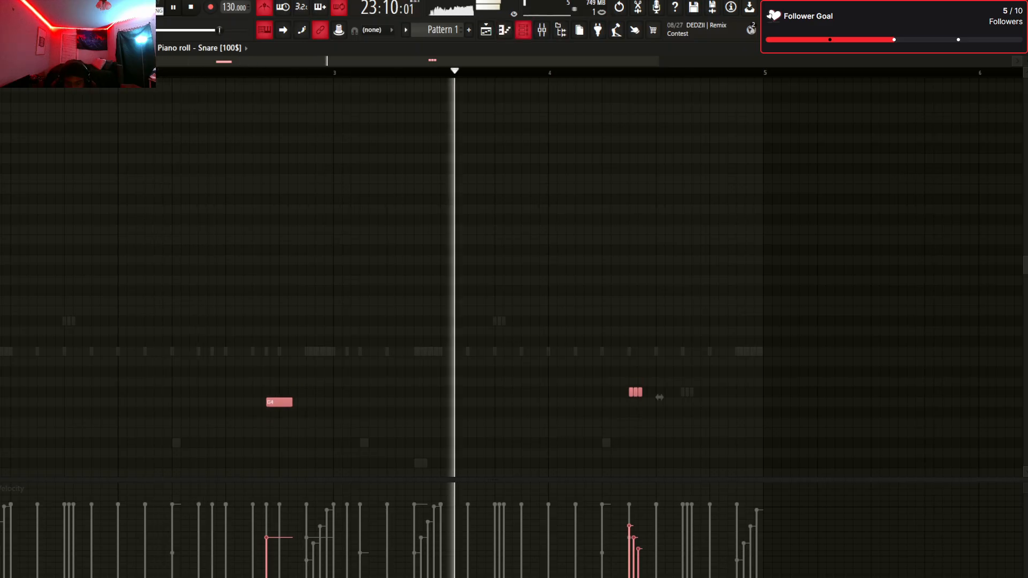
key(shift+Up)
key(shift+Up)
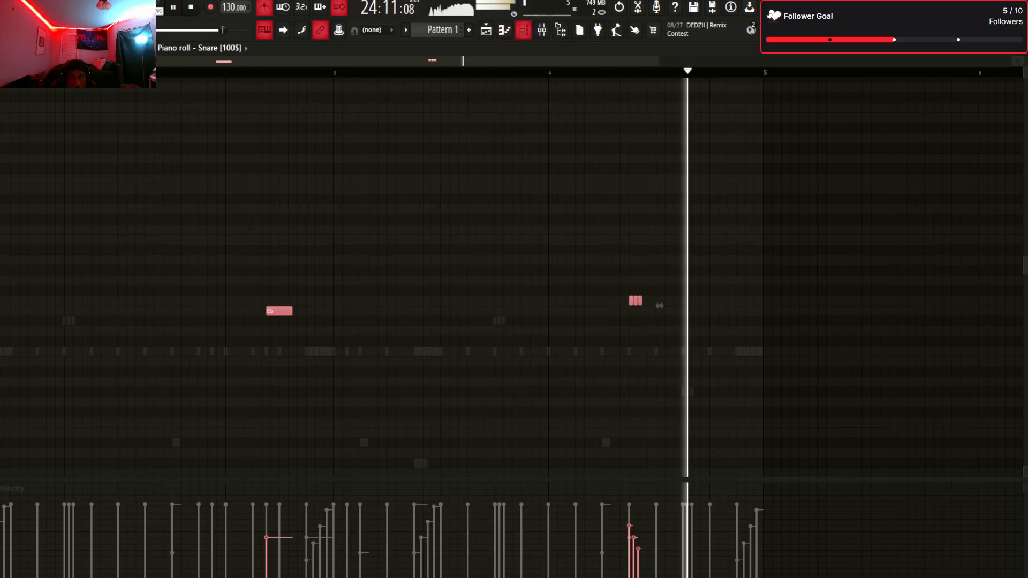
Replace the Snare [100$] sample with SCXTT - SNARES 14 in the same channel and stop playback
key(F6)
key(space)
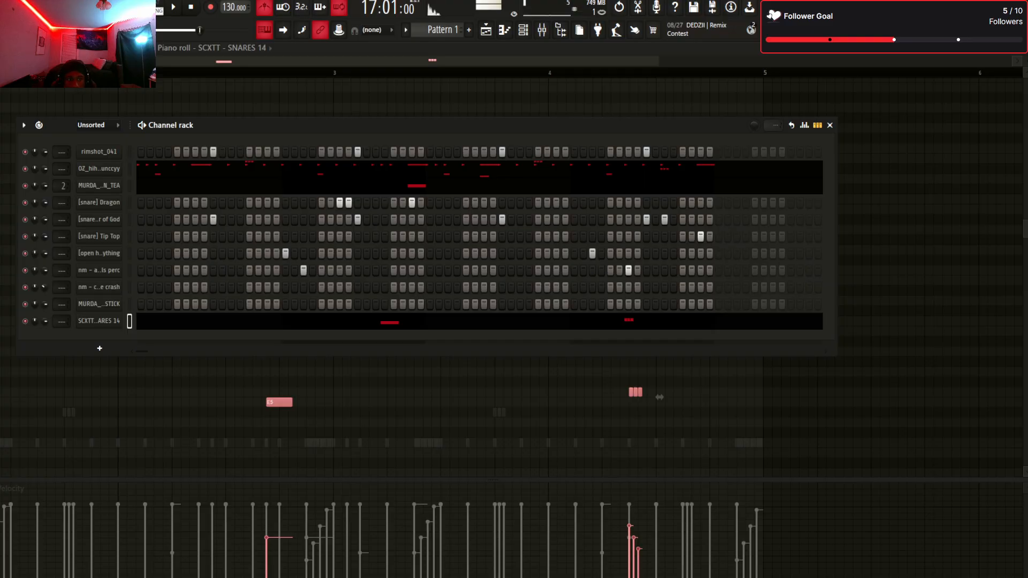
Add the [808] Anybody sample as a channel and route it to mixer insert 3
click(99, 337)
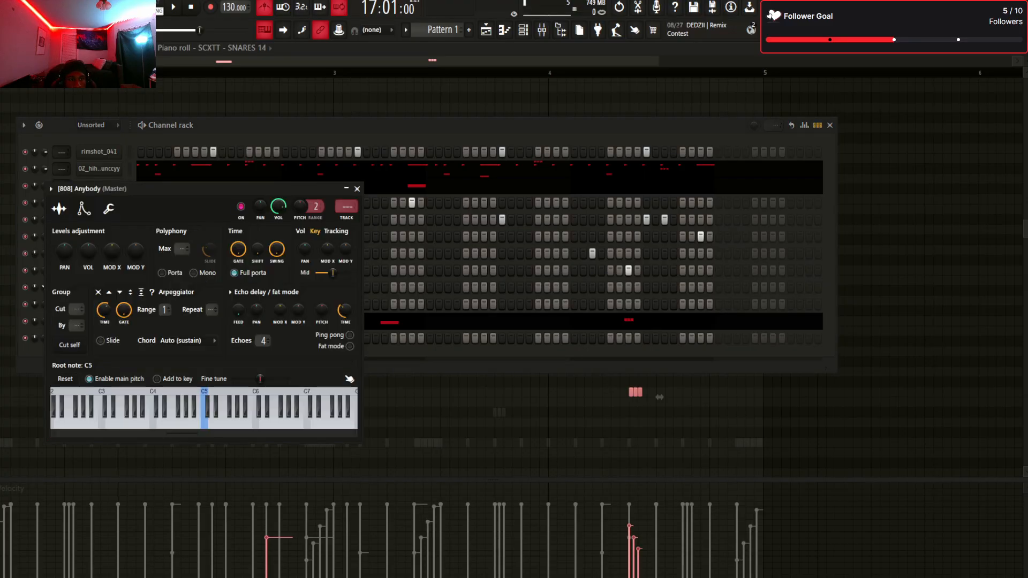
click(357, 188)
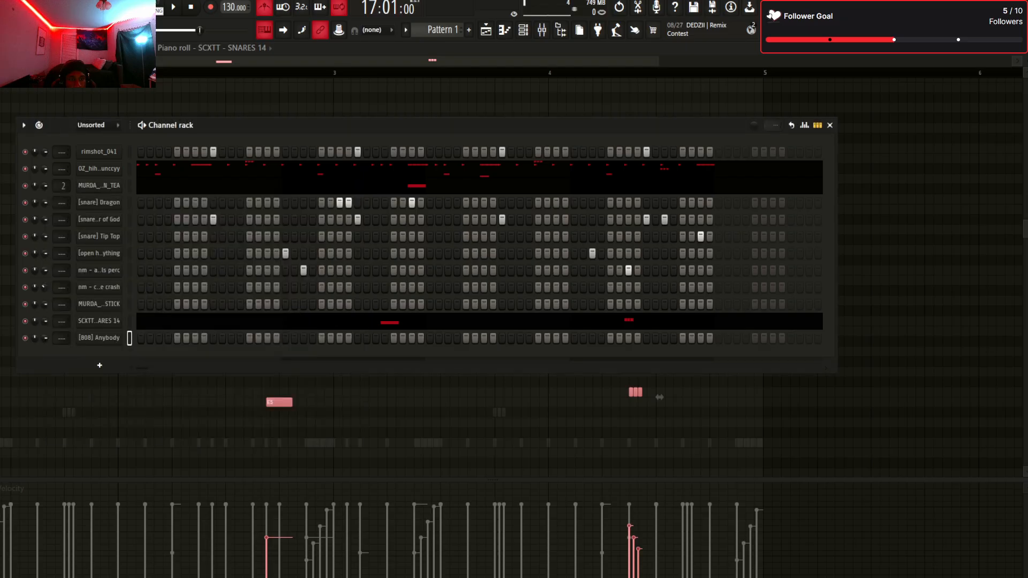
key(ctrl+l)
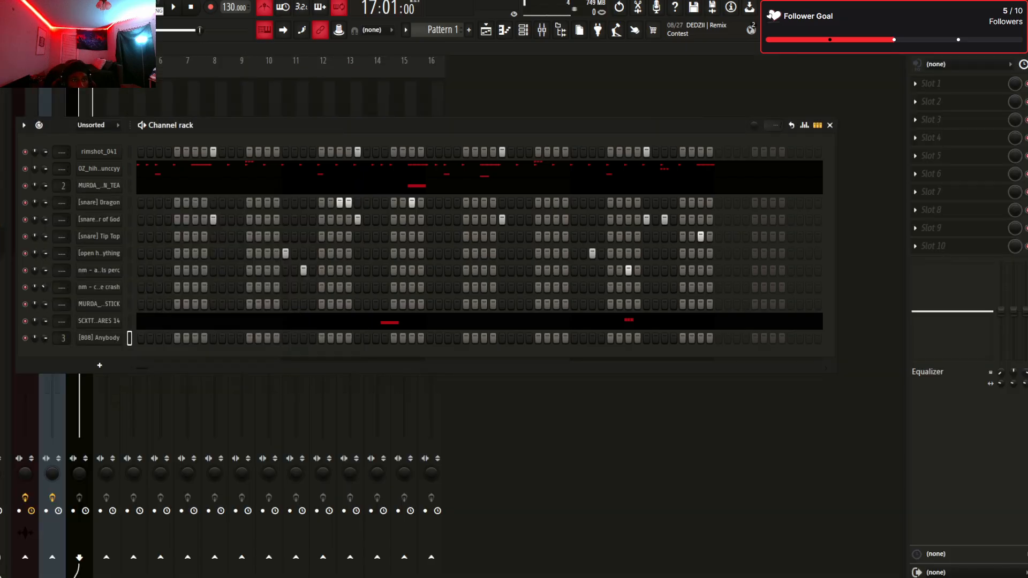
Load CamelCrusher, Fruity Fast Dist, Fruity parametric EQ 2 and Fruity soft clipper on mixer insert 3, and enable the first [808] Anybody step
key(F6)
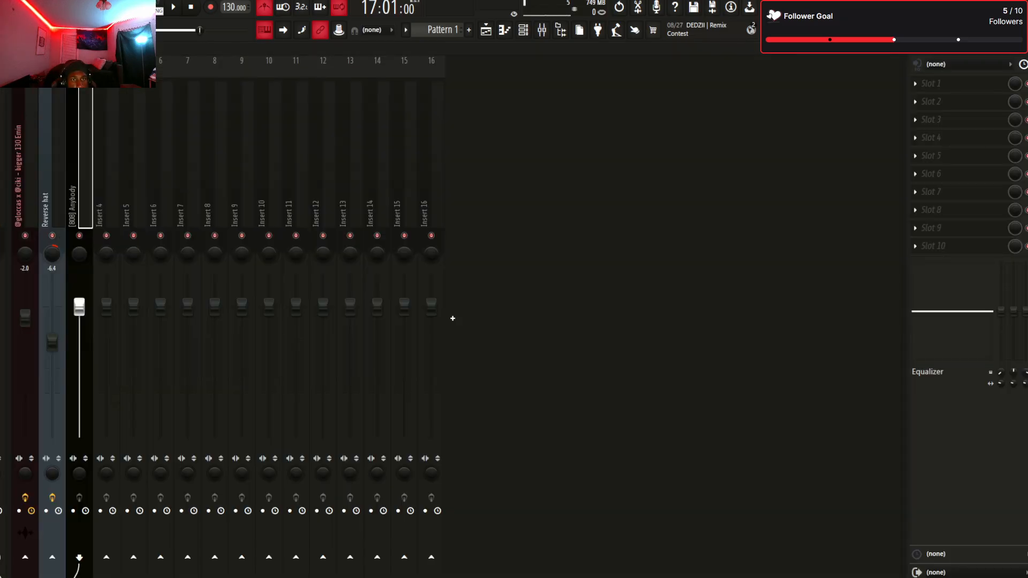
key(ctrl+z)
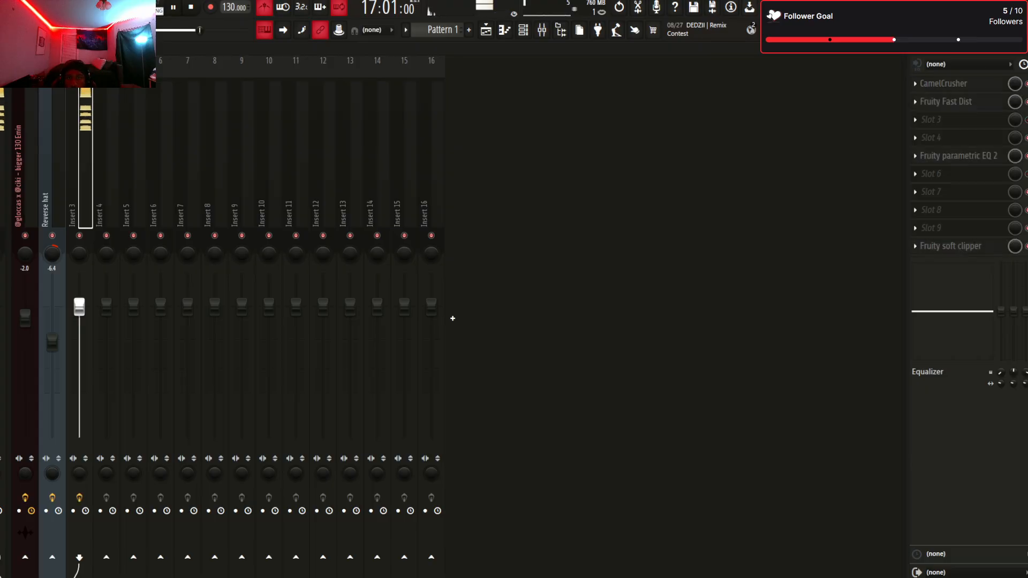
key(F6)
key(space)
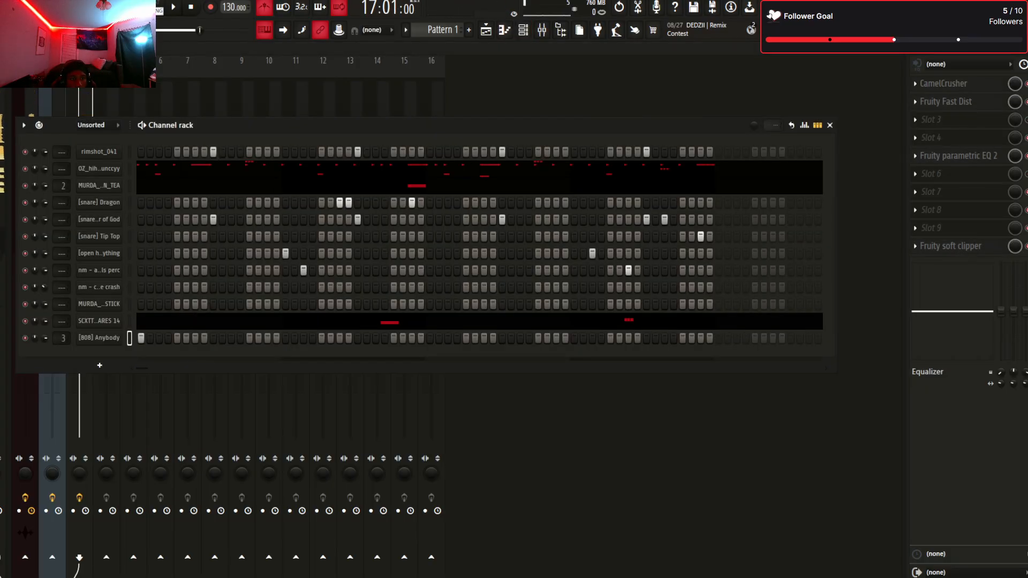
Open the [808] Anybody piano roll for Pattern 1 and preview the arrangement from bar 17
key(F7)
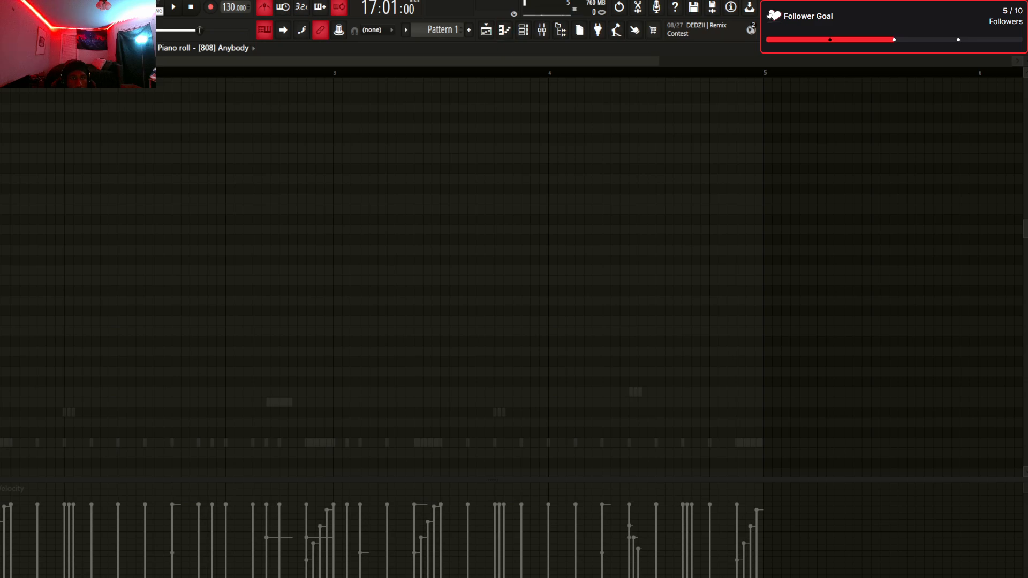
scroll(513, 278, left, 2)
key(F5)
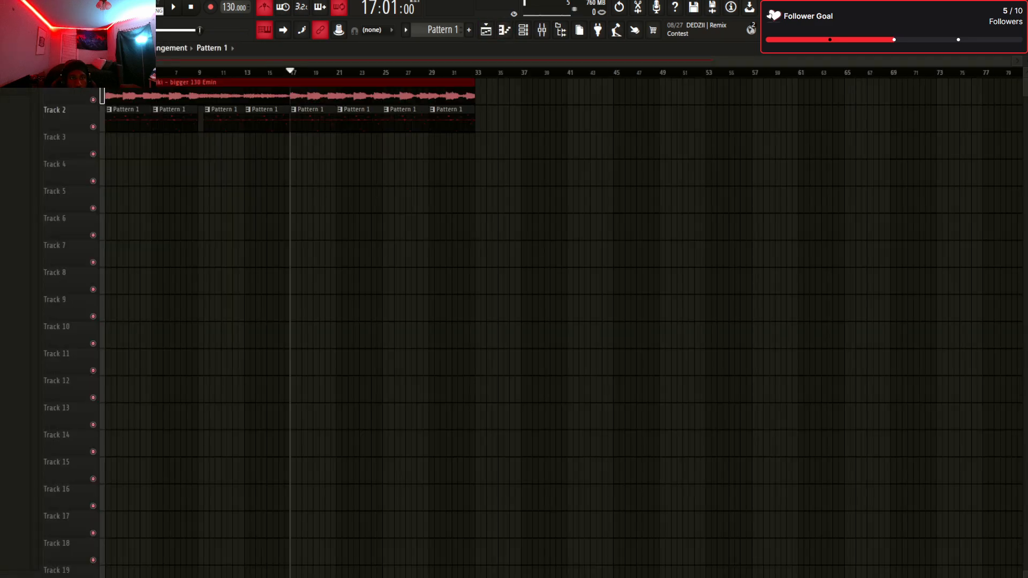
key(F7)
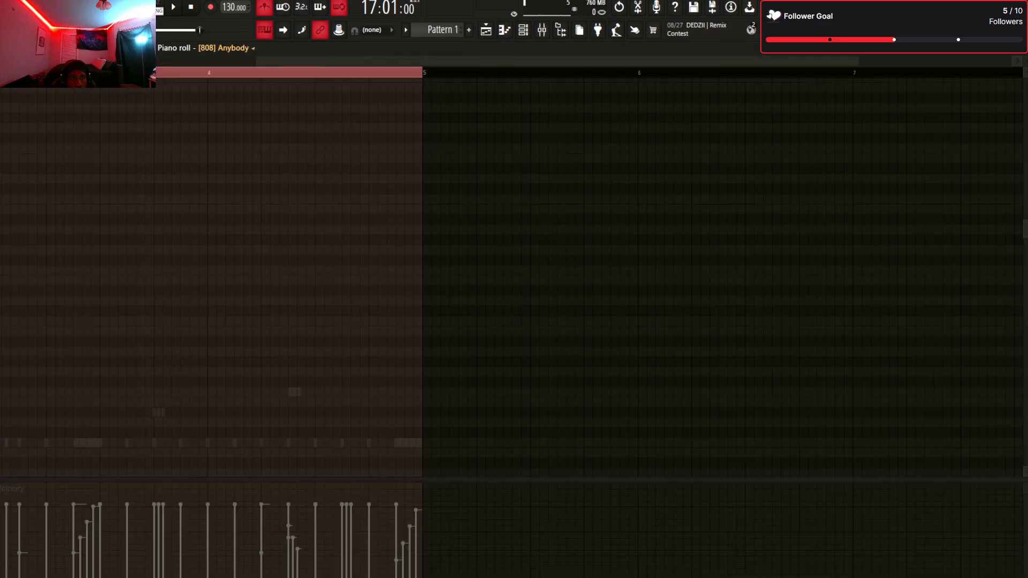
key(space)
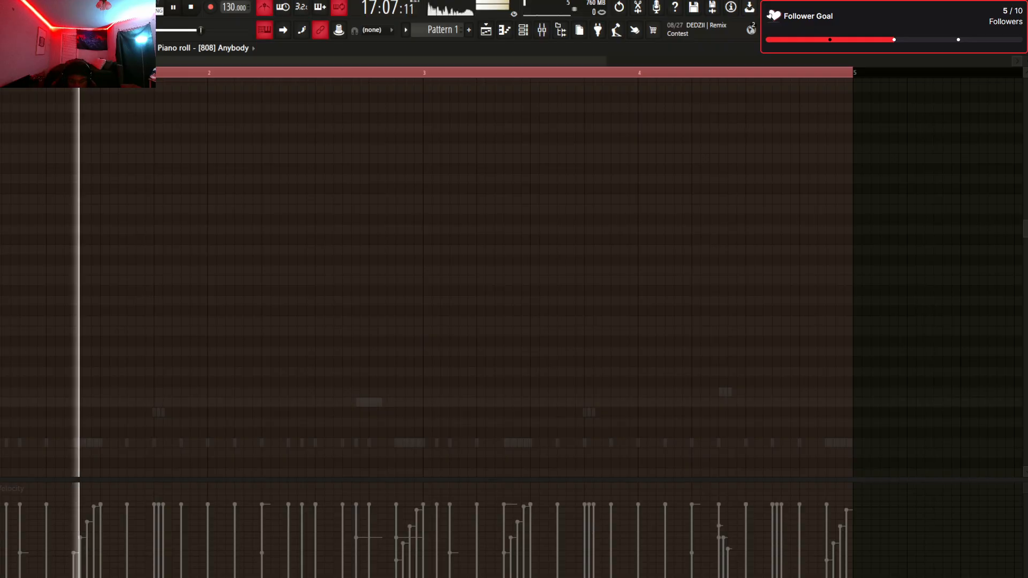
key(space)
key(space)
Turn off loop points in the sampler settings of the [808] Anybody channel
key(F6)
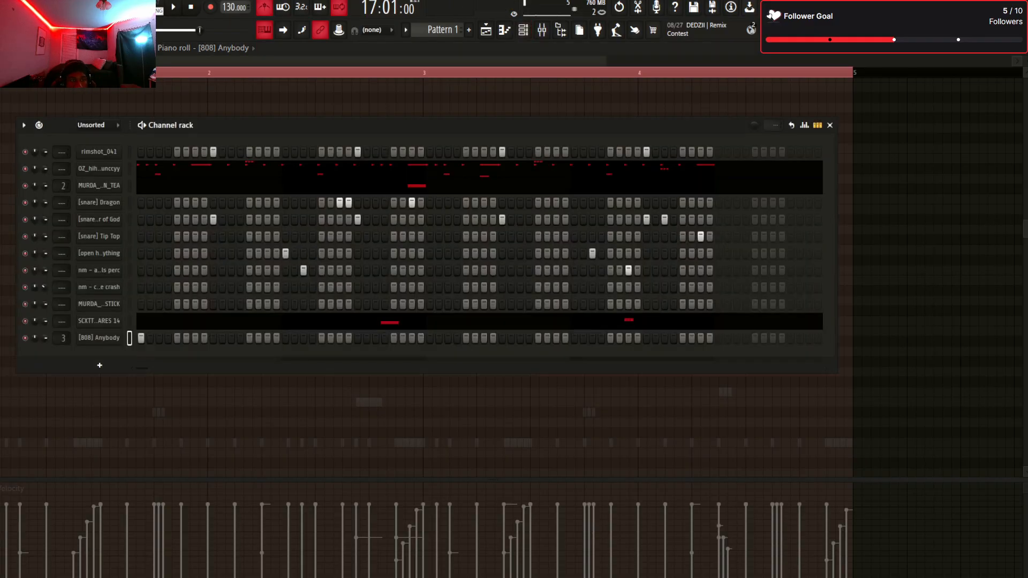
click(99, 338)
click(59, 209)
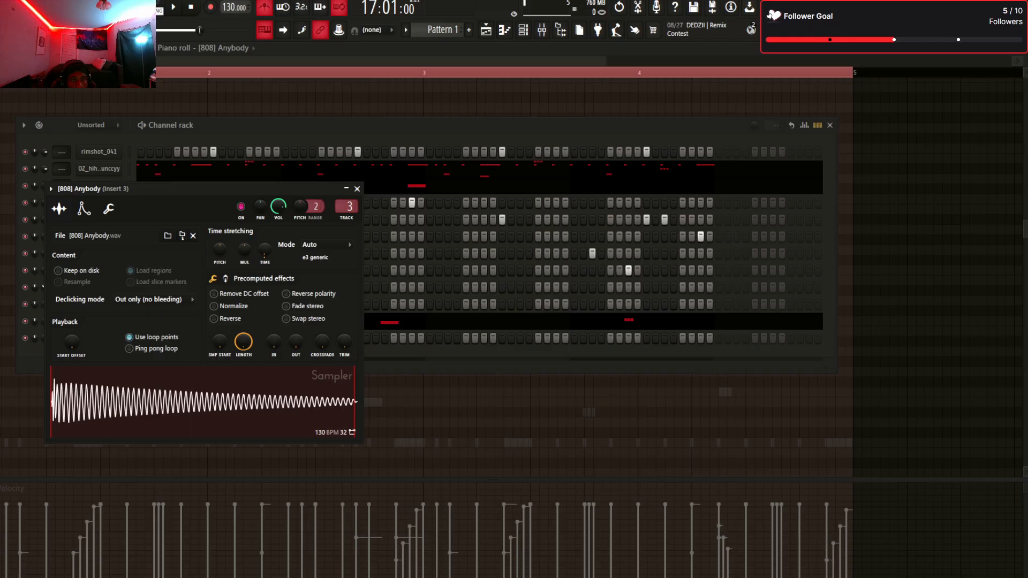
key(space)
key(F7)
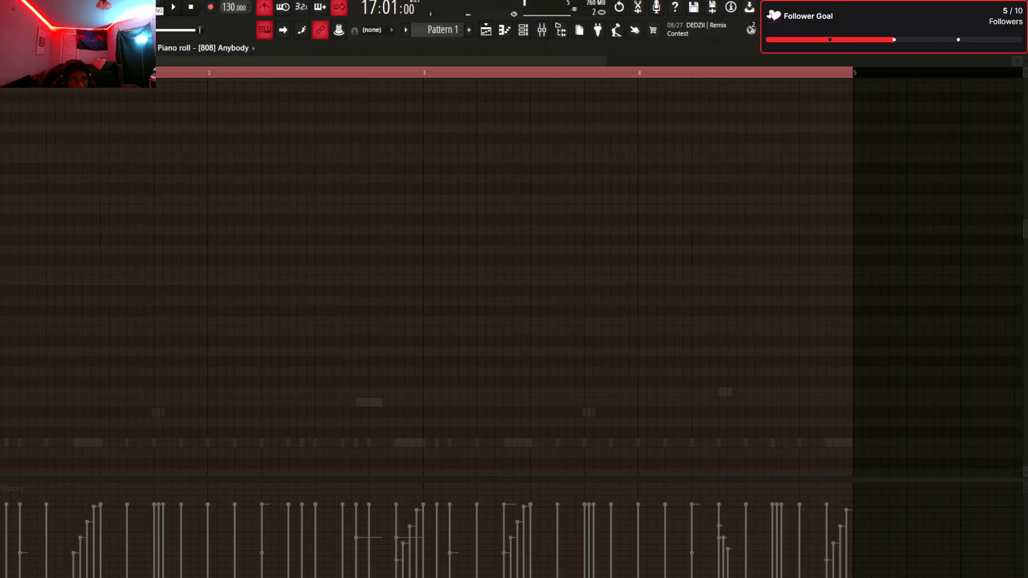
key(F6)
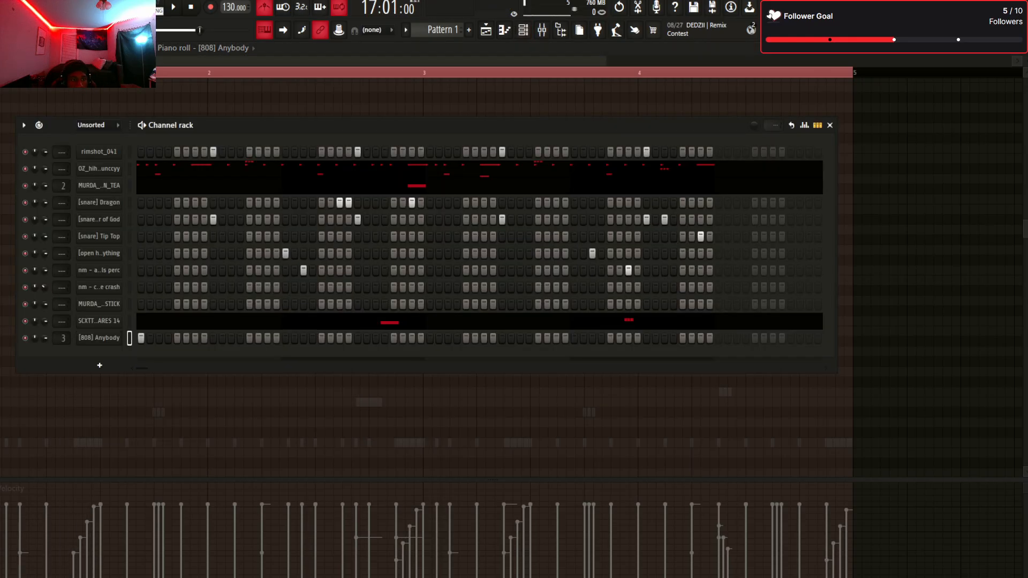
click(99, 338)
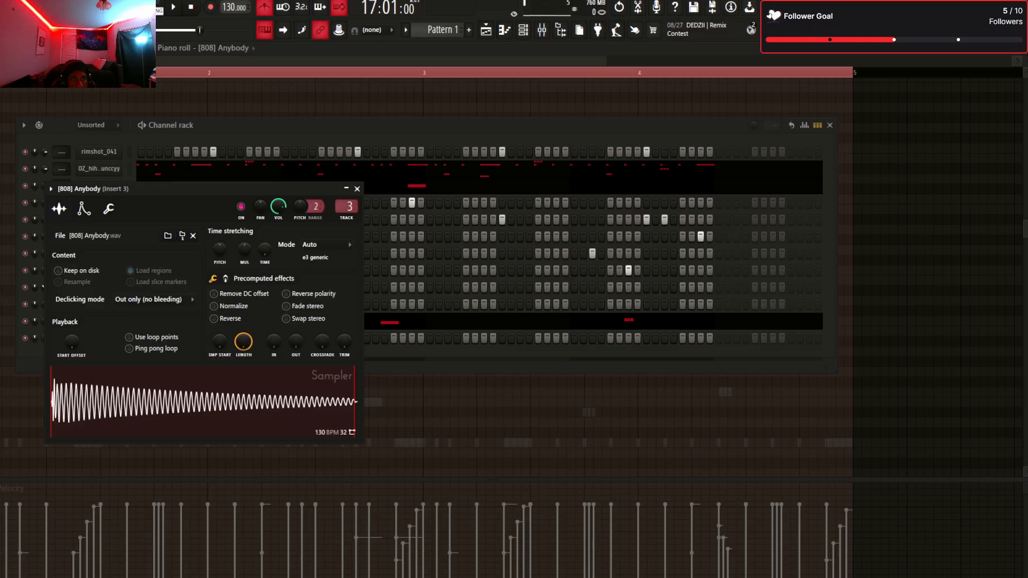
Place two short [808] Anybody notes at the same pitch, one halfway through beat 4 of bar 1 and one on beat 2 of bar 2
key(F7)
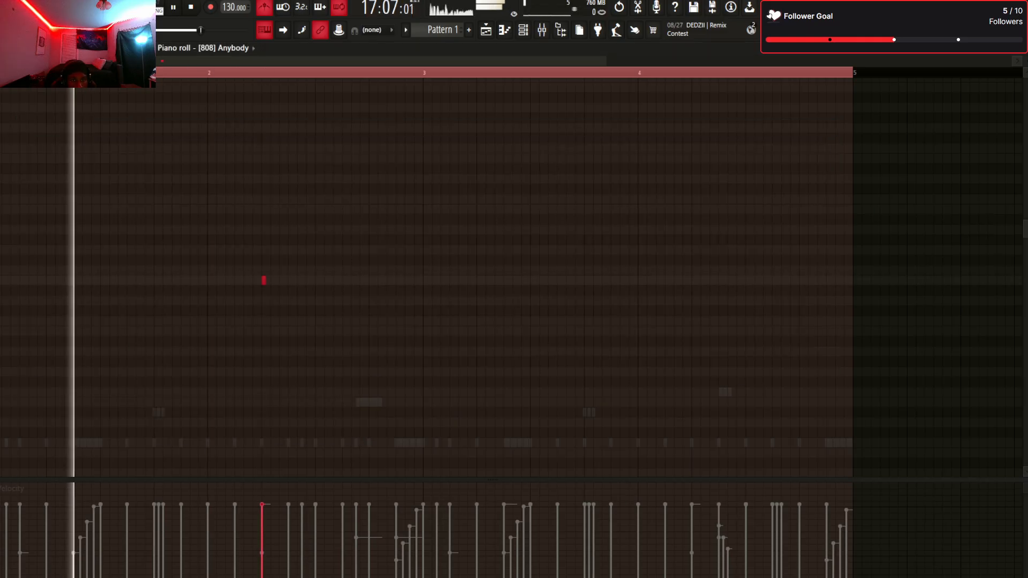
key(space)
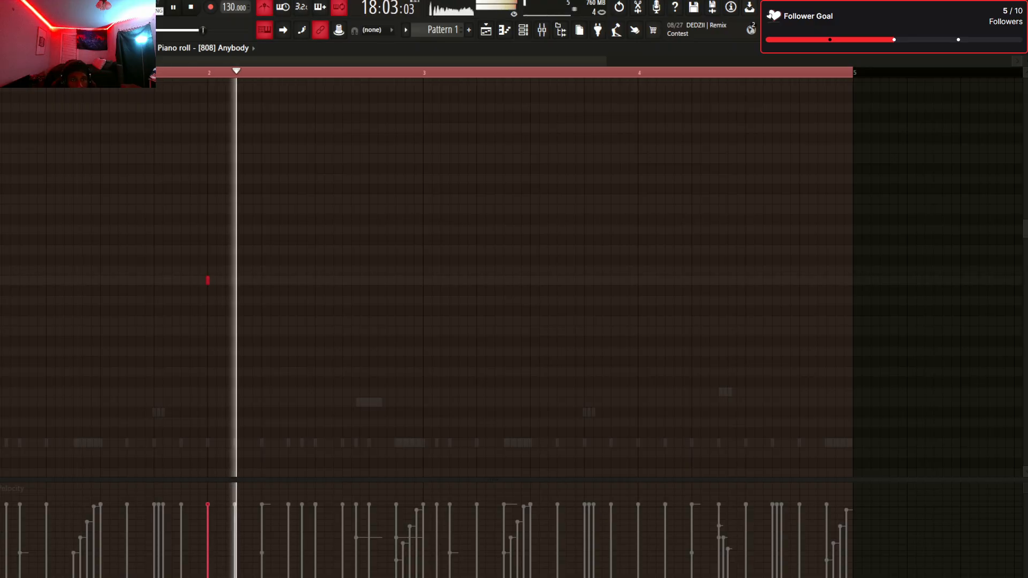
drag(208, 280, 181, 281)
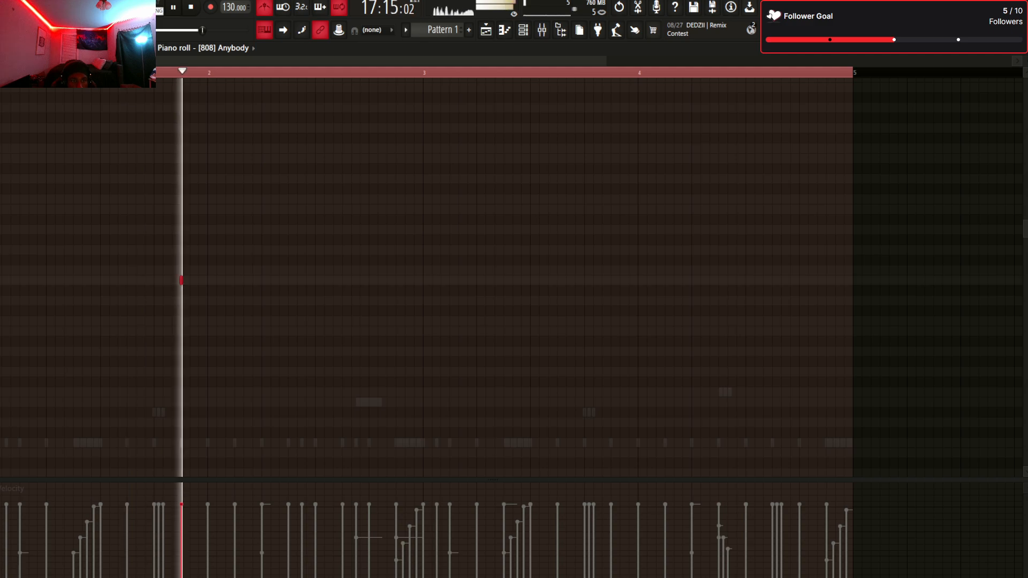
key(space)
key(space)
click(262, 281)
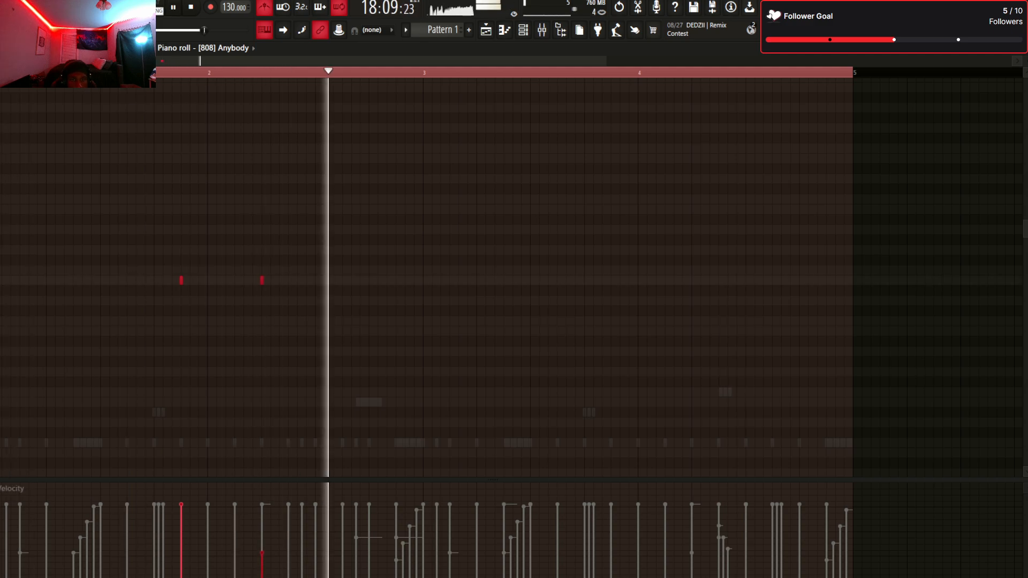
Place a short 808 note at the start of bar 3, five semitones below the previous two notes
key(space)
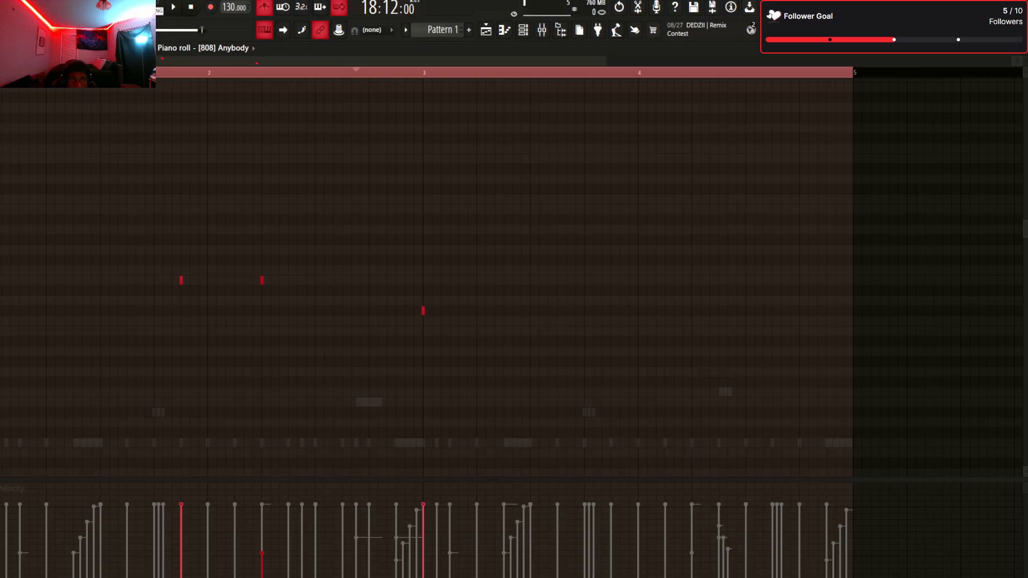
key(space)
key(space)
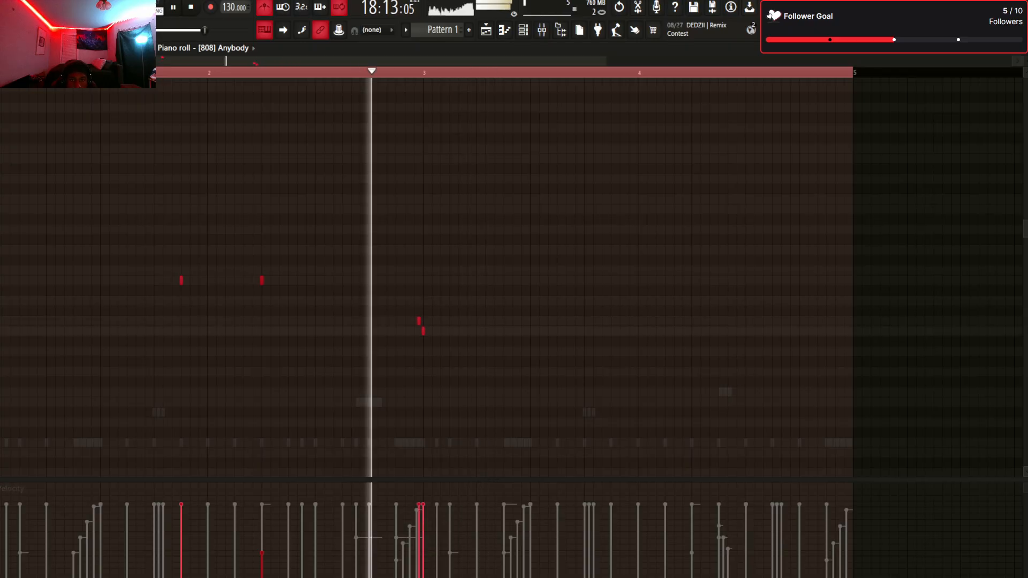
key(space)
key(space)
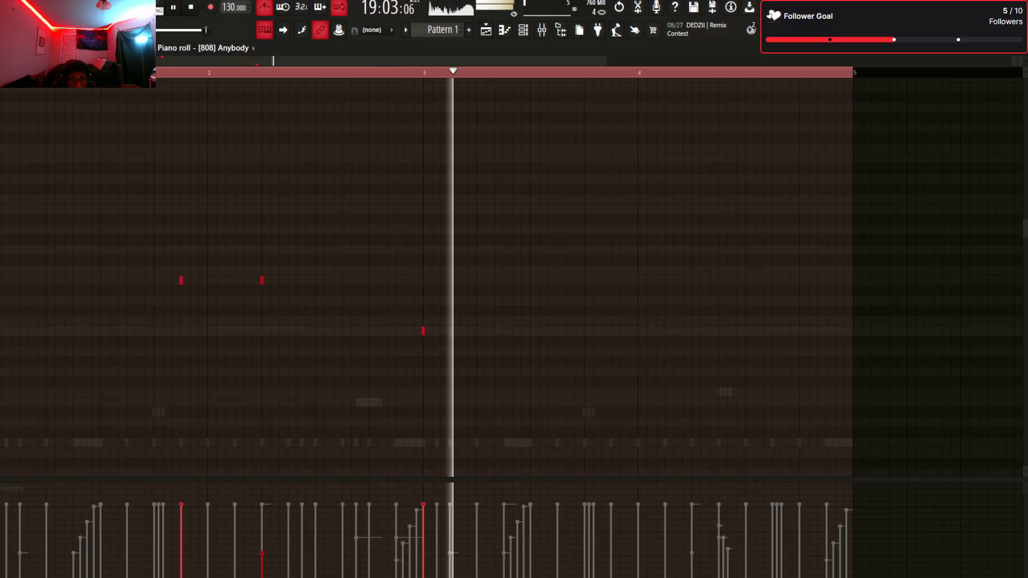
key(space)
key(space)
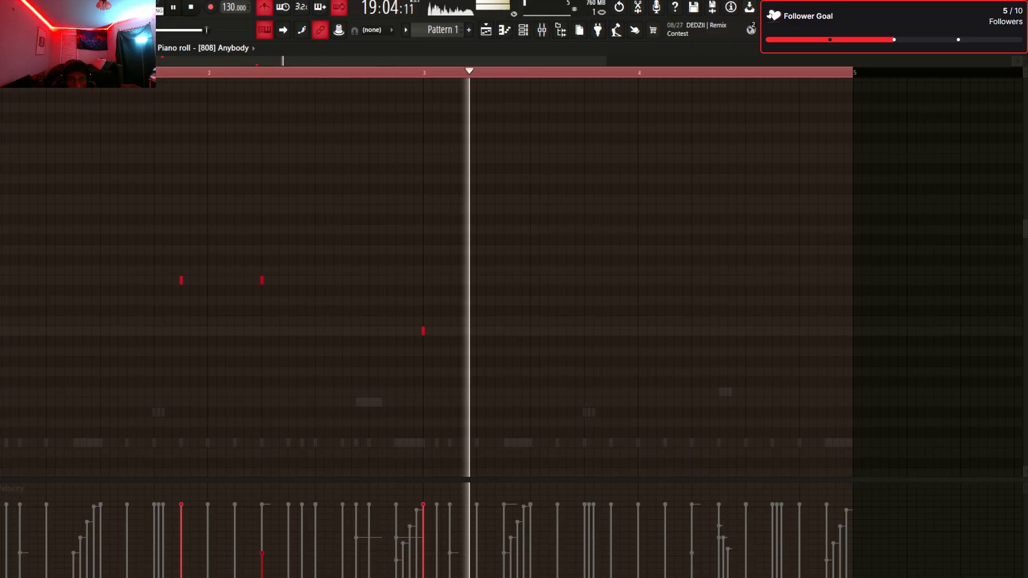
Repeat the bar 3 808 note at the same pitch halfway through beats 2 and 4 of bar 3 and on beat 2 of bar 4
key(space)
key(space)
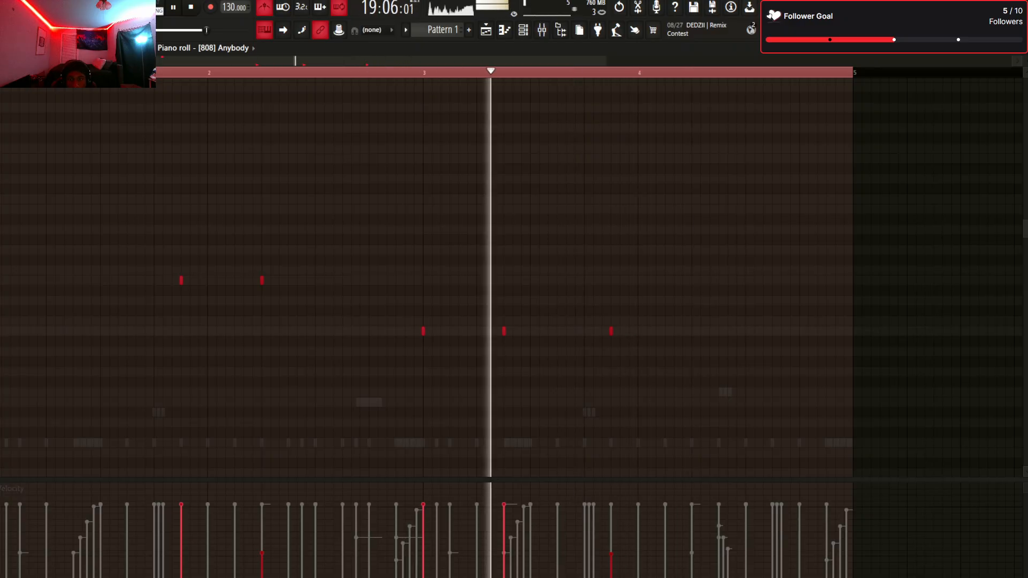
click(692, 330)
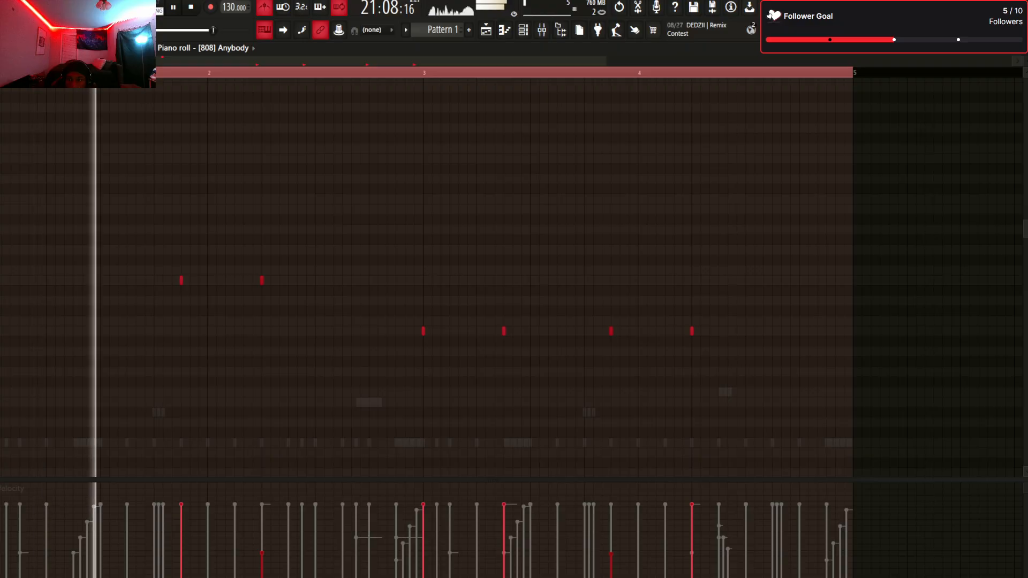
Place a roll of three short 808 notes late in bar 4 at the pitch of the bar 3 notes
click(827, 331)
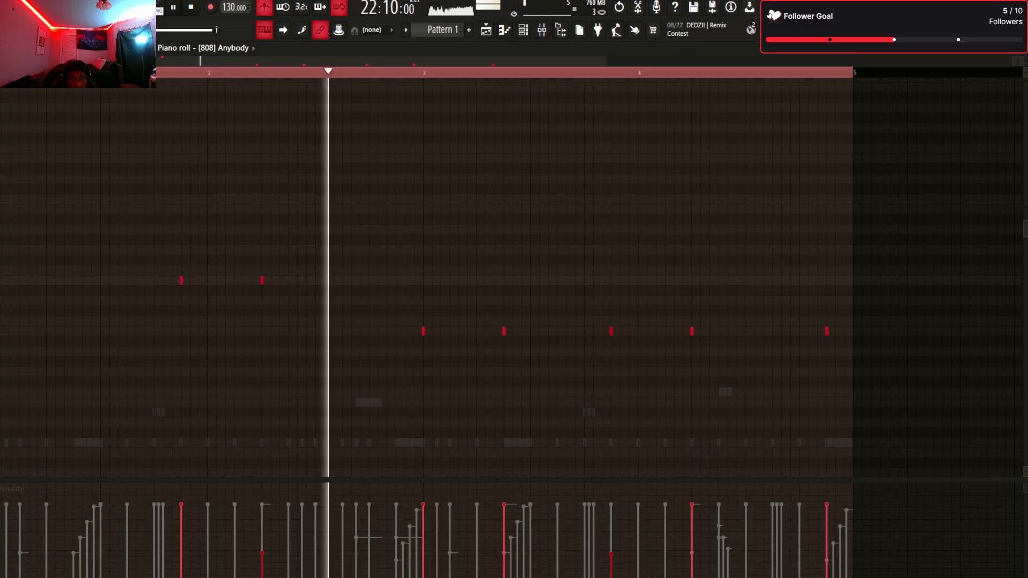
right_click(827, 331)
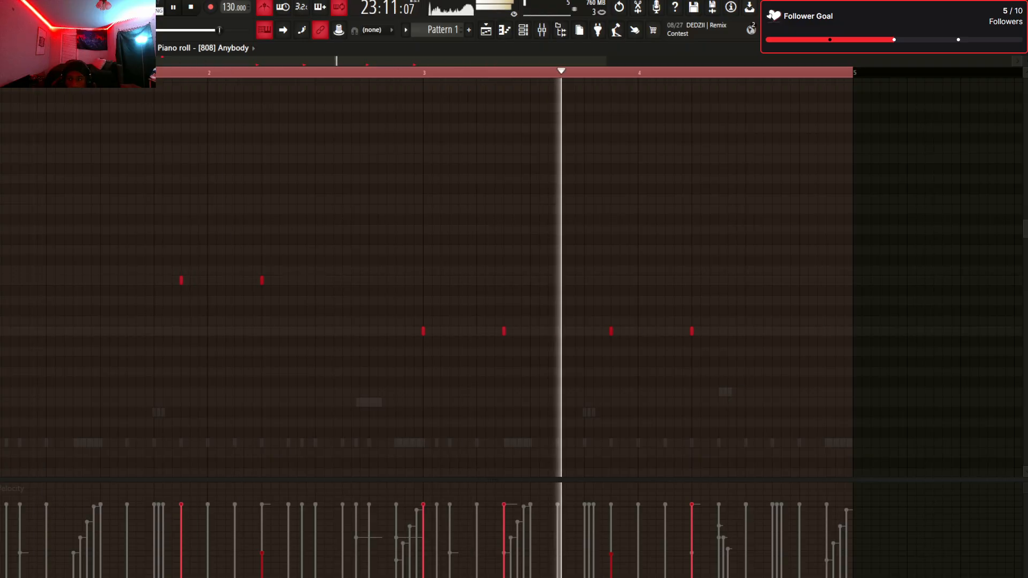
drag(827, 331, 836, 331)
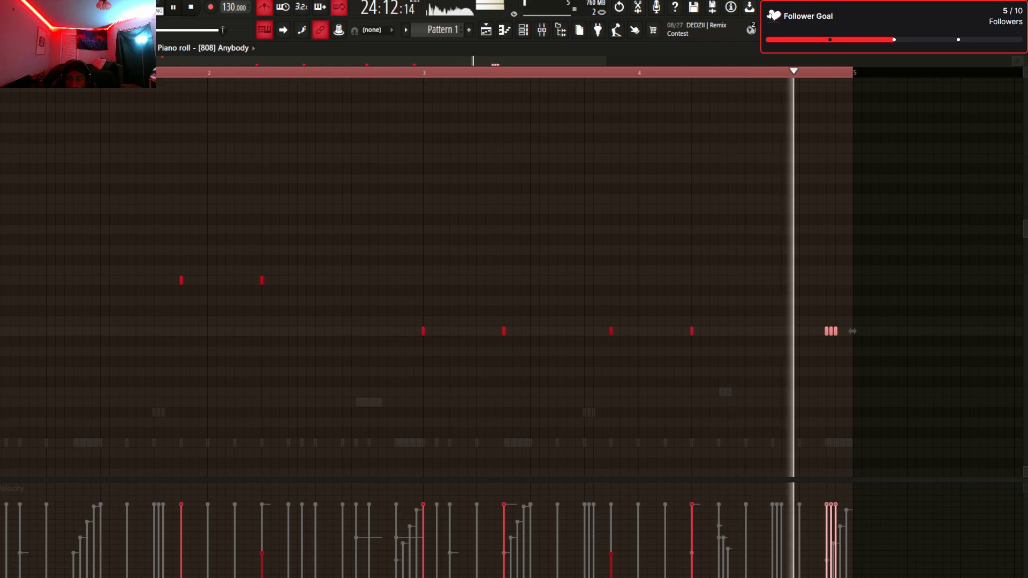
Give the three-note 808 roll descending velocities and lower it three semitones at the same position
drag(827, 515, 836, 525)
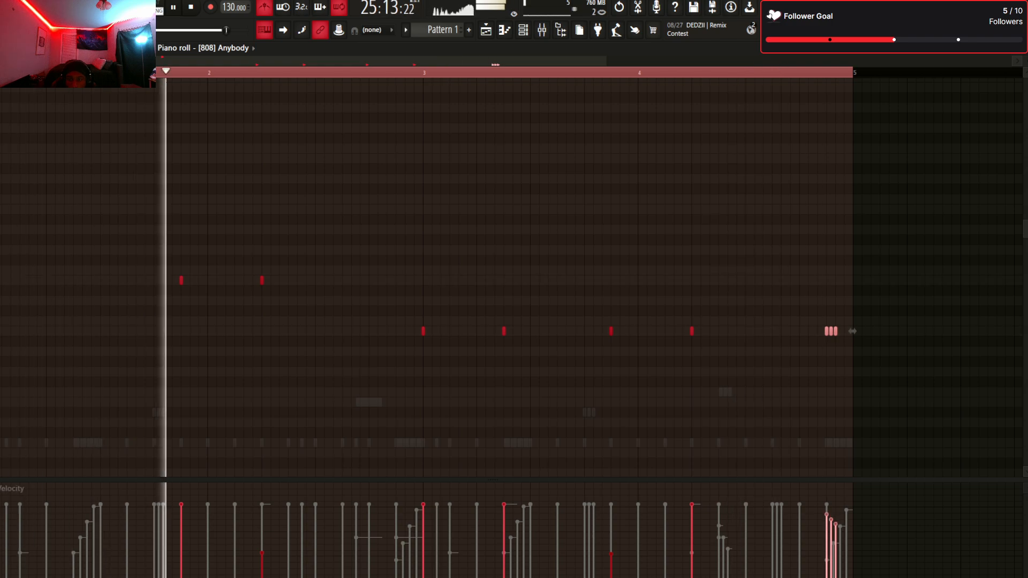
drag(831, 331, 835, 361)
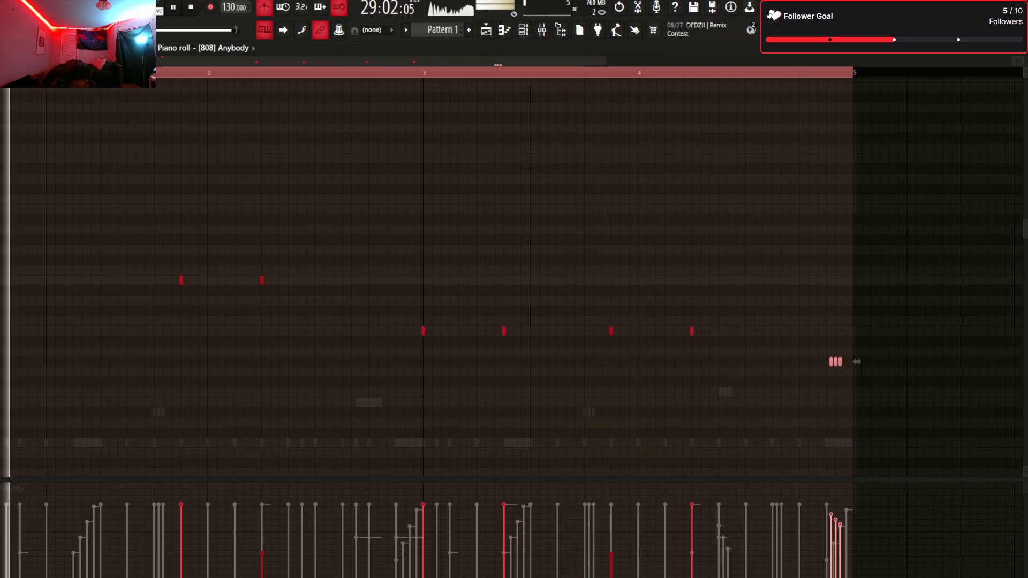
mouse_move(857, 362)
mouse_down()
mouse_move(853, 331)
mouse_move(852, 361)
mouse_up()
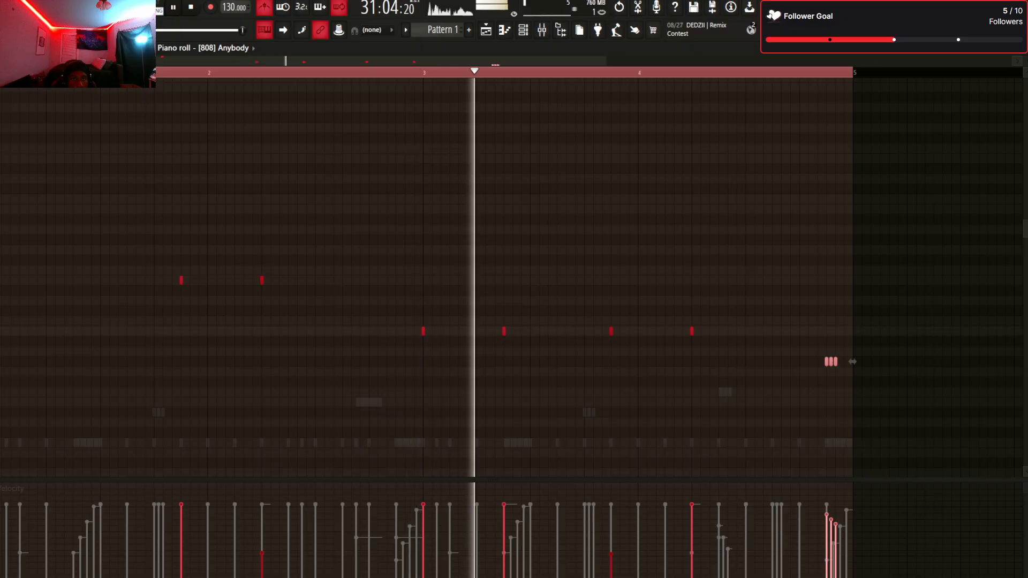
Transpose all the [808] Anybody notes down one octave
scroll(514, 279, down, 2)
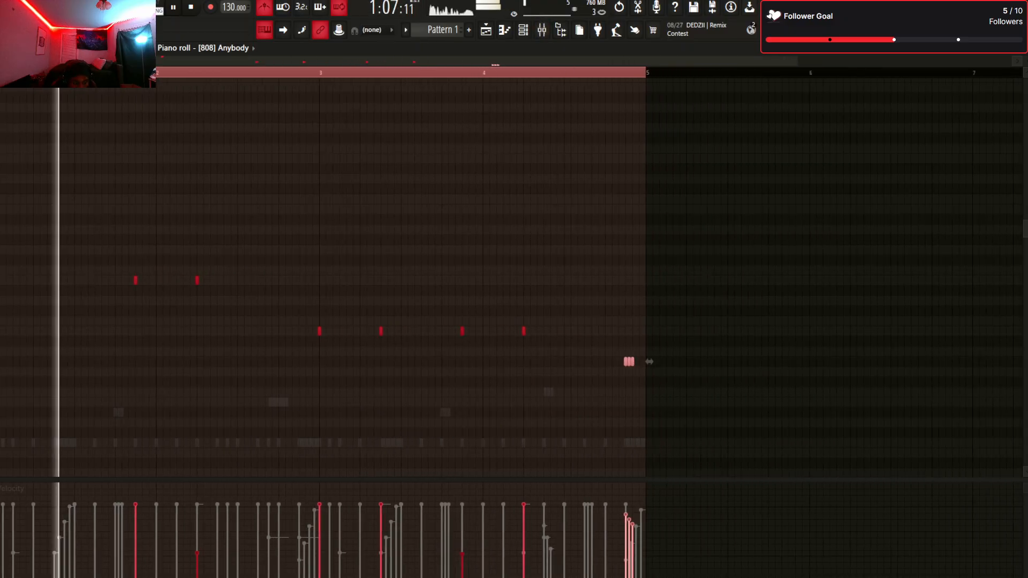
key(ctrl+Down)
key(ctrl+Up)
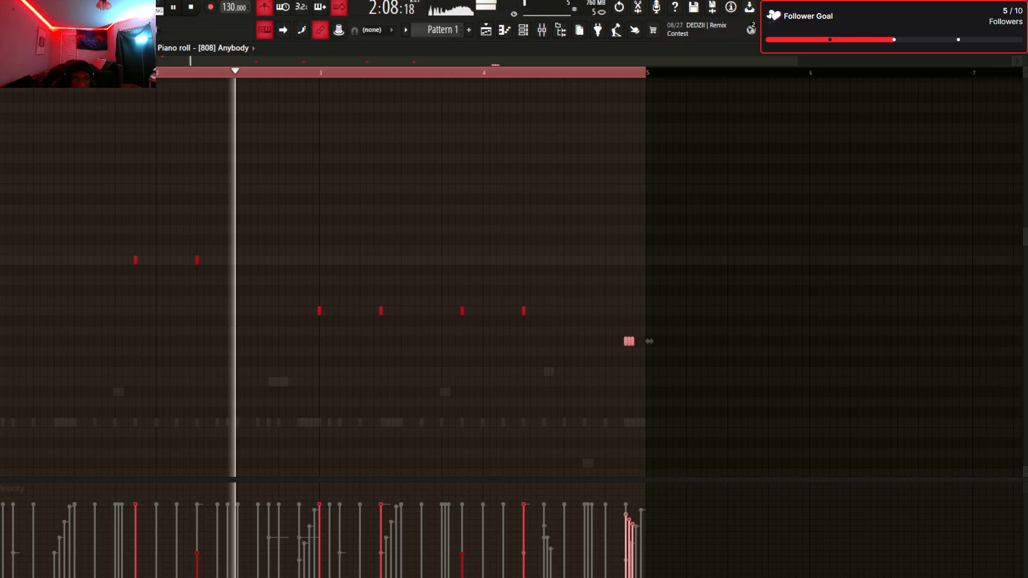
click(248, 178)
right_click(248, 178)
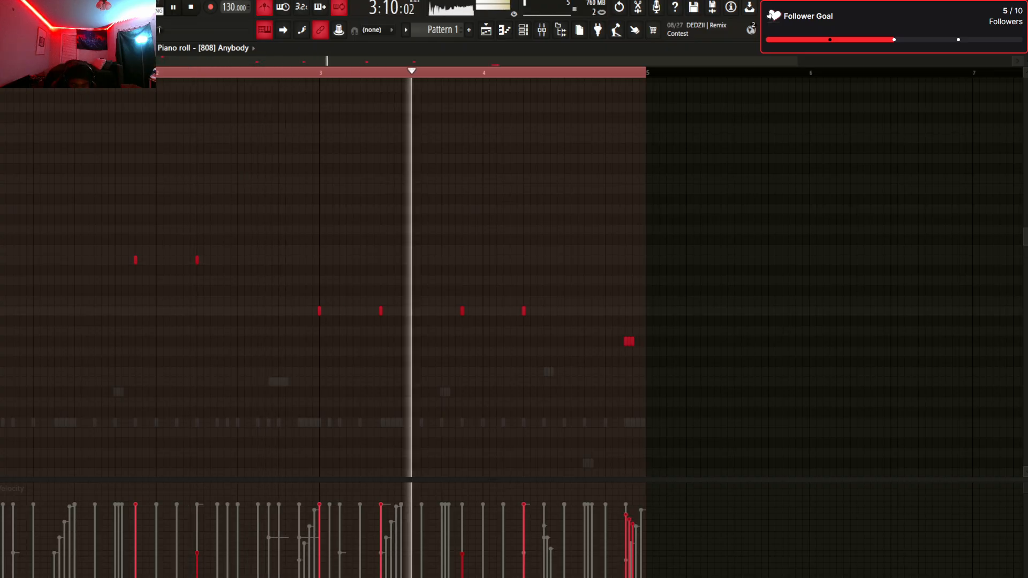
key(ctrl+Down)
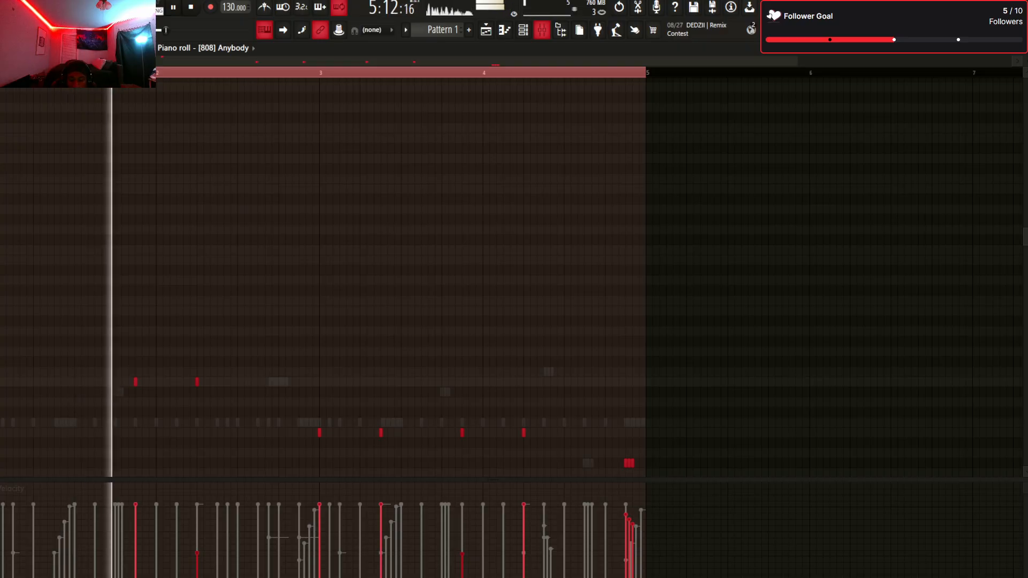
Send mixer insert 3 to insert 4, lower insert 4's fader to -7.5, and load Decapitator, PuigTec EQP1A Stereo and a WaveShell1-VST effect there
key(F9)
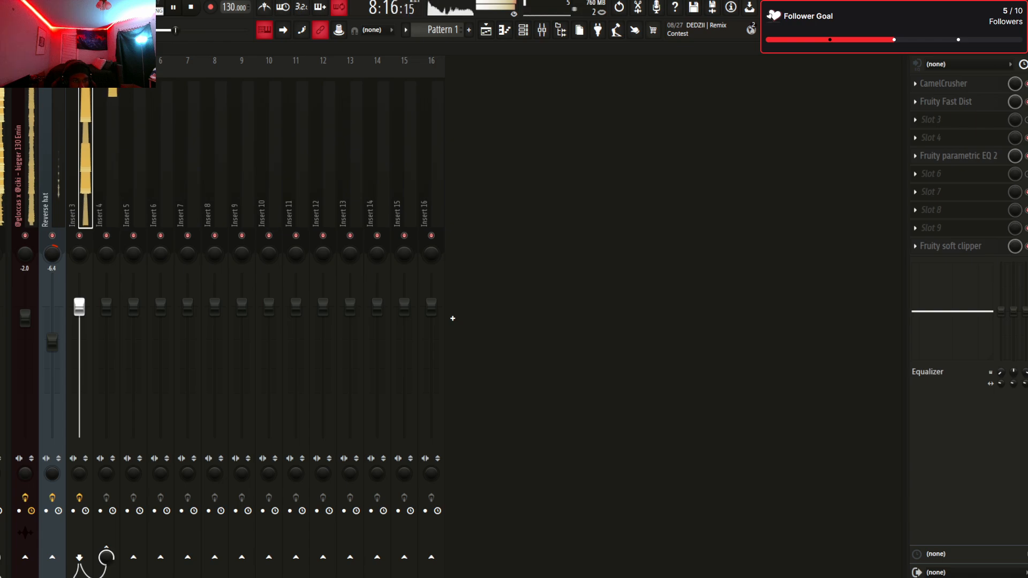
key(Right)
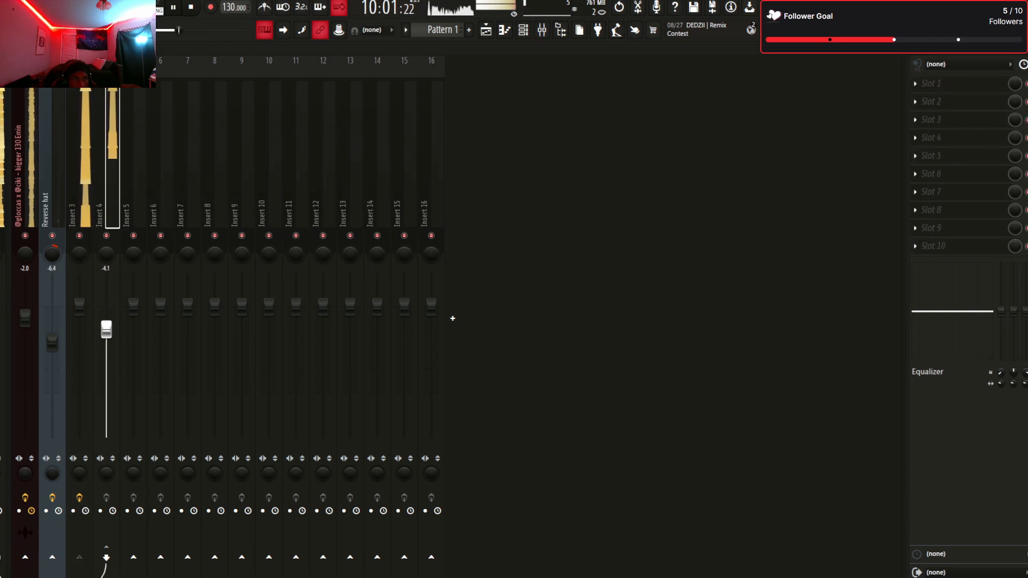
key(ctrl+z)
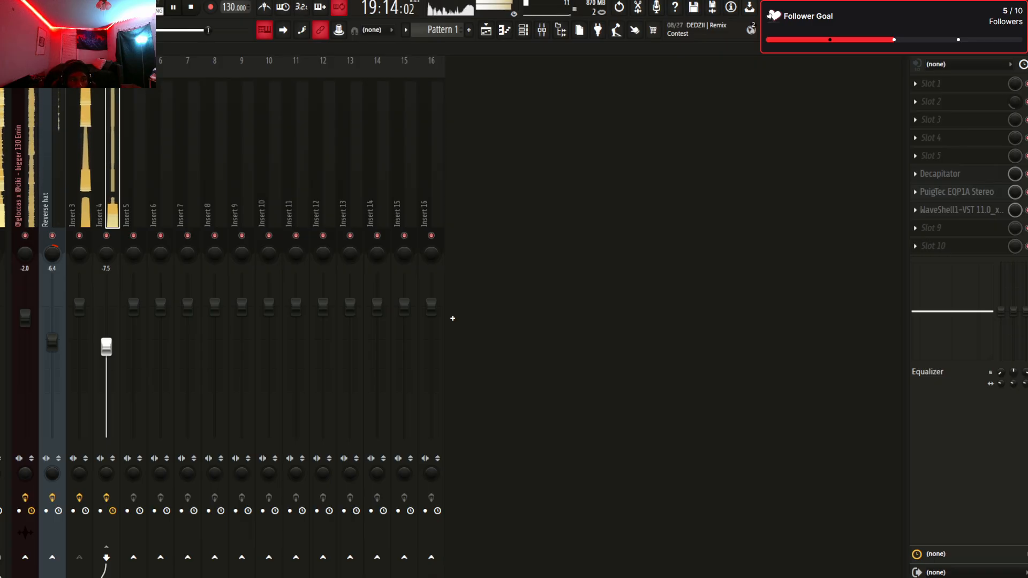
Lower the fader of mixer insert 4 to -11.8 and select the Master track
drag(106, 347, 106, 368)
click(3, 215)
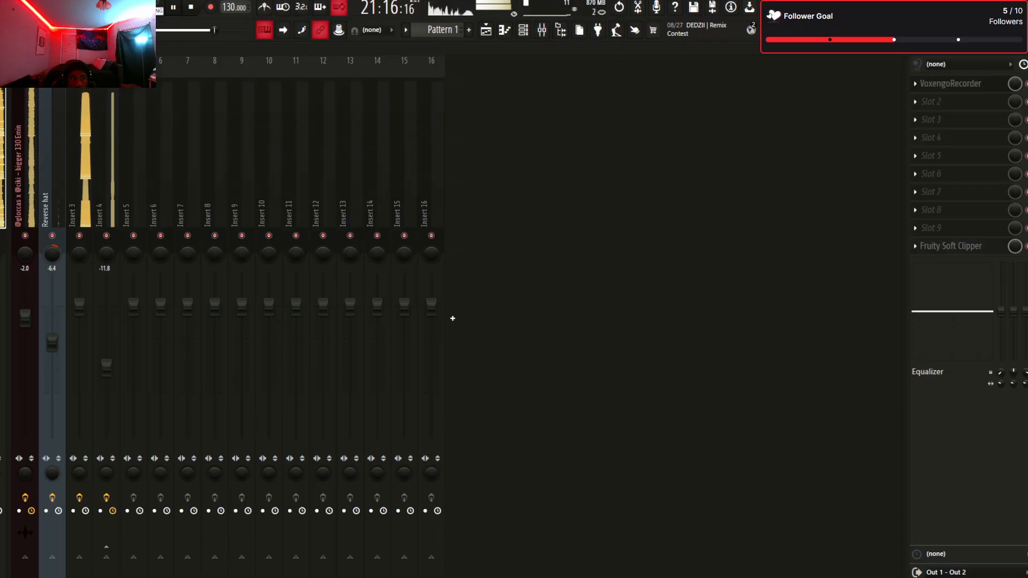
key(F6)
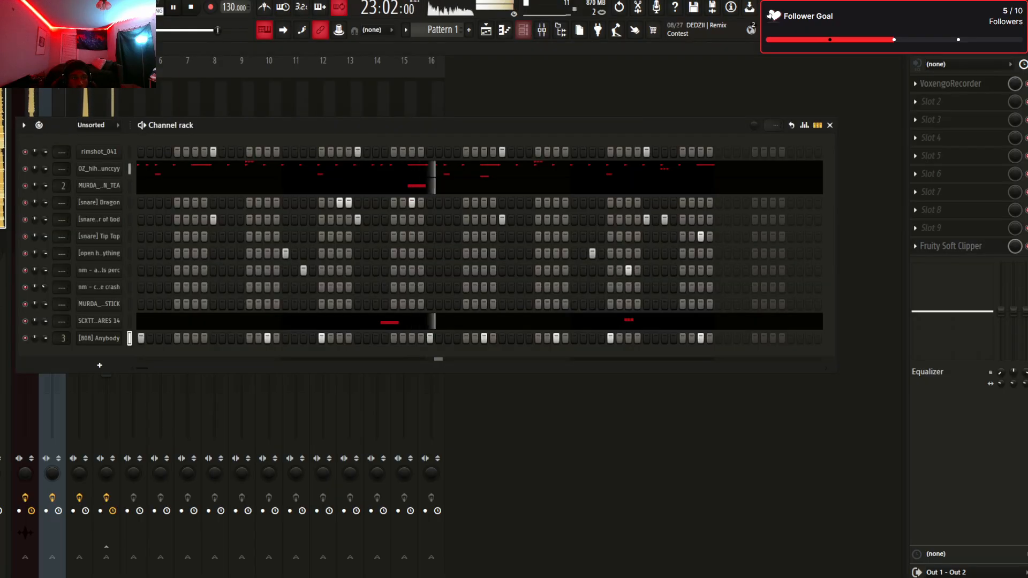
key(ctrl+l)
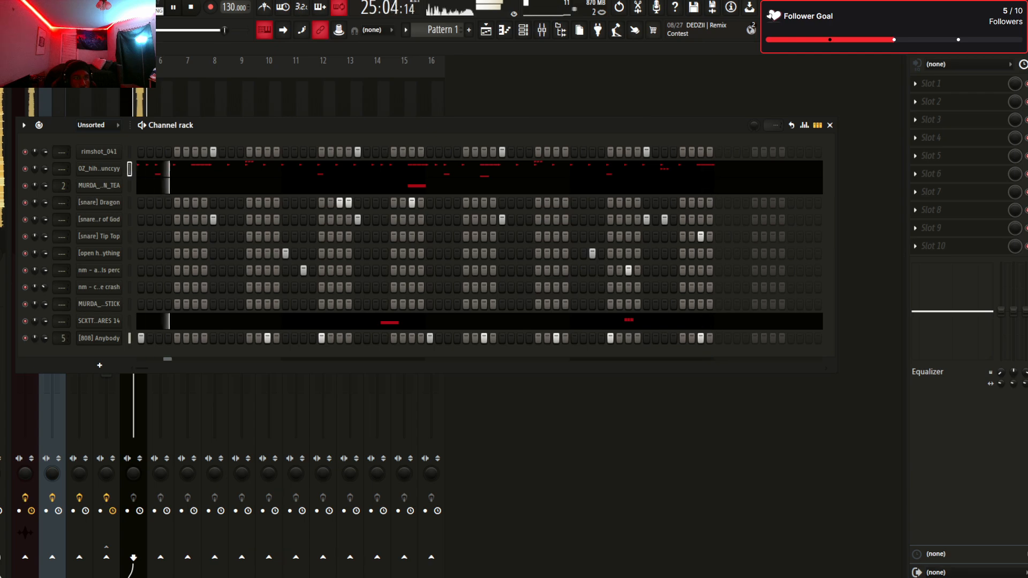
key(ctrl+z)
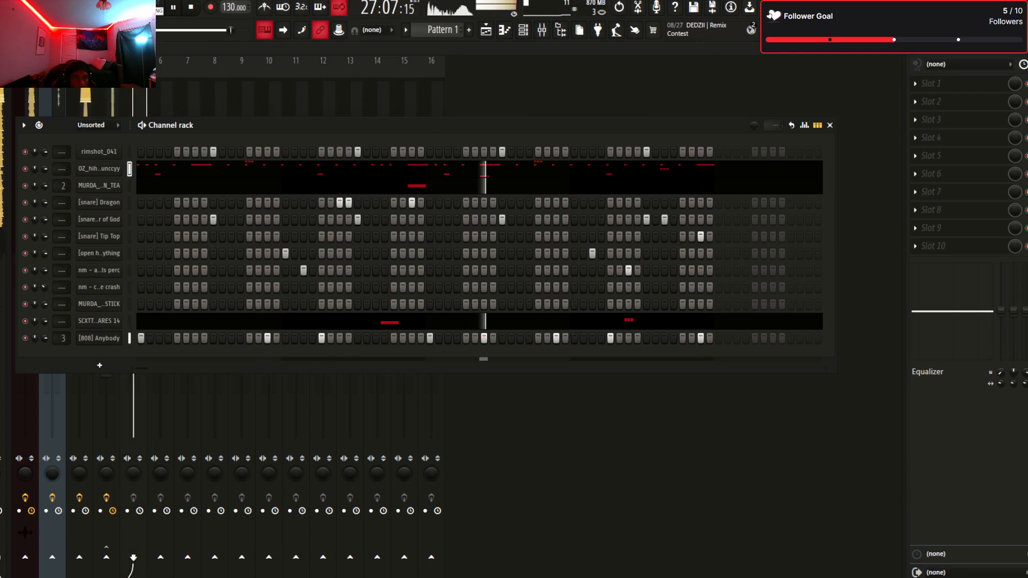
Route rimshot_041, [snare] Dragon, the OZ closed hi-hat, [snare] Fear of God and [snare] Tip Top to mixer inserts 5 through 9 respectively
drag(342, 126, 521, 255)
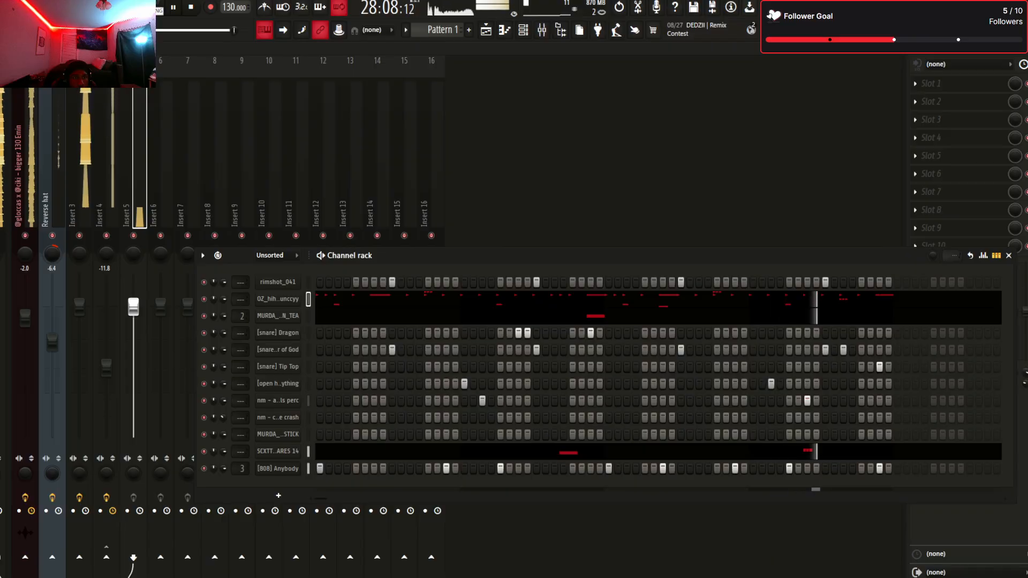
click(79, 199)
key(F6)
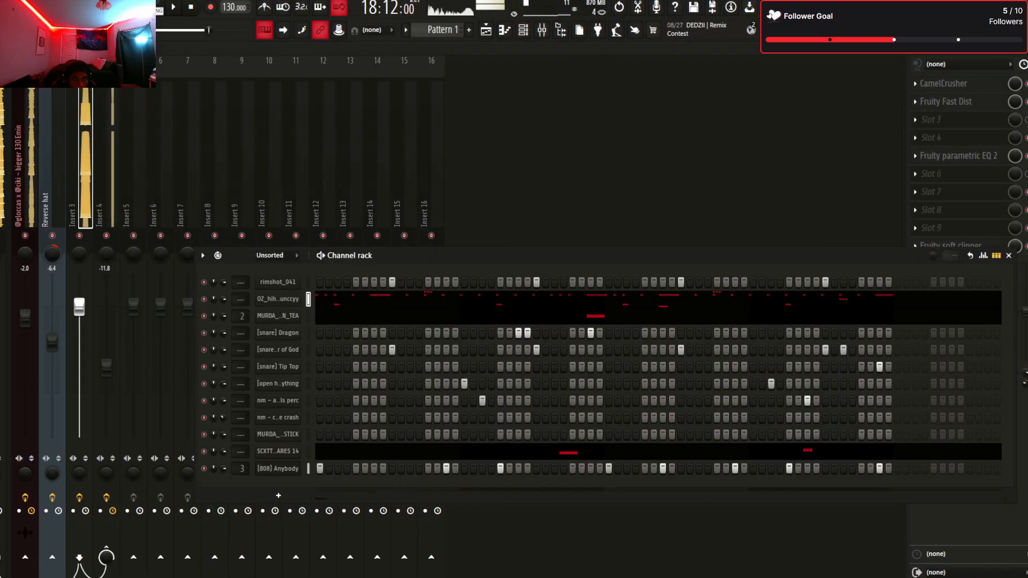
key(ctrl+l)
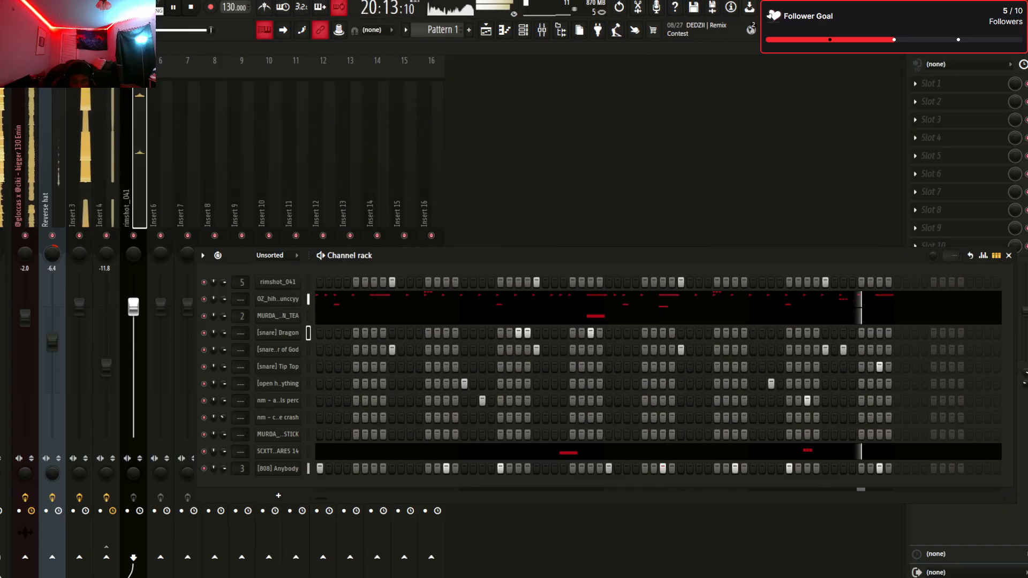
key(ctrl+l)
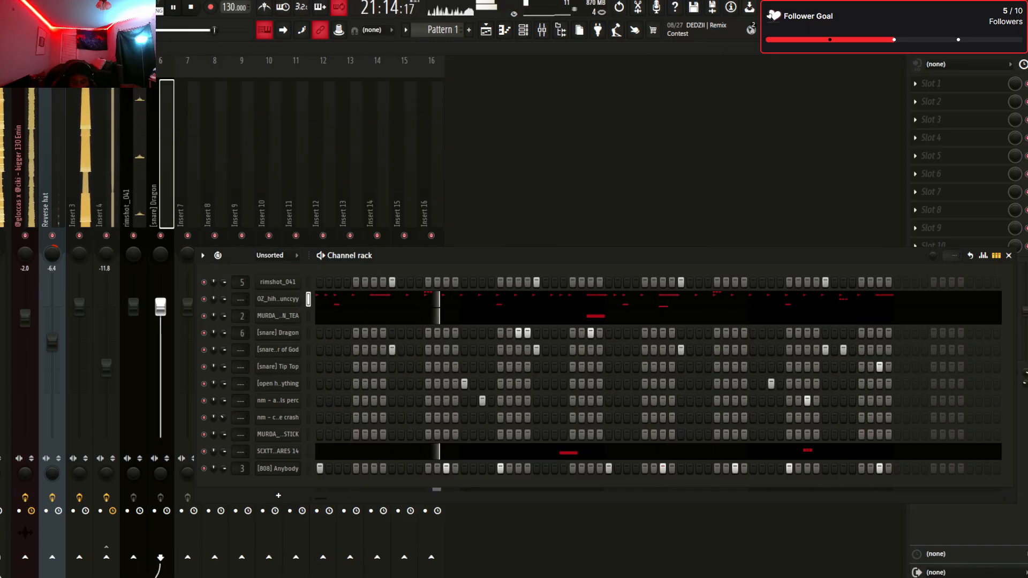
key(ctrl+l)
click(308, 349)
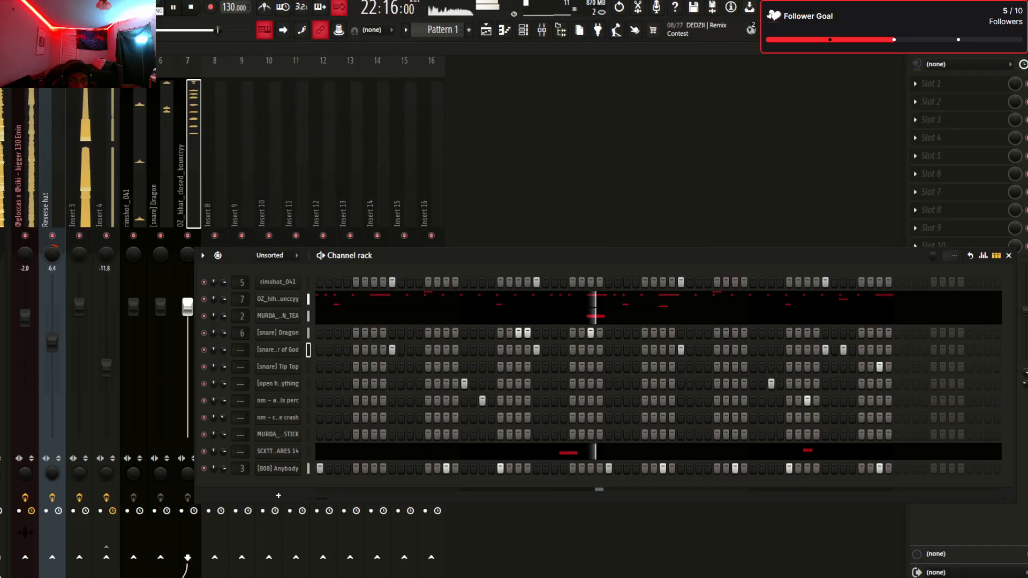
key(ctrl+l)
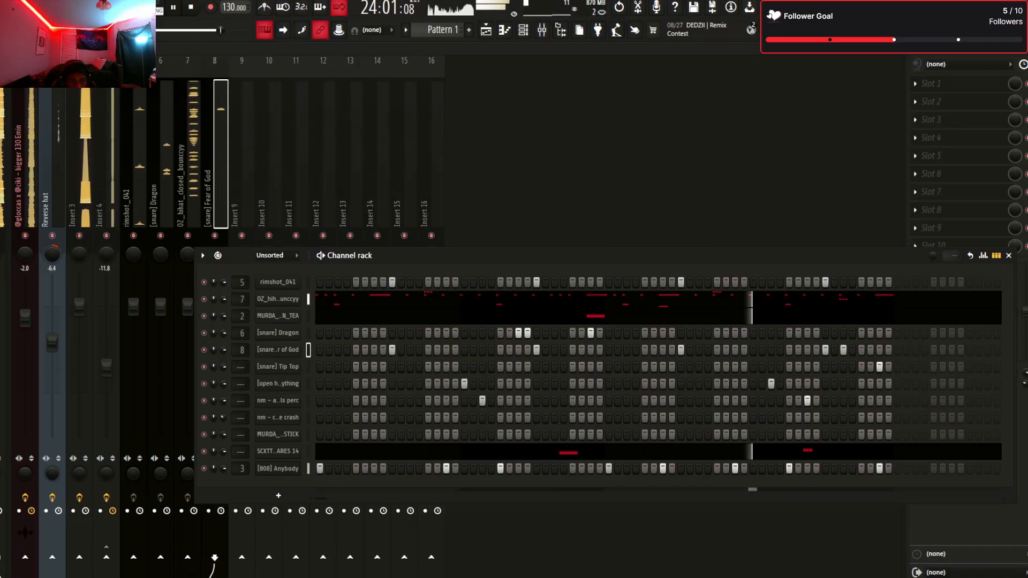
click(308, 367)
key(ctrl+l)
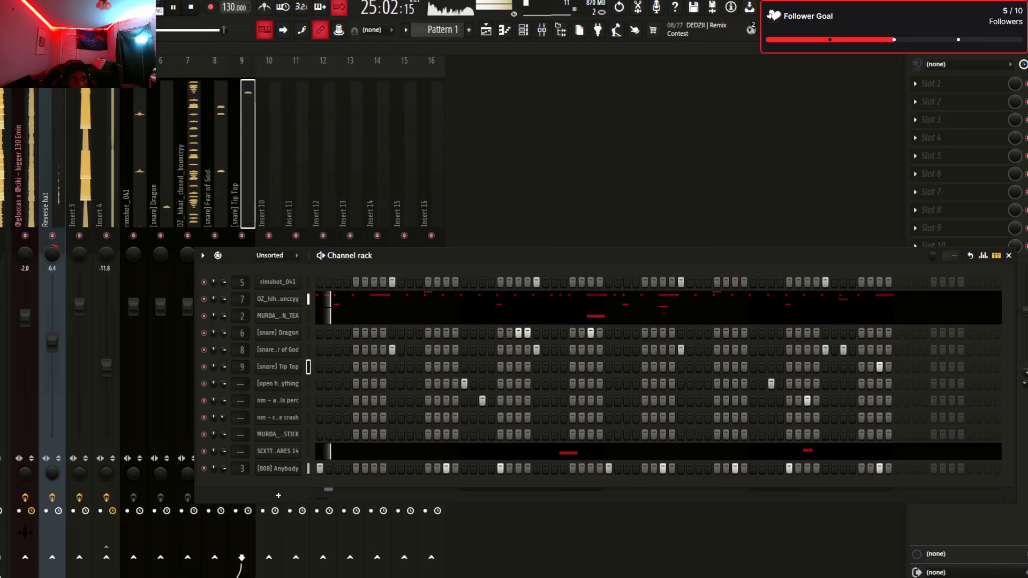
Raise the low cut to about 100 Hz in FabFilter Pro-Q 4 on the melody loop's mixer insert
click(79, 204)
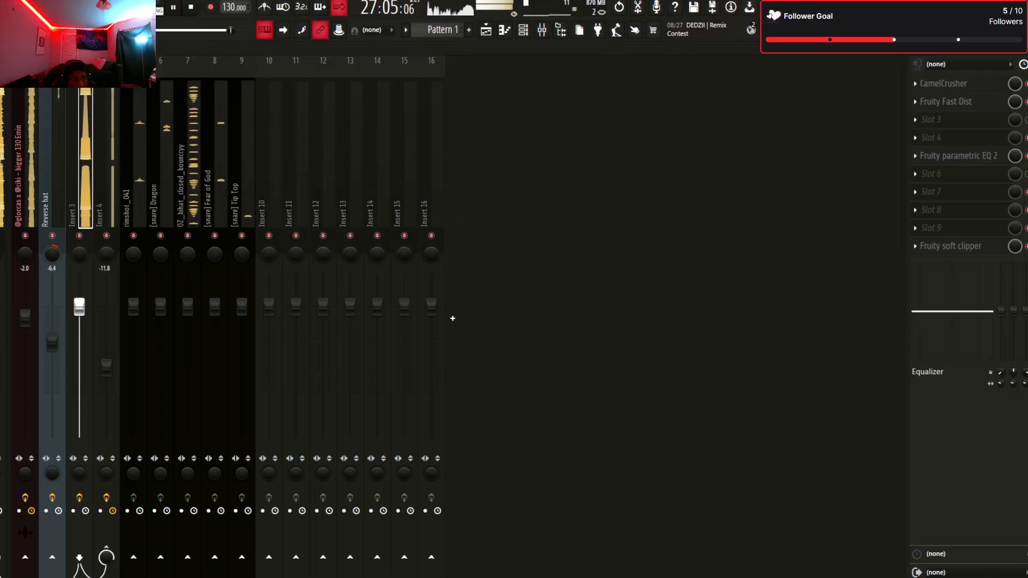
key(Left)
key(Left)
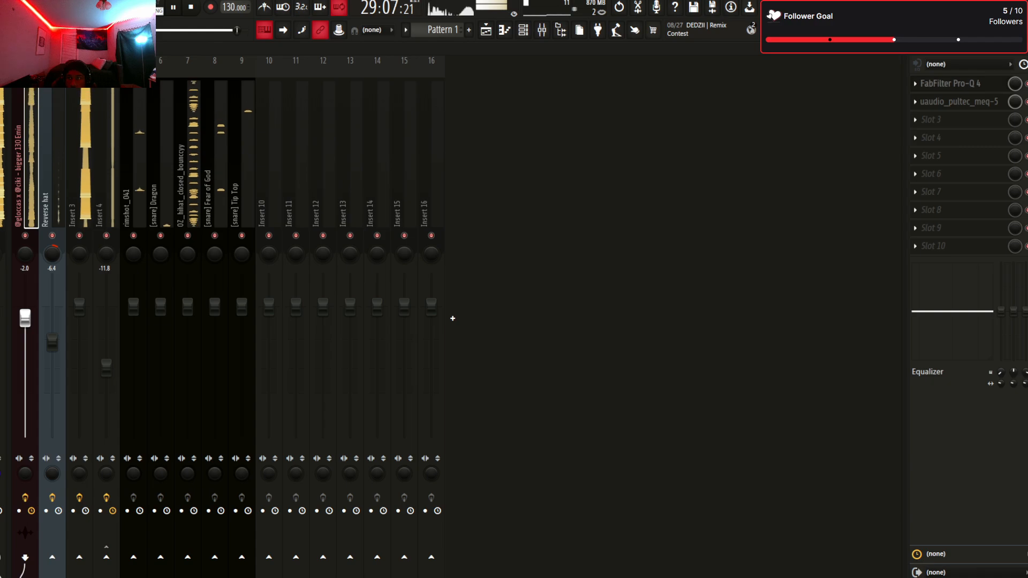
click(950, 83)
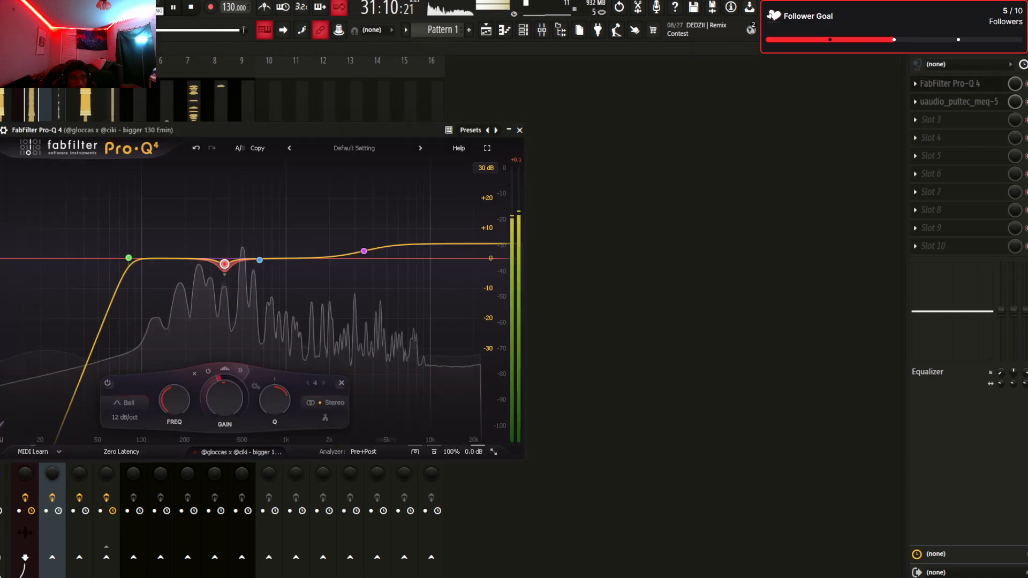
drag(129, 259, 144, 258)
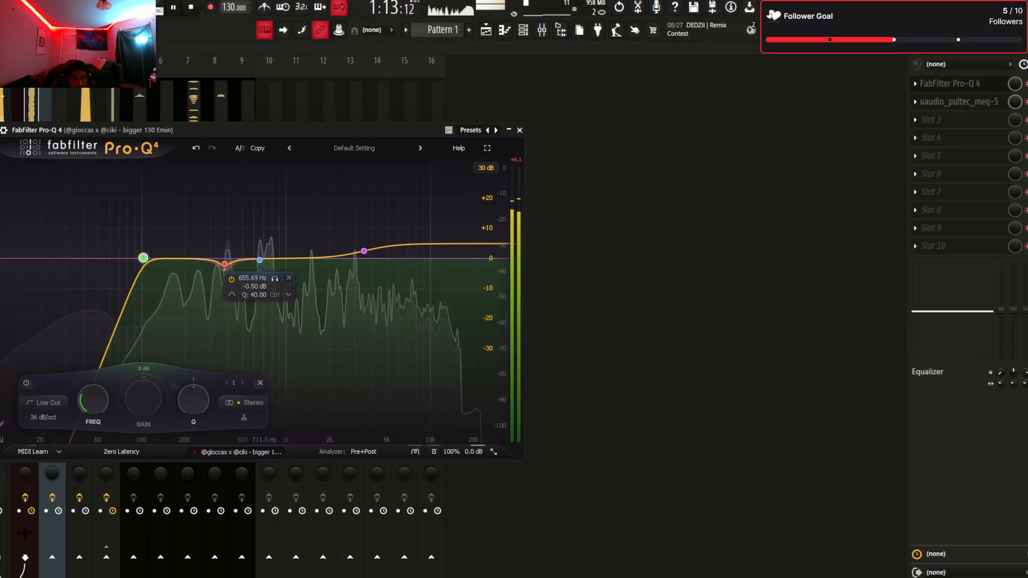
Deepen the melody EQ's narrow cut near 656 Hz to about -3 dB and widen its bandwidth
mouse_move(259, 260)
mouse_down()
mouse_move(269, 174)
mouse_move(266, 271)
mouse_move(286, 268)
mouse_move(245, 224)
mouse_move(260, 268)
mouse_up()
scroll(270, 173, down, 2)
scroll(260, 269, down, 2)
Add a Low Shelf band to the melody EQ at about 260 Hz with a cut of about 2.5 dB
click(192, 258)
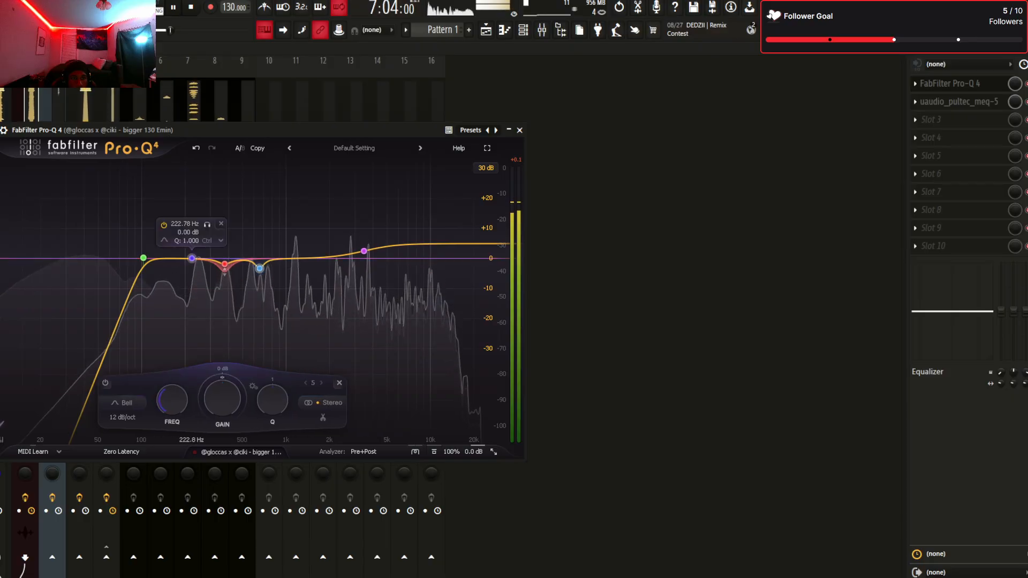
click(92, 403)
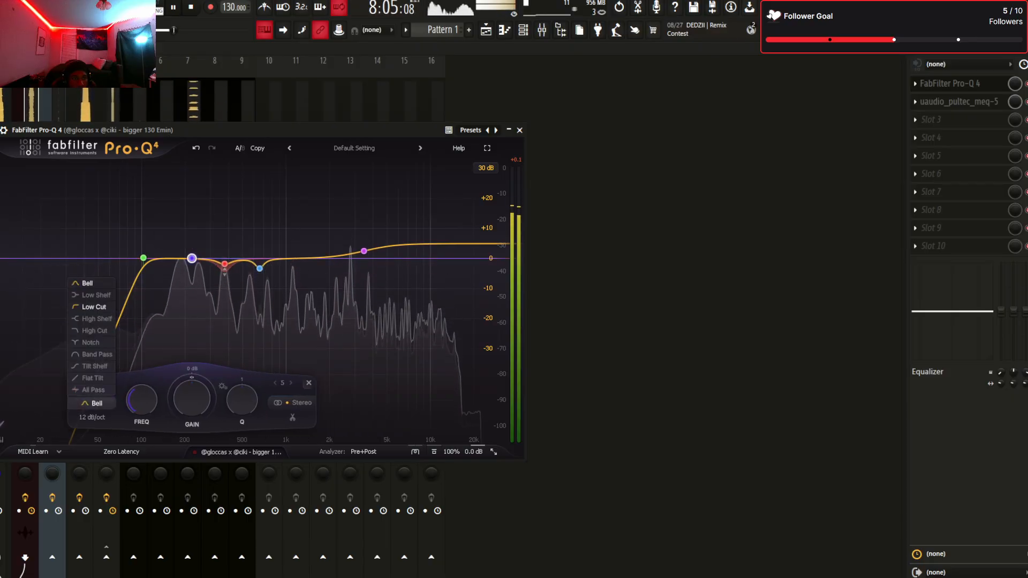
click(97, 295)
drag(192, 258, 202, 266)
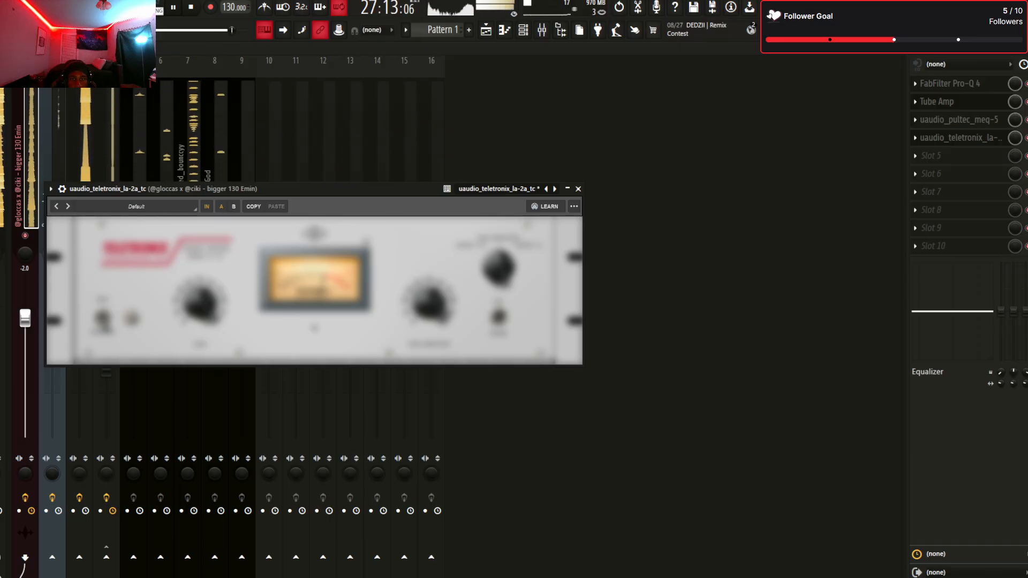
Finish adding Tube Amp and the Teletronix LA-2A to the melody insert and pan the hi-hat insert slightly left
click(578, 189)
scroll(453, 318, down, 6)
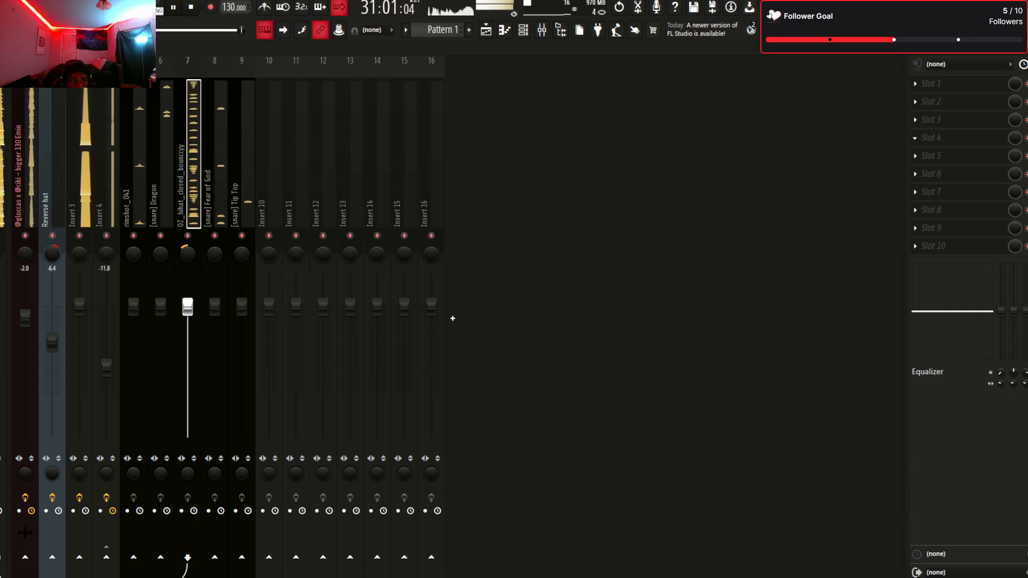
scroll(452, 318, up, 6)
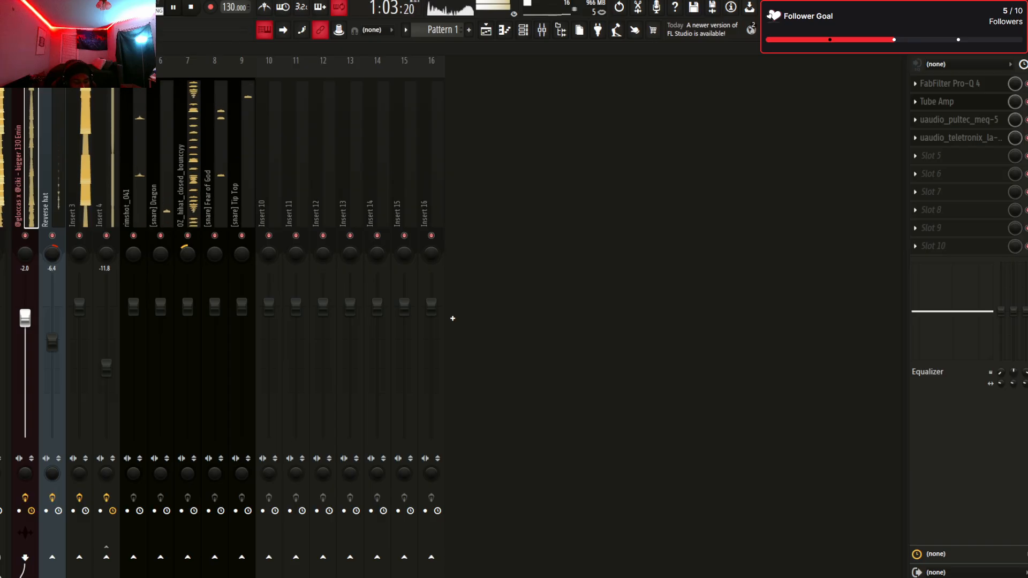
Add Kick (BallDrop) hits on steps 15, 33, 47 and 53 to match the 808 pattern
key(F6)
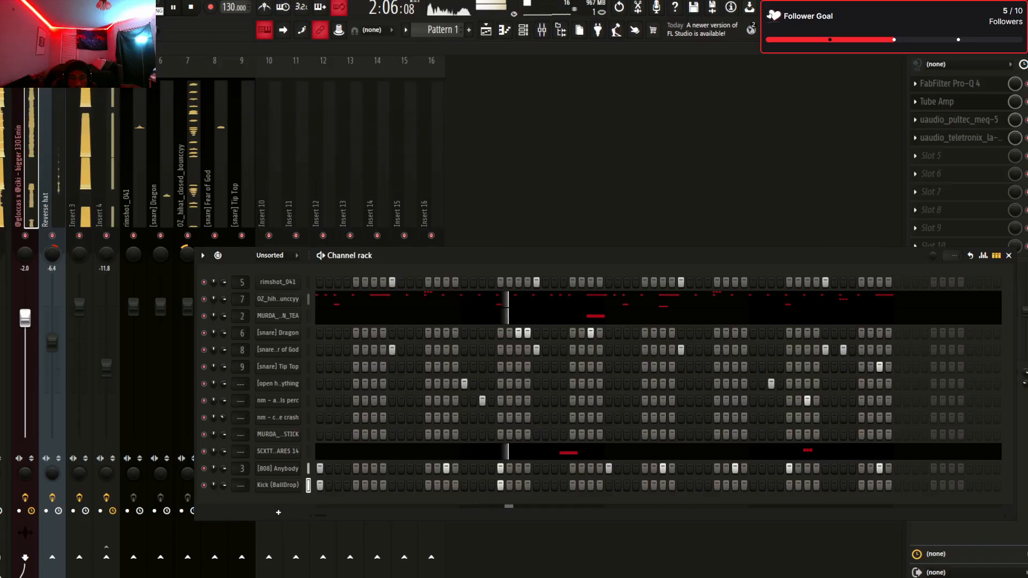
click(609, 485)
key(space)
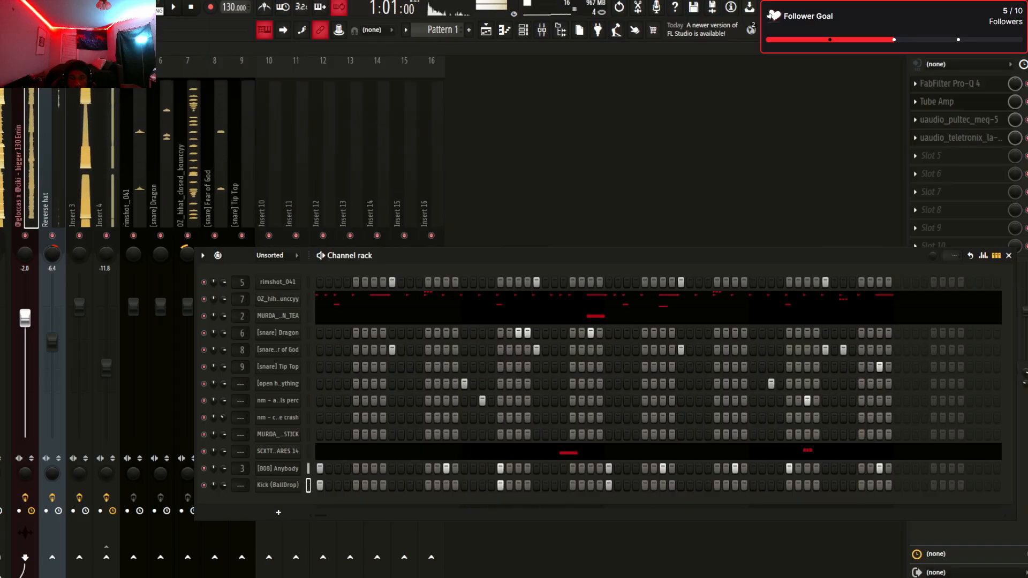
click(446, 486)
click(736, 485)
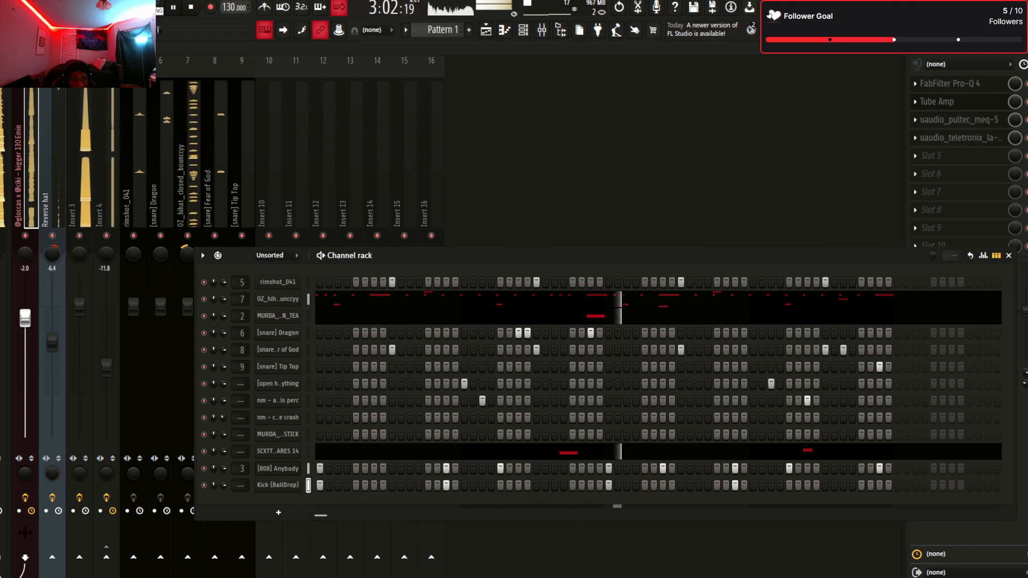
drag(320, 515, 342, 516)
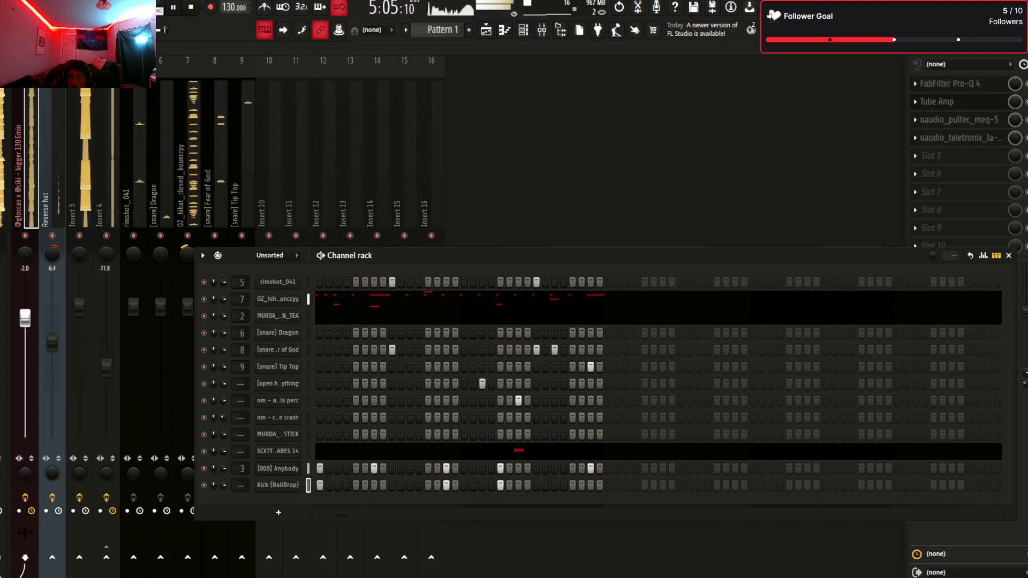
drag(342, 516, 321, 515)
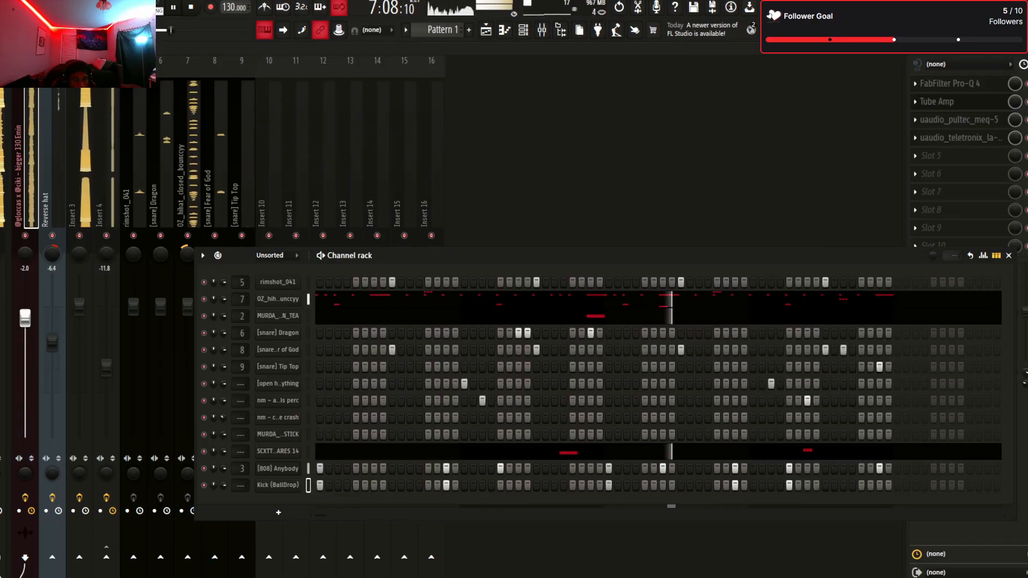
Route Kick (BallDrop) to mixer insert 10 and narrow that insert's stereo separation towards mono
key(ctrl+l)
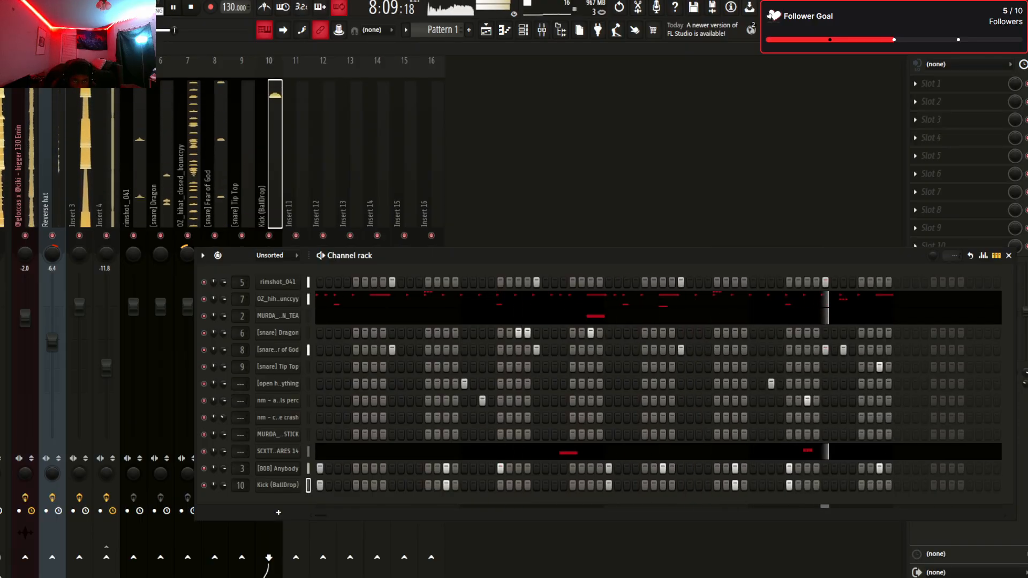
key(F6)
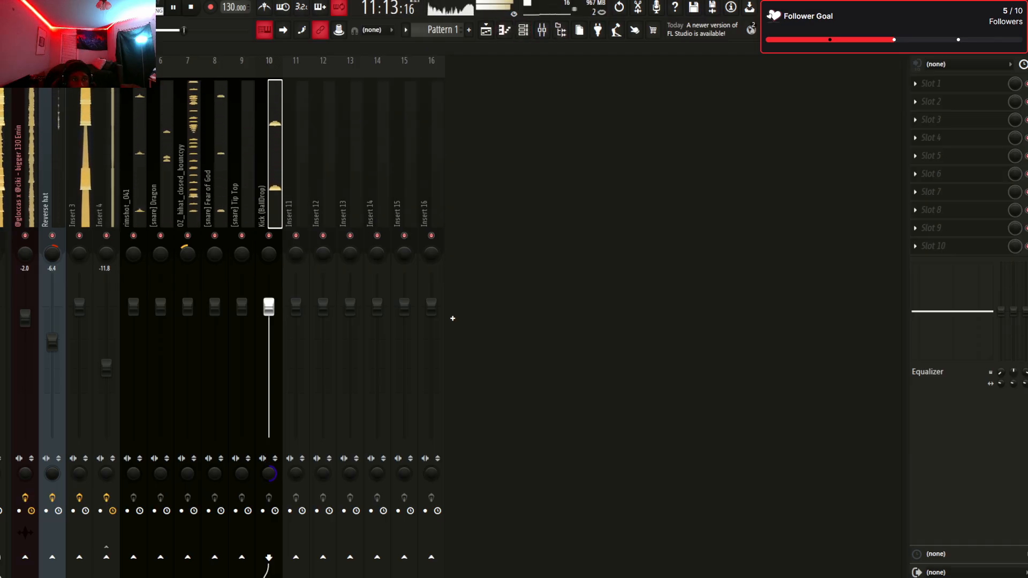
Move VoxengoRecorder to slot 2 on the Master track and load Fruity Parametric EQ 2 in slot 1
click(453, 318)
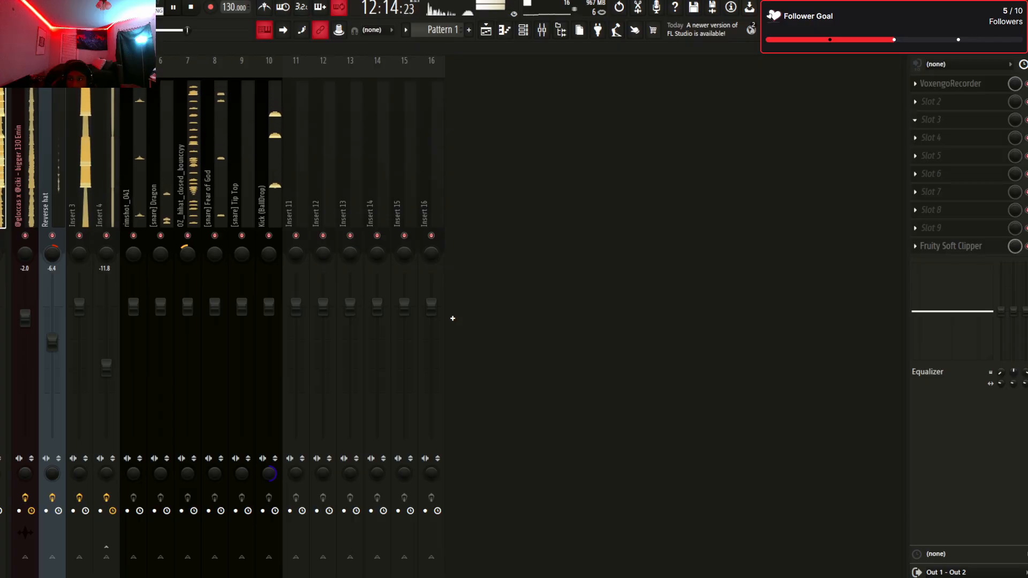
drag(950, 83, 951, 111)
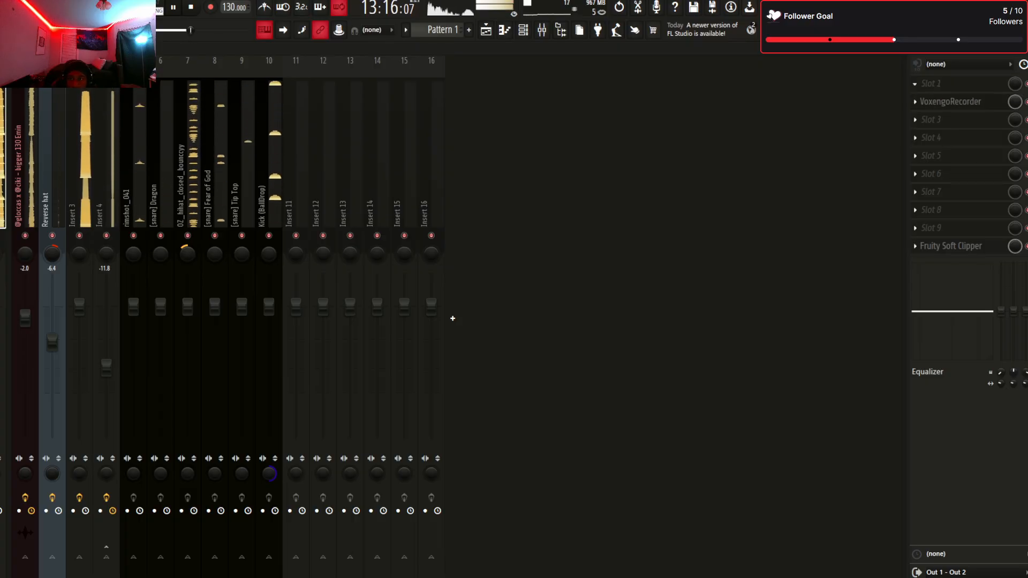
click(932, 83)
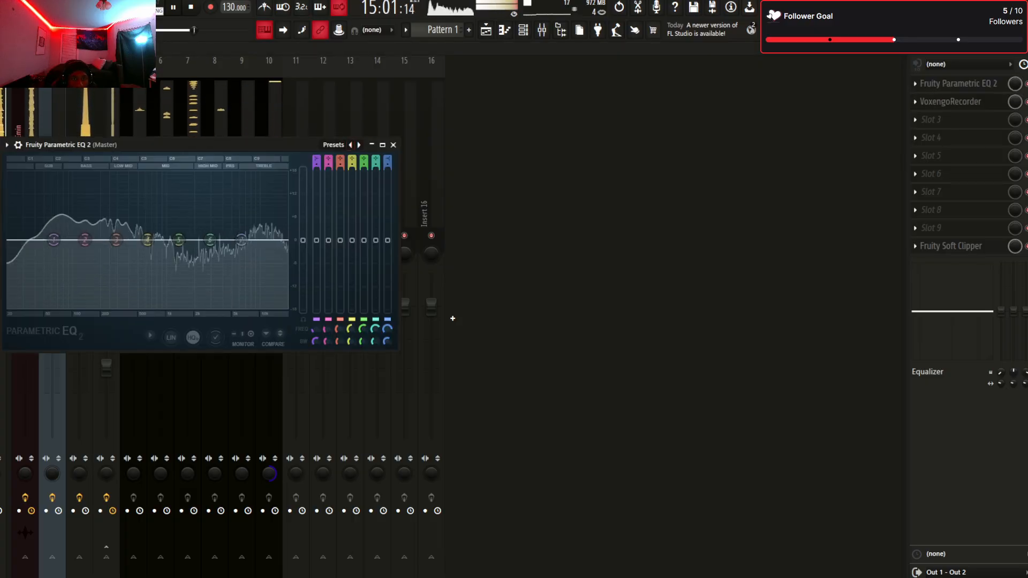
key(Escape)
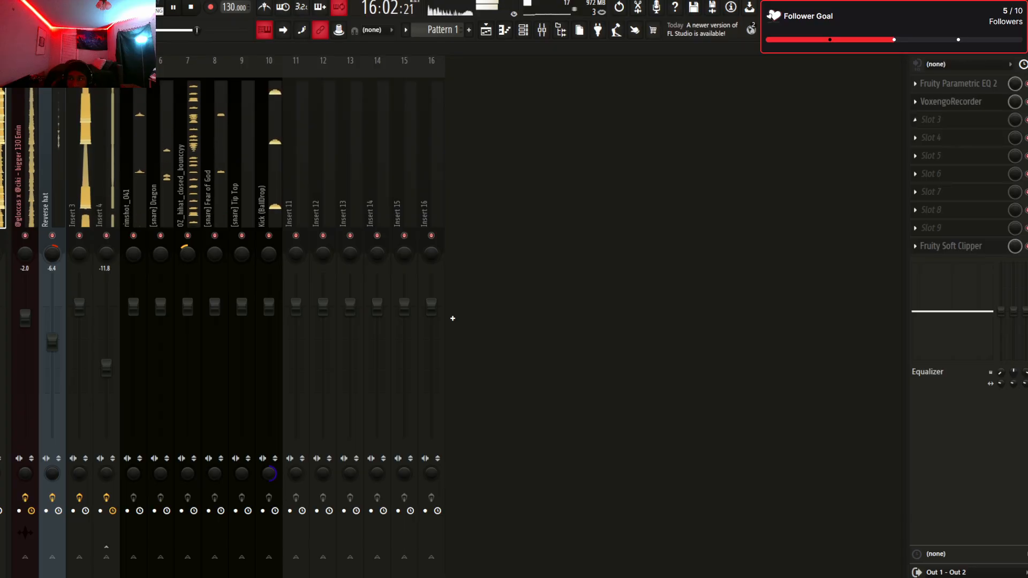
drag(951, 84, 951, 110)
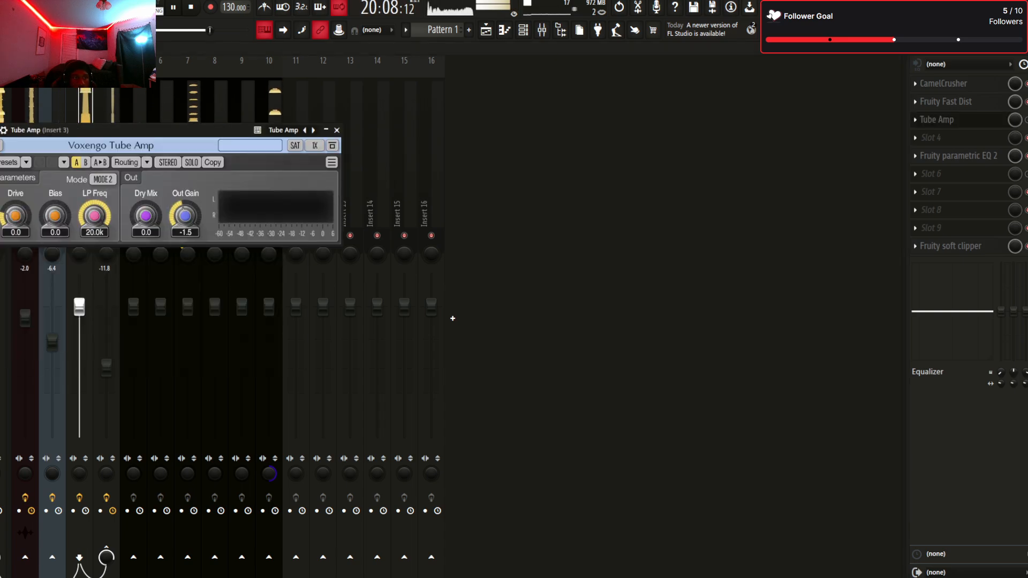
Apply the Mid Warmness preset to Tube Amp on insert 3 and move the effect up to slot 1
click(314, 130)
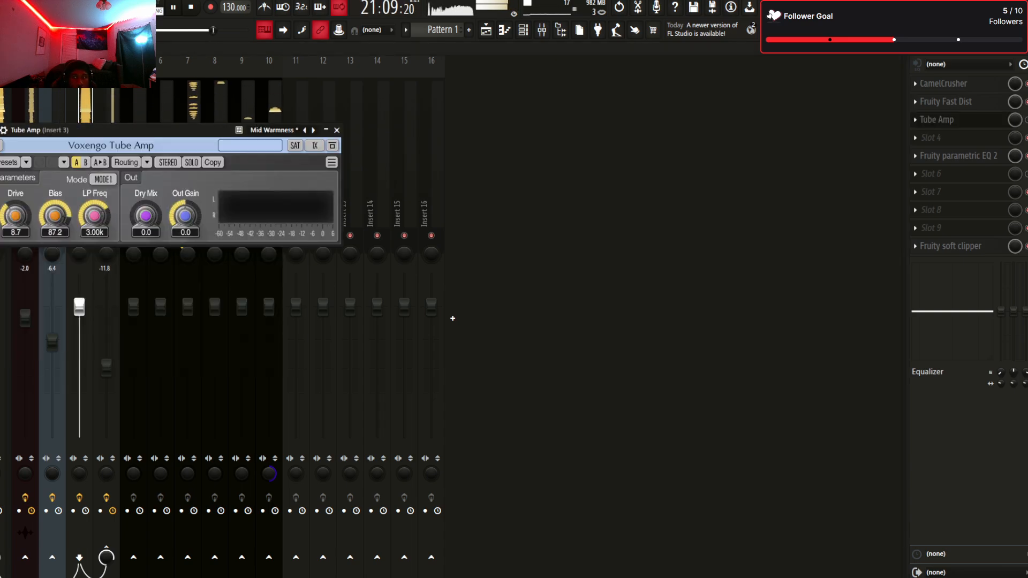
key(ctrl+z)
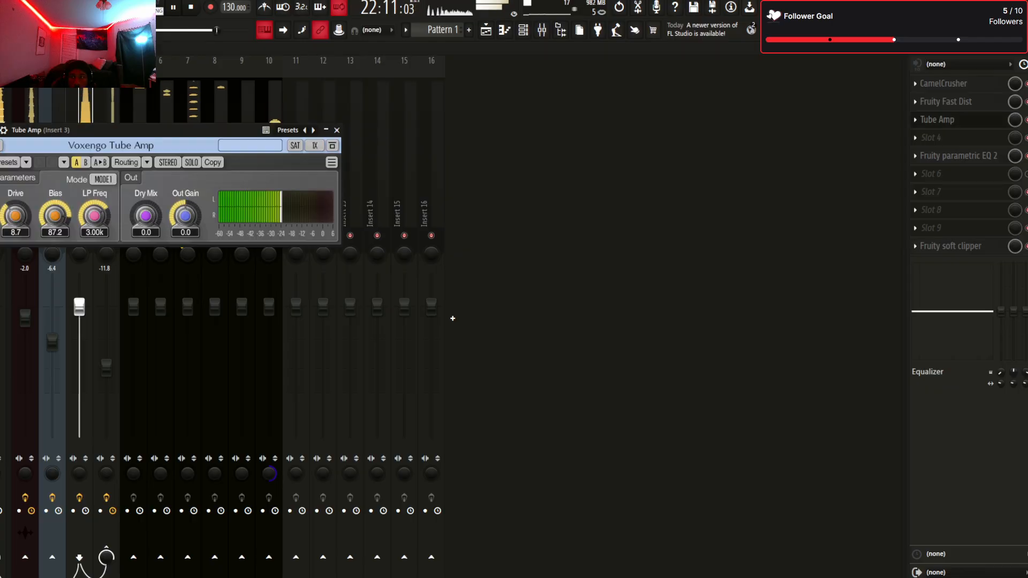
scroll(937, 120, up, 2)
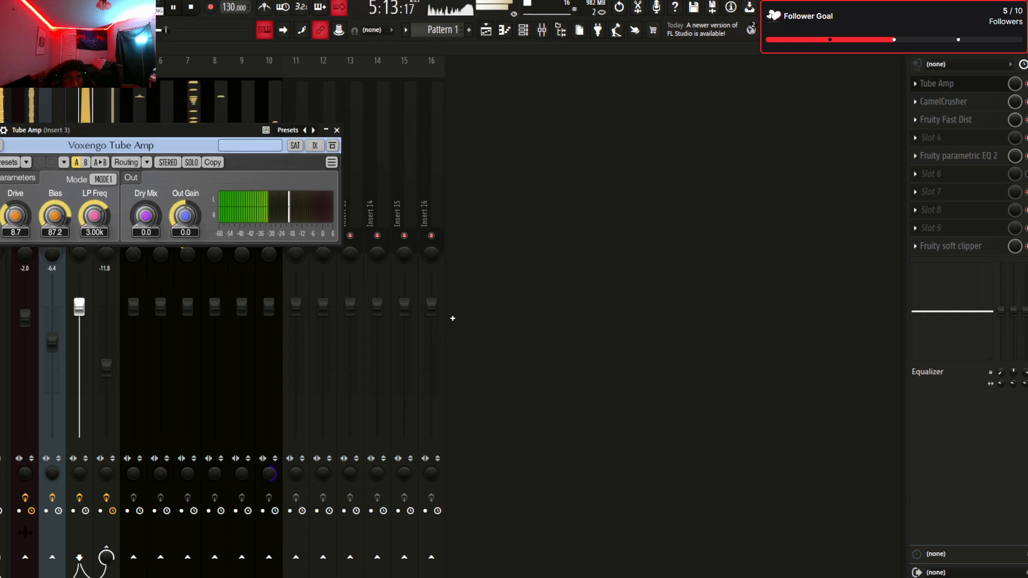
Remove Tube Amp from insert 3 and move CamelCrusher, Fruity Fast Dist and Fruity parametric EQ 2 up into slots 1 to 3
key(Escape)
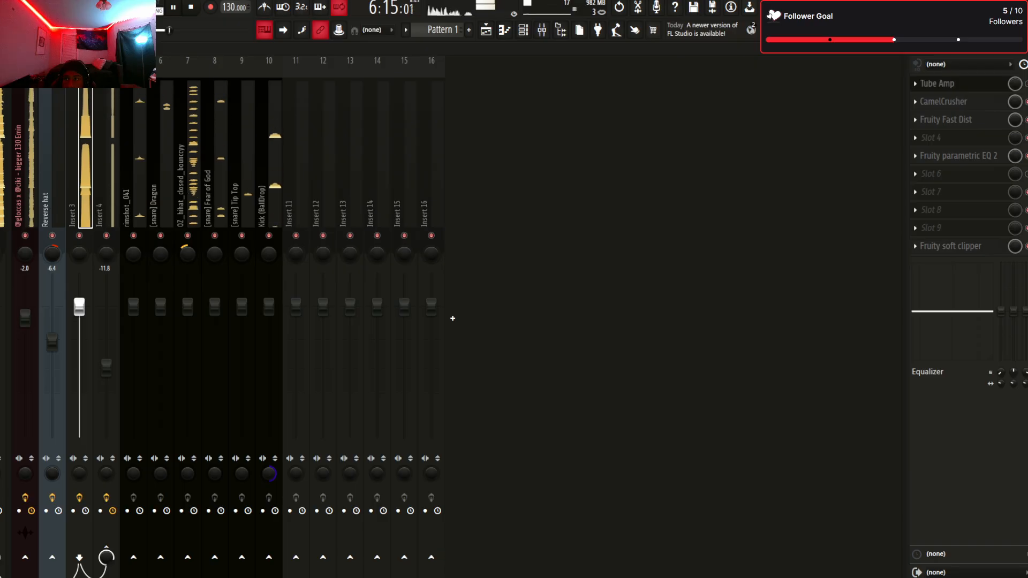
key(ctrl+z)
key(ctrl+z)
key(ctrl+z)
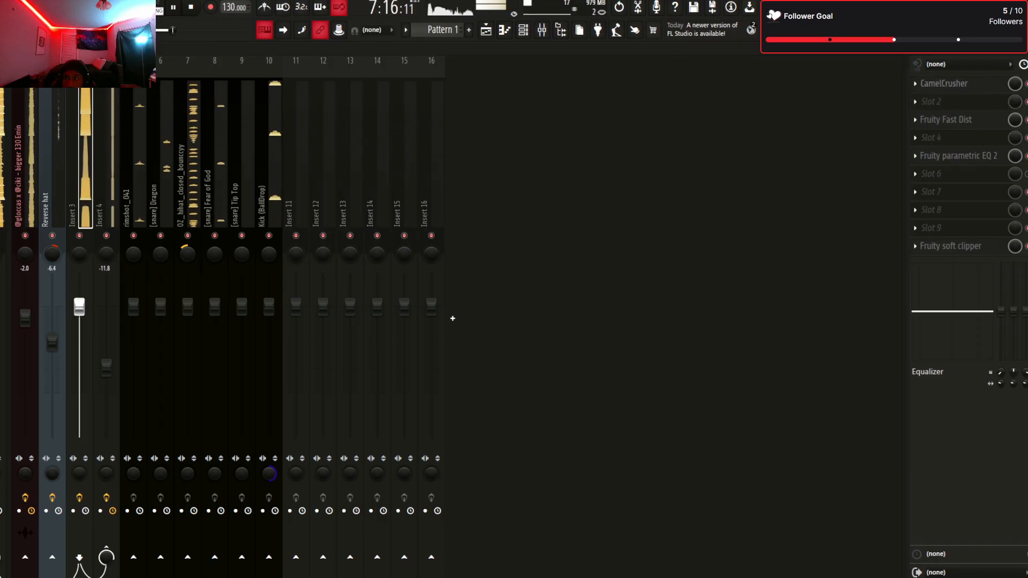
key(ctrl+z)
key(ctrl+z)
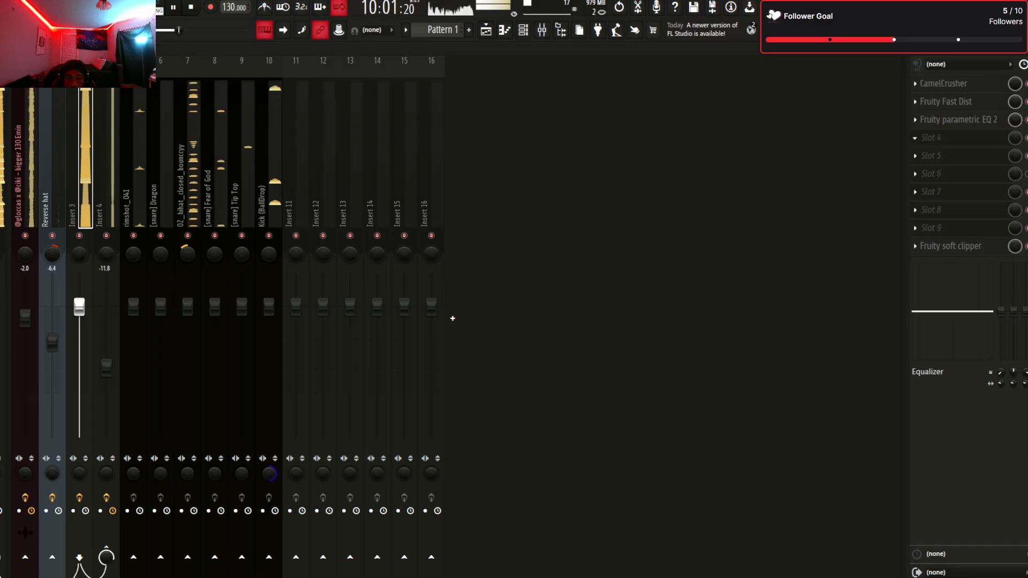
Try OneKnob Phatter Stereo in slot 4 of insert 3 and replace it with the Waves MV2 Mono plugin
key(ctrl+z)
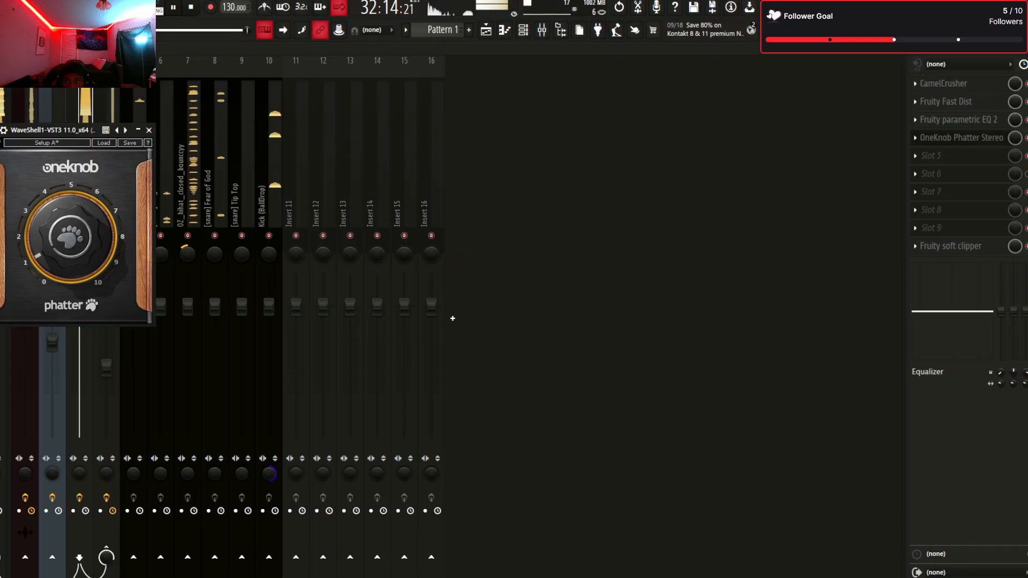
click(961, 138)
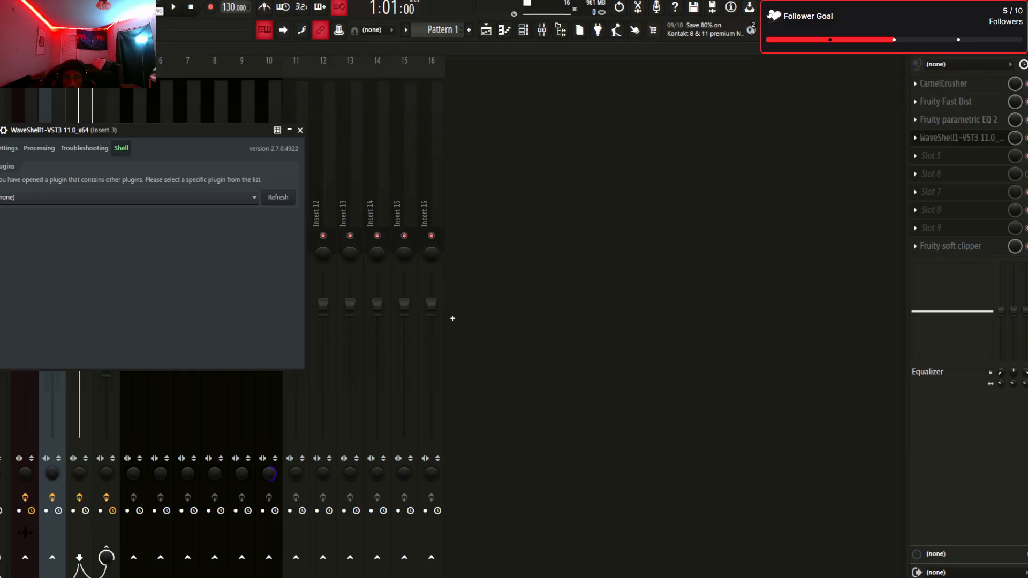
key(Escape)
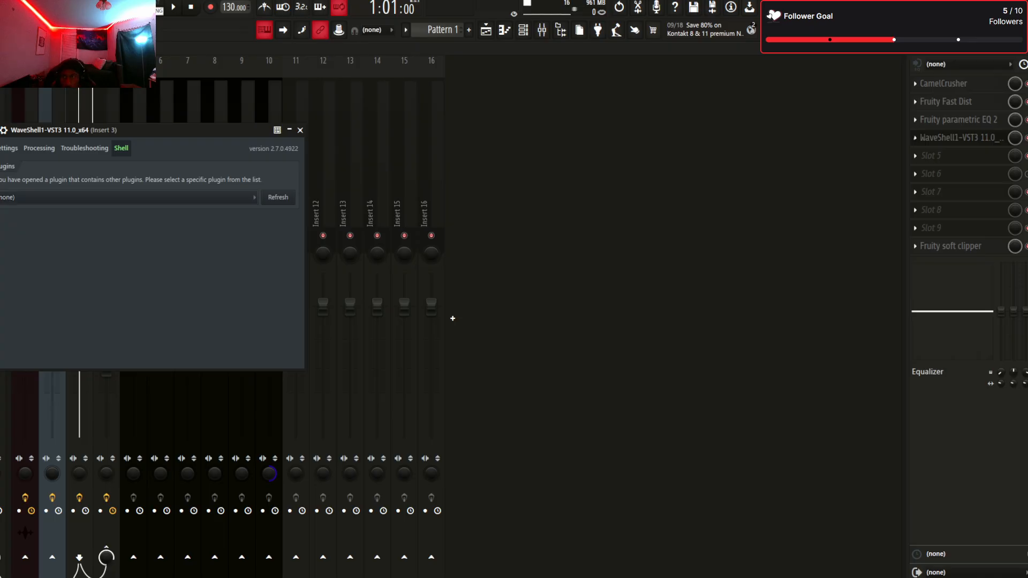
click(915, 138)
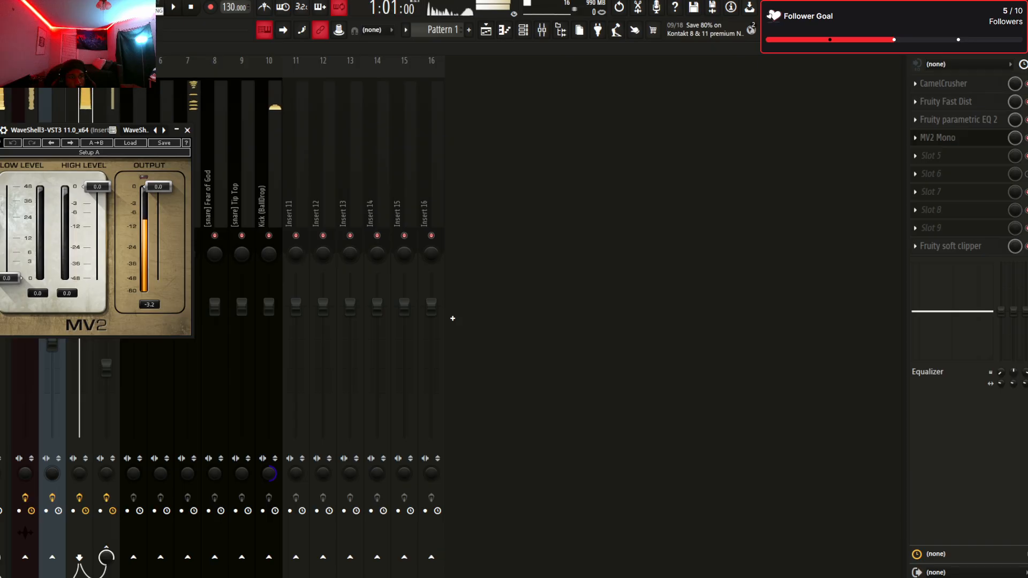
Set MV2 Mono on insert 3 to a Low Level of 1.0 and a High Level of -1.0 during playback
key(space)
click(2, 375)
key(space)
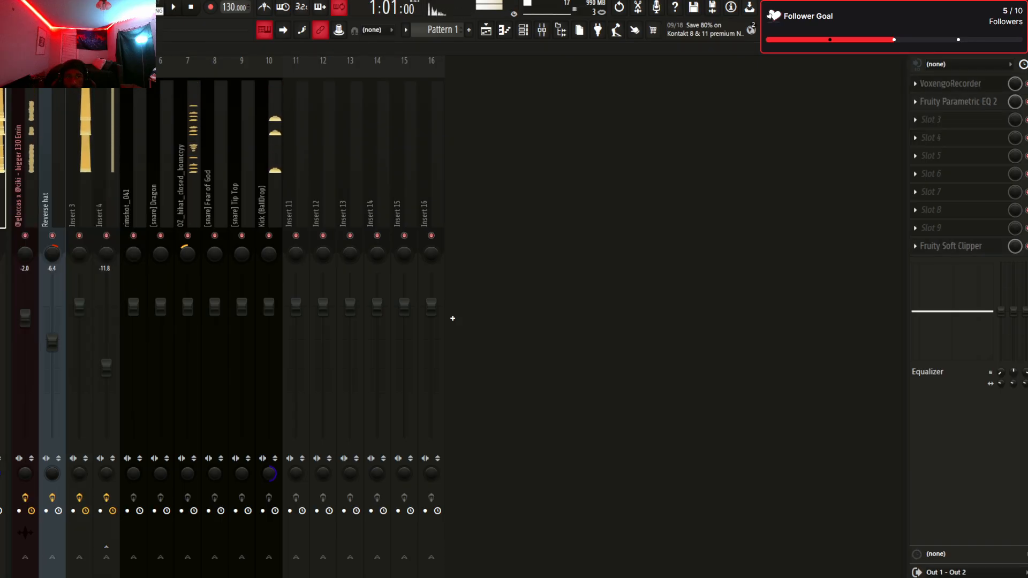
click(80, 187)
click(938, 138)
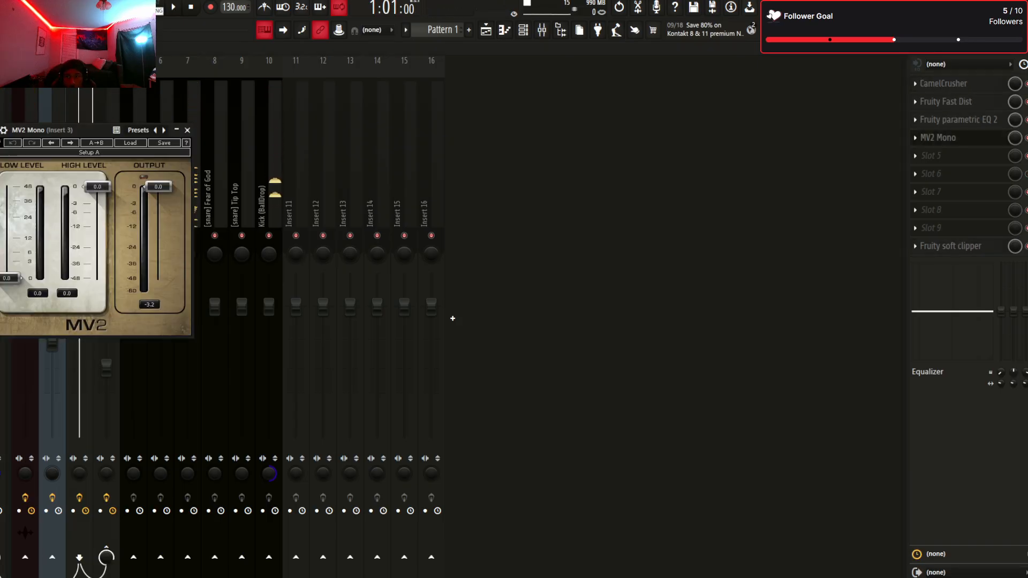
key(space)
drag(11, 278, 10, 269)
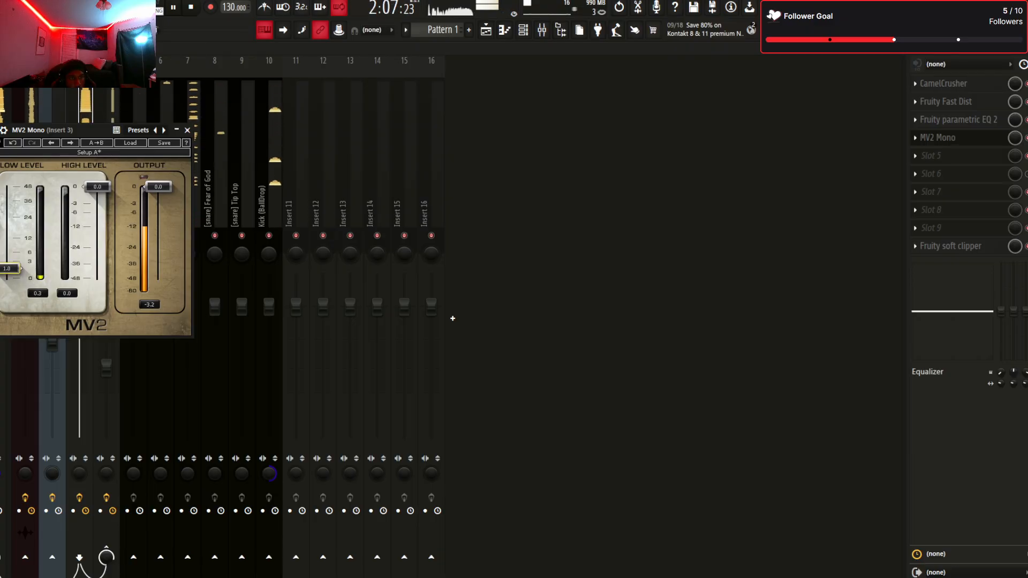
drag(96, 186, 97, 195)
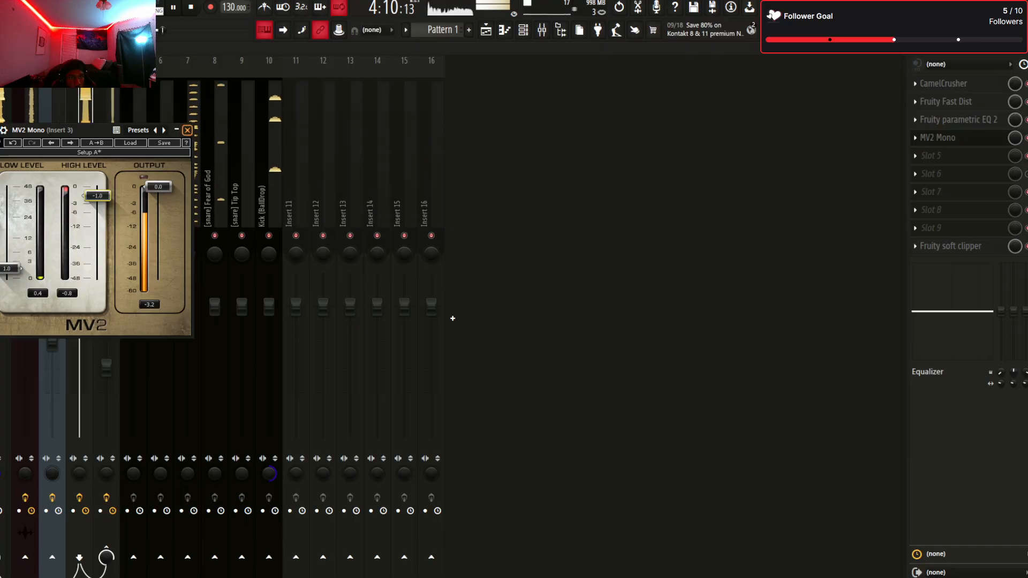
click(188, 130)
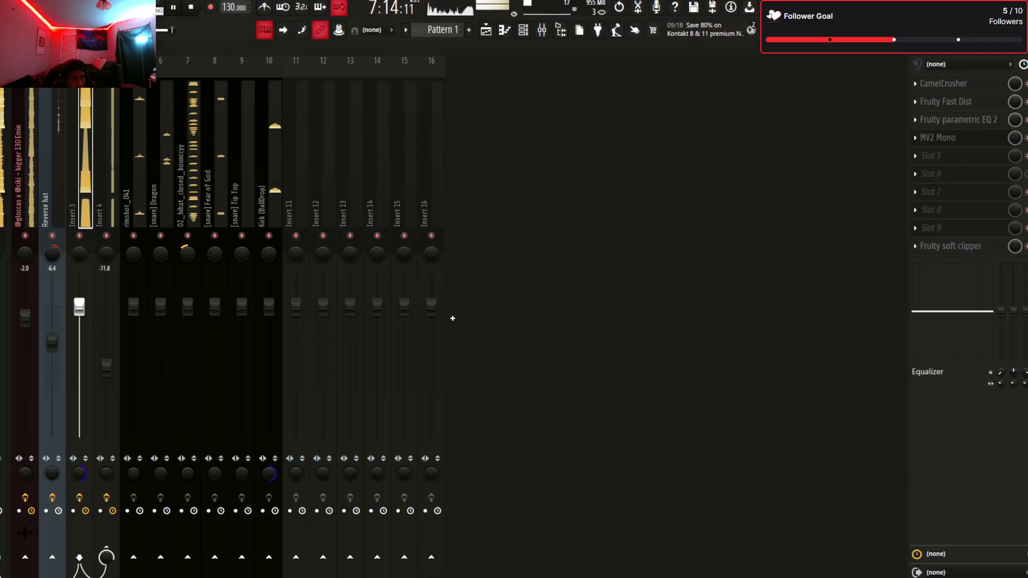
Narrow the stereo separation of inserts 3 and 4 towards mono
key(Right)
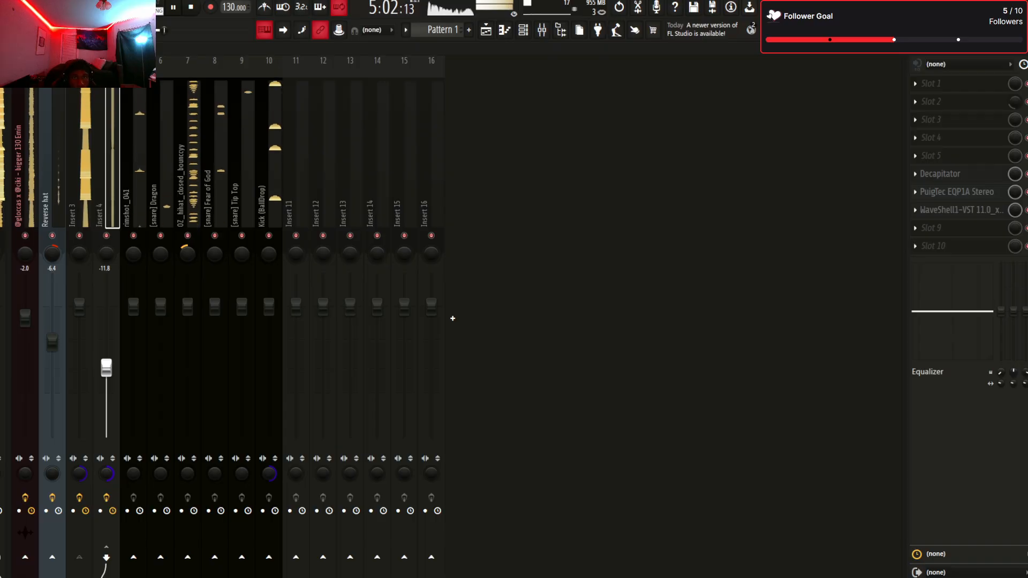
click(79, 209)
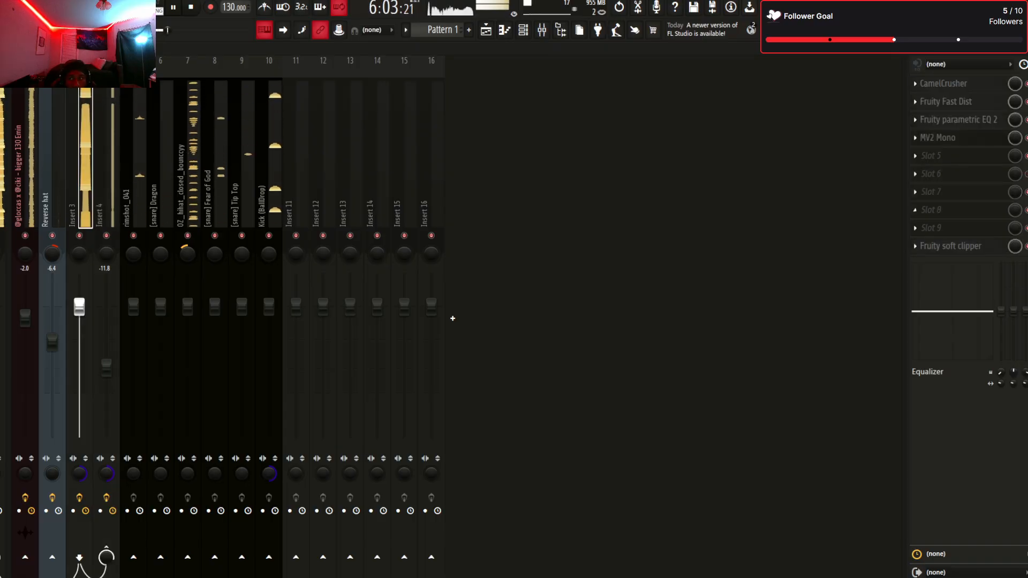
key(space)
Try a Low Level of 1.4 in MV2 Mono on insert 3, then return it to 1.0 and play the pattern
click(938, 138)
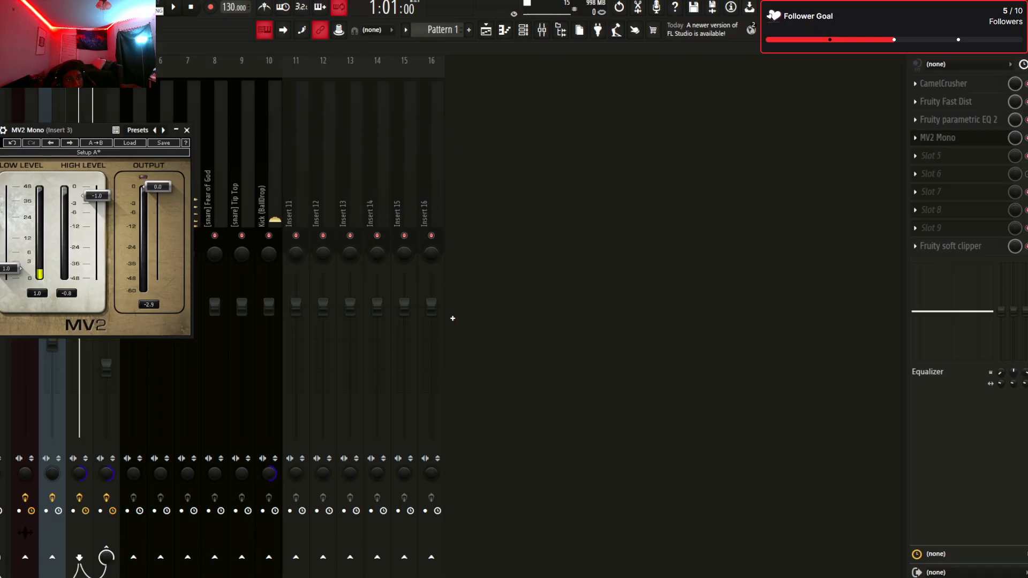
drag(94, 130, 241, 112)
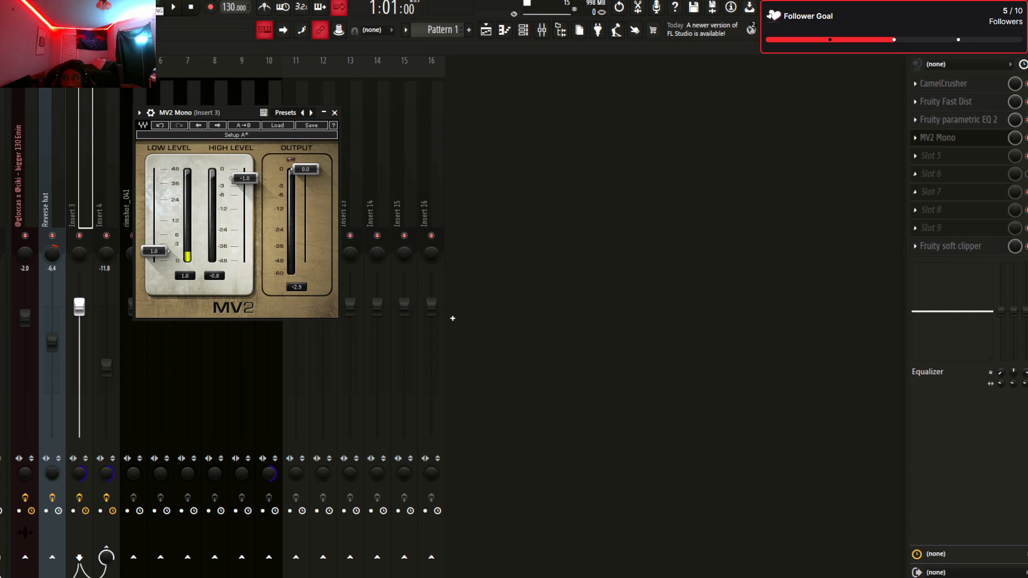
click(938, 138)
click(938, 137)
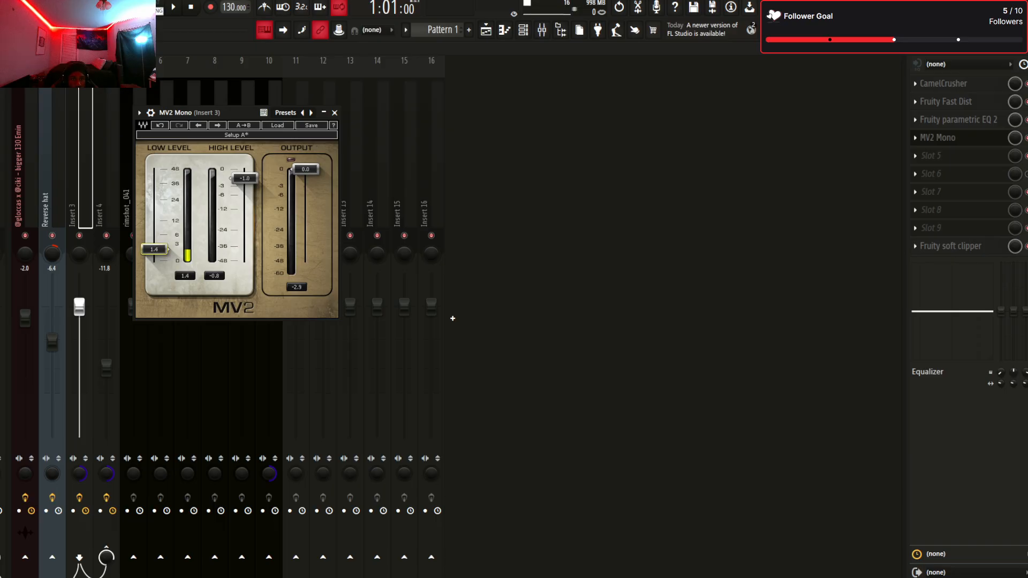
drag(154, 249, 154, 249)
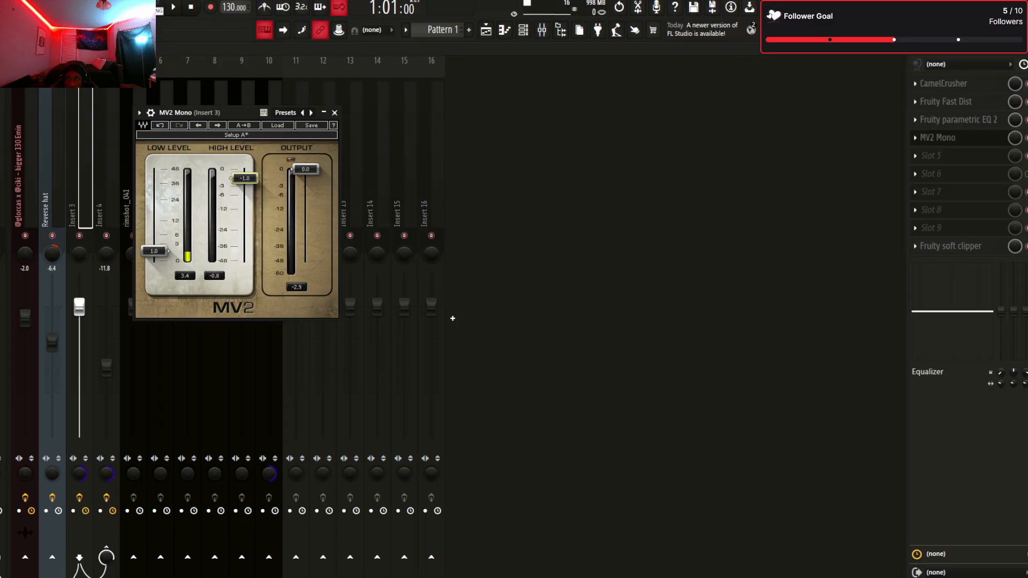
key(Escape)
key(space)
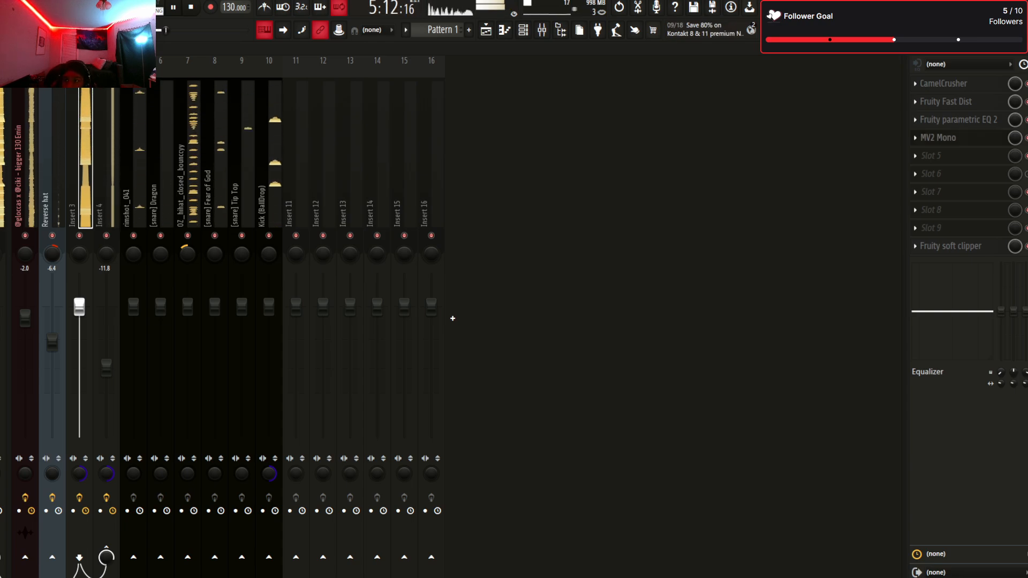
Load the uaudio_teletronix_la-2a_tc compressor into slot 5 of insert 3 and audition it with the pattern
key(space)
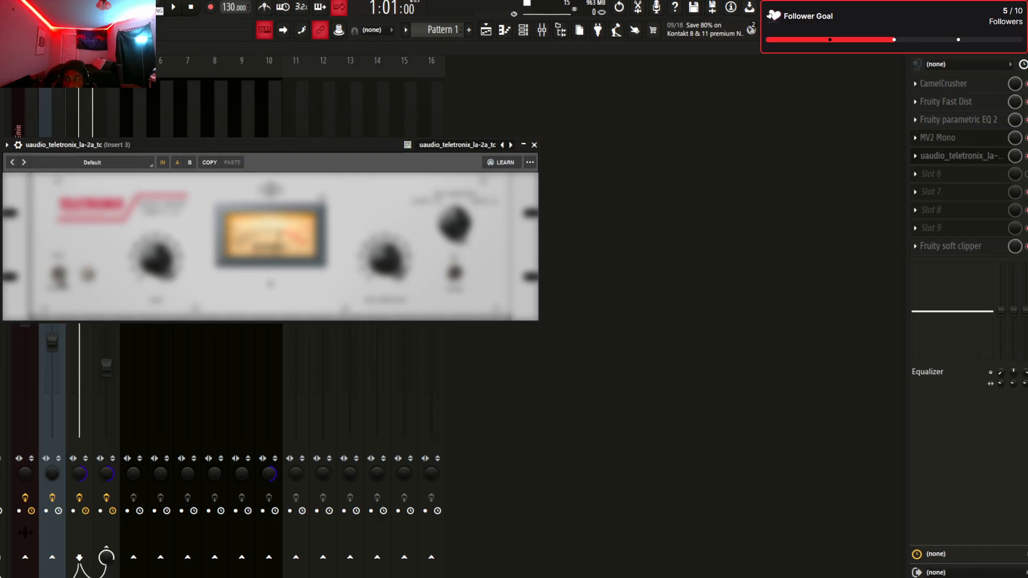
key(Escape)
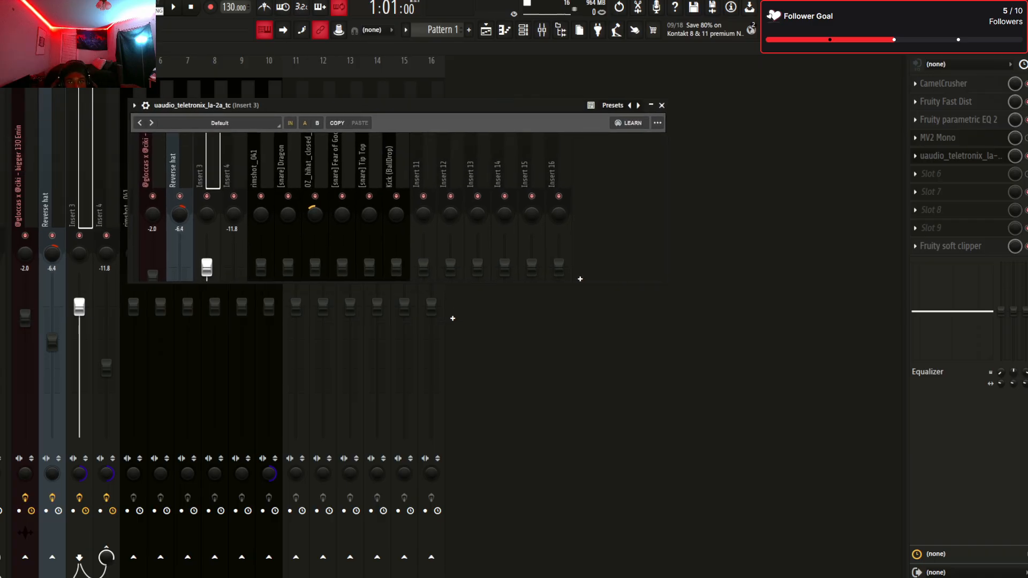
key(space)
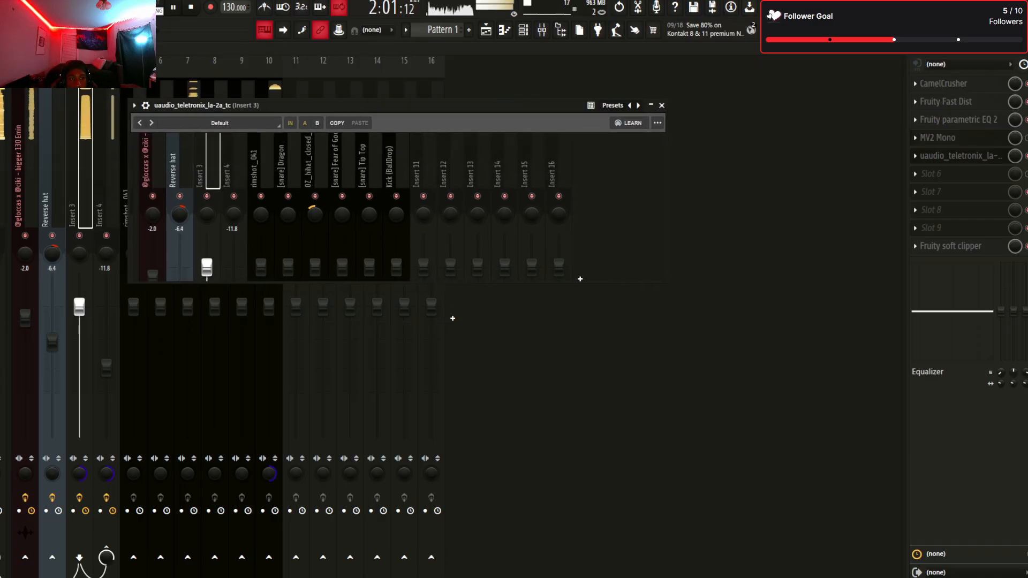
Move Fruity soft clipper up to slot 7 on insert 3 and remove the LA-2A compressor from slot 5
scroll(951, 246, up, 3)
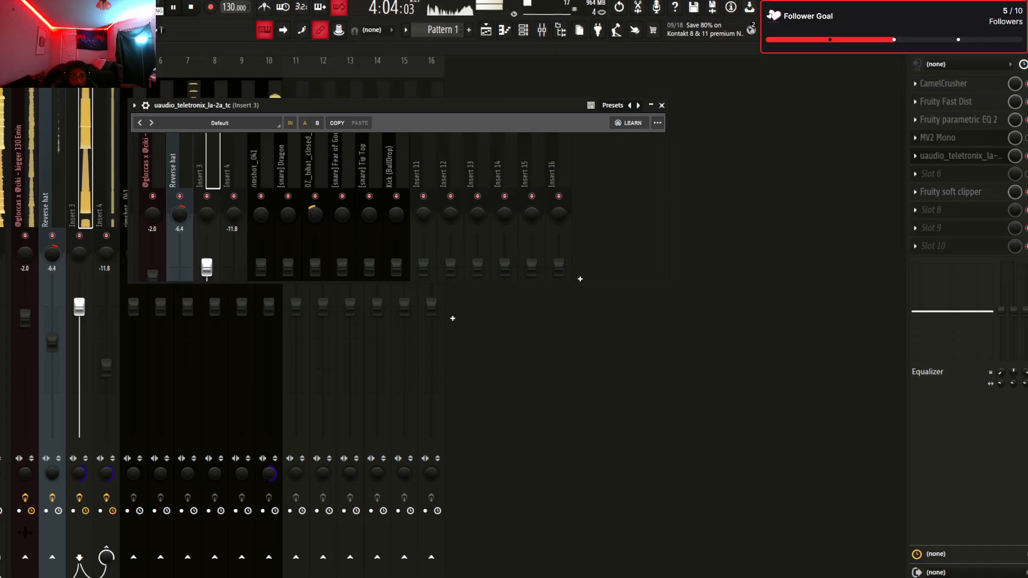
key(space)
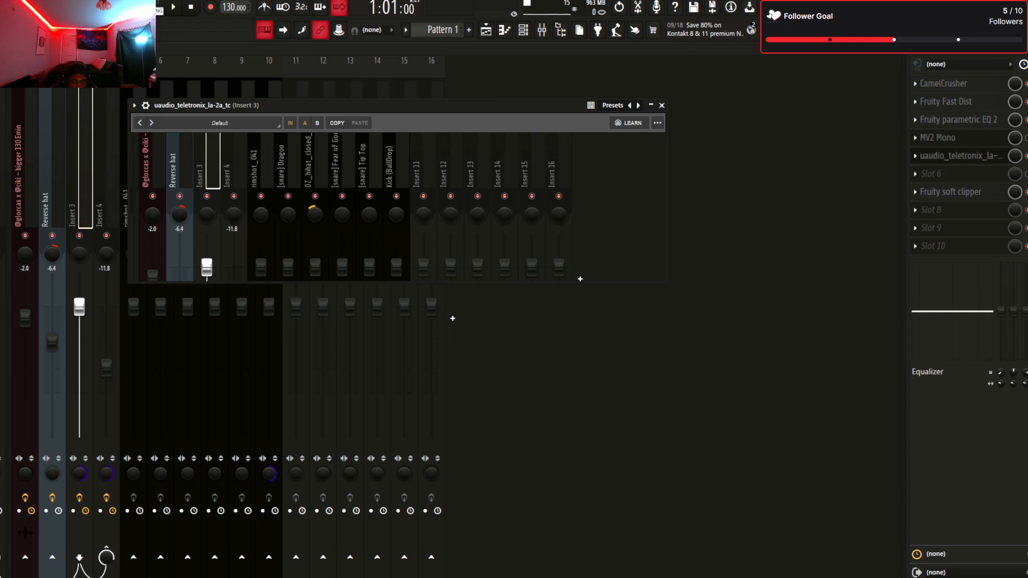
key(Escape)
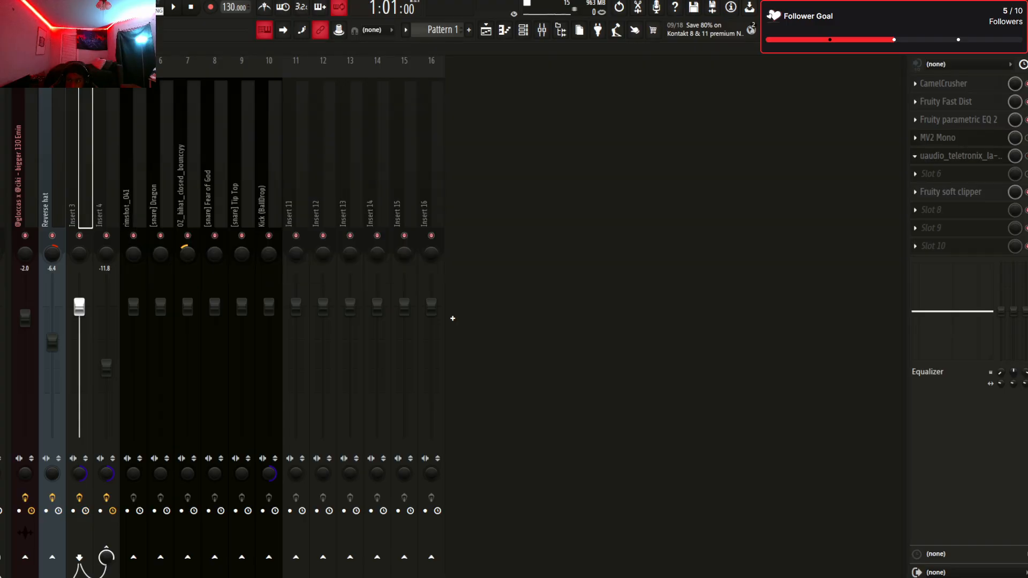
click(938, 138)
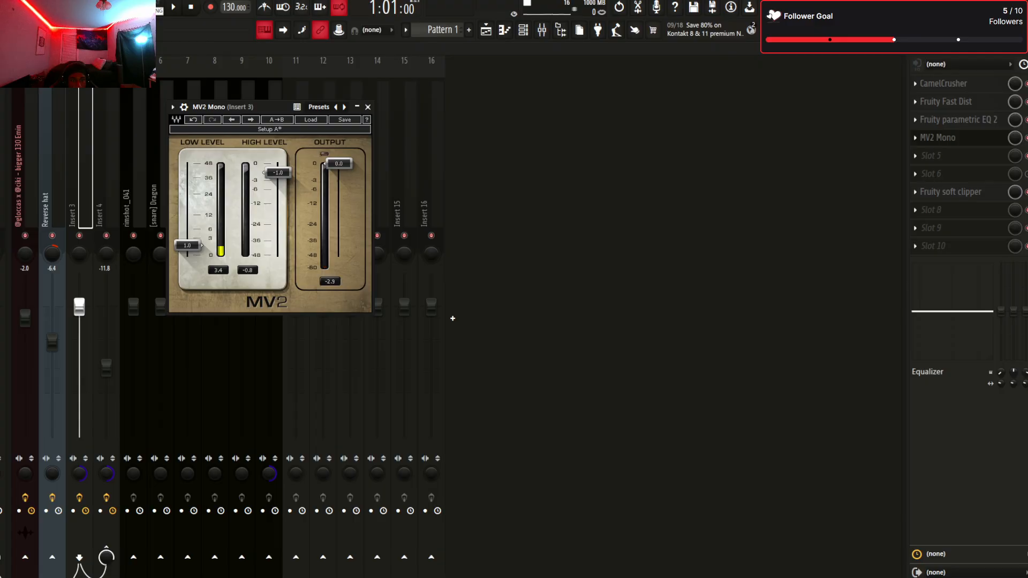
Load FabFilter Pro-C 2 into slot 5 of insert 3, keeping Fruity parametric EQ 2 in slot 3 and MV2 Mono in slot 4
click(938, 138)
click(950, 192)
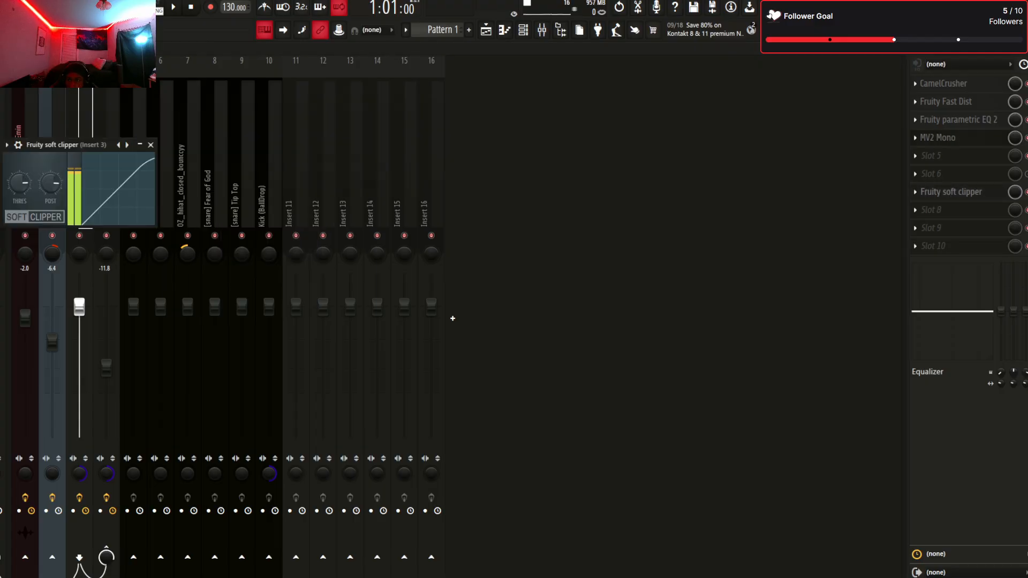
click(951, 192)
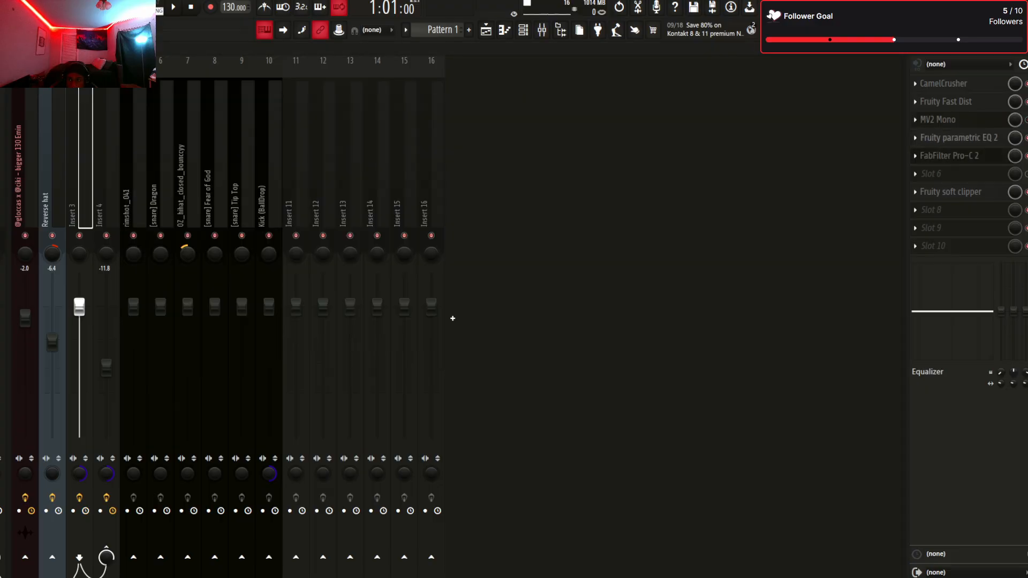
scroll(950, 137, up, 1)
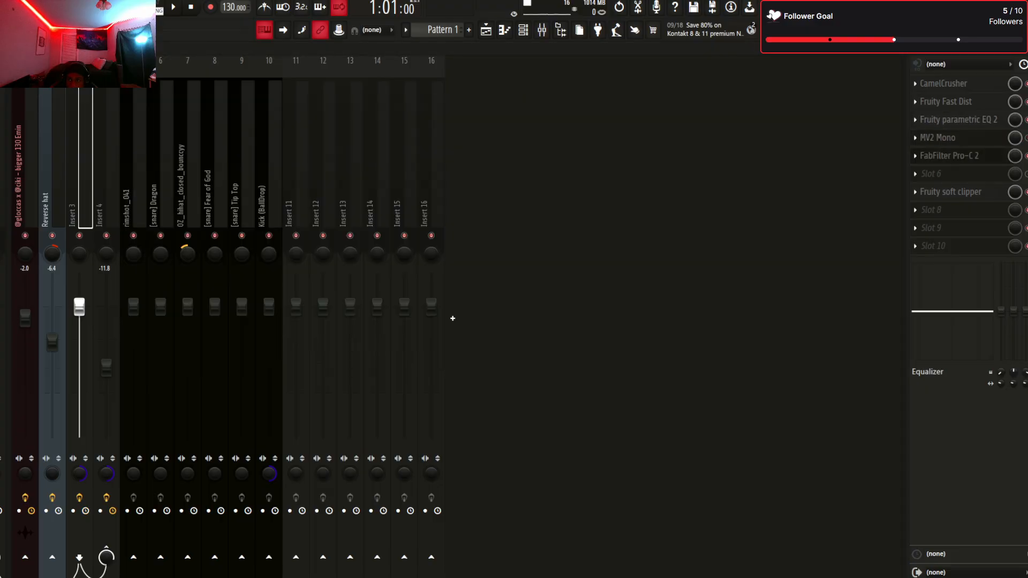
Turn on audition triggering in Pro-C 2 on insert 3 and adjust its Threshold during playback
click(949, 156)
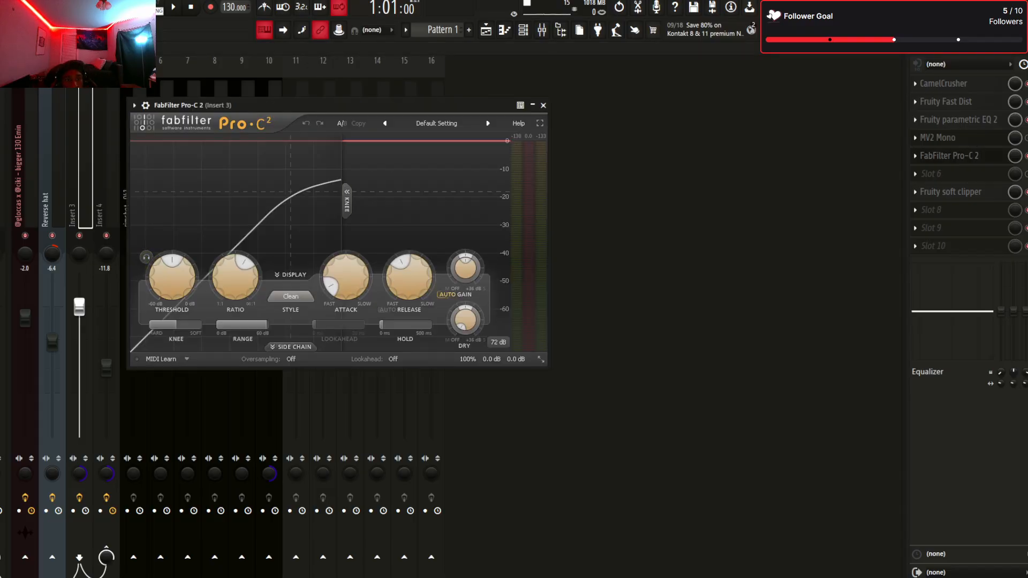
click(146, 257)
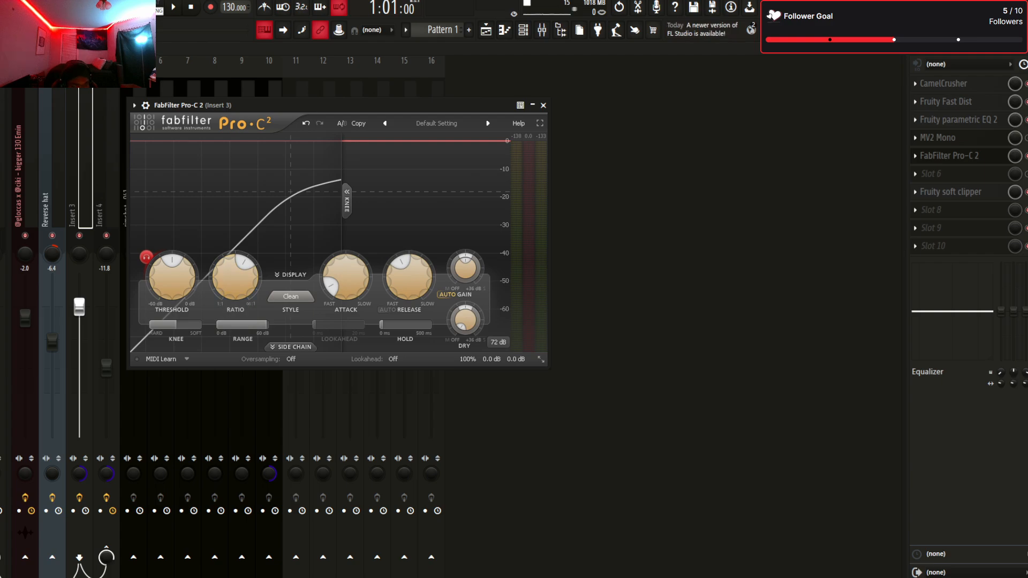
drag(321, 105, 473, 79)
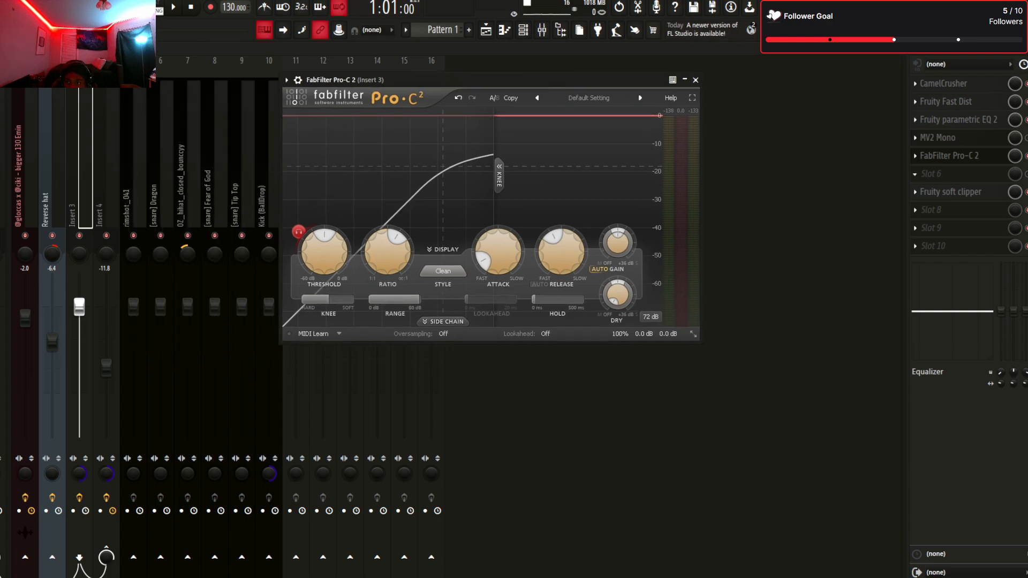
key(space)
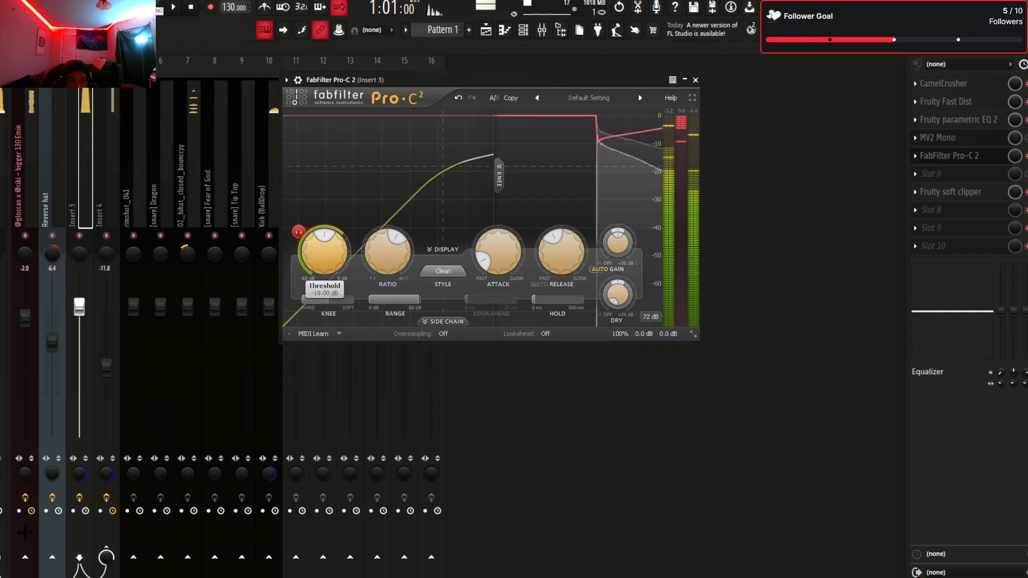
drag(325, 252, 324, 199)
Mute the Kick (BallDrop) track on insert 10 and reselect insert 3
scroll(453, 318, down, 7)
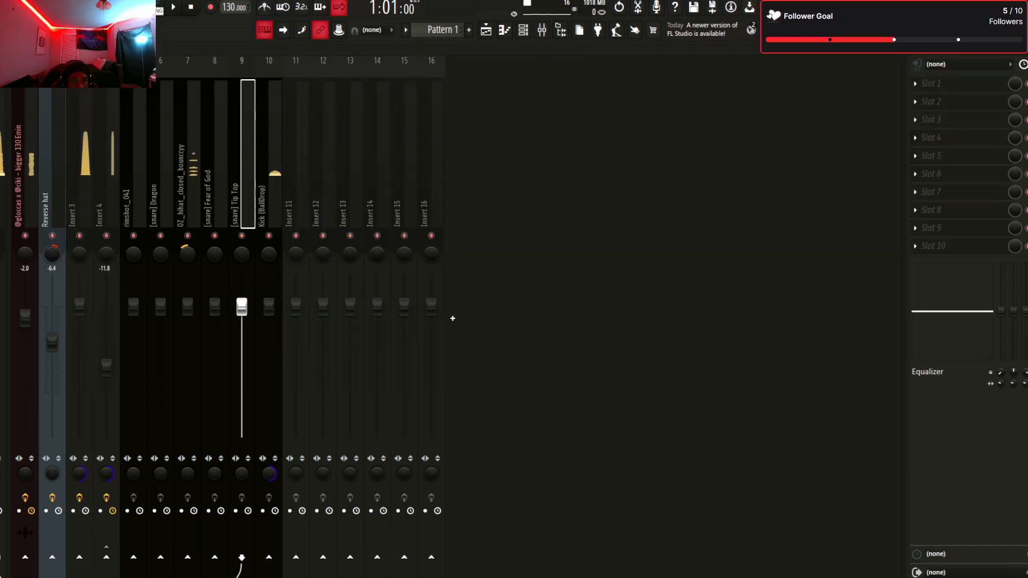
scroll(452, 318, up, 7)
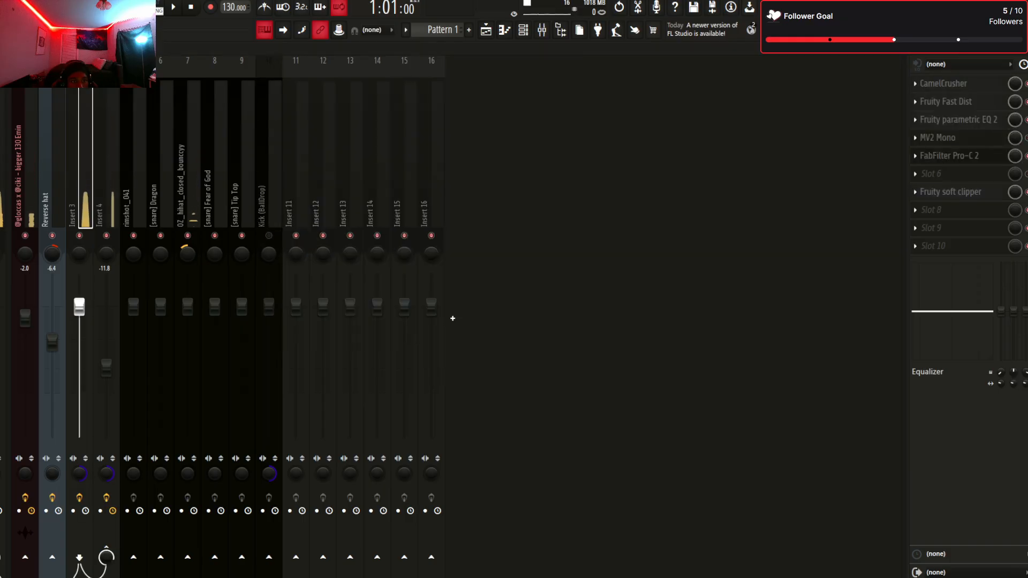
Play the beat and lower the Threshold of FabFilter Pro-C 2 on insert 3 to -5.00 dB
key(space)
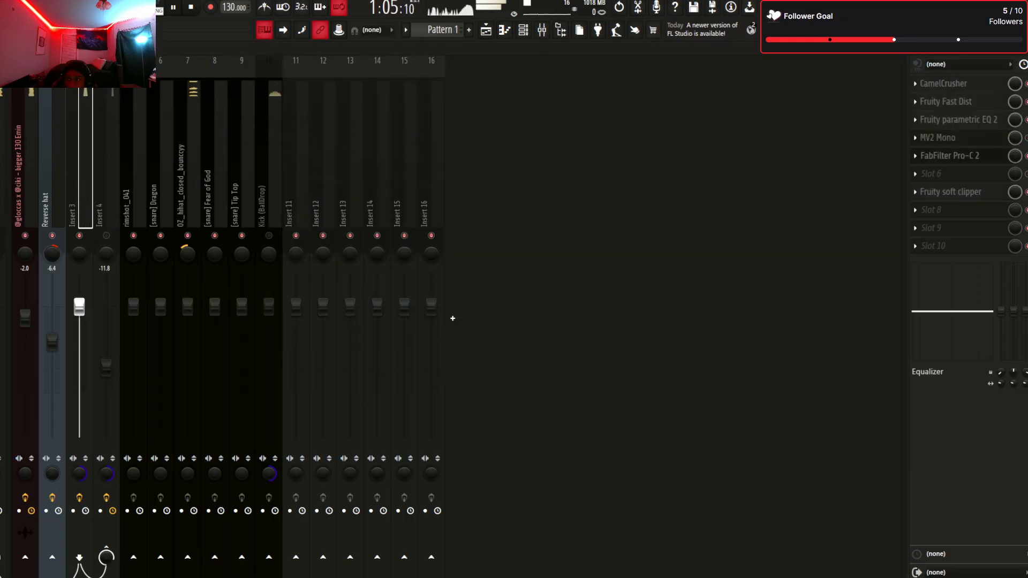
click(950, 156)
mouse_move(324, 251)
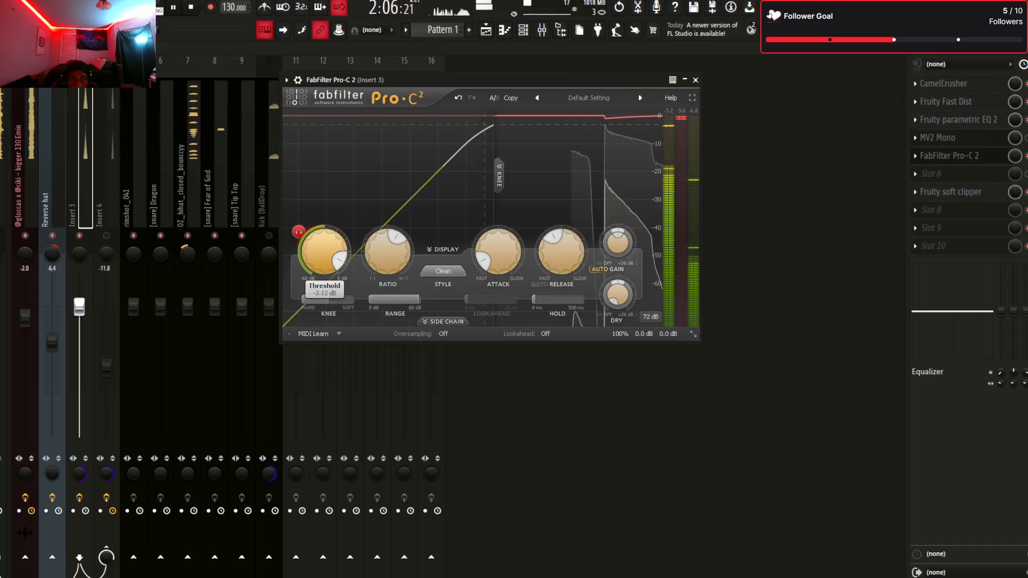
drag(325, 252, 324, 265)
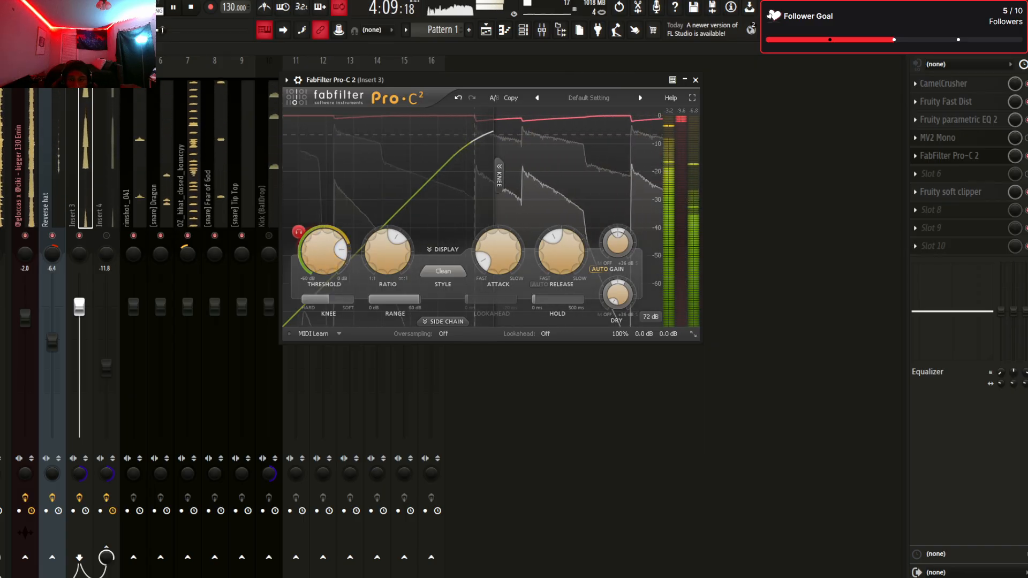
mouse_move(388, 251)
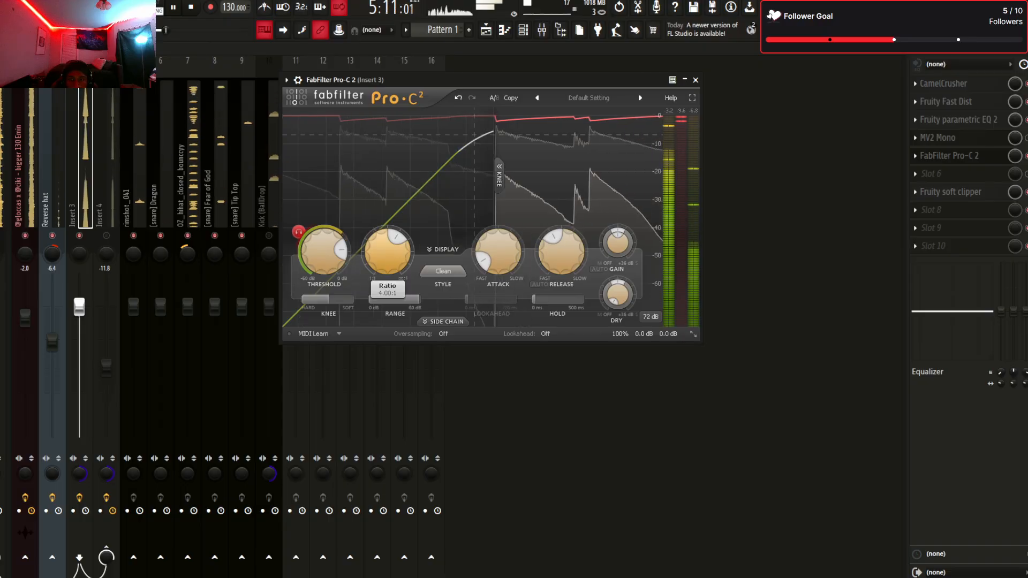
mouse_move(325, 252)
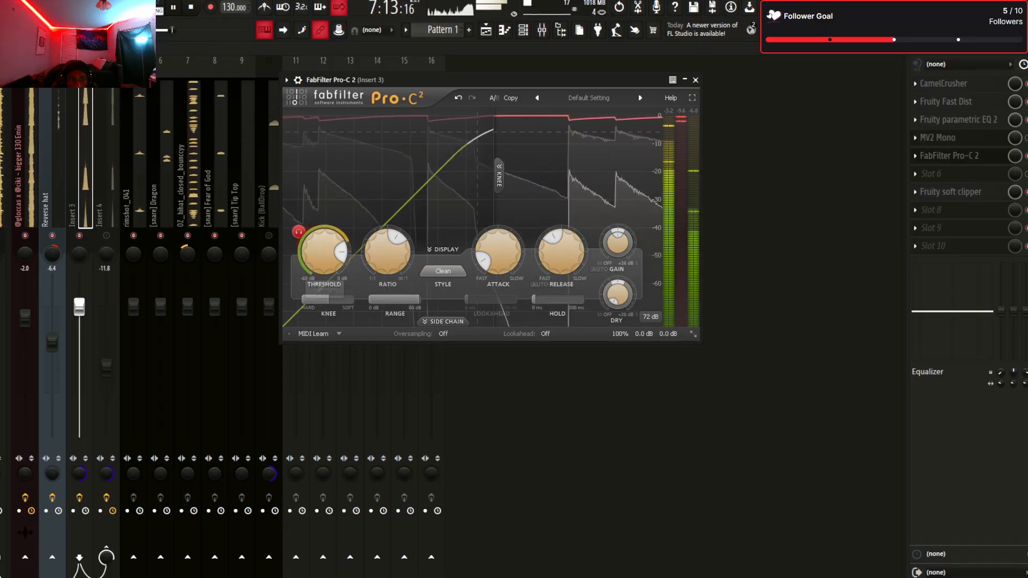
key(space)
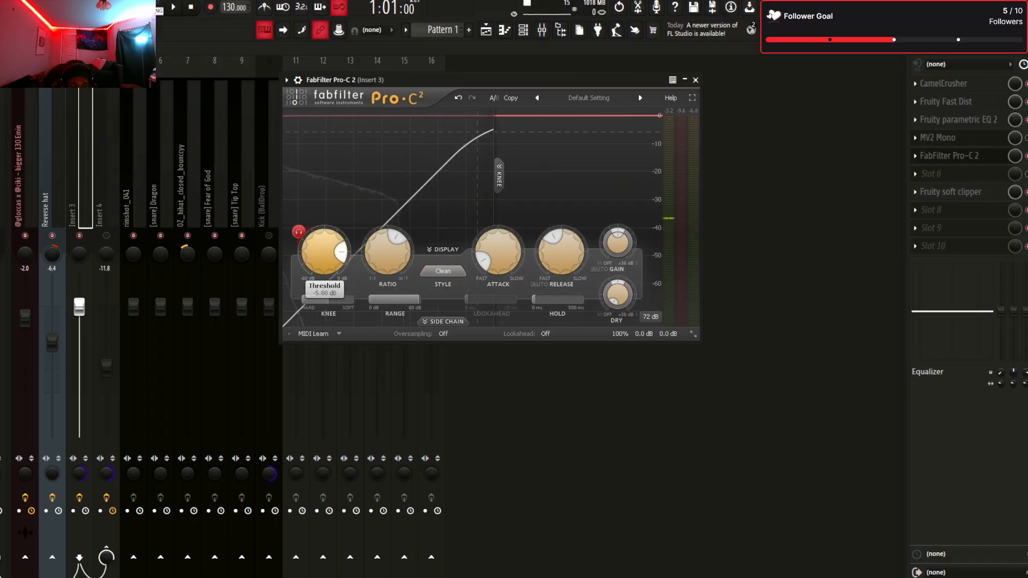
Turn off audition triggering in Pro-C 2 on insert 3 and set its Threshold to about -2.8 dB during playback
key(space)
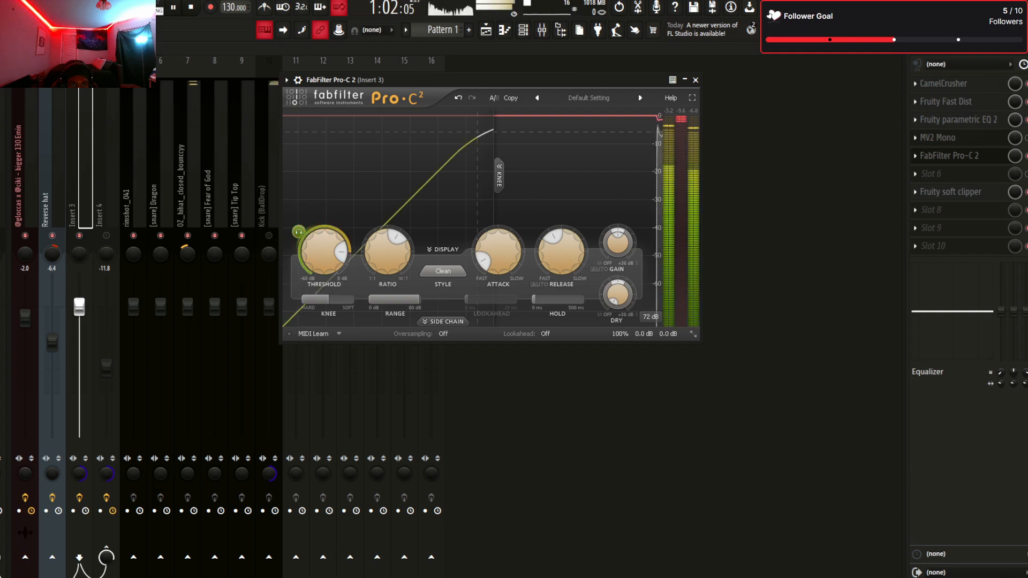
drag(325, 252, 324, 244)
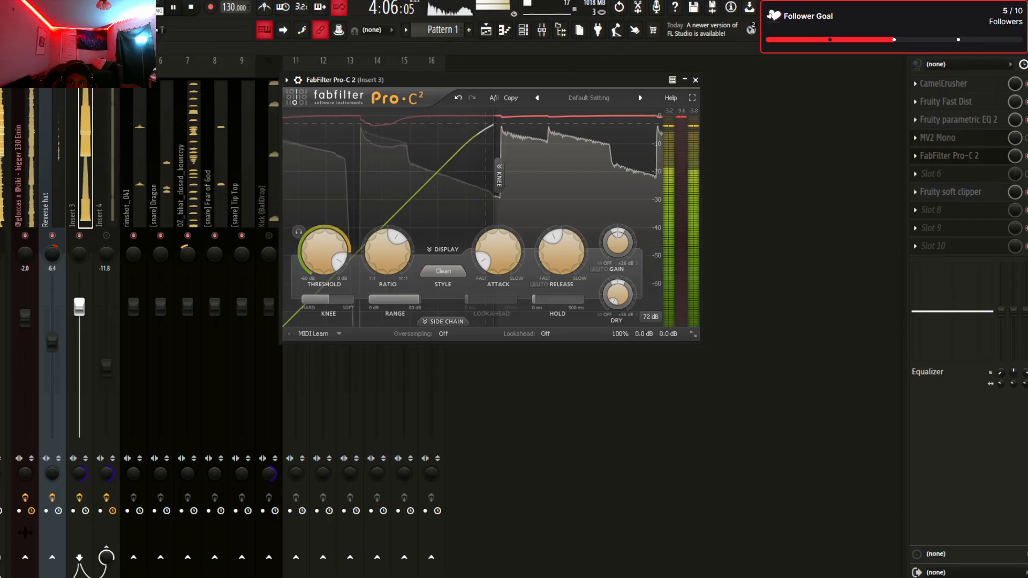
mouse_move(324, 251)
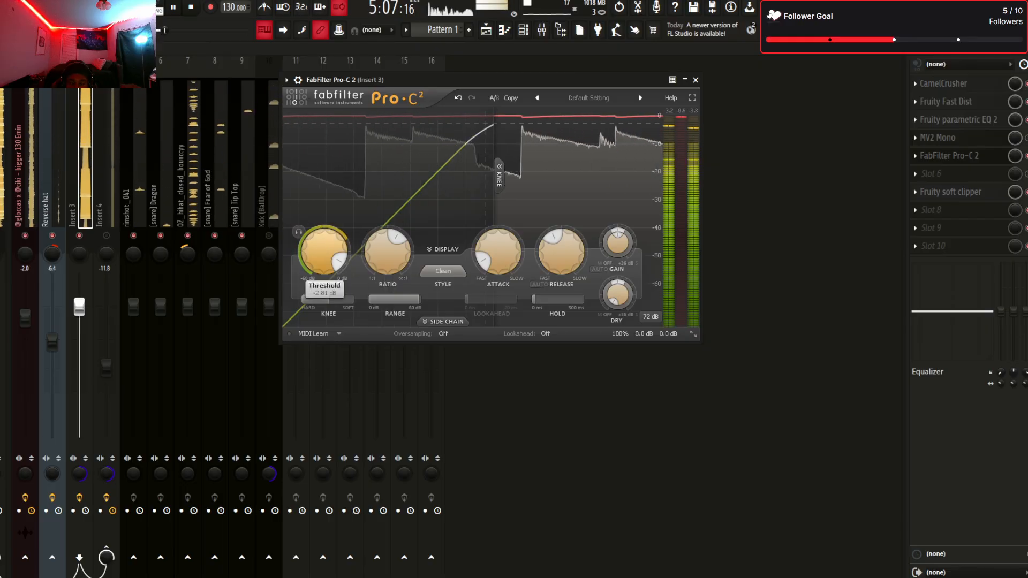
key(space)
Remove FabFilter Pro-C 2 from slot 5 of insert 3 and check the MV2 Mono levels during playback
key(Escape)
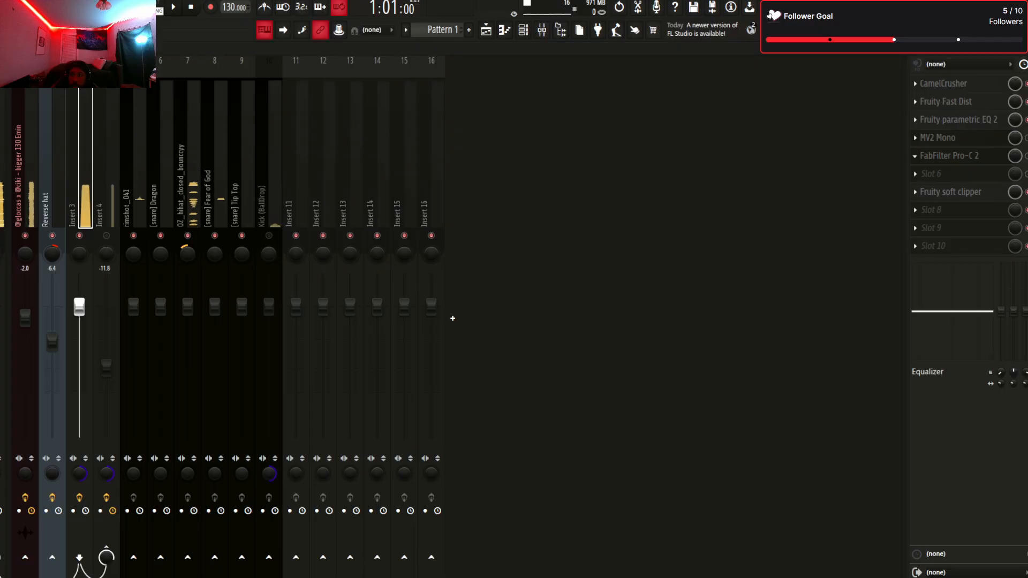
click(452, 319)
click(938, 138)
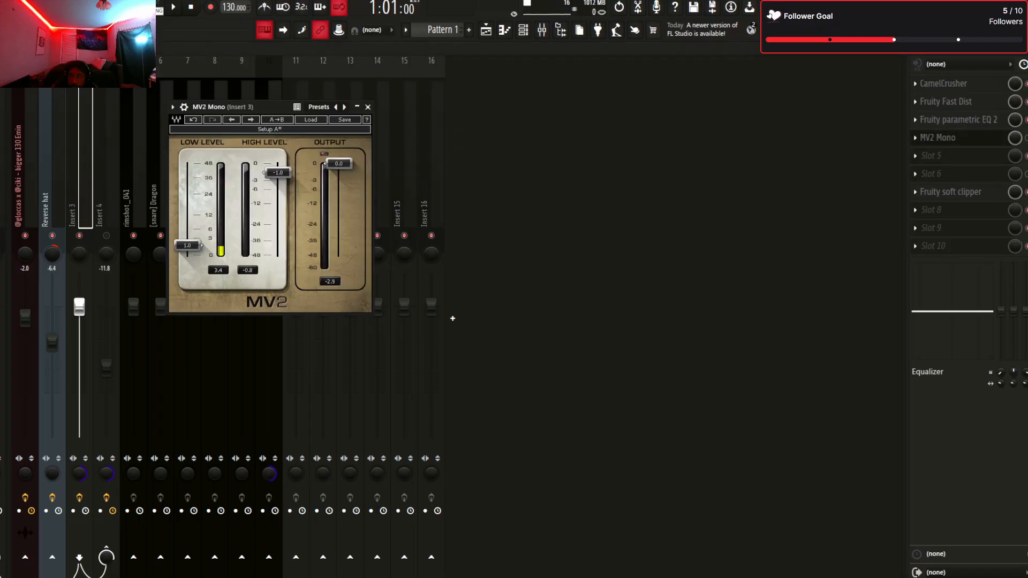
key(Escape)
click(938, 138)
drag(273, 107, 374, 107)
key(space)
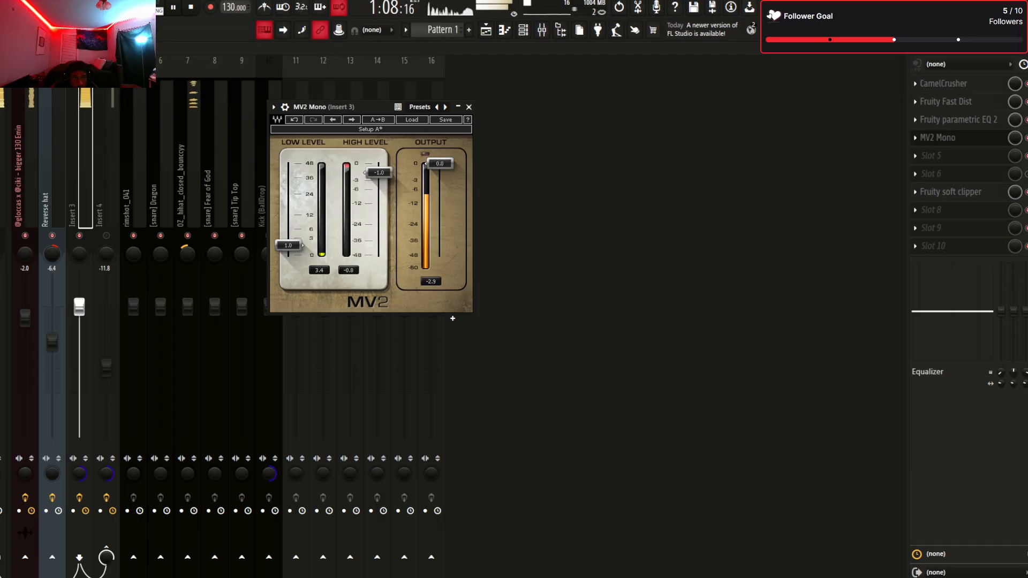
key(Escape)
Unmute the Kick (BallDrop) track on insert 10 and load Fruity Parametric EQ 2 into its slot 1
key(space)
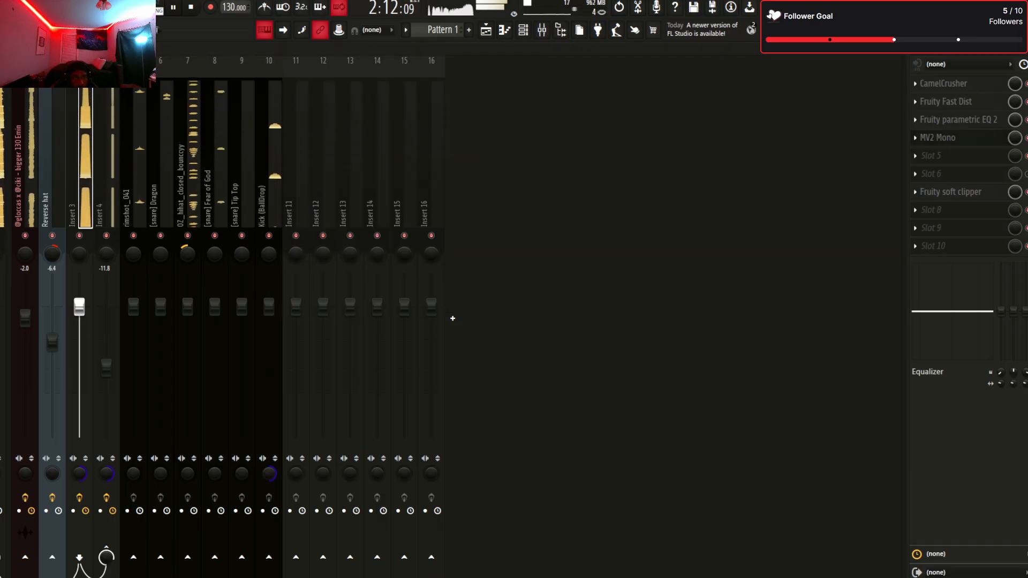
key(Up)
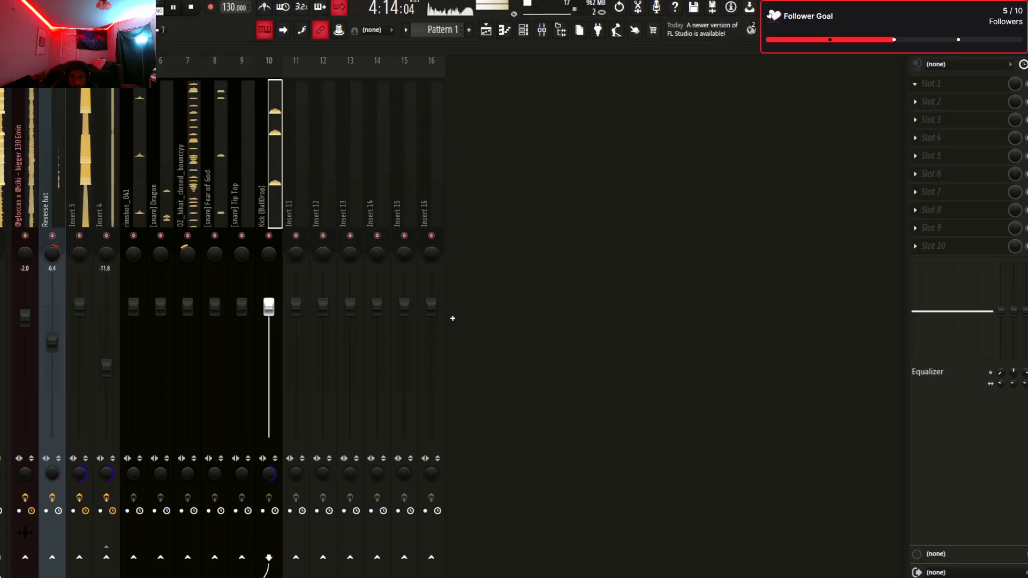
click(958, 83)
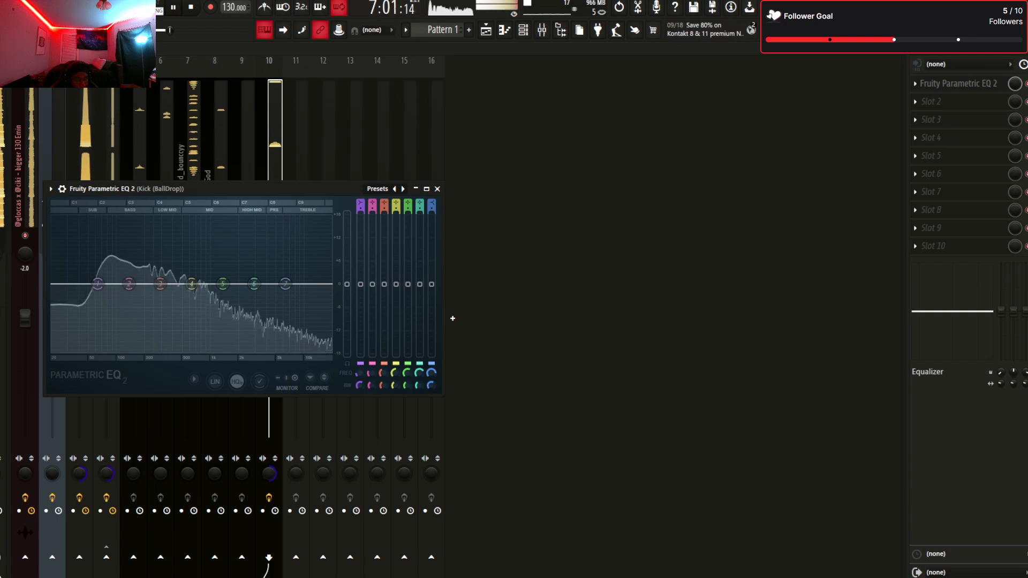
Make band 1 of the kick's Fruity Parametric EQ 2 a high-pass filter at the very low end of the spectrum
click(98, 285)
drag(97, 284, 51, 285)
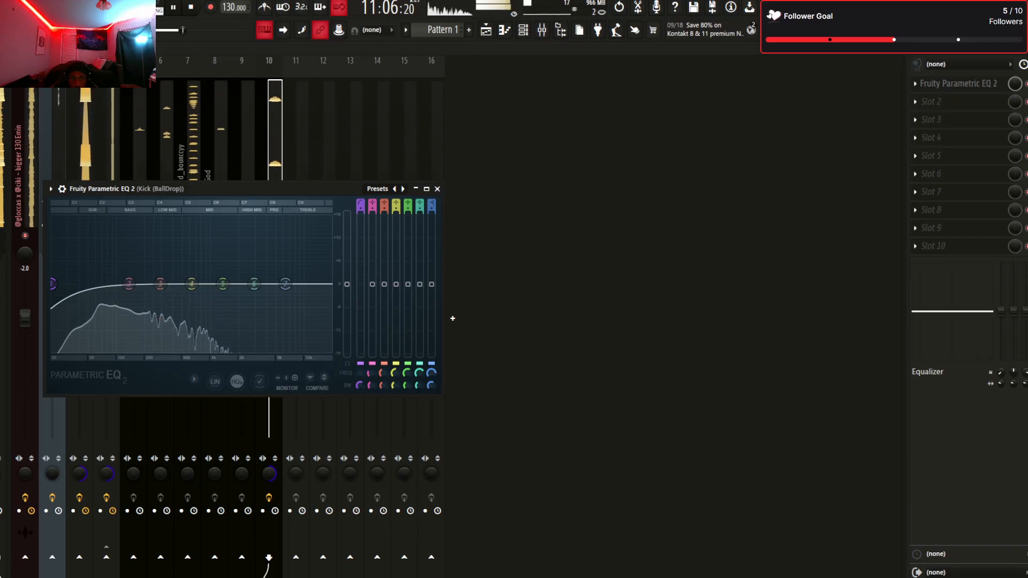
key(space)
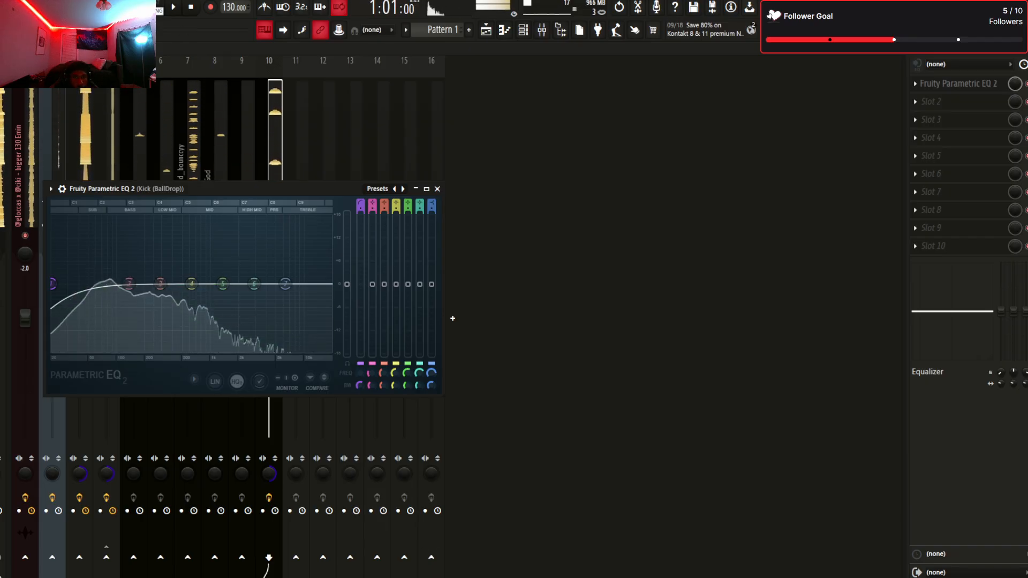
key(Escape)
key(ctrl+z)
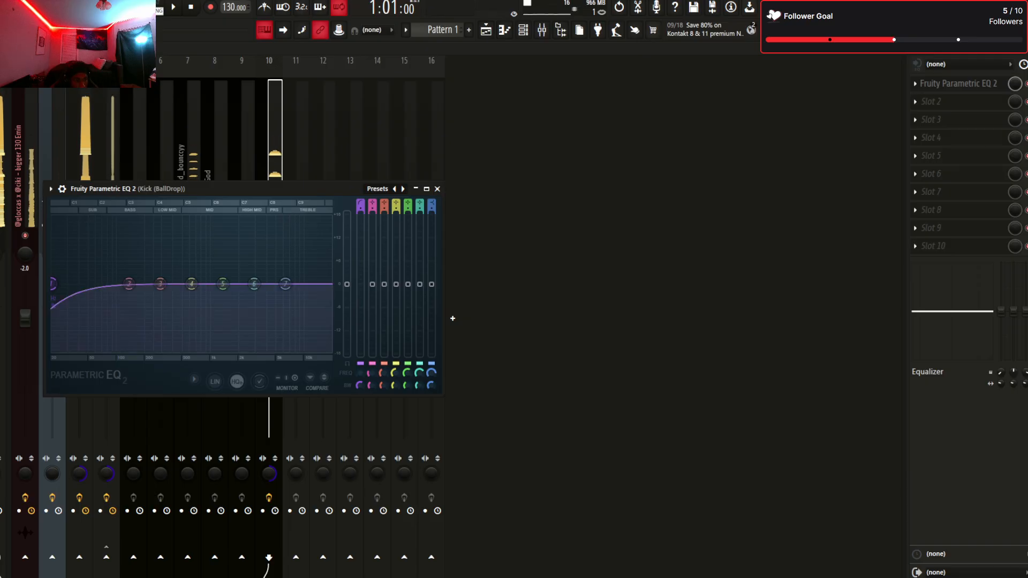
mouse_move(54, 284)
mouse_down()
mouse_move(77, 284)
mouse_move(55, 283)
mouse_up()
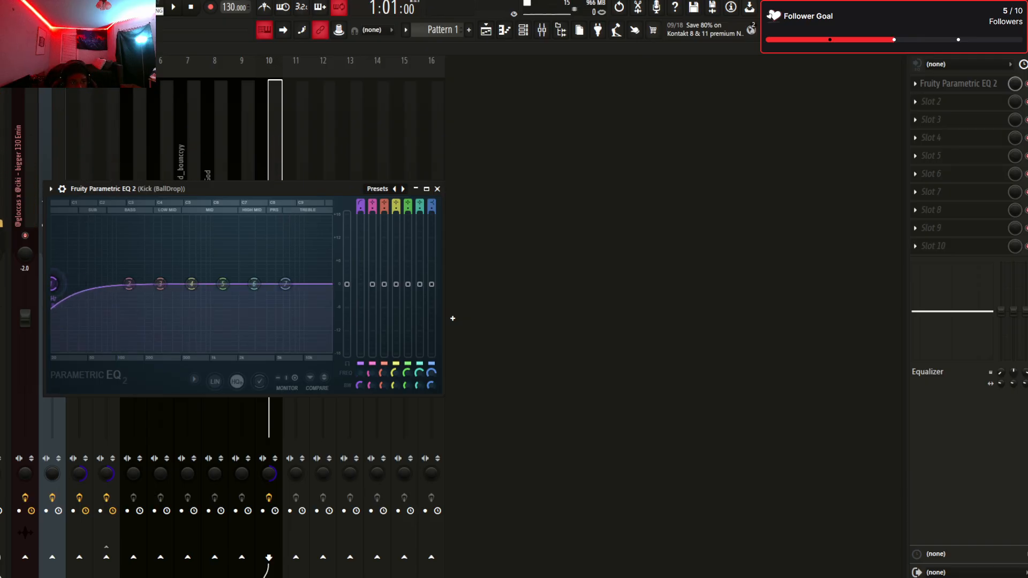
click(438, 189)
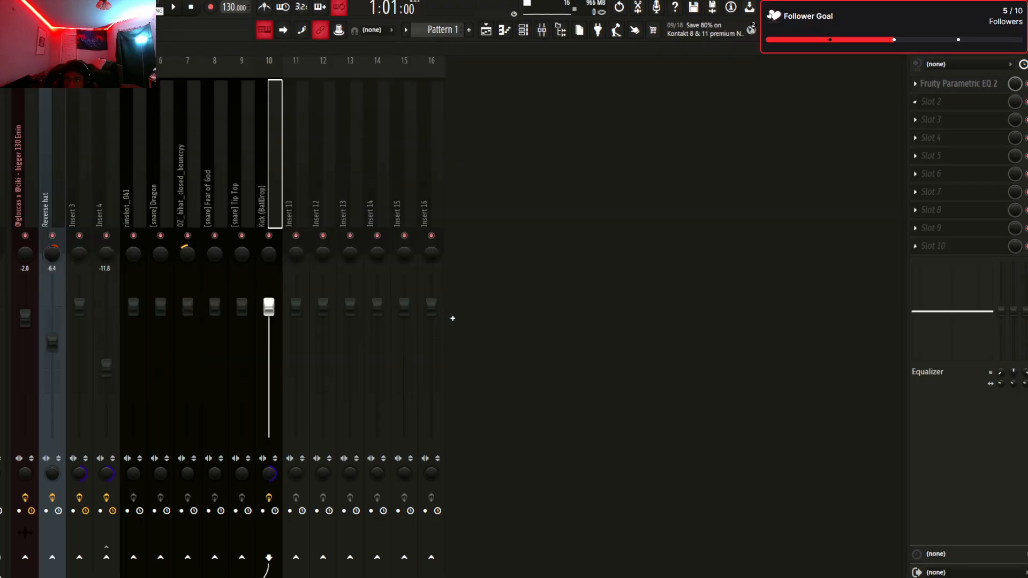
click(959, 83)
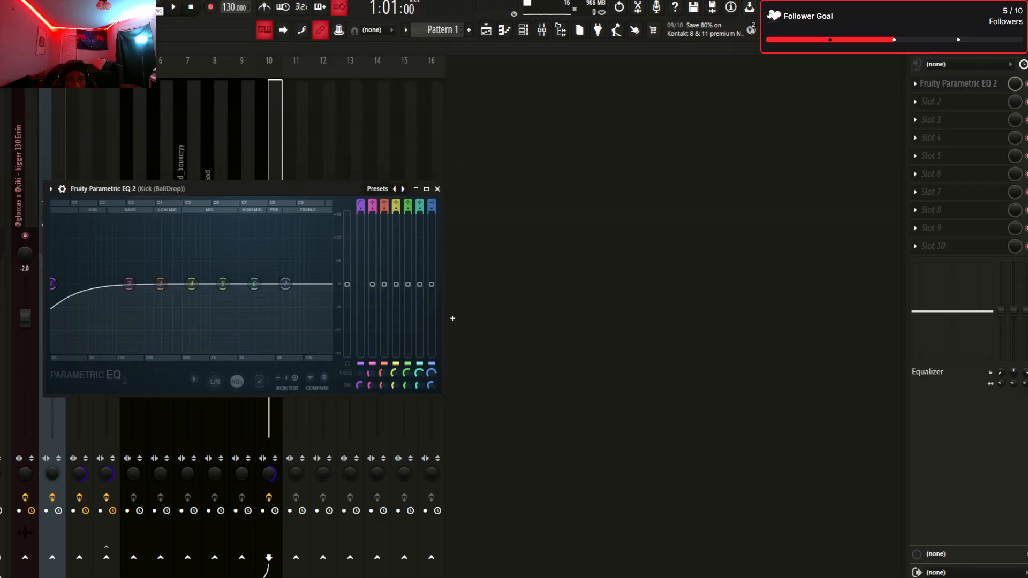
click(437, 189)
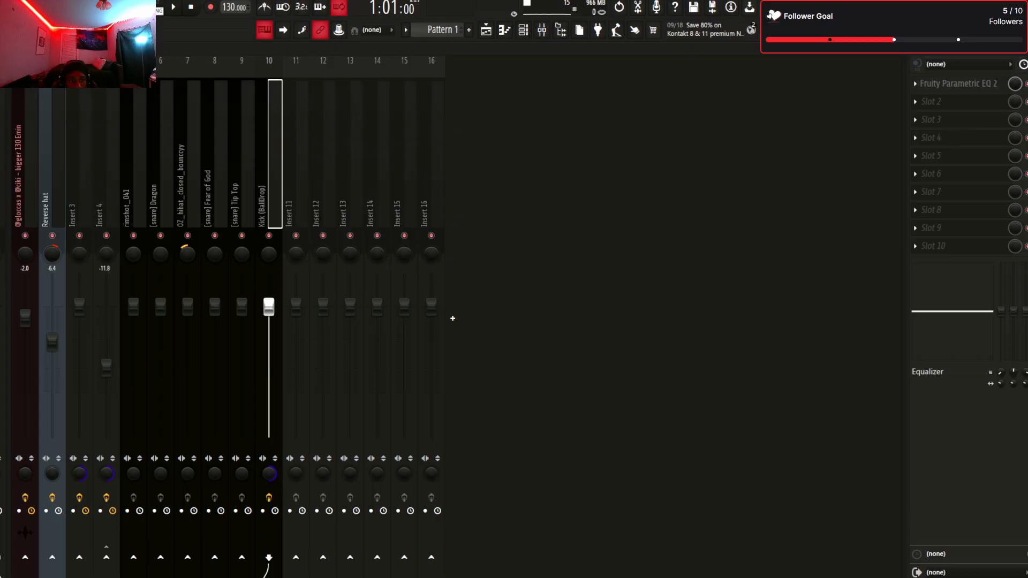
Play the beat with the Master track selected and look over the pattern arrangement in the playlist
click(161, 203)
scroll(452, 319, up, 6)
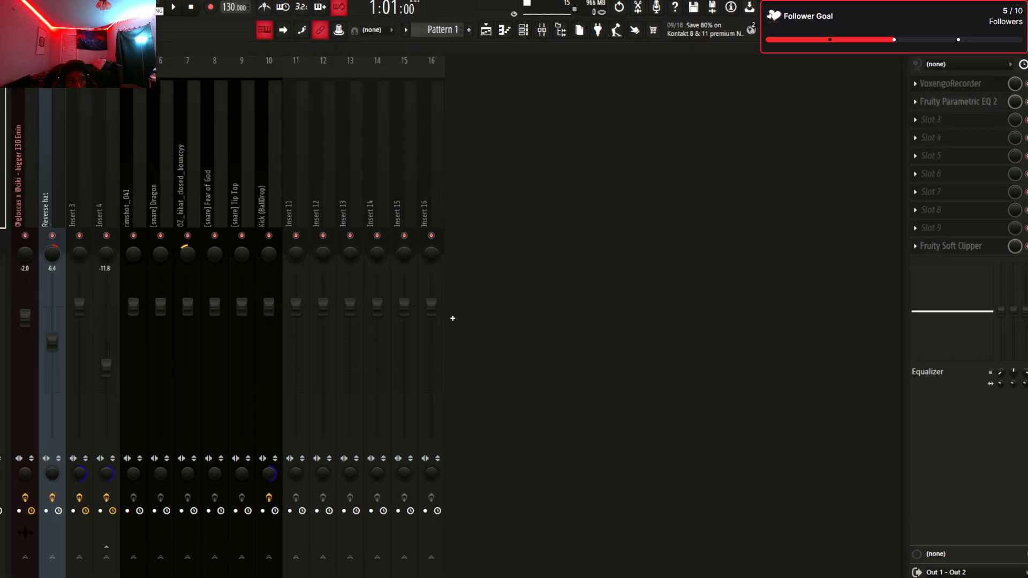
key(space)
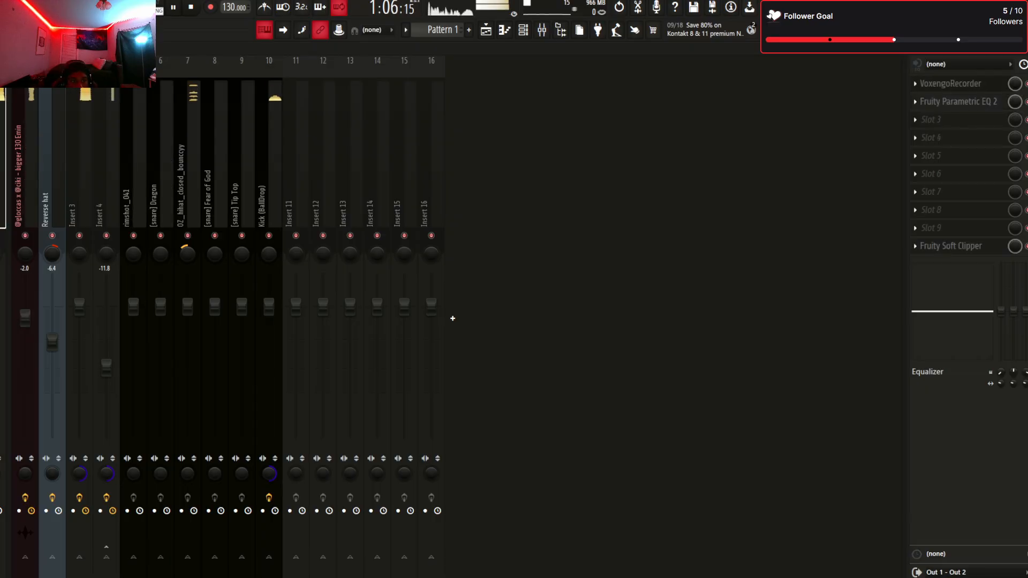
click(269, 203)
key(F5)
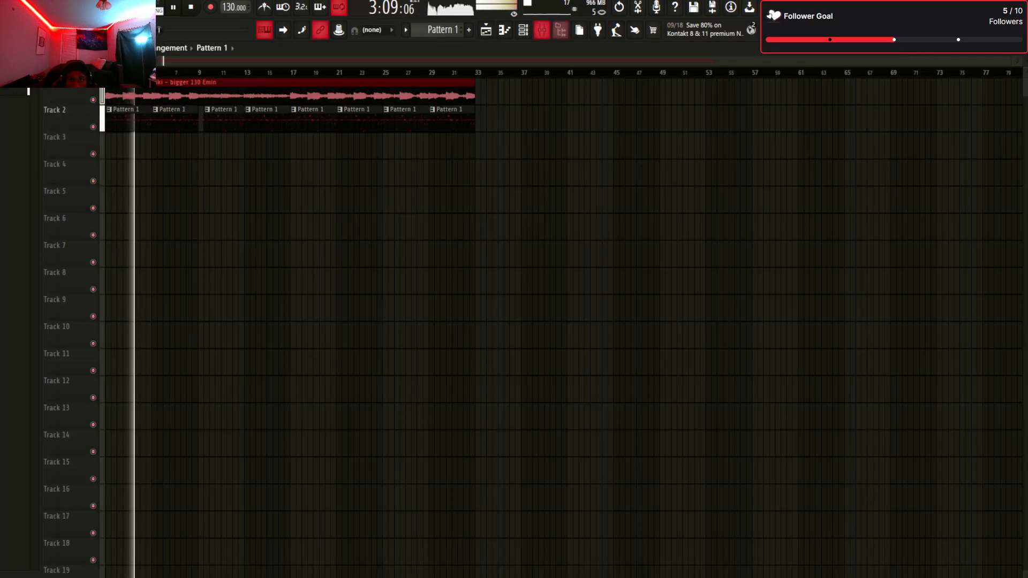
key(F9)
Review the melody insert's LA-2A compressor and the low-mid bands of its FabFilter Pro-Q 4 during playback
click(25, 204)
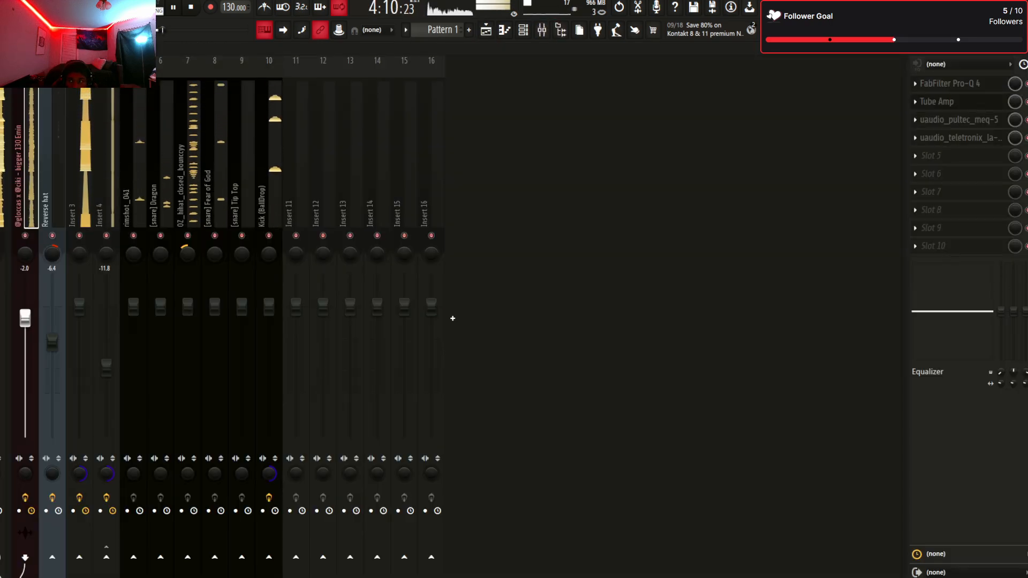
click(960, 138)
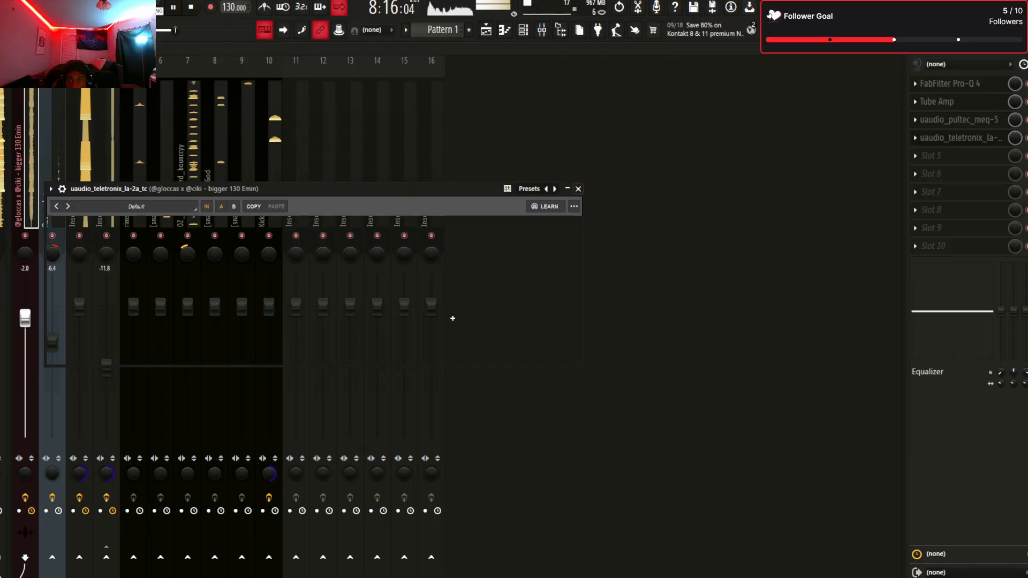
click(578, 189)
click(950, 84)
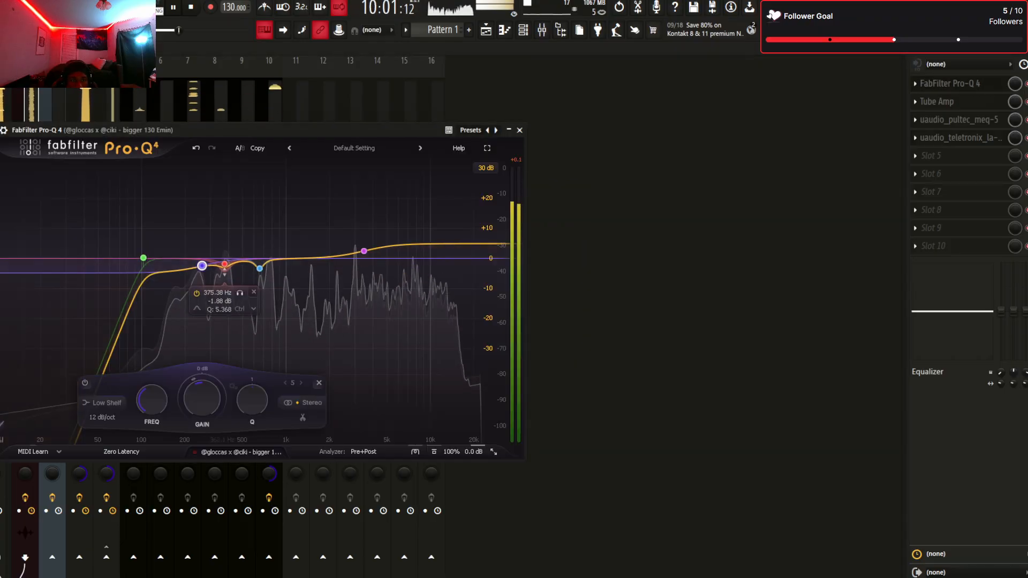
click(224, 264)
click(202, 266)
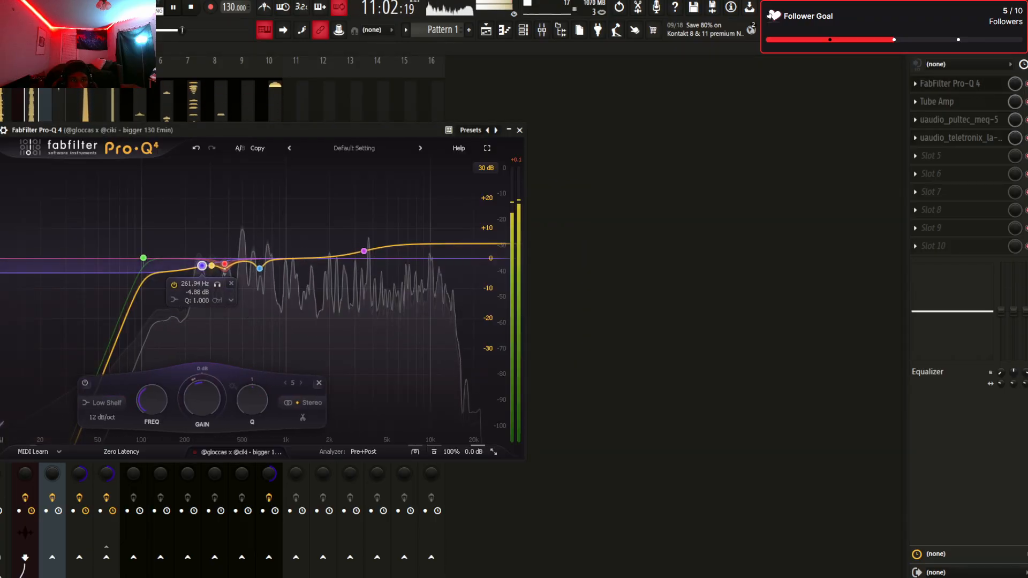
key(space)
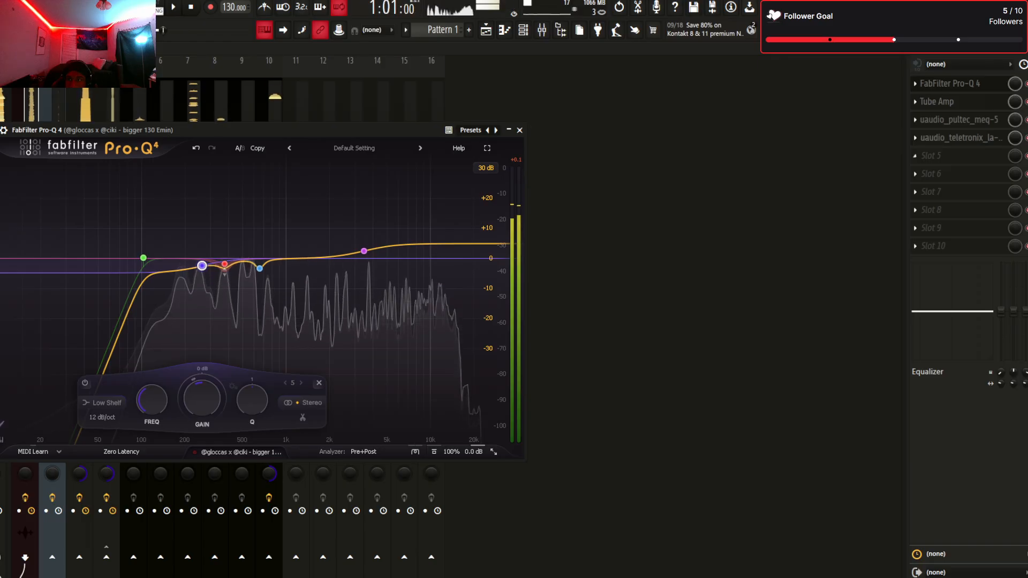
Move Tube Amp, Pultec MEQ-5 and LA-2A down to slots 4, 5 and 6 on the melody insert and load SSL Native Channel Strip 2 into slot 2
scroll(958, 137, down, 1)
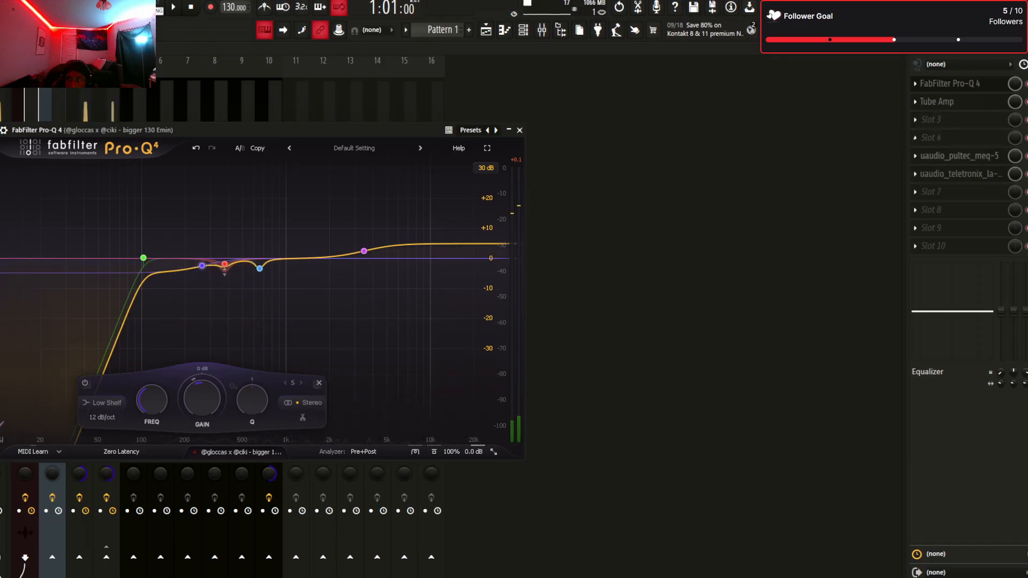
scroll(958, 102, down, 2)
click(915, 102)
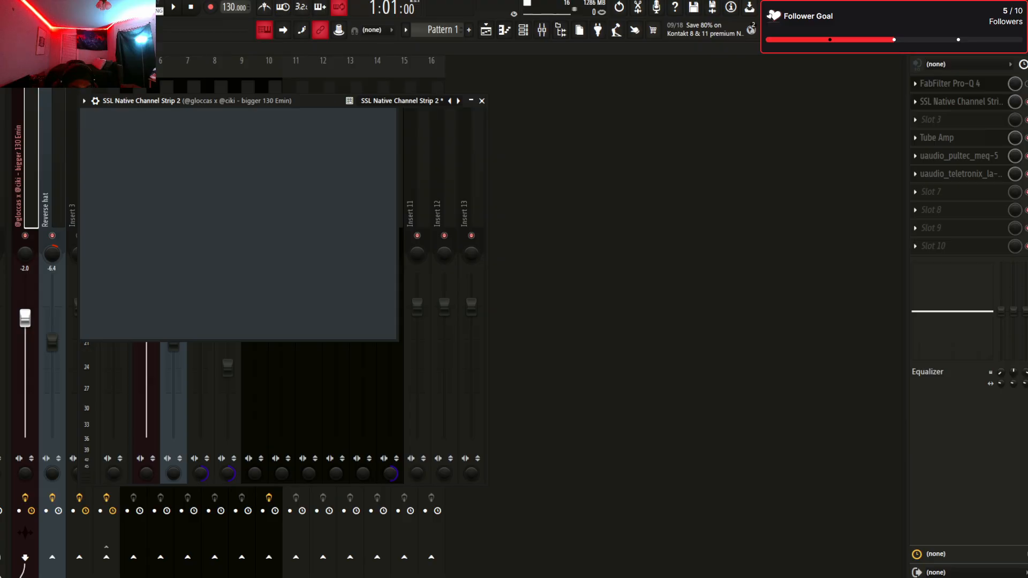
Move the SSL Native Channel Strip 2 window clear of the mixer tracks and play the beat to hear the processed melody
drag(241, 101, 428, 106)
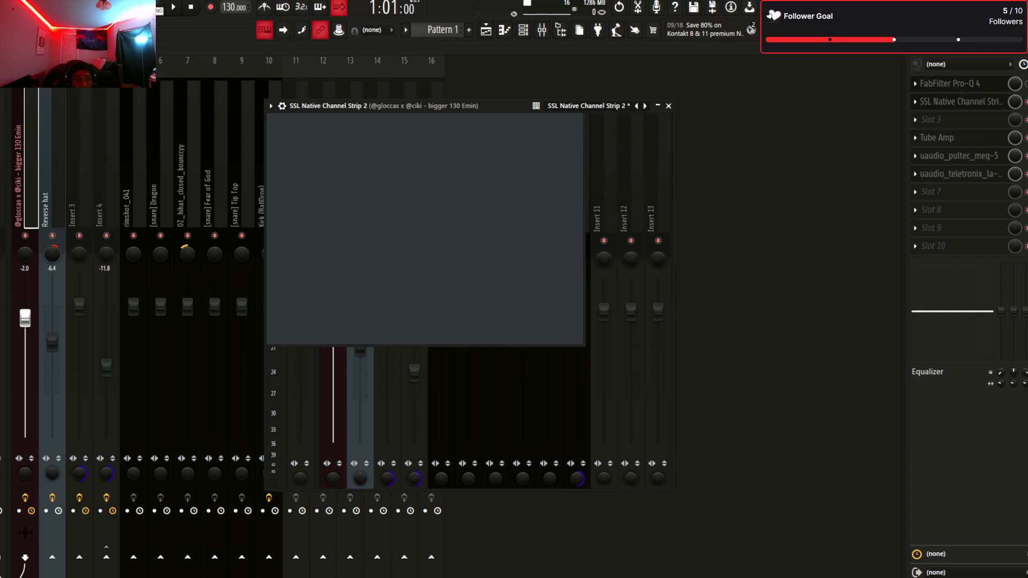
drag(503, 106, 588, 87)
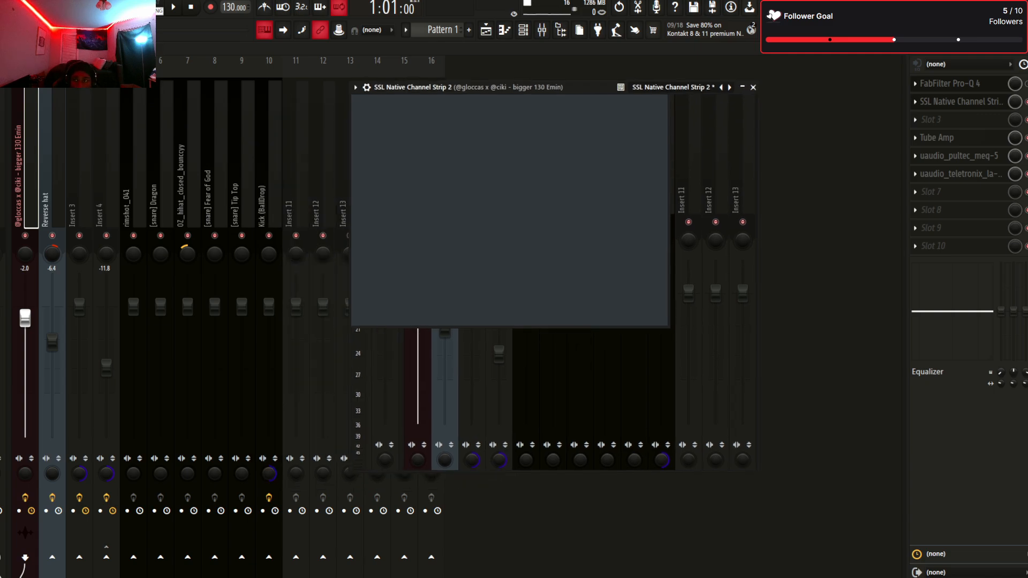
key(space)
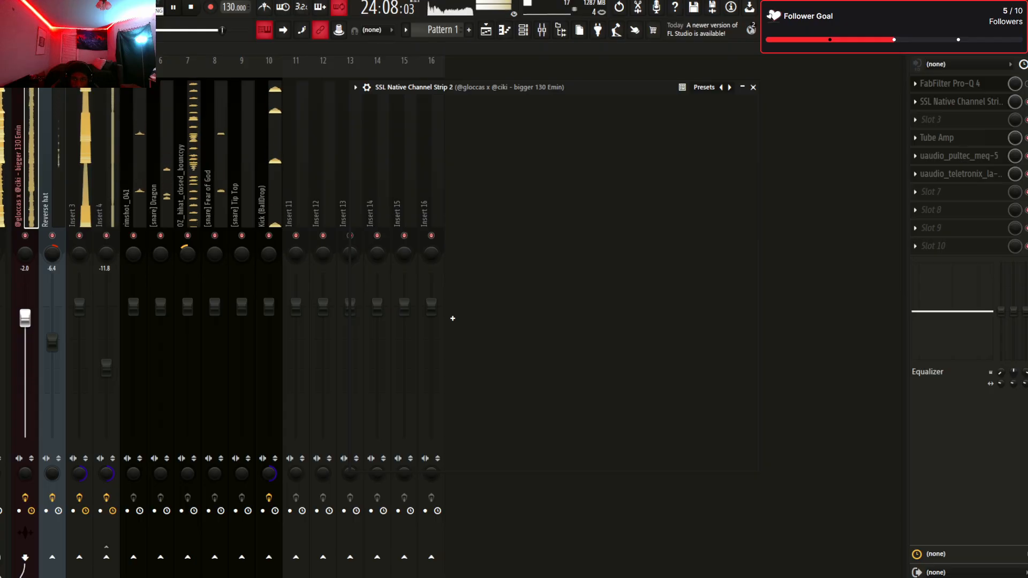
Move SSL Native Channel Strip 2 into slot 1 ahead of FabFilter Pro-Q 4 on the melody insert and clear the Pro-Q 4's existing bands
click(753, 88)
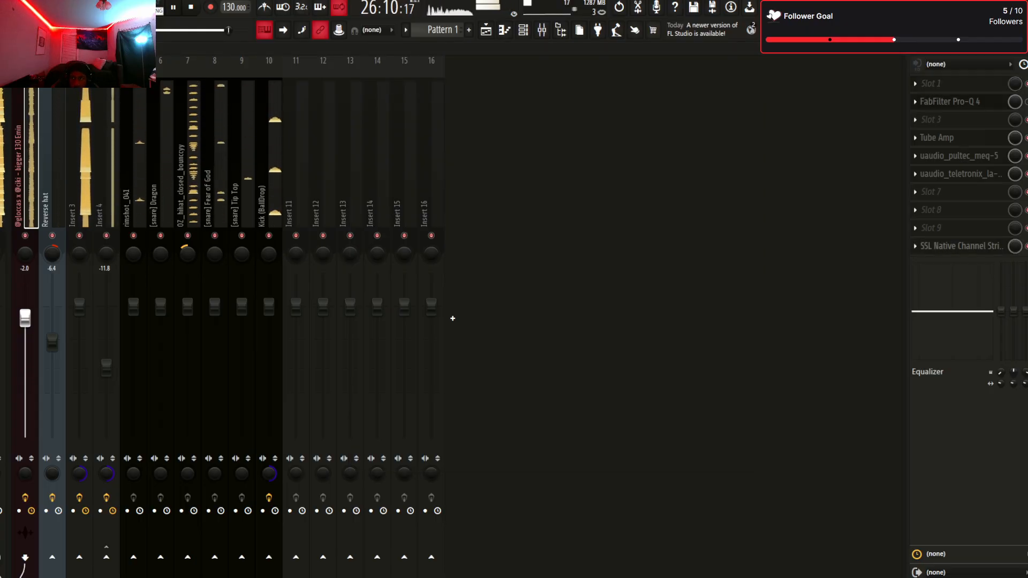
key(space)
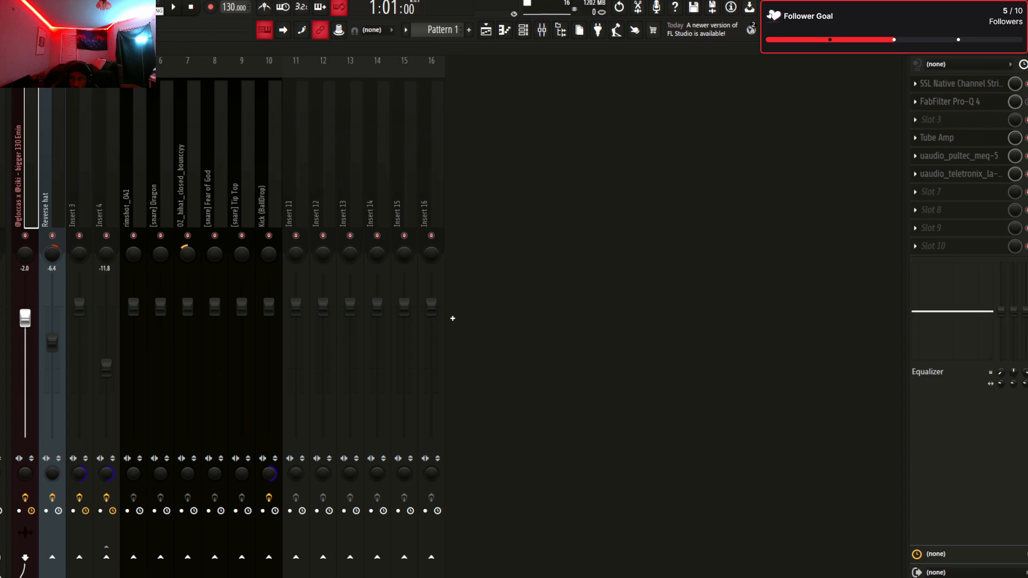
click(951, 101)
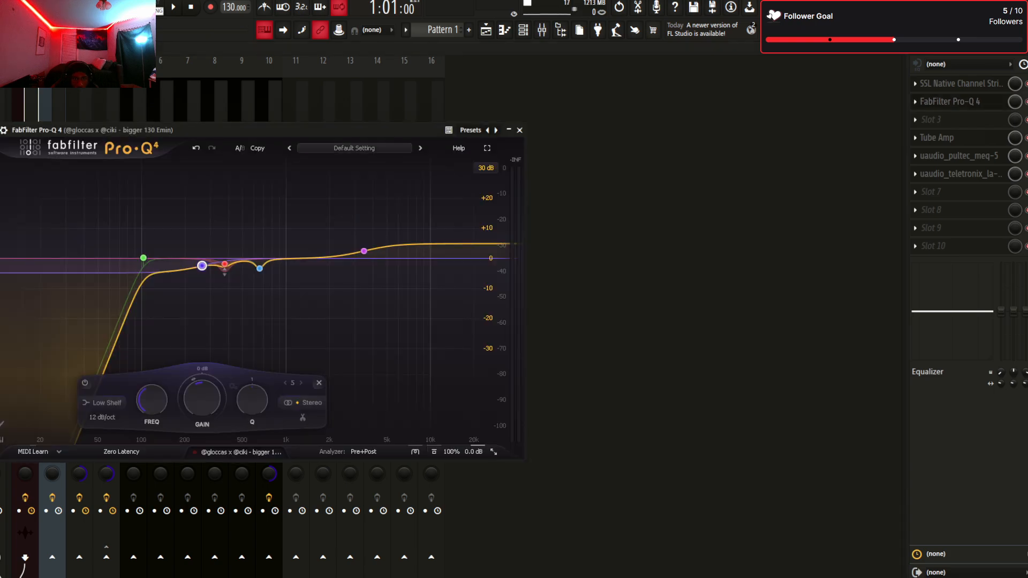
click(355, 148)
click(289, 351)
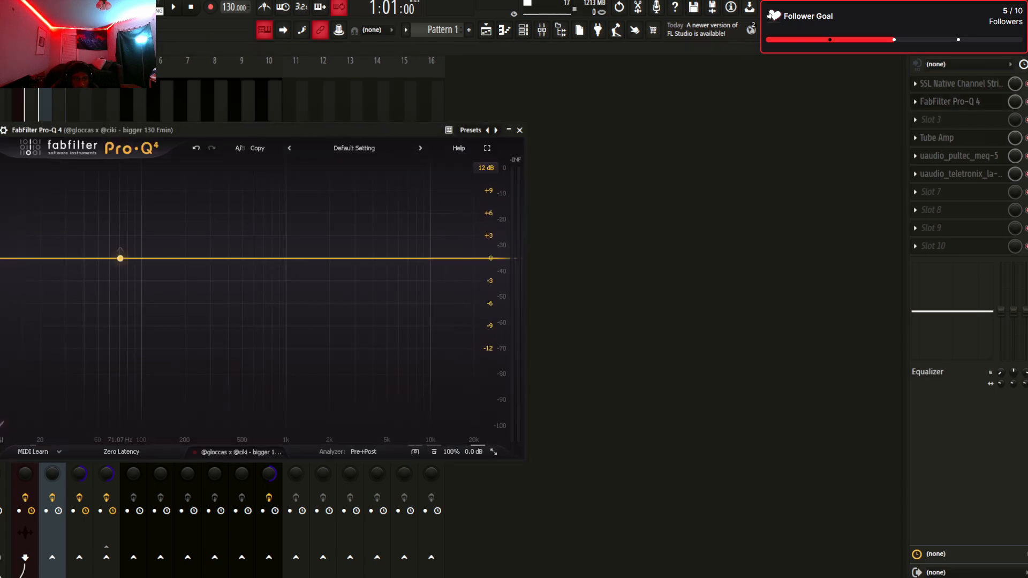
Add a bell band at about 680 Hz in the melody's Pro-Q 4, boosting it 12.35 dB with a Q of 12.25 while auditioning the beat
click(120, 258)
drag(120, 258, 262, 240)
key(space)
key(space)
drag(312, 400, 313, 351)
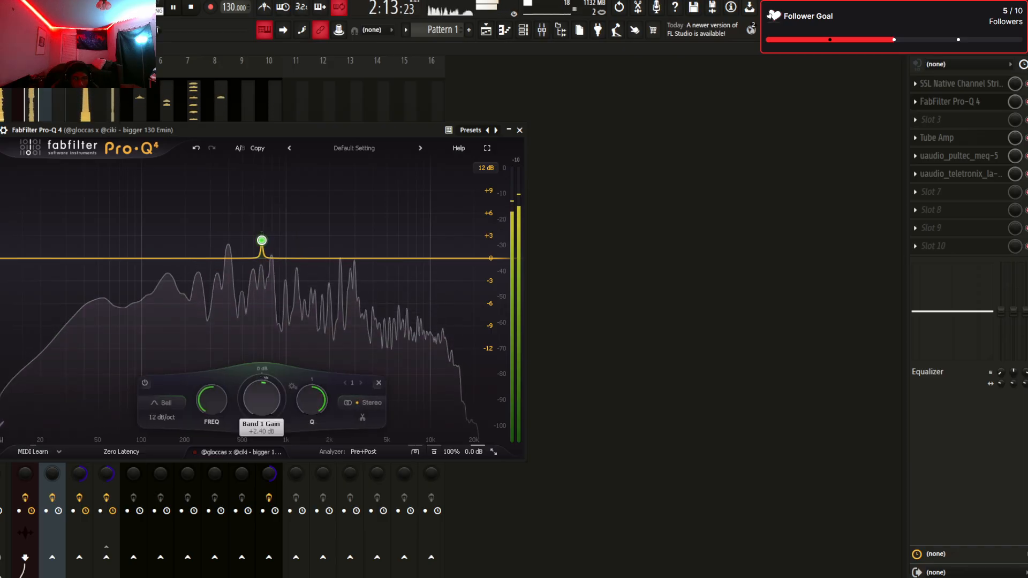
drag(262, 398, 262, 371)
mouse_move(312, 400)
mouse_down()
mouse_move(312, 423)
mouse_move(312, 408)
mouse_up()
mouse_move(262, 167)
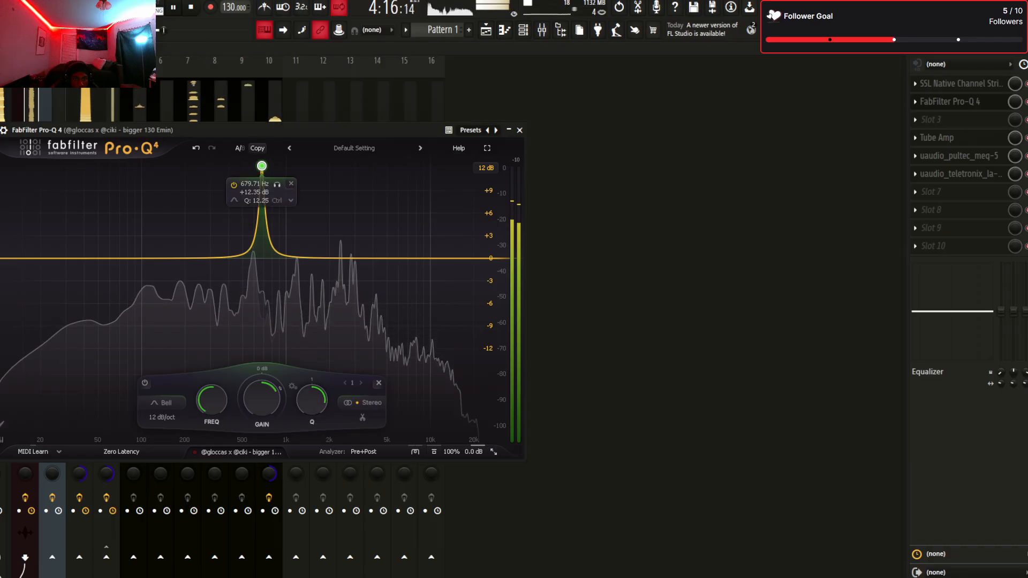
Solo the 680 Hz band to hear its resonance and set its gain to -0.5 dB
click(277, 185)
key(space)
double_click(264, 192)
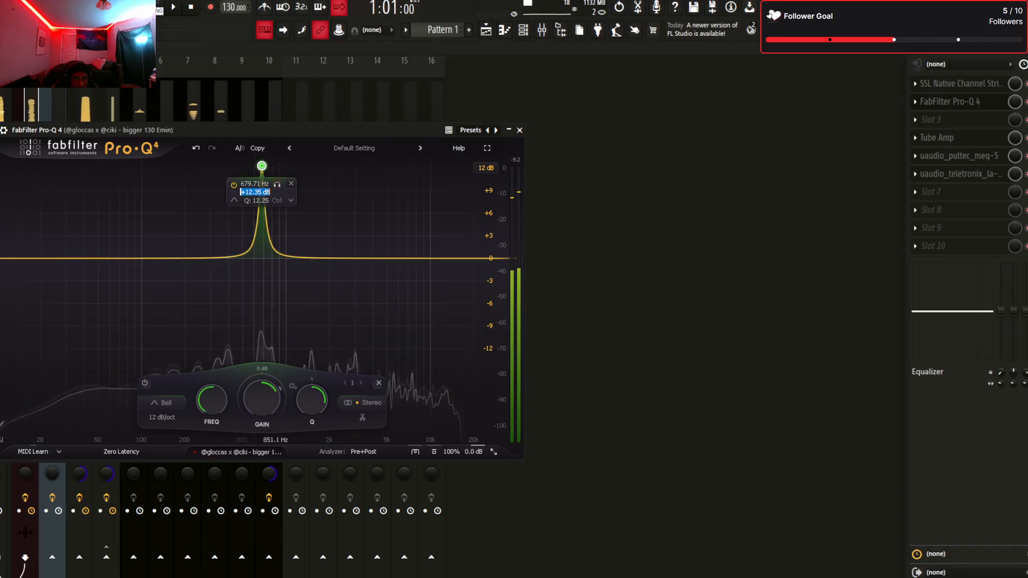
text(-0.5)
key(Return)
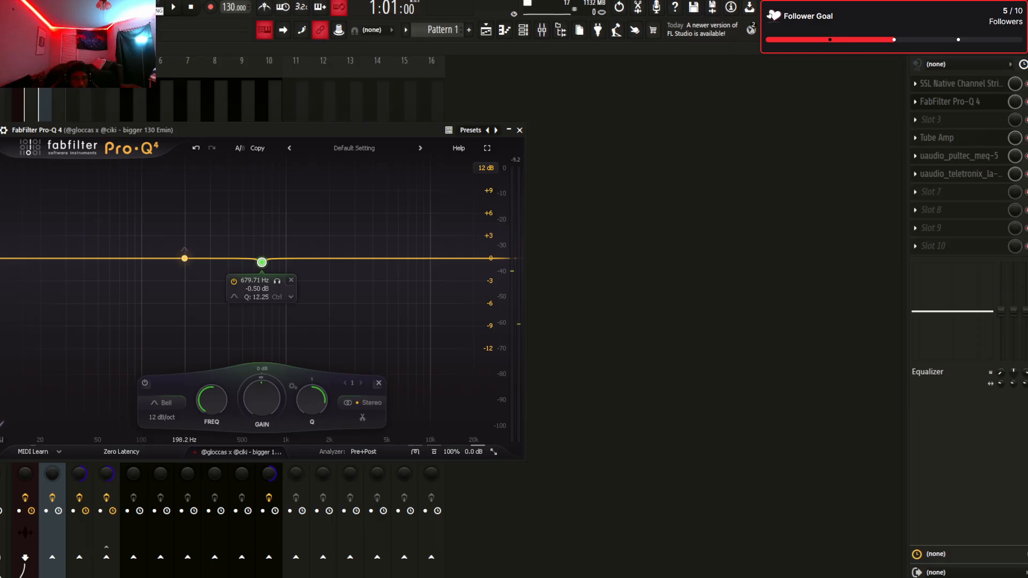
Add a second bell band at about 2505 Hz and boost it 14.86 dB with a Q of 8.426 while auditioning the beat
click(342, 258)
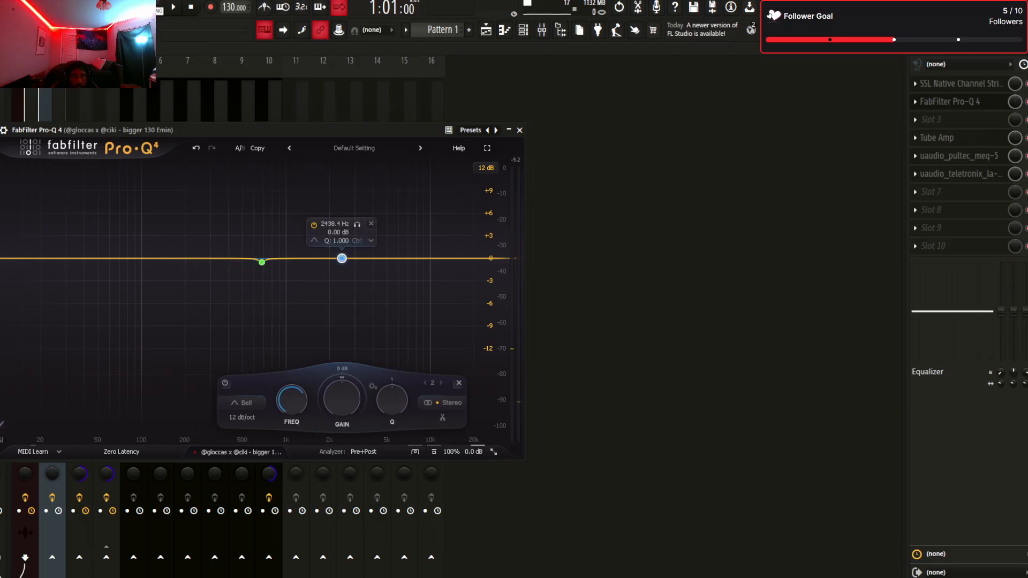
mouse_move(342, 258)
mouse_down()
mouse_move(354, 258)
mouse_move(344, 256)
mouse_up()
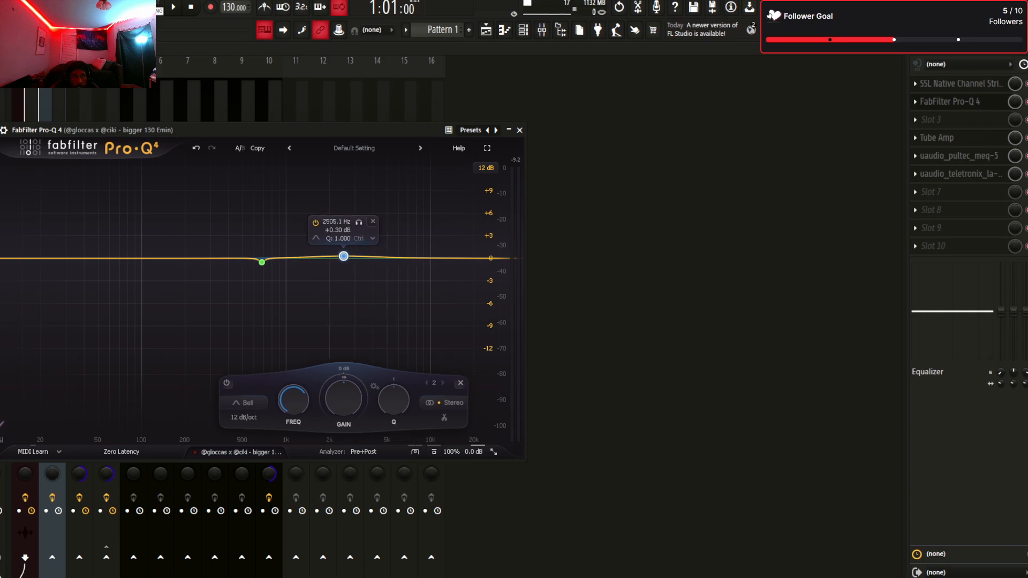
key(space)
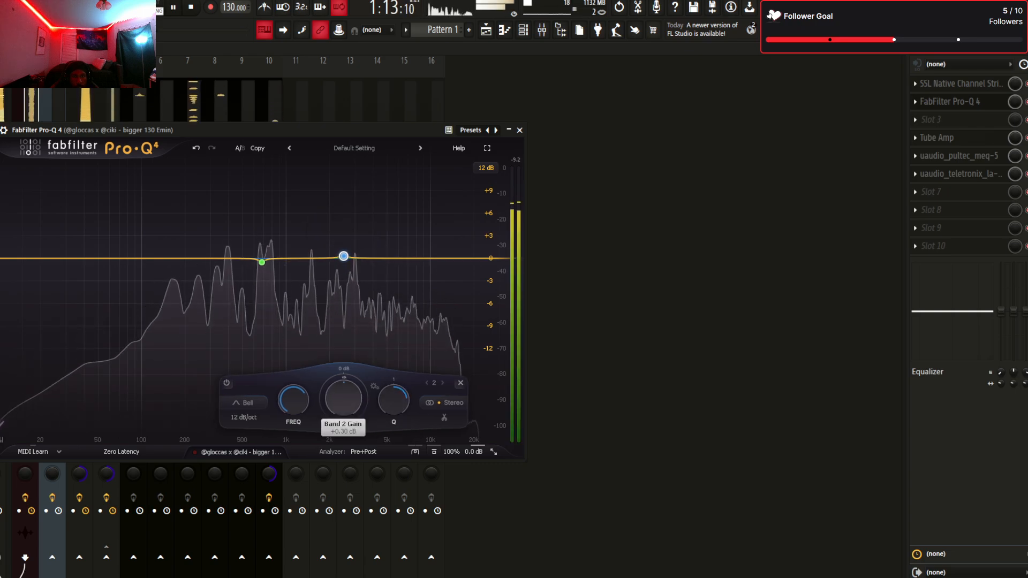
drag(344, 398, 344, 372)
mouse_move(394, 399)
mouse_down()
mouse_move(394, 414)
mouse_move(394, 396)
mouse_up()
key(space)
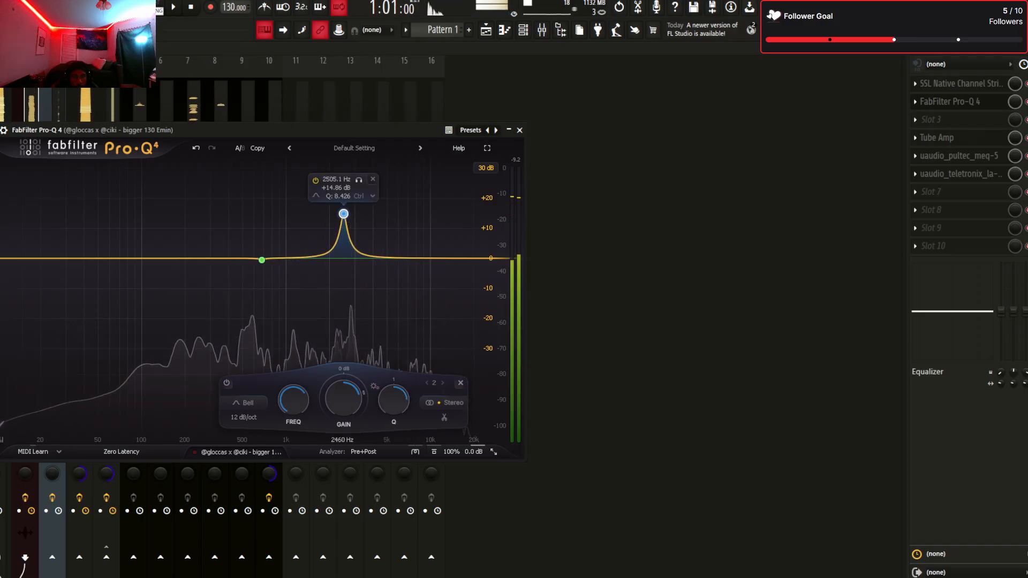
Shift the second band to about 2766 Hz, audition it soloed, and set its Q to 40 and gain to -0.5 dB
drag(344, 213, 350, 213)
click(365, 180)
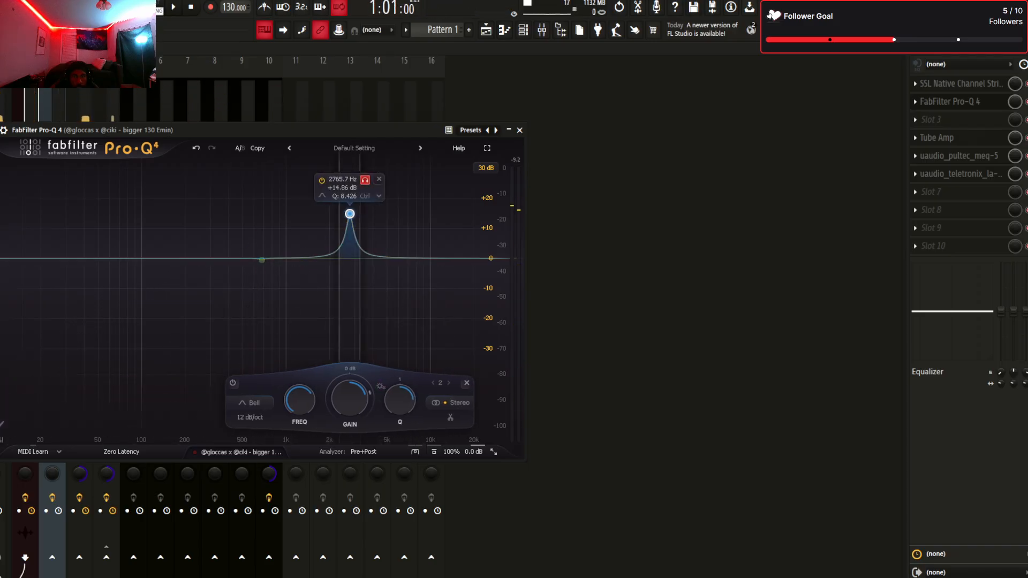
key(space)
key(space)
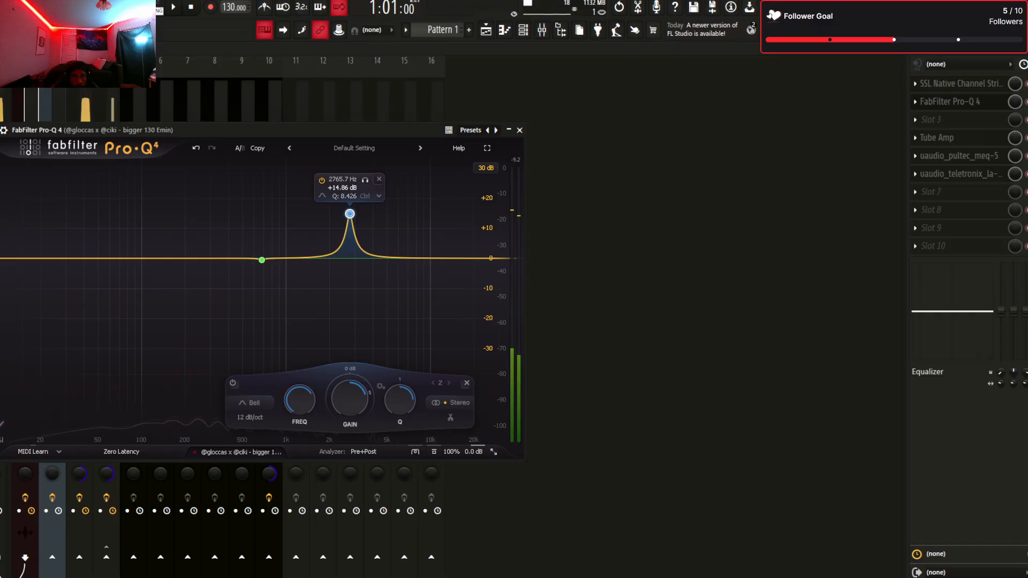
drag(399, 407, 399, 374)
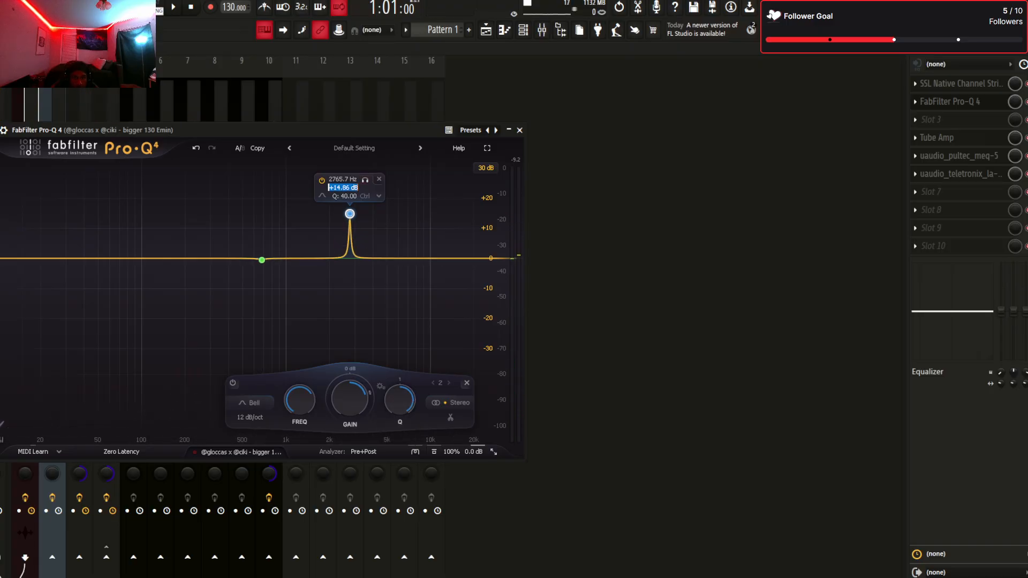
key(BackSpace)
text(-.5)
key(Return)
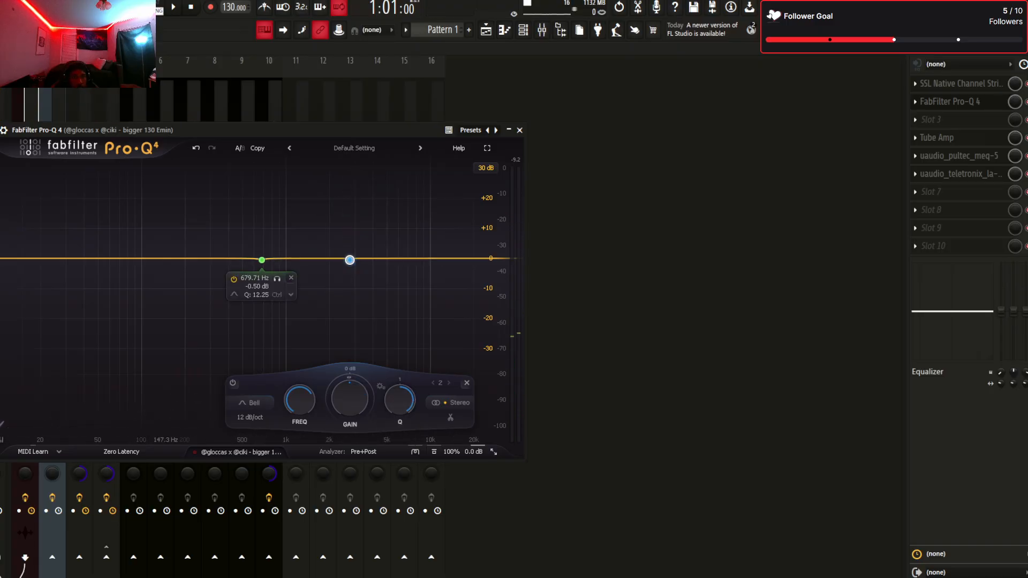
Add a third bell band at about 287 Hz with a 28.69 dB boost and a Q of 7.129, moving the Pro-Q 4 window into clear space
click(142, 258)
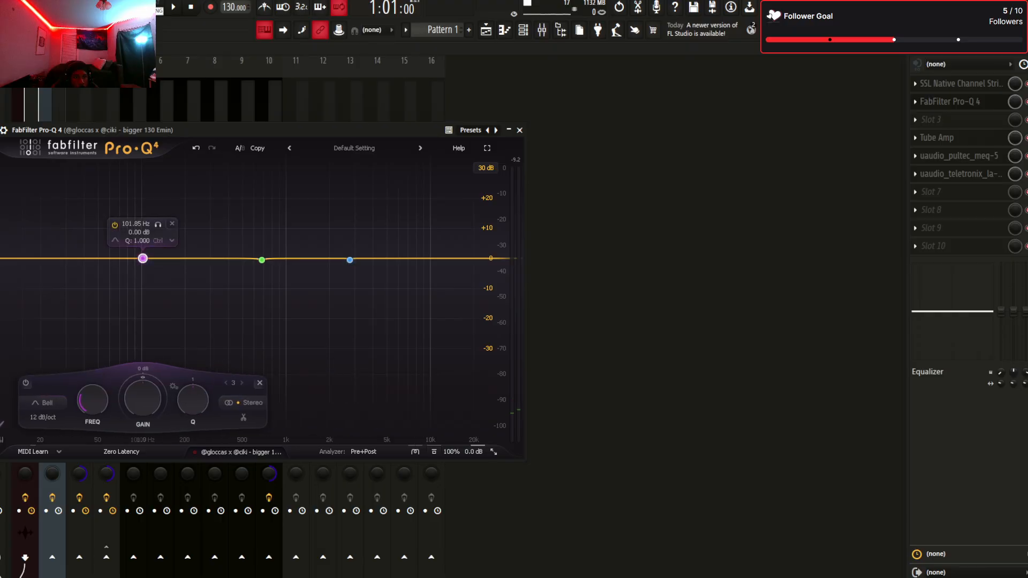
drag(143, 258, 190, 184)
drag(240, 399, 240, 356)
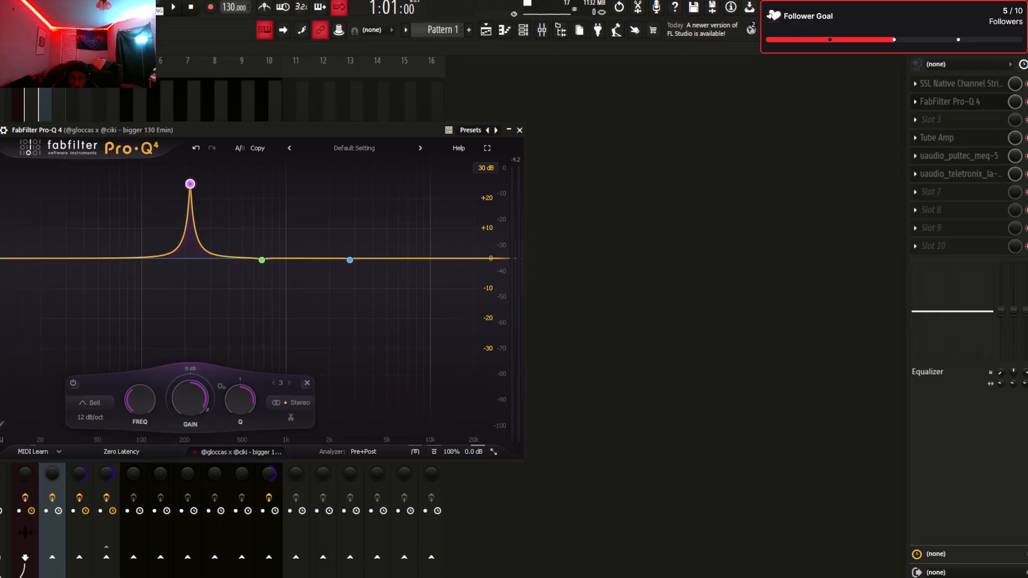
drag(236, 130, 424, 128)
drag(378, 181, 403, 169)
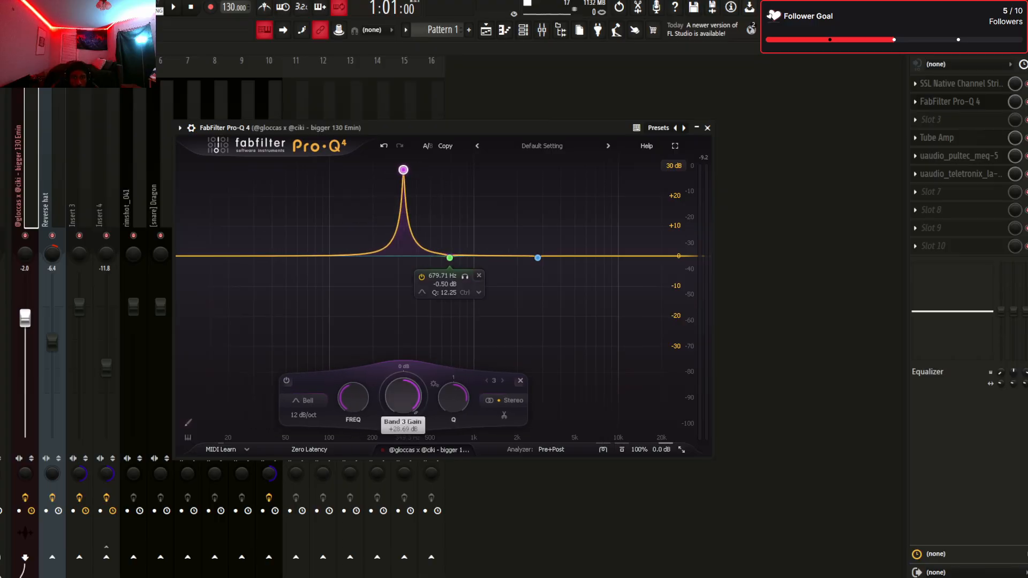
drag(454, 398, 454, 409)
mouse_move(419, 188)
mouse_down()
mouse_move(406, 188)
mouse_move(441, 188)
mouse_move(411, 188)
mouse_up()
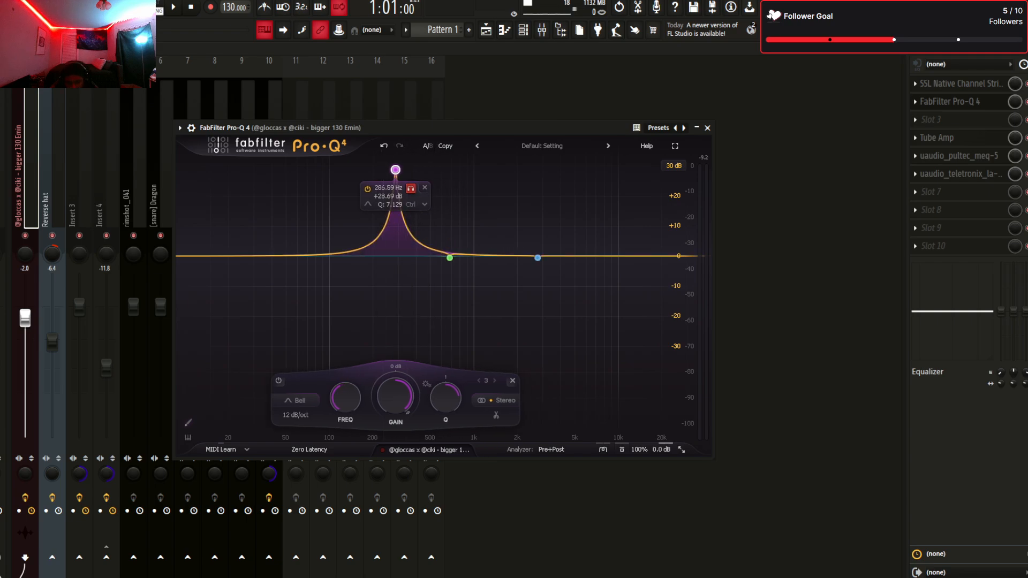
Sweep the soloed third band to about 396 Hz during playback and set its gain to -0.5 dB
click(411, 188)
mouse_move(411, 188)
mouse_down()
mouse_move(385, 188)
mouse_move(431, 188)
mouse_up()
key(space)
key(space)
key(space)
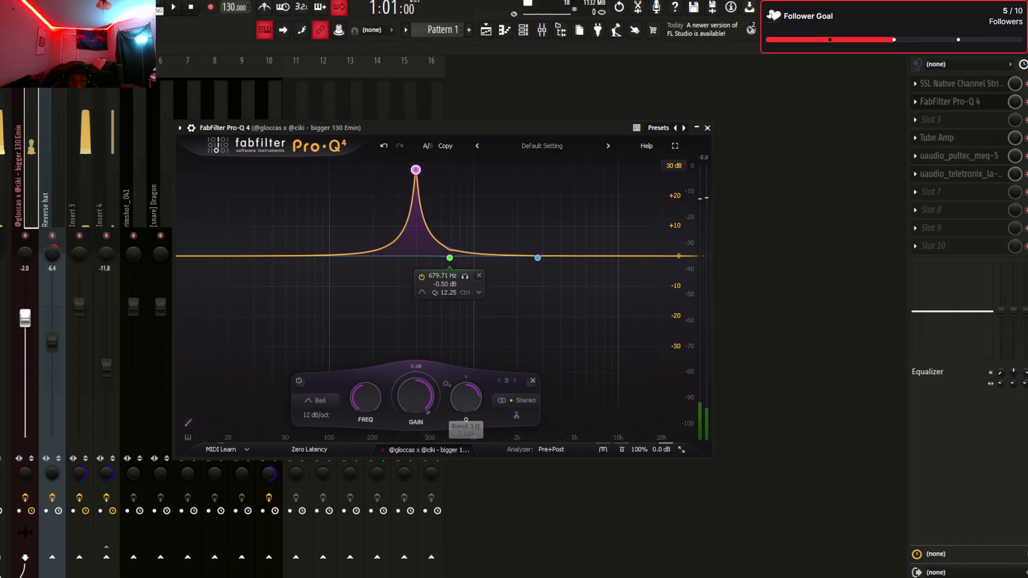
key(space)
key(space)
double_click(409, 196)
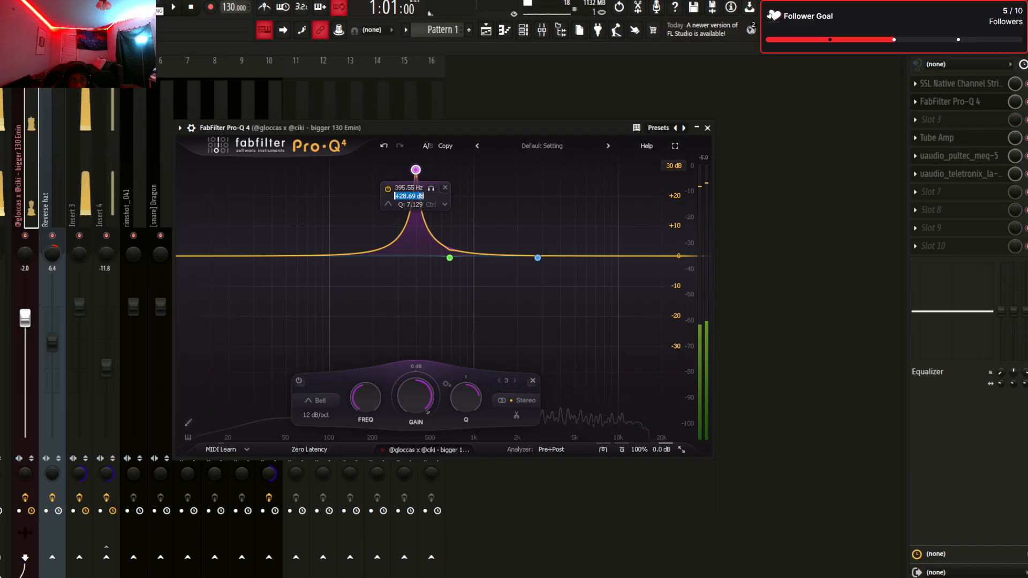
text(-0.5)
key(Return)
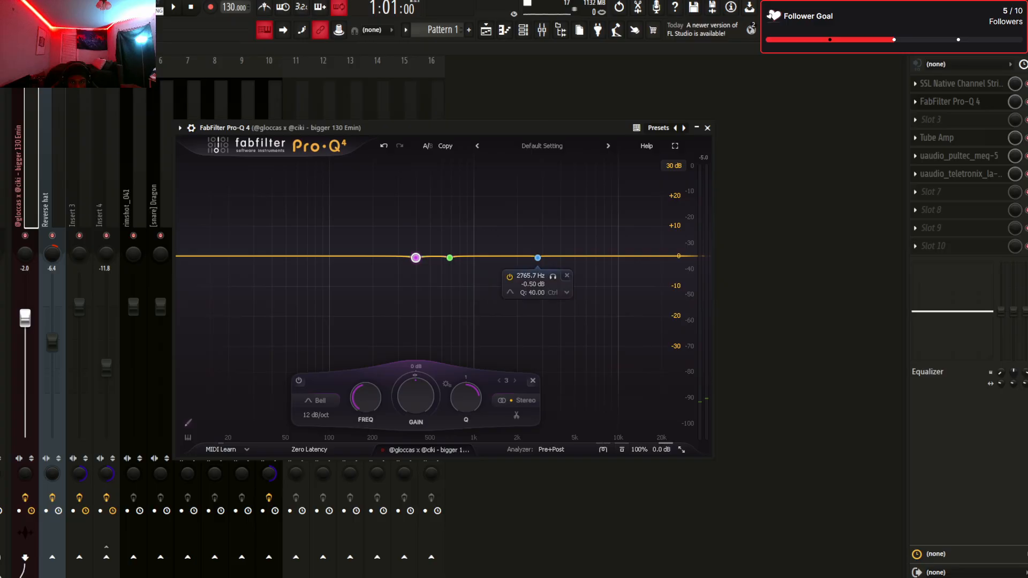
Close the Pro-Q 4 and move Tube Amp, Pultec MEQ-5 and LA-2A up to slots 3, 4 and 5 on the melody insert during playback
key(space)
key(Escape)
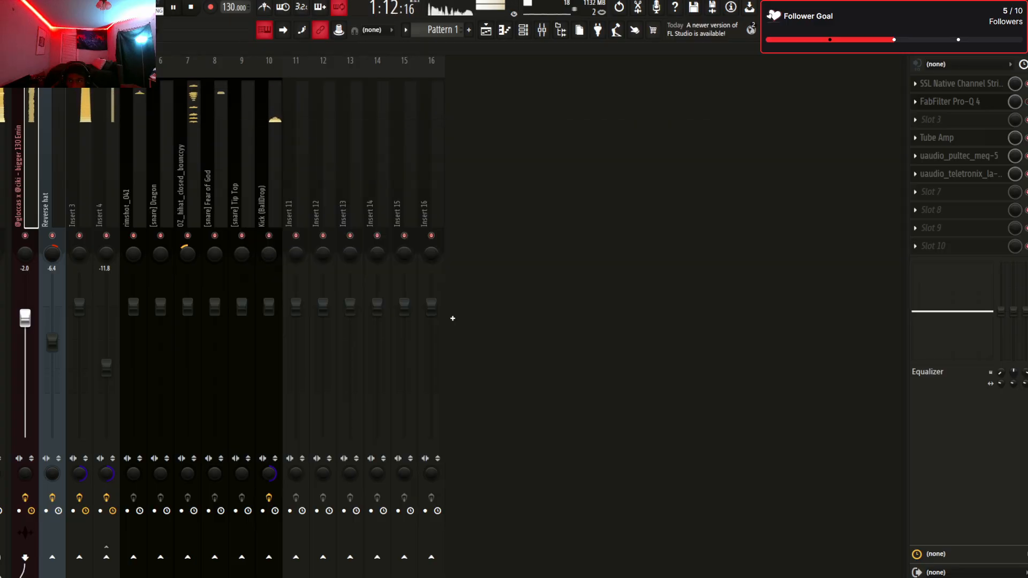
scroll(956, 137, up, 1)
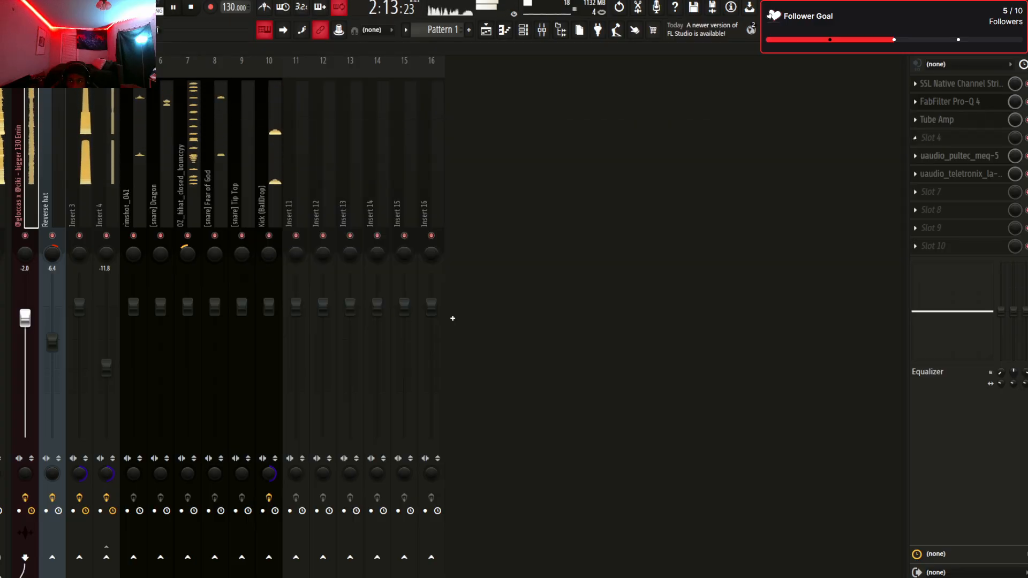
scroll(955, 156, up, 1)
scroll(956, 174, up, 1)
click(956, 156)
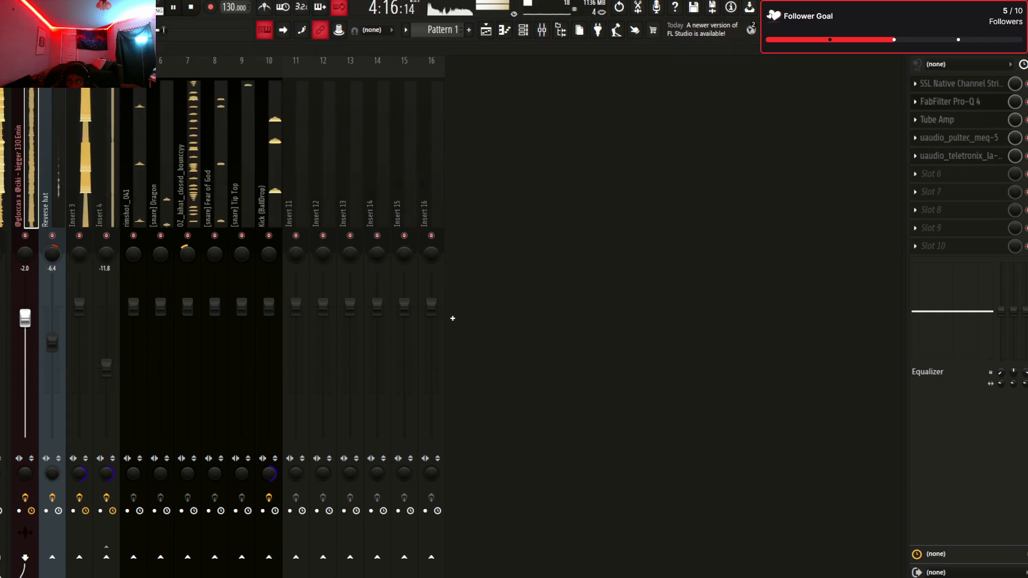
key(space)
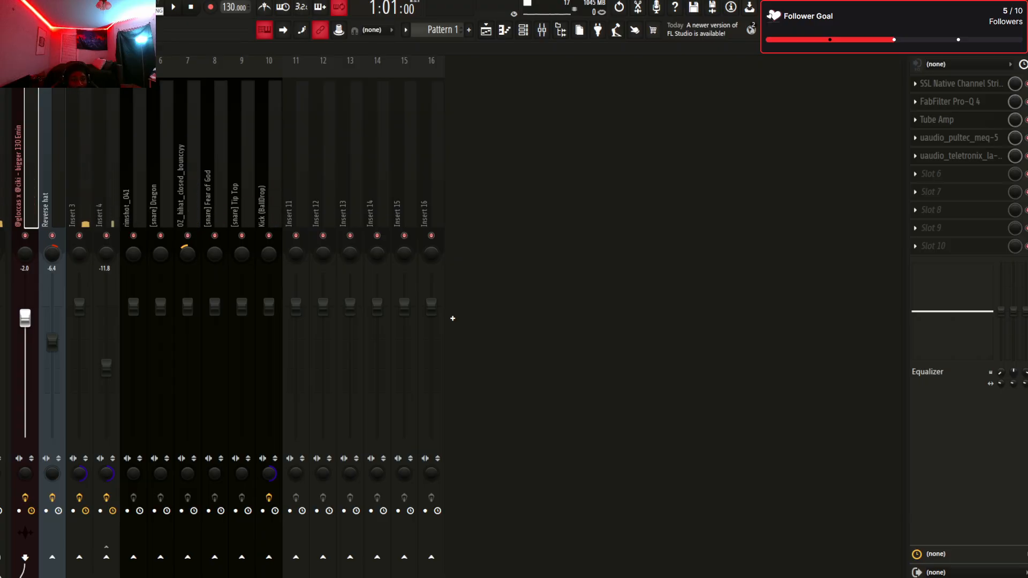
Load the GUITAR VERB effects chain on insert 11 and send the melody insert to it
drag(25, 557, 295, 556)
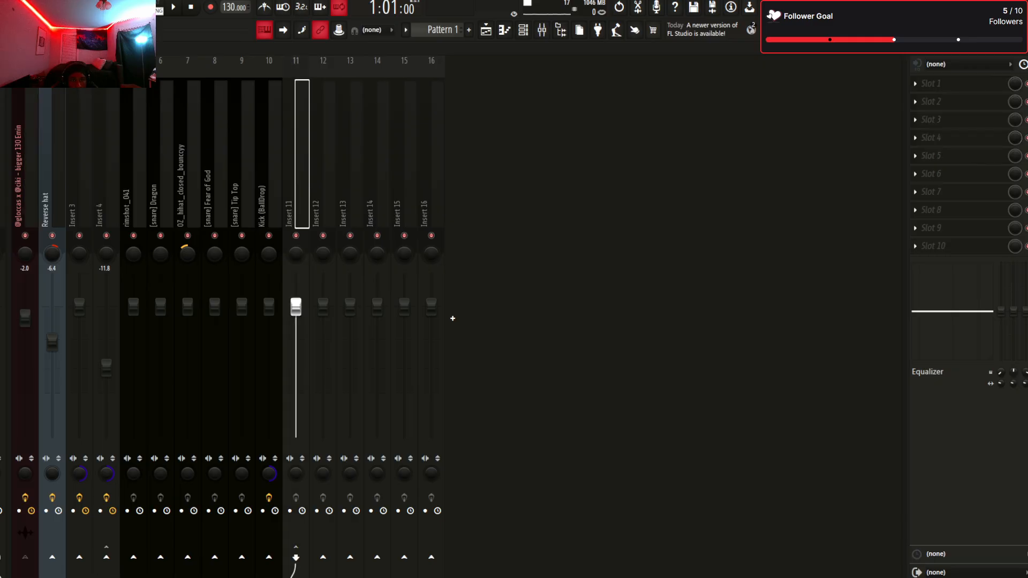
click(24, 177)
click(295, 177)
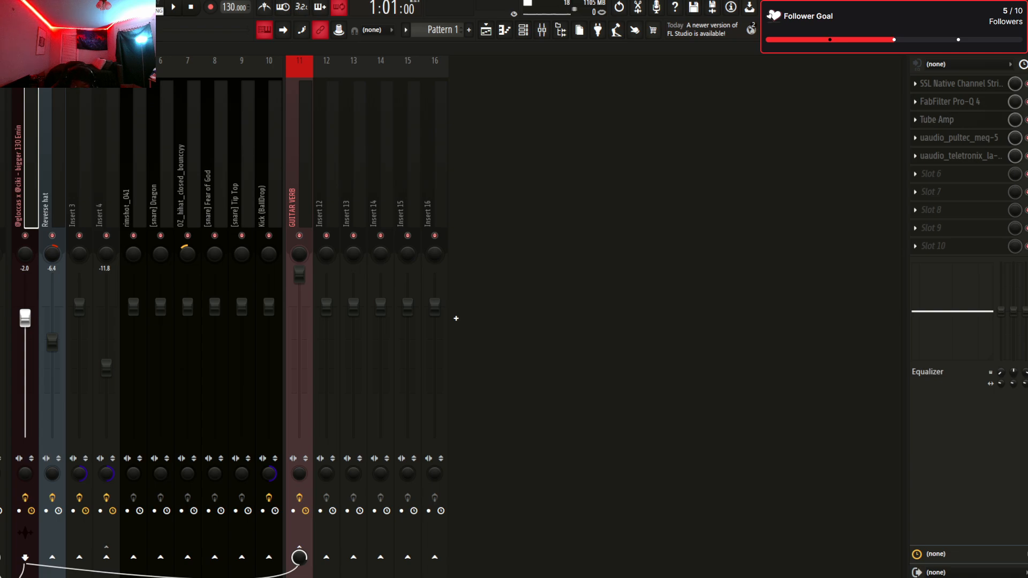
Repeatedly undo the latest mixer changes around the melody's send to the GUITAR VERB insert
key(ctrl+z)
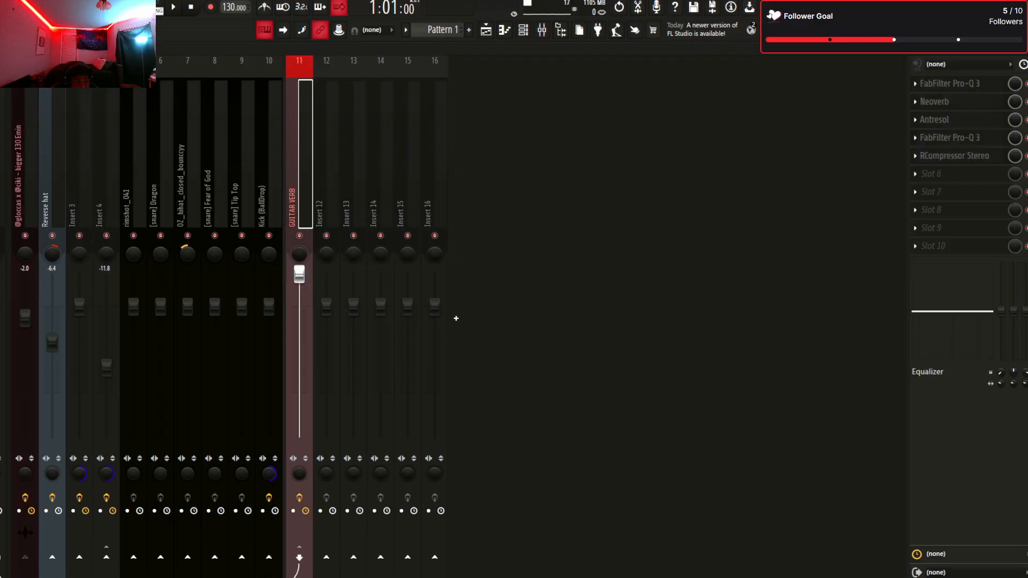
key(ctrl+z)
key(ctrl+z)
key(ctrl+z)
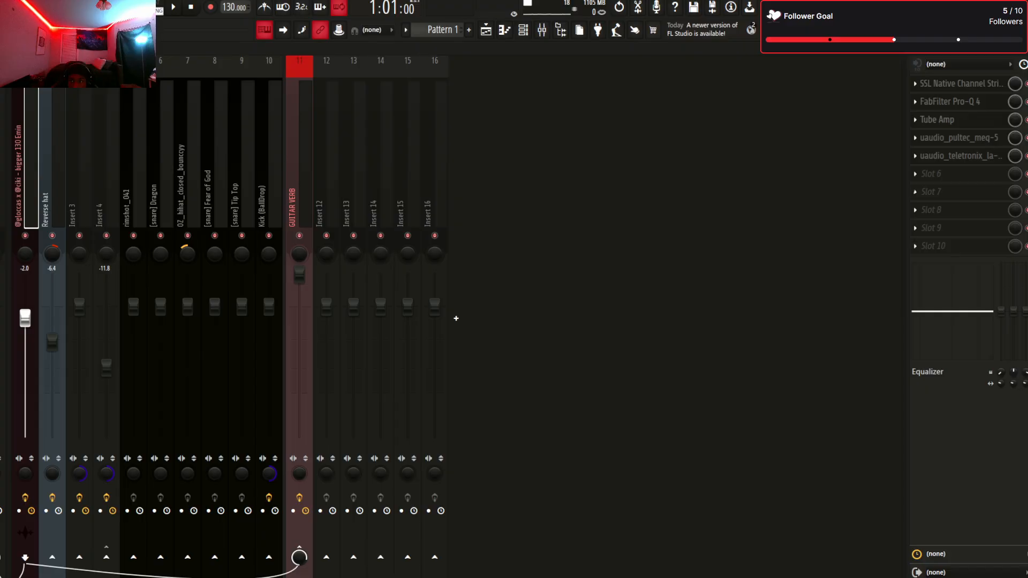
key(ctrl+z)
key(ctrl+z)
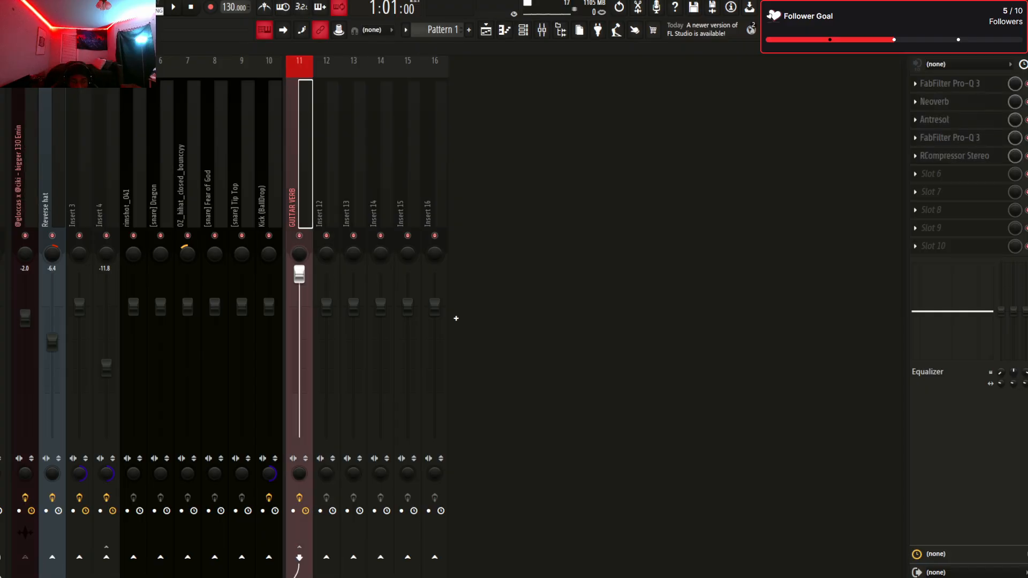
key(ctrl+z)
key(ctrl+z)
key(ctrl+z)
key(ctrl+z)
key(ctrl+z)
key(ctrl+z)
key(ctrl+z)
key(ctrl+z)
key(ctrl+z)
key(ctrl+z)
key(ctrl+z)
key(ctrl+z)
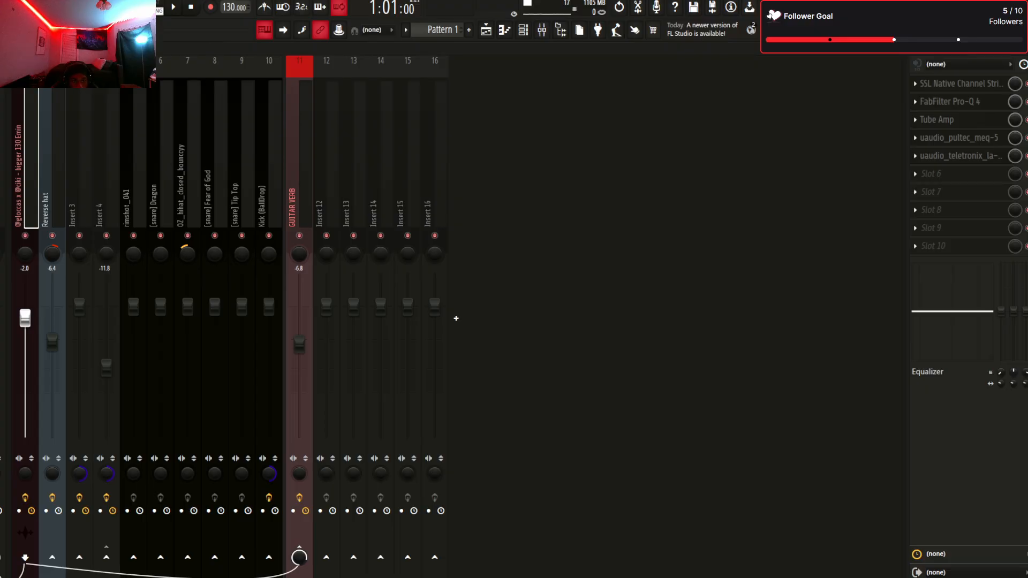
Lower the GUITAR VERB insert's level to -21.4 dB and play the beat to hear the reverb blend
click(299, 161)
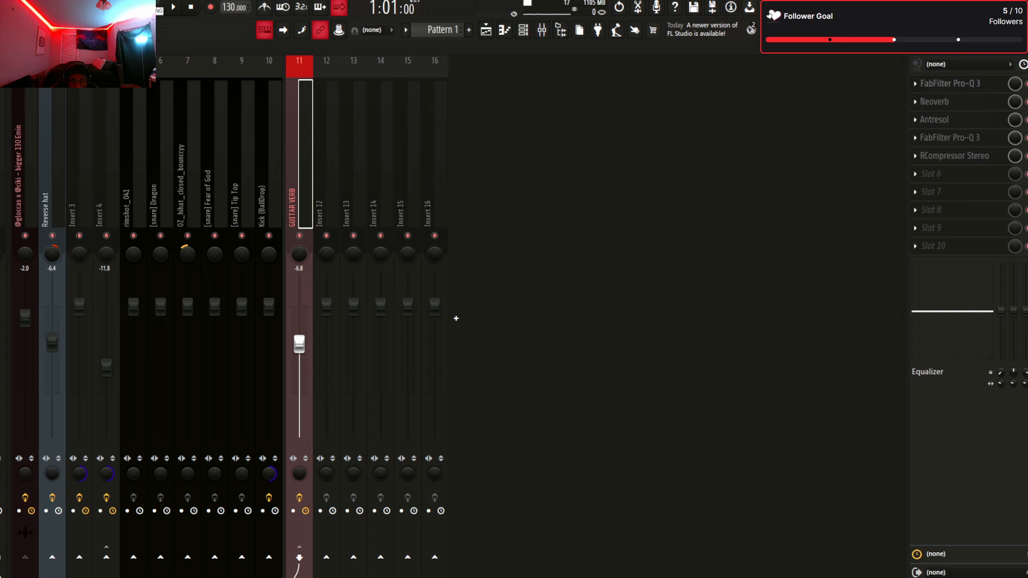
drag(299, 345, 299, 397)
mouse_move(300, 397)
mouse_down()
mouse_move(300, 376)
mouse_move(299, 404)
mouse_up()
key(space)
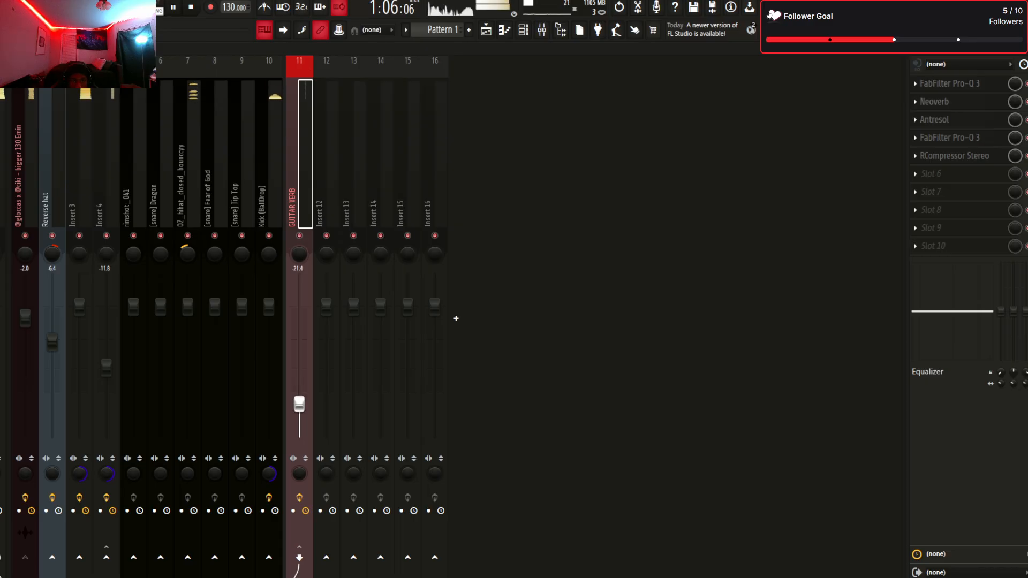
Audition the soloed melody and reverb, set the GUITAR VERB insert's level to -6.8 dB and glance at its Antresol settings
key(space)
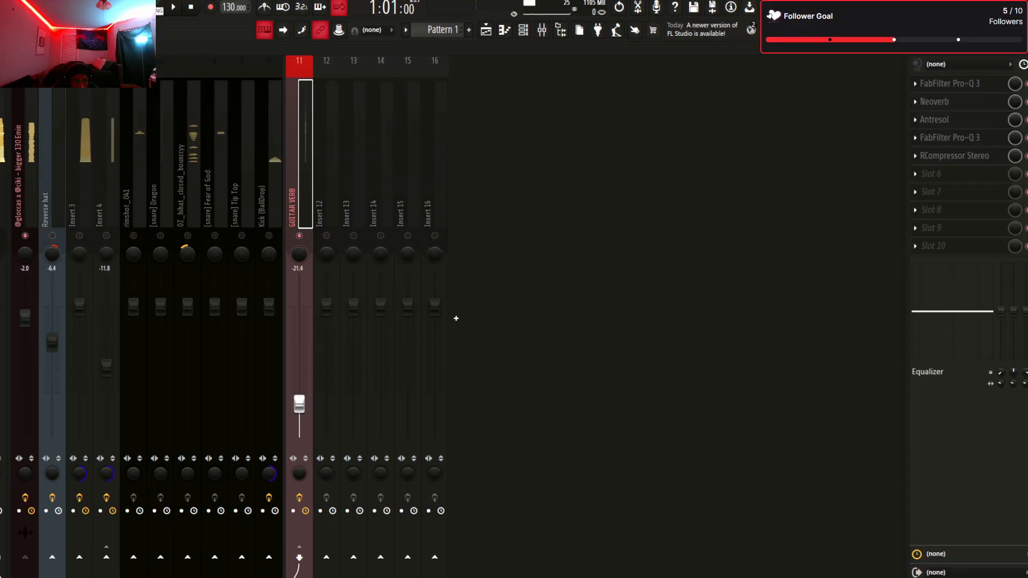
key(space)
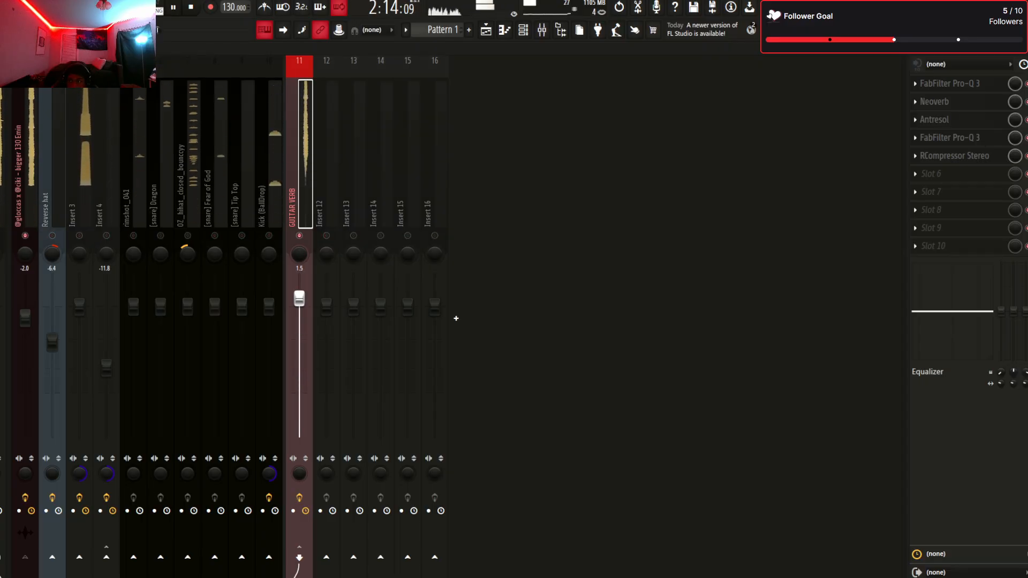
click(934, 120)
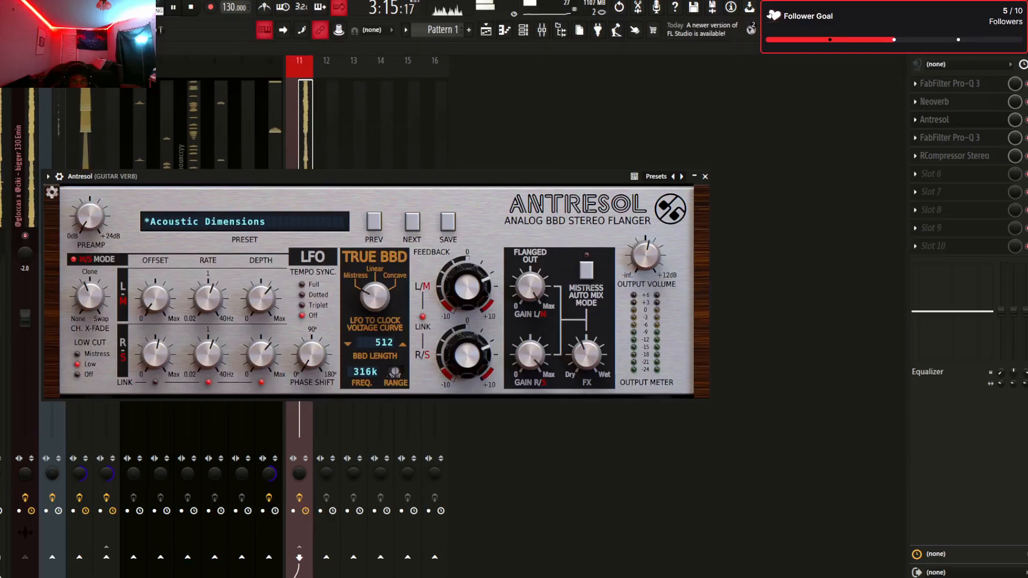
key(Escape)
key(space)
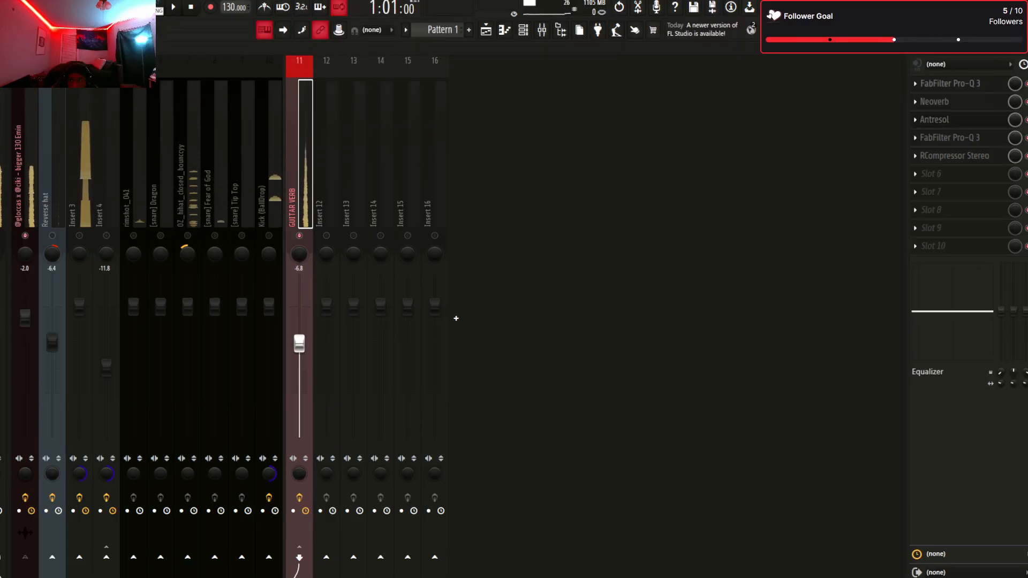
Inspect the low-shelf and high-shelf bands of the slot 4 Pro-Q 3 on the GUITAR VERB insert
click(950, 137)
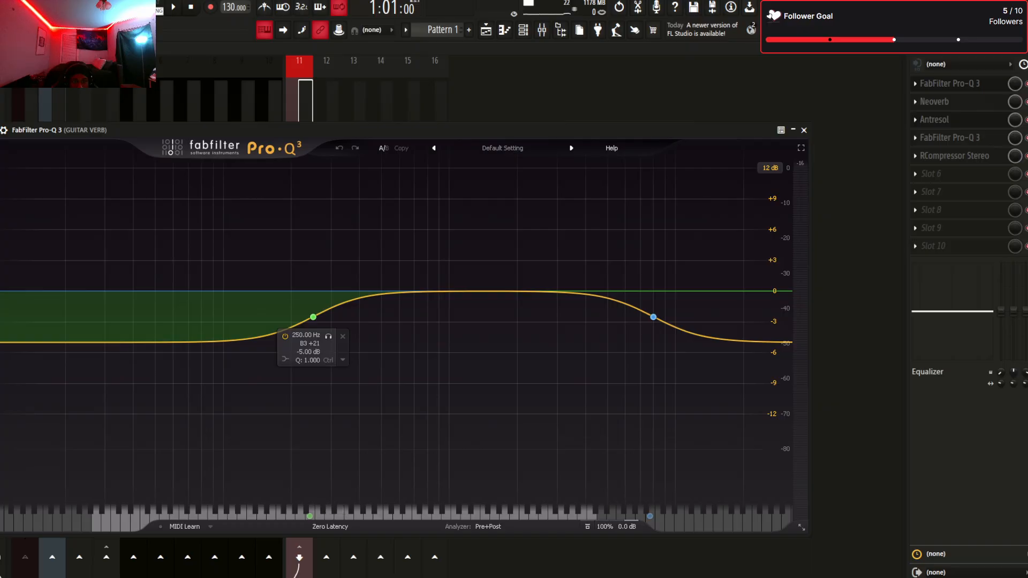
click(313, 317)
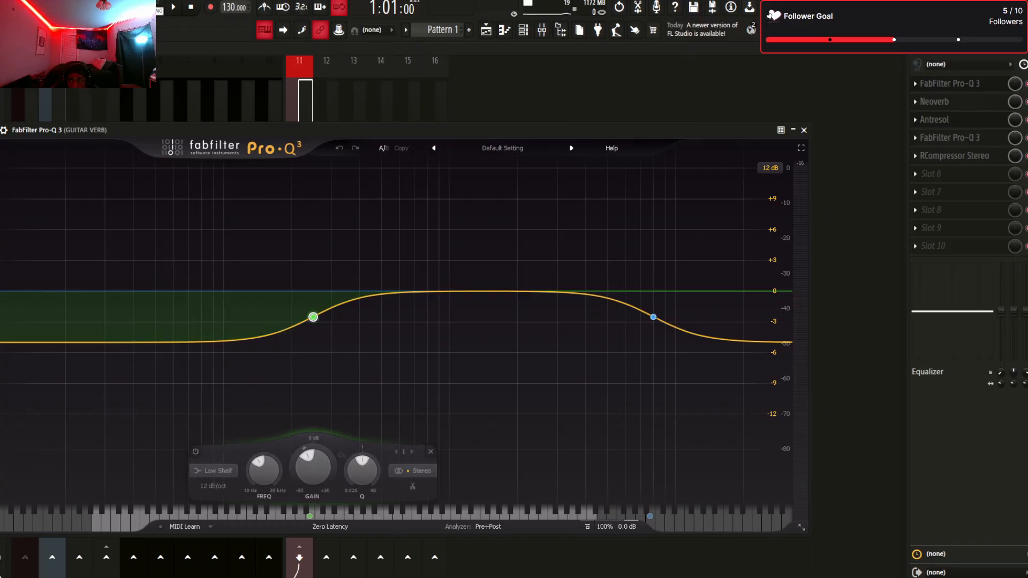
drag(279, 130, 401, 120)
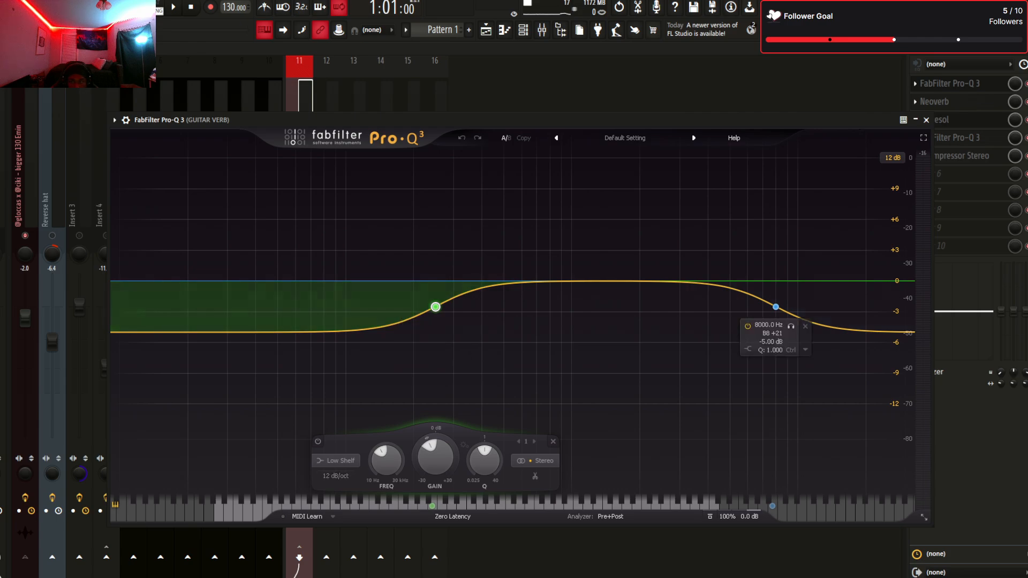
mouse_move(775, 306)
mouse_move(435, 307)
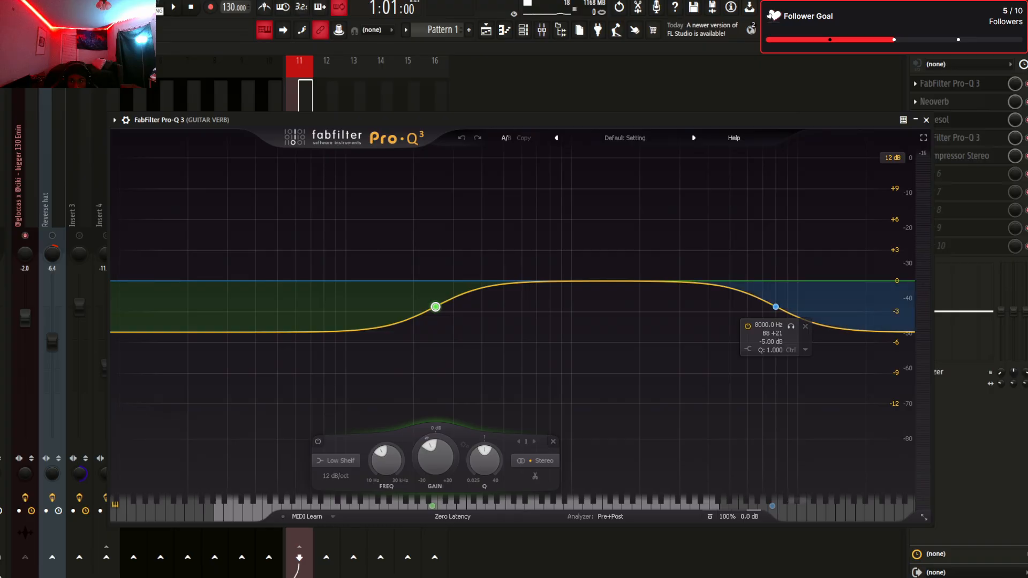
click(775, 307)
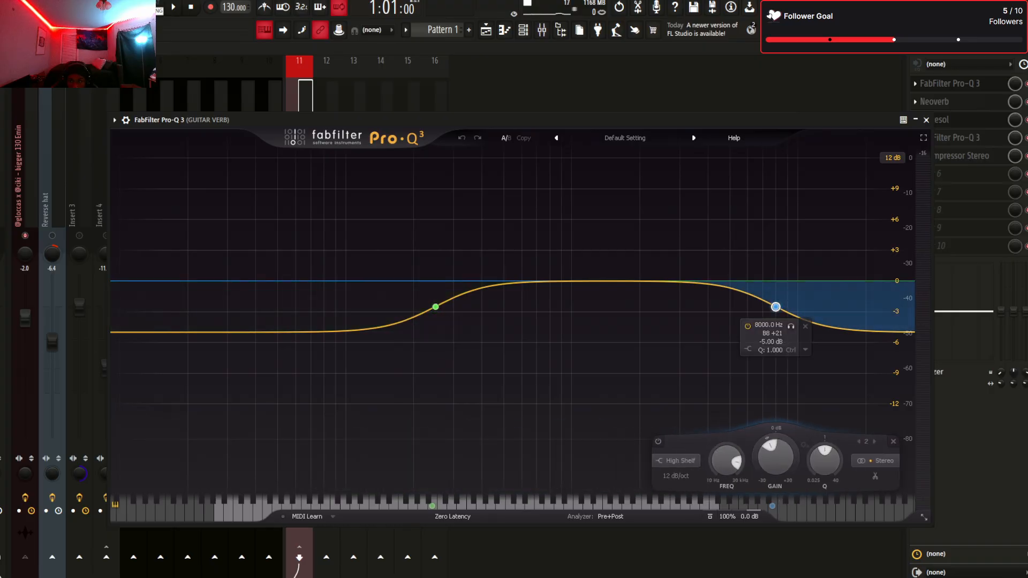
click(926, 120)
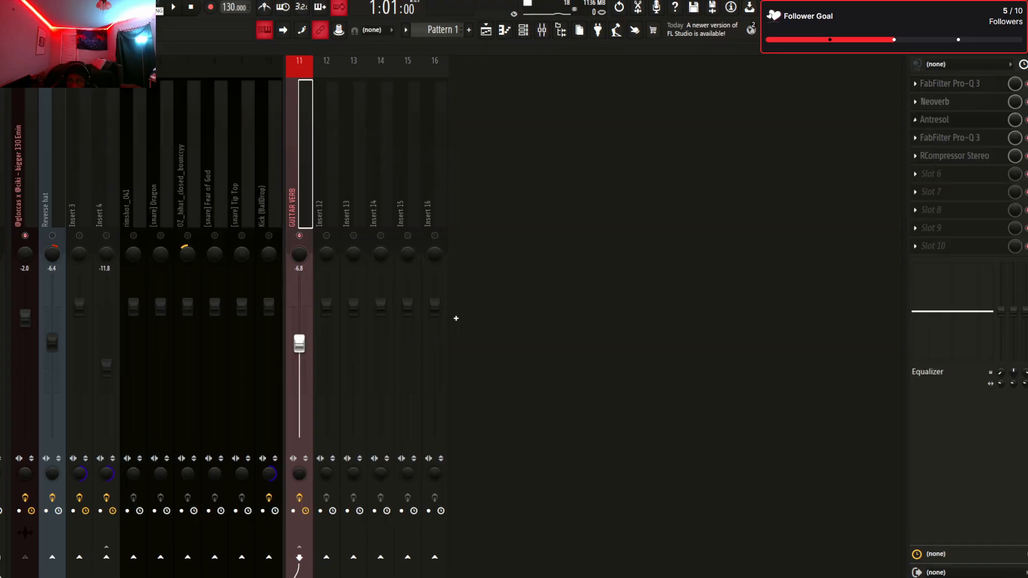
Open Neoverb on the GUITAR VERB insert and move the low Reverb EQ node to 134 Hz at -0.4 dB
click(934, 102)
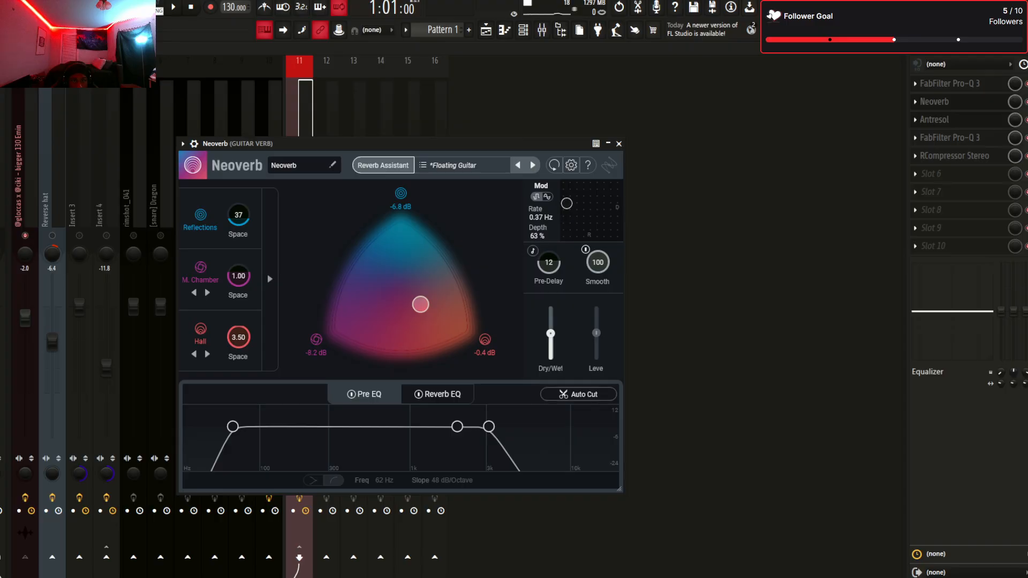
drag(428, 143, 414, 106)
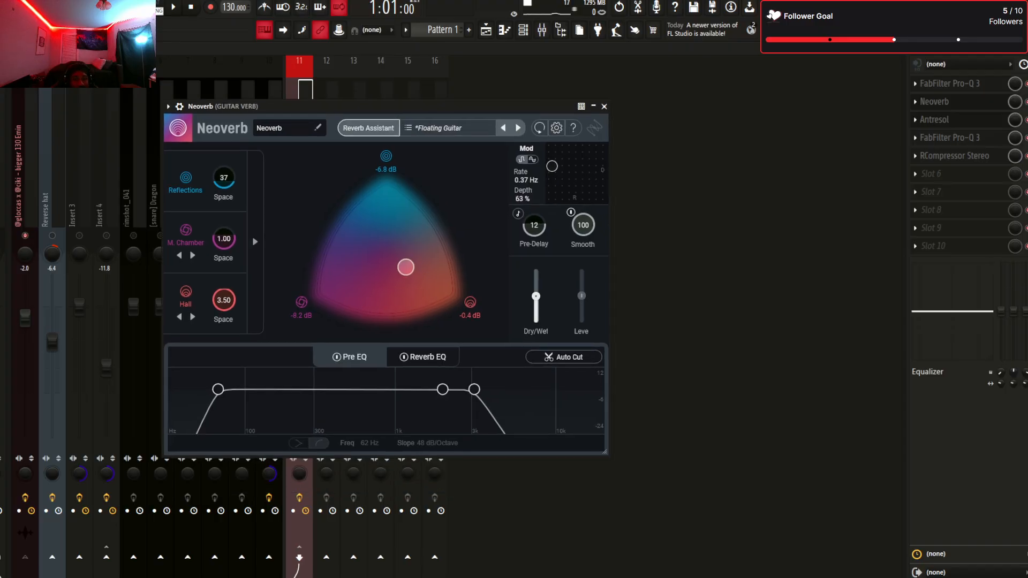
click(423, 357)
click(350, 357)
click(423, 357)
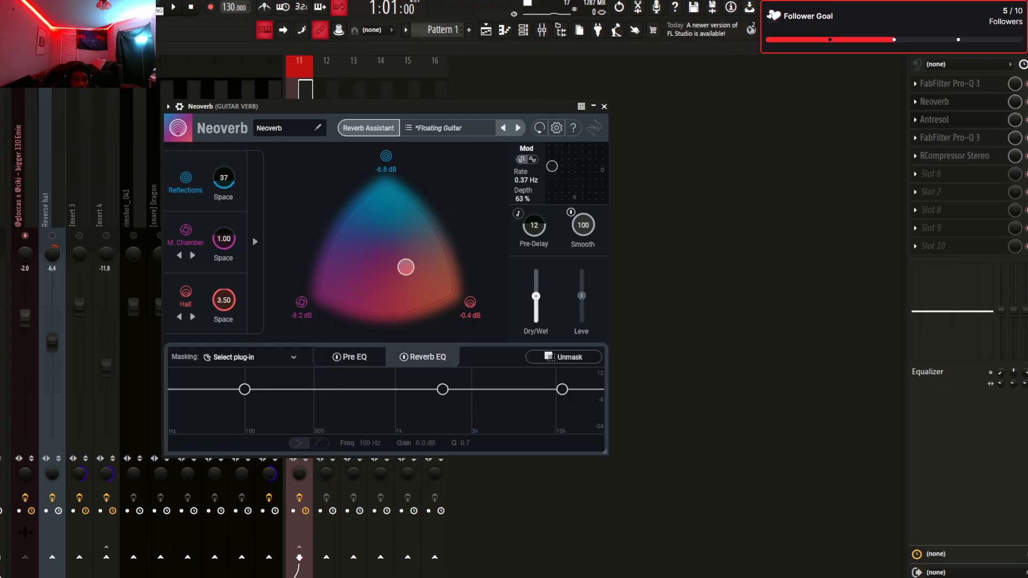
mouse_move(244, 389)
mouse_down()
mouse_move(257, 413)
mouse_move(262, 389)
mouse_up()
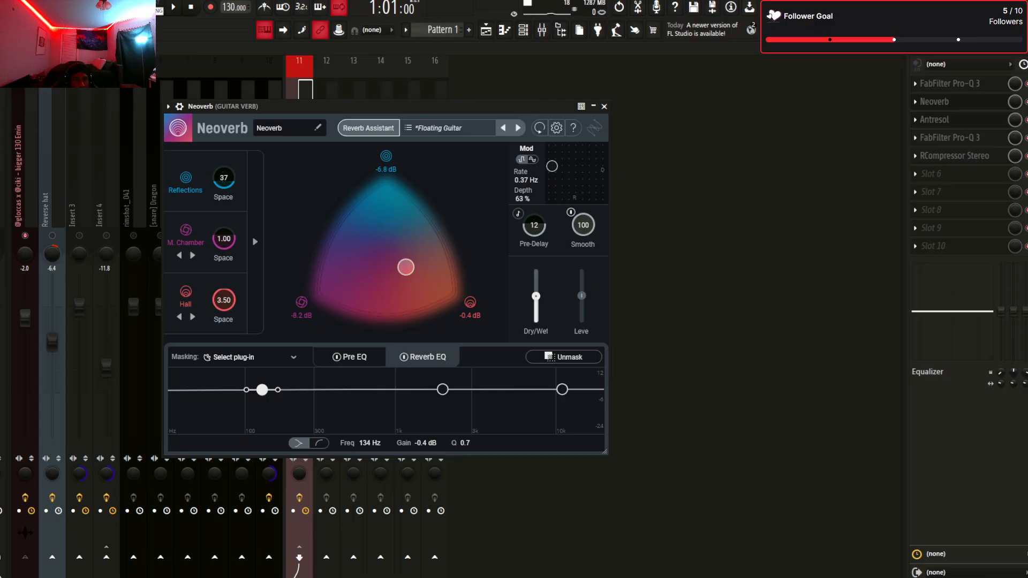
Adjust the space of Neoverb's M. Chamber reverb to 0.97 and put the plugin window away
scroll(224, 239, down, 2)
scroll(223, 239, down, 1)
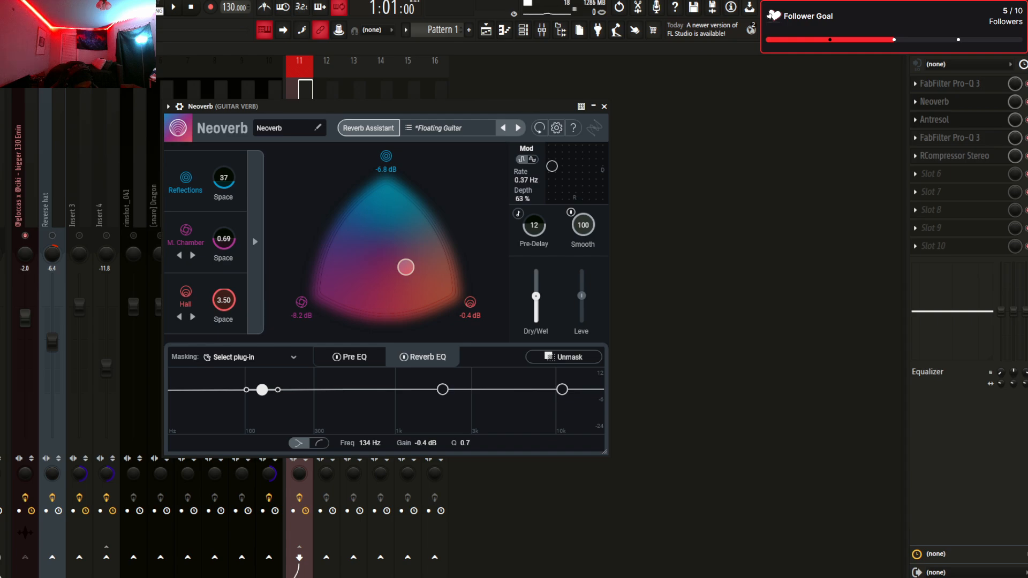
scroll(224, 239, down, 1)
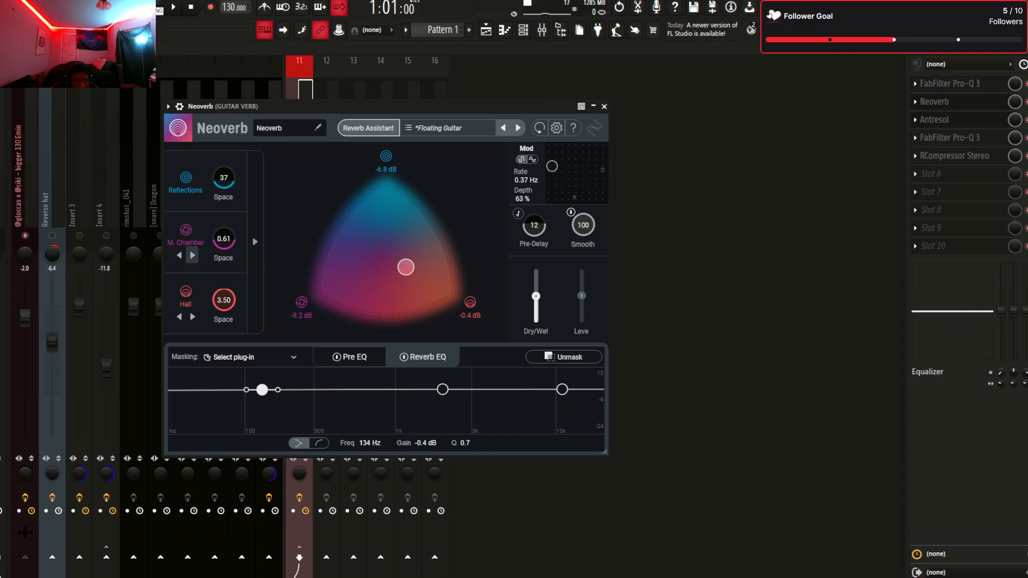
scroll(224, 239, up, 2)
scroll(224, 238, up, 2)
click(593, 106)
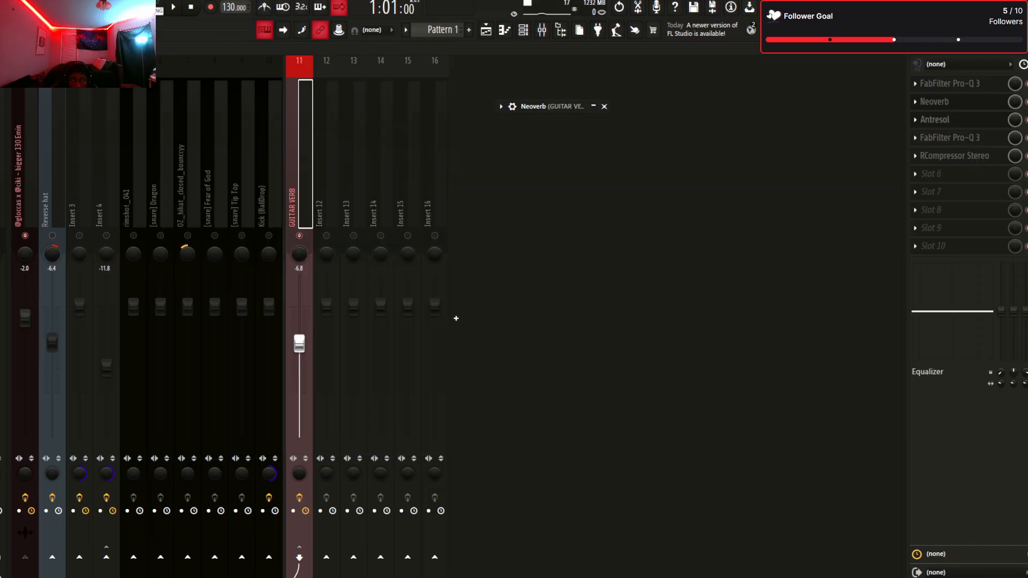
click(935, 120)
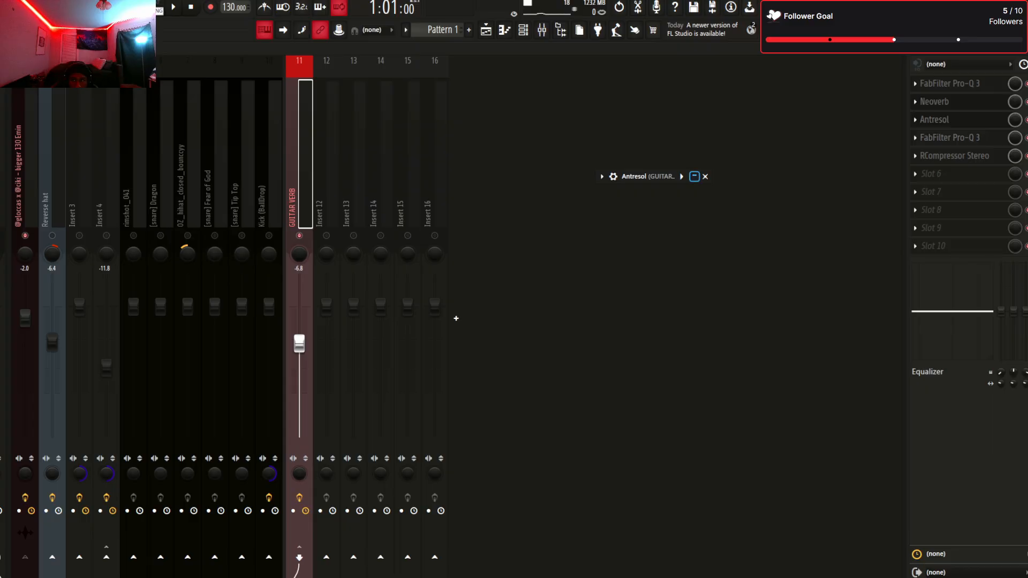
click(935, 120)
click(934, 101)
click(2, 172)
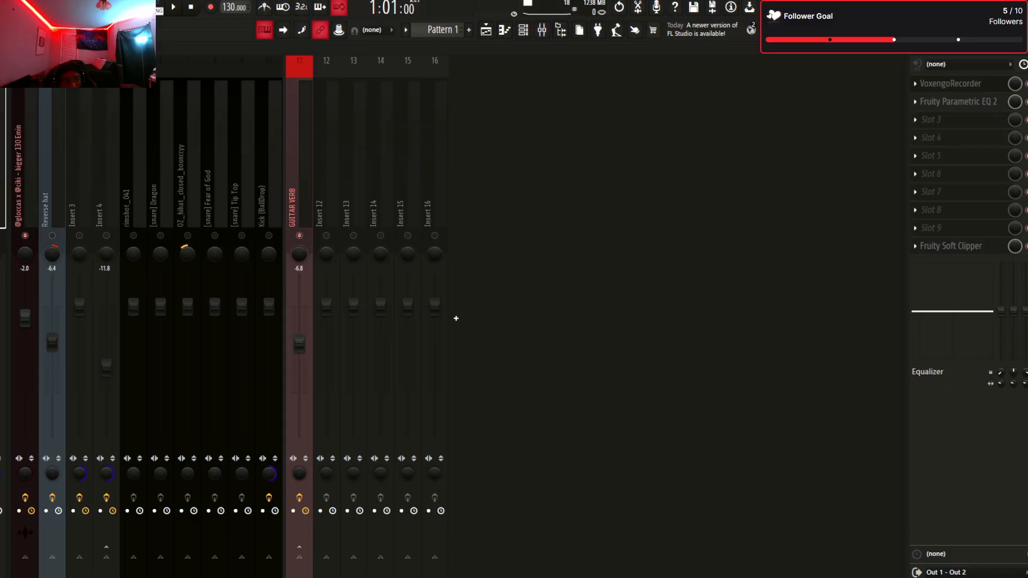
Lower the GUITAR VERB insert's level to -17.5 dB and start playback
click(299, 160)
click(456, 318)
click(299, 161)
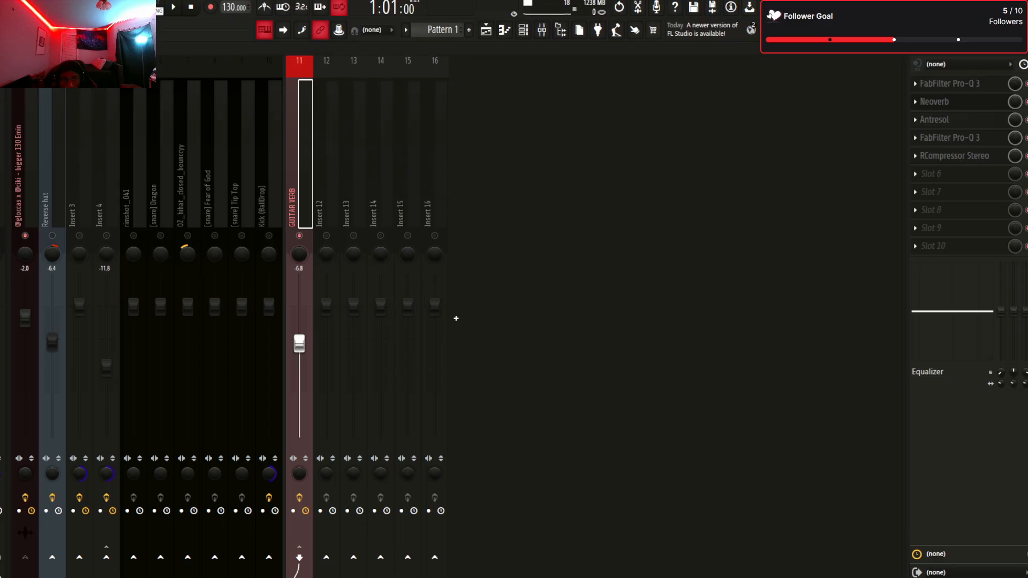
mouse_move(299, 343)
mouse_down()
mouse_move(300, 430)
mouse_move(299, 392)
mouse_up()
key(space)
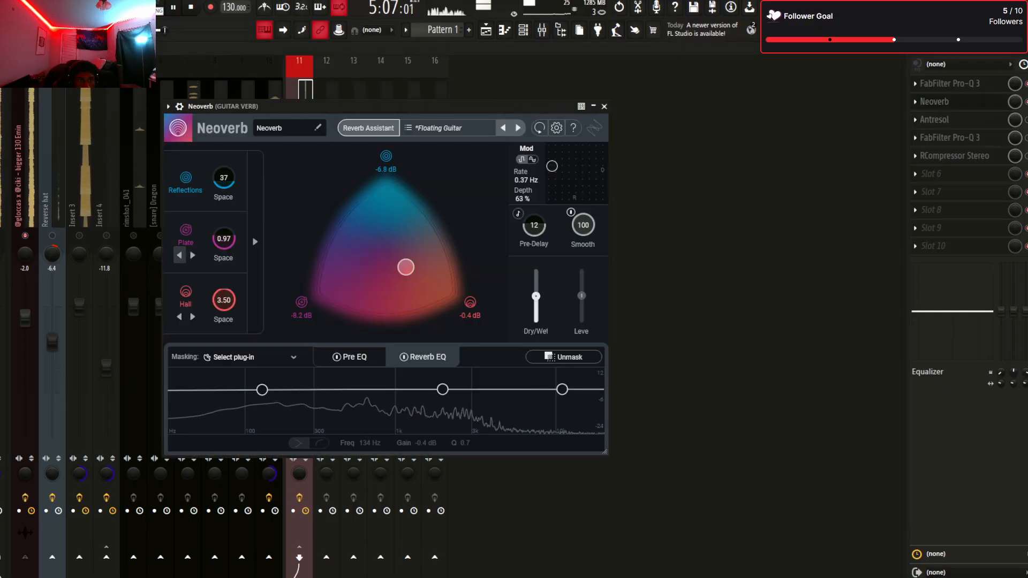
Switch Neoverb's Plate reverb to Room and set Reflections space to 40 and pre-delay to 20 ms during playback
click(180, 256)
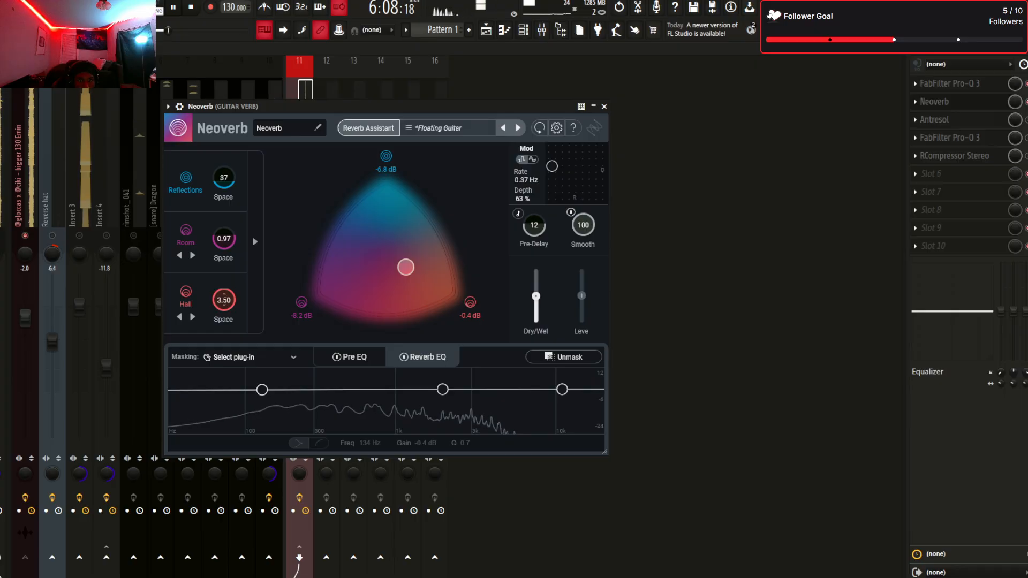
drag(224, 178, 251, 177)
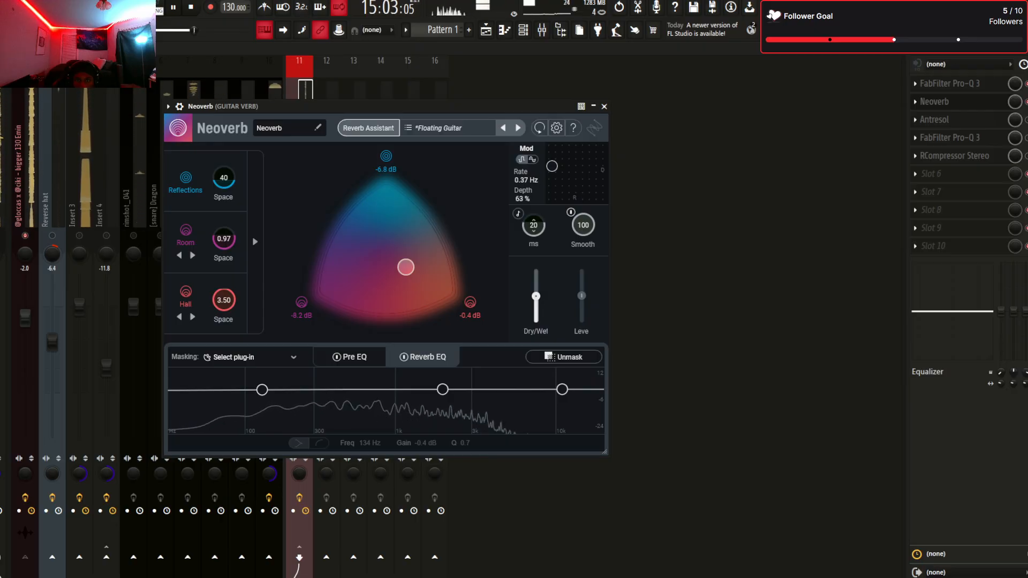
key(space)
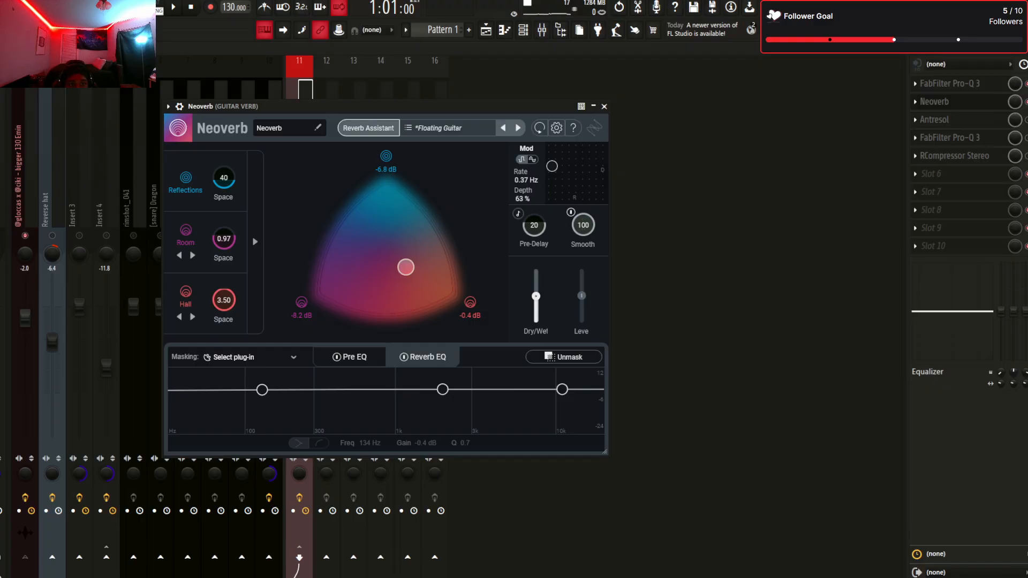
drag(375, 106, 500, 110)
click(25, 161)
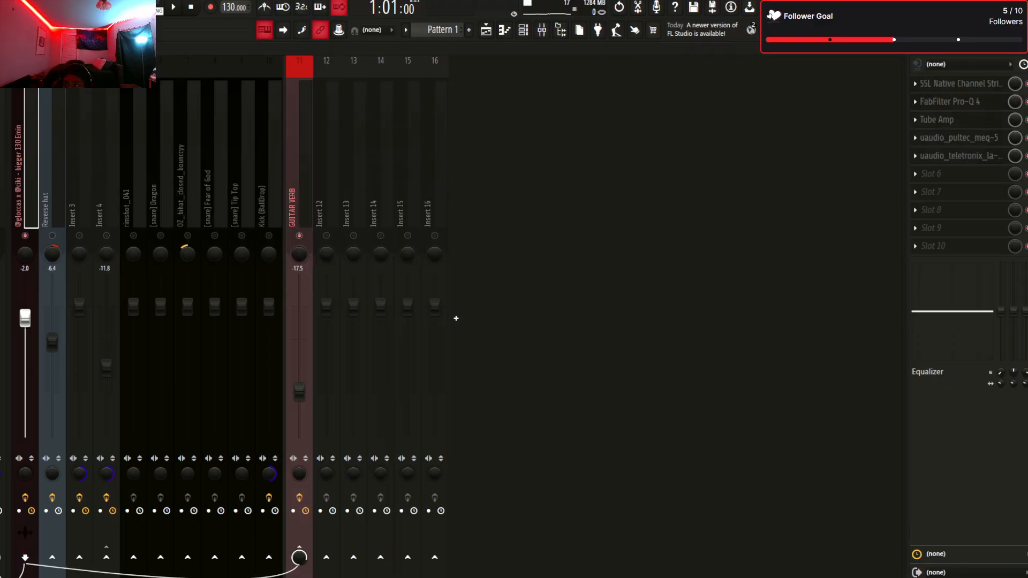
click(299, 160)
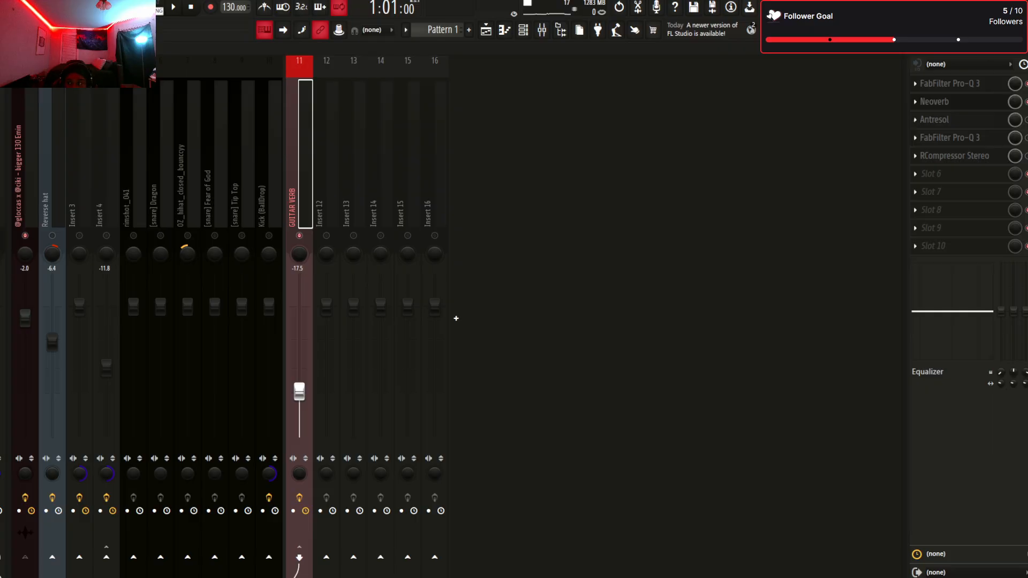
click(934, 102)
drag(509, 112, 396, 118)
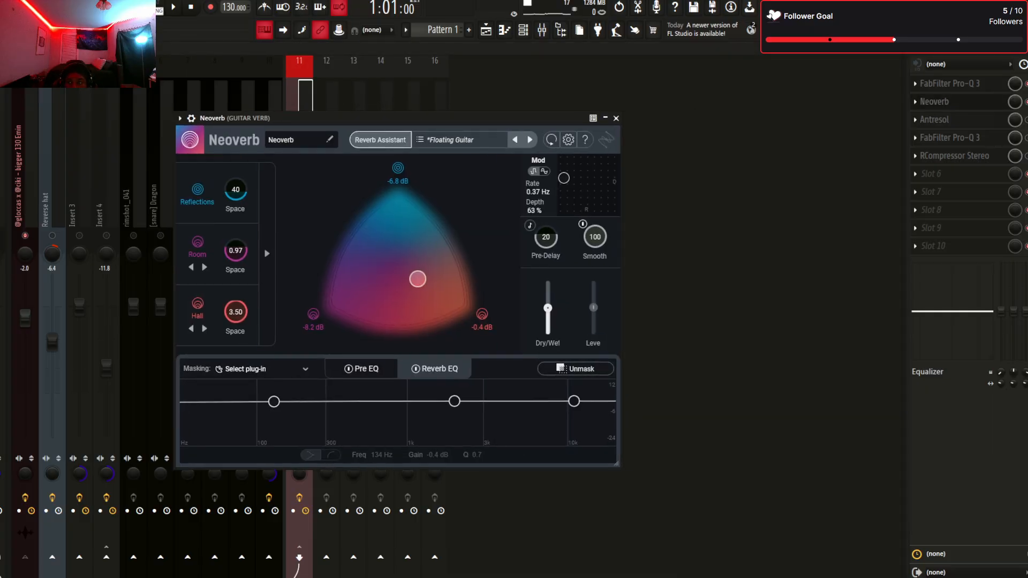
Load ShaperBox 2 with the Drive shaper in slot 6 of the melody insert, audition the beat and close the plugin
click(26, 161)
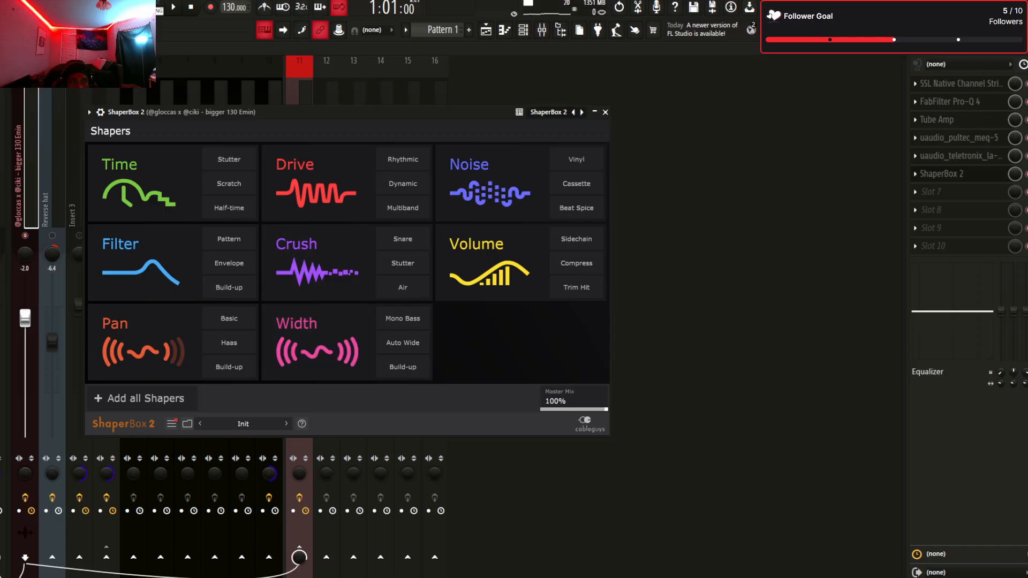
click(321, 171)
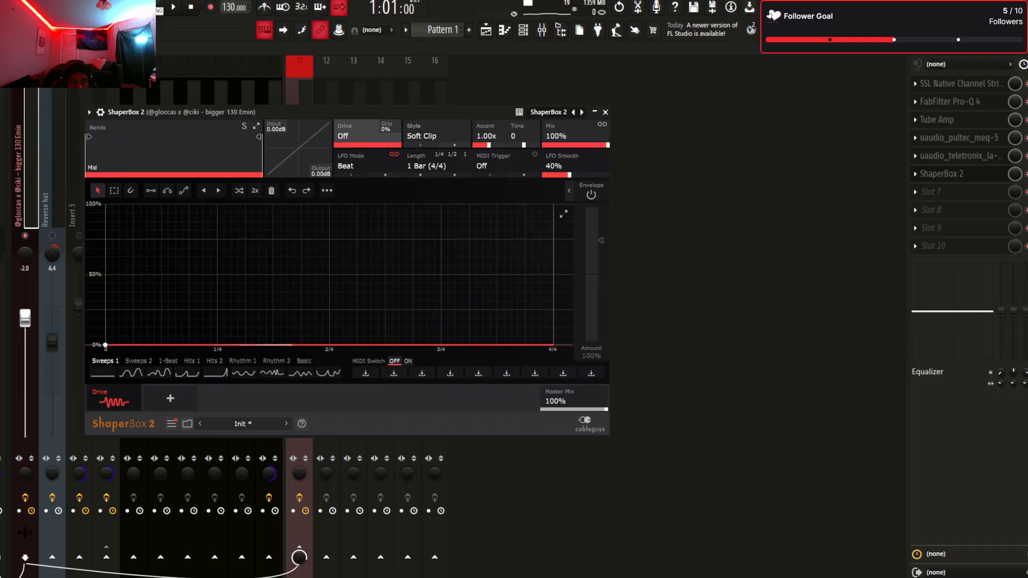
key(space)
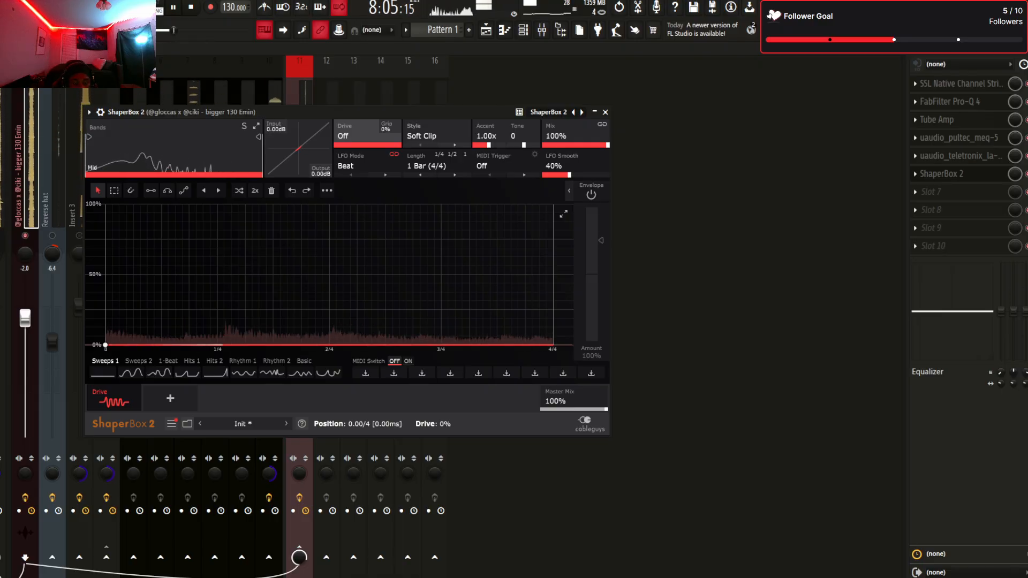
key(space)
key(Escape)
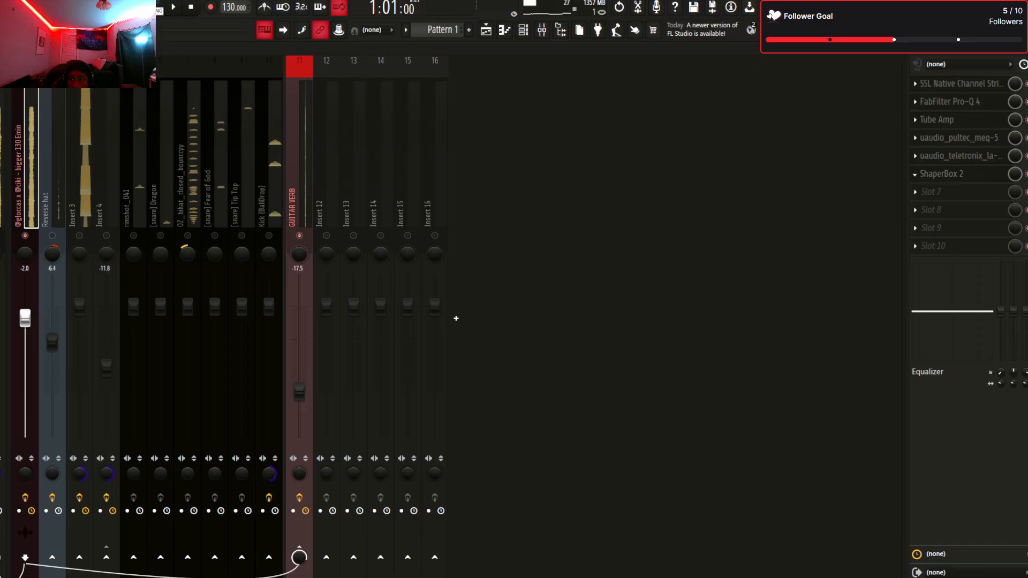
Set Neoverb's pre-delay to 0 ms on the GUITAR VERB insert and raise the insert's fader to its default level during playback
click(293, 206)
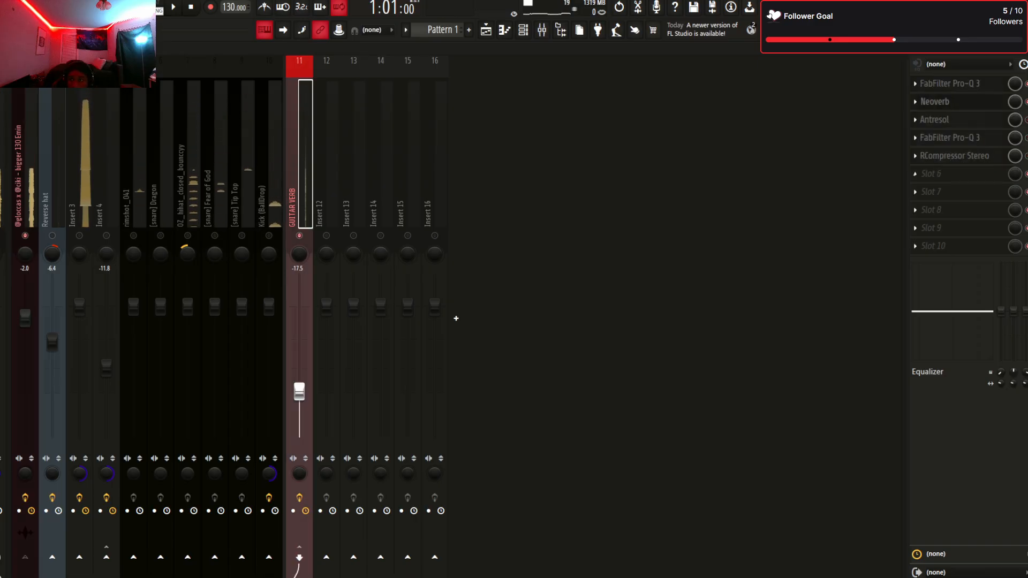
click(934, 102)
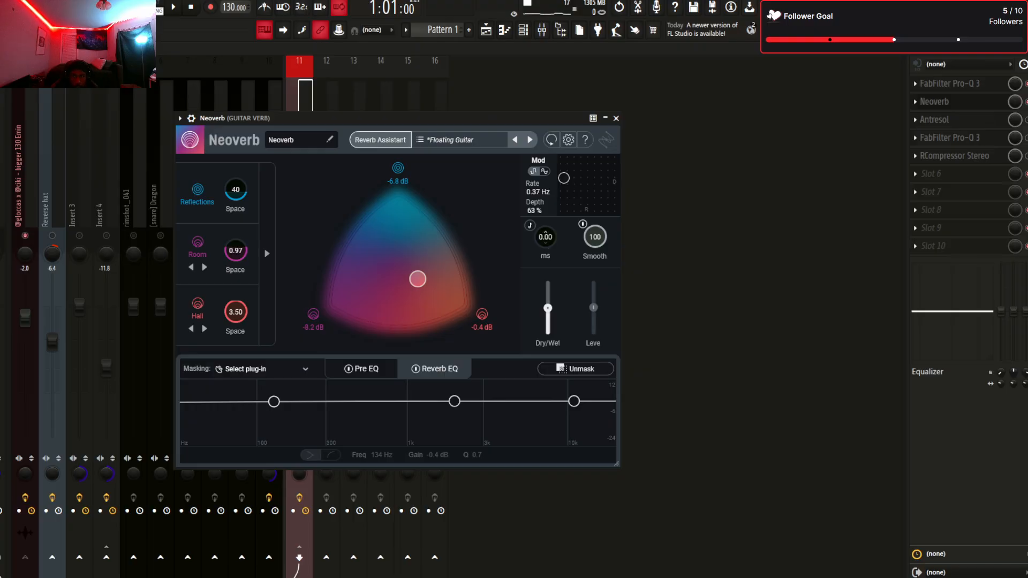
key(space)
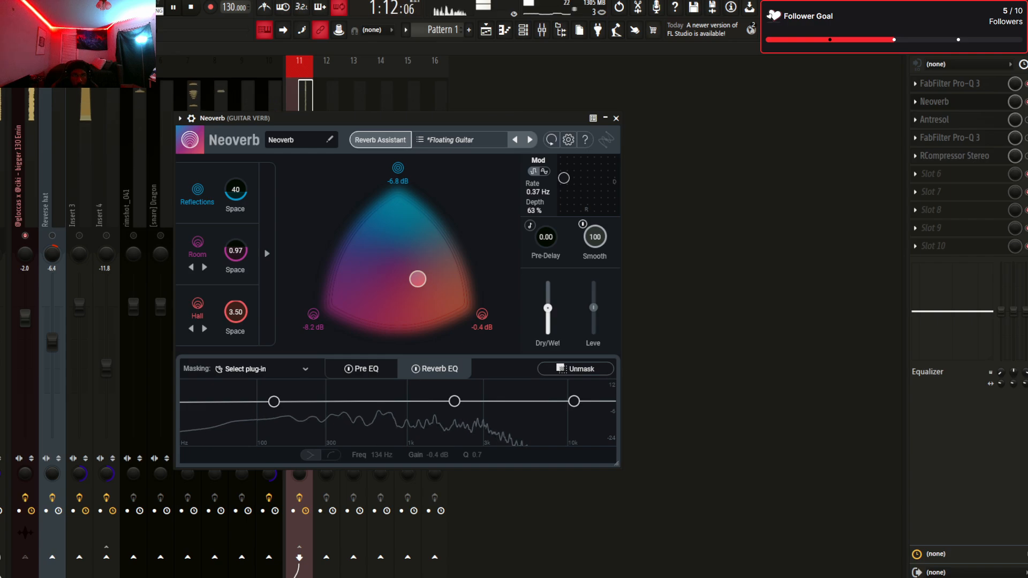
drag(299, 392, 300, 307)
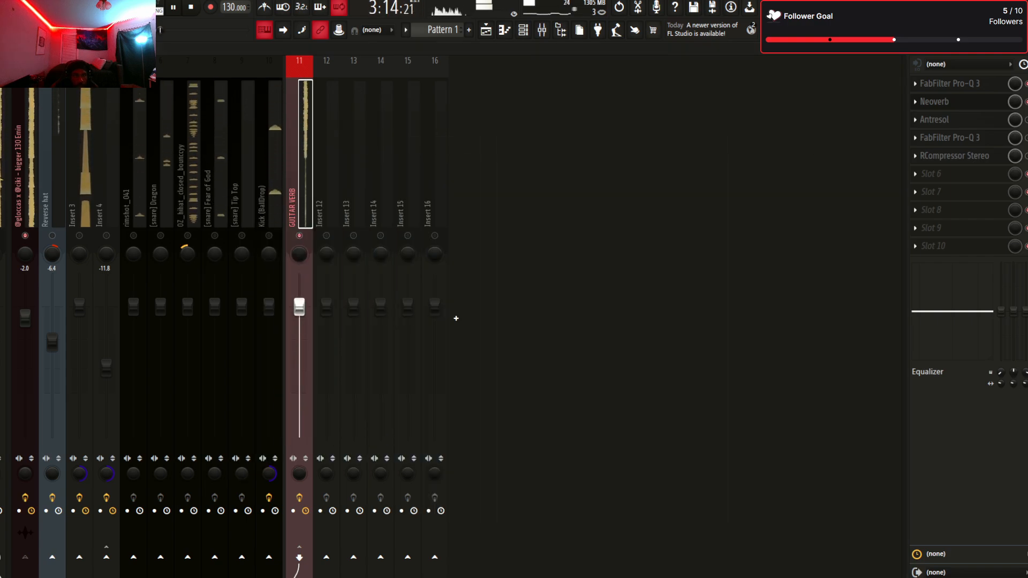
Try Neoverb's maximum 1000 ms pre-delay on the GUITAR VERB insert, stop playback and set the pre-delay to 20 ms
click(934, 101)
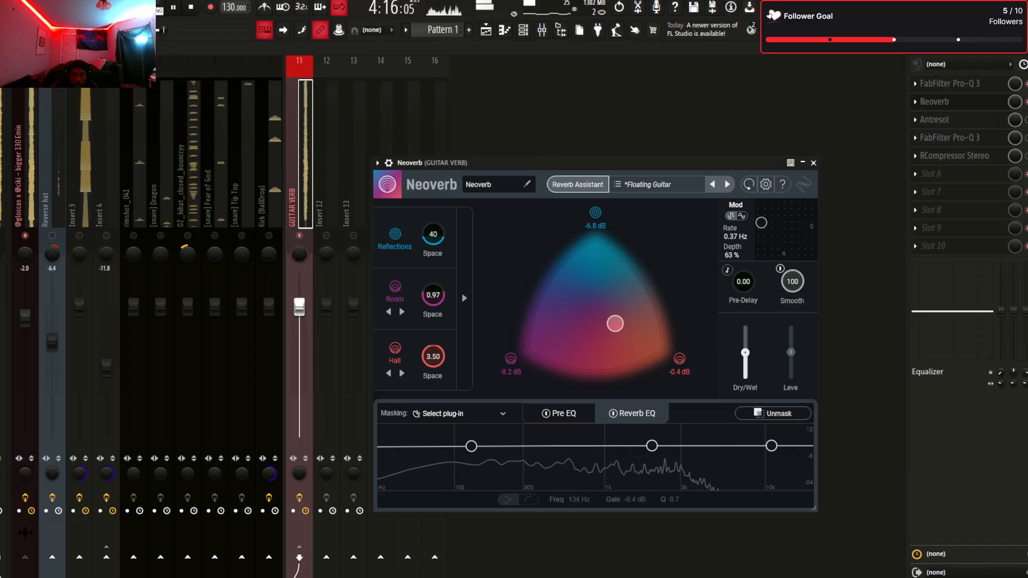
drag(743, 282, 744, 257)
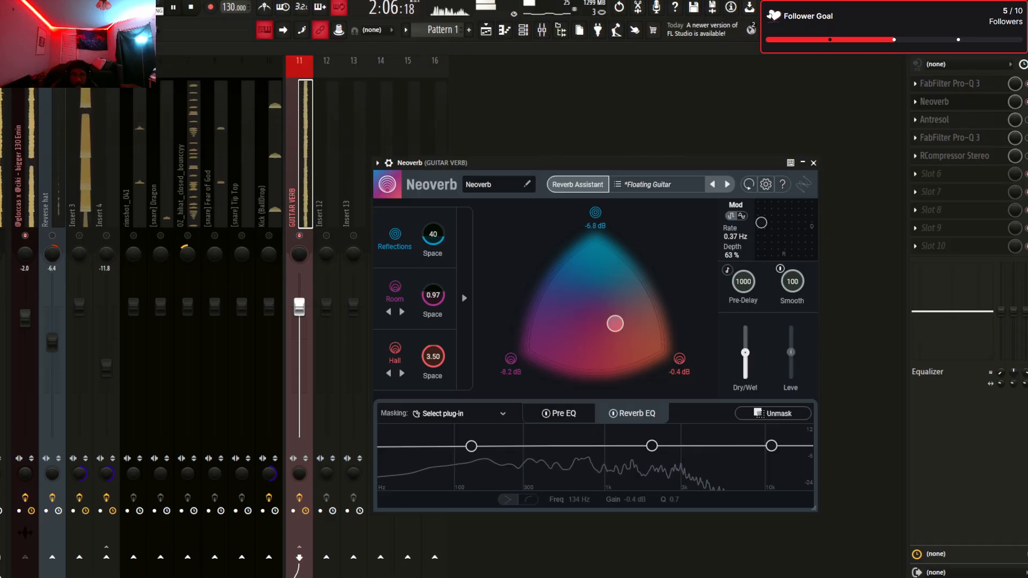
key(space)
drag(743, 281, 743, 329)
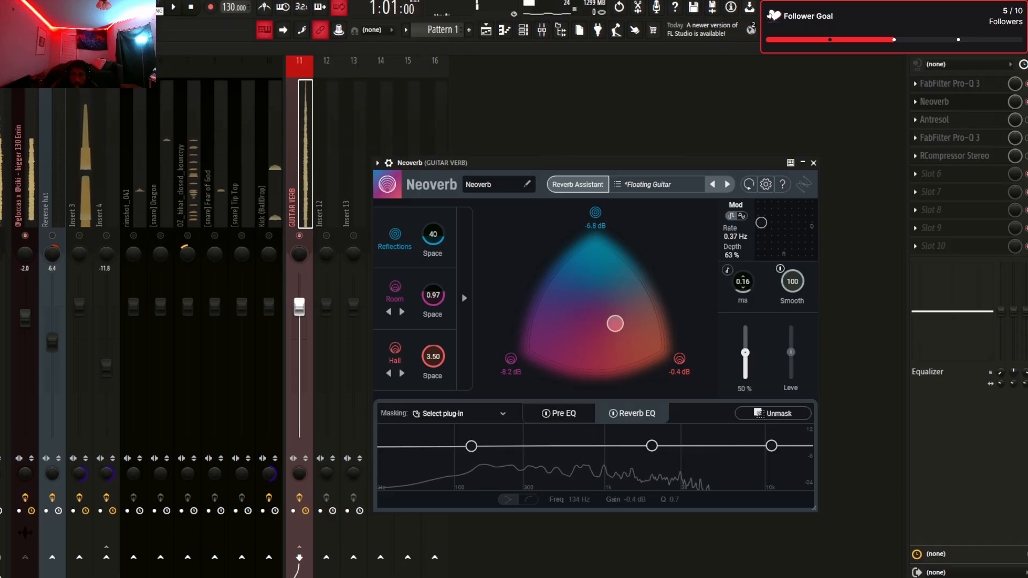
drag(743, 282, 743, 267)
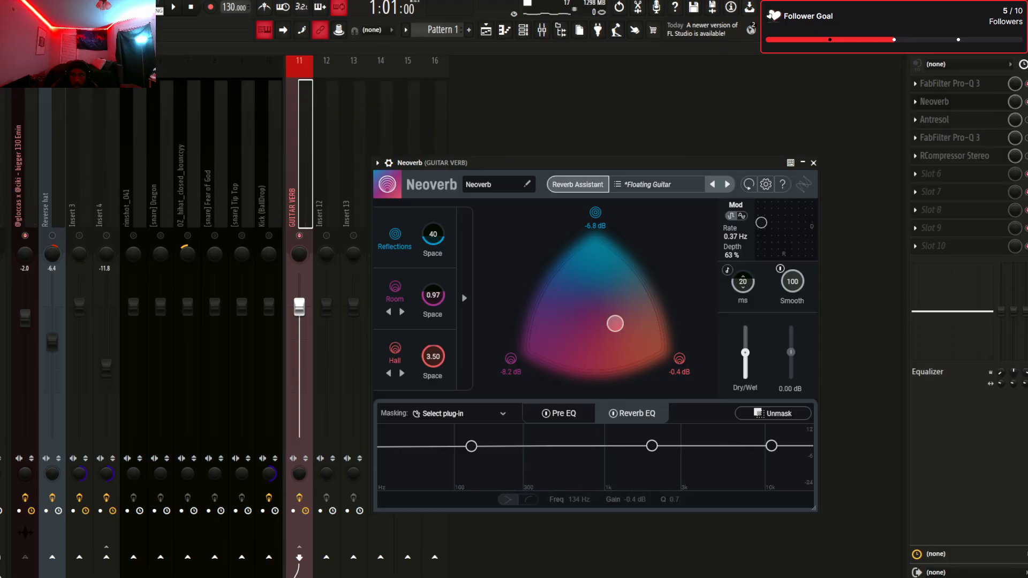
drag(616, 163, 609, 161)
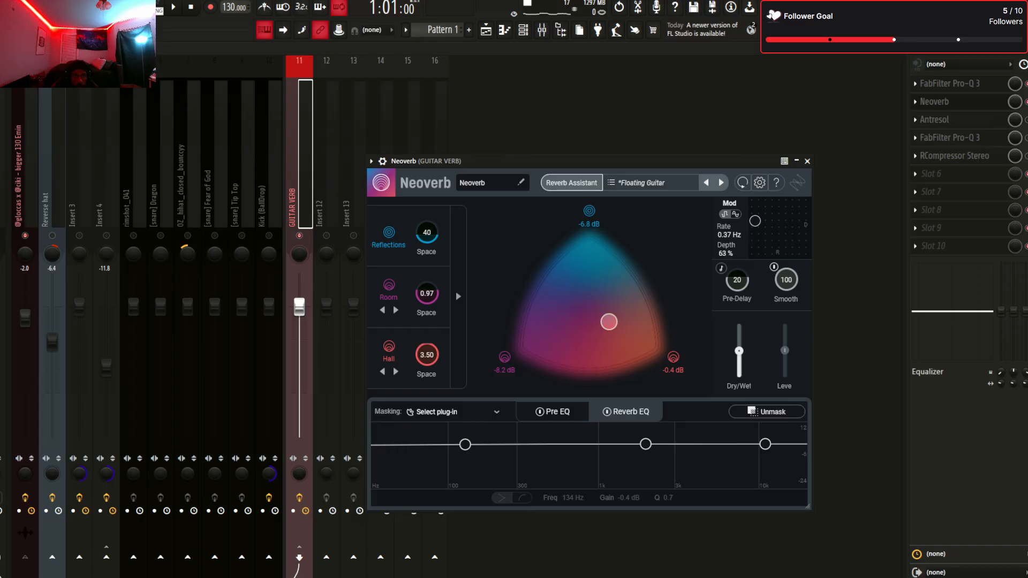
Undo the fader raise on the GUITAR VERB insert and start playback
click(3, 214)
click(300, 187)
key(ctrl+z)
key(space)
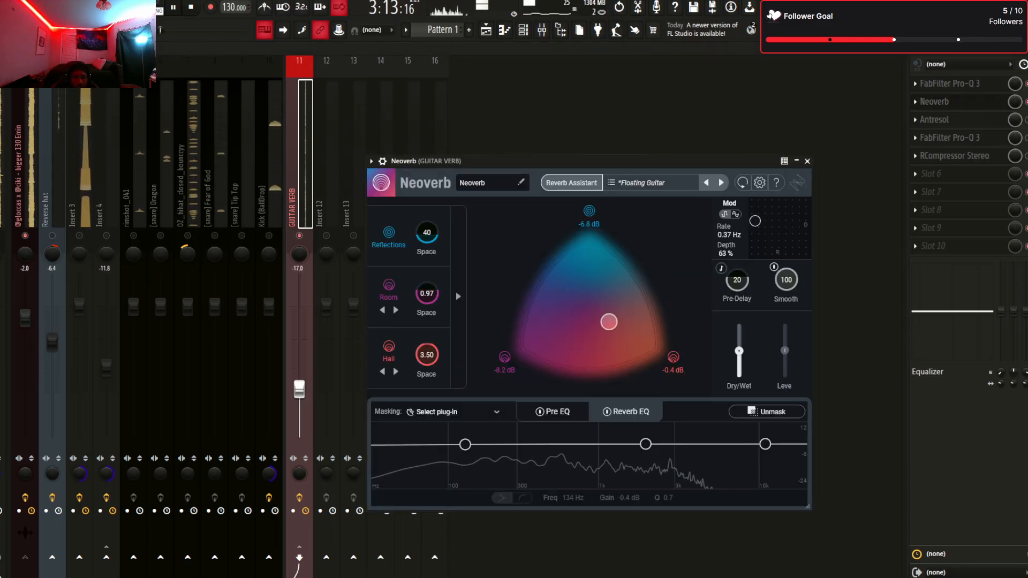
Compare L. Chamber with the Hall reverb in Neoverb, check its Pre EQ and Reverb EQ, stop playback and close it
click(396, 371)
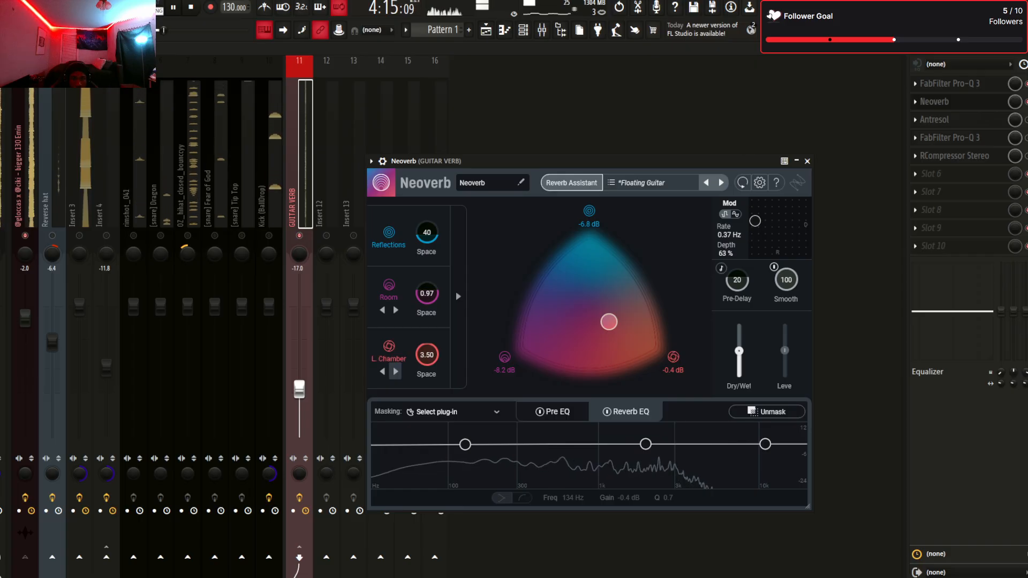
click(396, 372)
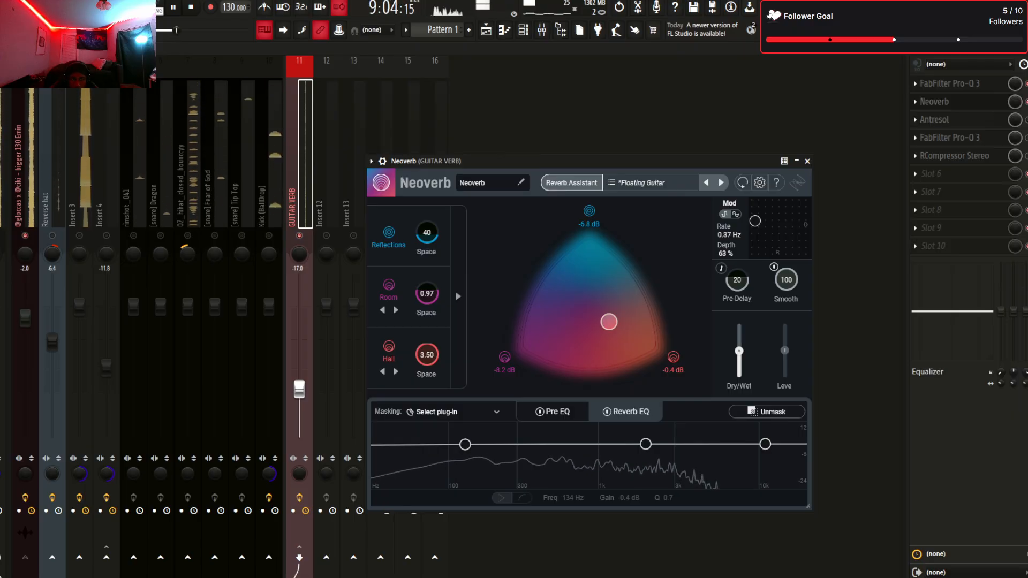
click(557, 412)
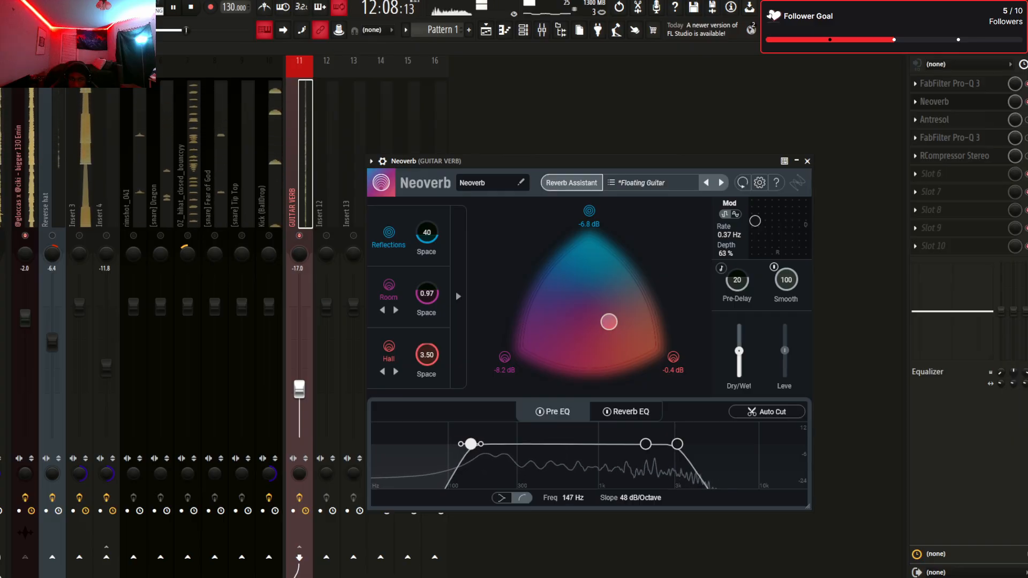
click(626, 412)
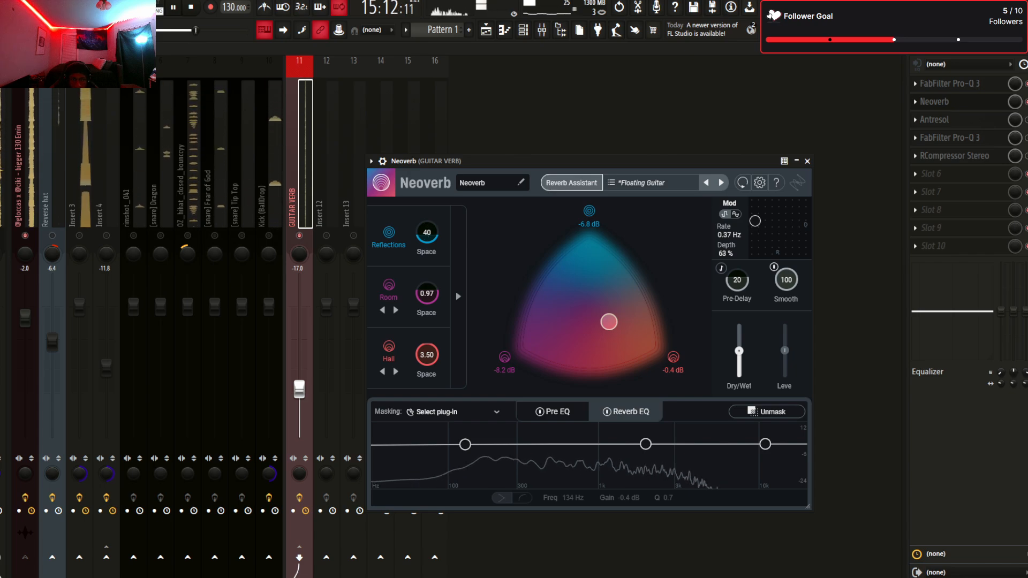
key(space)
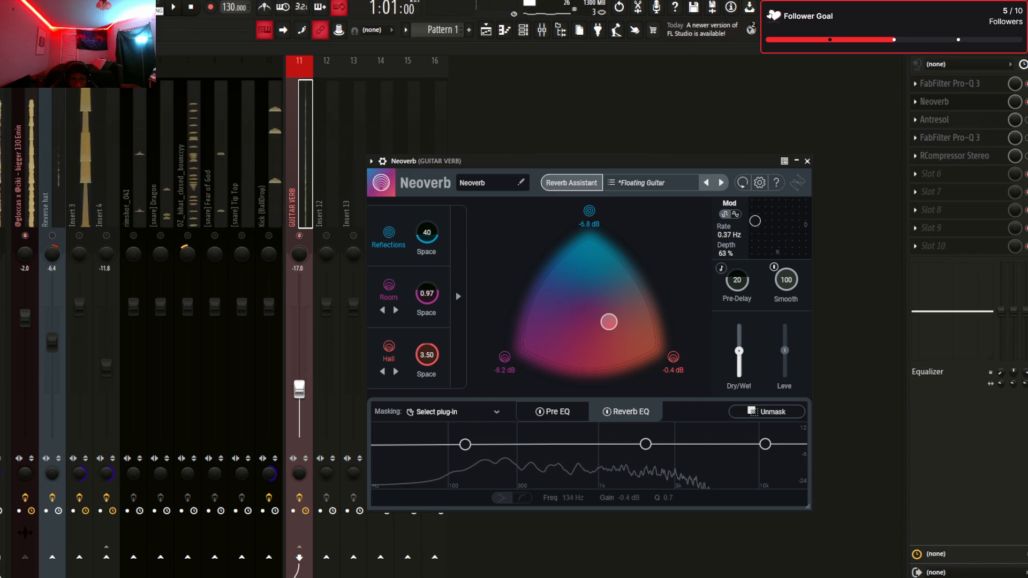
key(Escape)
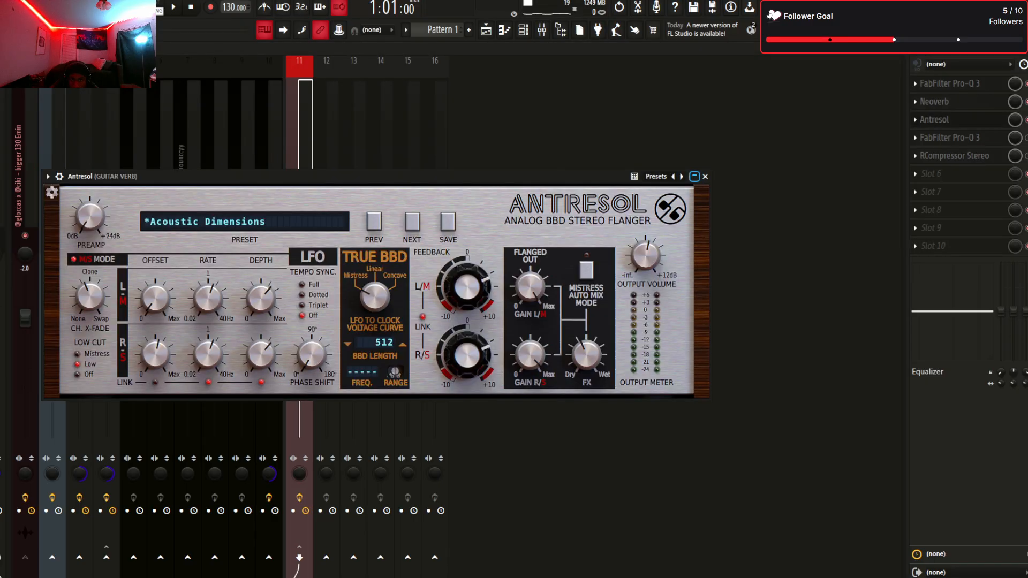
Examine the Antresol flanger's Acoustic Dimensions settings on the GUITAR VERB insert and close the plugin
drag(386, 176, 536, 82)
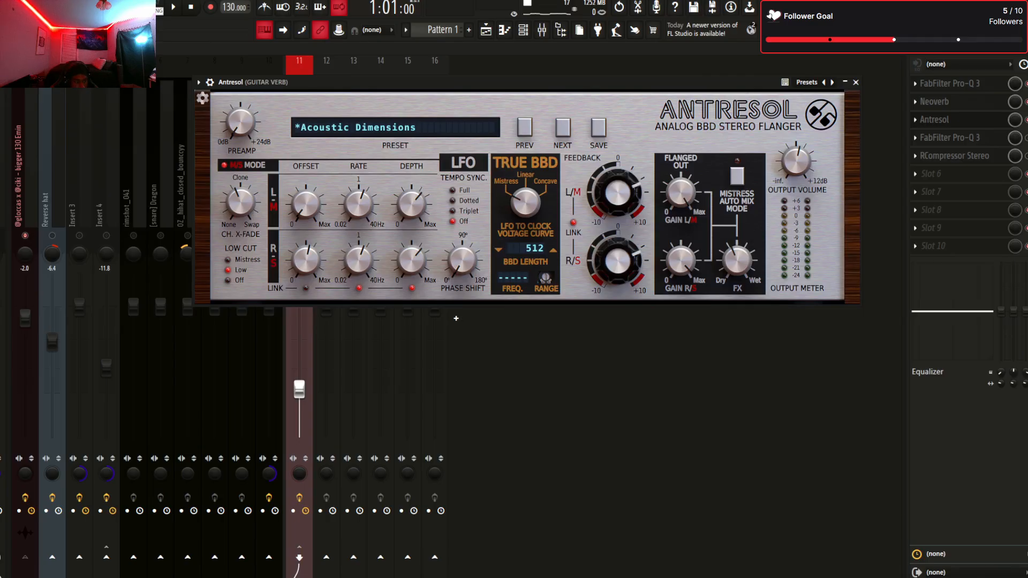
drag(514, 82, 436, 96)
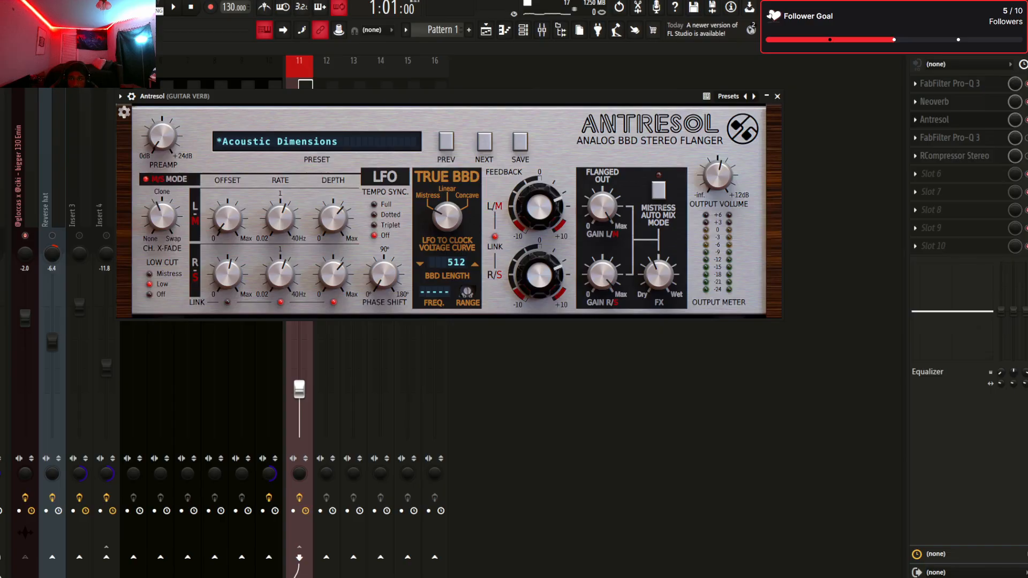
click(777, 96)
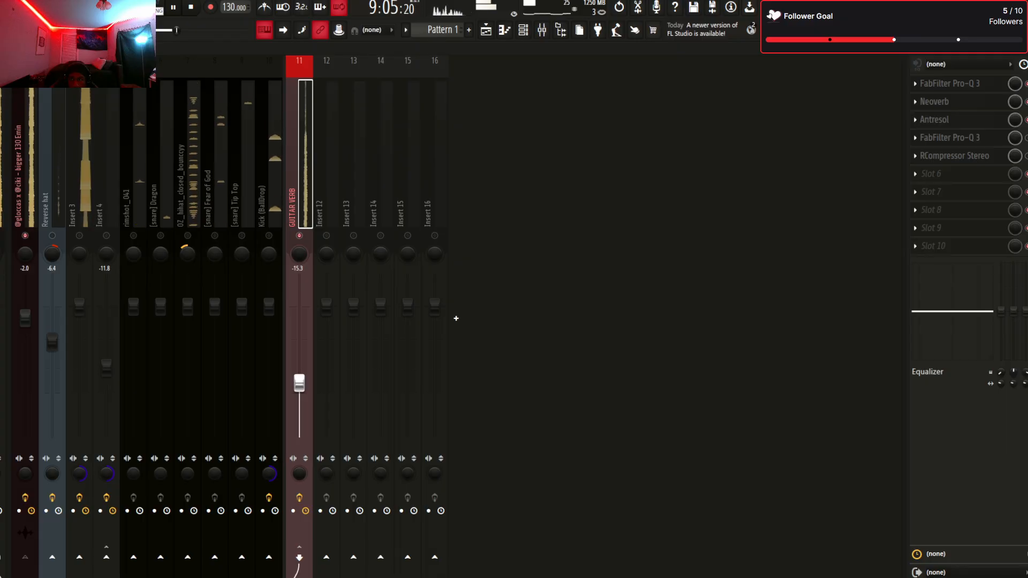
Inspect the mid bell band in the slot 4 FabFilter Pro-Q 3 during playback, stop playback and close the EQ
click(951, 138)
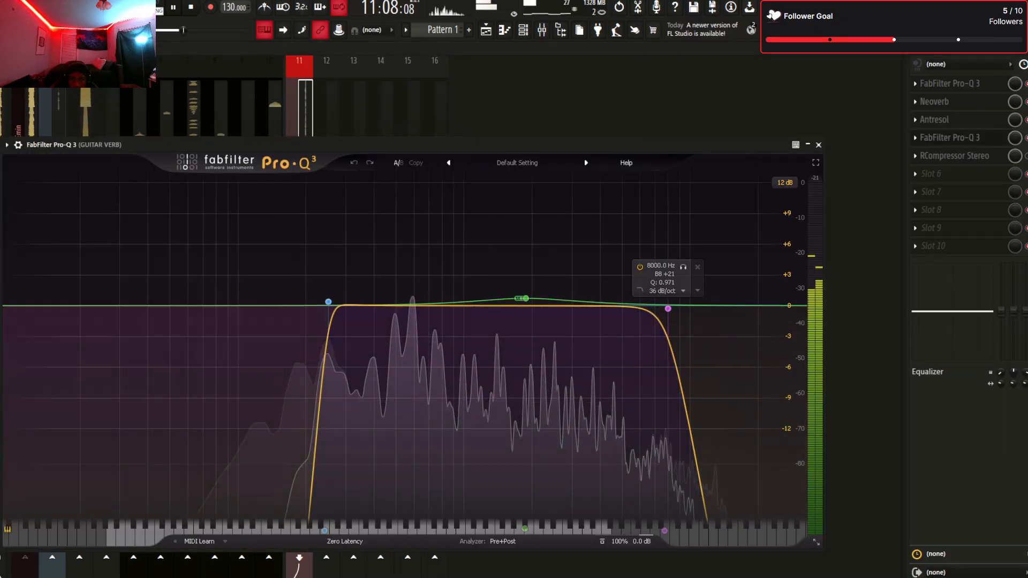
click(526, 298)
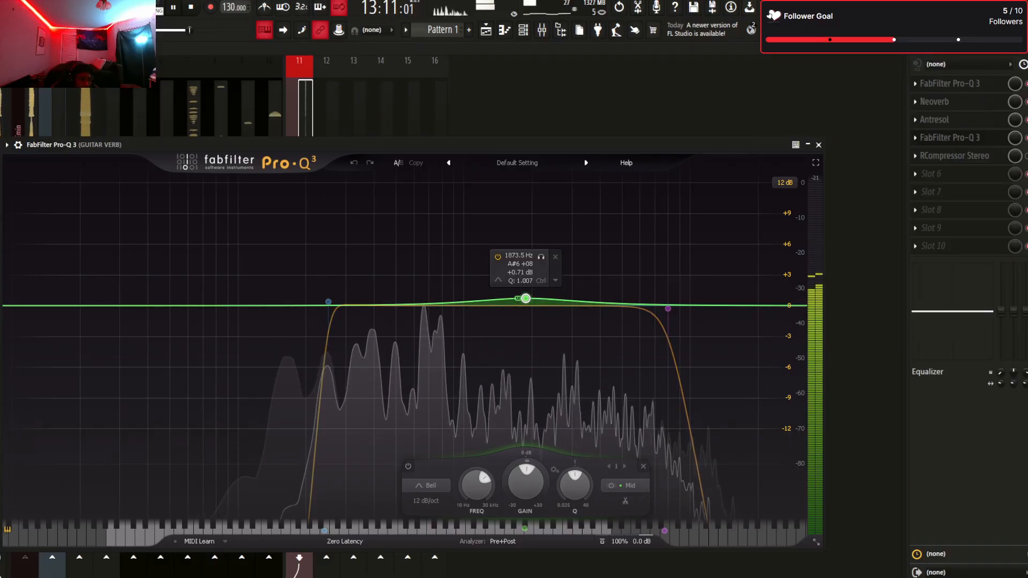
key(space)
key(Escape)
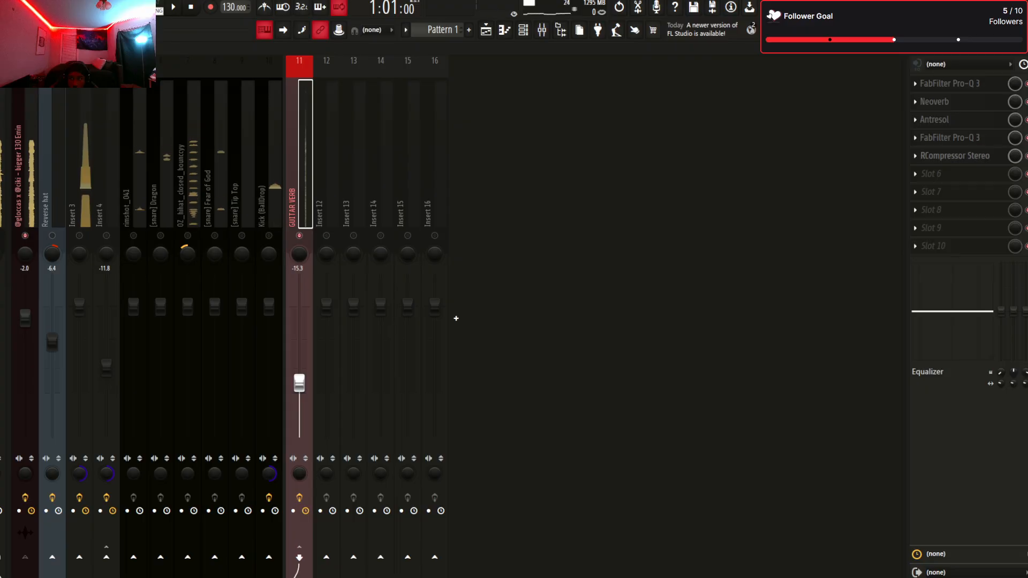
Set RCompressor's ratio to 2.77 on the GUITAR VERB insert during playback, close the plugin and stop
key(space)
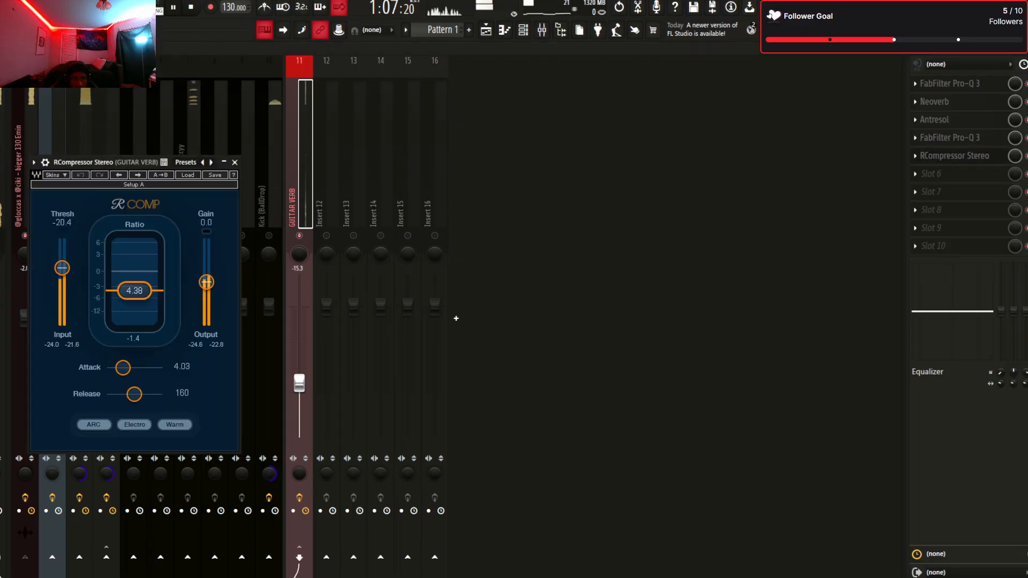
drag(134, 290, 135, 285)
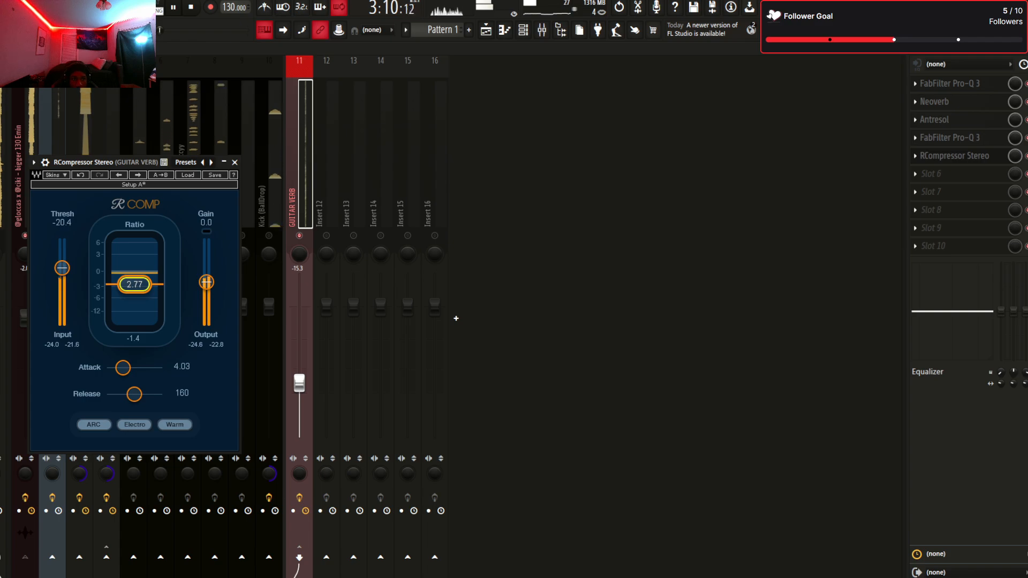
key(Escape)
key(space)
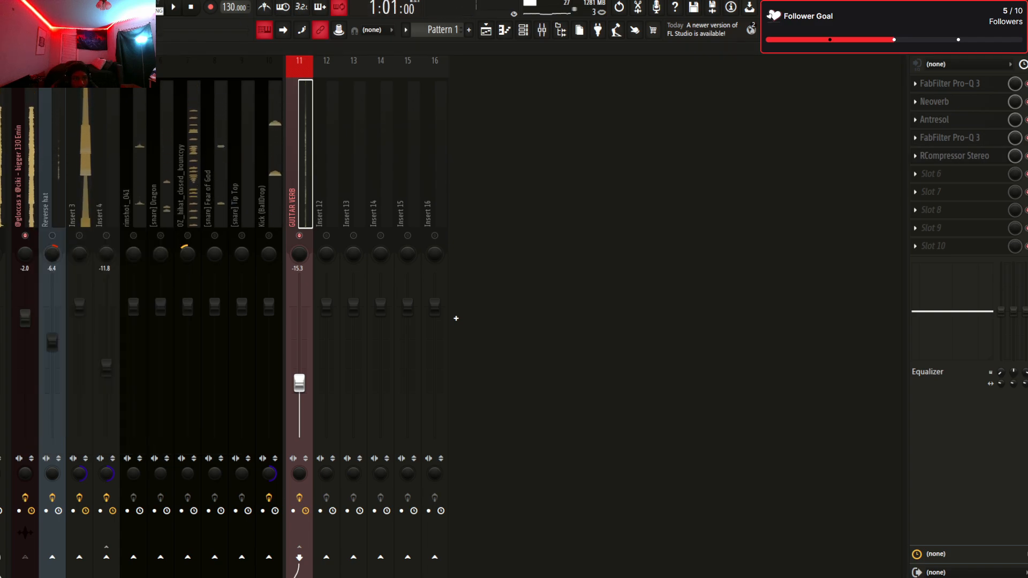
Look through the master and melody inserts, select insert 12 for the guitar delay and start playback
scroll(456, 319, up, 10)
scroll(456, 319, up, 1)
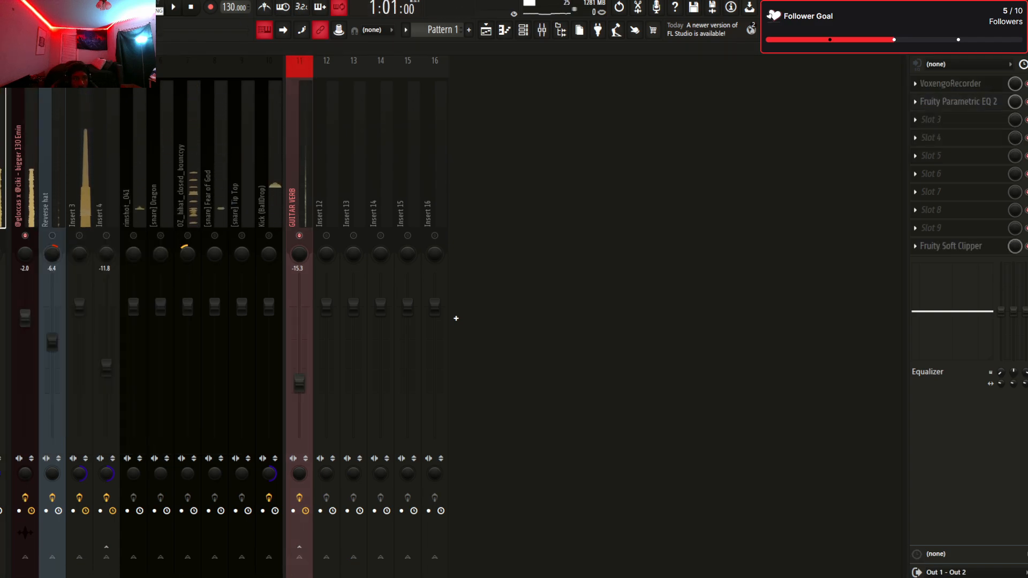
scroll(456, 319, down, 1)
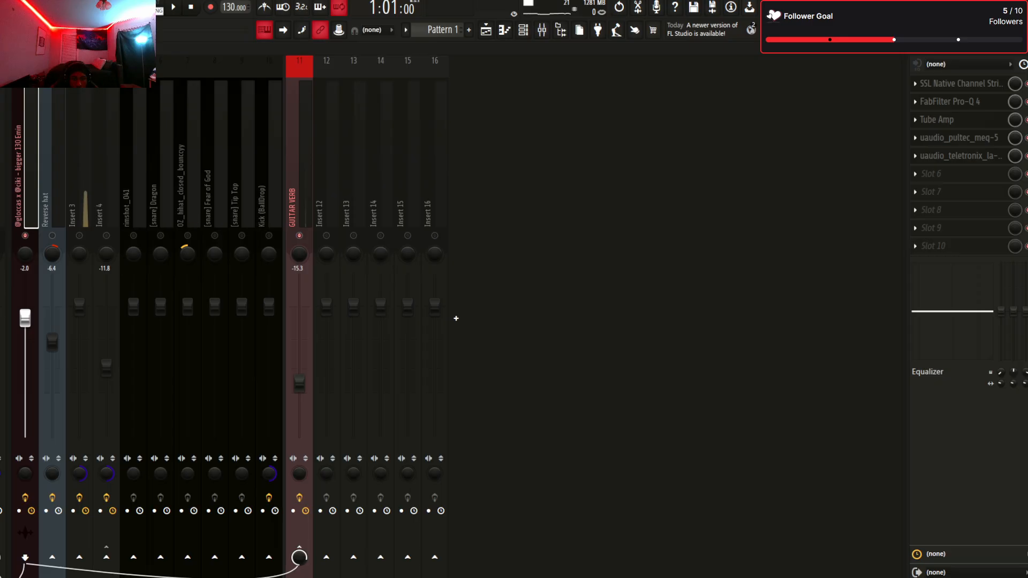
scroll(456, 319, down, 11)
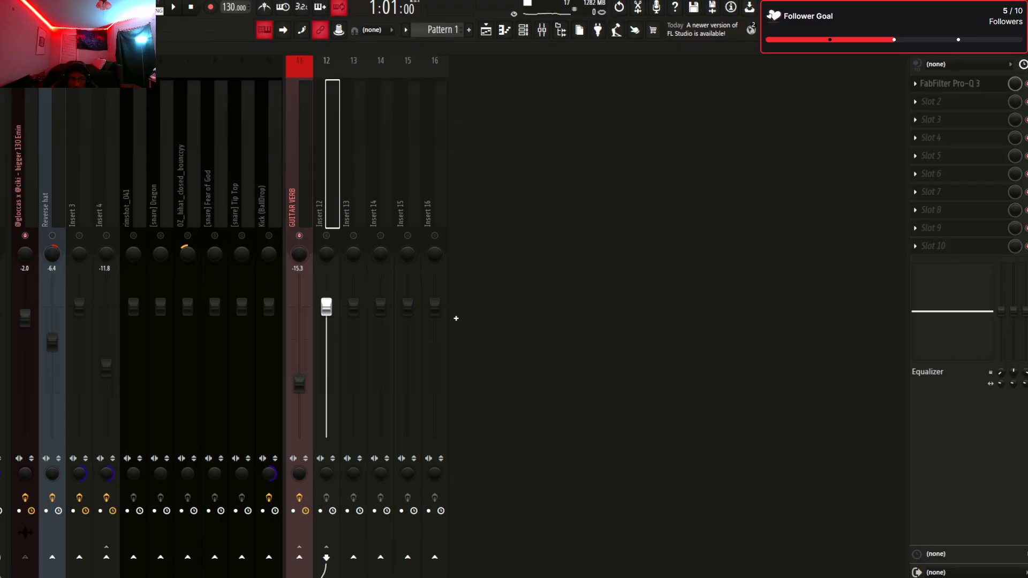
key(space)
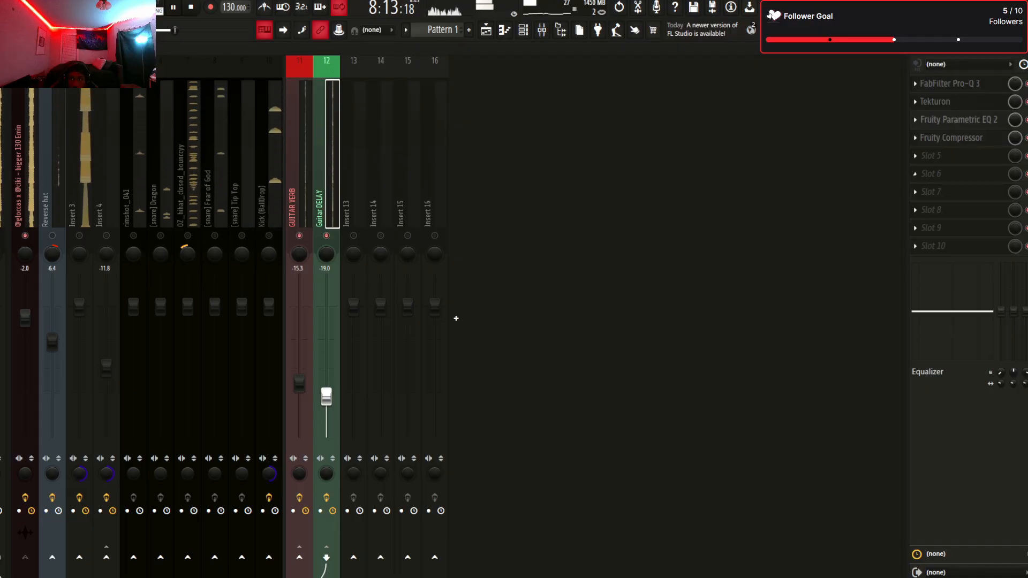
Check the Tekturon delay on the Guitar DELAY insert, stop playback and close the plugin
click(935, 101)
drag(482, 130, 602, 120)
key(space)
click(769, 120)
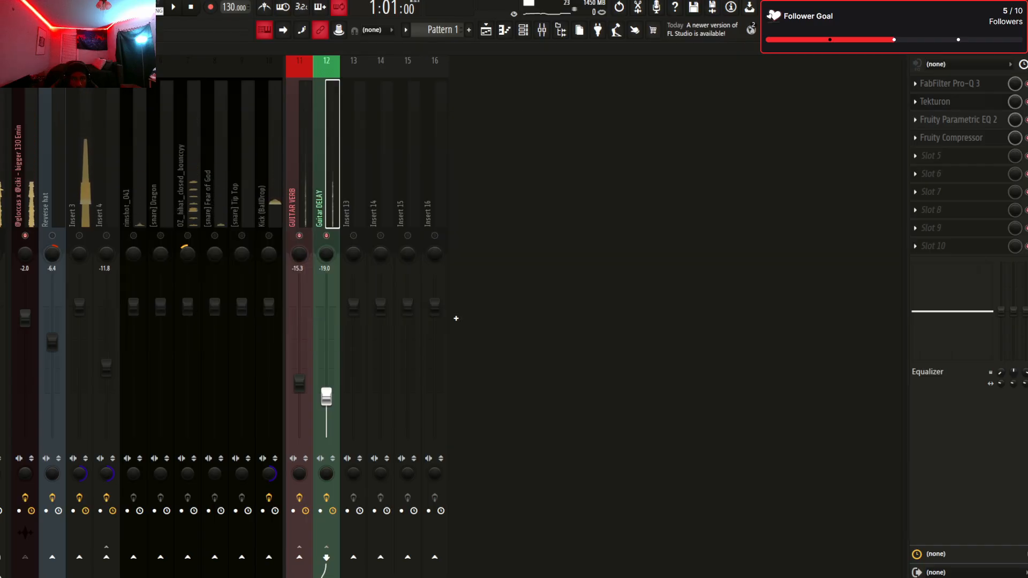
Route the selected open hat, animals perc, course crash, rainstick and SCXTT snares channels to mixer inserts 13 to 17
click(270, 182)
scroll(456, 318, up, 9)
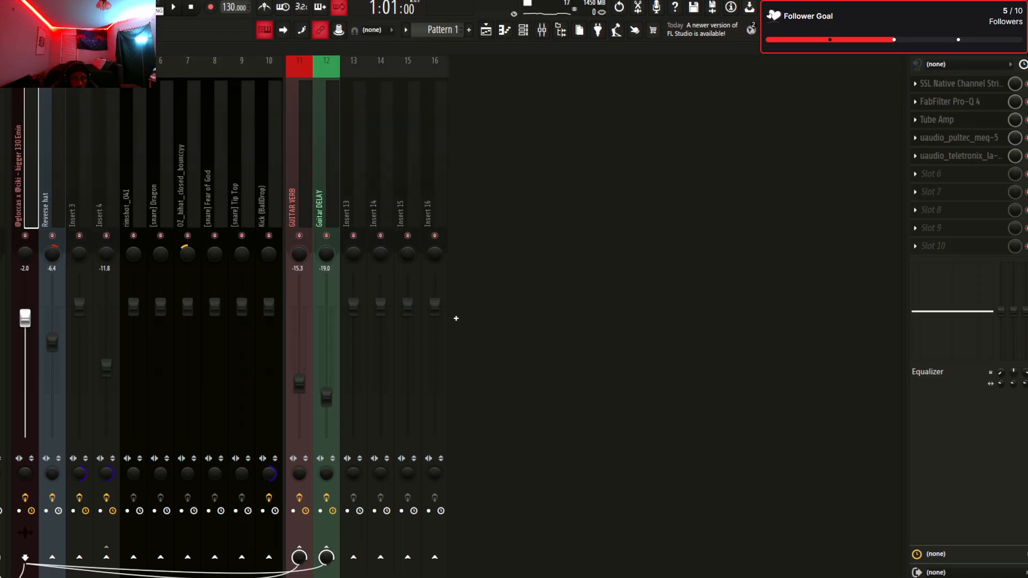
key(F6)
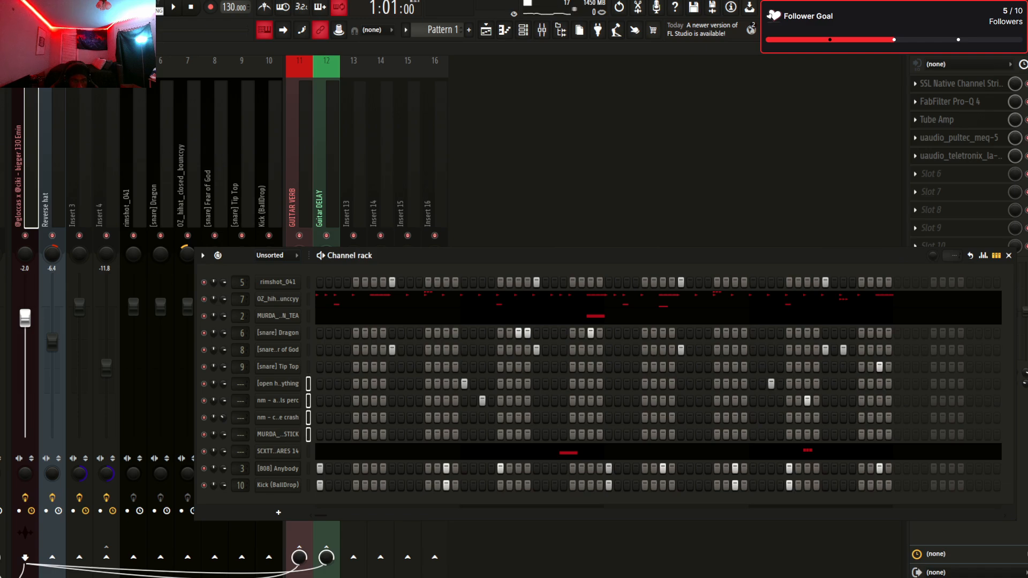
key(ctrl+l)
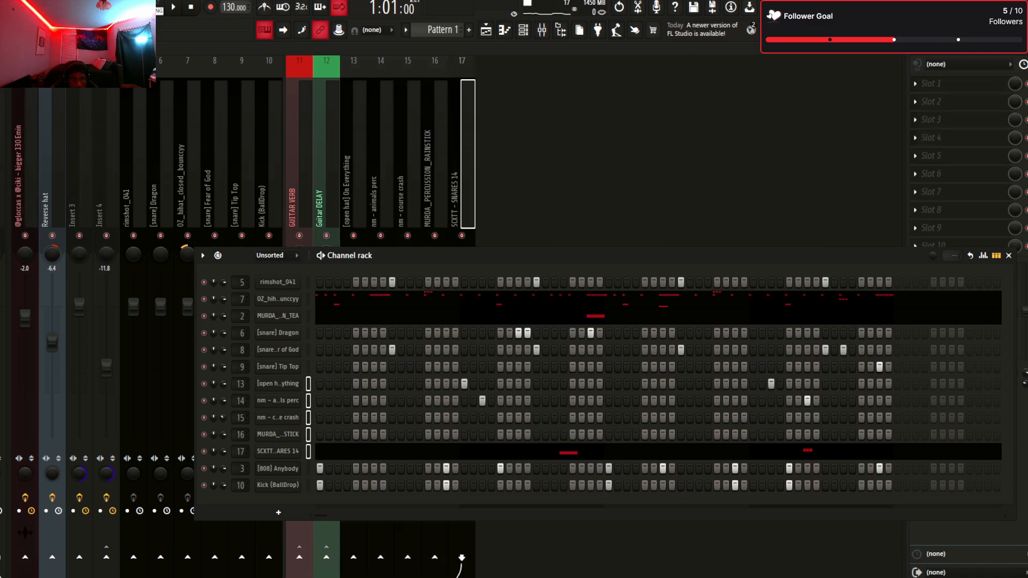
key(F6)
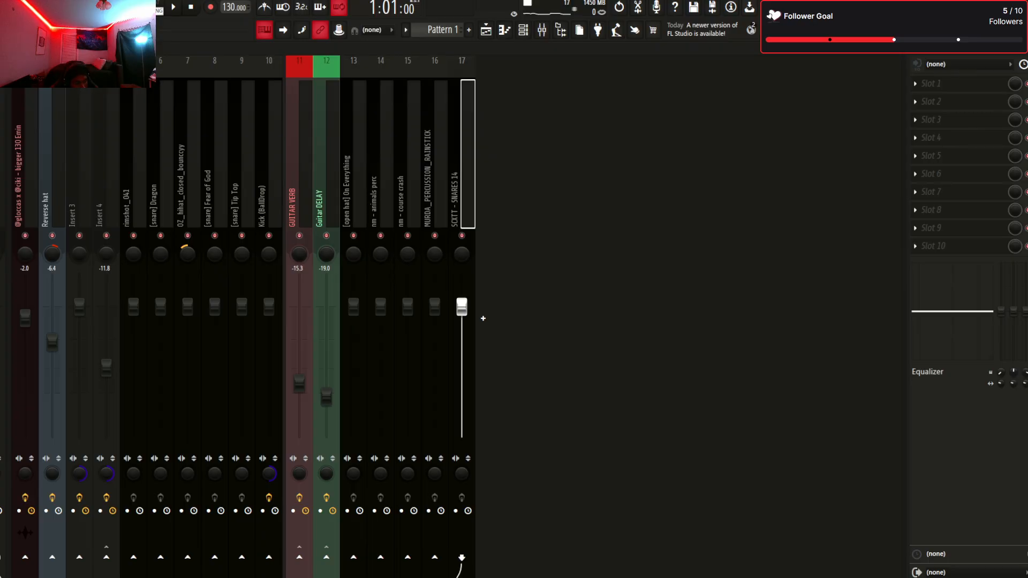
Load Fruity Parametric EQ 2 in slot 5 of the closed hi-hat insert during playback and cut its low end with band 1
key(space)
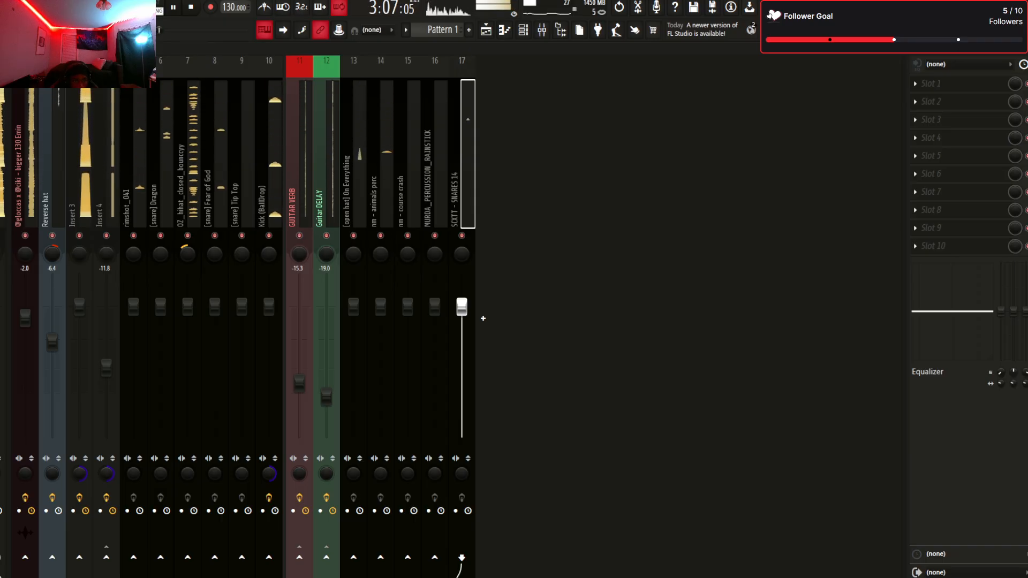
click(299, 198)
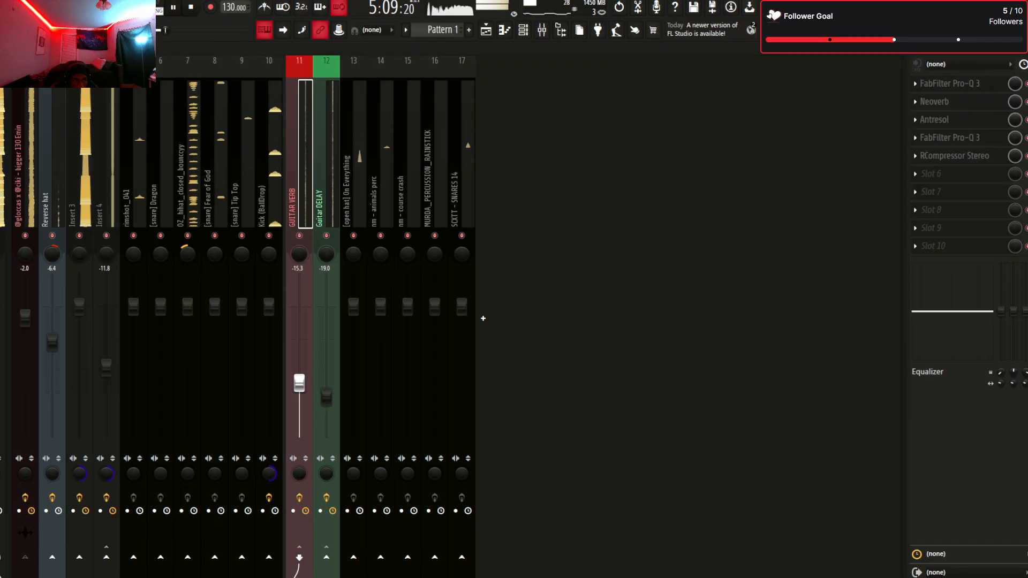
click(51, 199)
click(214, 198)
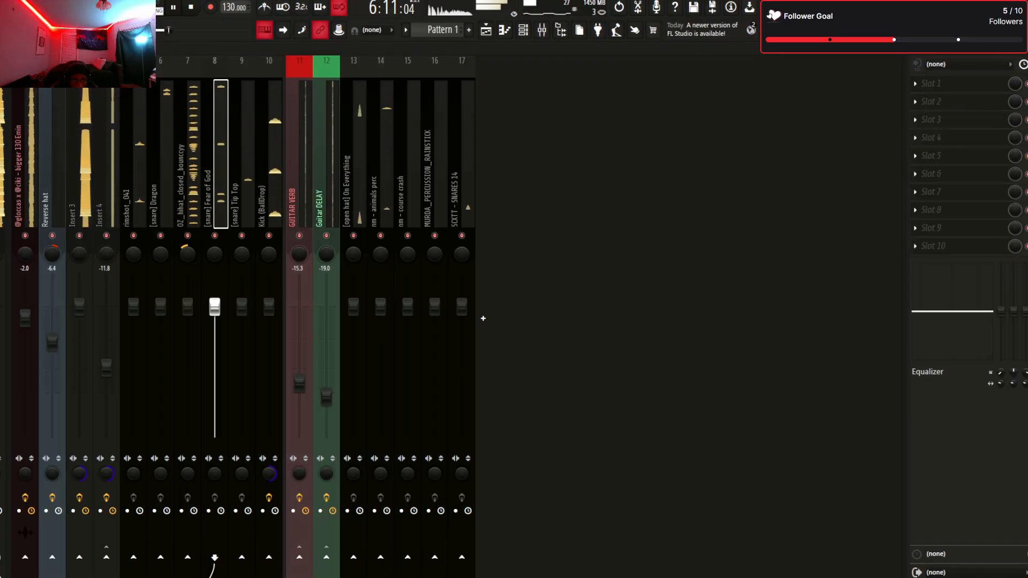
click(187, 198)
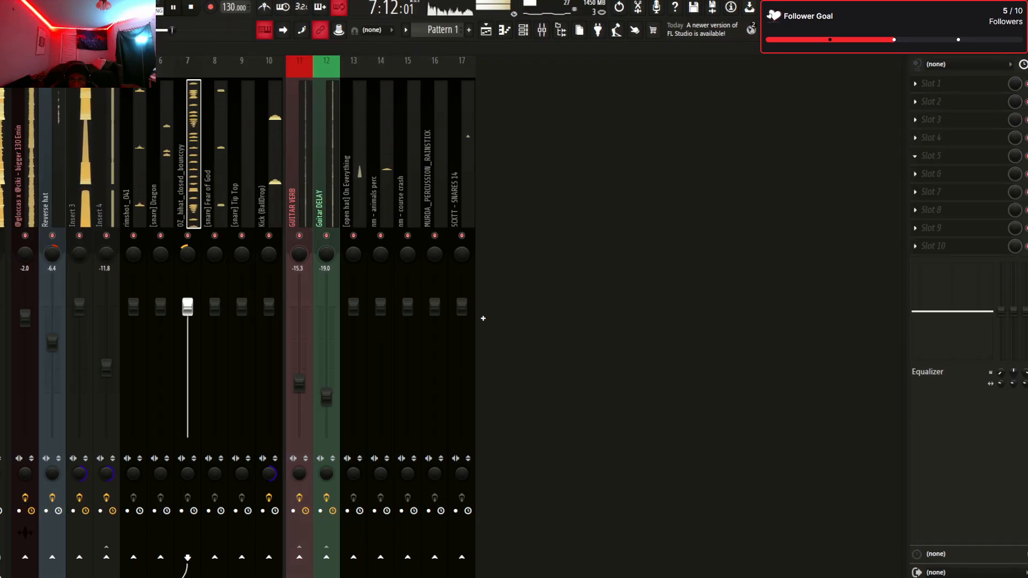
click(953, 156)
drag(68, 254, 93, 322)
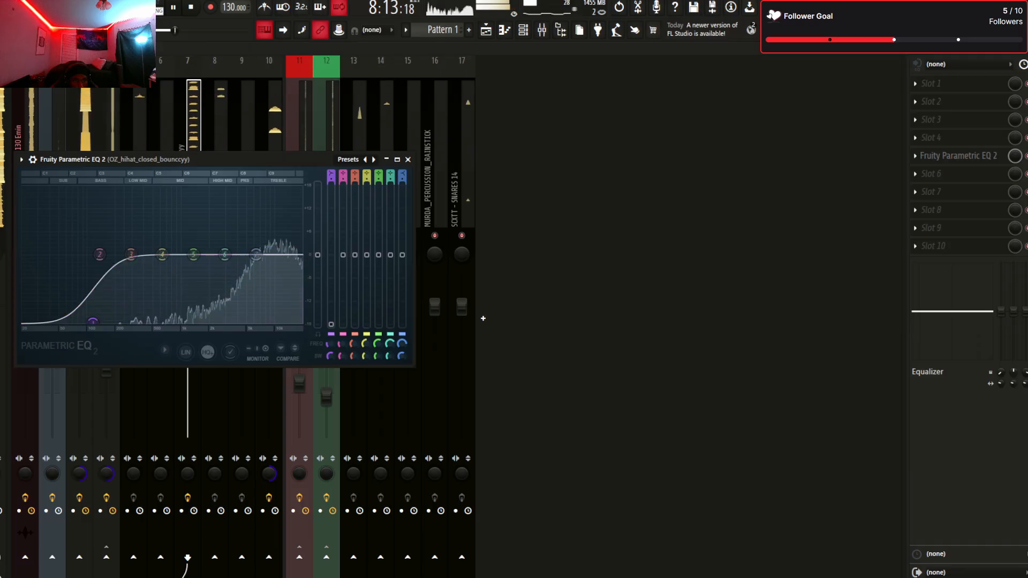
Boost EQ band 6 slightly around 9.7 kHz on the closed hi-hat insert, close the EQ and move it up to slot 1
drag(225, 255, 274, 249)
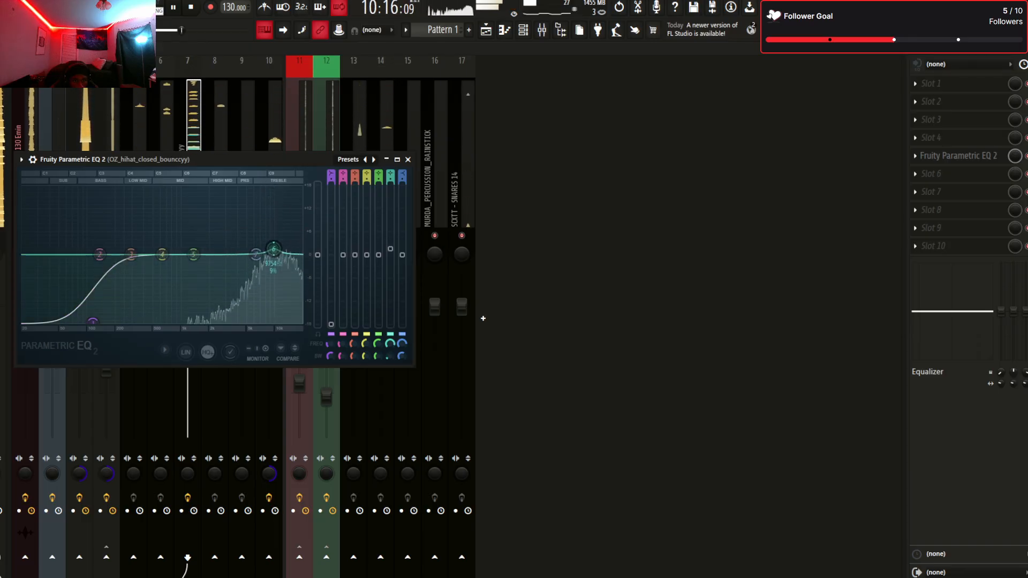
click(408, 159)
scroll(959, 156, up, 4)
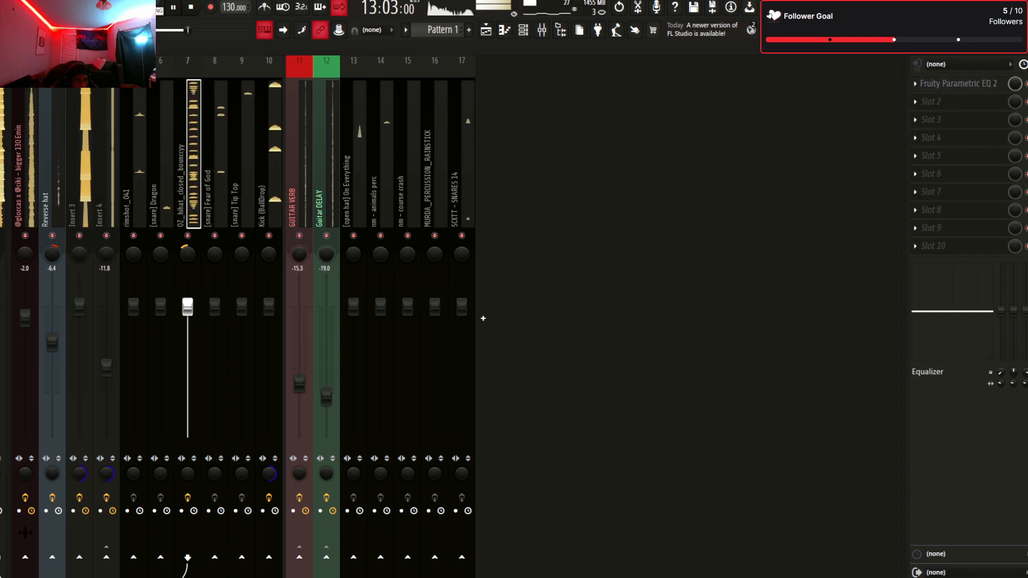
Solo the rimshot and Dragon snare inserts and load the murda rim preset onto the rimshot insert
key(Left)
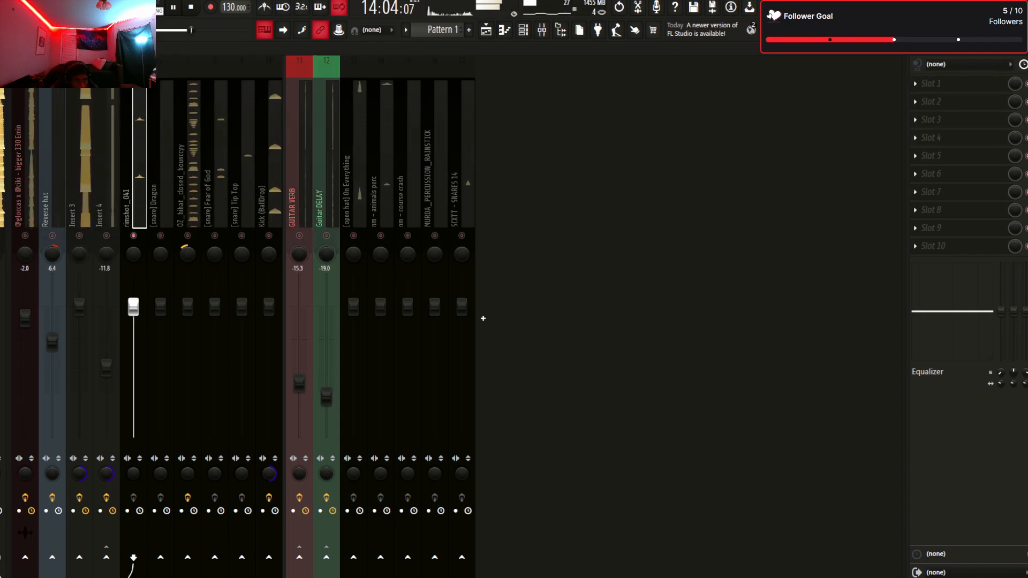
key(Right)
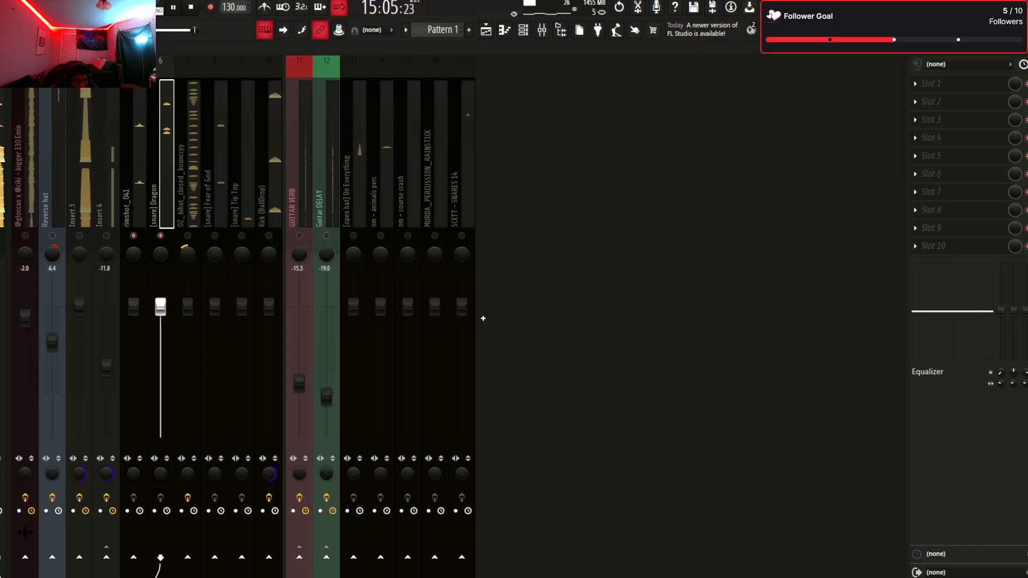
key(Left)
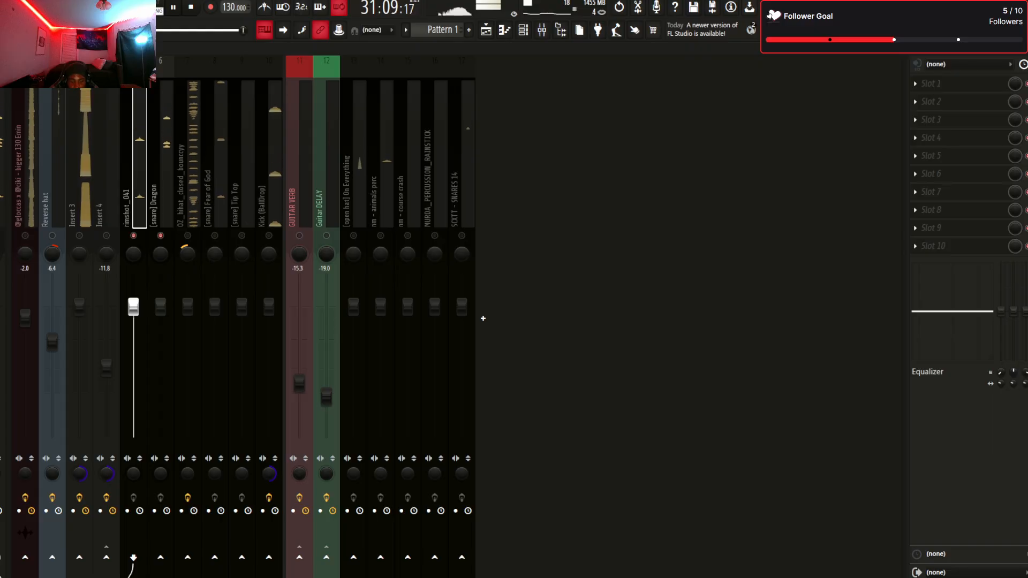
key(ctrl+z)
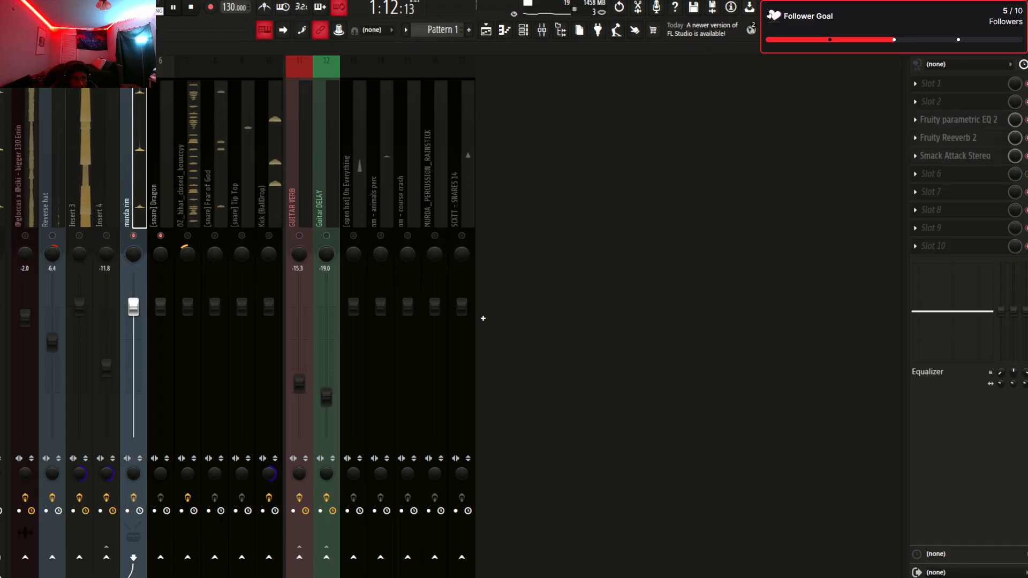
Move Fruity Reeverb 2 below Smack Attack Stereo into slot 5 of the murda rim insert and close its window
click(948, 137)
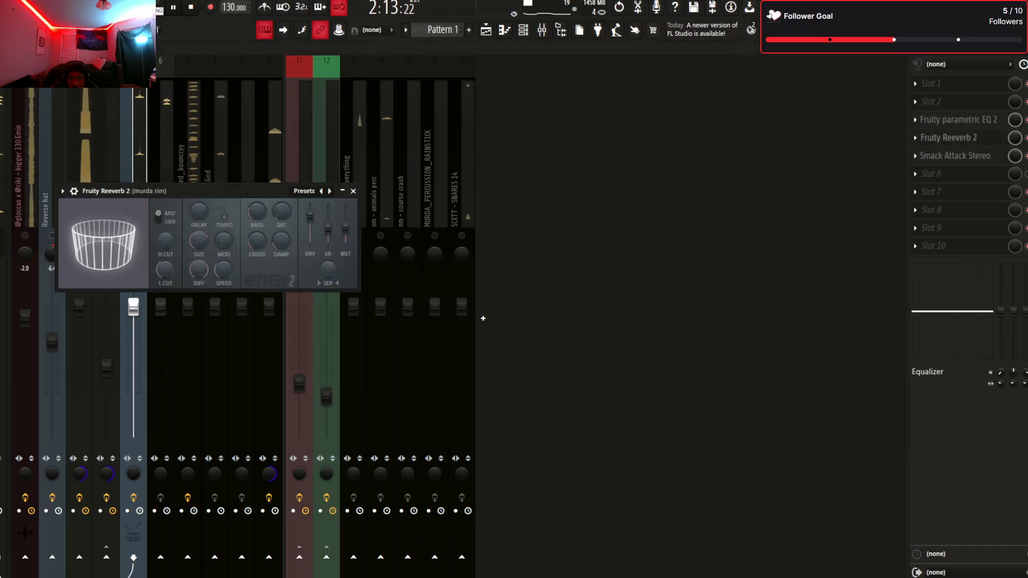
click(948, 137)
scroll(948, 137, down, 1)
click(948, 156)
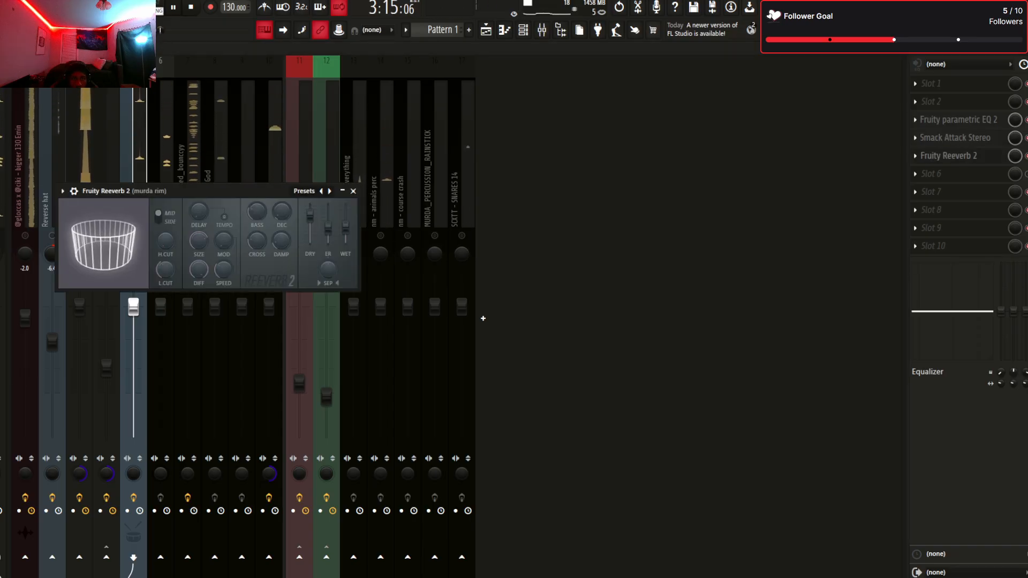
click(949, 156)
click(133, 498)
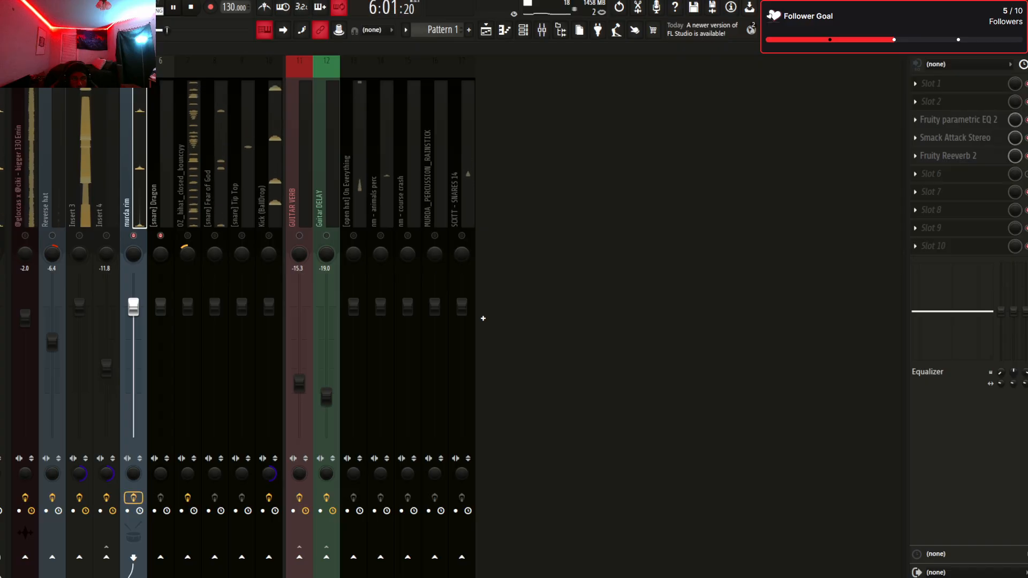
Stop playback, turn down the mix level of Fruity Reeverb 2 on the murda rim insert and close the plugin
key(space)
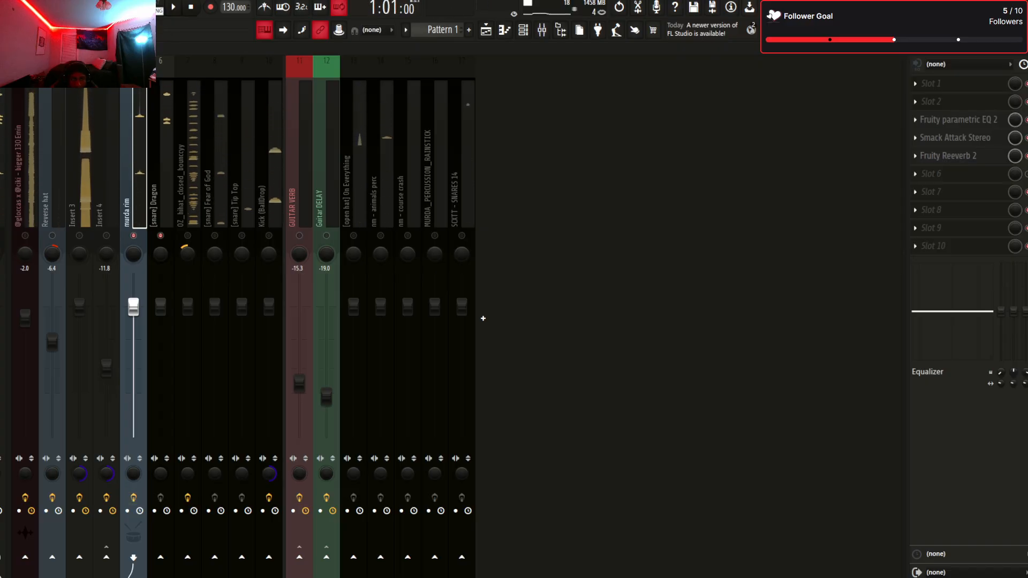
click(948, 155)
drag(1015, 156, 1015, 172)
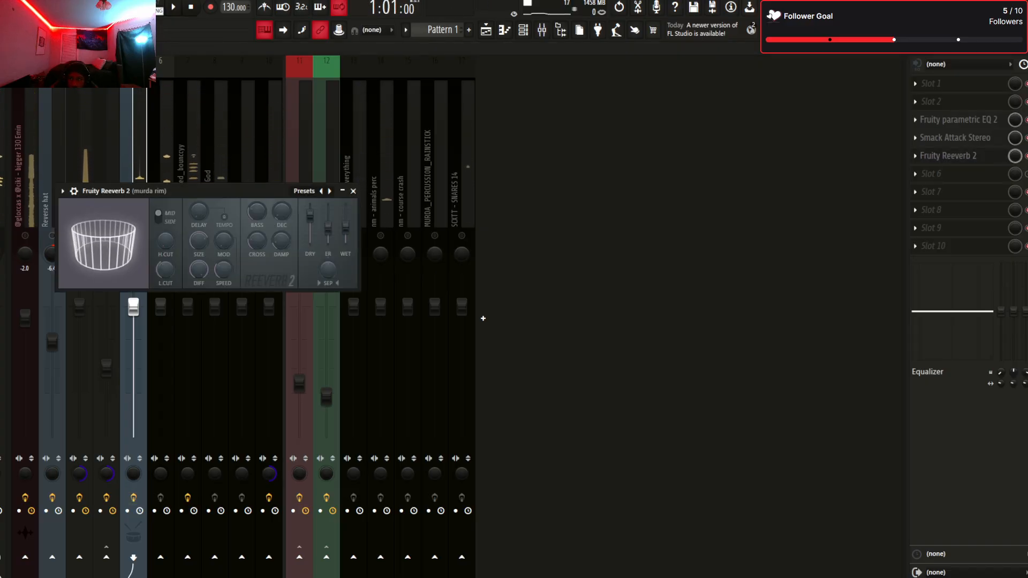
click(948, 156)
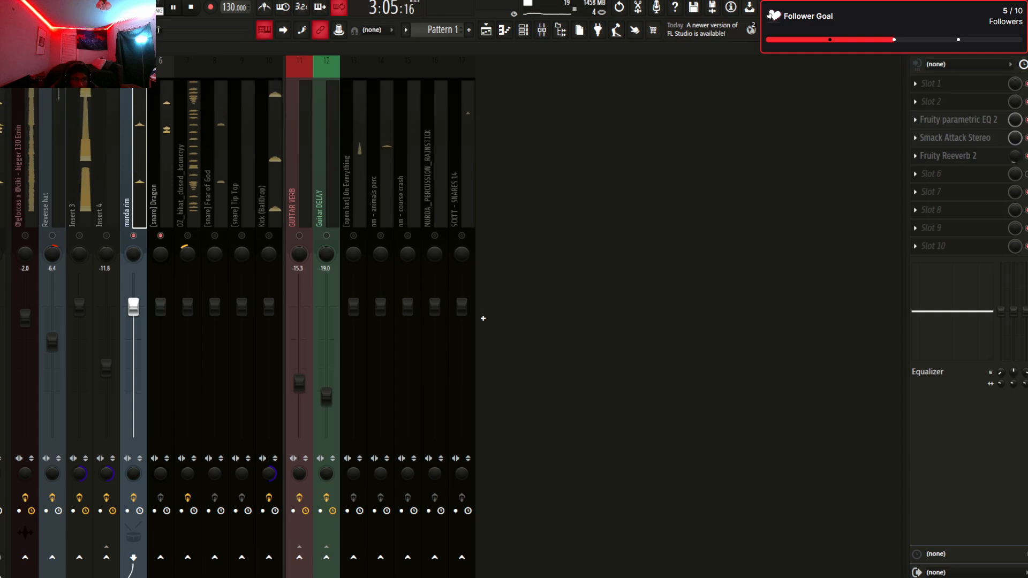
Unmute the closed hi-hat insert, lower its fader to -9.0 dB and stop playback
key(Left)
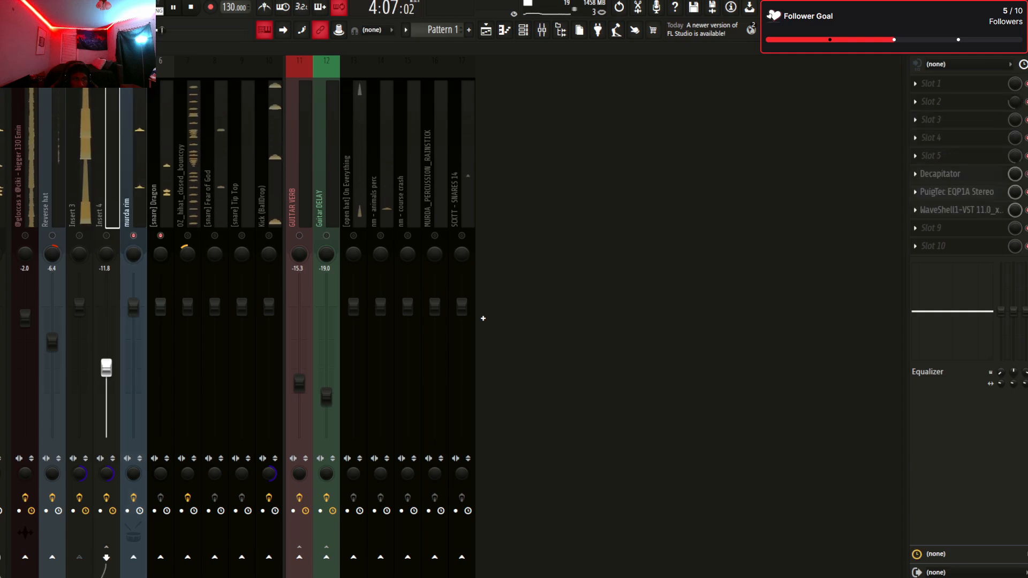
key(Right)
key(Right)
key(Right)
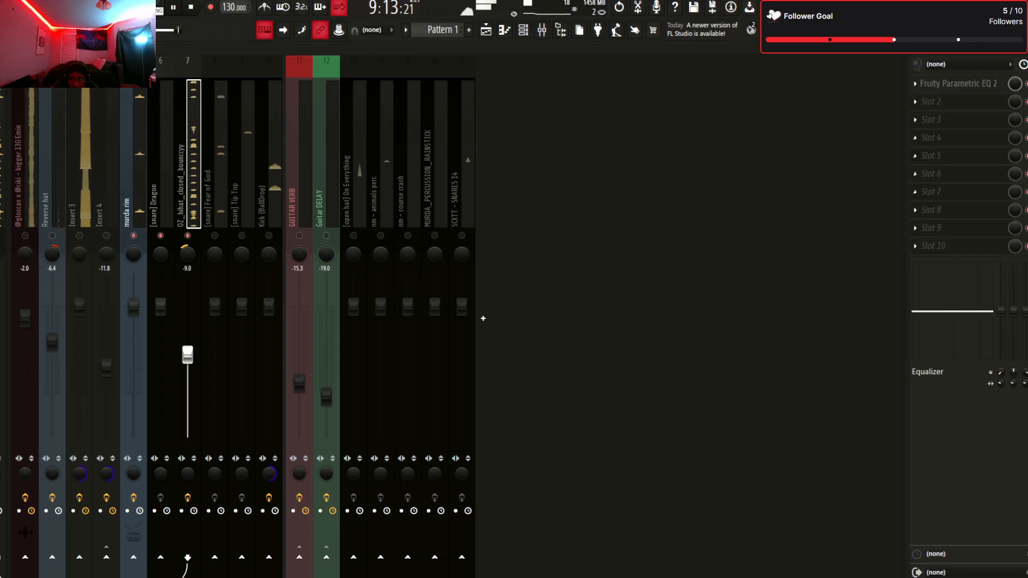
key(space)
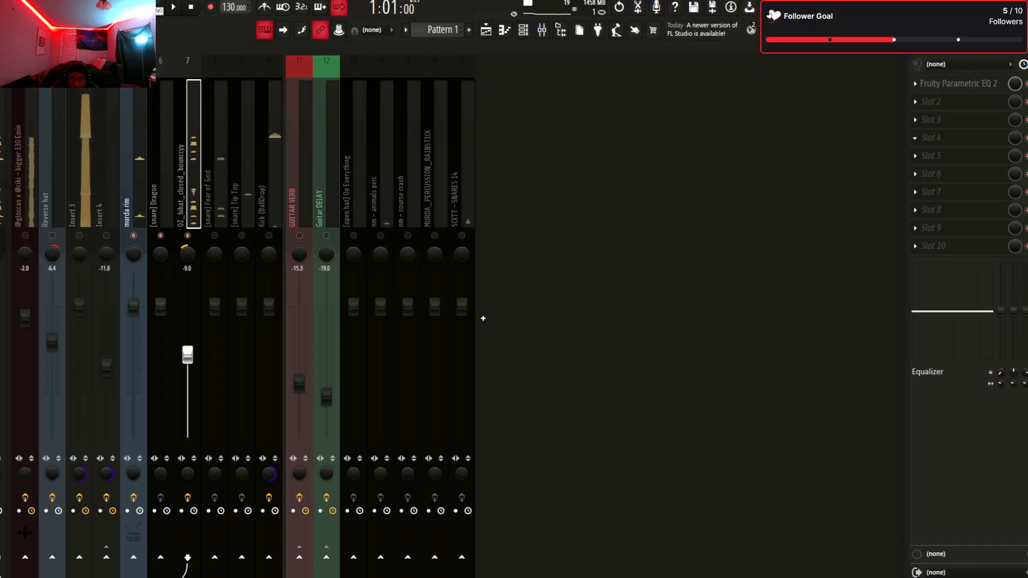
Load Smack Attack Stereo in slot 3 of the closed hi-hat insert, close its window and bypass it
click(300, 130)
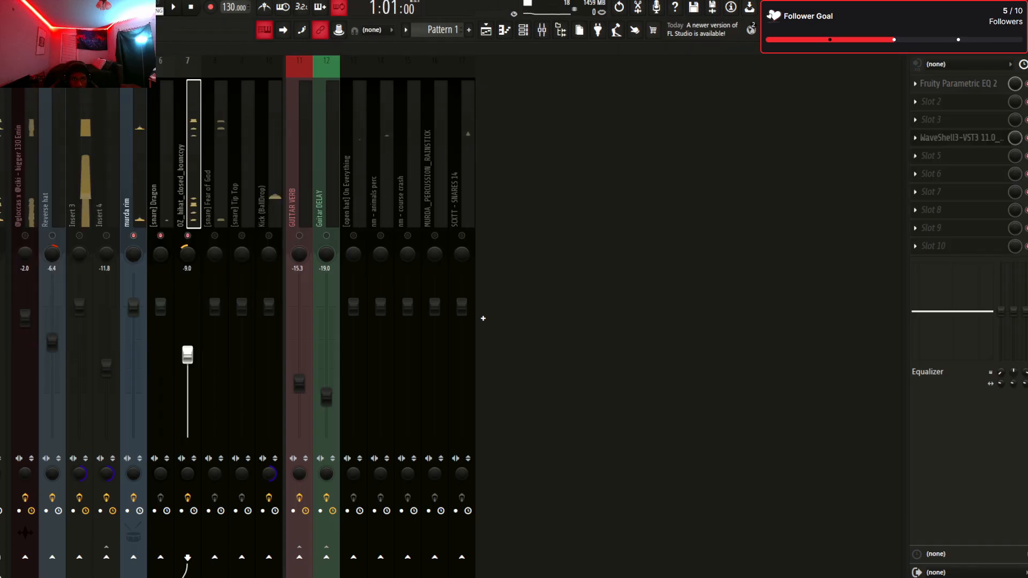
click(915, 138)
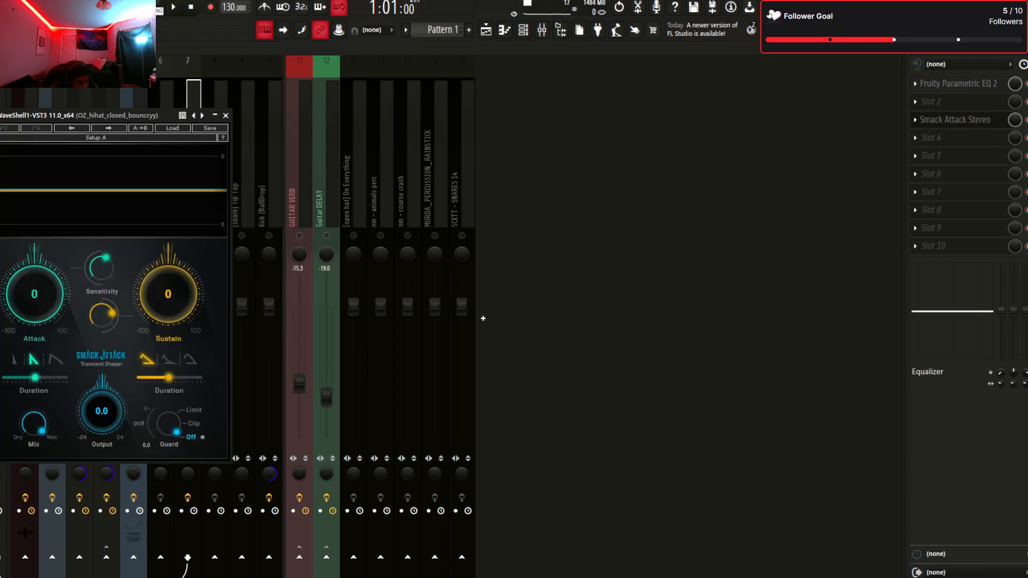
drag(107, 116, 381, 130)
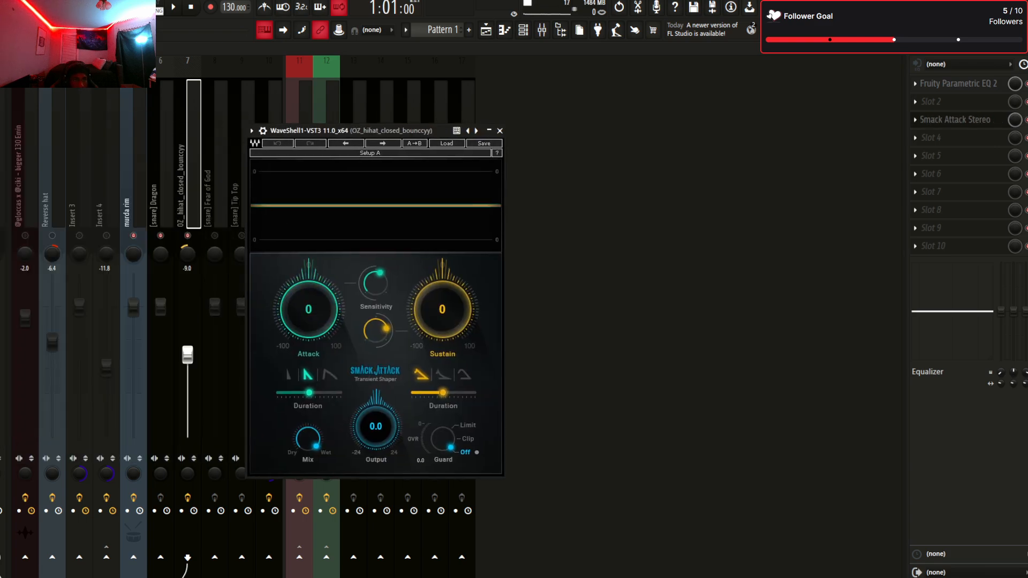
click(1027, 119)
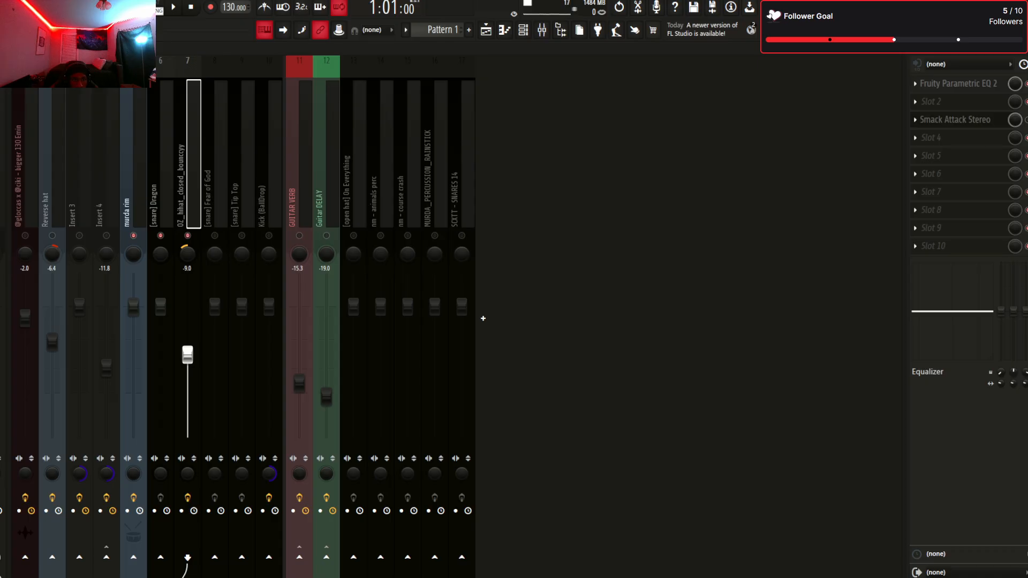
Play back the beat, stop it and set the closed hi-hat insert's fader to -10.2 dB
key(space)
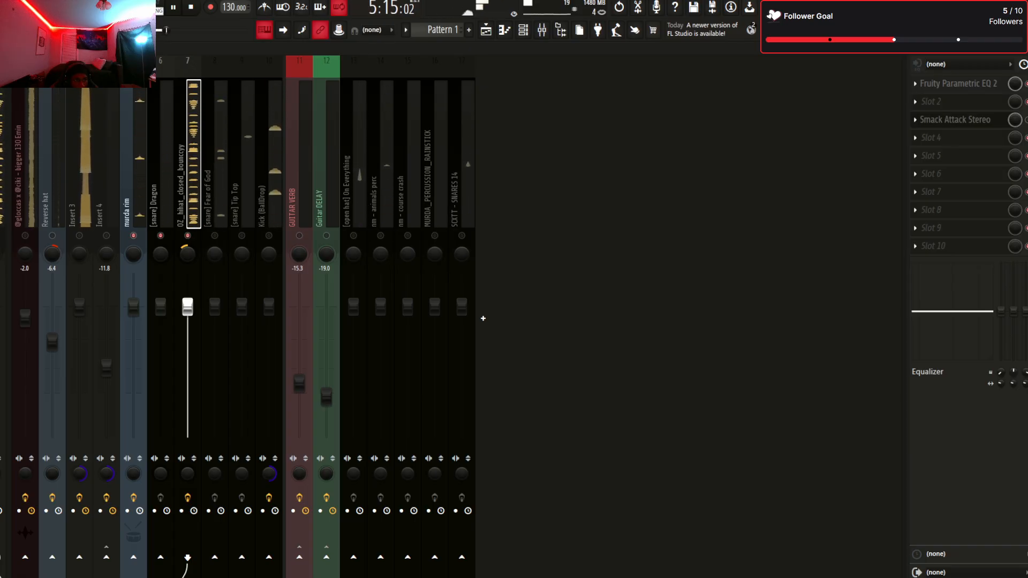
key(space)
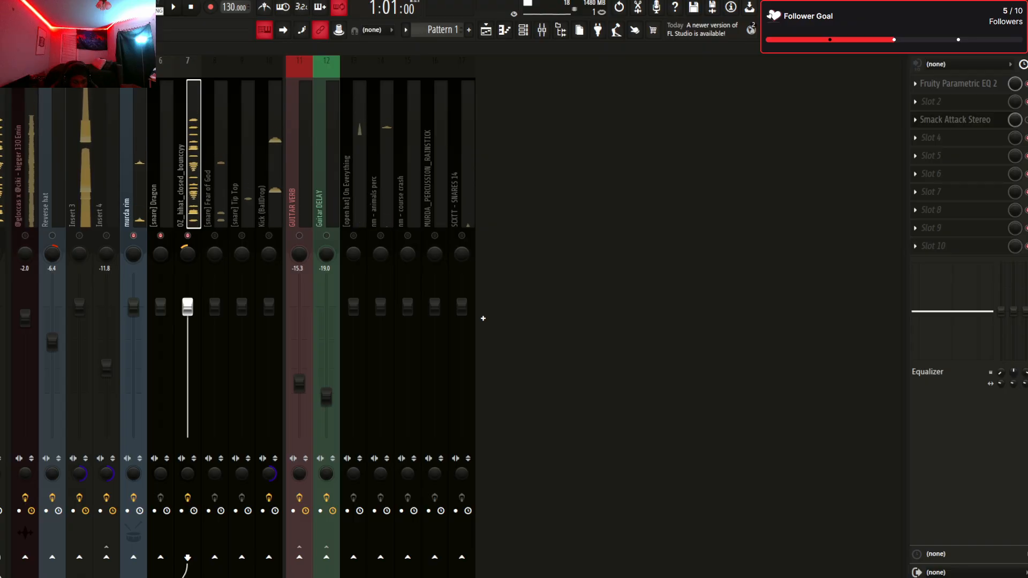
drag(187, 307, 188, 360)
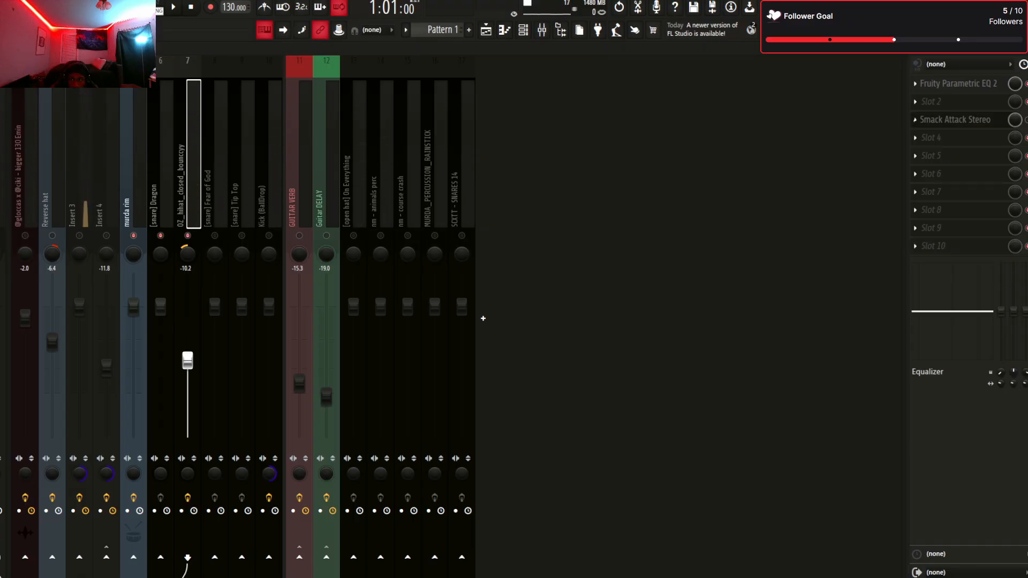
Set the Smack Attack attack on the closed hi-hat insert to -4 during playback and close the plugin
click(955, 119)
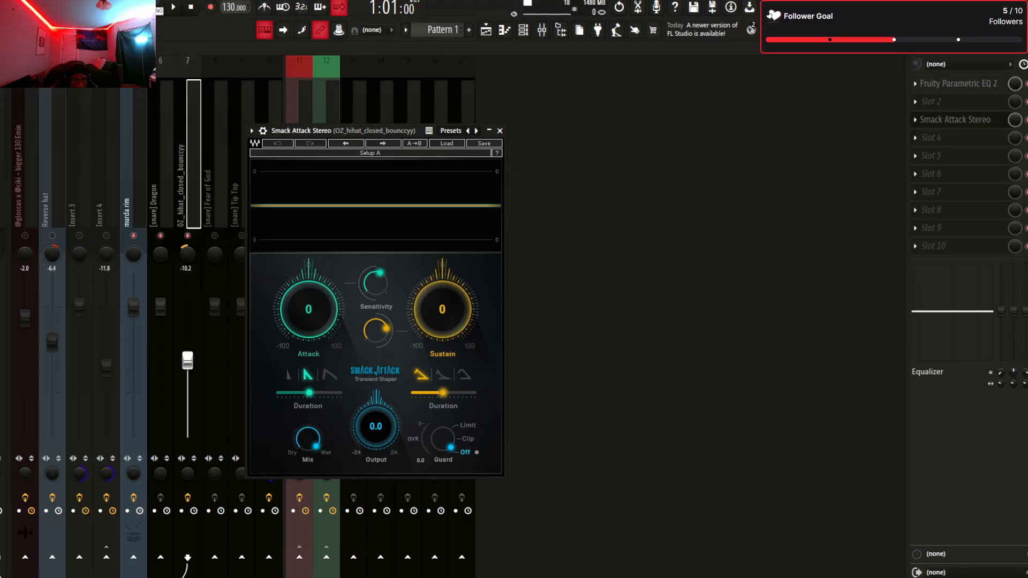
drag(309, 310, 308, 332)
key(space)
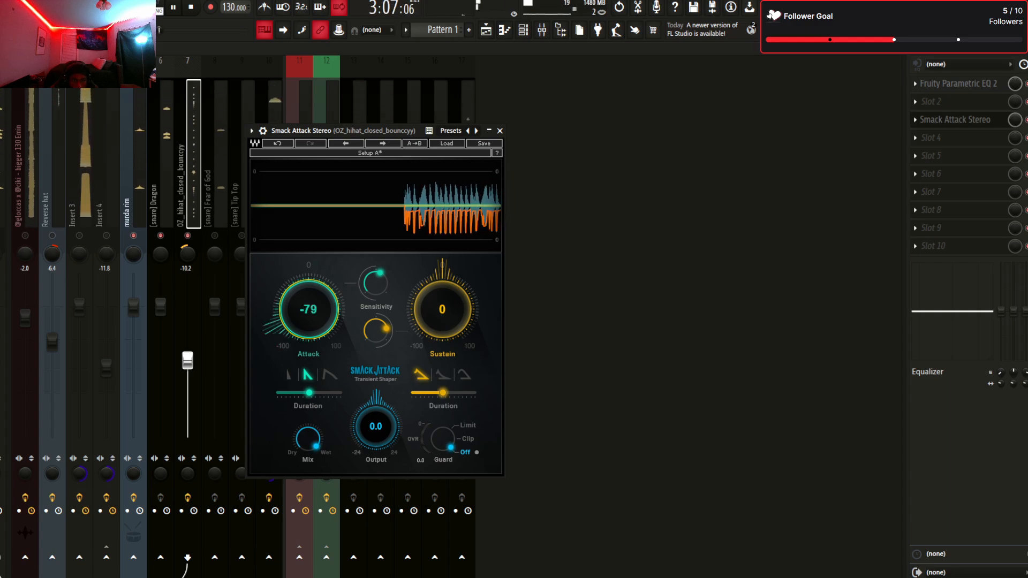
drag(309, 309, 309, 303)
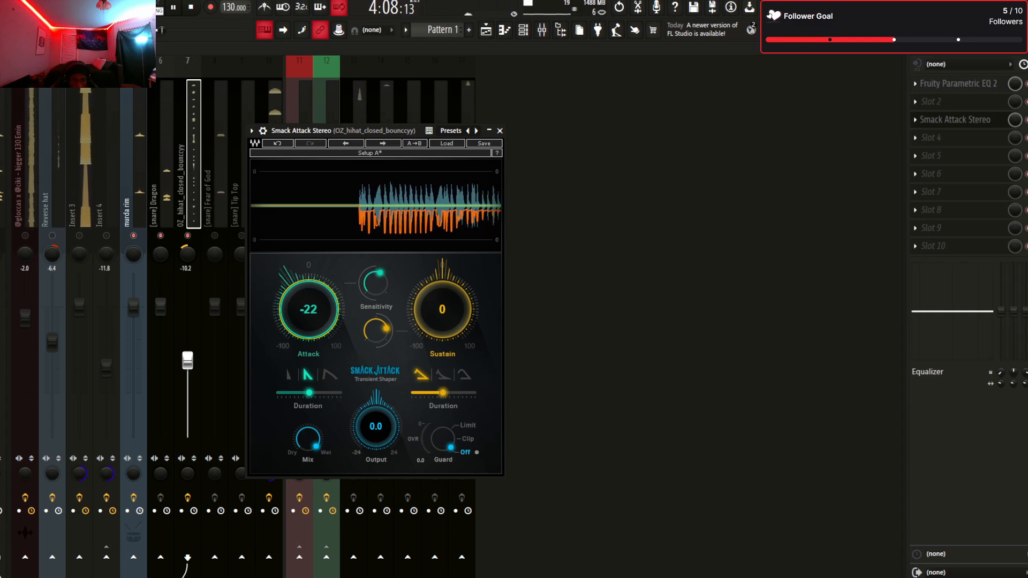
drag(308, 309, 308, 308)
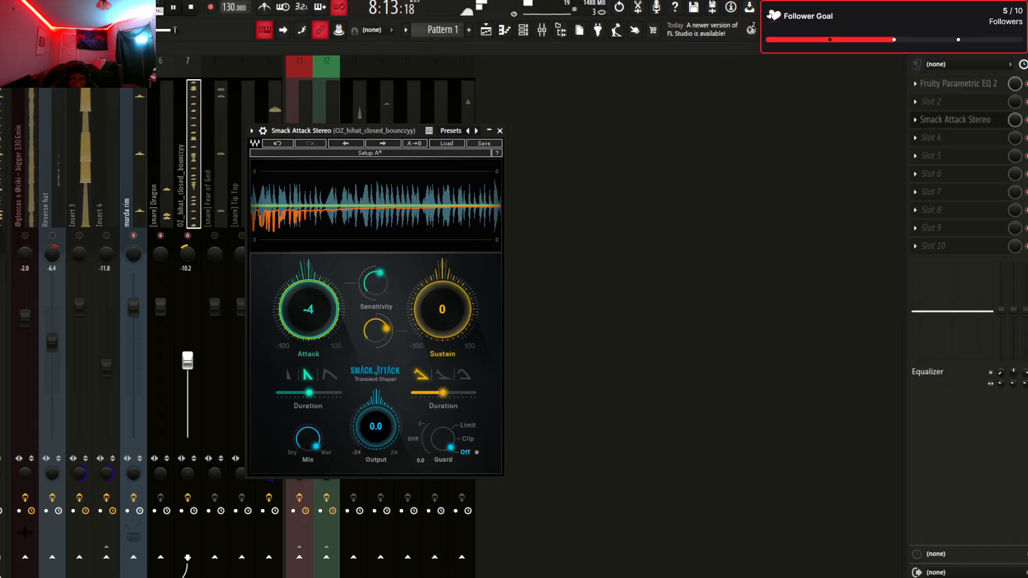
key(Escape)
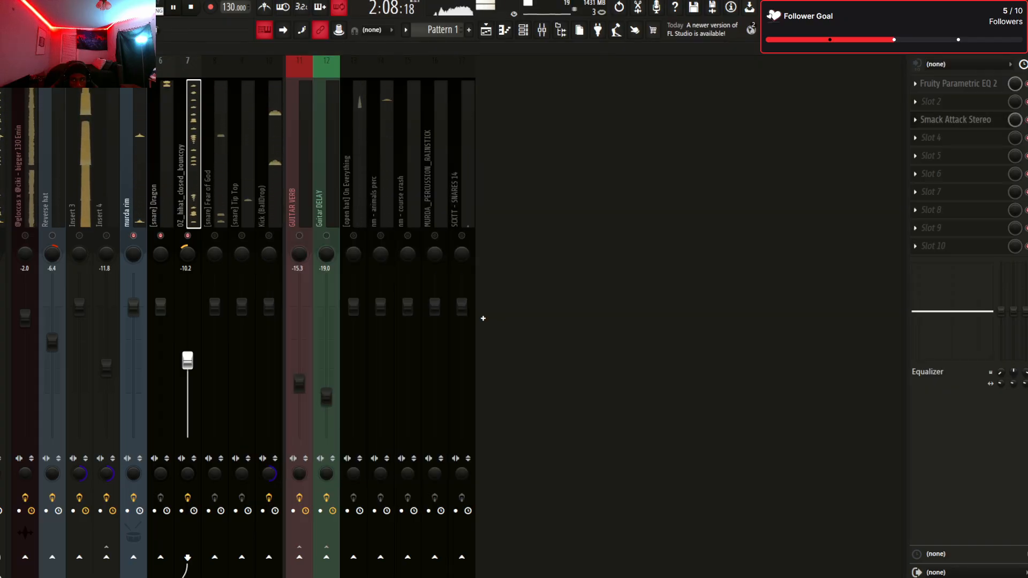
Set the Smack Attack output on the closed hi-hat insert to 0.5 and close the plugin
click(955, 119)
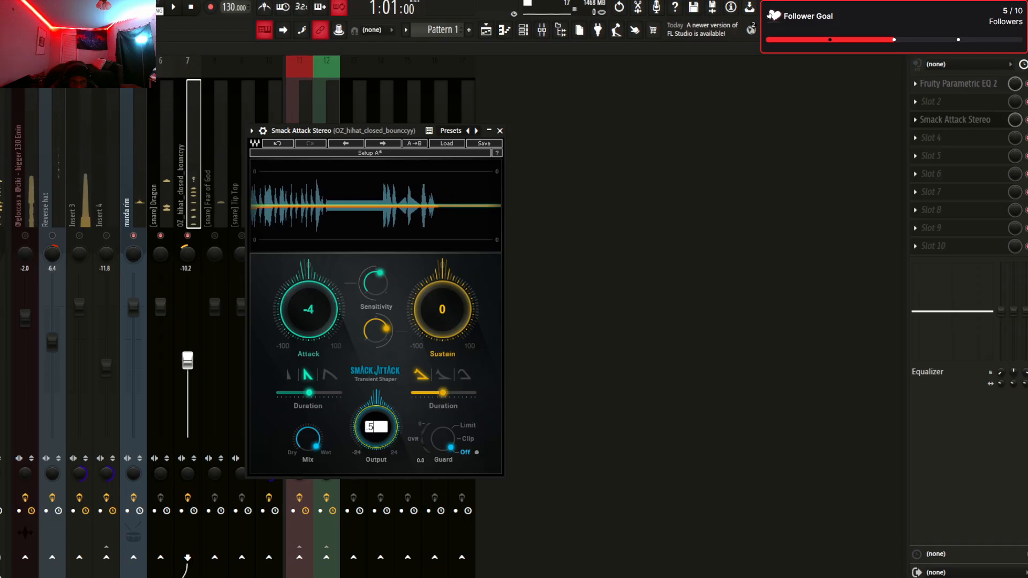
key(Return)
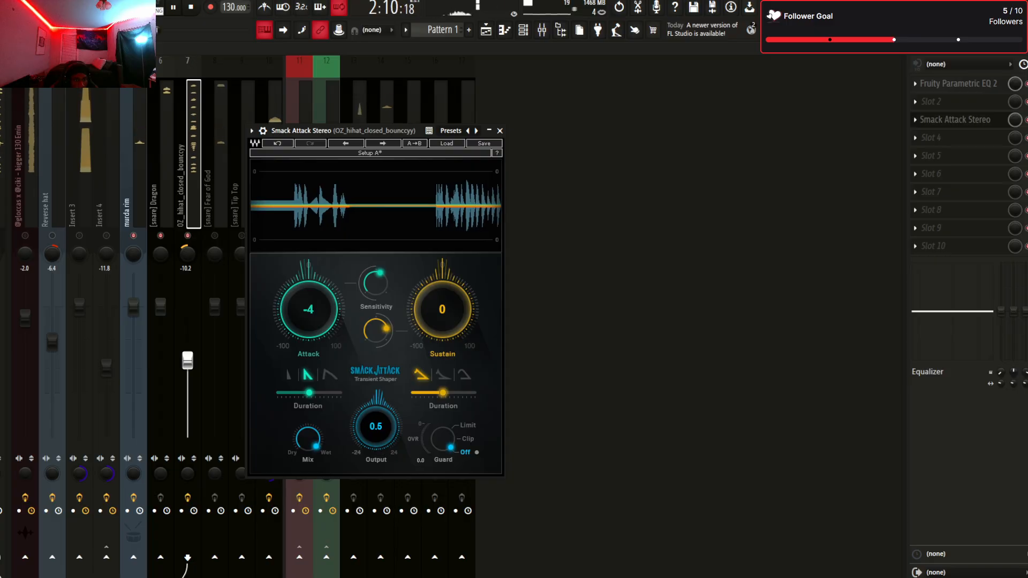
key(Escape)
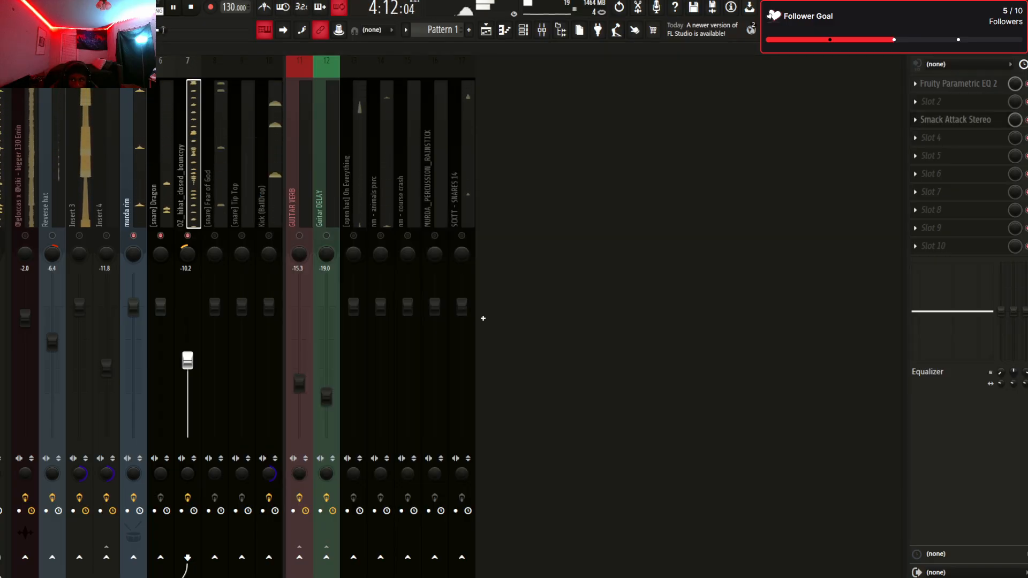
Raise the closed hi-hat's Smack Attack output to 1.0, close the plugin and stop playback
click(955, 120)
double_click(376, 427)
text(1)
key(Return)
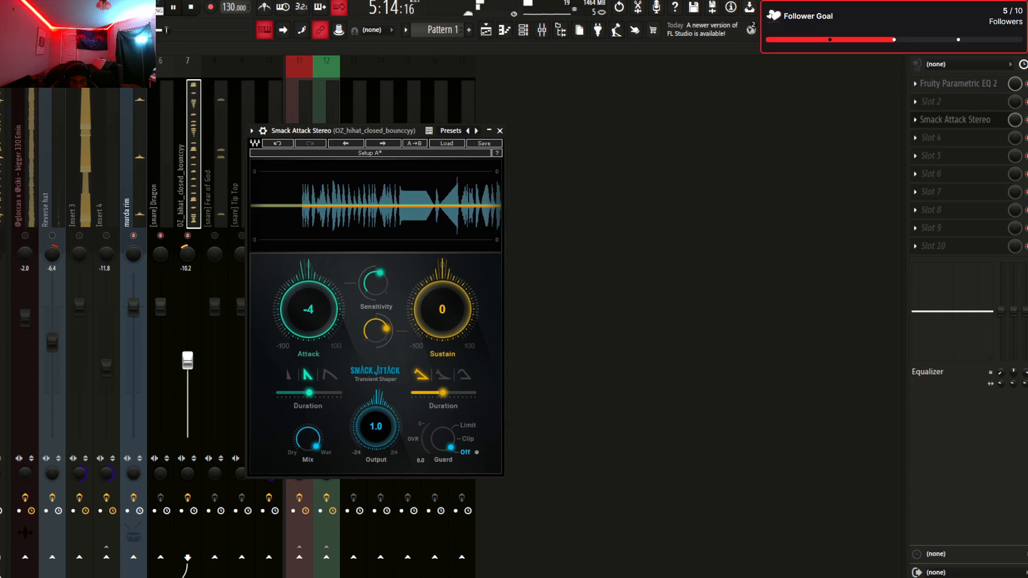
key(Escape)
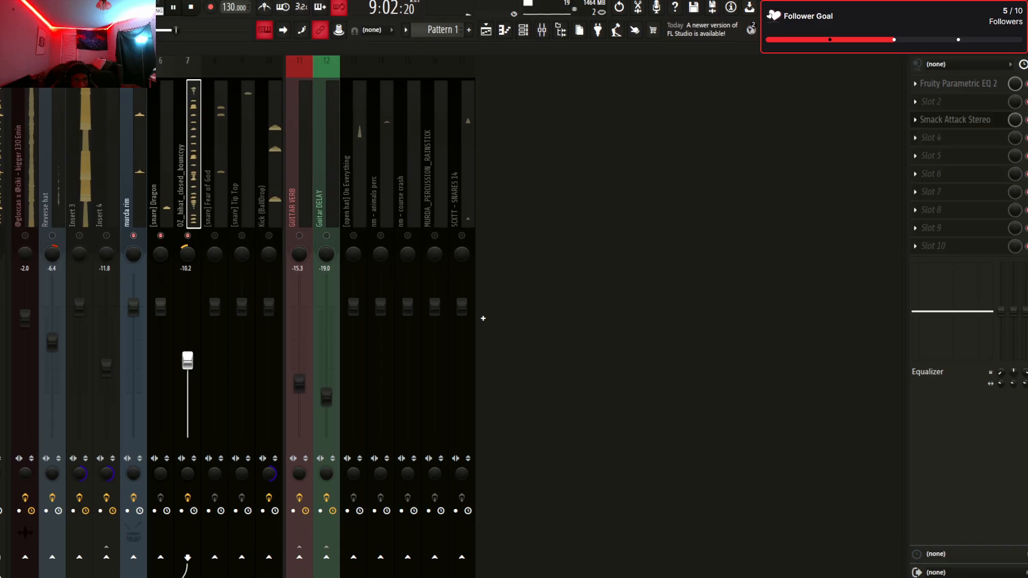
key(space)
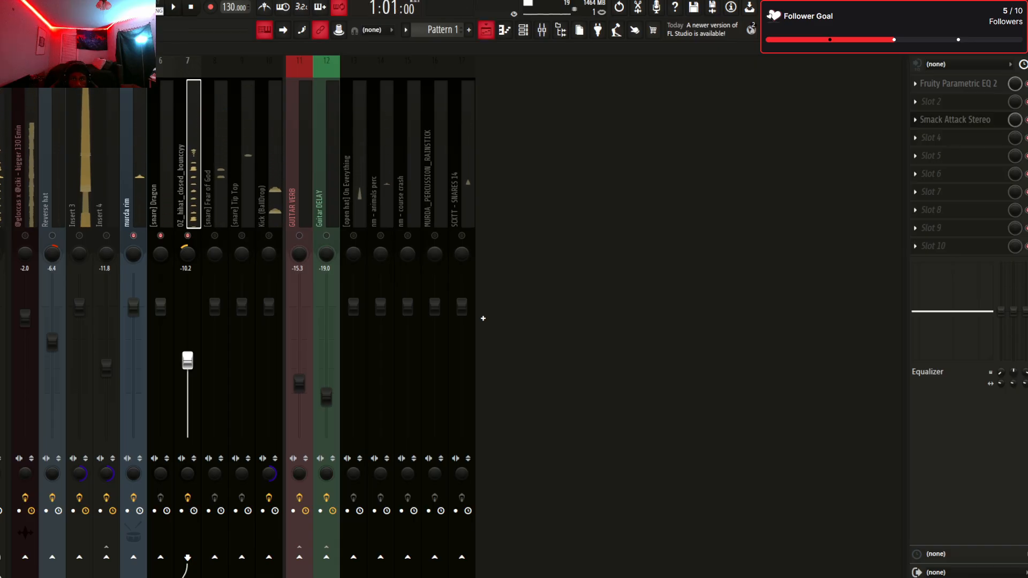
Unmute the Kick (BallDrop) insert and select it in the mixer
key(F5)
key(F9)
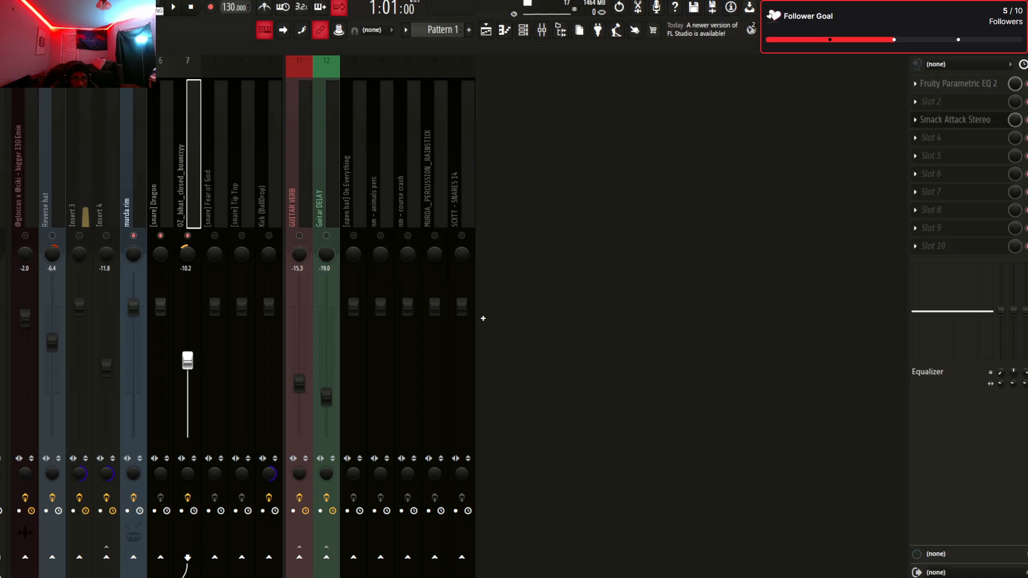
click(269, 236)
click(268, 198)
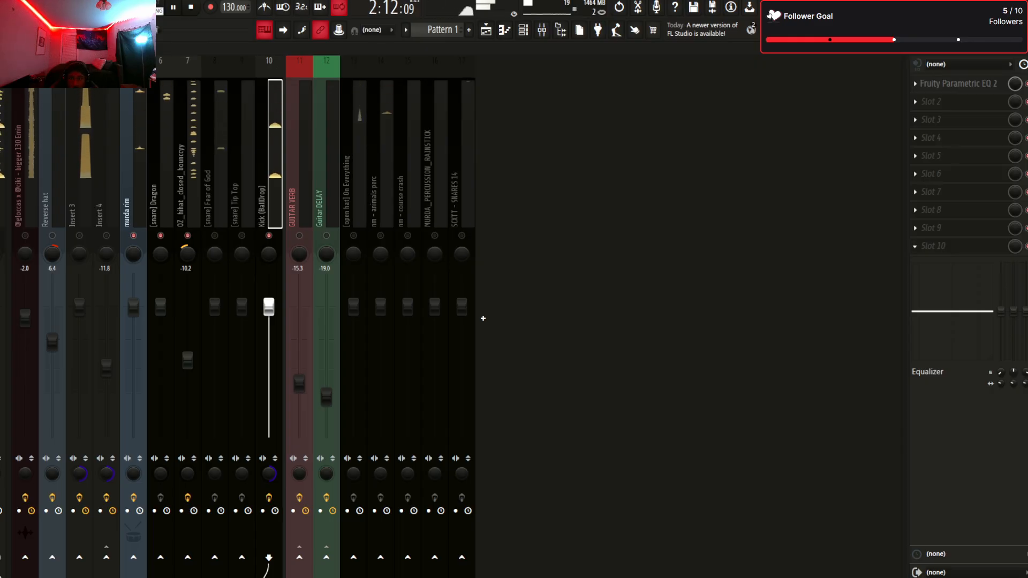
Load Fruity Soft Clipper into slot 10 of the kick insert, close its window, and unmute Insert 3
click(951, 246)
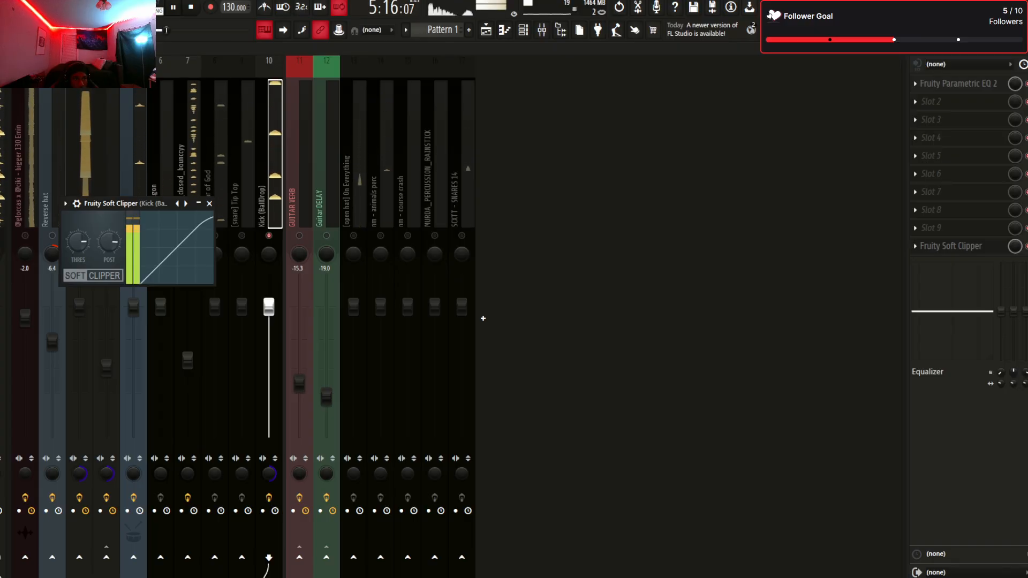
click(209, 204)
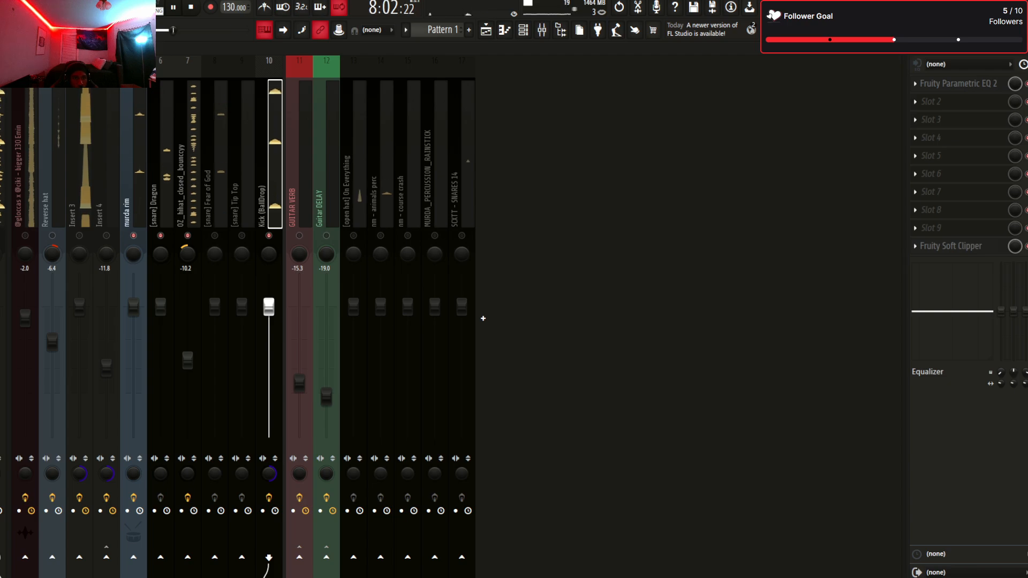
click(79, 198)
key(space)
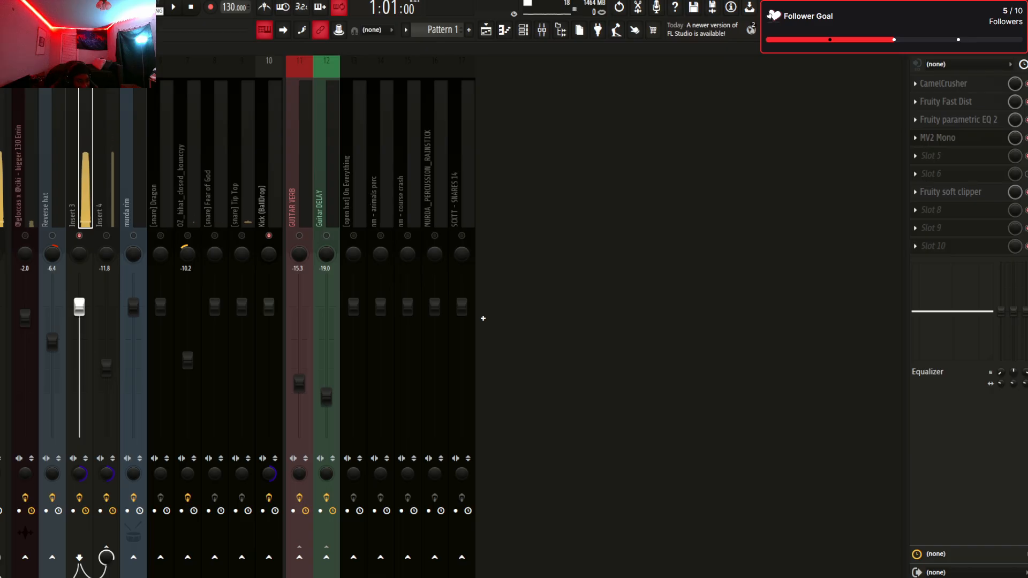
Check the Fruity Parametric EQ 2 curve on the kick insert and close the plugin
click(160, 187)
click(269, 188)
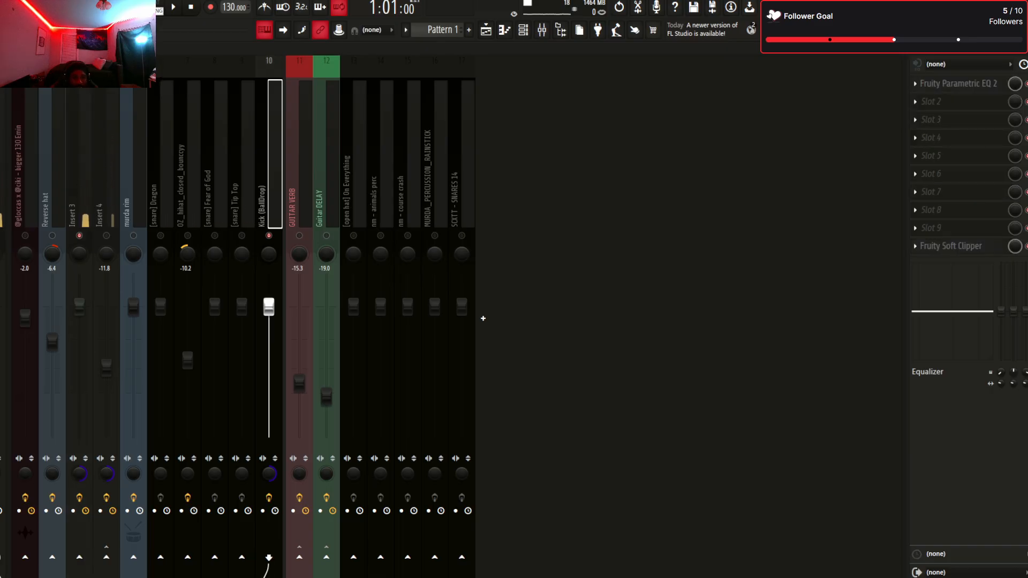
click(958, 83)
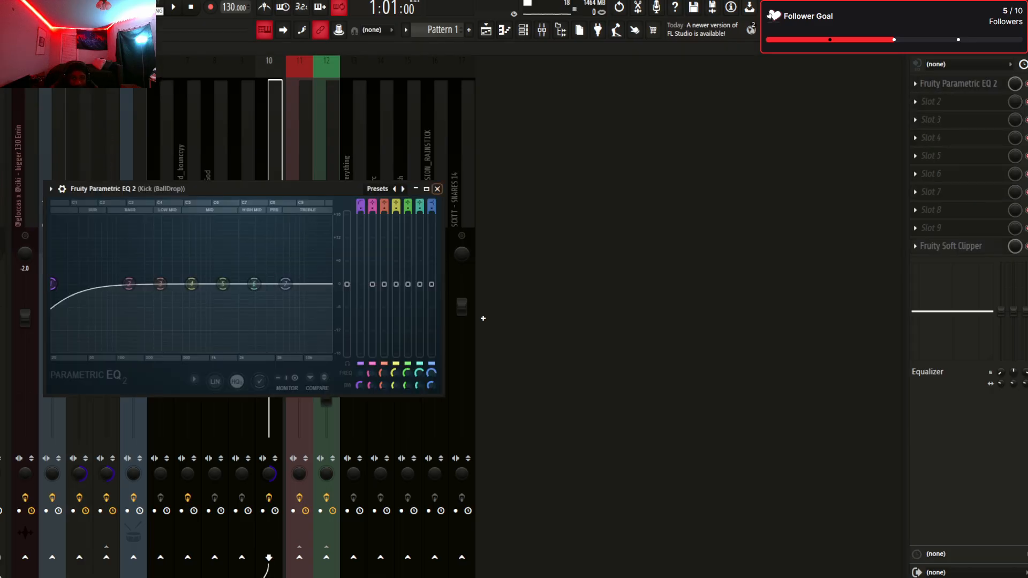
click(436, 189)
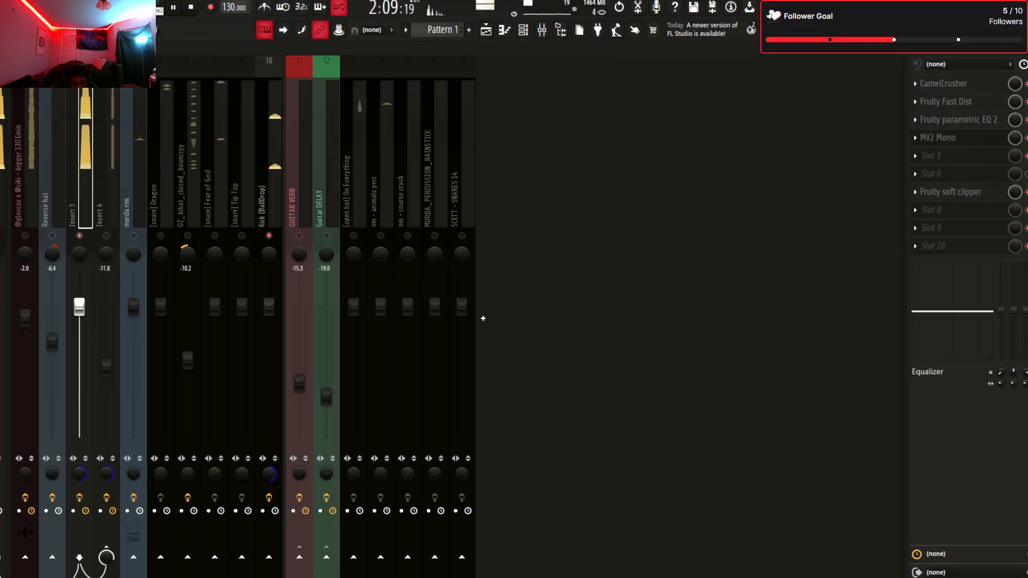
Rename mixer Insert 3 as 808
key(F2)
text(808)
key(Return)
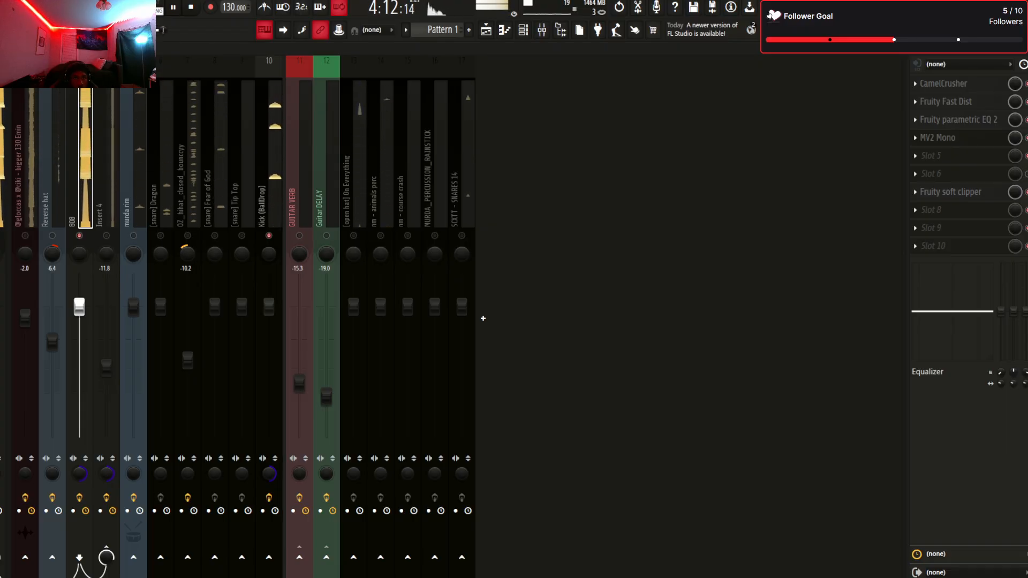
Compare the effect chains of the kick and 808 inserts and listen to both together
click(269, 188)
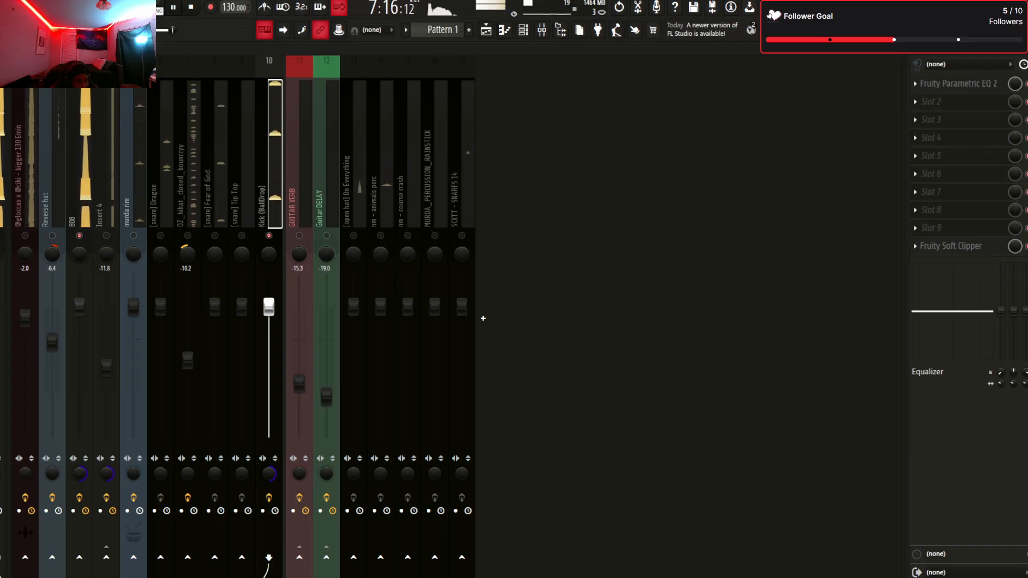
click(79, 187)
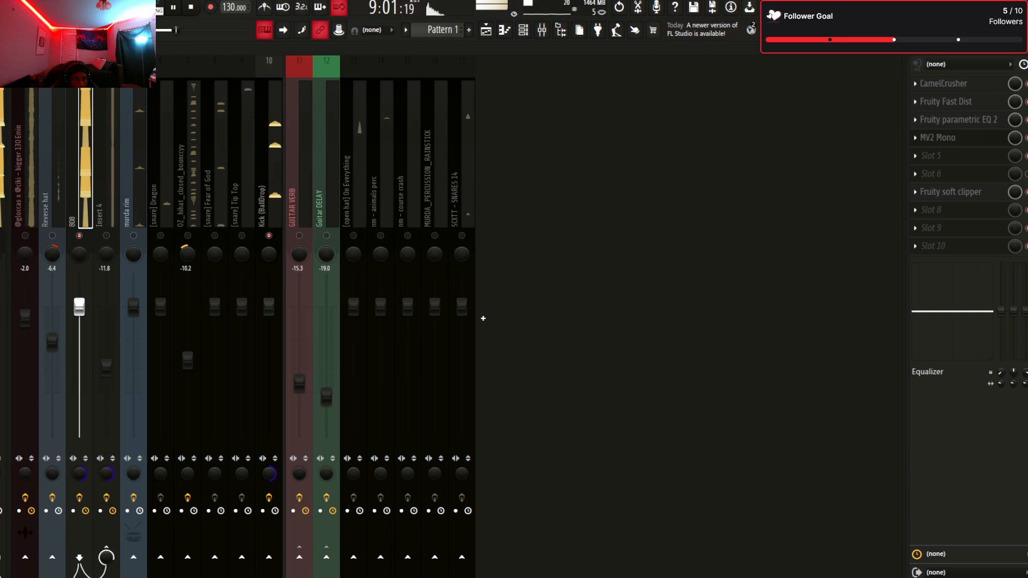
key(space)
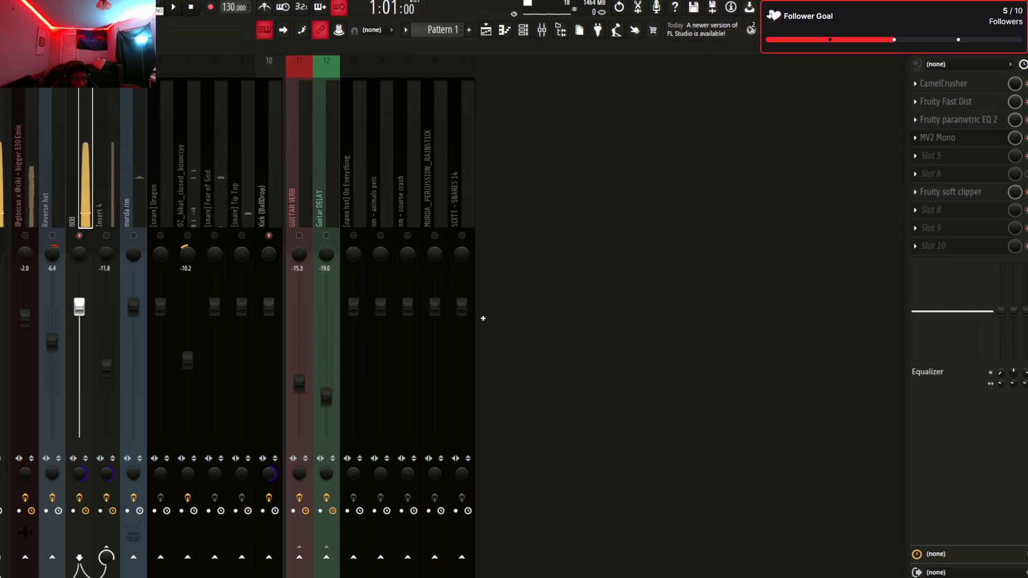
click(269, 187)
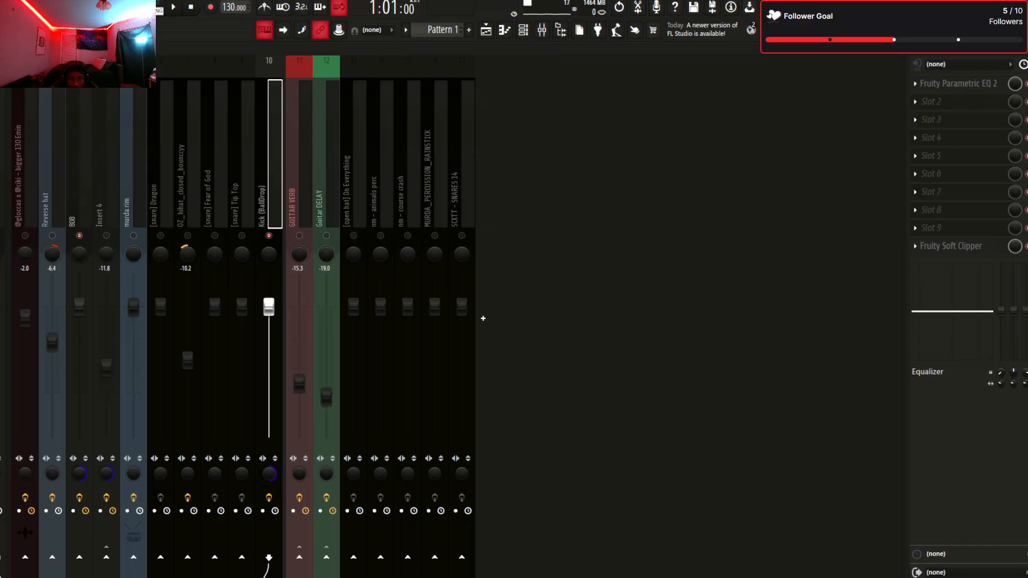
click(79, 188)
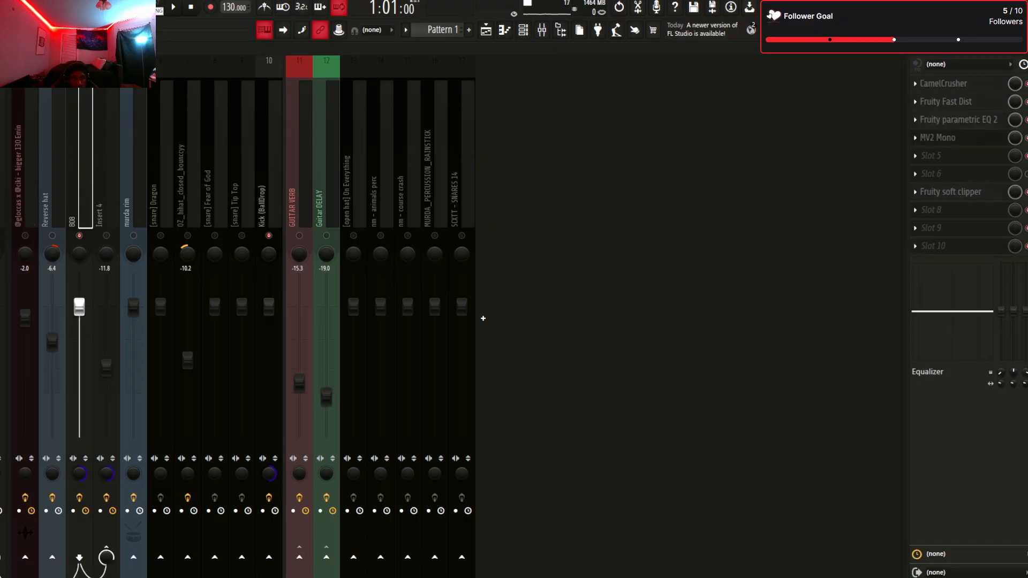
click(269, 188)
click(79, 188)
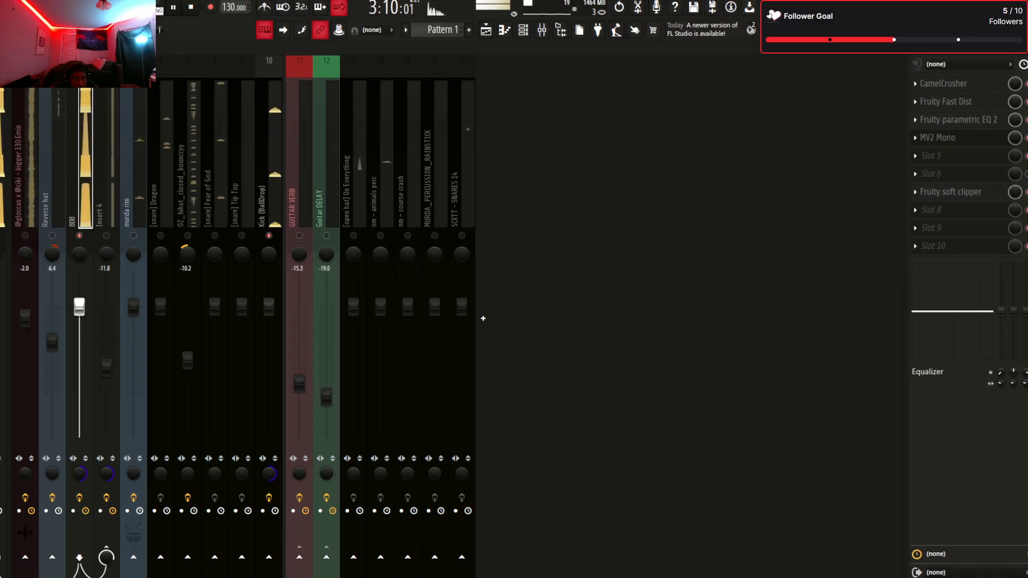
Load StandardCLIP on the 808 insert and arrange it in slot 5 with Fruity soft clipper in slot 6
click(950, 191)
click(950, 191)
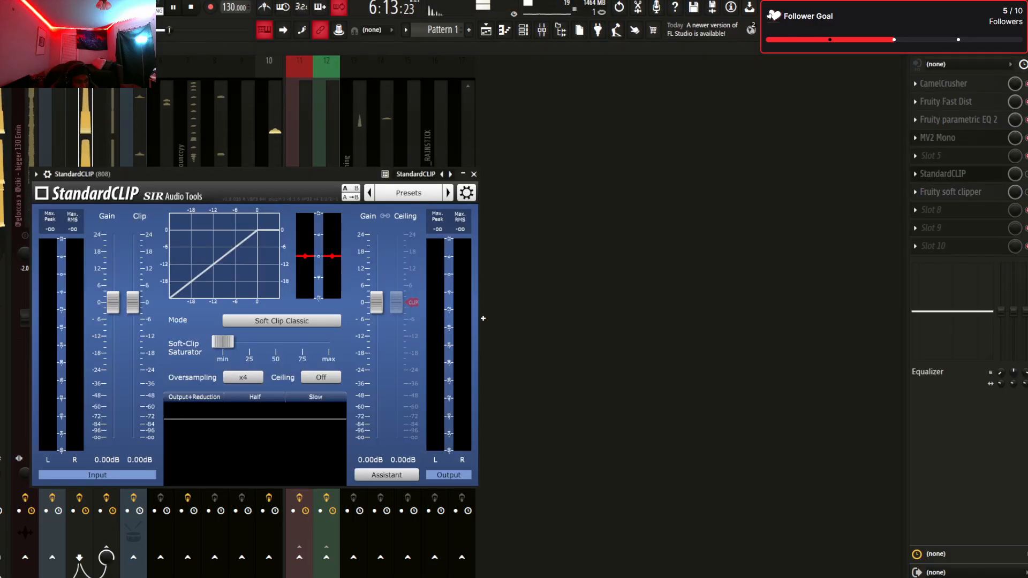
mouse_move(376, 302)
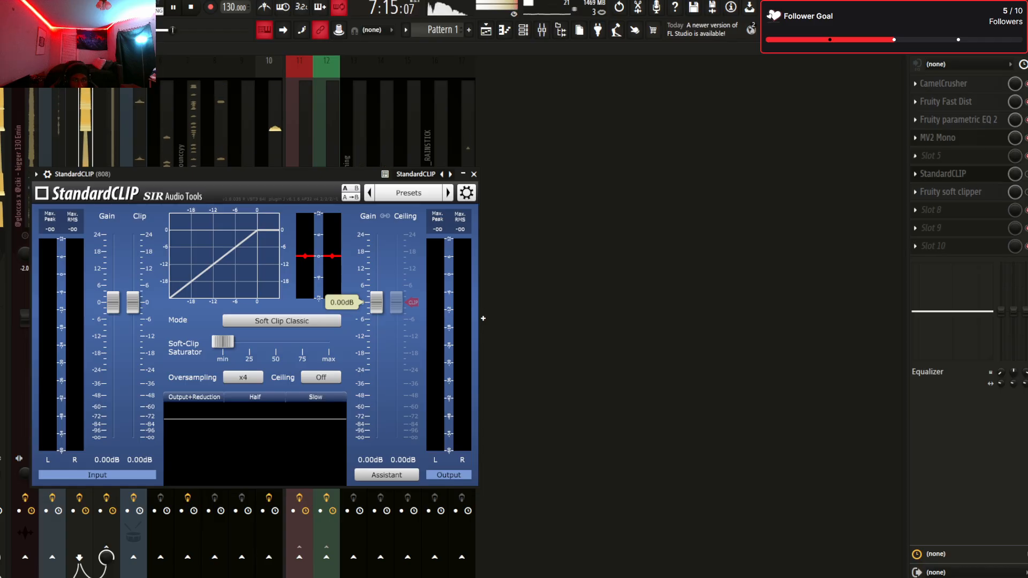
click(483, 318)
scroll(944, 174, up, 1)
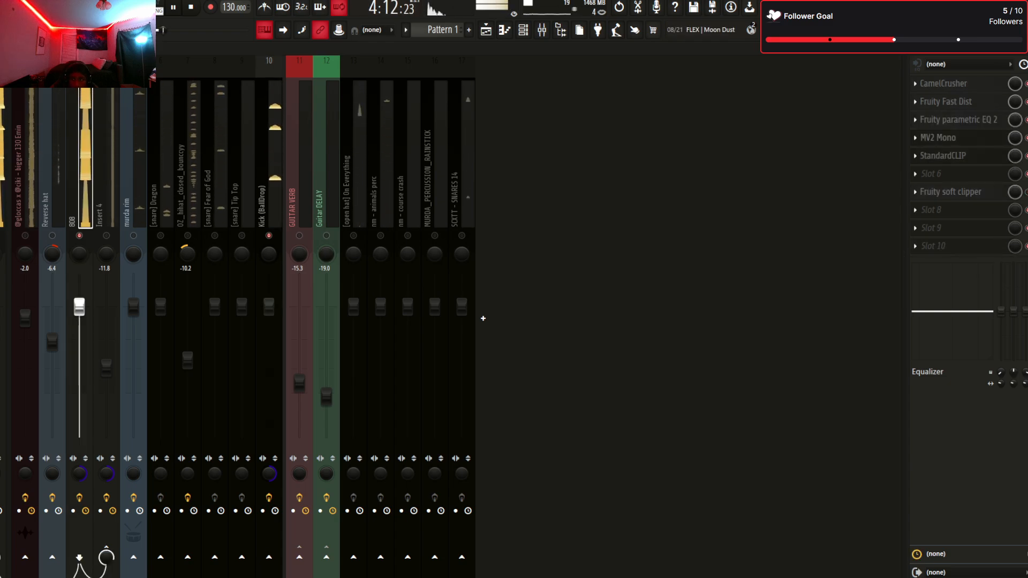
scroll(951, 191, up, 1)
Test StandardCLIP's Soft-Clip Saturator on the 808 during playback, leave it at min, close the plugin and stop playback
click(943, 156)
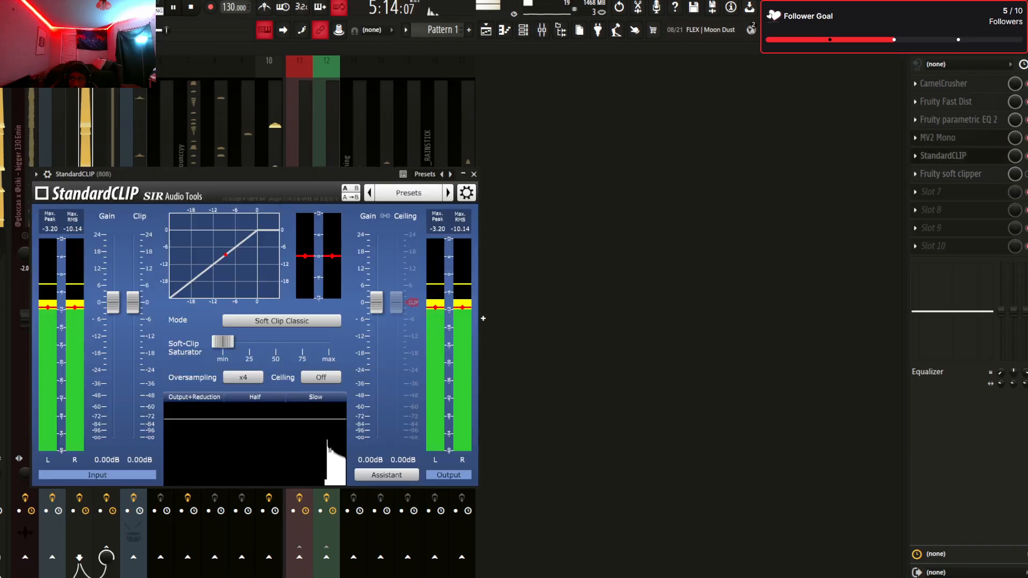
mouse_move(223, 342)
mouse_down()
mouse_move(284, 342)
mouse_move(223, 342)
mouse_up()
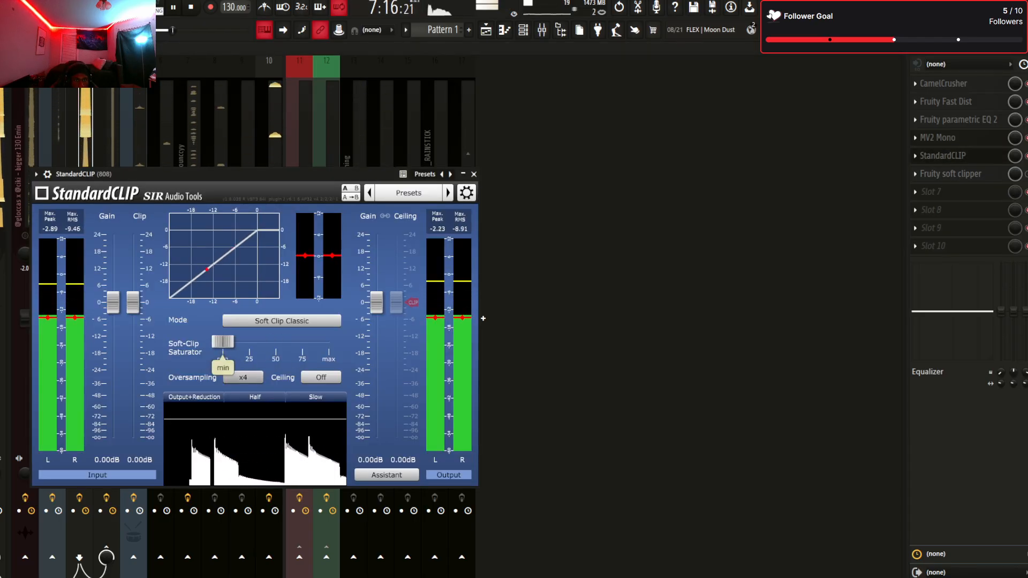
click(474, 174)
key(space)
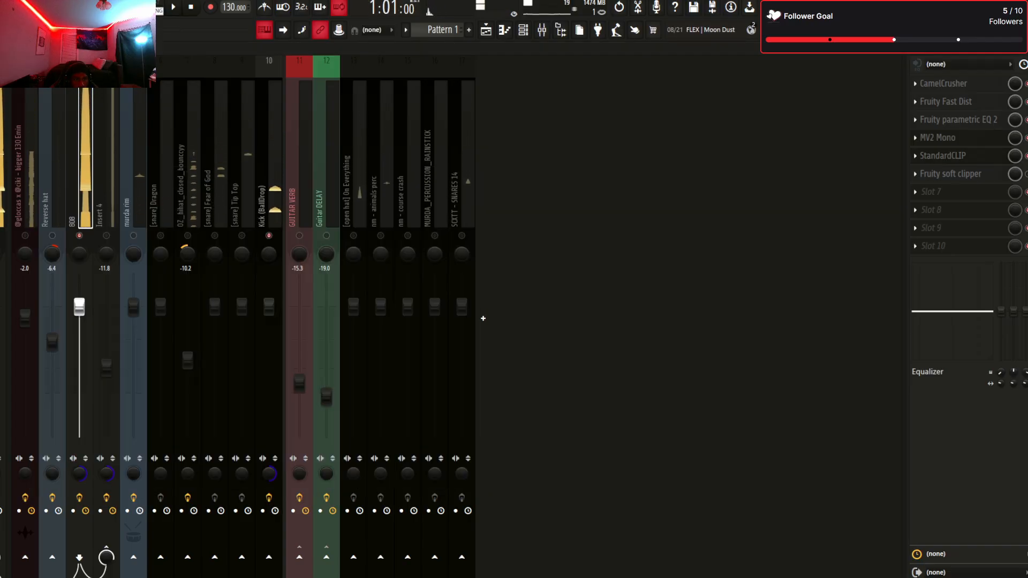
key(F6)
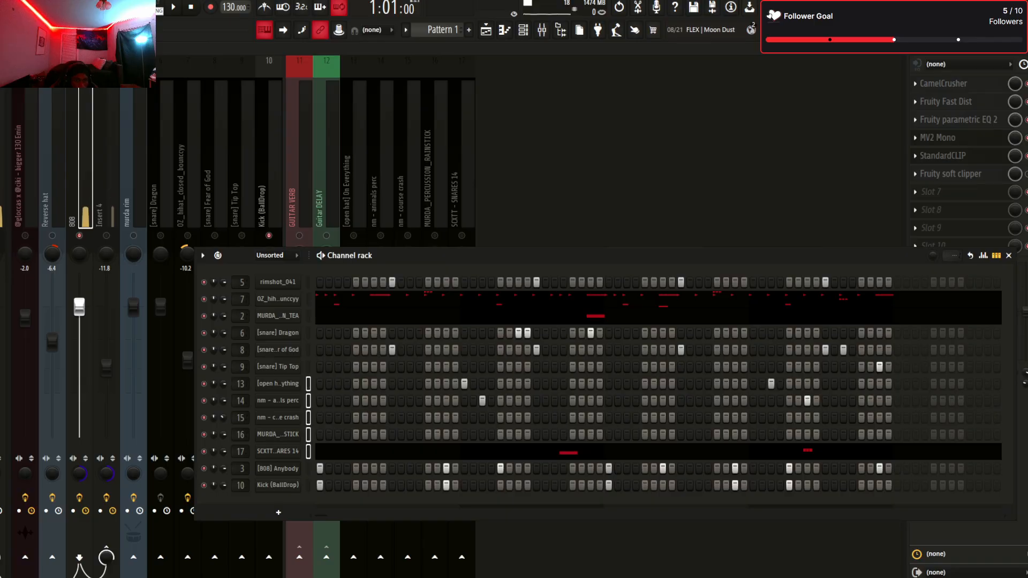
key(F6)
key(Left)
key(Left)
key(Left)
key(Left)
key(Left)
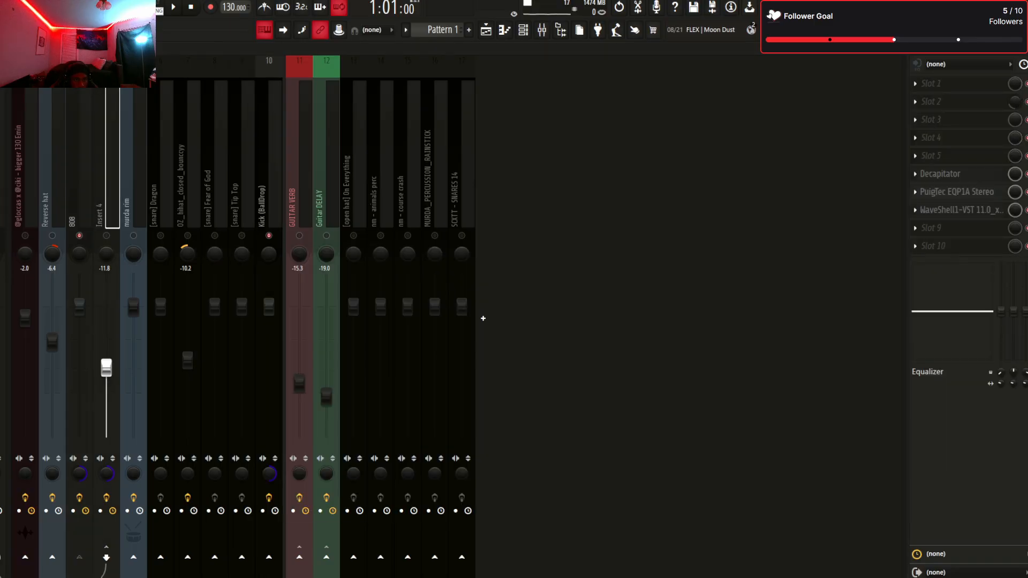
Move the five inserts from the On Everything open hat through SCXTT - SNARES 14 in front of the kick insert
key(Right)
key(Right)
key(Right)
key(Right)
key(Right)
key(Right)
key(Right)
key(Right)
key(Right)
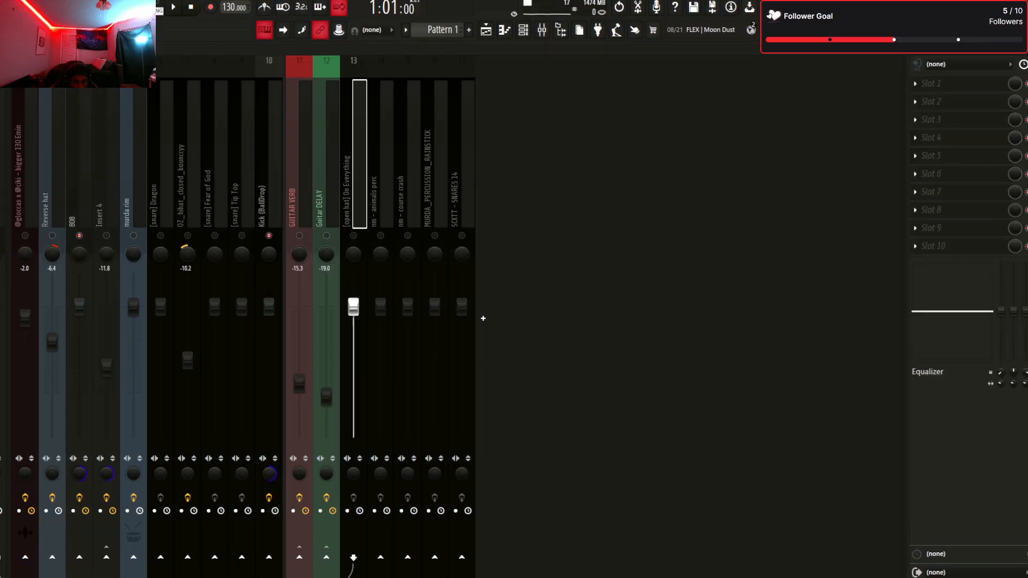
key(shift+Right)
key(shift+Right)
key(shift+Right)
key(shift+Right)
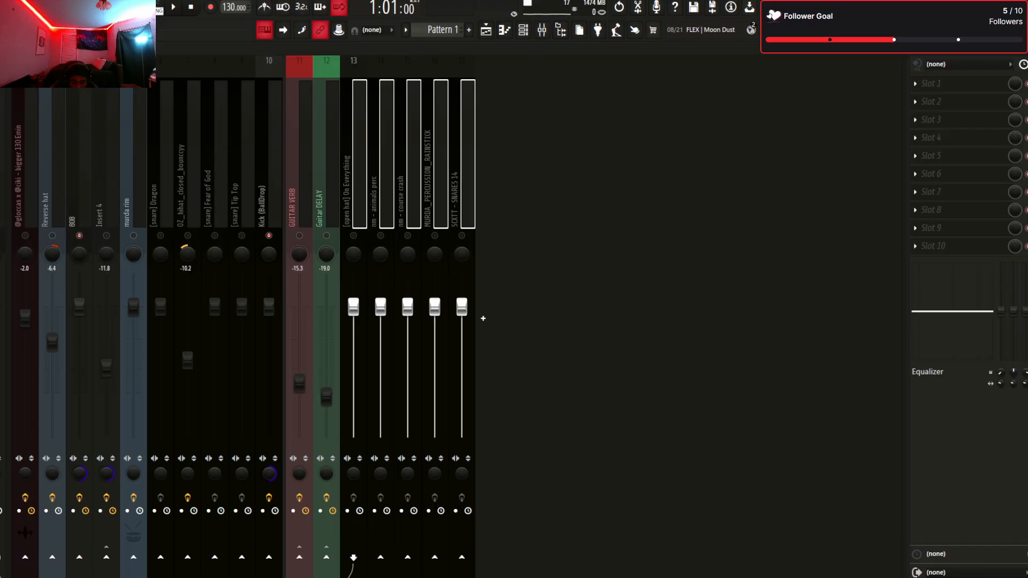
key(alt+Left)
key(alt+Left)
key(alt+Left)
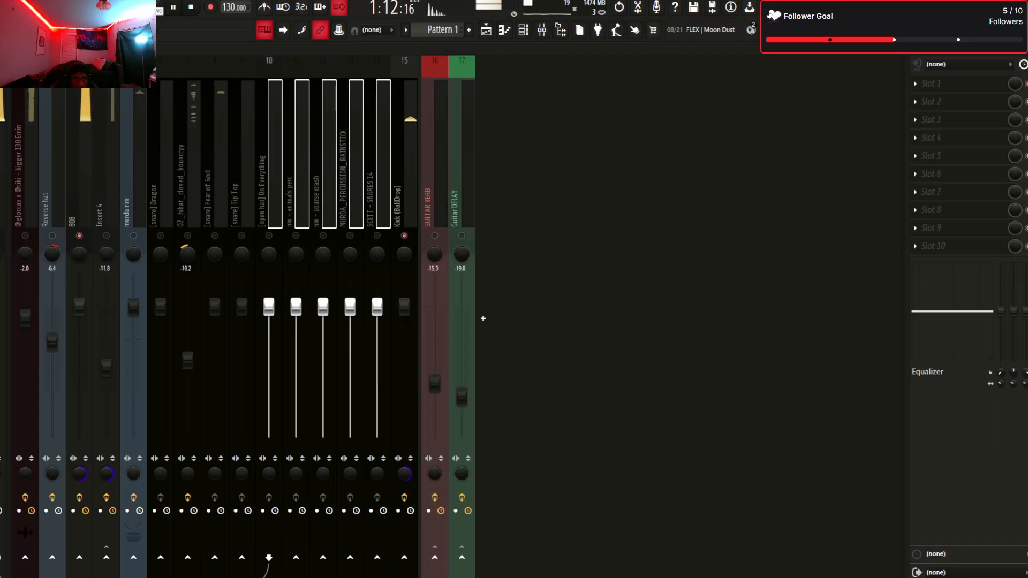
Unmute the nm - animals perc and Dragon snare inserts, restart playback and select the Dragon snare
key(space)
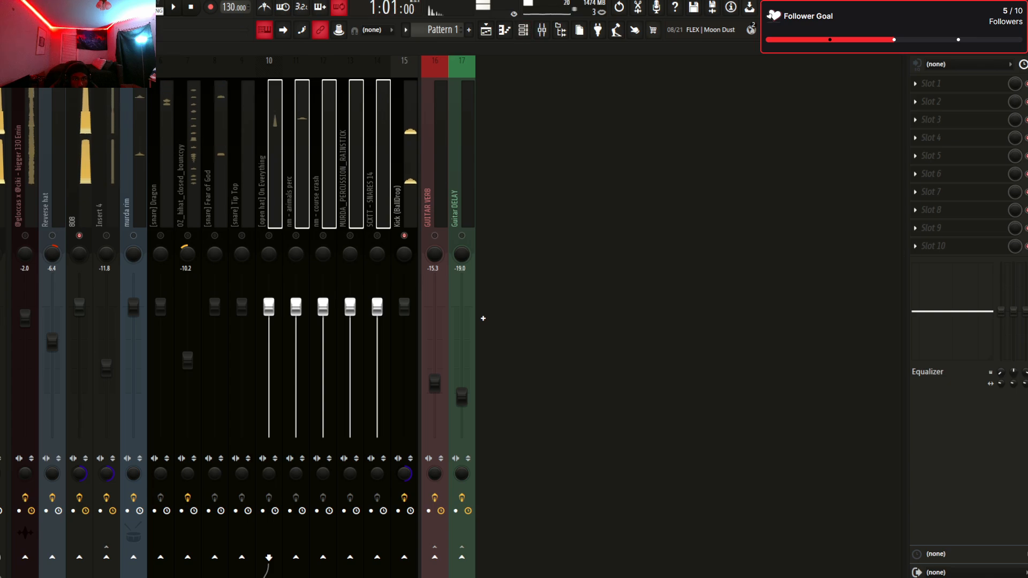
key(Right)
key(m)
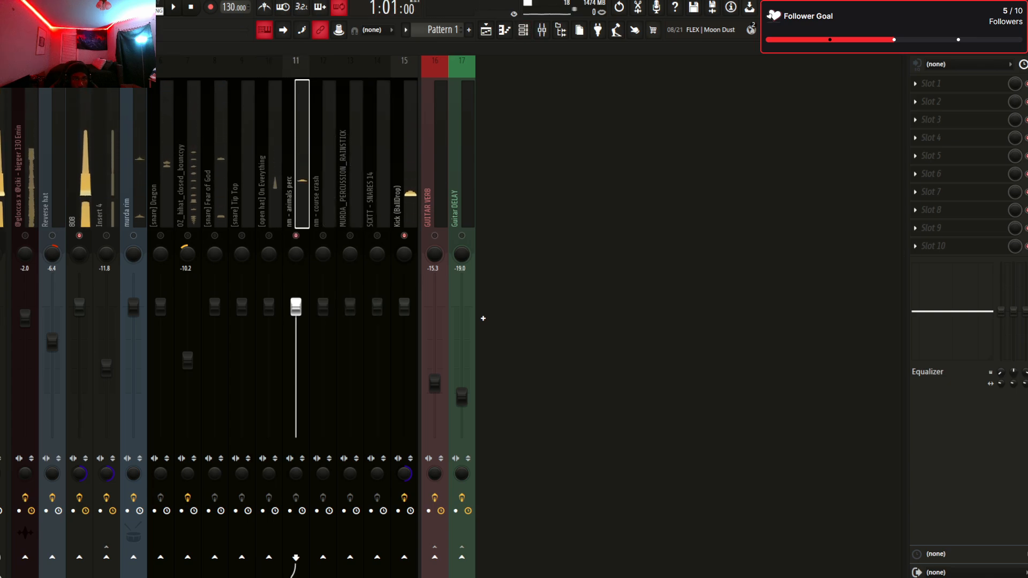
key(space)
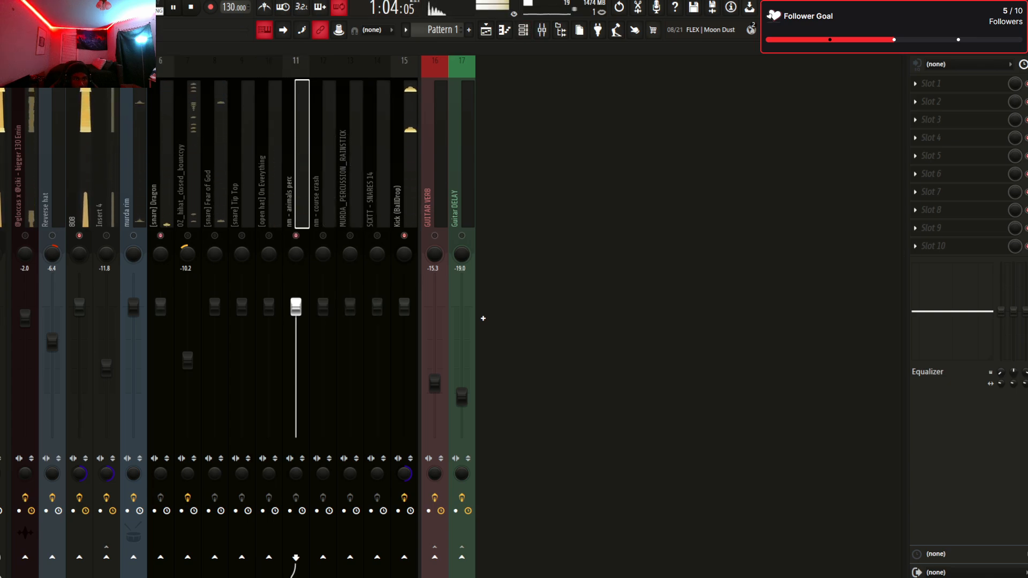
click(161, 203)
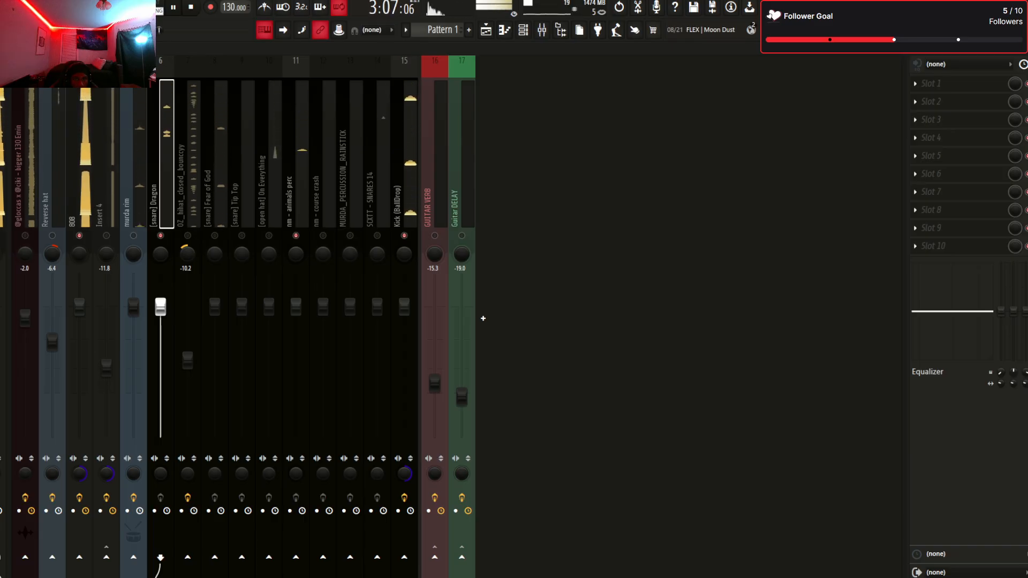
Unmute the SCXTT - SNARES 14 and On Everything open hat inserts, and pan the open hat slightly right
click(377, 236)
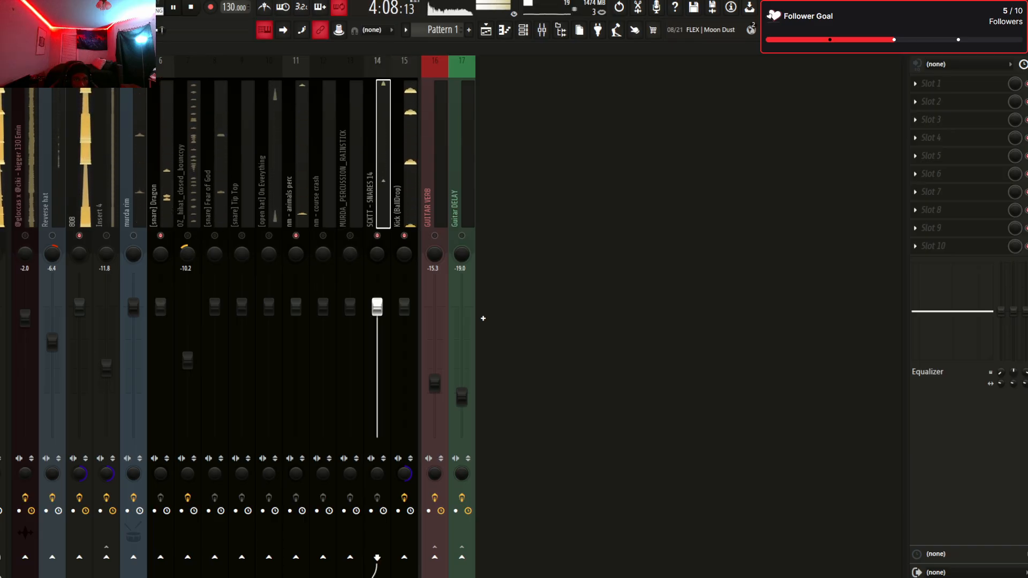
click(269, 236)
click(269, 204)
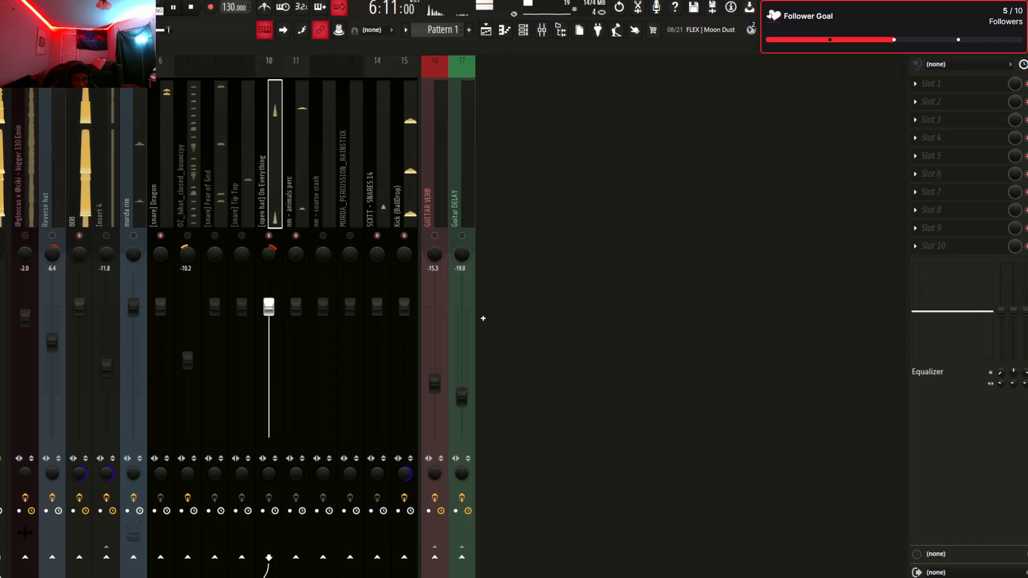
key(space)
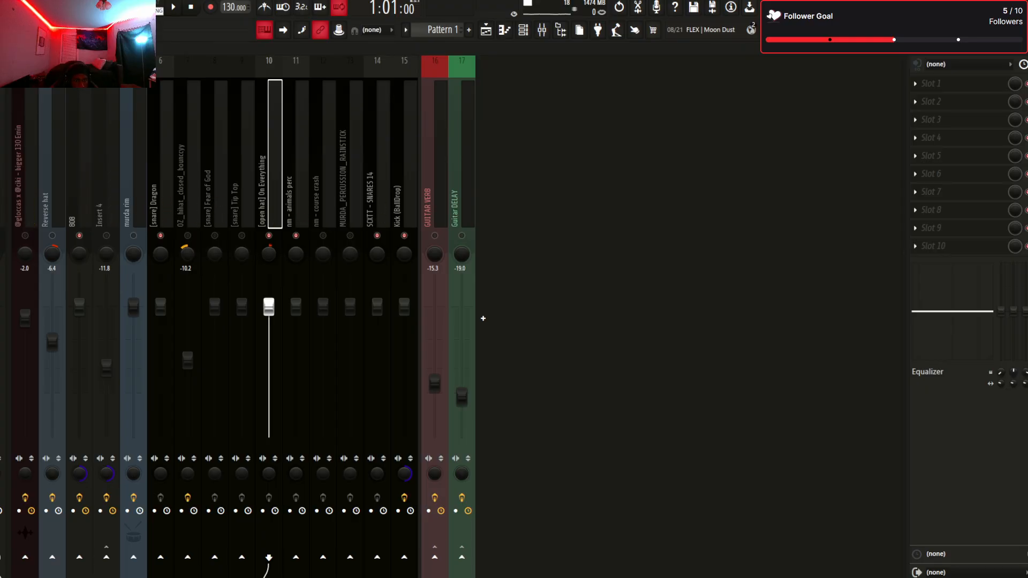
click(187, 199)
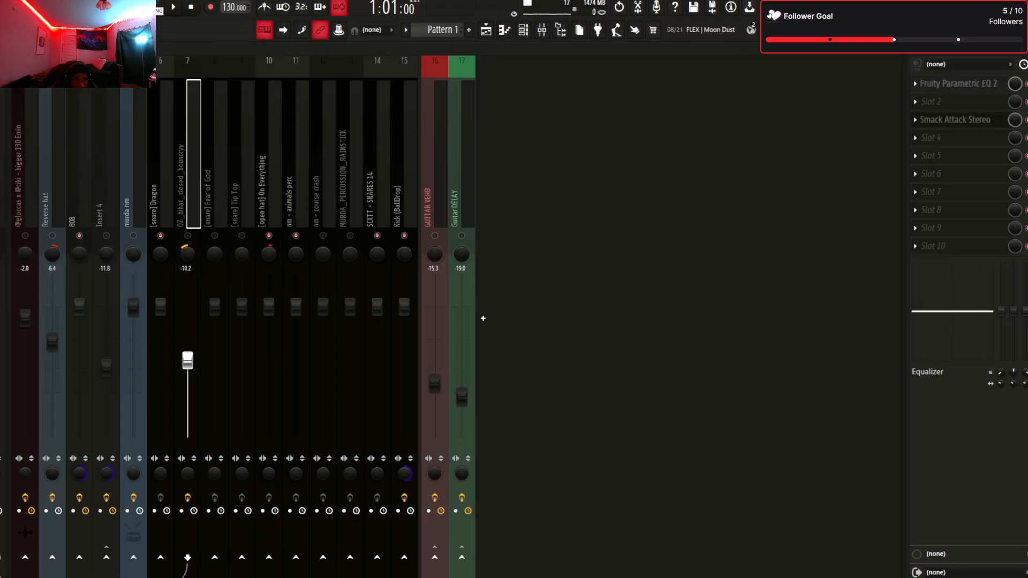
click(269, 198)
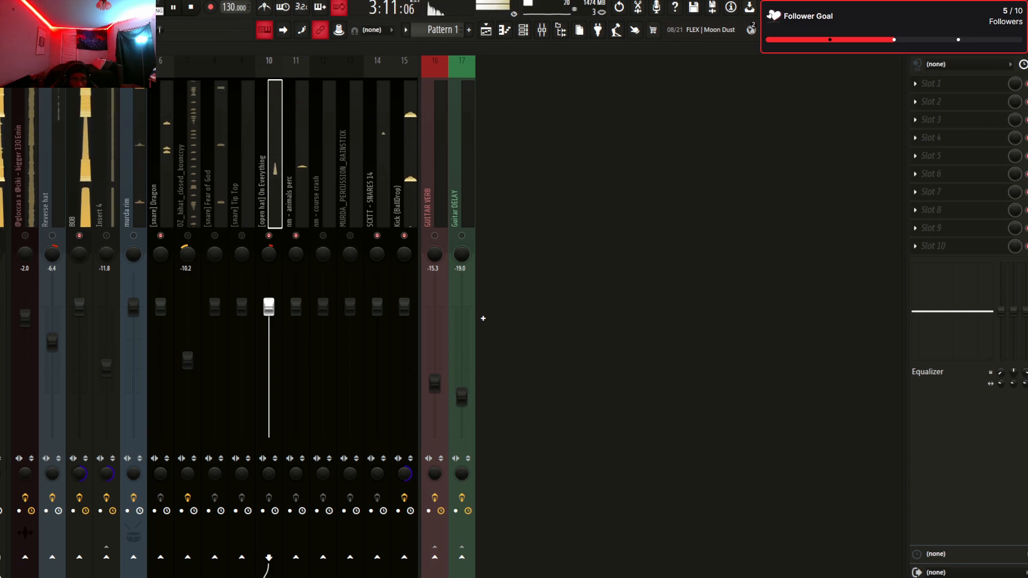
Lower the nm - animals perc insert's fader to about -1.4 dB during playback
key(Right)
key(Left)
key(Left)
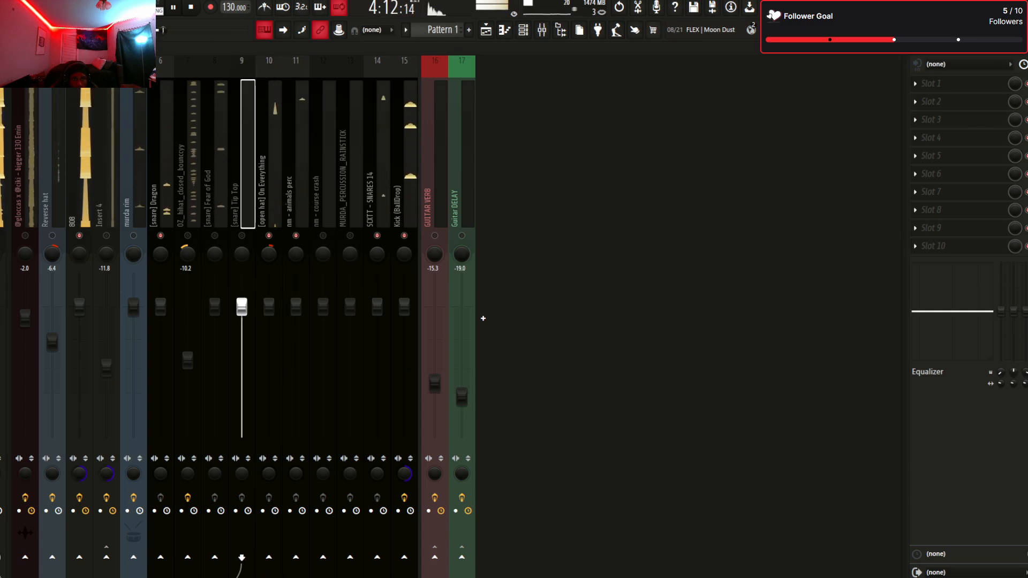
key(Right)
key(Right)
key(Right)
key(Right)
key(Right)
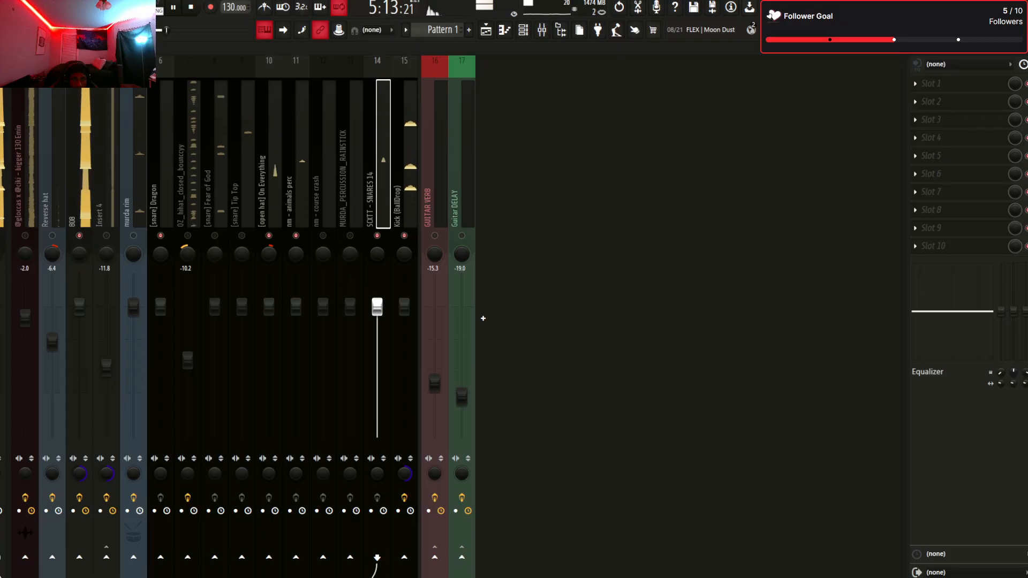
key(Left)
key(Left)
key(Left)
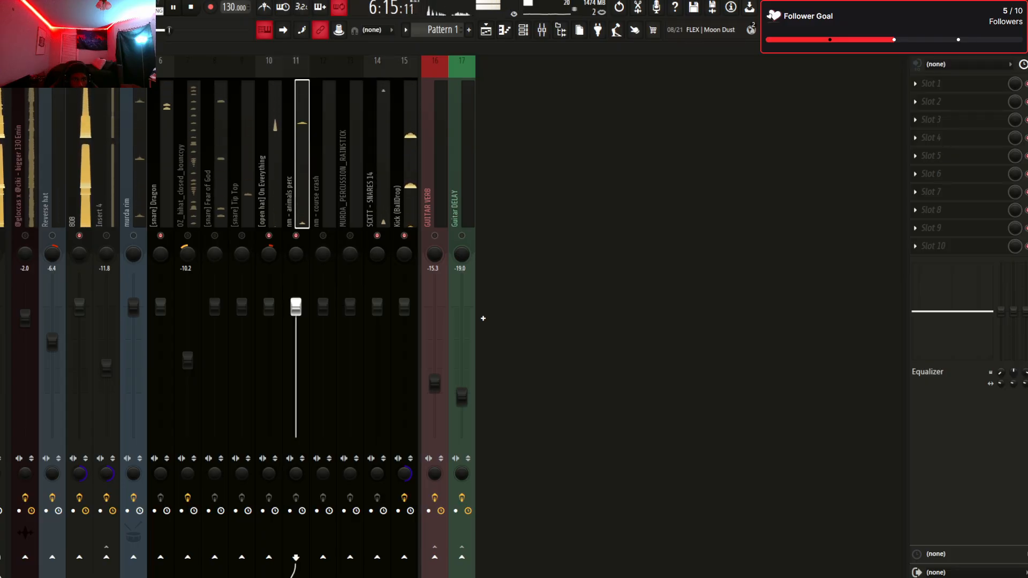
drag(296, 307, 295, 316)
key(ctrl+z)
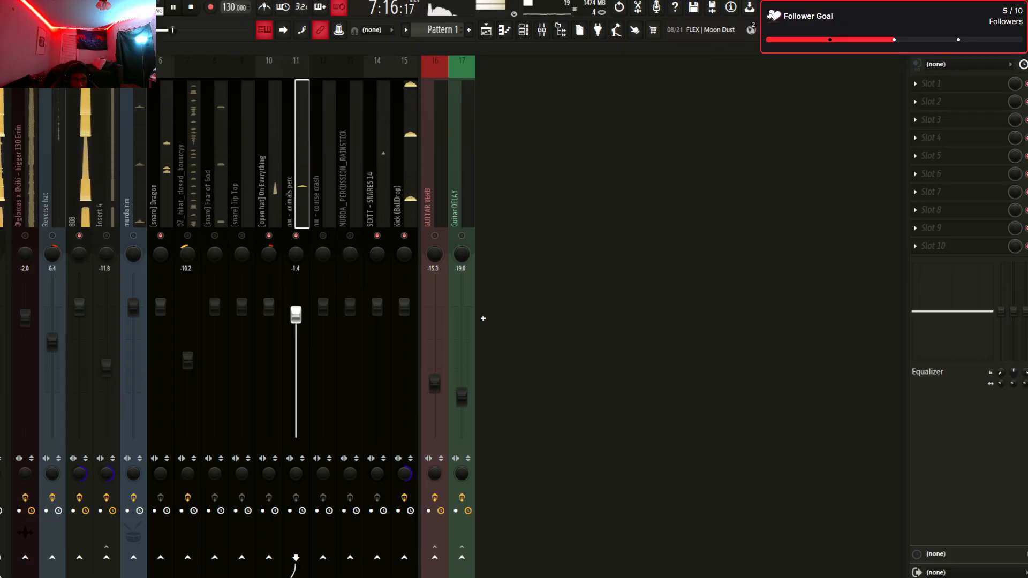
Unmute the Fear of God snare and murda rim inserts, and reset the animals perc fader to its default level
key(Left)
key(Left)
key(Left)
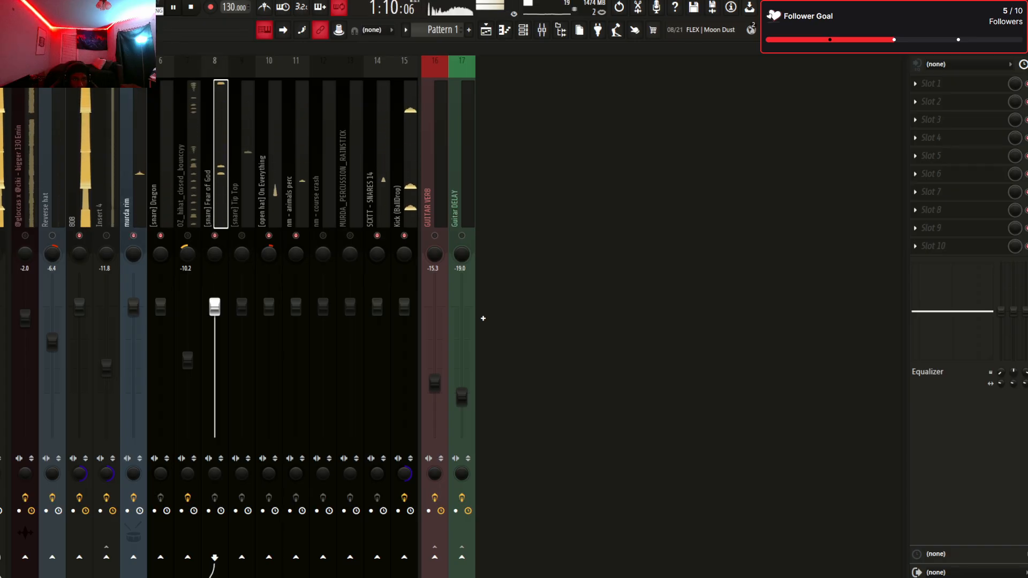
key(Left)
key(Left)
key(Left)
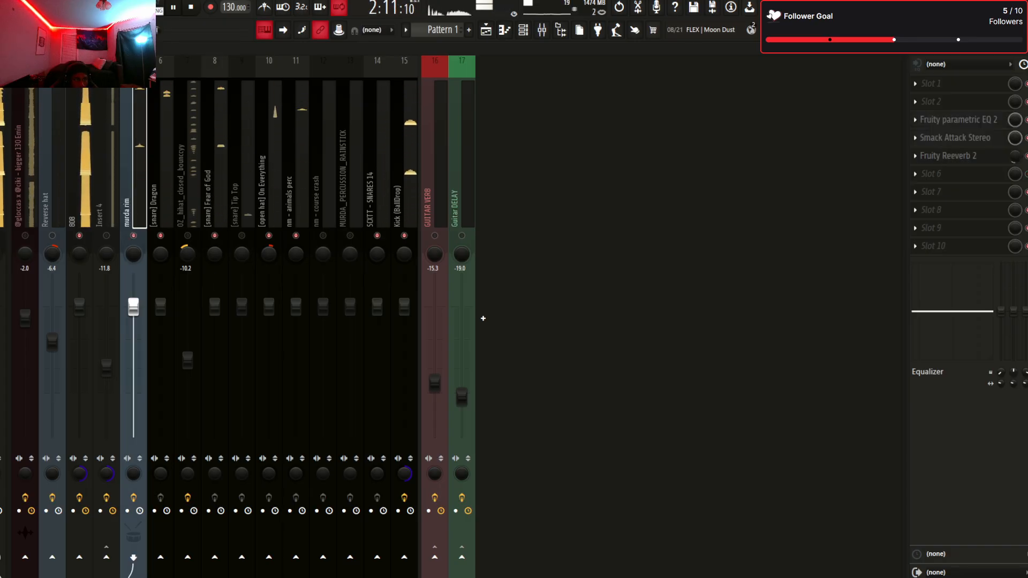
Unmute the closed hi-hat, course crash, rainstick percussion and Tip Top snare inserts, and check the drum pattern in the Channel rack
key(Right)
key(Right)
key(Right)
key(Left)
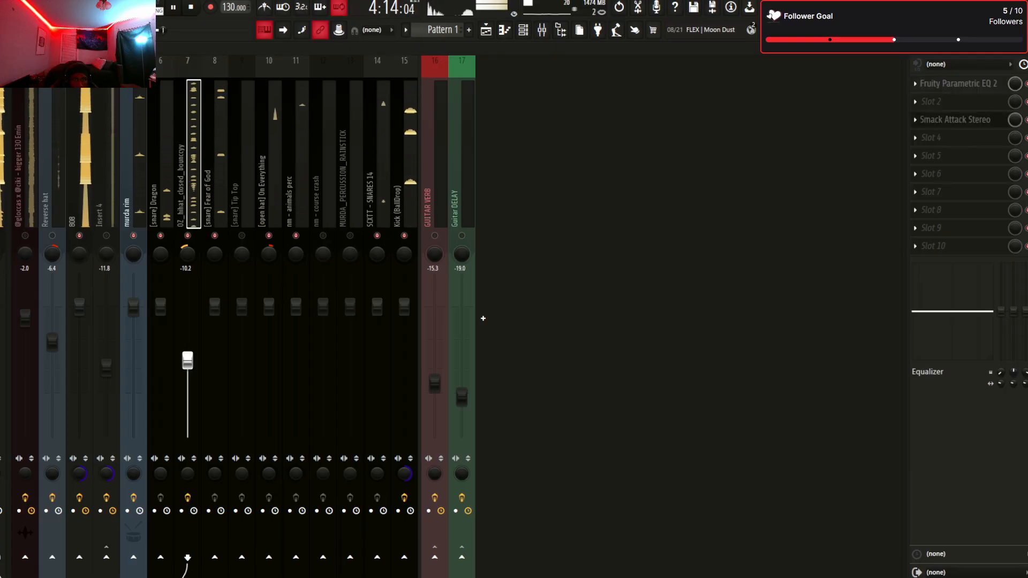
key(Right)
key(Right)
key(Right)
key(Right)
key(Right)
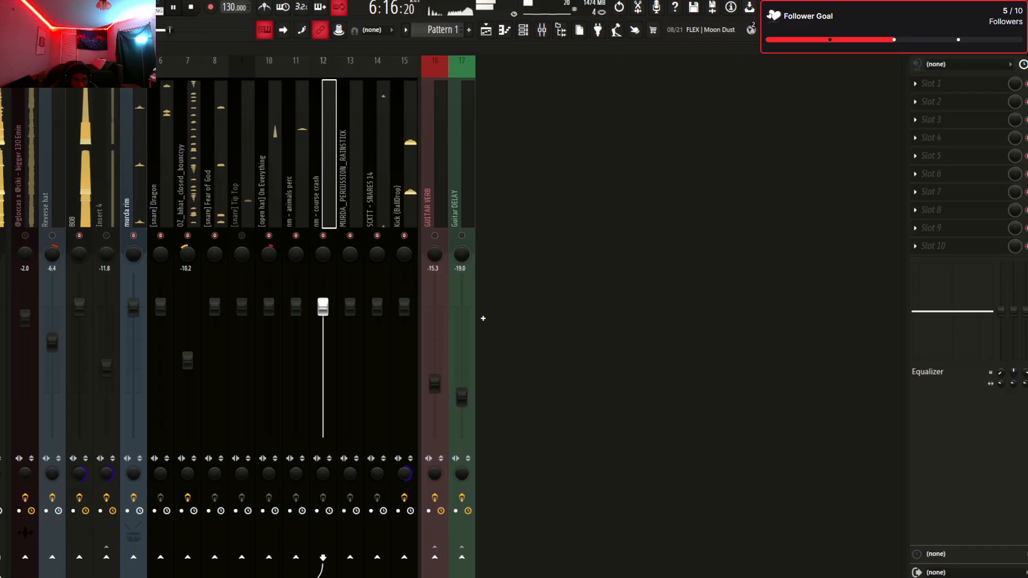
click(242, 236)
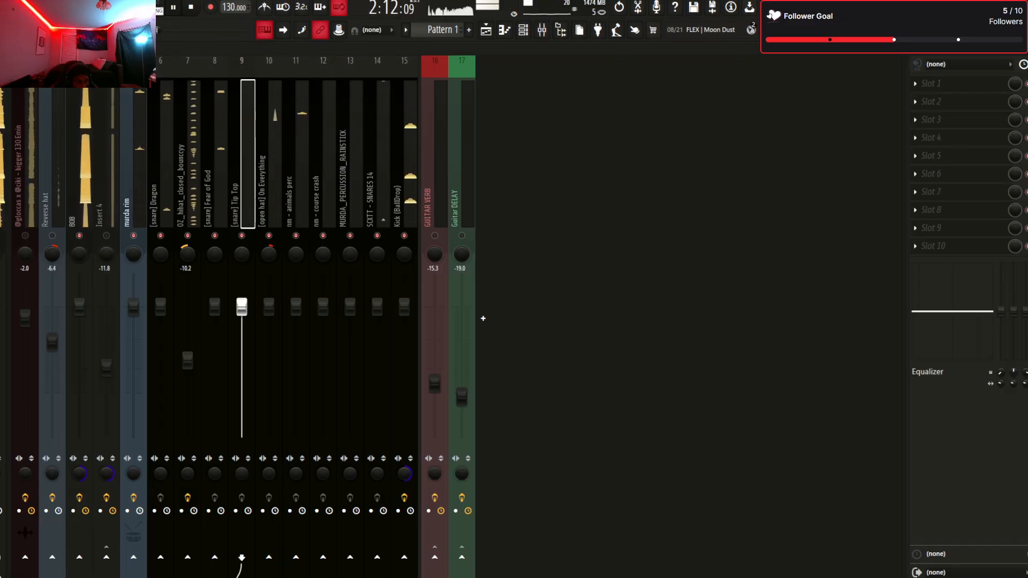
key(F6)
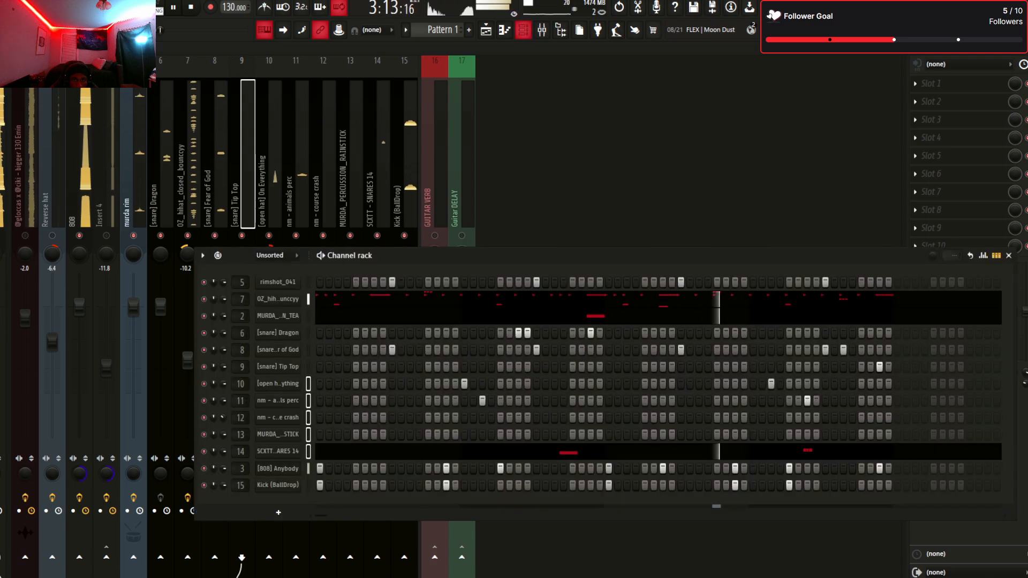
key(F6)
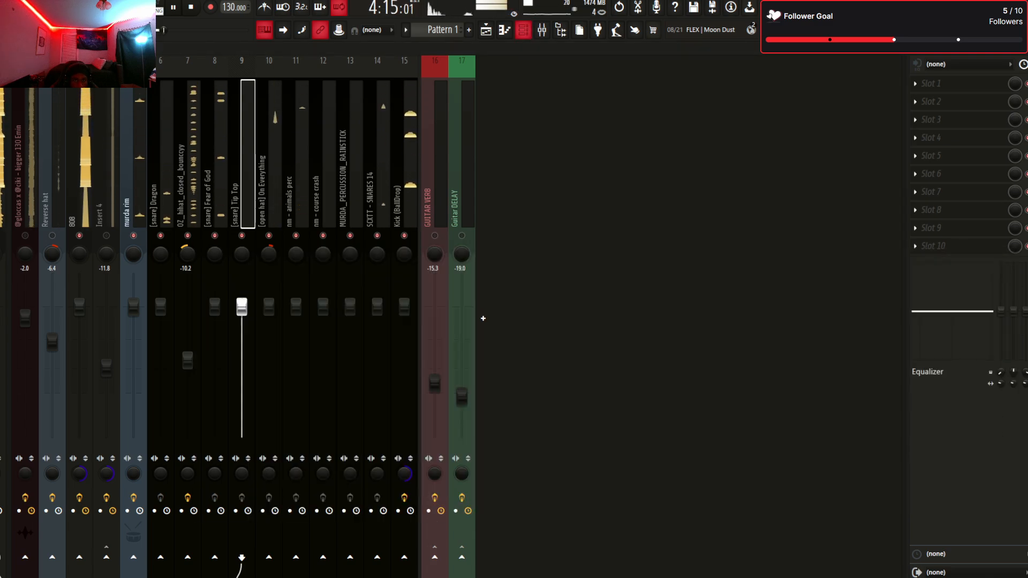
Stop playback, unmute the Reverse hat insert and play the pattern again from the start
key(space)
key(Left)
key(Left)
key(Left)
key(Left)
key(Left)
key(Left)
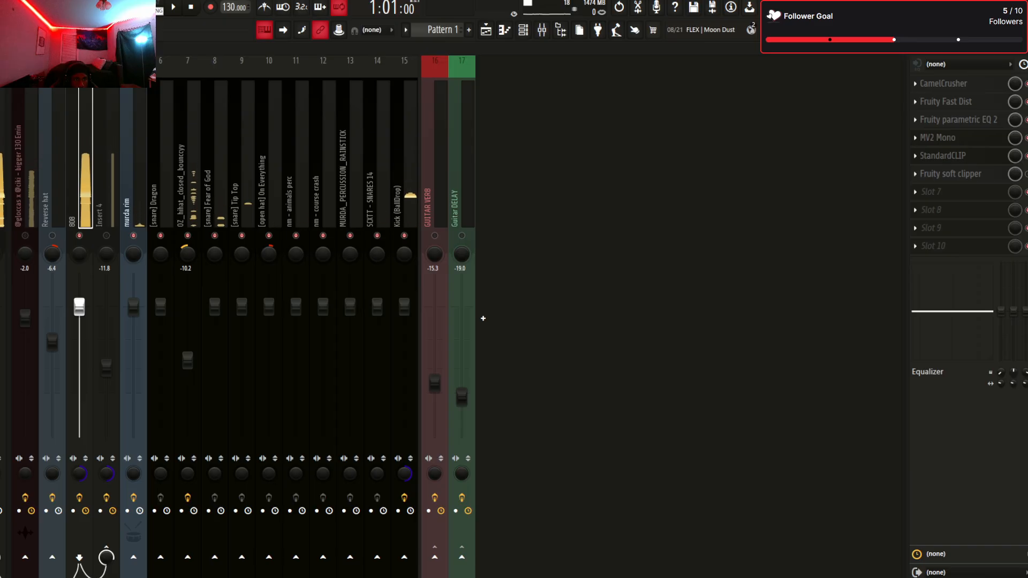
key(Left)
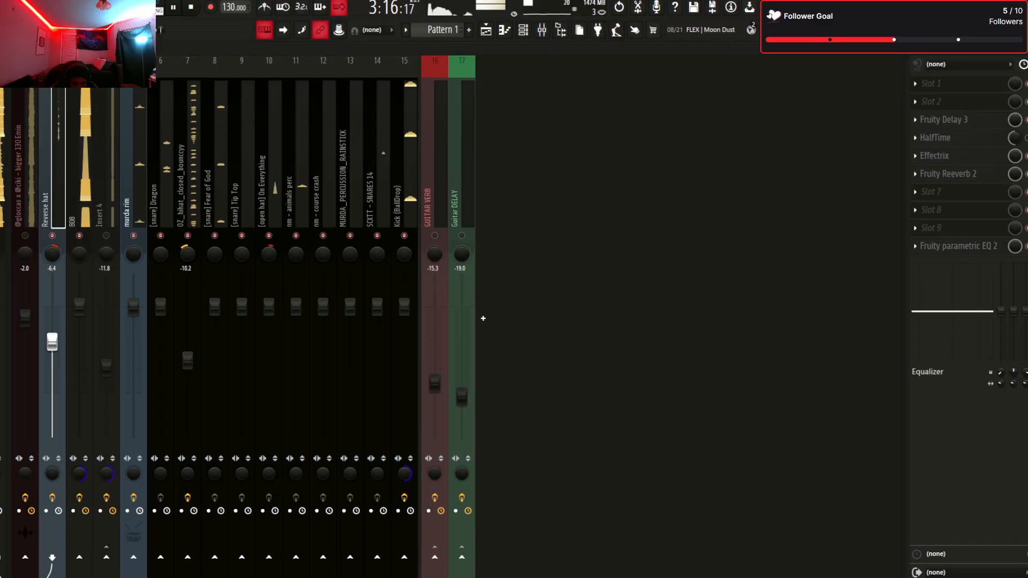
Move the Reverse hat insert to mixer track 14, between SCXTT - SNARES 14 and the kick, and stop playback
key(alt+Right)
key(alt+Right)
key(alt+Right)
key(alt+Right)
key(alt+Right)
key(alt+Right)
key(alt+Right)
key(alt+Right)
key(alt+Right)
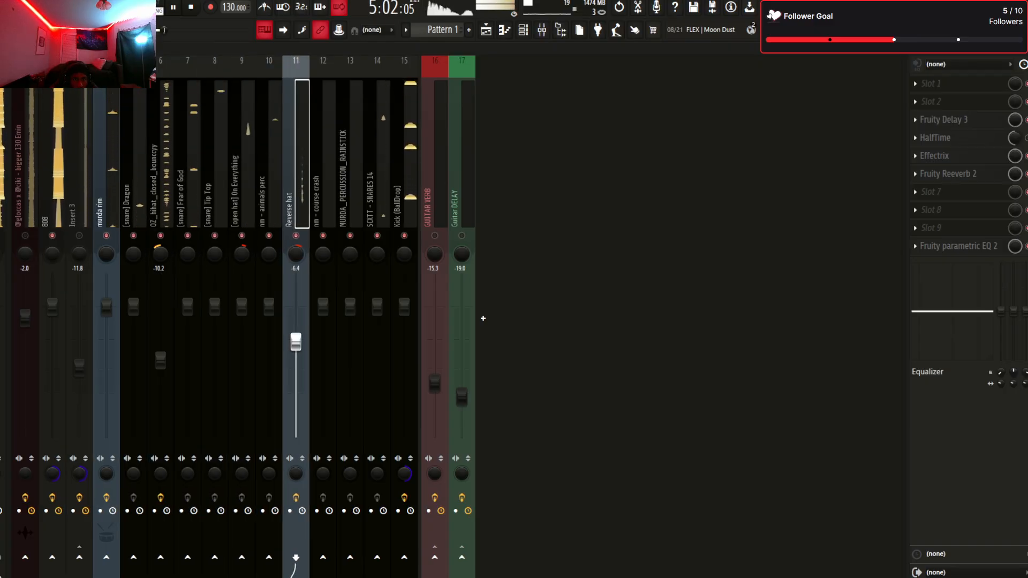
key(alt+Right)
key(alt+Right)
key(alt+Right)
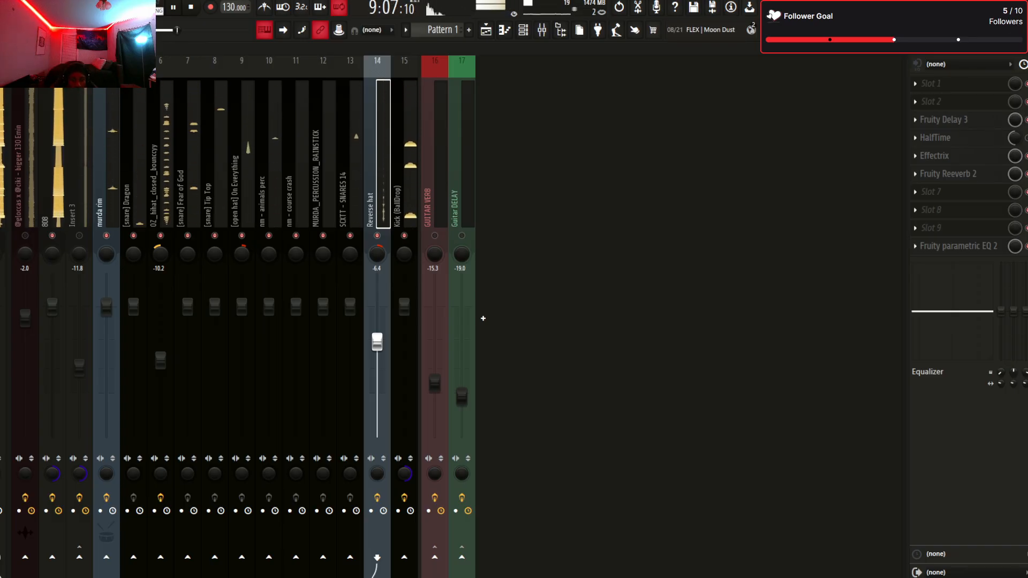
key(space)
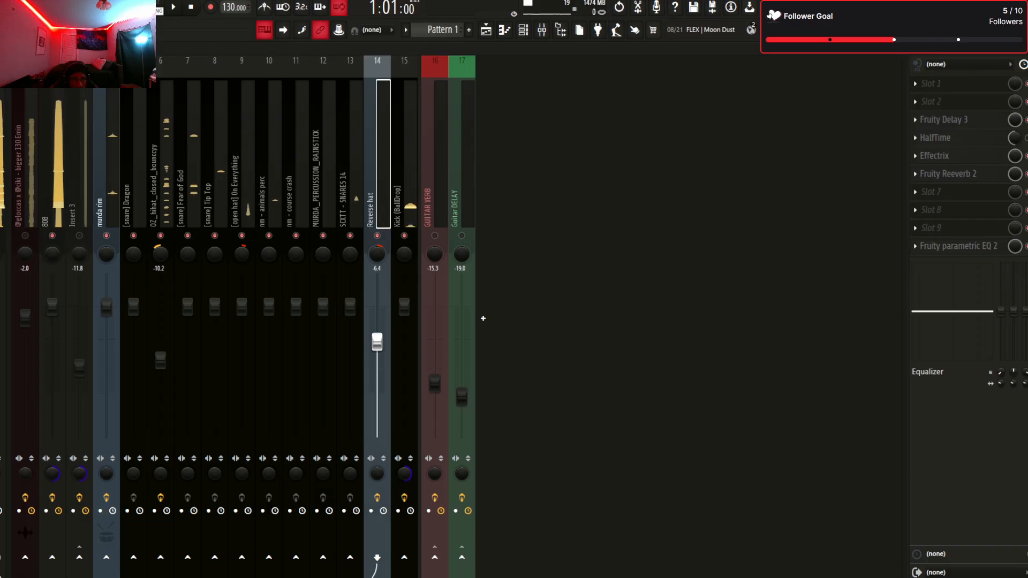
Move Insert 3's effects up so Decapitator, PuigTec EQP1A and WaveShell1-VST occupy slots 1 to 3
click(80, 193)
click(25, 192)
click(79, 193)
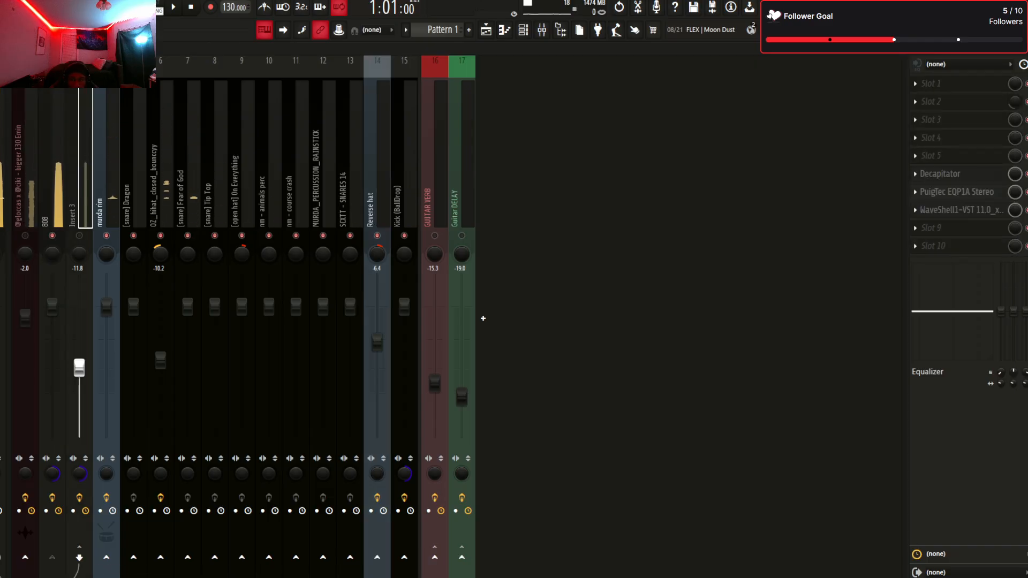
scroll(940, 174, up, 4)
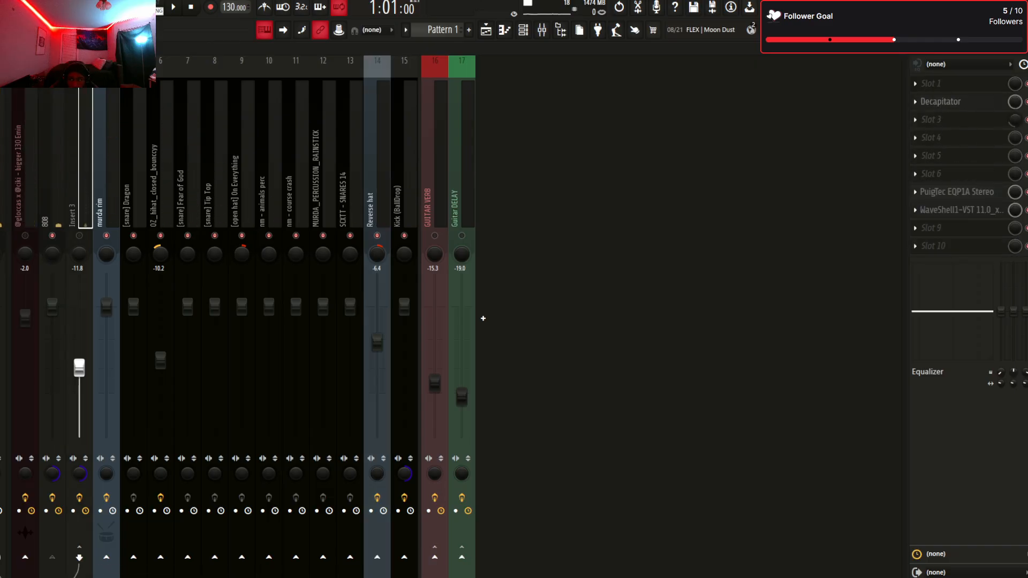
scroll(940, 107, down, 1)
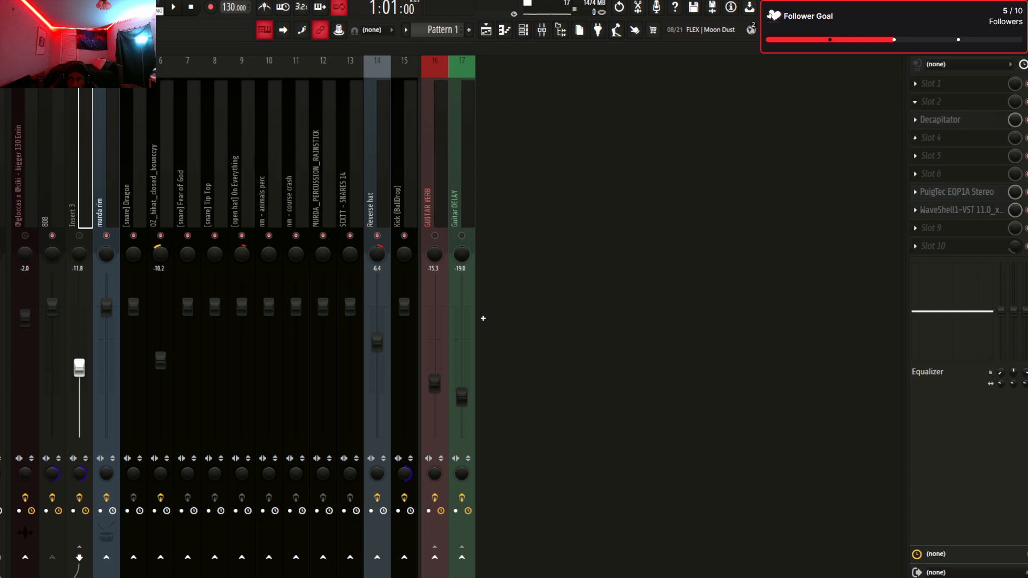
scroll(941, 120, down, 1)
scroll(940, 137, up, 3)
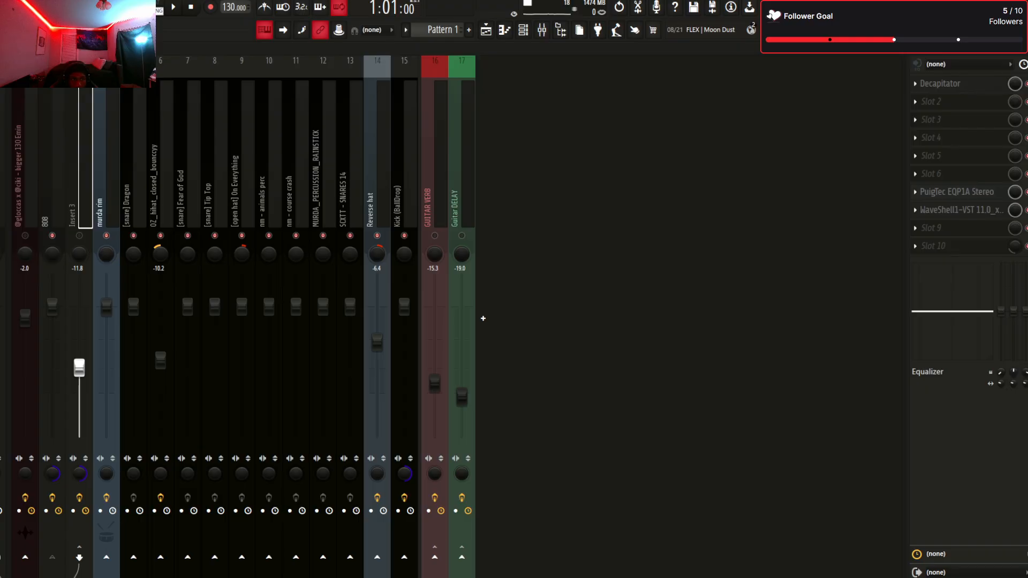
key(Left)
key(Right)
scroll(957, 192, up, 5)
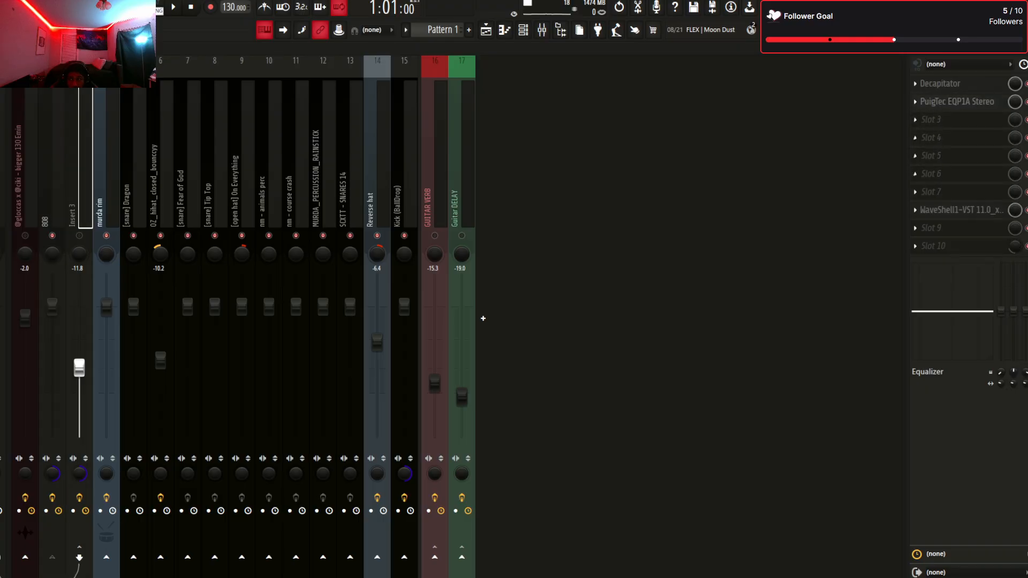
scroll(957, 172, up, 5)
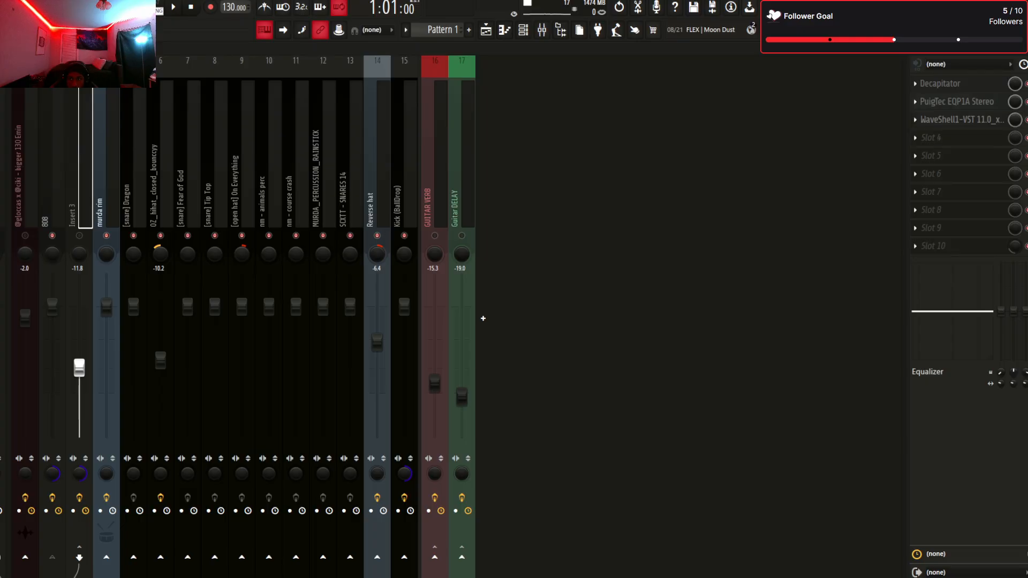
Open Insert 3's G-Master Buss Compressor and play the pattern to watch its compression meter
click(961, 119)
drag(123, 191, 220, 111)
key(space)
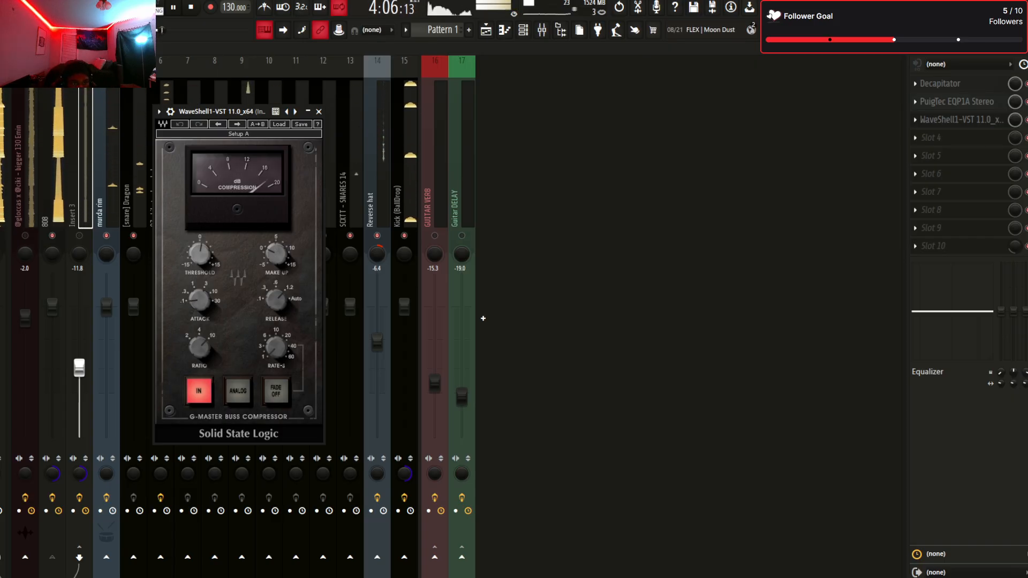
key(space)
Lower Insert 3's fader to -14.9 dB
key(Left)
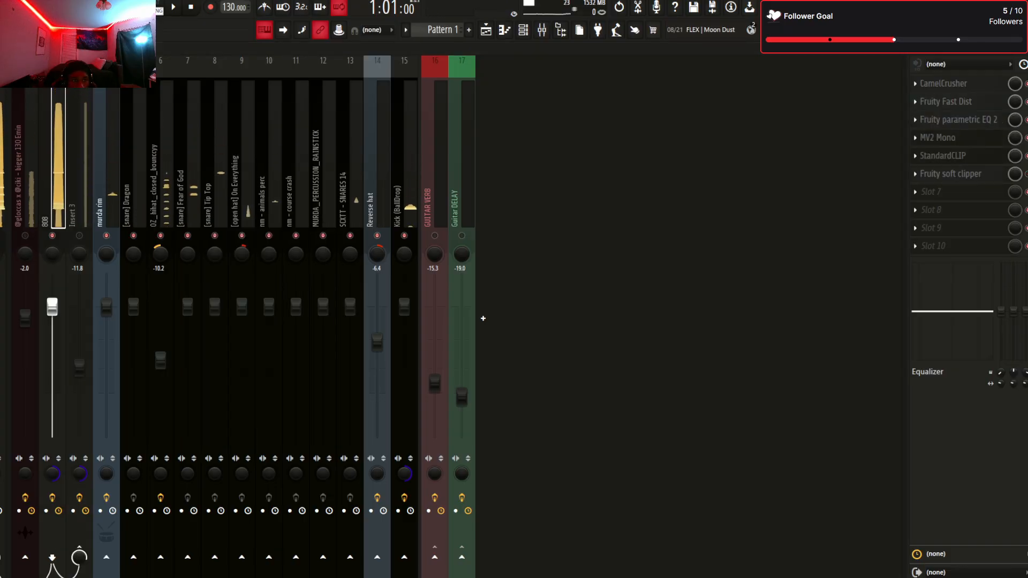
key(Right)
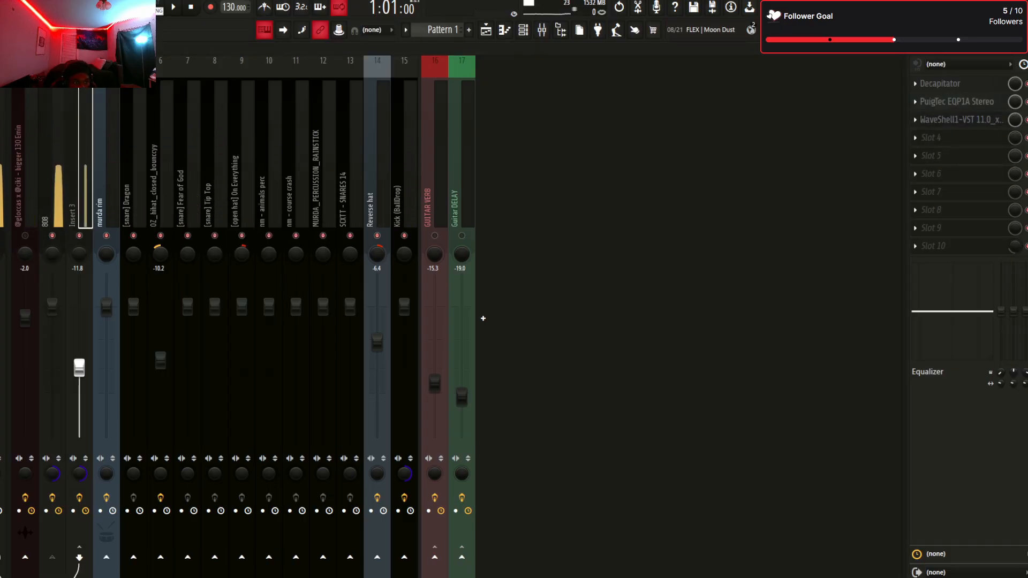
drag(80, 368, 79, 382)
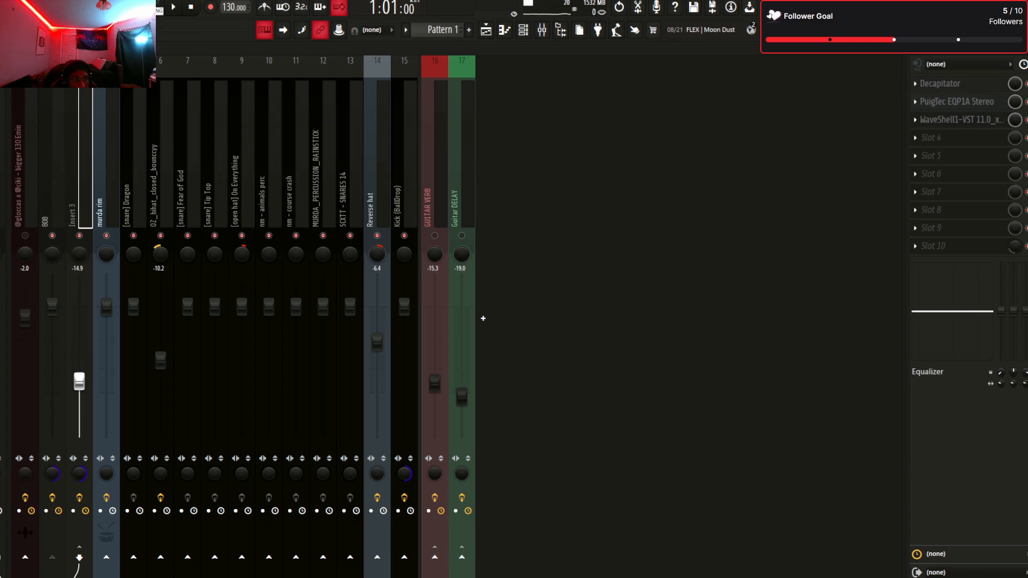
Try FabFilter Pro-Q 3 in effect slot 7 of the 808 insert, and remove it from the slot again
click(52, 306)
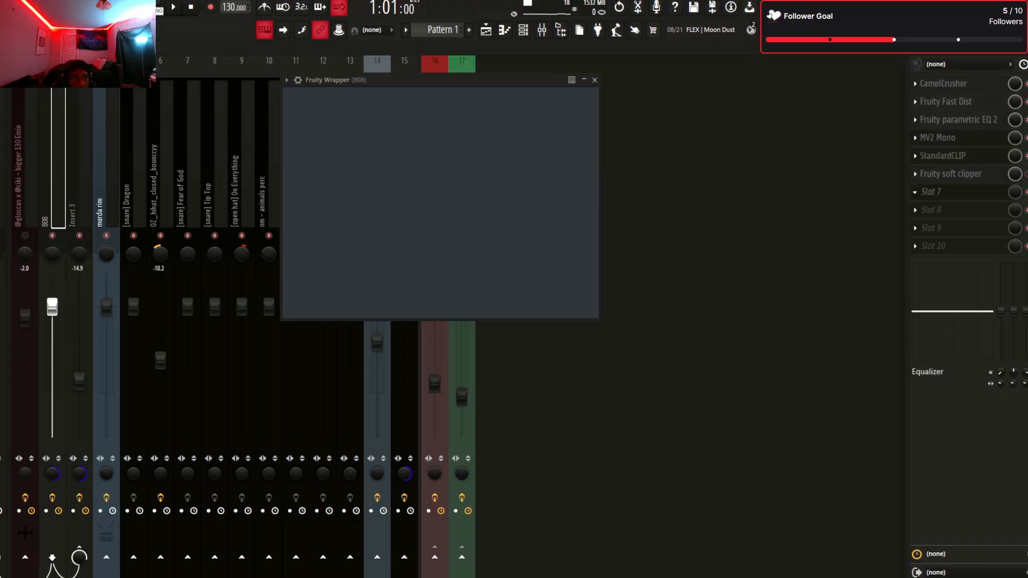
click(412, 240)
drag(412, 241, 475, 164)
drag(750, 80, 156, 84)
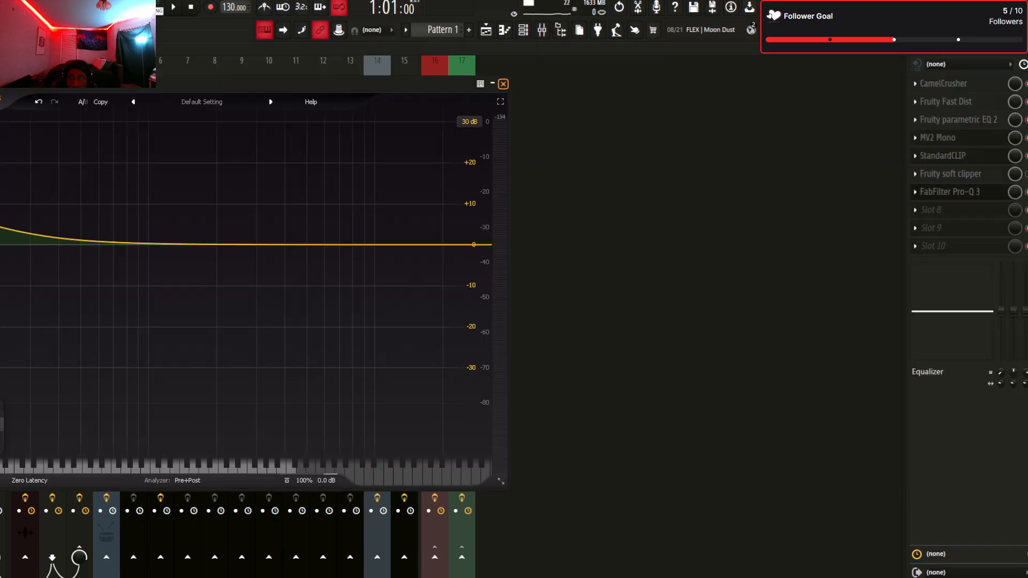
click(502, 84)
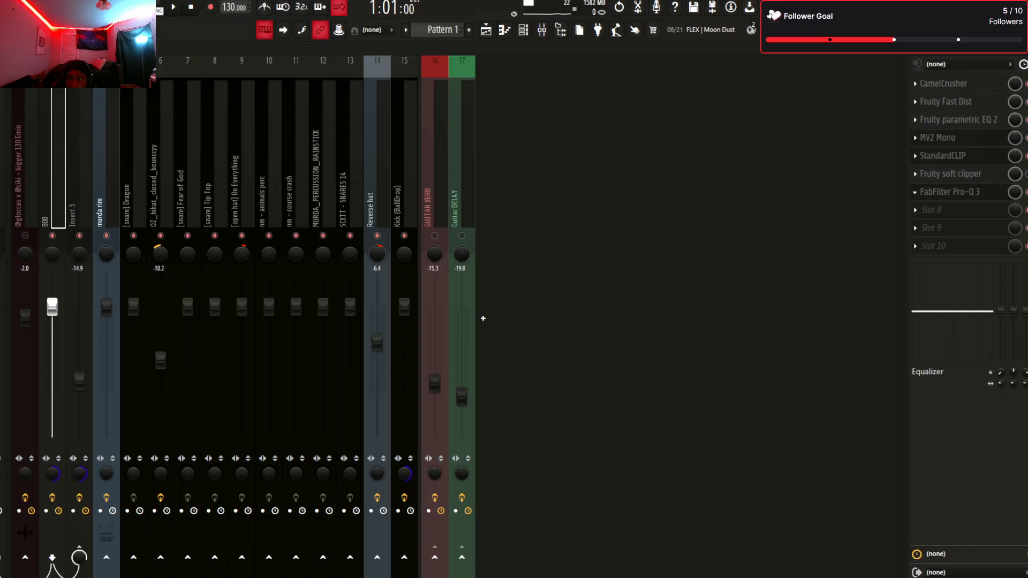
click(942, 192)
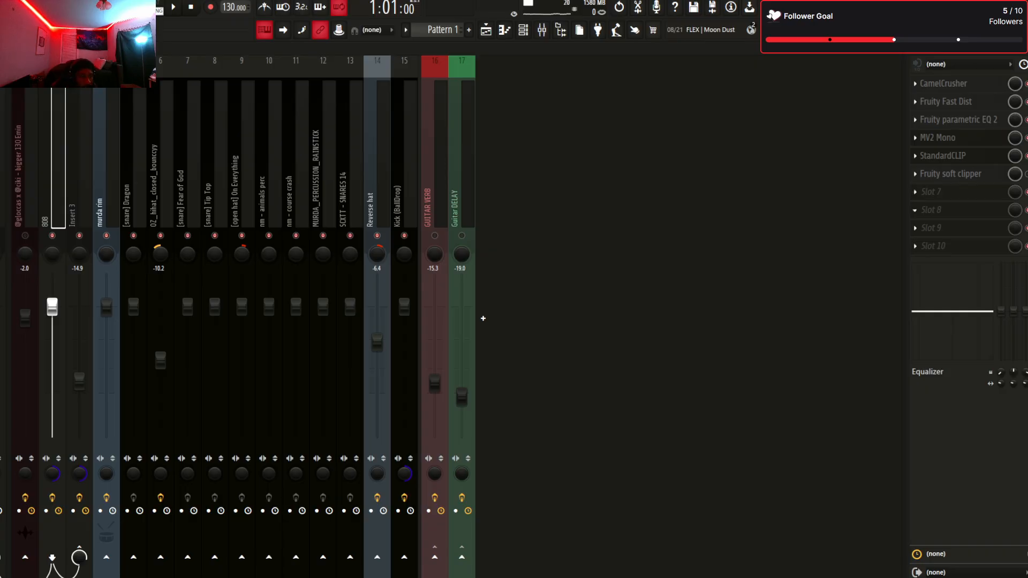
Unmute Insert 3 and lower its fader to -16.7 dB
key(Right)
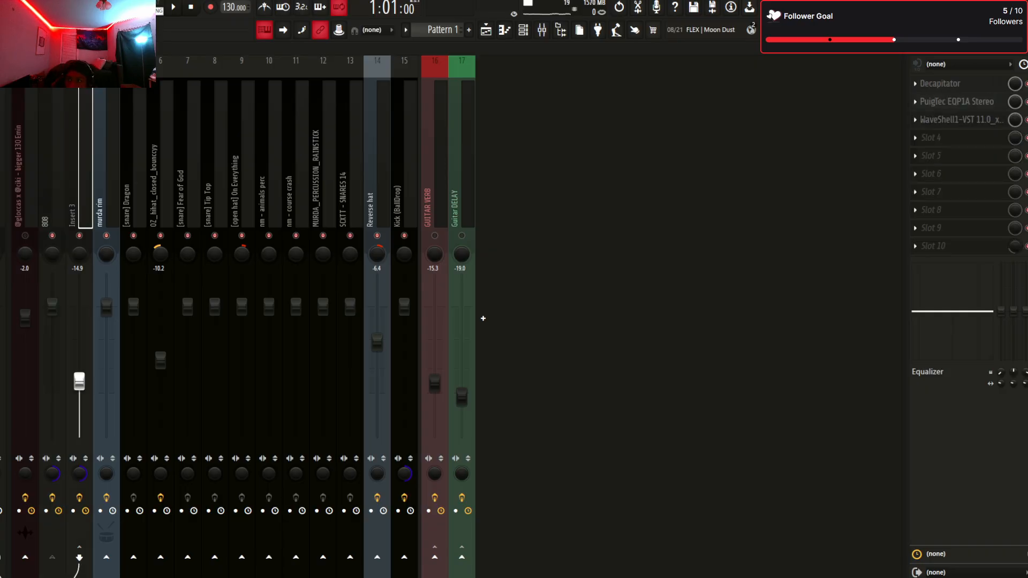
drag(79, 381, 79, 388)
Rename Insert 3 to PCOMP with a purple track colour, and open its Decapitator effect
click(941, 84)
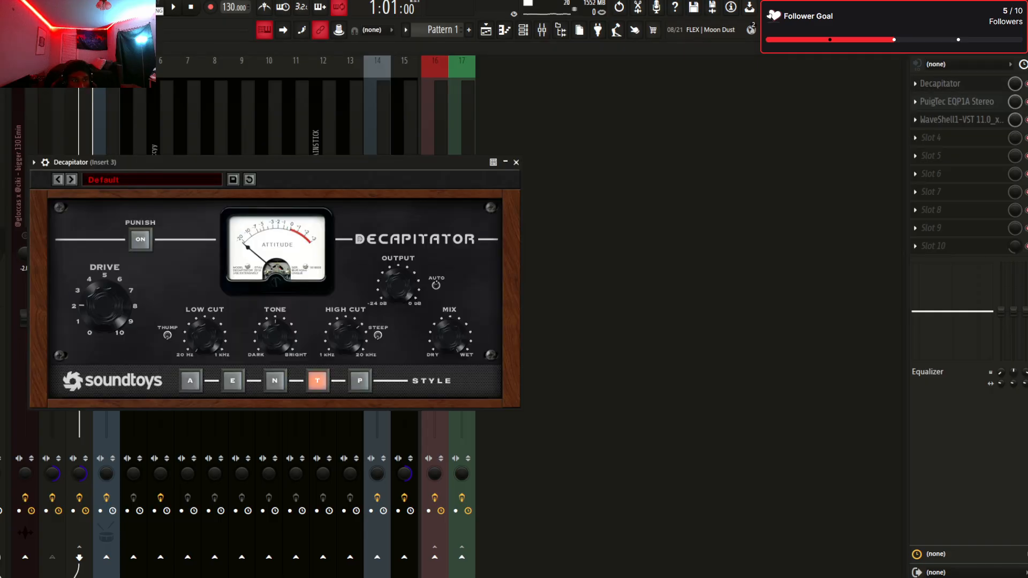
drag(300, 163, 563, 160)
key(Escape)
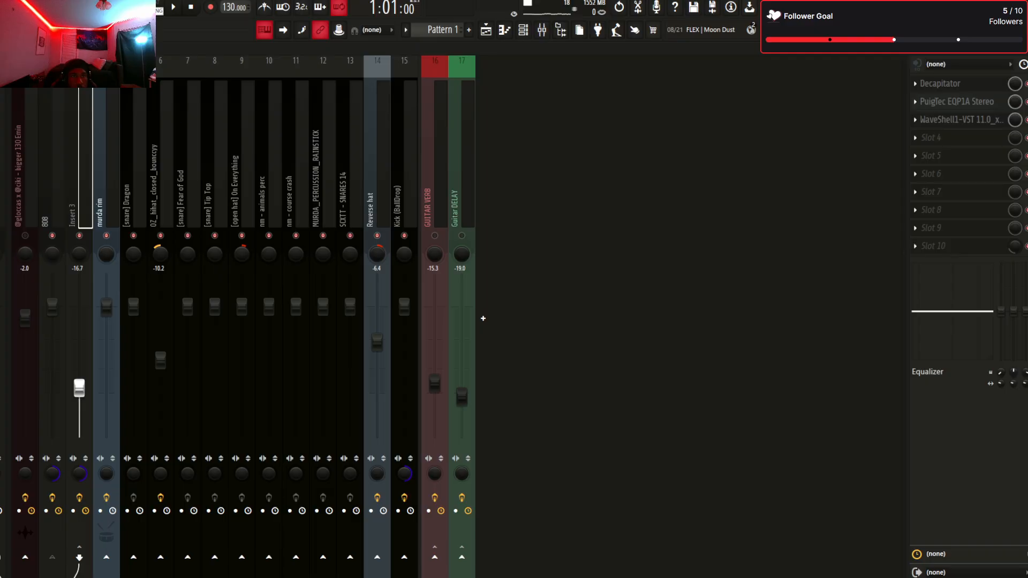
key(Return)
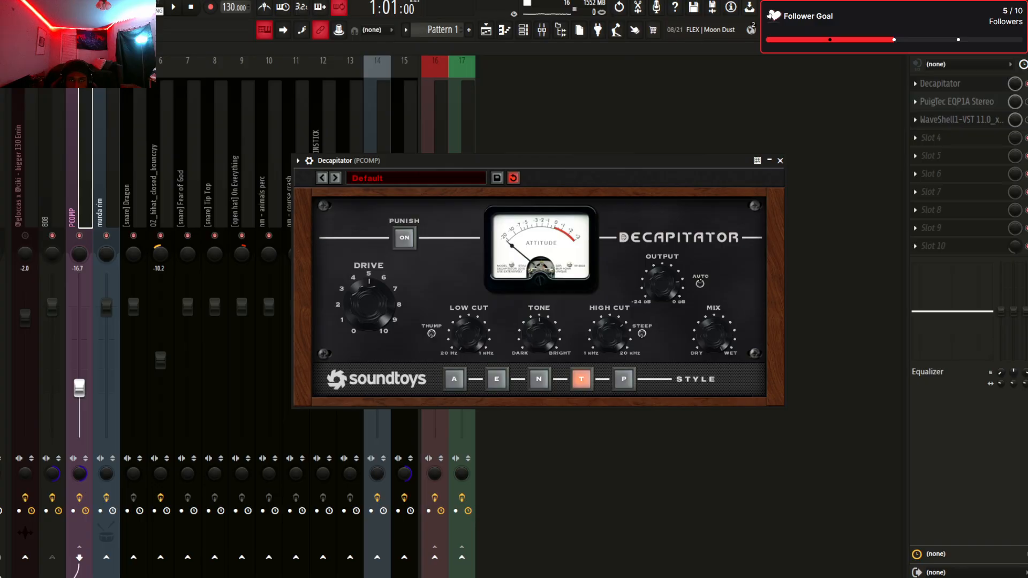
Play the pattern, close the Decapitator window and raise the PCOMP fader to -6.0 dB
drag(526, 161, 483, 153)
key(space)
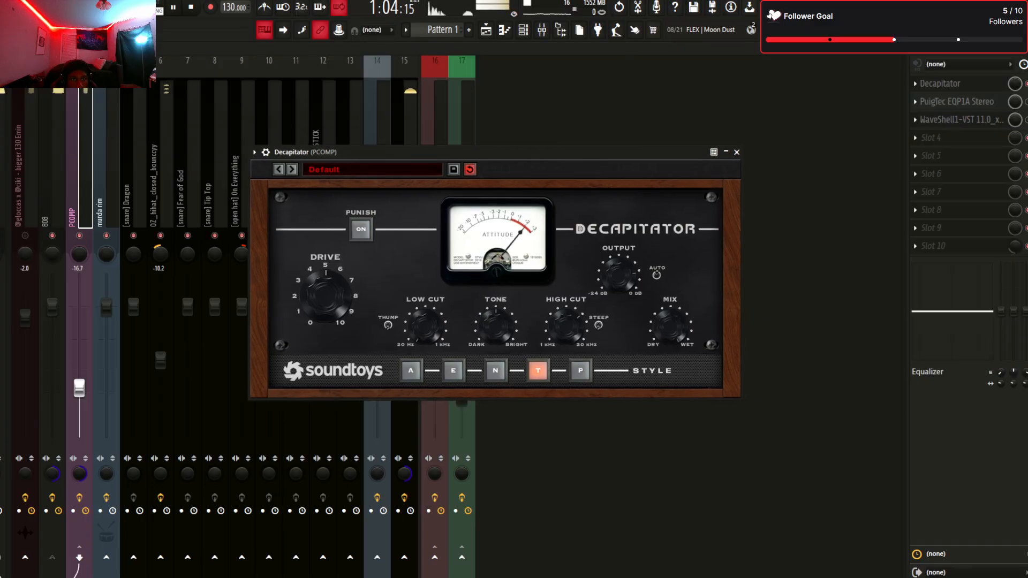
key(Escape)
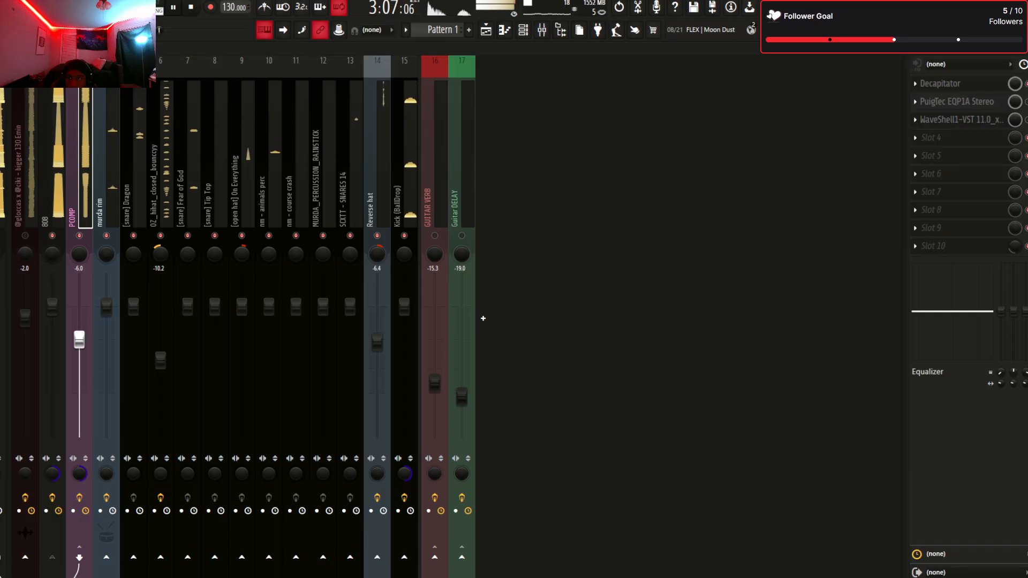
Try Decapitator's Punish mode and a drive adjustment on the PCOMP insert, and switch Punish off again
click(940, 83)
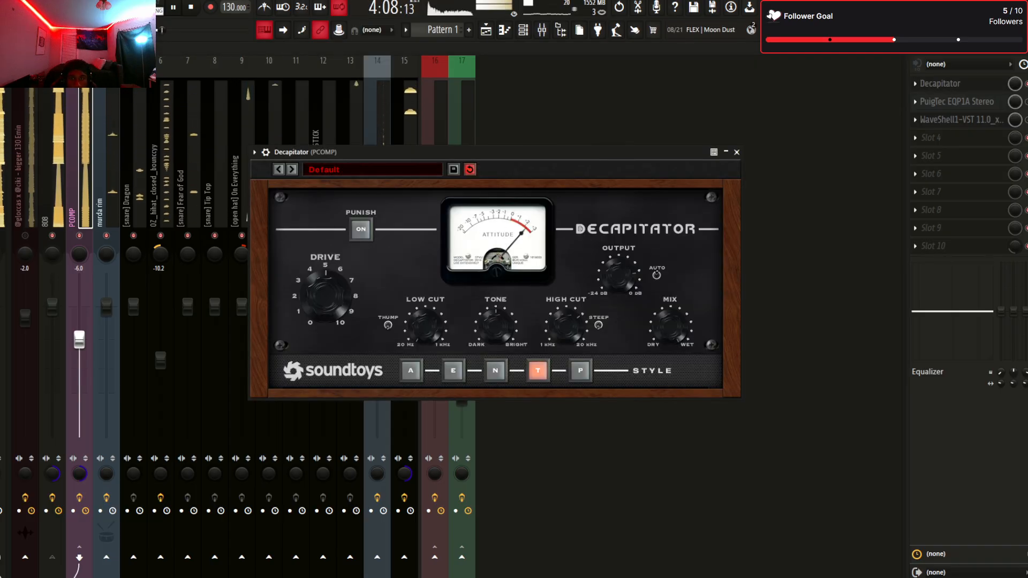
click(361, 229)
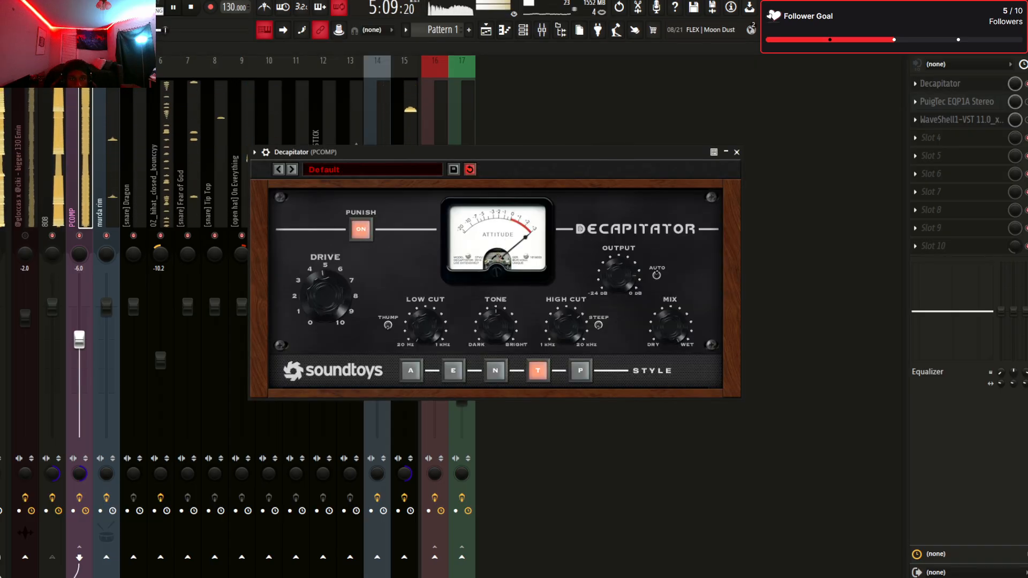
drag(325, 295, 325, 269)
click(361, 229)
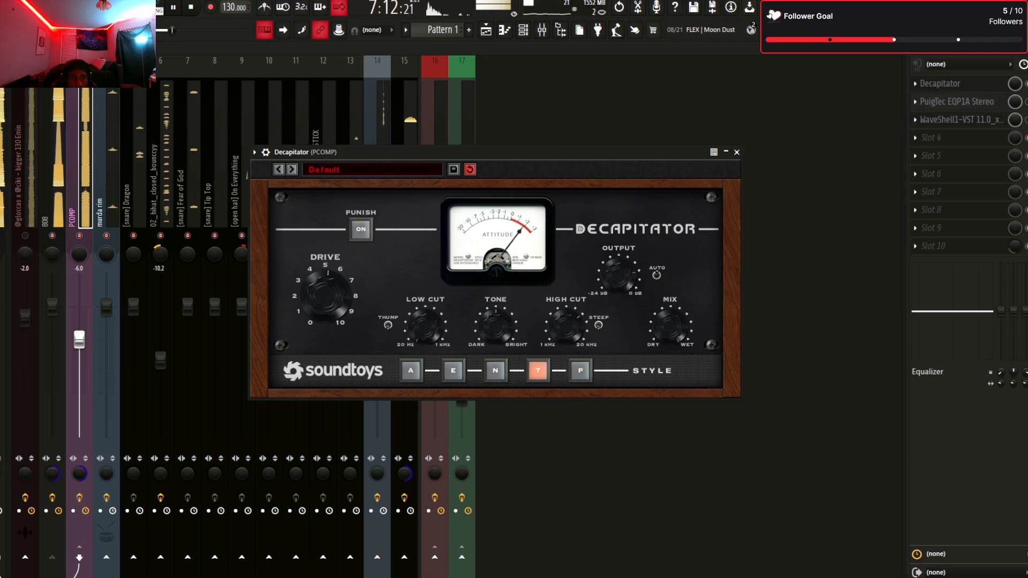
Stop playback and review the Decapitator settings on the PCOMP insert
key(Escape)
key(space)
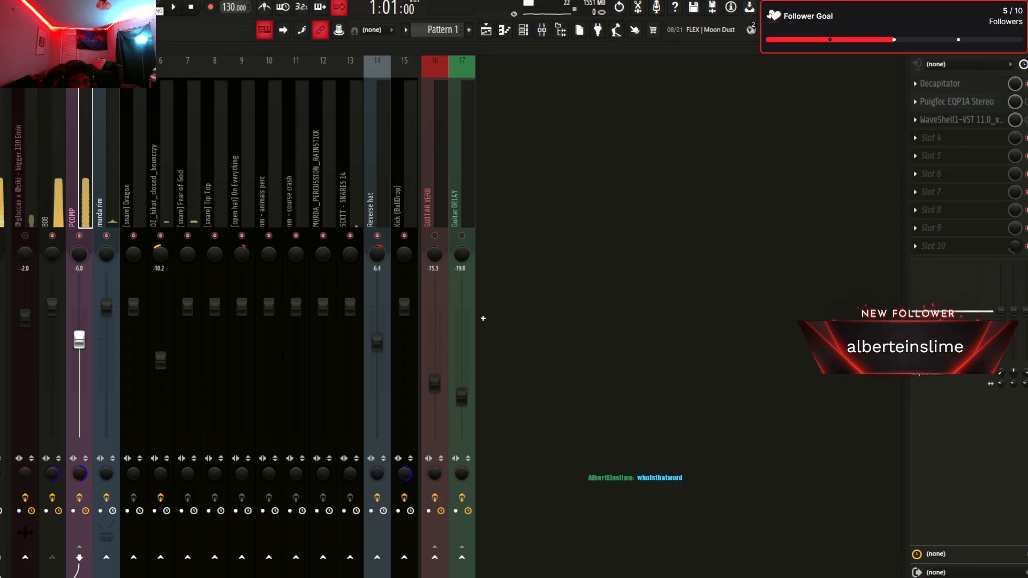
key(space)
click(940, 83)
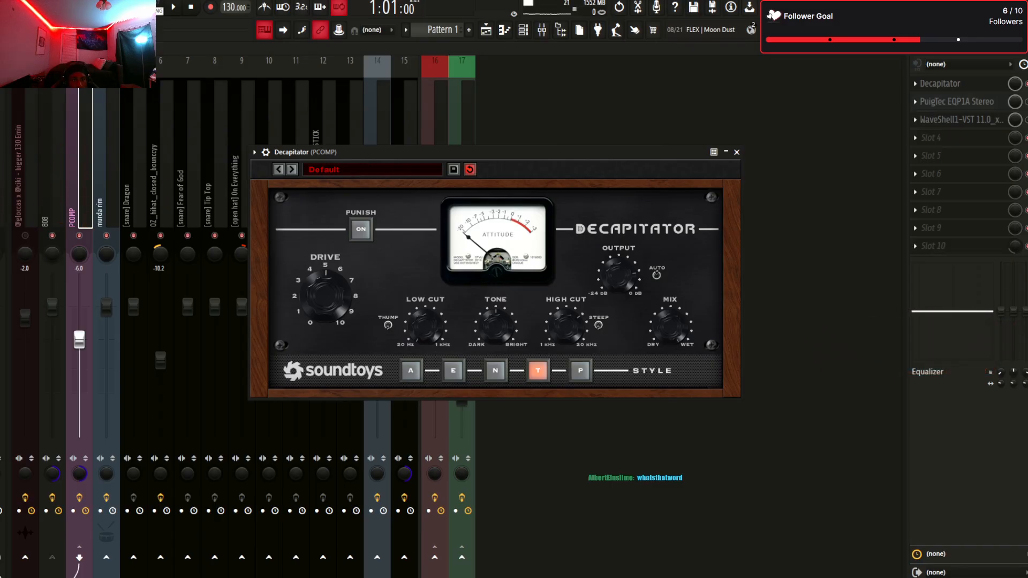
key(Left)
key(Right)
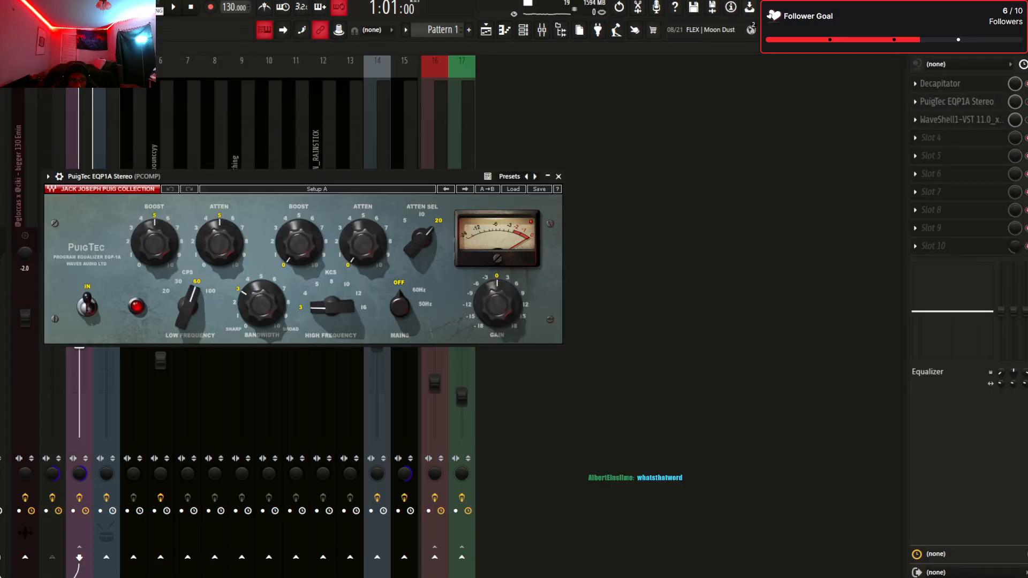
Bring up the PuigTec EQP1A equalizer on the PCOMP insert and play the pattern briefly through it
drag(332, 176, 709, 114)
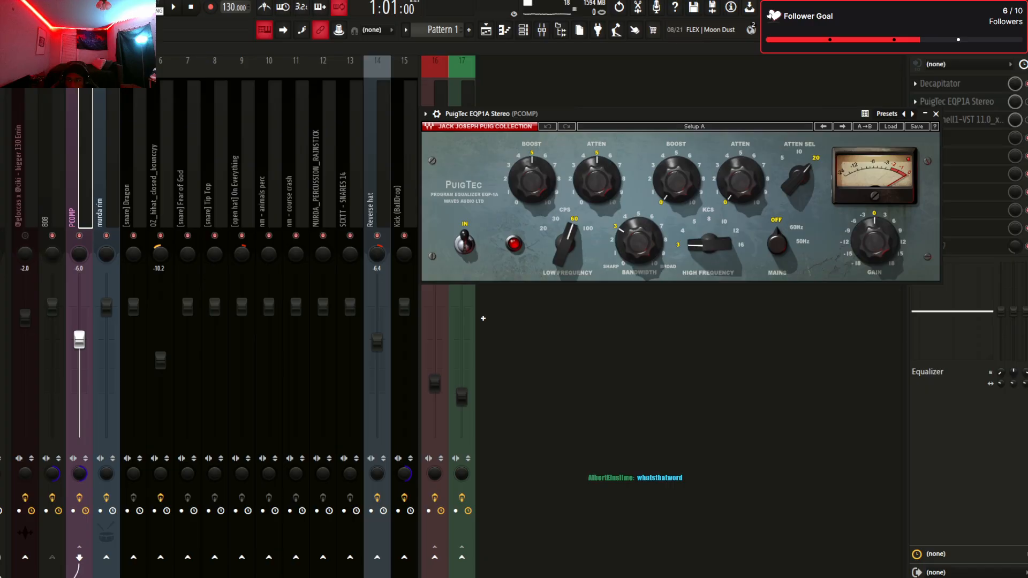
click(936, 113)
click(957, 102)
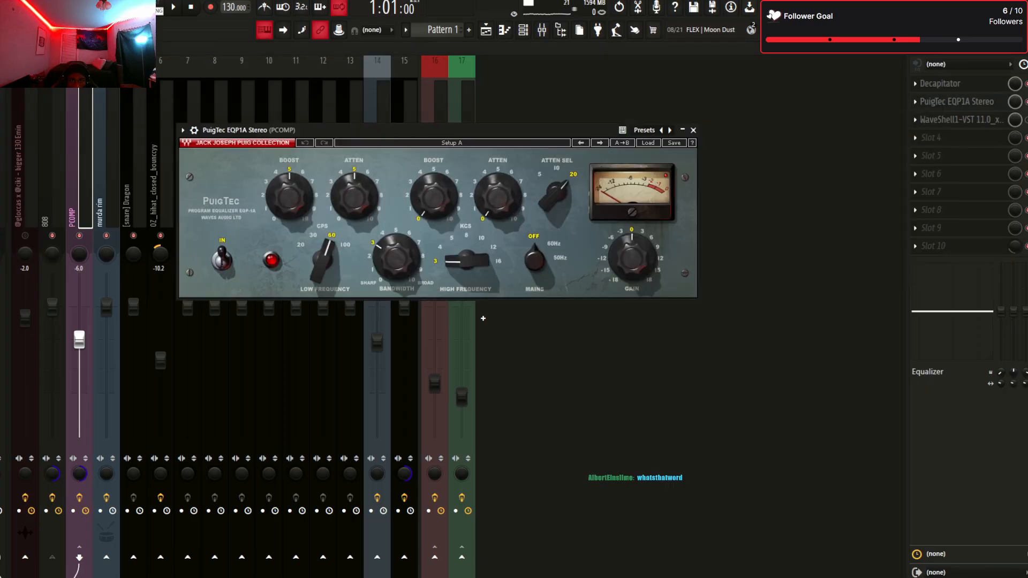
key(space)
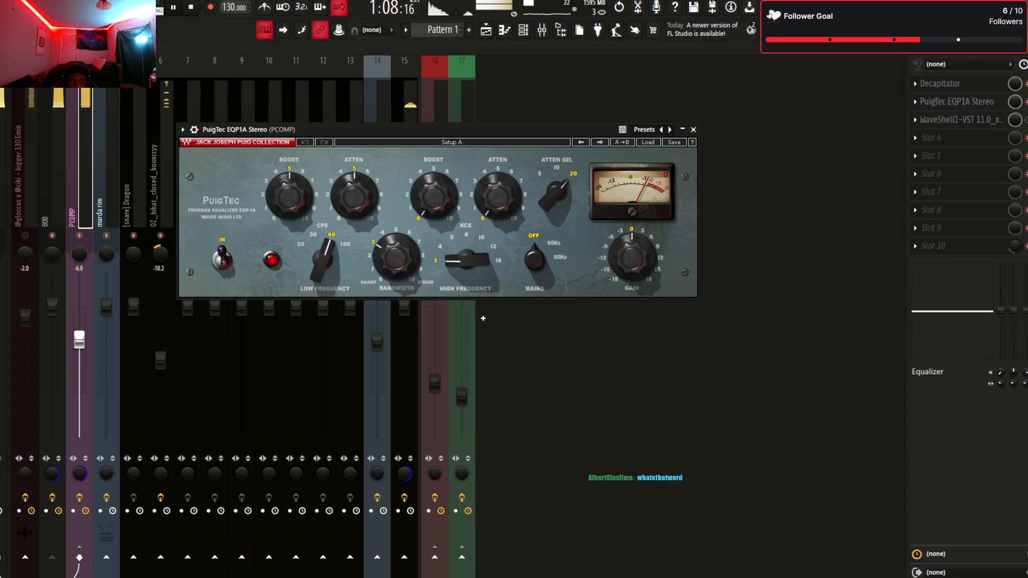
key(space)
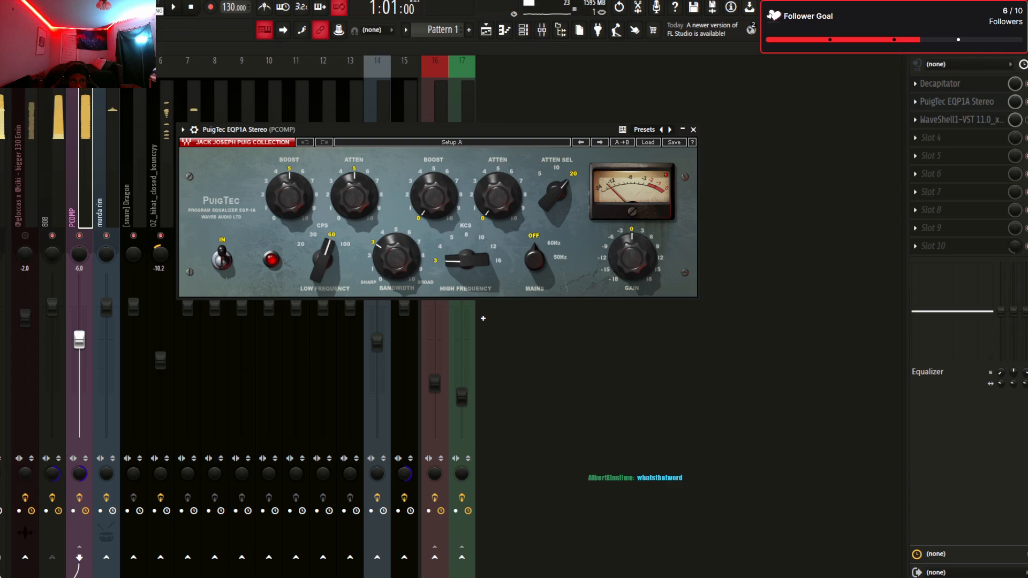
Lower the PCOMP fader to -13.8 dB and minimise the PuigTec EQP1A window
key(ctrl+z)
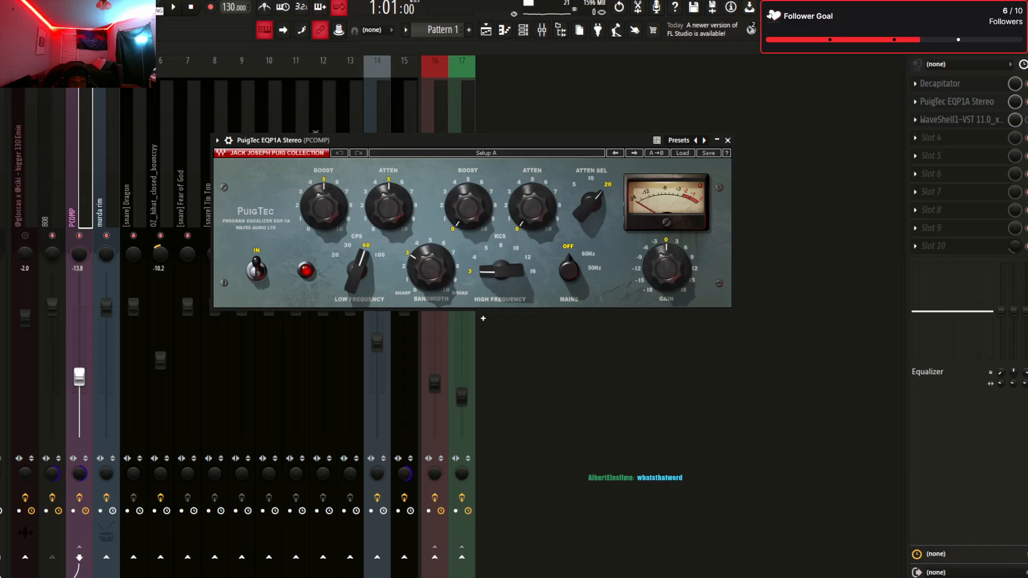
mouse_move(358, 271)
mouse_move(358, 271)
mouse_down()
mouse_move(358, 260)
mouse_move(358, 289)
mouse_move(358, 280)
mouse_up()
click(717, 140)
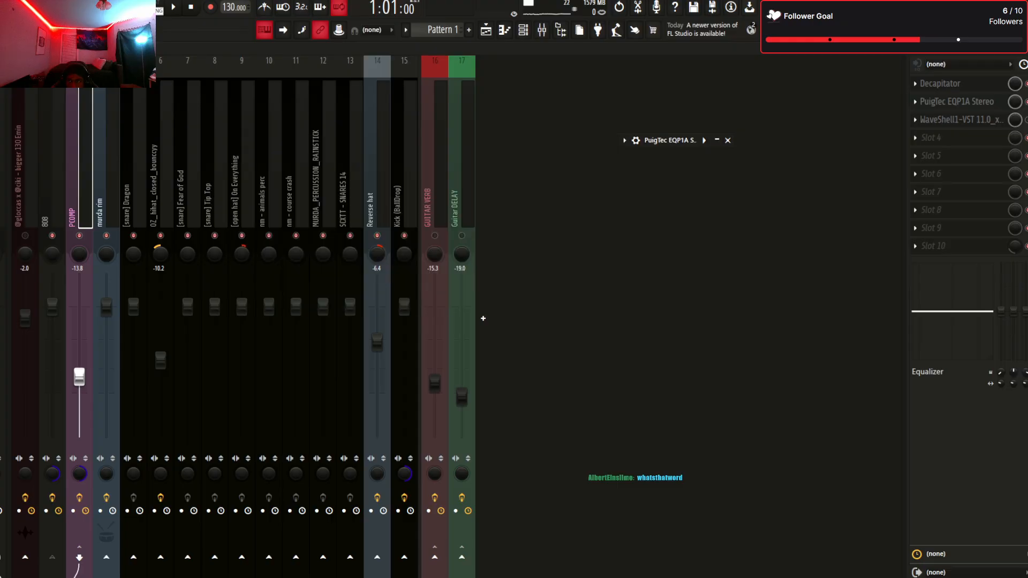
Open the G-Master Buss Compressor on the PCOMP insert and try an adjustment of its attack
click(961, 120)
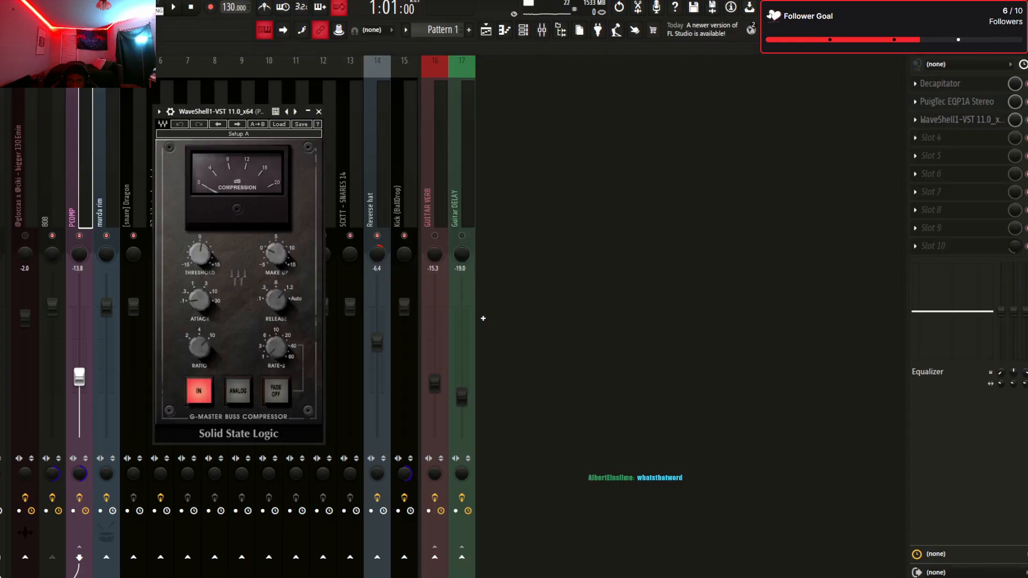
drag(222, 111, 219, 192)
mouse_move(196, 380)
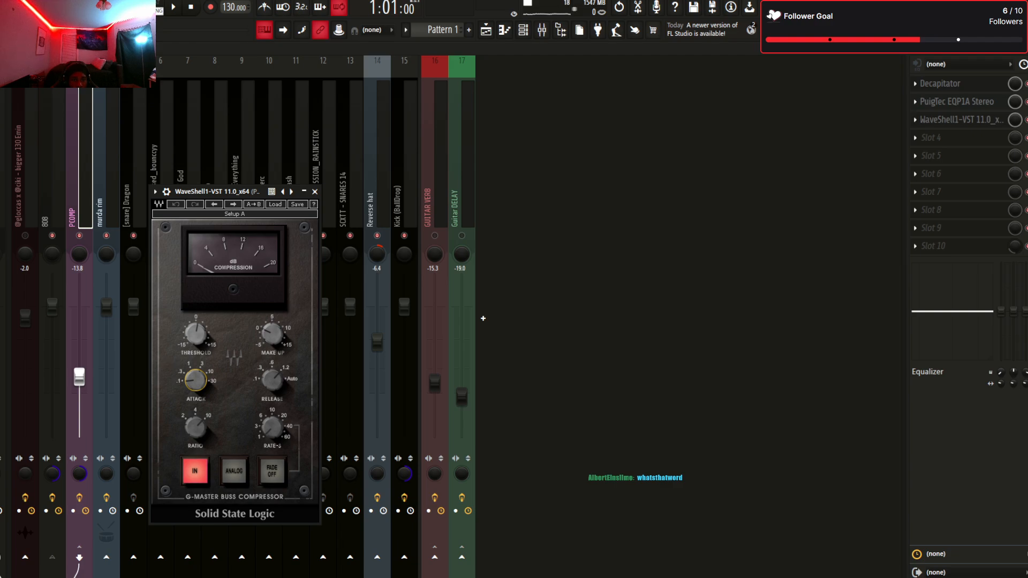
drag(195, 380, 196, 356)
mouse_move(272, 381)
drag(217, 191, 275, 187)
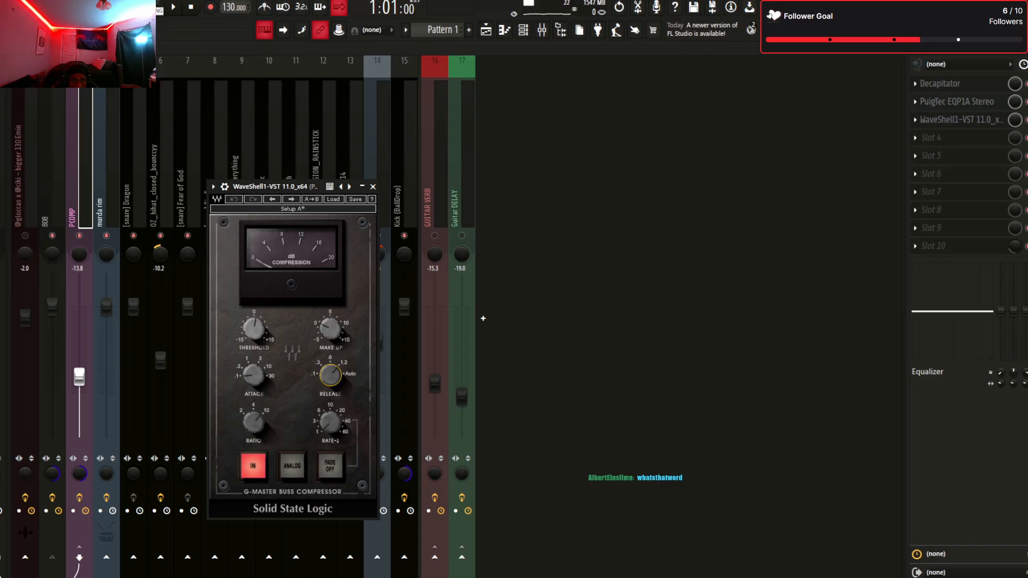
click(254, 375)
drag(275, 187, 344, 170)
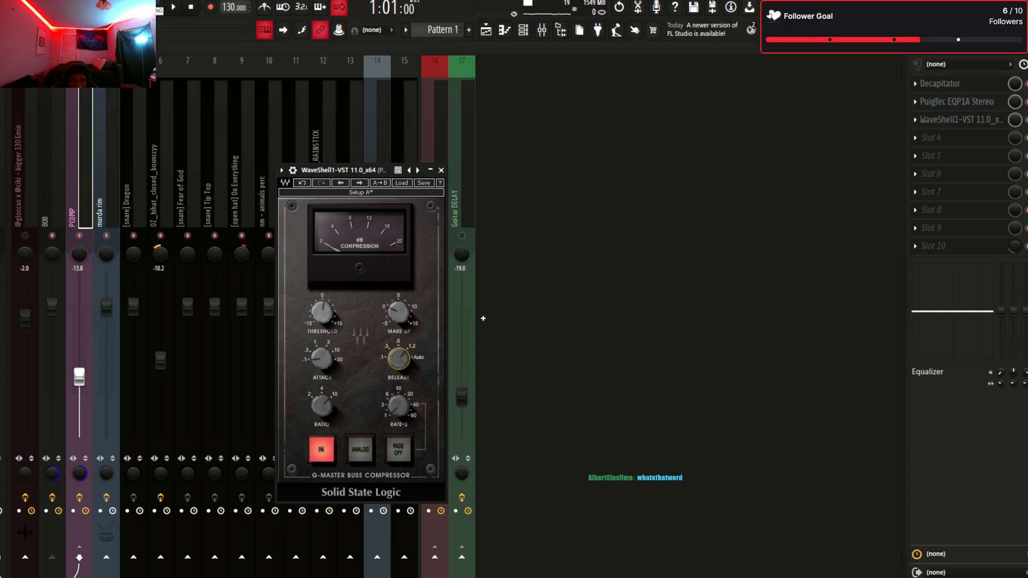
Compare the effect chains of the 808 and PCOMP inserts and reopen PCOMP's G-Master Buss Compressor
drag(343, 171, 198, 114)
click(52, 187)
click(79, 187)
click(52, 188)
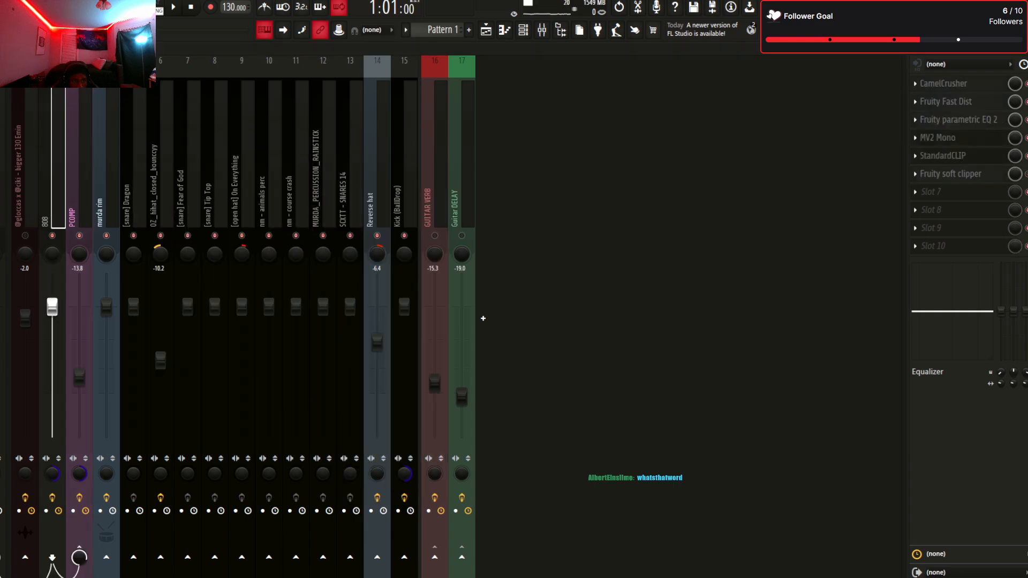
click(80, 188)
click(961, 119)
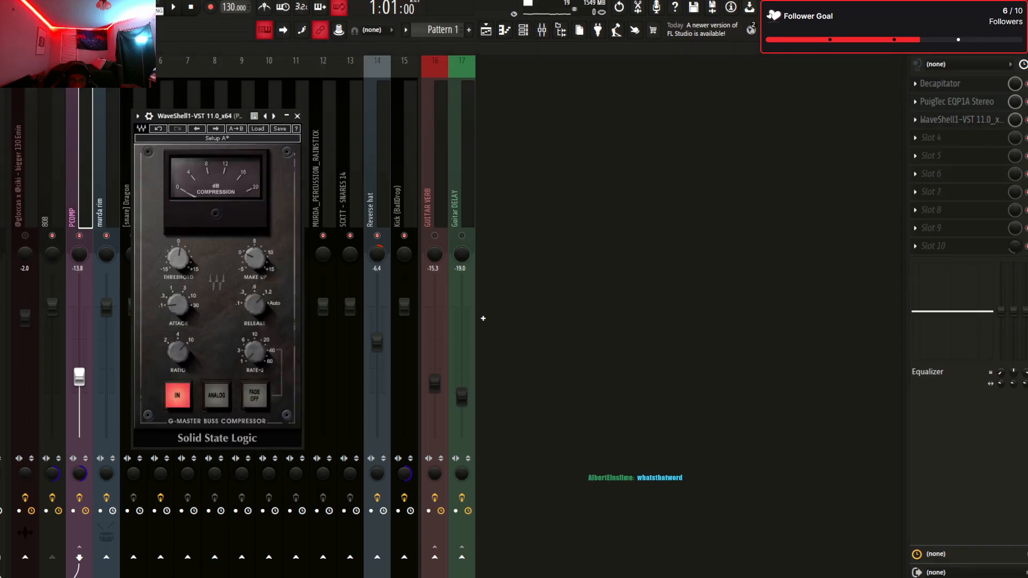
Play the pattern, lower the PCOMP fader to -24.5 dB and bring the G-Master Buss Compressor back up
drag(198, 114, 295, 129)
key(space)
drag(80, 377, 80, 411)
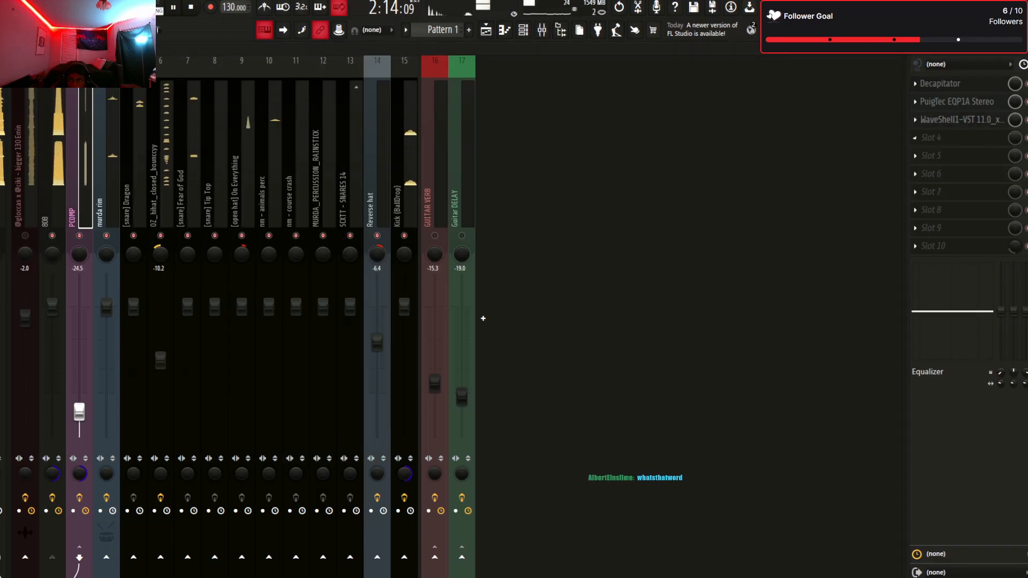
click(961, 119)
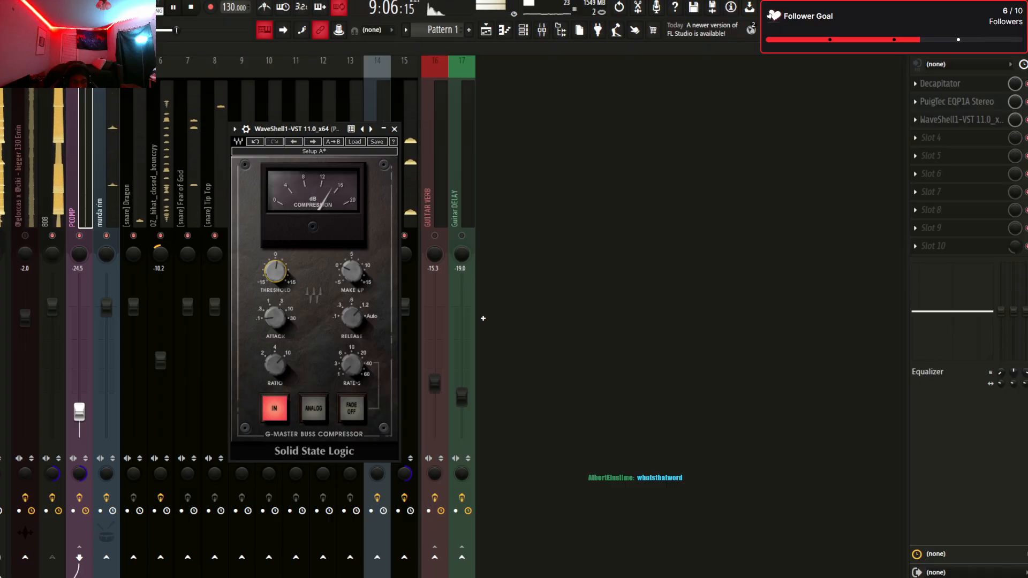
Replay the pattern to check the gain reduction in the G-Master Buss Compressor, and close its window
key(space)
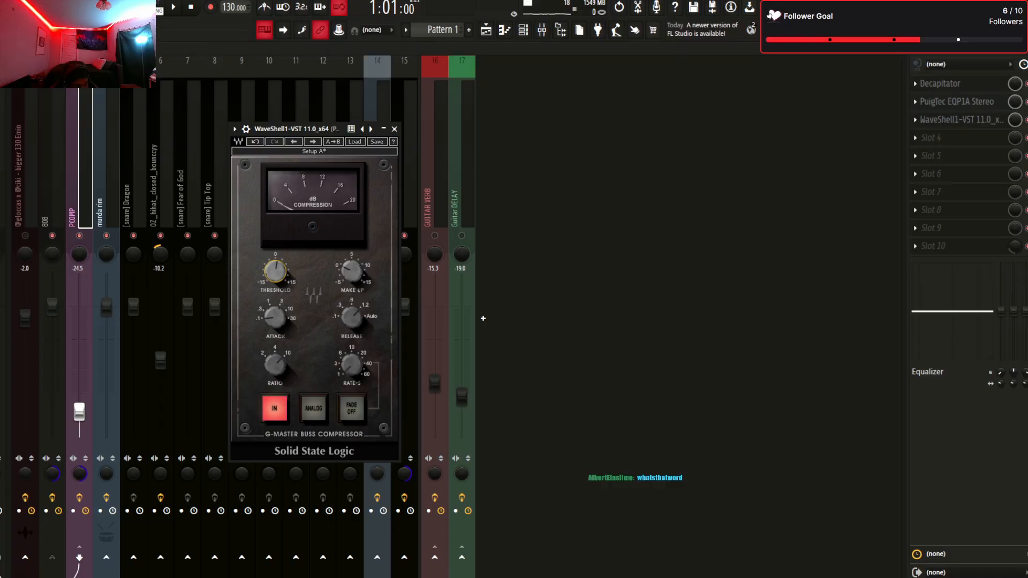
key(space)
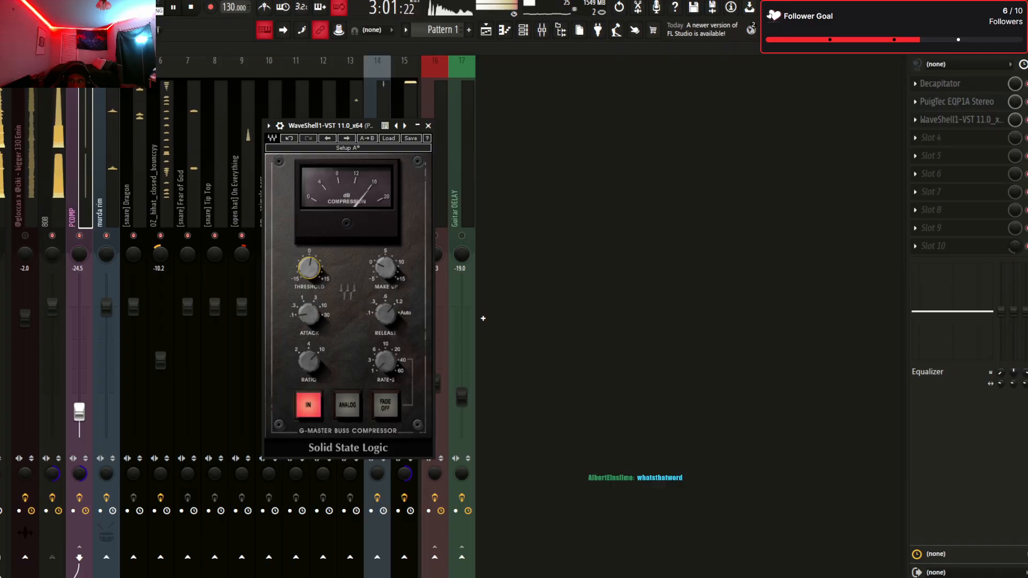
key(space)
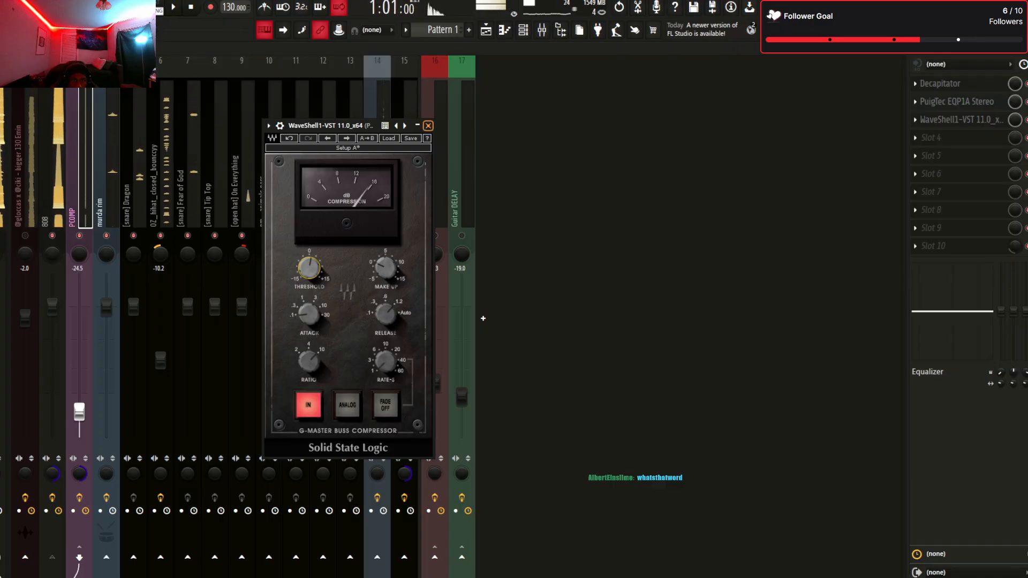
key(Escape)
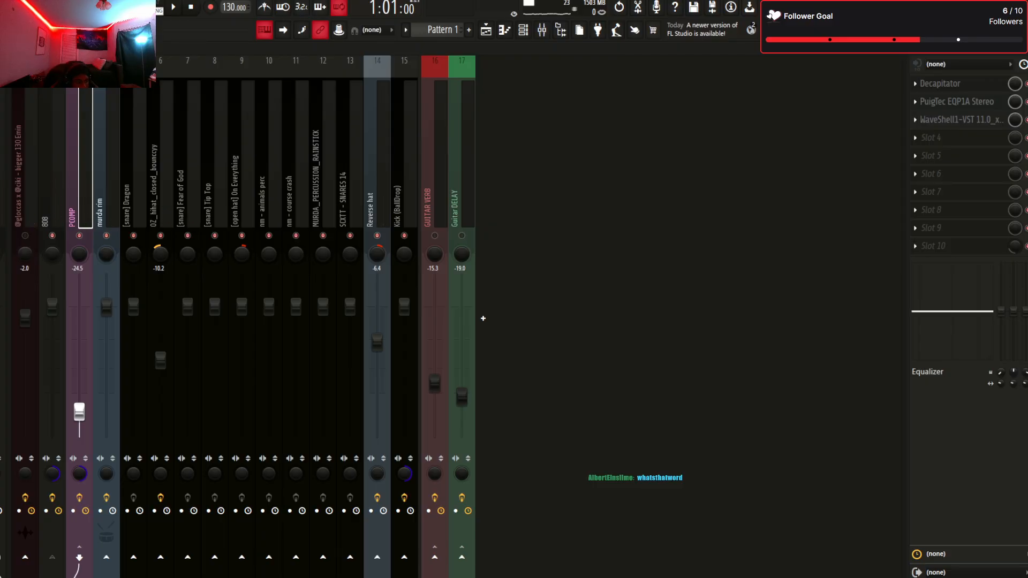
Audition the pattern with the "bigger 130 Emin" loop unmuted and PCOMP raised to -6.0 dB, and mute the loop again
key(Left)
key(Left)
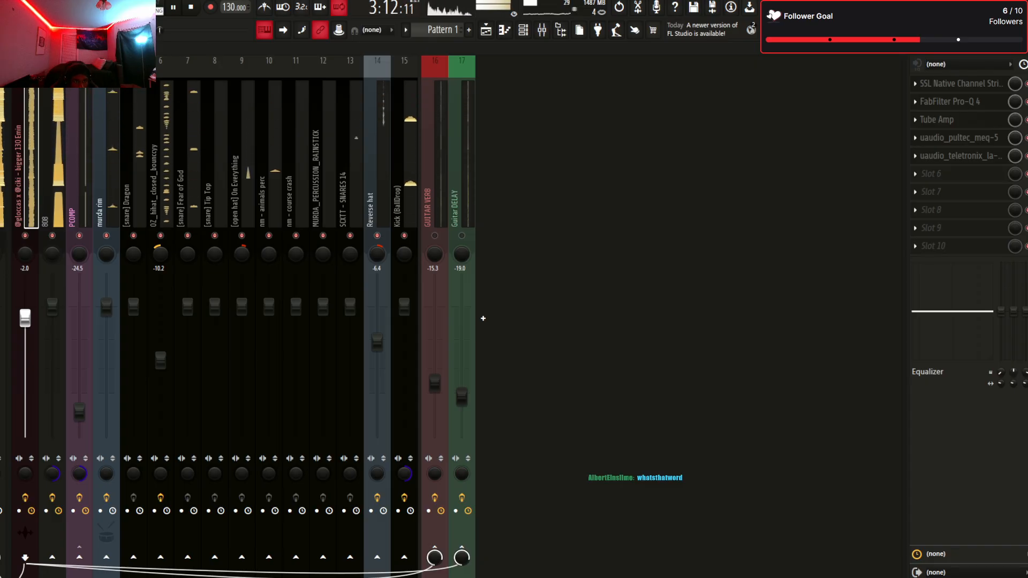
key(Right)
key(Right)
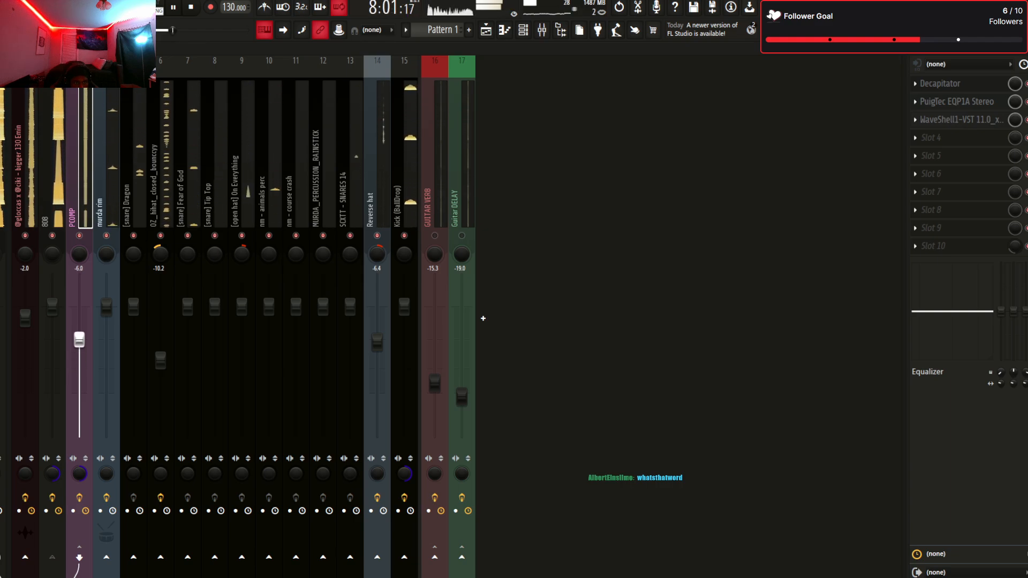
key(space)
click(25, 187)
click(25, 236)
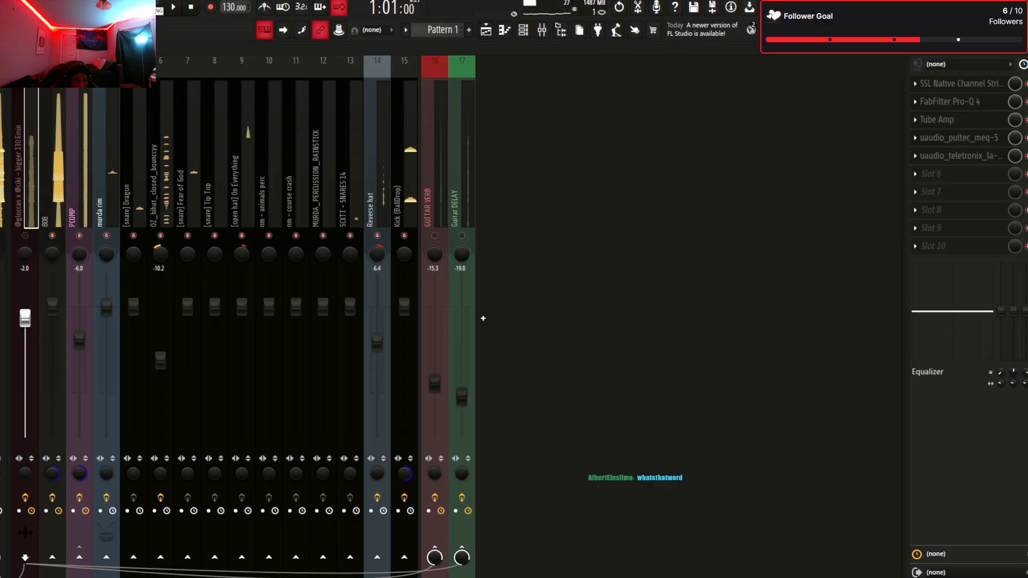
Solo the 808 insert together with its PCOMP send and play the pattern
click(79, 203)
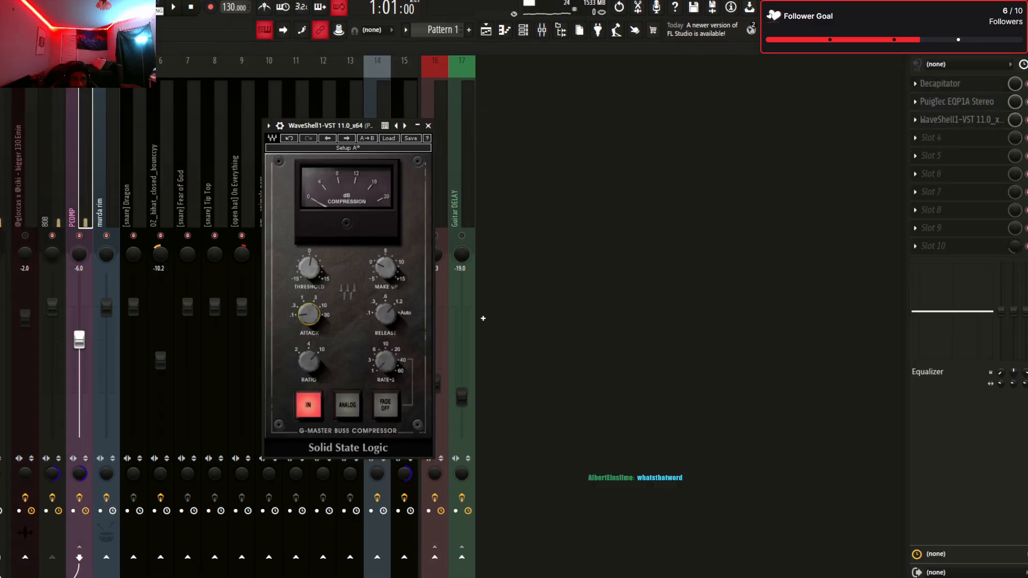
right_click(52, 236)
click(52, 204)
key(space)
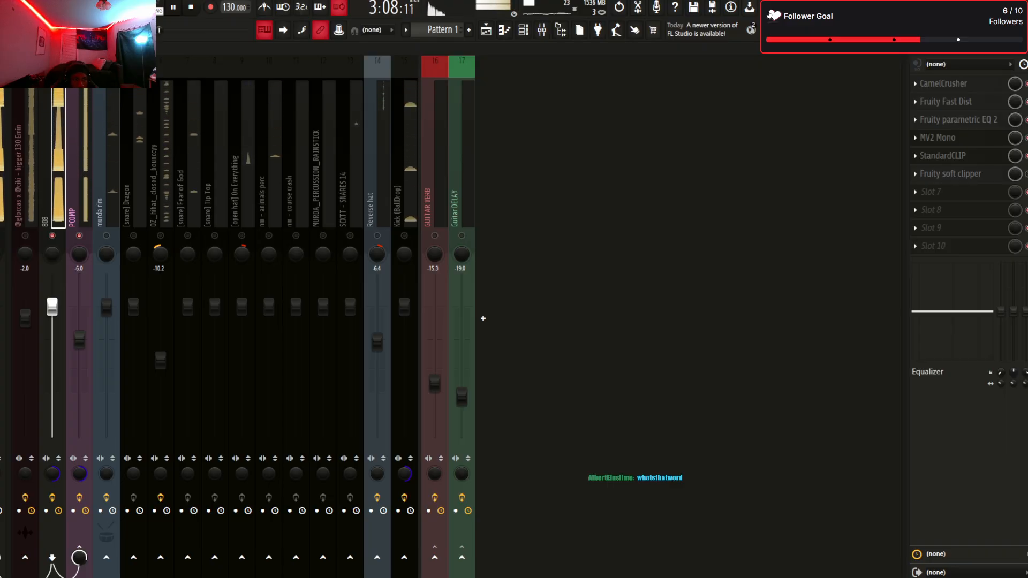
key(space)
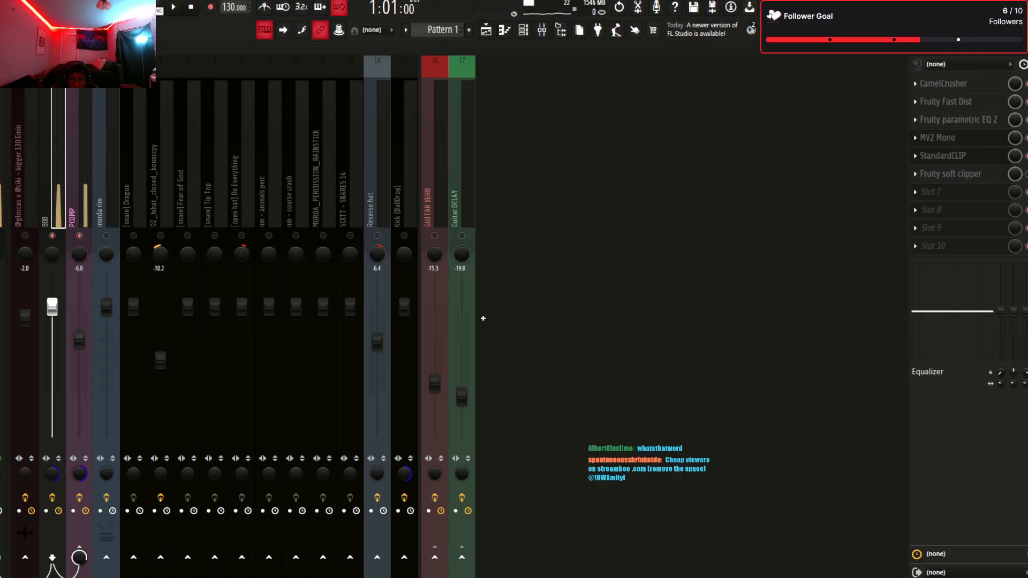
Lengthen the attack of the G-Master Buss Compressor on PCOMP and start playing the soloed 808
key(Right)
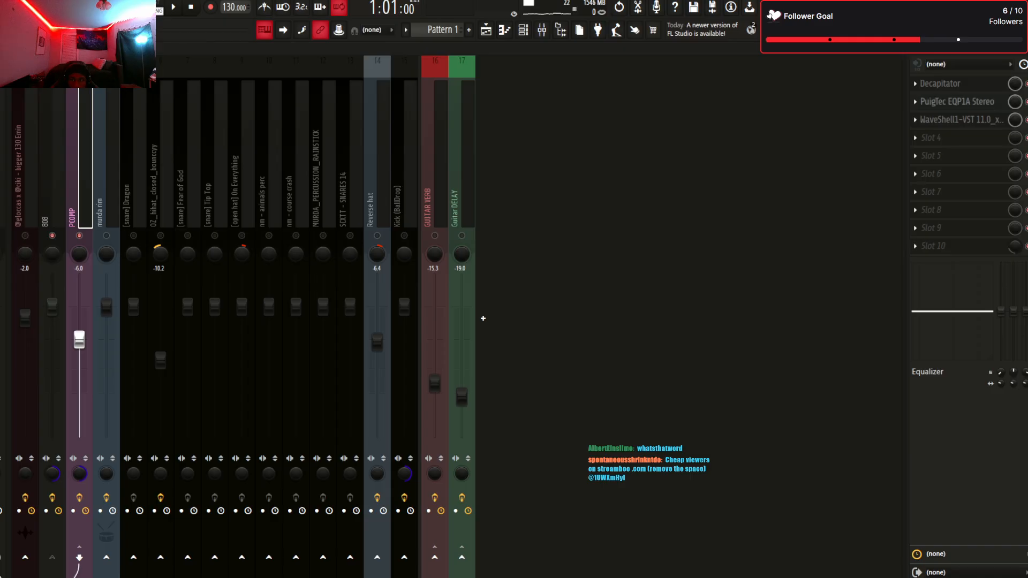
click(961, 120)
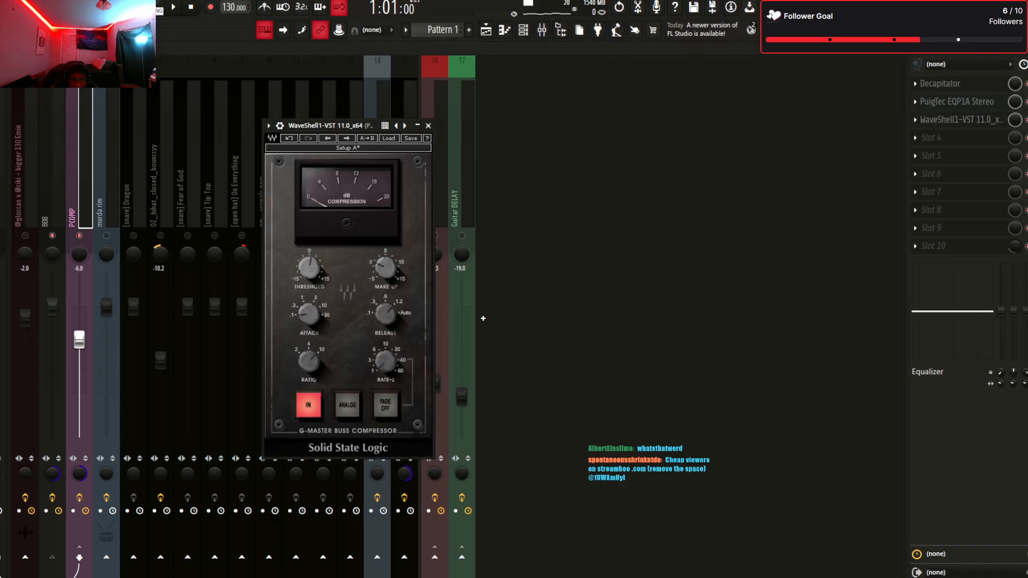
mouse_move(309, 314)
drag(309, 315, 309, 269)
mouse_move(309, 315)
mouse_move(385, 314)
key(space)
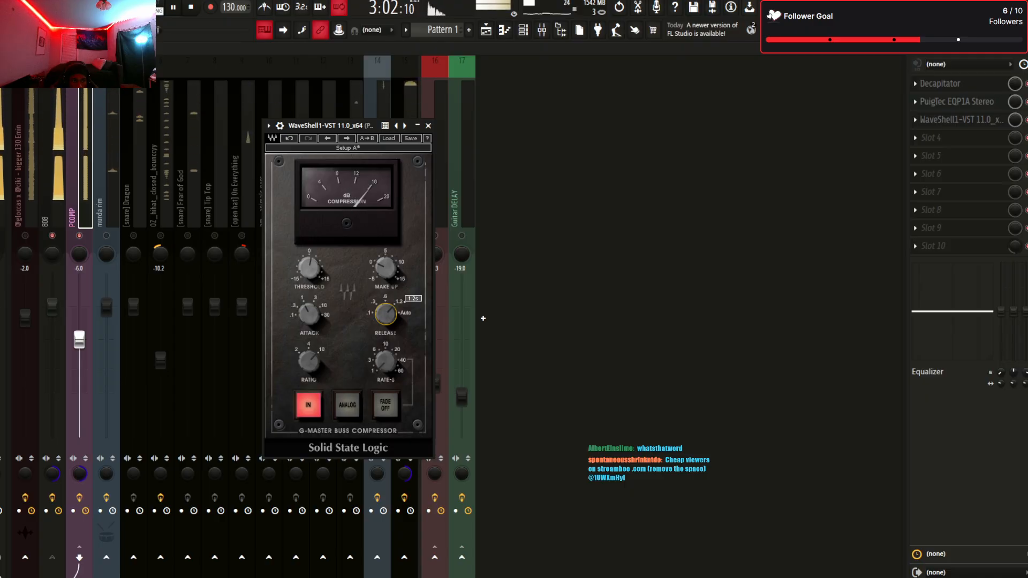
Lower the PCOMP fader to -15.0 dB and check the compressor's gain reduction during playback
drag(80, 340, 79, 381)
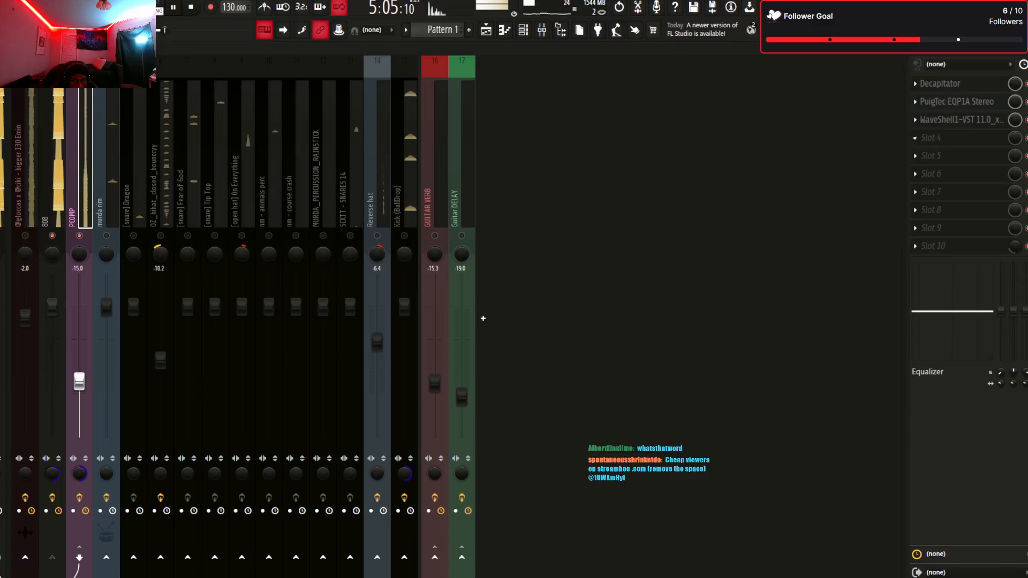
click(961, 120)
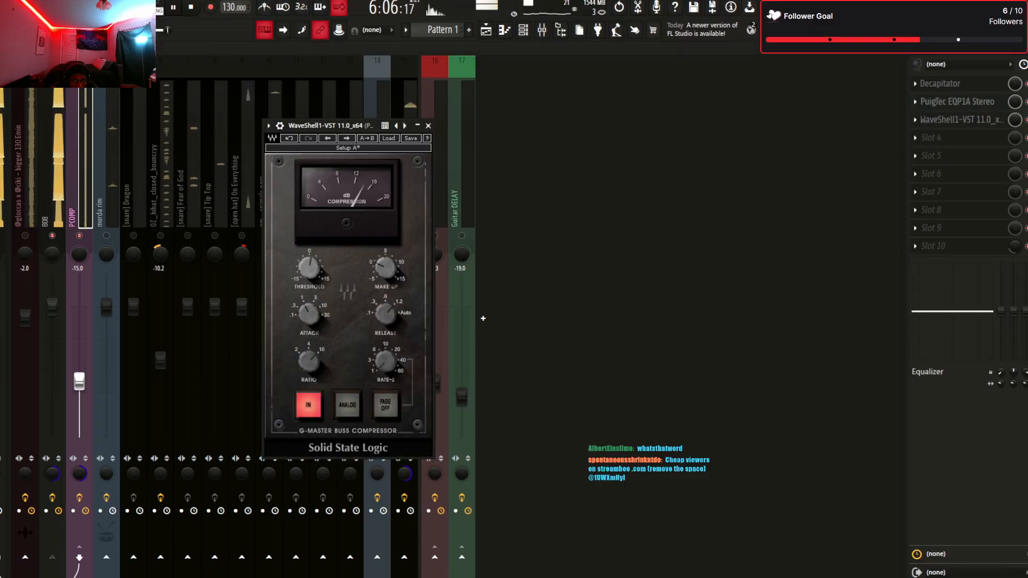
key(Escape)
Switch the Decapitator on the PCOMP insert to style N and close its window
click(958, 83)
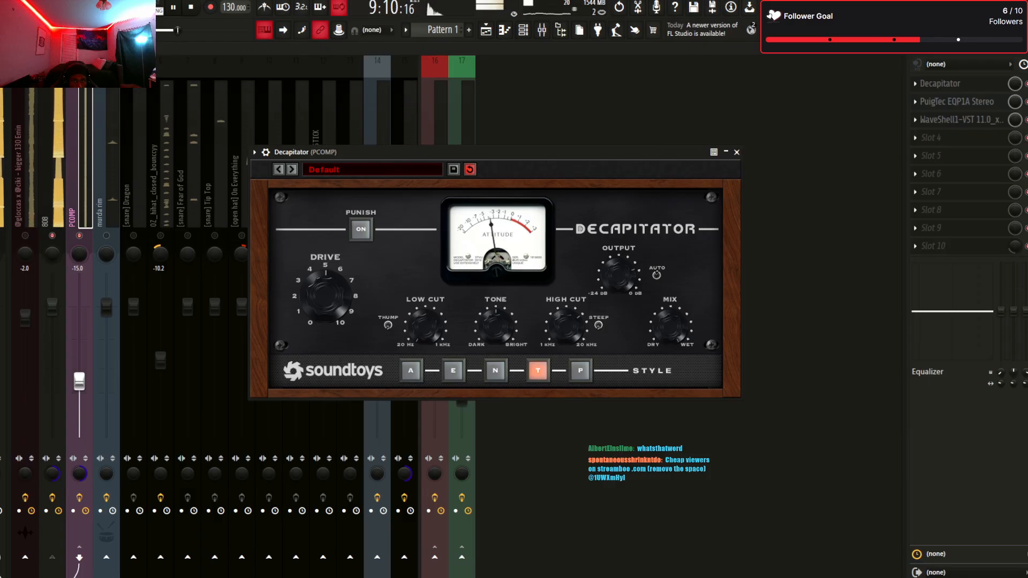
click(496, 370)
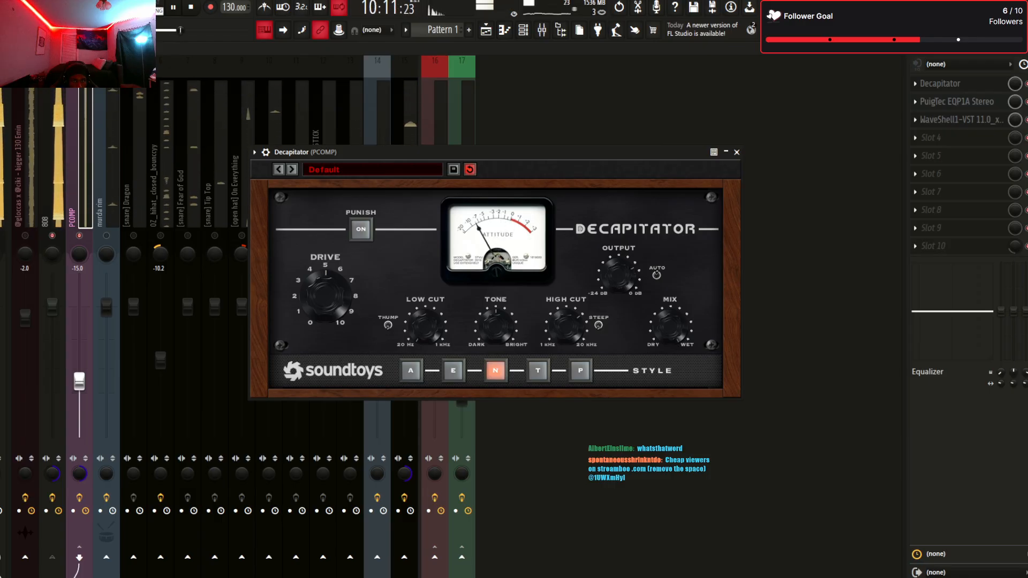
click(737, 152)
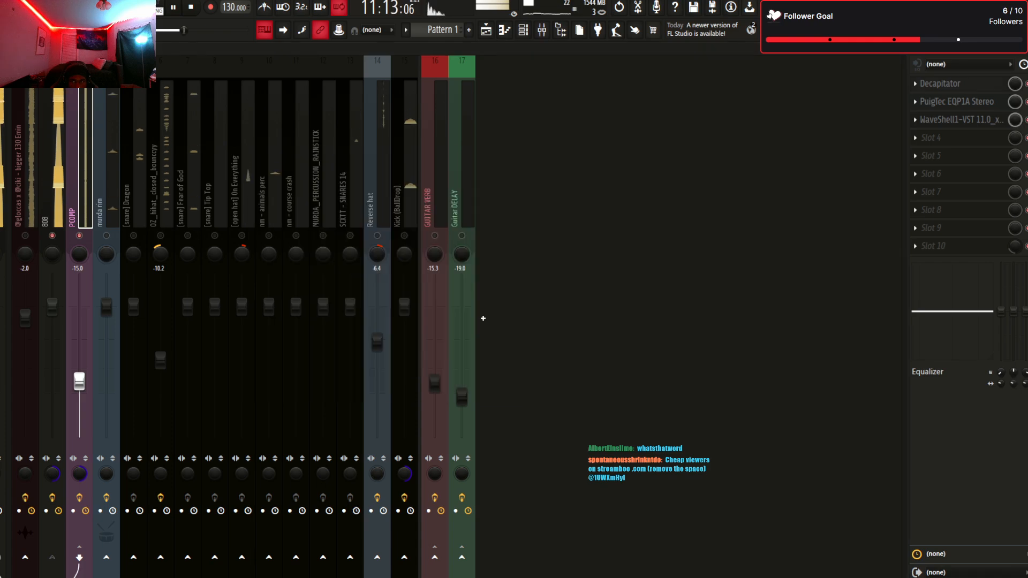
Unsolo the 808 and PCOMP inserts and set the PCOMP fader to -14.4 dB in the full mix
click(940, 83)
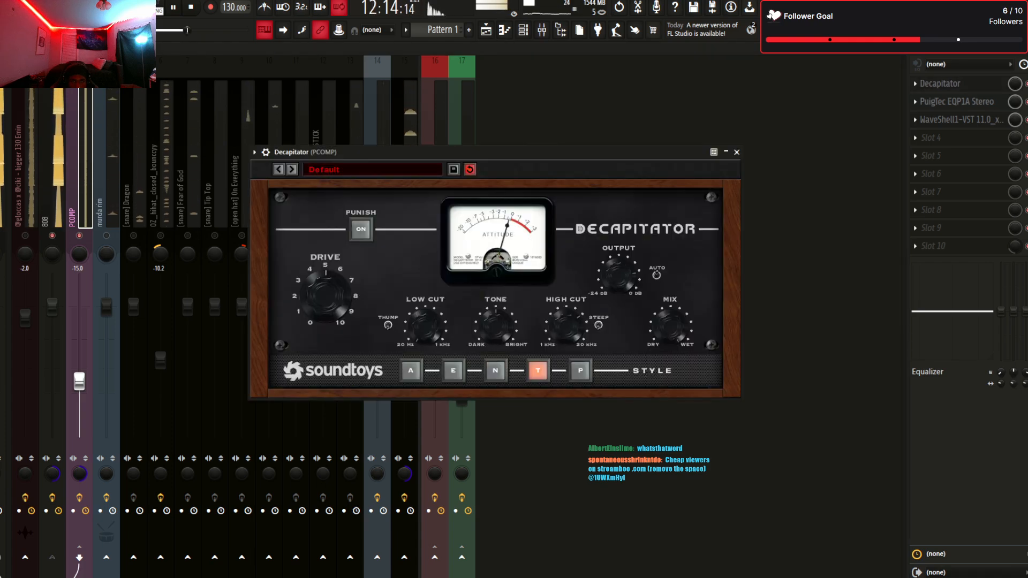
click(737, 152)
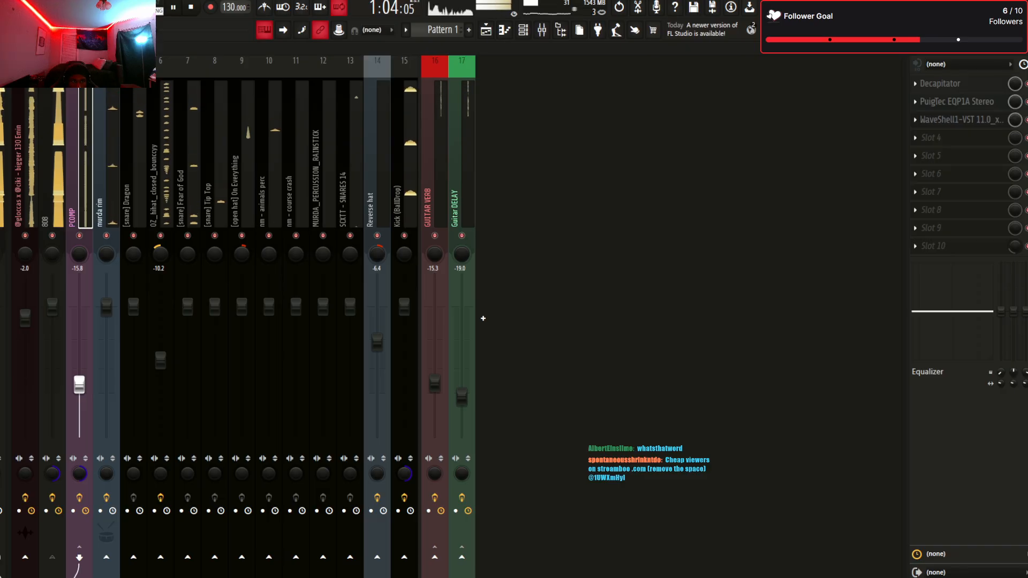
click(3, 187)
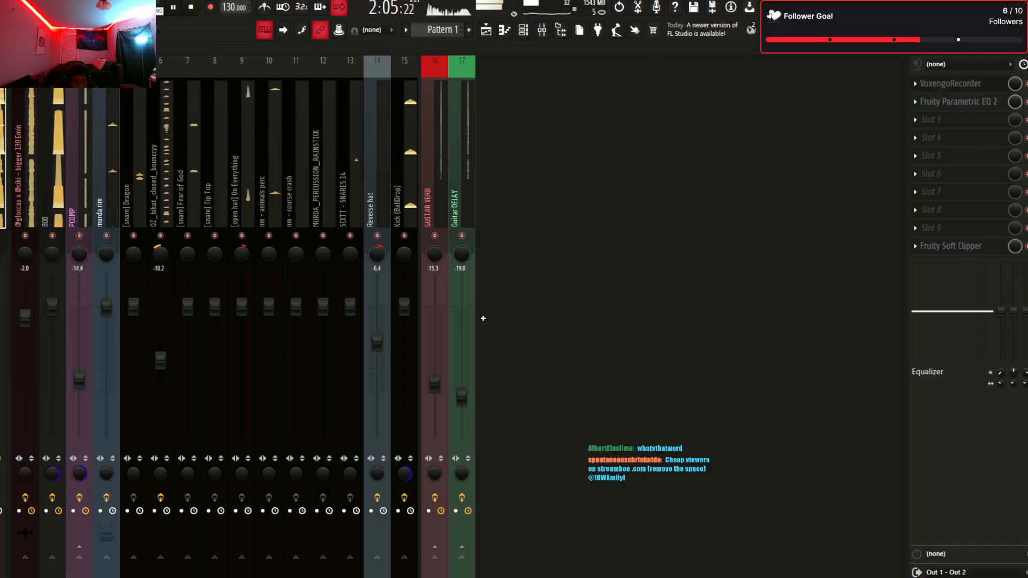
click(958, 102)
click(958, 102)
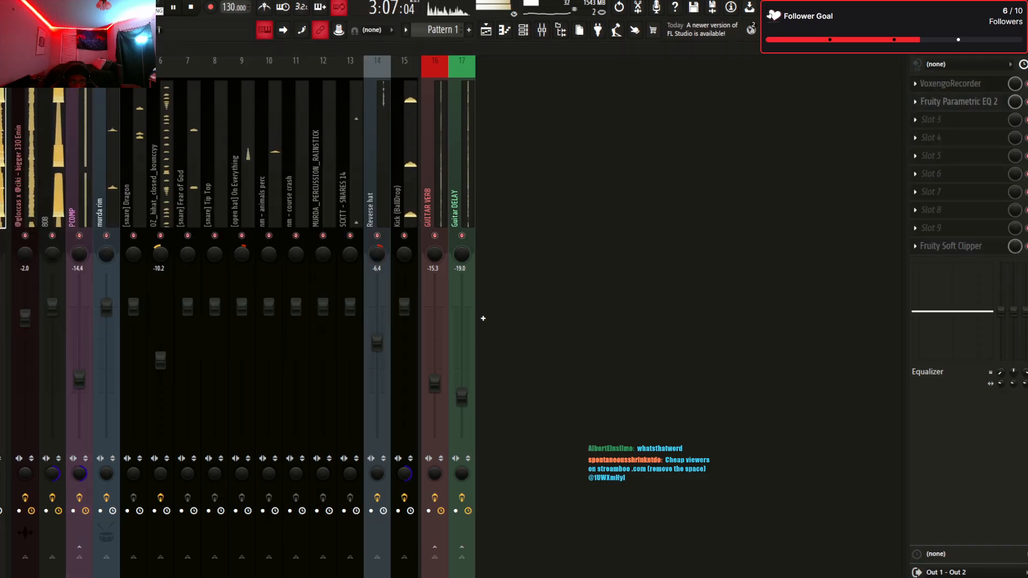
Set the GUITAR VERB fader to -16.1 dB and the Guitar DELAY fader to -17.9 dB, and stop playback
drag(435, 384, 435, 386)
drag(461, 398, 462, 393)
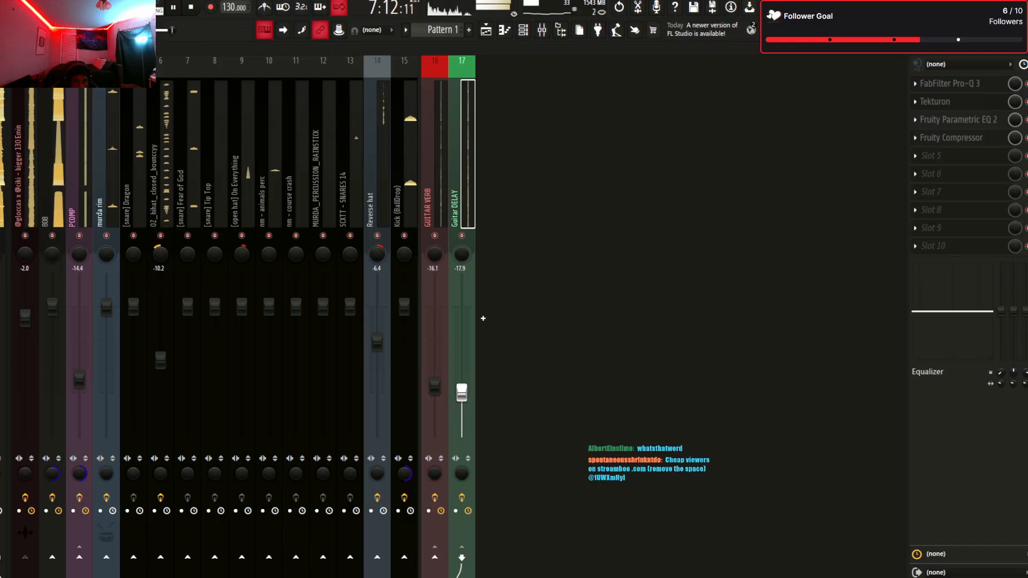
key(Left)
key(Left)
key(Left)
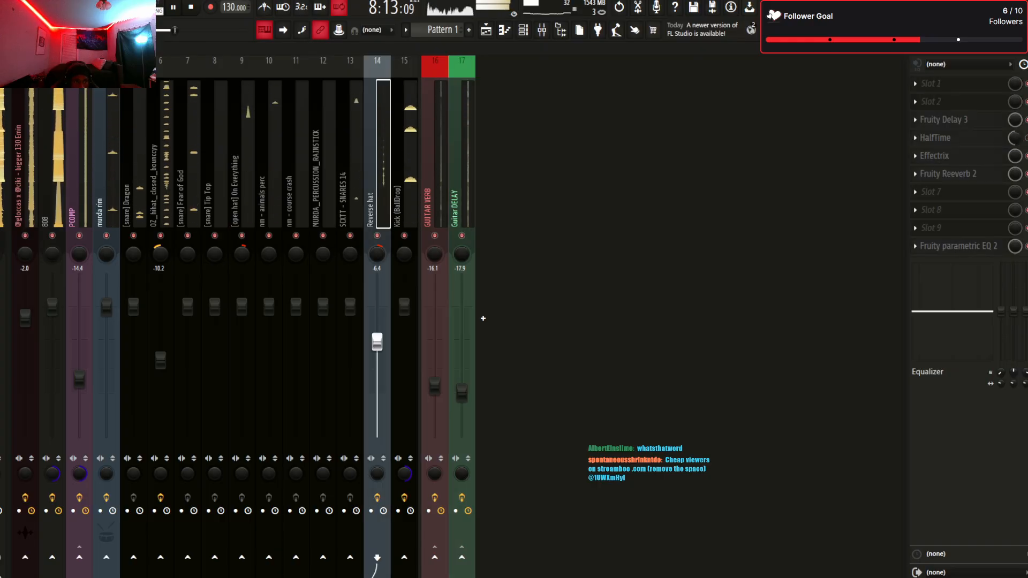
click(24, 182)
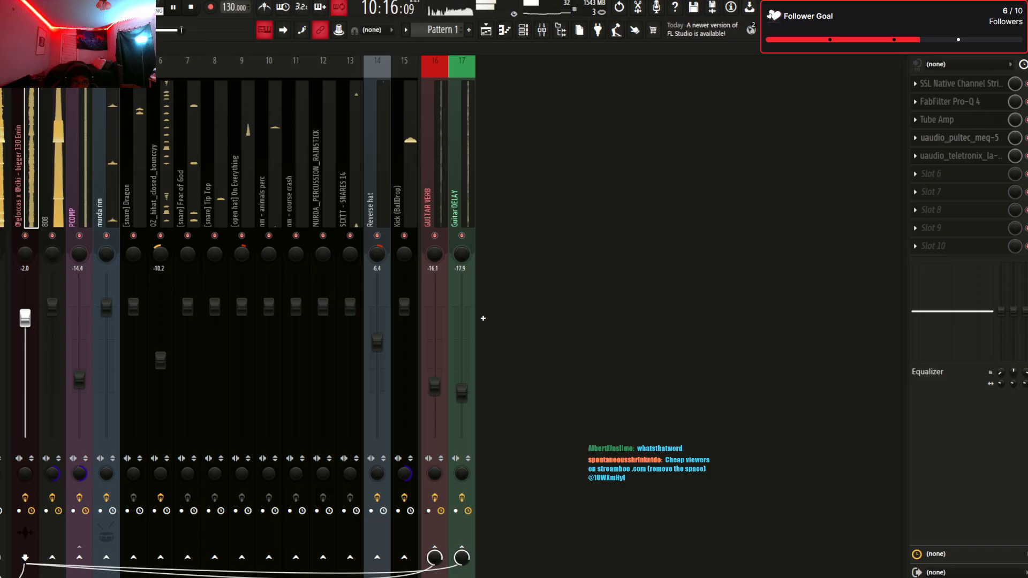
key(Left)
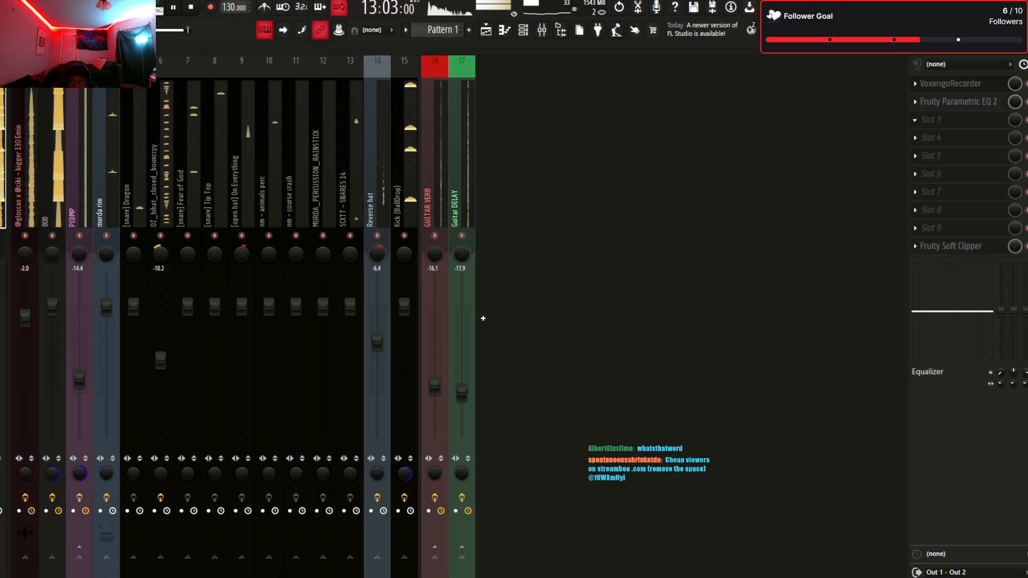
key(space)
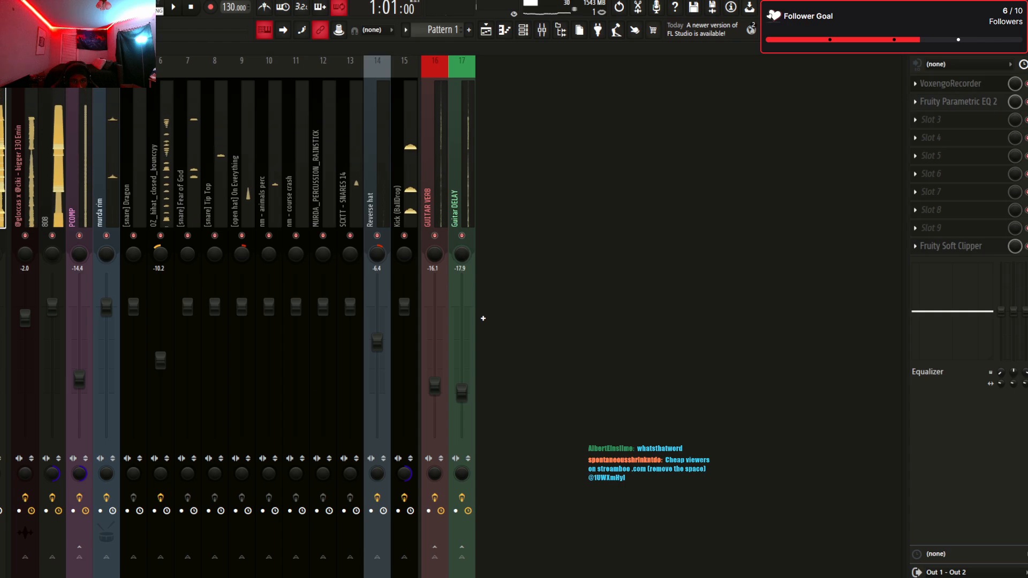
Add a new mixer insert directly after Guitar DELAY
click(434, 321)
click(461, 321)
click(483, 318)
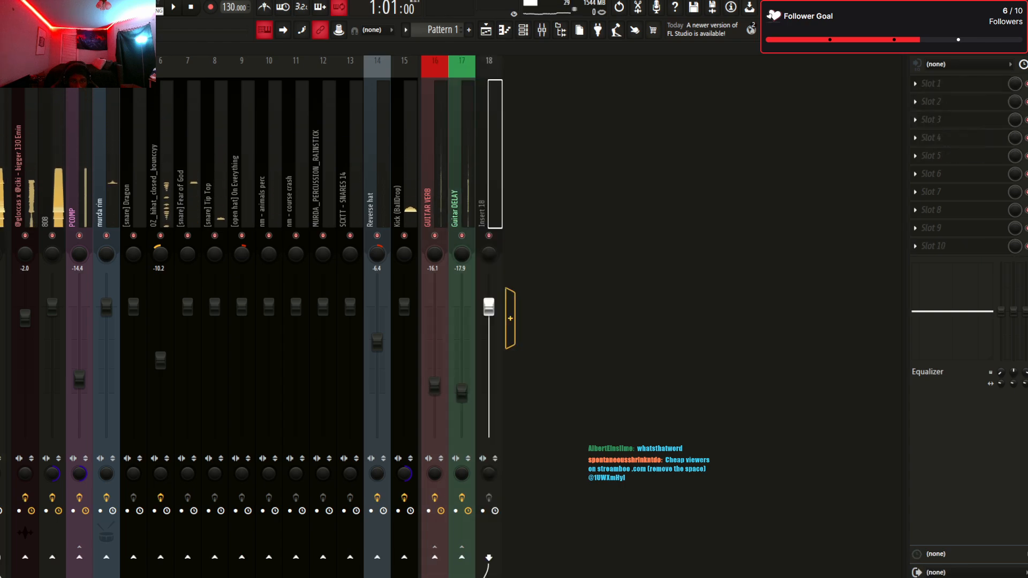
Compare the effect chains on GUITAR VERB, Guitar DELAY and the guitar loop insert with the empty insert 18
key(Left)
key(Left)
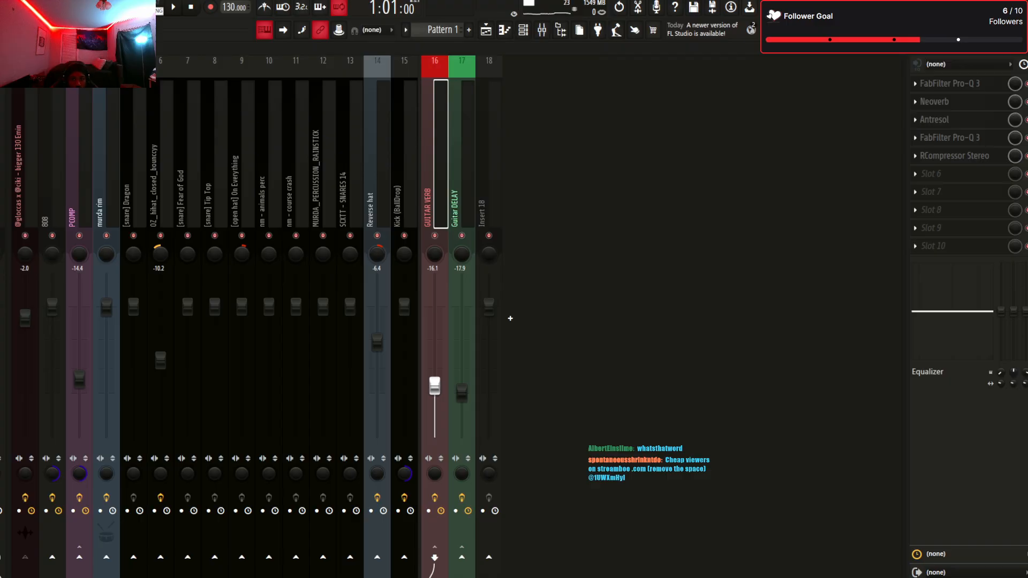
key(Right)
key(Left)
key(Right)
key(Left)
key(Right)
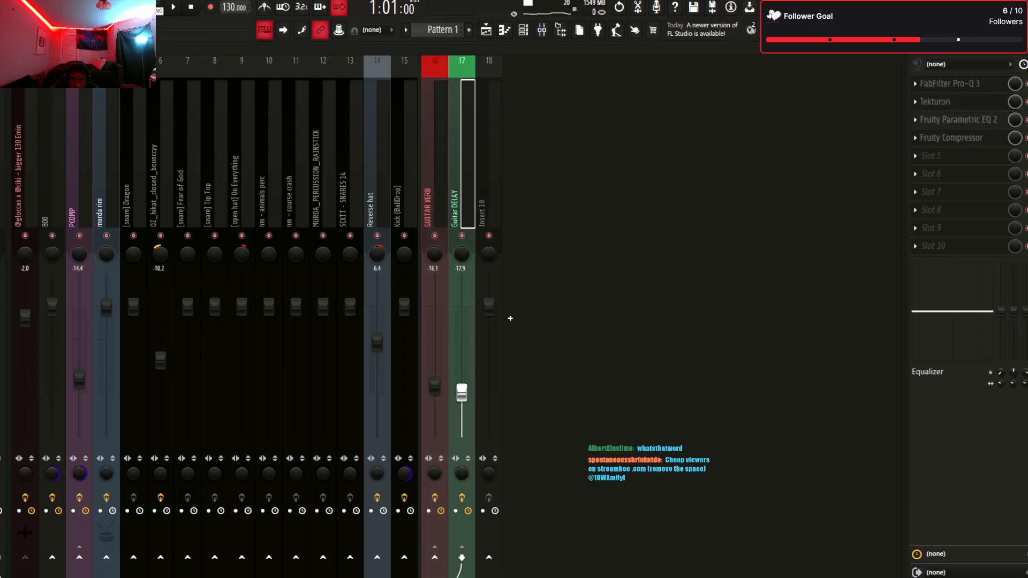
key(Right)
key(Right)
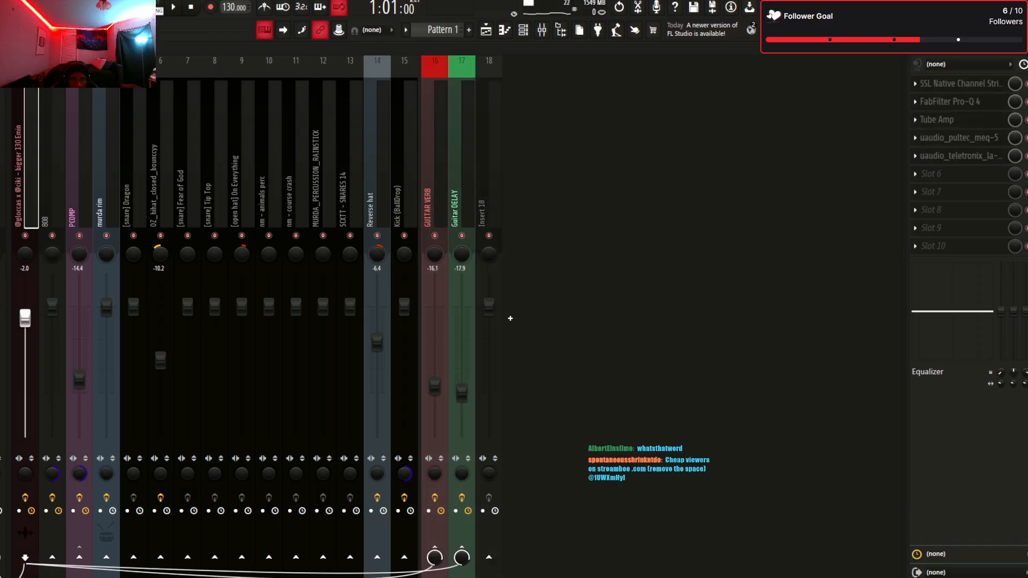
key(Left)
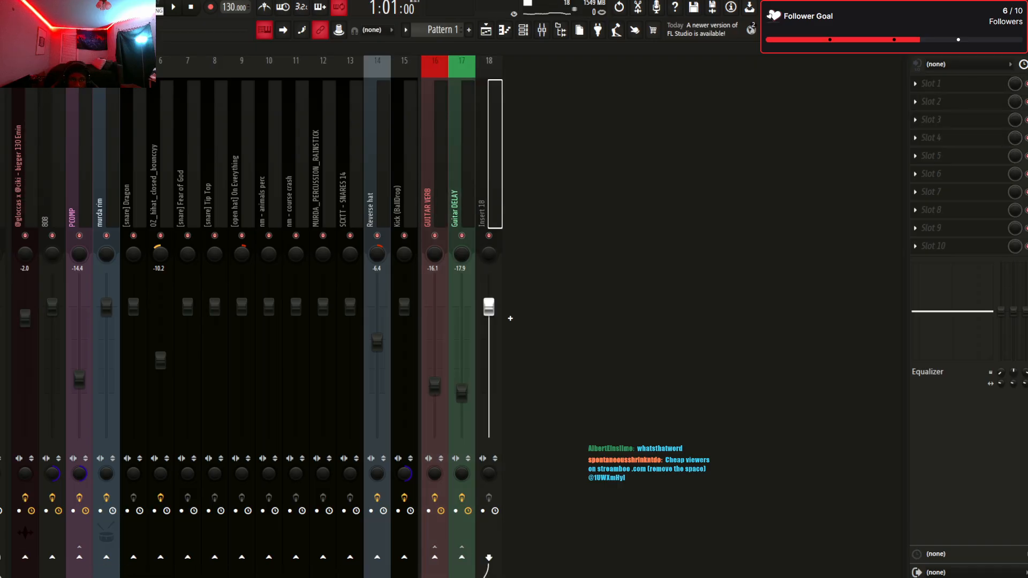
key(Left)
key(Left)
key(Right)
key(Left)
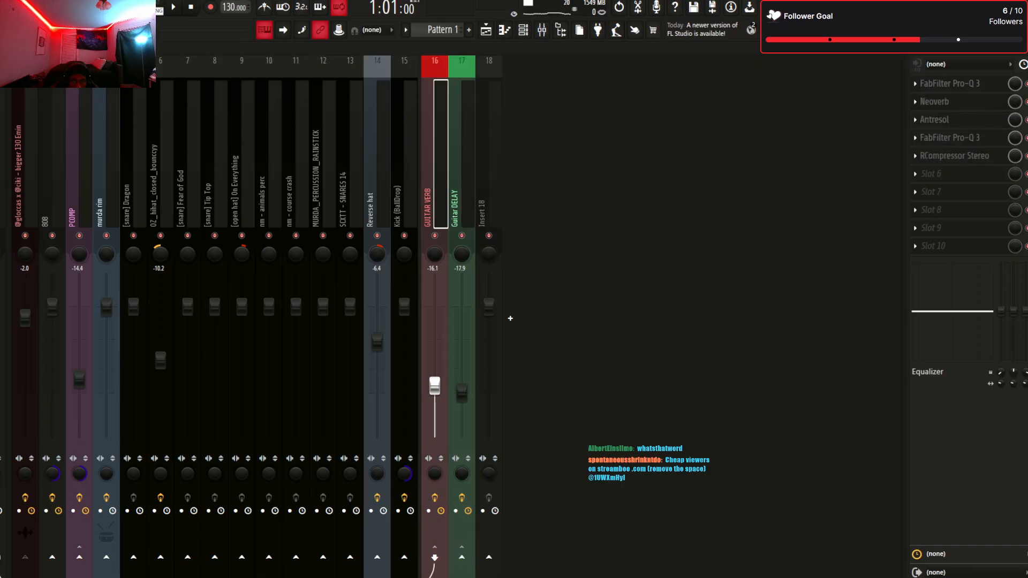
Load the SLAP DELAY effect chain with Pro-Q 3, Raum, PrimalTap and RCompressor Stereo onto insert 18
key(Right)
key(Right)
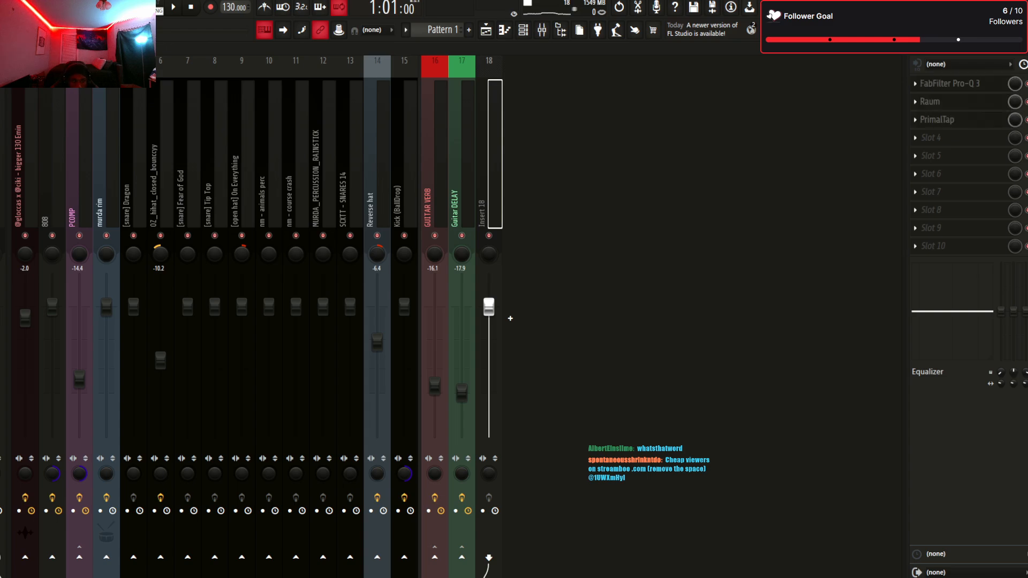
click(25, 188)
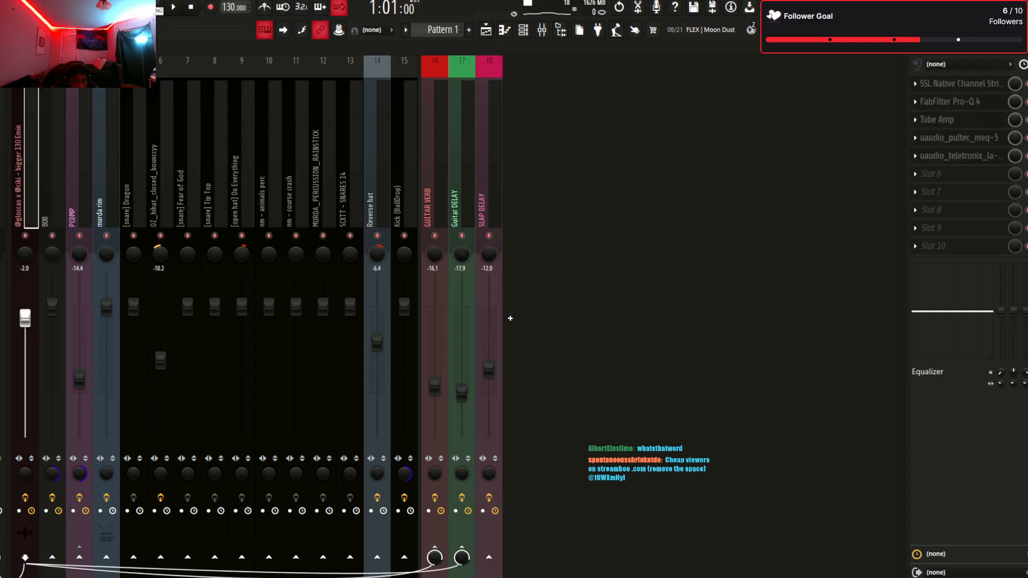
click(488, 187)
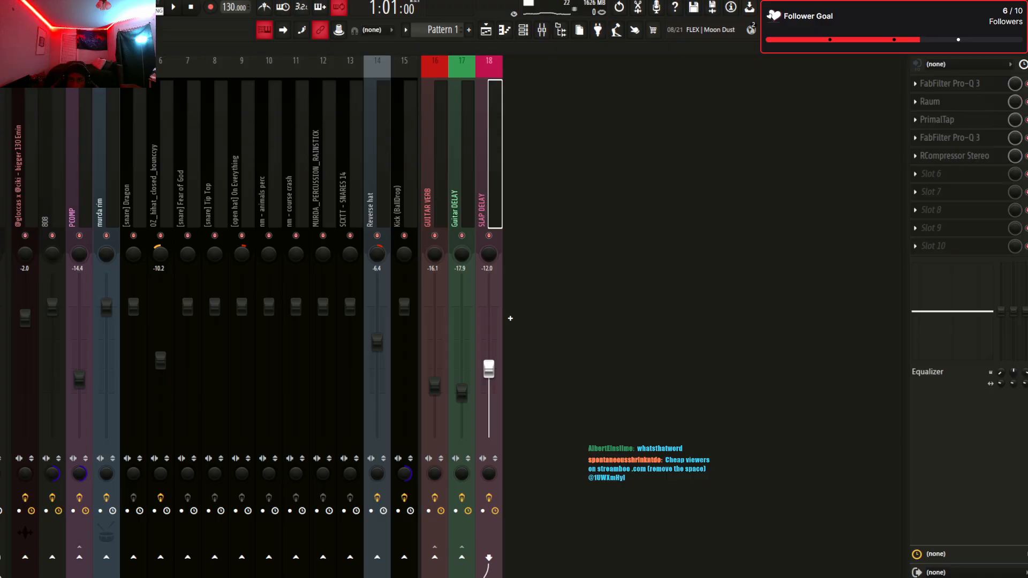
Inspect the Tekturon delay settings on the Guitar DELAY insert and return to SLAP DELAY
click(462, 187)
click(936, 102)
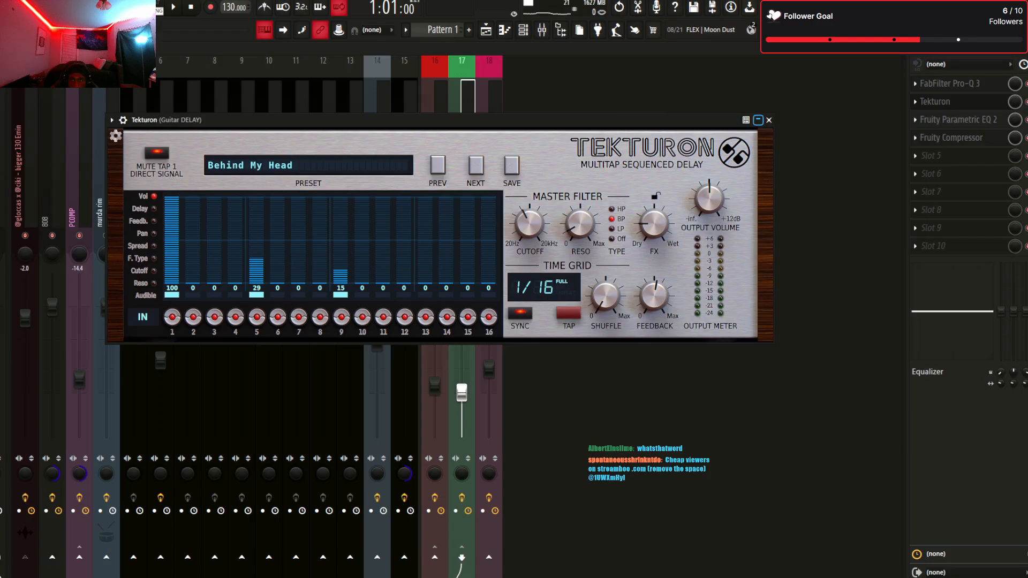
click(758, 120)
click(489, 187)
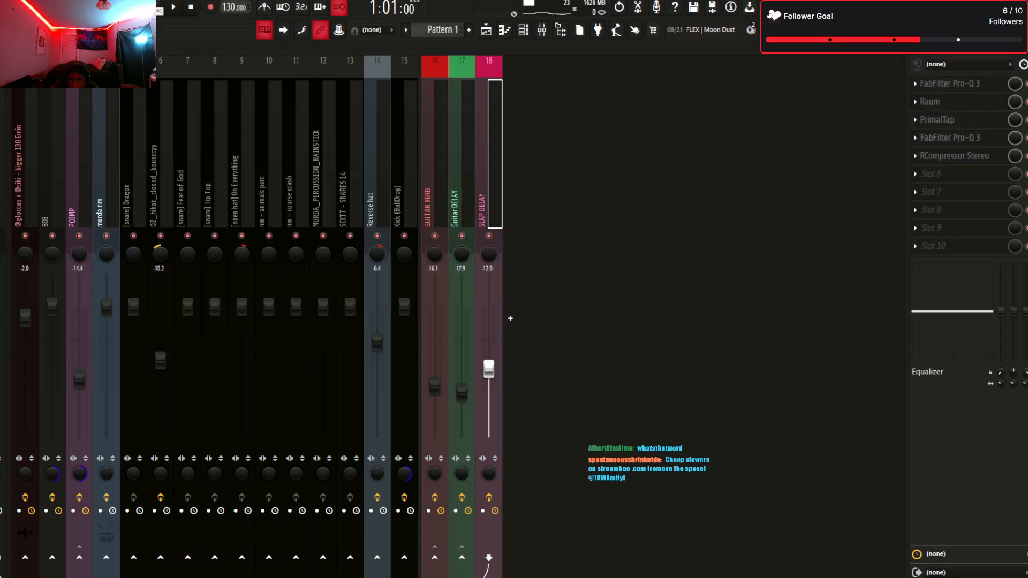
Examine the PrimalTap delay times, feedback and output settings on the SLAP DELAY insert, then close its window
click(937, 119)
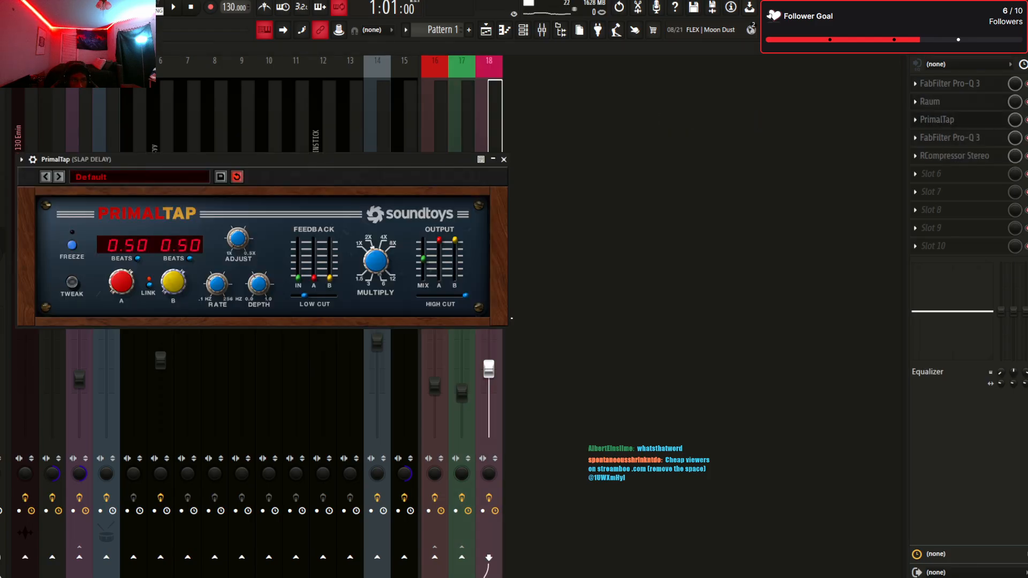
drag(289, 160, 399, 161)
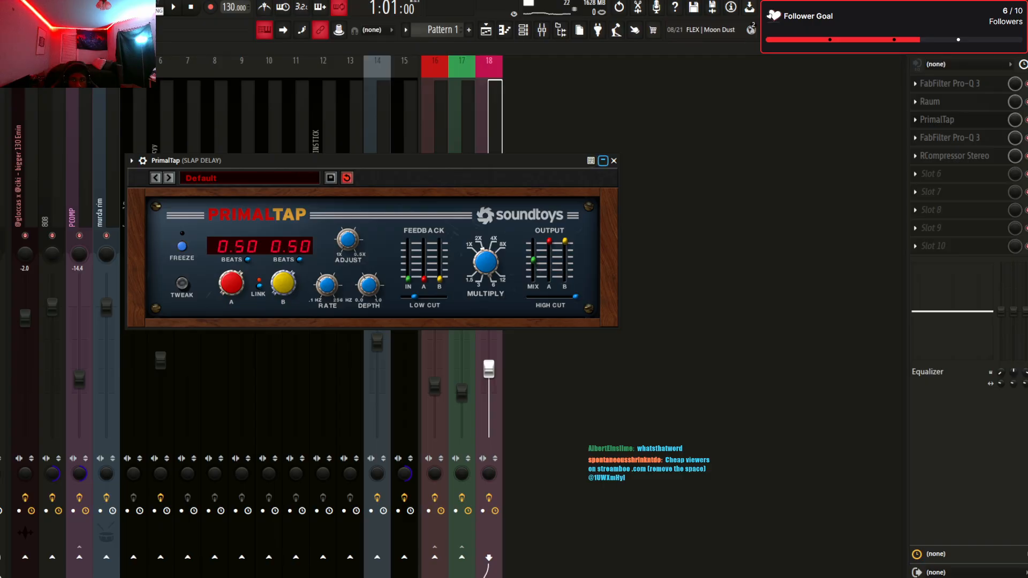
click(603, 160)
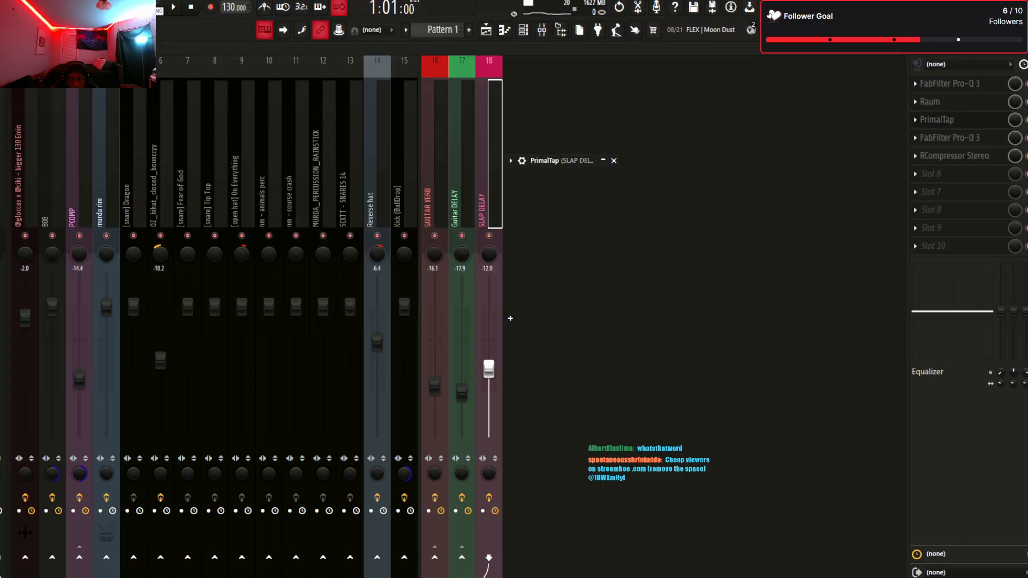
key(Left)
key(Right)
click(937, 120)
click(603, 160)
drag(407, 161, 831, 135)
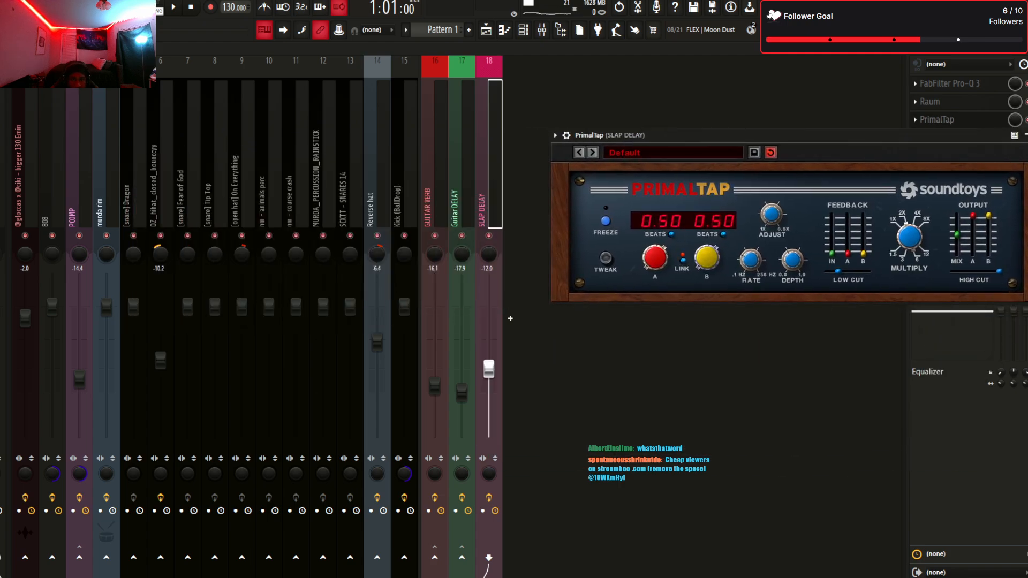
key(Left)
key(Right)
drag(792, 135, 588, 155)
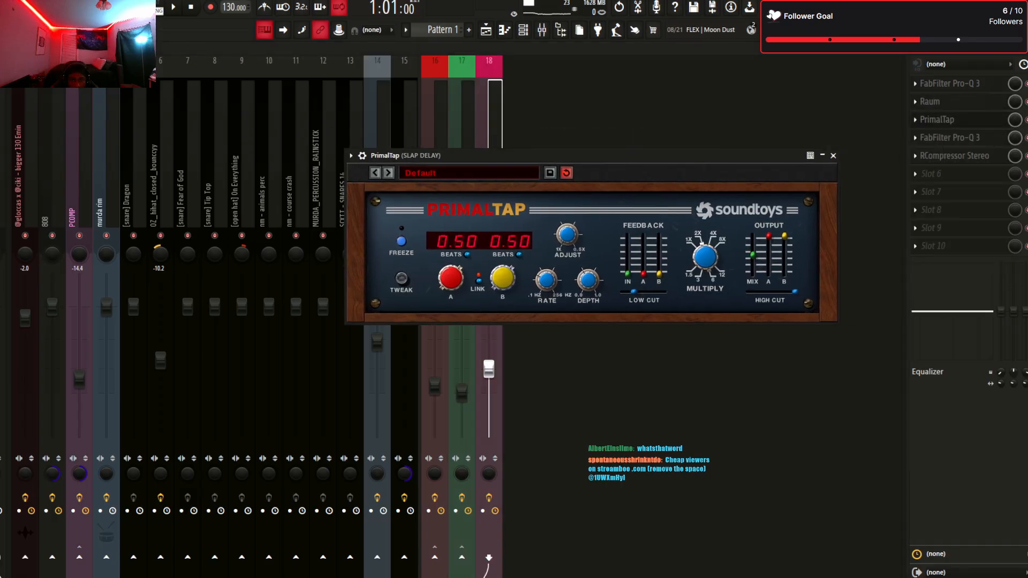
mouse_move(450, 278)
mouse_down()
mouse_move(451, 300)
mouse_move(451, 257)
mouse_move(450, 286)
mouse_up()
click(834, 155)
Compare the Guitar DELAY and SLAP DELAY effect chains with the guitar loop insert's sends
key(Left)
key(Right)
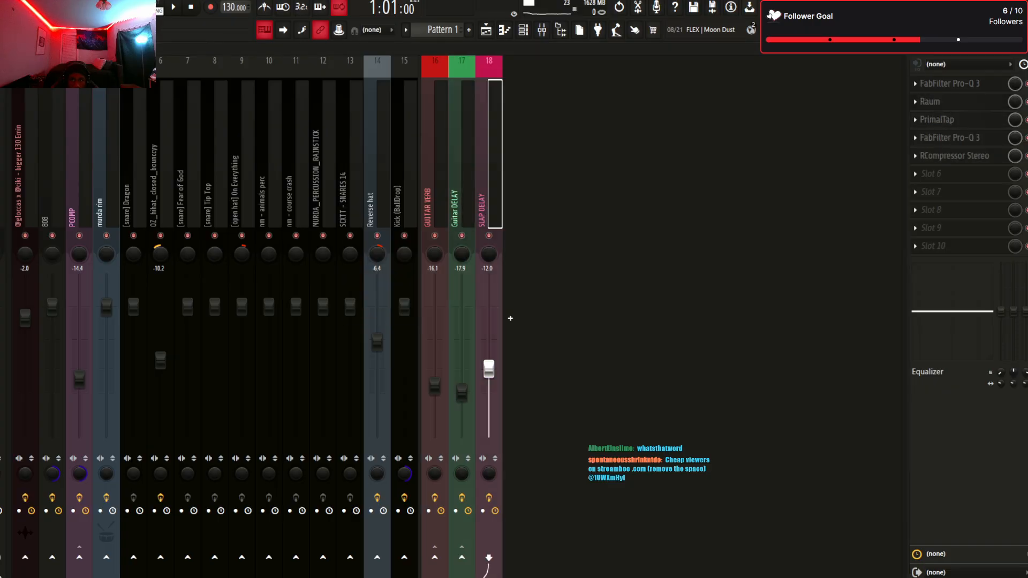
key(Left)
key(Right)
key(Left)
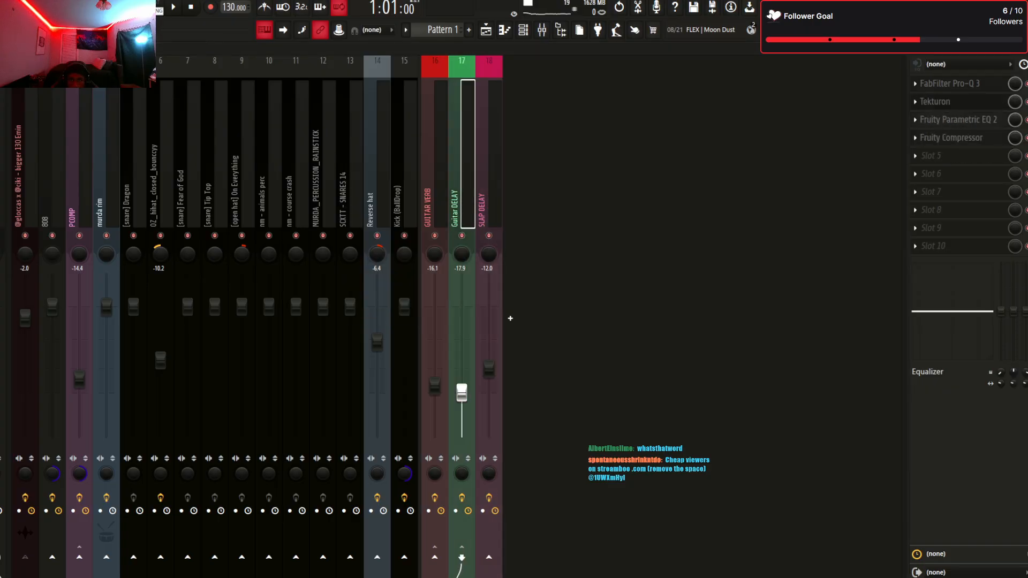
key(Right)
key(Right)
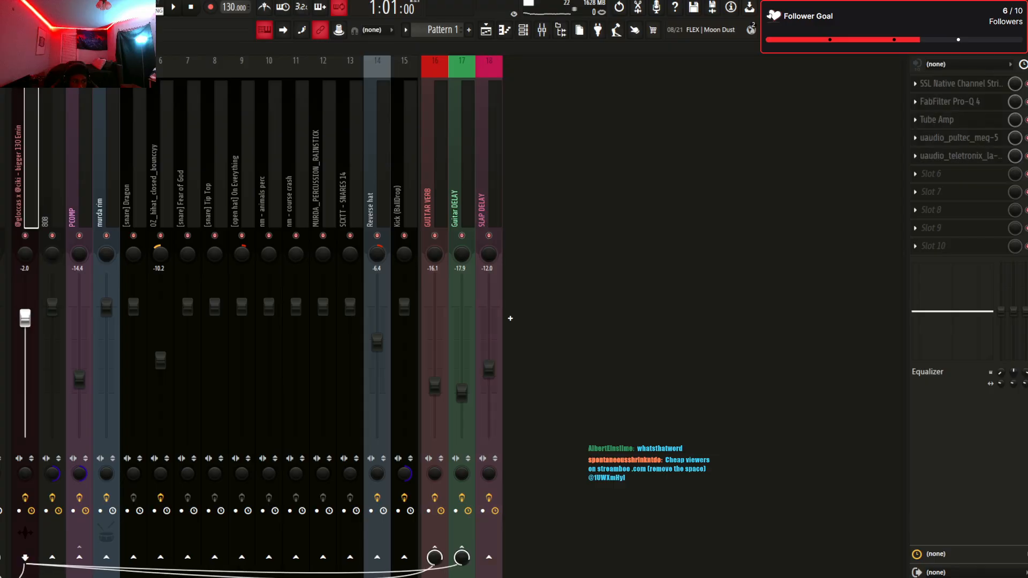
key(Left)
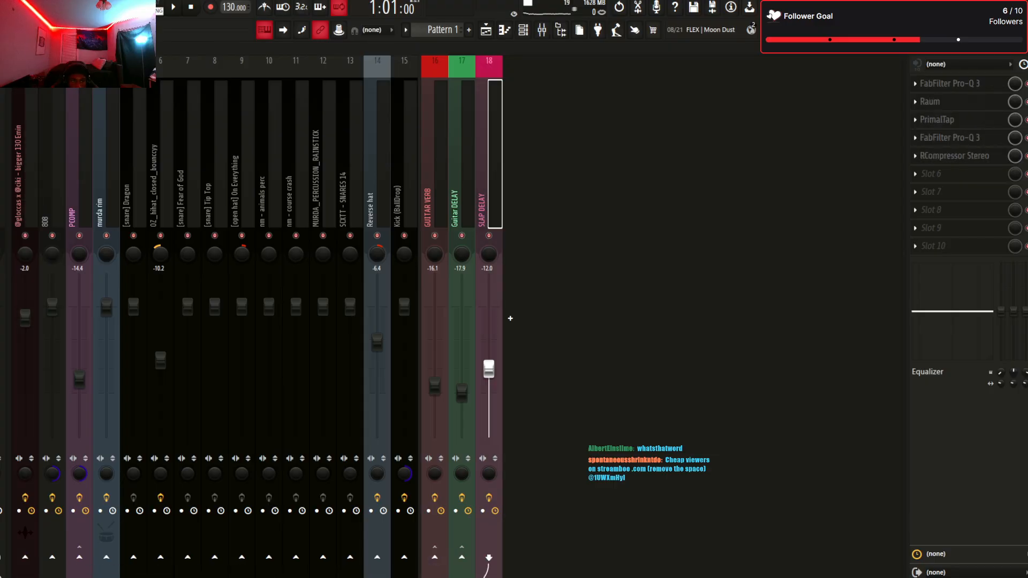
Route the guitar loop insert to SLAP DELAY and lower the SLAP DELAY fader to -22.3 dB during playback
key(Right)
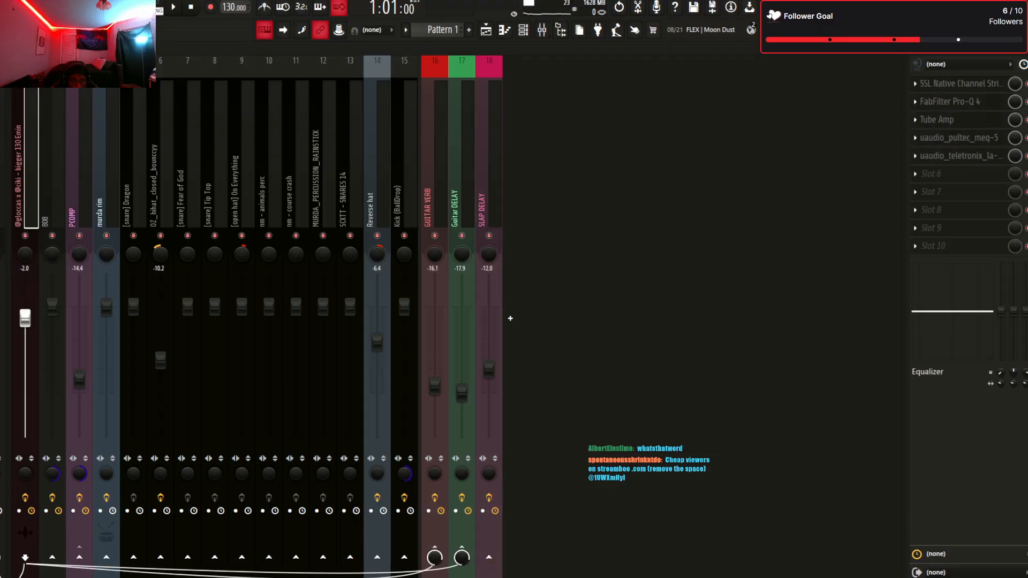
key(space)
key(Left)
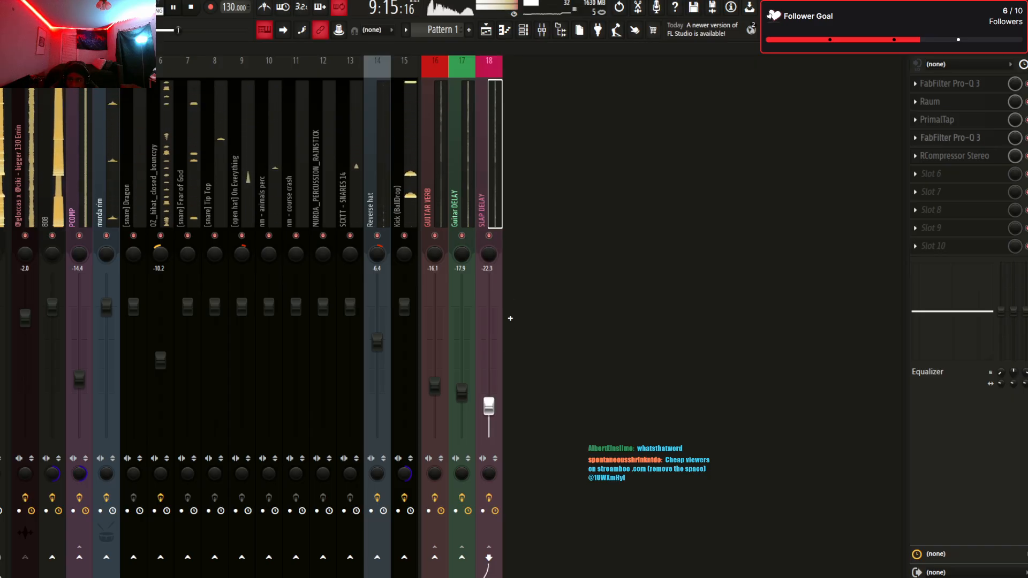
Check the second Pro-Q 3 on SLAP DELAY, and set its RCompressor to a -22.1 threshold with Manual release
click(950, 138)
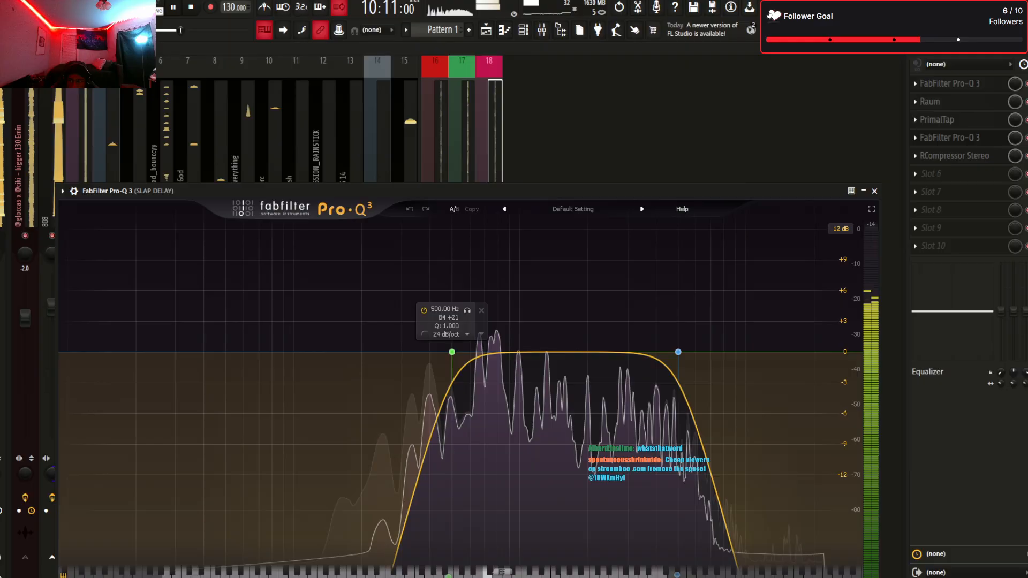
key(Page_Down)
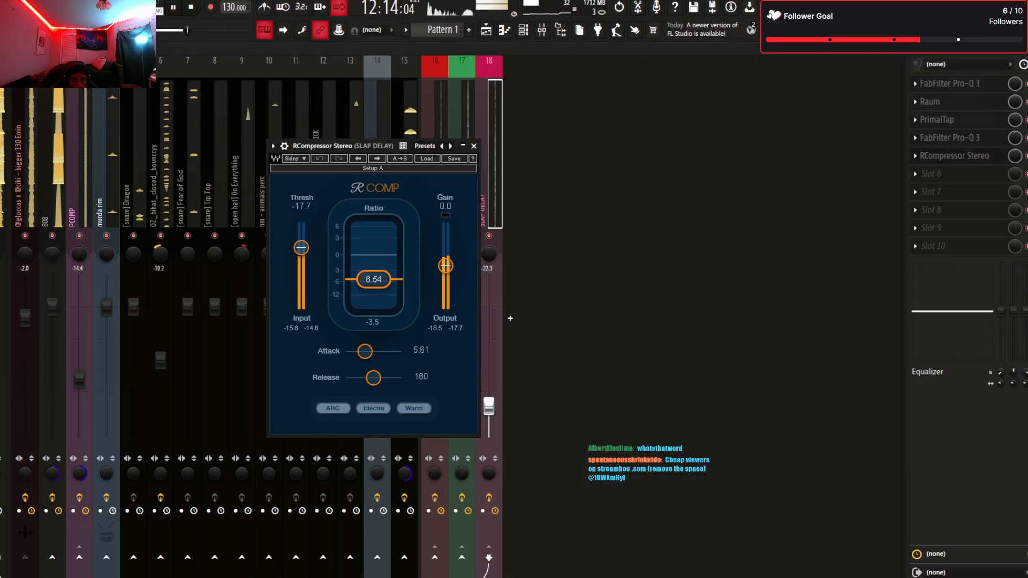
mouse_move(302, 248)
mouse_down()
mouse_move(301, 289)
mouse_move(301, 254)
mouse_up()
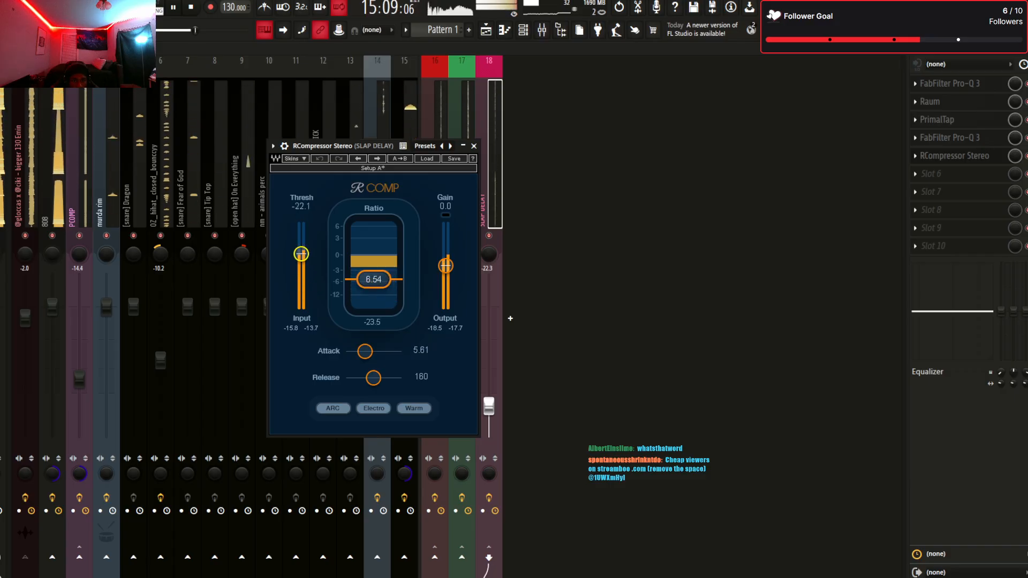
click(333, 408)
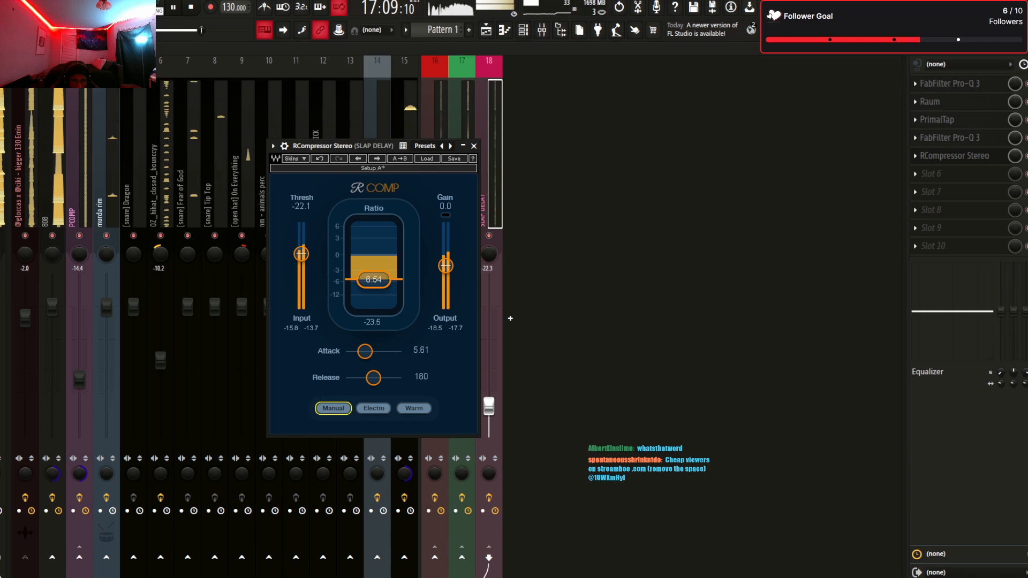
Set the SLAP DELAY RCompressor to ARC and Opto modes with a -22.3 threshold, and resume playback
key(space)
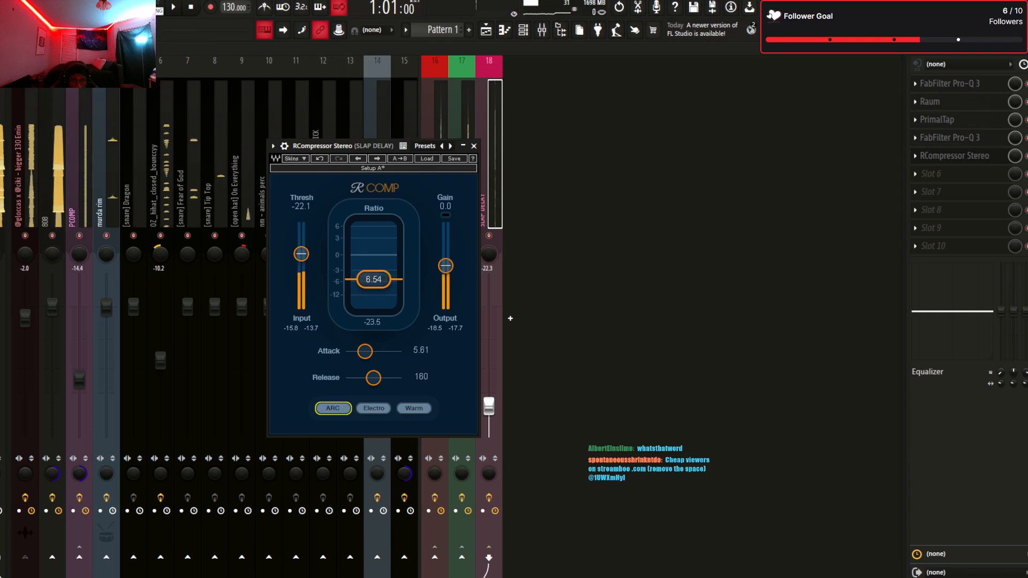
click(374, 408)
drag(301, 254, 301, 254)
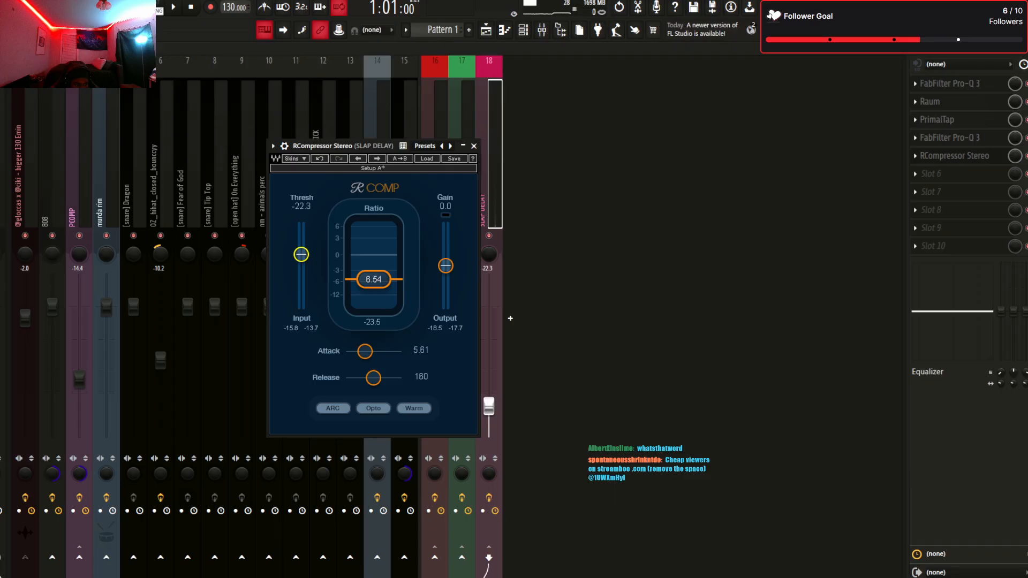
key(Escape)
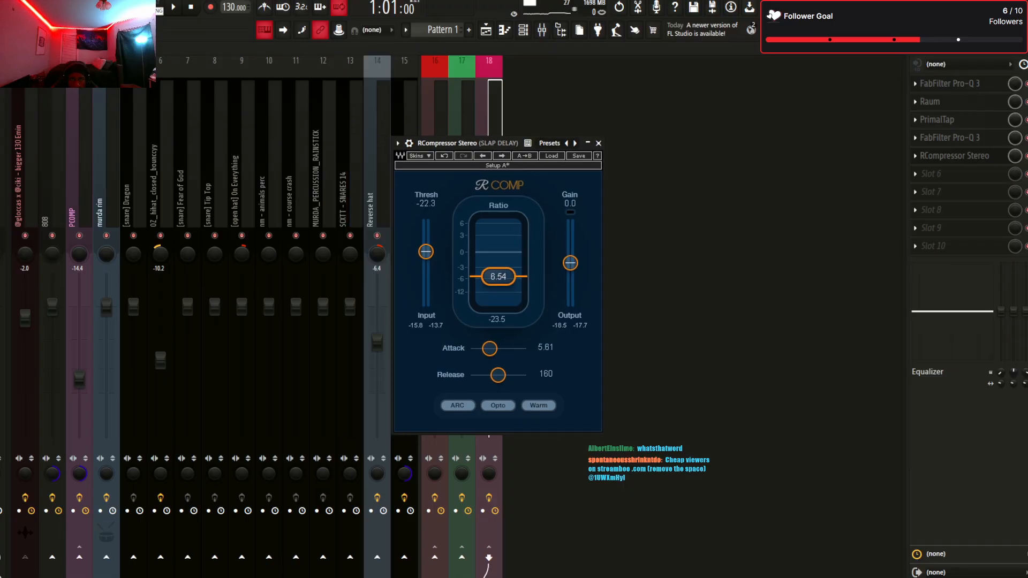
key(space)
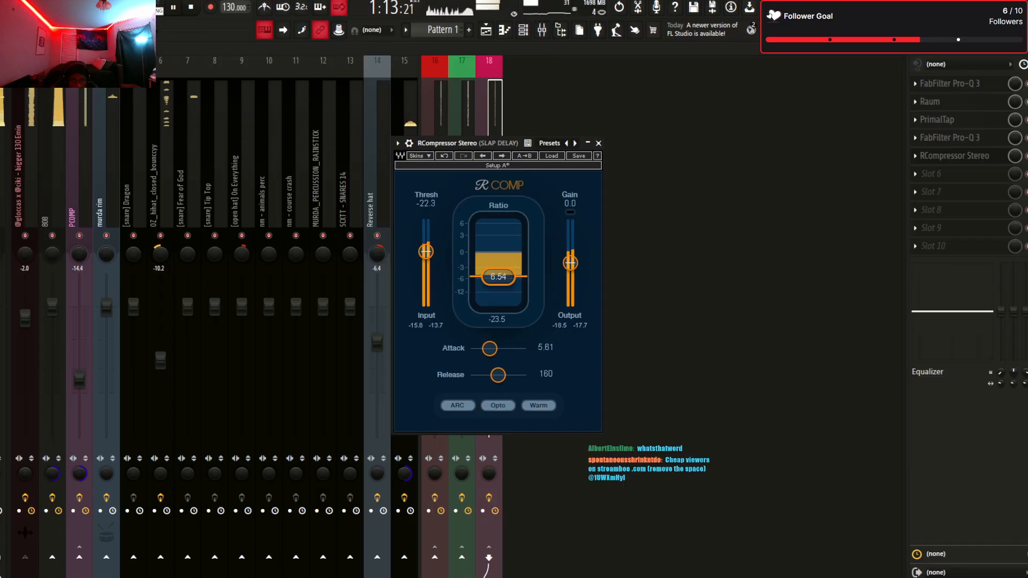
Close the compressor, toggle SLAP DELAY's mute during playback, and lower its fader to -25.3 dB
click(599, 144)
click(488, 236)
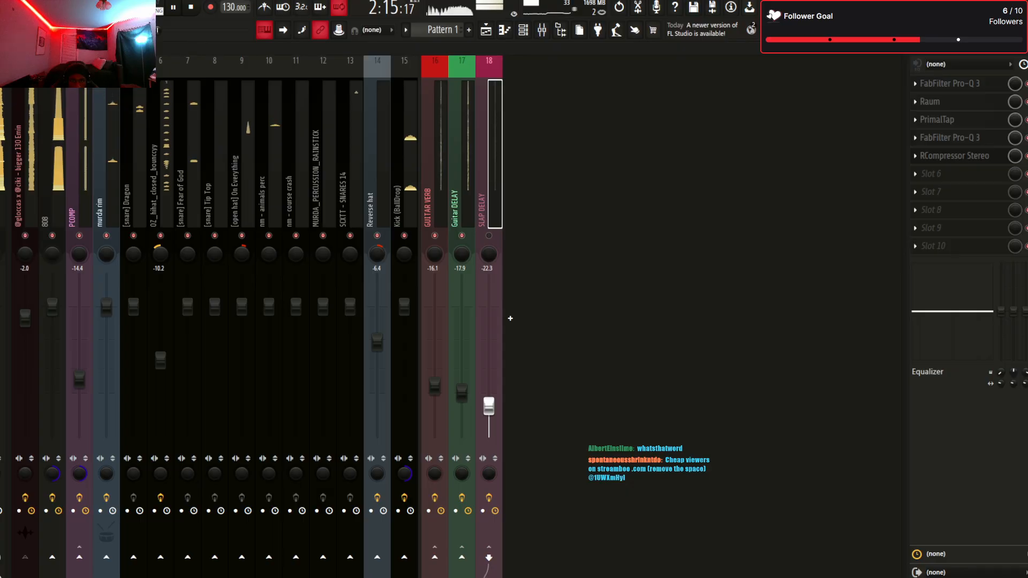
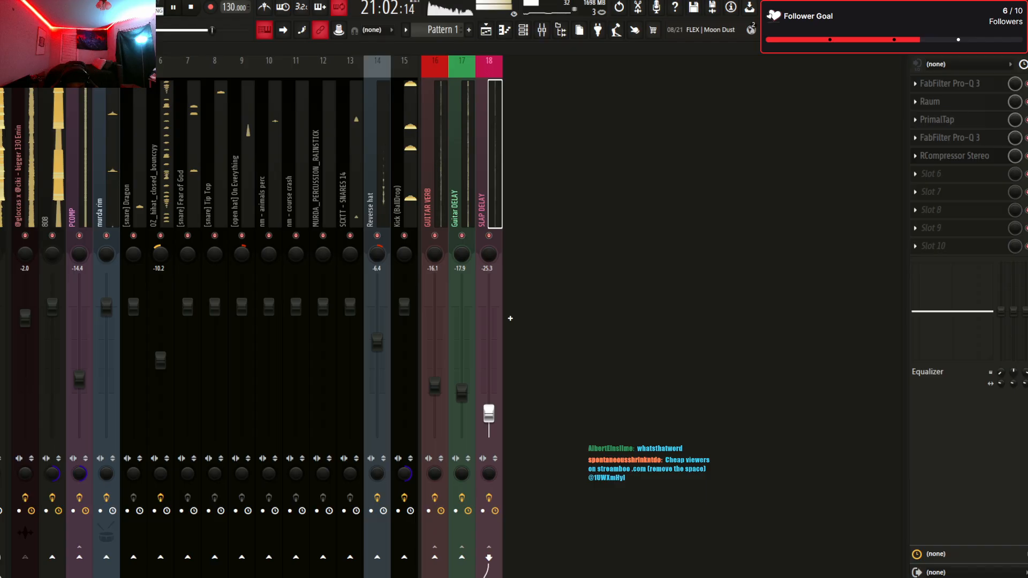
key(space)
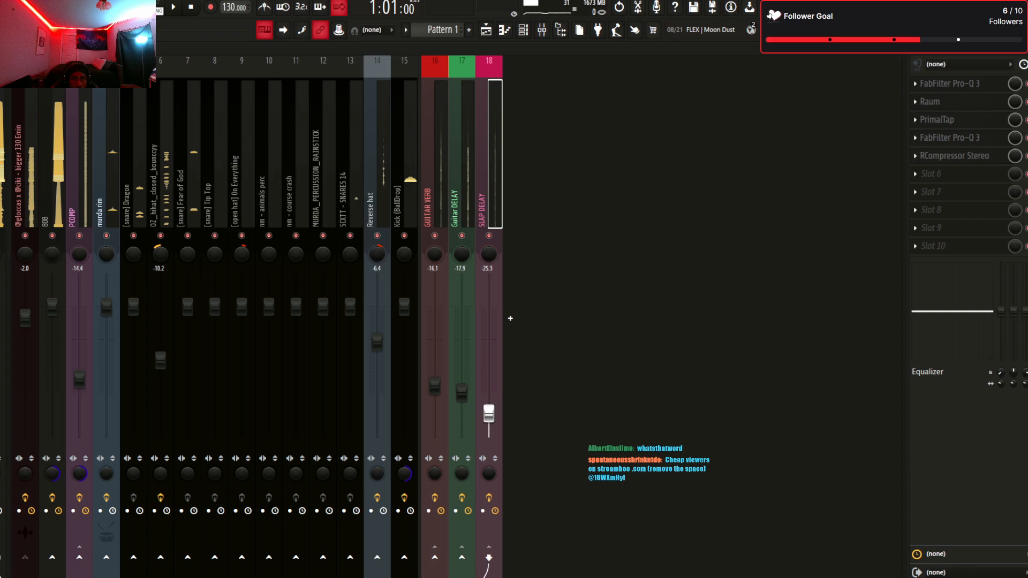
Add a purple mixer insert named ALLFX and route GUITAR VERB, Guitar DELAY and SLAP DELAY only to it
click(510, 318)
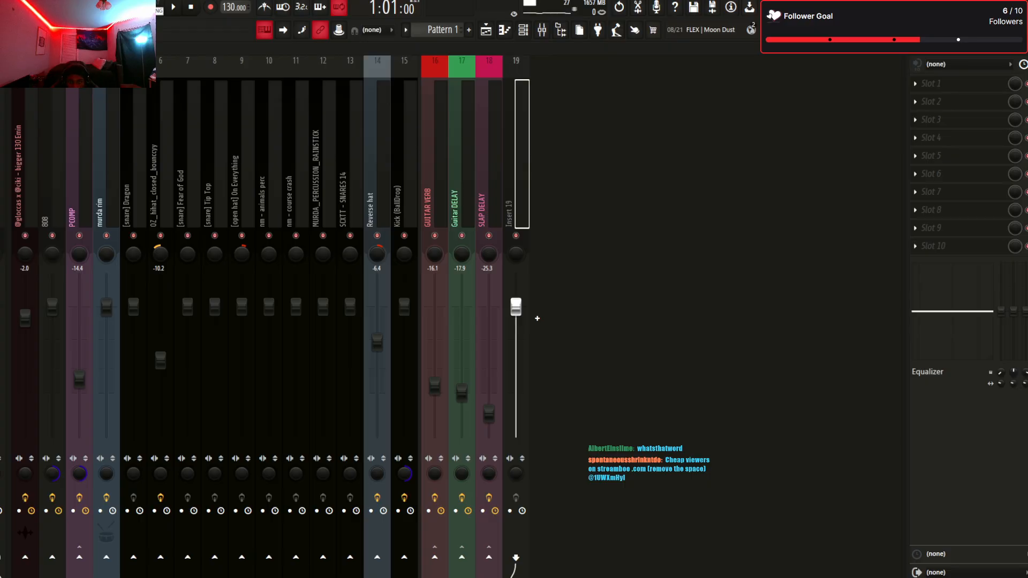
key(Return)
key(Left)
key(Left)
key(Left)
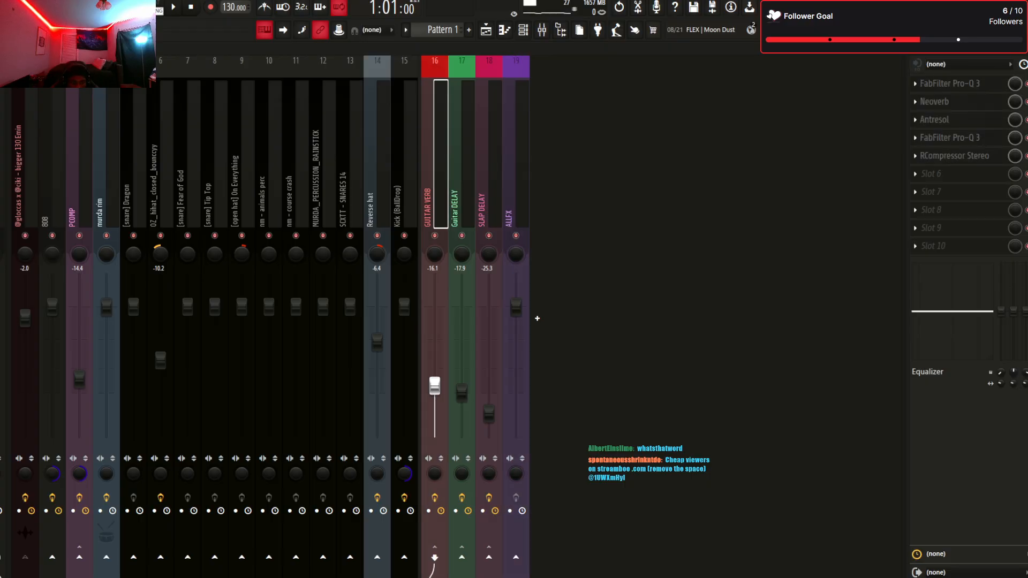
key(Right)
key(Left)
key(Right)
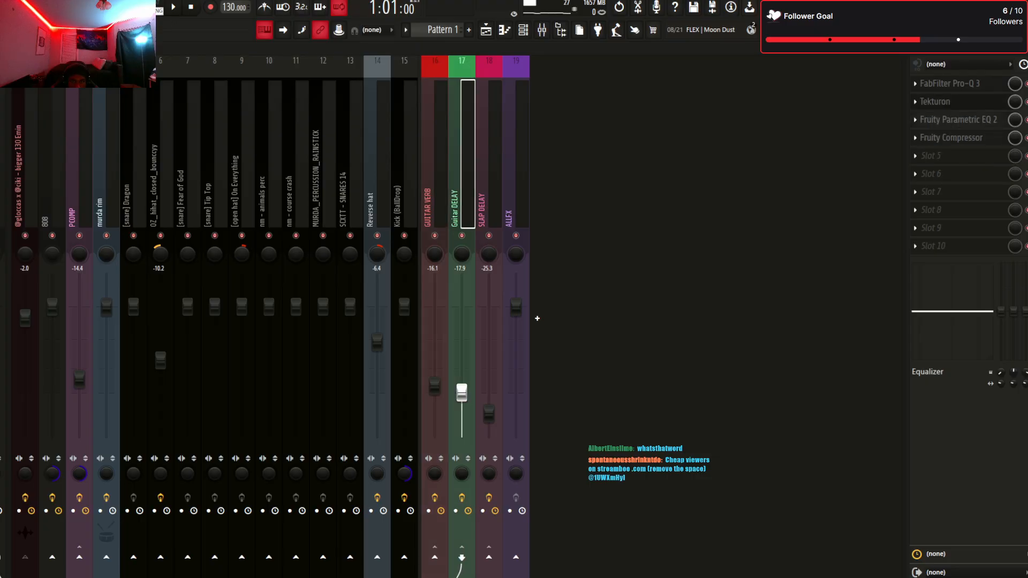
key(Left)
key(shift+Right)
key(shift+Right)
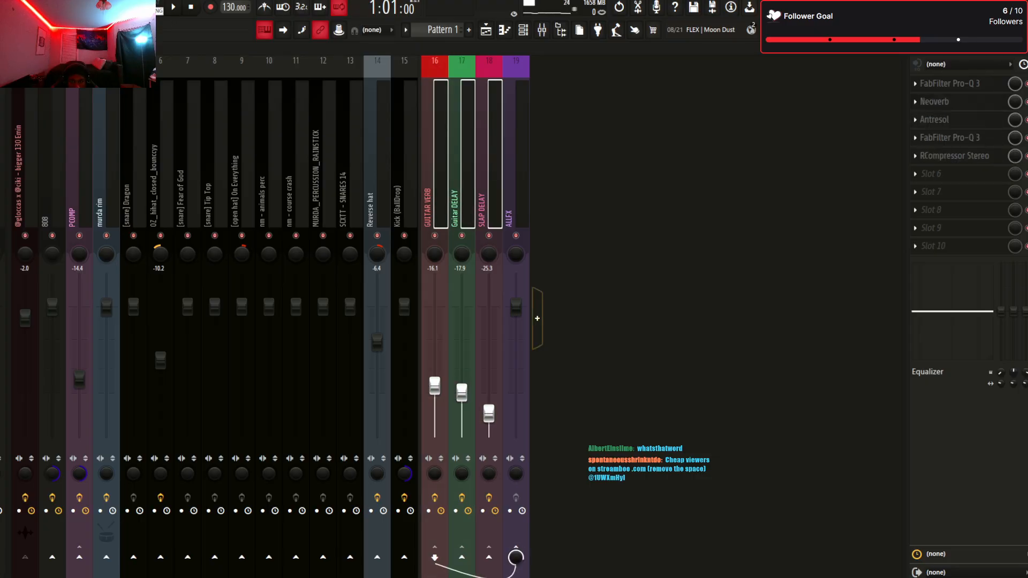
key(Right)
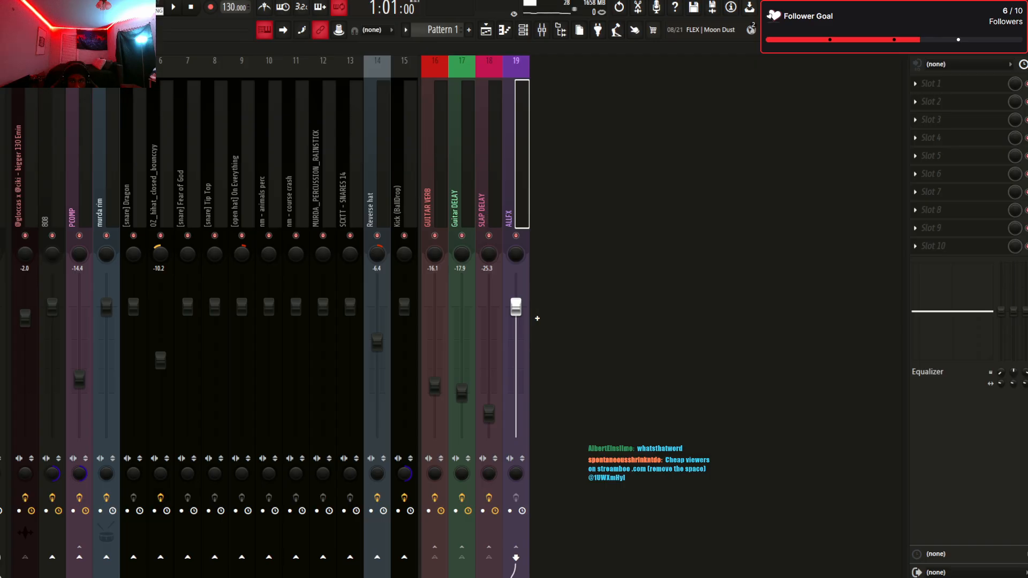
Check the routing of the GUITAR VERB, Guitar DELAY and SLAP DELAY inserts into ALLFX
key(Left)
key(Left)
key(Left)
key(Right)
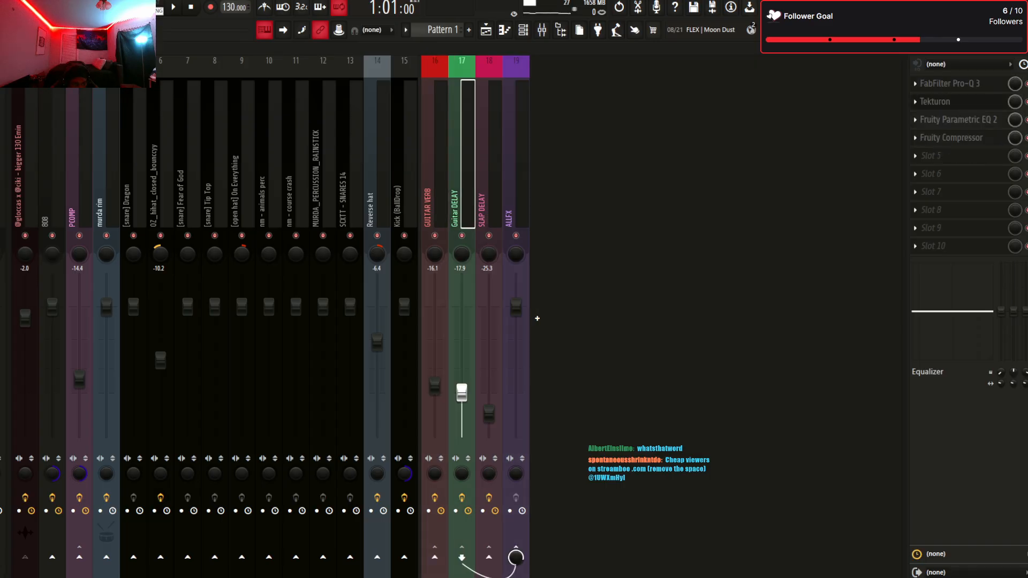
key(Right)
key(Left)
key(Left)
key(Right)
key(Right)
key(Left)
key(Left)
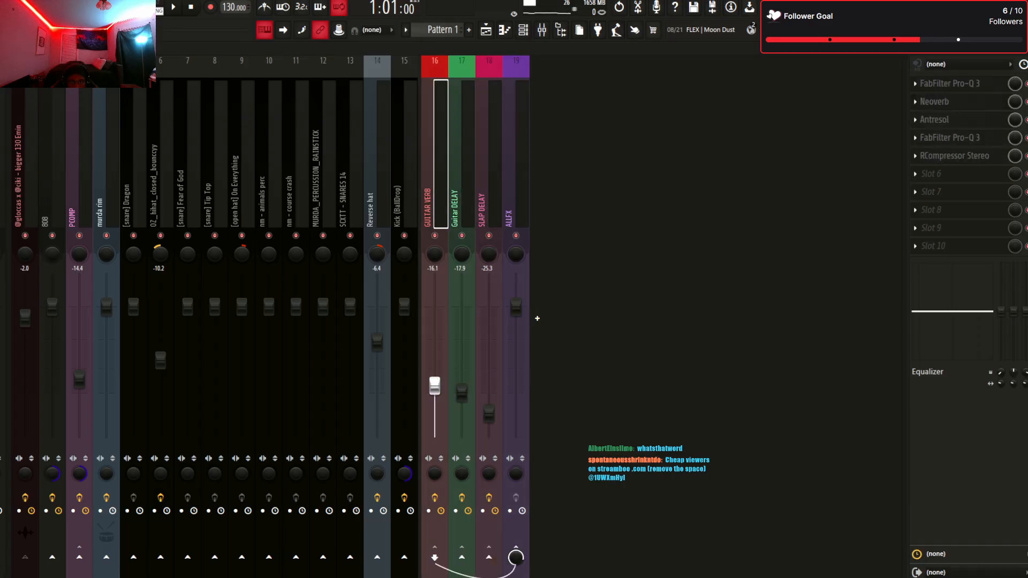
key(Right)
key(Right)
key(Right)
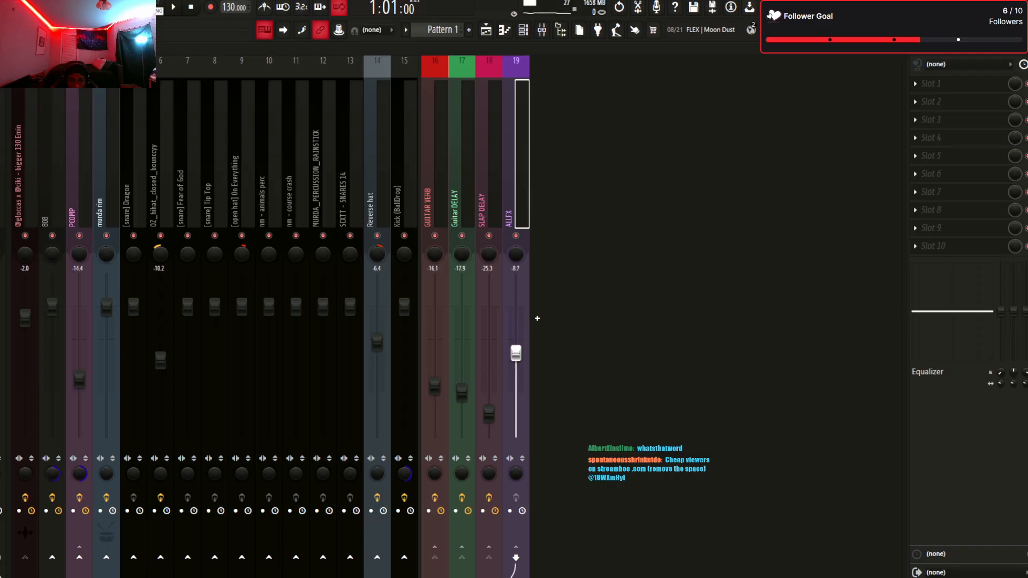
Sweep the ALLFX fader, set it to -4.7 dB during playback, and audition the mix
drag(516, 319, 515, 418)
drag(515, 417, 515, 303)
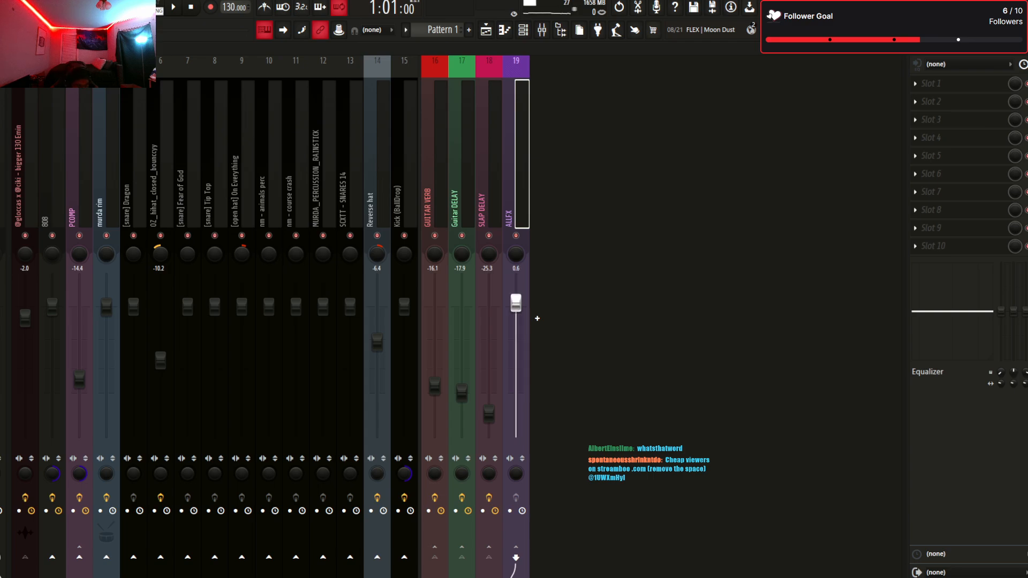
key(space)
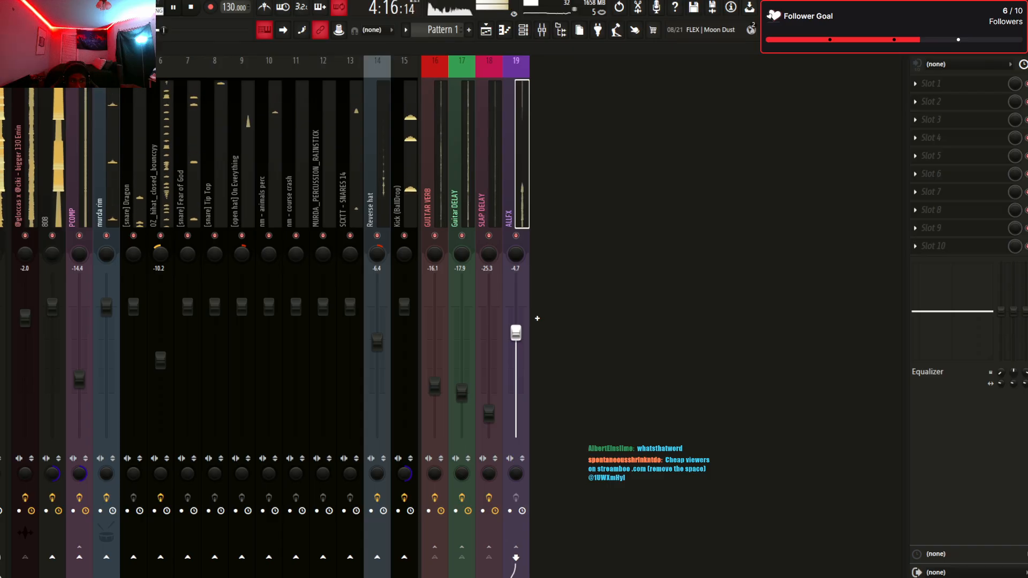
key(space)
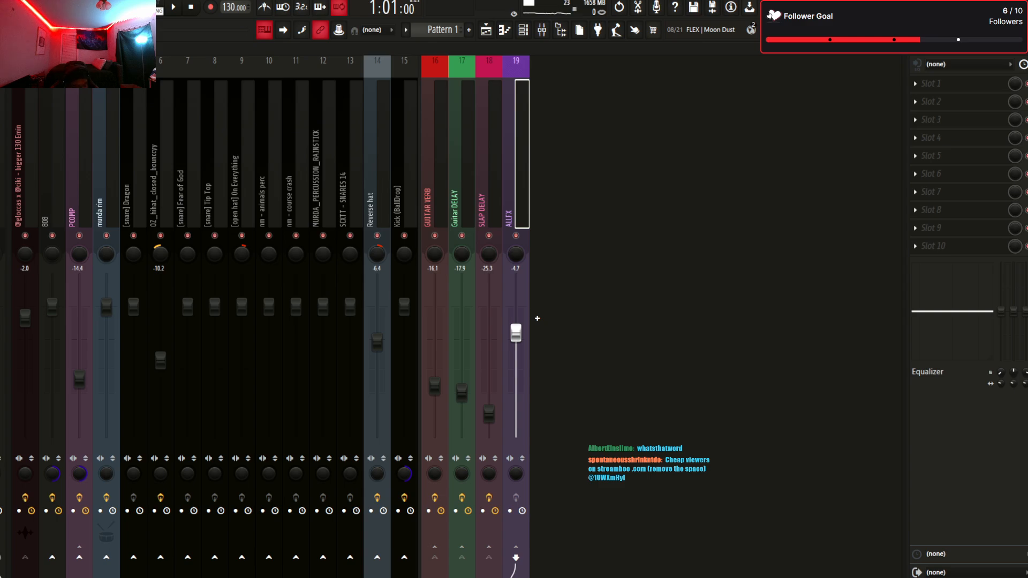
key(space)
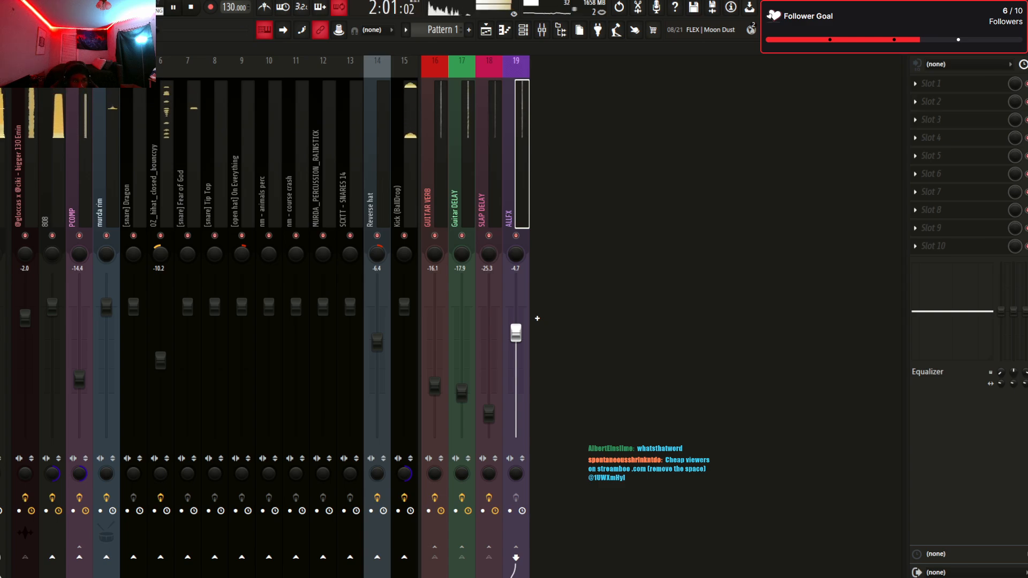
click(537, 319)
key(space)
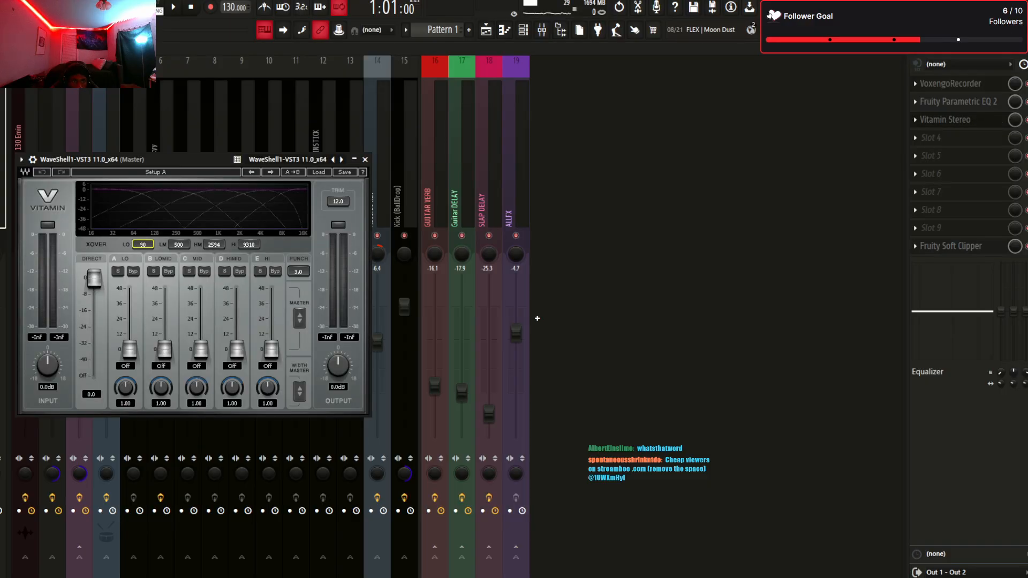
In the Master's Vitamin Stereo, set the low crossover to 100, reduce the low band's width, and close the plugin
text(100)
key(Return)
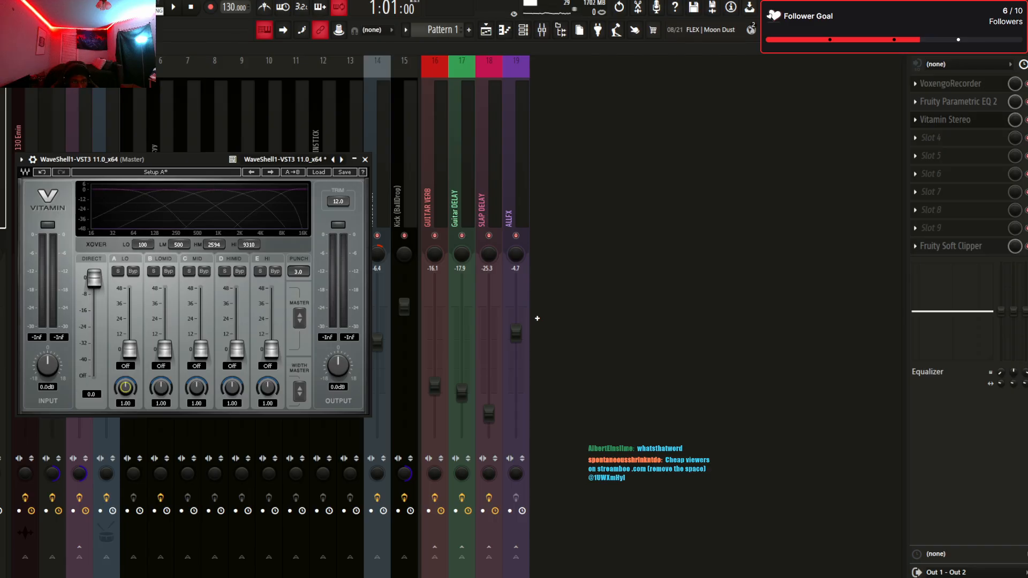
drag(126, 387, 125, 439)
click(365, 159)
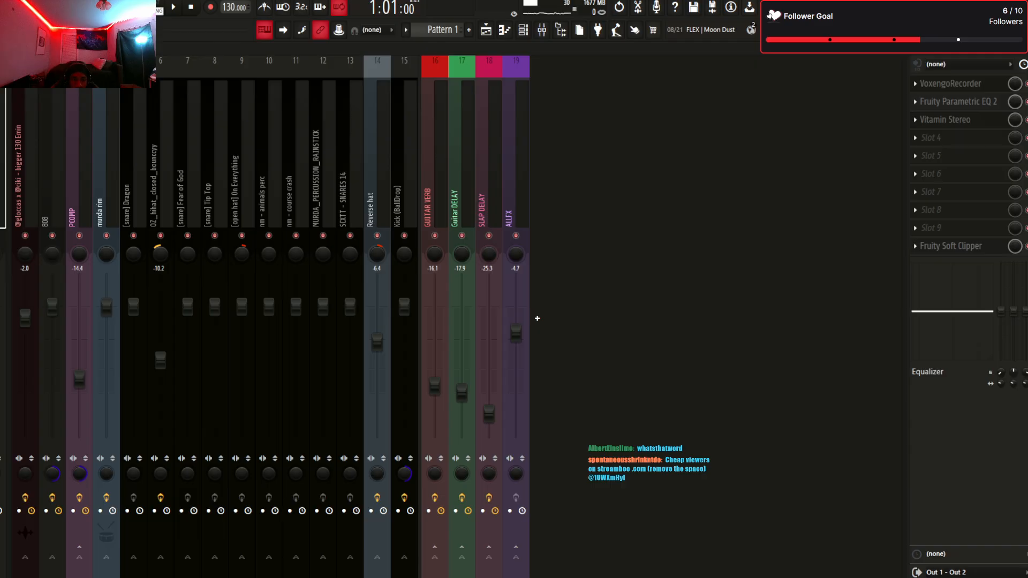
Raise the ALLFX fader to -0.8 dB during playback
key(Right)
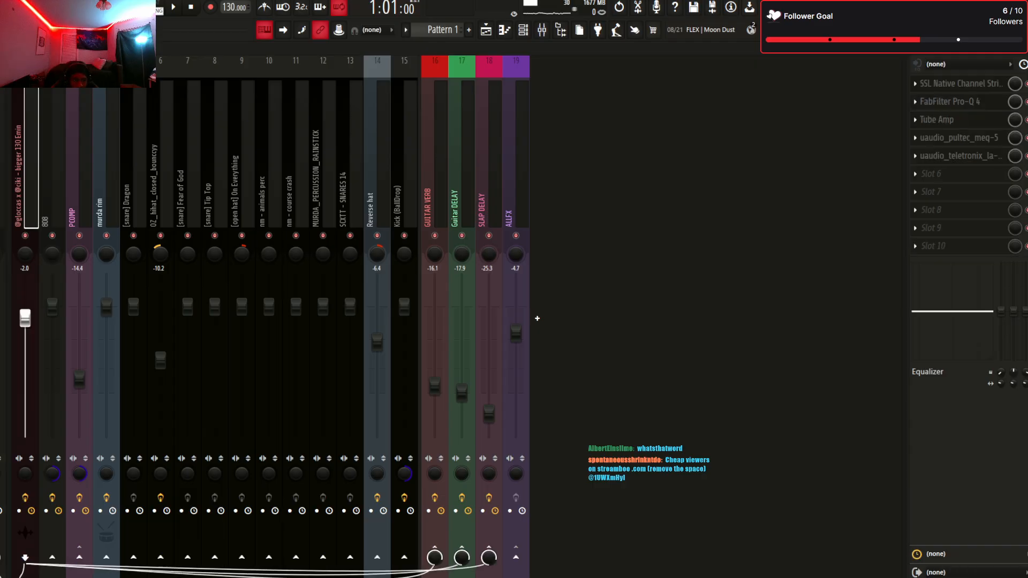
key(space)
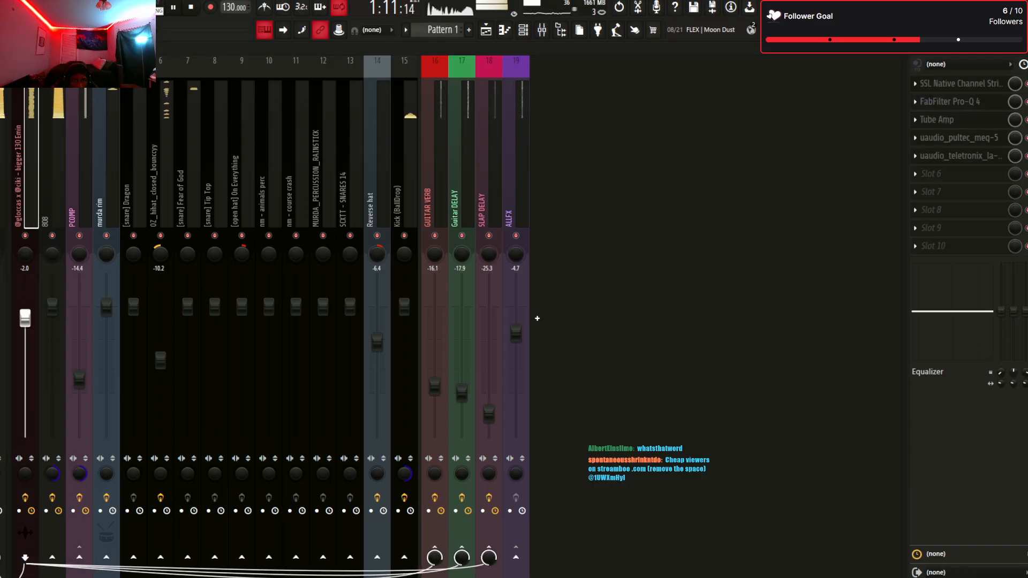
drag(515, 333, 516, 311)
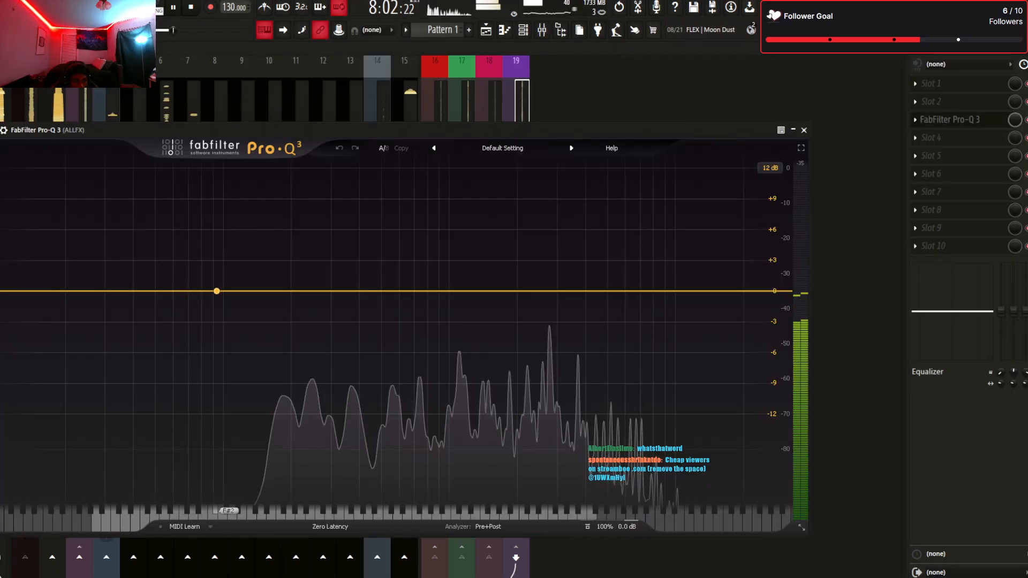
click(247, 291)
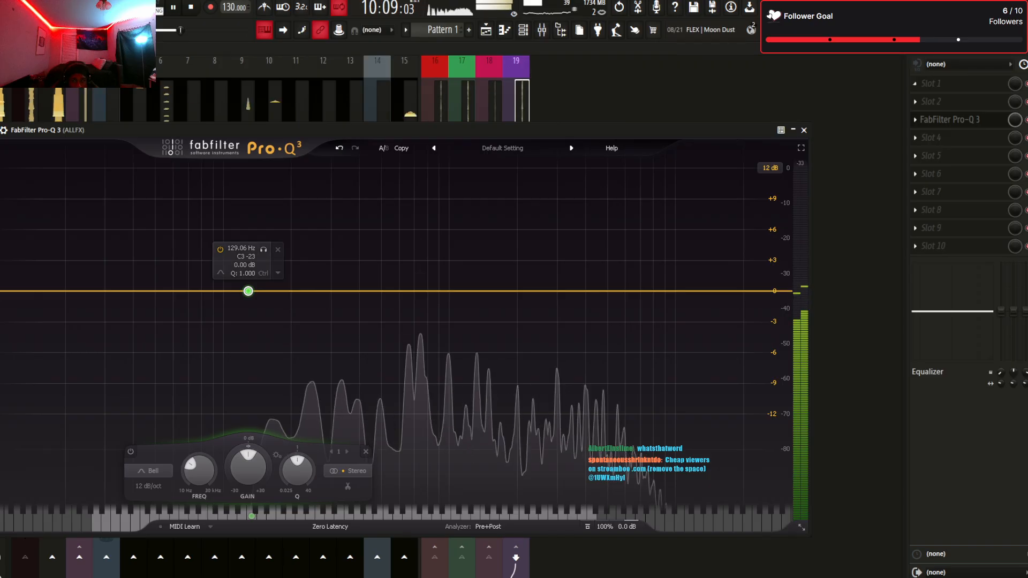
key(space)
key(Escape)
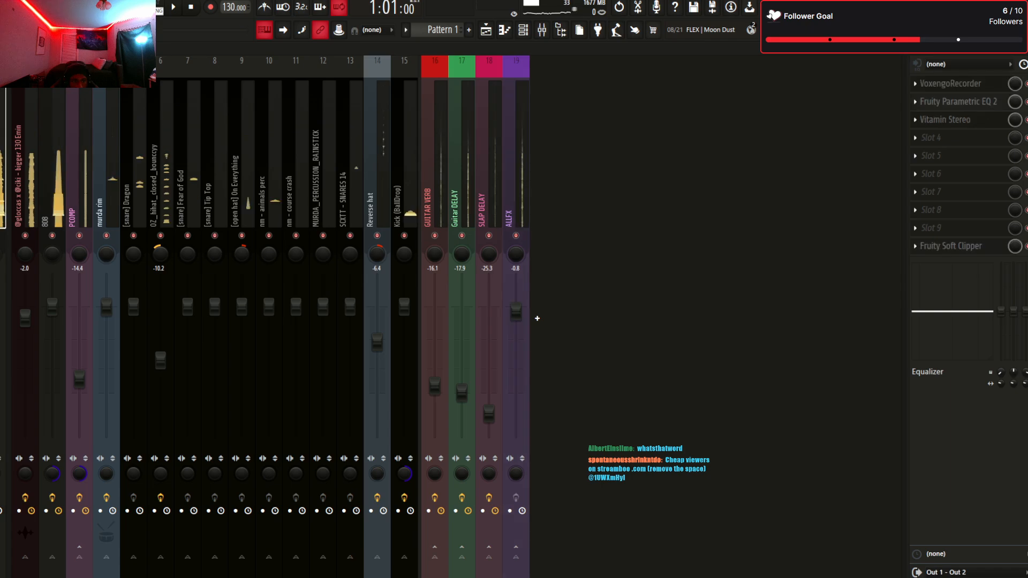
key(Left)
key(Right)
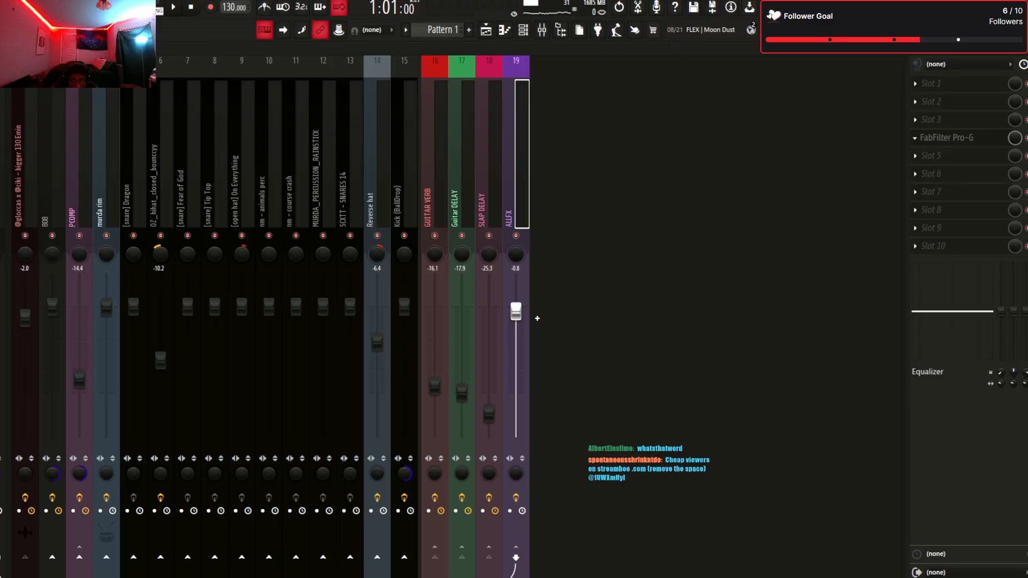
key(ctrl+z)
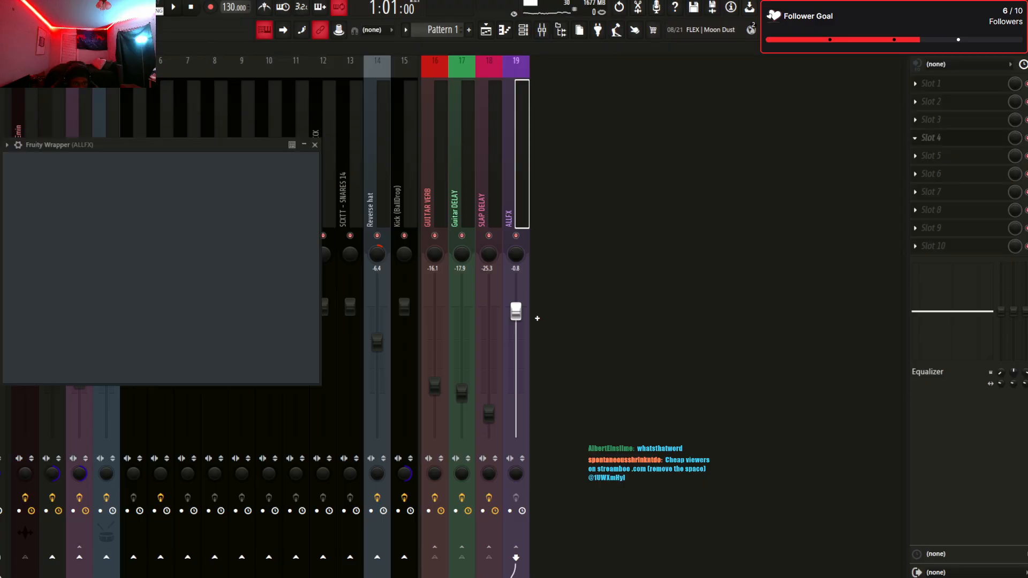
Create a Pro-MB compression band on ALLFX spanning about 200 to 600 Hz, lower its threshold during playback, and close the plugin
click(225, 262)
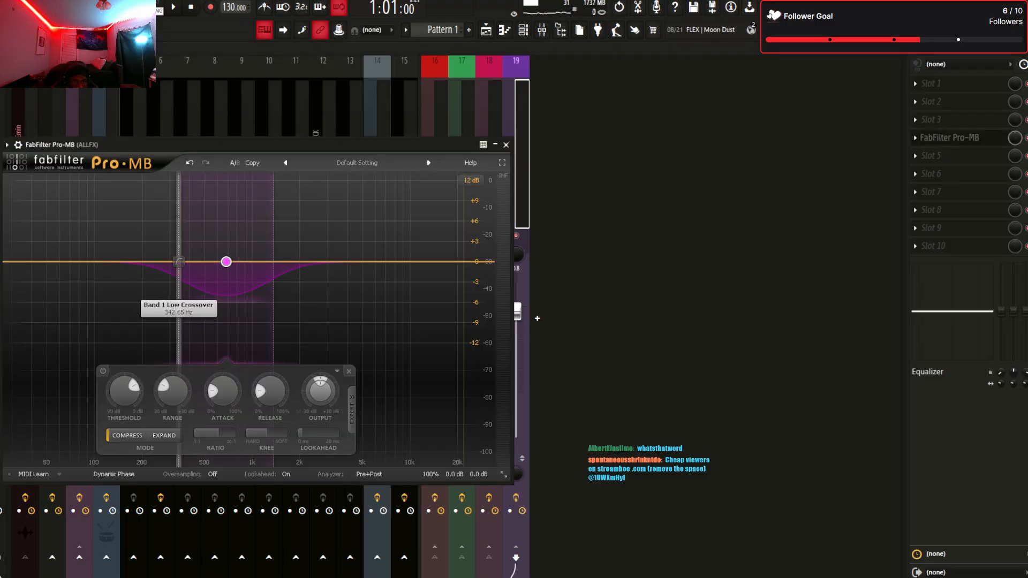
drag(178, 261, 138, 261)
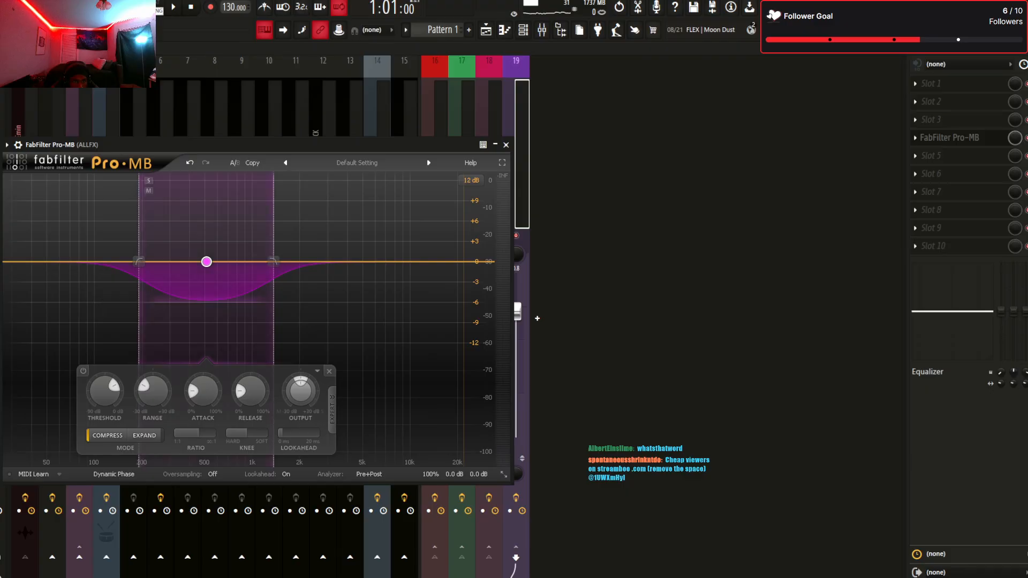
click(148, 181)
key(space)
drag(273, 261, 199, 261)
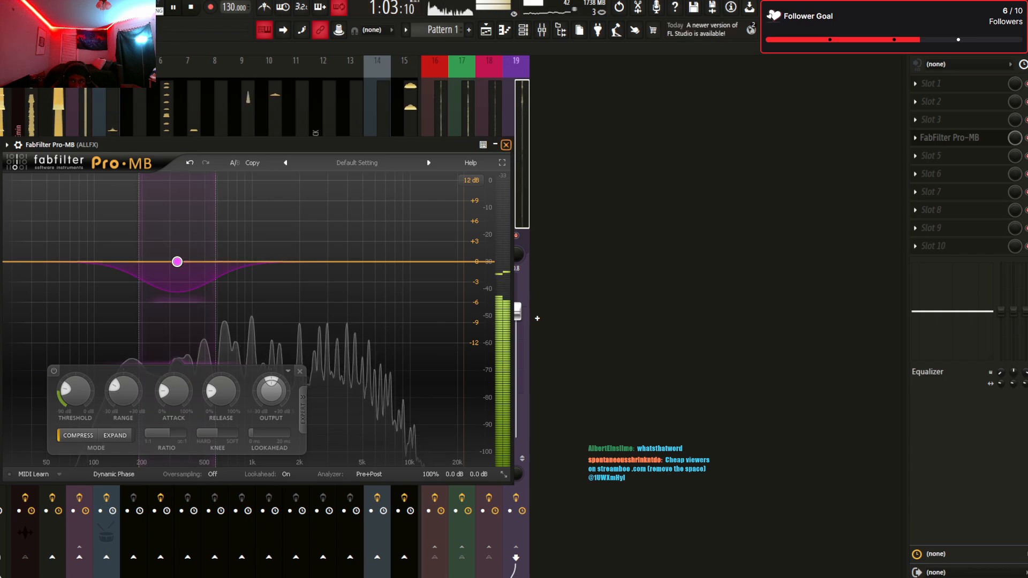
key(Escape)
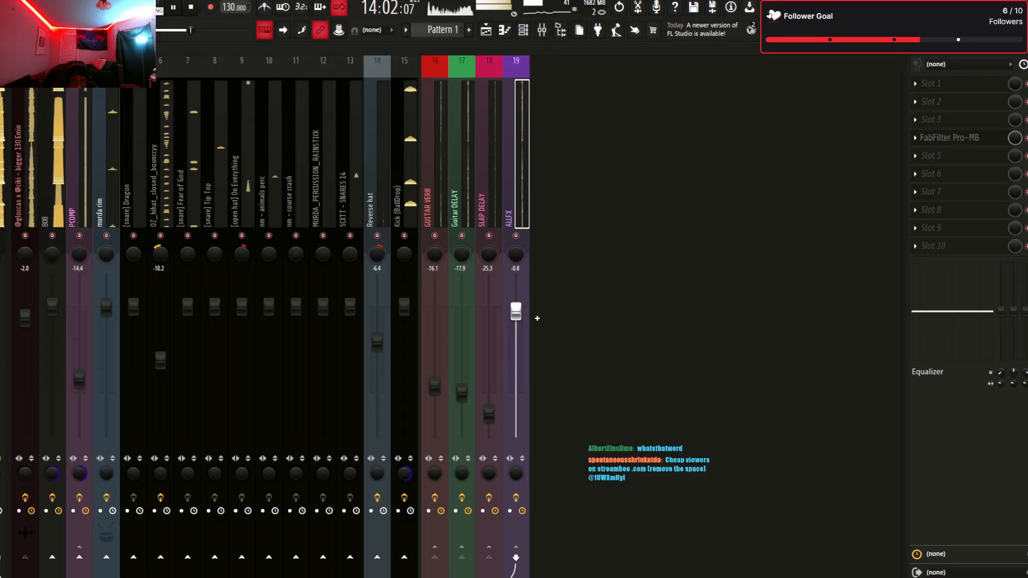
Stop playback and switch from the mixer to the playlist arrangement
key(space)
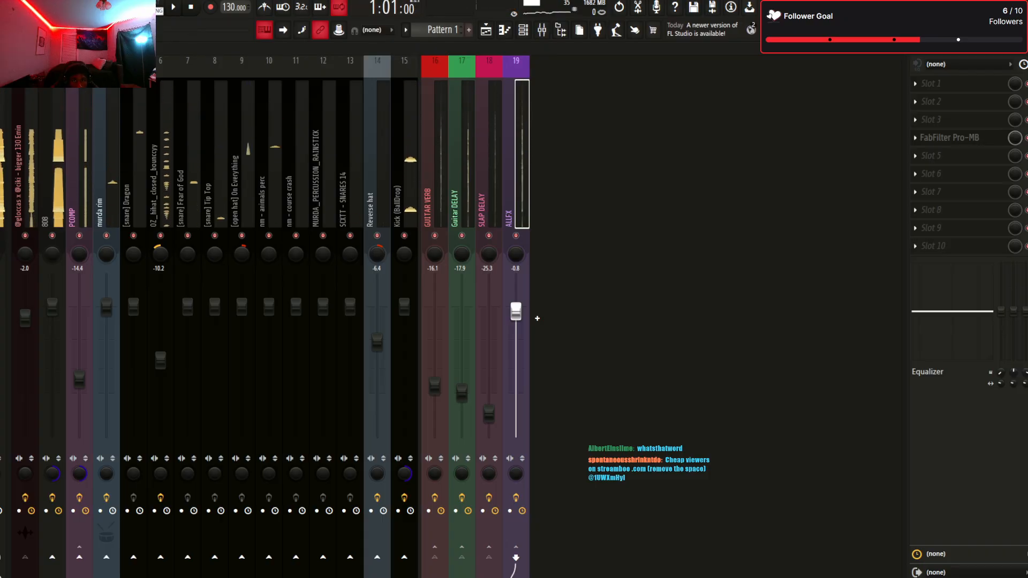
key(F5)
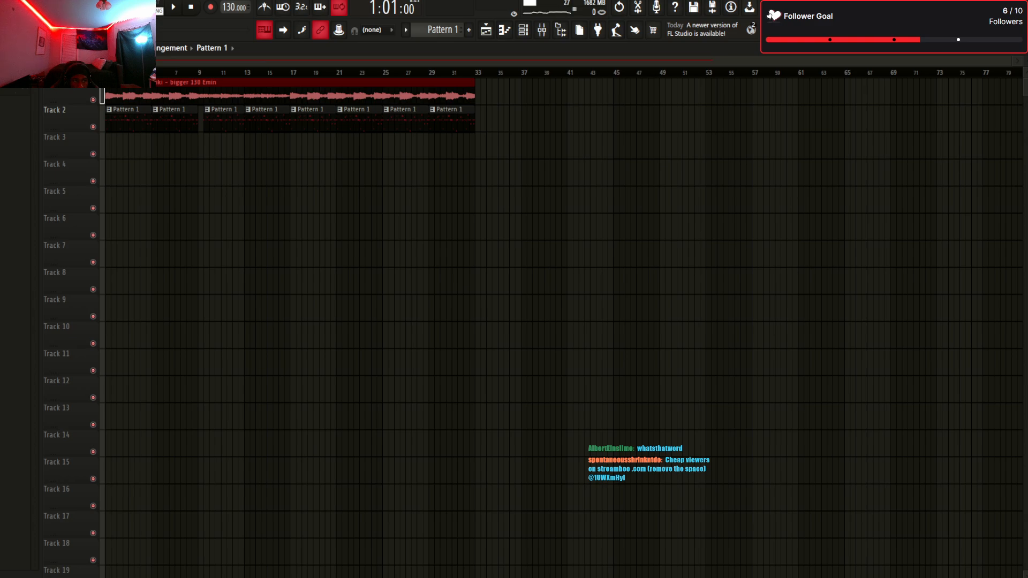
In a new project, place the Obsidian A Minor sample at the start of Track 1 and set the tempo to 147 BPM
key(Delete)
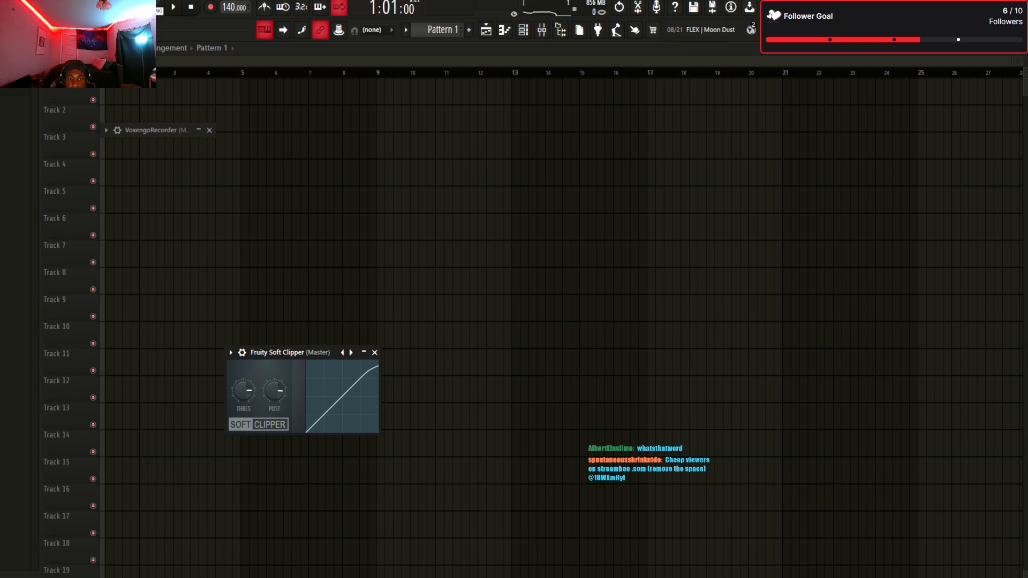
drag(214, 172, 126, 92)
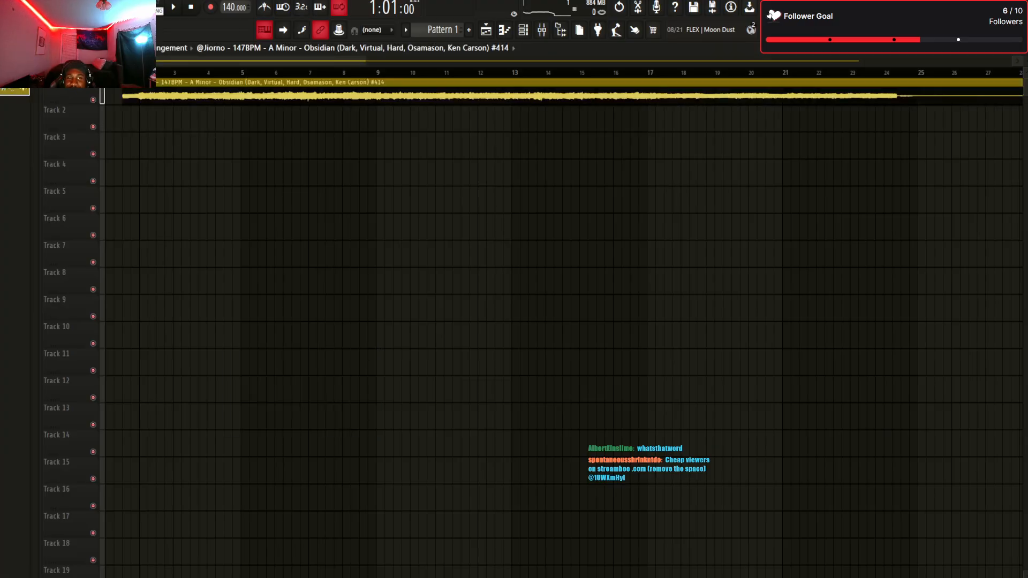
drag(572, 102, 562, 102)
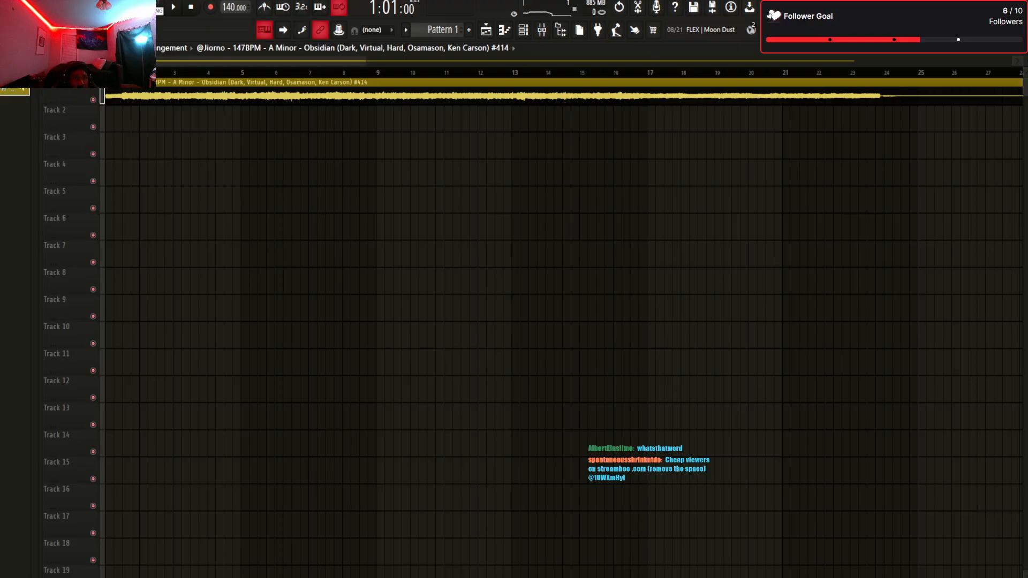
drag(230, 7, 230, 3)
key(space)
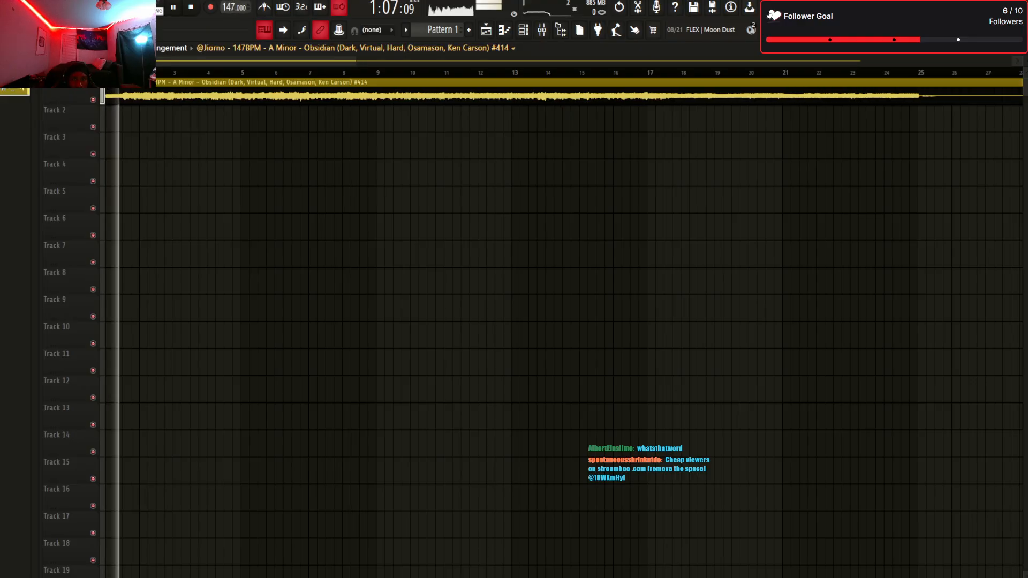
Align the Obsidian clip's first sound with bar 1, and play it with the metronome enabled to check the timing
scroll(110, 99, up, 10)
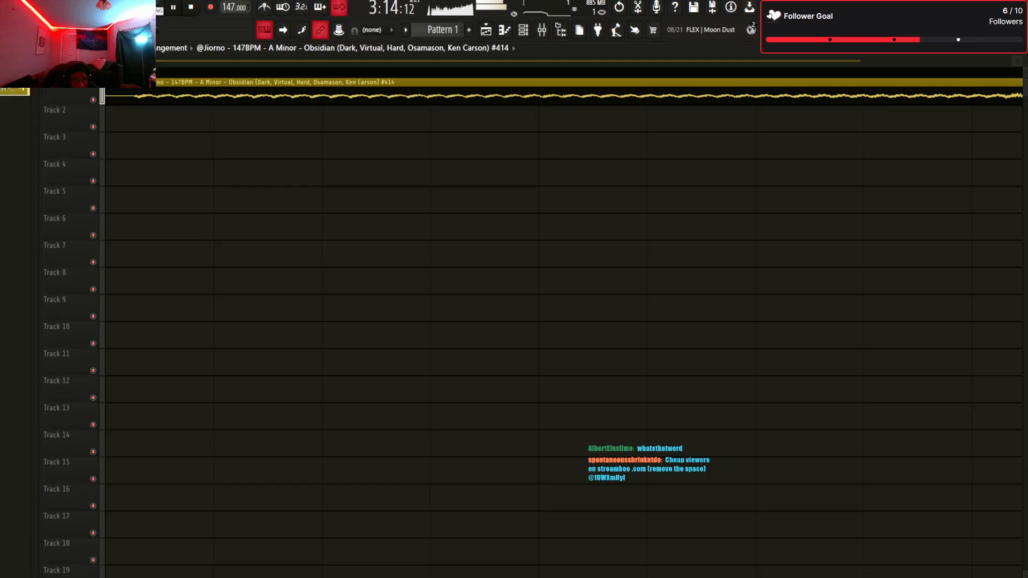
key(space)
drag(578, 102, 564, 102)
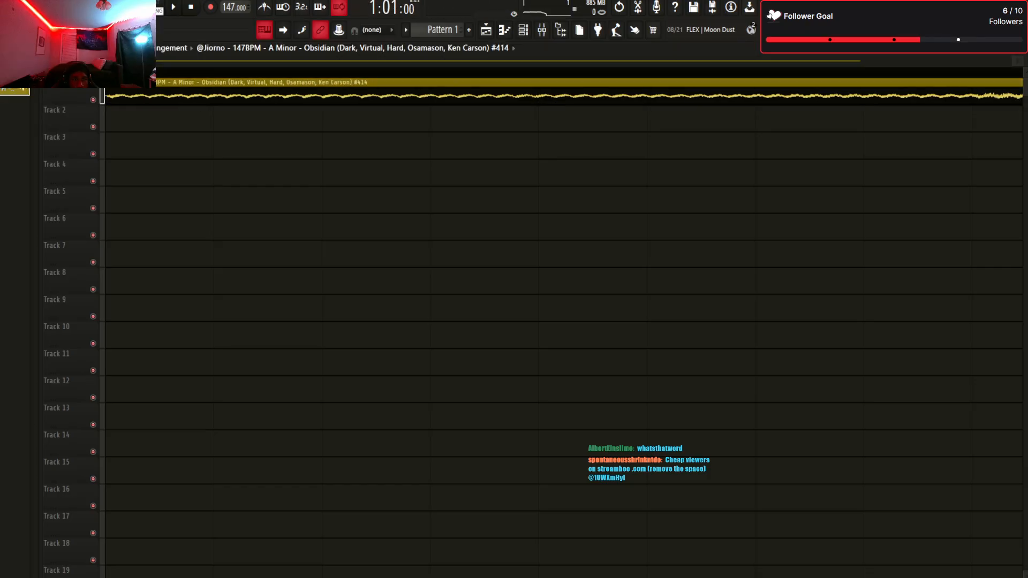
scroll(564, 101, down, 10)
key(ctrl+m)
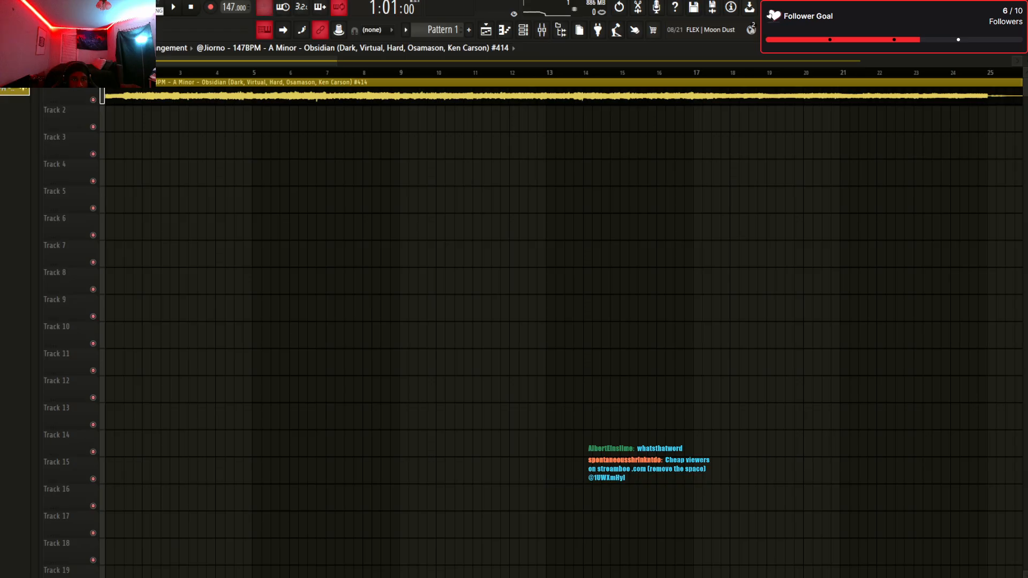
key(space)
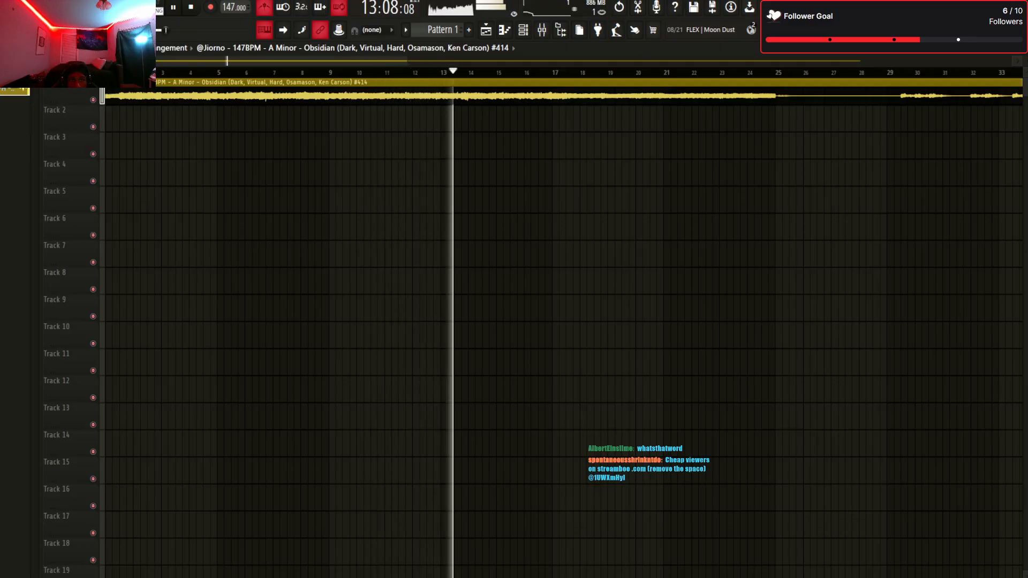
Load Neutron 3 with the MELODY 1 preset on the sample's mixer insert, and move its Equalizer ahead of Compressor 1
double_click(375, 96)
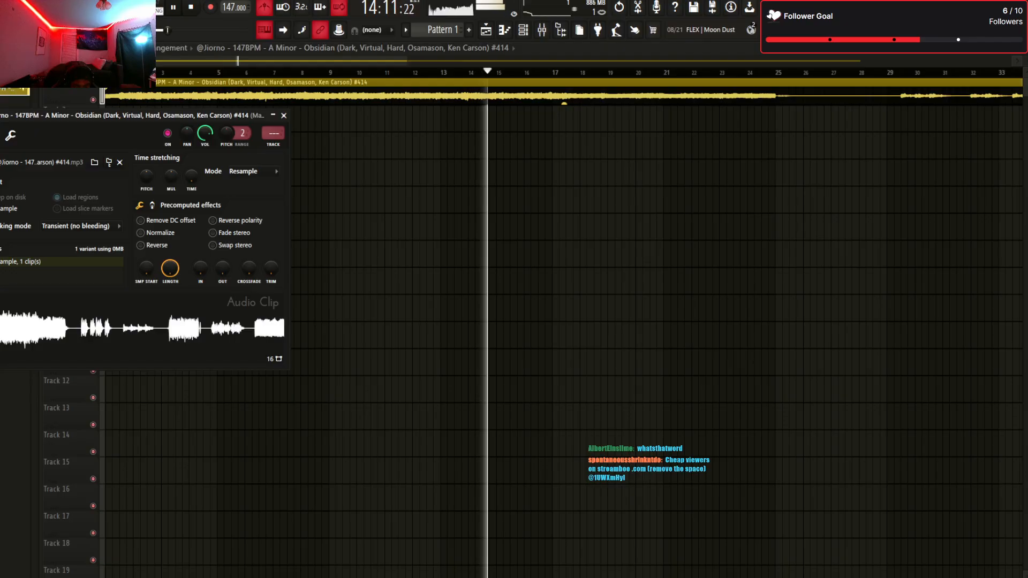
key(F9)
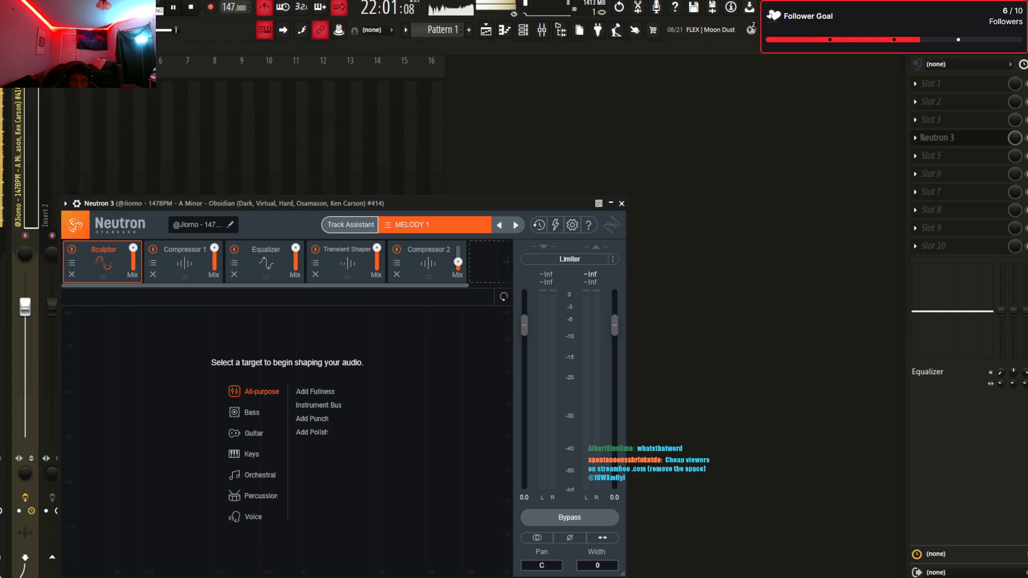
drag(266, 266, 184, 266)
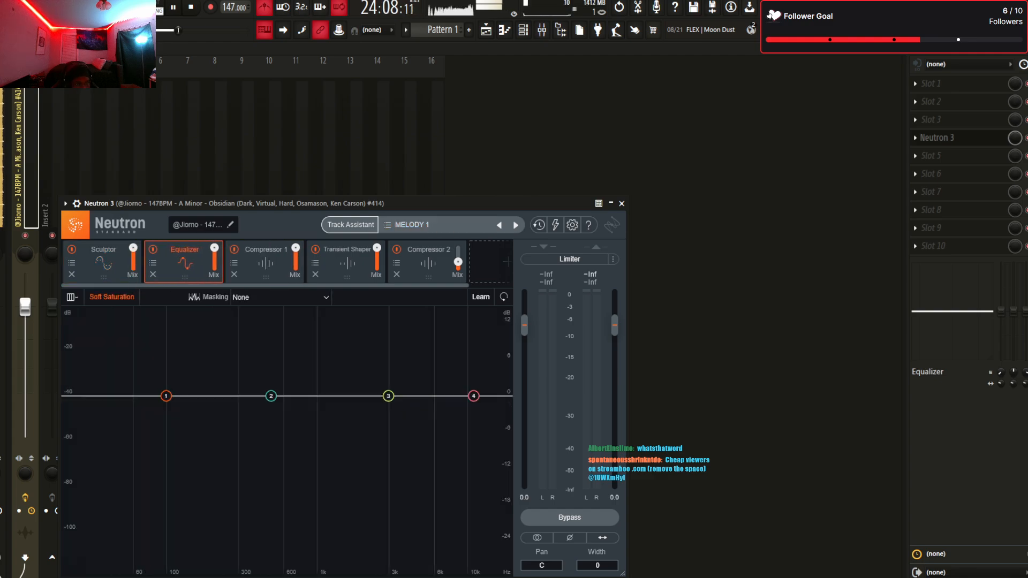
key(space)
drag(429, 204, 467, 198)
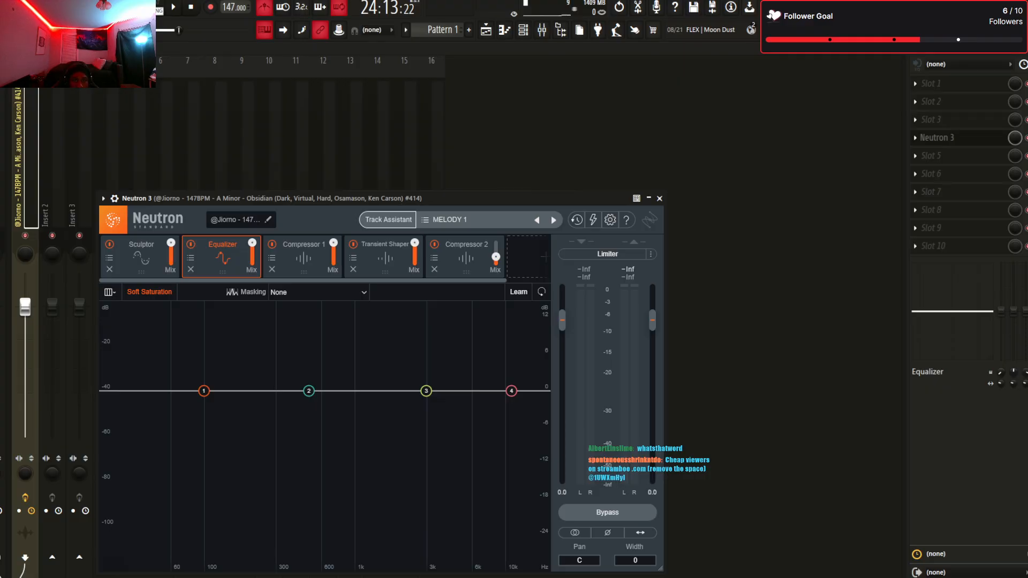
drag(439, 198, 589, 90)
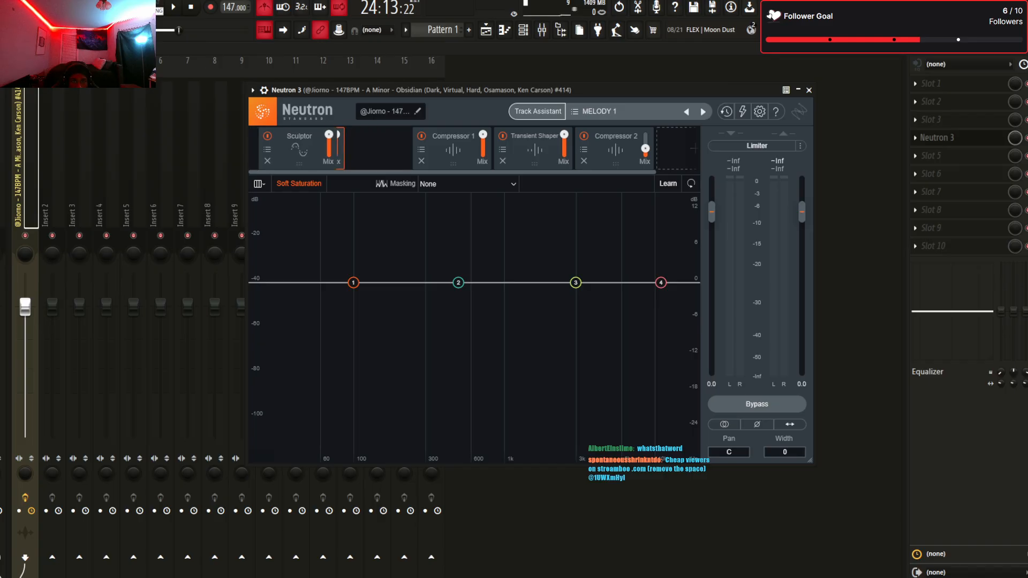
Set Neutron's Sculptor target to Instrument Bus and raise its lower frequency limit to 124 Hz
click(290, 150)
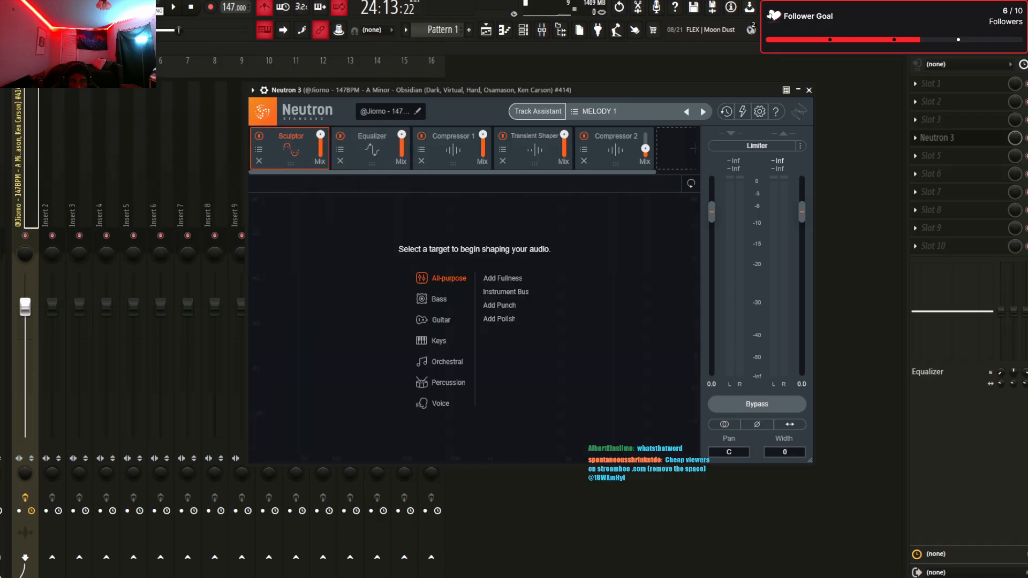
click(506, 292)
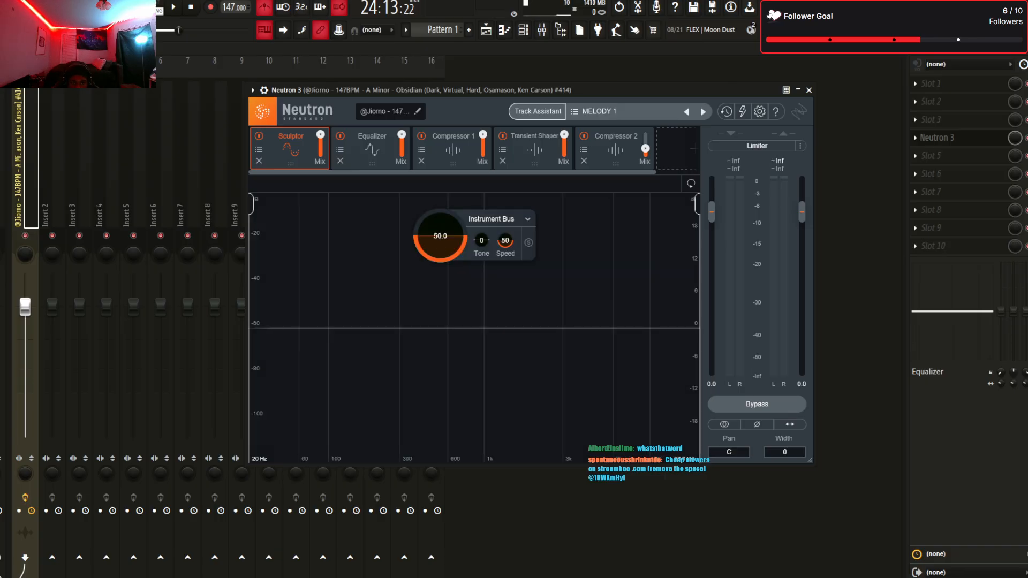
drag(252, 204, 341, 203)
Move Neutron 3 up to slot 1 of the sample's insert and play the sample through the Sculptor
click(3, 177)
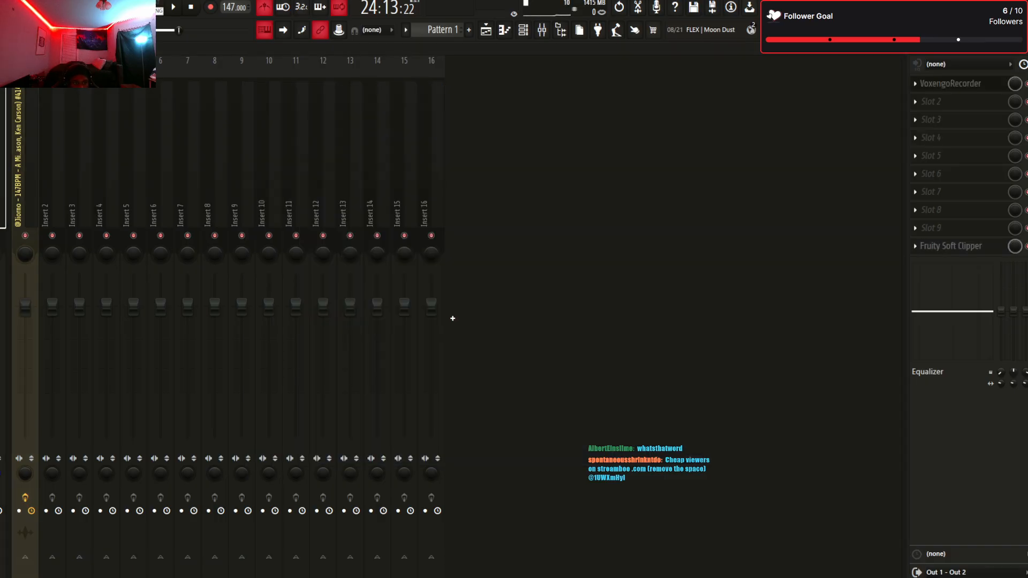
click(25, 161)
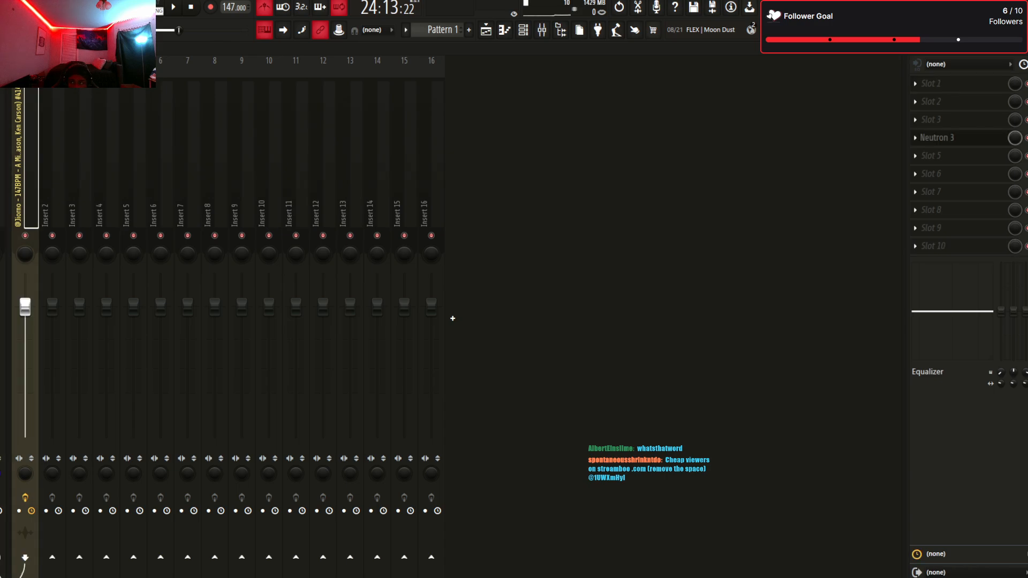
click(938, 138)
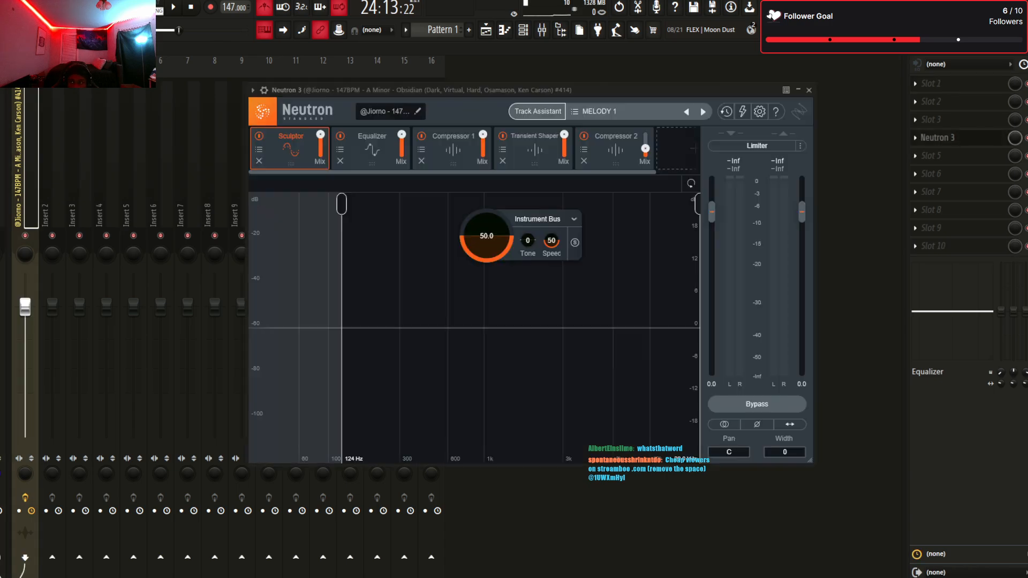
scroll(937, 137, up, 3)
key(space)
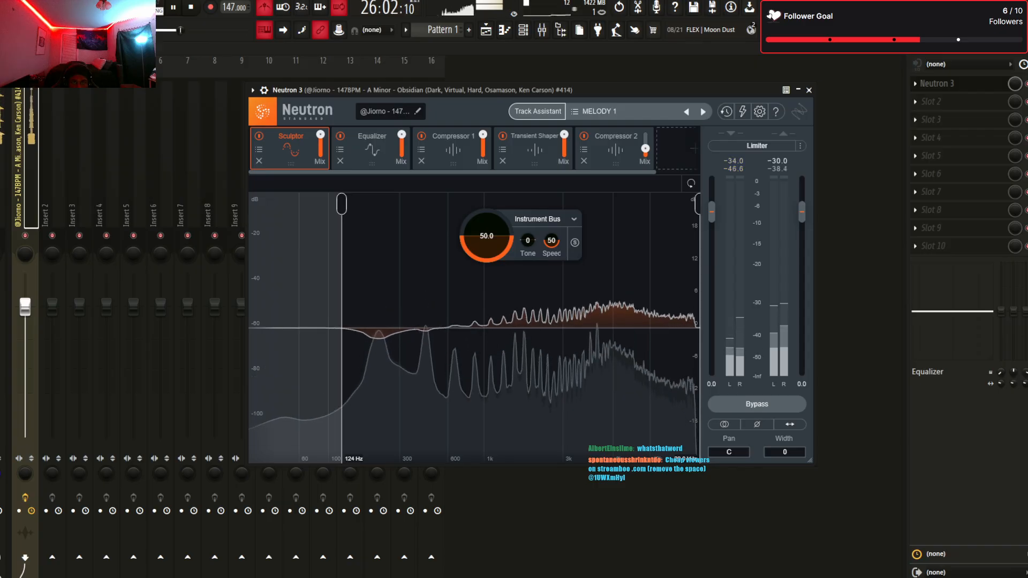
key(space)
key(space)
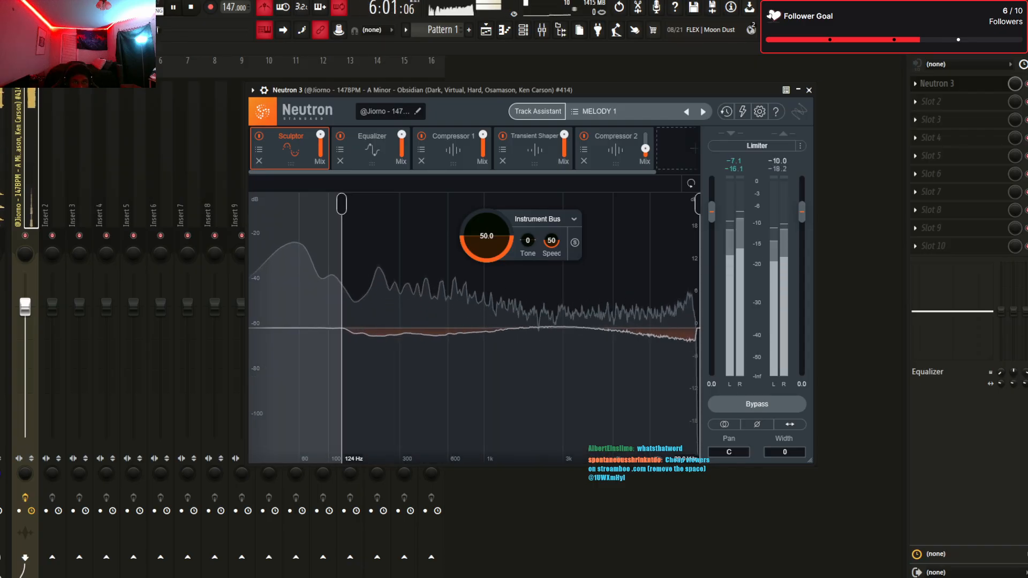
Change Neutron's Equalizer band 1 from a low shelf to a Flat Highpass filter during playback
click(371, 149)
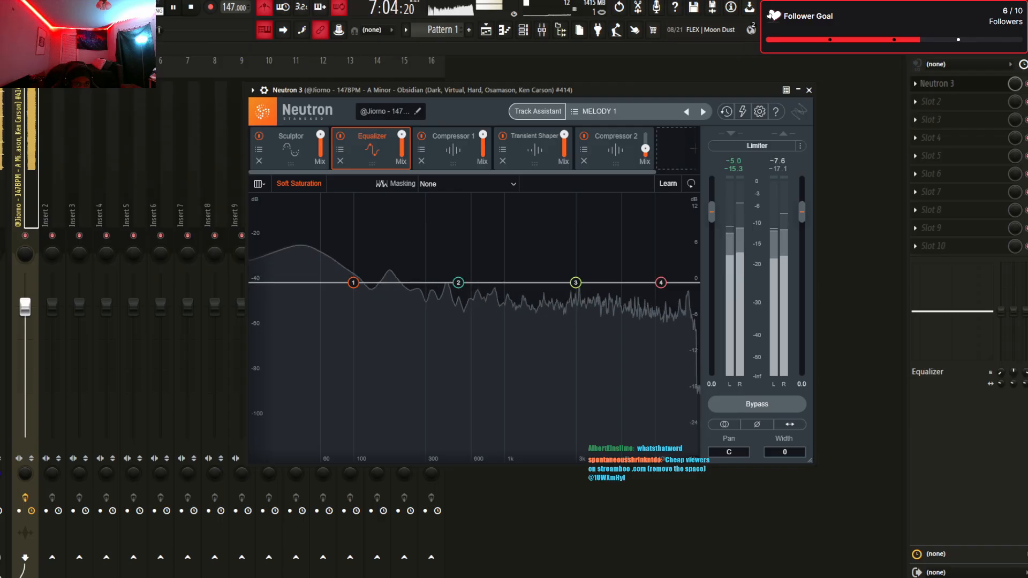
click(354, 282)
click(353, 227)
mouse_move(344, 312)
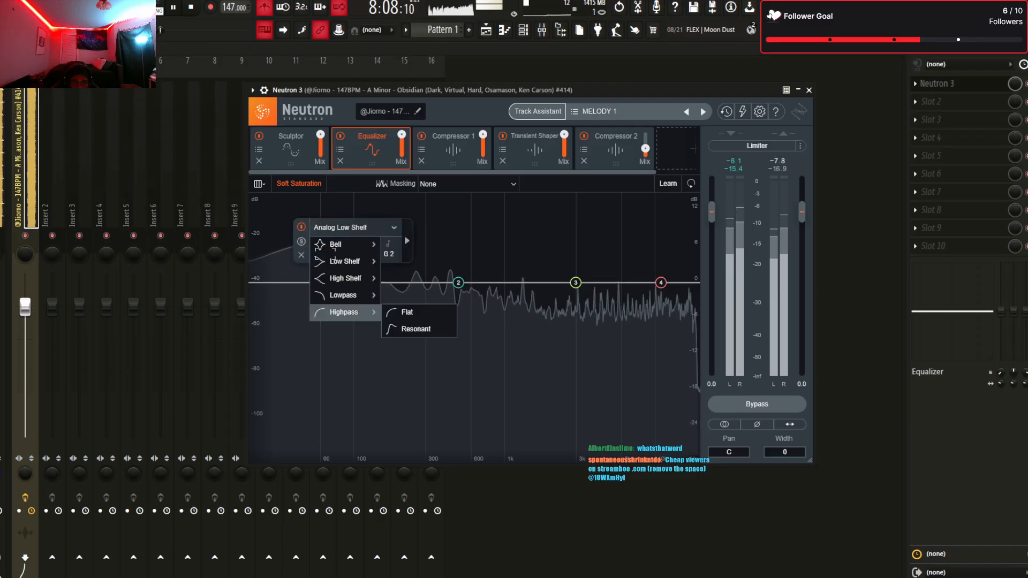
click(405, 312)
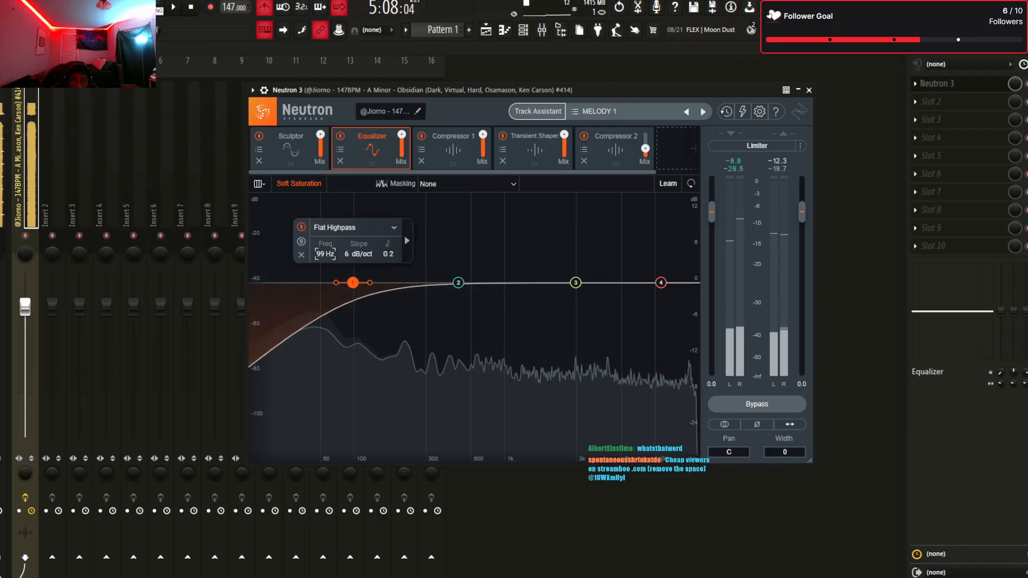
drag(423, 90, 407, 73)
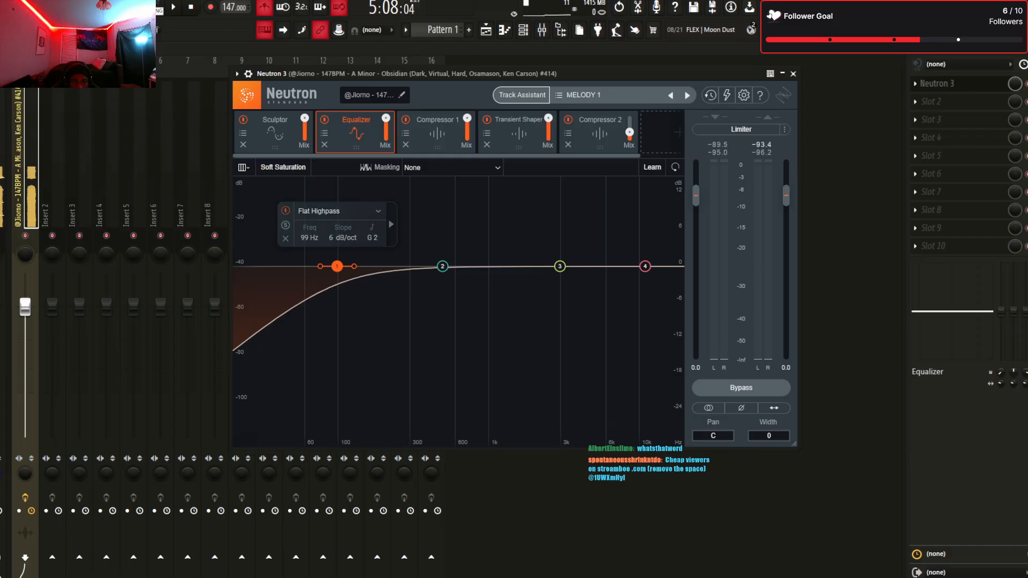
Steepen the band 1 highpass to 24 dB/oct and set its cutoff slightly below 100 Hz
drag(337, 266, 338, 266)
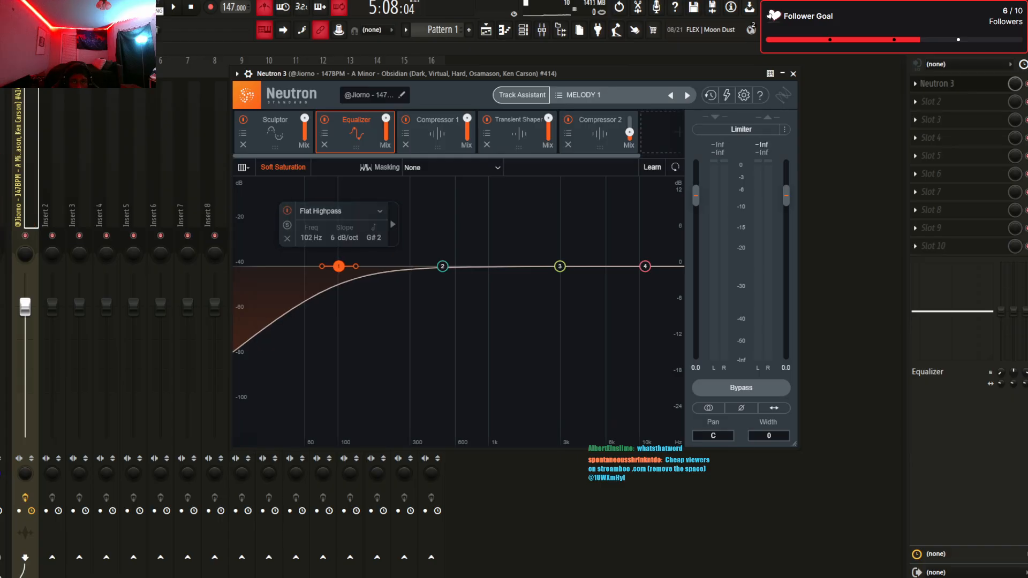
scroll(338, 266, up, 1)
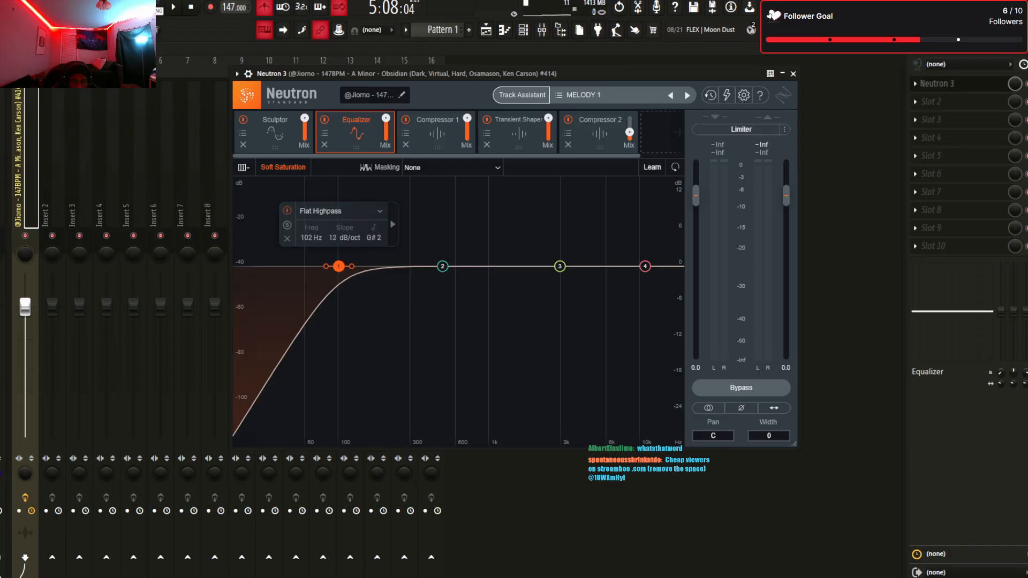
scroll(338, 266, up, 2)
mouse_move(338, 266)
mouse_down()
mouse_move(367, 266)
mouse_move(355, 266)
mouse_up()
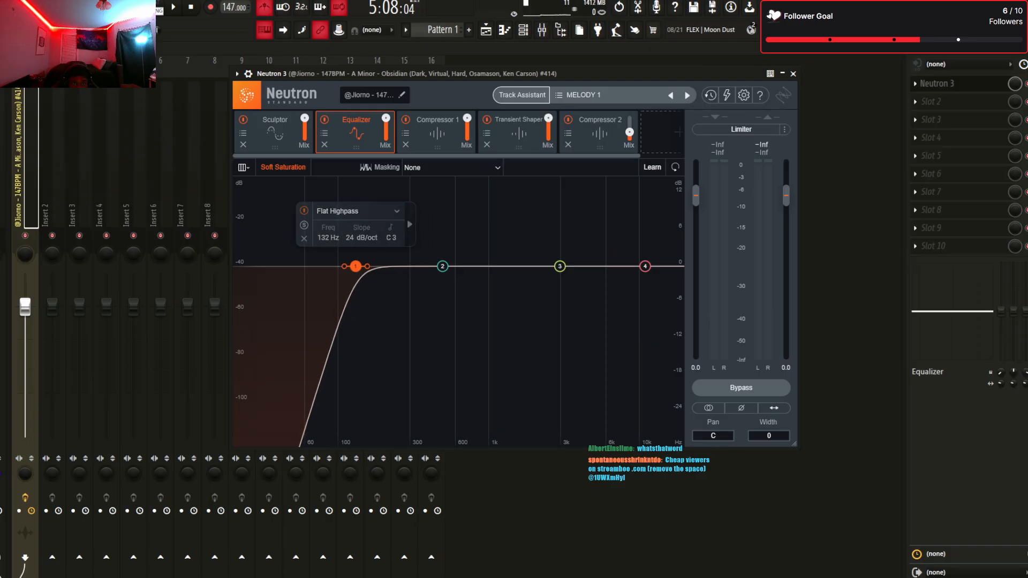
drag(407, 74, 368, 77)
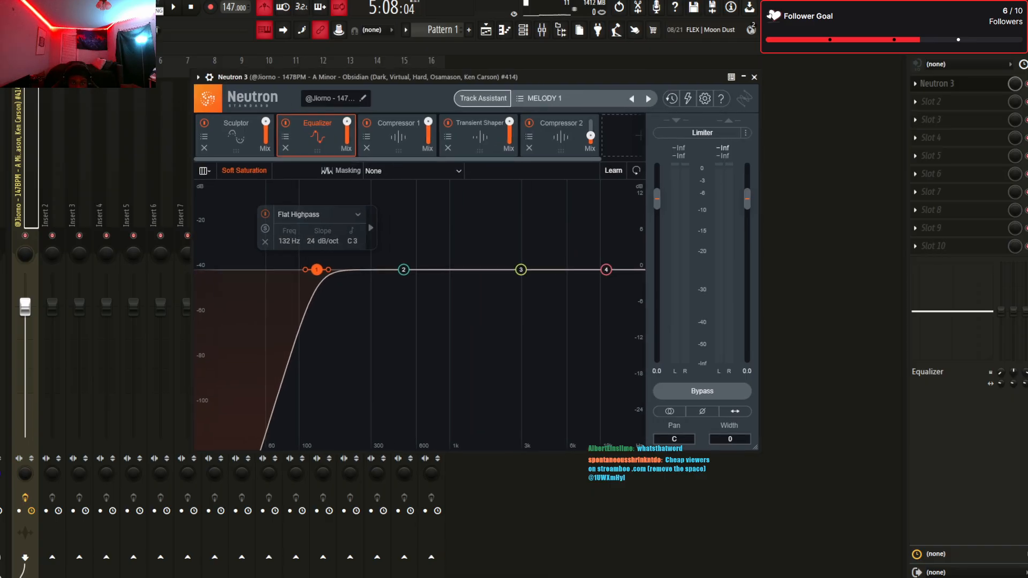
drag(316, 269, 292, 270)
During playback, set Equalizer band 2 to 988 Hz at -1.3 dB and make it Dynamic in Down mode
key(space)
click(403, 269)
drag(403, 269, 448, 276)
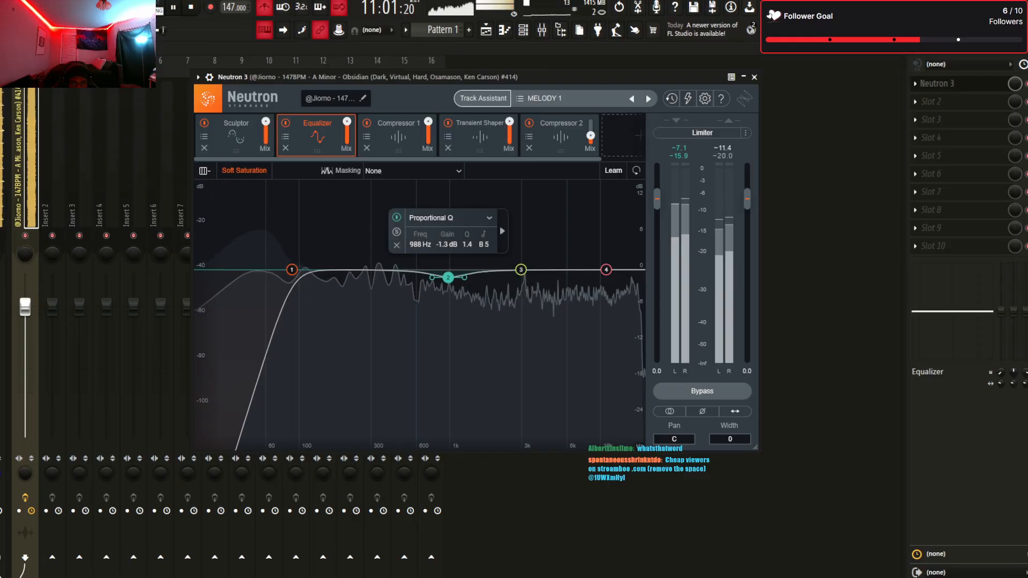
click(506, 221)
drag(545, 245, 544, 249)
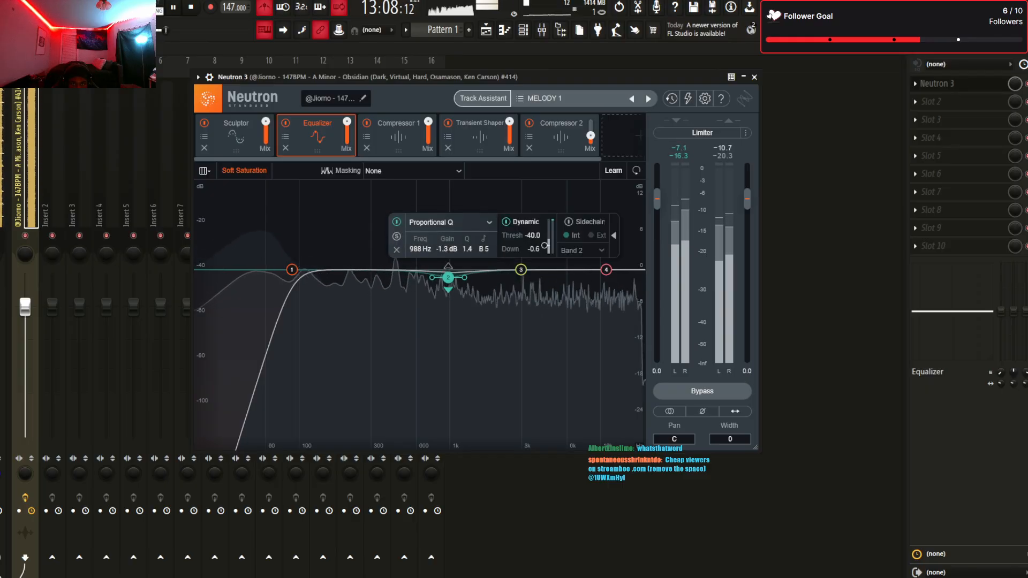
Inspect Neutron's Compressor 1 module during playback, and close the plugin
click(399, 137)
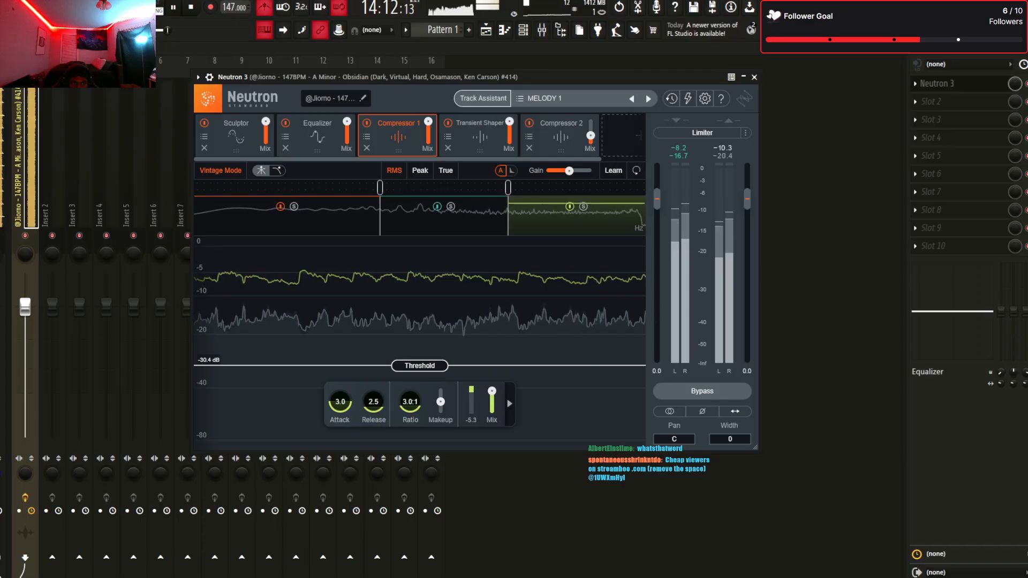
key(Escape)
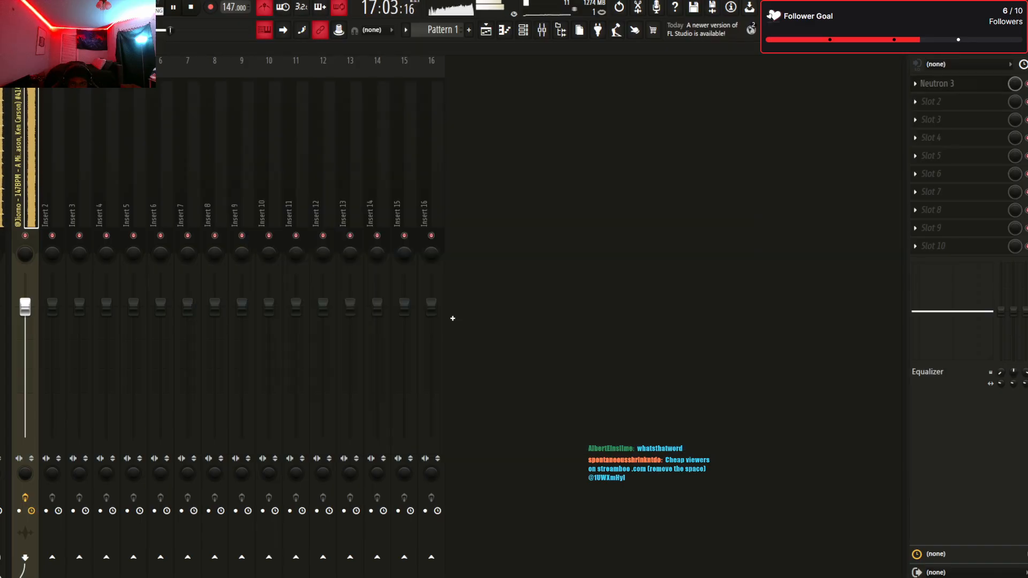
key(space)
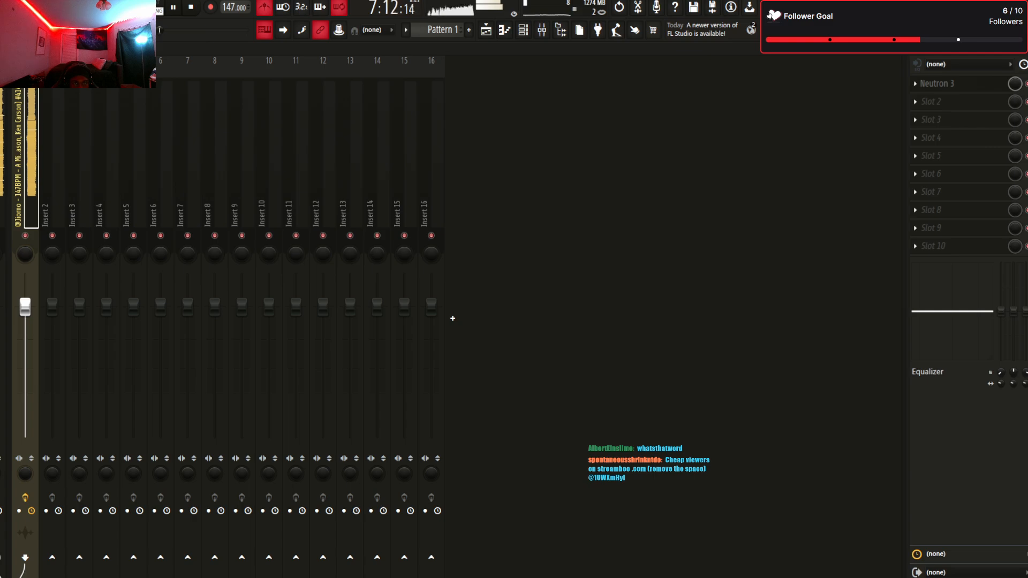
Replay the processed sample from the start, and return to the playlist with playback stopped
key(space)
key(space)
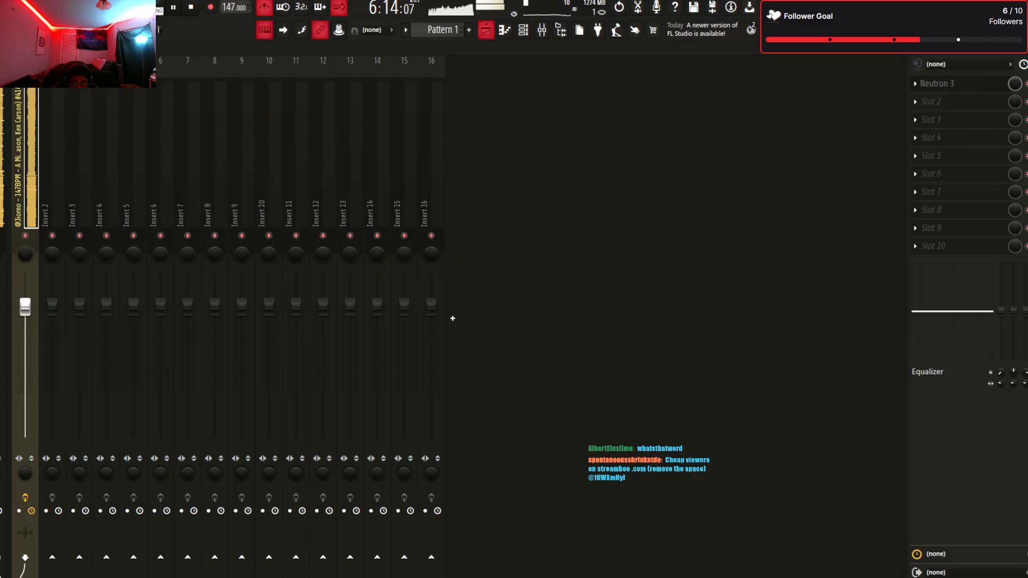
click(486, 30)
key(space)
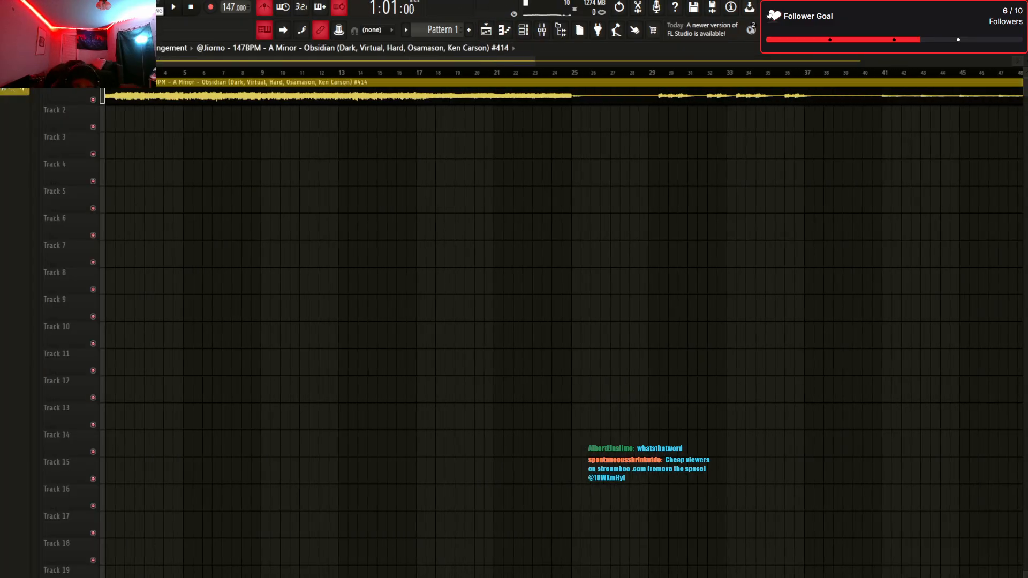
Open Neutron 3 on the Obsidian sample's insert and audition Equalizer band 2 in solo, ending with solo off and playback stopped
click(542, 30)
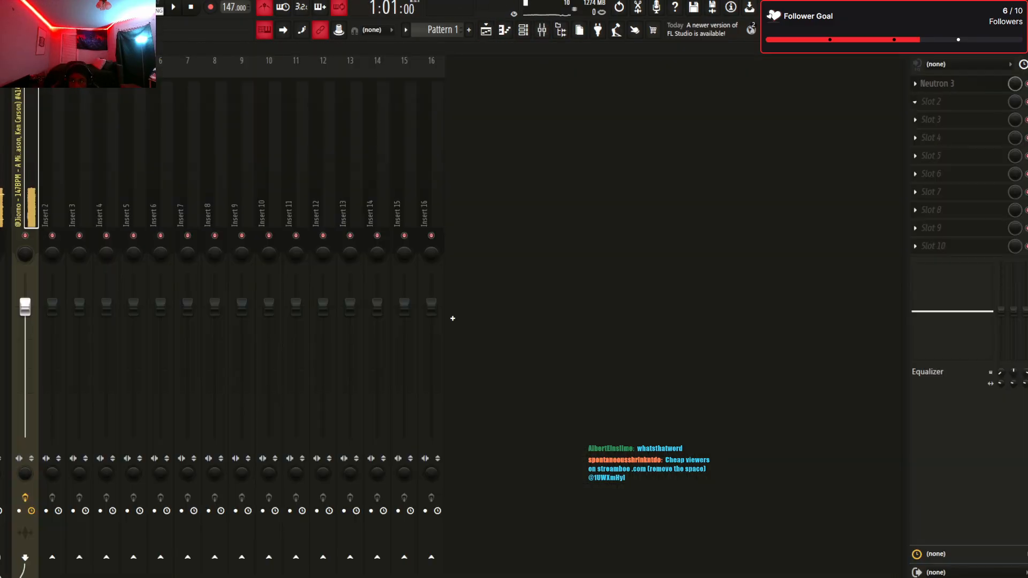
click(938, 83)
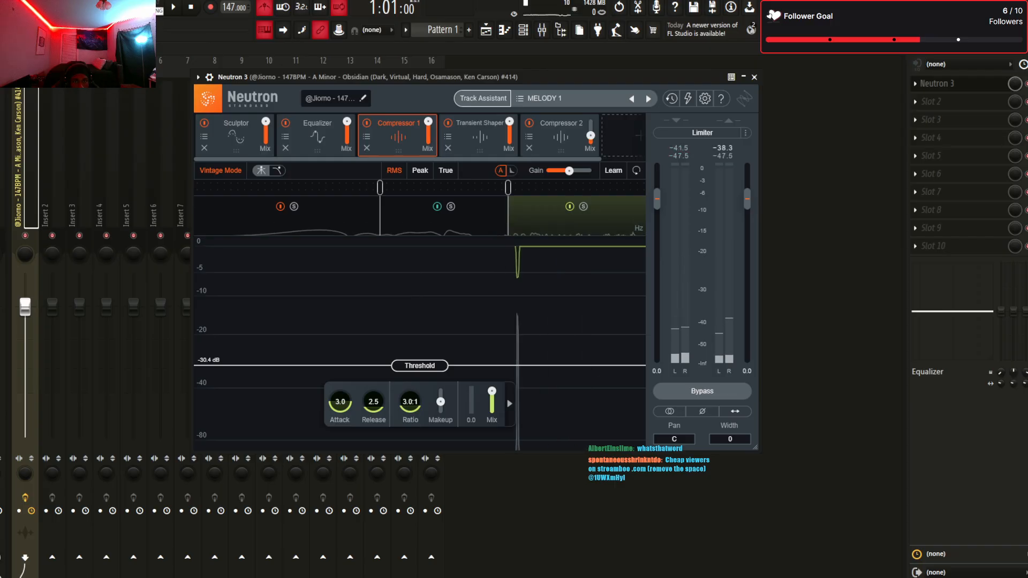
click(318, 131)
click(292, 270)
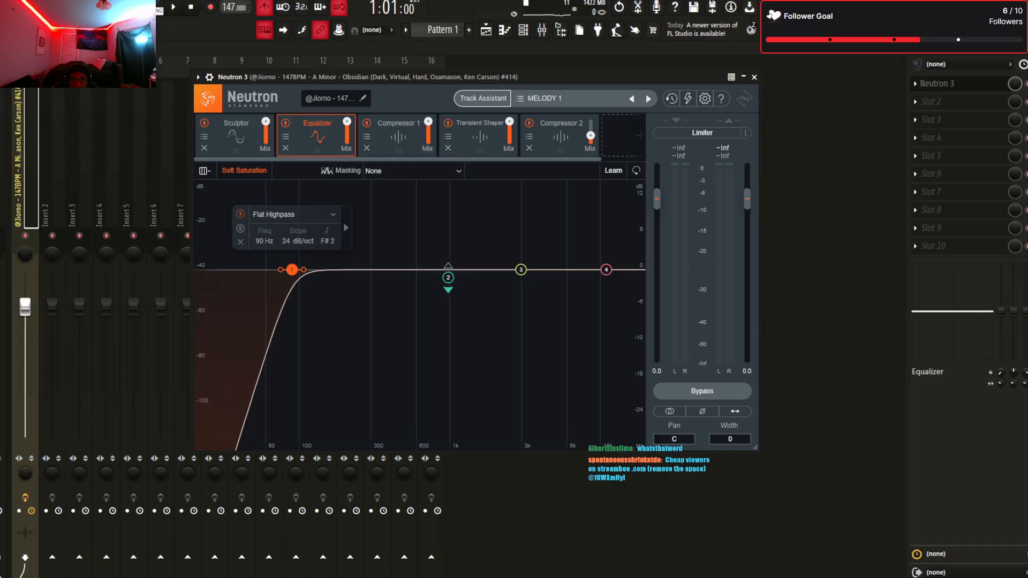
click(448, 277)
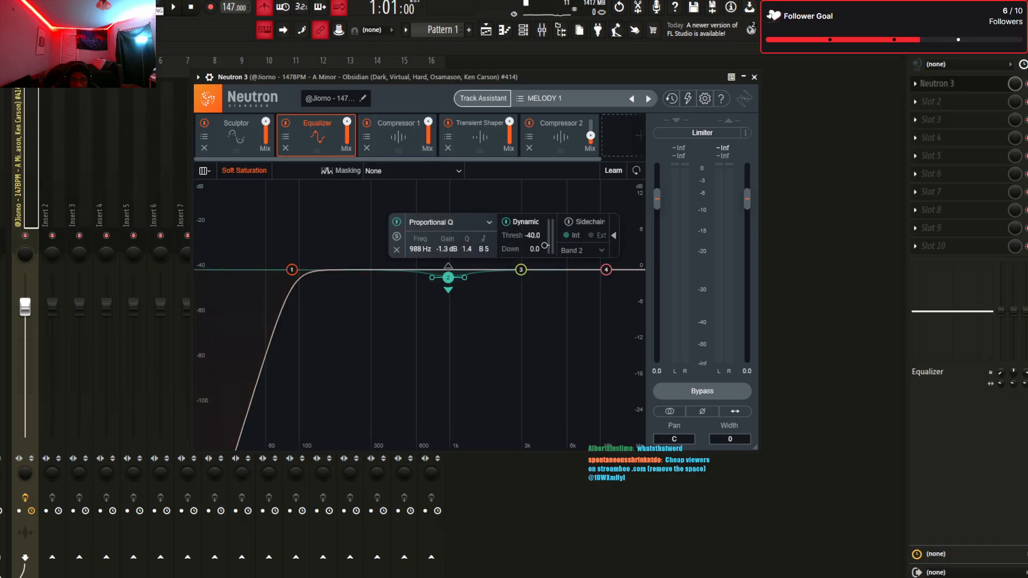
click(396, 236)
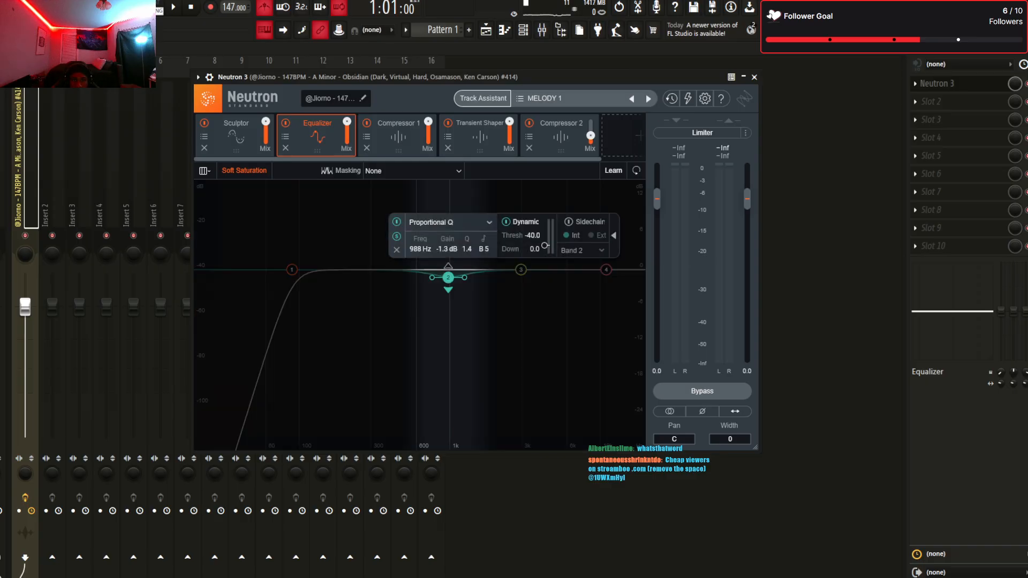
drag(490, 77, 544, 79)
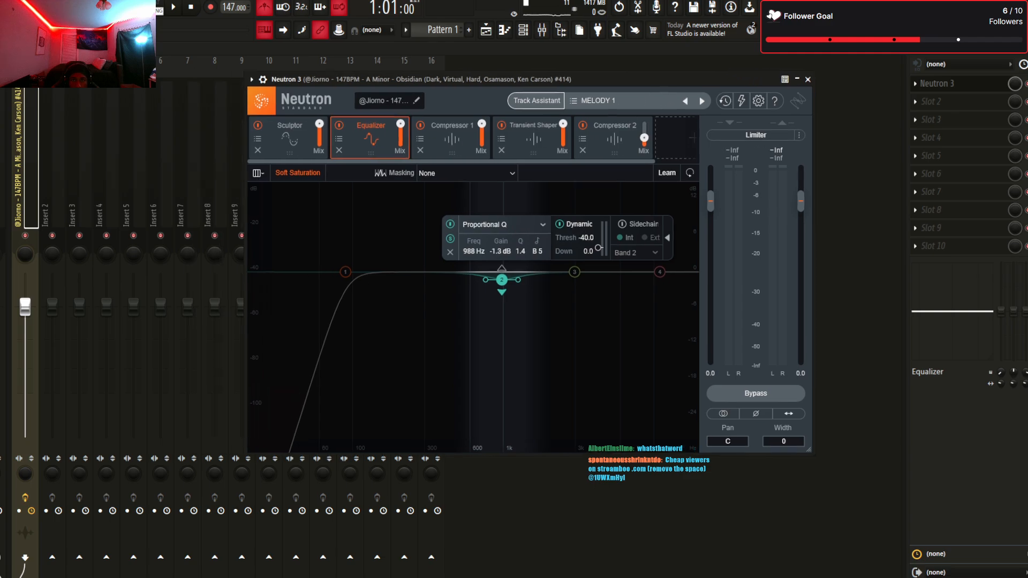
key(space)
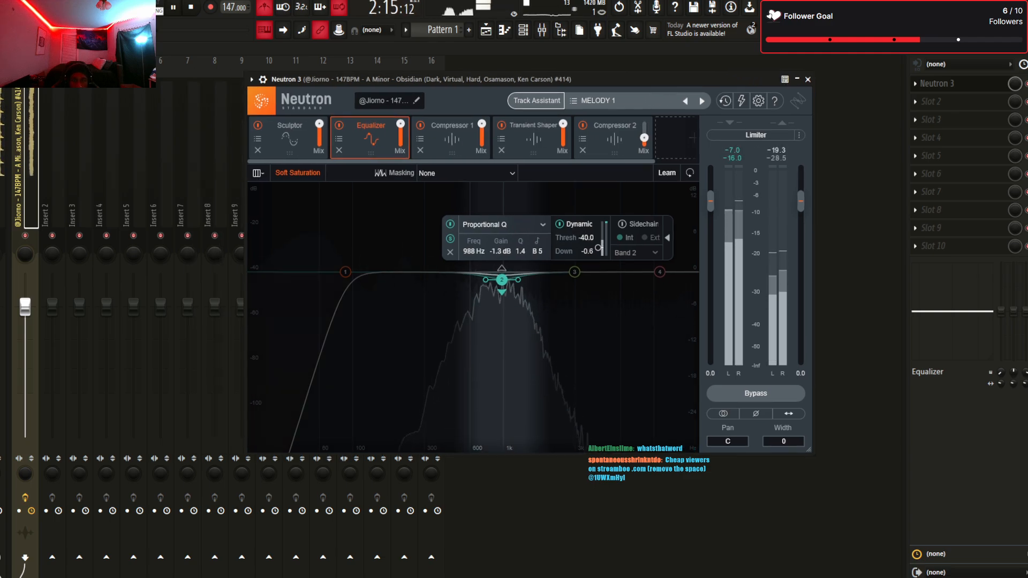
click(450, 238)
key(space)
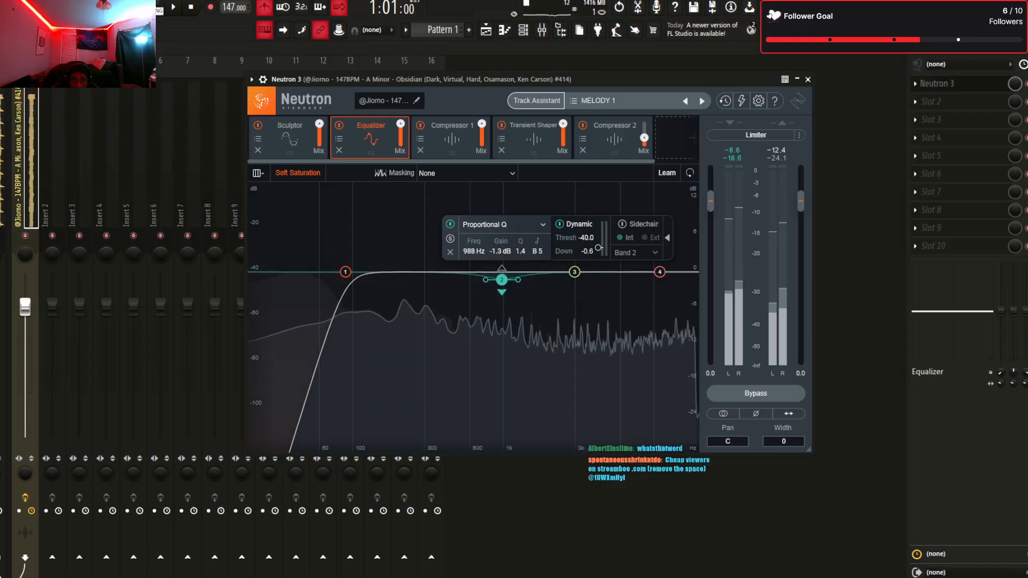
Audition Compressor 1's middle band in solo during playback, ending with solo off and playback stopped
click(452, 134)
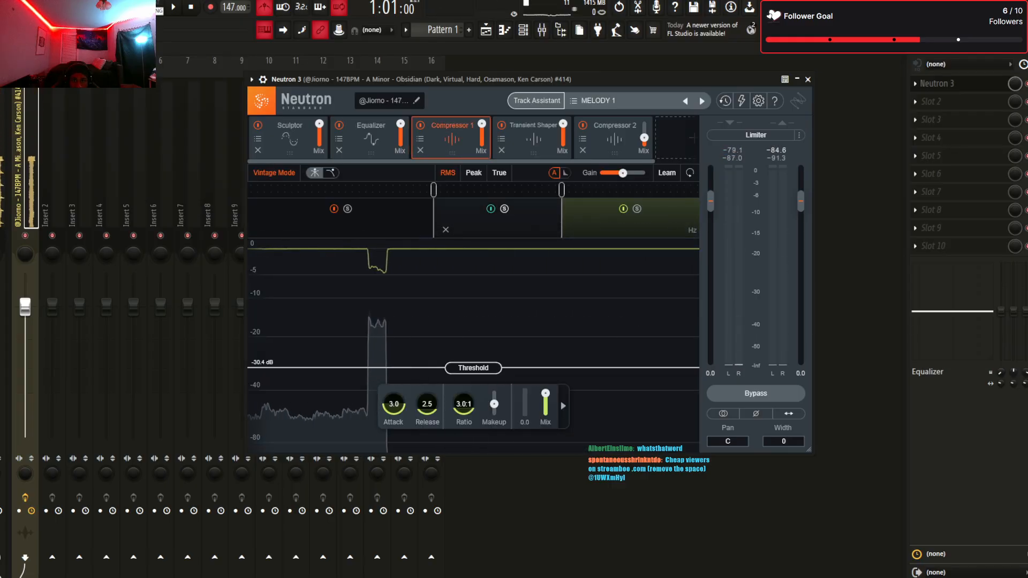
key(space)
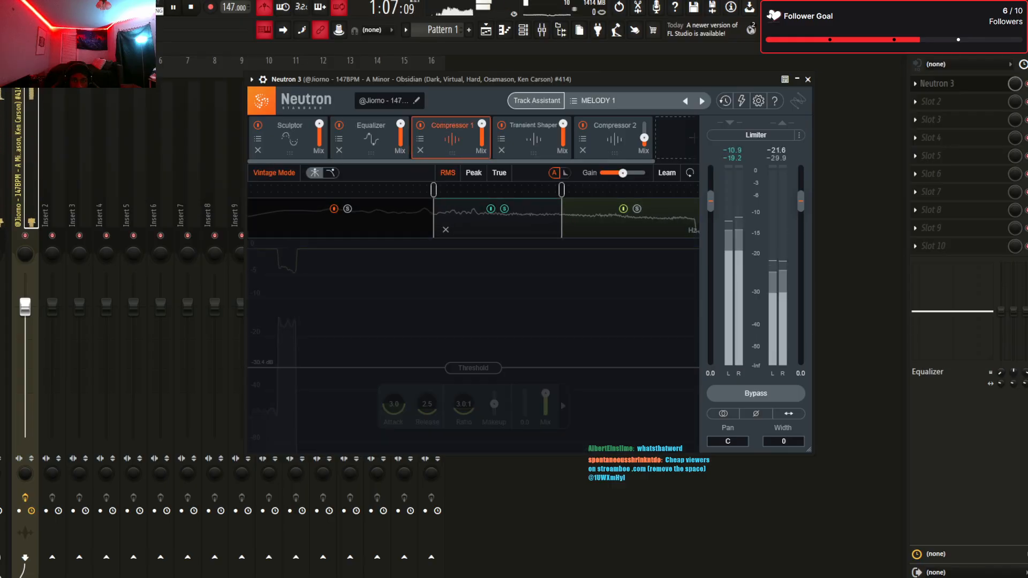
click(494, 219)
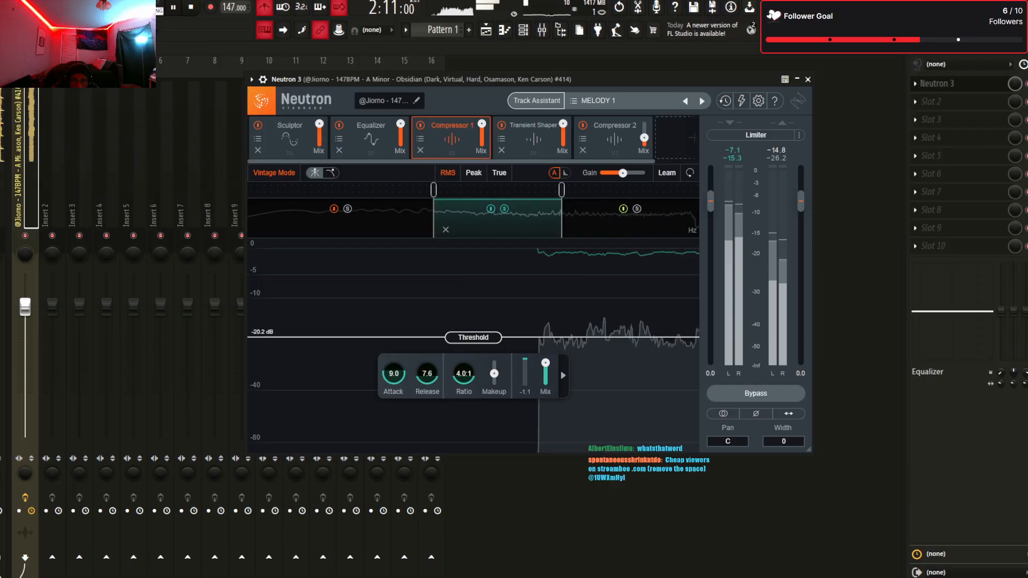
click(491, 208)
click(491, 208)
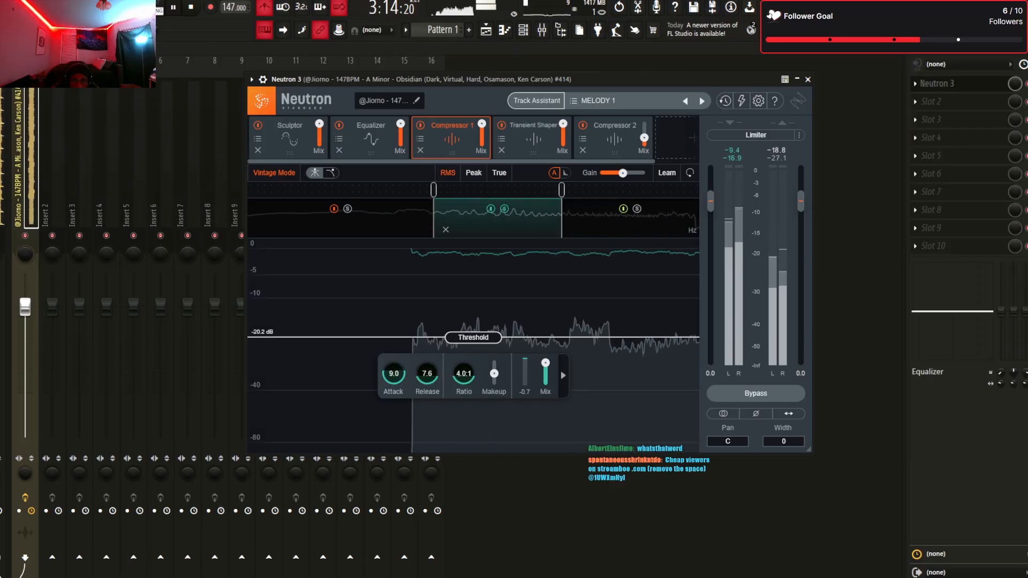
key(space)
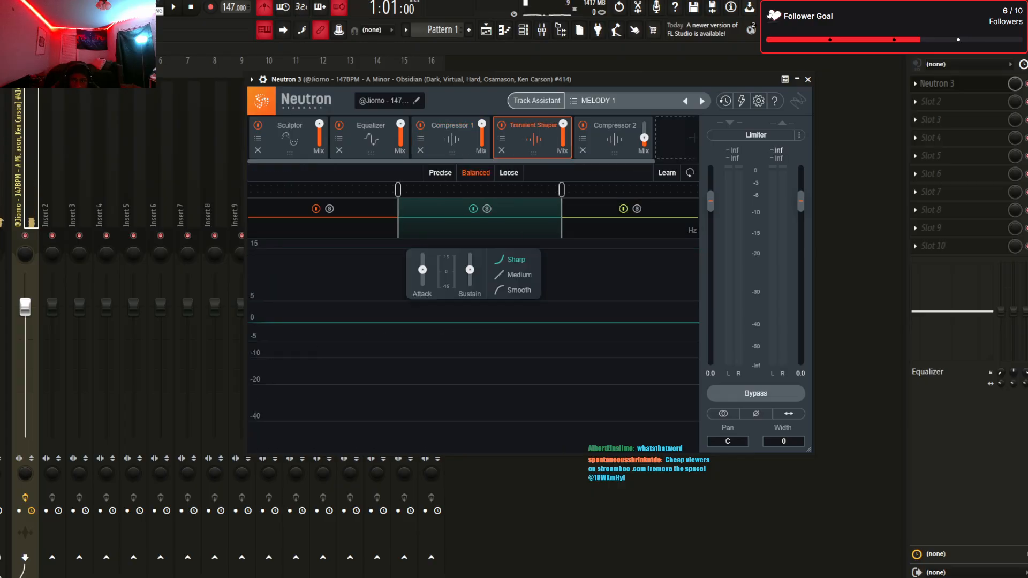
Close Neutron 3 and load uaudio_pultec_eqp-1a on the sample's insert, placing it above Neutron 3
click(614, 131)
click(807, 79)
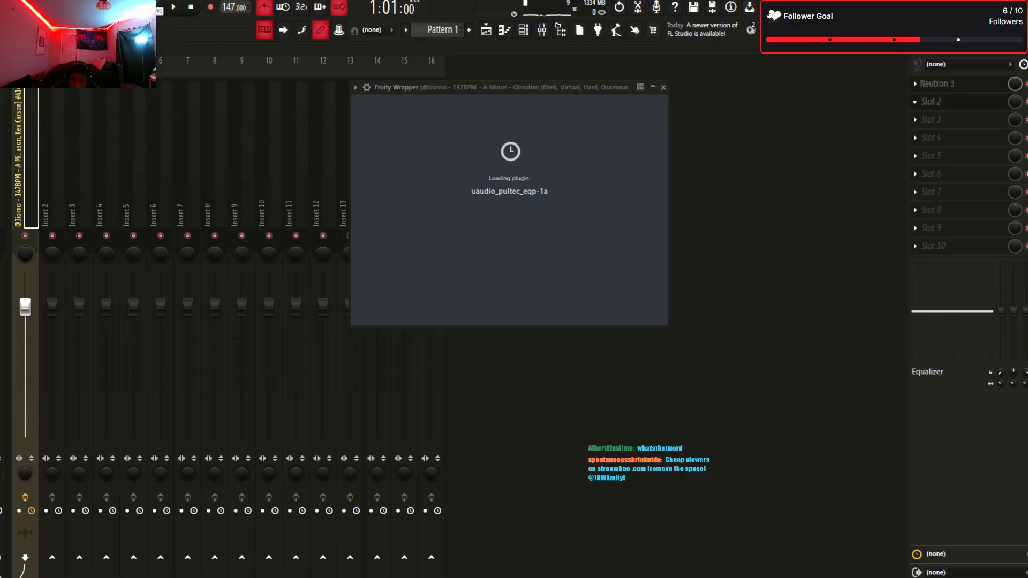
scroll(960, 102, up, 1)
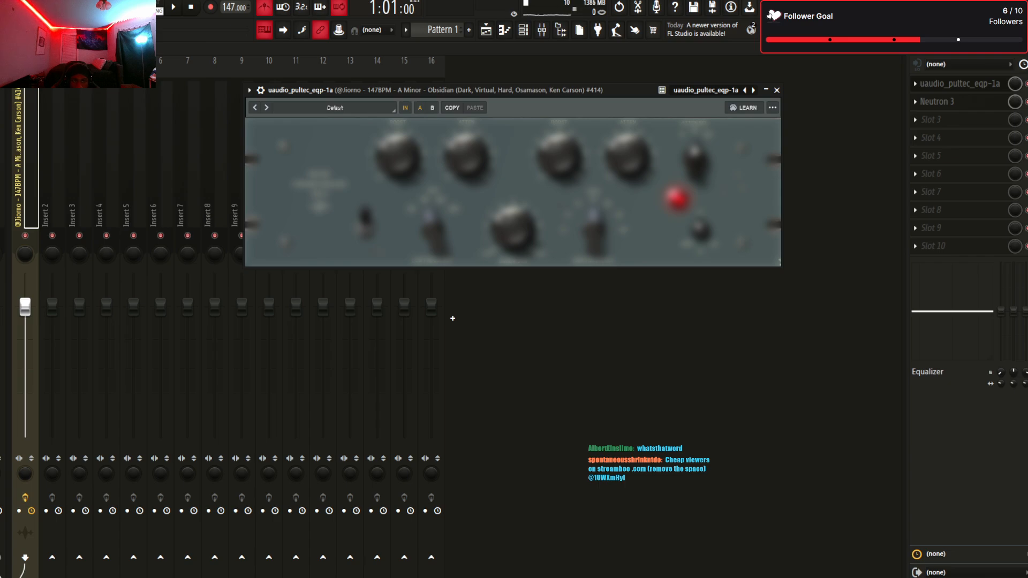
click(453, 319)
key(Right)
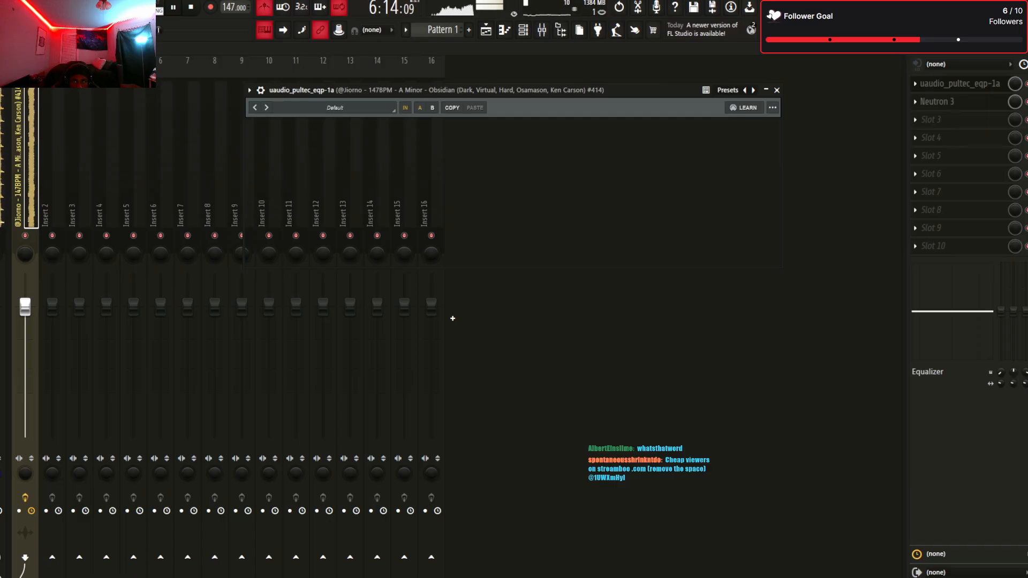
Review Neutron 3's modules from Compressor 2 back to Sculptor, and replay the sample with the plugin windows closed at the end
key(Escape)
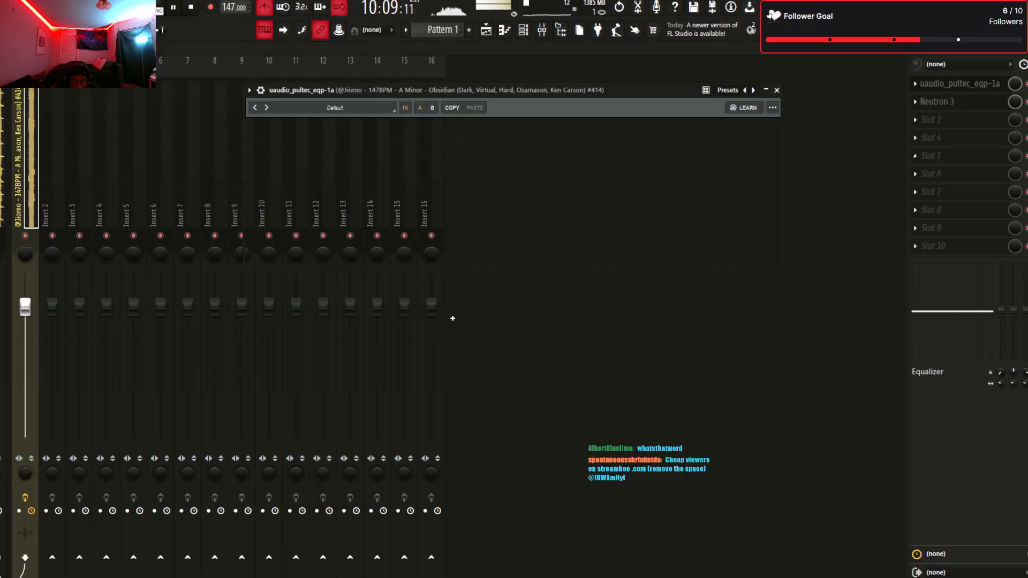
key(Escape)
key(space)
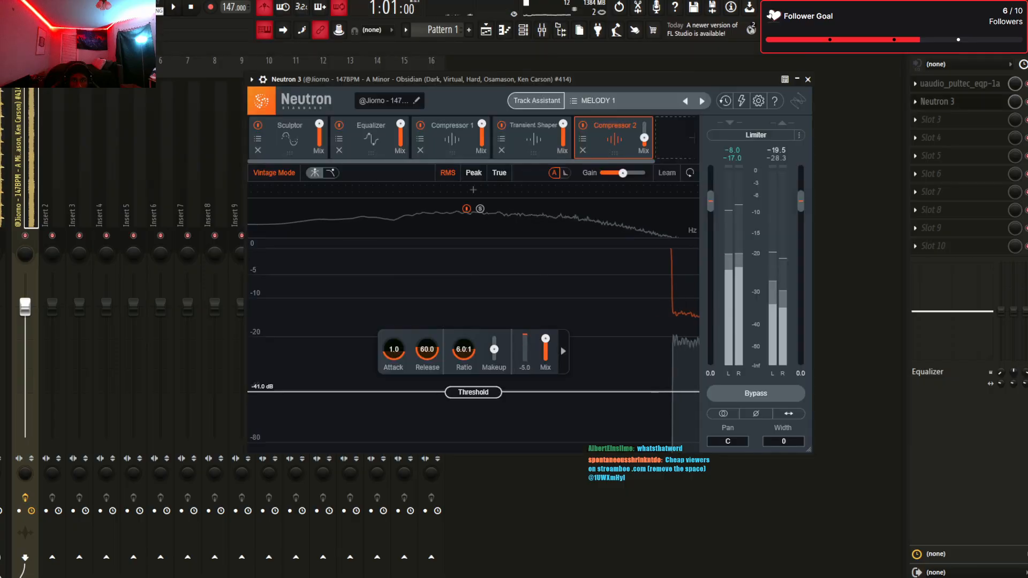
click(533, 138)
click(453, 138)
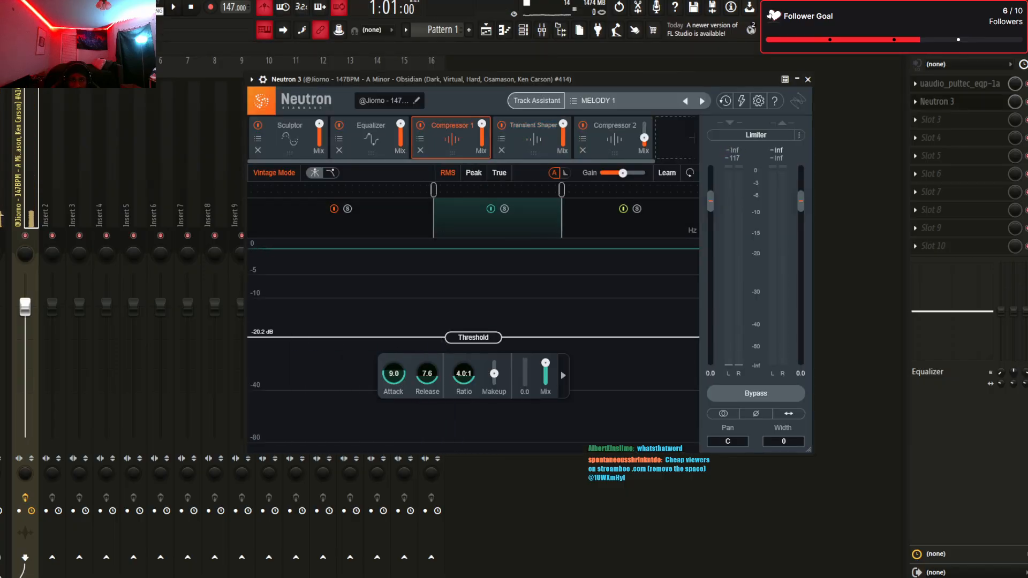
drag(400, 124, 401, 134)
double_click(400, 133)
click(371, 138)
click(290, 138)
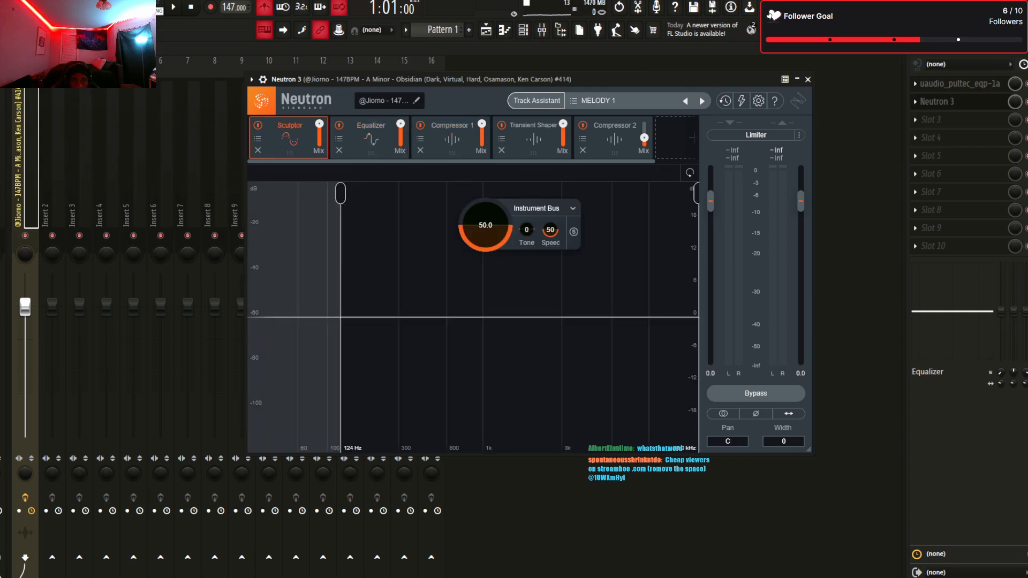
click(796, 78)
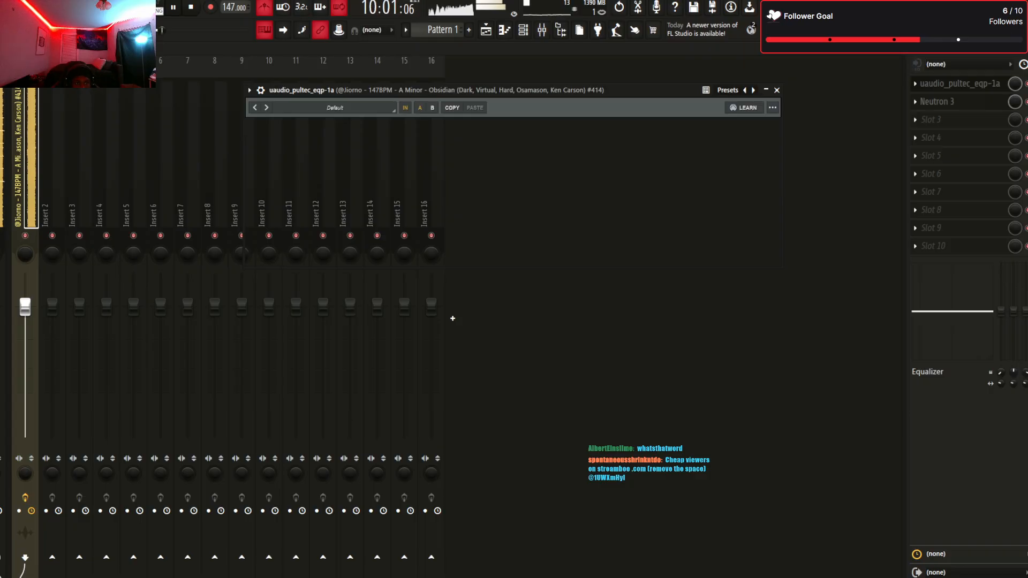
key(space)
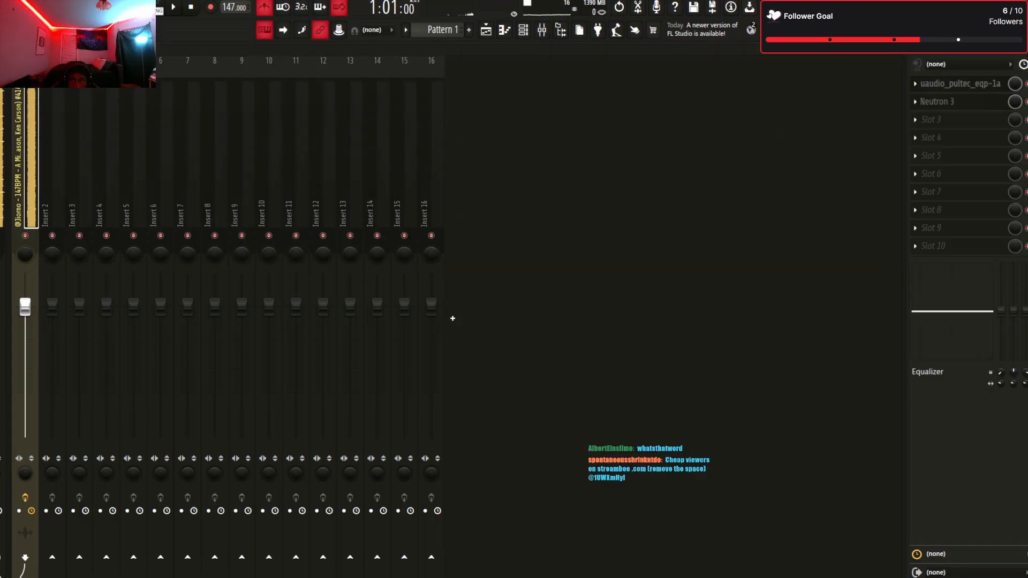
Lower the Obsidian sample's mixer fader to -5.0 dB during playback
key(F6)
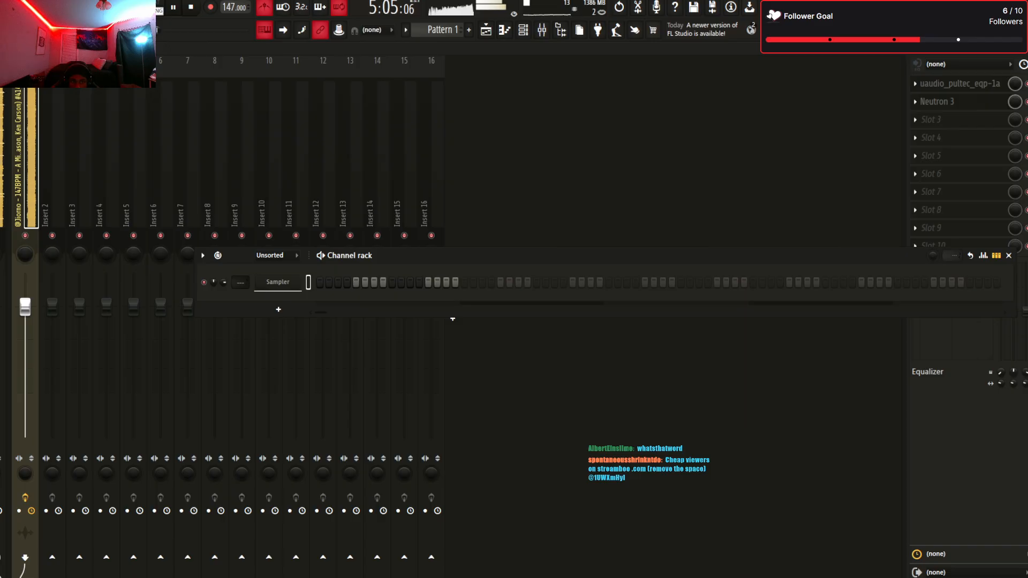
drag(452, 319, 453, 316)
drag(25, 306, 25, 328)
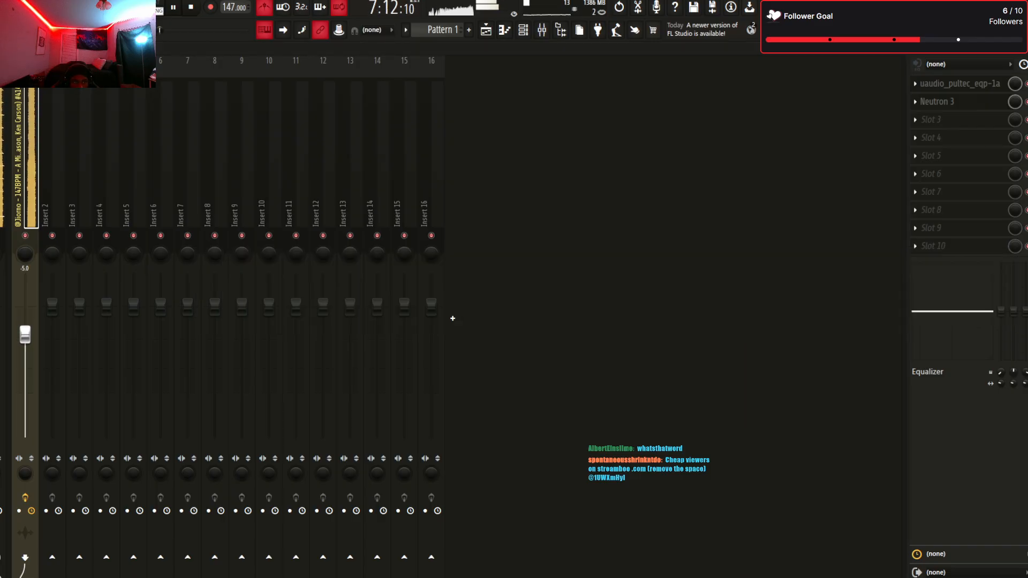
Add the BOI1DA_hihat_8 sample as a channel, and place Pattern 1 on Track 2 across the first four bars
key(F6)
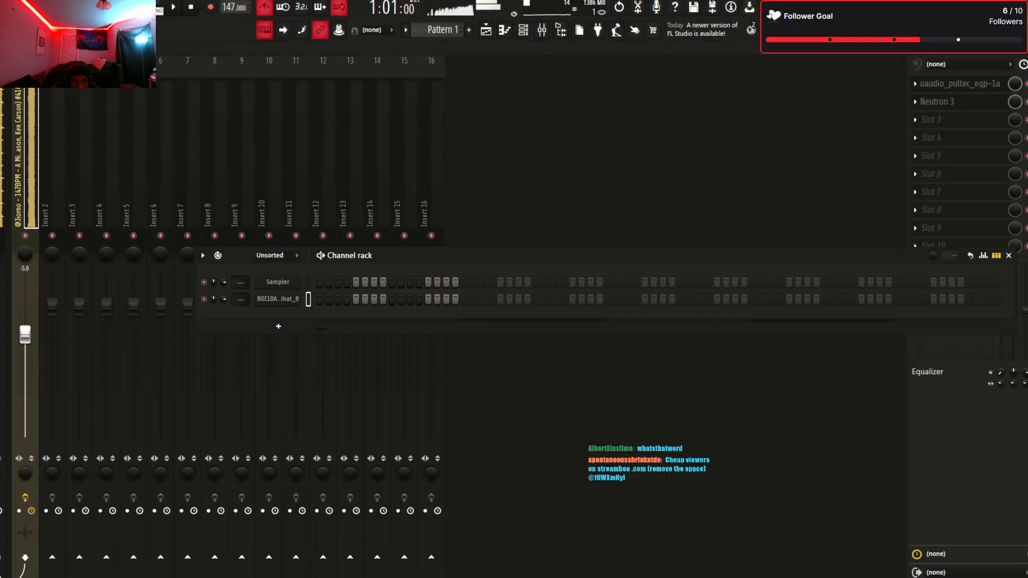
key(F5)
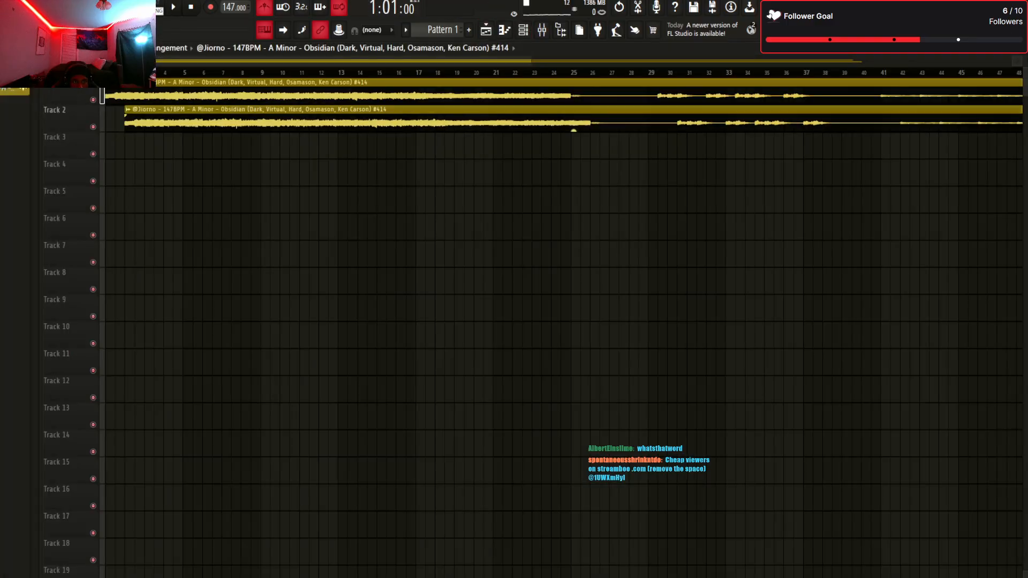
click(428, 42)
click(160, 121)
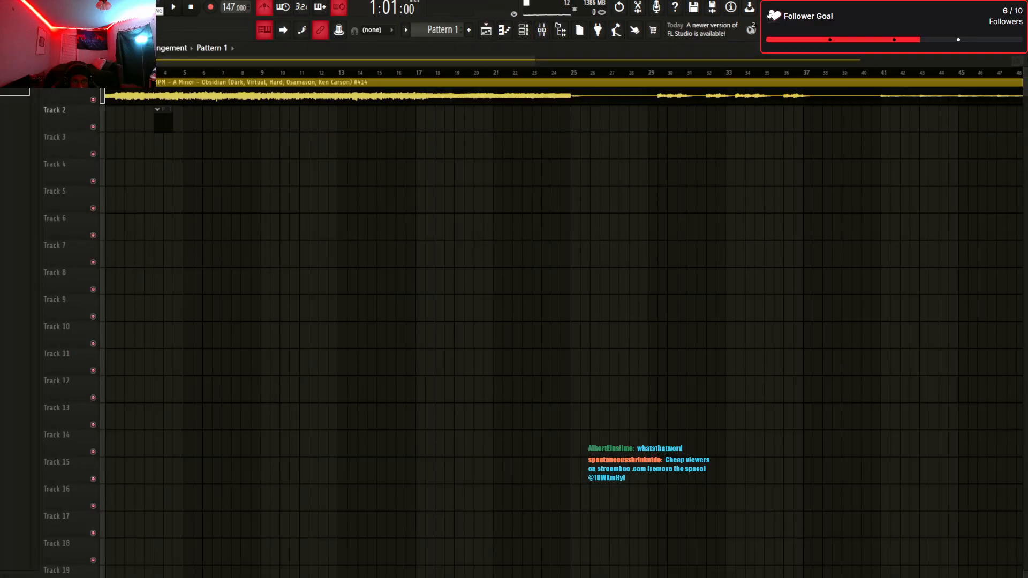
drag(125, 123, 183, 123)
Program hi-hat hits on steps 1, 3, 5, 7, 15, 19, 23, 31, 35, 43, 47, 59 and 63 of Pattern 1
key(F6)
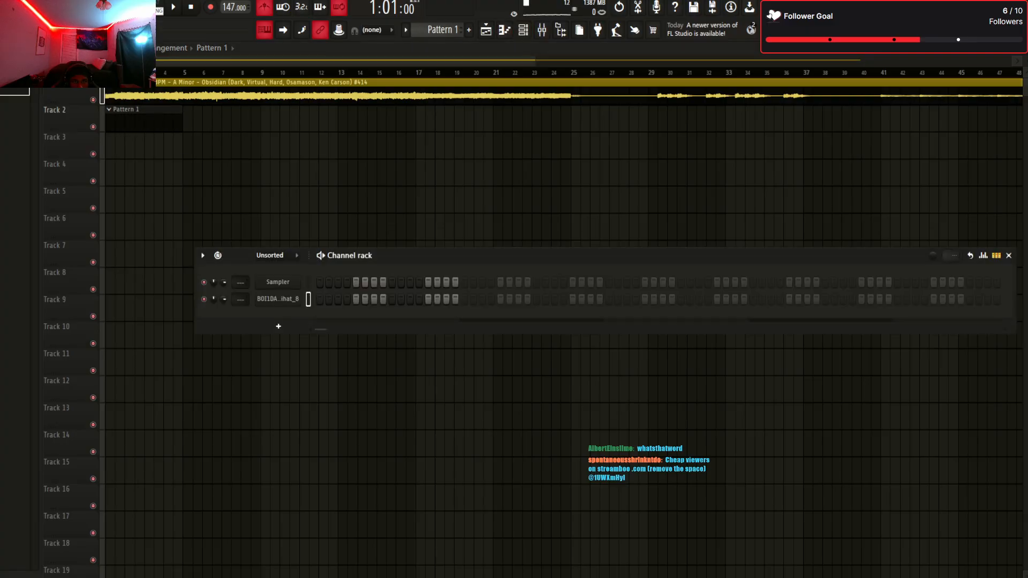
key(space)
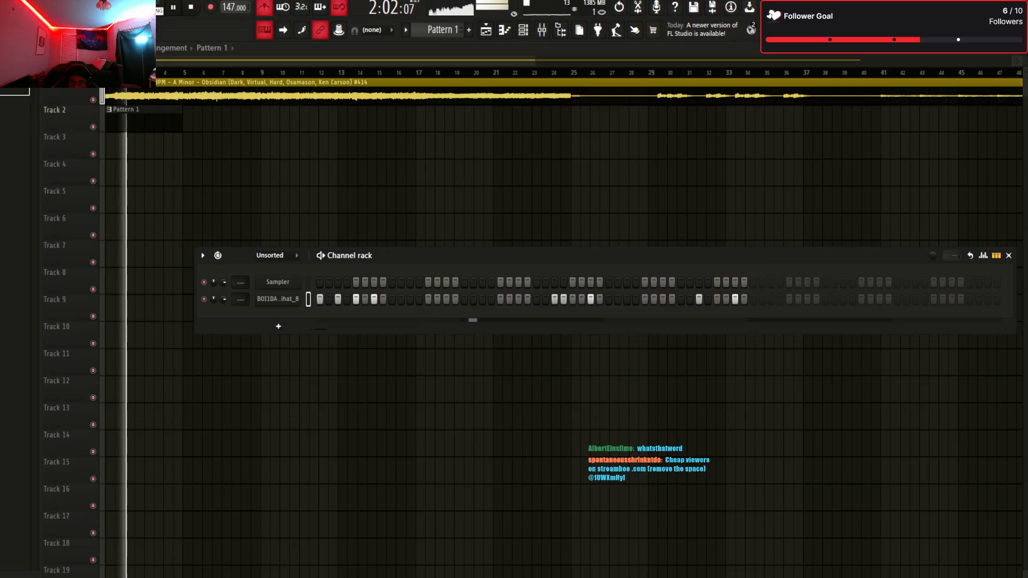
drag(482, 255, 301, 261)
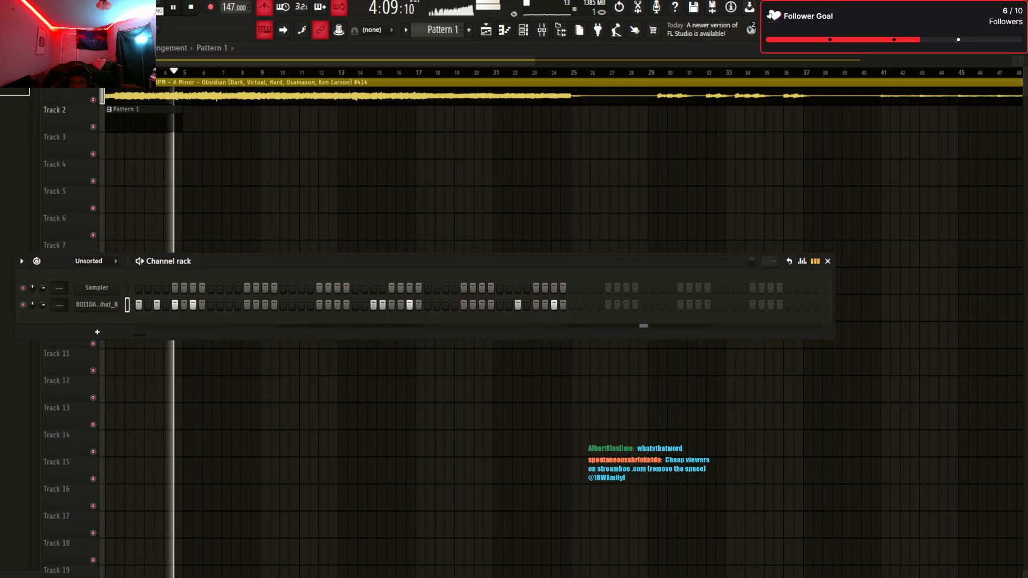
key(space)
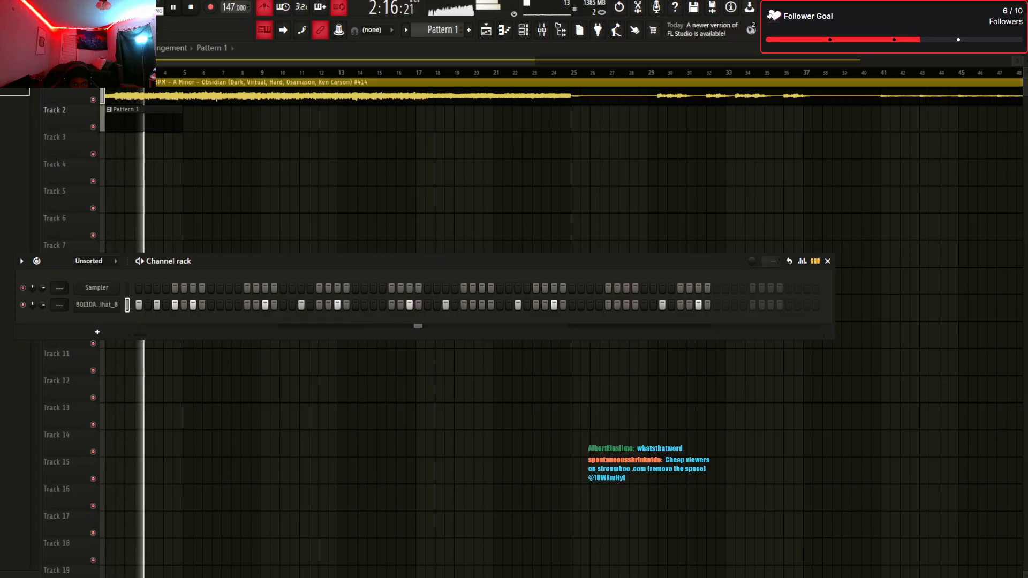
key(F7)
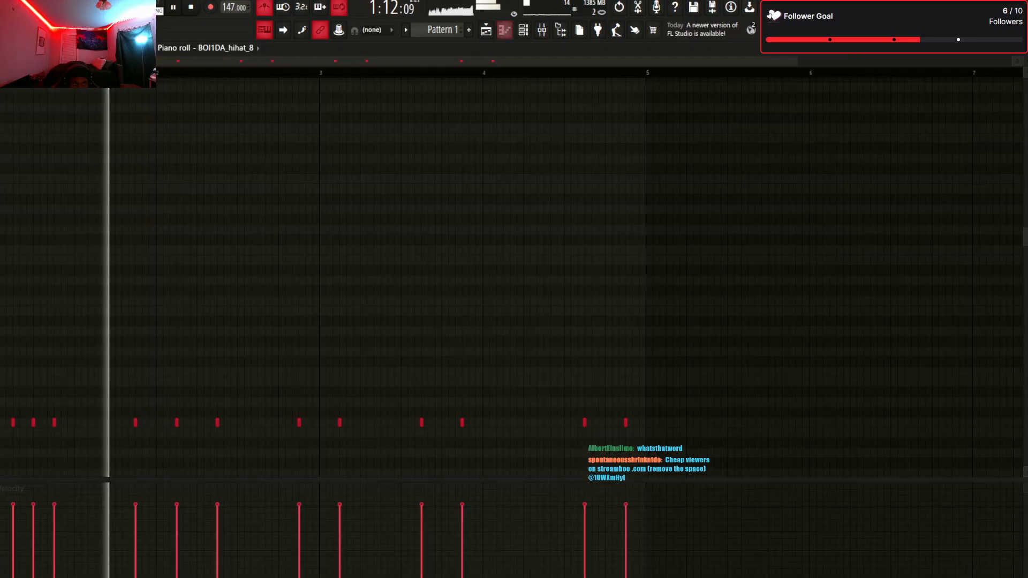
scroll(514, 279, down, 2)
key(space)
Lower the Obsidian sample's mixer fader to -9.7 dB during playback, and return to the channel rack
key(F9)
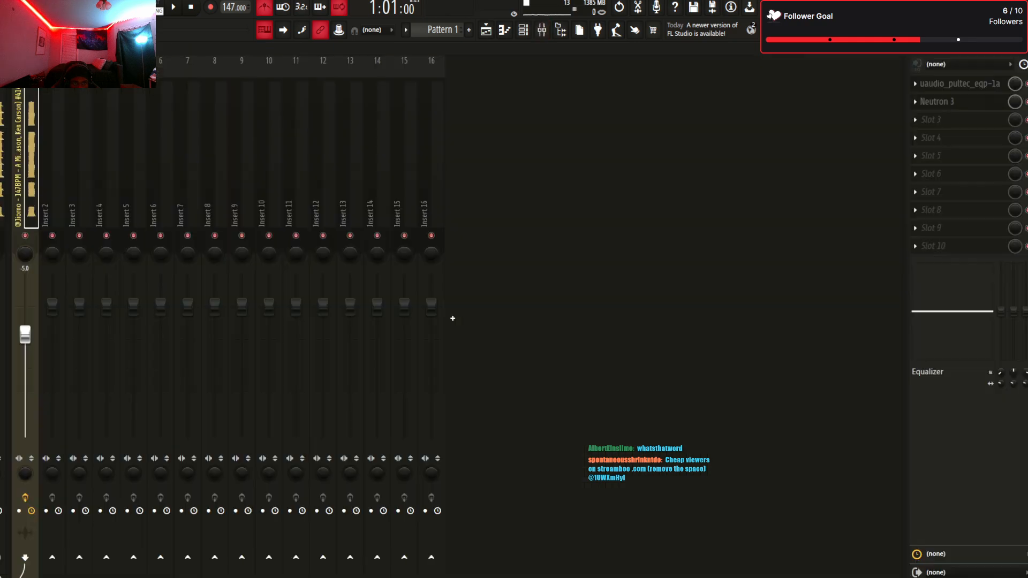
key(space)
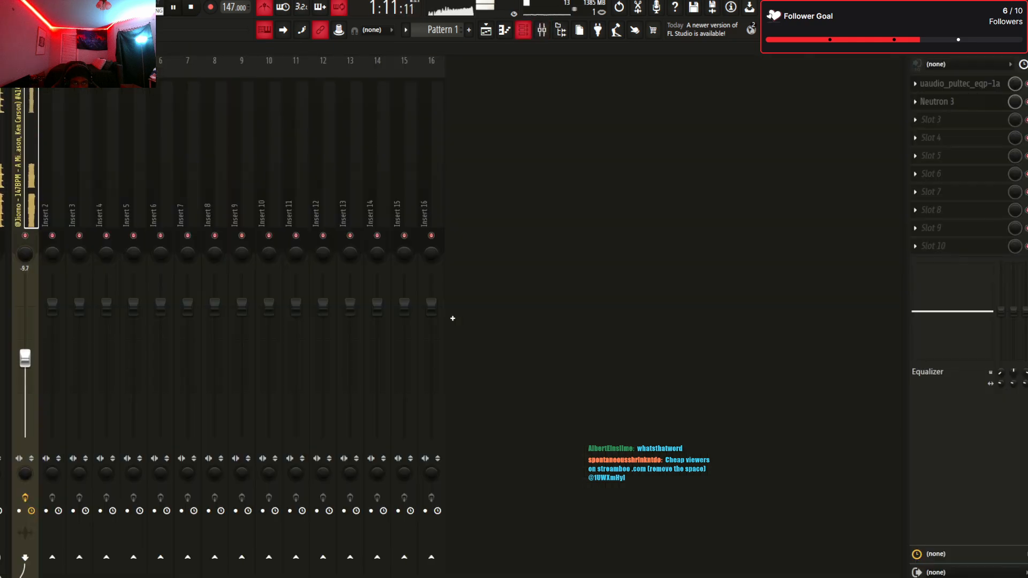
key(F6)
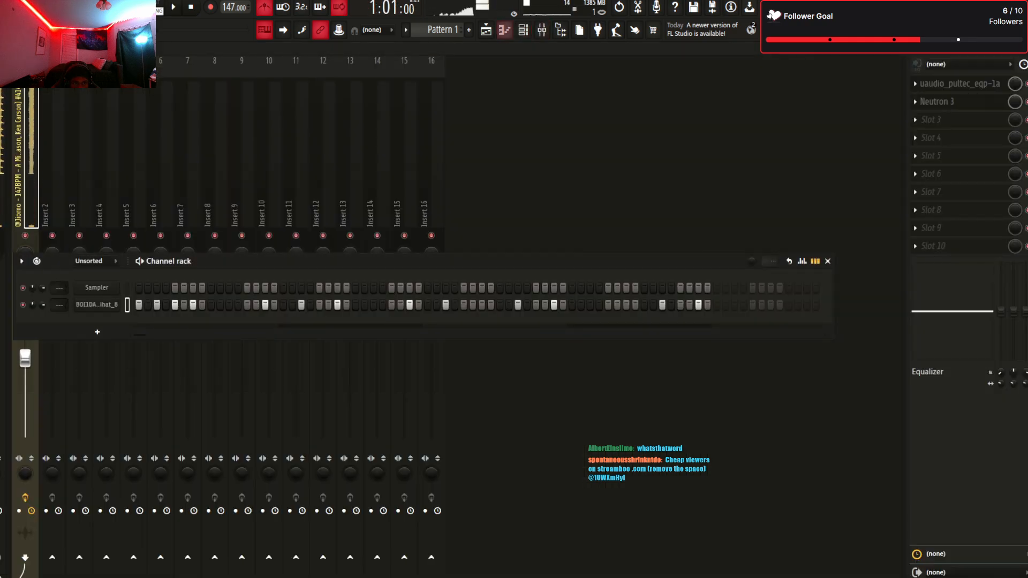
In the BOI1DA_hihat_8 piano roll, turn the hit on step 31 into a three-note C#5 roll and shift it back to step 29
key(F7)
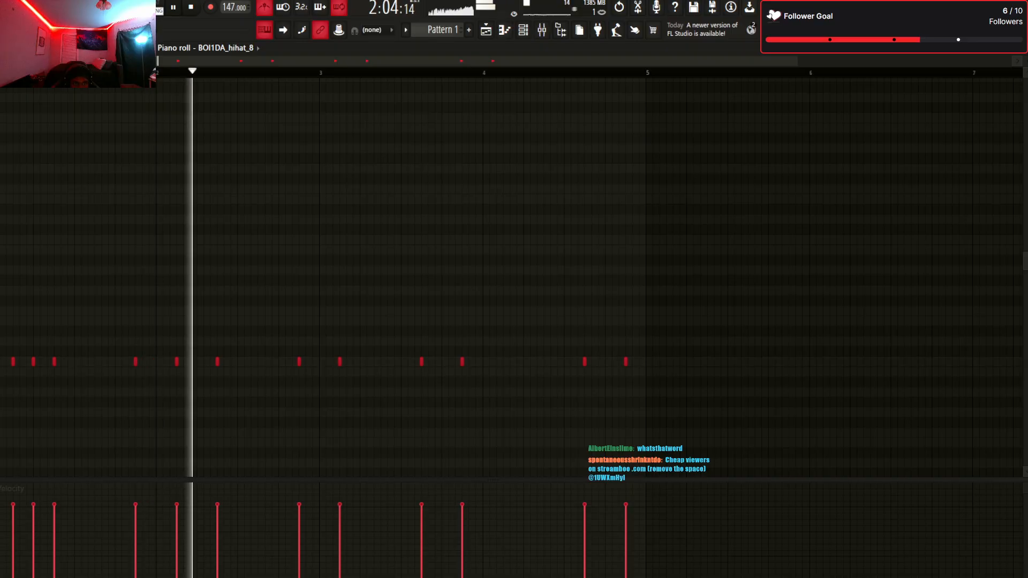
key(space)
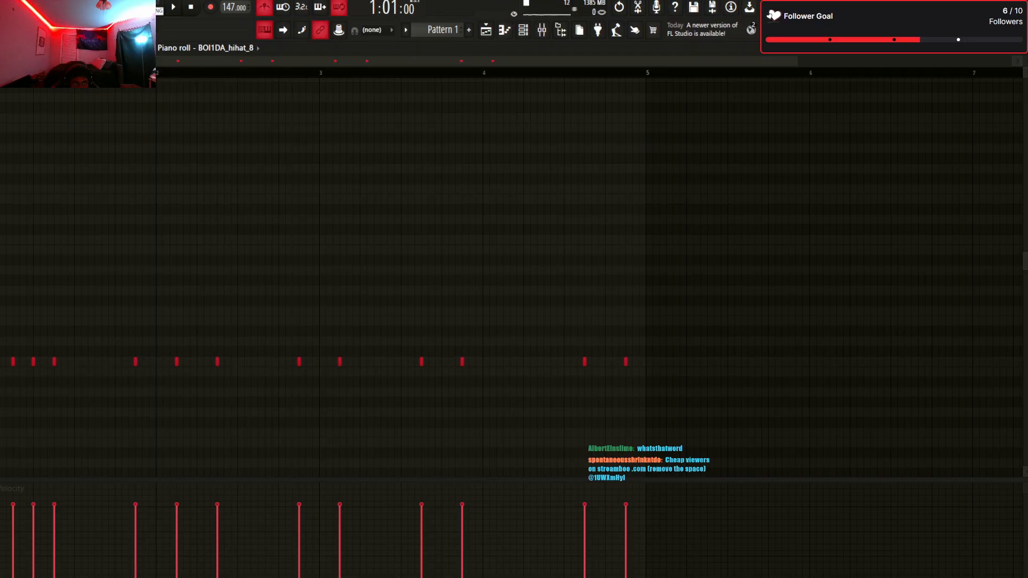
key(space)
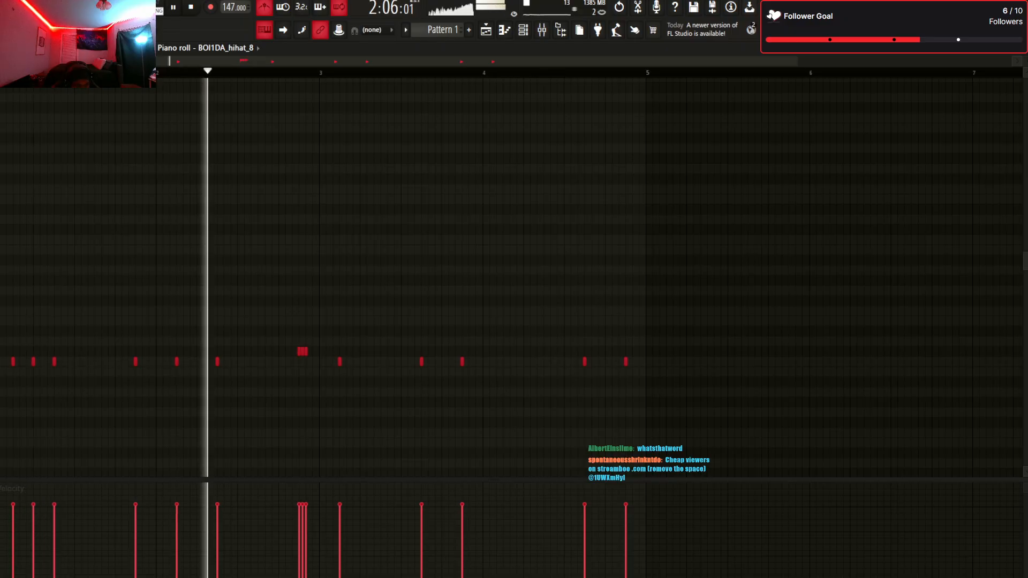
key(space)
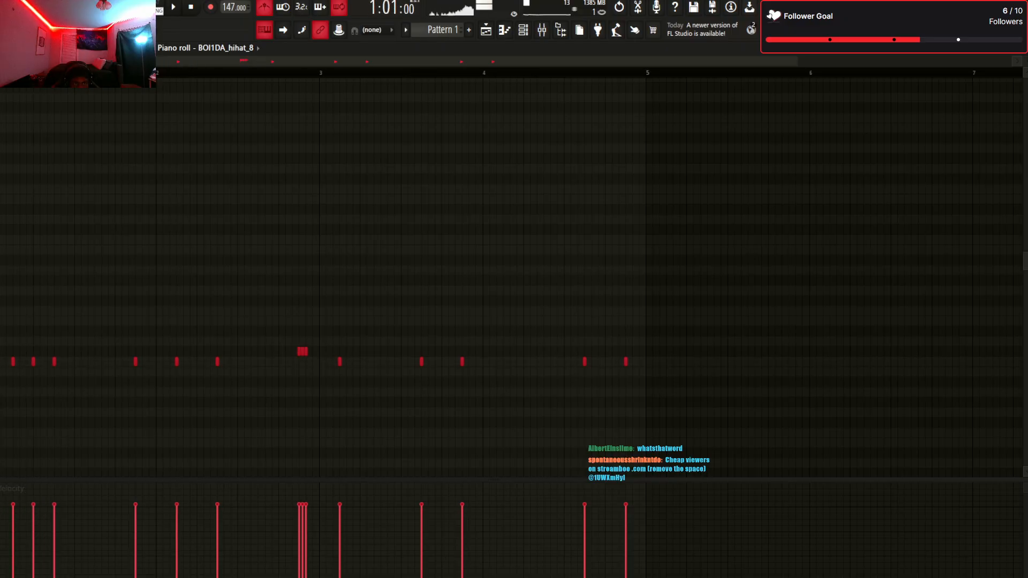
drag(293, 316, 303, 351)
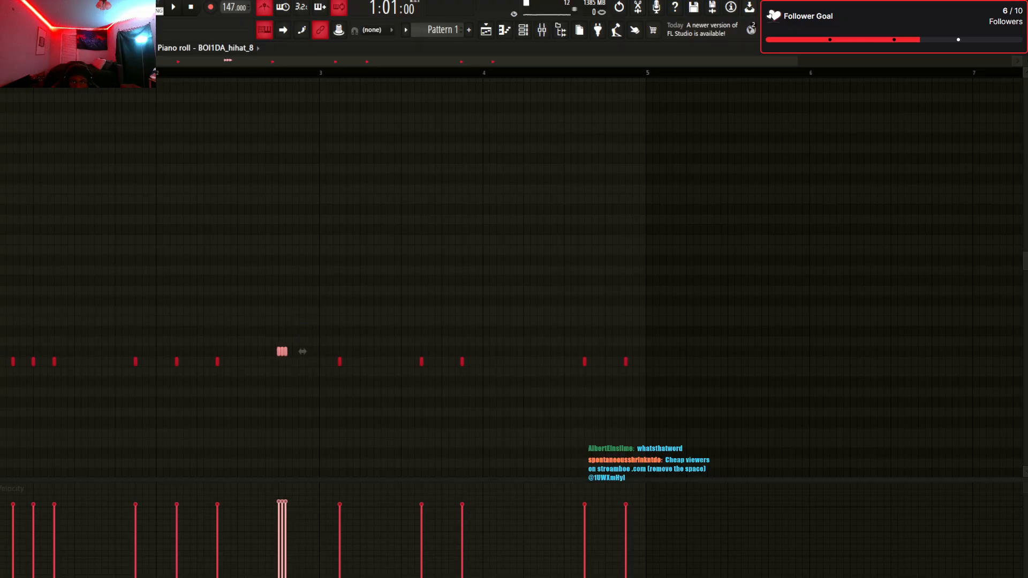
Add a single C#5 hit shortly after the three-note roll in bar 2 and lower its velocity slightly during playback
scroll(303, 352, up, 3)
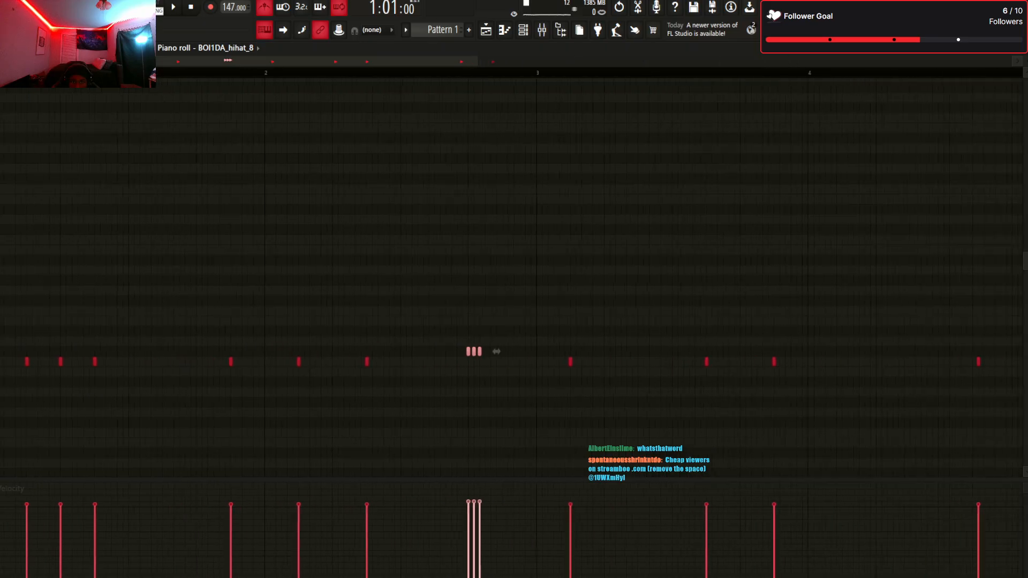
click(546, 351)
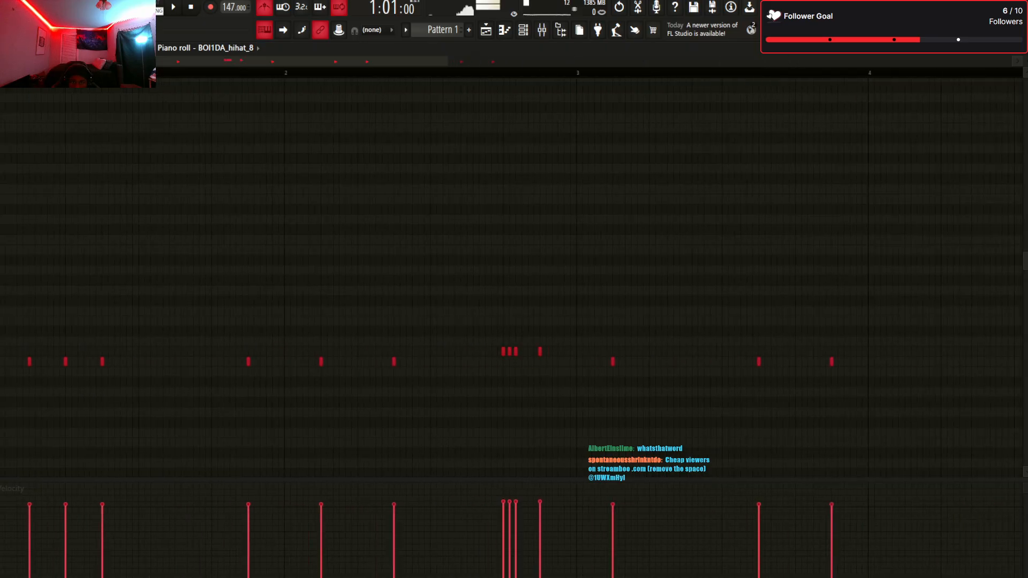
key(space)
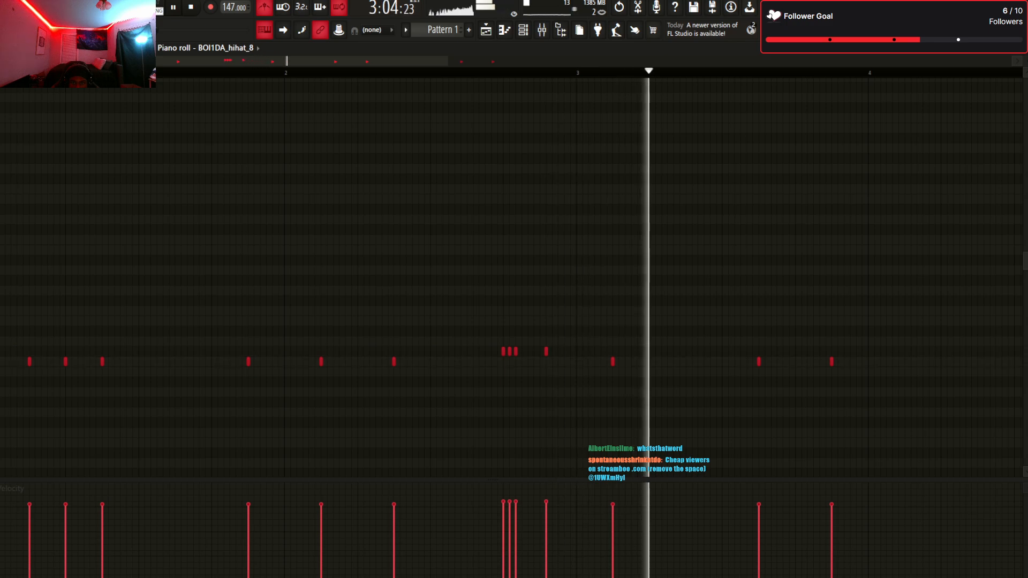
mouse_move(546, 503)
mouse_down()
mouse_move(546, 537)
mouse_move(547, 515)
mouse_up()
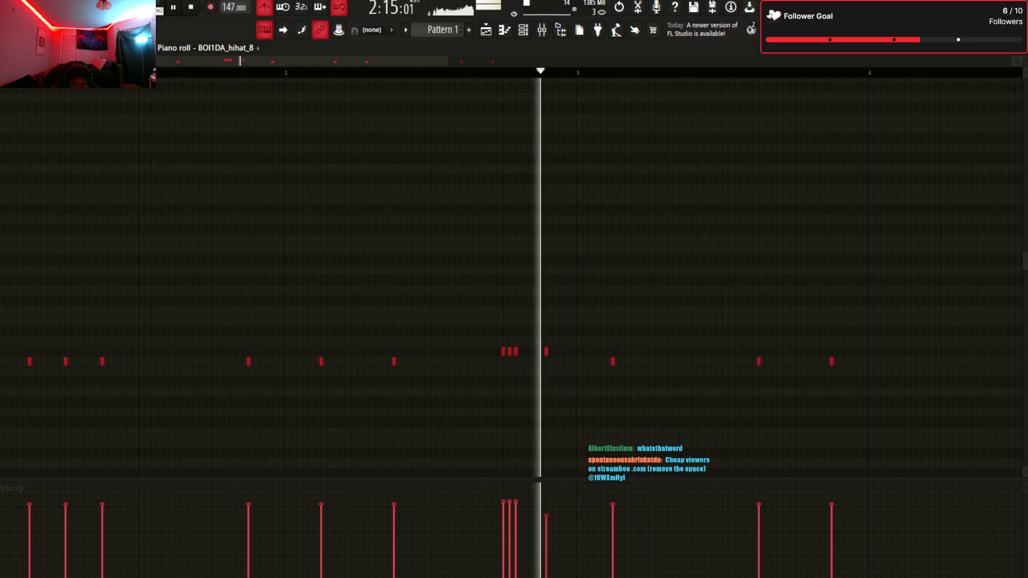
Shape descending velocities across the three-note C#5 roll and across the bar 1 hits on steps 3, 5 and 7
drag(471, 339, 520, 355)
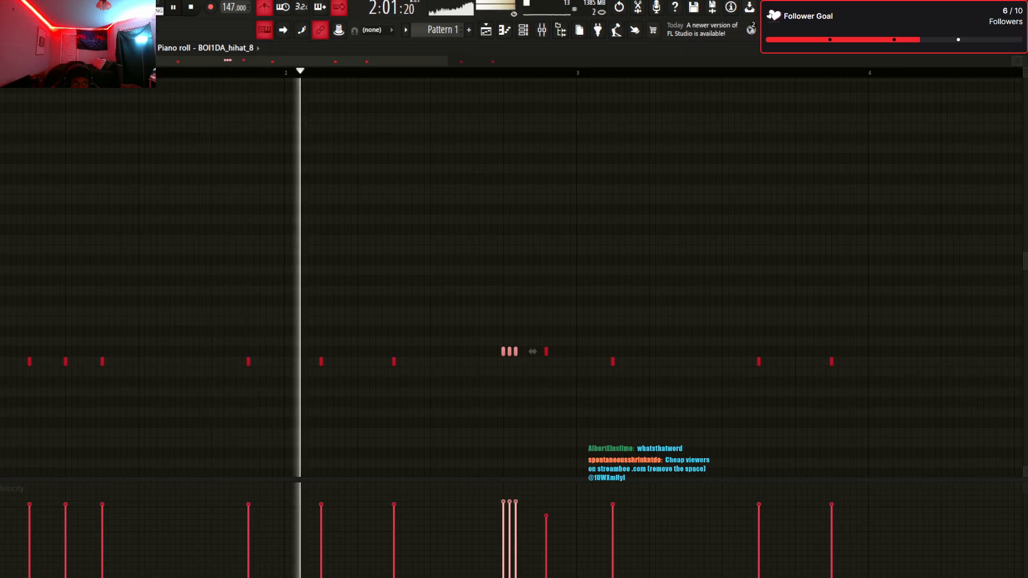
drag(497, 498, 518, 529)
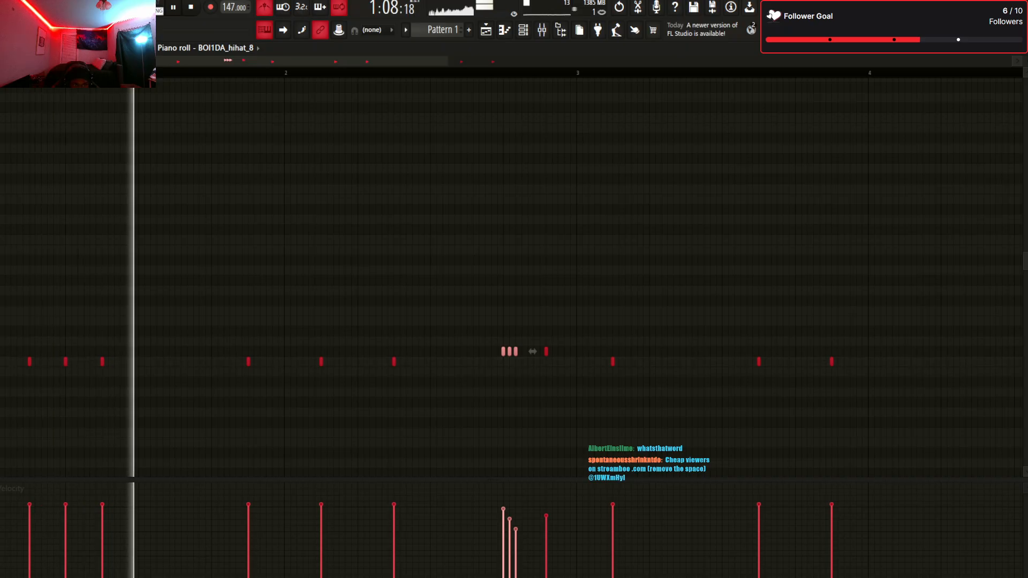
key(space)
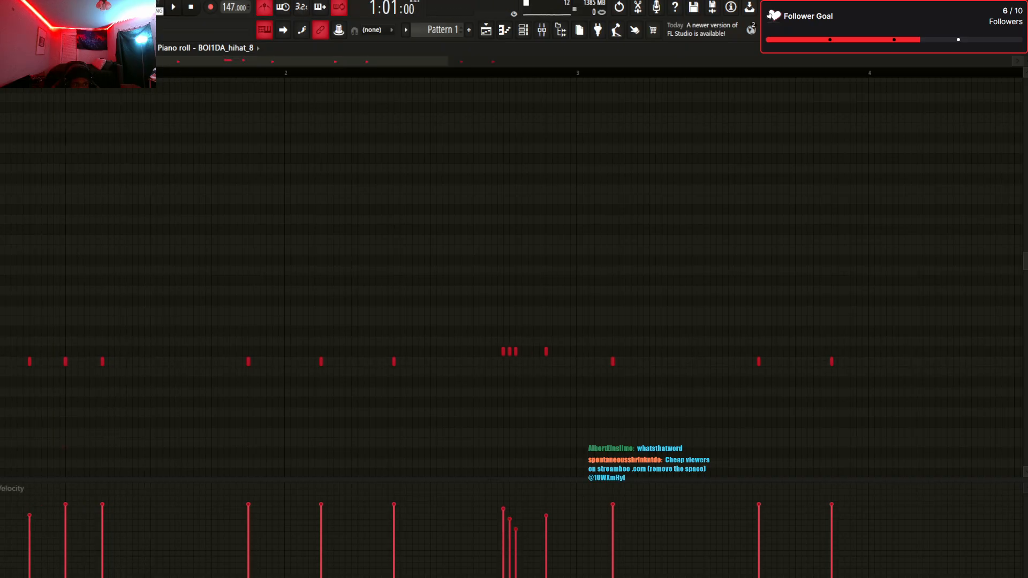
key(space)
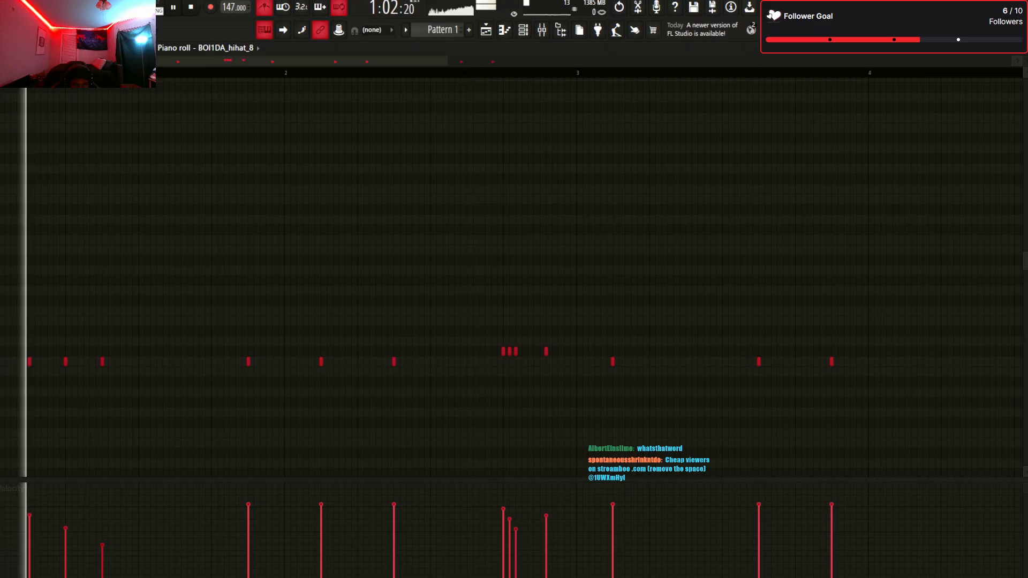
Add a quiet C5 hit in bar 2 midway between the hits on steps 19 and 23, trying earlier and later positions for it
click(358, 362)
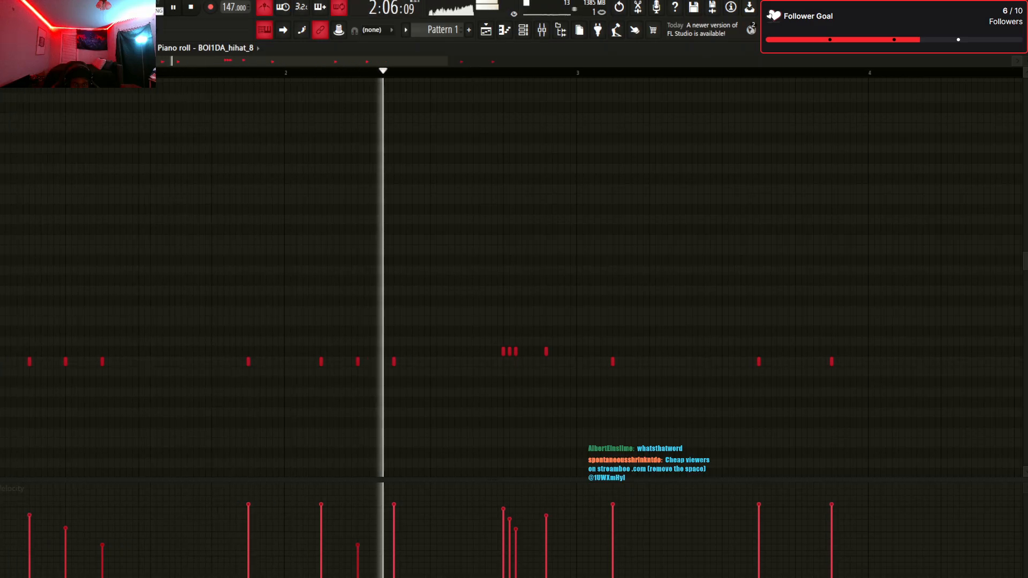
drag(358, 361, 345, 362)
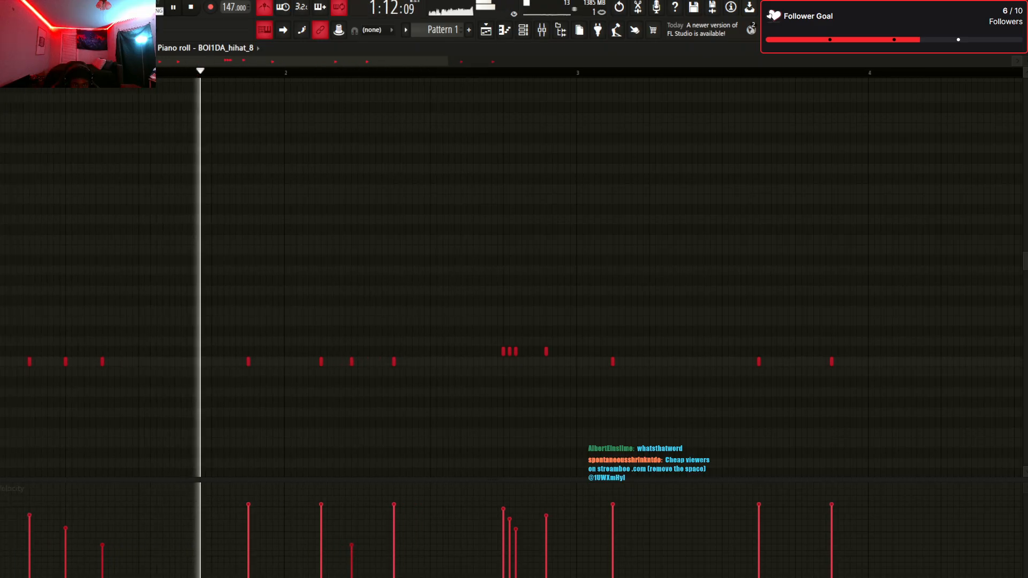
key(ctrl+z)
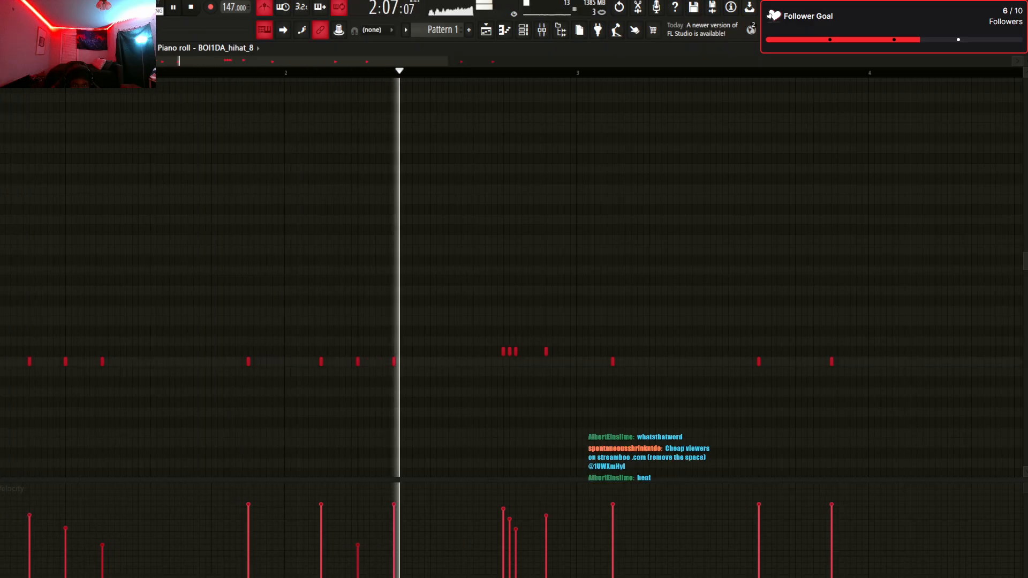
drag(358, 361, 376, 361)
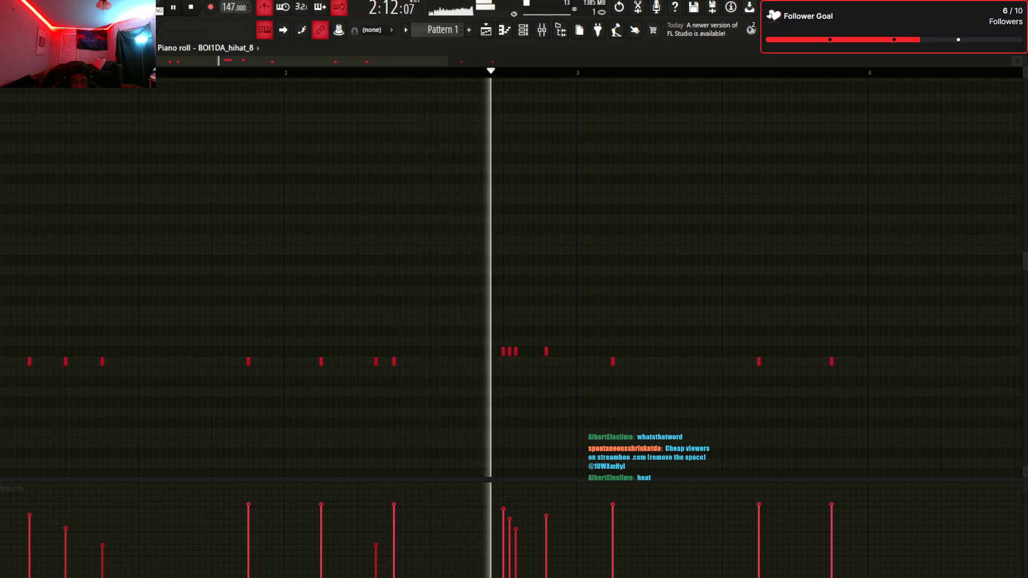
scroll(514, 278, down, 2)
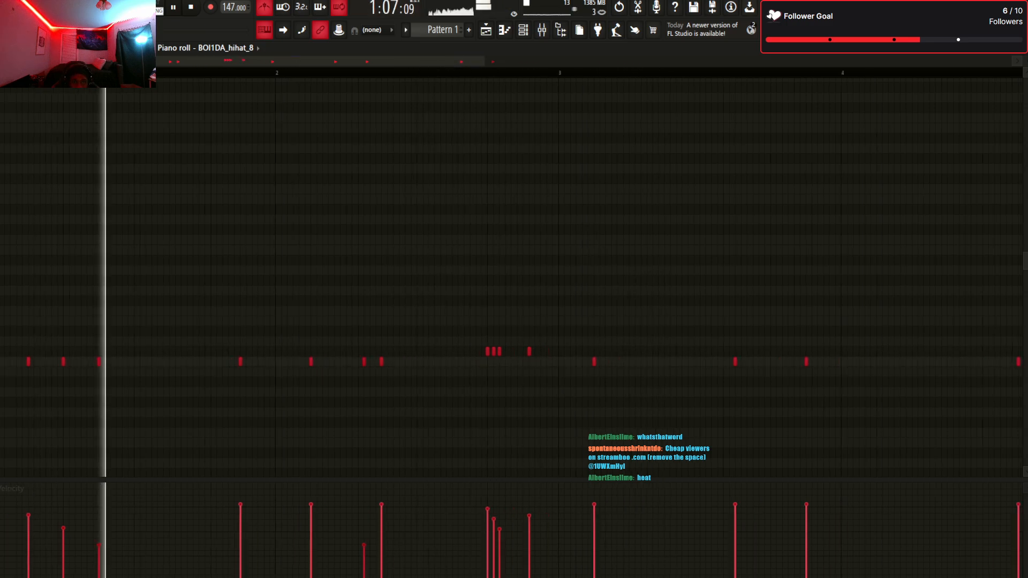
scroll(514, 278, up, 1)
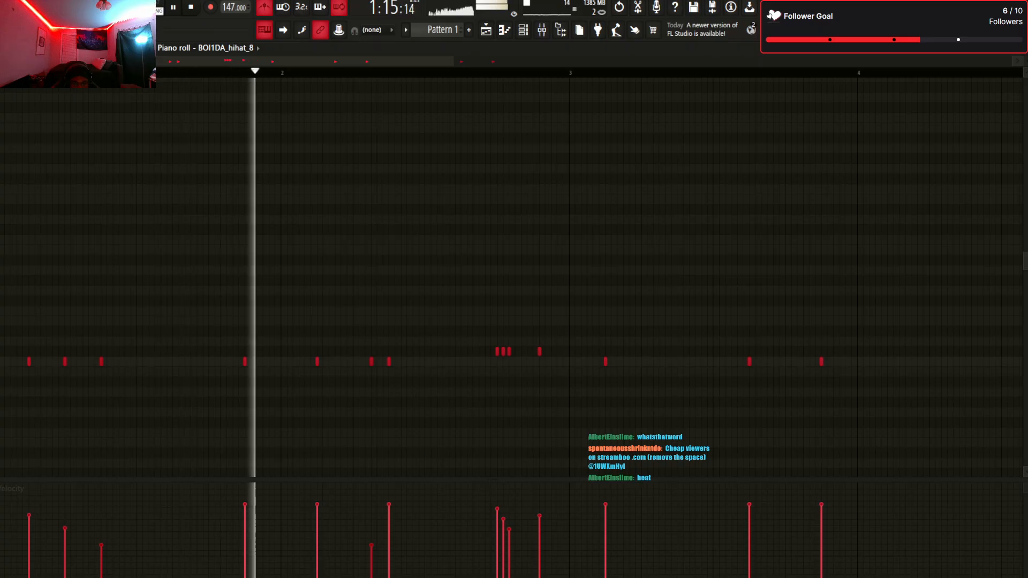
drag(371, 362, 353, 362)
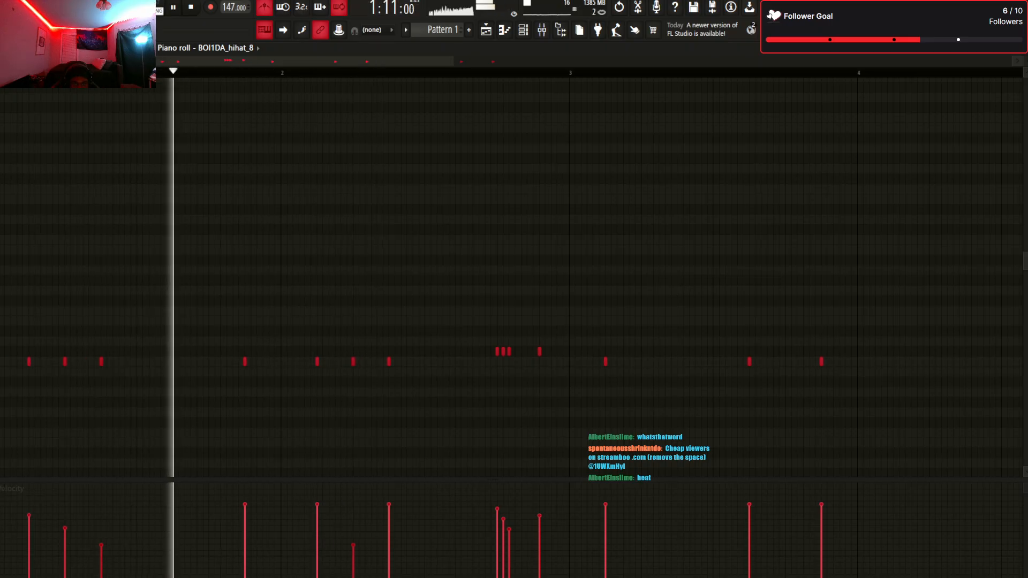
Add a C5 hit on step 22 and make the velocities of the hits on steps 21 to 23 rise gradually
click(371, 362)
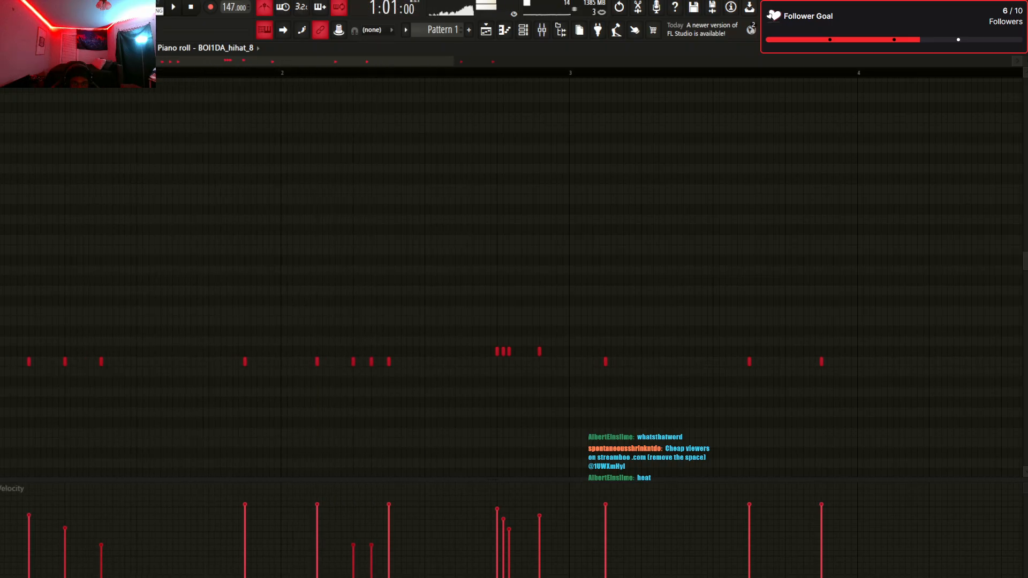
click(389, 515)
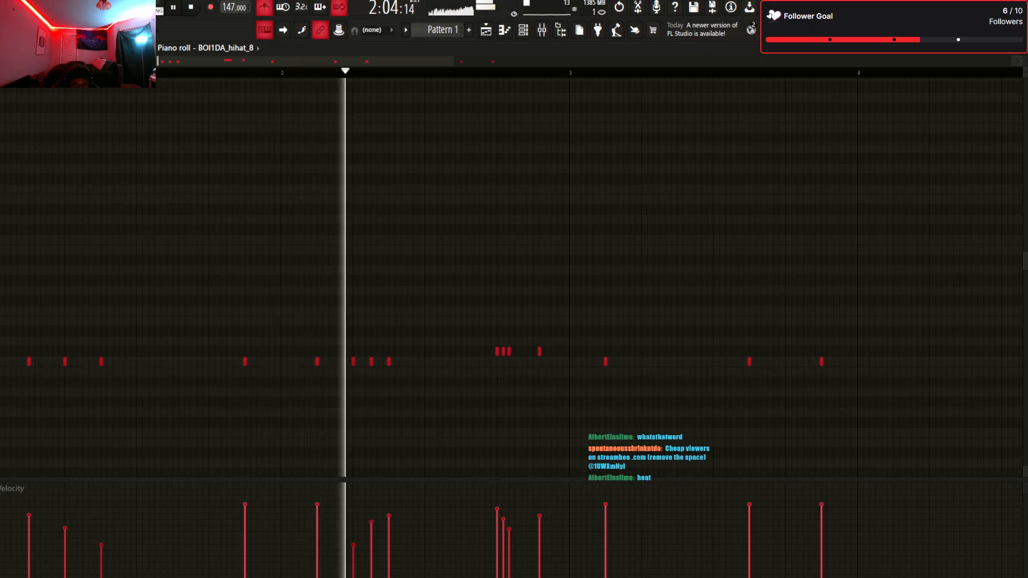
drag(371, 522, 389, 506)
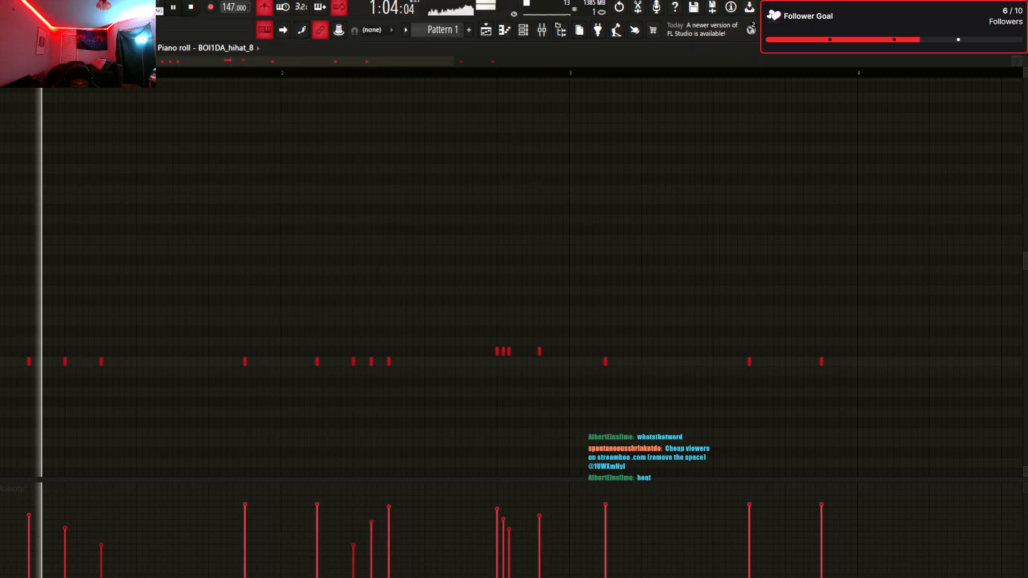
Move the single hit after the three-note roll in bar 2 down to G4
scroll(514, 278, right, 3)
key(space)
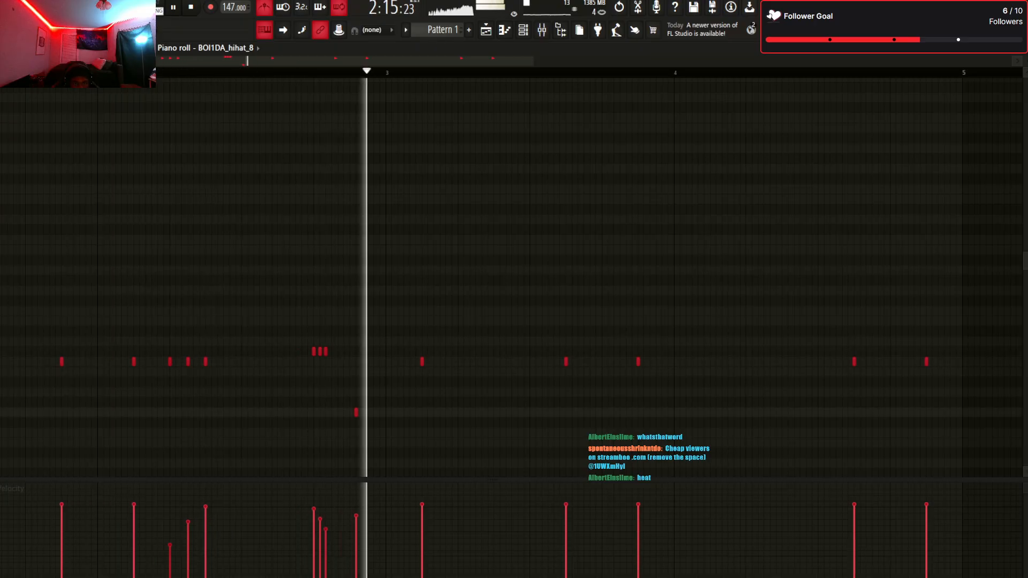
Lengthen the C5 hit on step 43 in bar 3, chop it into four notes, and give them descending velocities
key(space)
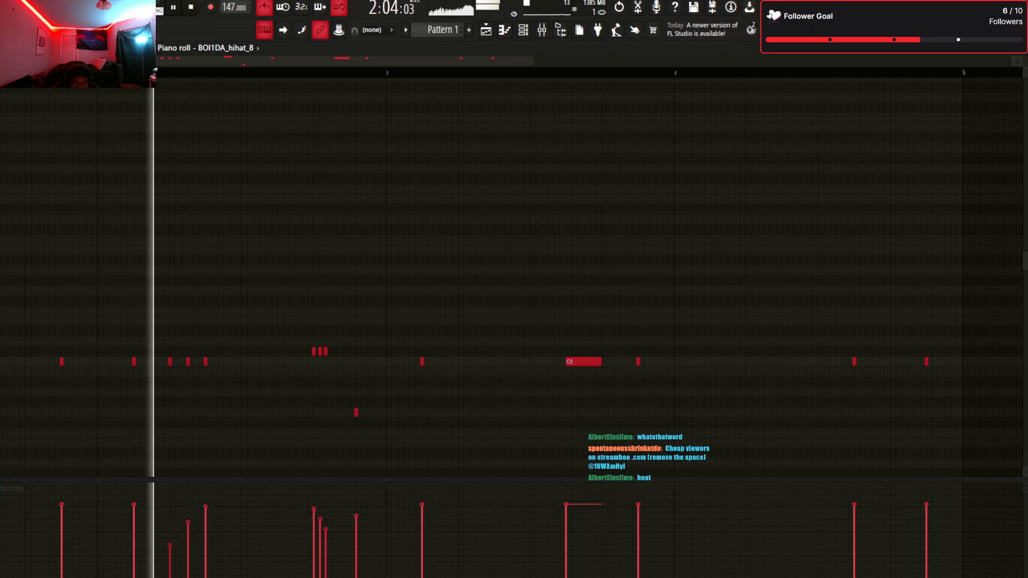
key(ctrl+u)
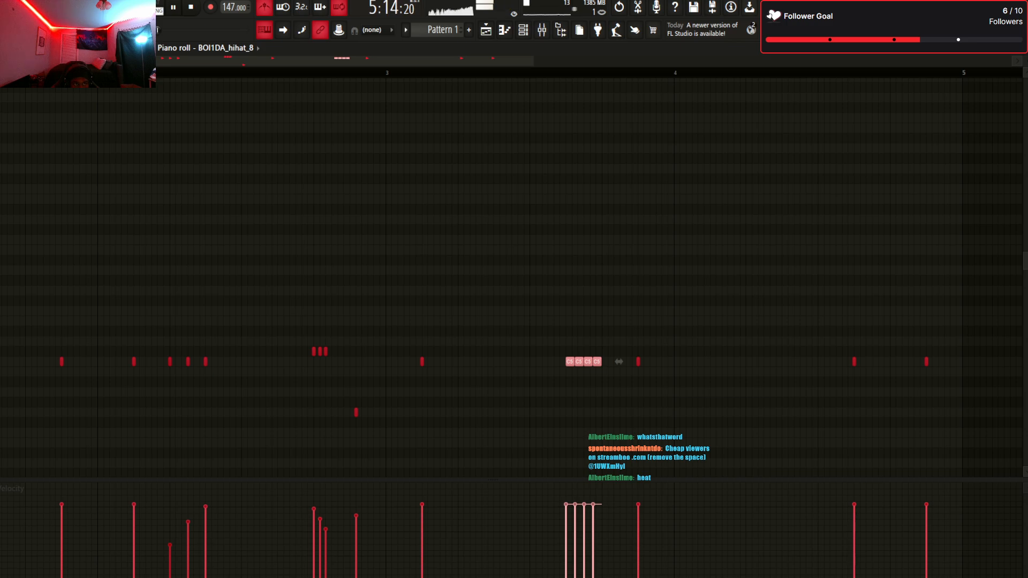
drag(577, 511, 595, 541)
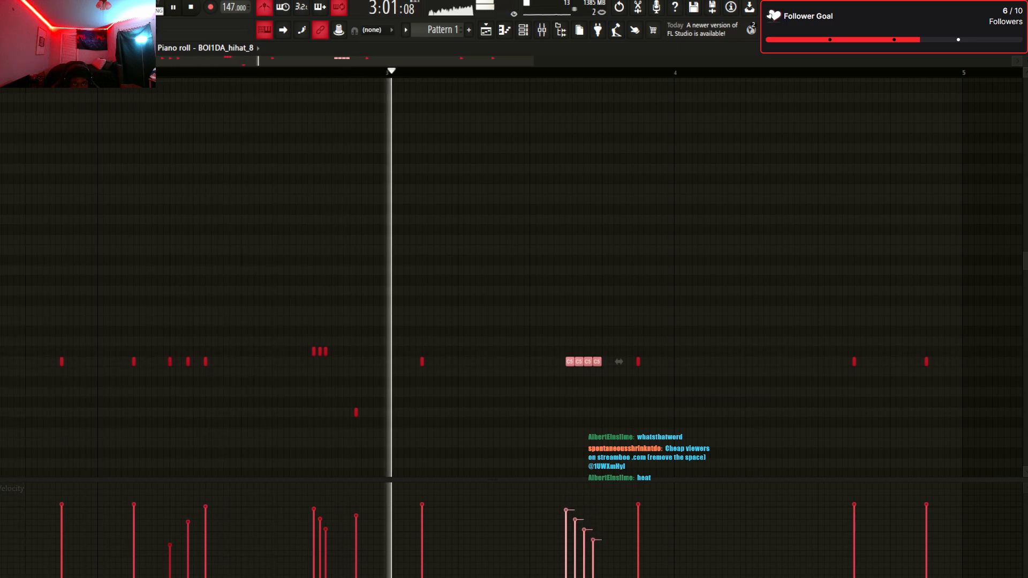
Add two short hits in bar 3 before the four-note roll, on A#5 and F#5
drag(534, 61, 576, 61)
key(space)
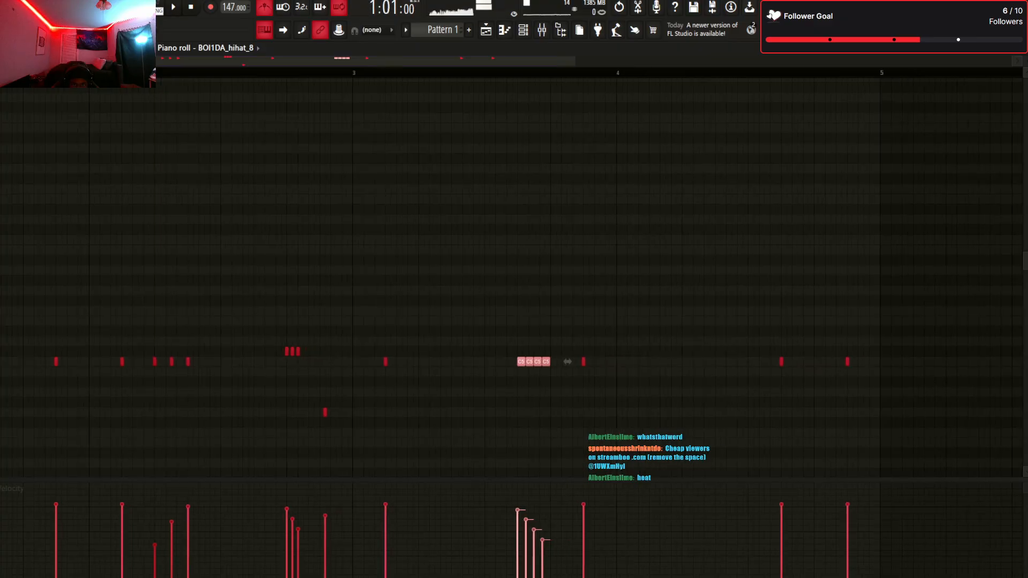
click(459, 300)
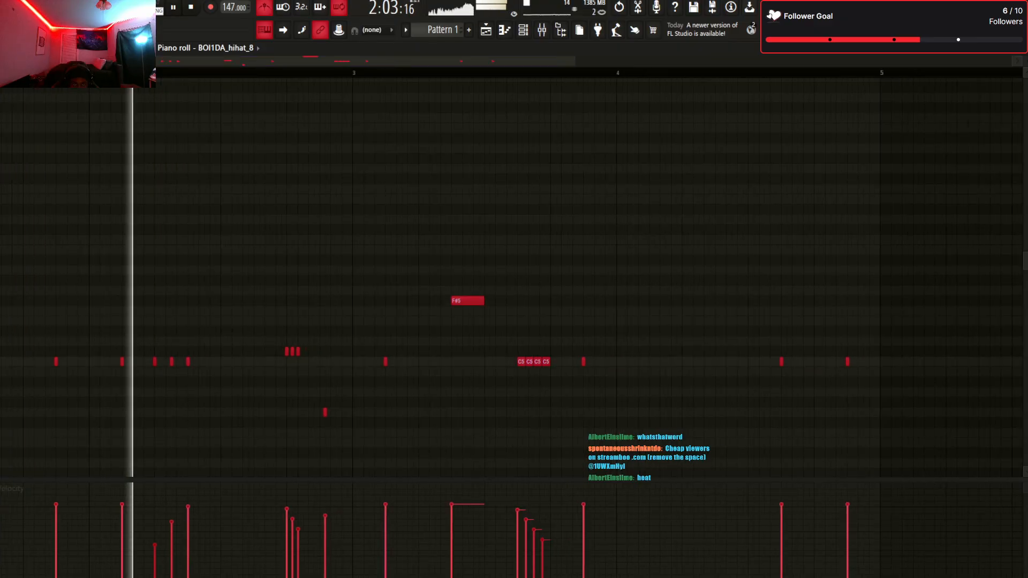
scroll(458, 300, right, 5)
drag(713, 61, 478, 61)
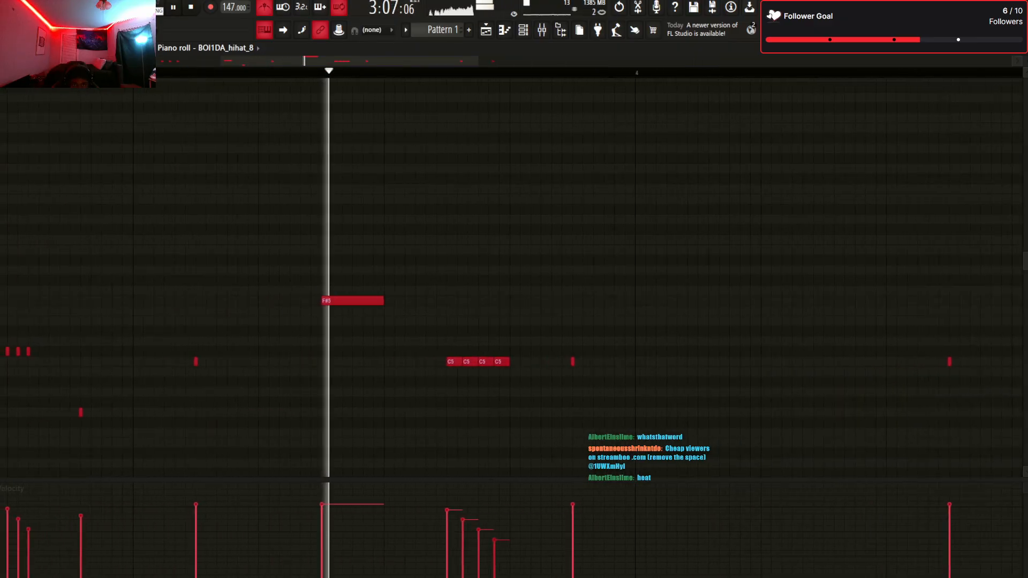
key(space)
drag(370, 300, 411, 300)
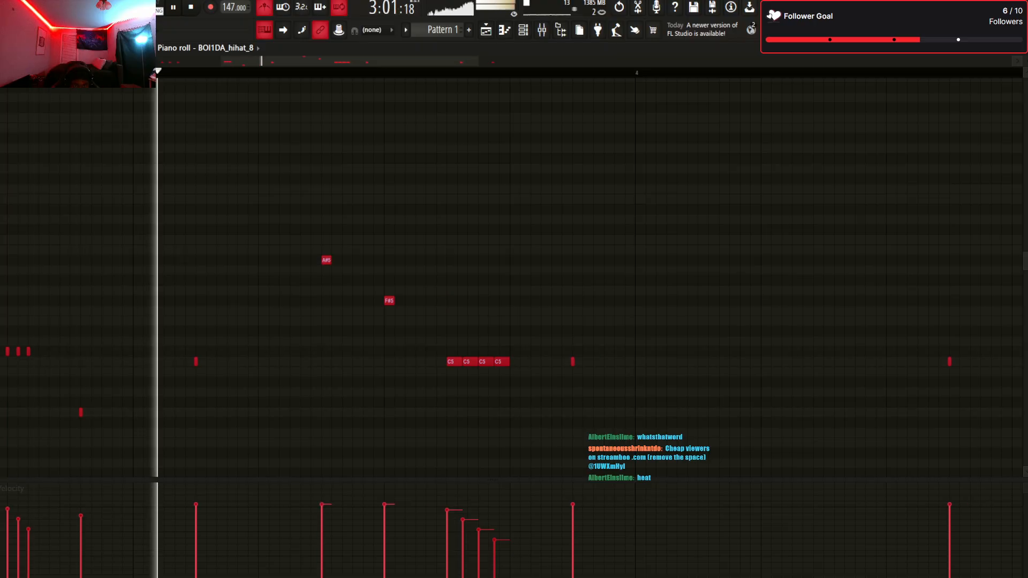
Lower bar 3's A#5 hit to C#5, and add three quieter C5 notes in bar 4, lengthening the middle one
key(space)
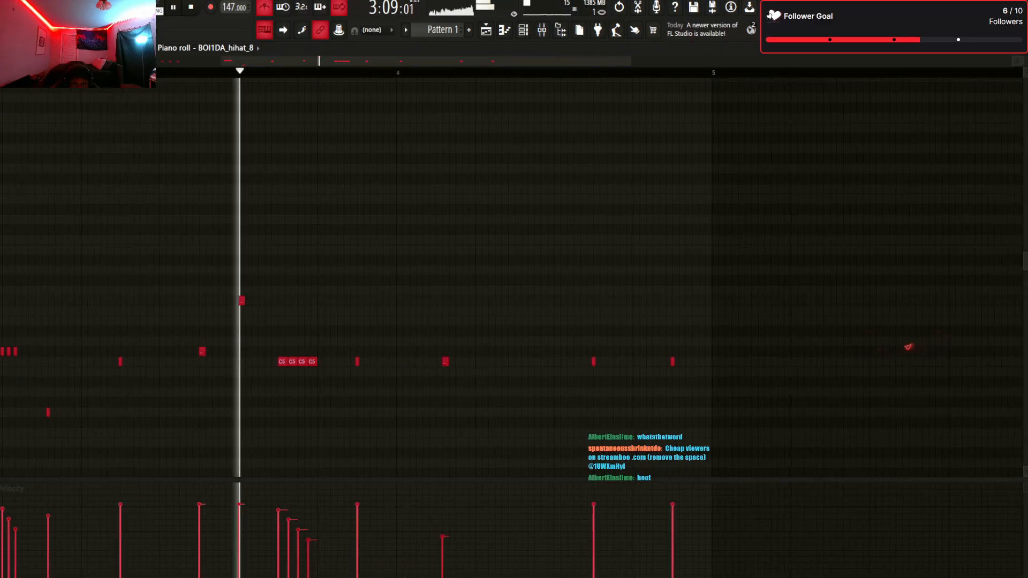
key(space)
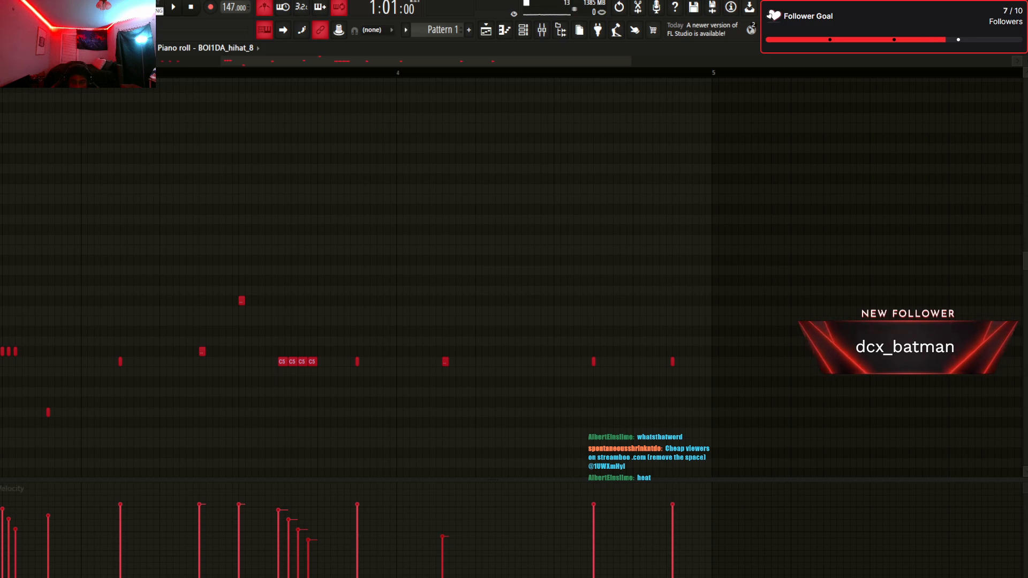
key(space)
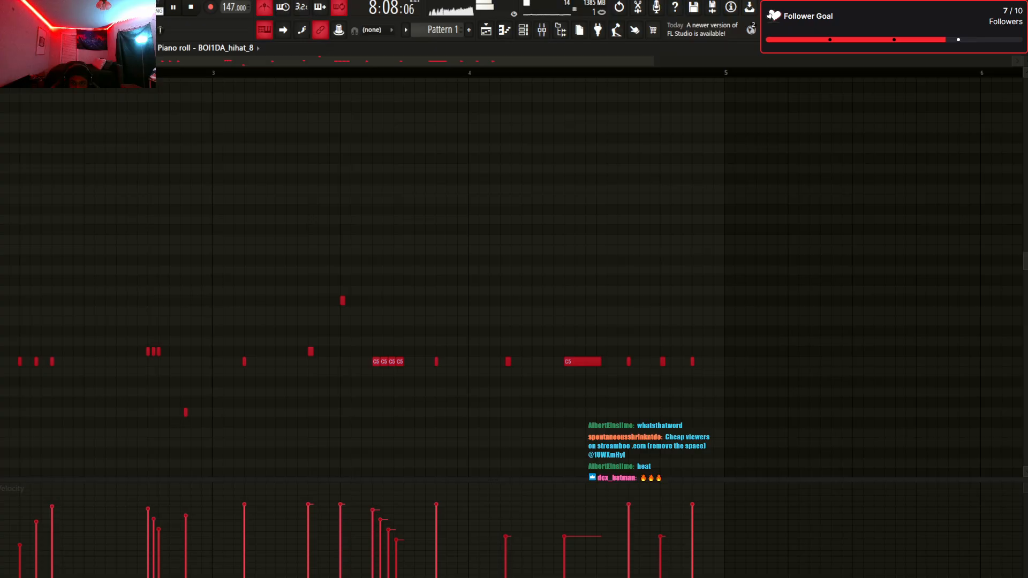
scroll(514, 278, down, 2)
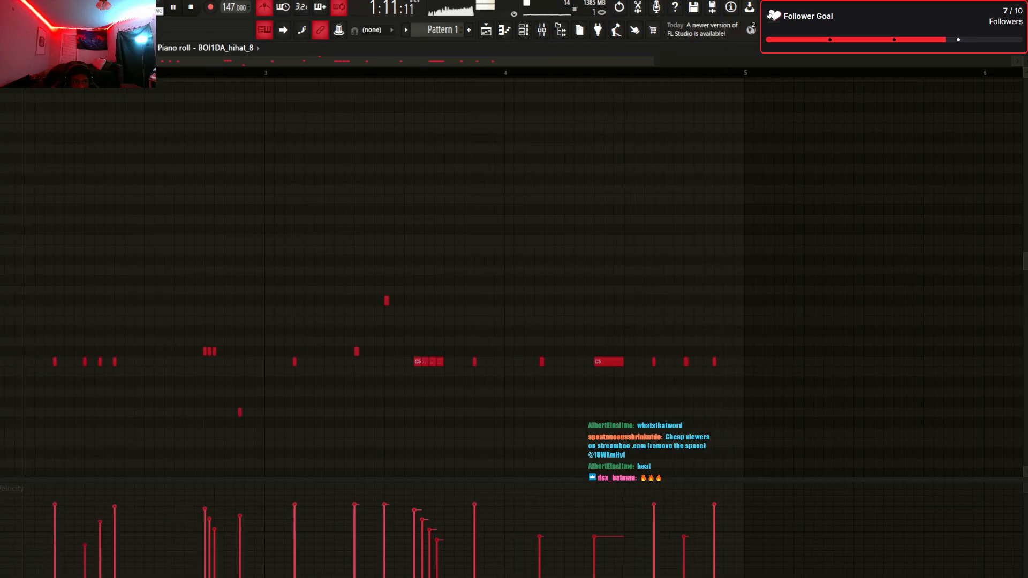
Move bar 4's long C5 hi-hat note down to G#4 and two steps earlier
scroll(514, 279, right, 2)
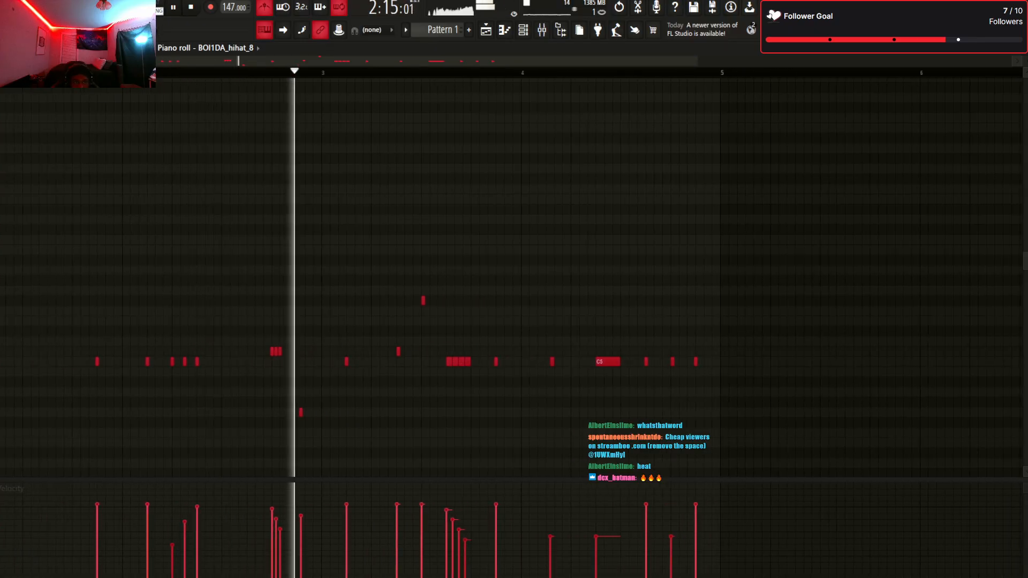
ctrl+click(607, 361)
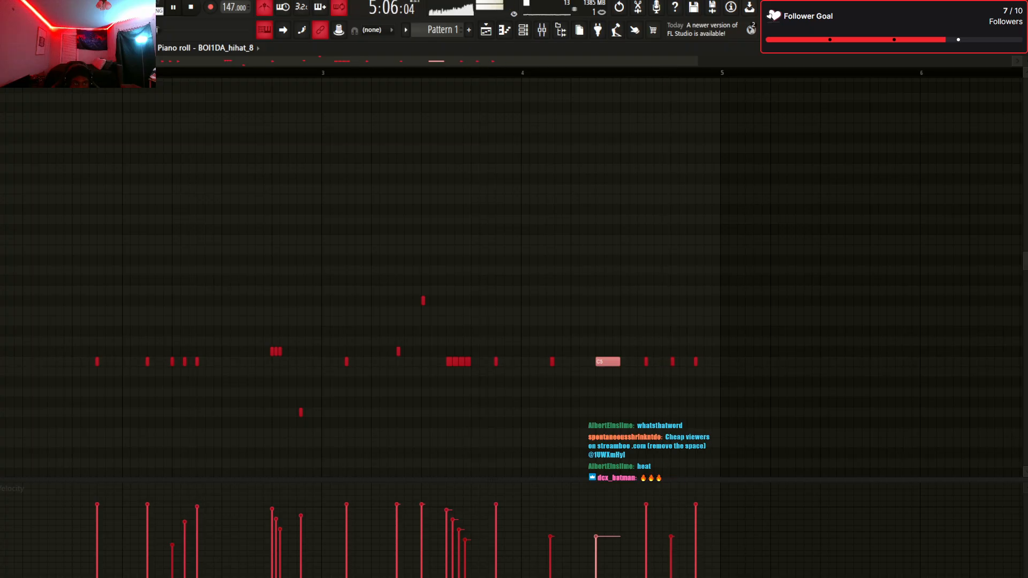
key(Down)
key(Down)
key(Down)
key(Down)
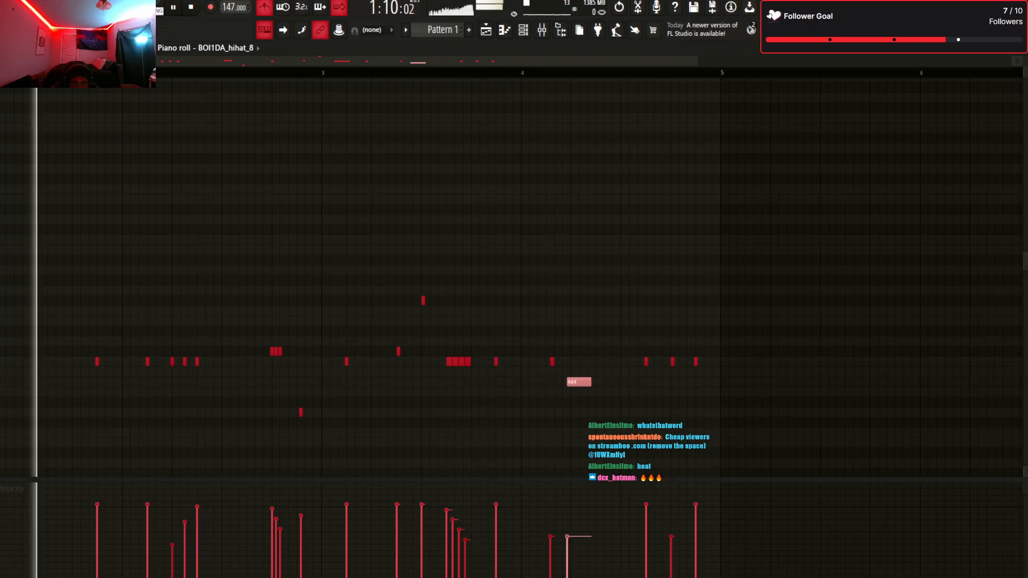
key(Left)
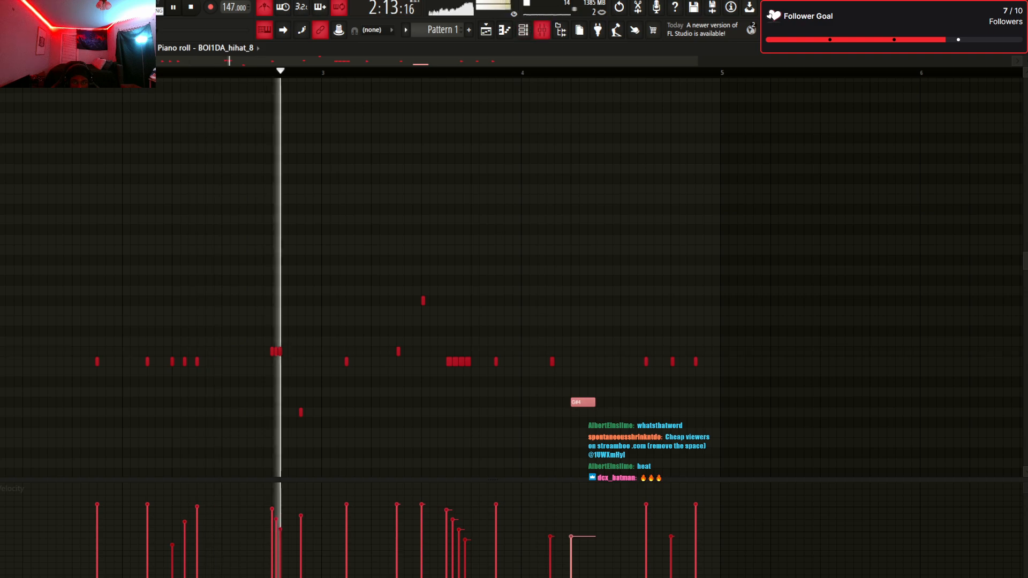
Move the second Pattern 1 clip in the playlist to start at bar 5, directly after the first clip
key(F5)
click(196, 121)
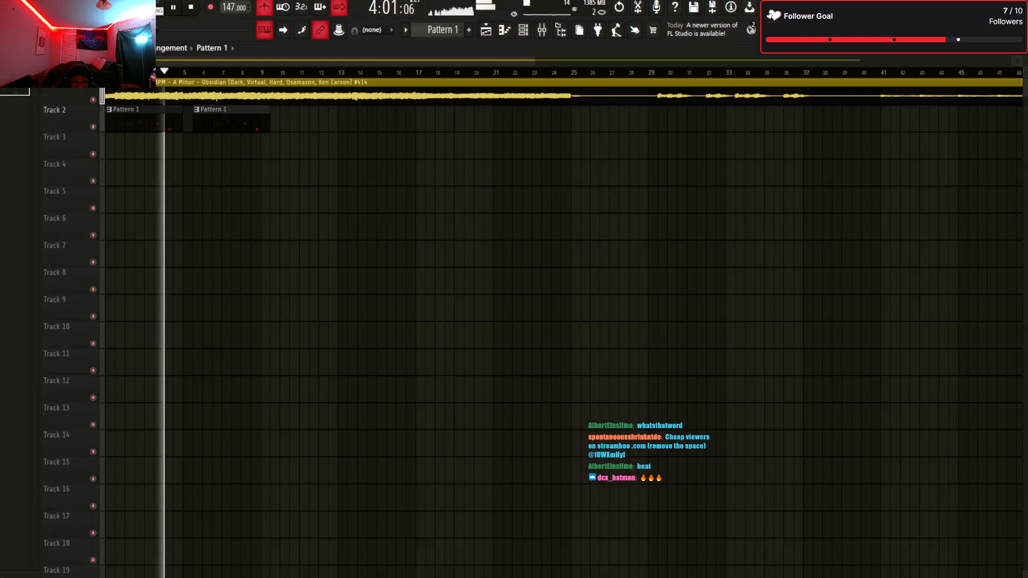
drag(196, 121, 187, 121)
Add a long A#4 hi-hat note after the G#4 note in bar 4 and raise the G#4 note's velocity
key(F7)
key(F6)
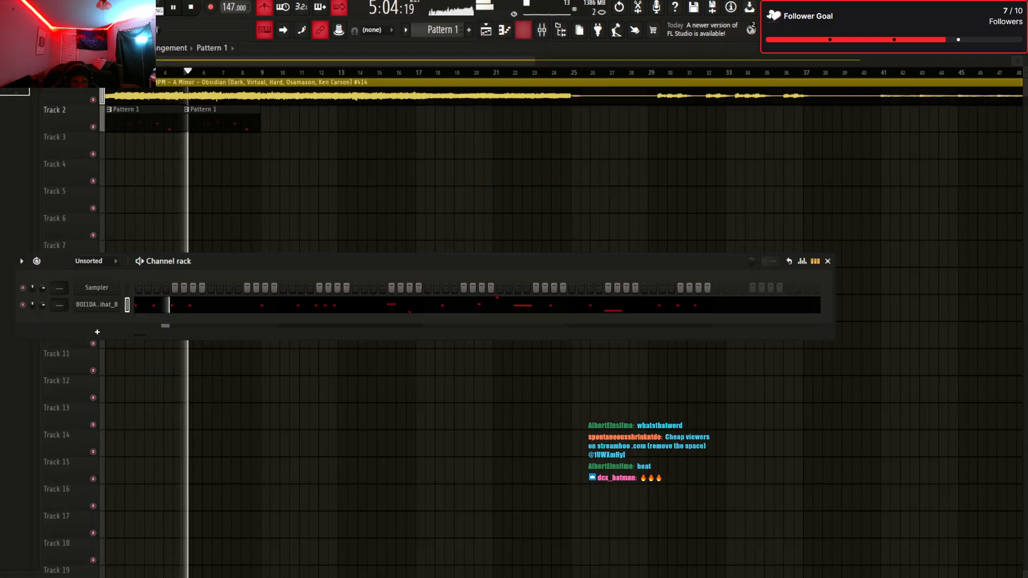
key(F7)
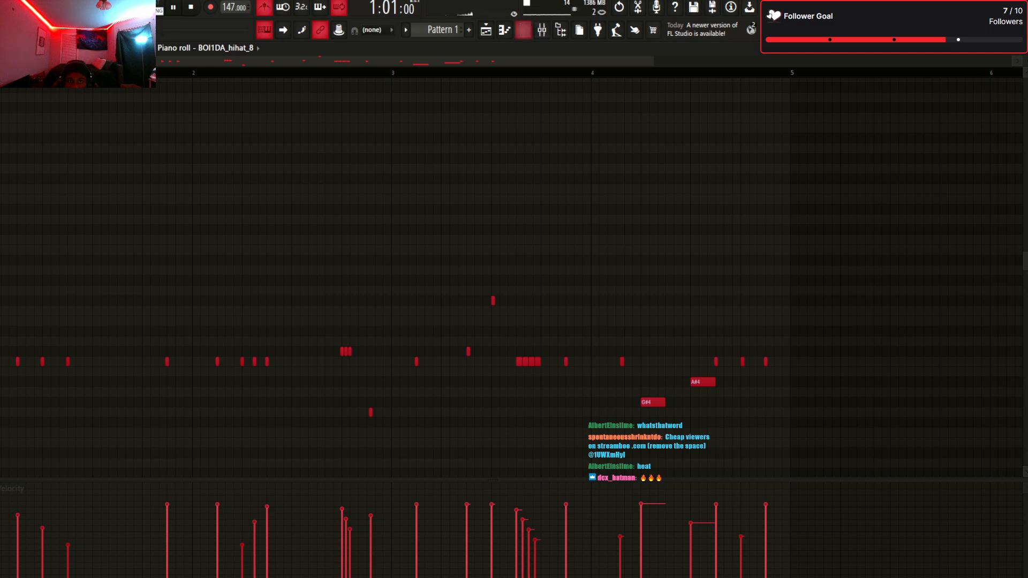
Load the MURDA DRANK sample as a new channel and place hits on steps 9 and 33
key(F6)
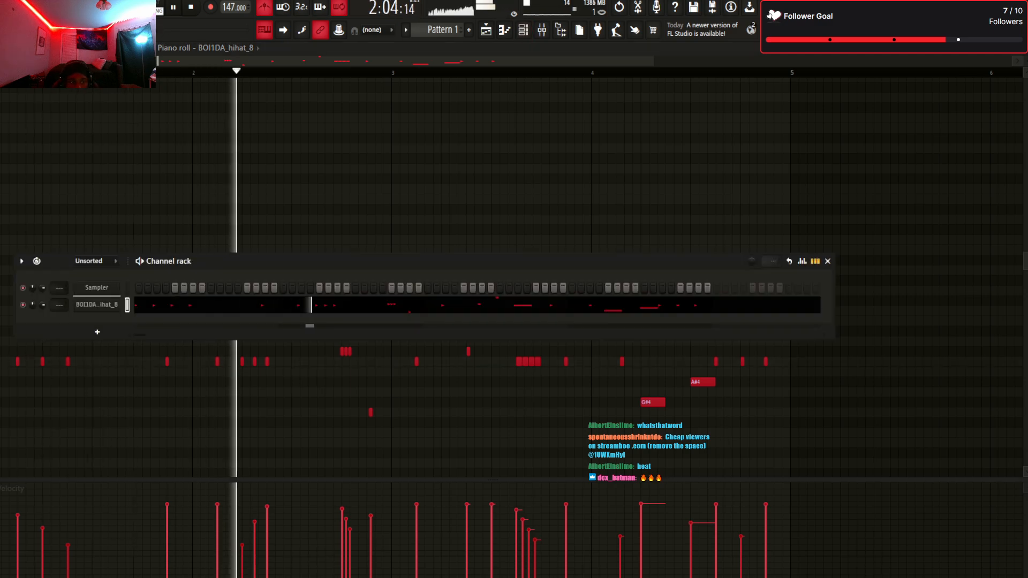
key(space)
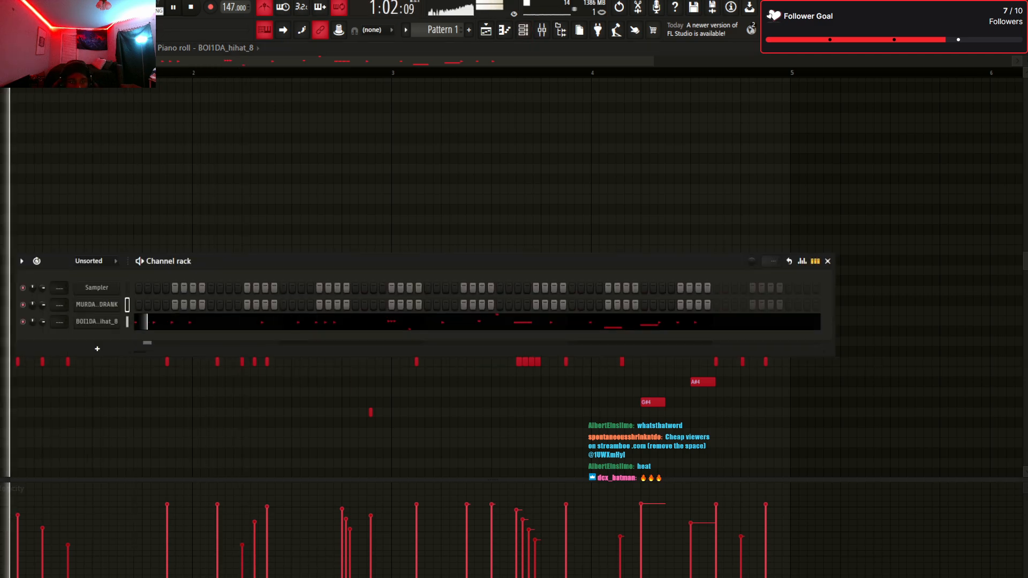
click(211, 305)
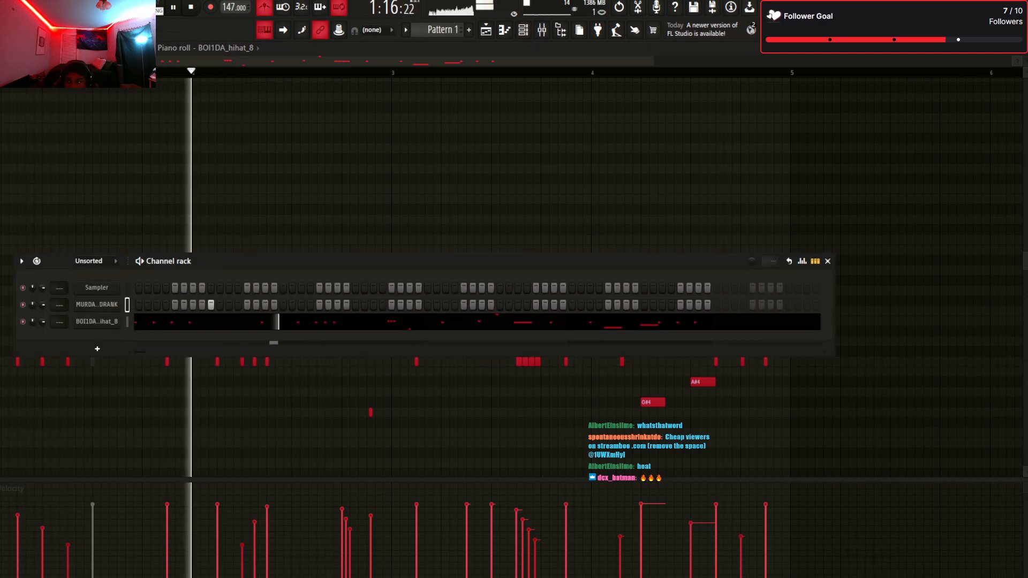
click(427, 305)
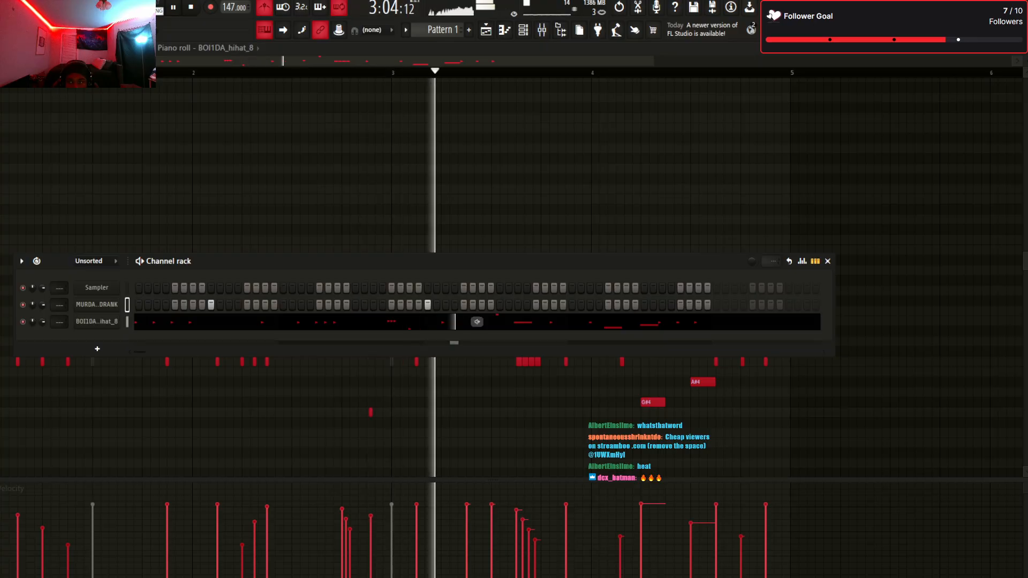
key(space)
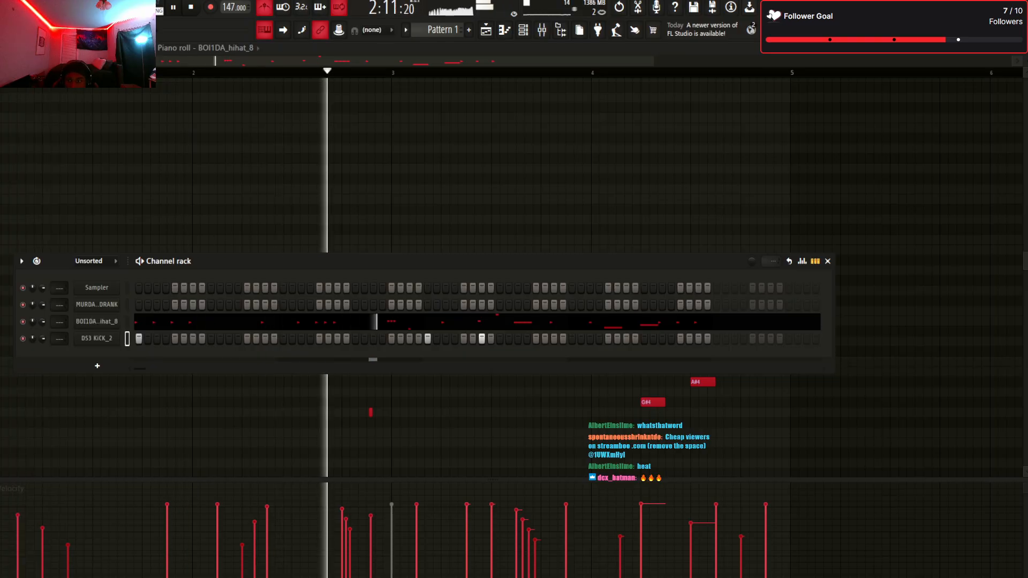
Add two open-hat channels, with Go To Open Hat 1 hits on steps 29 and 59 and Hat Open 4 hits on steps 33 and 63
drag(96, 339, 97, 366)
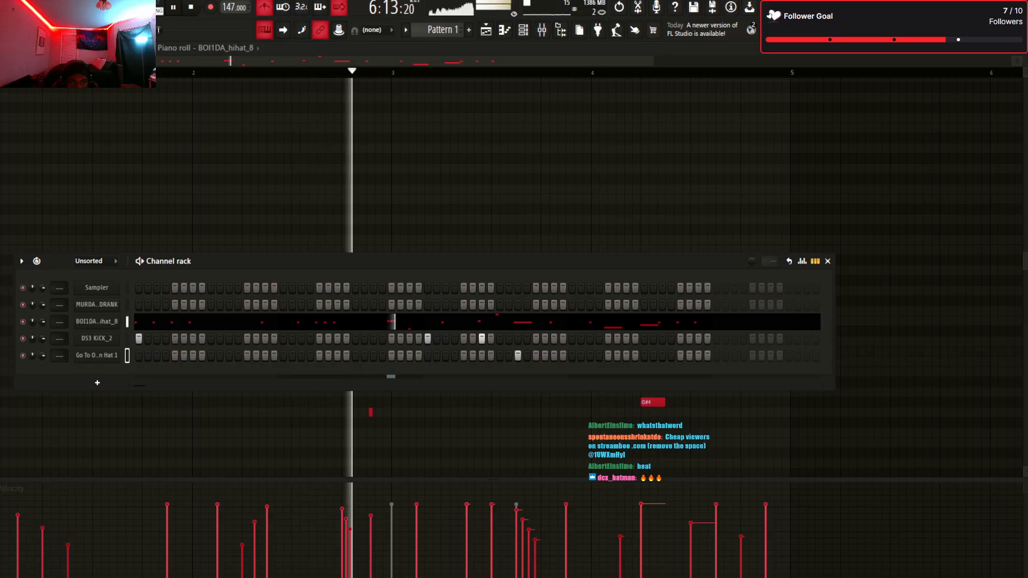
click(428, 372)
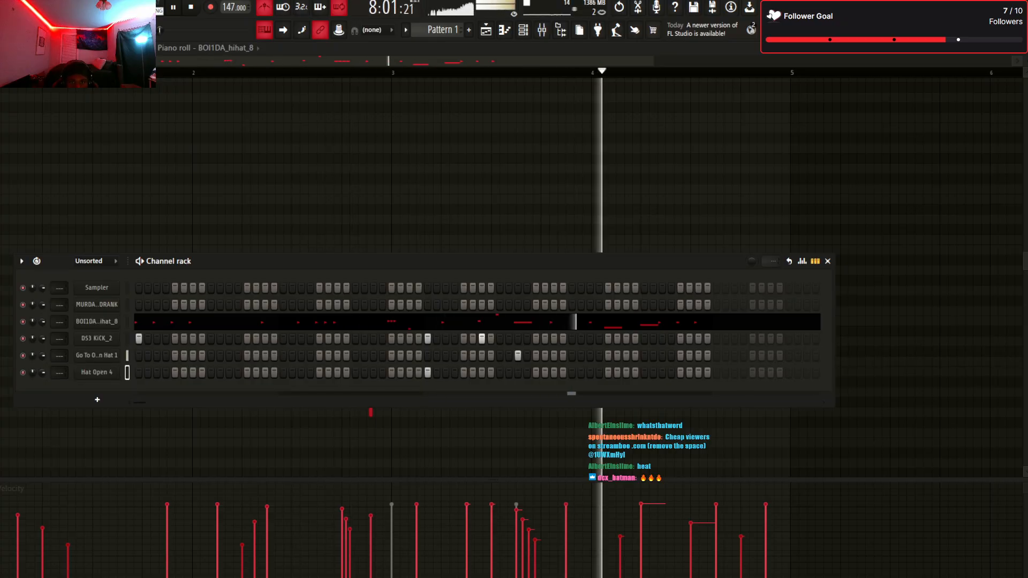
right_click(517, 356)
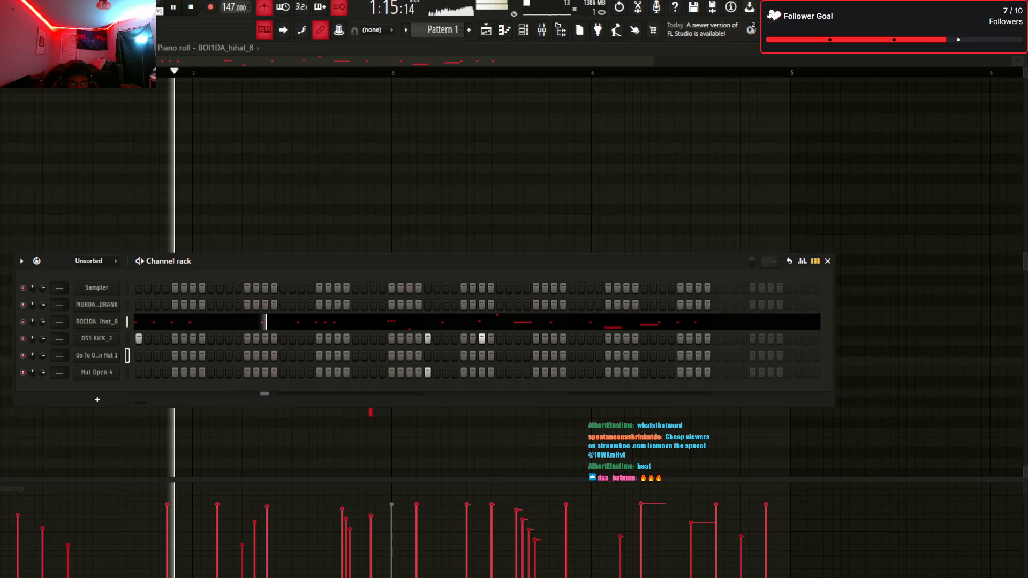
click(409, 355)
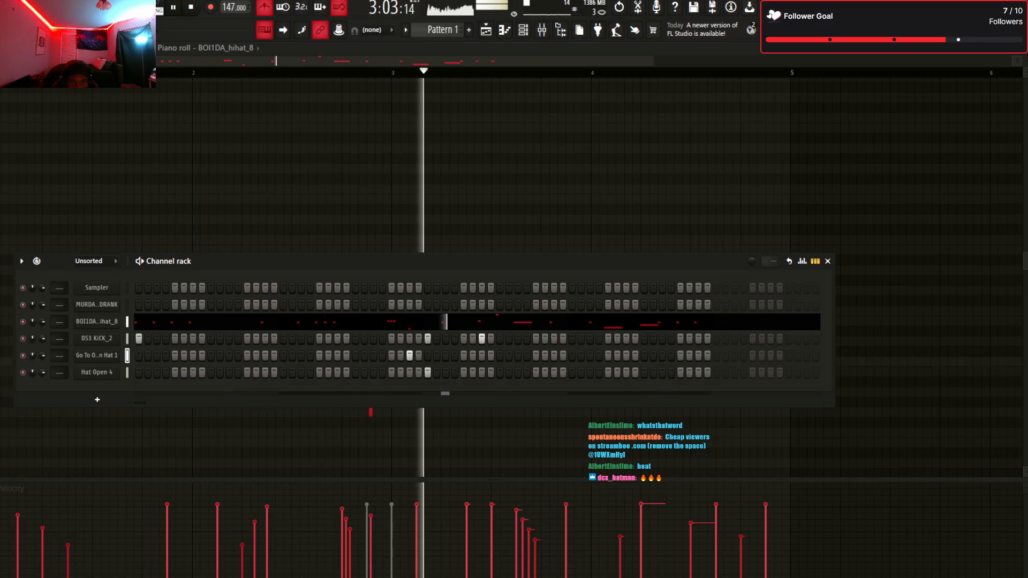
click(391, 356)
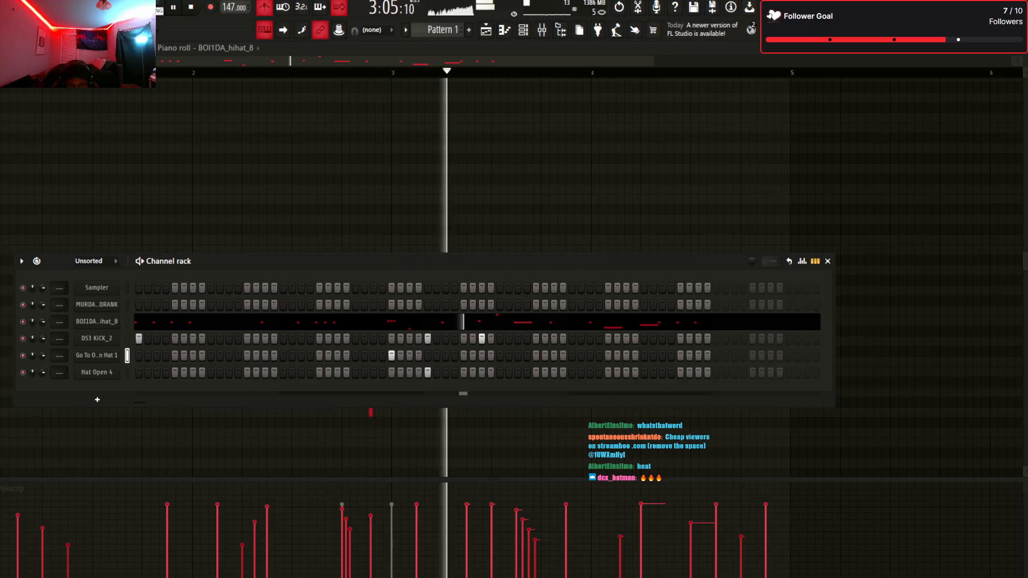
click(663, 356)
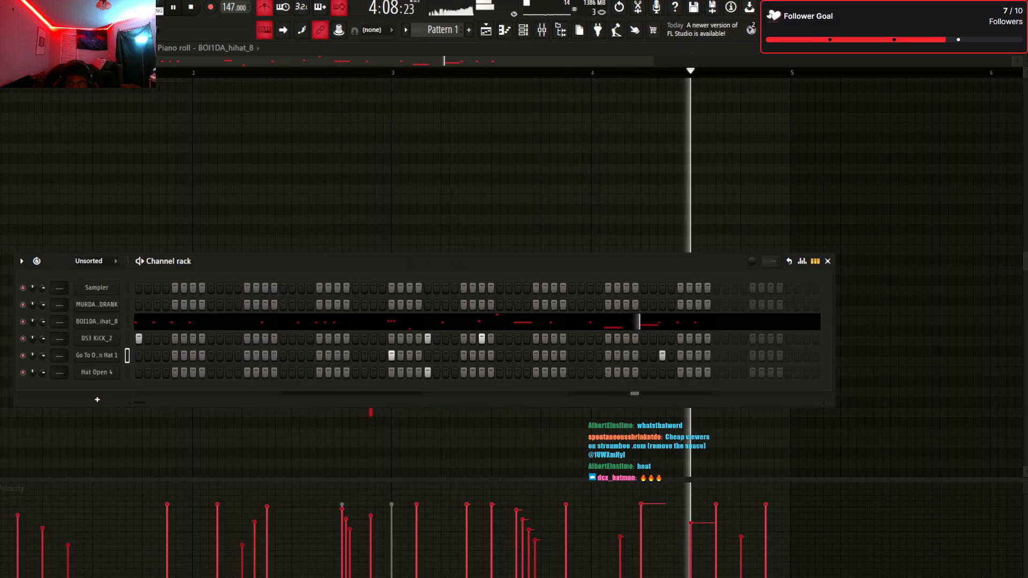
click(698, 373)
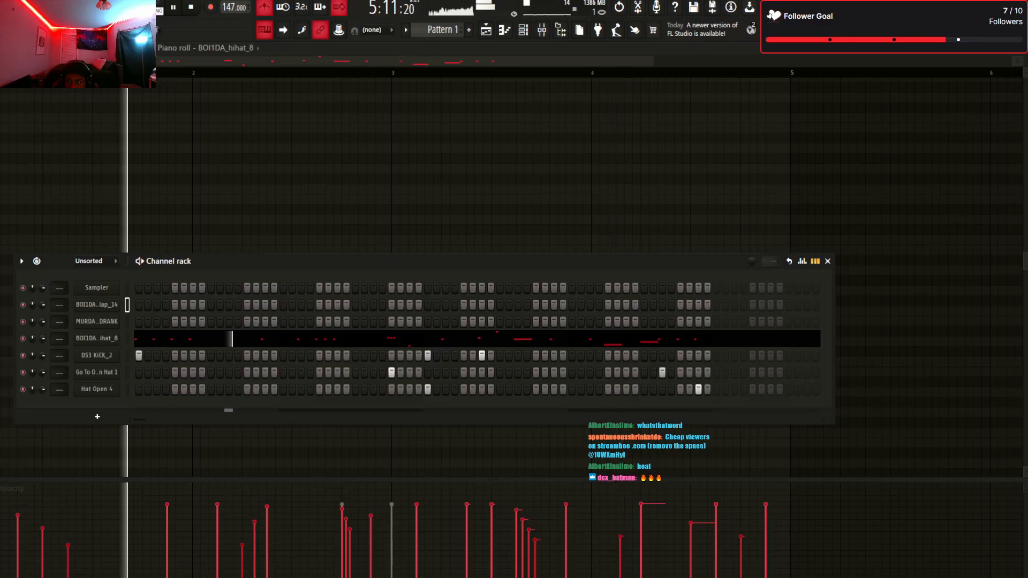
Add the Snare [100$] channel, route it to mixer insert 2, and paste in the Fruity delay, reverb and parametric EQ effects
drag(97, 397, 97, 399)
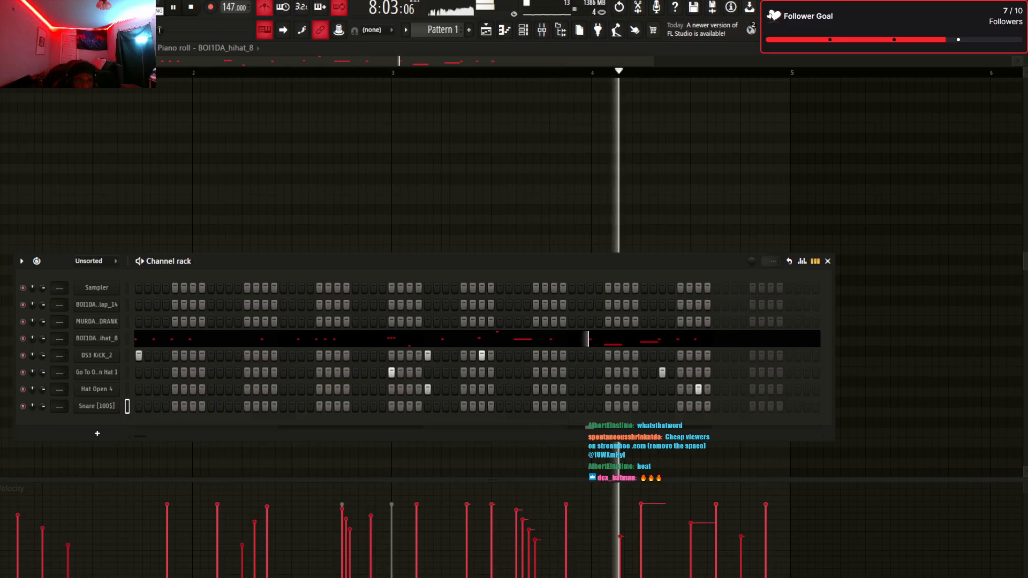
key(ctrl+l)
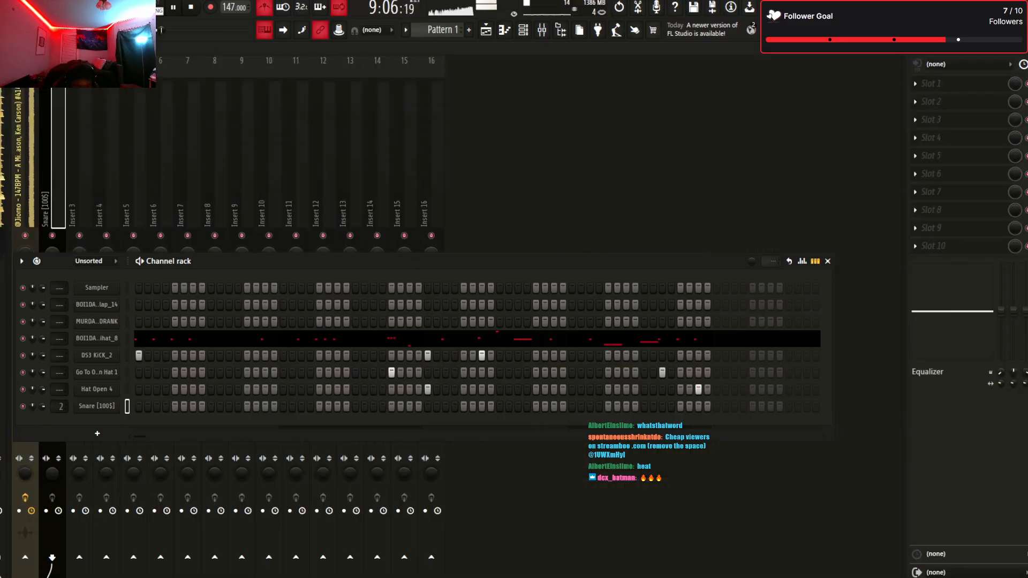
key(F6)
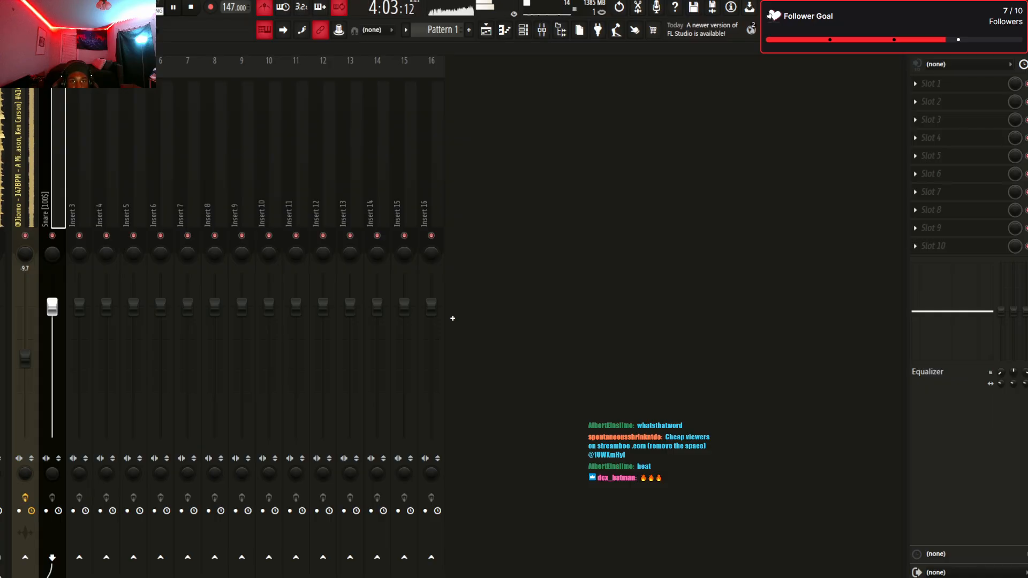
key(ctrl+v)
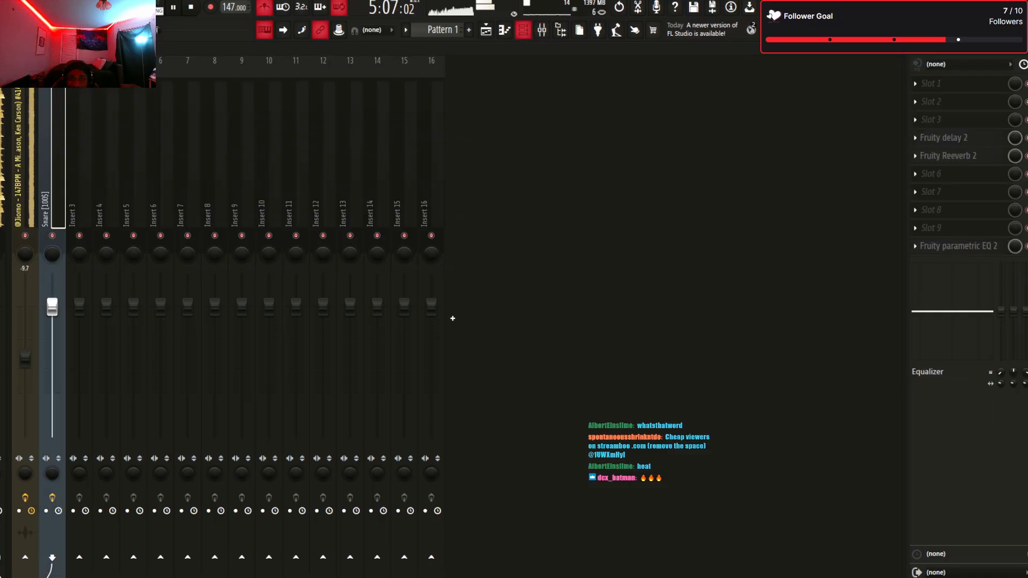
Write the snare part with a four-note F#5 roll and a D#5 hit ending bar 4, plus a D#5 hit late in bar 2
key(F6)
key(F7)
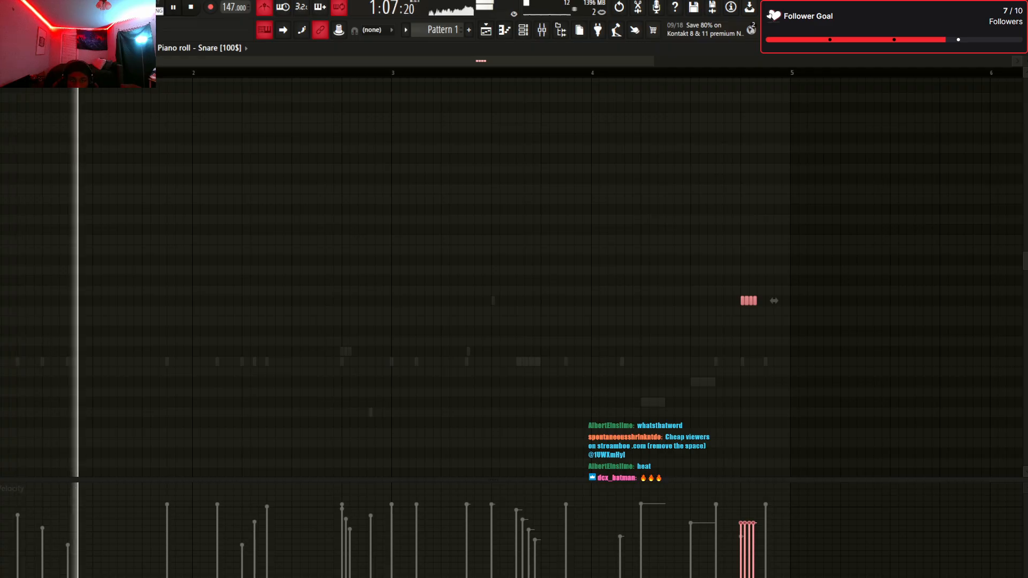
click(368, 332)
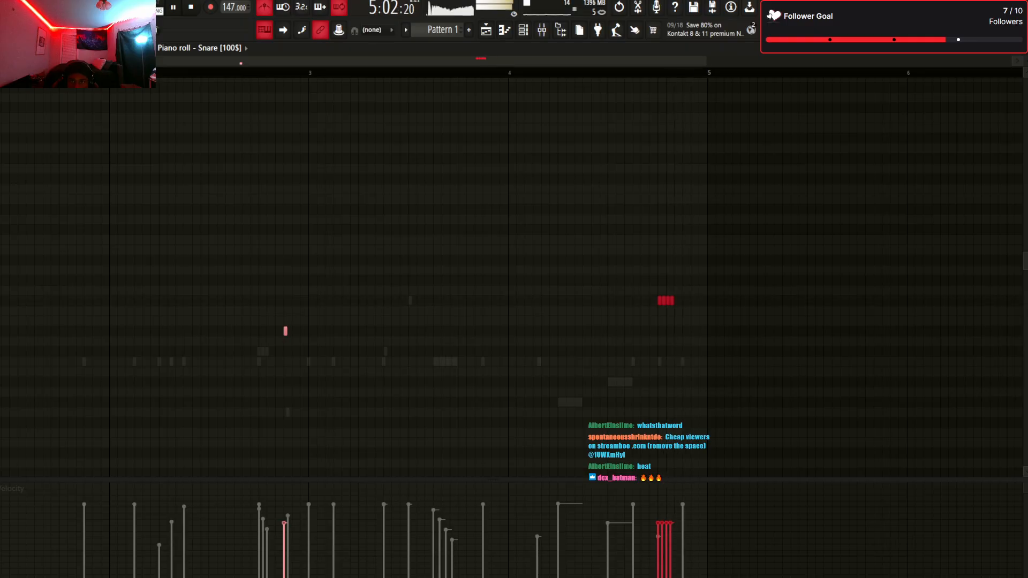
drag(685, 332, 691, 331)
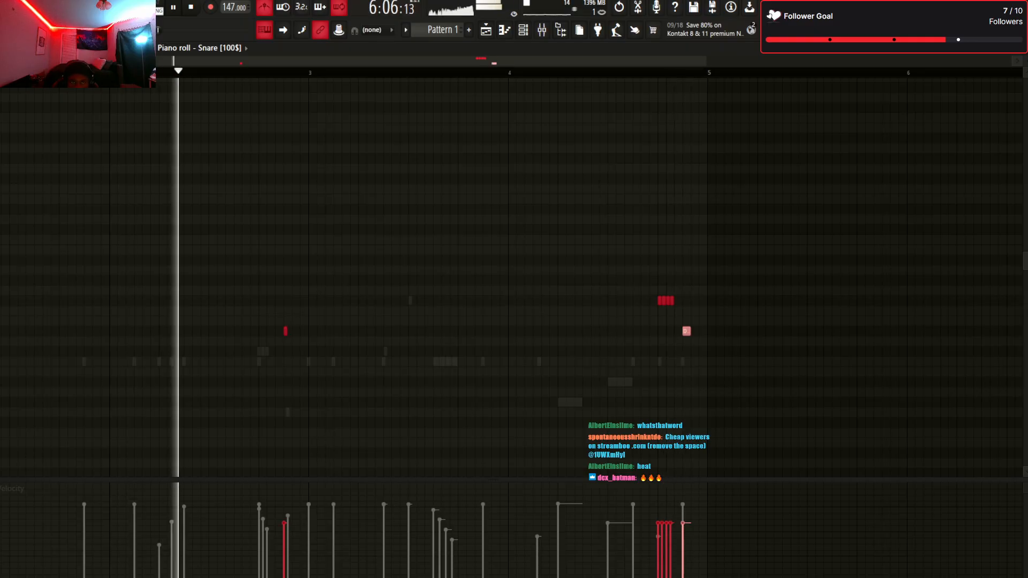
Add the BOI1DA percussion channel with a single hit on step 24, and play the arrangement from the playlist
key(F6)
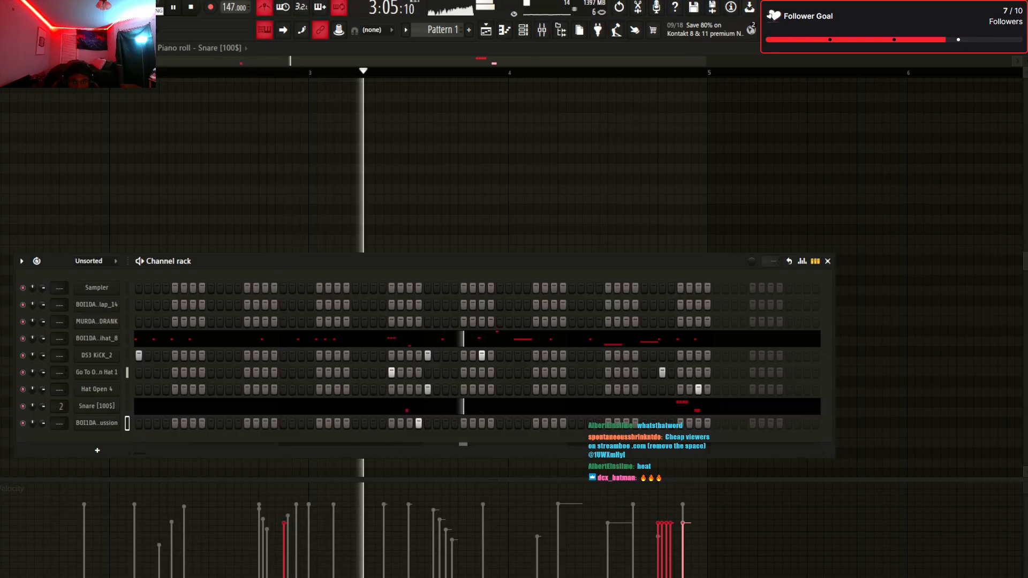
key(space)
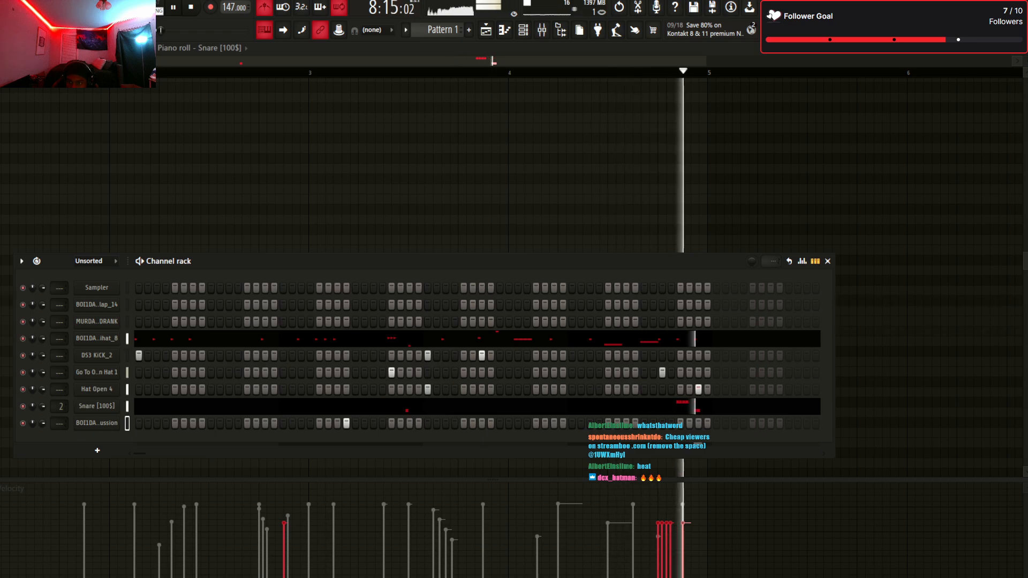
click(486, 30)
key(space)
key(space)
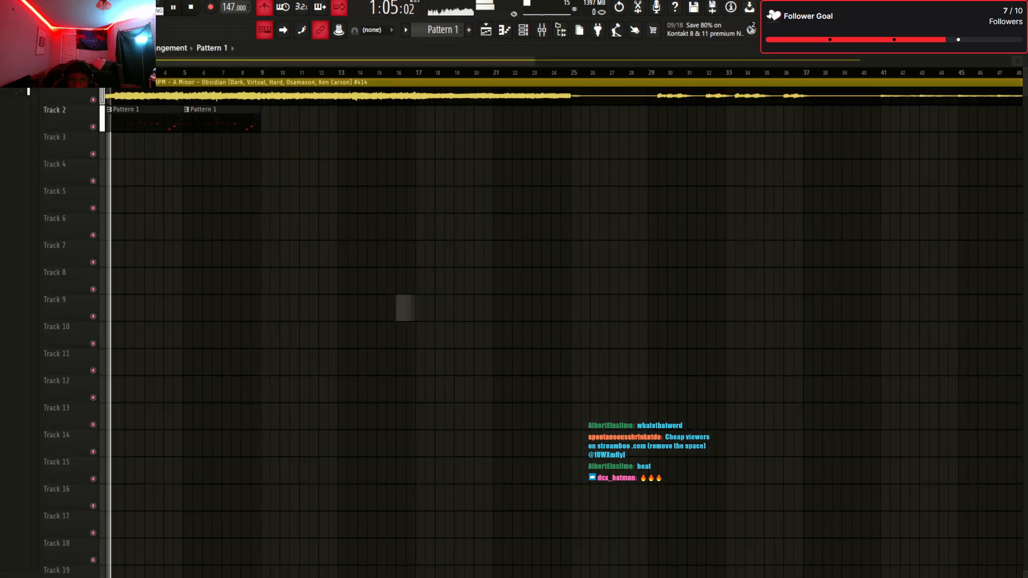
Place the big stomp sample on Track 4 at bar 5, solo that track, and play it
drag(192, 173, 193, 172)
right_click(93, 181)
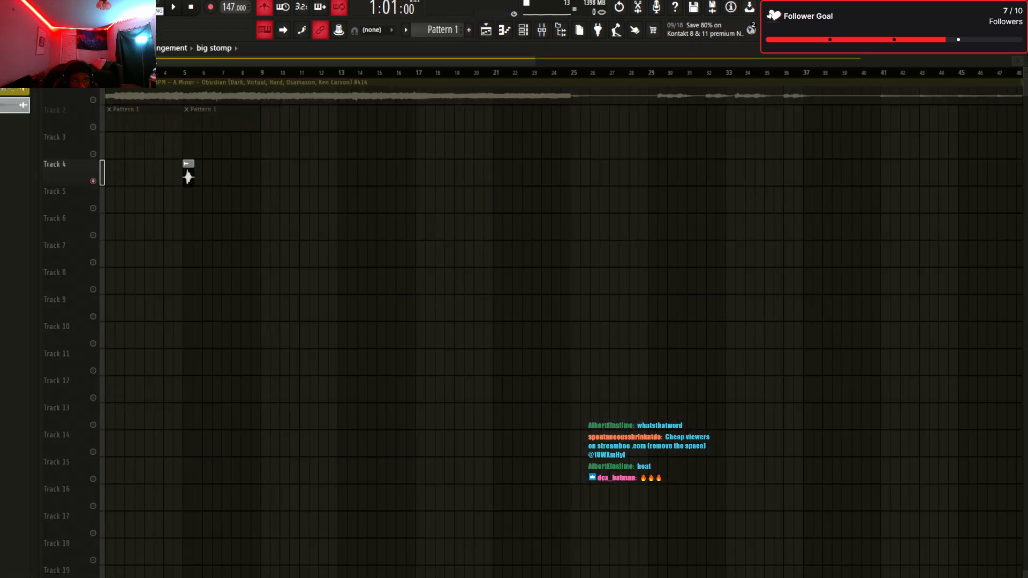
key(space)
scroll(93, 181, up, 4)
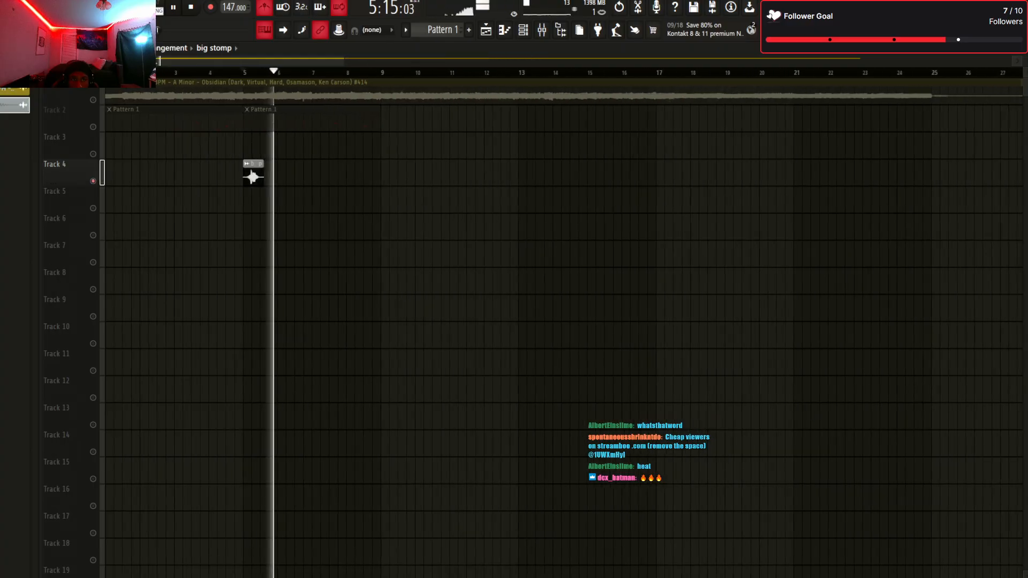
Shift the big stomp clip slightly earlier so its peak lands on bar 5, and open the clip's sample settings
key(space)
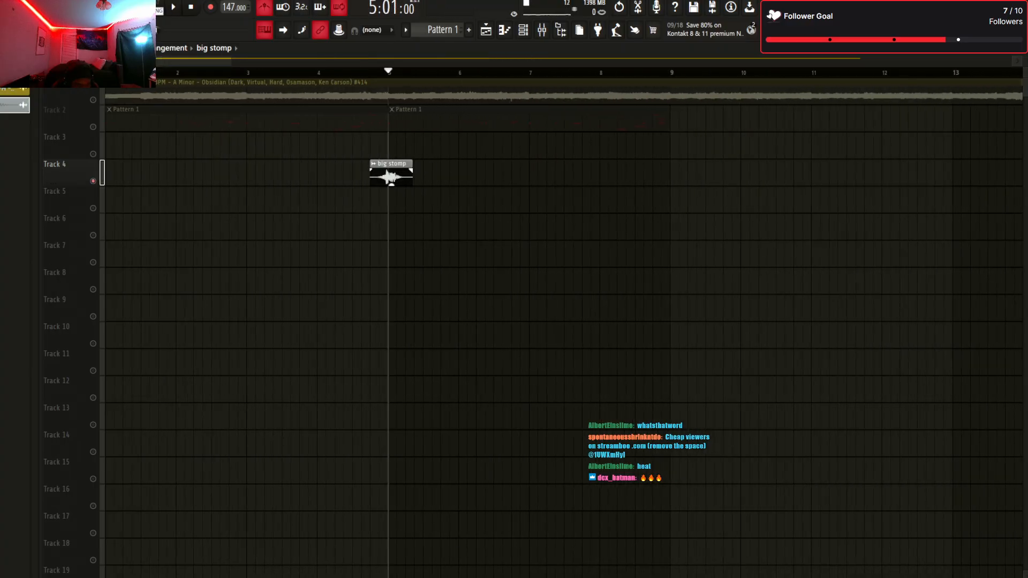
scroll(93, 181, right, 3)
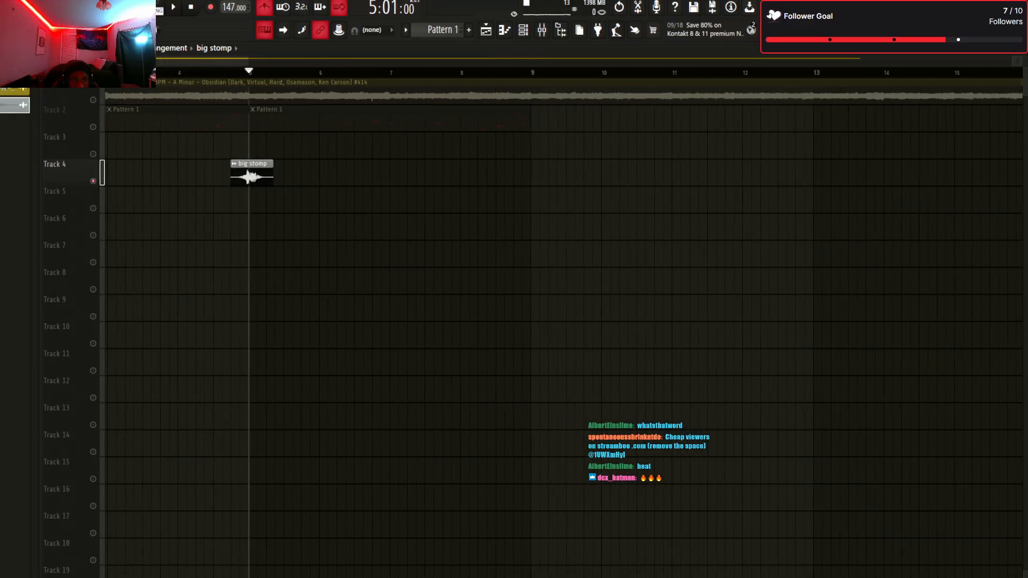
scroll(93, 181, up, 4)
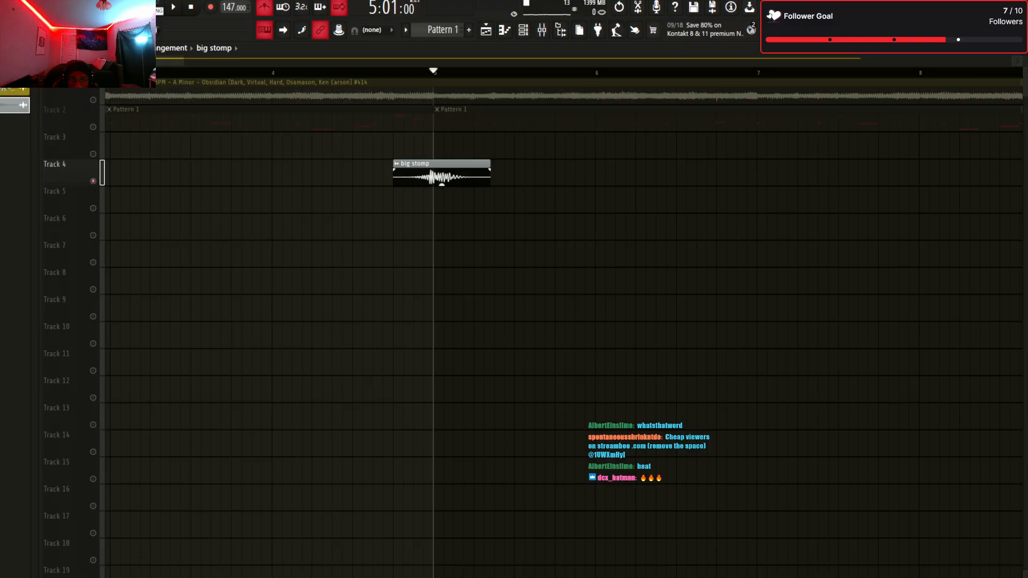
double_click(439, 175)
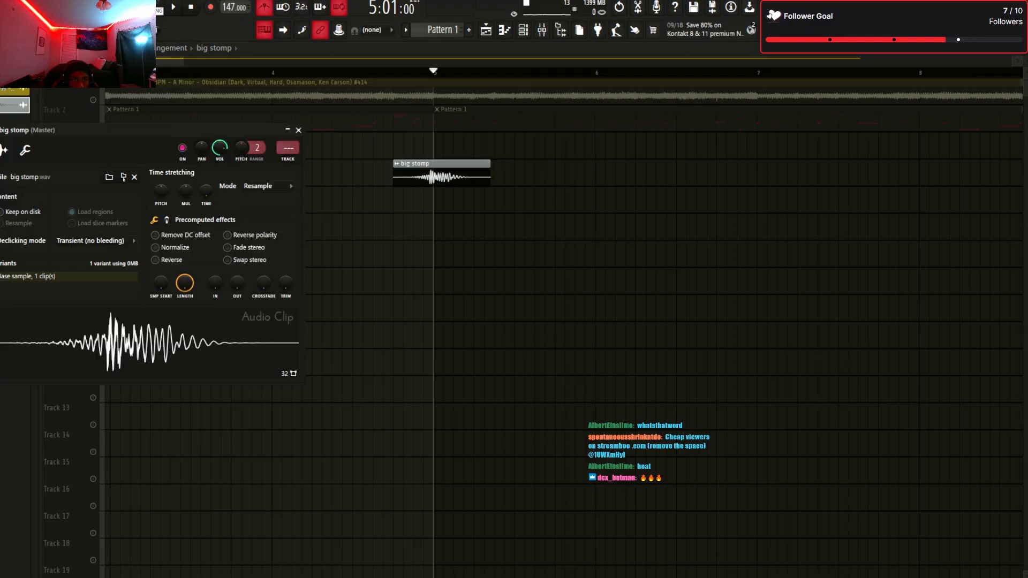
Try a shortened version of the big stomp clip in Resample mode, playing it from just before bar 5
drag(433, 176, 443, 176)
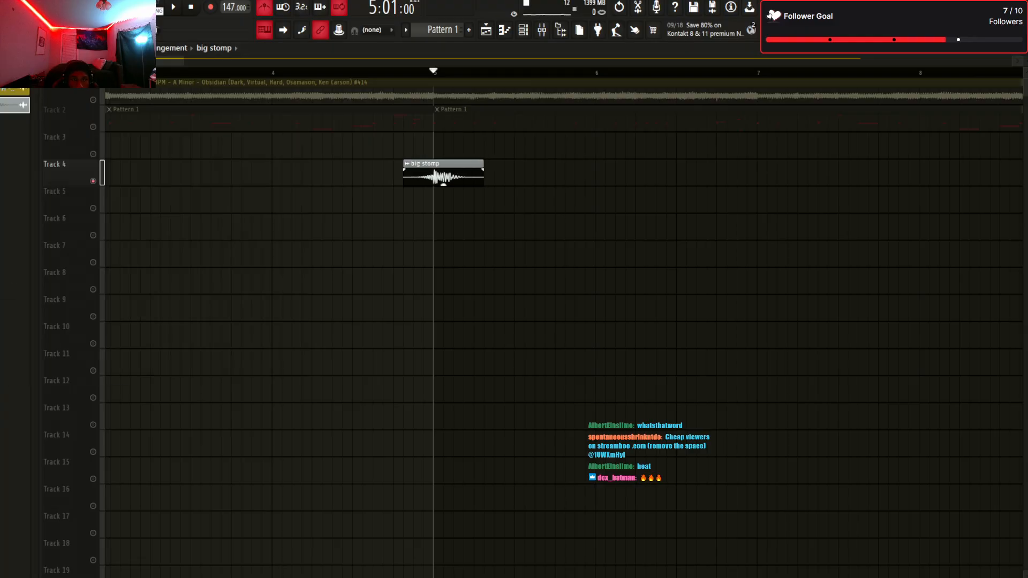
key(space)
key(space)
click(384, 72)
key(space)
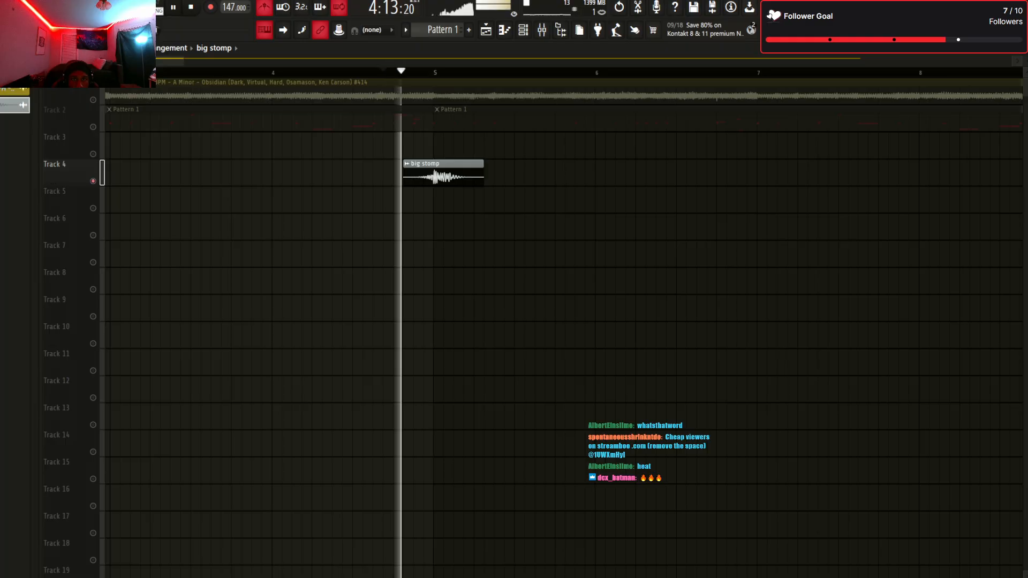
key(space)
double_click(443, 177)
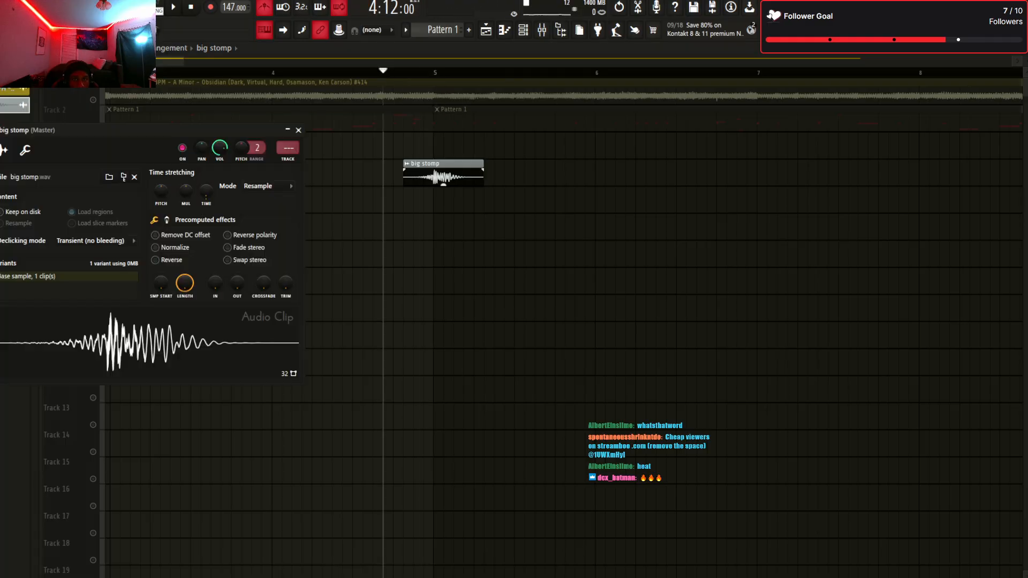
key(Escape)
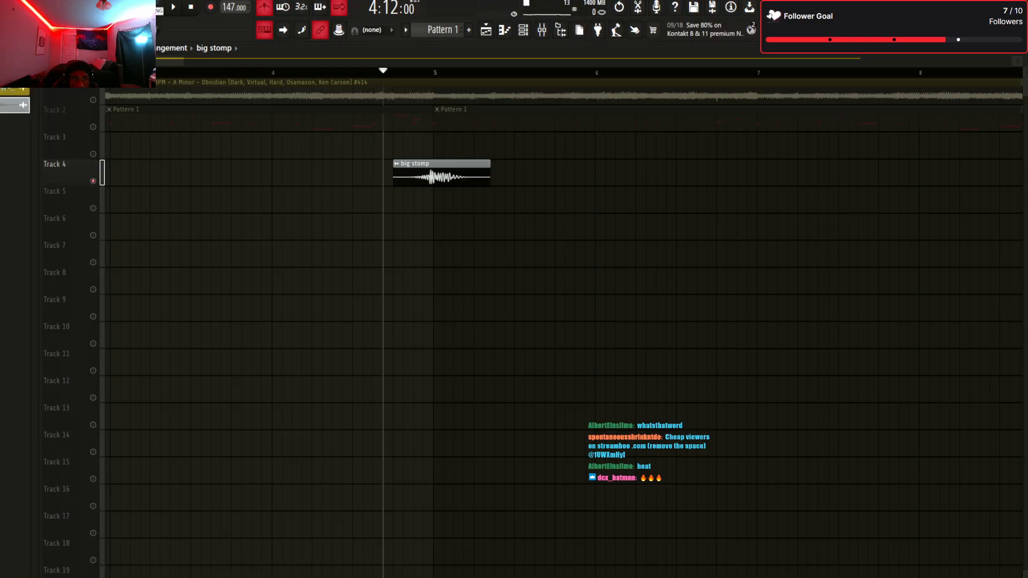
Shorten the big stomp clip using the Stretch time-stretching mode and shift it so its peak lands on bar 5
scroll(562, 321, right, 4)
scroll(563, 321, up, 8)
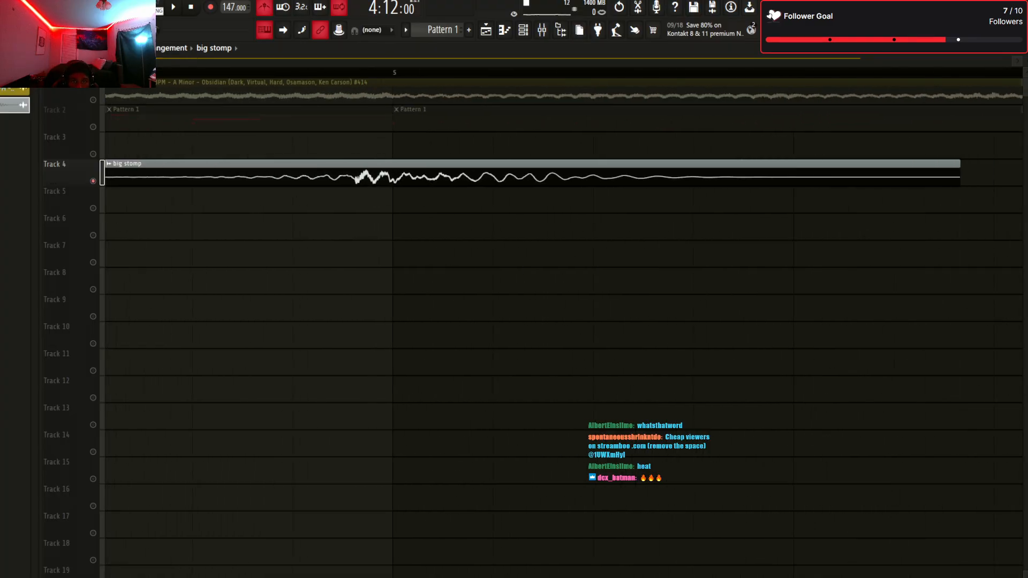
double_click(225, 176)
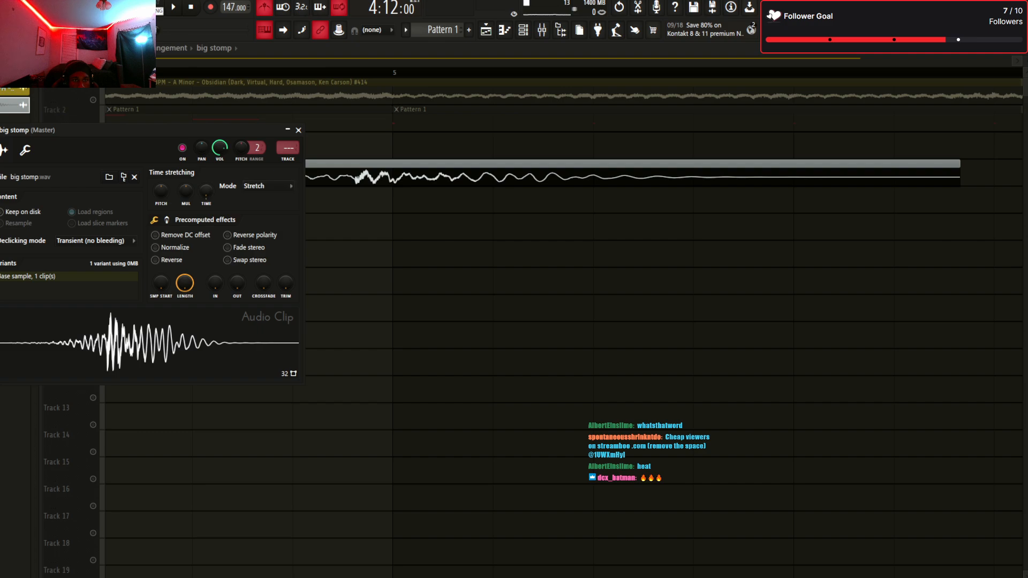
drag(206, 192, 206, 196)
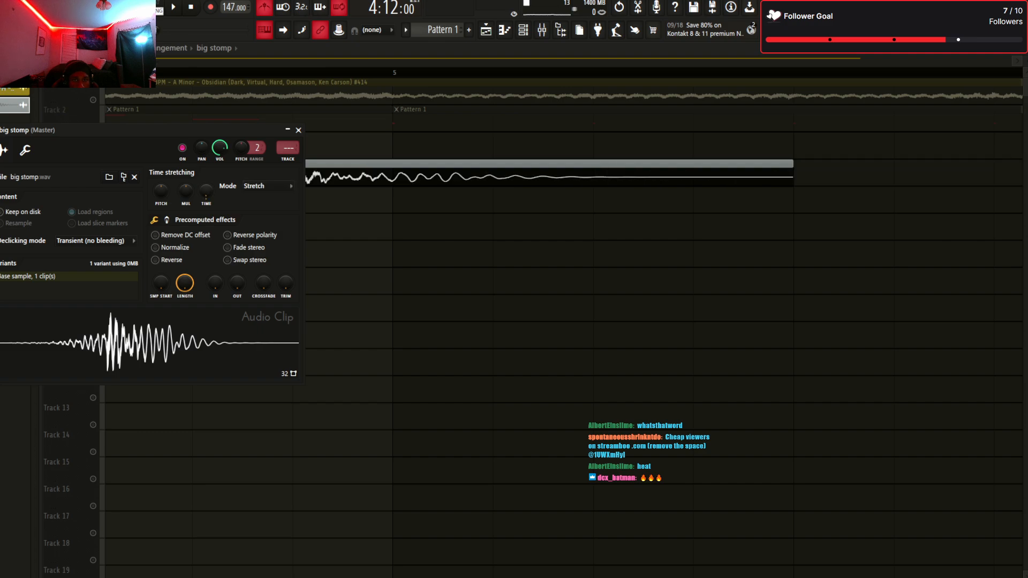
click(298, 130)
drag(321, 176, 422, 176)
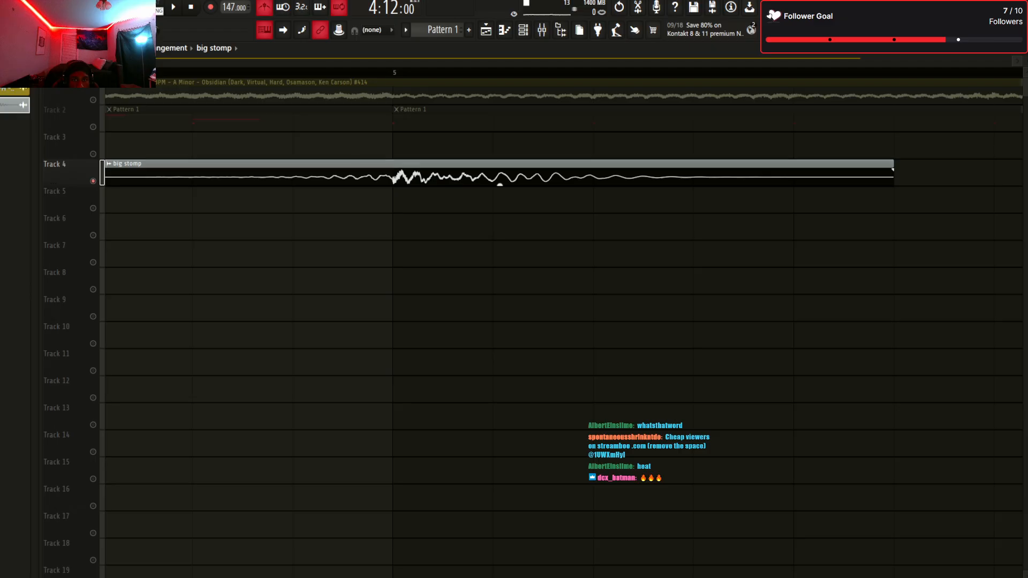
scroll(422, 176, down, 5)
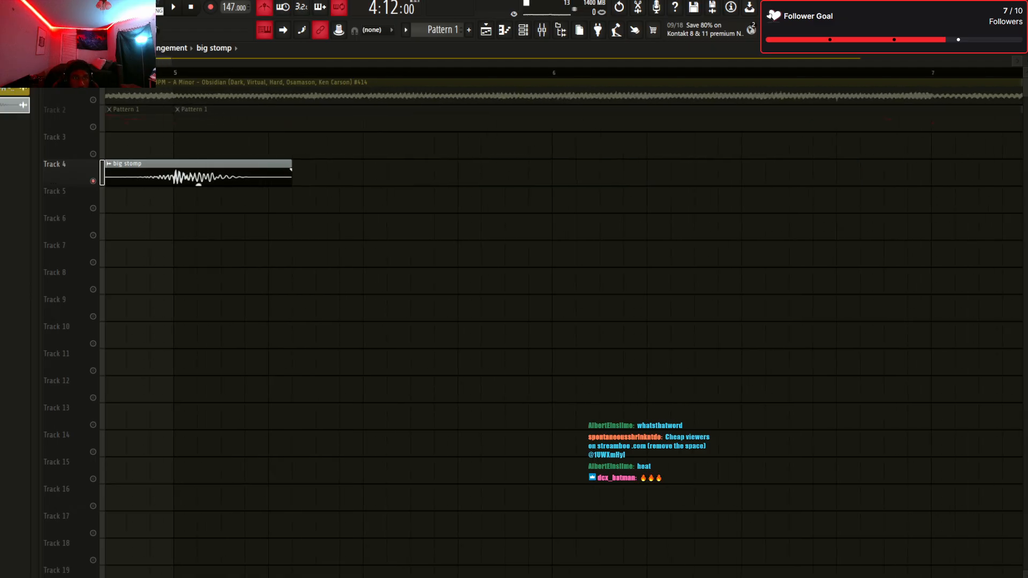
Route big stomp to mixer insert 3 with the "alasen stomp 1" effects preset, and play the processed clip
click(215, 163)
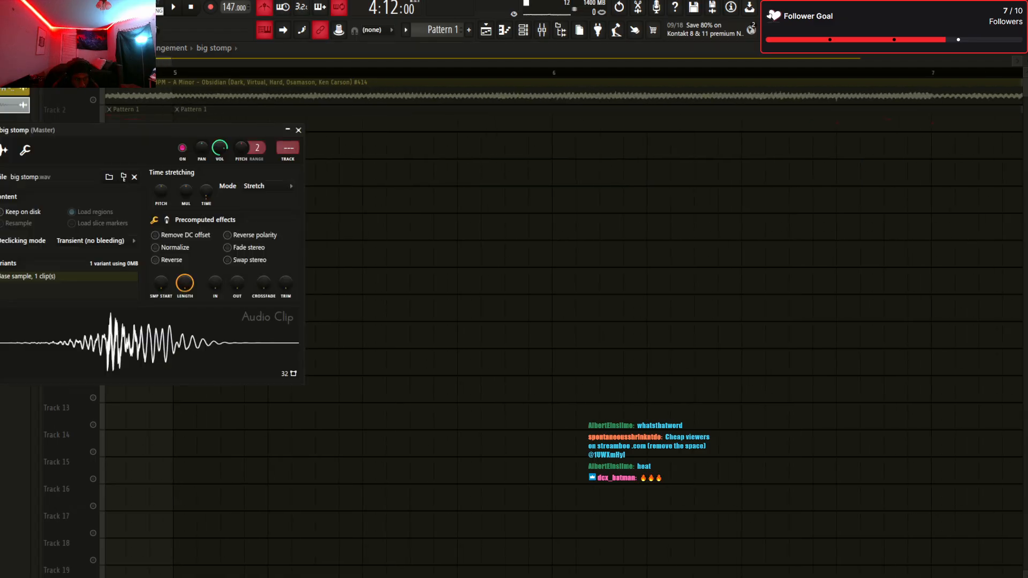
key(F9)
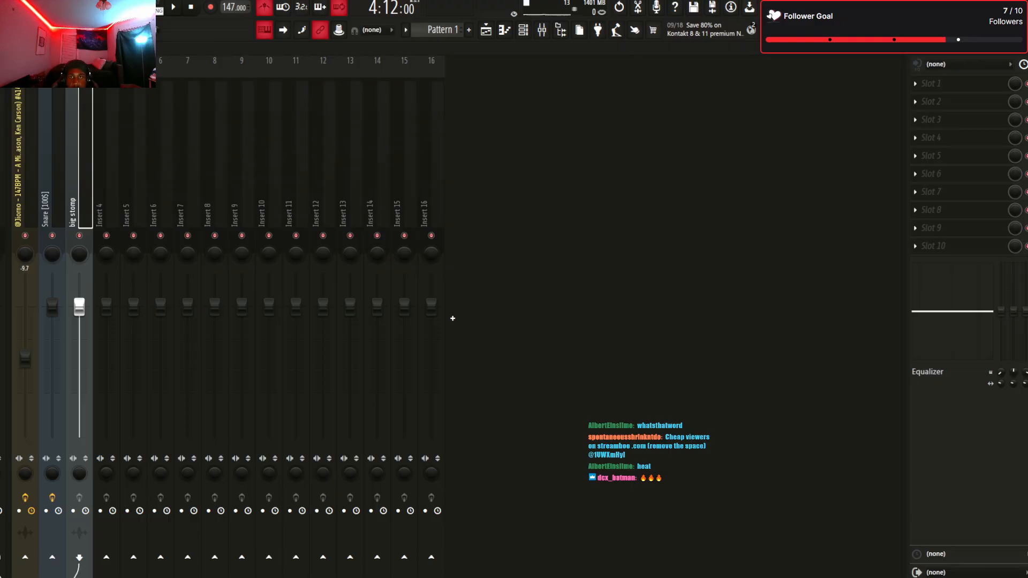
key(ctrl+z)
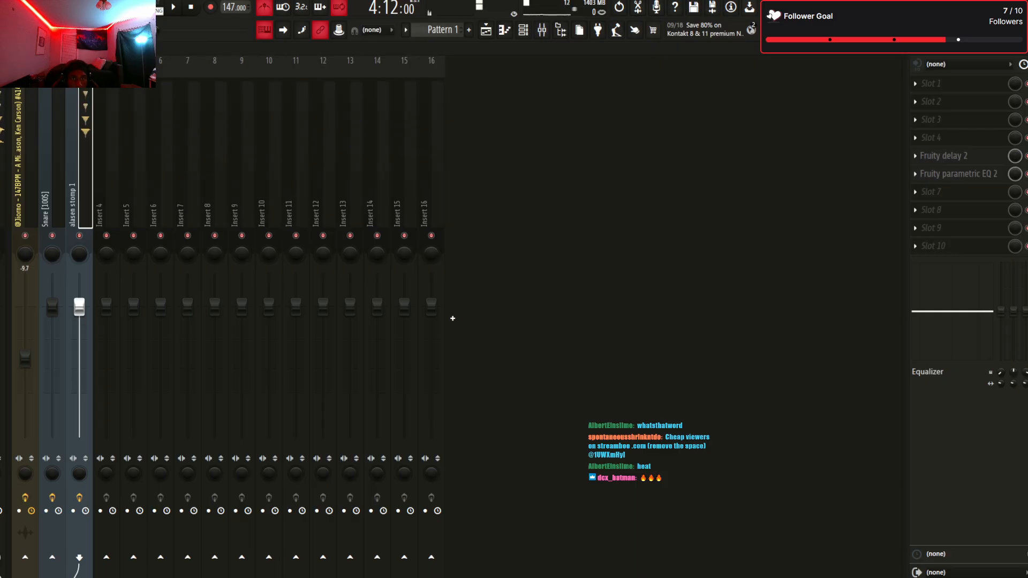
key(F9)
key(space)
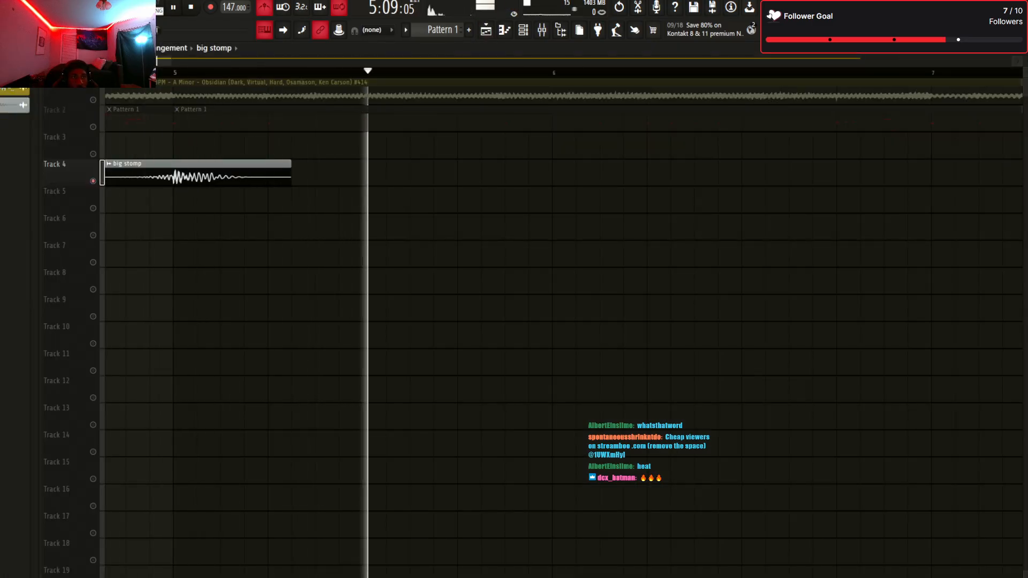
key(space)
scroll(563, 321, down, 3)
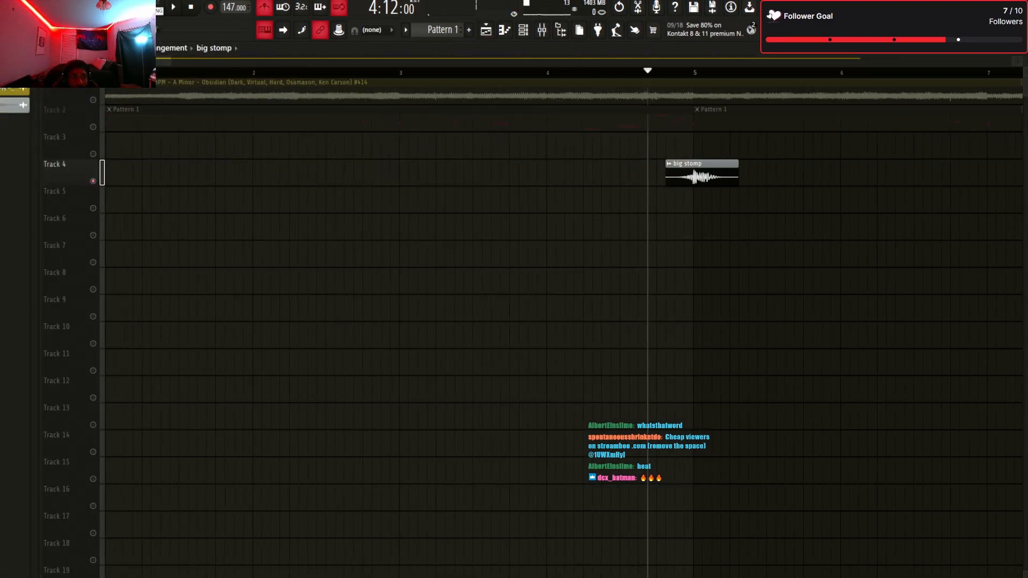
Enable Tracks 1, 2 and 4 while playing the arrangement from the start
right_click(93, 100)
click(93, 127)
key(space)
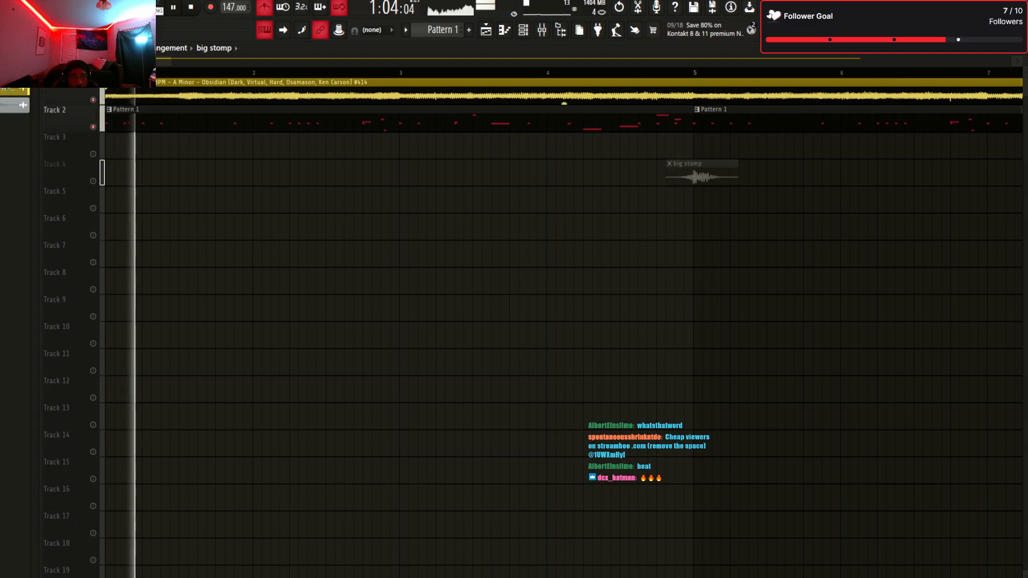
scroll(562, 321, down, 4)
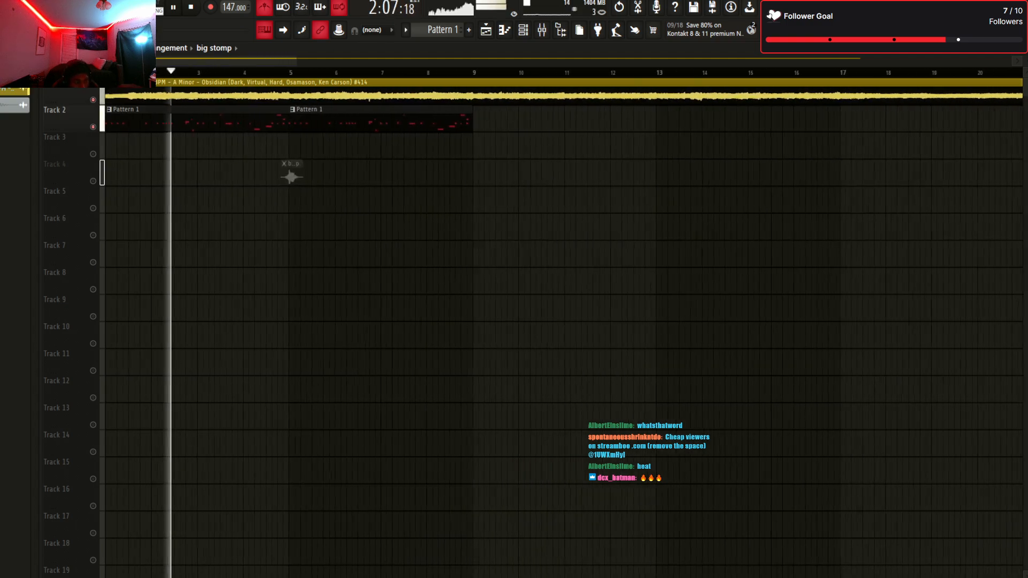
click(93, 181)
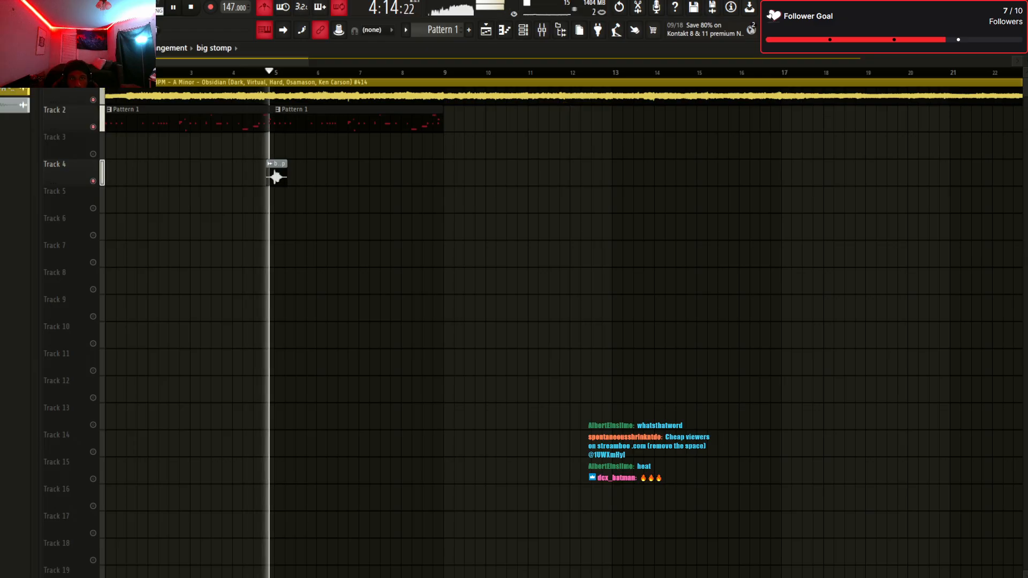
Move the big stomp clip from Track 4 up to Track 3, keeping its timing, and restart playback
scroll(562, 322, up, 3)
scroll(562, 322, down, 3)
scroll(259, 178, up, 1)
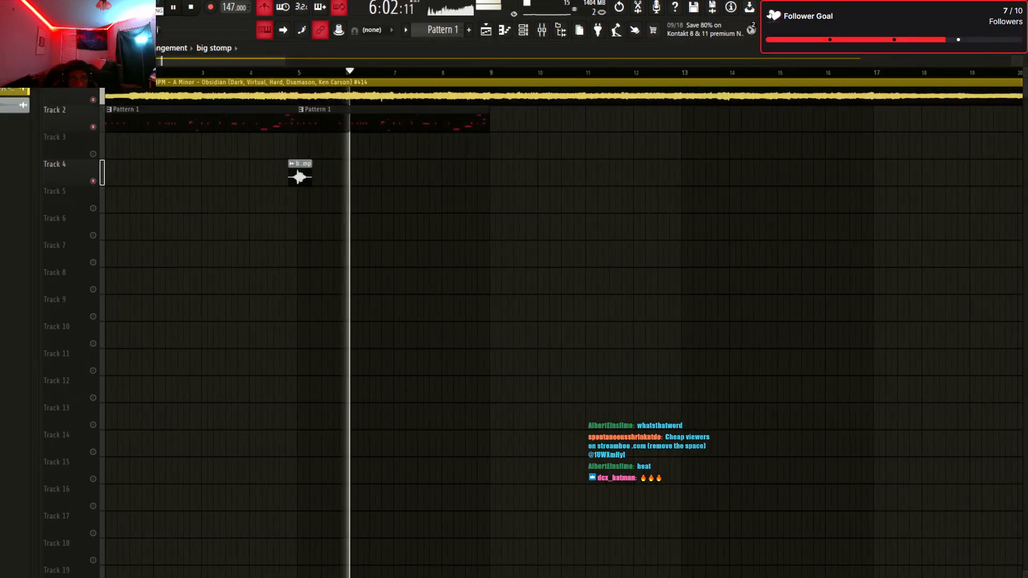
drag(334, 177, 300, 148)
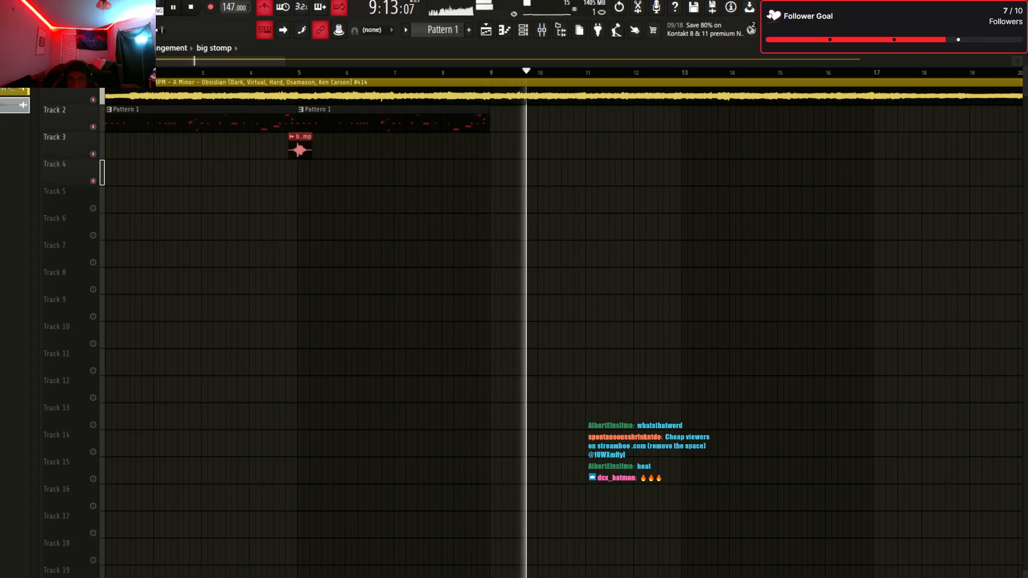
key(space)
key(space)
Place further Pattern 1 clips on Track 2 at bars 9, 13 and 17
click(300, 124)
drag(502, 124, 490, 123)
drag(691, 123, 685, 123)
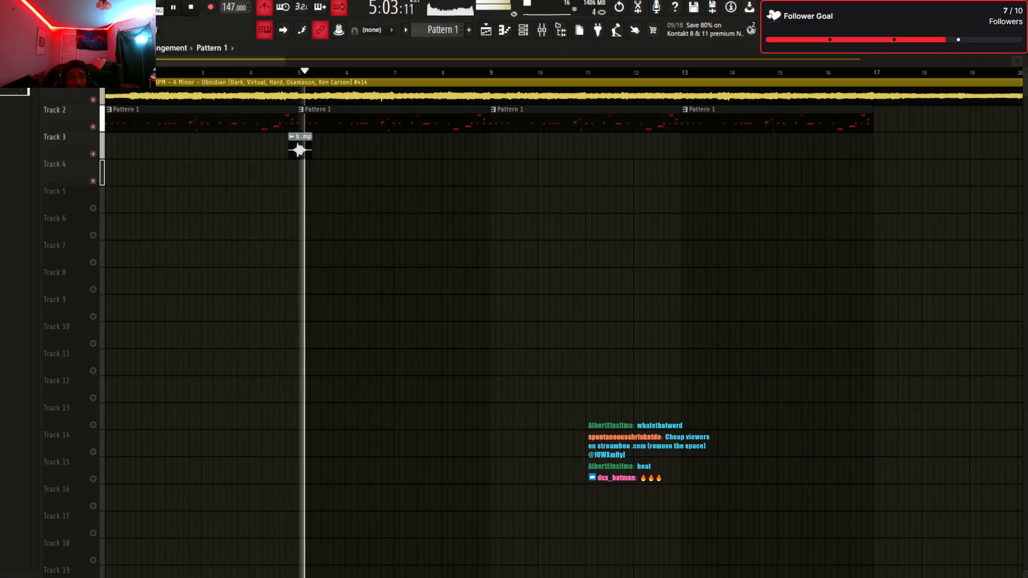
scroll(563, 300, down, 3)
drag(523, 123, 517, 123)
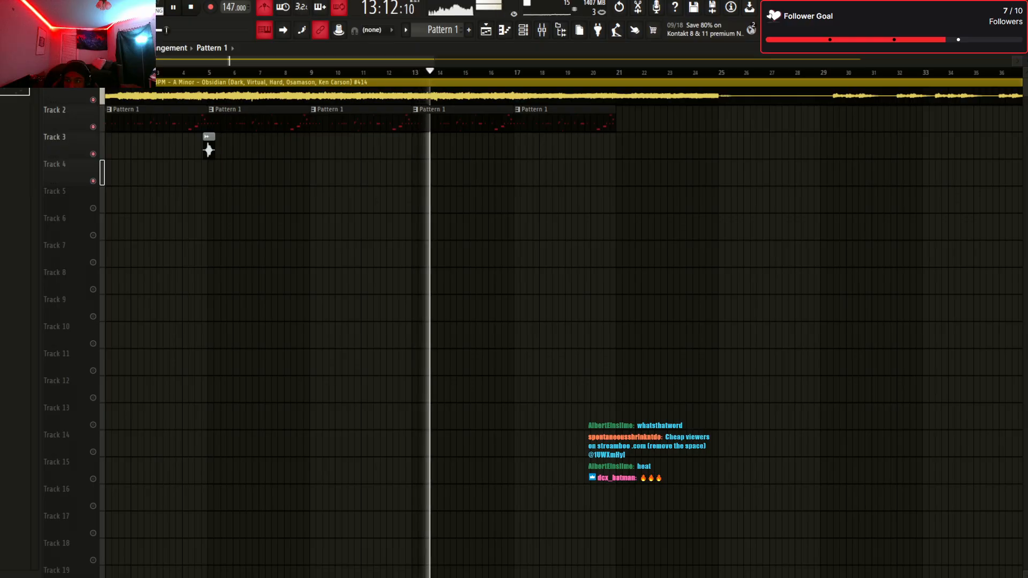
Add a snareplugg channel to the Unsorted group, and place another Pattern 1 clip on Track 2 at bar 21
key(F6)
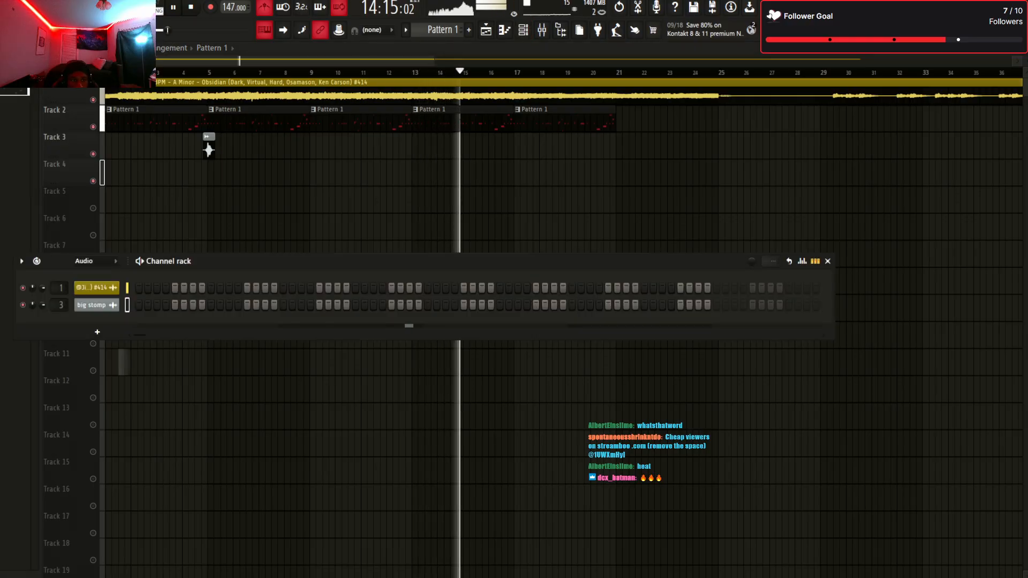
key(Page_Down)
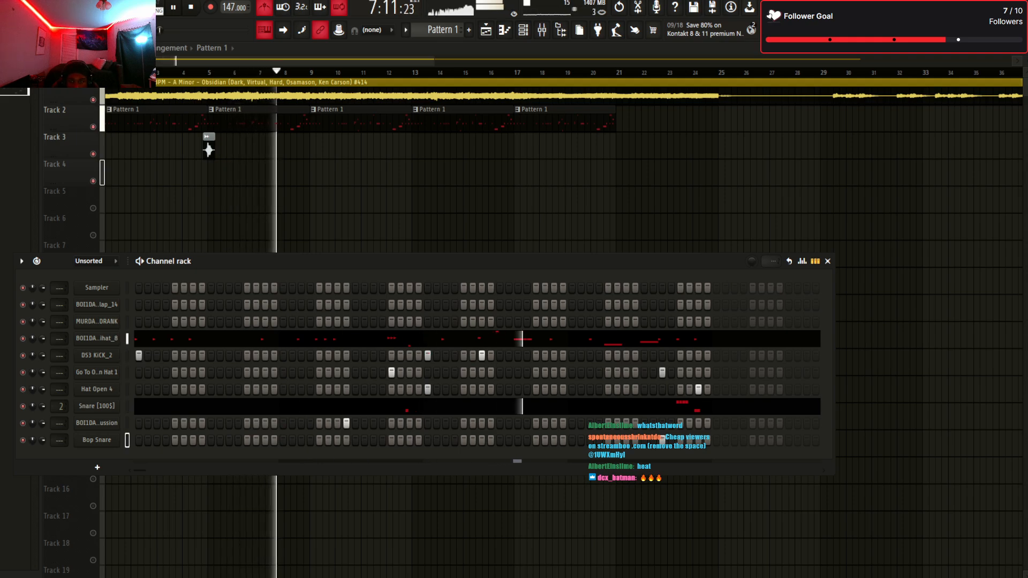
key(space)
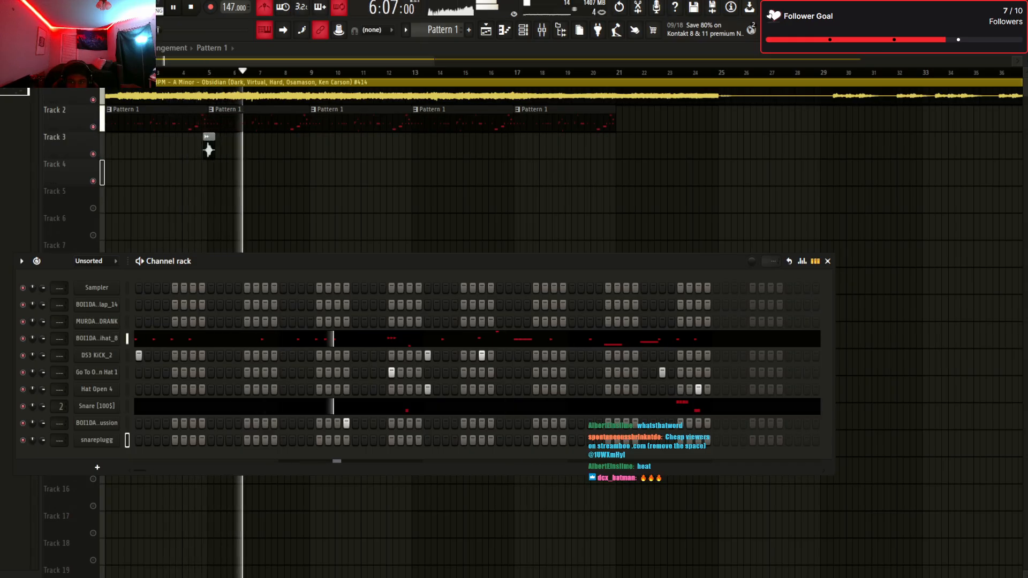
key(F6)
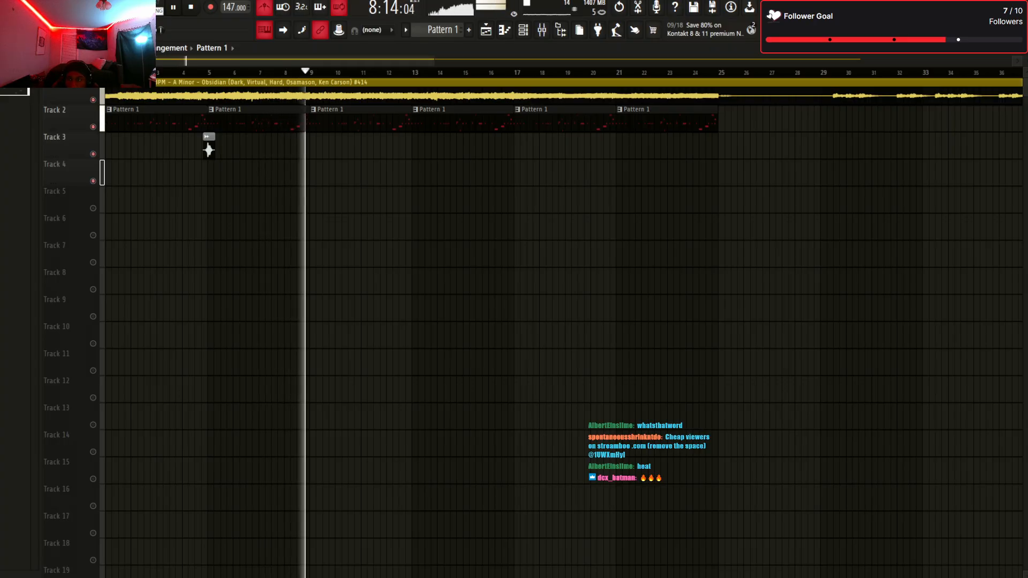
key(space)
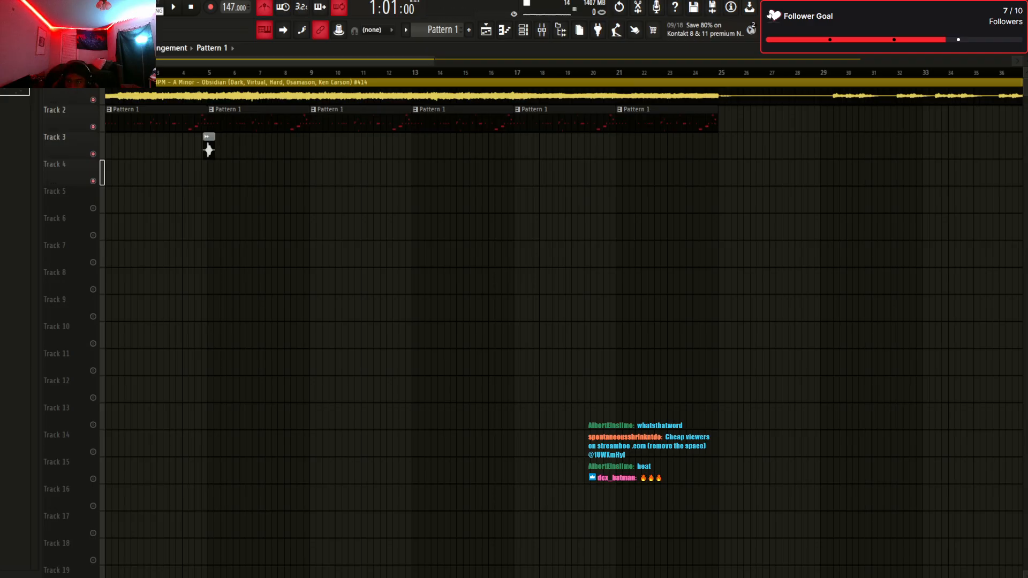
Layer the BOI1DA clap with a new Clap - Xool channel, both hitting steps 9, 25, 41 and 57, and delete the Sampler channel
key(F6)
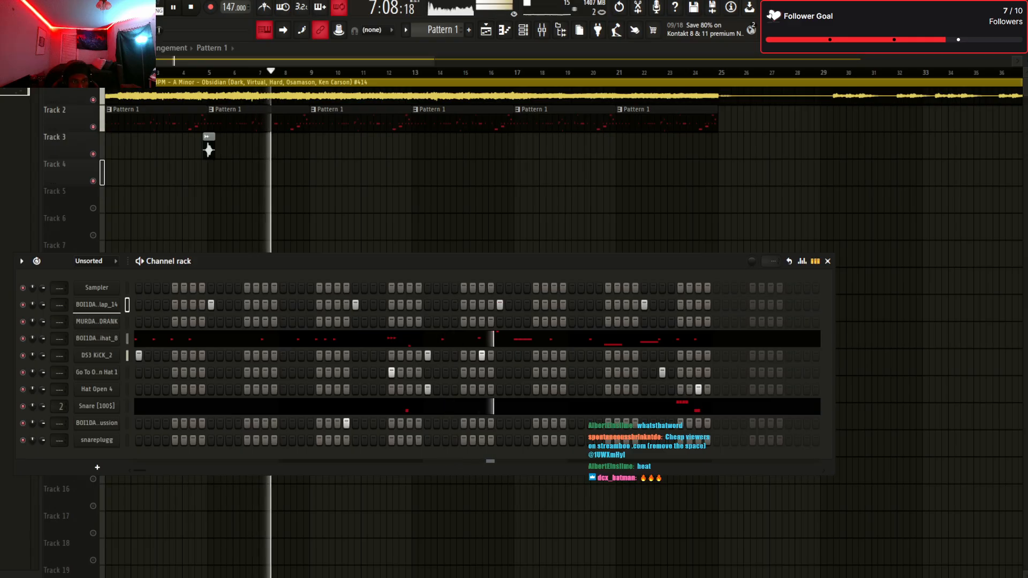
drag(97, 322, 97, 314)
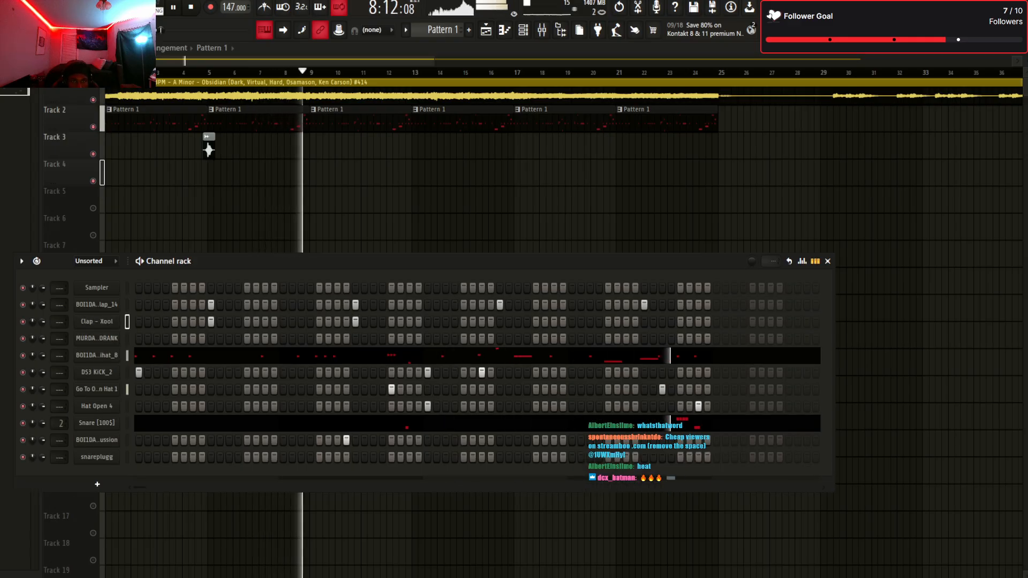
click(509, 322)
right_click(508, 322)
click(500, 322)
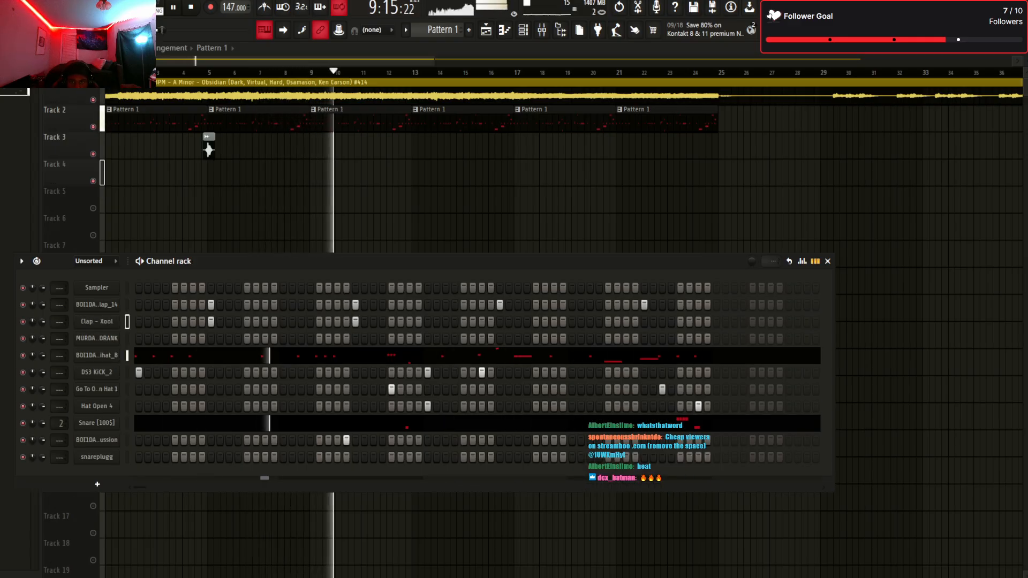
click(644, 321)
click(127, 288)
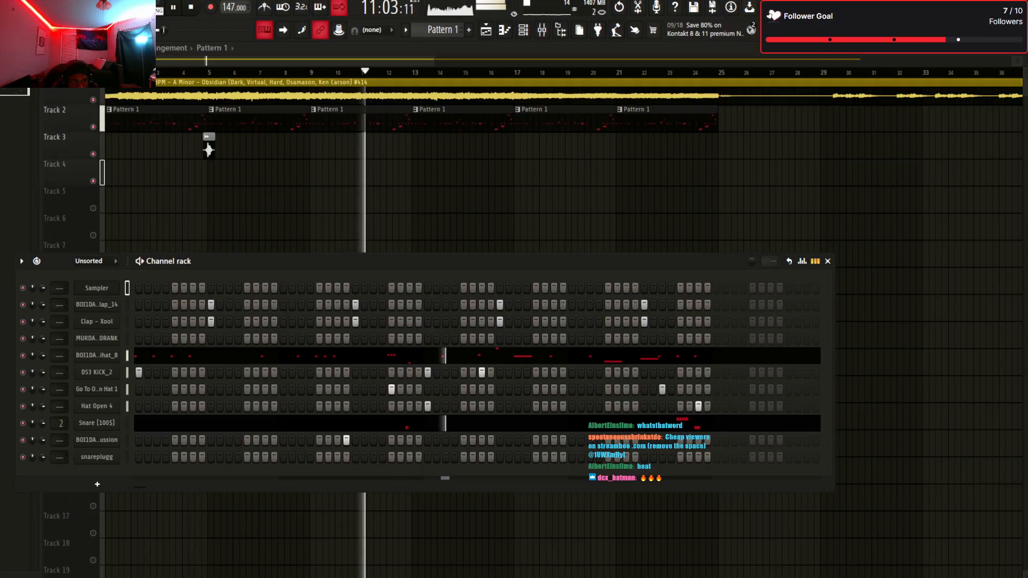
key(alt+Delete)
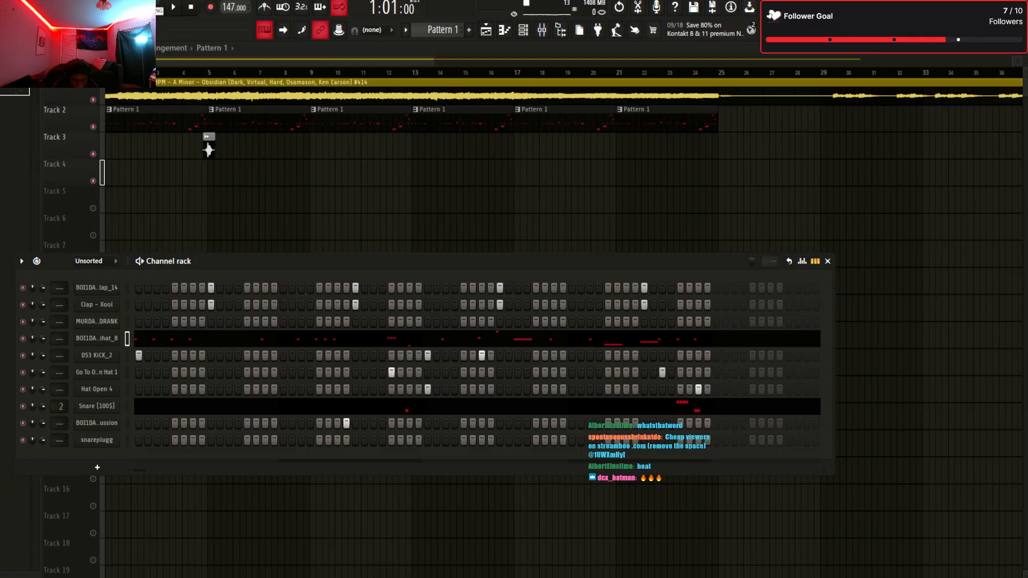
Route the BOI1DA hi-hat to mixer insert 4 and load an effects preset with Effectrix, Fruity Reeverb 2, Fruity Flanger, Fruity delay 2 and Fruity Balance
key(ctrl+l)
key(F6)
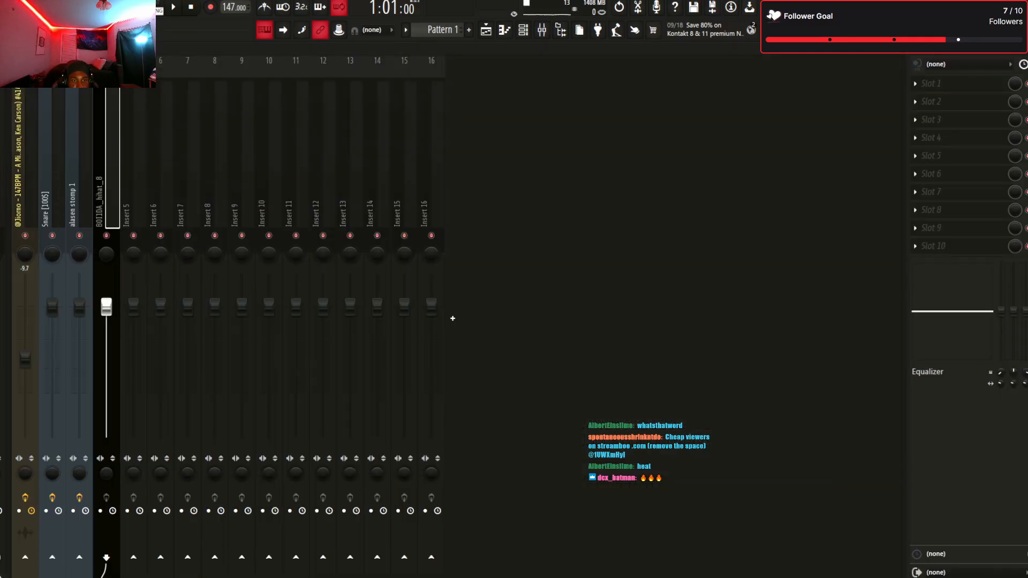
key(ctrl+z)
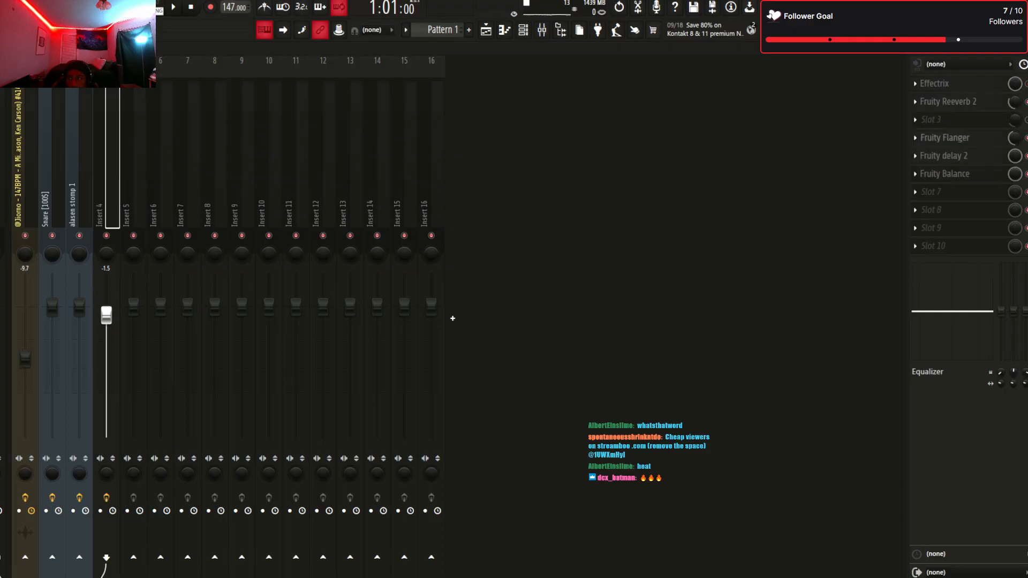
Check the Fruity Flanger and Fruity delay 2 on insert 4, reset its fader to the default level, and play the arrangement from the playlist
click(945, 138)
click(944, 137)
click(943, 155)
click(944, 156)
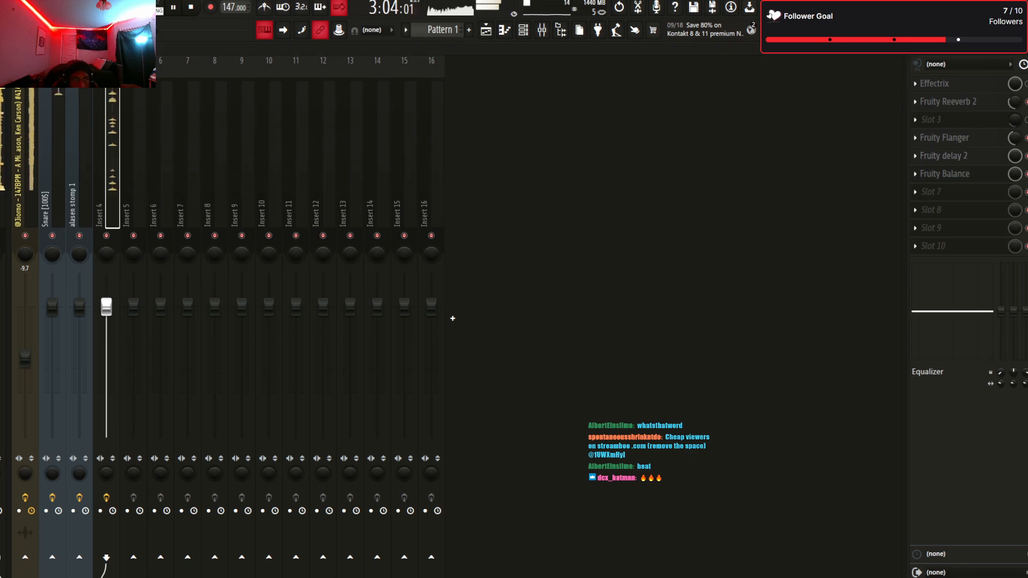
click(486, 30)
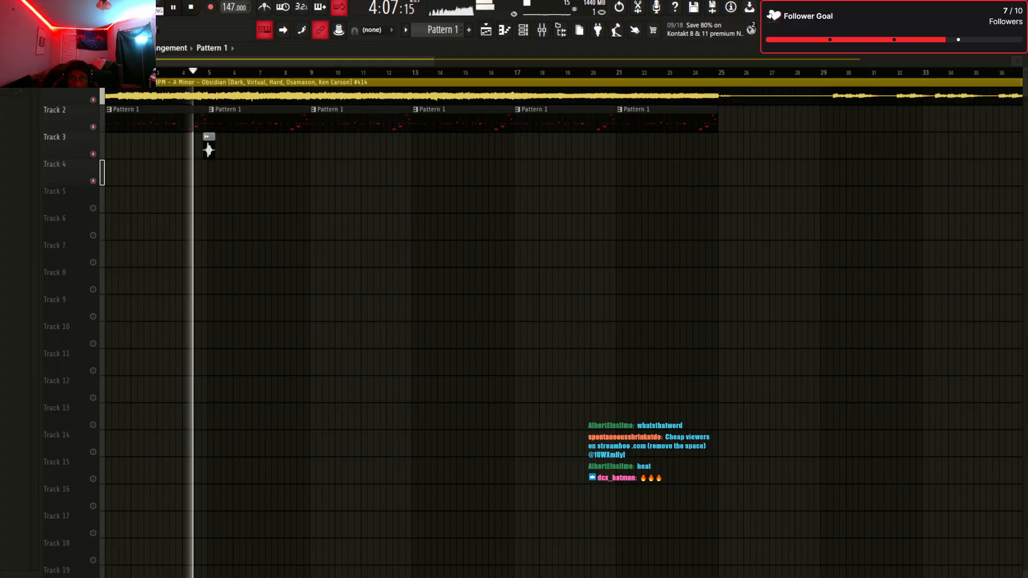
Add a Temple 808 channel to the Unsorted group with cut group 1 by 1 and a step 1 hit, and open its piano roll
key(F6)
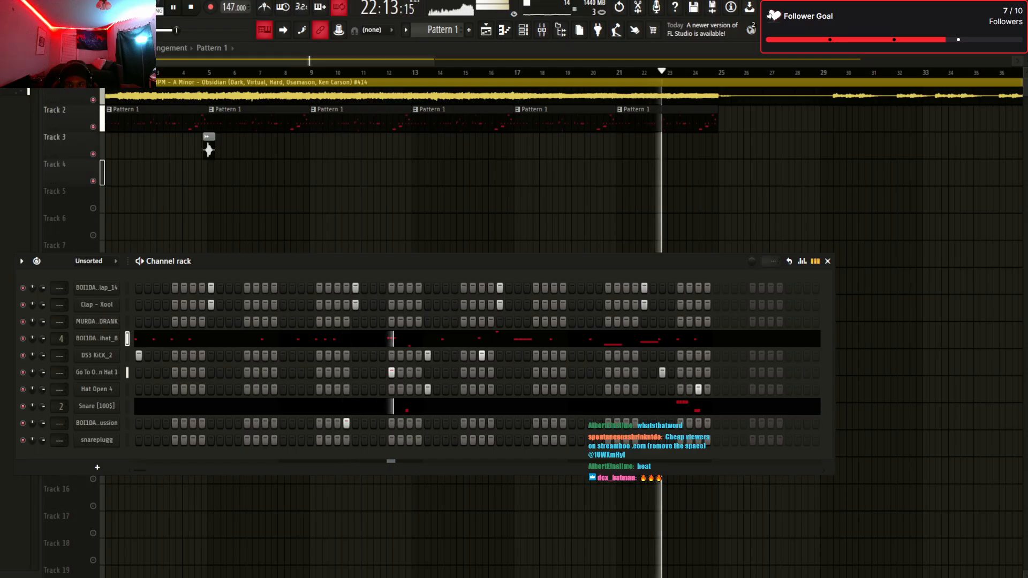
key(space)
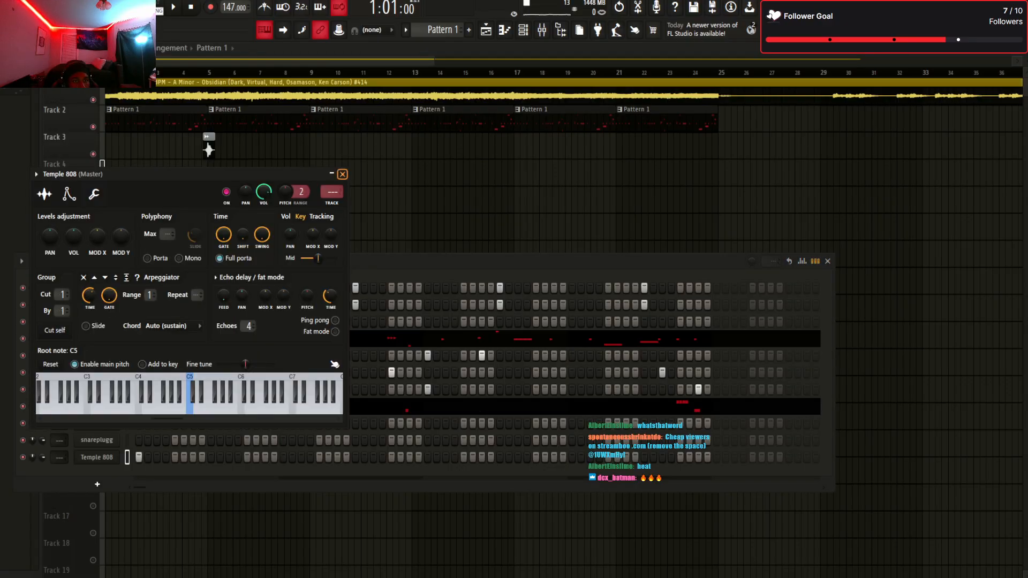
key(Escape)
key(F7)
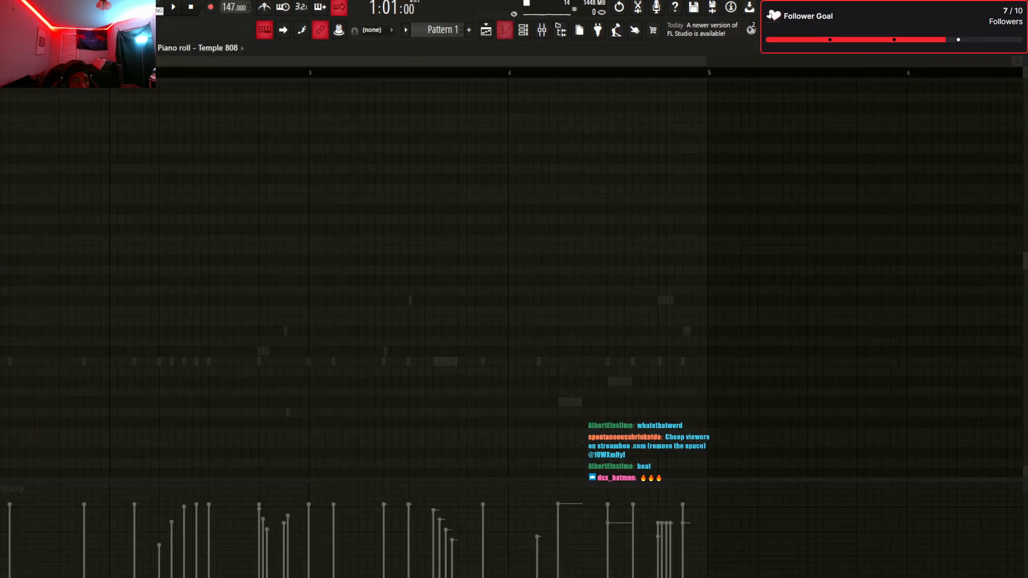
Place a Temple 808 note at the start of bar 3, raise it two octaves, and audition it against the beat
key(space)
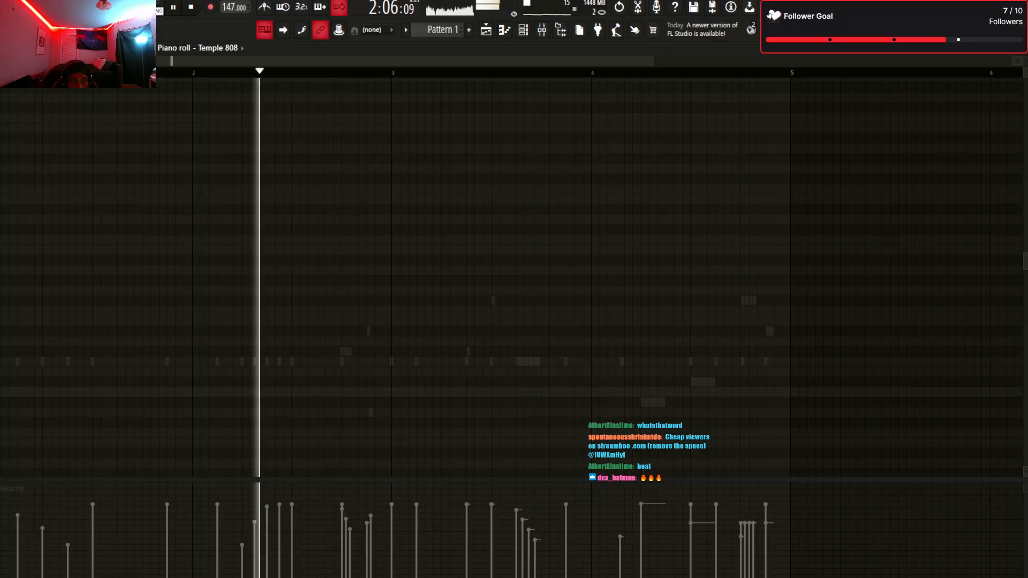
key(space)
click(391, 392)
key(space)
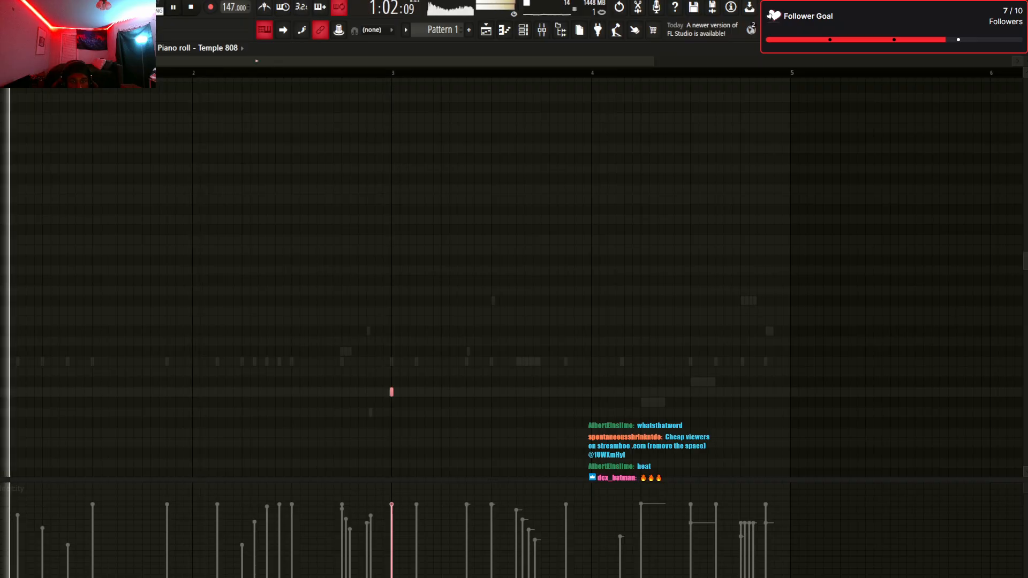
key(space)
key(space)
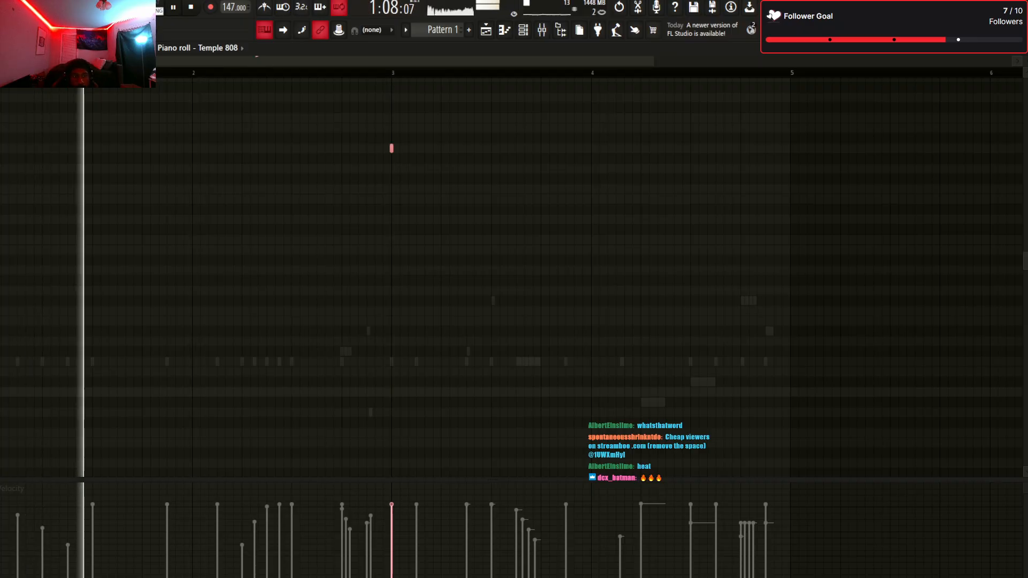
key(space)
Review the Temple 808 sampler and miscellaneous settings, and enable its volume envelope with hold and sustain turned up
key(F6)
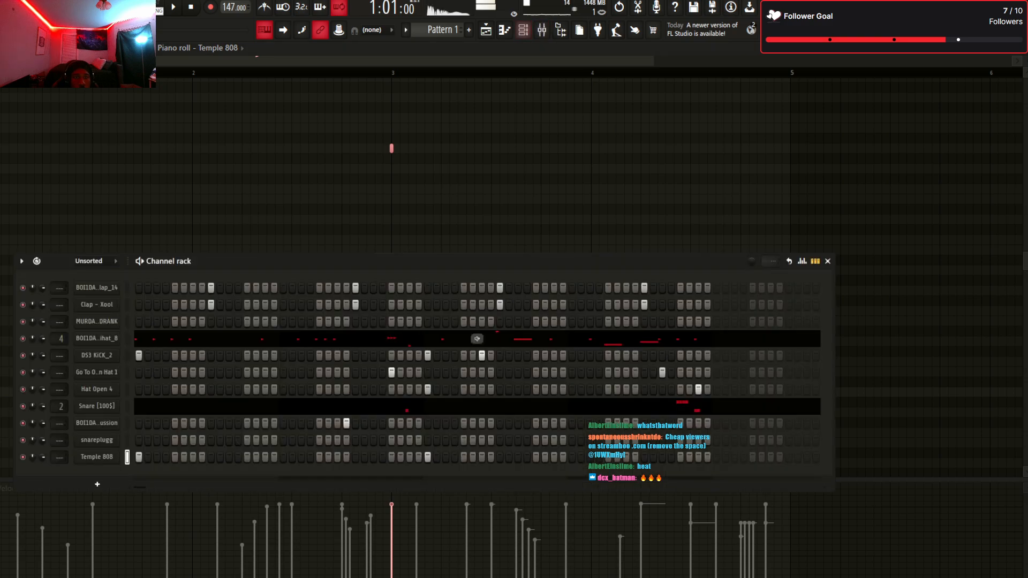
click(97, 457)
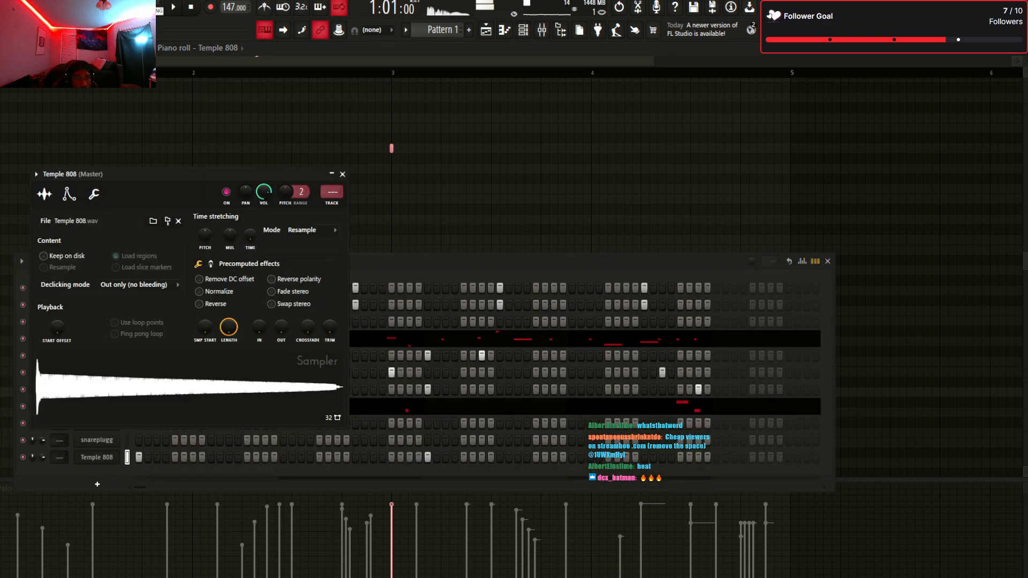
click(94, 194)
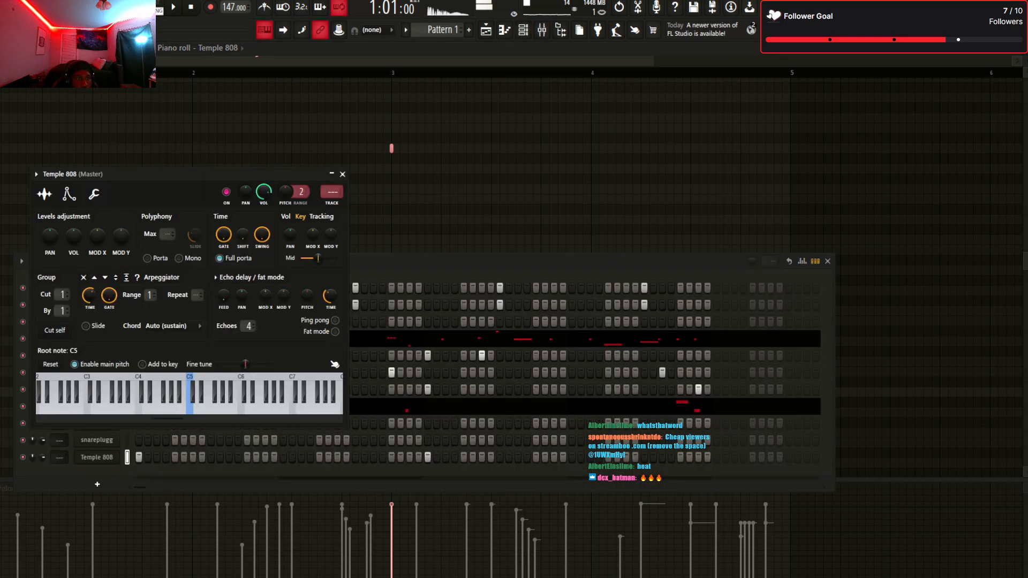
key(space)
key(F7)
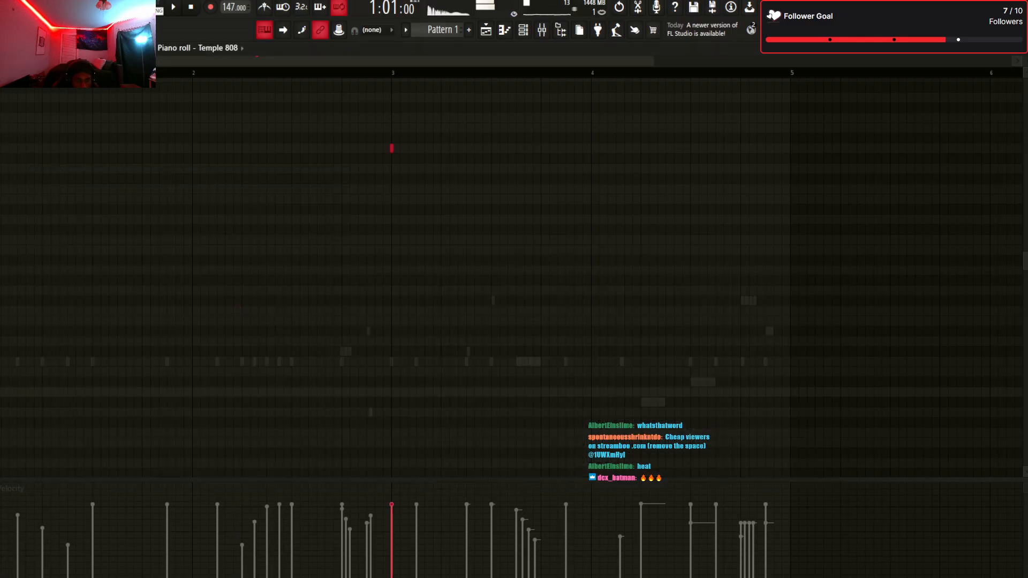
scroll(514, 268, down, 3)
key(F7)
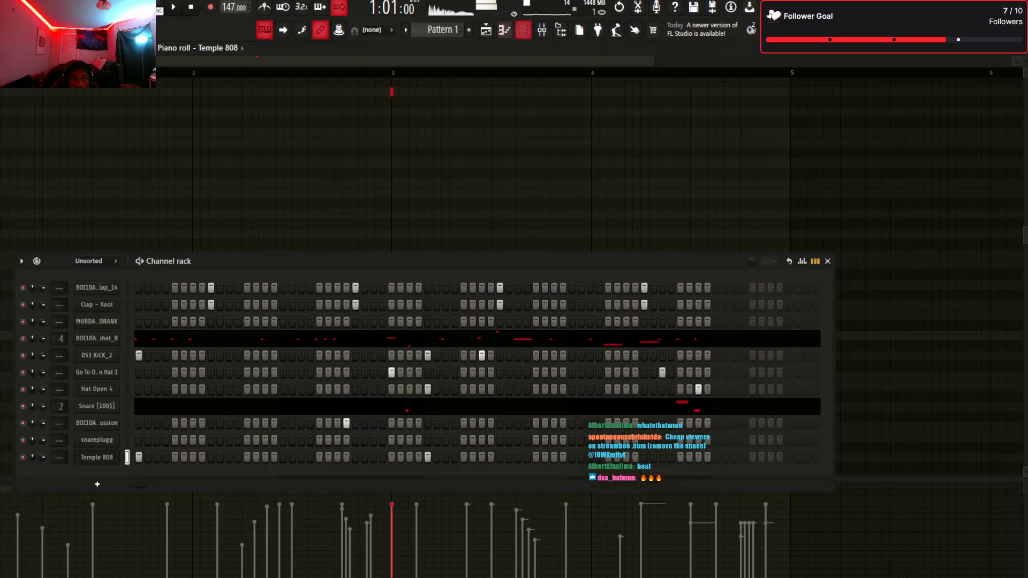
click(97, 457)
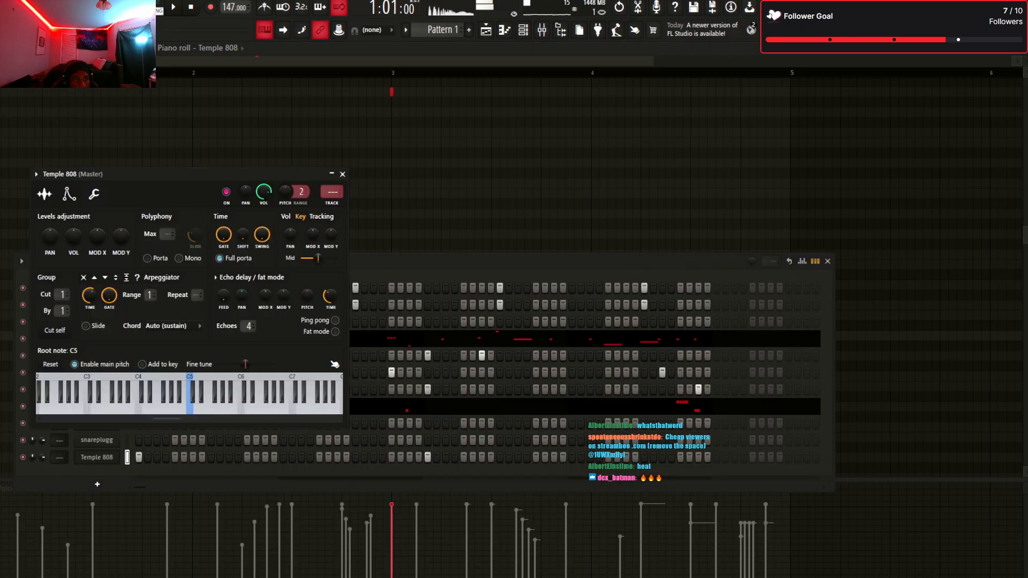
click(69, 194)
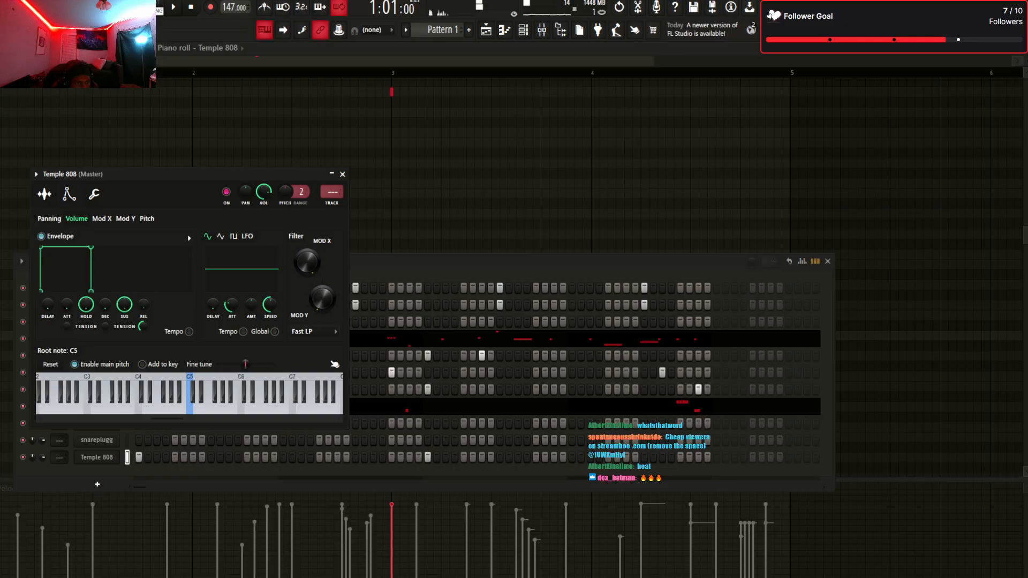
Lower the Temple 808 note at bar 3 to F5, auditioning the pitches against the beat
key(F7)
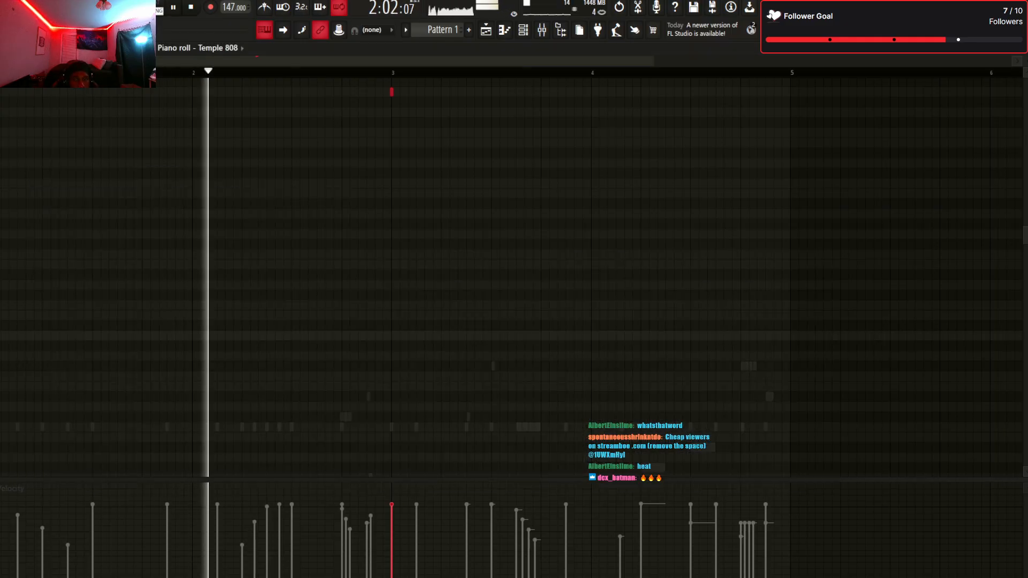
key(space)
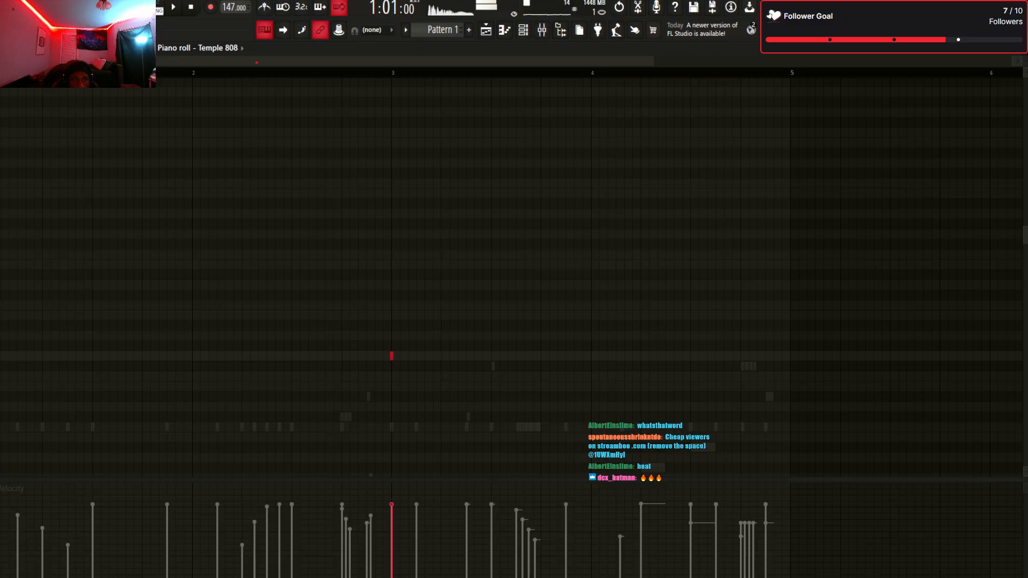
key(space)
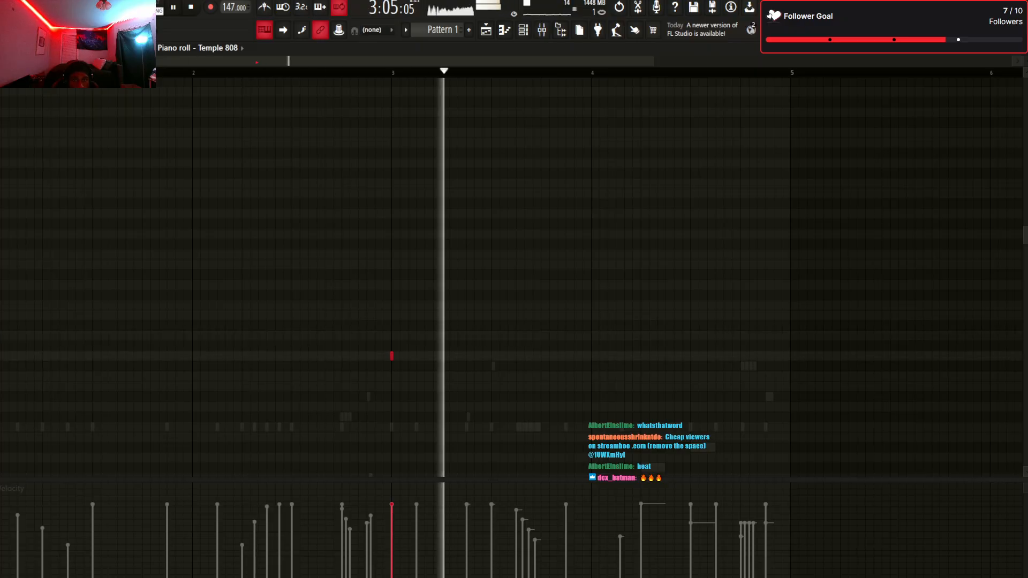
key(space)
key(space)
key(shift+Down)
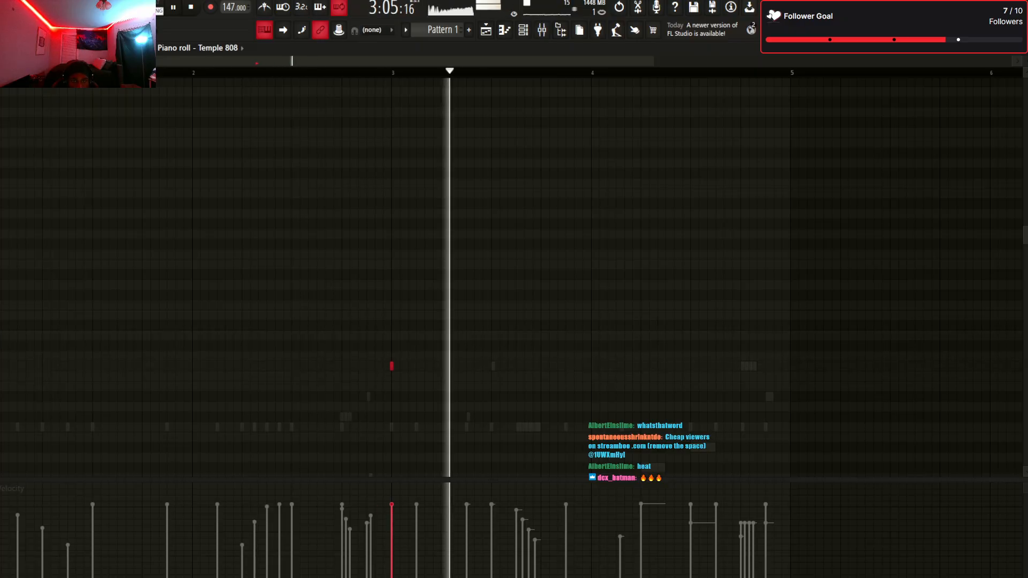
key(space)
key(space)
key(shift+Down)
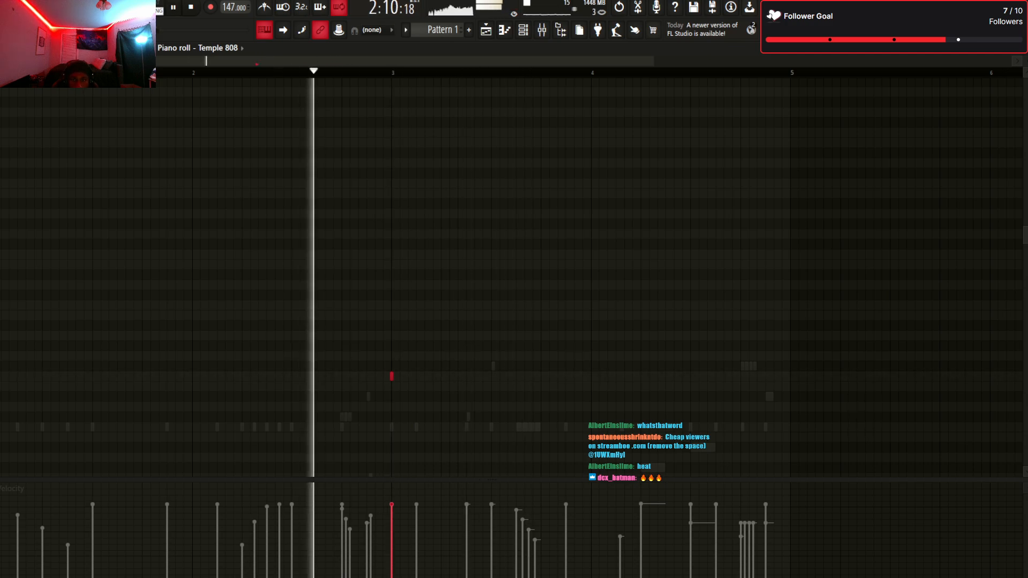
Add F5 notes on step 7 of bar 3 and beat 2 of bar 4, lengthening the bar 4 note to one beat
click(491, 376)
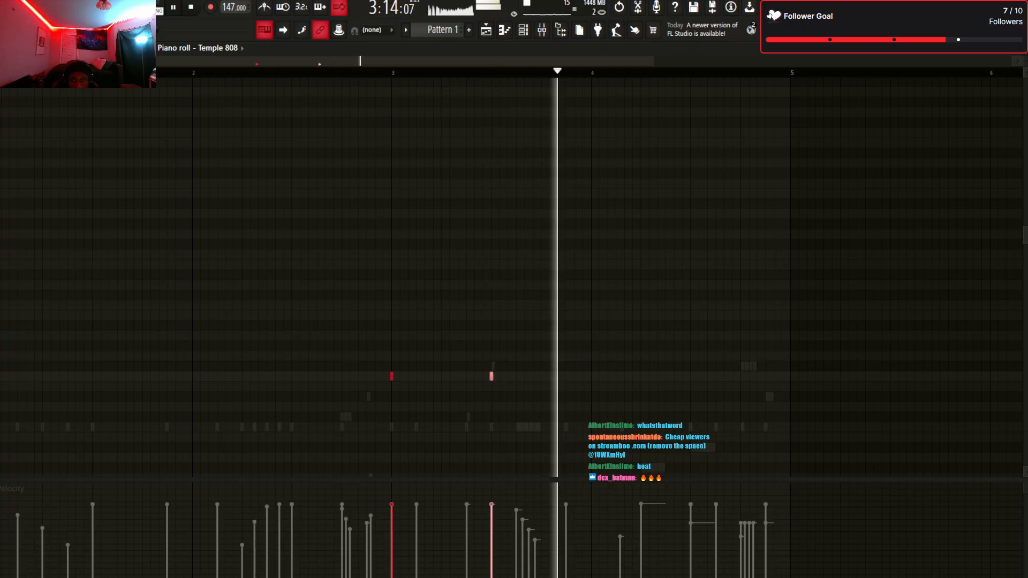
drag(491, 377, 467, 376)
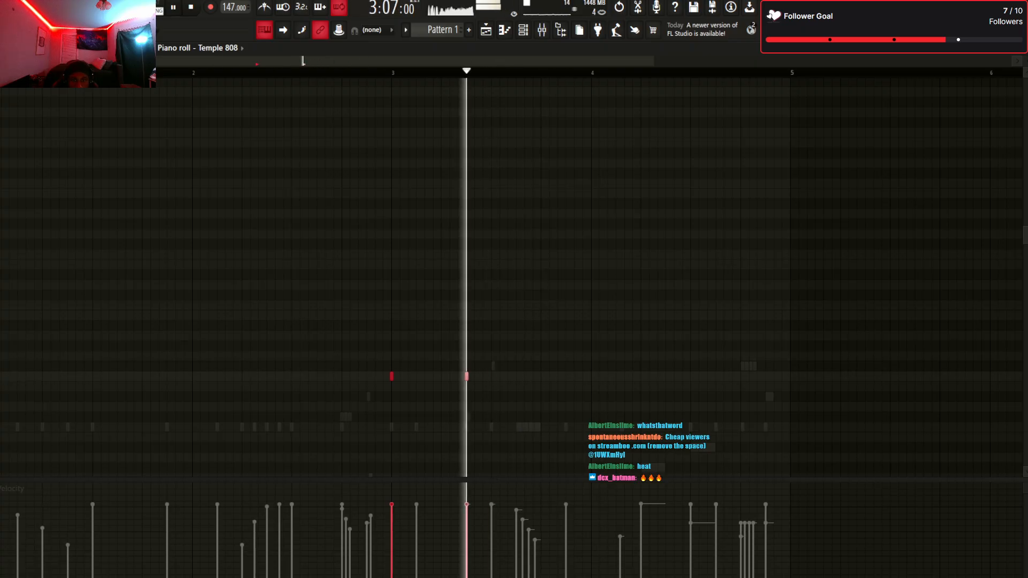
click(641, 376)
key(space)
key(space)
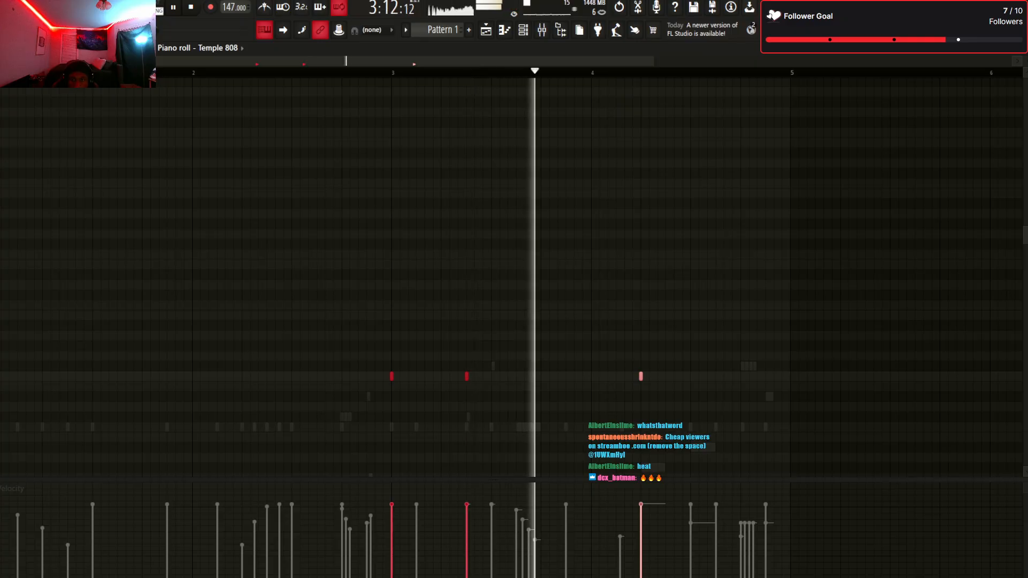
drag(642, 377, 690, 377)
Add a two-step A#4 slide note at the end of bar 4 and extend the F5 note there to the bar's end
click(766, 427)
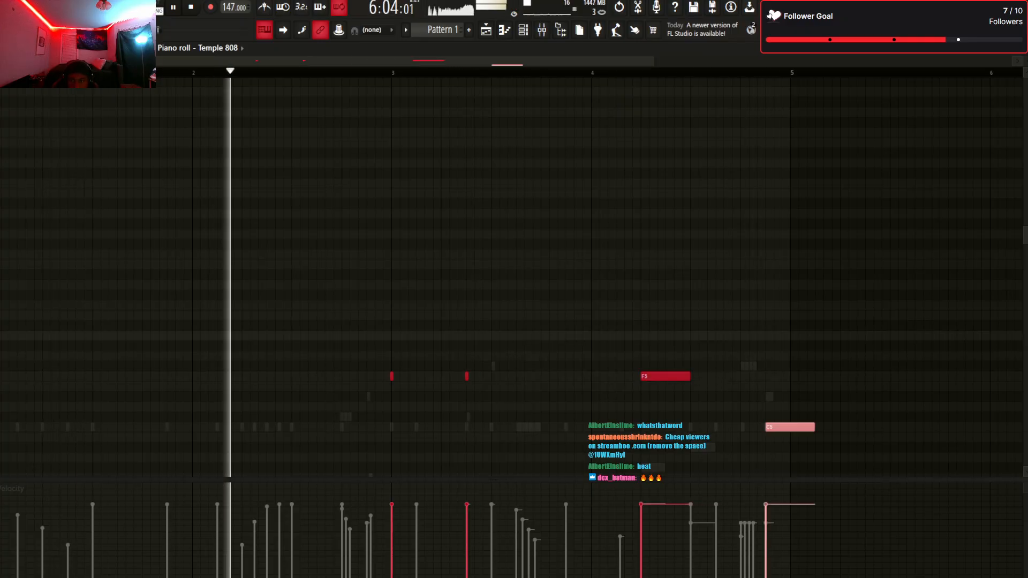
drag(813, 427, 778, 448)
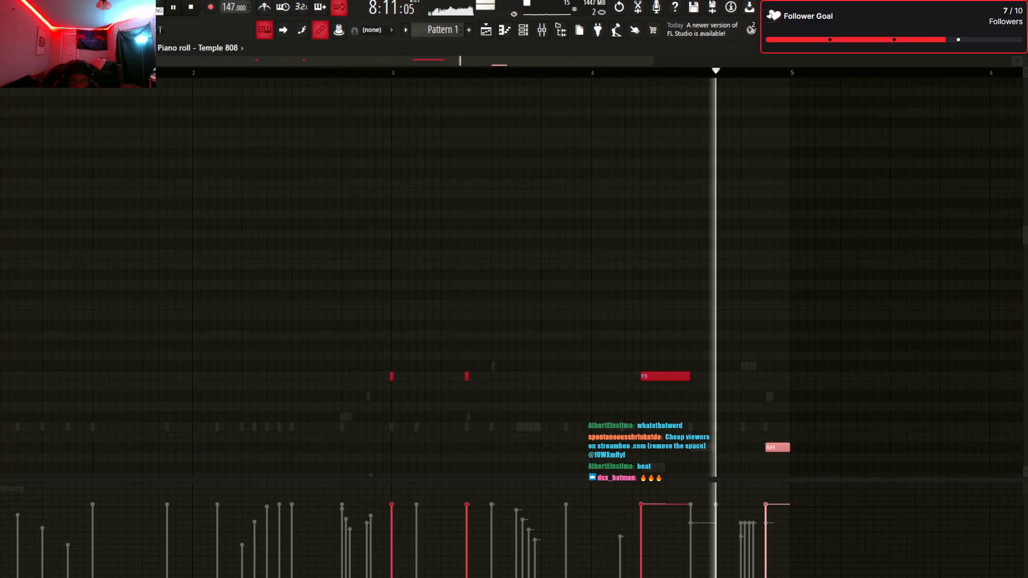
drag(689, 376, 789, 376)
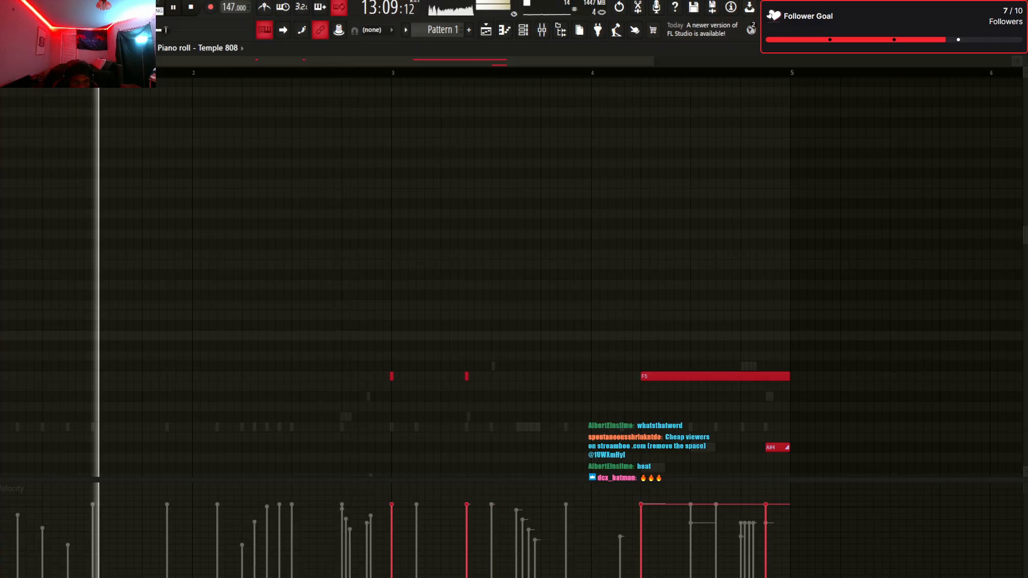
Add two-step A4 slide notes on beat 4 of bar 2 and step 11 of bar 1
drag(296, 377, 347, 458)
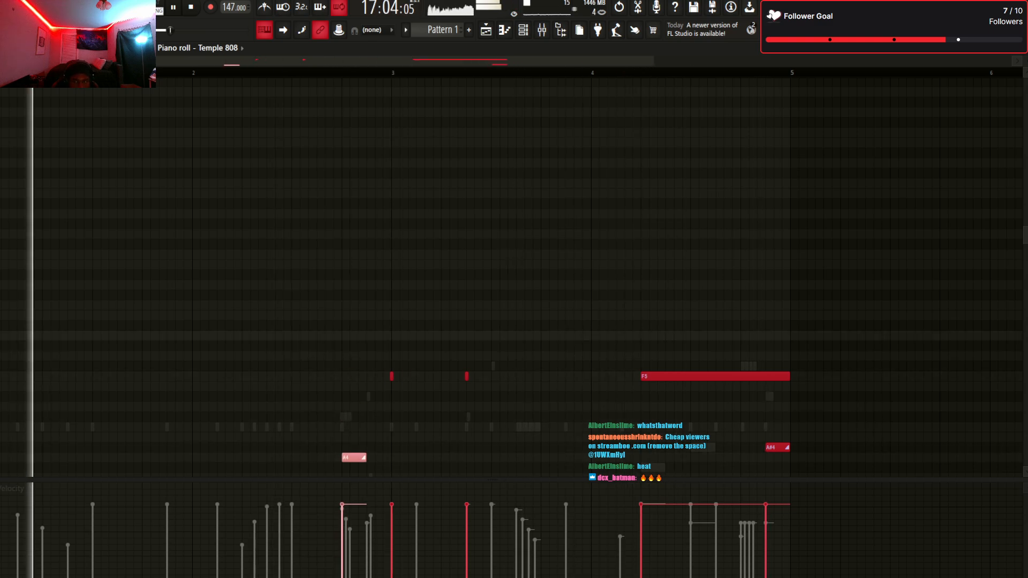
key(space)
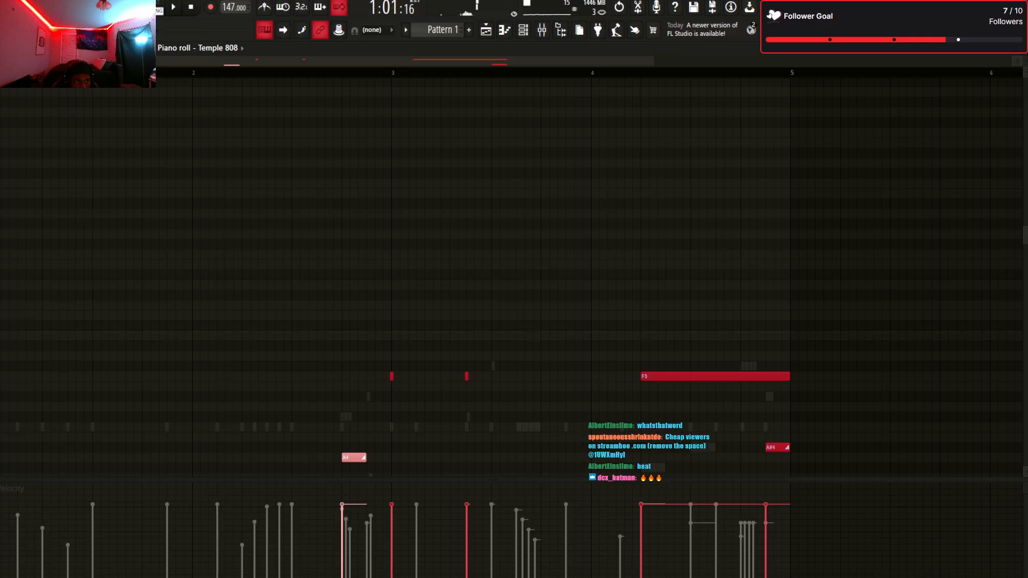
key(space)
drag(102, 363, 129, 457)
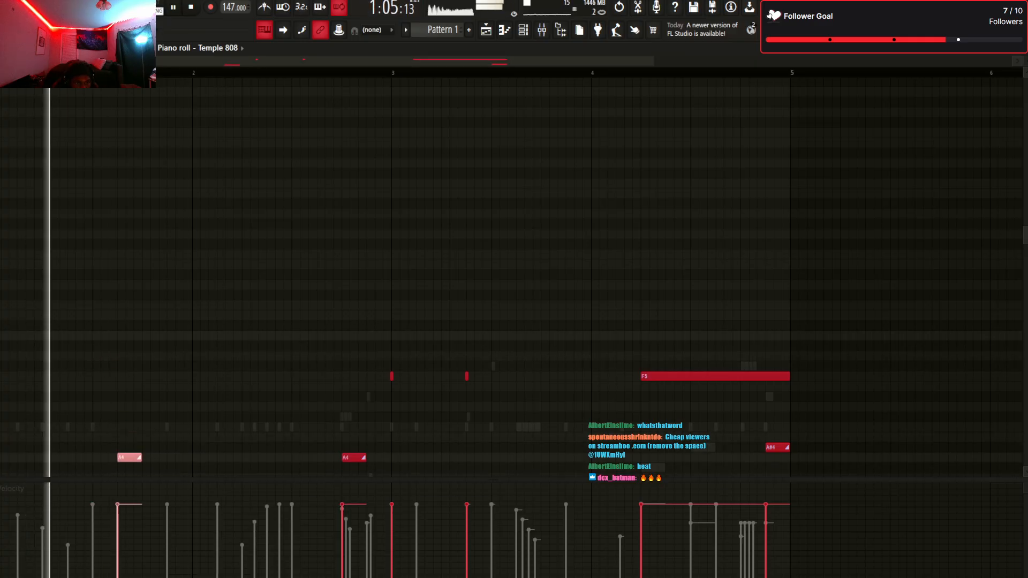
Raise the bar 2 slide note to F5 and add a two-step C5 slide note directly before the long F5 in bar 4
scroll(514, 277, down, 1)
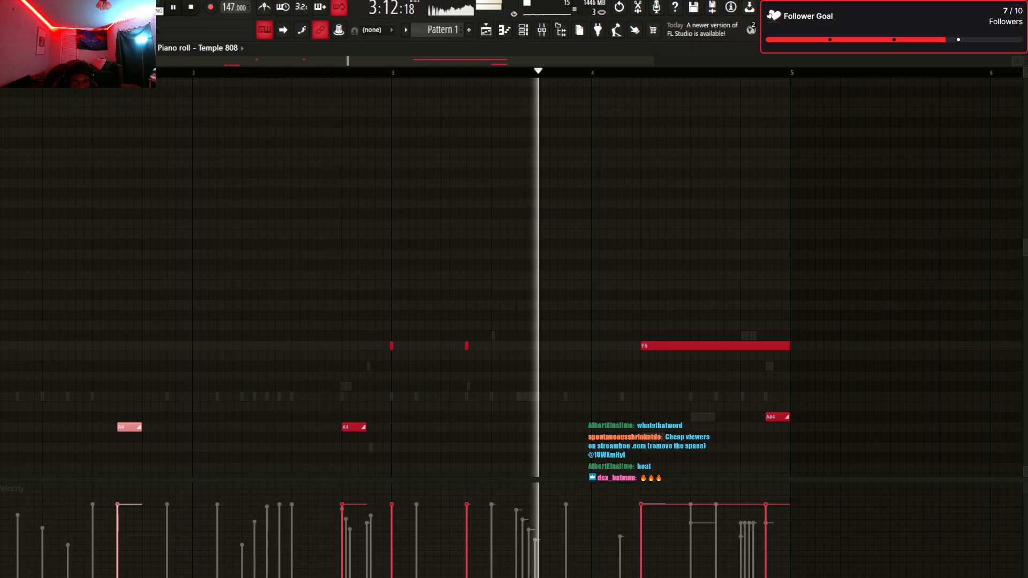
drag(353, 428, 353, 346)
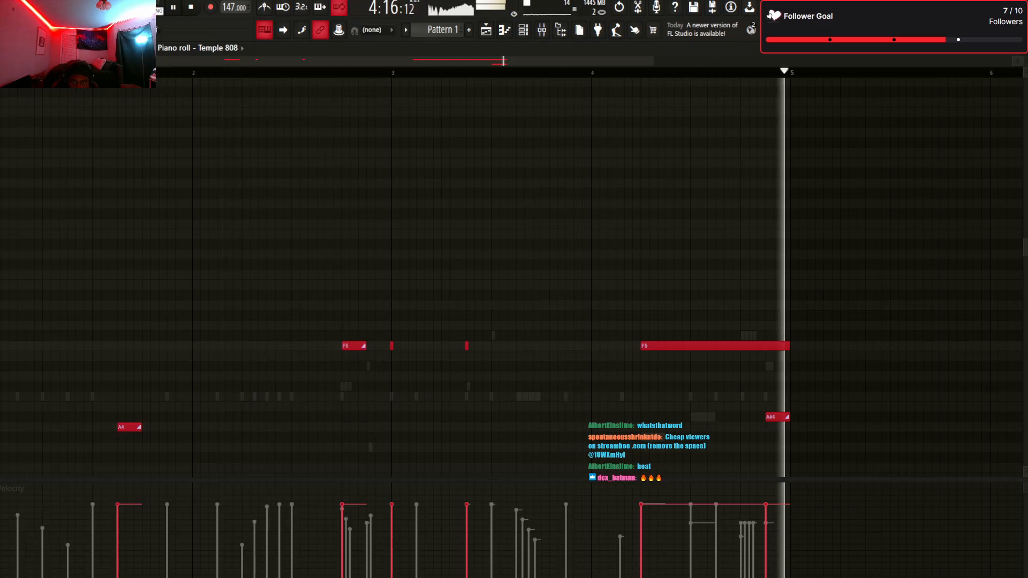
drag(627, 397, 617, 397)
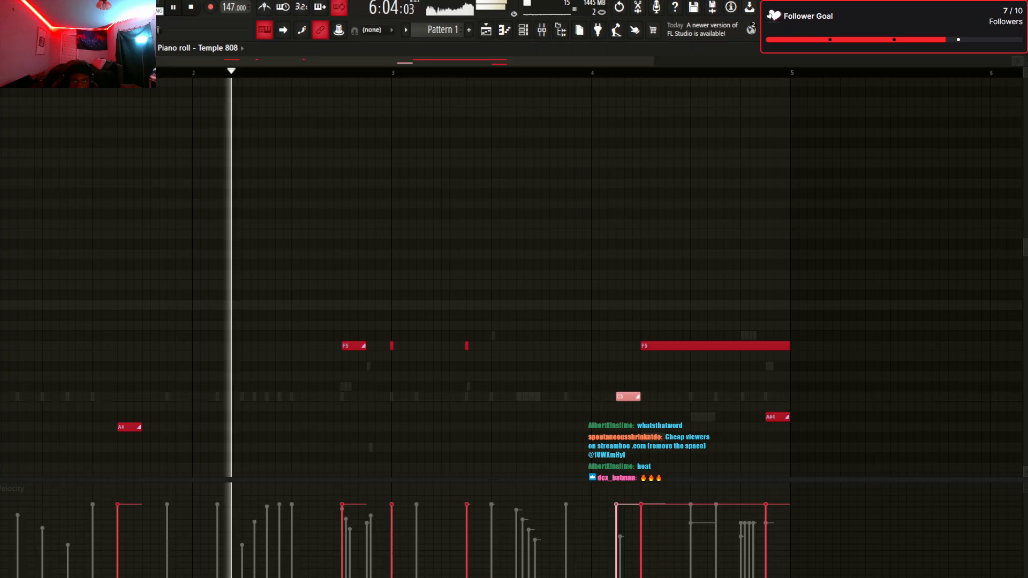
click(474, 234)
right_click(475, 234)
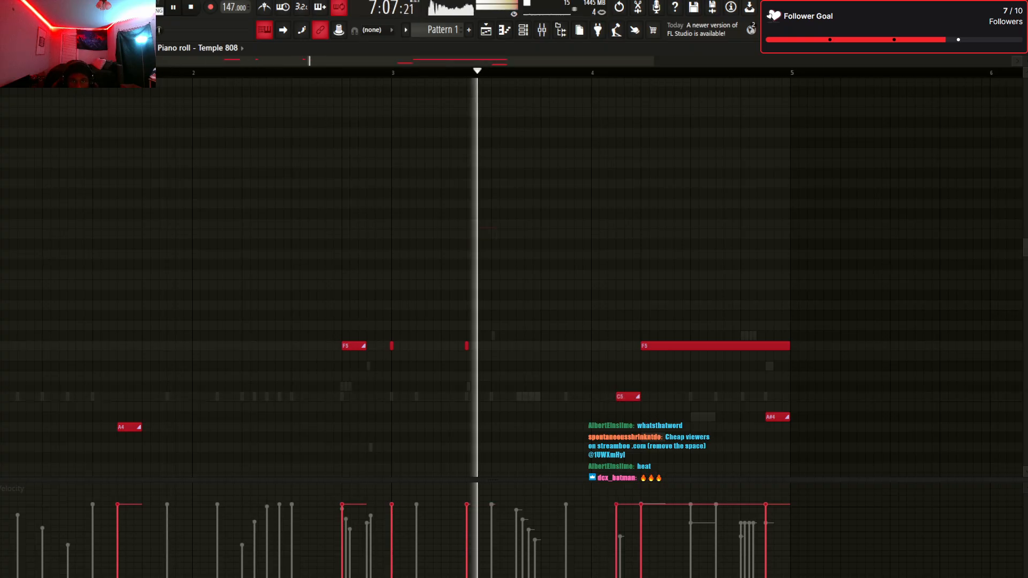
Route the Temple 808 channel to mixer insert 5
click(487, 30)
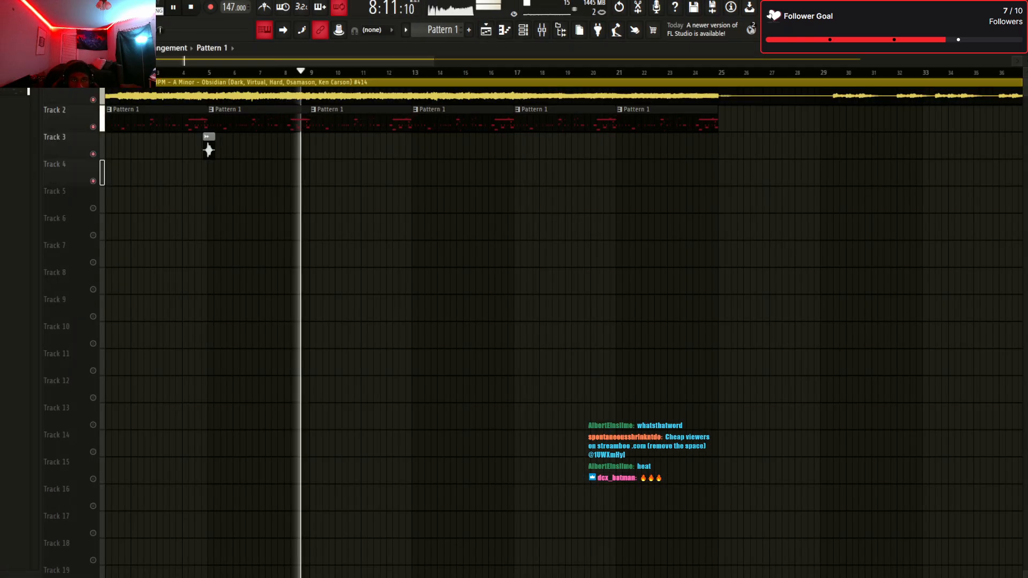
scroll(178, 150, down, 2)
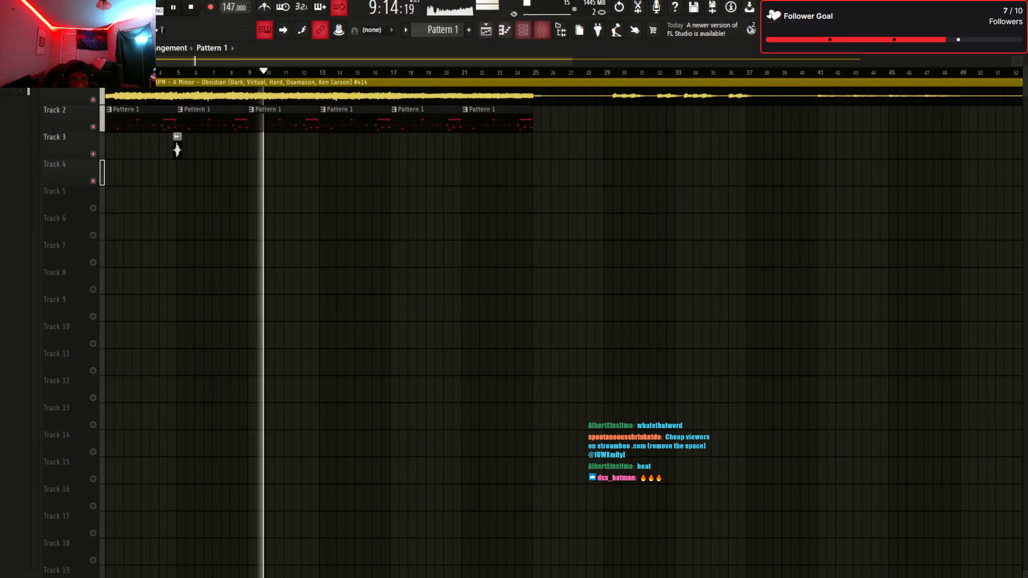
key(F9)
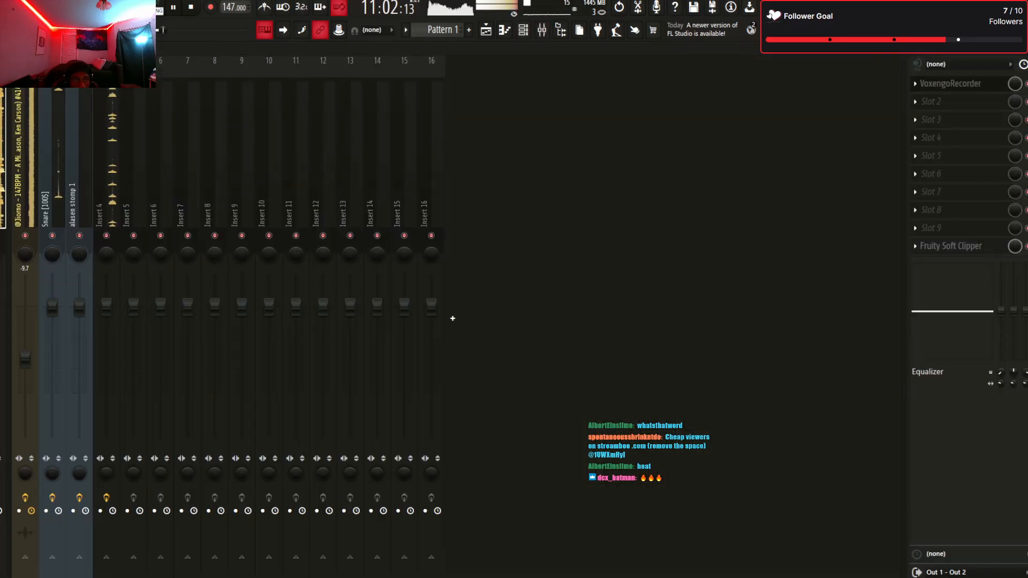
key(F6)
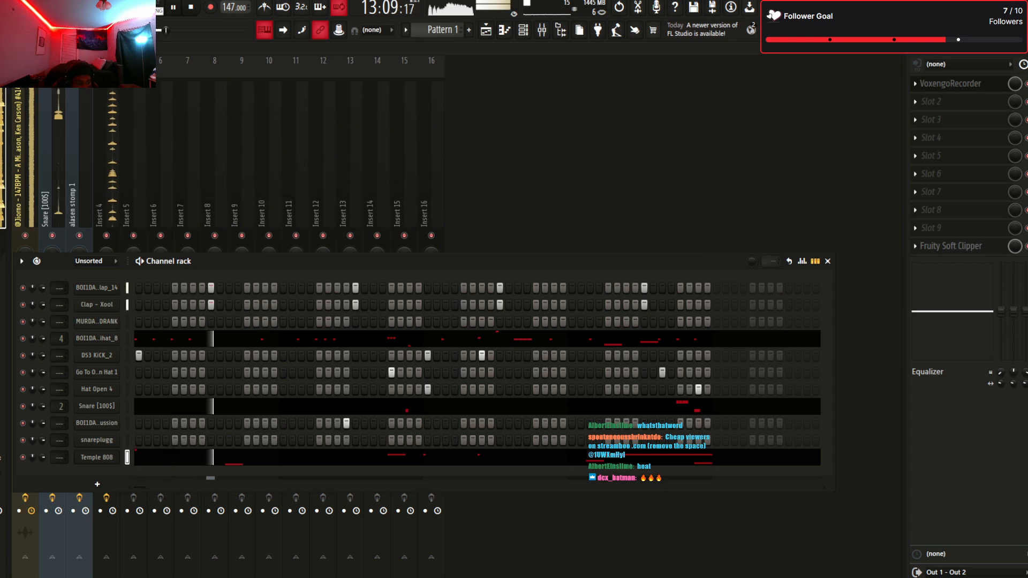
key(ctrl+l)
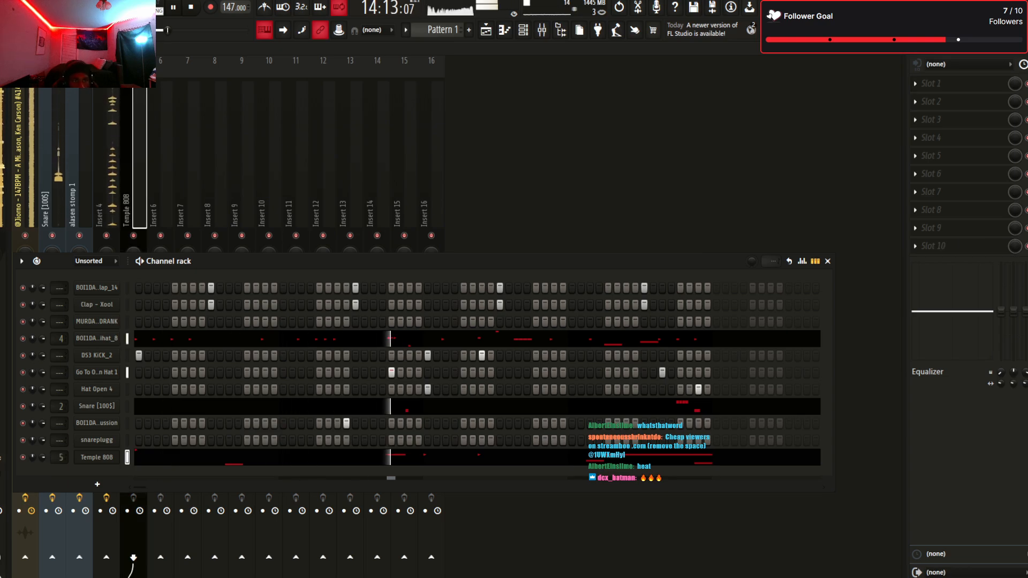
Load CamelCrusher on the Temple 808 mixer track with its slot mix lowered, and add Fruity Parametric EQ 2 in slot 2
key(F6)
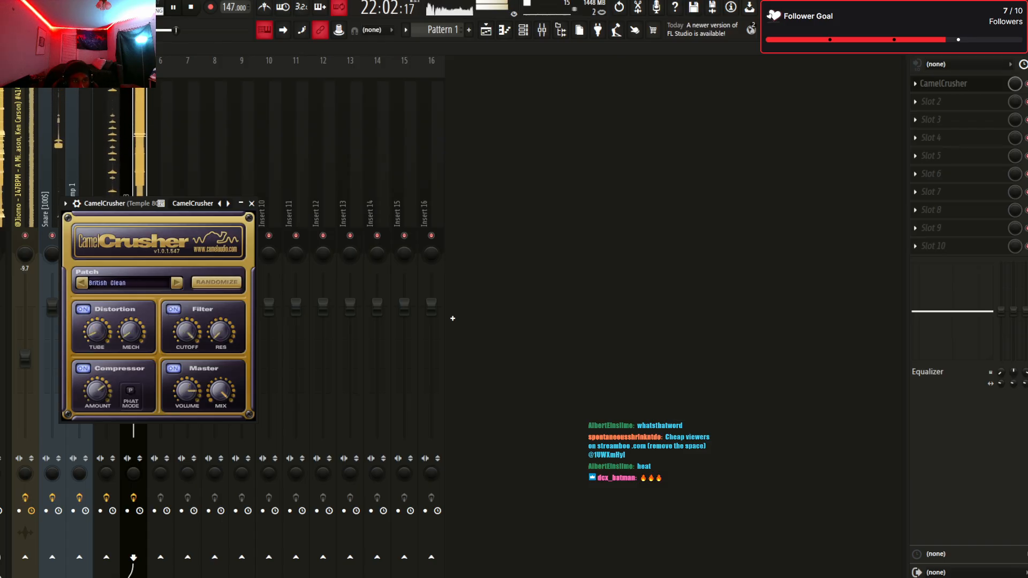
click(1015, 84)
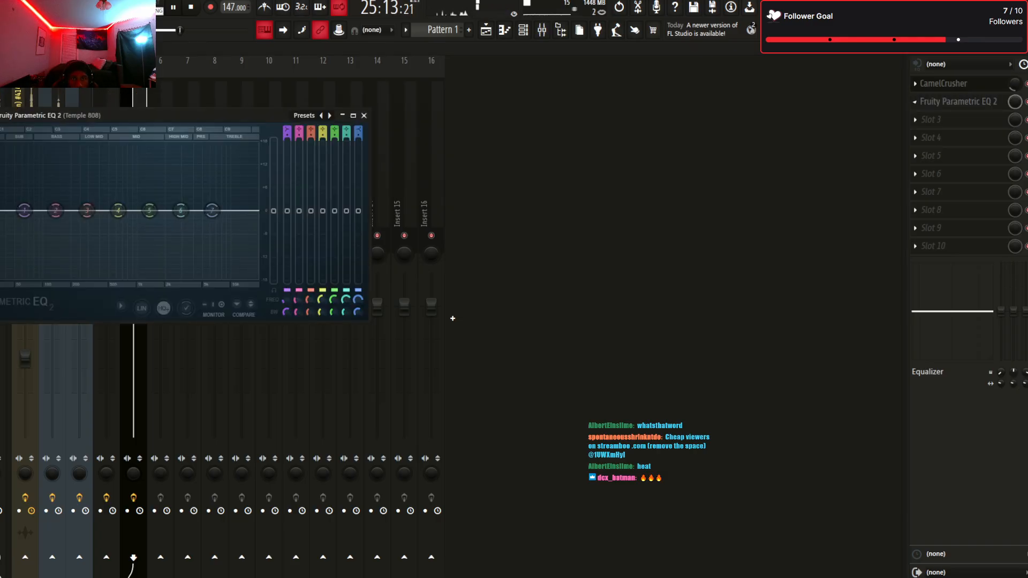
Stop playback, slice the Obsidian audio clip at bar 25 in the playlist and delete the part after the cut
click(486, 30)
key(space)
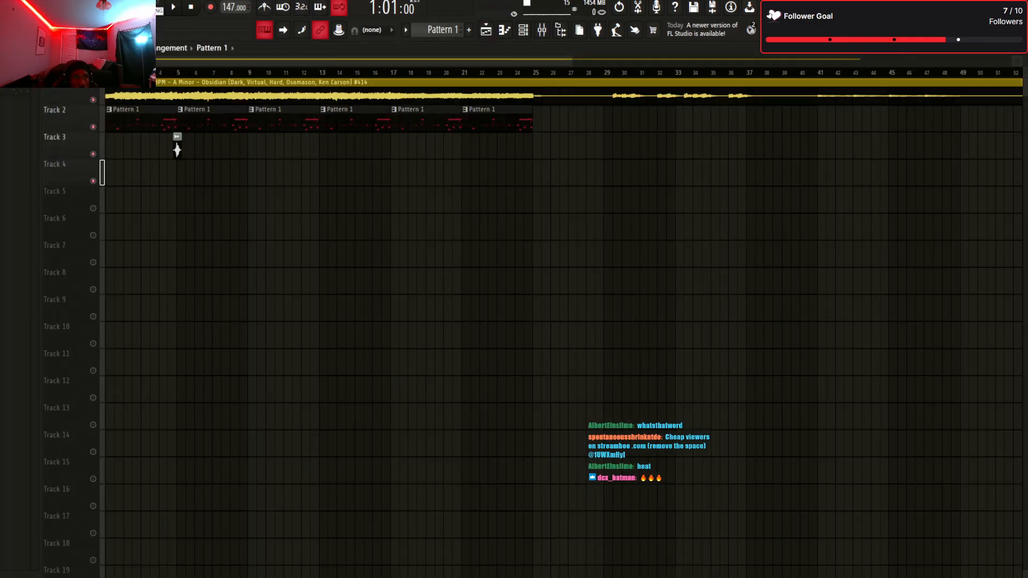
click(533, 106)
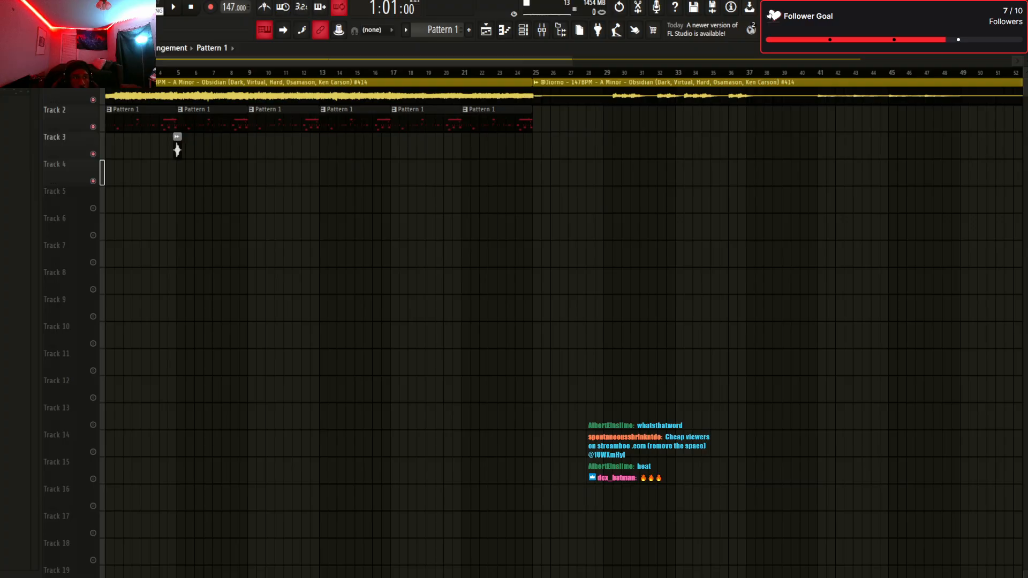
right_click(652, 92)
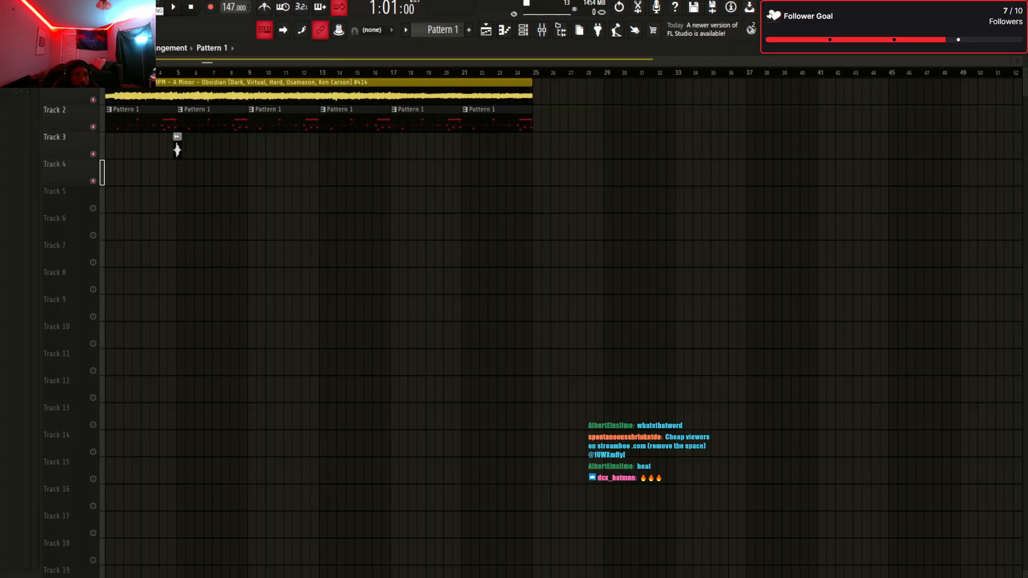
Duplicate all playlist clips so the copy starts at bar 25, and start playback
key(ctrl+a)
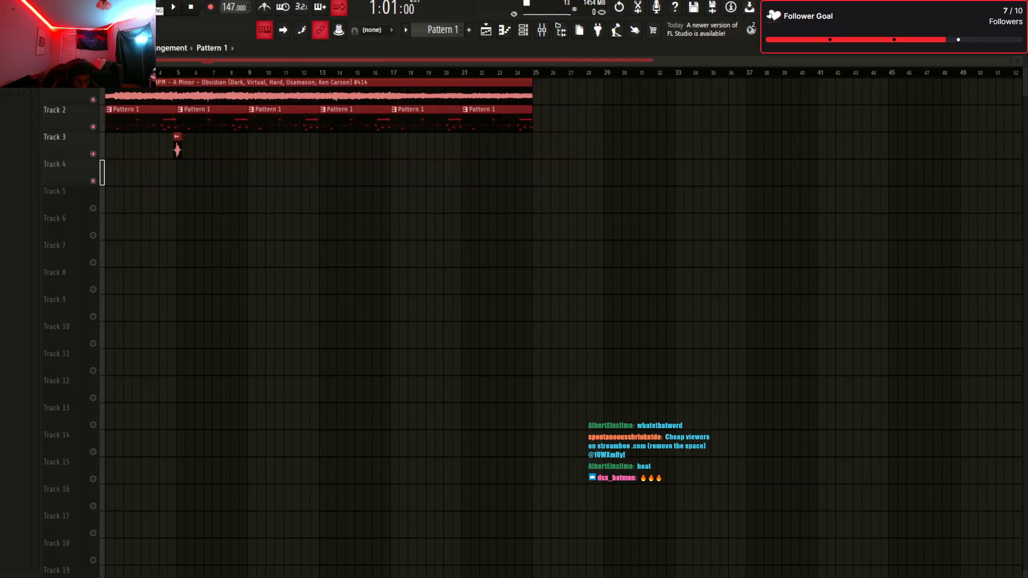
key(ctrl+b)
key(space)
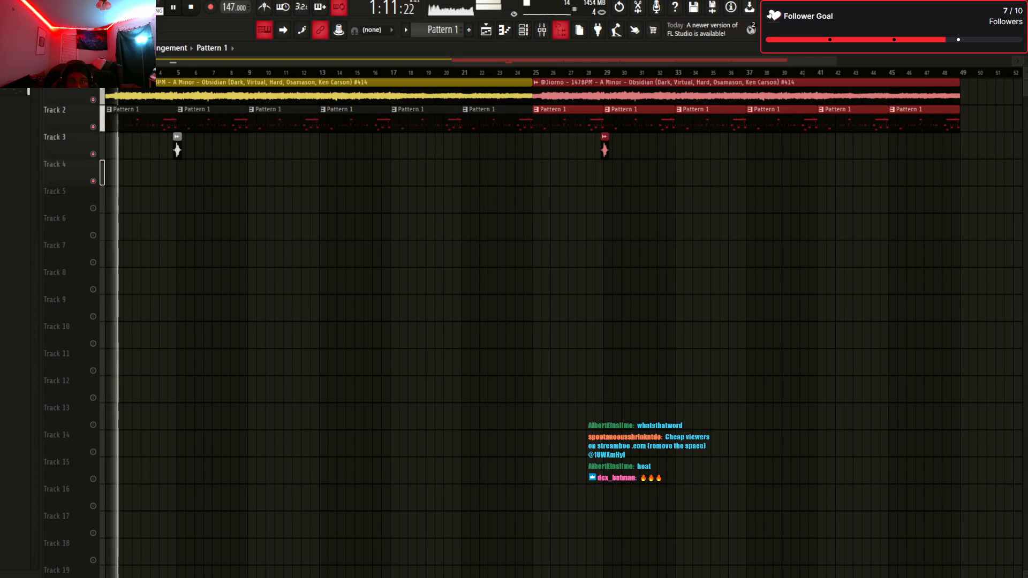
Adjust band 6 of the Temple 808 track's Fruity Parametric EQ 2 and move the EQ ahead of CamelCrusher
key(F9)
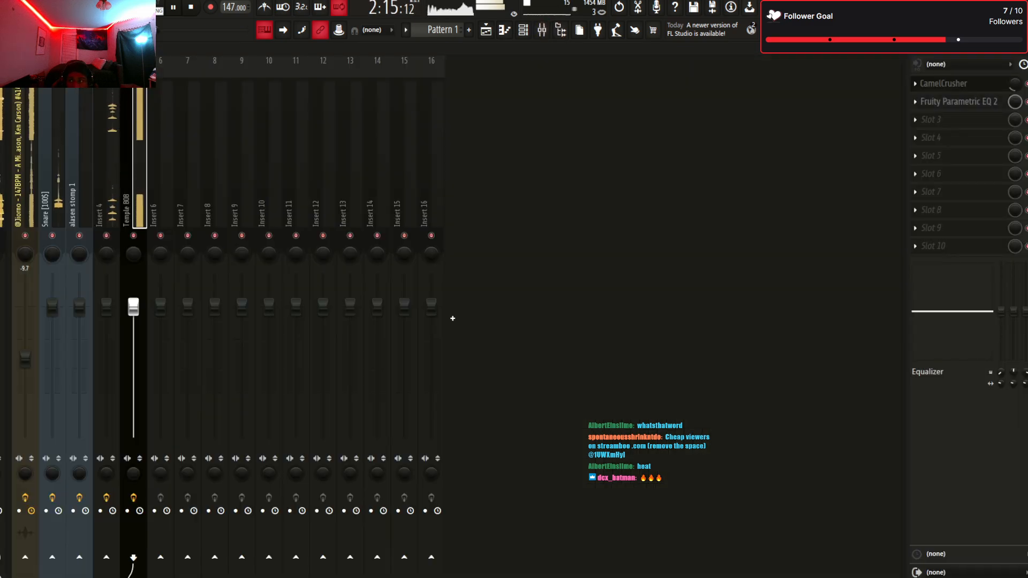
click(959, 101)
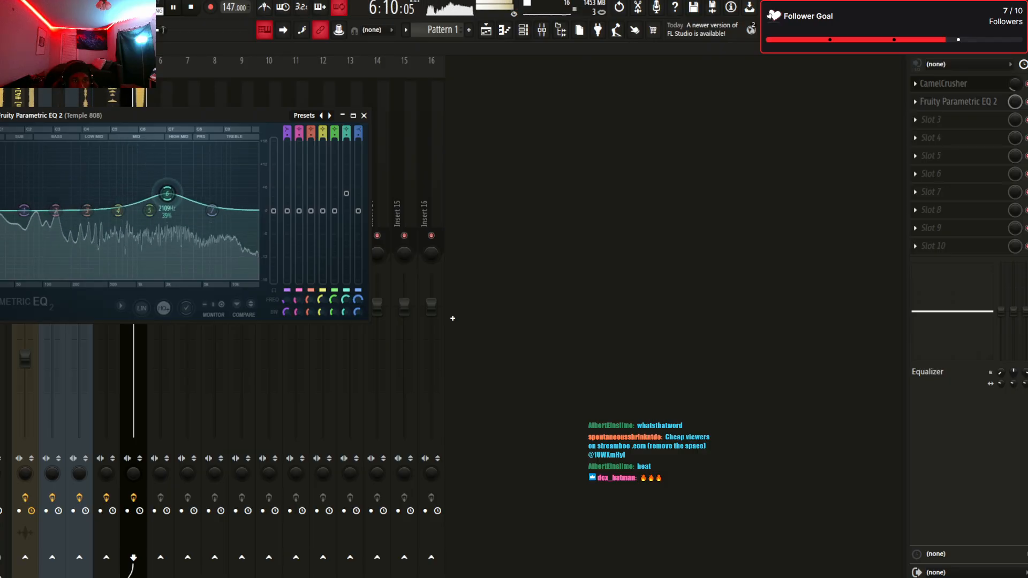
key(Escape)
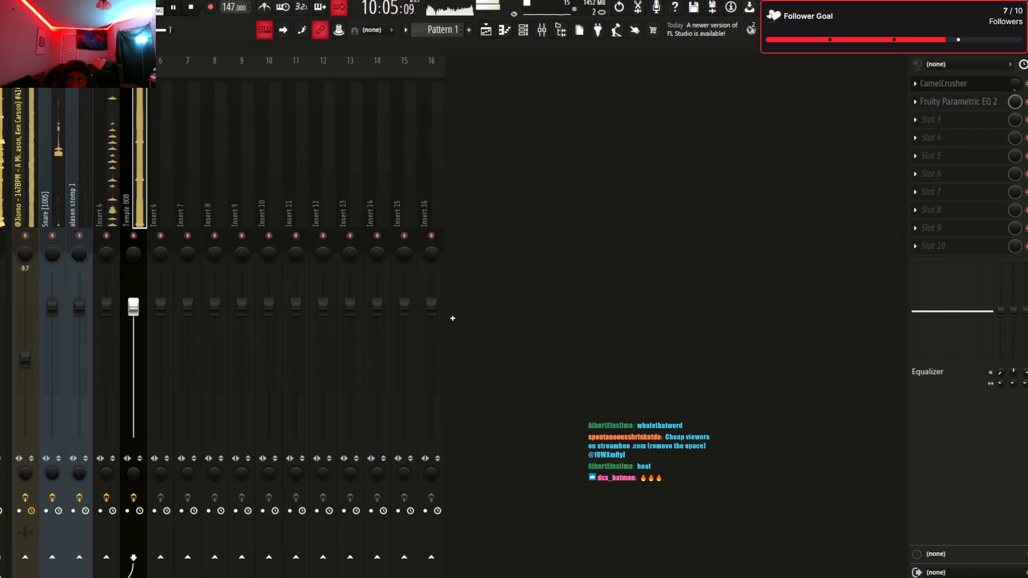
scroll(958, 102, up, 1)
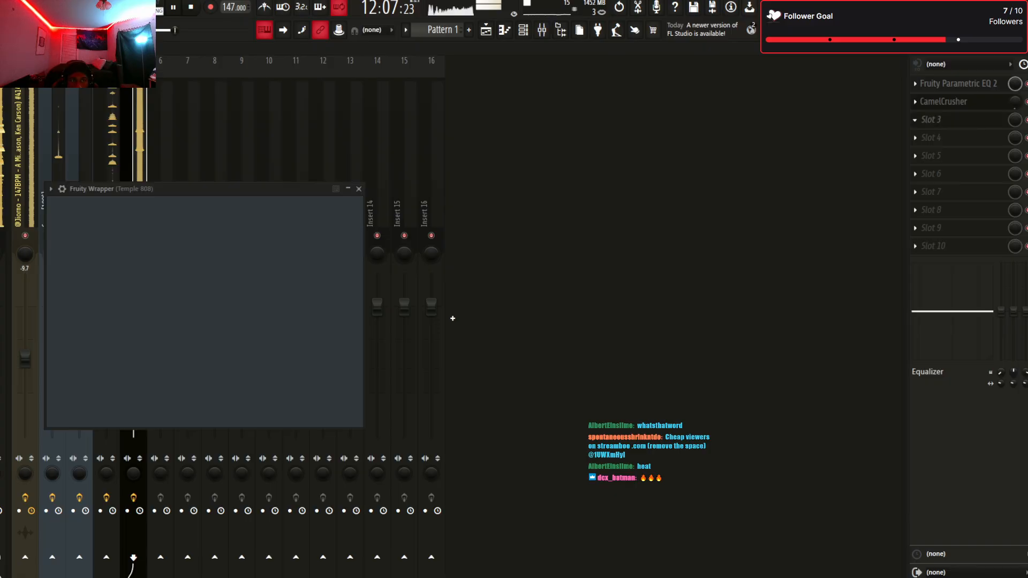
Load Devastor2 in slot 3 of the Temple 808 track and step through its presets to Acidity 1
click(415, 234)
click(414, 234)
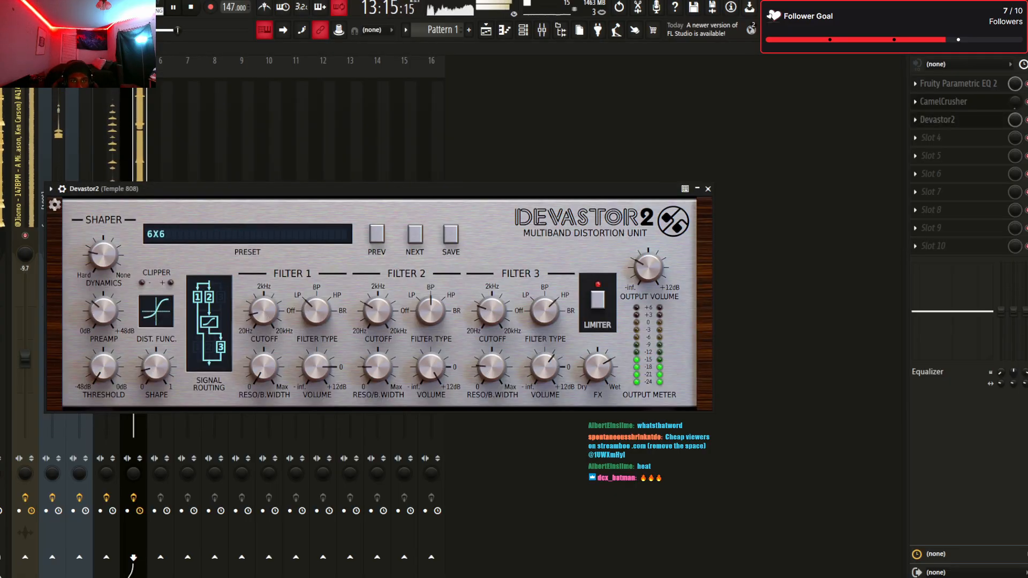
click(415, 234)
click(415, 234)
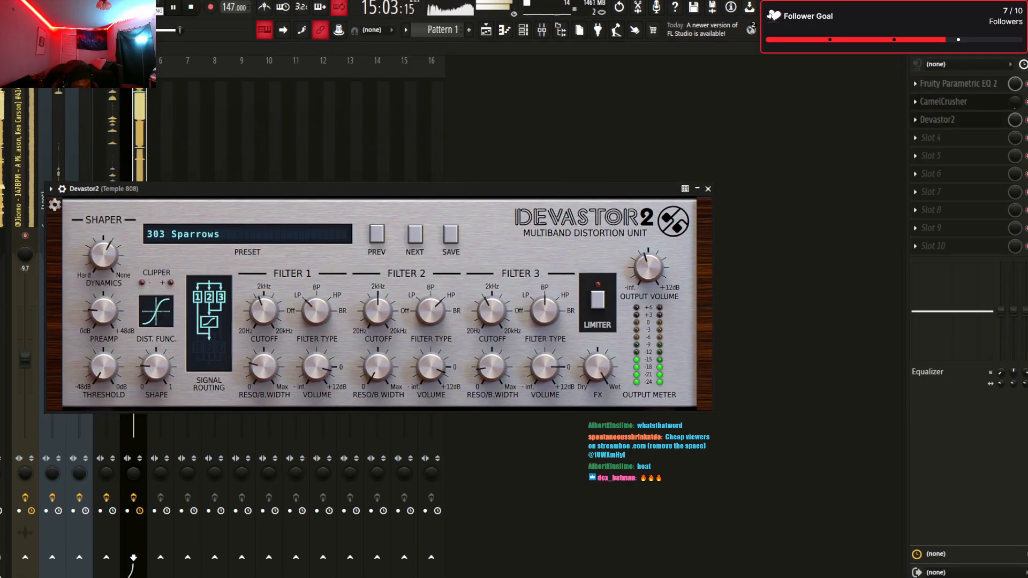
click(415, 235)
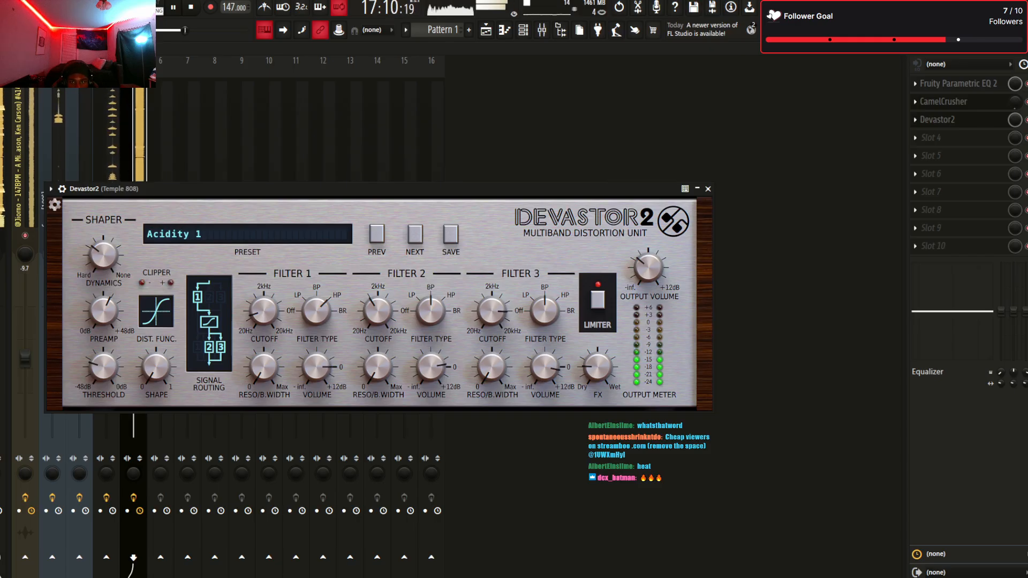
Lower Devastor2's FX amount and slot mix level on the Temple 808 track, and switch it to the Acidity 2 preset
drag(598, 367, 597, 363)
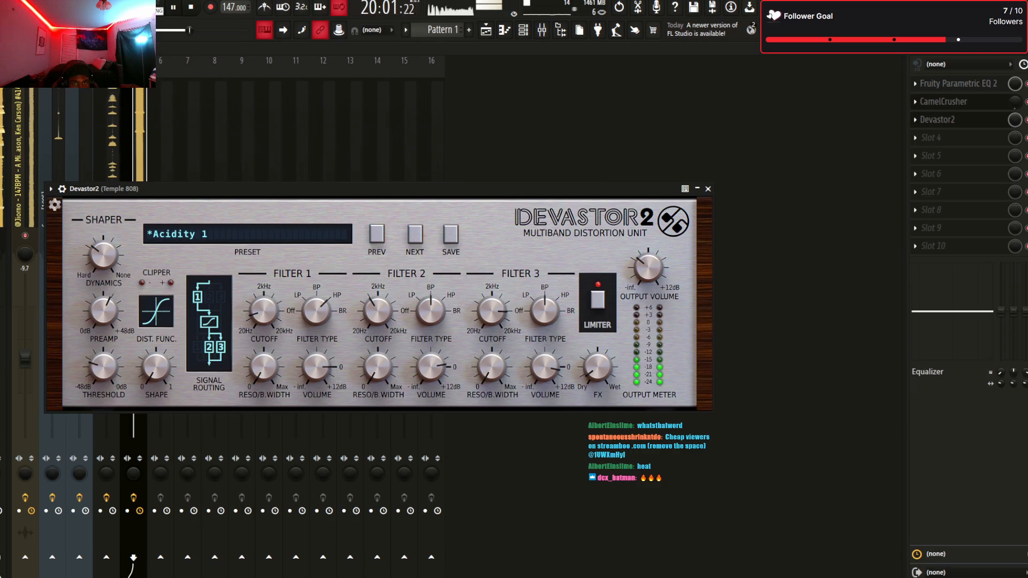
drag(1015, 119, 1015, 142)
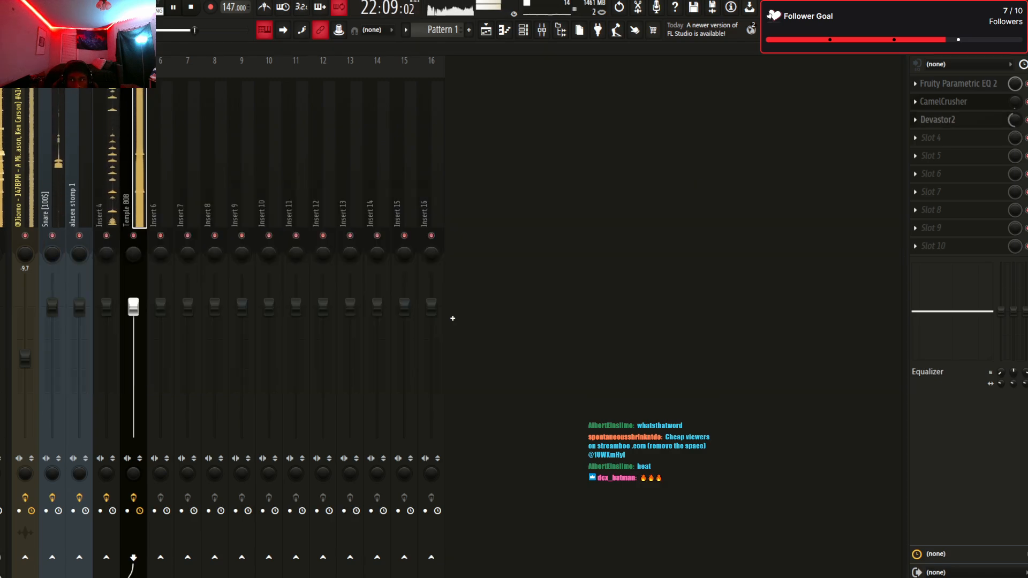
click(938, 120)
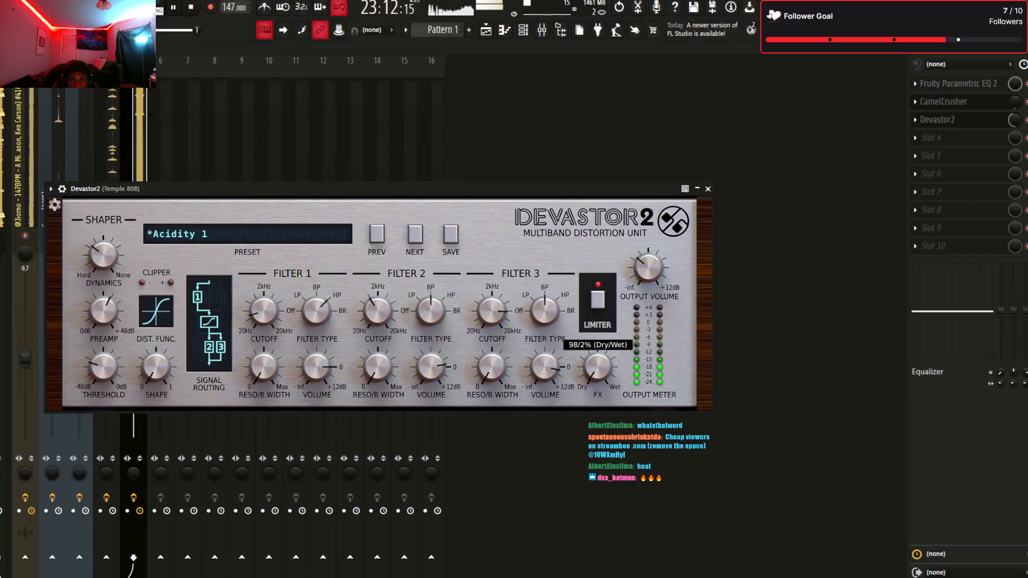
click(415, 235)
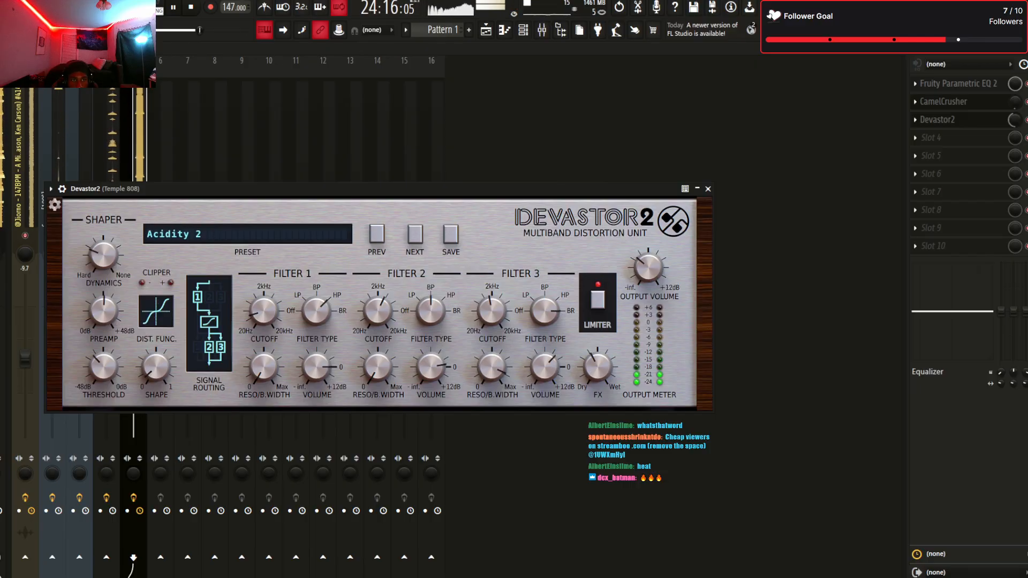
click(708, 188)
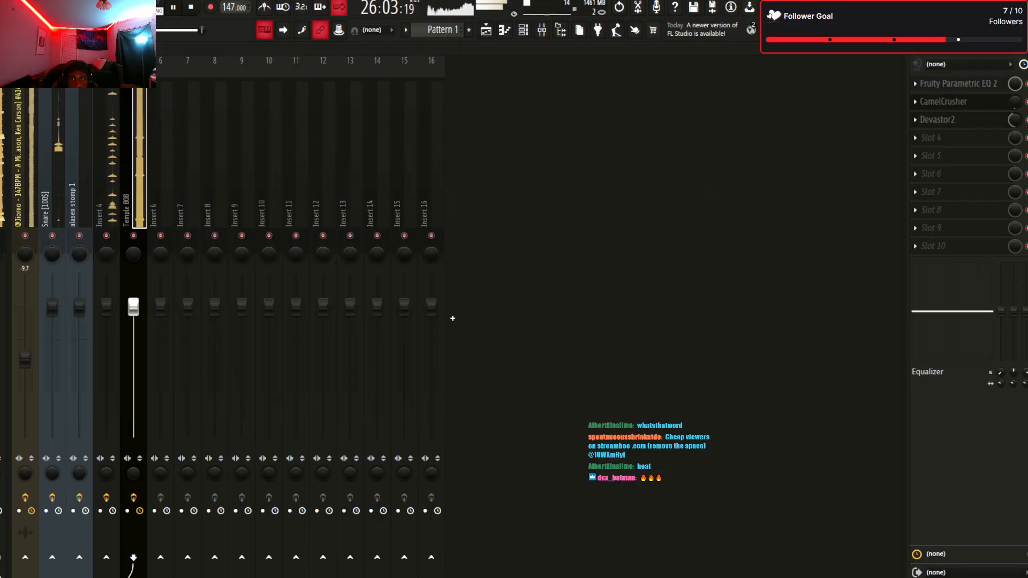
Add SoundShifter Pitch Stereo to the master track, transpose it to -4 semitones and move it up to slot 2
click(2, 214)
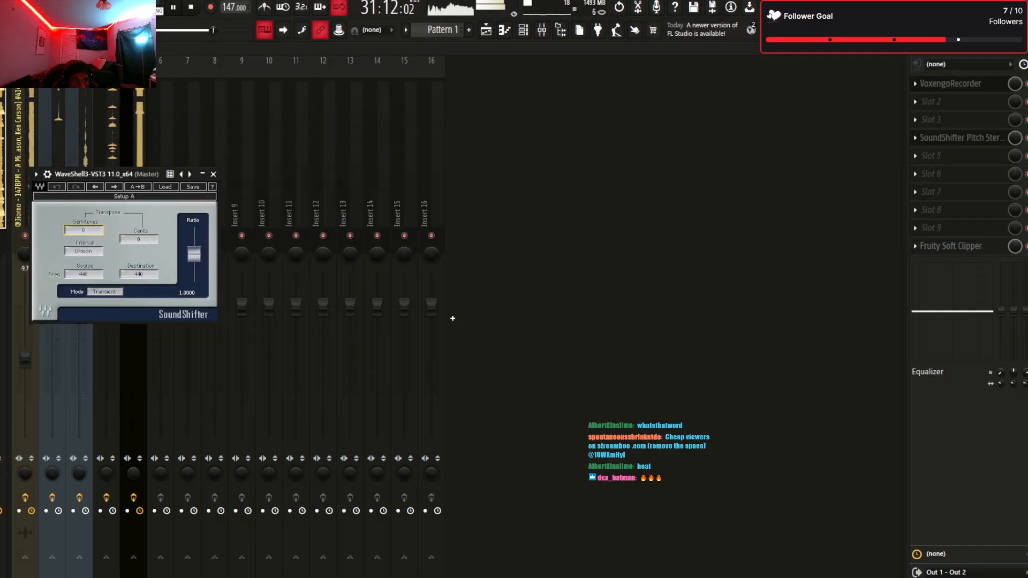
key(Down)
key(Down)
key(Down)
key(Down)
key(Down)
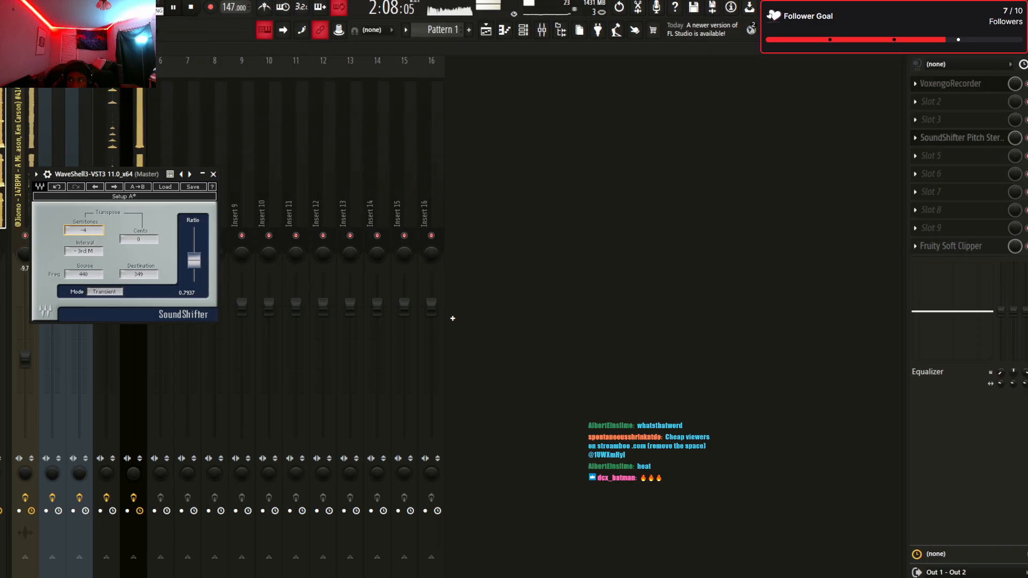
scroll(963, 138, up, 2)
key(Escape)
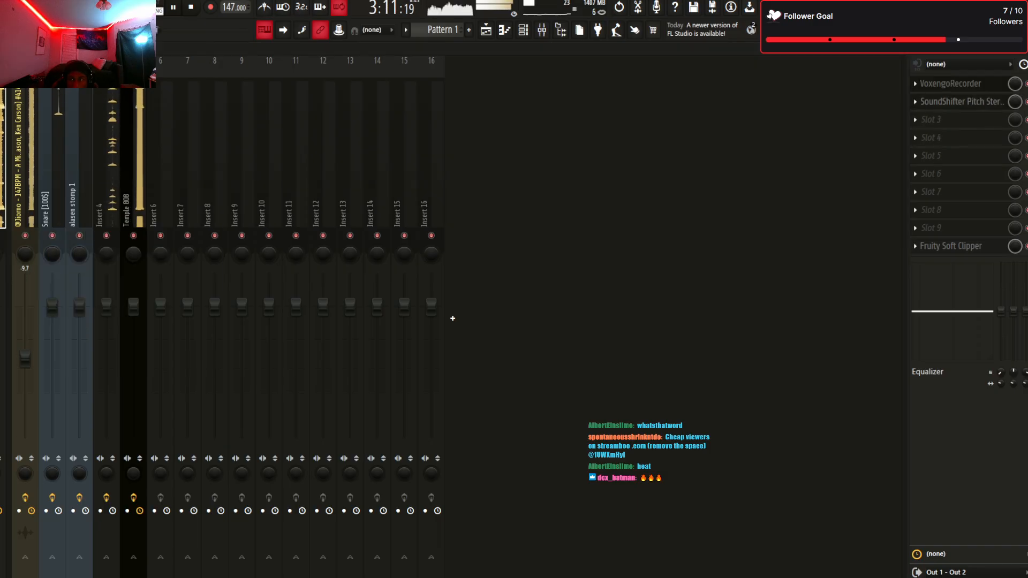
click(962, 101)
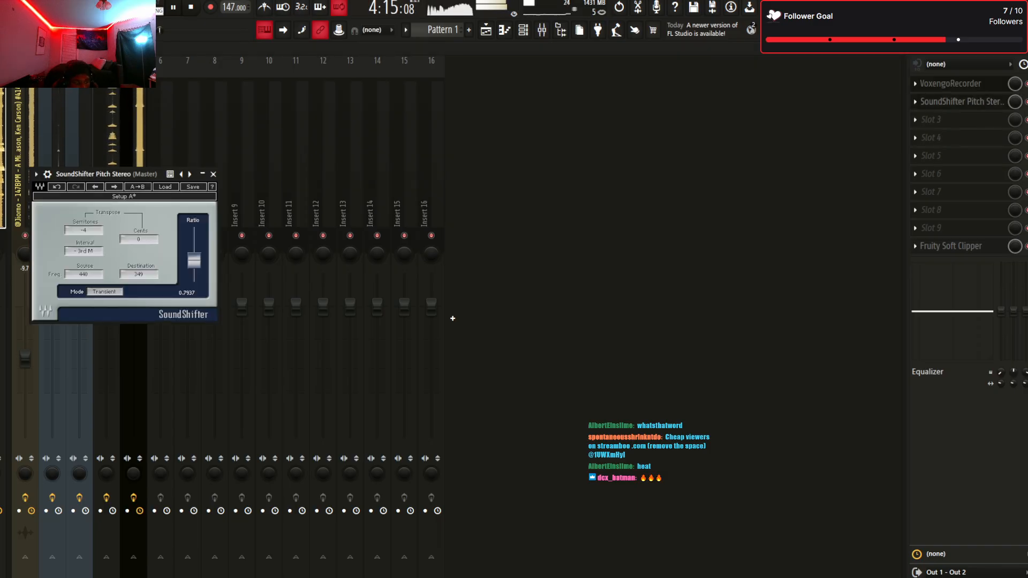
Try the Temple 808 notes one octave lower during playback, and raise them back up an octave
key(F5)
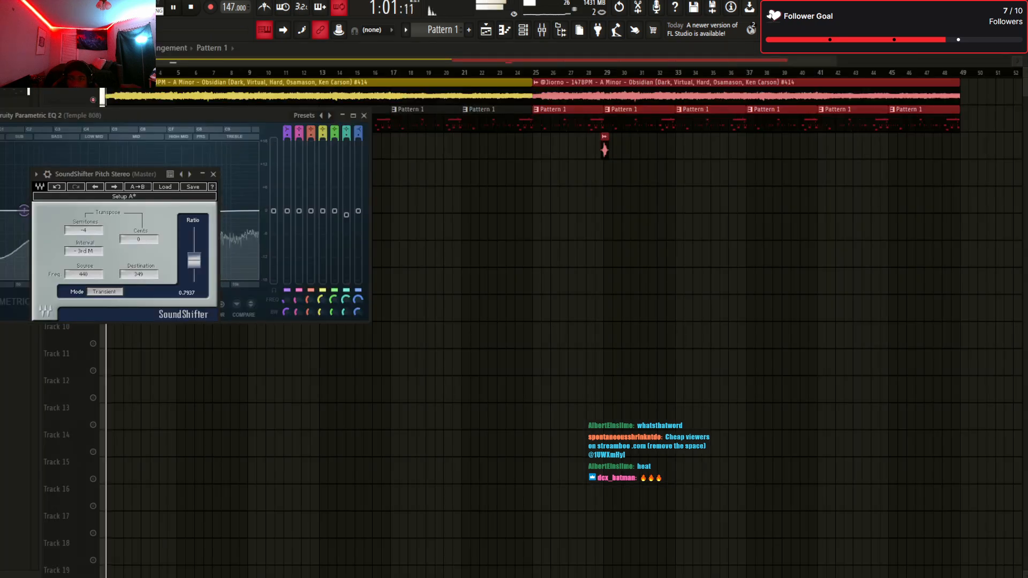
key(space)
key(F5)
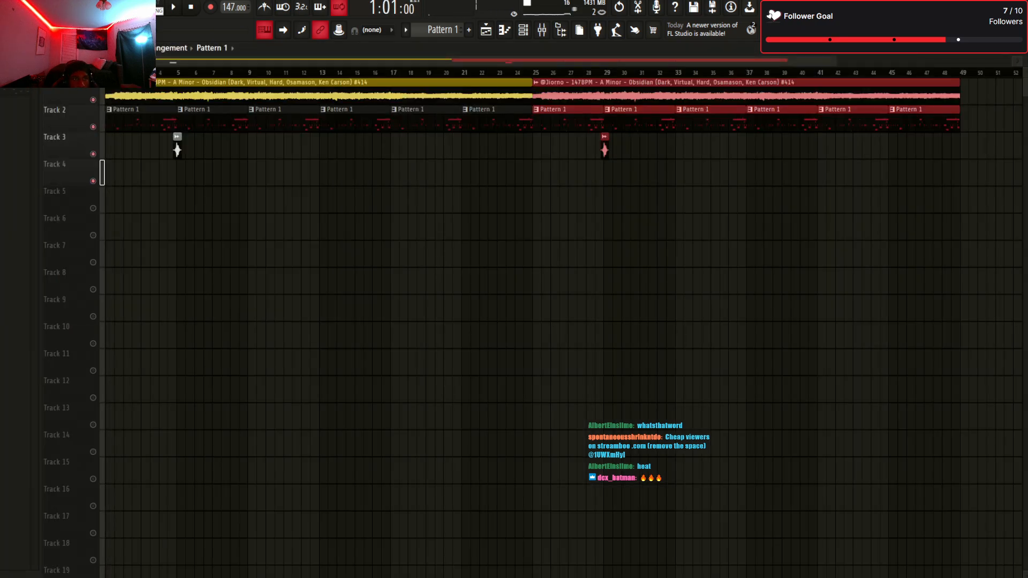
key(F7)
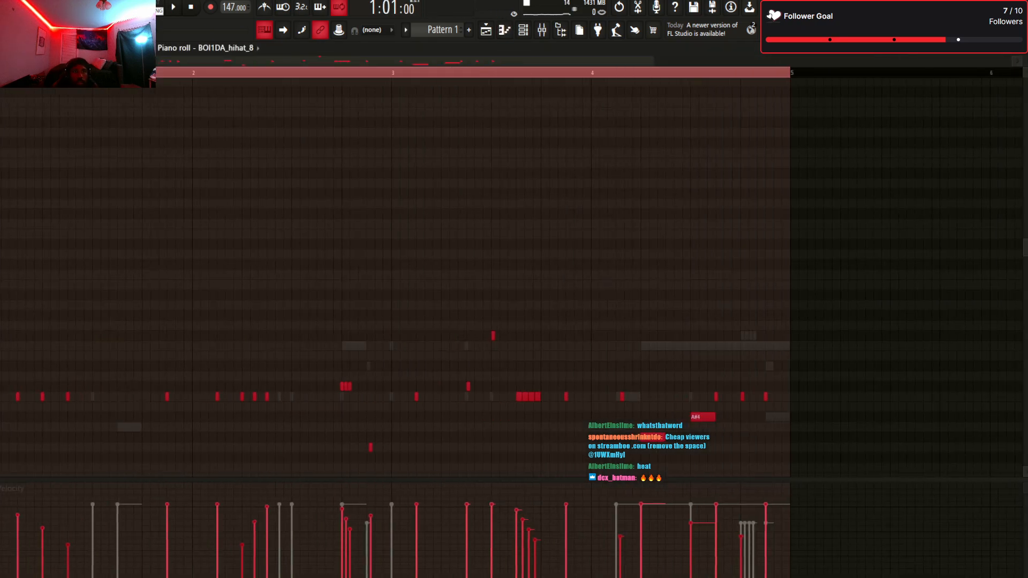
click(228, 118)
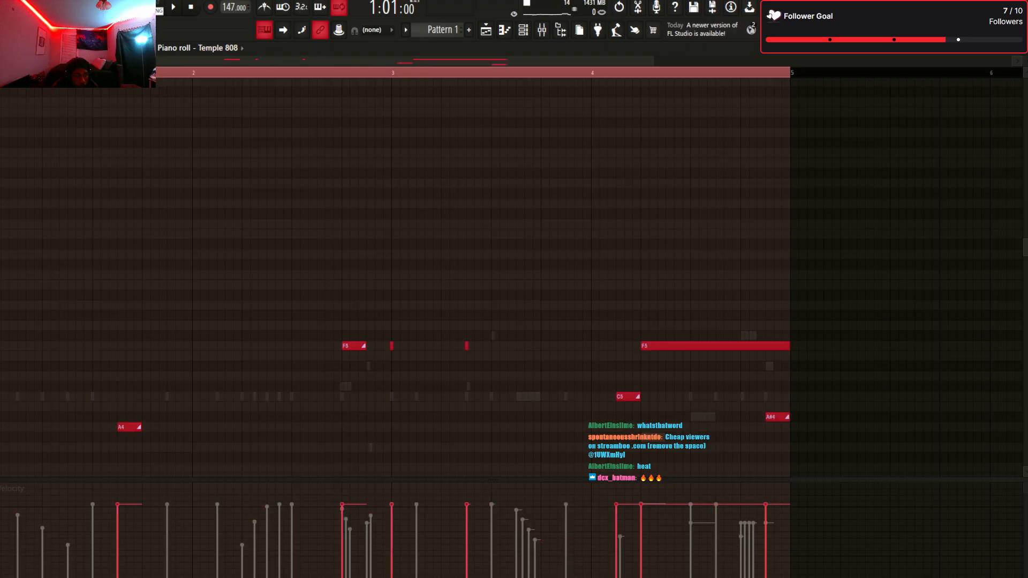
key(ctrl+Right)
key(ctrl+Down)
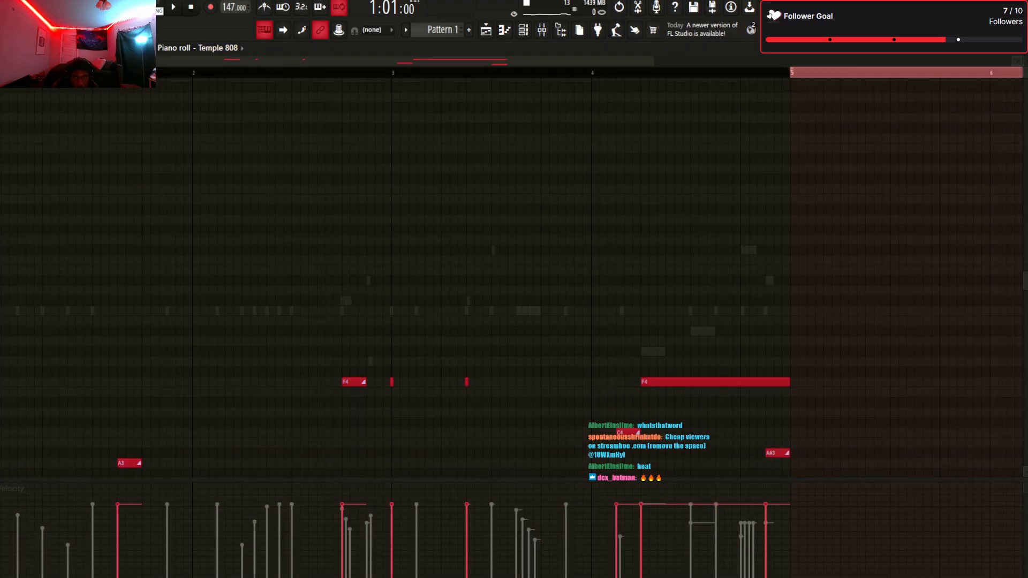
key(space)
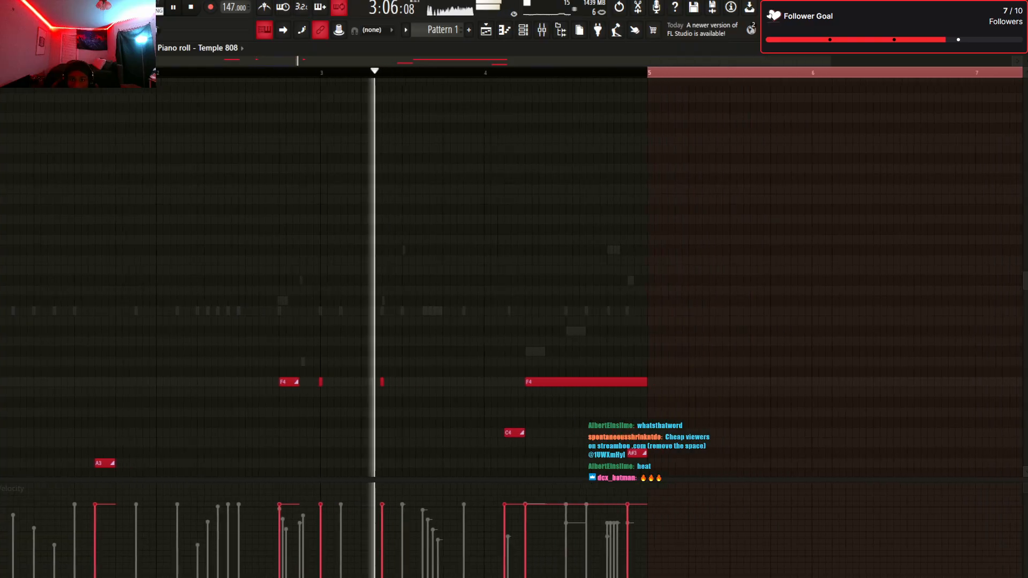
key(space)
key(ctrl+Up)
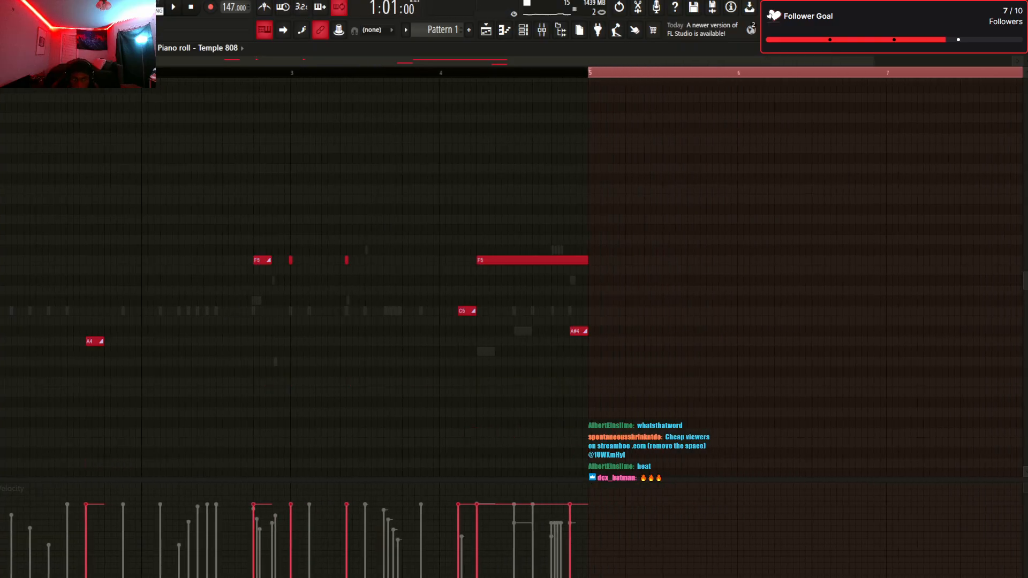
Play the pattern to audition the Temple 808 bassline at its restored octave, and stop playback
key(space)
key(space)
key(space)
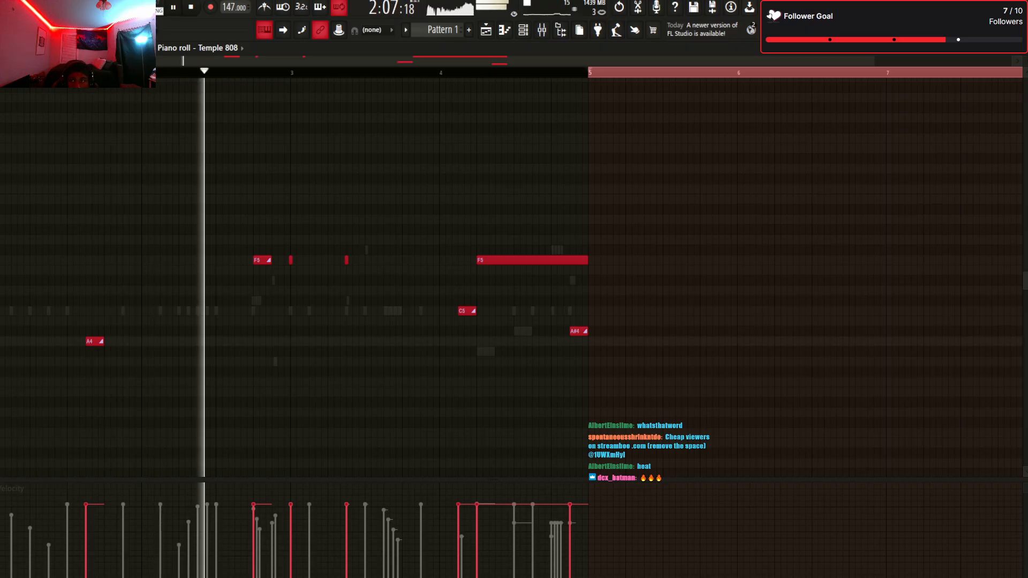
scroll(514, 279, down, 1)
key(space)
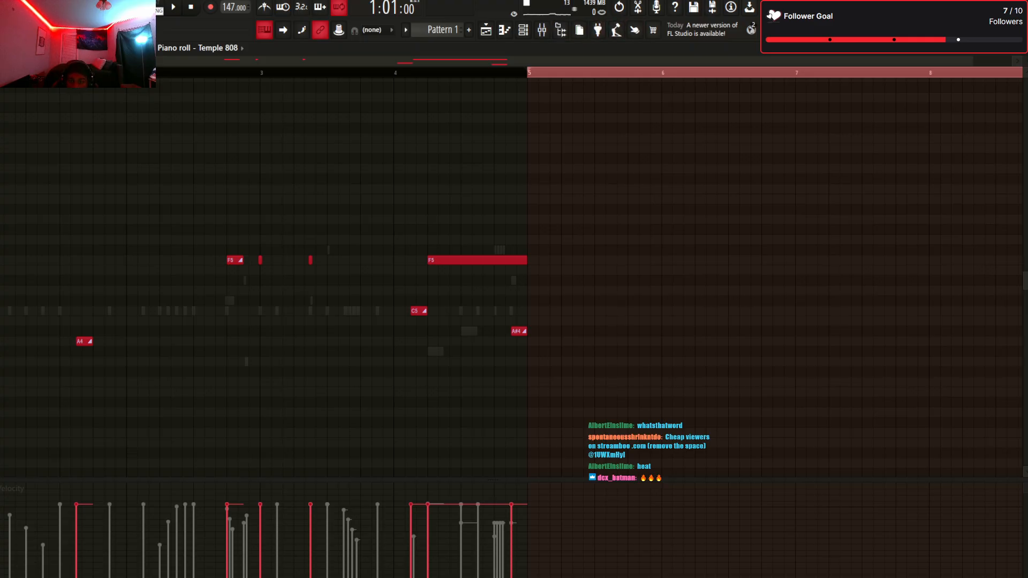
Replace the Temple 808 channel's sample with Chargé 808 and open the channel's miscellaneous settings
click(524, 30)
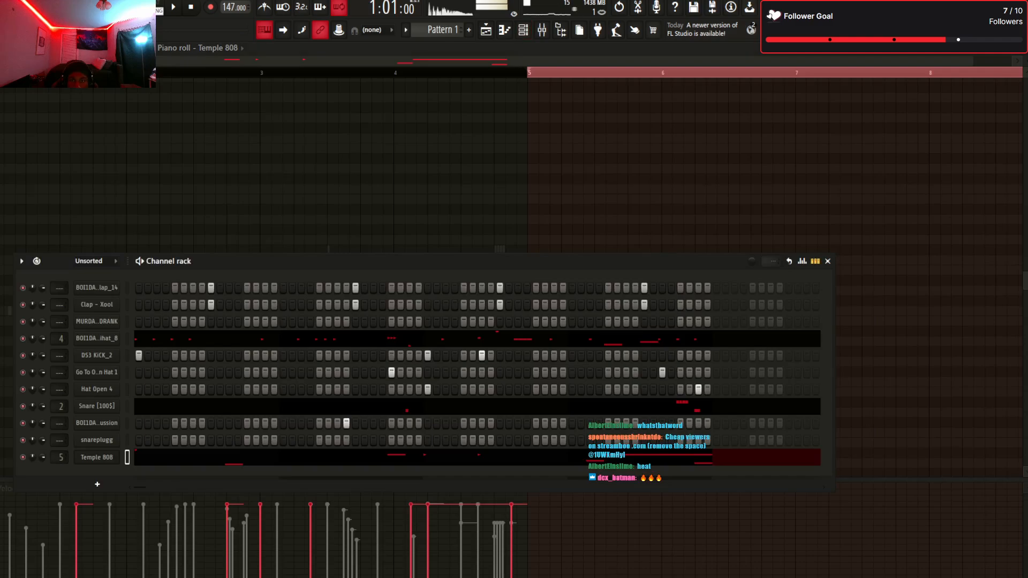
drag(1, 471, 96, 457)
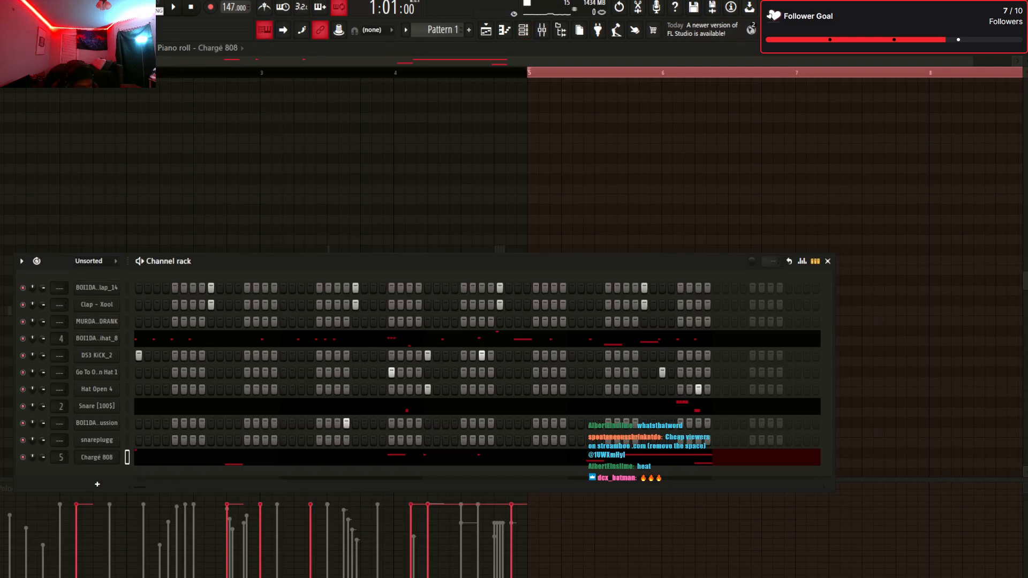
click(97, 458)
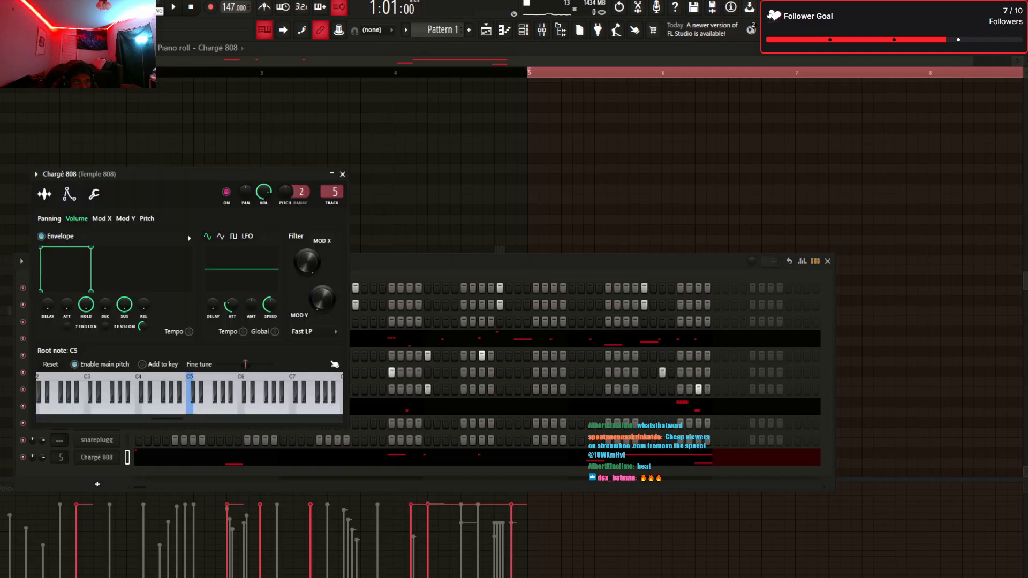
click(93, 194)
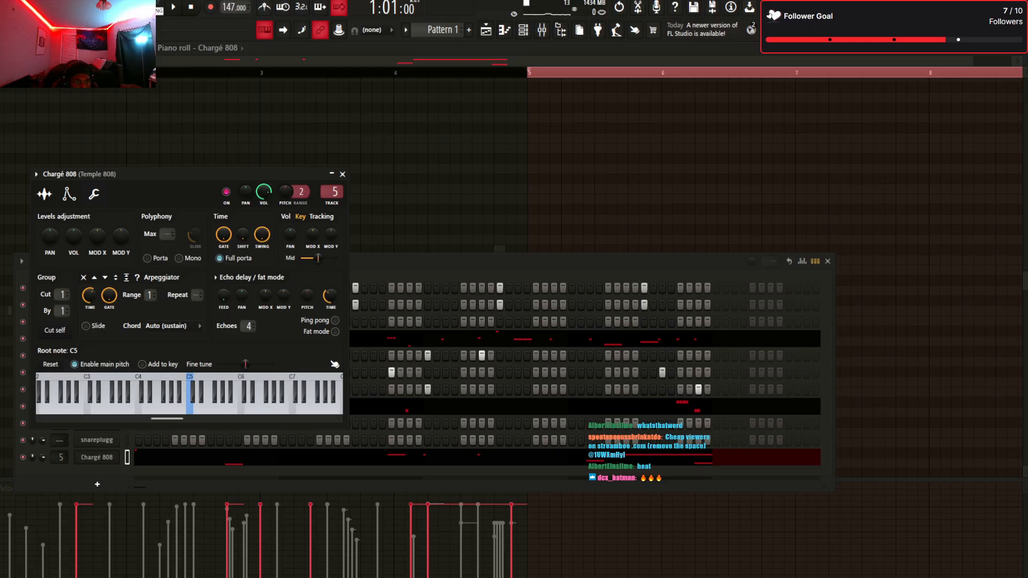
Set the Chargé 808 channel's root note to G5 and start playback
right_click(226, 407)
right_click(219, 407)
key(space)
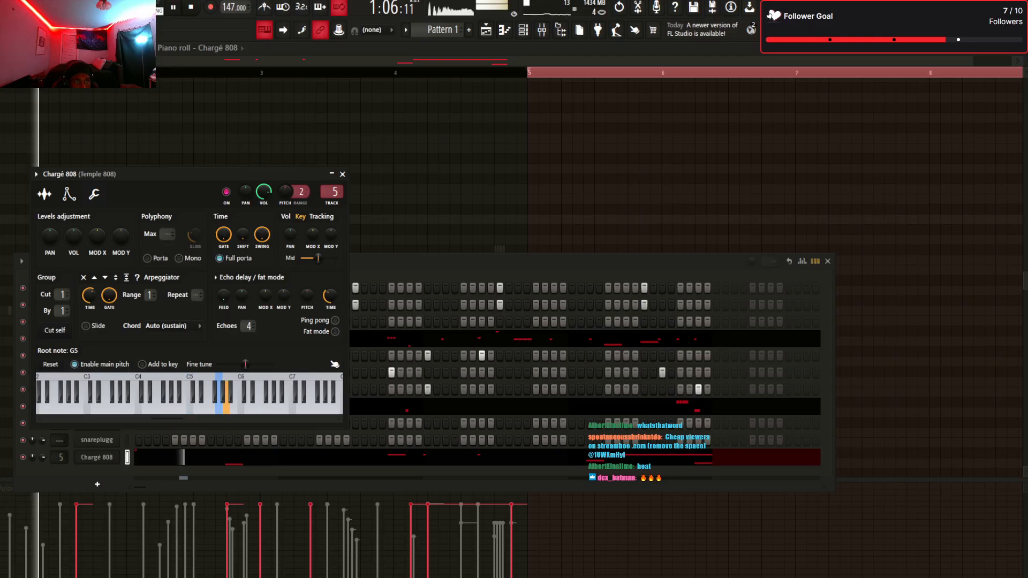
Try the Chargé 808 notes one octave lower in the piano roll, stop playback and shift them back up
key(F7)
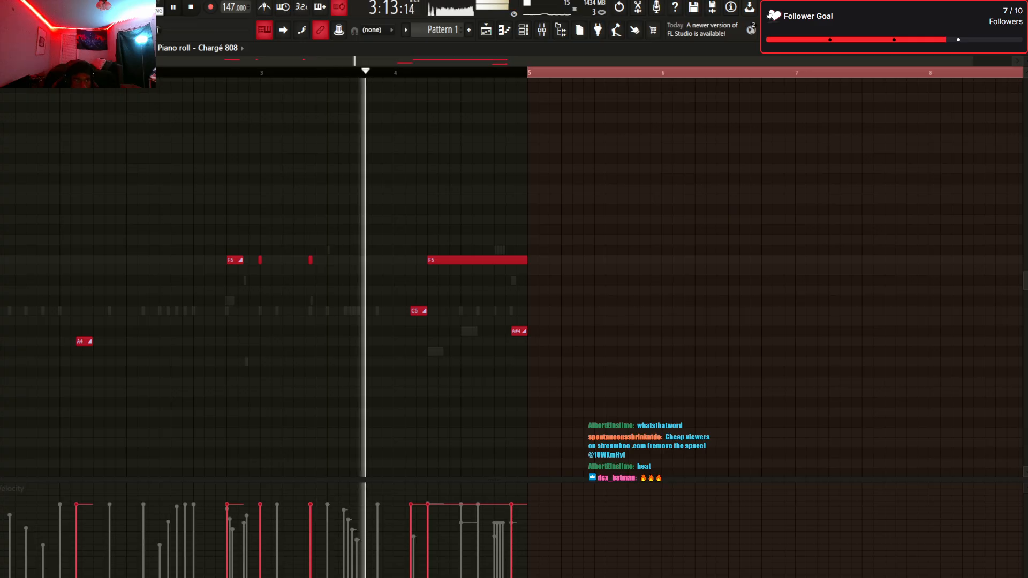
key(ctrl+Down)
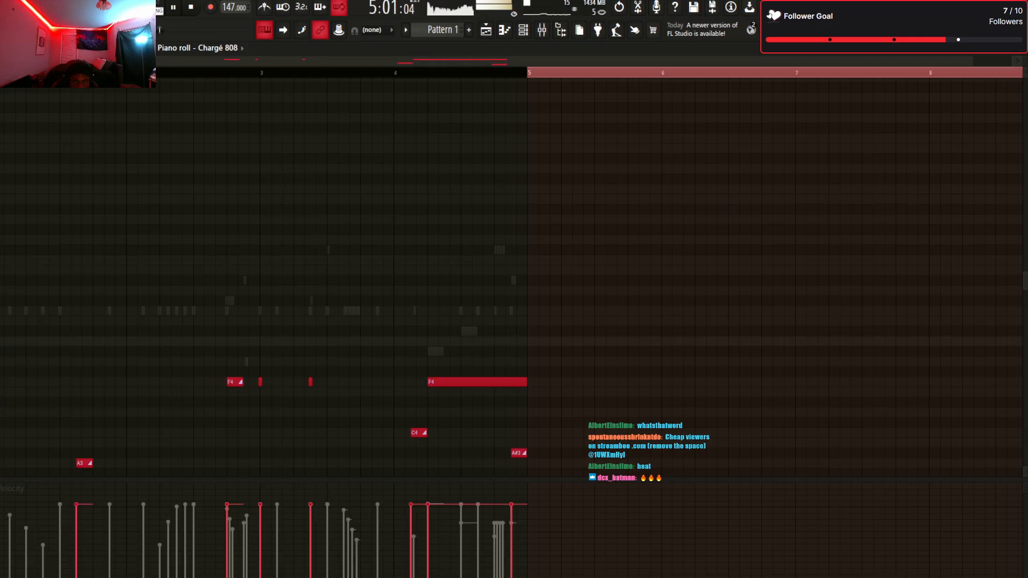
key(space)
key(ctrl+Up)
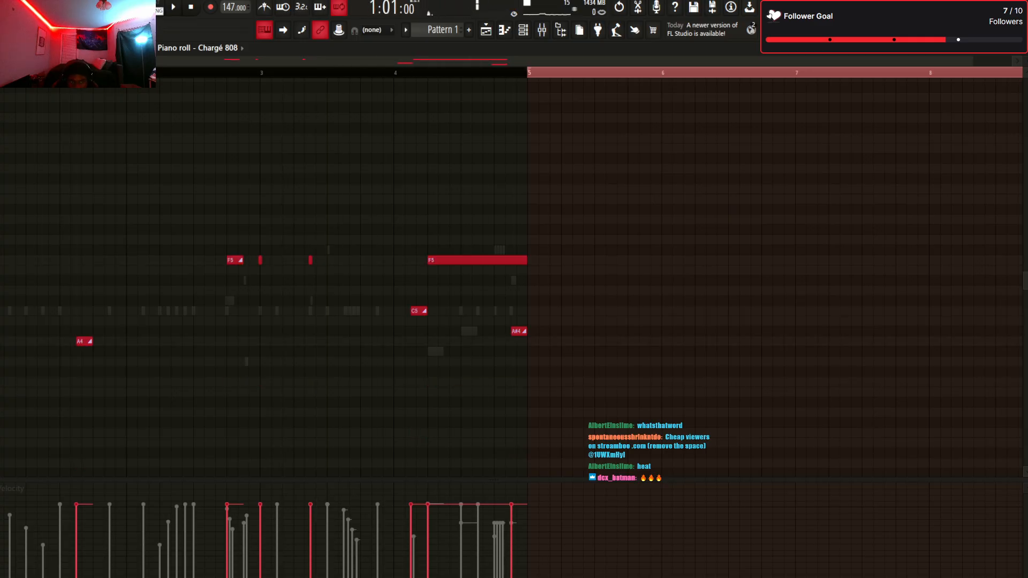
Replace the Chargé 808 channel's sound with Temple 808 and return to its piano roll
key(F6)
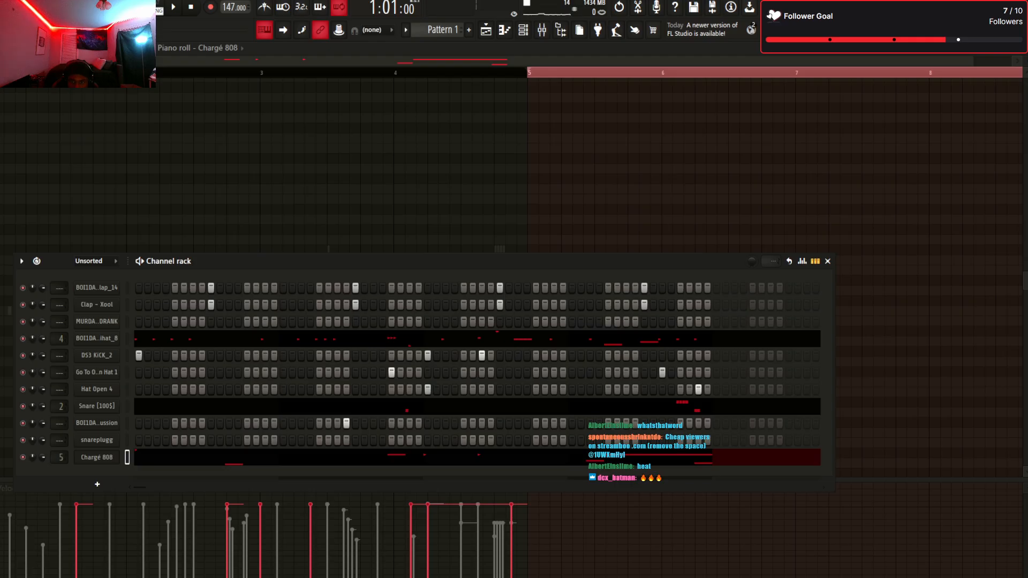
key(z)
drag(97, 466, 97, 458)
key(F6)
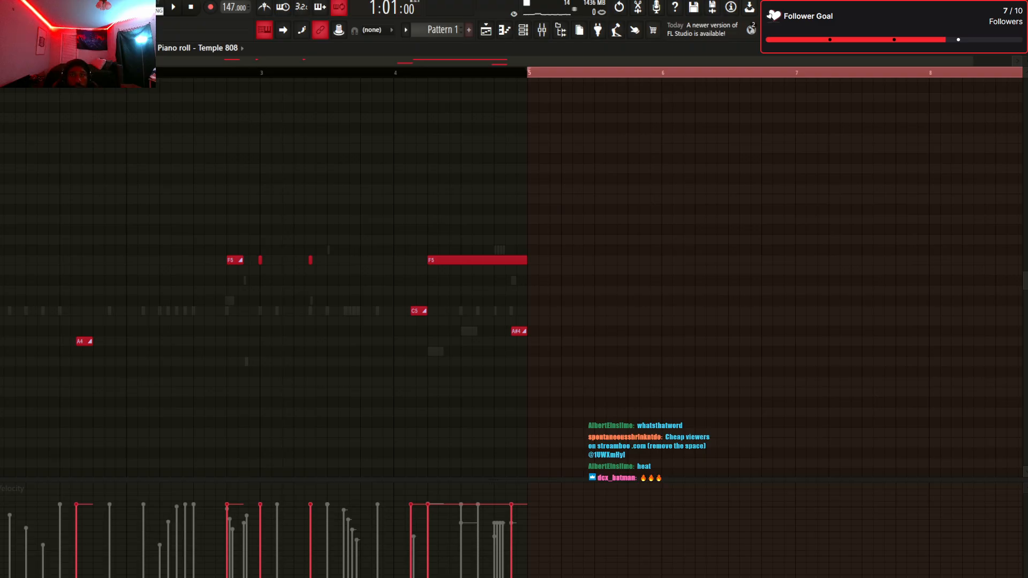
Check the melody loop's audio clip settings from the playlist and close them
click(486, 30)
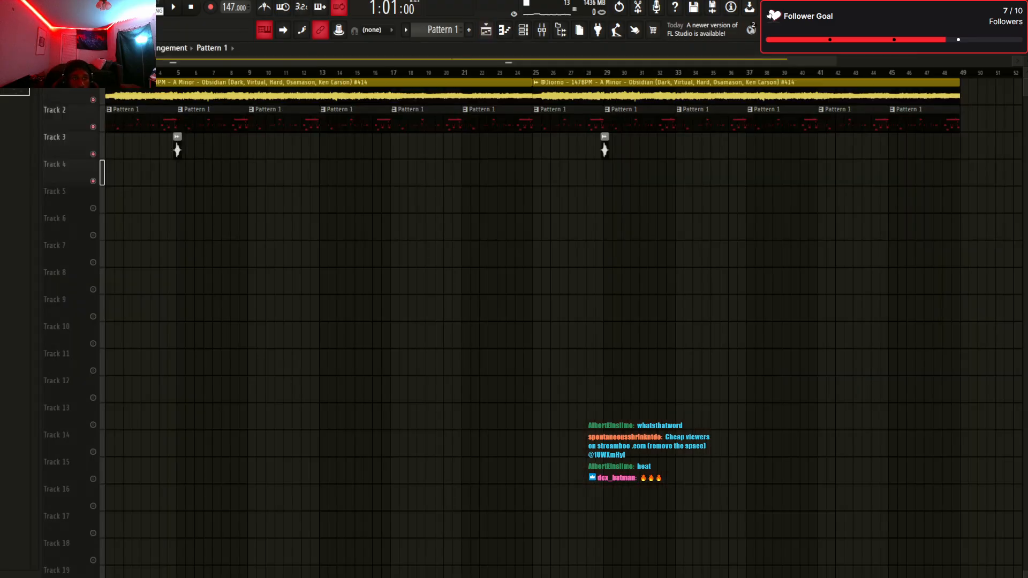
double_click(319, 102)
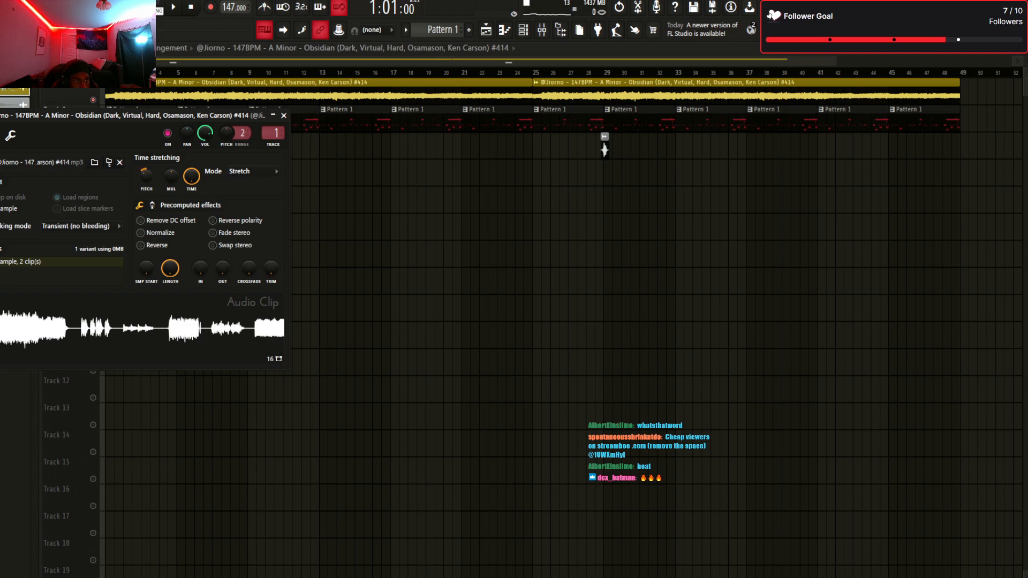
click(284, 116)
Open Pattern 1's Temple 808 notes and transpose them down three semitones
double_click(289, 123)
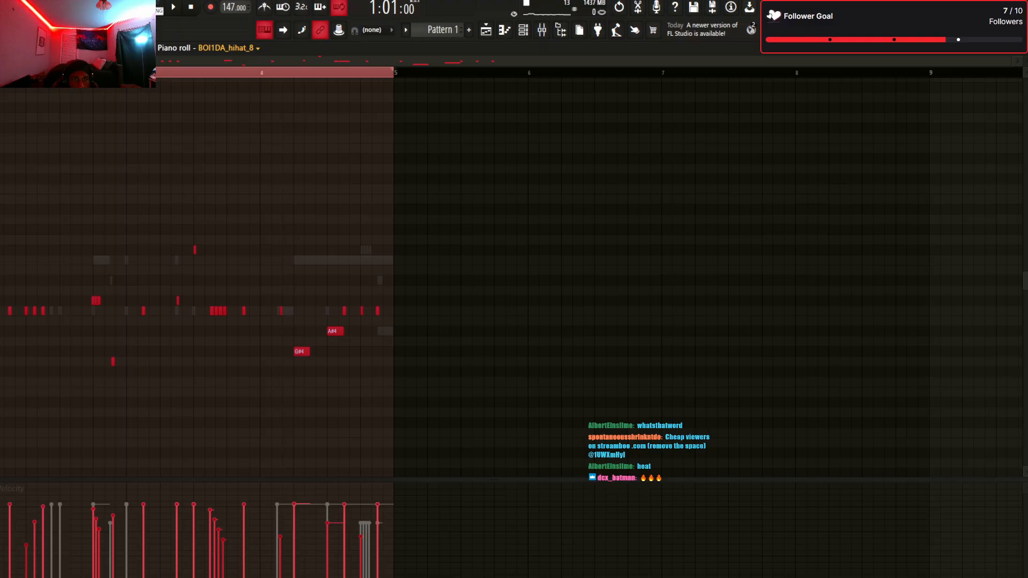
click(229, 81)
scroll(460, 278, left, 1)
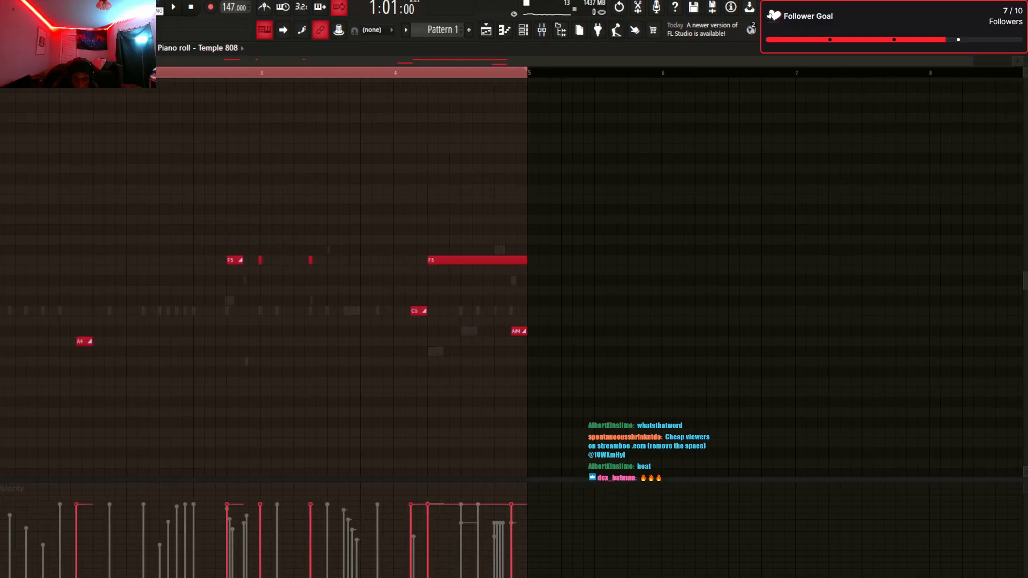
key(Down)
key(Down)
key(Down)
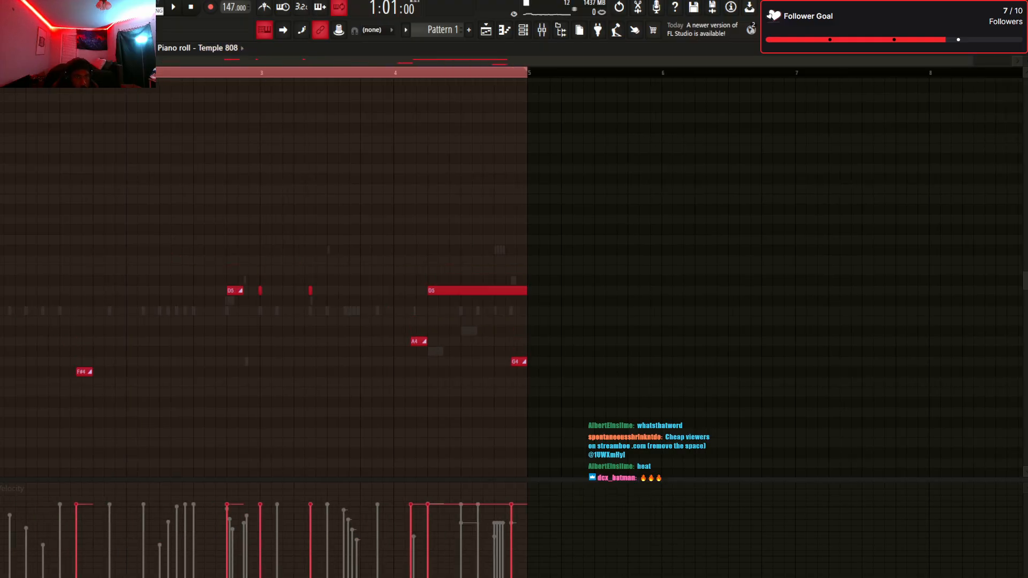
Play Pattern 1 with the transposed 808 and bring up the channel rack
key(space)
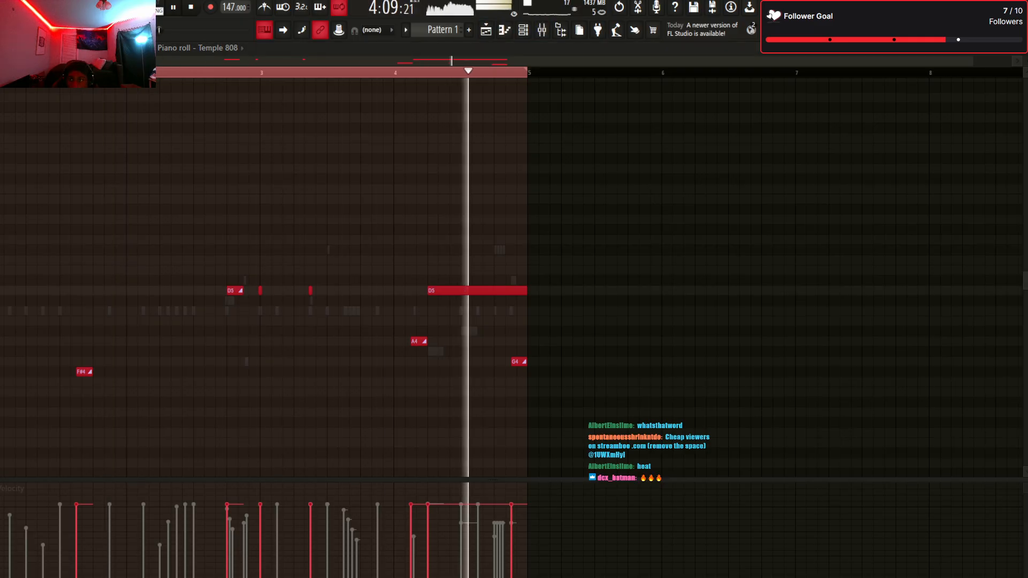
scroll(514, 279, up, 5)
scroll(514, 278, down, 2)
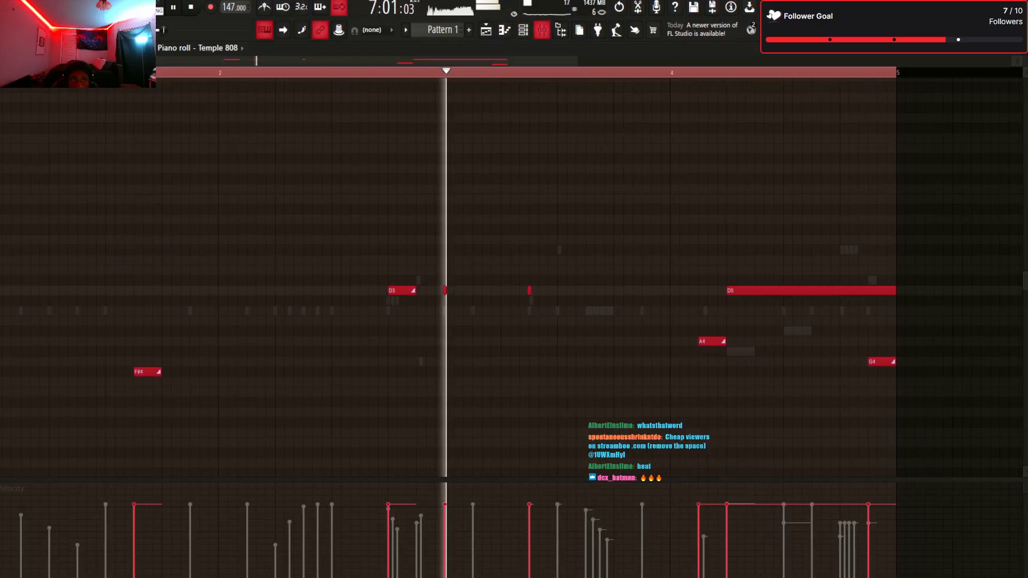
key(F6)
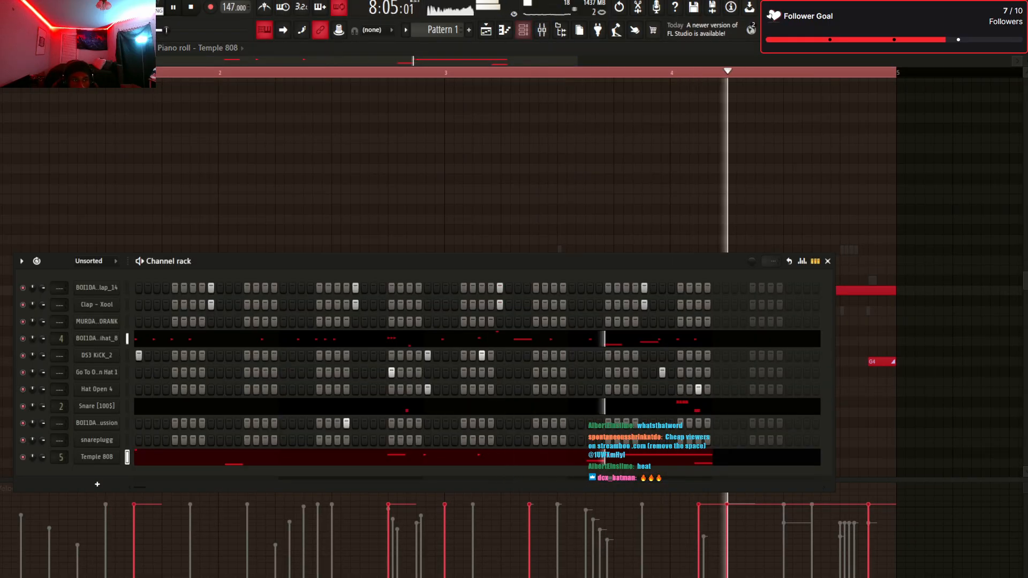
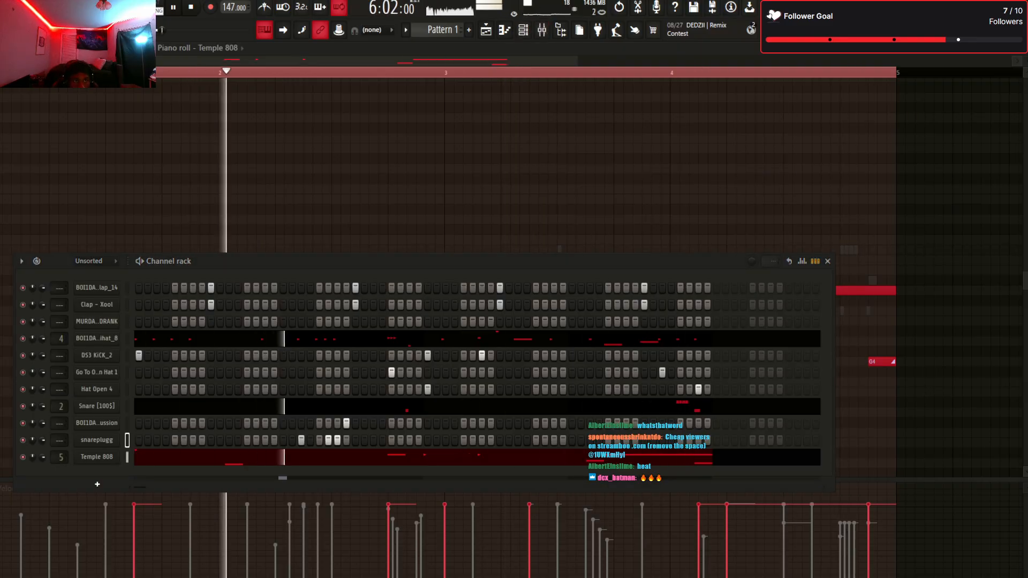
Add Fruity Fast Dist in slot 4 of the Temple 808 mixer track and raise its threshold
key(F9)
key(Right)
key(Right)
key(Right)
key(Right)
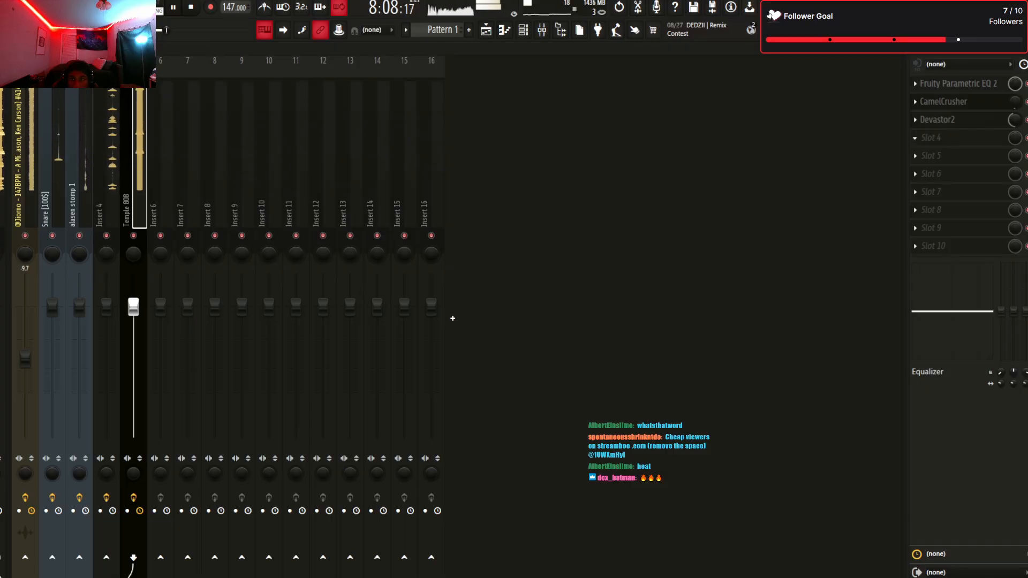
click(945, 138)
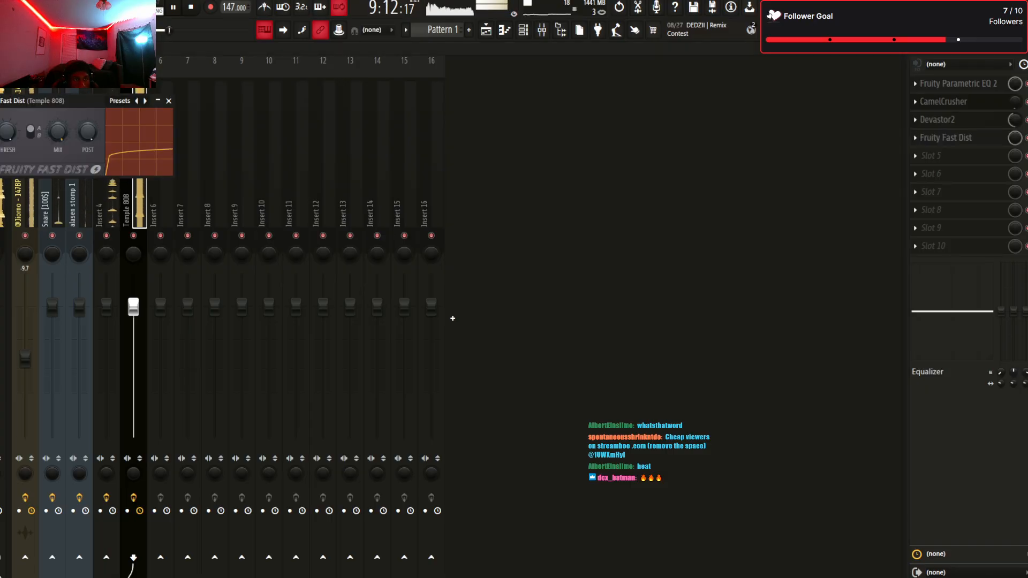
drag(7, 131, 6, 88)
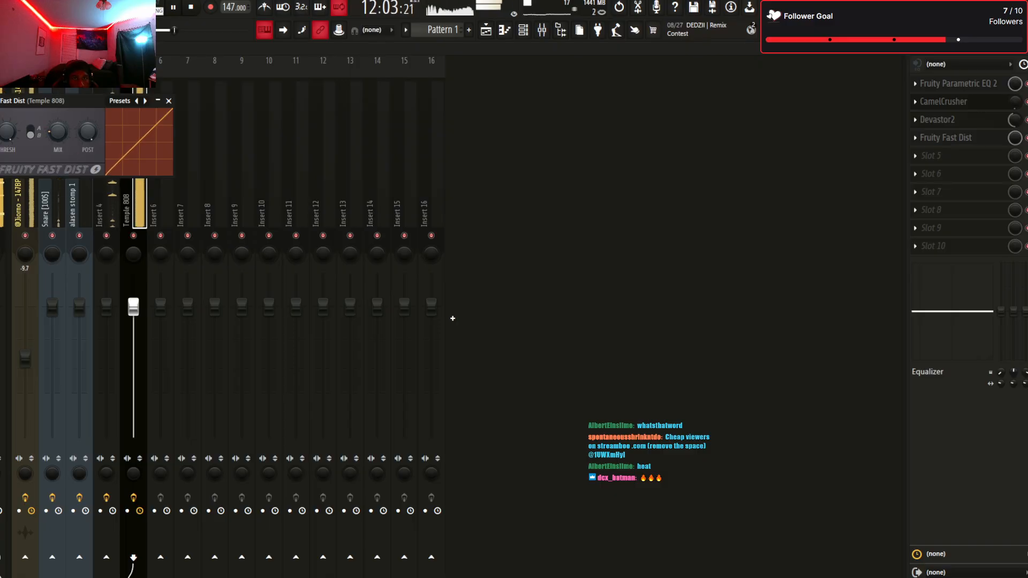
Raise the melody loop's mixer track volume to -5.0 dB while the arrangement plays
drag(25, 358, 25, 334)
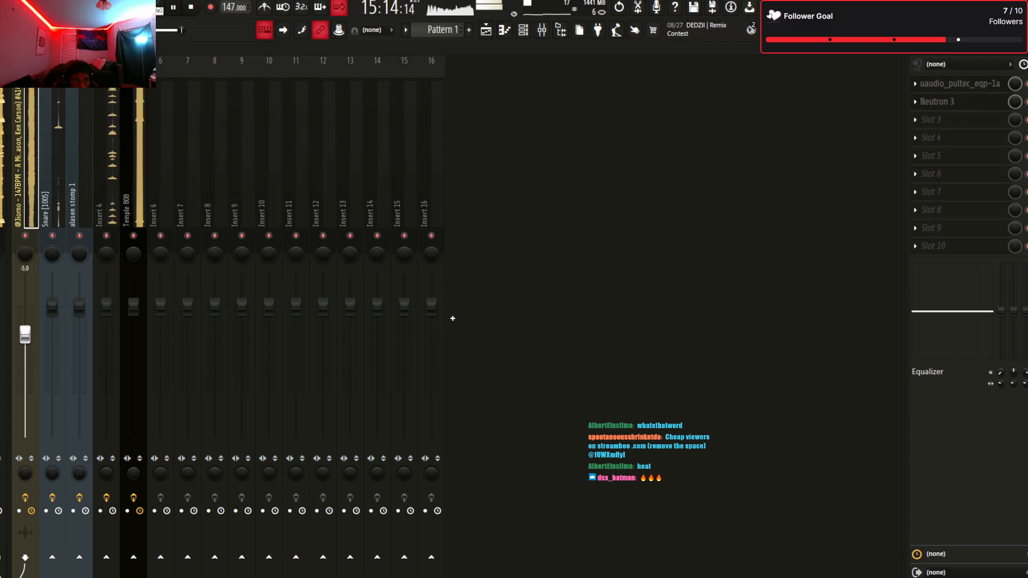
key(F5)
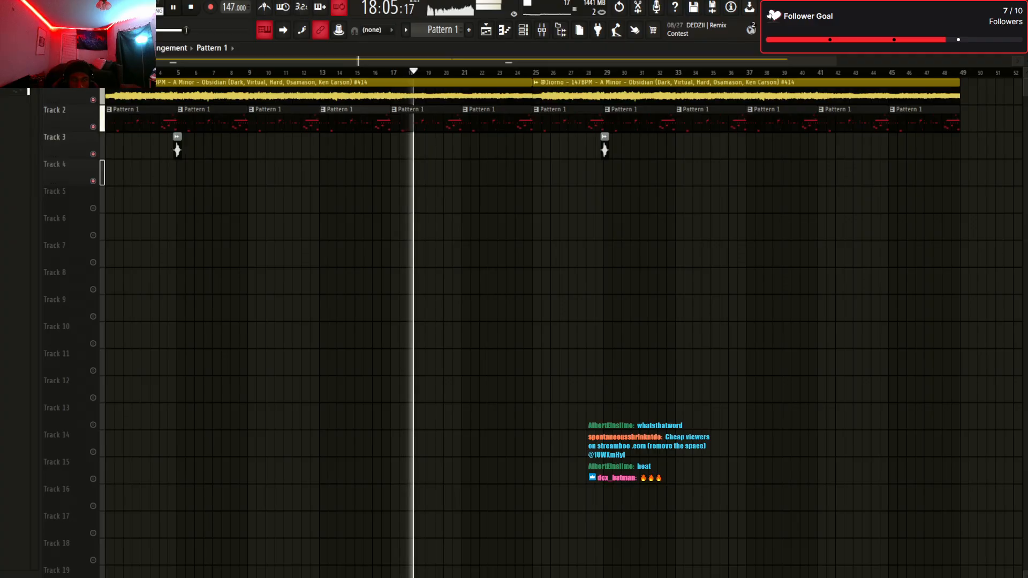
key(F9)
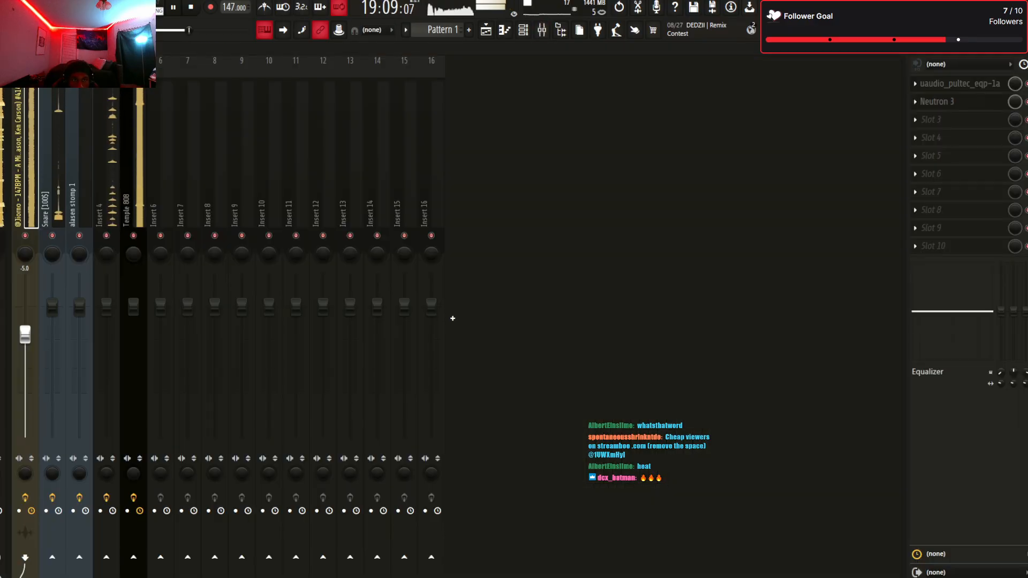
Open the Temple 808 notes, add a note just before bar 4, raise it to F6 and play the pattern
click(134, 204)
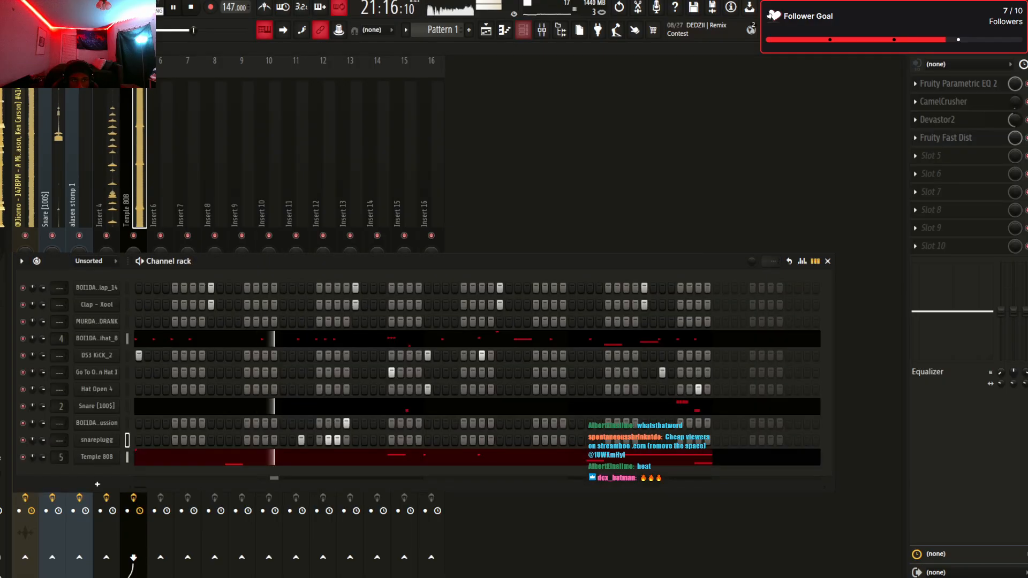
click(477, 456)
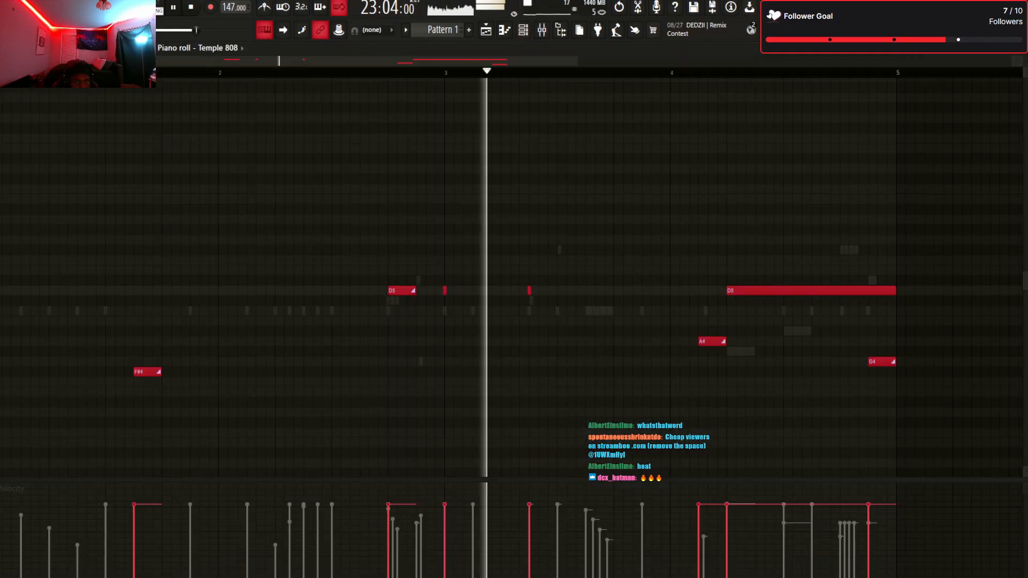
key(space)
click(648, 250)
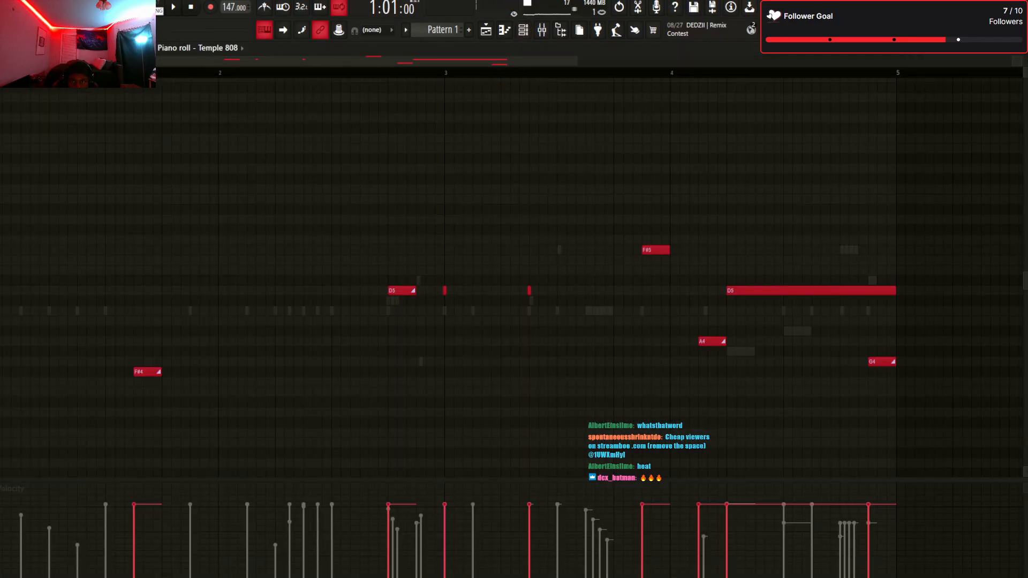
drag(648, 148, 648, 138)
key(space)
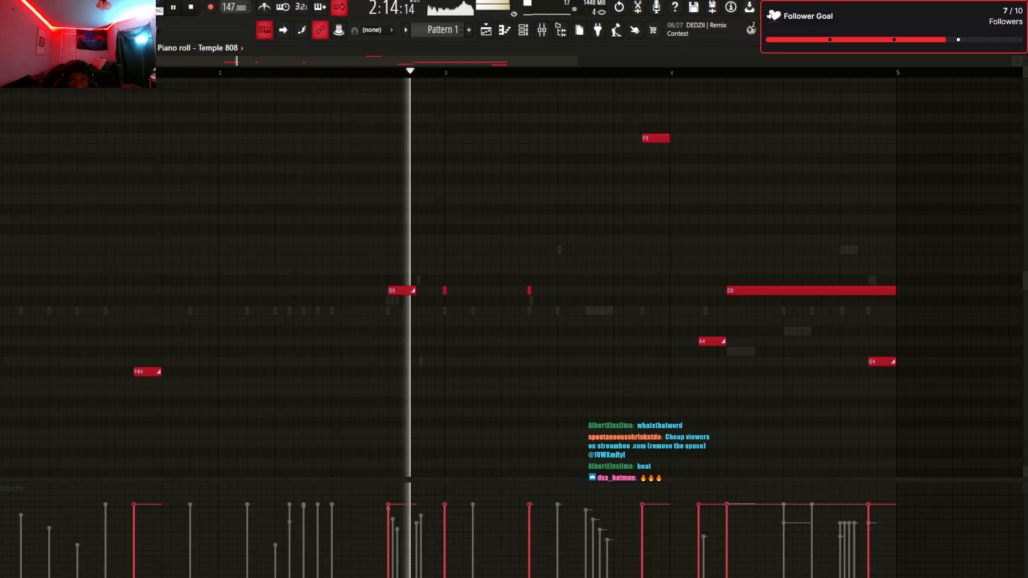
Move the added note to the start of bar 4, lengthen it and set its pitch to F#5
drag(648, 138, 725, 128)
key(space)
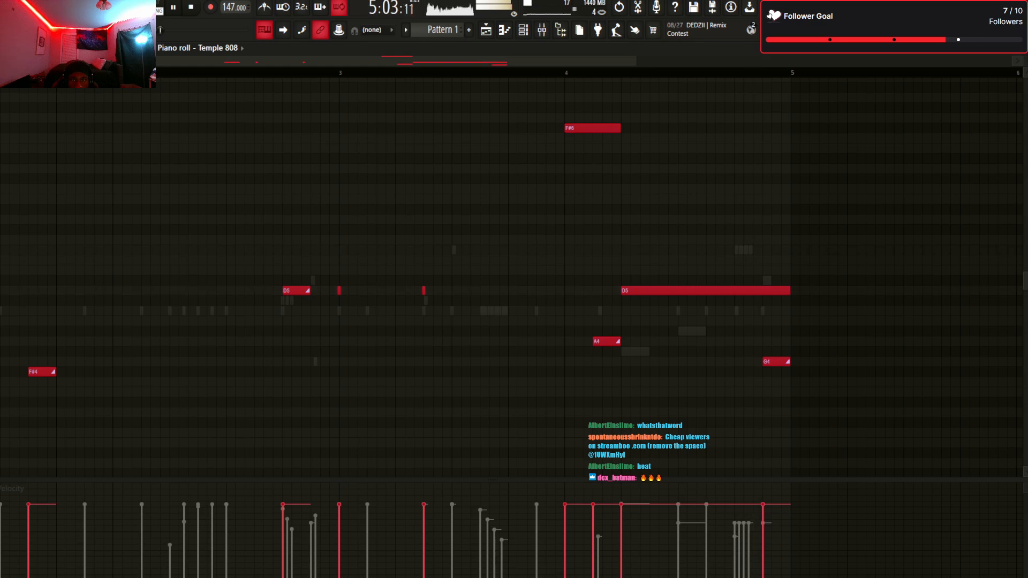
drag(592, 189, 592, 250)
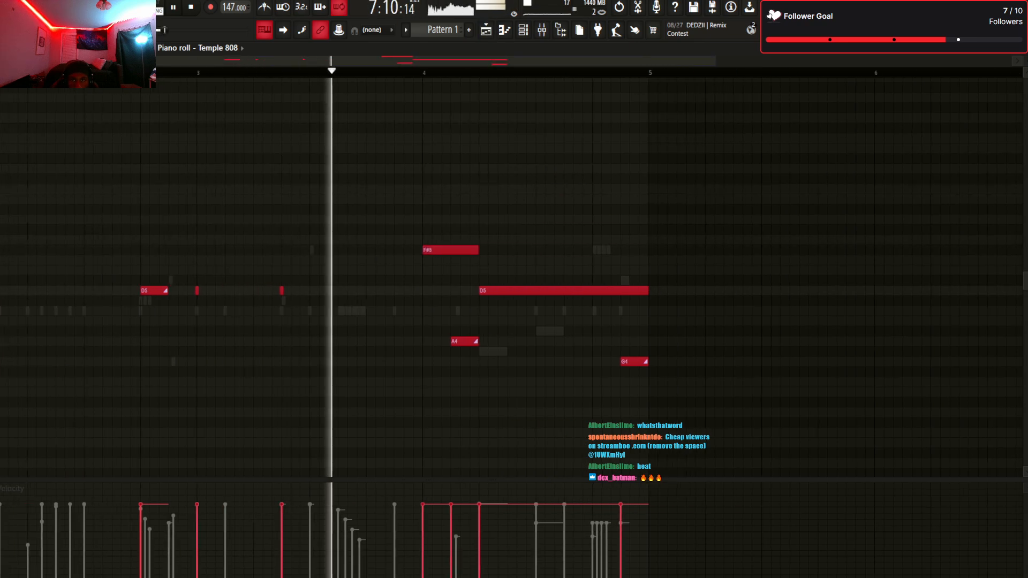
Place the trial note at F#4 at the start of bar 4 and extend it to the start of the long D5 note
drag(715, 61, 660, 61)
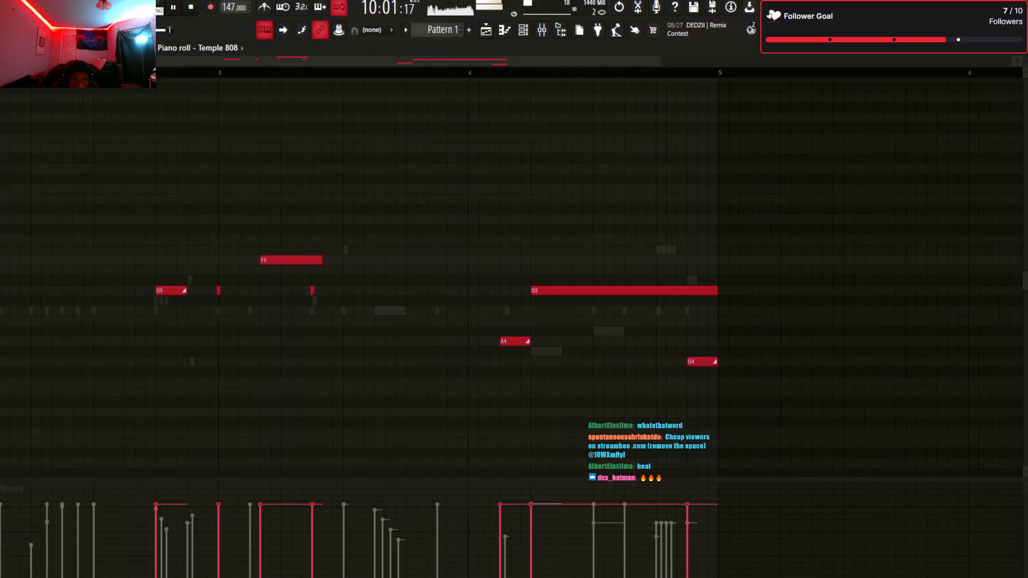
drag(291, 261, 482, 372)
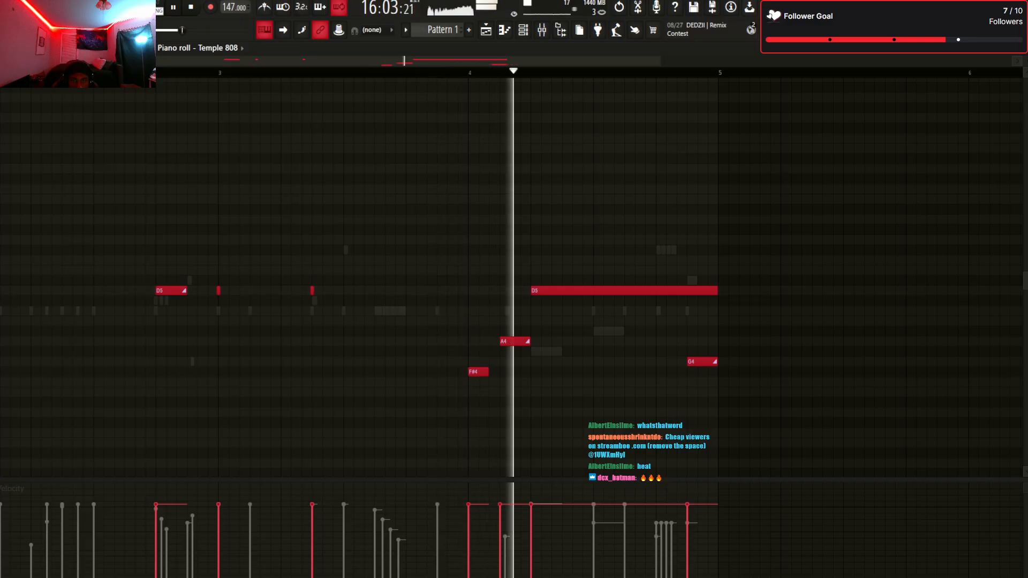
drag(487, 371, 519, 372)
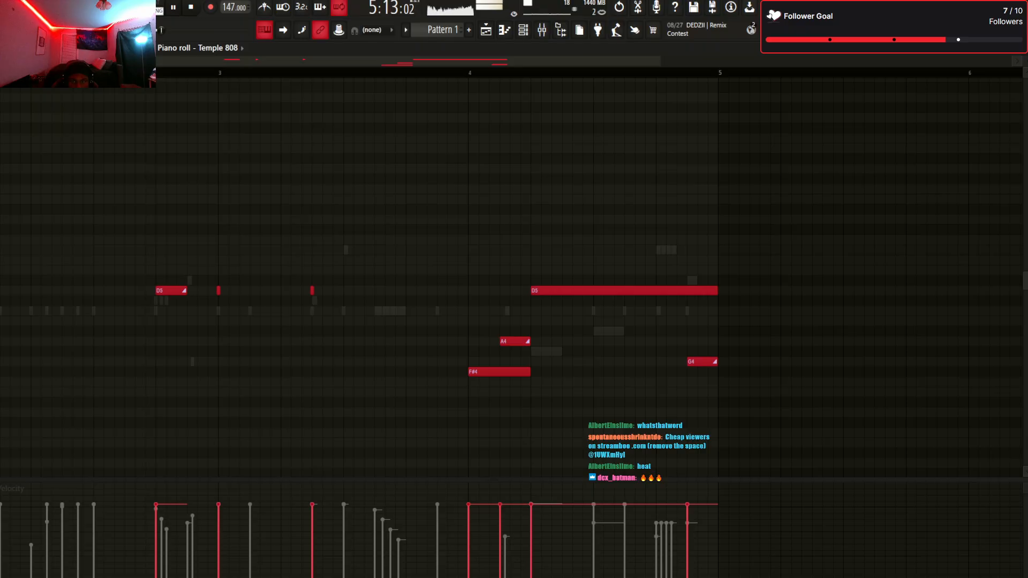
Lower the last 808 note in bar 4 to F#4 and delete the trial F#4 note
drag(700, 362, 700, 372)
drag(497, 371, 393, 372)
right_click(394, 371)
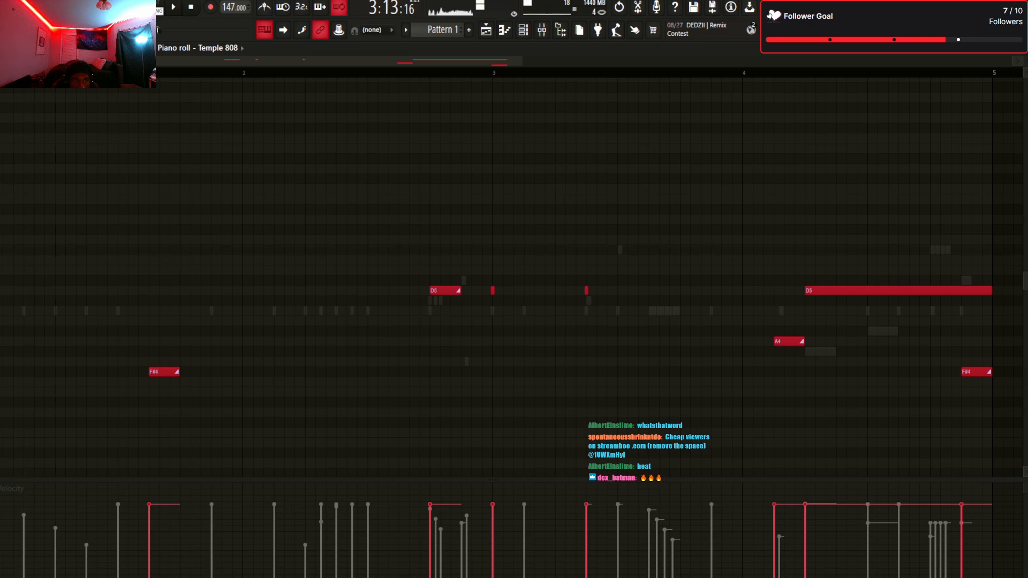
Try a long F#5 note in bar 1, ending together with the F#4 note, and audition it
key(space)
key(space)
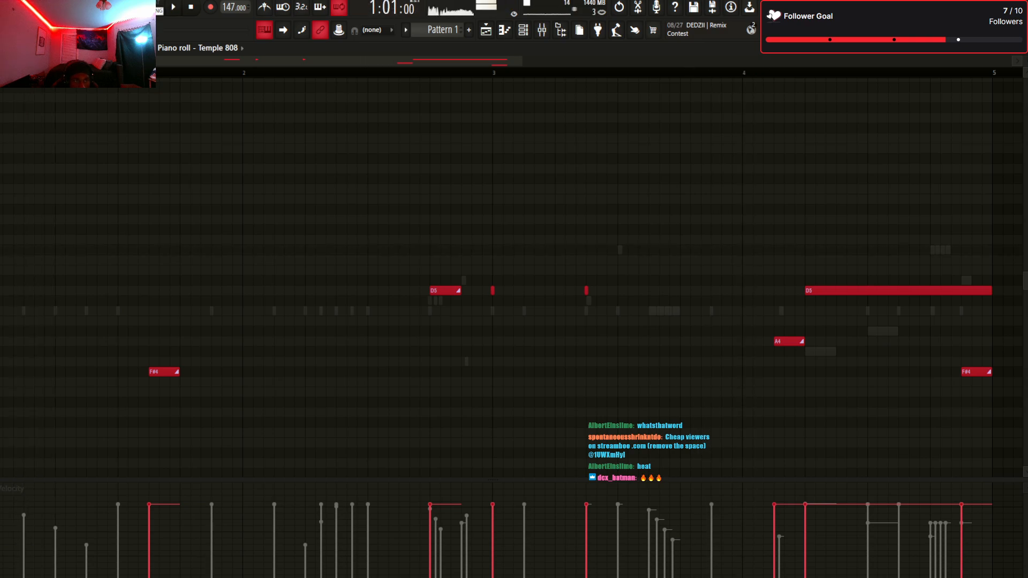
key(space)
click(122, 250)
key(space)
key(space)
drag(134, 250, 173, 250)
key(space)
key(space)
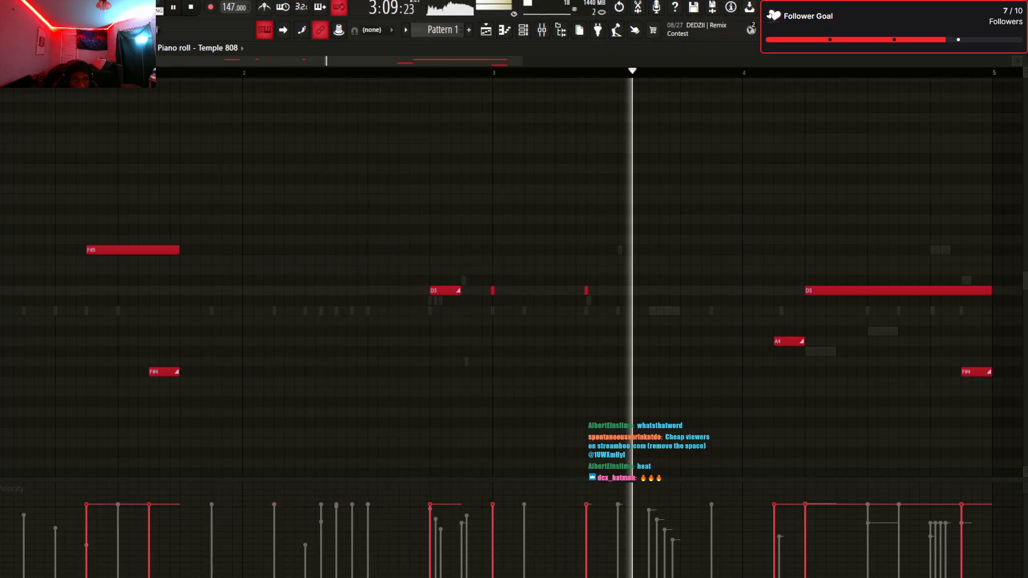
Delete the long F#5 note, put a short F#5 hit at the middle of bar 1 and audition it
key(Delete)
key(space)
key(space)
key(space)
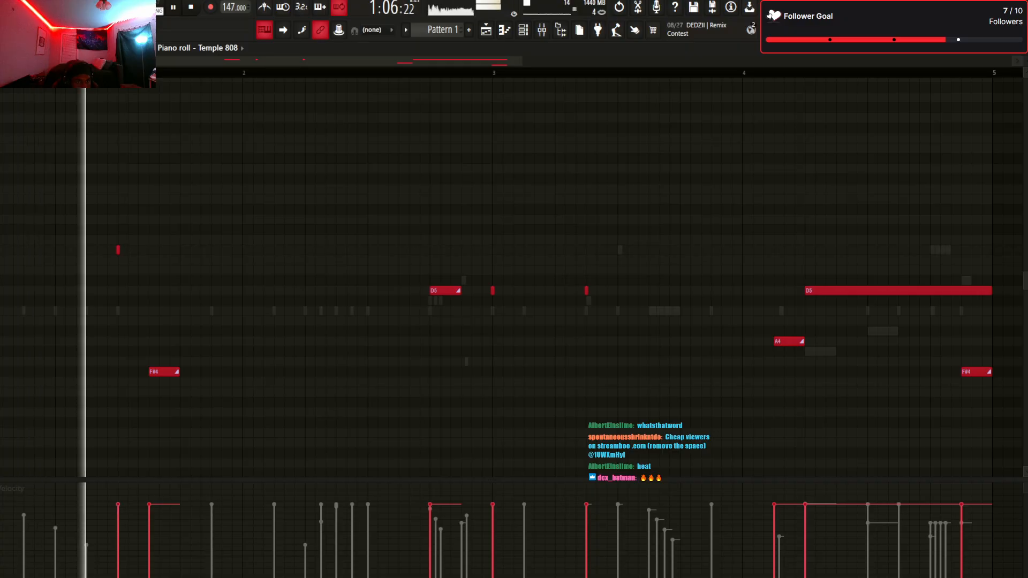
Add a second short F#5 hit two steps ahead of the middle of bar 1 and replay the pattern
drag(118, 250, 86, 250)
key(space)
key(space)
click(118, 250)
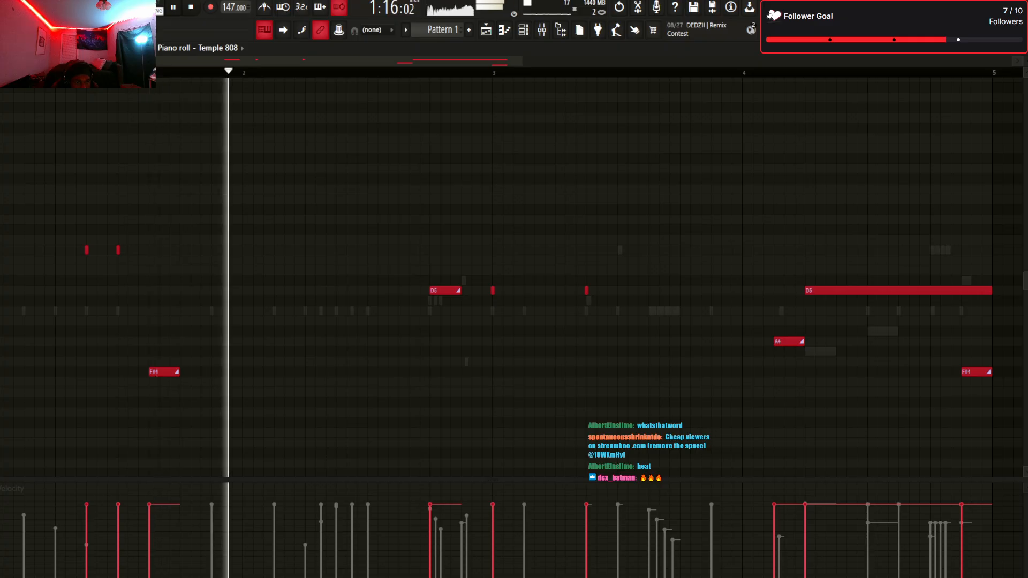
Try the two short F#5 hits in bar 1 at earlier positions up to four steps apart, and delete the first hit
key(space)
key(space)
click(56, 250)
key(space)
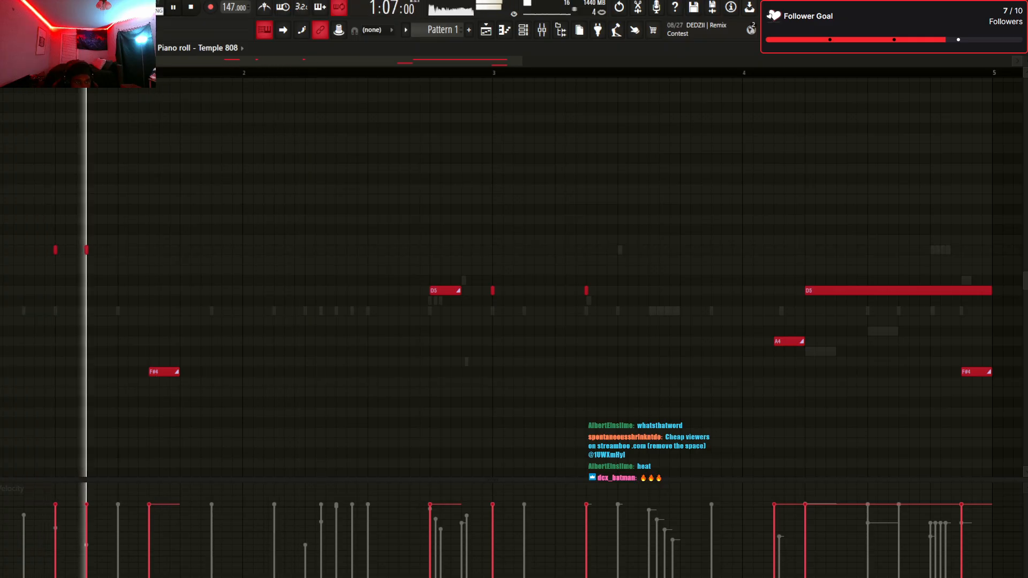
key(space)
drag(56, 250, 19, 250)
key(space)
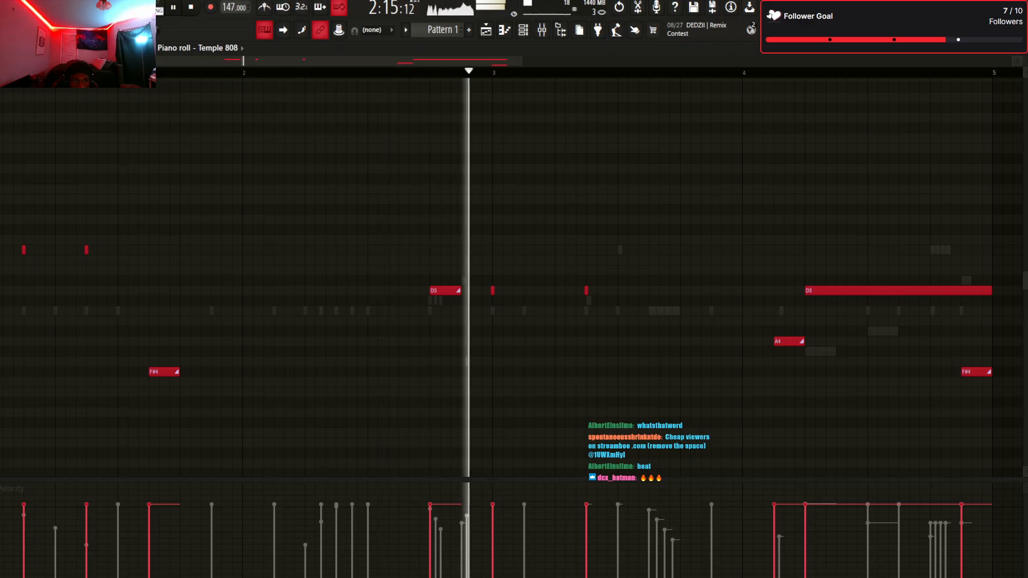
right_click(23, 250)
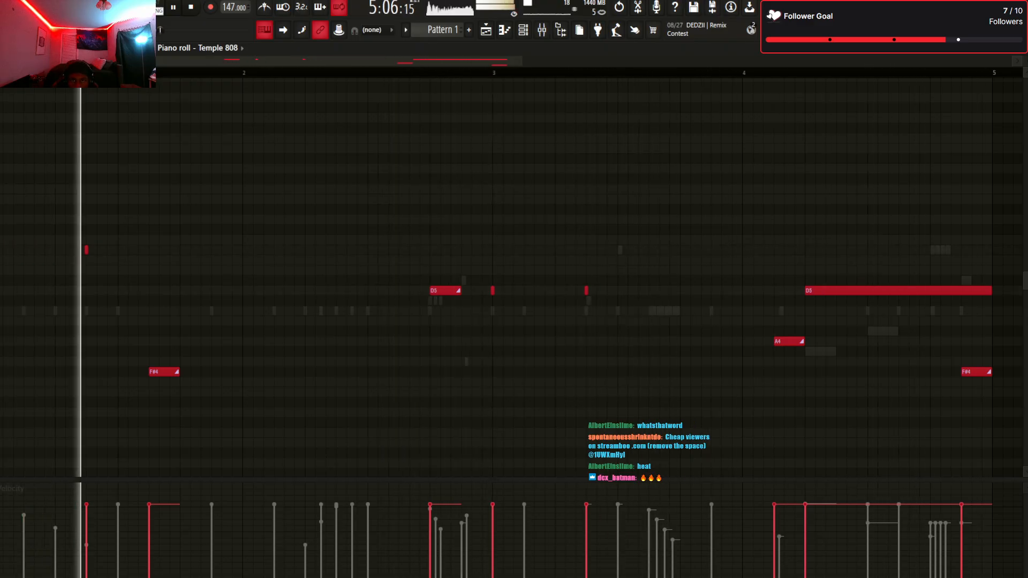
Try extra DS3 KiCK_2 hits on steps 7 and 32 of Pattern 1 during playback
scroll(514, 289, down, 3)
key(F6)
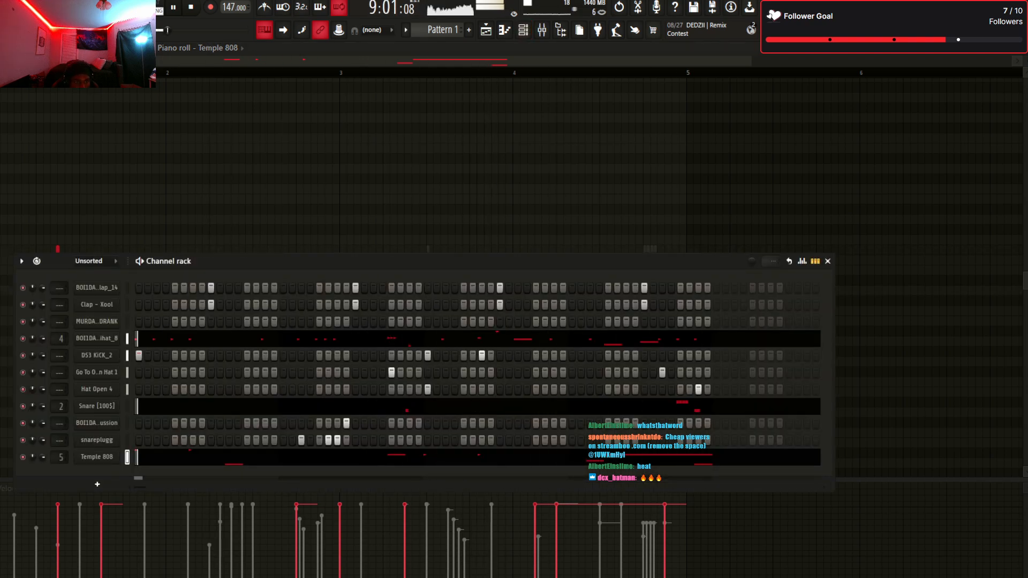
key(space)
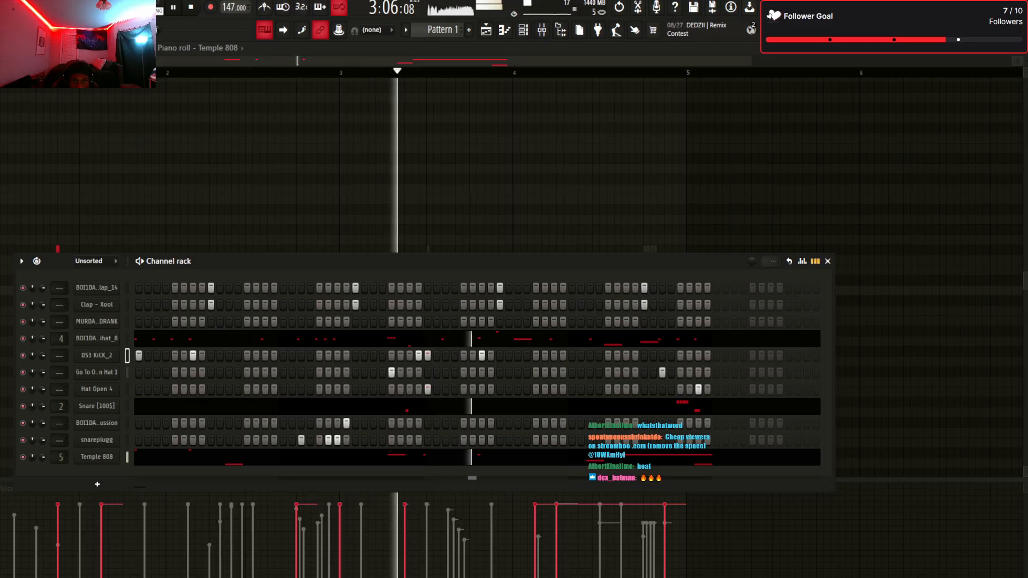
Delete the remaining short F#5 hit in bar 1 of the Temple 808 notes
key(F9)
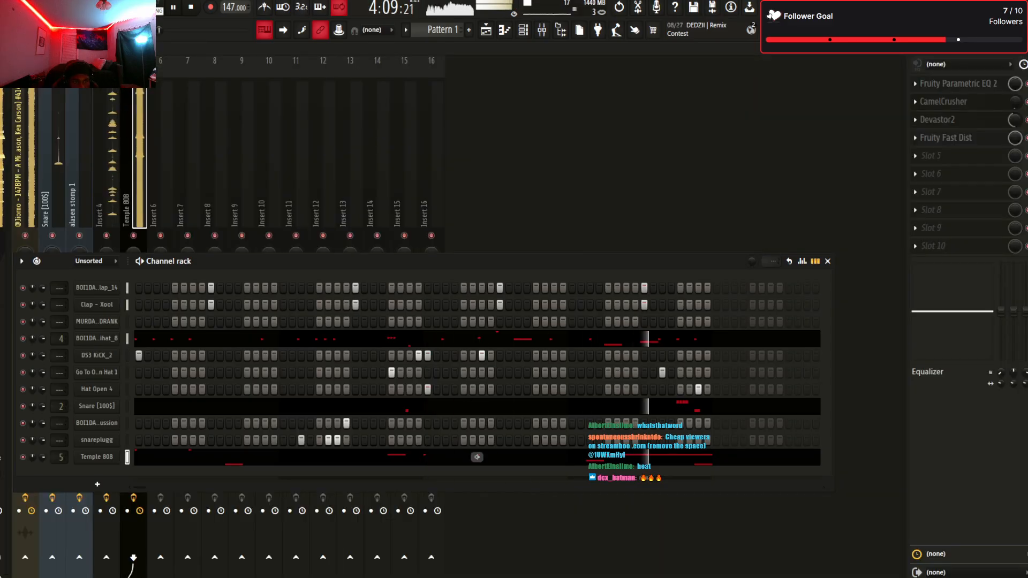
click(477, 457)
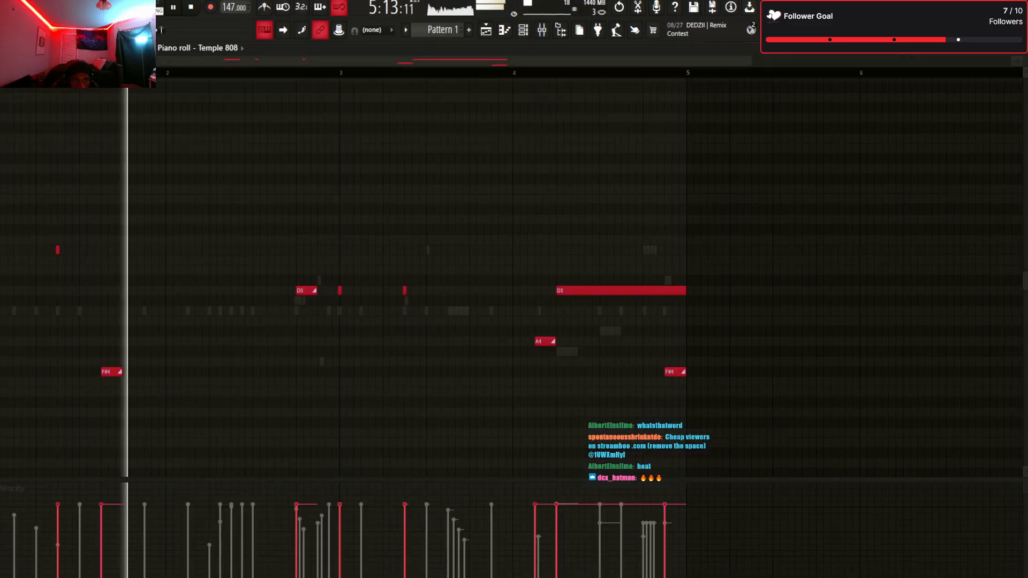
Rework the DS3 KiCK_2 pattern by removing the hit on step 32 and adding hits on steps 35, 51 and 53
key(F6)
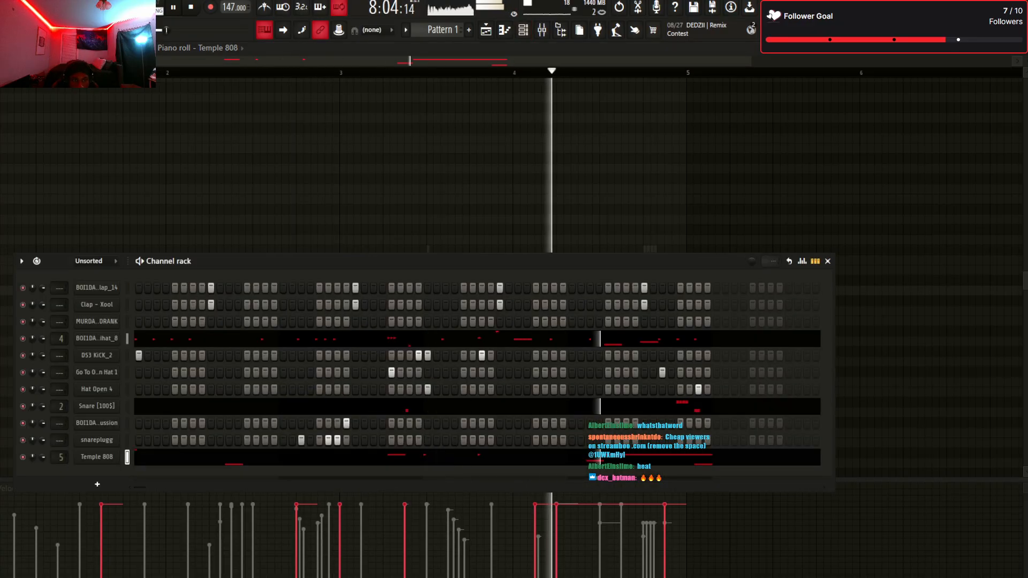
click(437, 355)
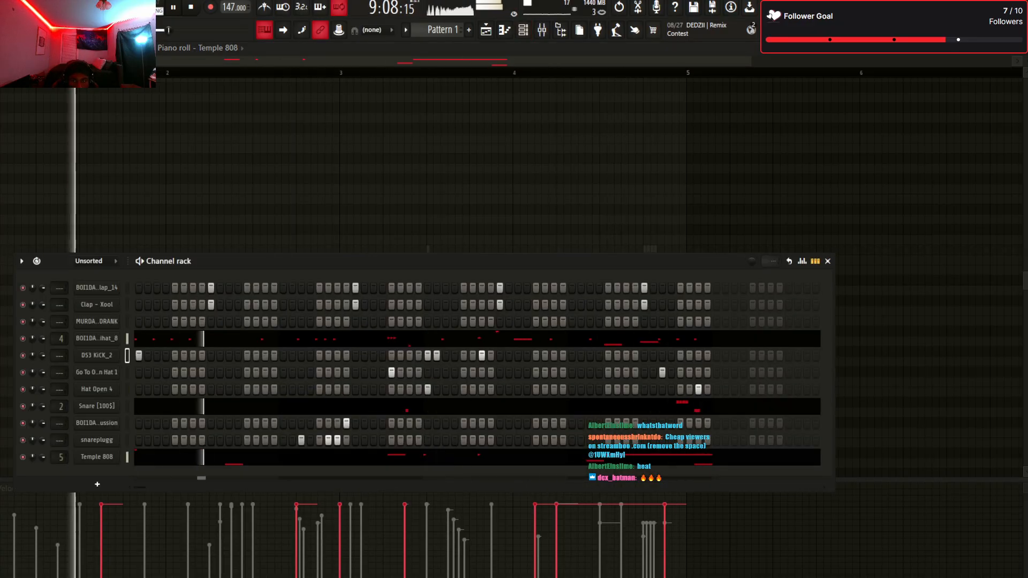
click(609, 356)
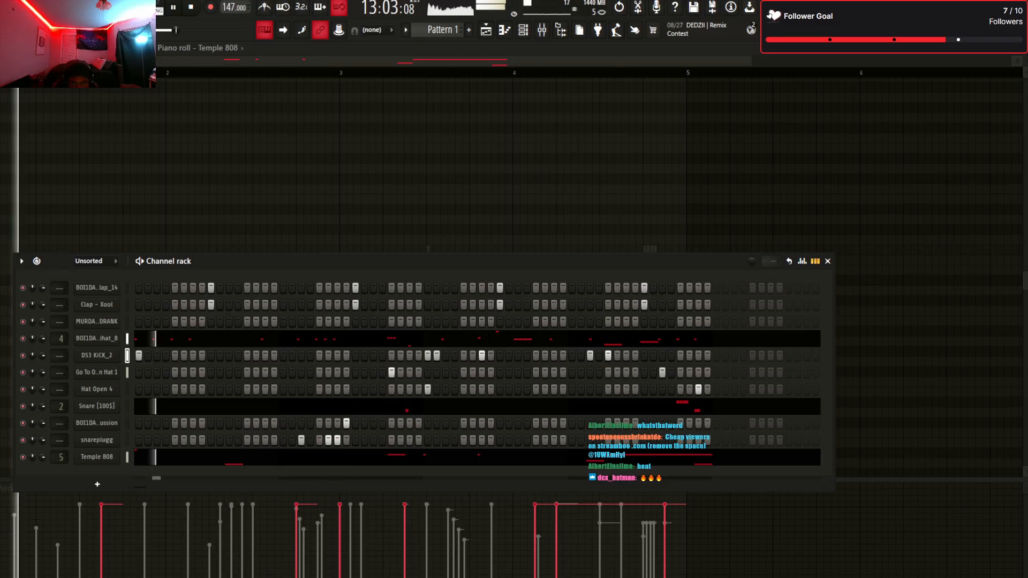
click(590, 356)
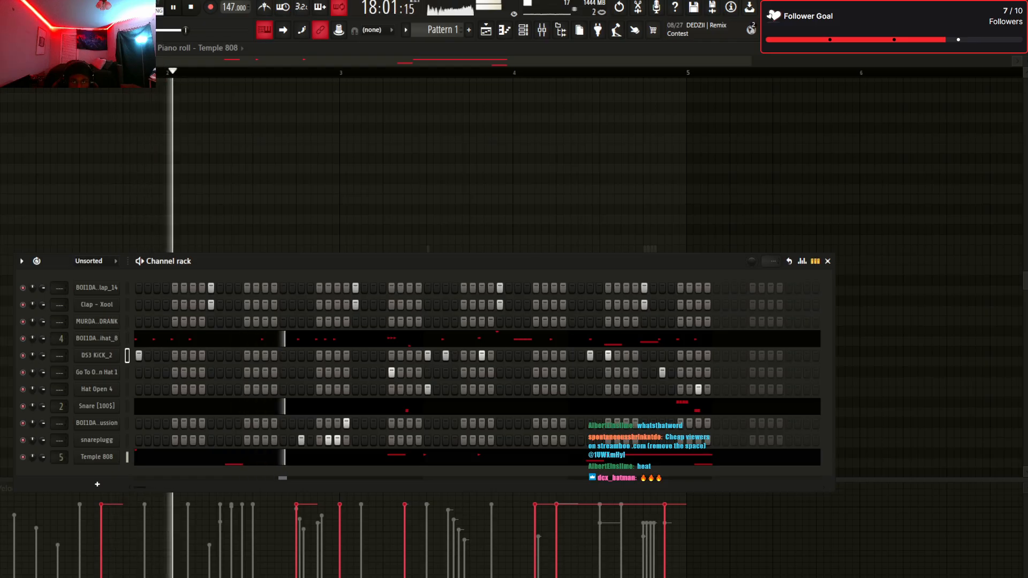
Stop playback and route the DS3 KiCK_2 channel to the empty mixer insert 6
key(F9)
key(F5)
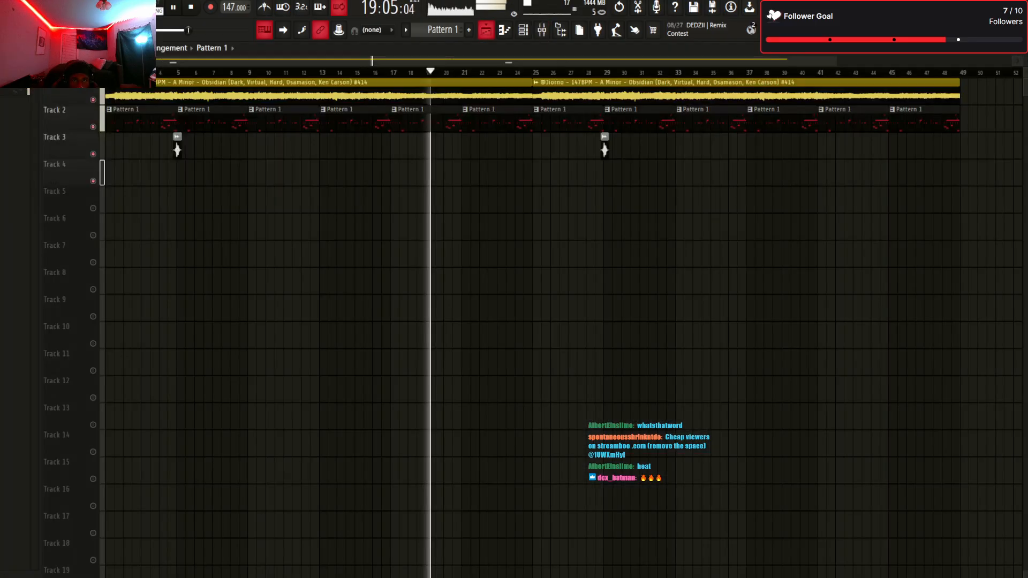
key(F6)
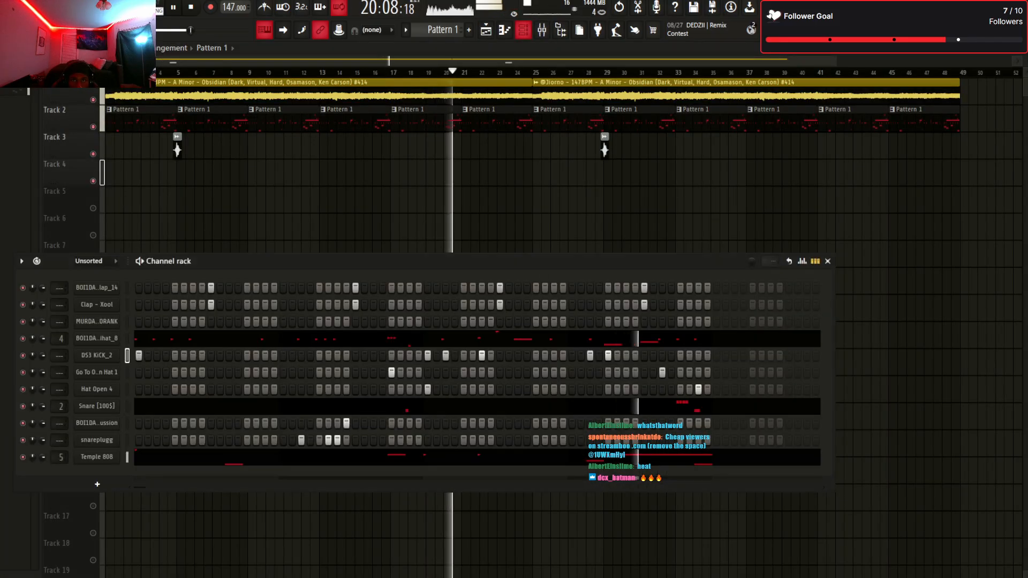
key(F9)
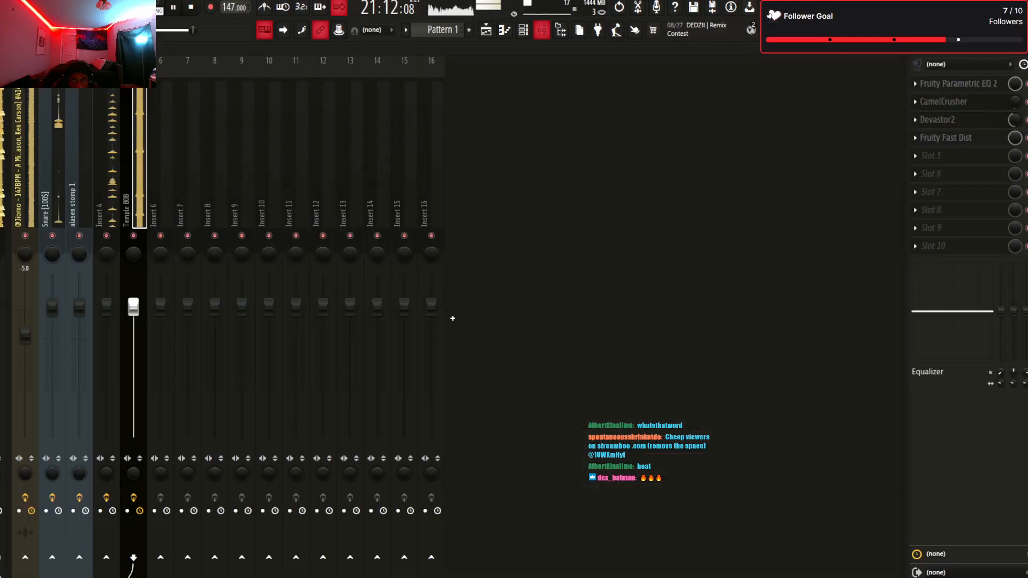
key(Right)
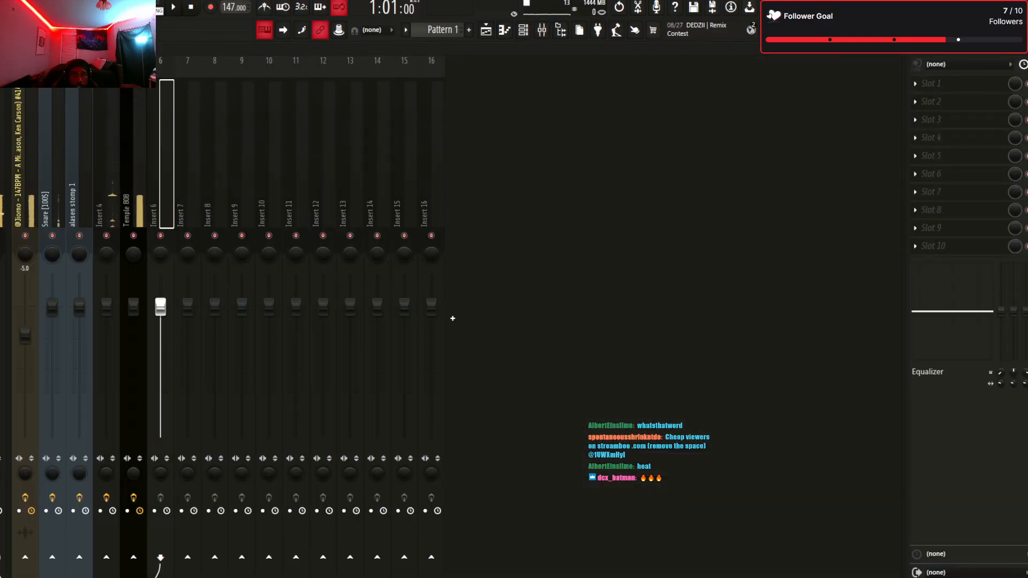
key(F6)
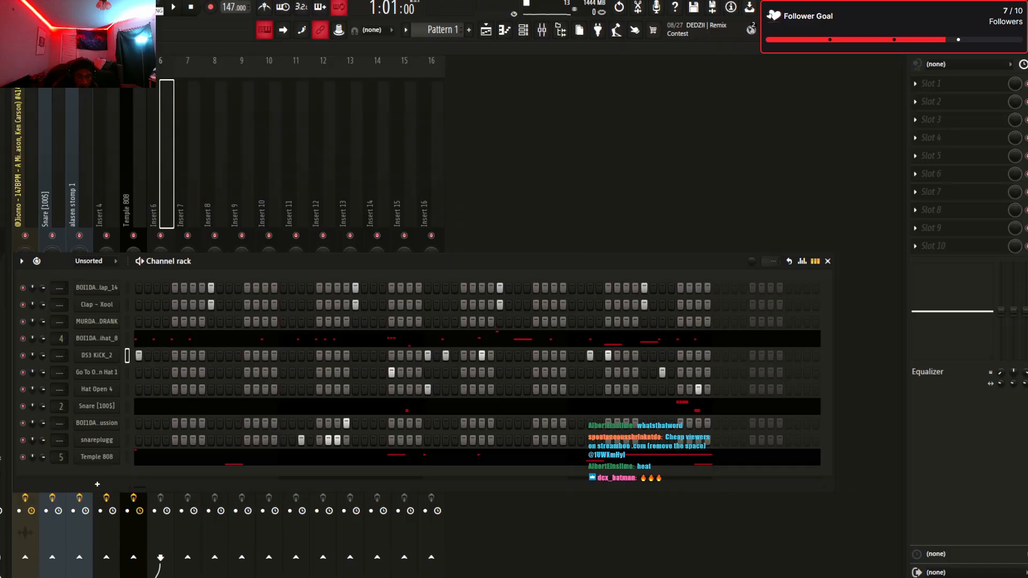
key(ctrl+l)
key(F6)
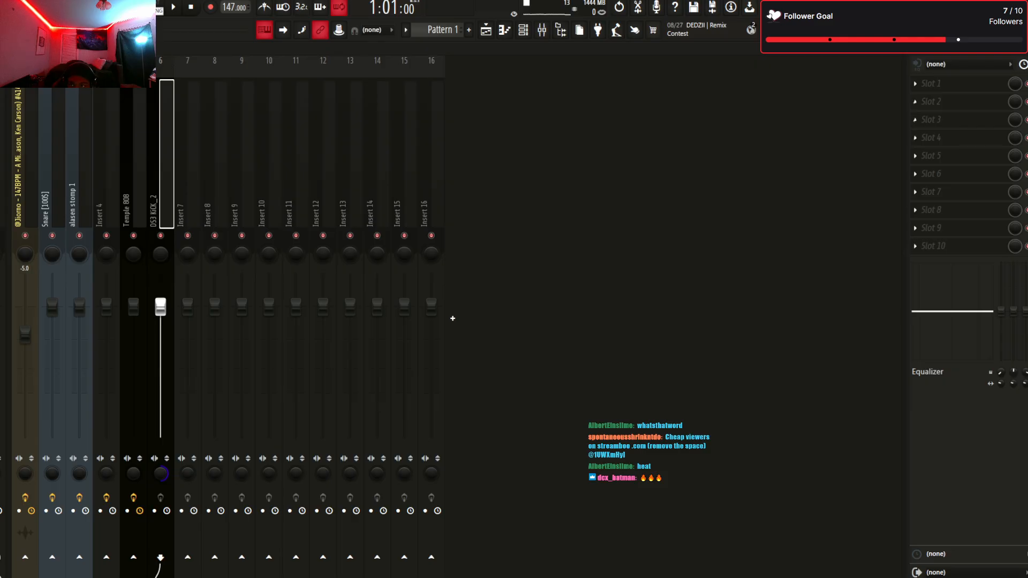
Load Fruity Parametric EQ 2 on the DS3 KiCK_2 insert with a low cut, audition it and close it
click(453, 319)
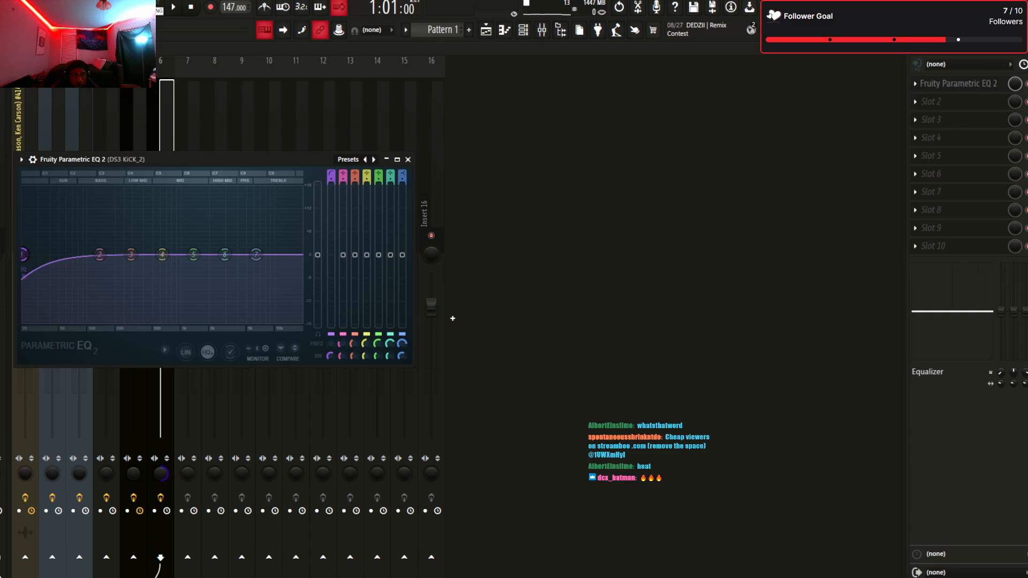
key(space)
key(space)
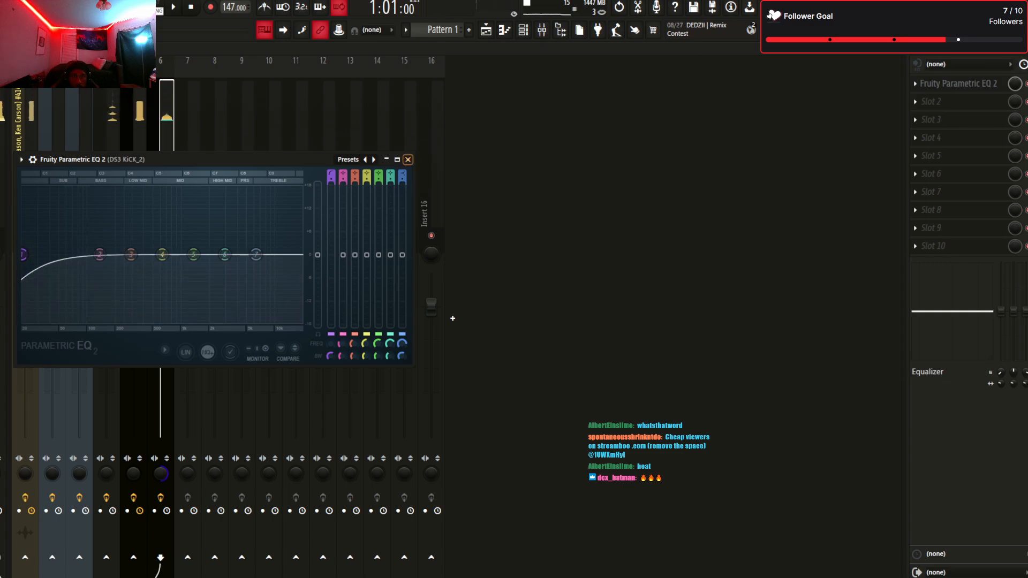
key(Escape)
Turn the empty insert 7 into a purple Sidechain track, move it to the first insert position and route Temple 808 into it
key(Left)
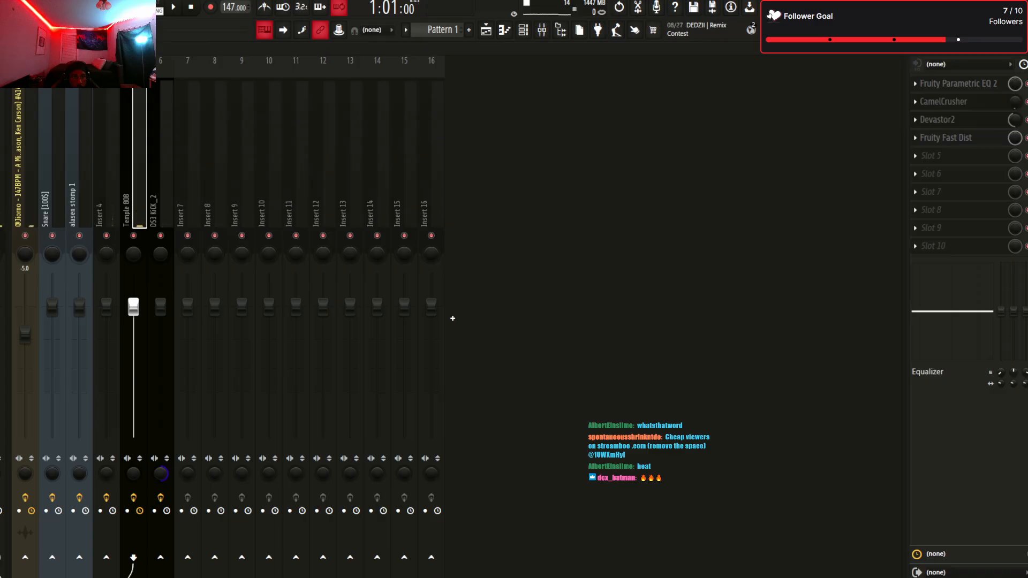
key(Right)
key(Right)
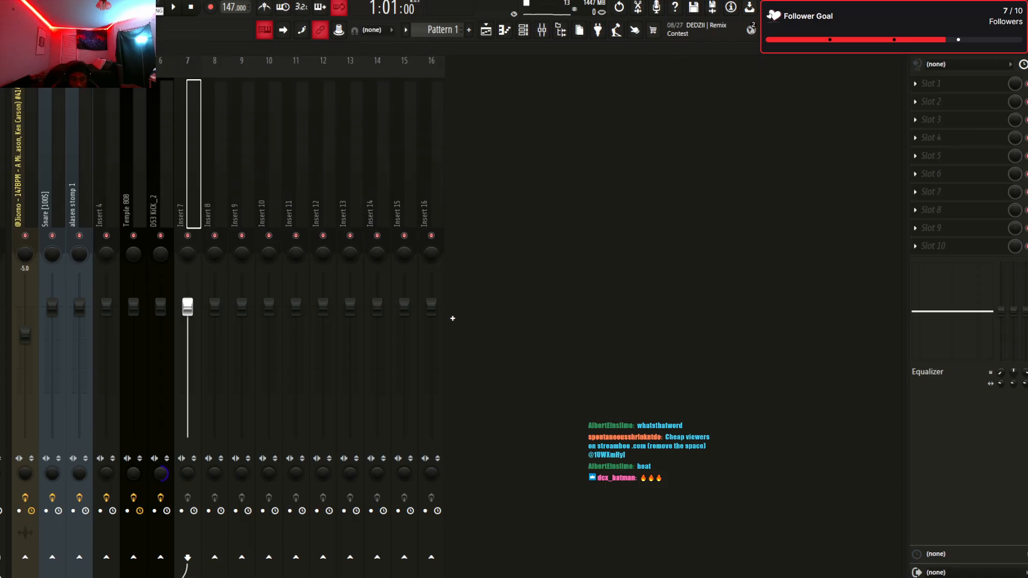
key(Return)
key(alt+Left)
key(alt+Left)
key(alt+Left)
key(alt+Left)
key(alt+Left)
key(alt+Left)
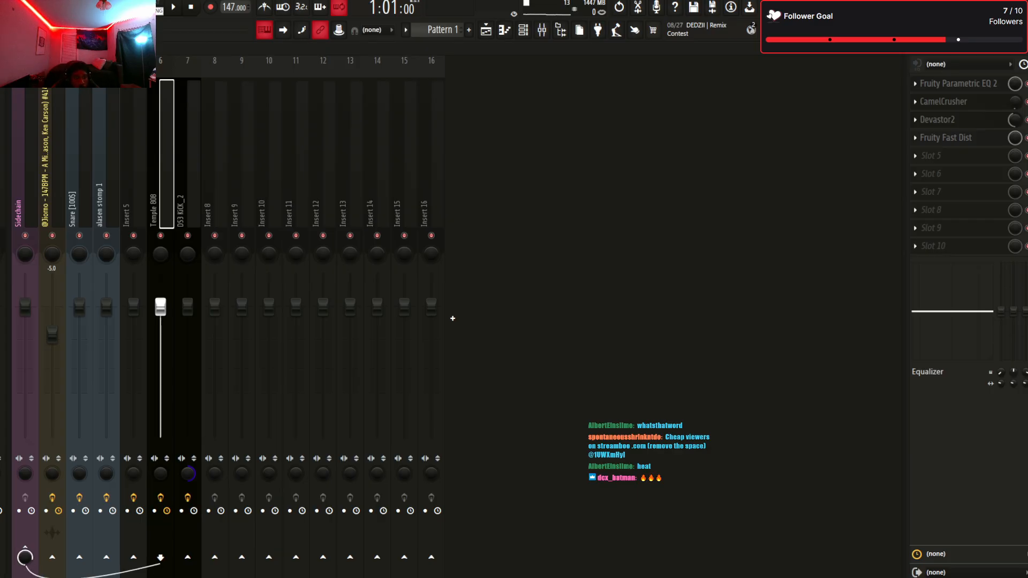
Sidechain DS3 KiCK_2 to the Sidechain track and load Fruity Limiter there in COMP mode with sidechain input 2
key(Right)
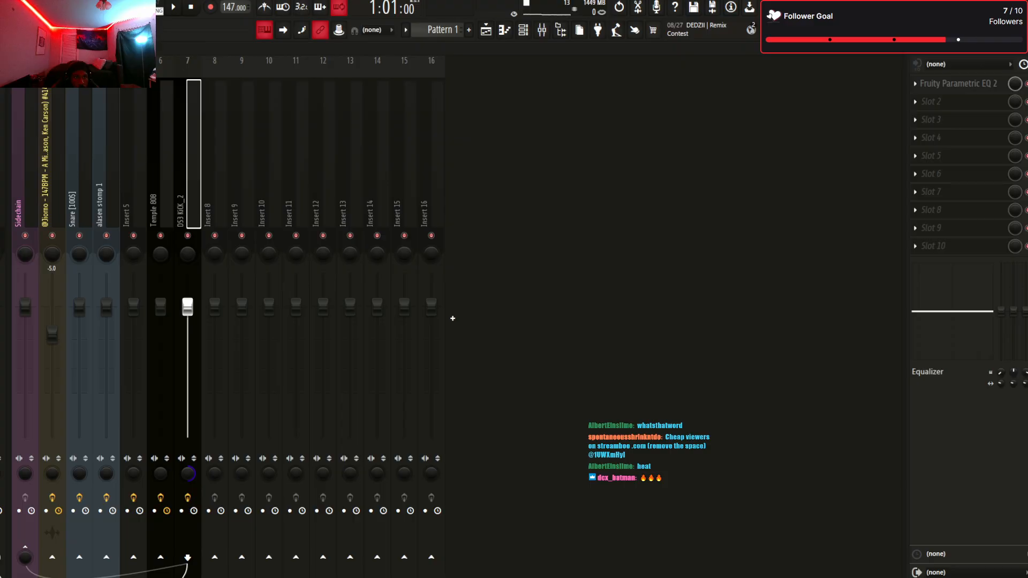
click(25, 188)
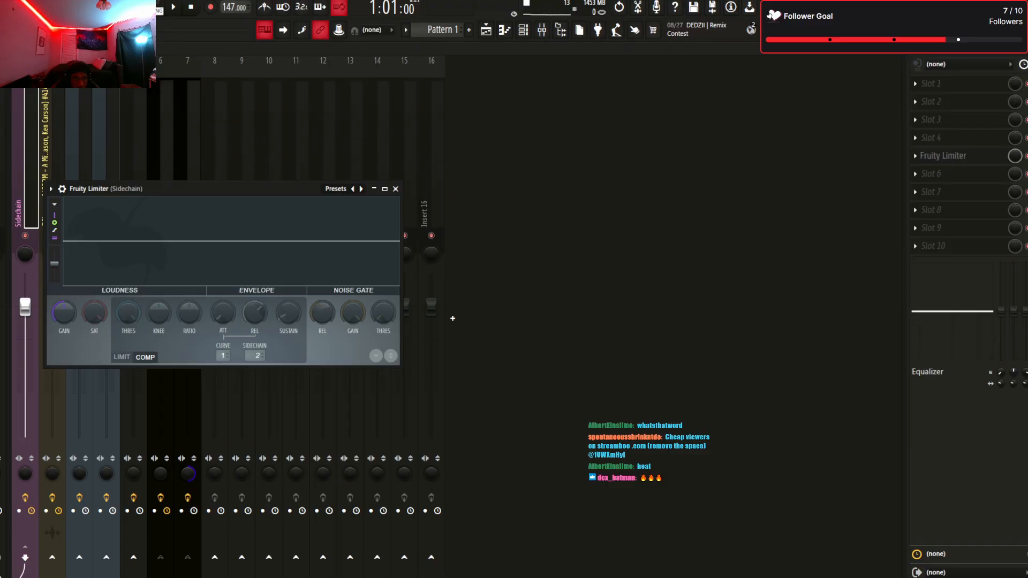
drag(214, 189, 353, 186)
click(52, 235)
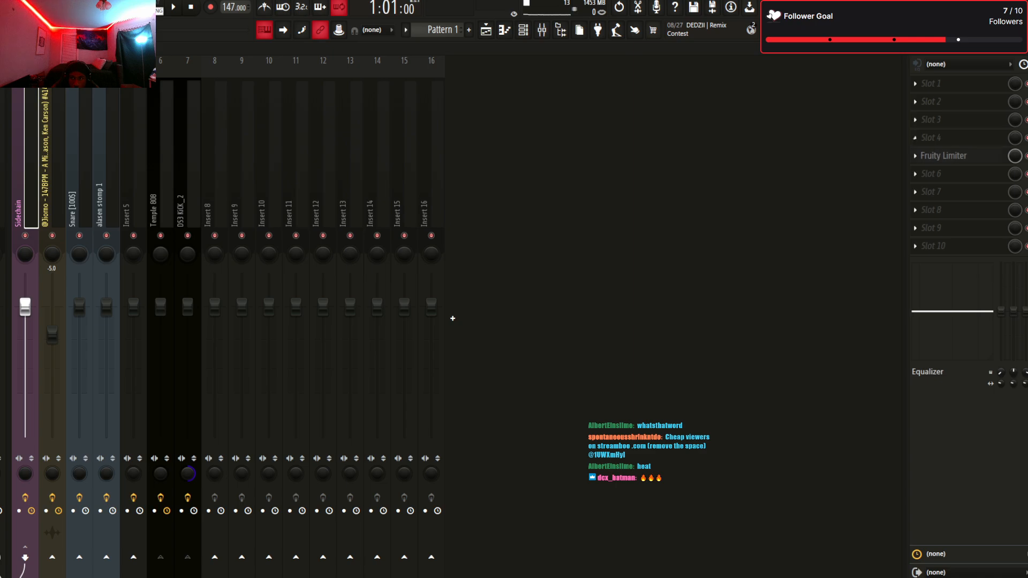
click(944, 156)
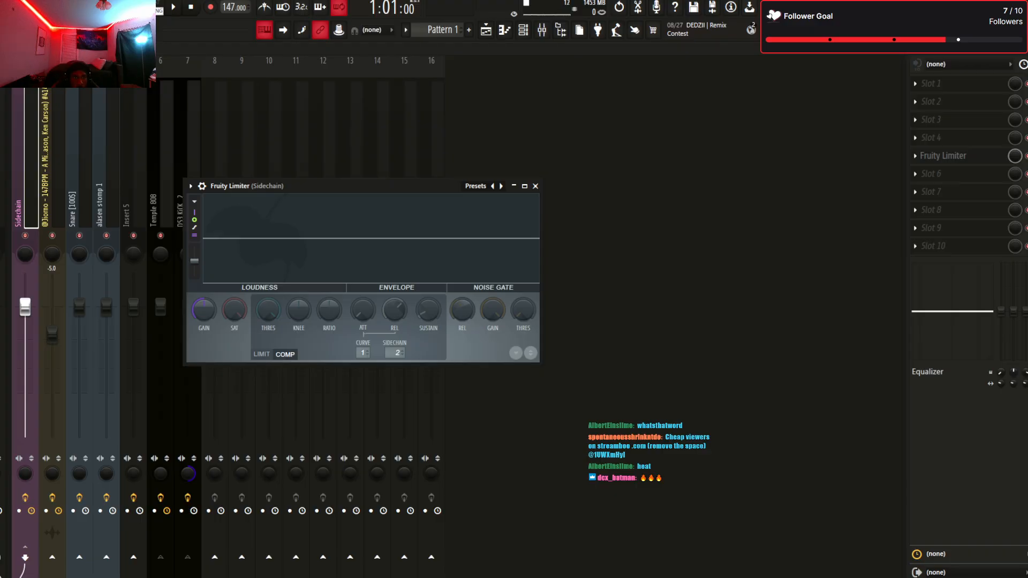
Lower the Fruity Limiter's threshold and raise its knee and ratio during playback so the kick ducks the 808
scroll(452, 318, down, 5)
scroll(453, 319, down, 1)
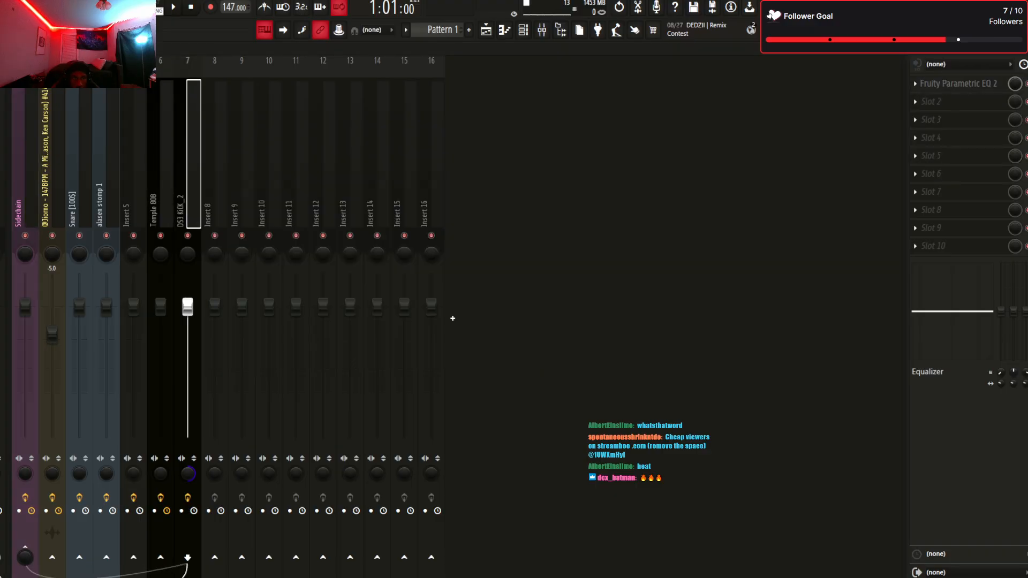
scroll(453, 319, up, 6)
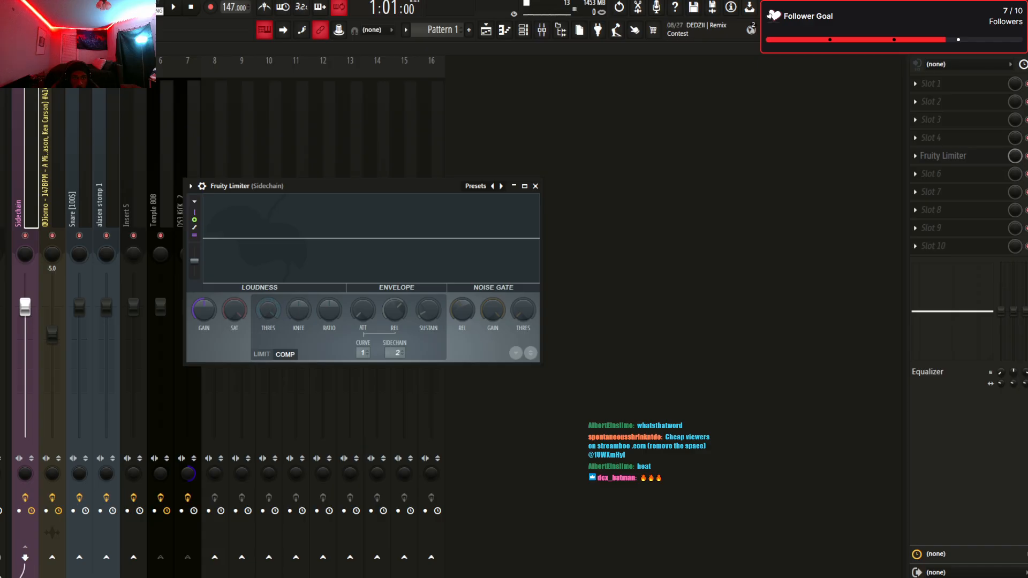
drag(268, 310, 268, 367)
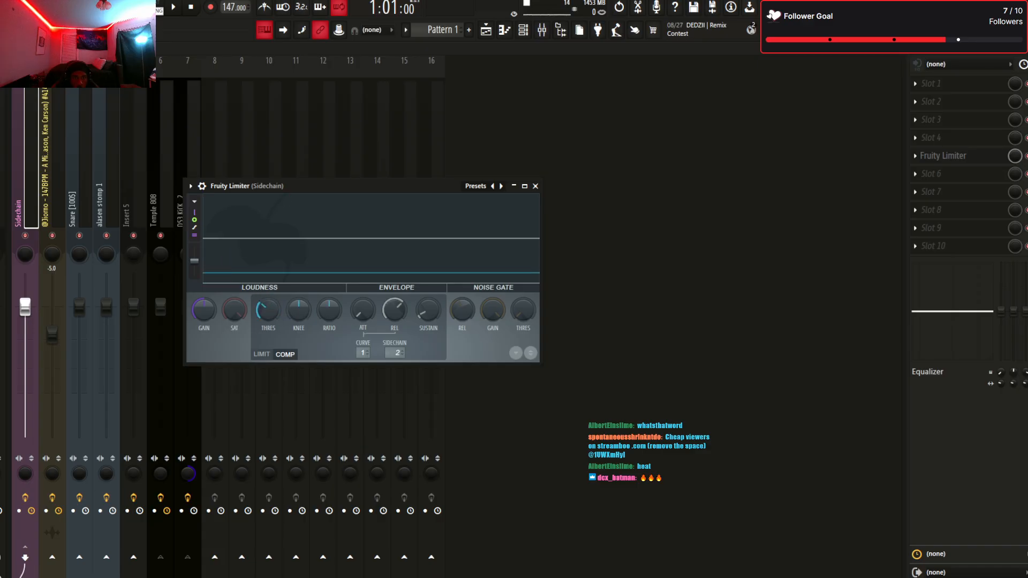
key(space)
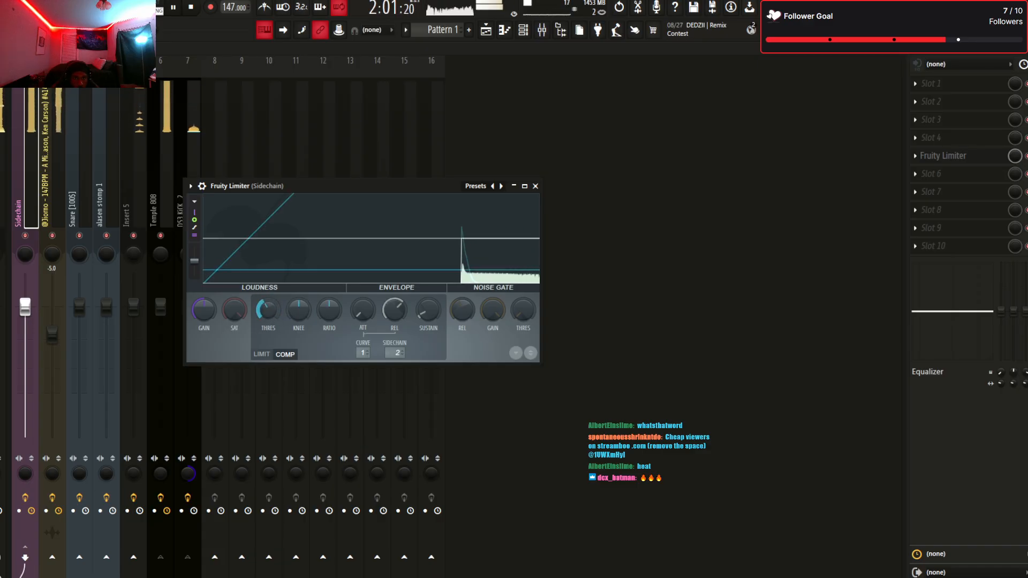
drag(268, 310, 269, 322)
drag(329, 310, 299, 292)
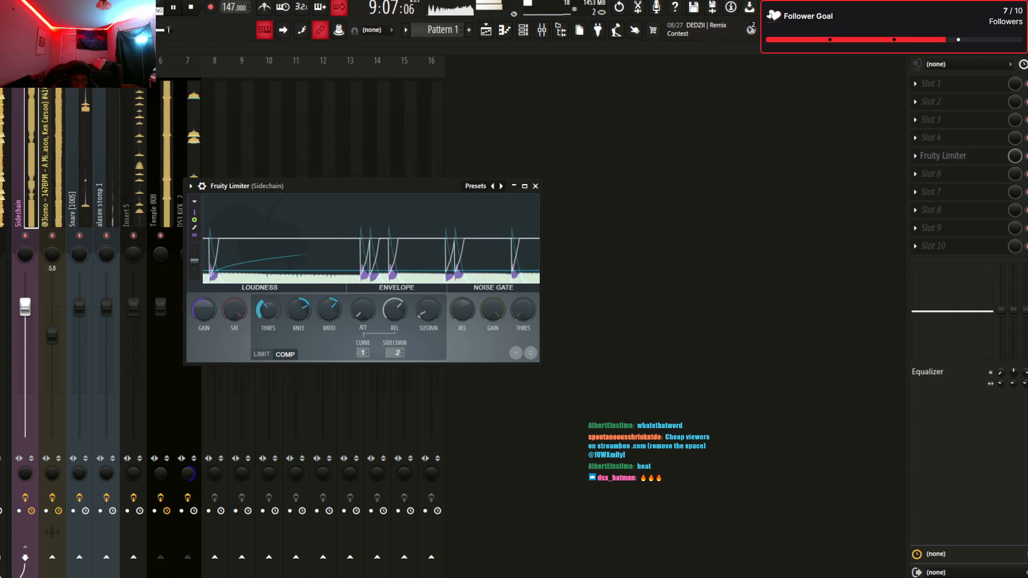
click(536, 186)
Load TAL-Bitcrusher in slot 2 and Fruity Soft Clipper in slot 10 of the DS3 KiCK_2 insert, and reopen the bitcrusher
click(187, 209)
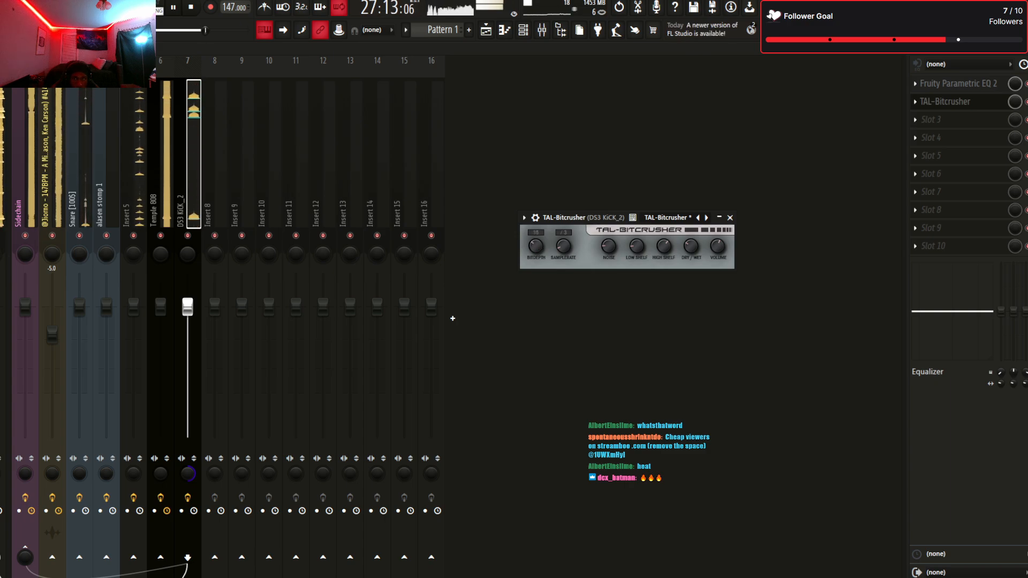
click(730, 218)
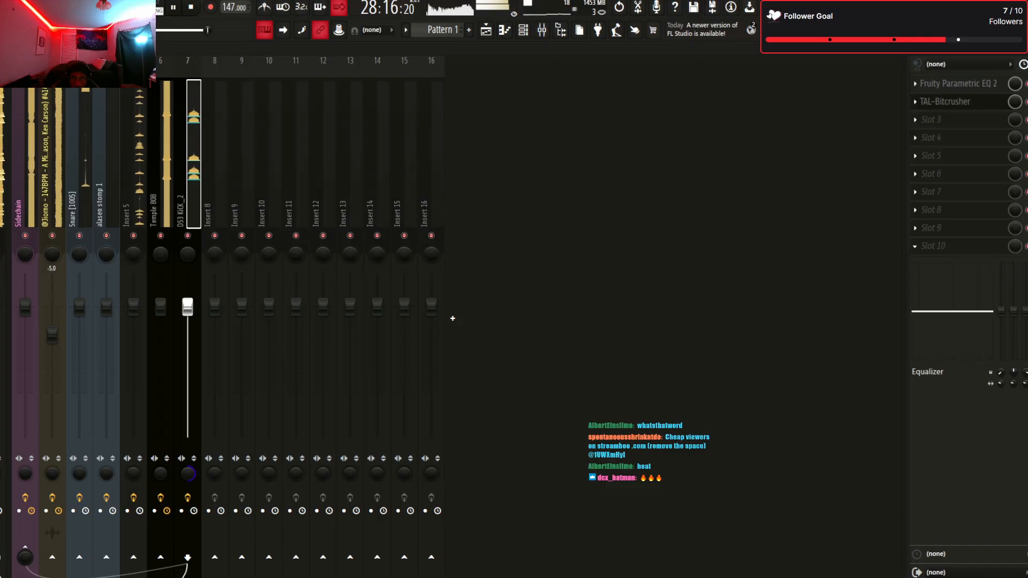
click(453, 319)
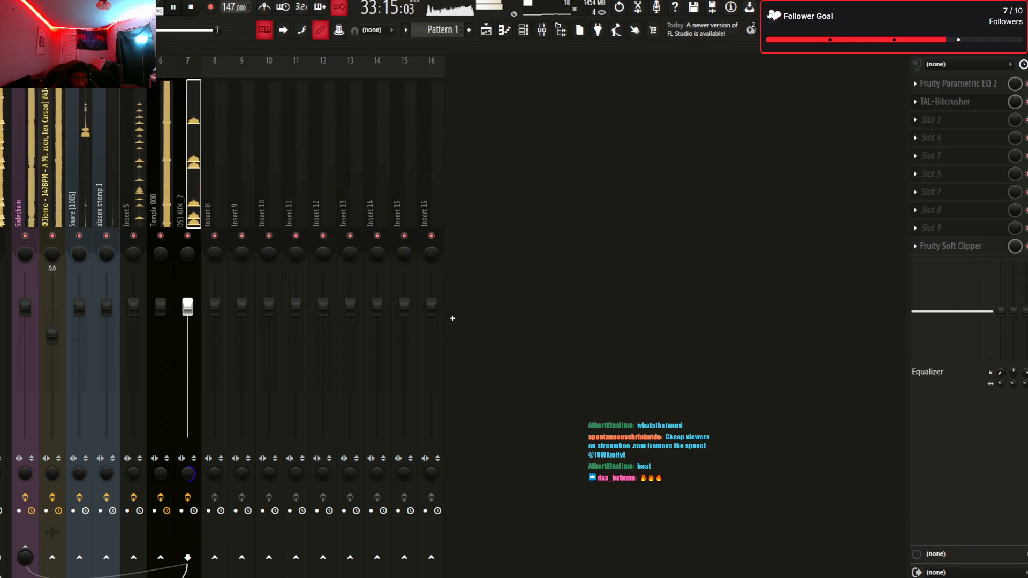
click(946, 101)
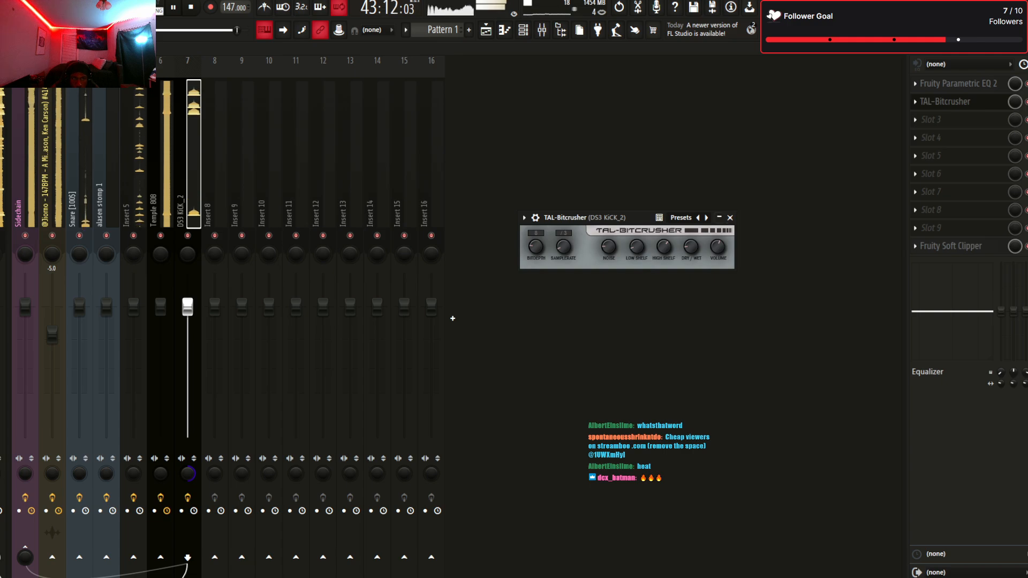
Close the TAL-Bitcrusher window, select the melody loop's mixer insert, and check playback against the playlist arrangement
click(730, 218)
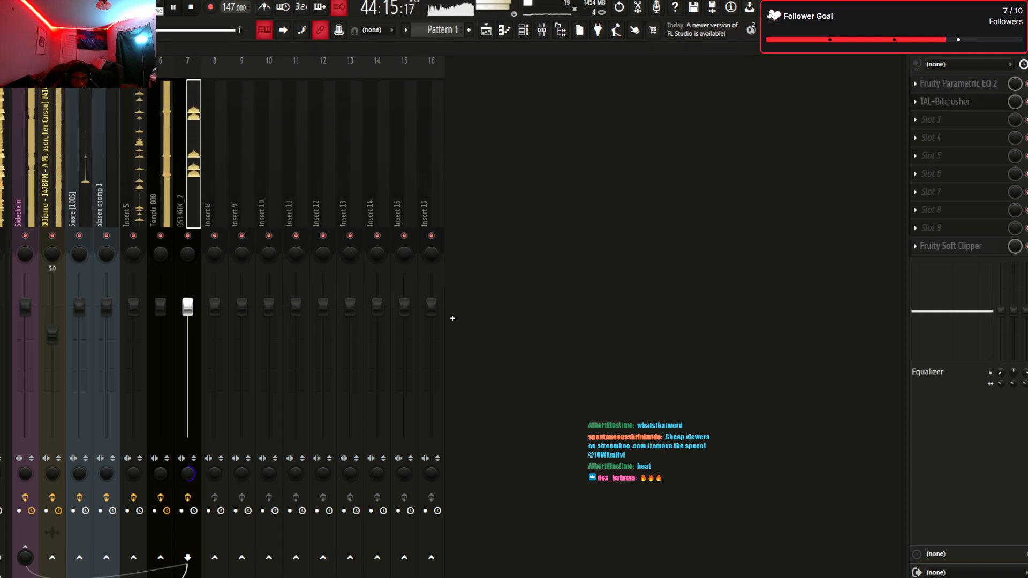
key(Left)
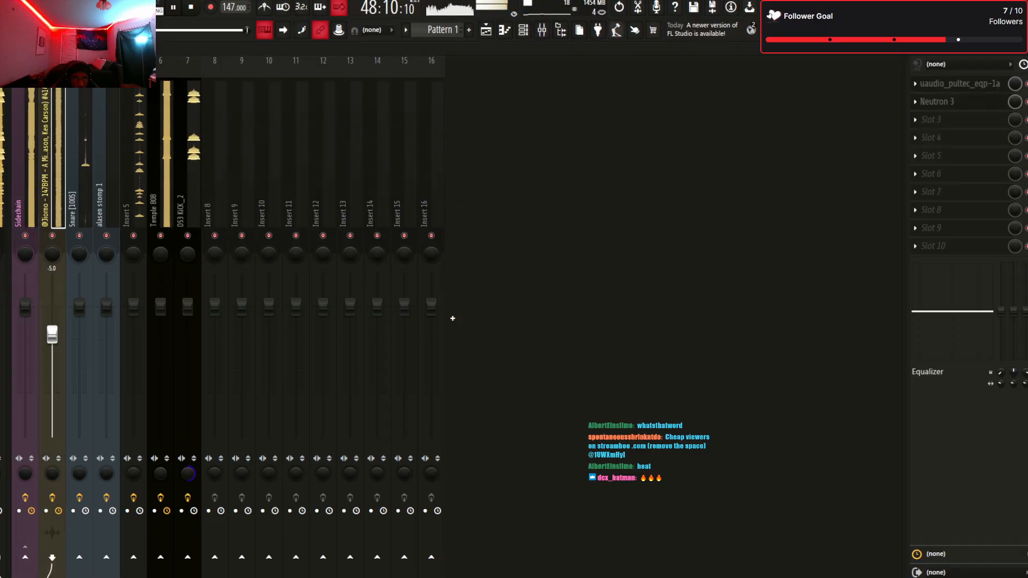
key(F5)
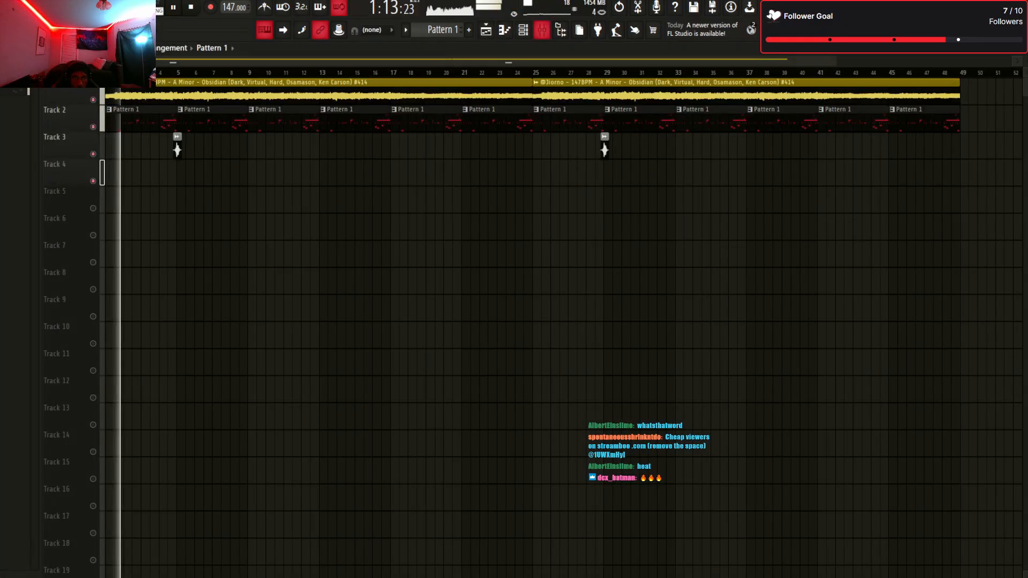
key(space)
Try SoundShifter Pitch Stereo on the Master at -1, 1 and 3 semitones during playback, and remove the plugin from slot 2
key(F9)
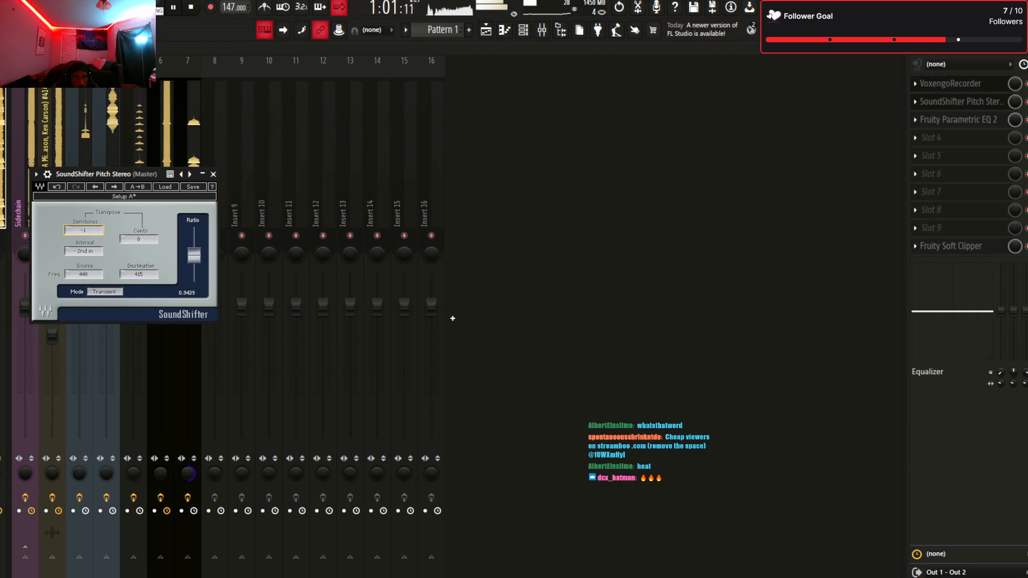
key(space)
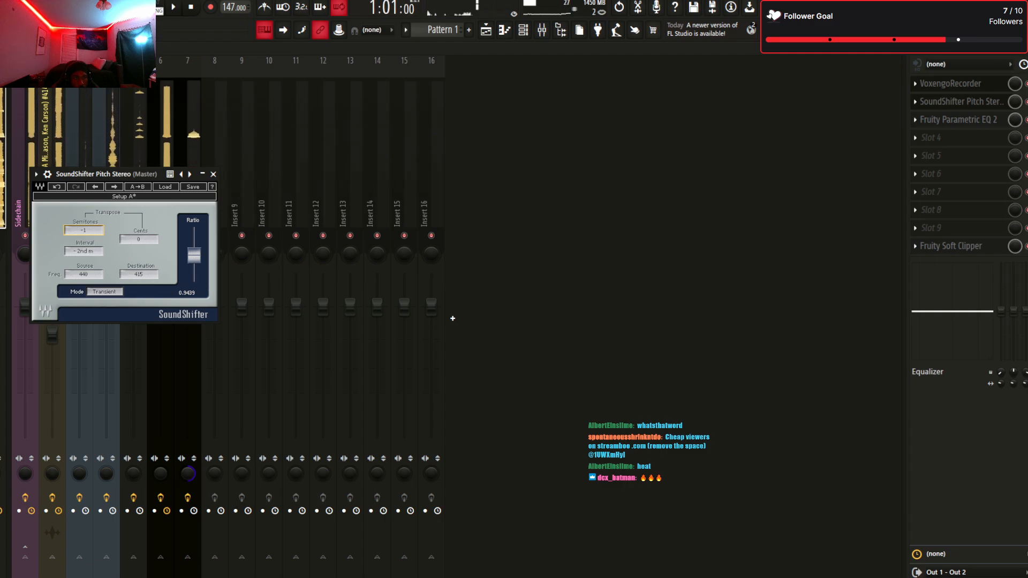
key(space)
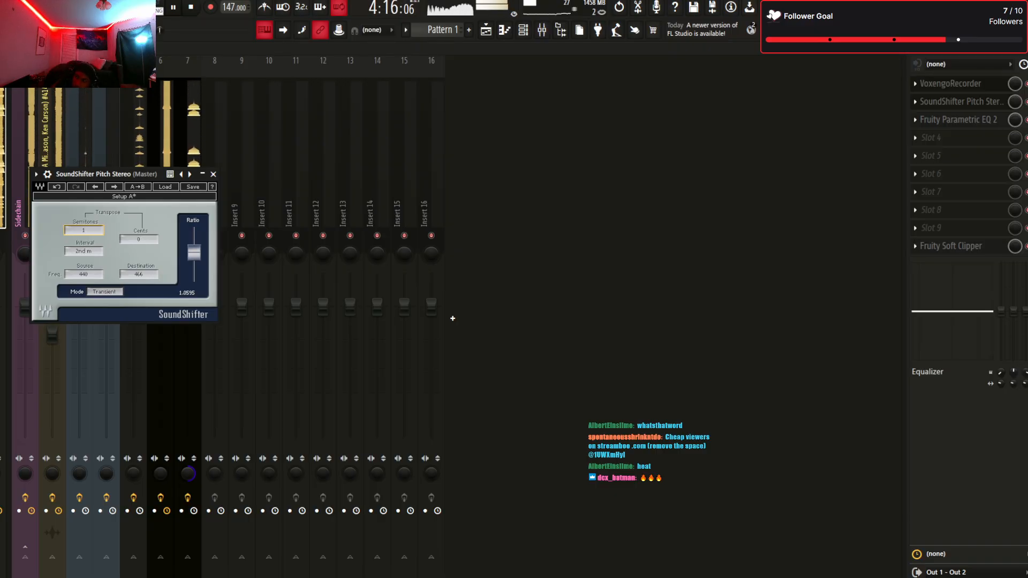
key(space)
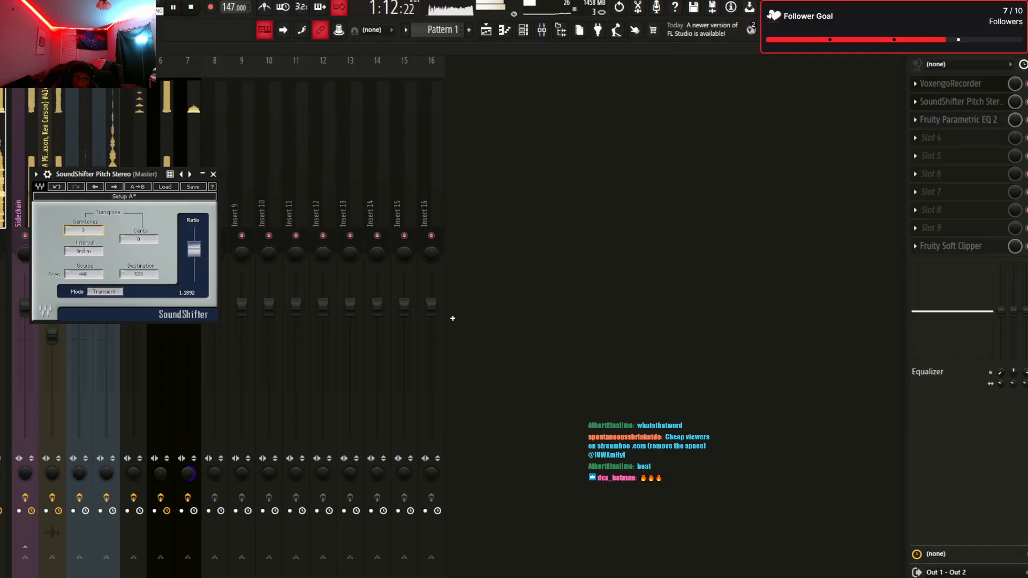
key(space)
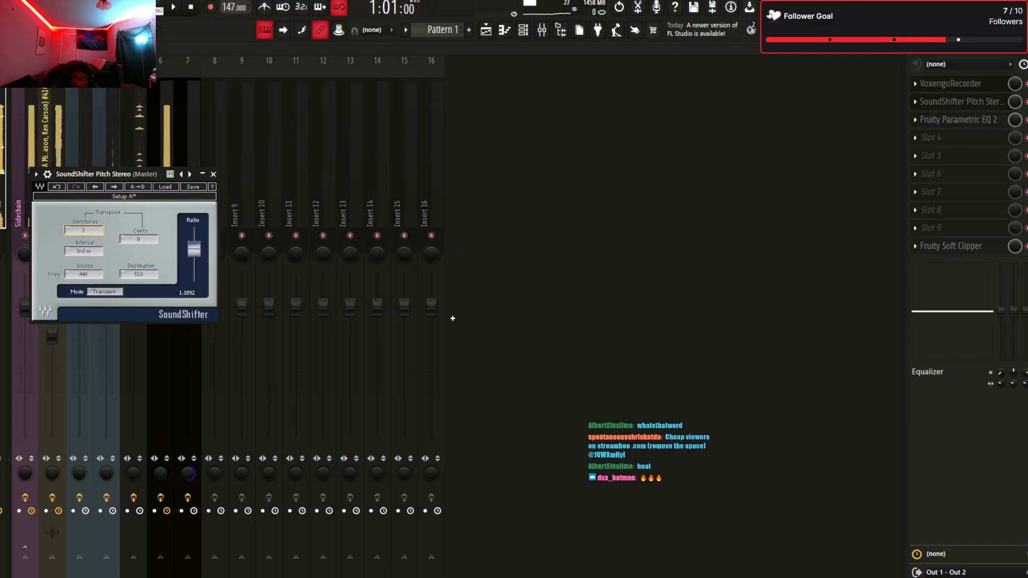
key(Escape)
click(915, 101)
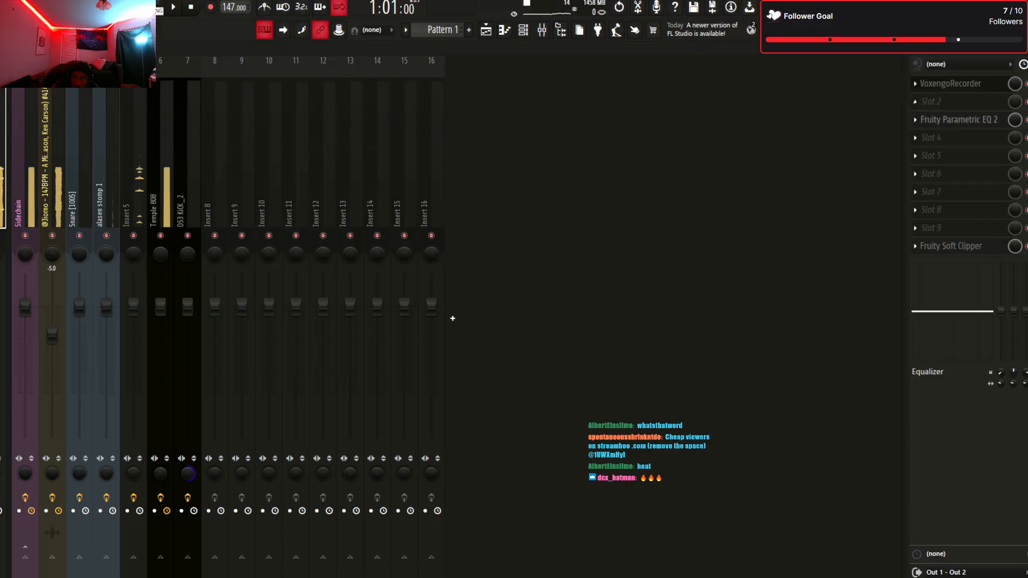
Load Fruity Flangus in slot 1 of the Temple 808 insert, ahead of the existing effects, and lower its mix level
click(161, 188)
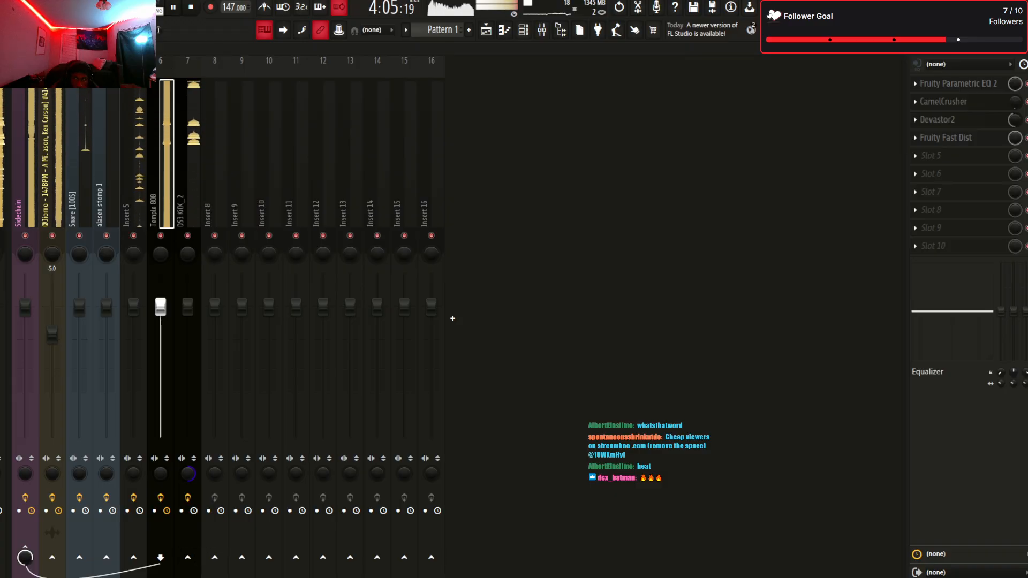
scroll(946, 138, down, 1)
scroll(938, 120, down, 1)
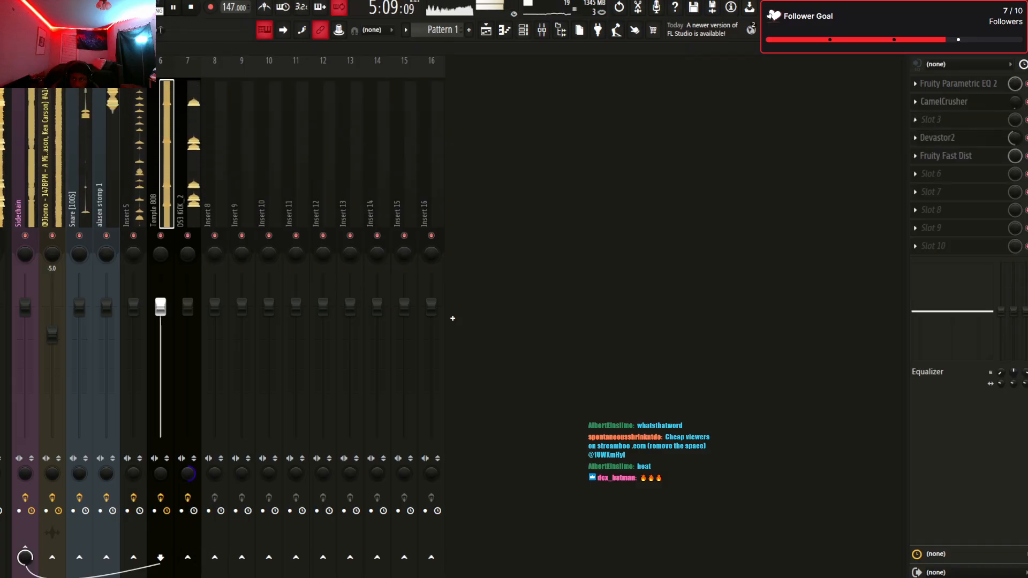
scroll(915, 101, down, 1)
scroll(915, 83, down, 1)
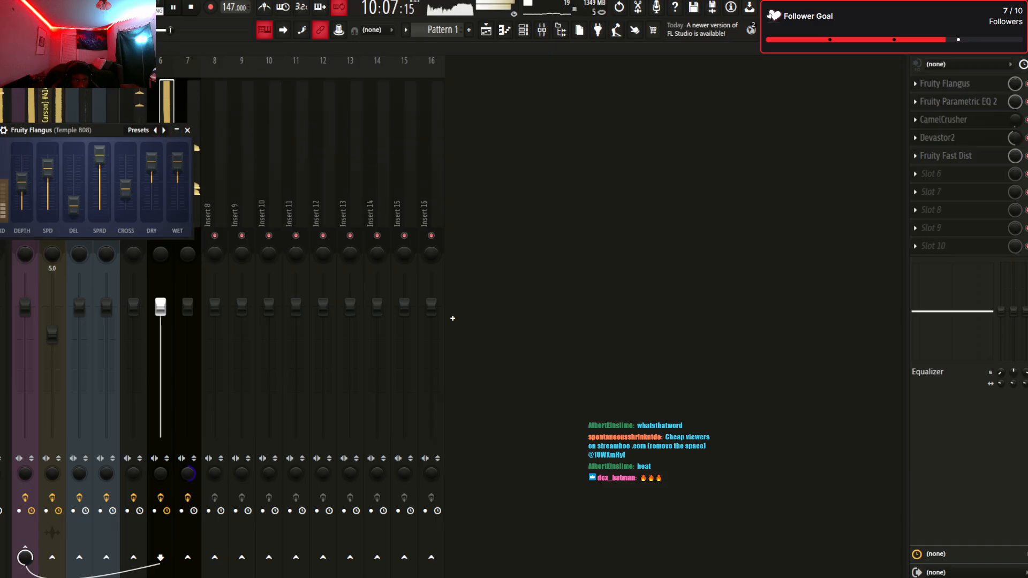
drag(1015, 84, 1015, 110)
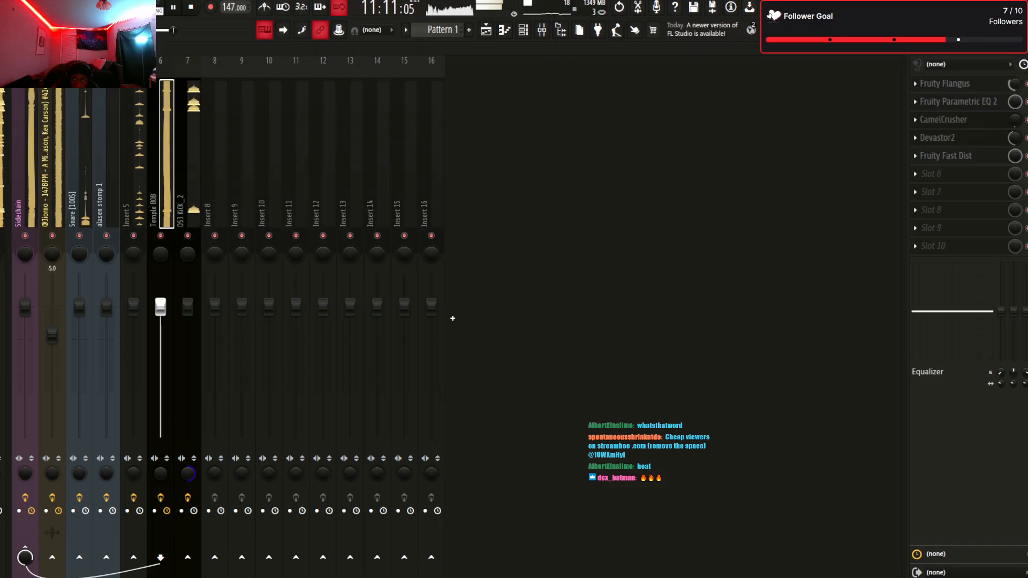
Add Vitamin Stereo to the Master in slot 3, with the LO band's width at 0.00 and its crossover at 100
click(453, 319)
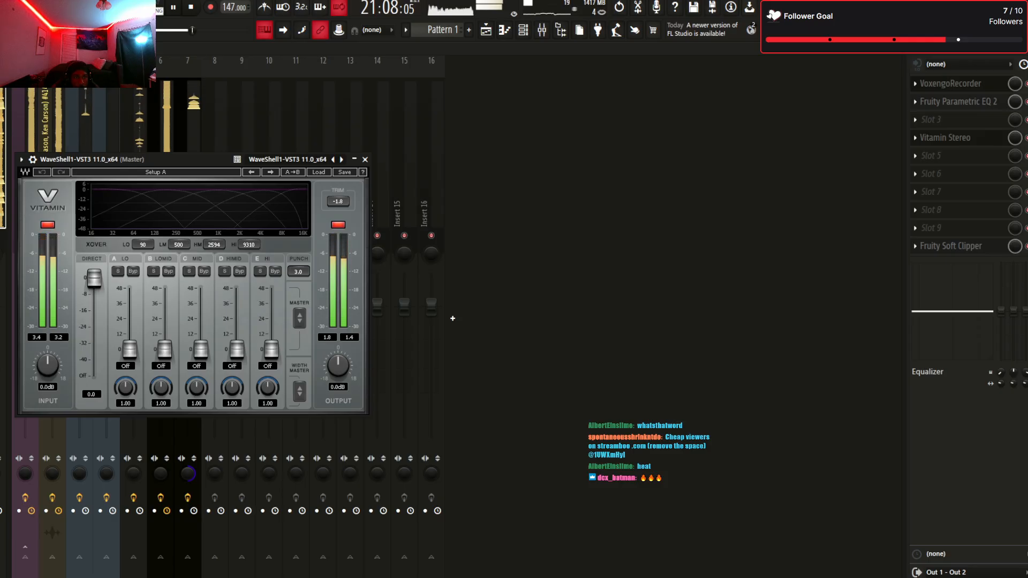
double_click(142, 245)
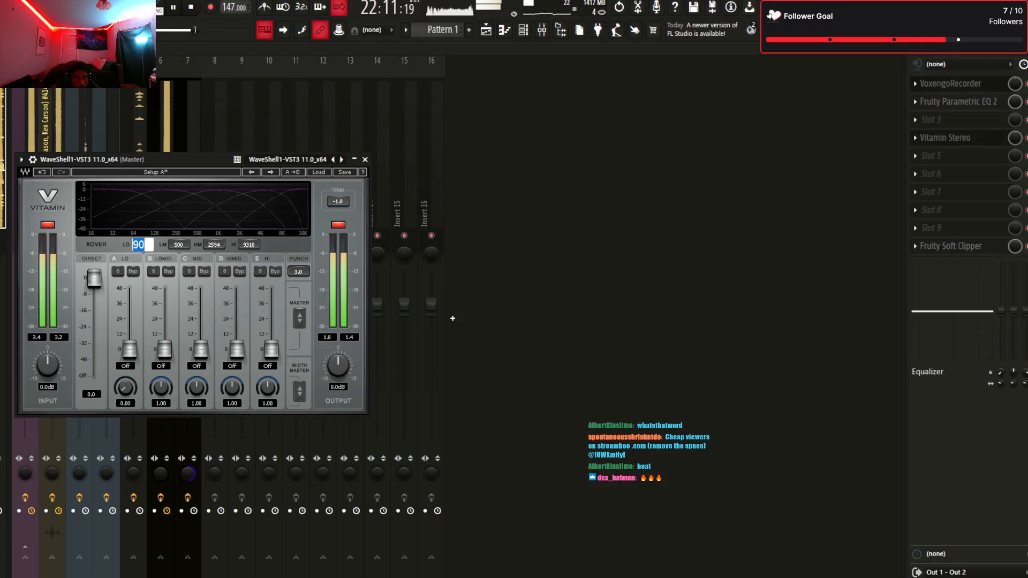
text(100)
key(Return)
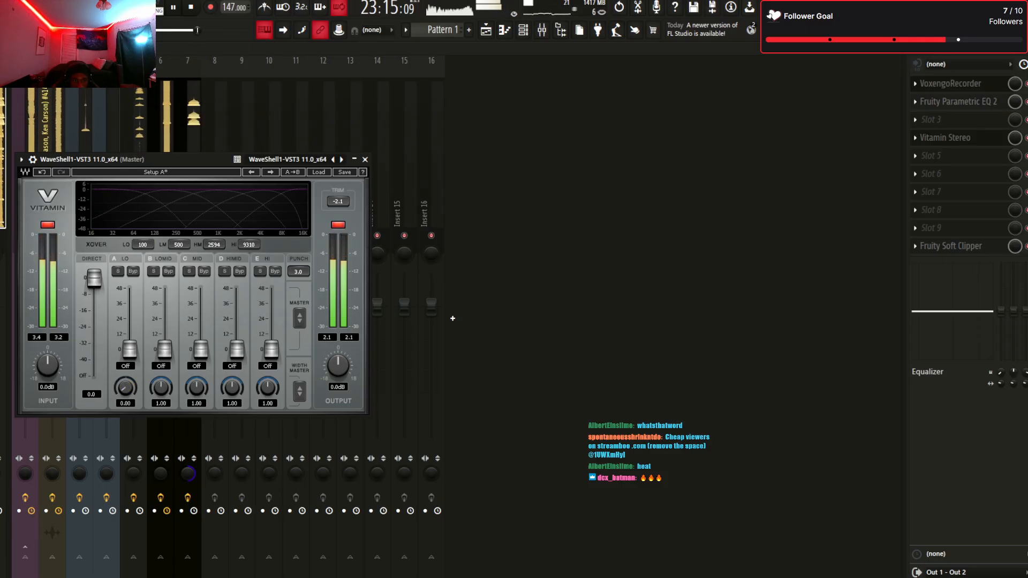
key(Escape)
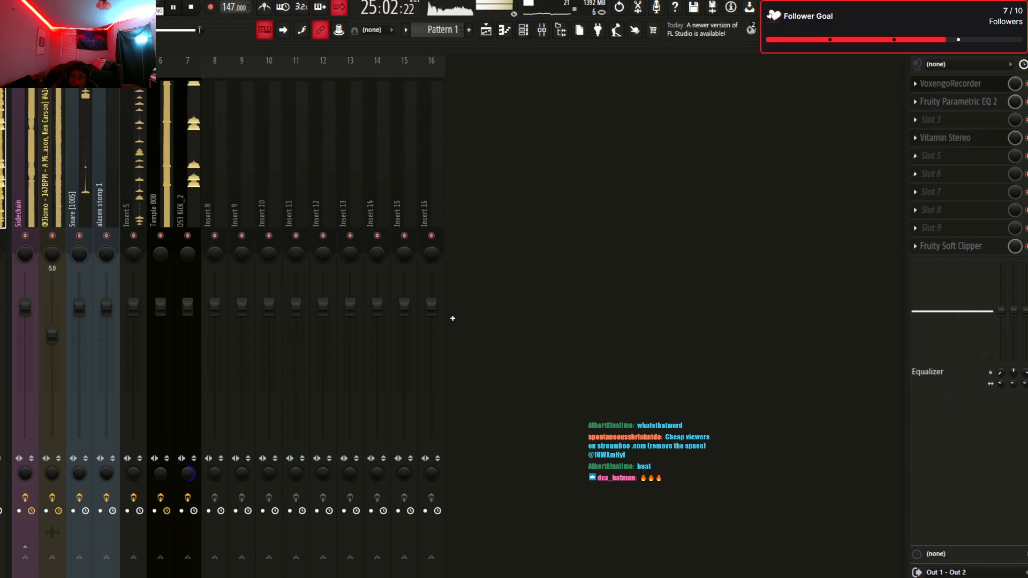
scroll(945, 137, up, 1)
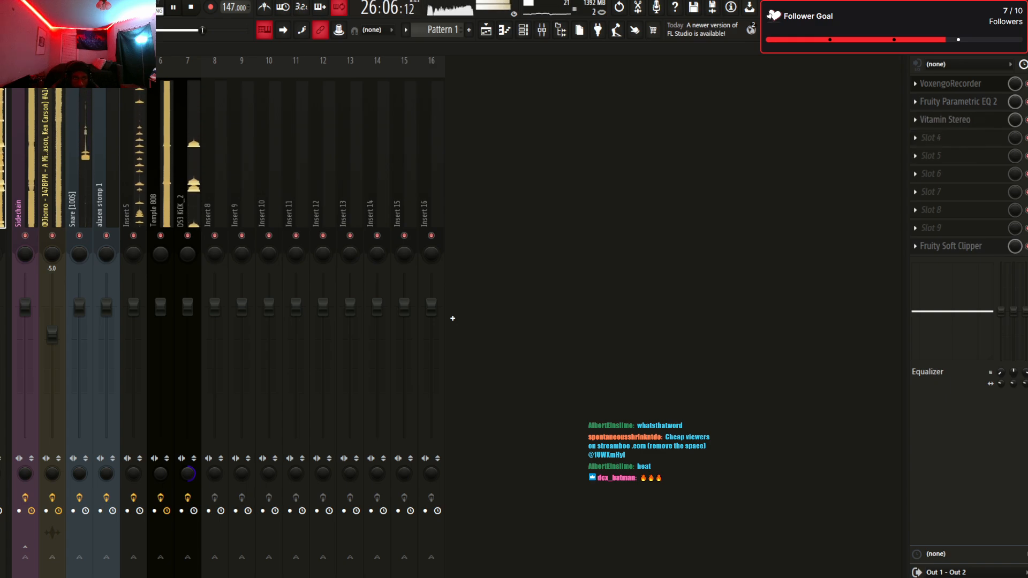
Load Portal in slot 3 of the melody loop's insert and choose its Silver Lining preset
click(161, 206)
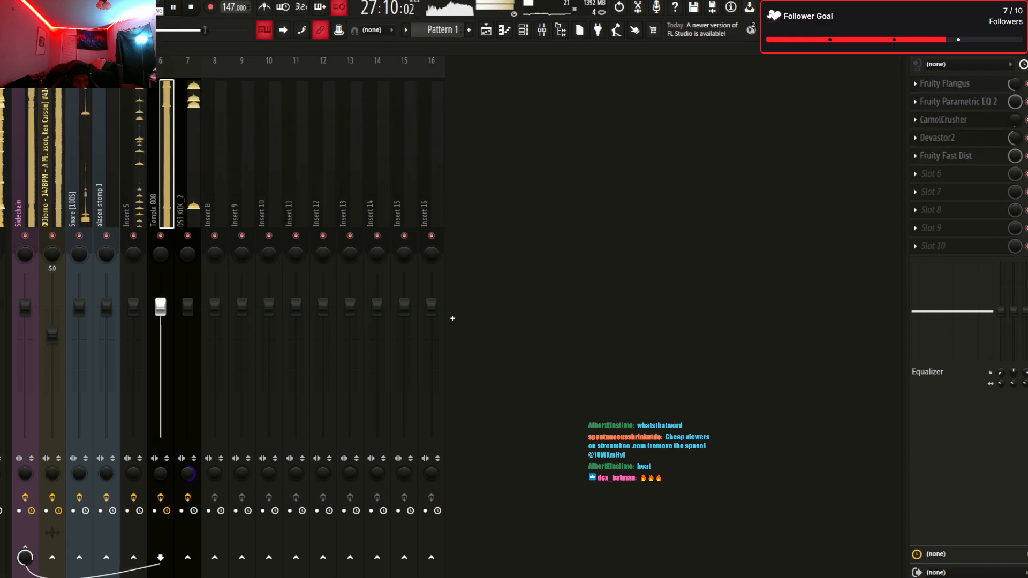
click(52, 207)
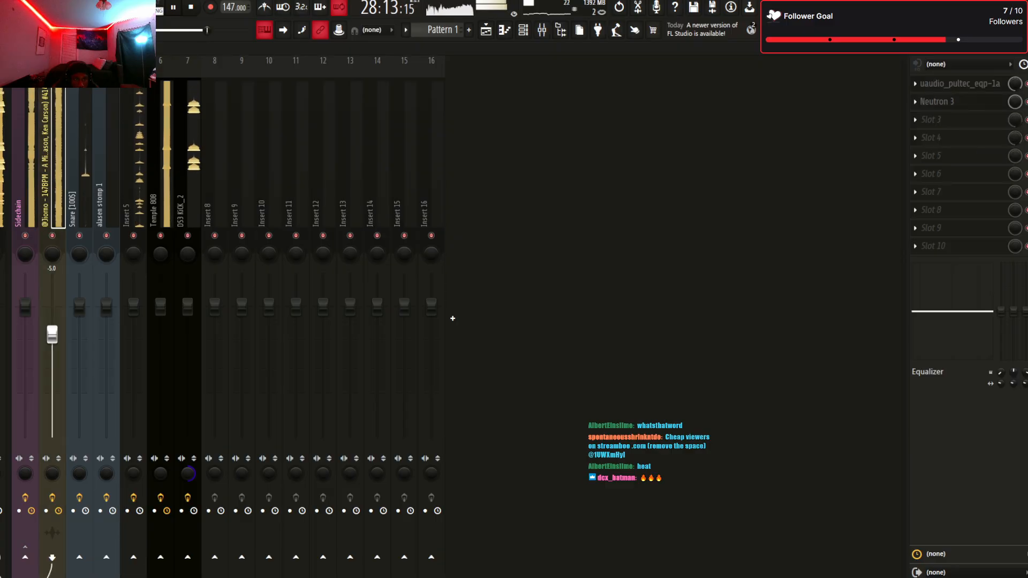
right_click(52, 235)
key(space)
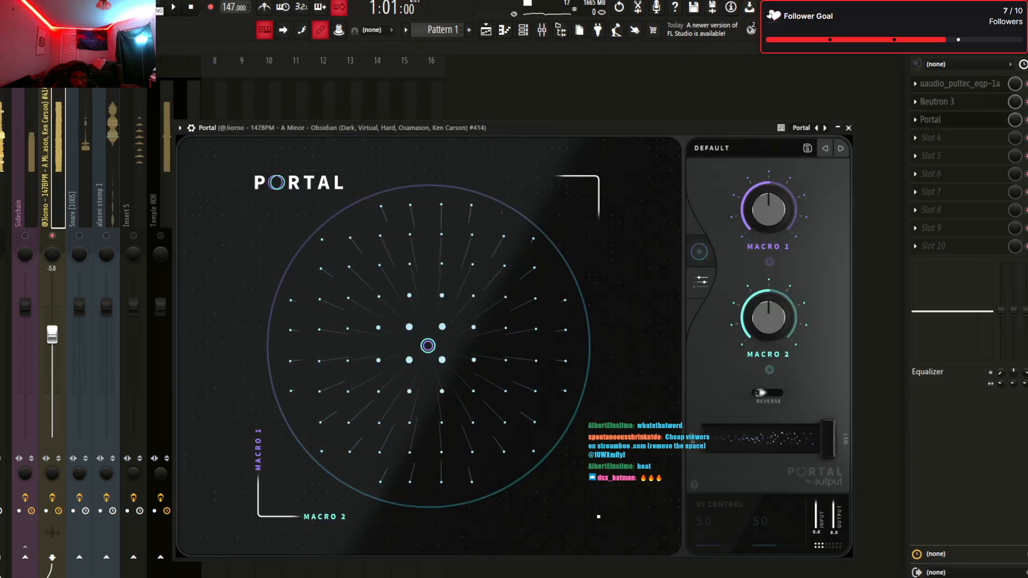
click(712, 148)
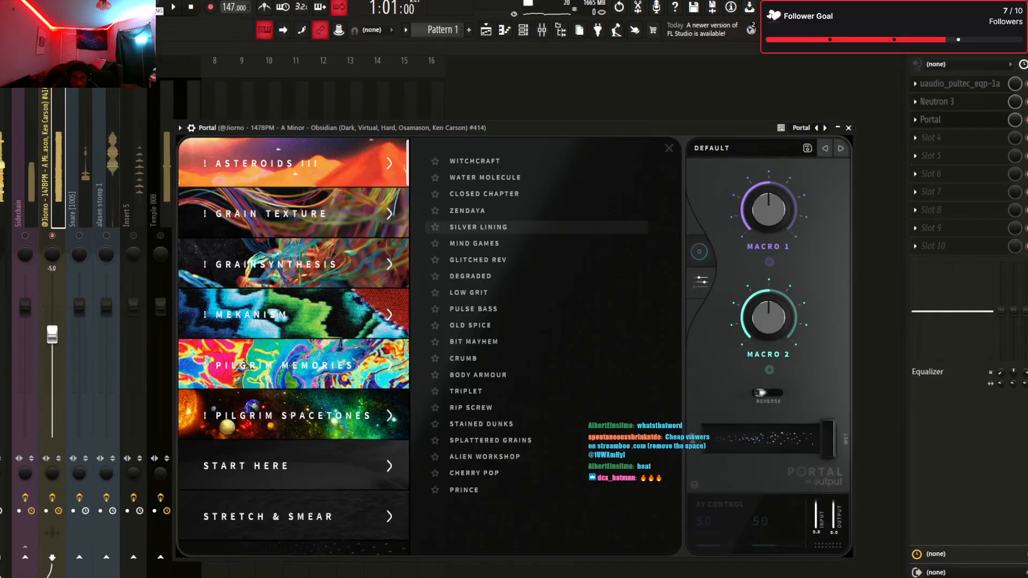
click(478, 227)
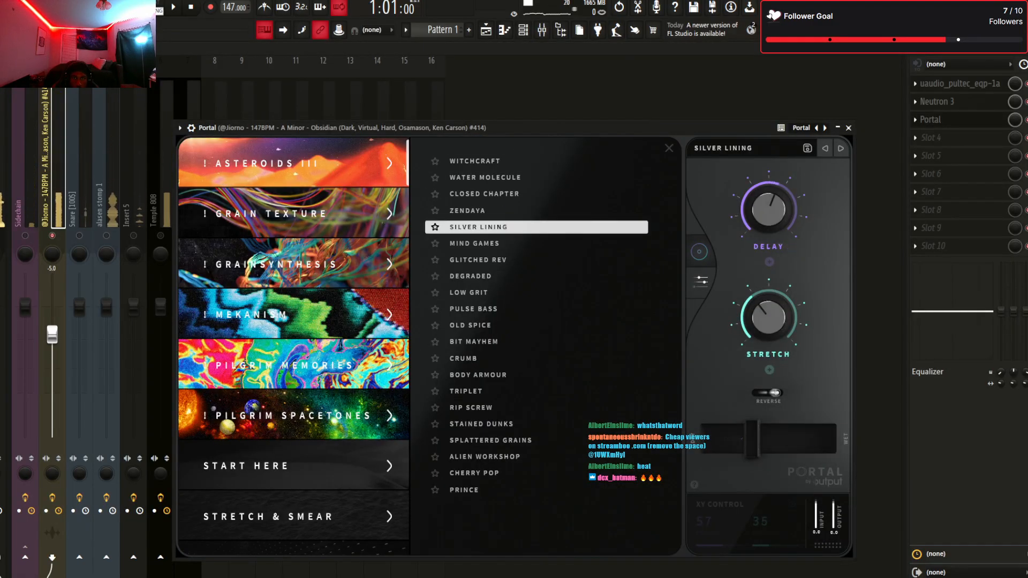
Lower Portal's dry/wet to 24 percent with the Splattered Grains preset during playback, and move Portal to slot 1
key(space)
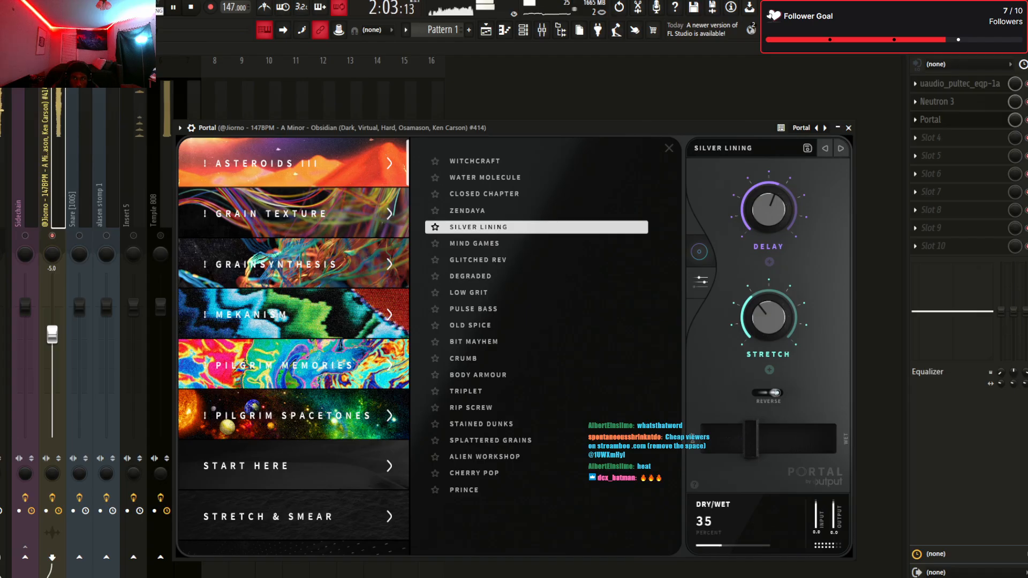
drag(752, 440, 742, 440)
click(616, 440)
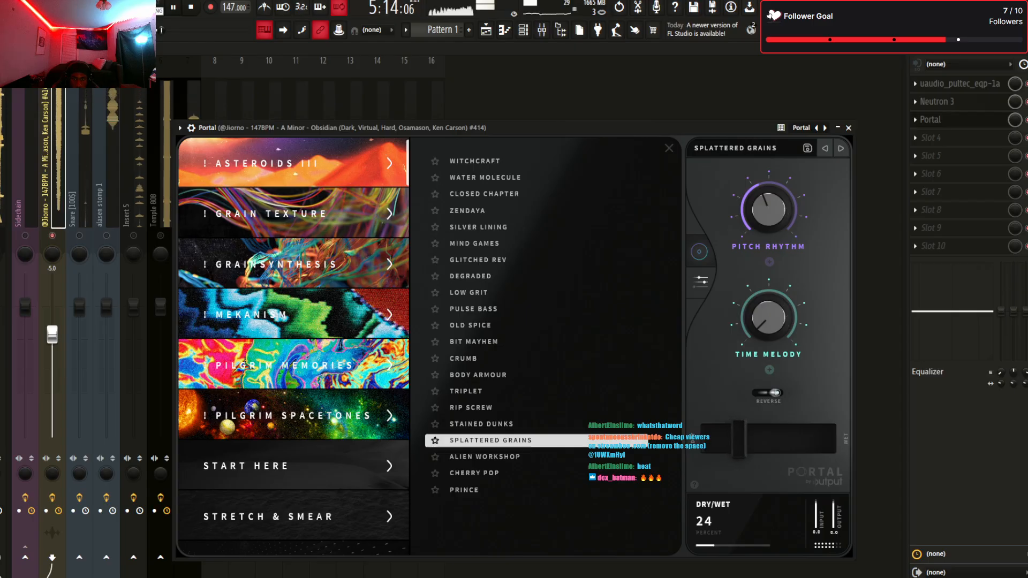
click(848, 127)
scroll(932, 120, up, 2)
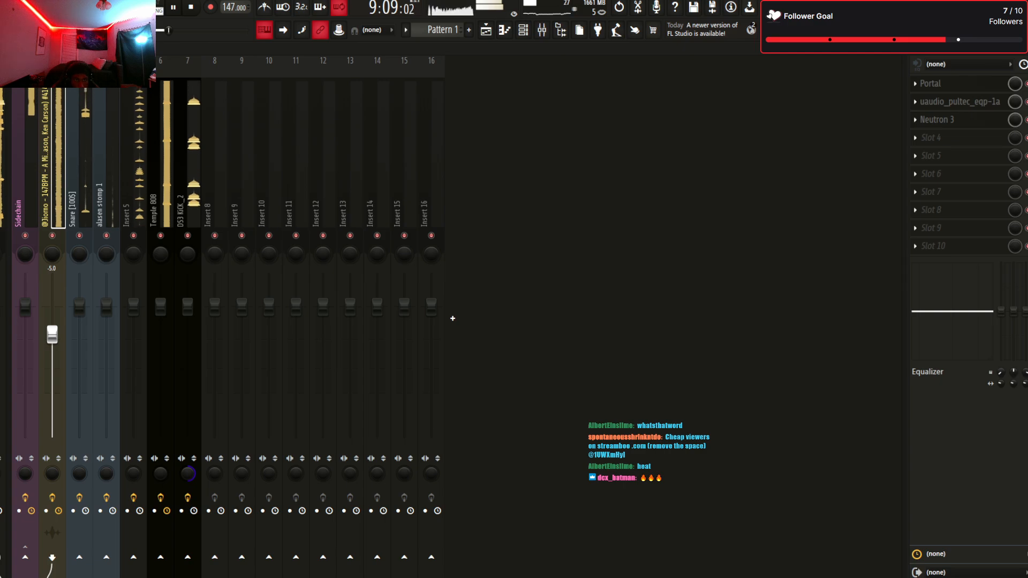
Solo the Temple 808 channel in the channel rack and play the pattern to hear it on its own
click(161, 207)
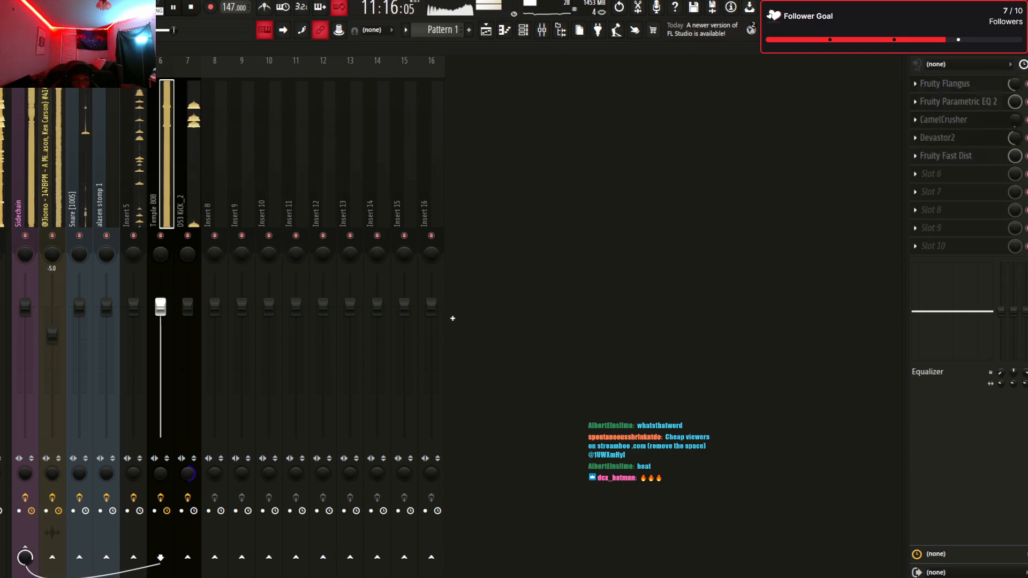
key(F6)
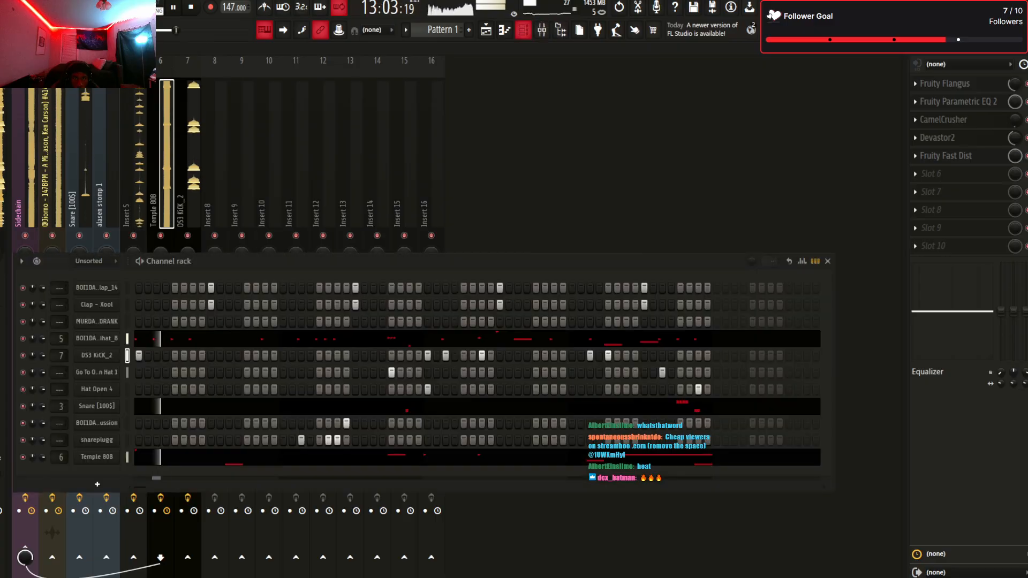
key(space)
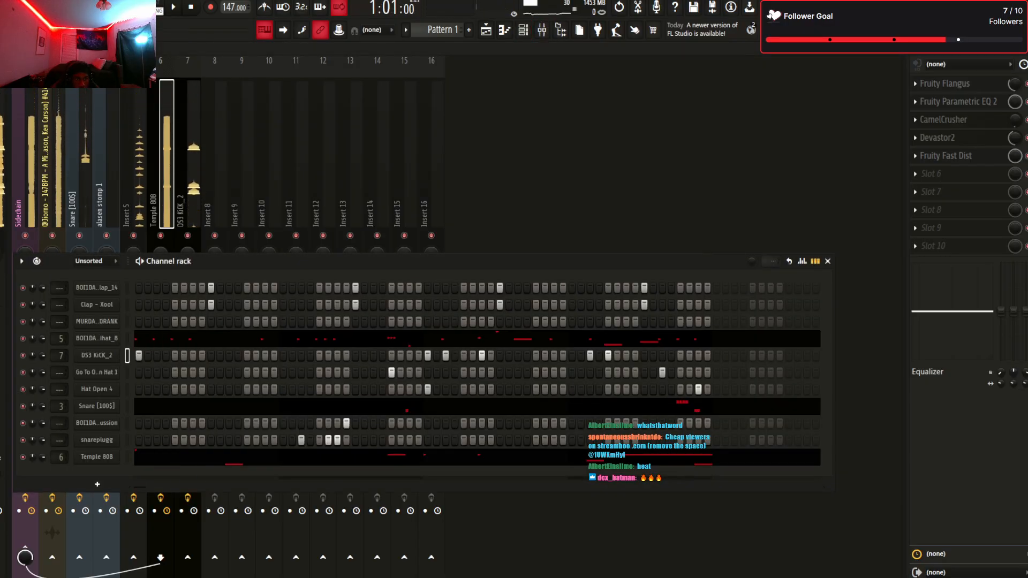
right_click(22, 457)
key(space)
key(space)
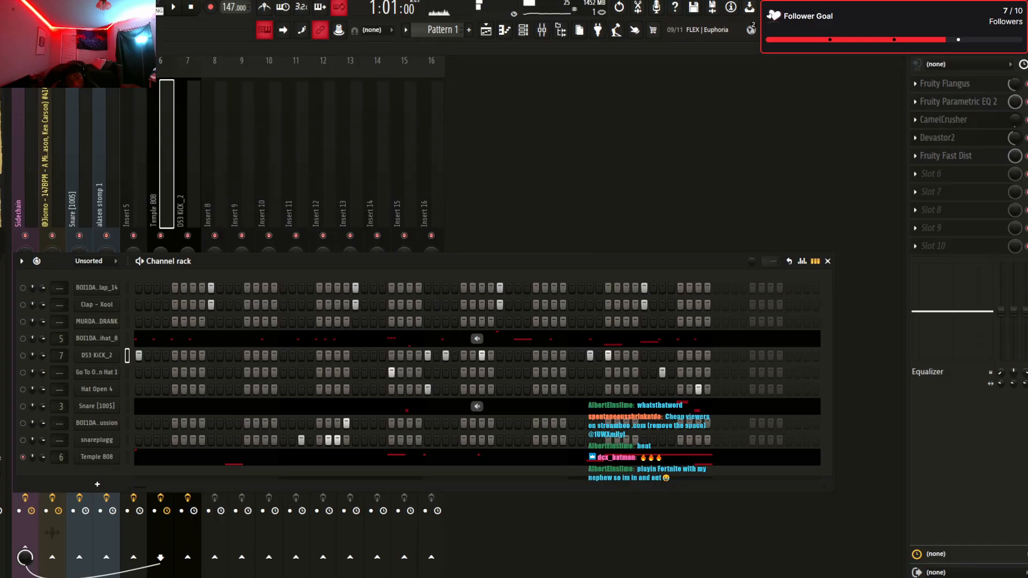
Add the (G) thick reese 808 sample as a channel below Temple 808 and raise its sampler trim
drag(97, 464, 97, 466)
click(97, 473)
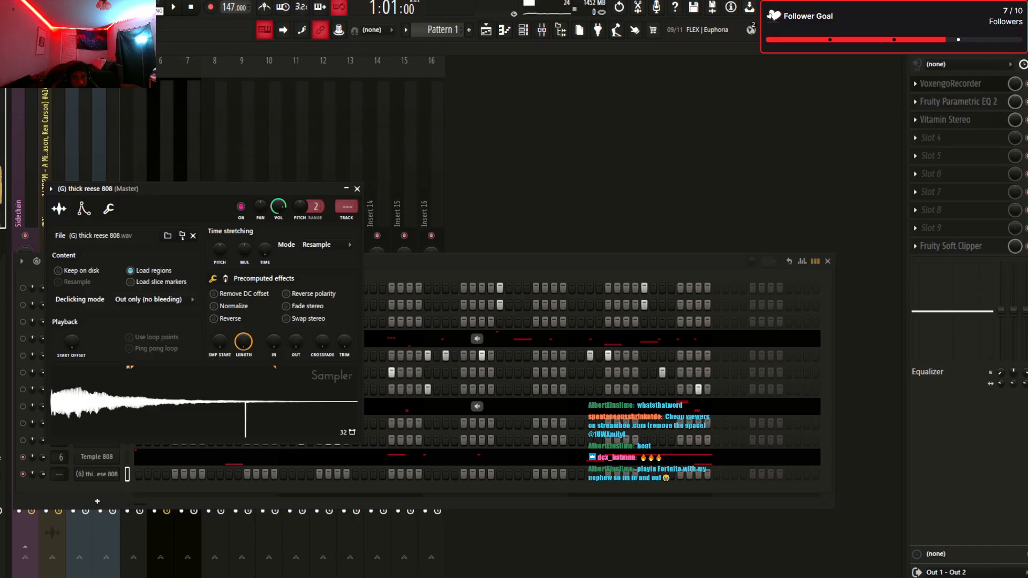
drag(345, 341, 344, 289)
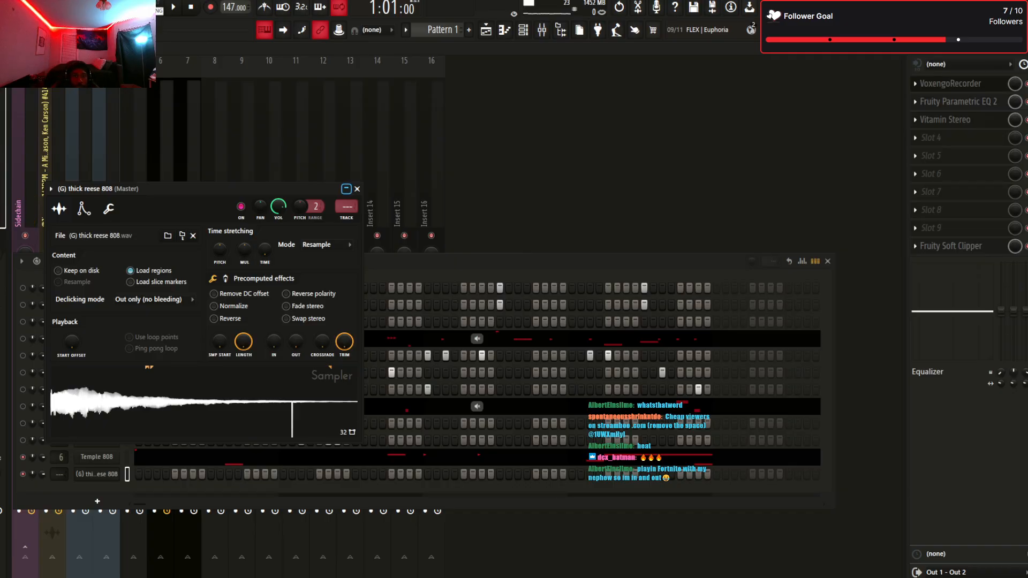
click(358, 188)
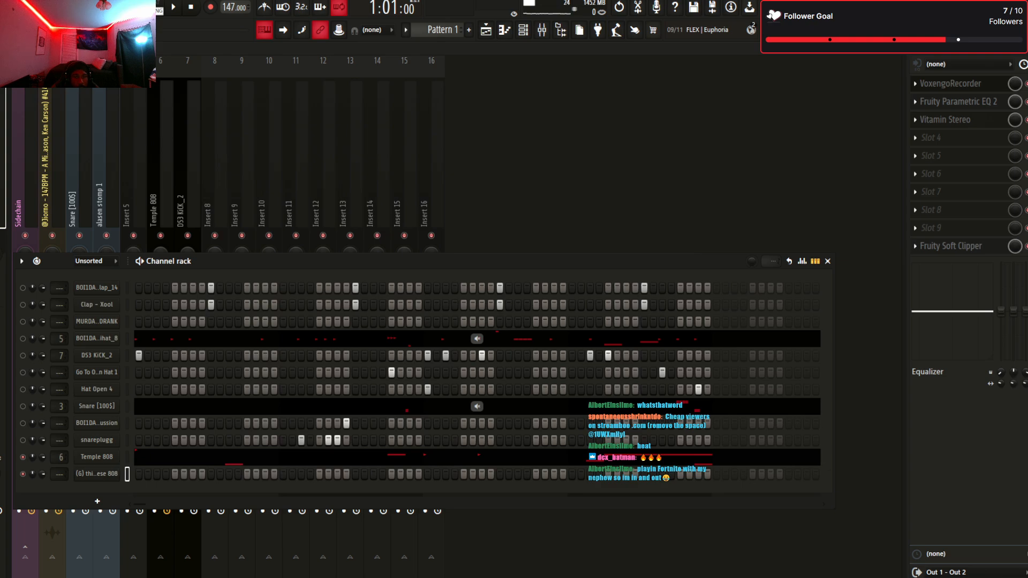
Add a Serum 2 channel below the (G) thick reese 808 channel and close its plugin window
key(alt+c)
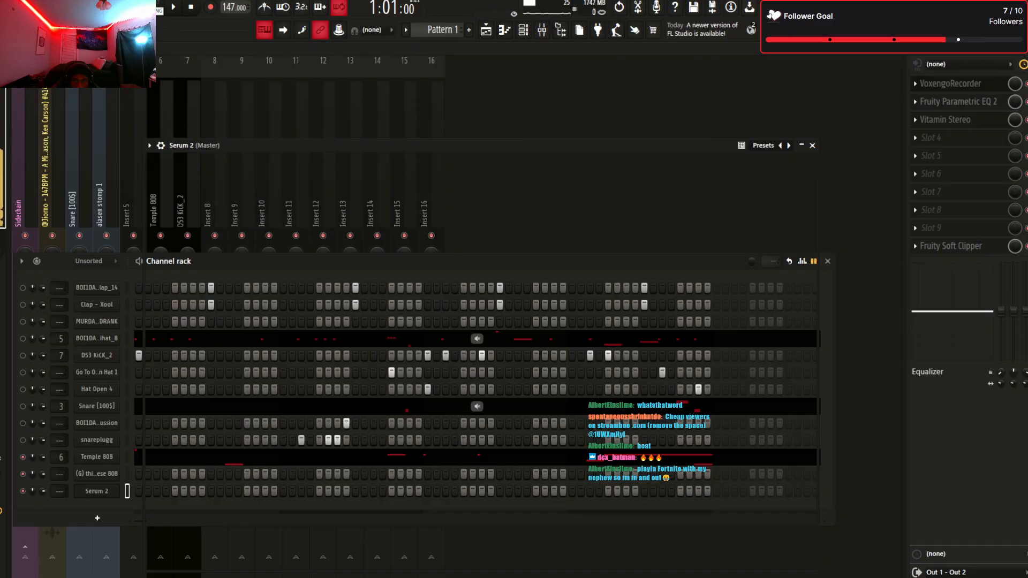
click(812, 145)
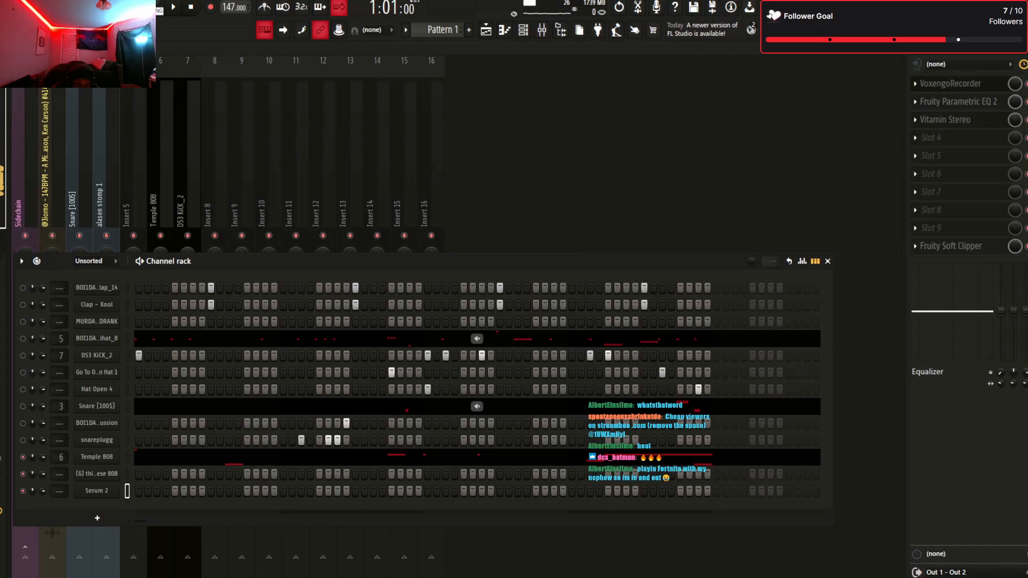
Route the Serum 2 channel to mixer track 8, rename that track sub and colour it purple
key(ctrl+l)
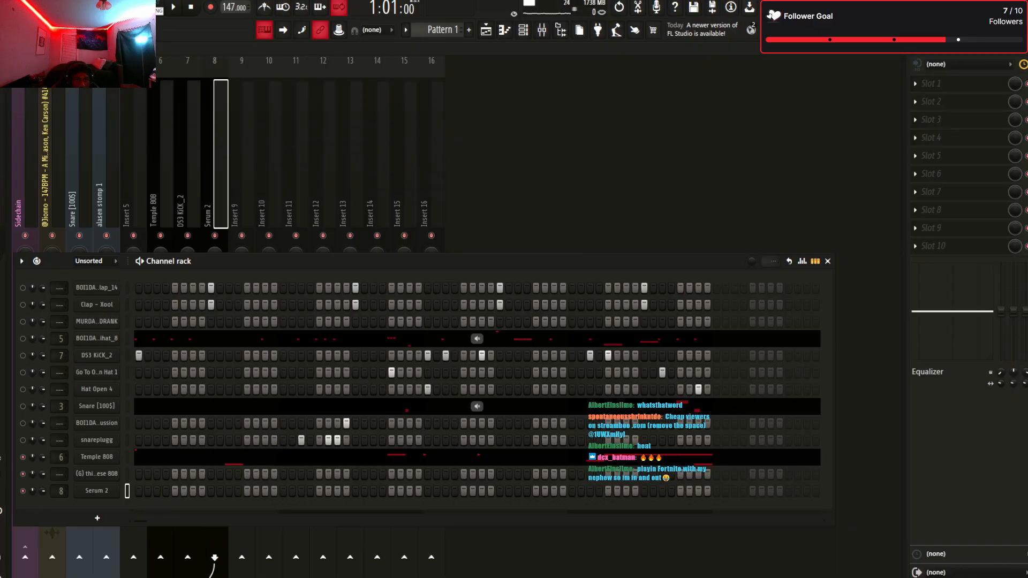
key(F6)
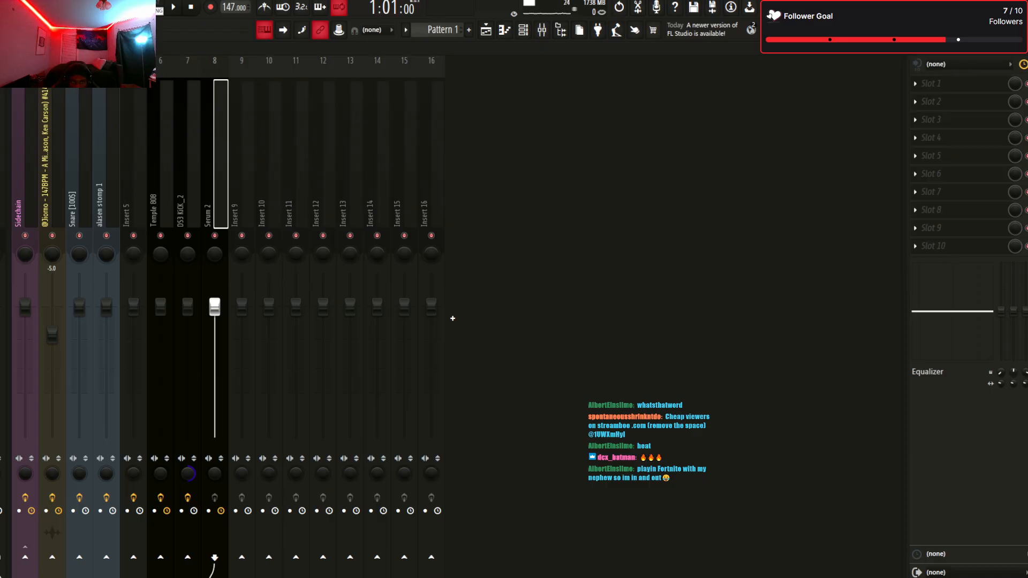
key(Return)
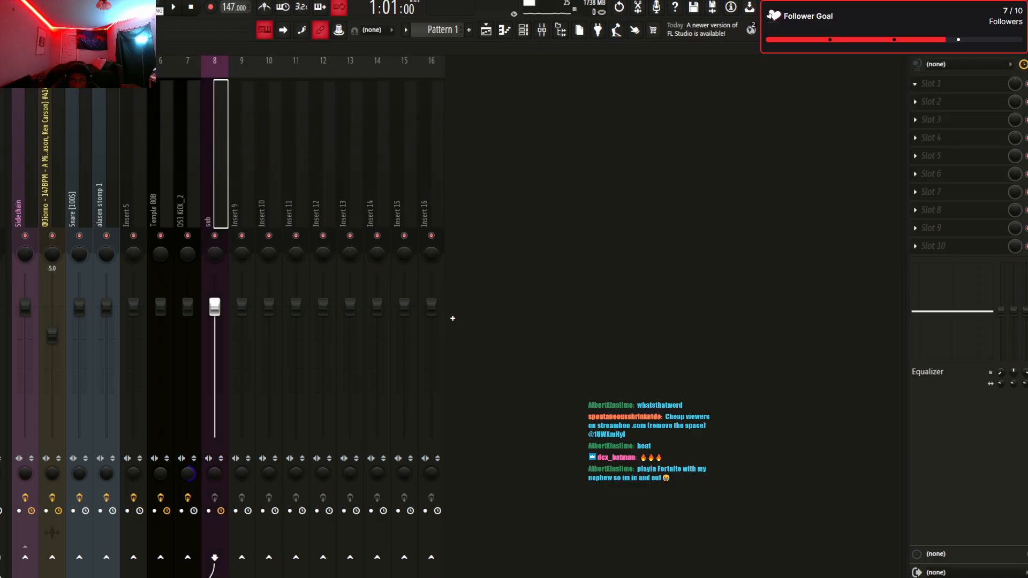
Load Fruity Parametric EQ 2 on the sub track and low-pass it with band 7 at about 1544 Hz while playing the pattern
click(453, 319)
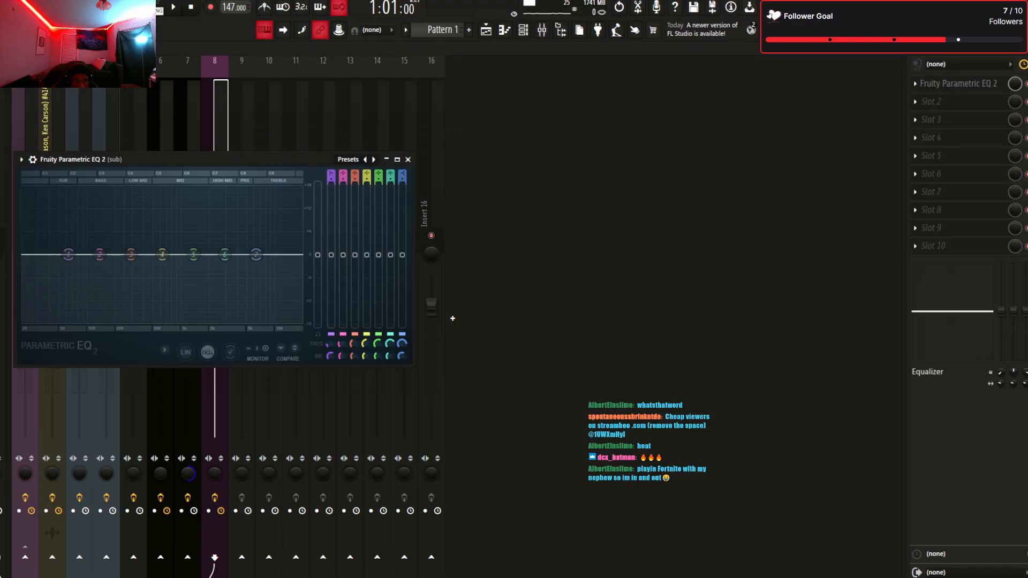
click(256, 255)
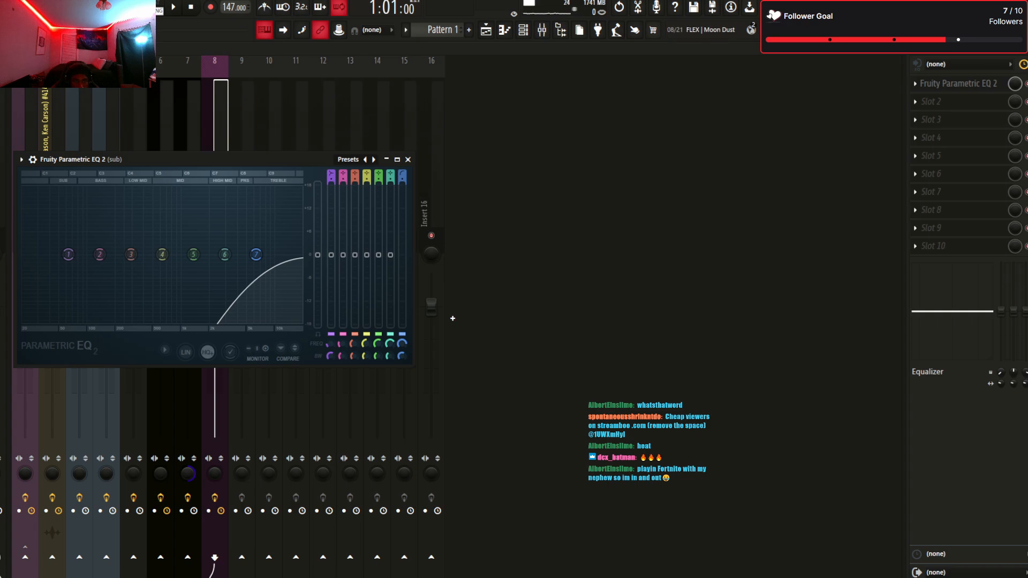
key(space)
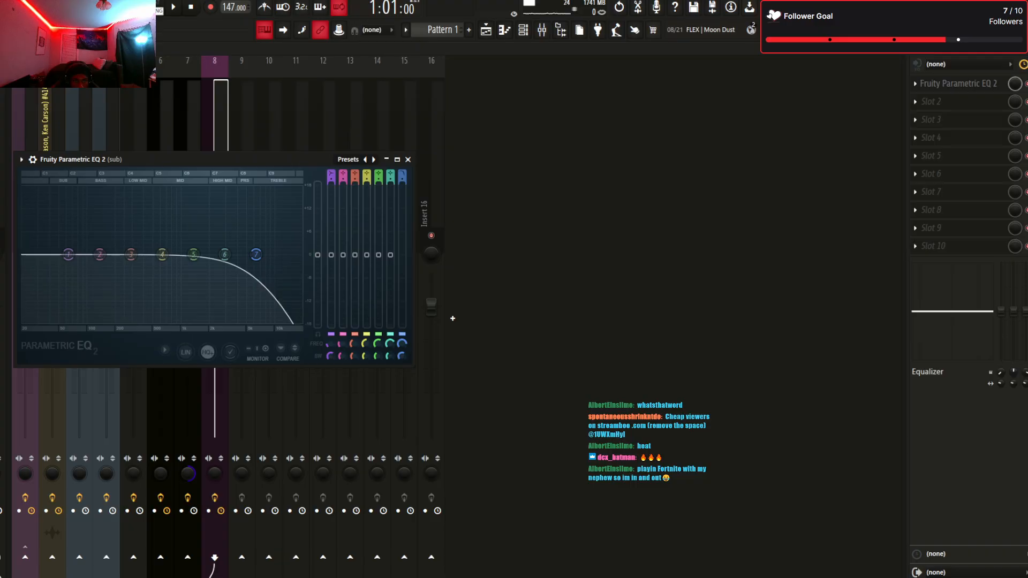
key(space)
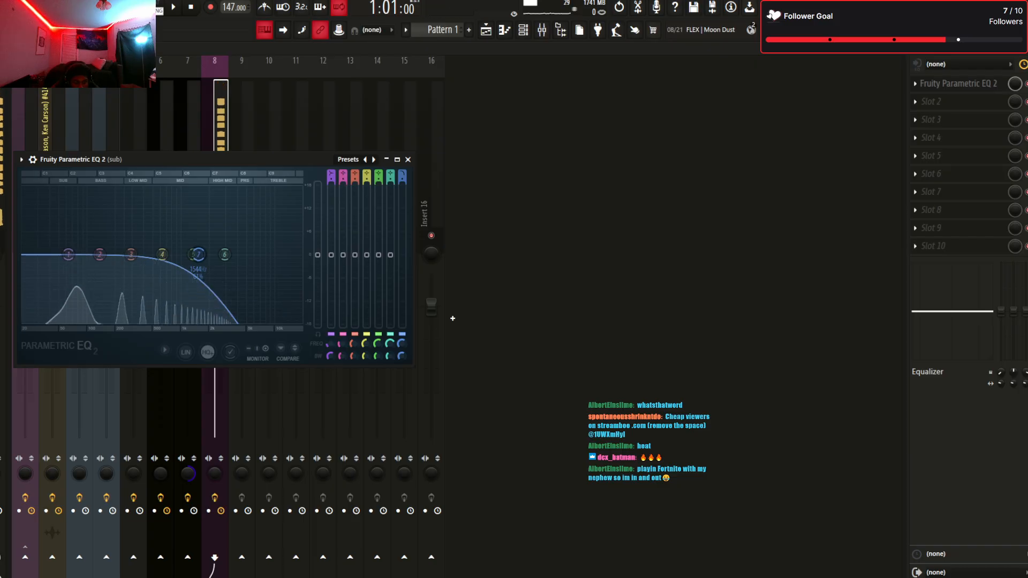
key(Escape)
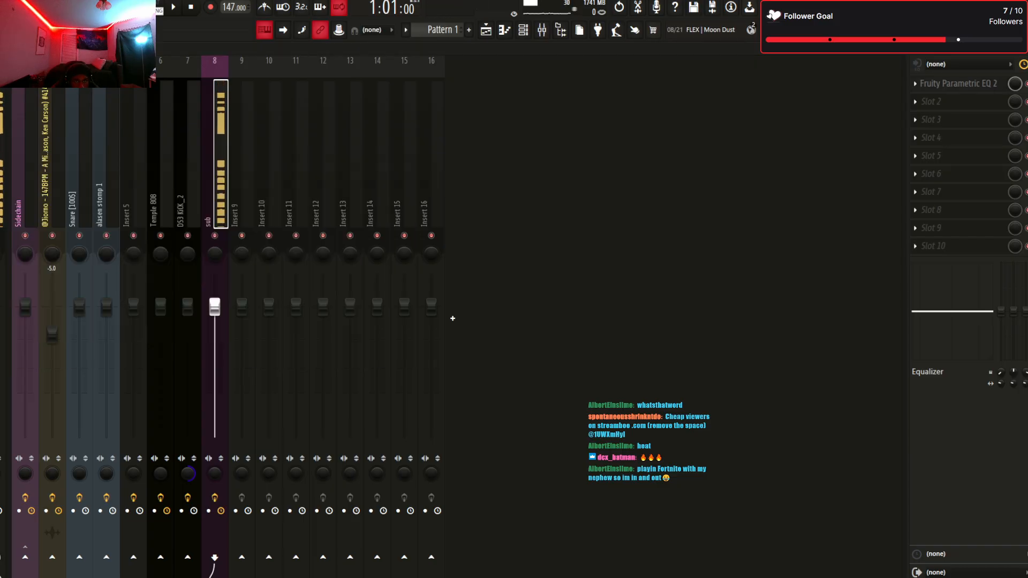
Copy the Temple 808 channel's notes into the Serum 2 channel and play the pattern briefly
key(F6)
click(97, 457)
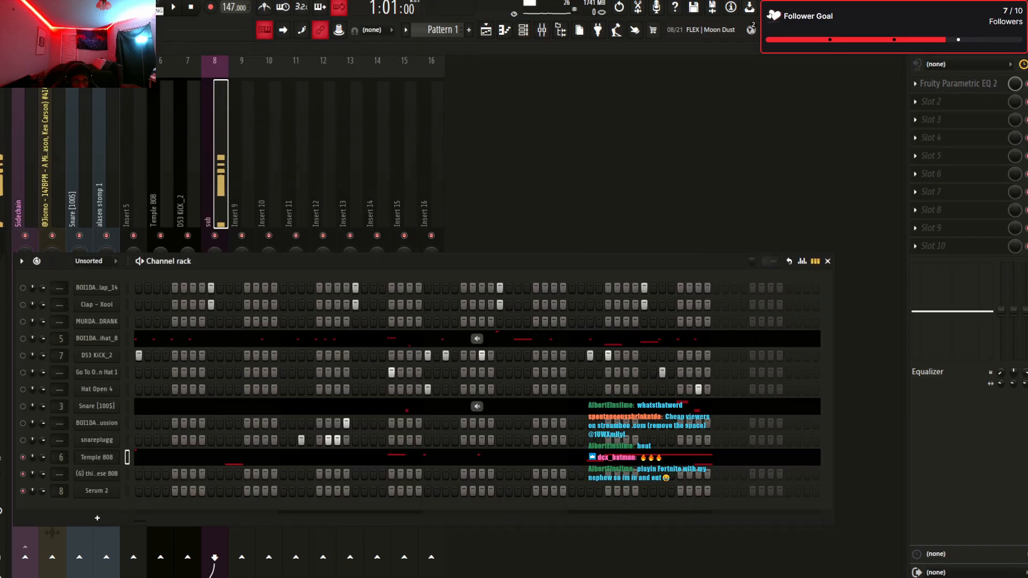
key(ctrl+c)
click(127, 491)
key(ctrl+v)
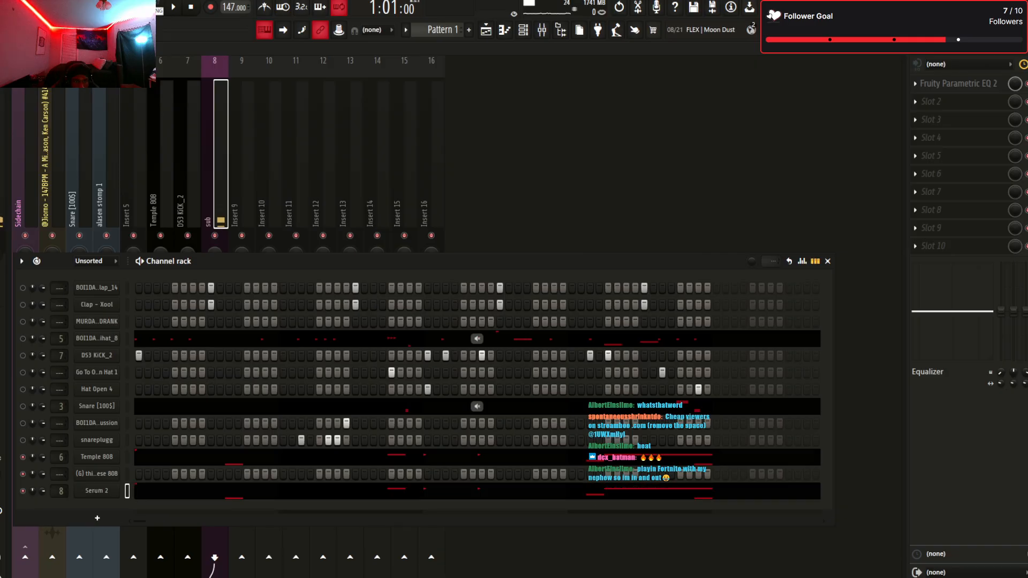
key(space)
key(space)
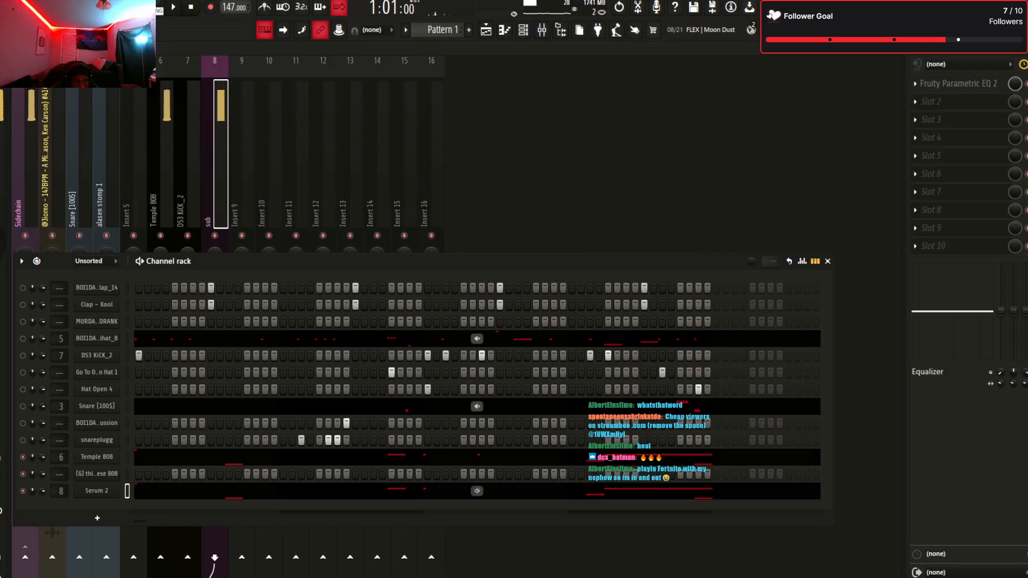
Transpose all Serum 2 notes down two octaves and play the pattern
key(F7)
key(ctrl+Down)
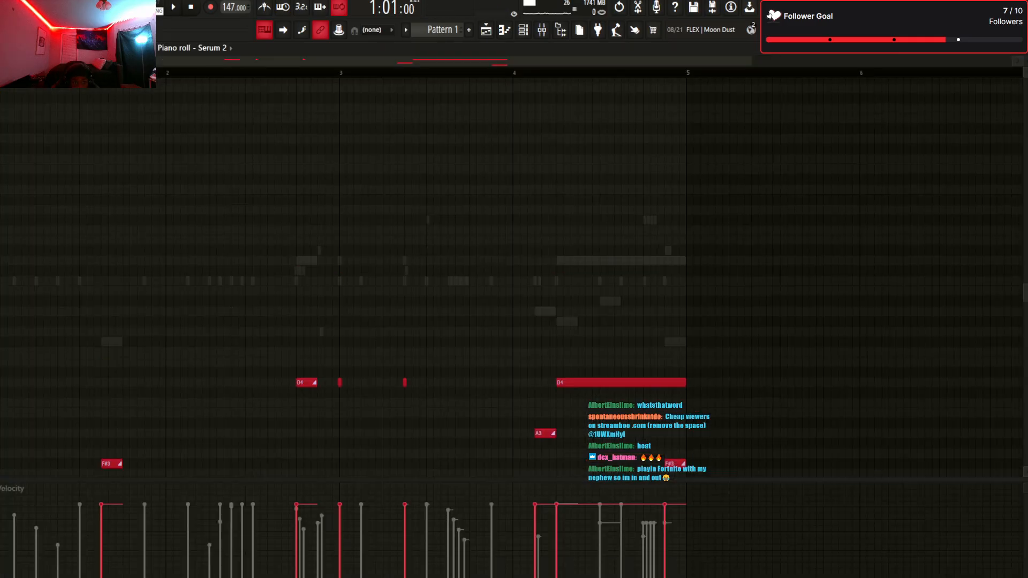
key(ctrl+Down)
key(space)
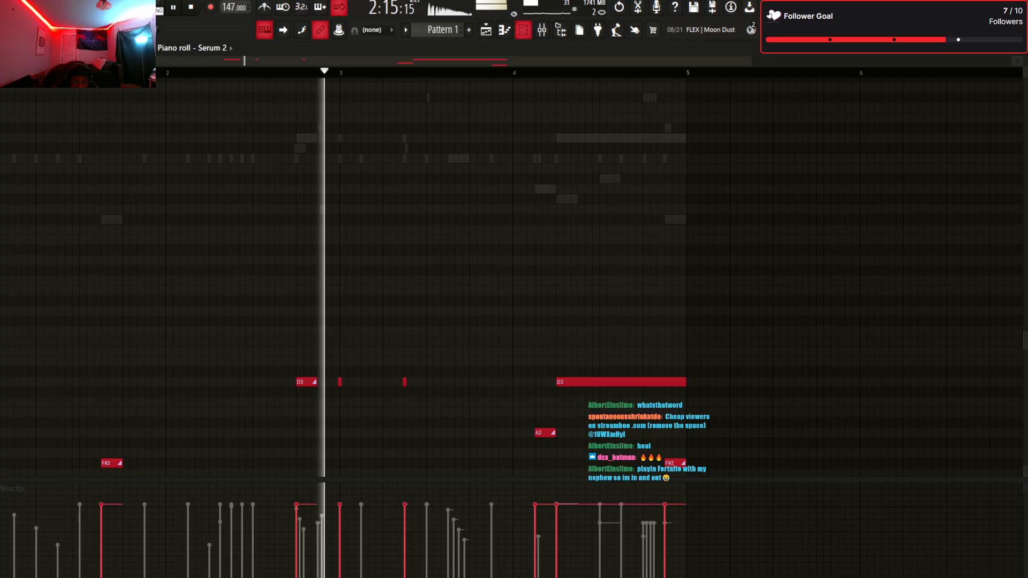
Set the Serum 2 channel's Cut group to 1 and return to its plugin interface
key(F6)
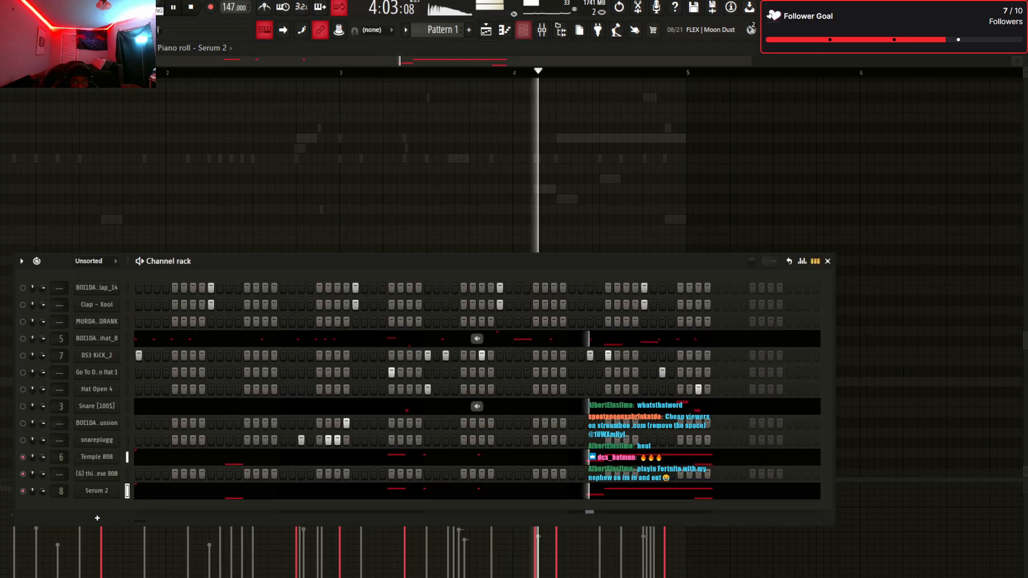
click(97, 491)
key(space)
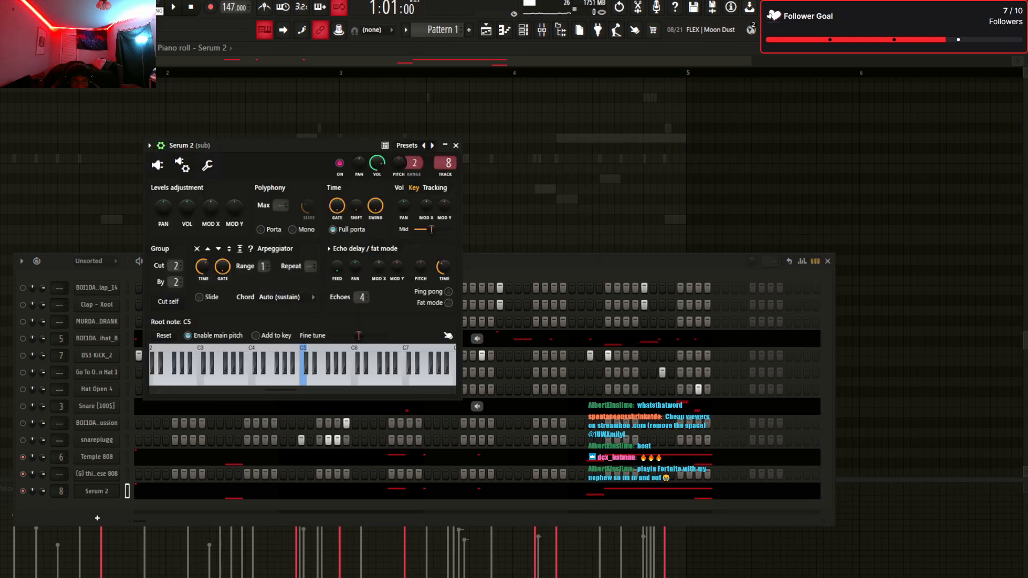
click(97, 457)
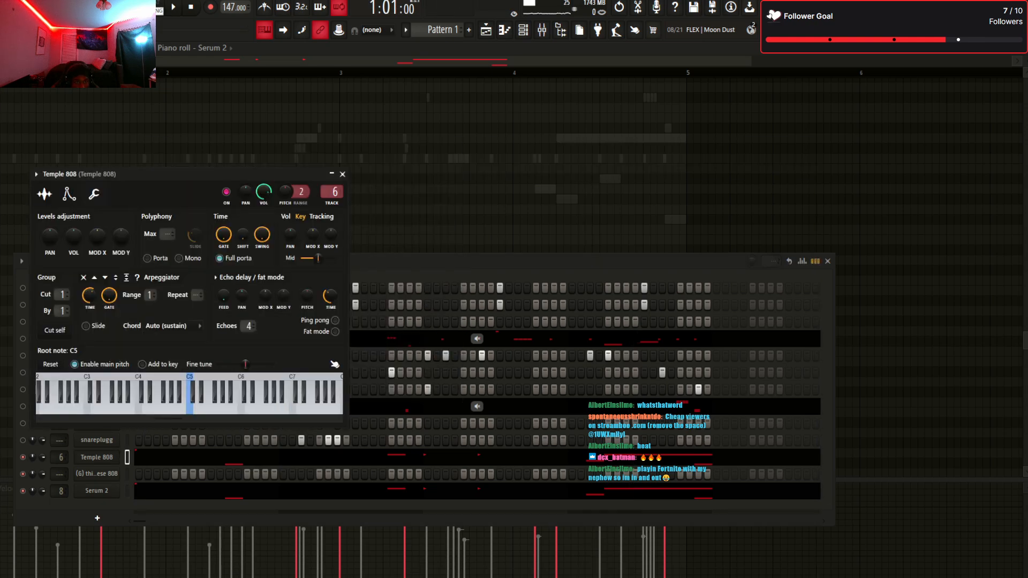
click(97, 491)
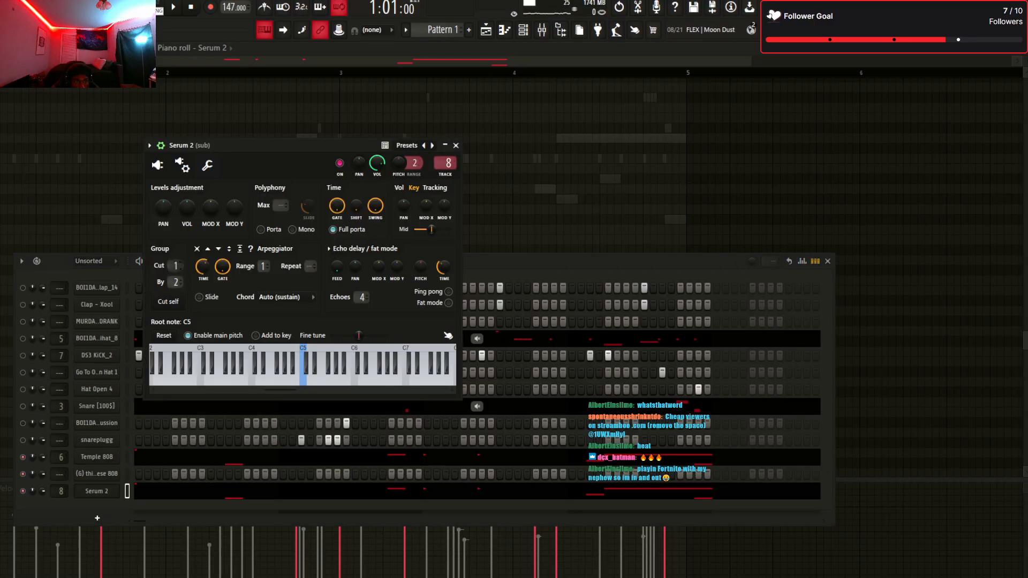
click(182, 165)
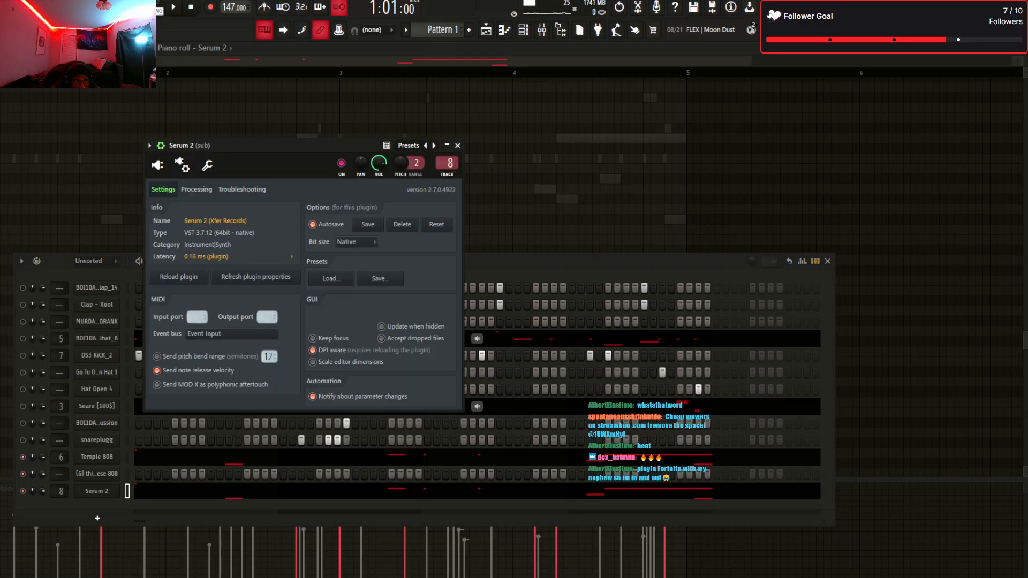
click(157, 165)
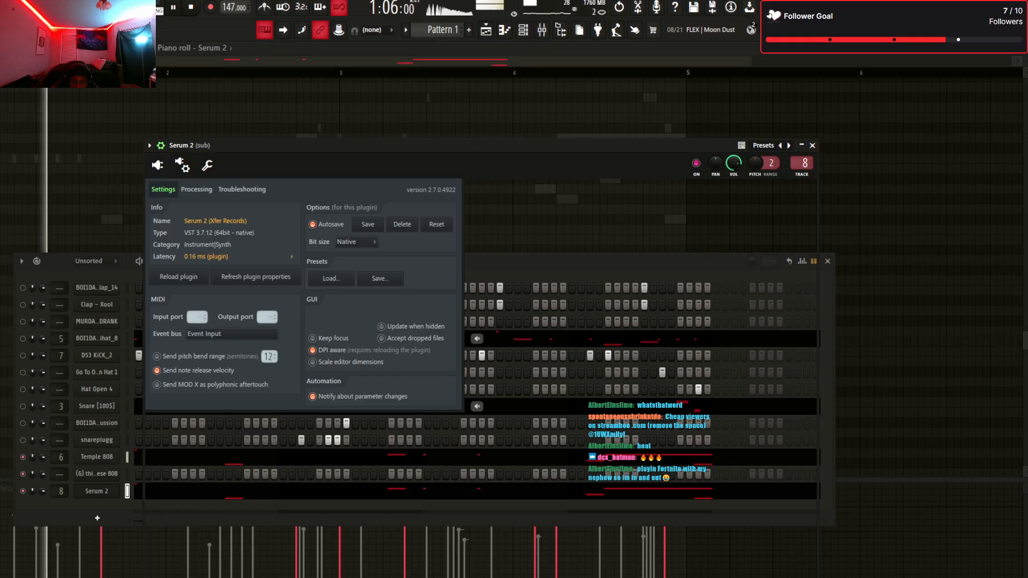
Delete the F#2 notes, the A2 note and the D3 note just before bar 3 from the Serum 2 part
key(F7)
scroll(307, 321, down, 3)
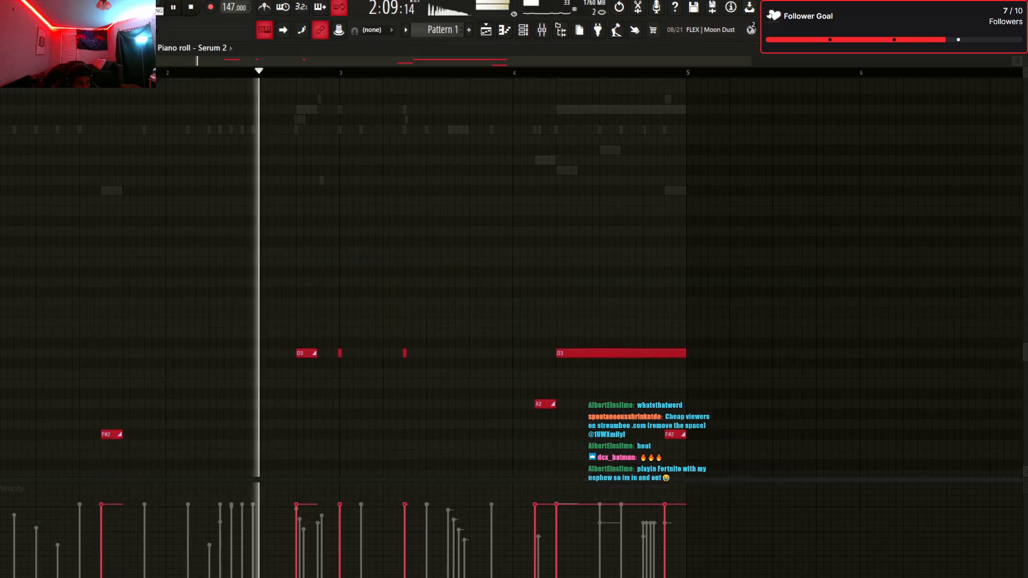
key(space)
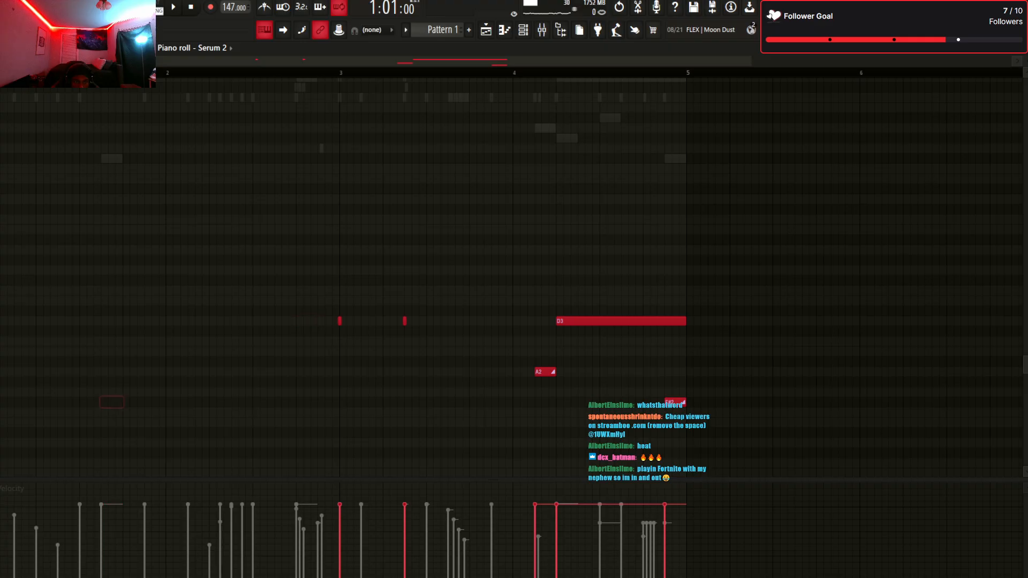
right_click(545, 372)
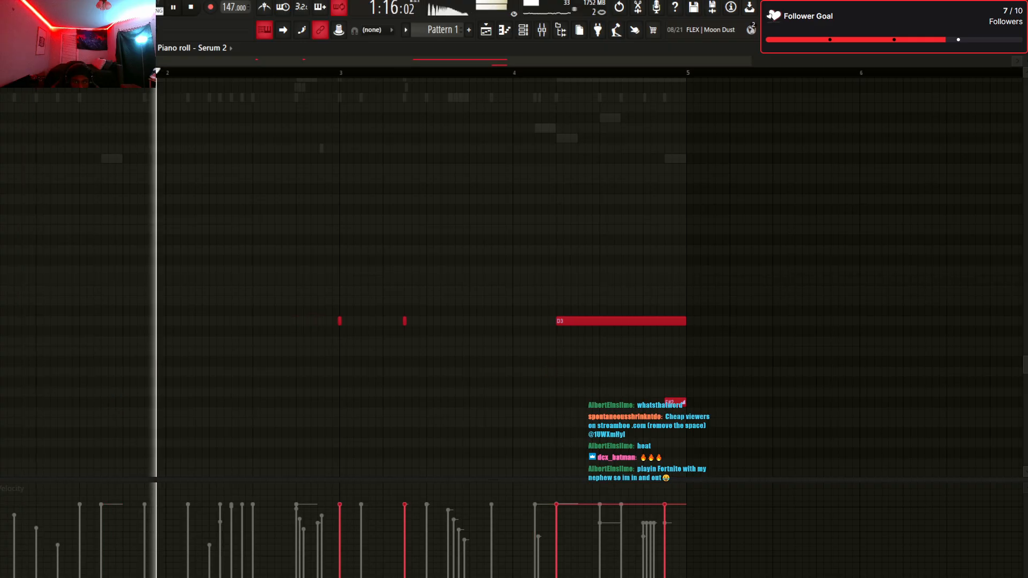
right_click(675, 402)
scroll(511, 277, up, 7)
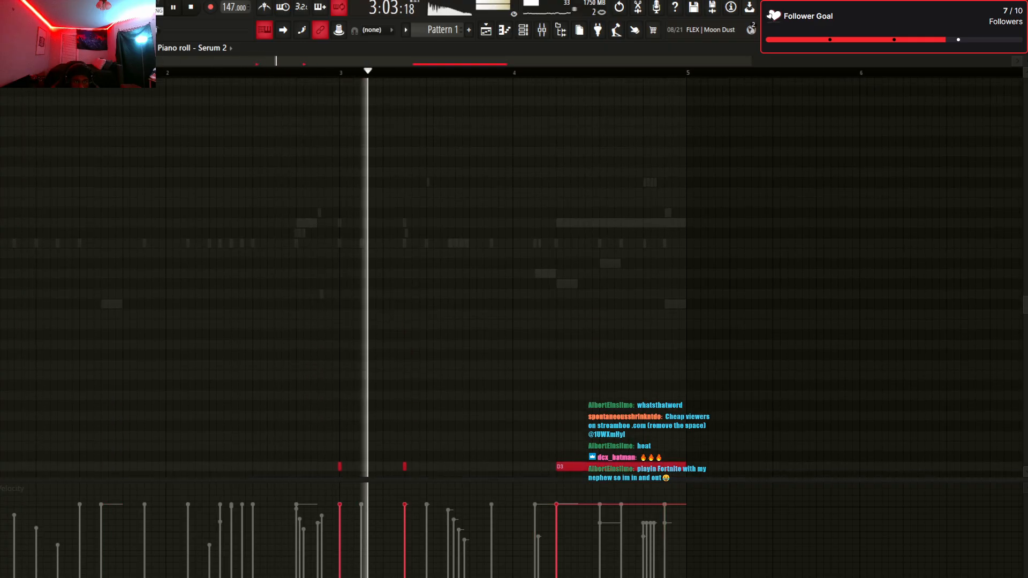
Lower the sub mixer track's fader to -14.1 dB while playing the soloed bass channels
key(F6)
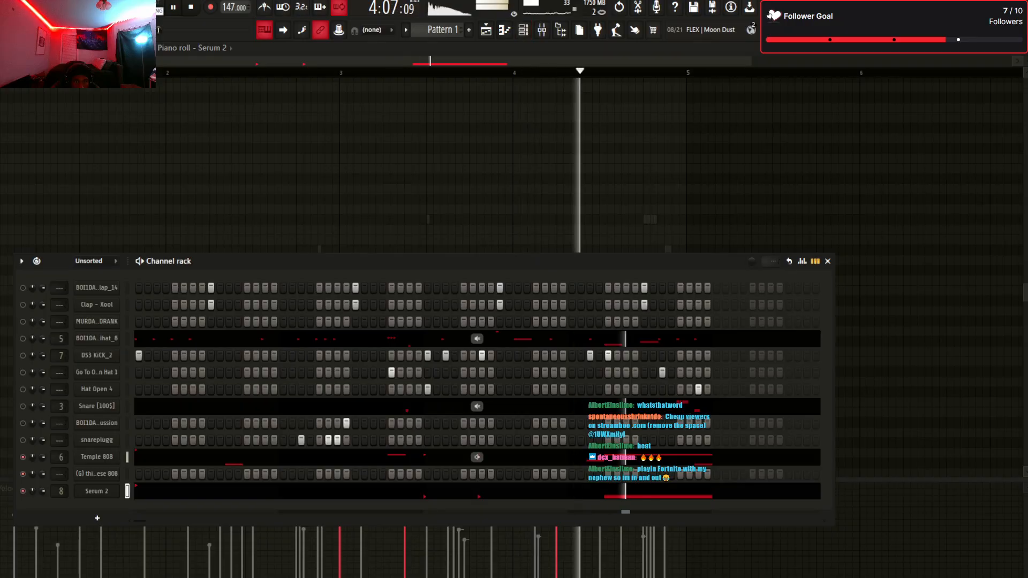
key(F7)
key(F7)
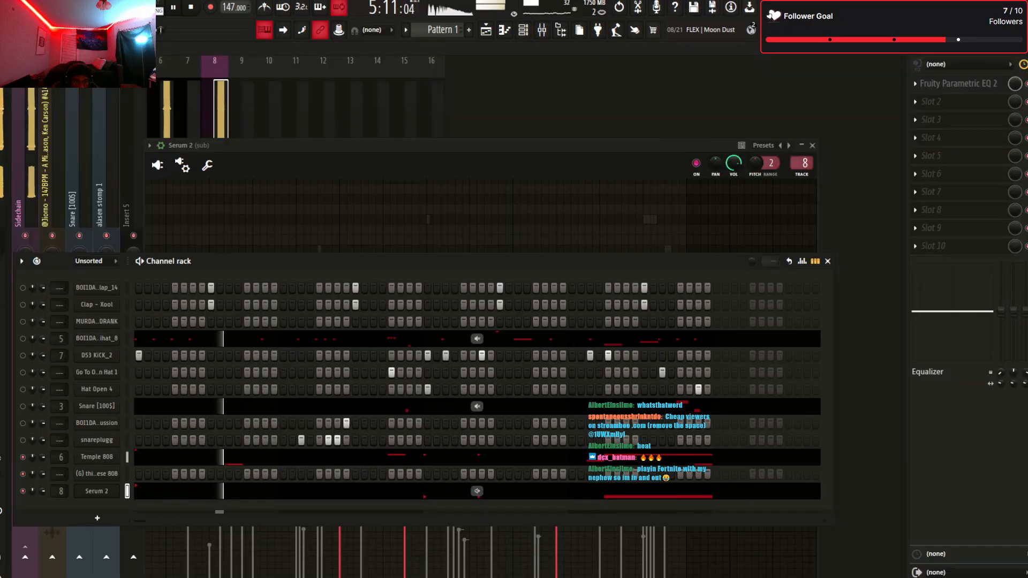
scroll(511, 276, down, 1)
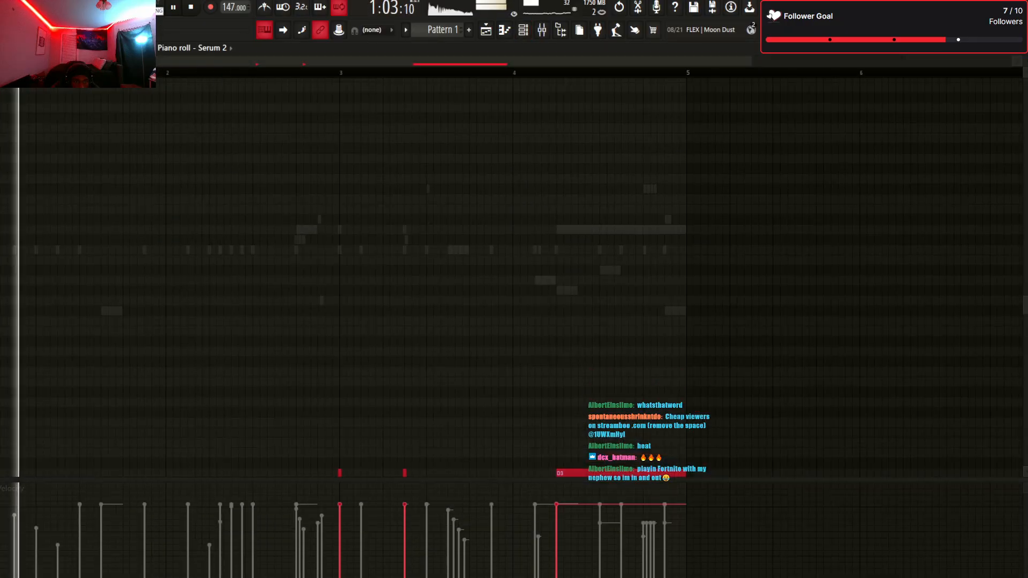
key(space)
key(F6)
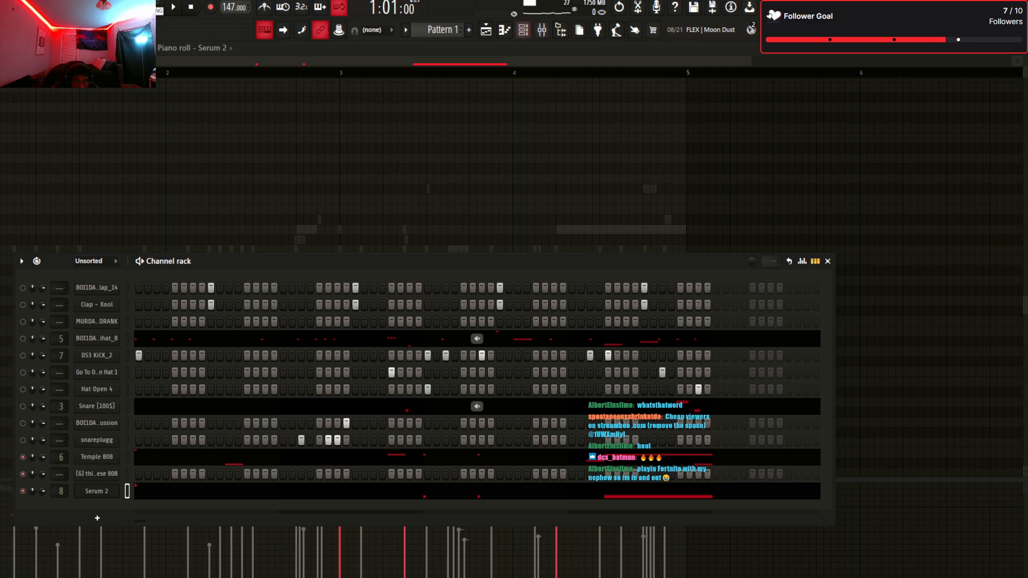
key(F9)
key(space)
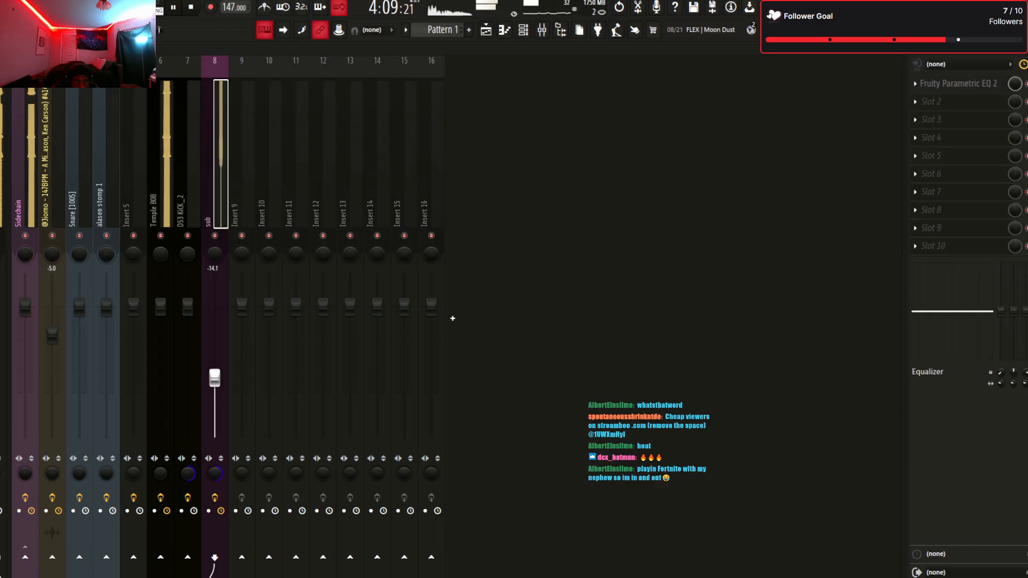
Listen to the Serum 2 channel soloed, unsolo it to bring back all channels, and play the full pattern
key(F6)
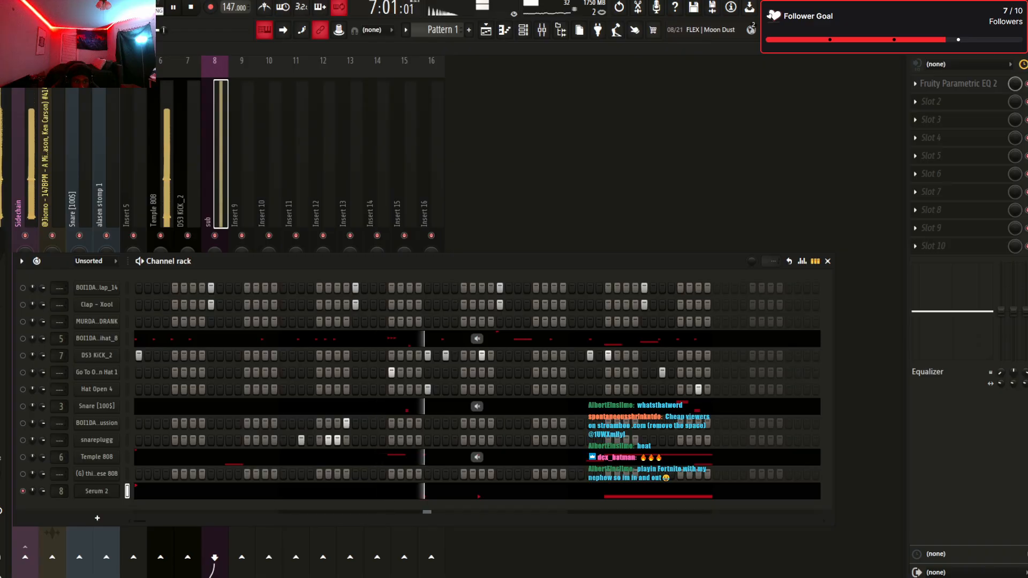
right_click(23, 491)
key(space)
key(space)
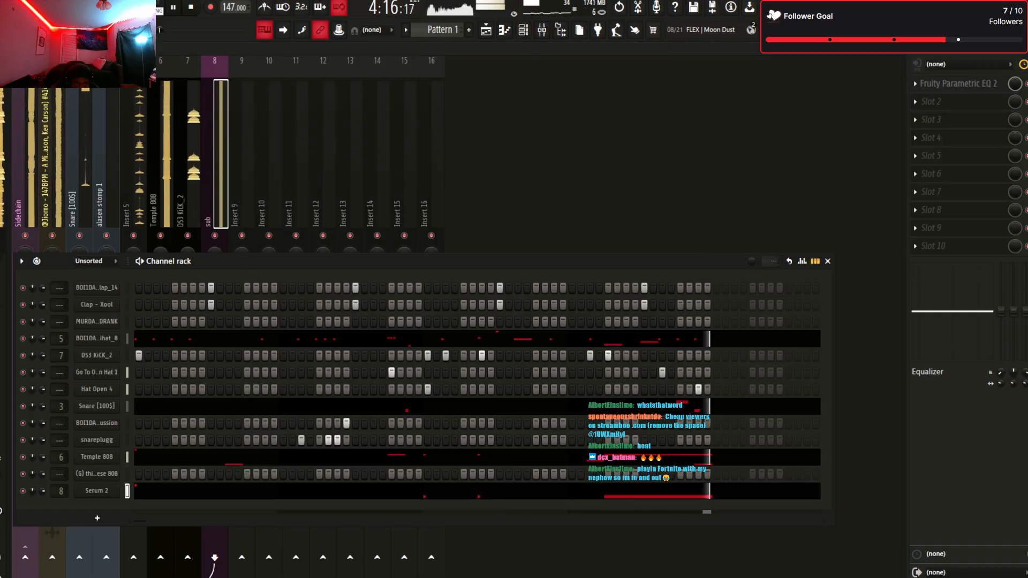
Lower the band 7 low-pass frequency of the sub track's Fruity Parametric EQ 2 to between bands 3 and 4 during playback
click(97, 491)
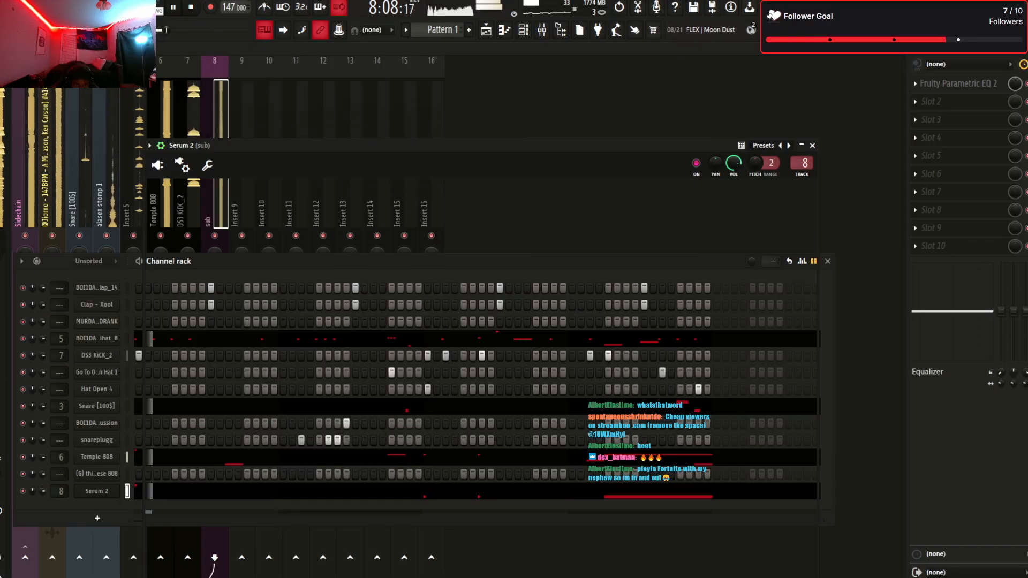
click(812, 146)
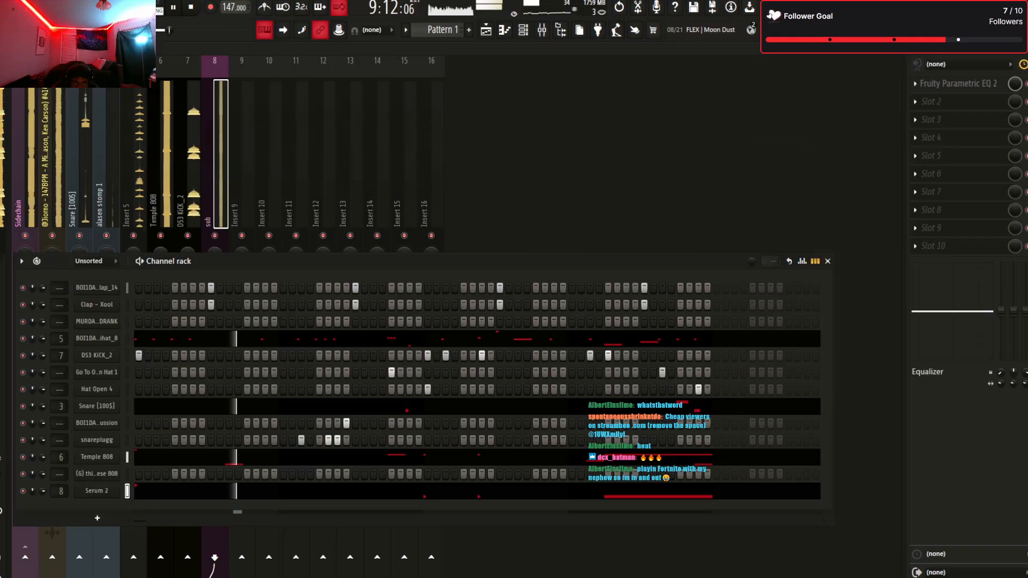
click(959, 84)
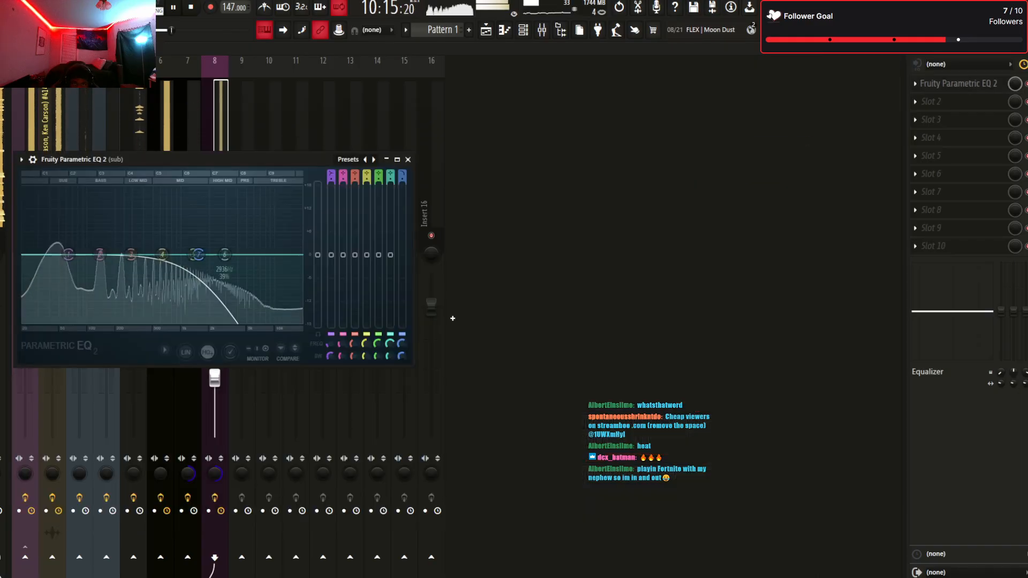
drag(198, 254, 147, 254)
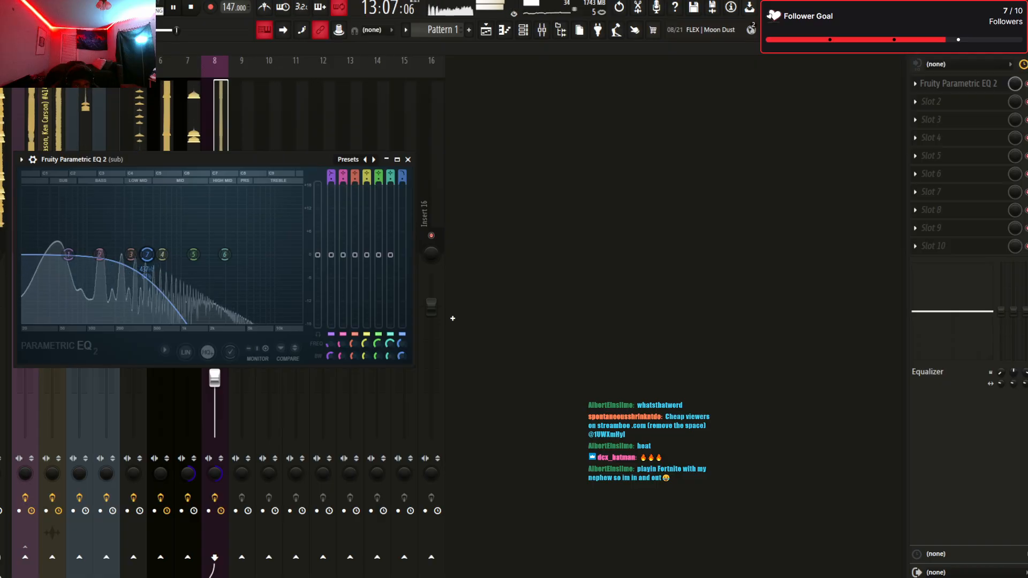
key(Escape)
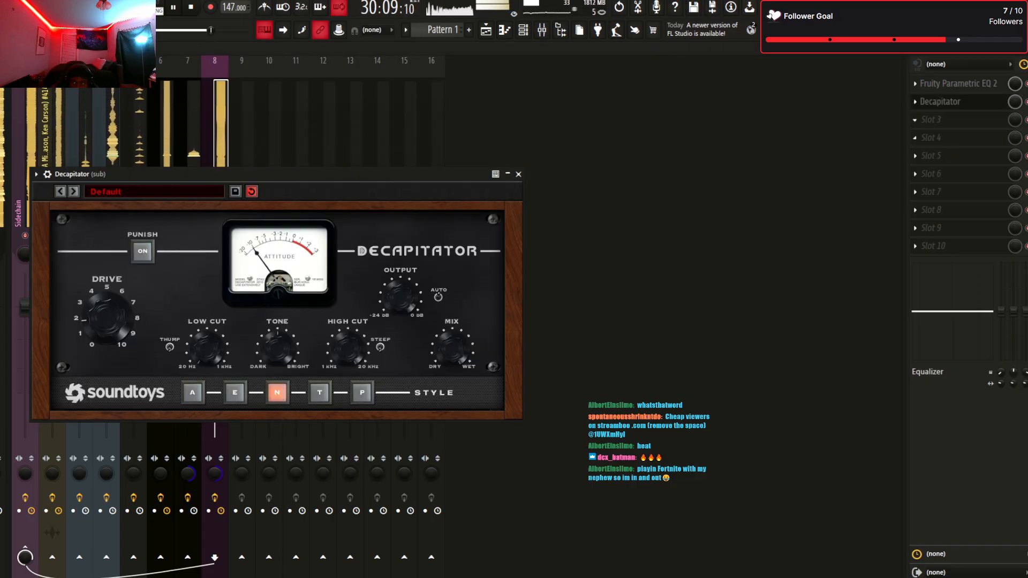
Move Decapitator above Fruity Parametric EQ 2 in the sub track's effect chain, check the playlist and stop playback
scroll(947, 102, up, 1)
key(Escape)
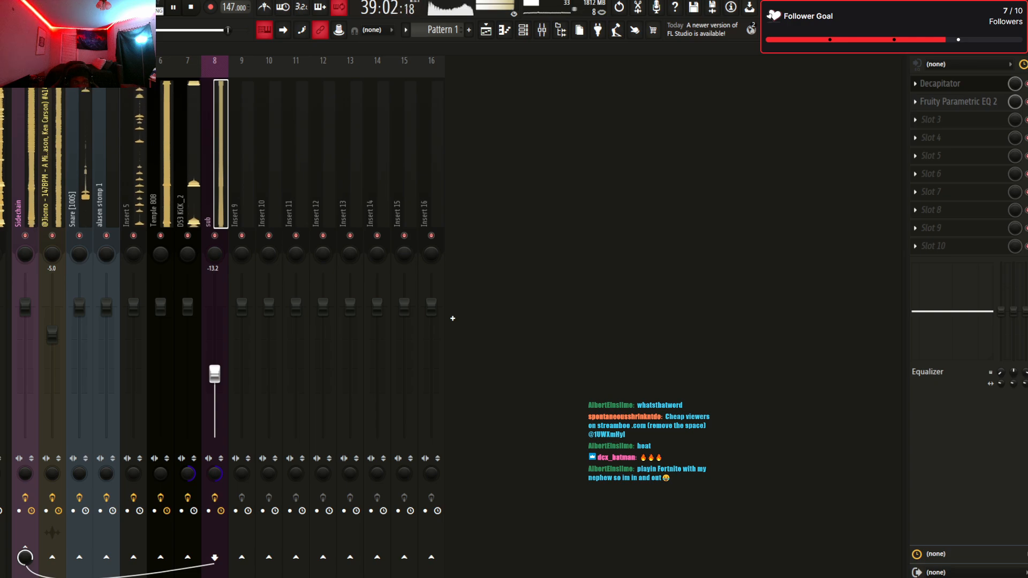
key(F5)
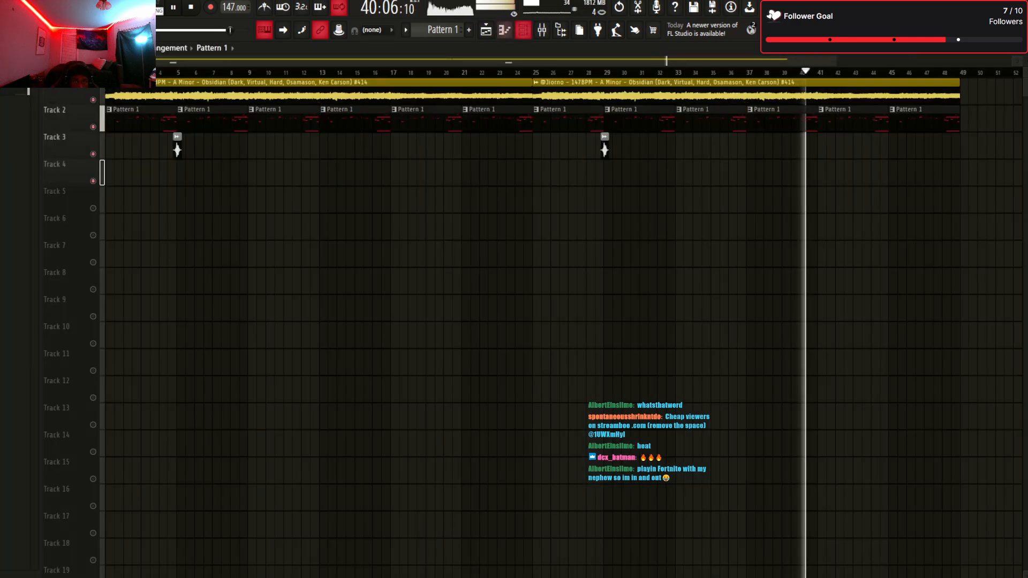
key(space)
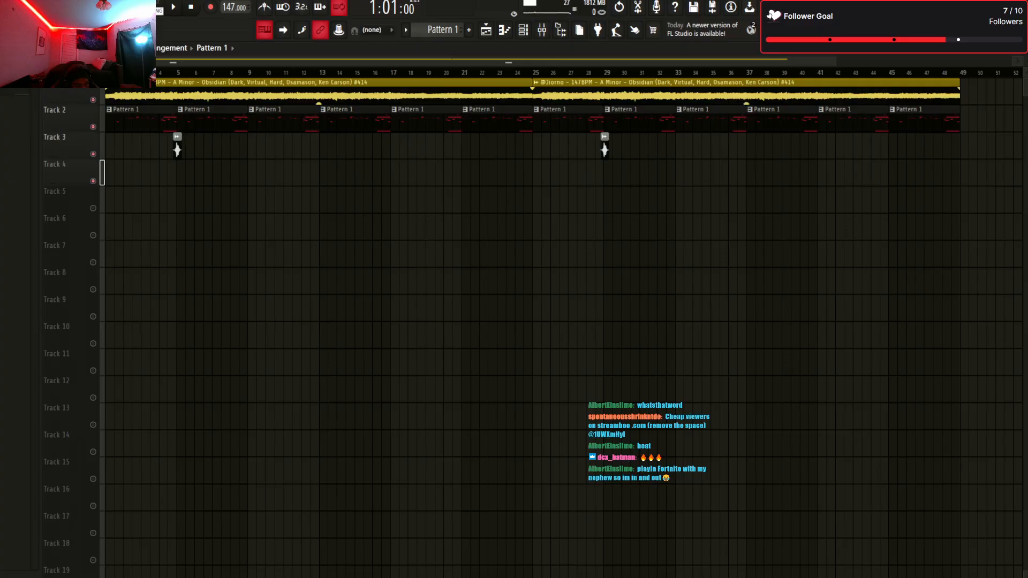
Insert Gross Beat in slot 4 of the melody loop's mixer track and load the Deedotwill_-_Gross_God_2 preset
key(F9)
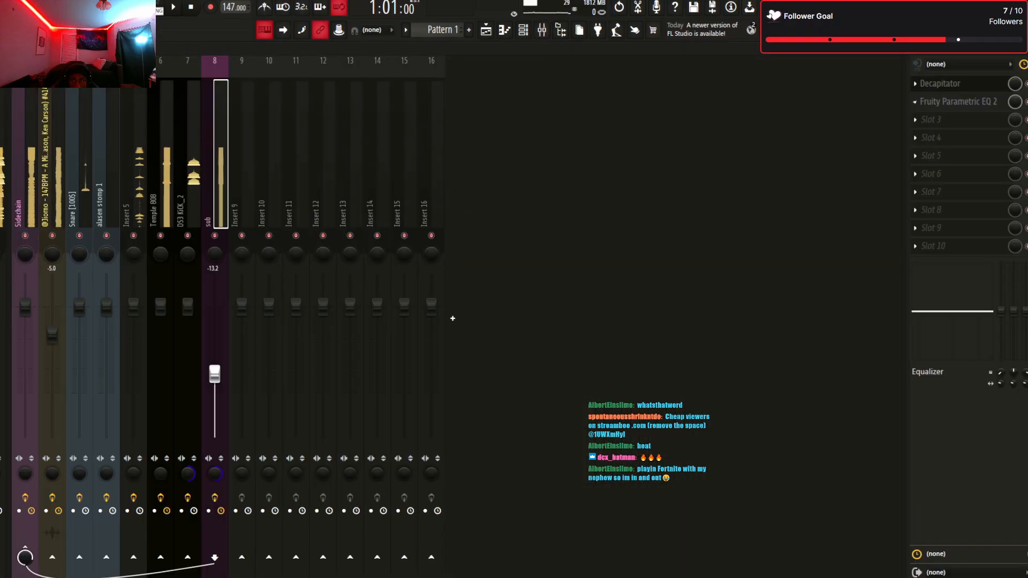
click(52, 188)
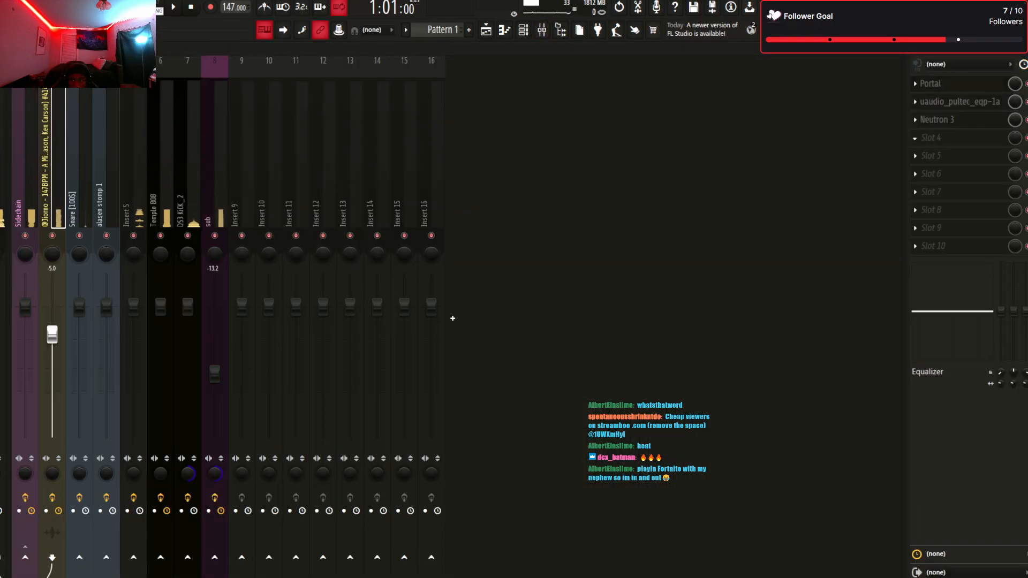
click(915, 138)
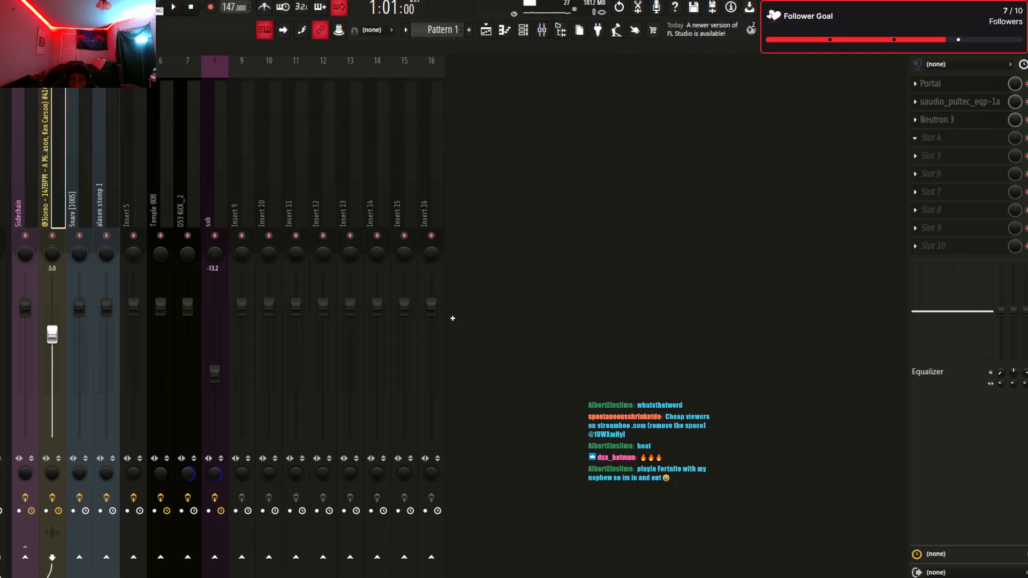
click(452, 318)
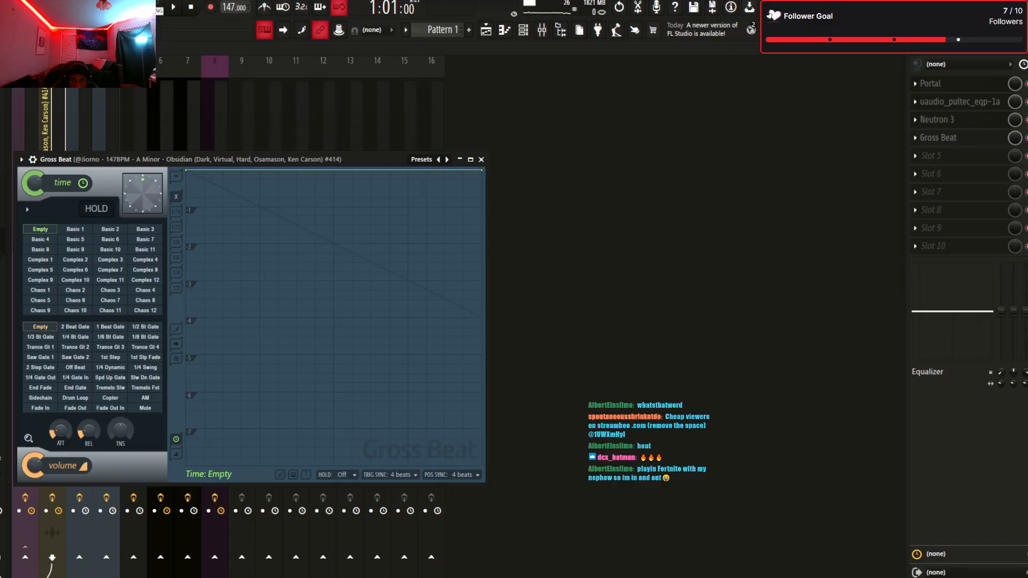
click(438, 160)
Audition Gross Beat's time Slots 3 and 2 during playback, leaving Slot 2 selected
key(space)
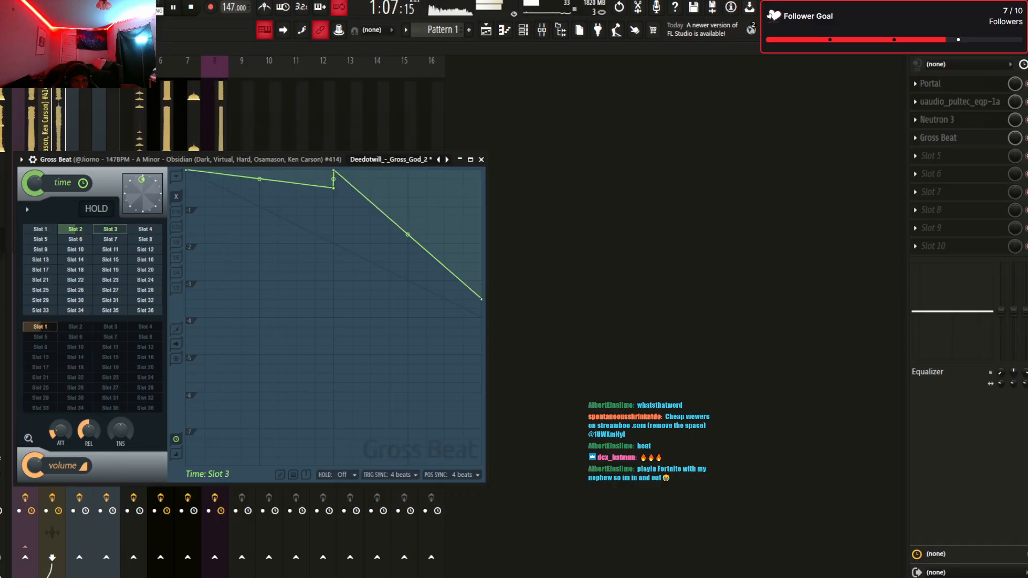
key(space)
key(space)
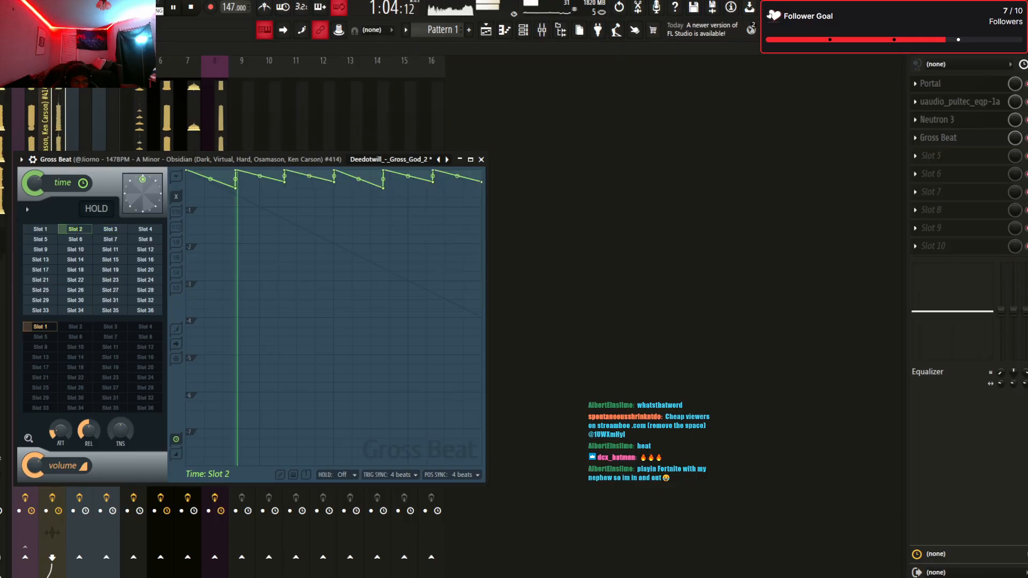
key(Escape)
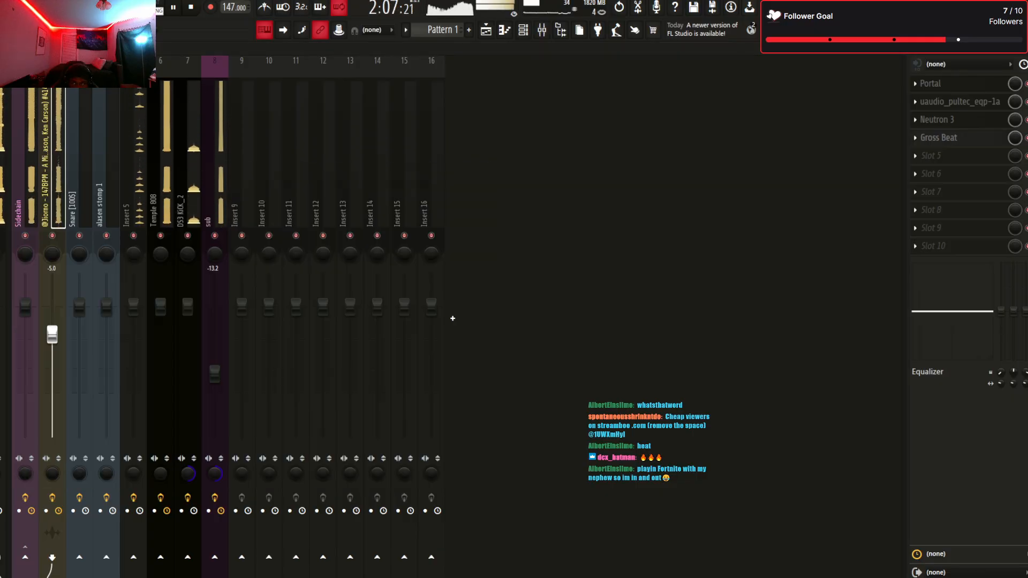
Move Gross Beat to the first slot of the melody track's effect chain, above Portal
scroll(942, 138, up, 3)
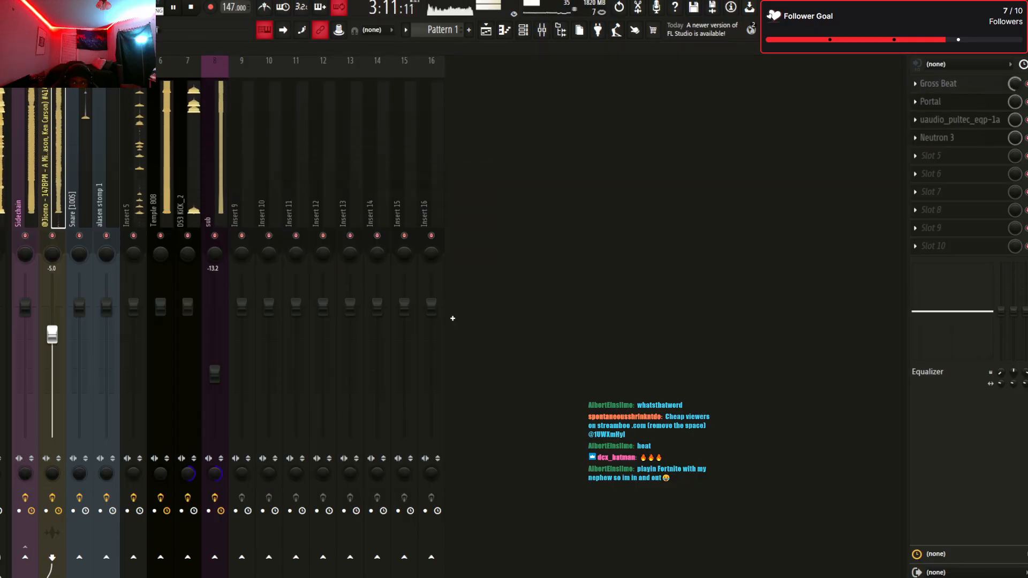
key(Tab)
key(Tab)
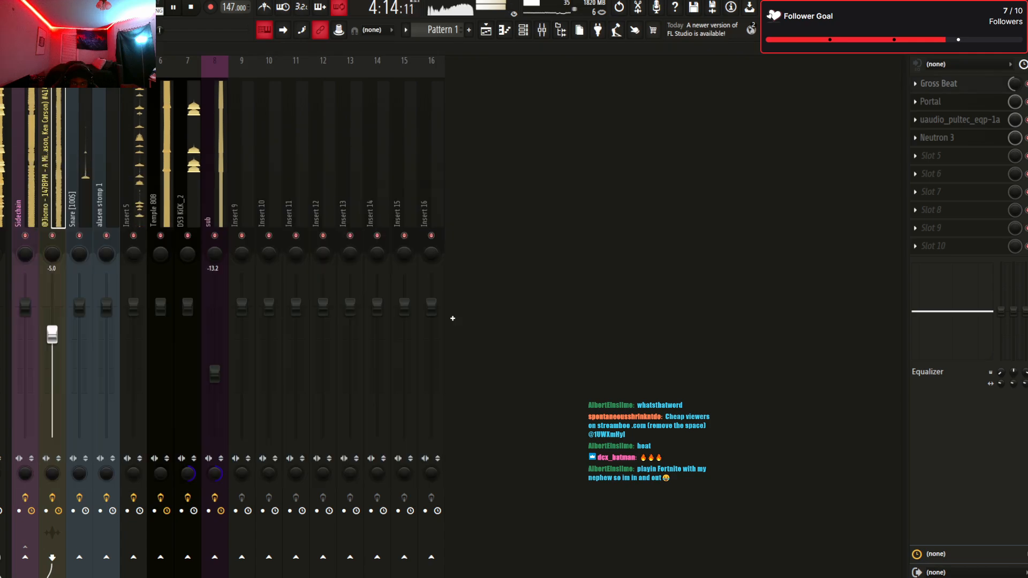
key(Tab)
key(Escape)
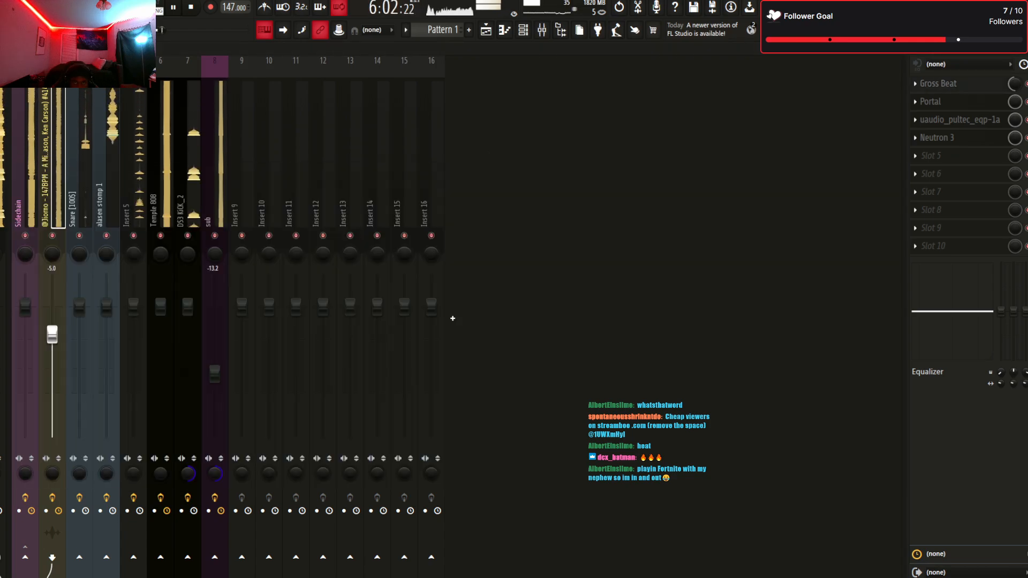
Switch Gross Beat to time Slot 3 and play the song from the start to hear it
click(938, 84)
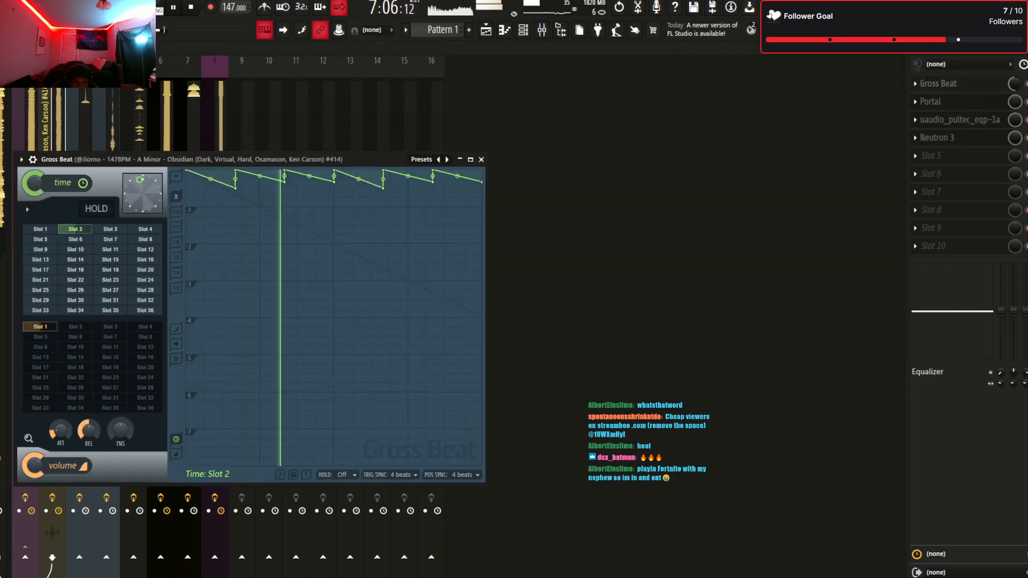
click(111, 229)
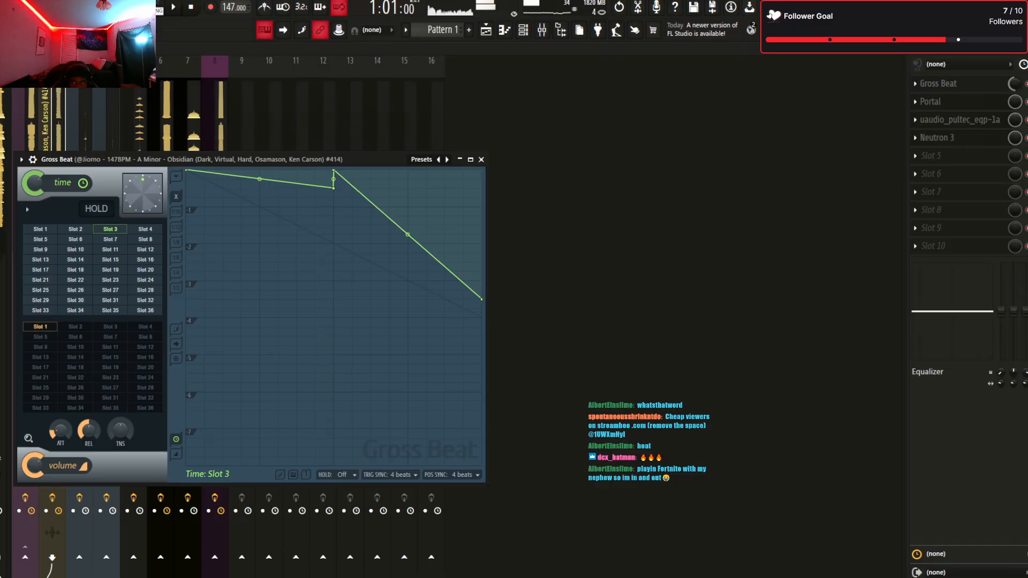
key(Escape)
key(space)
click(938, 83)
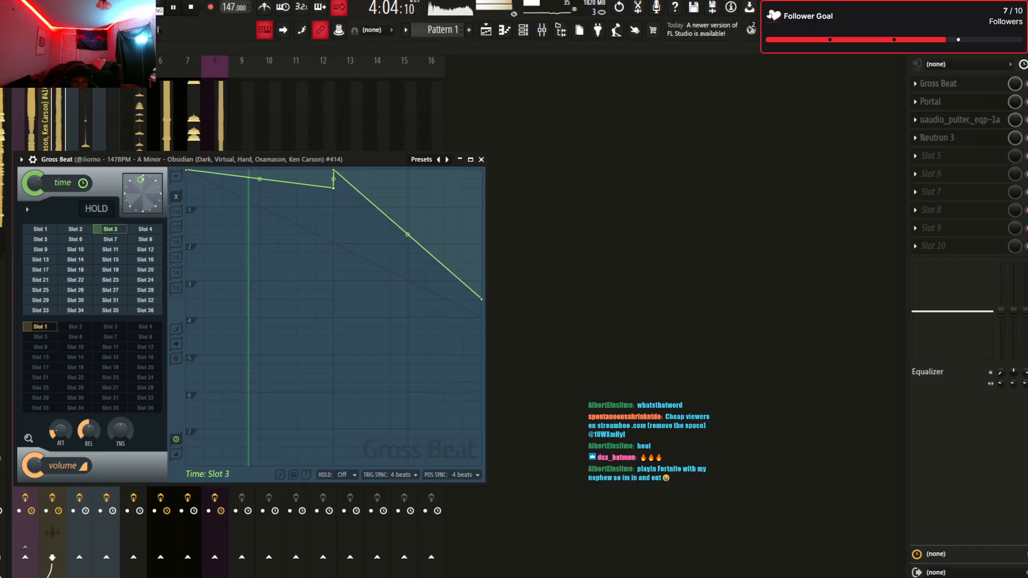
Load the Deedotwill-Gross-God preset in Gross Beat, select time Slot 1 and play the song
click(447, 160)
key(space)
key(space)
click(41, 229)
key(space)
key(space)
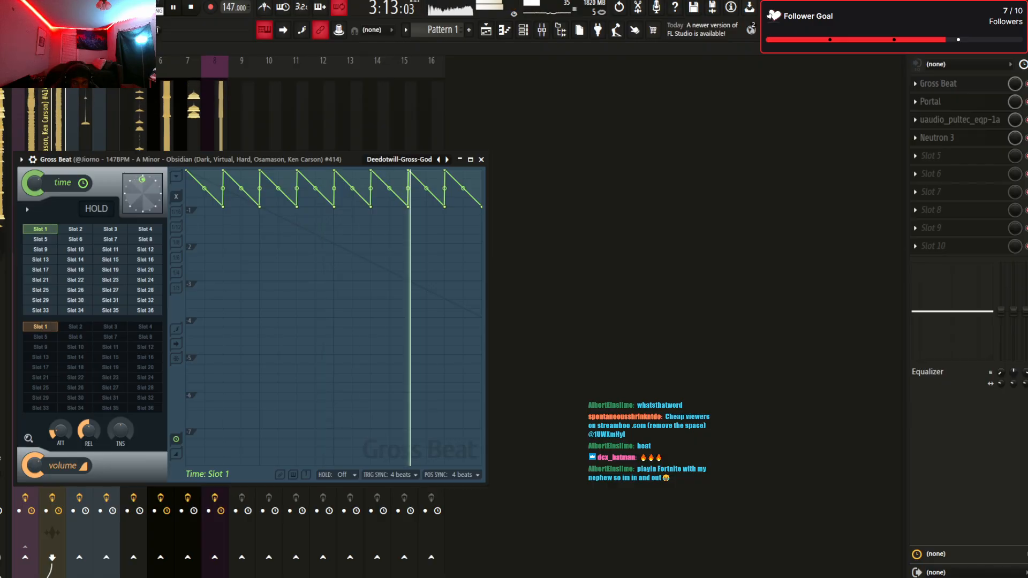
Shift Portal, the Pultec EQ and Neutron 3 down one slot and insert ShaperBox 2 directly below Gross Beat
scroll(937, 137, down, 1)
scroll(953, 120, down, 1)
scroll(935, 102, down, 1)
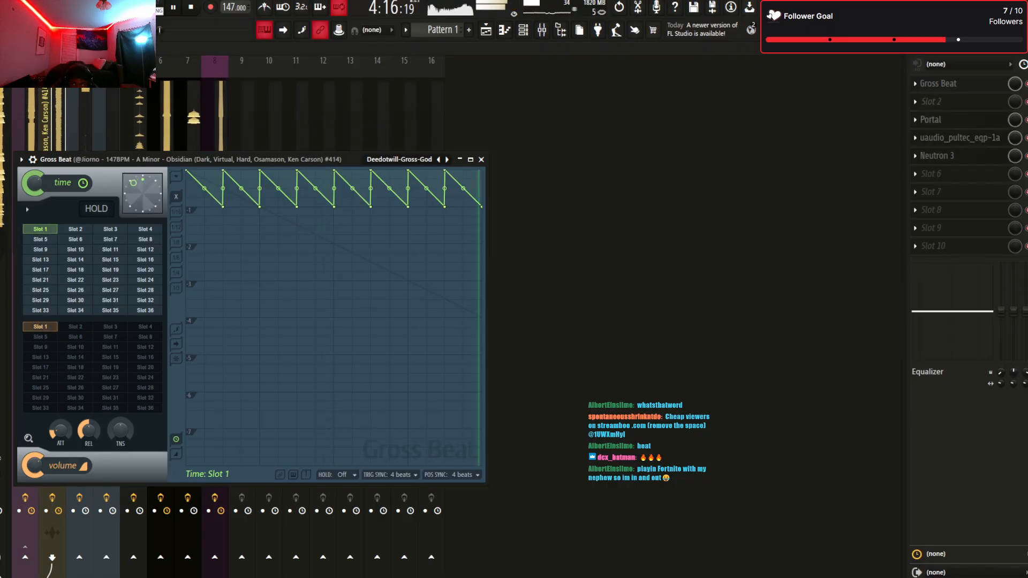
click(930, 101)
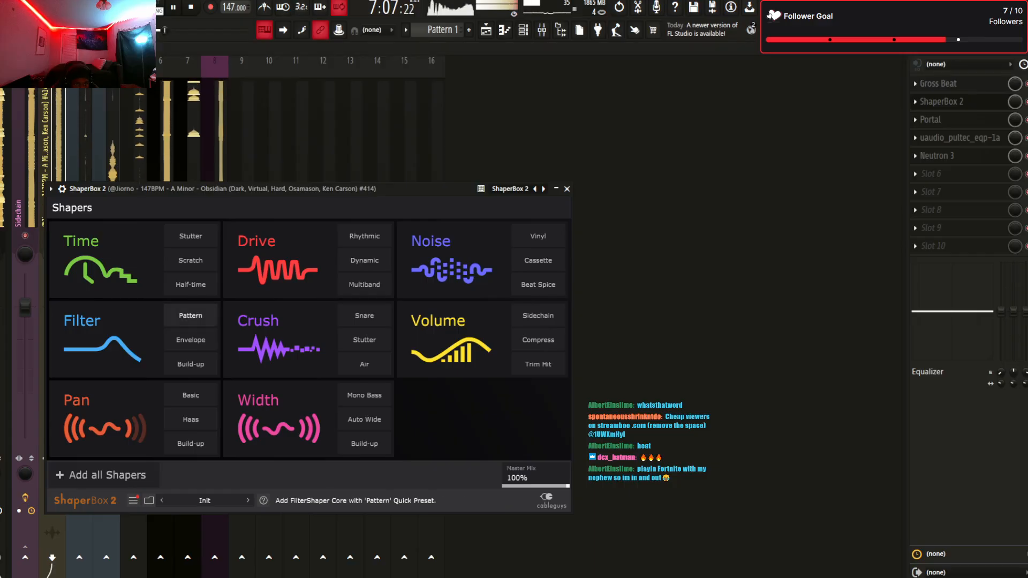
Add ShaperBox 2's Filter shaper and reshape its cutoff curve to dip to 20.6 Hz at 1/4, raising the curve around 2/4
click(104, 340)
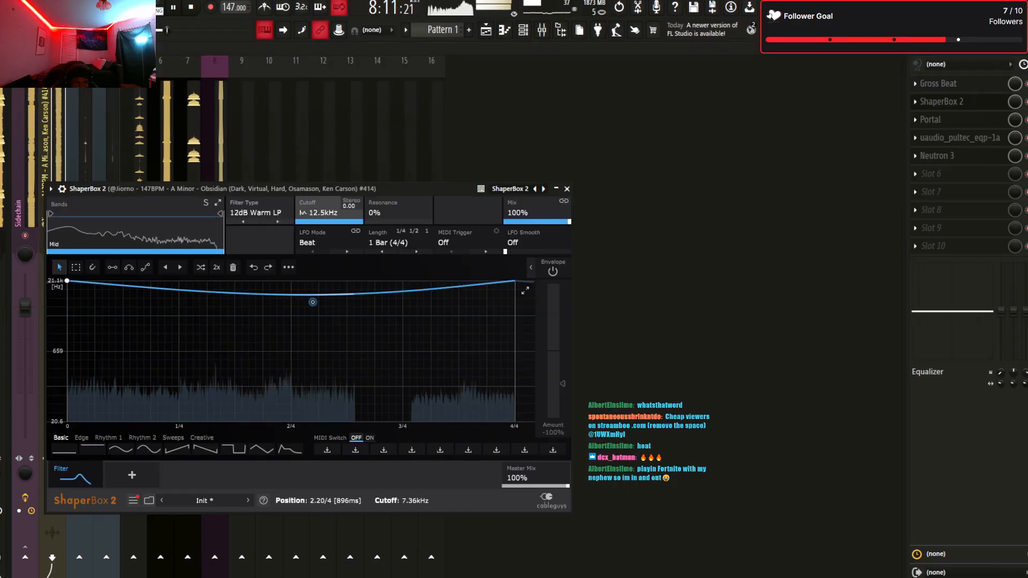
drag(312, 302, 290, 422)
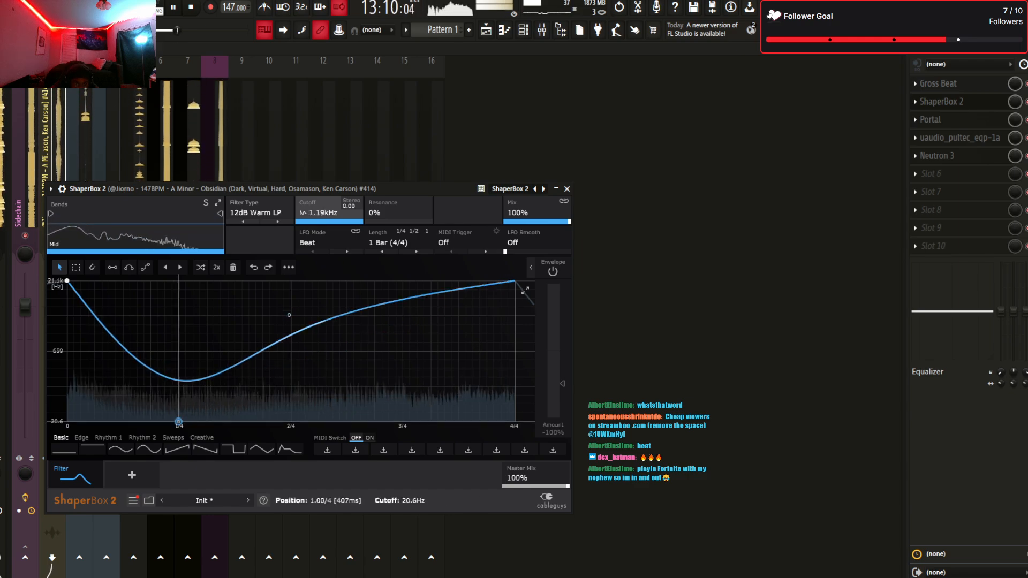
drag(289, 314, 291, 295)
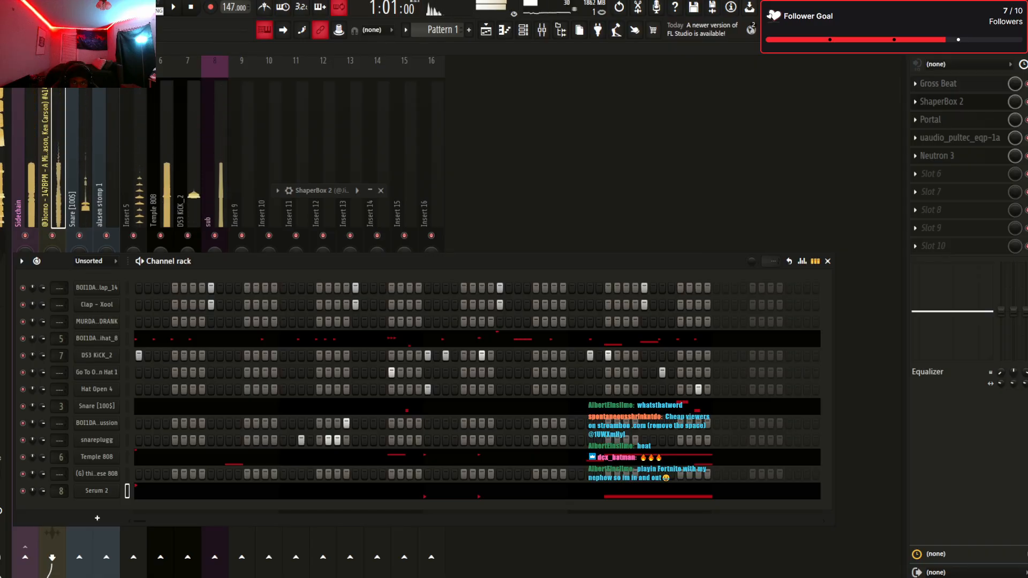
drag(477, 491, 477, 491)
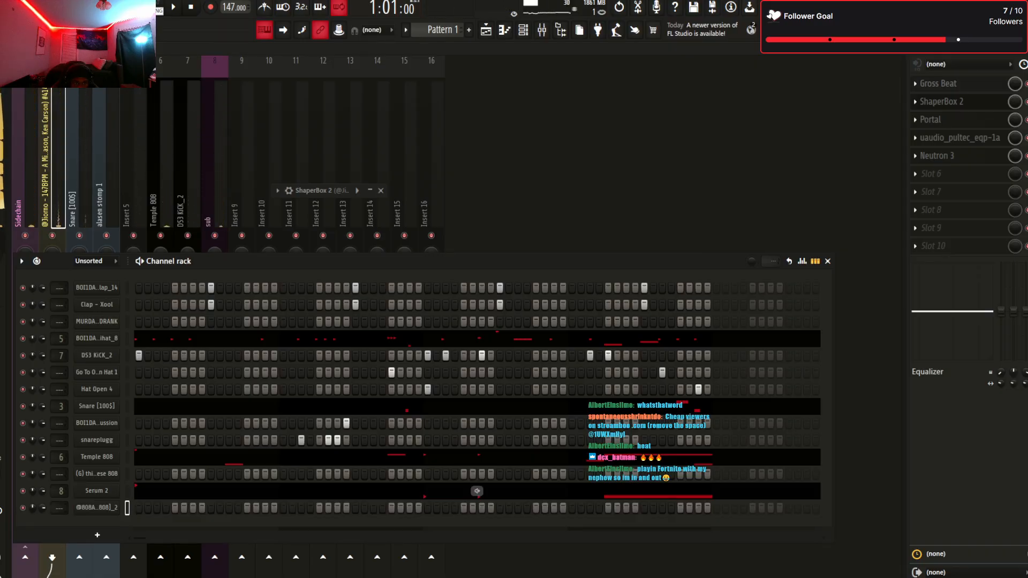
click(97, 508)
click(21, 121)
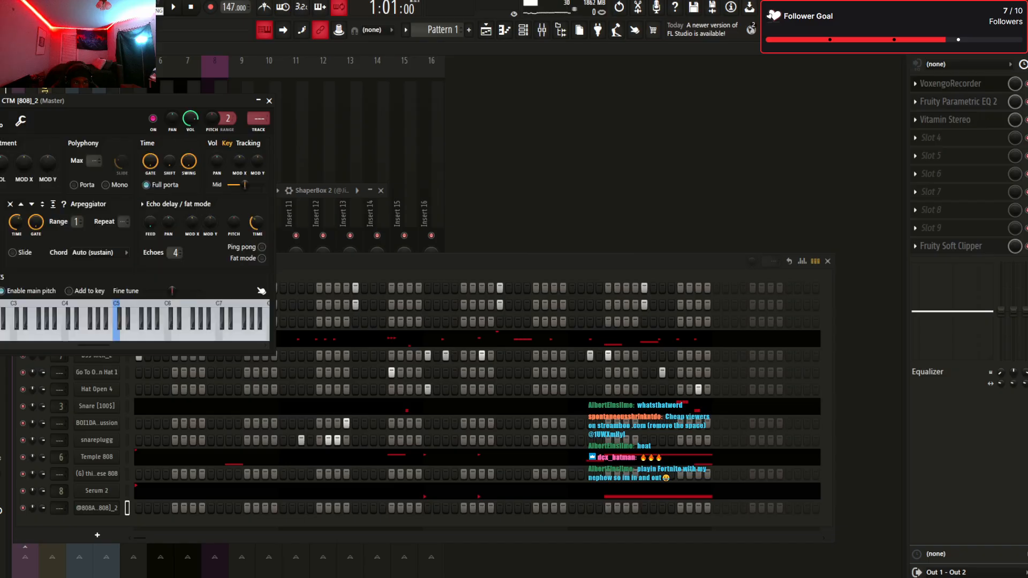
click(268, 101)
key(space)
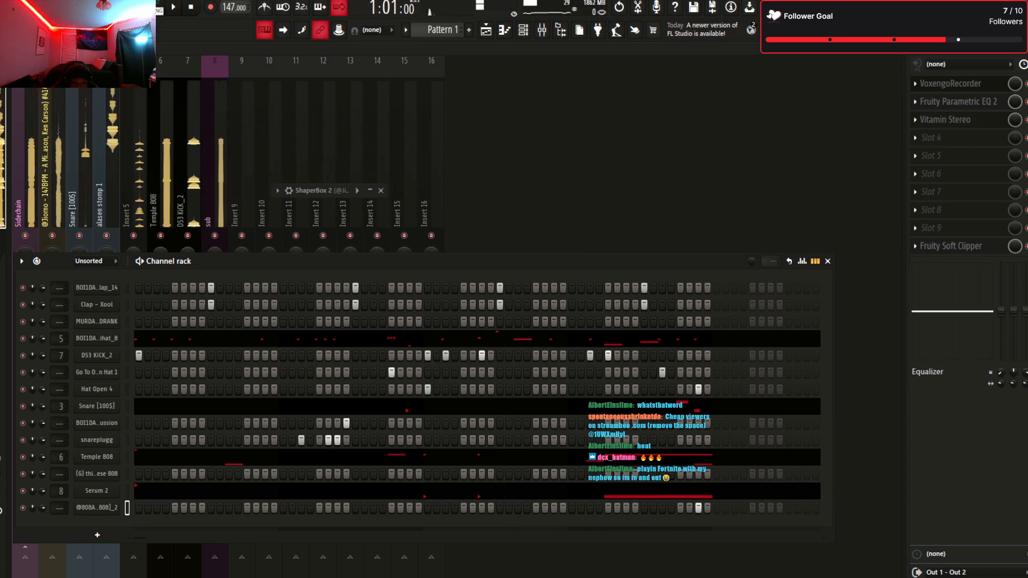
Move the new 808 channel's note down to D4 in the piano roll and play the pattern
key(F7)
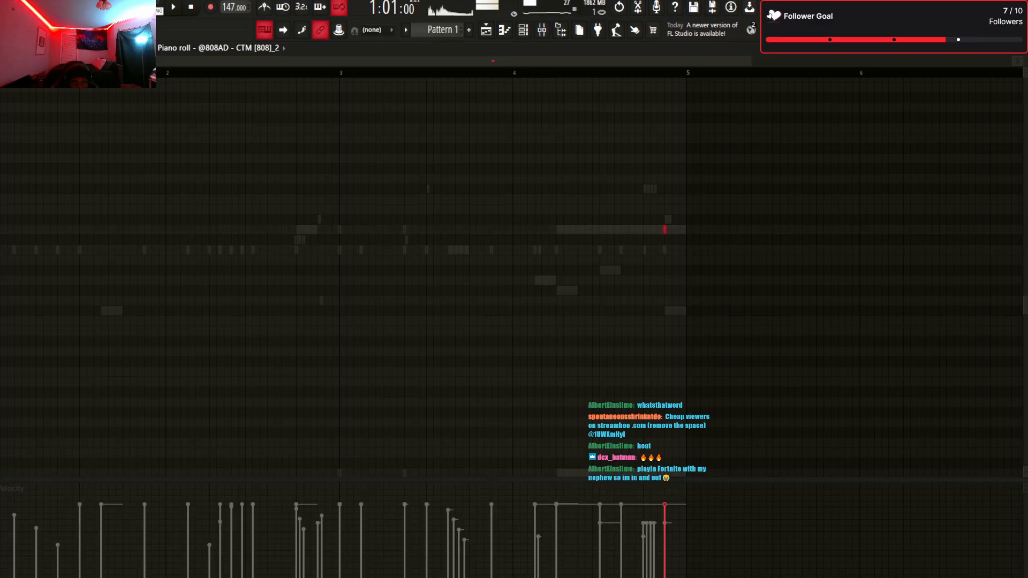
key(space)
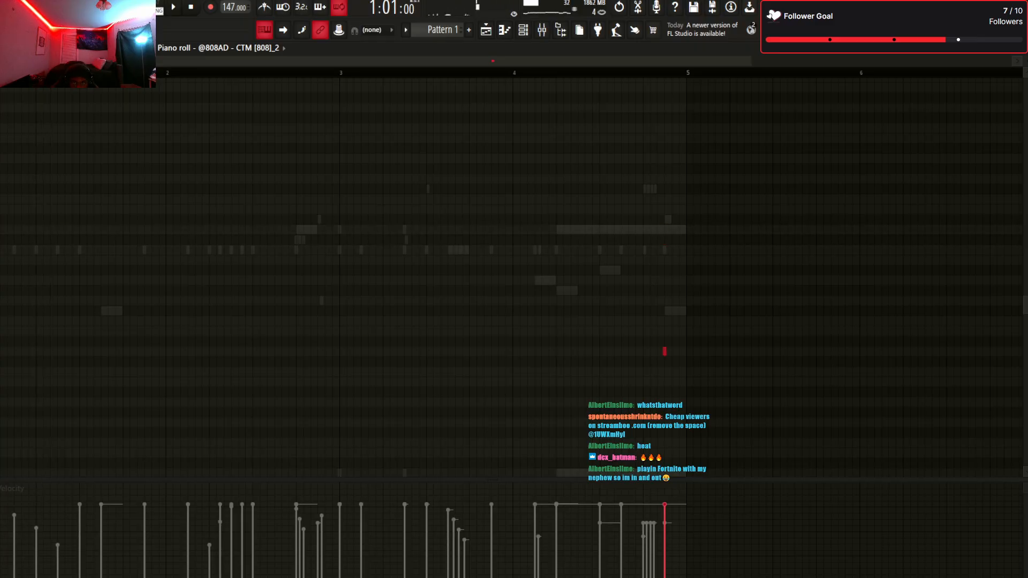
key(space)
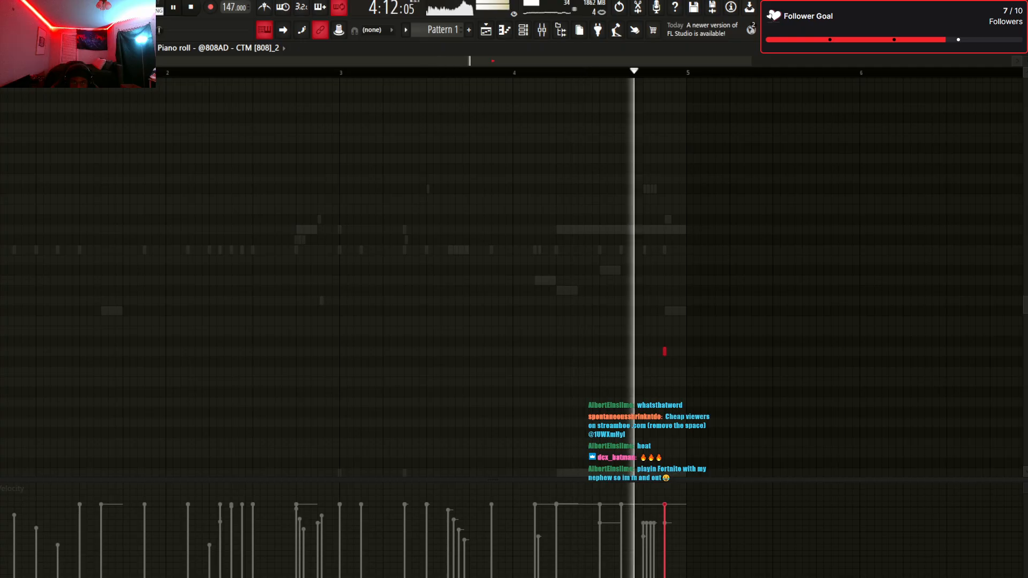
key(F6)
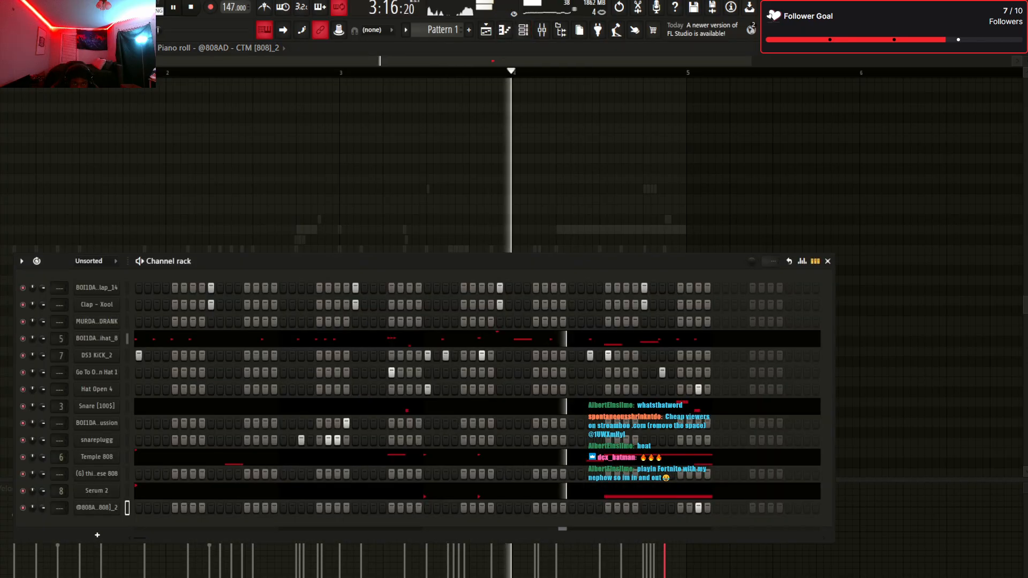
click(97, 508)
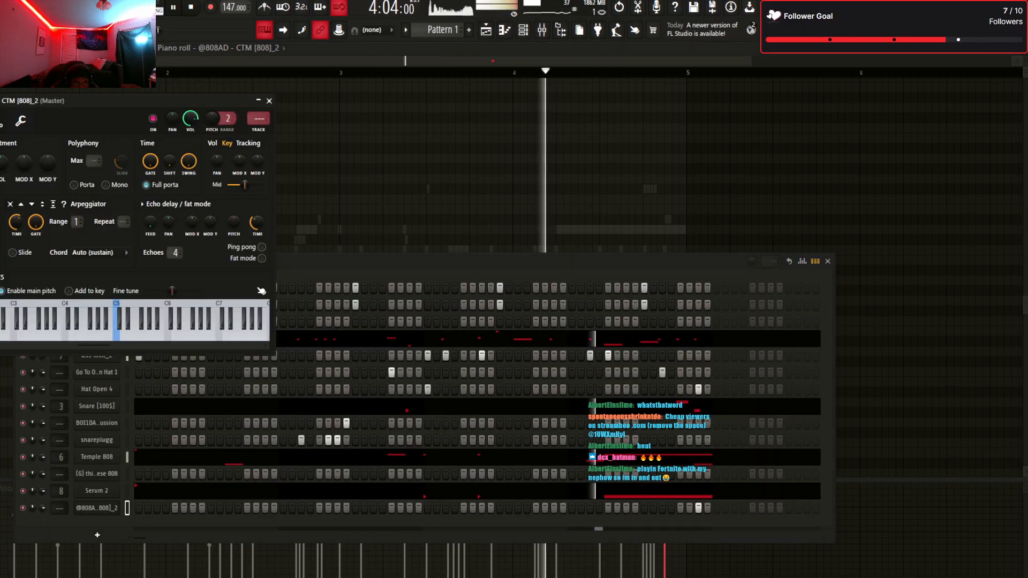
key(space)
key(Escape)
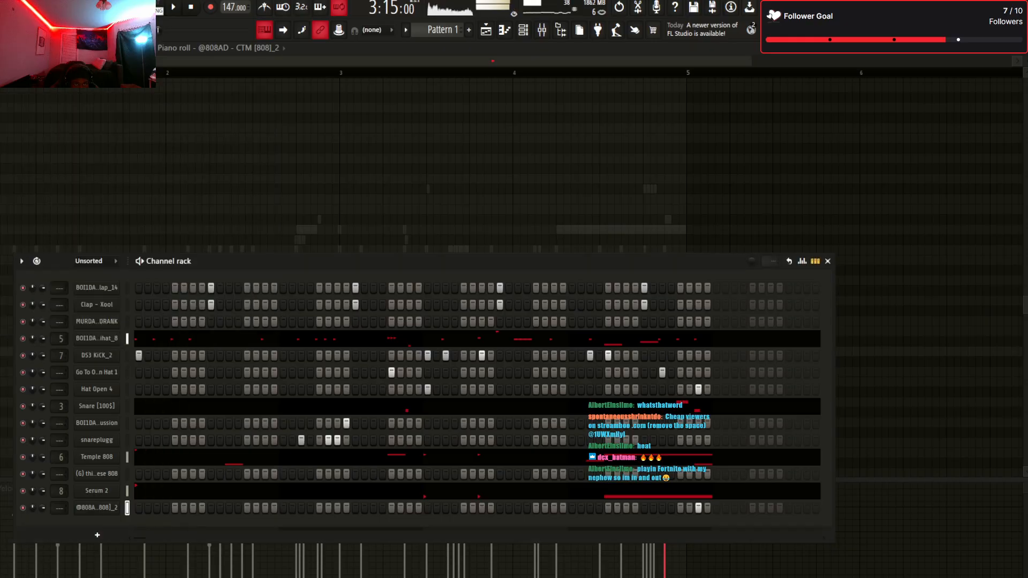
key(Escape)
Lengthen the D4 note to the start of bar 5 while the end of the pattern plays
key(space)
drag(666, 352, 686, 352)
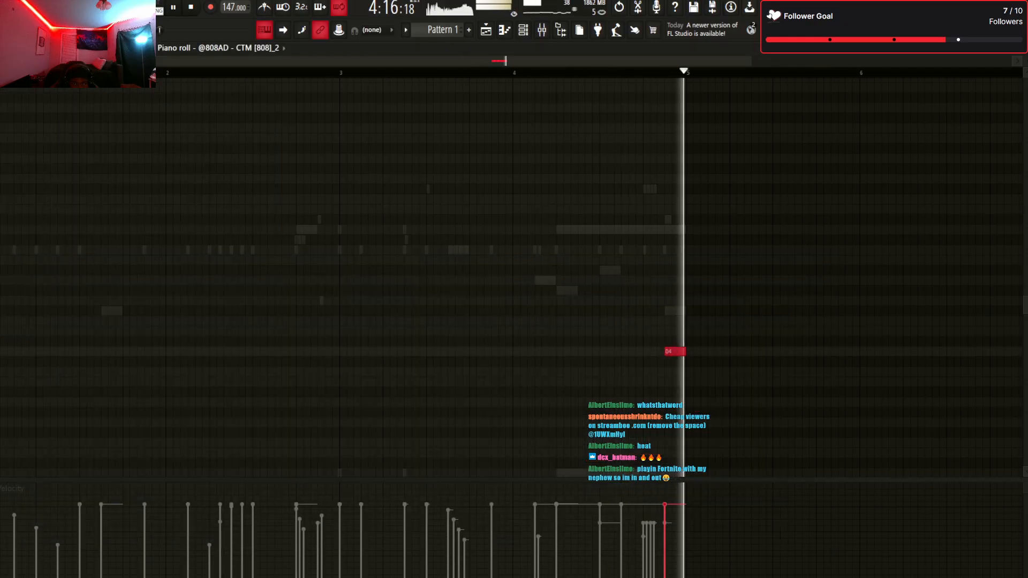
key(space)
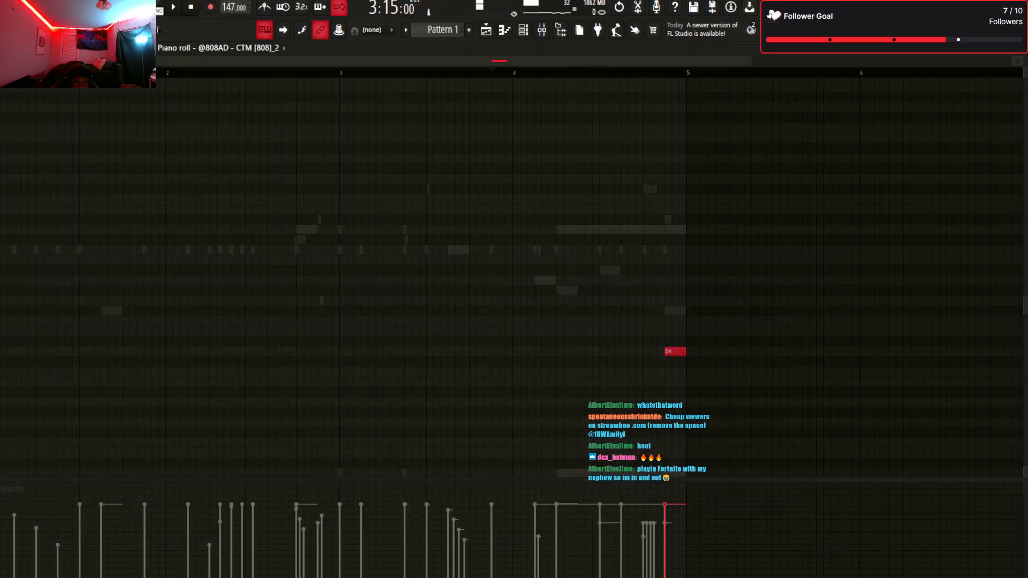
Add an F#4 note late in bar 1 and a C4 note at the start of bar 4
click(105, 311)
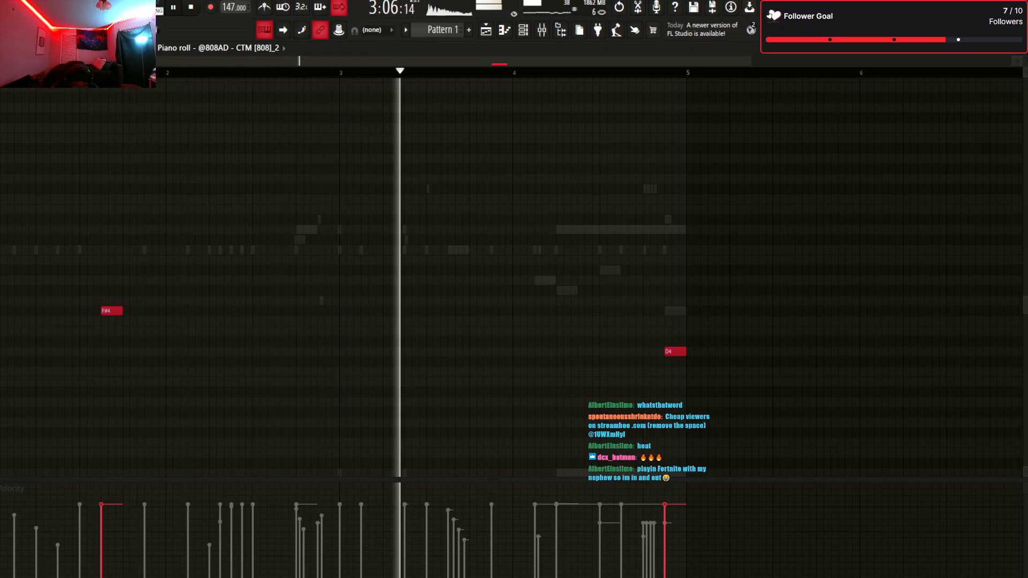
click(521, 371)
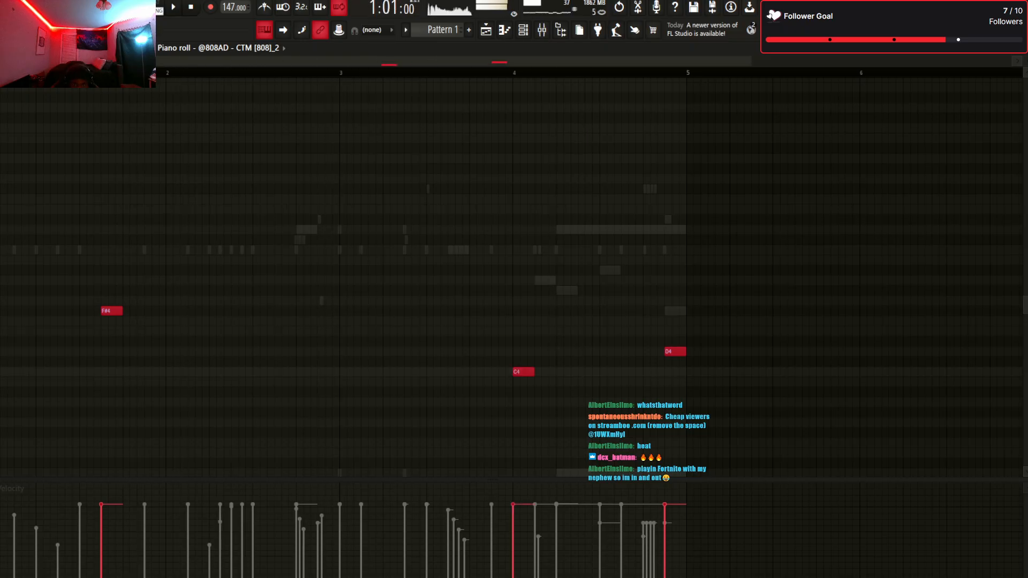
Raise the note at the start of bar 4 to D4 and try an extra note late in bar 3 at D5 and A3
drag(521, 372, 520, 352)
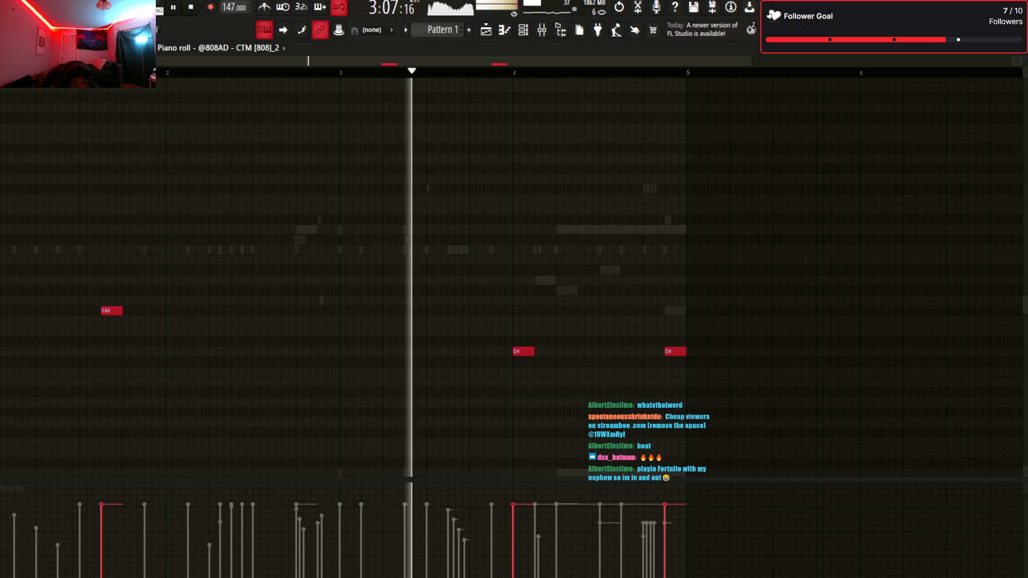
click(455, 127)
drag(455, 128, 451, 128)
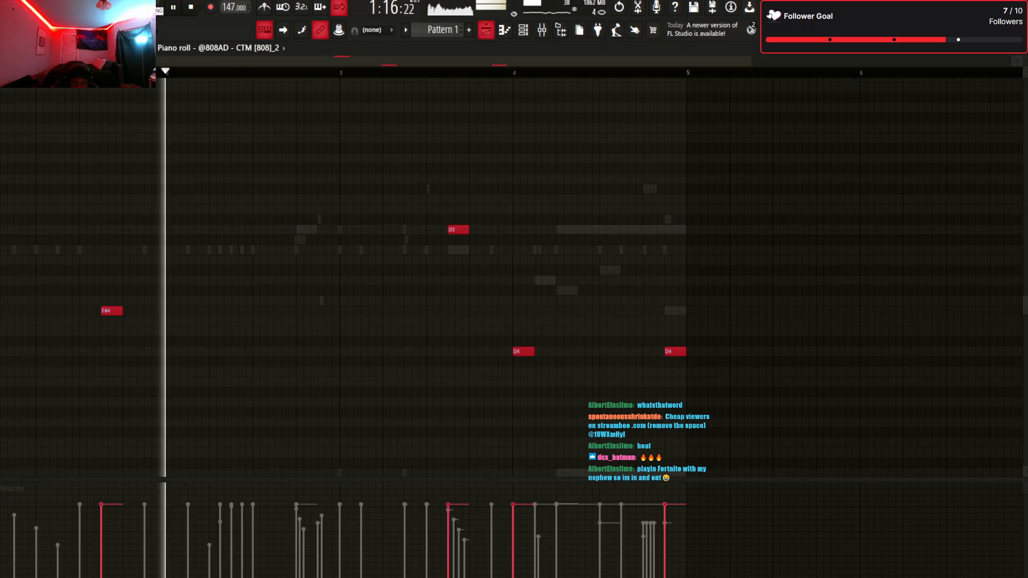
scroll(514, 278, down, 1)
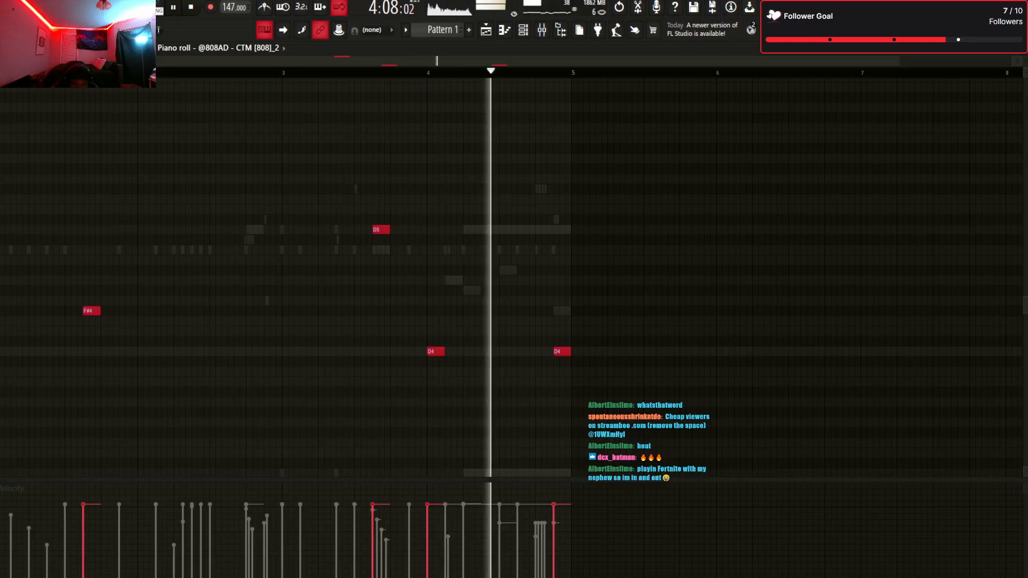
drag(381, 230, 378, 402)
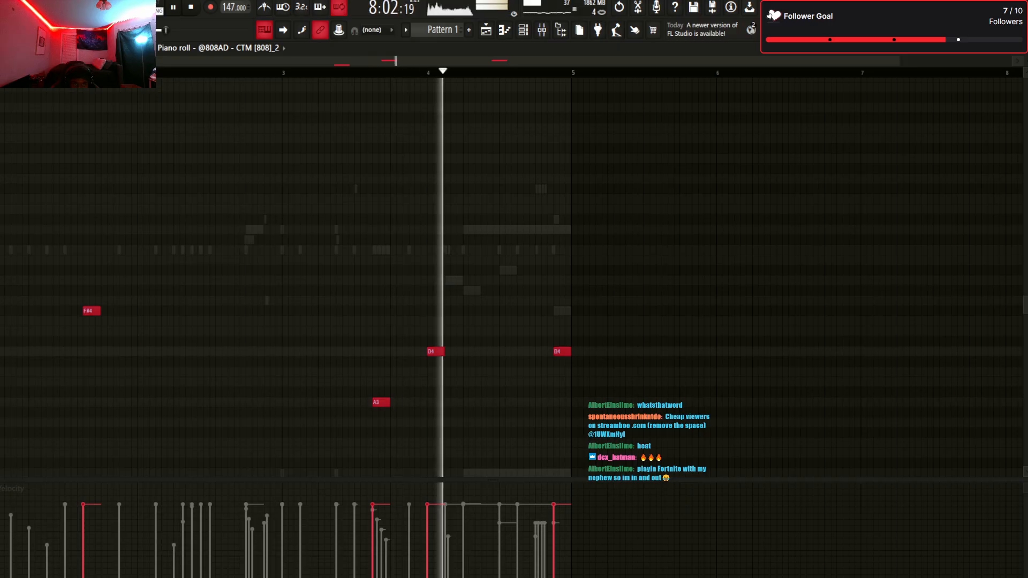
right_click(379, 402)
key(space)
key(space)
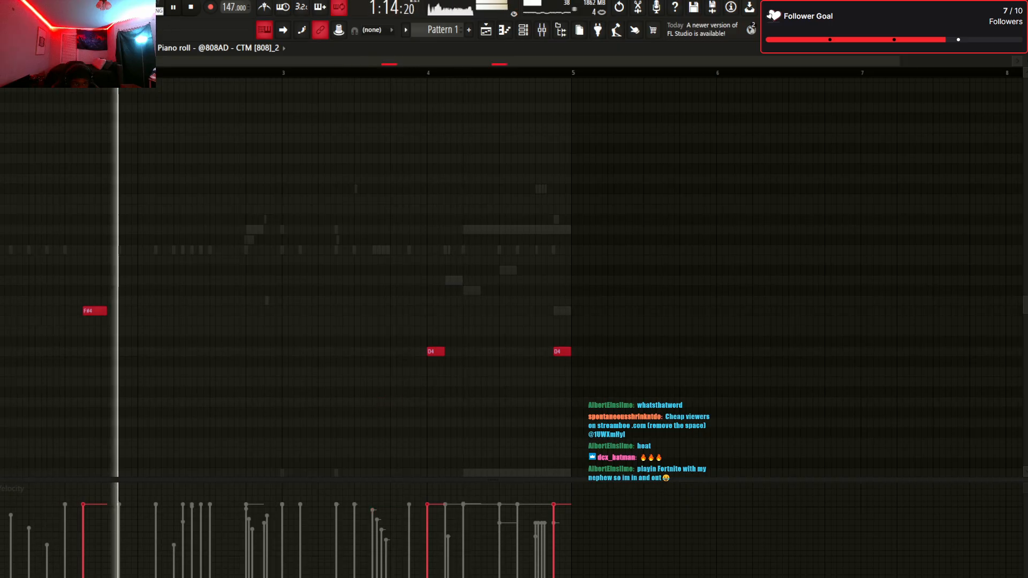
Move the F#4 note to beat 2 of bar 2, make it one beat long, and delete the D4 note at the start of bar 4
drag(140, 311, 128, 311)
key(ctrl+z)
key(space)
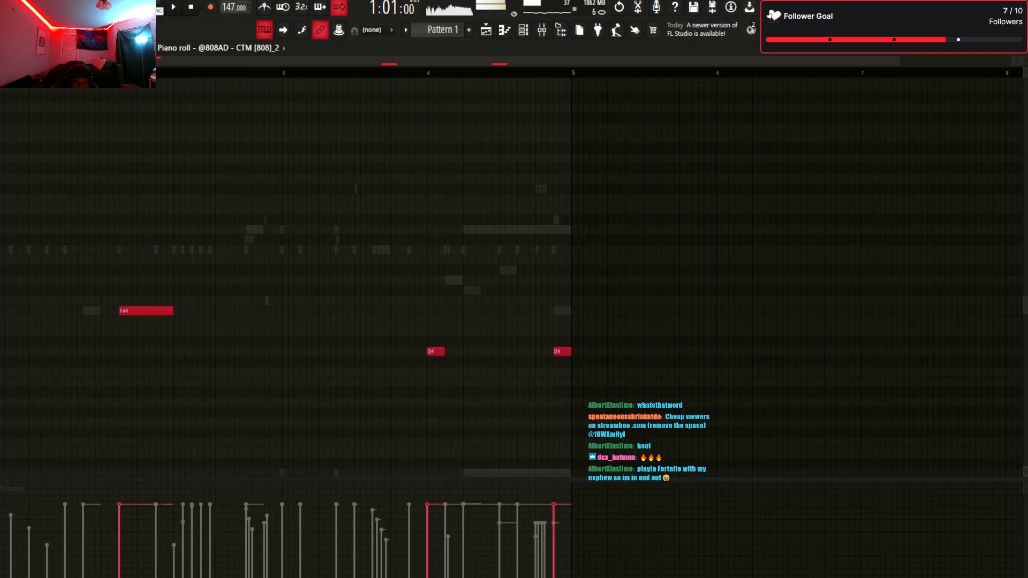
mouse_move(192, 311)
mouse_down()
mouse_move(224, 311)
mouse_move(209, 311)
mouse_up()
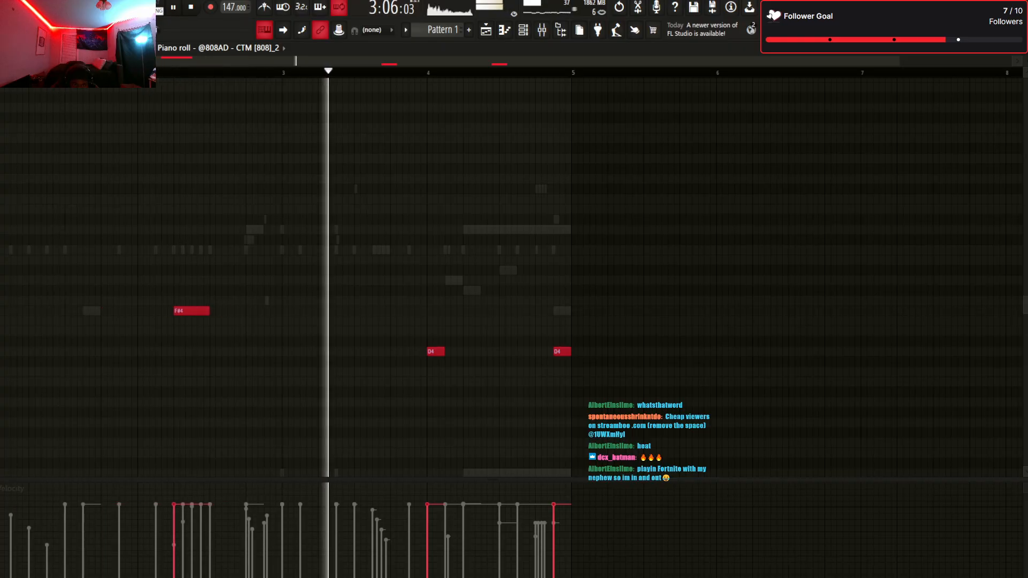
key(F6)
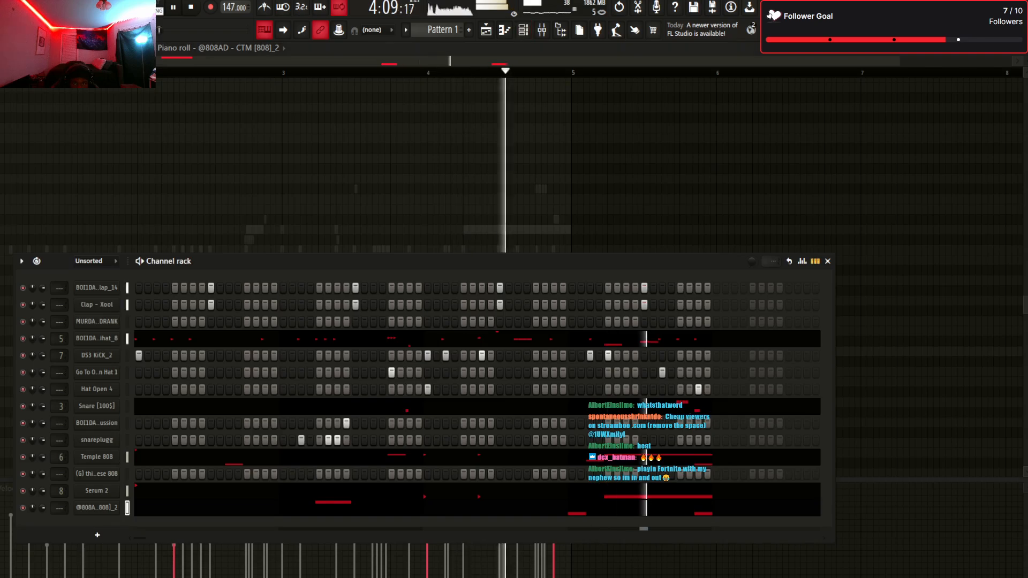
key(F6)
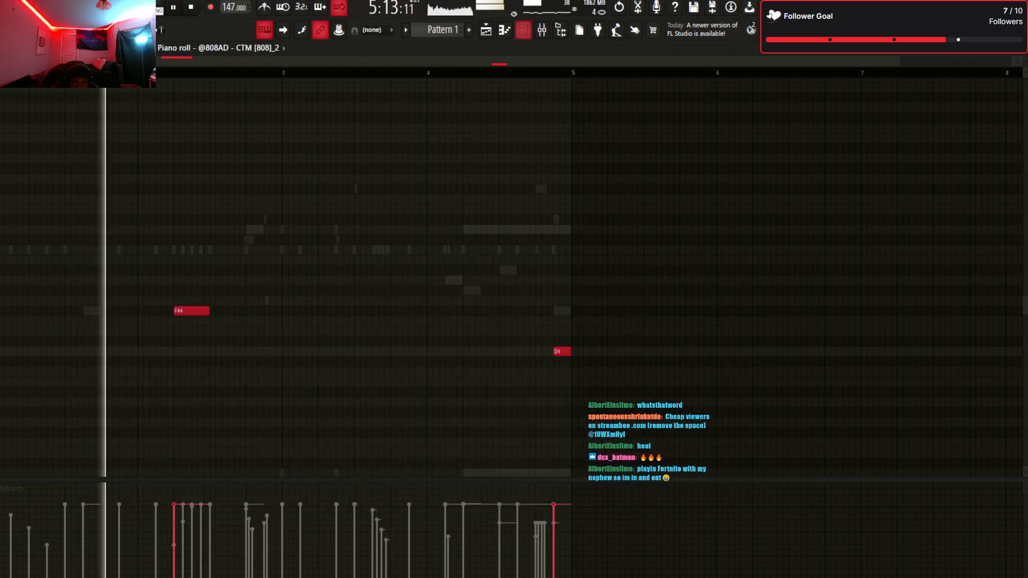
key(F6)
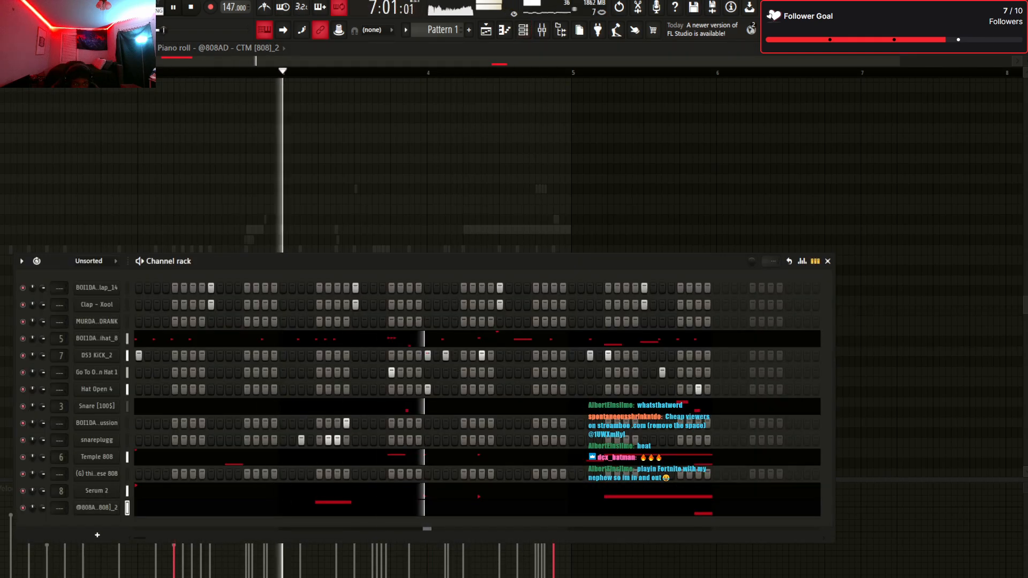
click(97, 507)
click(1, 123)
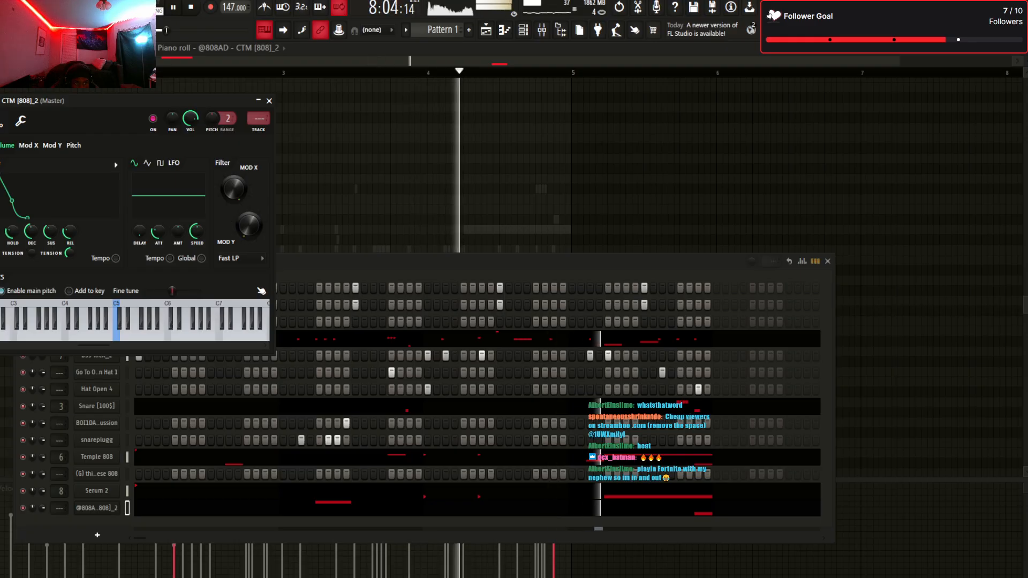
drag(12, 231, 12, 221)
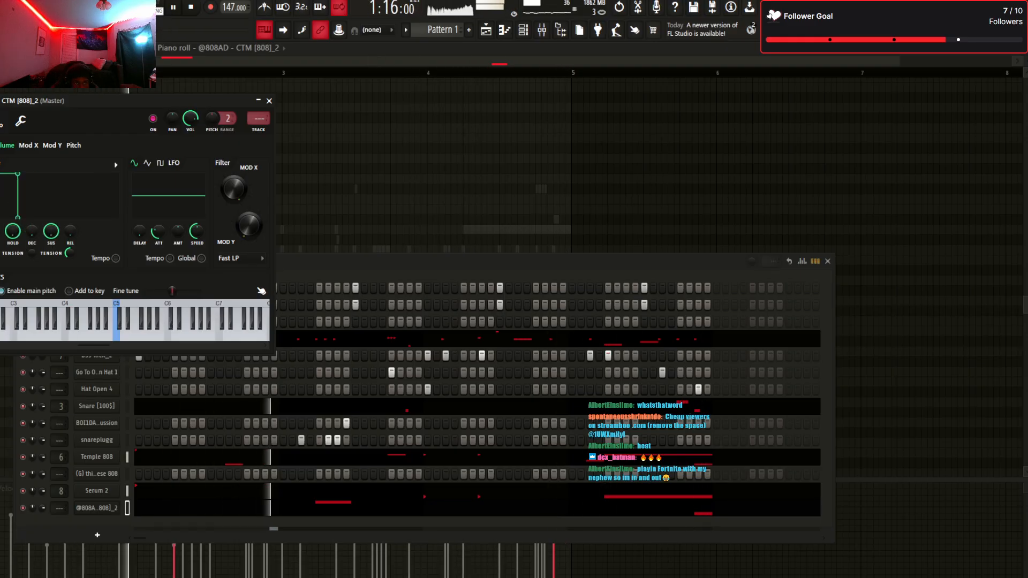
Try a one-beat A4 note on beat 4 of bar 3 in the 808 channel's piano roll
key(F7)
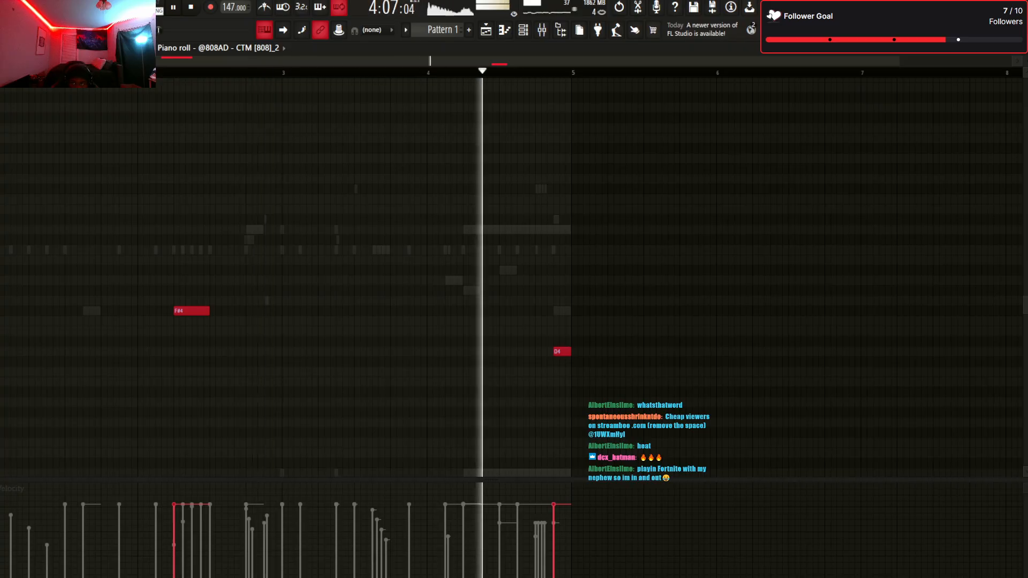
scroll(514, 279, down, 1)
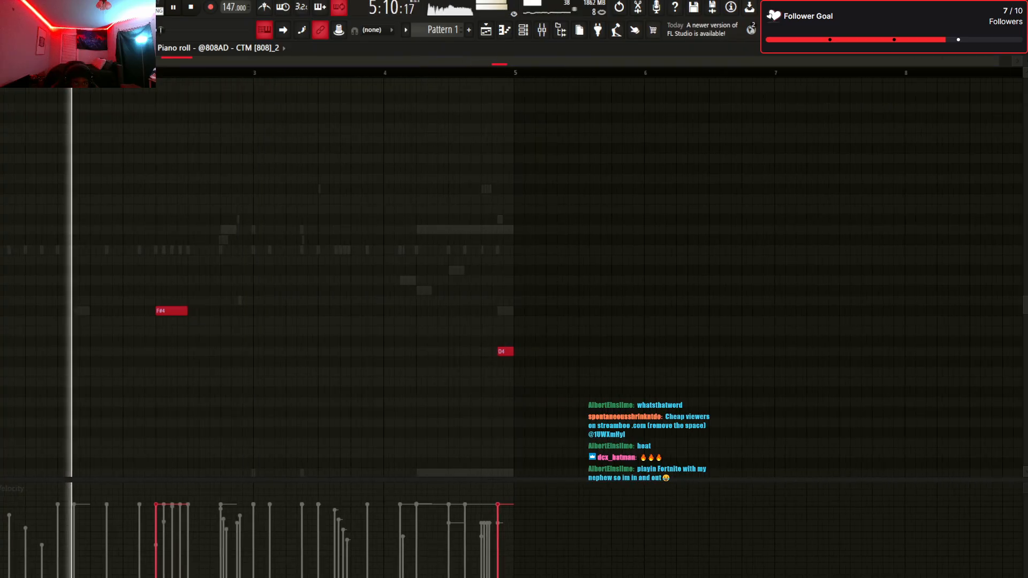
click(355, 250)
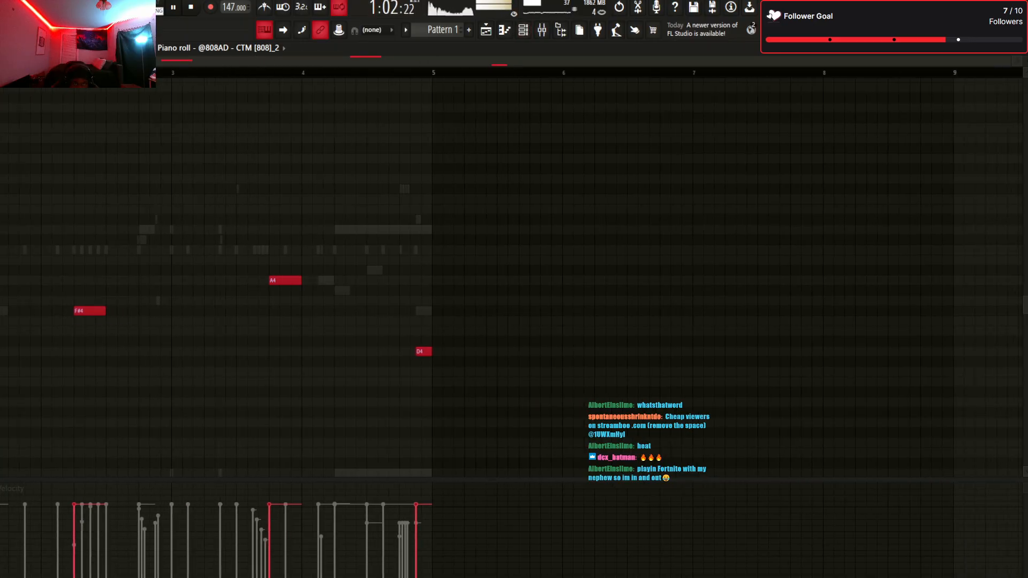
Replace the layered 808 channel's sample with CHASETHEMONEY_808_1 and return to its piano roll
key(F6)
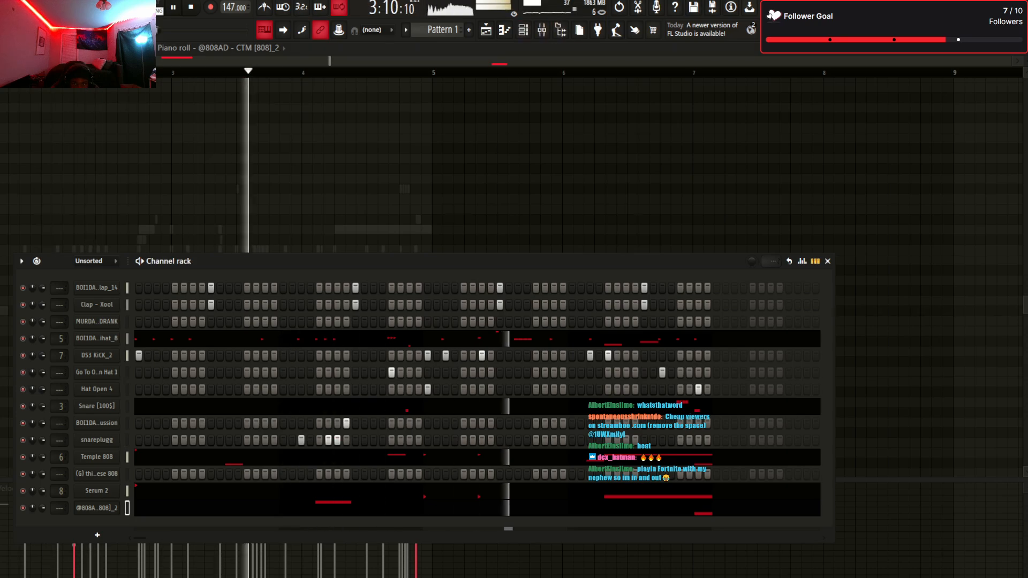
scroll(97, 509, down, 1)
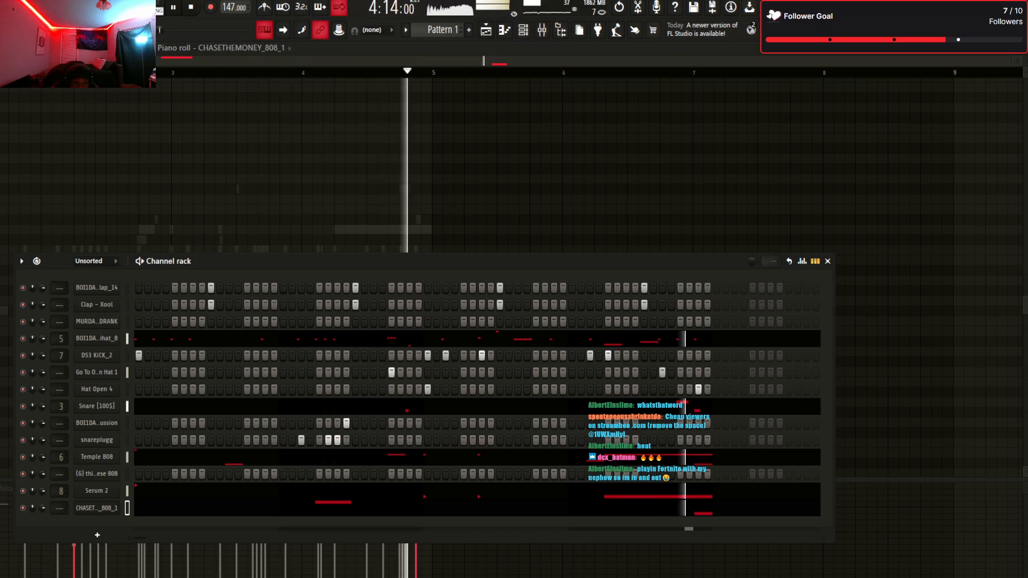
key(F6)
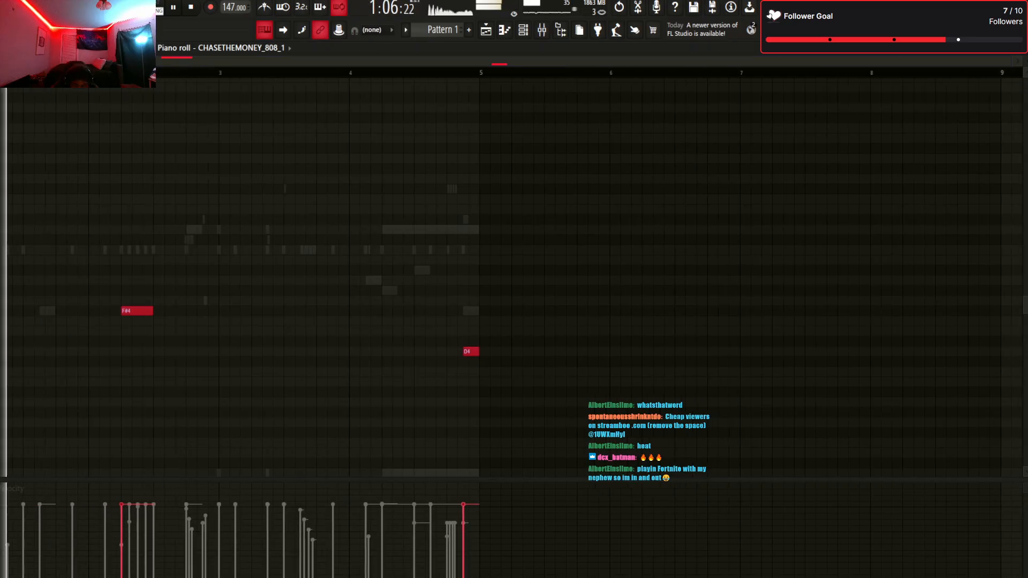
Transpose the 808 notes up an octave to F#5 and D5, and lengthen the F#5 note to the start of bar 3
key(ctrl+Up)
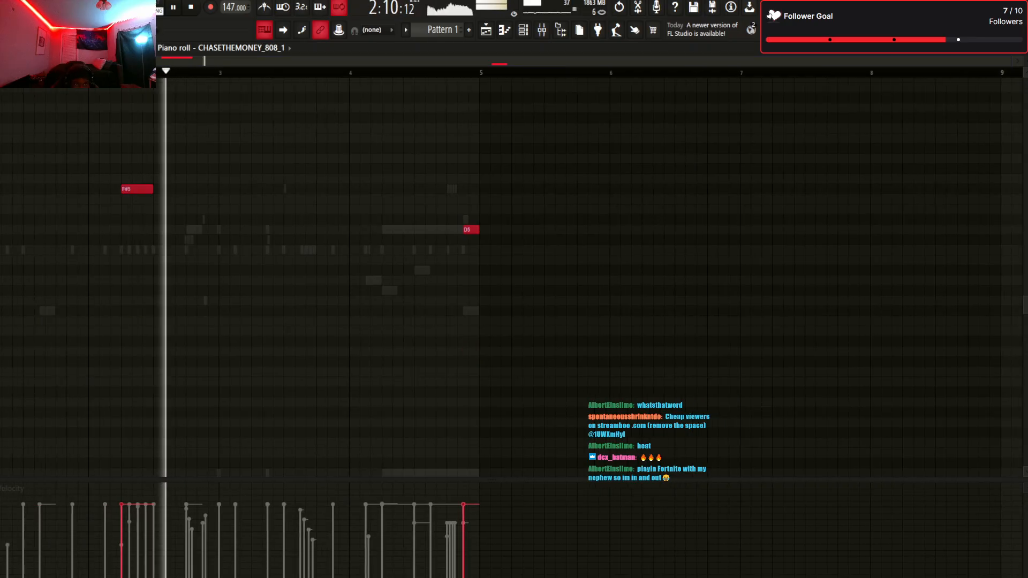
key(space)
key(space)
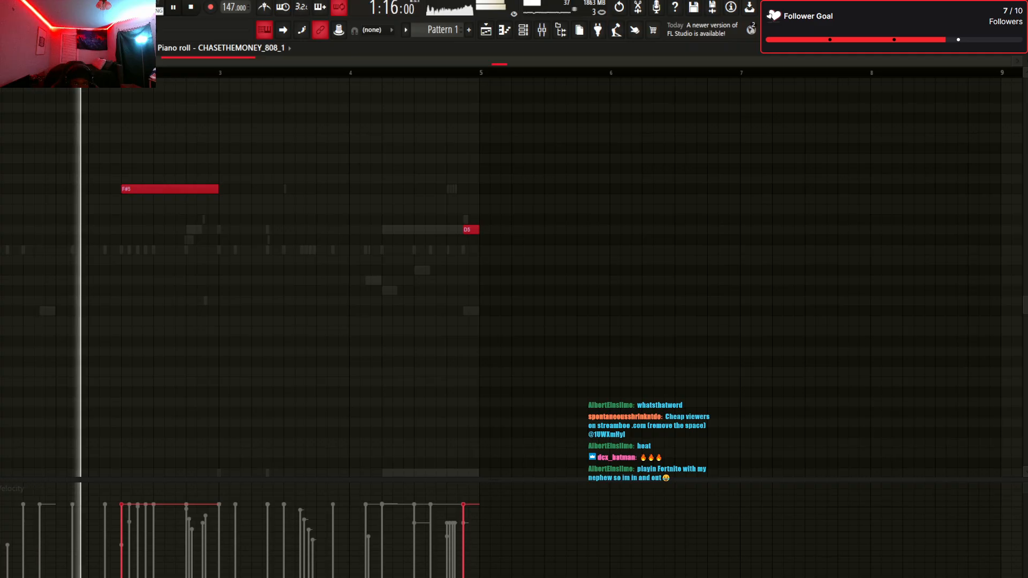
key(space)
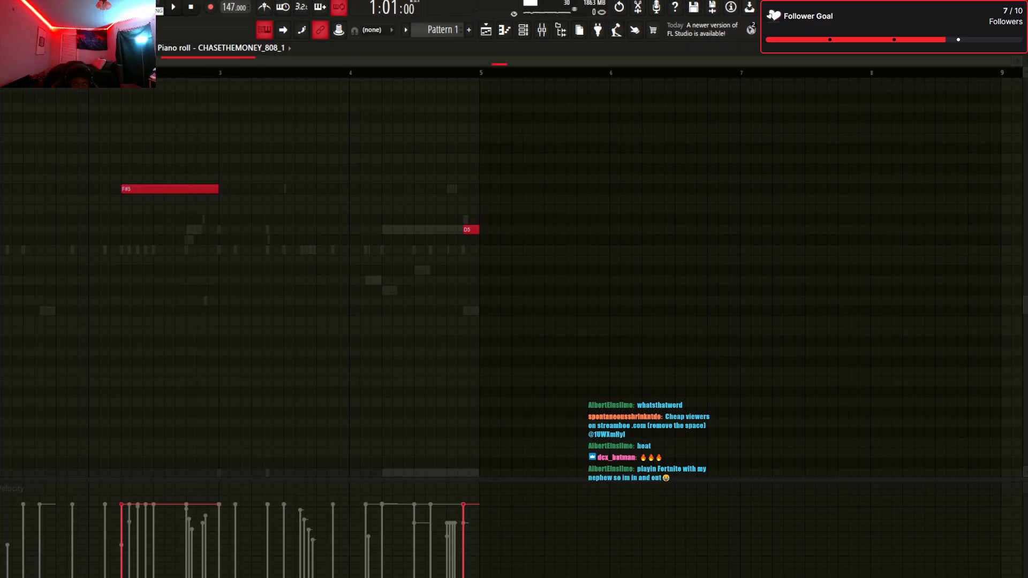
Audition the DDW 2021DK3 808 6 sample on the layered 808 channel, and replace it with High ctm
key(F6)
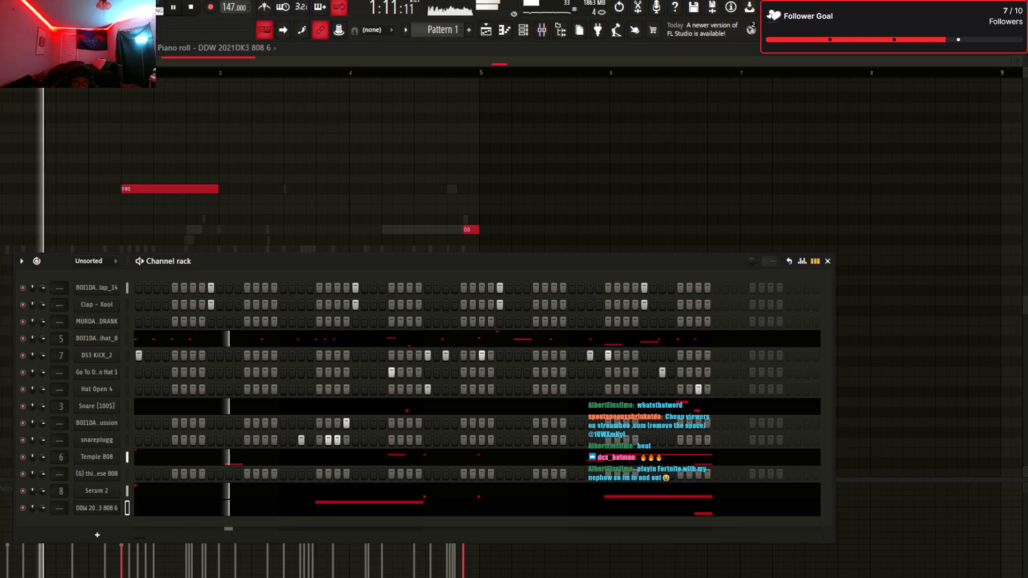
key(F6)
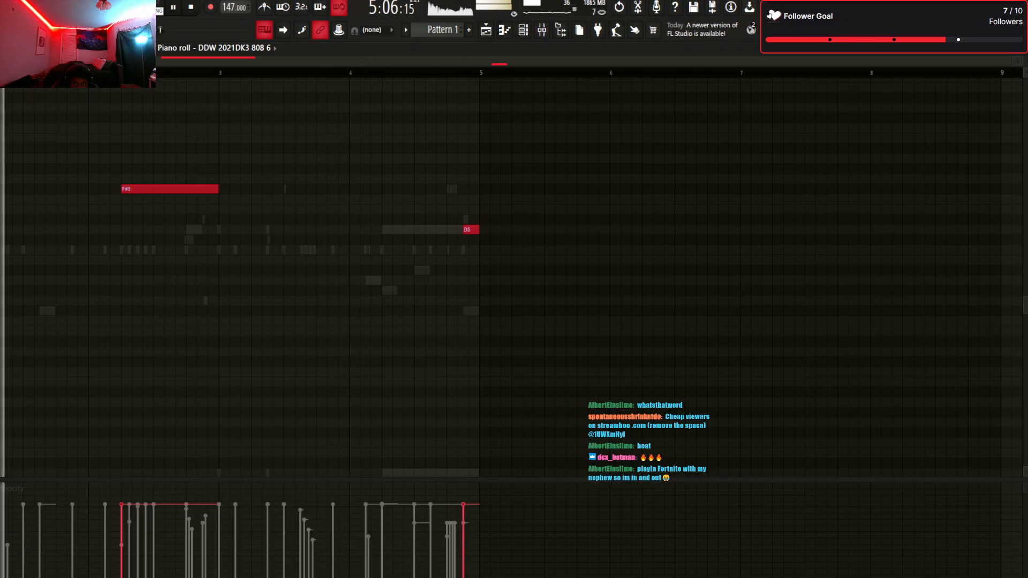
key(F6)
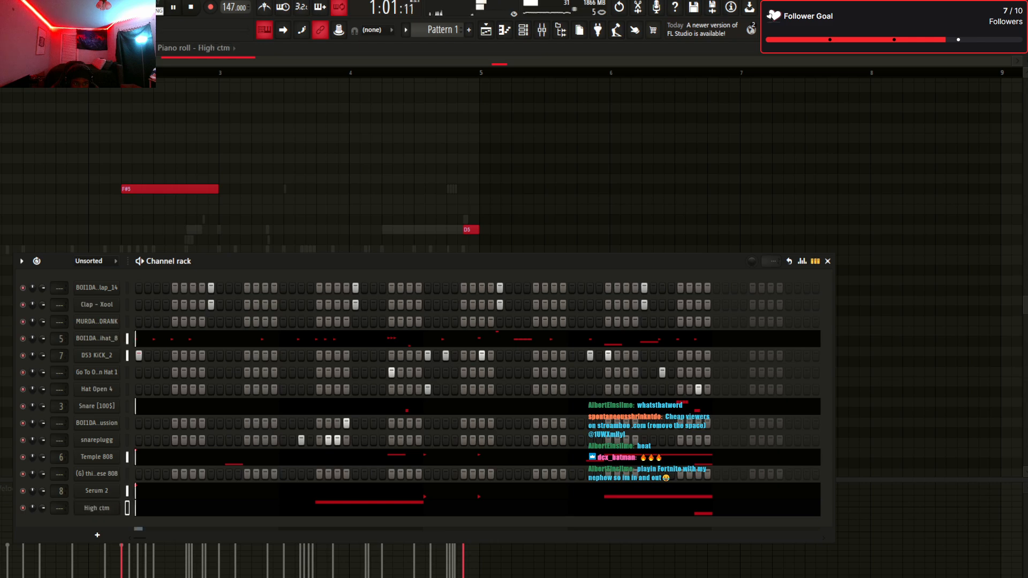
key(F6)
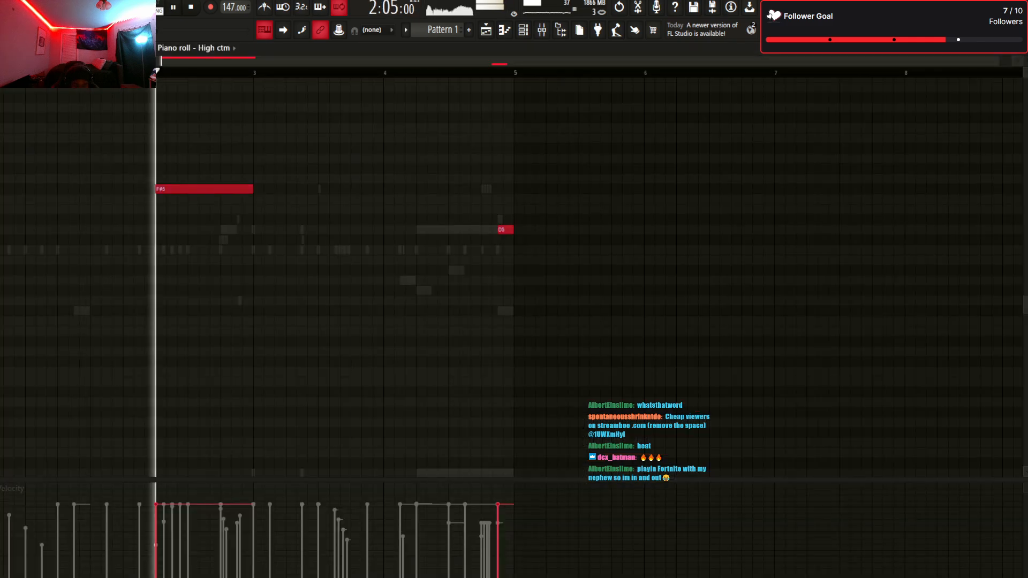
Transpose the High ctm notes down to F#4 and D4 after trying them at F#3 and D3
key(ctrl+Down)
key(ctrl+Down)
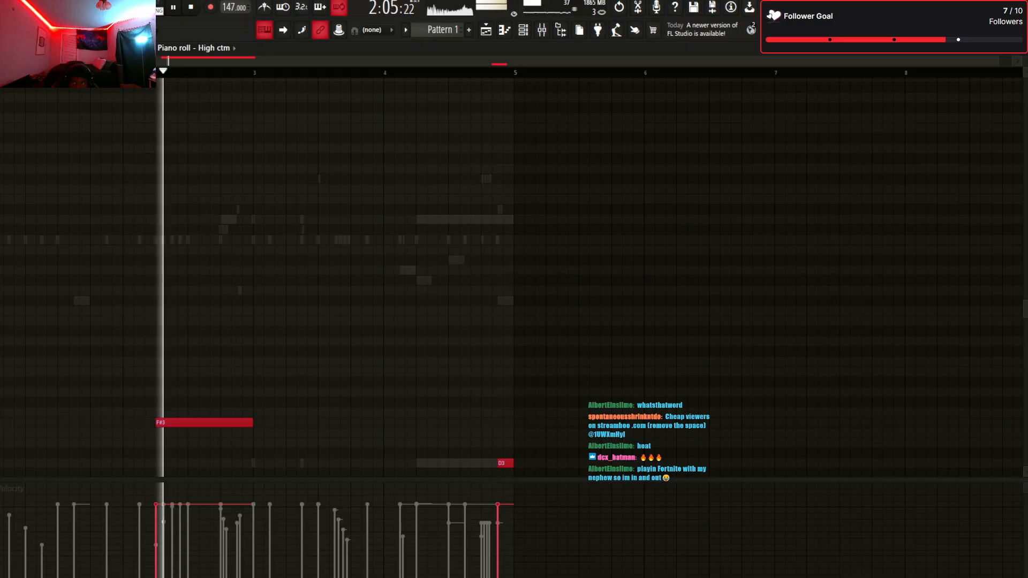
drag(999, 61, 701, 61)
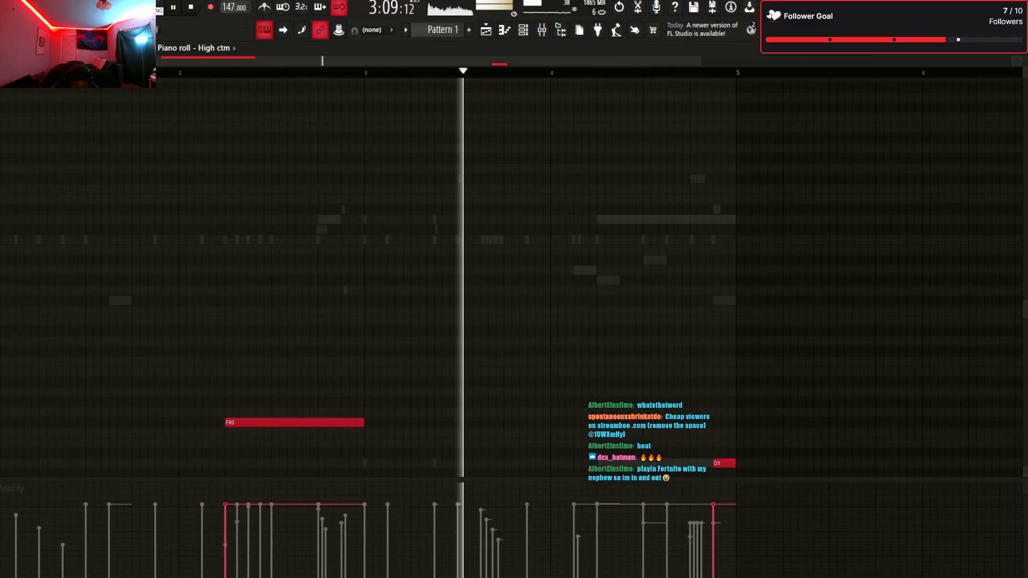
key(ctrl+Up)
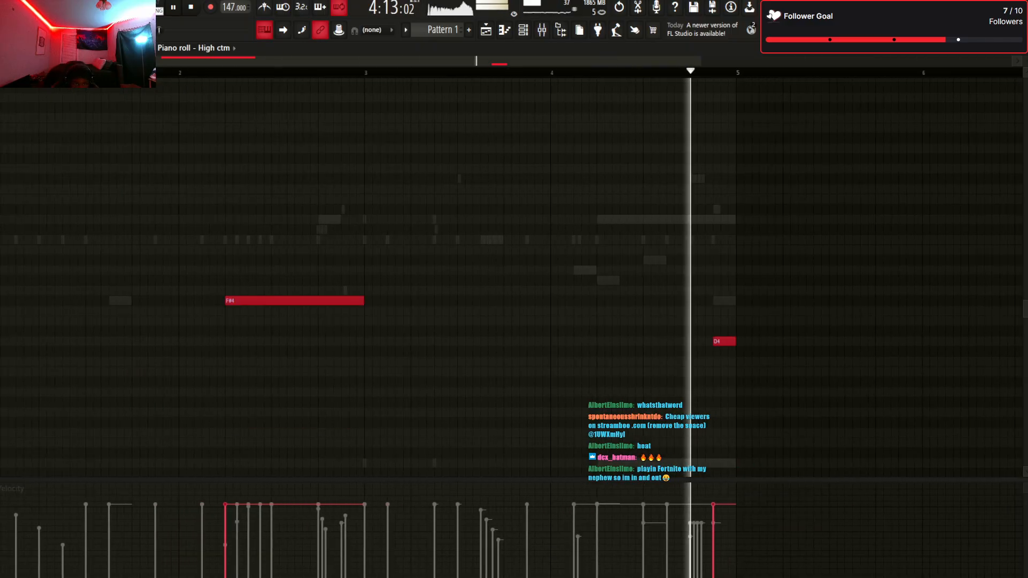
Add an F#3 slide note half a beat long on beat 4 of bar 2, beneath the long F#4 note
drag(322, 341, 322, 422)
drag(456, 423, 343, 423)
key(space)
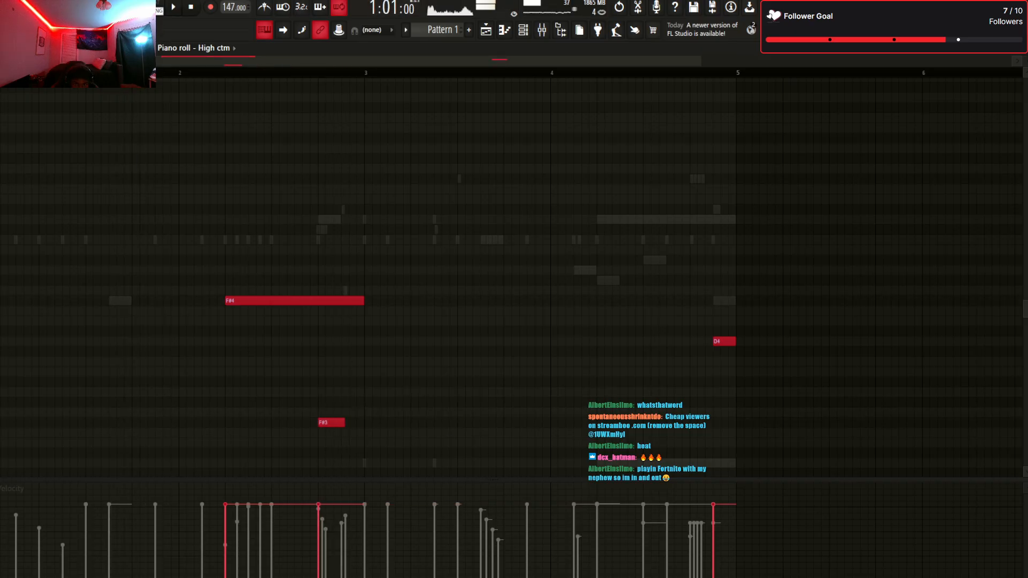
key(space)
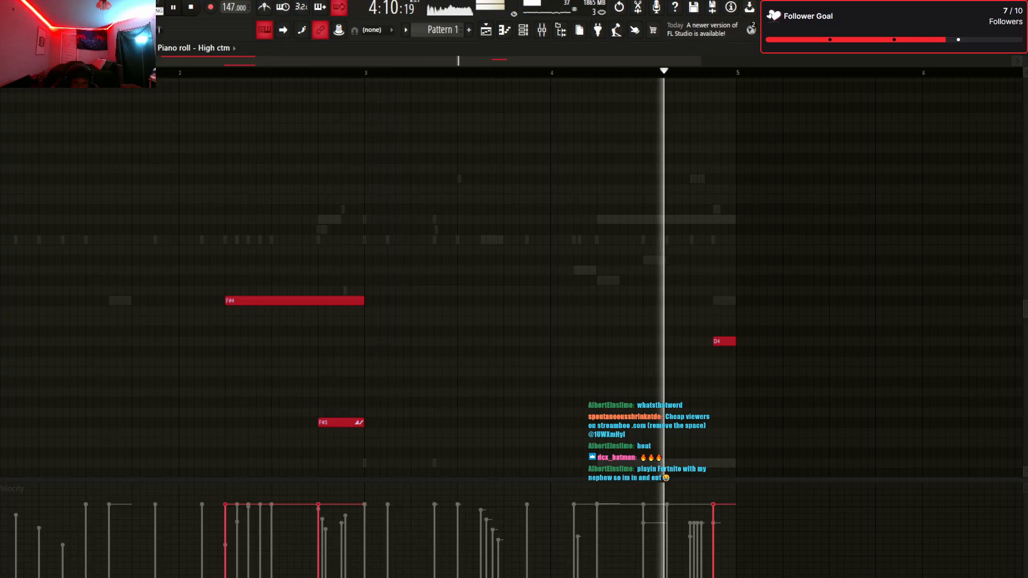
drag(361, 422, 339, 422)
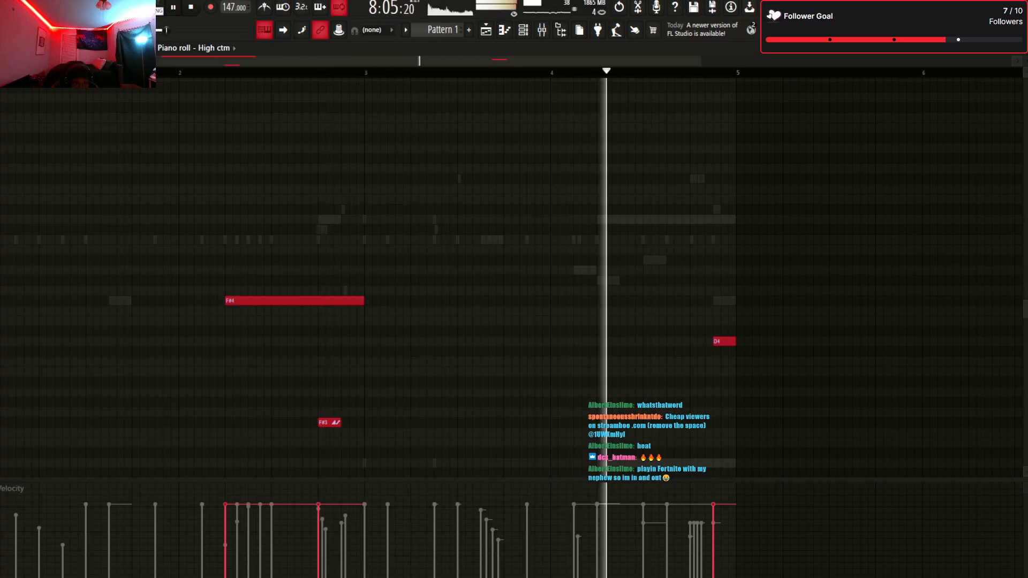
Lower the velocity of the long F#4 note slightly and that of the F#3 slide note strongly
click(225, 544)
click(225, 514)
click(318, 556)
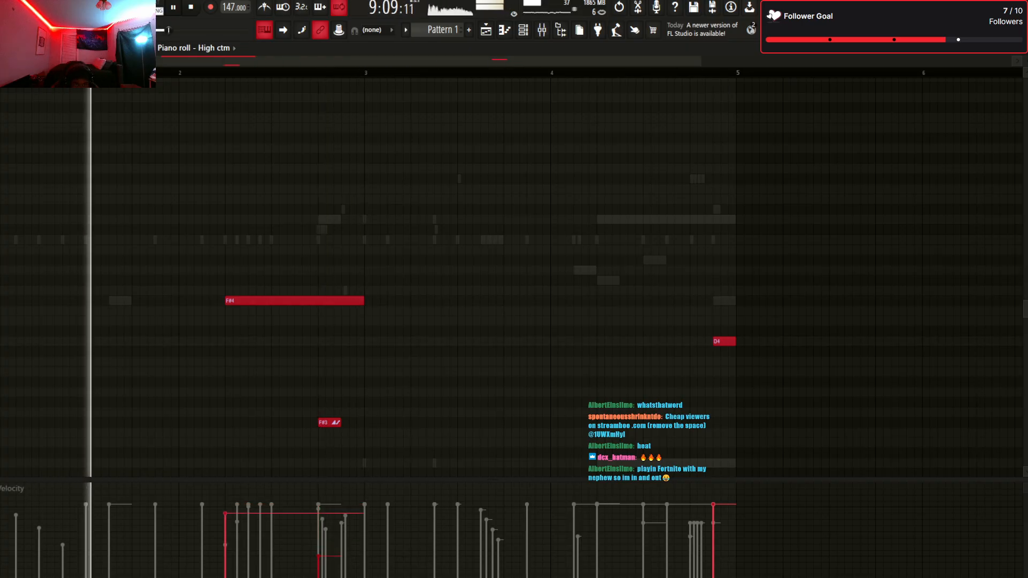
Show the melody loop track's effects in the mixer and restart the pattern's playback
key(F9)
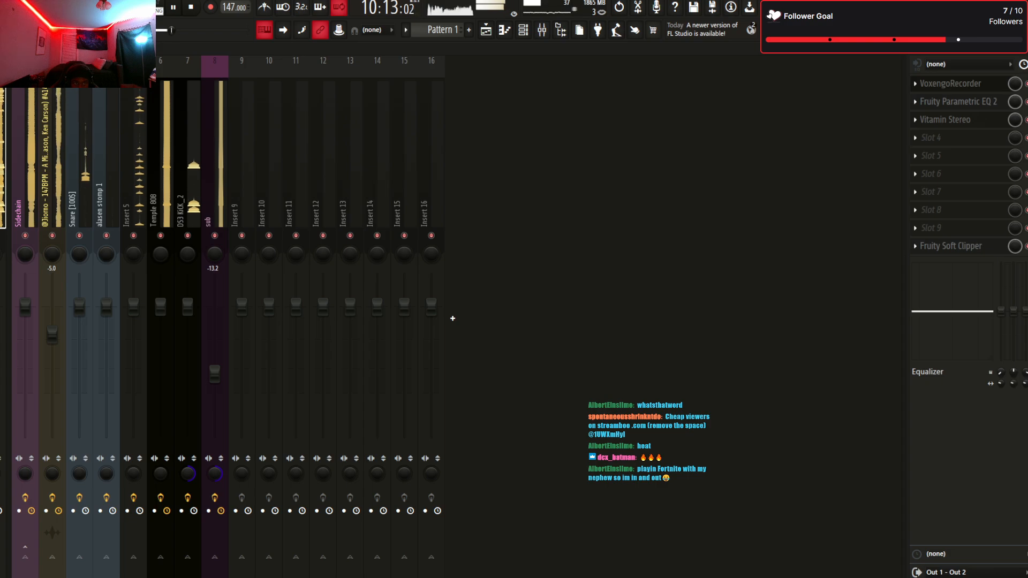
key(Right)
key(Right)
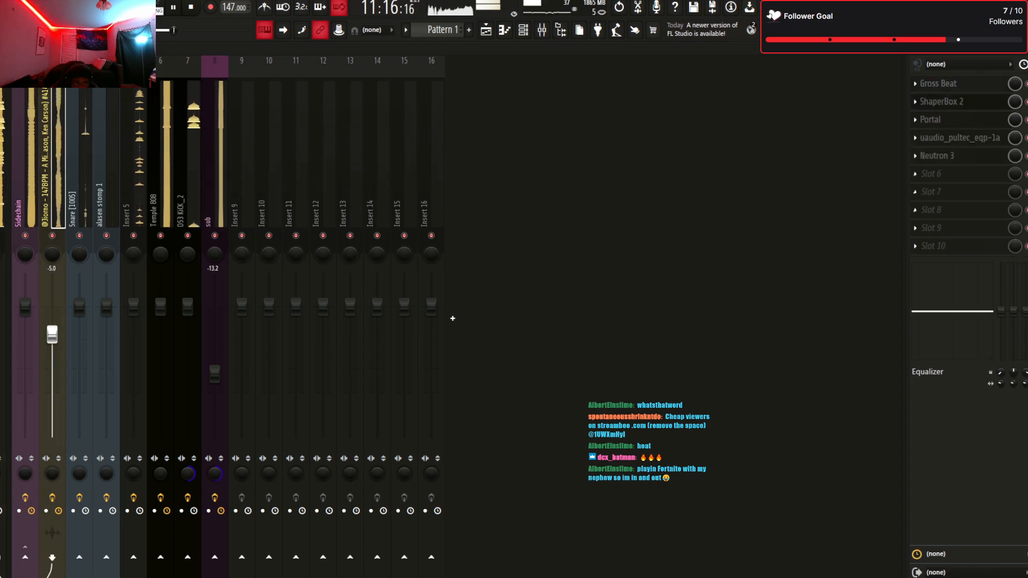
key(space)
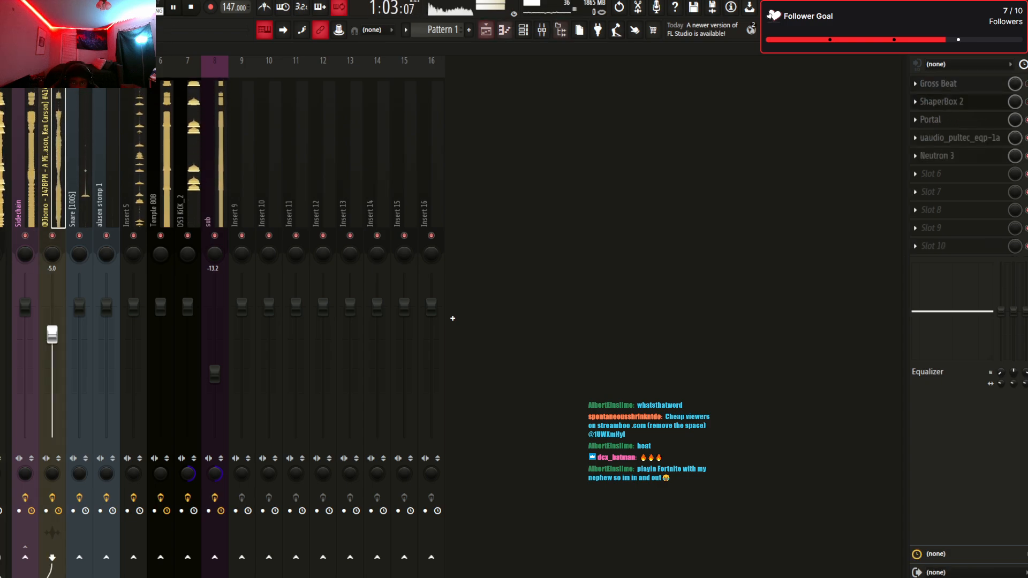
Add a one-beat F#4 note on beat 4 of bar 2 in High ctm's piano roll and shorten the preceding F#4 to one beat
key(F6)
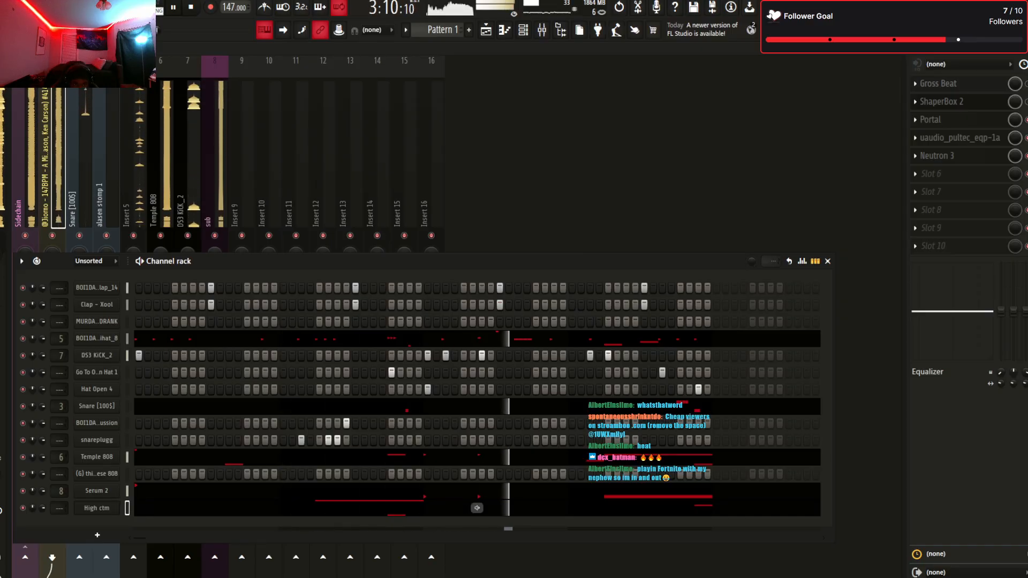
key(F7)
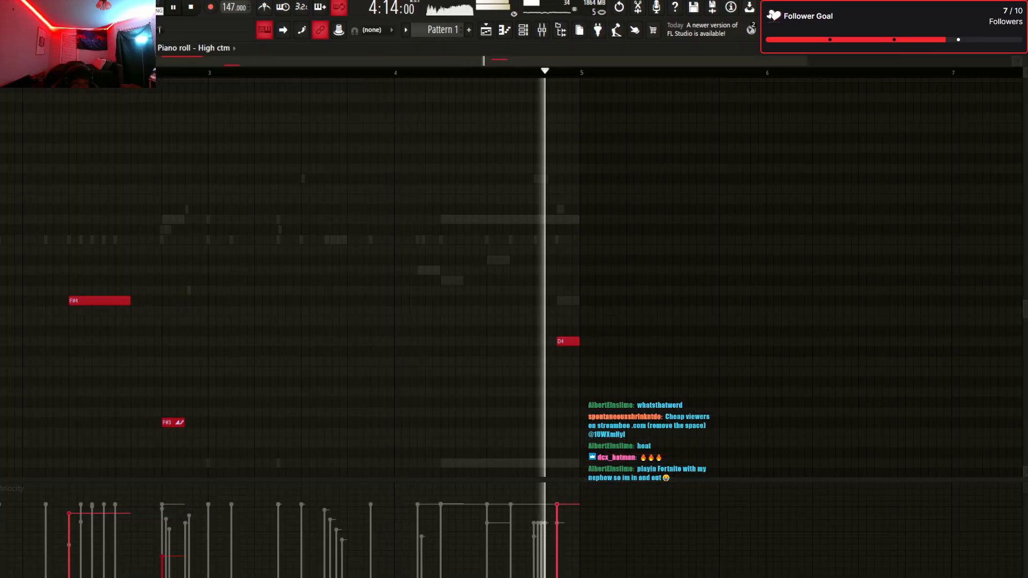
click(160, 301)
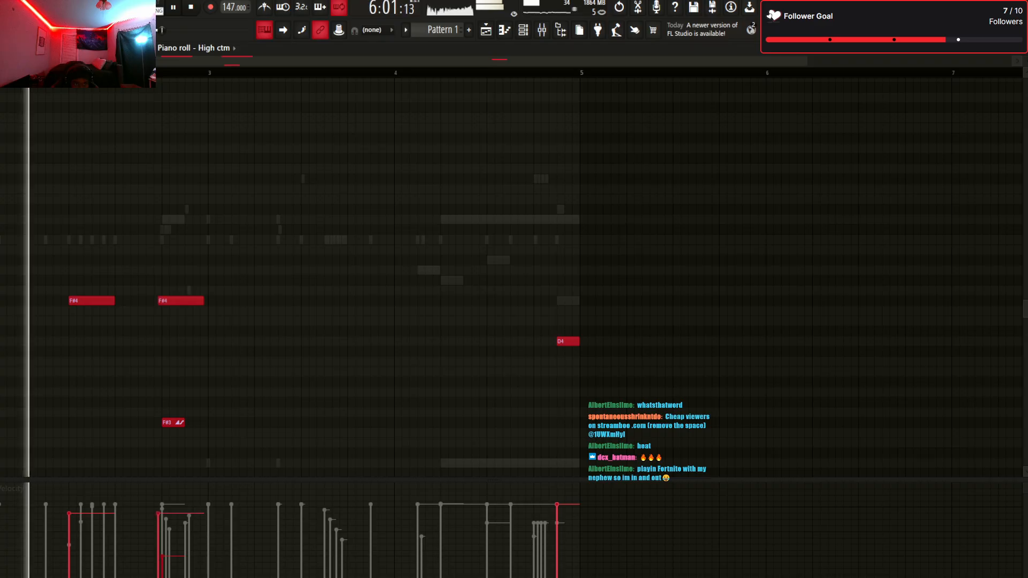
drag(160, 301, 165, 301)
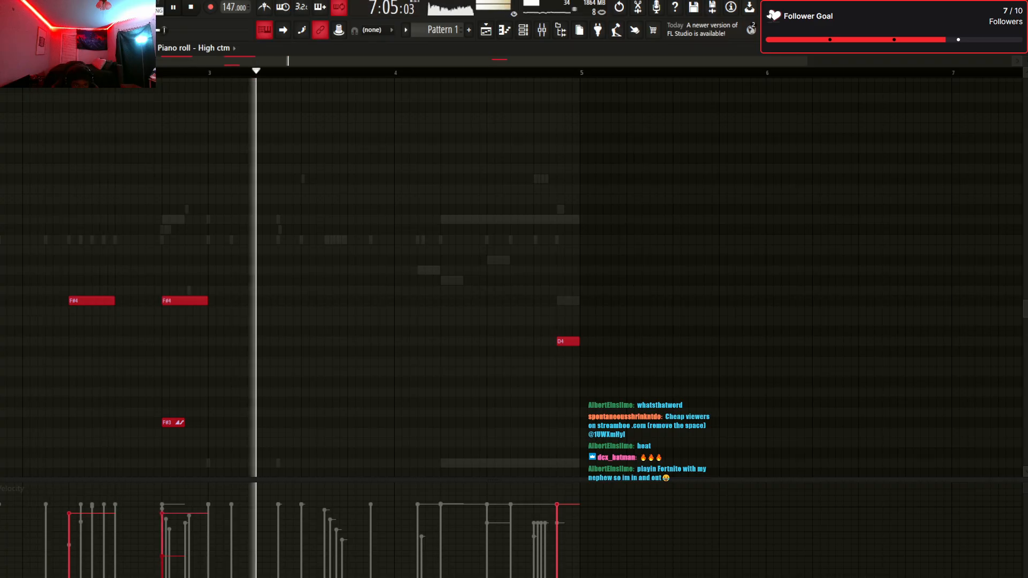
Place half-beat High ctm notes in bar 4: F#4 on beats 2 and 3, and F#5 half a beat after beat 3
click(445, 280)
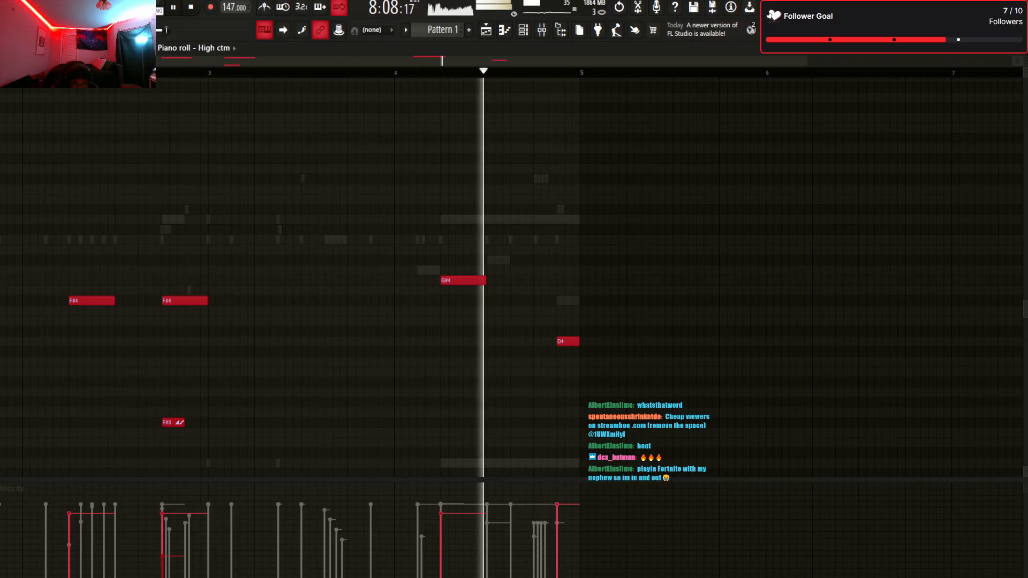
key(space)
drag(446, 281, 414, 291)
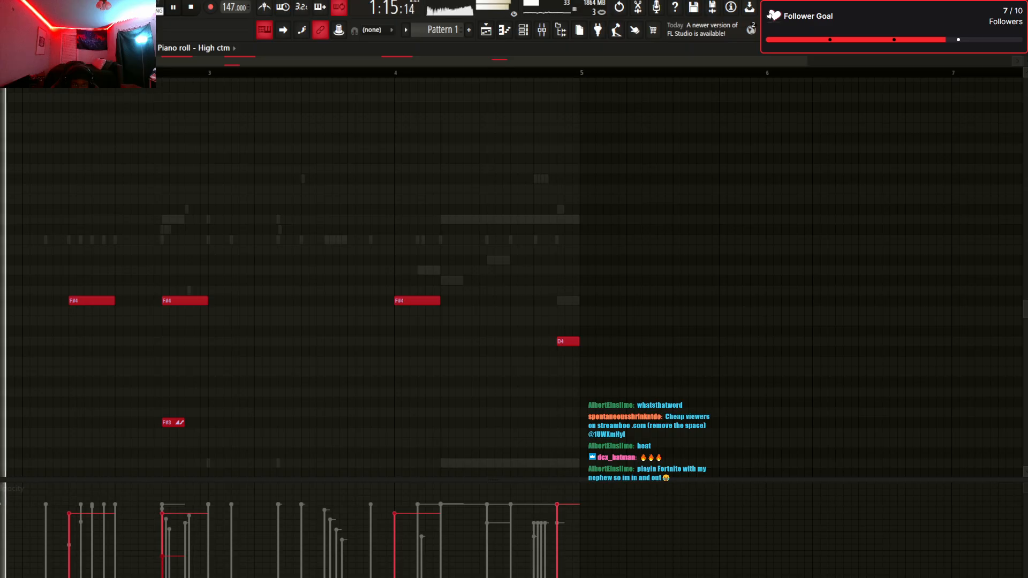
key(ctrl+z)
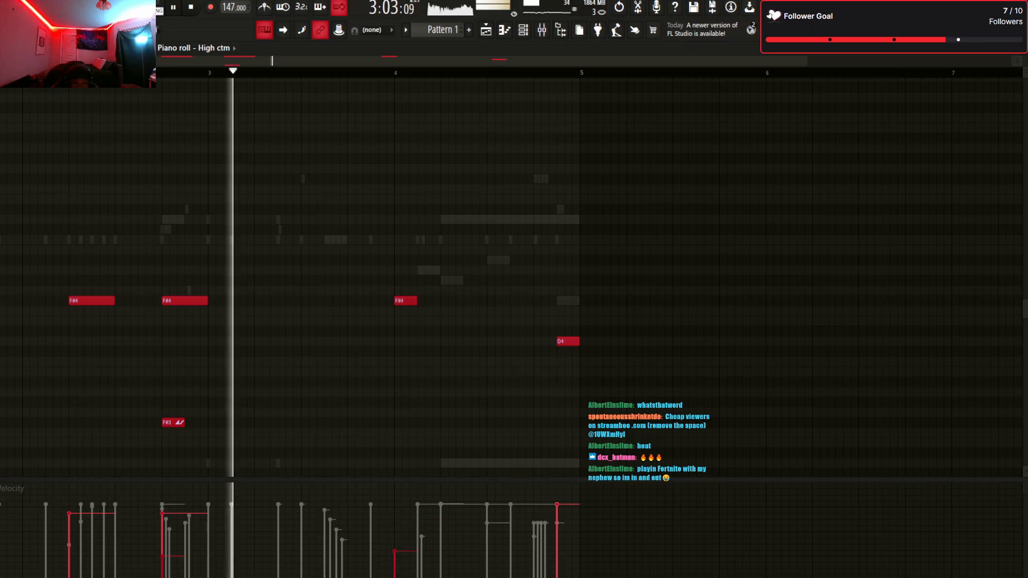
click(471, 301)
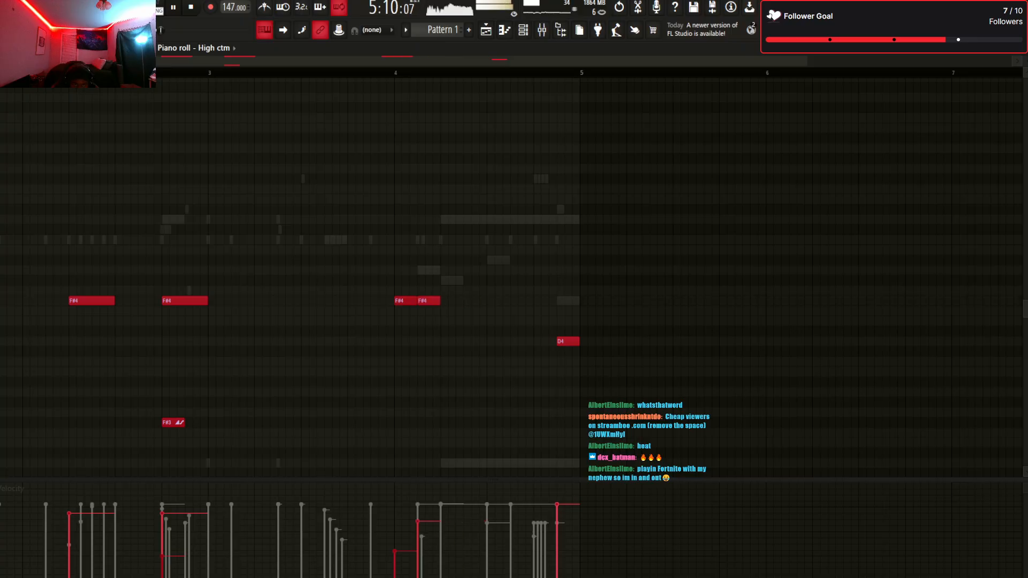
click(452, 301)
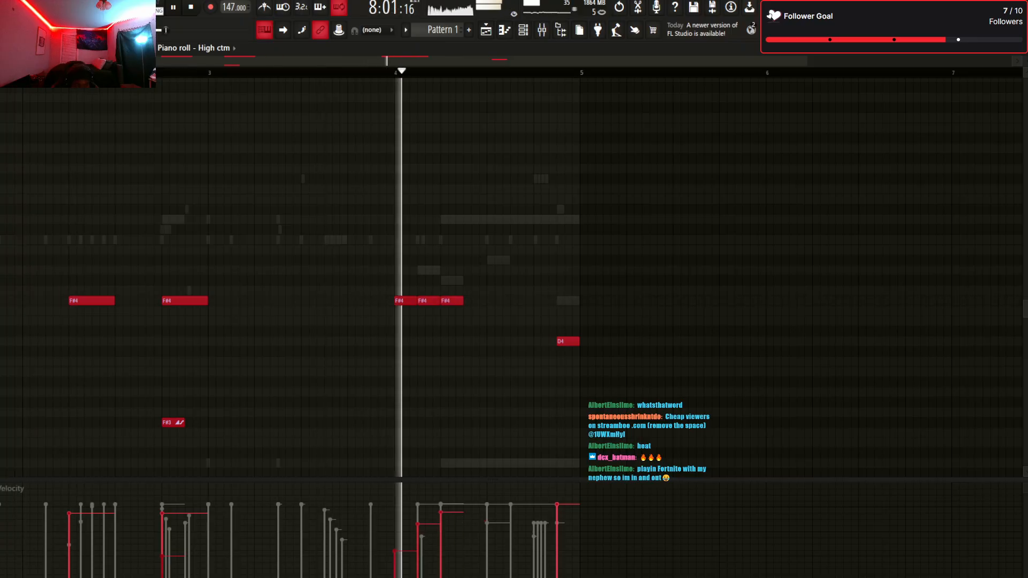
drag(426, 301, 498, 300)
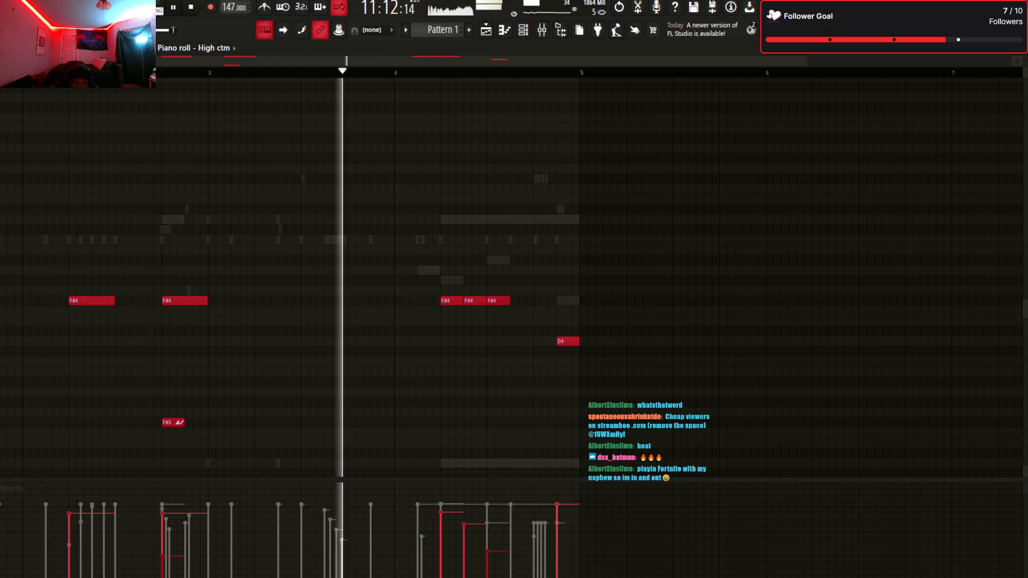
scroll(508, 289, right, 1)
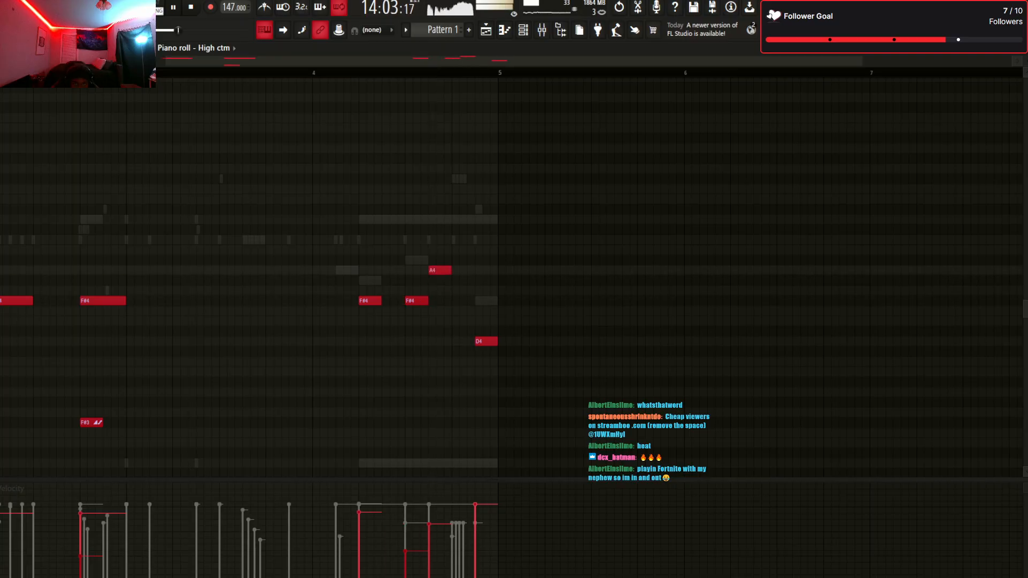
drag(439, 270, 440, 179)
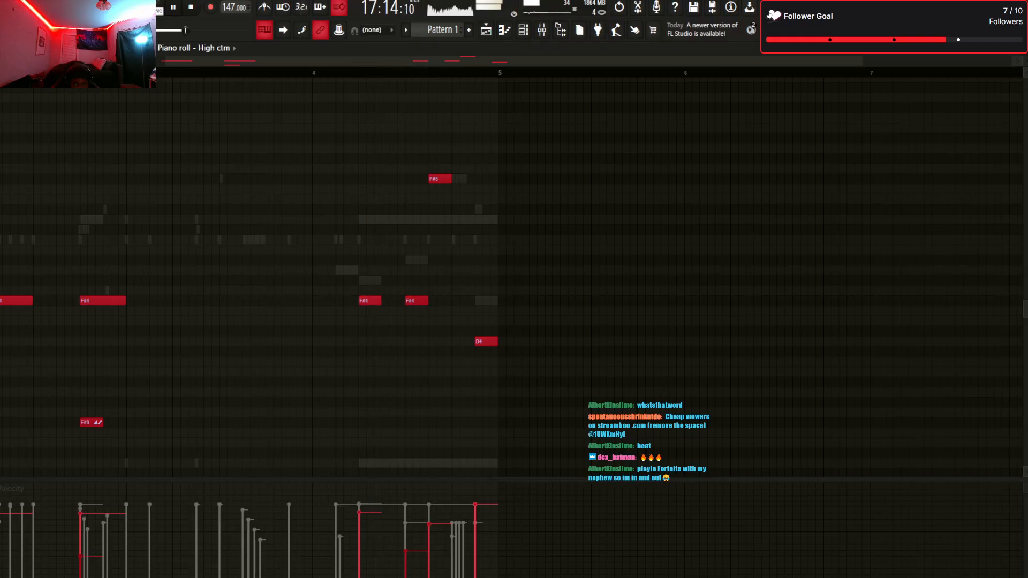
Add a half-beat D5 note on beat 4 of bar 4 after trying A5, D#6, A#5 and G#5 there
mouse_move(463, 138)
mouse_down()
mouse_move(462, 147)
mouse_move(464, 127)
mouse_move(459, 168)
mouse_move(463, 149)
mouse_up()
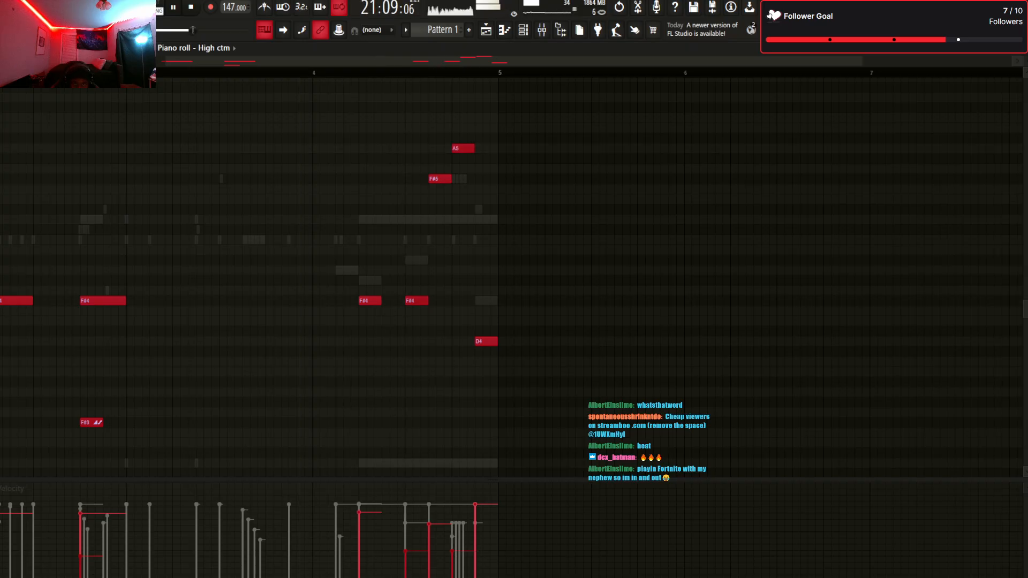
drag(463, 128, 464, 87)
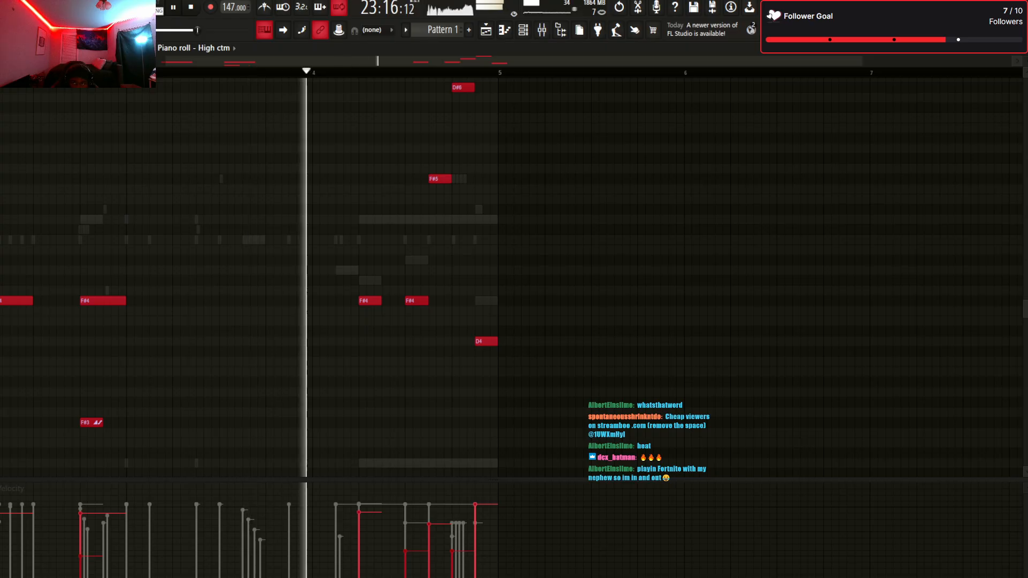
scroll(463, 268, down, 1)
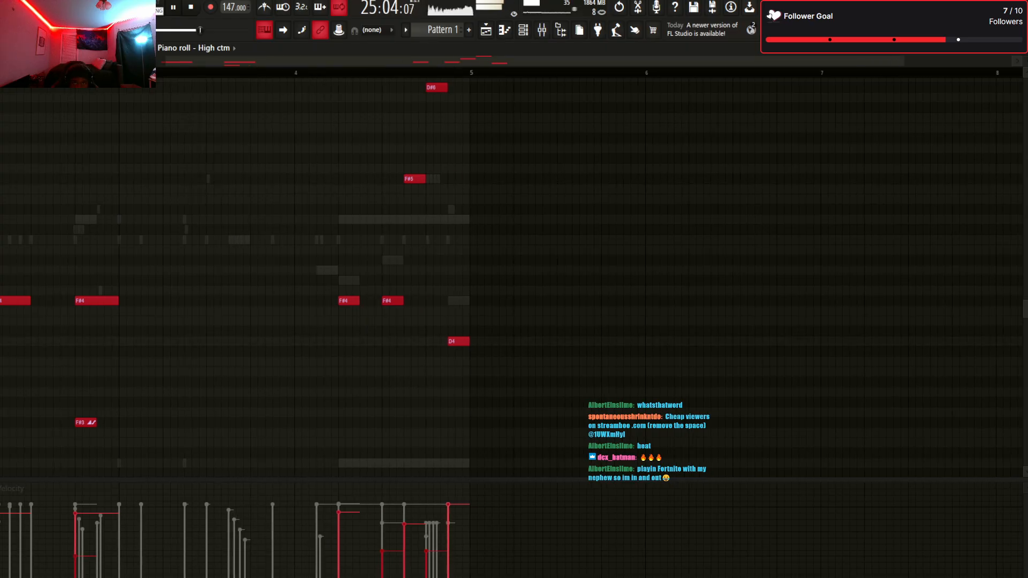
drag(436, 108, 436, 139)
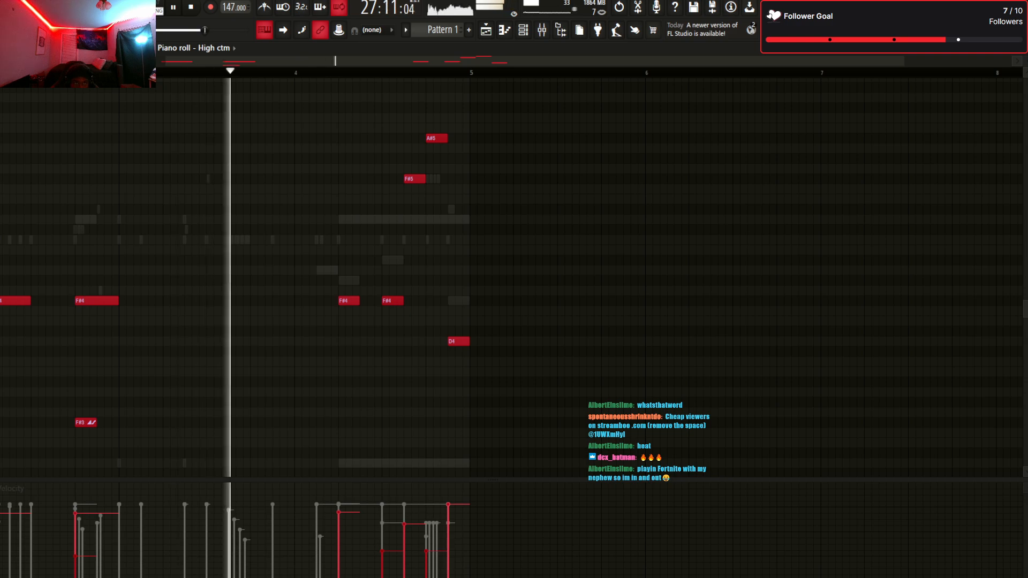
scroll(514, 268, left, 1)
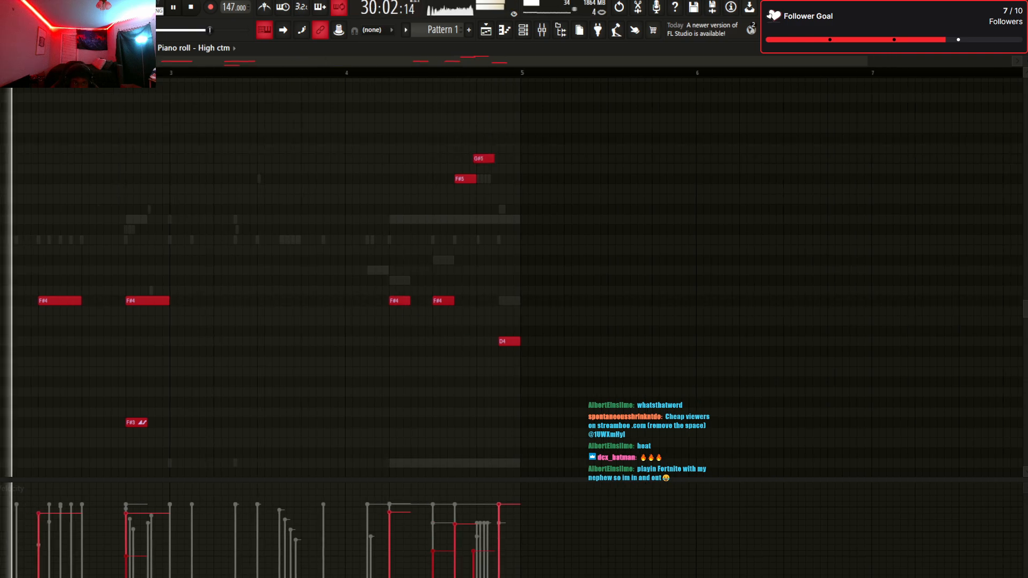
drag(484, 159, 488, 158)
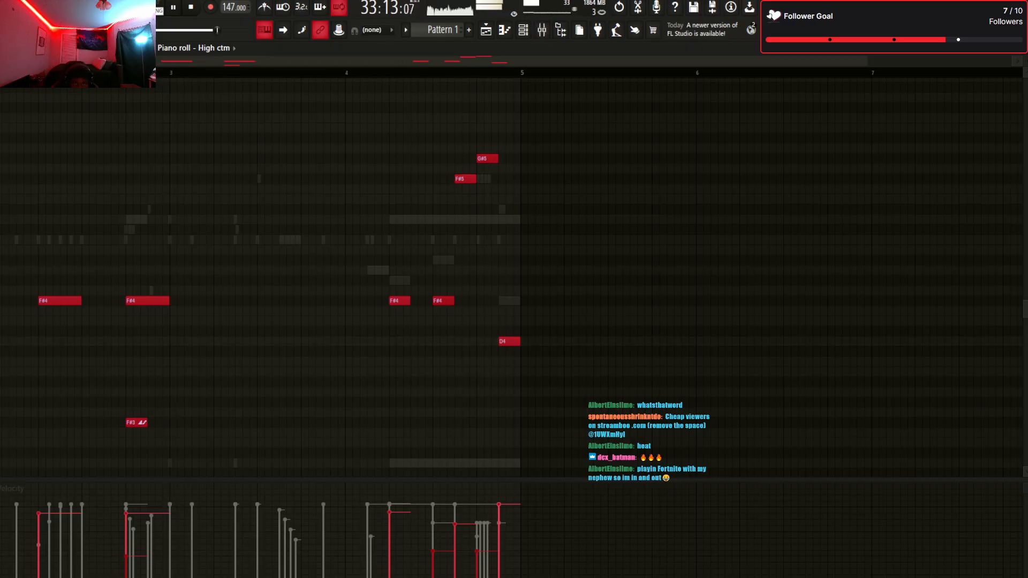
drag(487, 159, 488, 220)
Route the High ctm channel to mixer track 9 and solo that track
click(542, 30)
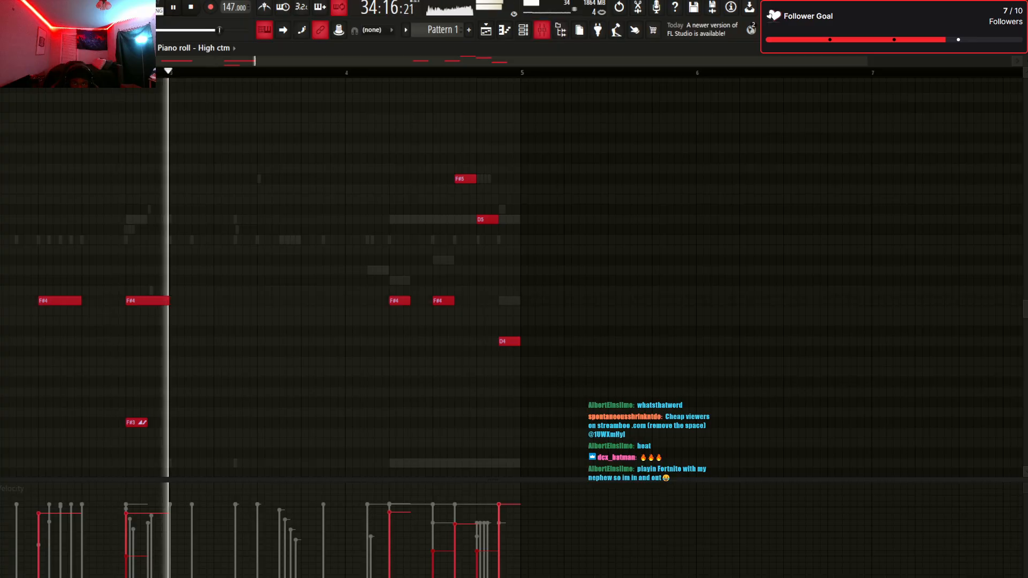
key(F6)
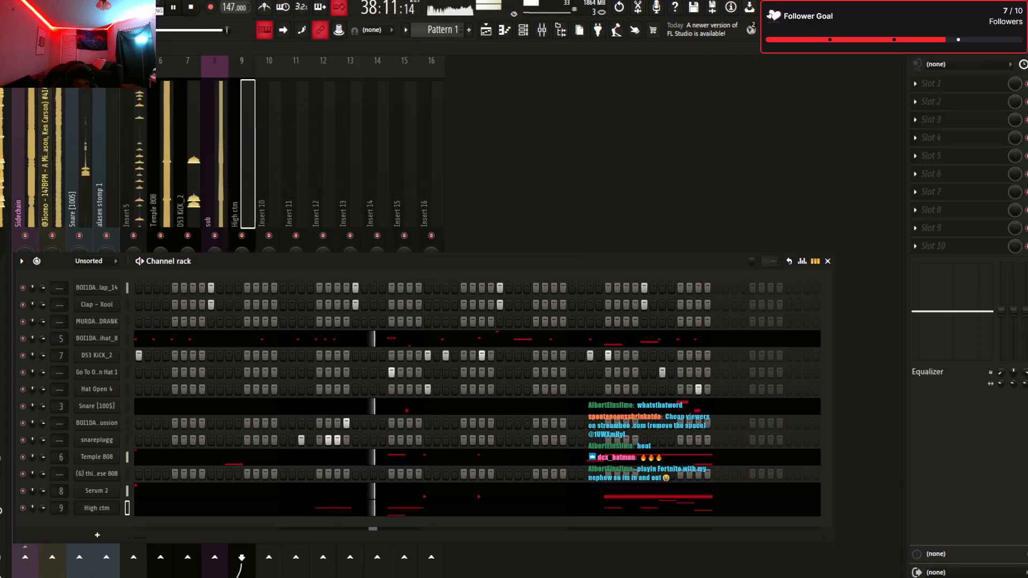
key(ctrl+l)
key(F6)
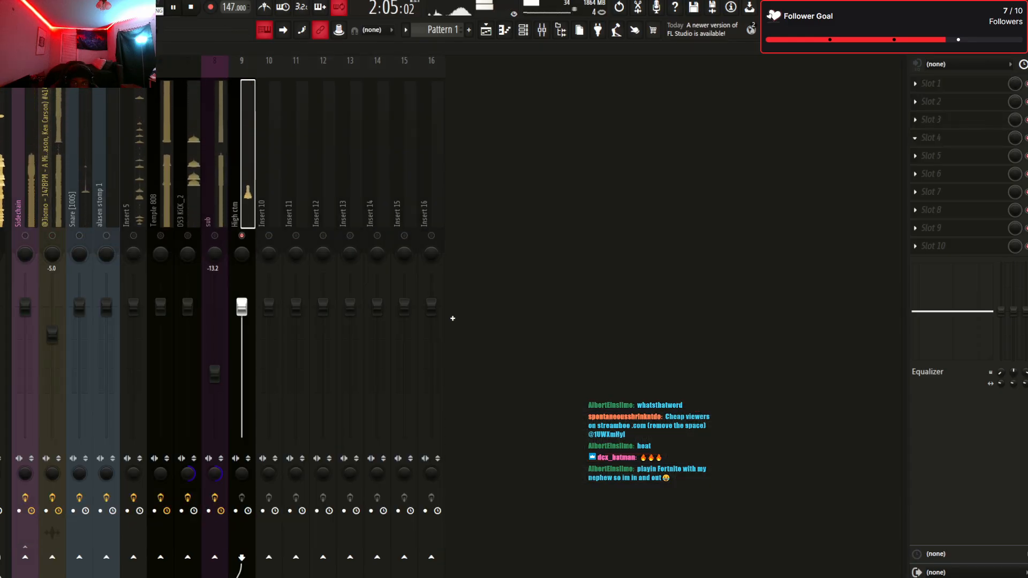
Load Fruity Flangus, Fruity Delay 2 and Fruity Parametric EQ 2 on the High ctm track, with the EQ's low cut at about 97 Hz
click(453, 318)
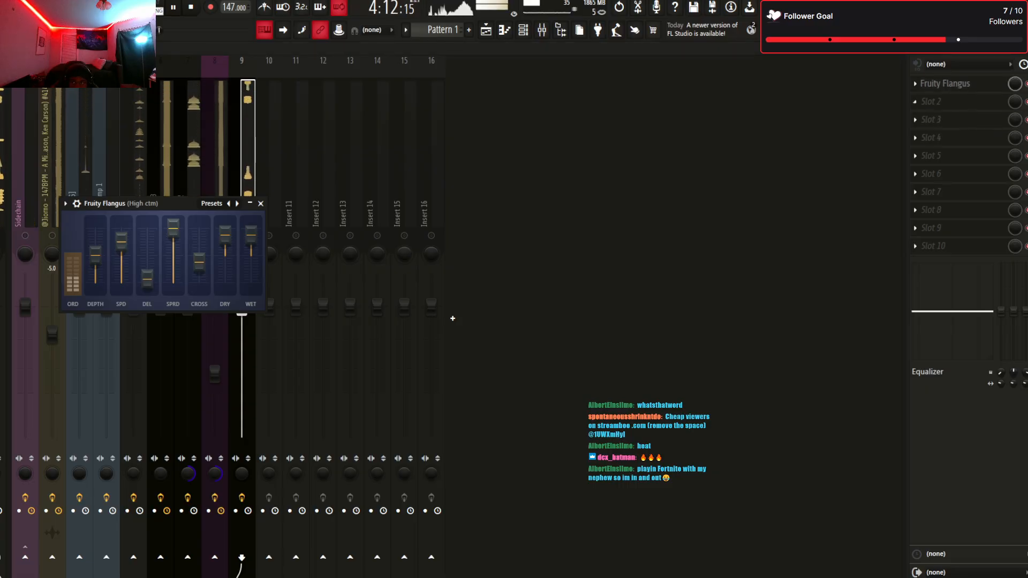
click(915, 102)
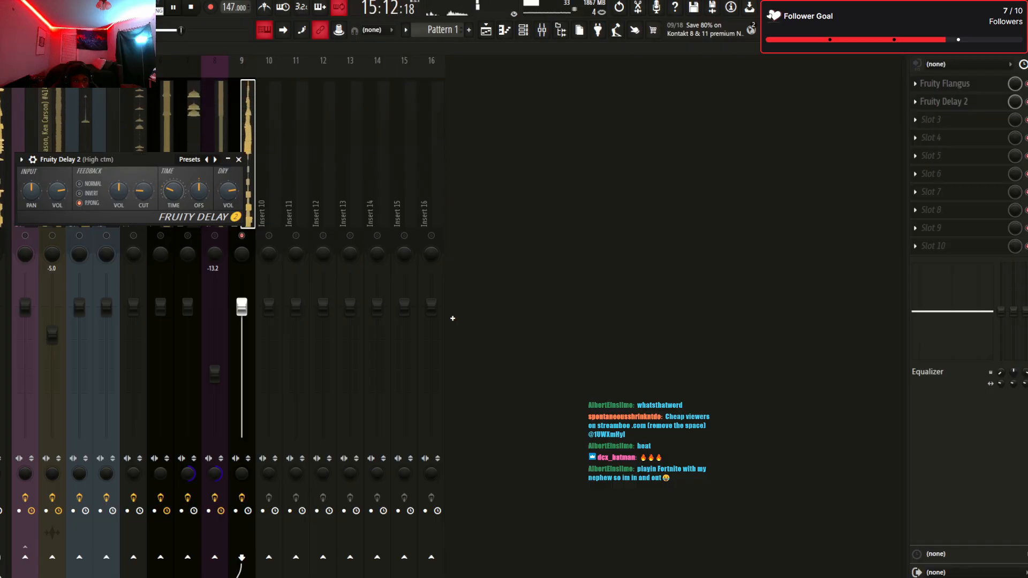
key(Escape)
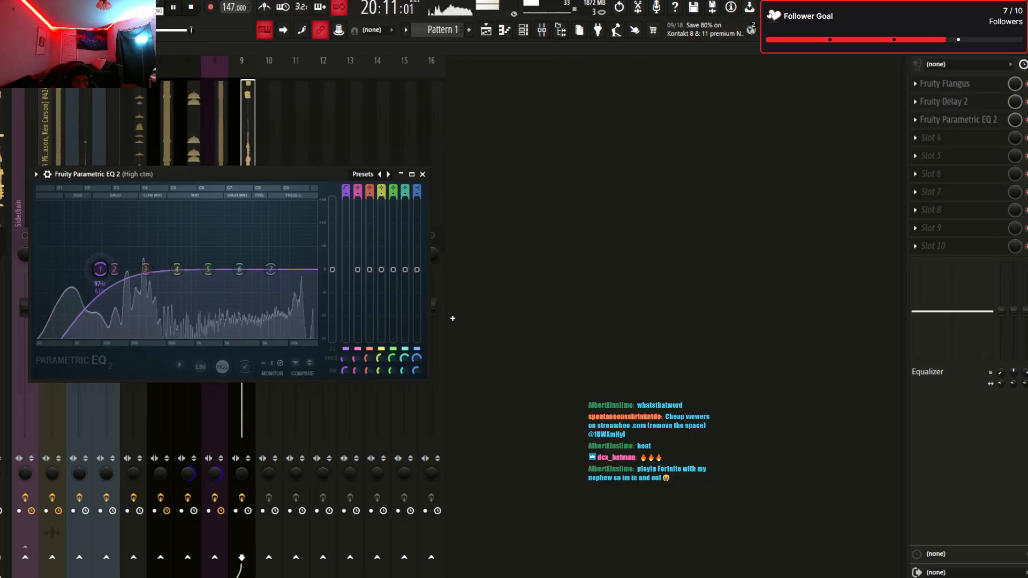
key(Escape)
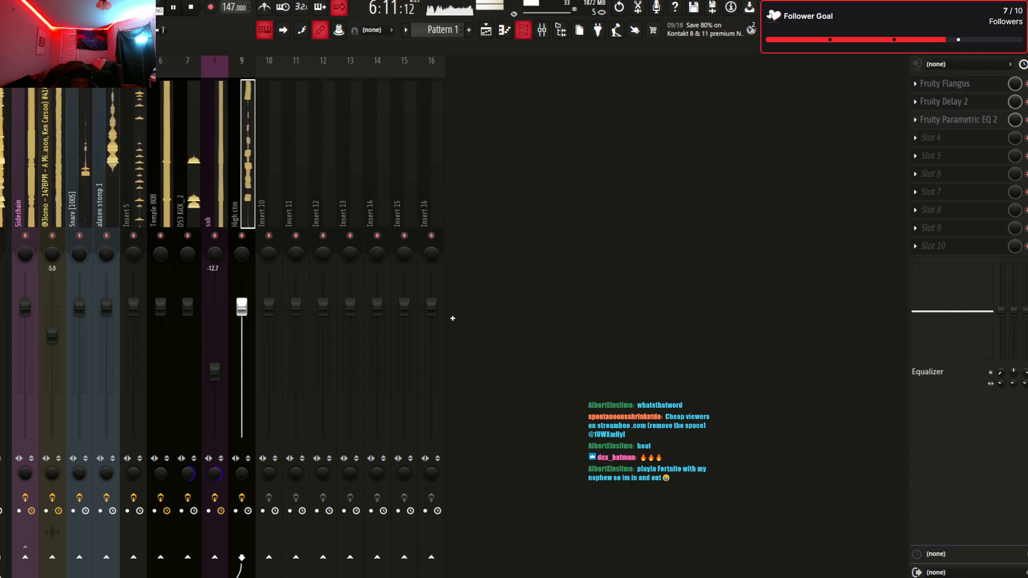
Route the alasen stomp 1 channel to mixer track 10 and give it Fruity Delay 2 and Fruity Parametric EQ 2
key(F6)
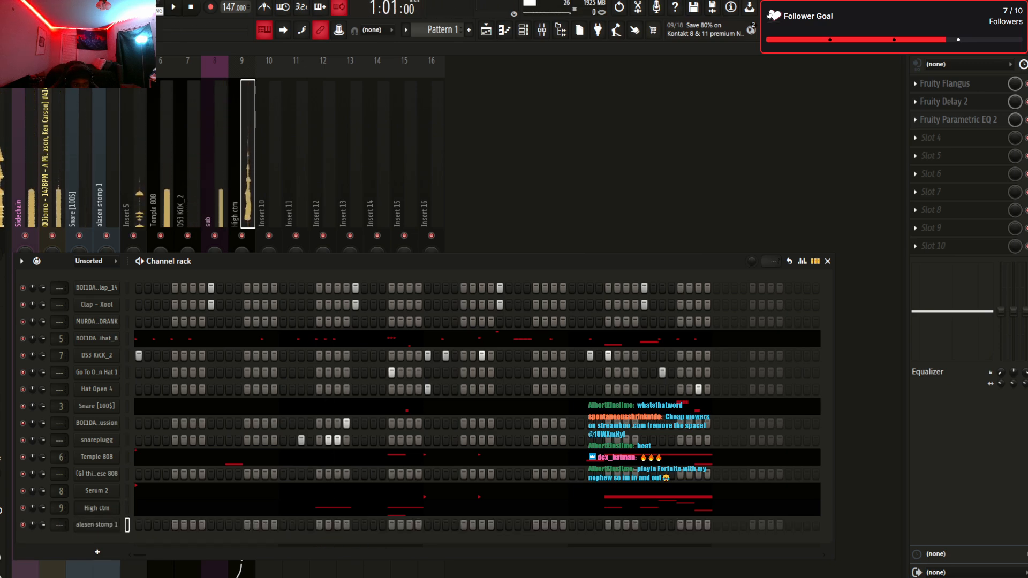
click(96, 525)
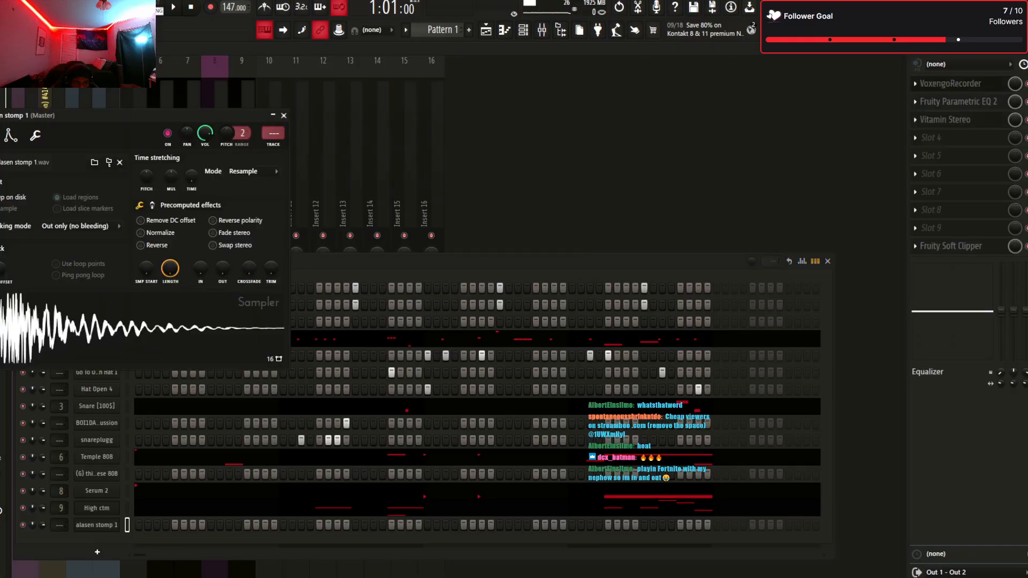
click(97, 524)
key(ctrl+l)
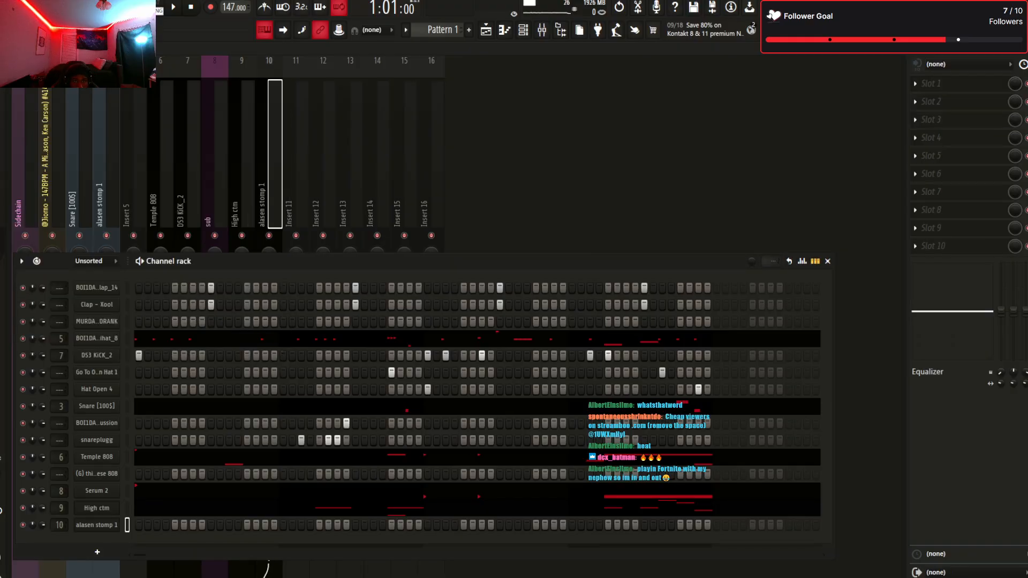
key(F6)
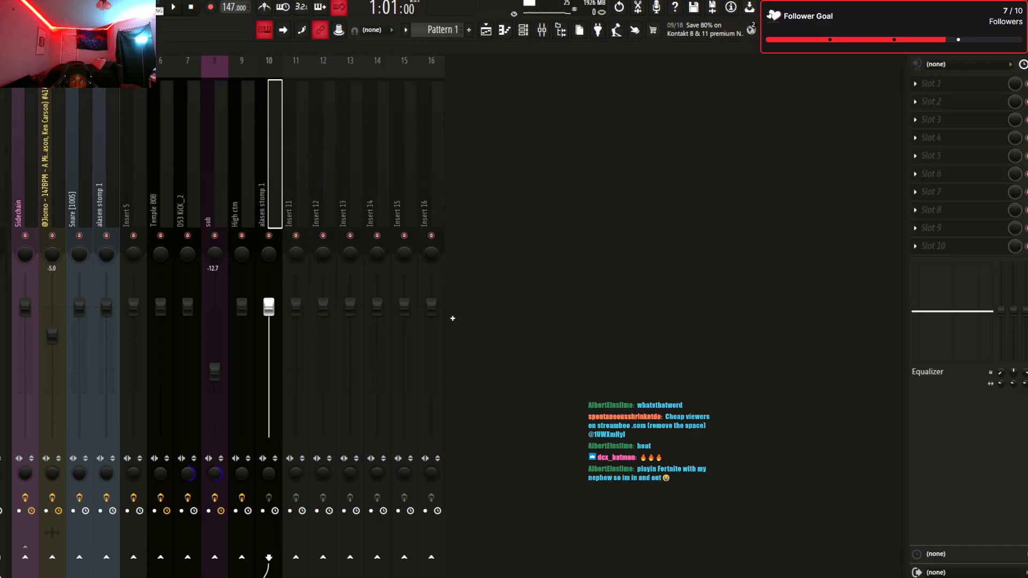
key(ctrl+v)
Start the pattern's playback and place an alasen stomp 1 hit on step 33, the start of bar 3
key(space)
key(F6)
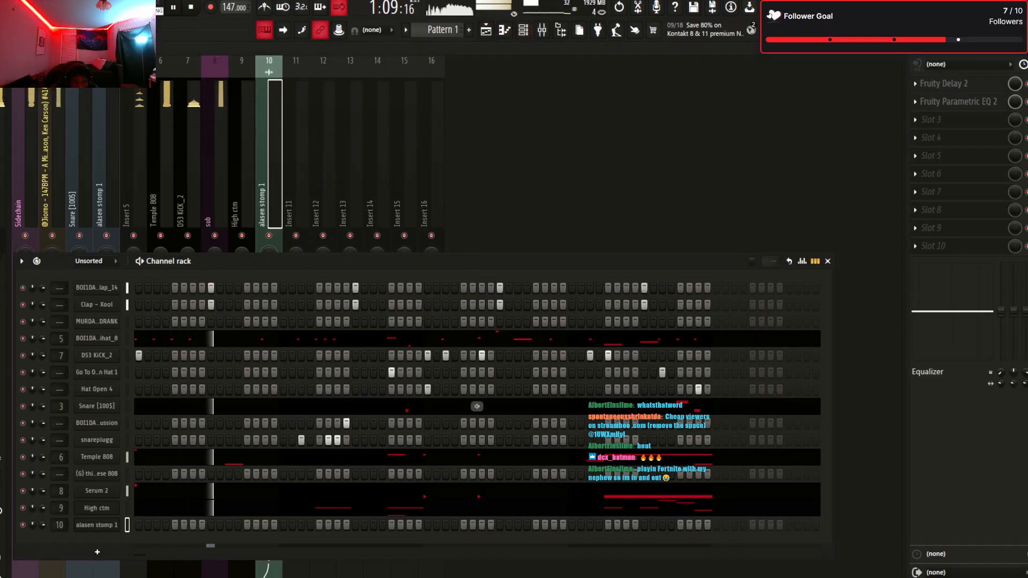
click(427, 525)
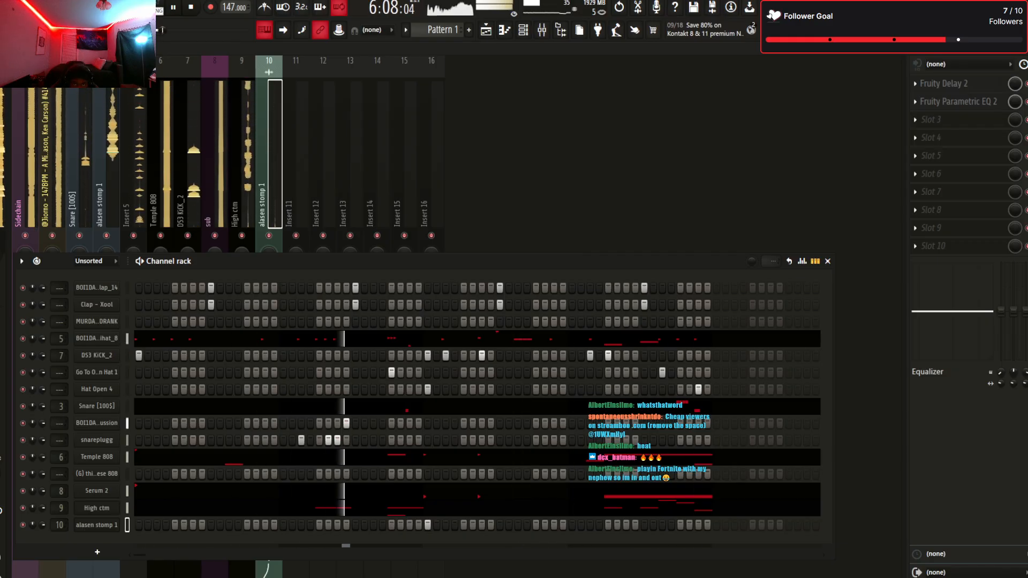
Move the alasen stomp 1 hit to step 17 and lower that channel's volume
key(F5)
key(F6)
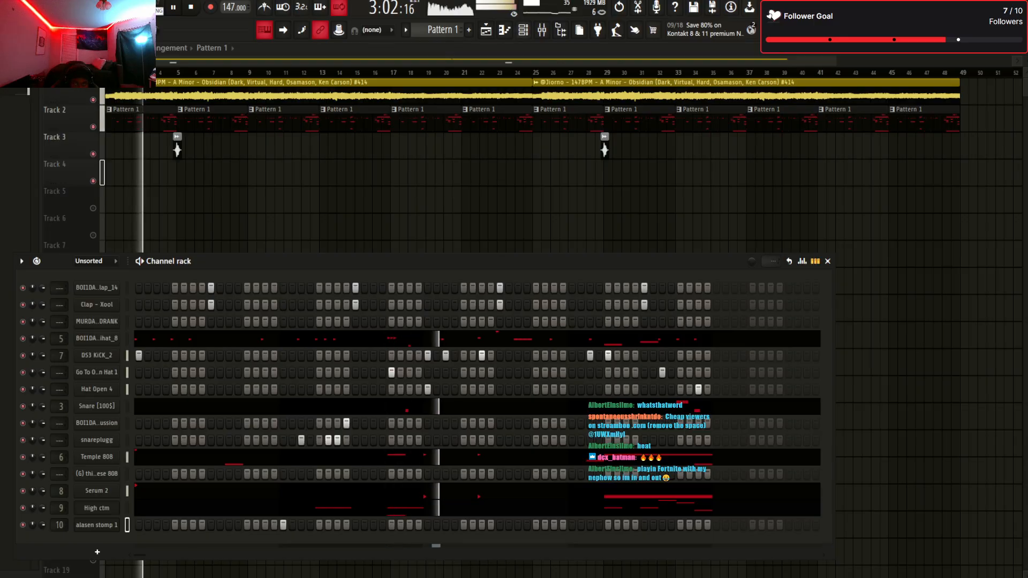
click(523, 29)
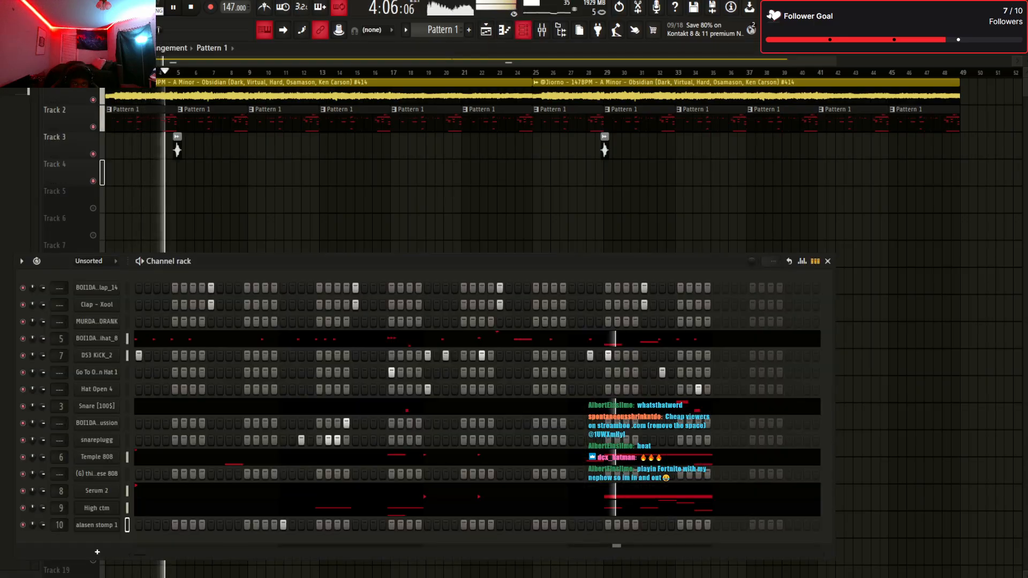
click(523, 30)
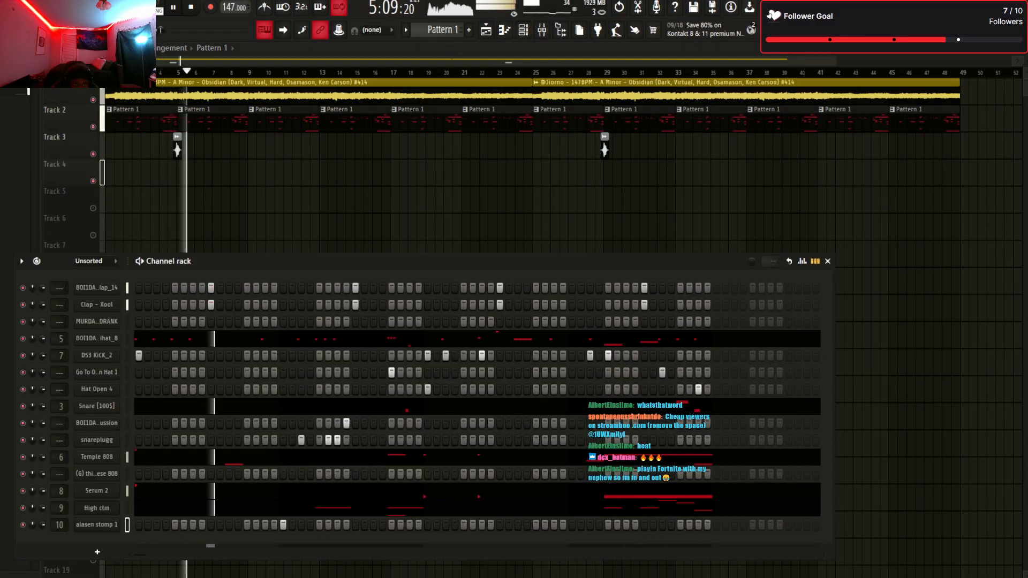
click(97, 525)
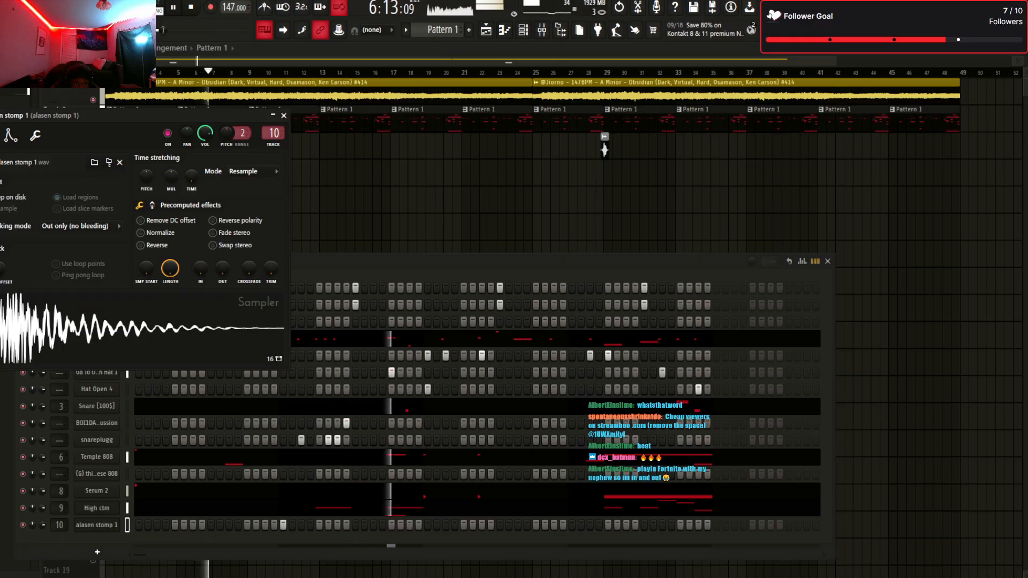
mouse_move(205, 133)
mouse_down()
mouse_move(205, 155)
mouse_move(205, 146)
mouse_up()
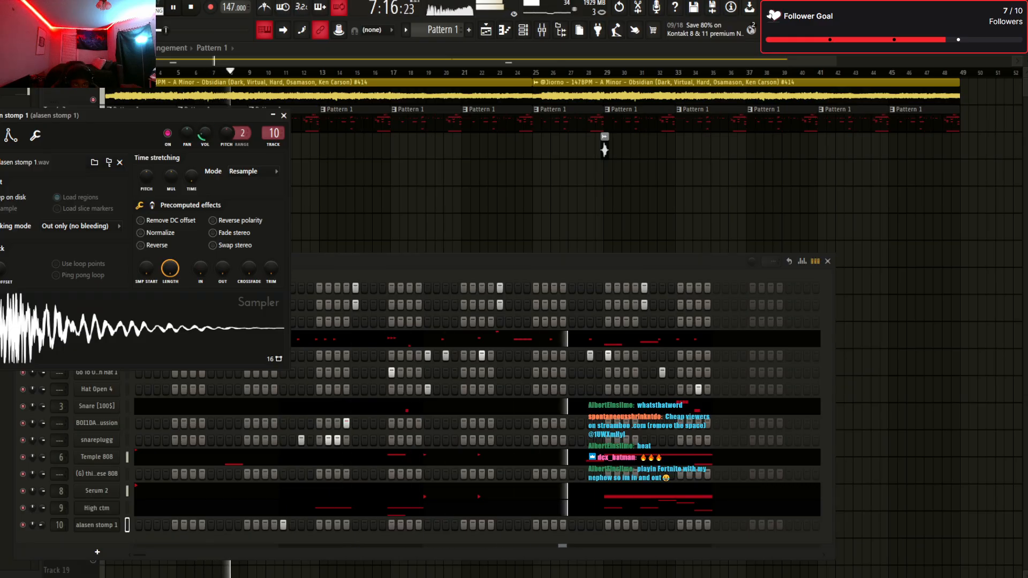
click(284, 116)
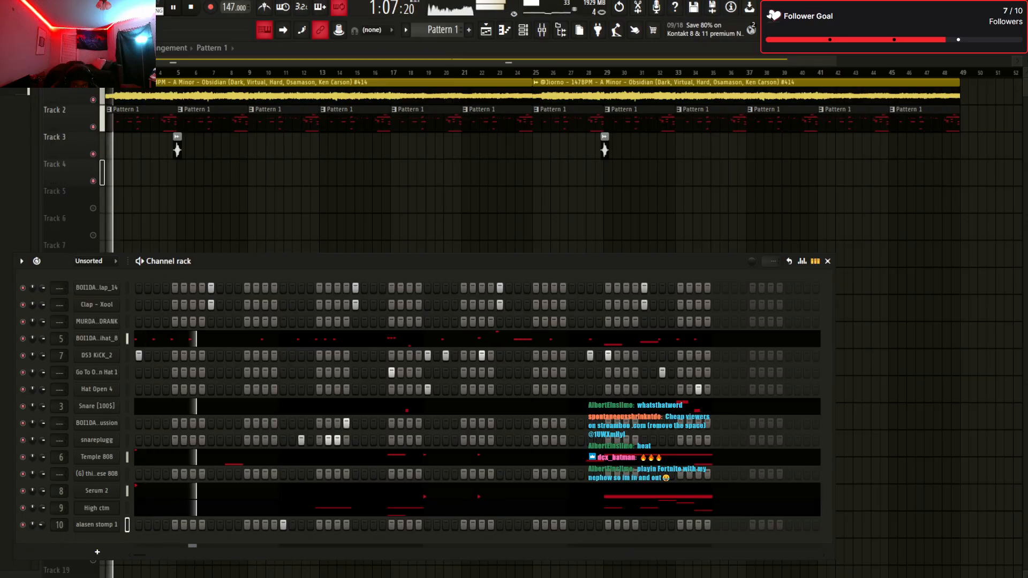
Add an F# note to Temple 808, chop it into four, and place the roll on F#4 over the last two steps of bar 2
click(332, 457)
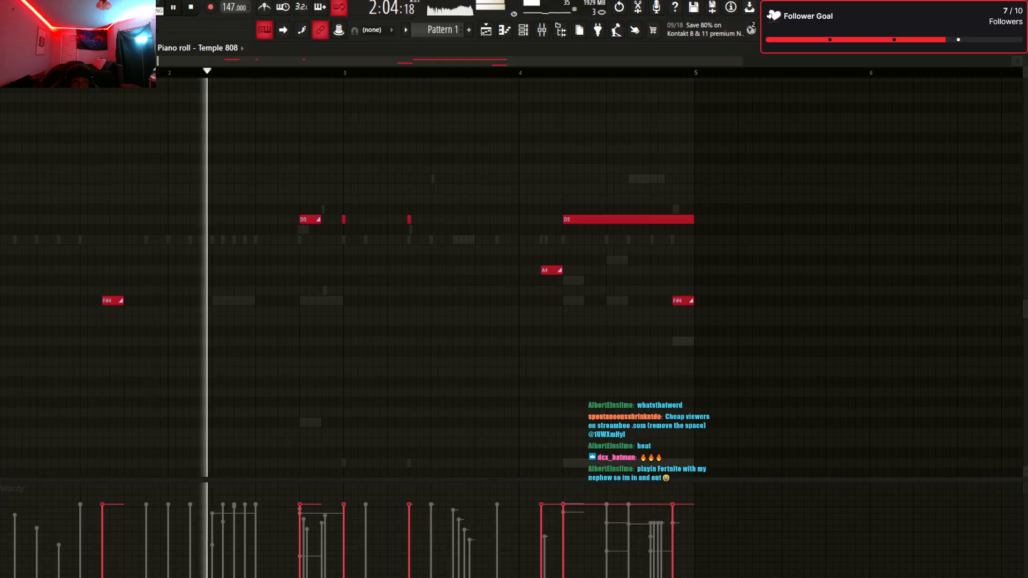
key(space)
click(237, 179)
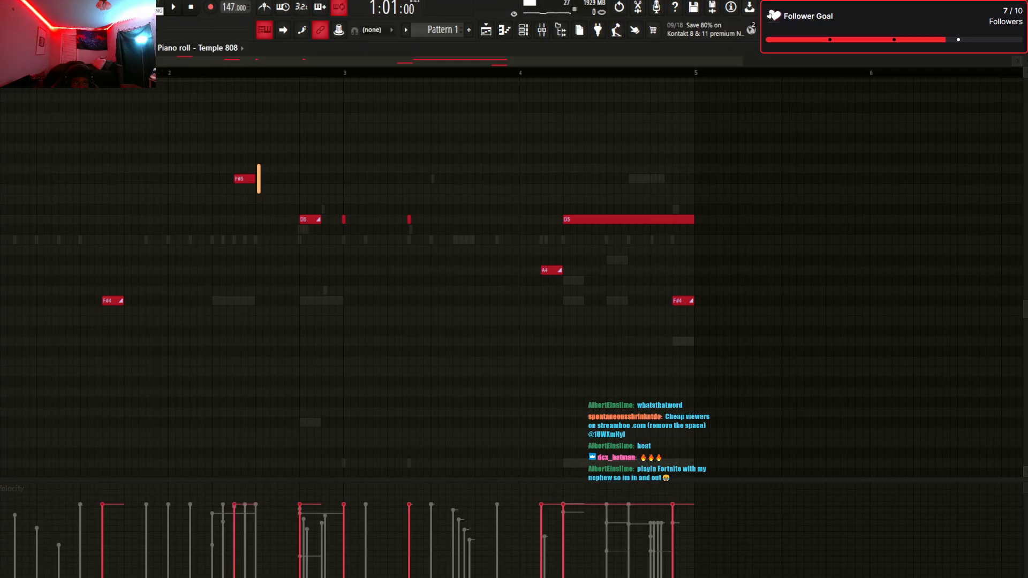
key(space)
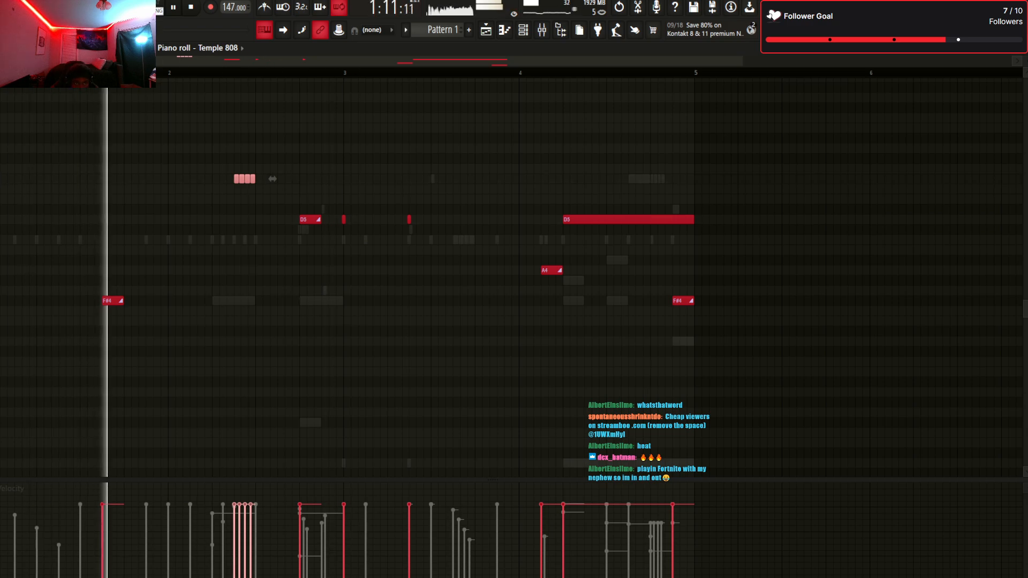
drag(272, 179, 316, 179)
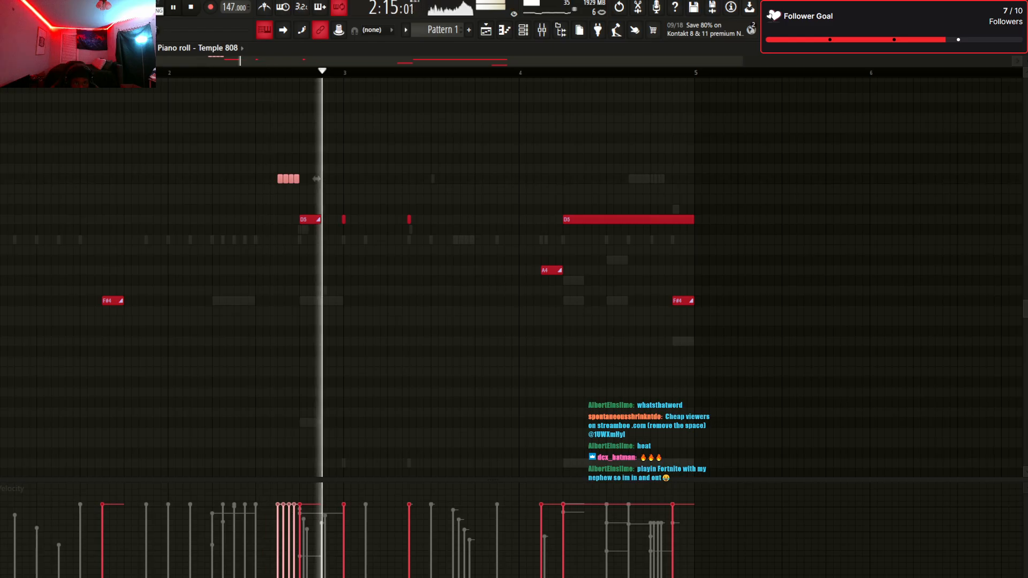
drag(316, 179, 360, 178)
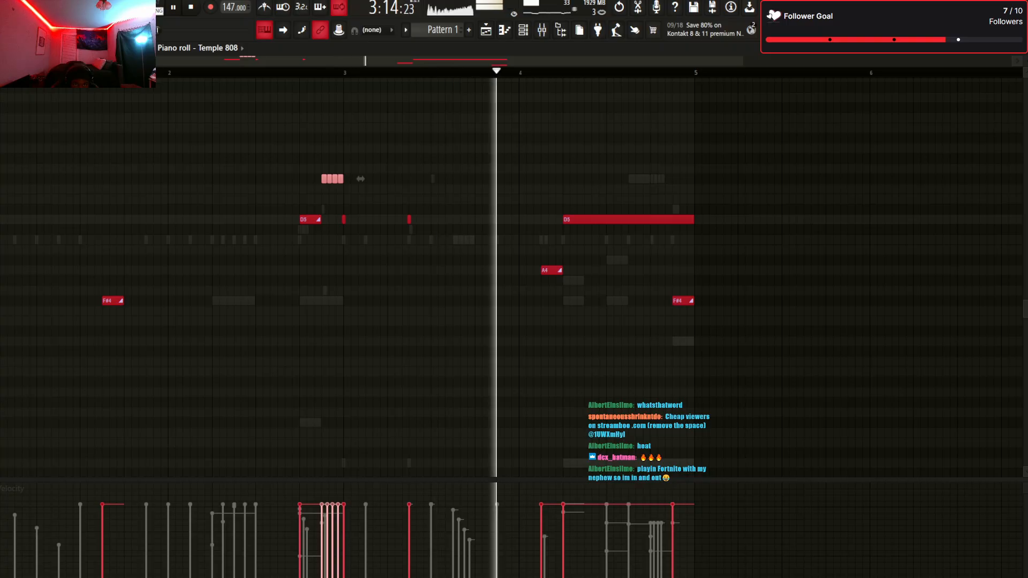
drag(360, 179, 360, 301)
Create Mute / solo automation clips for Gross Beat and ShaperBox 2 on the melody loop's mixer track
key(F6)
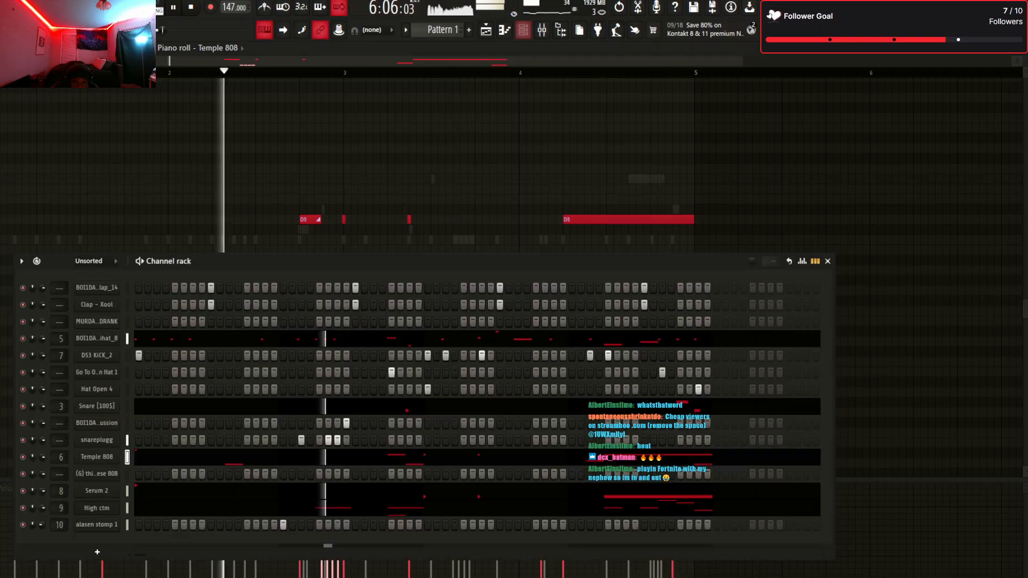
key(F5)
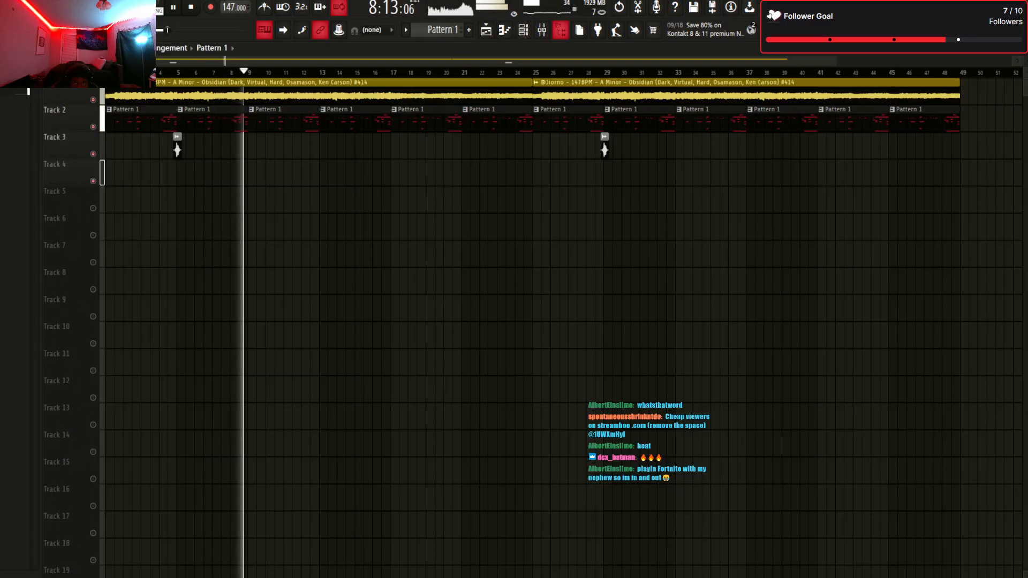
key(F9)
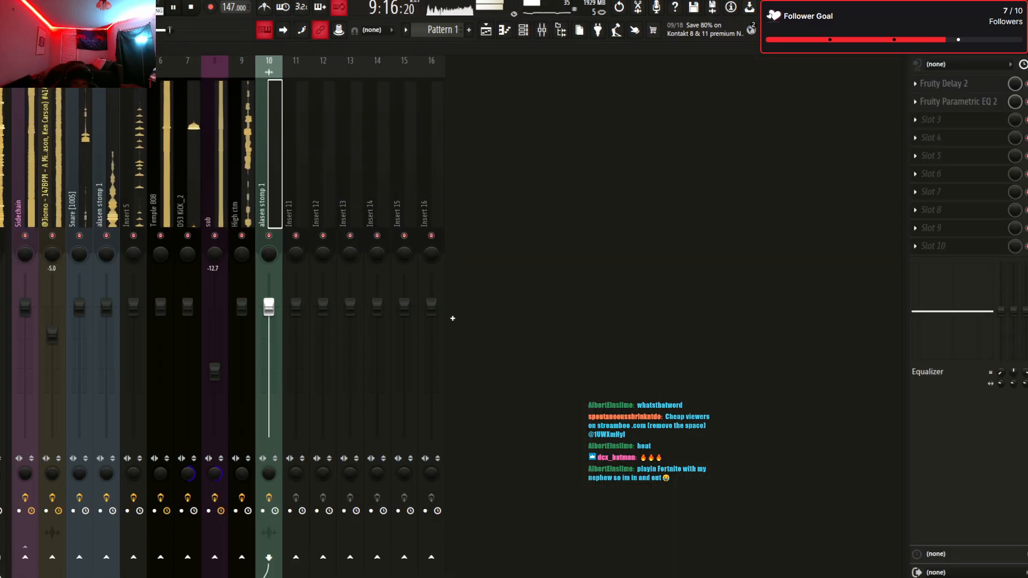
key(F6)
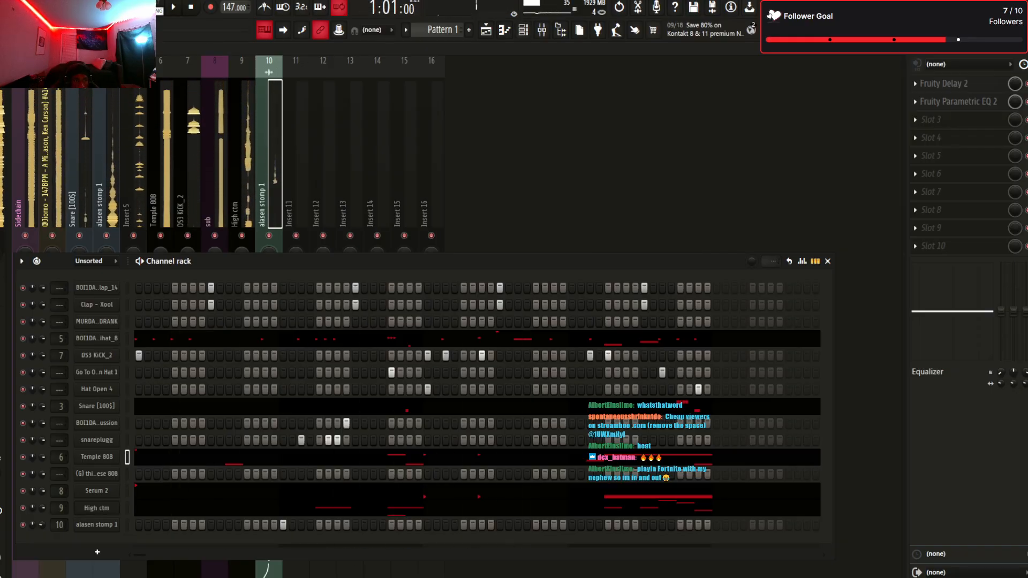
click(52, 171)
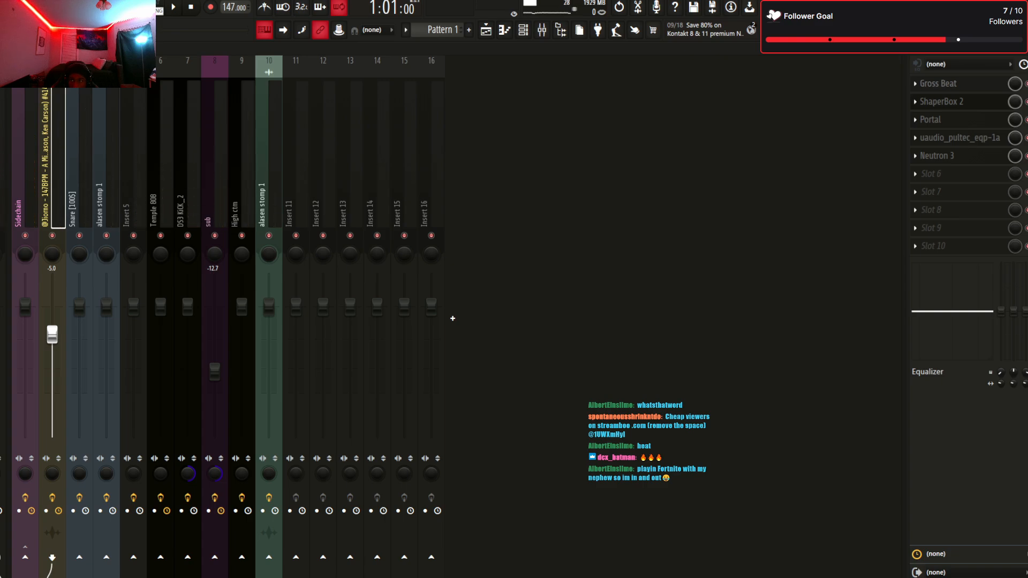
key(F9)
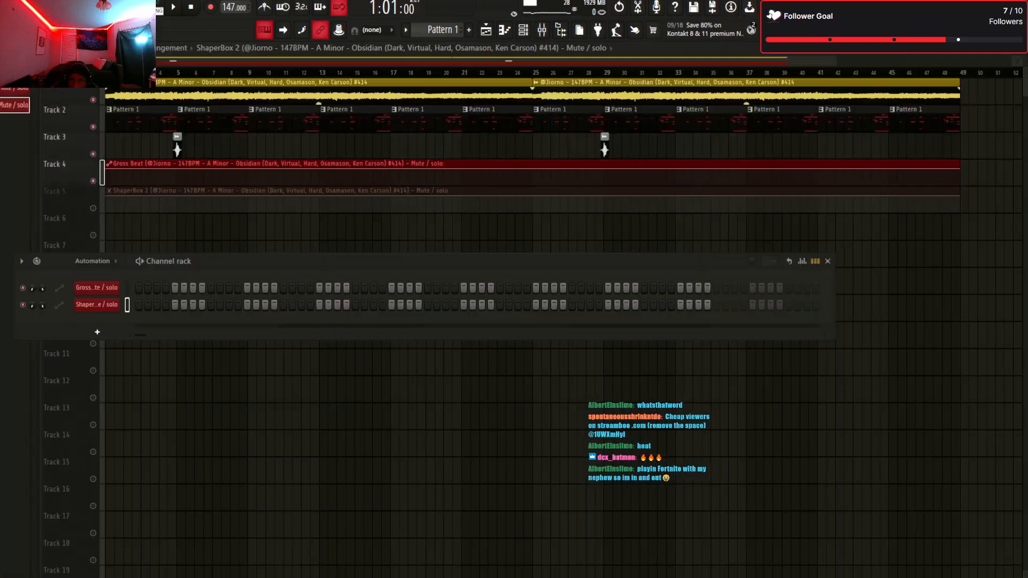
Shape both Mute / solo automation clips so the effects stay off until bar 17 and switch on there, and start playback
key(F6)
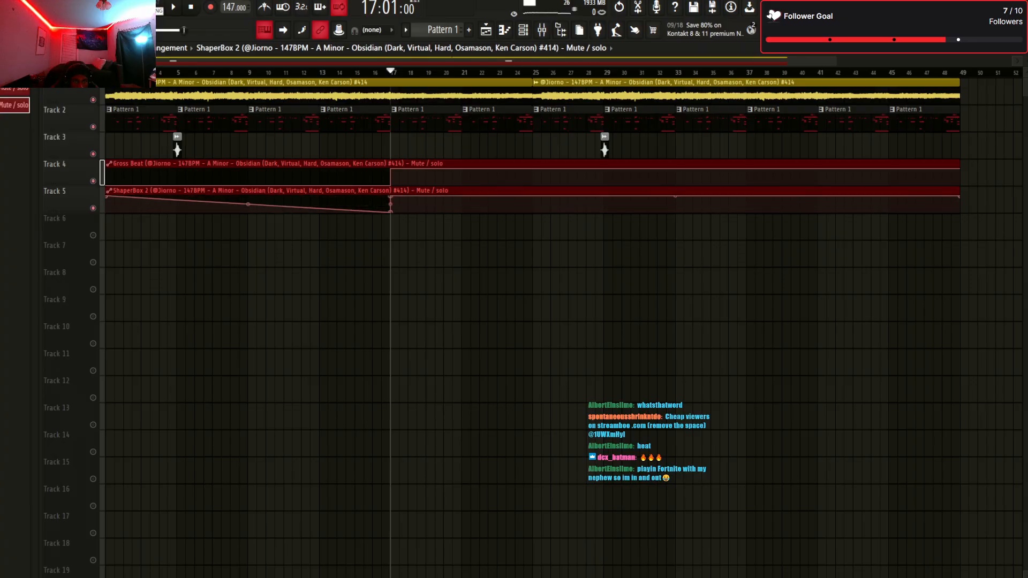
key(space)
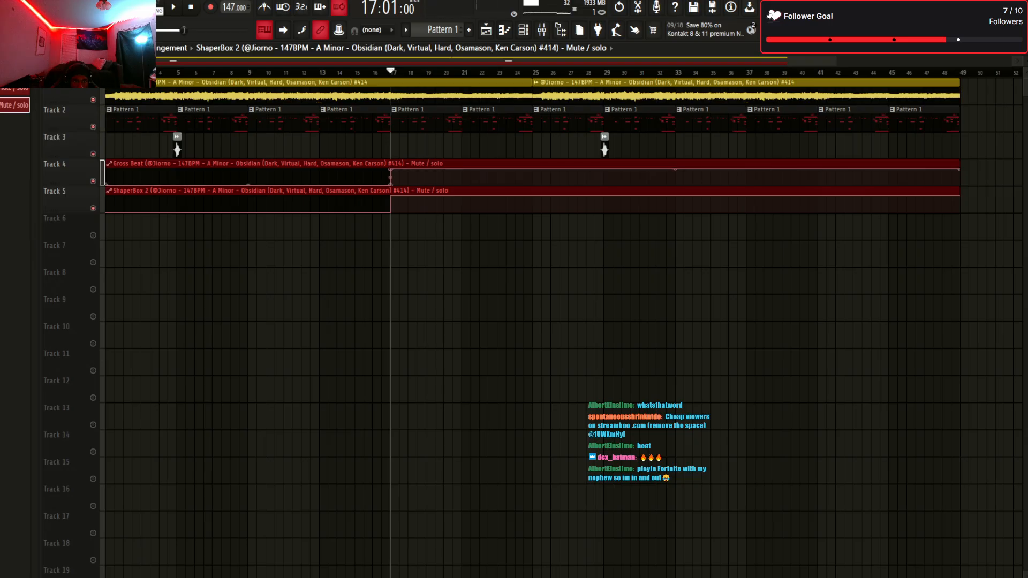
key(space)
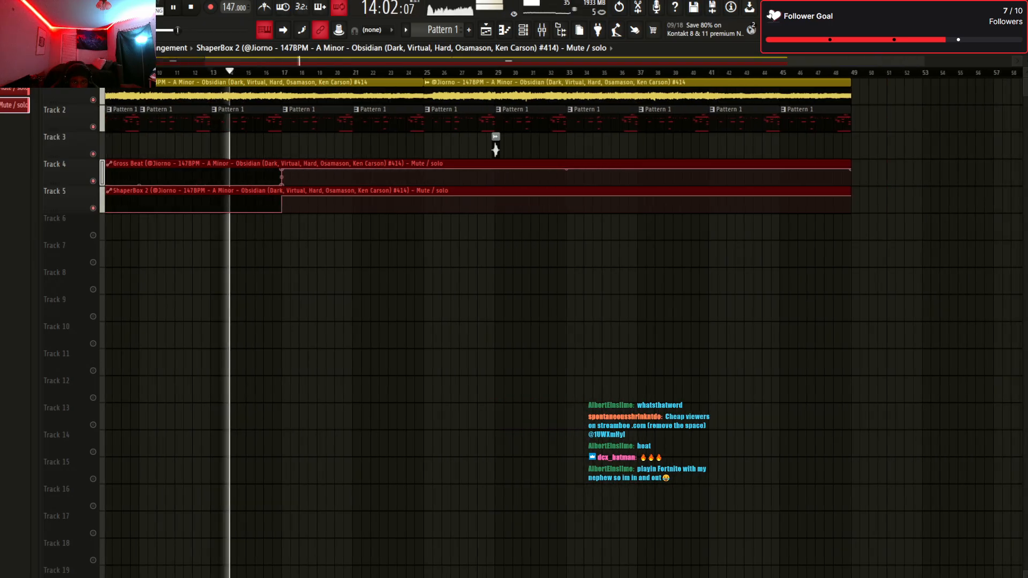
Cut the last beat off the Pattern 1 clip that ends at bar 17 in the playlist
scroll(605, 150, up, 2)
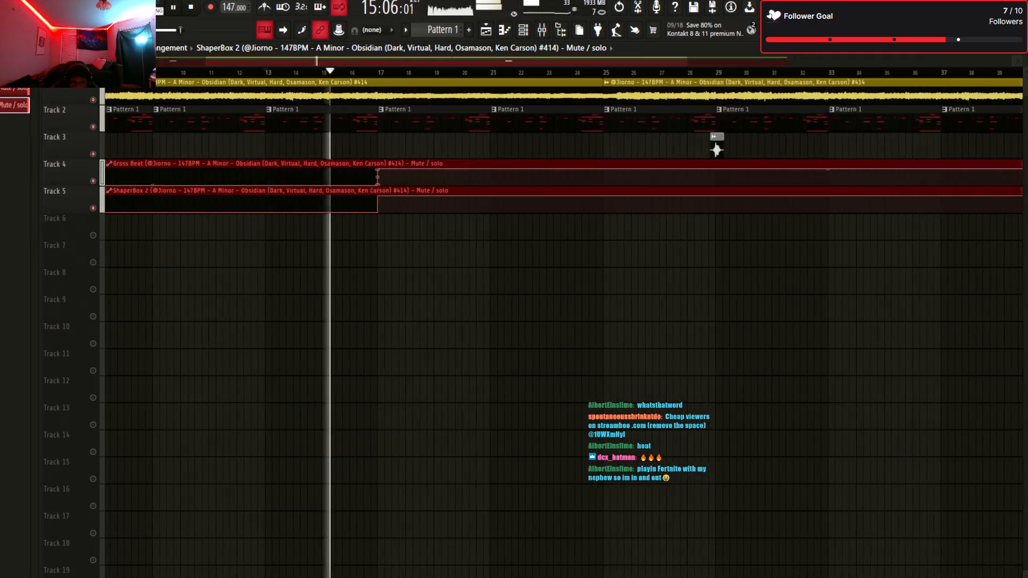
scroll(592, 143, down, 1)
scroll(734, 142, up, 2)
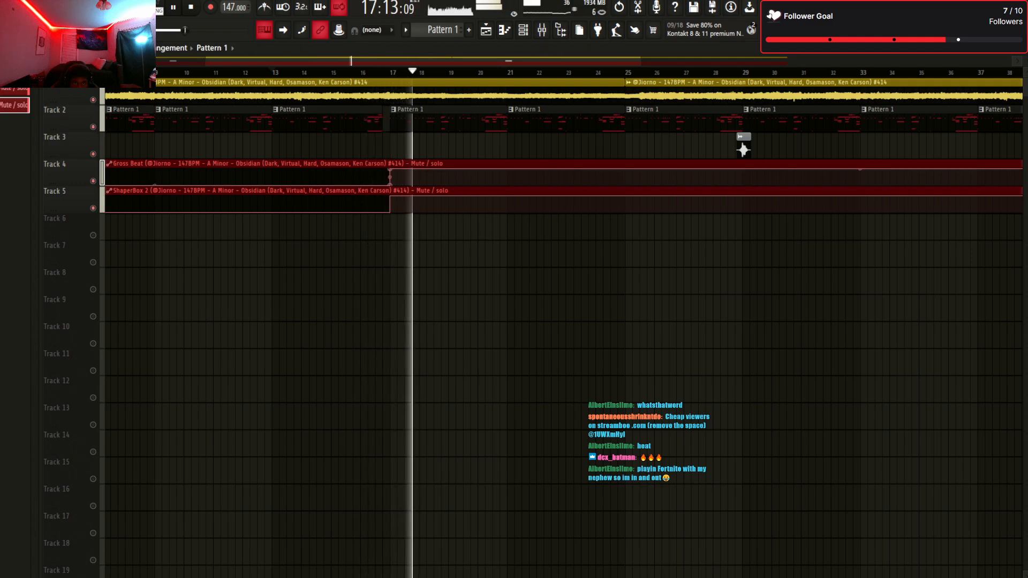
scroll(638, 143, down, 2)
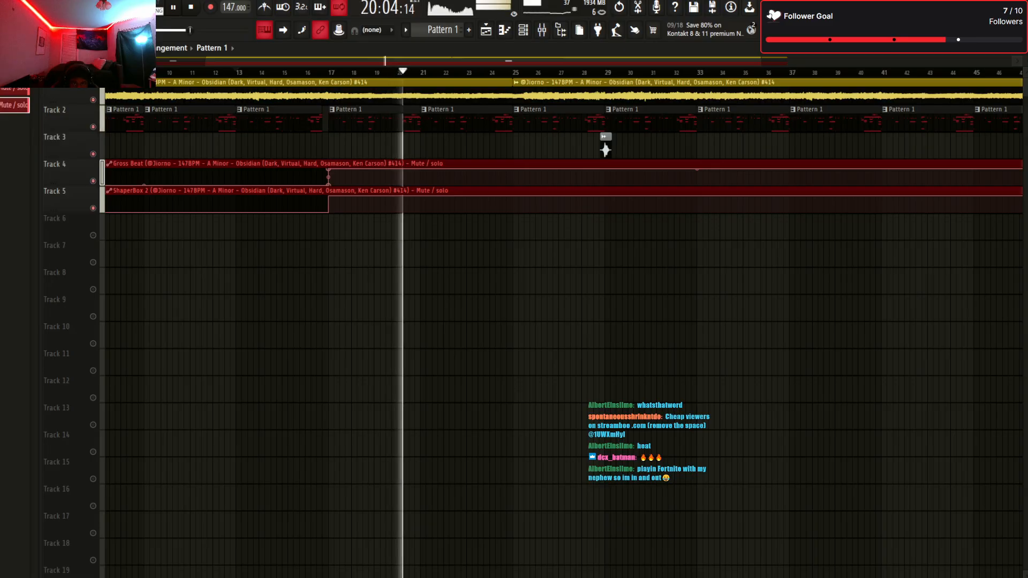
Add another big stomp clip on Track 3 and move it to start just before bar 17
right_click(516, 172)
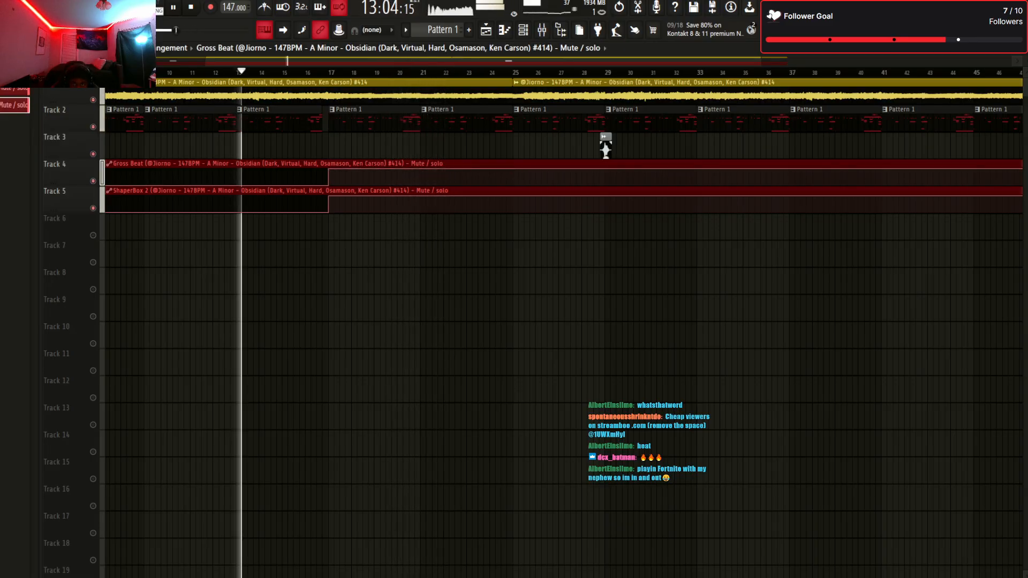
click(606, 150)
click(424, 149)
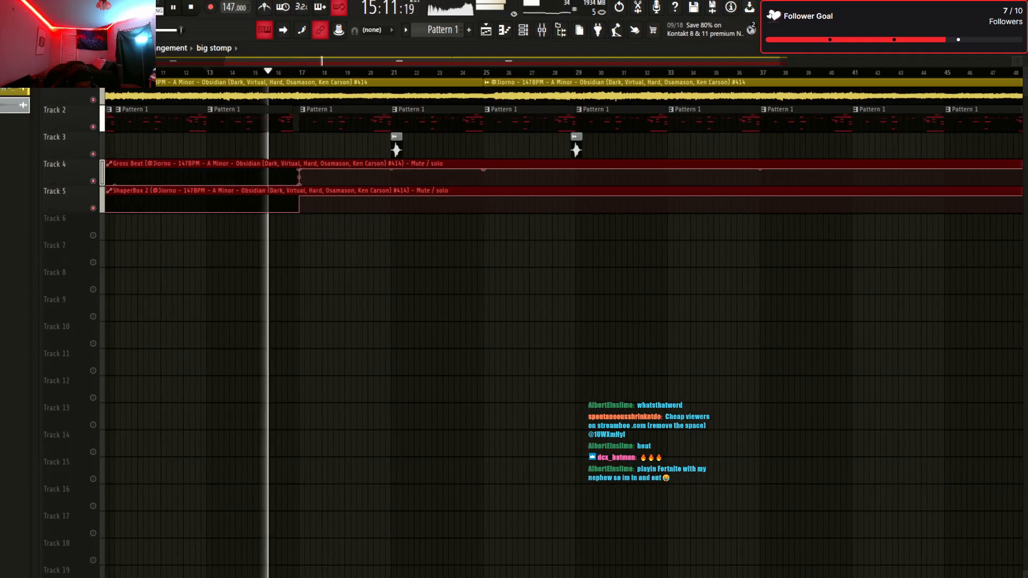
scroll(123, 72, up, 2)
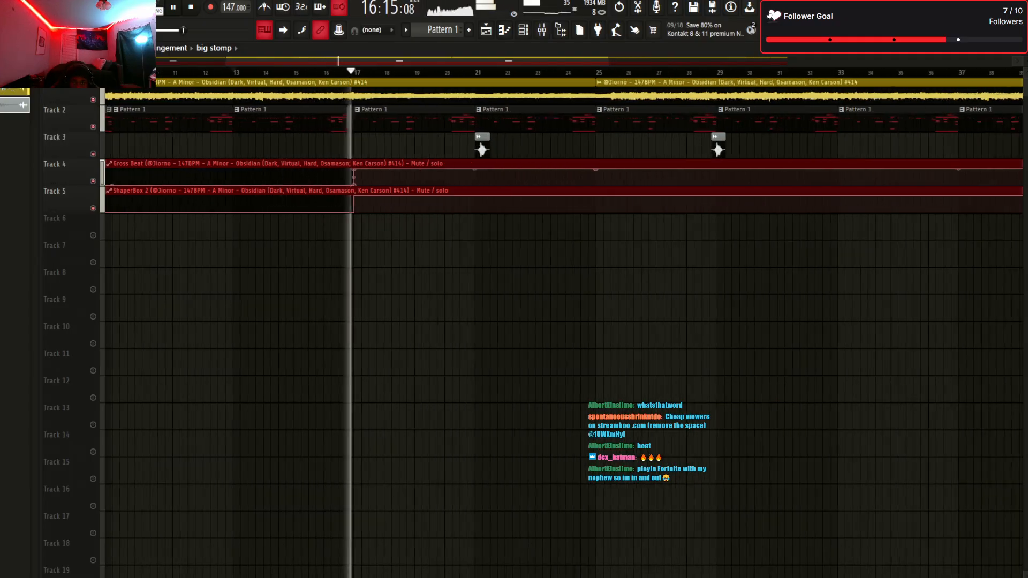
scroll(123, 72, up, 2)
click(275, 72)
drag(610, 147, 437, 147)
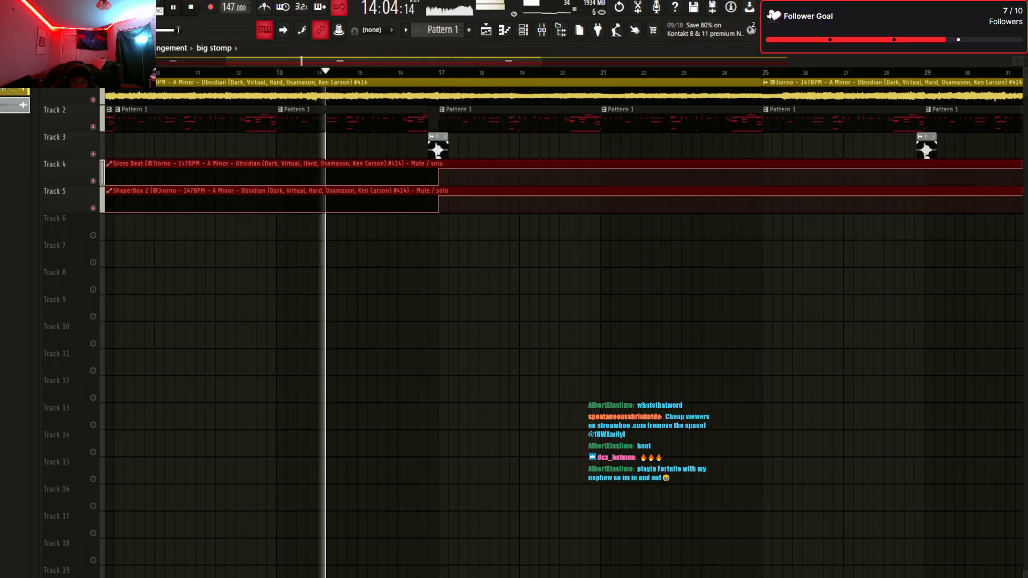
Nudge the new big stomp clip slightly later so its peak lines up with the start of bar 17
scroll(438, 156, right, 3)
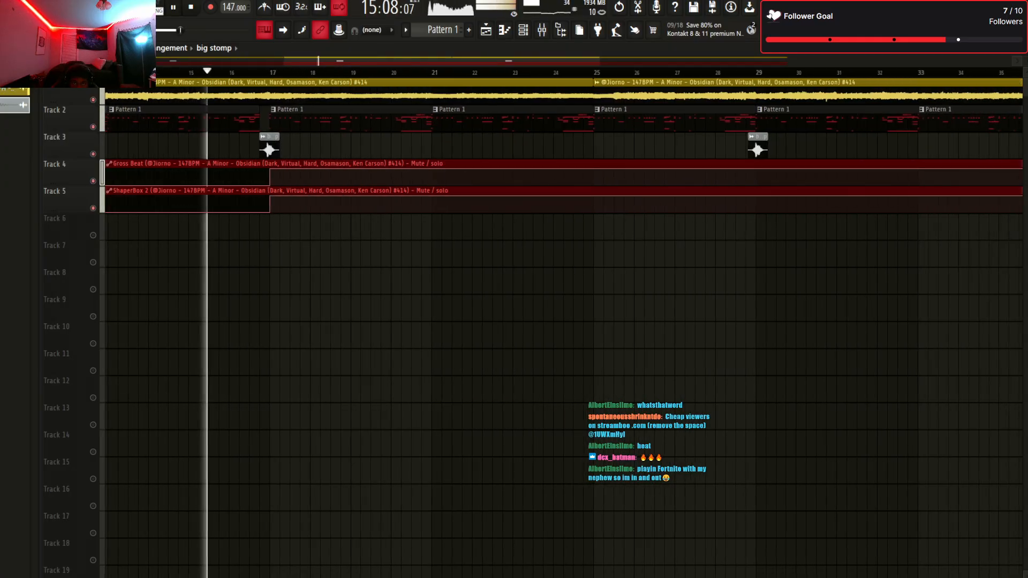
drag(599, 61, 417, 61)
drag(492, 149, 498, 149)
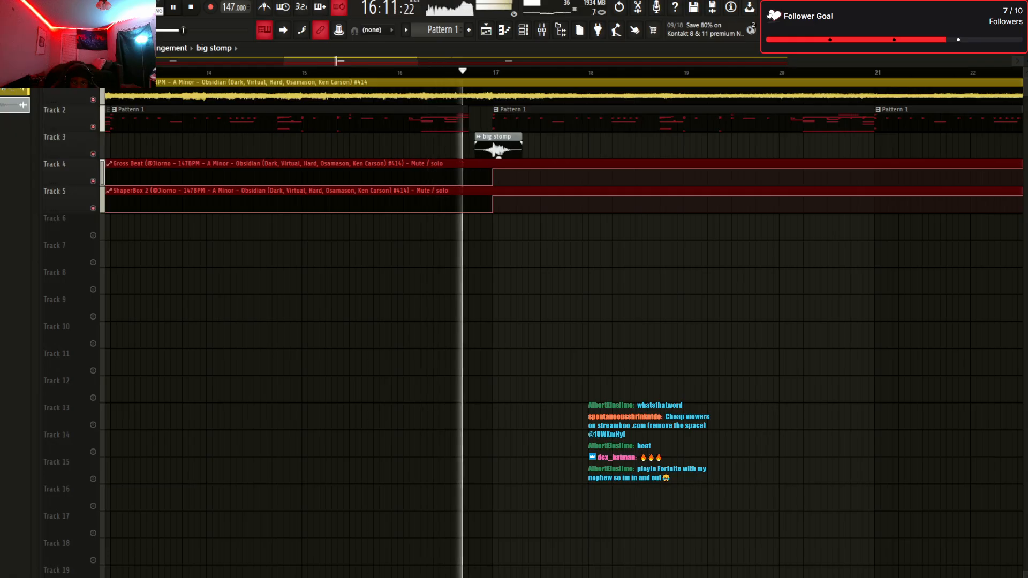
click(498, 120)
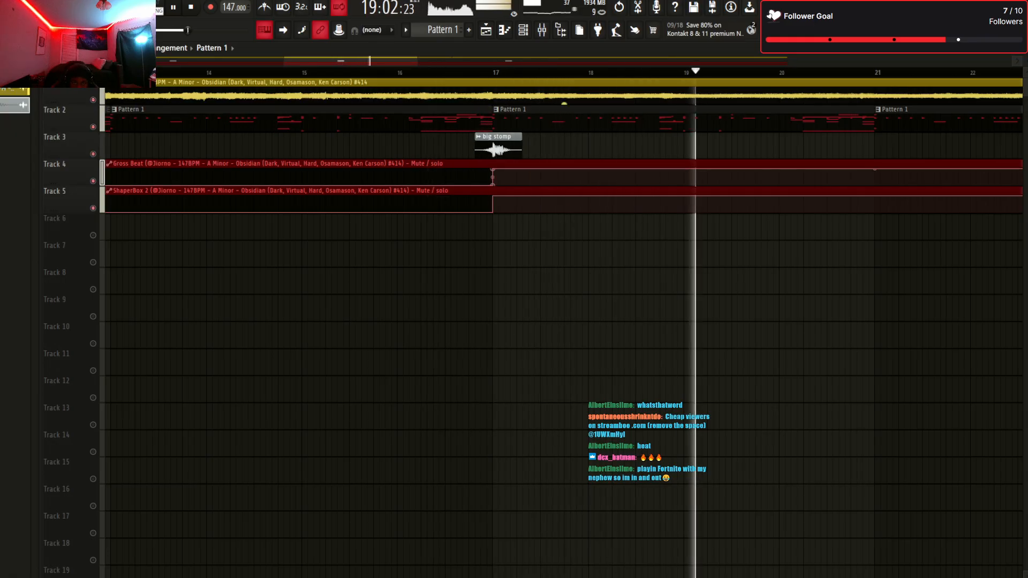
Shift the Gross Beat automation's switch-on point to bar 25 and play the song from just before it
drag(417, 61, 655, 60)
key(space)
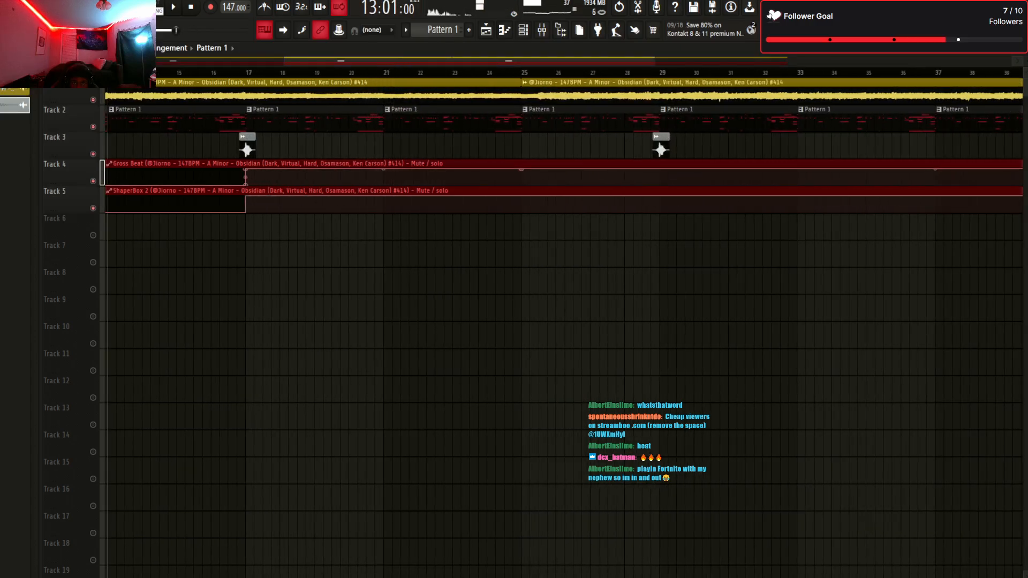
right_click(530, 177)
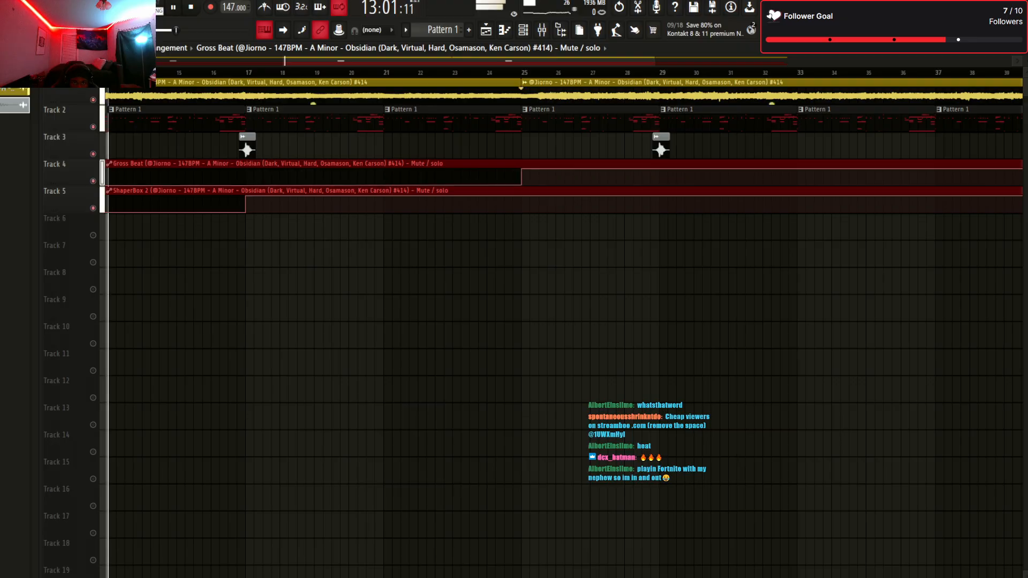
click(501, 72)
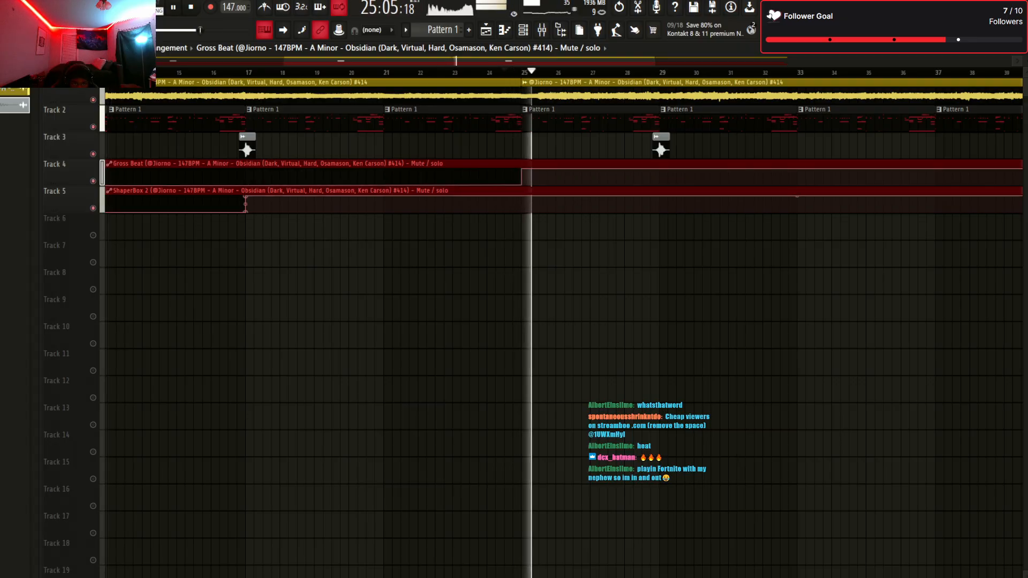
Move the ShaperBox 2 mute automation's switch-on point to bar 25 and play the song from just before it
drag(246, 196, 272, 212)
click(499, 72)
right_click(521, 210)
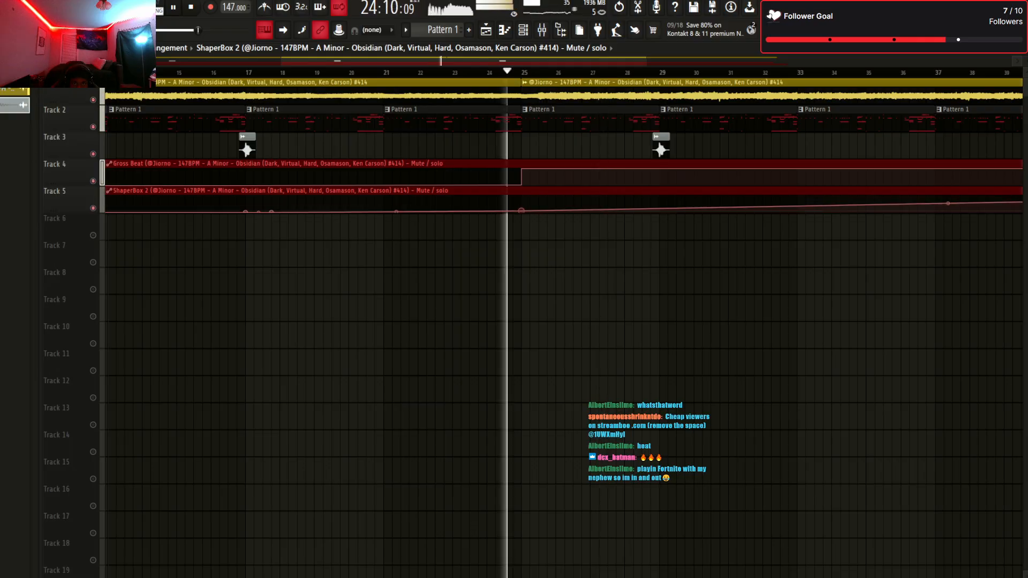
drag(521, 211, 521, 196)
right_click(522, 198)
key(space)
key(space)
Add a dip to zero at bar 27 in the ShaperBox 2 automation and raise it back to full shortly before bar 28
right_click(590, 203)
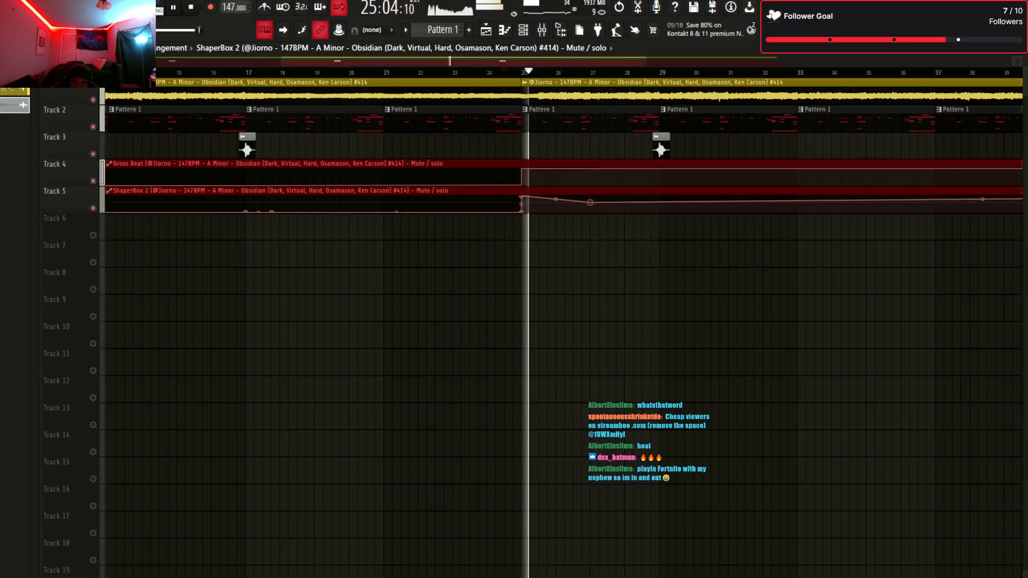
drag(590, 202, 590, 212)
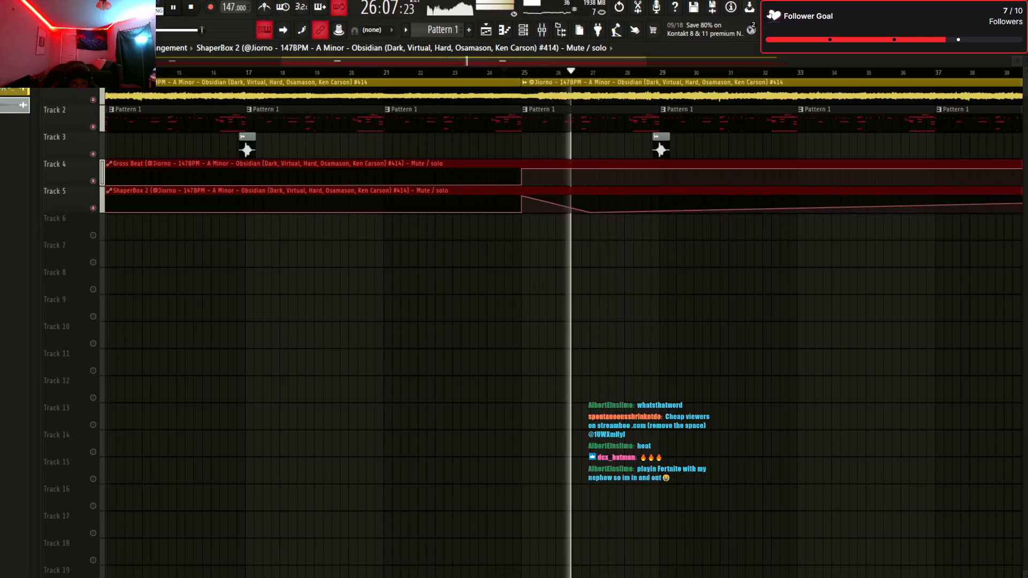
right_click(615, 199)
drag(616, 199, 616, 196)
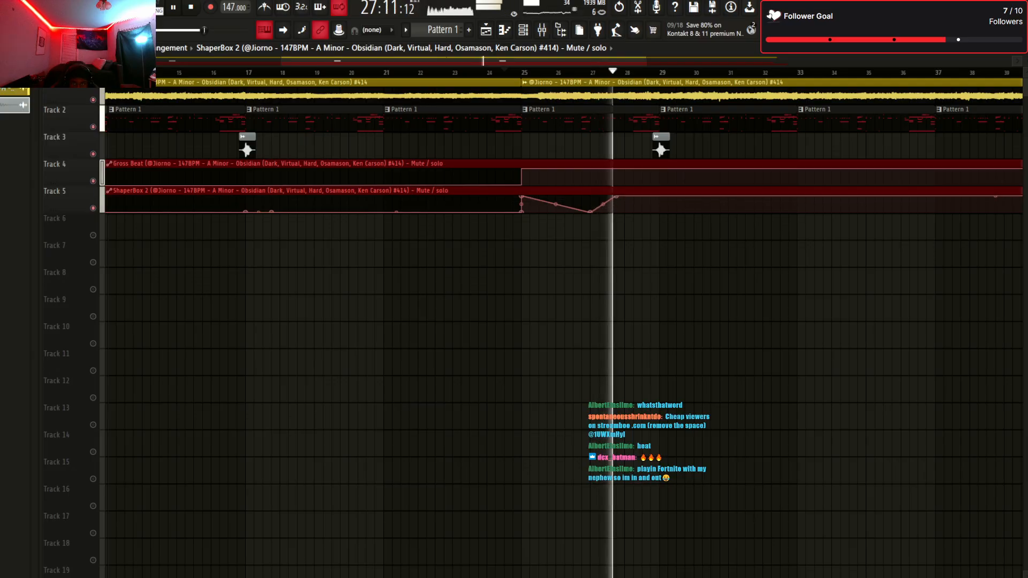
Add points at bar 29 in the ShaperBox 2 automation so it drops sharply to zero there
right_click(659, 200)
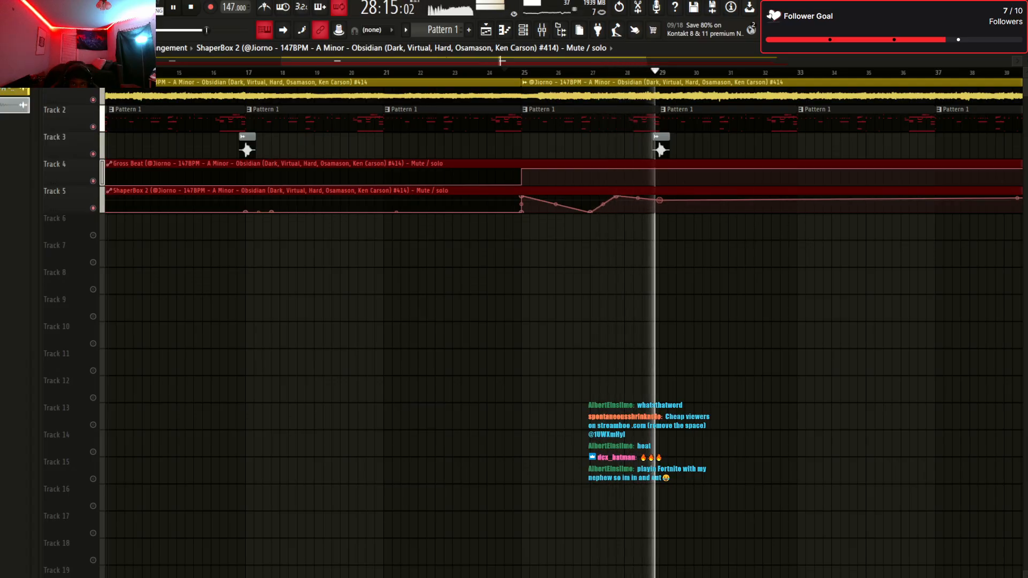
key(space)
key(space)
right_click(659, 207)
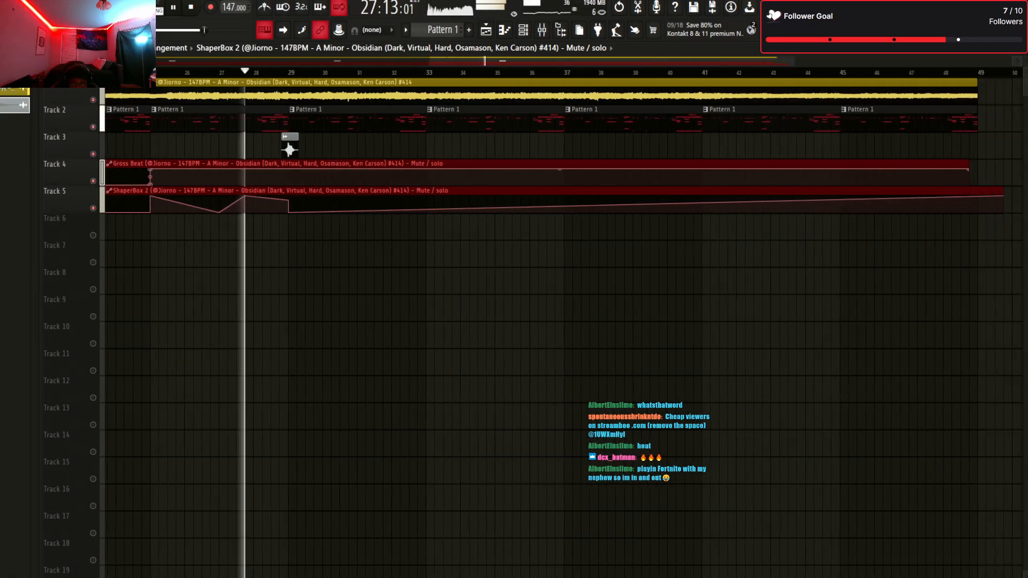
Drop the Gross Beat automation to zero at bar 29 and trim the ShaperBox 2 automation clip to end at bar 49
scroll(563, 321, up, 2)
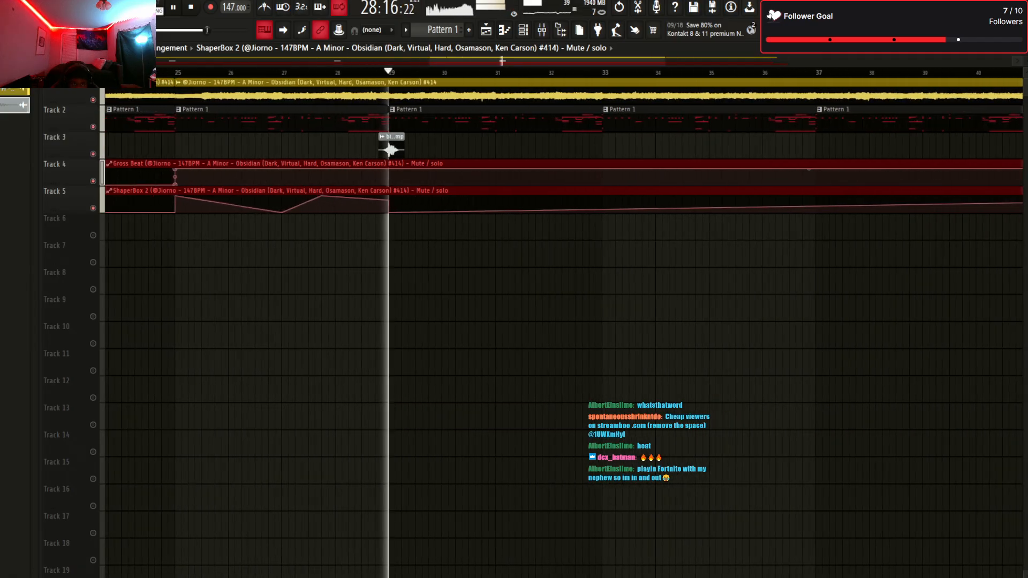
scroll(162, 72, down, 1)
scroll(162, 72, up, 3)
click(162, 72)
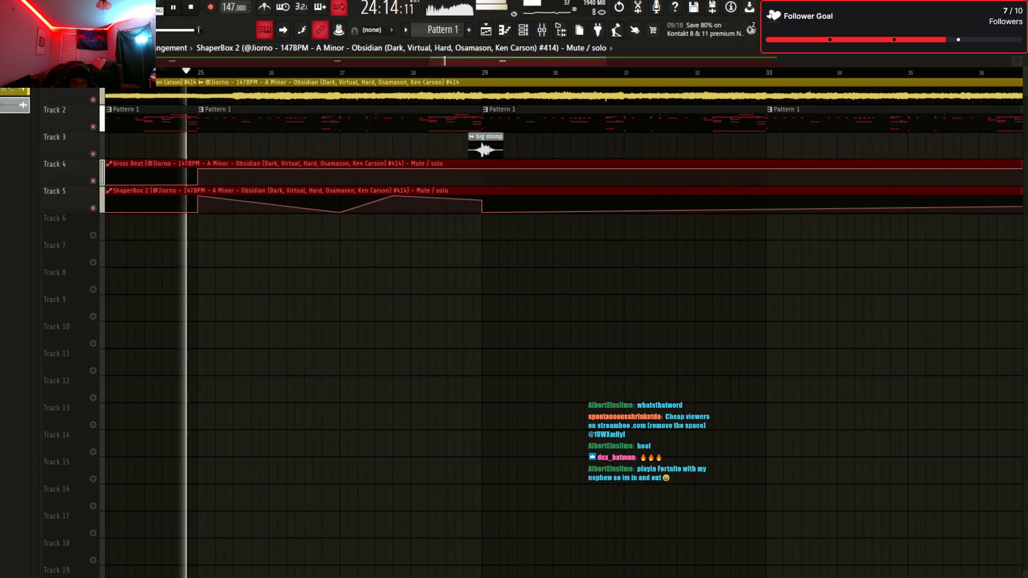
click(161, 72)
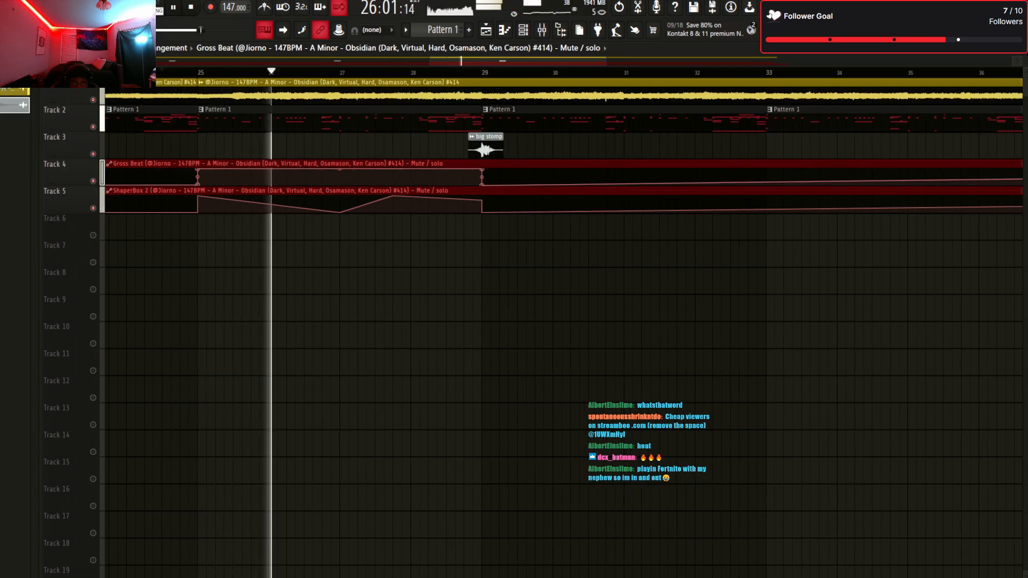
scroll(163, 72, down, 3)
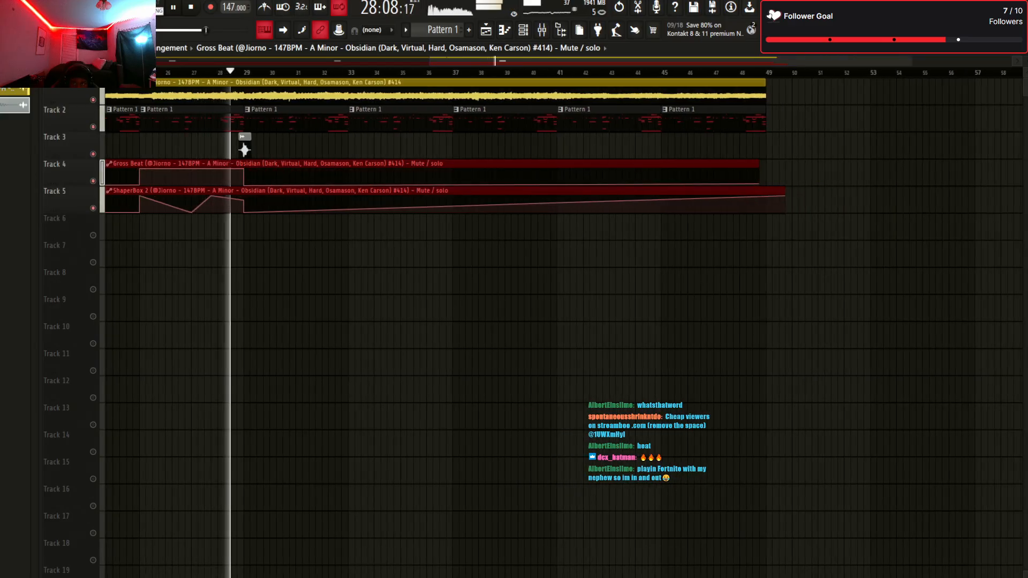
mouse_move(784, 201)
mouse_down()
mouse_move(739, 202)
mouse_move(765, 201)
mouse_up()
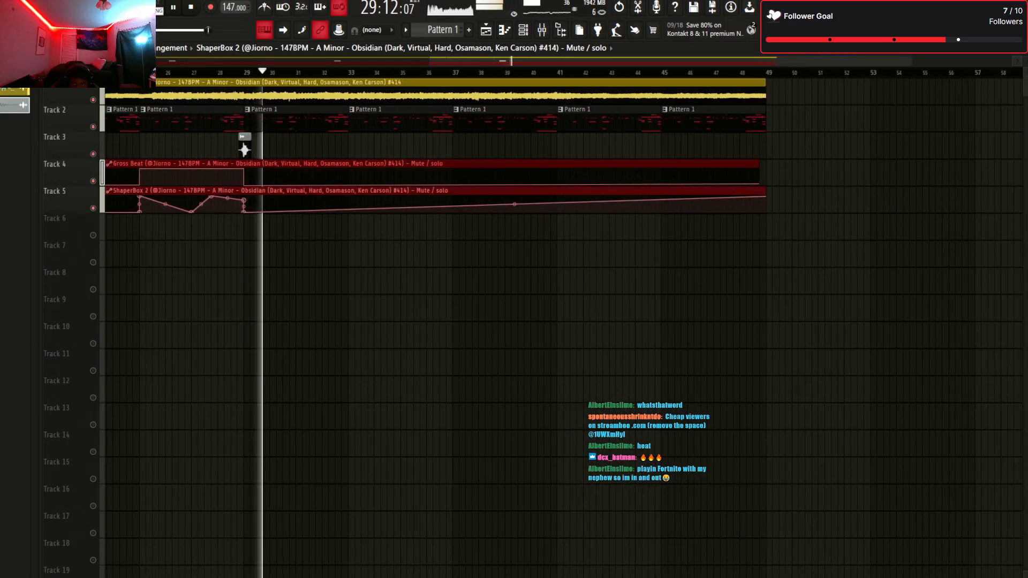
Play the song from bar 24 with the Track 4 and Track 5 automation muted, and switch Track 5 back on
key(space)
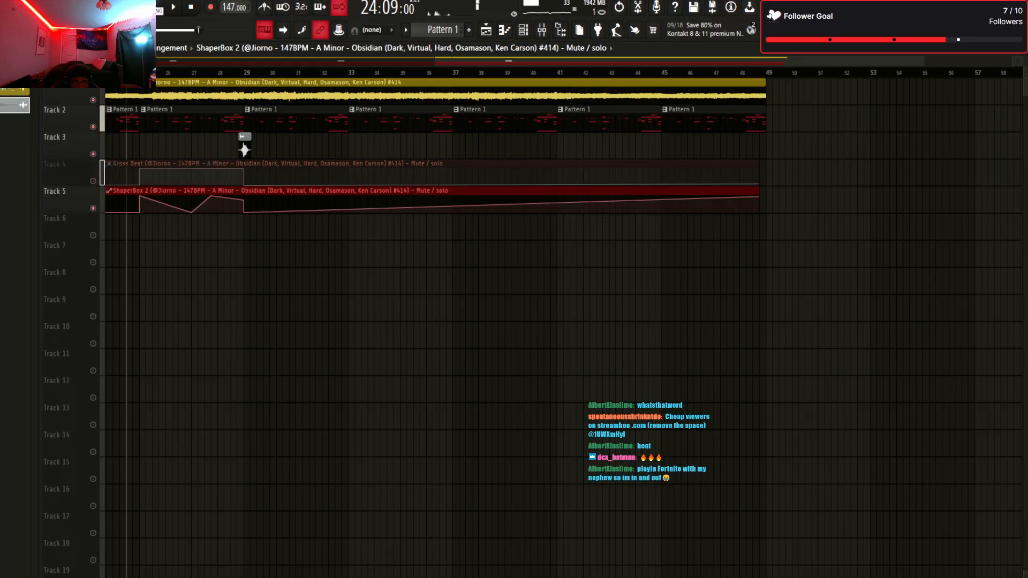
key(space)
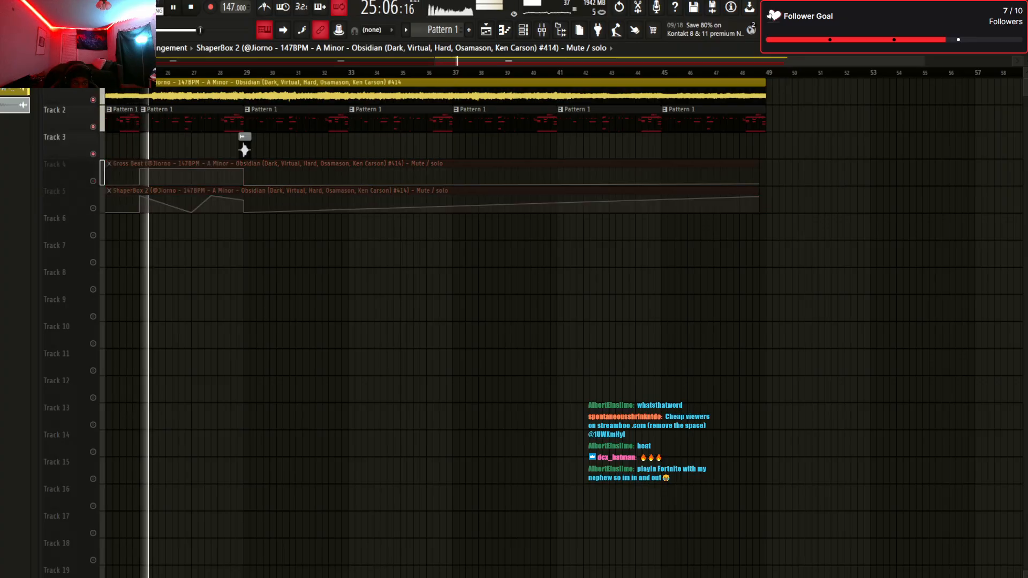
click(93, 208)
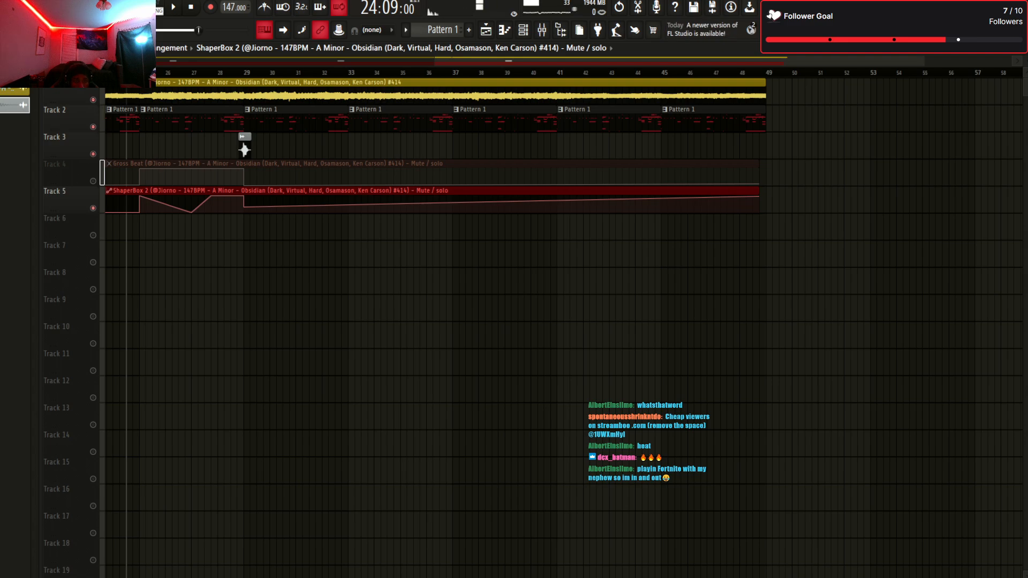
Undo the recent automation edits and remove the Gross Beat and ShaperBox 2 mute automation clips from the playlist
key(ctrl+z)
key(ctrl+z)
key(ctrl+z)
key(ctrl+z)
key(ctrl+z)
key(ctrl+z)
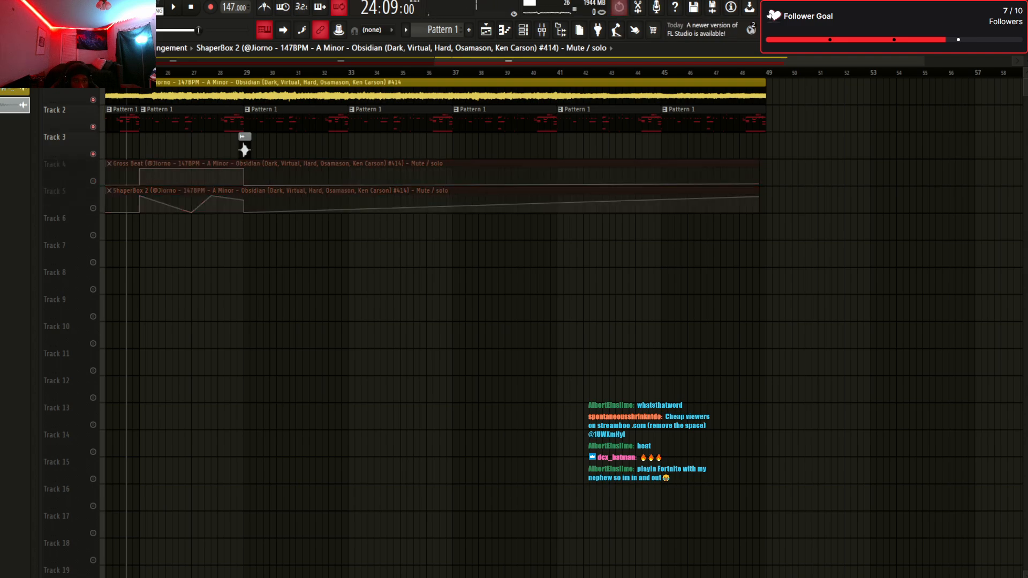
key(ctrl+z)
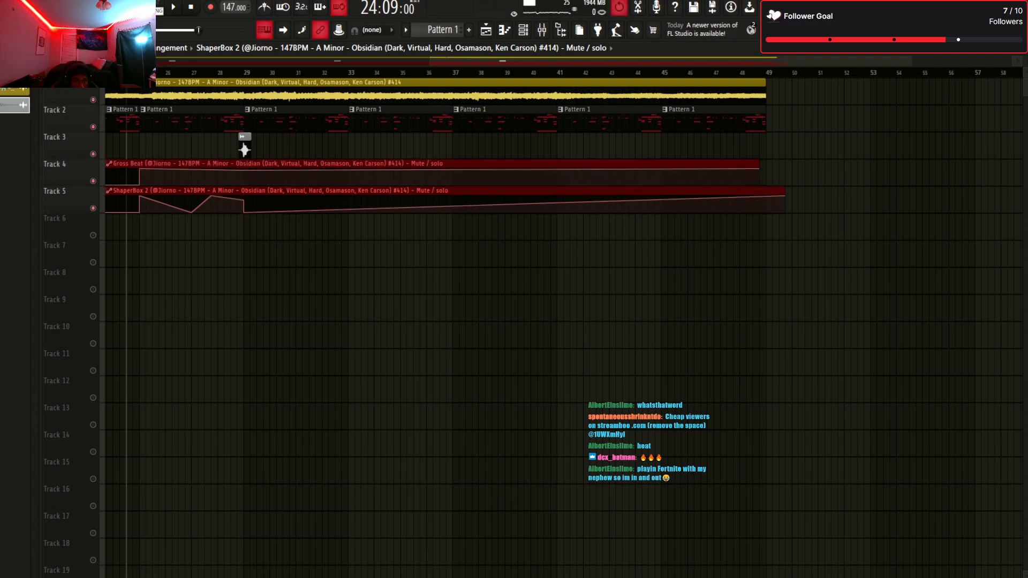
key(ctrl+z)
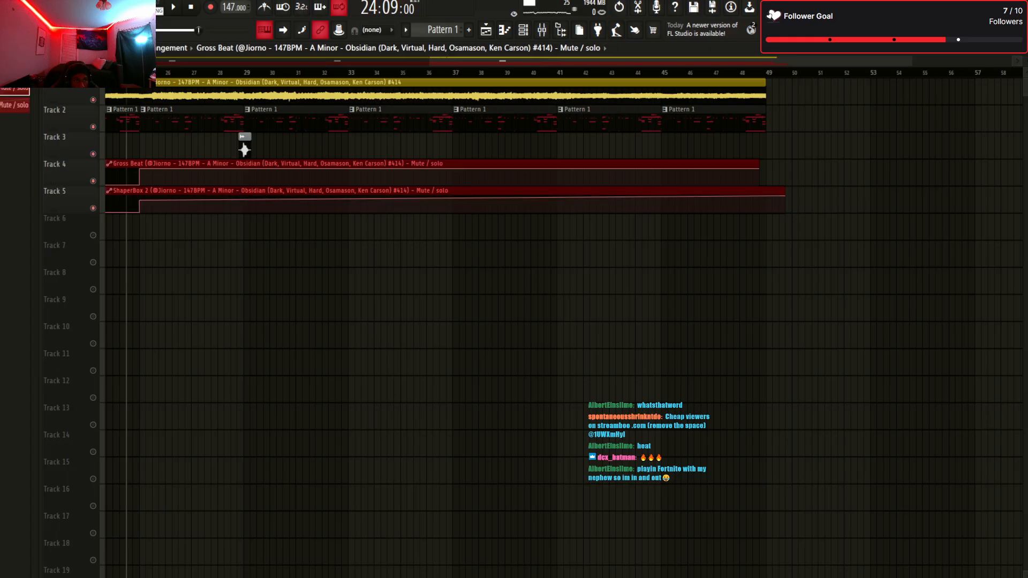
key(ctrl+z)
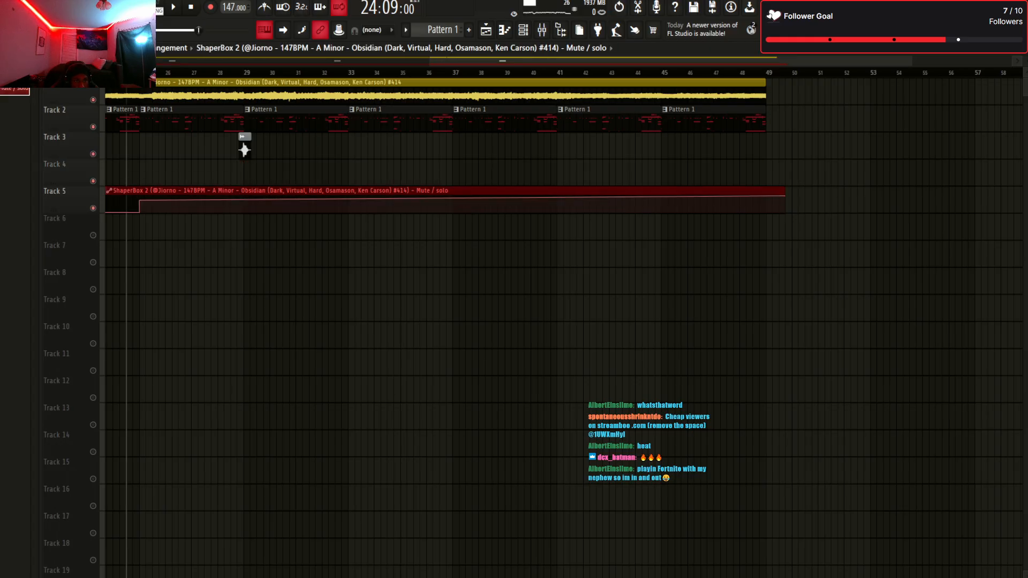
key(ctrl+z)
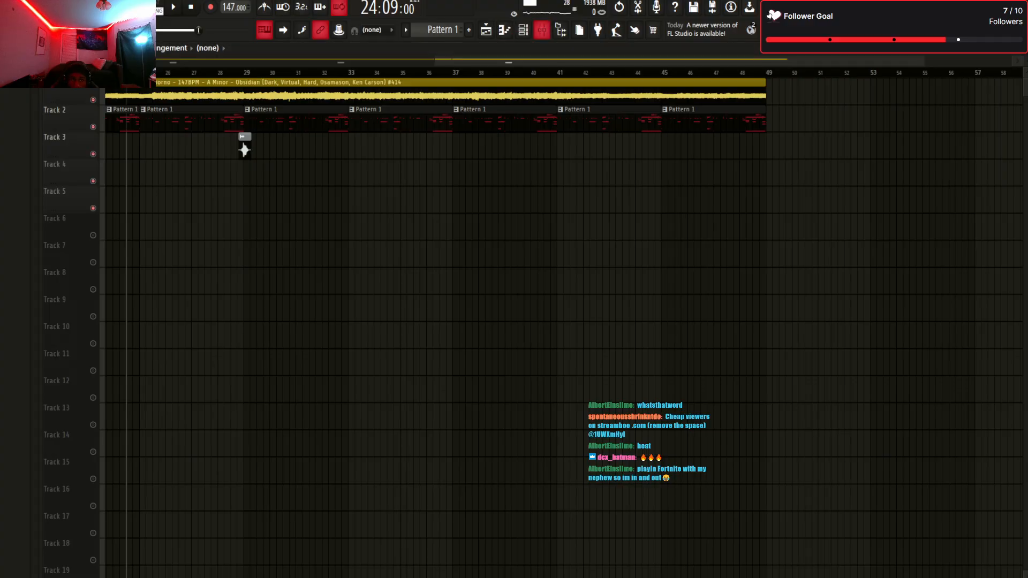
Create mix level automation clips for the melody insert's Gross Beat and ShaperBox 2, and move both to the start of the song
key(F9)
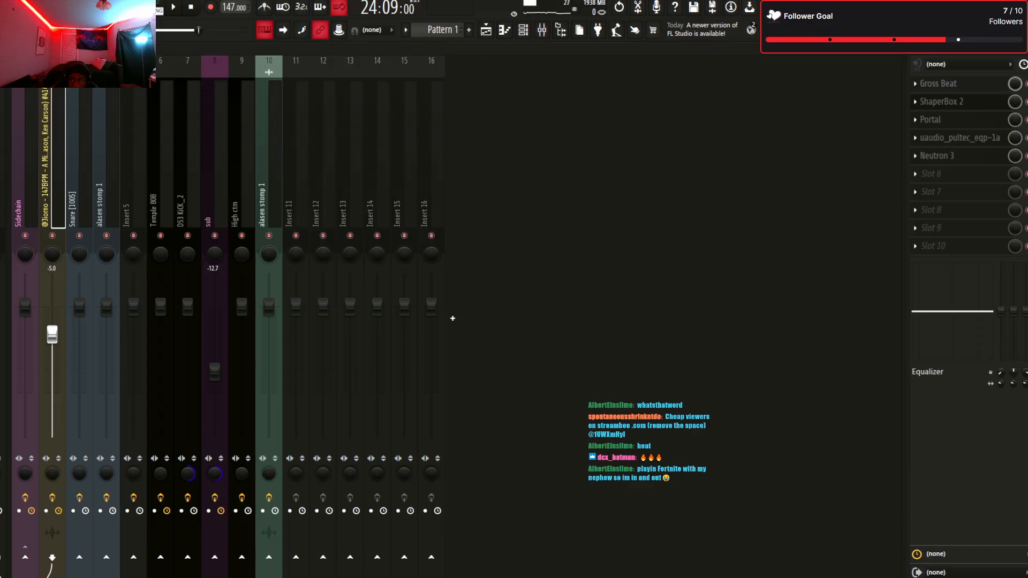
key(F9)
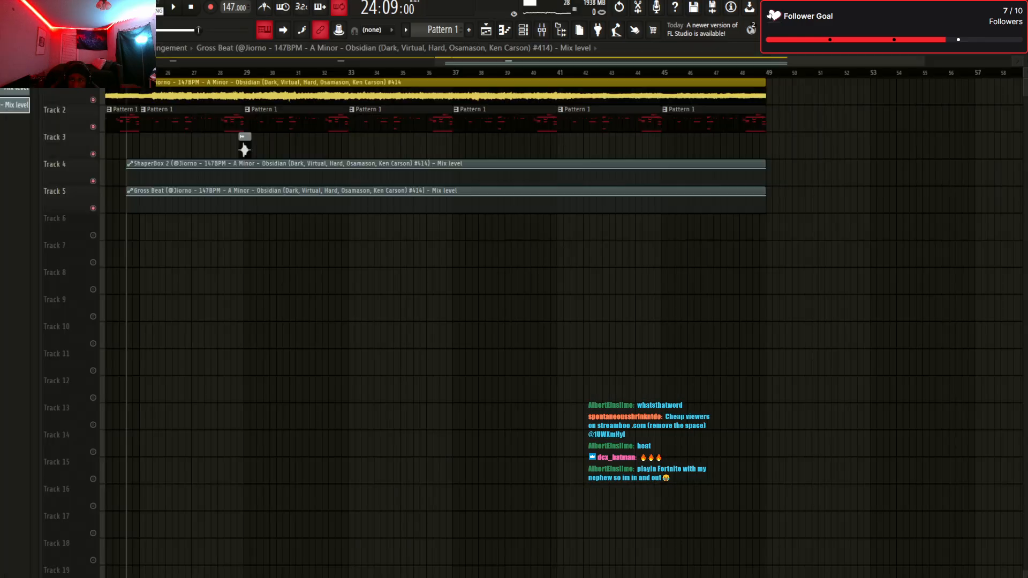
drag(436, 61, 107, 61)
drag(578, 164, 205, 164)
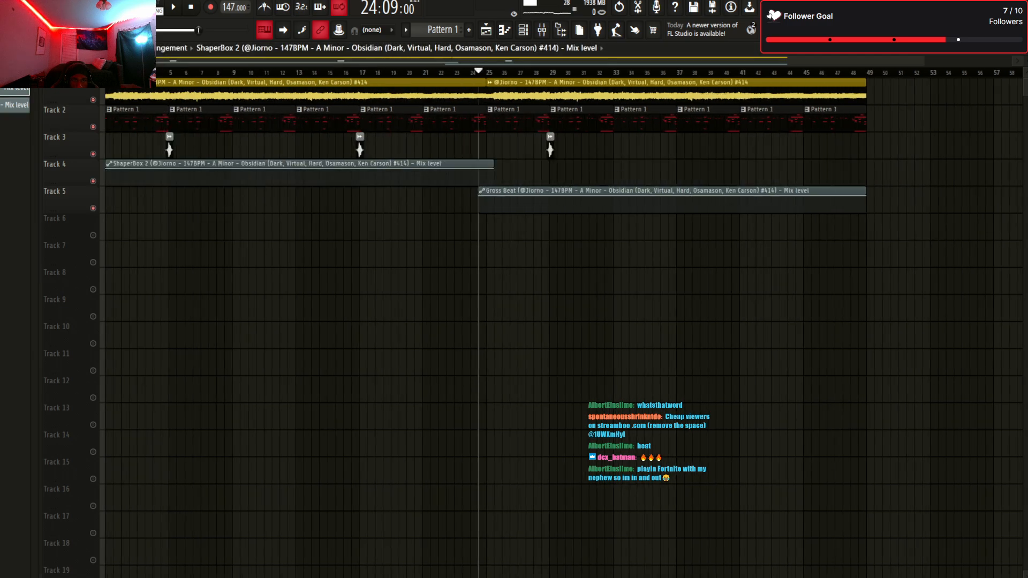
drag(578, 191, 206, 191)
Extend the Gross Beat and ShaperBox 2 mix level clips to bar 49 and move Gross Beat's end point to bar 41
drag(493, 165, 731, 165)
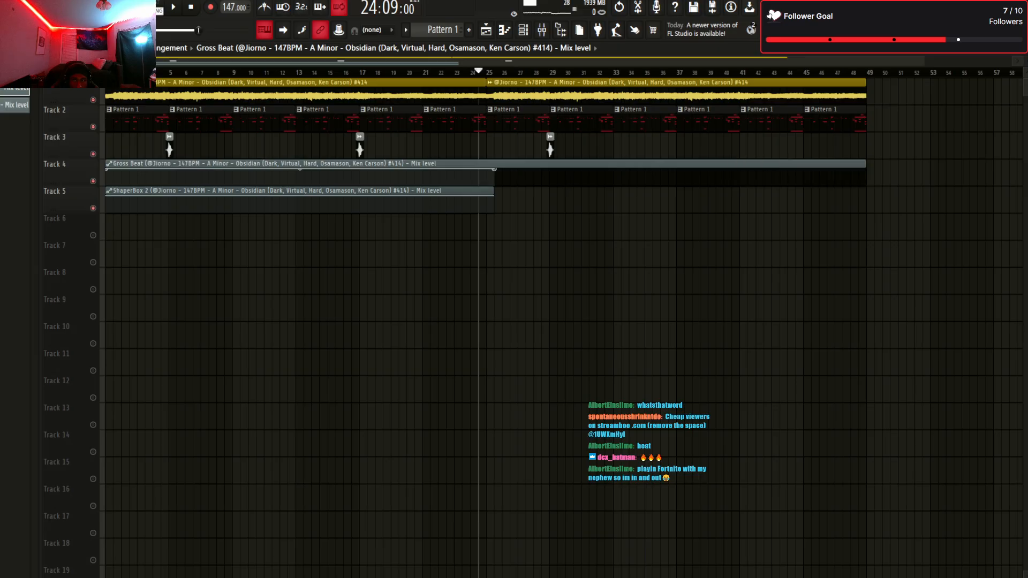
drag(500, 191, 874, 191)
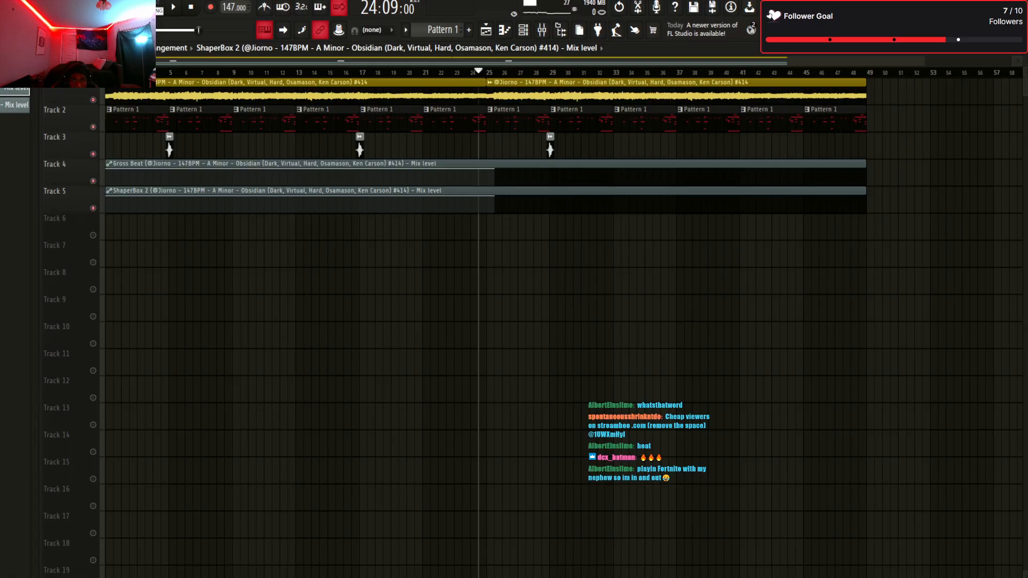
drag(494, 170, 740, 170)
key(space)
key(space)
key(space)
Move the ShaperBox 2 mix level end point to bar 41 and hold the level at zero until just before bar 25
drag(494, 196, 740, 197)
key(space)
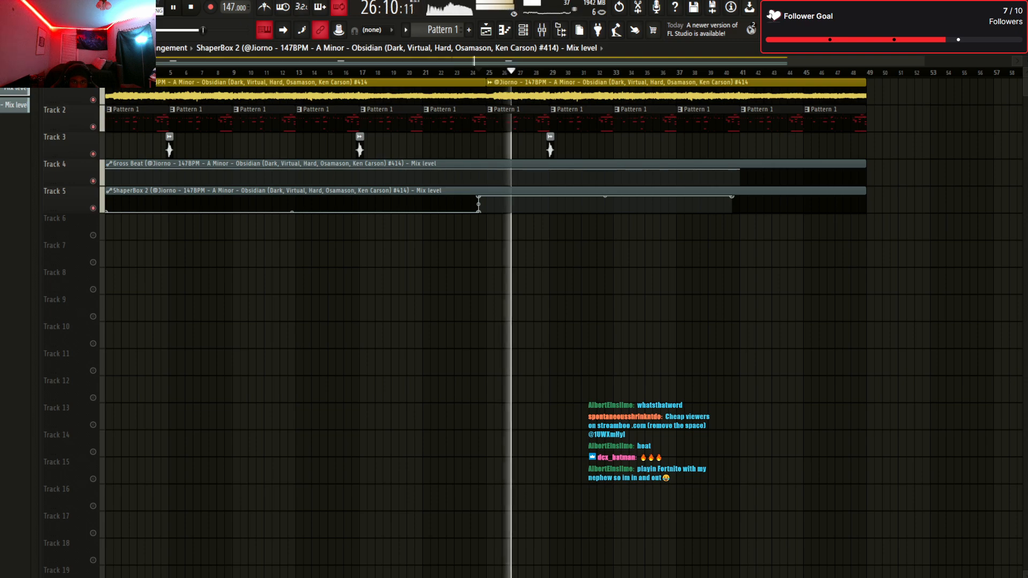
key(space)
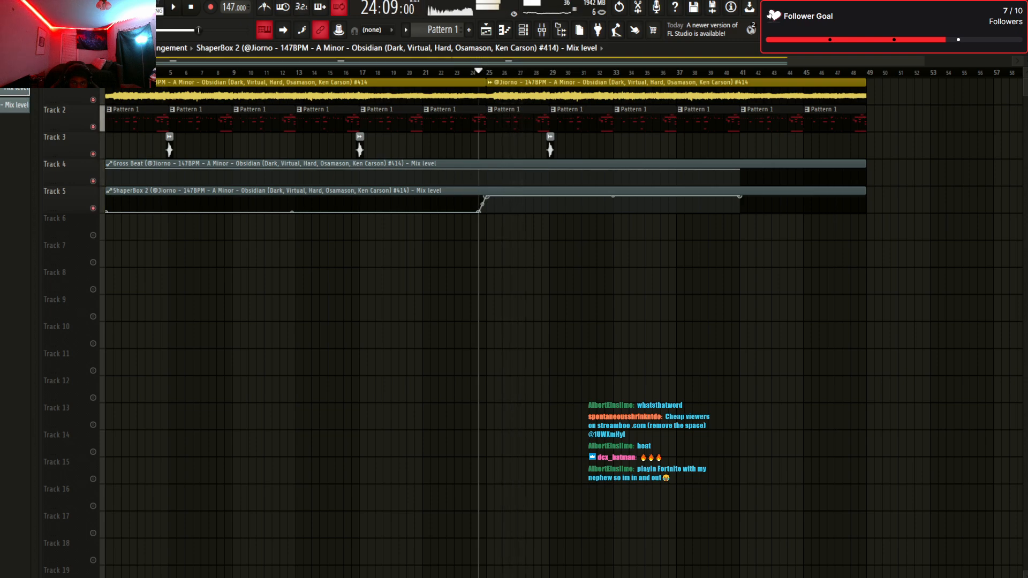
key(space)
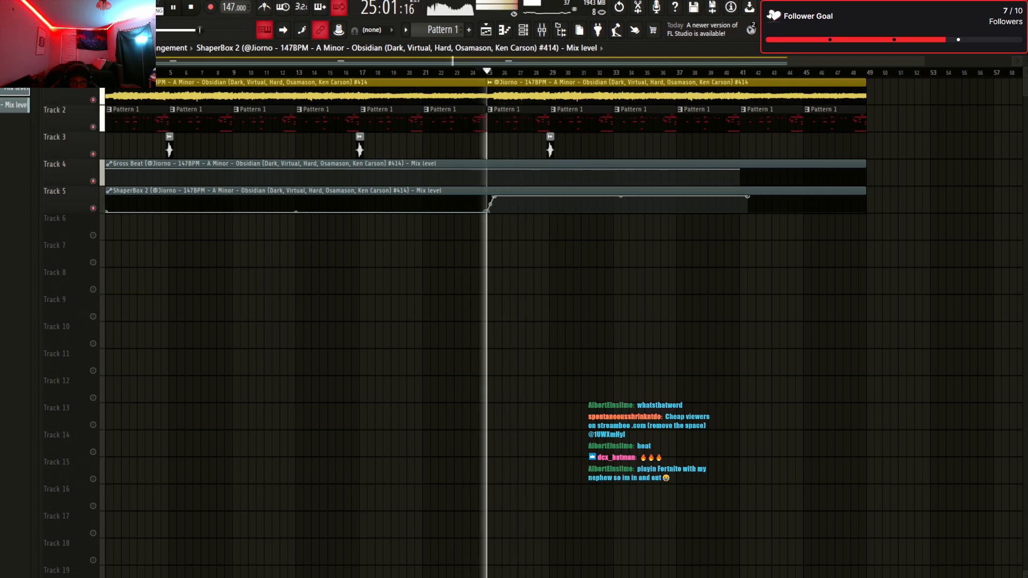
Make the ShaperBox 2 mix level jump to full at bar 25 and add a matching jump in the Gross Beat automation
drag(494, 197, 487, 170)
key(space)
right_click(487, 172)
key(space)
right_click(494, 176)
key(space)
key(space)
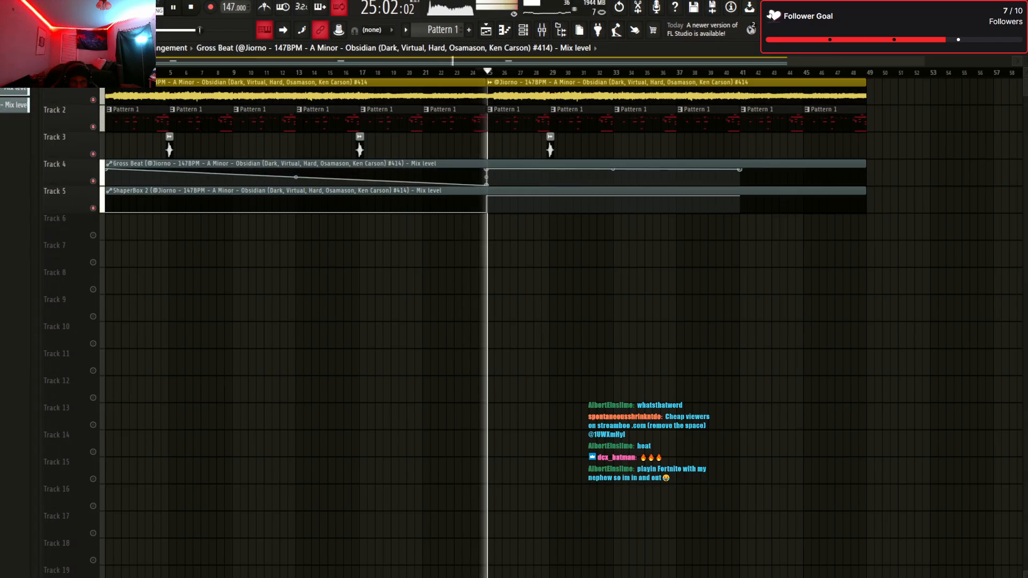
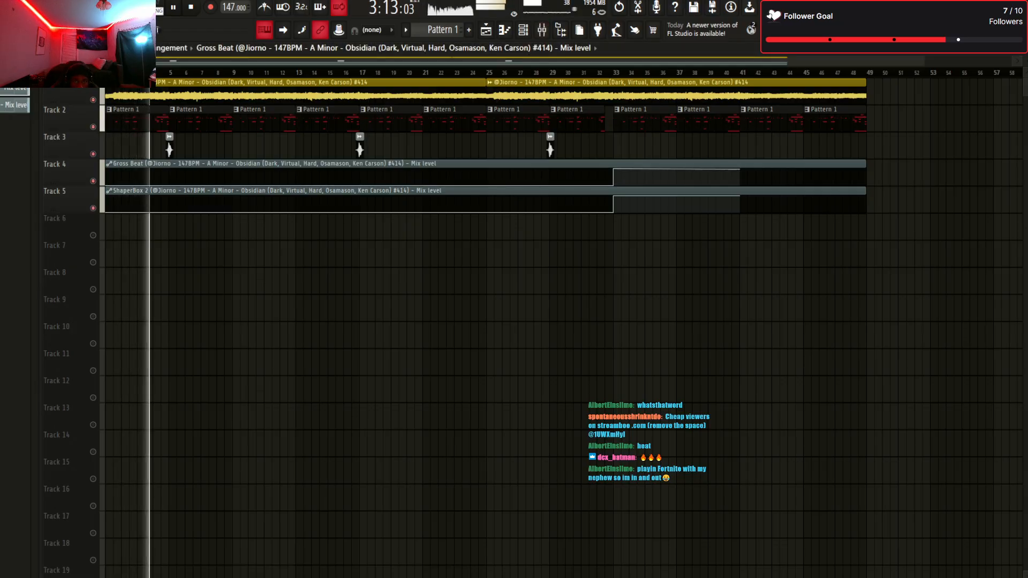
Show the Unsorted channels in the channel rack, and clear Pattern 1 between bars 9 and 11 in the playlist
key(F6)
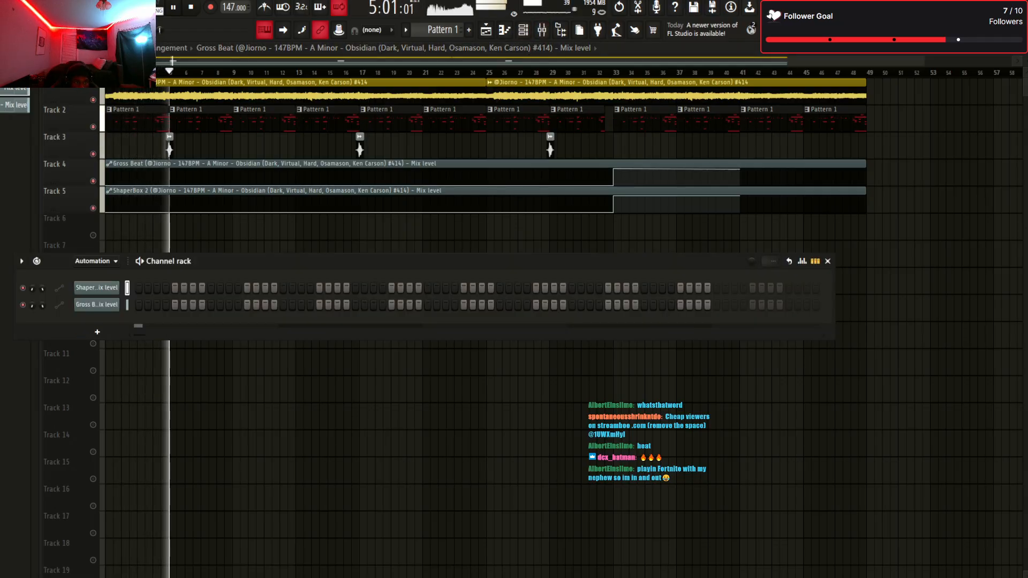
click(97, 308)
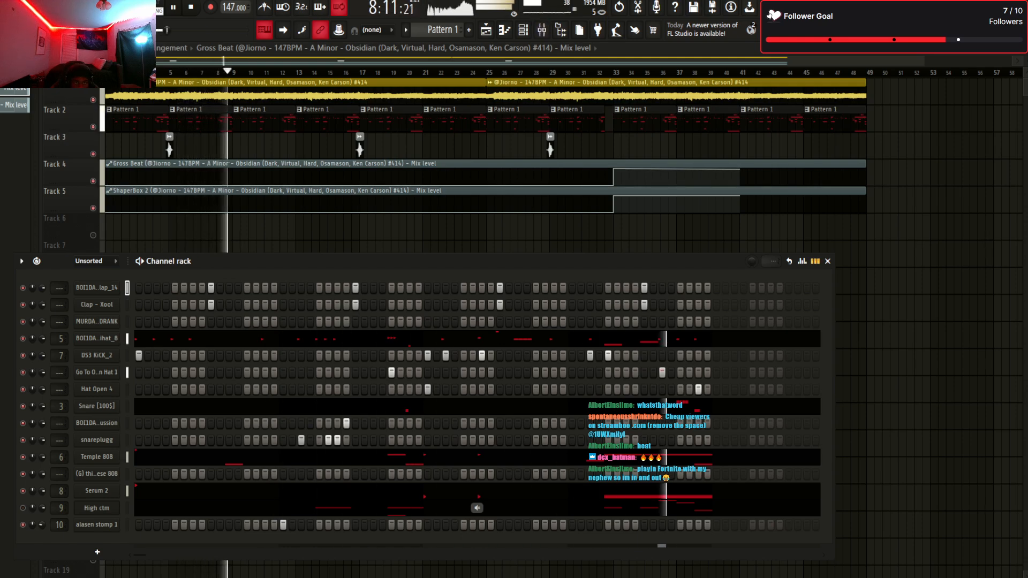
key(F6)
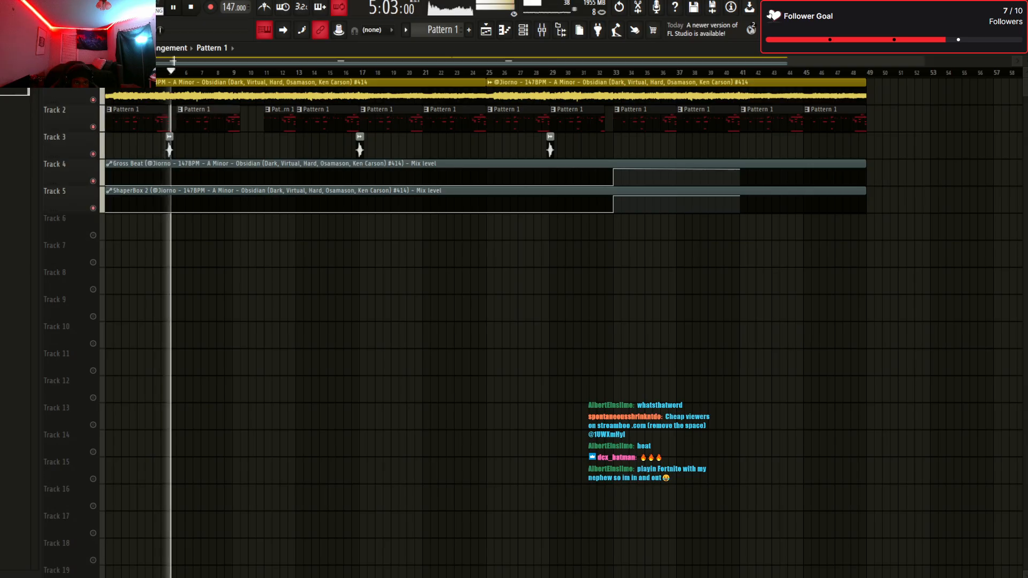
key(space)
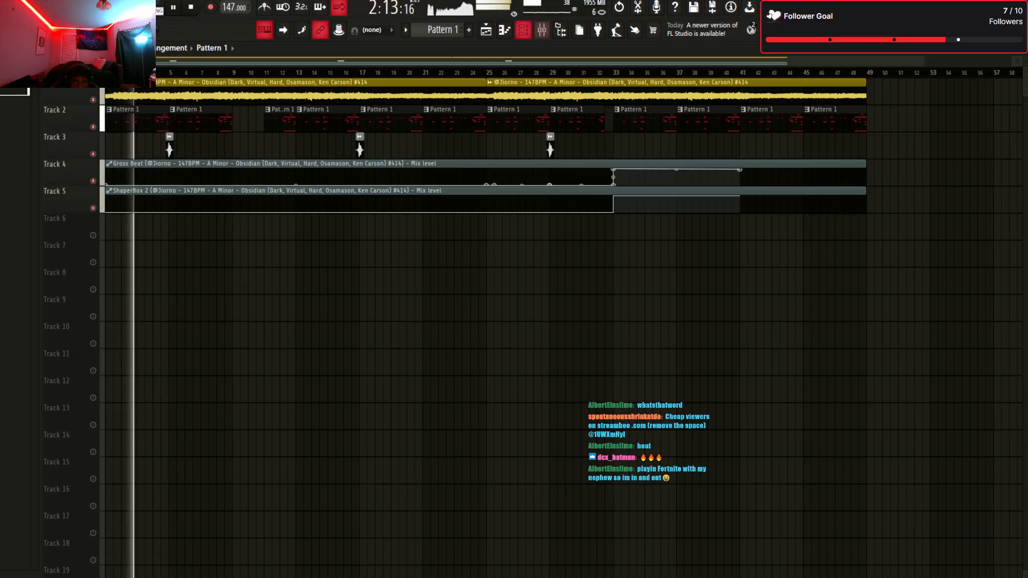
Examine the Temple 808 insert's effects chain in the mixer during playback and return to the playlist
key(F6)
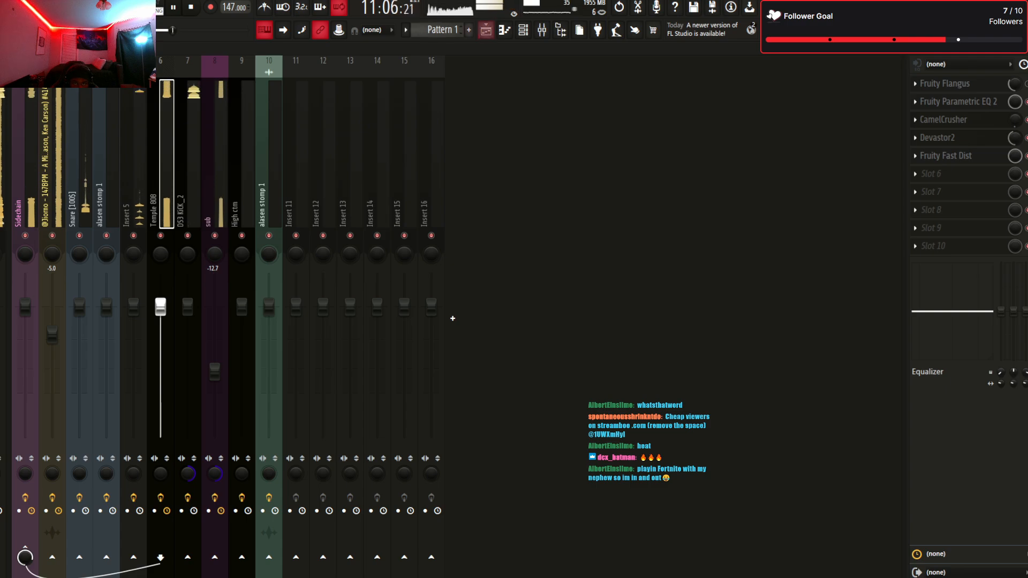
click(486, 30)
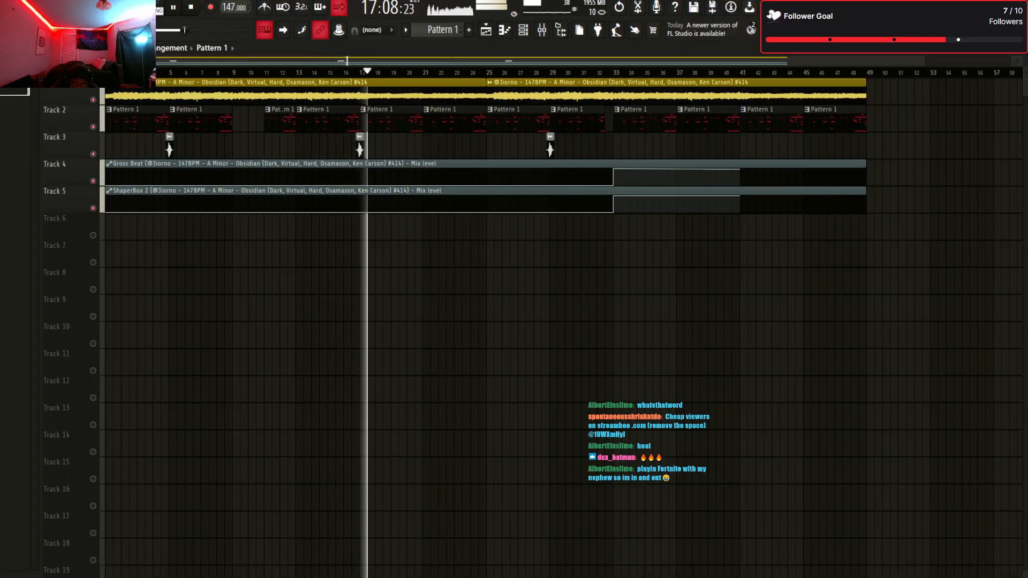
Examine the Temple 808 channel's settings and its piano roll notes during playback, and return to the playlist
scroll(562, 321, down, 1)
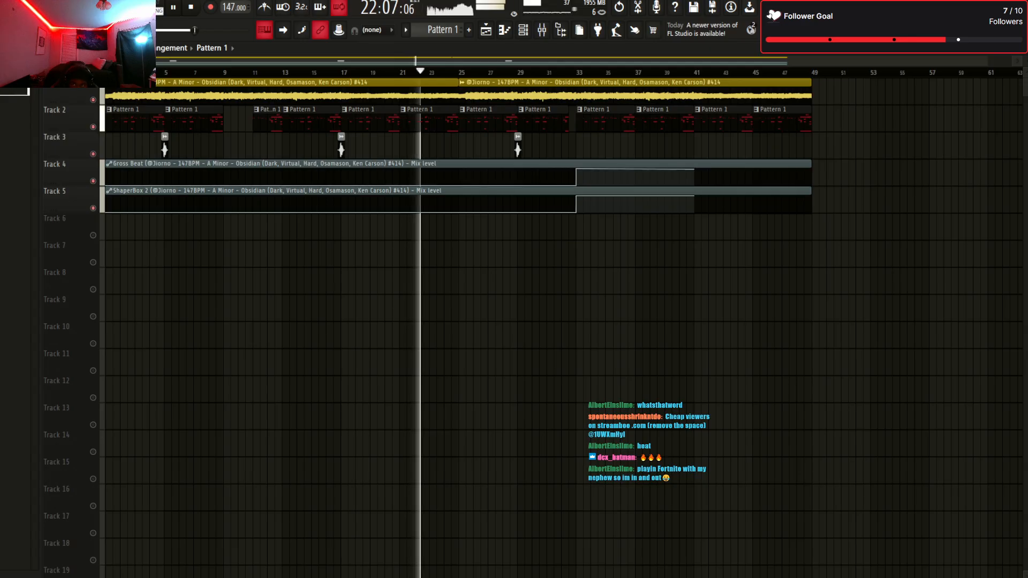
scroll(439, 119, down, 1)
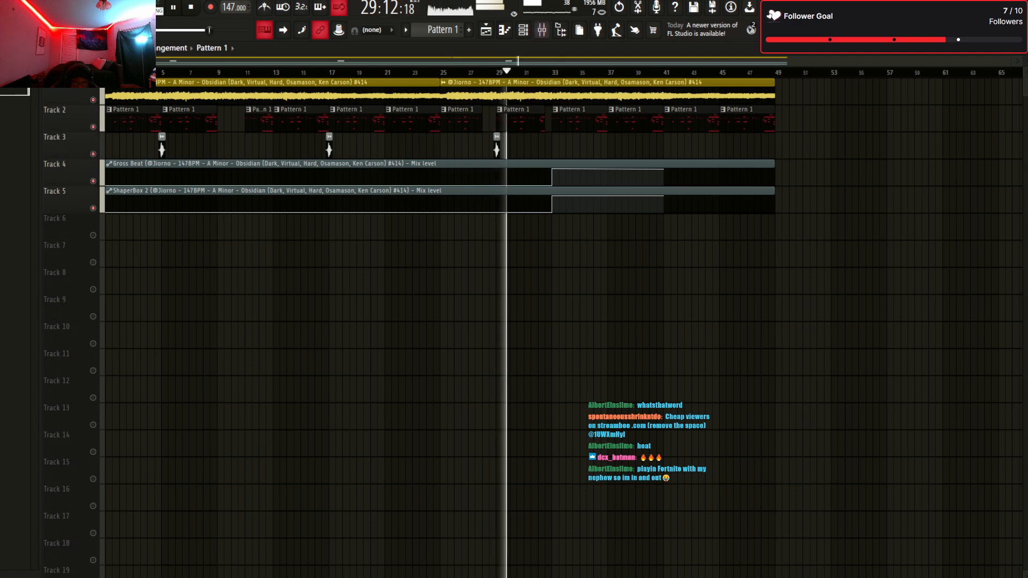
key(F6)
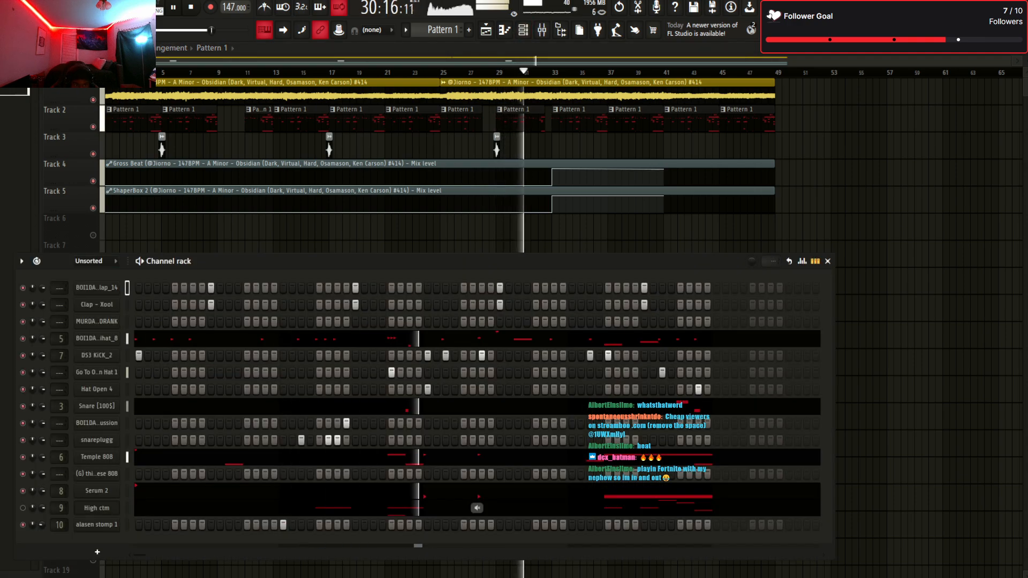
click(97, 457)
click(69, 195)
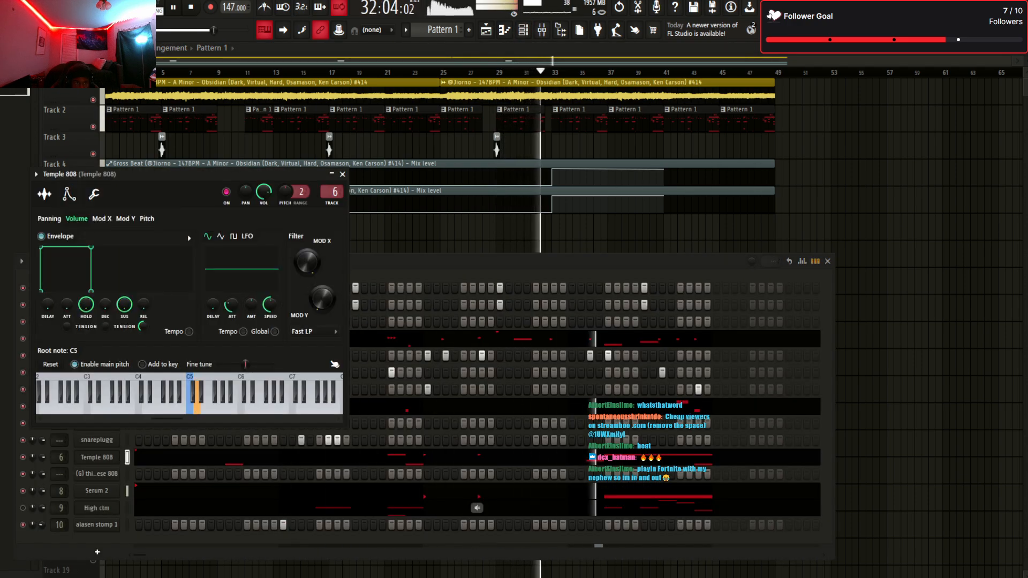
click(342, 174)
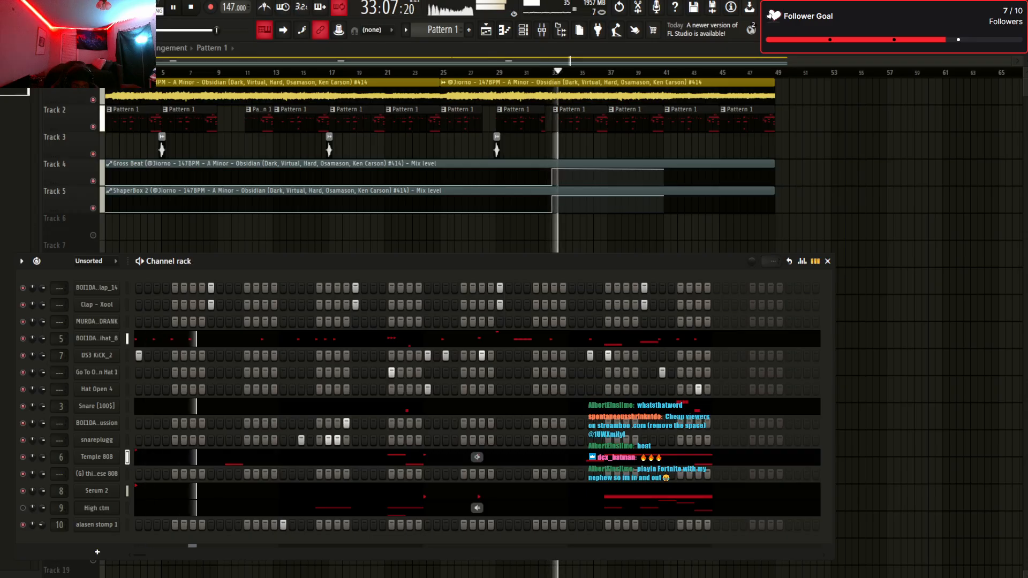
key(F7)
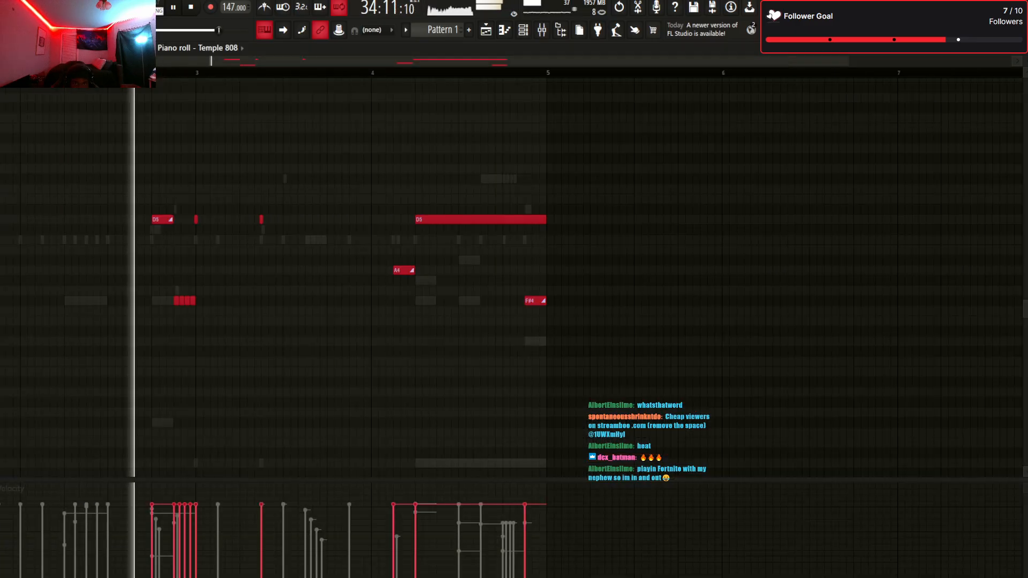
key(F5)
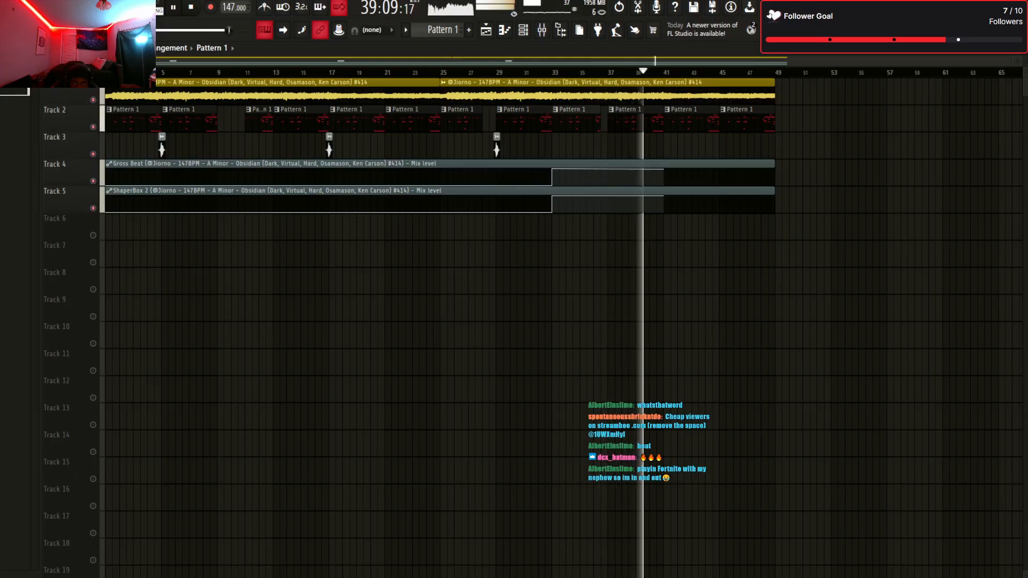
Trim the Pattern 1 clip that starts at bar 33 to end just before bar 37, and audition the arrangement from bar 31
click(524, 72)
drag(593, 122, 600, 122)
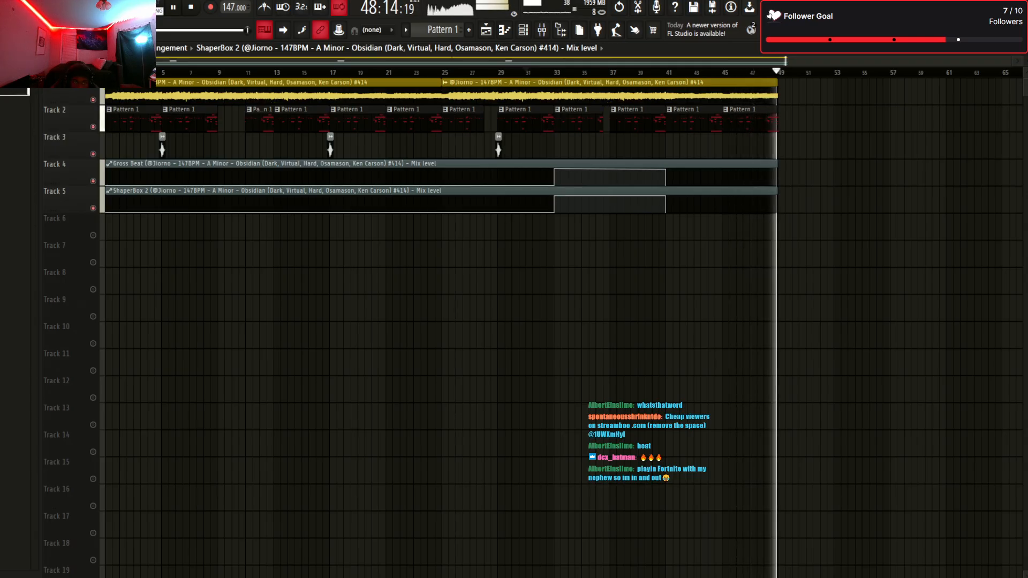
key(space)
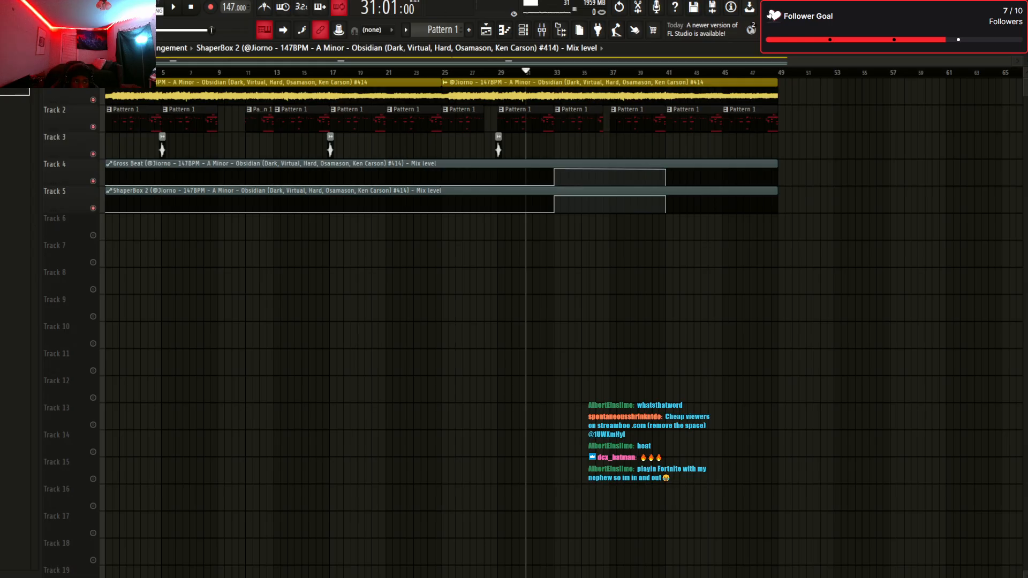
Duplicate the whole 48-bar arrangement with all its clips and automation so the copy starts at bar 49
key(ctrl+a)
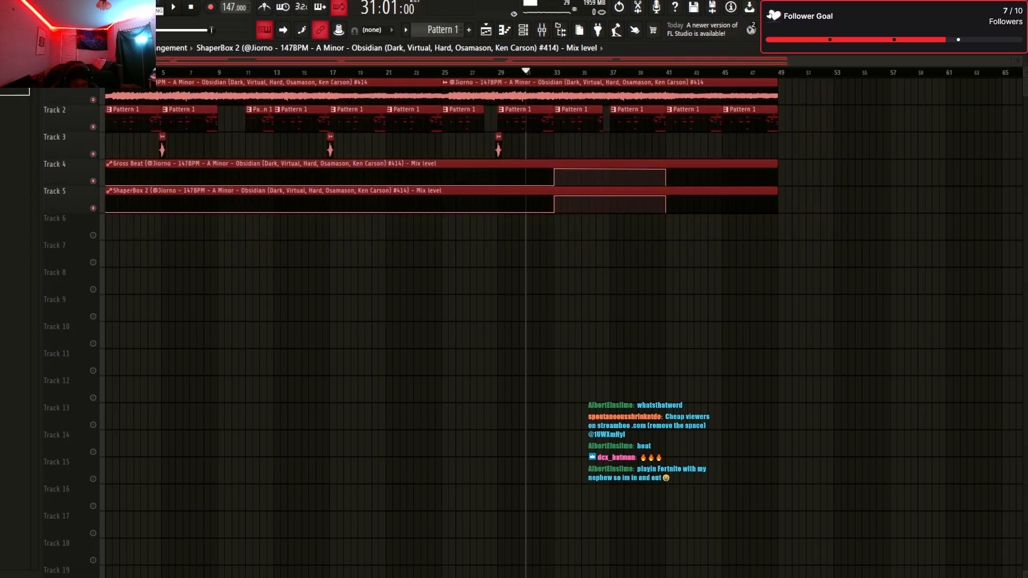
key(ctrl+b)
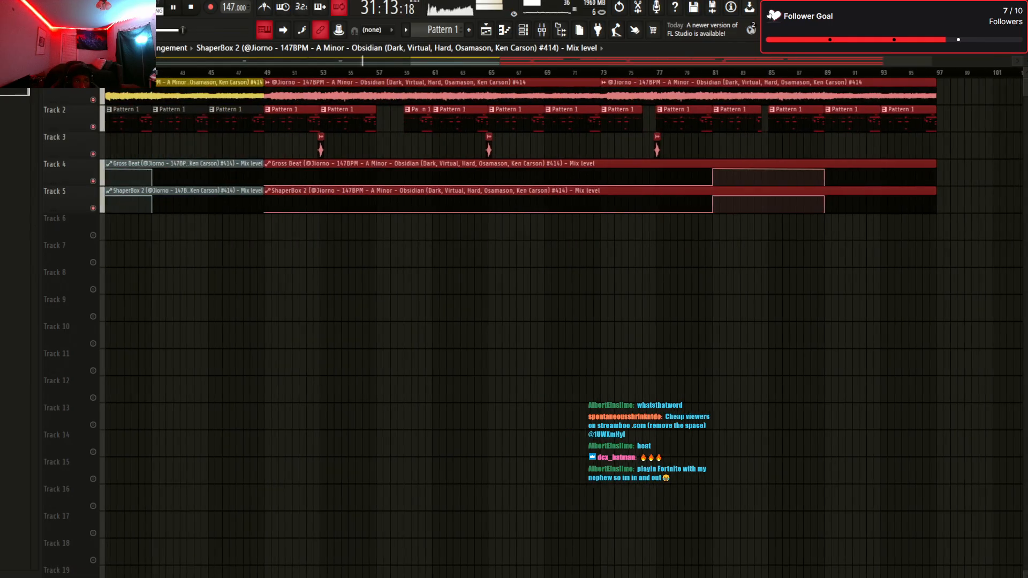
scroll(453, 319, down, 3)
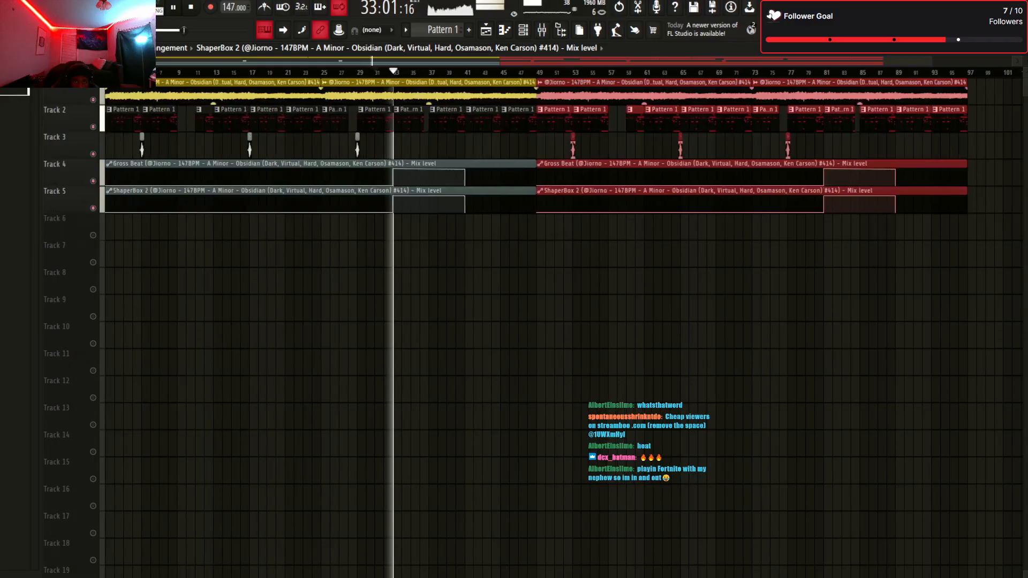
Examine the Master track's effects chain in the mixer during playback and return to the playlist
key(F9)
click(4, 160)
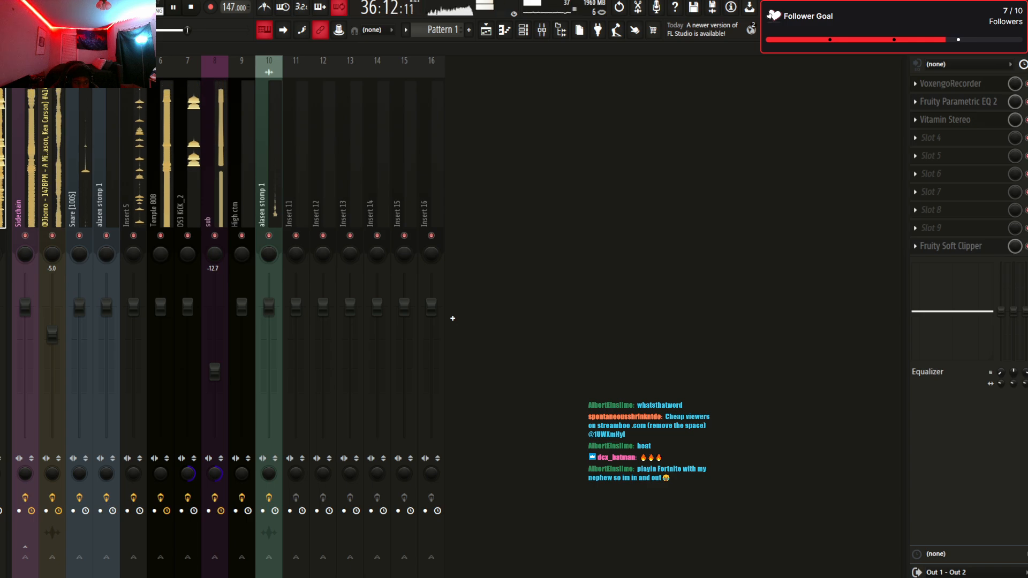
key(F5)
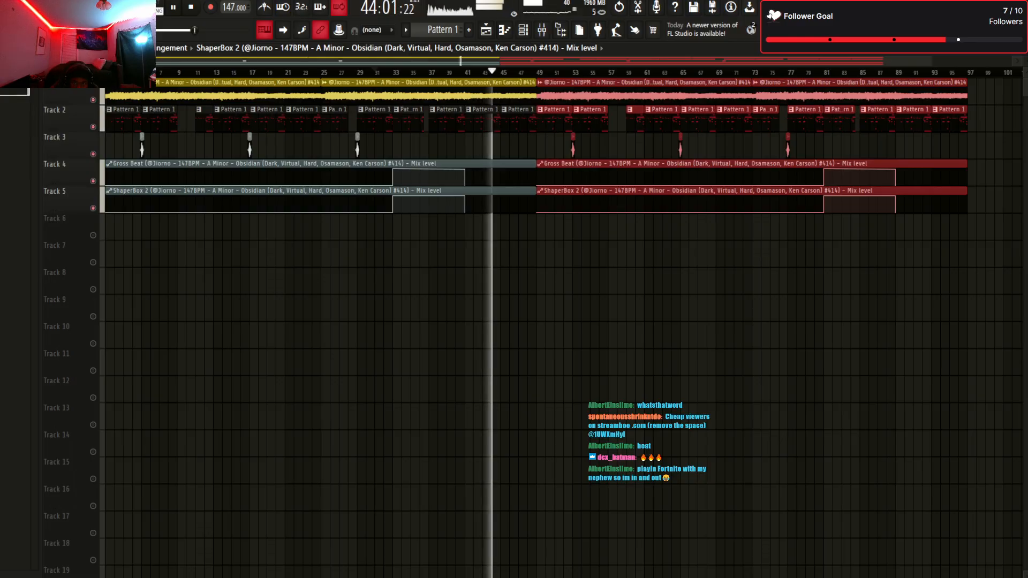
Place the Riser Tag 2 audio clip at the start of Track 6, review its channel settings and play back the song
drag(129, 254, 111, 228)
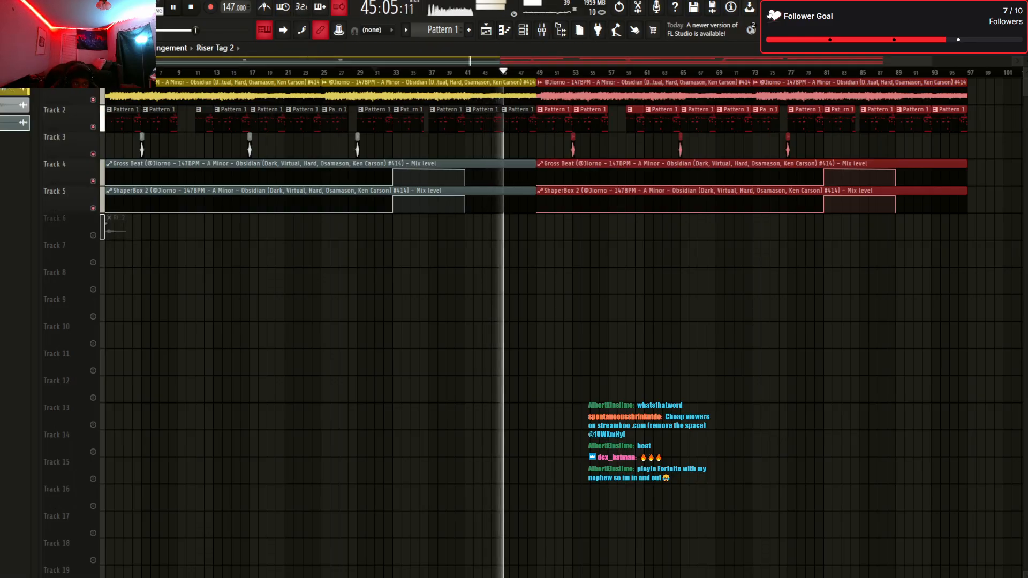
double_click(114, 228)
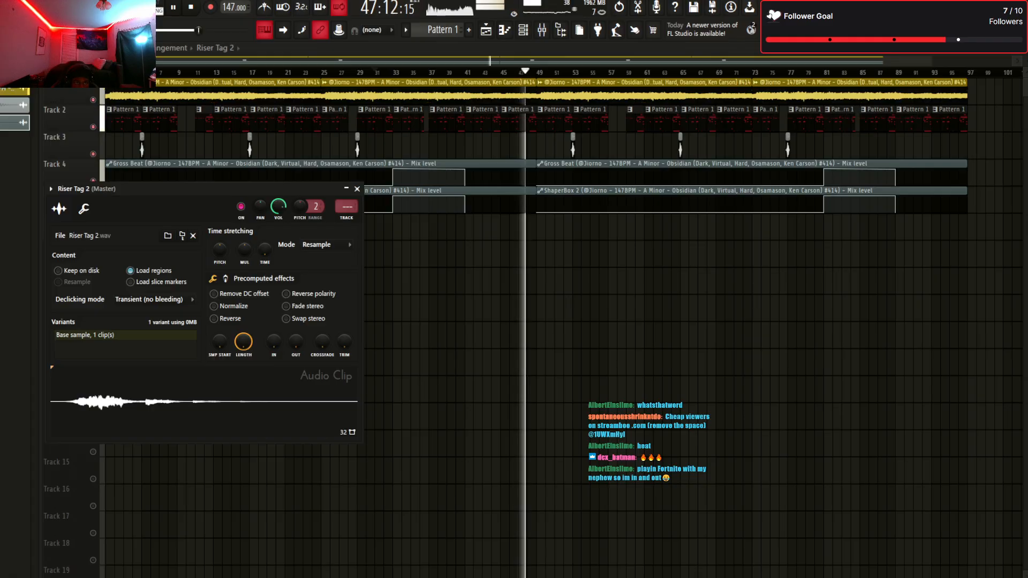
key(Escape)
key(space)
key(space)
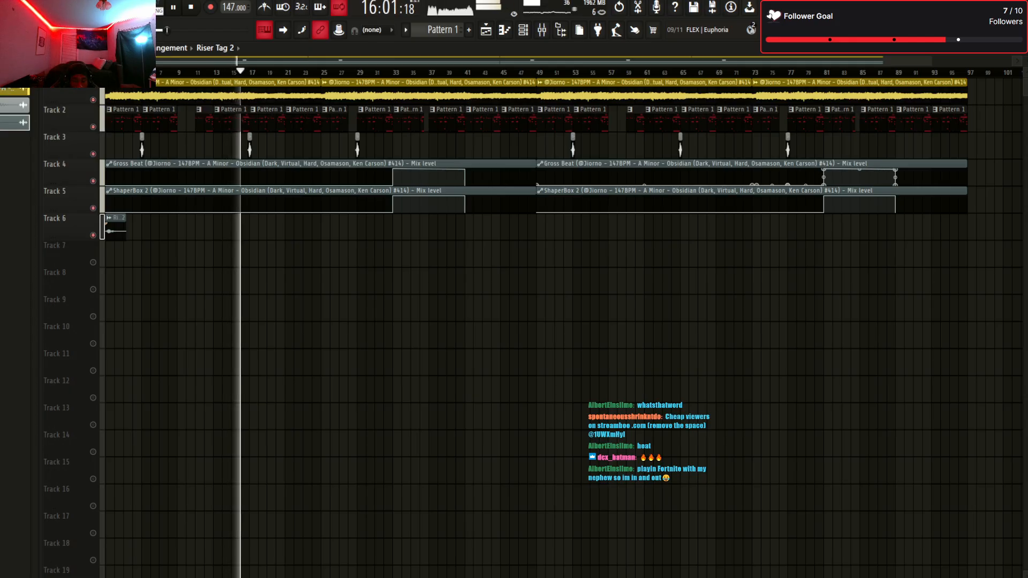
key(space)
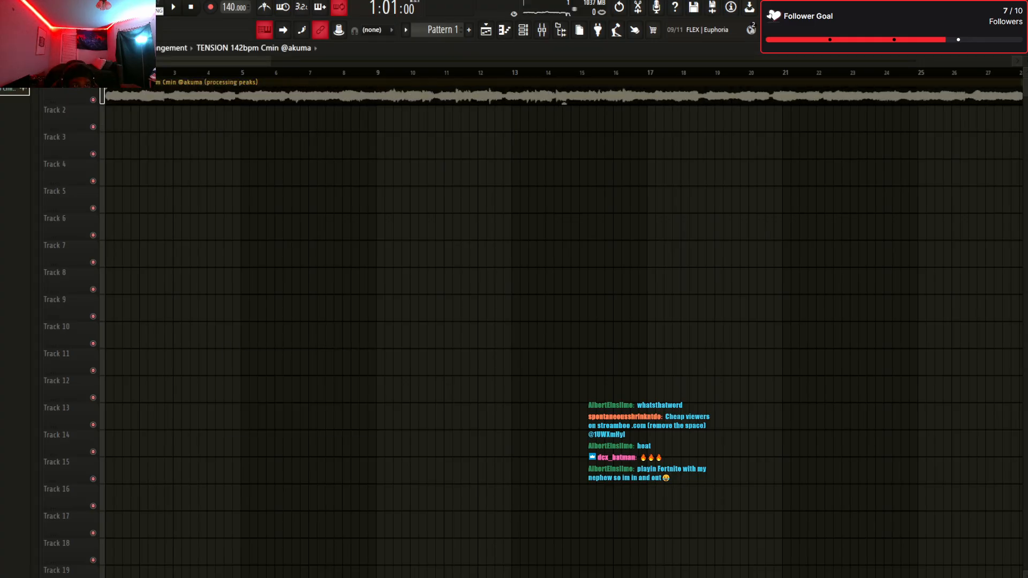
Set the new project's tempo to 142 BPM and turn on the metronome while auditioning the TENSION 142bpm Cmin sample
key(space)
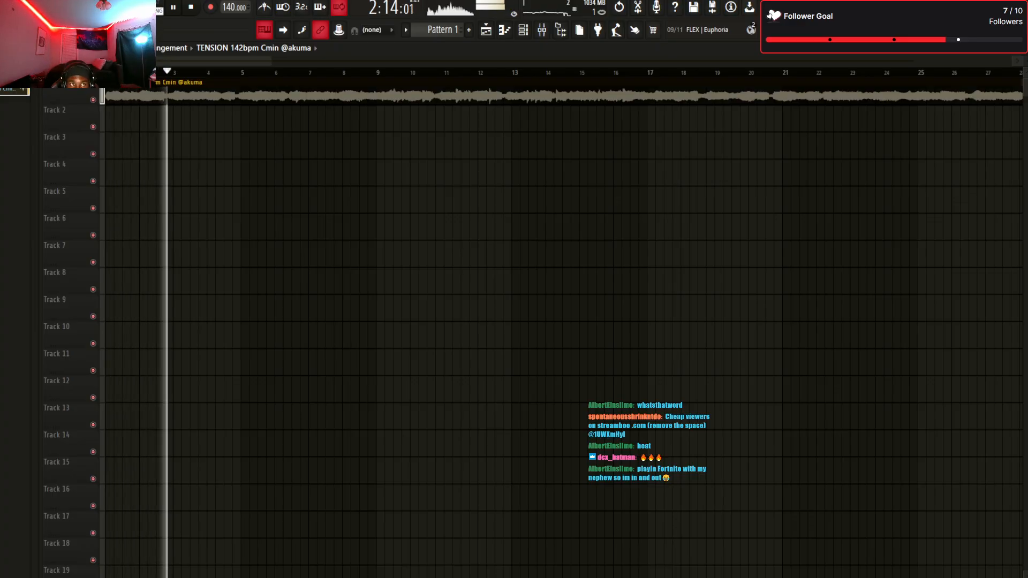
drag(230, 7, 230, 7)
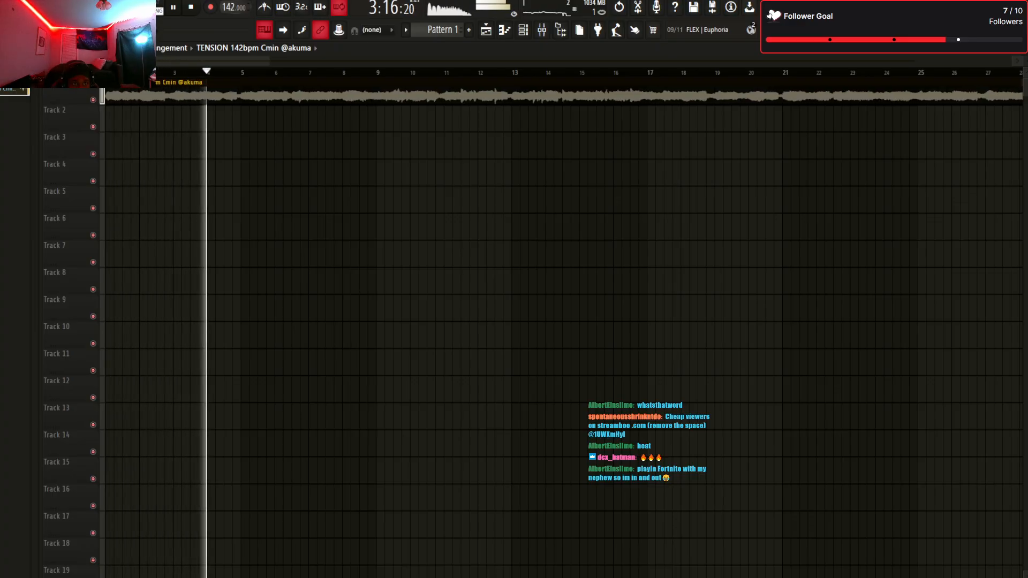
click(264, 7)
key(space)
key(space)
key(space)
Check the start and timing of the TENSION sample's waveform against the metronome during playback
scroll(110, 98, up, 10)
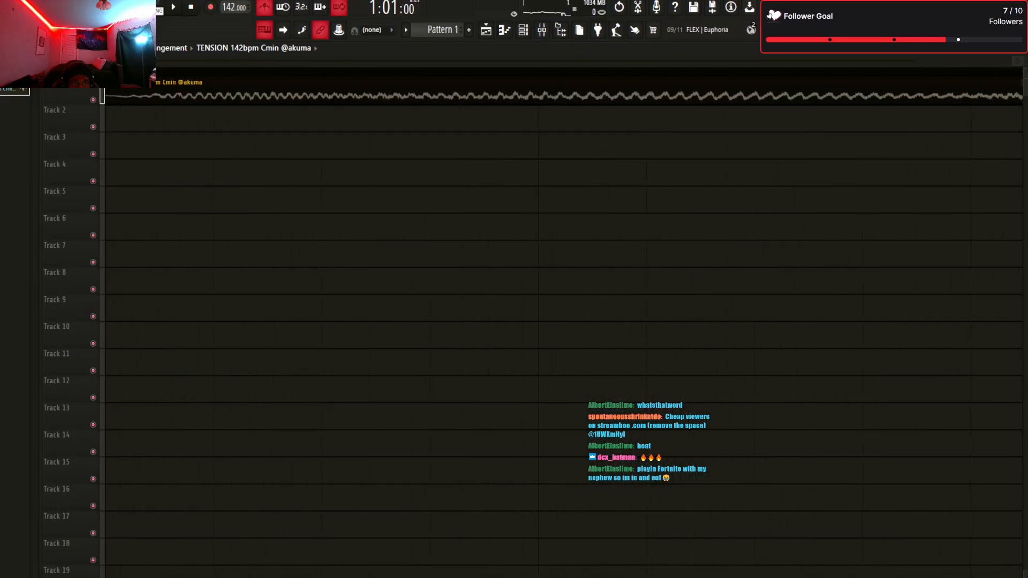
key(space)
key(space)
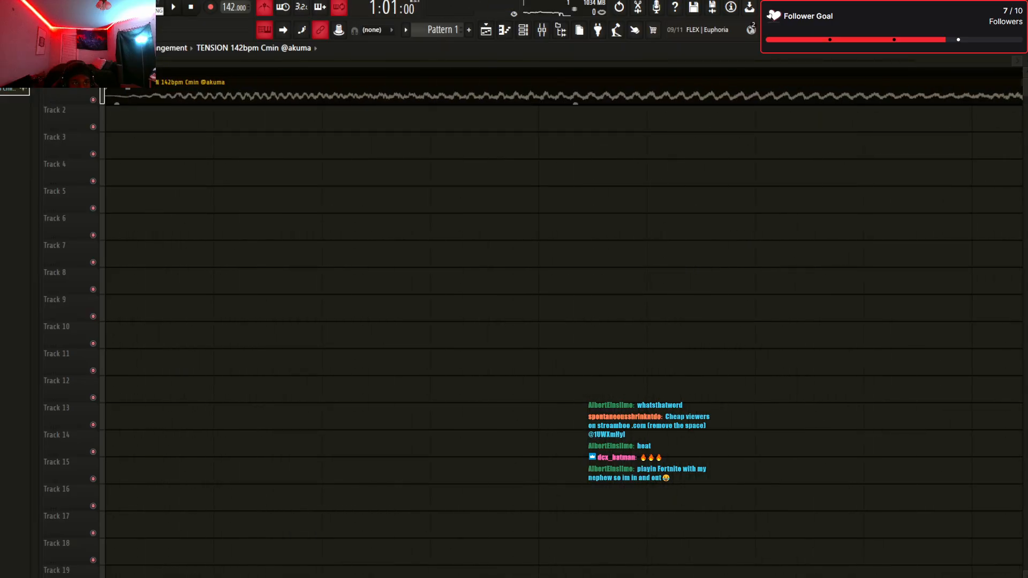
key(space)
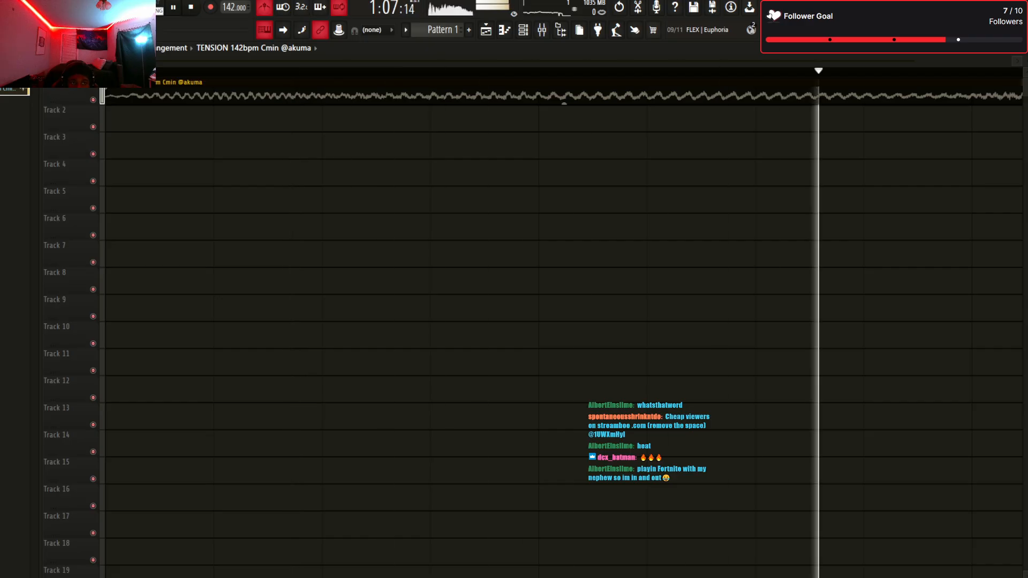
scroll(109, 97, down, 10)
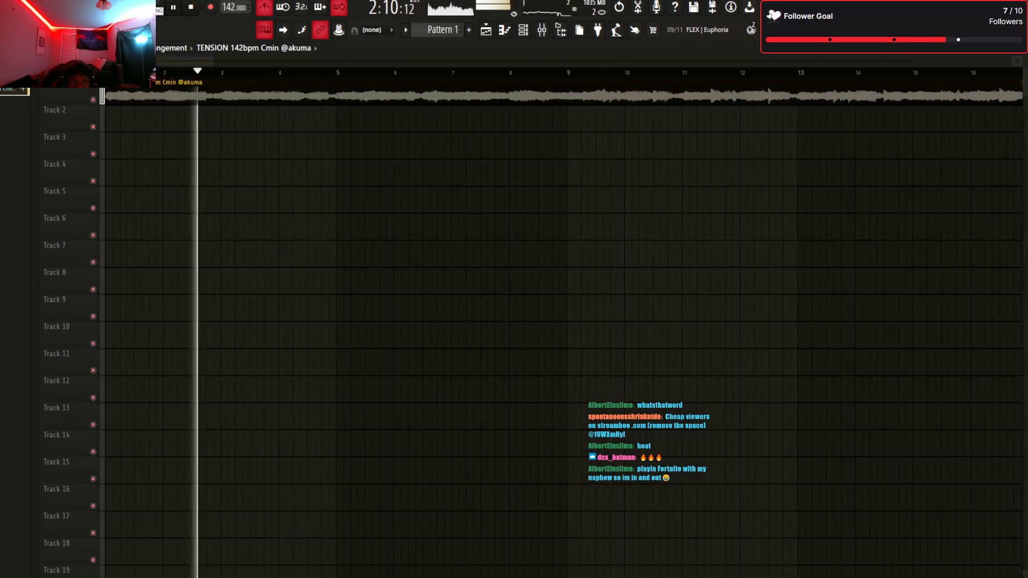
scroll(110, 86, down, 5)
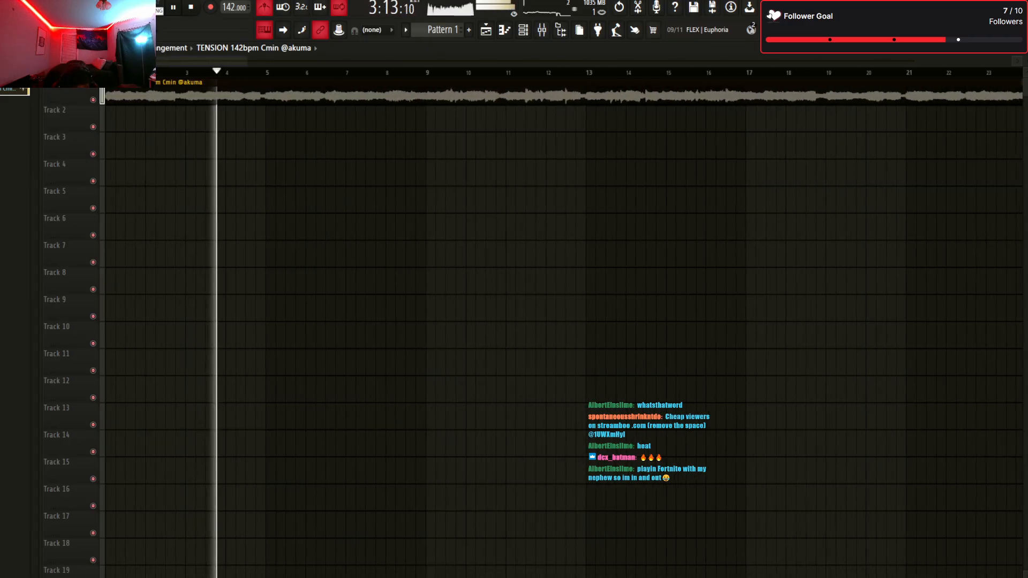
scroll(564, 96, down, 3)
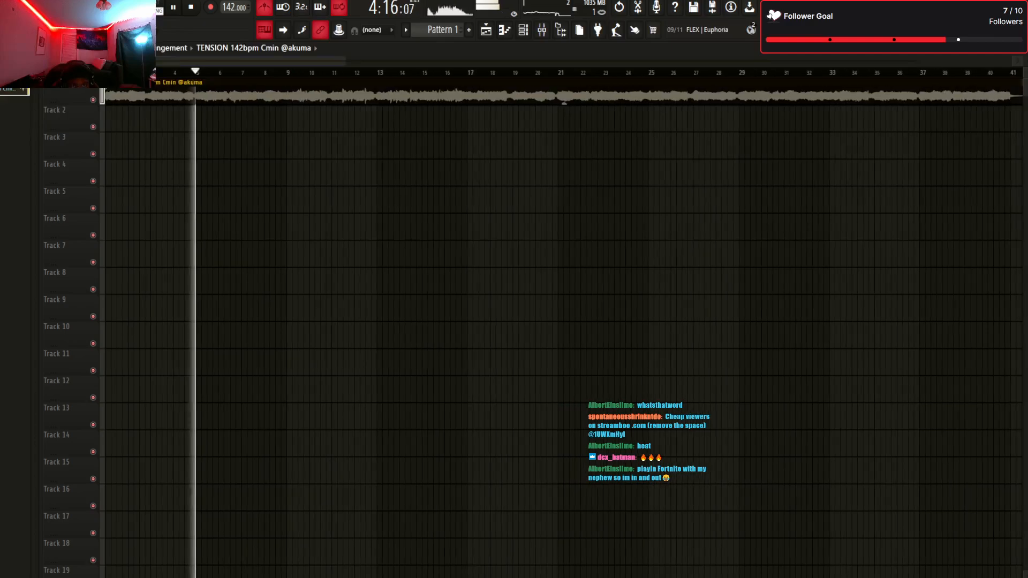
Load FabFilter Pro-Q 4 on the TENSION sample's insert and add an 18 dB/oct low cut at about 103 Hz
double_click(563, 96)
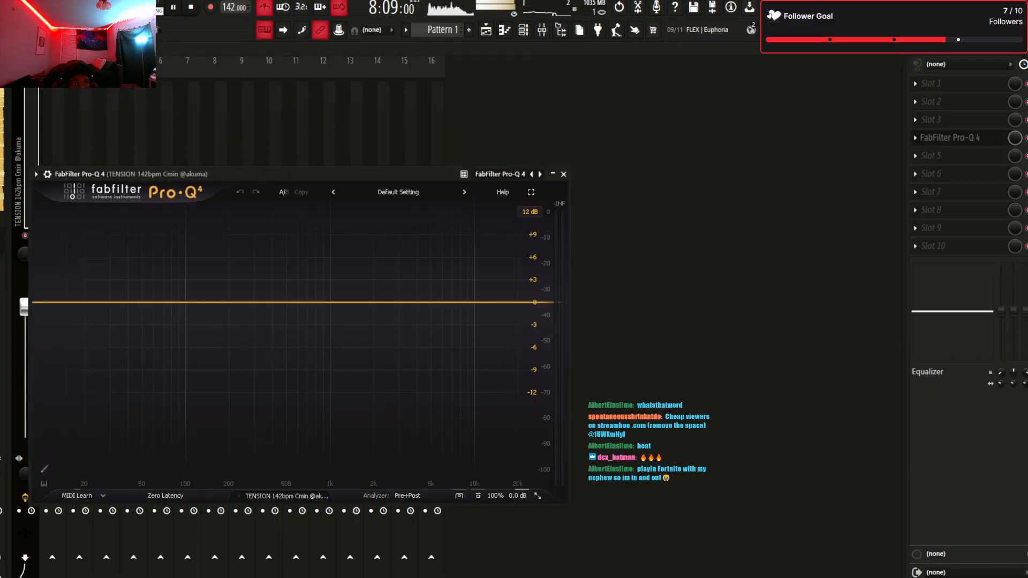
click(139, 302)
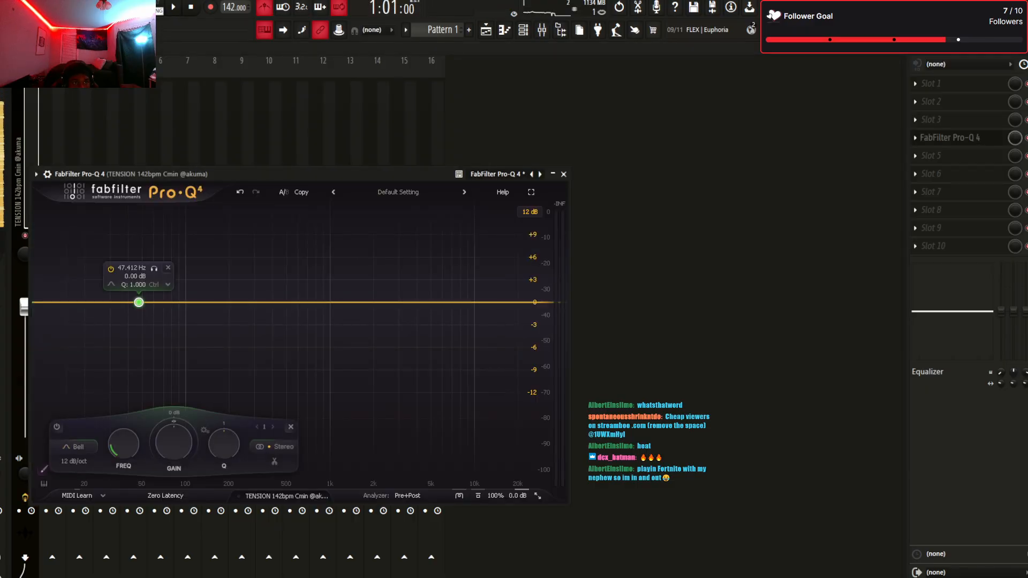
click(74, 447)
click(77, 350)
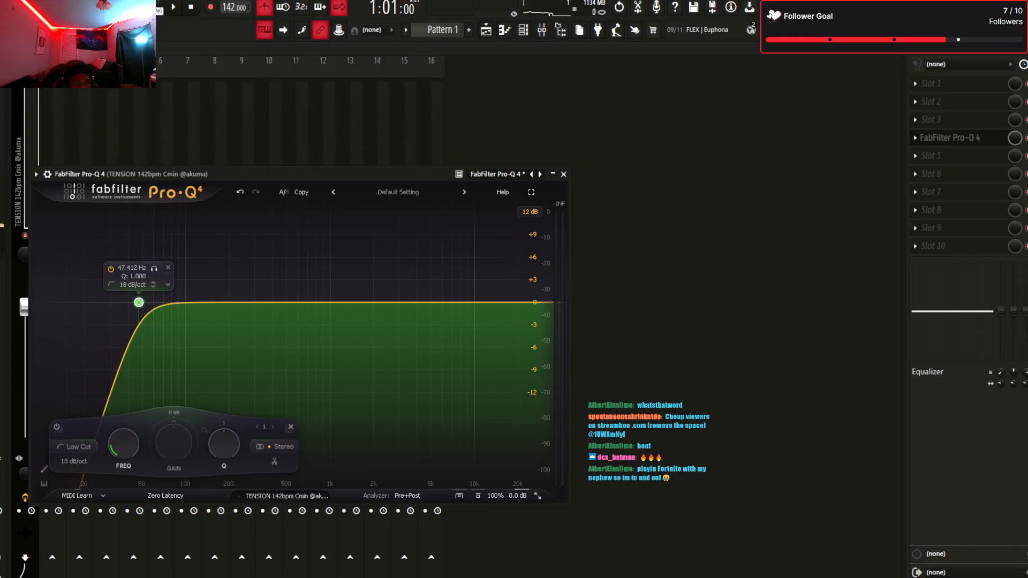
drag(138, 303, 190, 302)
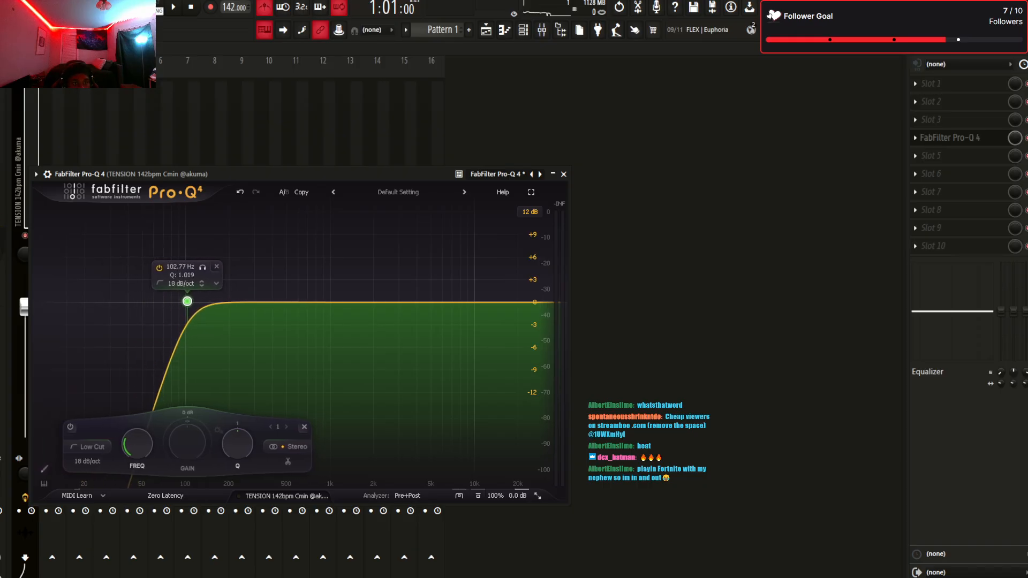
Fine-tune the TENSION sample's low cut to about 101 Hz during playback, close the equalizer and show the channel rack
key(space)
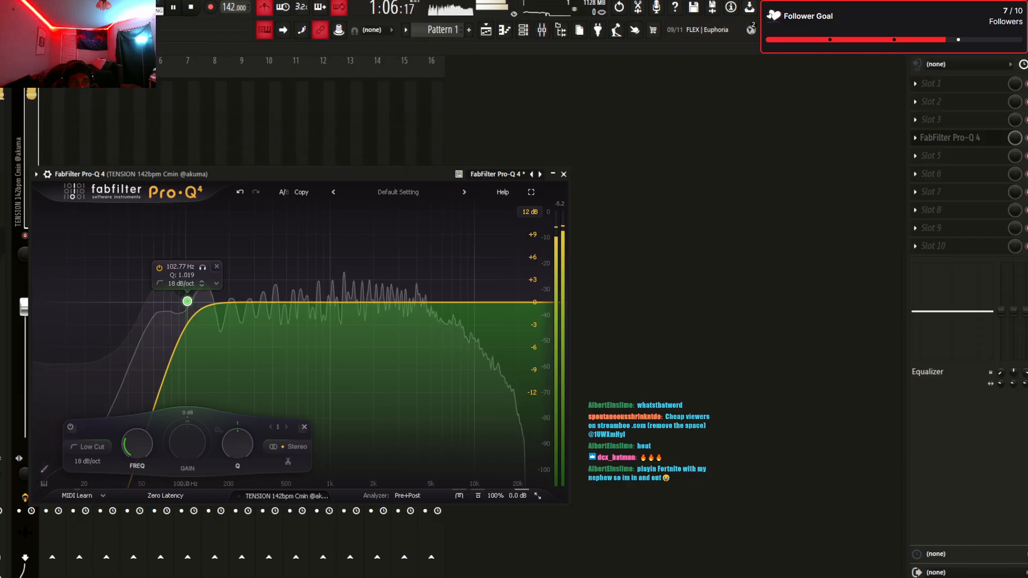
key(space)
mouse_move(187, 302)
mouse_down()
mouse_move(178, 301)
mouse_move(187, 301)
mouse_up()
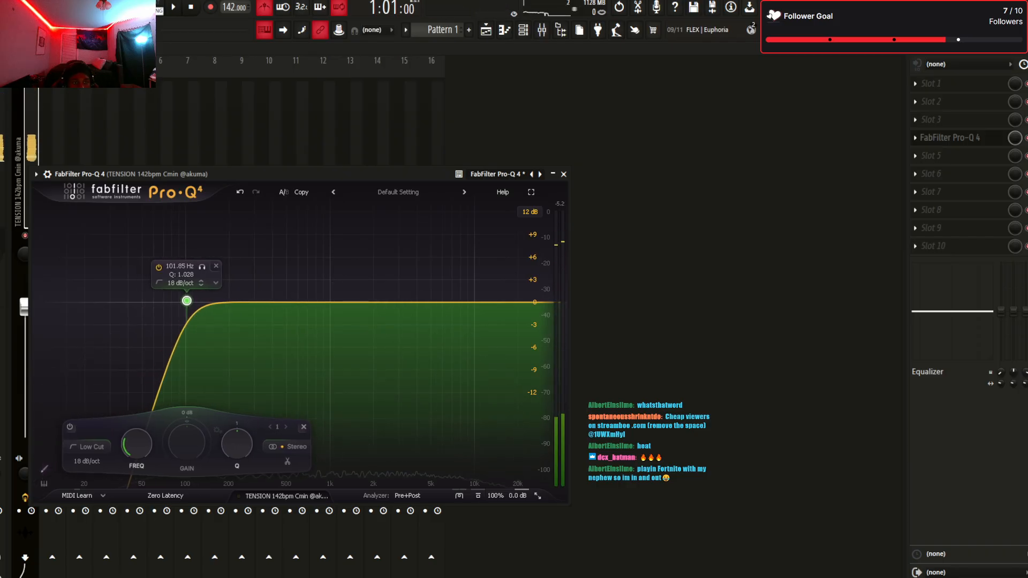
key(space)
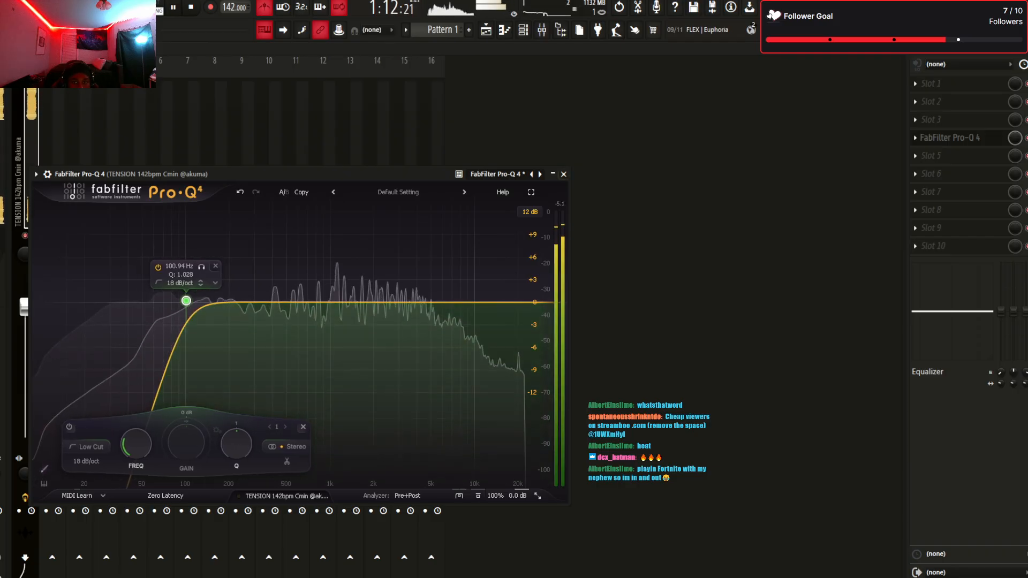
click(564, 174)
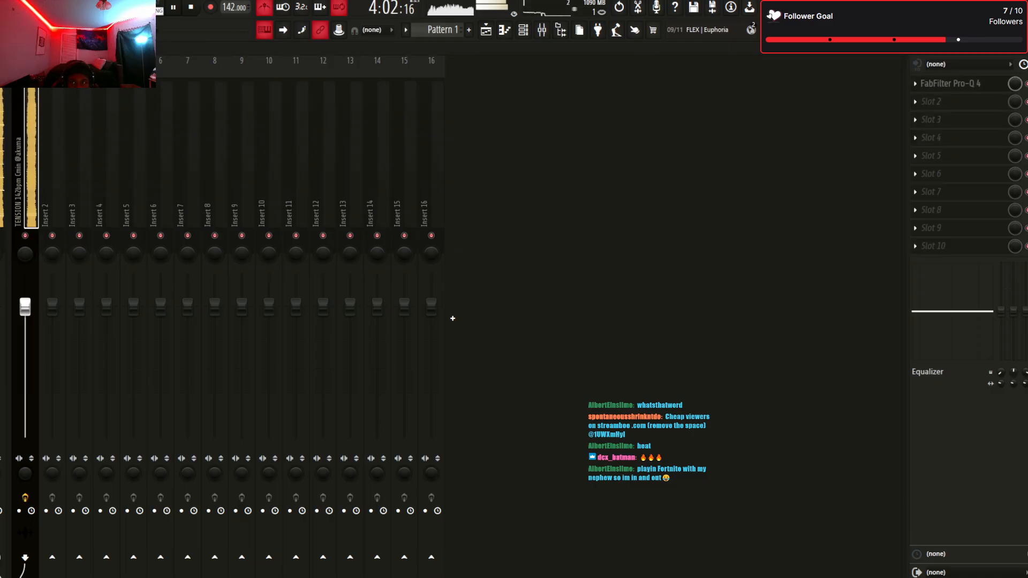
key(F6)
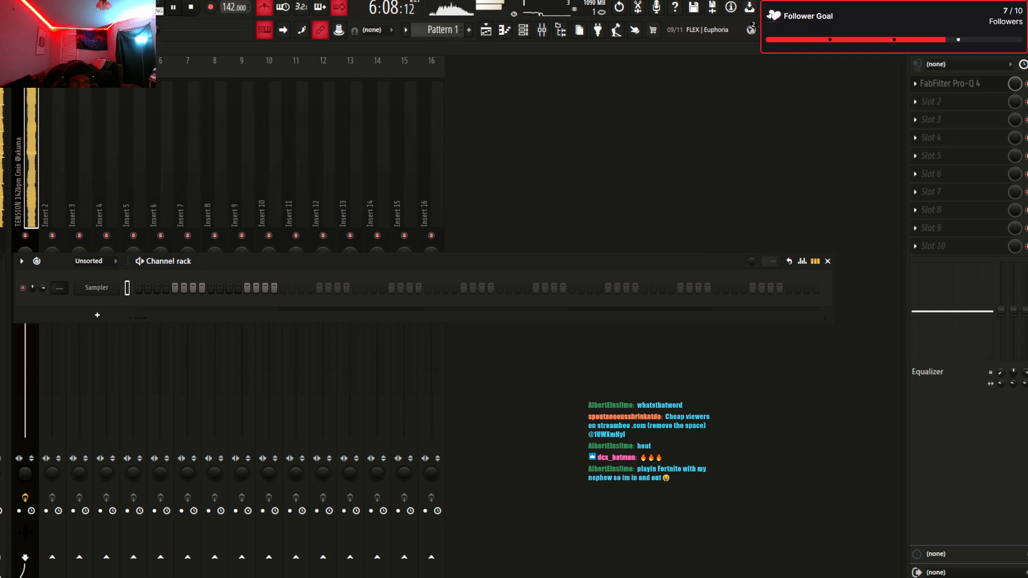
Place a Pattern 1 clip on Track 2 at bar 1 of the playlist, under the TENSION sample
key(F5)
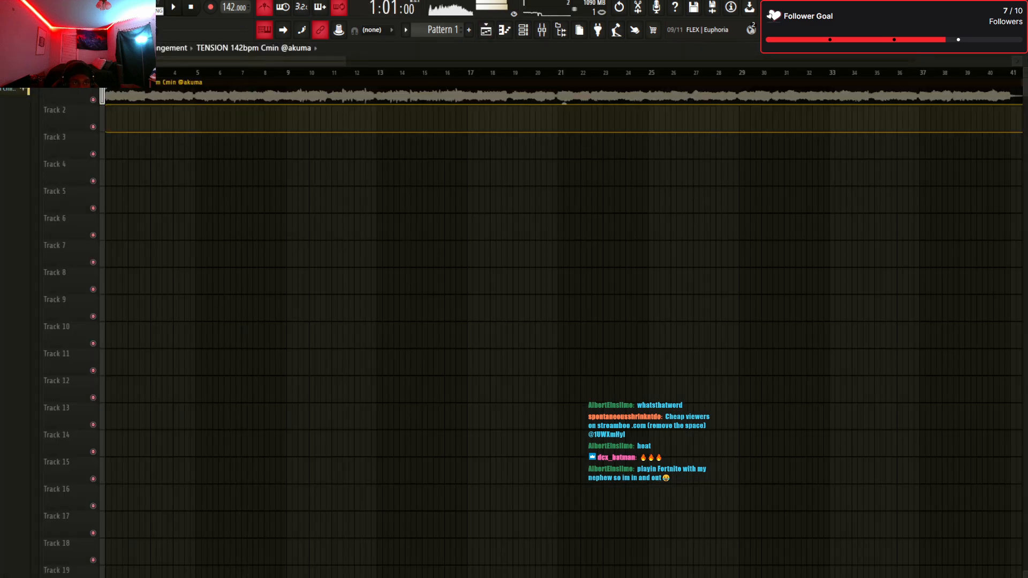
click(429, 45)
click(110, 119)
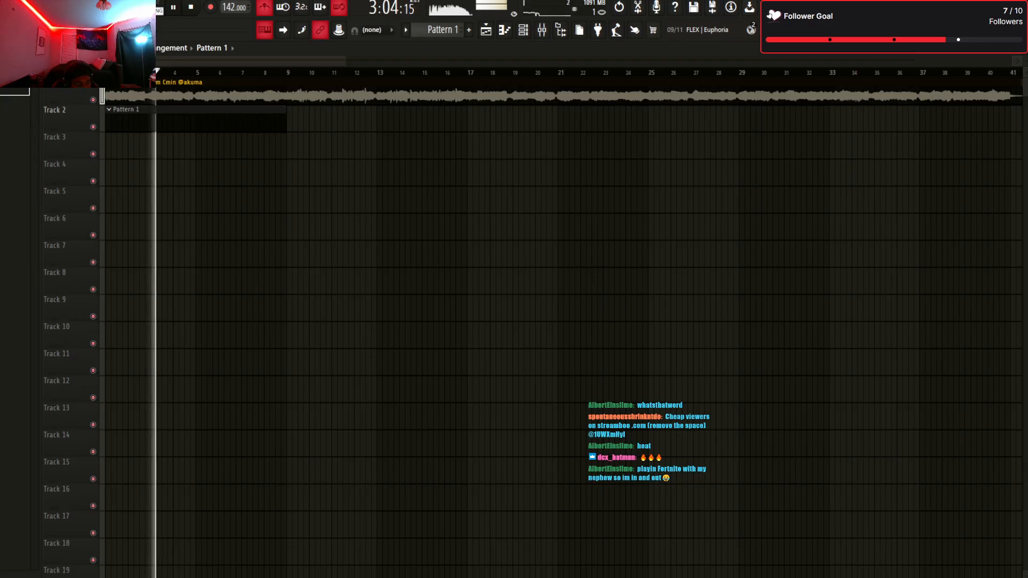
key(space)
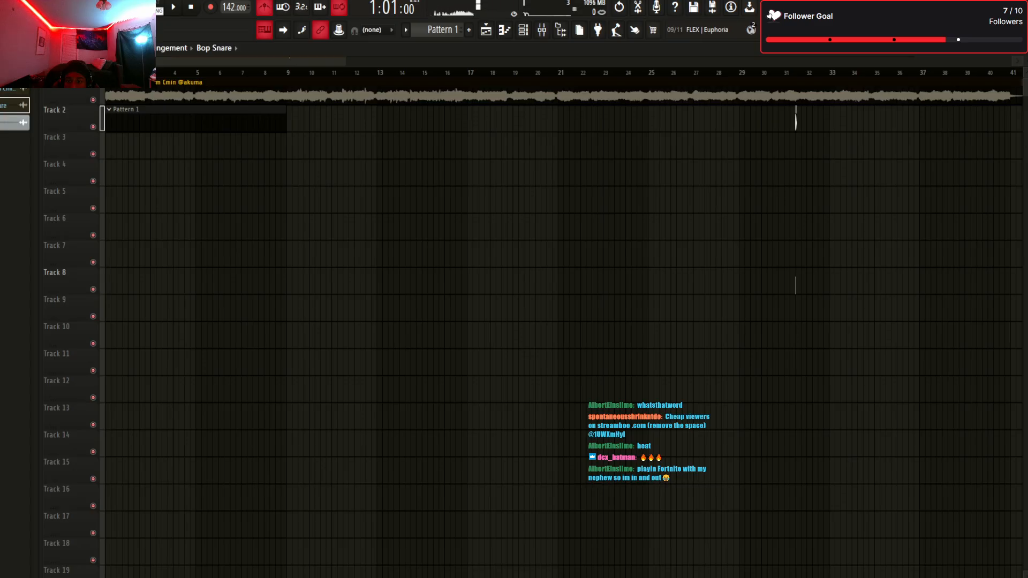
Load the Sn (GrownWoman) snare into the Unsorted channel group and place hits on steps 29 and 61 of Pattern 1
key(F6)
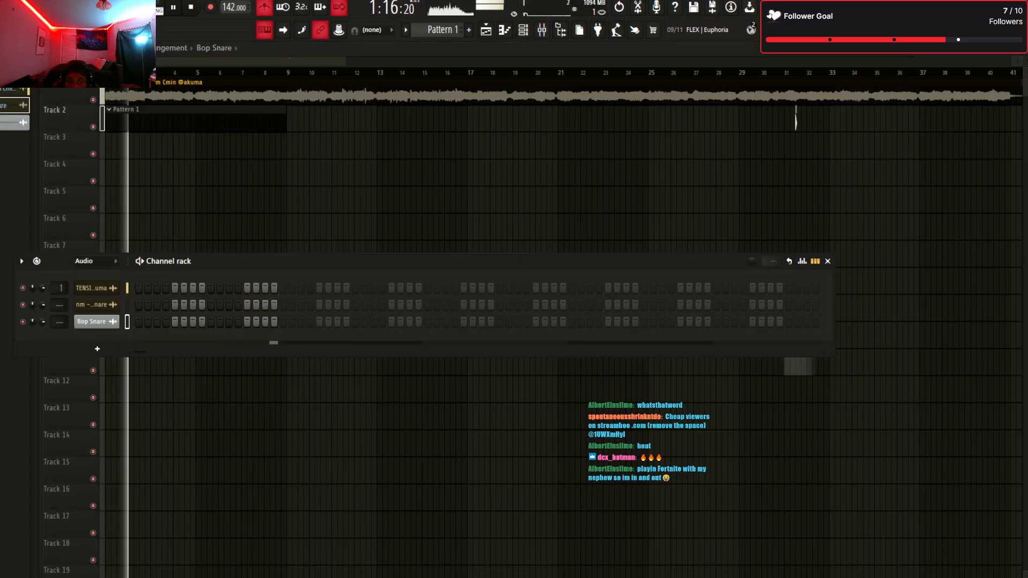
key(Page_Down)
key(space)
key(space)
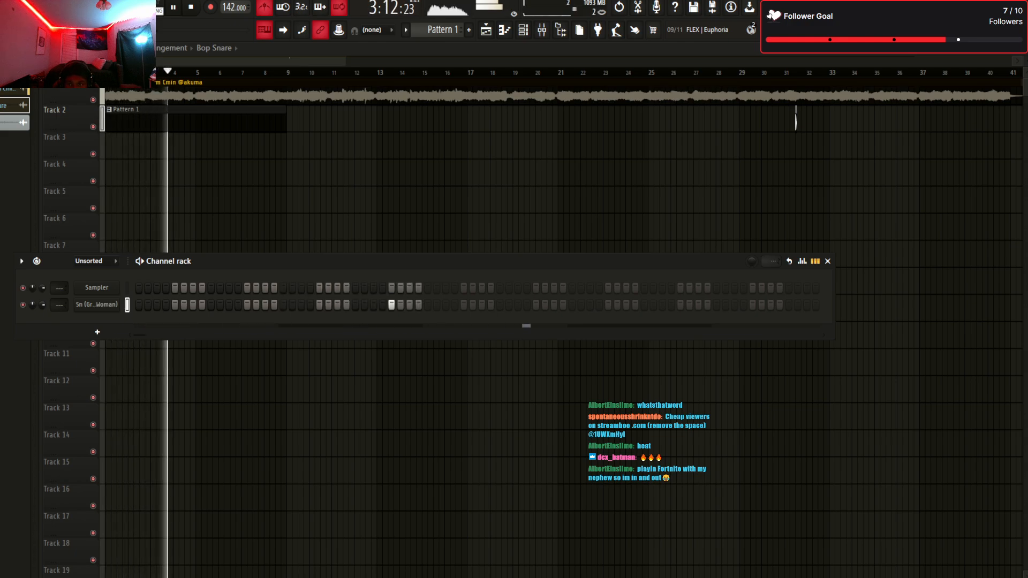
key(space)
click(97, 305)
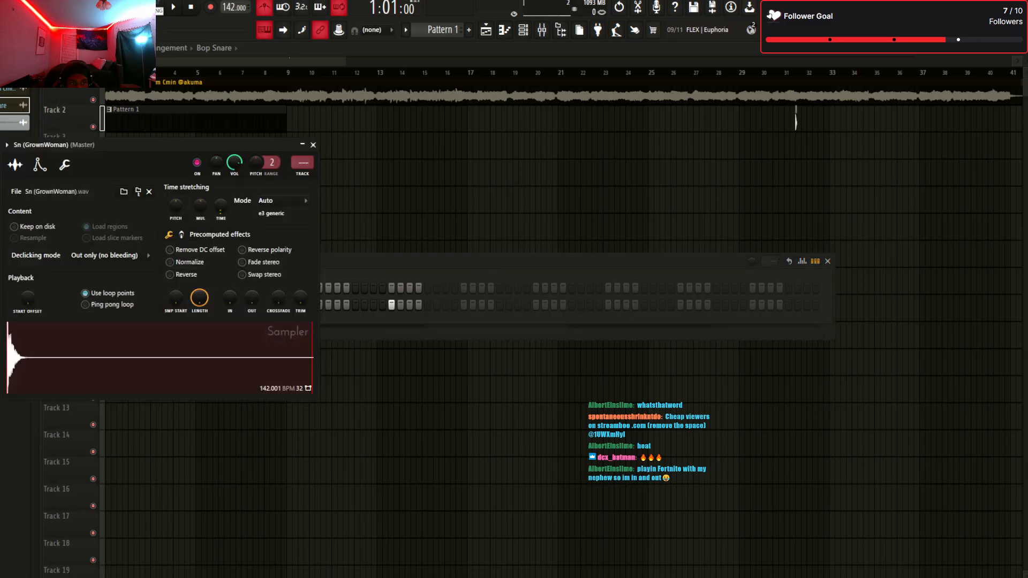
click(302, 145)
key(space)
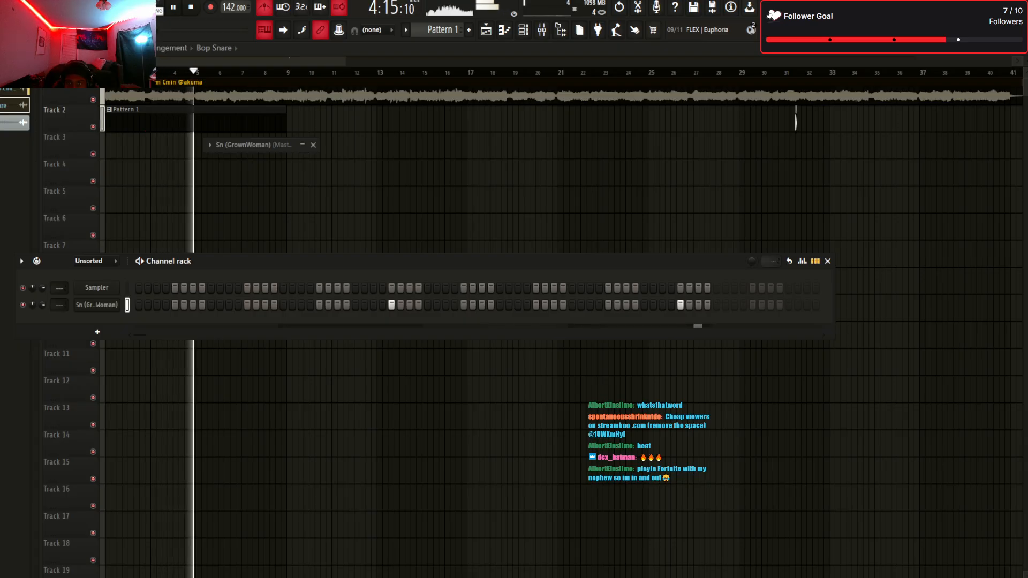
Repeat the Pattern 1 clip from bar 5 on Track 2 and play the arrangement
key(space)
key(space)
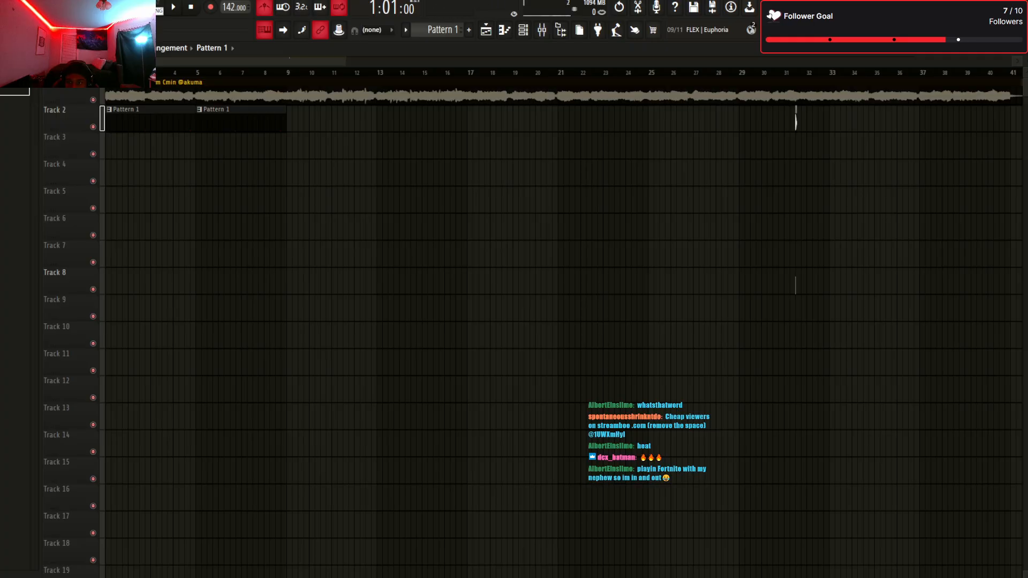
key(space)
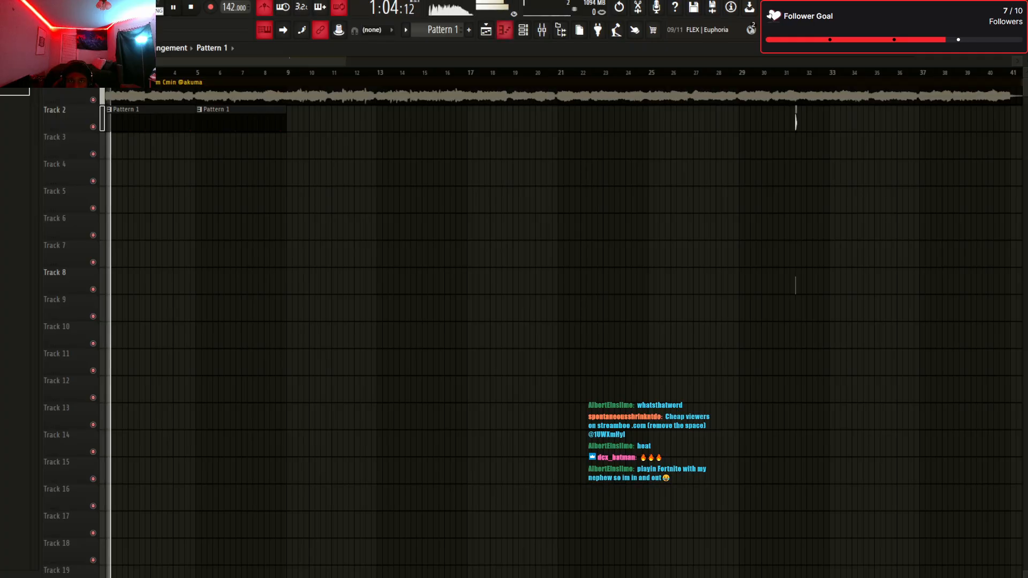
Add the SC1 (S) sample to the channel rack and place hits on steps 27 and 51 during playback
key(F6)
drag(767, 417, 616, 321)
click(374, 321)
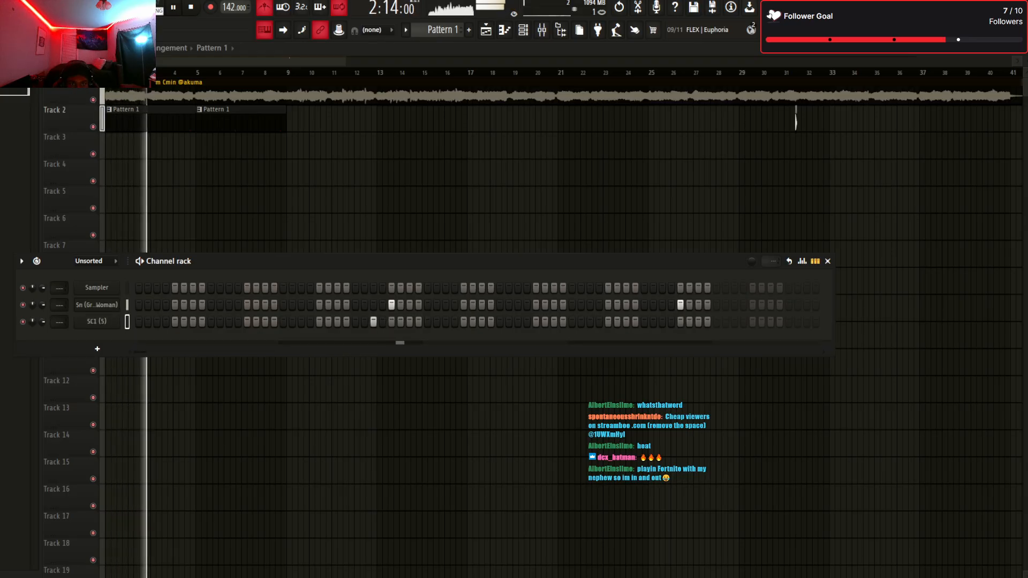
key(space)
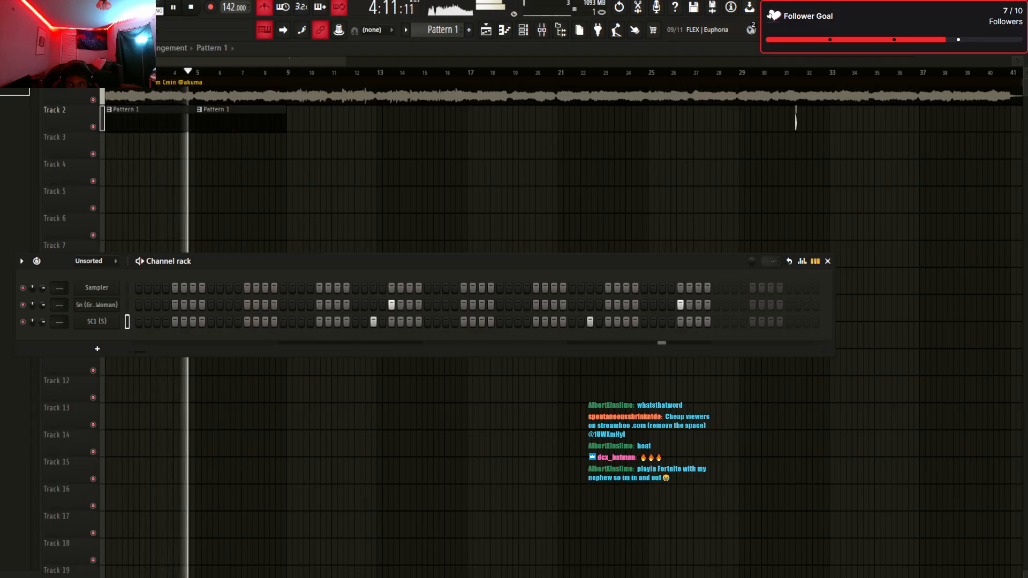
key(space)
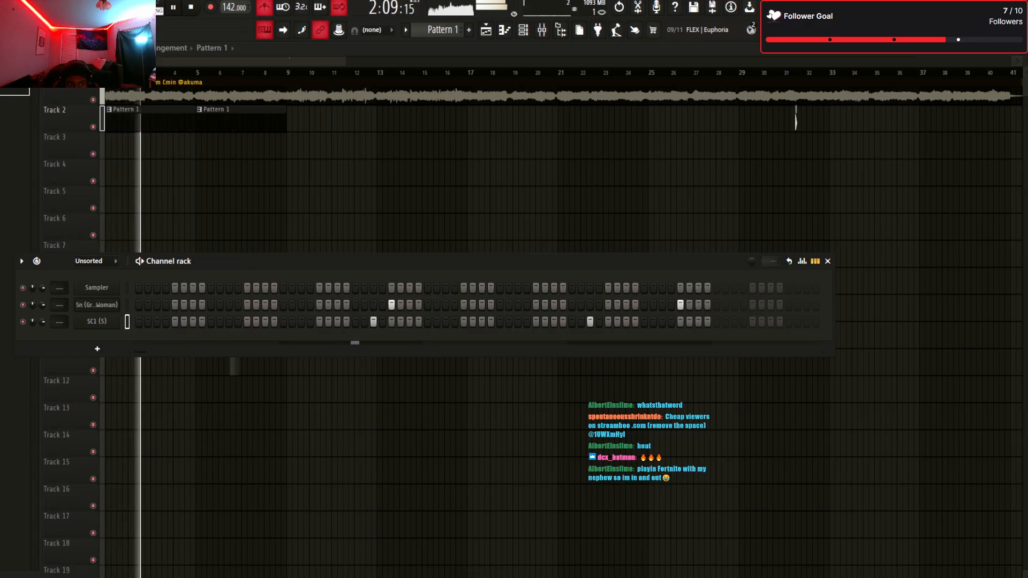
Add the snareplugg sample as a new channel and place hits on steps 19 and 63
drag(235, 367, 235, 336)
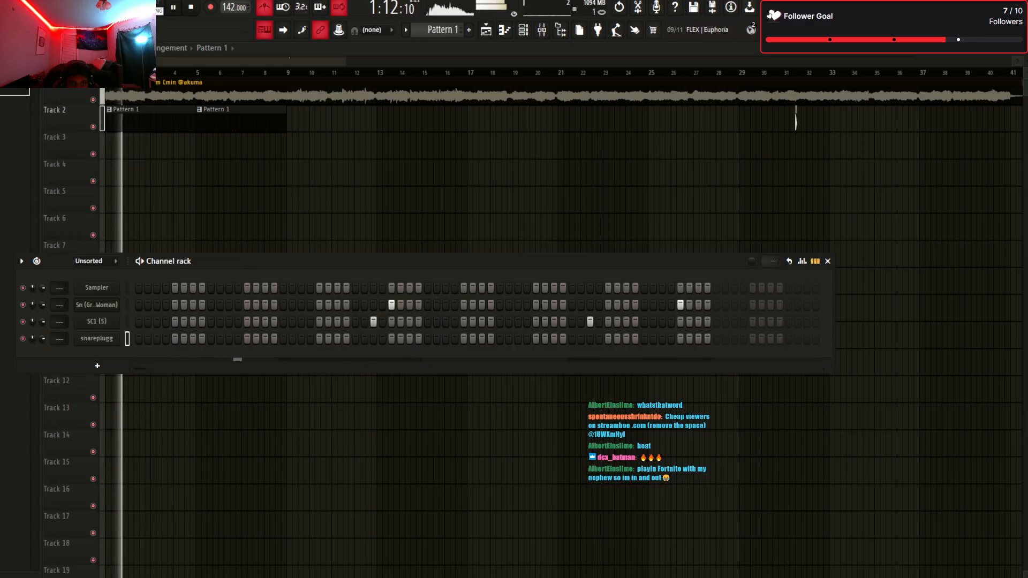
click(337, 338)
click(301, 338)
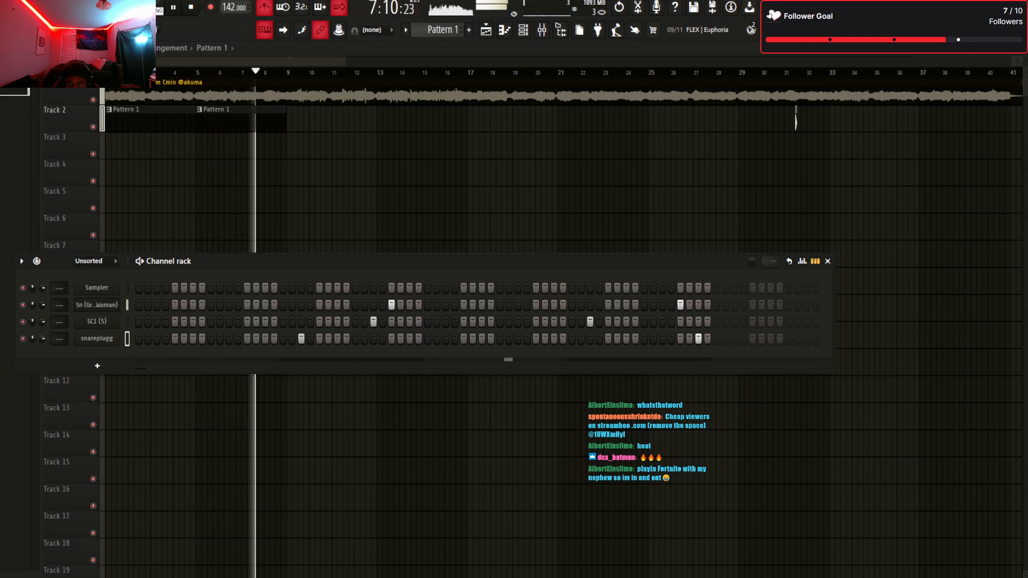
Add the HIT HAT..NE (1) sample as a new channel and place hits on steps 15, 31, 47 and 59
drag(97, 343, 97, 347)
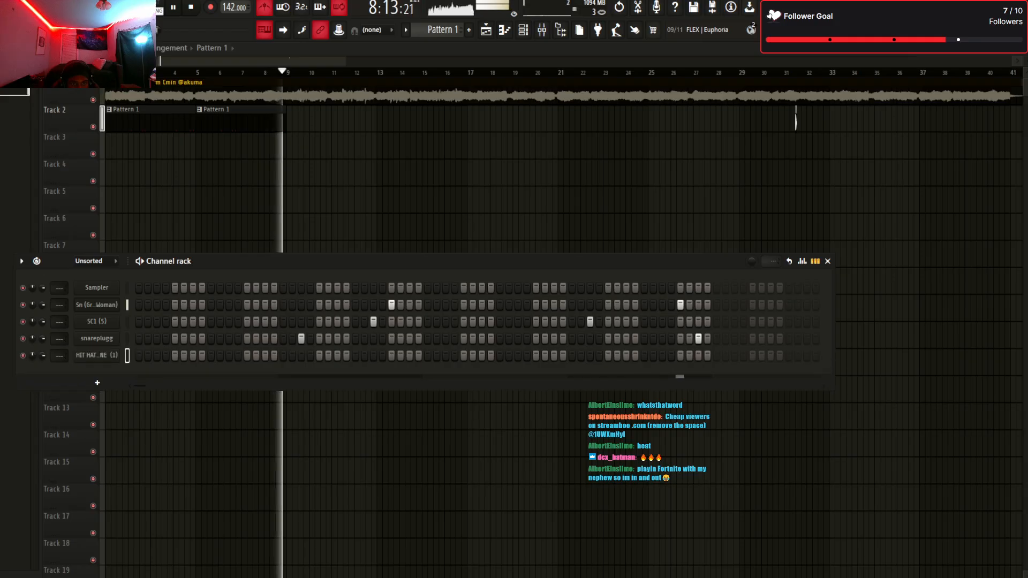
click(265, 356)
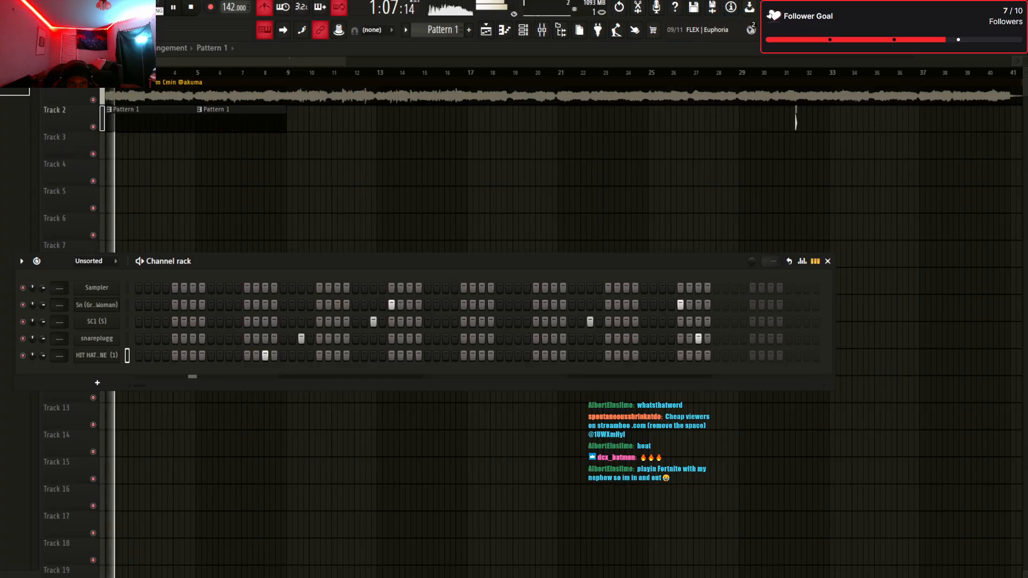
click(373, 355)
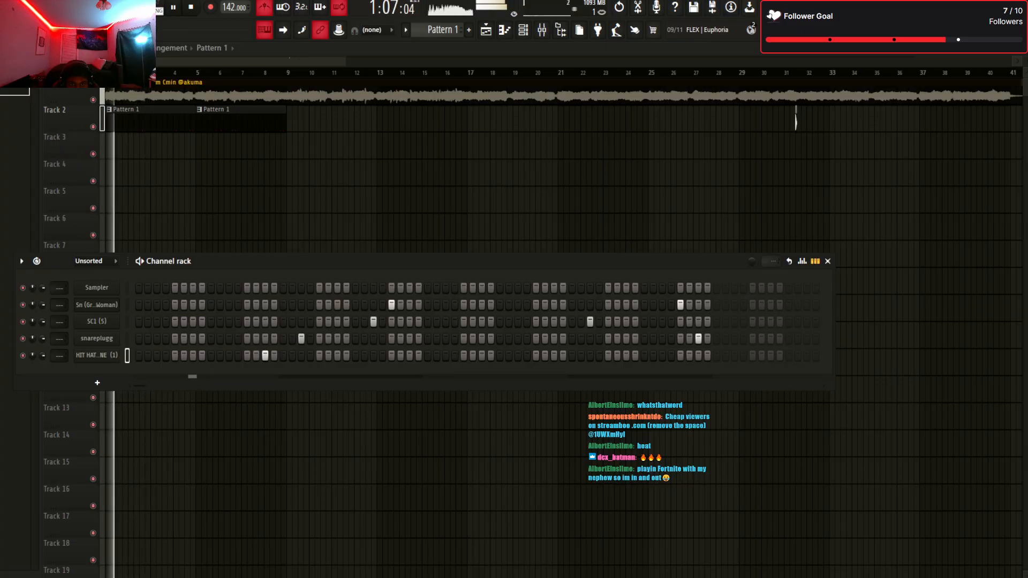
click(410, 355)
click(554, 356)
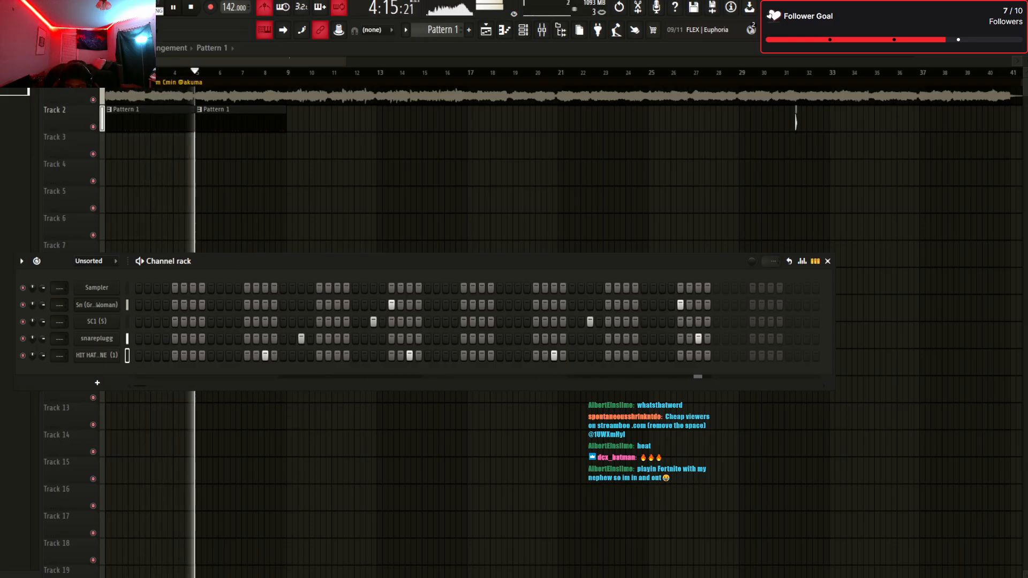
click(662, 356)
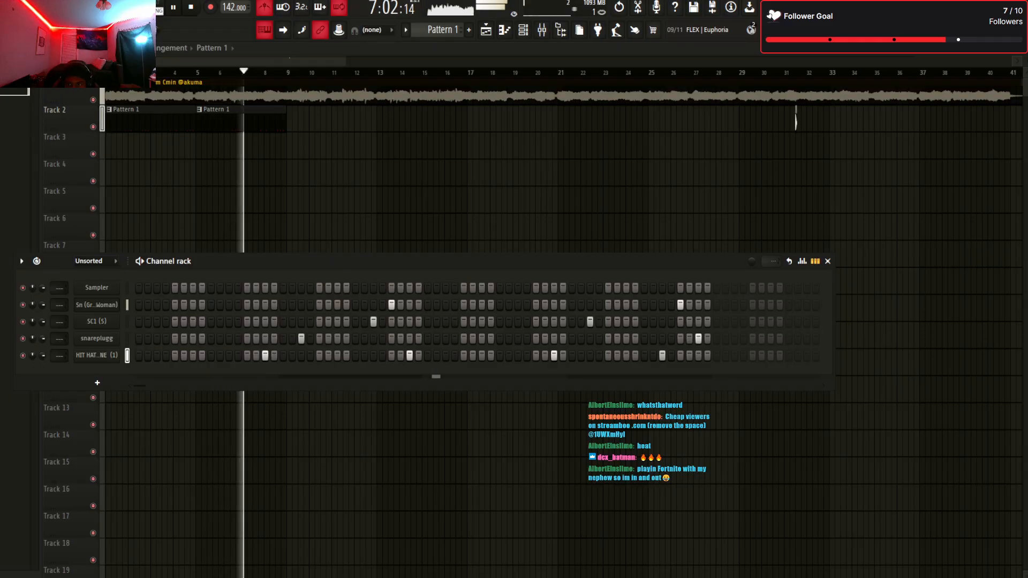
Add the Hat Open 4 sample with a hit on step 21, and repeat Pattern 1 along Track 2 up to bar 25
drag(16, 321, 97, 382)
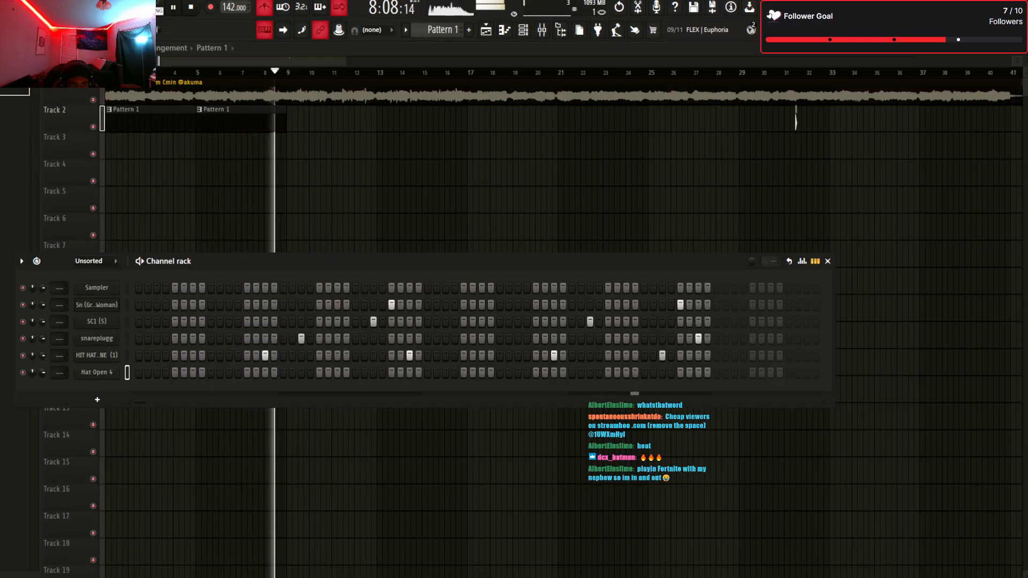
click(319, 372)
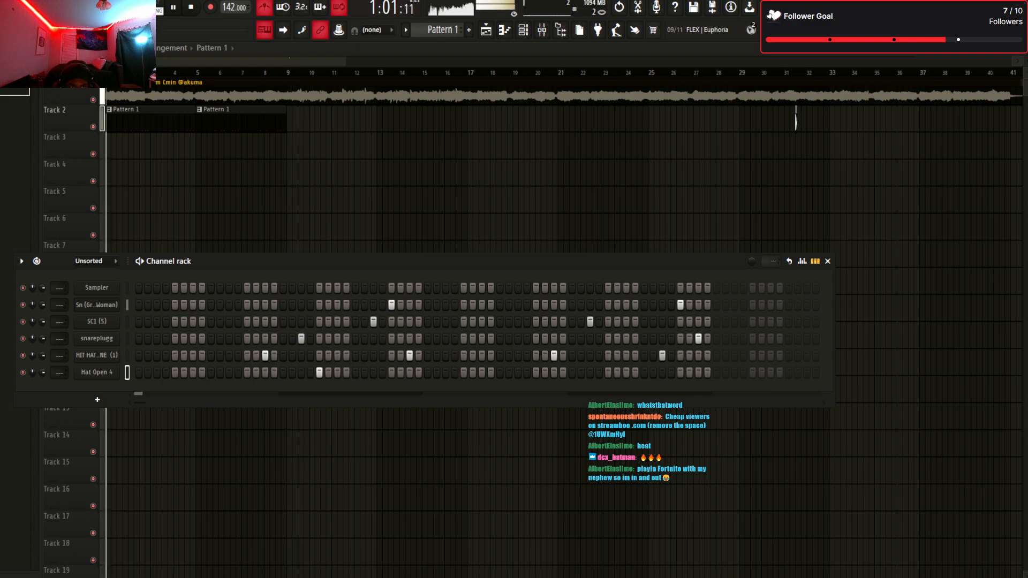
key(F6)
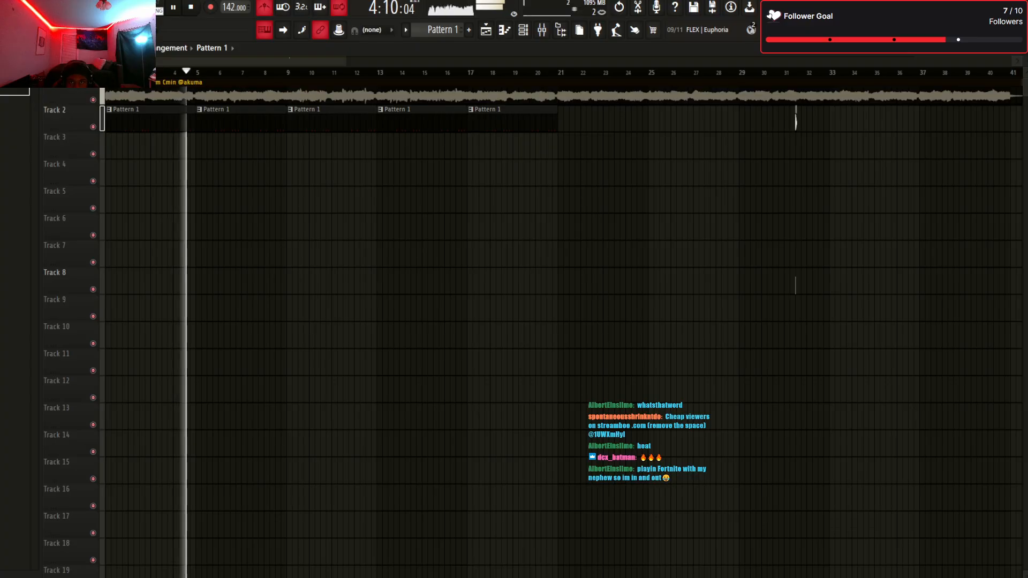
key(space)
Add open hat 1 on steps 25 and 57 and Go To O..n Hat 2 on step 43, plus a Hat Open 4 hit on step 53
key(F6)
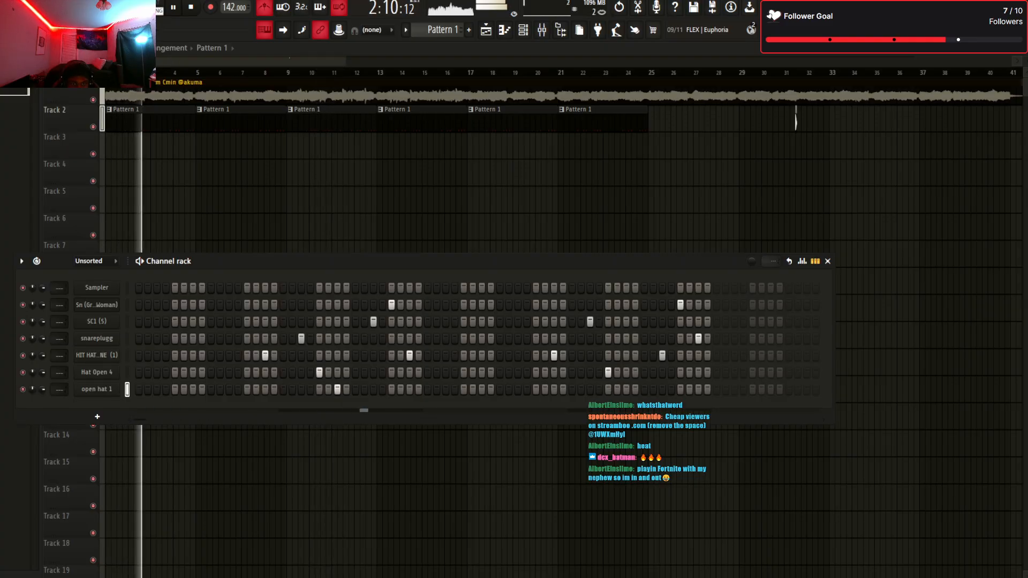
key(space)
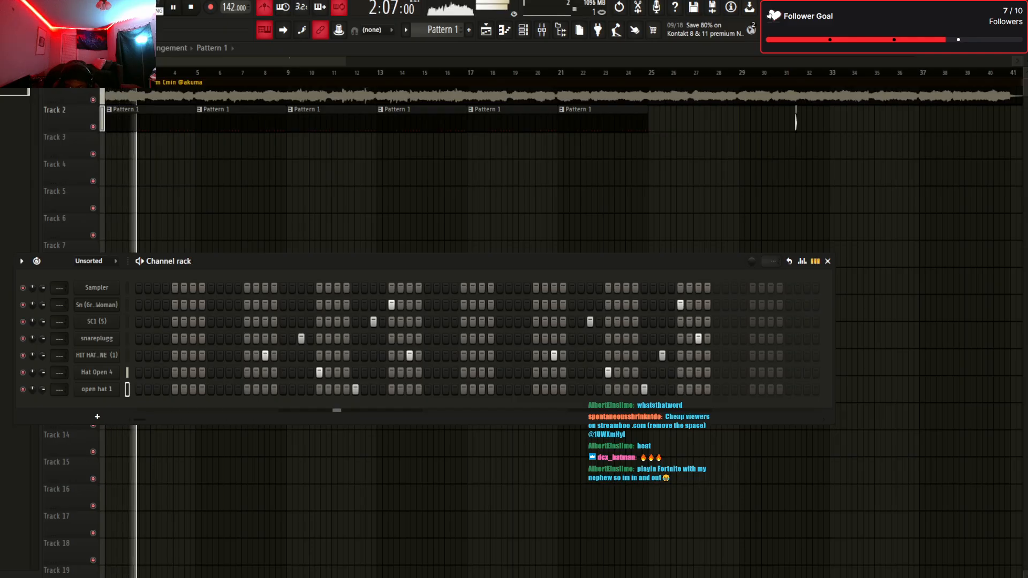
drag(96, 396, 96, 398)
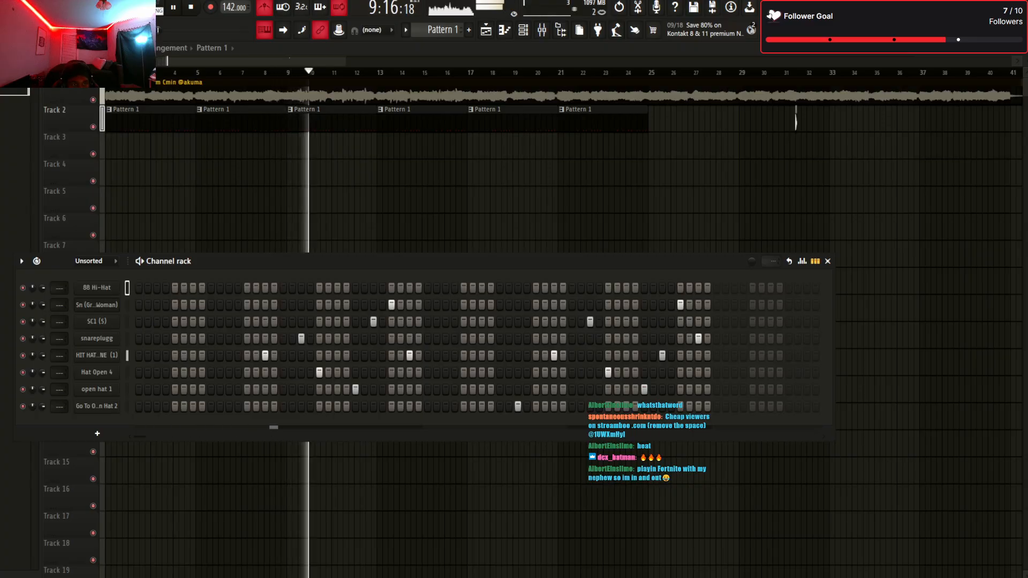
Fill the 88 Hi-Hat channel on every second step, then thin the hits to odd steps 1–7, 25–31 and 57–63
key(space)
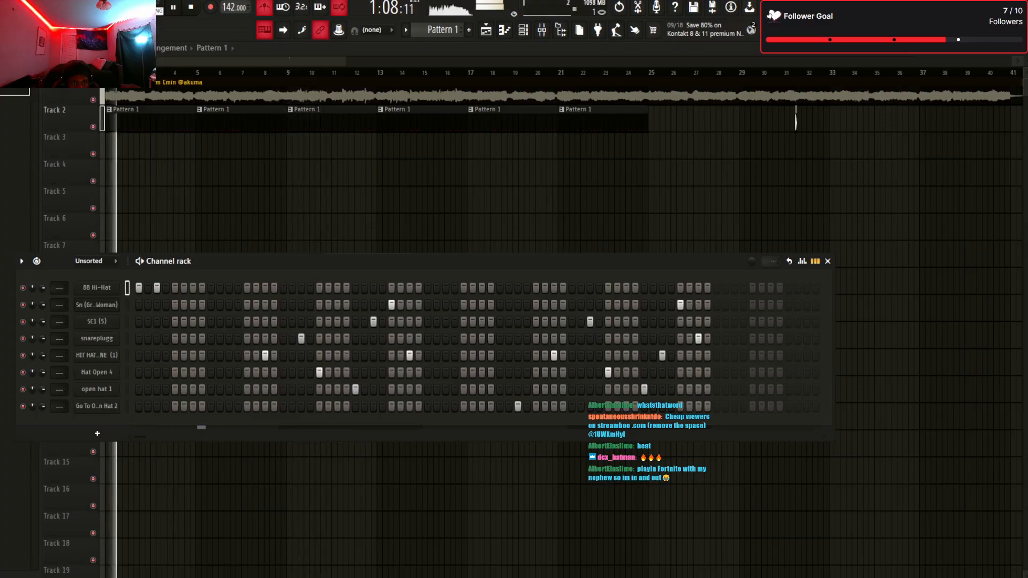
key(space)
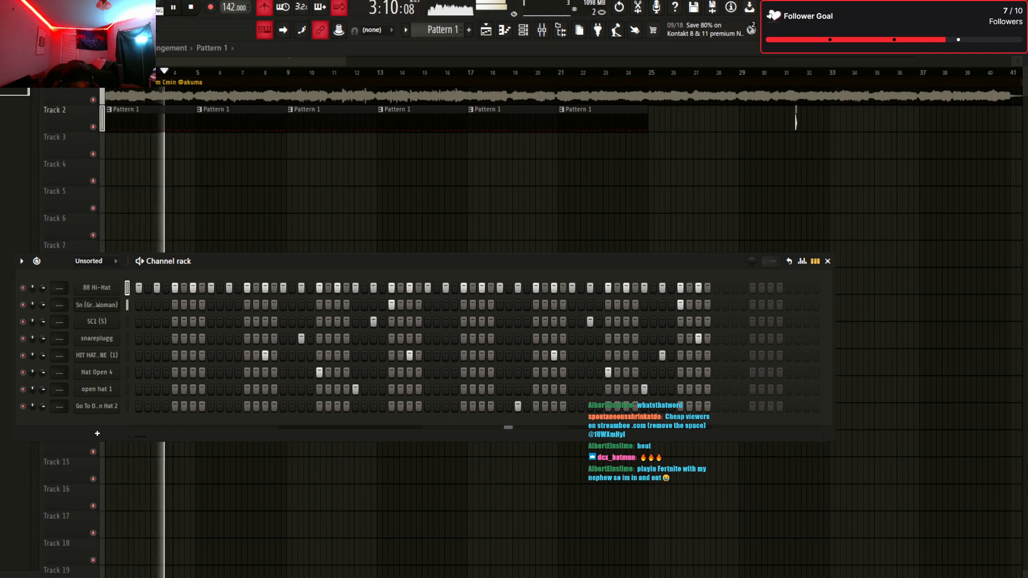
key(space)
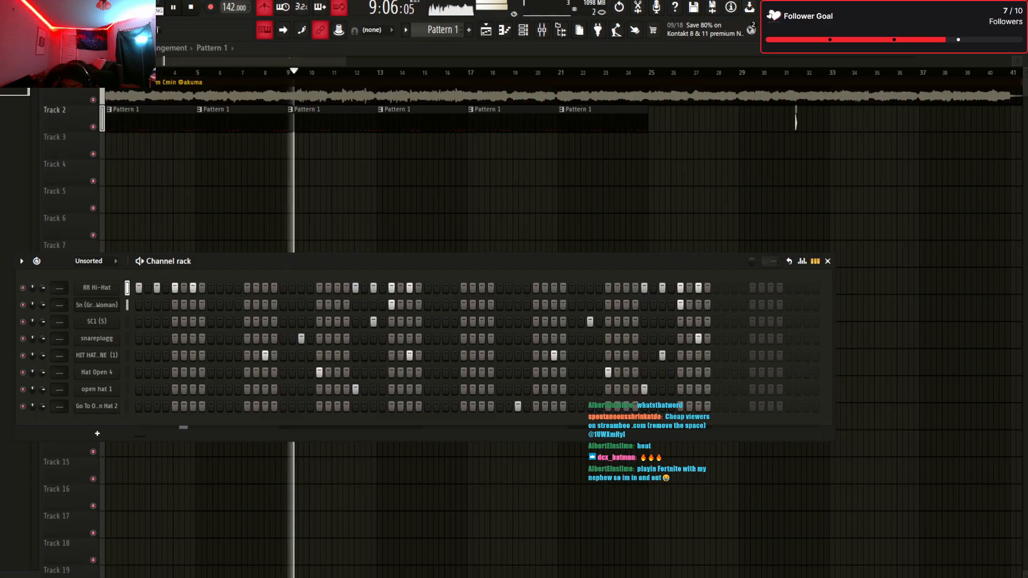
Add the Snare [100$] sample and route it to mixer insert 2 with Fruity delay 2, Fruity Reeverb 2 and Fruity parametric EQ 2
drag(97, 415, 97, 419)
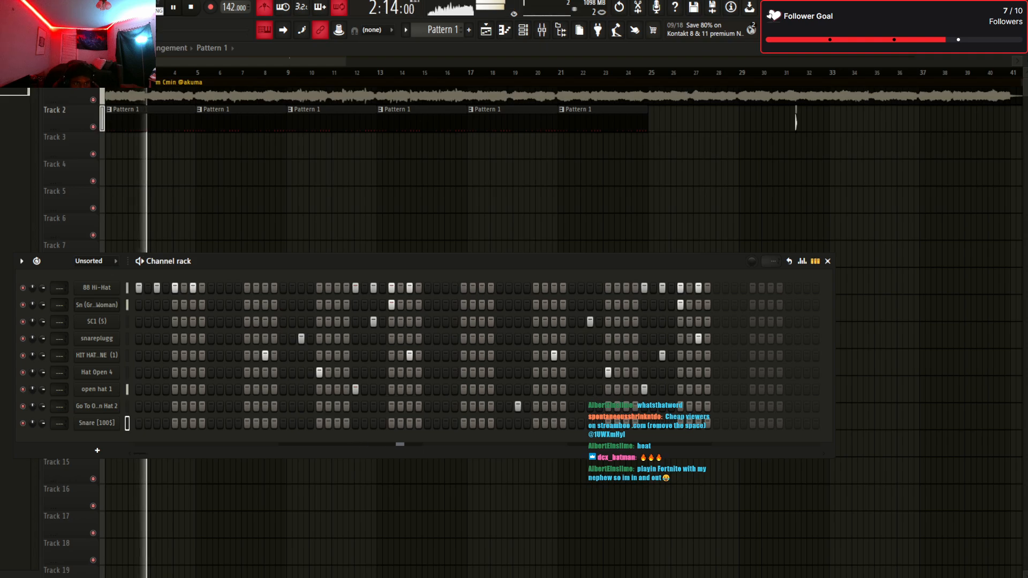
key(ctrl+l)
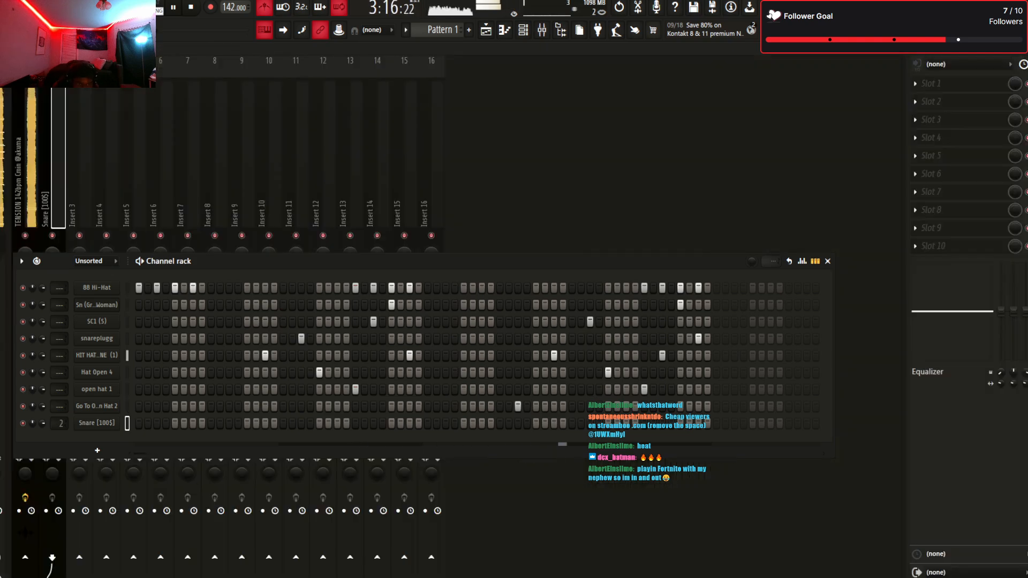
key(F6)
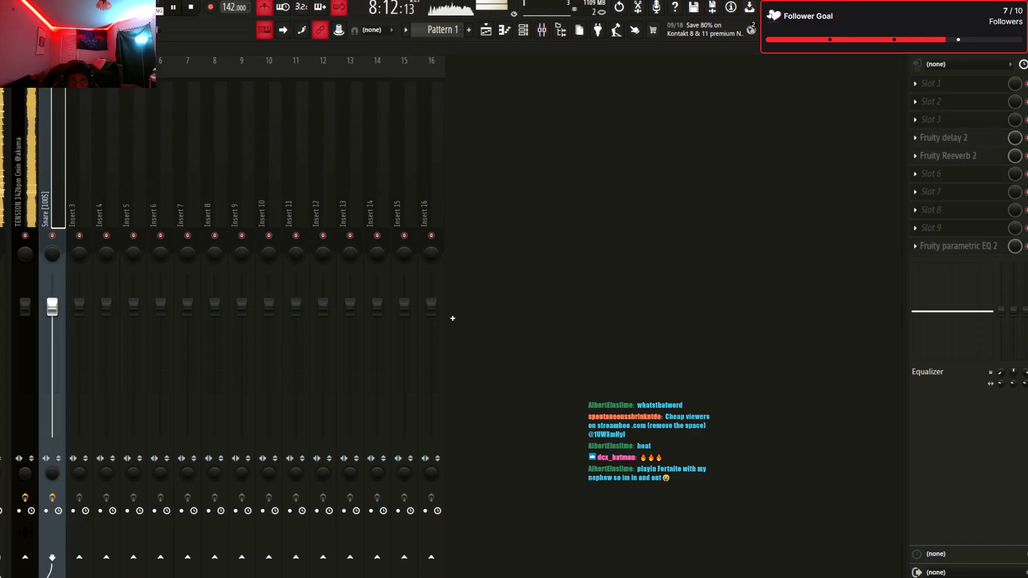
Check the Snare [100$] piano roll, then audition the arrangement from the playlist with the channel rack shown
key(F6)
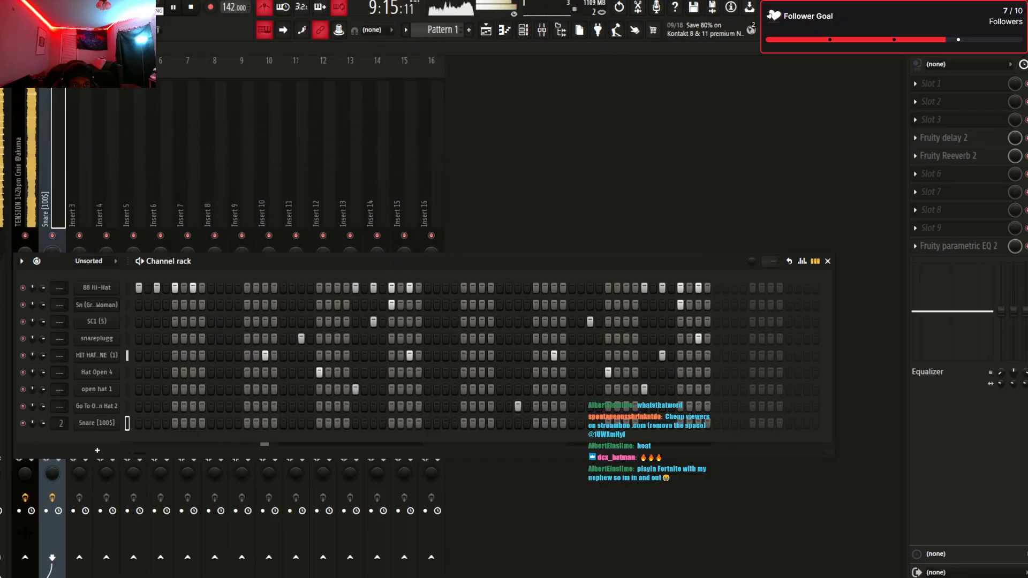
key(F7)
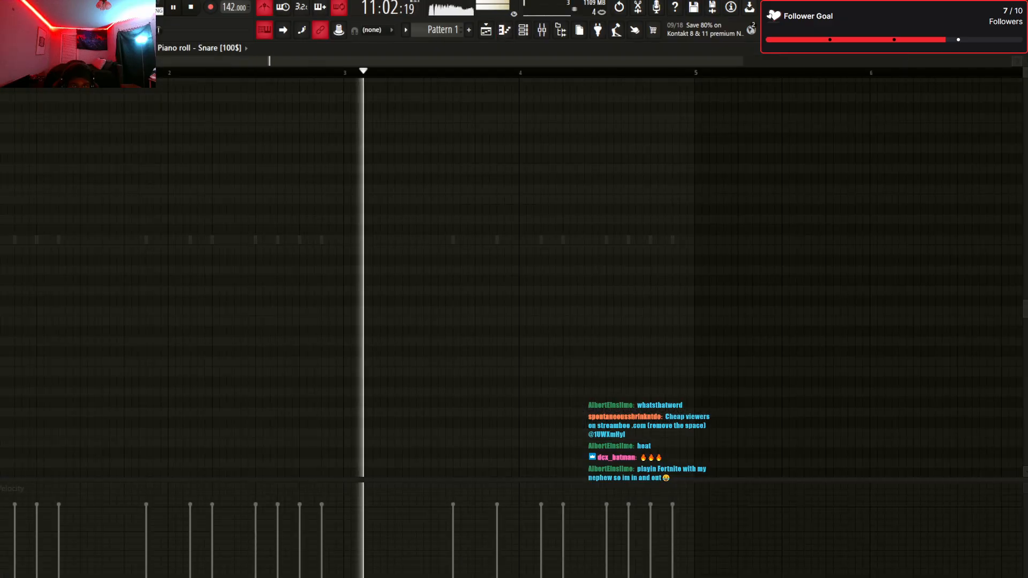
key(space)
key(F5)
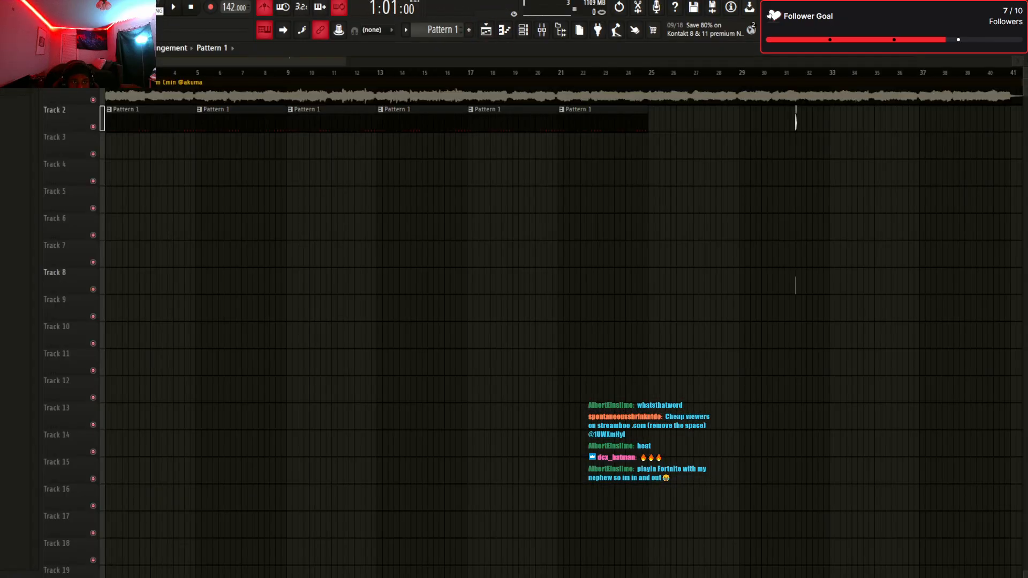
key(space)
key(F6)
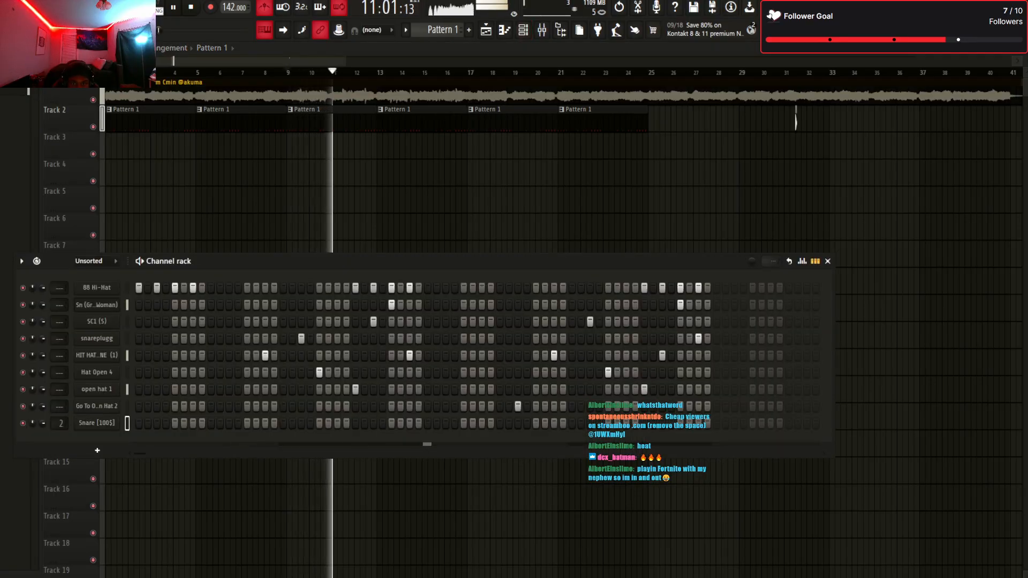
Add a Snare [100$] hit on step 33 of Pattern 1, removing the misplaced hit on step 32
key(space)
click(419, 423)
right_click(419, 423)
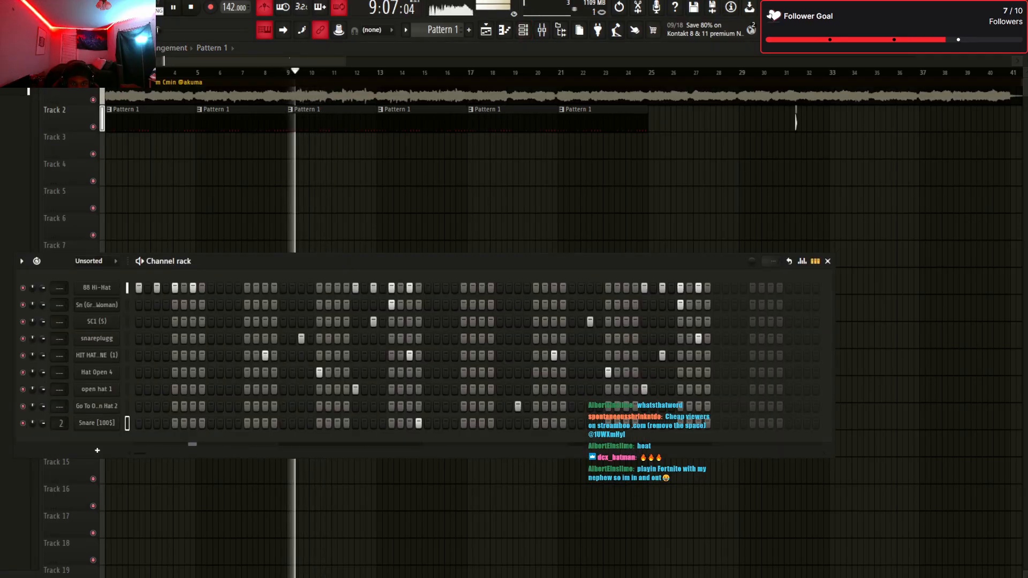
click(428, 424)
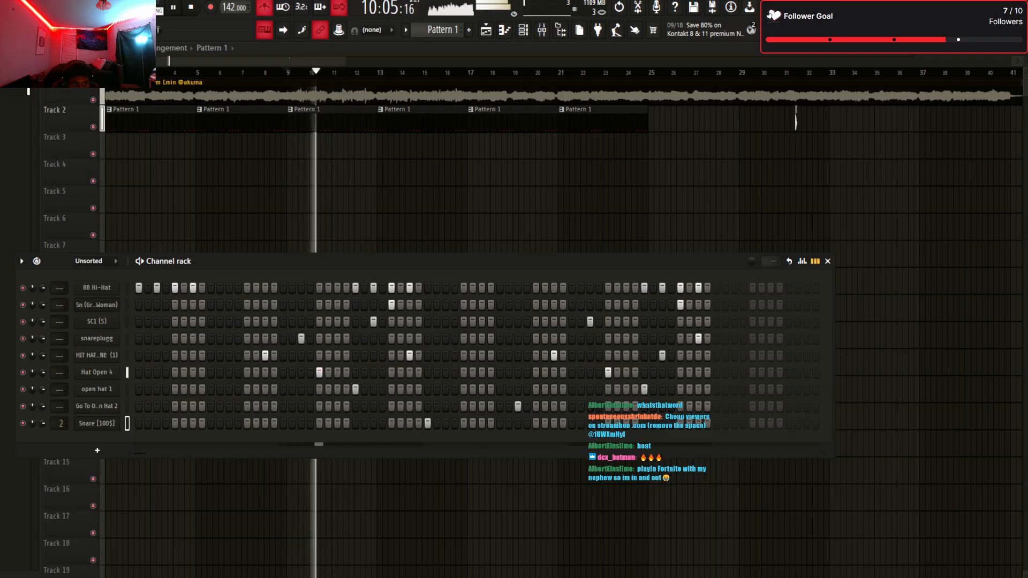
Draw a roll of three short, evenly spaced Snare [100$] notes from step 29, at the pitch of the bar 3 hit, and audition it
key(F7)
click(302, 239)
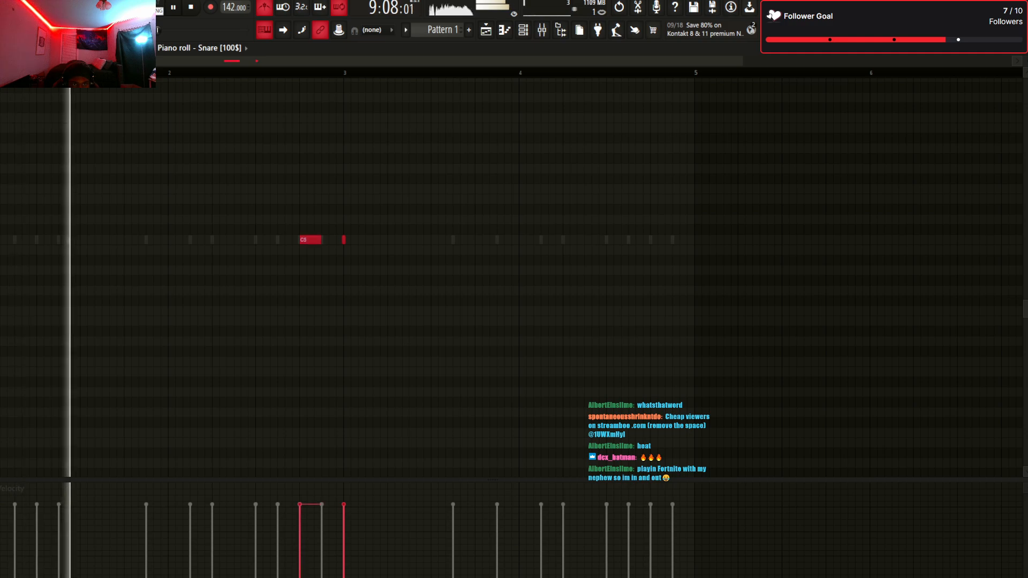
key(space)
key(space)
drag(320, 239, 303, 240)
click(308, 239)
click(316, 240)
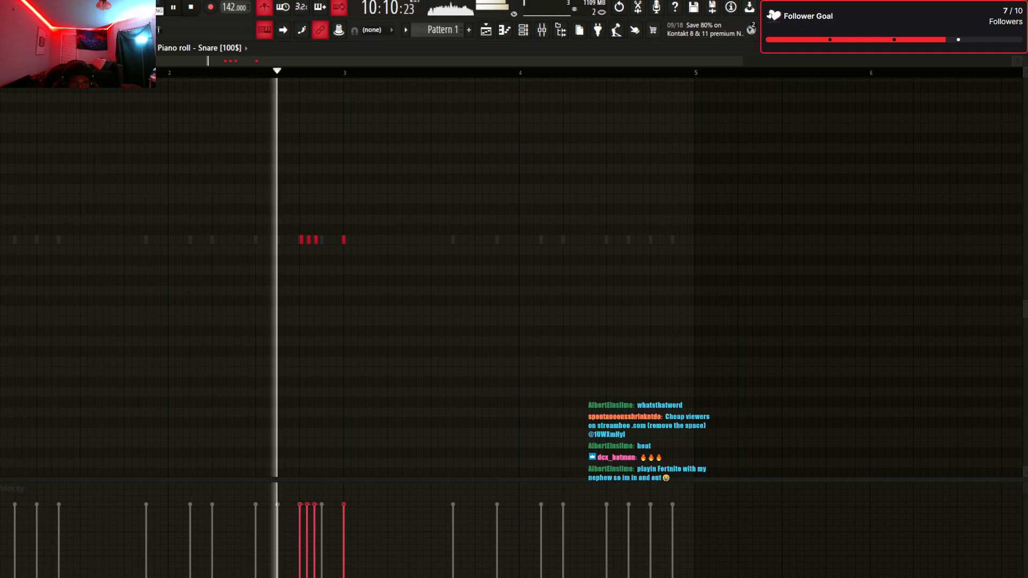
click(322, 260)
right_click(323, 260)
key(space)
key(space)
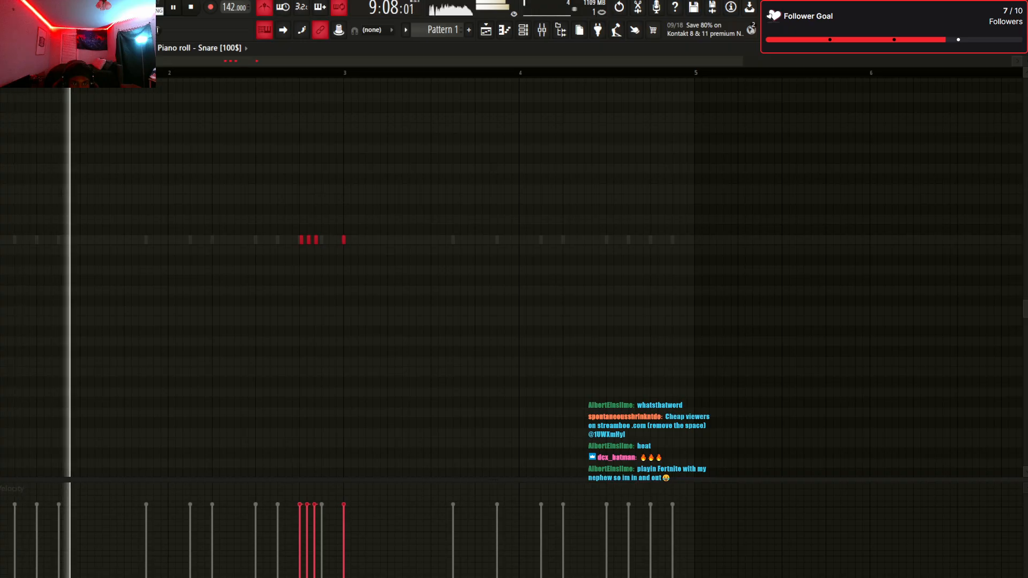
Tighten the three-note snare roll into back-to-back hits and move the bar 3 note to a lower pitch on step 31
drag(344, 240, 344, 260)
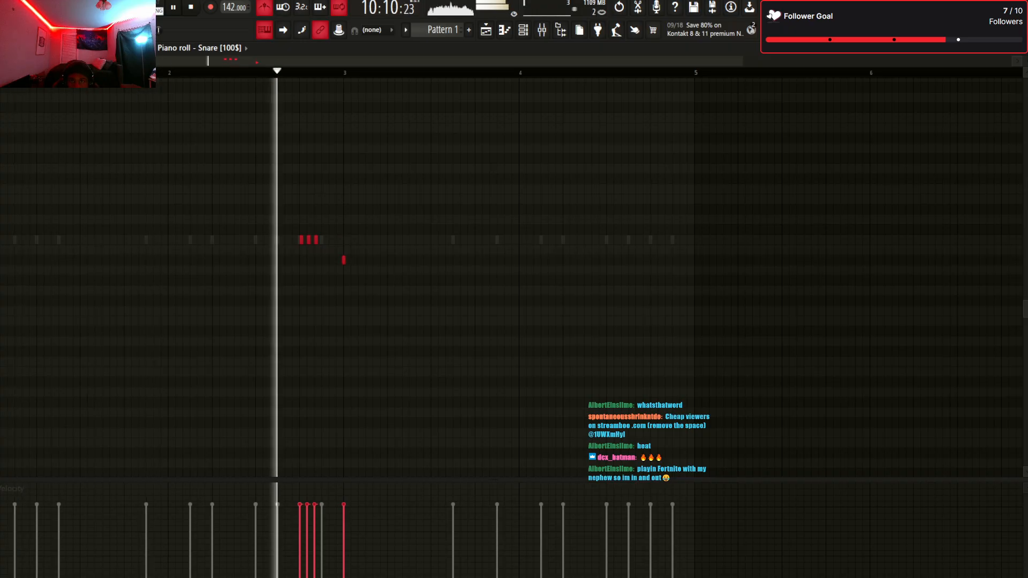
scroll(343, 260, up, 2)
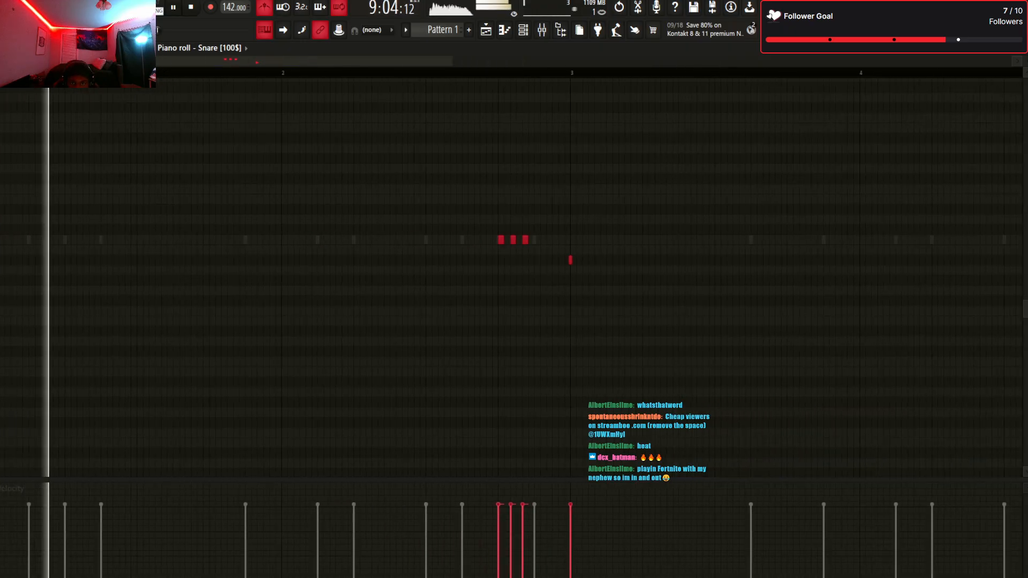
drag(513, 239, 513, 240)
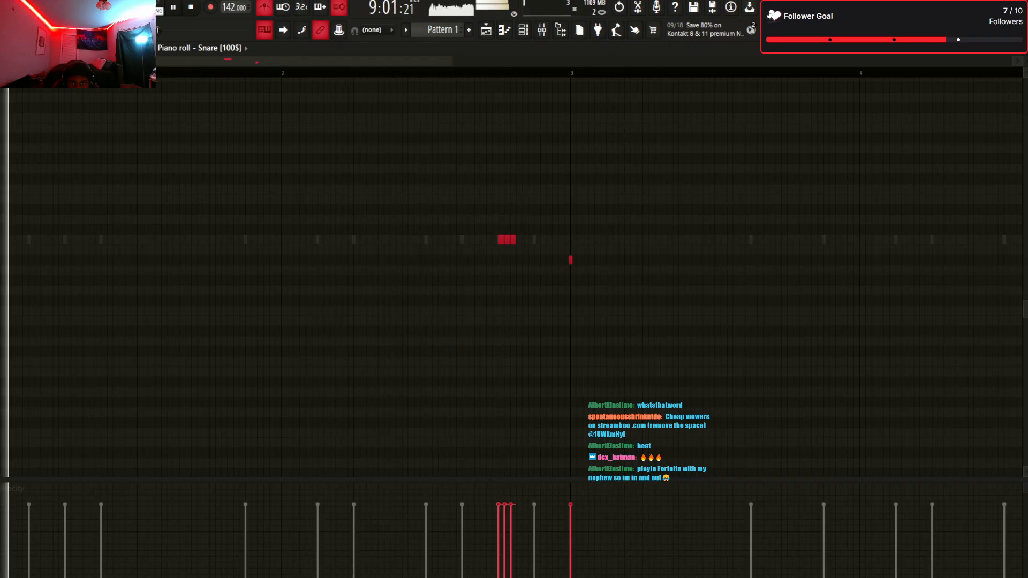
drag(570, 260, 535, 260)
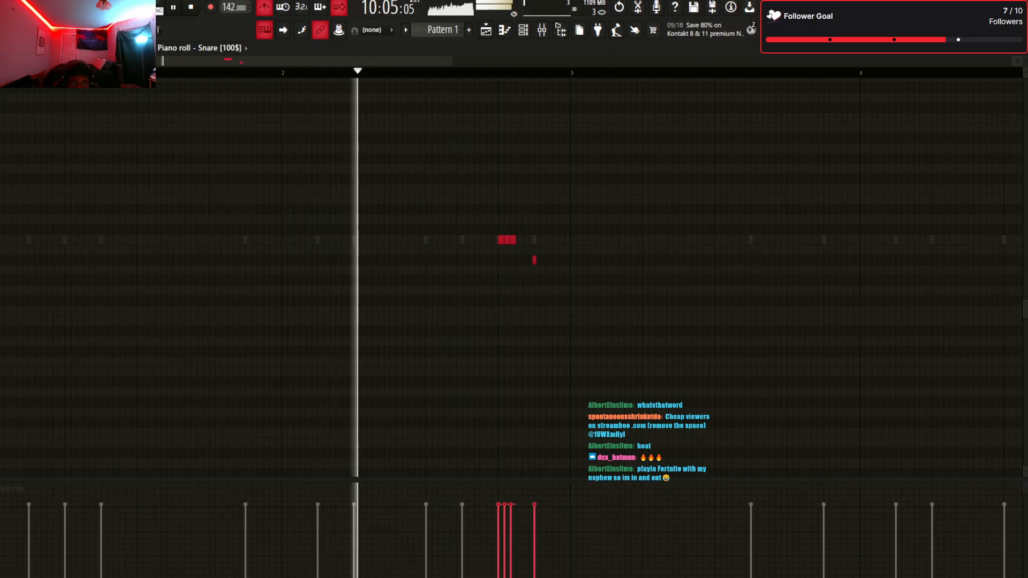
Lower the snare roll and the single note following it at the end of bar 2 by five semitones
drag(472, 218, 541, 261)
key(shift+Down)
key(shift+Down)
key(shift+Down)
key(shift+Down)
key(shift+Down)
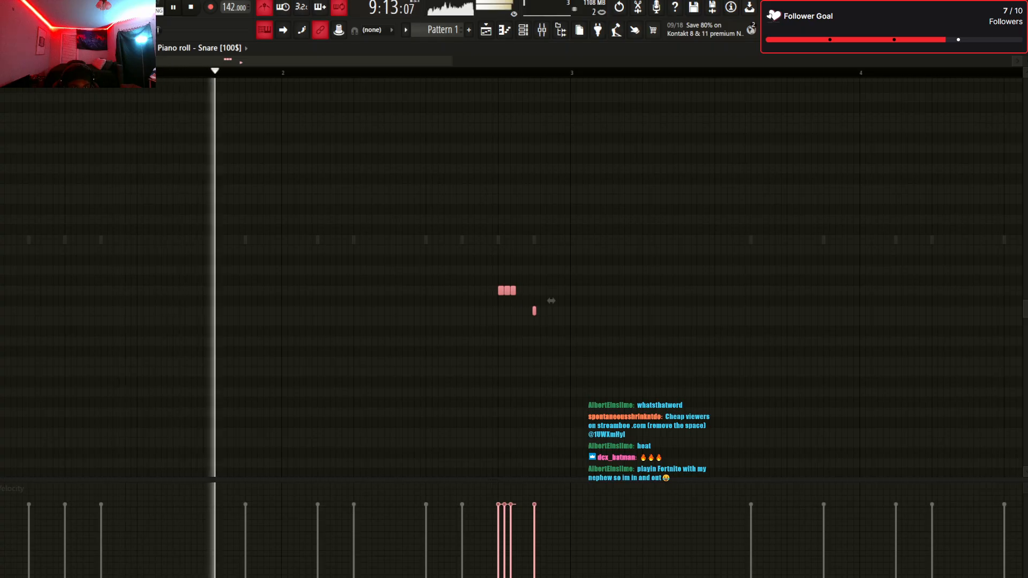
Add snare notes on the seventh and ninth steps of bar 2, the second two semitones lower, and audition the pattern
click(318, 301)
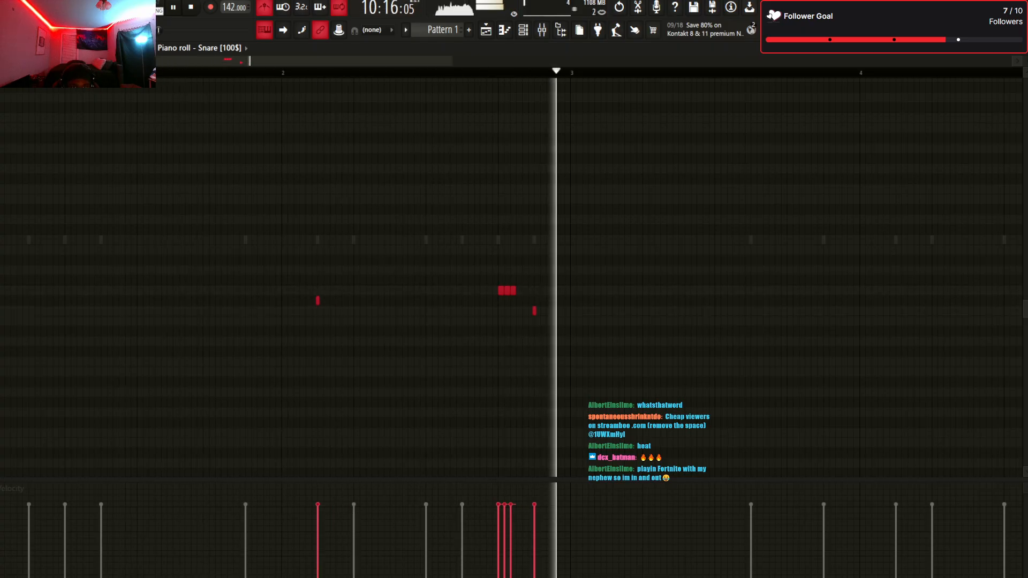
drag(318, 301, 390, 158)
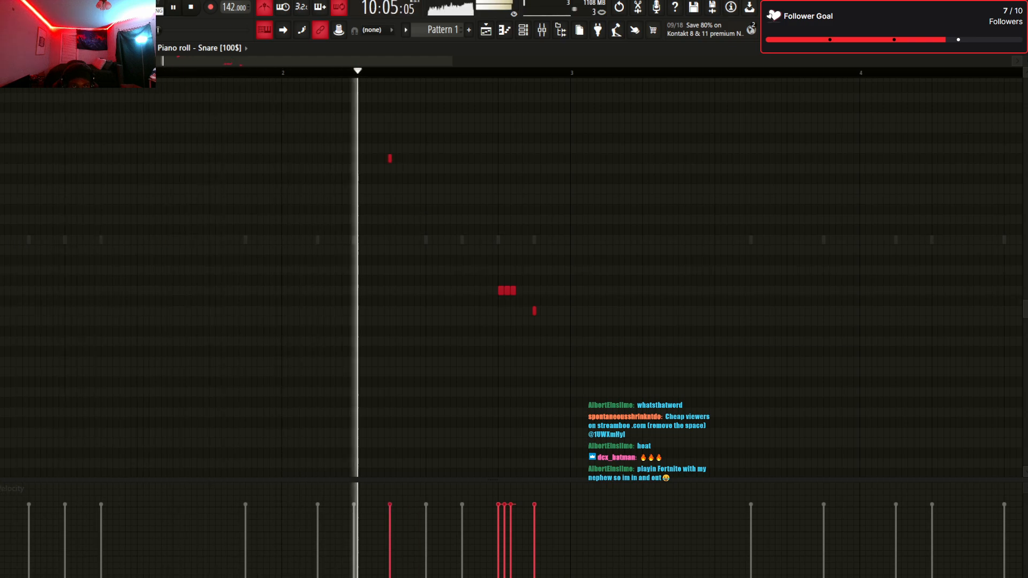
key(space)
click(426, 179)
key(space)
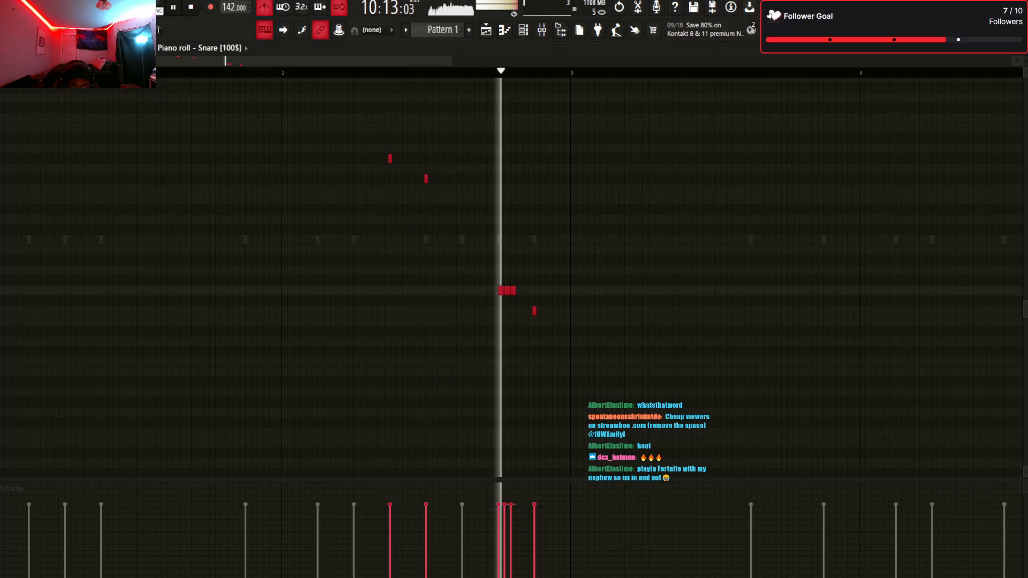
key(space)
key(space)
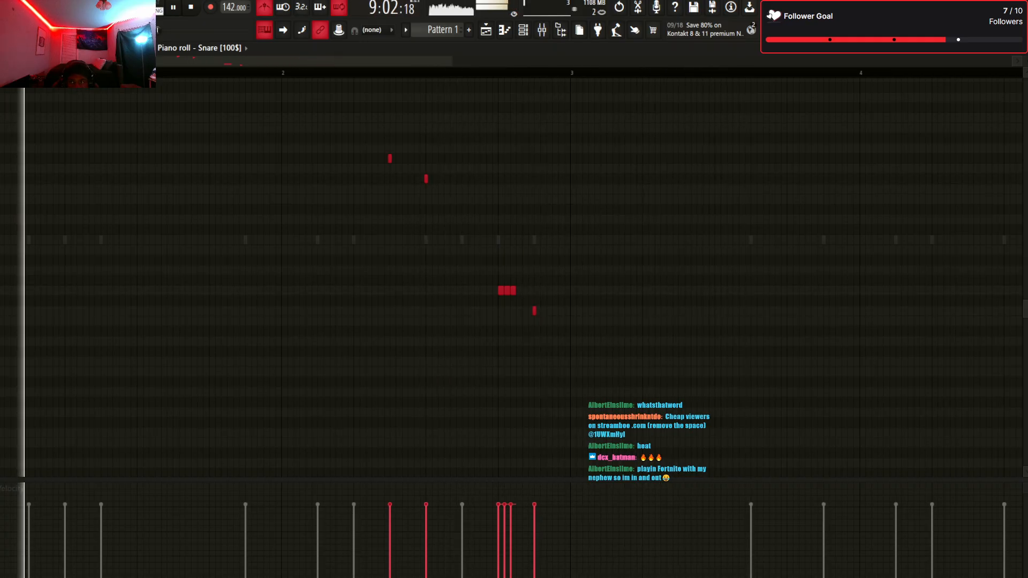
Draw a pair of closely spaced snare notes around the eleventh step of both bar 3 and bar 4
click(751, 199)
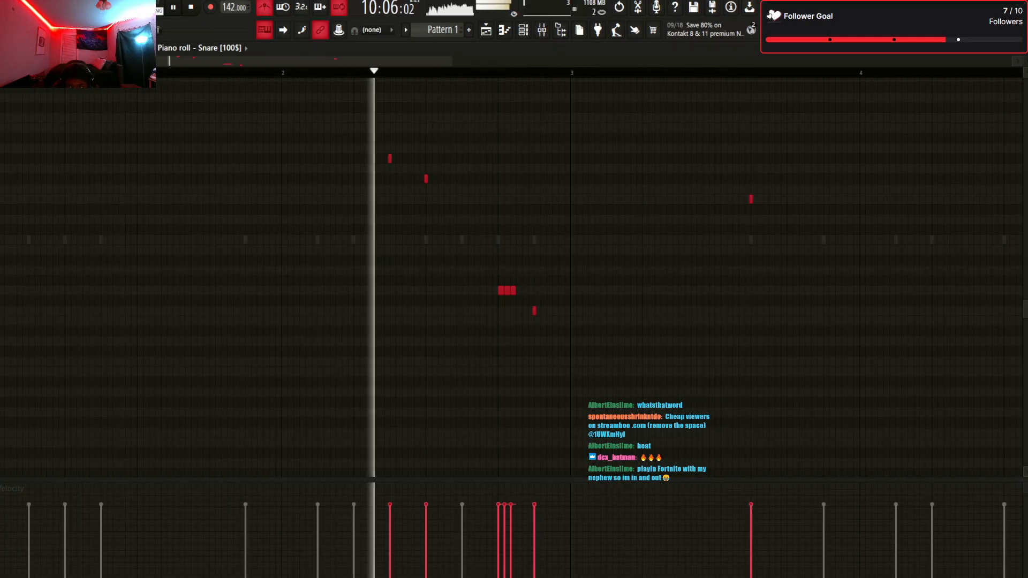
click(745, 199)
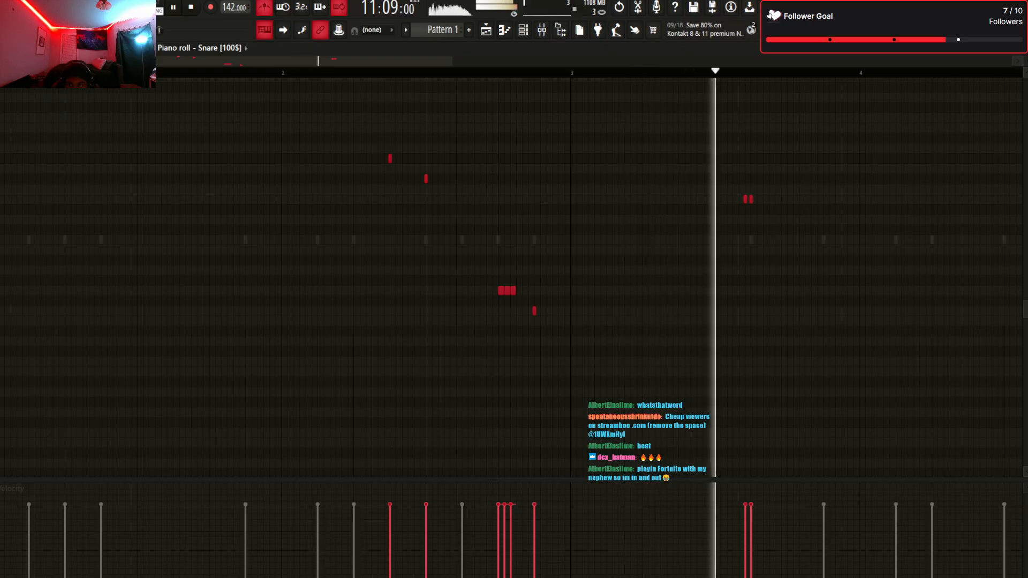
scroll(511, 279, down, 2)
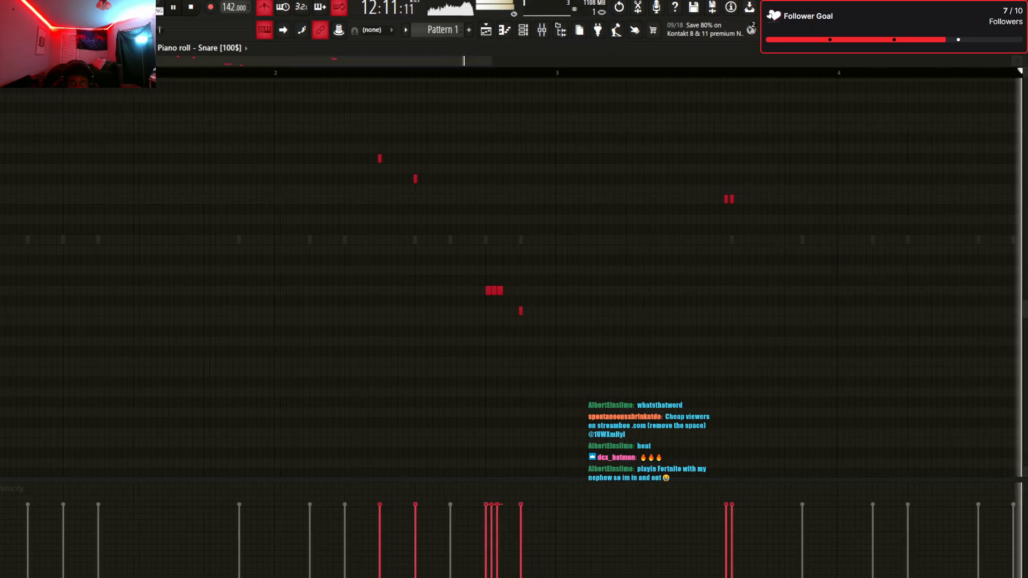
click(730, 199)
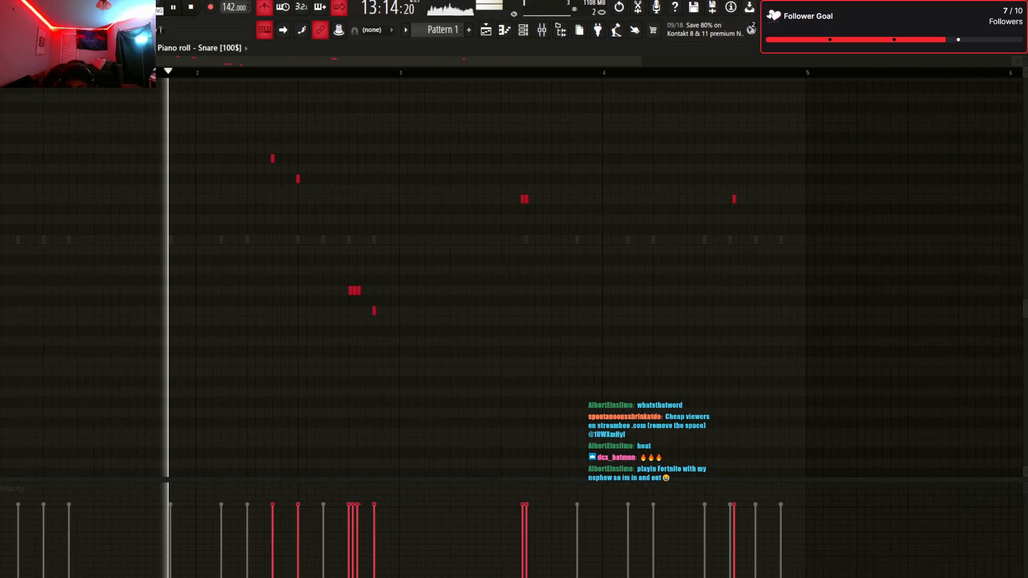
click(734, 199)
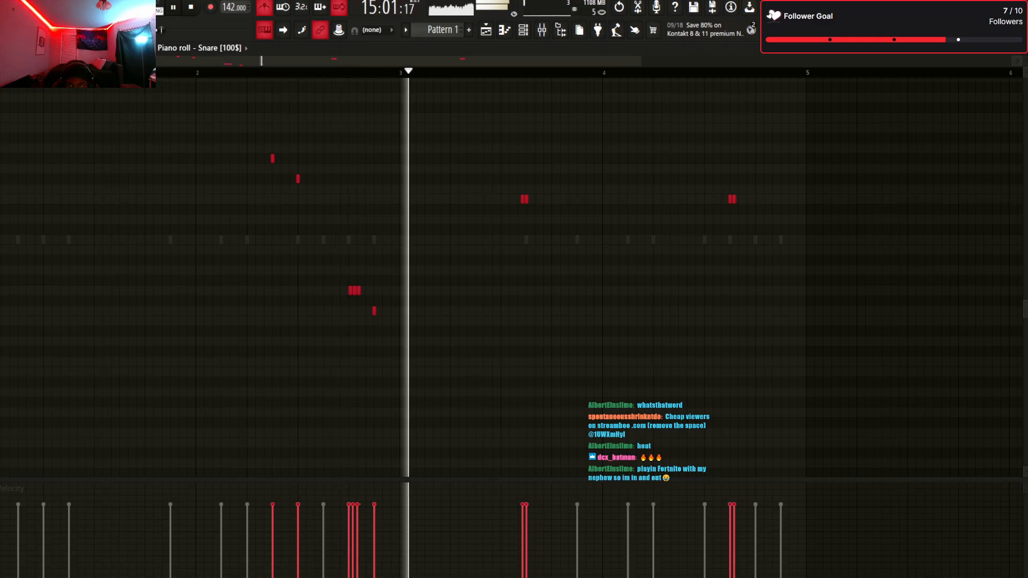
Replace the snare pair in bar 3 with single notes on its eleventh and thirteenth steps, one semitone lower
right_click(527, 199)
right_click(522, 199)
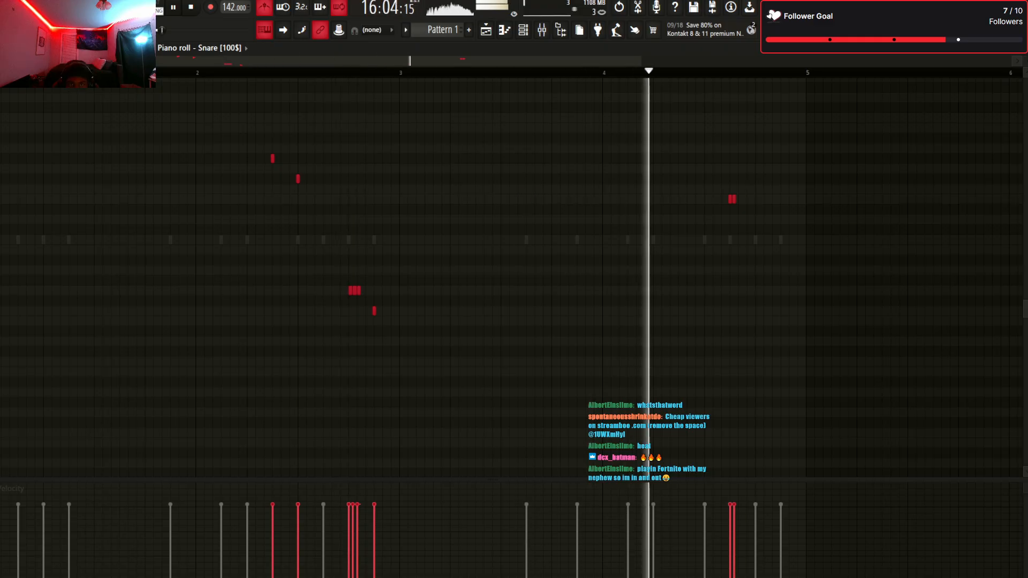
click(526, 209)
click(552, 209)
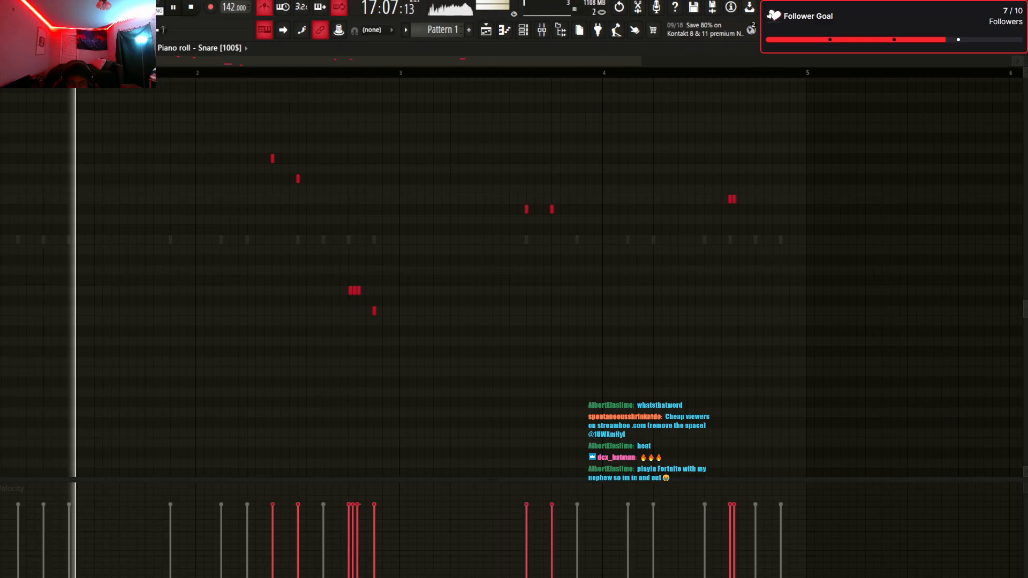
Add the DECAP quick and here comes horses samples as new channels with hits below the Snare channel
key(F6)
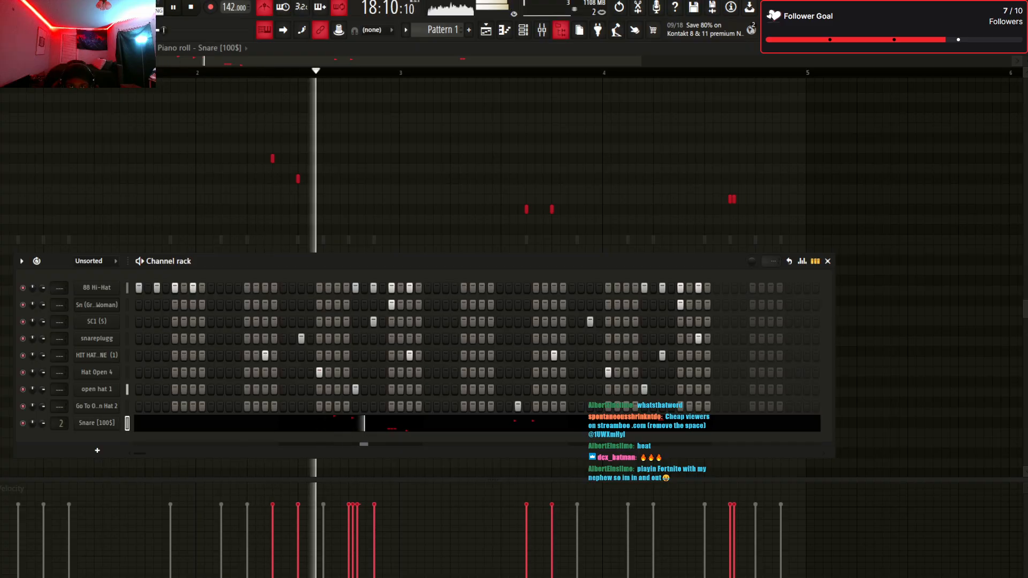
key(F9)
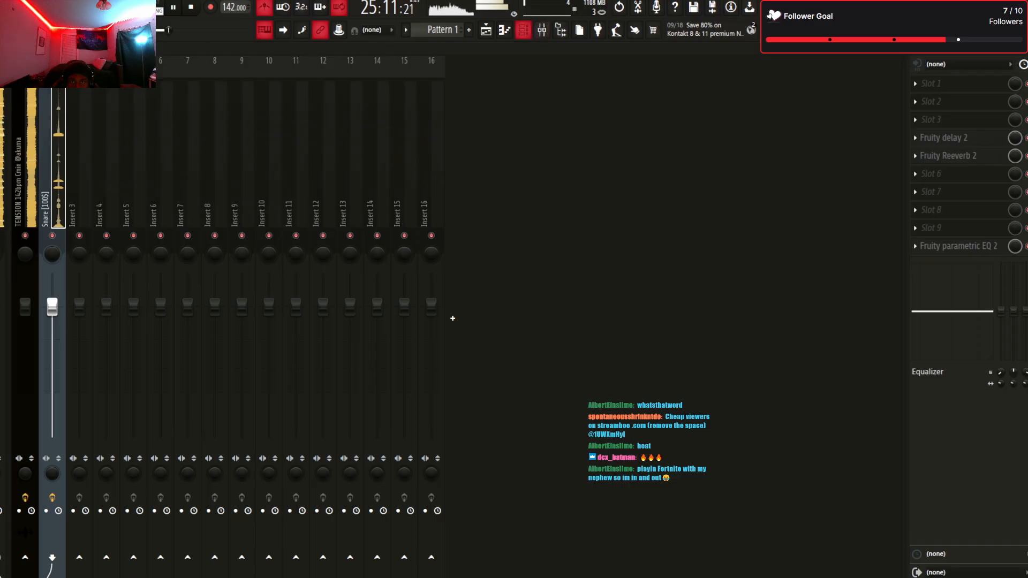
key(F6)
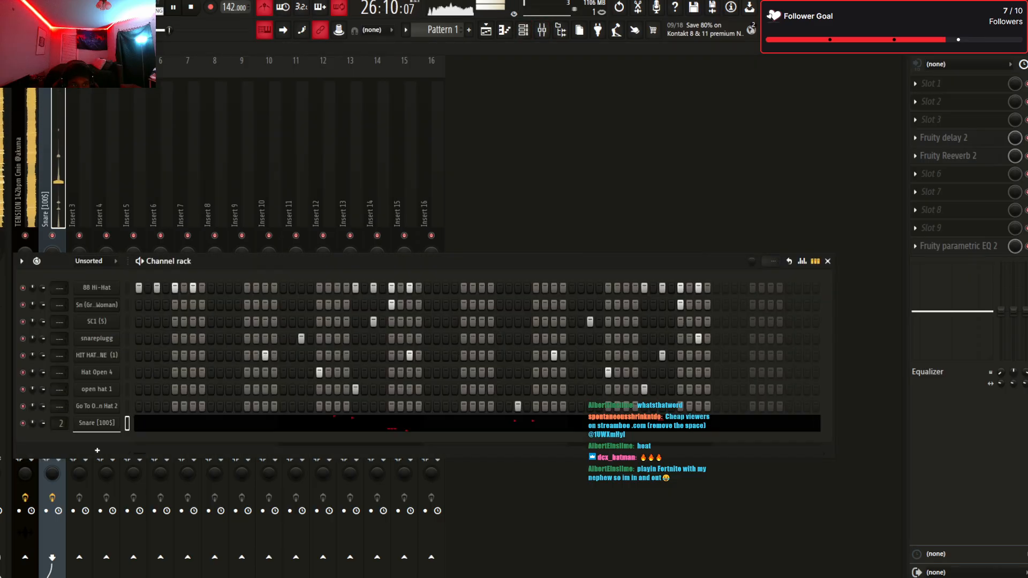
drag(97, 427, 97, 429)
key(space)
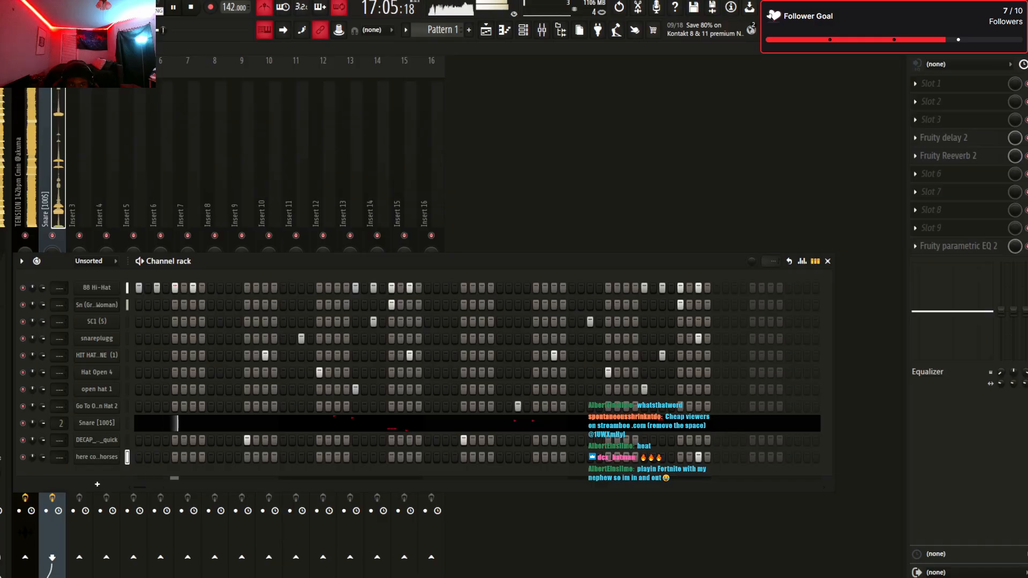
Inspect the miscellaneous sampler settings of the here comes horses channel
click(97, 457)
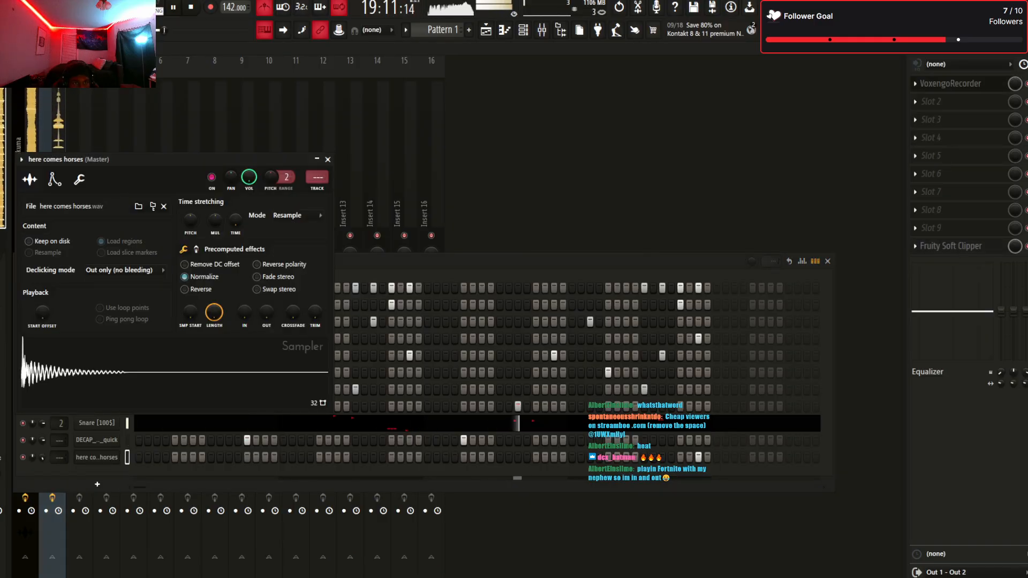
click(79, 180)
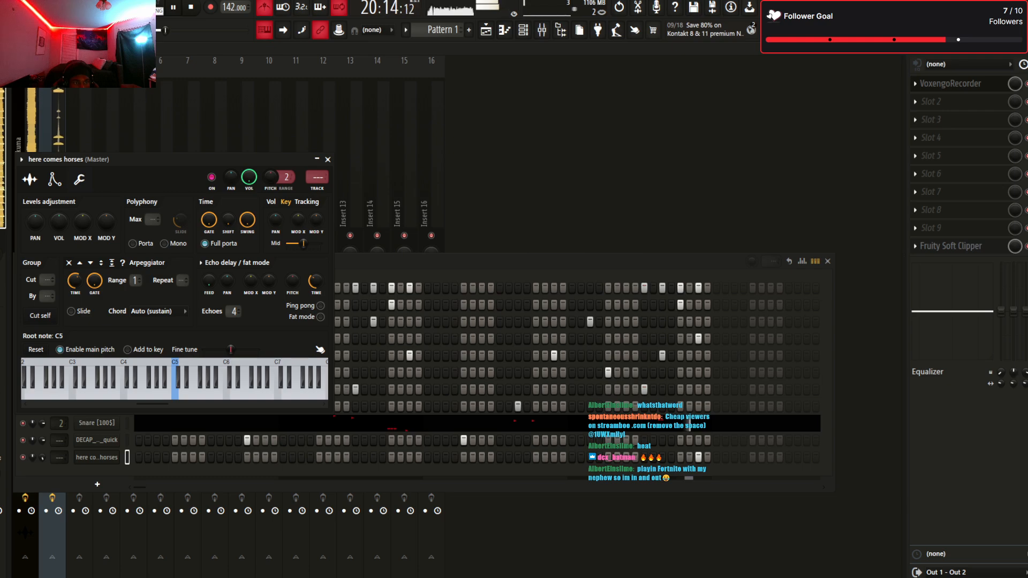
key(Escape)
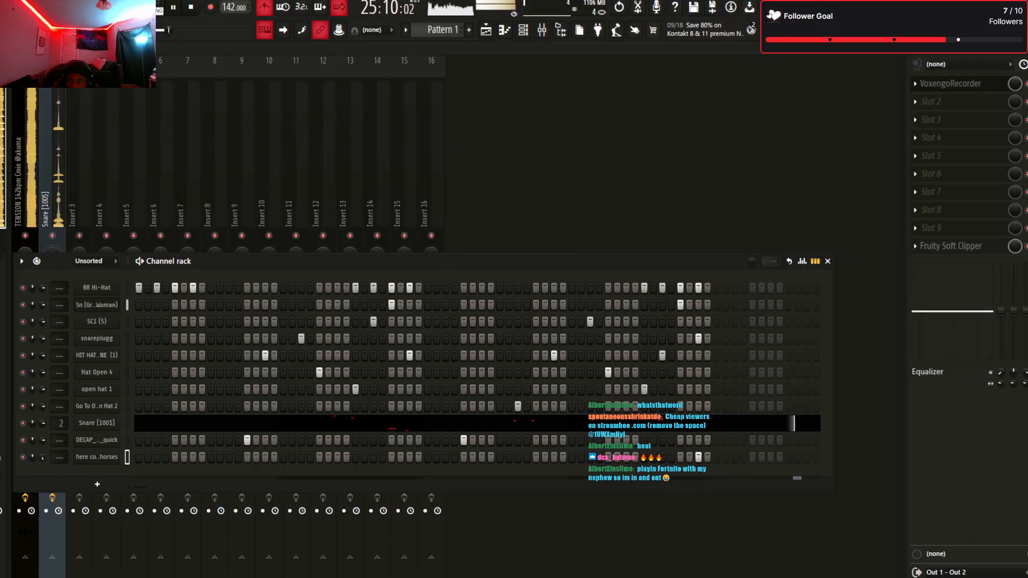
Add a Low Shelf band at about 382 Hz and -2 dB in FabFilter Pro-Q 4 on the TENSION loop's mixer track
key(F6)
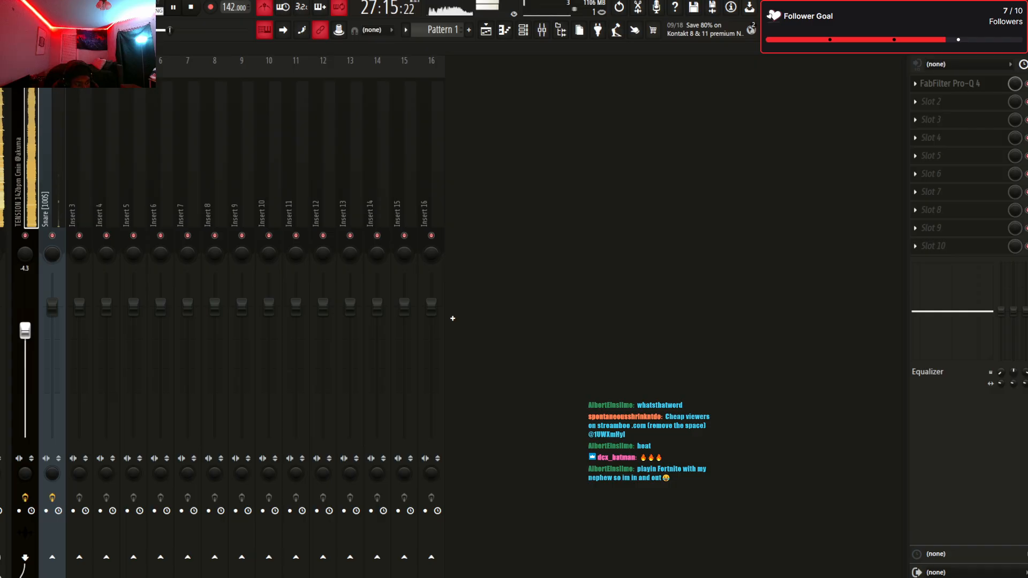
click(950, 84)
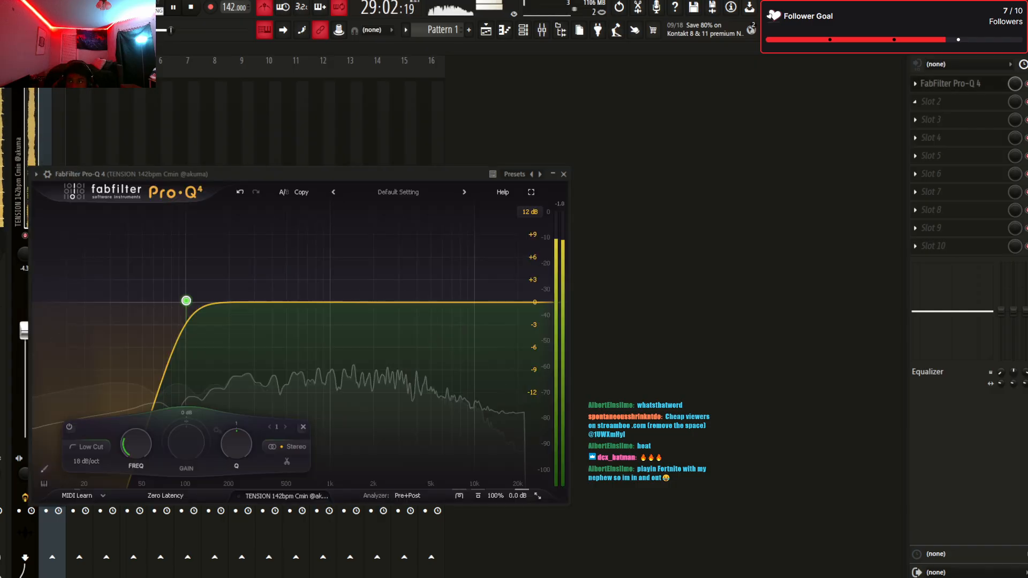
click(243, 303)
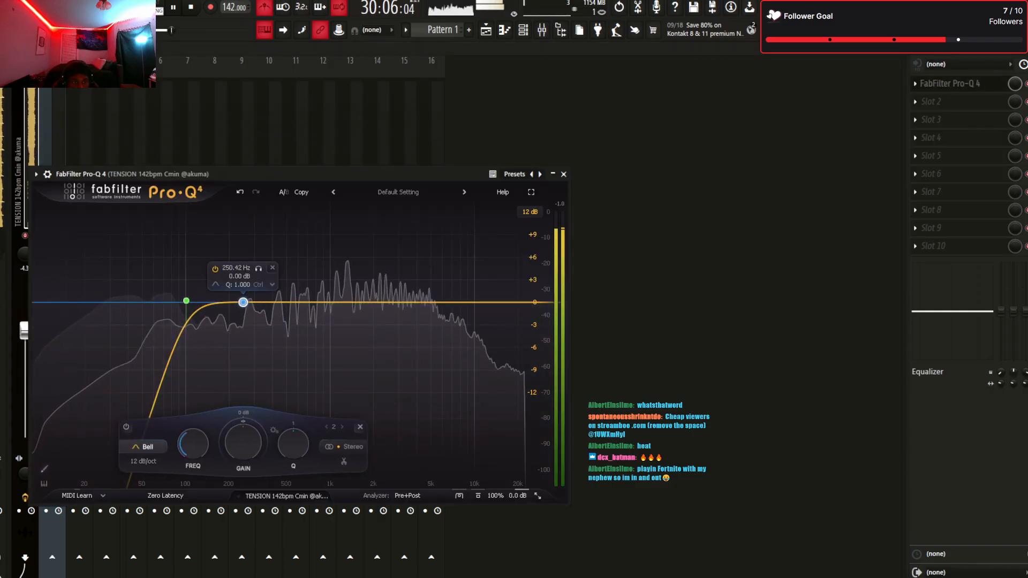
click(147, 446)
click(145, 339)
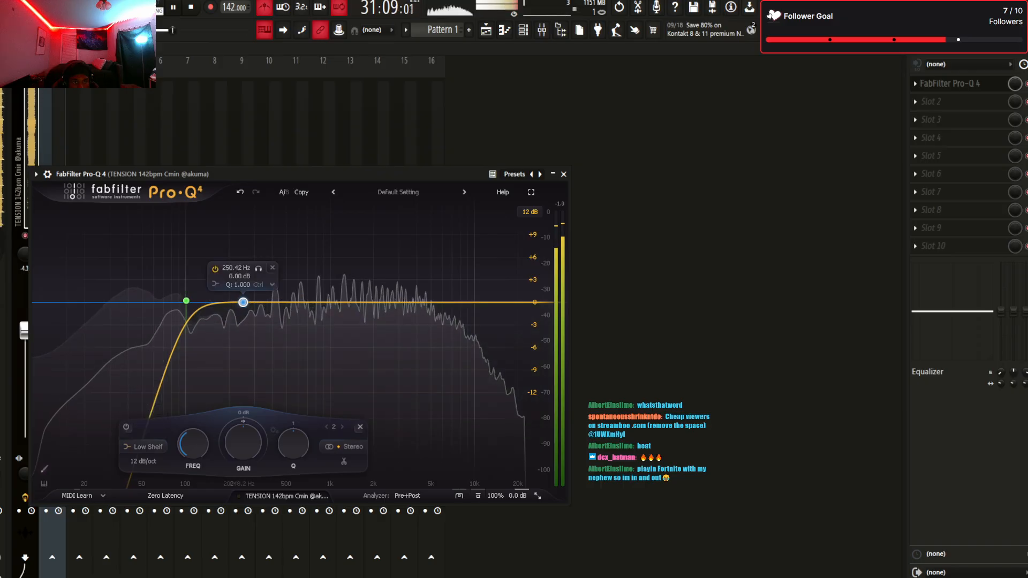
drag(243, 303, 270, 310)
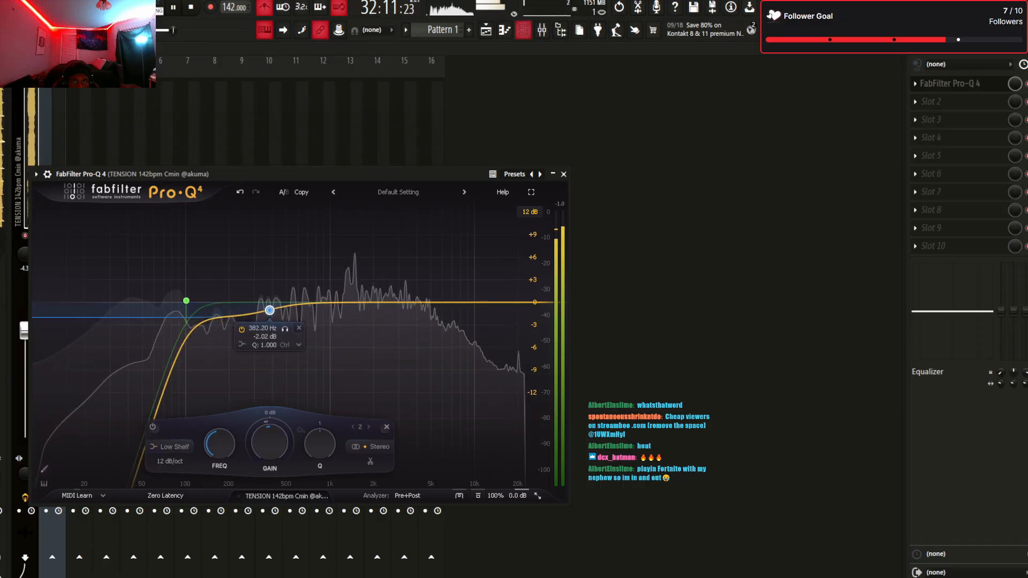
Add the 808 Emkay sample as a channel with Cut and By set to 1 and route it to mixer track 3
key(F6)
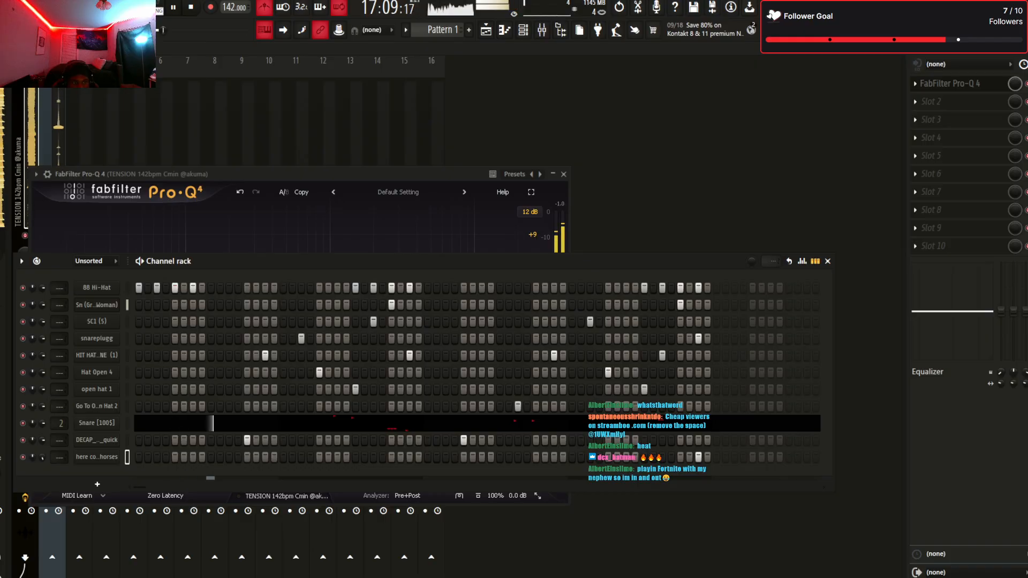
click(97, 474)
click(93, 194)
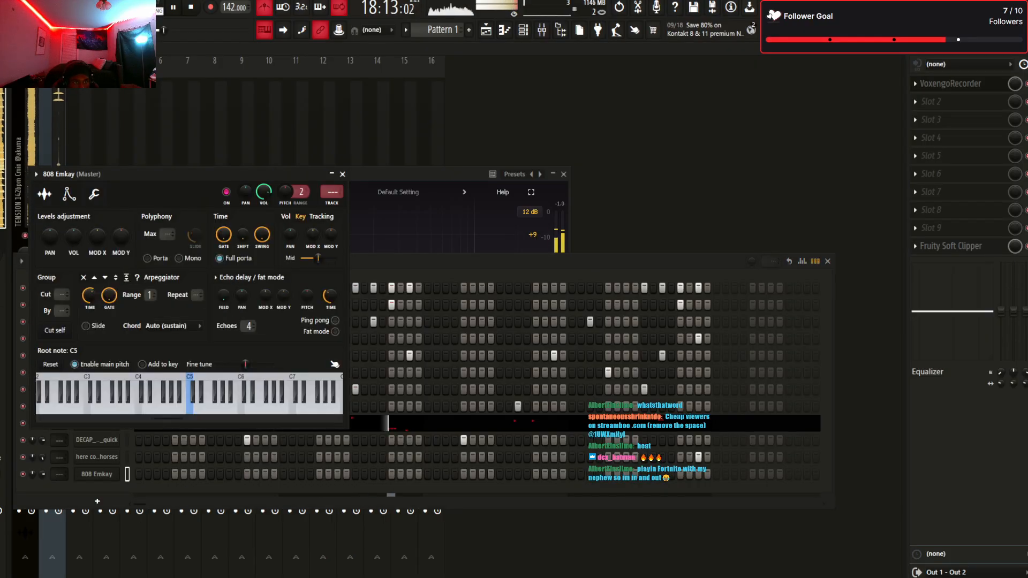
click(342, 174)
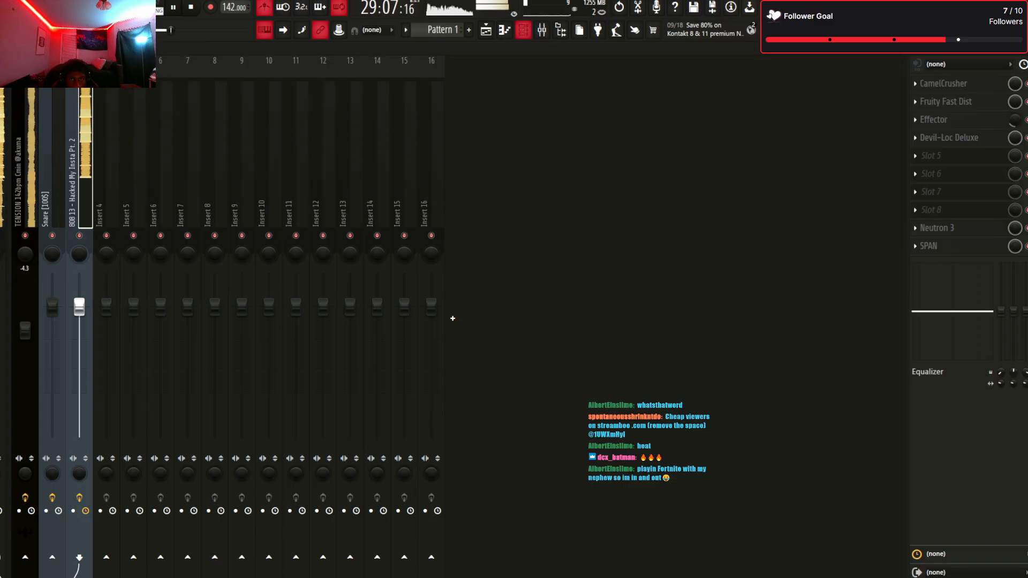
Undo the last effect chain changes on the 808's mixer track
key(F6)
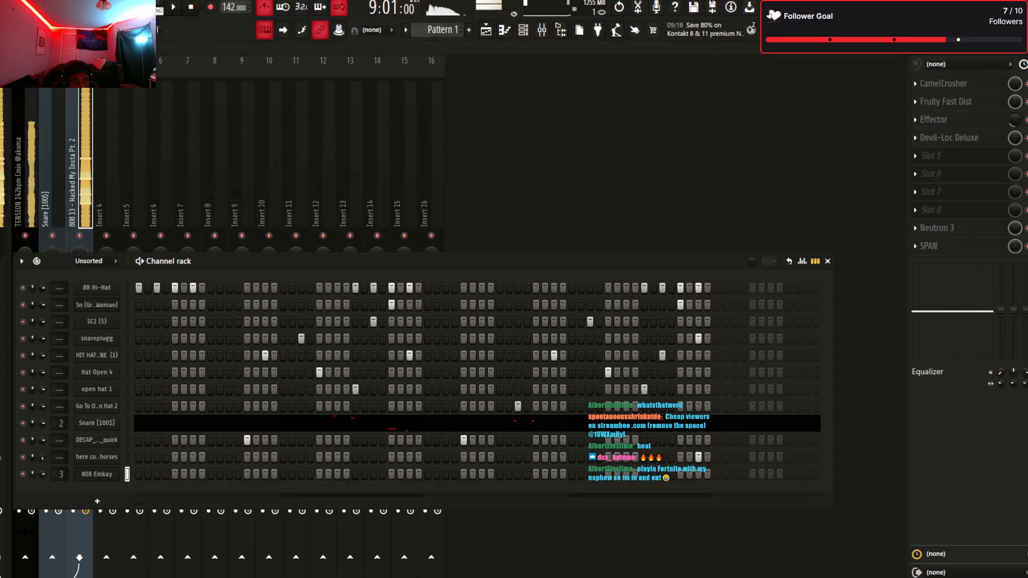
key(F6)
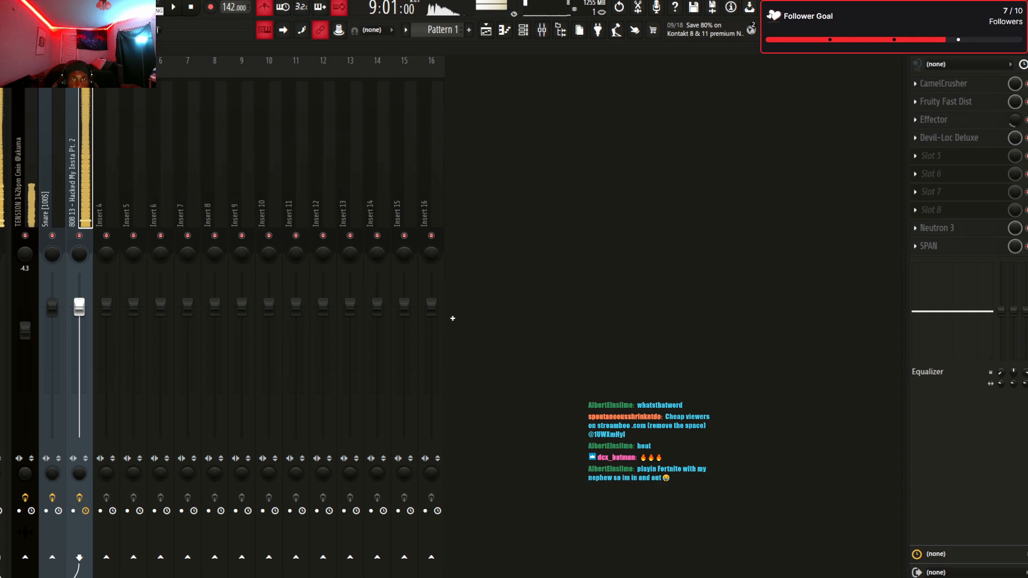
key(ctrl+z)
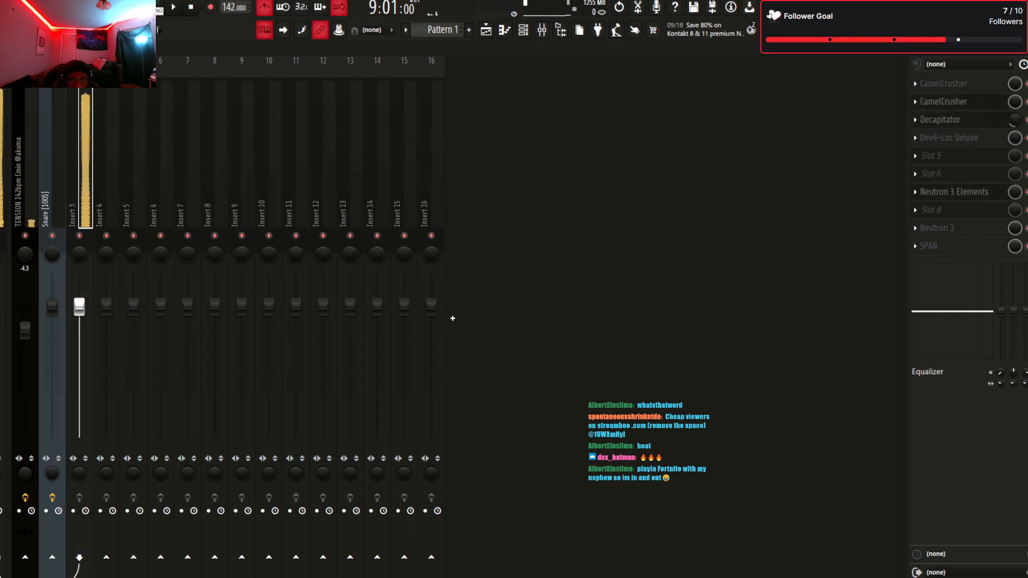
key(ctrl+z)
Place an 808 Emkay hit on the first step and open that channel's piano roll with the pattern playing
key(F6)
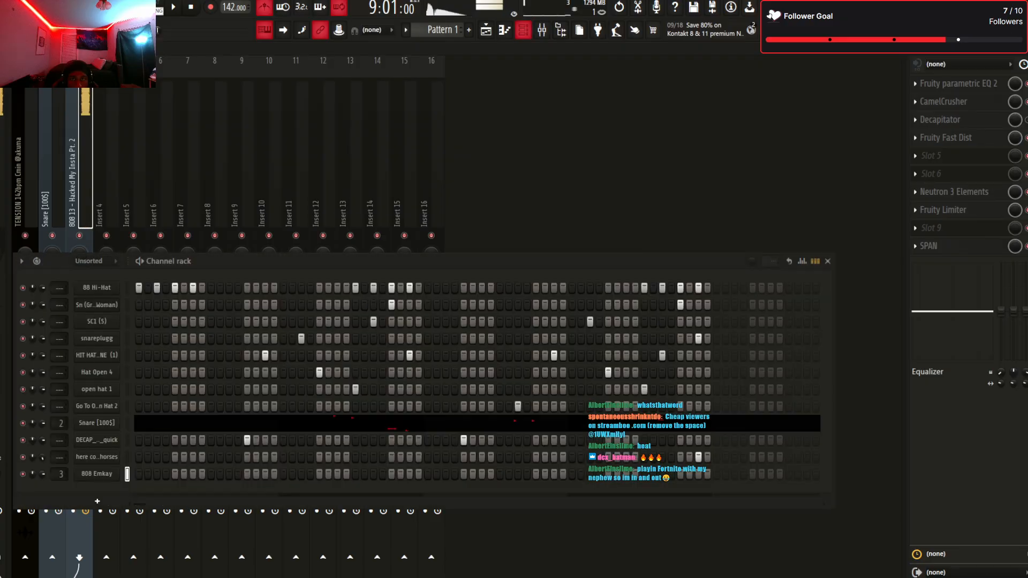
click(97, 474)
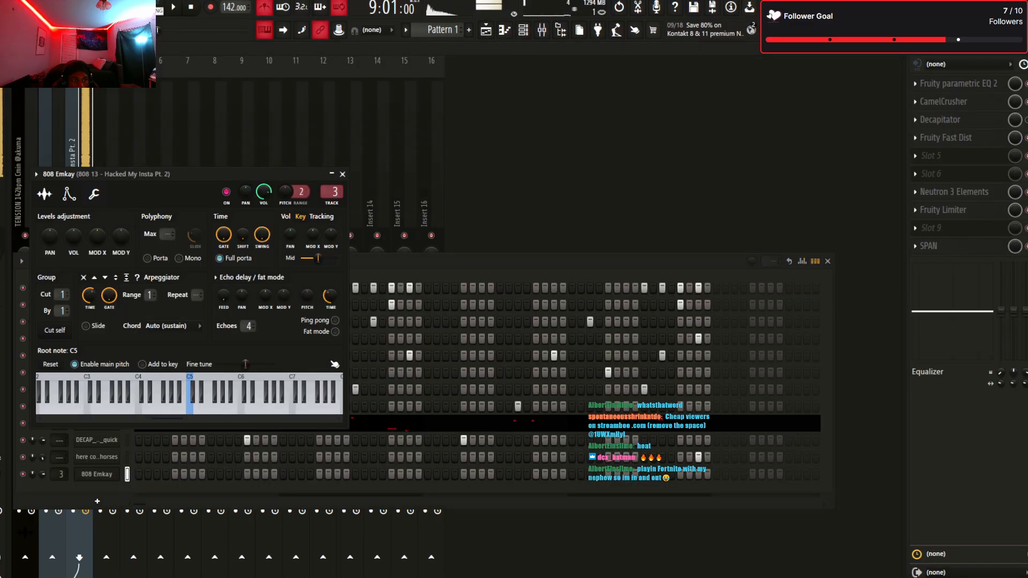
click(342, 174)
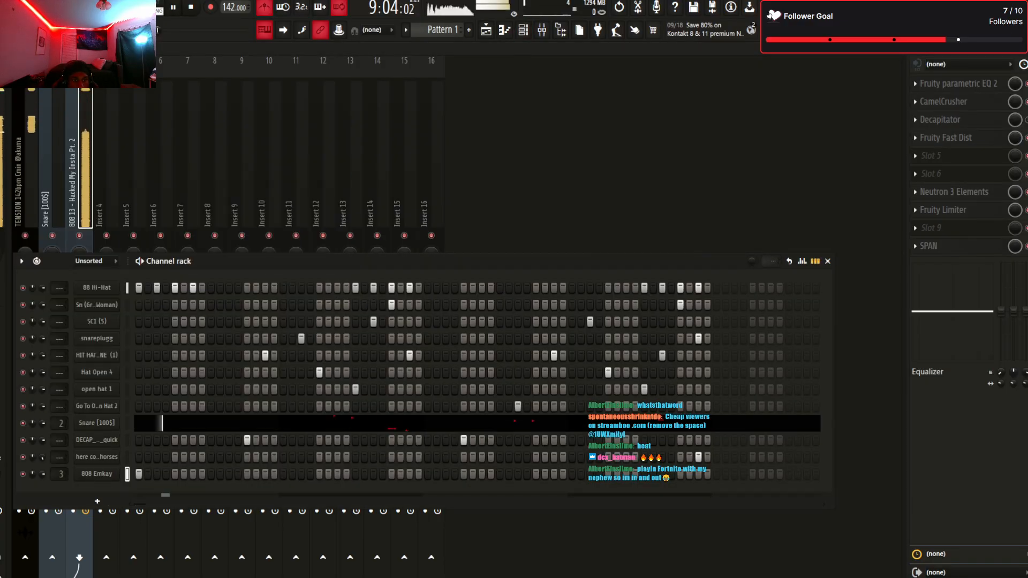
key(F7)
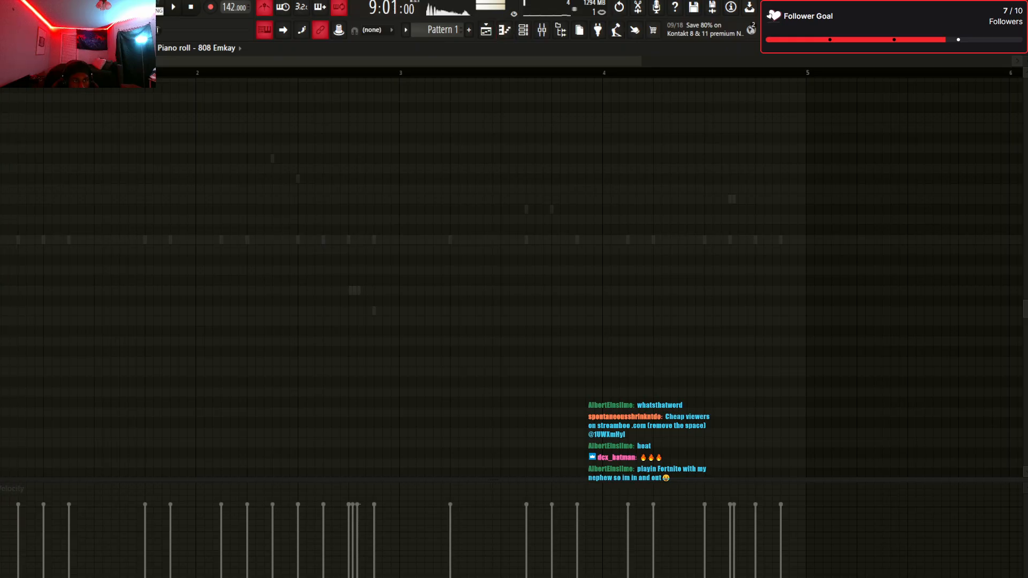
key(space)
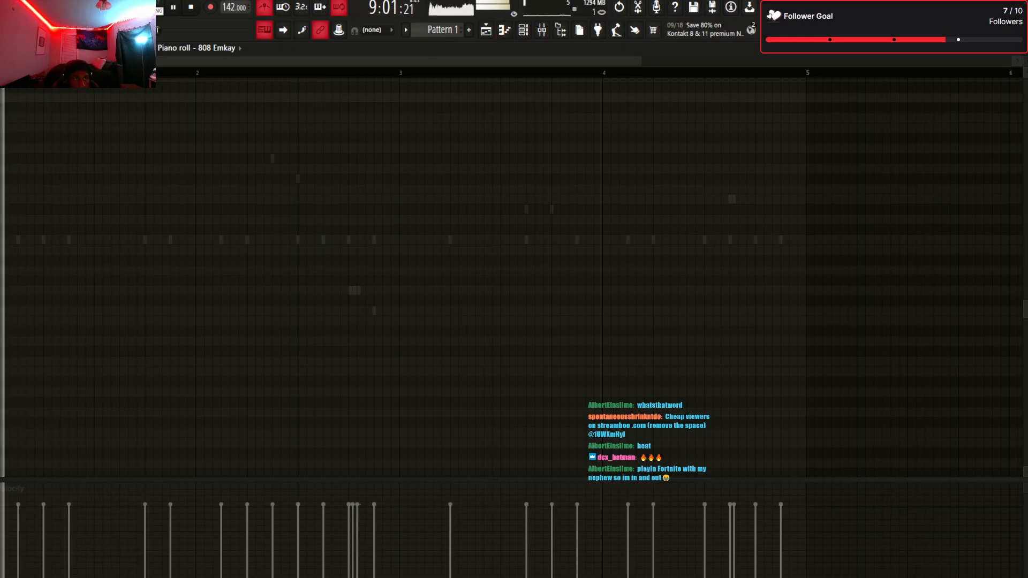
Place three 808 Emkay notes on one pitch at bar 3 step 1, bar 3 step 7 and bar 4 step 5
key(space)
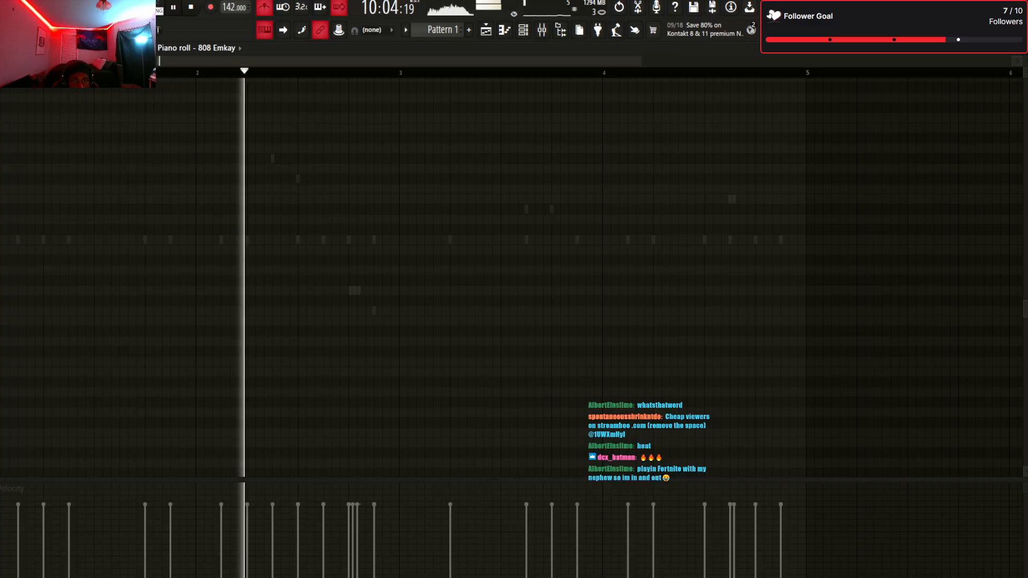
click(400, 107)
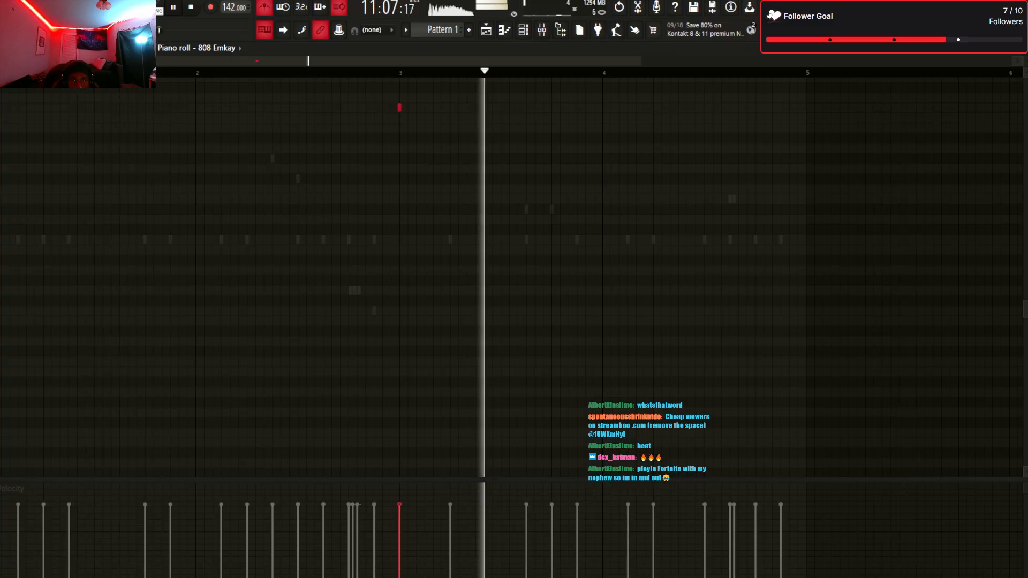
click(501, 108)
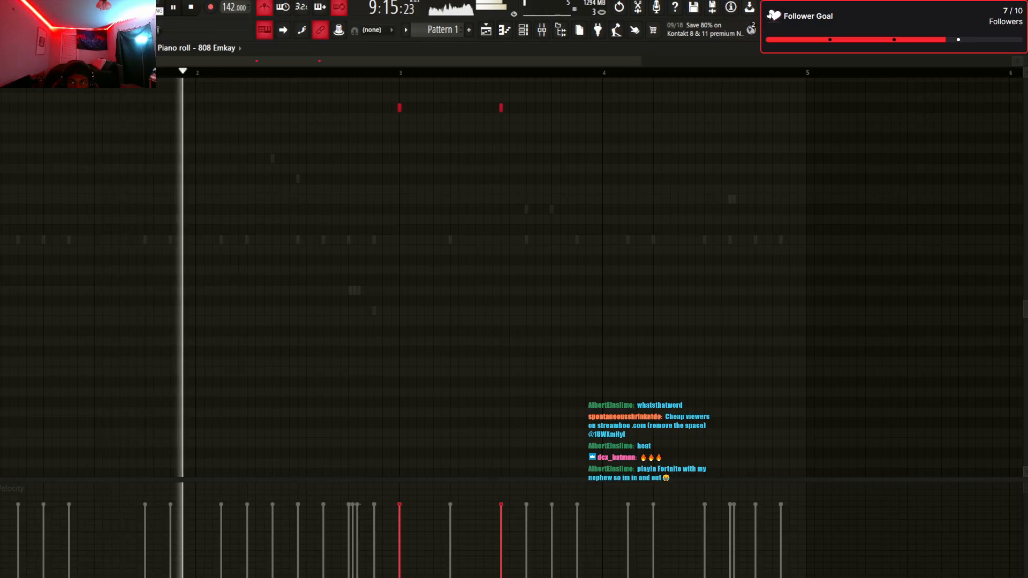
scroll(501, 108, down, 1)
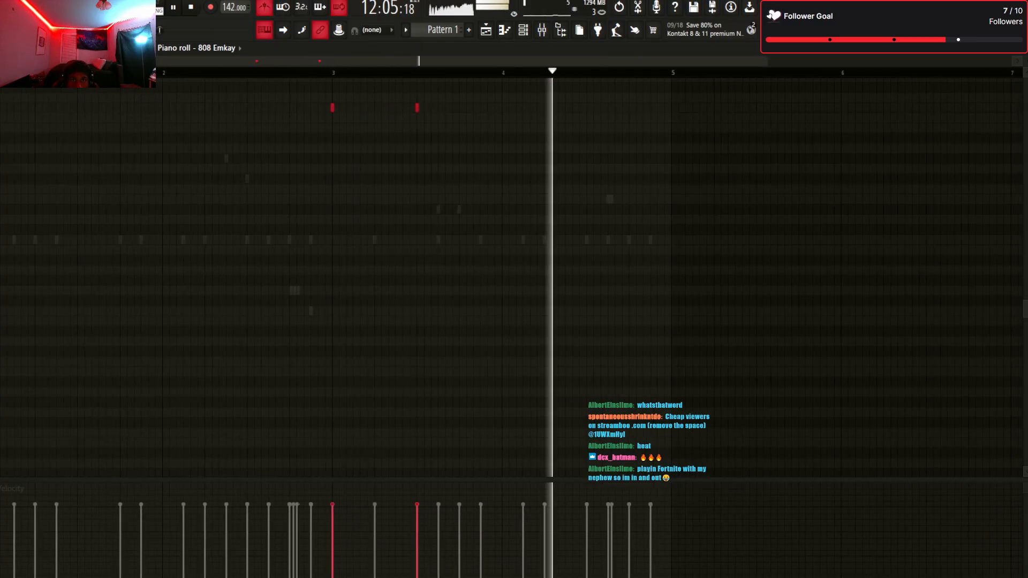
drag(417, 108, 396, 108)
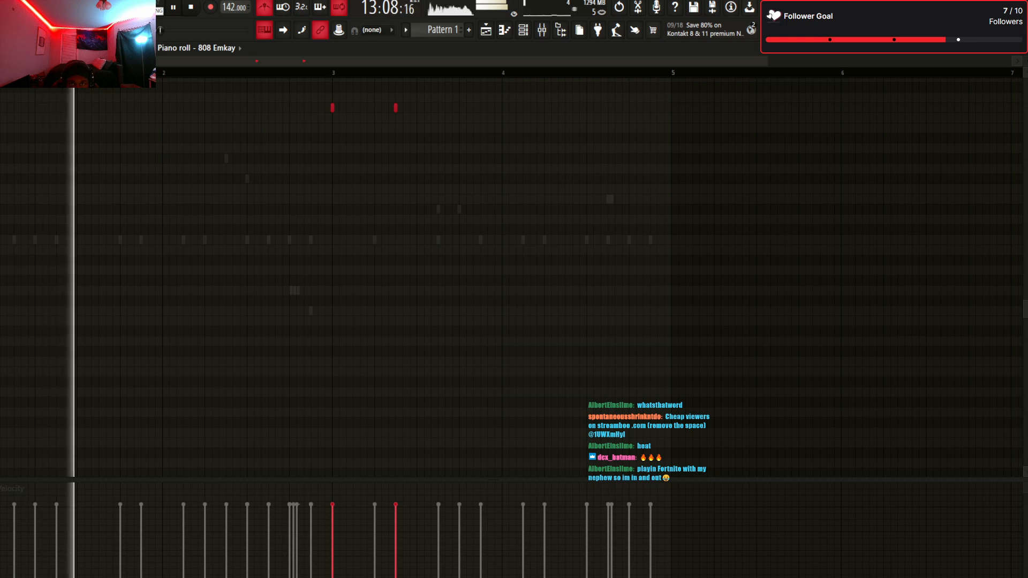
click(546, 108)
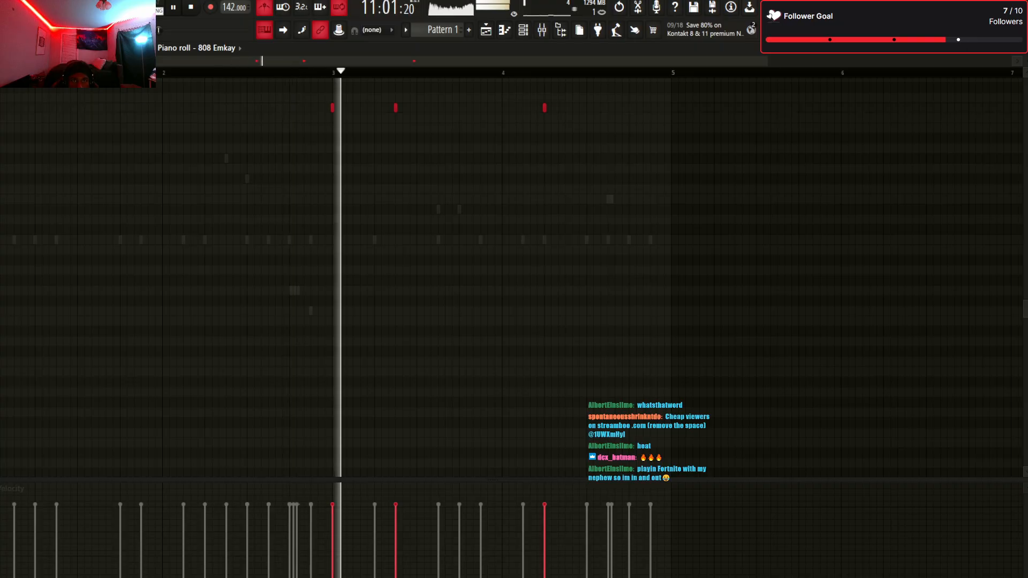
Lower all three 808 Emkay notes by four semitones, checking the pitch against the playing loop
key(space)
key(space)
drag(332, 108, 332, 128)
key(space)
key(space)
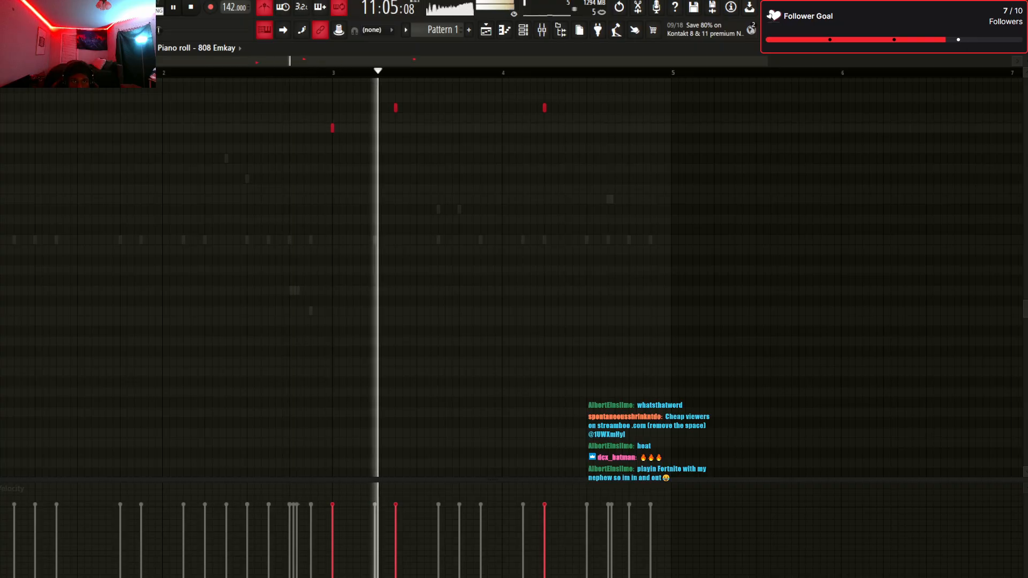
key(space)
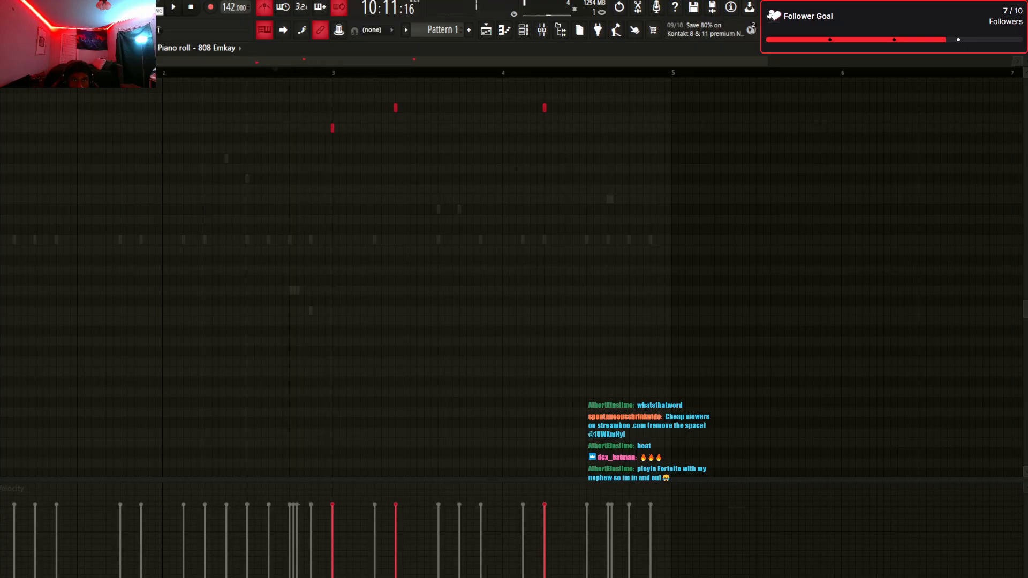
drag(382, 106, 591, 120)
key(space)
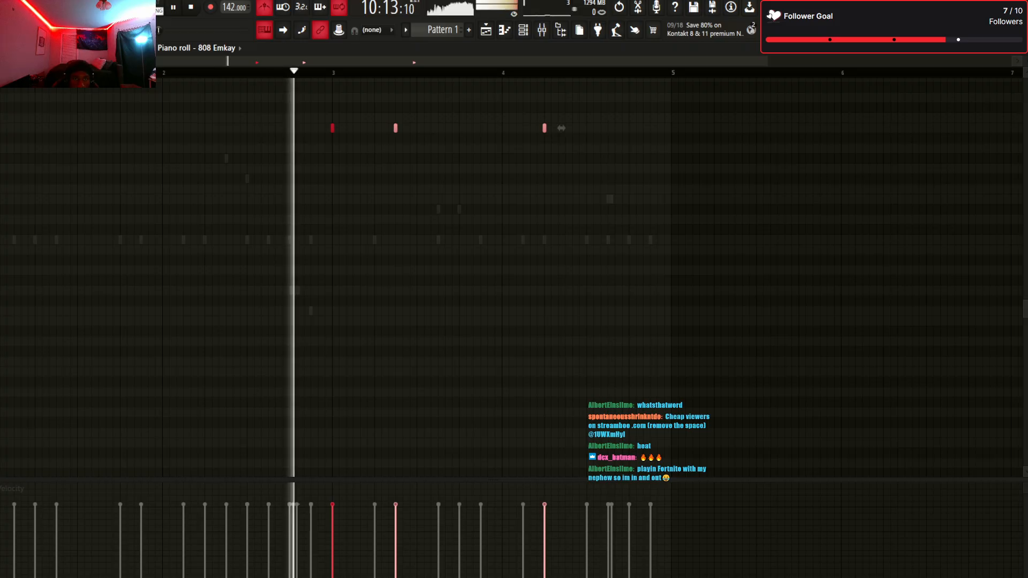
key(Down)
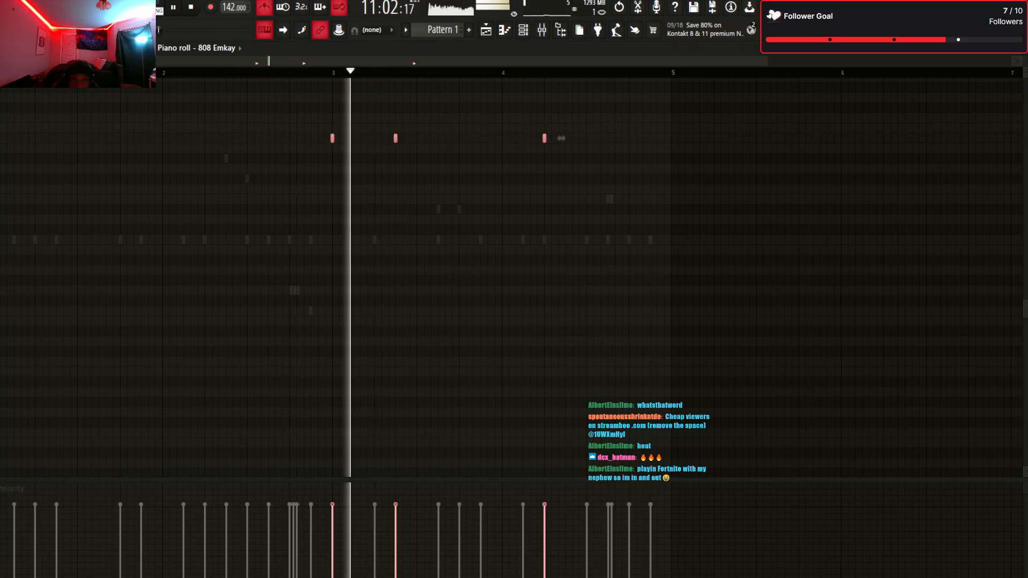
key(space)
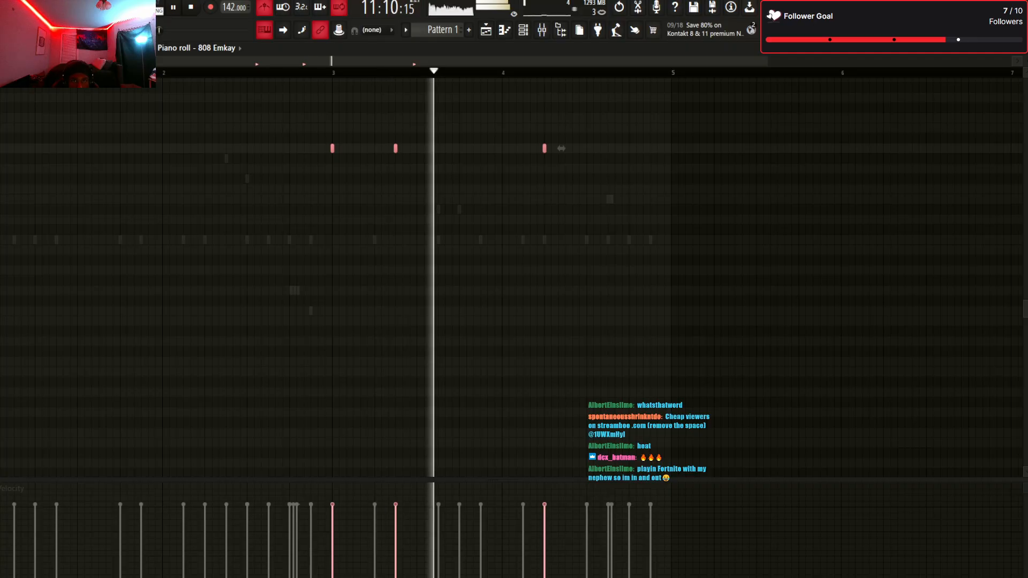
key(ctrl+a)
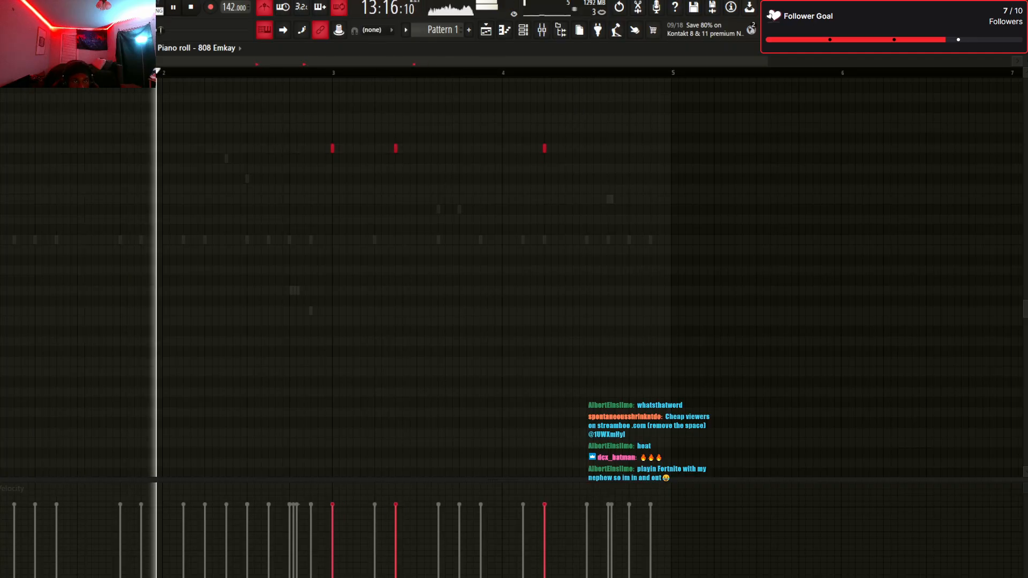
key(F9)
key(Left)
key(Left)
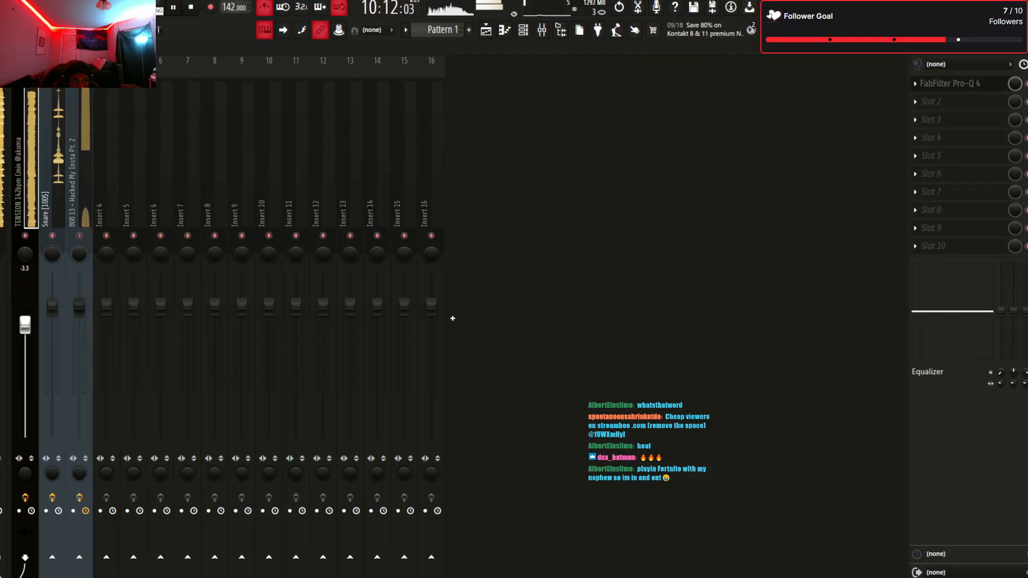
Place a new pattern named 808 on playlist Track 3 at bar 1 and move Pattern 1's 808 Emkay notes into it
key(F5)
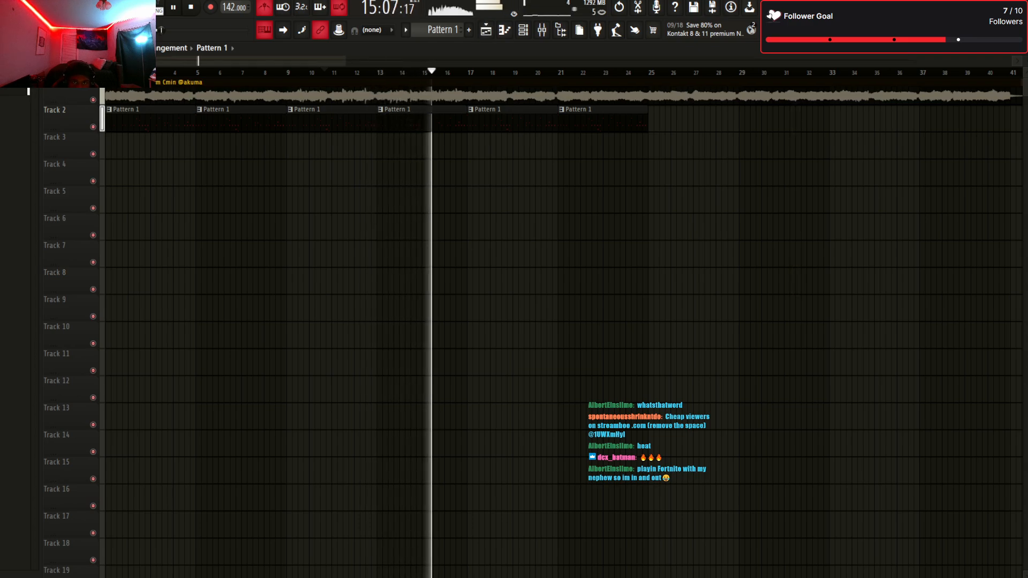
key(space)
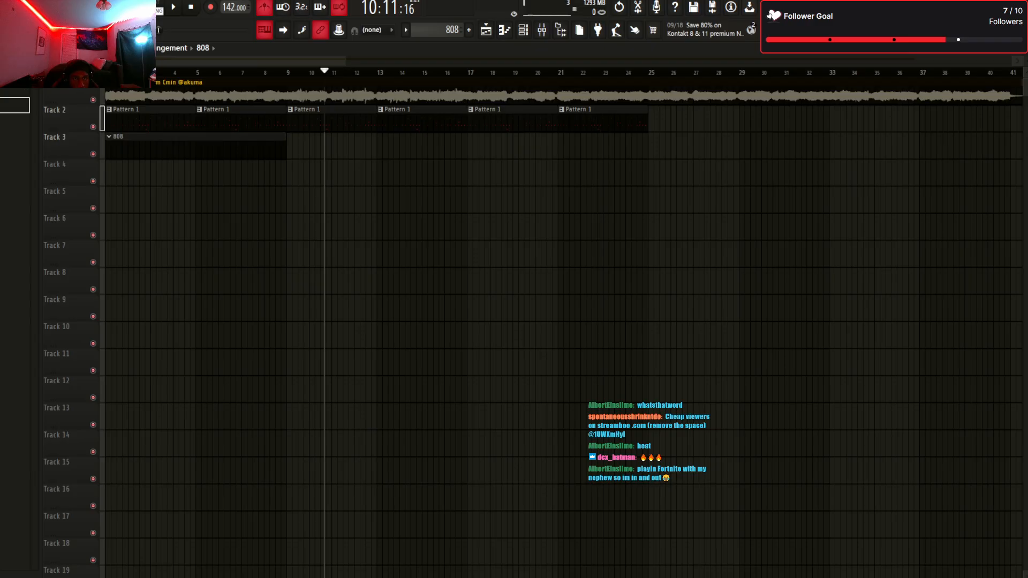
key(F6)
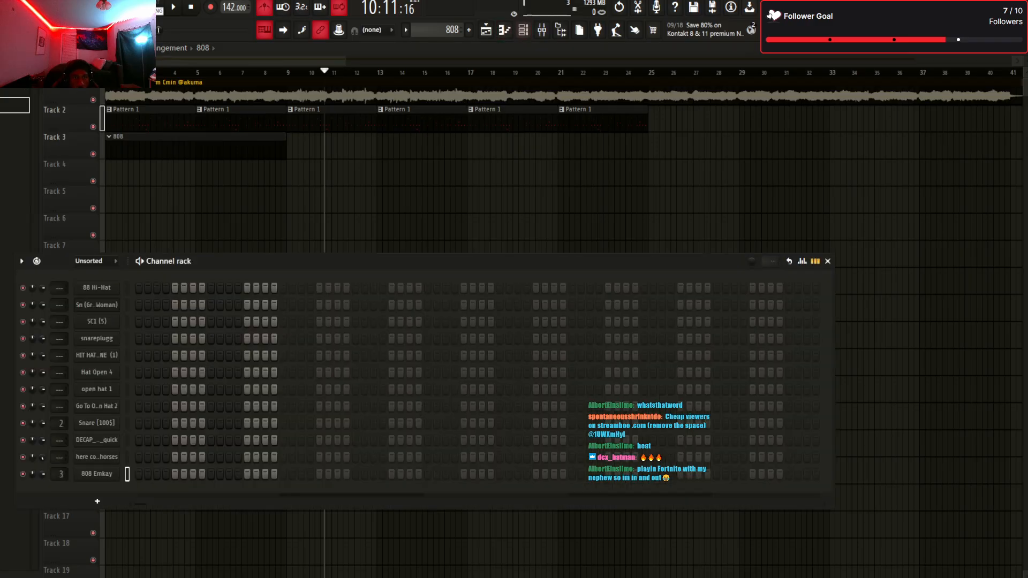
key(F6)
key(F7)
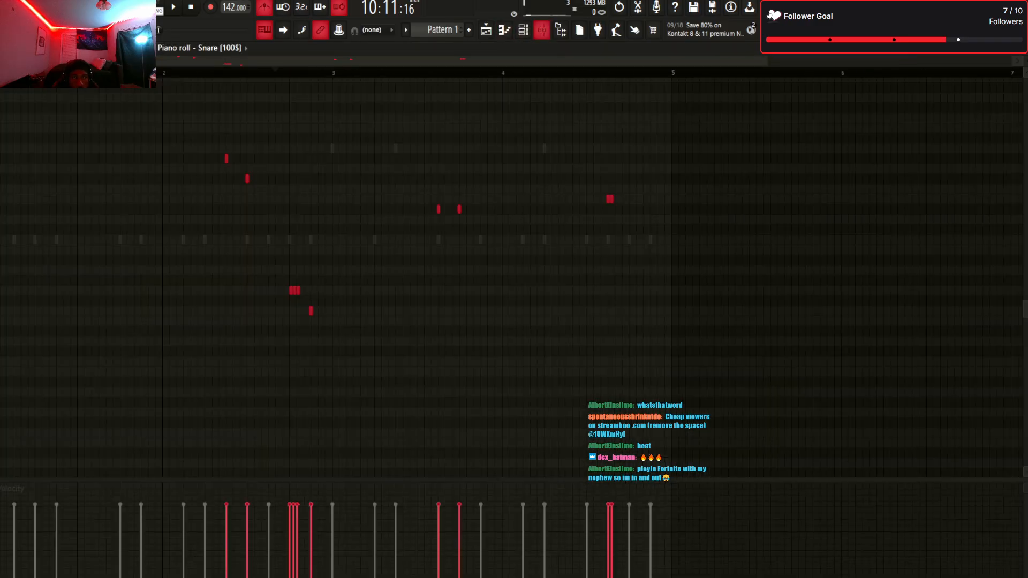
key(F6)
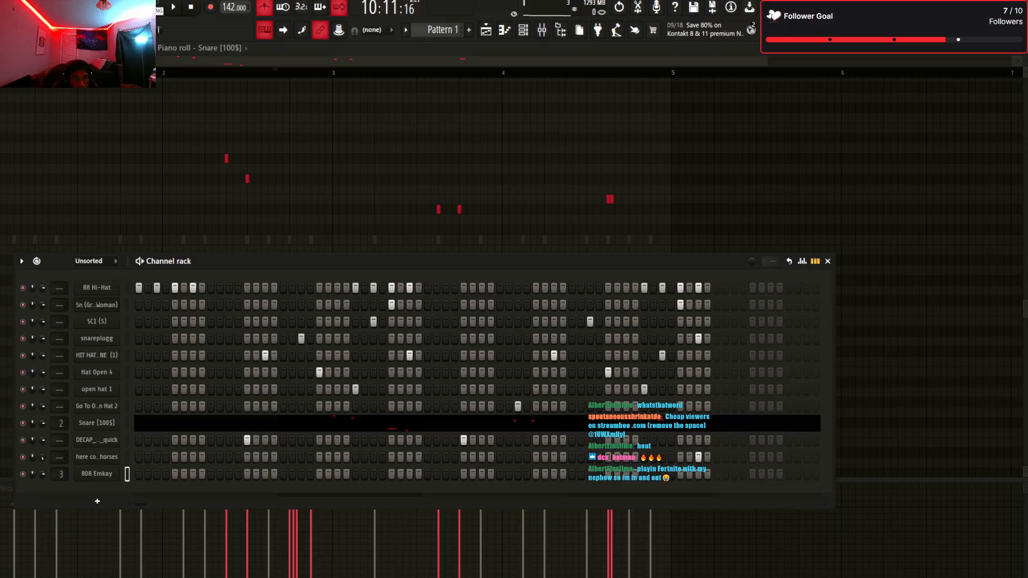
key(KP_Add)
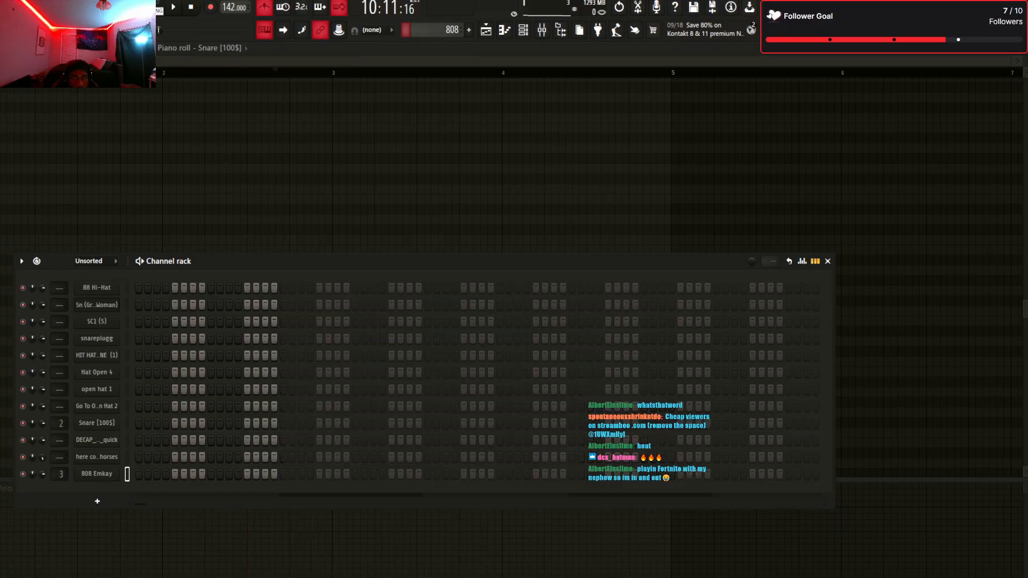
key(ctrl+v)
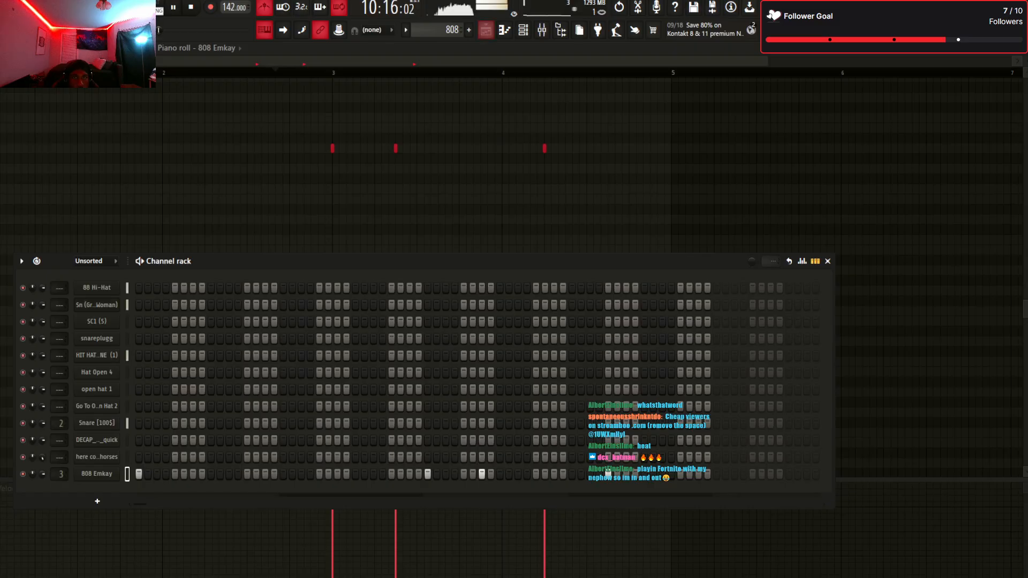
Add a second 808 clip at bar 9 on Track 3 and play the arrangement from the start
key(F5)
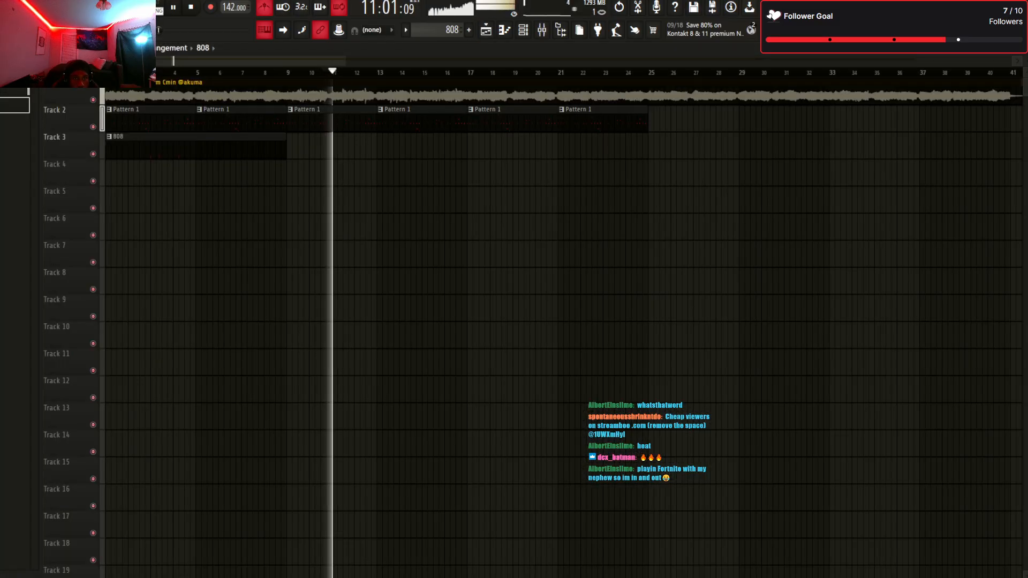
click(295, 147)
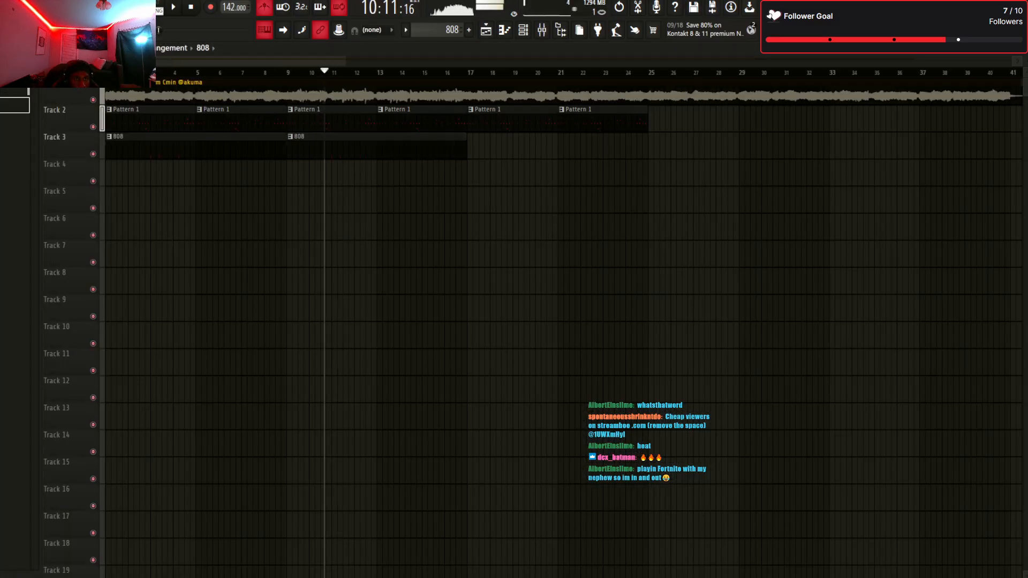
key(space)
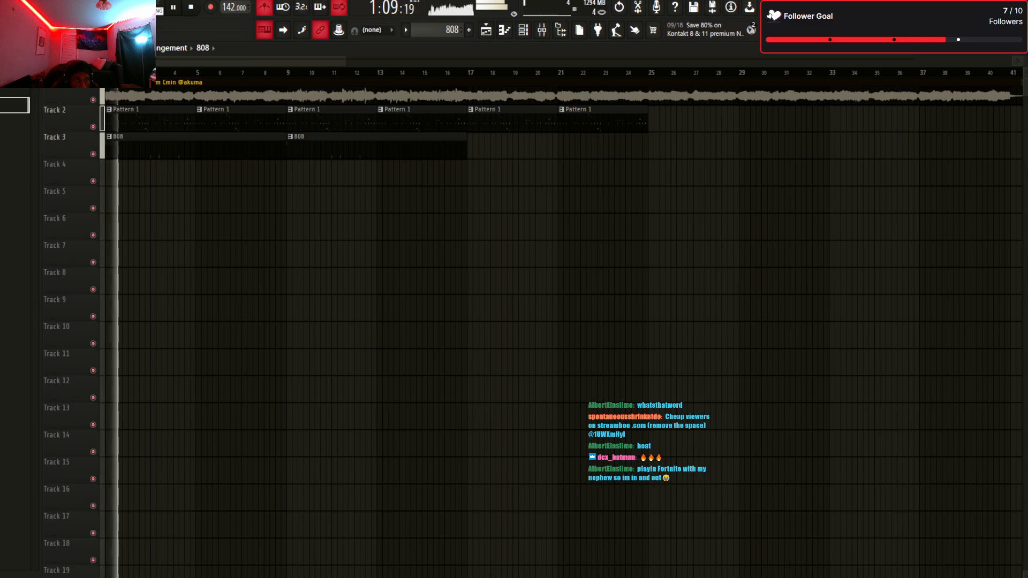
Remove the 808 Emkay hit on the first step of the 808 pattern
key(F6)
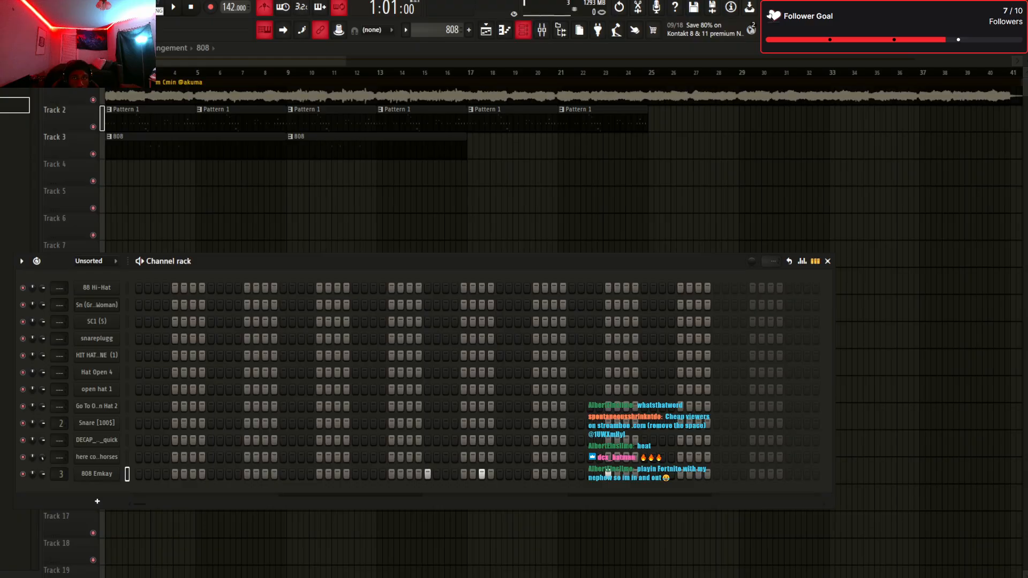
key(F9)
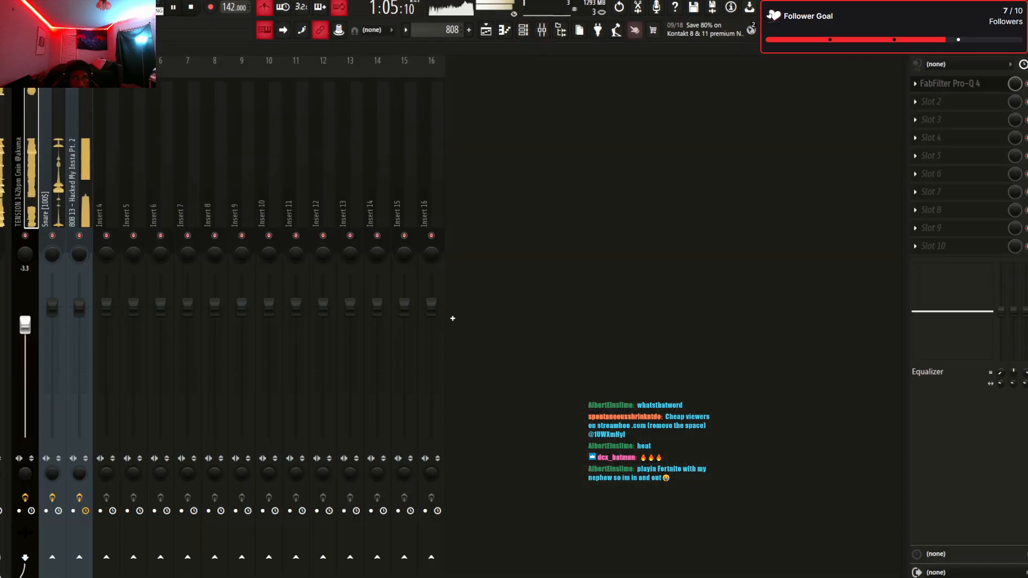
key(F9)
key(F6)
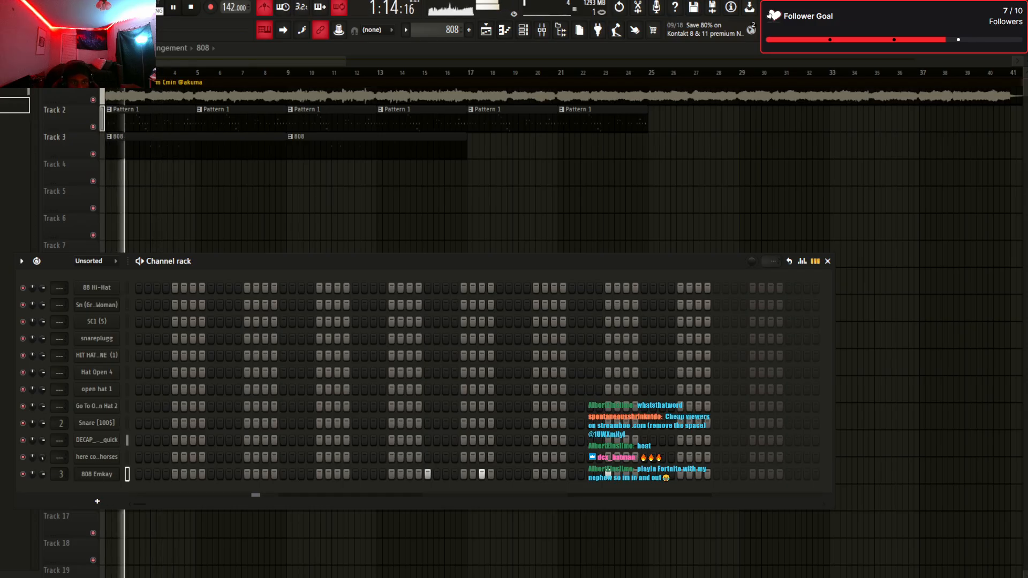
Lower the three 808 Emkay notes by eight semitones and add notes on the same pitch at bar 4 steps 1 and 3
key(F7)
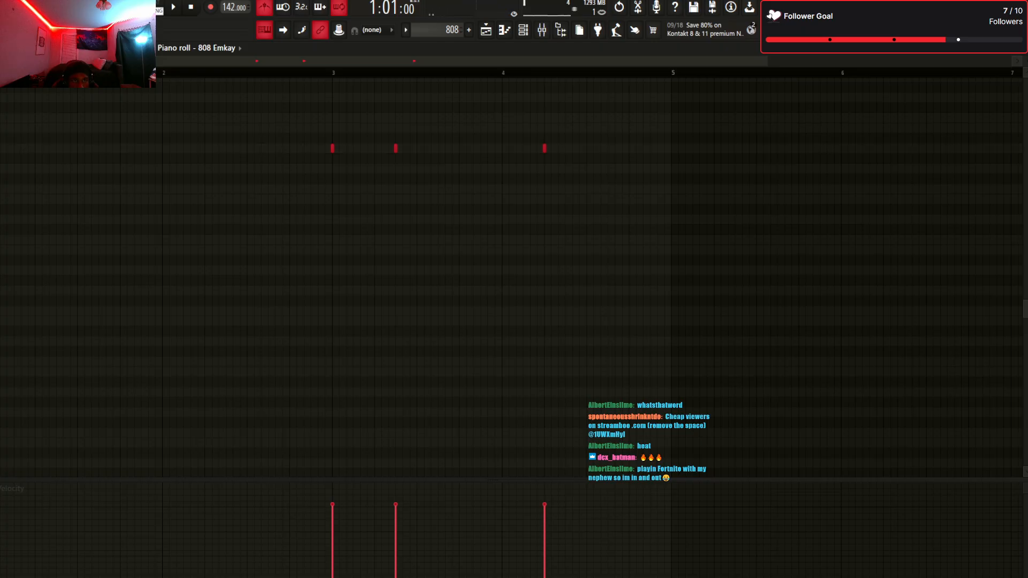
drag(216, 133, 602, 179)
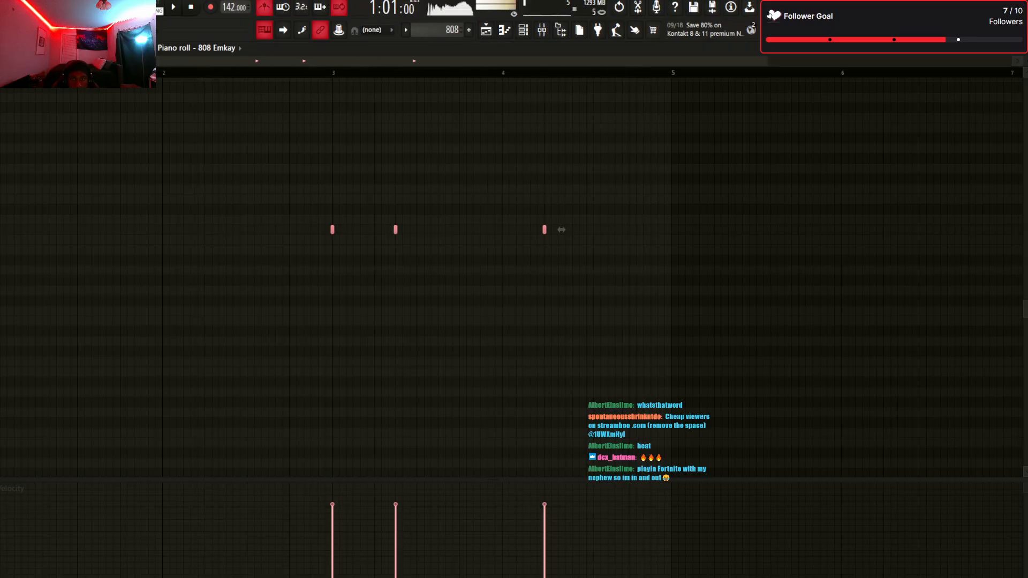
click(502, 230)
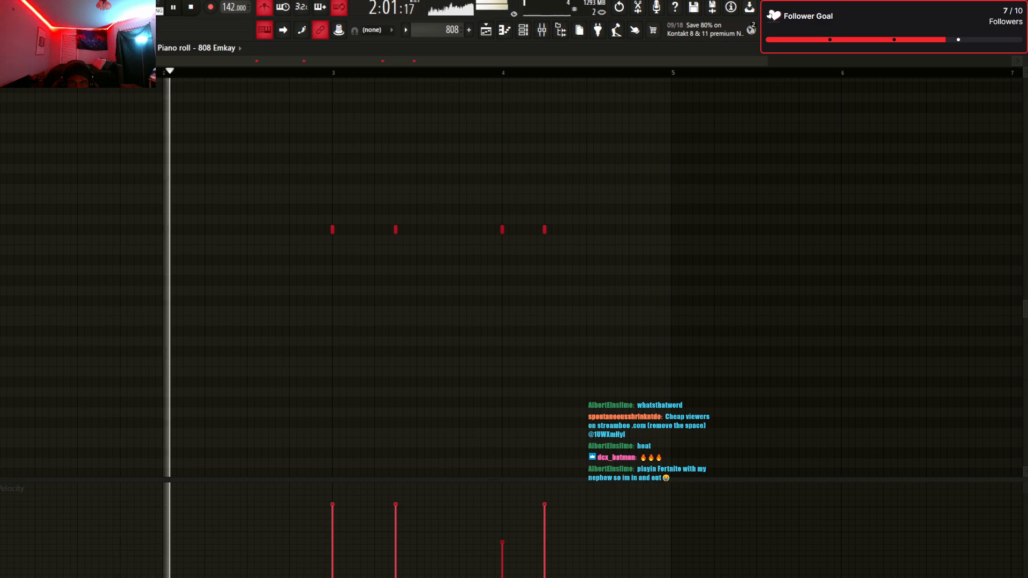
click(523, 229)
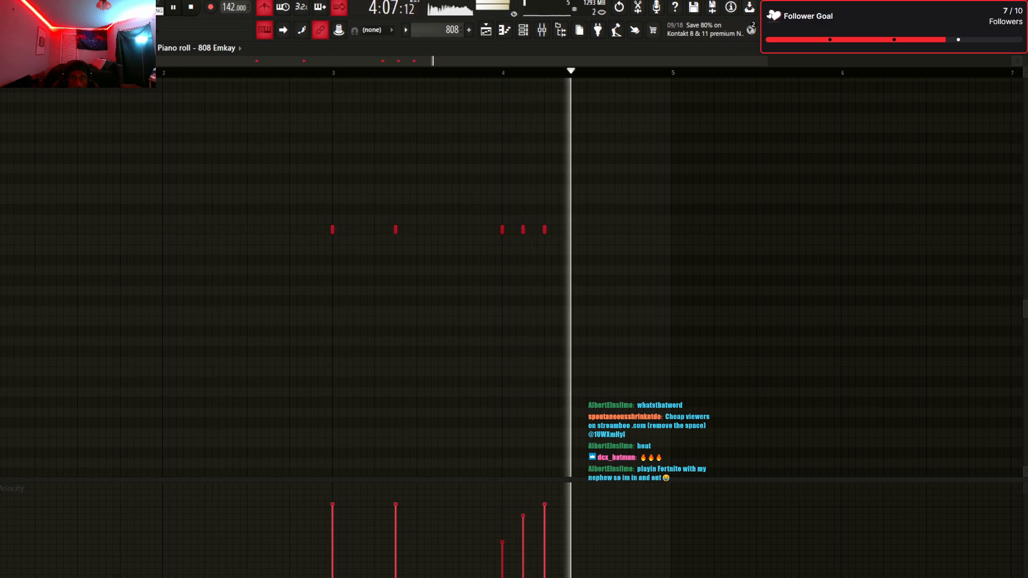
click(651, 229)
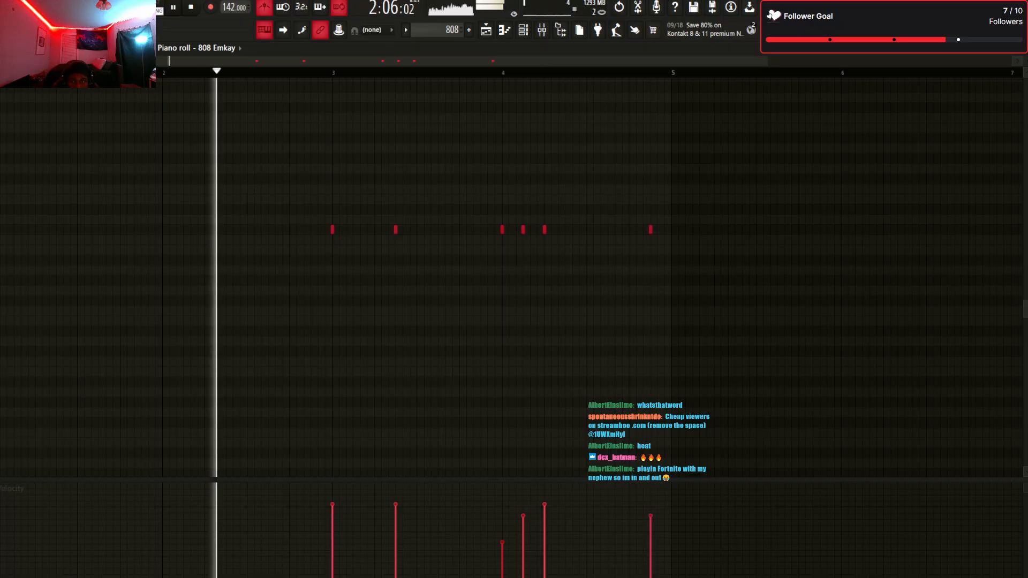
right_click(651, 229)
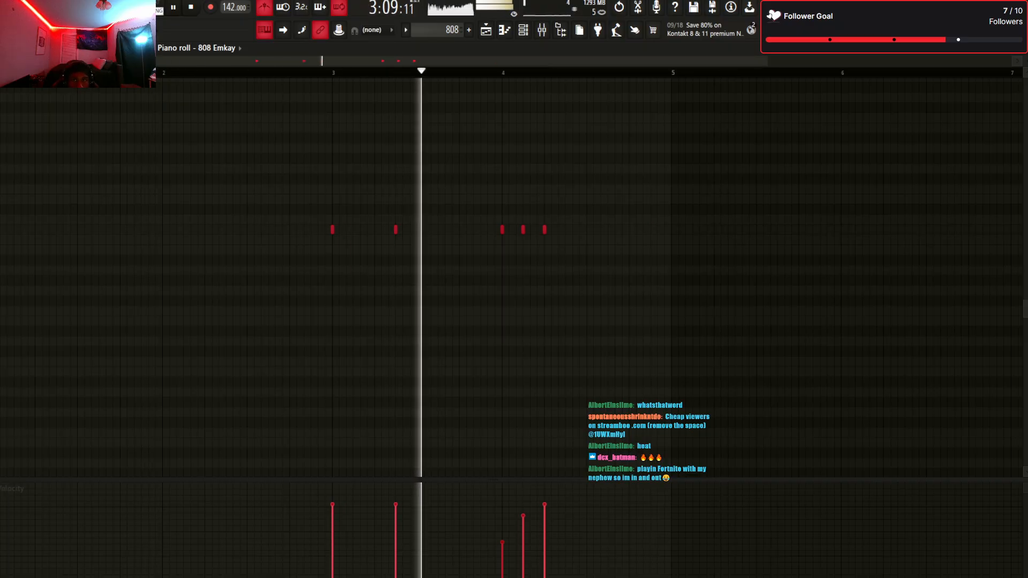
key(ctrl+v)
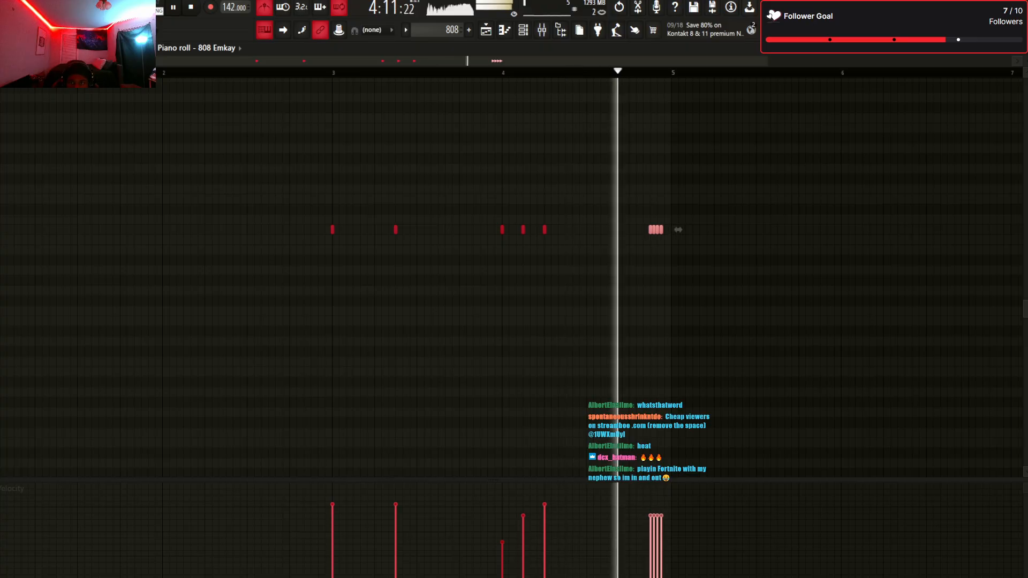
key(Delete)
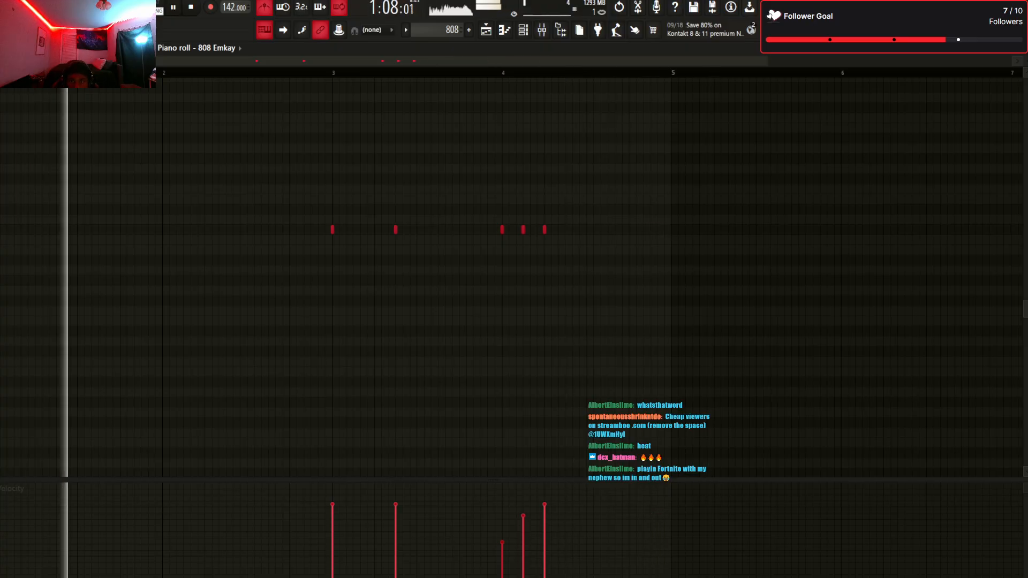
Add a rapid three-note 808 Emkay roll on the same pitch starting at bar 4 step 13
key(ctrl+v)
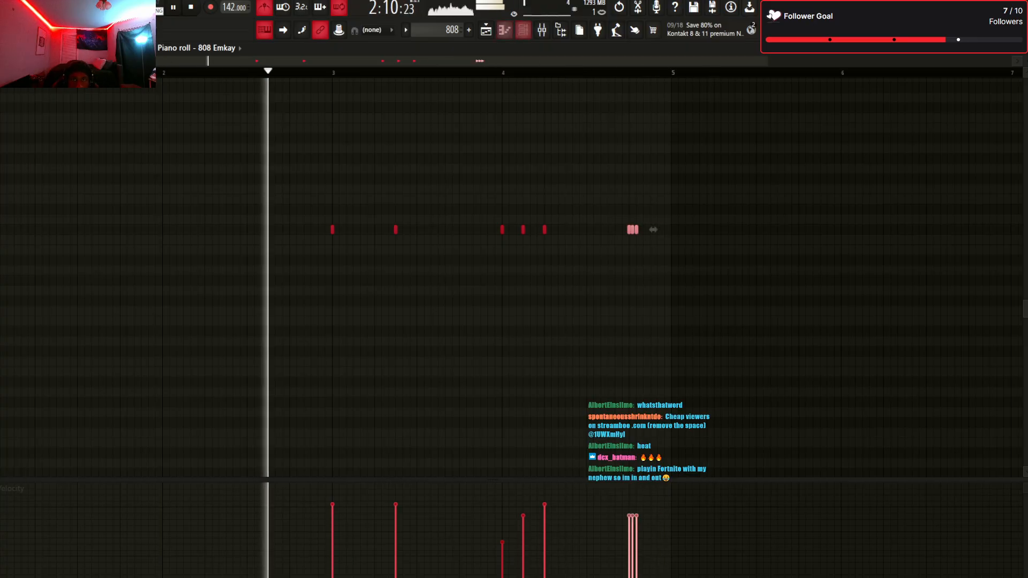
Try the second 808 clip at bar 5 on Track 3 and restore it to bar 9
key(F6)
key(F9)
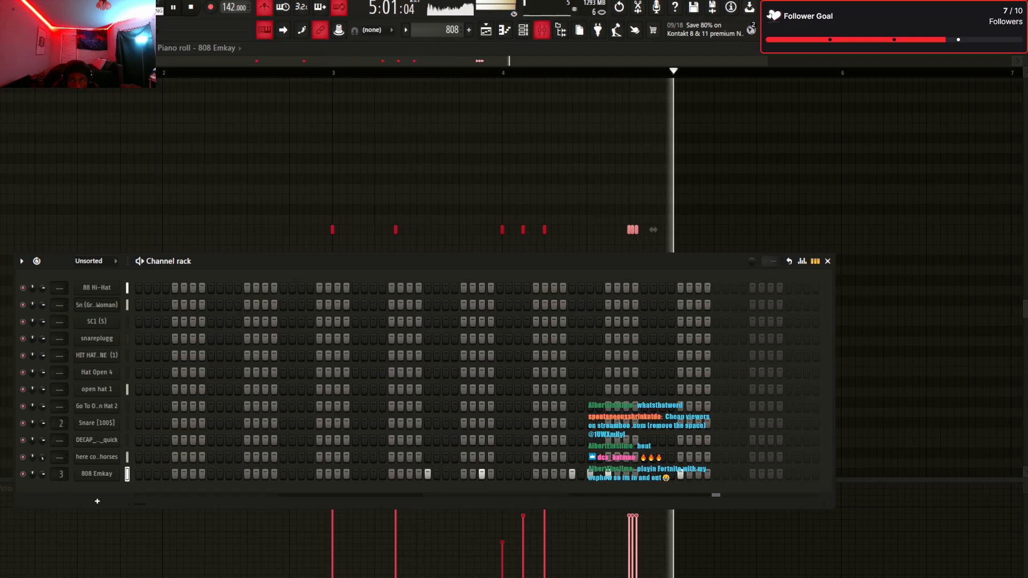
key(F5)
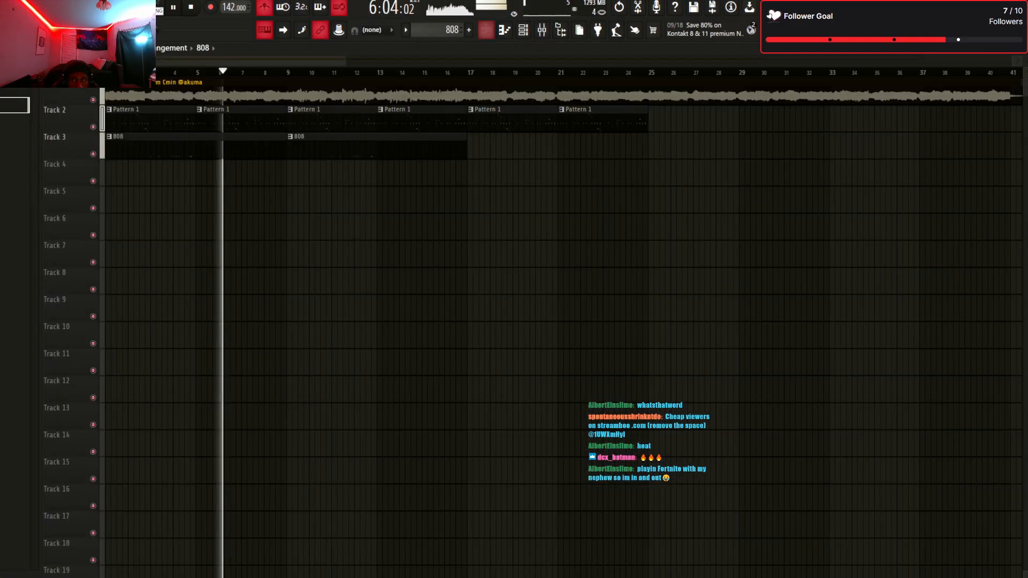
key(space)
key(space)
drag(286, 150, 196, 150)
click(211, 150)
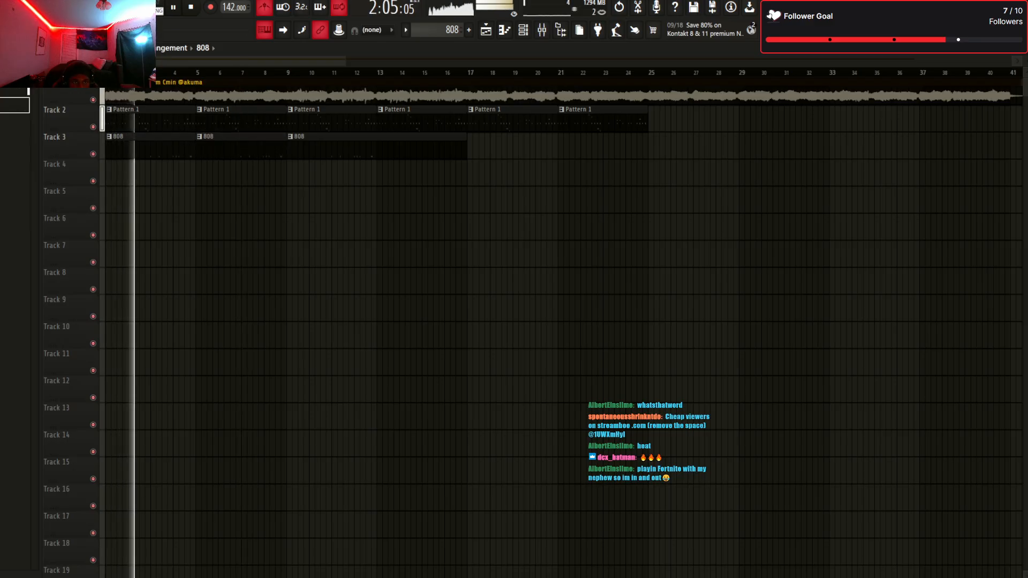
right_click(216, 149)
drag(195, 150, 286, 150)
Add an 808 Emkay note at the start of bar 7, two semitones above the existing notes
key(F6)
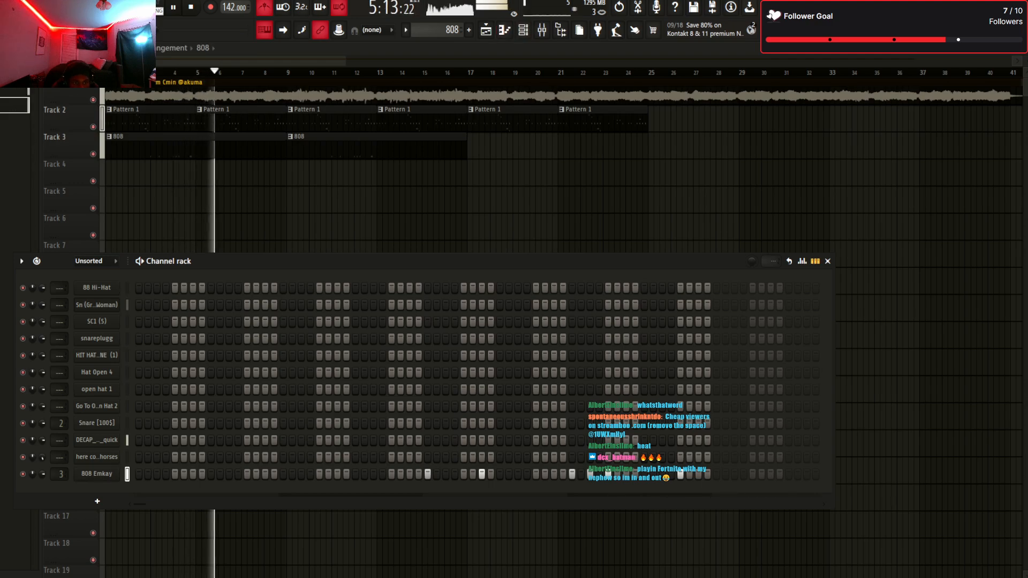
key(F7)
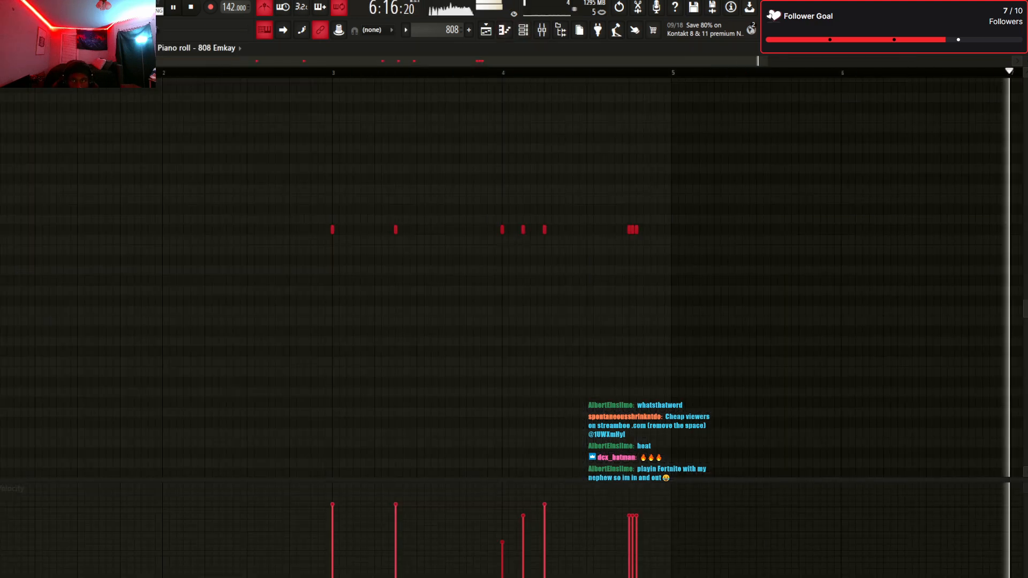
scroll(514, 278, down, 2)
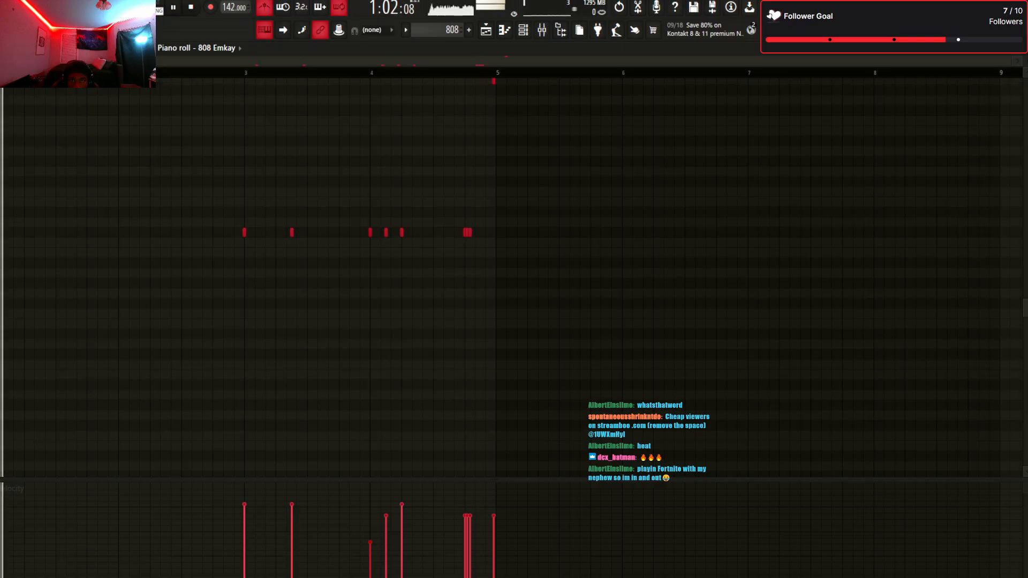
key(space)
key(space)
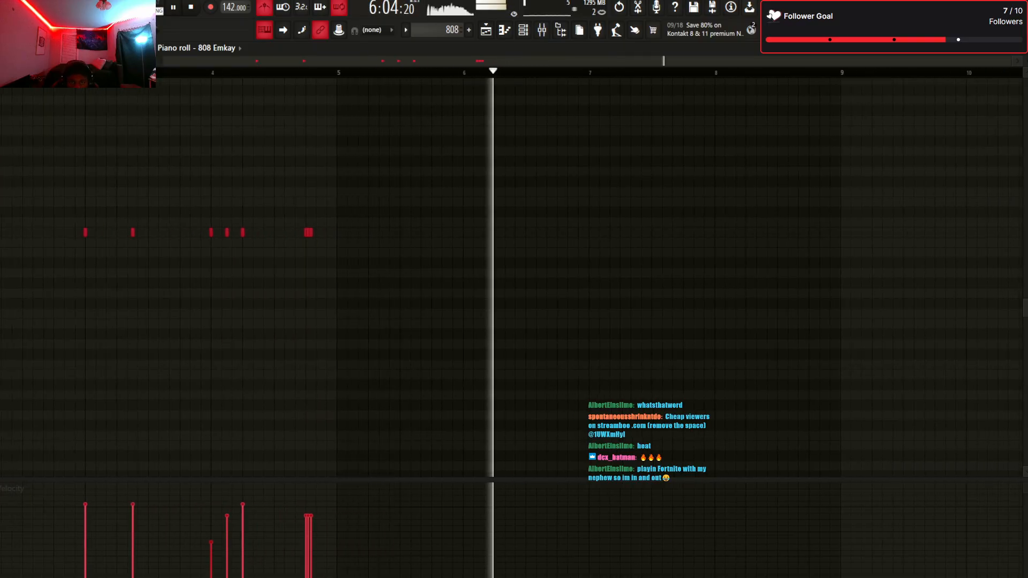
click(590, 212)
key(space)
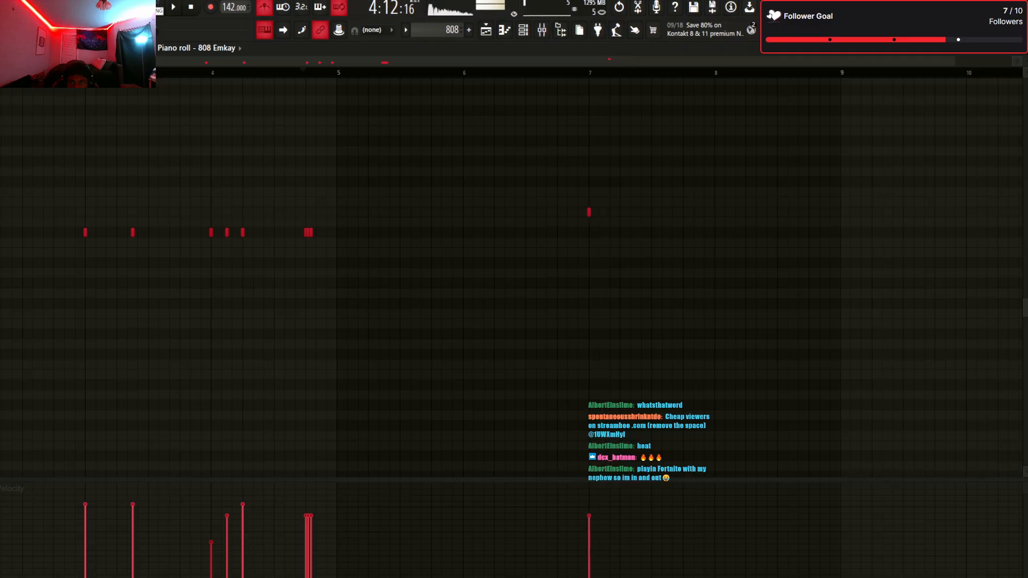
Raise the bar 7 808 Emkay note by five semitones and audition it from bar 6
click(510, 72)
key(space)
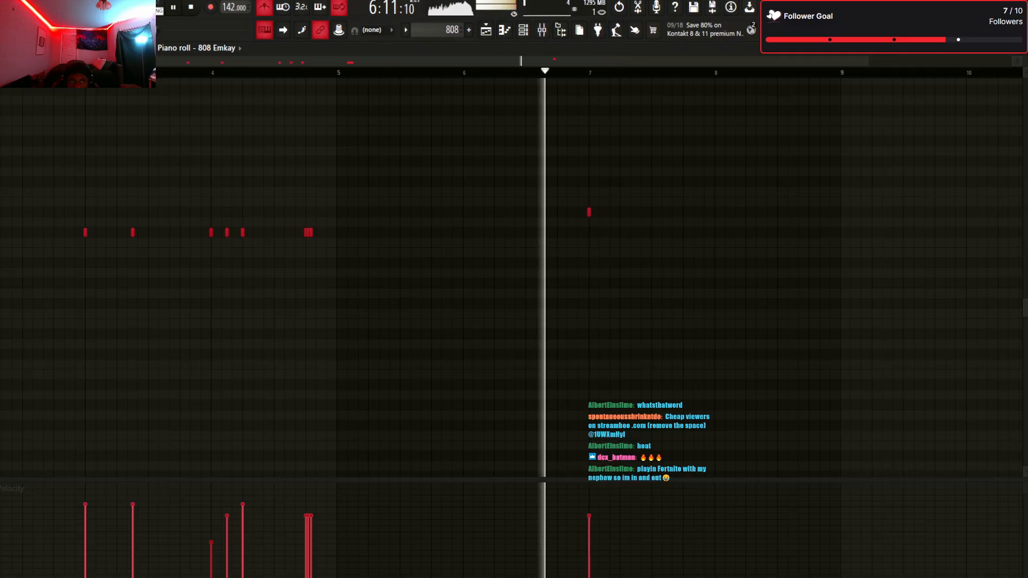
key(space)
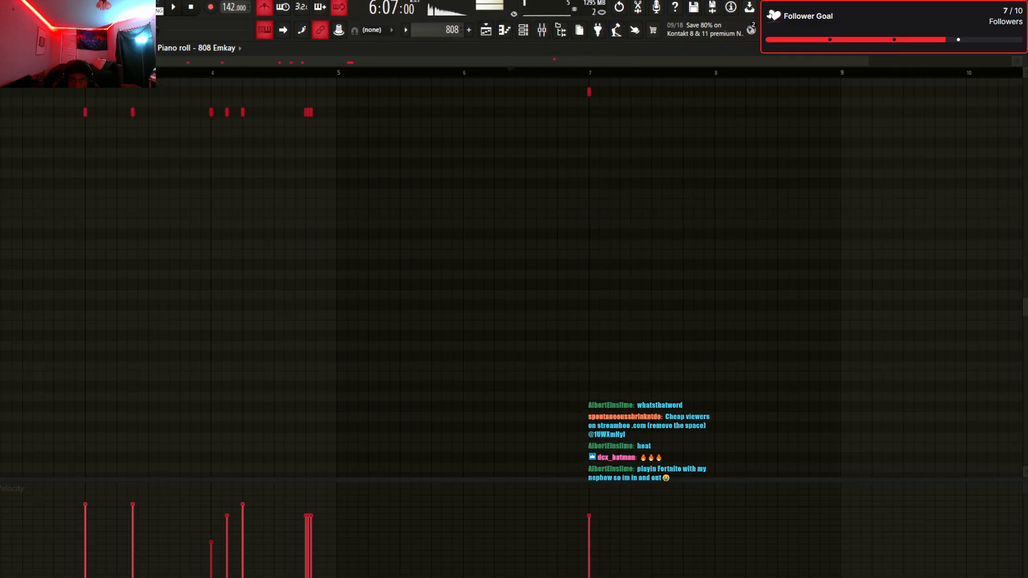
key(space)
scroll(514, 268, up, 3)
key(space)
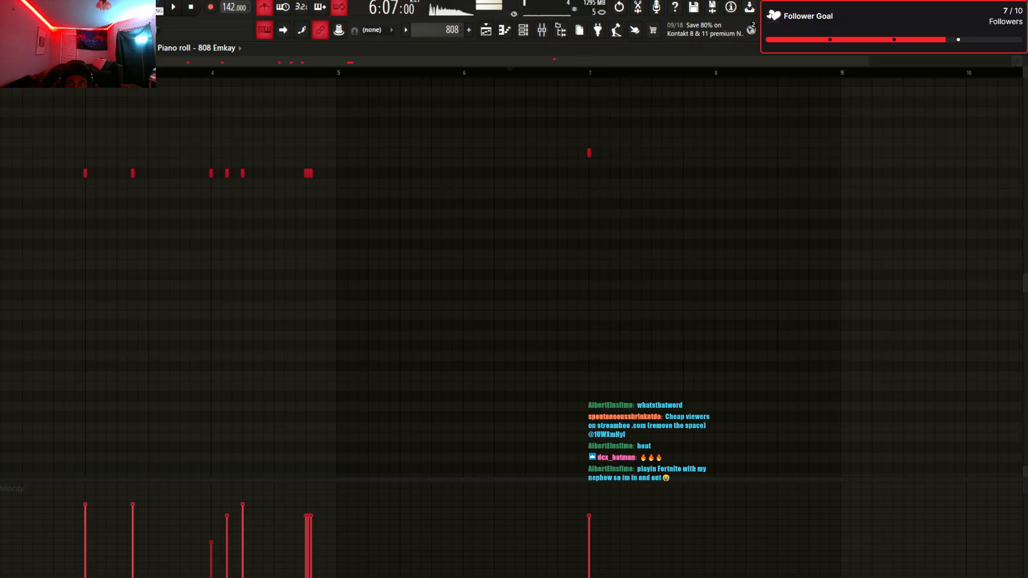
key(space)
drag(589, 153, 589, 101)
key(space)
key(space)
key(space)
key(space)
key(space)
key(space)
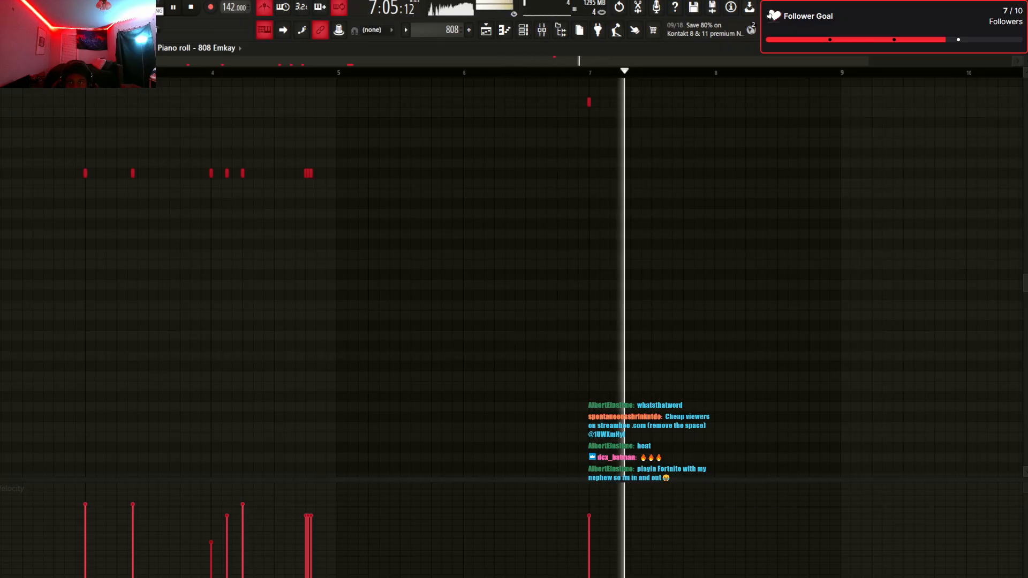
Add a second 808 Emkay note on the same pitch about a third of the way through bar 7 and audition it
click(639, 101)
key(space)
drag(638, 102, 642, 102)
key(space)
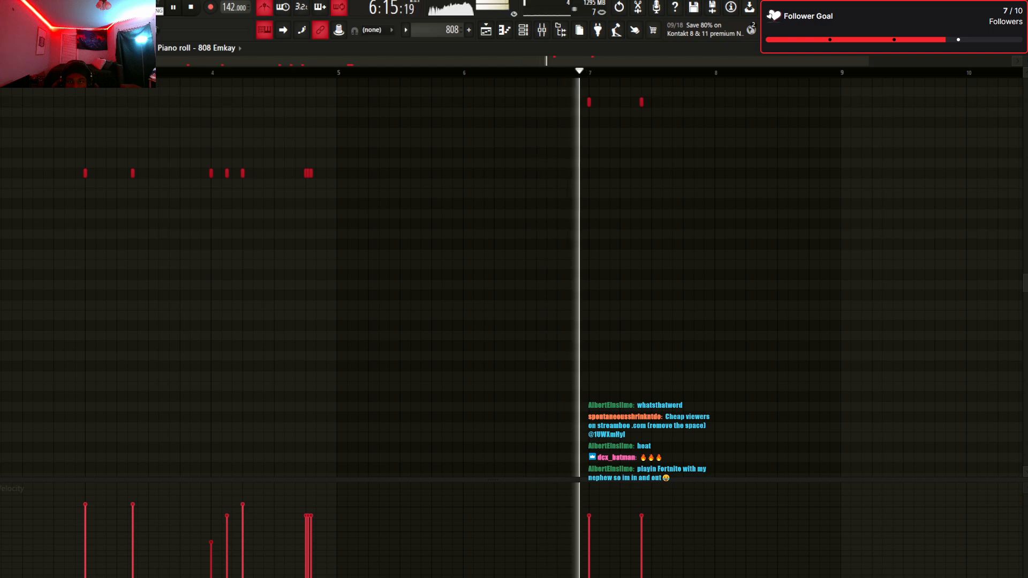
click(503, 72)
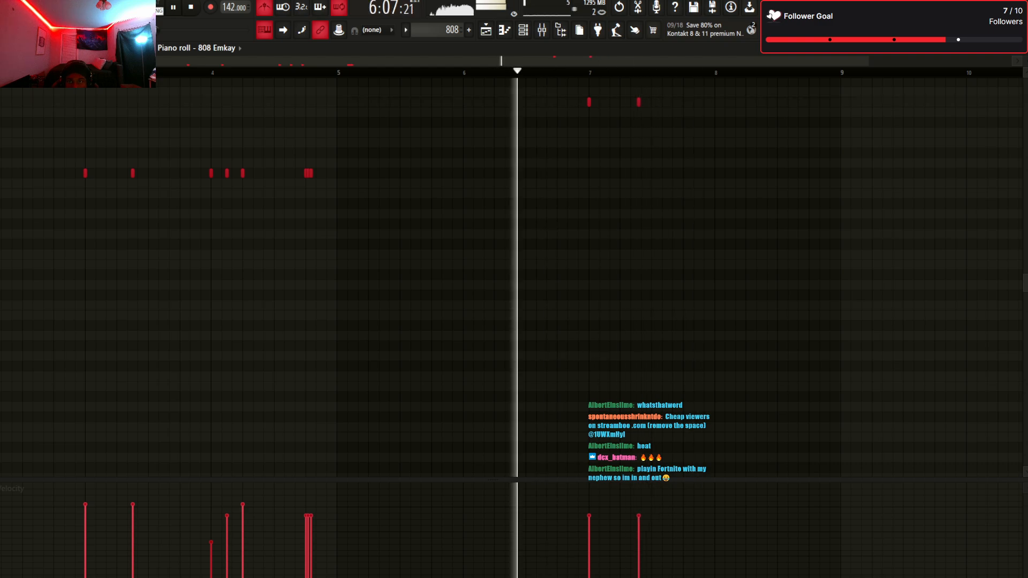
drag(642, 102, 633, 101)
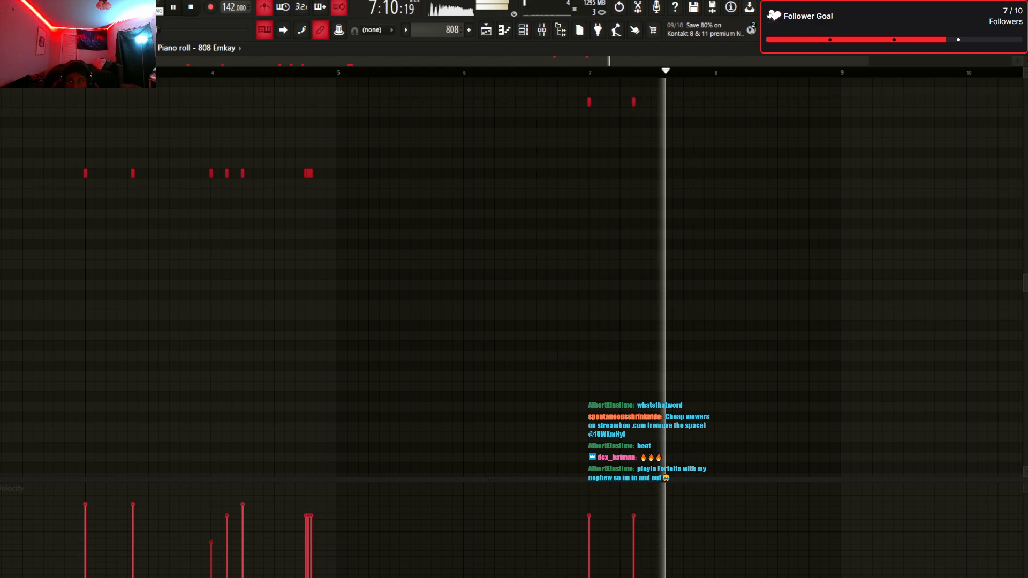
key(space)
key(space)
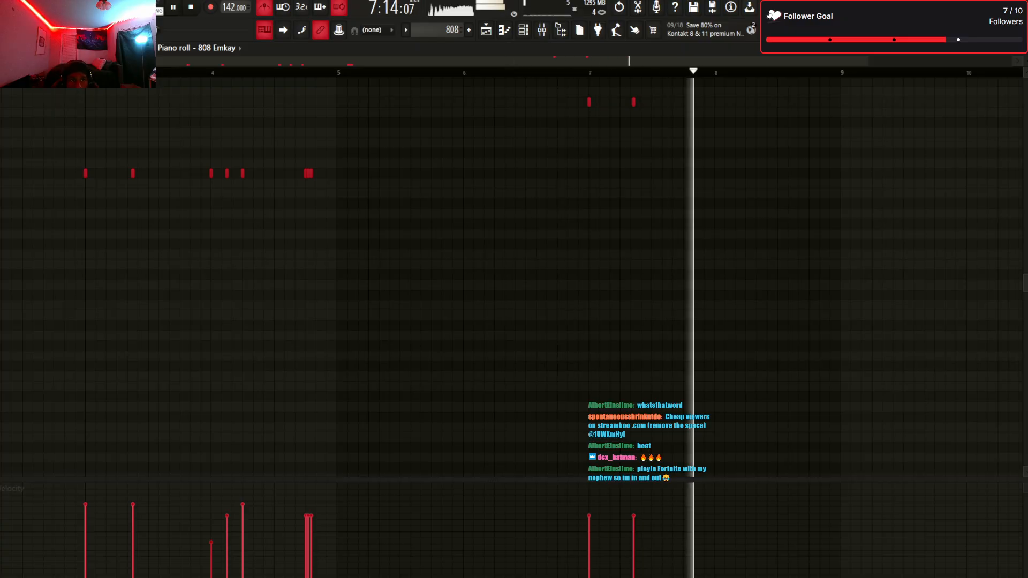
Draw a rapid four-note 808 Emkay roll on the same pitch around the middle of bar 8
click(800, 102)
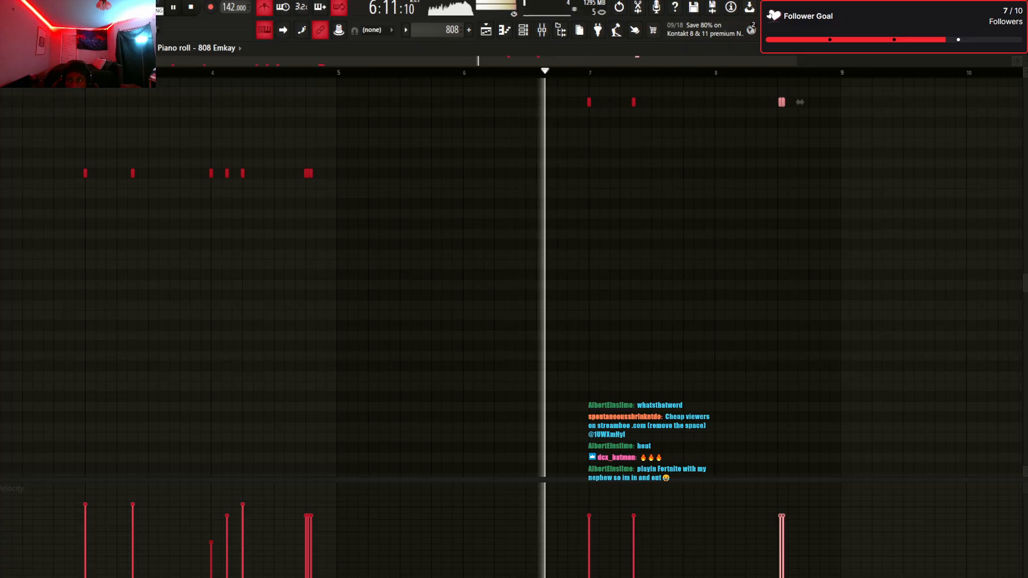
right_click(797, 102)
click(780, 102)
drag(794, 102, 802, 101)
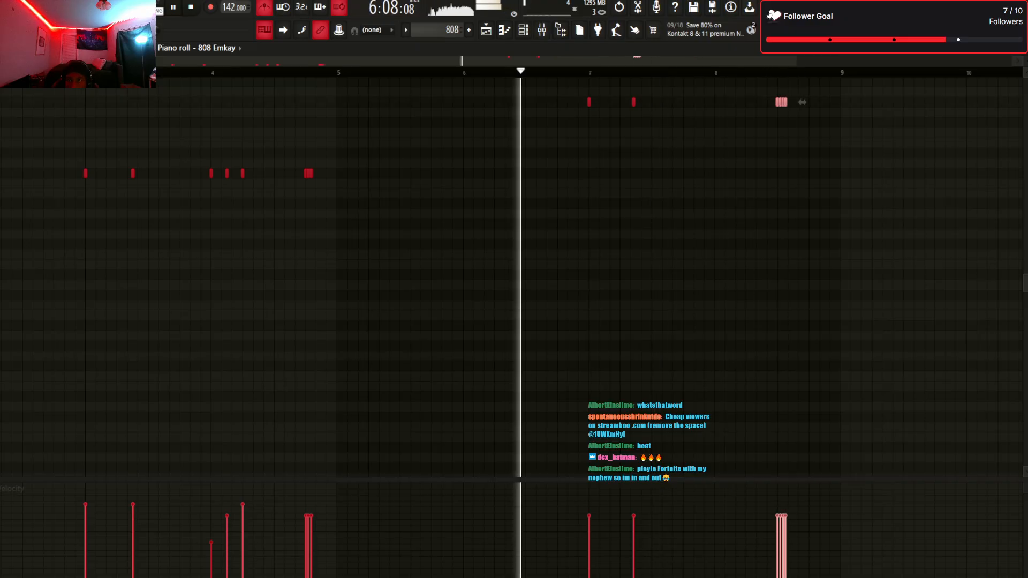
Add two single 808 Emkay notes on the same pitch after the bar 8 roll
click(798, 112)
drag(779, 61, 802, 61)
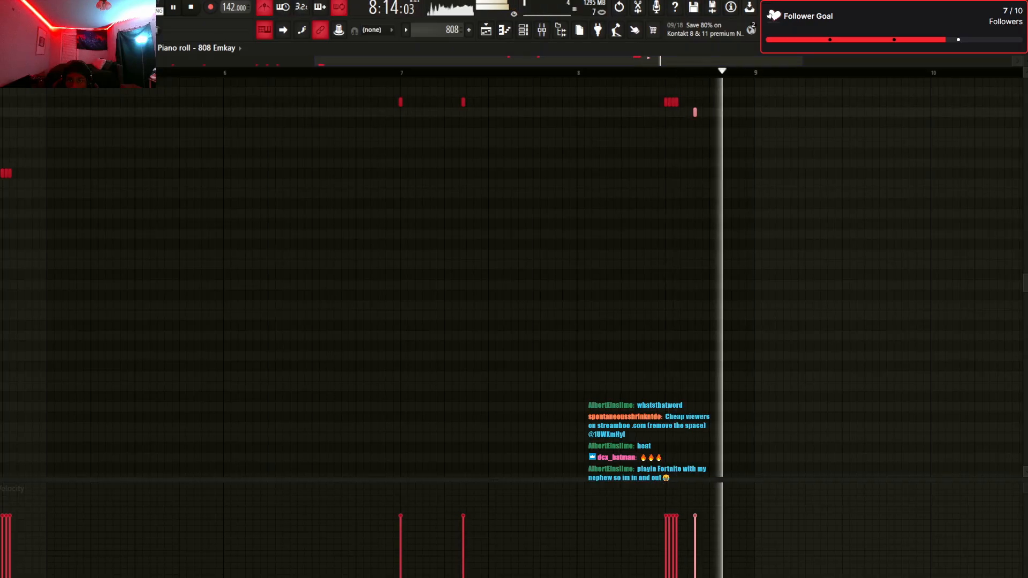
drag(695, 112, 695, 102)
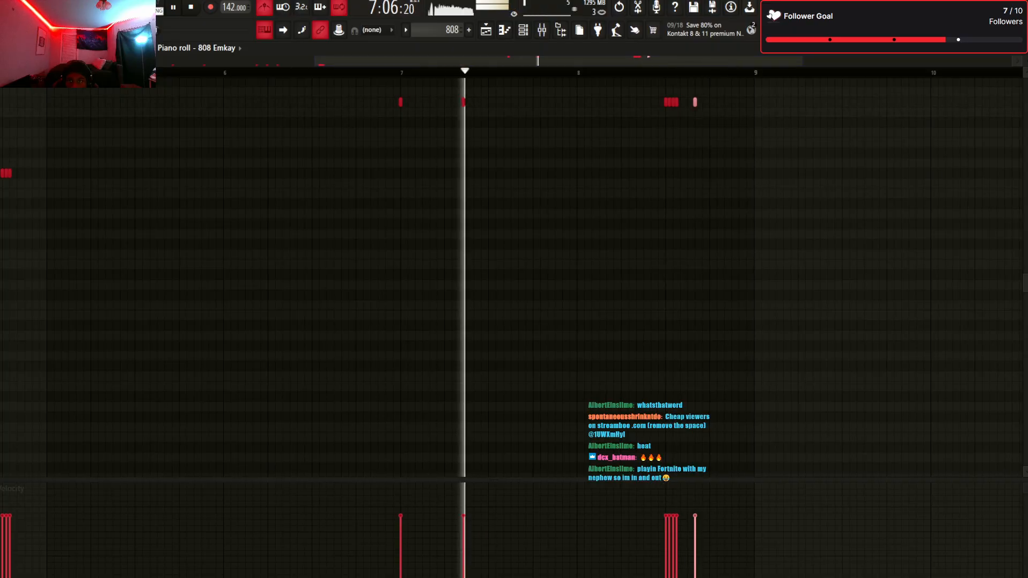
click(717, 102)
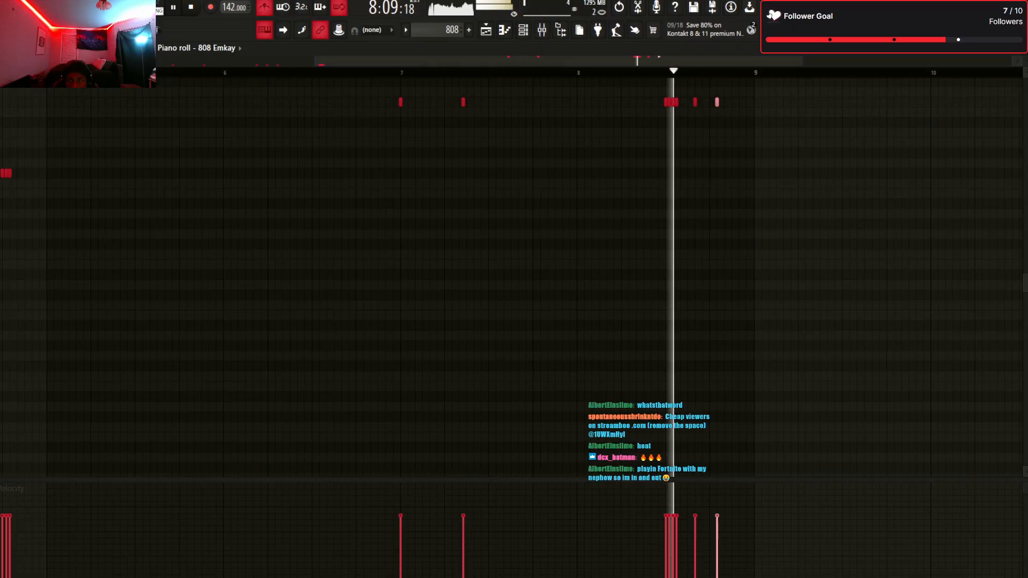
drag(717, 102, 724, 102)
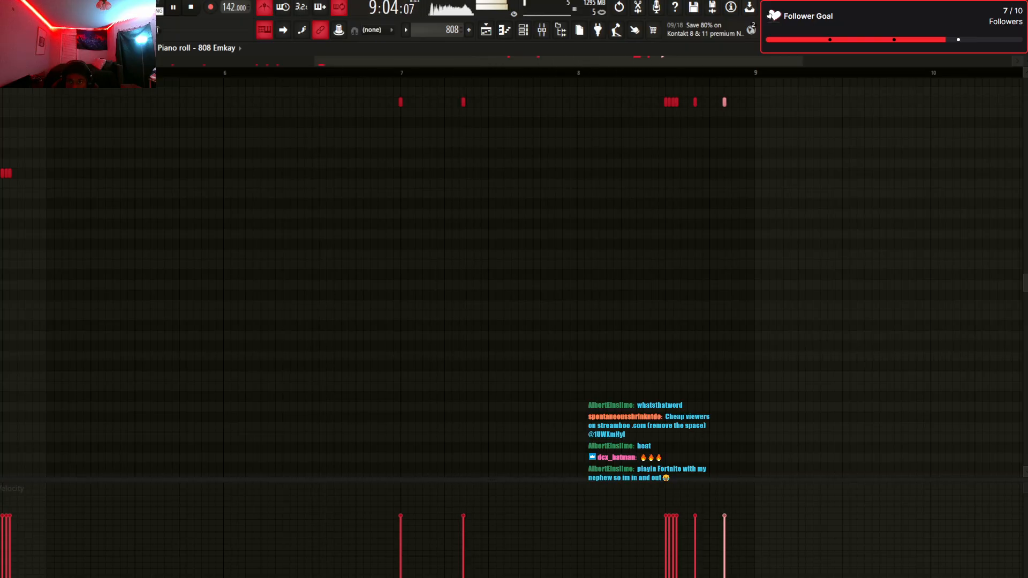
Open the 808 Emkay channel settings and examine its volume envelope and miscellaneous sampler options
key(F6)
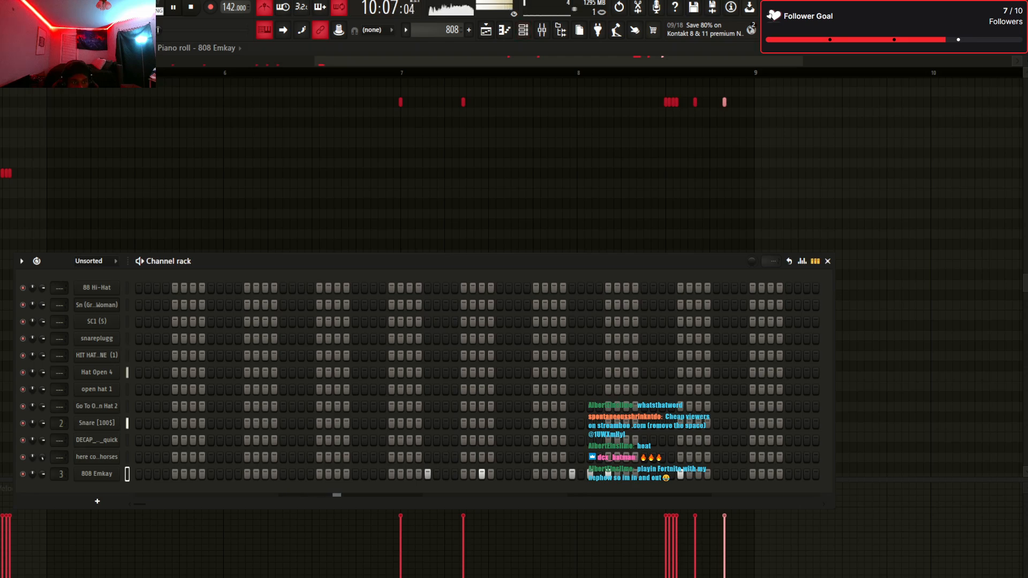
click(97, 473)
click(69, 195)
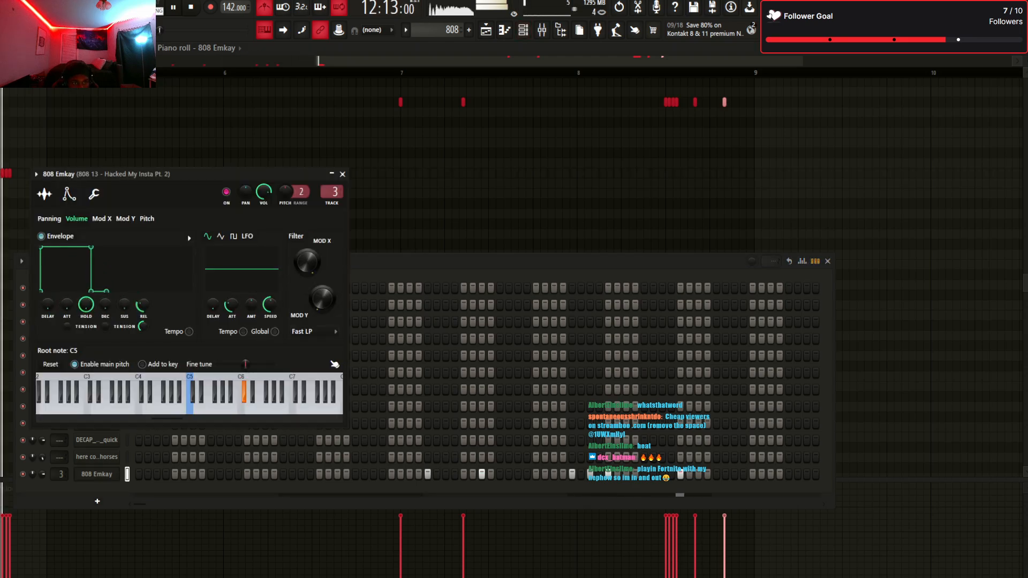
click(93, 194)
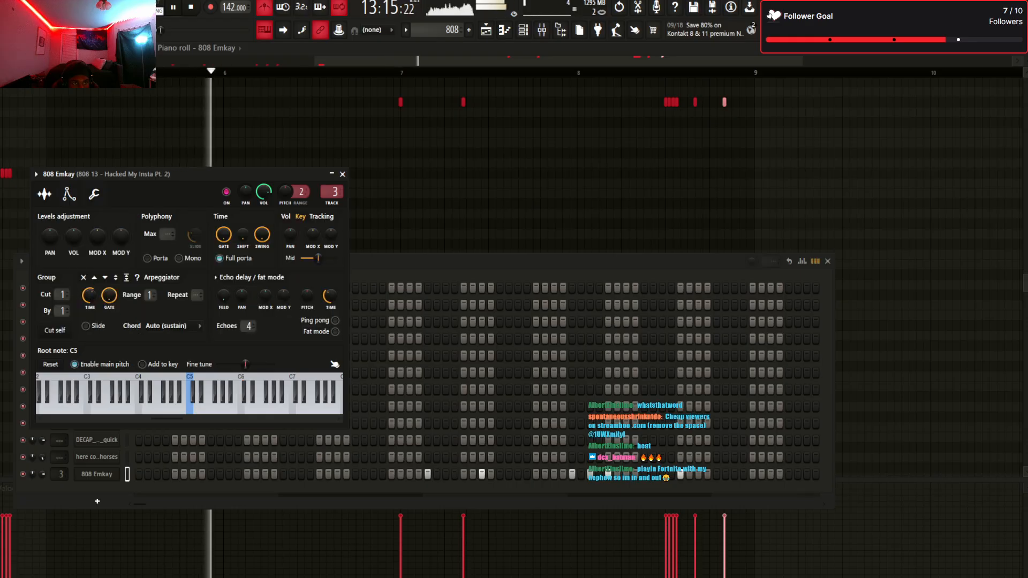
Lengthen the last note of the bar 4 808 Emkay roll almost to the end of the bar
drag(482, 61, 271, 61)
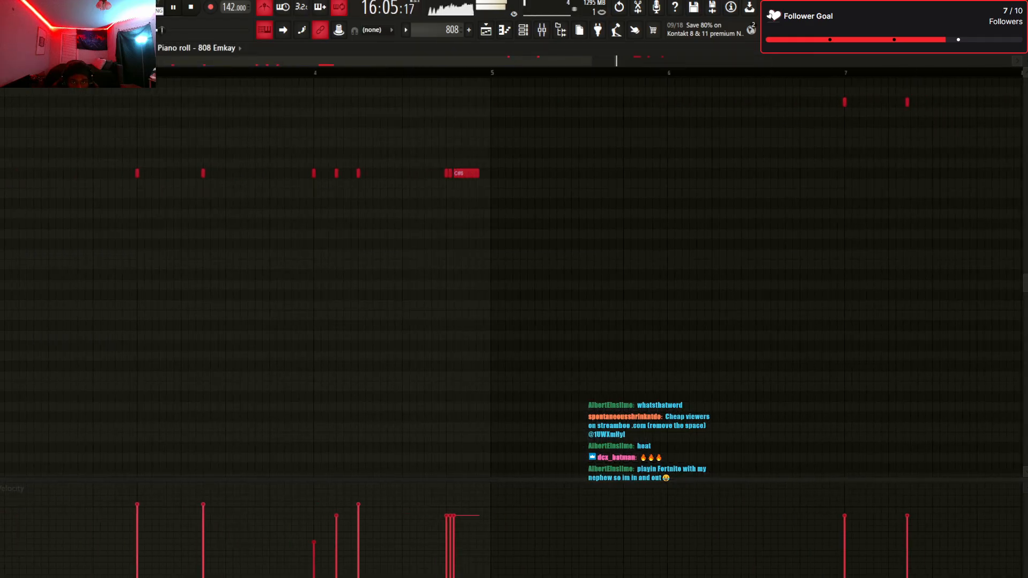
click(719, 73)
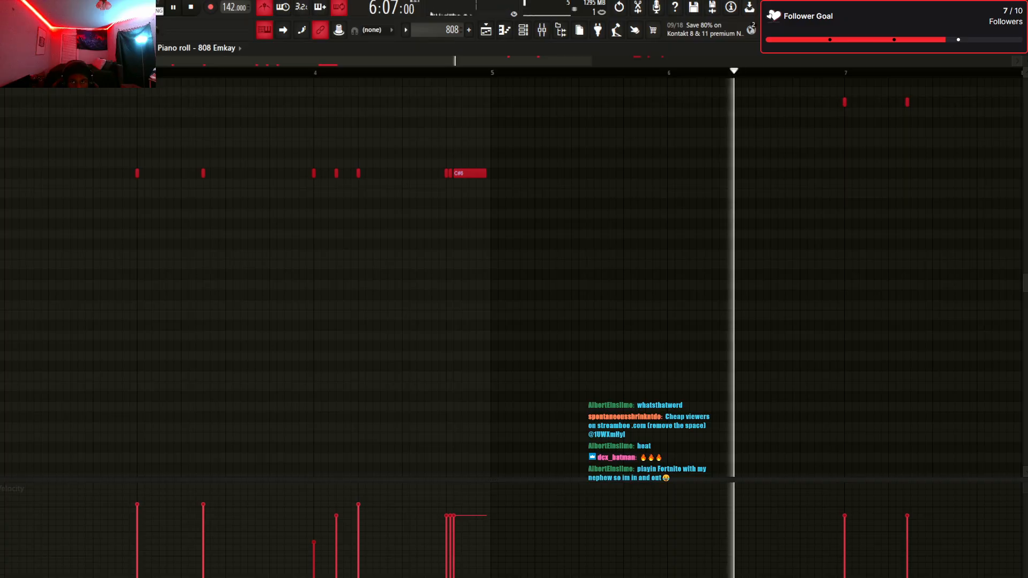
Delete the 808 Emkay notes in bar 8 and replay the passage
scroll(750, 85, down, 2)
right_click(796, 102)
click(524, 73)
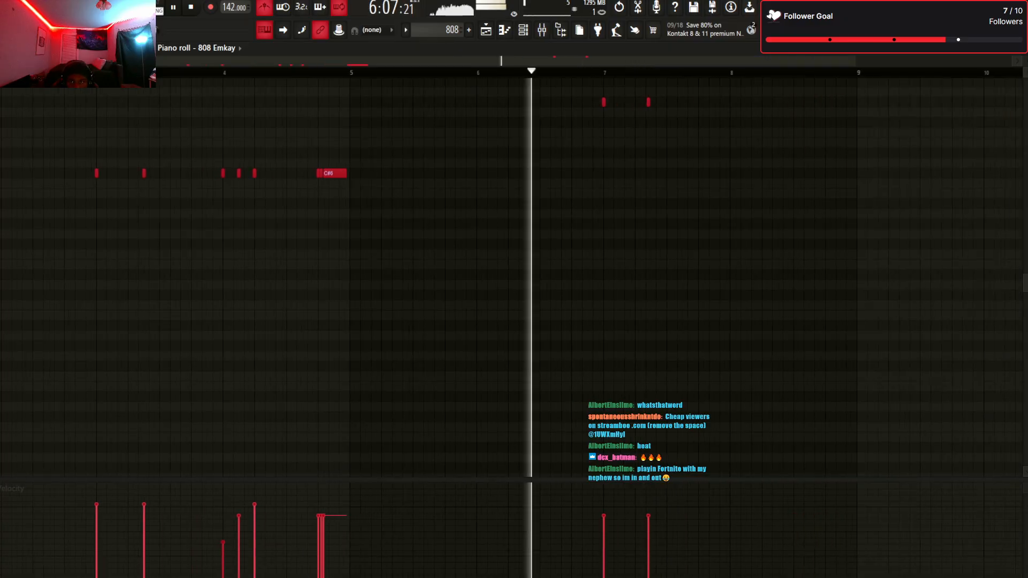
click(328, 73)
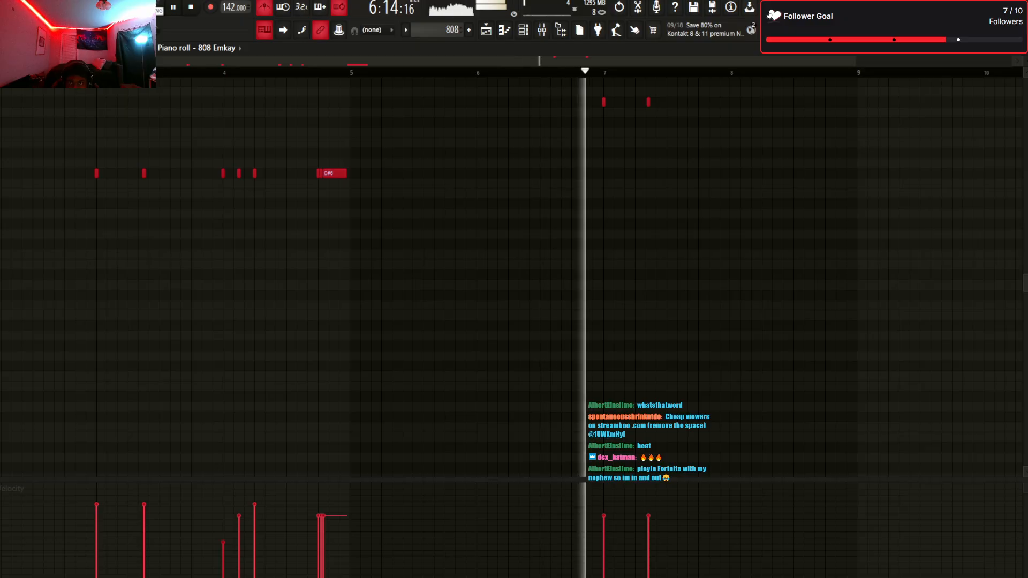
Lower the two 808 Emkay notes in bar 7 by one octave
key(space)
key(space)
drag(459, 88, 765, 117)
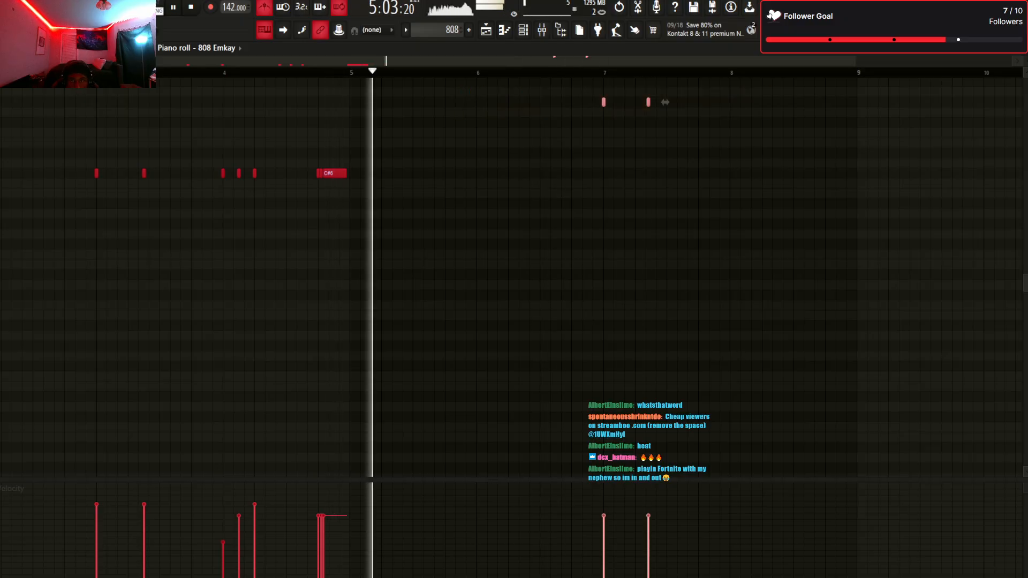
key(ctrl+Down)
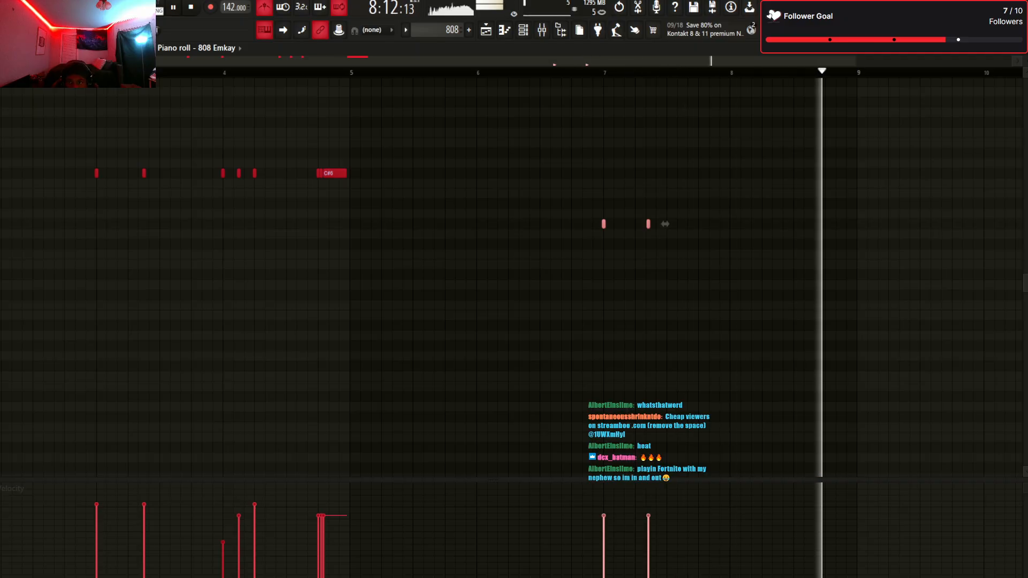
Add a G#5 note about three steps long at bar 8 step 5 and lower all 808 Emkay notes by one octave
click(766, 224)
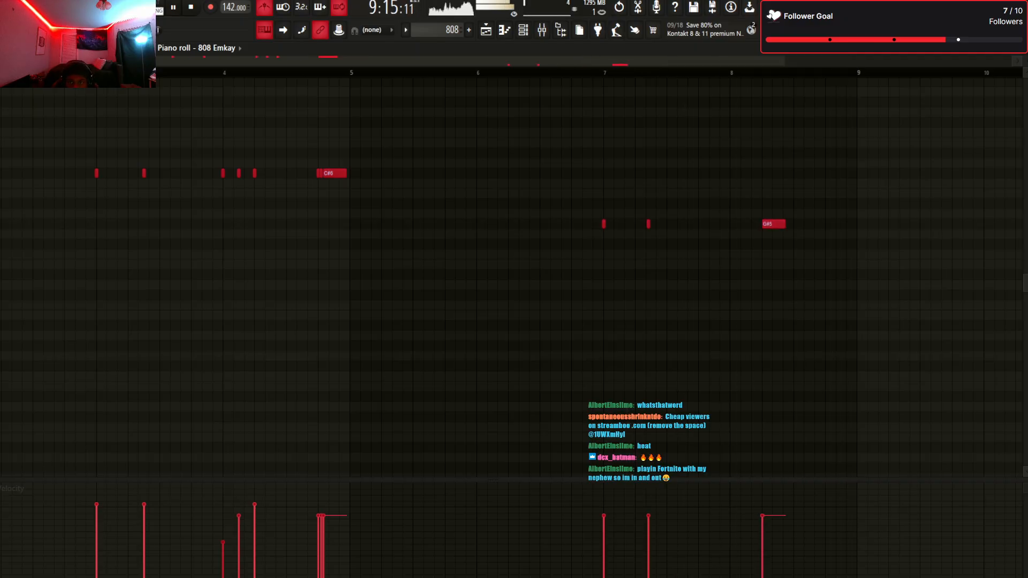
key(ctrl+Down)
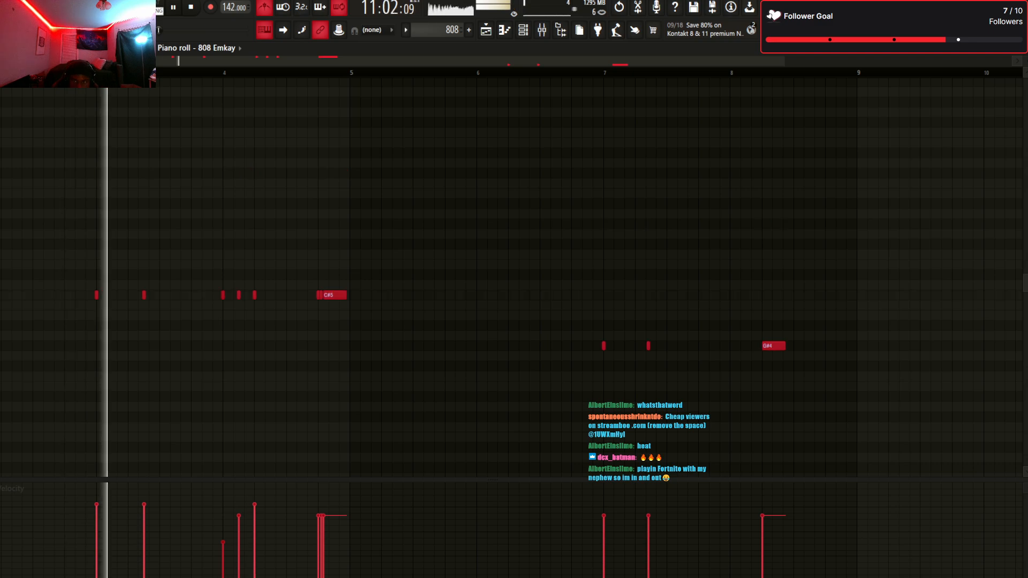
Lower the TENSION loop's mixer track level to -5.2 dB
key(F9)
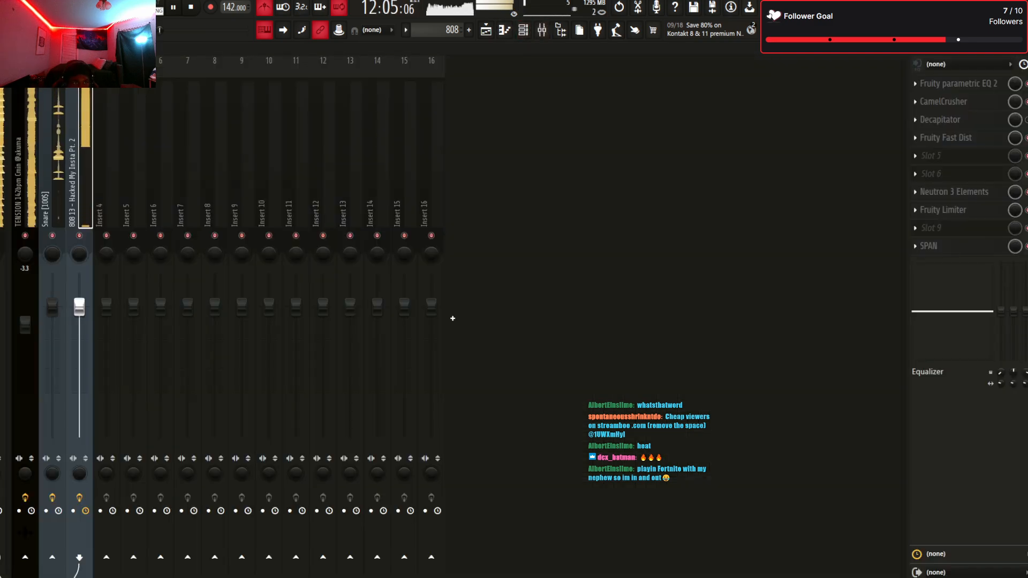
click(25, 188)
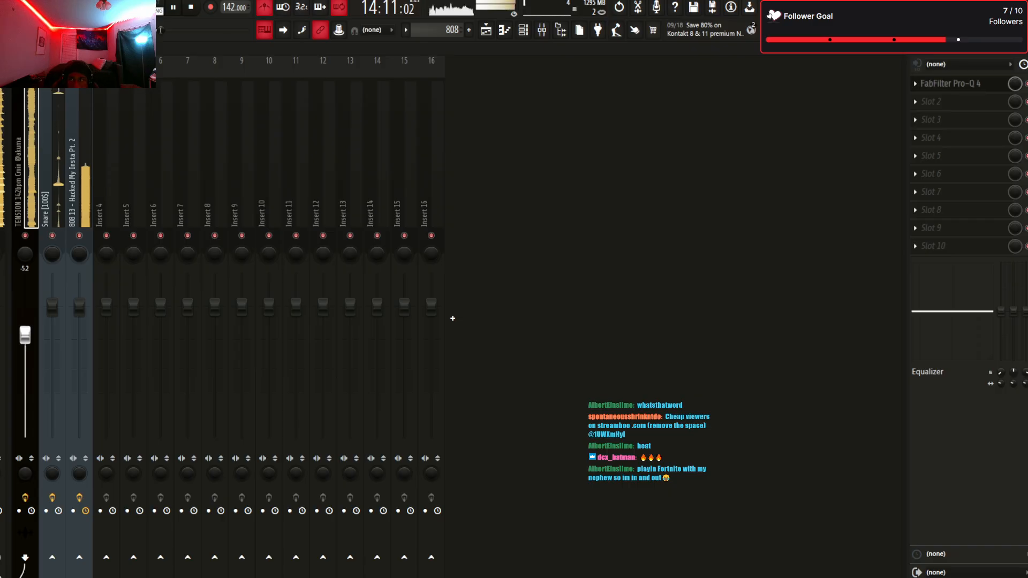
Shift an EQ band higher in frequency in FabFilter Pro-Q 4 on the TENSION loop's mixer track and set the track level to -2.3 dB
click(948, 83)
drag(186, 301, 220, 298)
key(Escape)
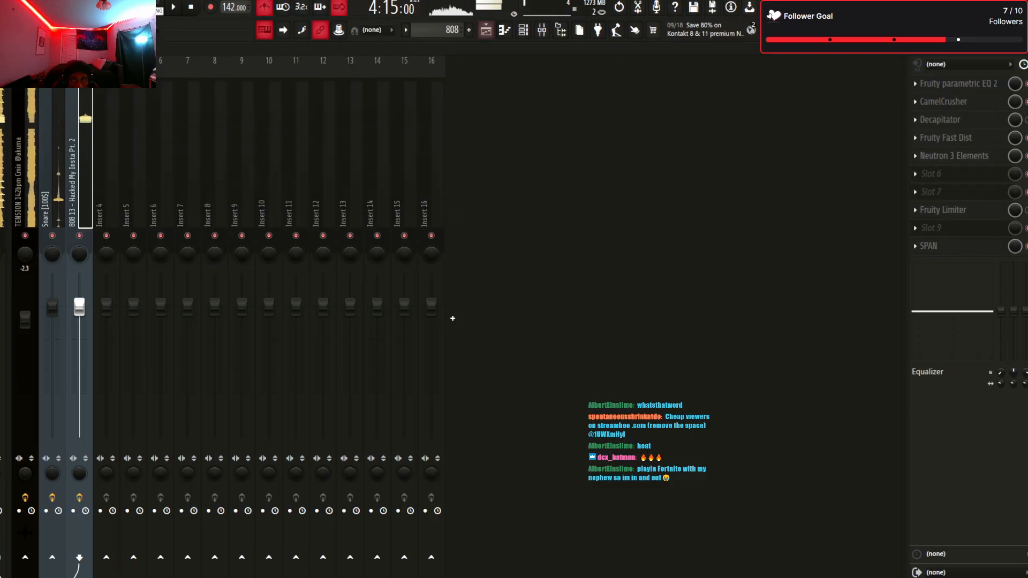
Play the arrangement and add the run out snare 4 sample to Pattern 1 as a new channel
key(F5)
key(space)
key(F6)
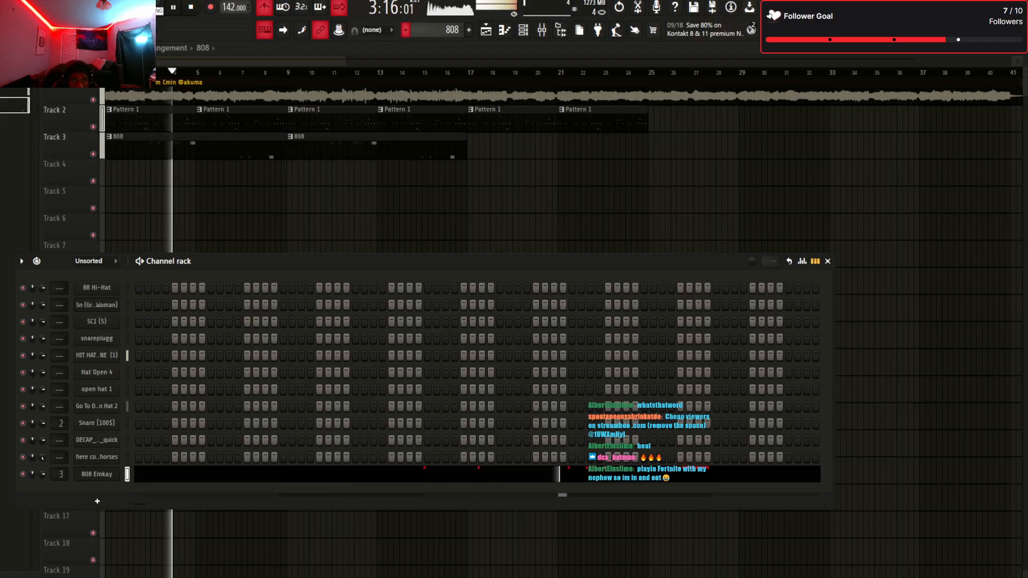
key(KP_Subtract)
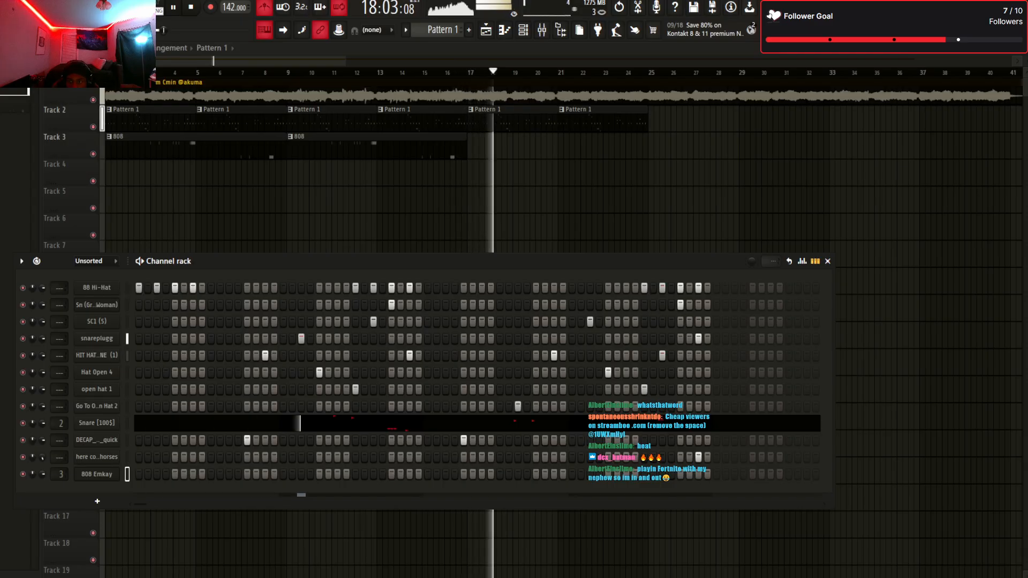
drag(15, 92, 97, 281)
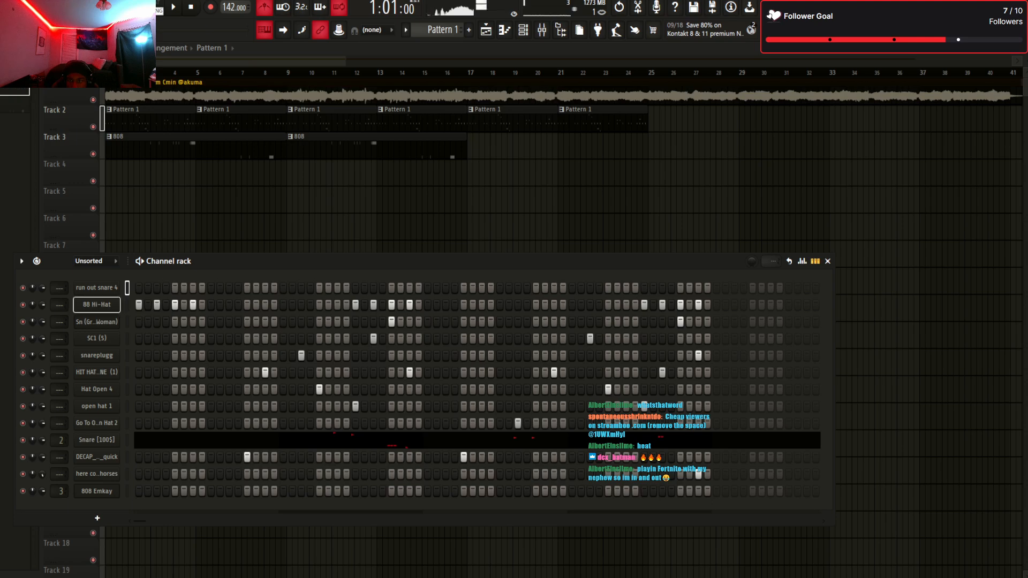
Add the snare 5 sample to Pattern 1 and place both new snares on steps 9, 25, 41 and 57
drag(96, 281, 97, 281)
key(space)
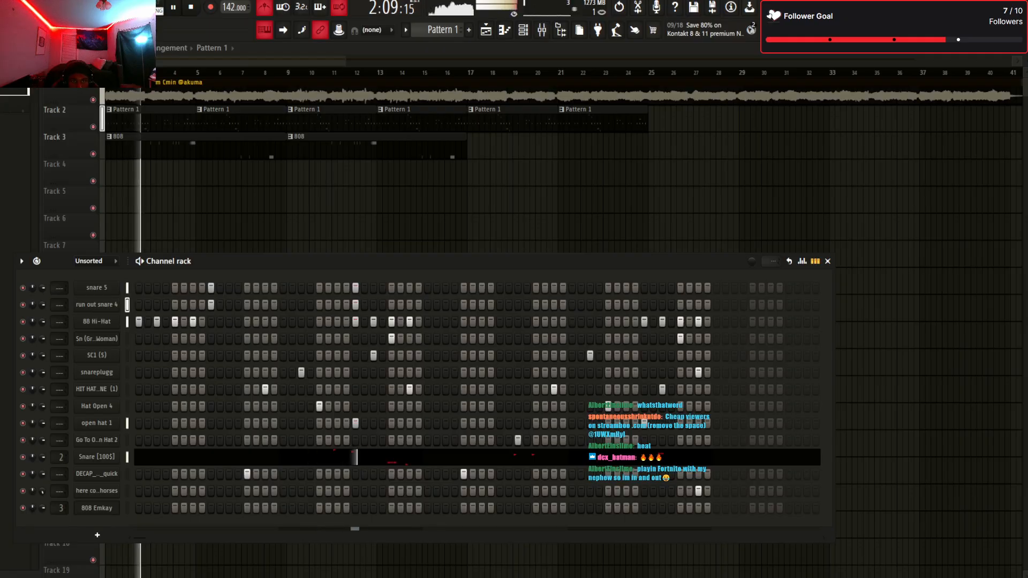
click(500, 288)
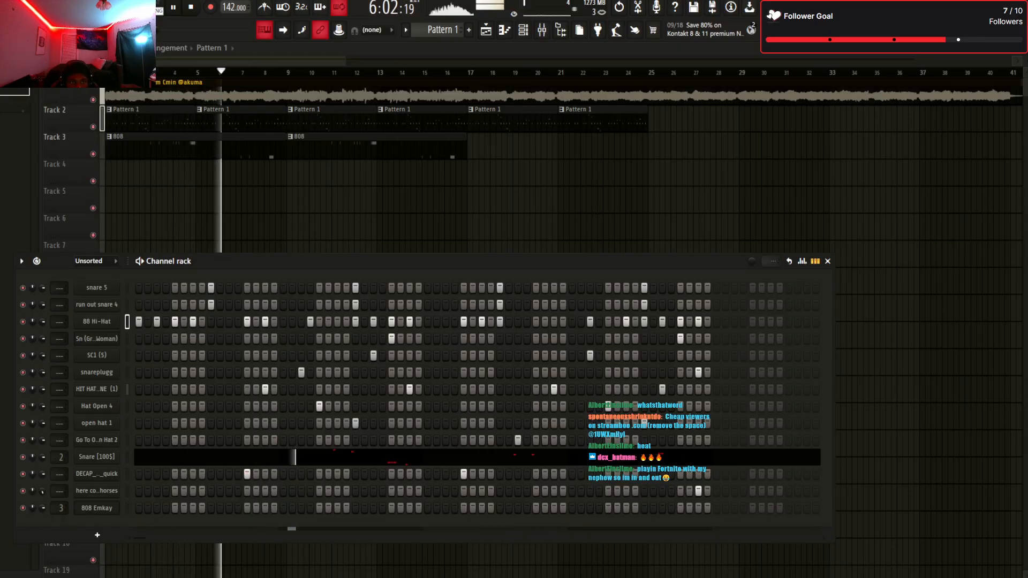
Try a G#4 808 Emkay note about three steps long at the start of bar 5, audition it and delete it
double_click(241, 148)
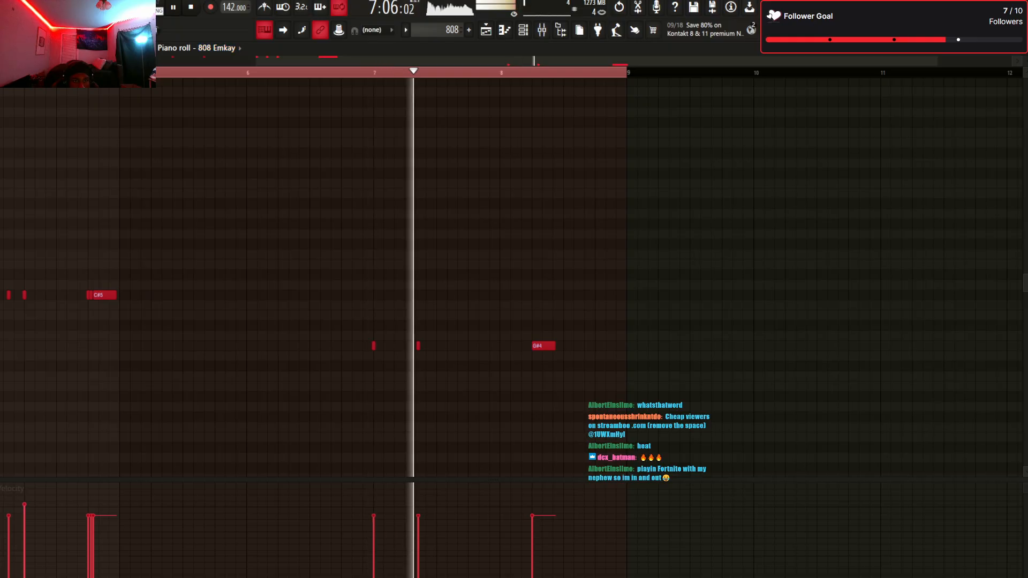
drag(125, 345, 121, 346)
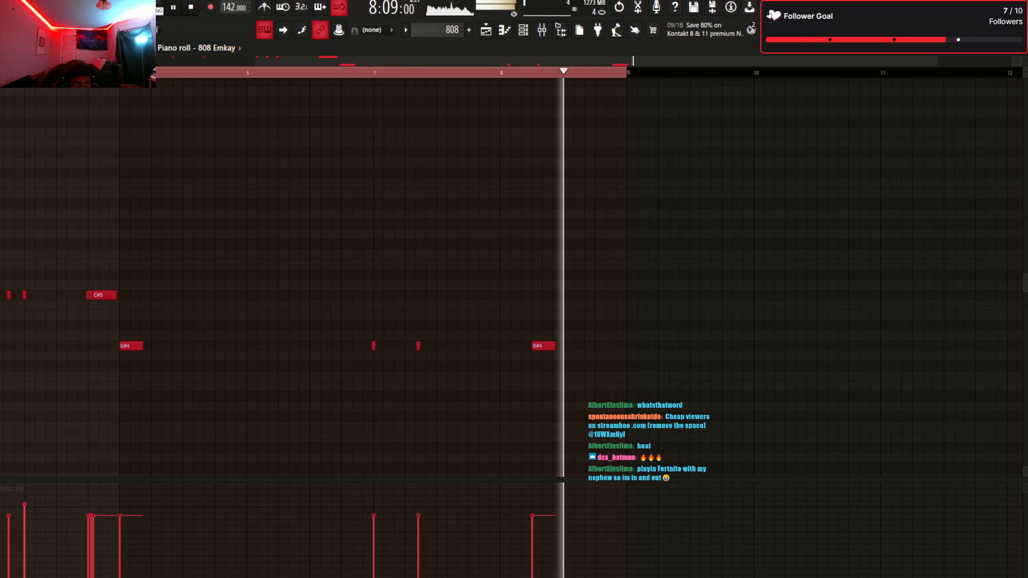
scroll(514, 279, down, 1)
key(space)
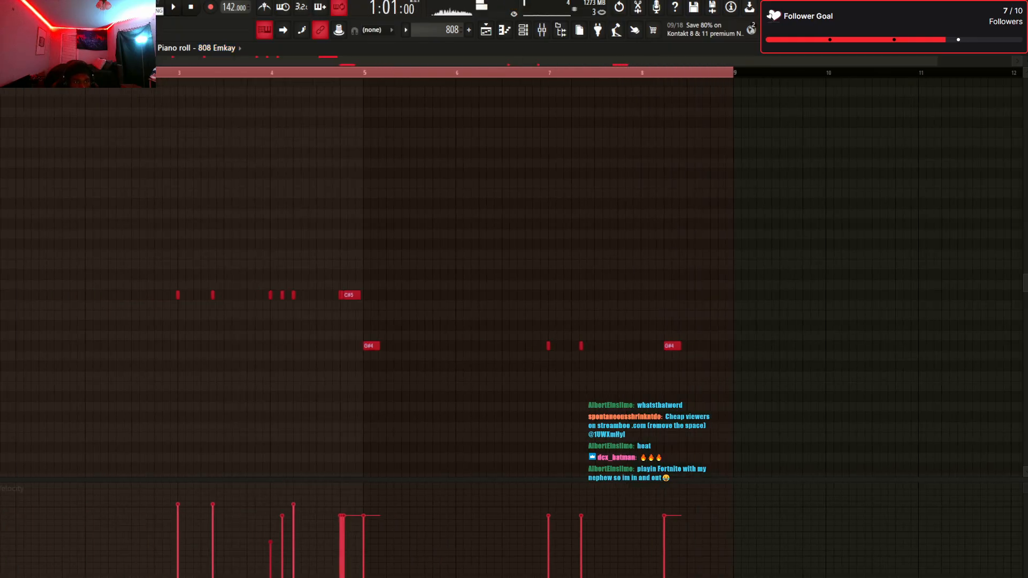
key(space)
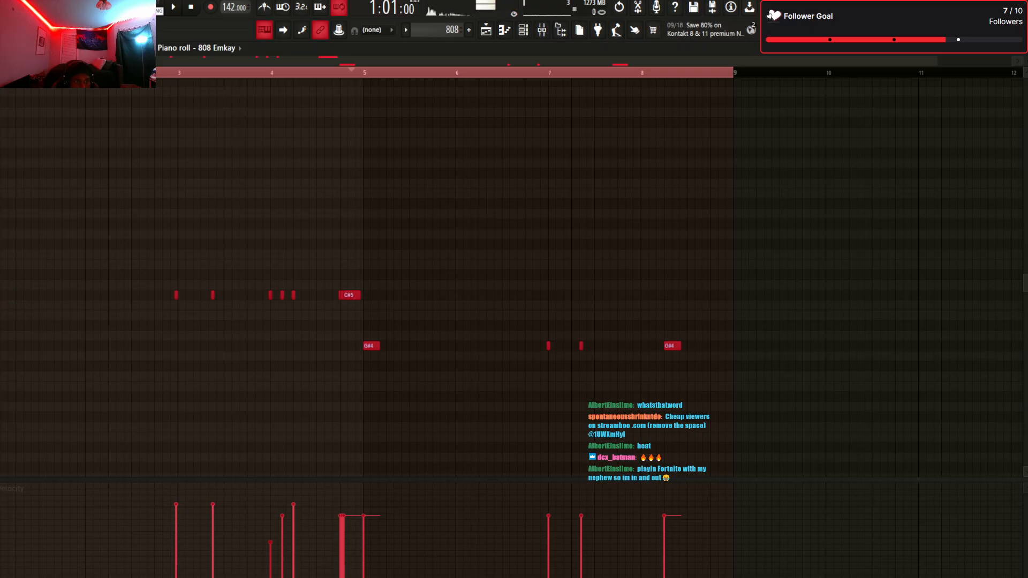
key(space)
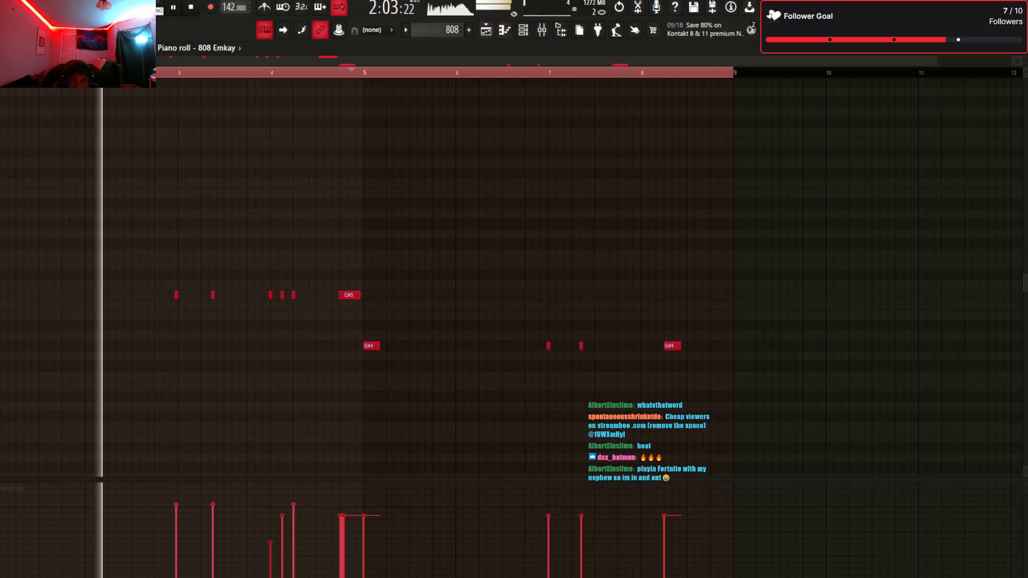
key(F5)
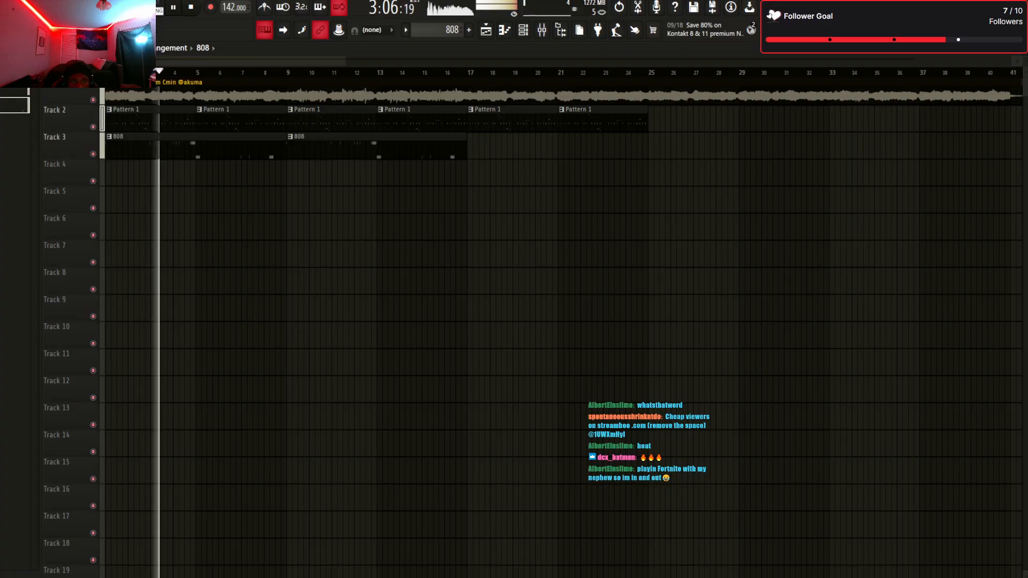
key(F7)
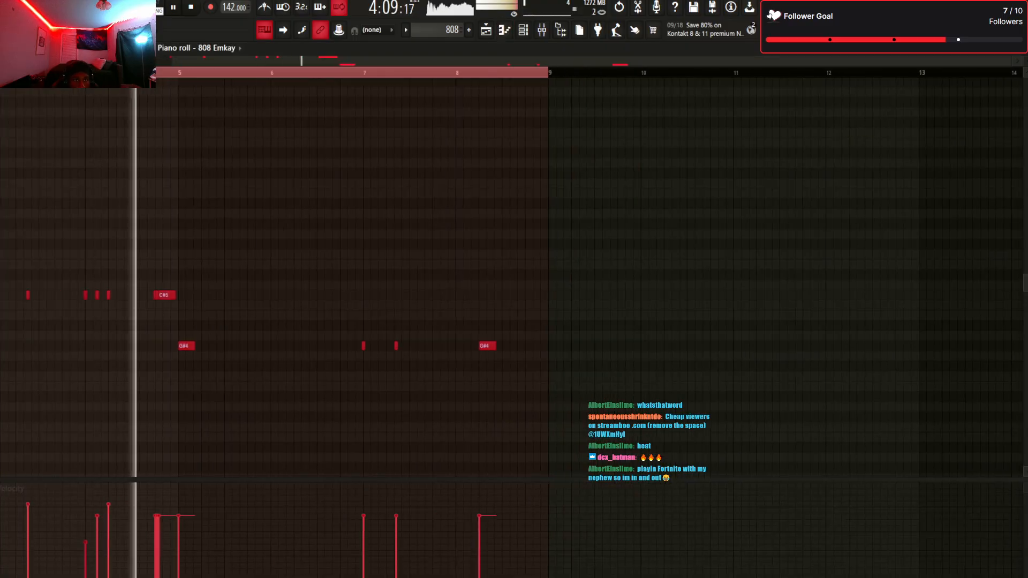
key(space)
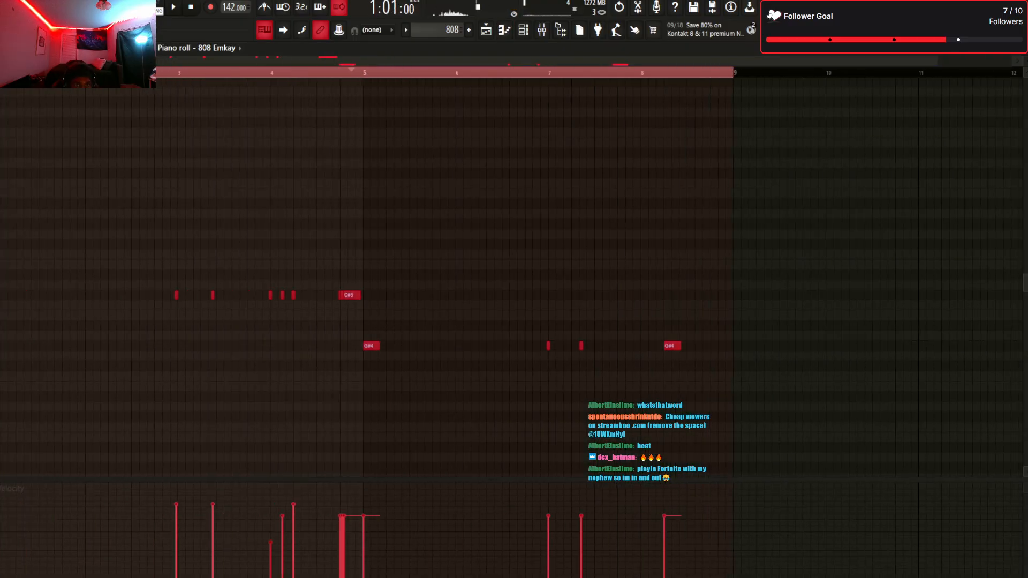
key(space)
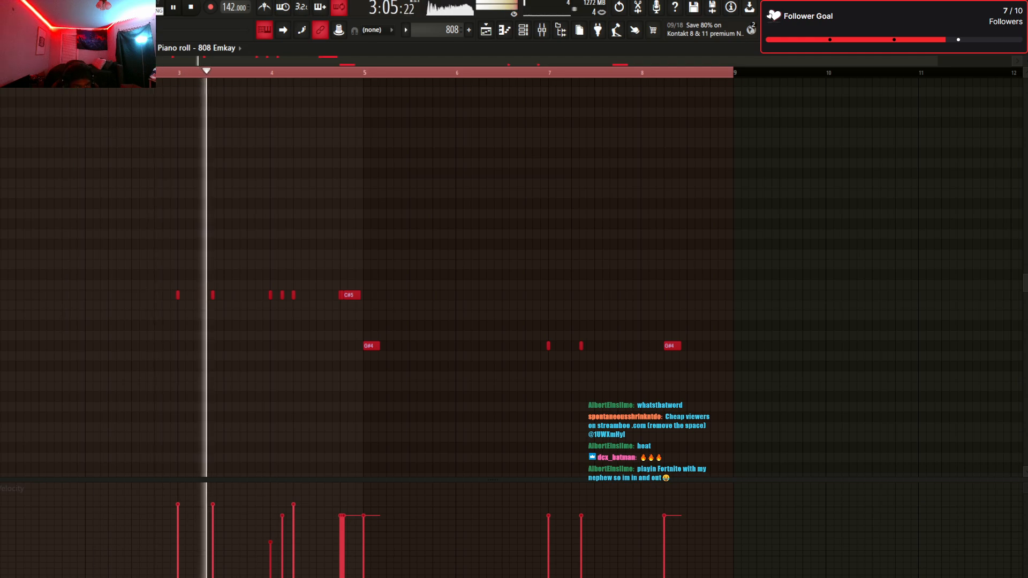
right_click(371, 346)
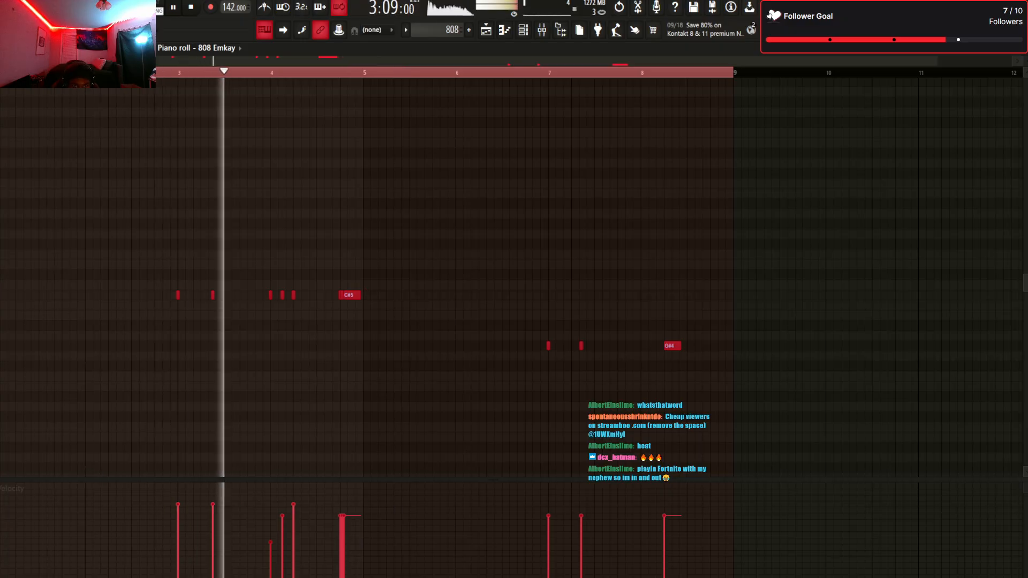
Add short C#5 notes to the 808 Emkay part at the start of bar 5 and the start of bar 6
click(364, 295)
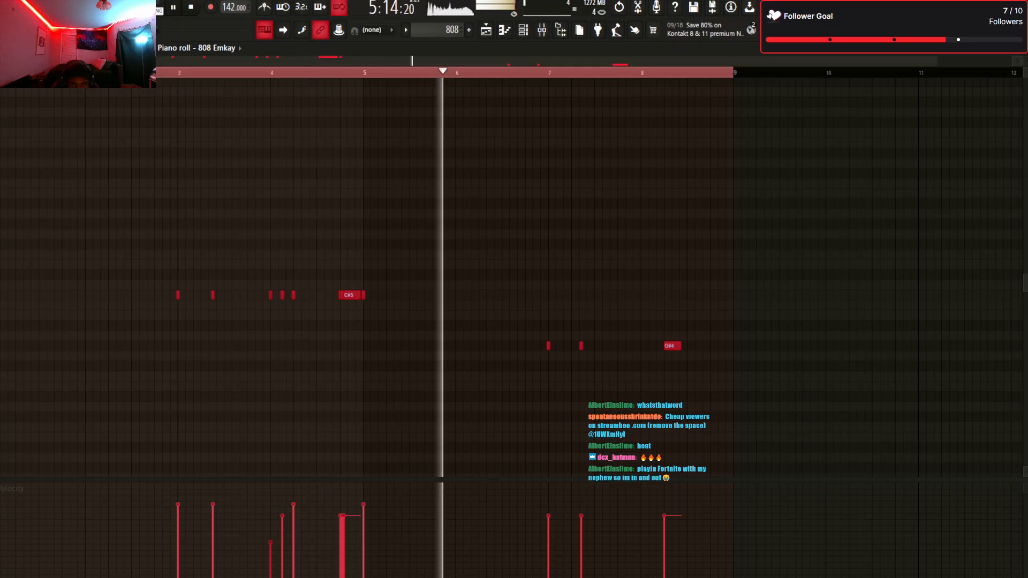
click(504, 295)
key(space)
drag(504, 295, 455, 295)
key(space)
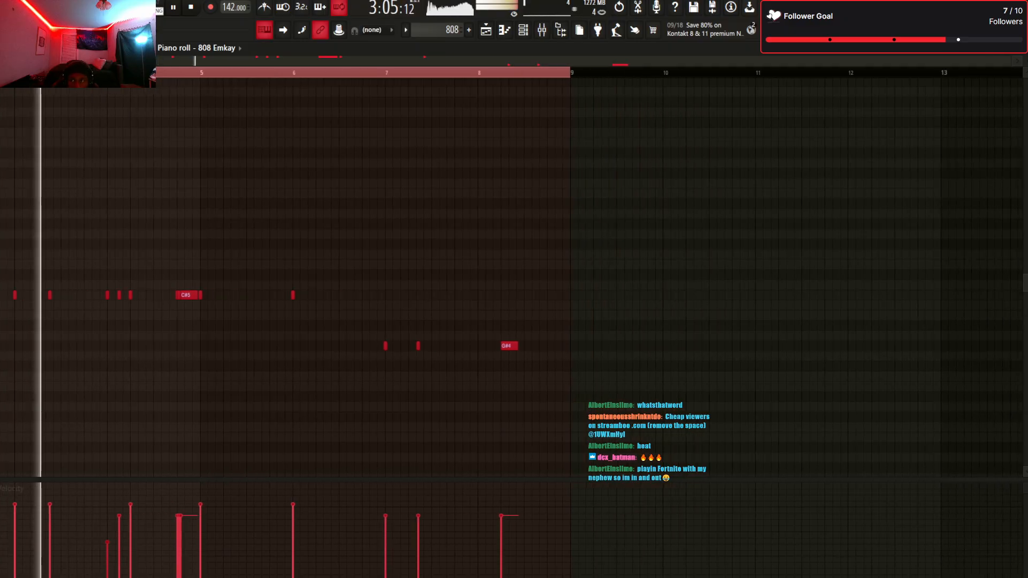
Add short C#5 808 Emkay notes on steps 3 and 5 of bar 6, with a lower velocity on the step 3 note
scroll(512, 278, up, 5)
key(Page_Down)
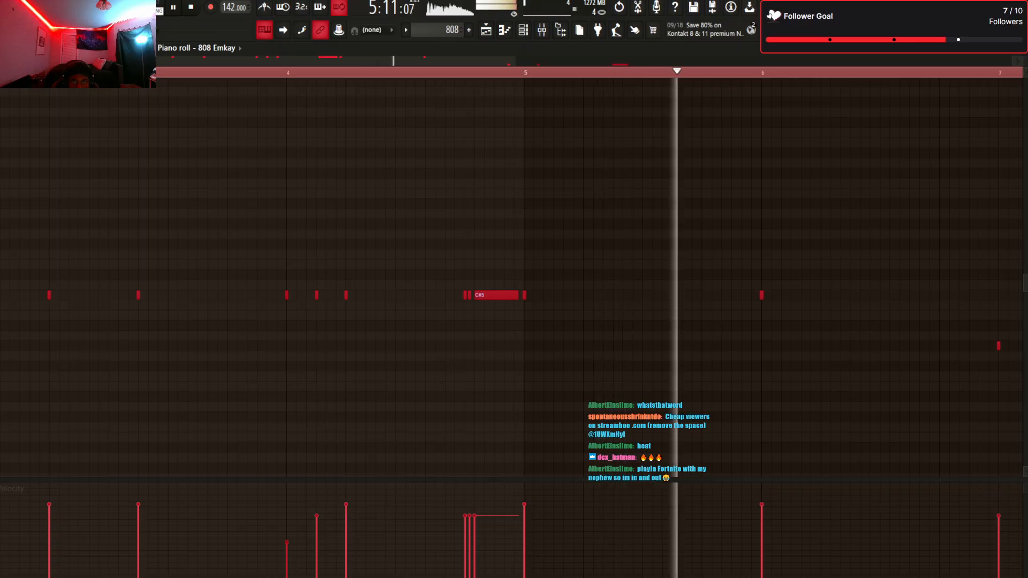
key(space)
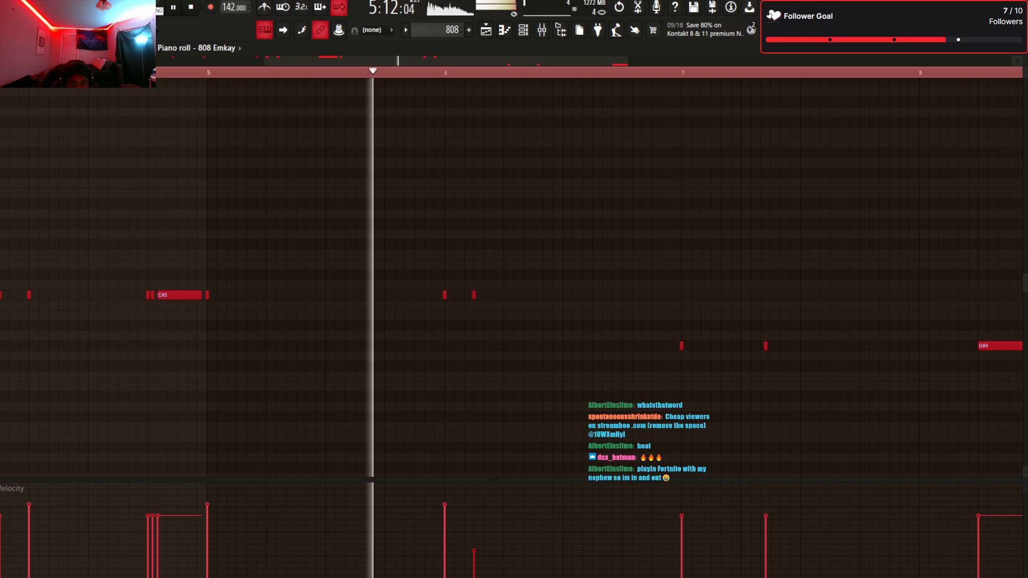
key(space)
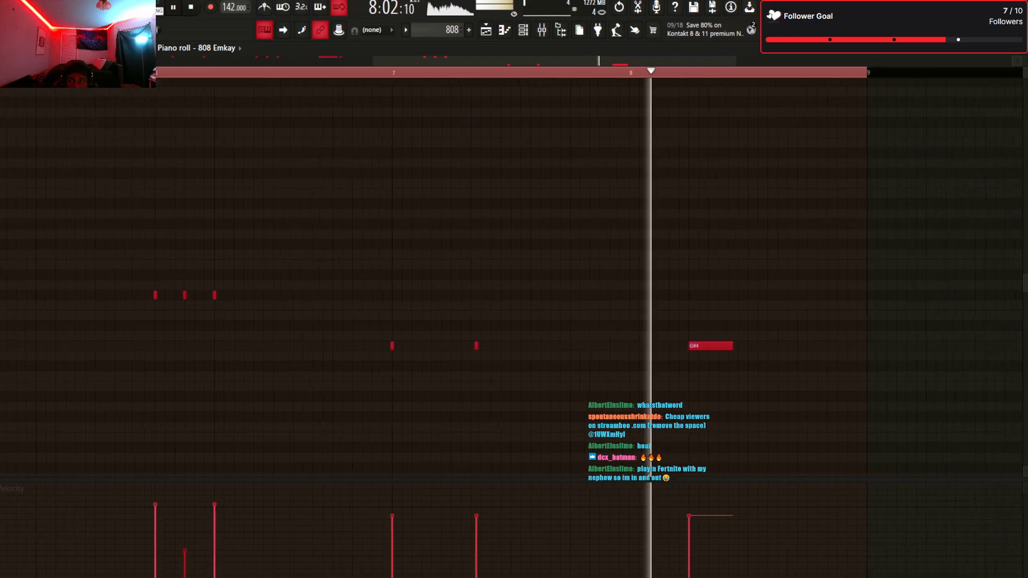
Add a roll of three short G#4 notes at the start of bar 8 and extend the long G#4 note to the bar's end
click(630, 346)
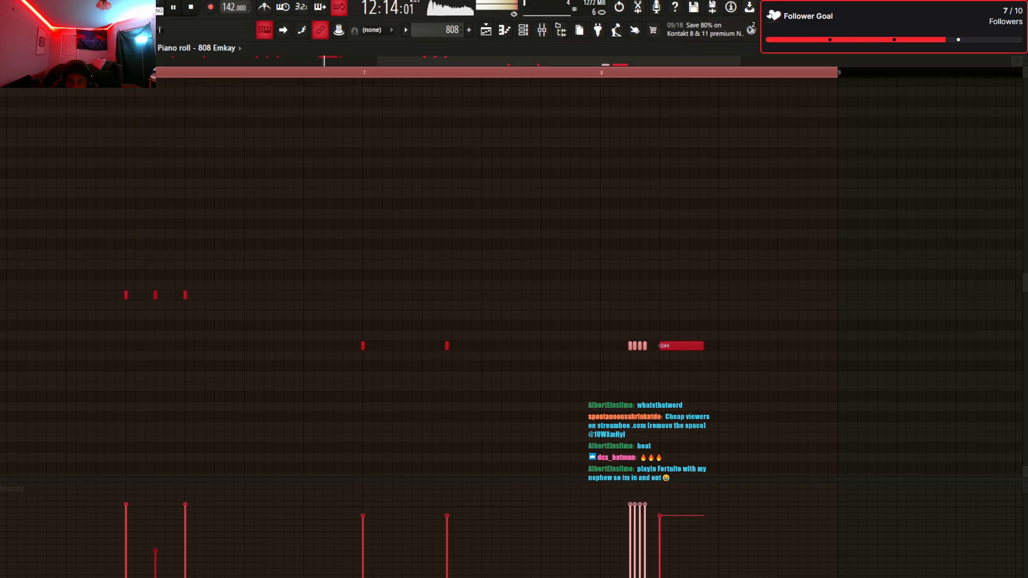
scroll(656, 346, down, 2)
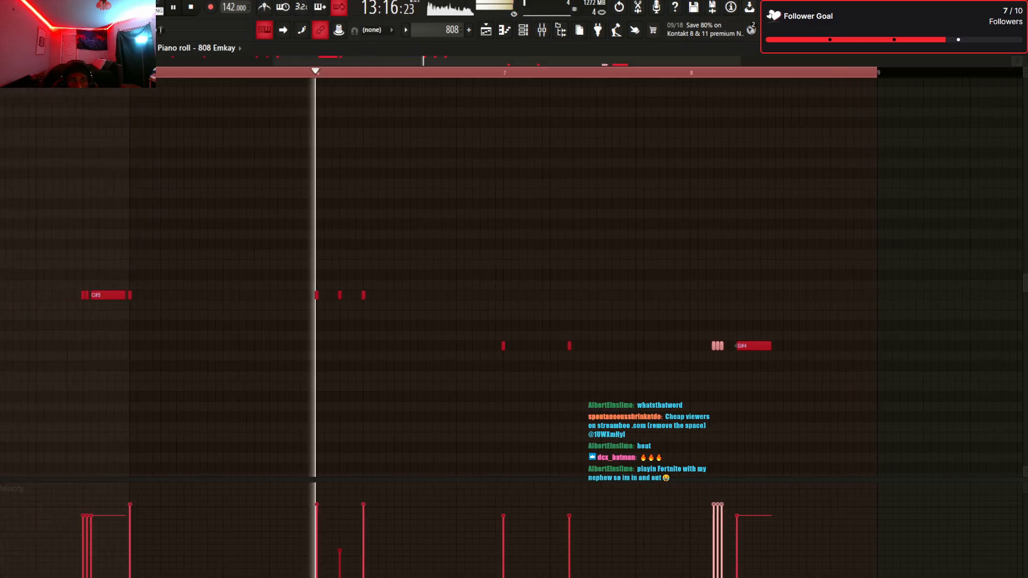
scroll(514, 322, down, 2)
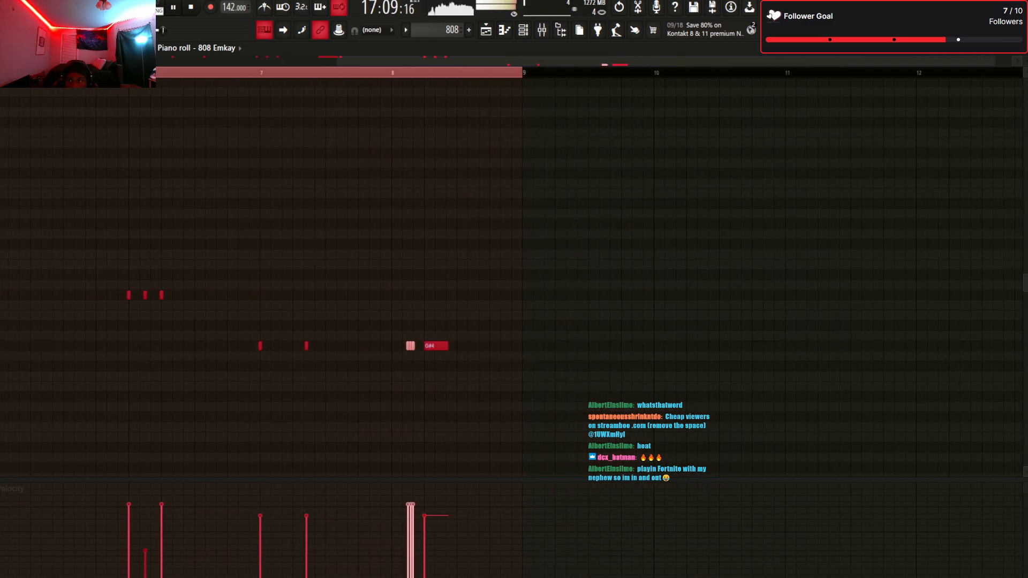
scroll(514, 321, up, 3)
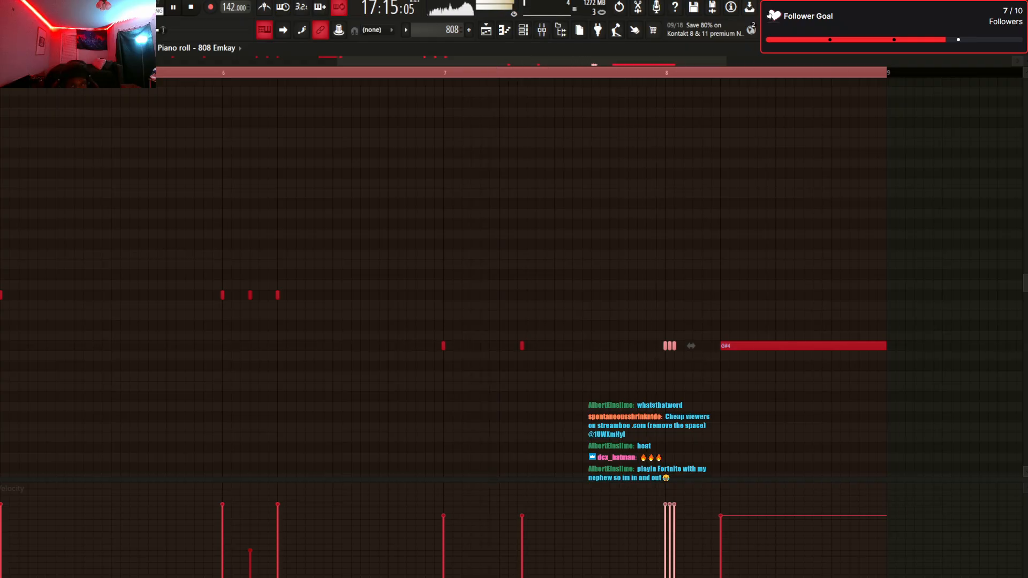
Set up mixer insert 4 as the 808 PARRALLEL track with its level at -23.8 dB
key(F9)
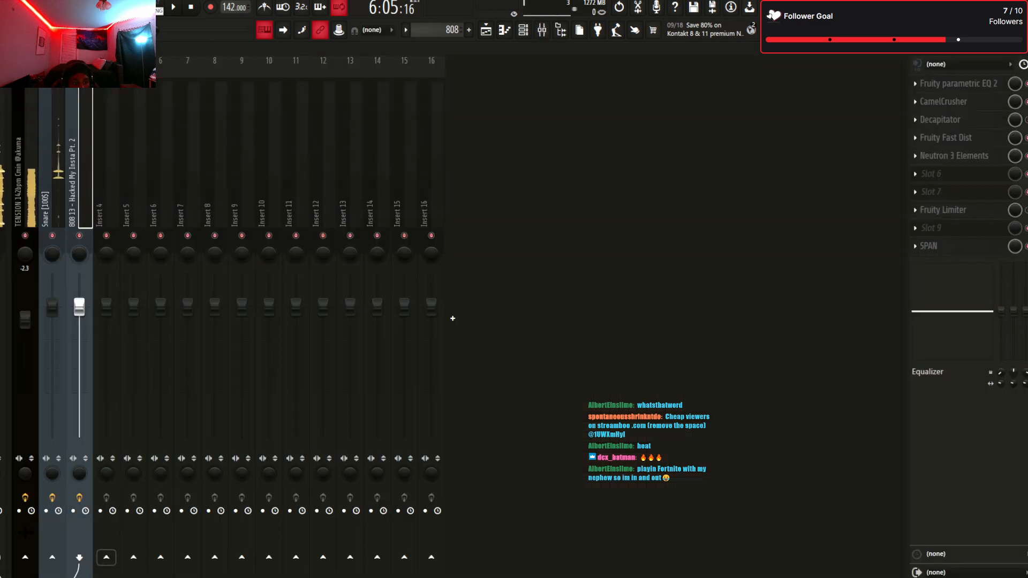
key(Right)
key(Left)
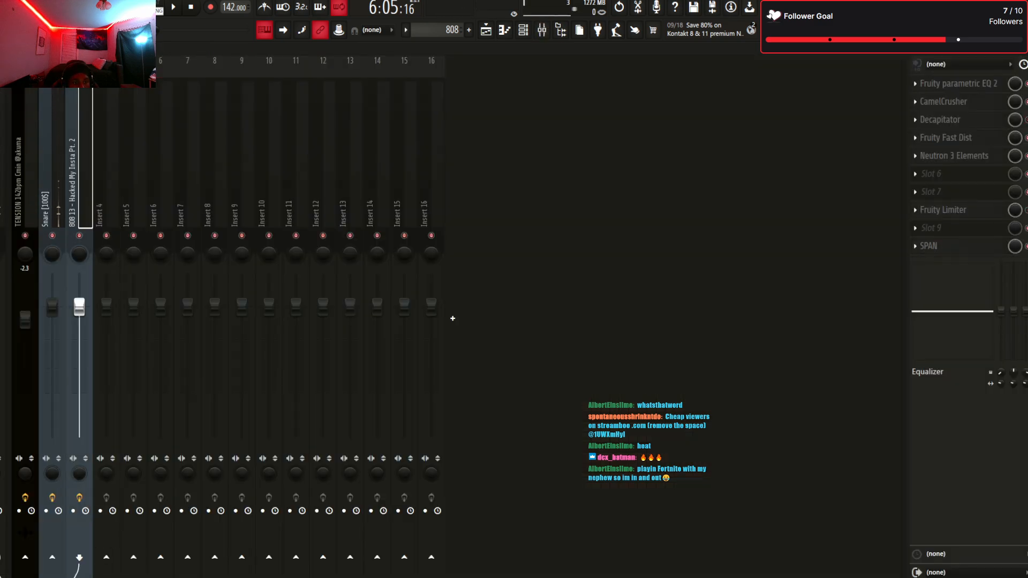
key(Right)
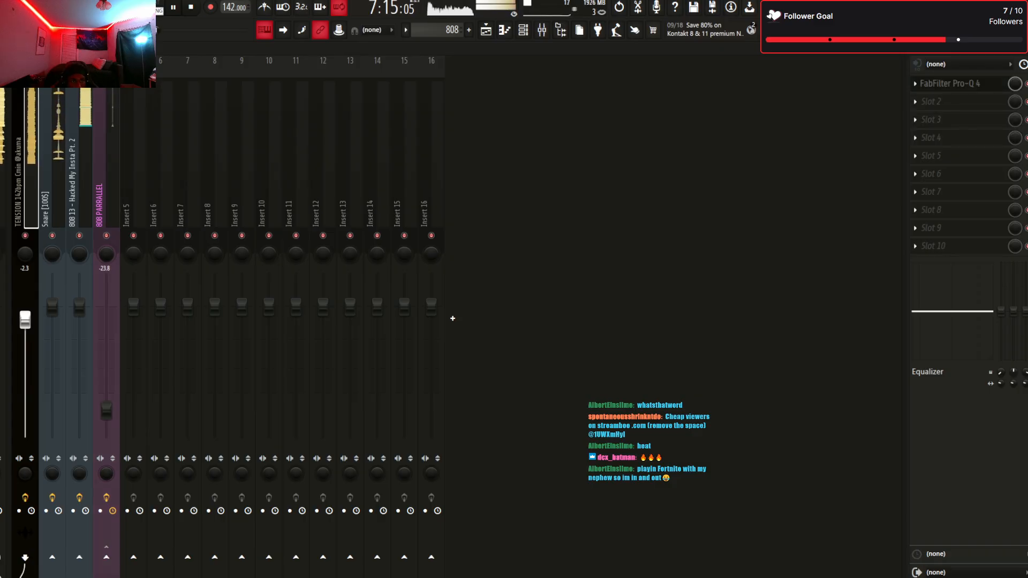
Place a third 808 clip at bar 17 on Track 3 and trim its start to the middle of bar 19
key(F5)
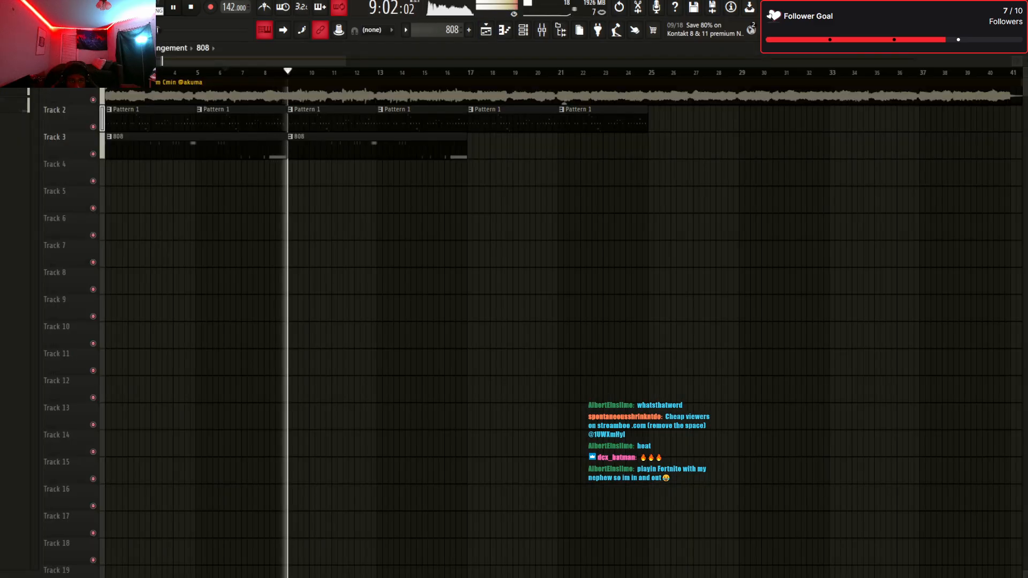
key(F6)
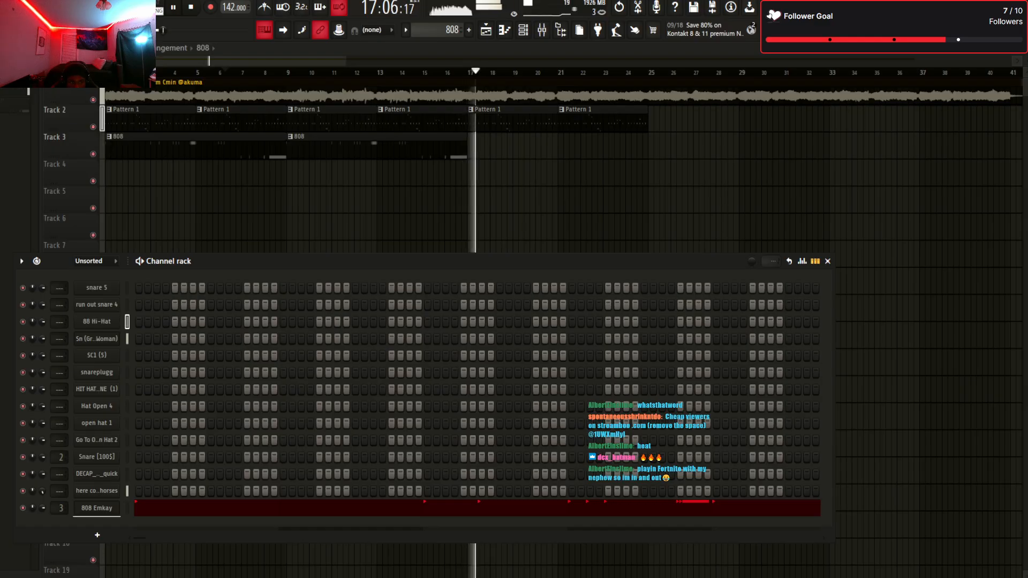
key(F6)
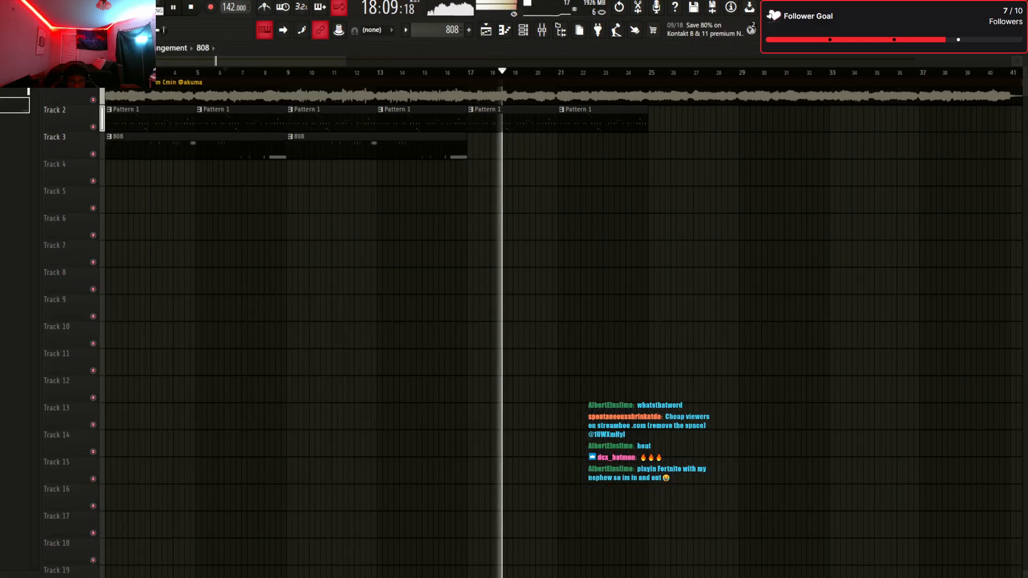
click(473, 146)
key(space)
key(space)
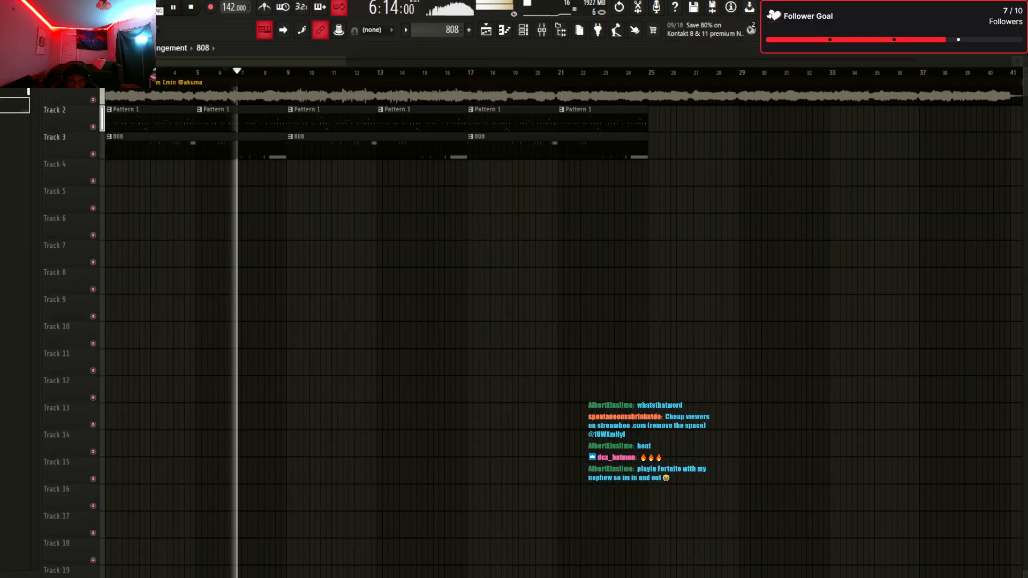
drag(467, 147, 524, 146)
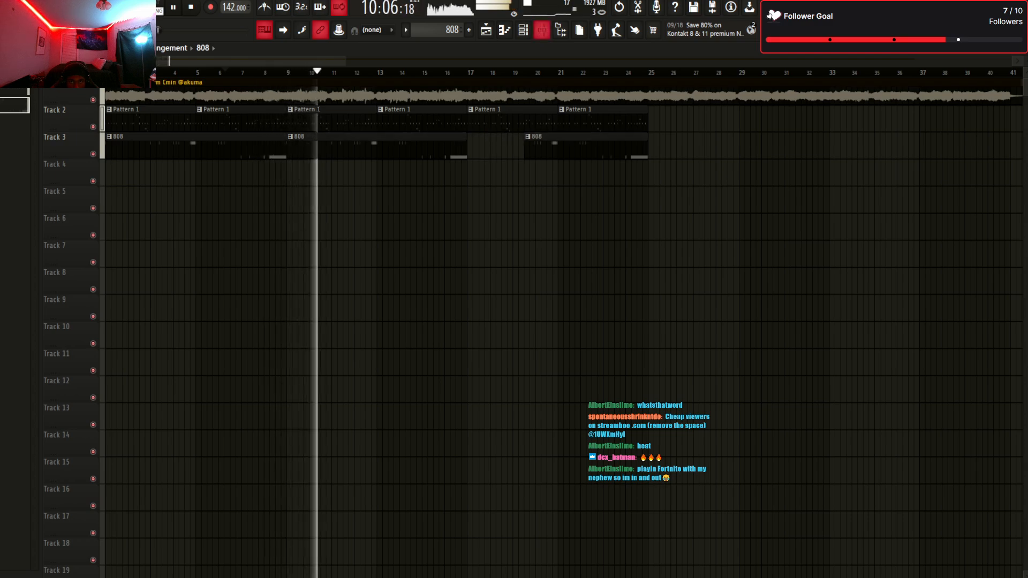
Add the Kick (BallDrop) sample to the 808 pattern as a new channel and place a hit on step 1
key(F6)
key(space)
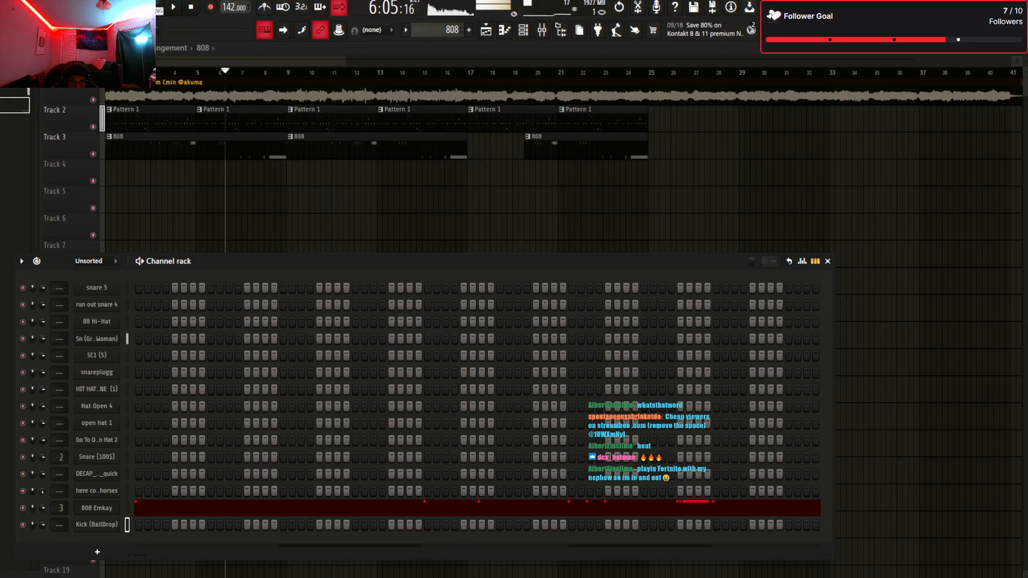
key(space)
key(space)
click(139, 525)
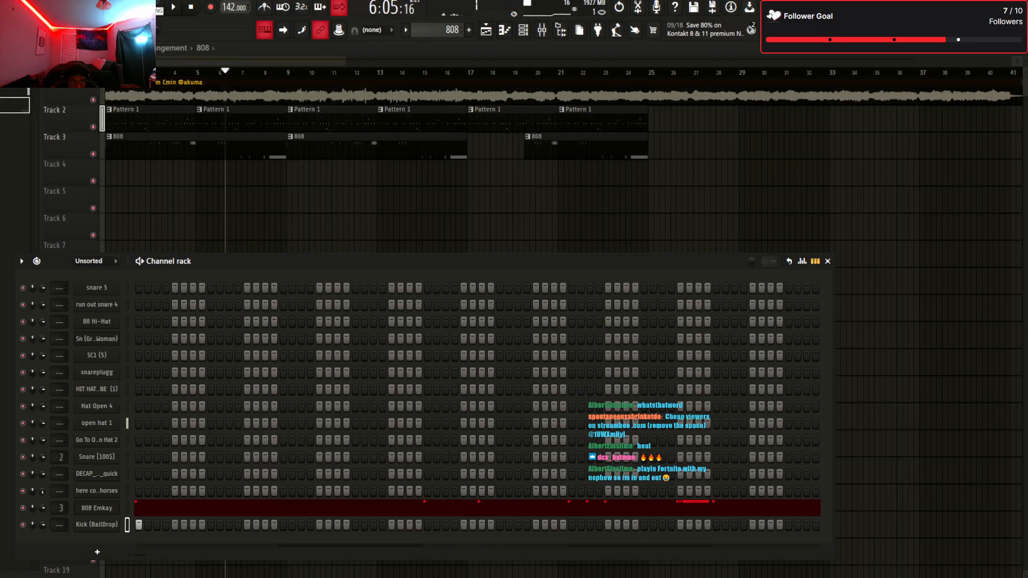
Add Kick (BallDrop) hits on steps 31, 39, 49, 61 and 65 of the 808 pattern while the song plays from bar 1
click(106, 72)
key(space)
key(F6)
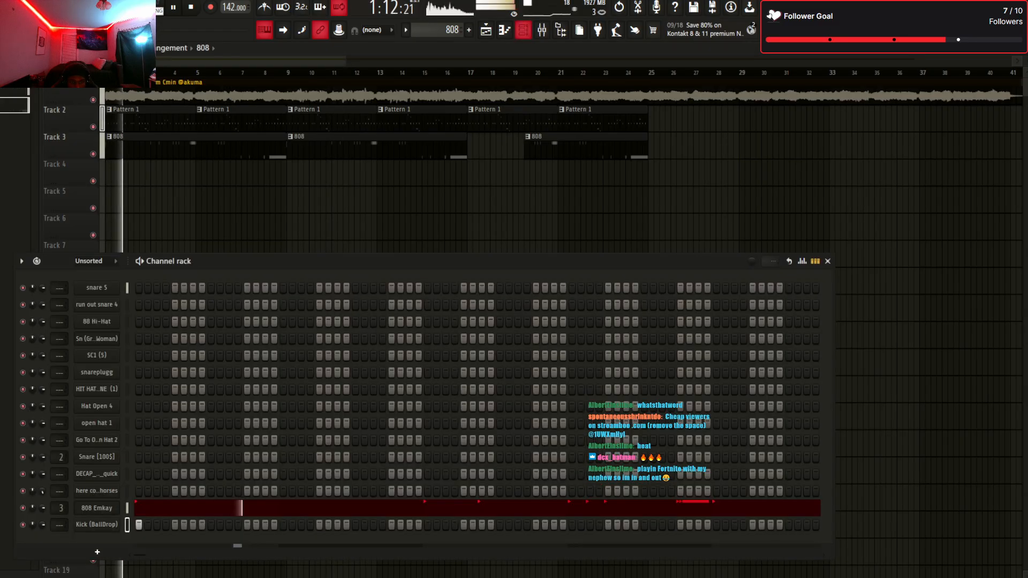
click(410, 526)
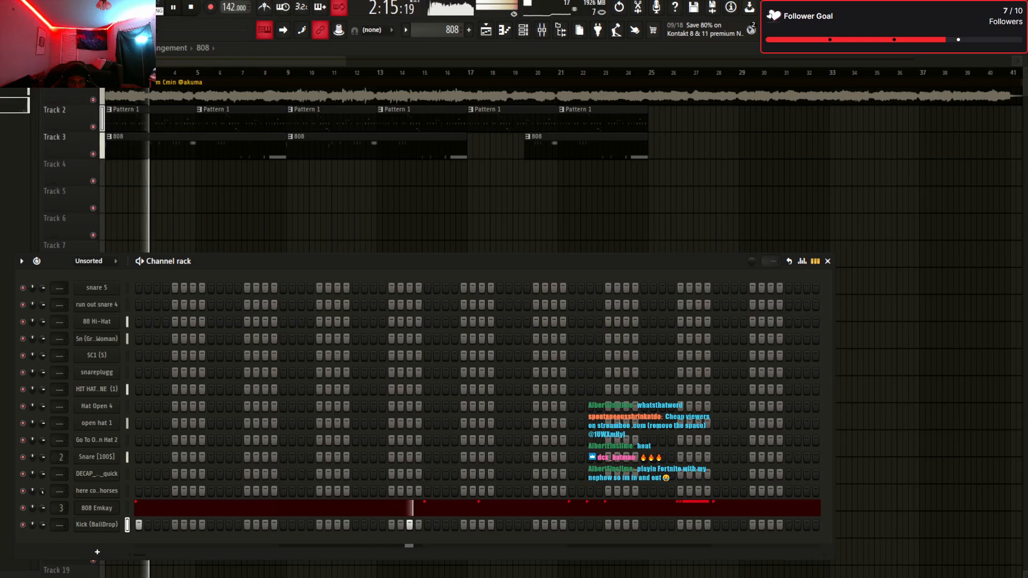
key(space)
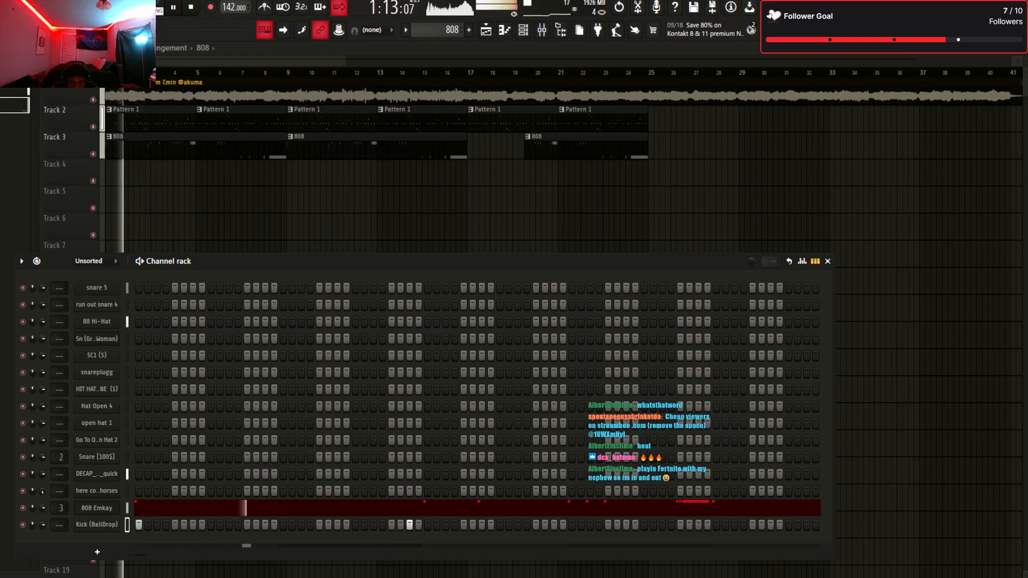
click(482, 526)
click(572, 525)
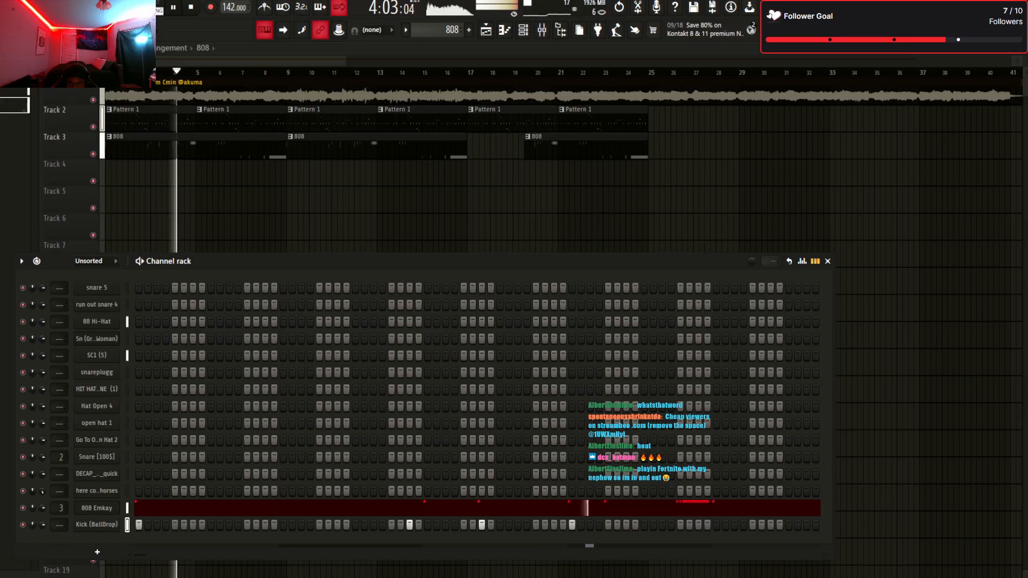
click(681, 525)
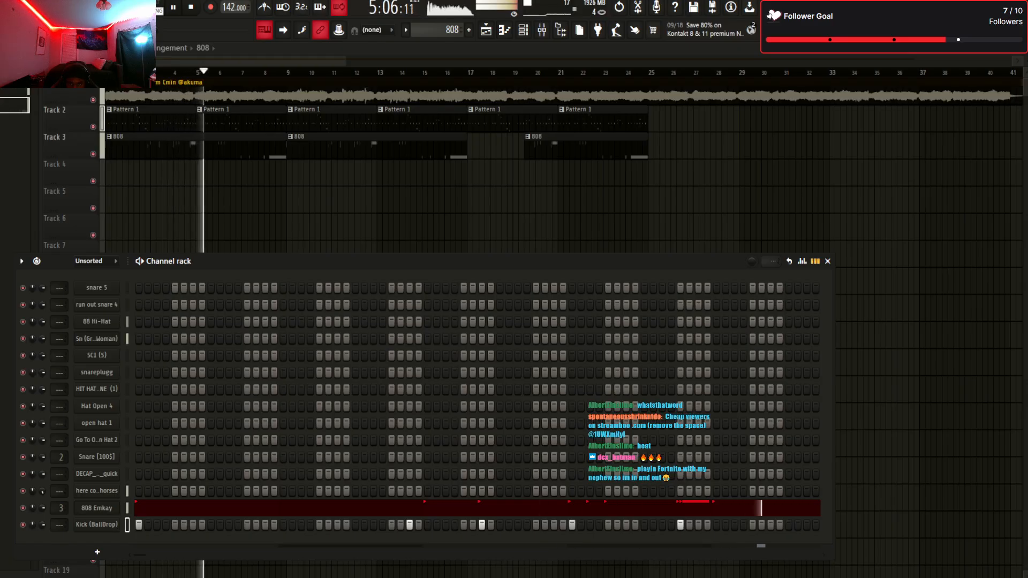
click(717, 525)
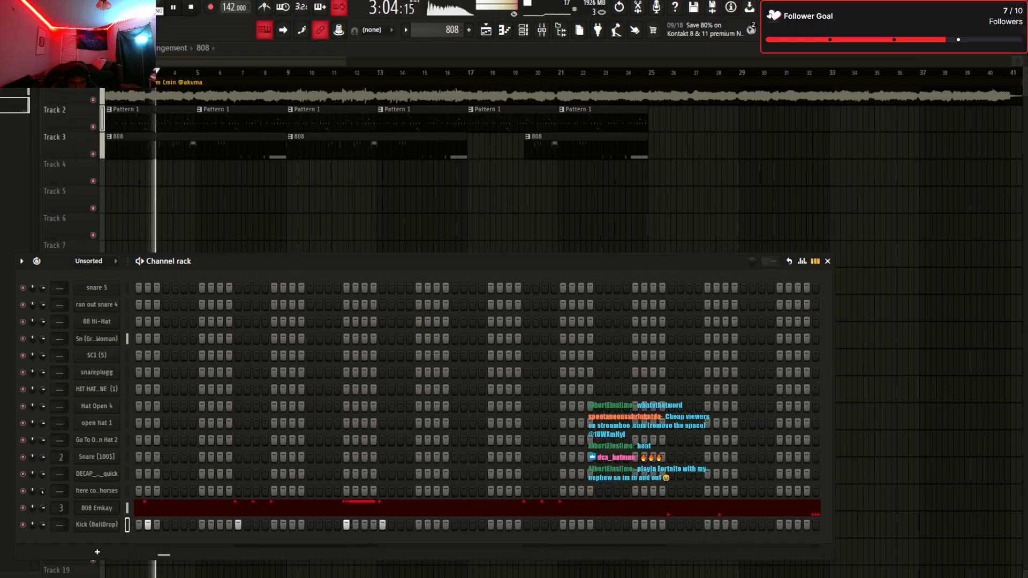
Complete the Kick (BallDrop) row in the 808 pattern with hits on steps 81, 85, 97, 117 and 127
click(527, 526)
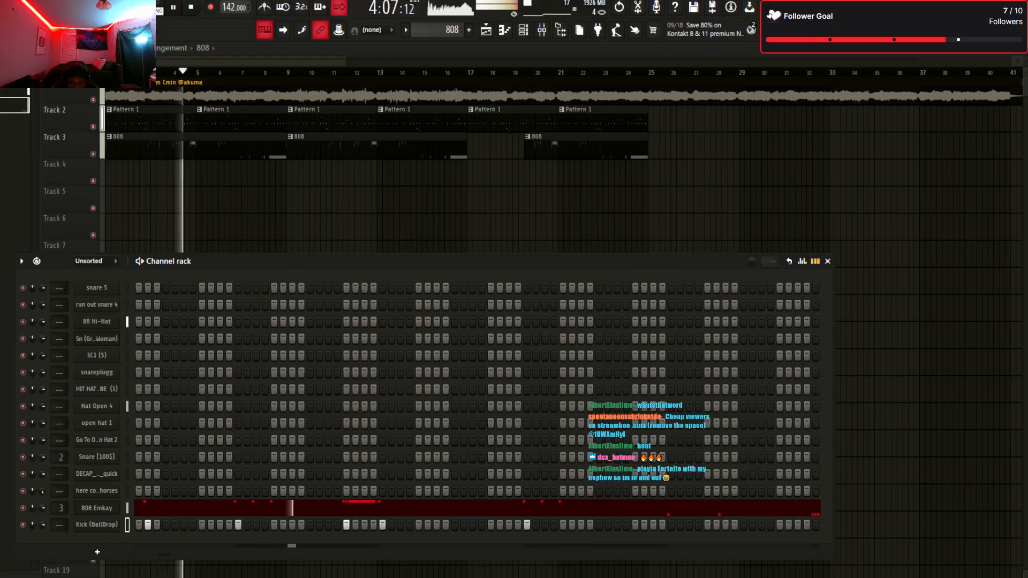
click(563, 525)
click(671, 526)
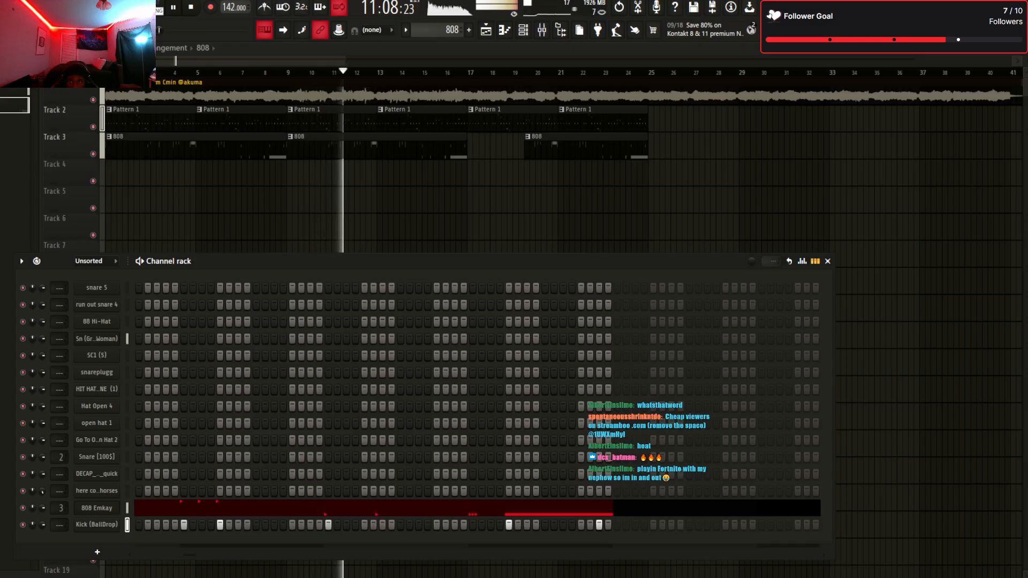
key(F6)
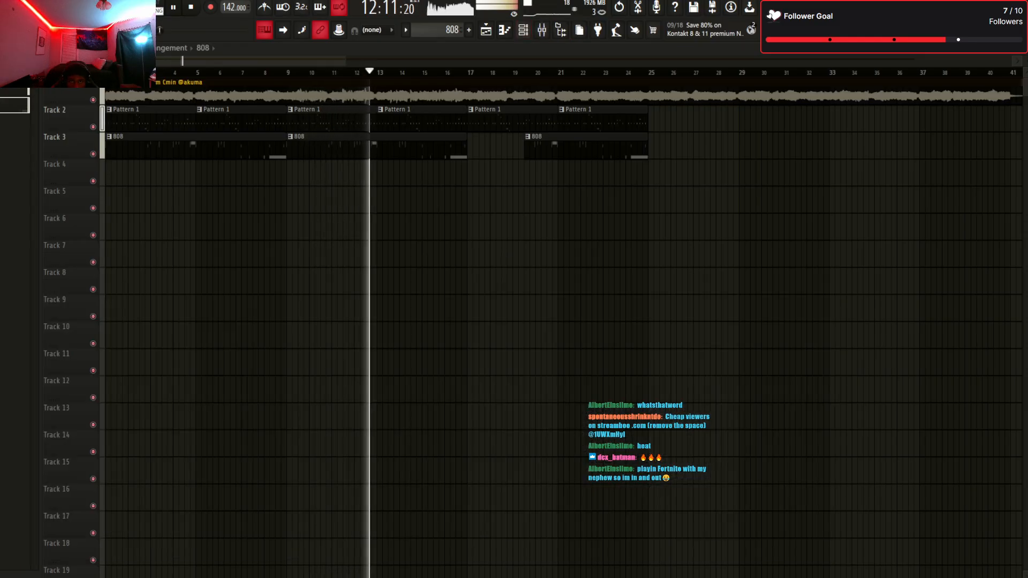
Route the 2kick channel to its own mixer track on insert 5 and check it in playback
key(F9)
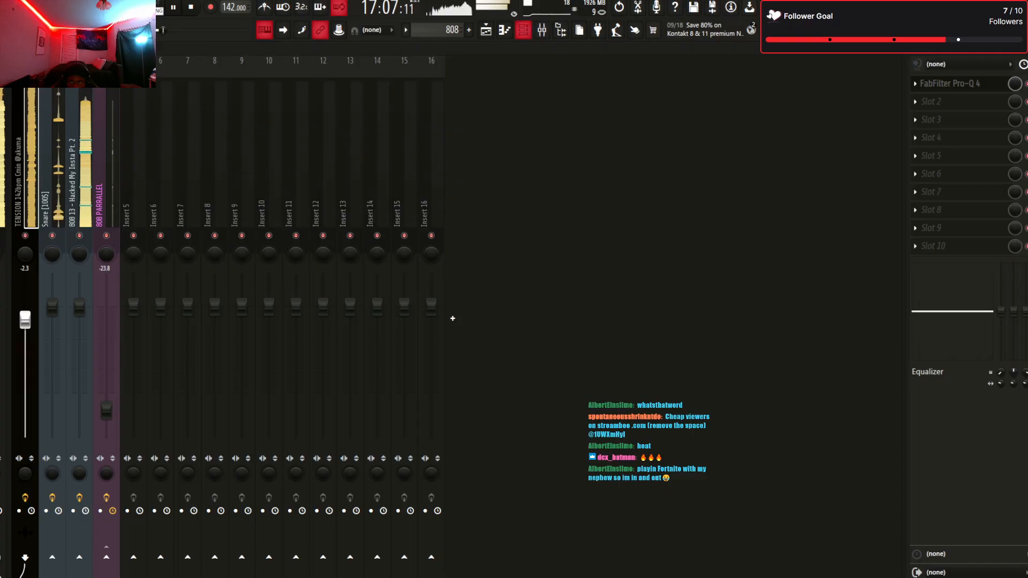
key(F6)
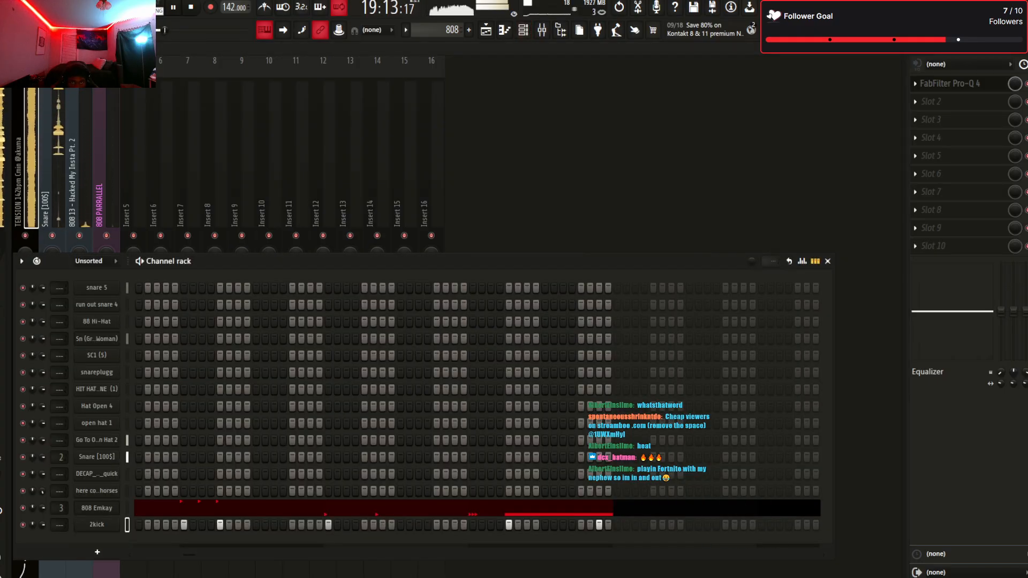
key(F5)
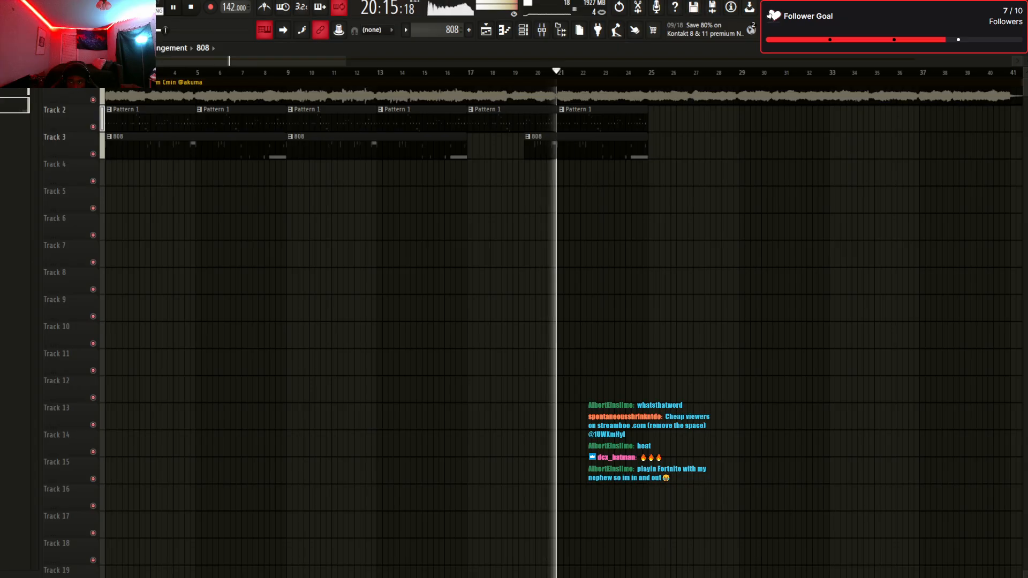
key(F6)
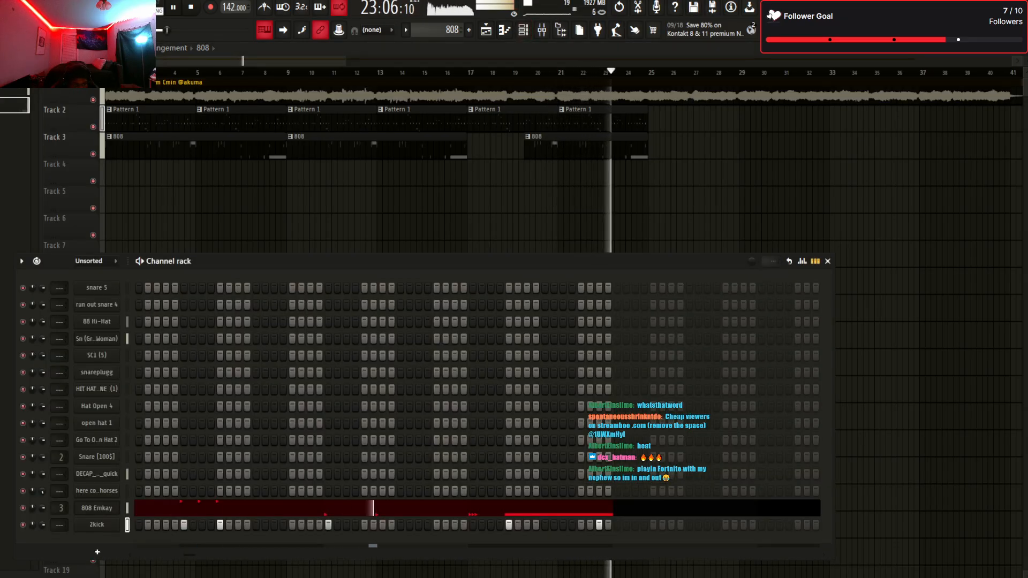
key(ctrl+l)
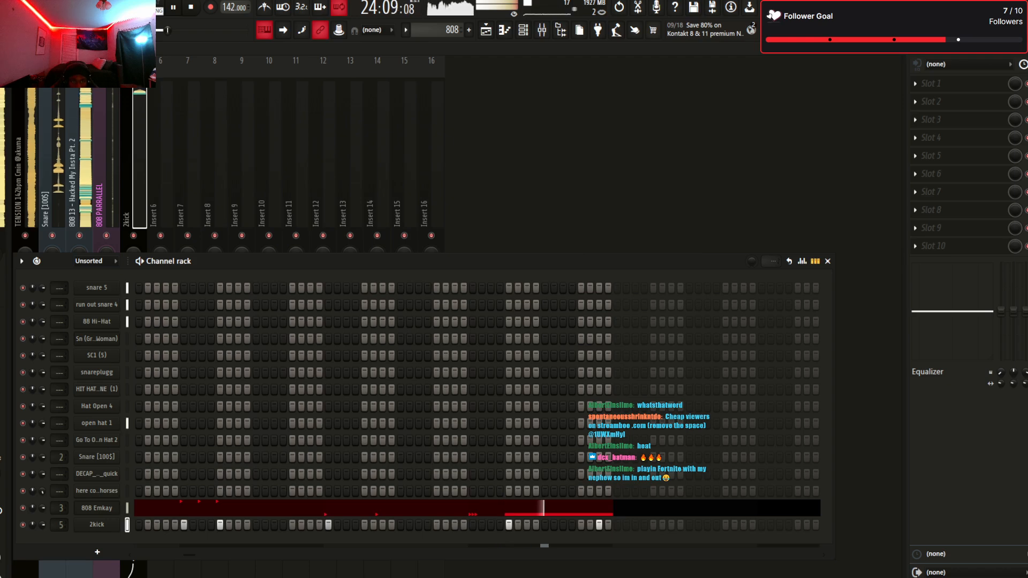
key(F6)
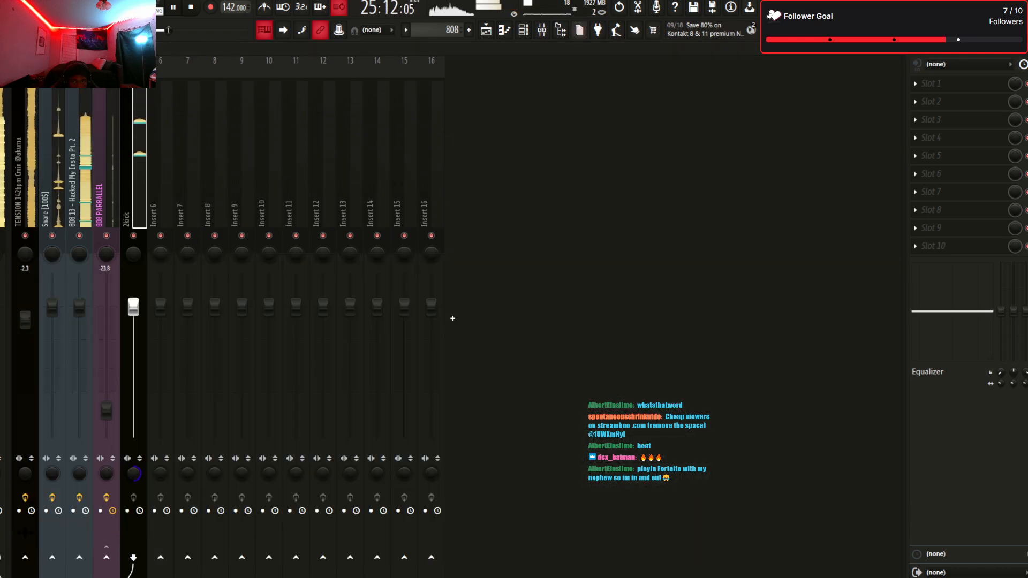
key(F5)
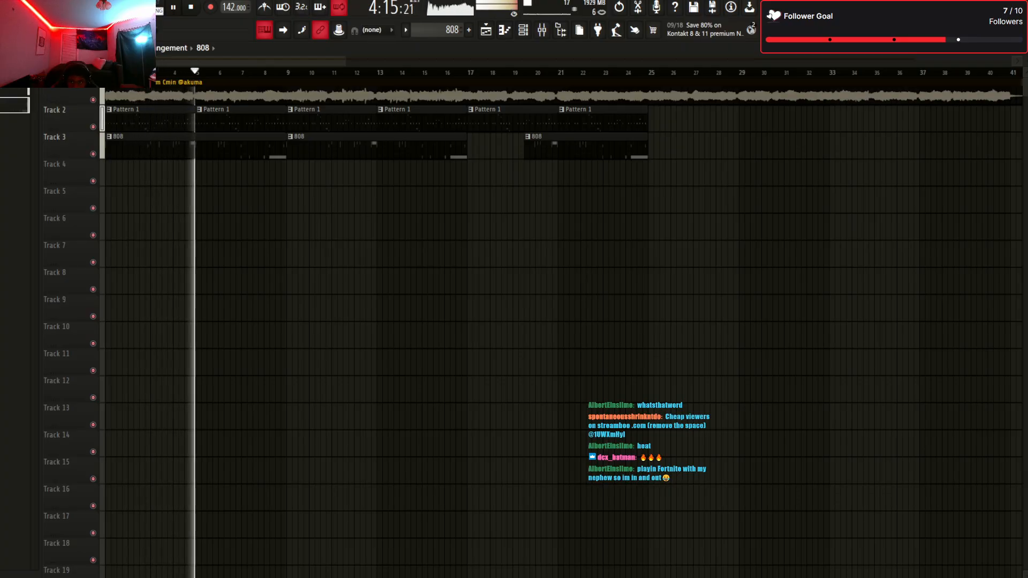
key(space)
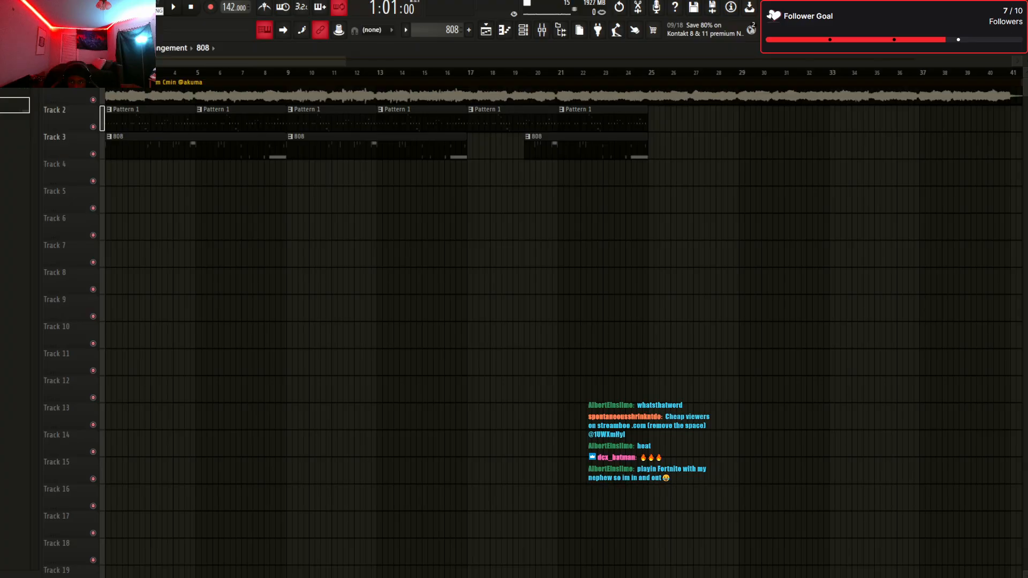
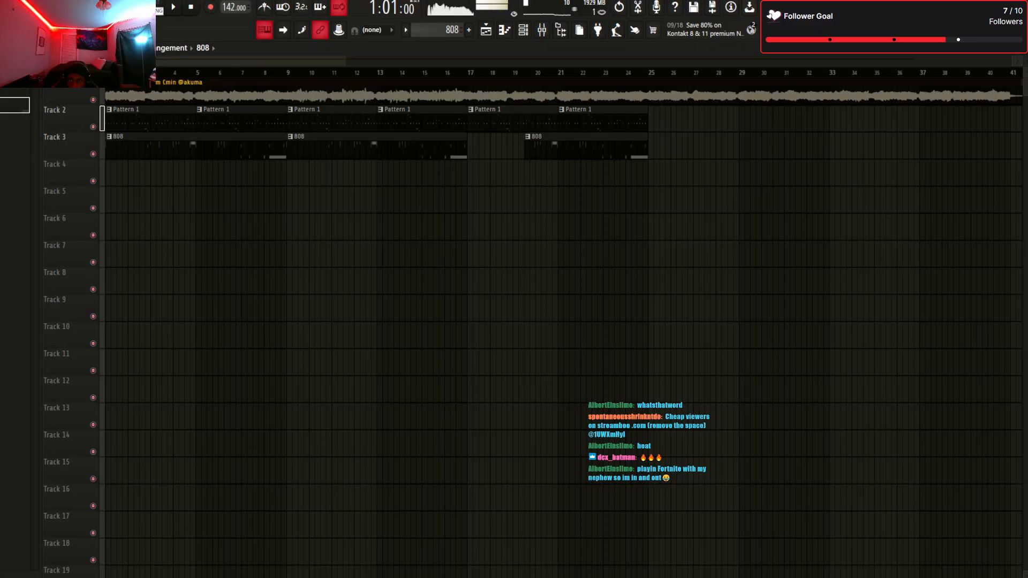
Place the Drum Fill (21) sample on Track 4 at bar 8 and stretch the clip to about two bars
drag(1, 214, 266, 173)
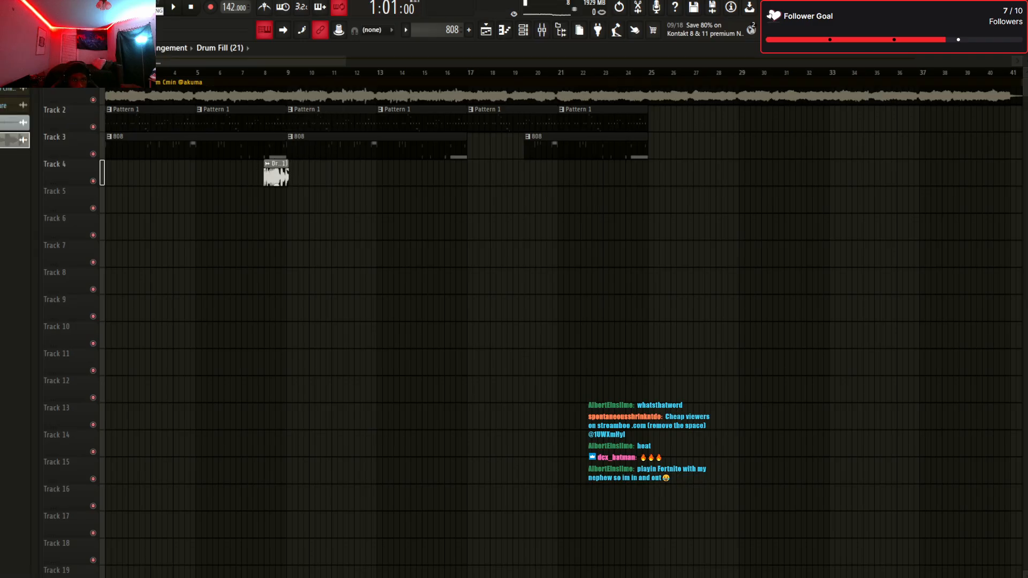
double_click(273, 175)
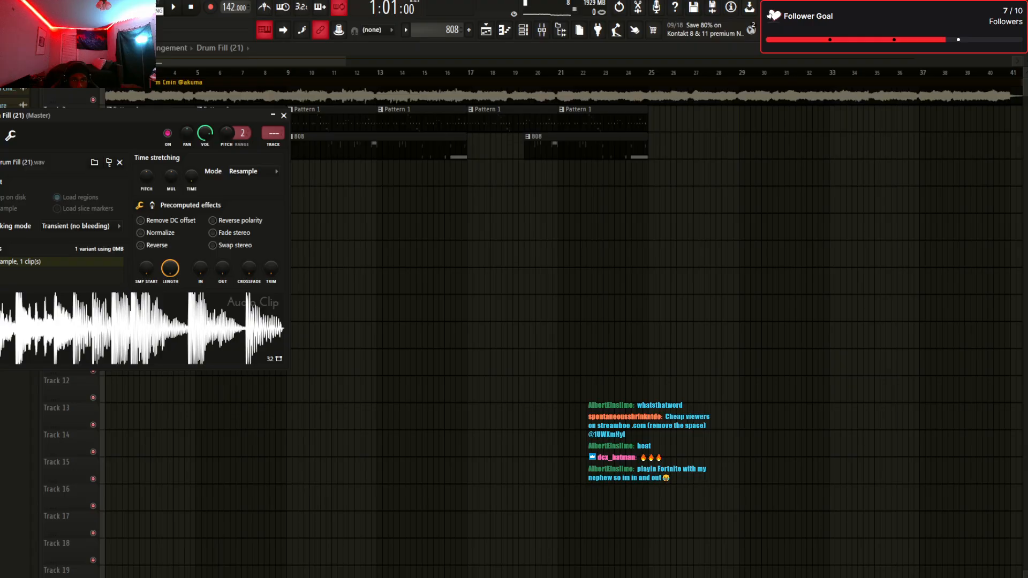
key(Escape)
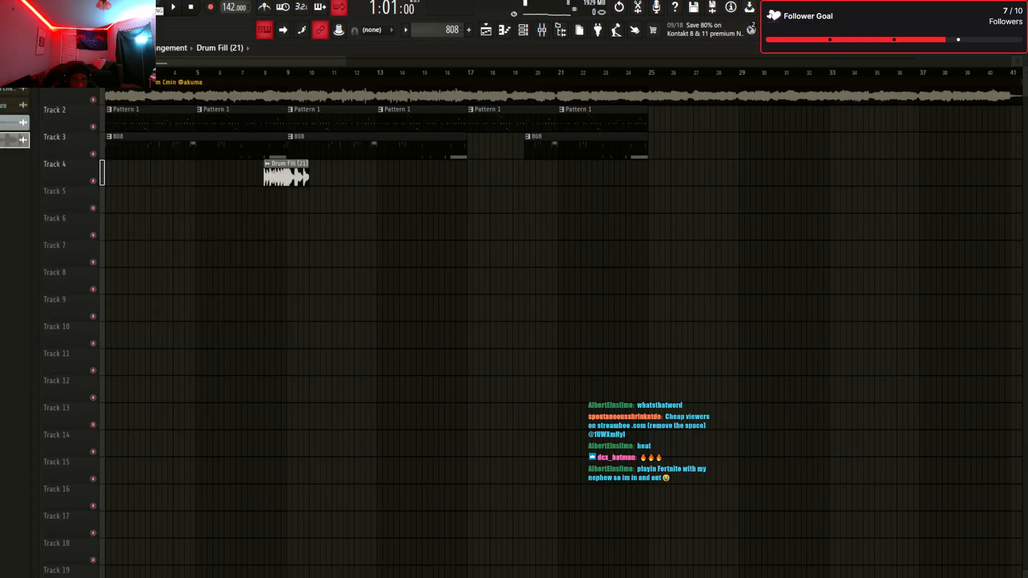
Solo Track 4, audition the drum fill from bar 8 and adjust its time stretching so the clip spans one bar
right_click(93, 181)
click(263, 73)
key(space)
key(space)
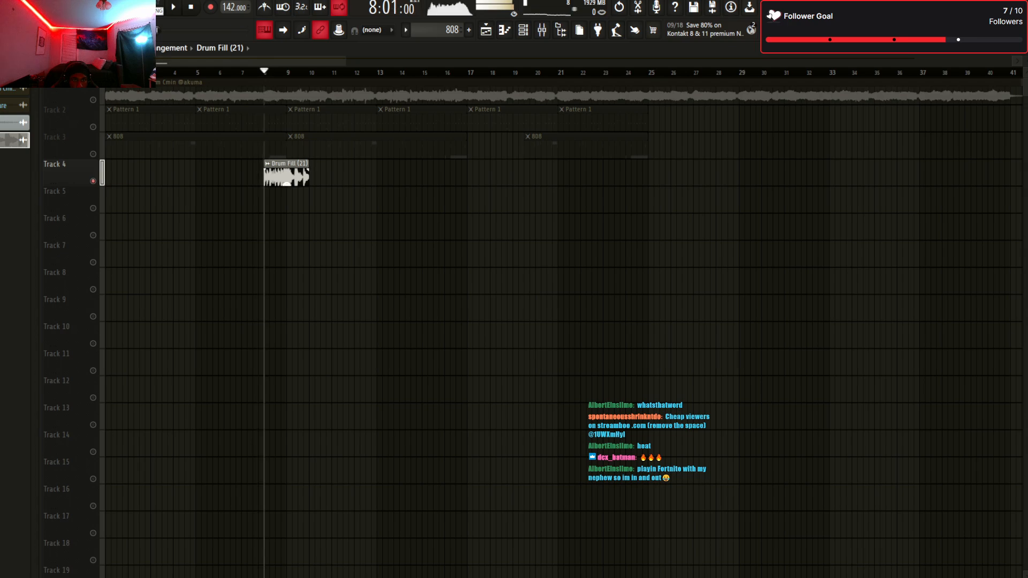
double_click(274, 175)
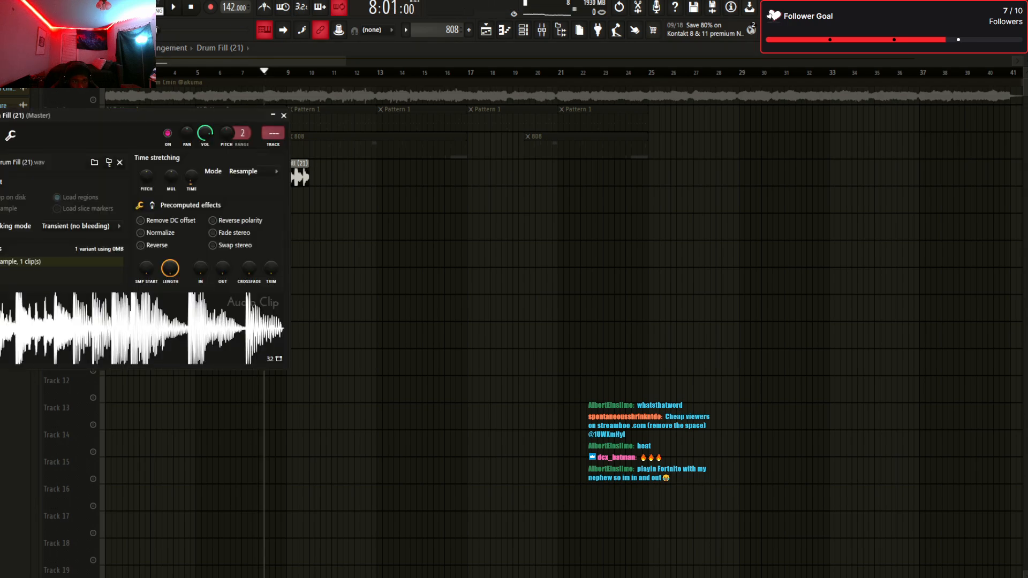
key(space)
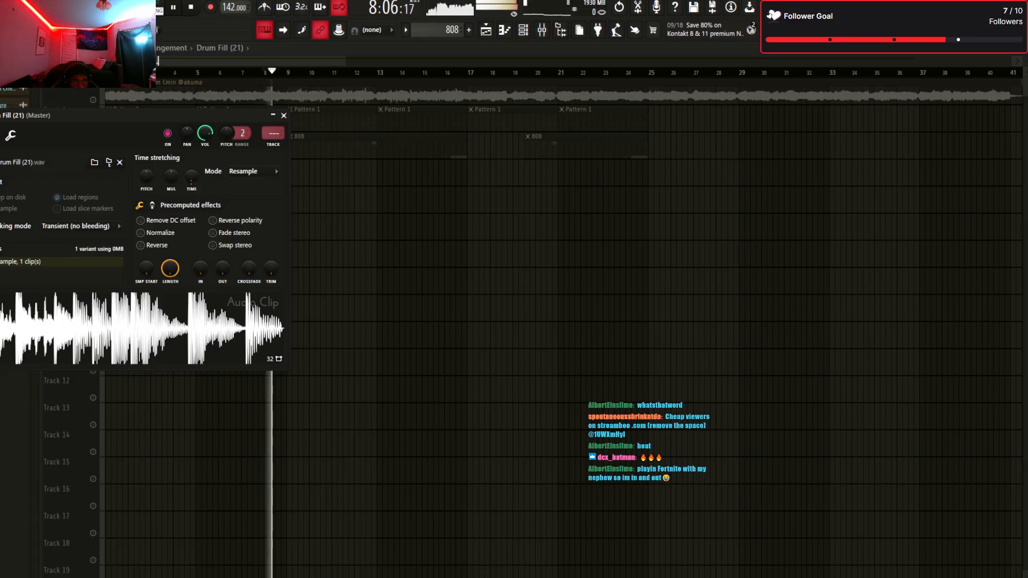
key(space)
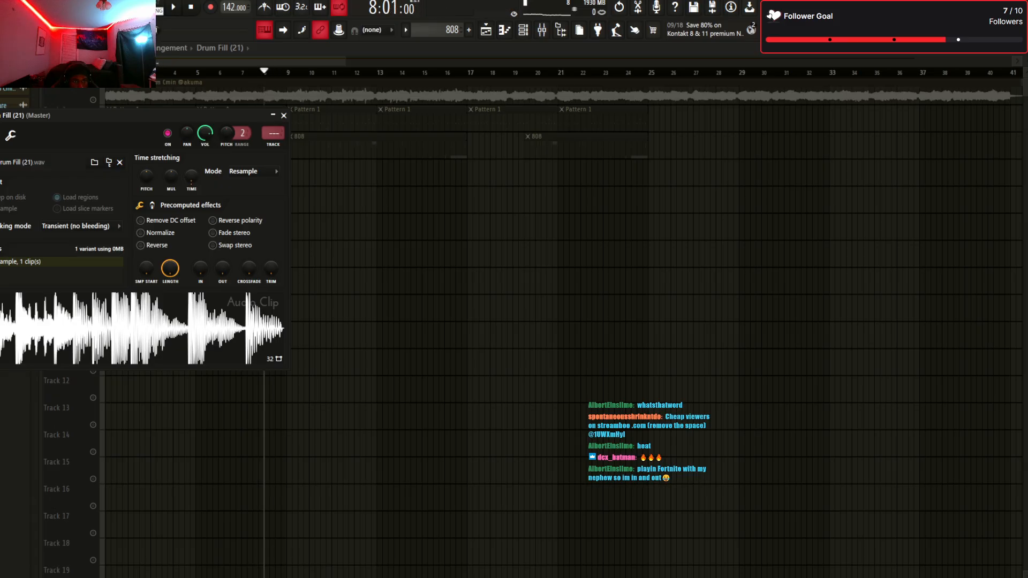
key(space)
key(space)
key(Escape)
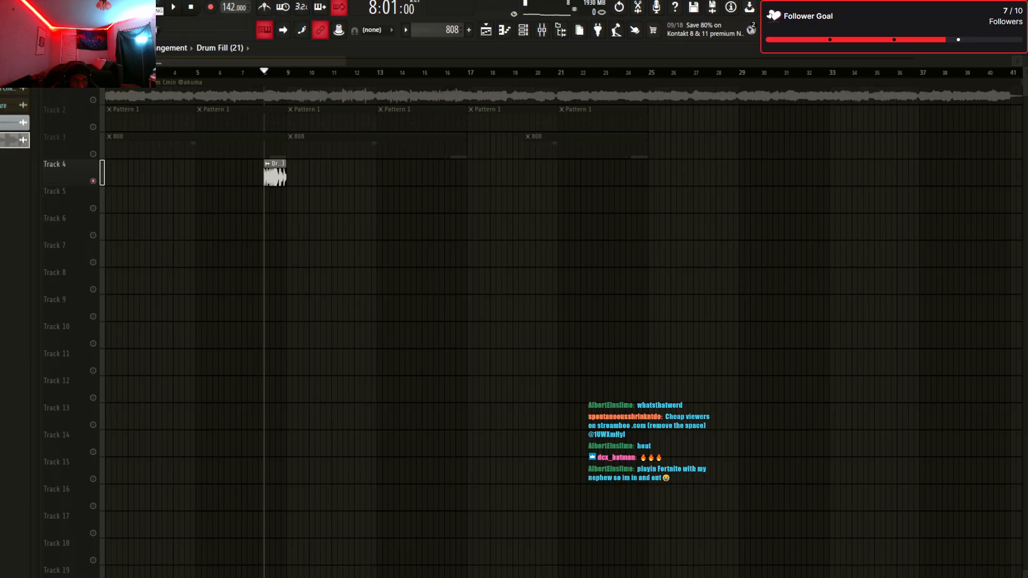
Play the fill with the TENSION loop, re-enable all tracks and trim the first 808 clip to end at bar 8
key(space)
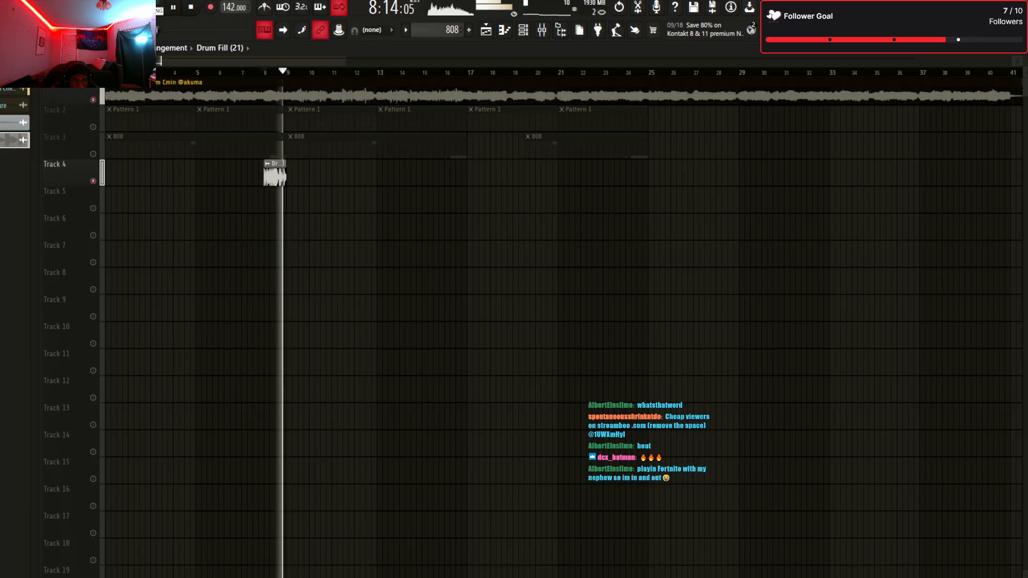
key(space)
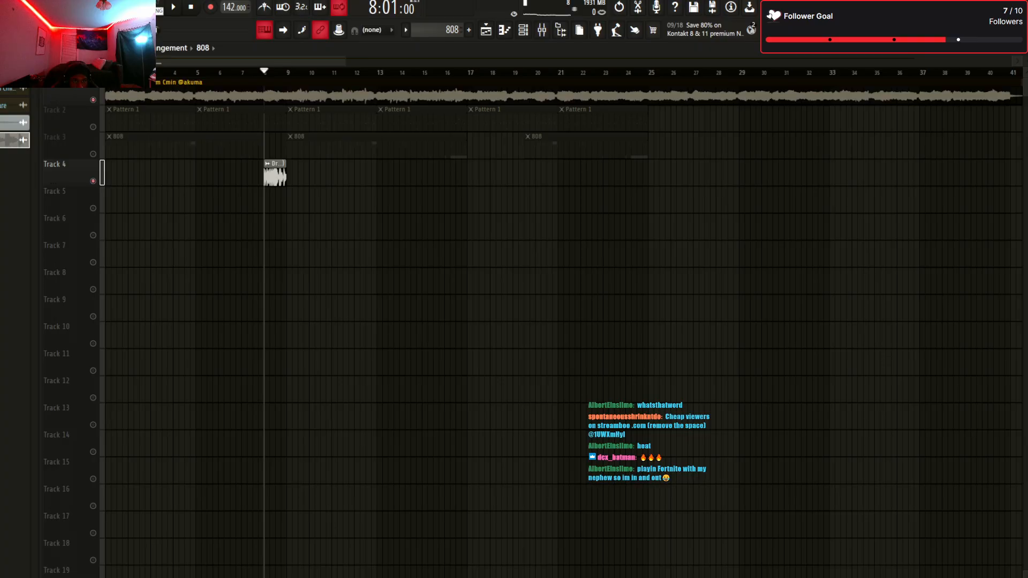
right_click(93, 154)
right_click(93, 155)
click(212, 72)
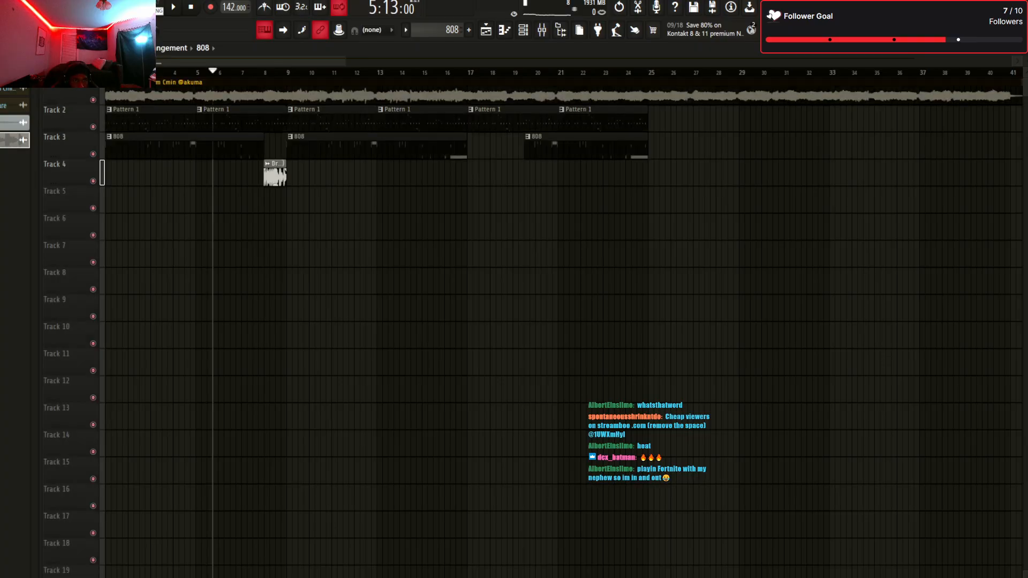
Play the arrangement from bar 1 and check how the drum fill at bar 8 leads into bar 9
key(space)
key(space)
click(106, 72)
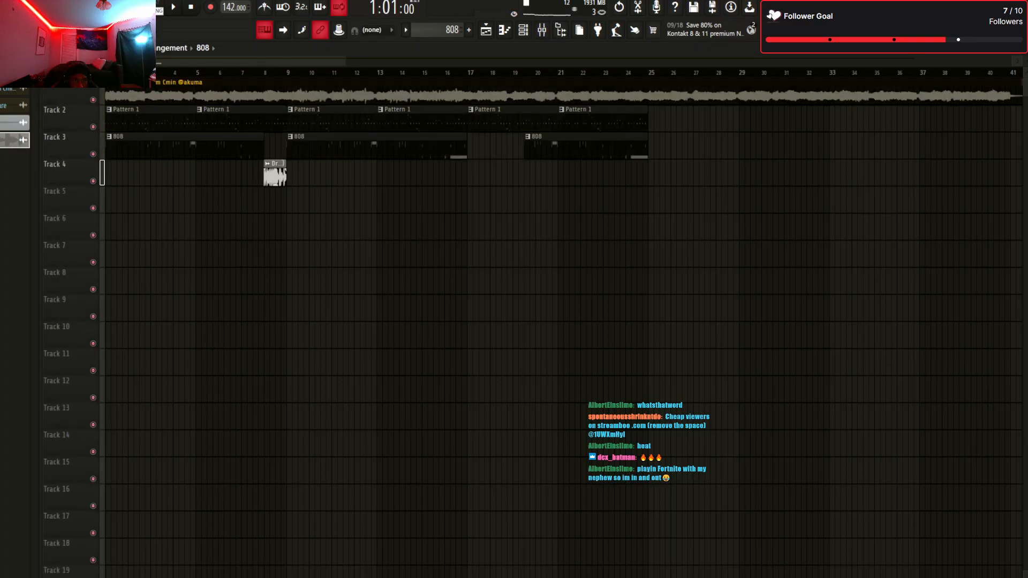
key(space)
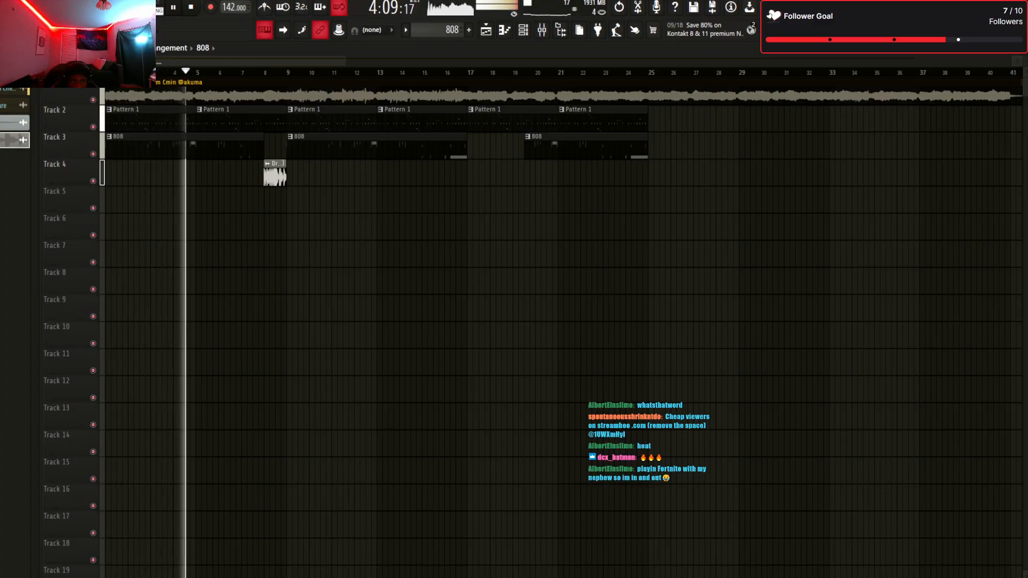
scroll(562, 332, down, 1)
scroll(562, 332, up, 2)
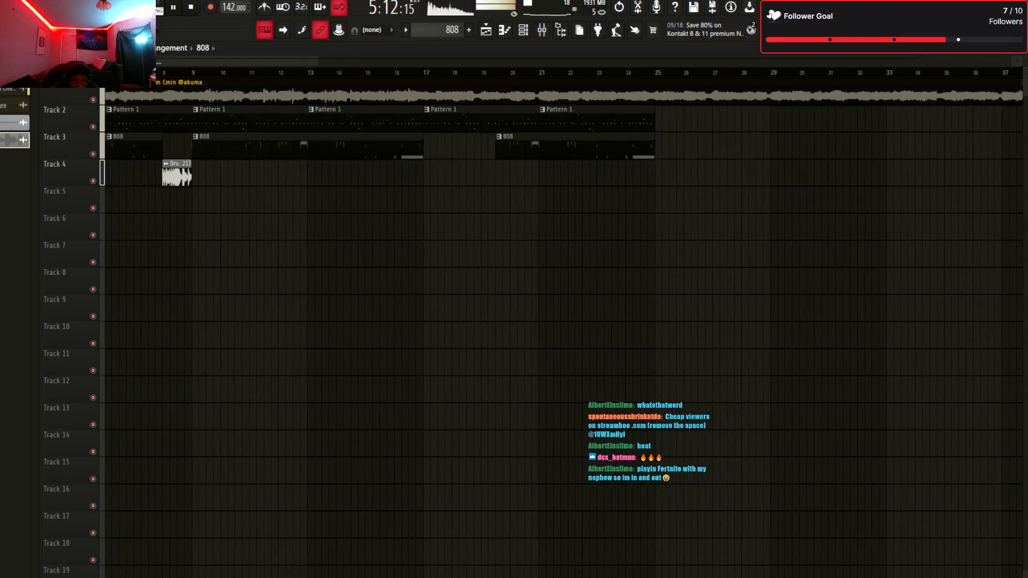
drag(315, 62, 270, 62)
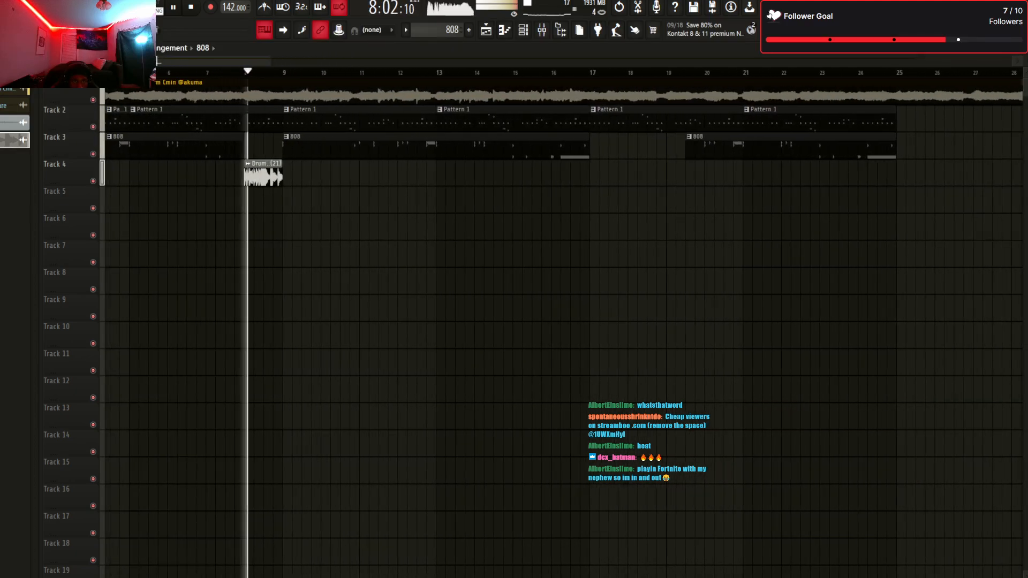
drag(270, 62, 184, 62)
key(space)
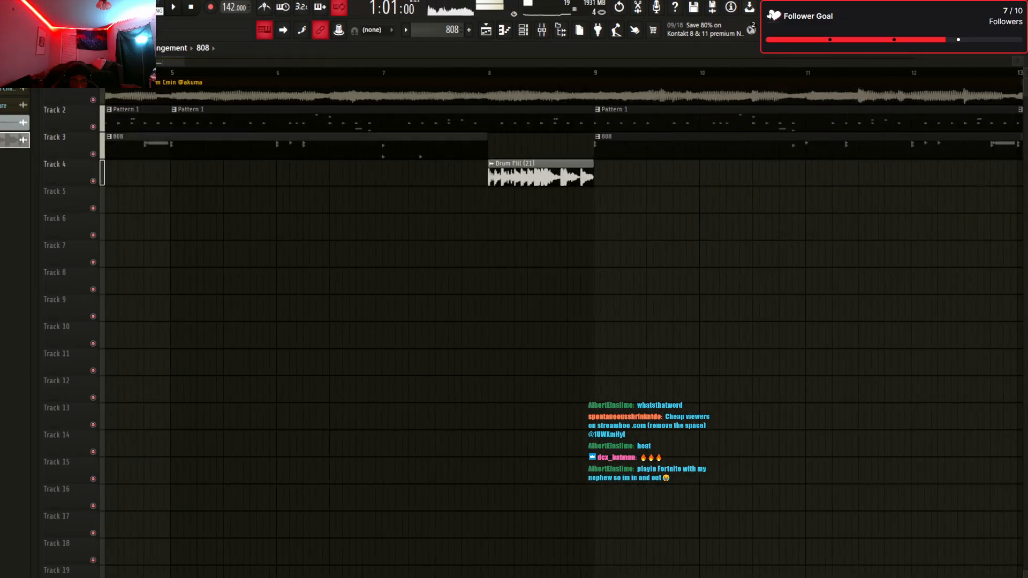
Make the 808 Emkay notes in the 808 pattern legato so each note extends to the next one
double_click(429, 145)
key(F6)
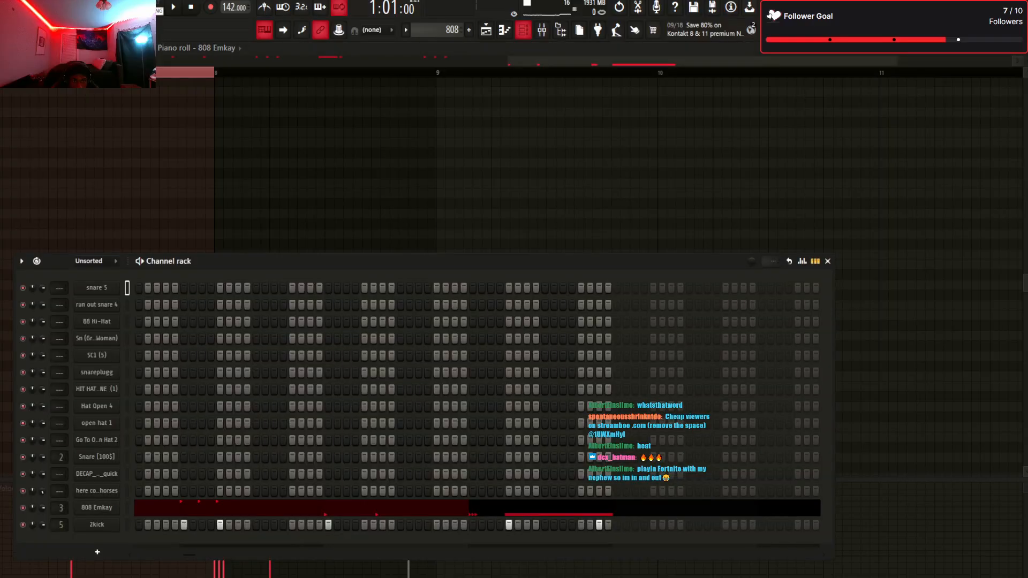
key(F6)
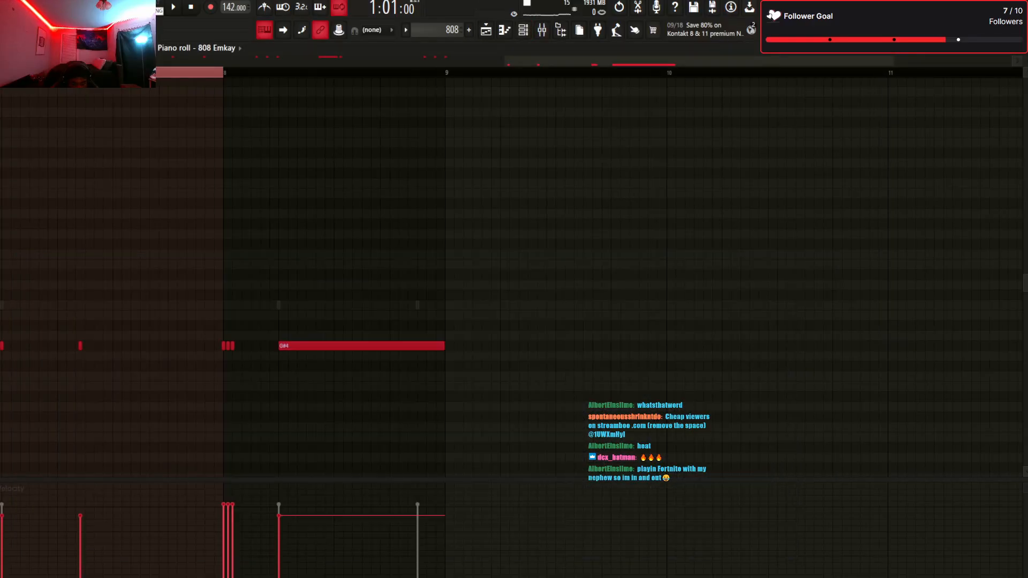
key(ctrl+l)
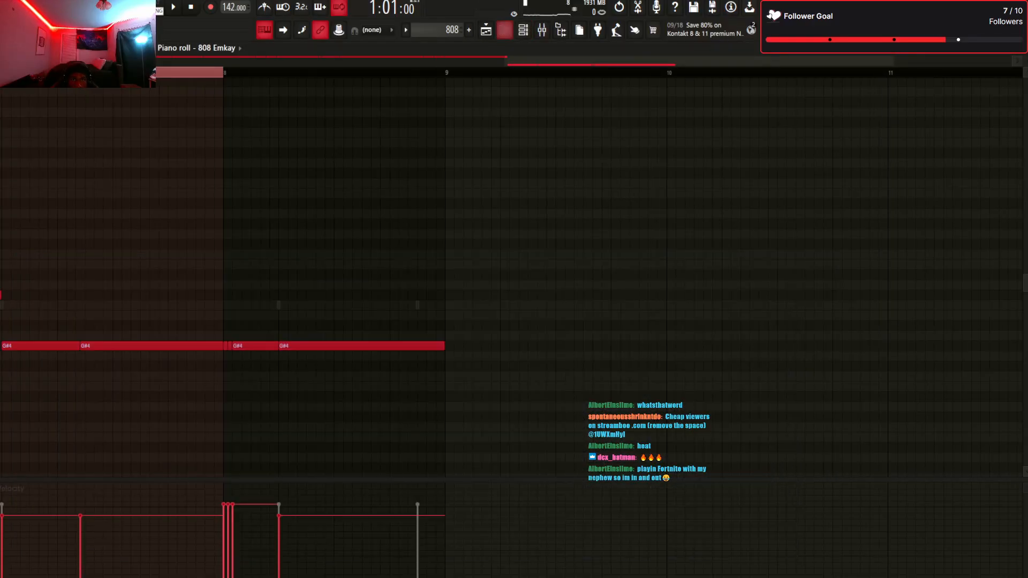
key(F5)
Play the arrangement through bar 16 and check how the sustained 808 sounds around the drum fill at bar 8
click(375, 72)
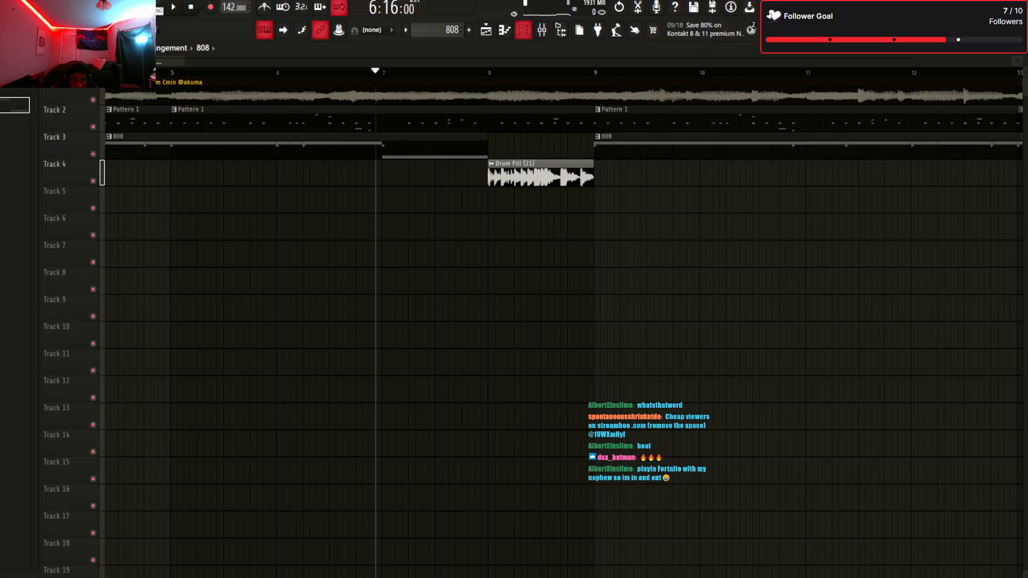
key(F6)
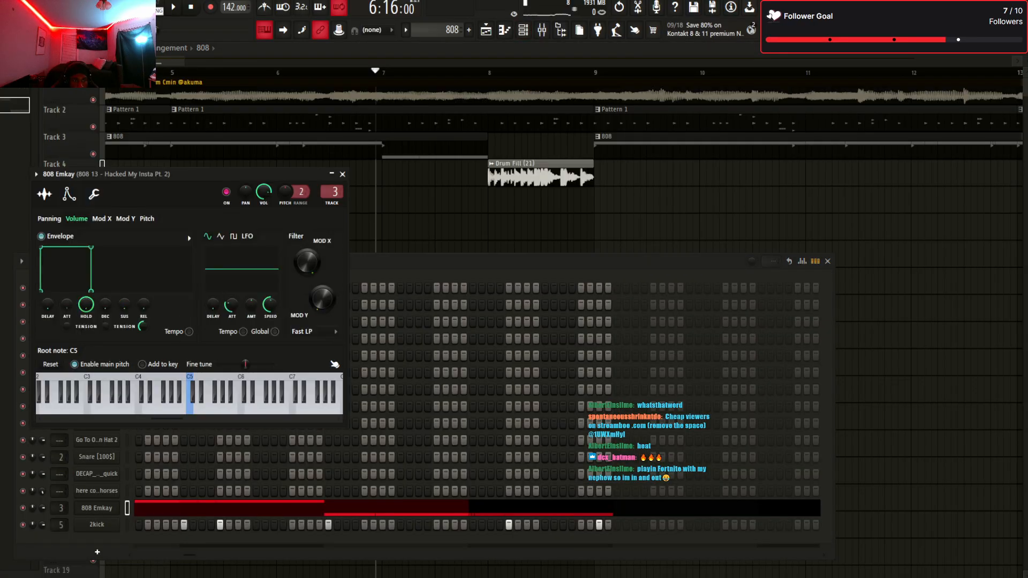
key(F5)
key(space)
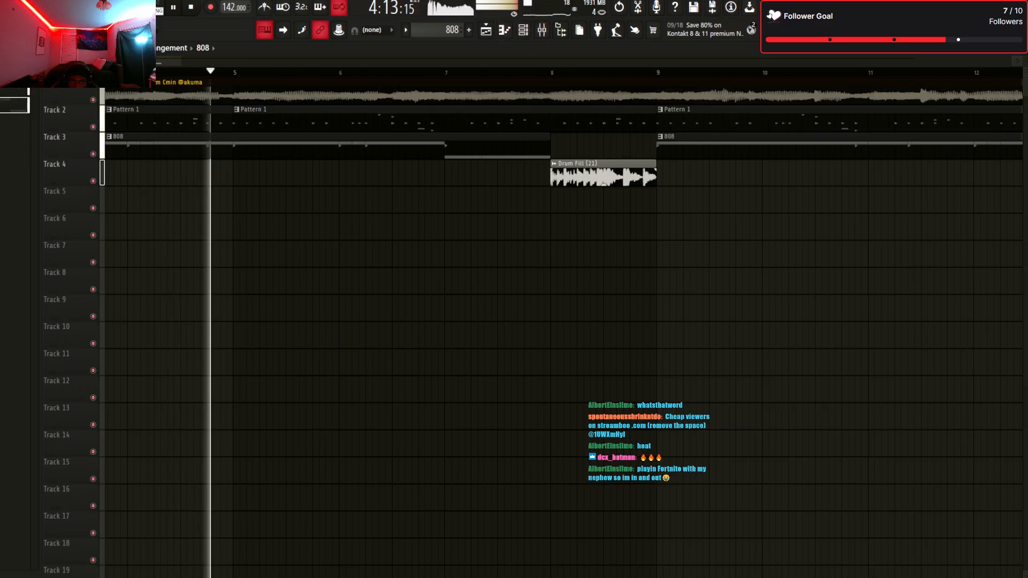
scroll(562, 321, down, 3)
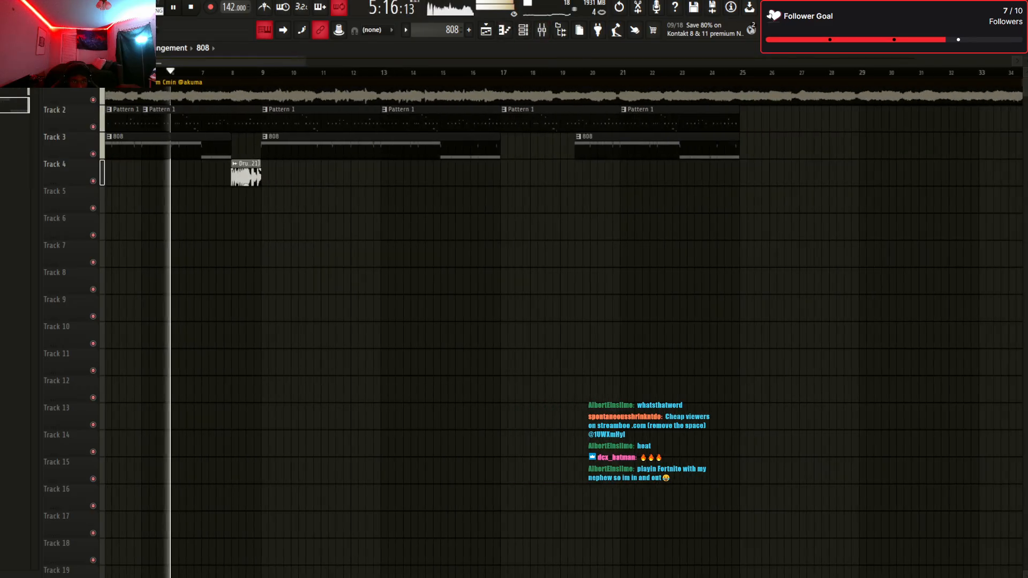
scroll(562, 321, up, 3)
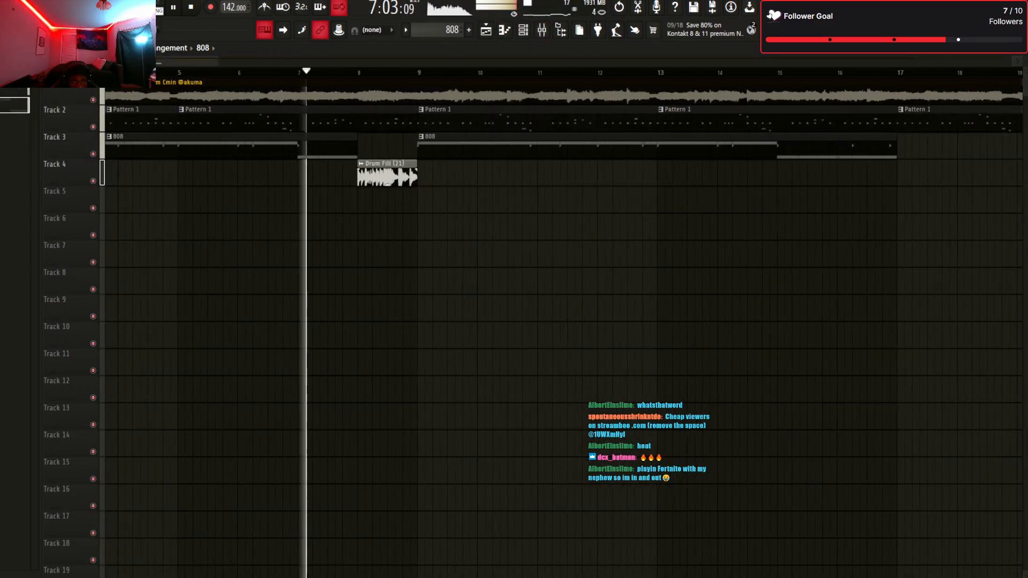
scroll(563, 321, down, 2)
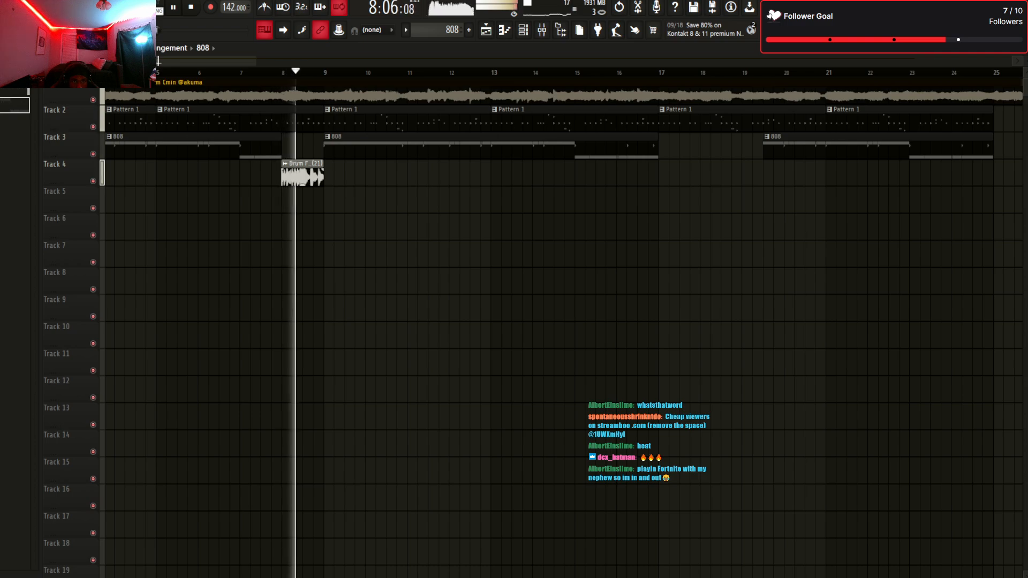
scroll(562, 321, up, 2)
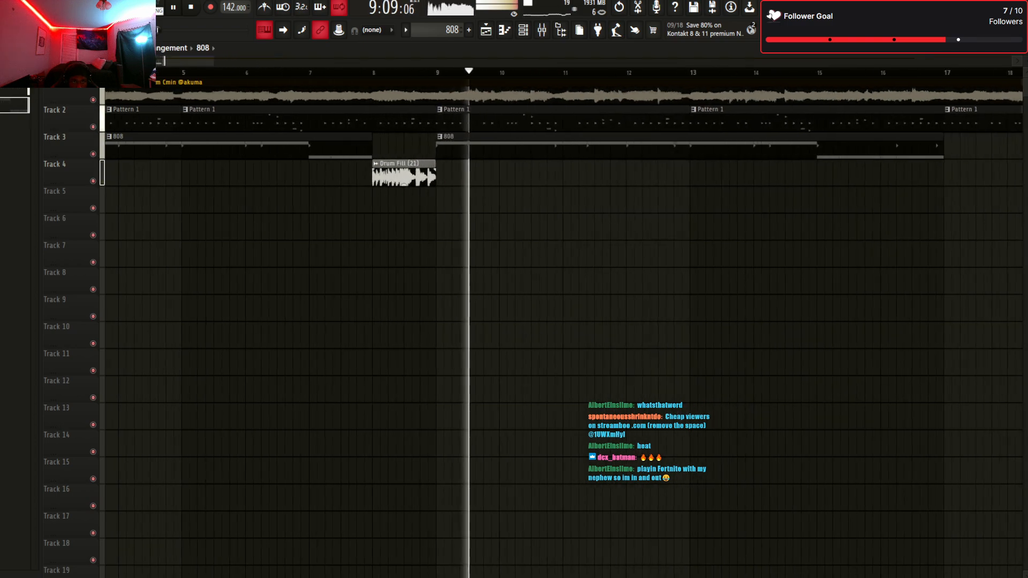
scroll(563, 321, down, 3)
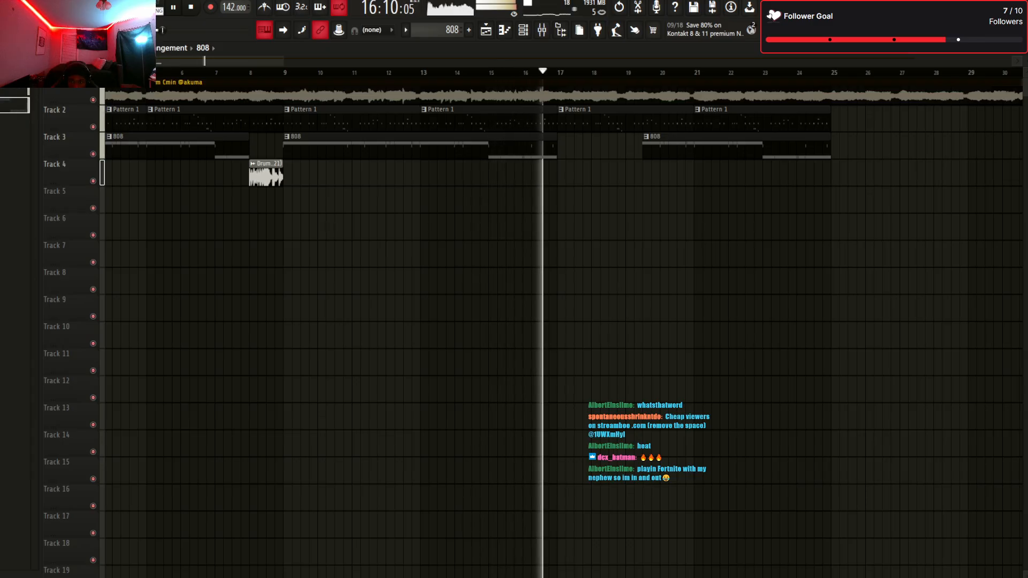
key(space)
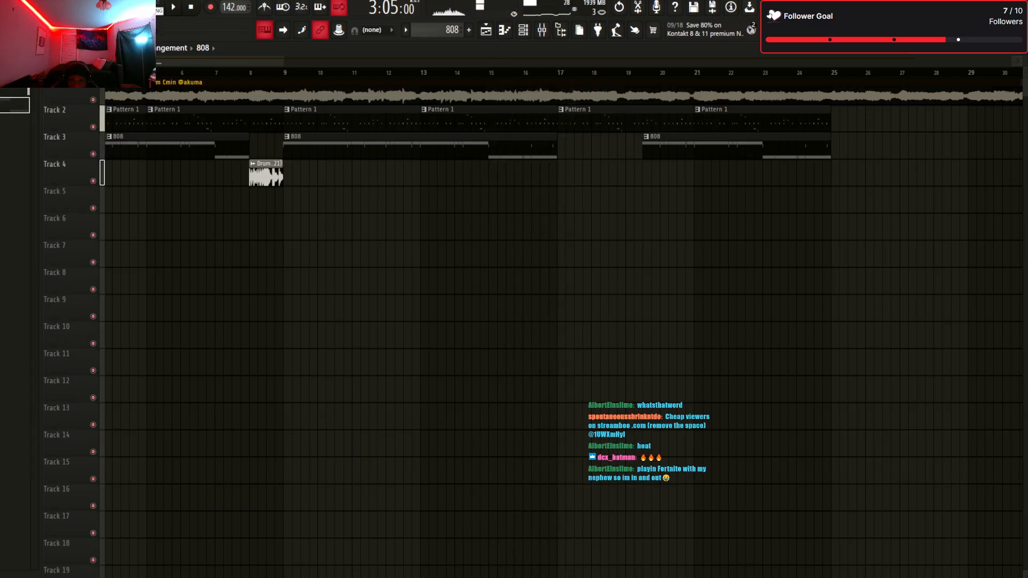
Place the FX (Money Machine) sample on Track 5 at bar 11 and resume playback
drag(356, 200, 356, 199)
key(space)
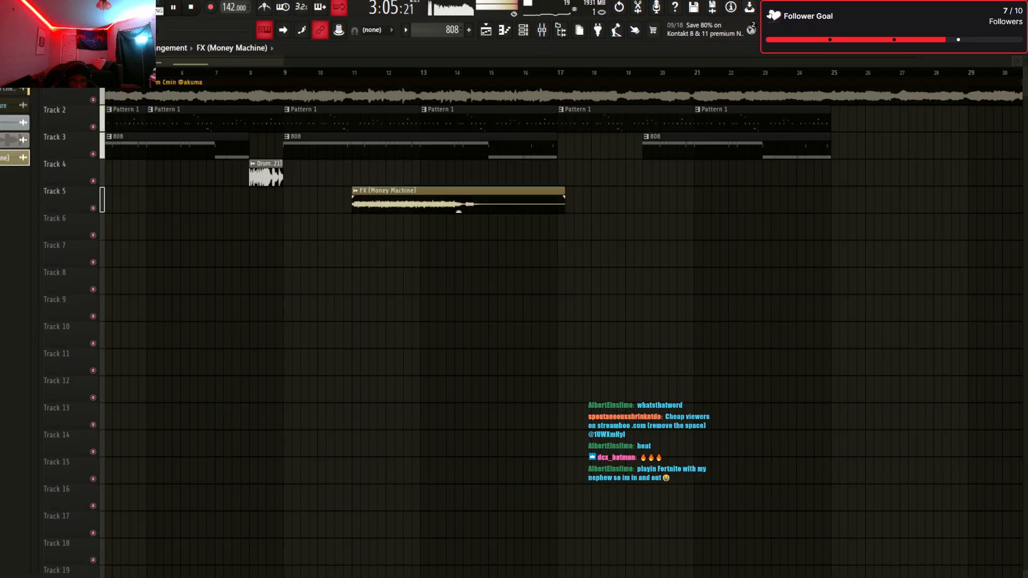
Route Drum Fill (21) to mixer track 6, load Fruity Love Philter in slot 4 and choose the Dist lowpass preset
double_click(266, 175)
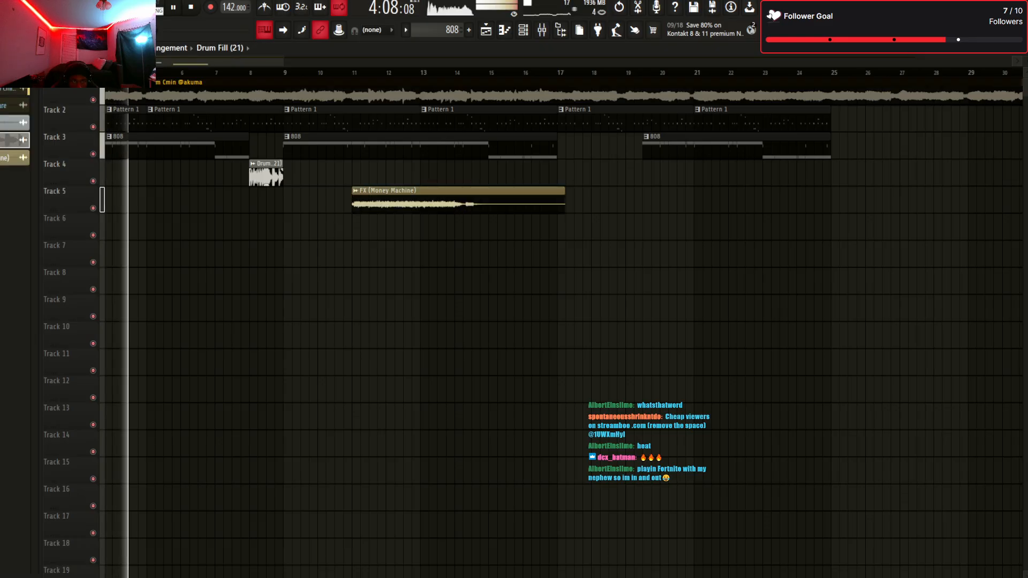
key(F9)
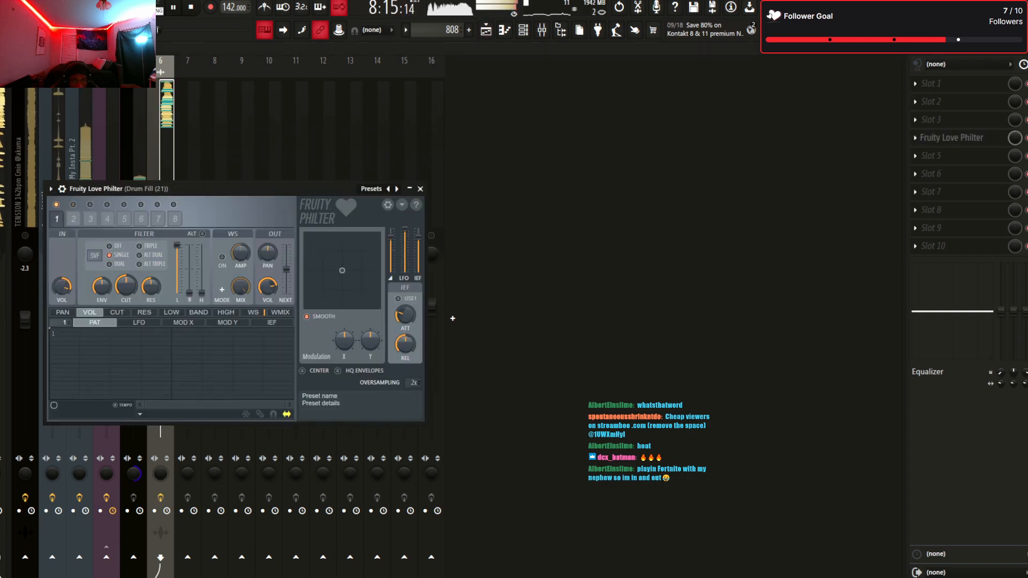
click(396, 189)
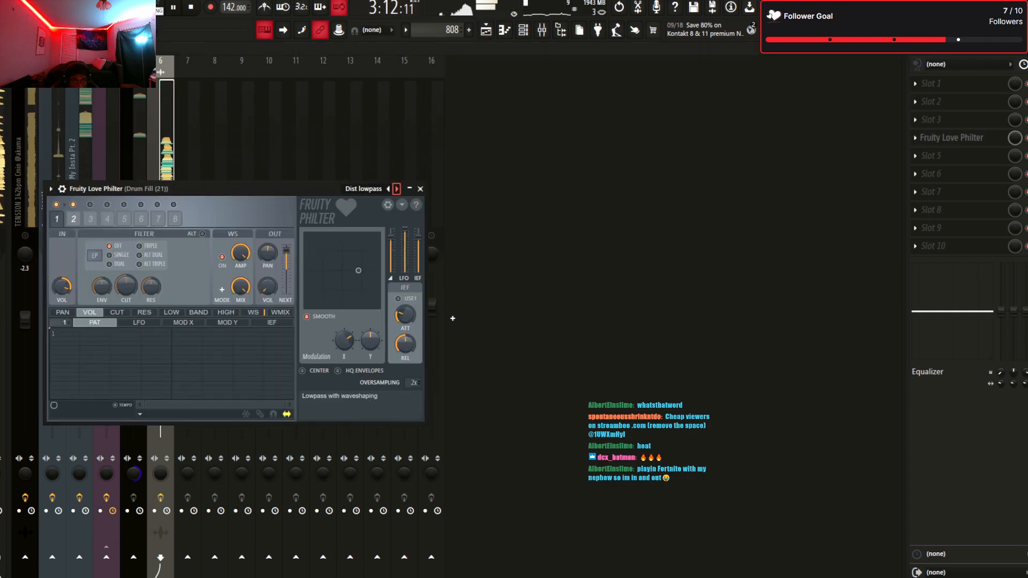
key(space)
Audition the drum fill from bar 8 with successive Love Philter presets, including Lowpass 2, and settle on Melodic bandpass
key(F5)
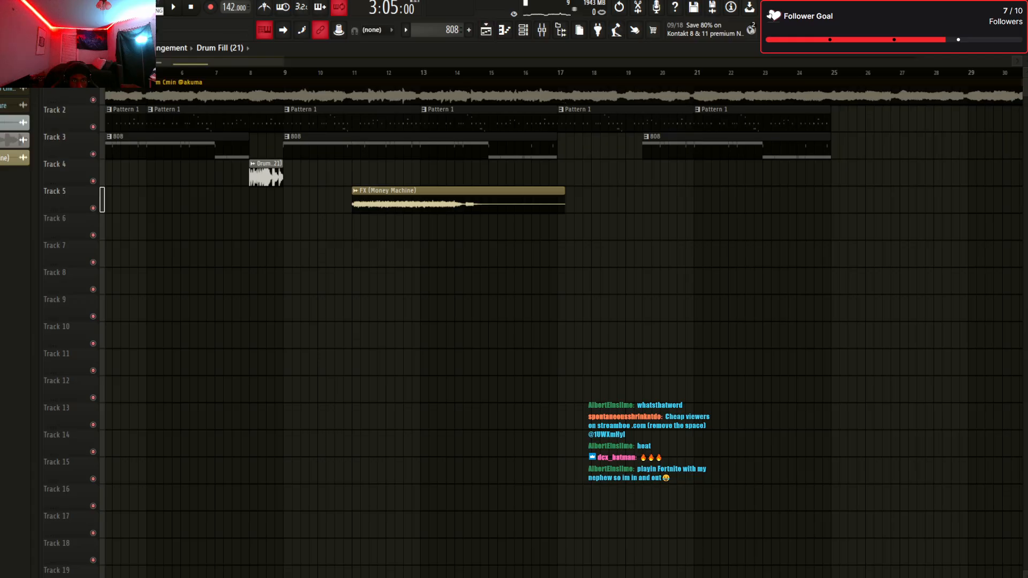
click(249, 72)
key(space)
key(space)
key(F9)
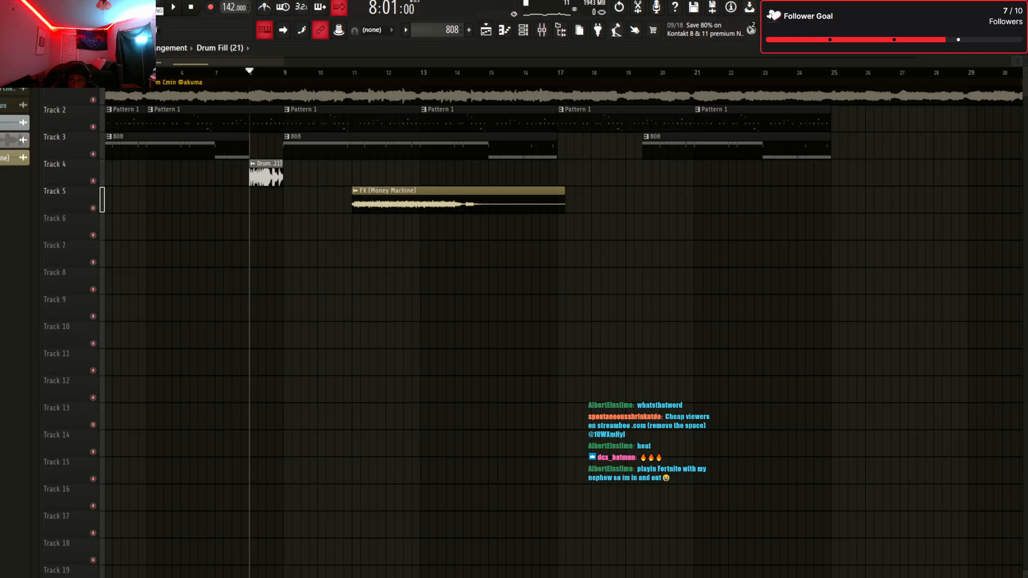
key(F9)
key(Tab)
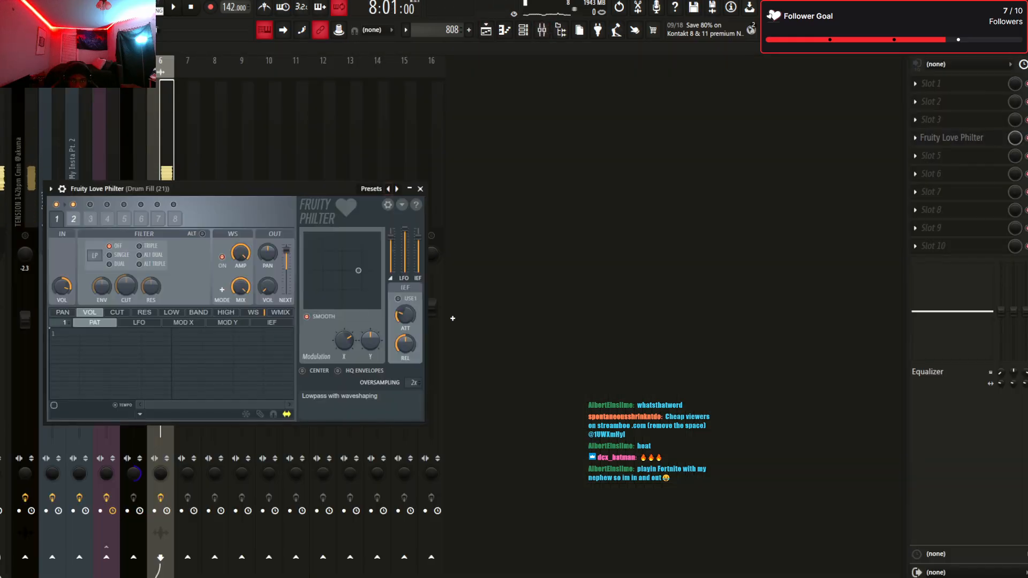
click(396, 189)
key(space)
click(396, 189)
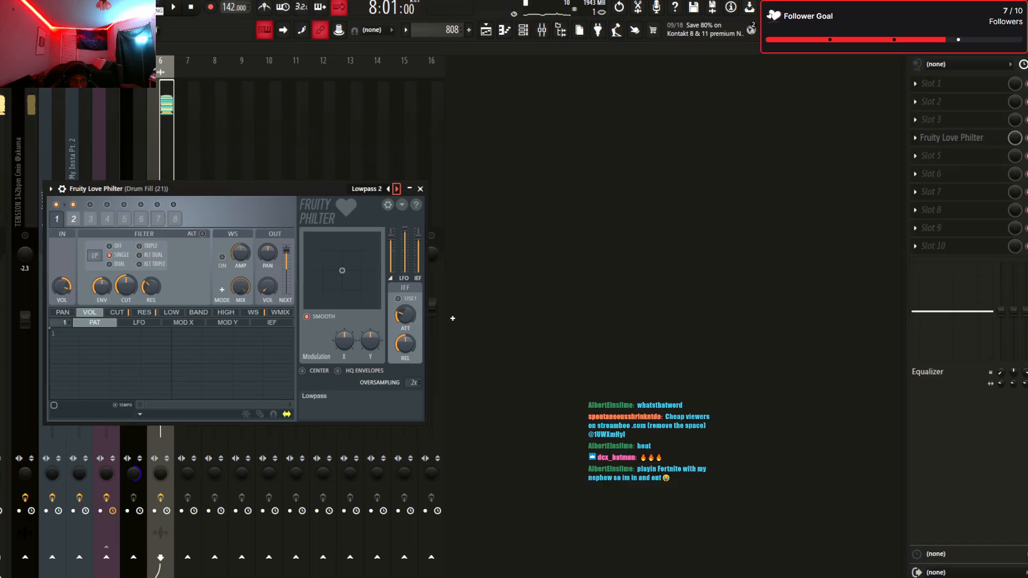
key(space)
key(space)
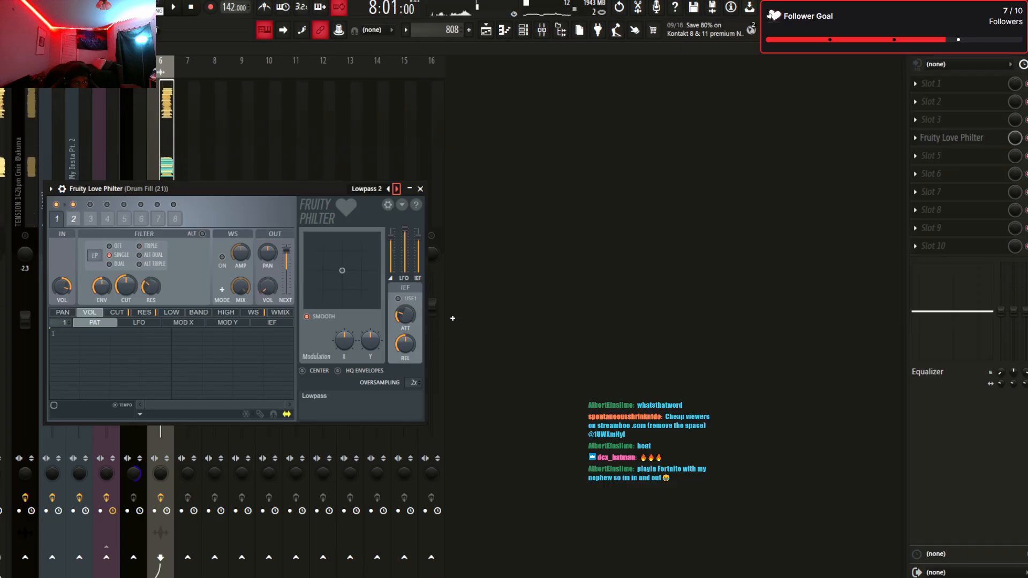
click(396, 189)
key(space)
key(space)
click(396, 189)
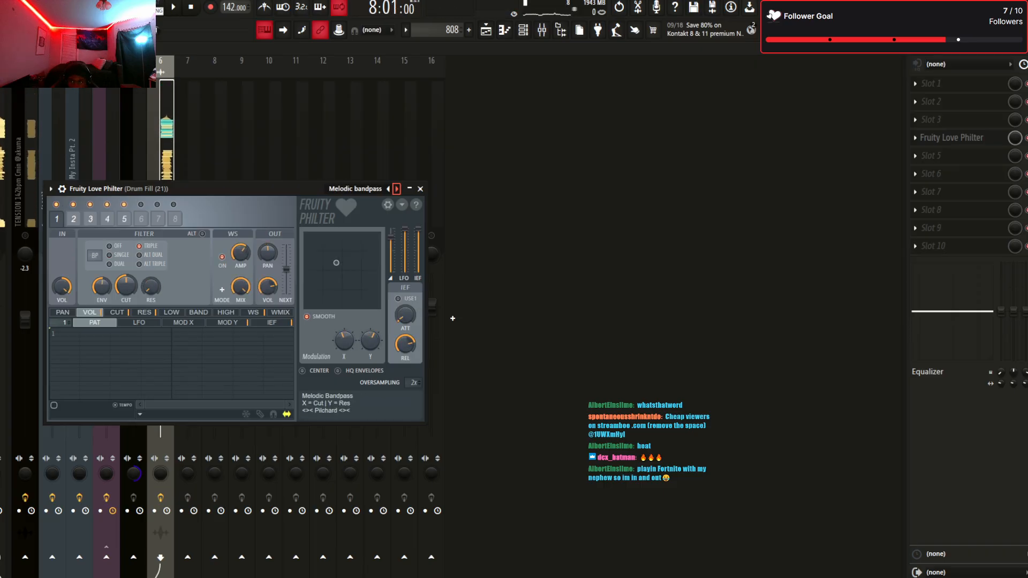
Lower the Fruity Love Philter's mix level on the Drum Fill (21) track and audition the fill from bar 8
key(Escape)
key(space)
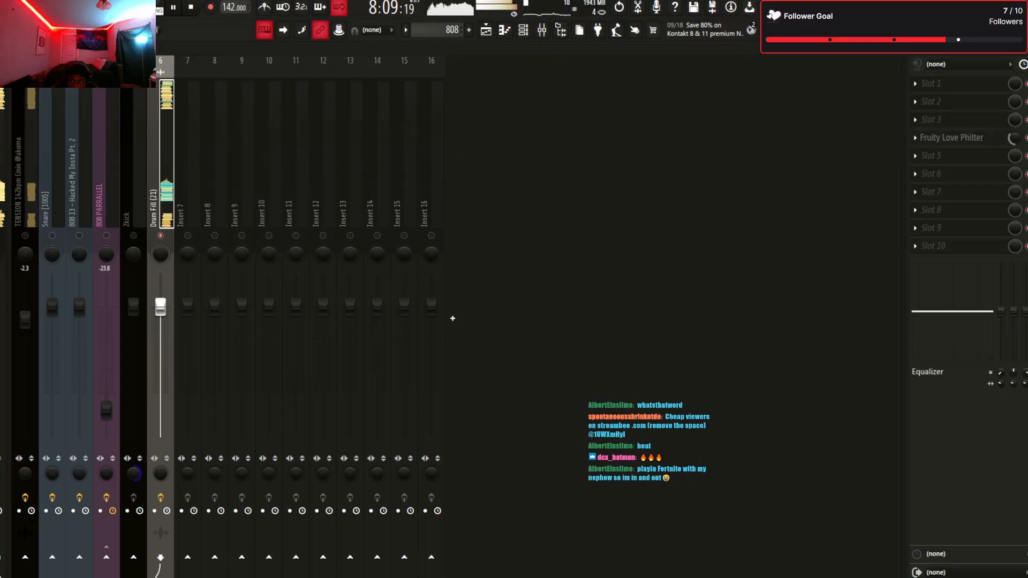
key(space)
click(952, 137)
click(952, 137)
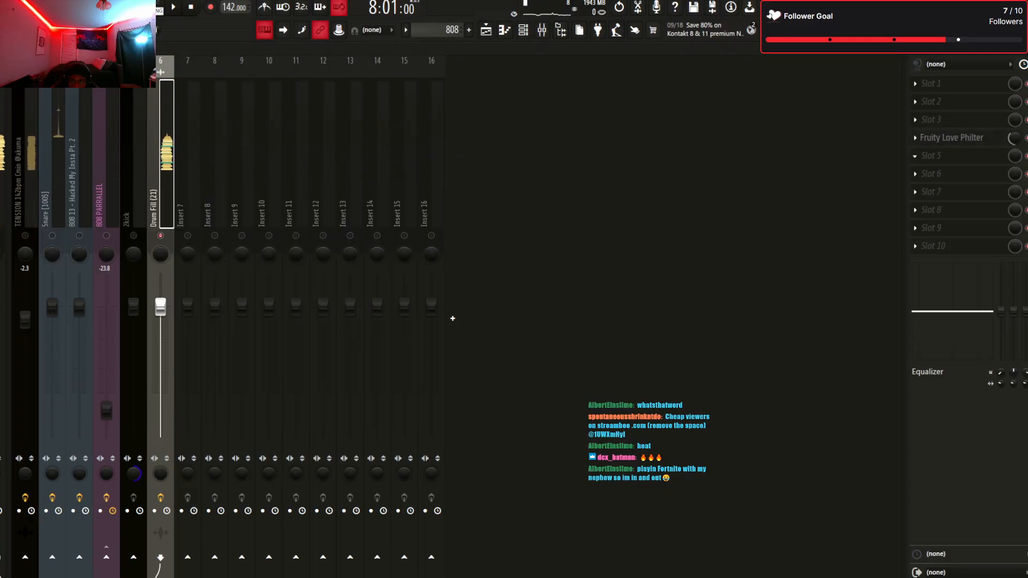
Load OneKnob Filter Stereo in slot 5 of the drum fill track, turn its filter down to about 5 and audition it
click(915, 156)
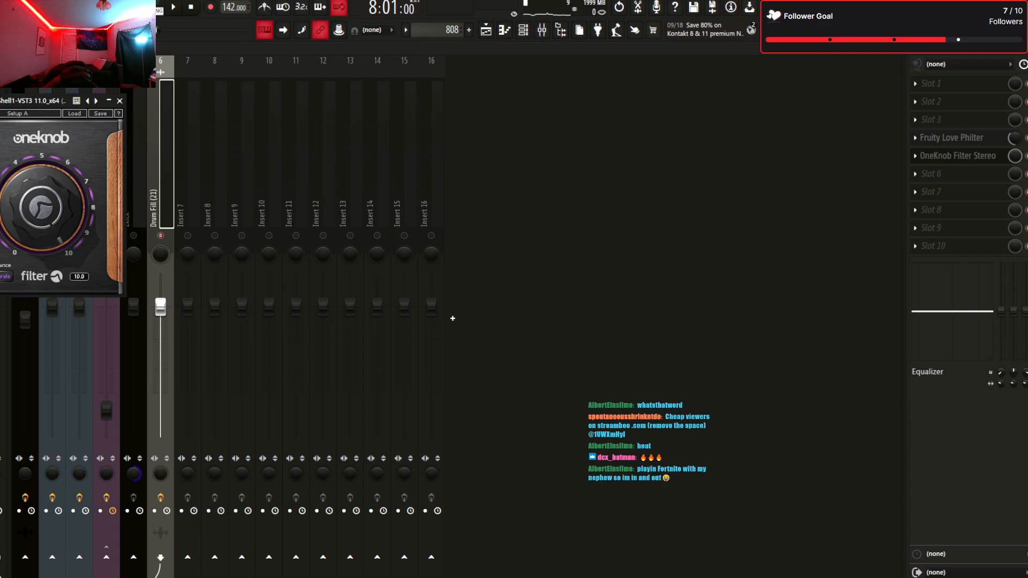
drag(42, 207, 41, 259)
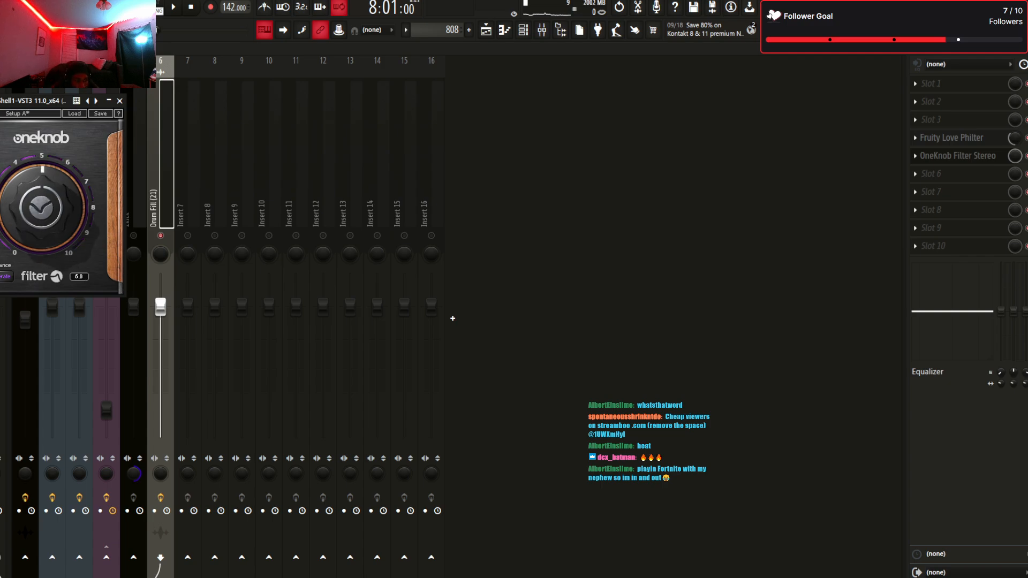
key(space)
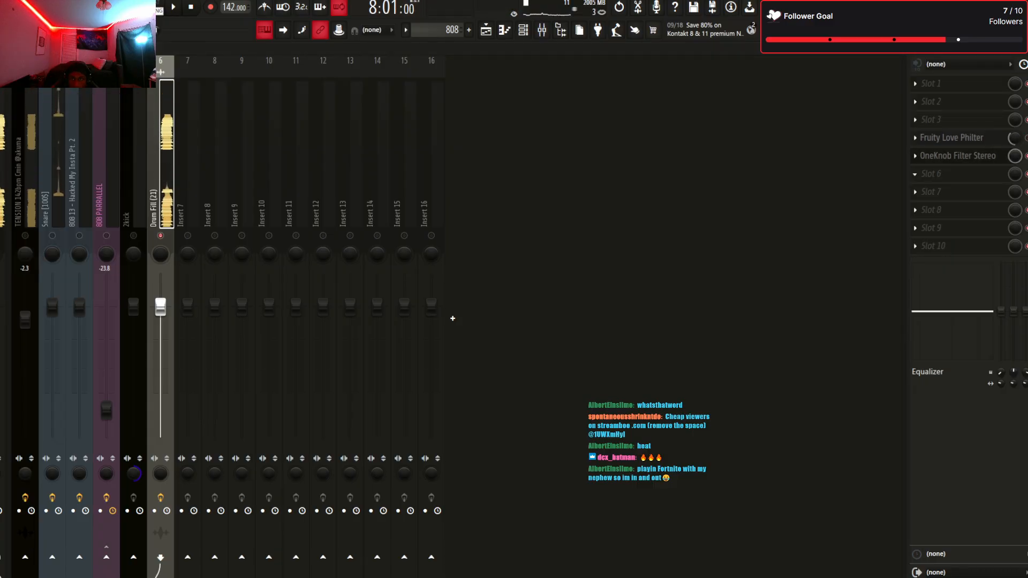
Add Fruity Parametric EQ 2 in slot 6 of the drum fill track, boost band 4 in the mids and audition it
click(931, 174)
drag(147, 240, 172, 202)
key(space)
key(space)
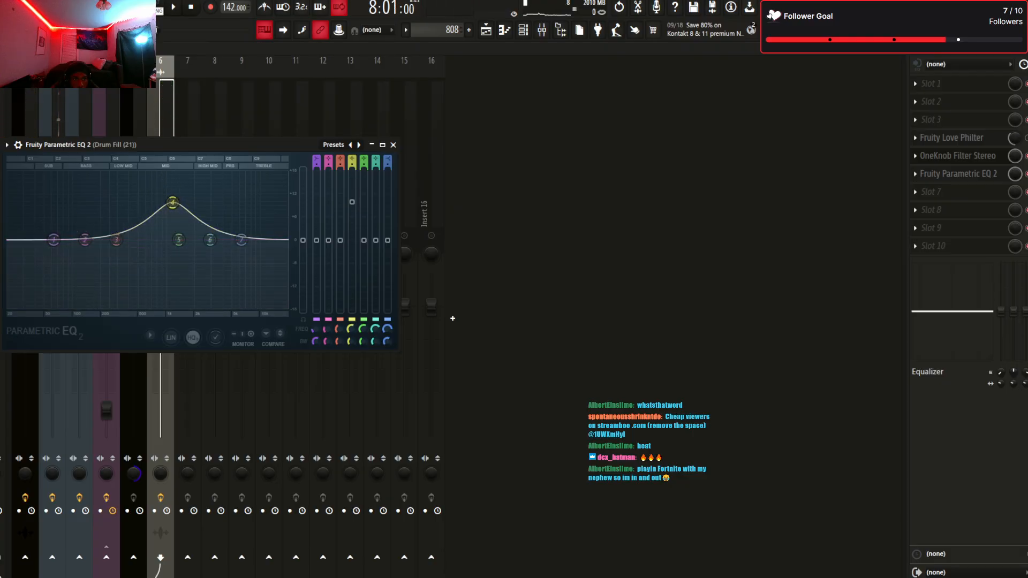
High-pass the drum fill with EQ band 1 at about 220 Hz and audition the result
click(75, 271)
drag(54, 239, 105, 239)
key(space)
key(space)
key(space)
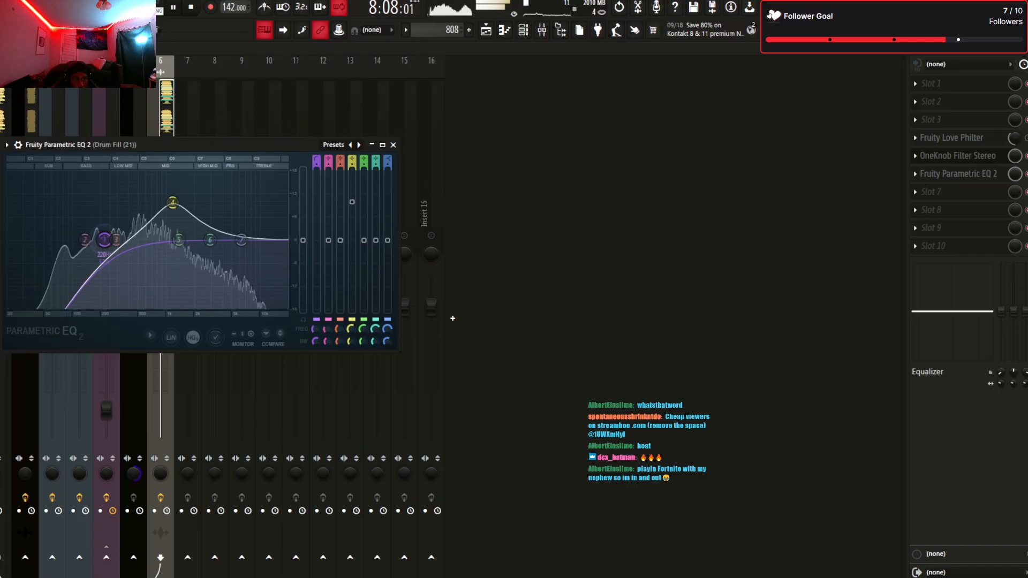
key(space)
Reduce the mid boost of EQ band 4, audition the drum fill and close the equalizer
drag(172, 202, 176, 214)
key(space)
key(space)
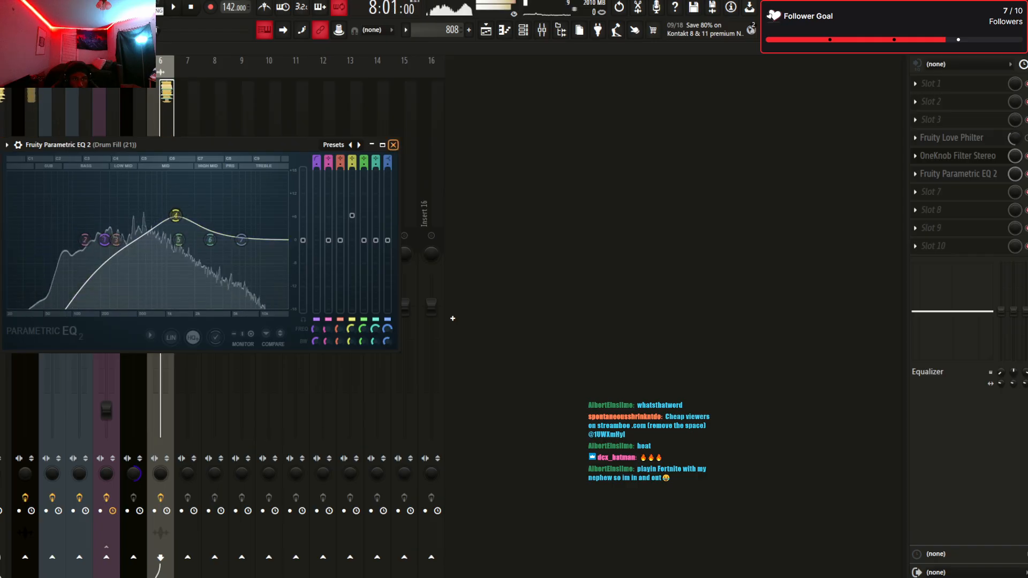
key(Escape)
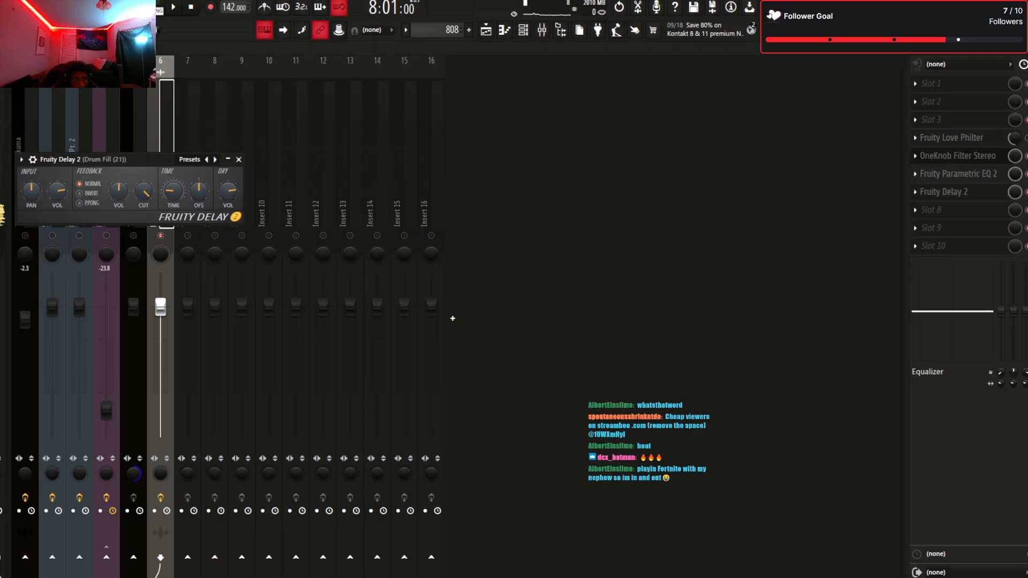
Set the drum fill's Fruity Delay 2 in slot 7 to ping-pong feedback and adjust its time and cutoff during playback
key(space)
key(space)
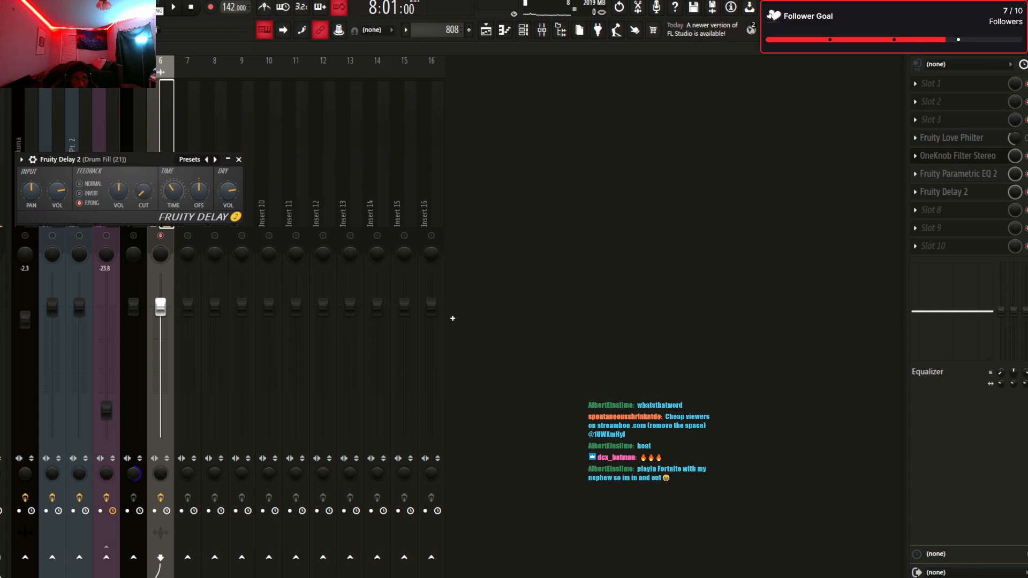
key(space)
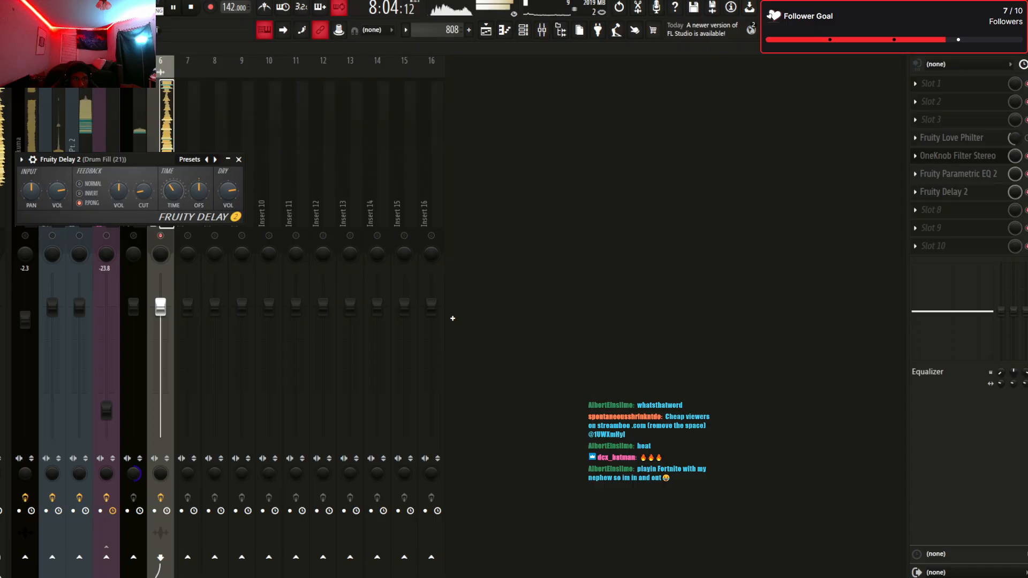
Reorder the drum fill's effects so Fruity Delay 2 precedes Parametric EQ 2 and Fruity Love Philter sits in slot 1
scroll(943, 192, up, 1)
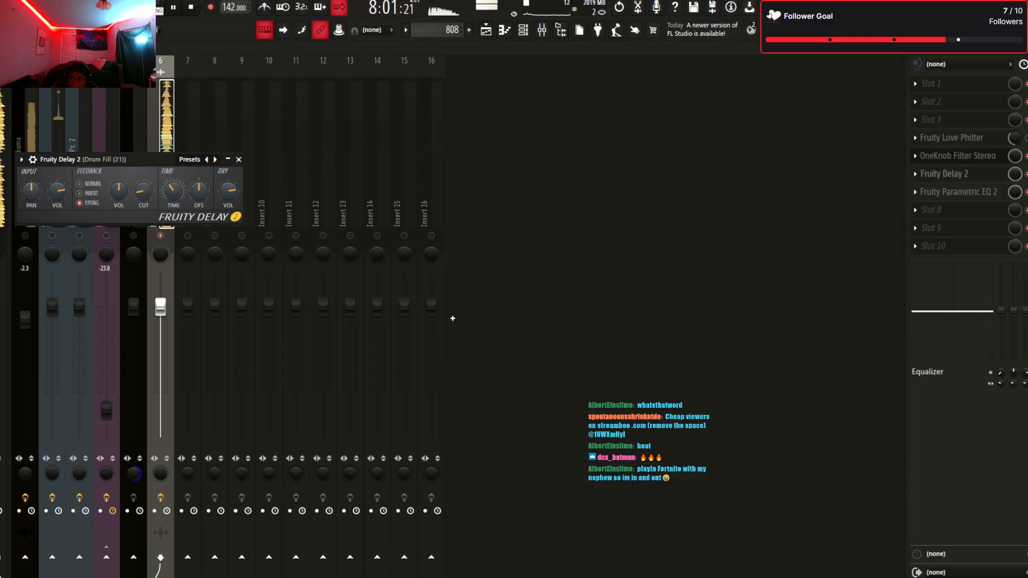
key(space)
scroll(952, 138, up, 3)
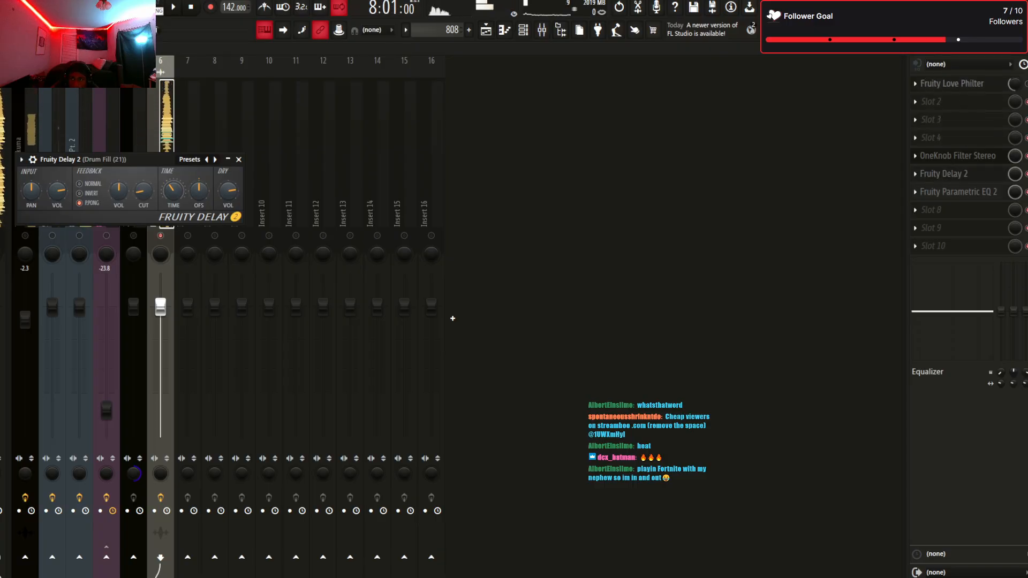
Move the drum fill's OneKnob Filter Stereo up to slot 2 and Fruity Delay 2 up to slot 3, and close the delay window
scroll(958, 156, up, 3)
scroll(944, 174, up, 2)
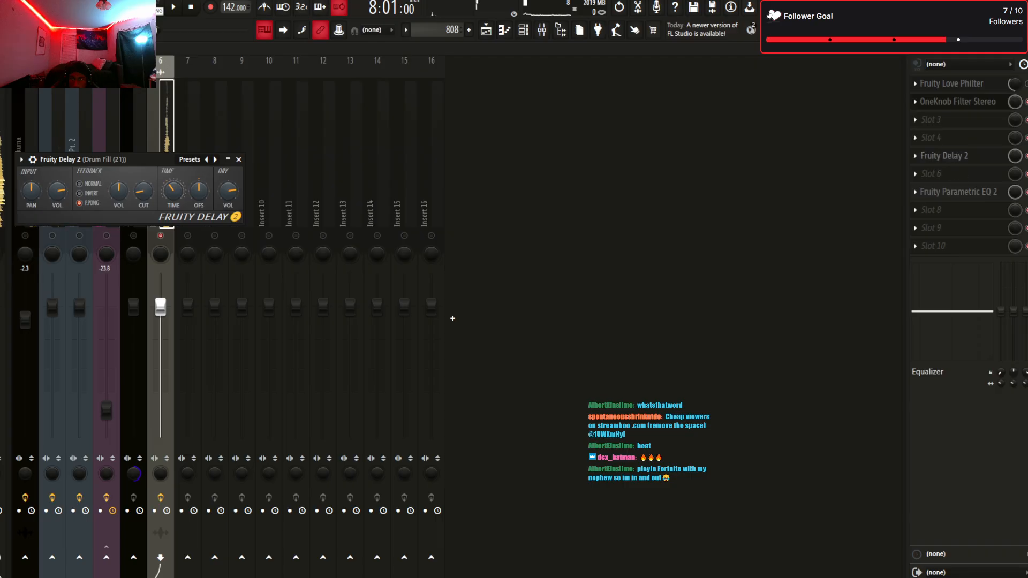
scroll(945, 138, up, 1)
key(Escape)
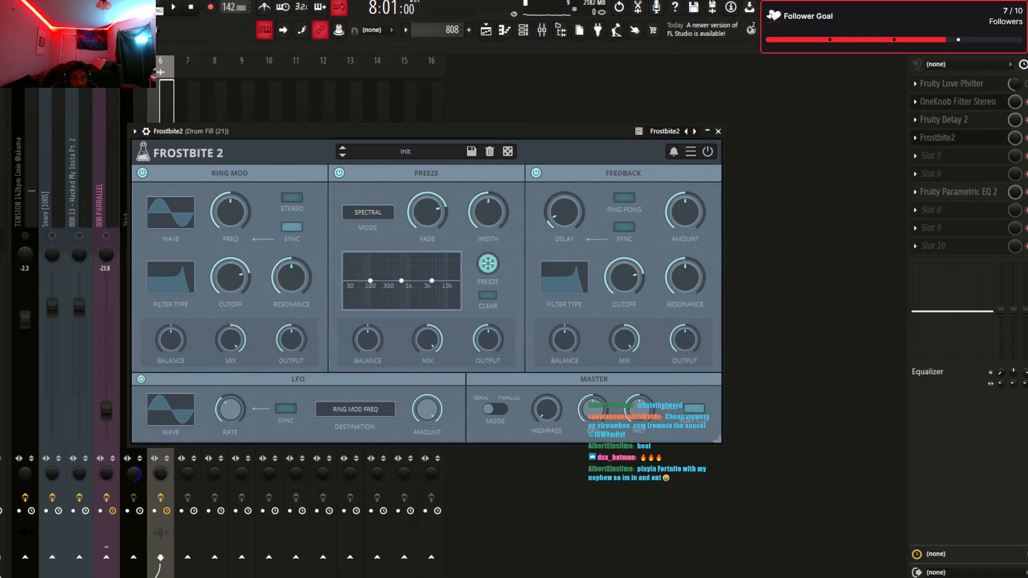
Load the factory preset Delay & Reverb [snk] in the drum fill's Frostbite 2
click(311, 140)
mouse_move(311, 154)
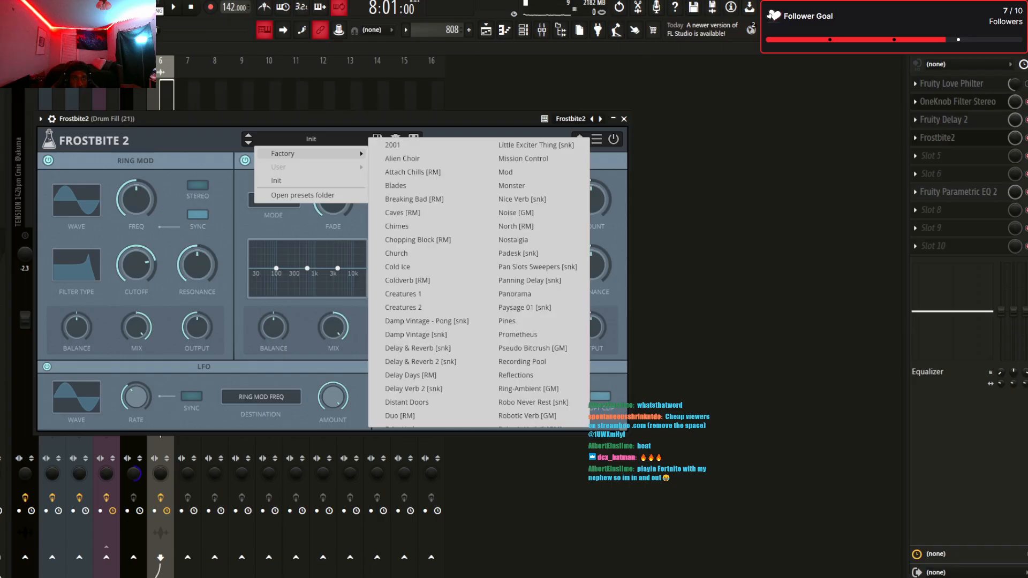
scroll(514, 364, down, 5)
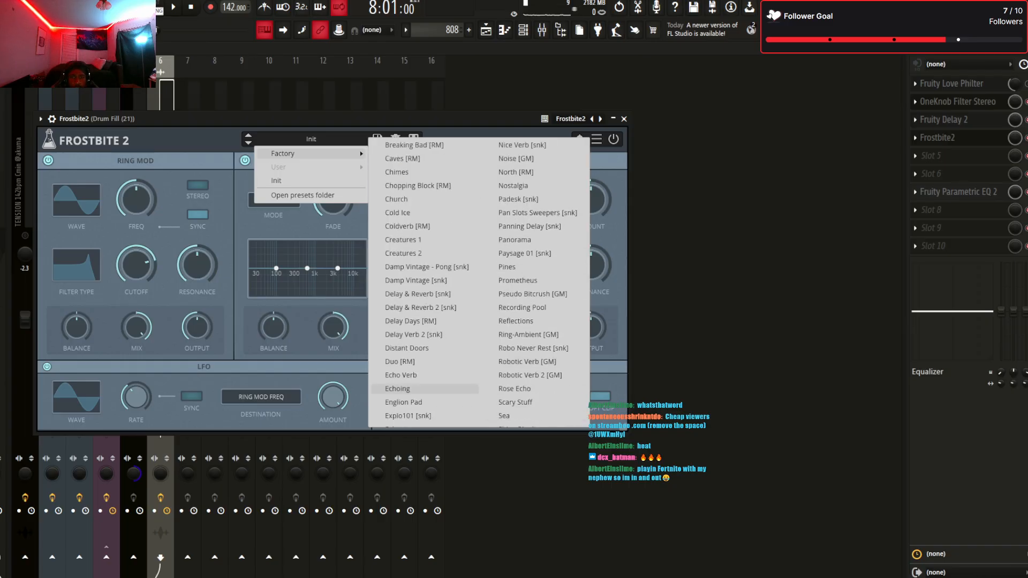
scroll(511, 363, up, 5)
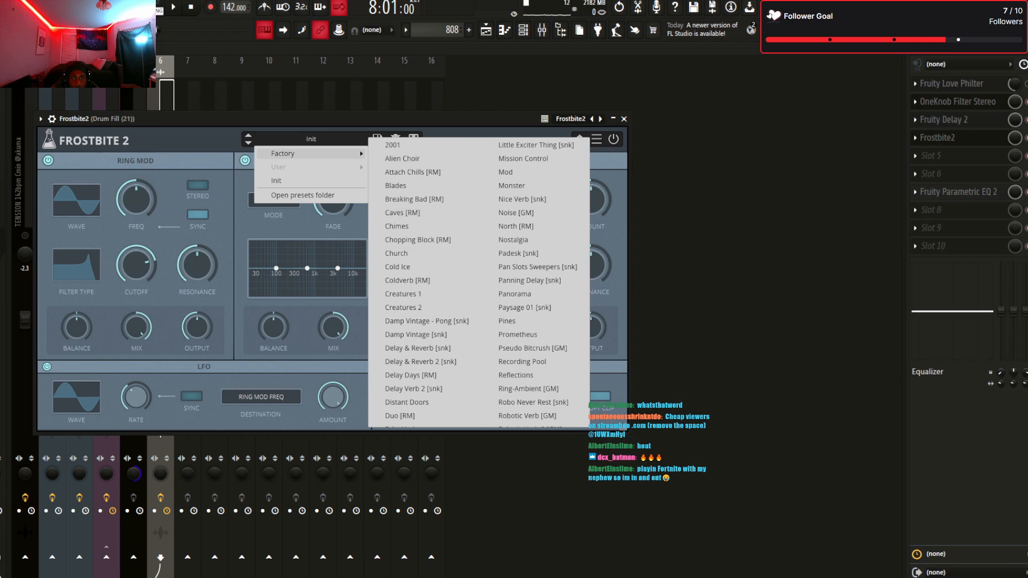
click(417, 349)
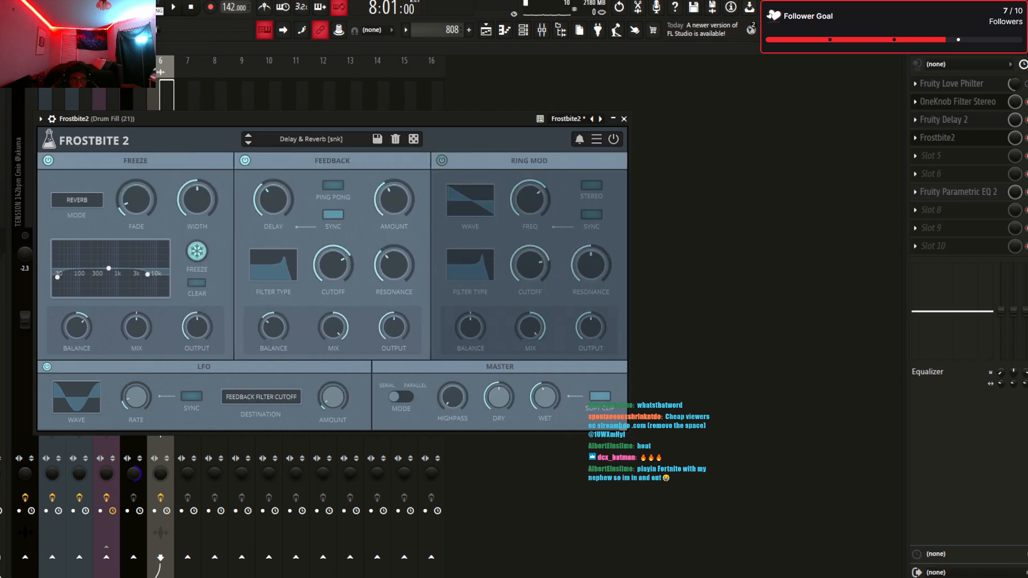
Audition Frostbite 2 presets backwards until Church during playback, and lower the effect's mix level in slot 4 before closing it
key(space)
click(248, 136)
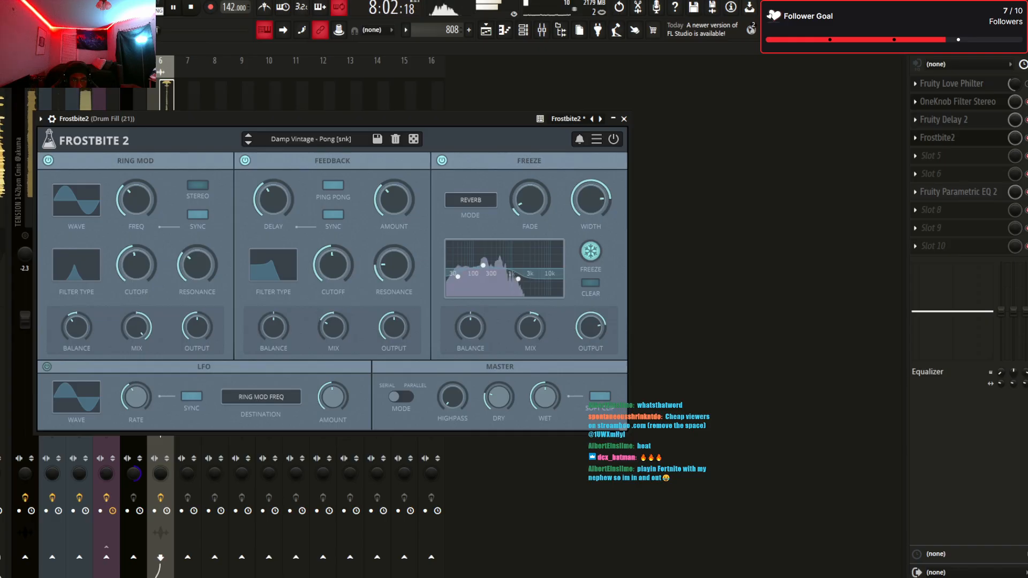
click(248, 136)
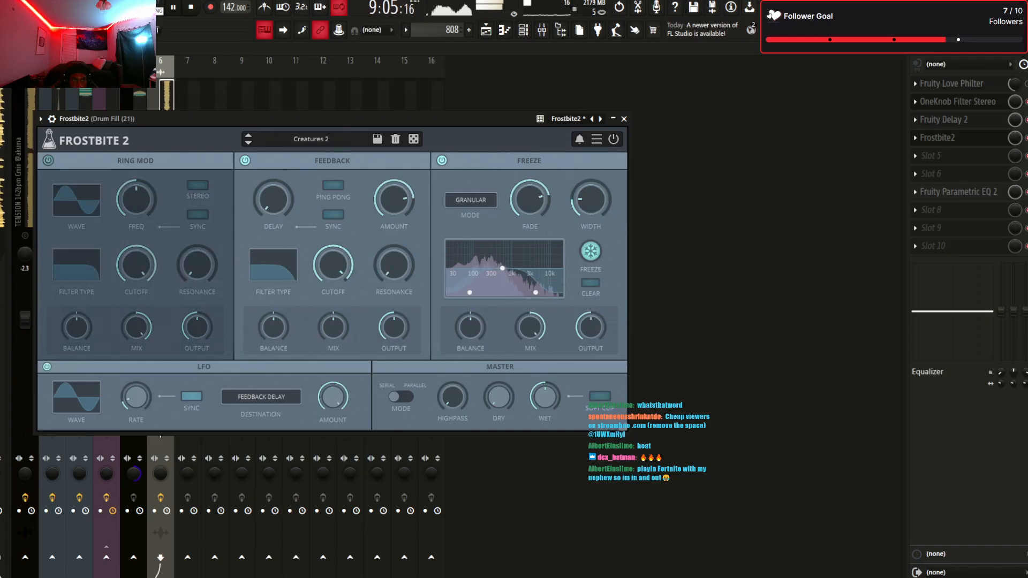
click(247, 136)
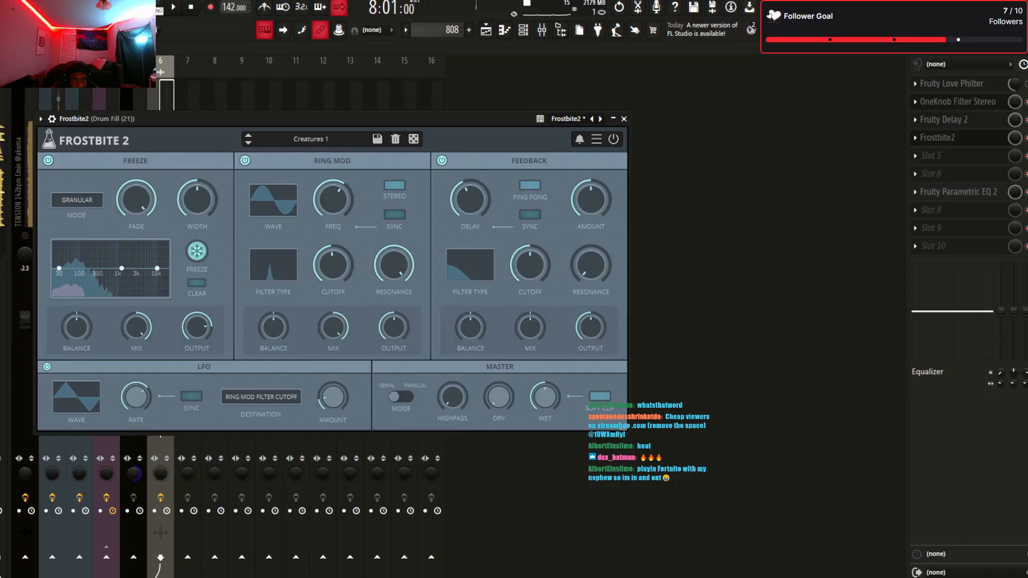
click(248, 136)
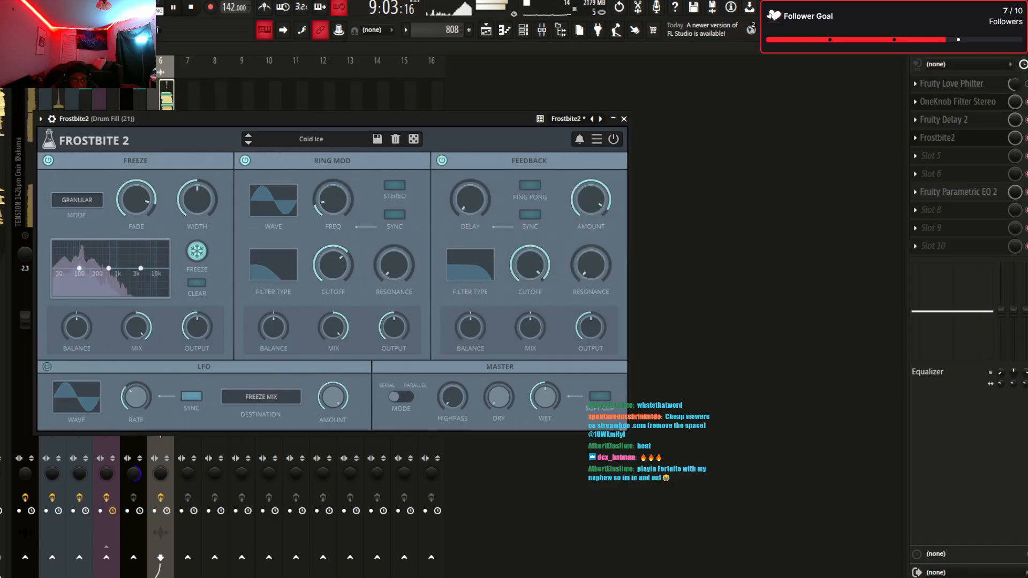
click(248, 136)
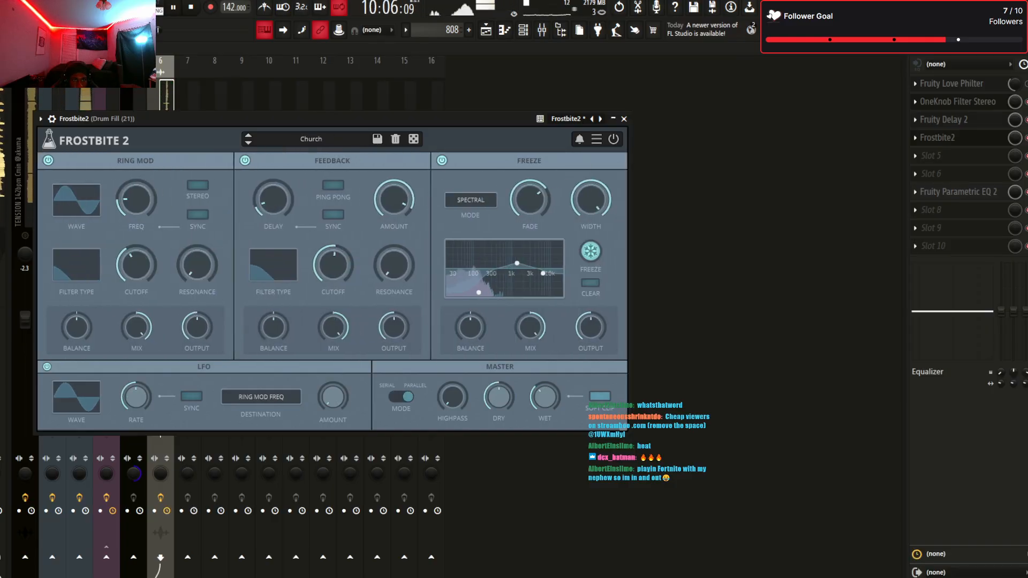
drag(1015, 137, 1016, 166)
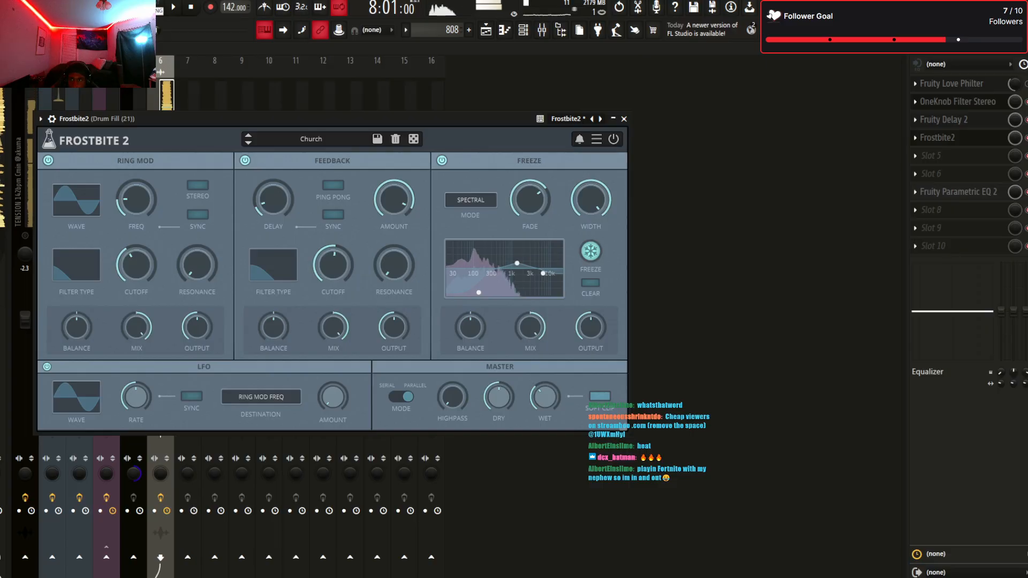
click(938, 138)
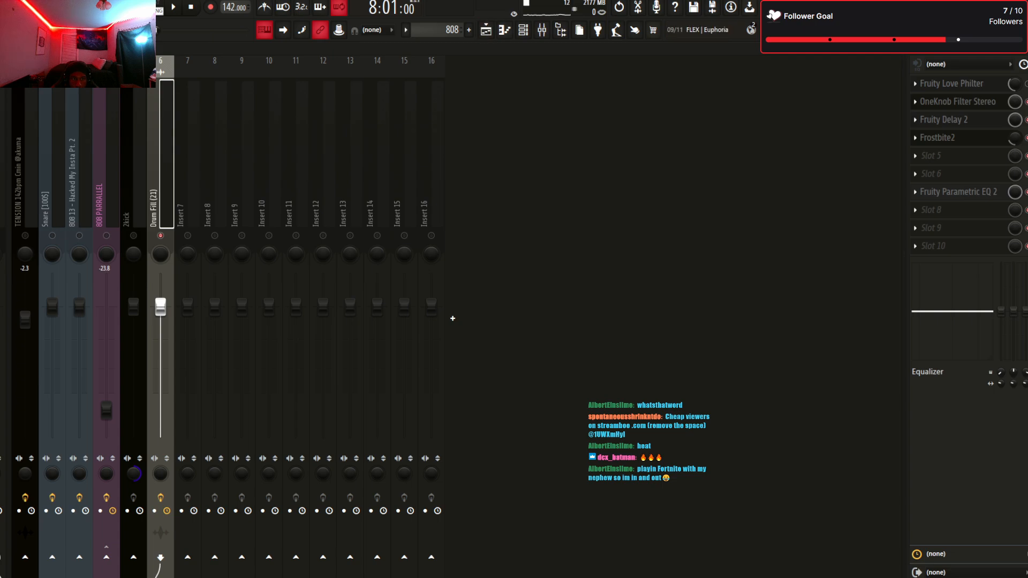
Play the arrangement from the start and inspect the TENSION loop's mixer channel before returning to the playlist
key(F5)
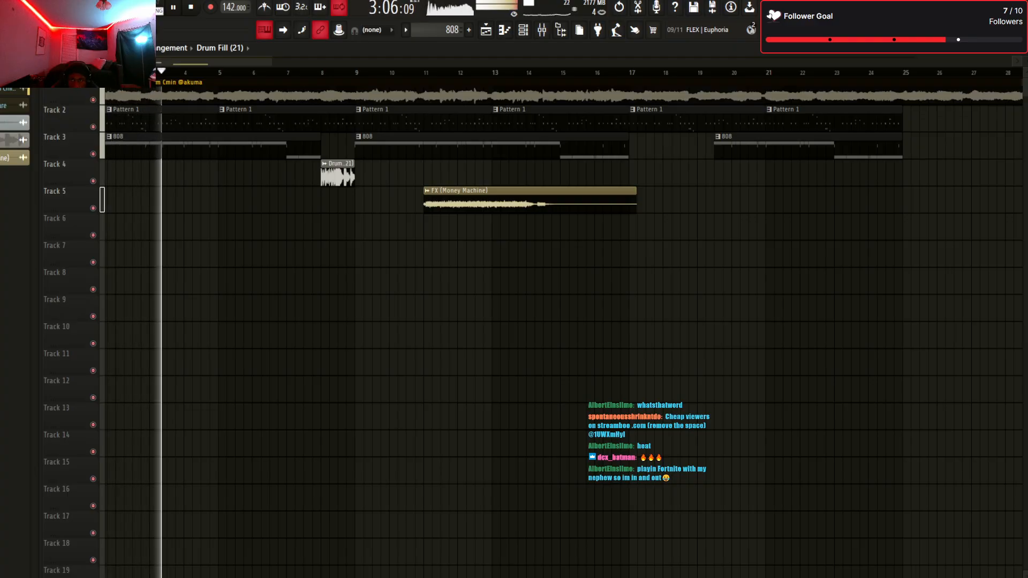
key(F9)
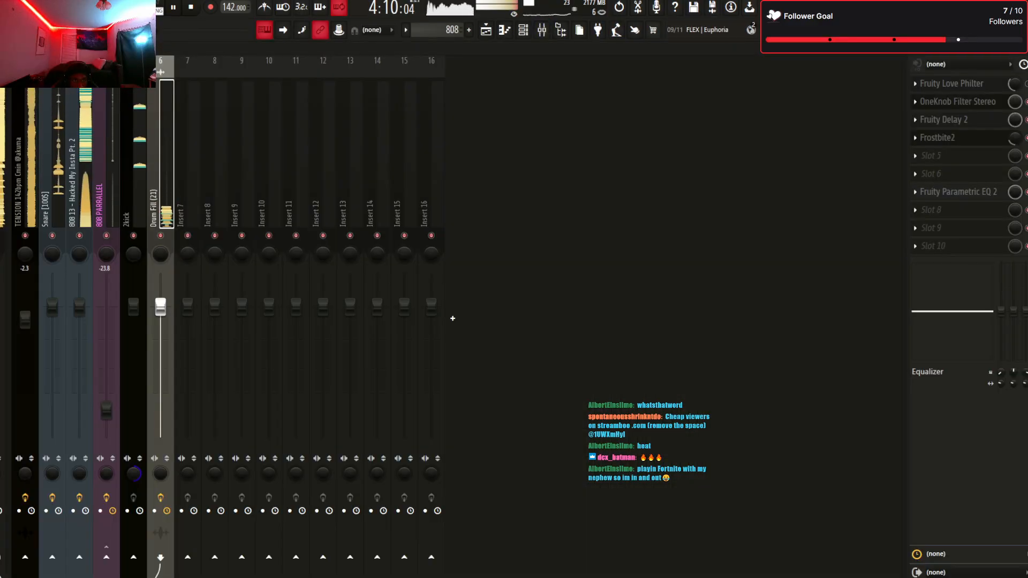
key(Left)
key(Left)
key(Left)
key(Left)
key(Left)
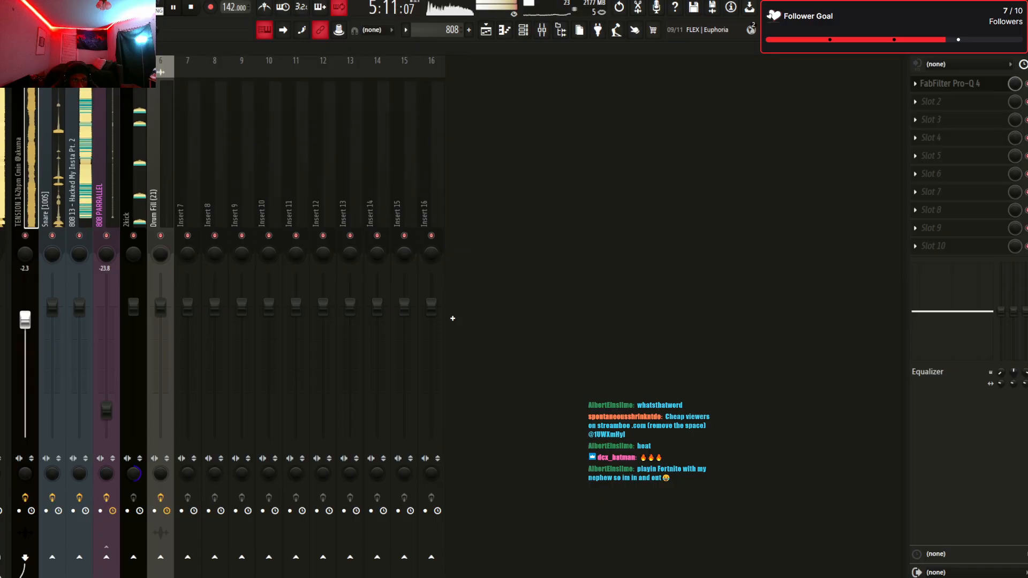
key(F5)
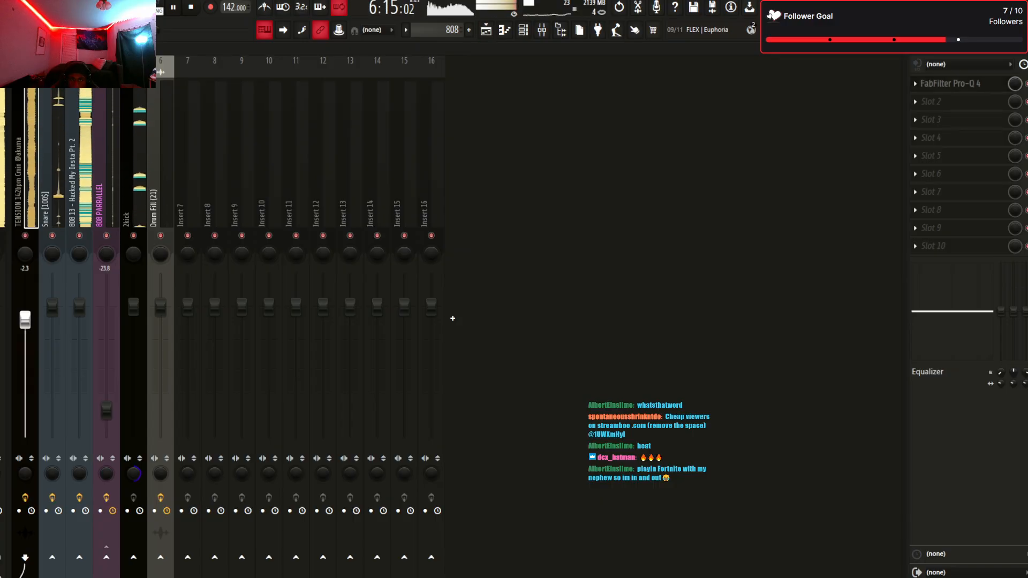
key(F5)
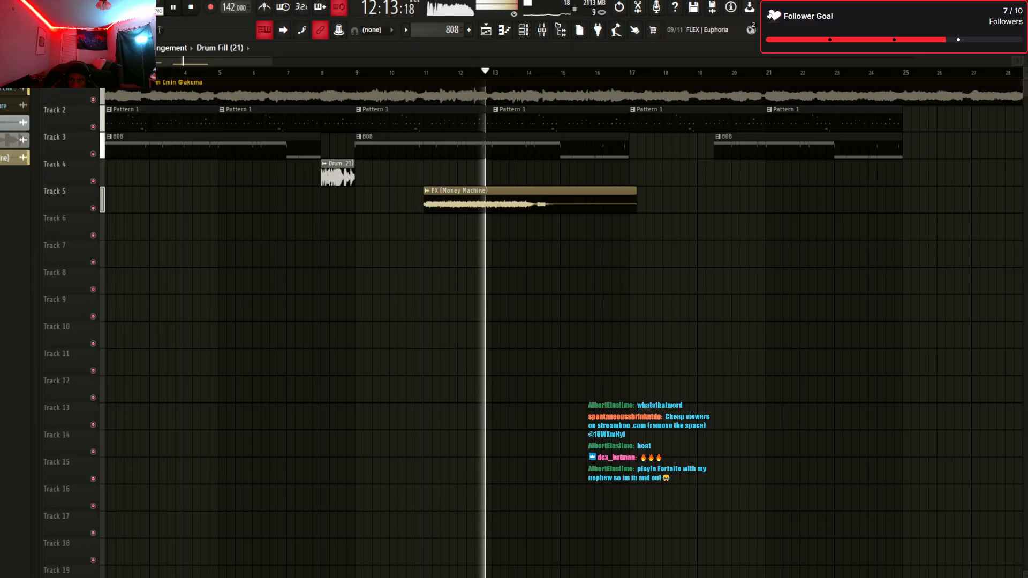
Stop playback and reset the time stretch of the FX (Money Machine) clip on Track 5
key(space)
double_click(529, 191)
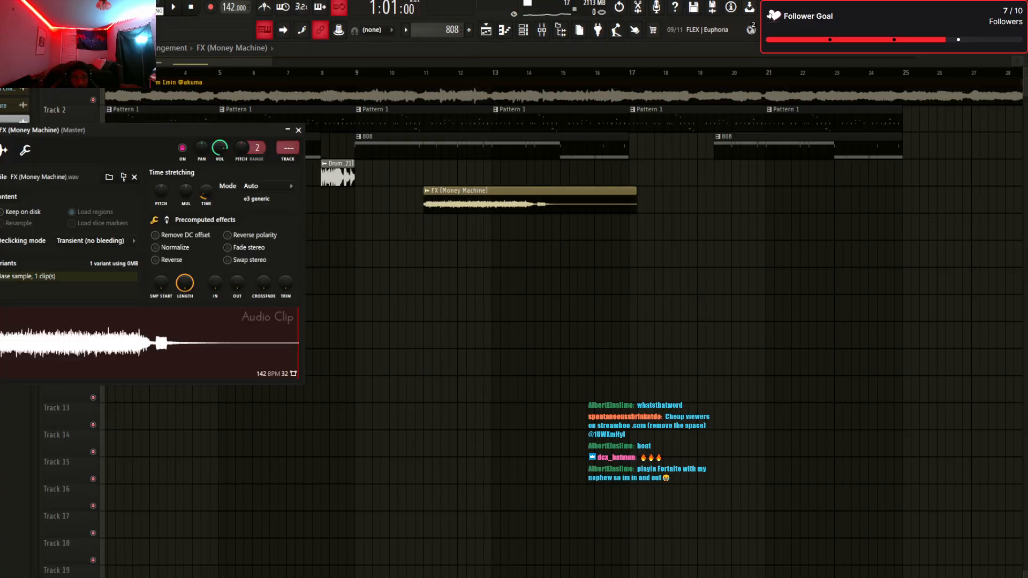
drag(206, 192, 206, 219)
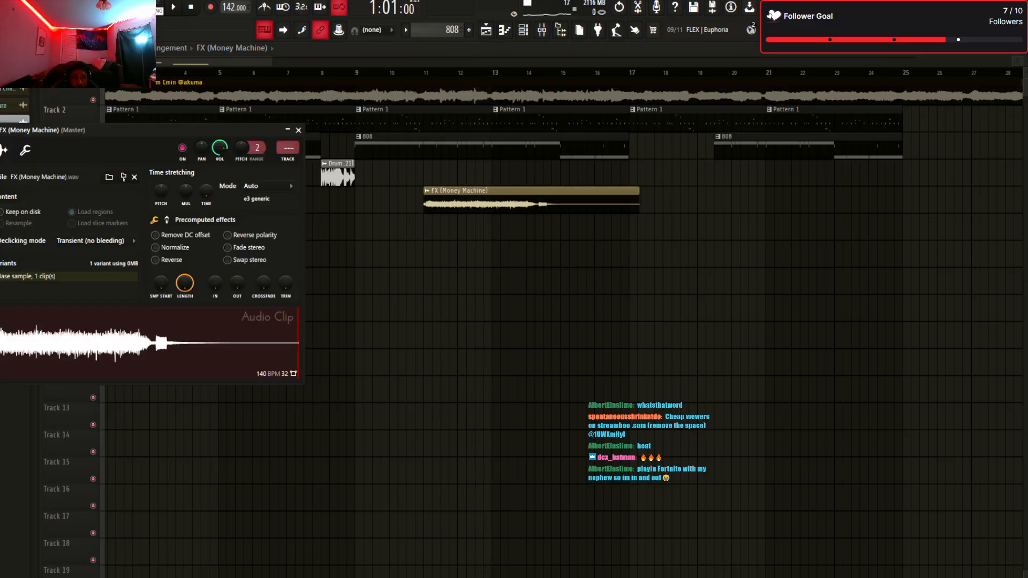
Place the new red sample on Track 5 just before bar 11 and delete the FX (Money Machine) clip and its channel
scroll(562, 215, down, 1)
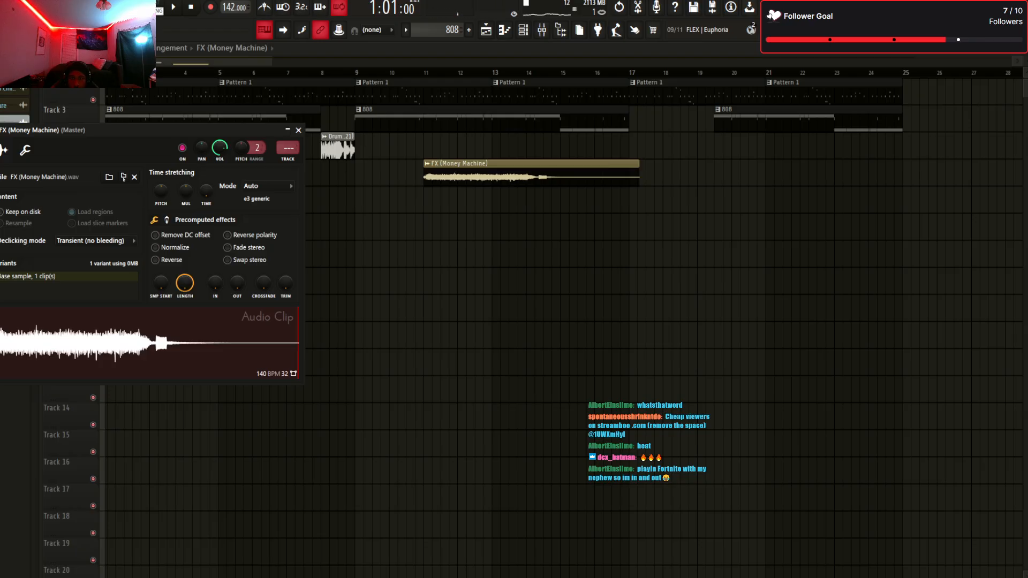
drag(775, 200, 430, 174)
right_click(440, 178)
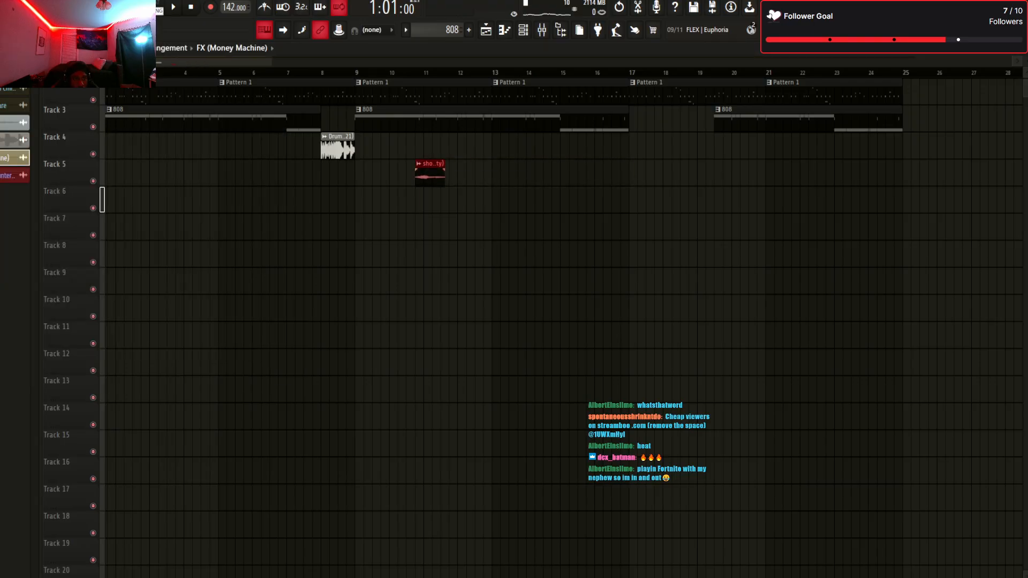
key(Delete)
Audition the arrangement from bar 8 through the drum fill and the new Track 5 sample
key(space)
key(space)
click(318, 73)
key(space)
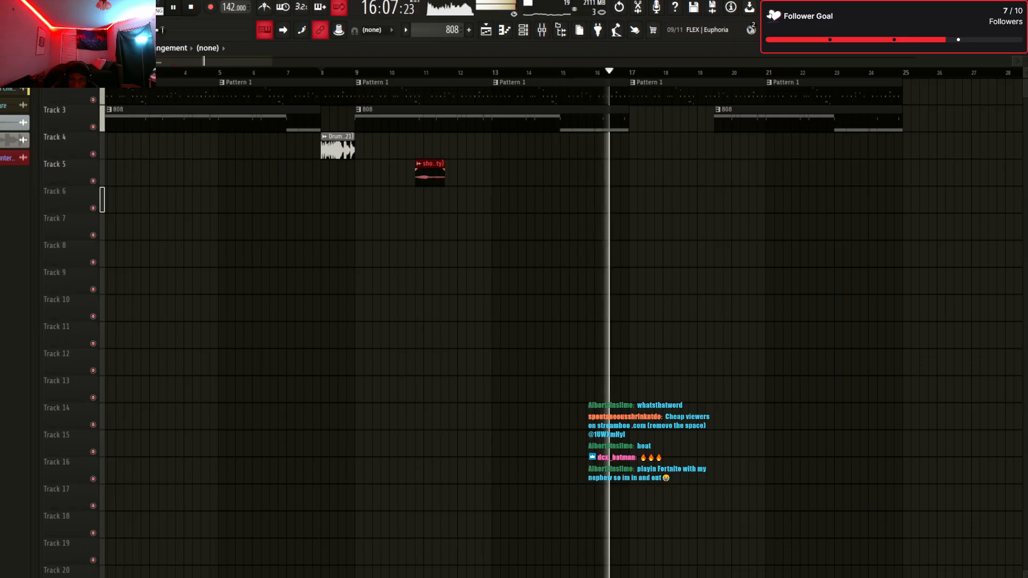
key(space)
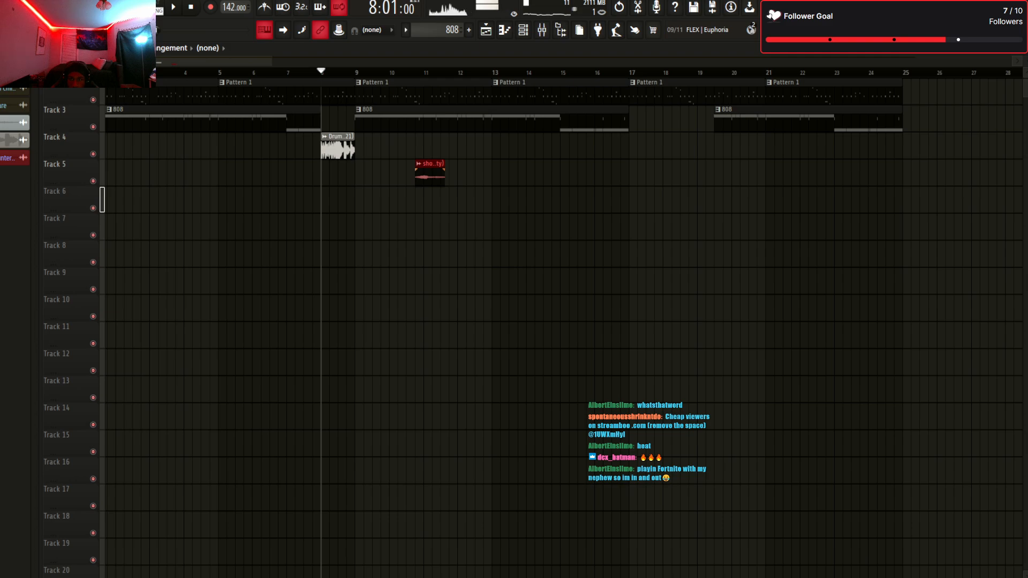
Place the Brake Yo Self - Dj Zirk sample on Track 4 at bar 17 and audition it from just after bar 16
drag(1023, 147, 633, 146)
click(603, 71)
key(space)
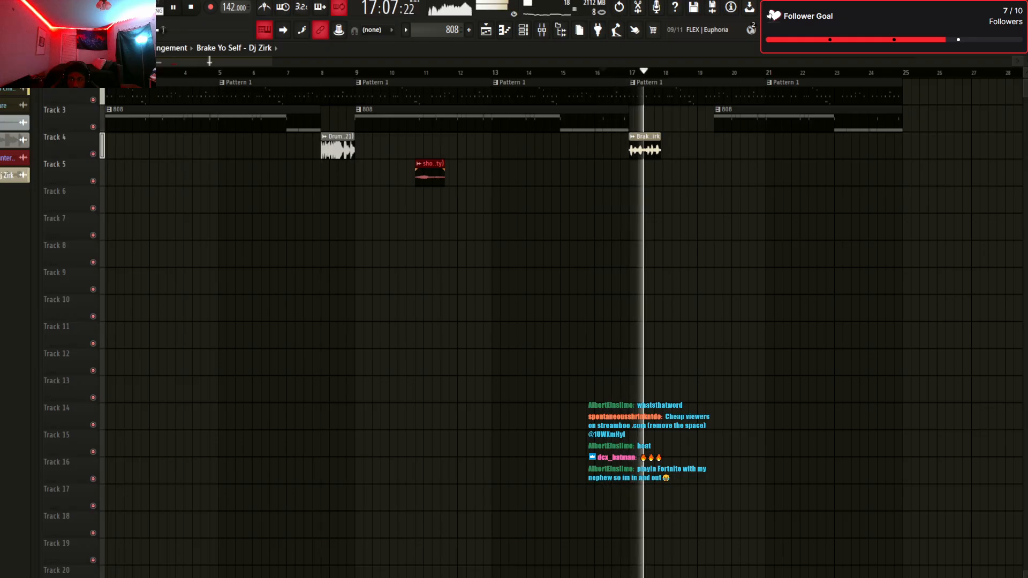
key(space)
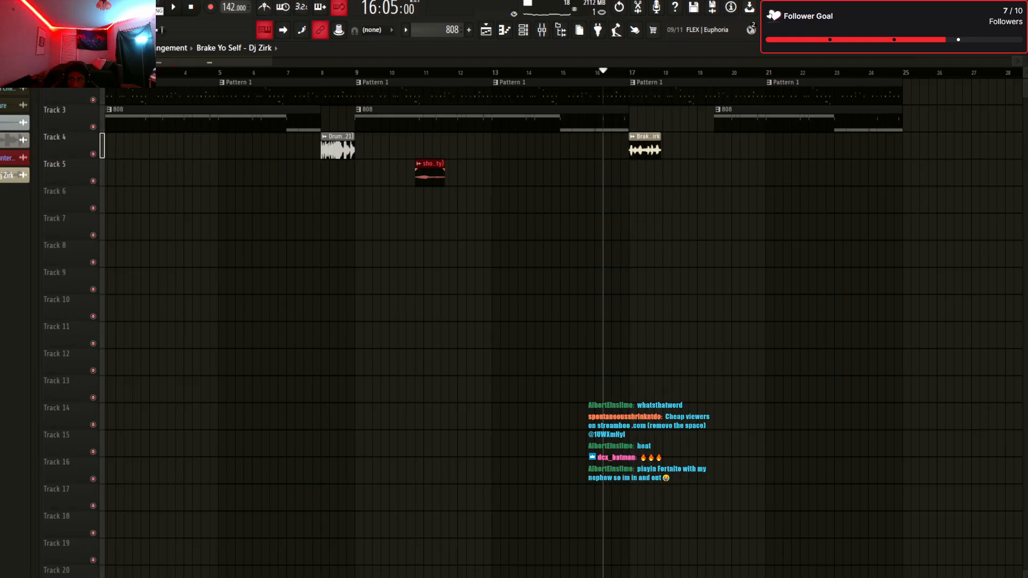
Open the settings of the Brake Yo Self - Dj Zirk clip and listen to it in the arrangement
scroll(562, 321, right, 8)
scroll(563, 321, left, 3)
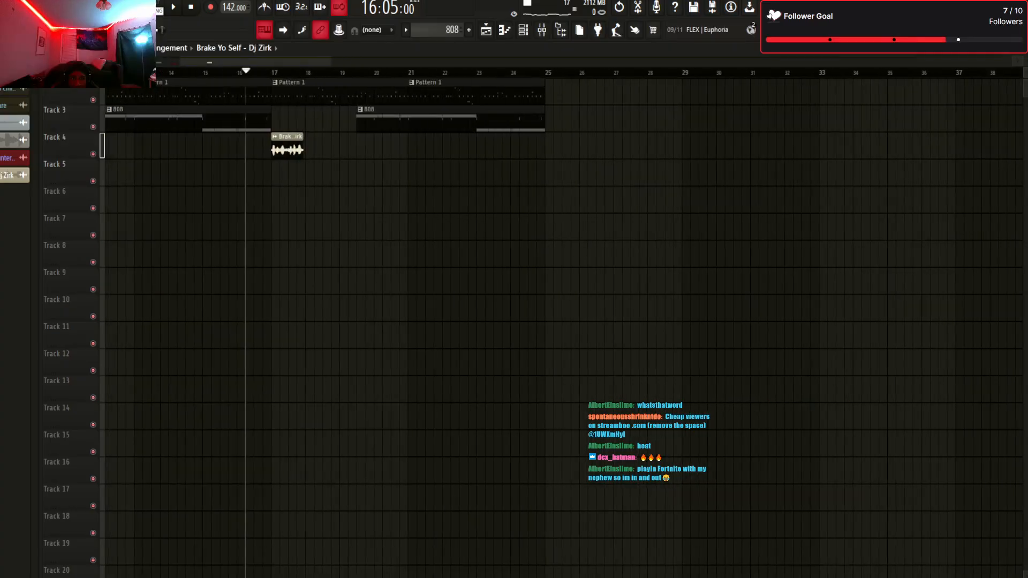
drag(330, 62, 230, 61)
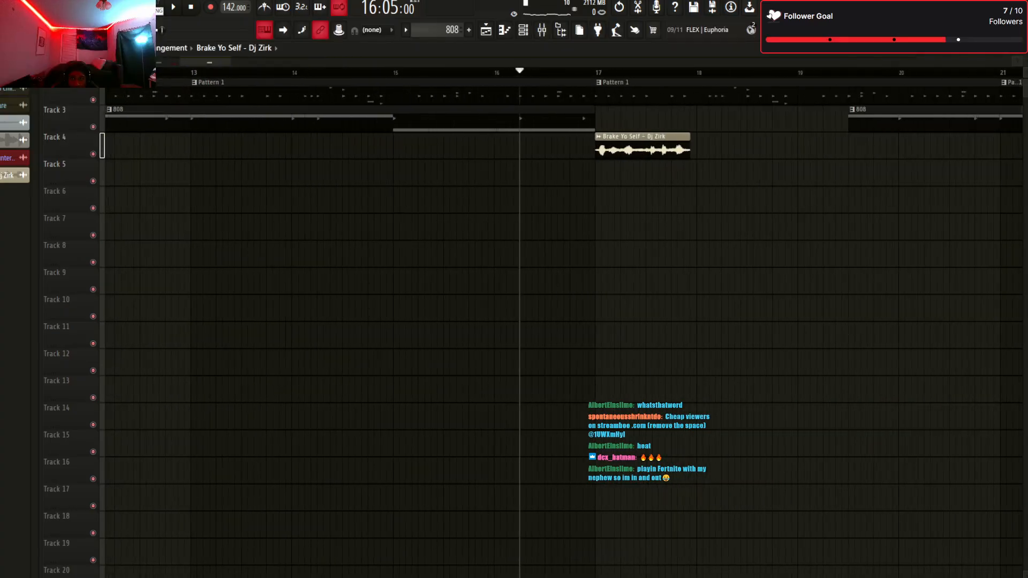
double_click(641, 145)
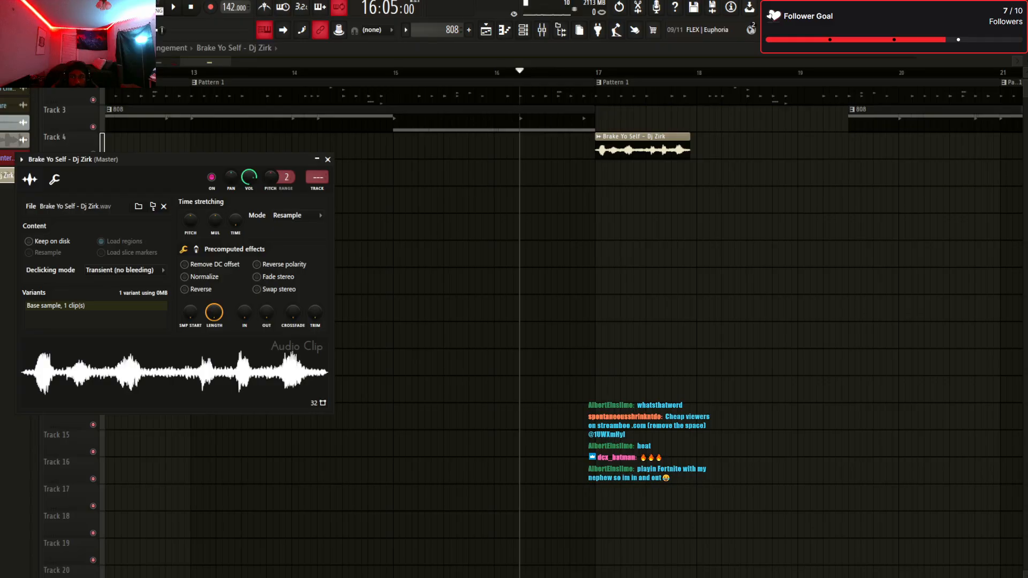
key(space)
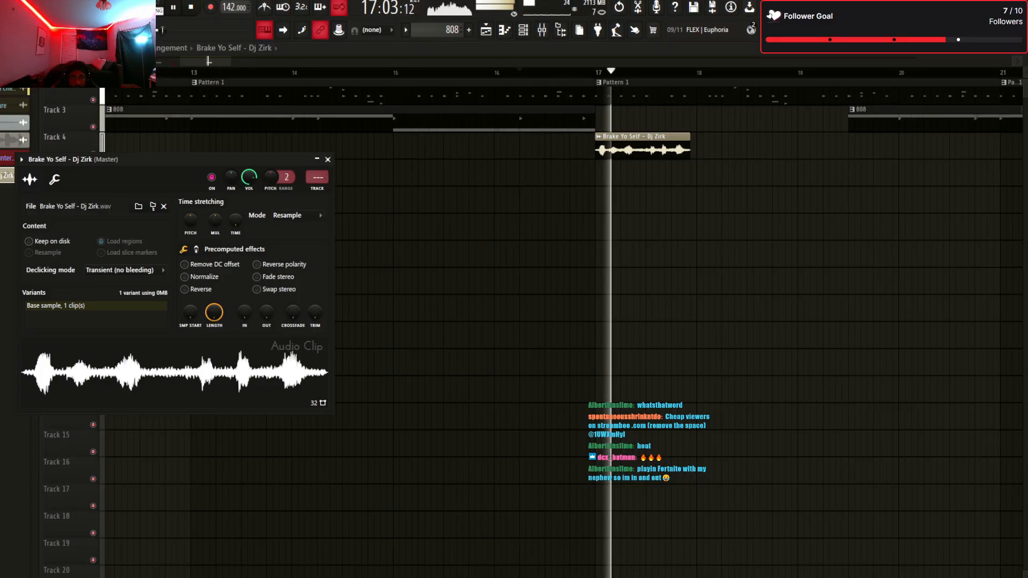
key(space)
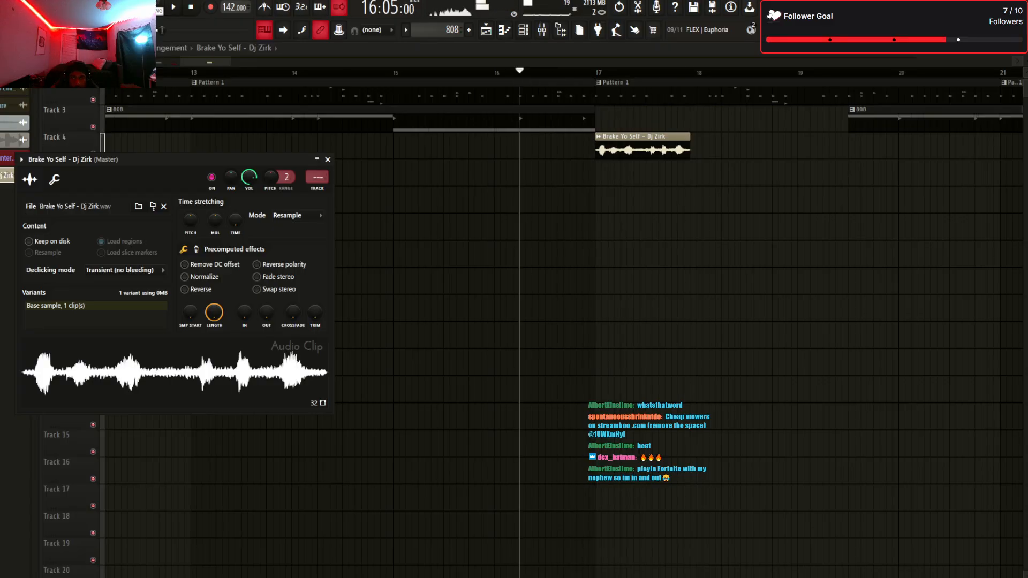
Replay the section from just after bar 16 to judge the Brake Yo Self sample in the arrangement
drag(230, 62, 401, 62)
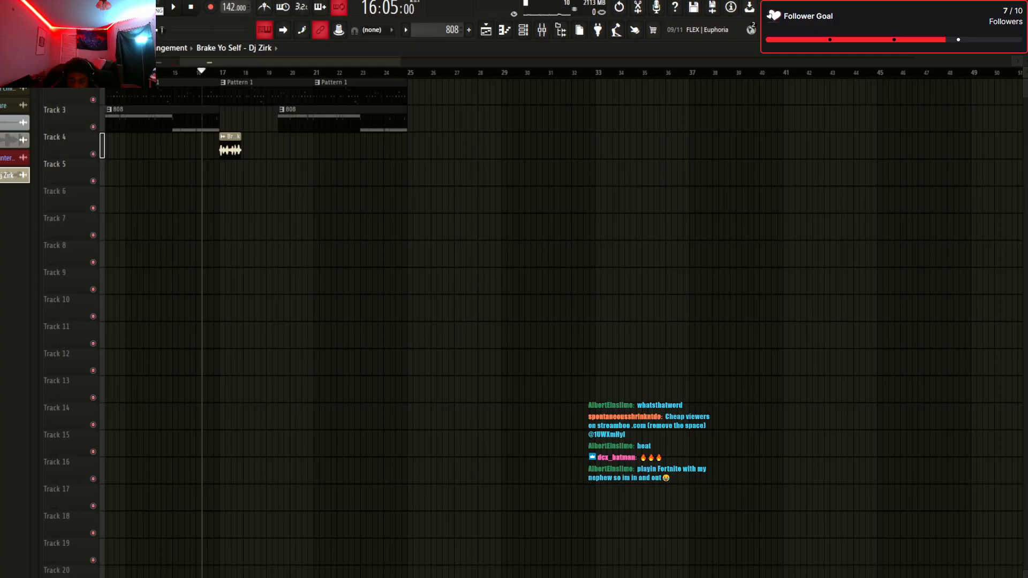
key(space)
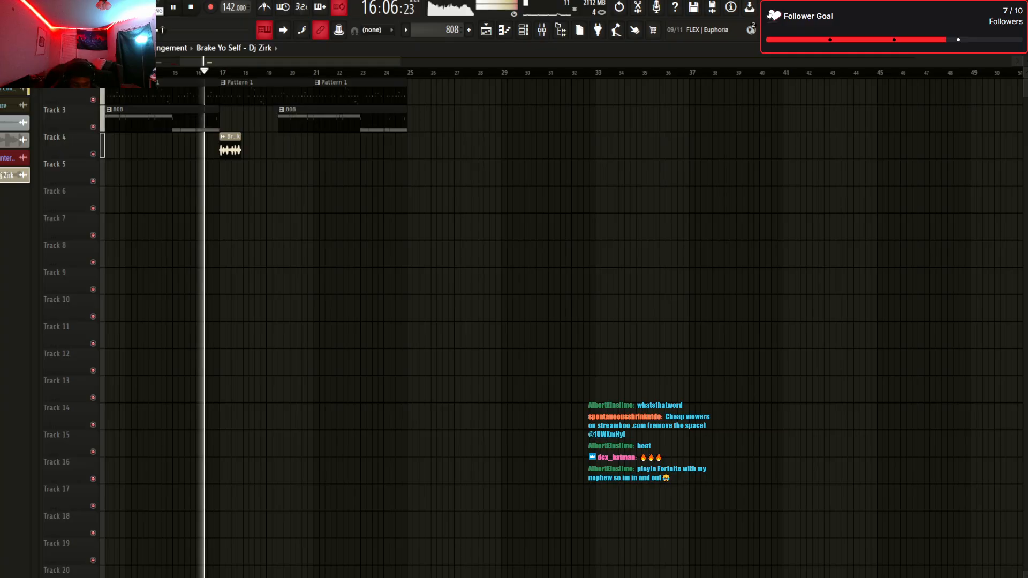
key(space)
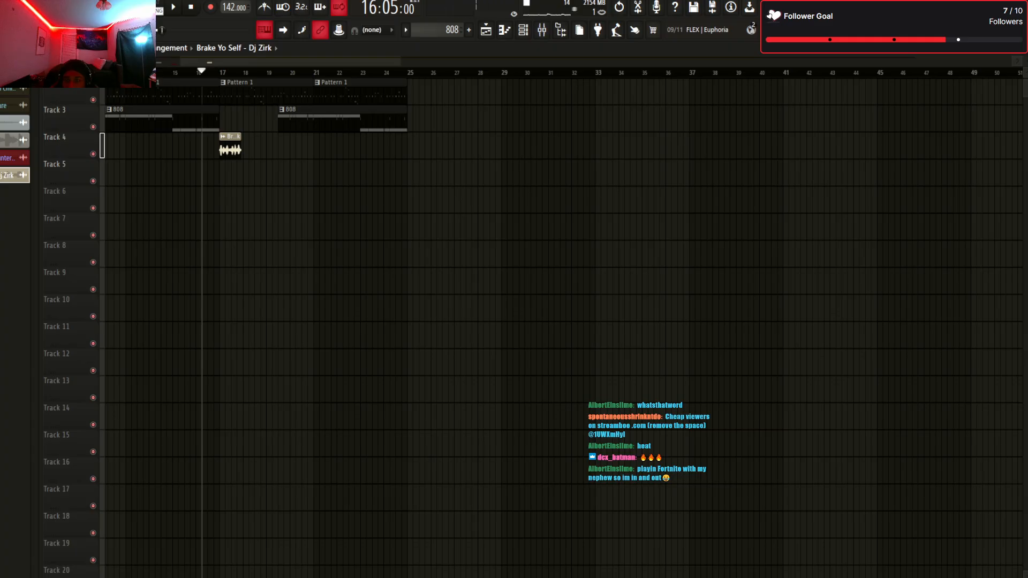
key(space)
key(space)
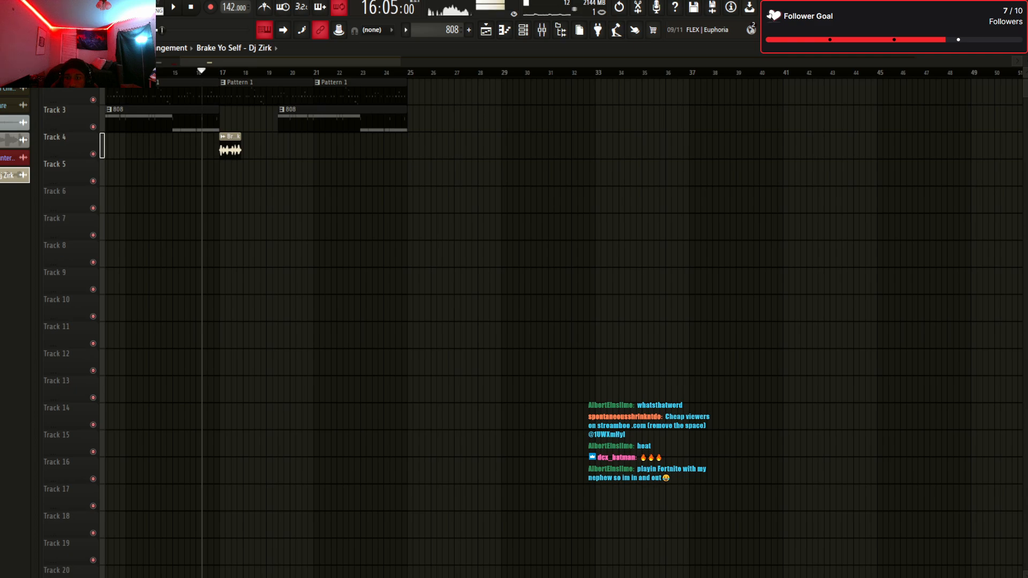
Stretch the Brake Yo Self clip on Track 4 so it ends exactly at bar 18, and audition it
key(space)
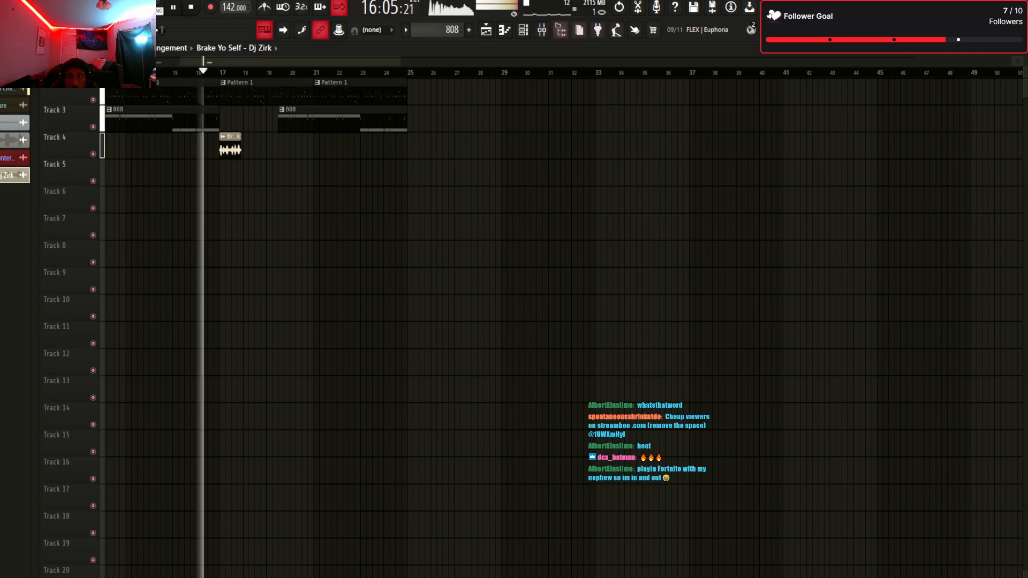
key(space)
scroll(562, 326, up, 5)
mouse_move(231, 62)
mouse_down()
mouse_move(259, 62)
mouse_move(236, 62)
mouse_up()
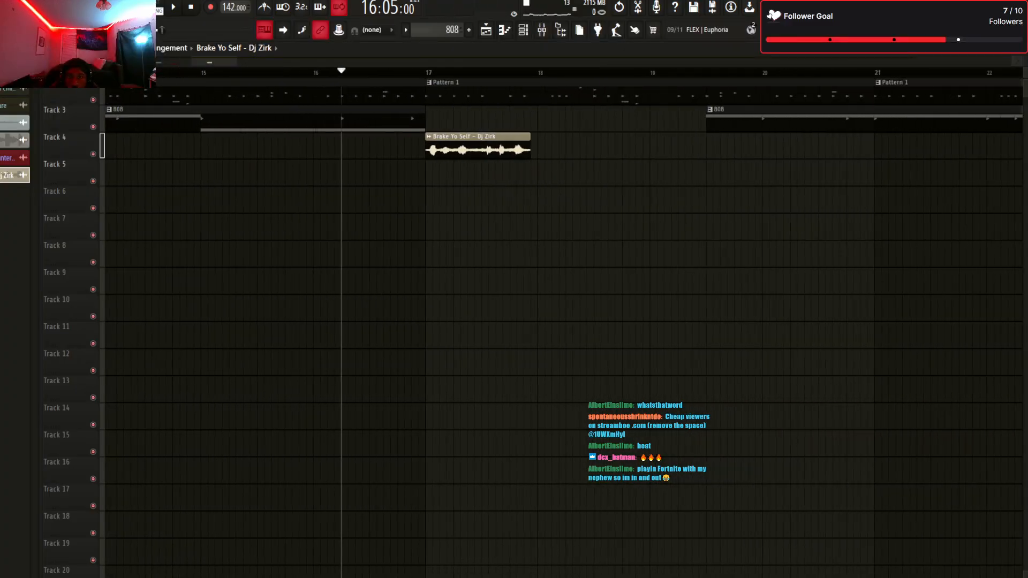
drag(529, 147, 537, 148)
key(space)
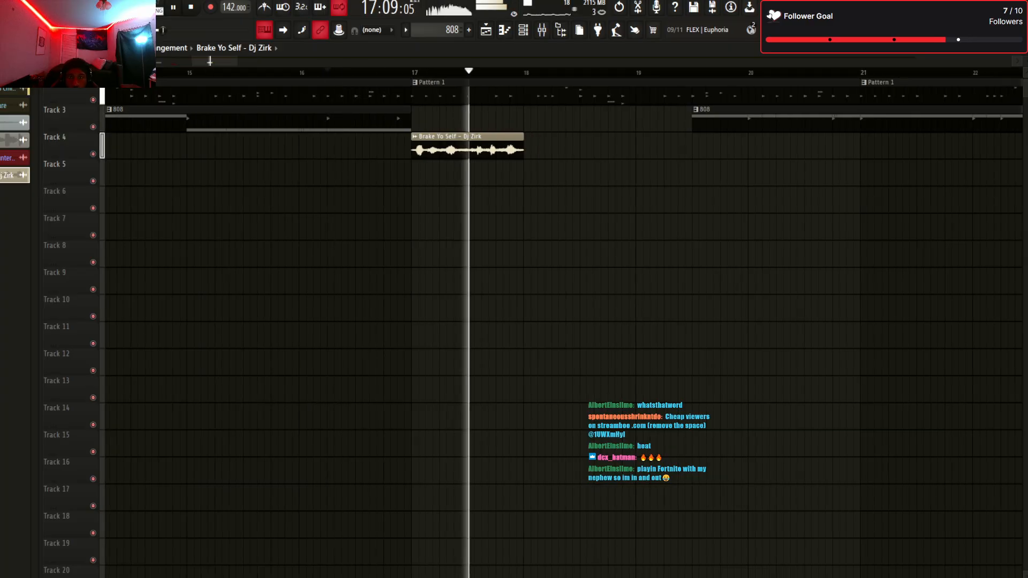
Place a second copy of the Brake Yo Self clip at bar 18 on Track 4 and replay the section
click(528, 148)
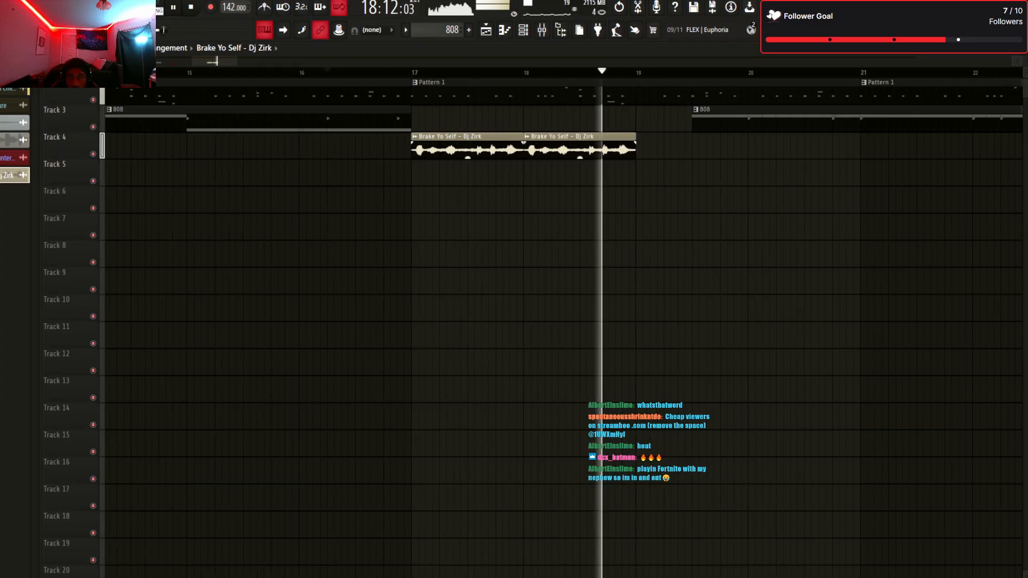
key(space)
key(space)
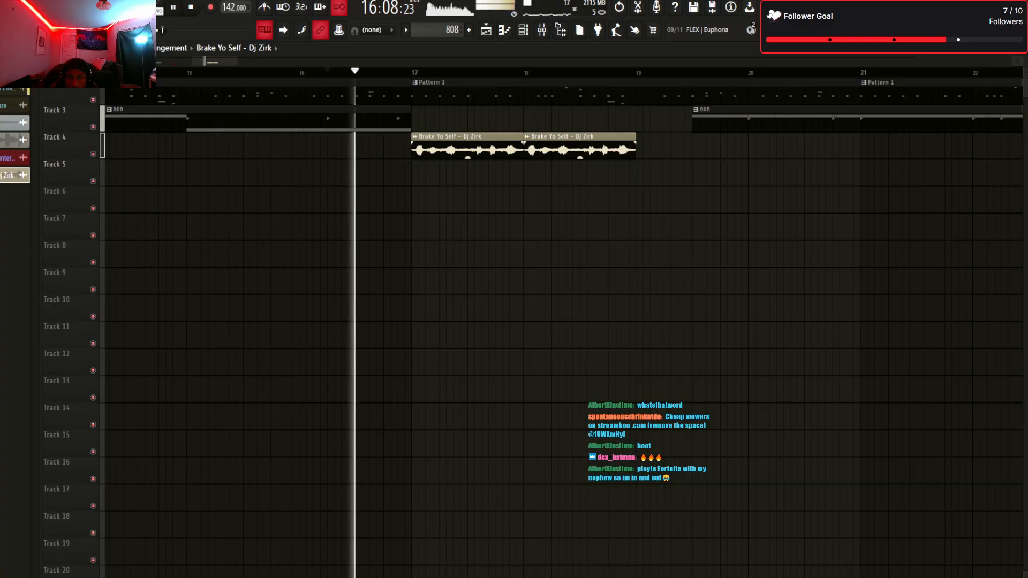
key(space)
Add Fruity Parametric EQ to slot 4 of the Brake Yo Self insert and cut its lows while listening
double_click(556, 148)
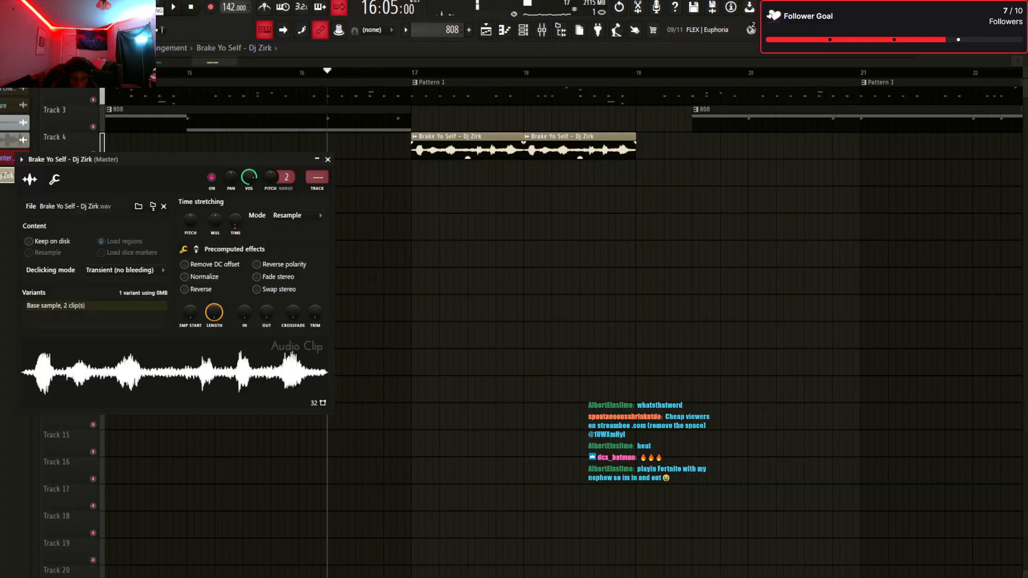
key(F9)
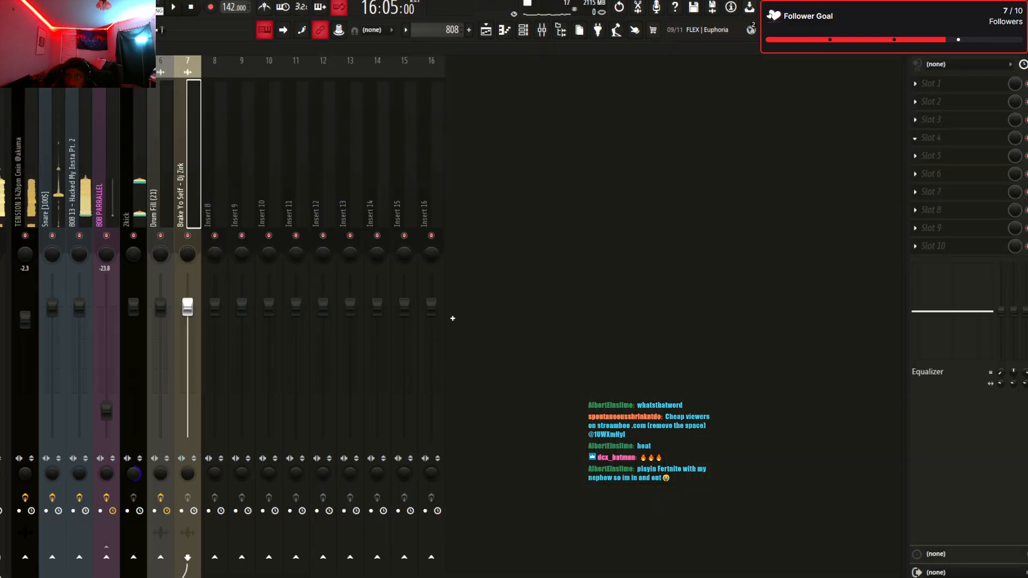
click(452, 319)
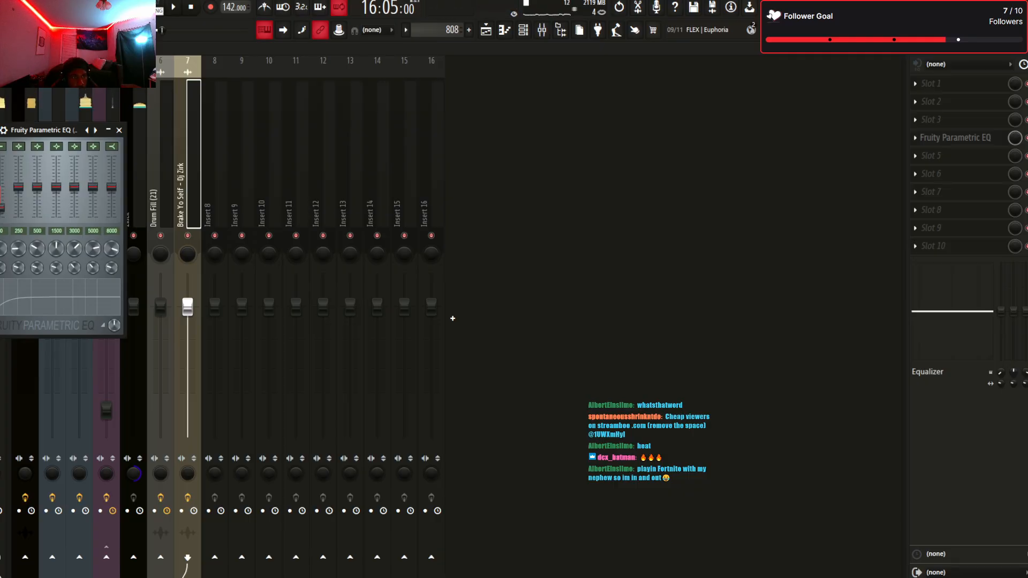
key(space)
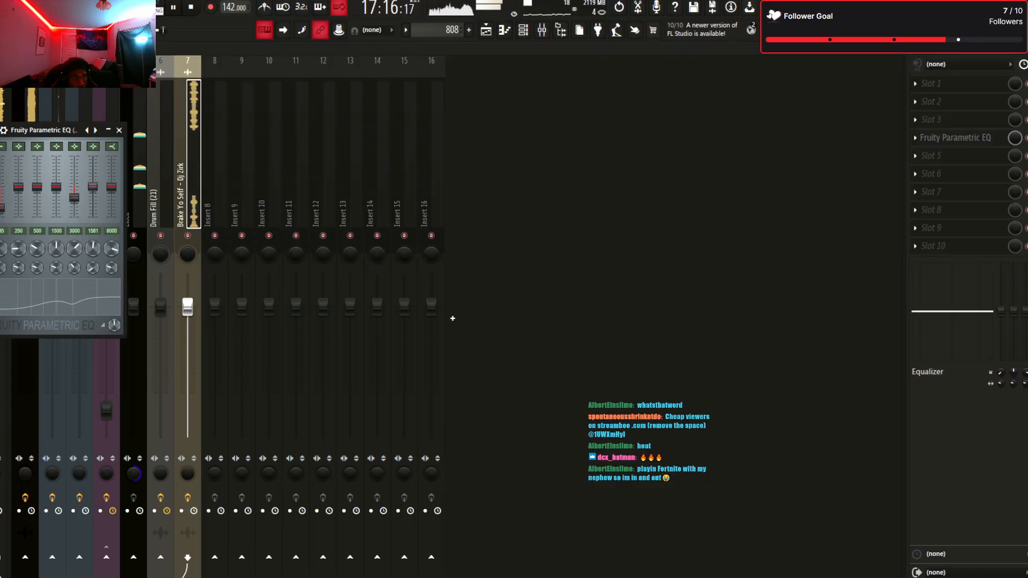
click(915, 156)
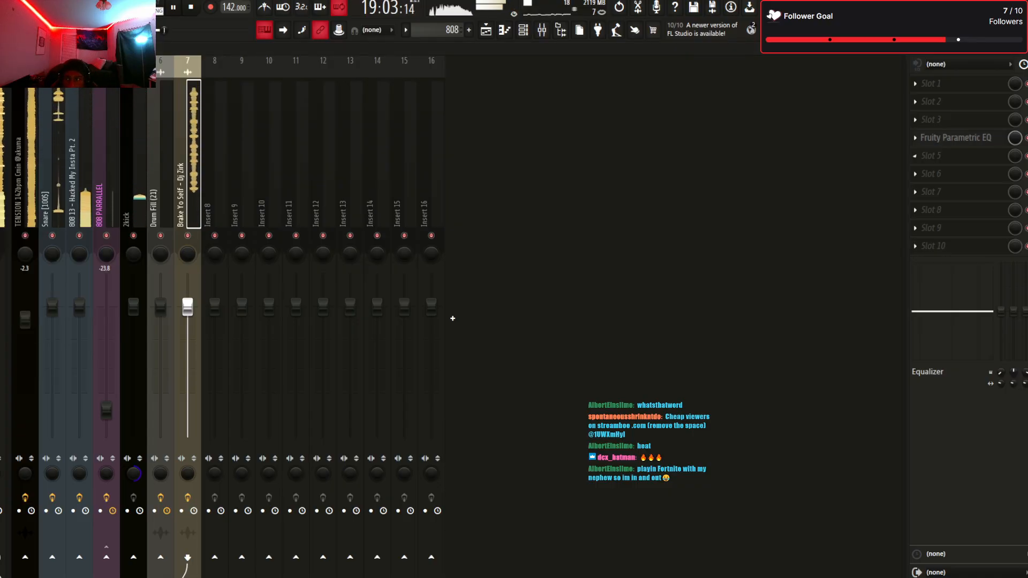
key(F5)
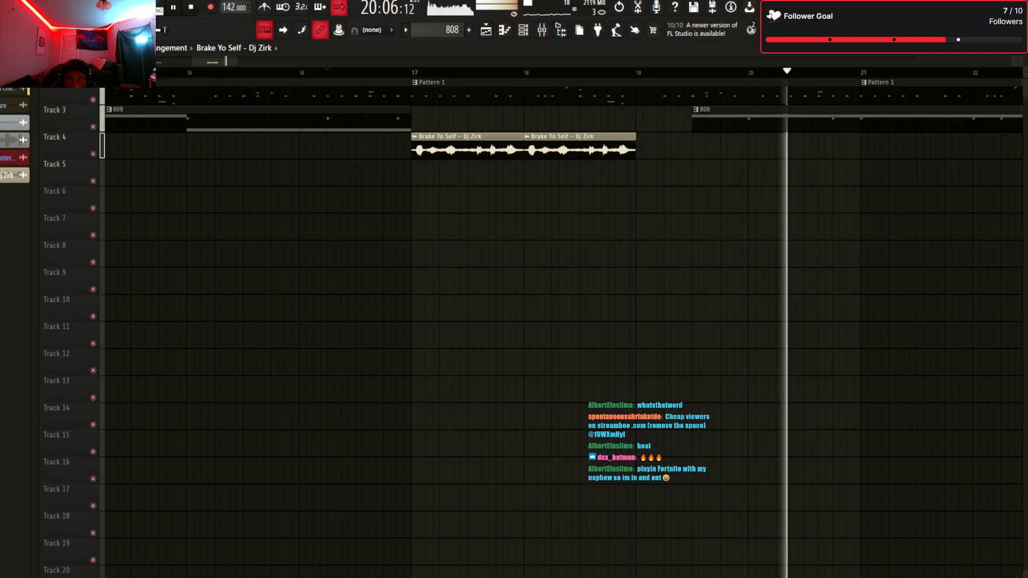
Place a copy of the Brake Yo Self clip at bar 21 on Track 4 while replaying the section
scroll(107, 150, down, 5)
key(space)
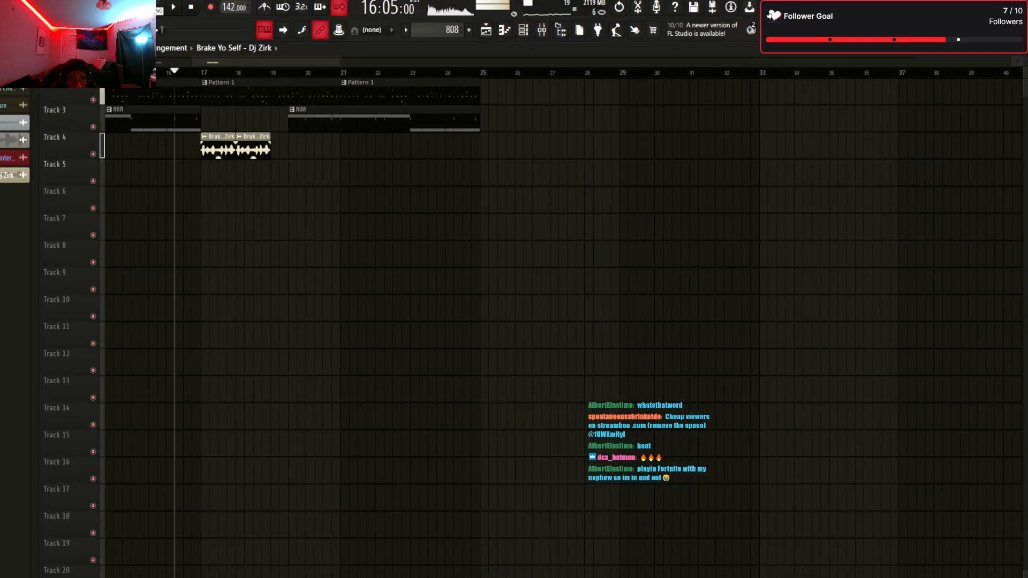
key(space)
click(346, 148)
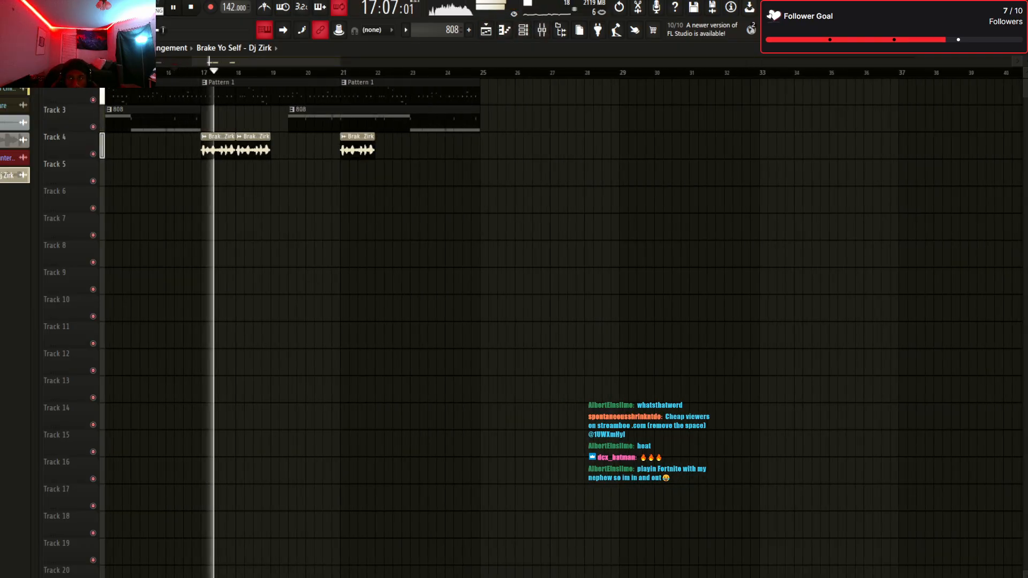
Stop playback and delete the Brake Yo Self copy at bar 18
key(Page_Up)
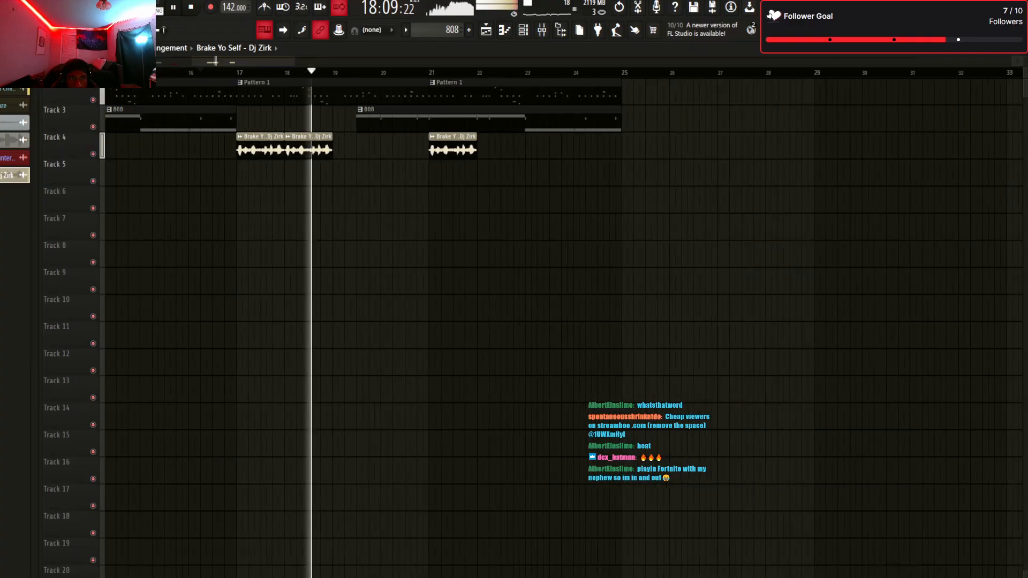
key(Page_Up)
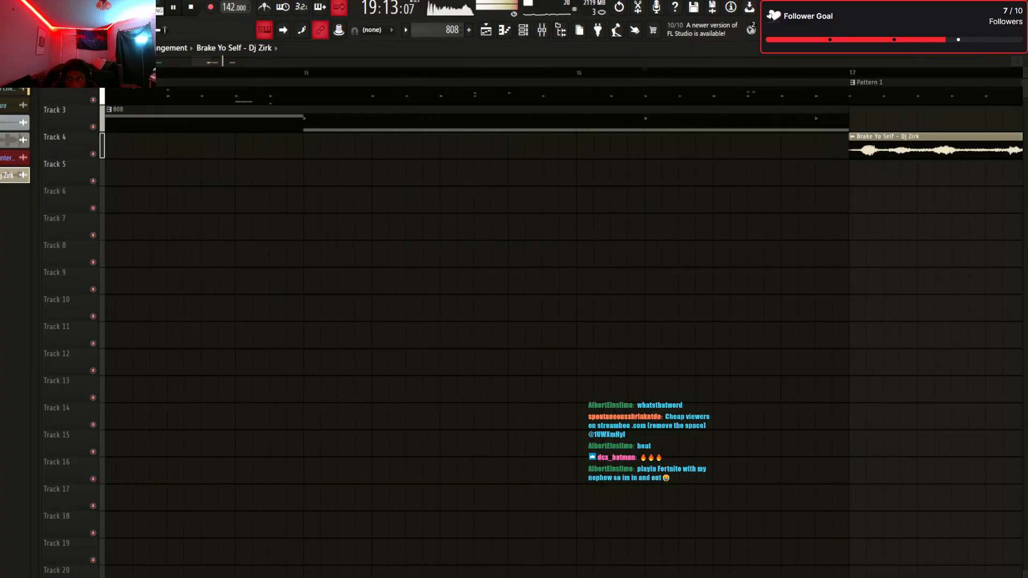
key(space)
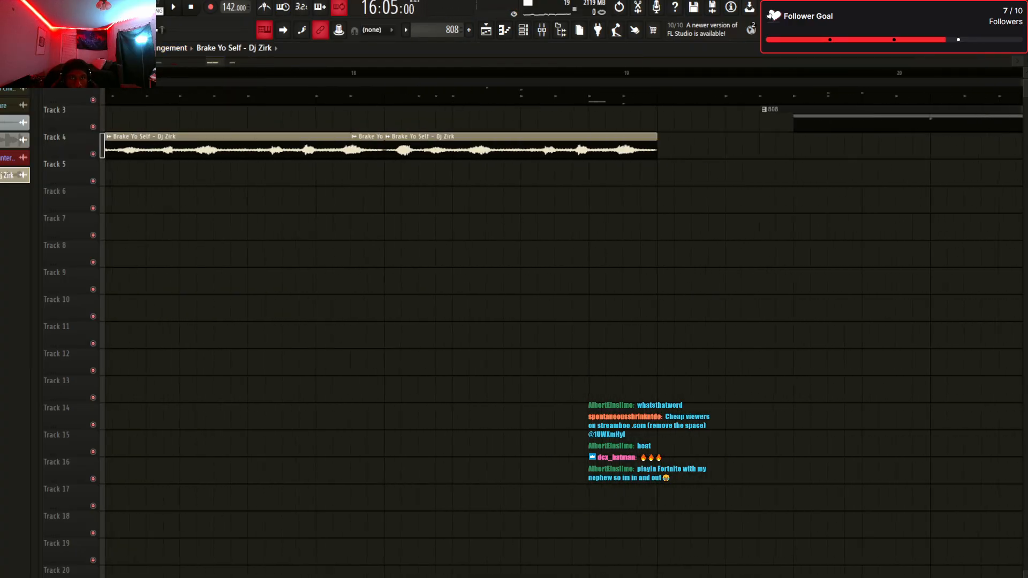
right_click(498, 147)
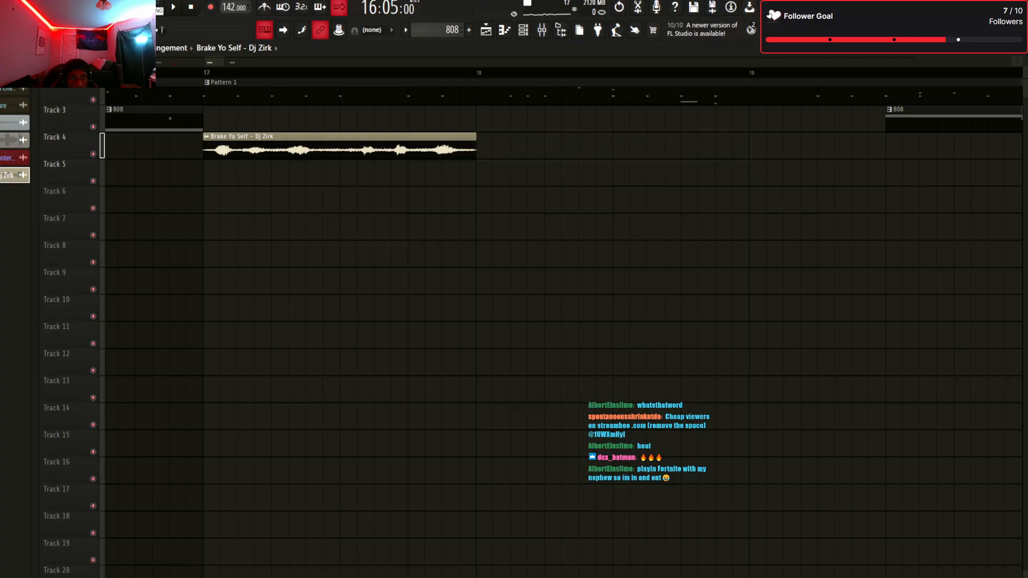
Turn on the metronome and audition the Brake Yo Self clip from bar 17 to check its timing
click(264, 7)
click(204, 72)
key(space)
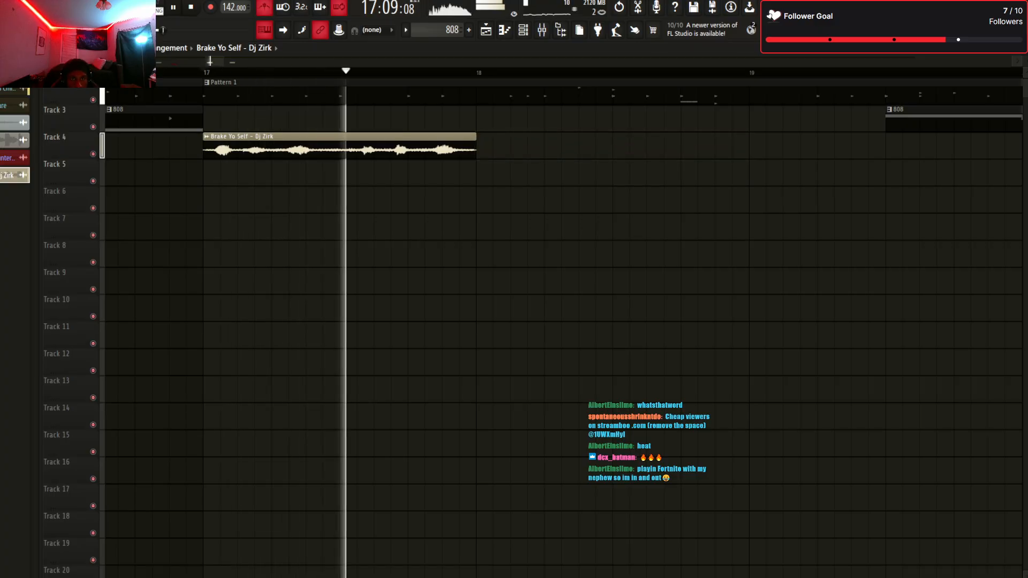
key(space)
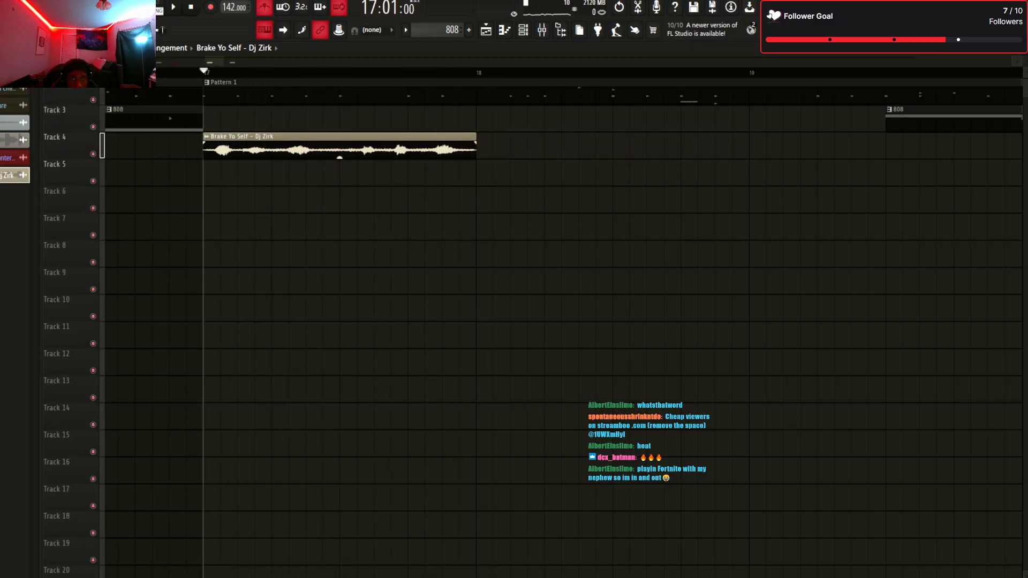
Try stretching the Brake Yo Self clip slightly past bar 18, undo the stretch, and audition the clip again
drag(475, 150, 493, 151)
key(space)
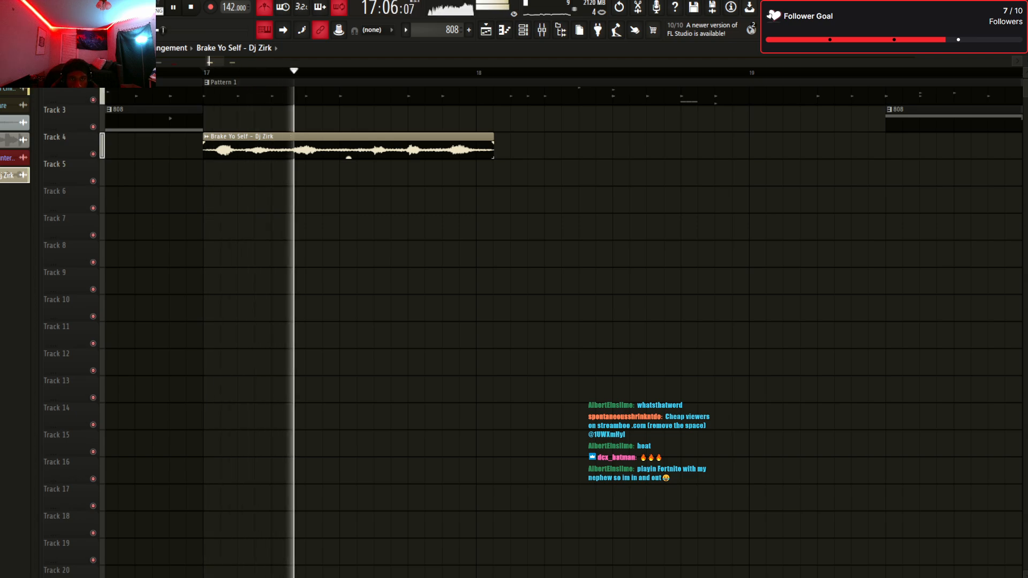
key(space)
key(ctrl+z)
key(space)
key(space)
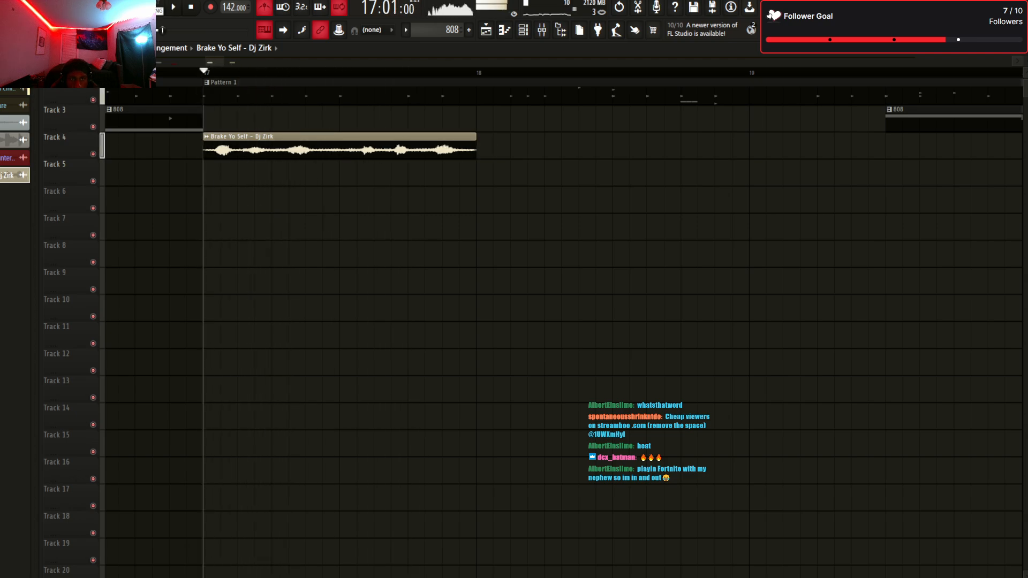
key(space)
key(space)
Shift the Brake Yo Self clip one step before bar 17, stretch its end to bar 18, and audition it
drag(340, 156, 322, 157)
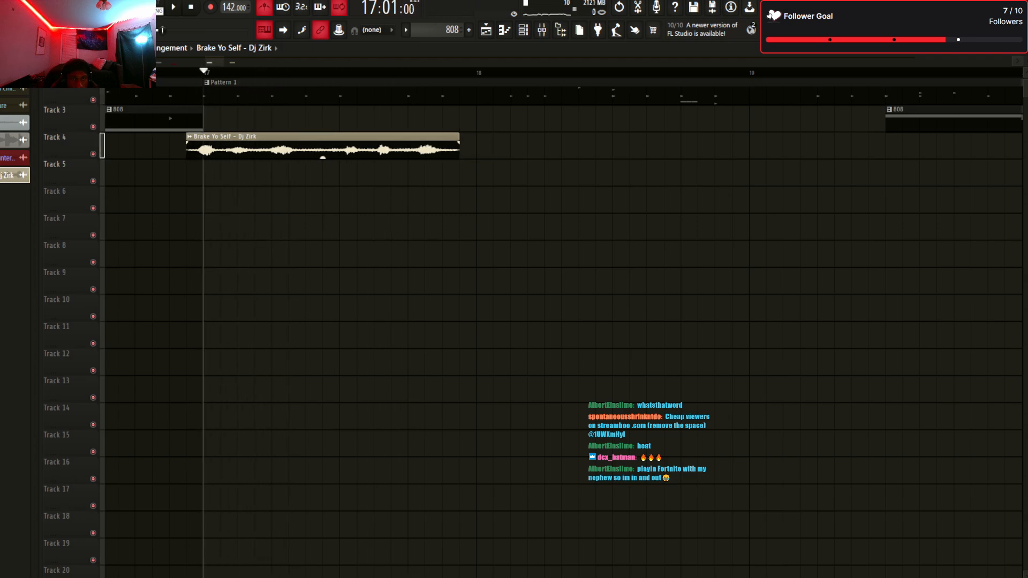
drag(459, 150, 476, 150)
key(space)
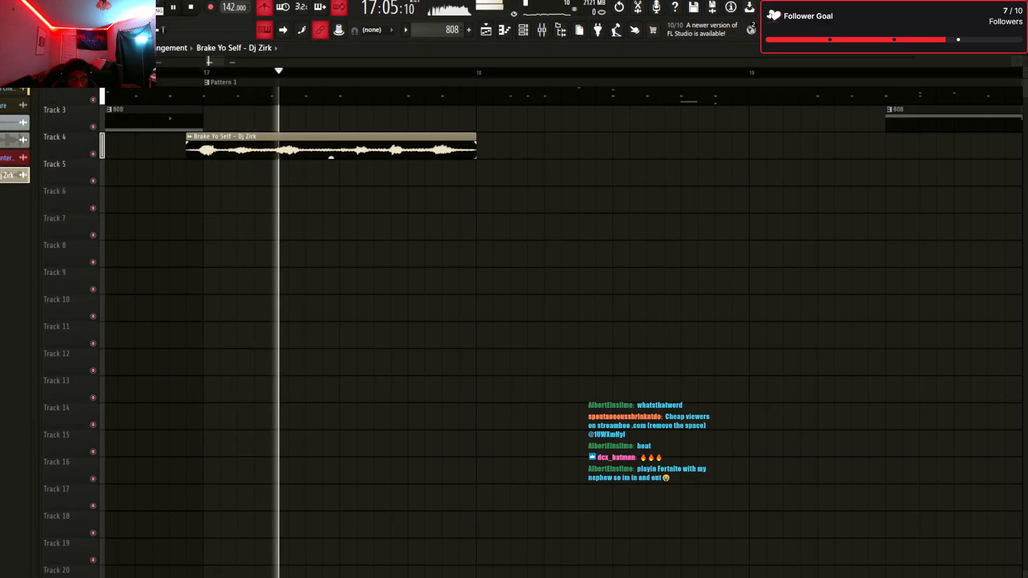
key(space)
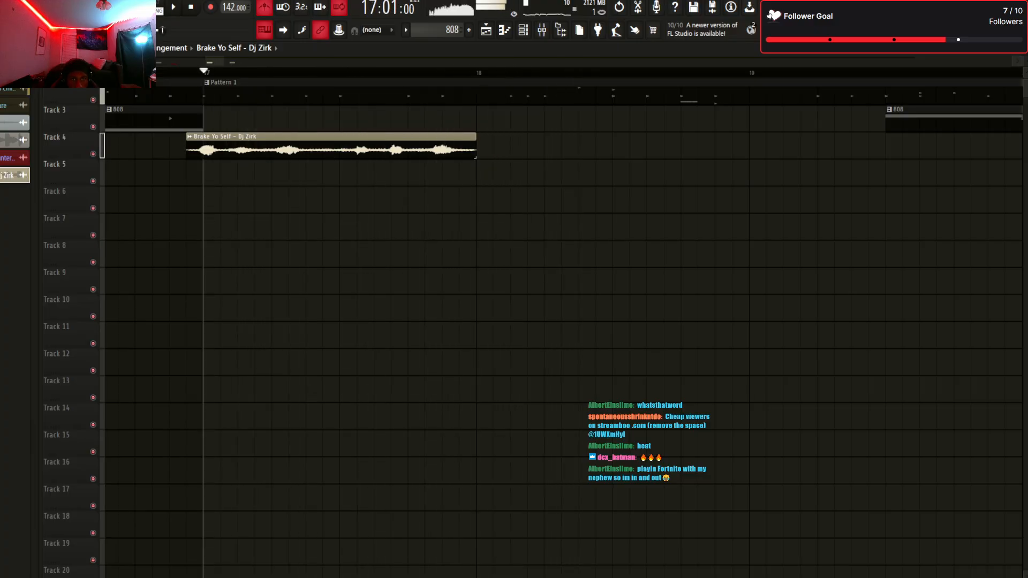
Audition the shifted clip, turning the metronome off and starting playback from 16:12
key(space)
key(space)
key(space)
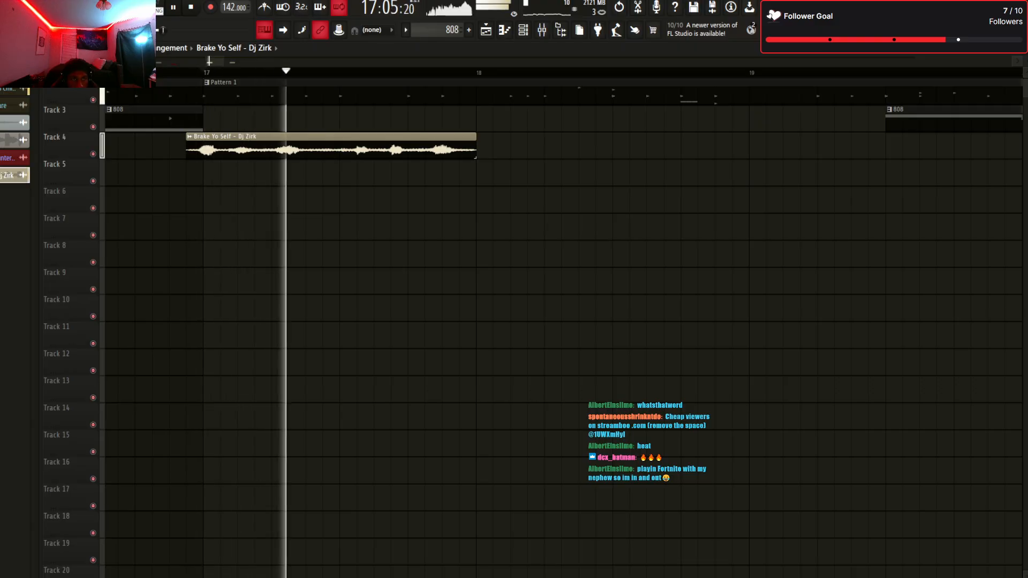
key(space)
click(117, 73)
key(space)
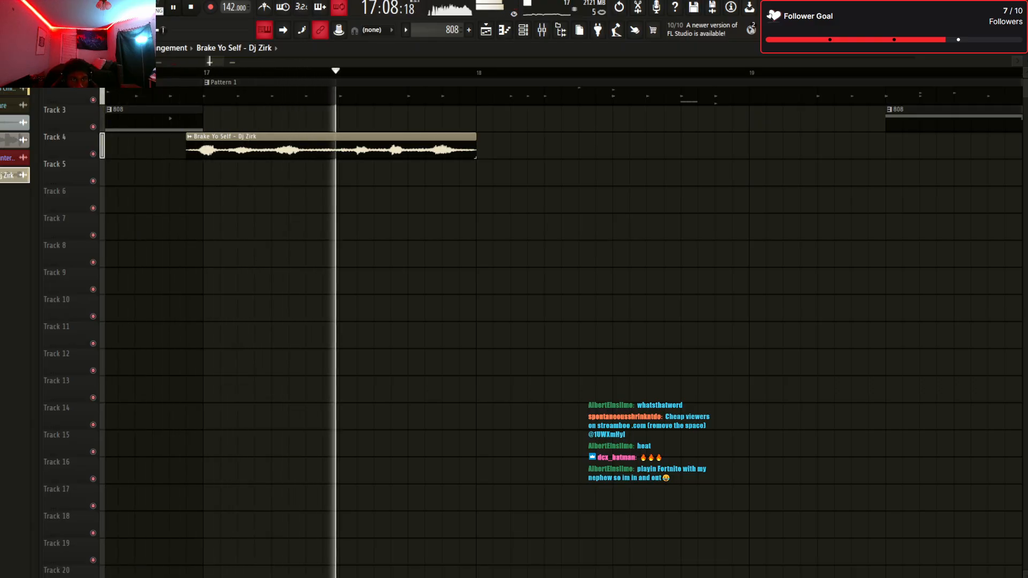
key(space)
key(space)
Try duplicating the shifted clip after itself, and undo back to the clip's placement from bar 17 to bar 18
key(ctrl+b)
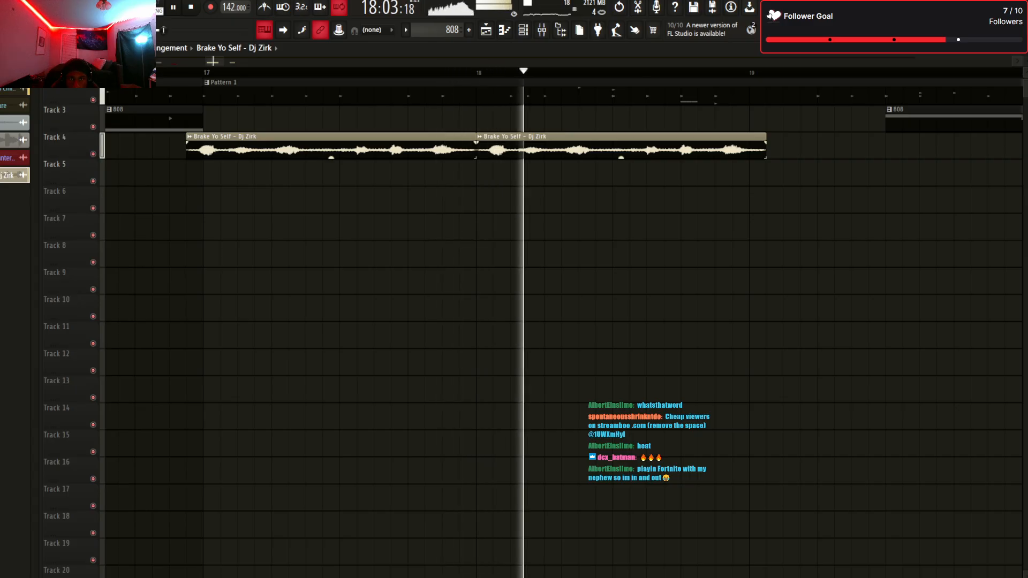
key(space)
key(ctrl+z)
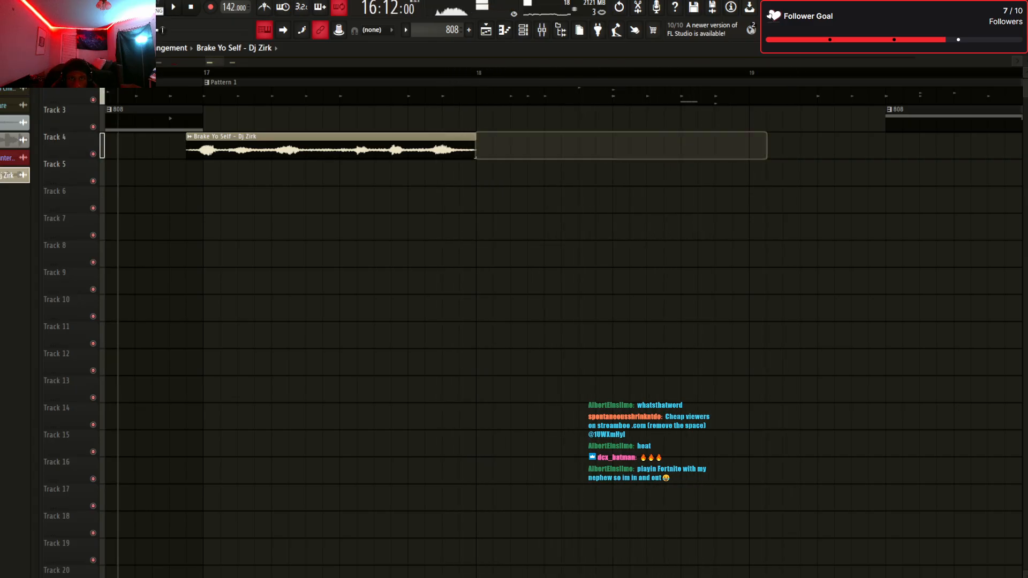
key(space)
key(space)
key(ctrl+z)
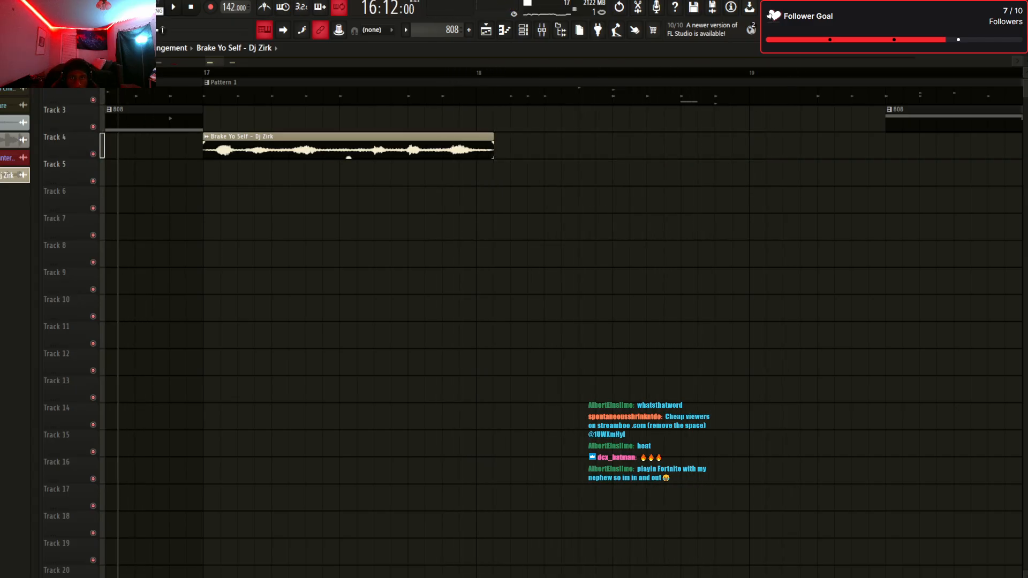
key(ctrl+z)
Duplicate the Brake Yo Self clip twice to fill bars 18 and 19 on Track 4, and audition the result
key(ctrl+b)
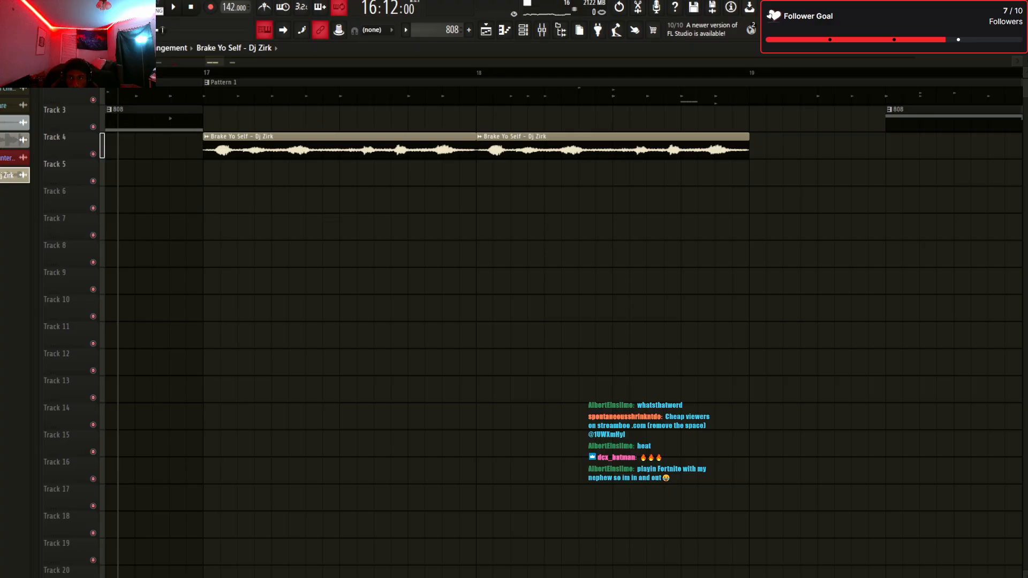
key(ctrl+b)
key(space)
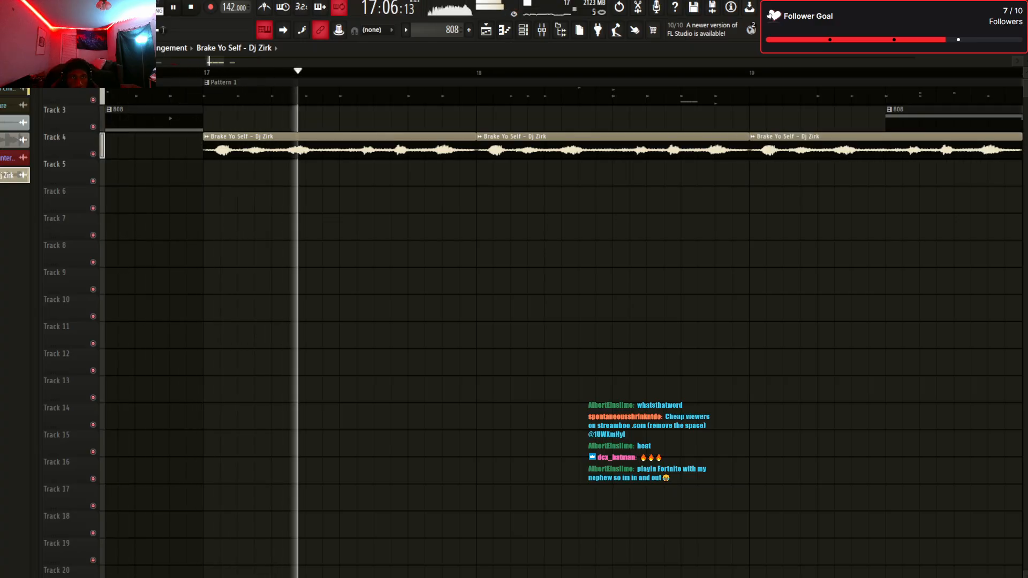
scroll(564, 322, down, 6)
scroll(564, 321, up, 3)
scroll(564, 321, down, 1)
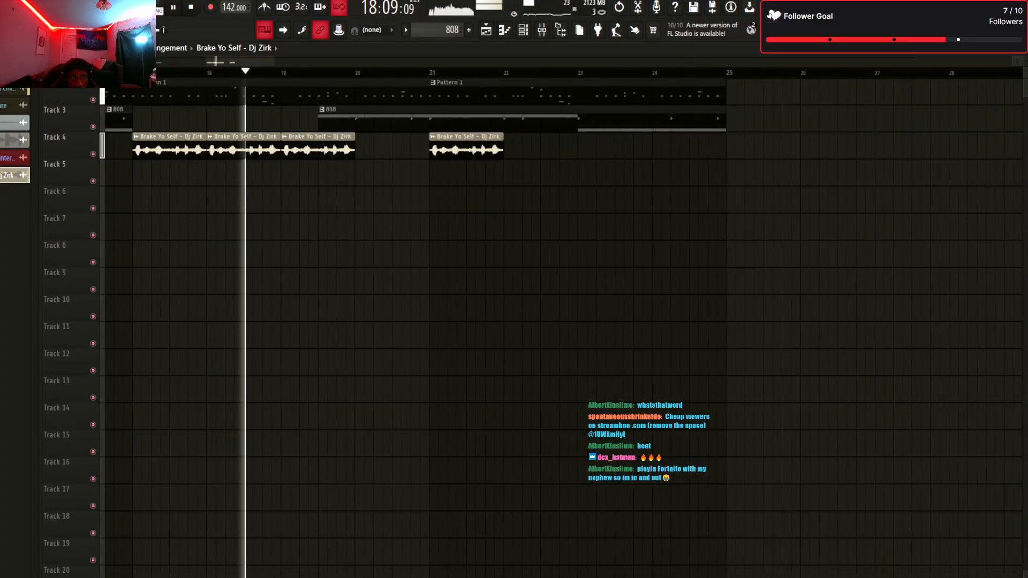
scroll(564, 321, down, 2)
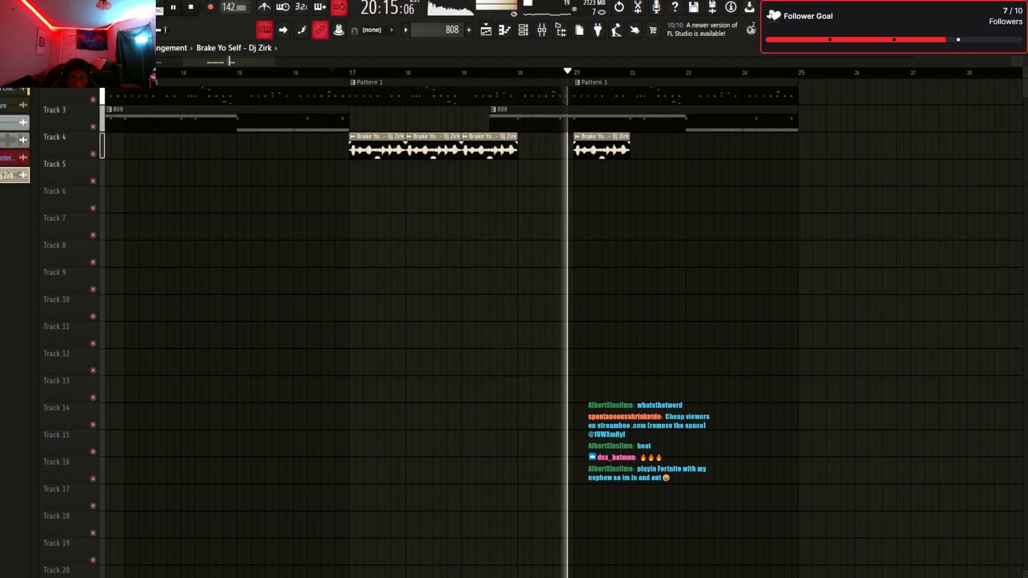
Delete the Brake Yo Self copies at bars 19 and 21 on Track 4
drag(517, 150, 497, 149)
right_click(488, 149)
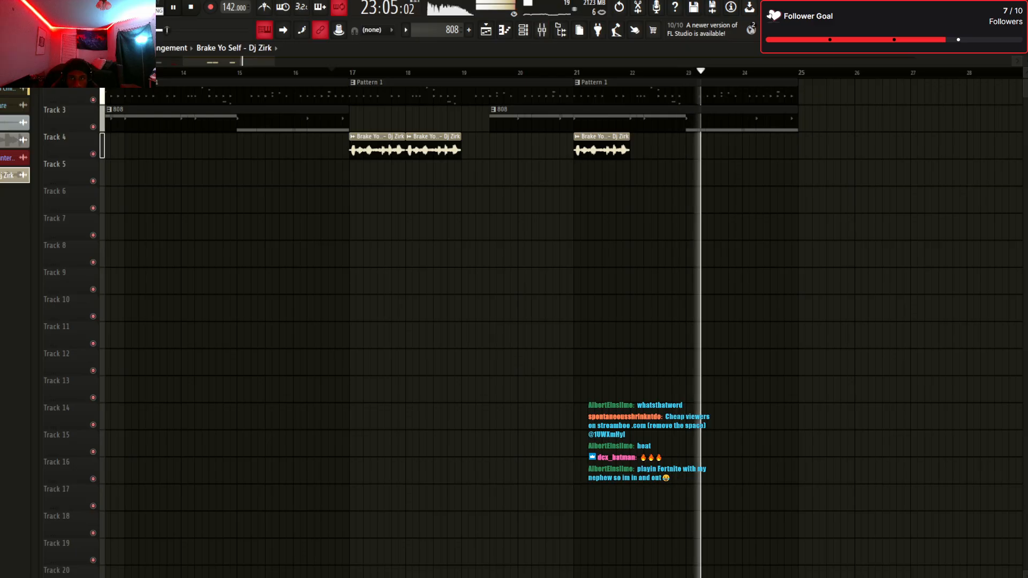
right_click(601, 147)
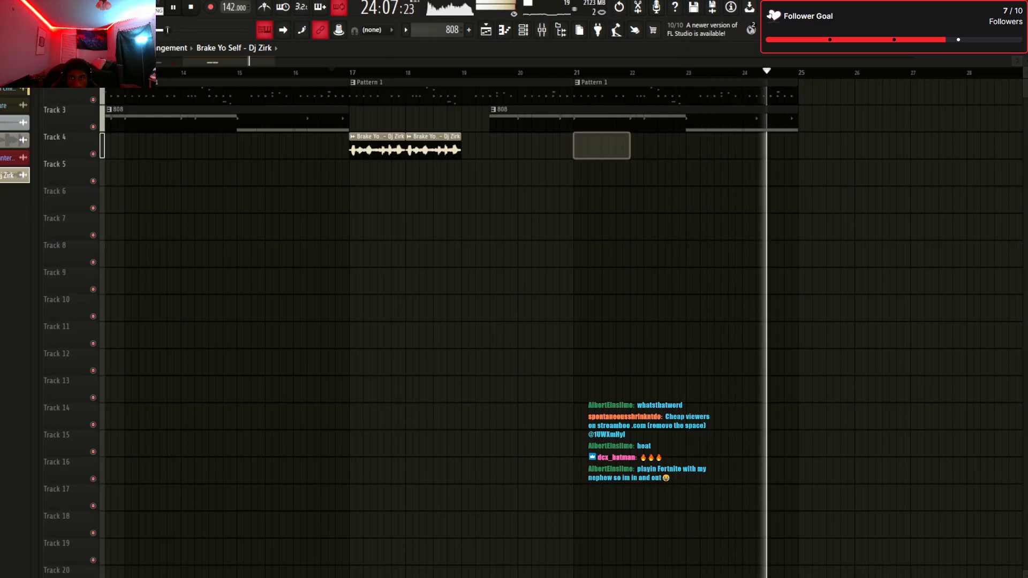
Slice the first 808 clip on Track 3 shortly before bar 5 and delete the section from bar 4 to that cut
scroll(563, 321, left, 10)
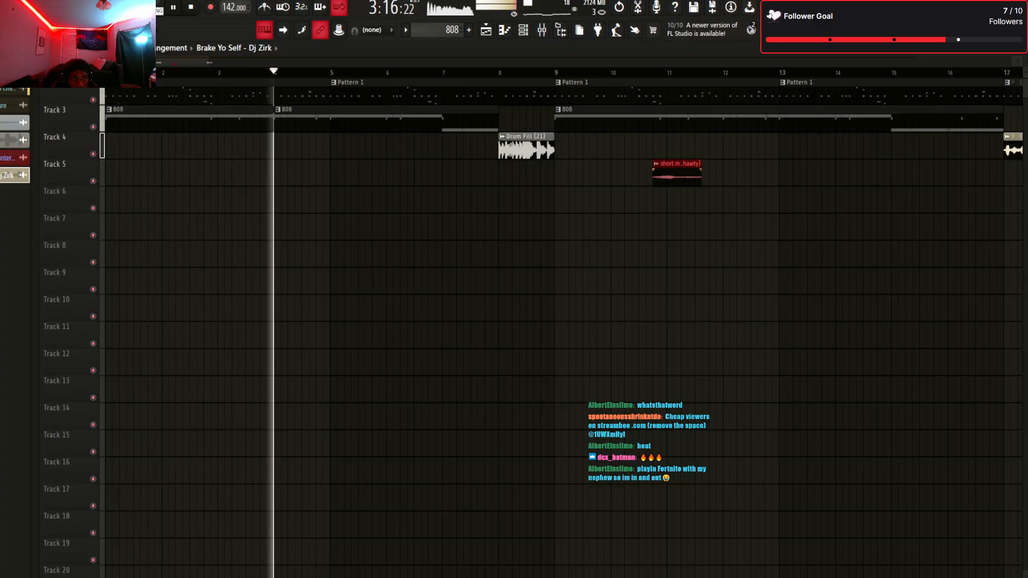
drag(317, 107, 317, 131)
key(space)
key(space)
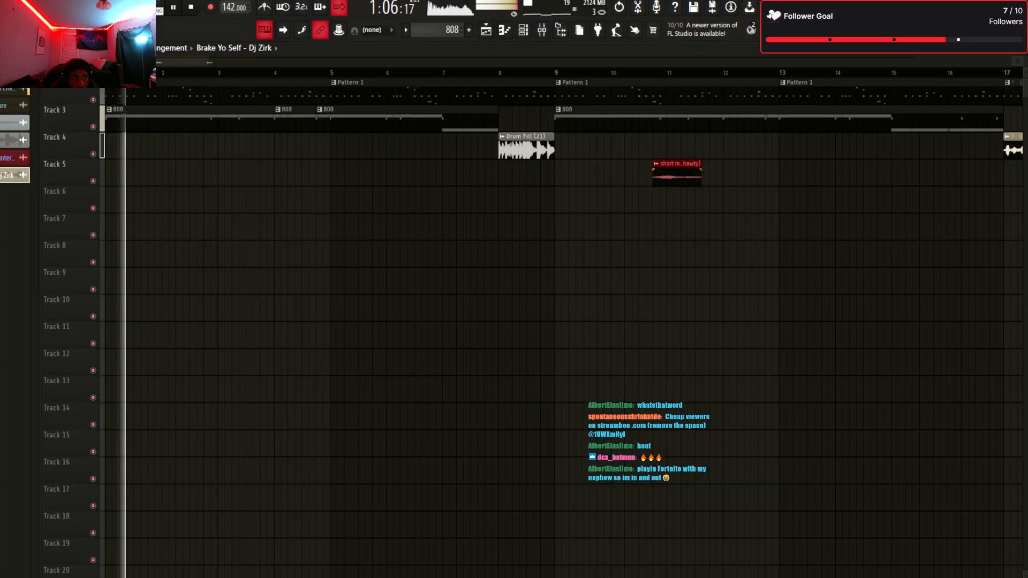
right_click(296, 120)
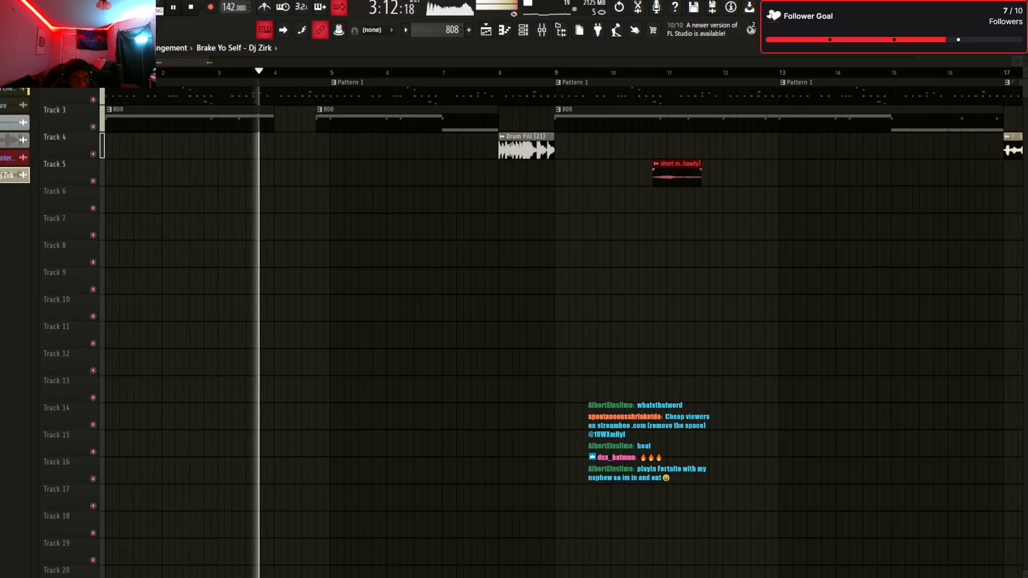
Place the ride cymbal one-shot on Track 6 at bars 1, 9 and 17, and audition the arrangement from the start
key(Page_Down)
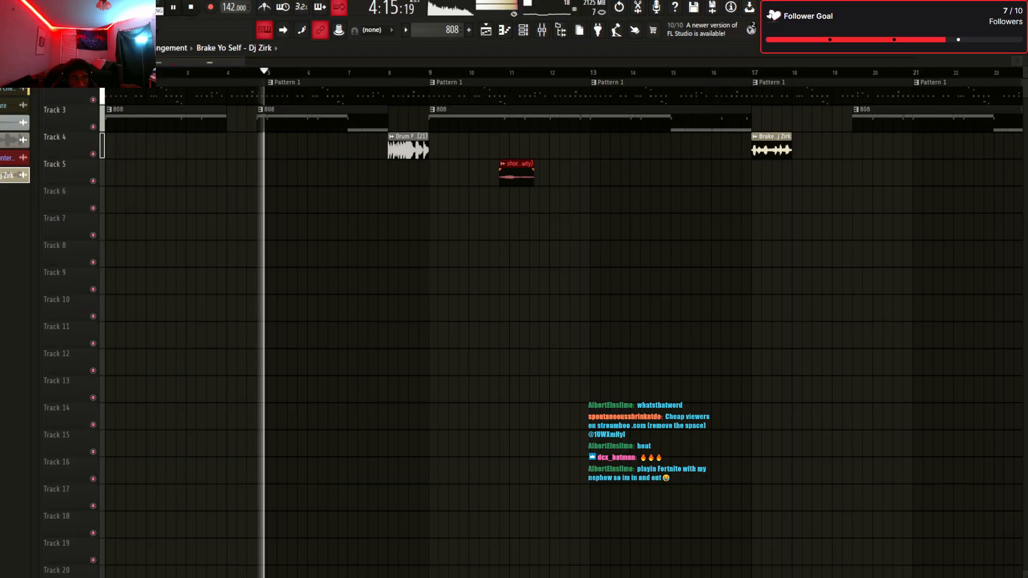
key(Page_Down)
key(Page_Down)
key(Page_Down)
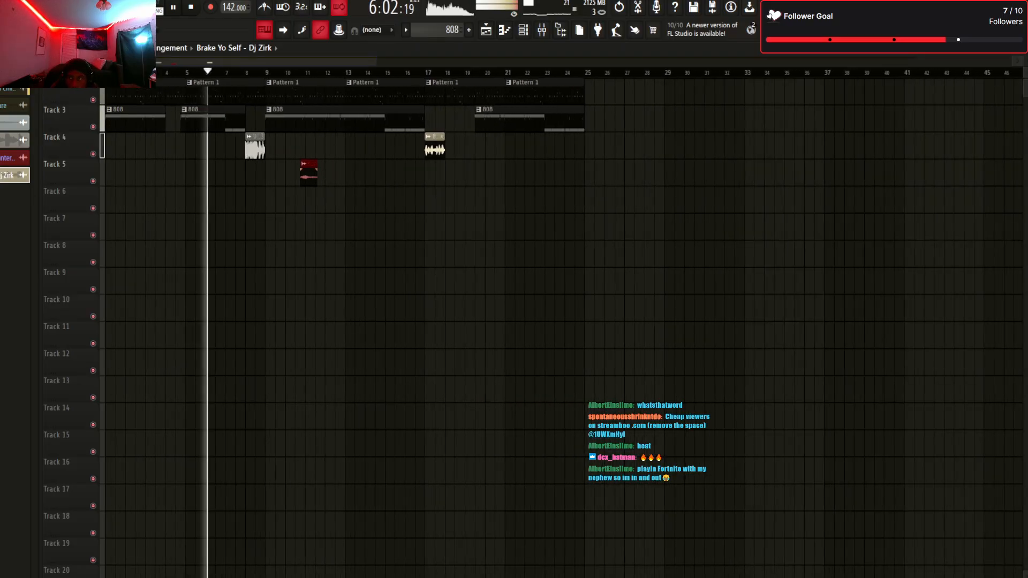
key(Page_Down)
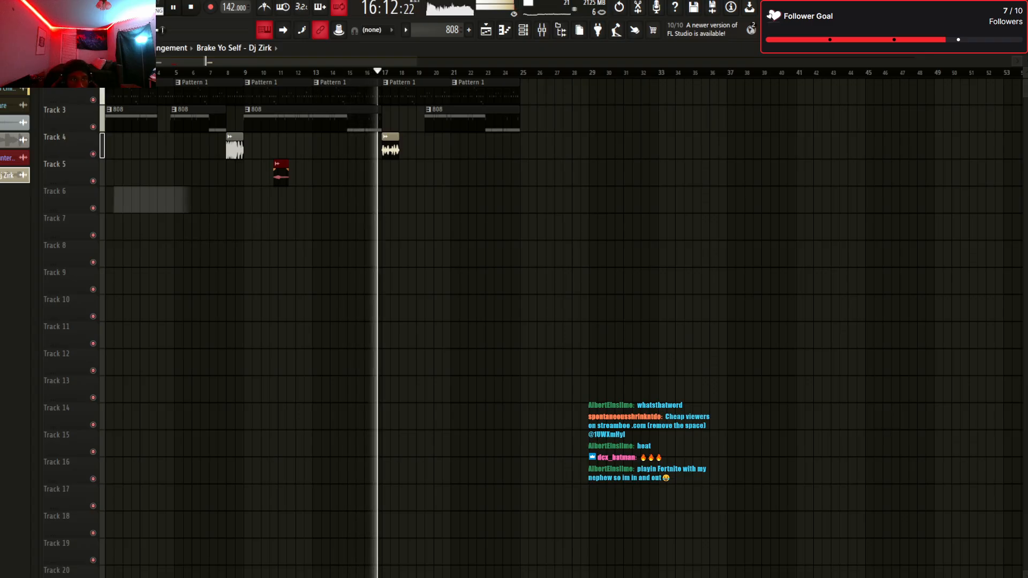
drag(116, 200, 109, 200)
click(249, 201)
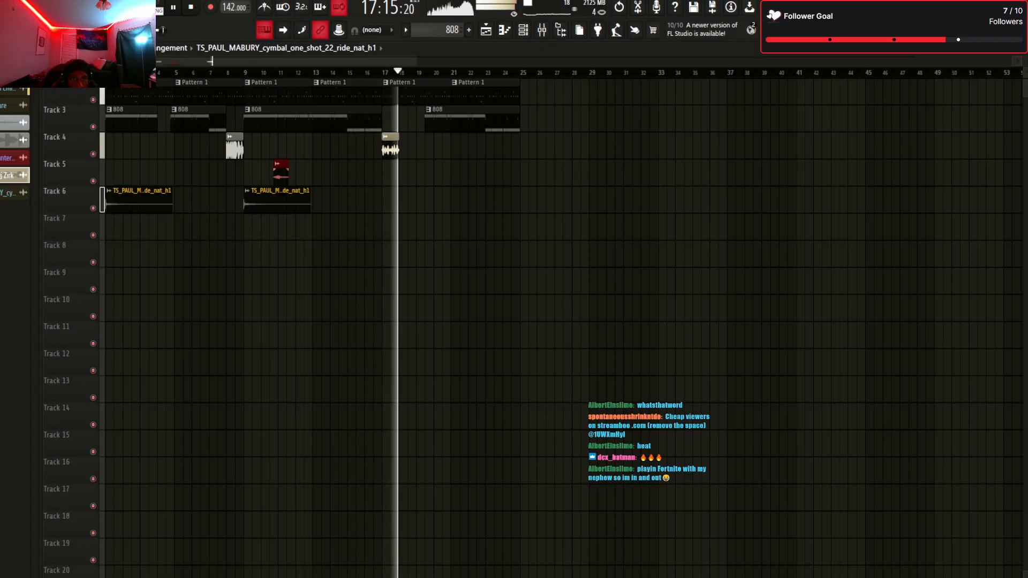
click(386, 201)
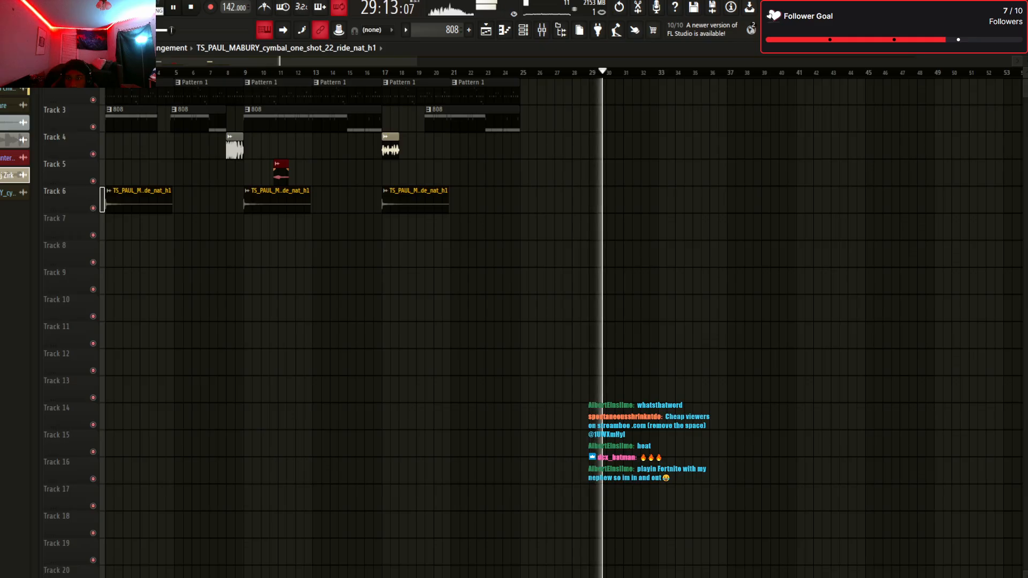
key(space)
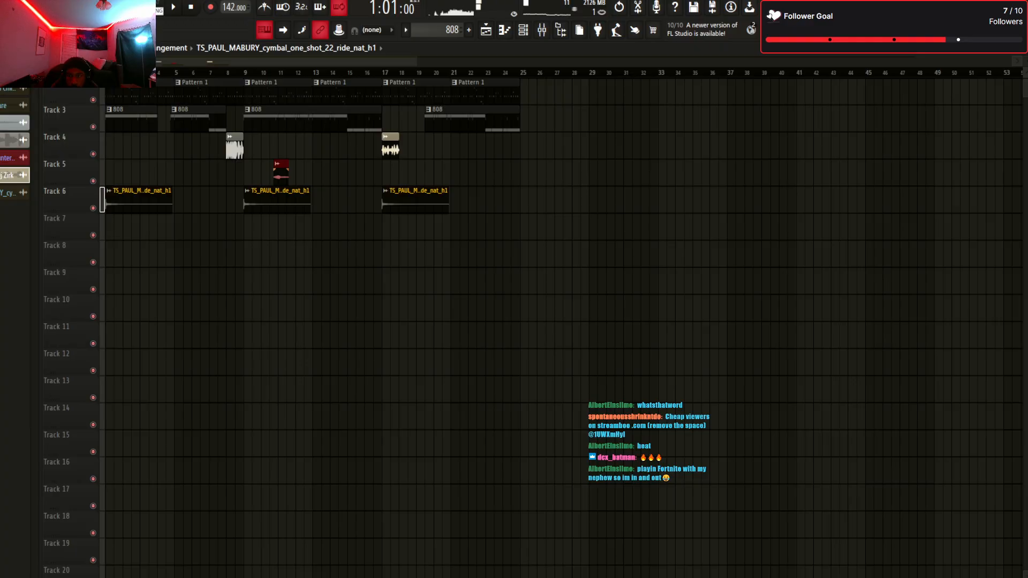
key(space)
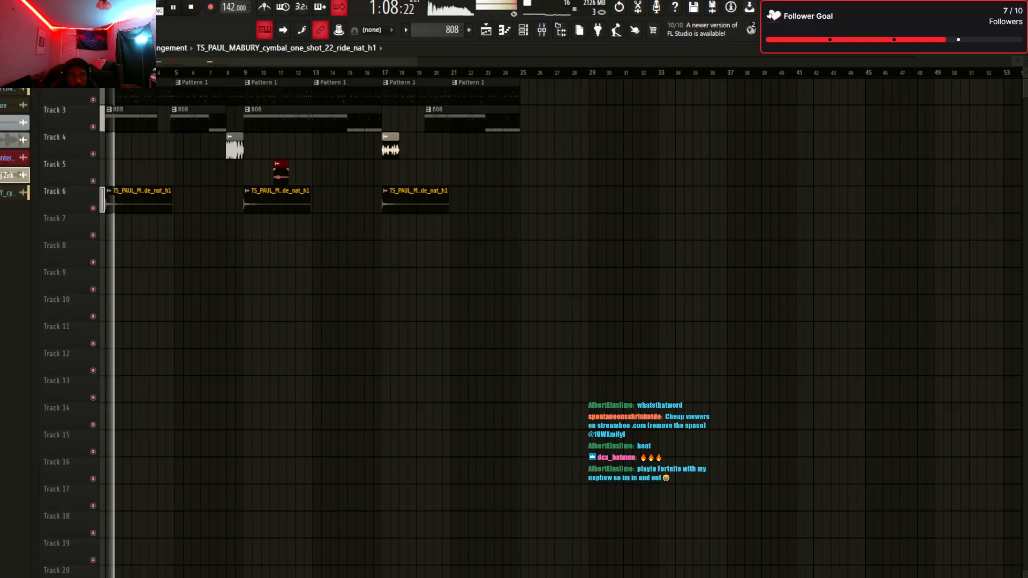
Examine the 2kick mixer track's Fruity Parametric EQ 2 spectrum during a short playback
key(F7)
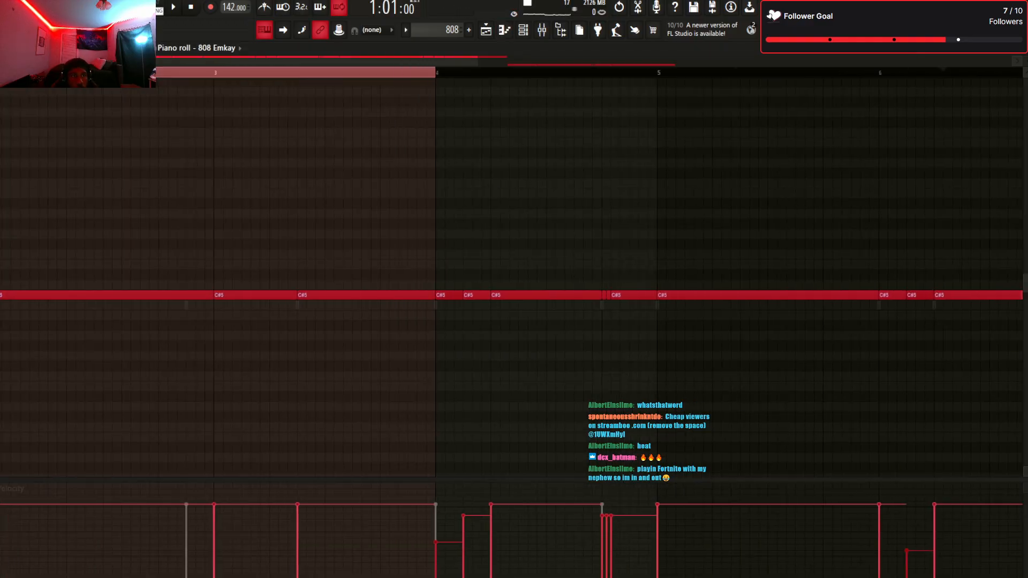
key(F9)
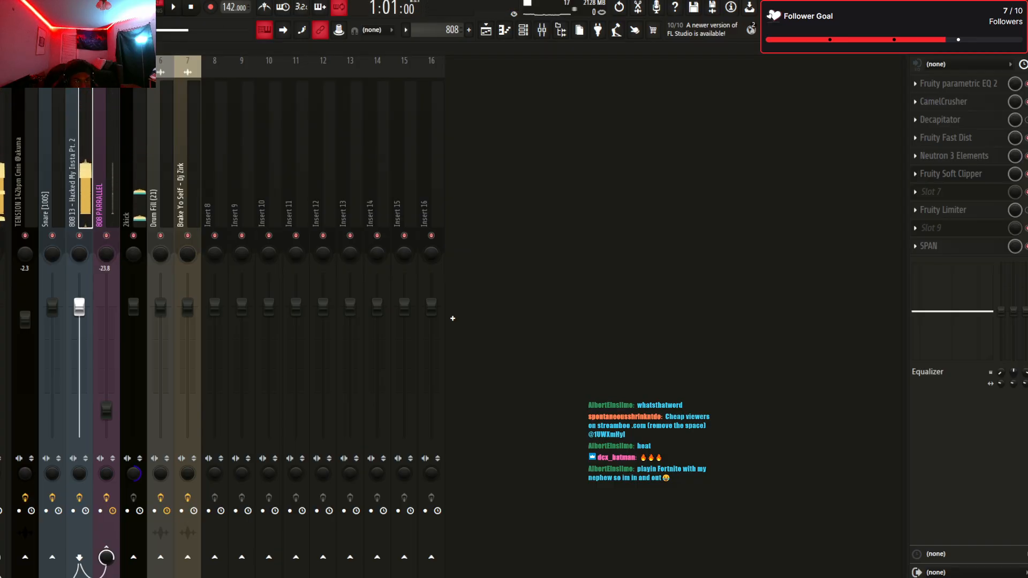
click(133, 214)
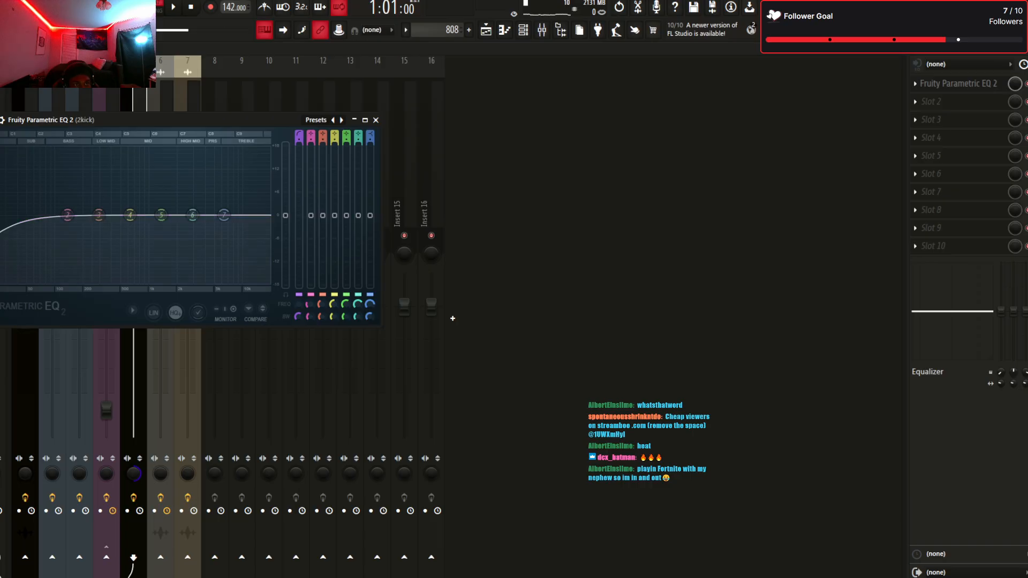
drag(187, 120, 340, 146)
key(space)
key(space)
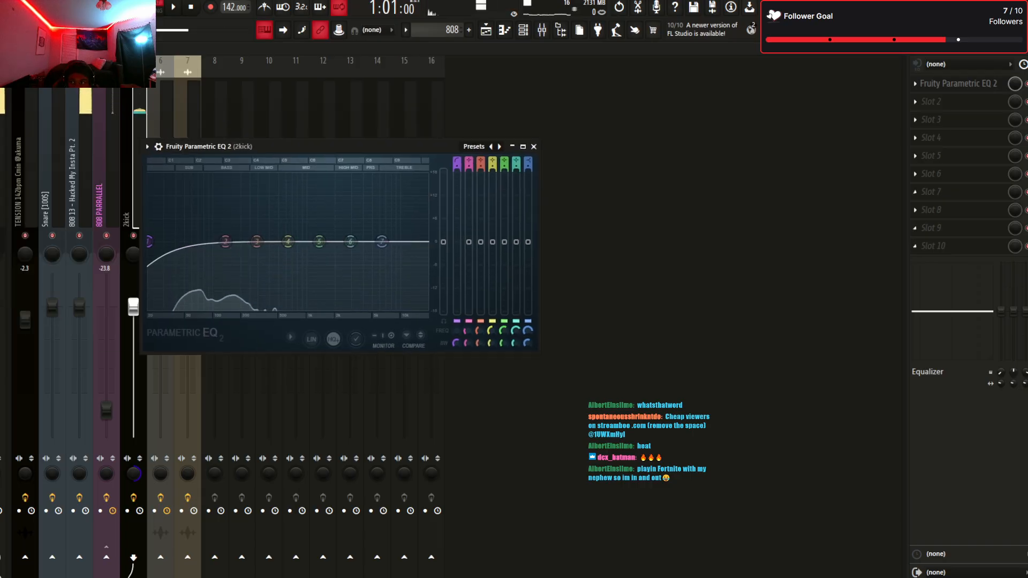
click(529, 146)
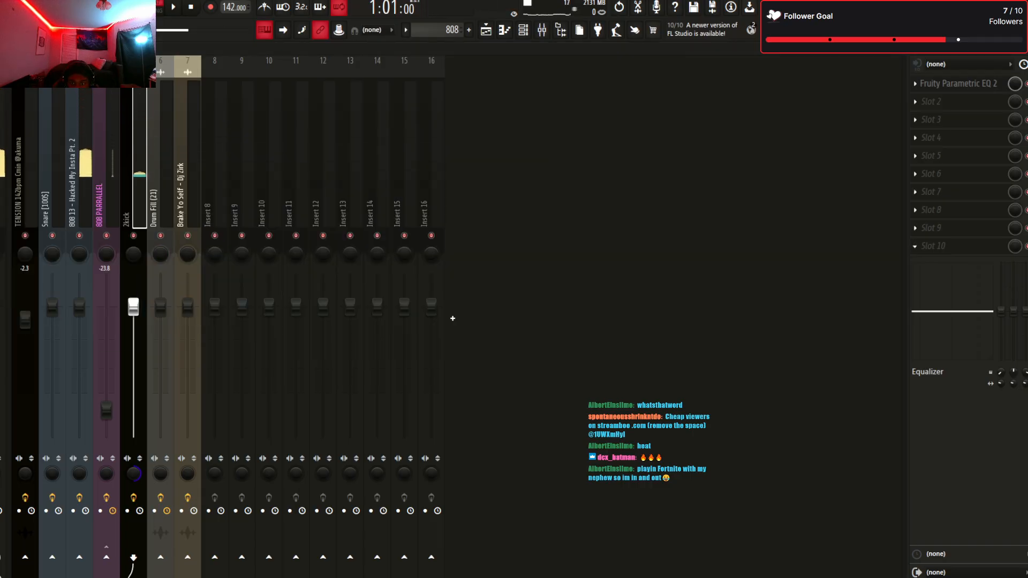
Add Fruity Soft Clipper in slot 10 of the 2kick mixer track and audition it against the 808
key(space)
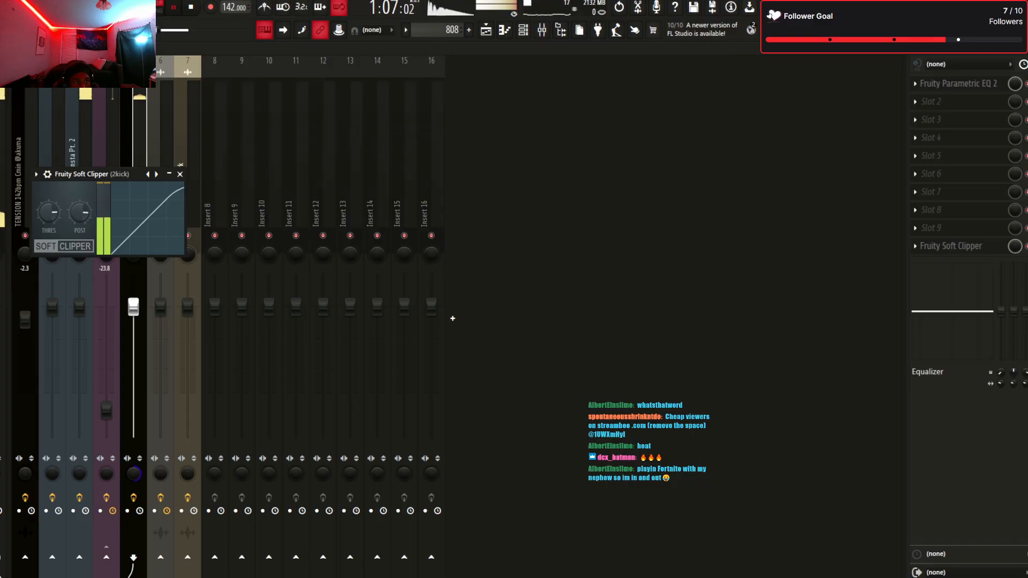
drag(99, 174, 347, 185)
click(79, 185)
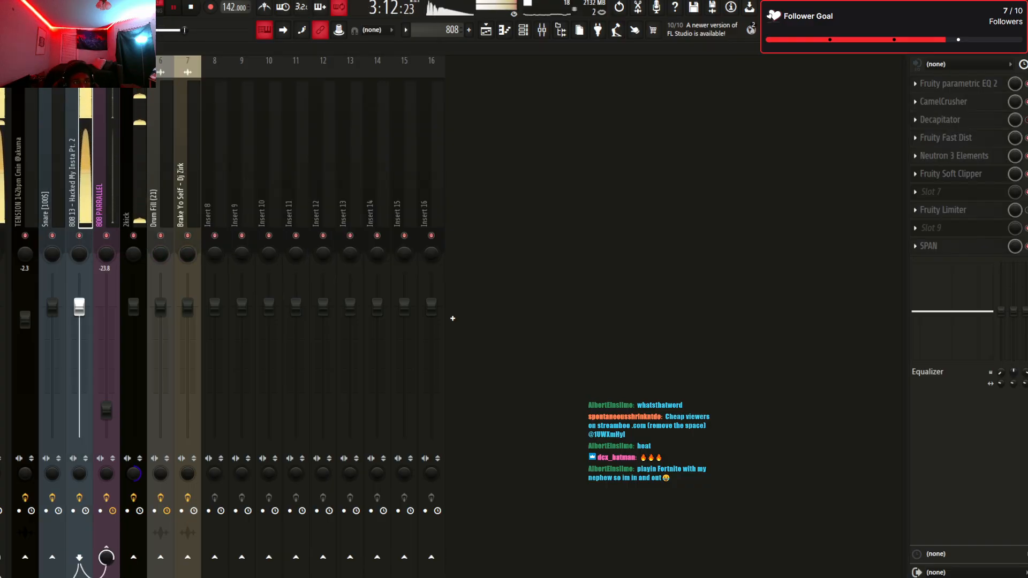
click(133, 185)
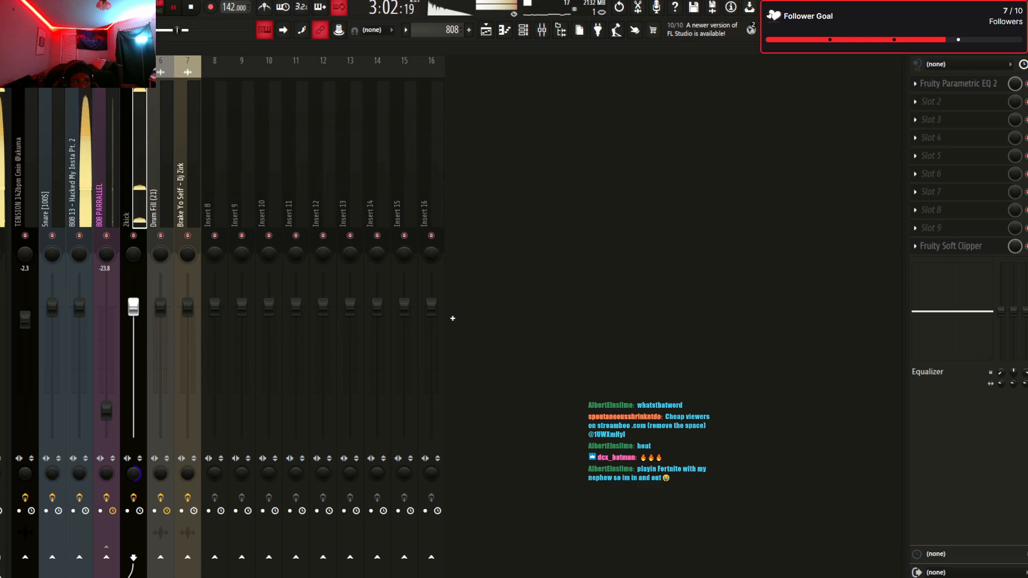
key(space)
Lower the 808 13 - Hacked My Insta Pt. 2 mixer track to -3.0 dB and compare it with the neighbouring 808 and kick tracks
key(Left)
key(Left)
key(Left)
key(Right)
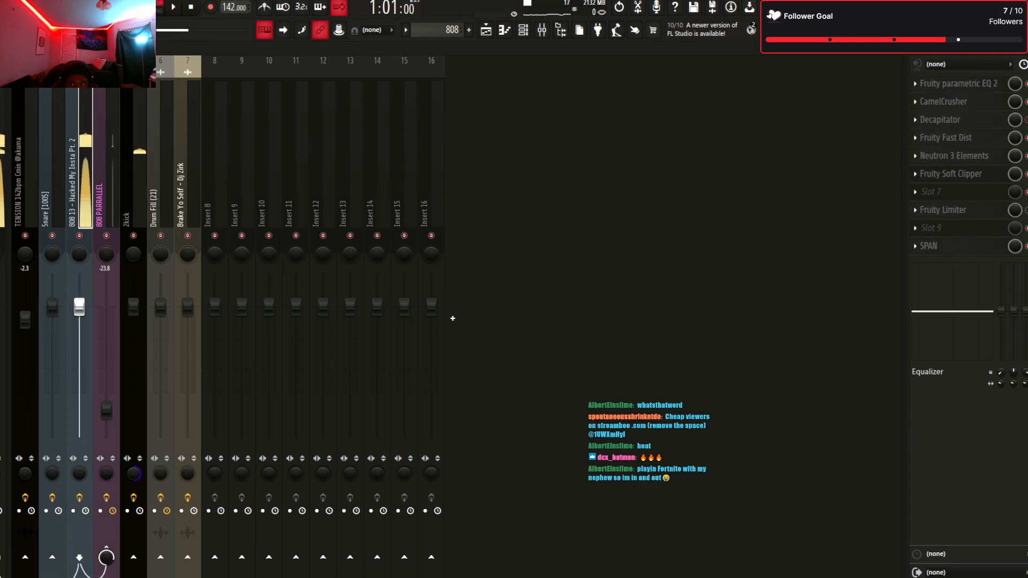
key(Right)
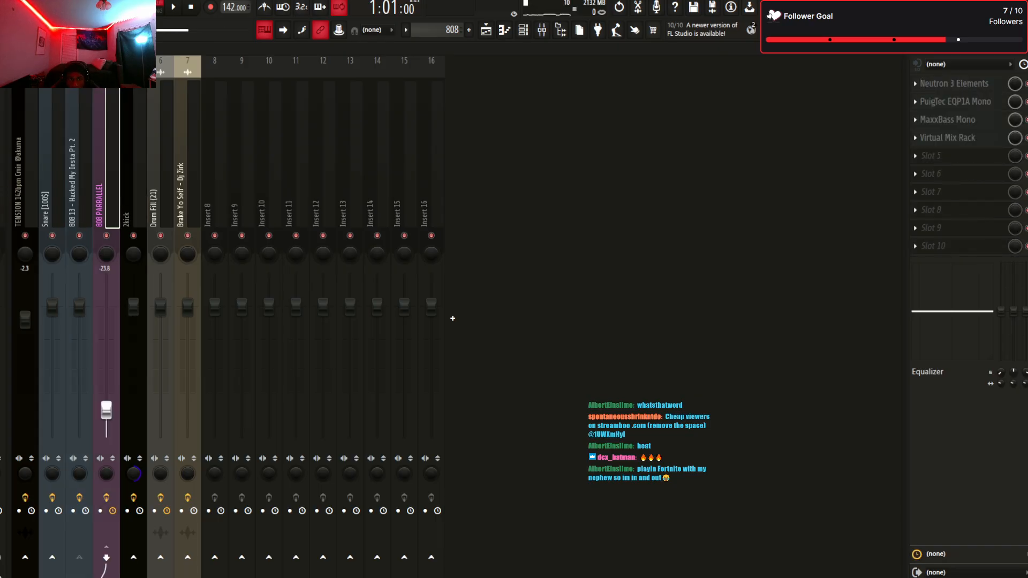
key(Right)
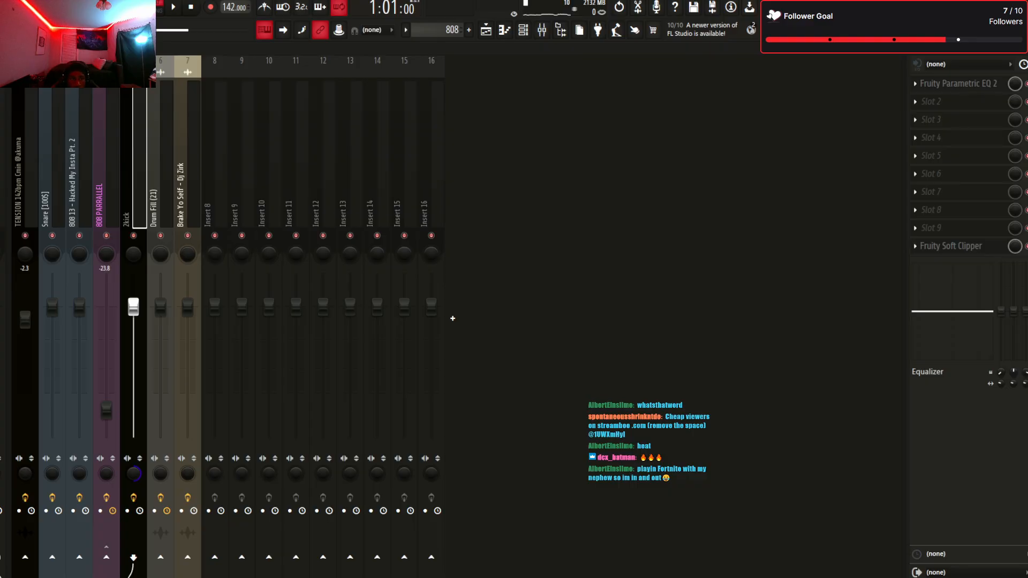
key(Left)
key(Left)
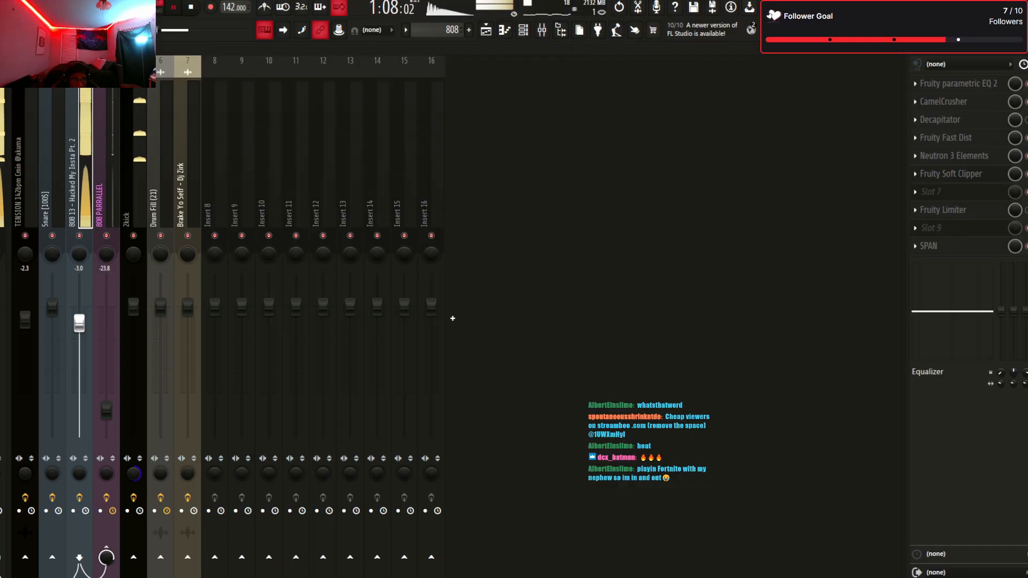
key(Right)
key(Right)
key(Left)
key(Left)
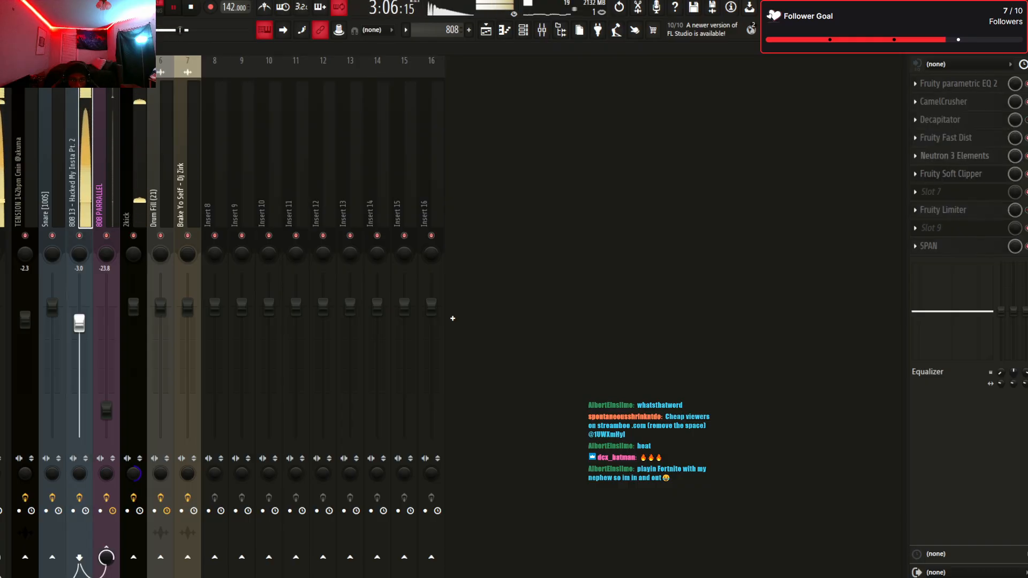
Add a Transient Shaper module after the Equalizer in the 808 13 track's Neutron 3 Elements and audition it
click(955, 156)
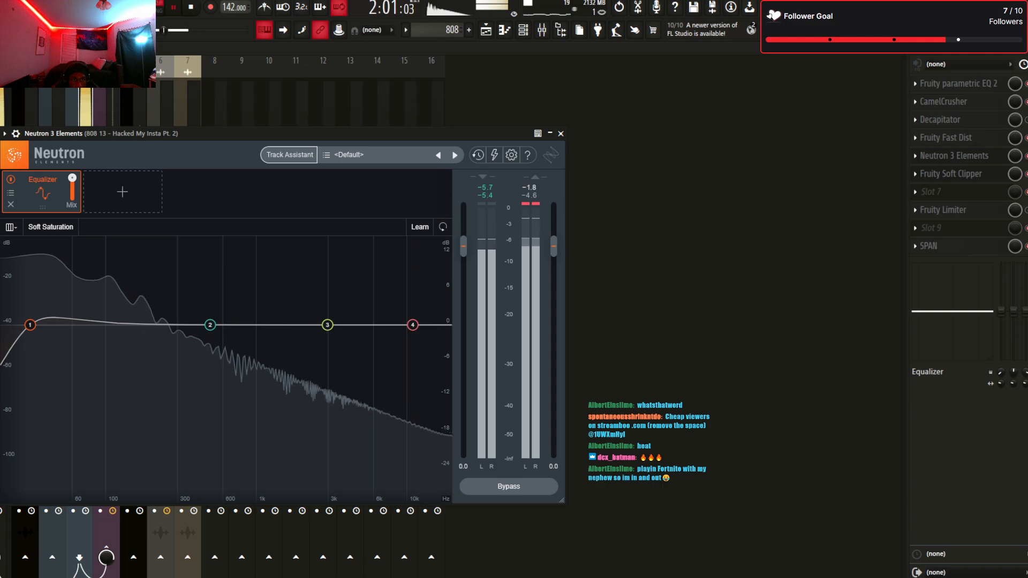
click(122, 192)
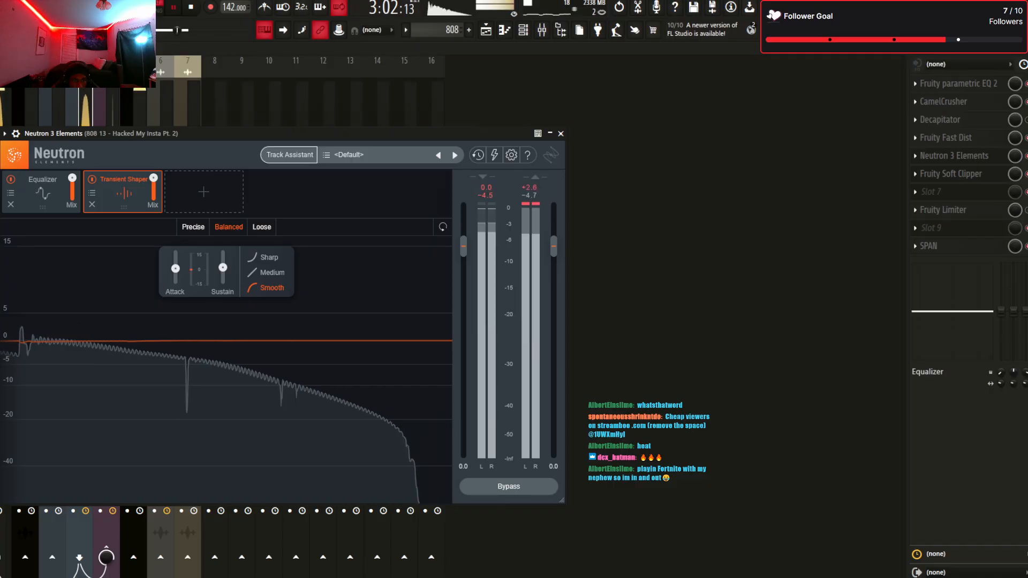
key(Escape)
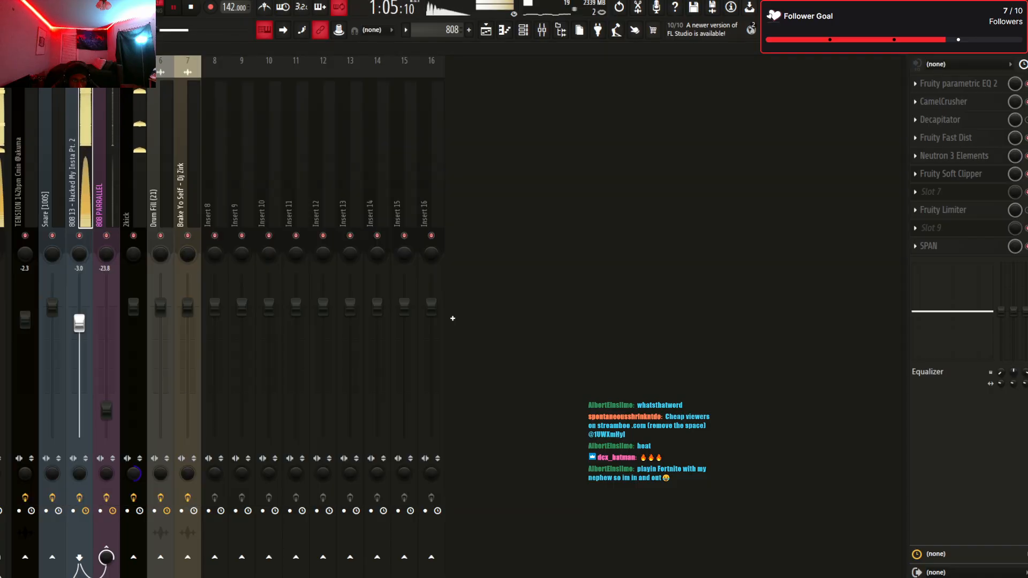
key(space)
Inspect the 808 13 track's Fruity Limiter and compare its effect chain with the 808 PARRALLEL track's
key(F5)
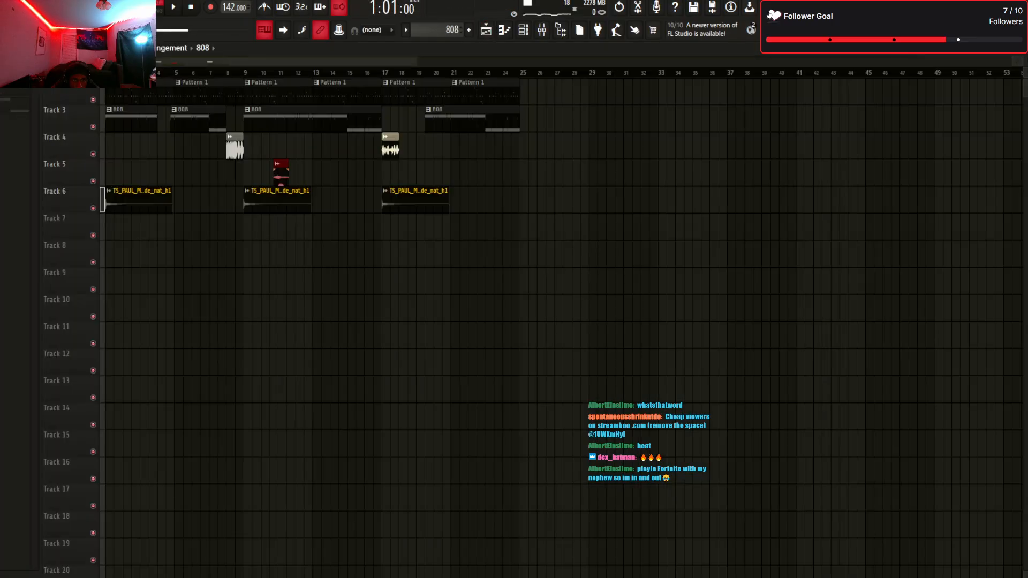
key(F9)
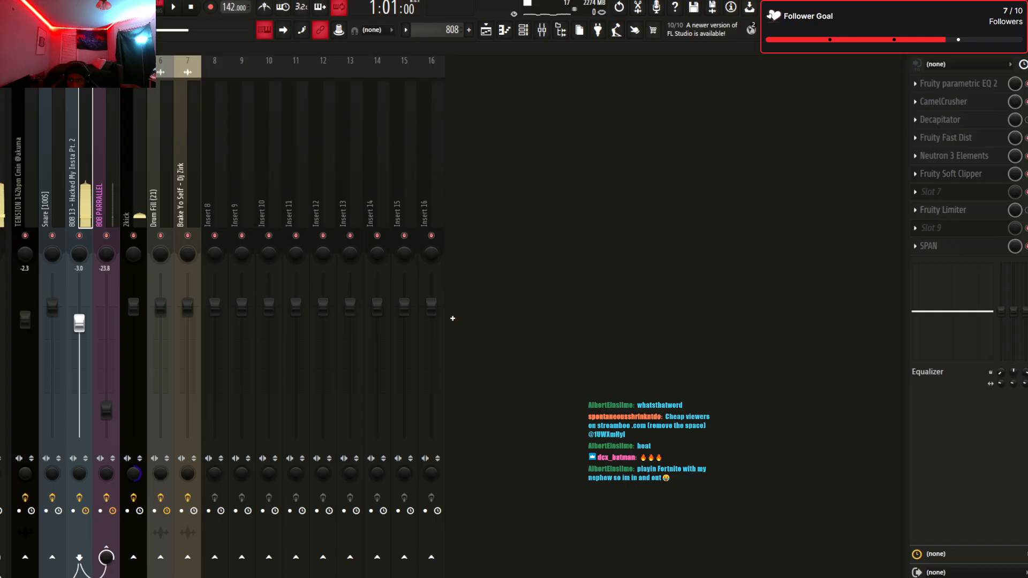
click(943, 210)
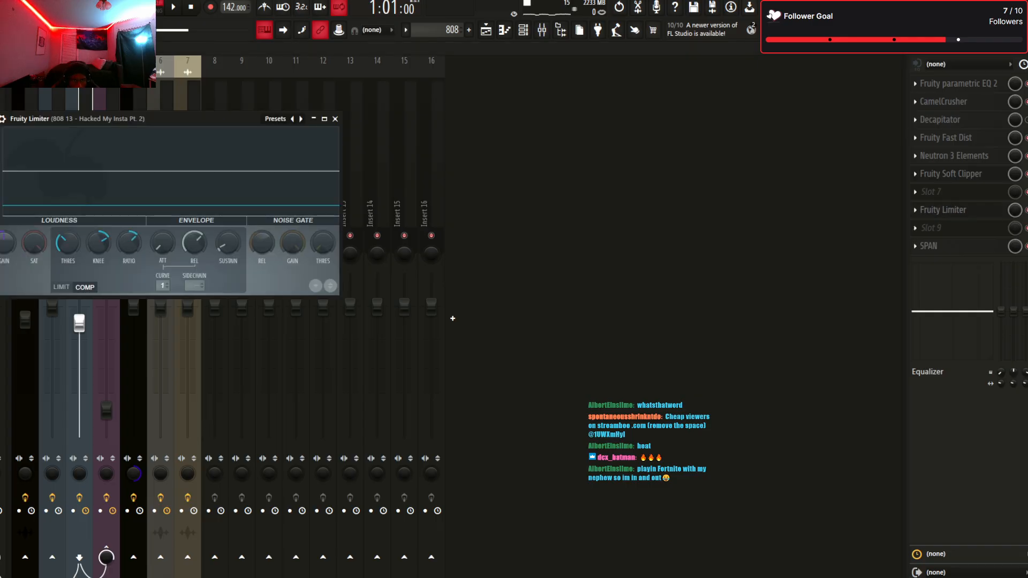
click(107, 364)
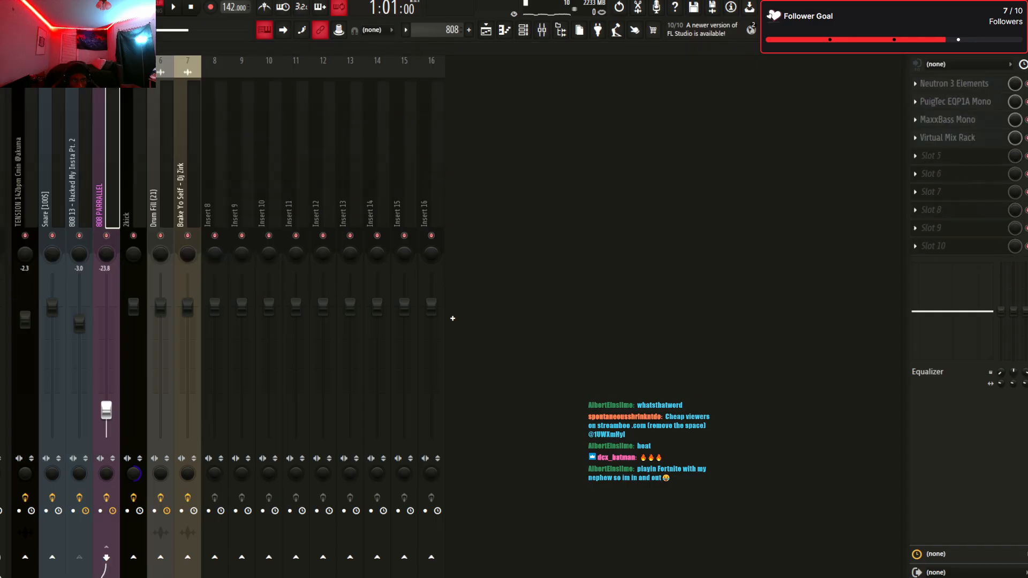
click(79, 364)
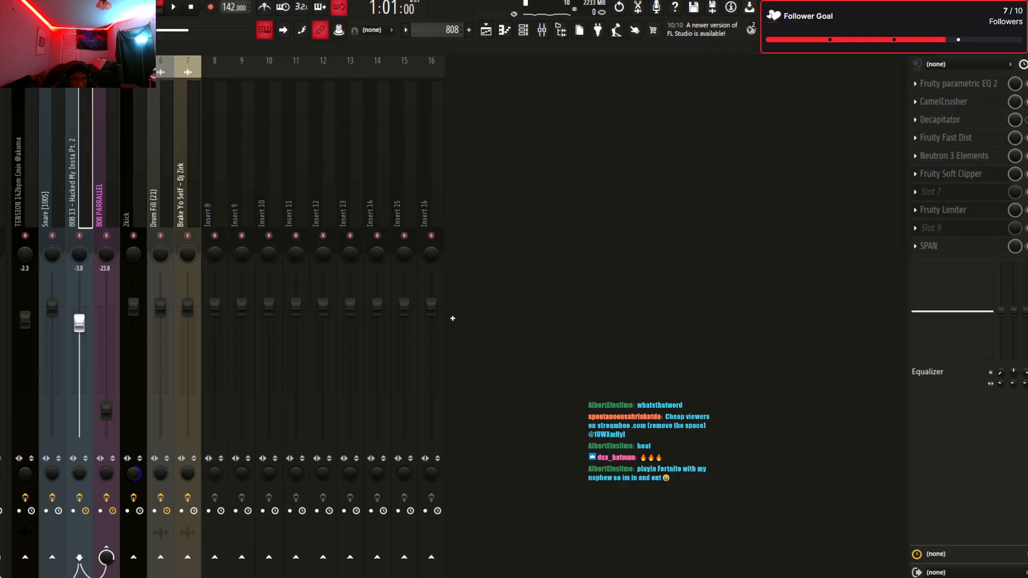
click(107, 203)
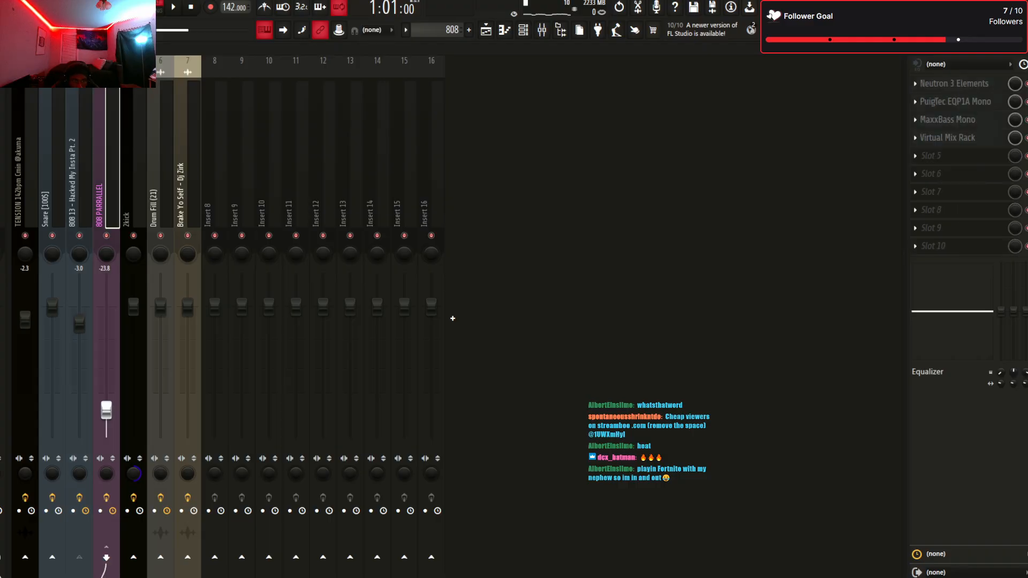
Route the 808 13 mixer track to Insert 8, and name that insert 808 group with a red color
click(79, 203)
right_click(214, 558)
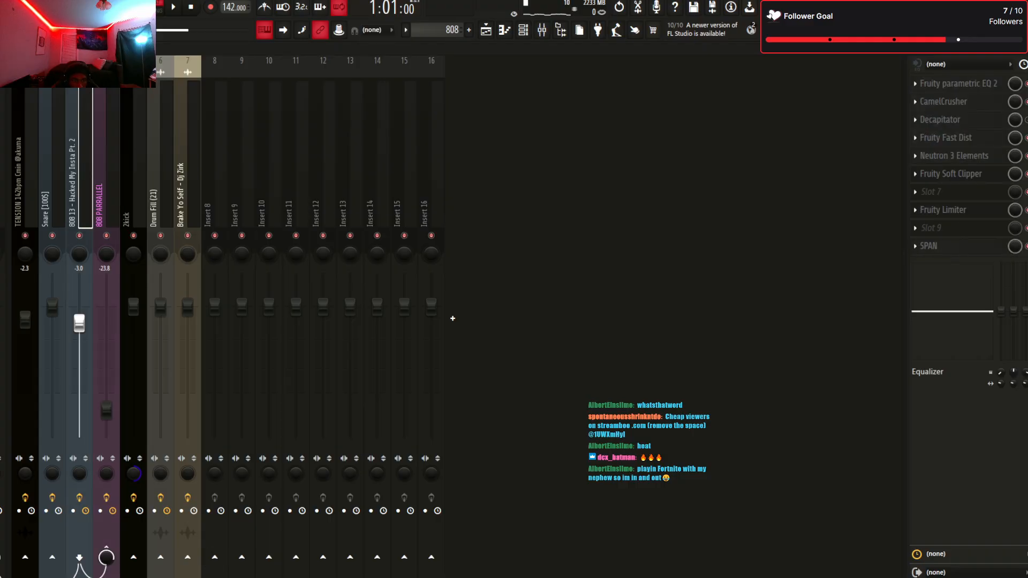
click(247, 527)
click(215, 193)
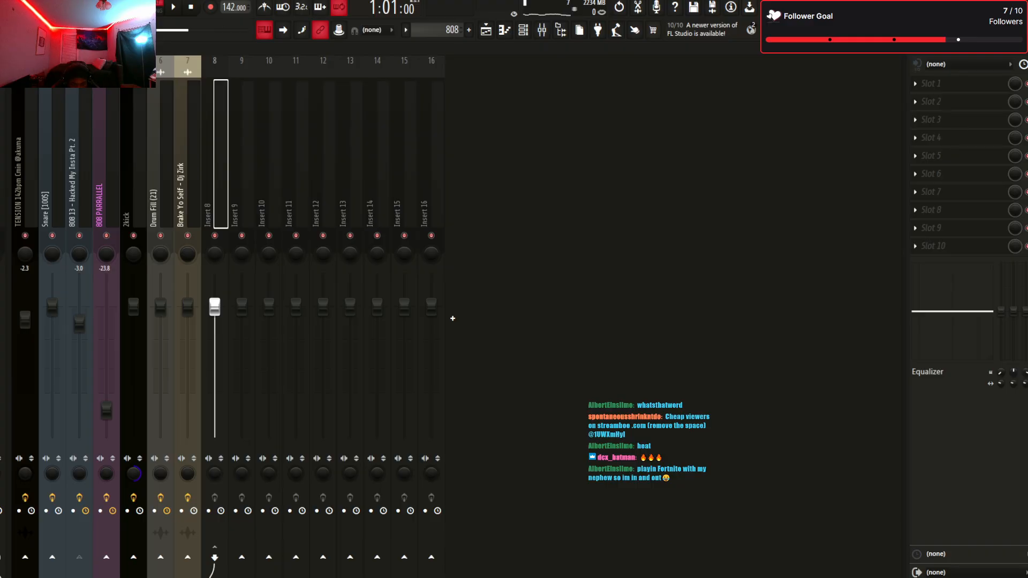
key(Return)
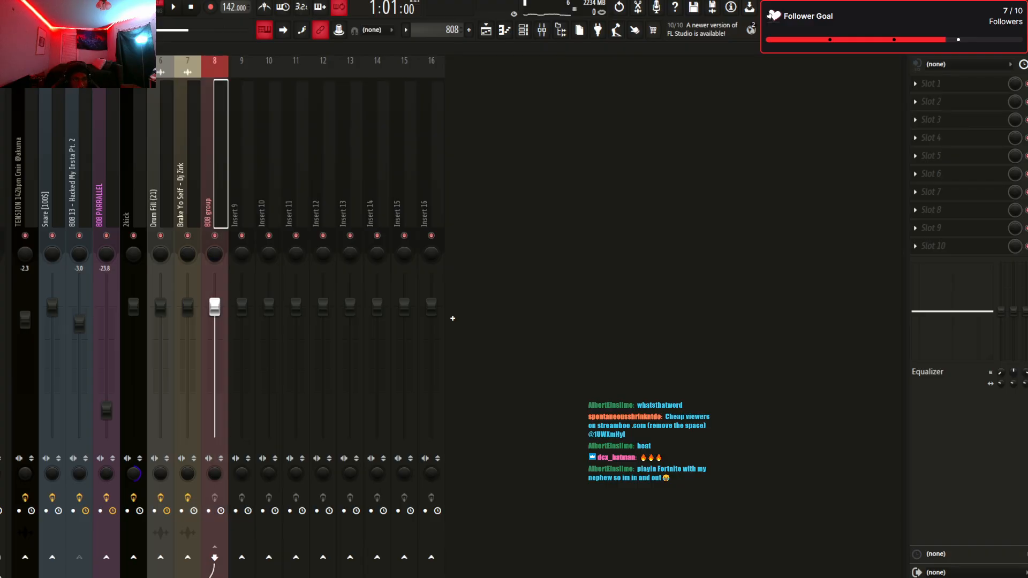
Route the 808 PARRALLEL mixer track to the 808 group insert and check the 808 13 track's routing
click(78, 204)
click(106, 203)
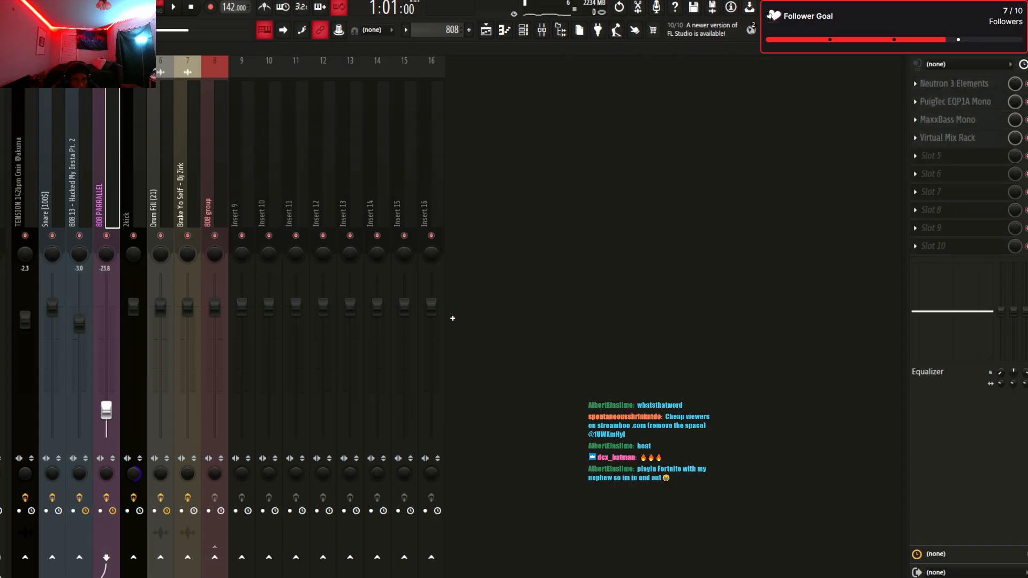
click(215, 558)
click(215, 203)
click(78, 203)
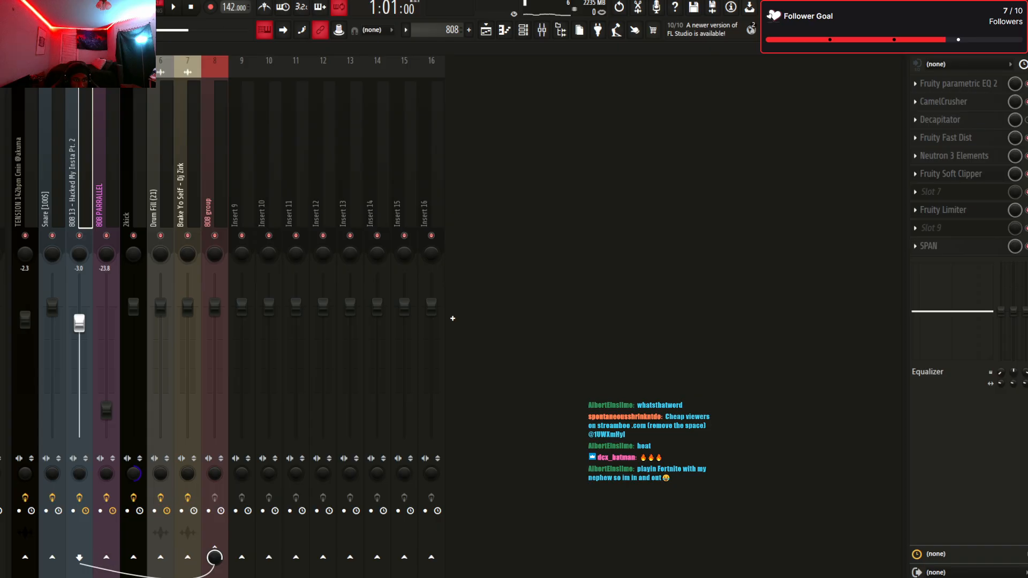
key(Right)
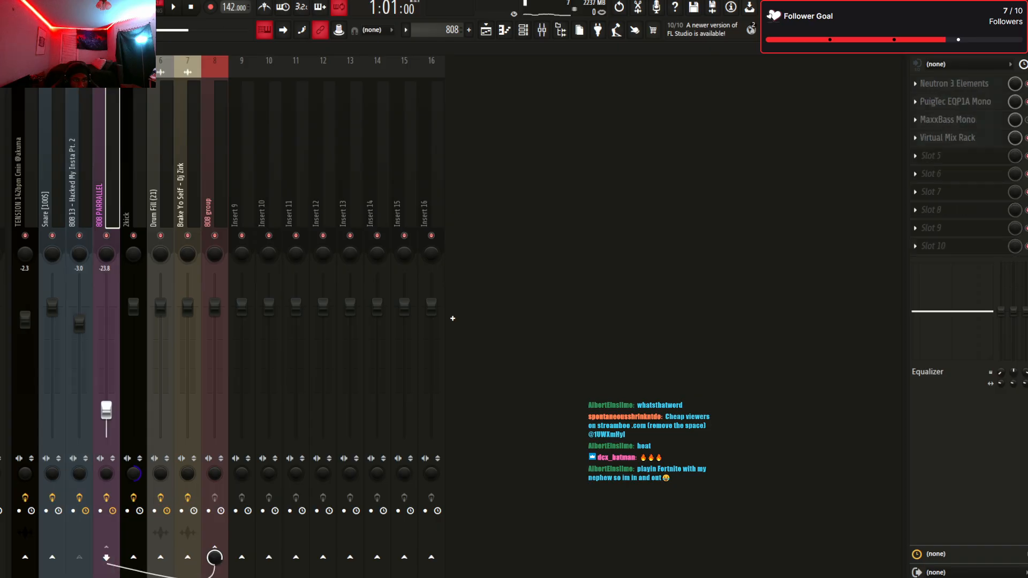
Load Fruity Limiter into slot 7 of the 808 group mixer track, replacing the mistakenly loaded Low Lifter
key(Right)
key(Right)
key(Right)
key(Right)
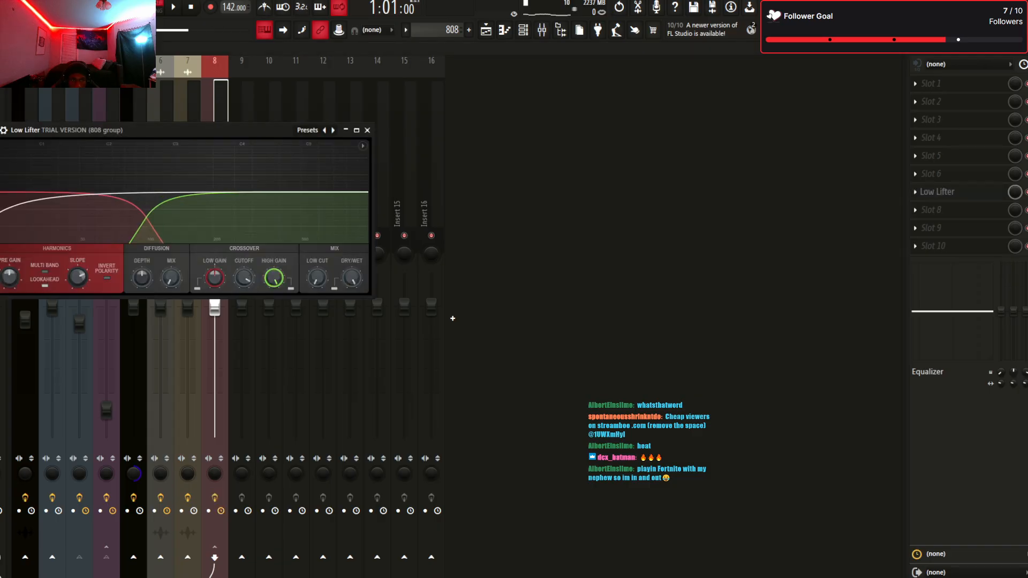
click(367, 130)
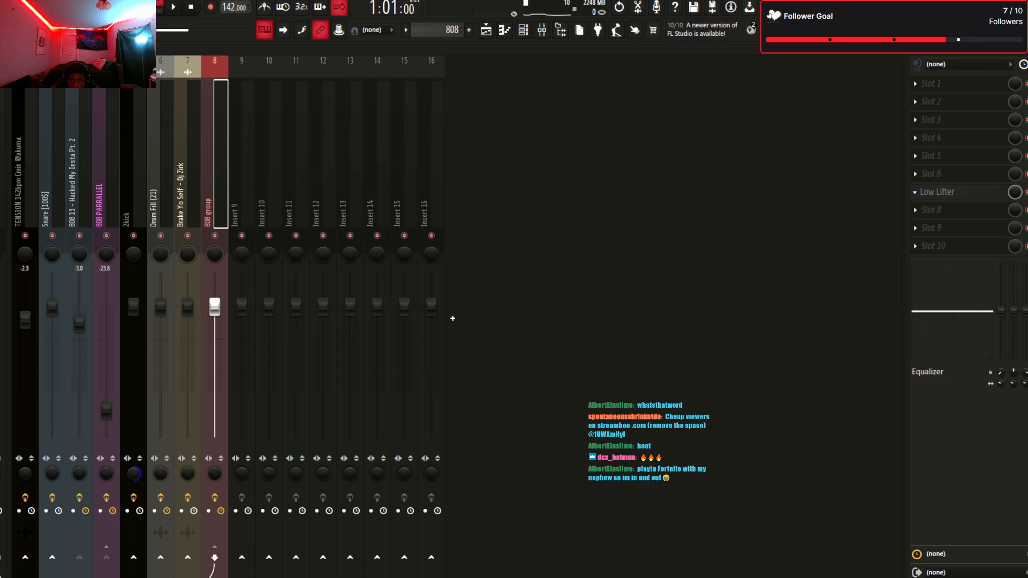
click(453, 319)
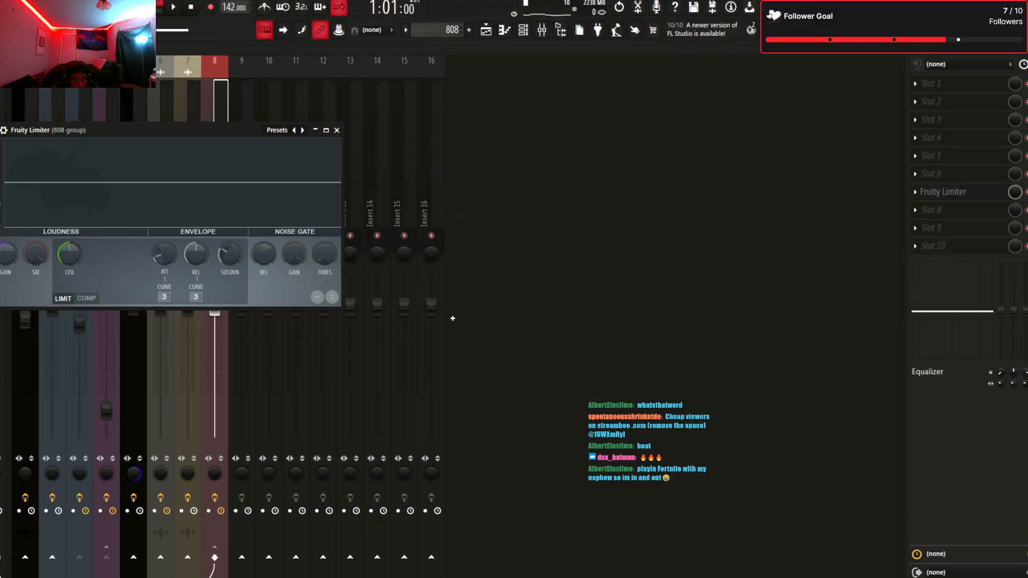
Sidechain the 2kick mixer track to the 808 group and return to the group's Fruity Limiter
drag(176, 131, 564, 201)
click(129, 208)
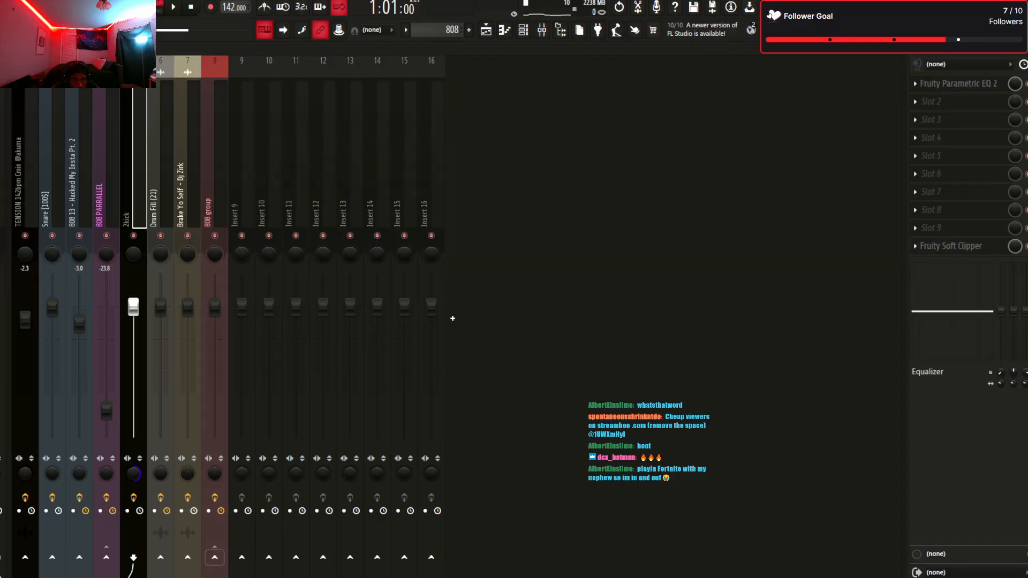
click(208, 209)
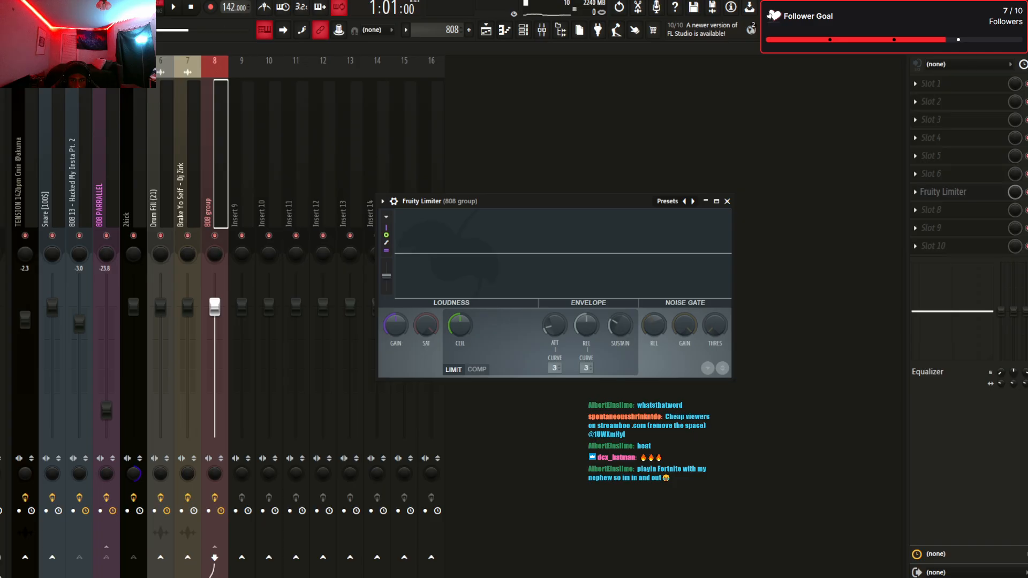
Switch the 808 group's Fruity Limiter to compressor mode with sidechain input 3, then lower the threshold and adjust knee and ratio
click(477, 369)
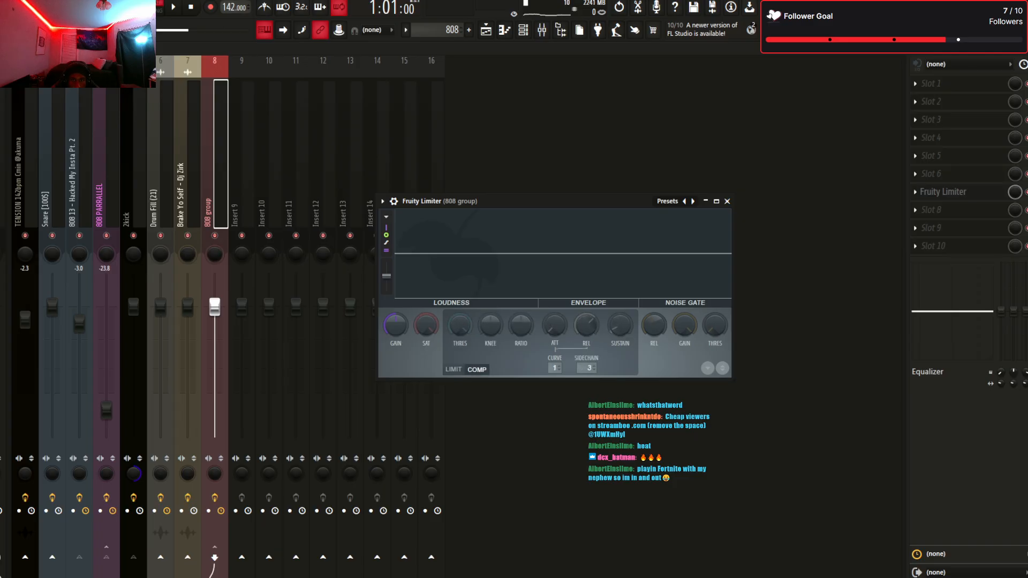
mouse_move(460, 325)
mouse_down()
mouse_move(460, 369)
mouse_move(490, 324)
mouse_move(521, 317)
mouse_move(521, 306)
mouse_move(490, 322)
mouse_move(490, 311)
mouse_move(460, 317)
mouse_up()
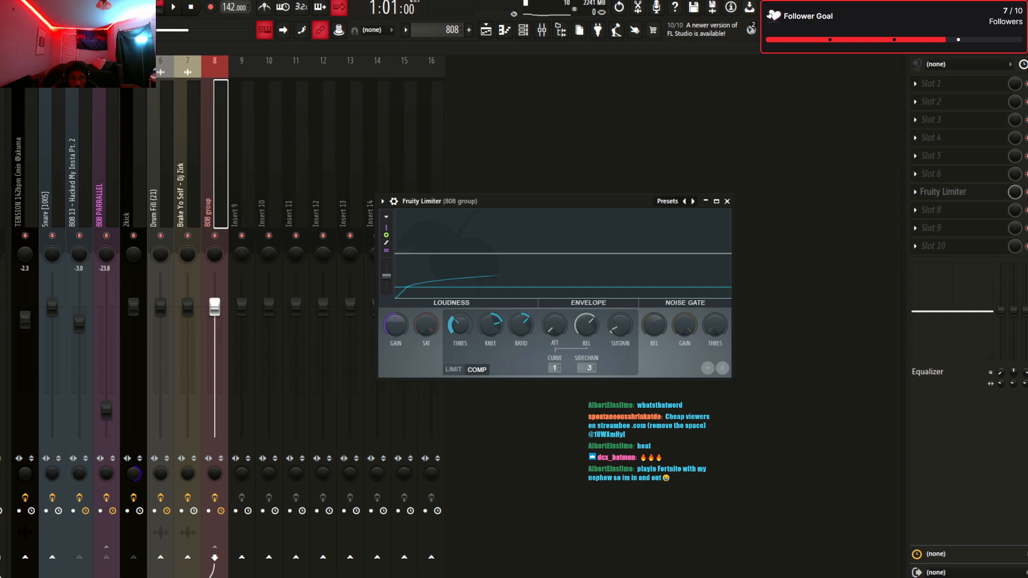
drag(521, 325, 521, 323)
Send the 808 13 mixer track to 808 PARRALLEL in addition to the 808 group, then return to the group's limiter
key(Down)
key(Down)
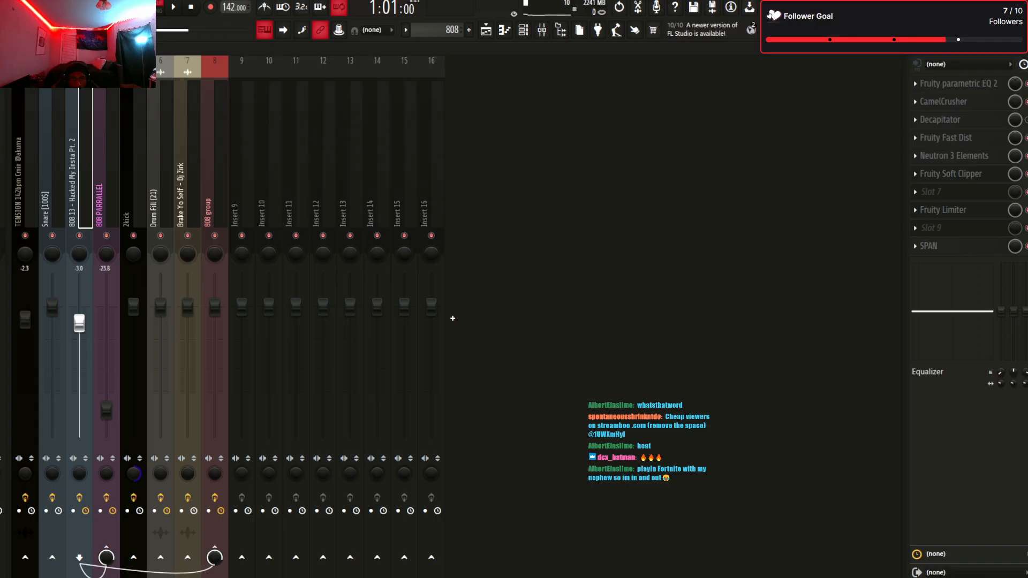
key(Right)
key(Right)
key(Right)
key(Right)
key(Right)
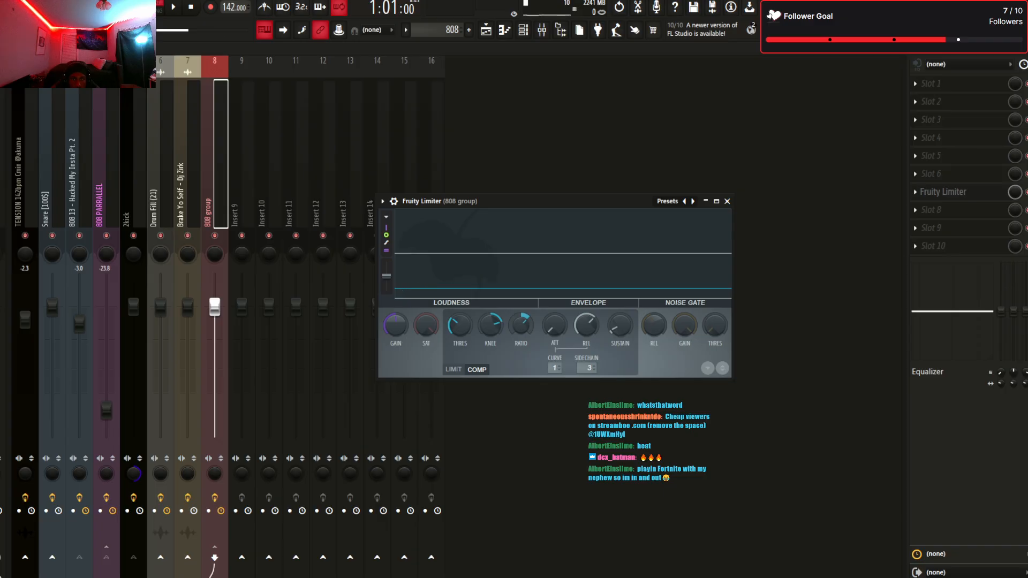
Play the 808 pattern and examine how the kick ducks the 808s in the 808 group's Fruity Limiter
click(727, 201)
key(space)
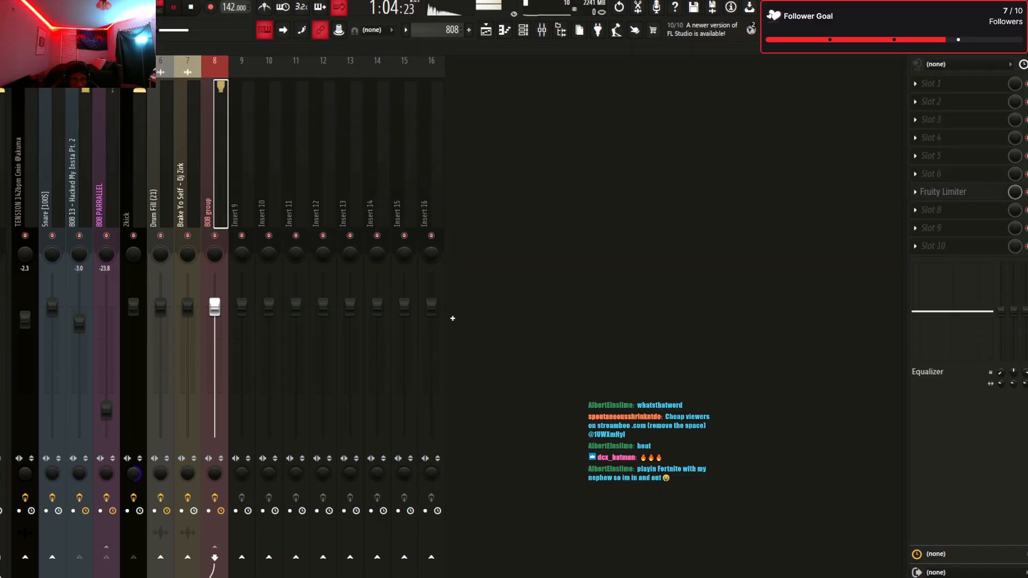
click(943, 192)
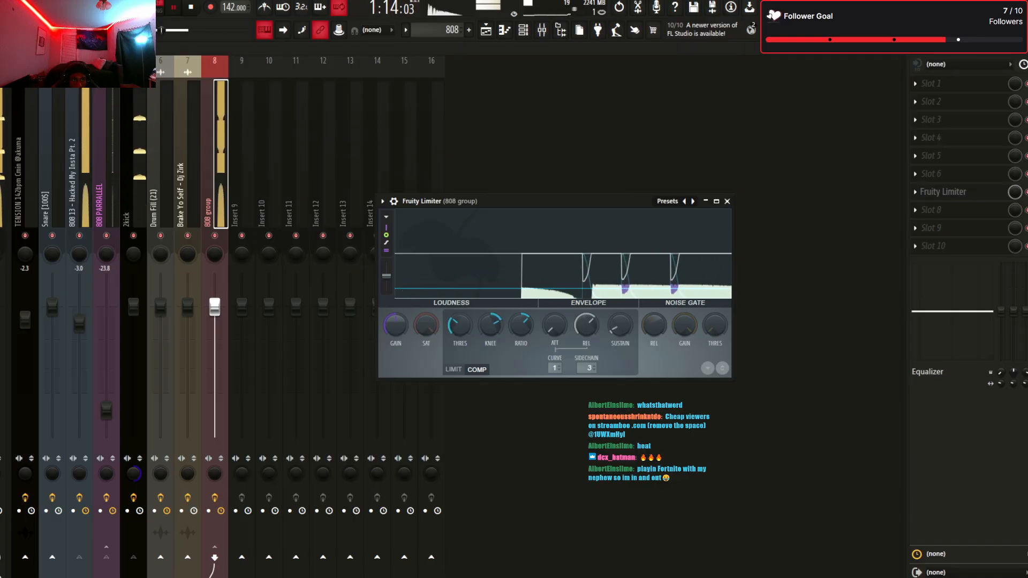
Try the 808 13 mixer track with its volume reset to default and inspect its Fruity Limiter during playback
click(79, 185)
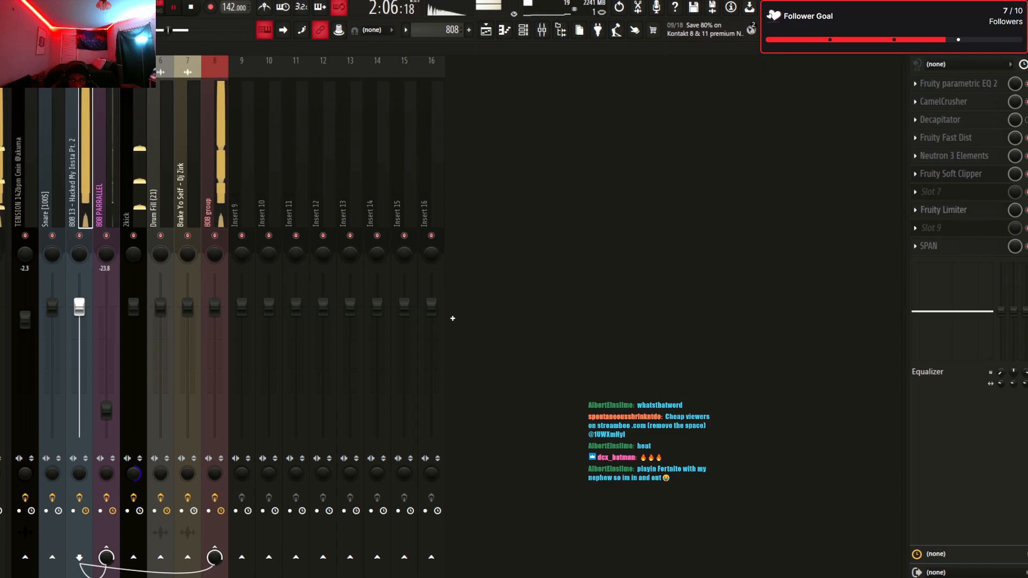
click(943, 210)
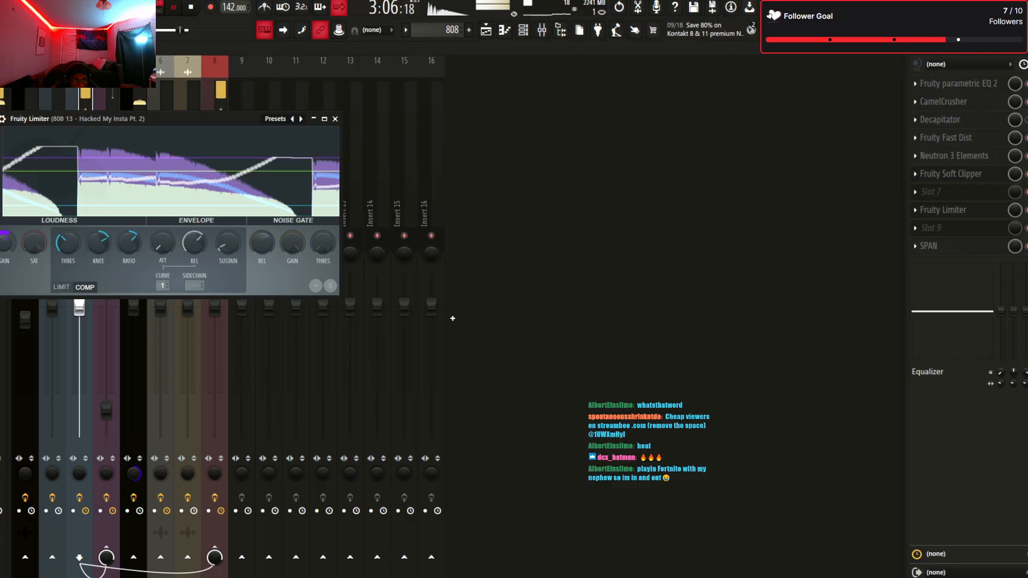
key(Escape)
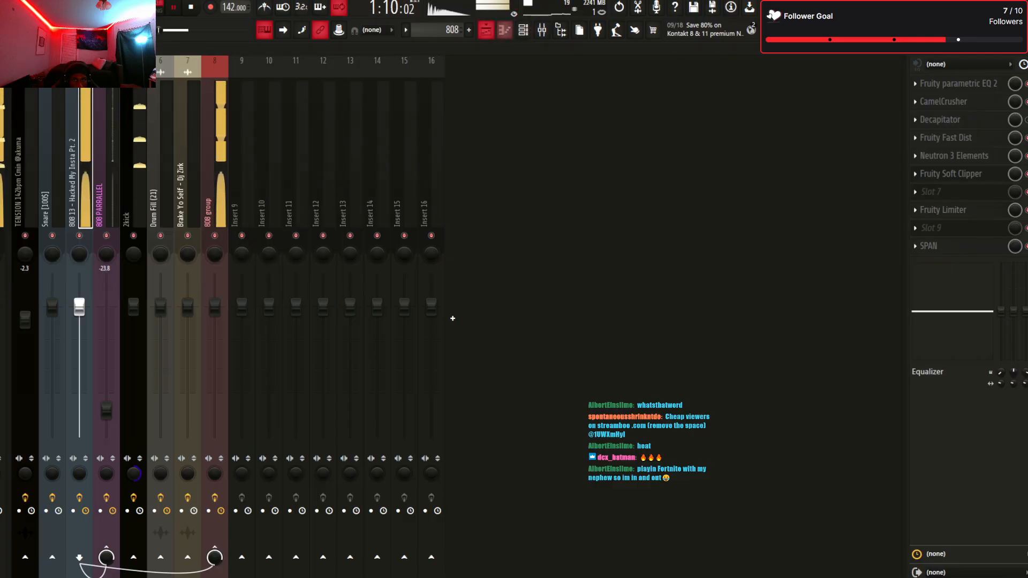
Play the full arrangement in song mode and watch the 808 group's Fruity Limiter respond to the kick
key(space)
key(F5)
key(space)
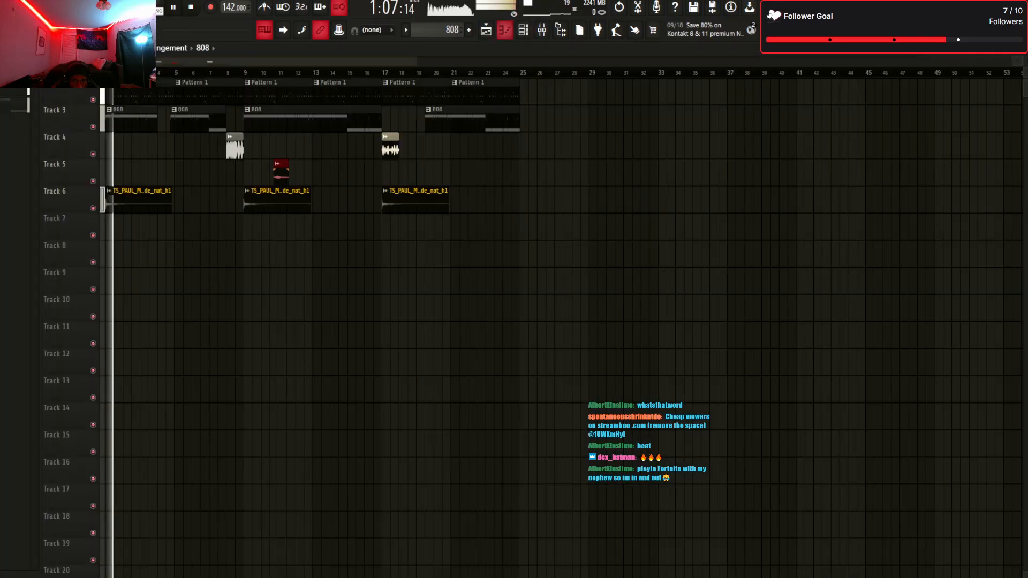
key(F9)
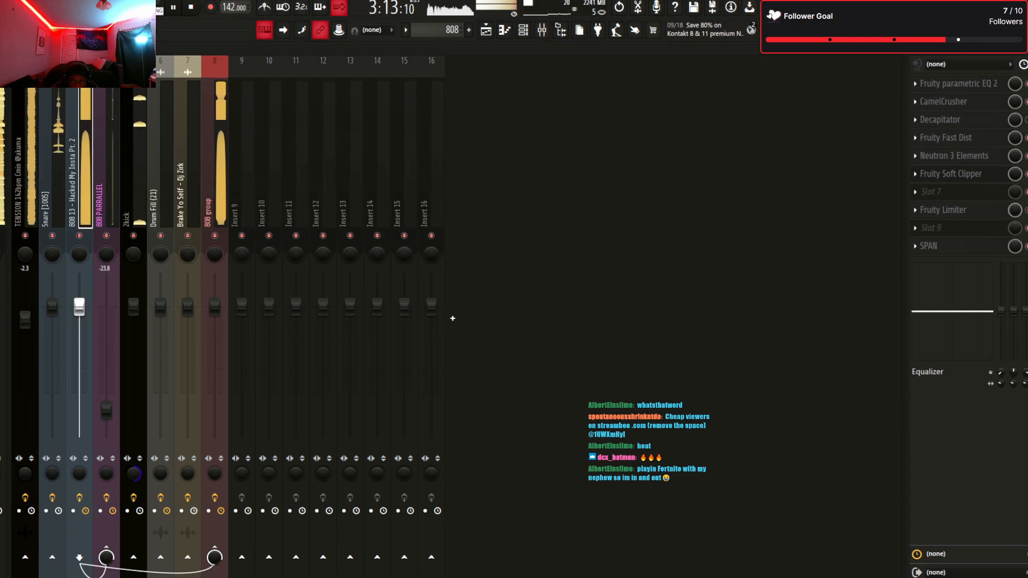
click(215, 187)
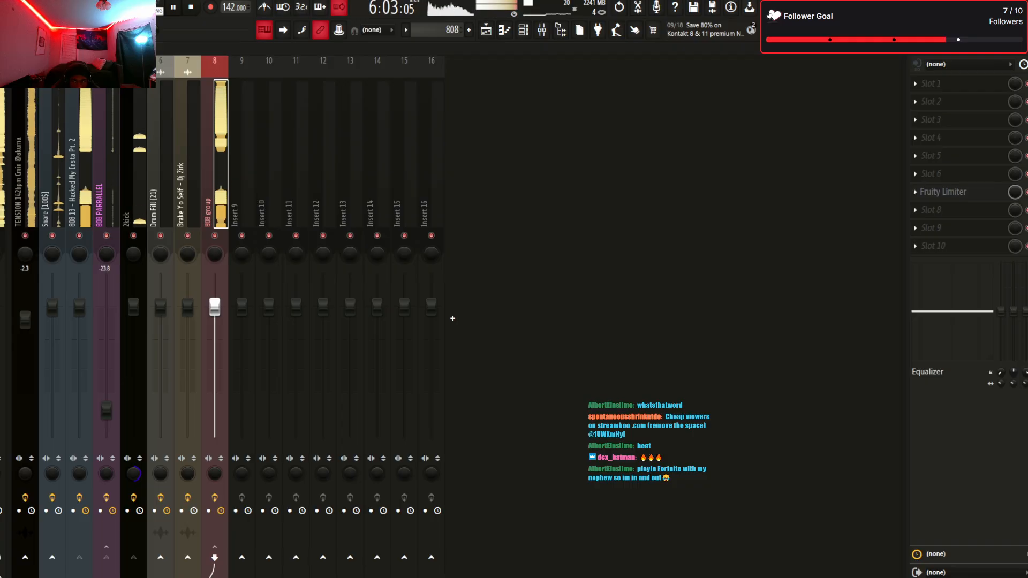
click(944, 192)
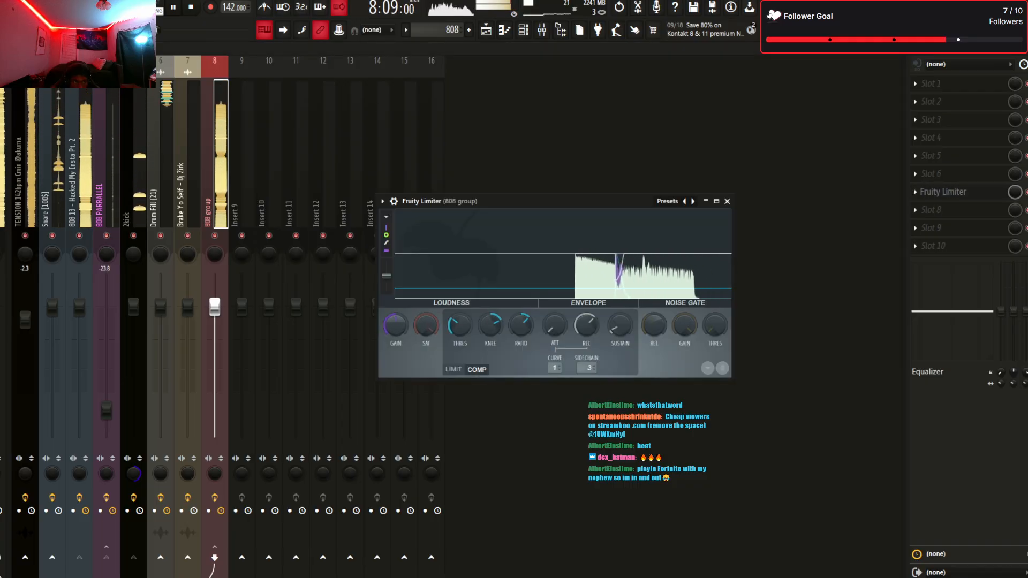
Lower the 808 13 mixer track to -3.0 dB and move its Fruity Limiter up to slot 7
drag(79, 307, 79, 324)
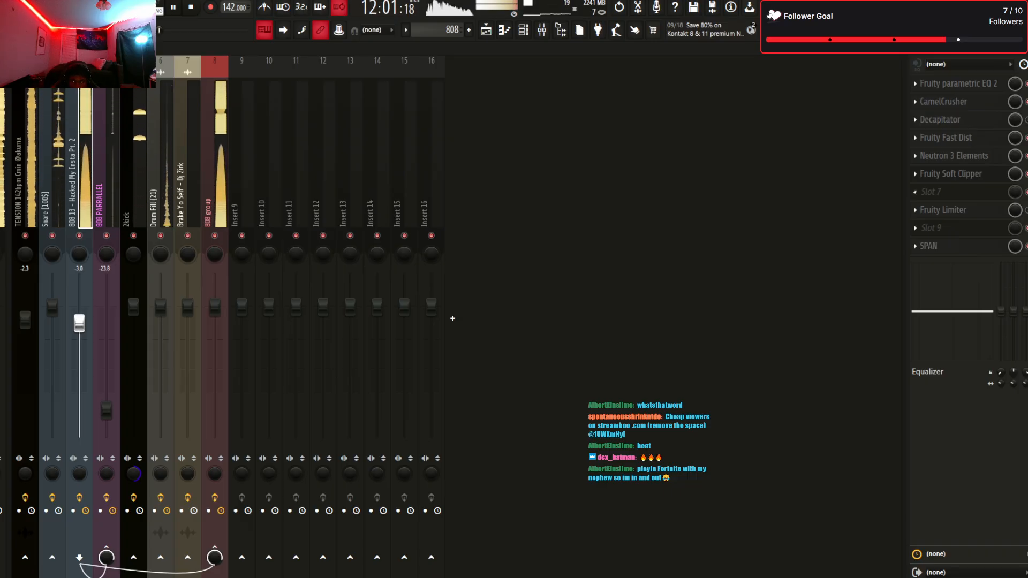
scroll(943, 210, up, 1)
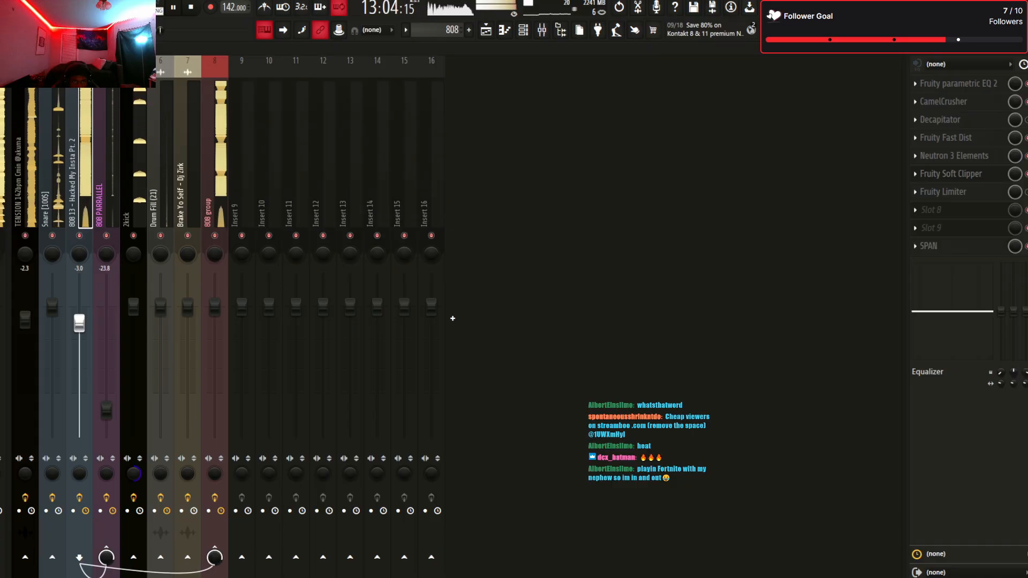
Listen to the arrangement in the playlist from about bar 15 to bar 24, then stop playback
key(F5)
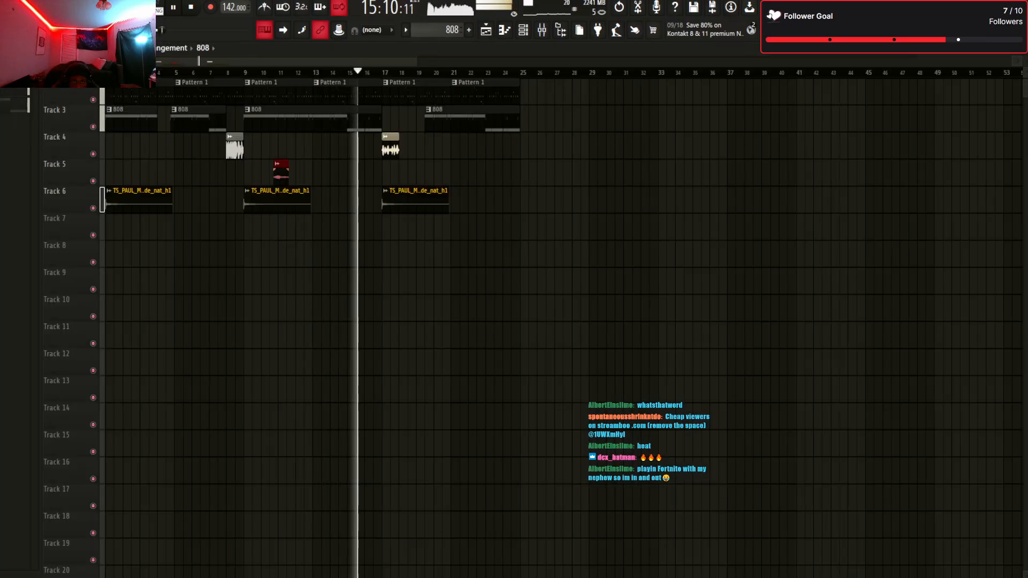
scroll(562, 327, up, 3)
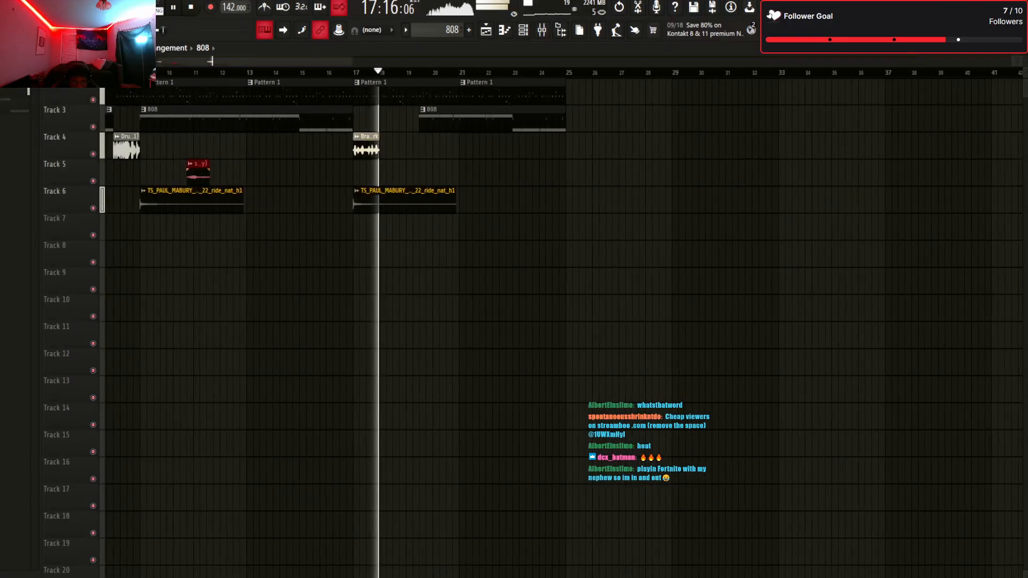
scroll(562, 327, right, 1)
scroll(563, 326, down, 1)
scroll(562, 326, up, 3)
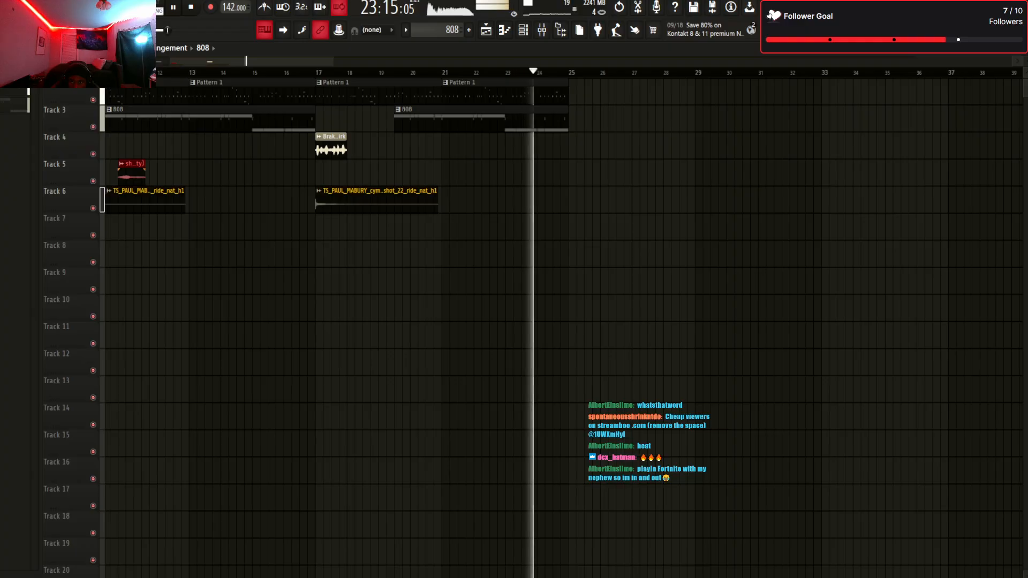
key(space)
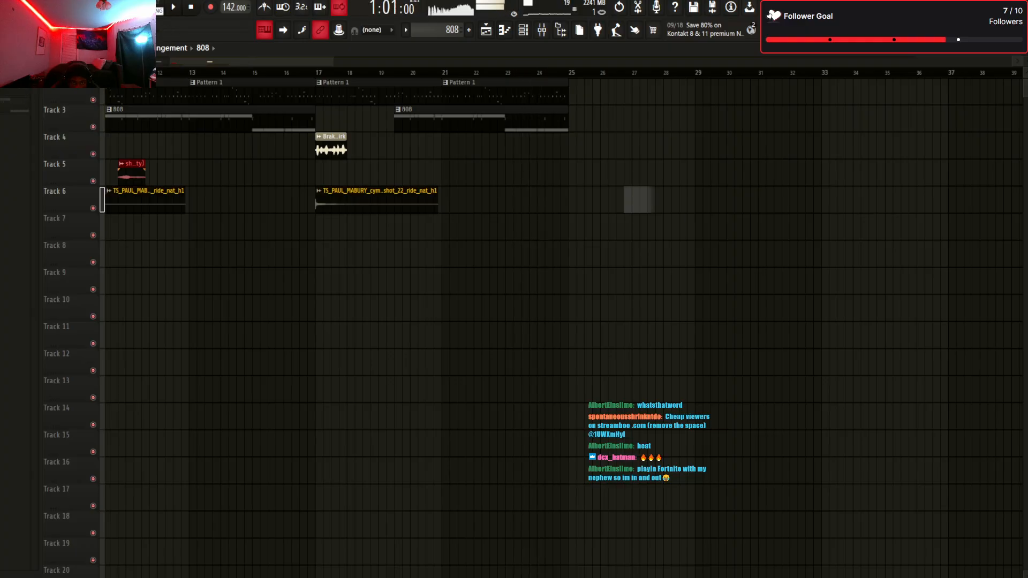
Try the C0C@!N3 vocal sample on Track 4 at about bar 19, audition it, and undo its placement
drag(627, 200, 381, 146)
key(space)
key(space)
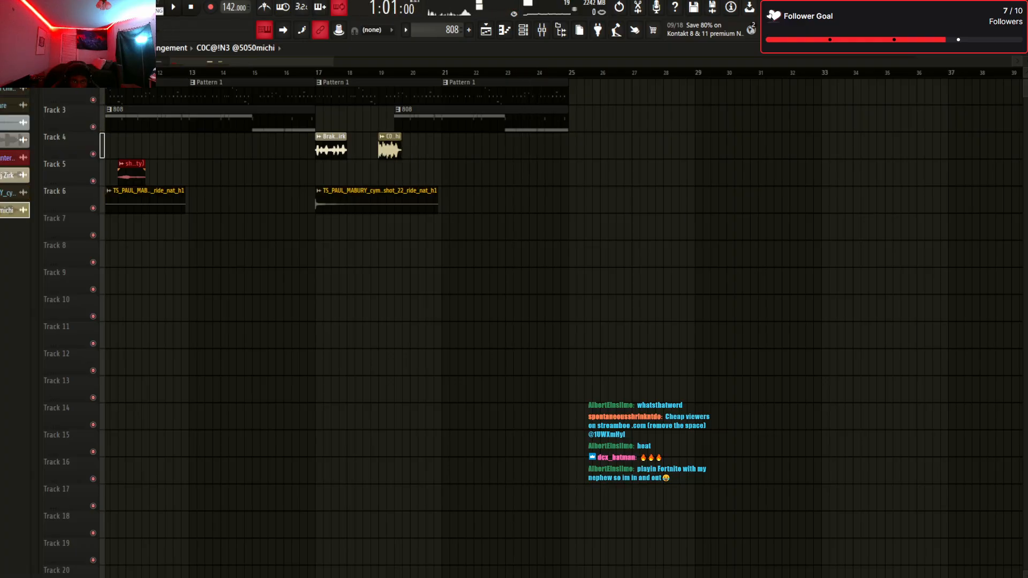
key(space)
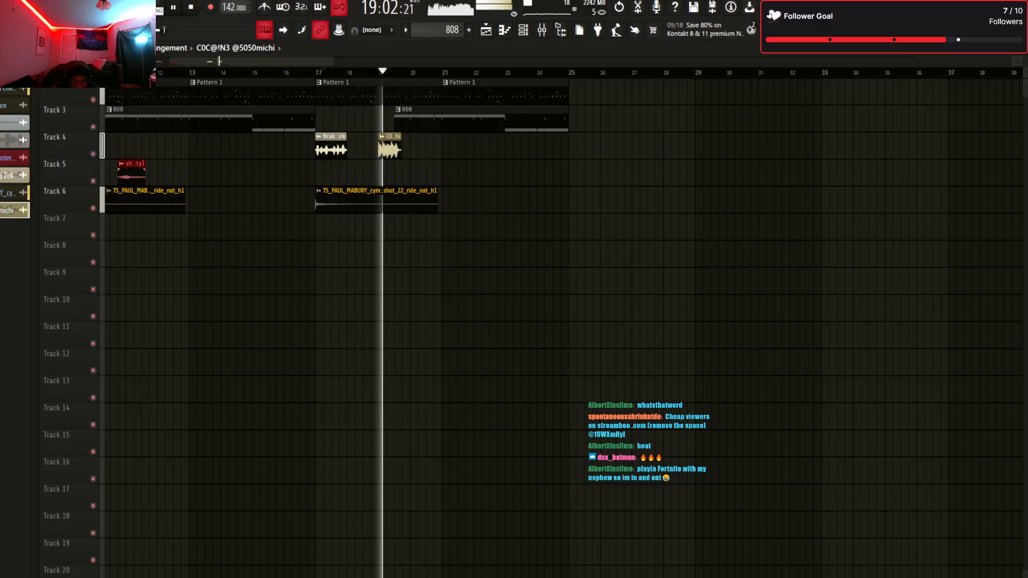
key(space)
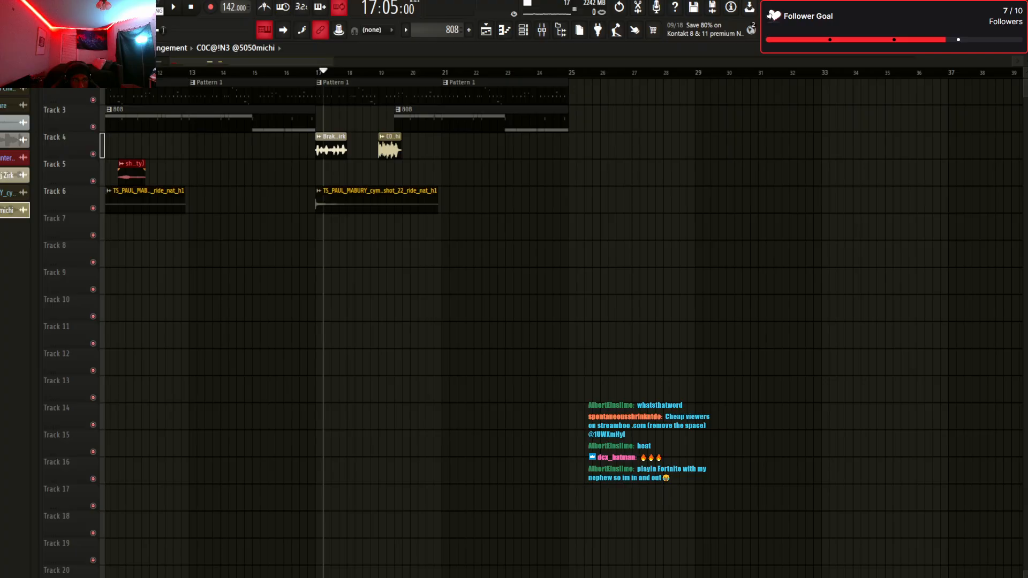
key(ctrl+z)
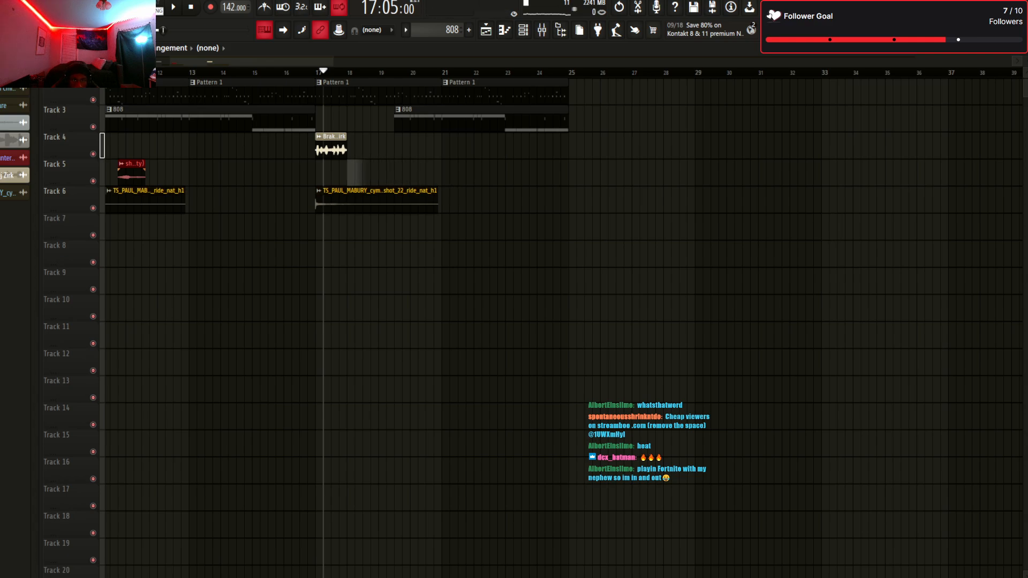
Place the KSHMR_Short_Sweep_Up_05 sample on Track 5 at bar 18 and audition the arrangement from about bar 11
drag(351, 173, 351, 172)
key(space)
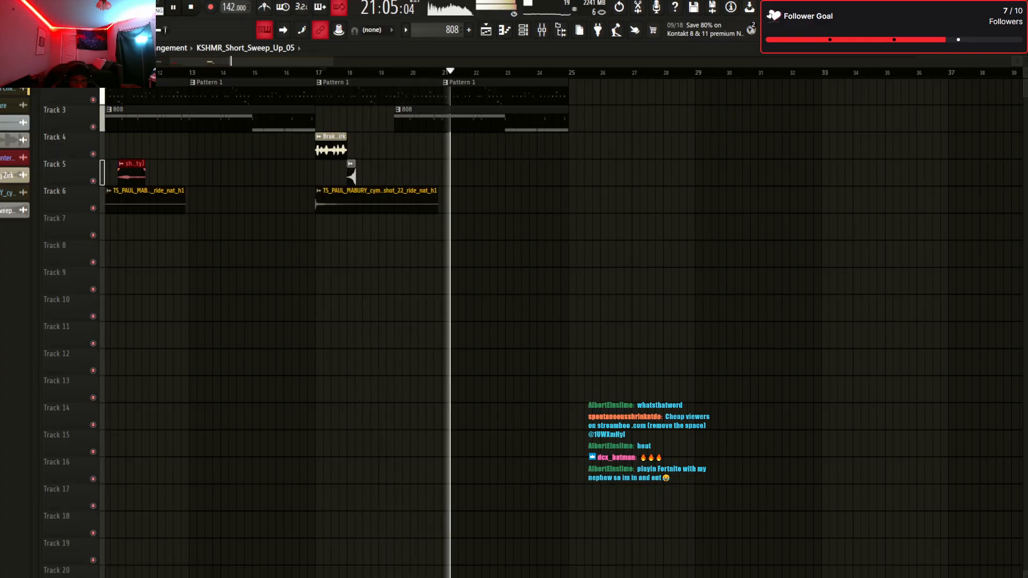
drag(323, 72, 126, 72)
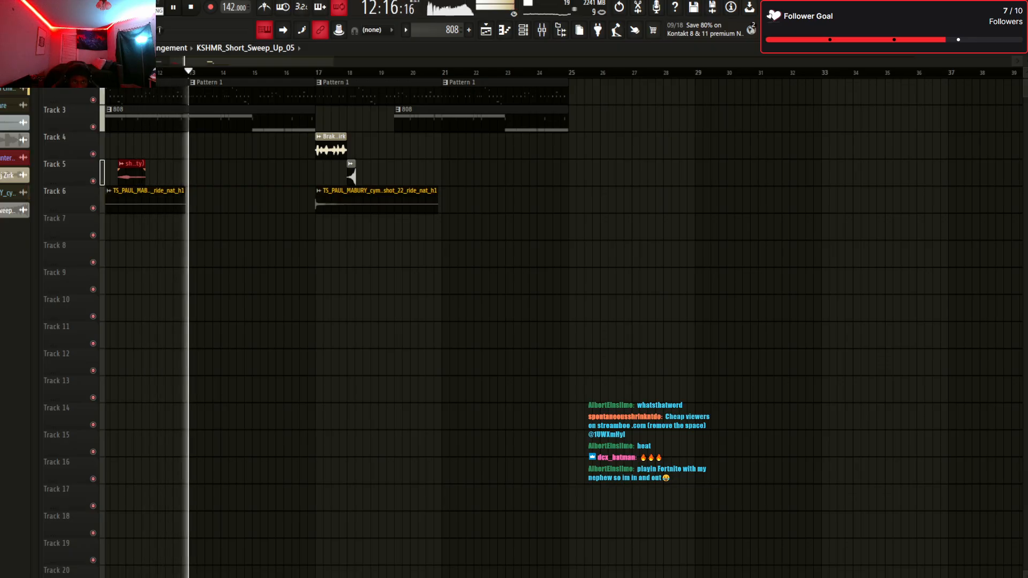
mouse_move(169, 61)
mouse_down()
mouse_move(116, 61)
mouse_move(158, 61)
mouse_up()
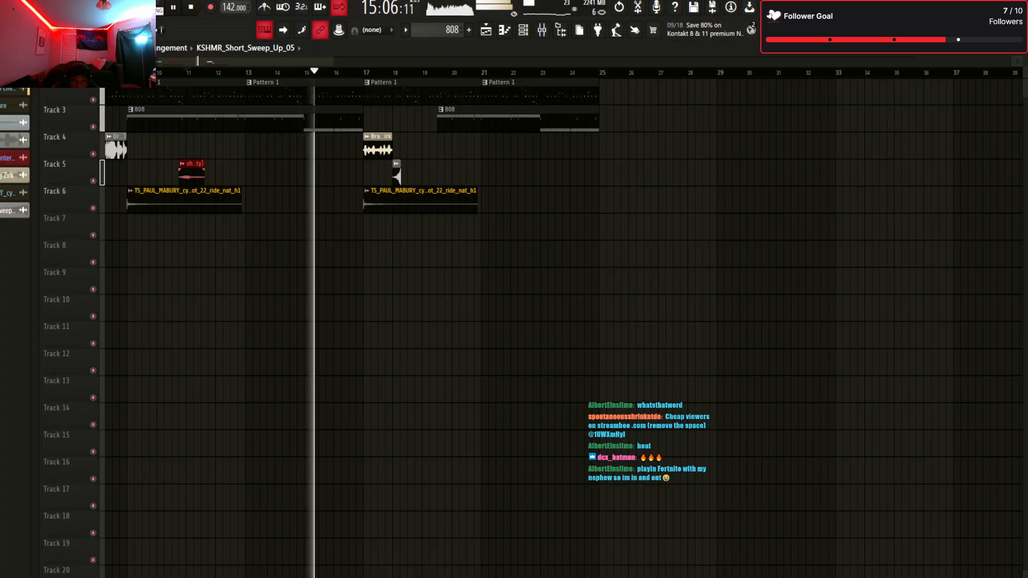
drag(333, 61, 371, 61)
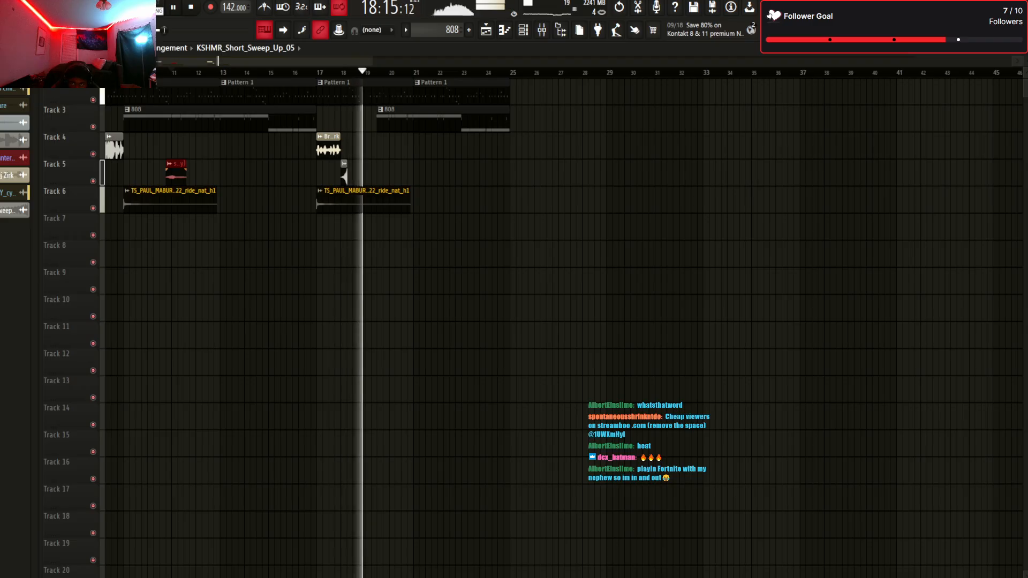
Place a copy of the TS_PAUL_MABURY ride cymbal sample on Track 7 at bar 19 during playback
click(173, 72)
click(369, 200)
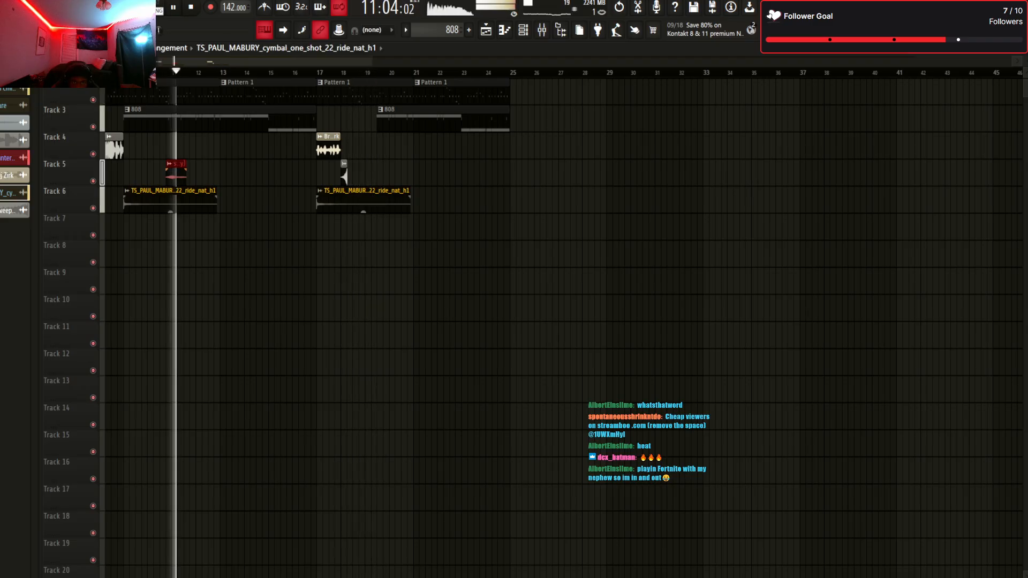
click(370, 227)
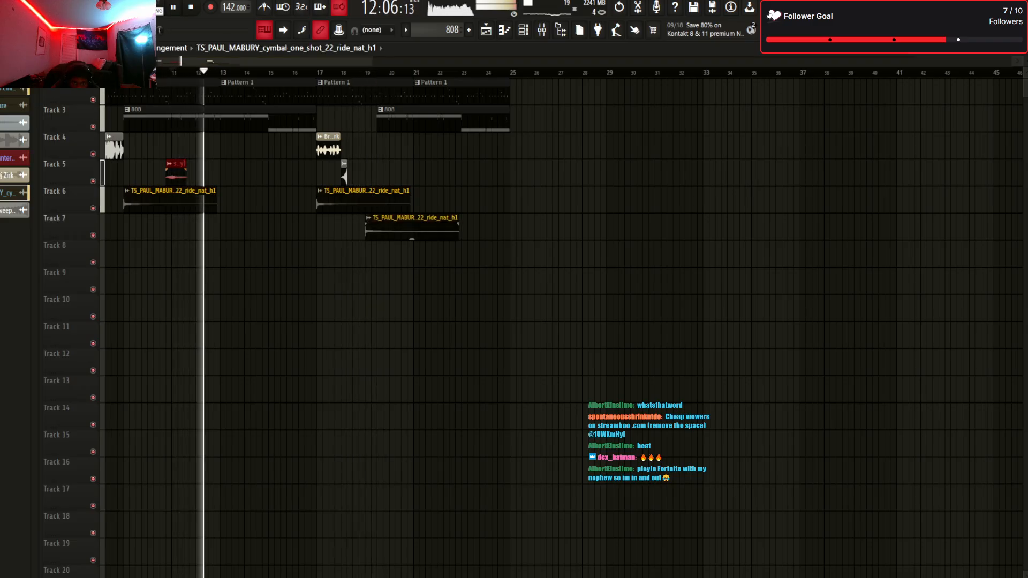
double_click(391, 228)
Time-stretch the KSHMR_Short_Sweep_Up_05 clip on Track 5 at bar 18 to about half a bar long
click(342, 174)
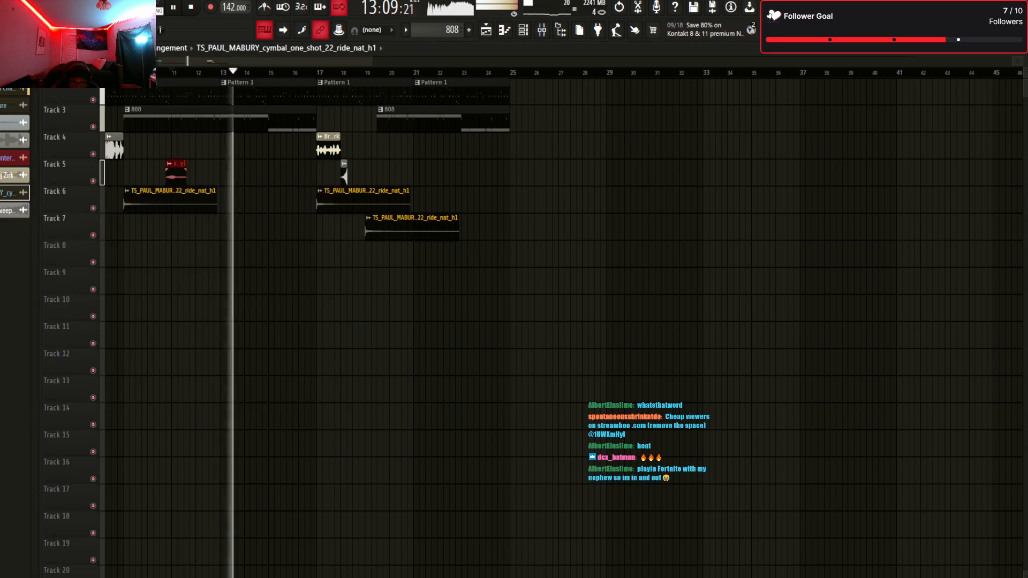
scroll(562, 321, right, 4)
drag(422, 61, 310, 61)
mouse_move(199, 60)
mouse_down()
mouse_move(175, 61)
mouse_move(204, 61)
mouse_up()
scroll(208, 61, up, 2)
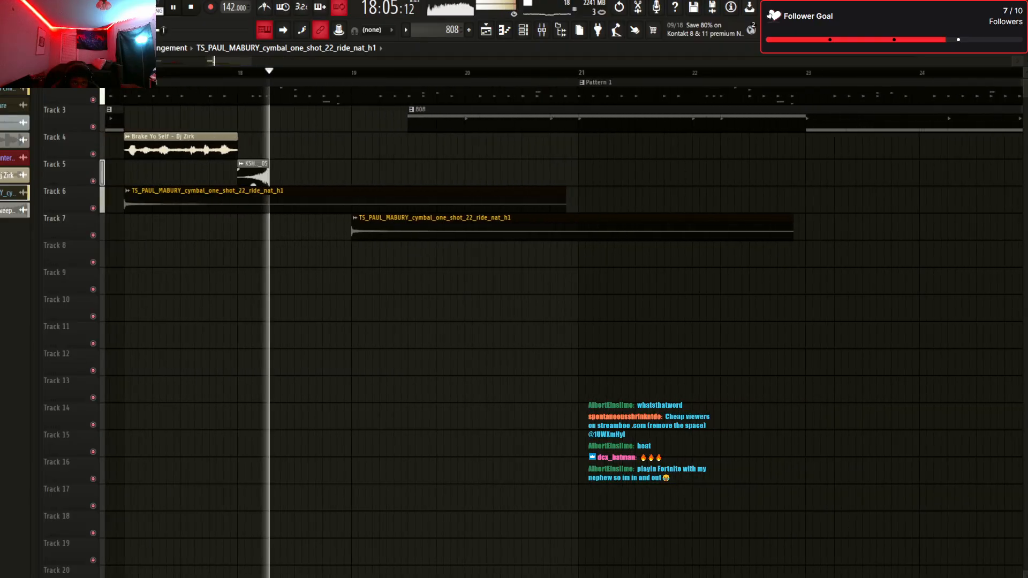
double_click(253, 174)
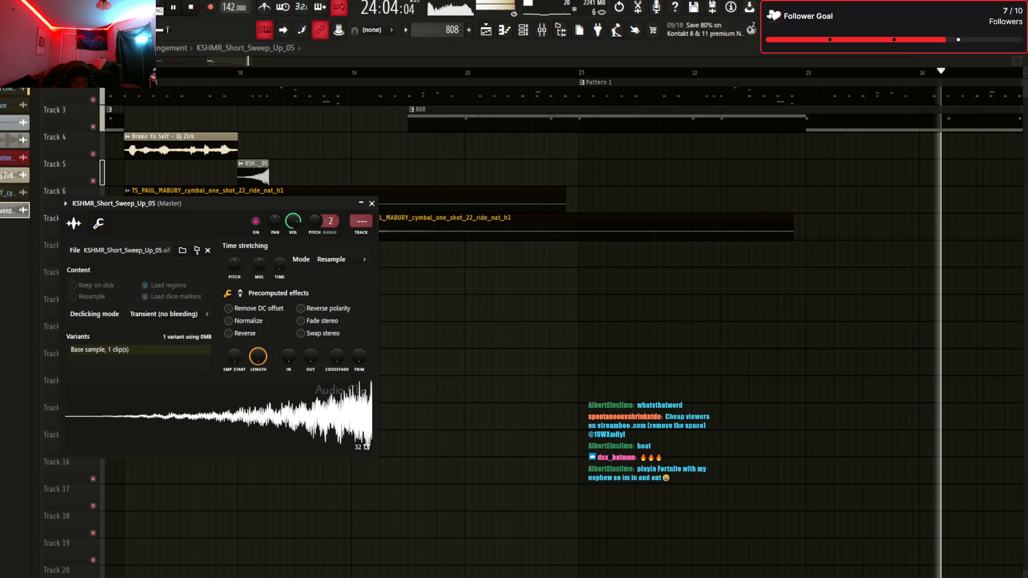
drag(280, 264, 280, 256)
key(Escape)
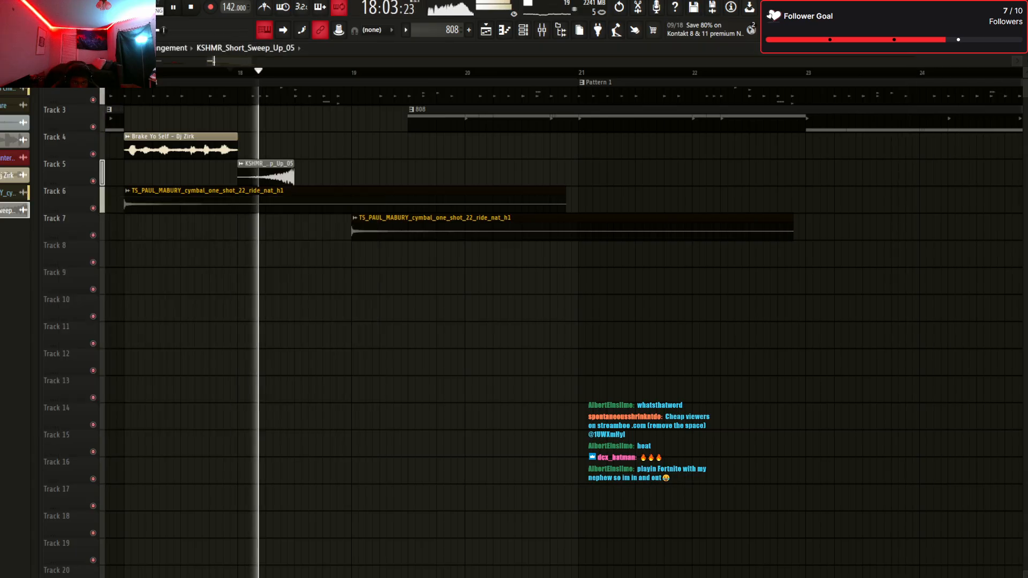
Lower the channel volume of the KSHMR_Short_Sweep_Up_05 sample and audition the arrangement from just before bar 18
double_click(266, 175)
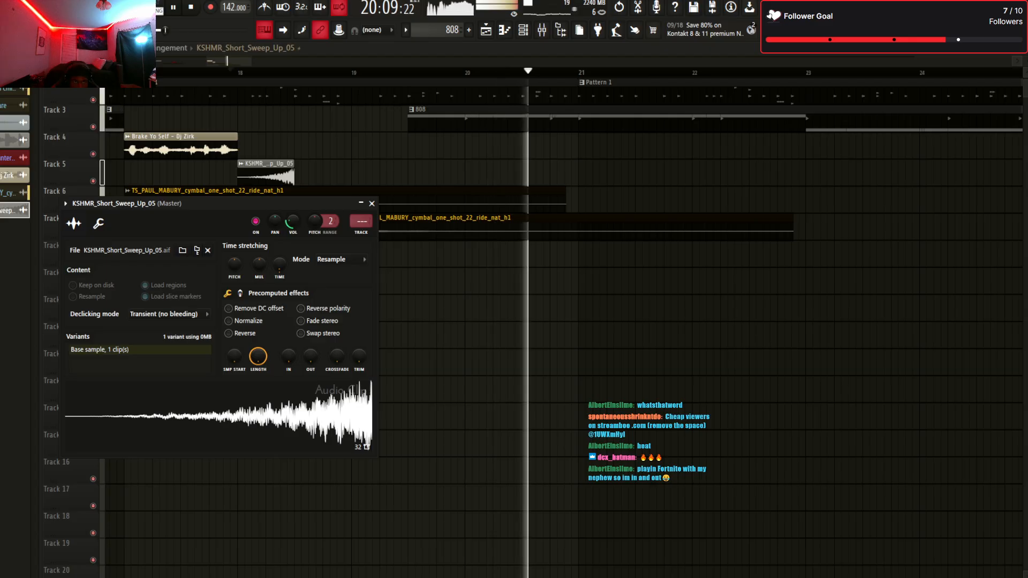
drag(206, 61, 116, 61)
click(753, 73)
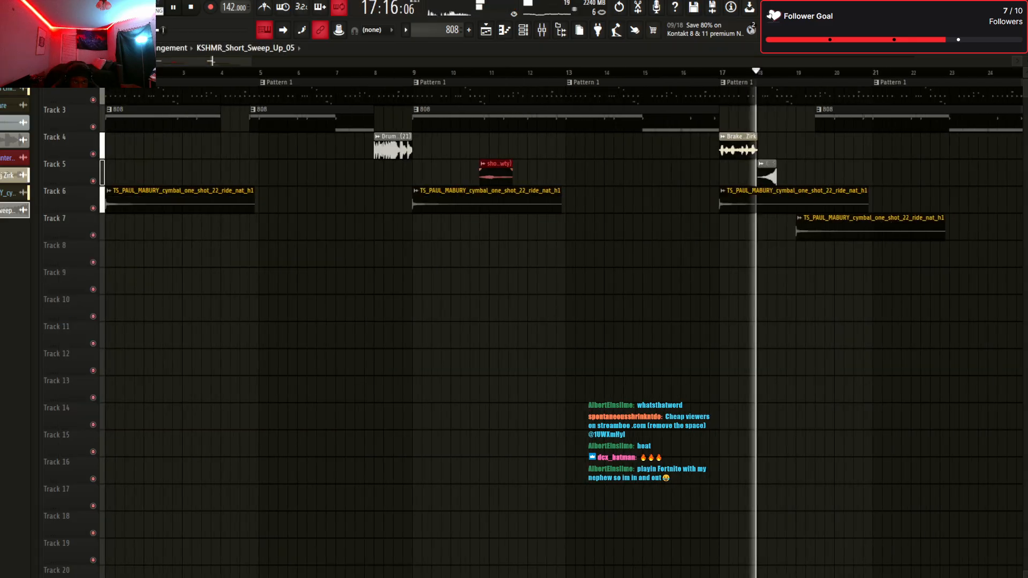
Place another KSHMR_Short_Sweep_Up_05 clip on Track 5 so it ends at bar 5, and audition from bar 1
click(106, 73)
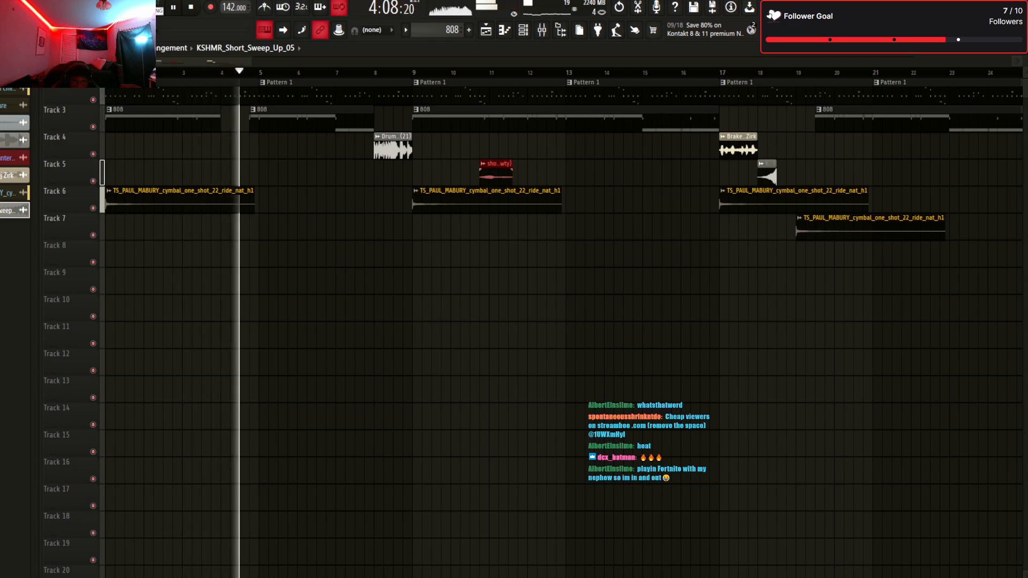
key(space)
click(245, 172)
key(space)
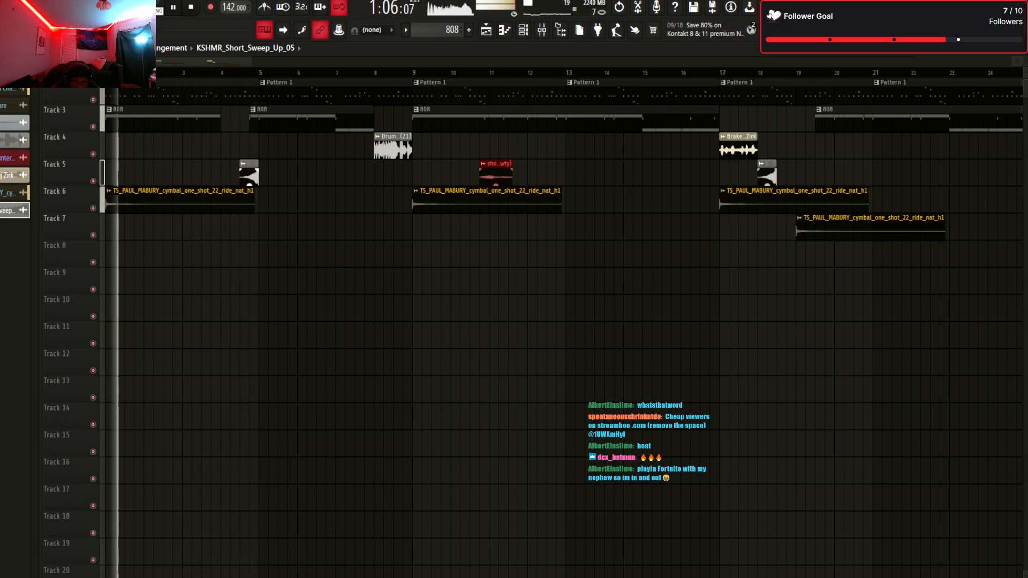
scroll(563, 321, right, 2)
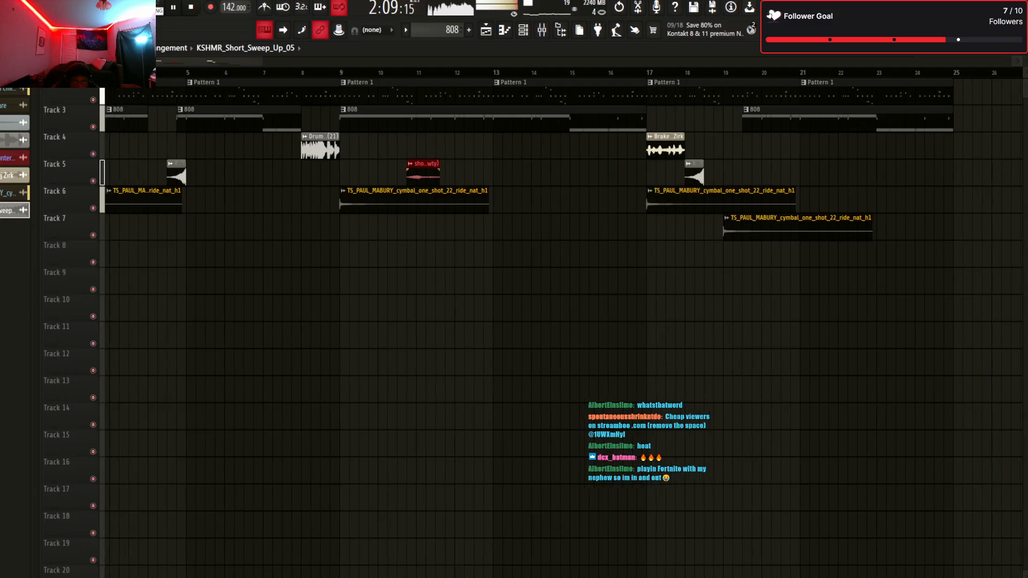
mouse_move(262, 62)
mouse_down()
mouse_move(216, 61)
mouse_move(244, 62)
mouse_up()
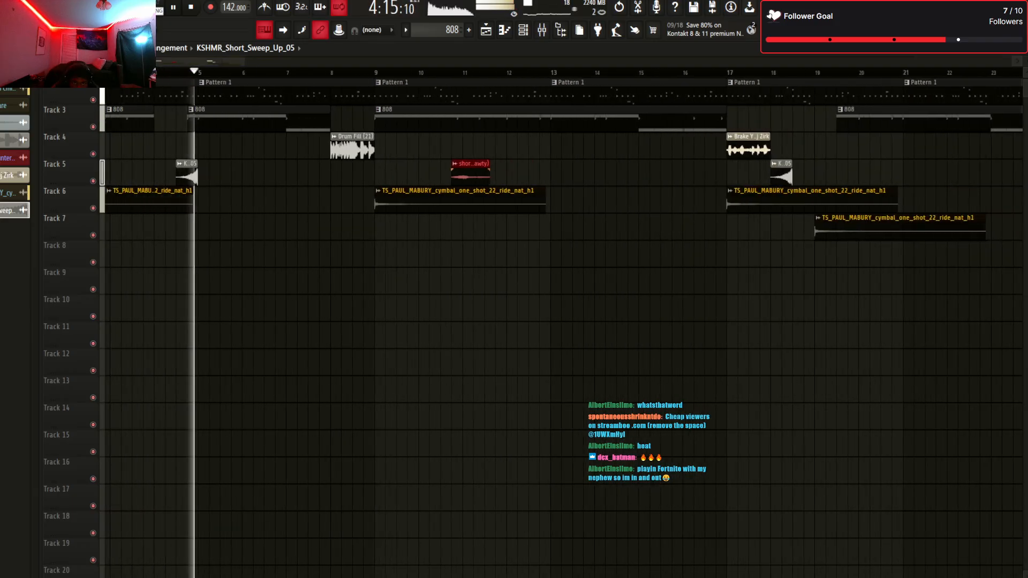
scroll(563, 321, left, 2)
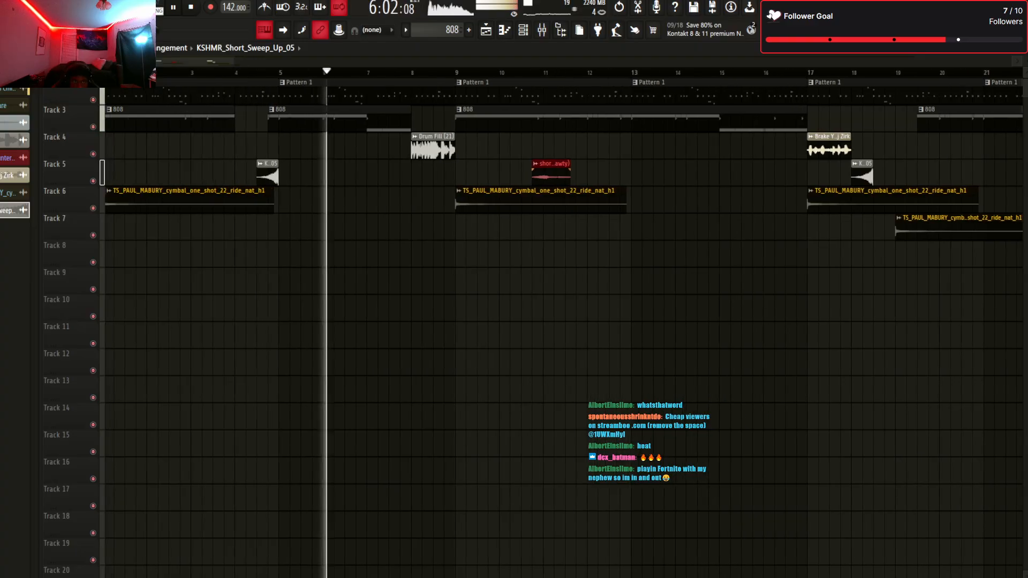
Select all clips in the arrangement and duplicate them so the copy starts at bar 25
drag(234, 62, 318, 61)
scroll(564, 321, down, 1)
scroll(563, 322, right, 2)
click(1017, 61)
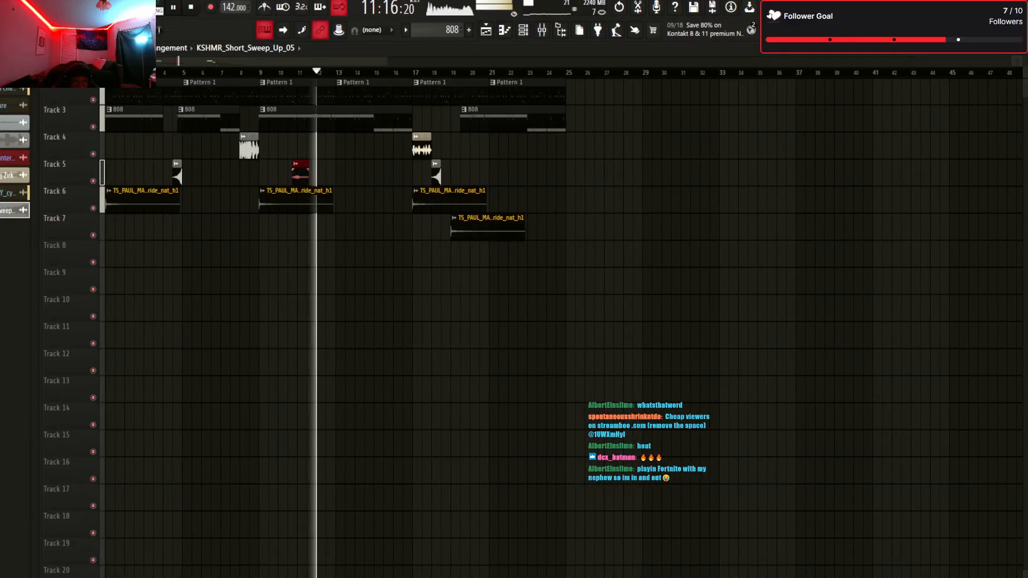
key(ctrl+a)
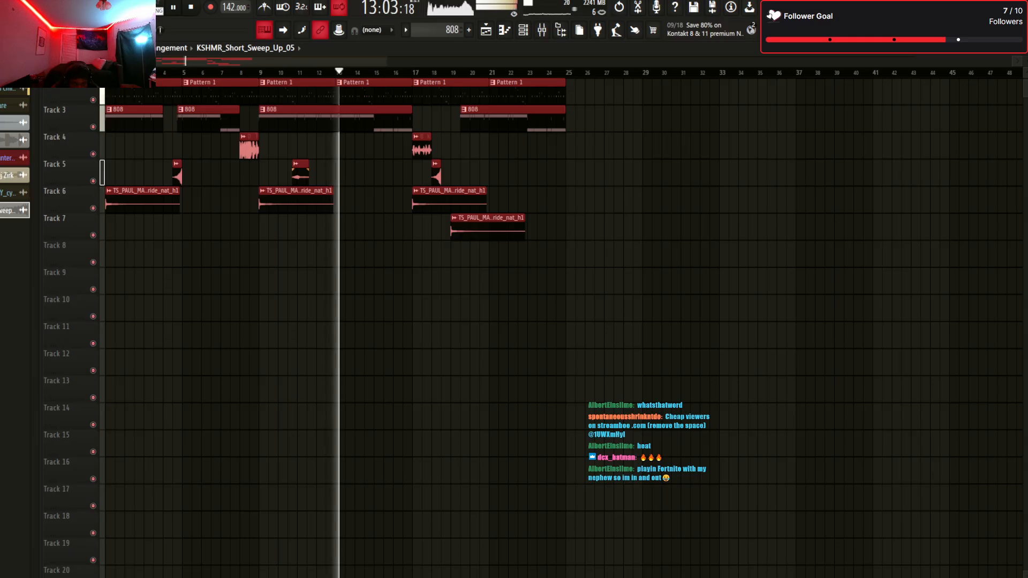
key(ctrl+b)
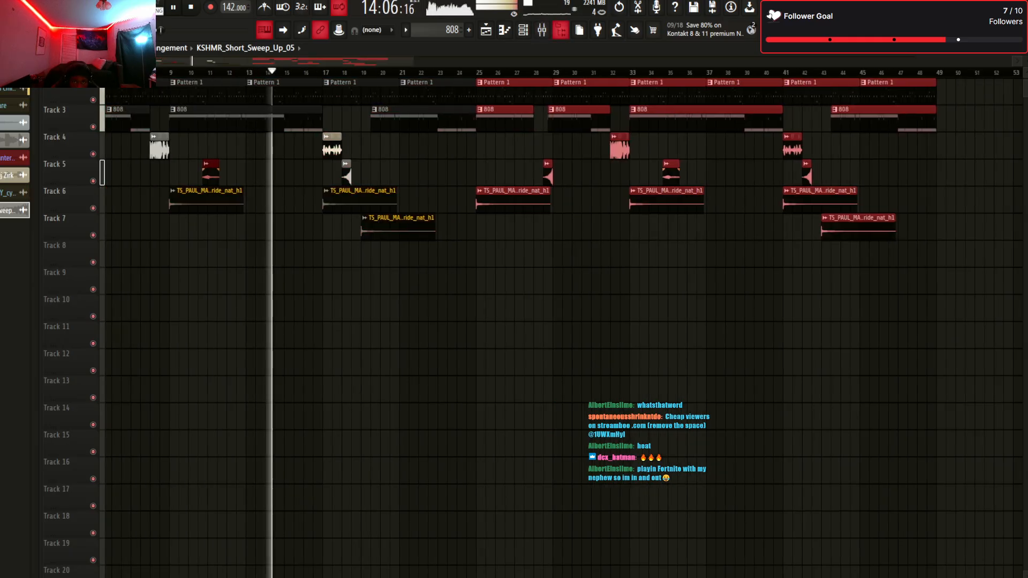
Check the Teletronix LA-2A Silver compressor in slot 5 of the TENSION mixer track
key(F9)
click(133, 185)
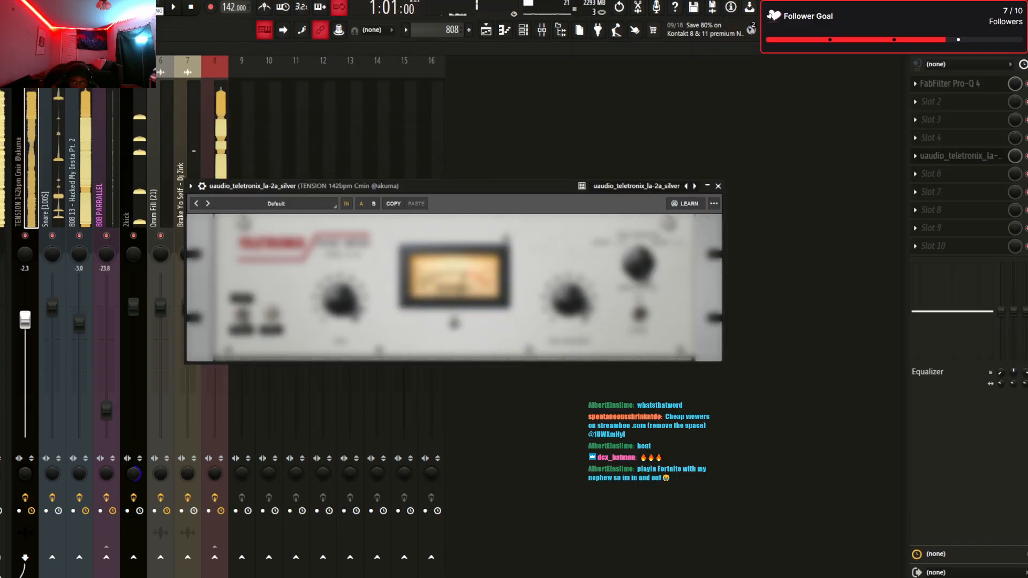
click(453, 319)
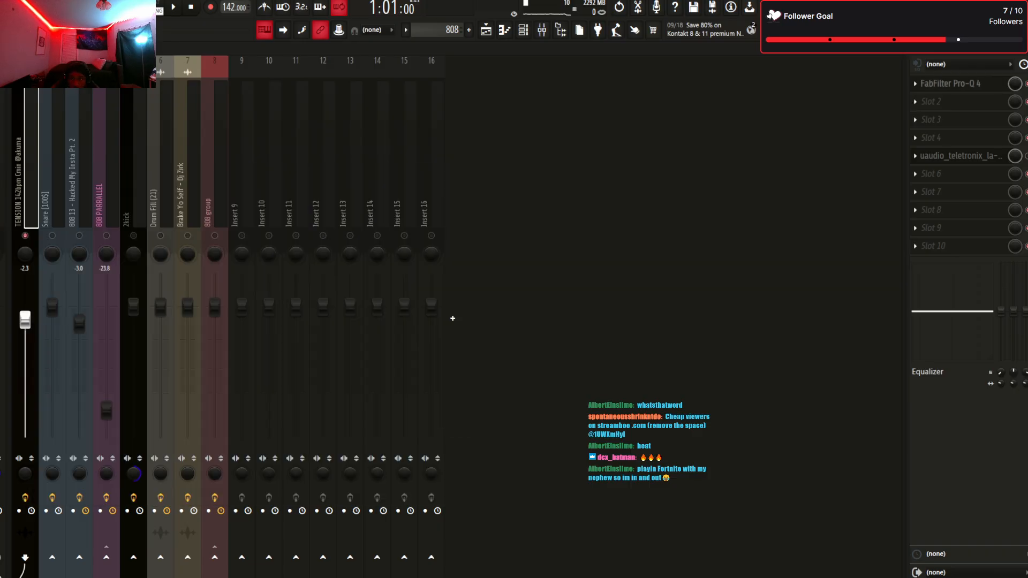
Remove the low-shelf band in the TENSION track's Pro-Q 4 and set the 18 dB/oct low cut to about 100 Hz
double_click(297, 304)
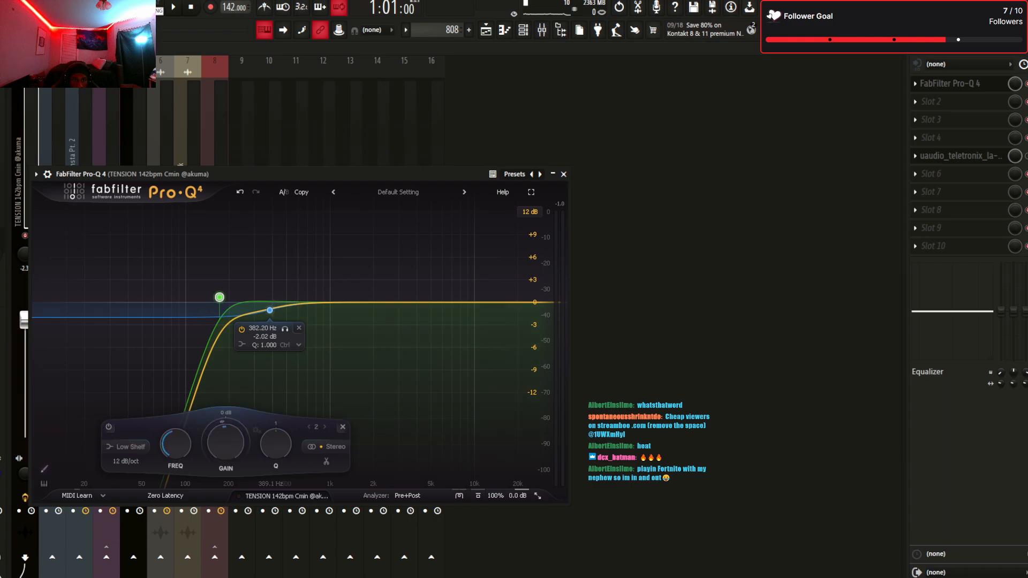
click(299, 328)
drag(220, 297, 188, 301)
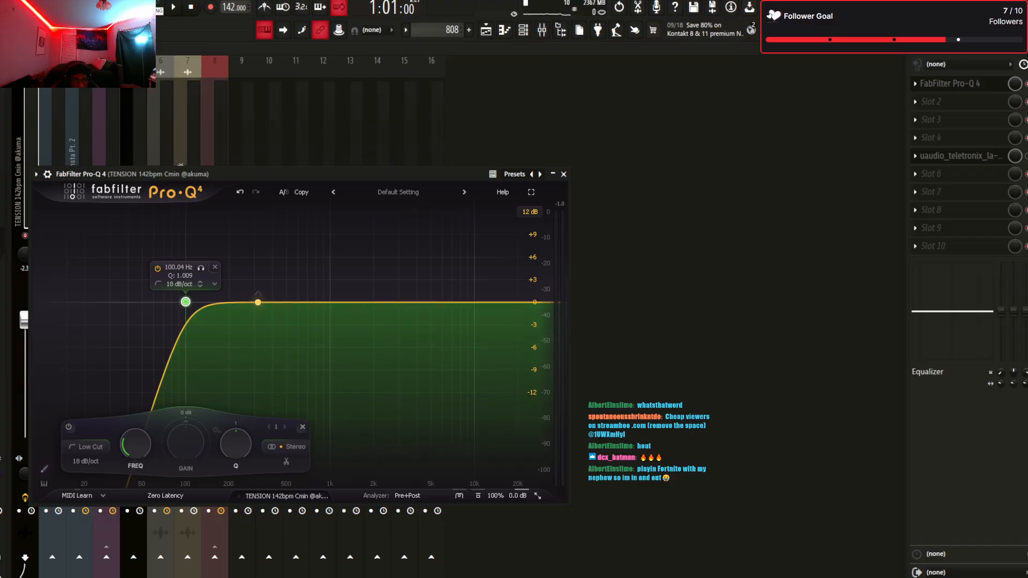
Add a bell band to the TENSION track's Pro-Q 4 and shape it to about 828 Hz at +8.10 dB while listening
key(space)
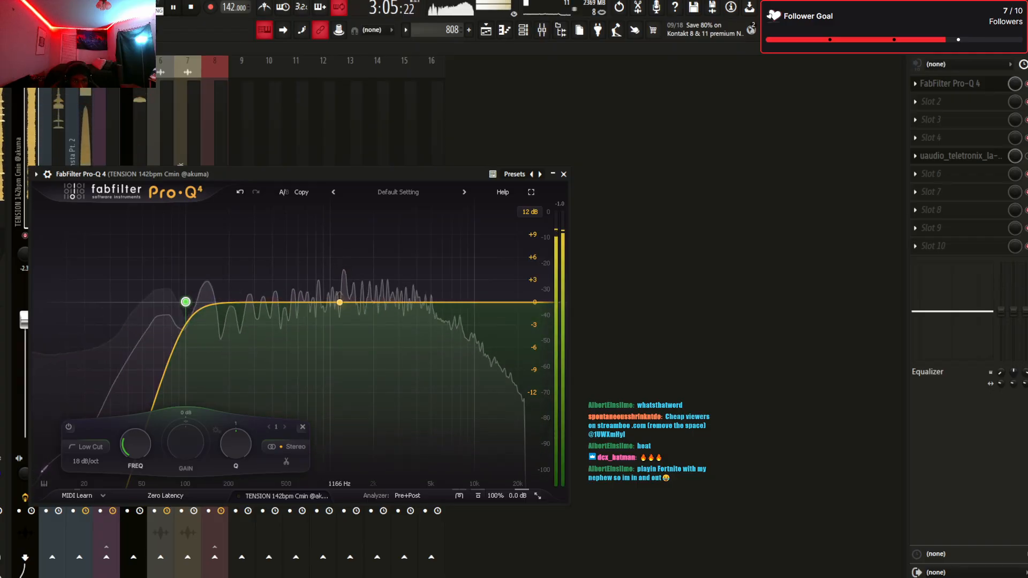
drag(340, 300, 348, 275)
key(space)
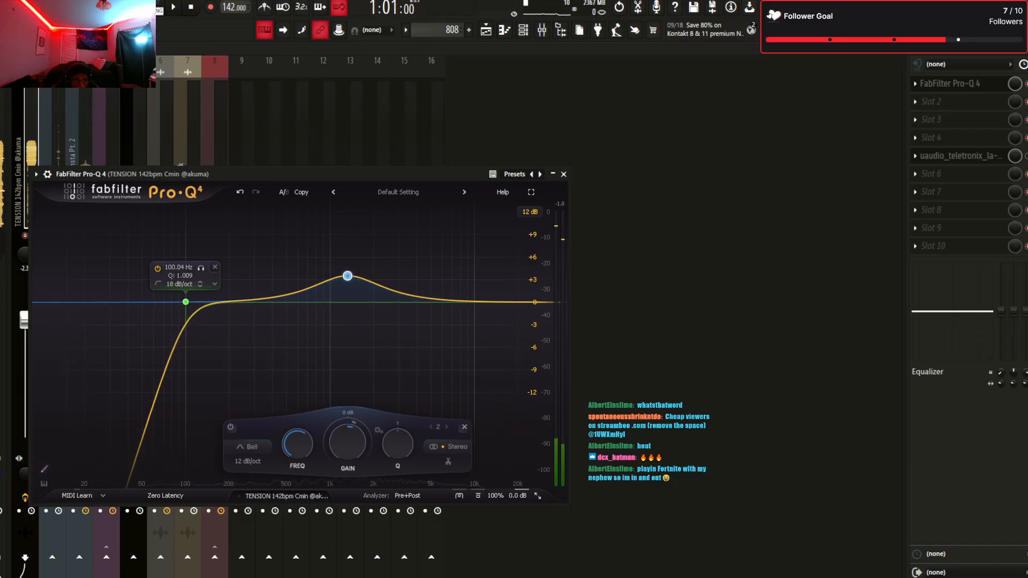
drag(241, 174, 425, 154)
click(2, 214)
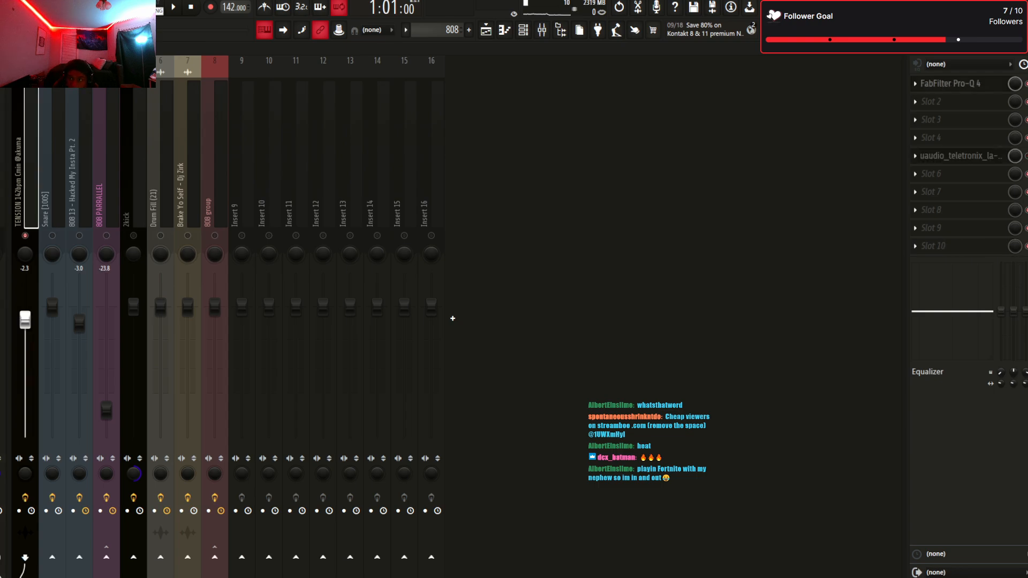
click(950, 84)
drag(532, 256, 518, 241)
key(space)
key(space)
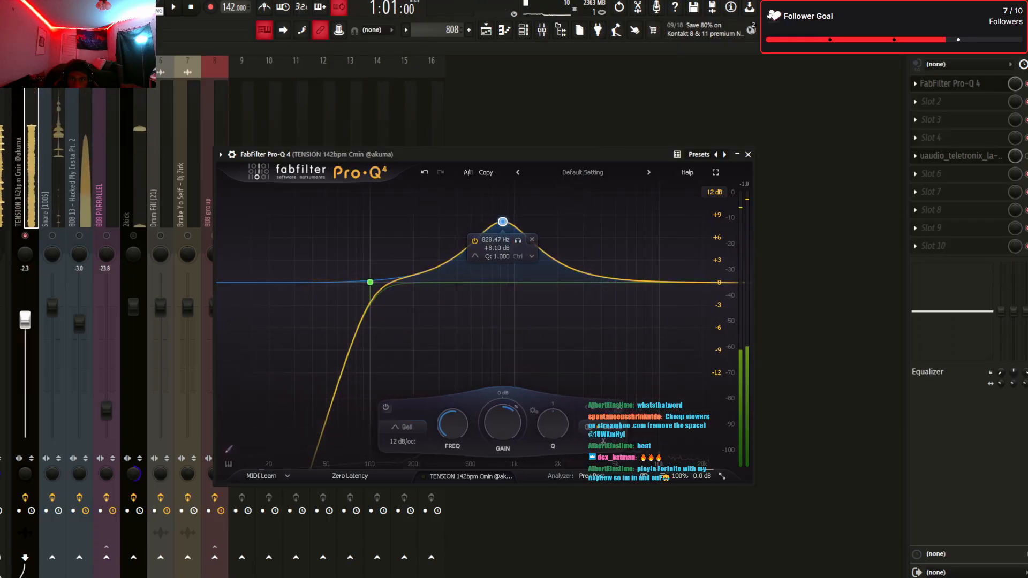
Audition the 828 Hz band in solo and narrow its Q to about 2.86
drag(553, 424, 553, 413)
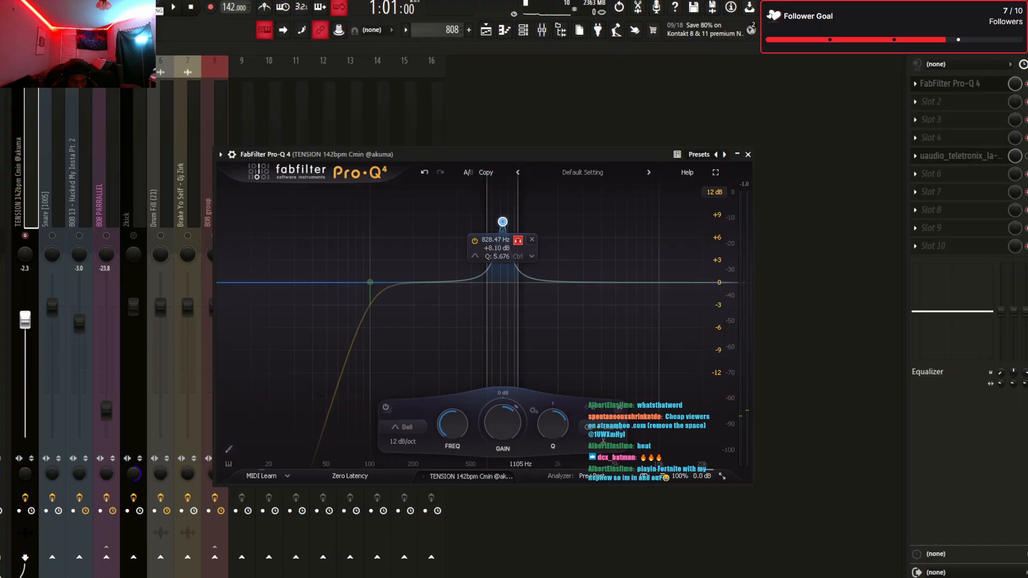
key(space)
click(519, 240)
key(space)
drag(553, 425, 552, 442)
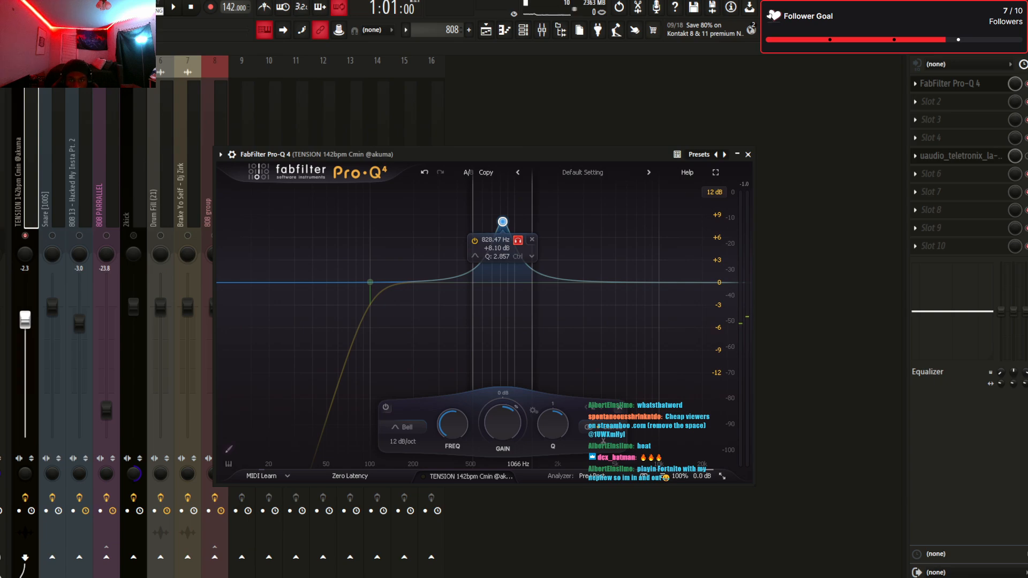
key(space)
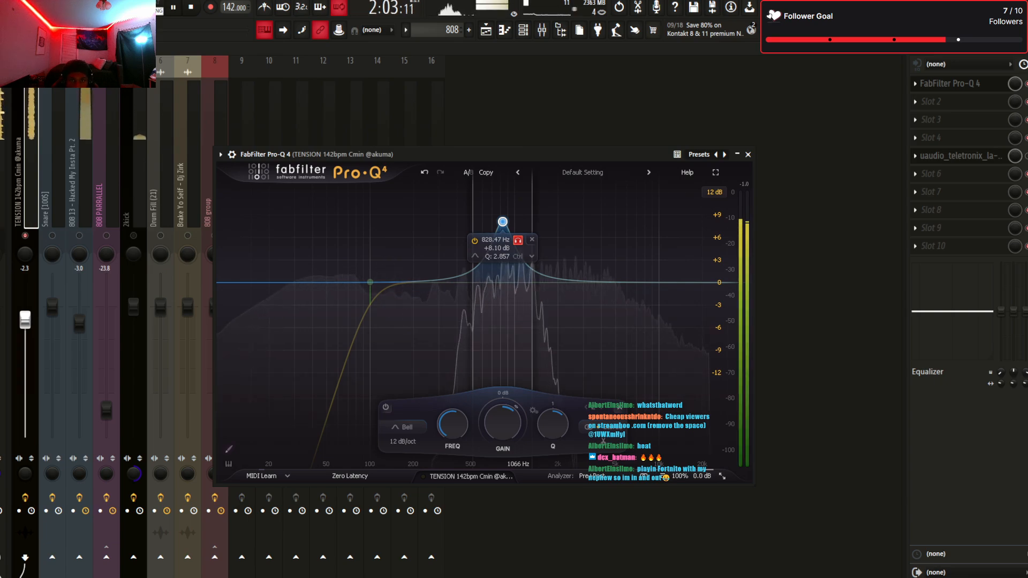
click(517, 240)
key(space)
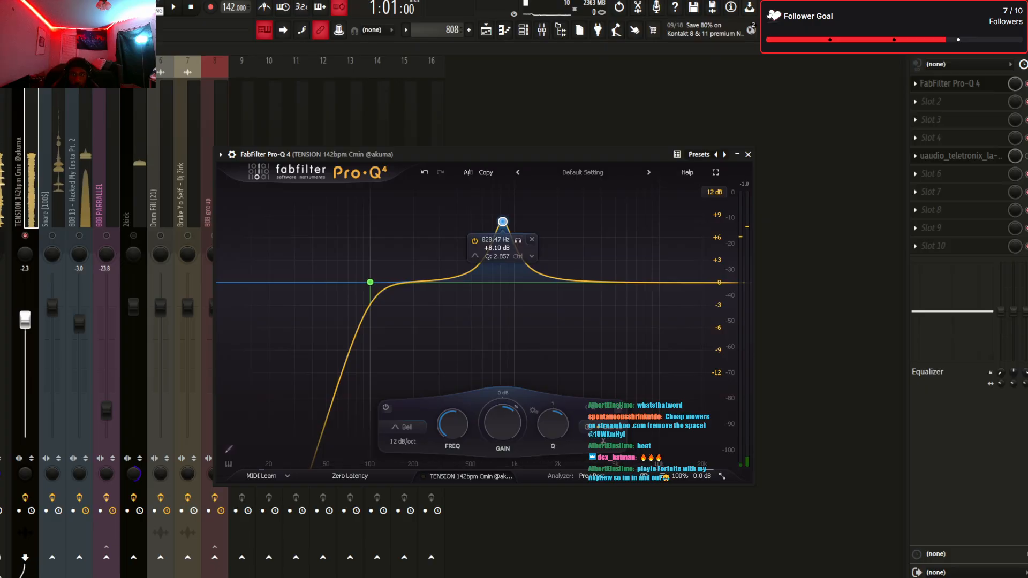
Set the 828 Hz band to 0 dB gain with about -1.5 dB dynamic range, and audition it in solo
key(Return)
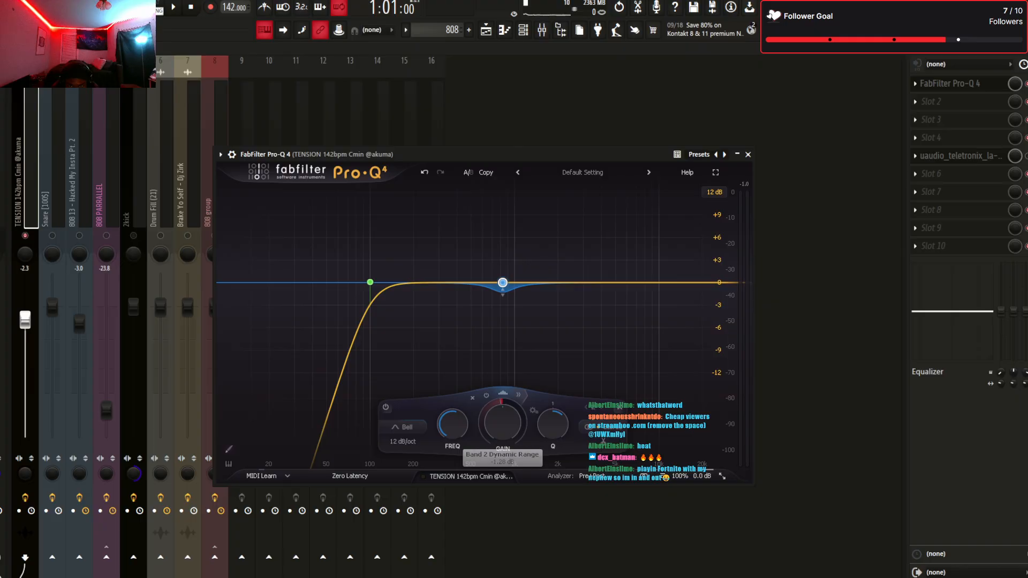
key(space)
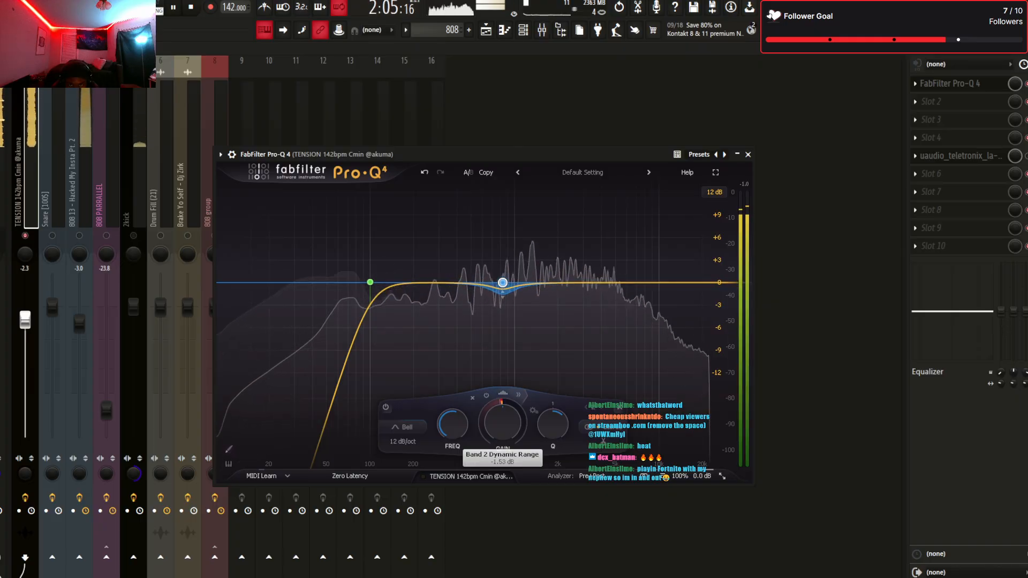
mouse_move(503, 282)
click(518, 248)
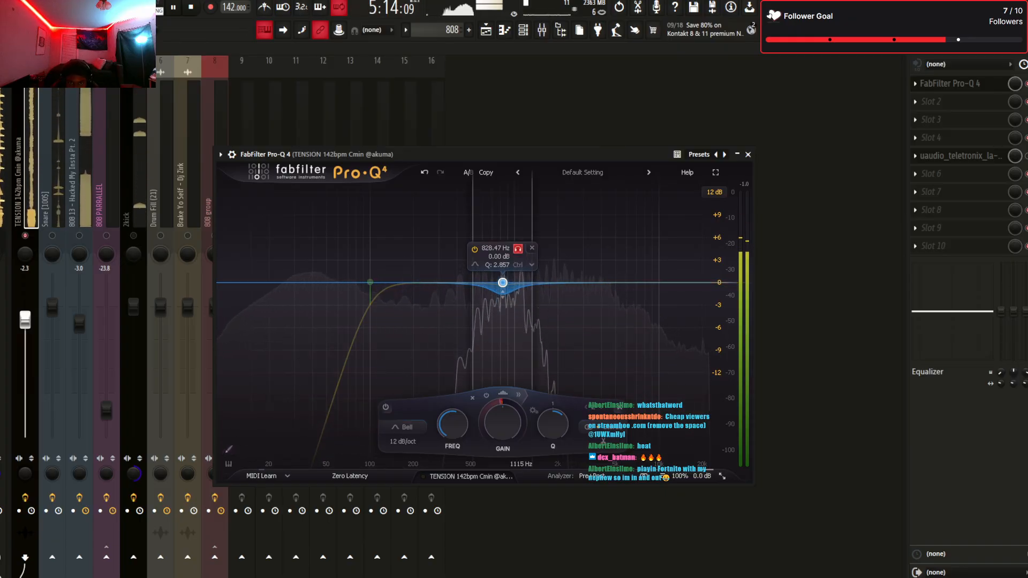
click(517, 249)
key(space)
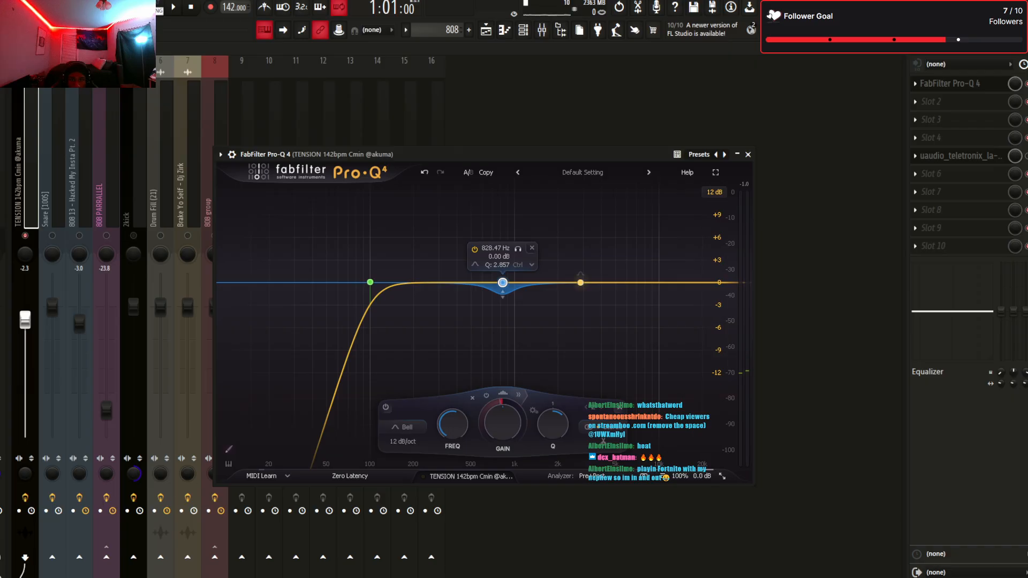
Add a third bell band at about 2550 Hz with +9.75 dB gain and a Q of about 3.4
drag(601, 282, 574, 210)
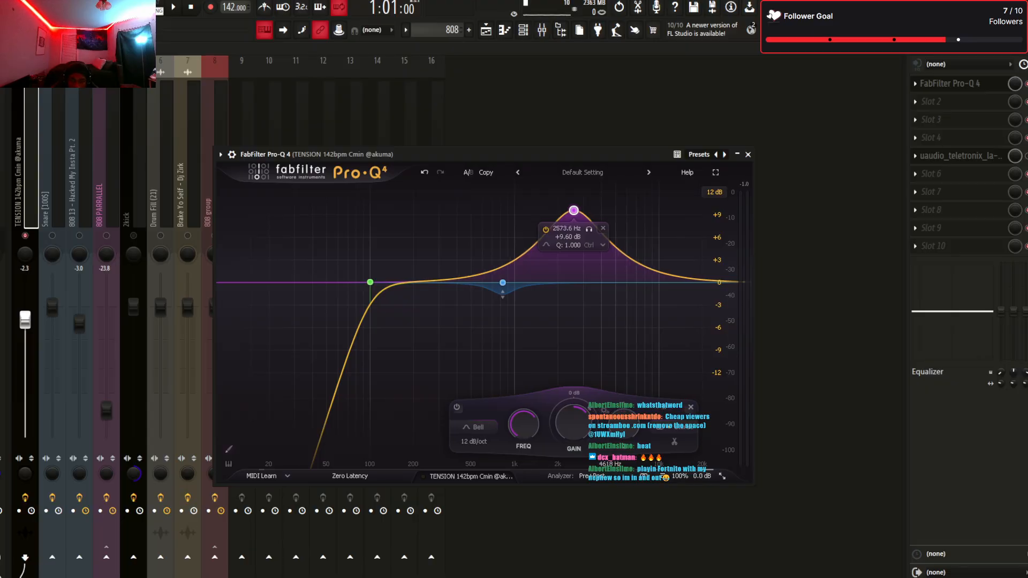
click(603, 228)
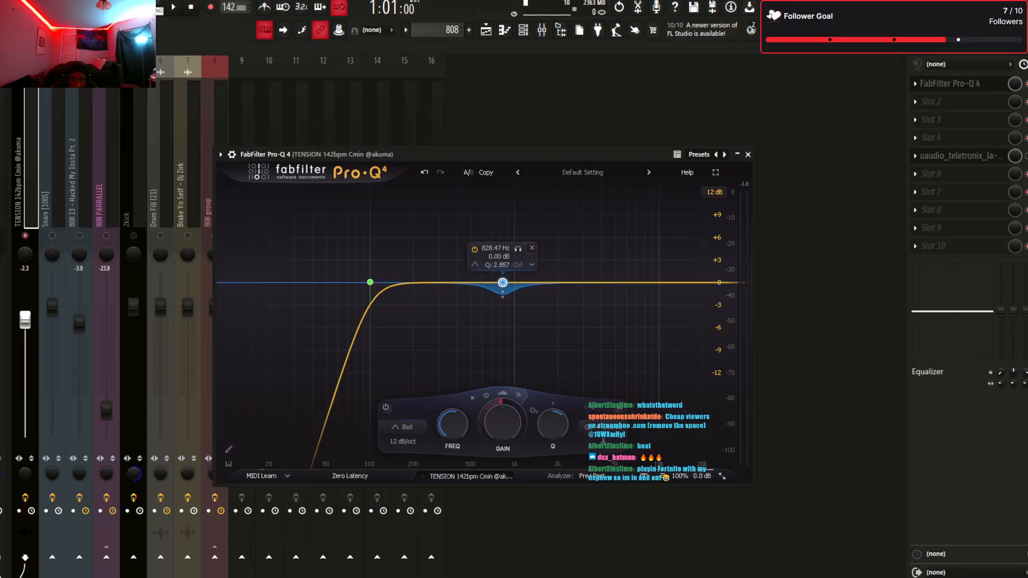
drag(558, 282, 573, 209)
key(space)
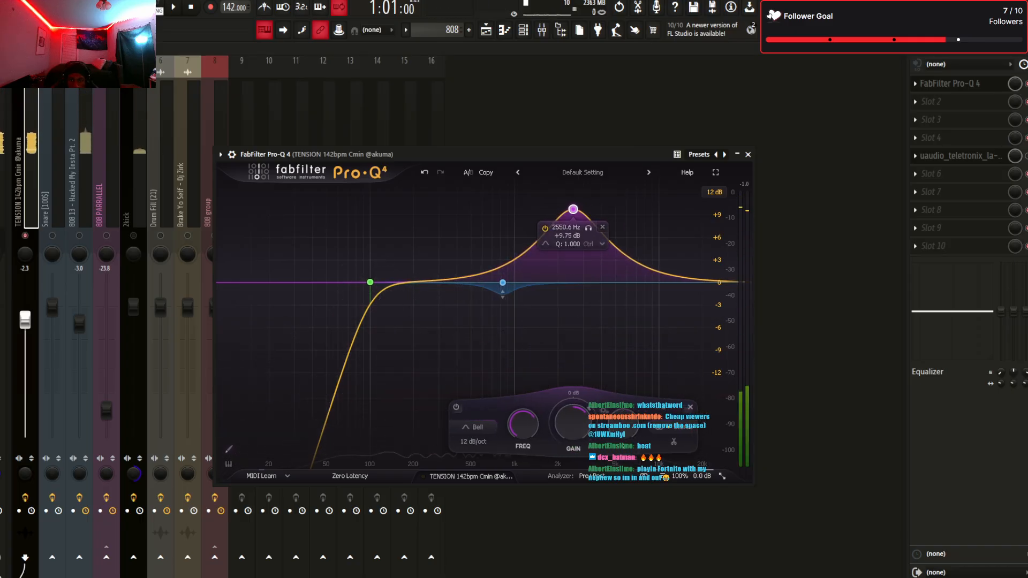
drag(623, 424, 622, 403)
key(space)
Audition the third band in solo, shift it to about 2597 Hz and reduce its gain to about +4.36 dB
click(589, 228)
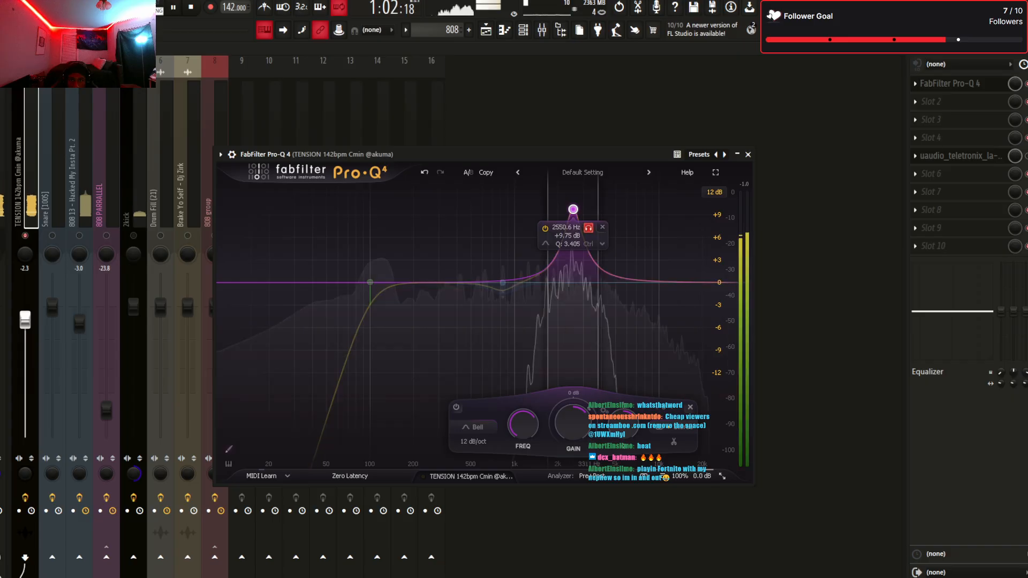
key(space)
drag(588, 228, 590, 228)
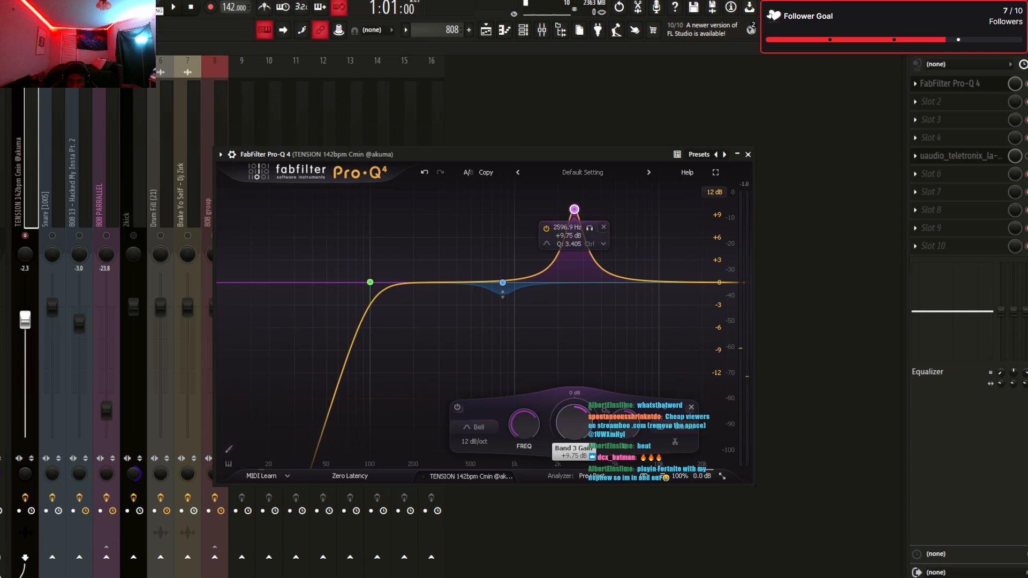
scroll(573, 429, down, 5)
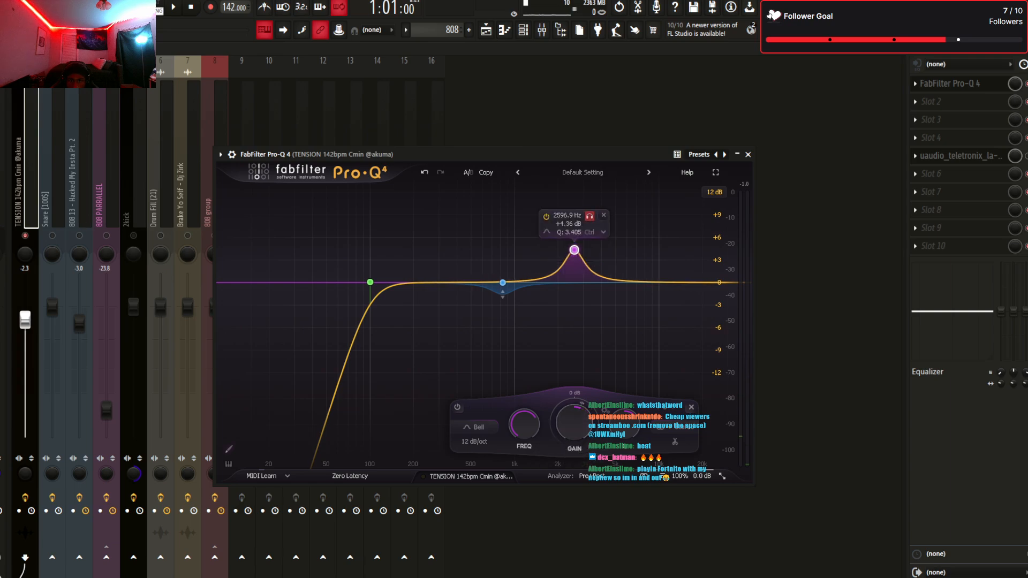
Audition the boosted bell band at 2596.9 Hz in solo while the song plays
click(589, 216)
key(space)
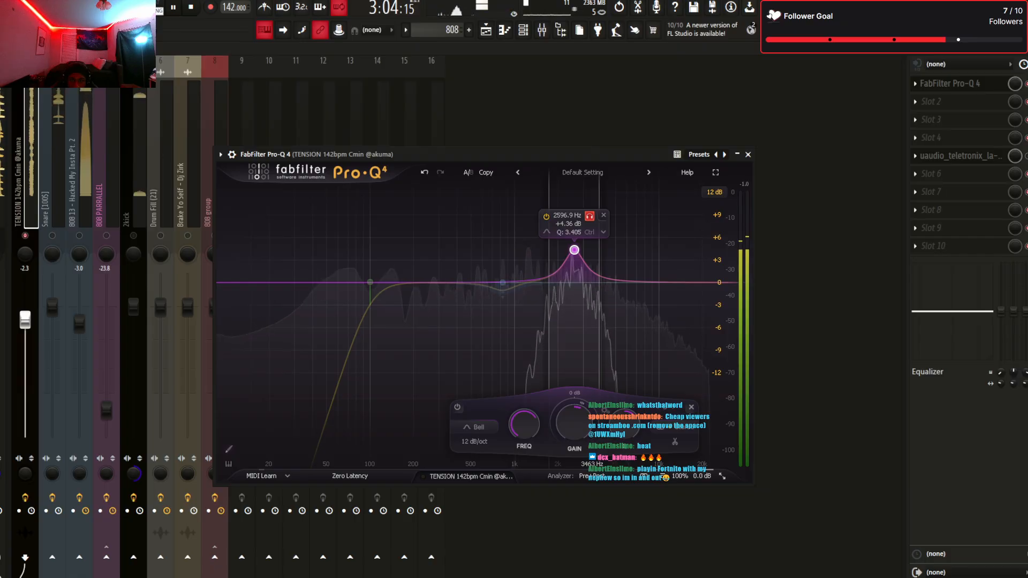
click(590, 216)
key(space)
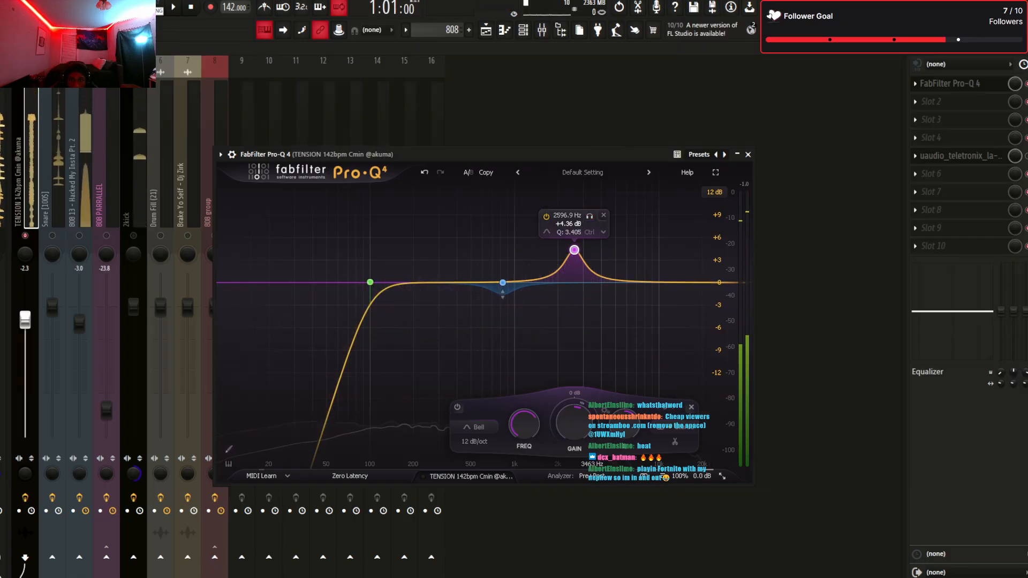
Set the 2596.9 Hz band's gain to 0 dB with a dynamic range of about -1.76 dB, and play the song briefly
double_click(569, 224)
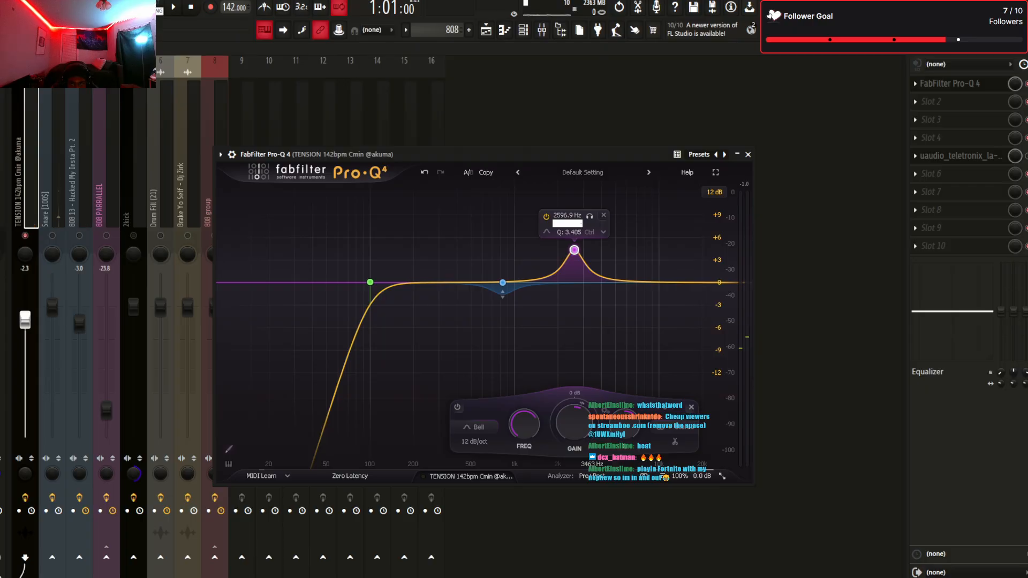
text(0)
key(Return)
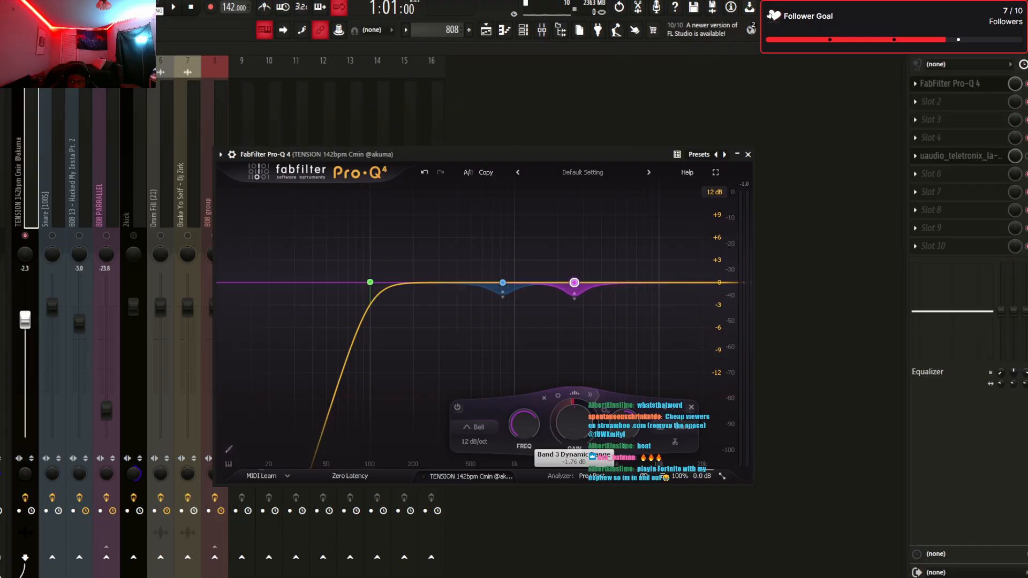
key(space)
key(space)
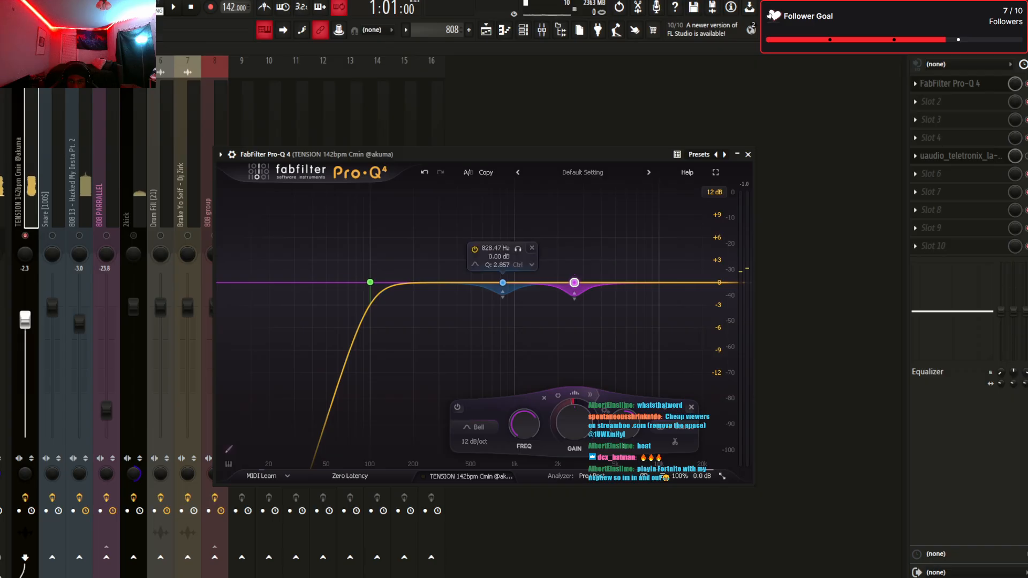
Try a bell cut of about 0.75 dB near 316 Hz, and remove that band
mouse_move(444, 282)
mouse_down()
mouse_move(447, 176)
mouse_move(442, 288)
mouse_up()
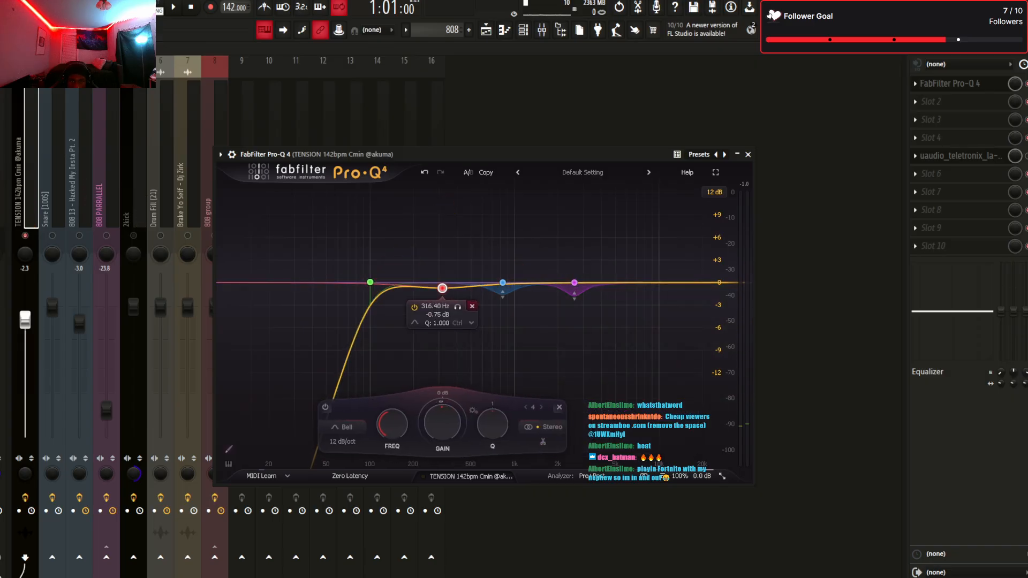
key(Delete)
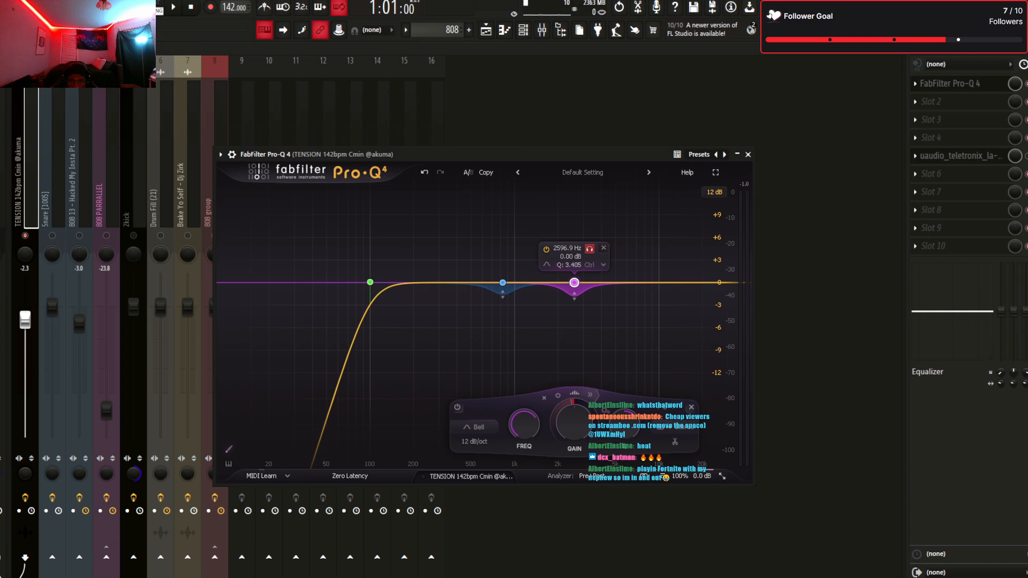
Listen to the 2596.9 Hz band's dynamic cut in solo during playback
click(590, 249)
key(space)
key(space)
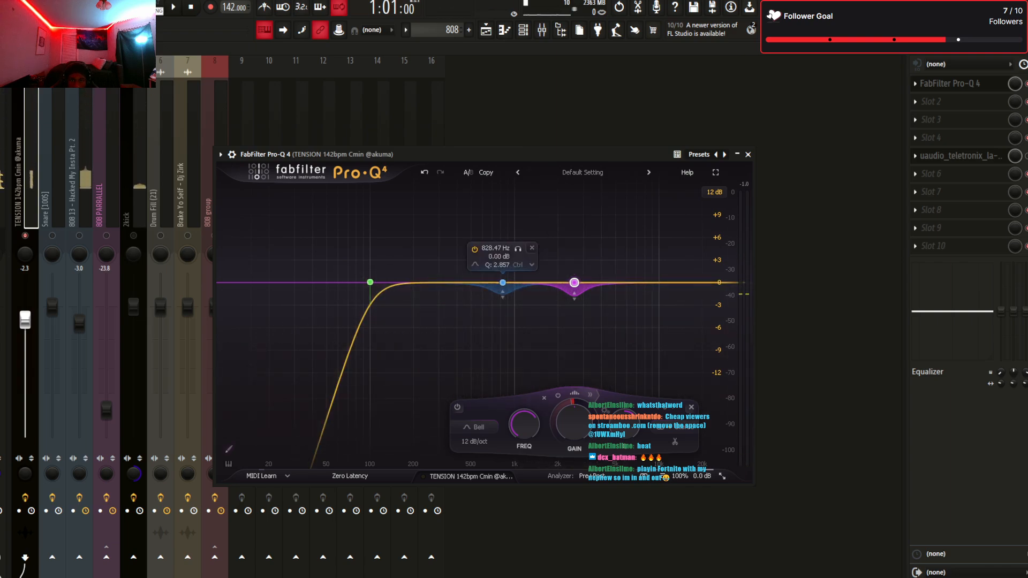
click(589, 249)
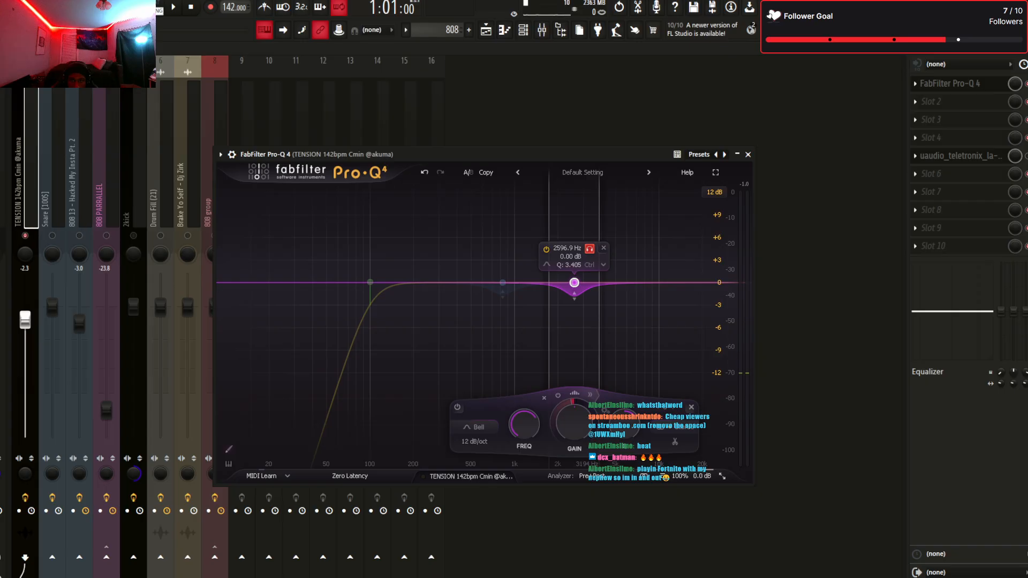
key(space)
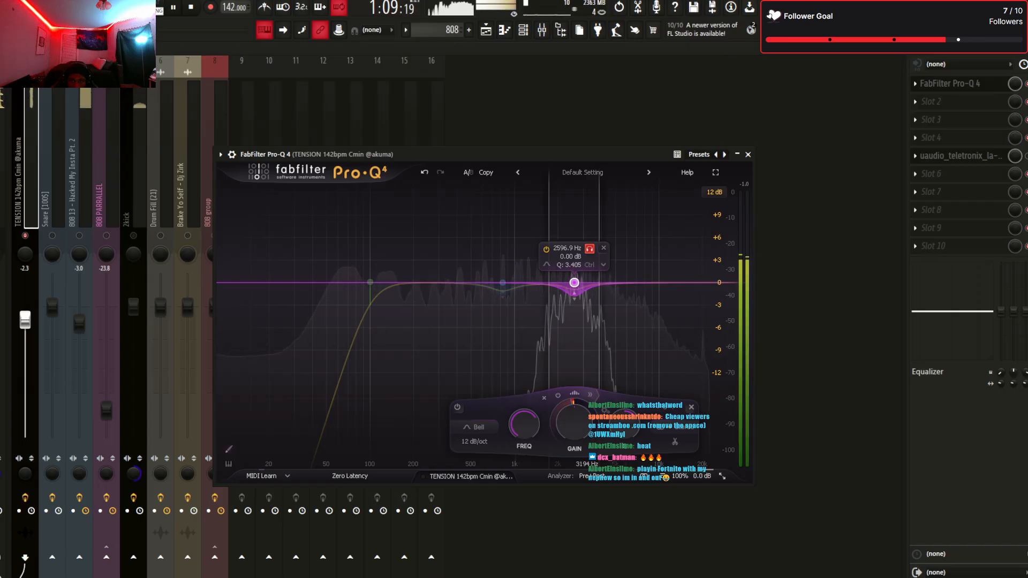
Set the 2596.9 Hz band's dynamics attack to about 29.4% and check it in playback, both in the full mix and soloed
key(space)
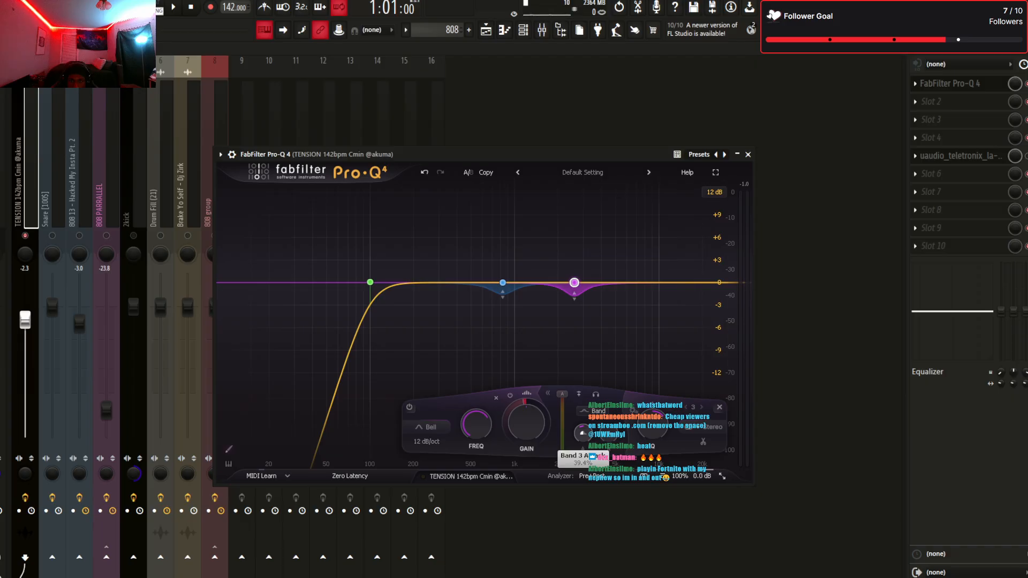
key(space)
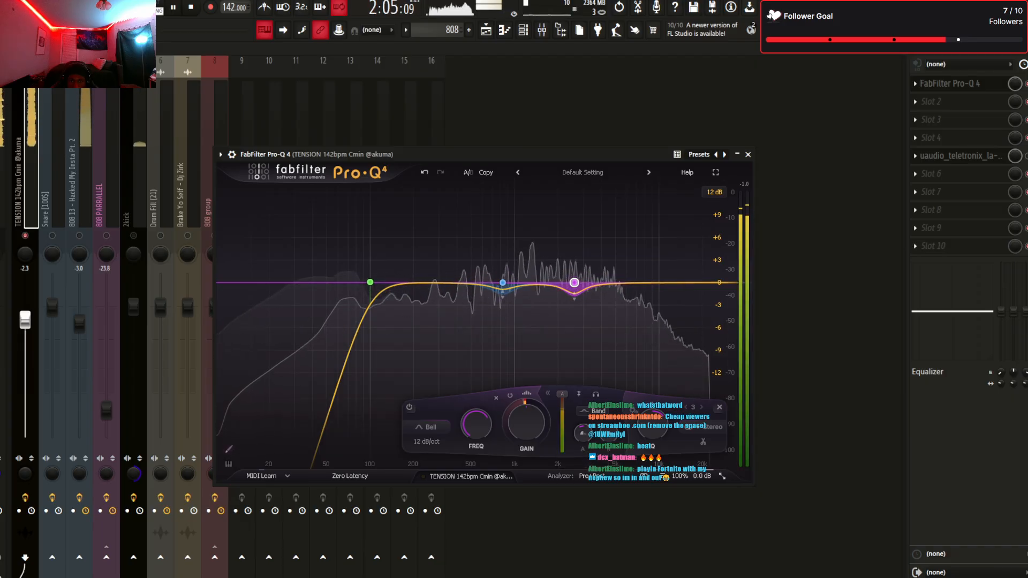
key(space)
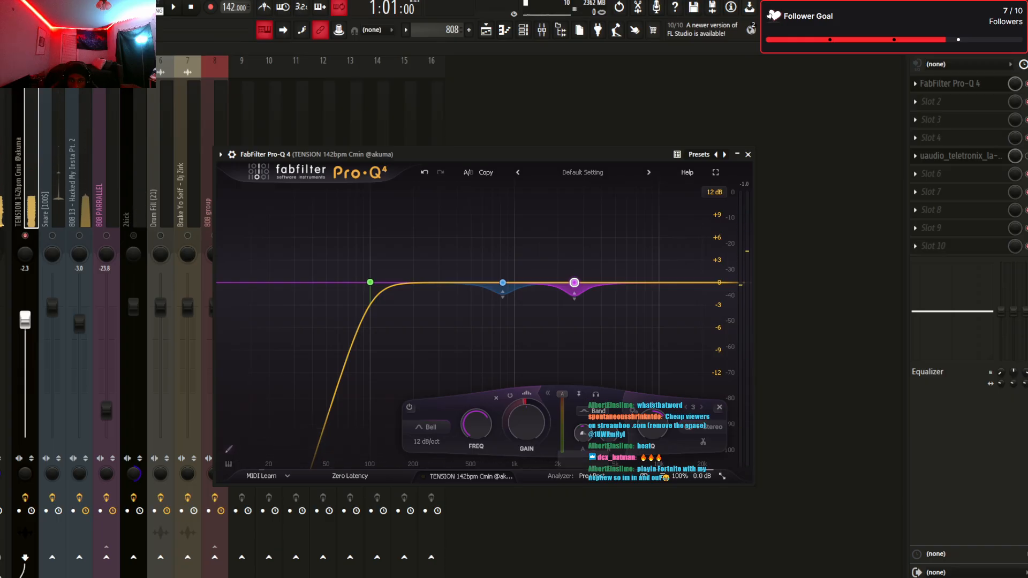
mouse_move(574, 282)
key(space)
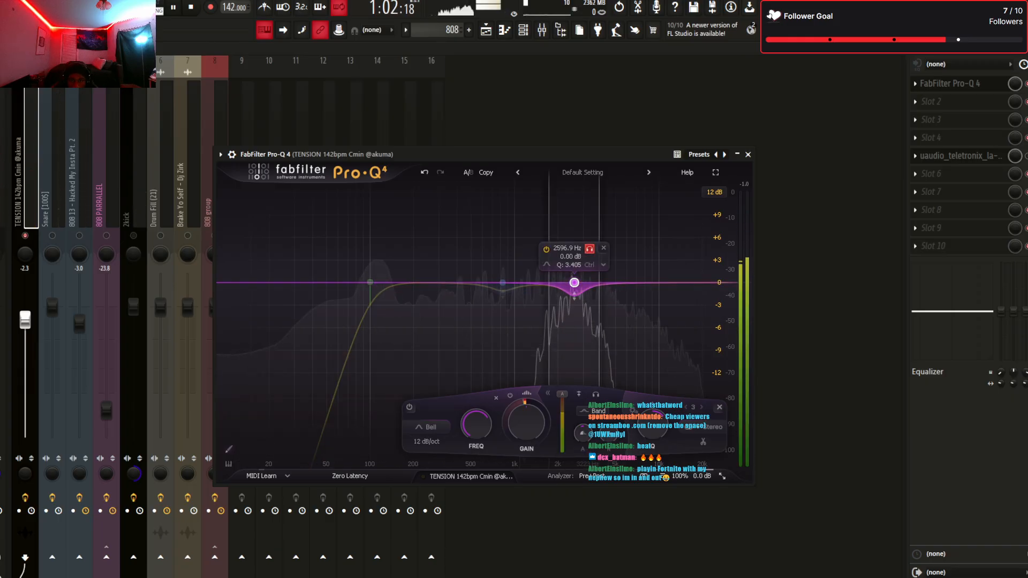
key(space)
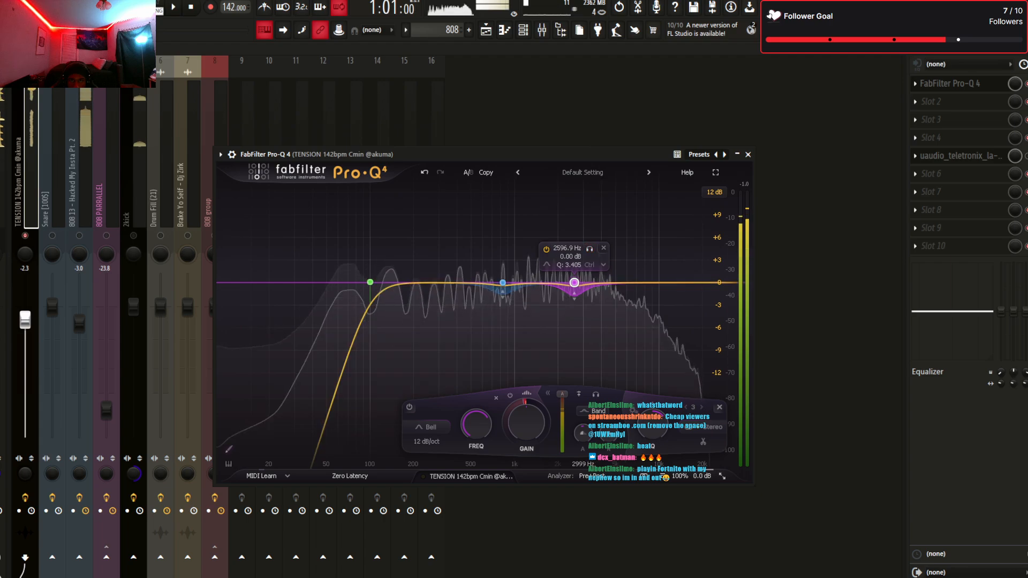
Mute Track 6 and Track 7 in the playlist, and audition the 2596.9 Hz EQ band in solo again
key(F5)
click(93, 209)
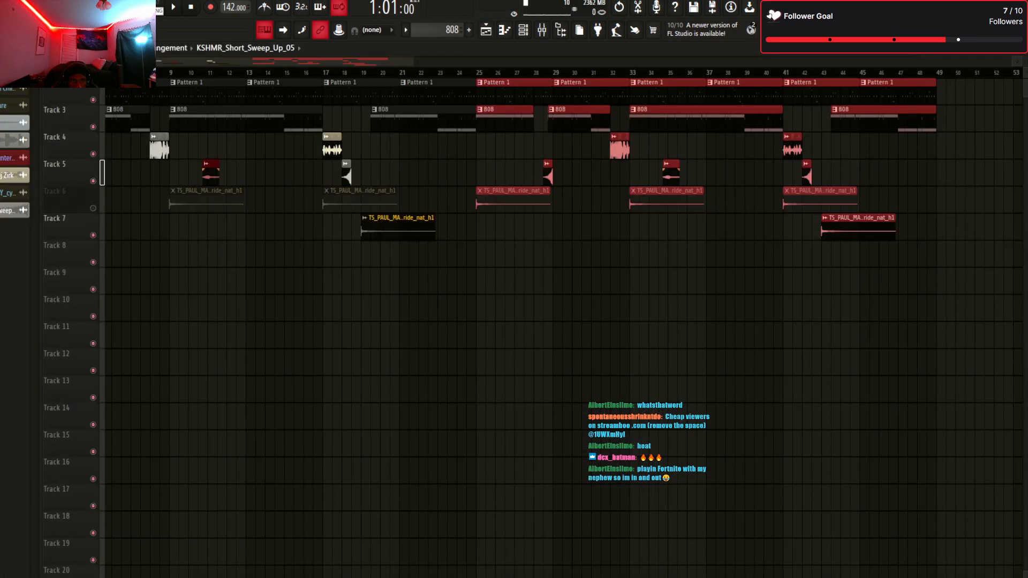
click(93, 235)
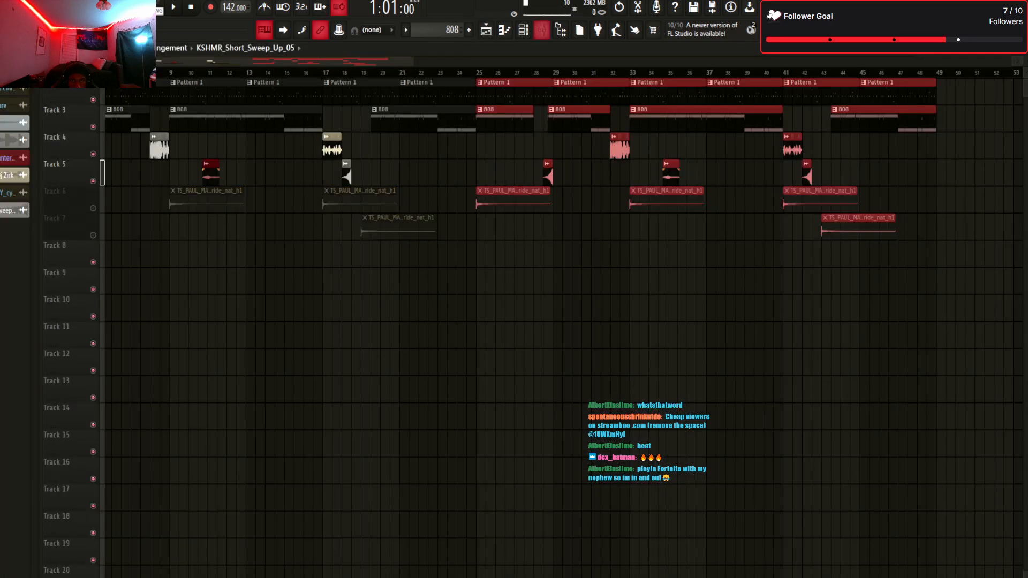
key(F9)
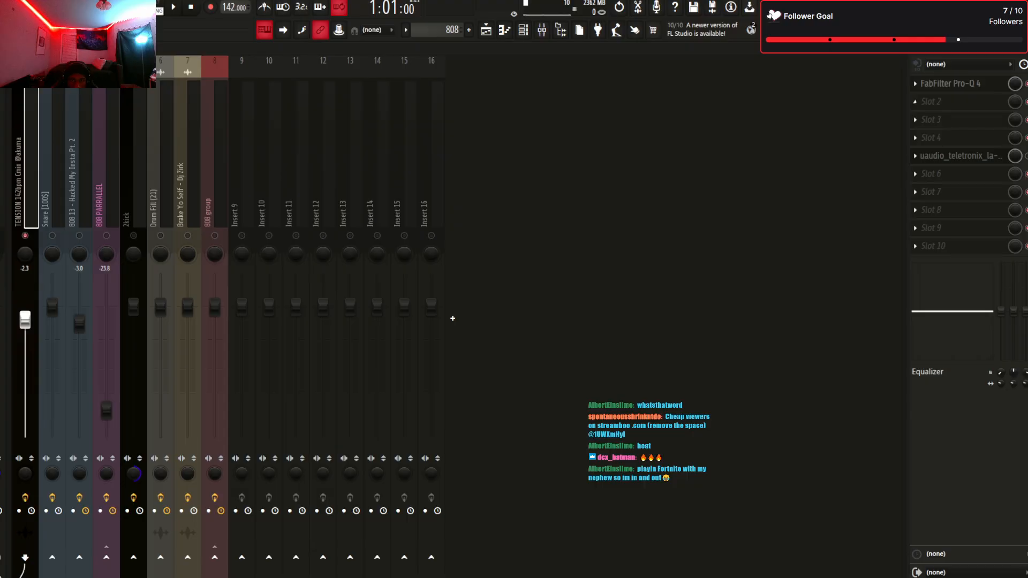
key(space)
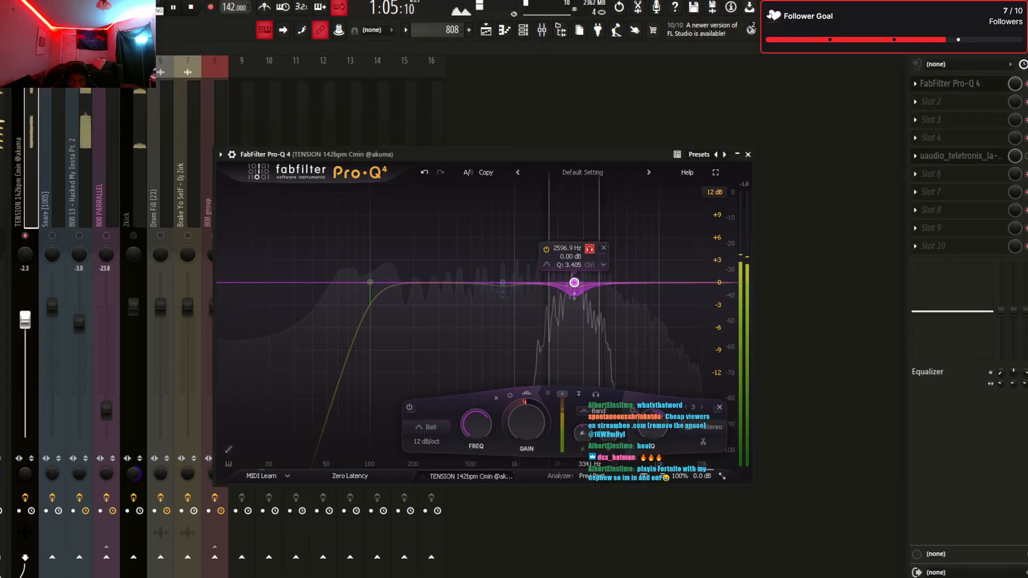
key(space)
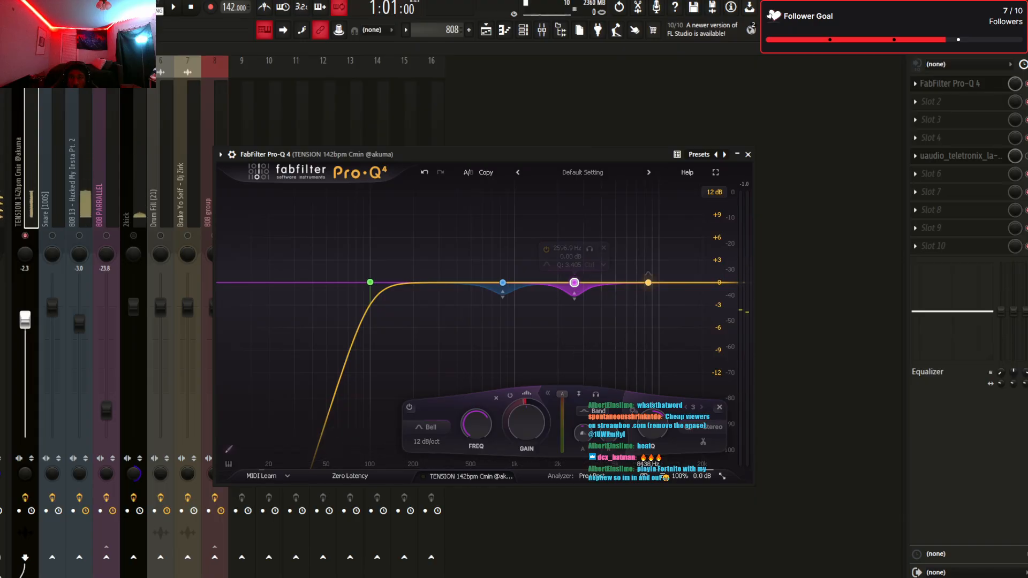
Try a new bell boost of about 5.25 dB near 356 Hz and 11253 Hz during playback, and remove the band
drag(648, 282, 450, 243)
key(space)
key(space)
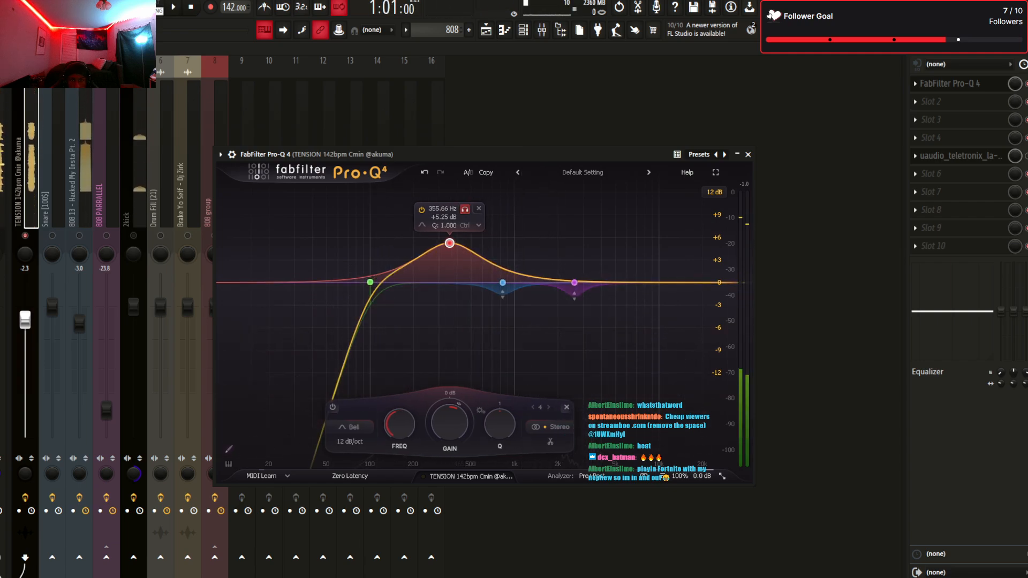
key(space)
drag(450, 243, 666, 243)
key(space)
key(space)
key(space)
key(space)
key(space)
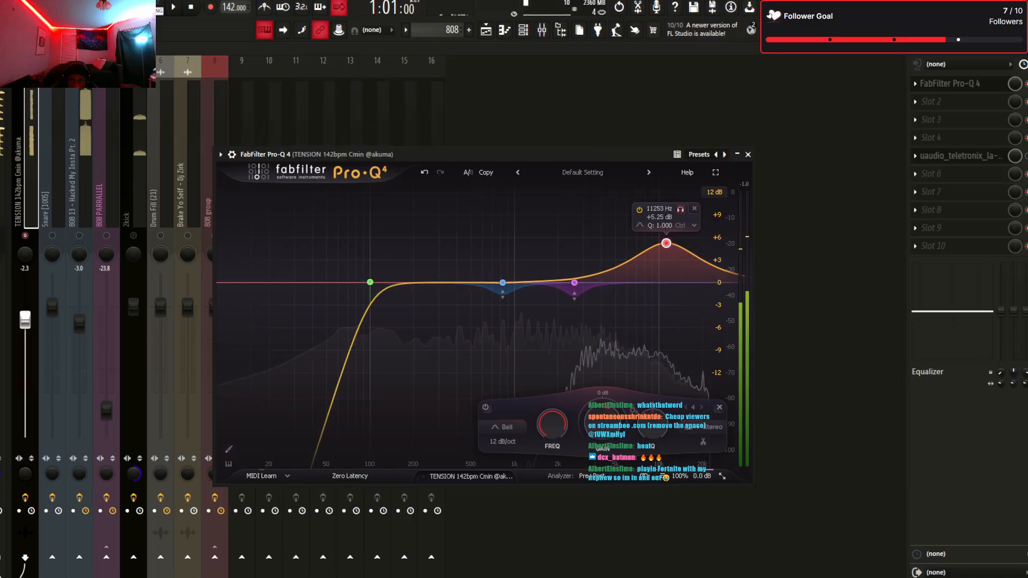
click(694, 208)
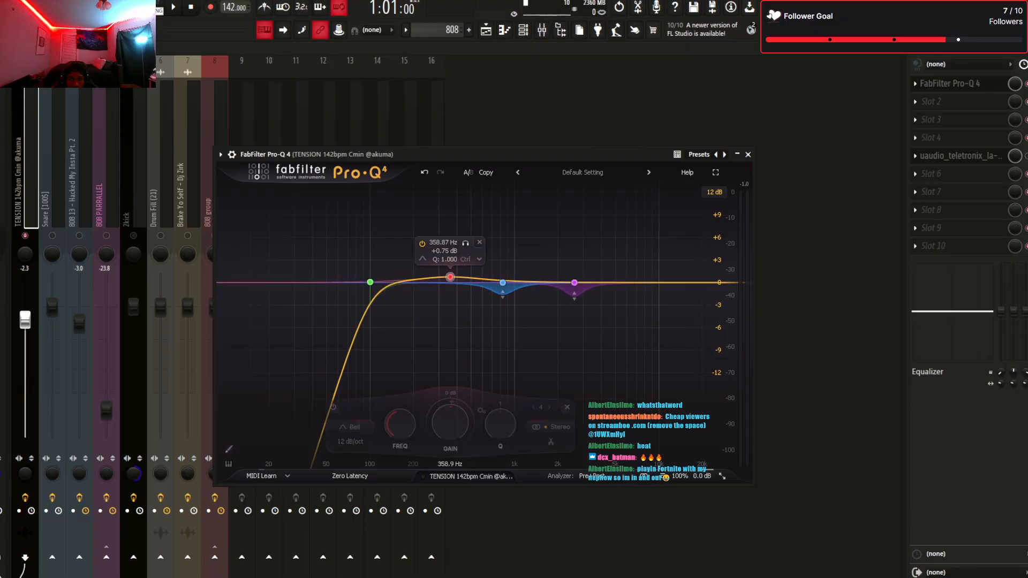
Try a 30 dB bell boost moved from about 510 Hz to 2074 Hz, and remove the band
drag(450, 283, 471, 192)
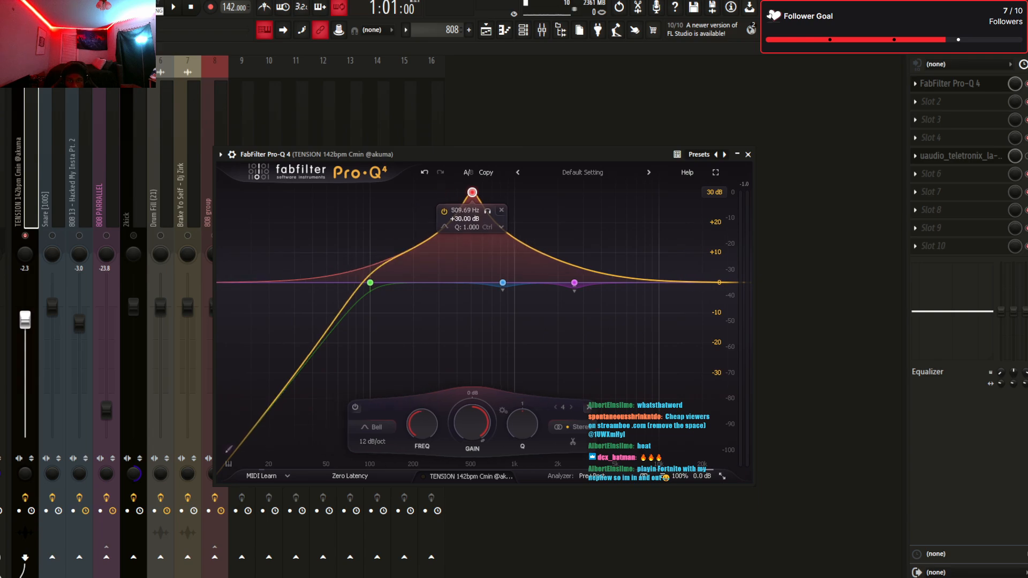
drag(472, 192, 560, 192)
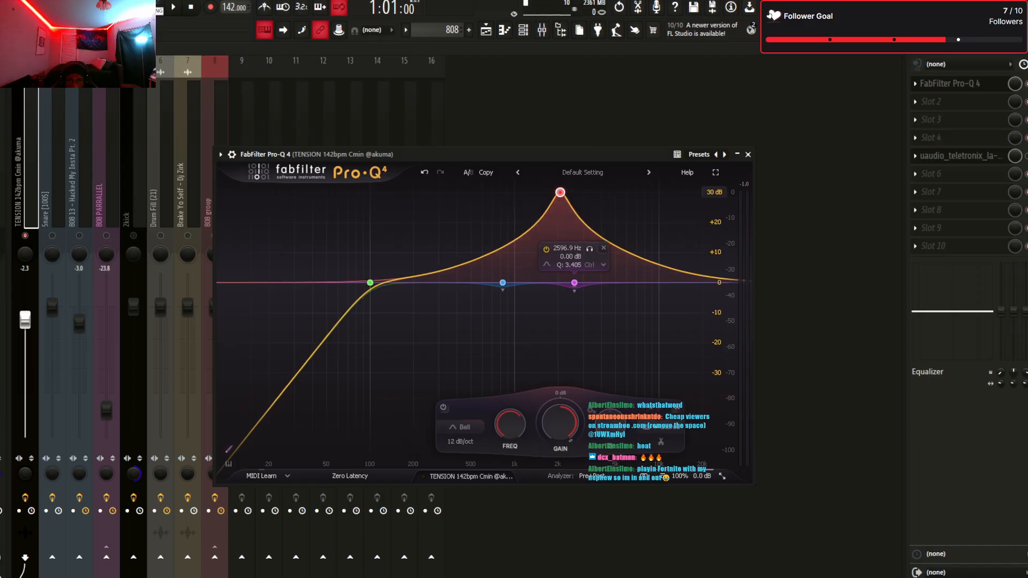
mouse_move(610, 423)
mouse_down()
mouse_move(610, 374)
mouse_move(610, 468)
mouse_move(610, 383)
mouse_move(610, 450)
mouse_move(610, 423)
mouse_up()
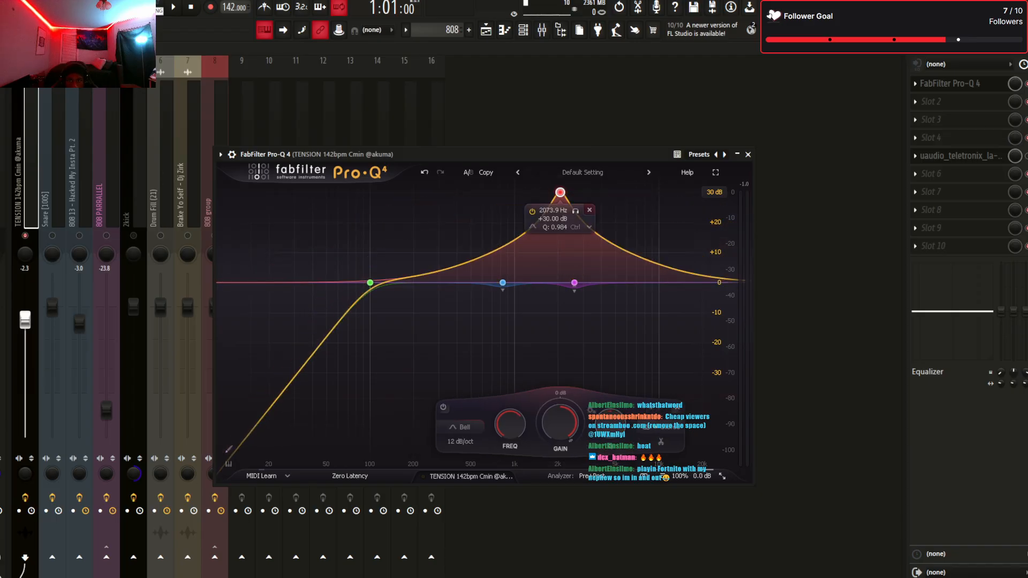
click(589, 209)
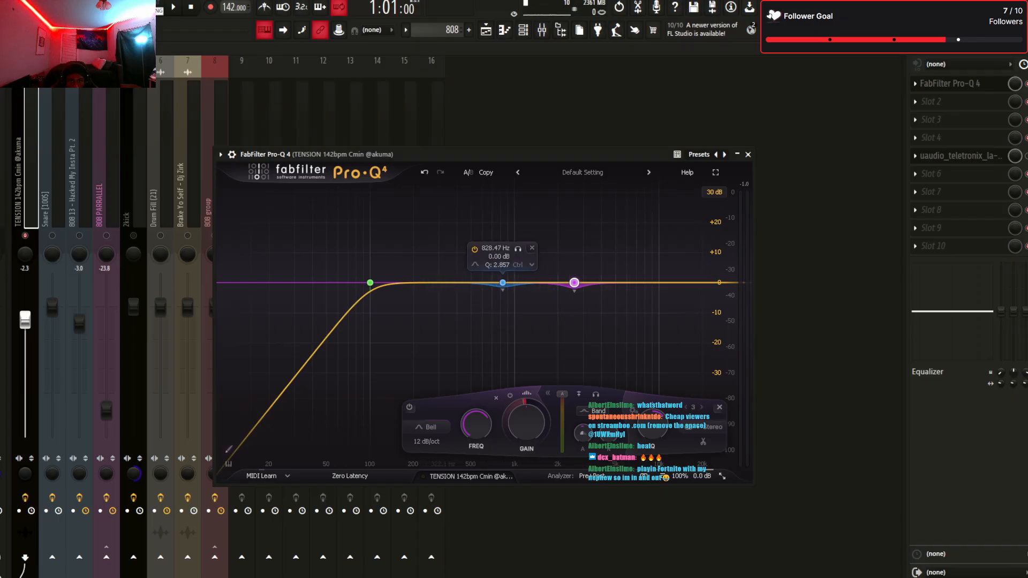
Set the slope of the low cut at 100 Hz to 30 dB/oct
click(370, 282)
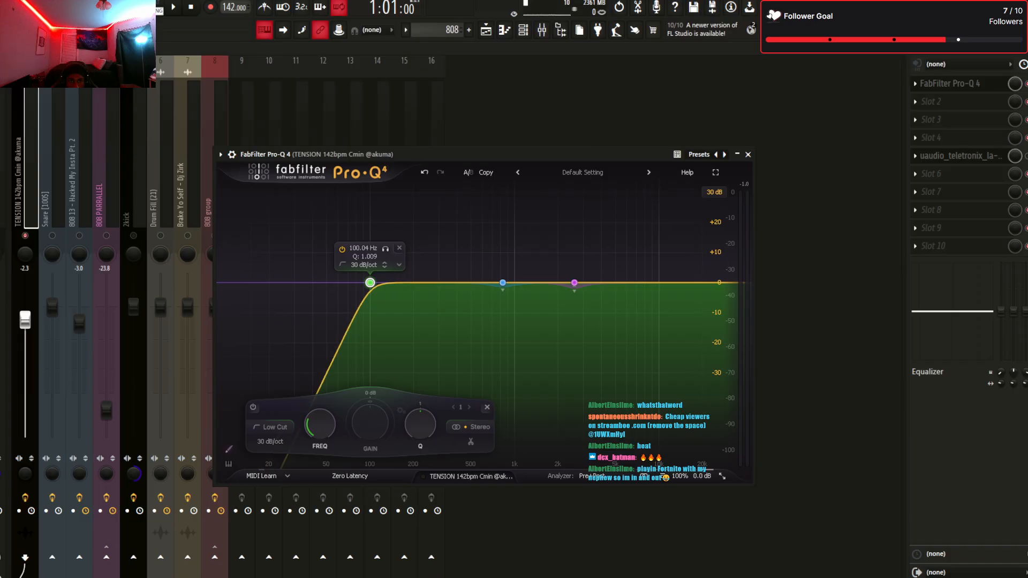
Add a bell band boosted about 4.88 dB and place it at about 3053 Hz, auditioning it in solo during playback
click(439, 283)
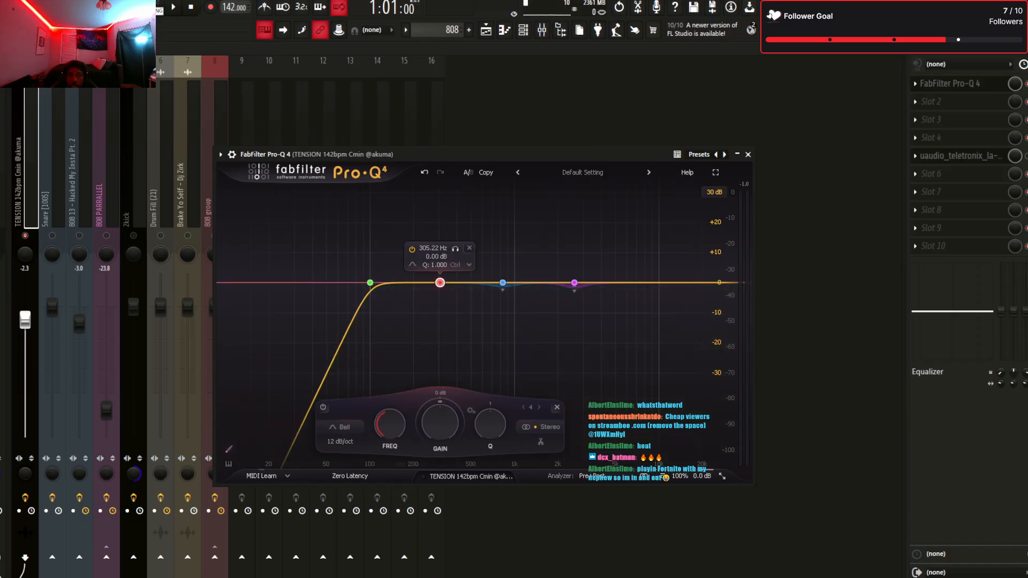
drag(439, 282, 605, 282)
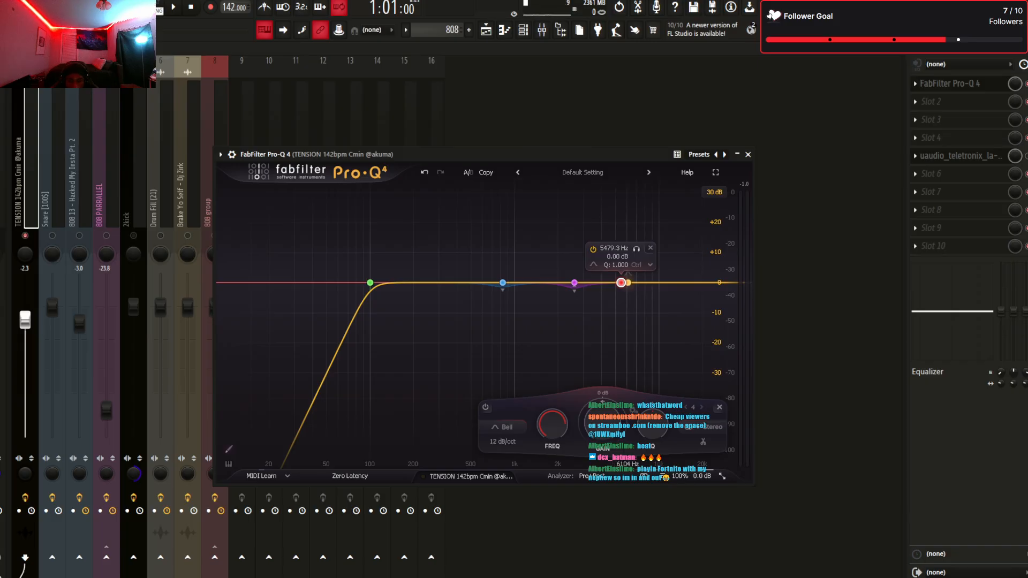
drag(620, 282, 602, 262)
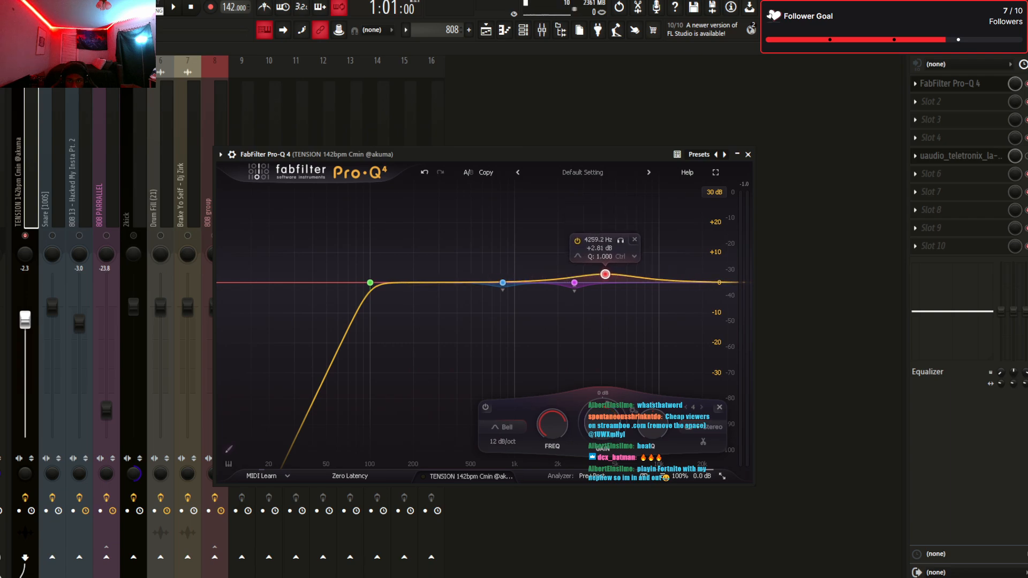
key(space)
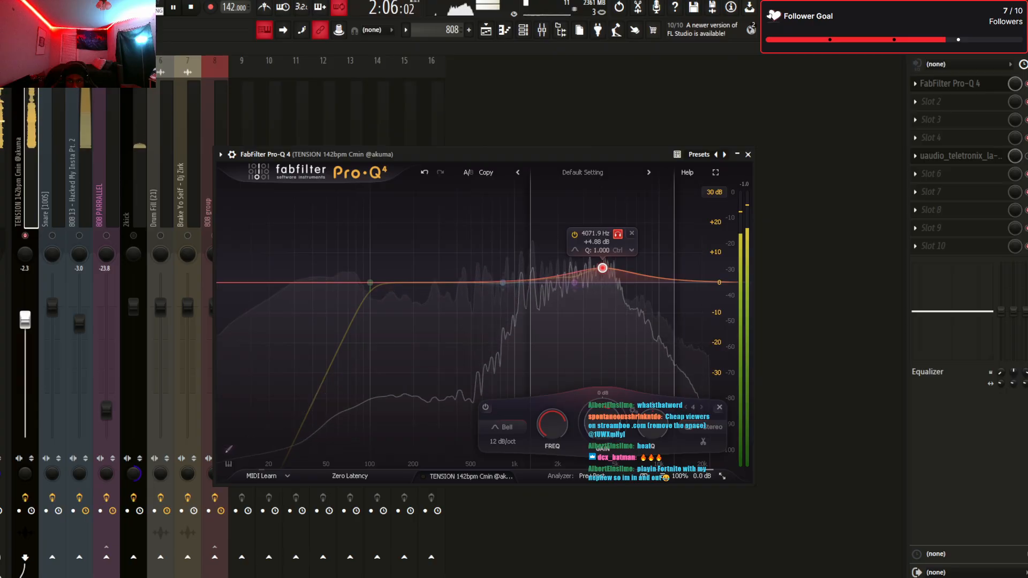
drag(602, 268, 584, 268)
key(space)
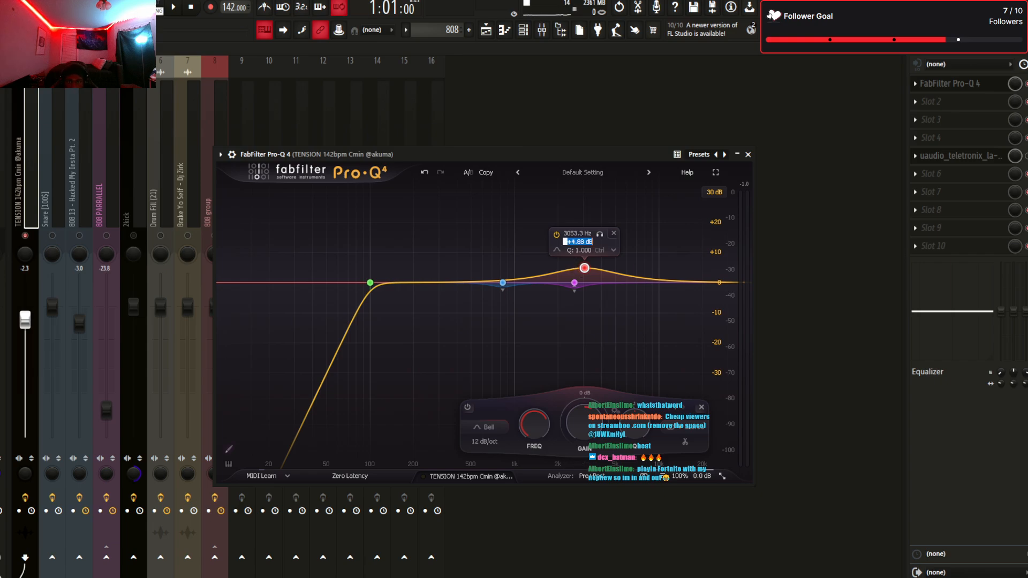
Try a gain of 2 dB on the 3053 Hz bell band during playback, and remove the band
click(574, 283)
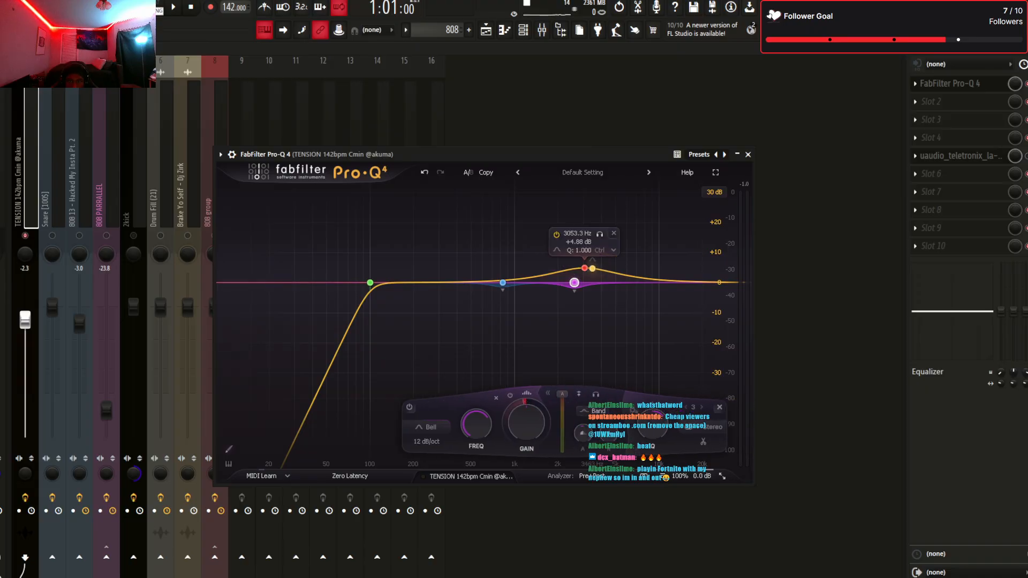
click(585, 269)
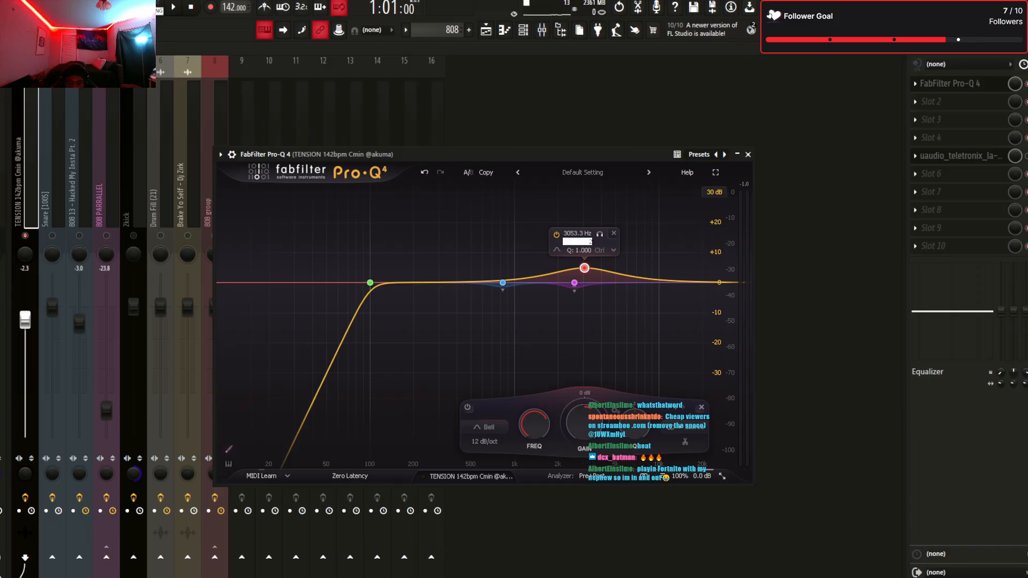
key(Return)
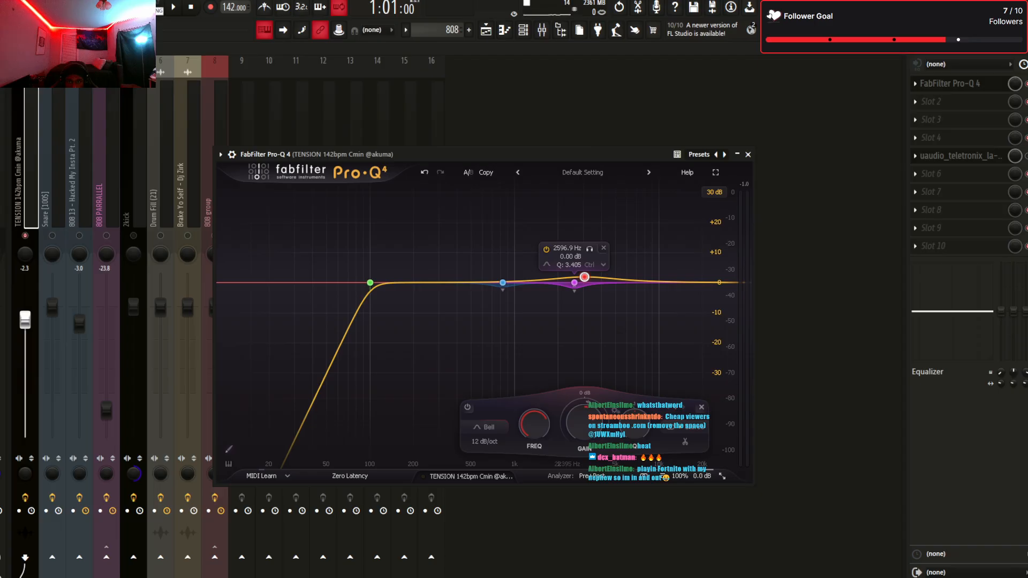
key(space)
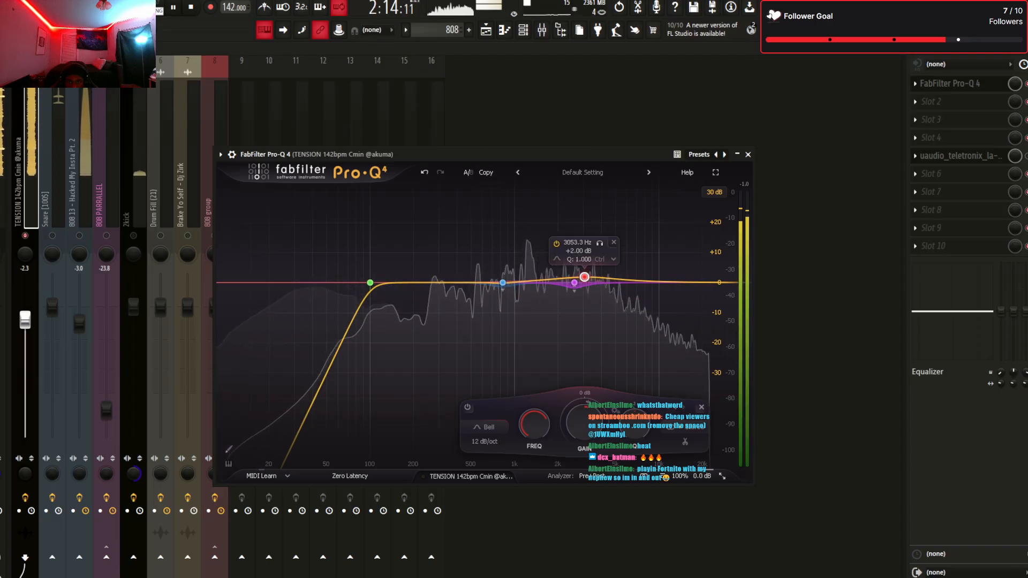
key(space)
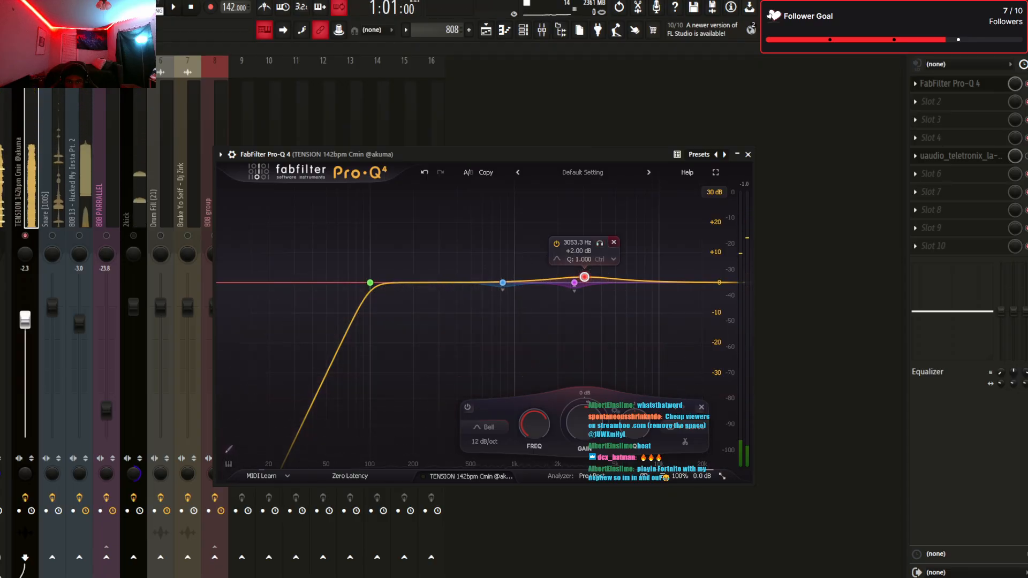
click(613, 242)
Add a bell band boosted about 4.5 dB, move it to about 8 kHz, and narrow its Q to about 15
click(438, 282)
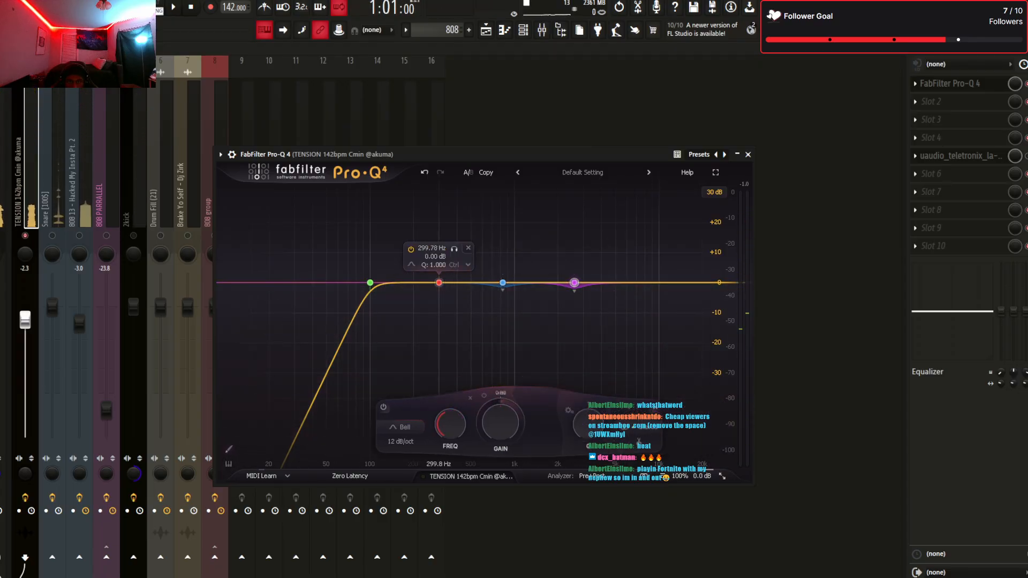
mouse_move(439, 282)
mouse_down()
mouse_move(445, 192)
mouse_move(451, 269)
mouse_up()
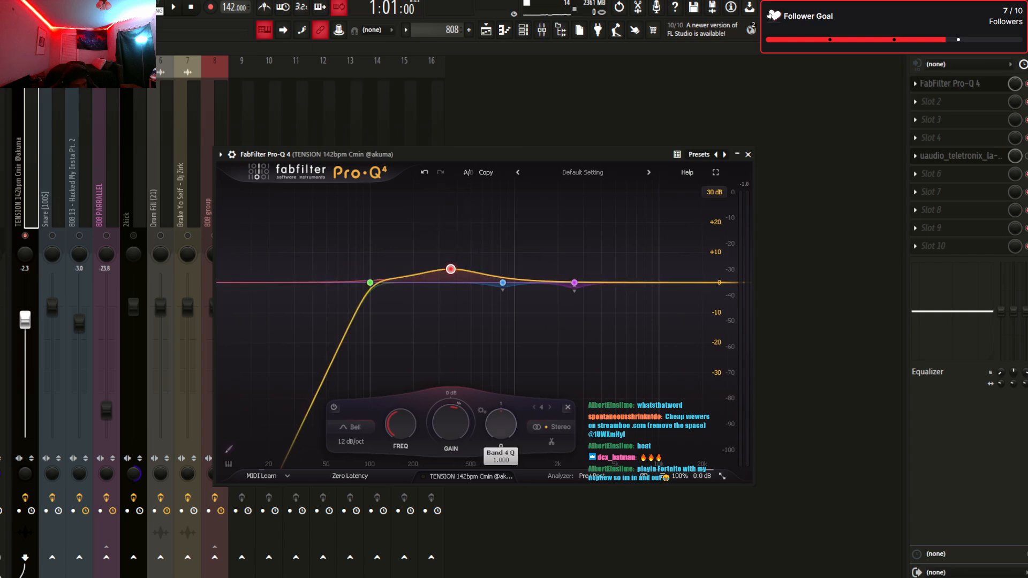
drag(501, 424, 500, 423)
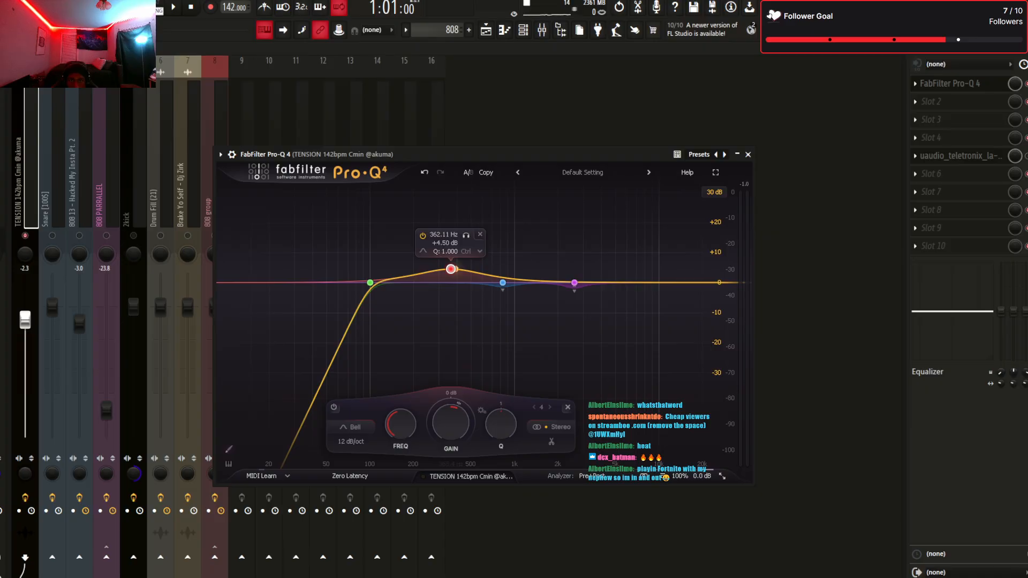
drag(451, 270, 645, 268)
drag(652, 424, 652, 384)
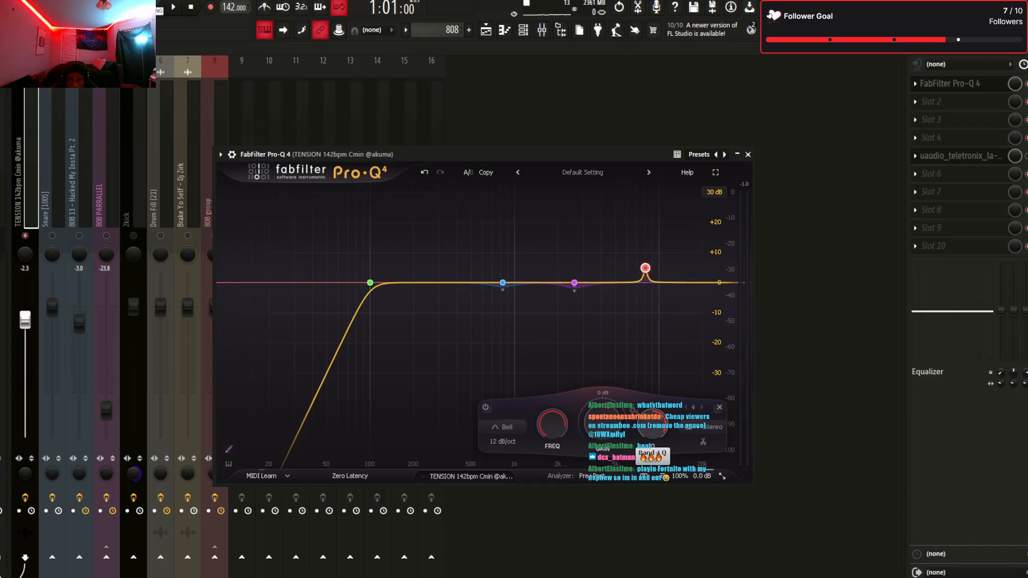
Solo the narrow band at about 21.56 dB near 8438 Hz, and settle it at about 8.81 dB and 8067 Hz during playback
drag(645, 267, 644, 244)
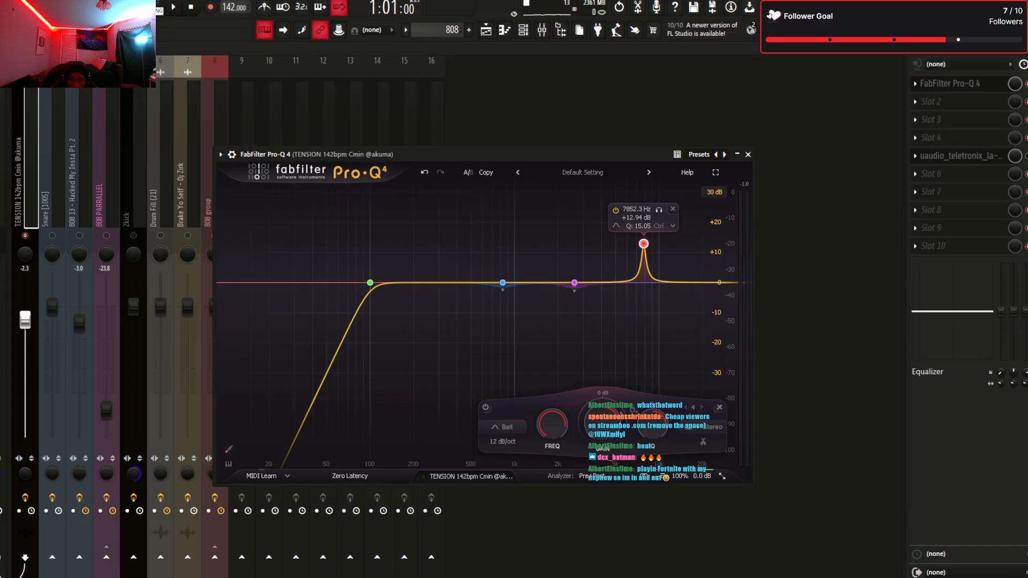
drag(643, 243, 647, 218)
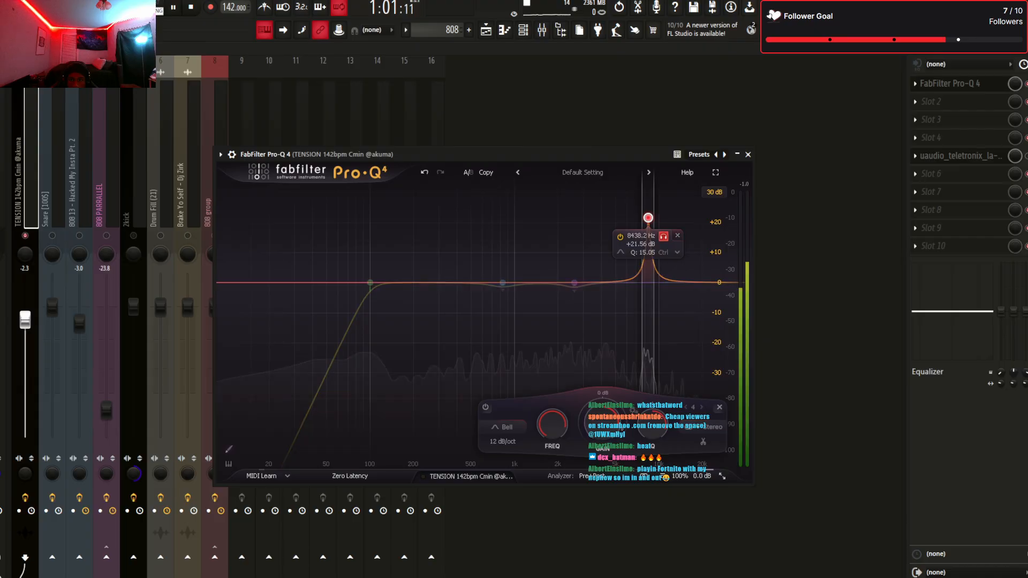
drag(664, 236, 645, 256)
key(space)
key(space)
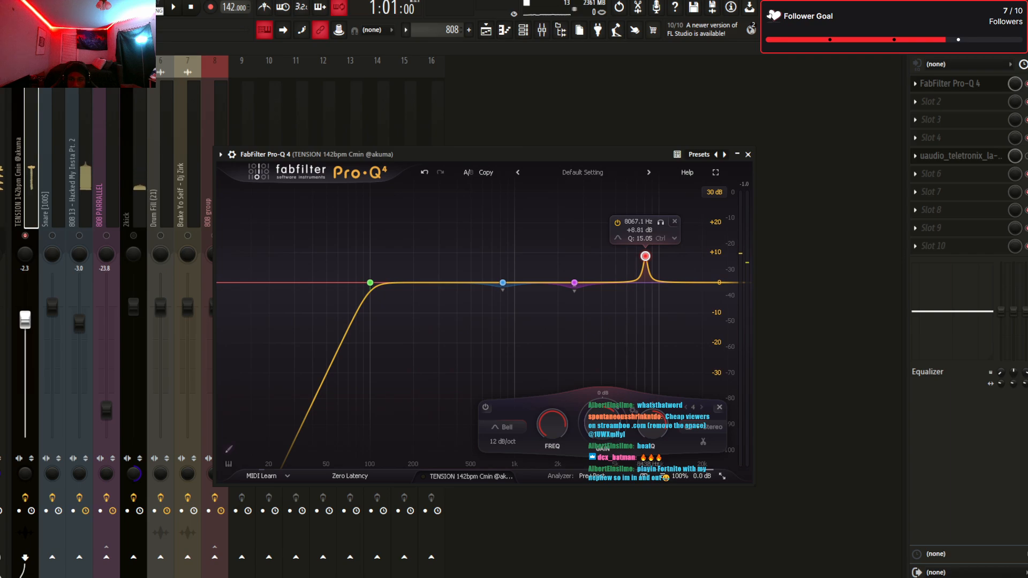
Play the beat repeatedly to audition the narrow boost at 8067 Hz, checking the band in solo
key(space)
mouse_move(661, 222)
mouse_down()
mouse_move(674, 222)
mouse_move(660, 222)
mouse_up()
key(space)
key(space)
key(space)
key(space)
key(space)
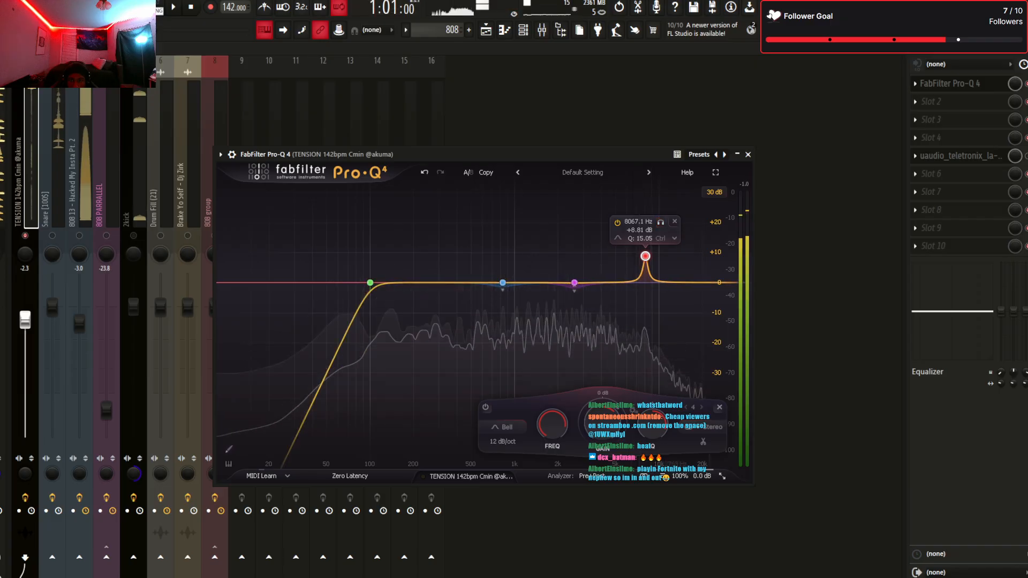
Set the 8067 Hz band's gain to -0.5 dB and narrow its Q to 40
double_click(639, 230)
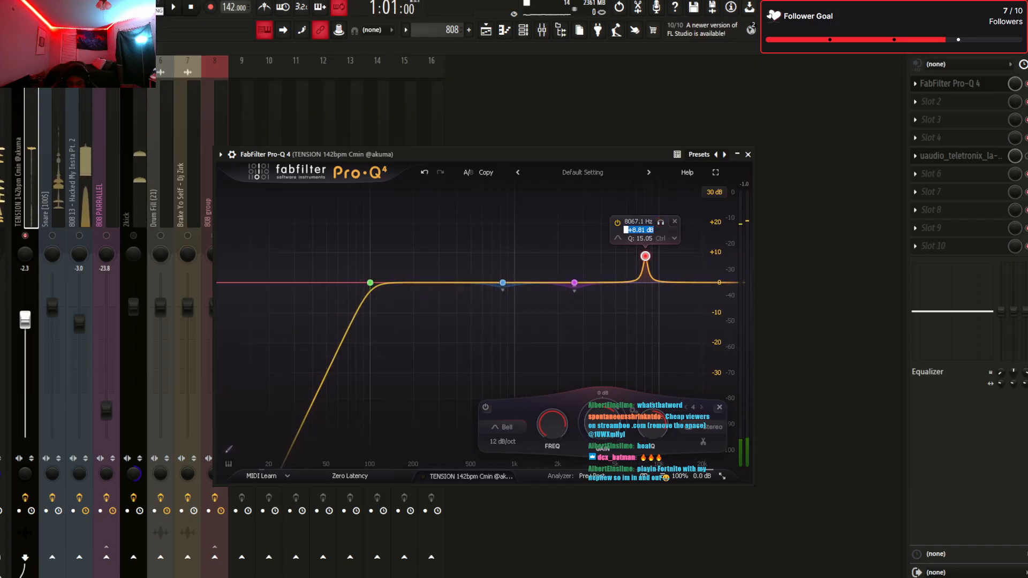
key(BackSpace)
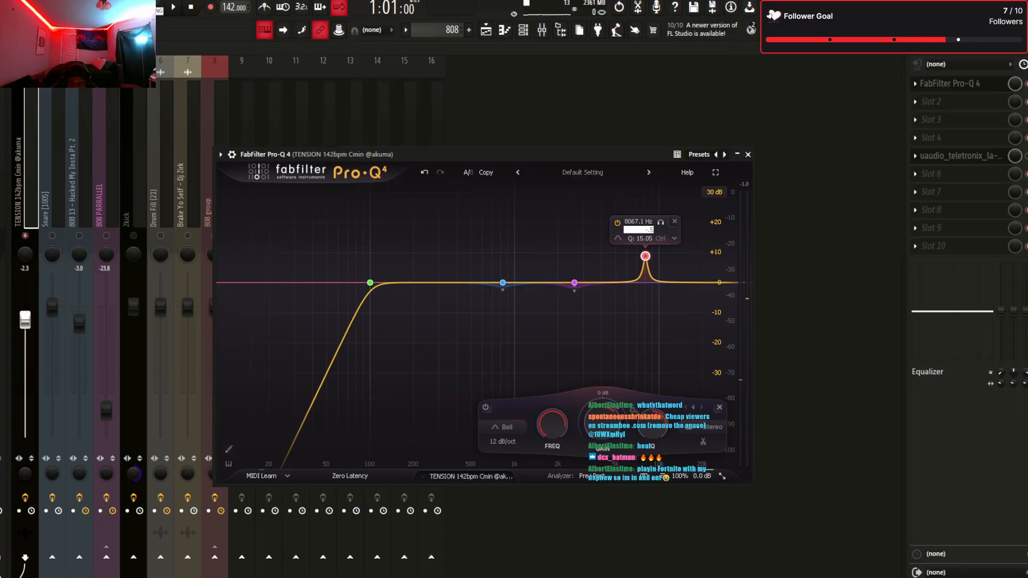
text(-.5)
key(Return)
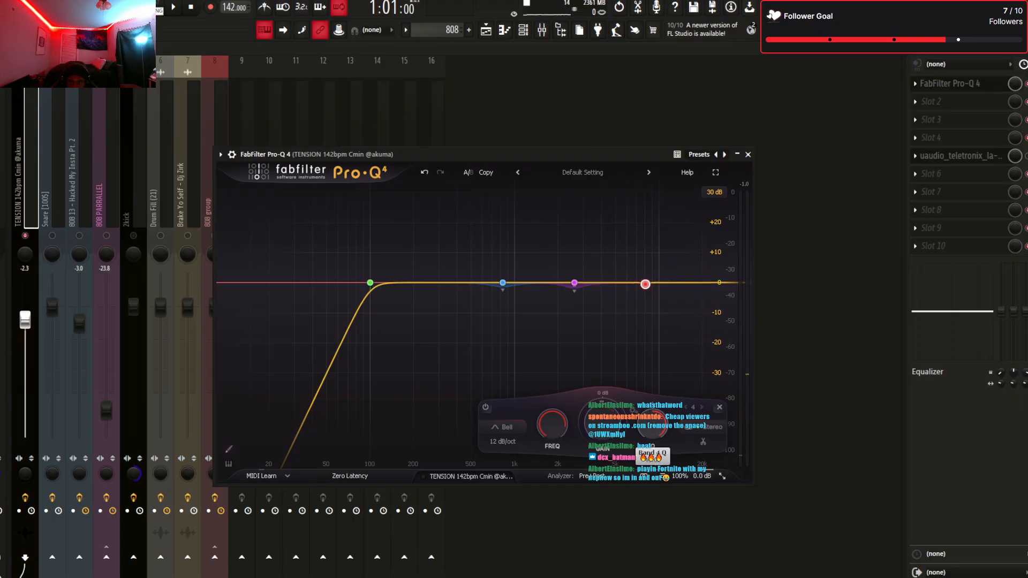
scroll(645, 283, up, 5)
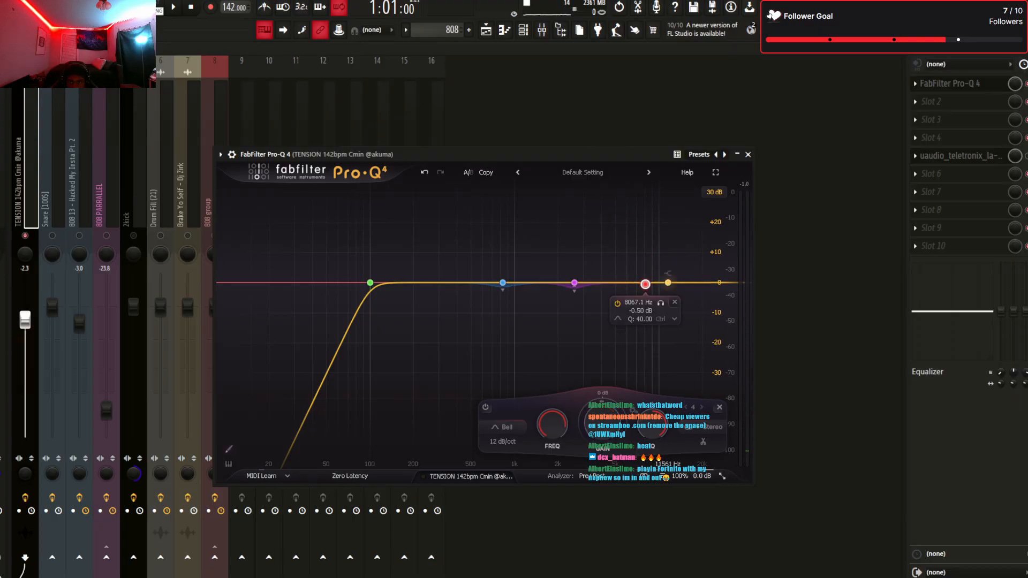
Try a bell boost of about 0.56 dB near 4298 Hz, remove the band, and play the beat
drag(667, 282, 605, 281)
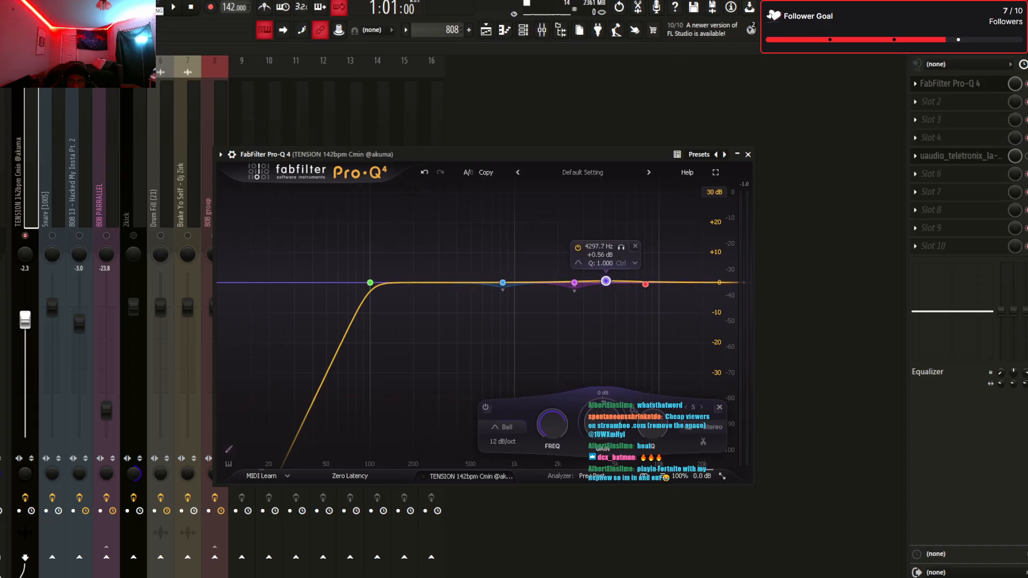
click(635, 247)
key(space)
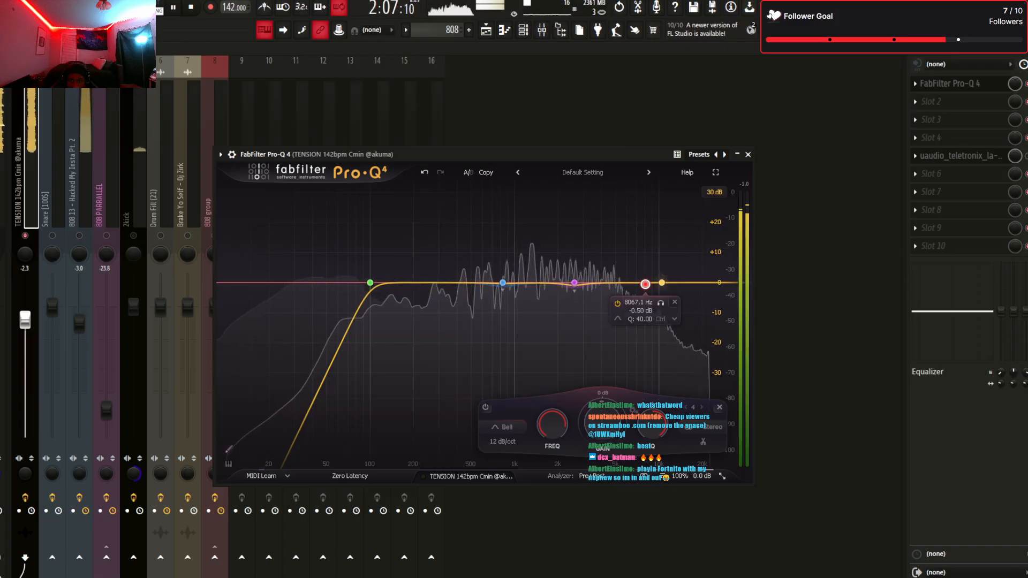
click(435, 282)
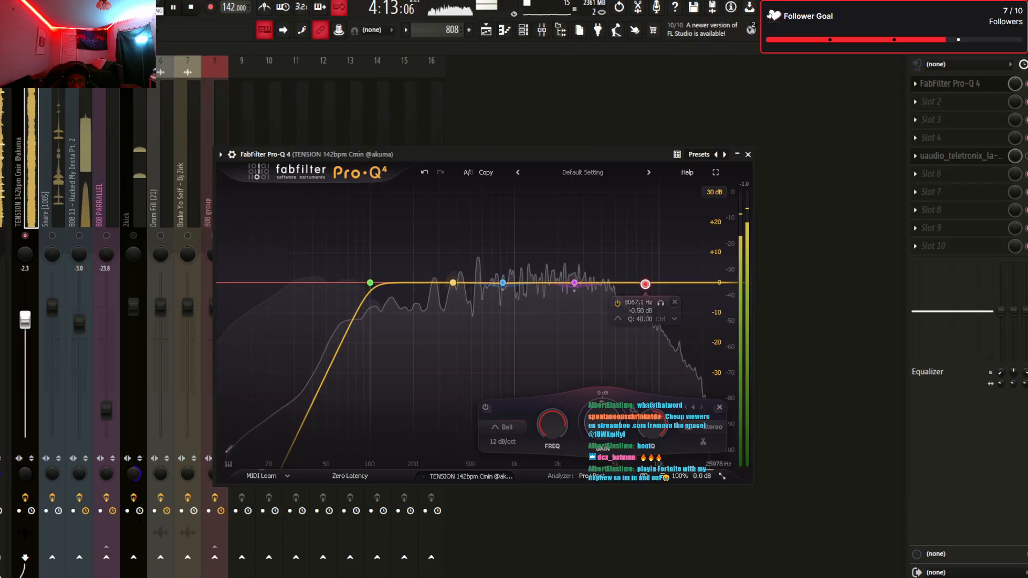
key(space)
Close the equalizer and load uaudio_pultec_meq-5 in the melody track's second effect slot
click(748, 154)
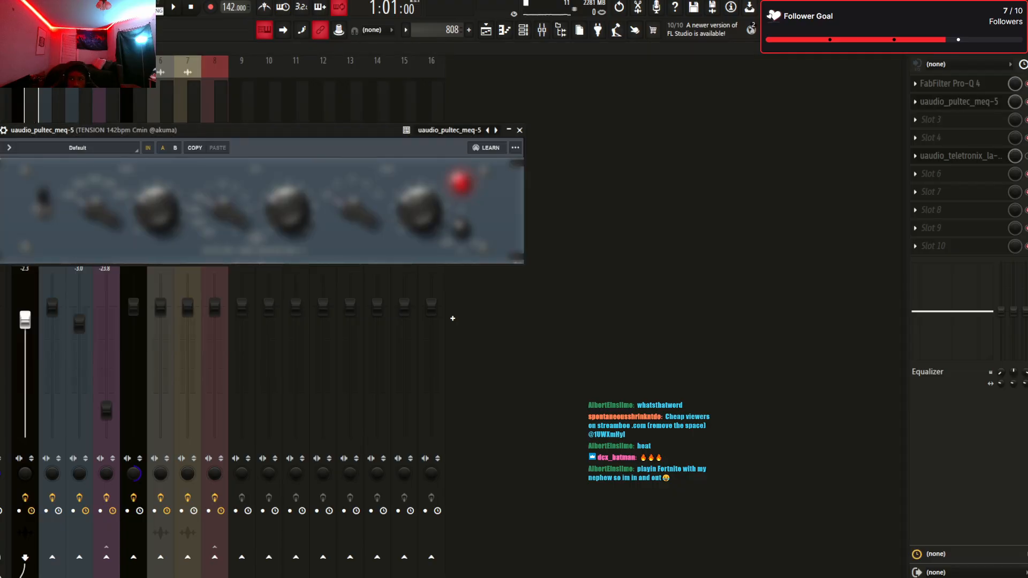
key(Escape)
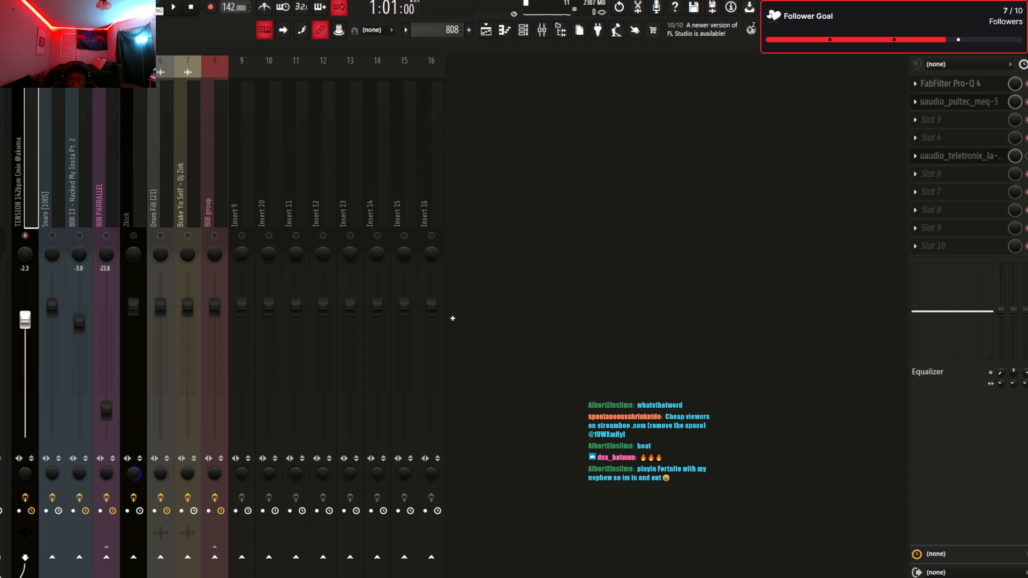
Reopen FabFilter Pro-Q 4 to review the melody's EQ bands, reposition its window, and close it
click(950, 84)
mouse_move(645, 284)
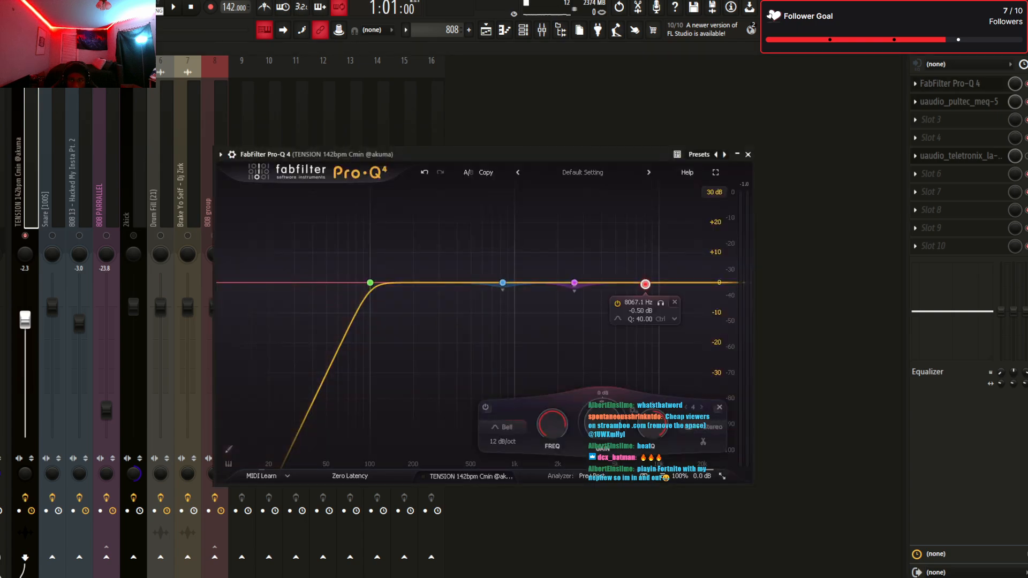
drag(514, 154, 590, 90)
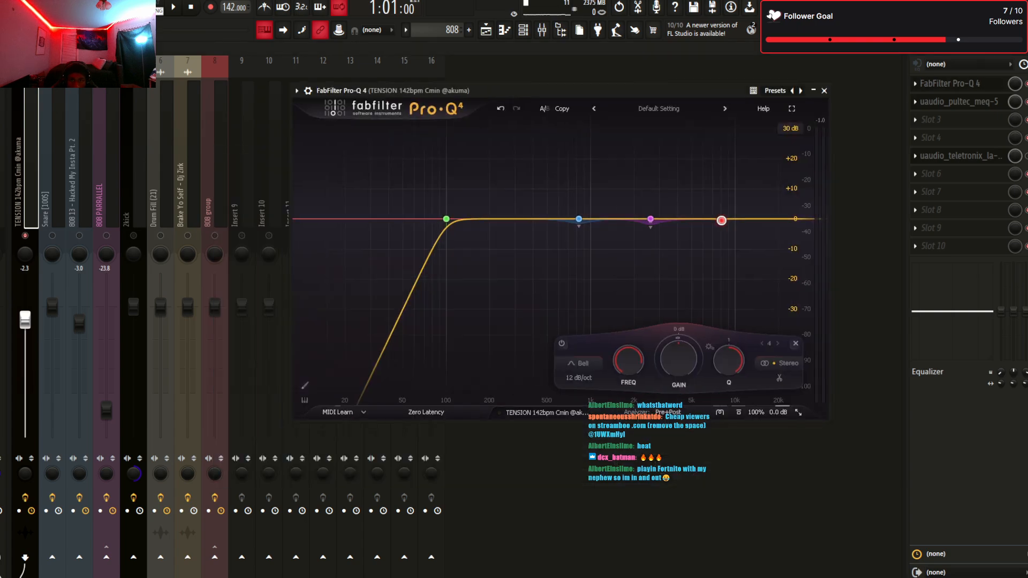
key(Escape)
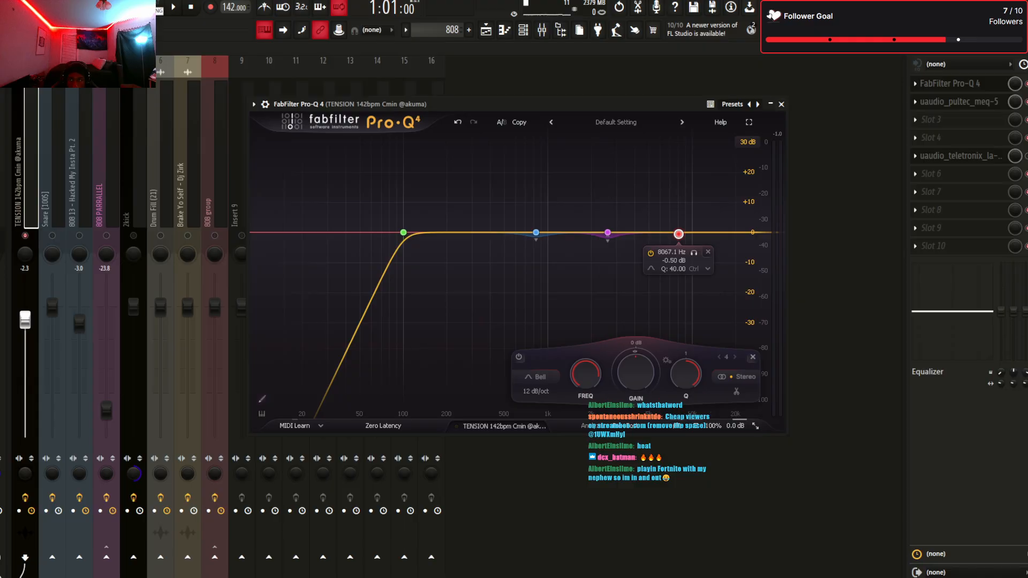
key(Escape)
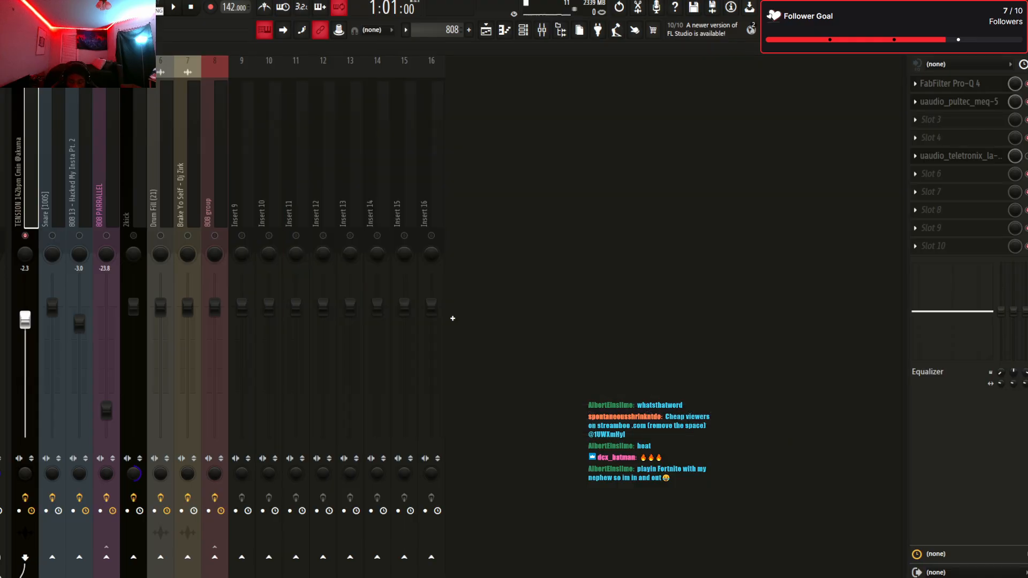
Try a bell boost of about 6.19 dB near 4919 Hz in FabFilter Pro-Q 4, and remove the band
click(959, 102)
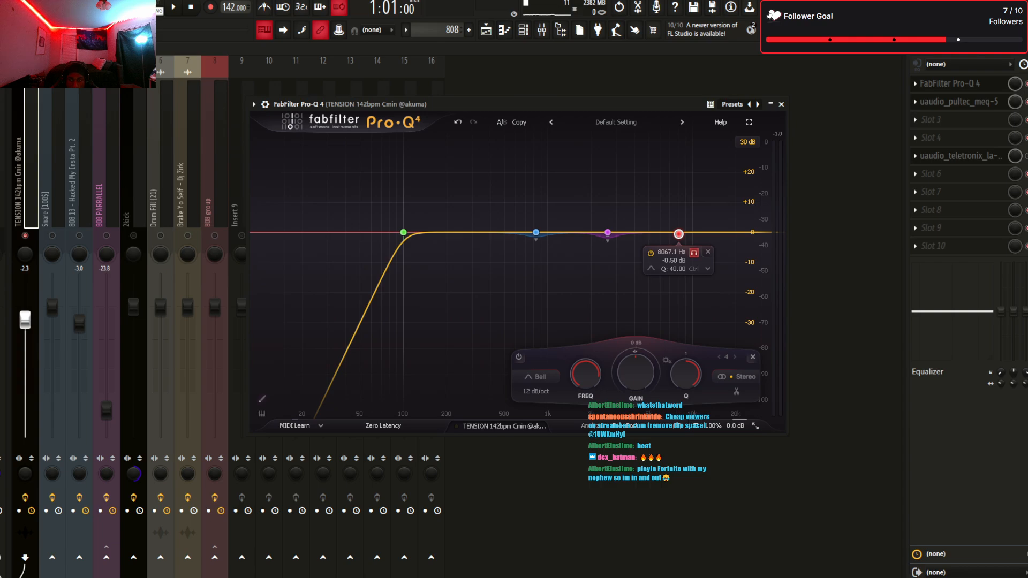
click(694, 253)
key(Escape)
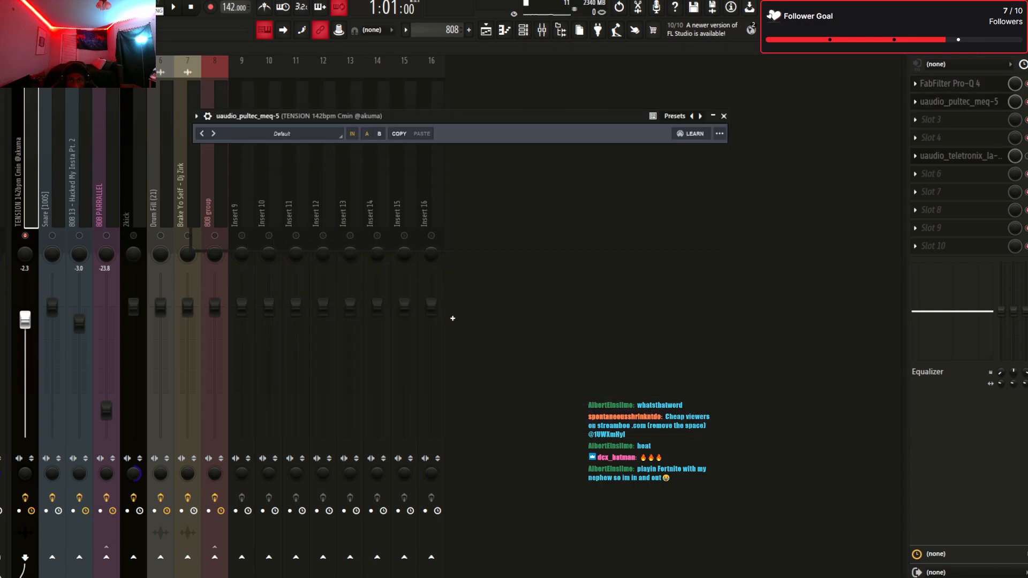
key(Page_Up)
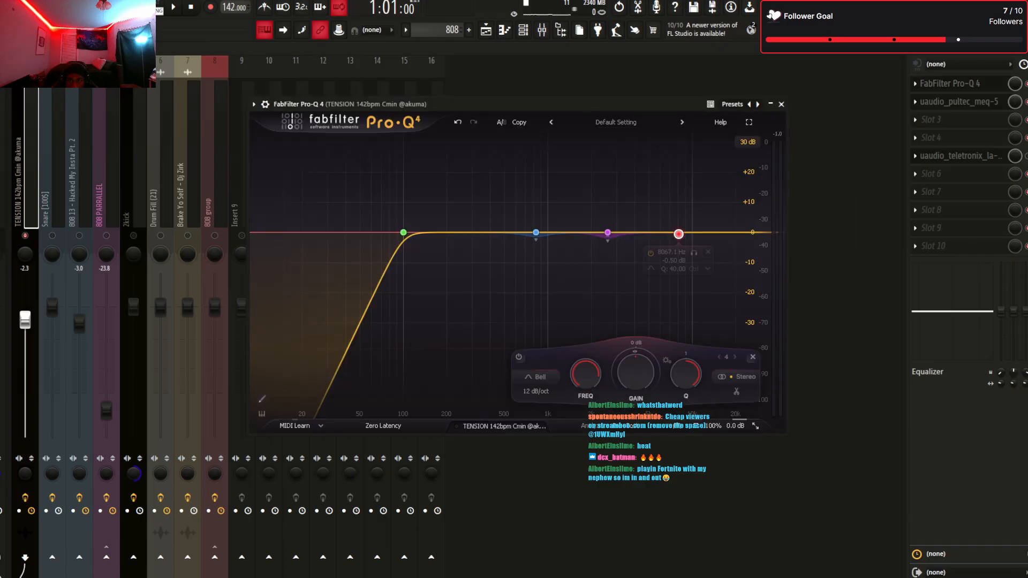
drag(658, 233, 647, 213)
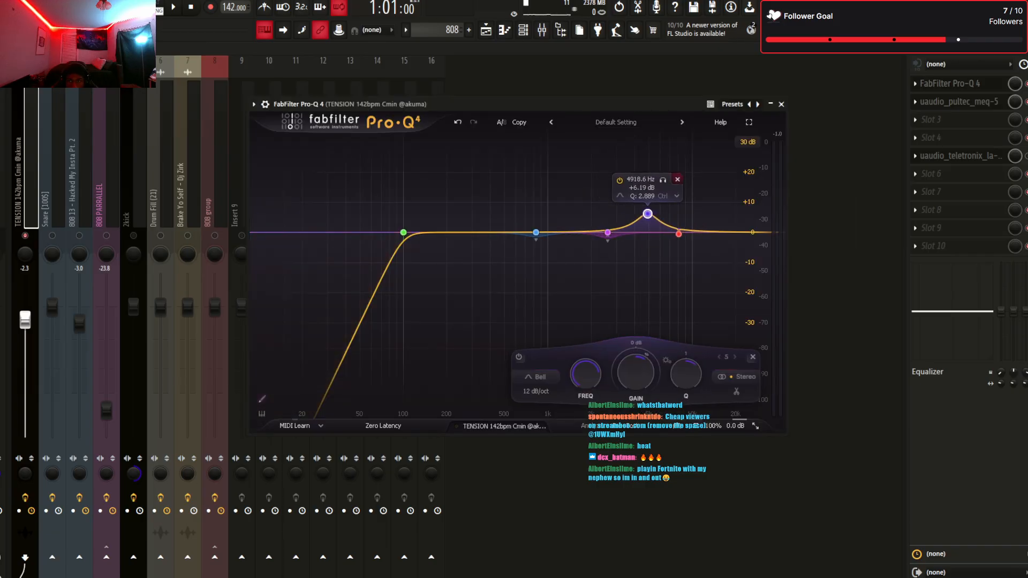
click(678, 180)
Switch to the Pultec MEQ-5 on the melody track and play the beat to audition it
key(Page_Down)
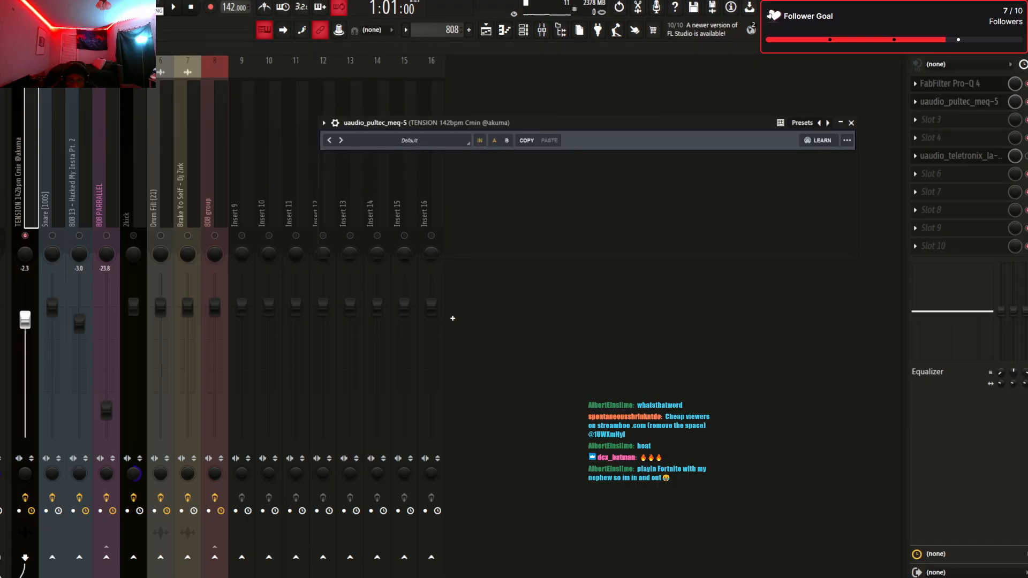
key(space)
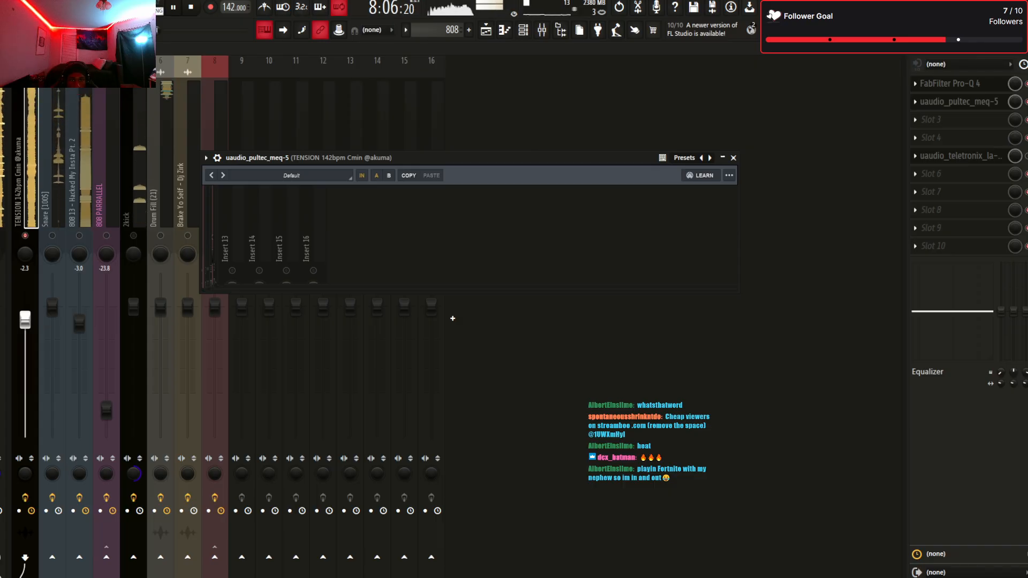
key(space)
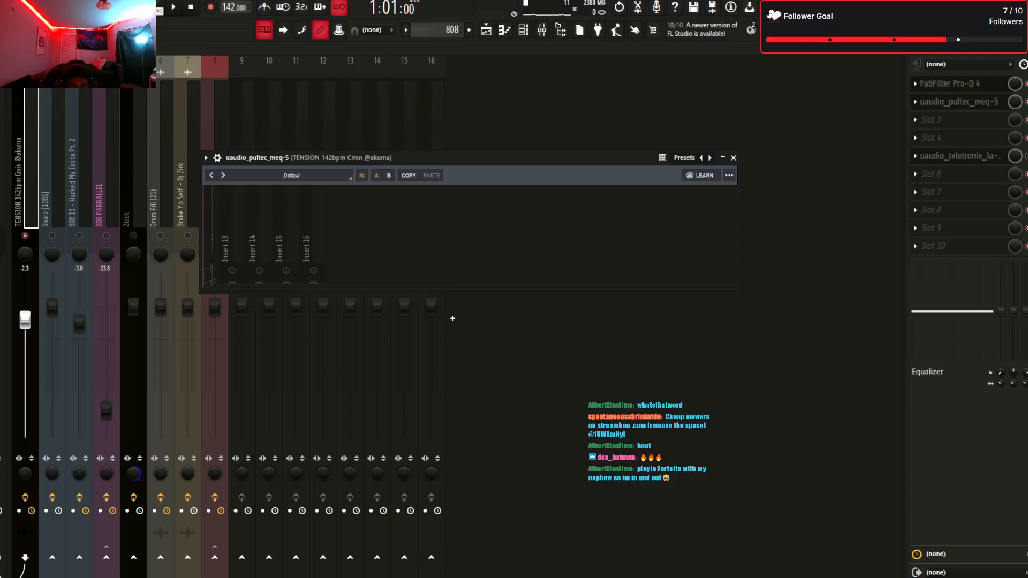
key(space)
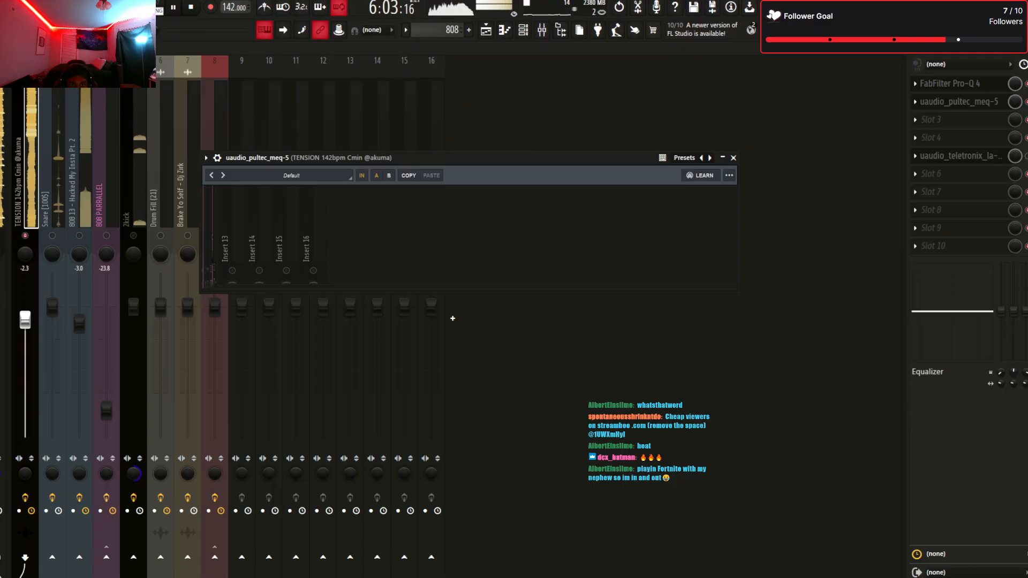
key(space)
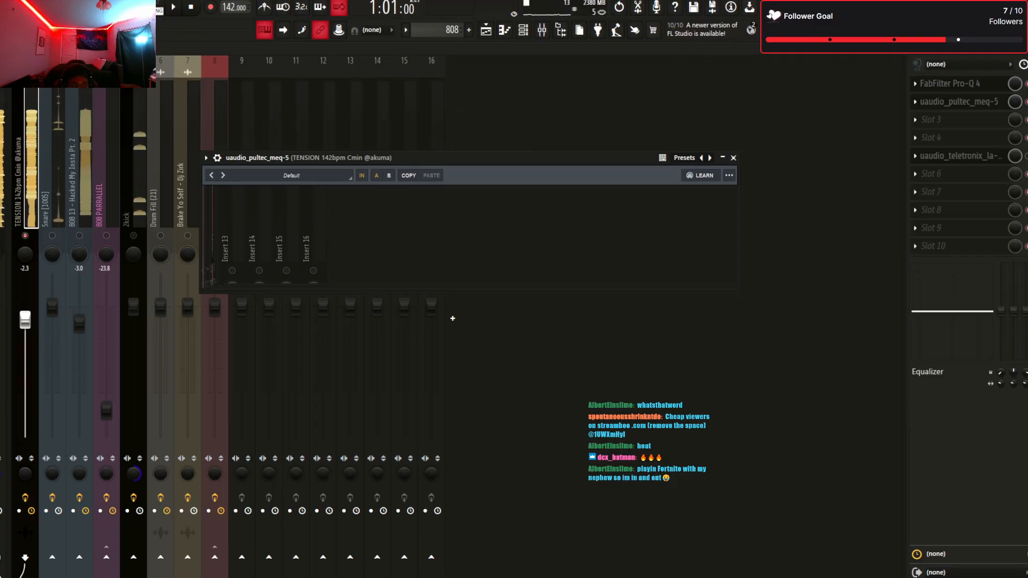
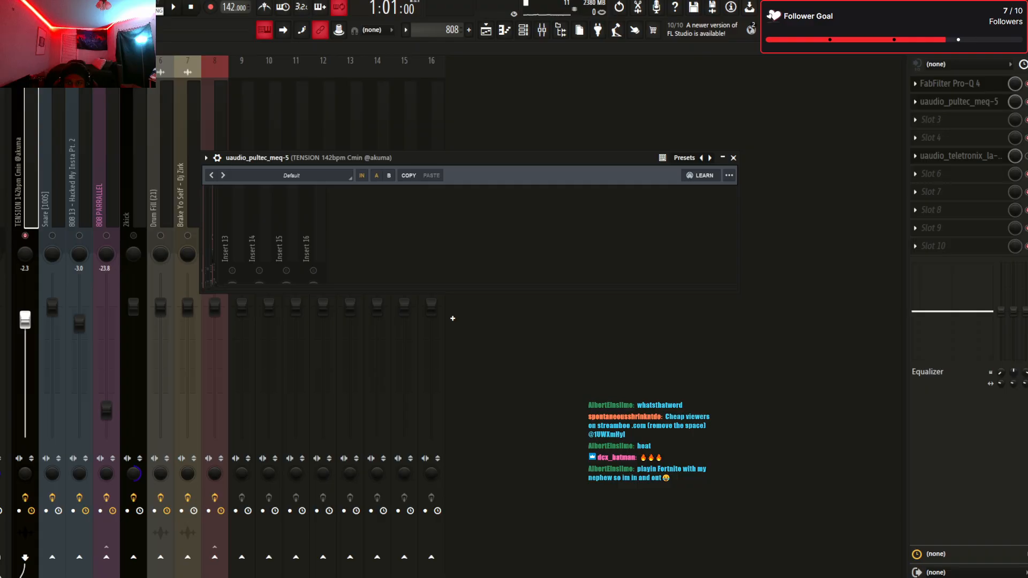
Close the Pultec MEQ-5 and play the beat with the melody track's effects bypassed and re-enabled to compare
key(Escape)
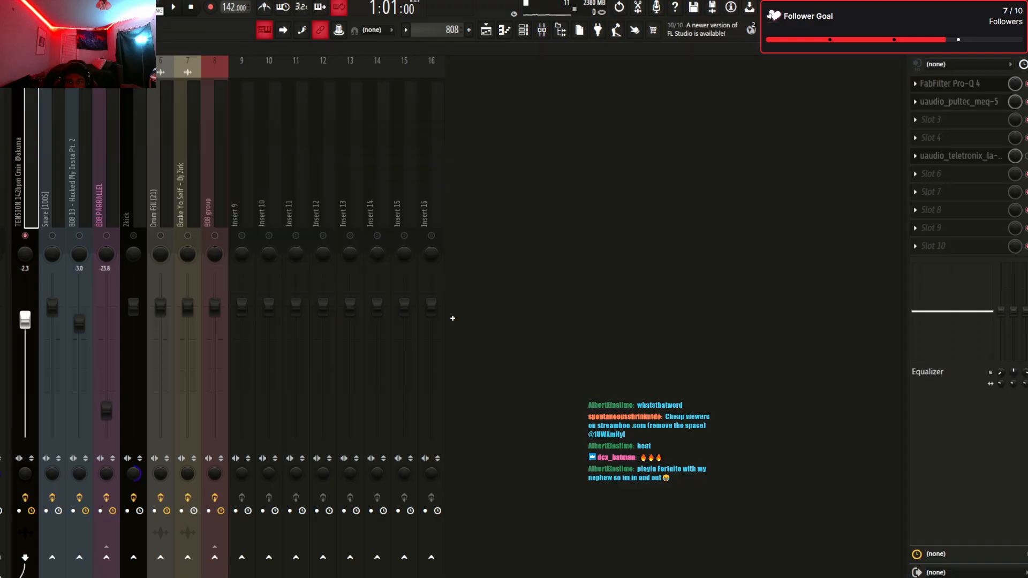
key(space)
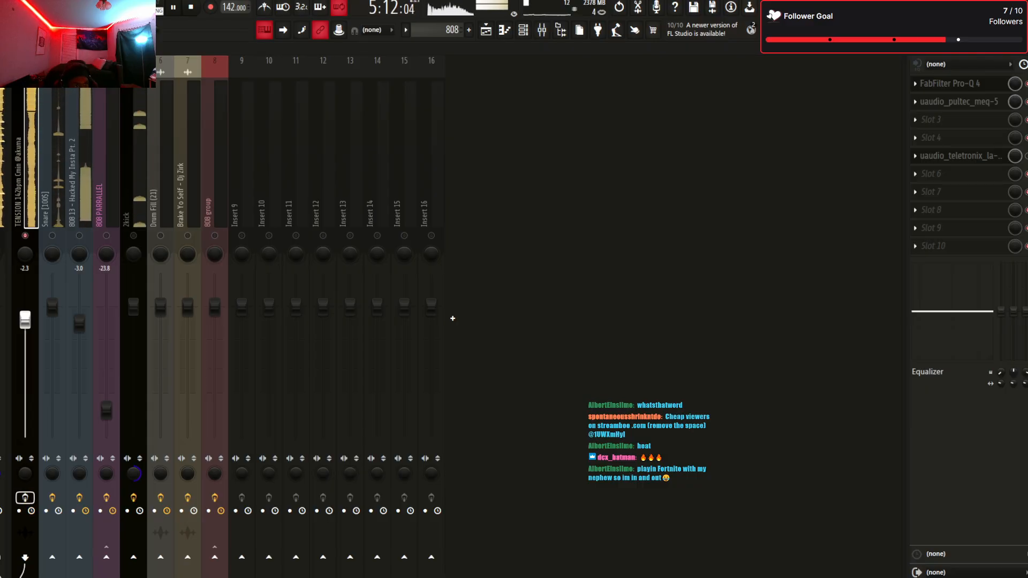
key(space)
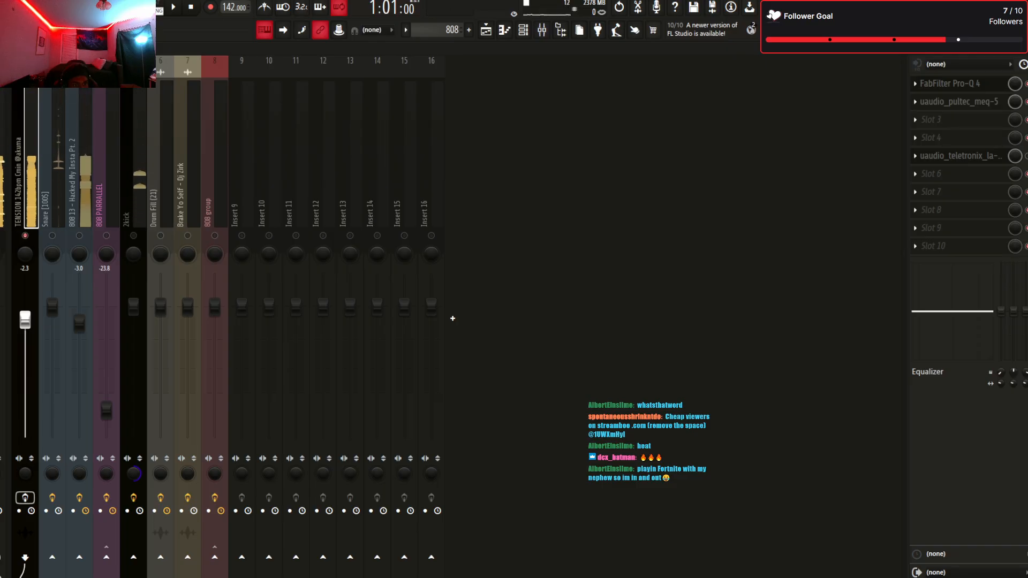
click(25, 498)
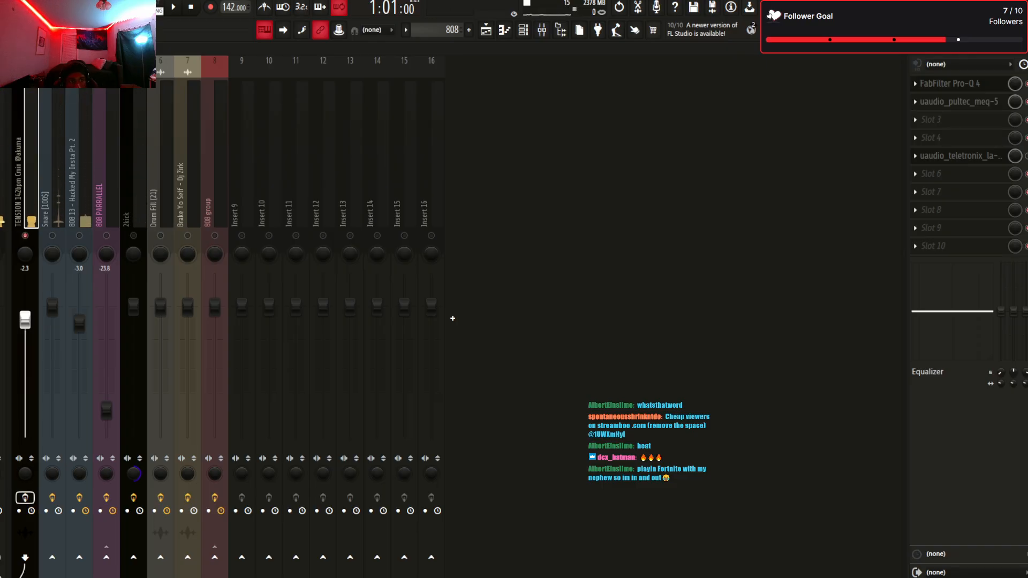
key(space)
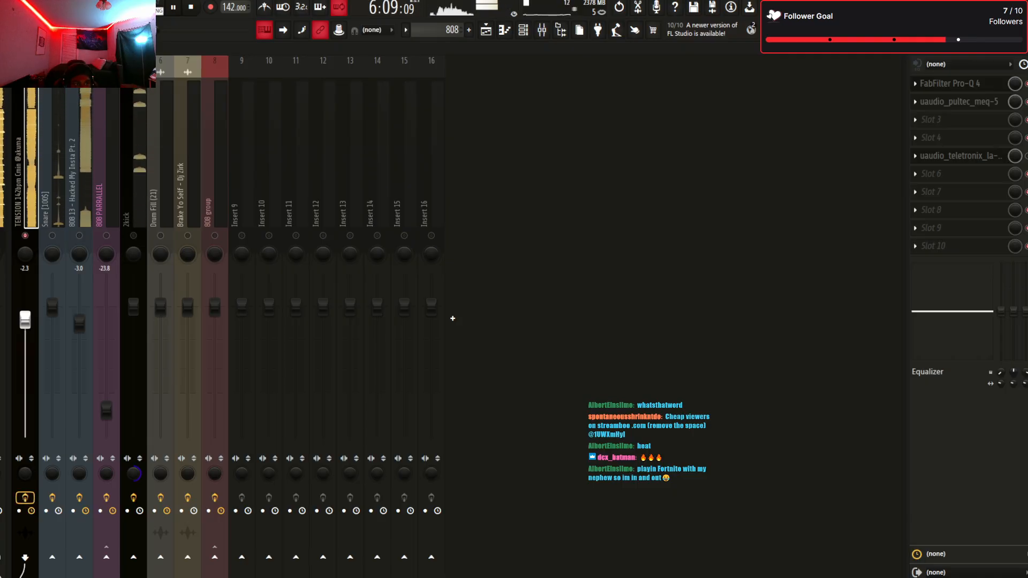
Lower the melody's low cut to slightly below 100 Hz in FabFilter Pro-Q 4, close it, and stop playback
click(950, 84)
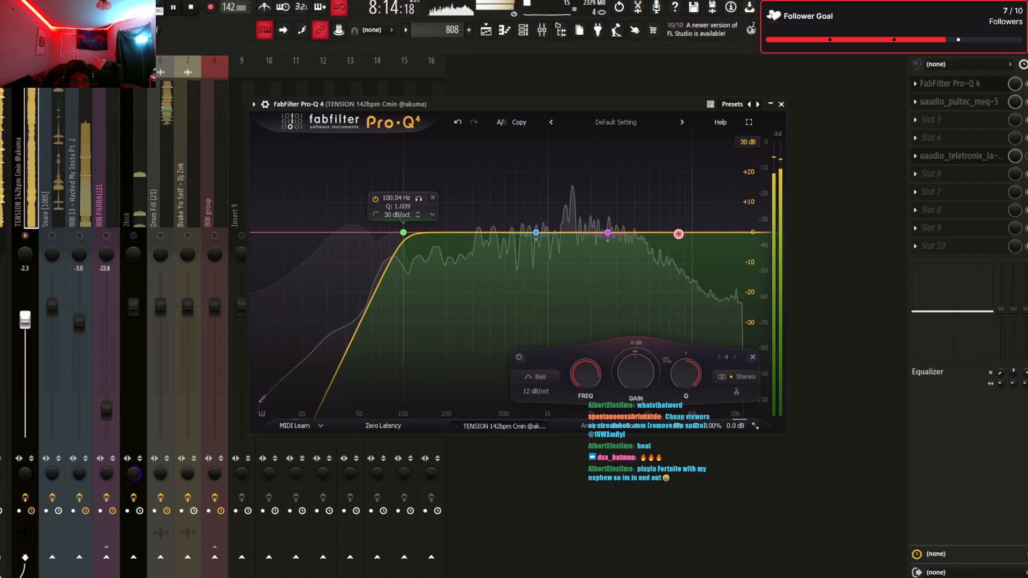
click(403, 232)
drag(404, 233, 397, 233)
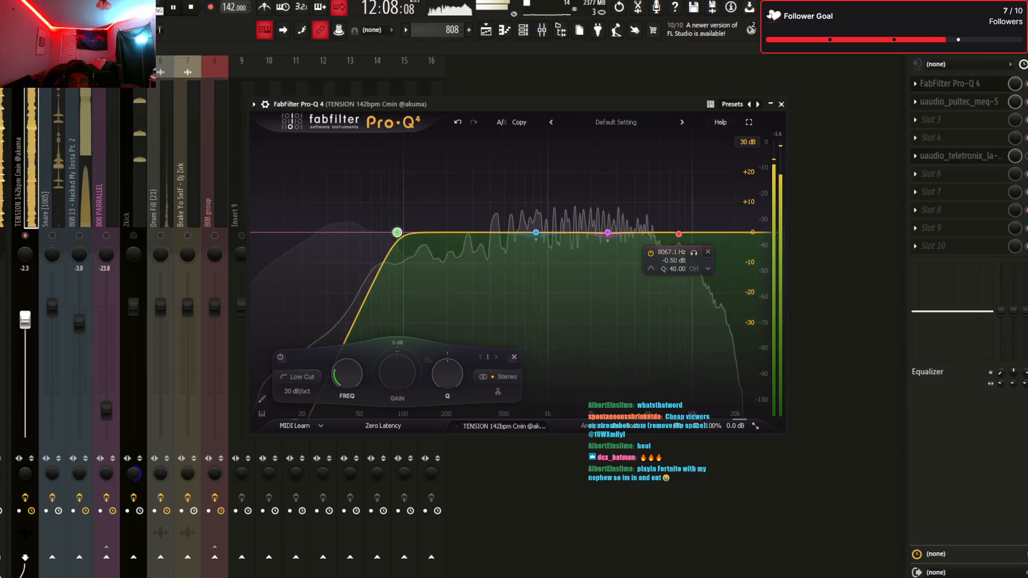
click(781, 104)
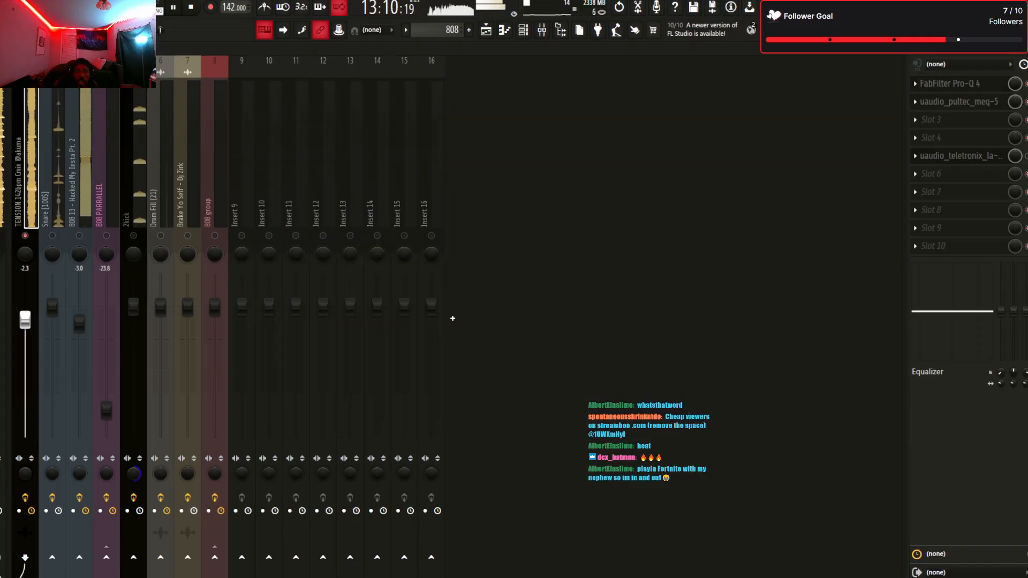
key(space)
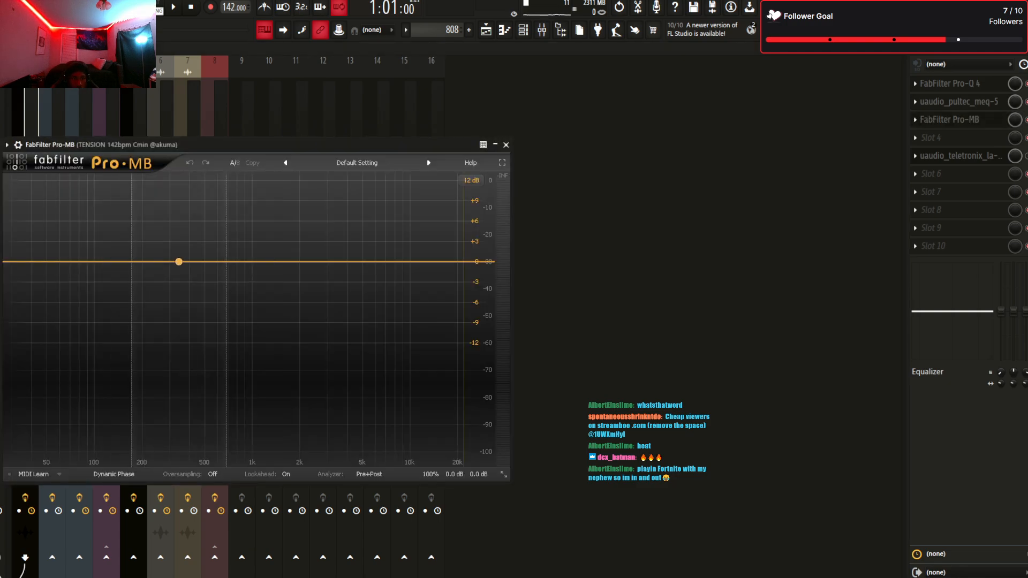
Try three adjoining compression bands on the melody in FabFilter Pro-MB, with crossovers near 200 Hz and 3 kHz, and close the plug-in
click(186, 262)
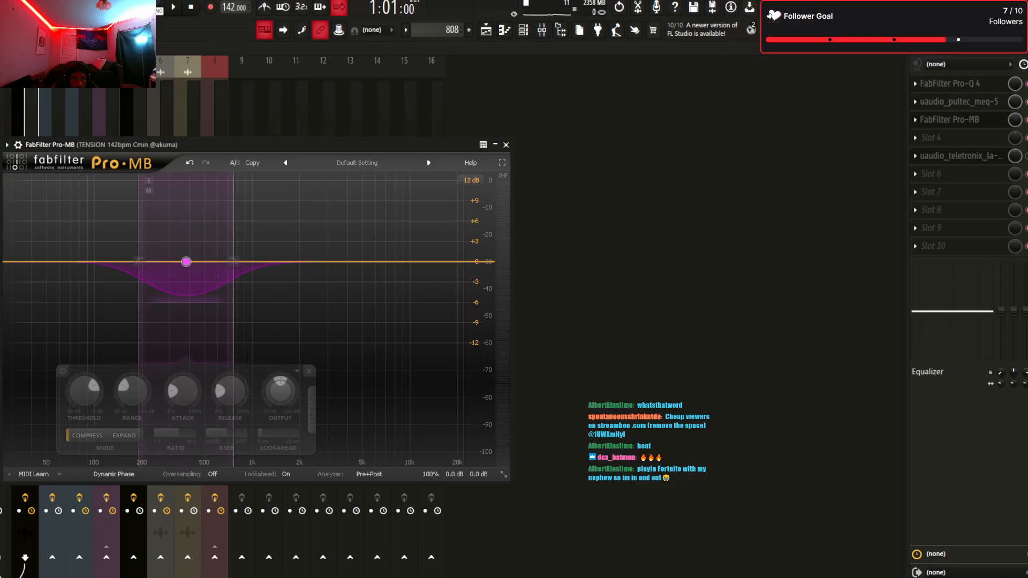
click(370, 262)
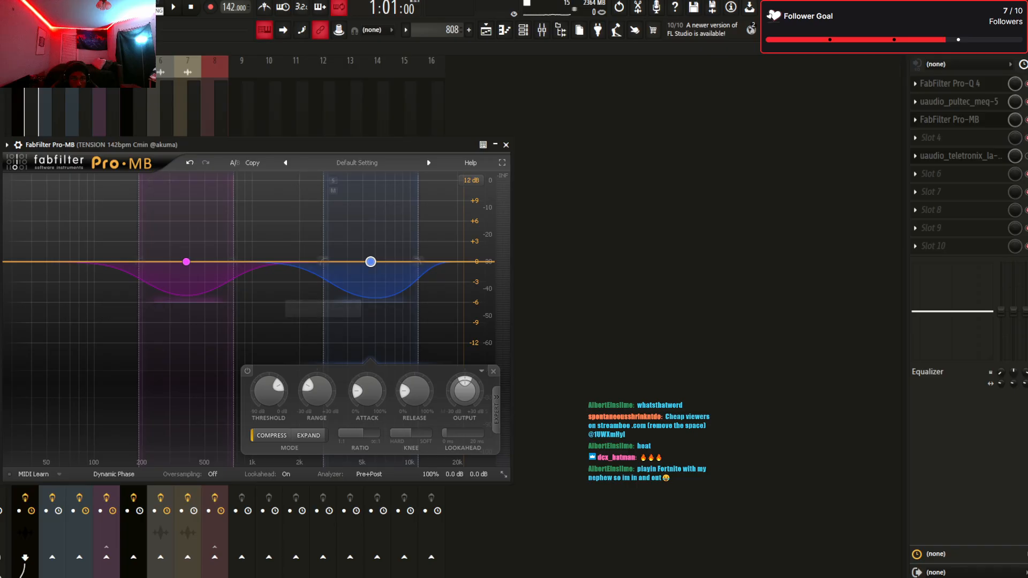
drag(233, 289, 323, 290)
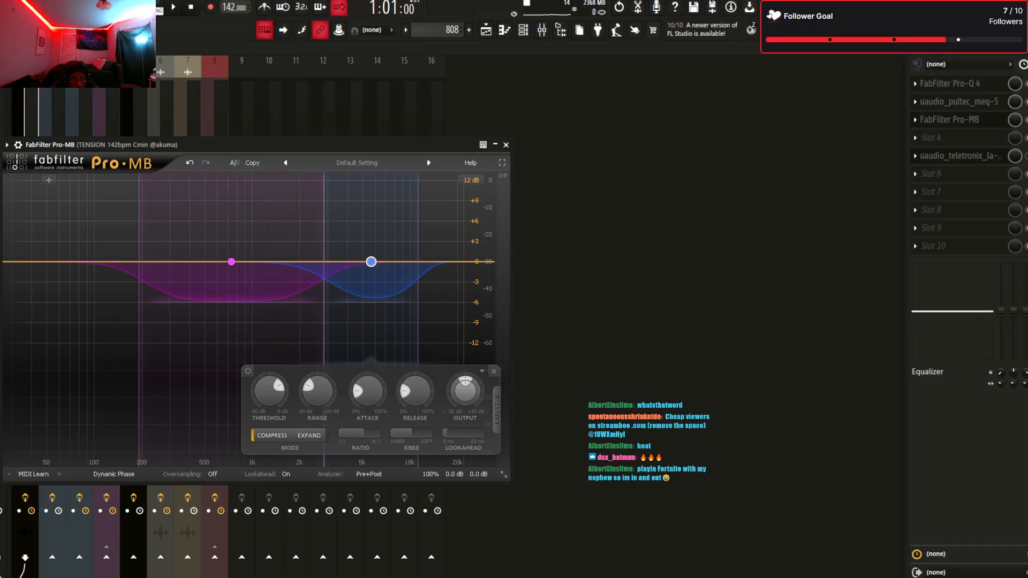
click(51, 180)
drag(92, 292, 142, 292)
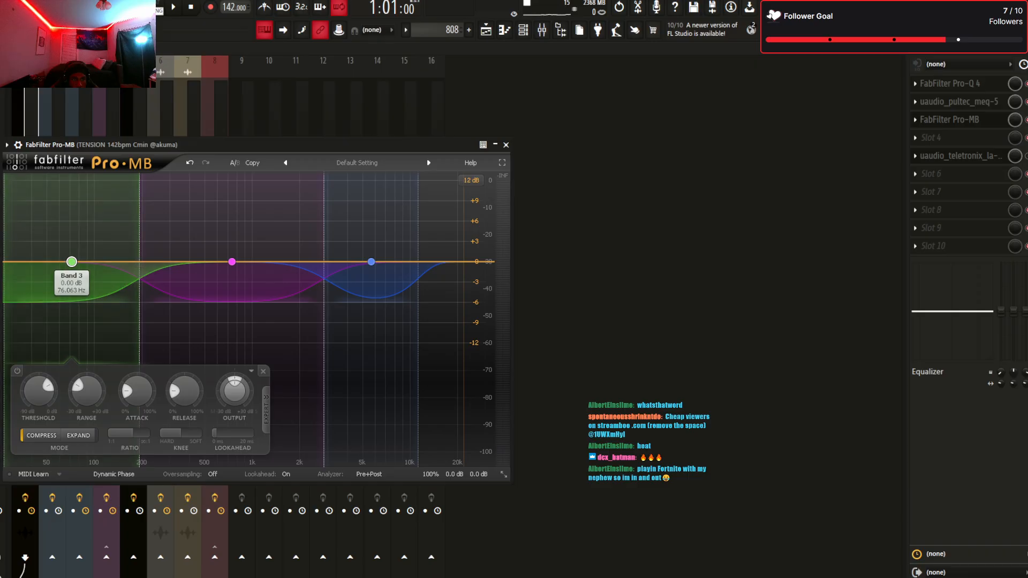
mouse_move(73, 261)
mouse_down()
mouse_move(72, 285)
mouse_move(72, 262)
mouse_up()
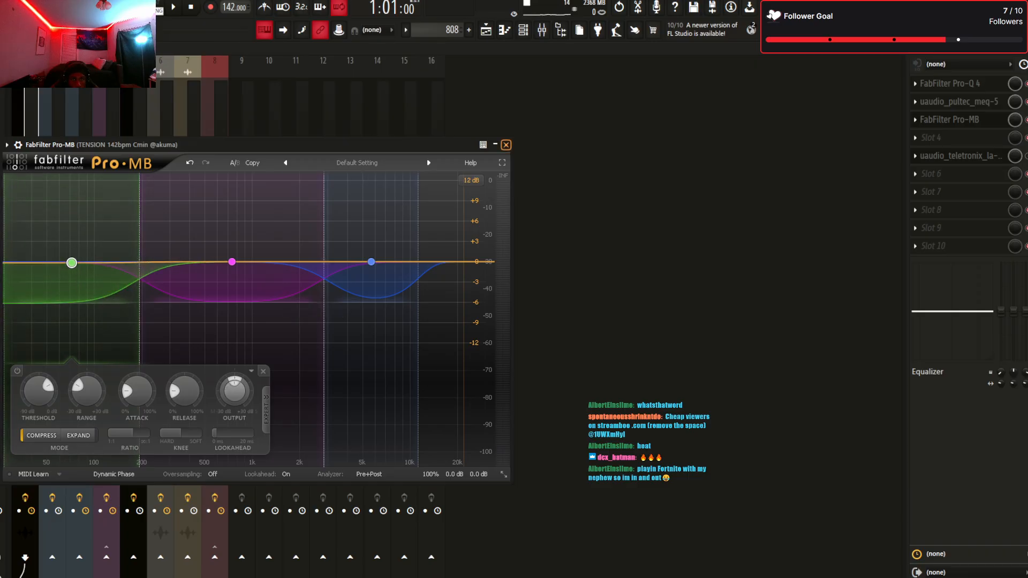
click(506, 145)
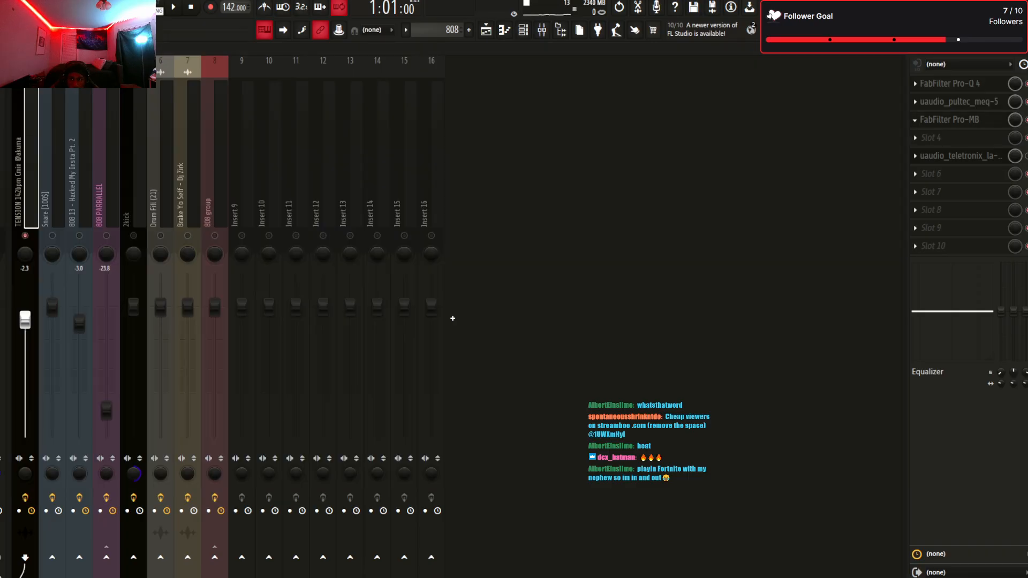
Move the Teletronix LA-2A Silver up to the melody track's third effect slot, reposition its window, and close it
scroll(961, 156, up, 2)
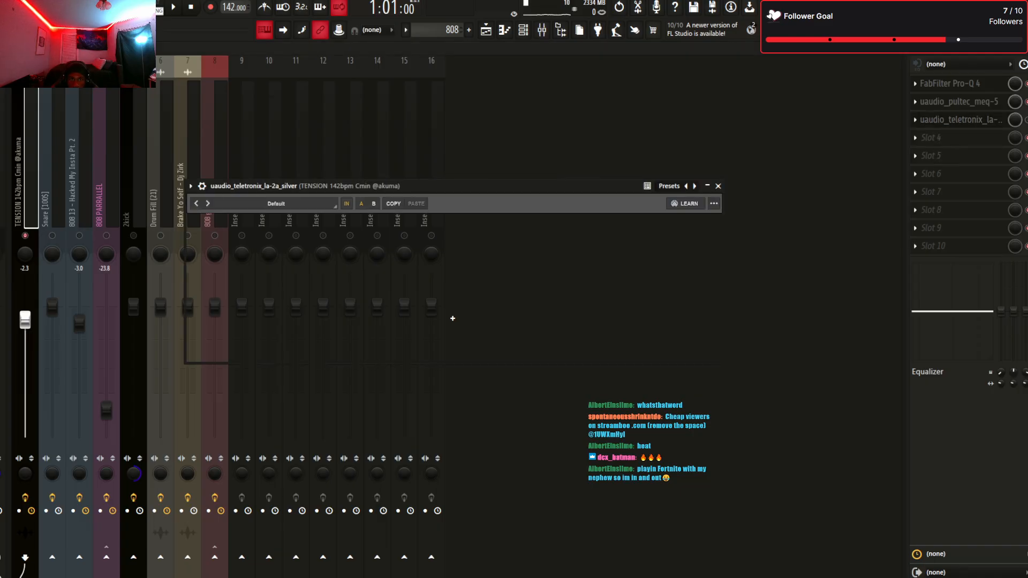
drag(452, 318, 417, 324)
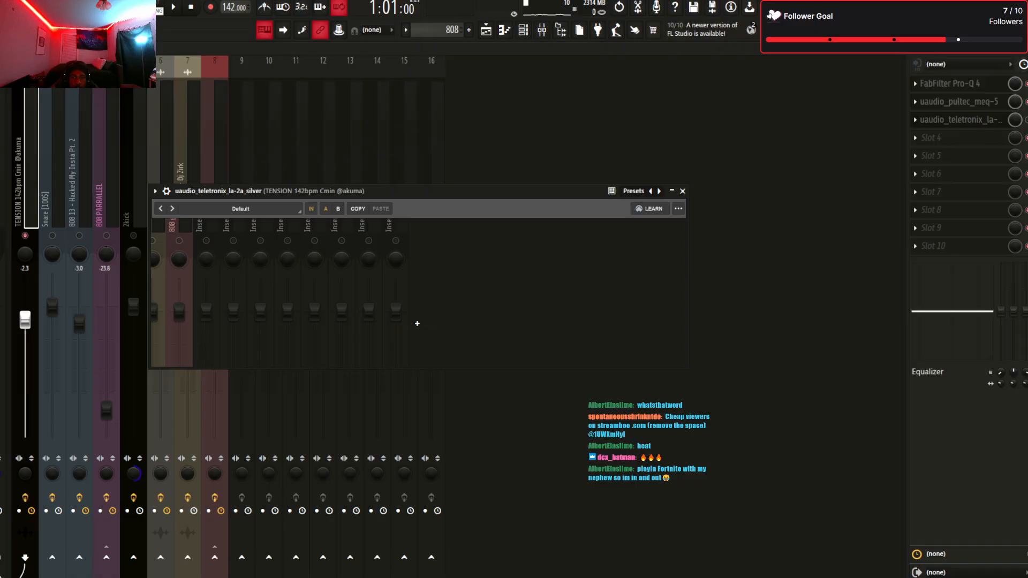
drag(417, 323, 420, 283)
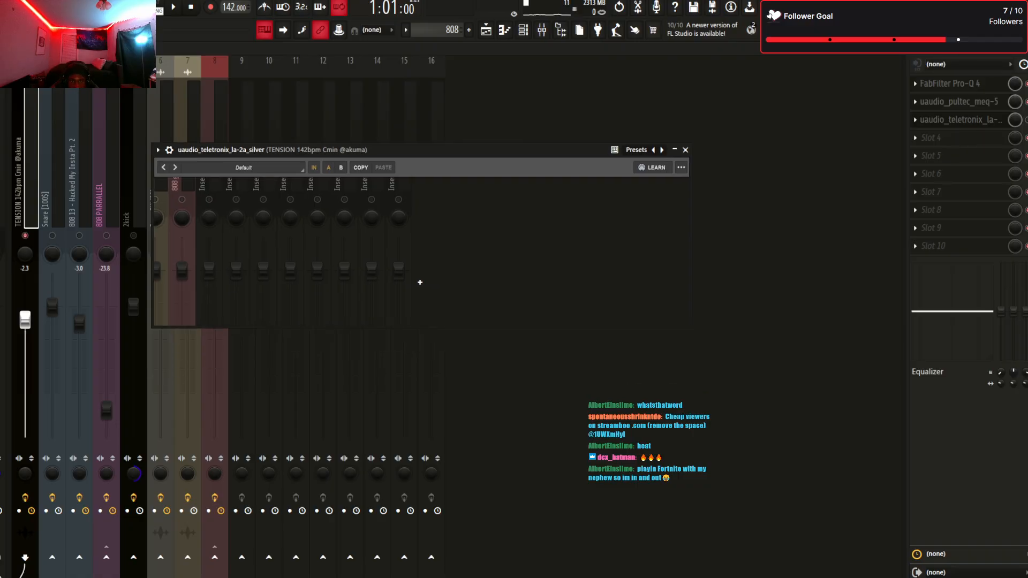
key(Escape)
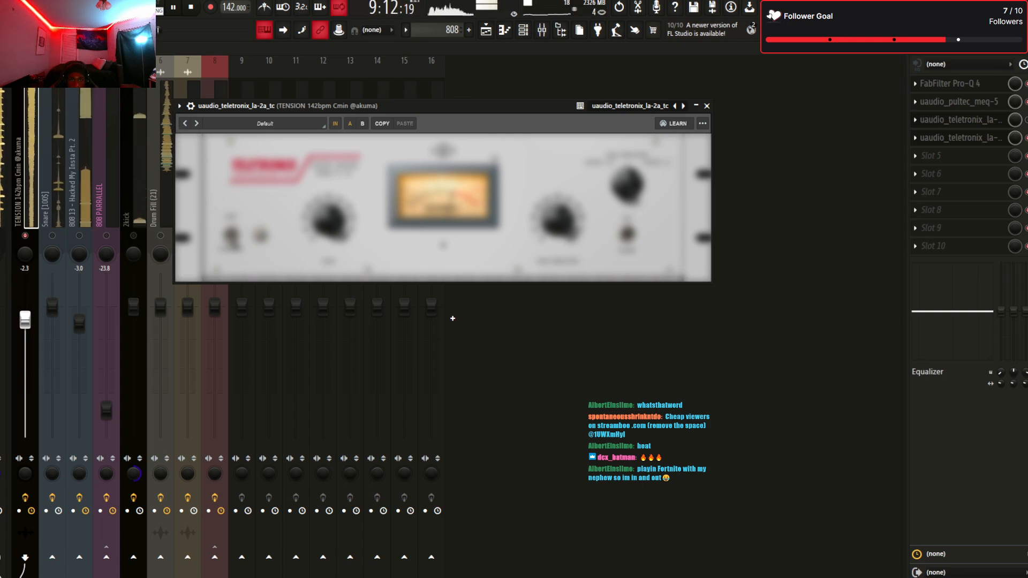
Audition the Teletronix LA-2A TC on the melody track during playback, reposition its window, and close it
key(space)
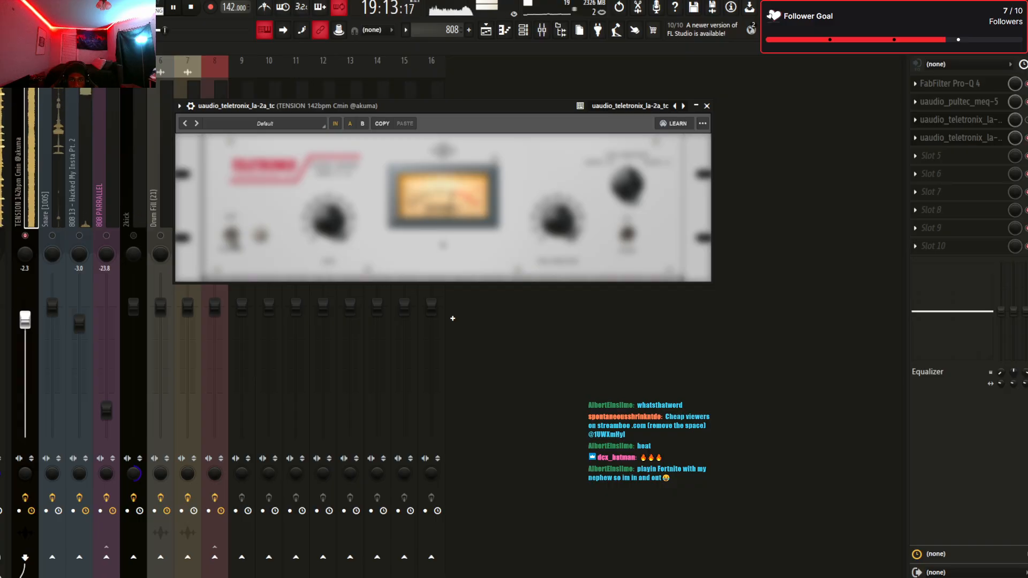
key(space)
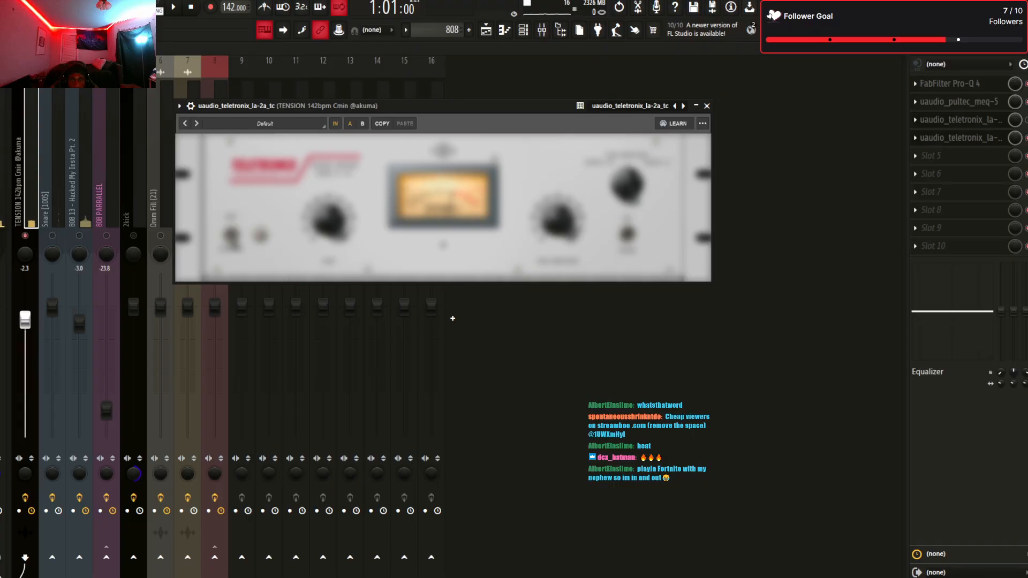
drag(452, 106, 503, 185)
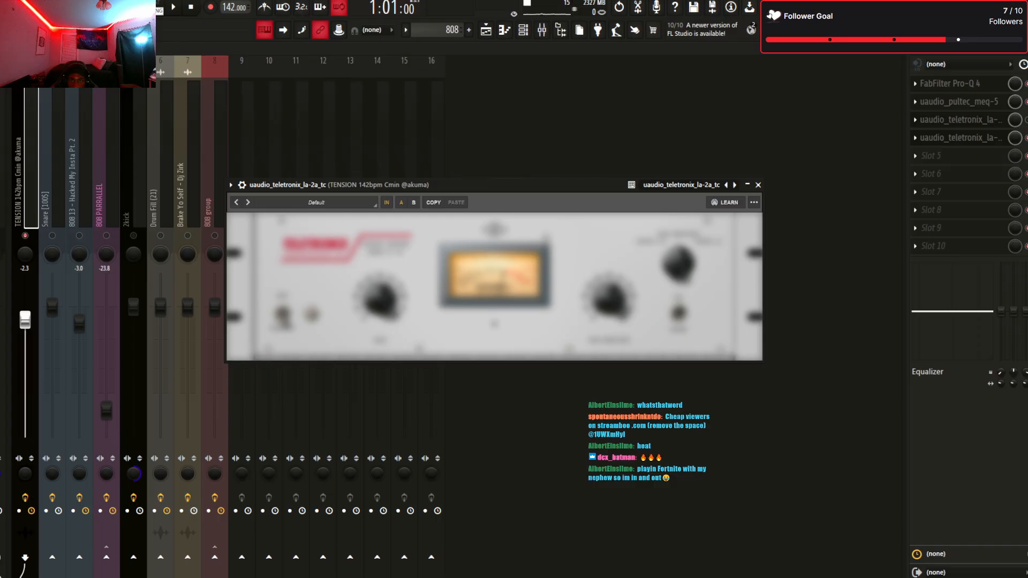
key(space)
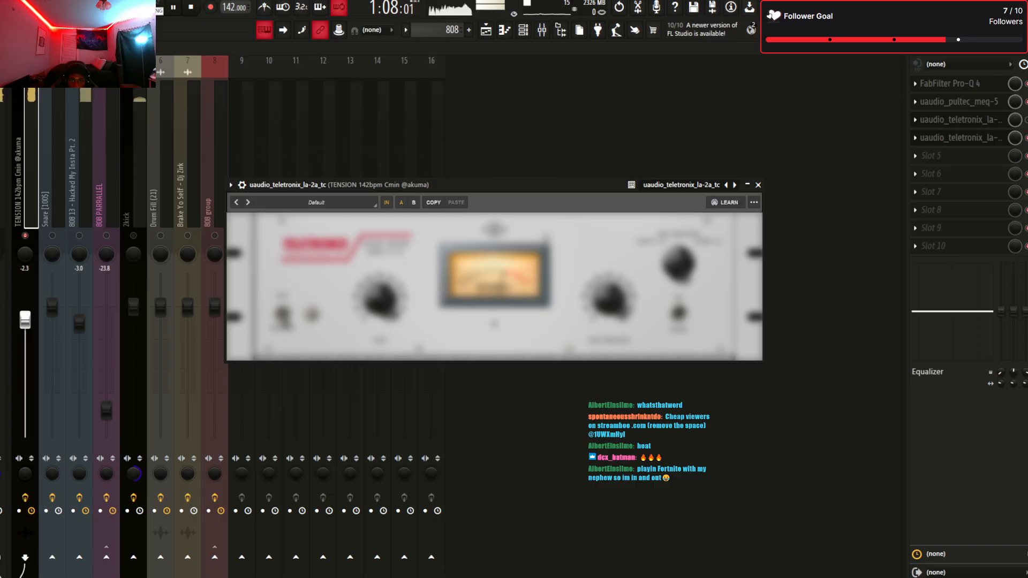
key(space)
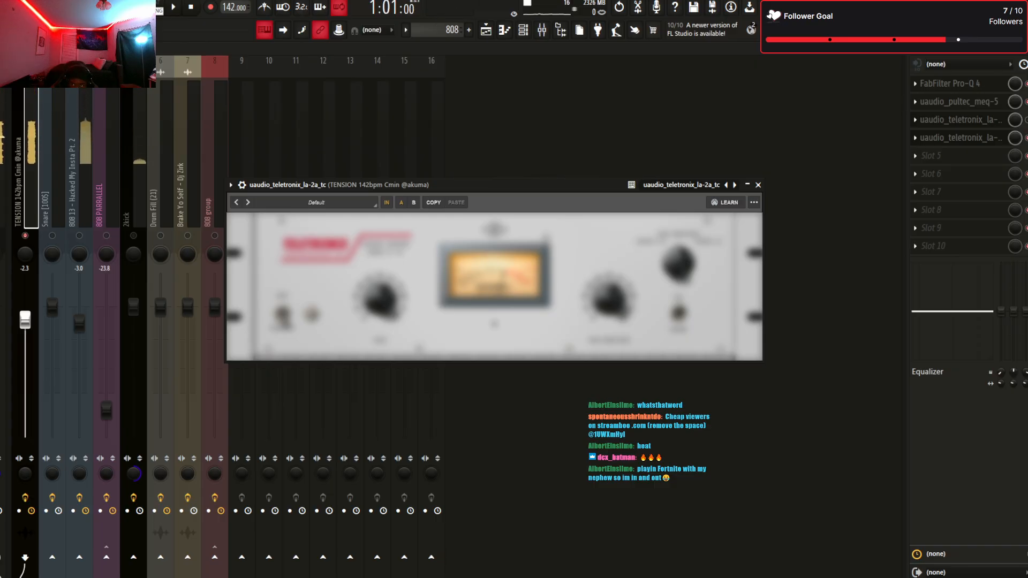
key(Escape)
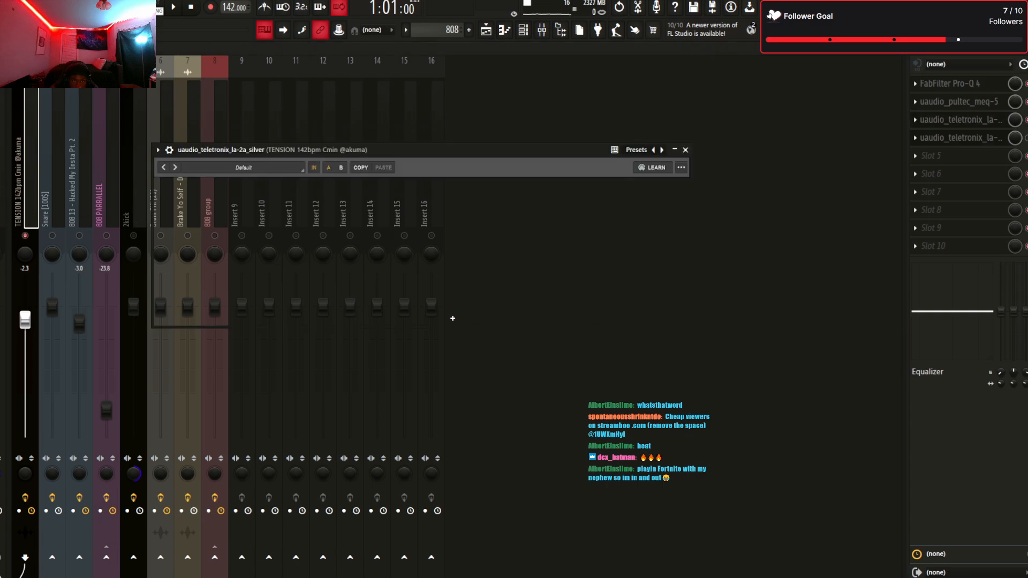
Recheck the two LA-2A compressors on the melody track during playback, reposition the Silver's window, and close it
drag(452, 318, 488, 314)
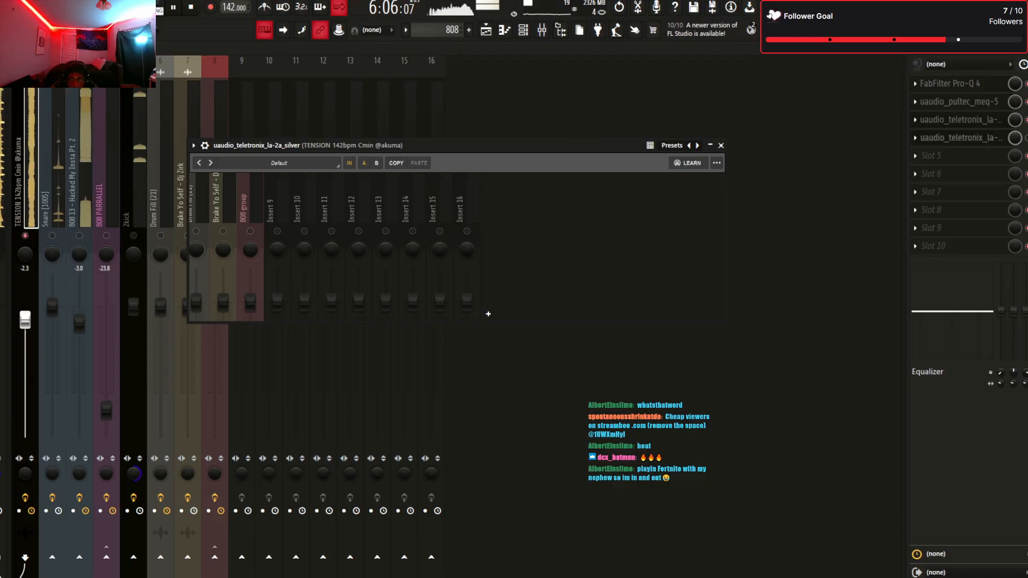
click(960, 120)
click(961, 138)
click(961, 138)
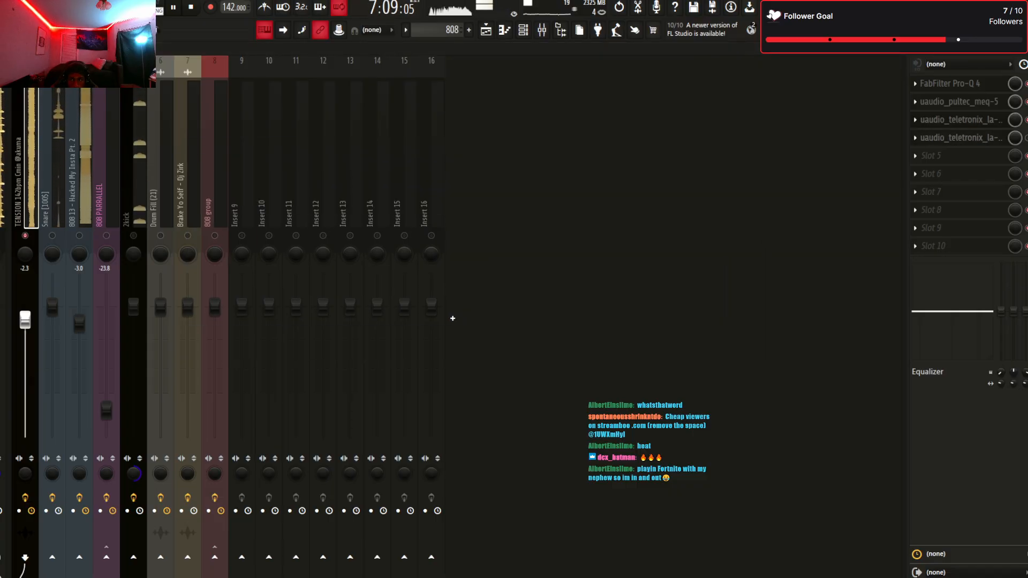
click(960, 120)
key(space)
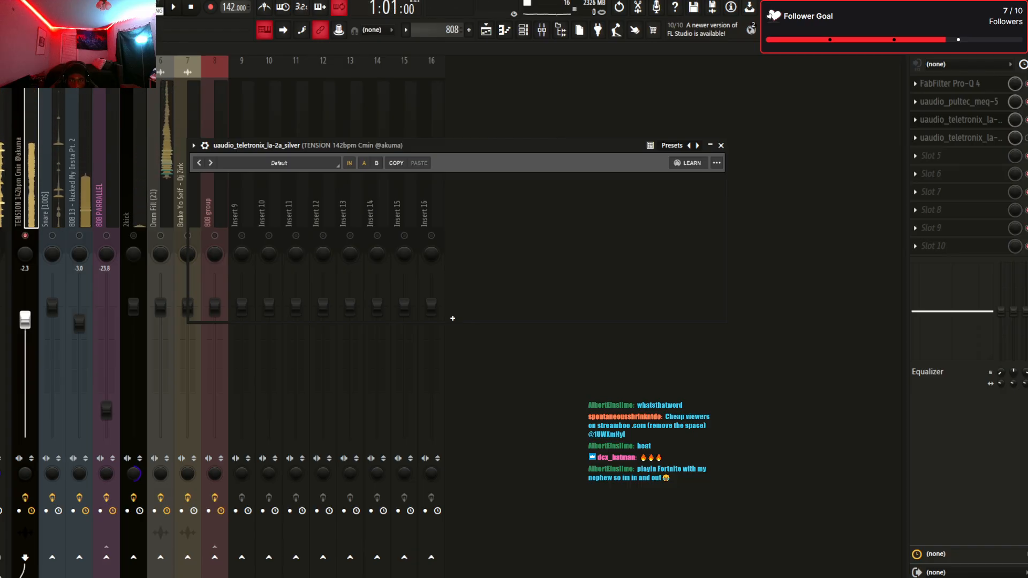
drag(452, 318, 492, 365)
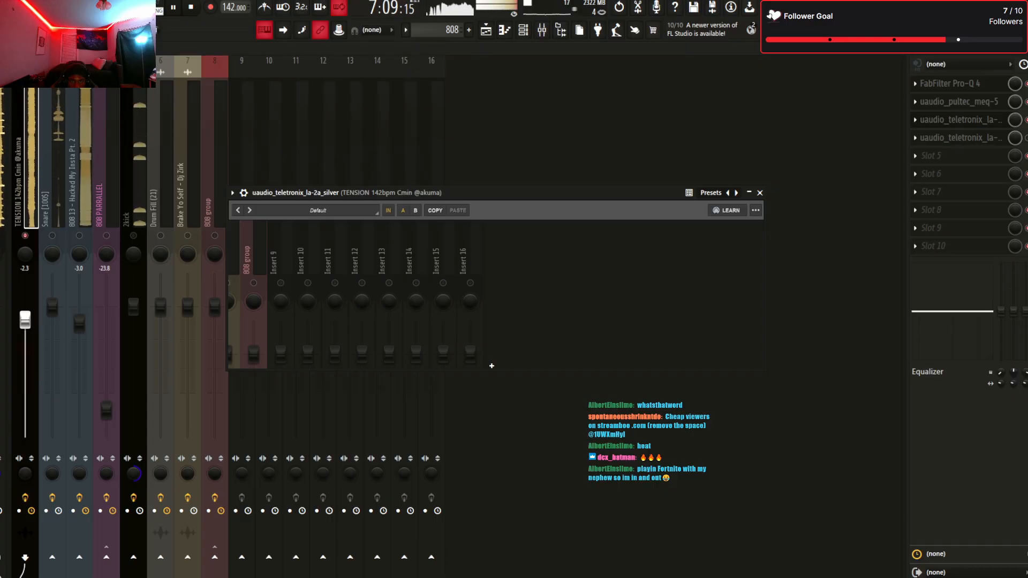
key(Escape)
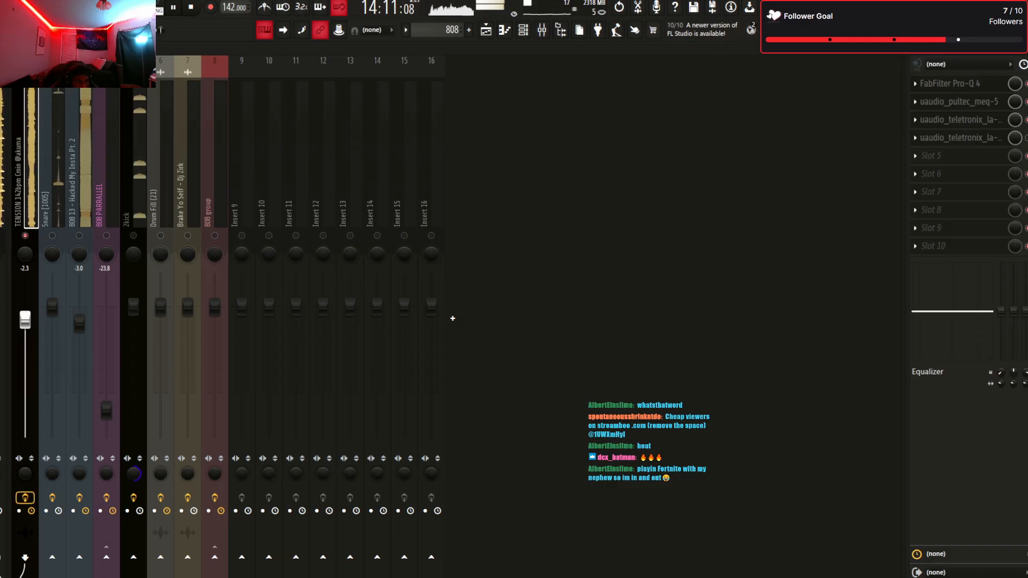
Play the full beat with all mixer tracks active and review the melody's LA-2A Silver
key(space)
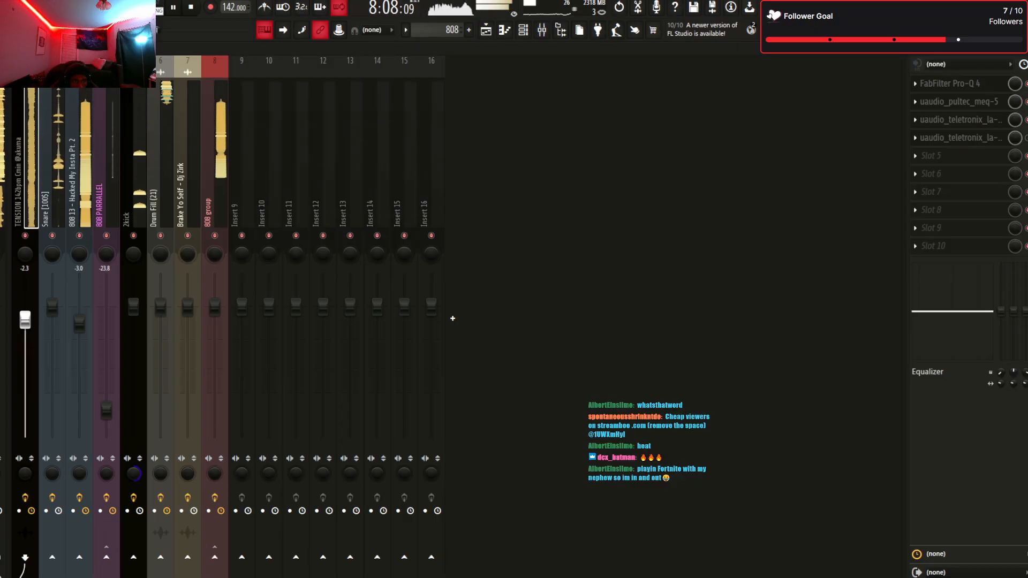
click(960, 119)
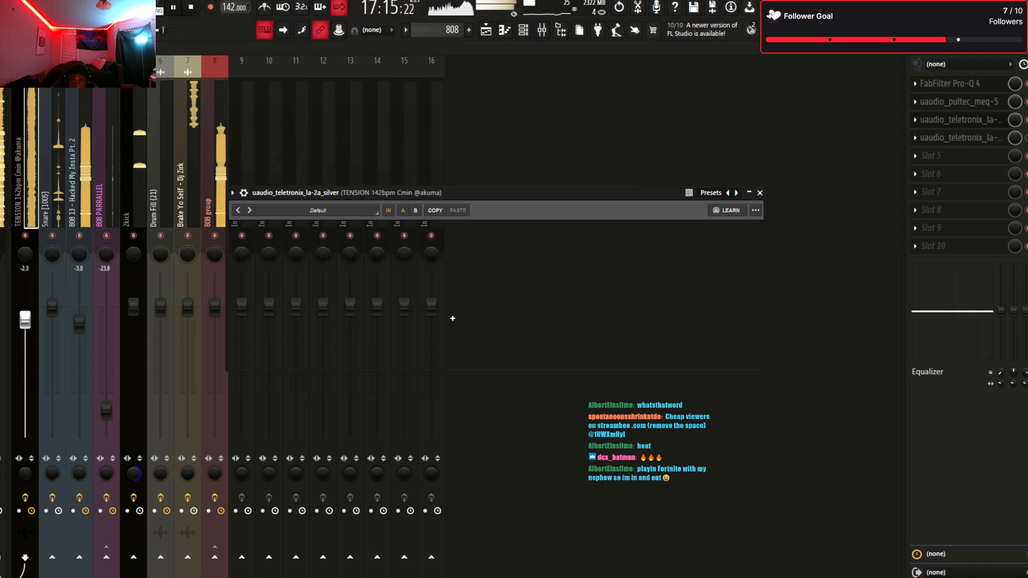
click(760, 192)
Show the playlist and unmute Track 7 with the ride clips
key(F5)
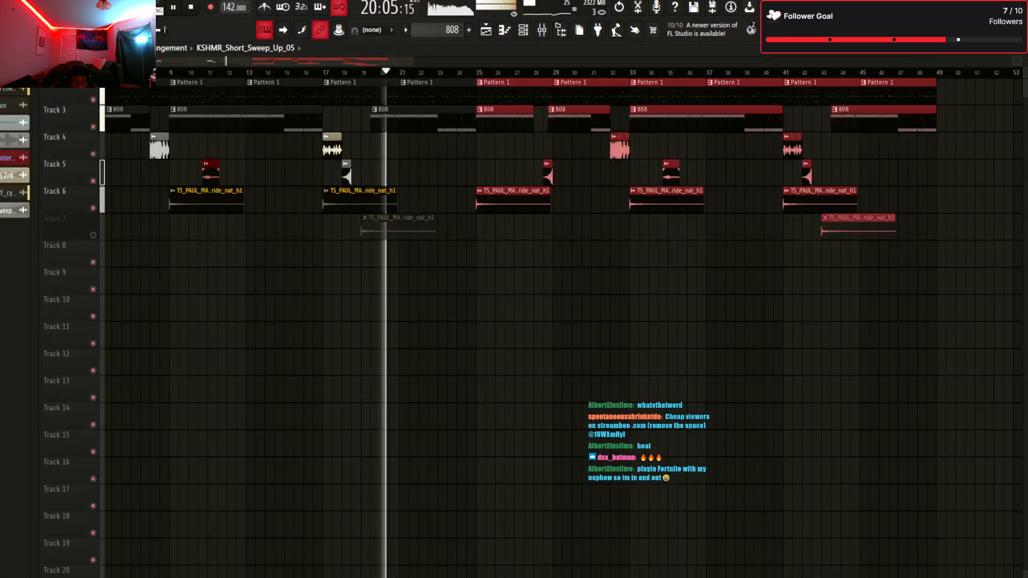
click(93, 235)
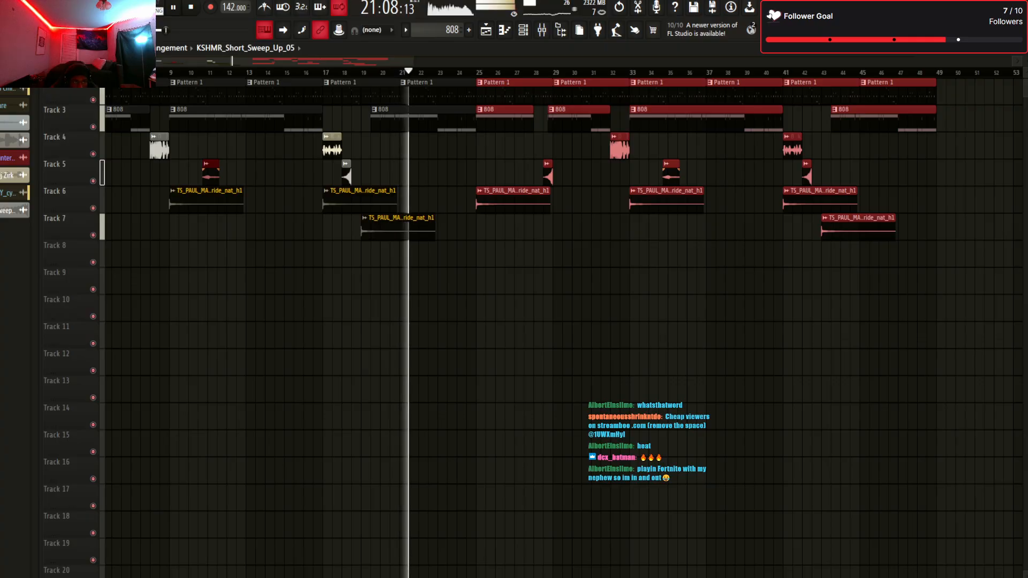
Delete the ride clip at bar 19 on Track 7
right_click(411, 232)
Lower the low-cut frequency in the melody track's FabFilter Pro-Q 4 to just above 50 Hz and close the plugin
key(F9)
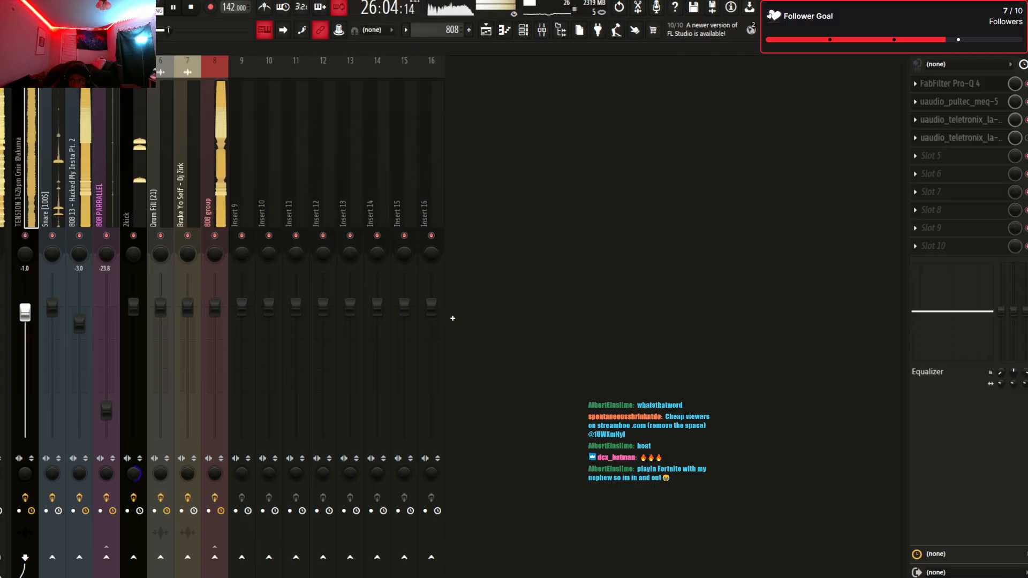
click(950, 84)
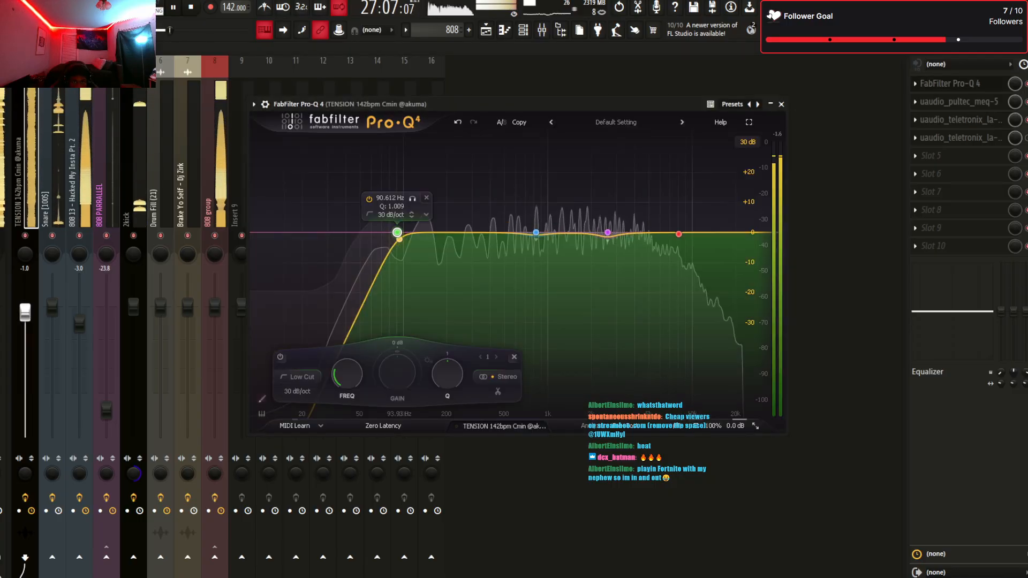
drag(397, 233, 368, 234)
mouse_move(536, 232)
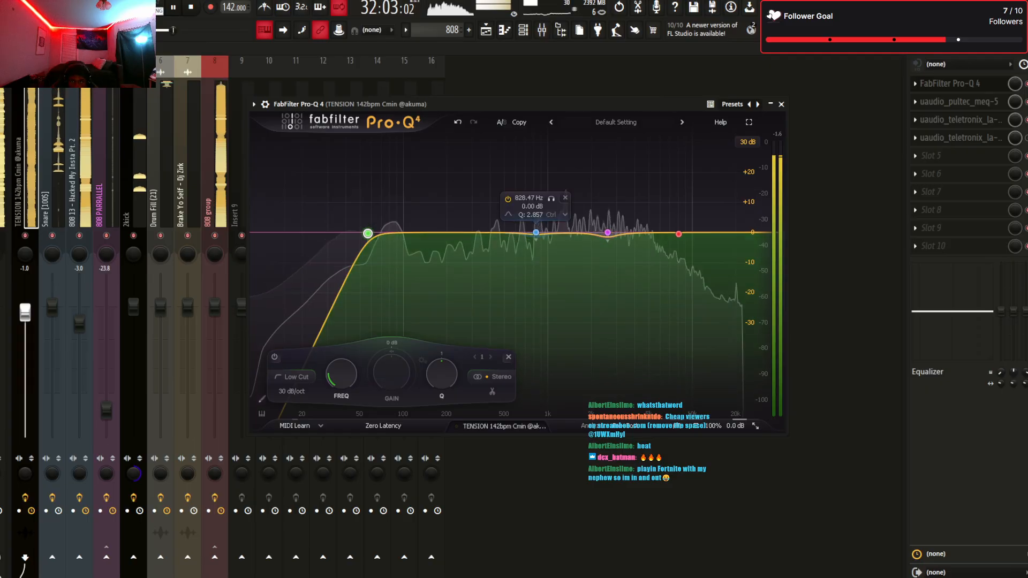
key(Escape)
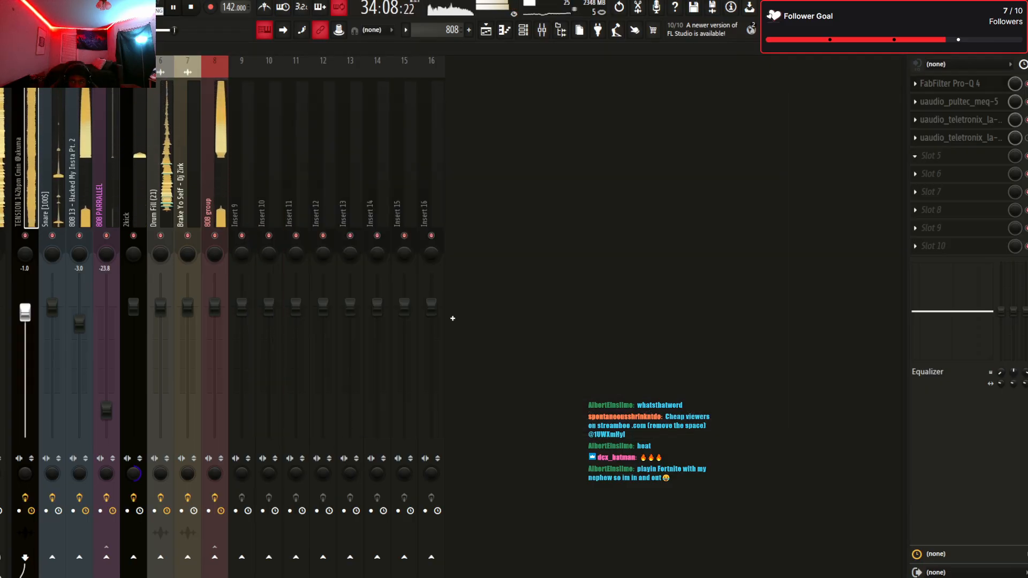
Add FabFilter Pro-Q 3 to slot 5 of the melody track, stop playback, and make its first band a low cut
click(453, 319)
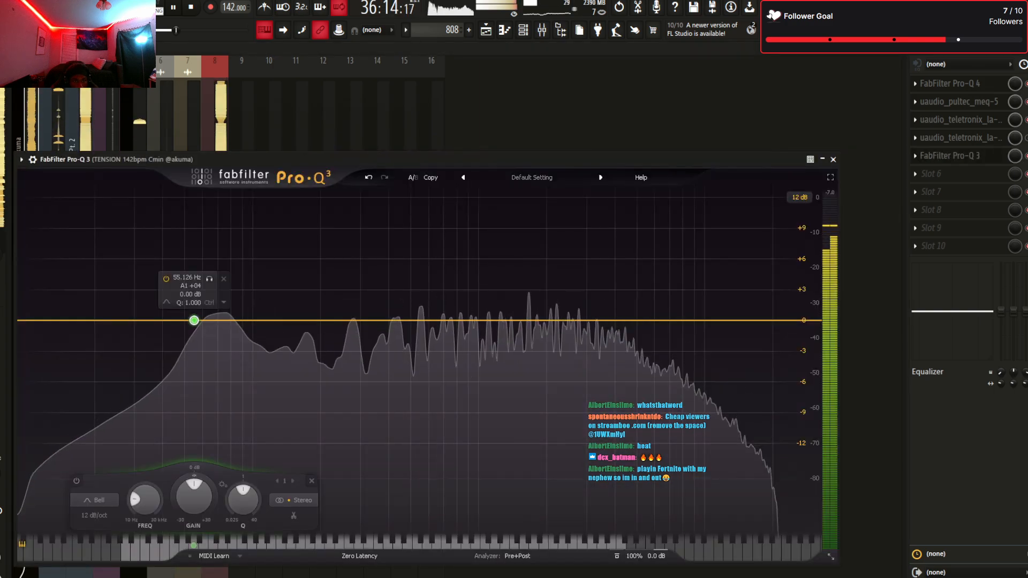
key(space)
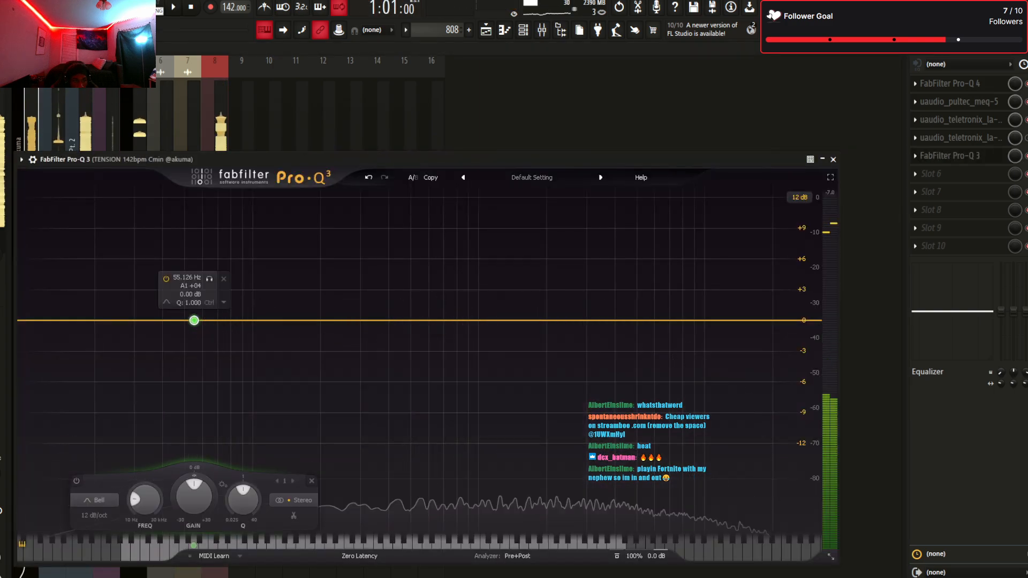
click(94, 500)
click(96, 419)
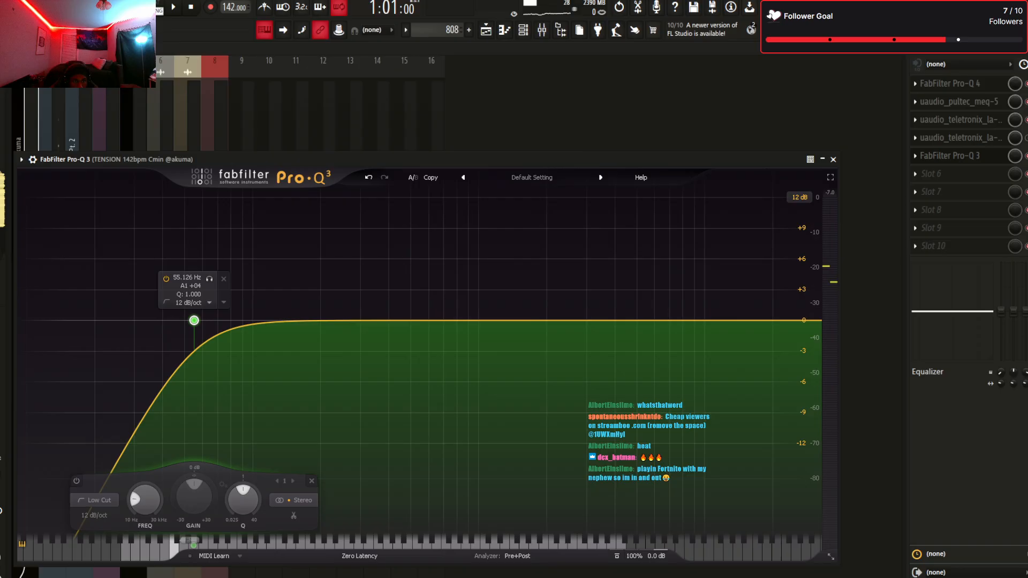
Set the Pro-Q 3 low cut to 100 Hz with a 30 dB/oct slope and apply it to the mid signal only
scroll(197, 304, up, 3)
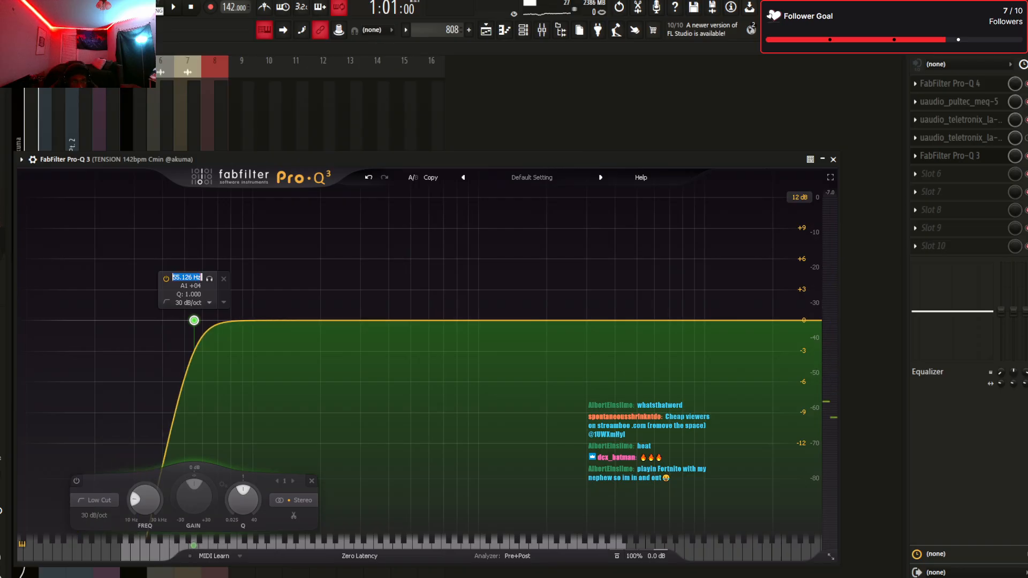
key(Return)
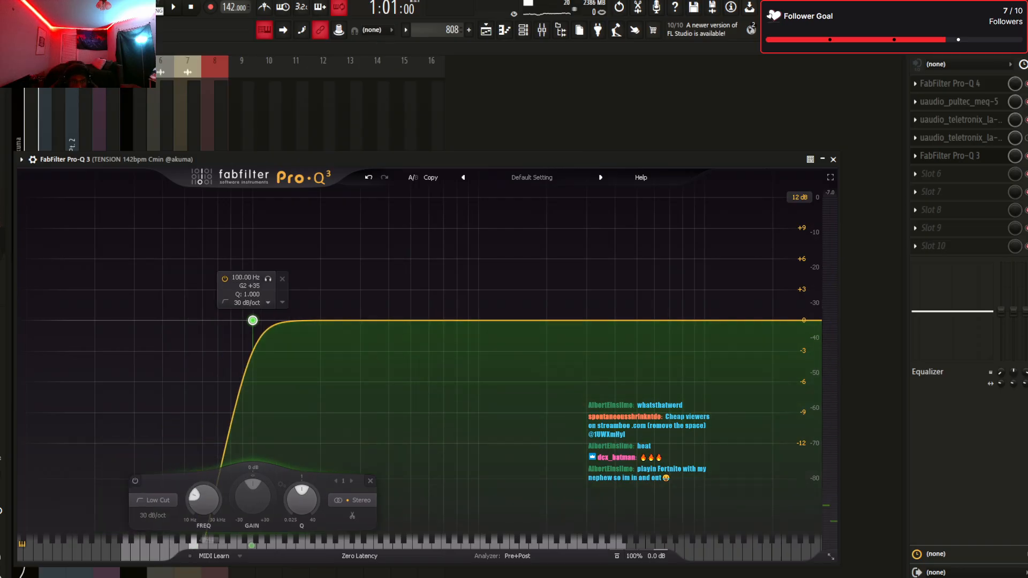
click(352, 501)
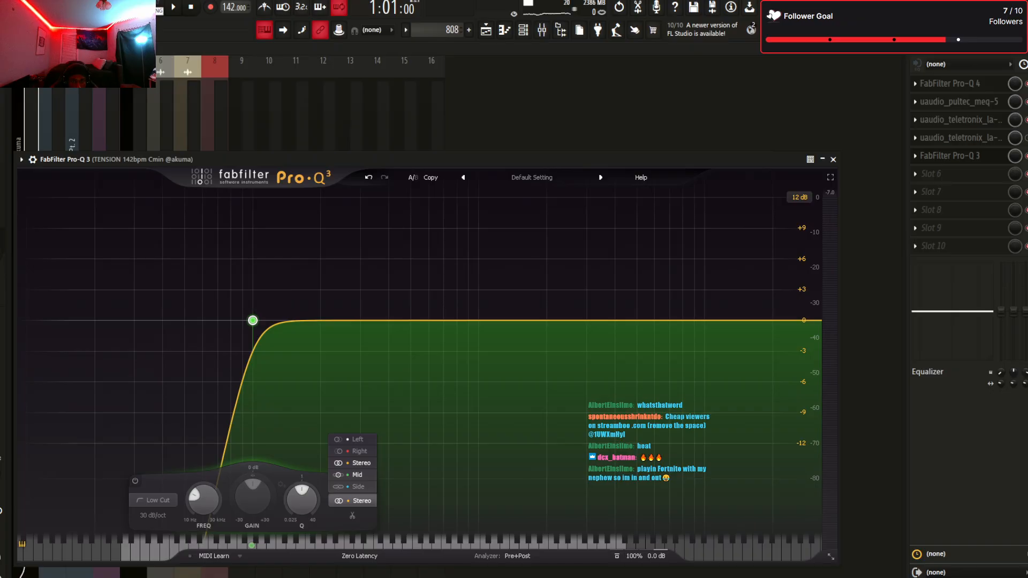
click(357, 475)
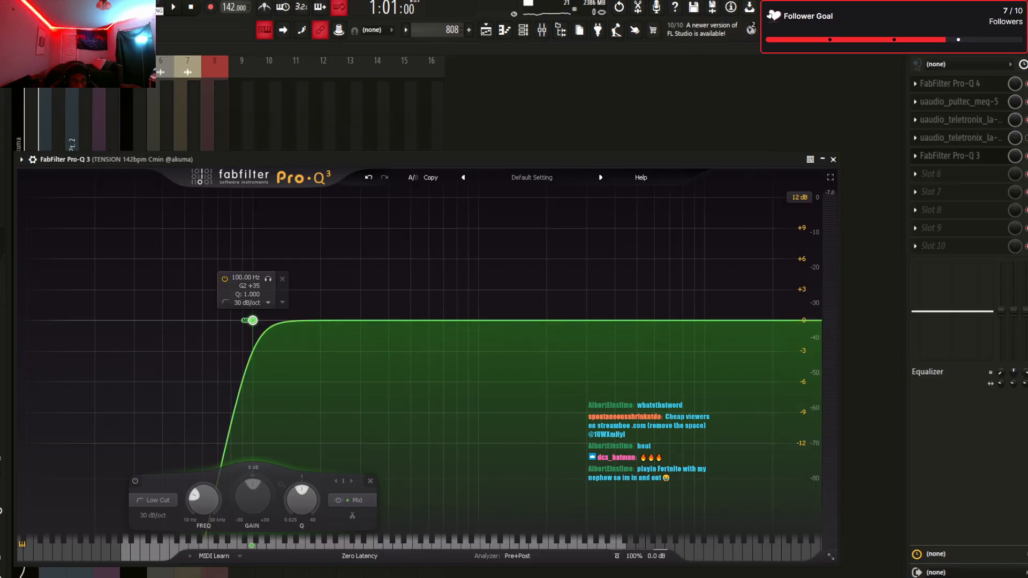
Review the effect slots of the master, melody, 808 and 2kick tracks, and reposition the melody's Pro-Q 3 window
click(3, 203)
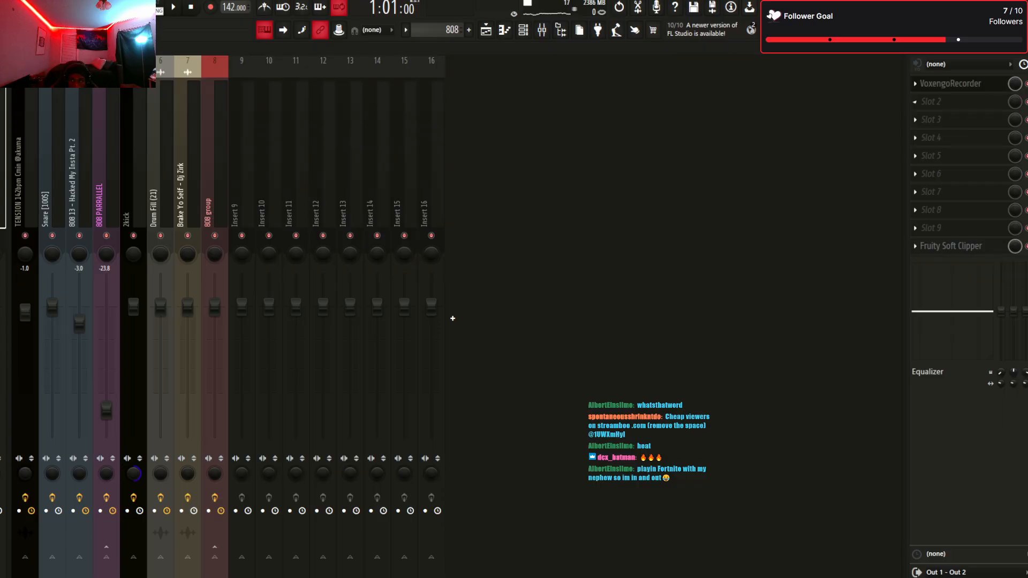
key(Right)
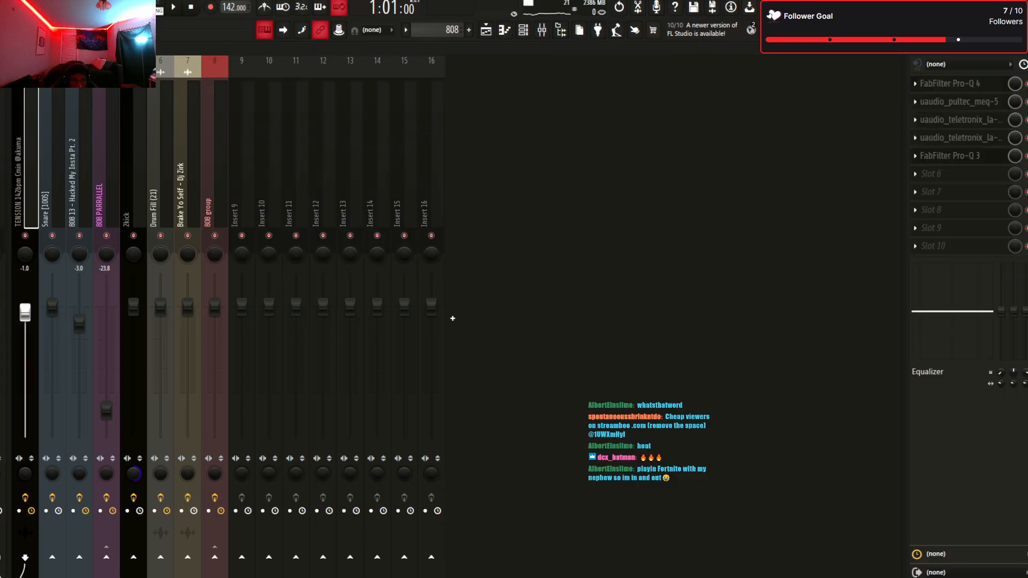
click(951, 156)
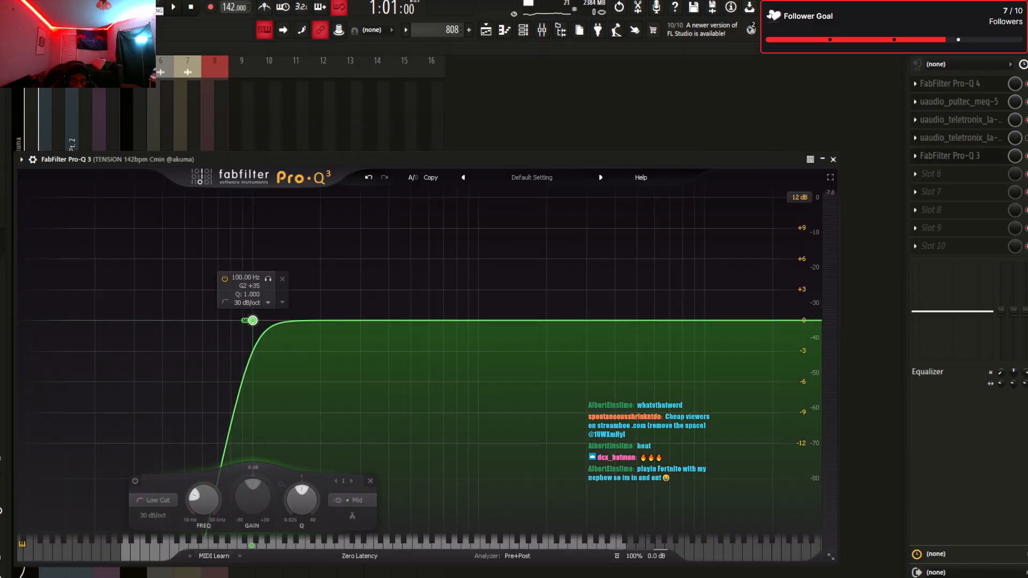
drag(407, 160, 520, 140)
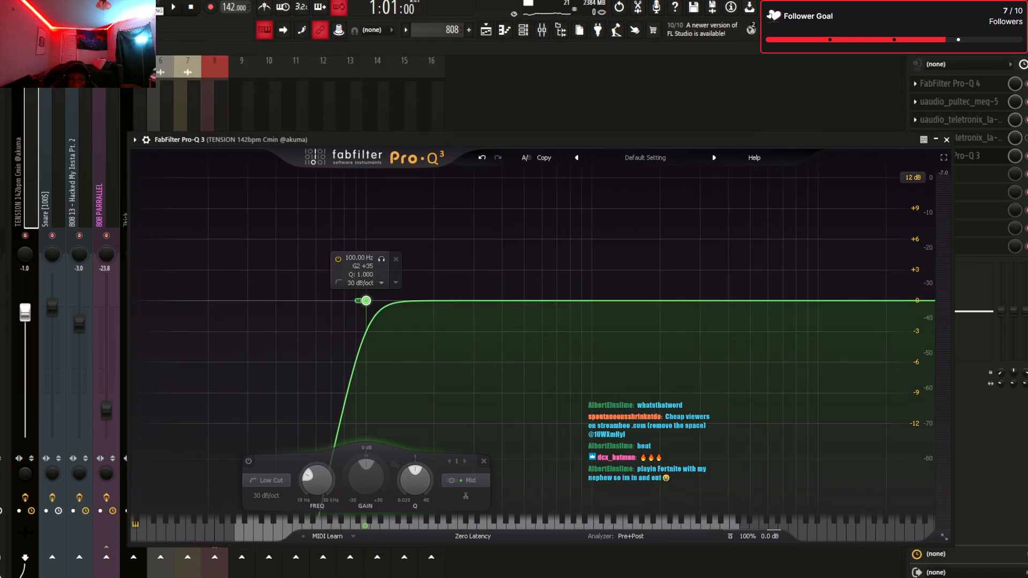
click(77, 198)
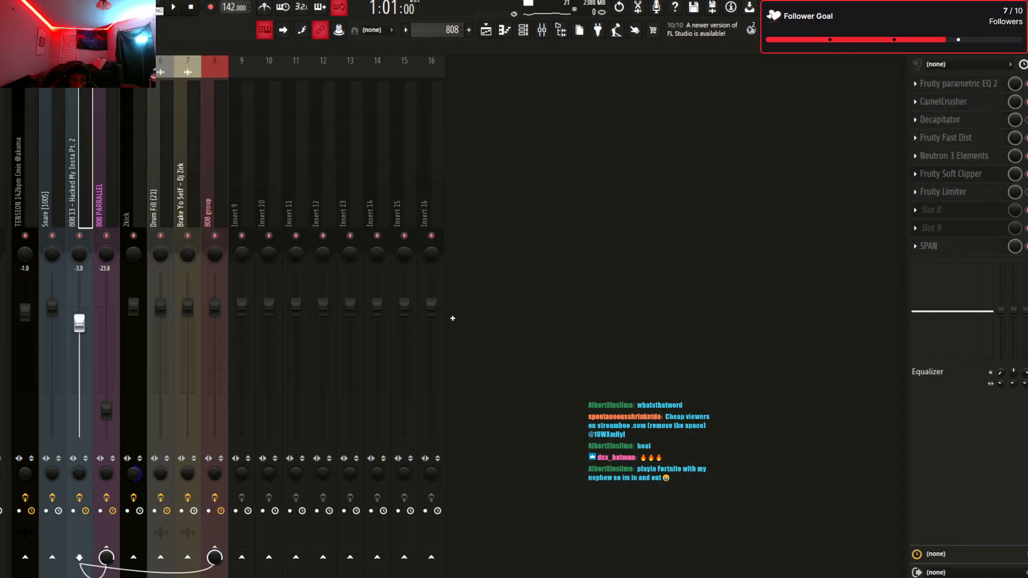
click(131, 198)
click(25, 198)
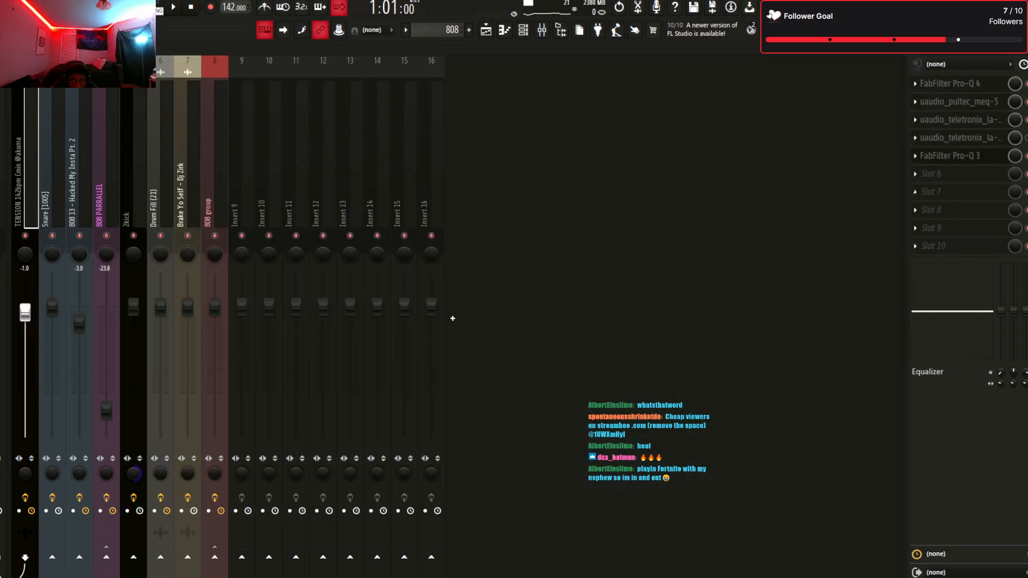
Play the beat and move Pro-Q 3 ahead of both LA-2A compressors in the melody's effect chain
key(space)
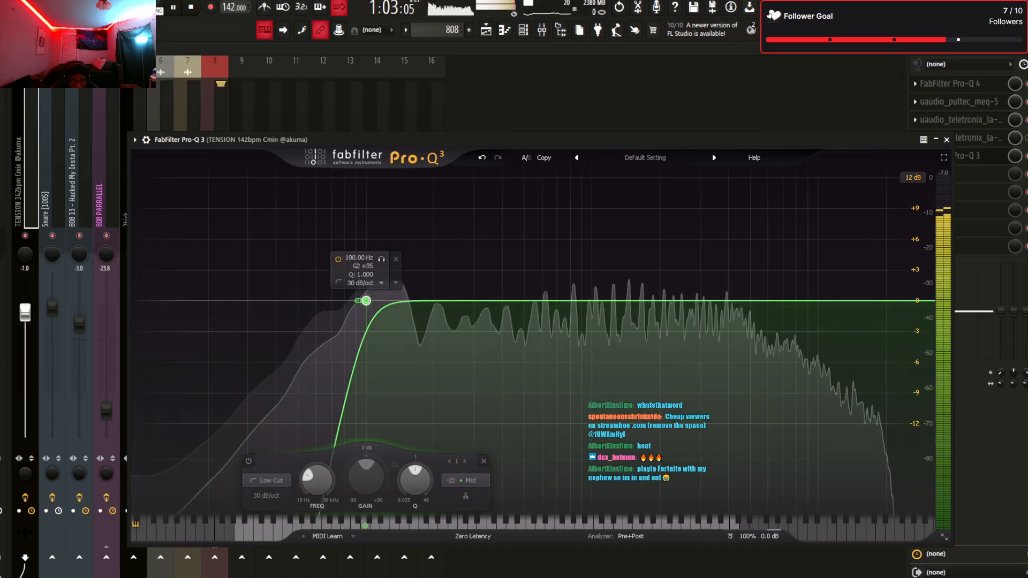
mouse_move(366, 300)
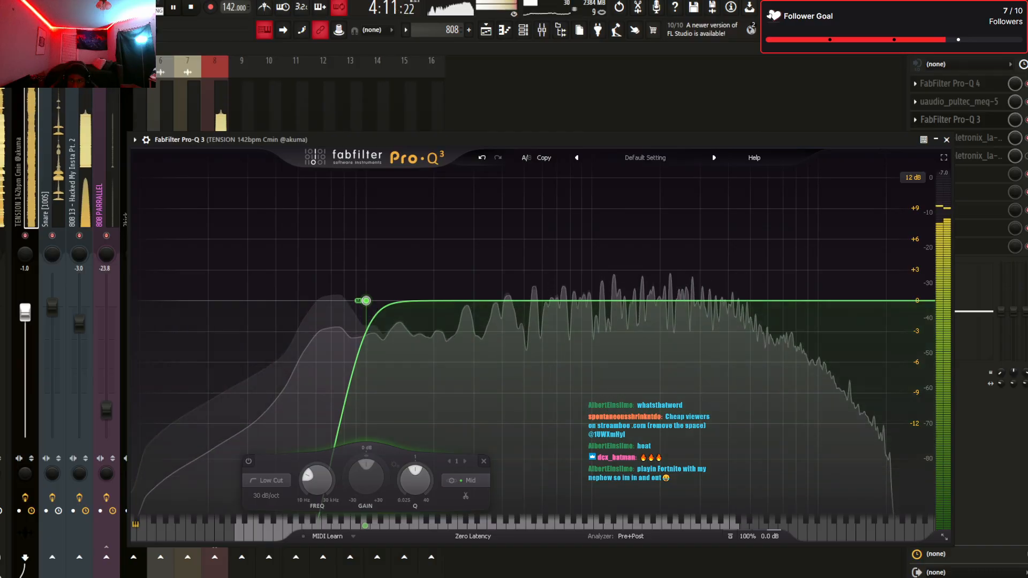
key(Escape)
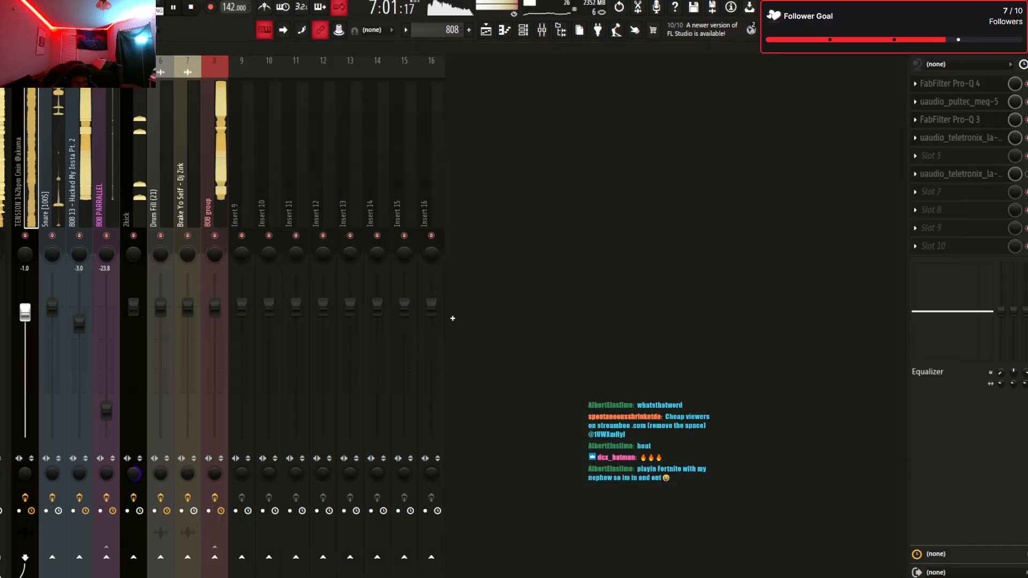
Review the 808 mixer track and the channel rack's audio and unsorted channels during playback
key(Right)
key(Right)
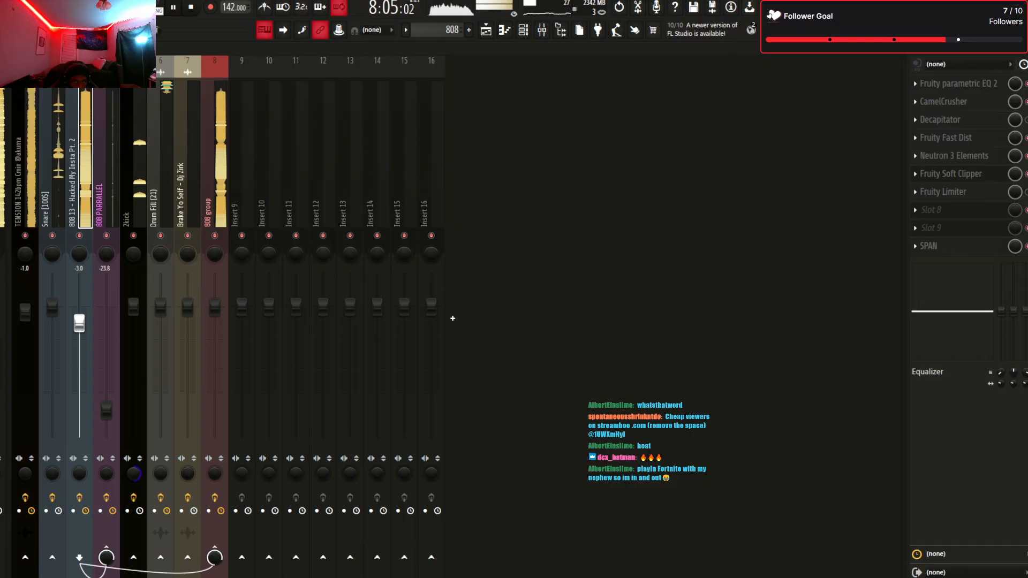
key(F6)
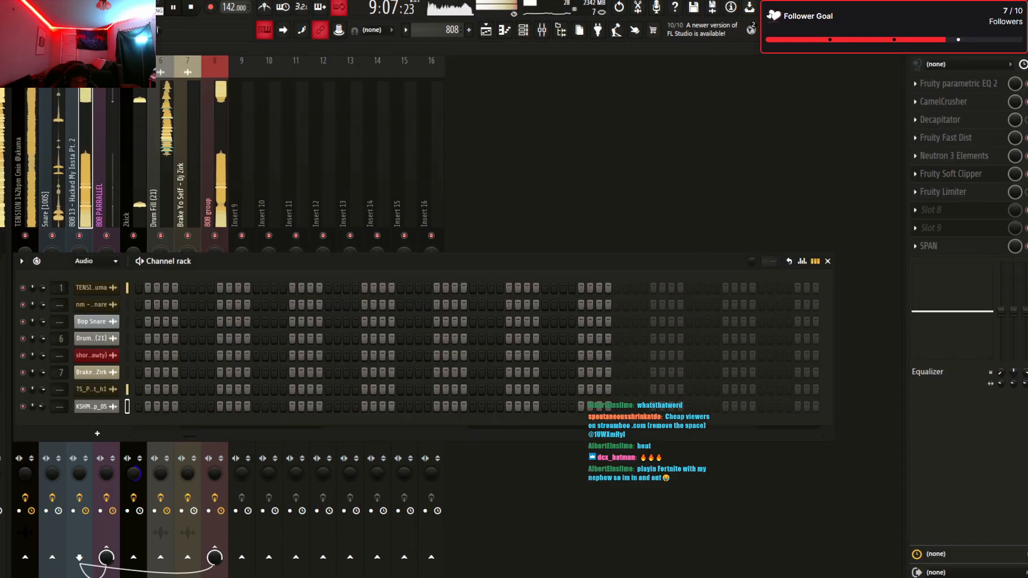
key(Page_Down)
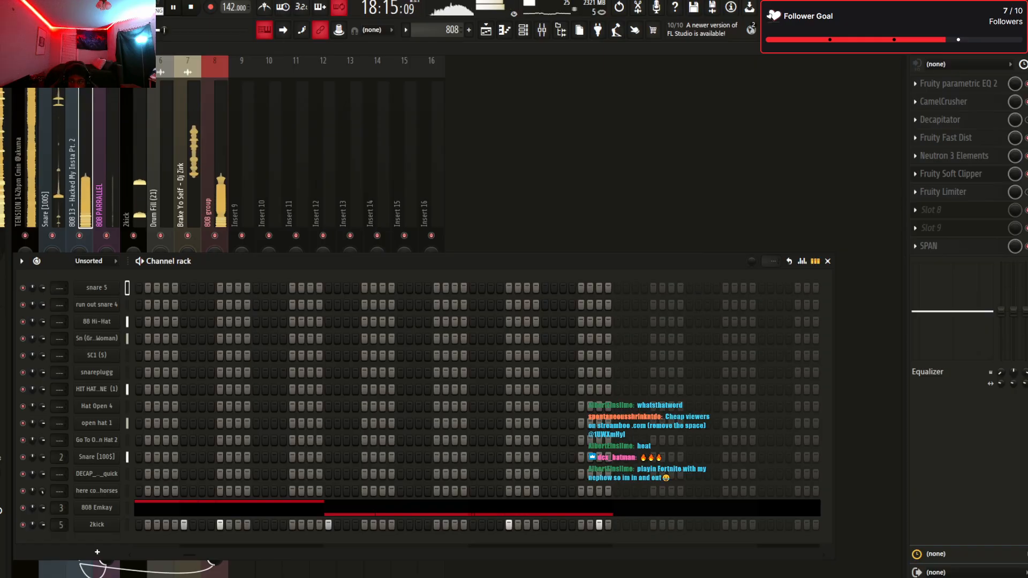
Move the Brake Yo Self clip at bar 17 from Track 4 to Track 7 and delete the 808 clip at bar 25
key(F5)
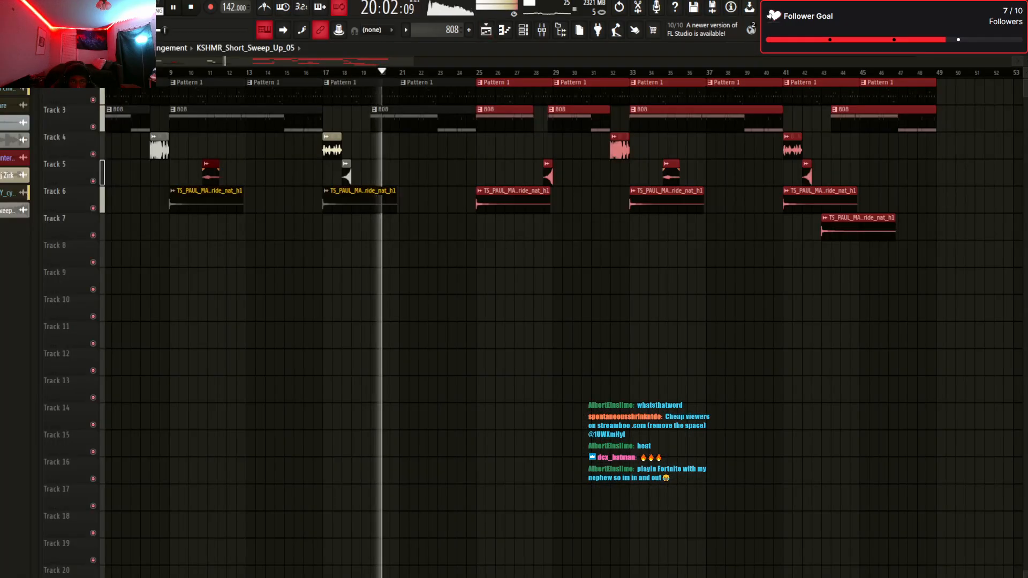
drag(332, 148, 332, 229)
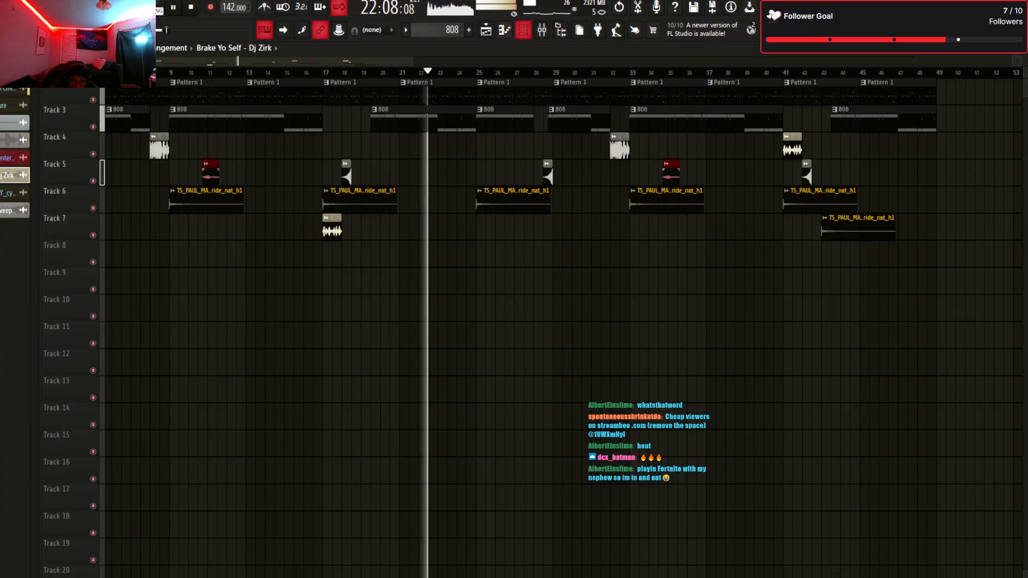
key(F6)
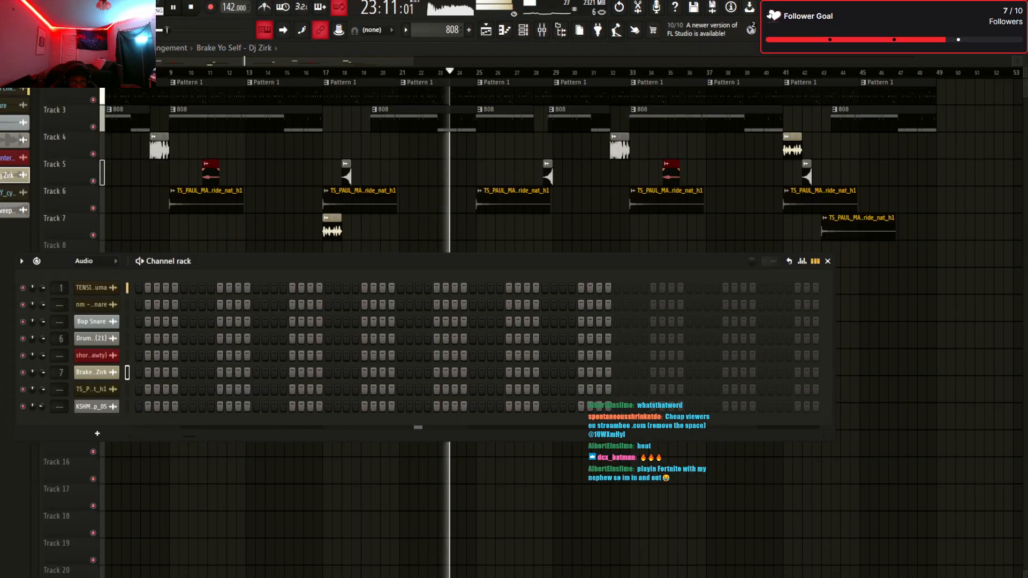
key(F6)
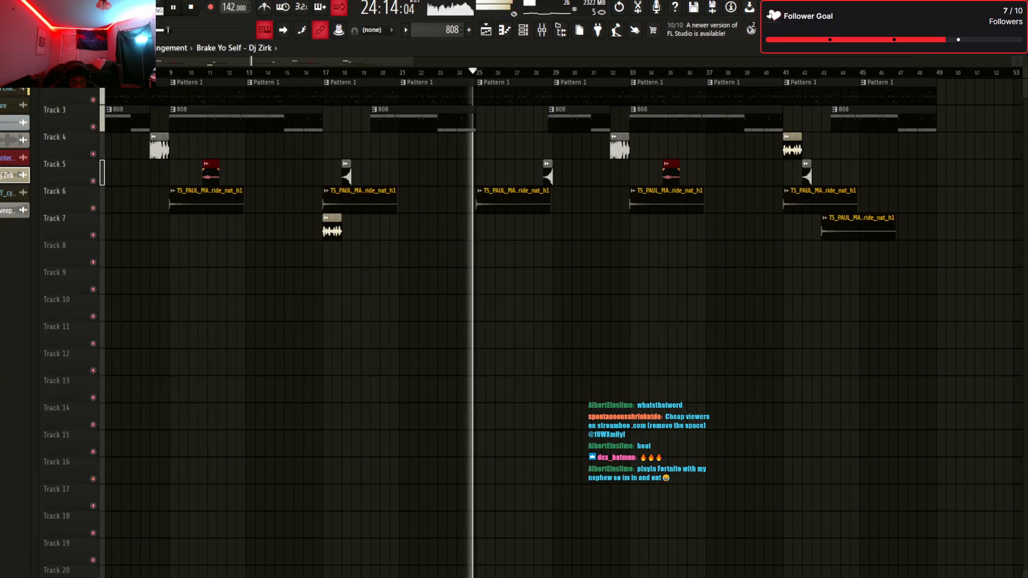
Trim the start of the bar 25 Pattern 1 clip on Track 2 to bar 27, comparing playback from bar 24 with and without it
drag(478, 94, 515, 94)
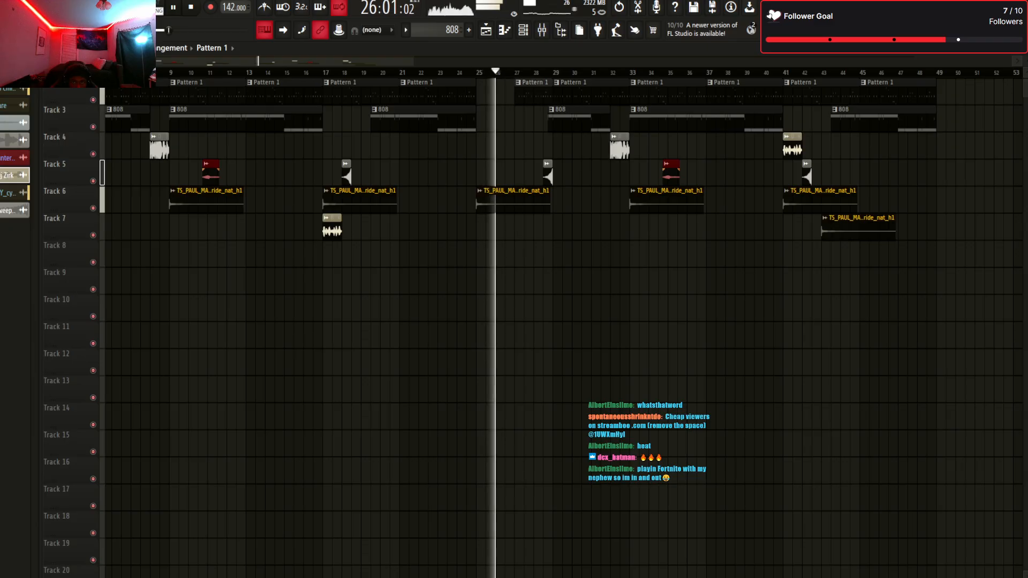
key(ctrl+z)
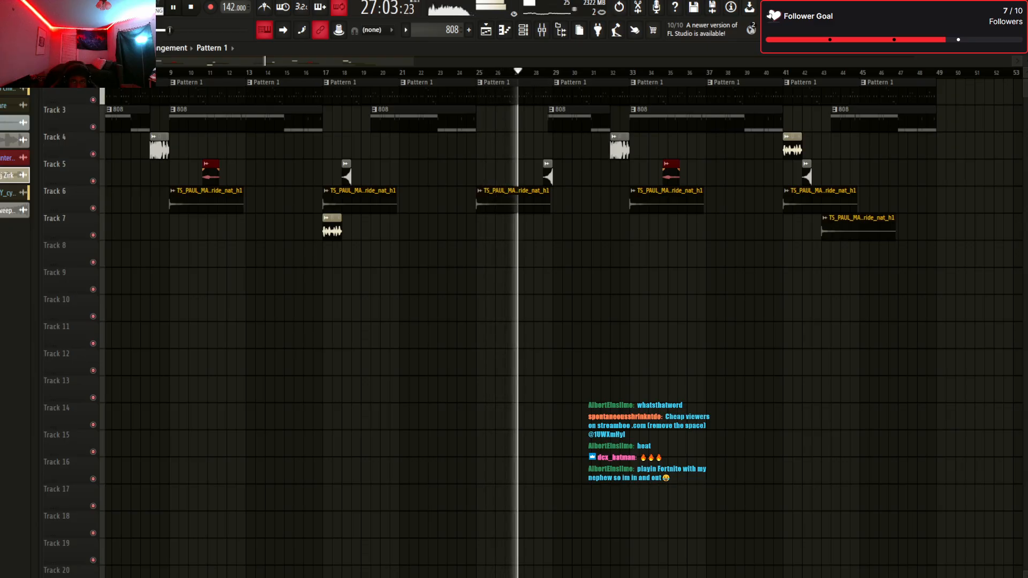
key(space)
key(space)
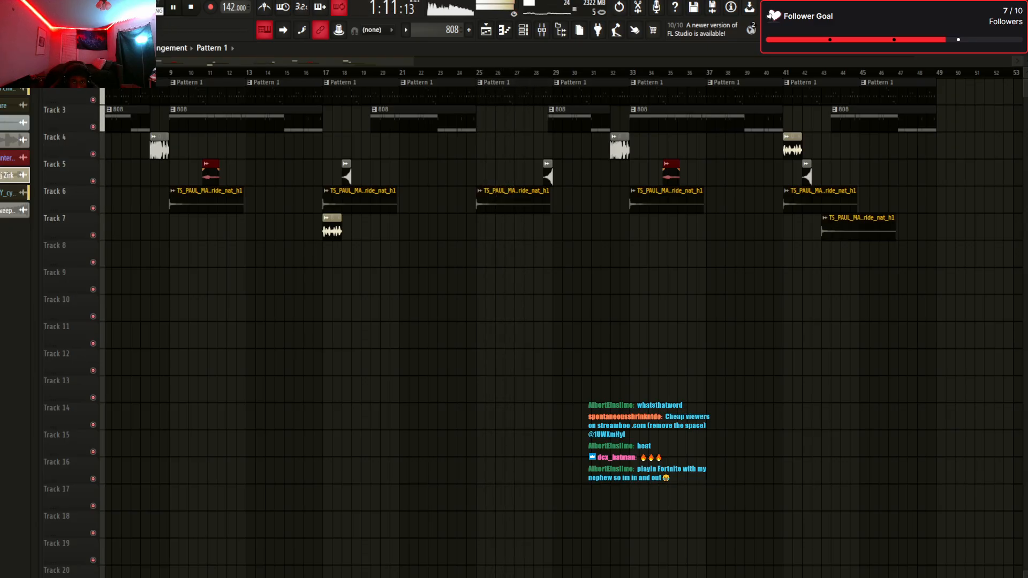
click(466, 72)
key(space)
click(466, 72)
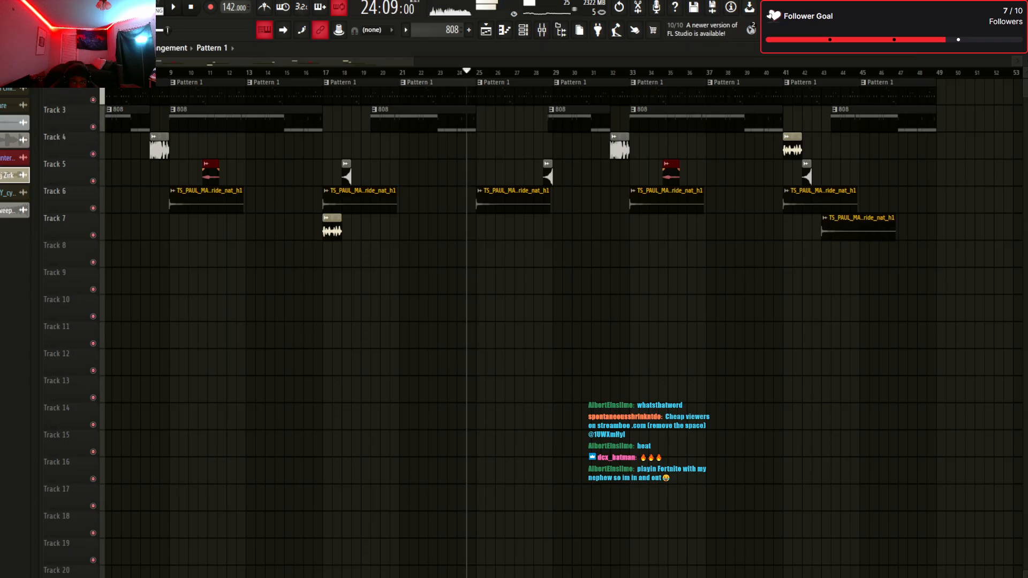
key(ctrl+z)
key(ctrl+z)
key(ctrl+z)
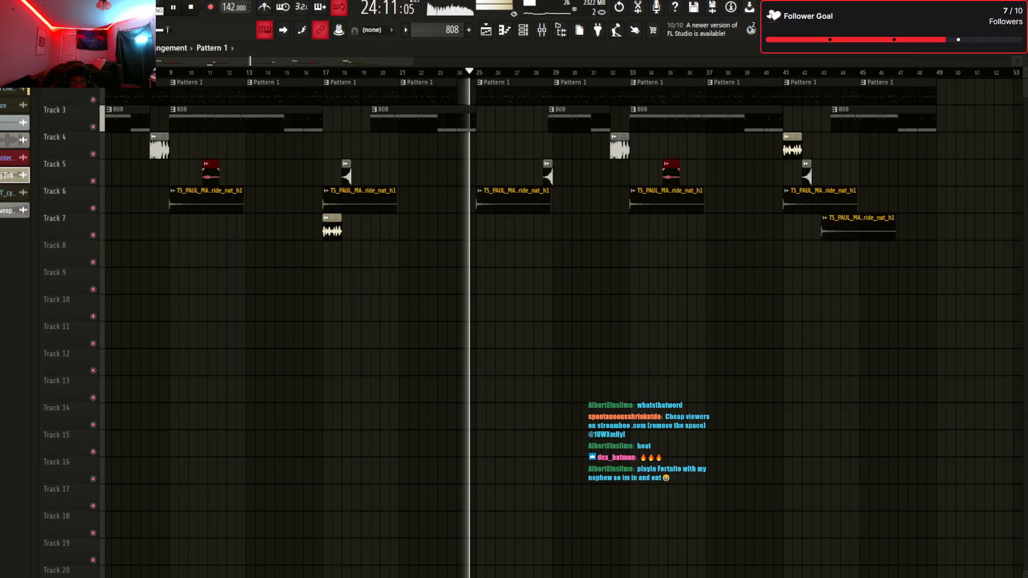
key(space)
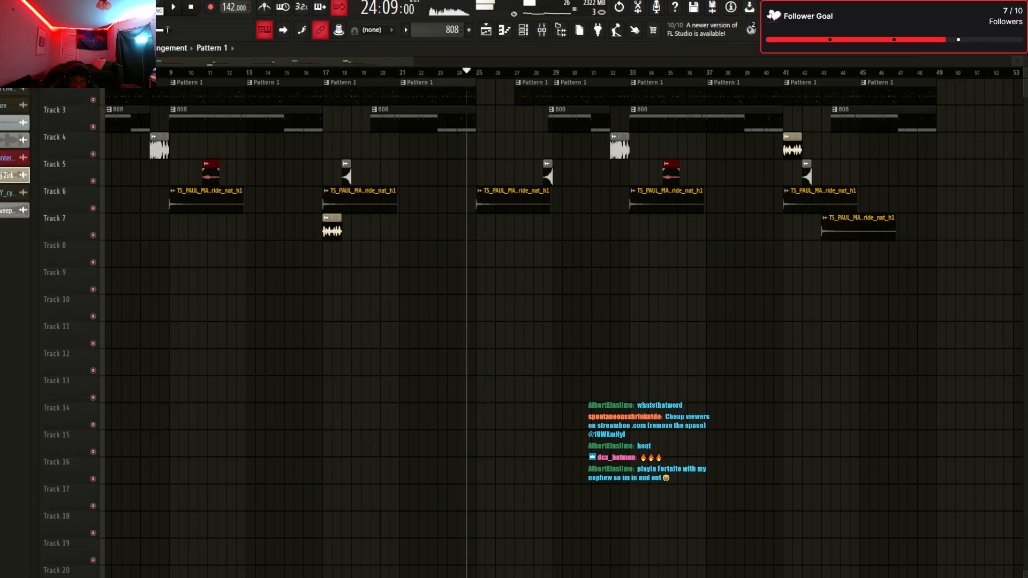
Play the arrangement from bar 24 to audition the transition around the trimmed Pattern 1 clip
key(space)
scroll(535, 322, up, 1)
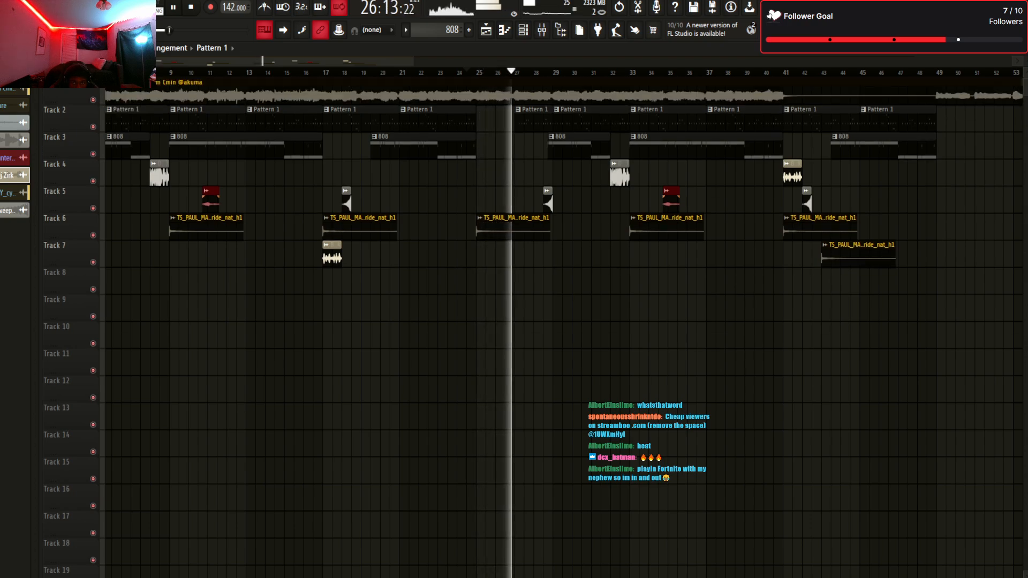
scroll(535, 321, down, 2)
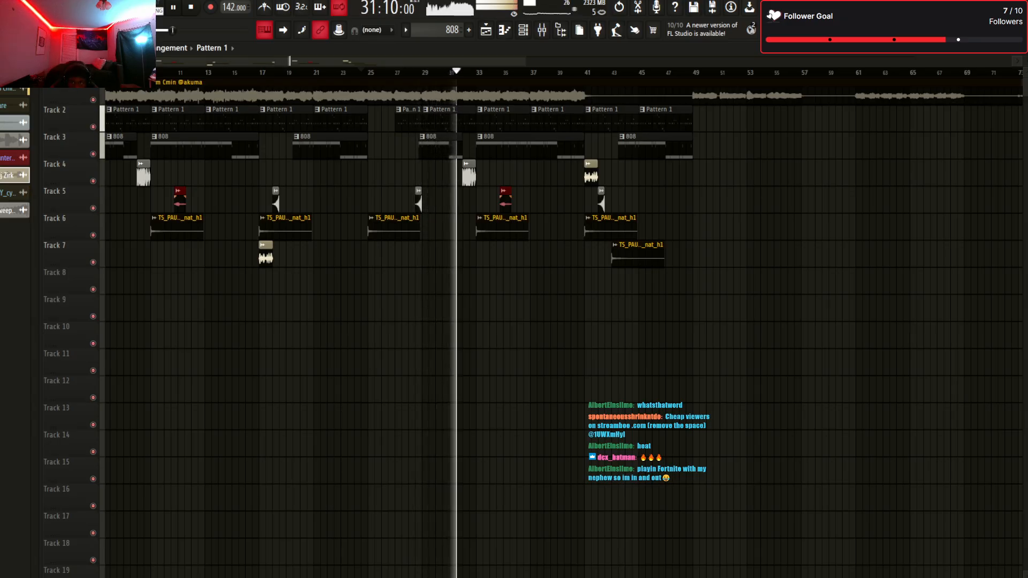
In the Vitamin plugin on the master track, set the low crossover to 100 and the low band's width to 0.00, and resume playback
key(F9)
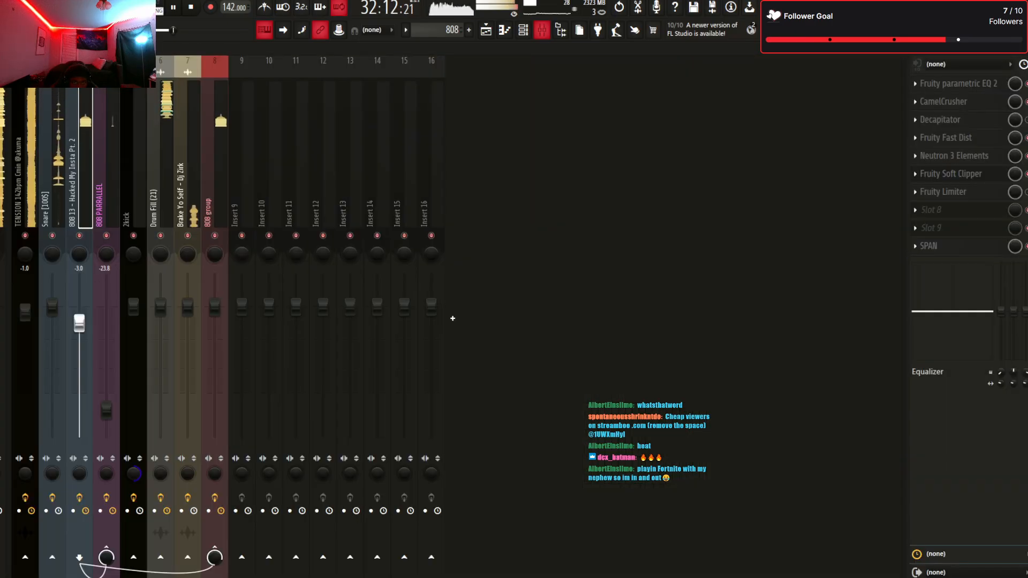
click(2, 177)
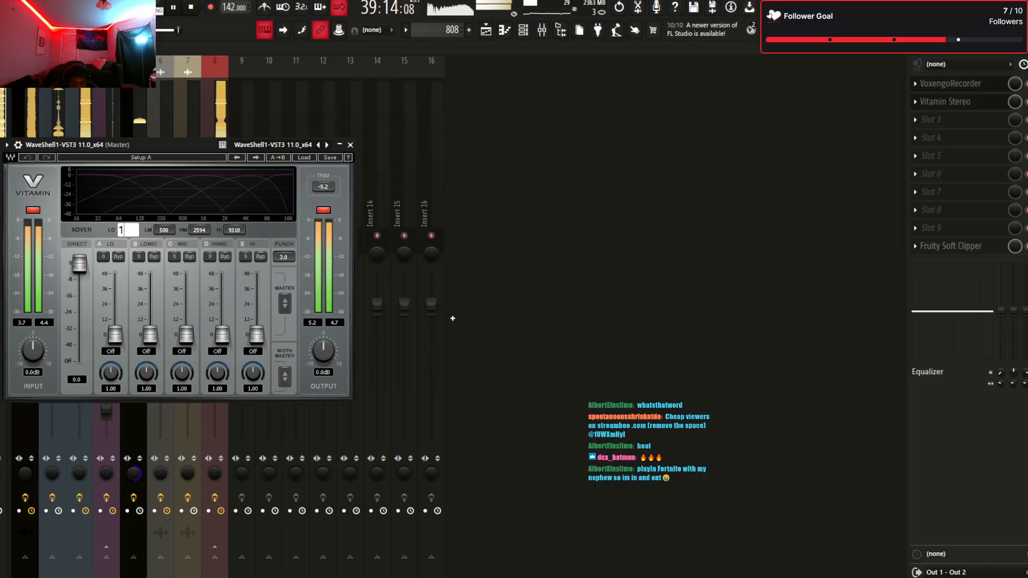
text(00)
key(Return)
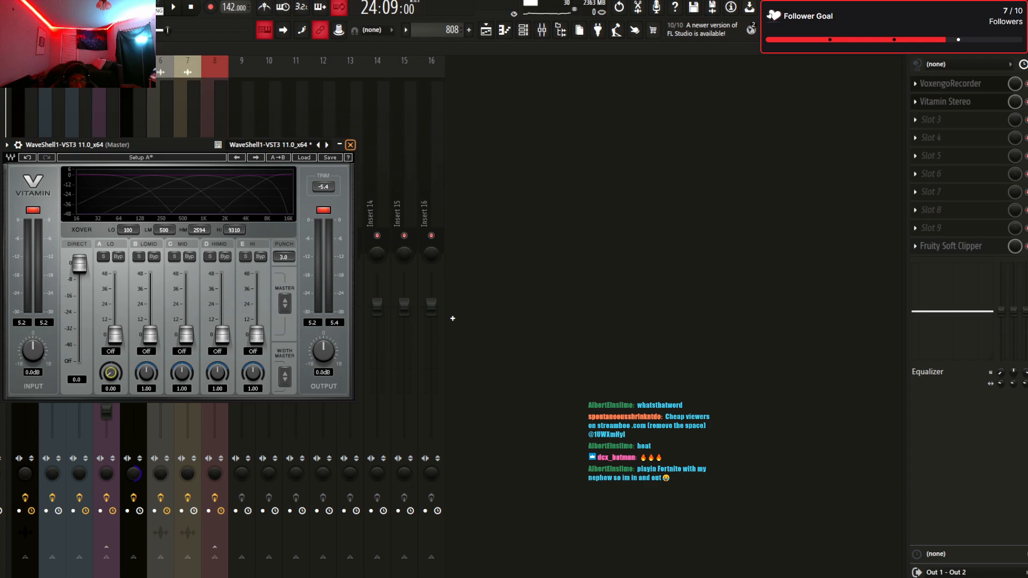
key(Escape)
key(space)
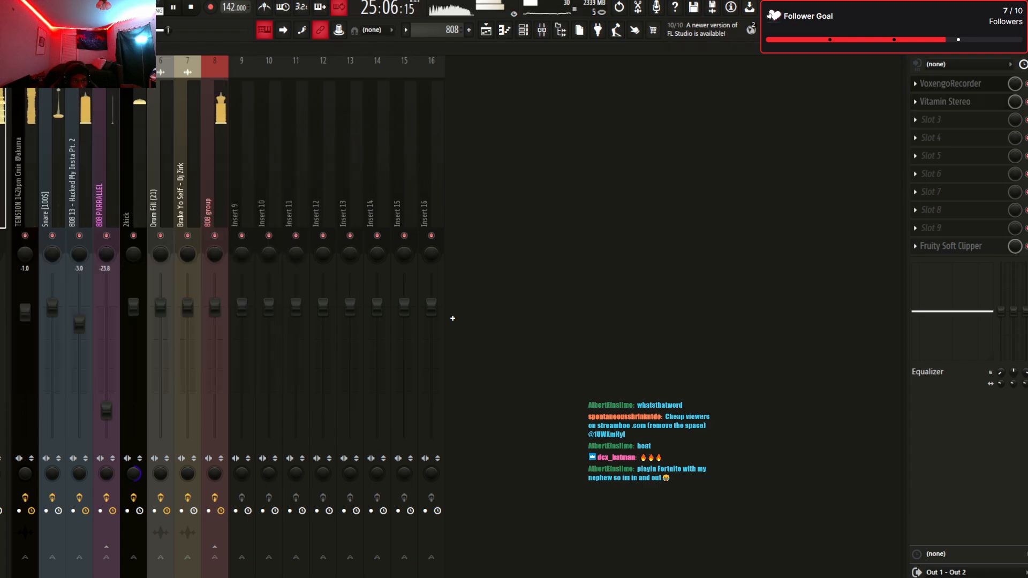
Play the arrangement from bar 1 while reviewing the melody and 808 mixer tracks and the channel rack's audio channels, and restart playback
key(space)
key(F5)
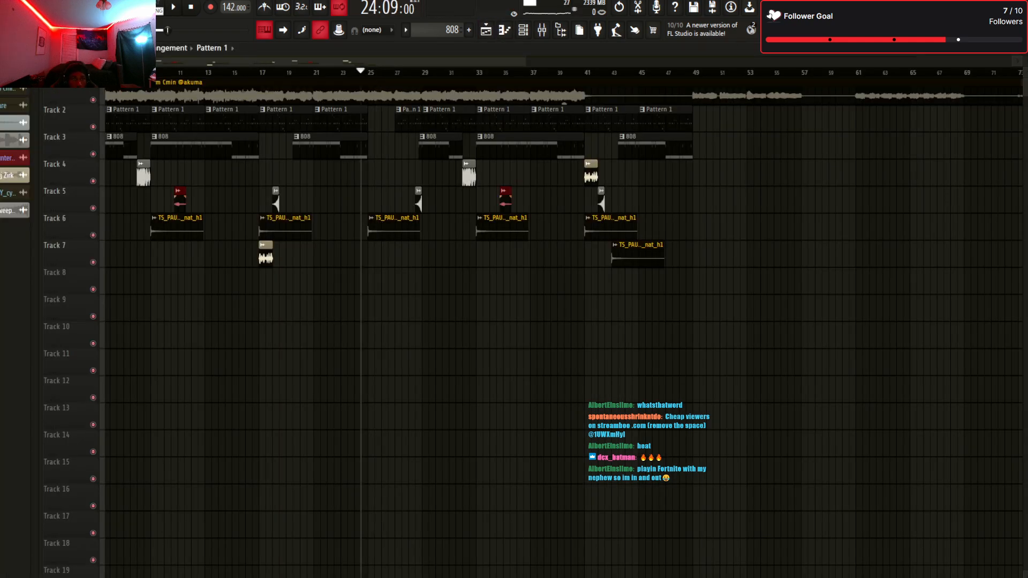
scroll(562, 332, left, 3)
click(107, 73)
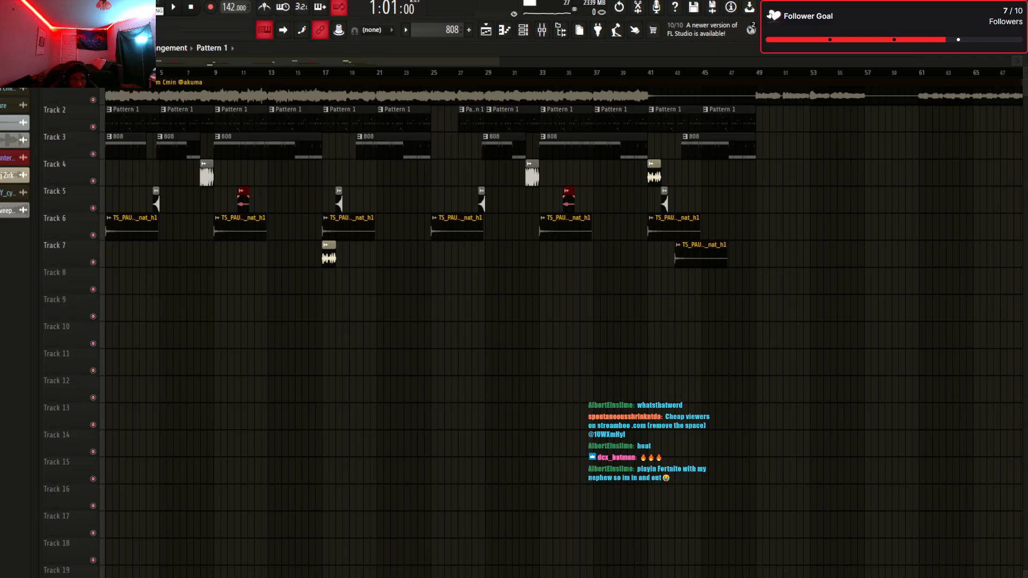
key(space)
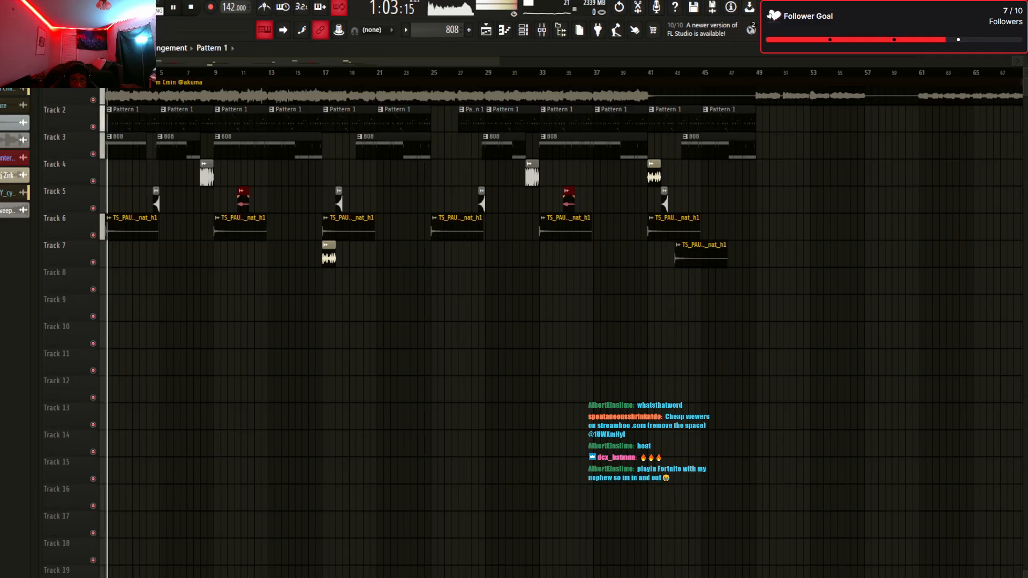
key(F9)
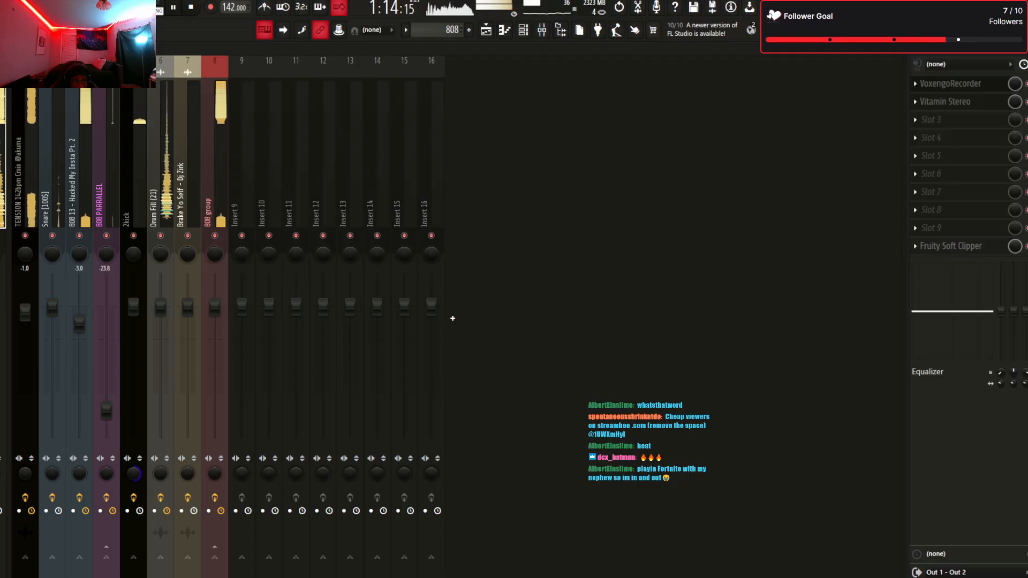
click(26, 172)
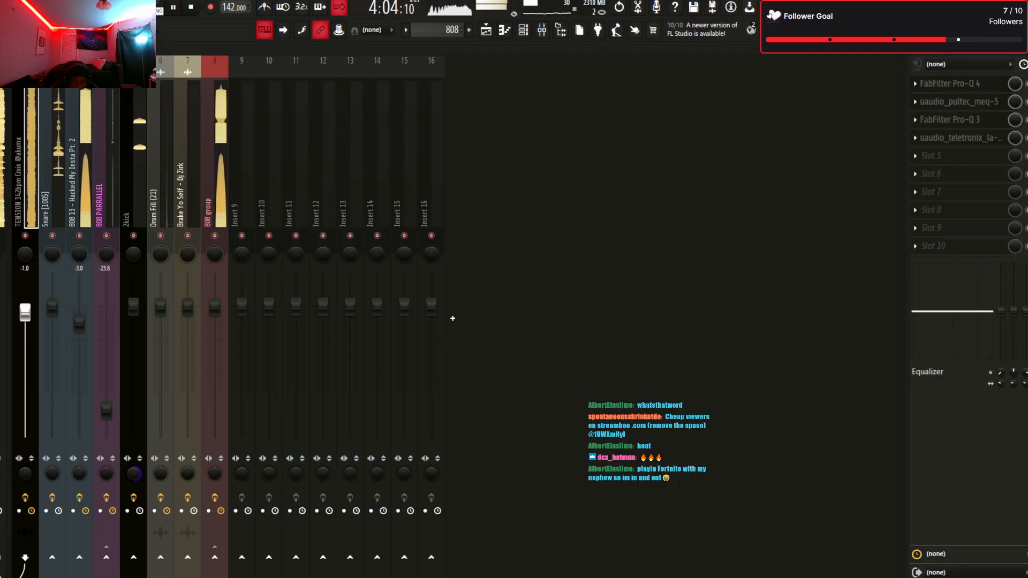
click(79, 176)
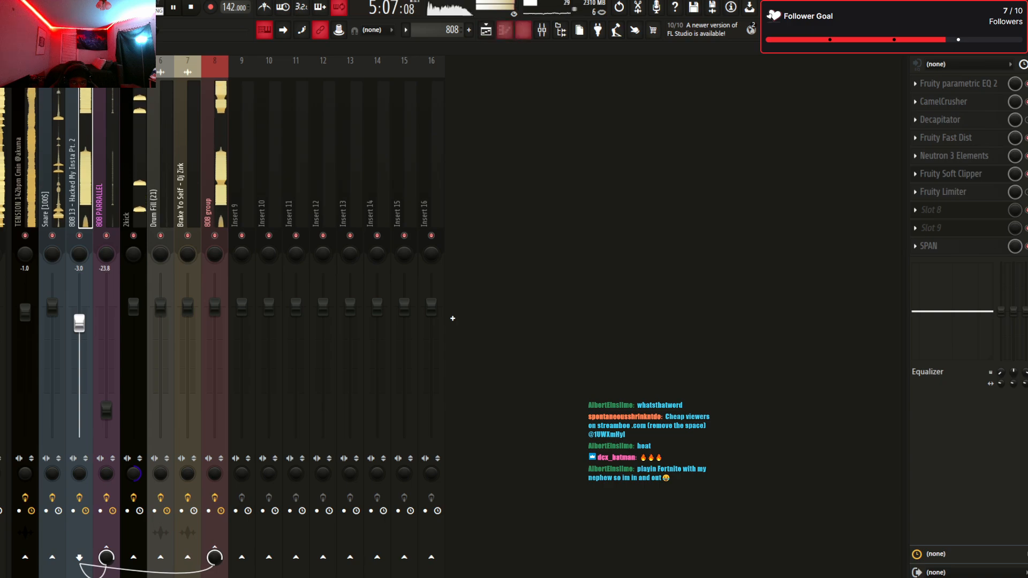
key(F6)
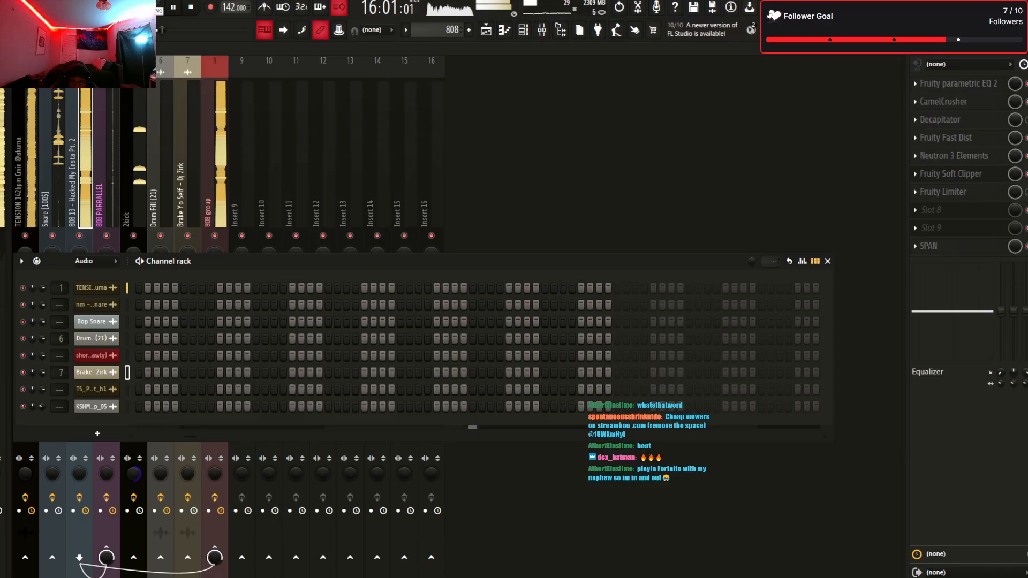
key(F5)
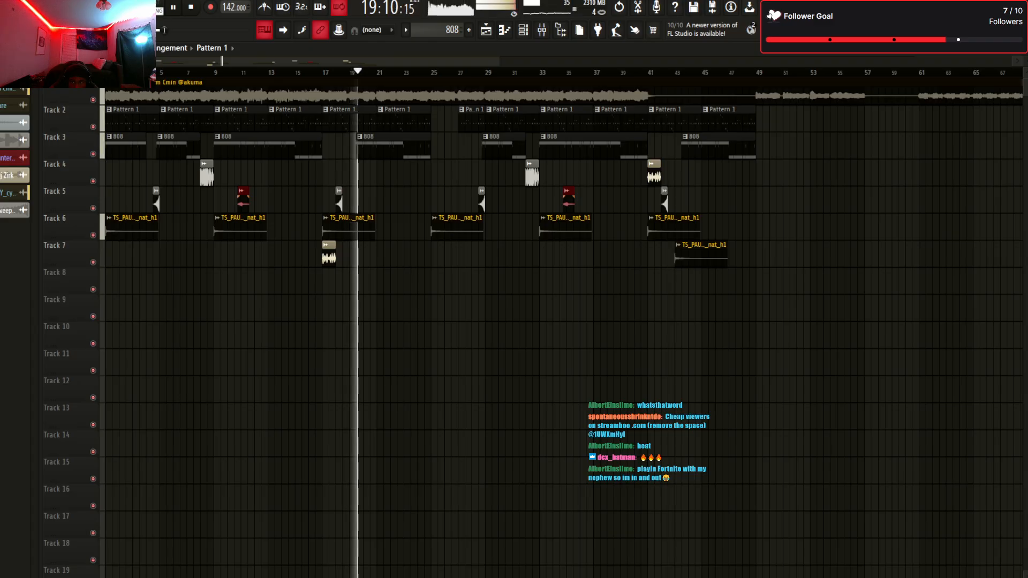
key(space)
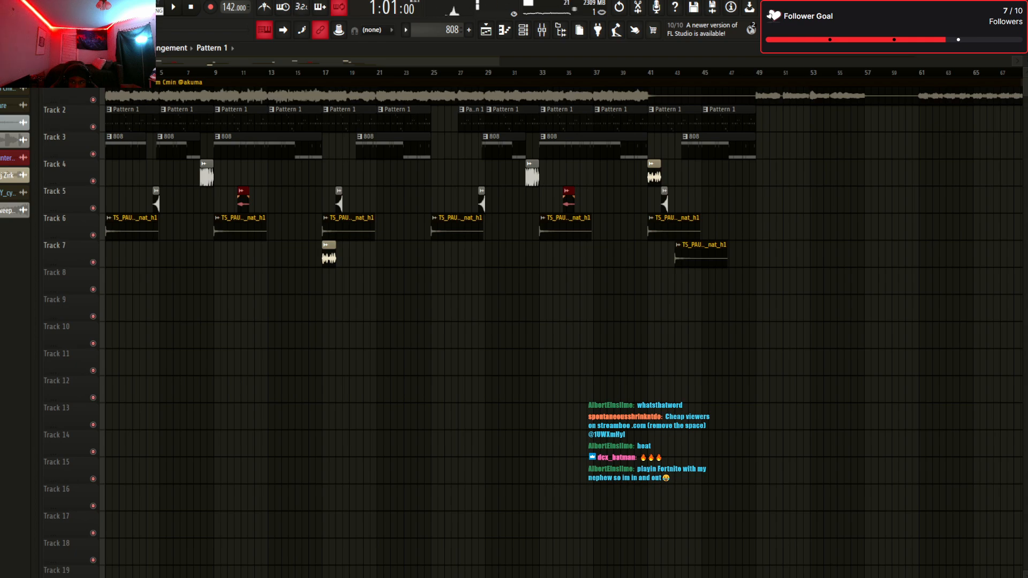
key(space)
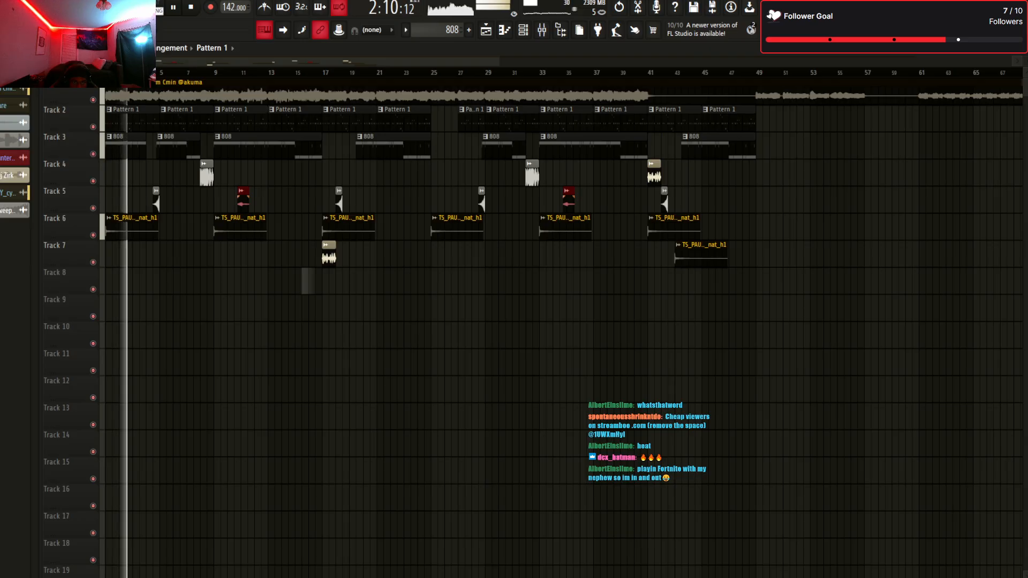
Place the JEWISH Fx clip on Track 6 partway through bar 15 and open its audio clip settings
drag(307, 281, 304, 281)
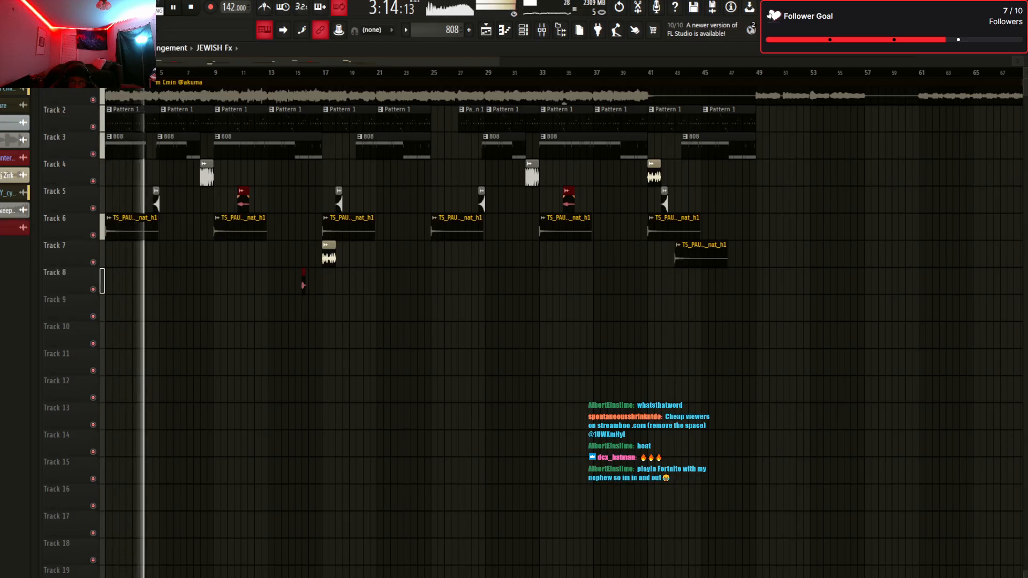
drag(499, 61, 308, 61)
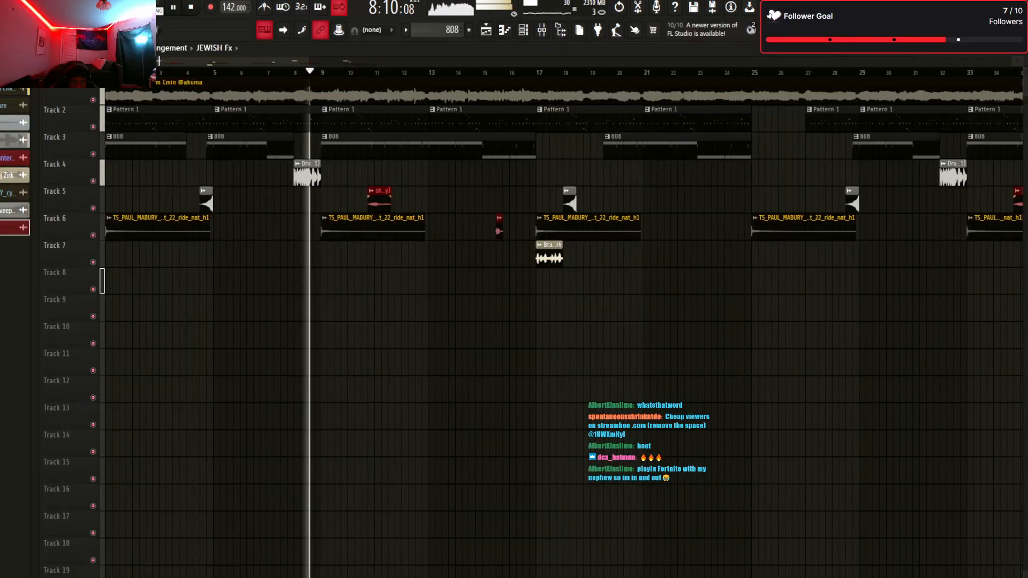
drag(309, 61, 353, 62)
scroll(562, 331, down, 2)
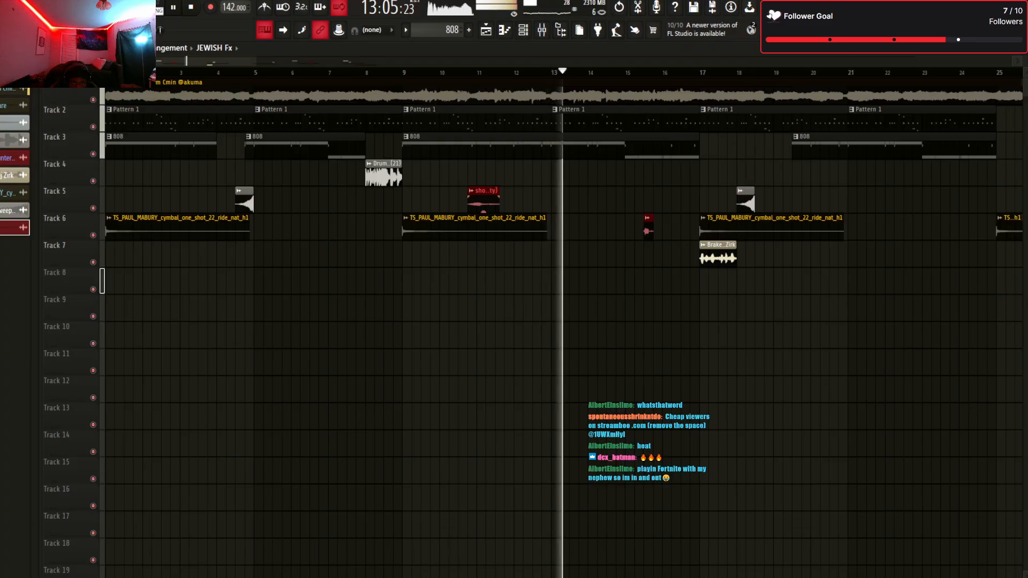
scroll(562, 332, down, 2)
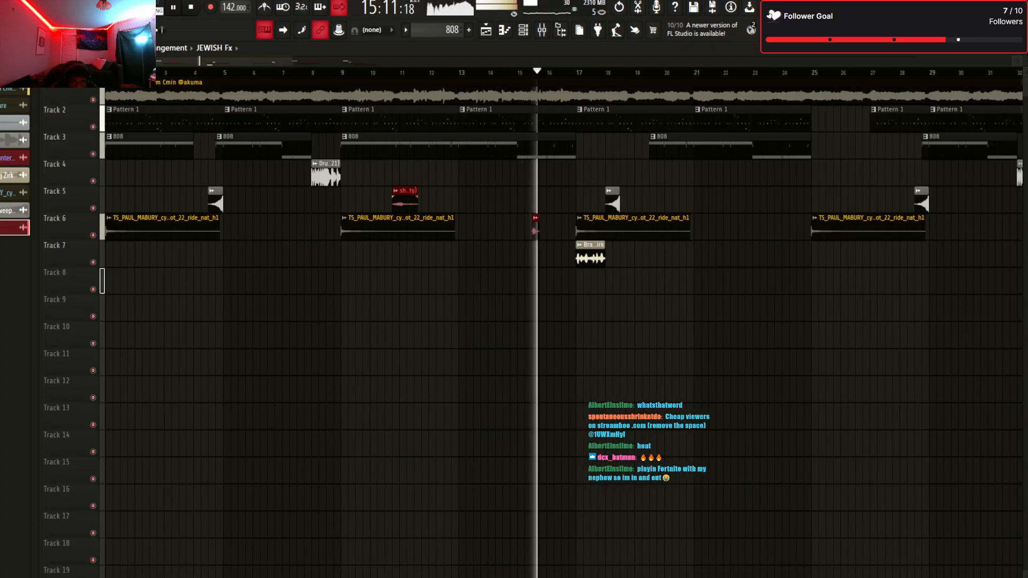
scroll(562, 332, right, 4)
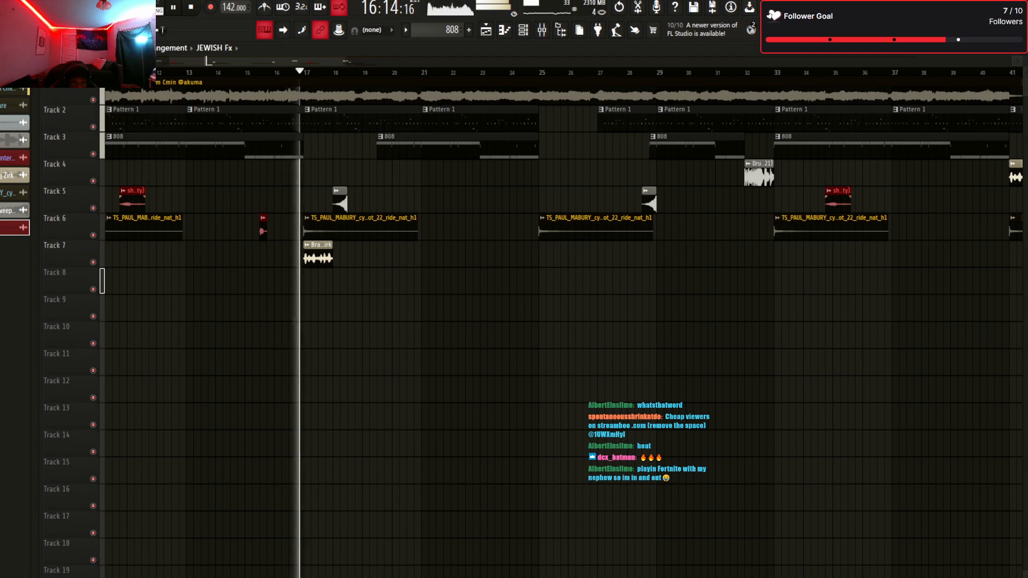
double_click(262, 230)
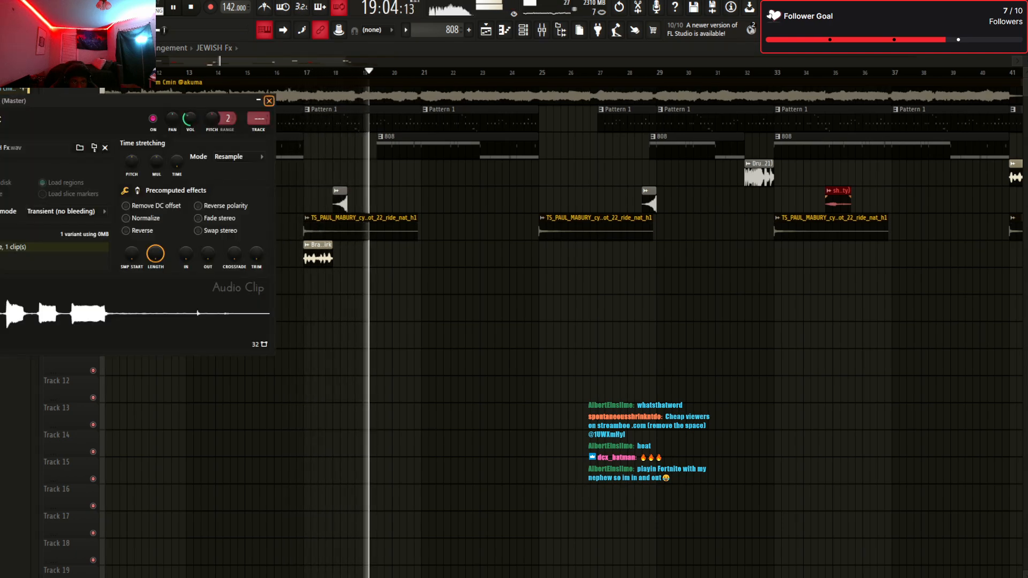
key(Escape)
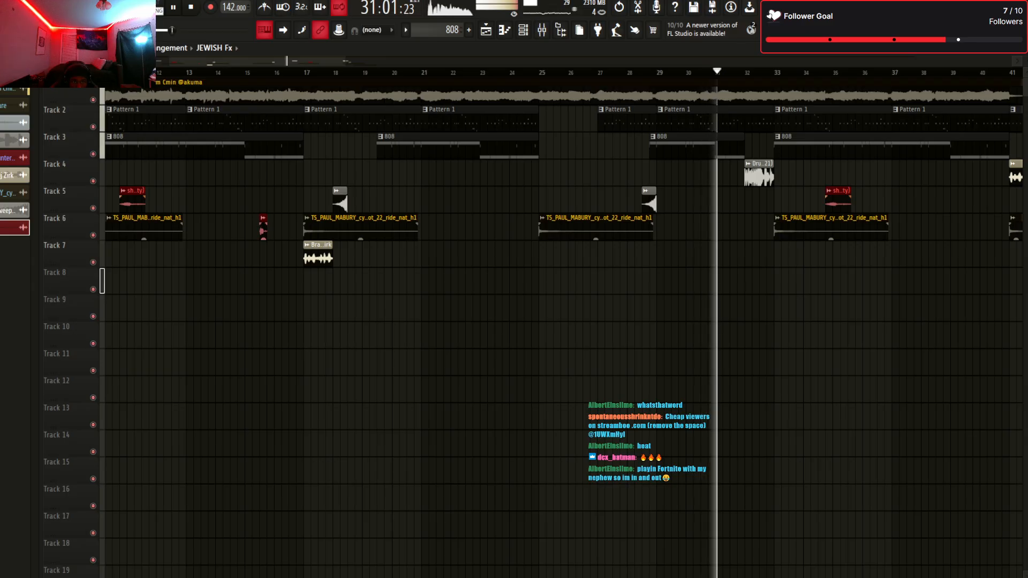
Delete the TENSION melody clip starting at bar 49, then slice the remaining melody at bar 41 and delete its section up to bar 49
scroll(562, 332, down, 5)
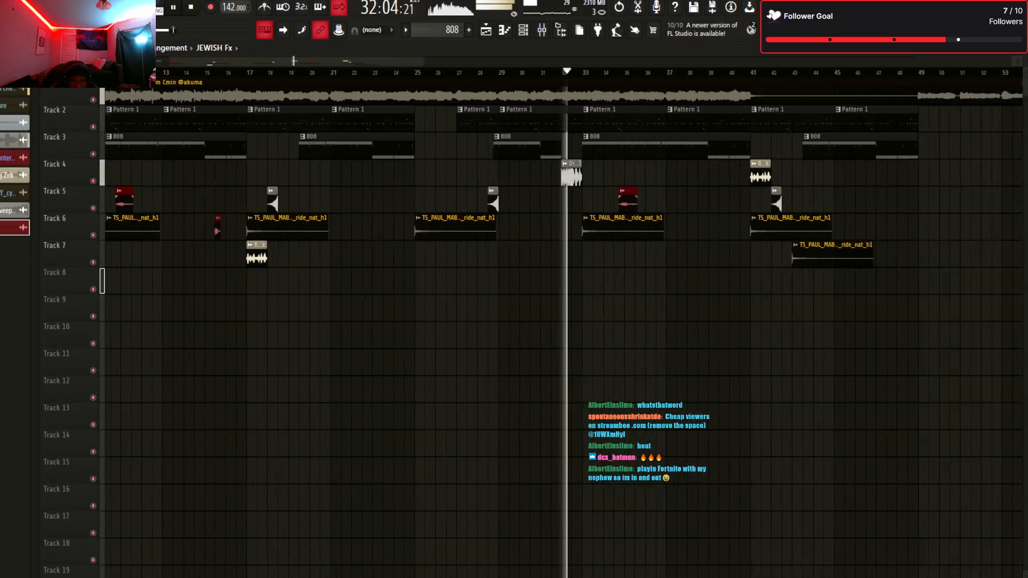
scroll(562, 332, down, 4)
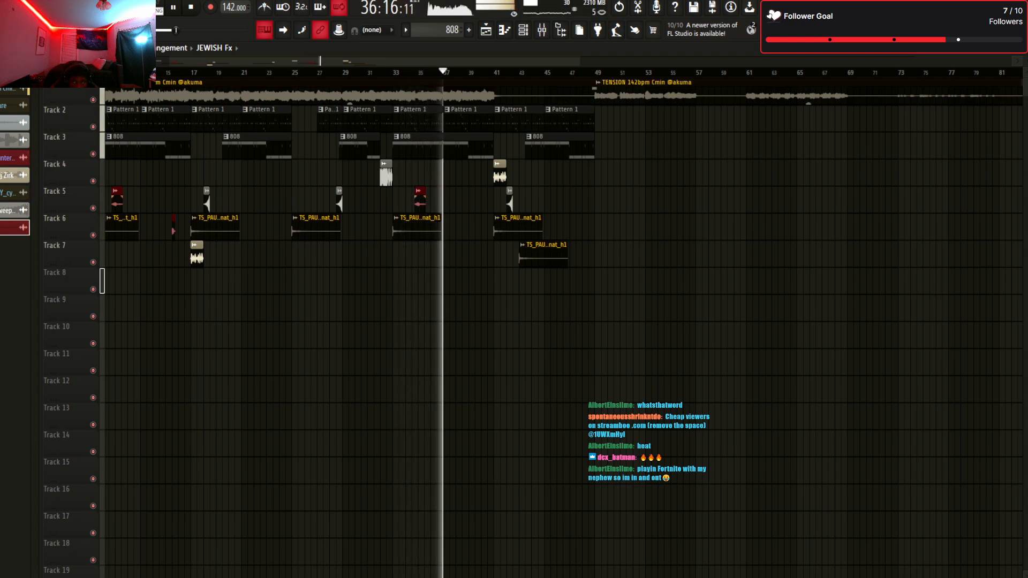
right_click(750, 96)
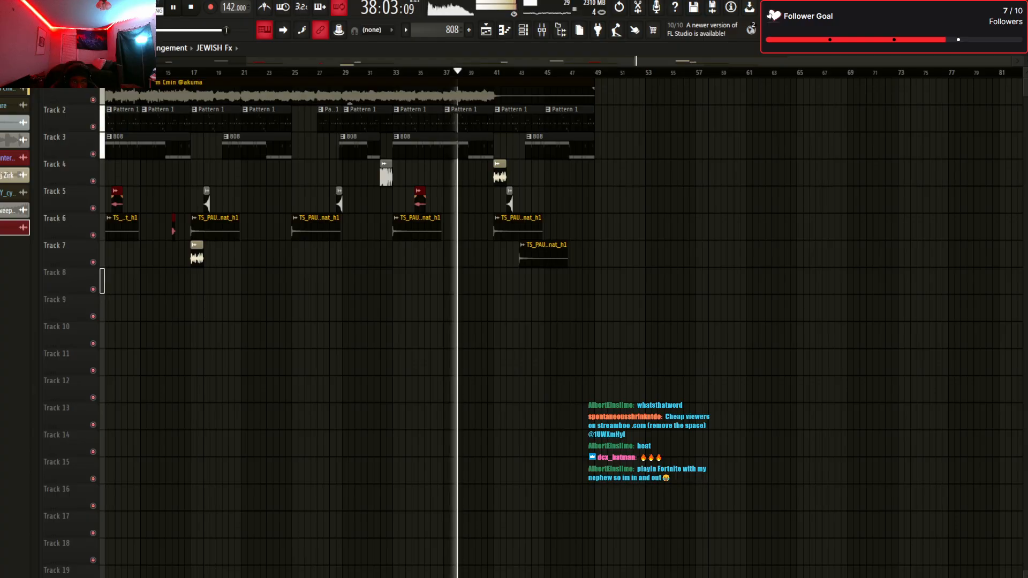
drag(494, 80, 493, 103)
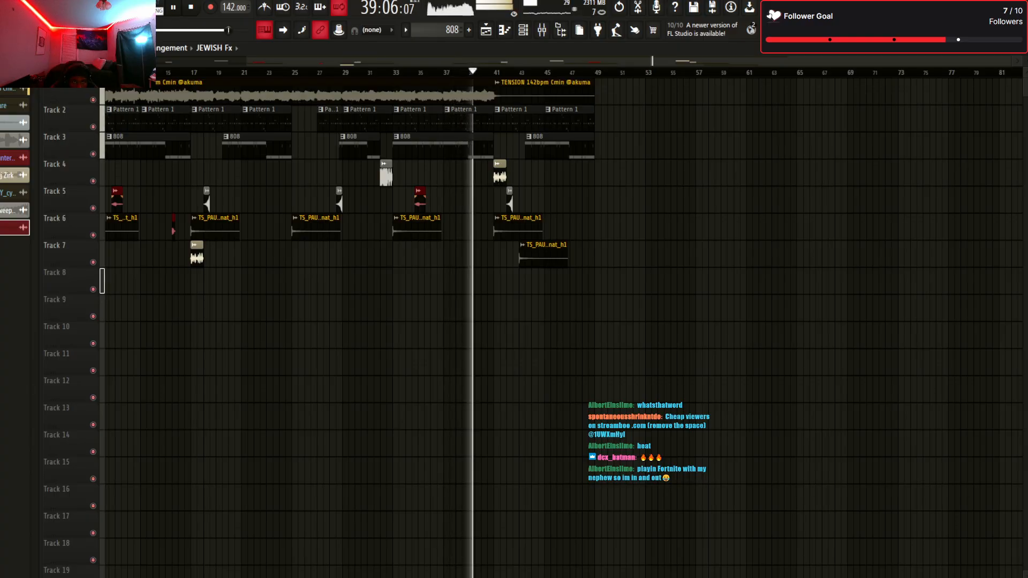
right_click(544, 95)
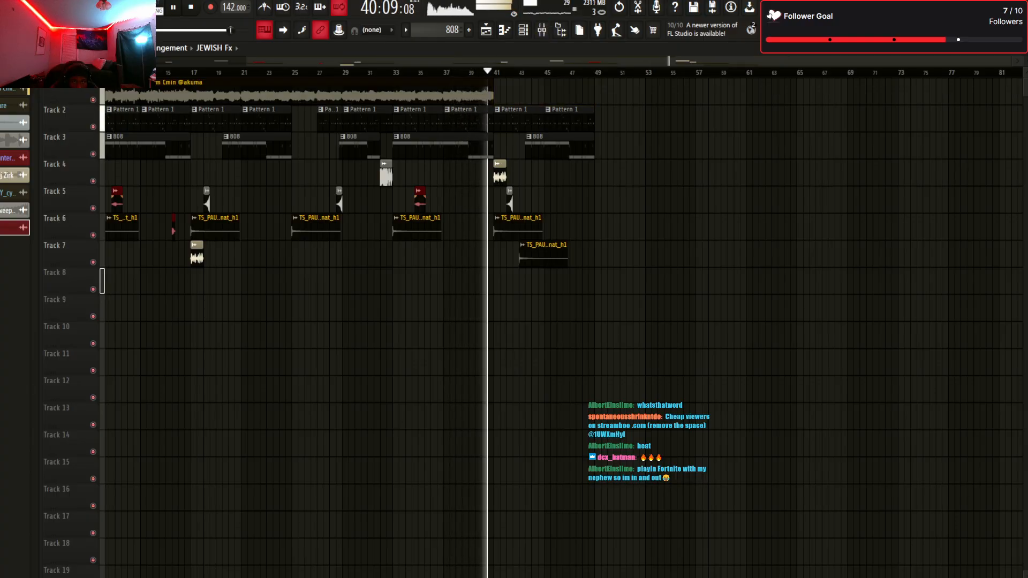
Add a copy of the TENSION 142bpm Cmin melody on the first track at bar 41 and cut it off at bar 49
key(space)
click(479, 94)
click(498, 94)
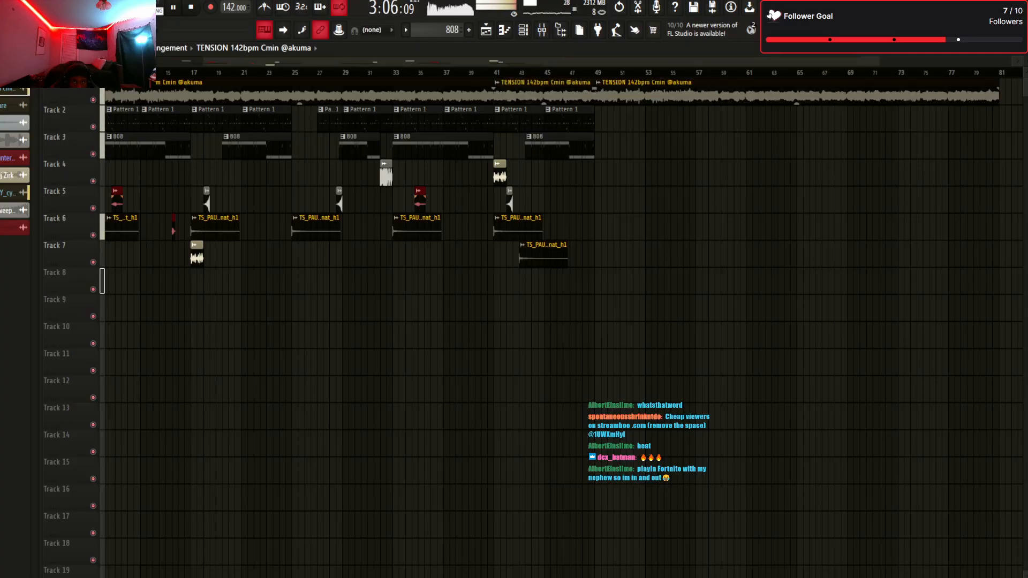
right_click(643, 96)
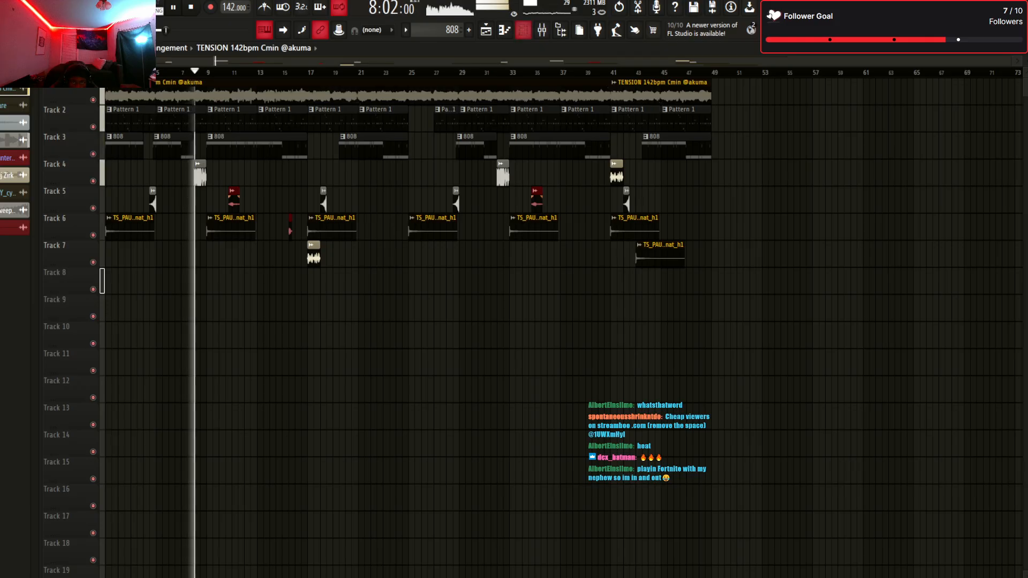
Route the BB Hi-Hat channel from the unsorted channels to mixer insert 9
key(F6)
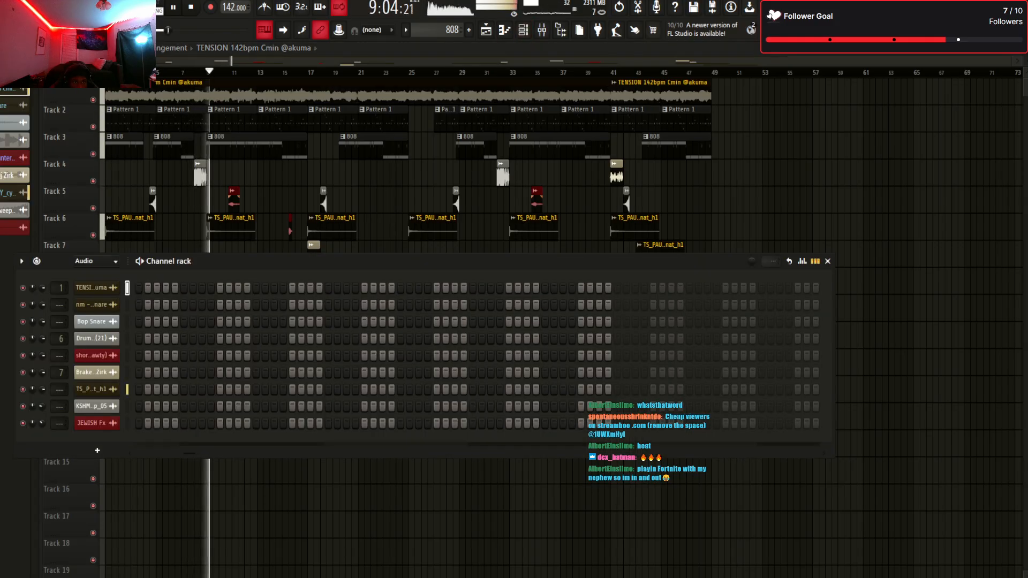
click(94, 294)
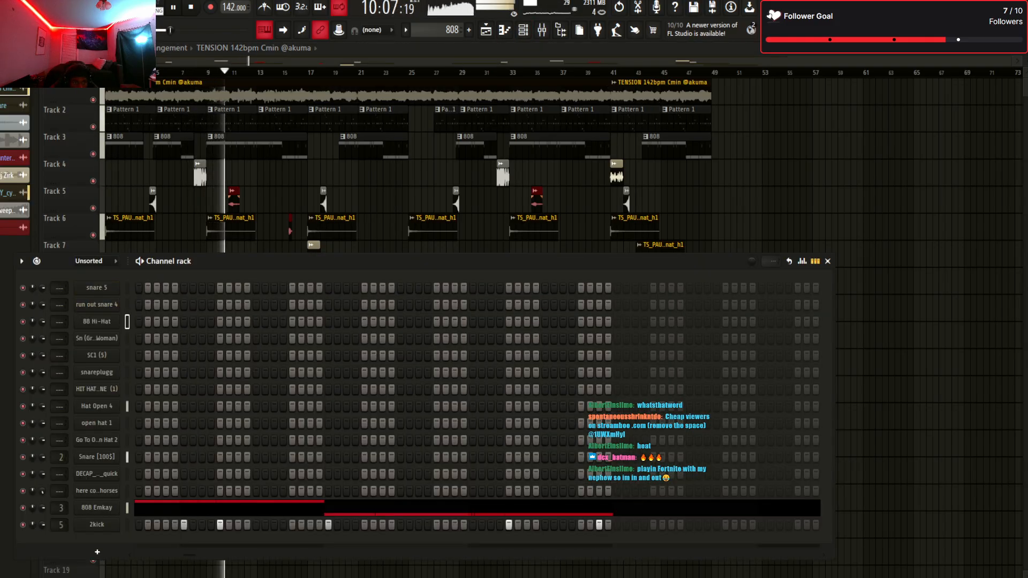
key(ctrl+l)
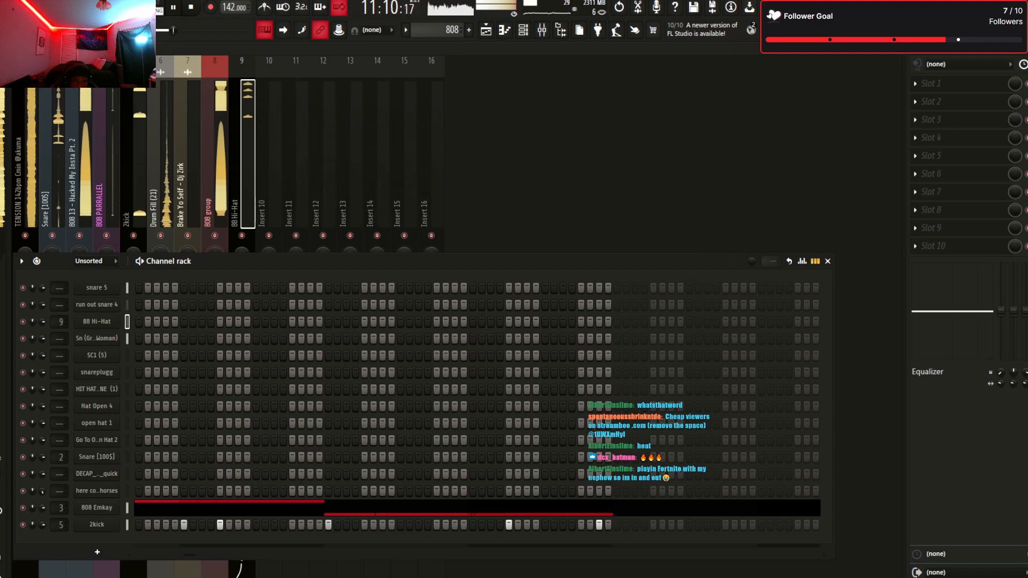
key(F6)
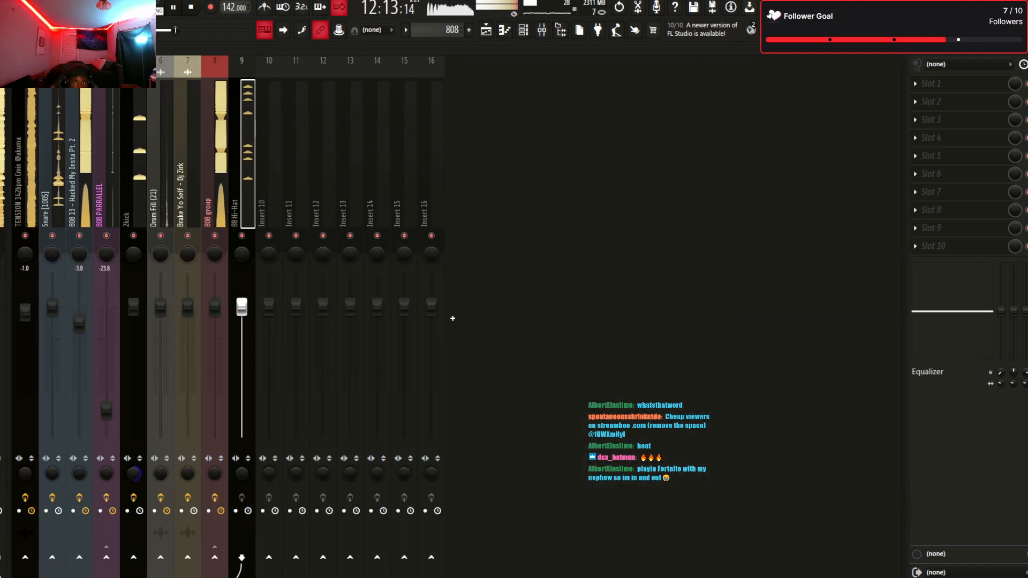
Load Effectrix, Fruity Reeverb 2, Fruity Flanger, Fruity delay 2 and Fruity Balance on the hi-hat's insert at -3.4 dB, and return to the playlist
key(ctrl+z)
key(ctrl+z)
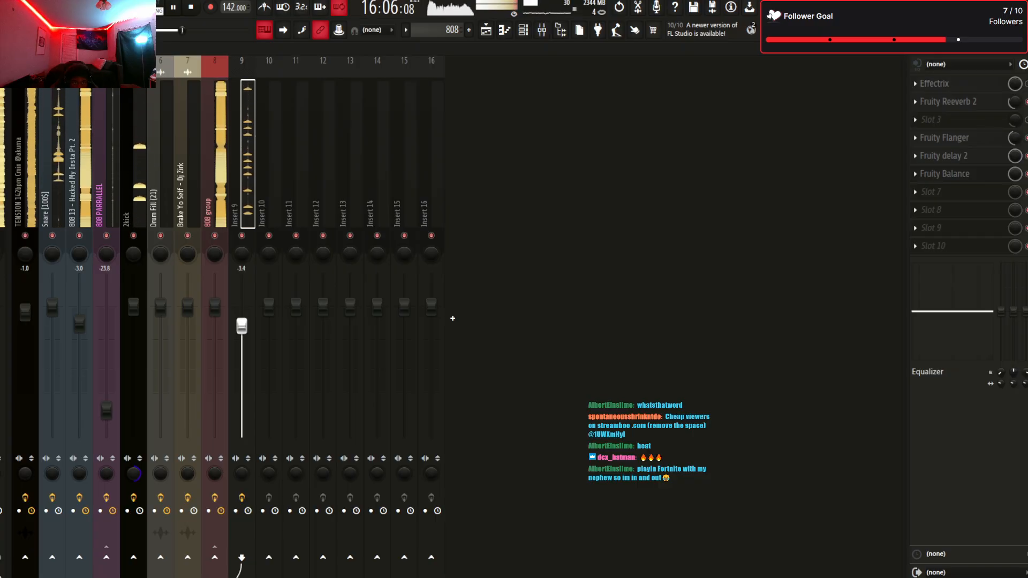
key(F9)
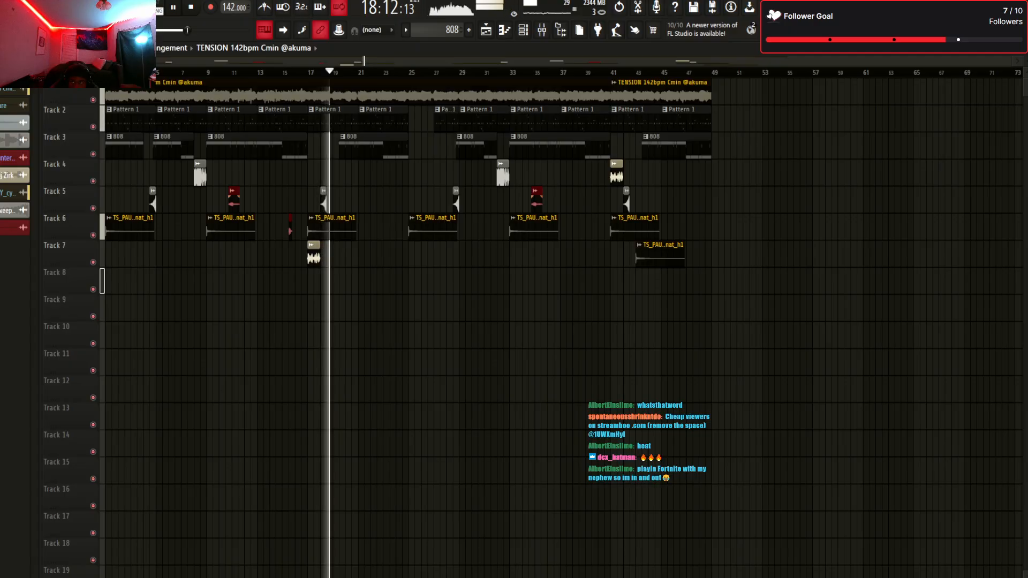
scroll(514, 300, up, 5)
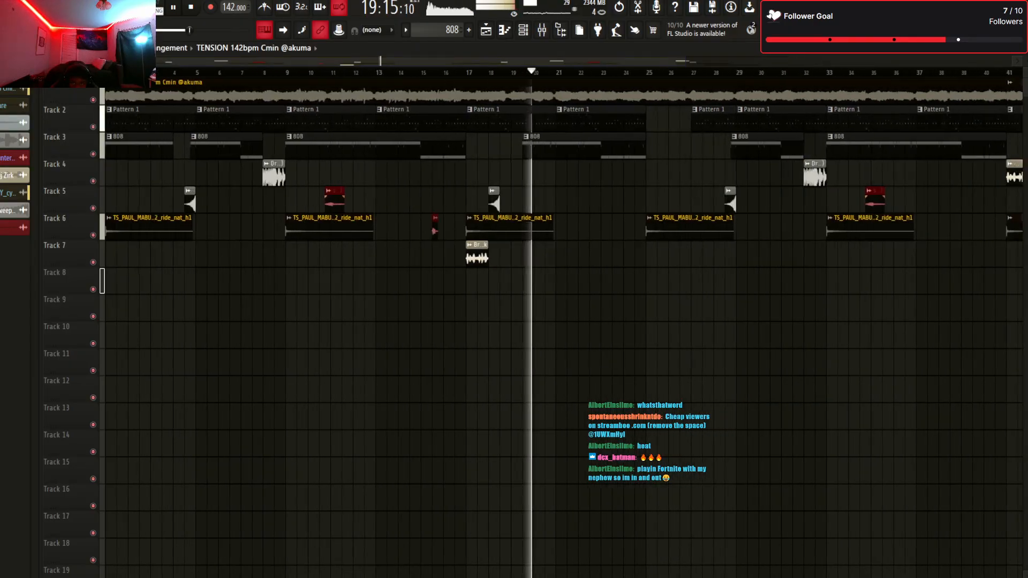
Route the snare 5 and run out snare 4 channels to mixer inserts 10 and 11, and return to the playlist
scroll(514, 300, down, 2)
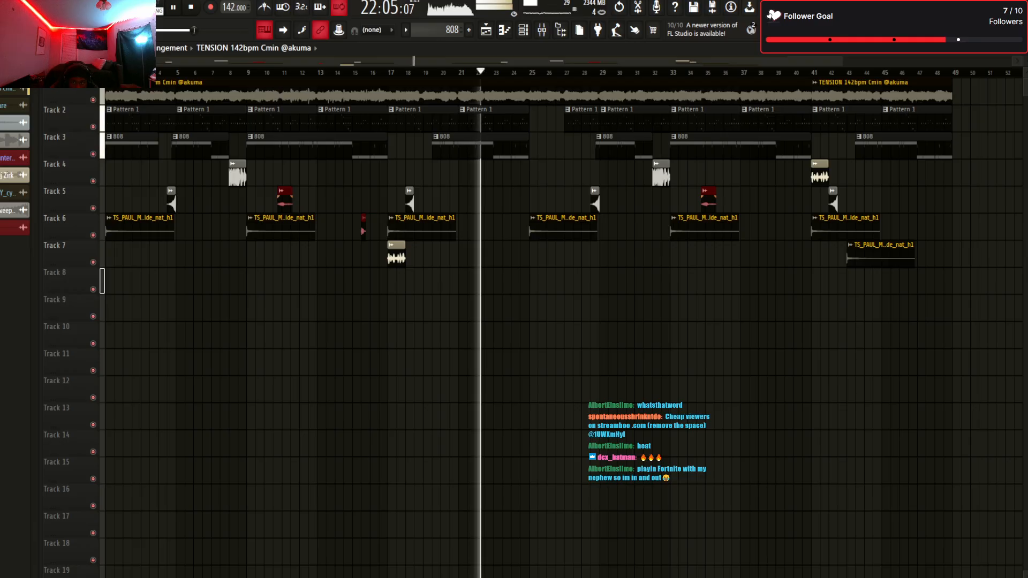
key(F9)
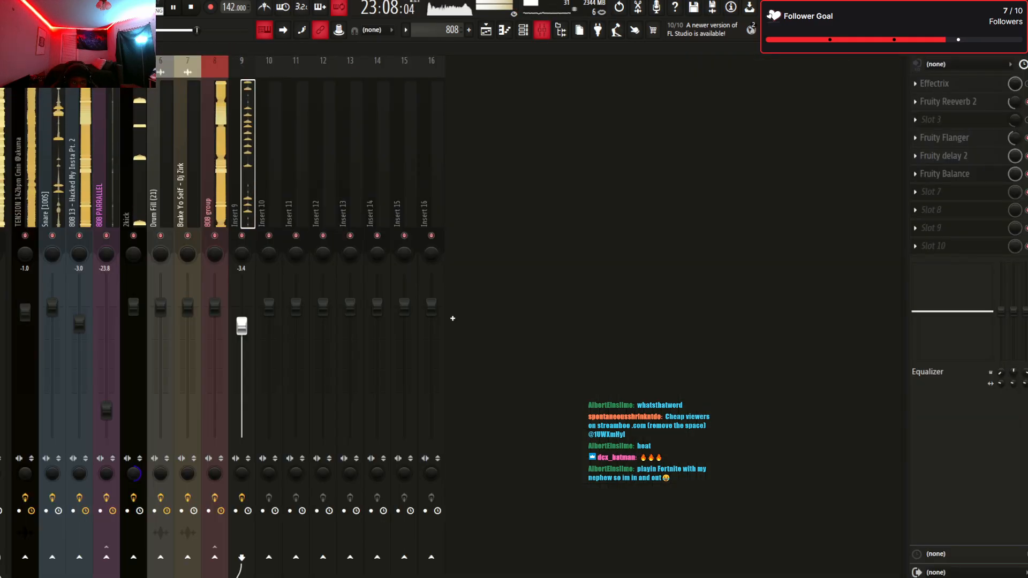
key(F6)
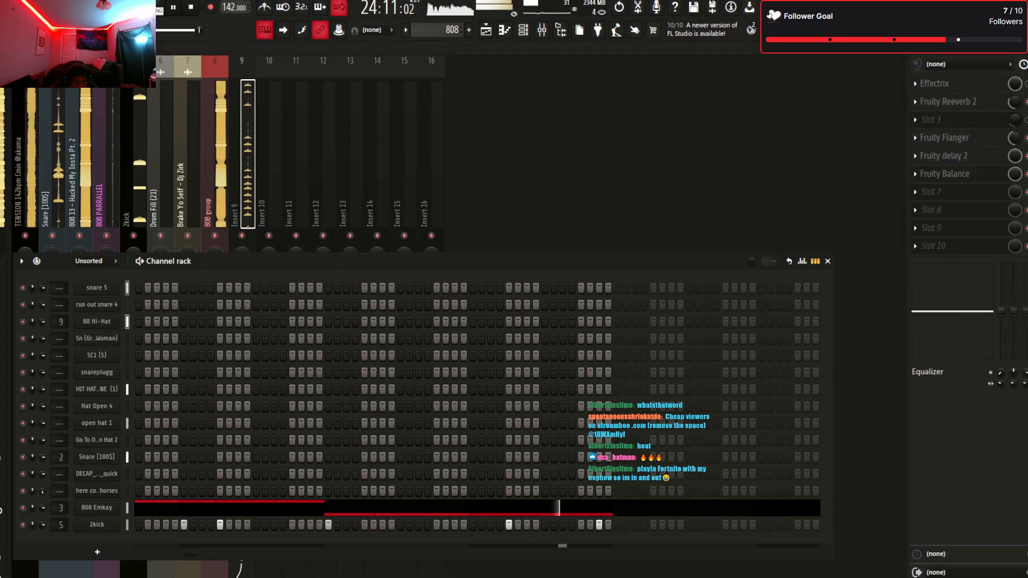
click(127, 289)
key(ctrl+l)
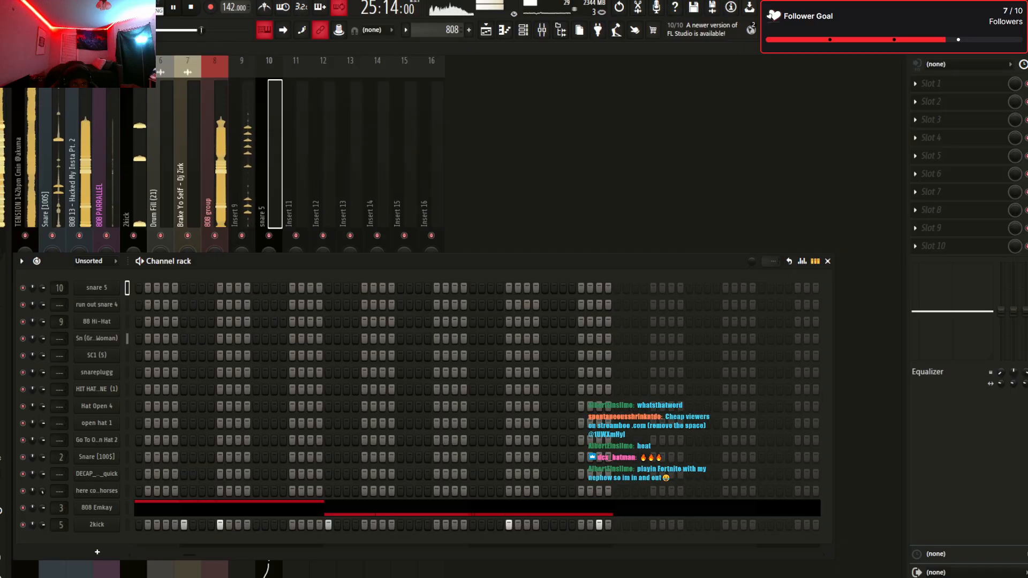
key(ctrl+l)
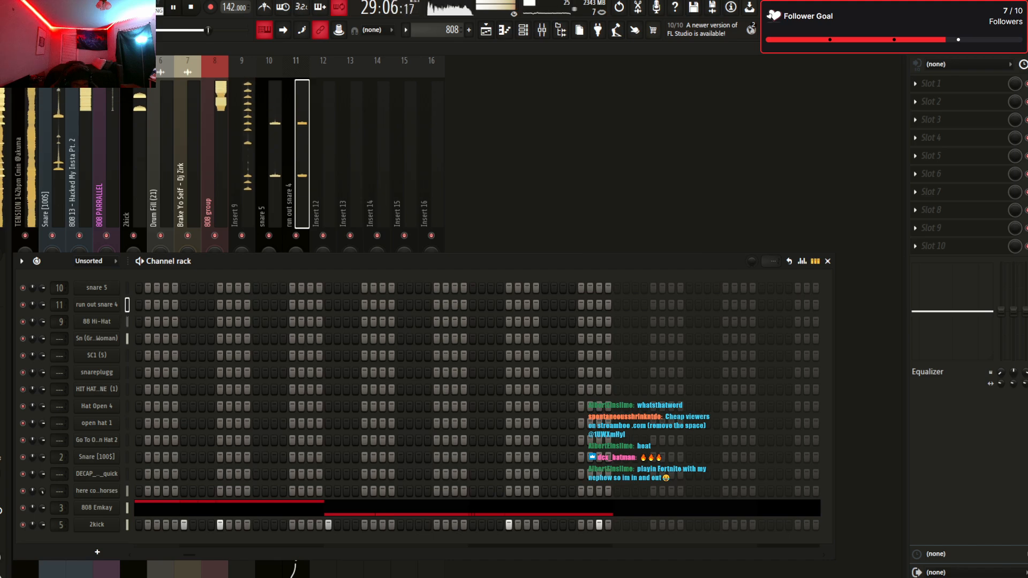
key(F5)
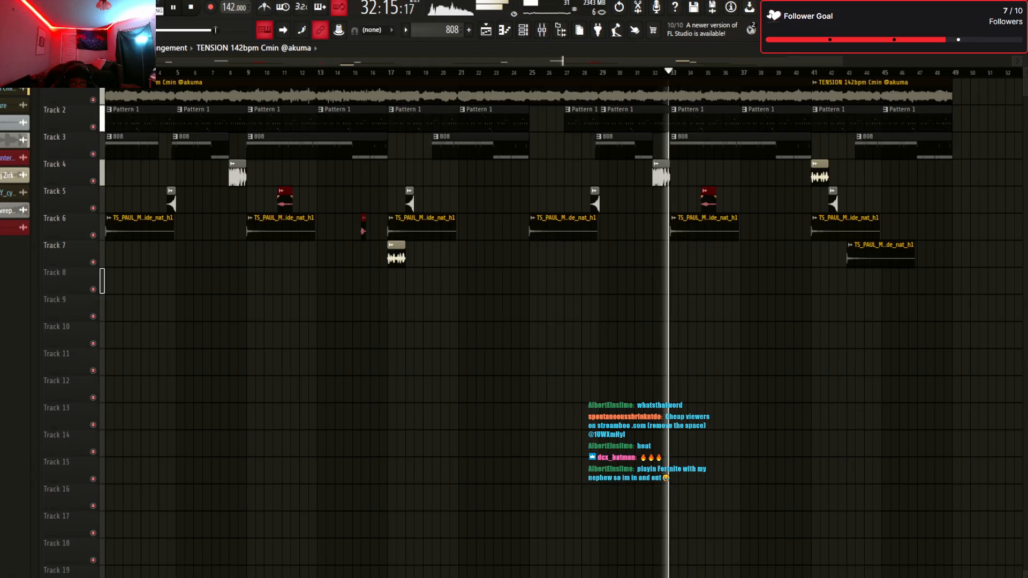
Stop playback of the TENSION beat and open the 145 BPM lifeguard project
scroll(562, 327, down, 1)
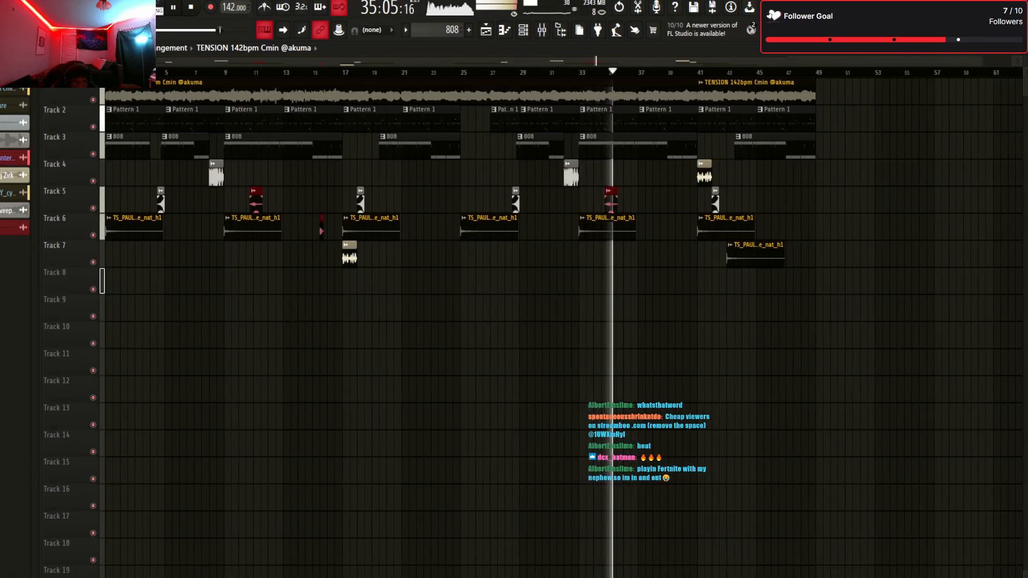
key(space)
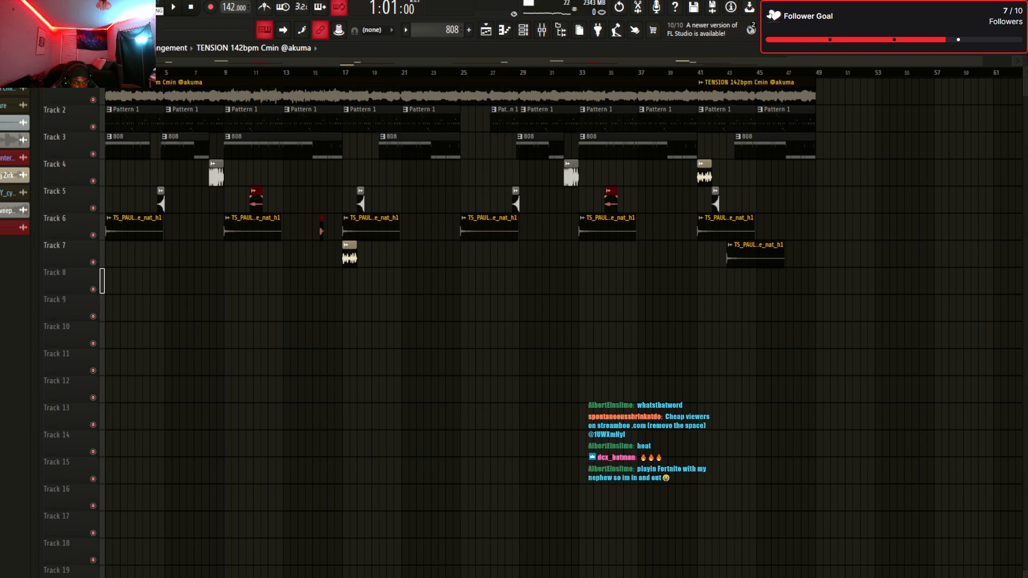
key(Delete)
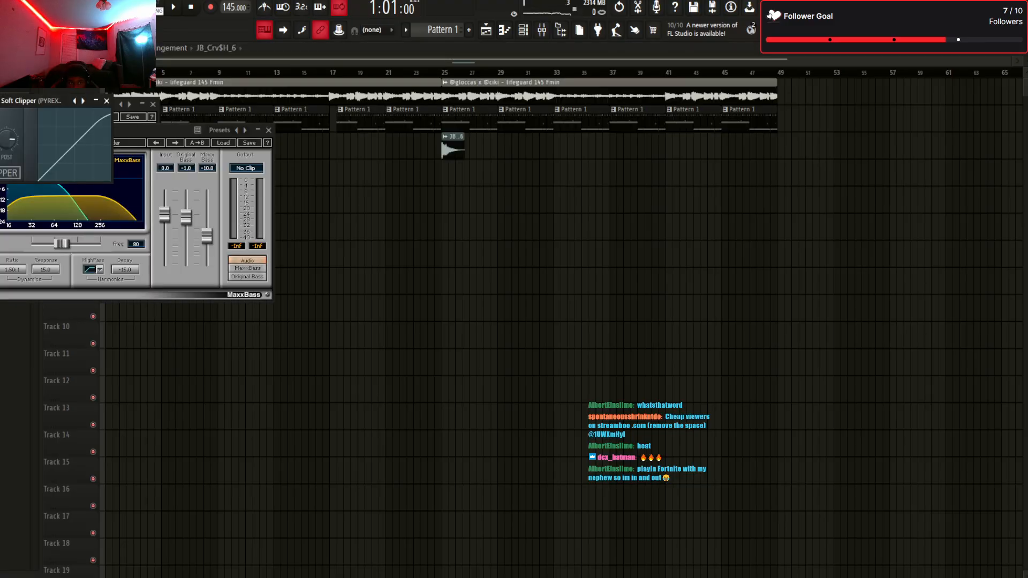
Play the lifeguard beat and examine its arrangement and the Neutron 3 equalizer on the melody's mixer insert
key(space)
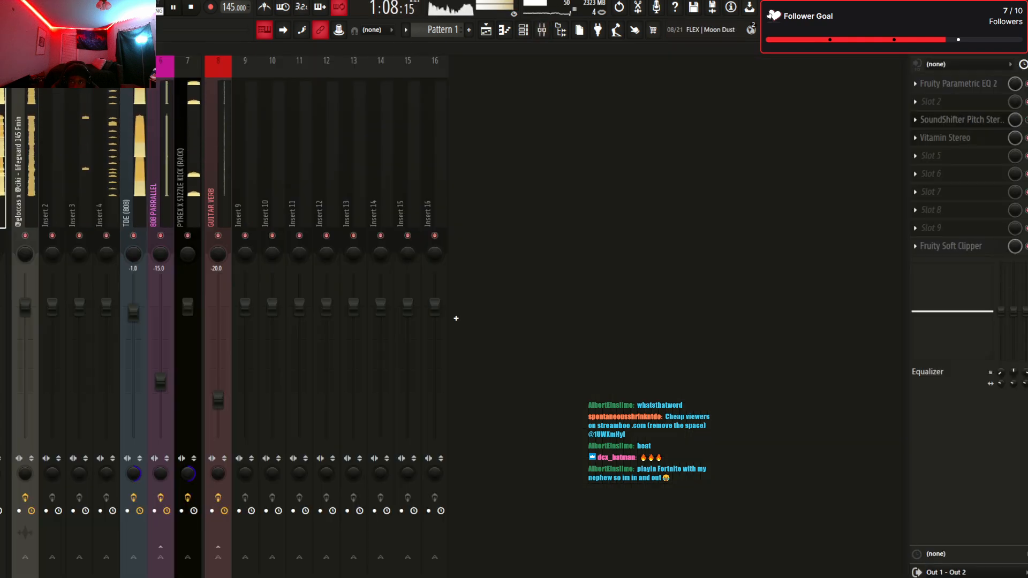
key(F5)
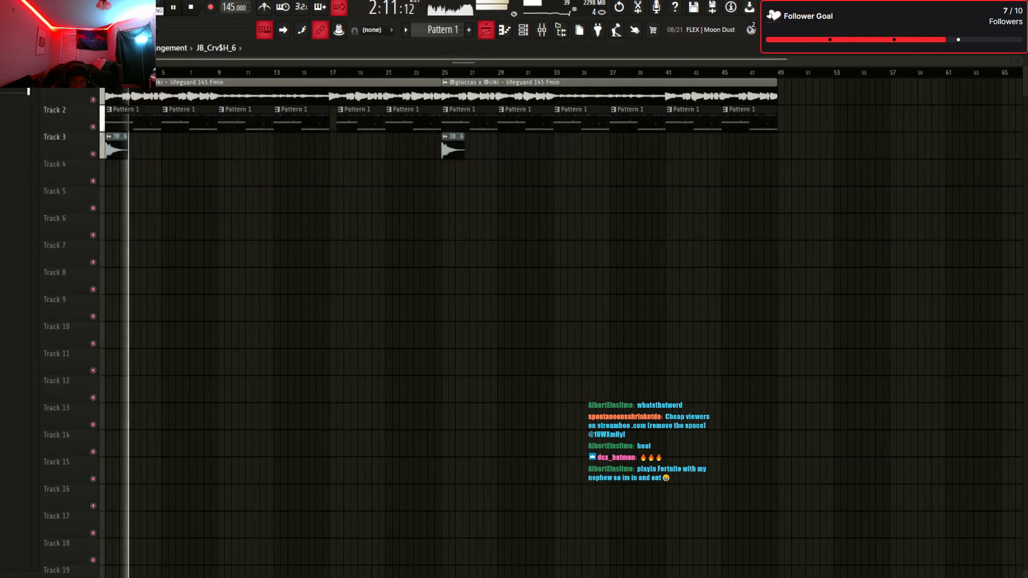
scroll(562, 321, up, 1)
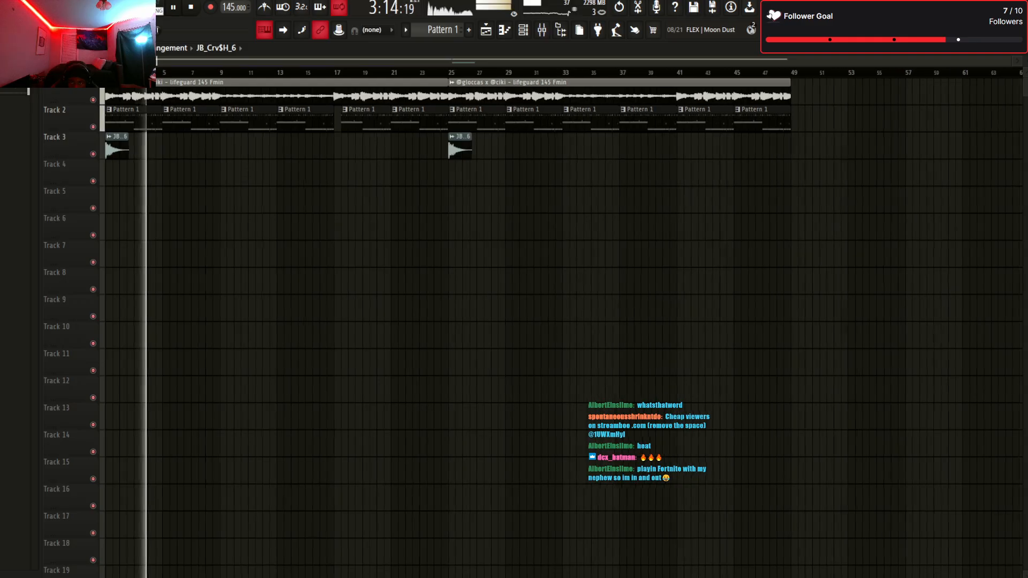
key(F9)
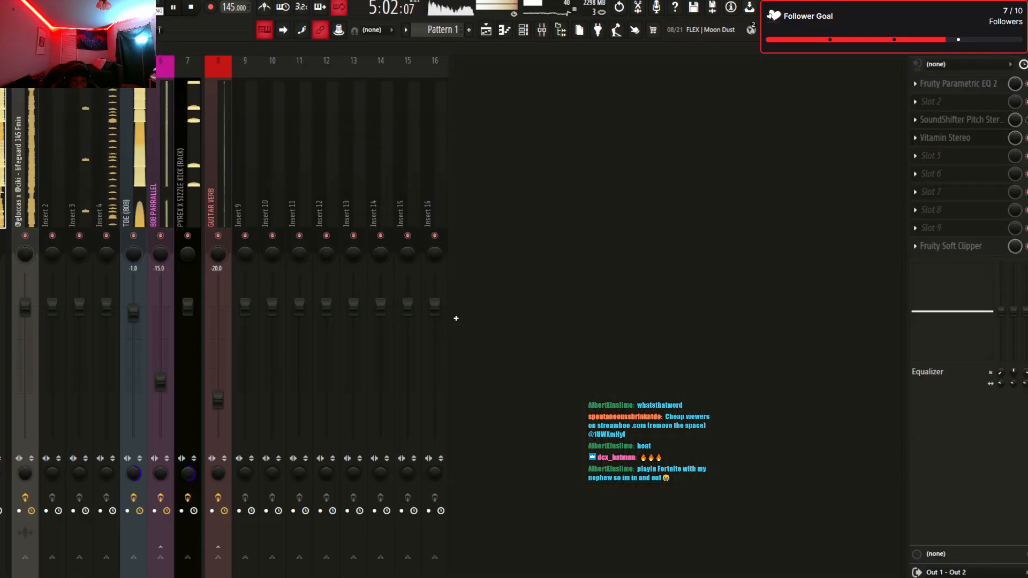
key(Right)
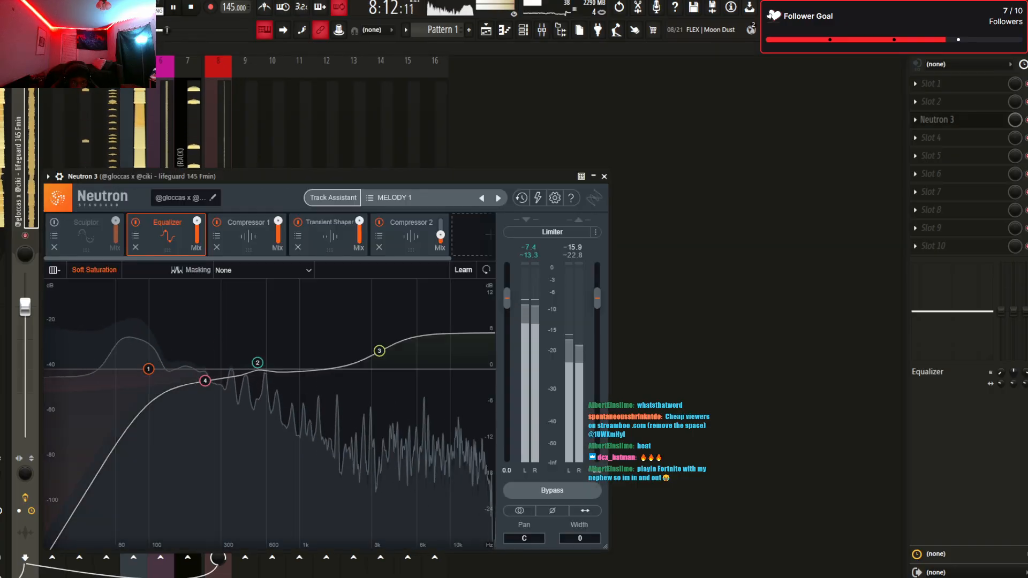
drag(322, 176, 457, 147)
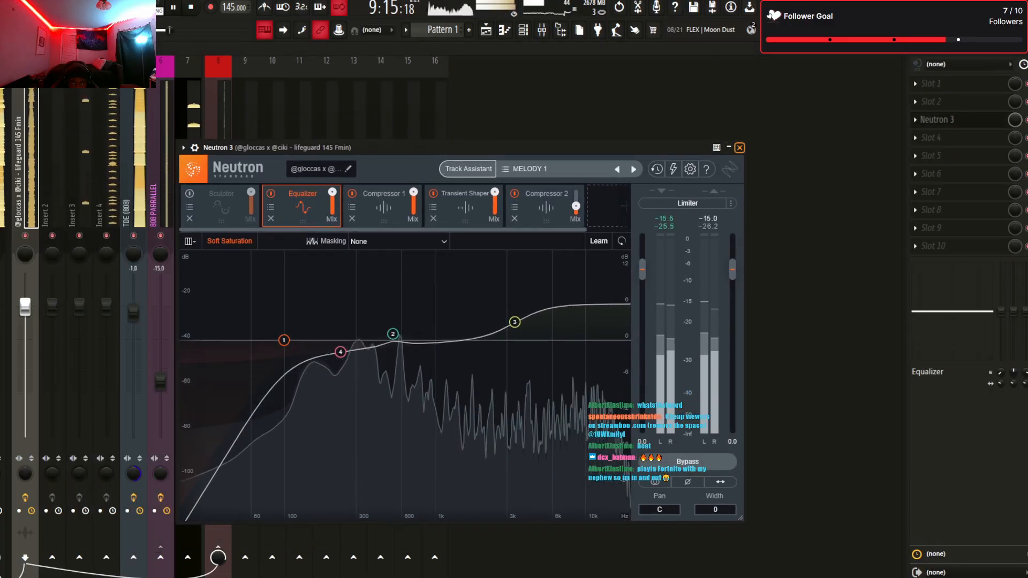
key(Escape)
key(F5)
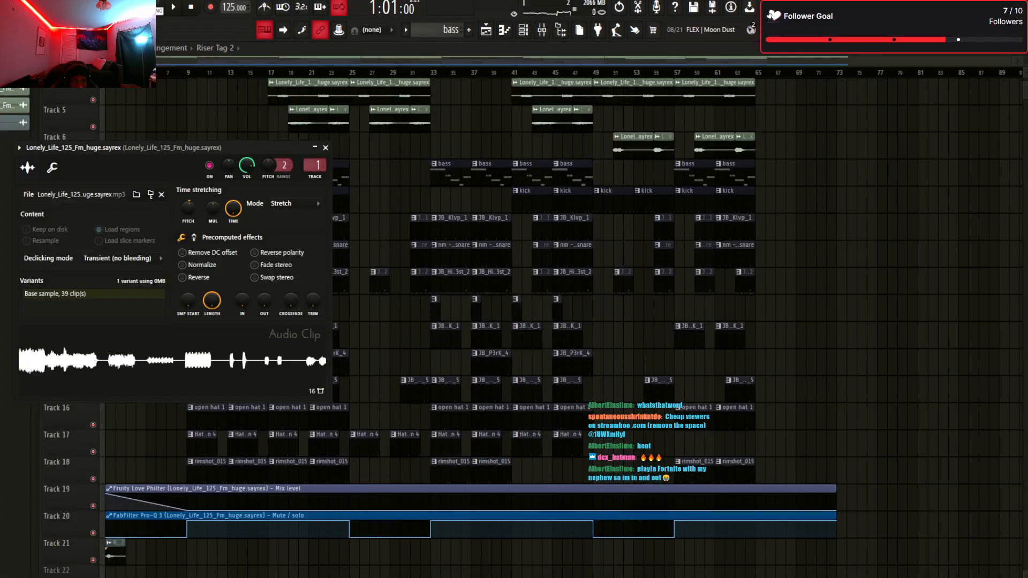
Play the 125 BPM Lonely_Life project and inspect Neutron 3 and the Pultec EQP-1A on the melody's insert
key(space)
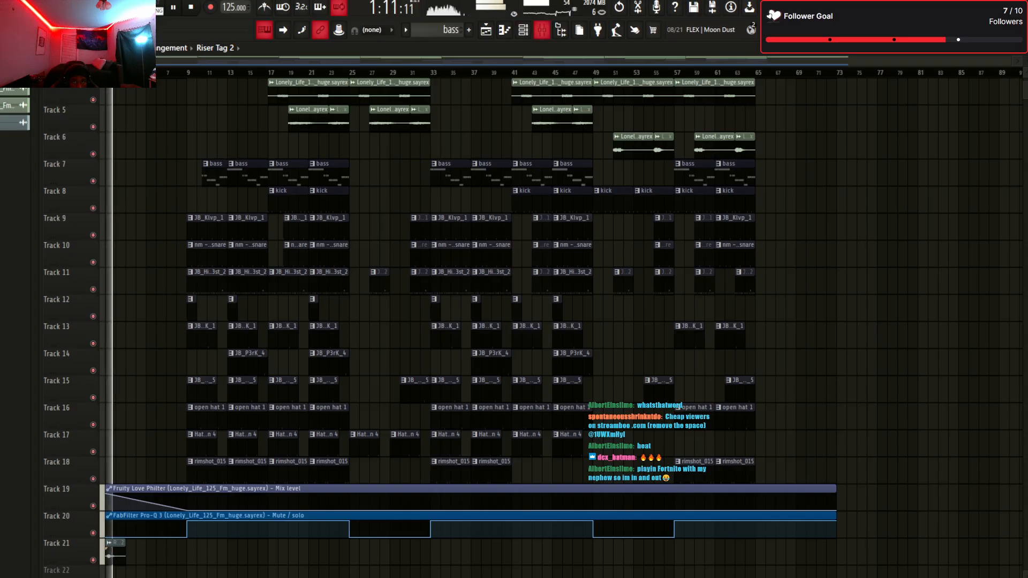
key(F9)
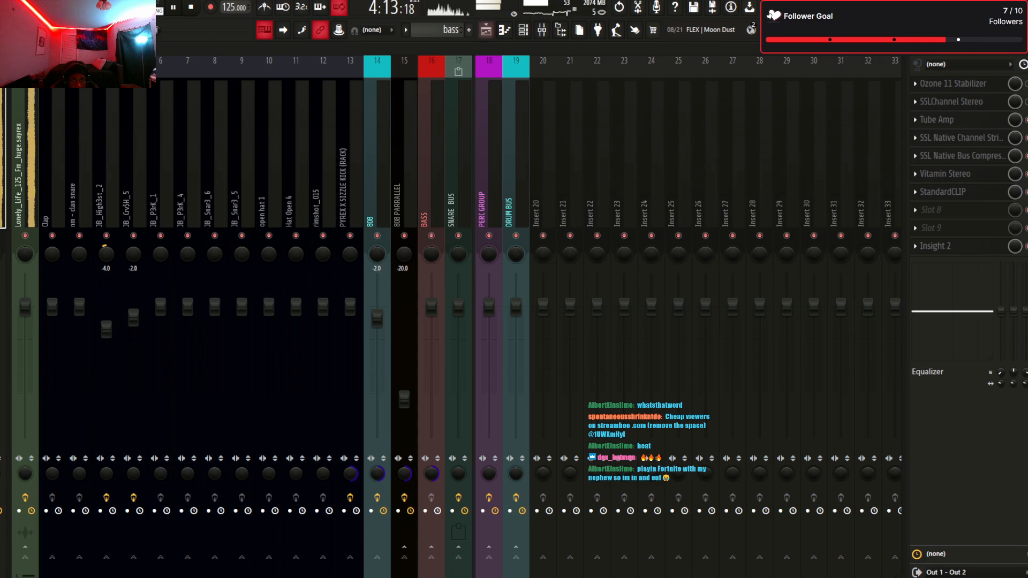
click(24, 182)
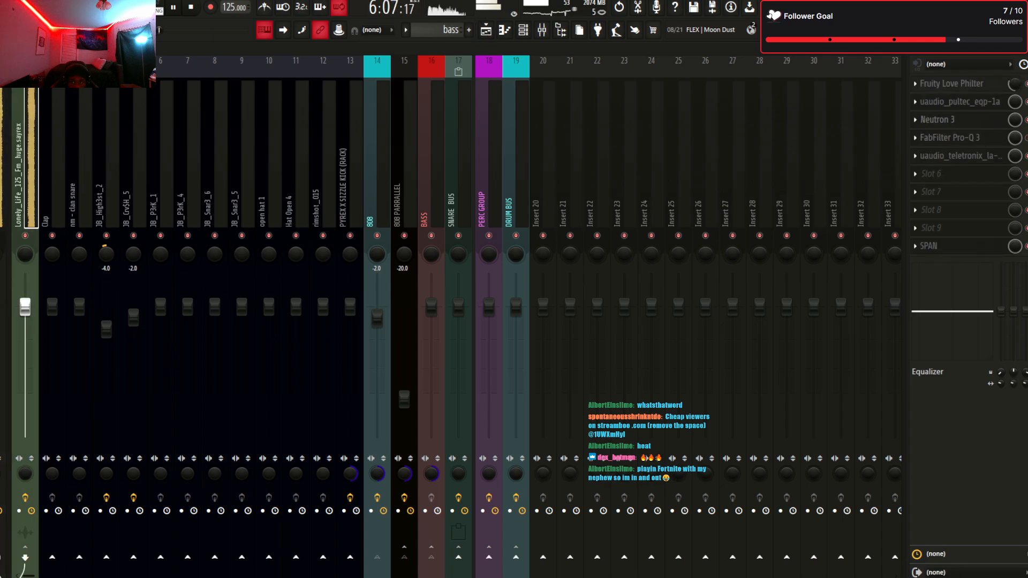
click(938, 120)
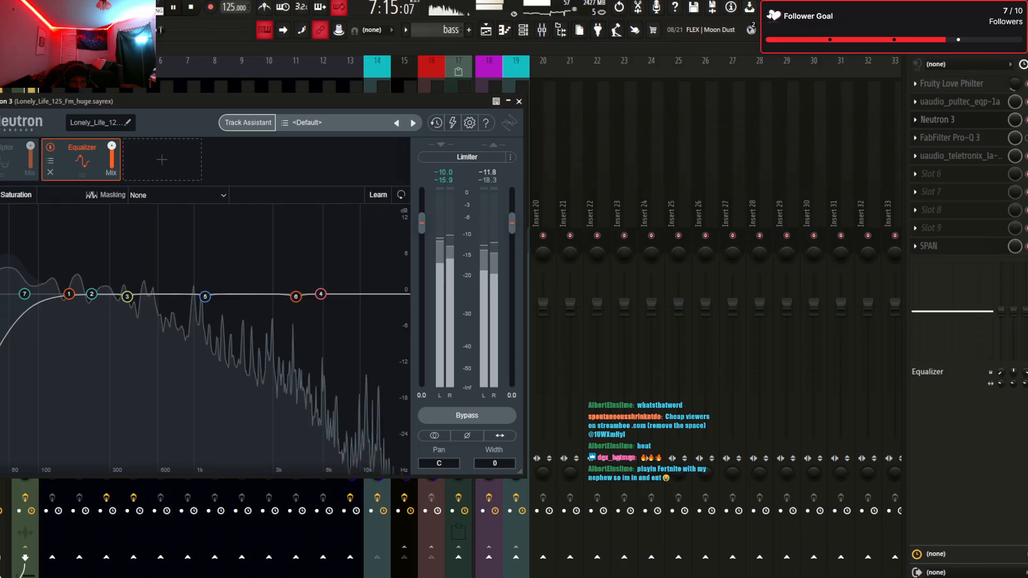
click(959, 102)
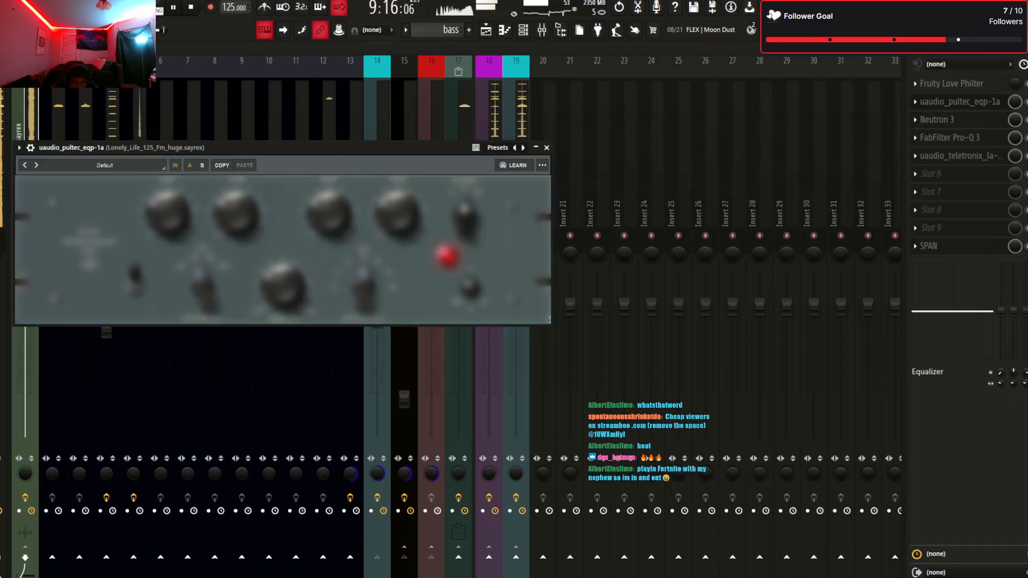
drag(177, 147, 256, 142)
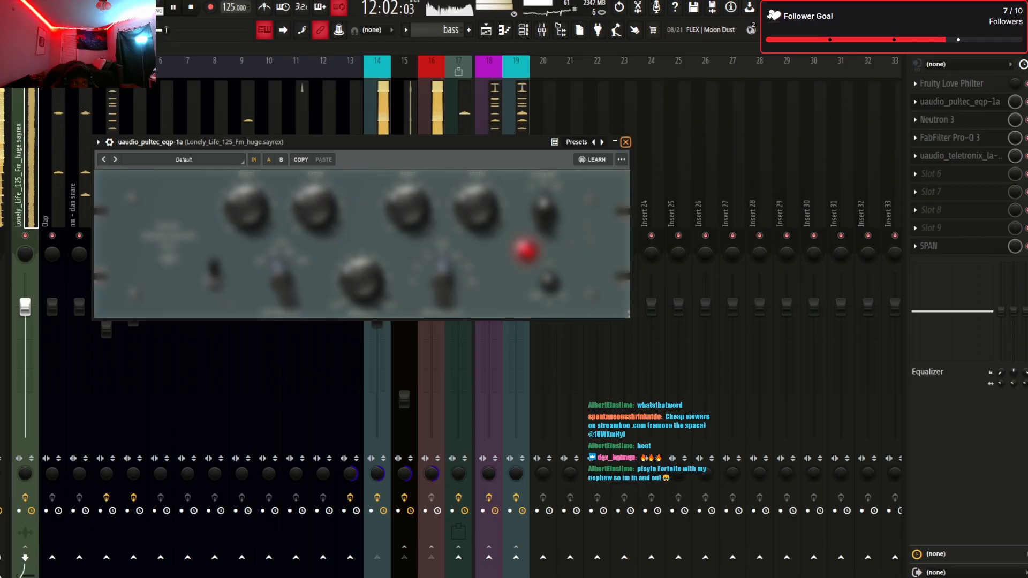
click(625, 141)
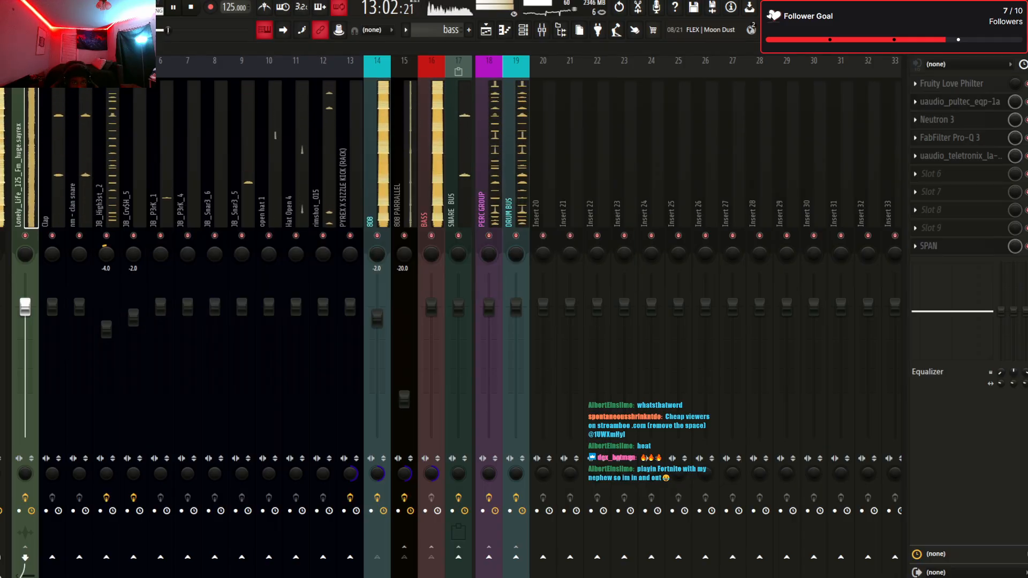
Review the effect chains on the 808, PERC GROUP, DRUM BUS, JB_High3st_2 and kick inserts, including the kick's Fruity Parametric EQ 2
click(377, 177)
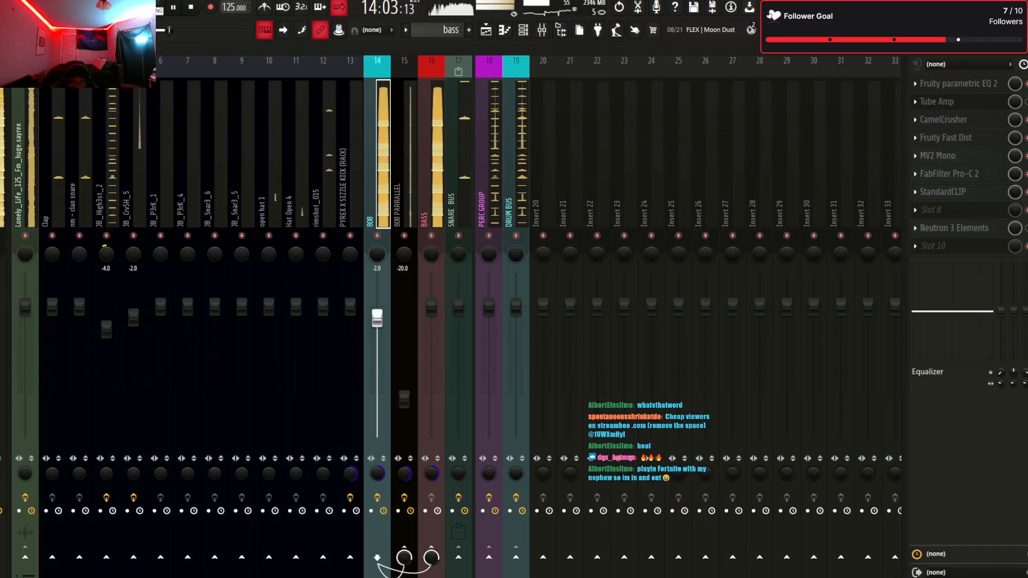
click(489, 177)
click(516, 176)
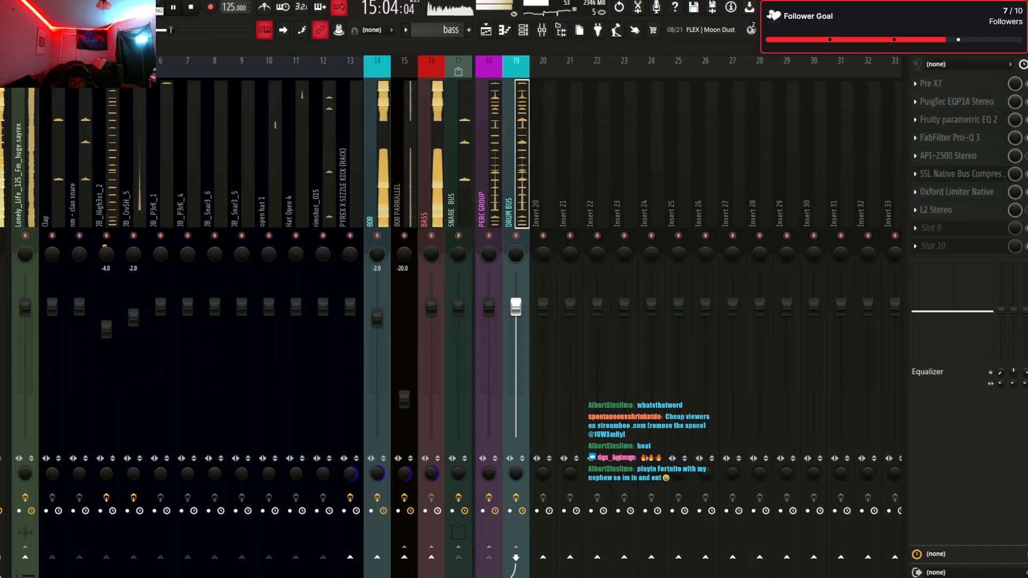
click(106, 177)
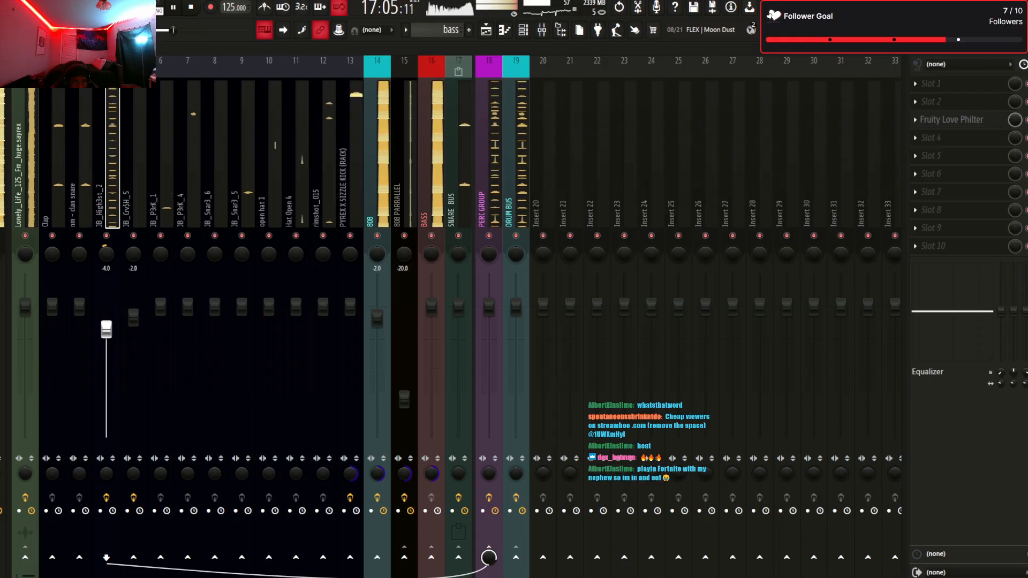
click(350, 176)
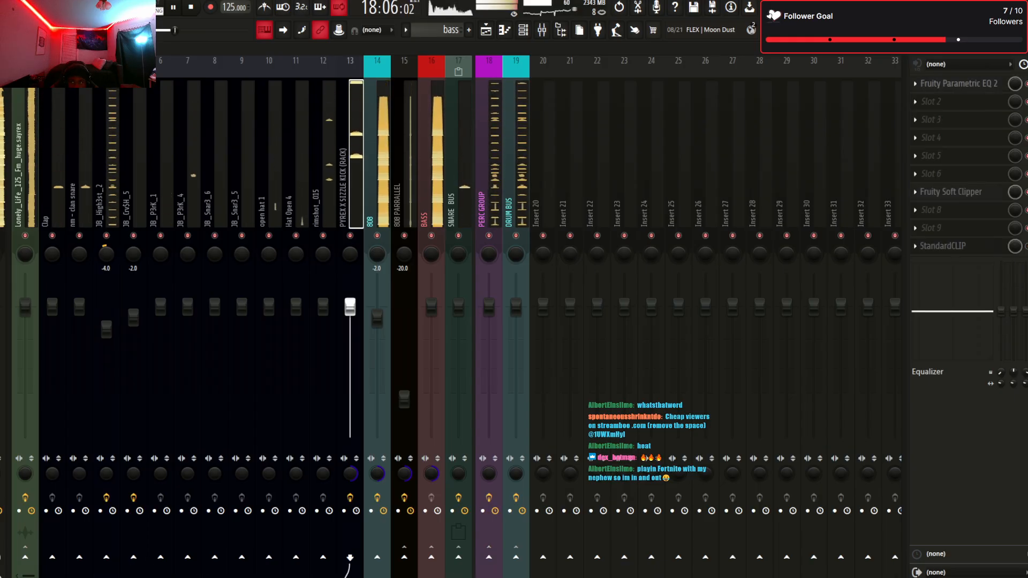
click(958, 84)
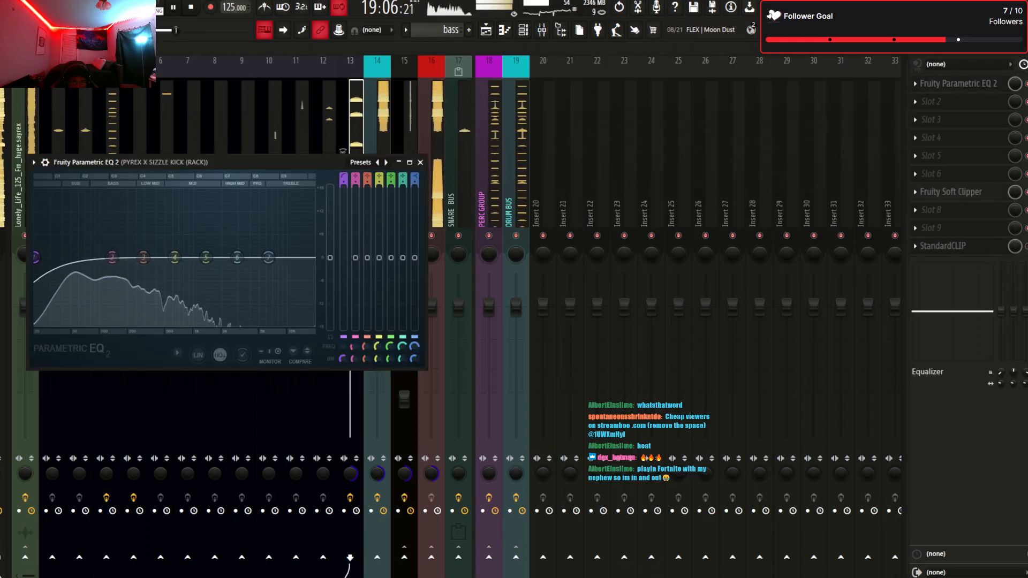
key(Escape)
key(Escape)
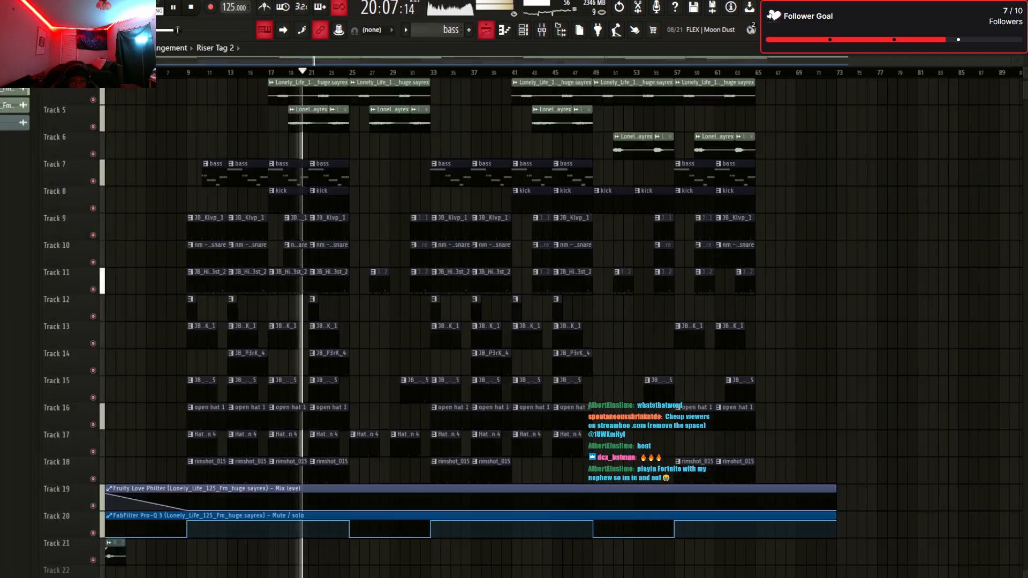
Look over the Lonely_Life arrangement's tracks during playback and examine the effect chain on the master
scroll(514, 321, down, 1)
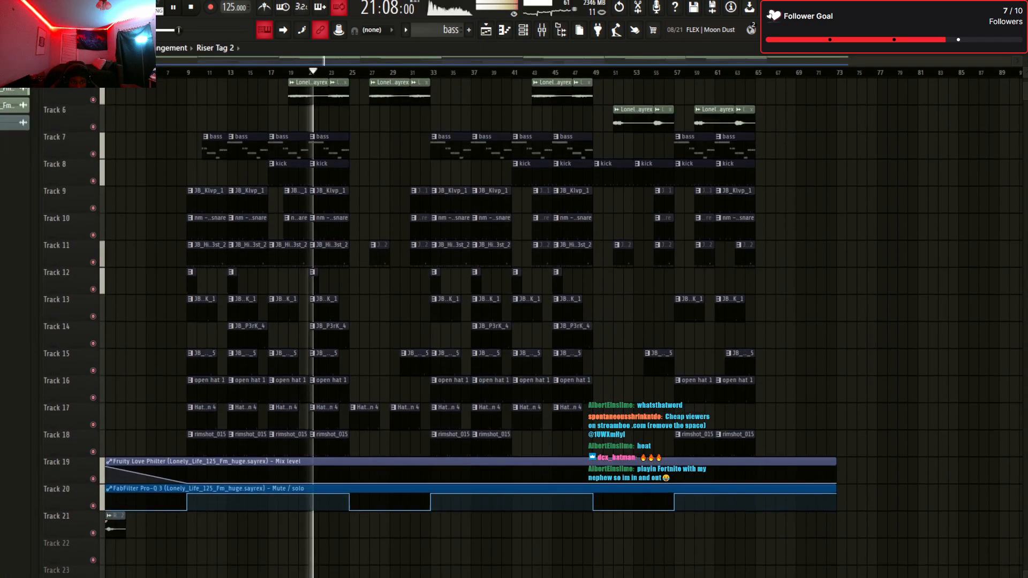
scroll(514, 321, up, 4)
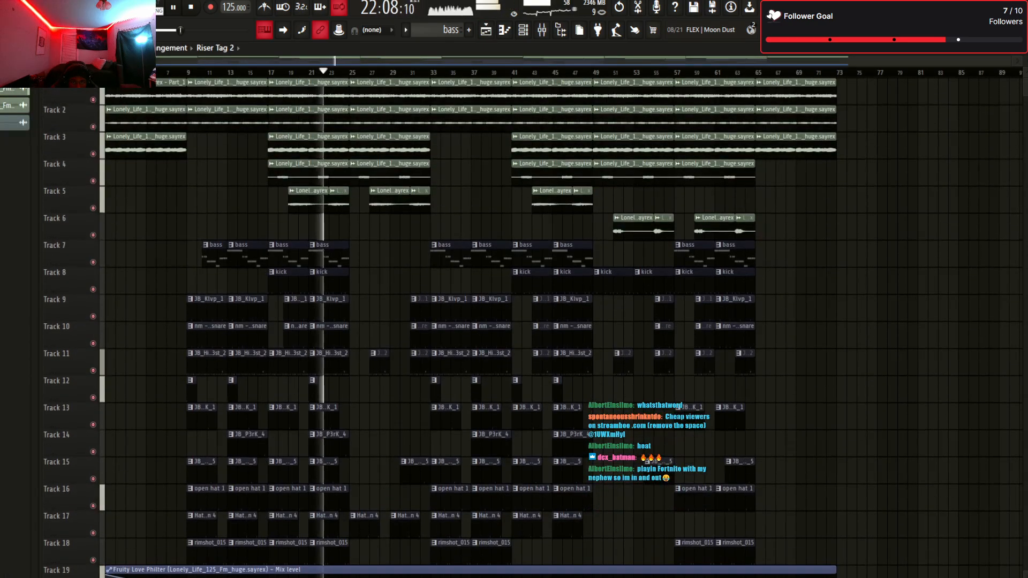
scroll(514, 322, up, 3)
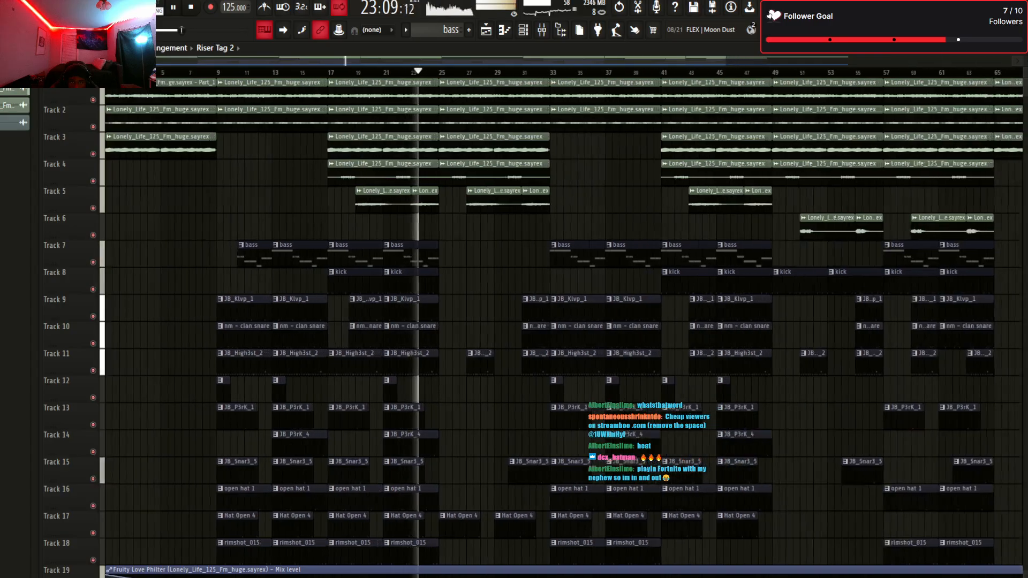
scroll(514, 321, down, 1)
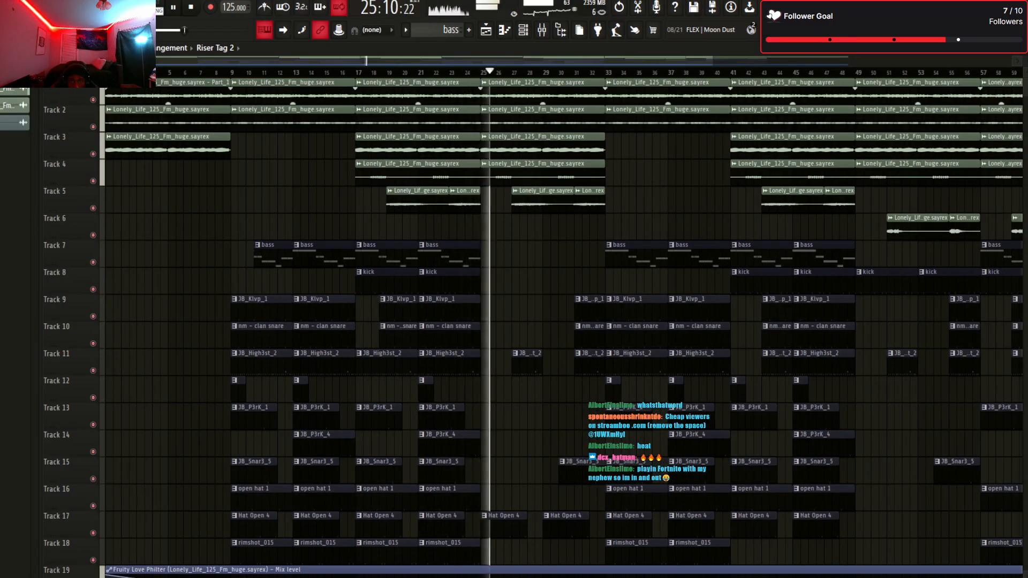
key(F9)
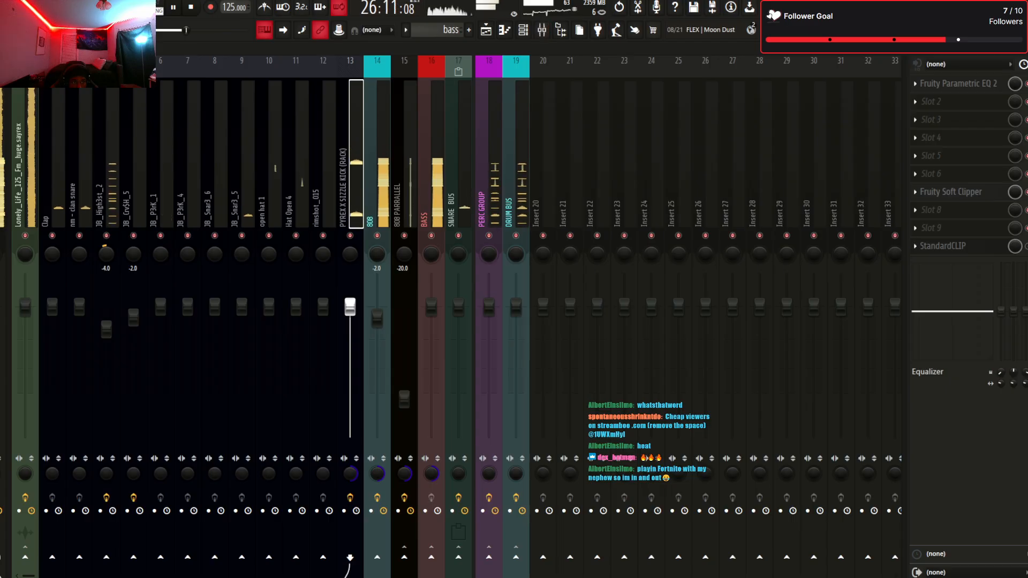
click(2, 160)
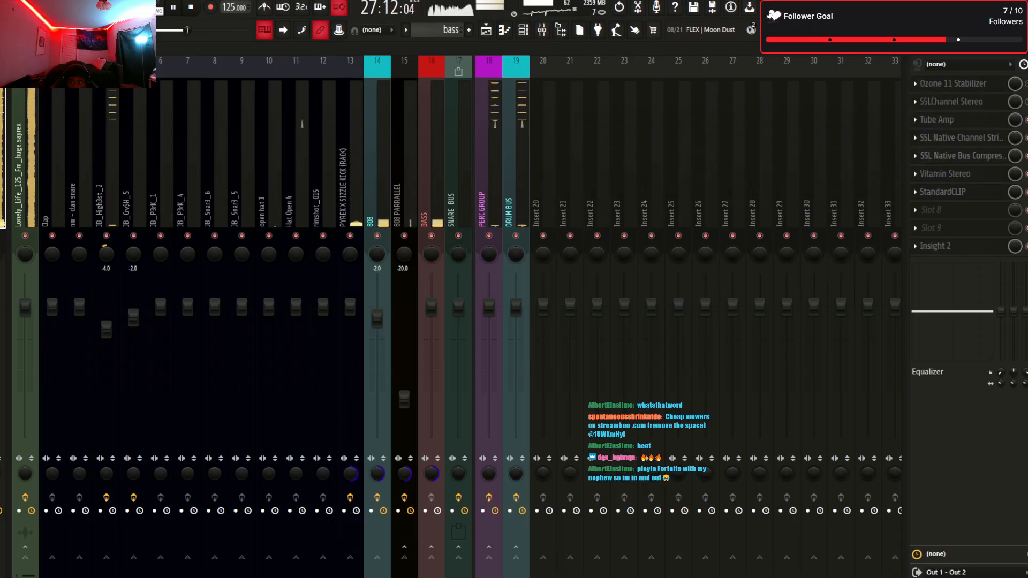
Inspect SSL Native Channel Strip 2 and the Tube Amp settings in the master's effect chain during playback
click(962, 138)
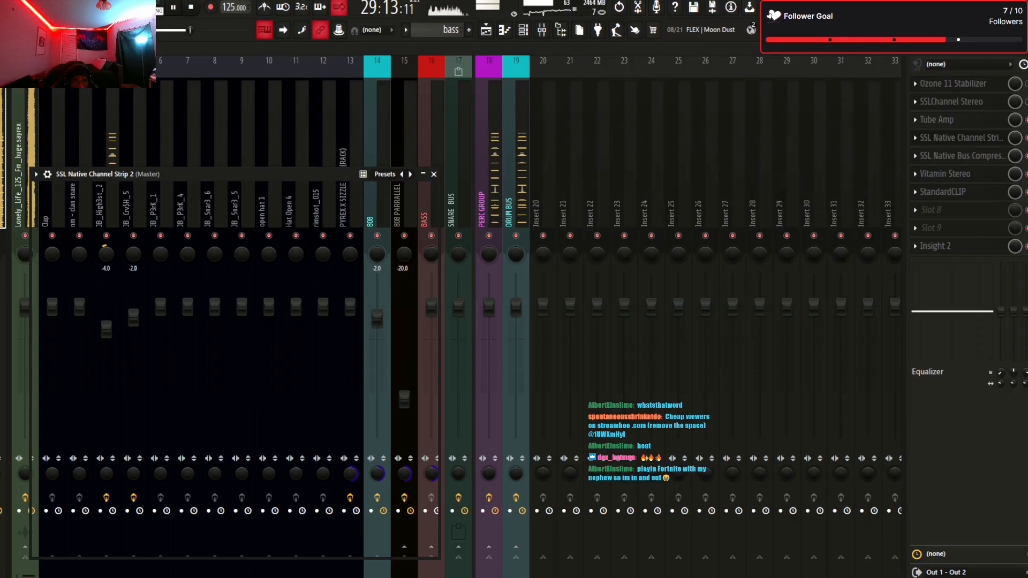
drag(267, 174, 495, 118)
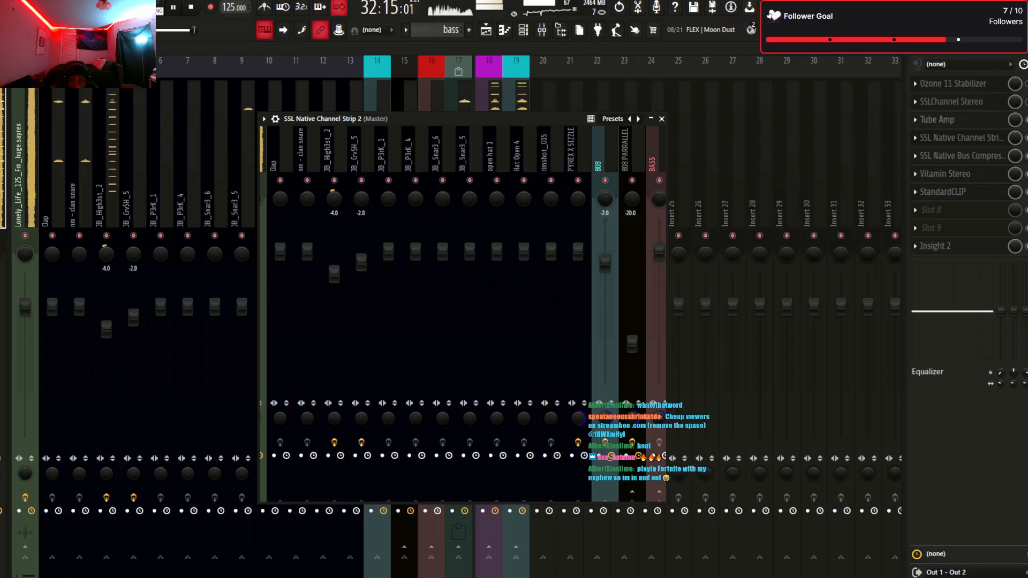
click(937, 120)
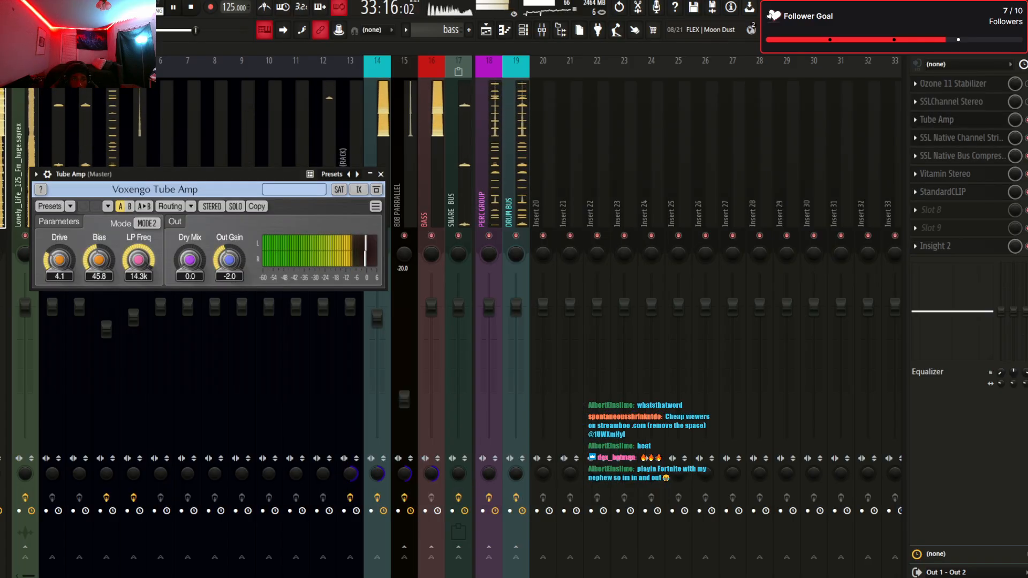
drag(161, 174, 339, 108)
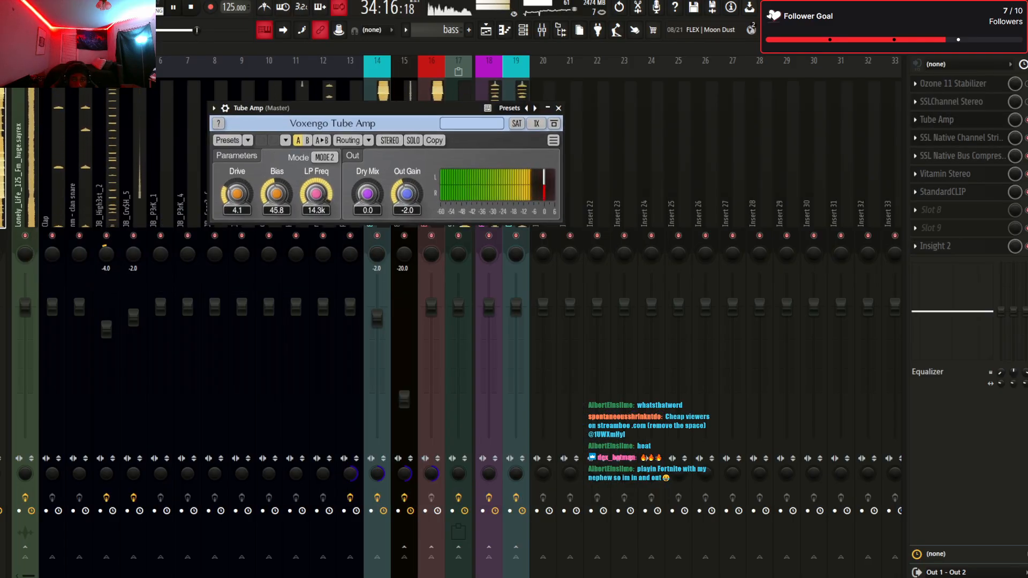
drag(338, 108, 422, 165)
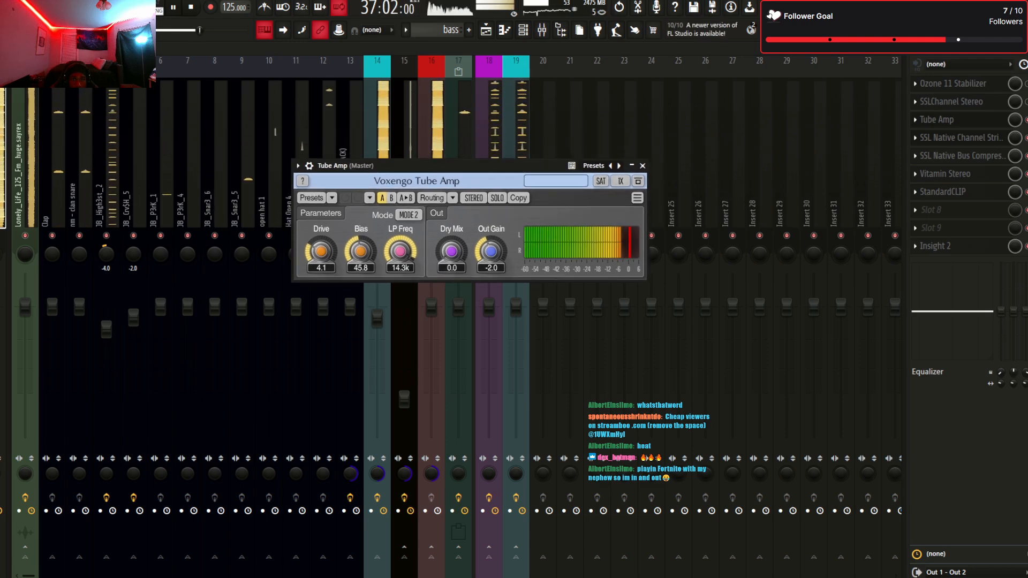
click(643, 166)
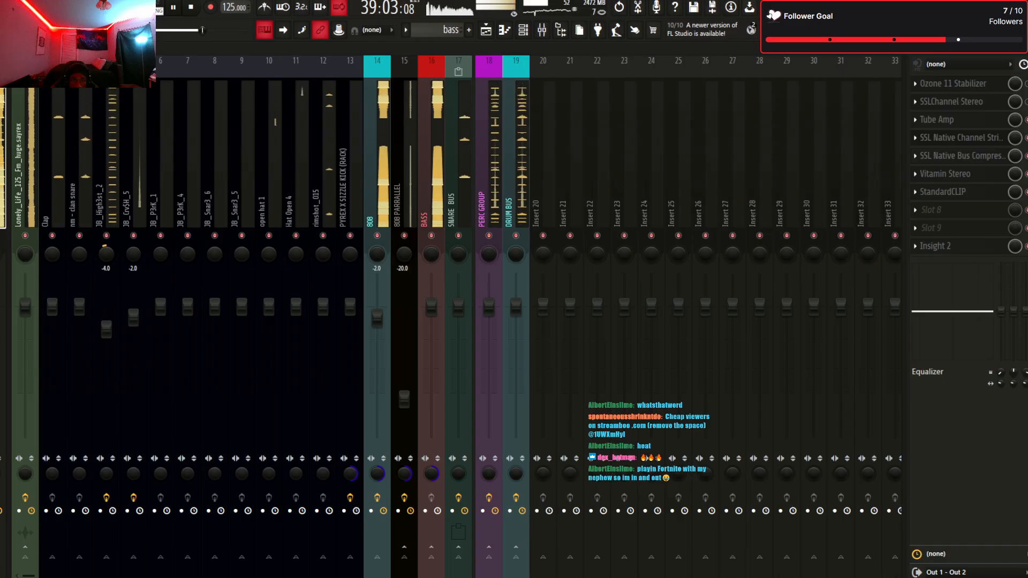
Review the effect chains on the 808 and Lonely_Life melody inserts, and stop playback
click(428, 187)
click(375, 187)
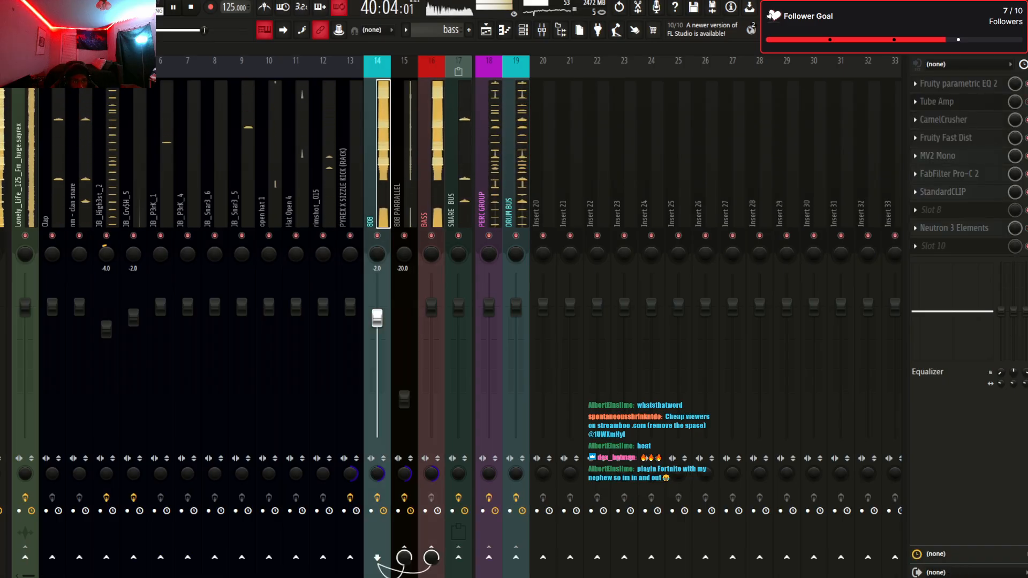
click(26, 176)
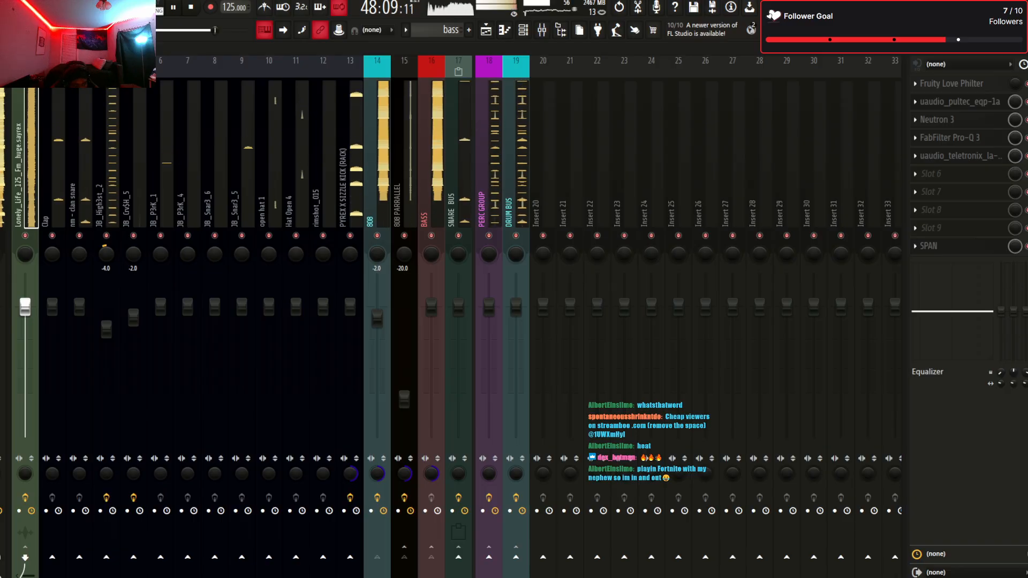
key(space)
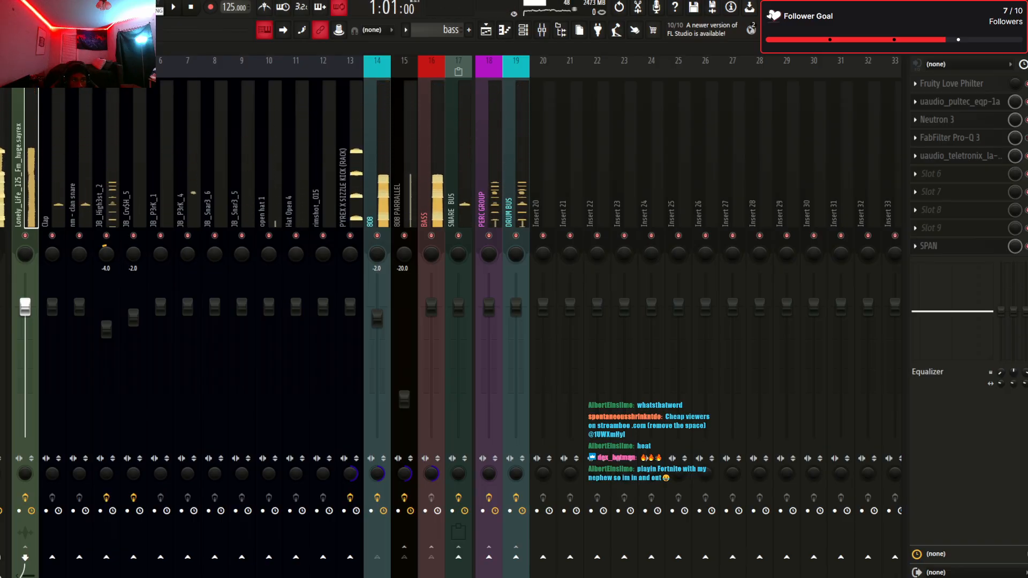
Solo the Lonely_Life melody insert and bring up its Pultec EQP-1A
key(s)
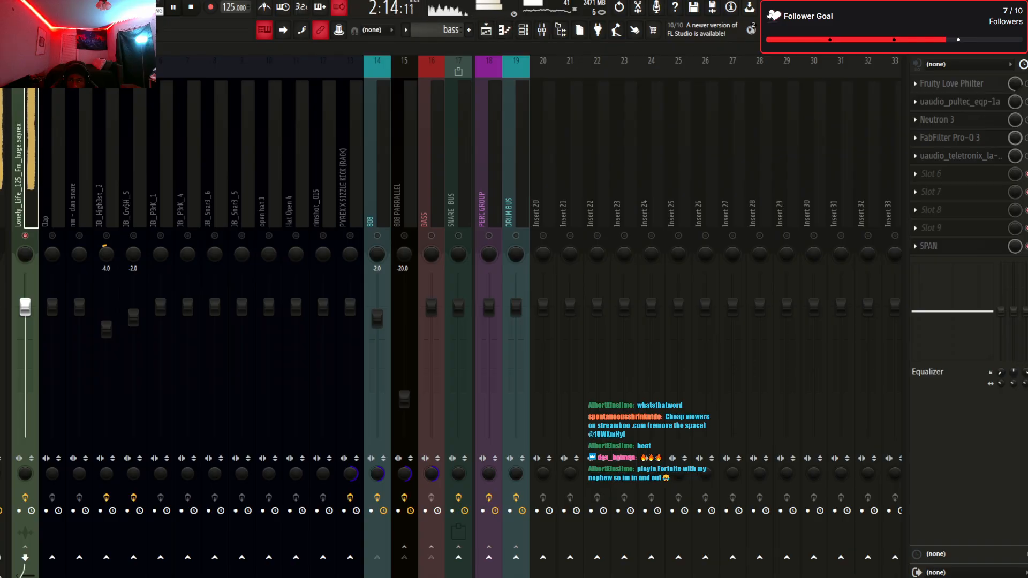
click(960, 102)
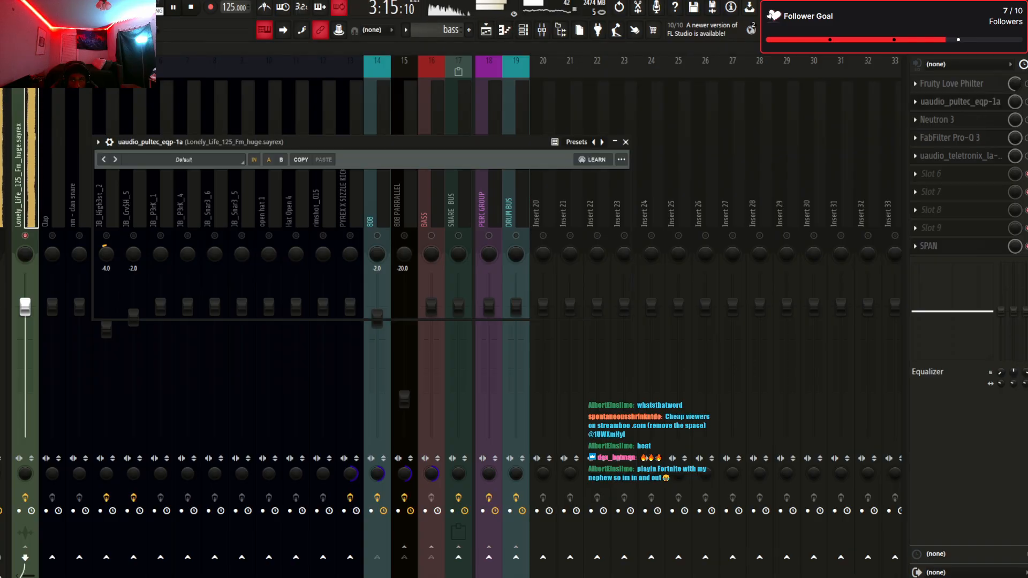
click(960, 102)
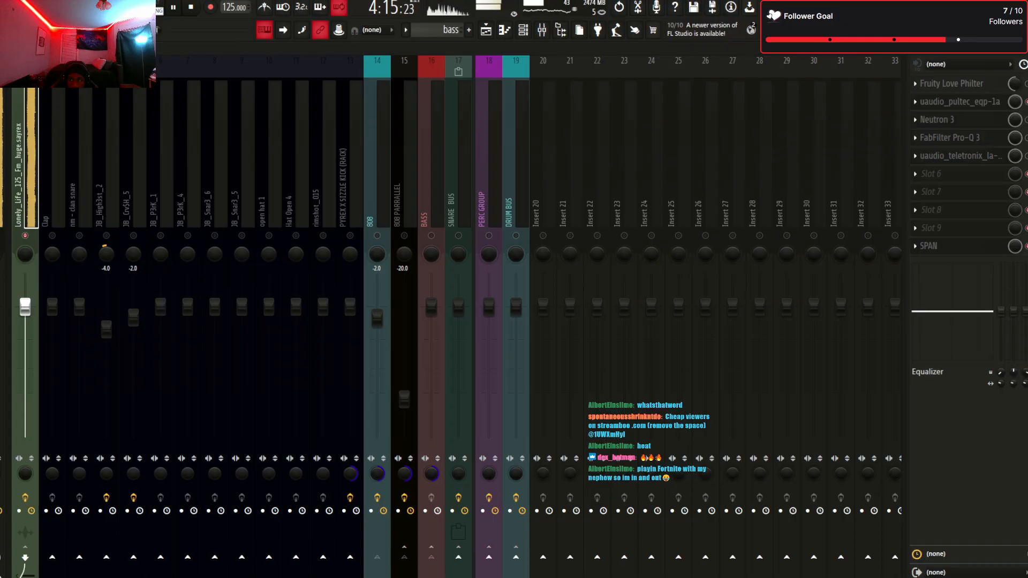
click(960, 101)
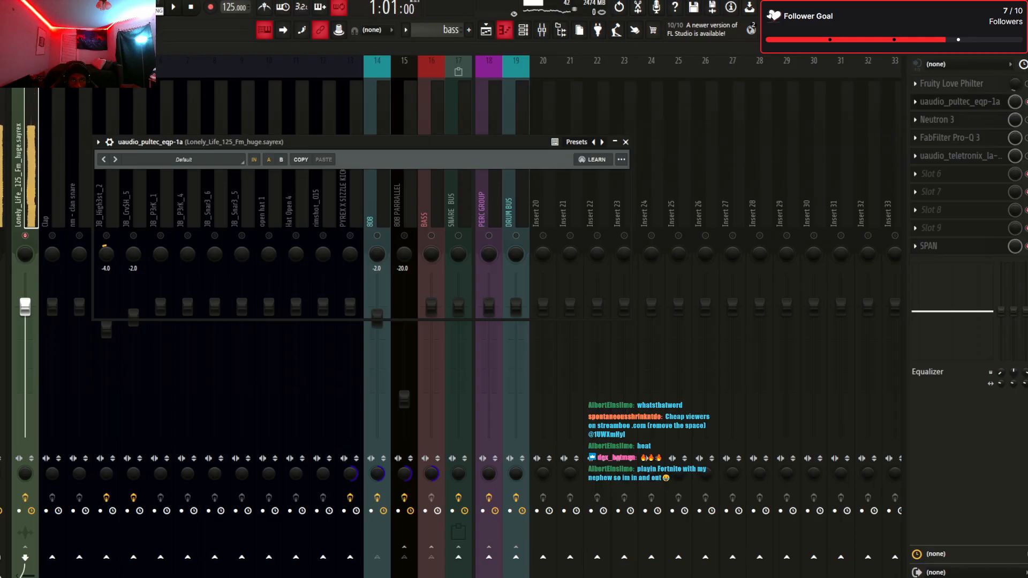
Play the soloed melody from bar 9 and compare it with its insert effects on and bypassed
click(486, 30)
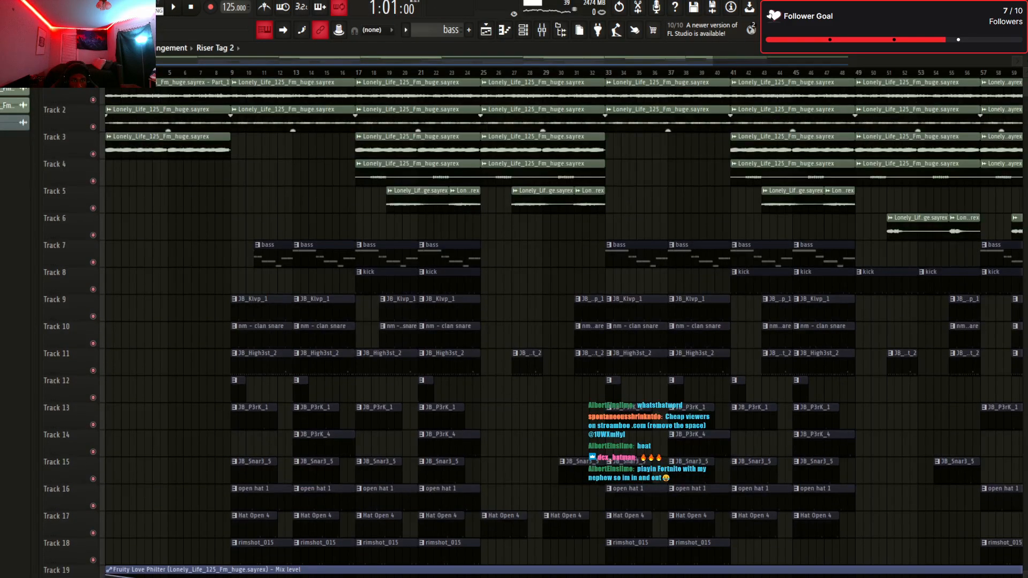
click(231, 72)
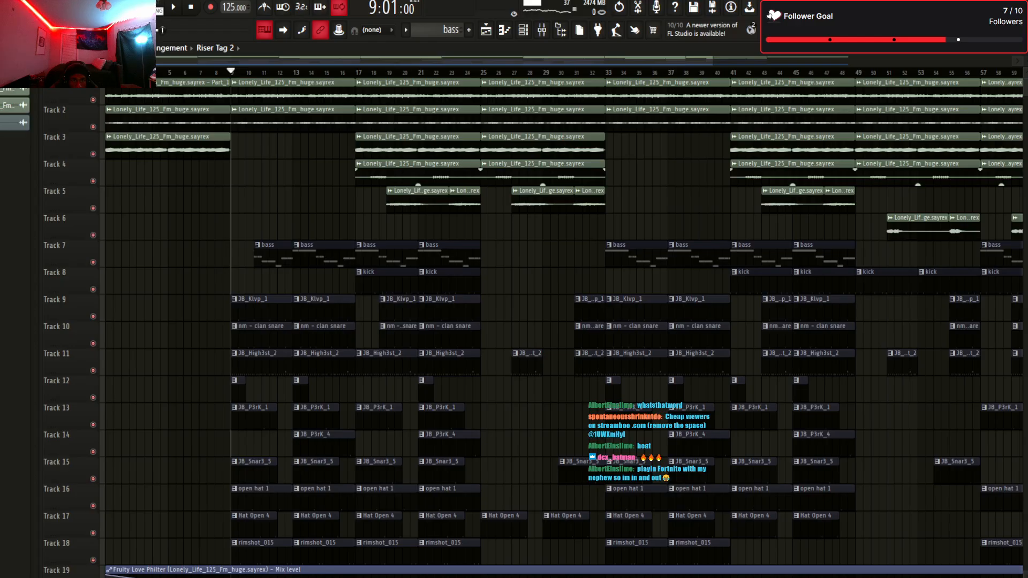
key(space)
click(542, 29)
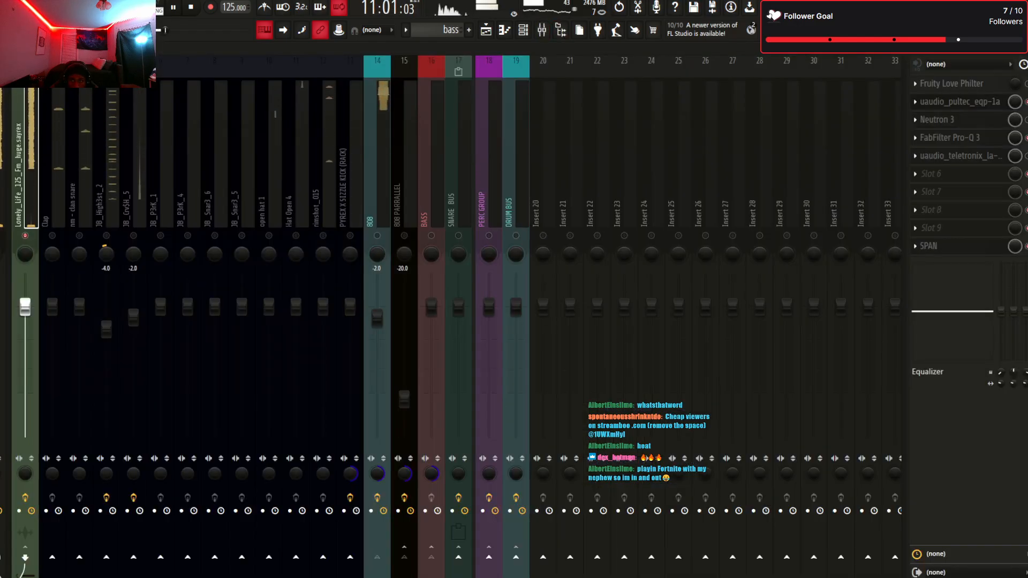
key(space)
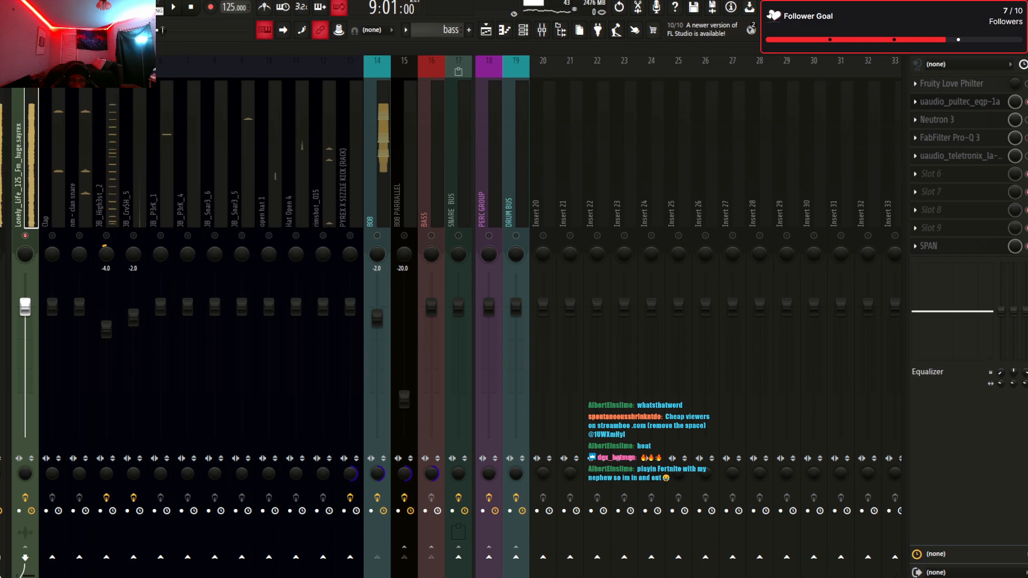
key(space)
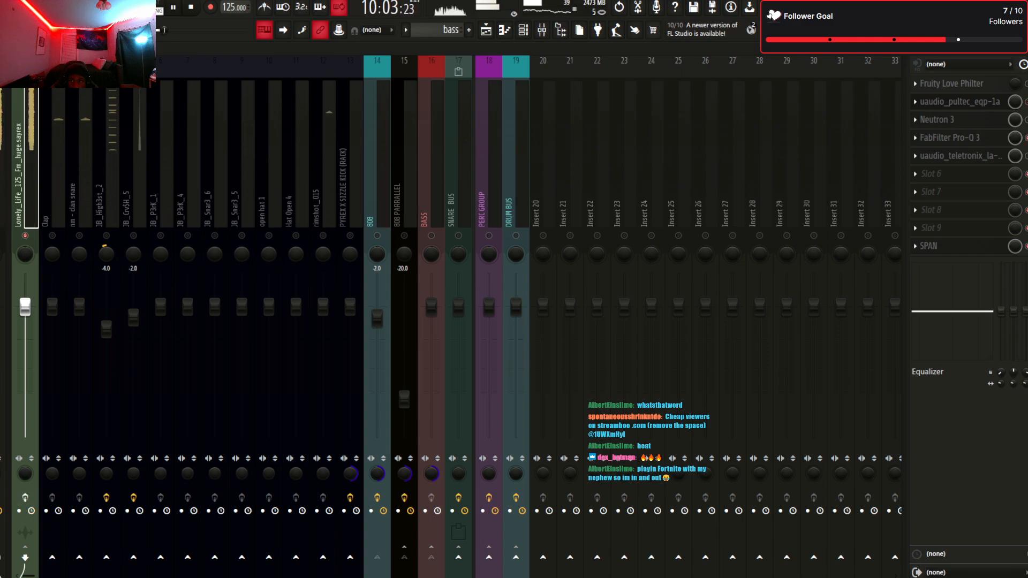
key(space)
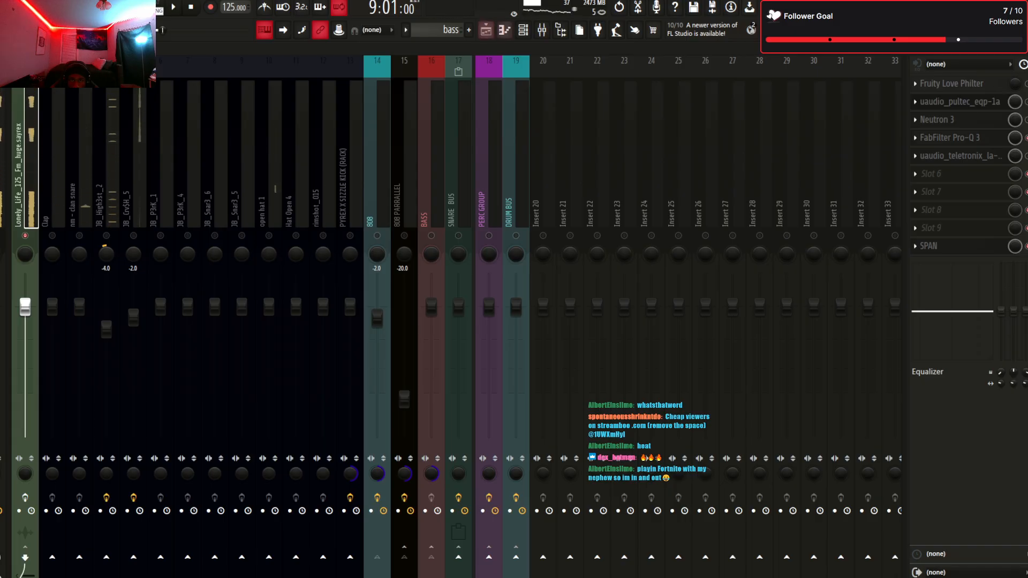
Toggle the mute on Track 20's FabFilter Pro-Q 3 automation and replay the melody from bar 9
key(F5)
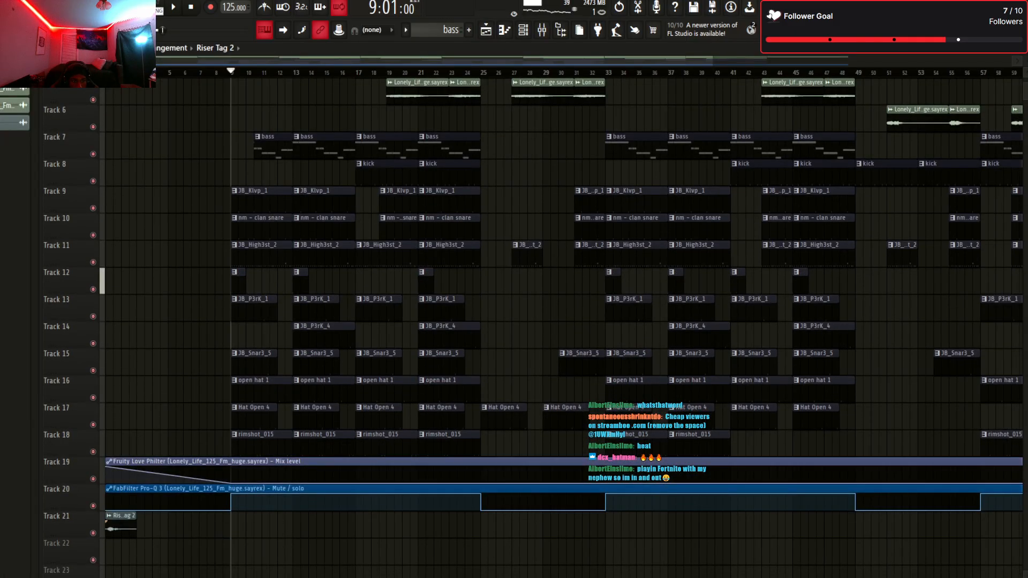
click(93, 506)
key(F9)
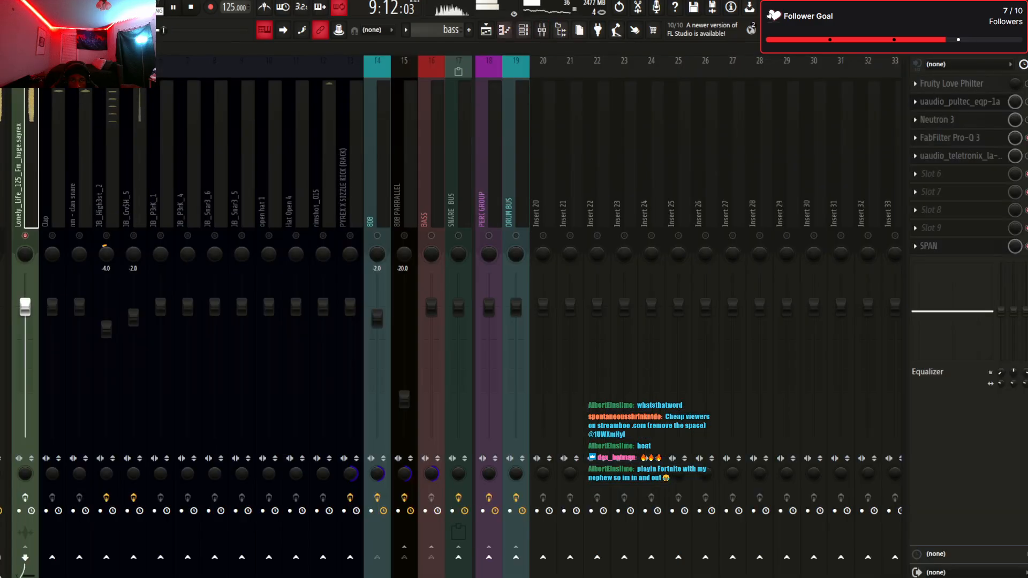
key(space)
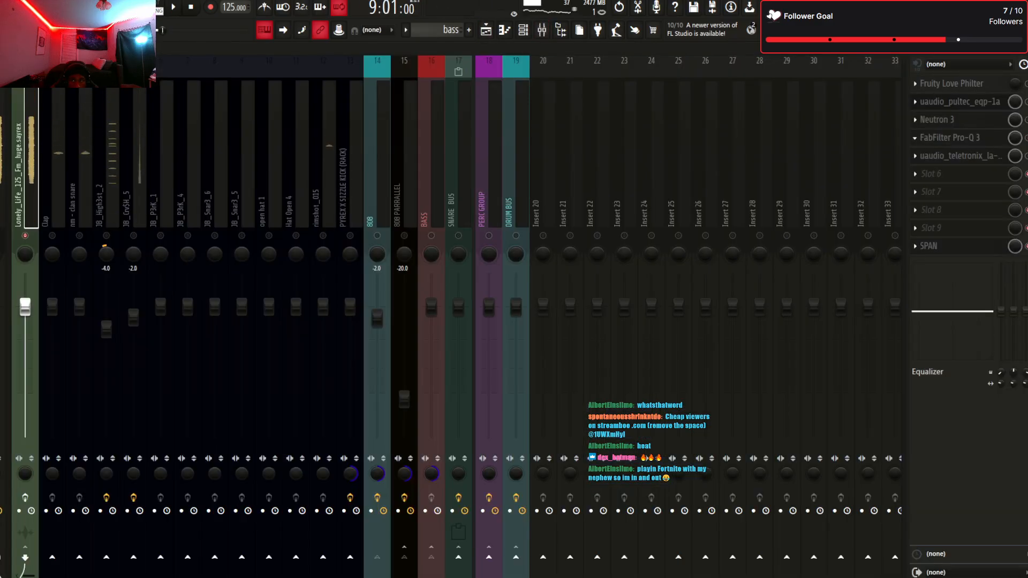
key(space)
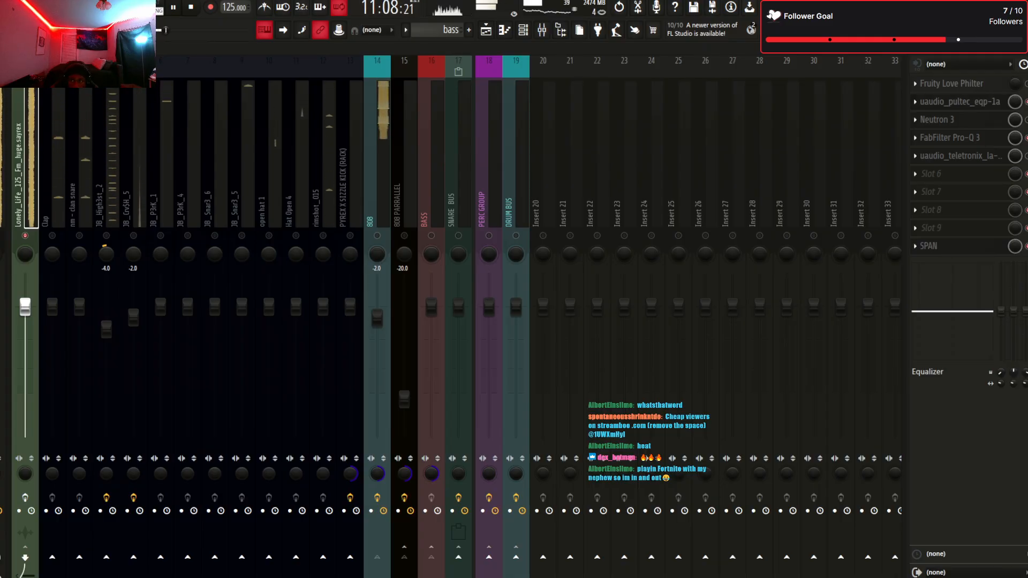
Check the Pultec EQP-1A and SPAN on the melody insert while its effects are bypassed
click(959, 102)
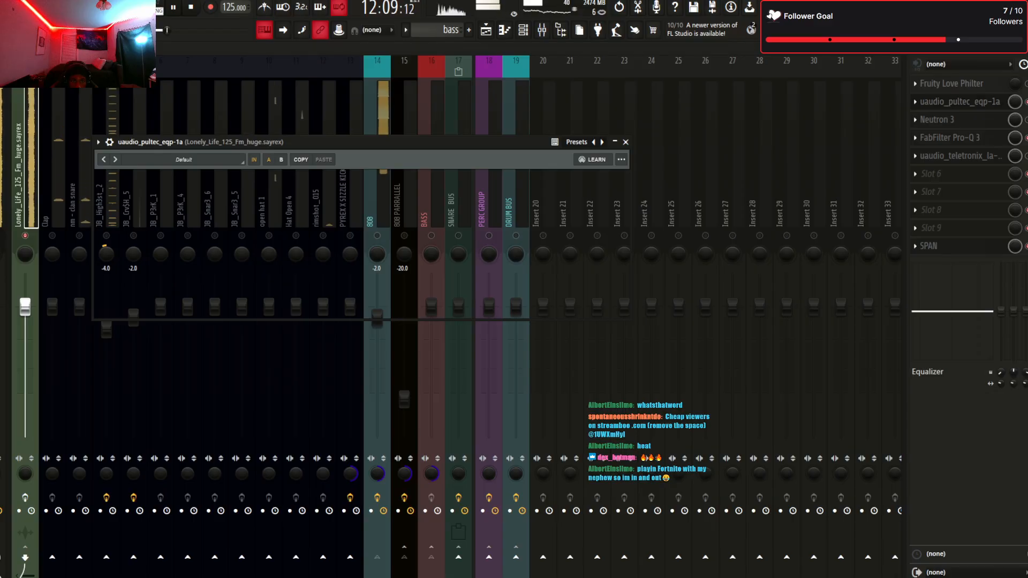
click(929, 245)
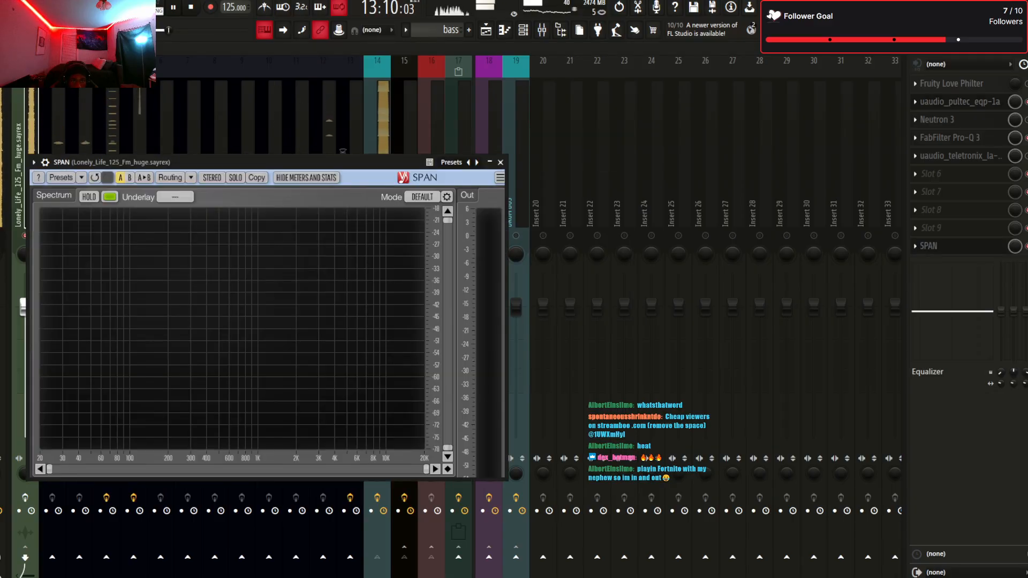
key(space)
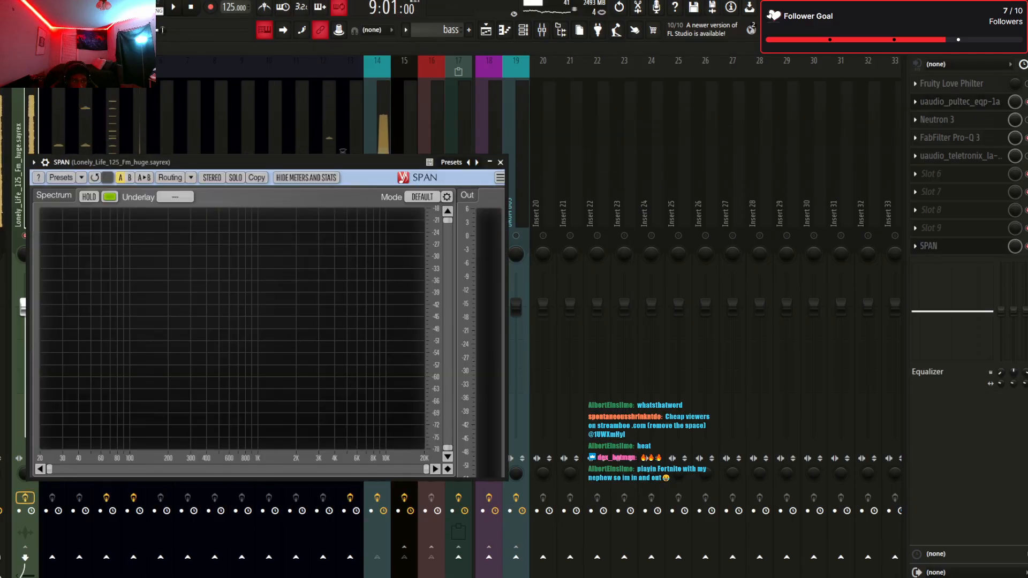
key(Escape)
Replay the melody with its effects active and examine its frequency spectrum and levels in SPAN
key(space)
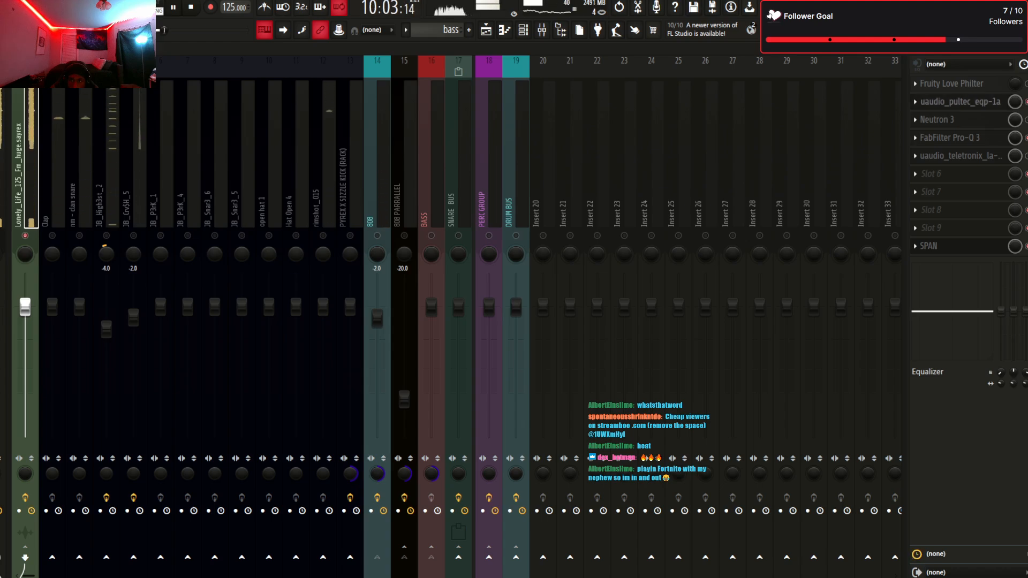
click(960, 101)
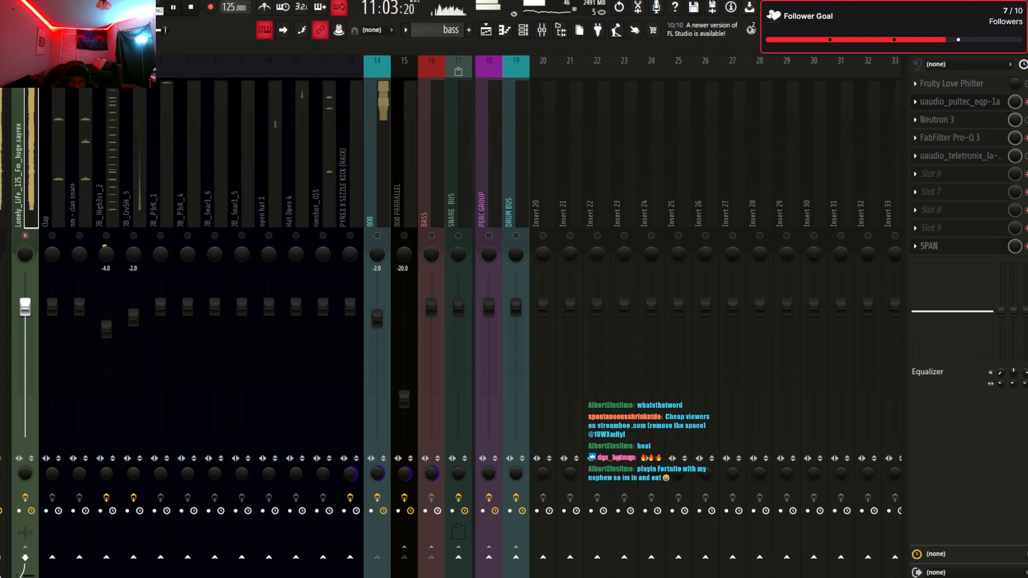
click(928, 246)
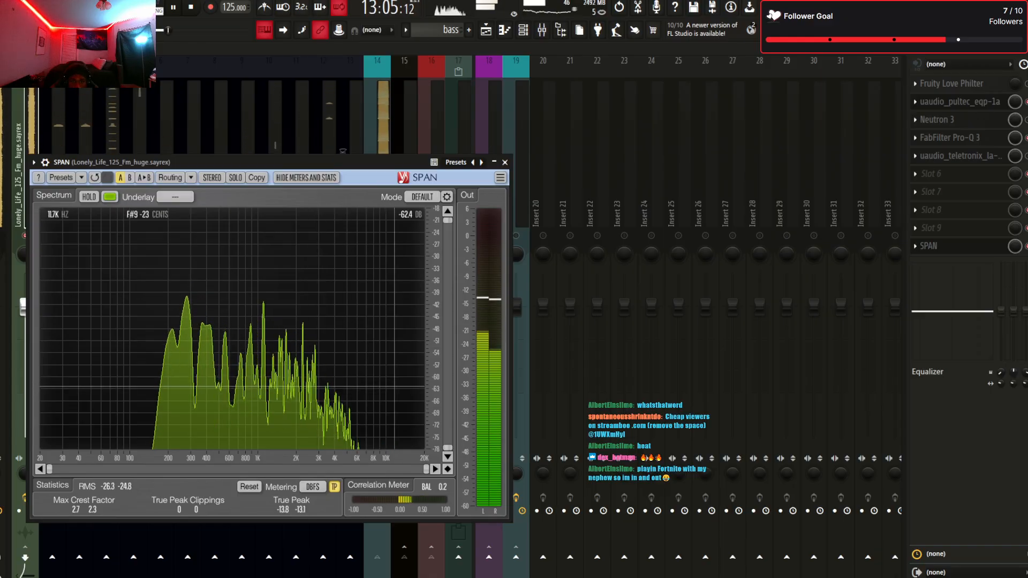
click(929, 247)
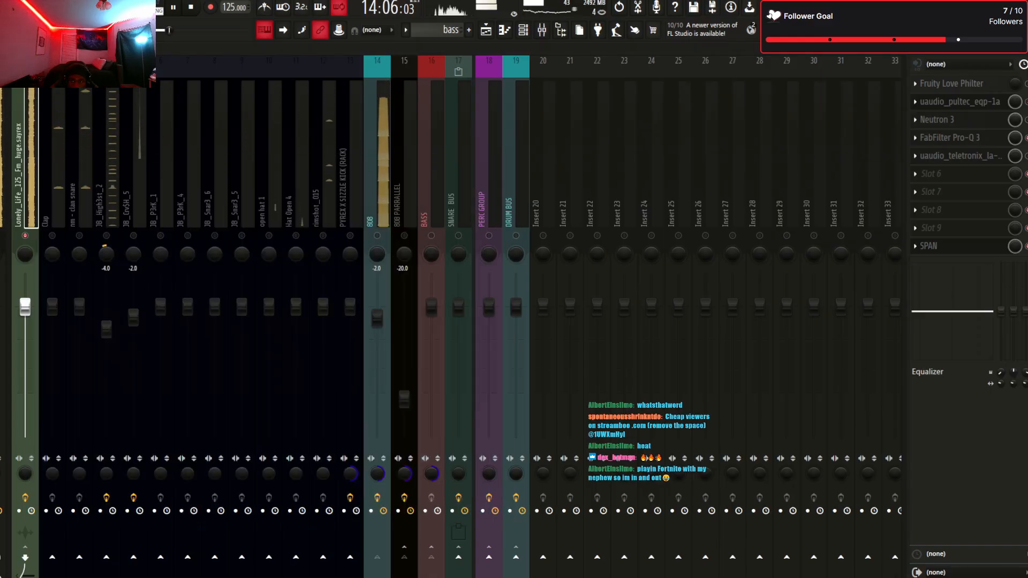
click(928, 246)
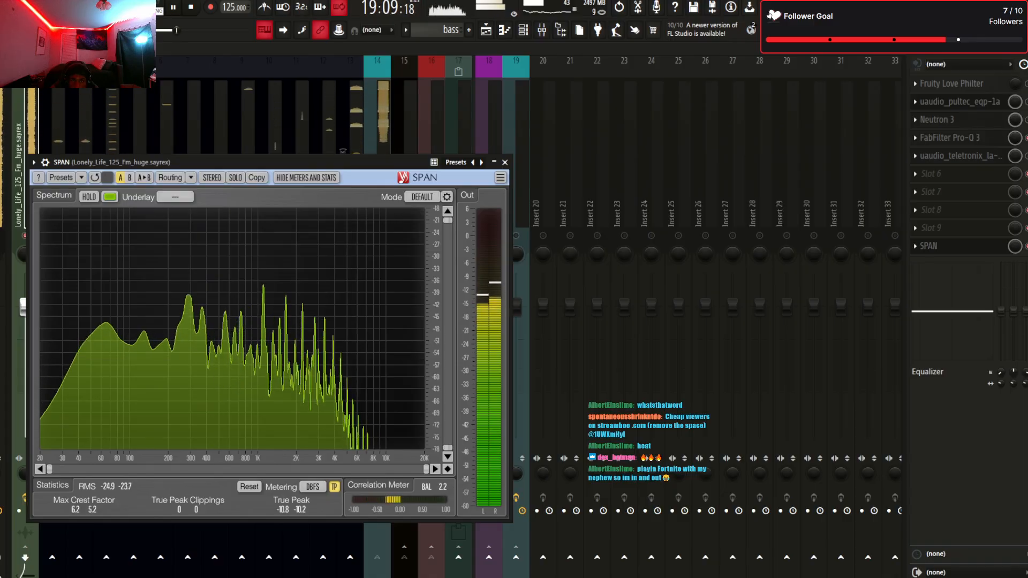
click(505, 163)
click(930, 247)
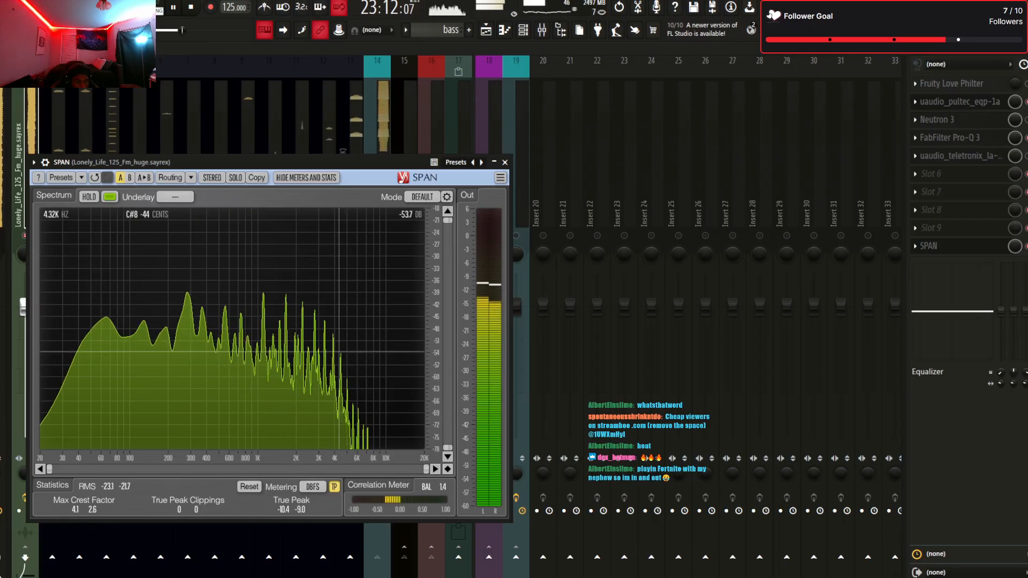
key(space)
key(Escape)
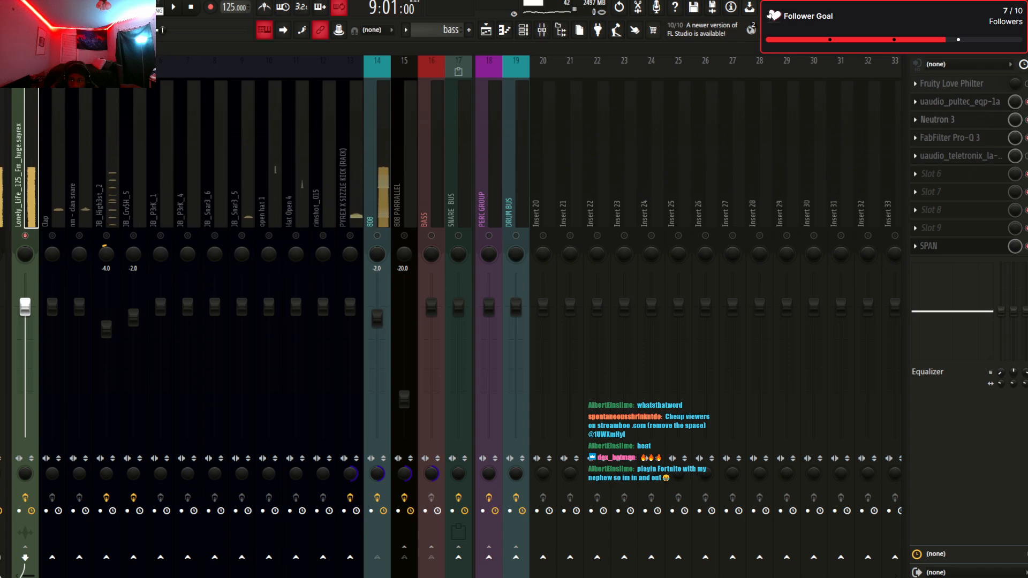
Inspect the 80 Hz Flat Highpass band in the melody's Neutron 3 equalizer during playback
click(937, 120)
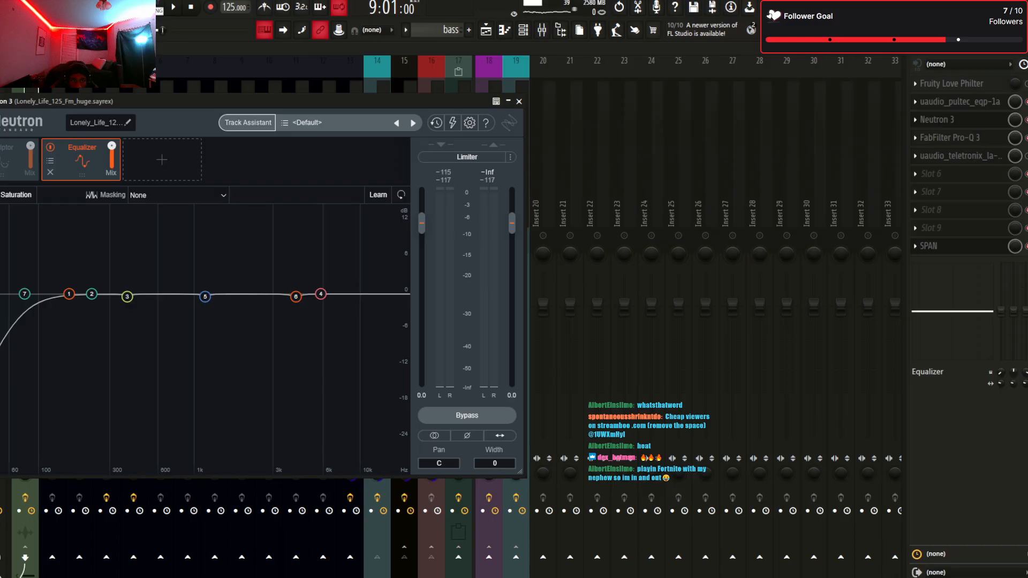
drag(257, 101, 470, 83)
click(238, 277)
key(space)
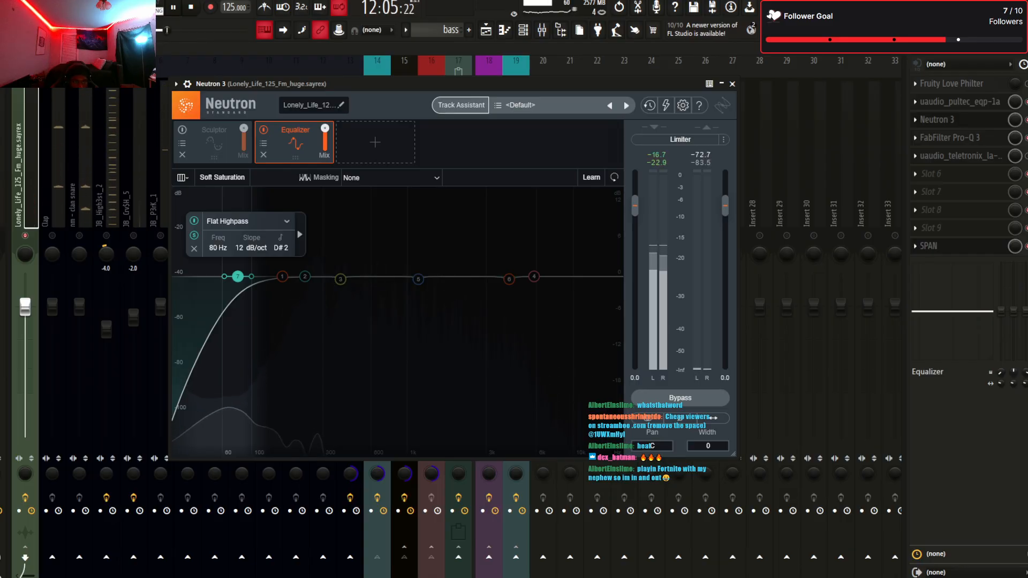
Unsolo the Flat Highpass band and inspect the 164 Hz Analog Low Shelf and 233 Hz Proportional Q bands in Neutron 3
click(194, 236)
key(space)
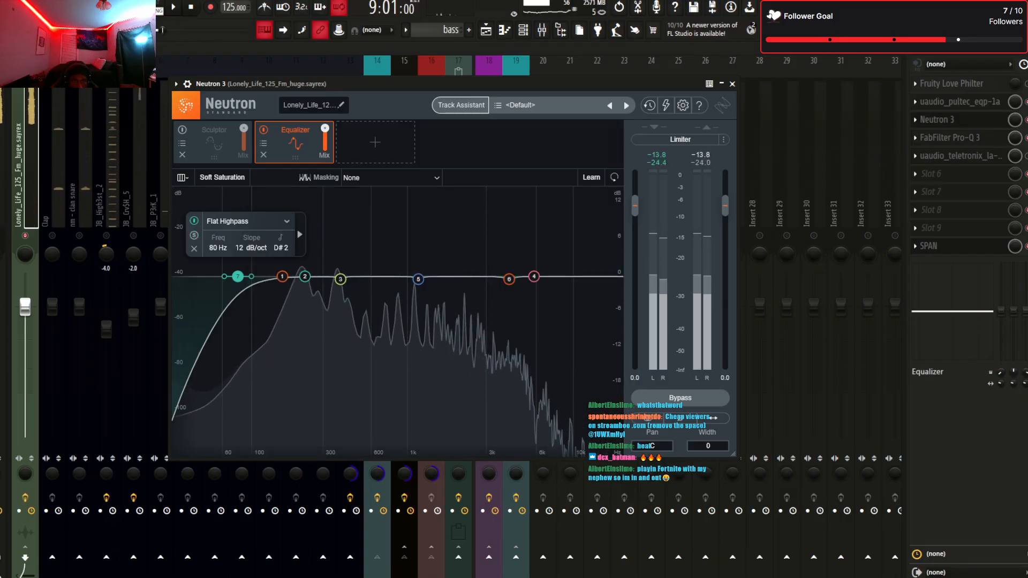
click(282, 277)
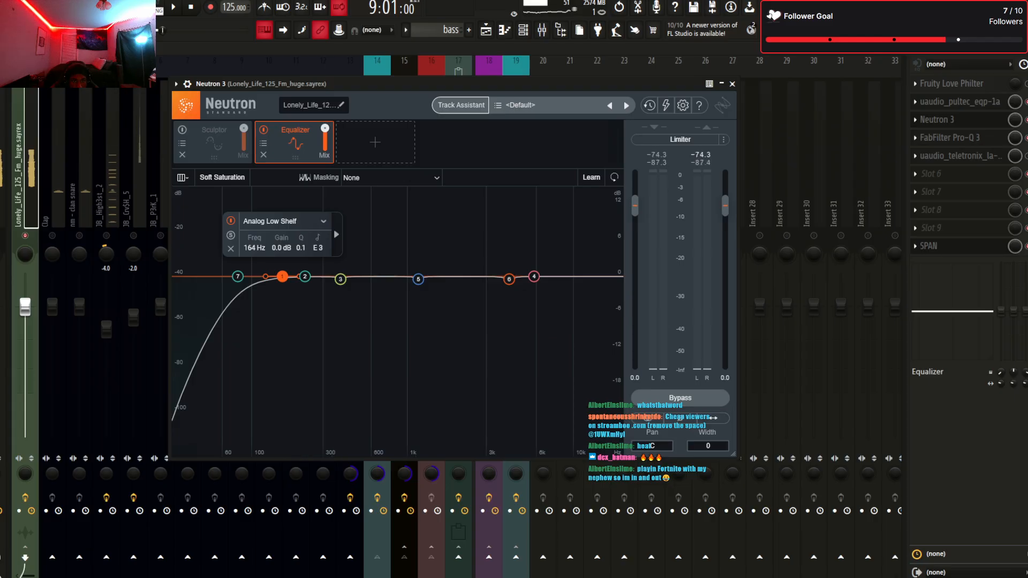
click(305, 277)
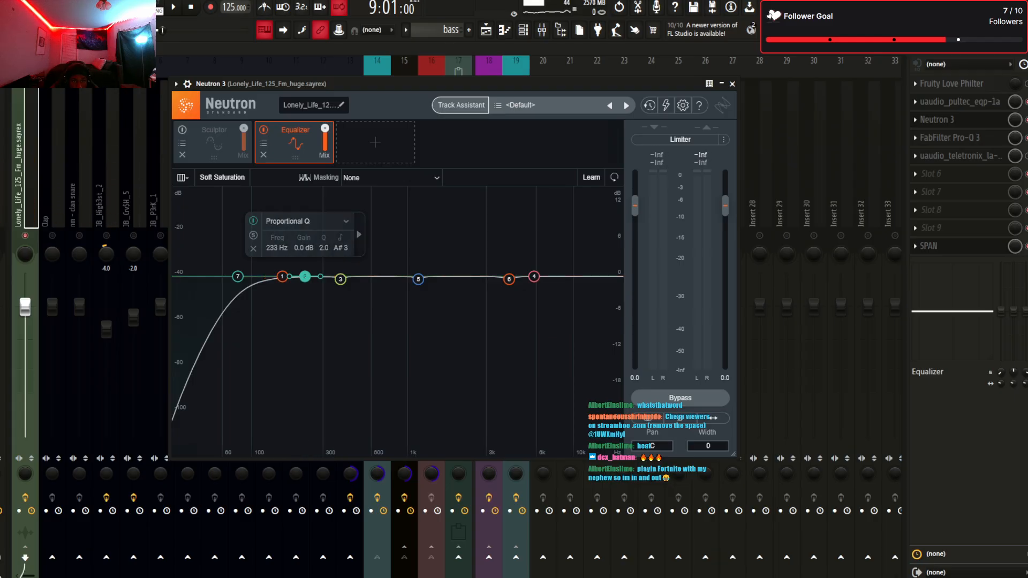
Solo the 389 Hz Proportional Q band to audition it during playback, and unsolo it
click(340, 280)
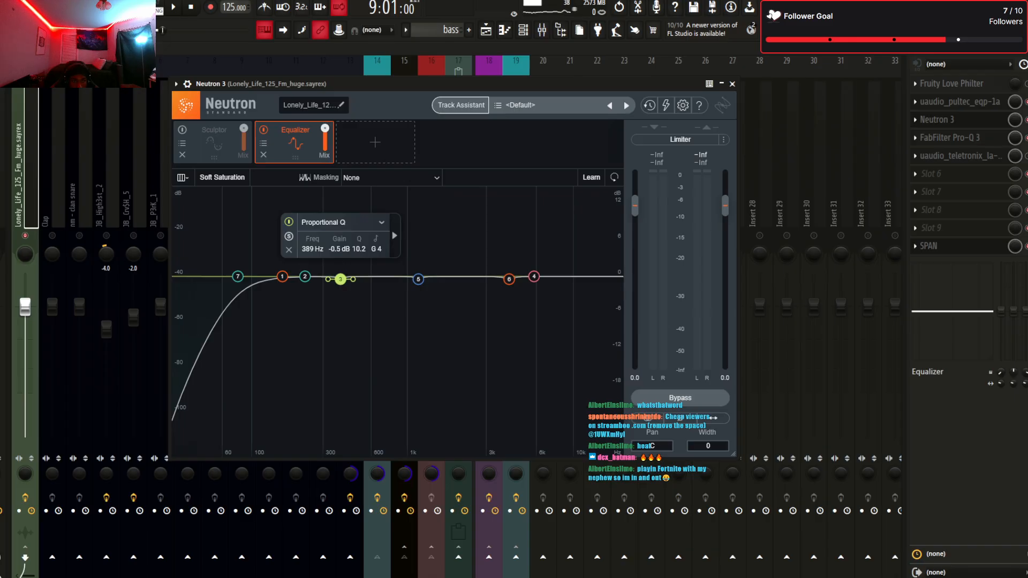
key(space)
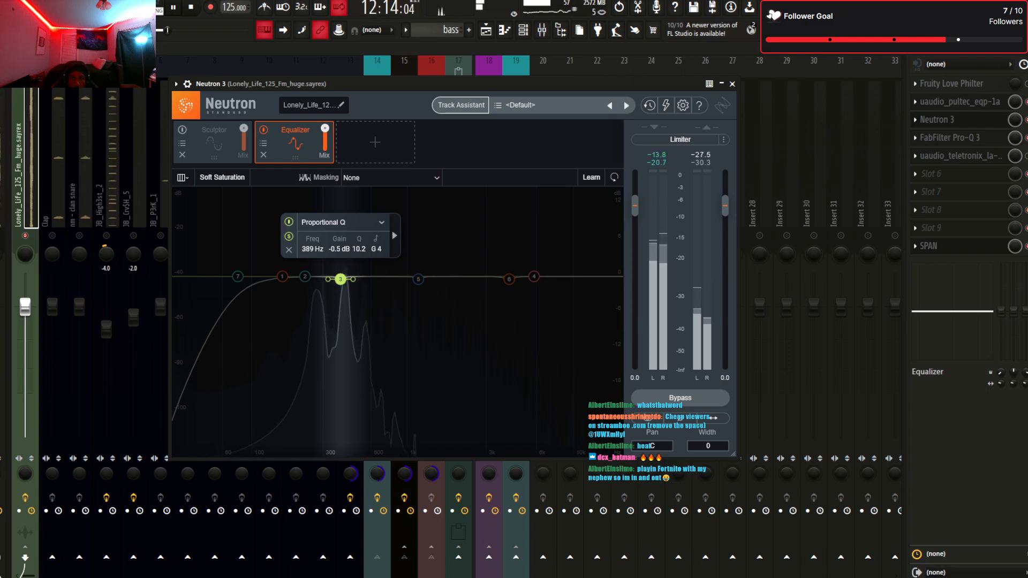
click(289, 236)
key(space)
Audition the 1176 Hz Proportional Q band in solo while the melody plays
click(418, 279)
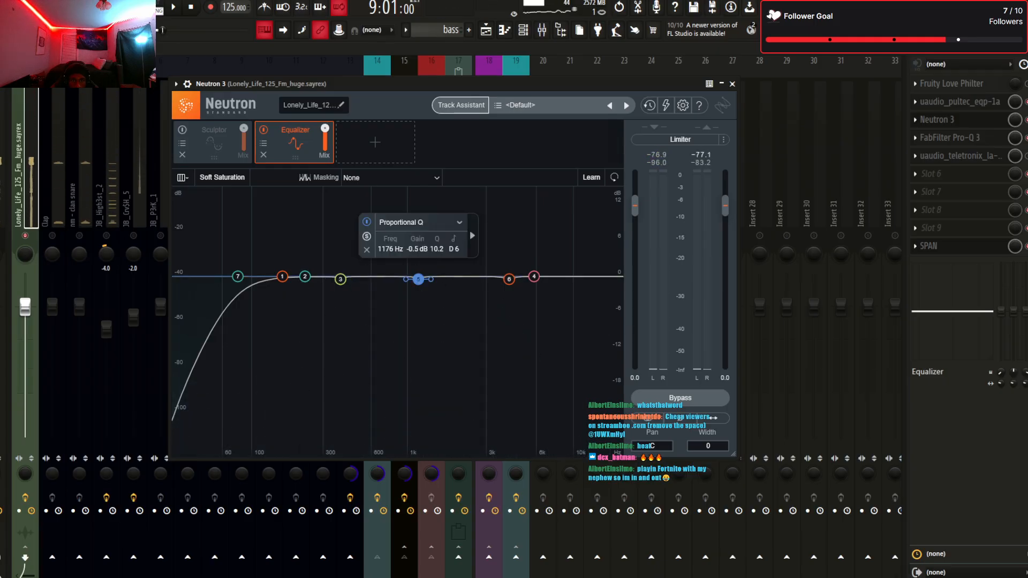
click(367, 236)
key(space)
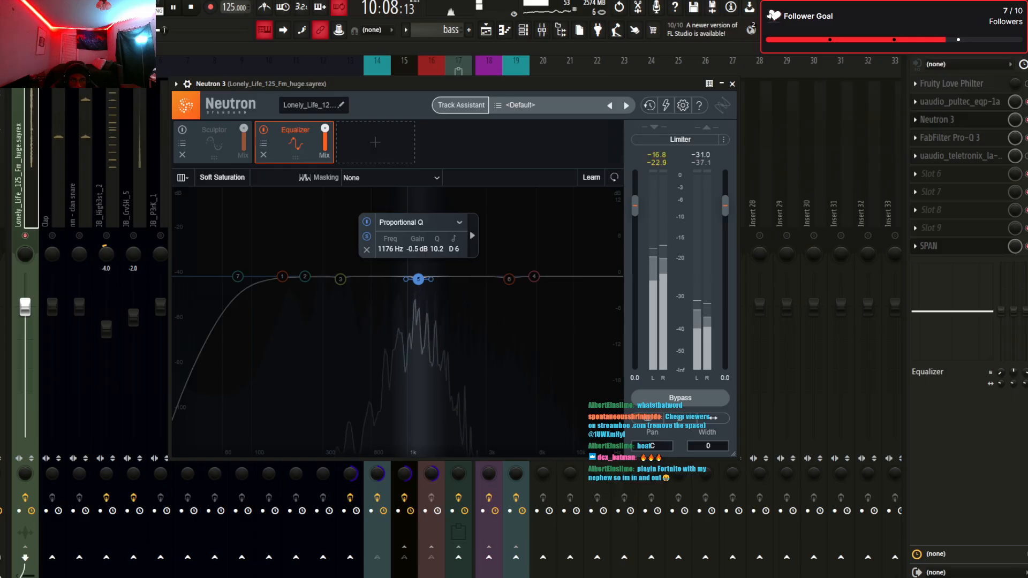
key(space)
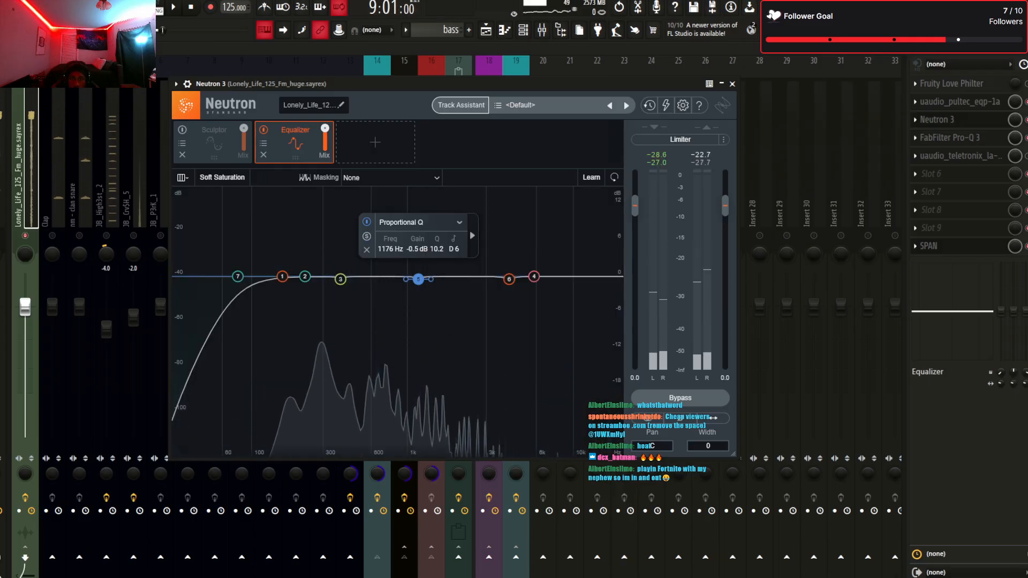
Try a dynamic cut on the 1176 Hz band with its gain at -7.2 dB during playback, and undo it
click(472, 235)
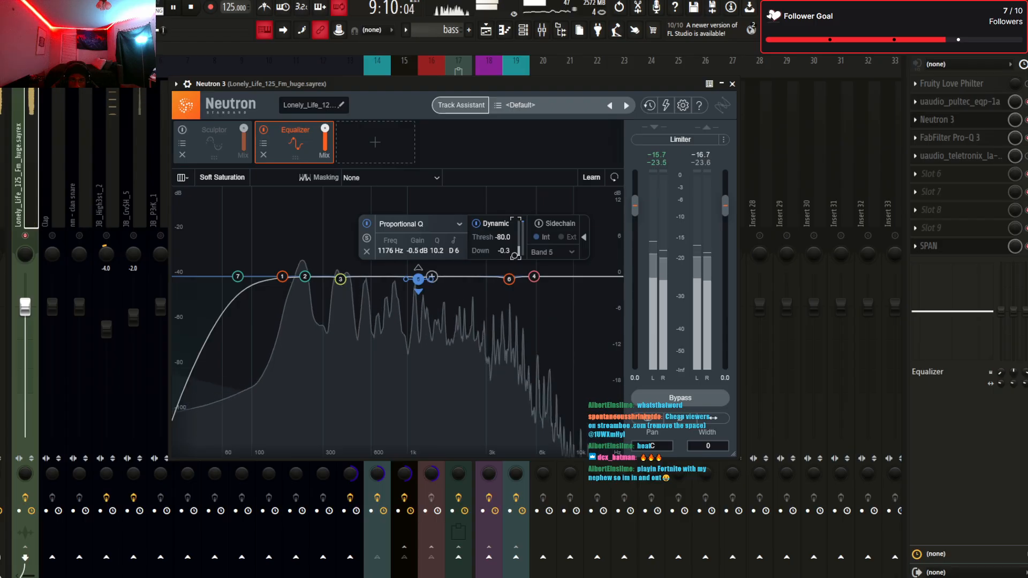
drag(418, 279, 419, 320)
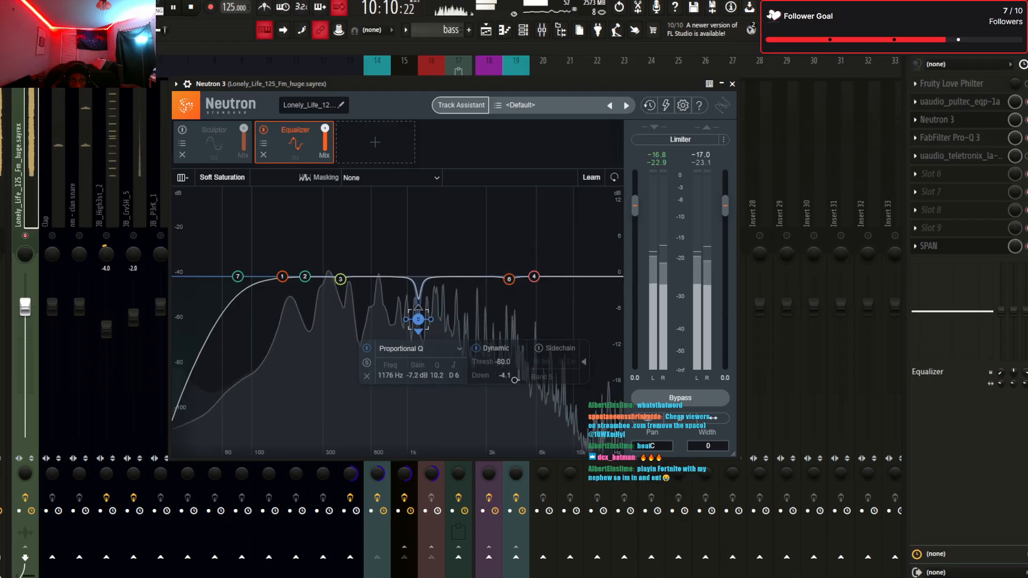
key(space)
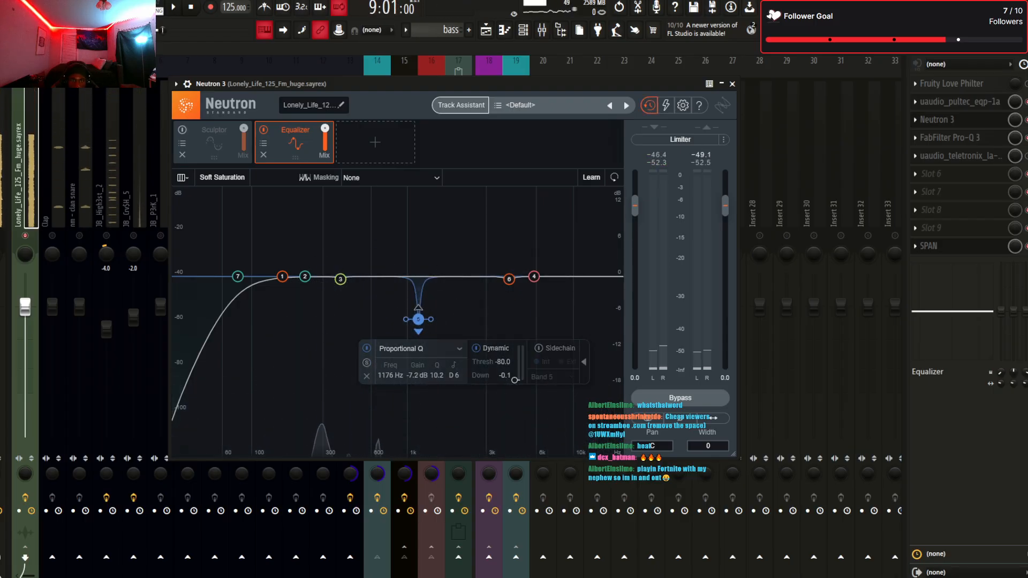
key(ctrl+z)
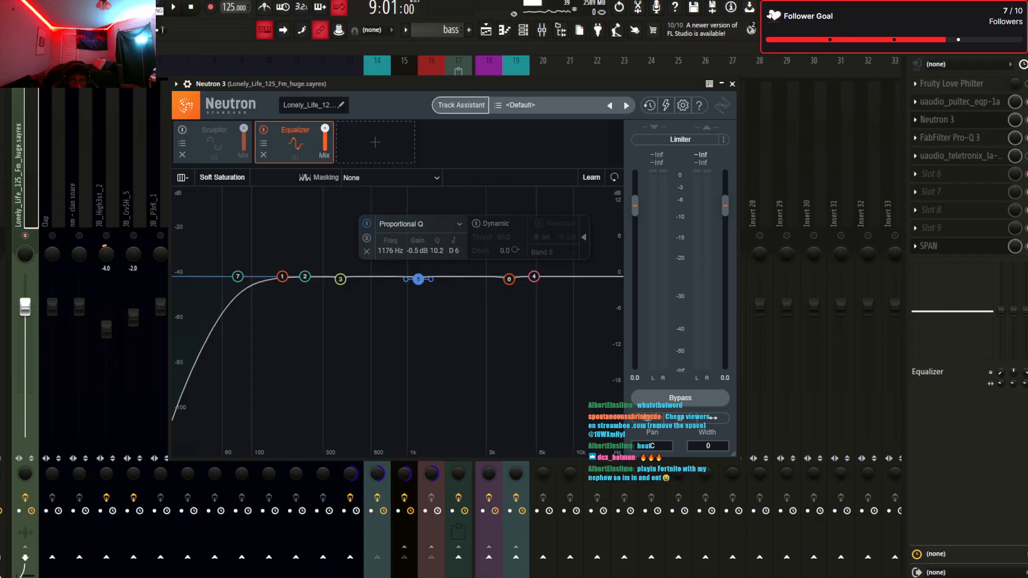
Audition the 4145 Hz Proportional Q band in solo and inspect the 5816 Hz Analog High Shelf band
click(509, 279)
key(space)
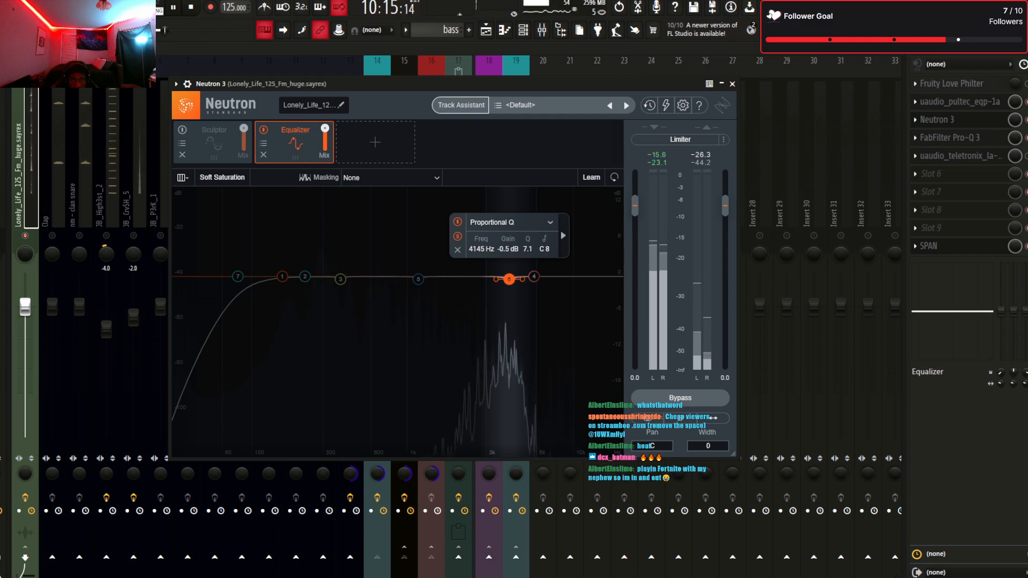
key(space)
click(533, 276)
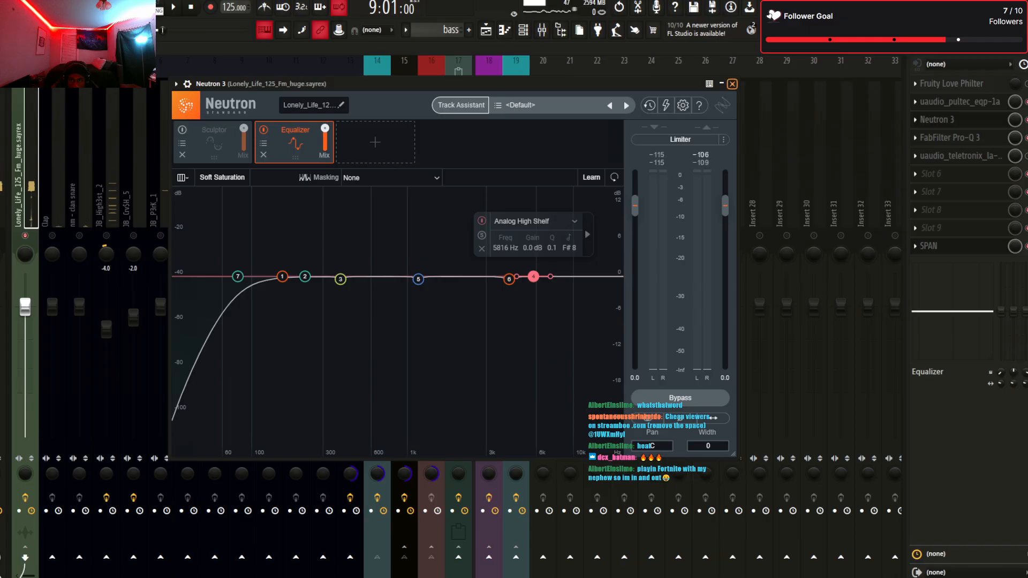
Close Neutron 3 and inspect the 100 Hz low-cut band in the melody's FabFilter Pro-Q 3
click(732, 84)
click(951, 138)
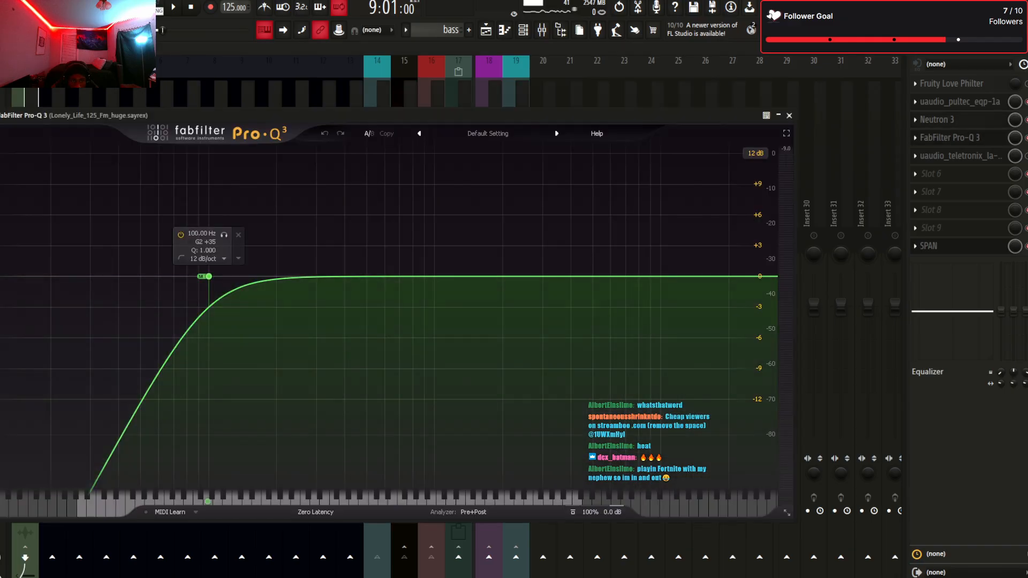
click(790, 116)
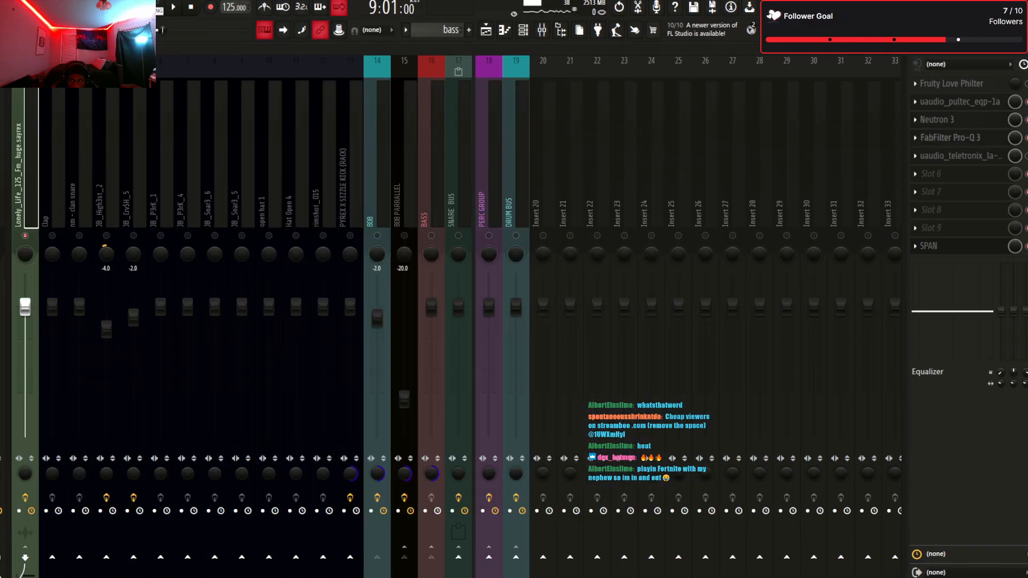
Check the Teletronix LA-2A compressor on the melody insert, reopening it around a short playback
click(959, 156)
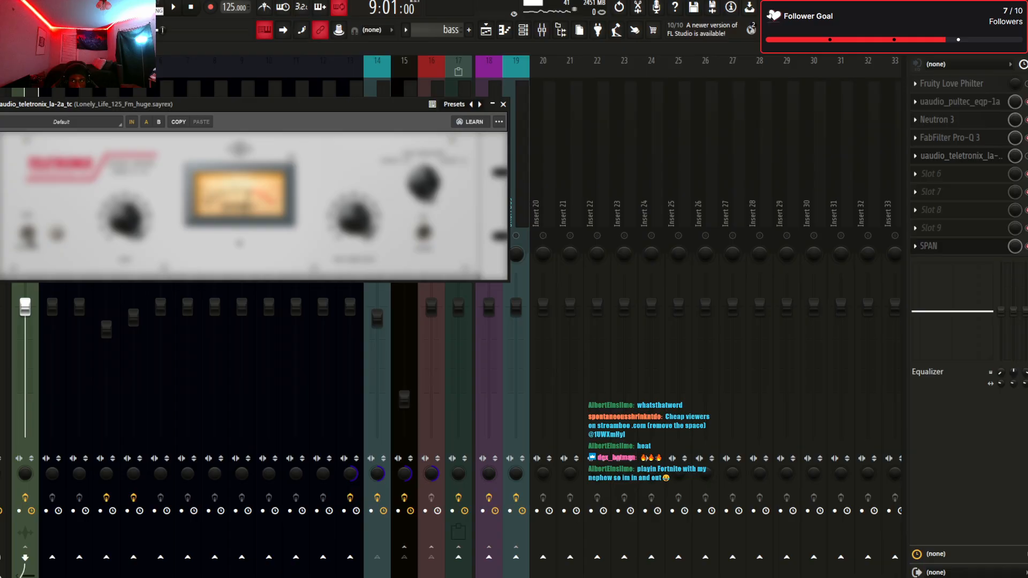
key(Escape)
click(958, 156)
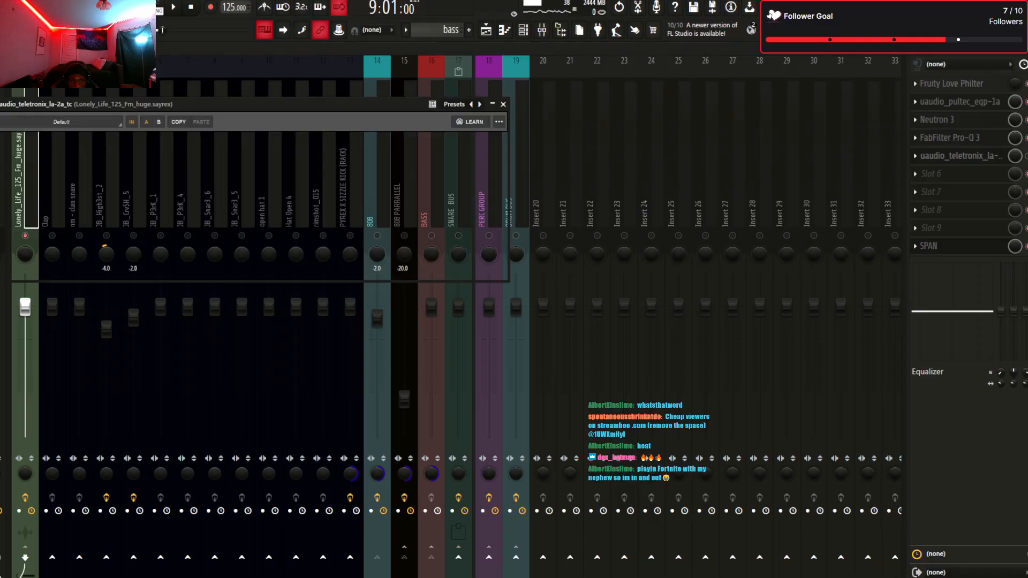
key(Escape)
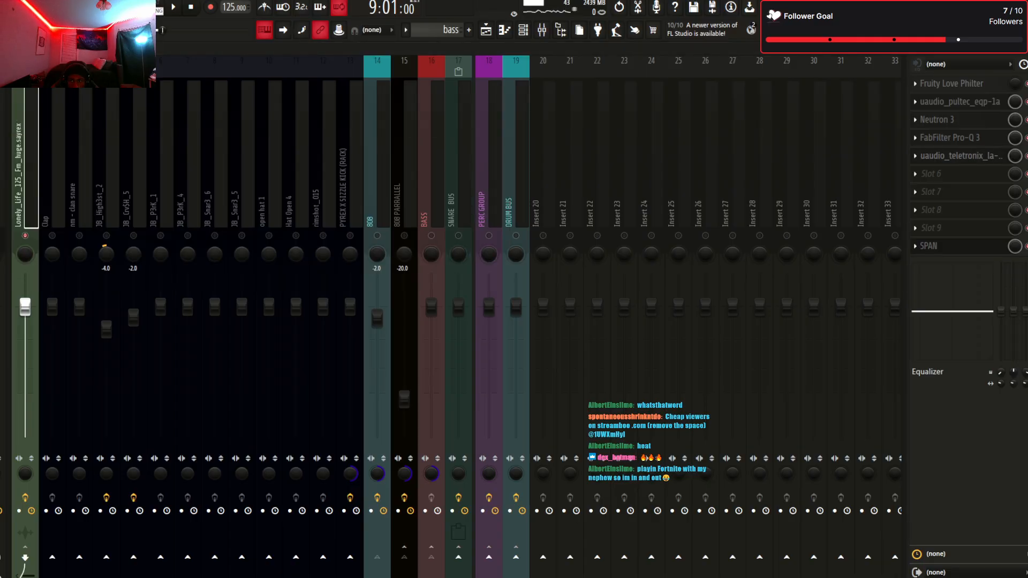
click(959, 155)
key(space)
key(Escape)
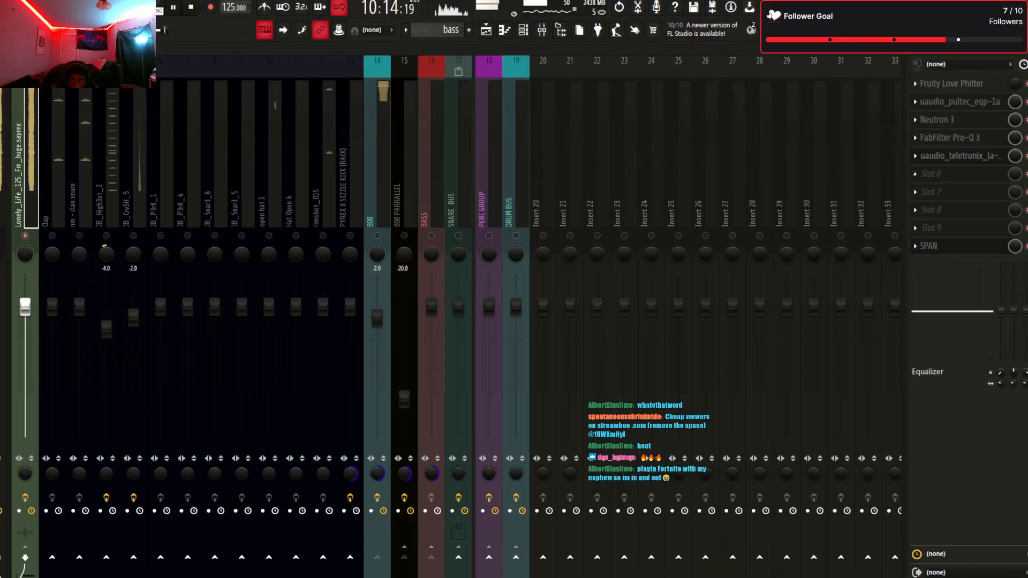
key(space)
click(959, 156)
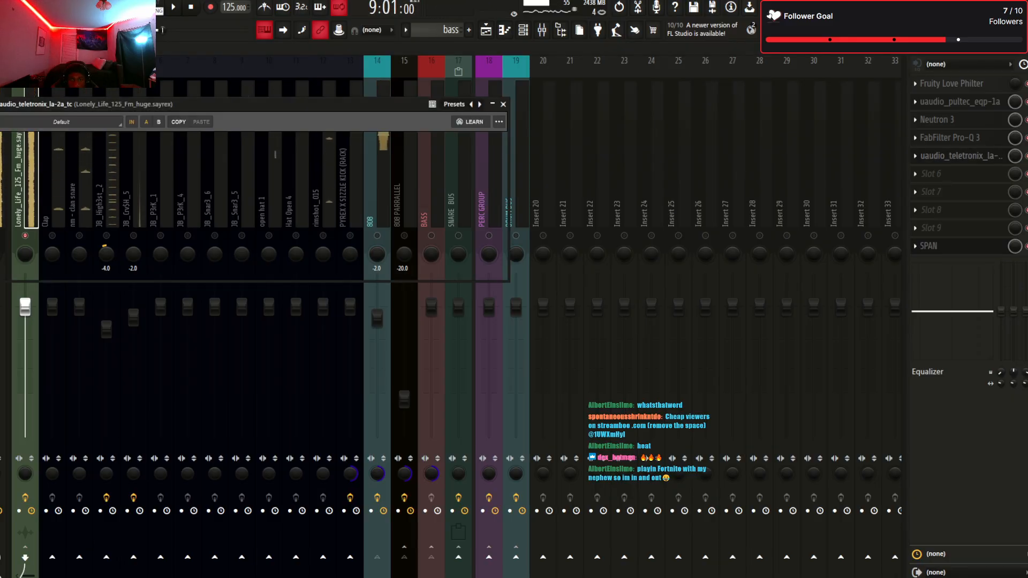
Move the LA-2A window toward the middle of the mixer, recheck it during playback, and close it
drag(321, 103, 567, 174)
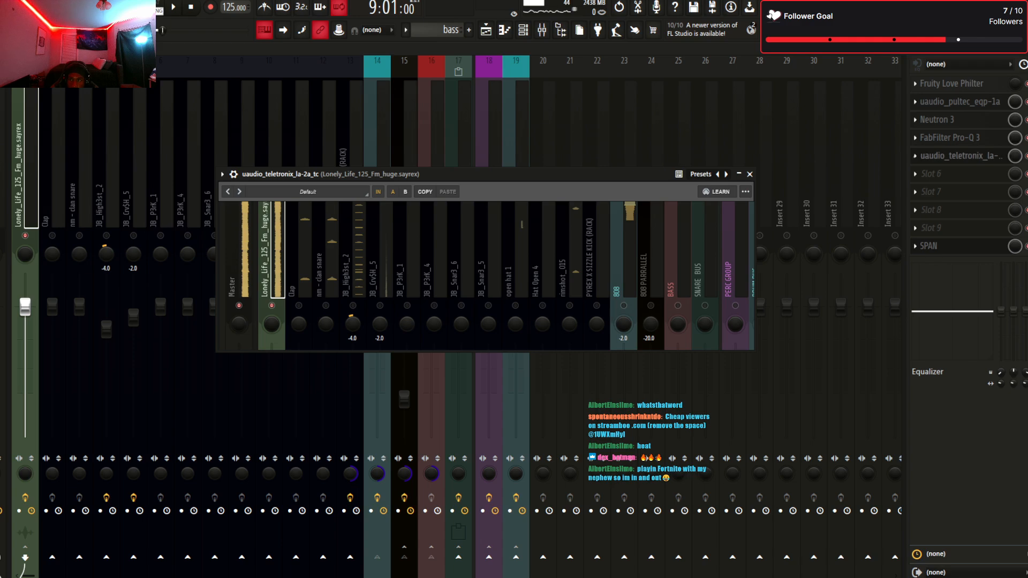
key(Escape)
click(961, 155)
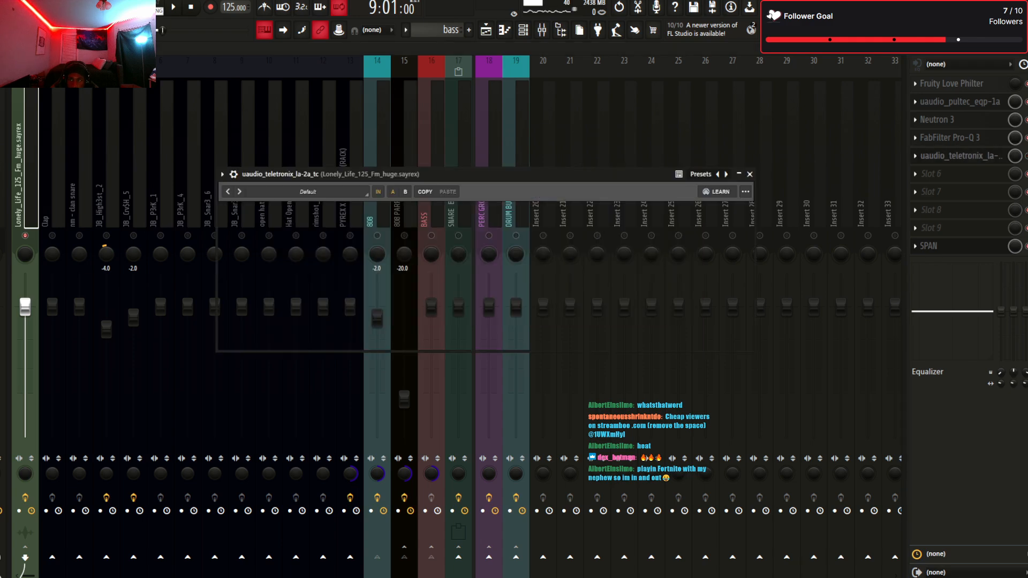
key(Escape)
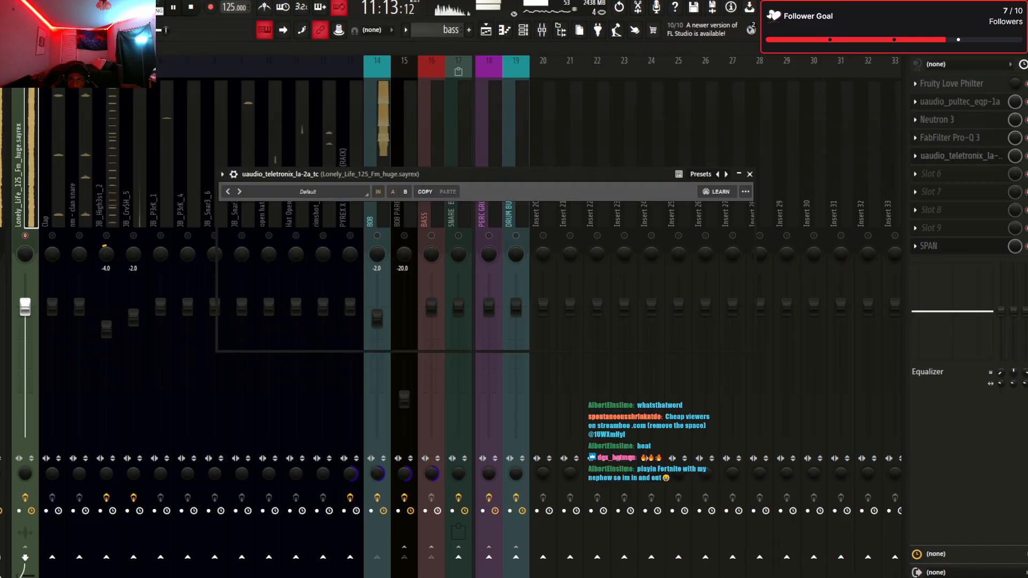
key(space)
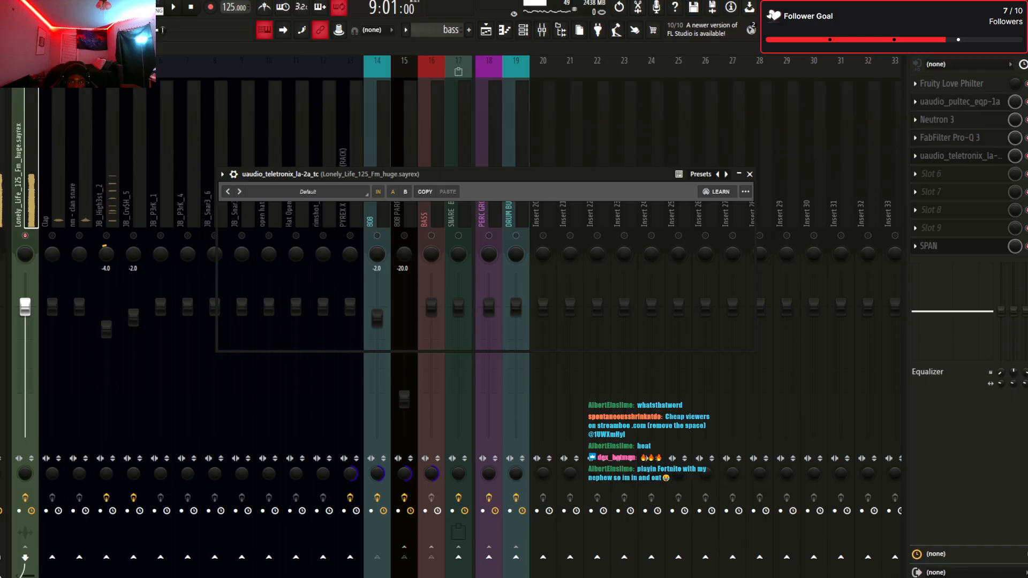
click(746, 173)
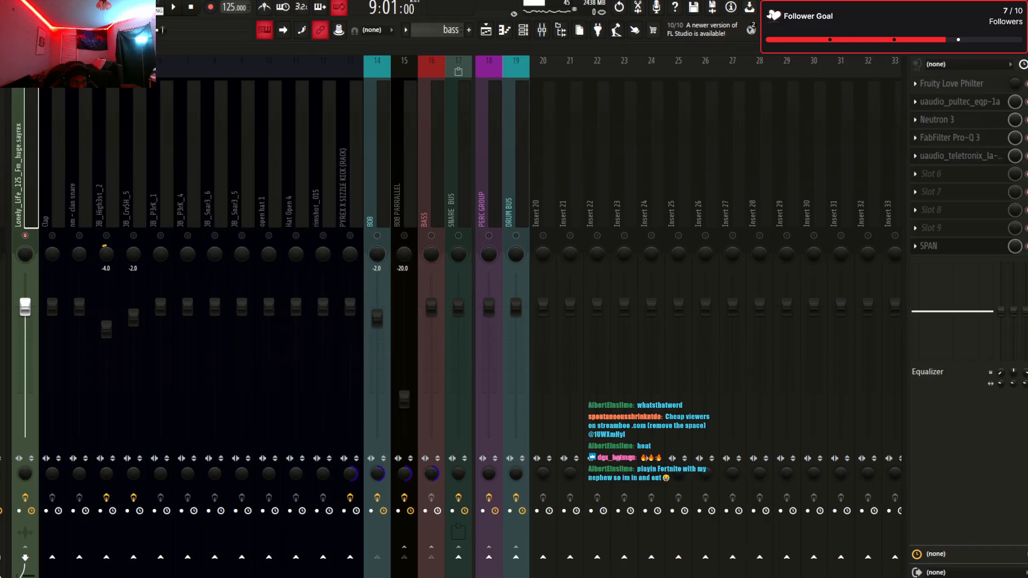
Unsolo the melody insert and step through the mixer inserts to the kick on insert 13 while the full beat plays
right_click(25, 236)
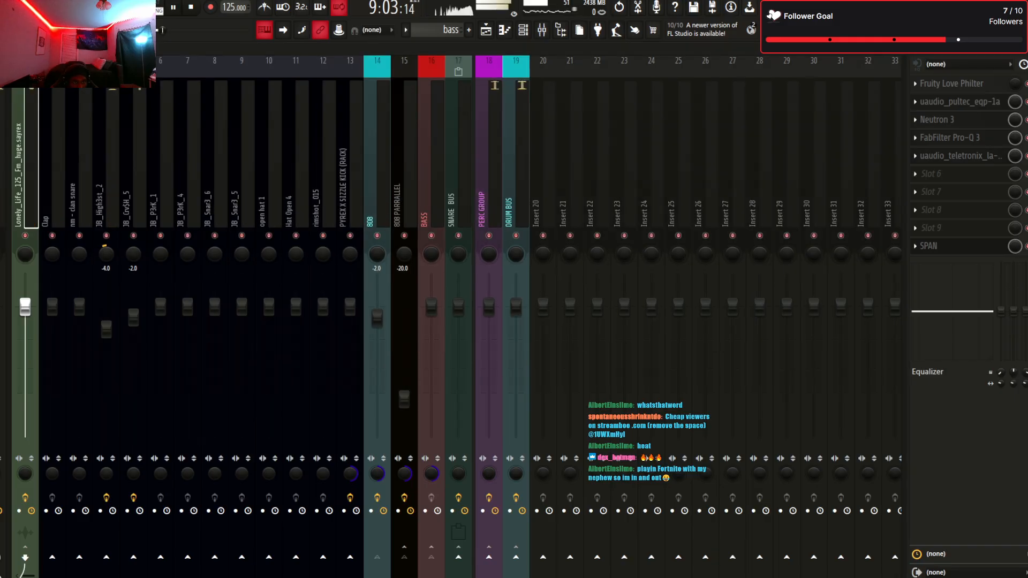
key(Right)
key(Right)
key(Right)
key(Right)
key(Right)
key(Right)
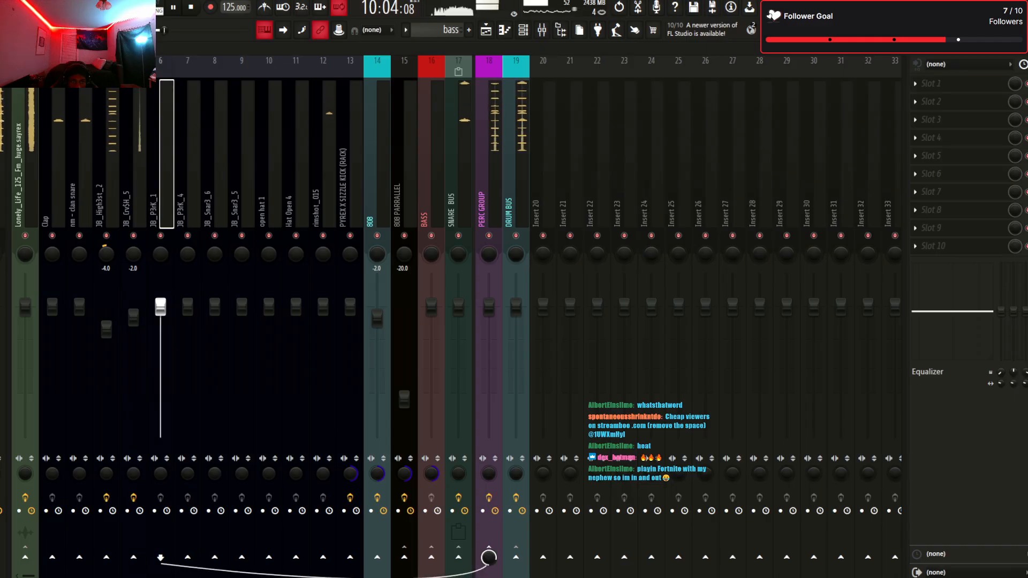
key(Right)
key(Right)
key(Right)
key(Right)
key(Right)
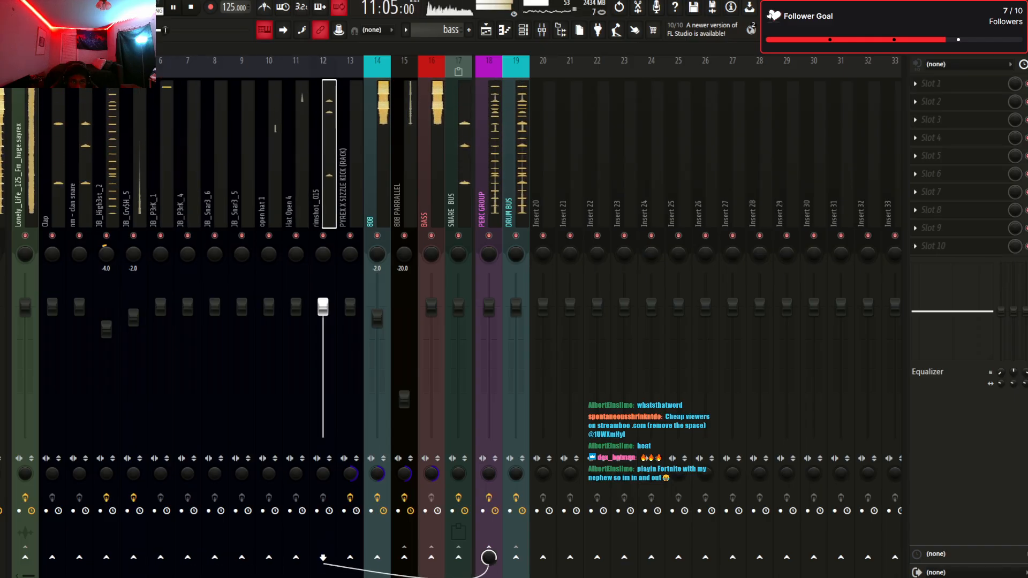
key(Right)
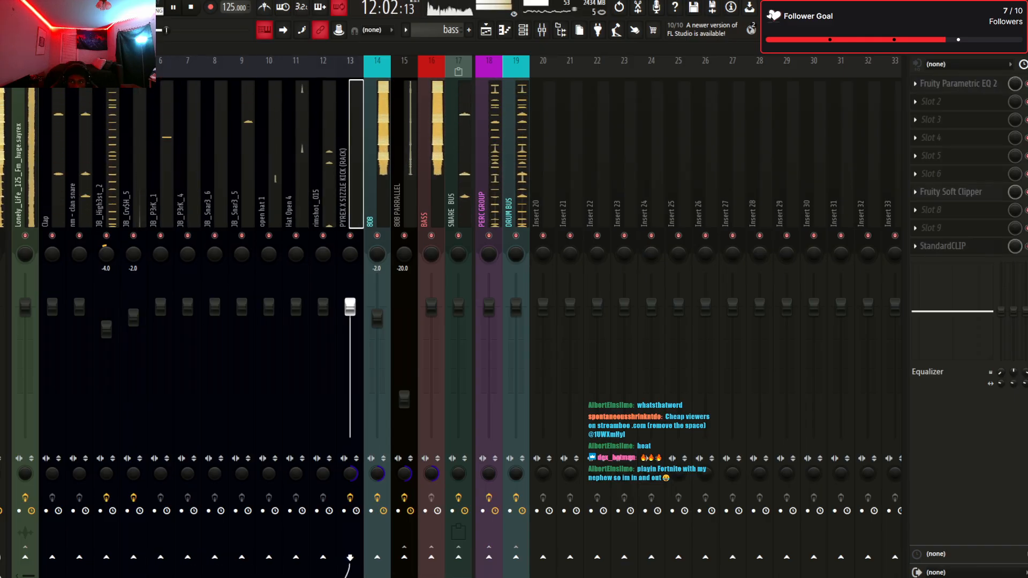
Unmute Track 20's FabFilter Pro-Q 3 automation in the playlist and play the arrangement from bar 13
key(F5)
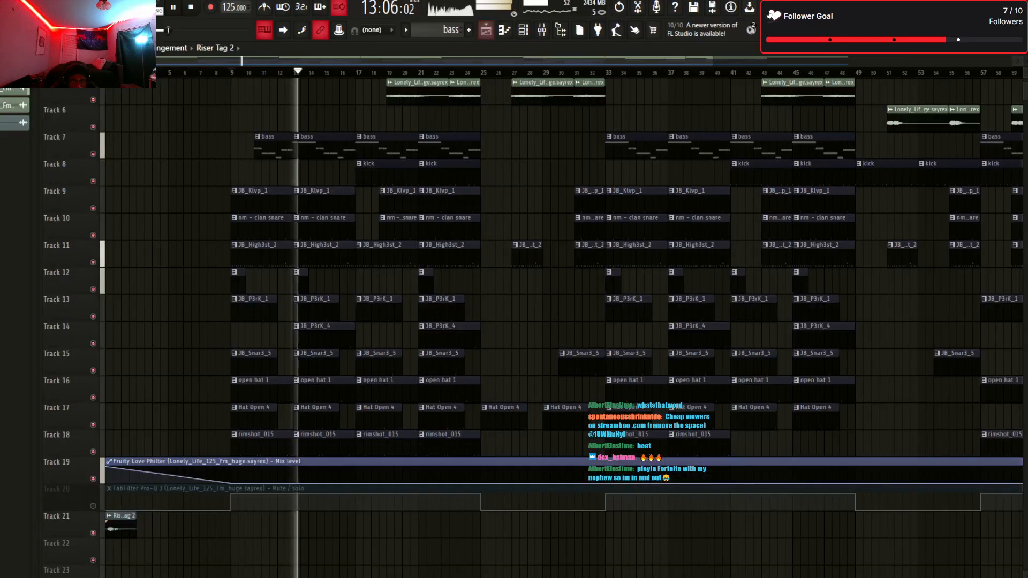
key(space)
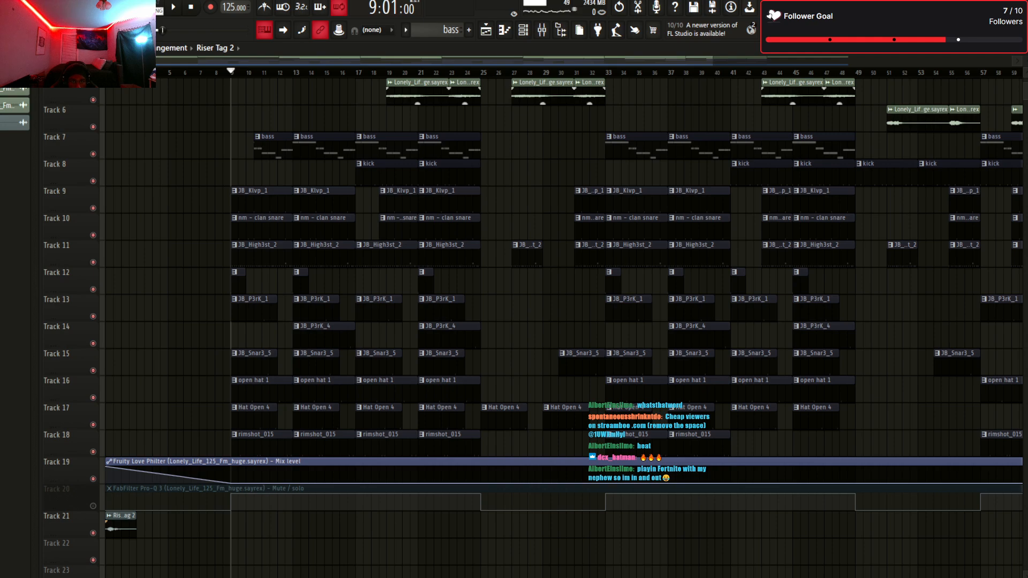
key(space)
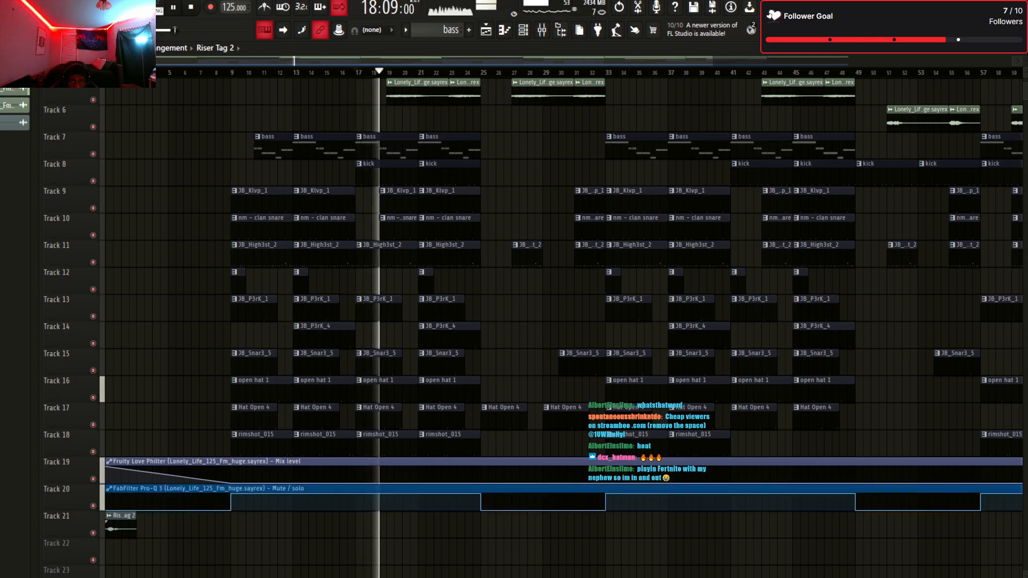
Return to the mixer and show the effect chain of the 808 on insert 14 during playback
key(F9)
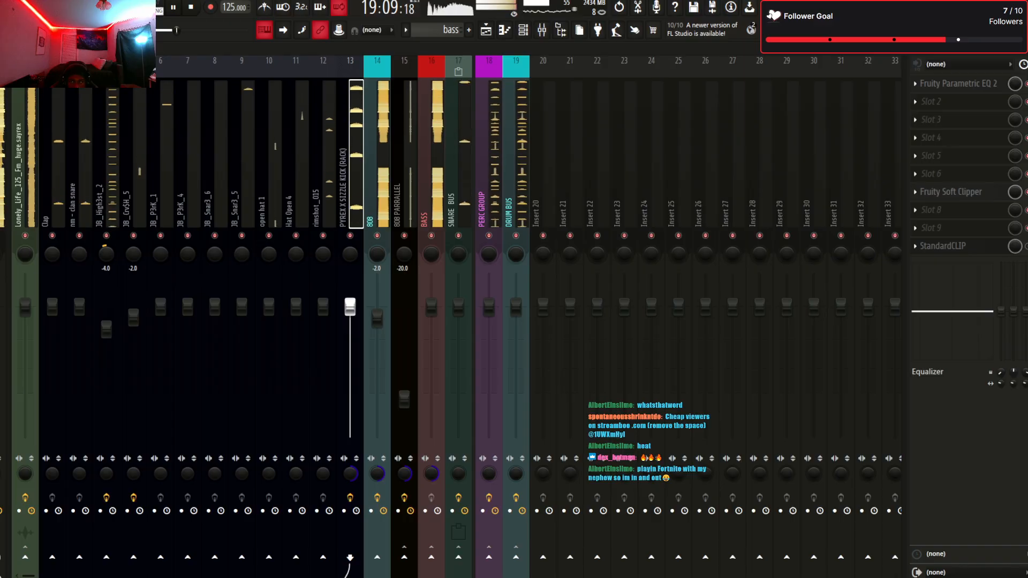
click(377, 177)
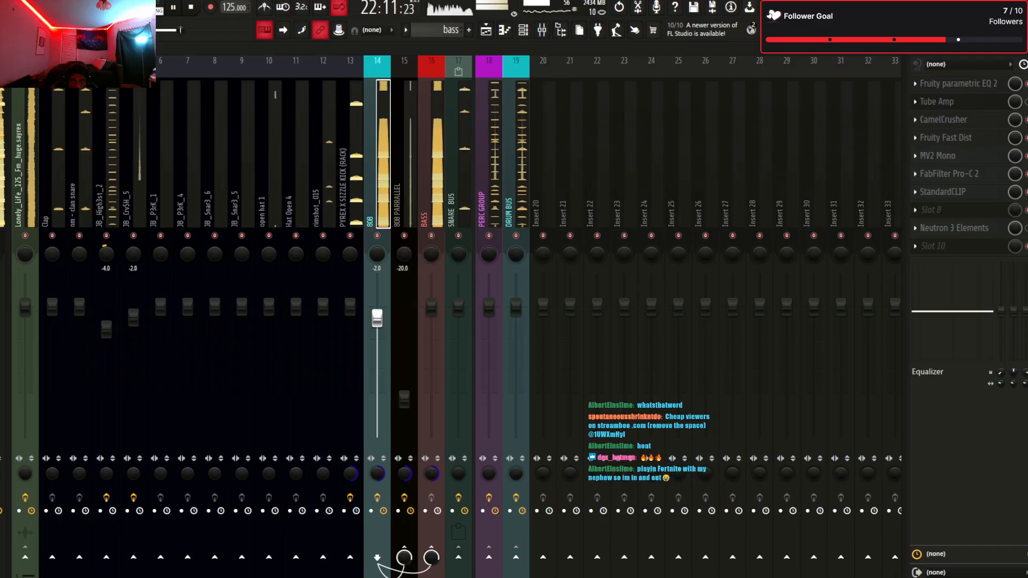
Compare the effect chains of the kick on insert 13, the BASS bus on insert 16 and the 808 on insert 14
click(349, 557)
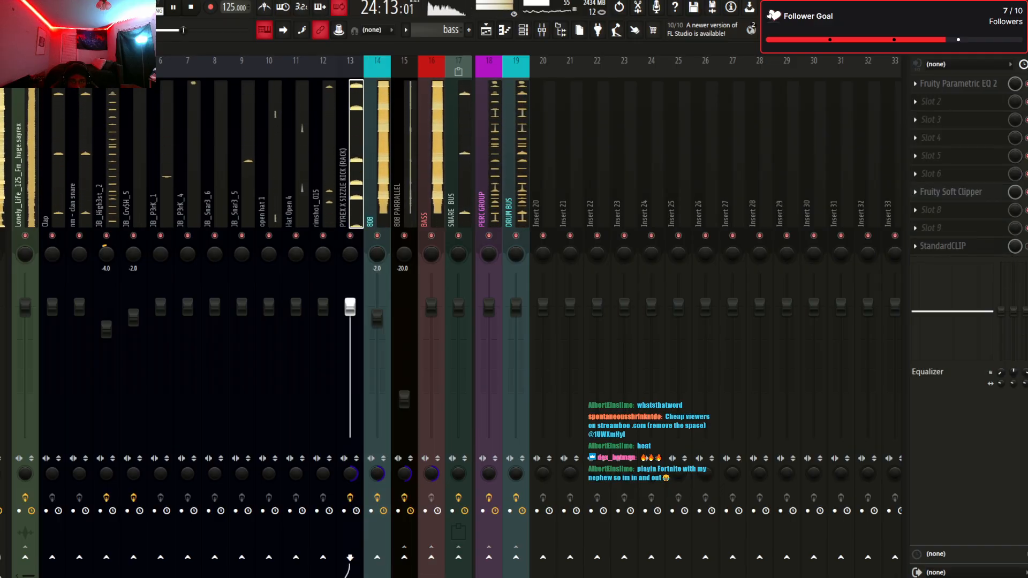
click(431, 557)
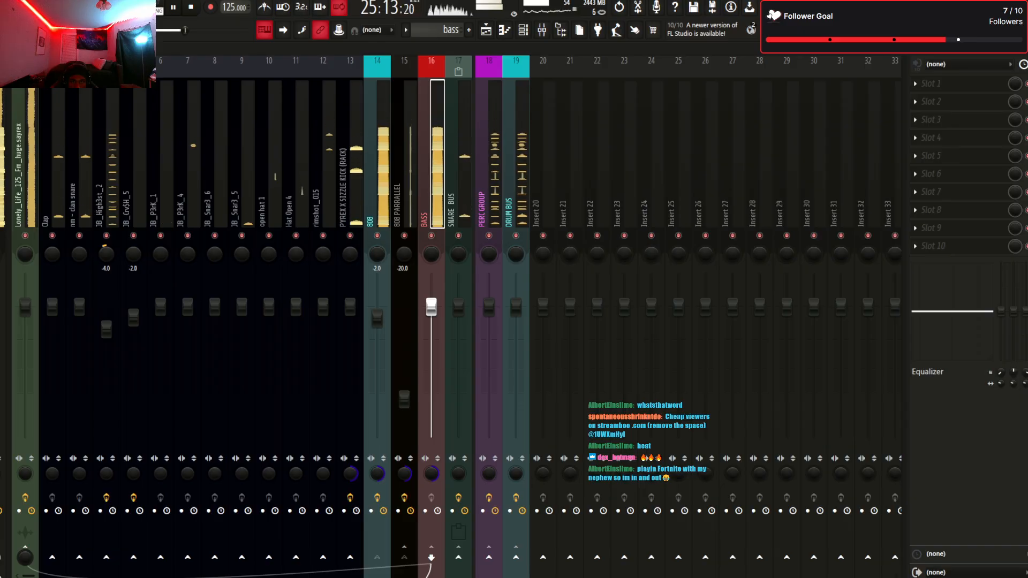
click(377, 558)
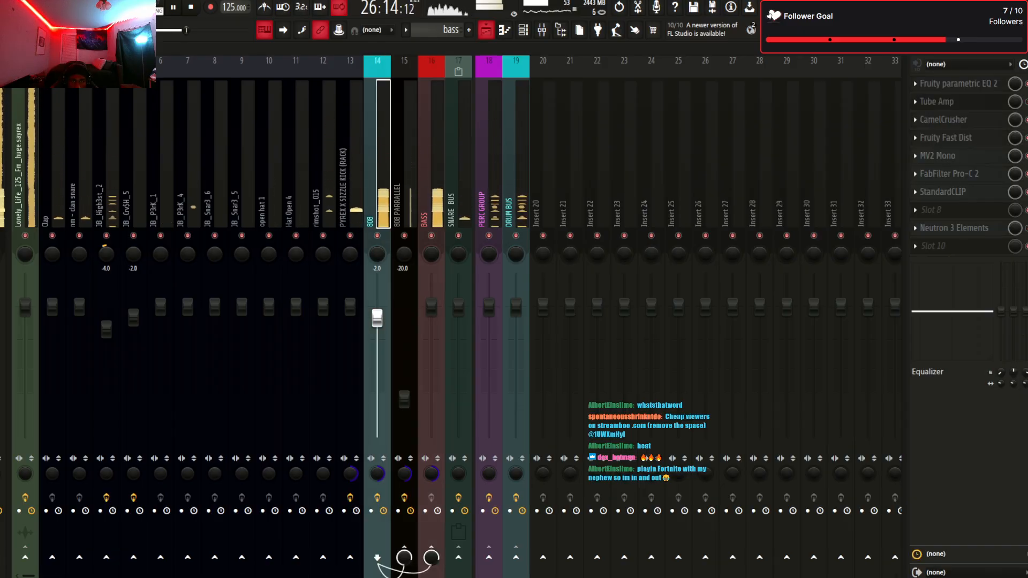
key(F9)
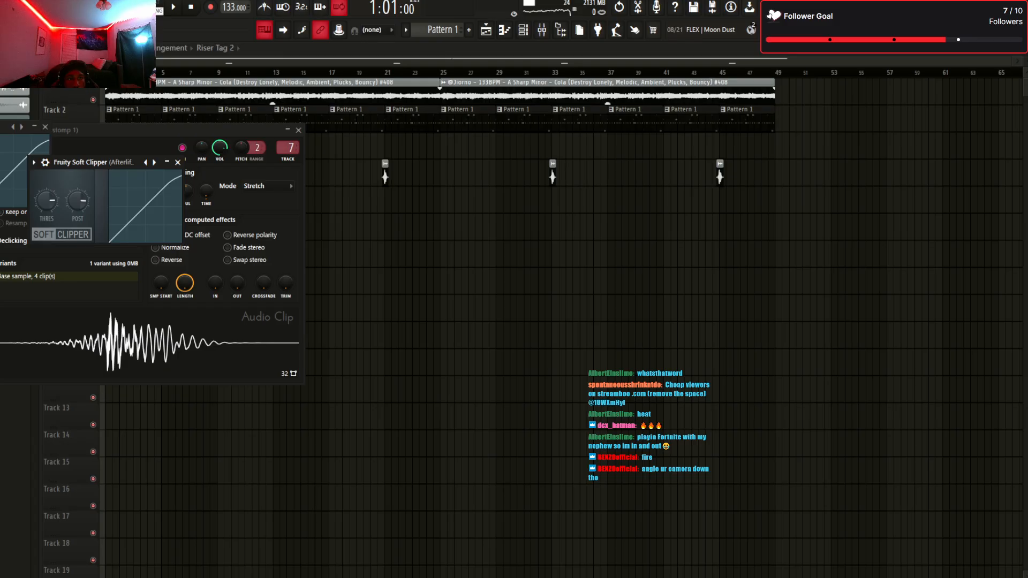
Play the 133 BPM Cola project and inspect the Fruity Parametric EQ 2 on the melody's mixer insert 6
key(space)
key(F5)
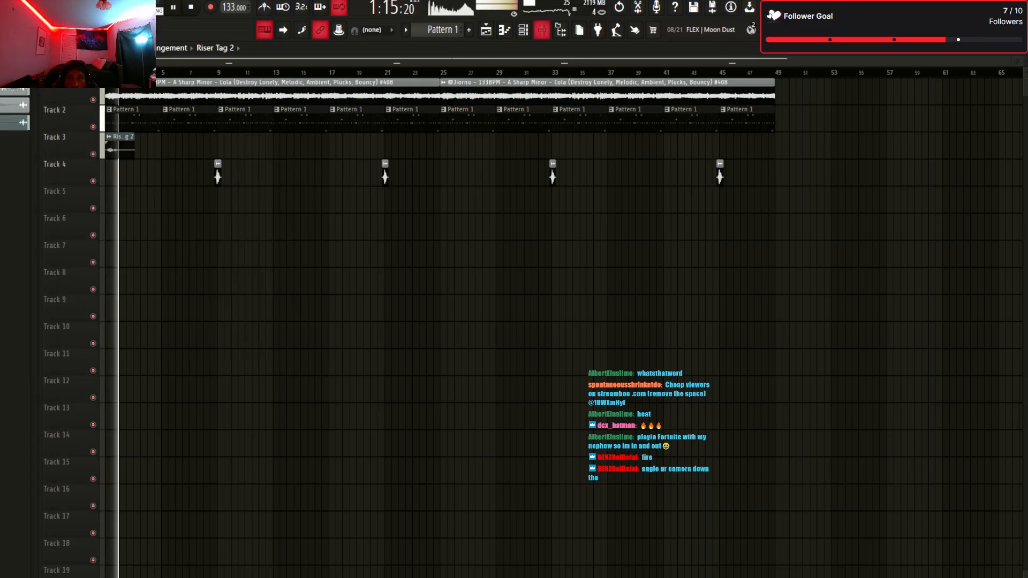
key(F9)
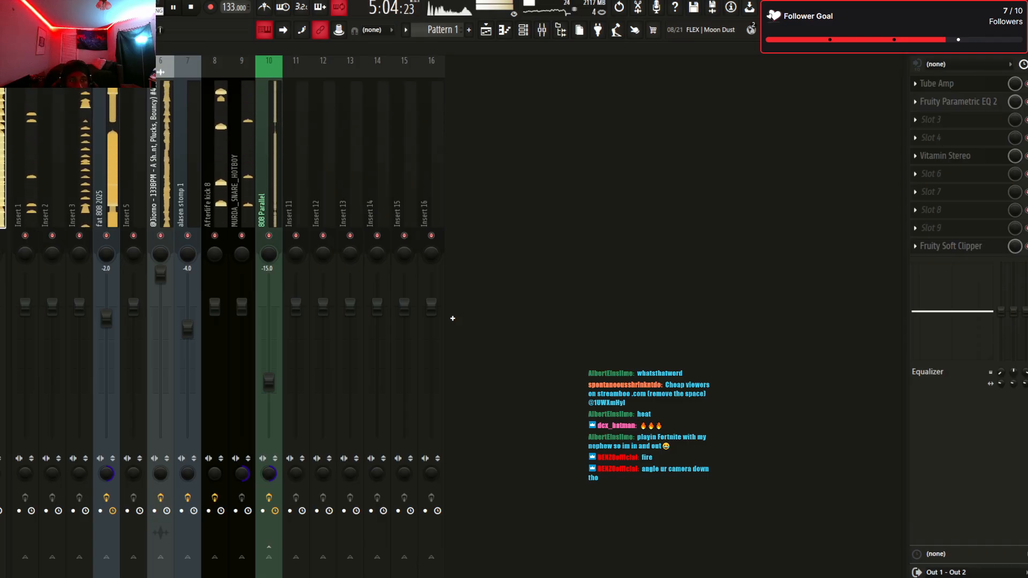
click(133, 182)
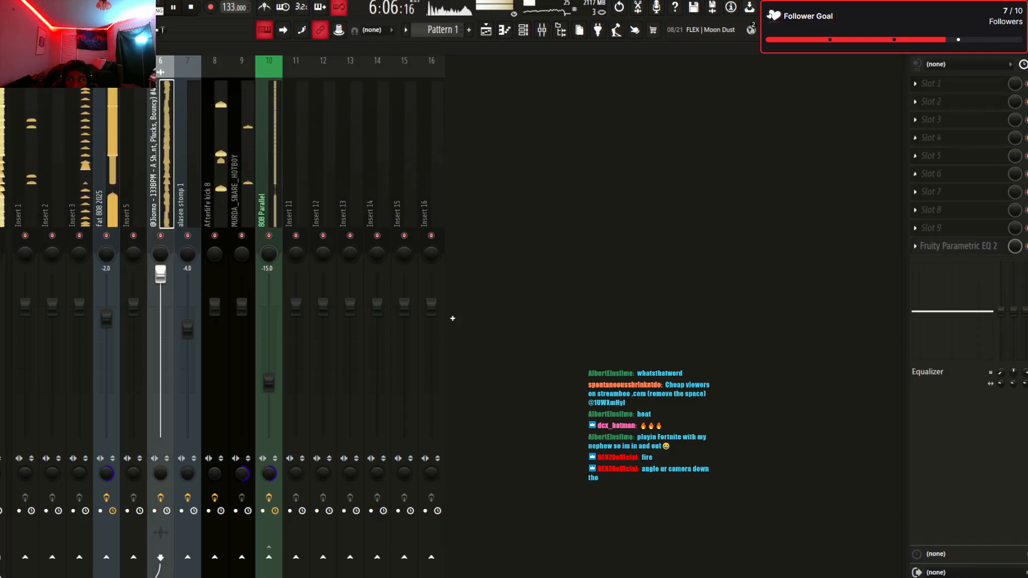
click(958, 246)
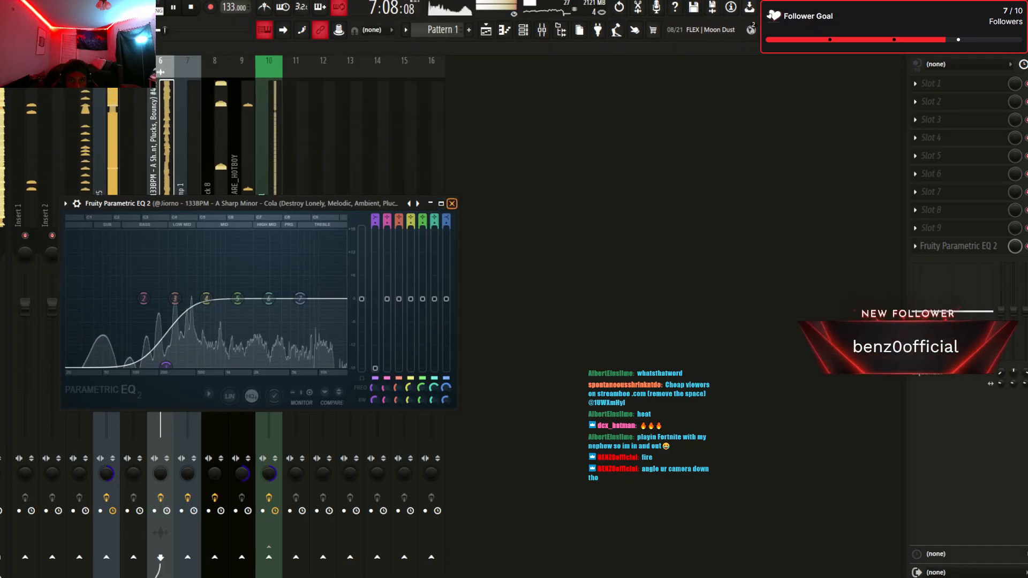
click(452, 204)
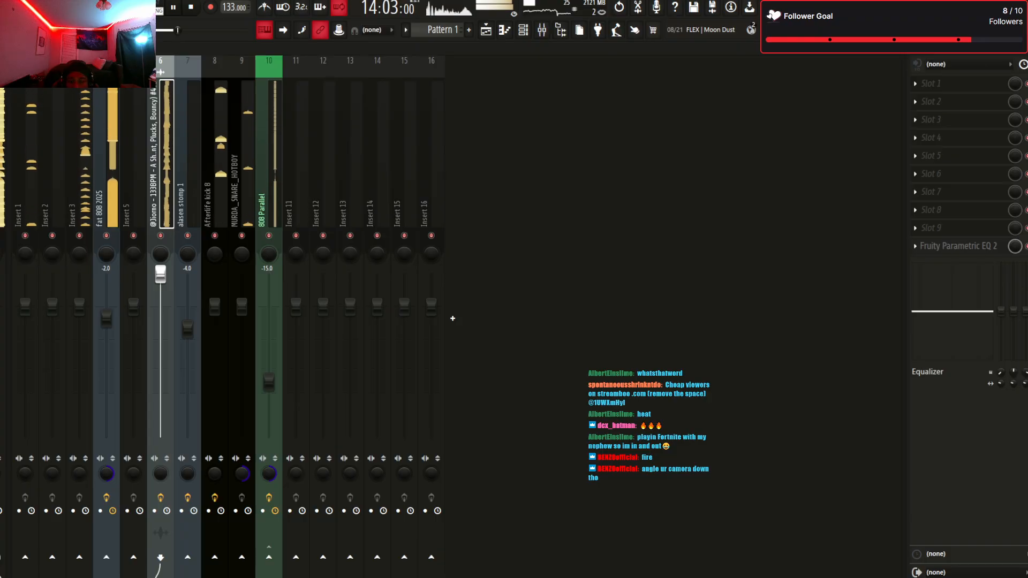
Show the unsorted channels, check the fat 808's envelope settings, and examine its notes in the piano roll
click(3, 171)
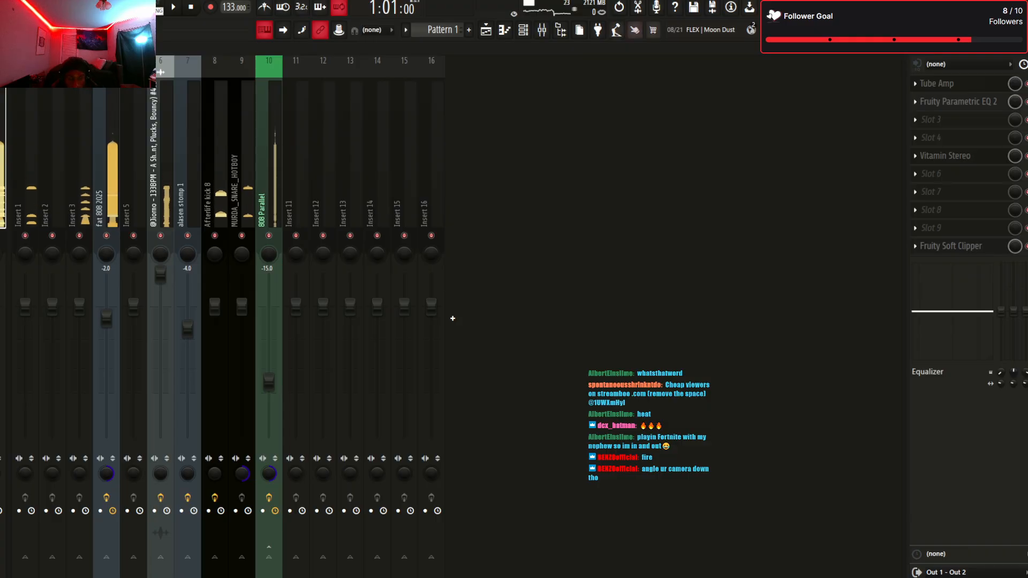
key(F6)
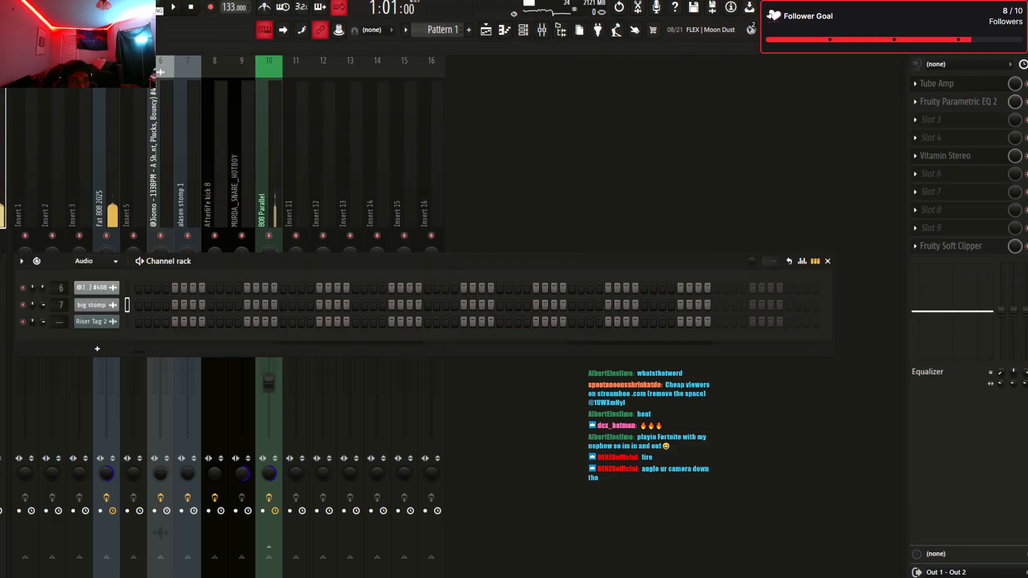
click(92, 292)
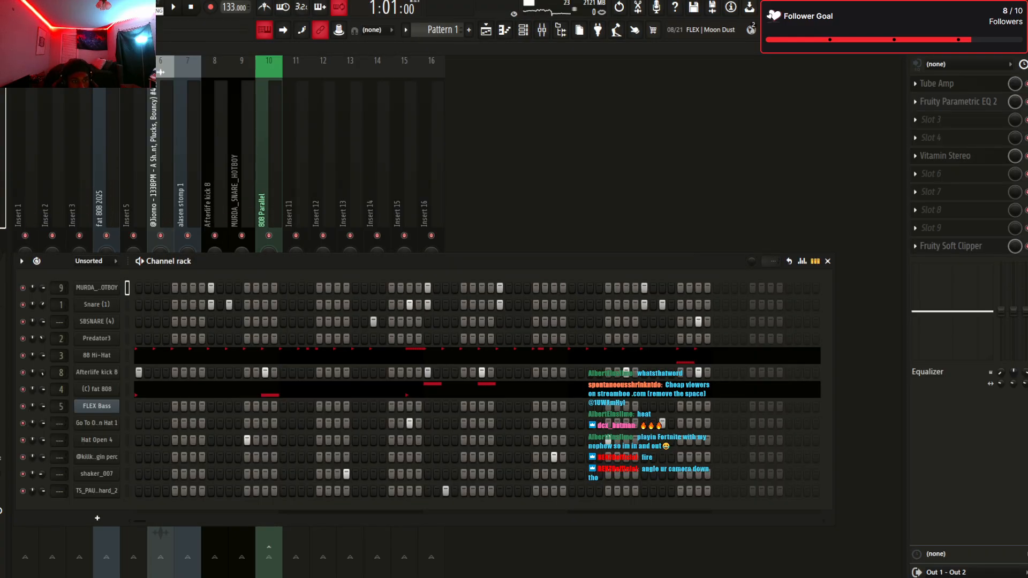
click(97, 389)
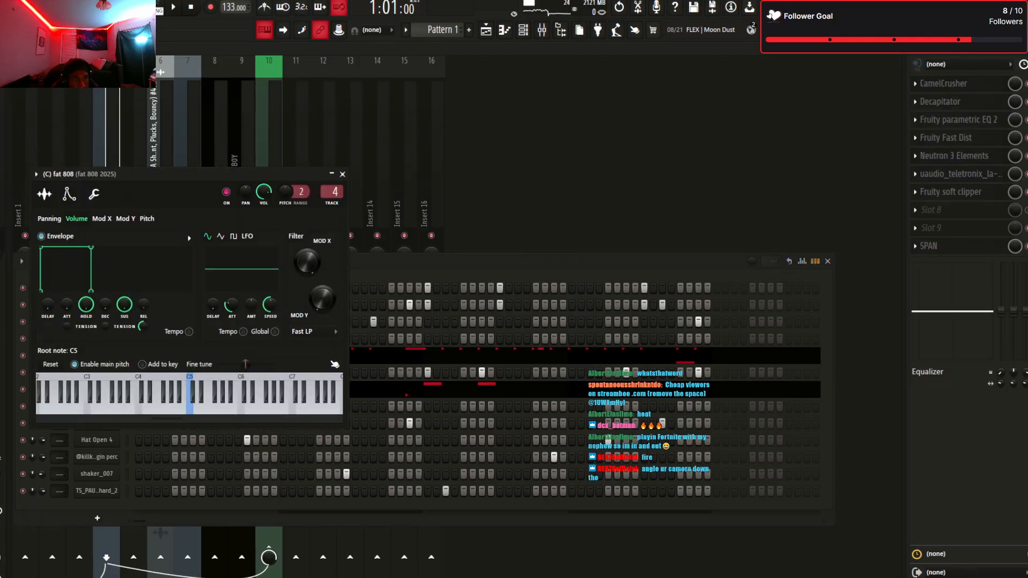
click(342, 174)
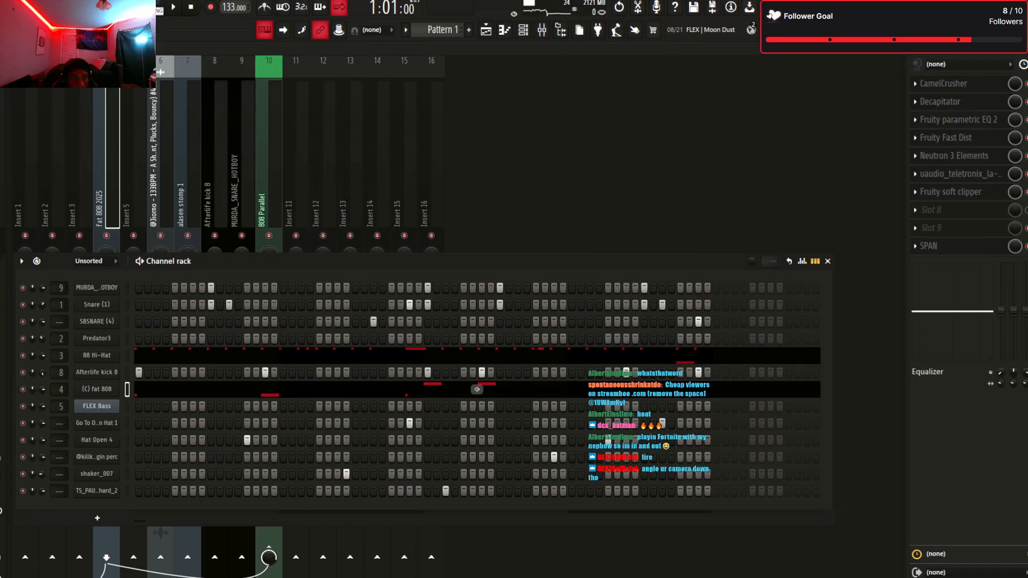
click(477, 390)
key(ctrl+l)
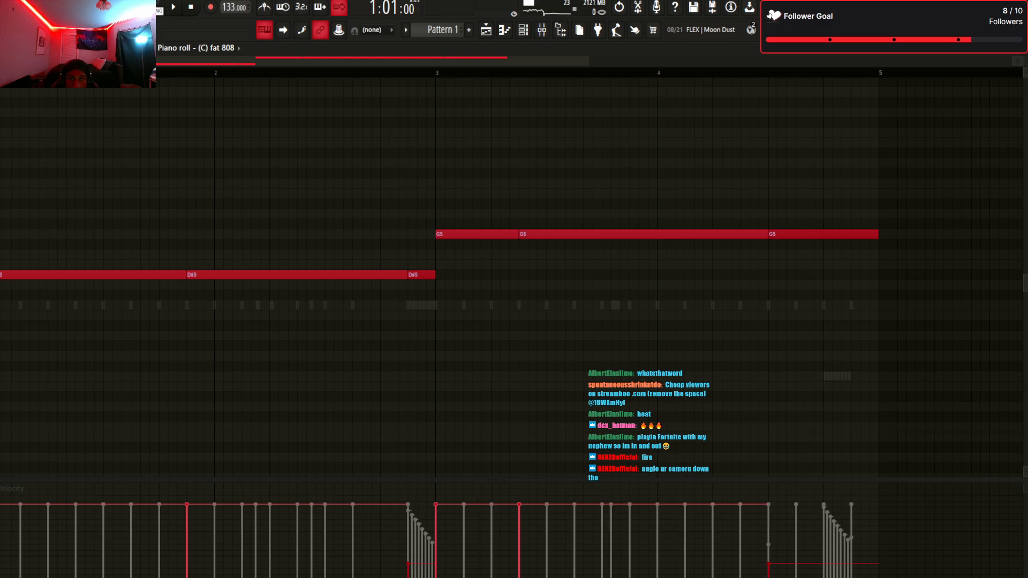
Play the arrangement and step through the mixer from the 808 insert to melody insert 6, soloing it
key(F5)
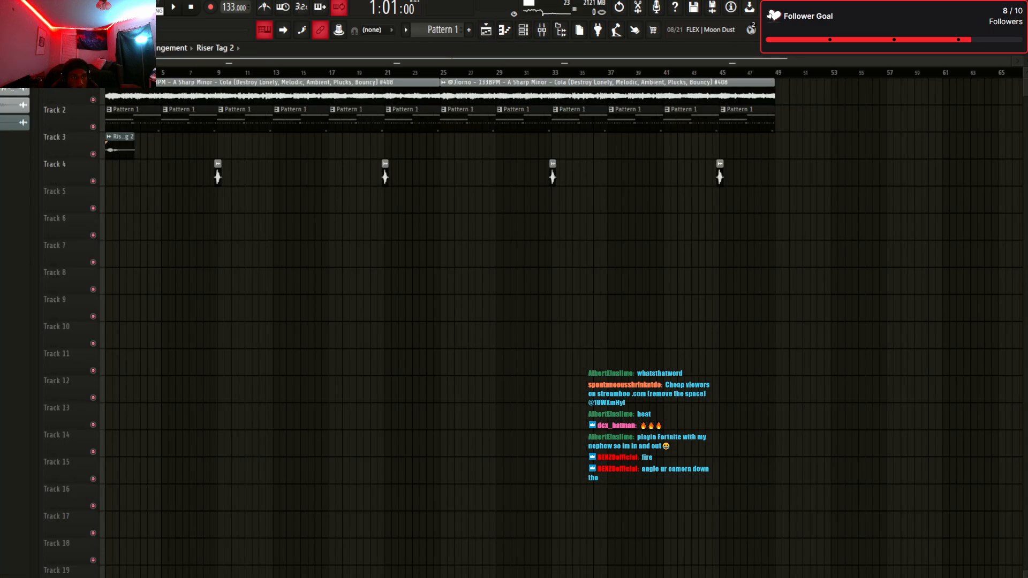
key(space)
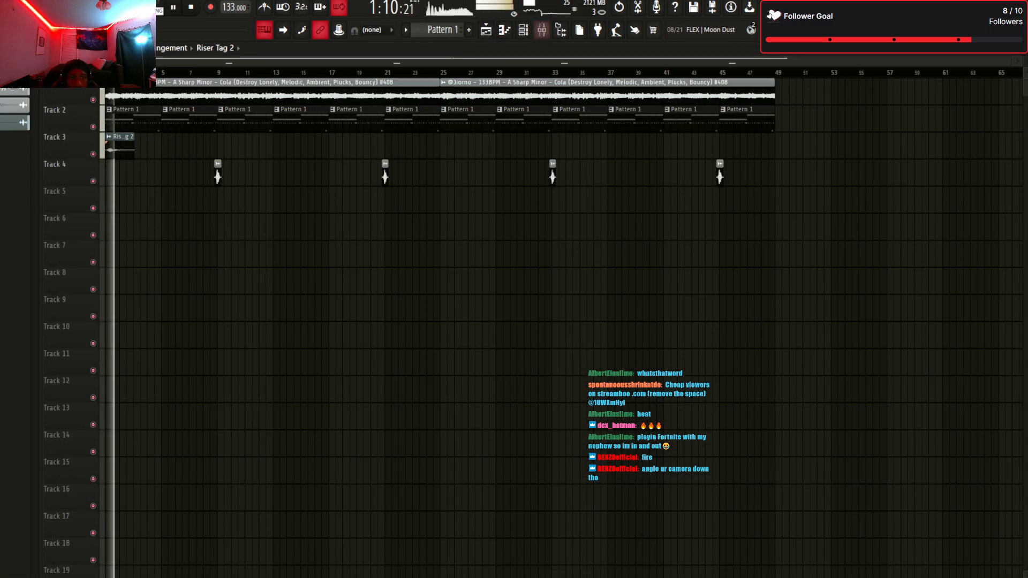
key(F9)
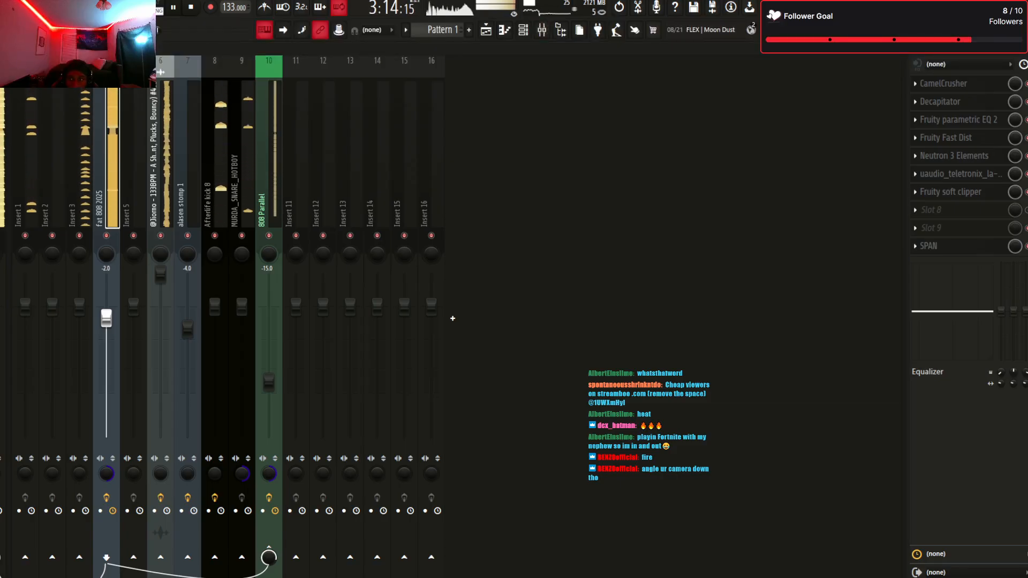
key(Left)
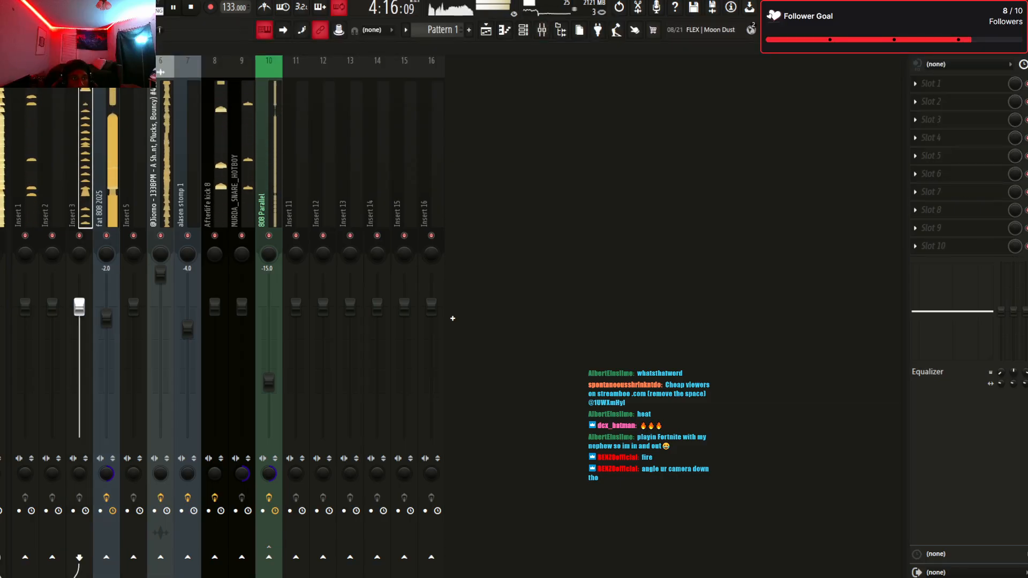
key(Right)
key(Right)
key(Right)
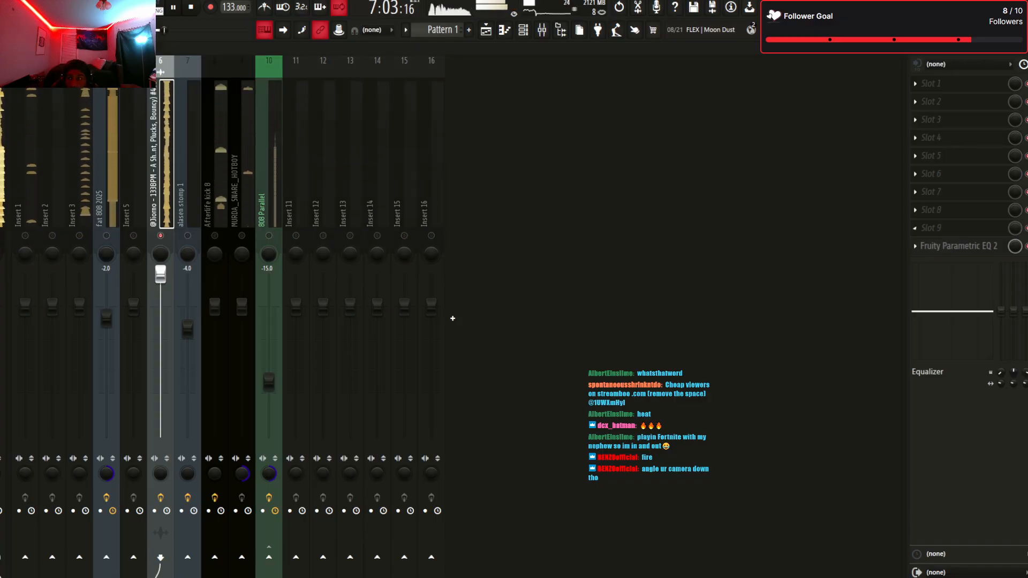
Add FabFilter Pro-Q 4 to the melody insert with a 24 dB/oct low cut at about 100 Hz
key(space)
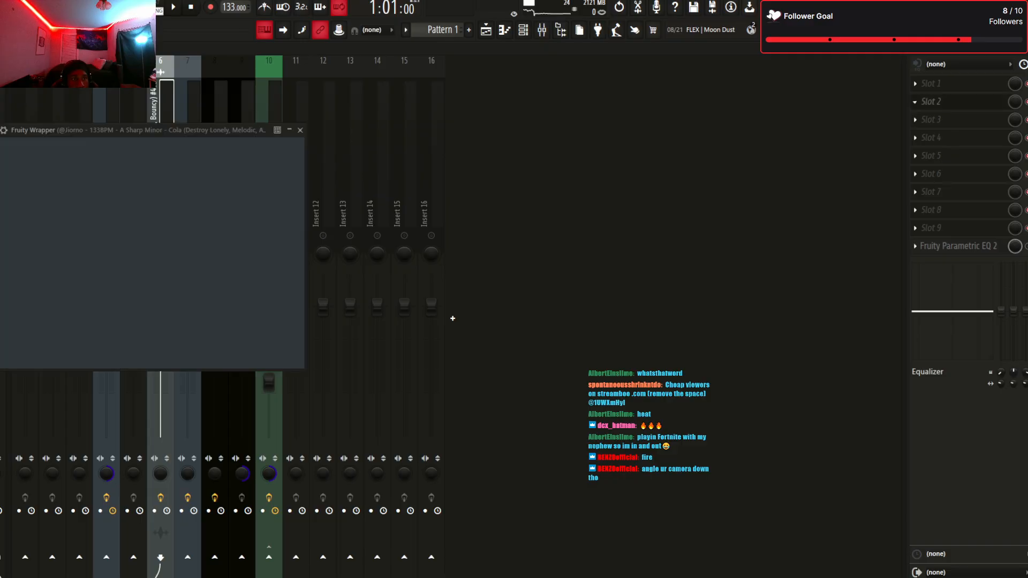
click(98, 258)
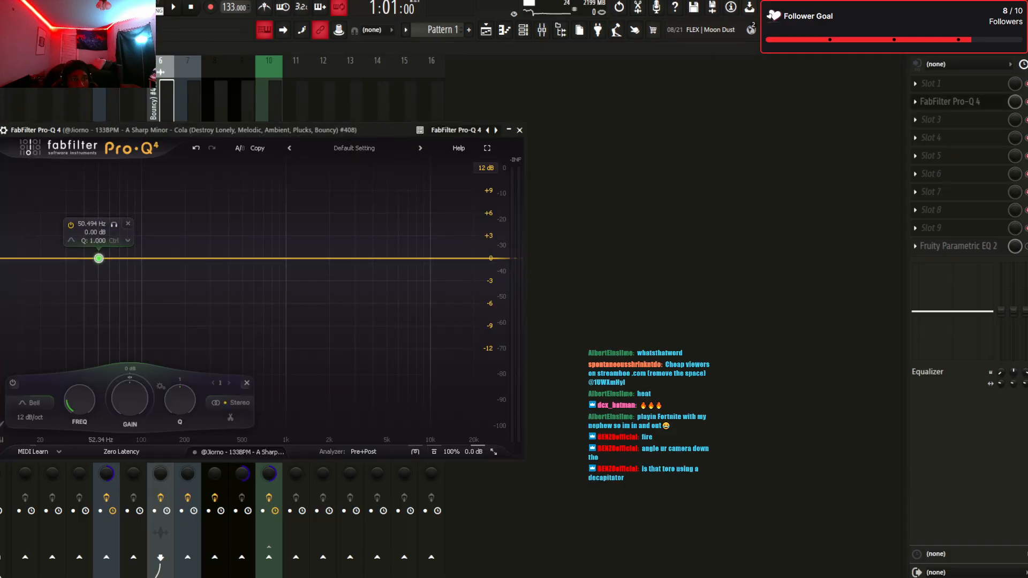
click(31, 403)
click(33, 307)
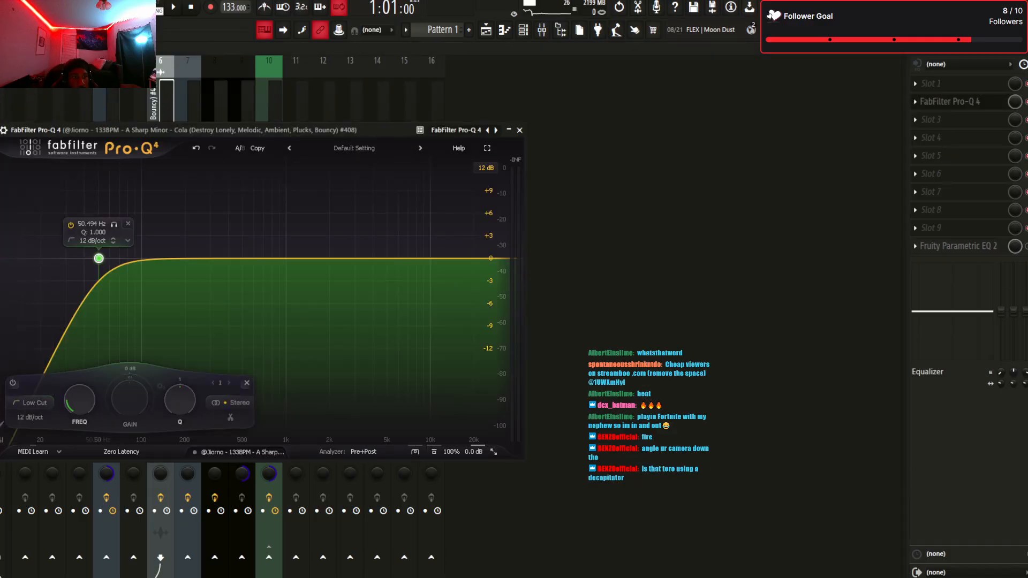
drag(98, 258, 141, 259)
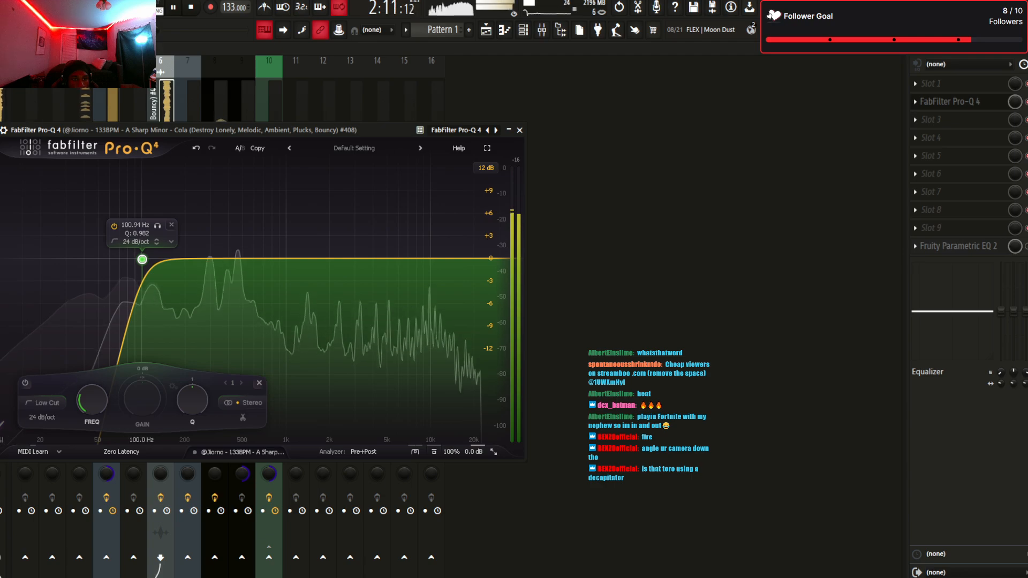
drag(142, 259, 141, 261)
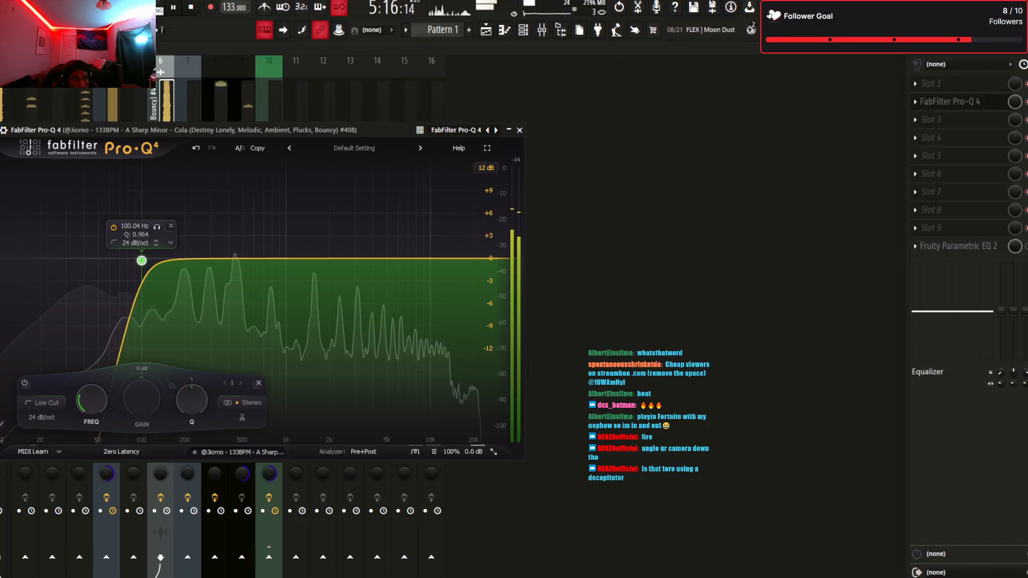
Stop playback and move FabFilter Pro-Q 4 to the melody insert's first effect slot
key(space)
click(519, 130)
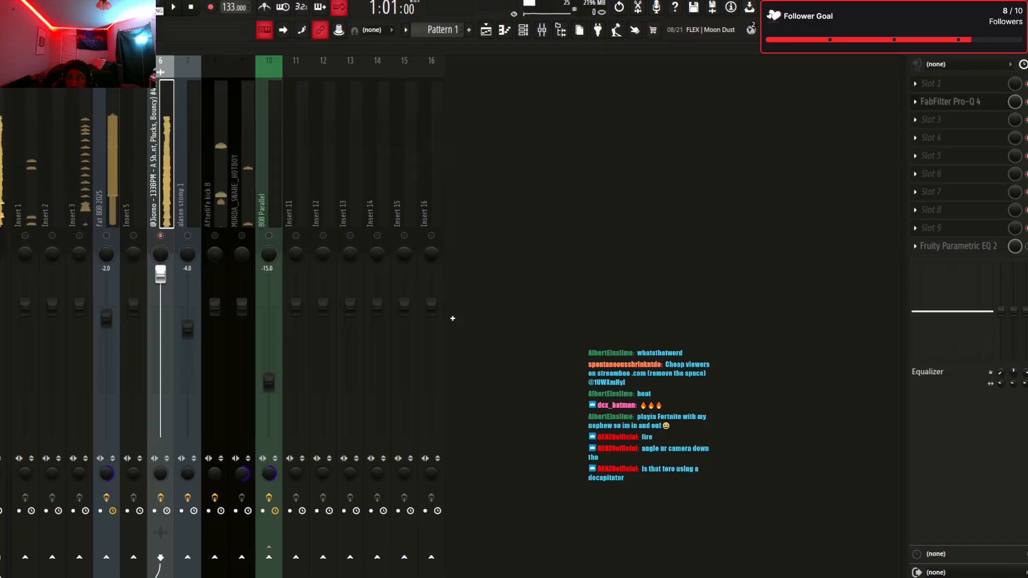
key(ctrl+z)
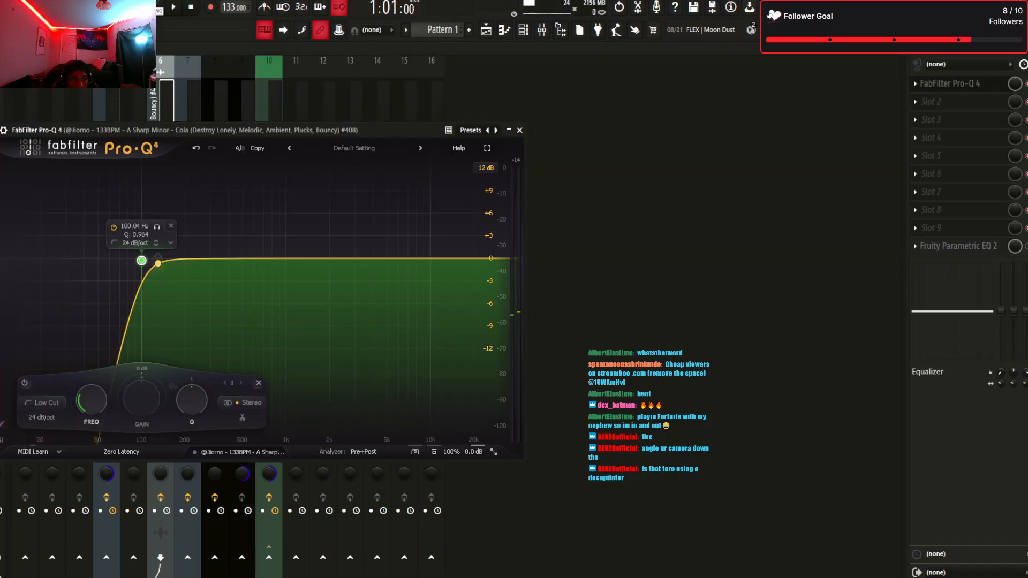
Audition the frequencies removed by the melody's 100 Hz low-cut band in Pro-Q 4
key(space)
click(156, 227)
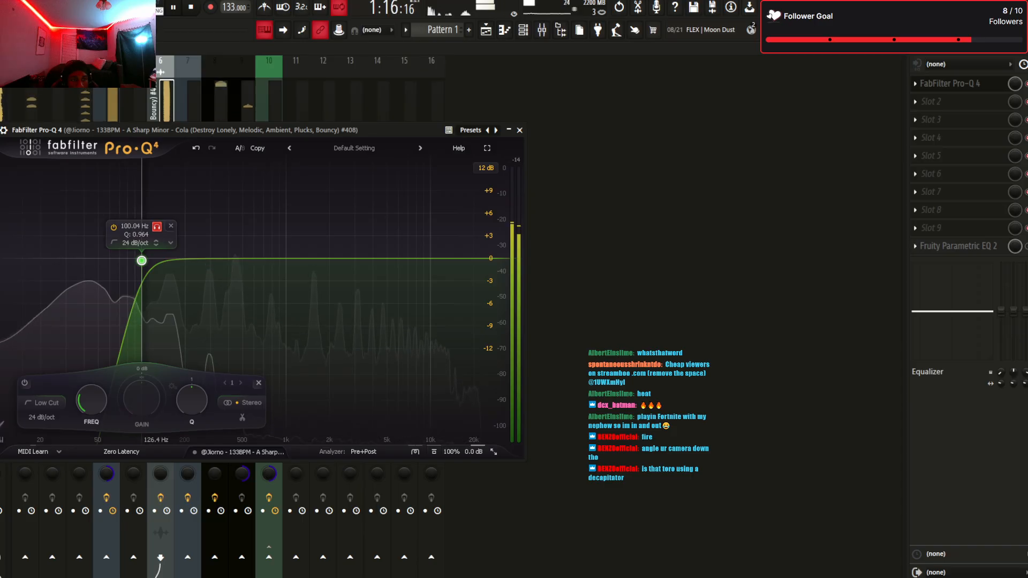
key(space)
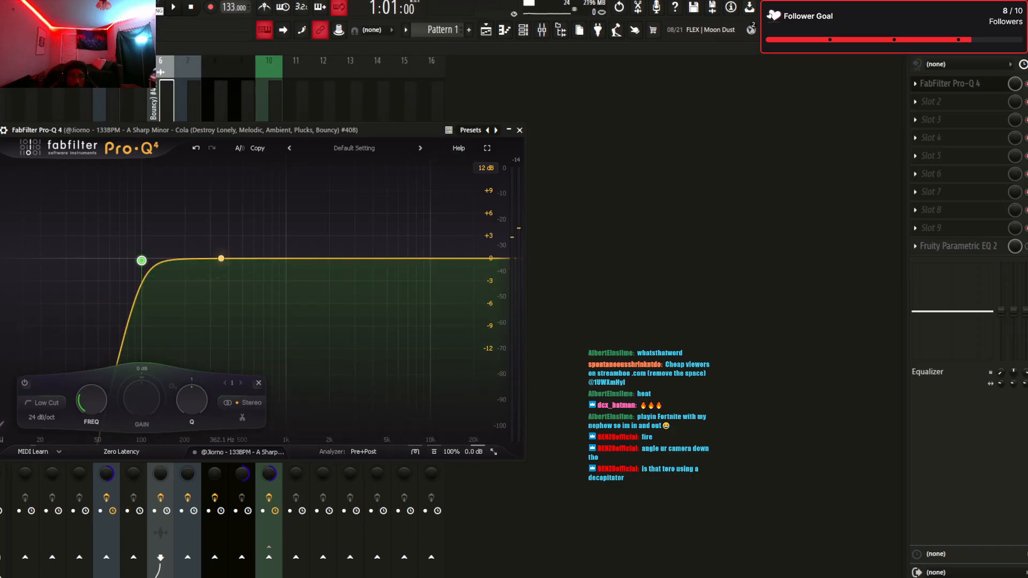
Add a bell band boosting about 8.6 dB near 1066 Hz in the melody's Pro-Q 4 and audition it
click(214, 258)
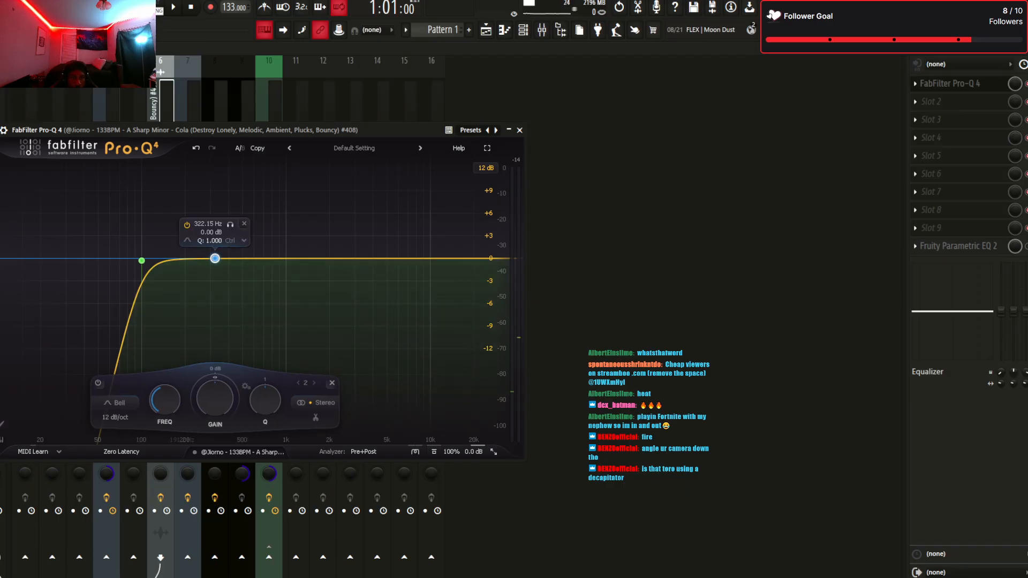
drag(214, 258, 290, 193)
click(305, 212)
key(space)
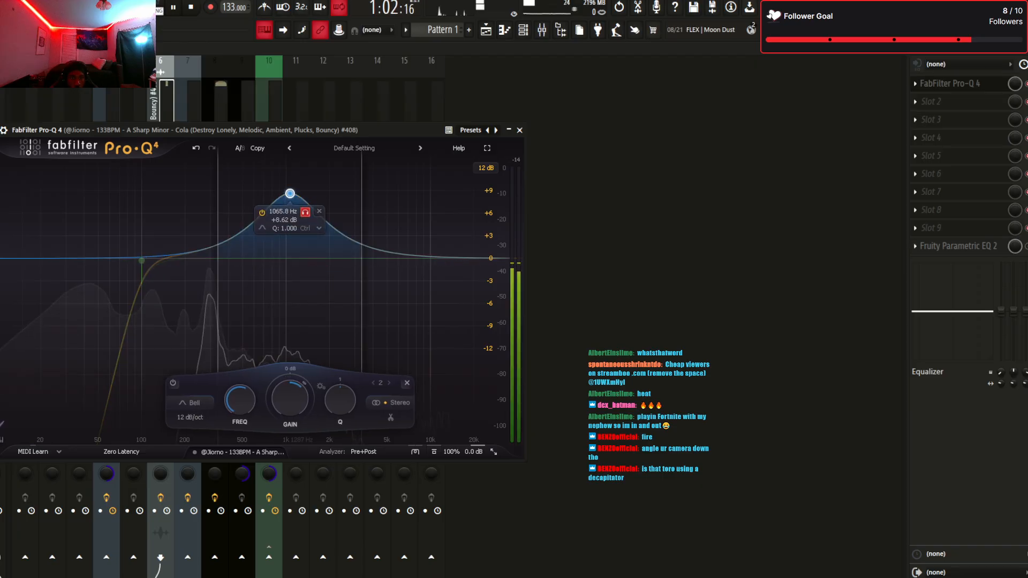
key(space)
Reopen the melody's Pro-Q 4 and move the bell band to about 785 Hz with a gain of about +8 dB
key(F5)
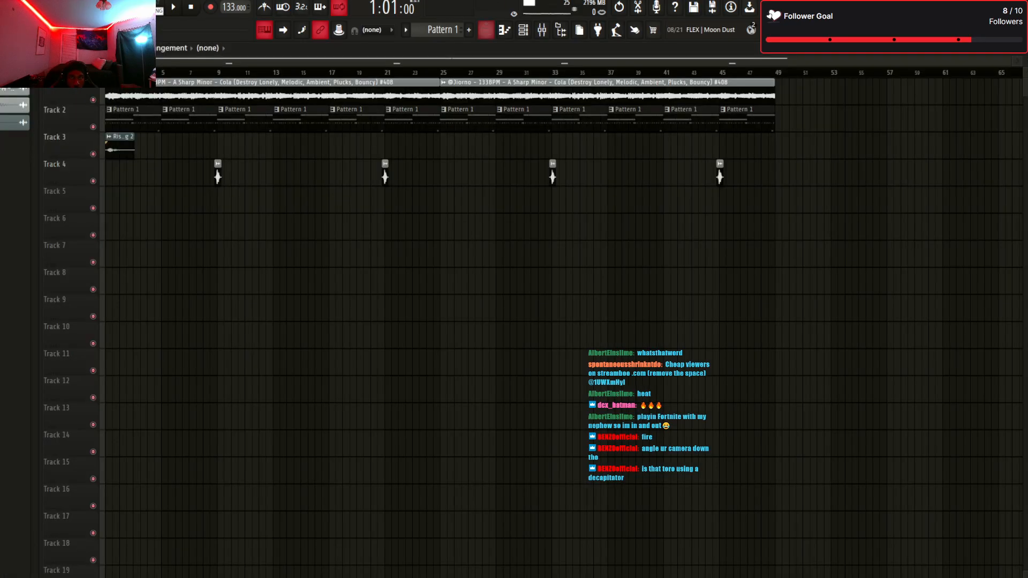
key(F9)
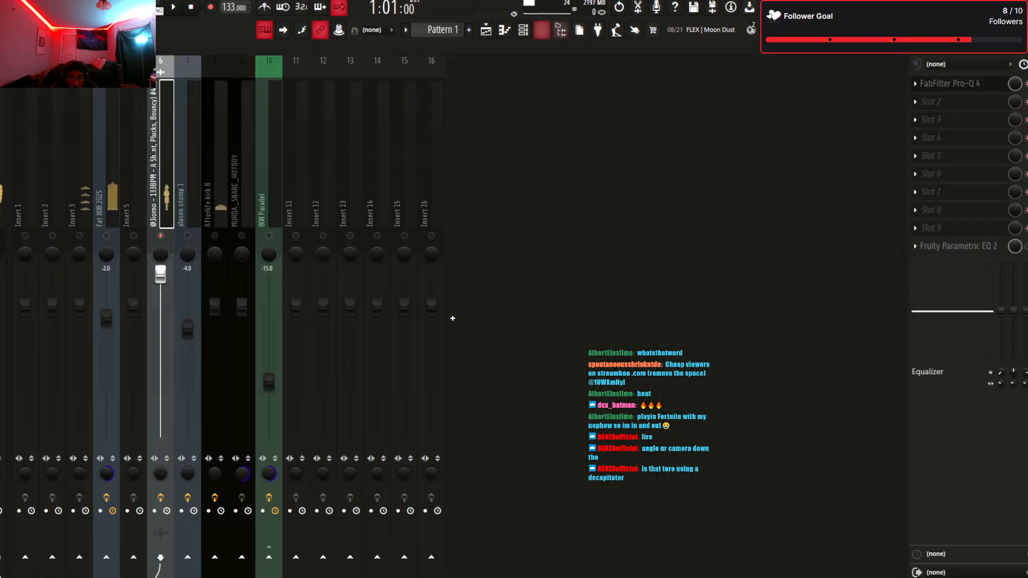
click(950, 85)
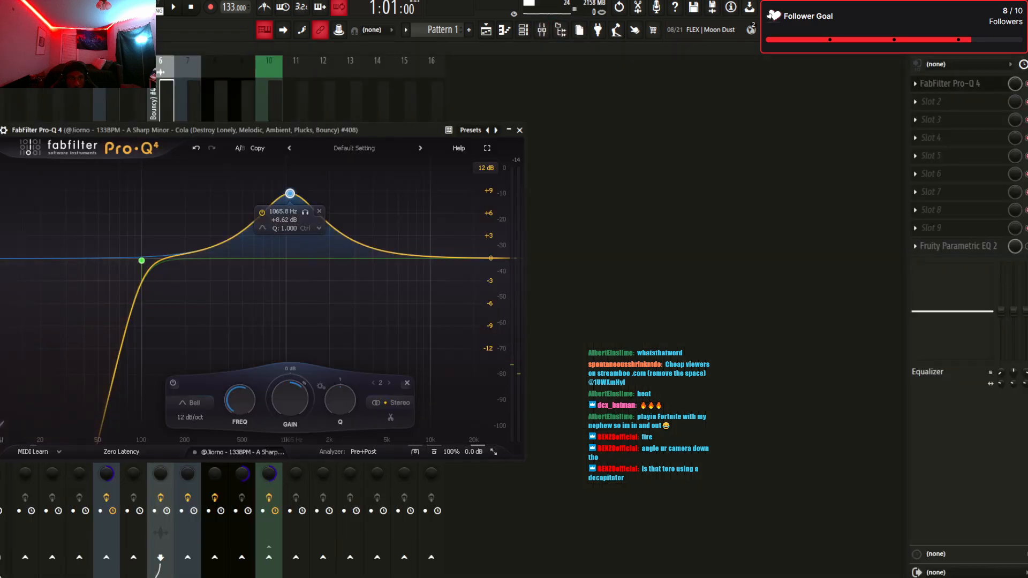
drag(290, 193, 271, 197)
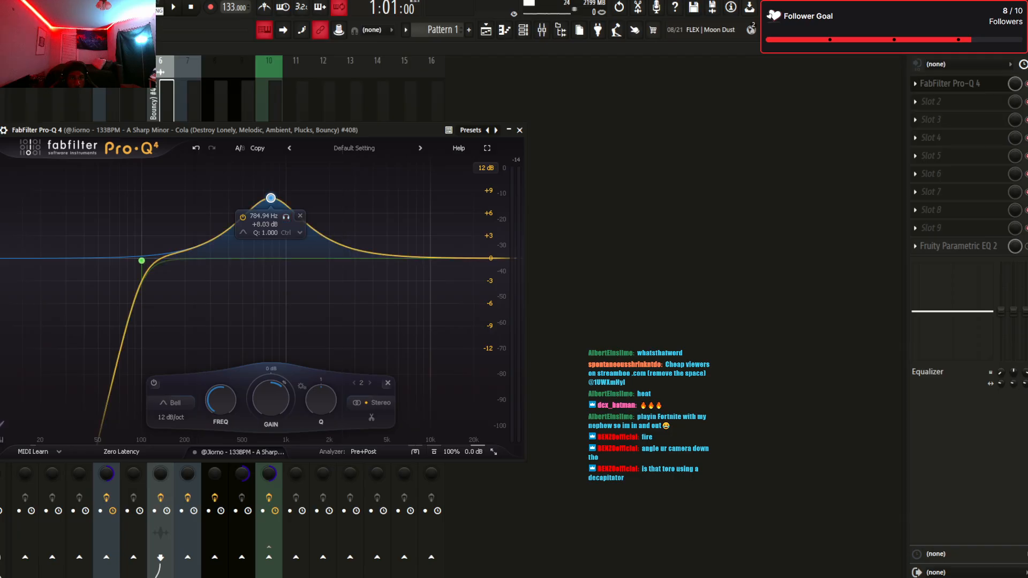
Replace the melody's 785 Hz bell band with a new one near 957 Hz, boosted about 3.4 dB with a Q of about 5
click(299, 215)
key(space)
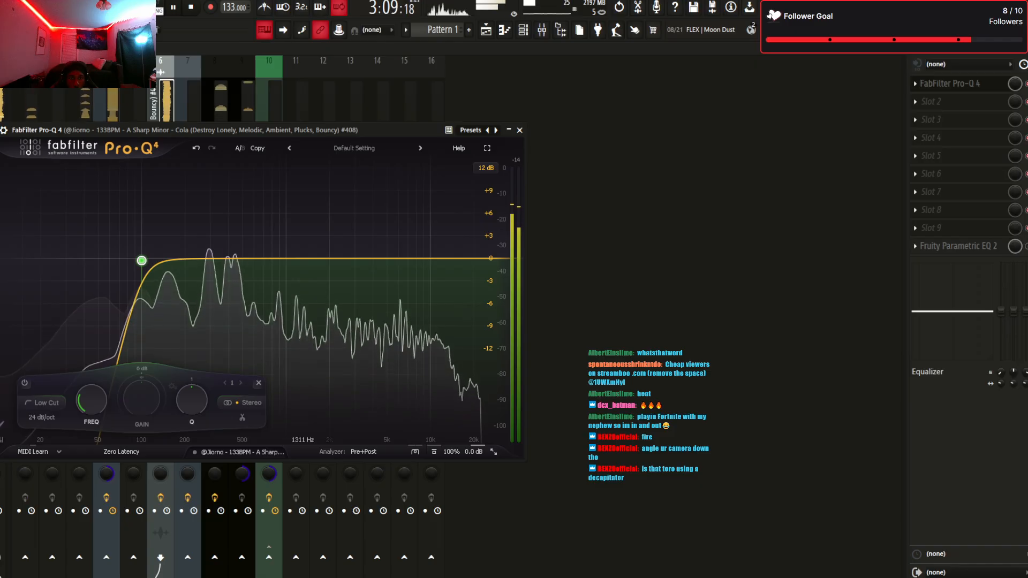
click(302, 259)
key(space)
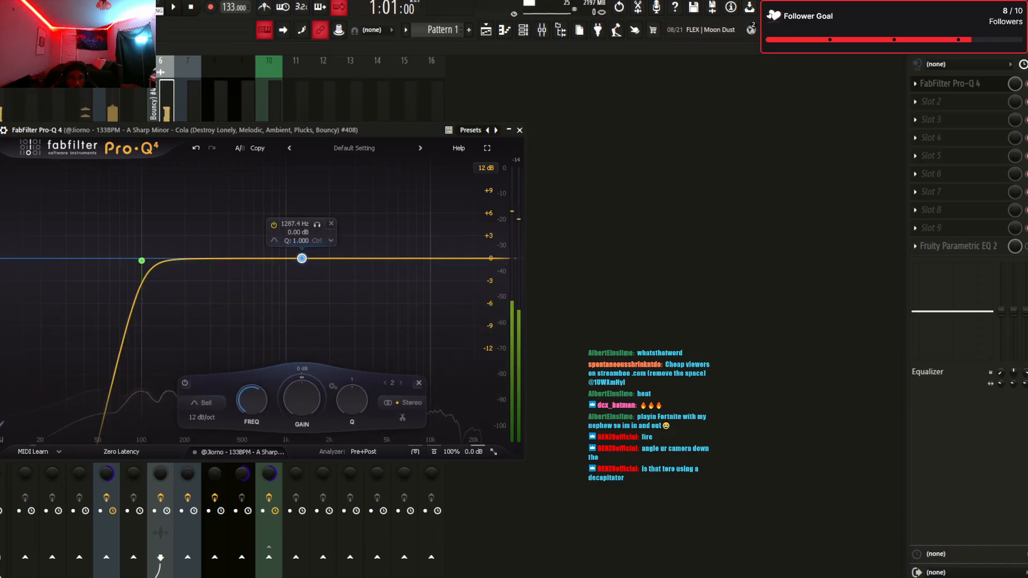
drag(302, 259, 277, 231)
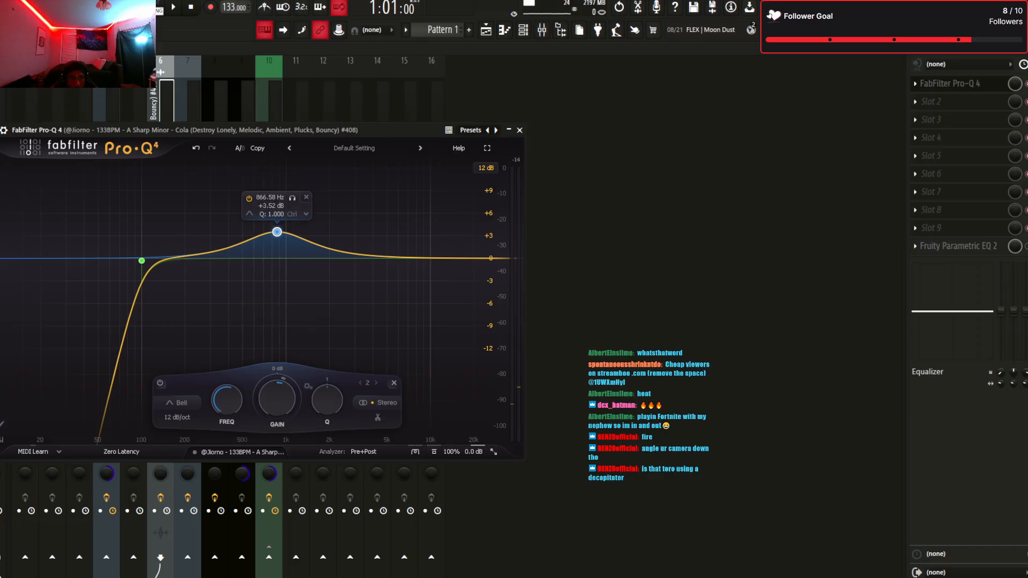
mouse_move(277, 232)
mouse_down()
mouse_move(296, 232)
mouse_move(282, 233)
mouse_up()
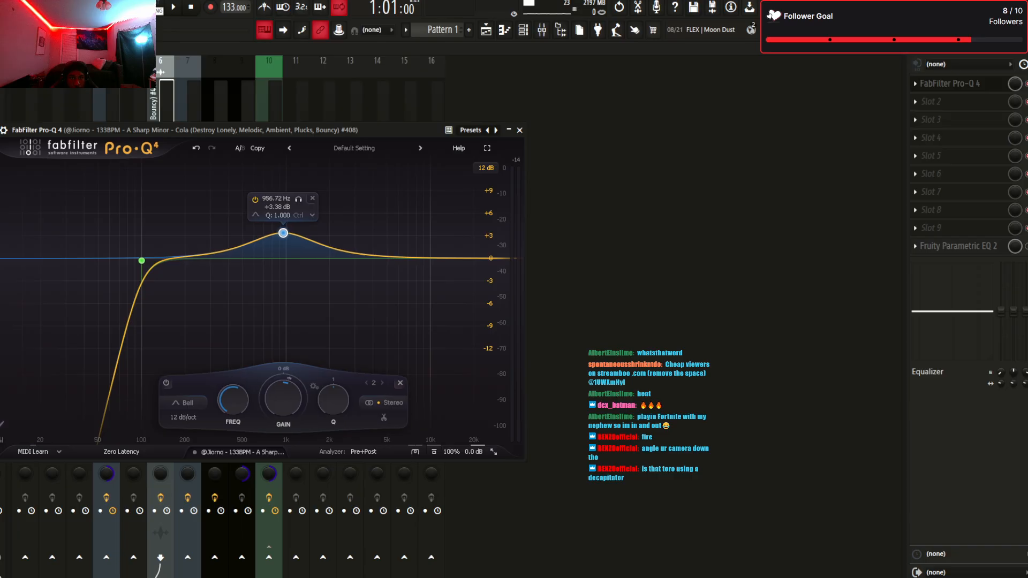
drag(333, 399, 333, 375)
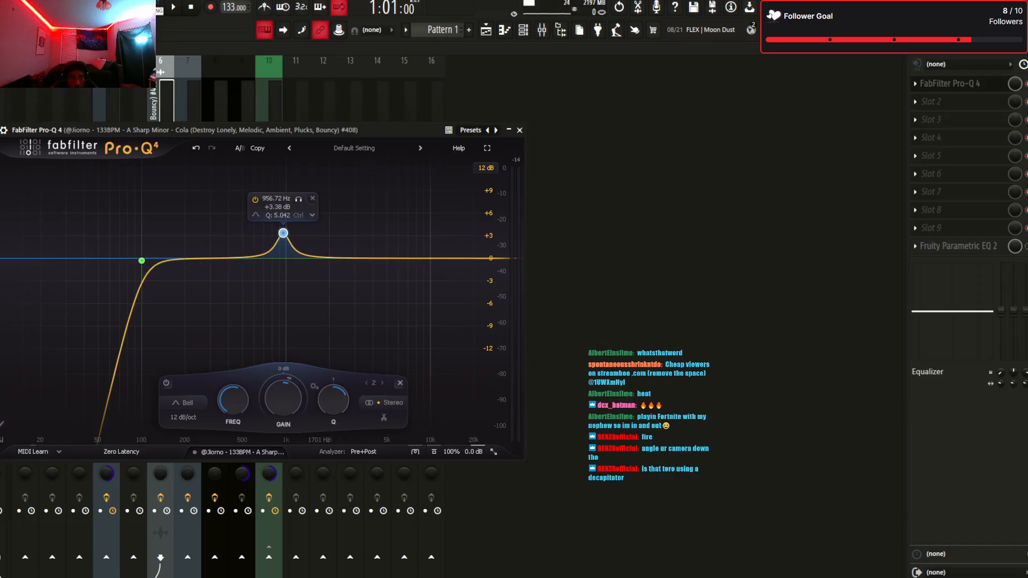
Audition the bell band soloed, move it to about 771 Hz, narrow its Q to about 40 and set its gain to -0.5 dB
click(297, 199)
key(space)
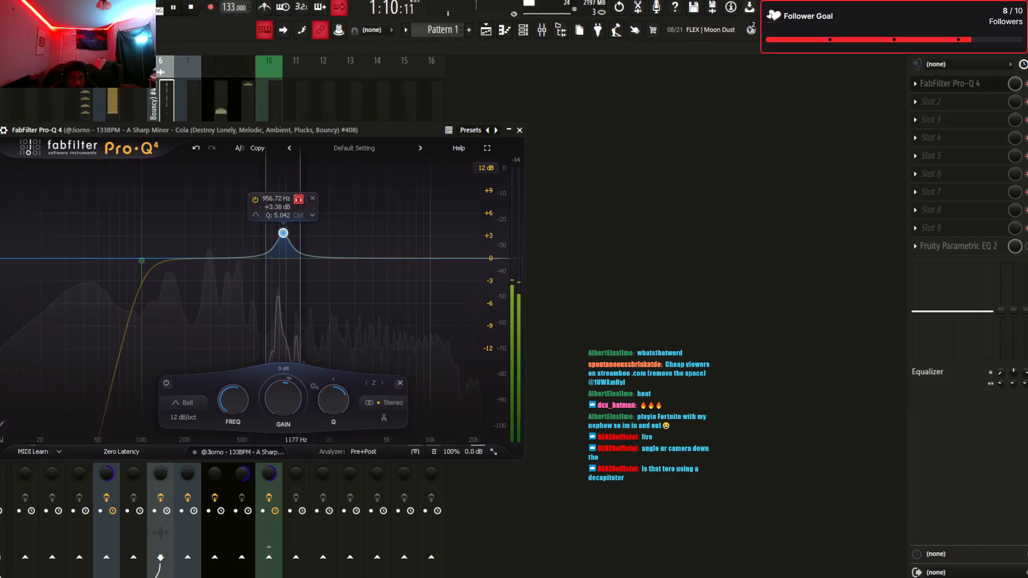
drag(283, 232, 269, 265)
key(space)
key(space)
key(space)
double_click(251, 291)
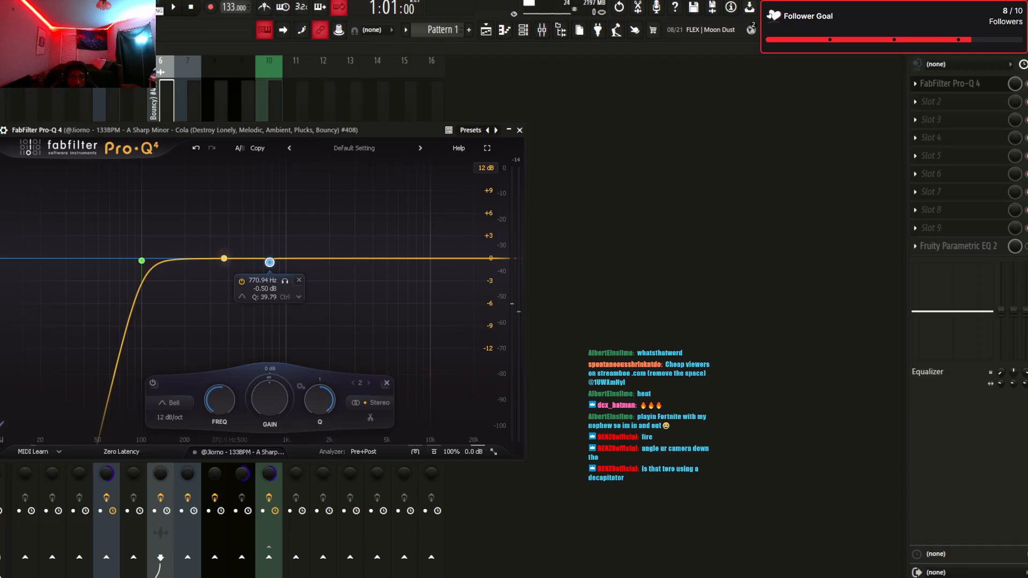
Add and audition a bell band near 2528 Hz, with a Q of 40 and a gain of -0.5 dB
mouse_move(351, 259)
mouse_down()
mouse_move(331, 248)
mouse_move(344, 247)
mouse_up()
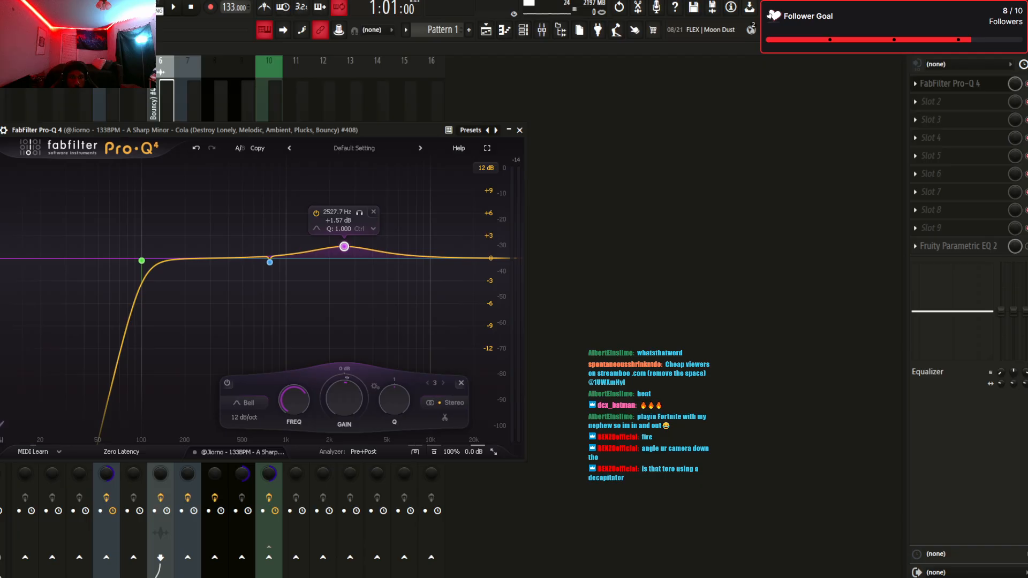
key(space)
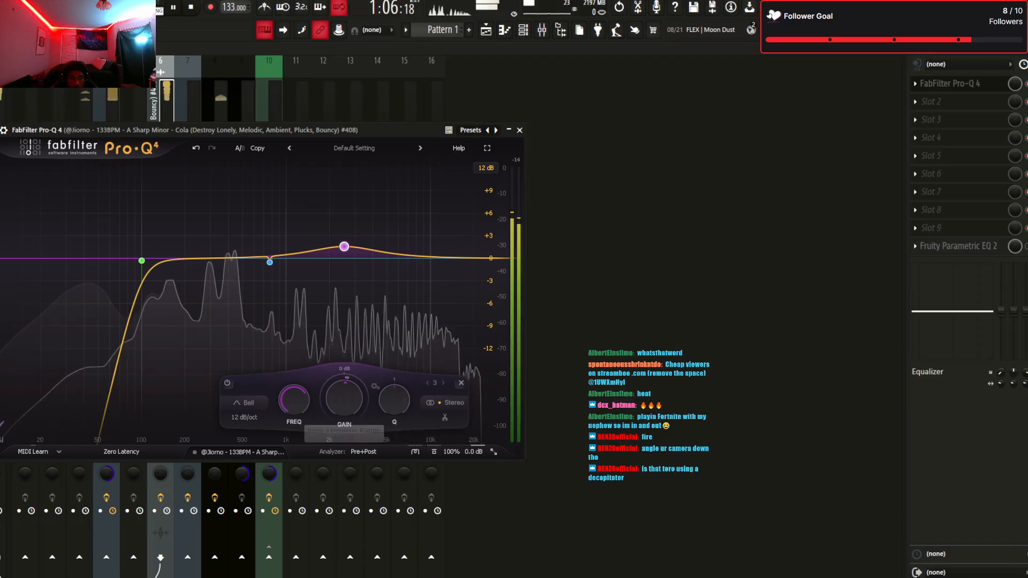
click(360, 213)
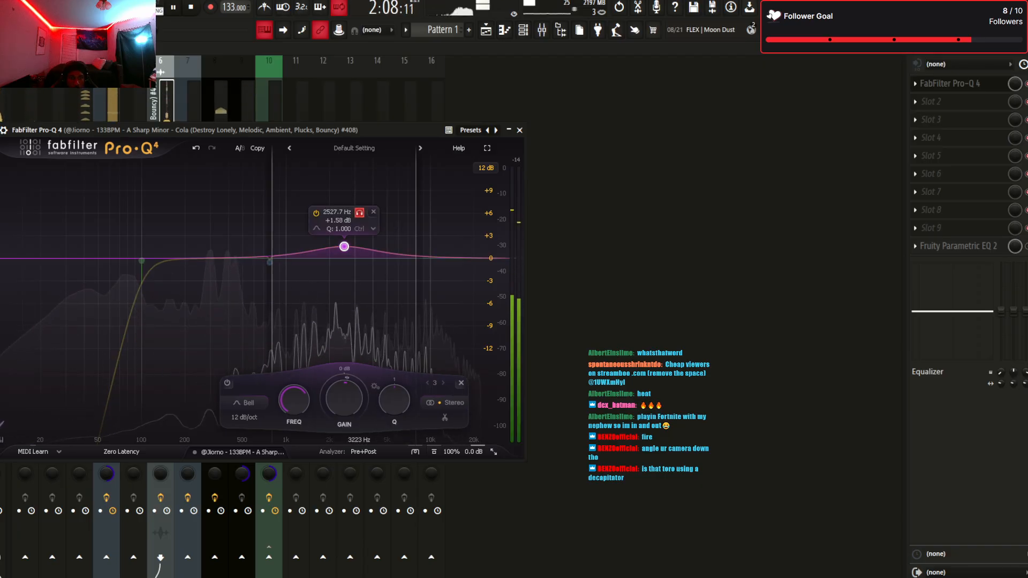
click(359, 213)
drag(394, 400, 394, 357)
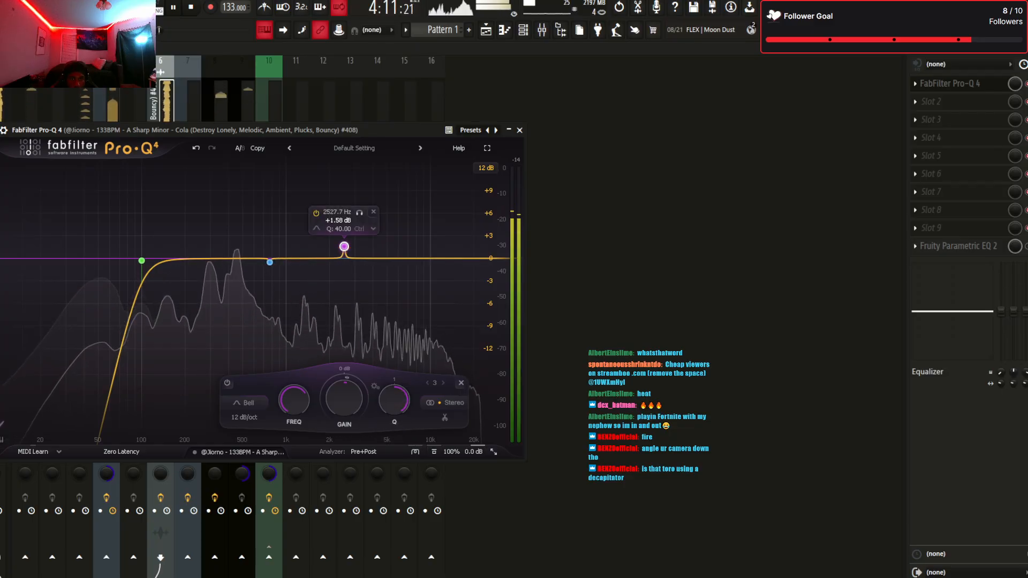
double_click(338, 221)
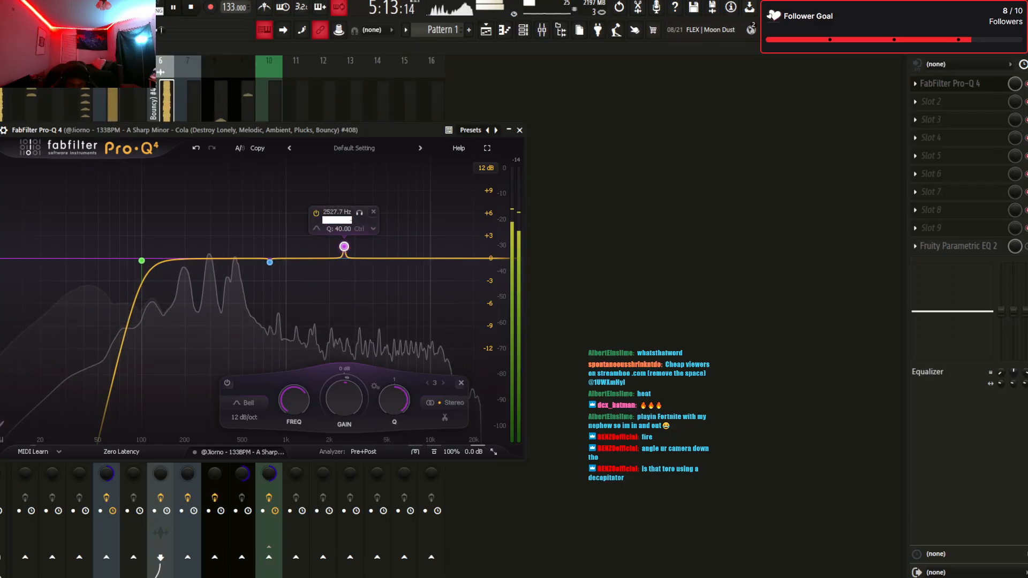
key(Return)
key(space)
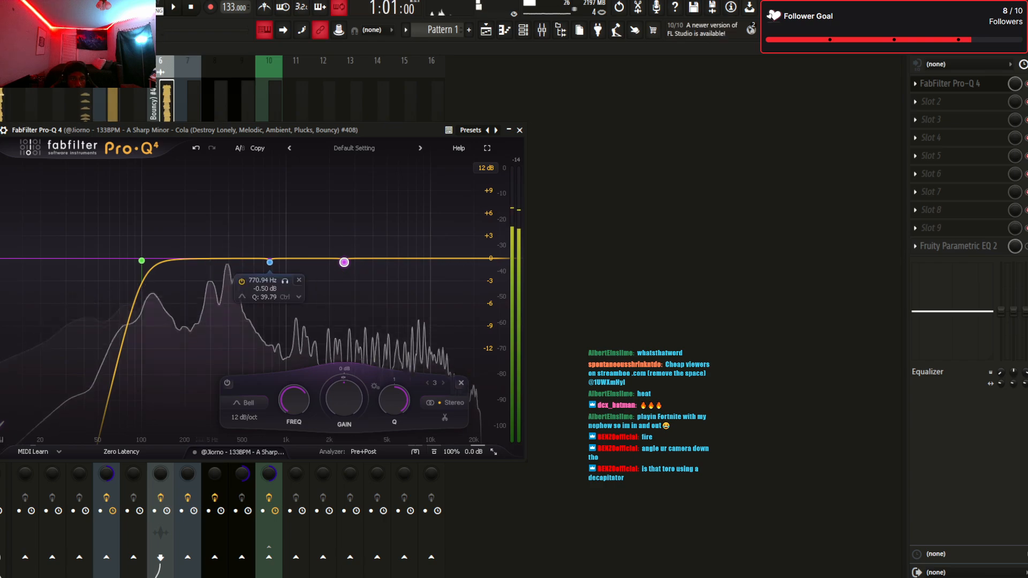
Add a low-mid bell band boosted 2.4 dB with a Q of about 3.5 and audition it soloed up to about 389 Hz
click(230, 257)
drag(230, 256, 221, 257)
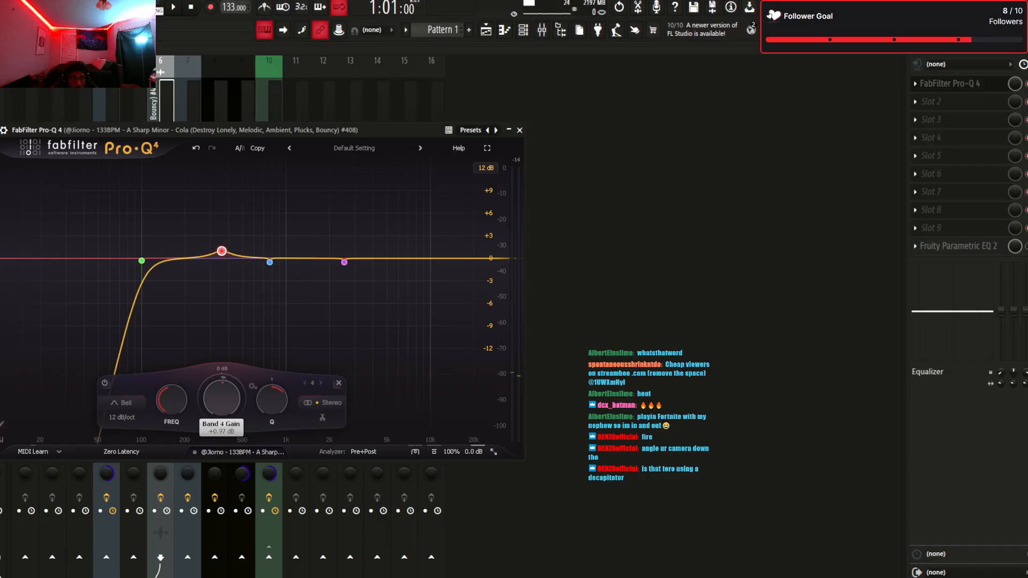
drag(222, 397, 222, 395)
key(space)
click(236, 207)
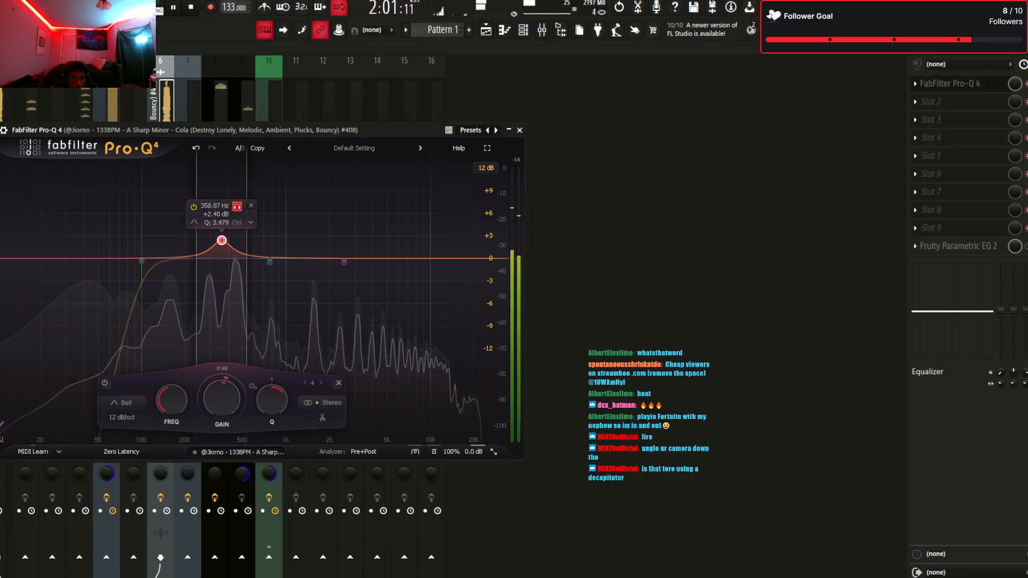
drag(237, 207, 242, 206)
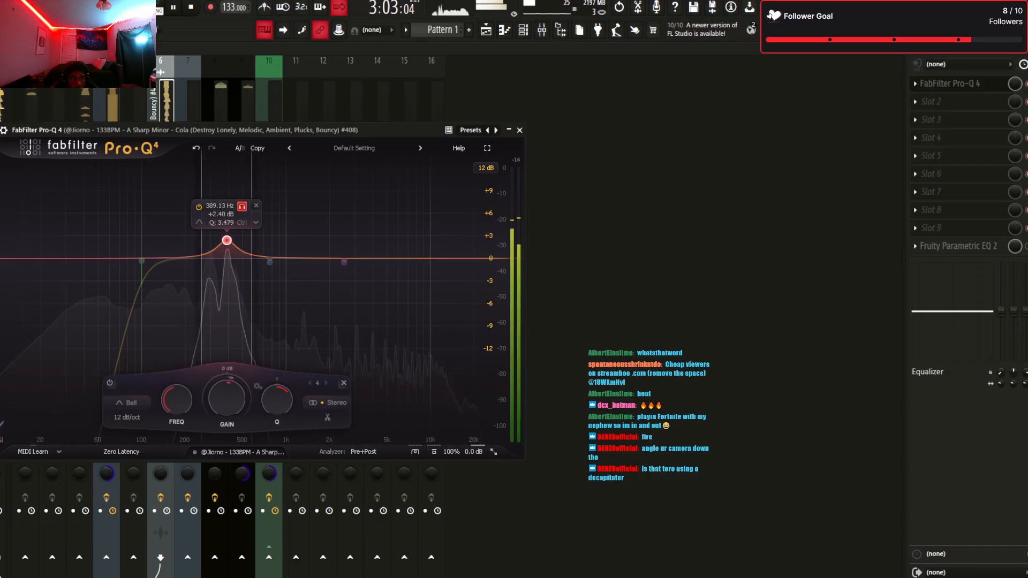
Narrow the low-mid bell band to a Q of about 40 near 396 Hz and set its gain to -0.5 dB
click(243, 207)
key(space)
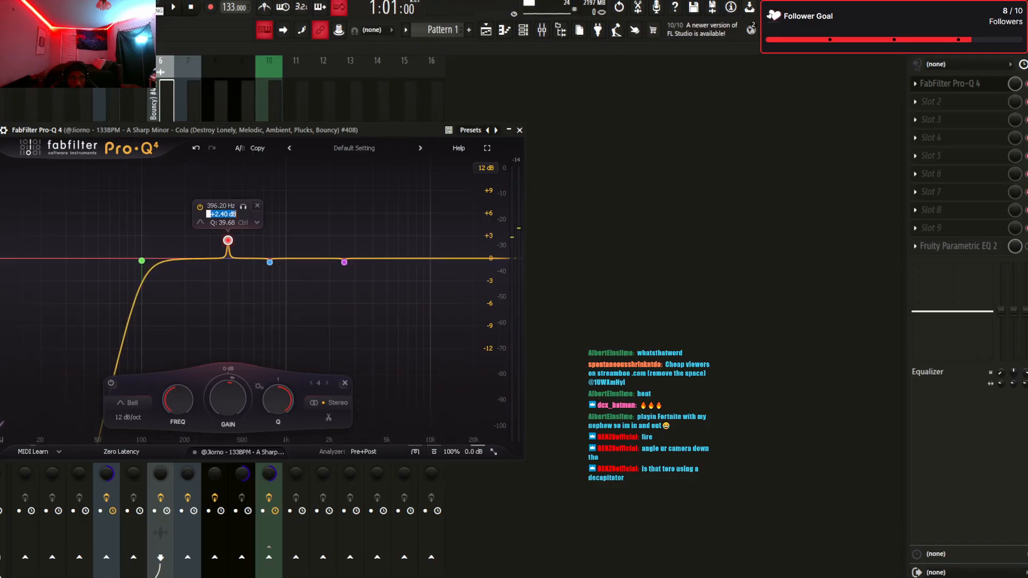
text(-.5)
key(Return)
Play back the equalized melody, close Pro-Q 4 and check the playlist and mixer during playback
key(space)
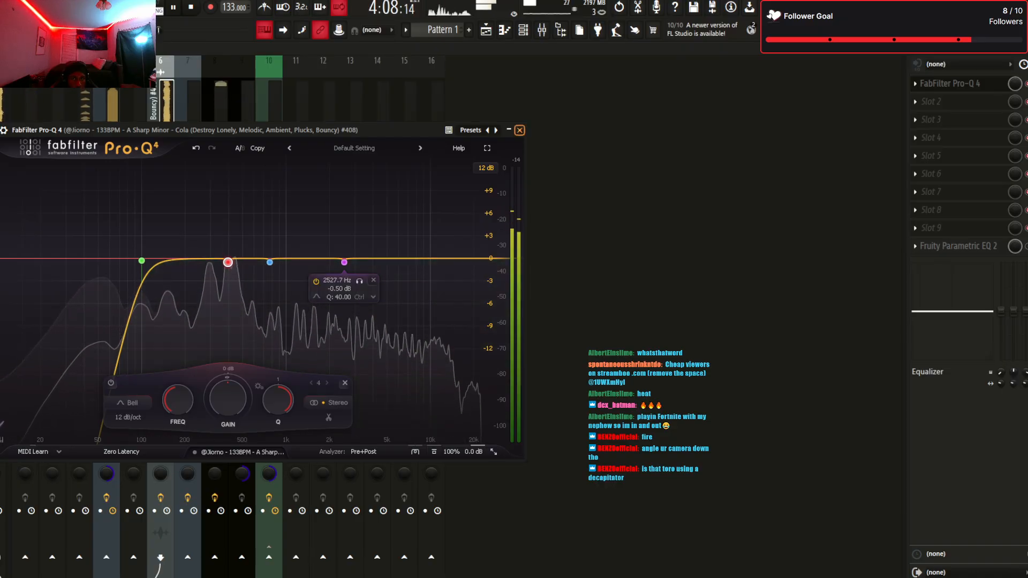
key(Escape)
key(F5)
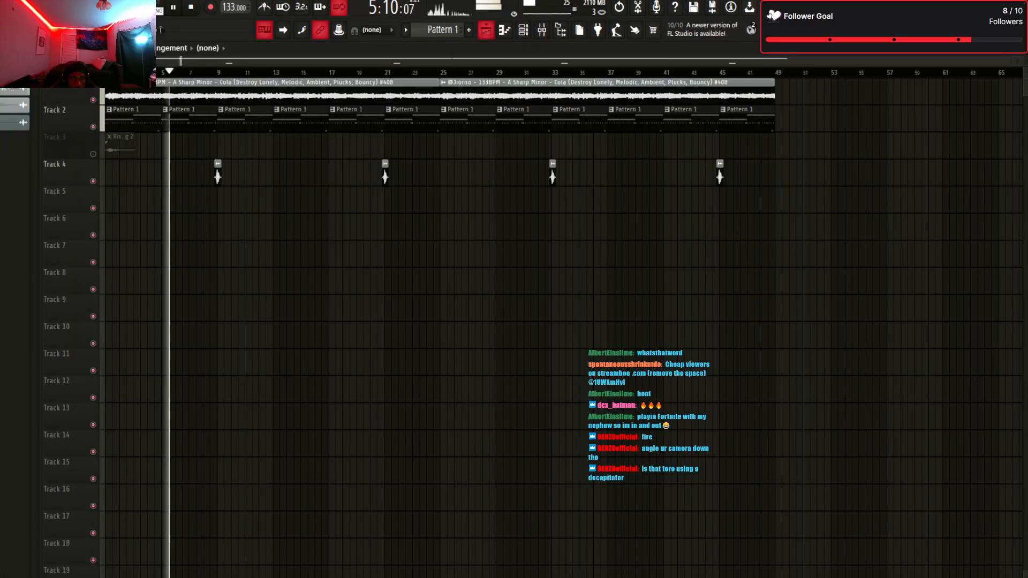
key(F9)
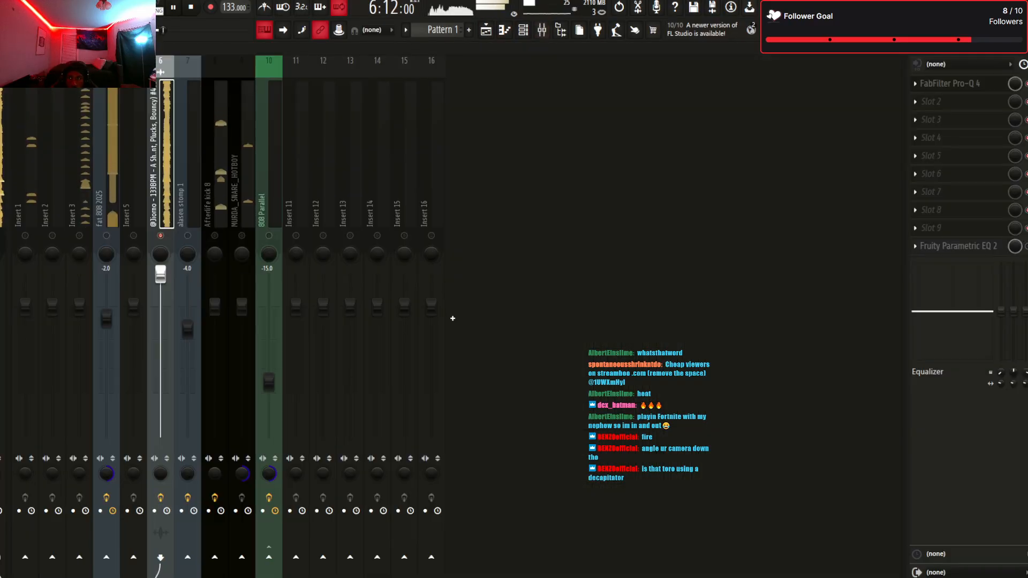
key(space)
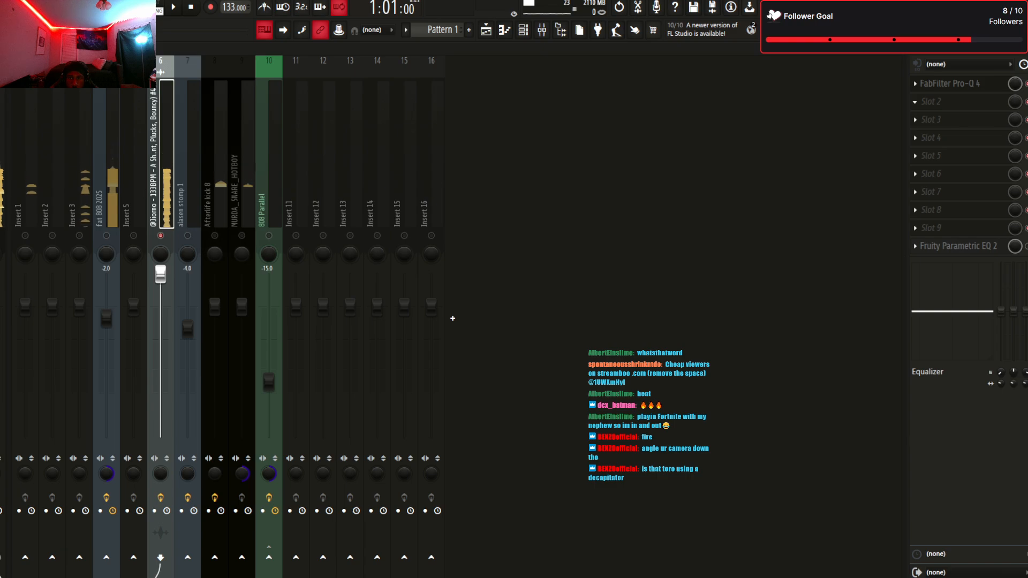
Reopen the melody's Pro-Q 4 and add a high shelf near 6559 Hz with a gain of about +6.3 dB
click(950, 83)
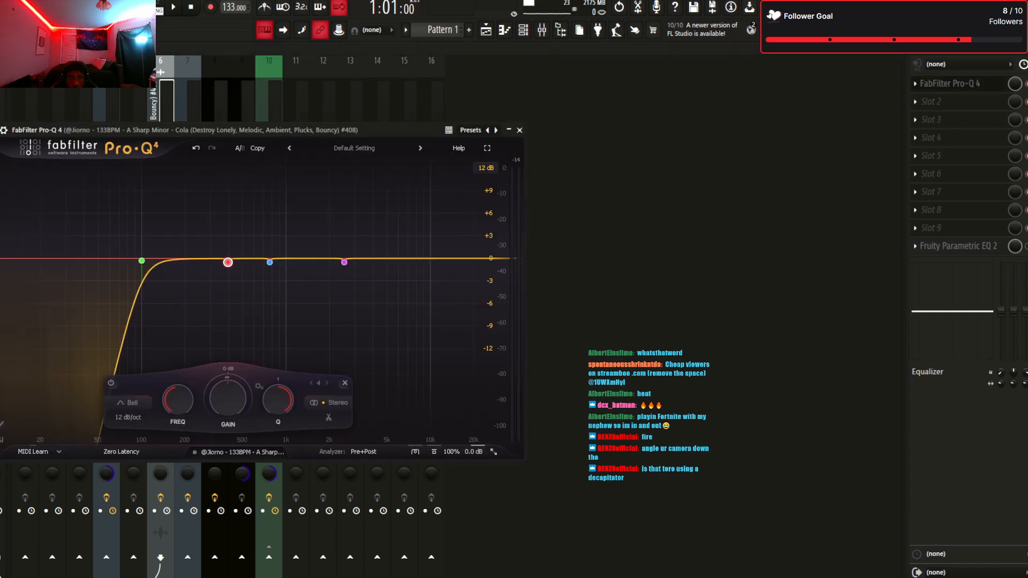
drag(413, 258, 408, 248)
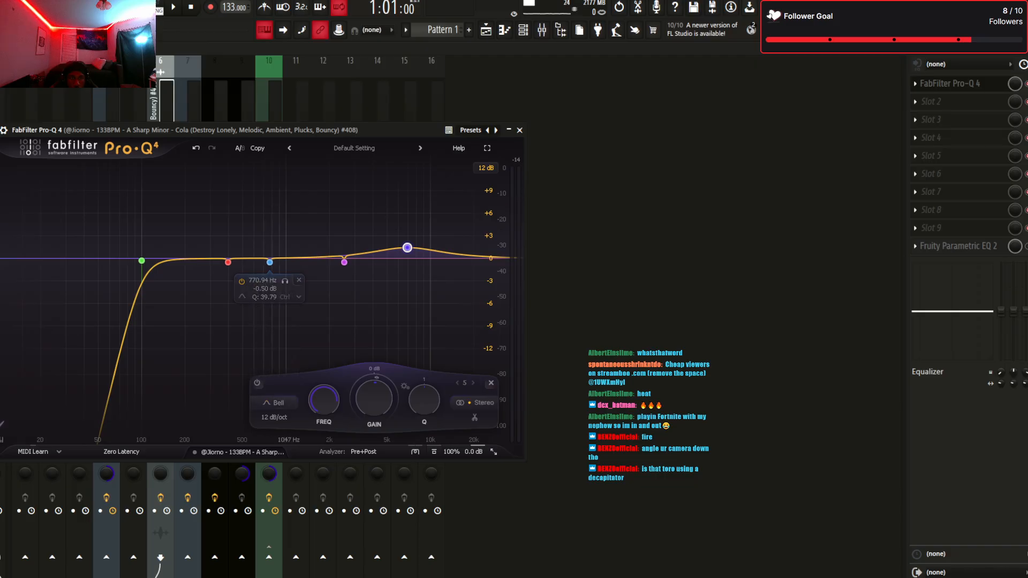
click(274, 402)
click(279, 319)
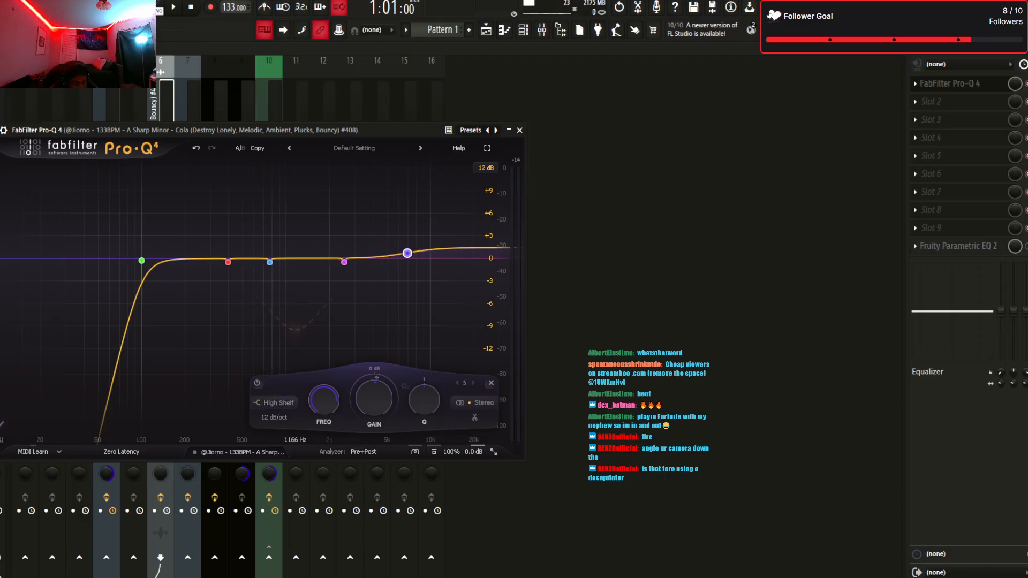
drag(380, 247, 403, 234)
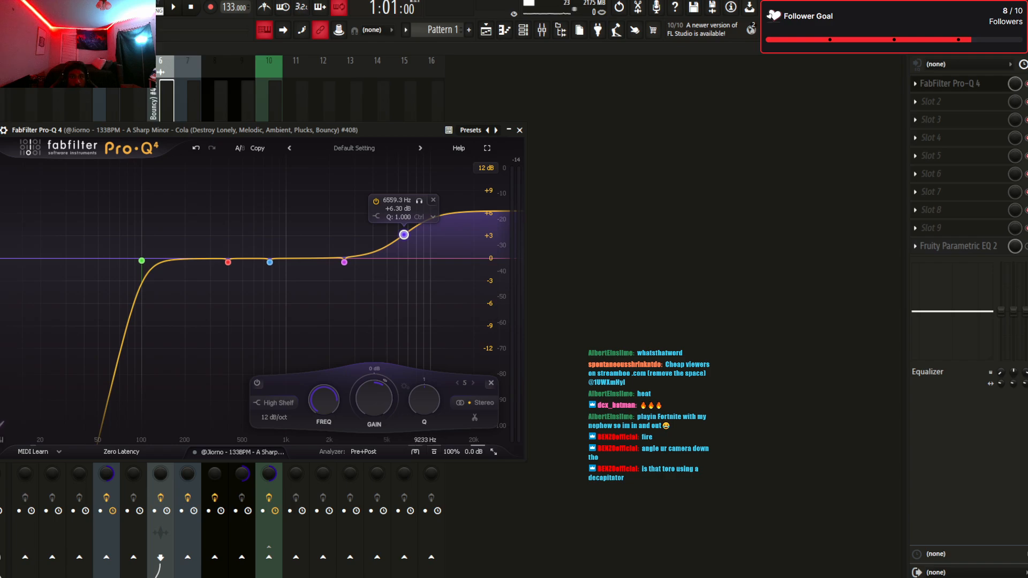
Audition the high shelf soloed while lowering its frequency to about 3432 Hz
drag(403, 234, 372, 241)
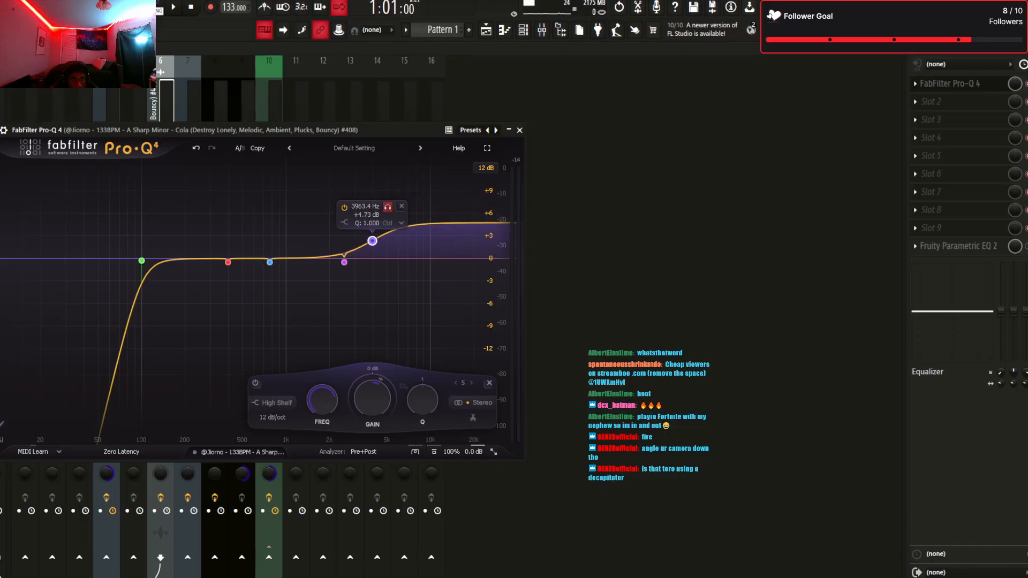
drag(388, 207, 382, 207)
key(space)
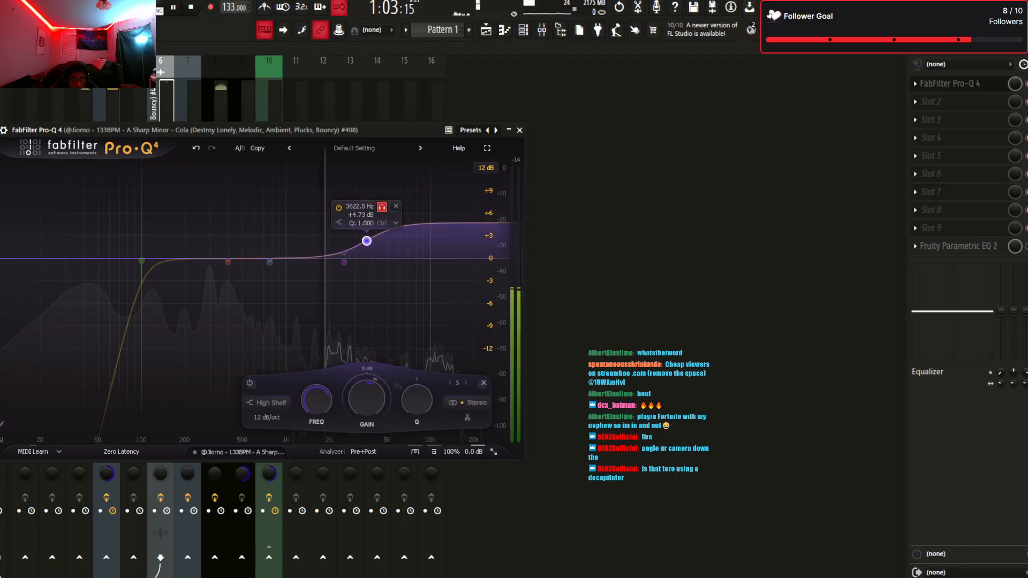
drag(366, 241, 359, 241)
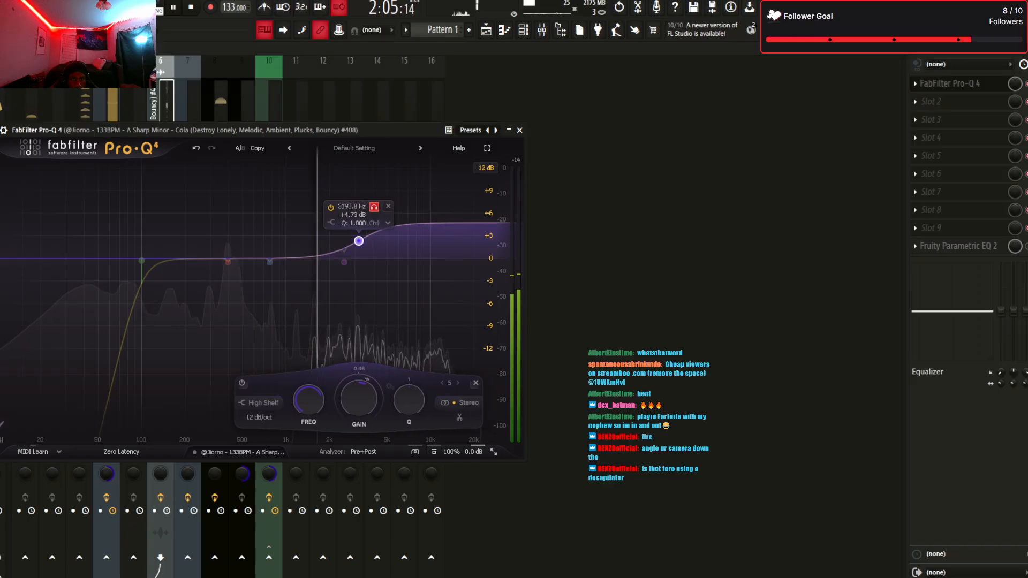
drag(375, 207, 379, 207)
key(space)
Set the high shelf's gain to +2 dB and play back the melody with the equalizer window closed
double_click(357, 215)
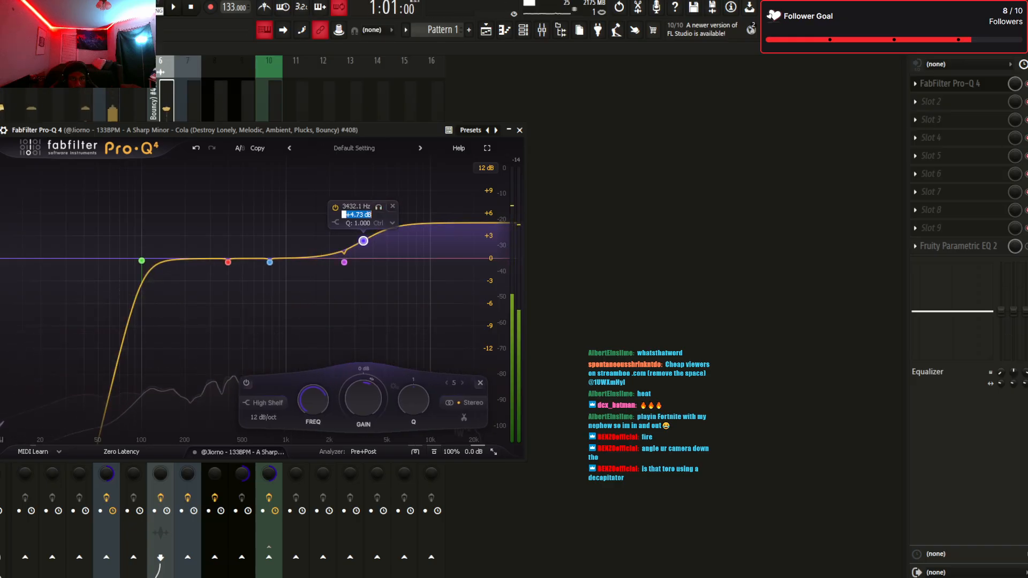
text(2)
key(Return)
key(space)
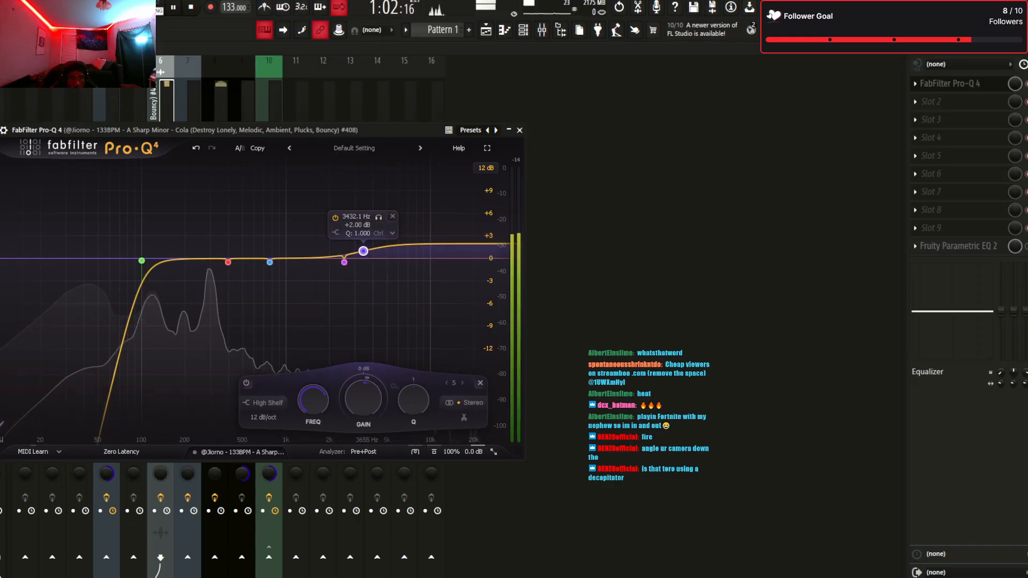
key(Escape)
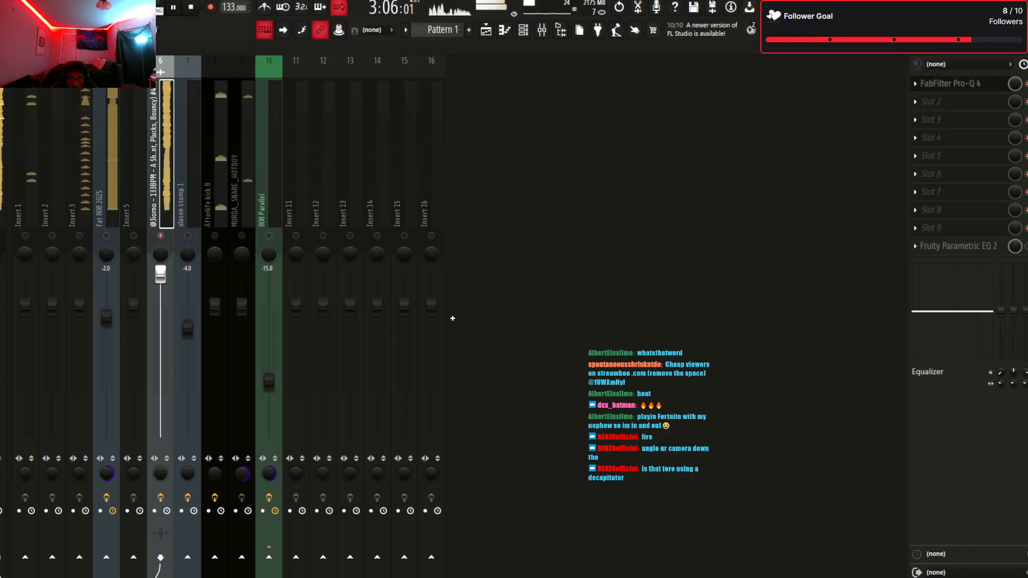
Lower the melody's low-cut frequency slightly below 100 Hz, close Pro-Q 4 and restart playback
click(950, 83)
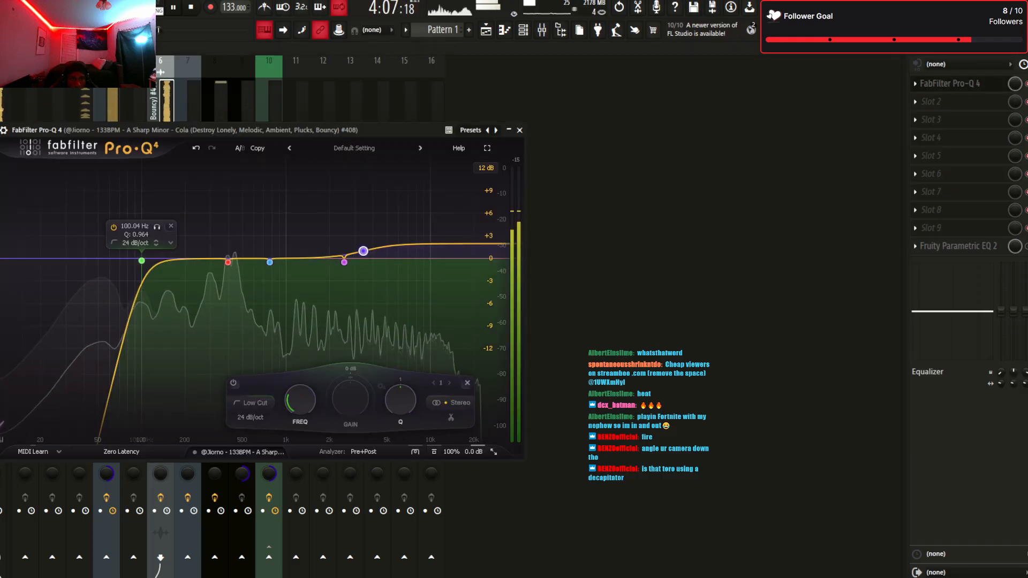
drag(142, 259, 132, 260)
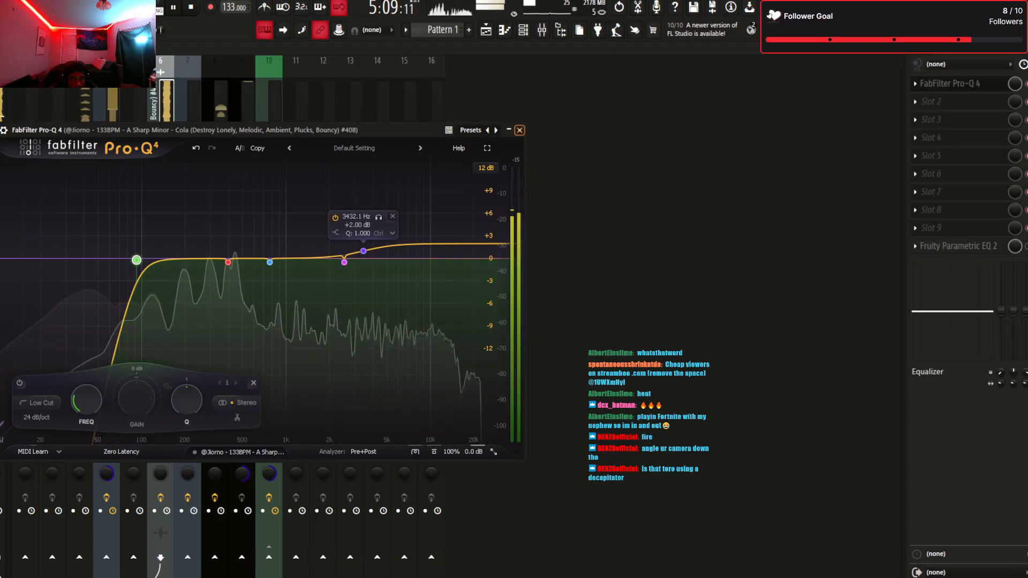
key(Escape)
key(space)
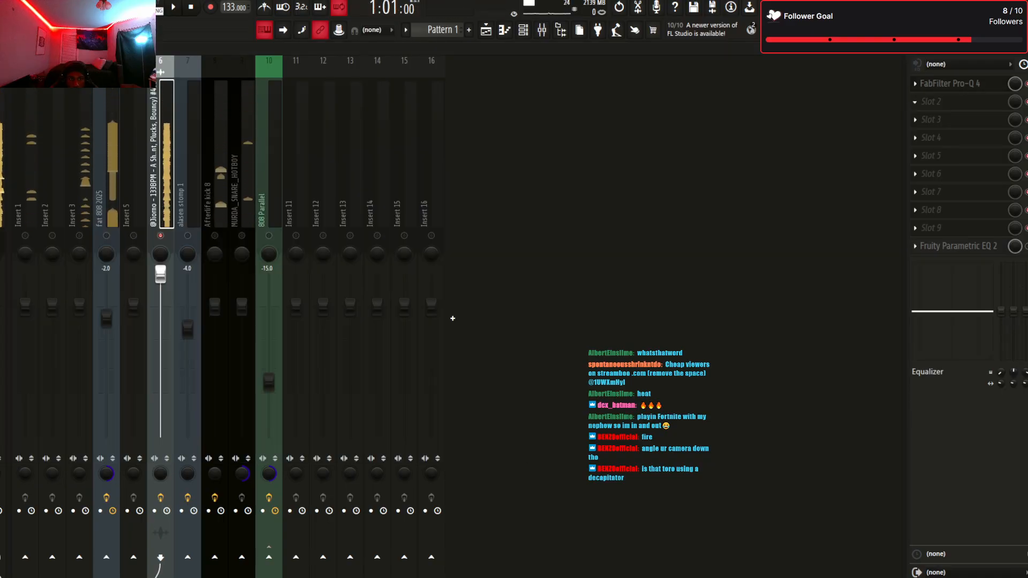
key(space)
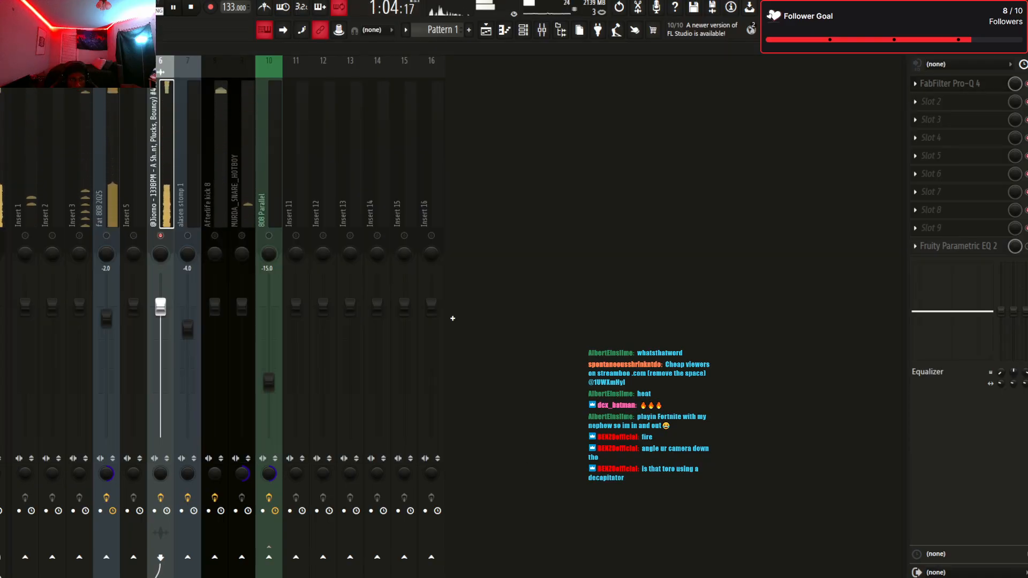
Add the uaudio_pultec_meq-5 equalizer to the melody's second effect slot and play the beat
key(space)
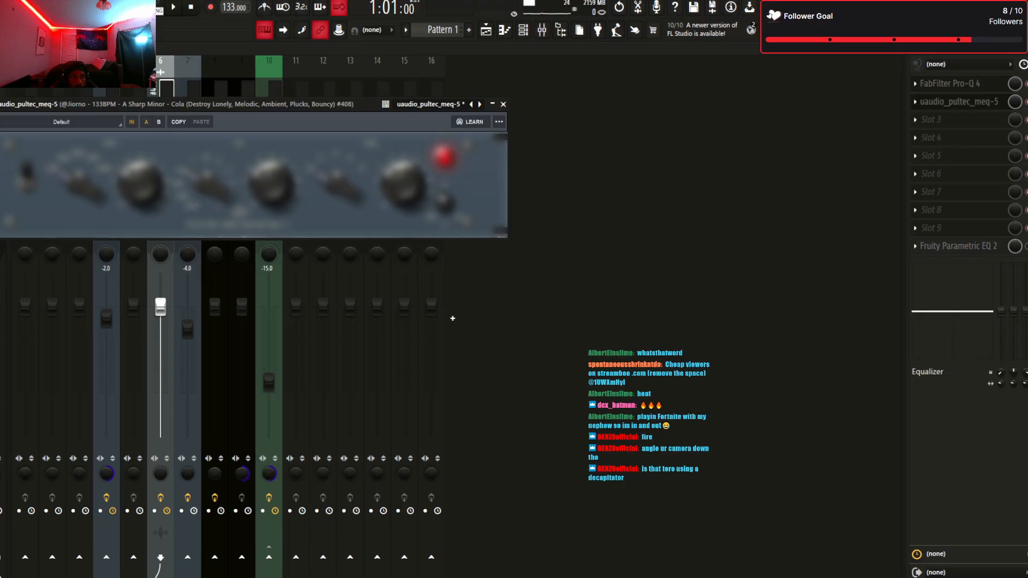
key(space)
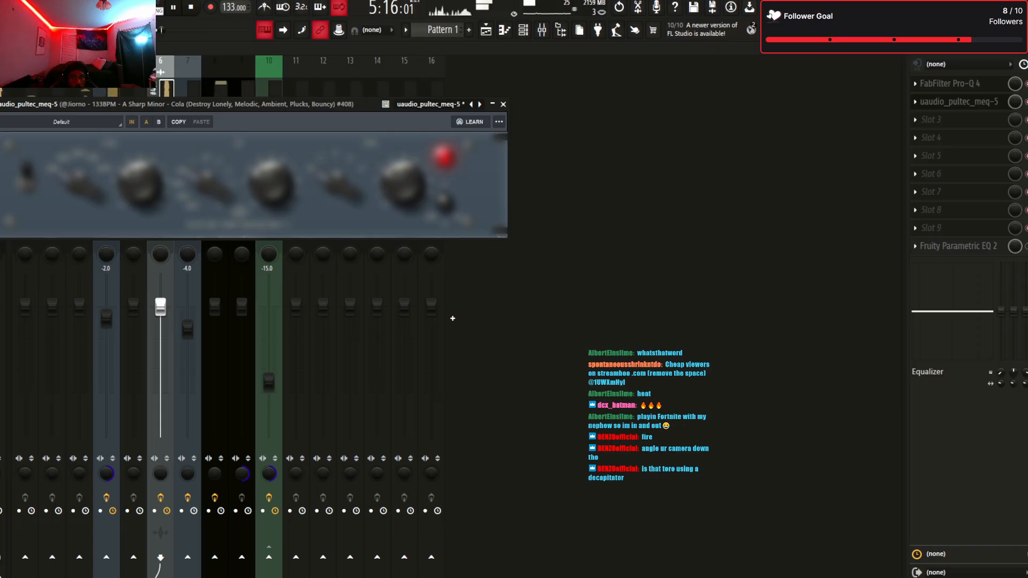
Try the melody without Pro-Q 4's high shelf by deleting the band, and listen with the Pultec MEQ-5 bypassed
click(950, 84)
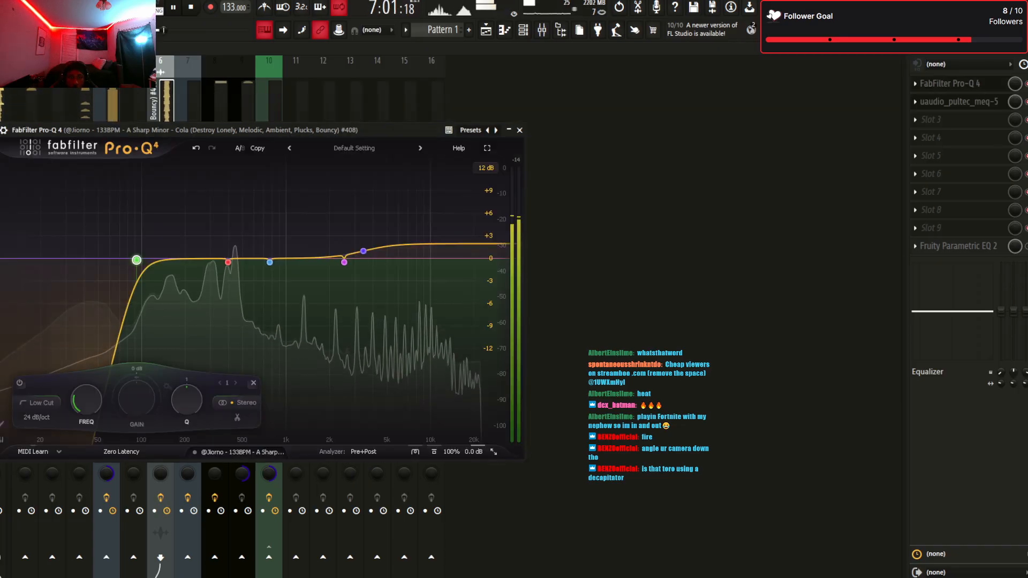
click(363, 251)
click(392, 217)
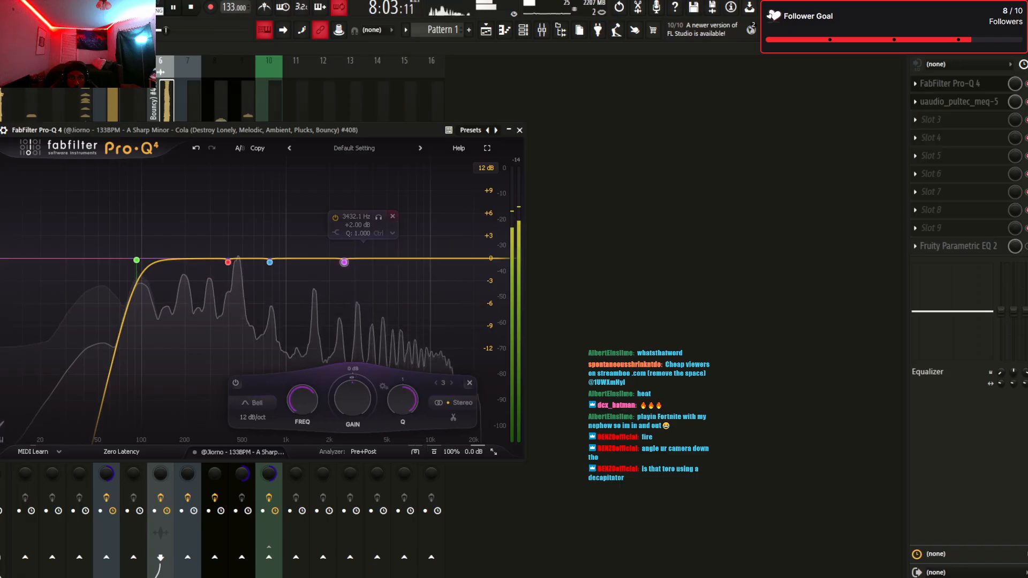
key(space)
click(958, 102)
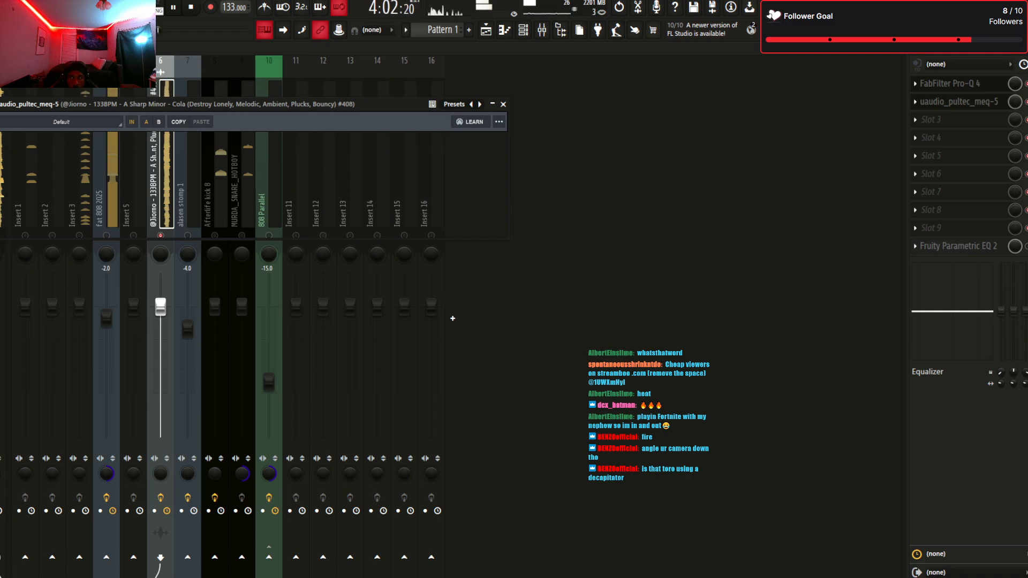
click(1027, 101)
Undo the high-shelf deletion in the melody's Pro-Q 4
click(951, 84)
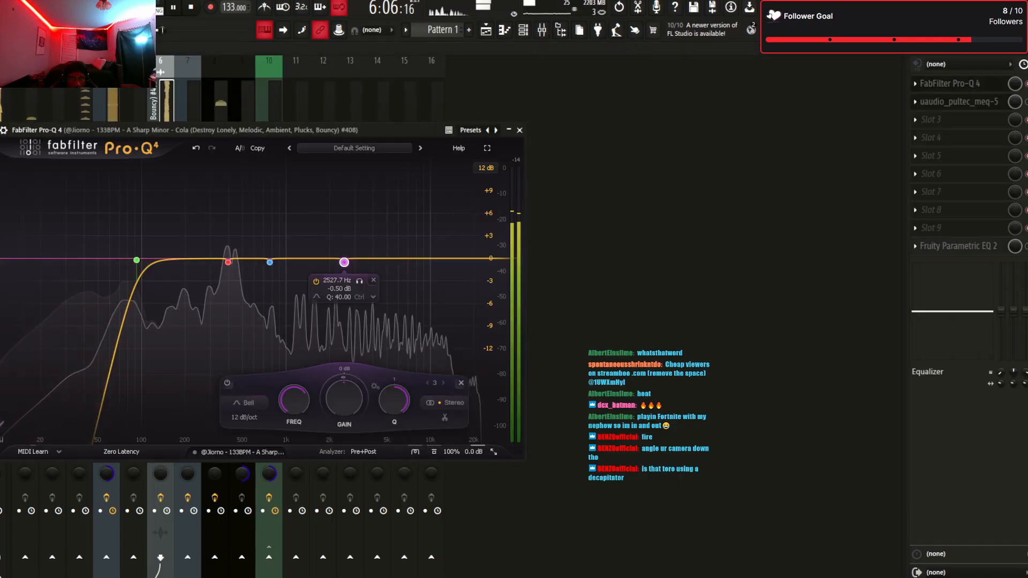
click(195, 149)
click(196, 148)
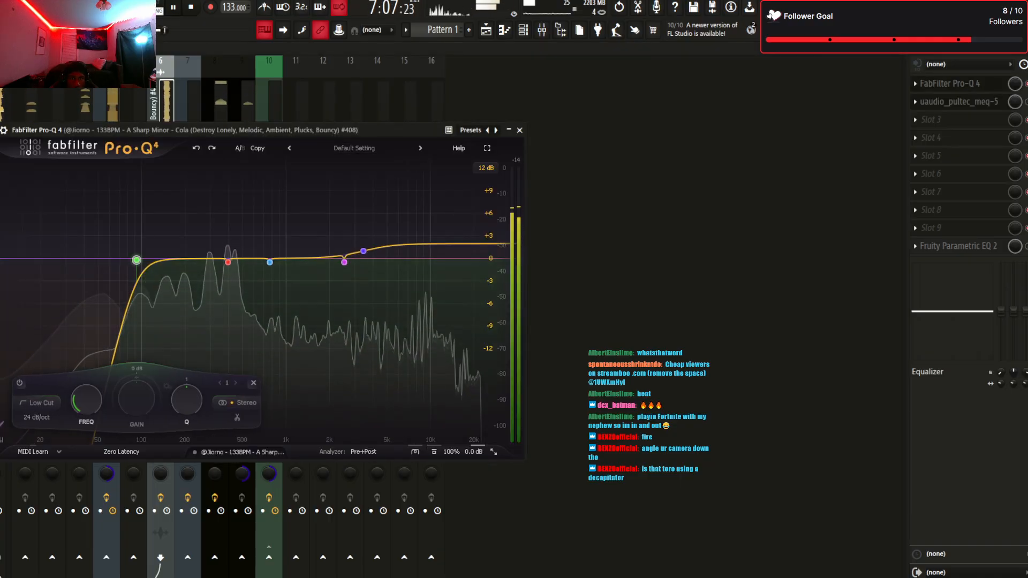
Close Pro-Q 4, restart playback and move the Pultec MEQ-5 above Pro-Q 4 in the melody's effect chain
key(Escape)
key(space)
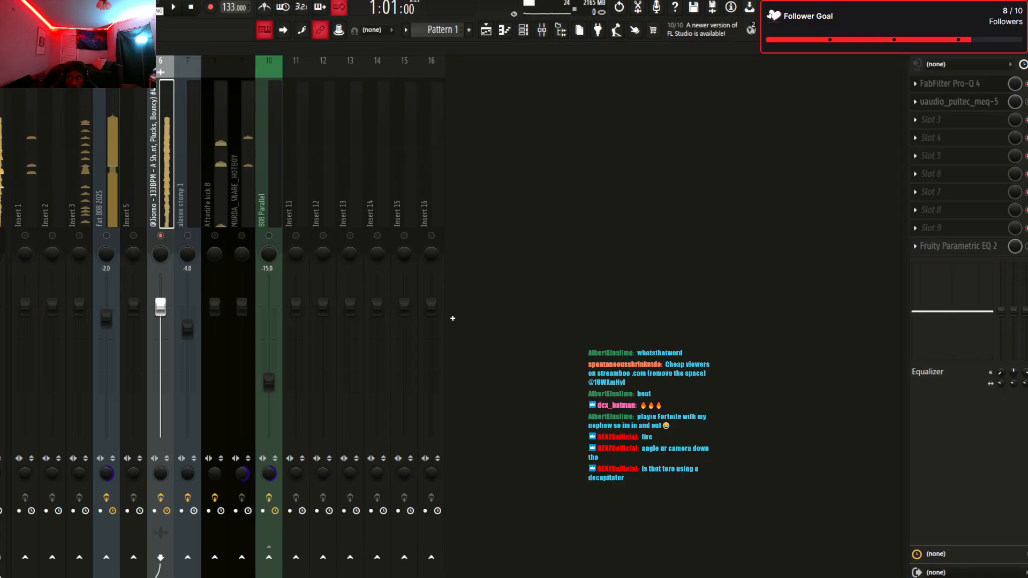
key(space)
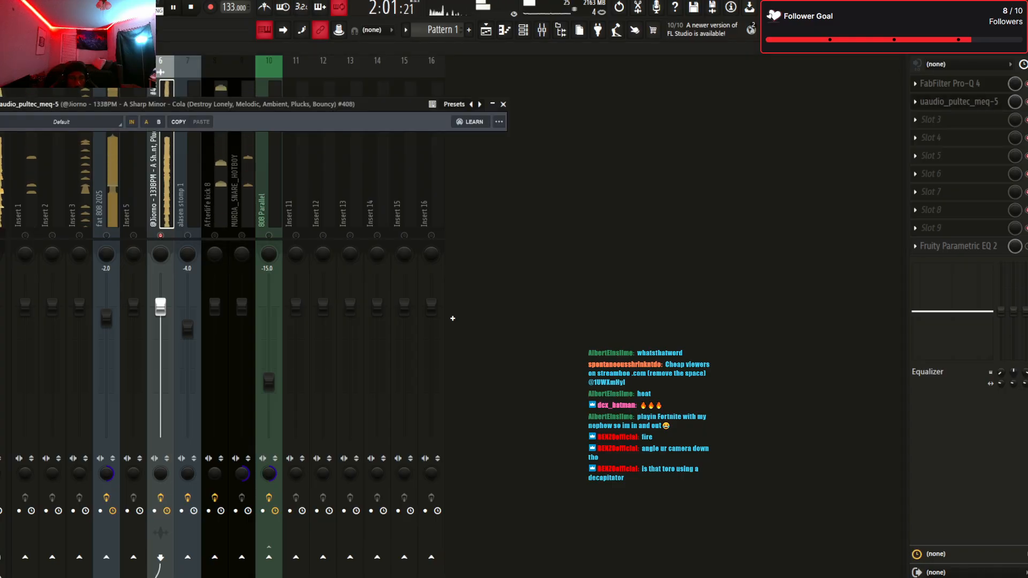
click(504, 105)
scroll(959, 101, up, 1)
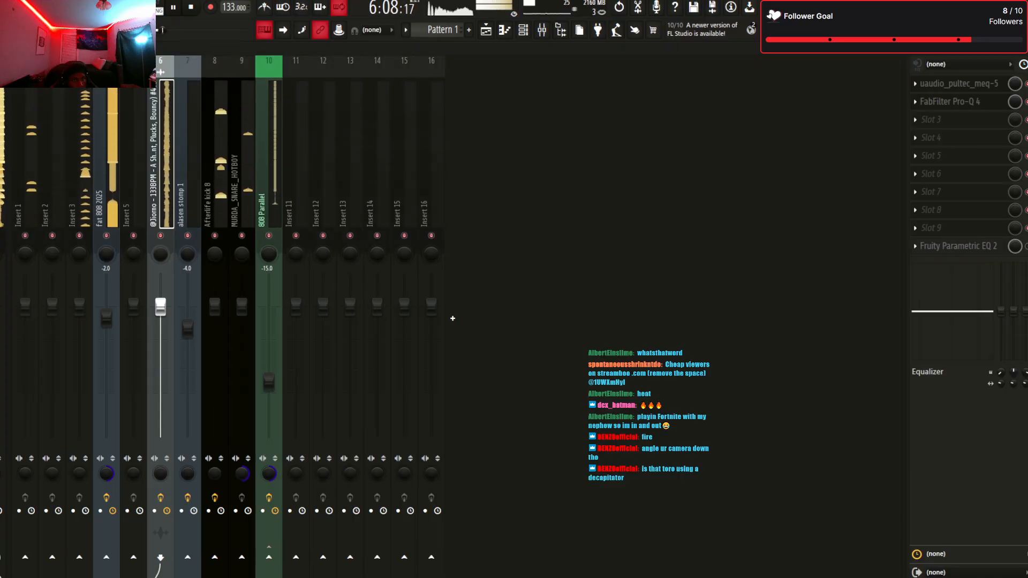
Add the uaudio_teletronix_la-2a compressor to the melody's third effect slot and mute the fat 808 track
click(107, 182)
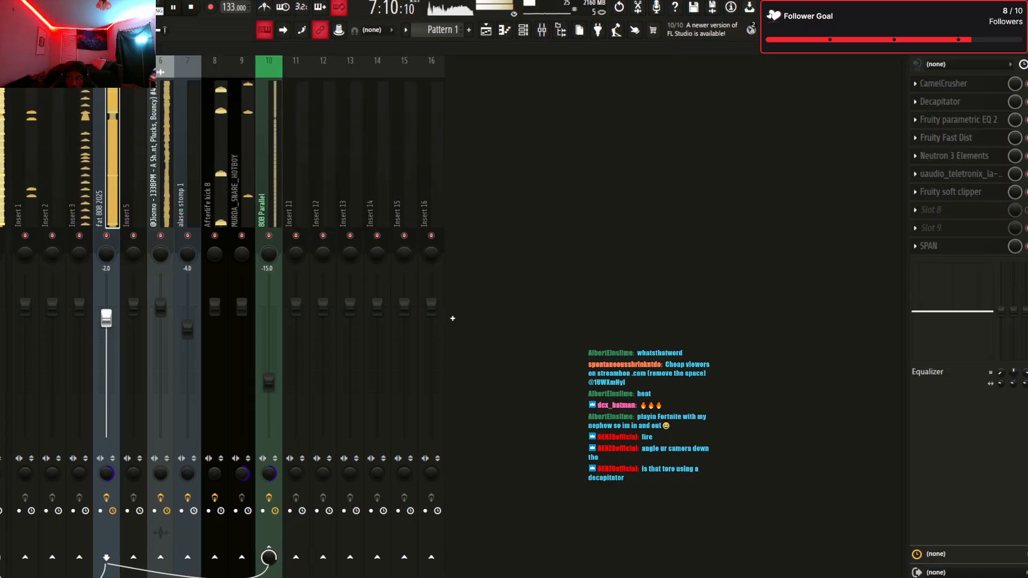
click(161, 182)
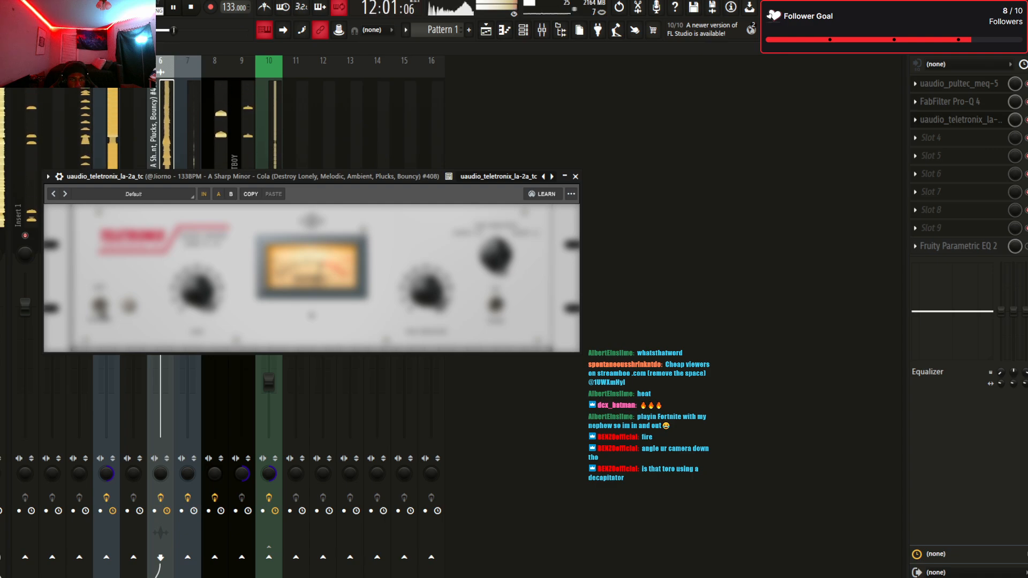
key(Left)
key(Left)
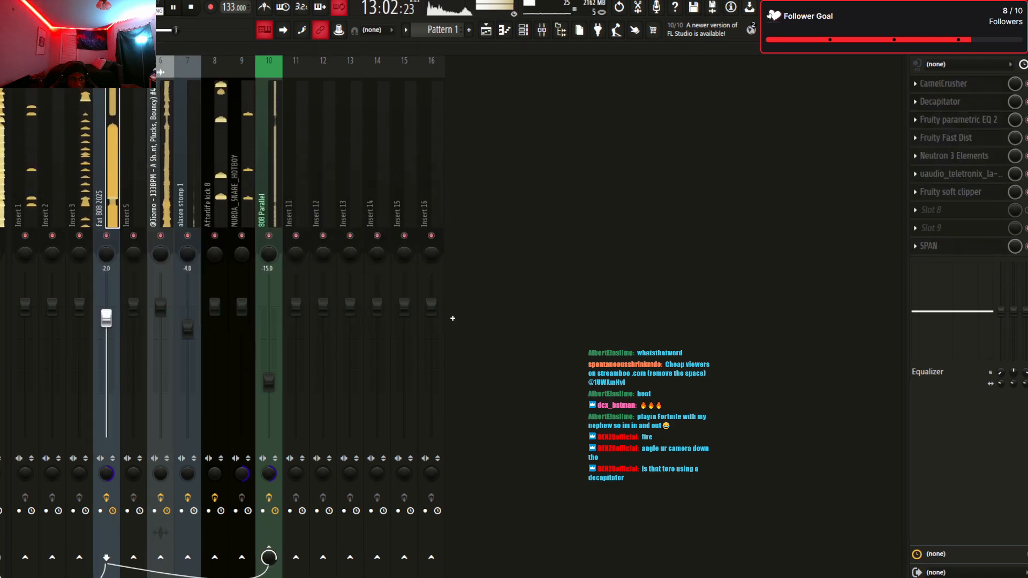
key(Right)
key(Right)
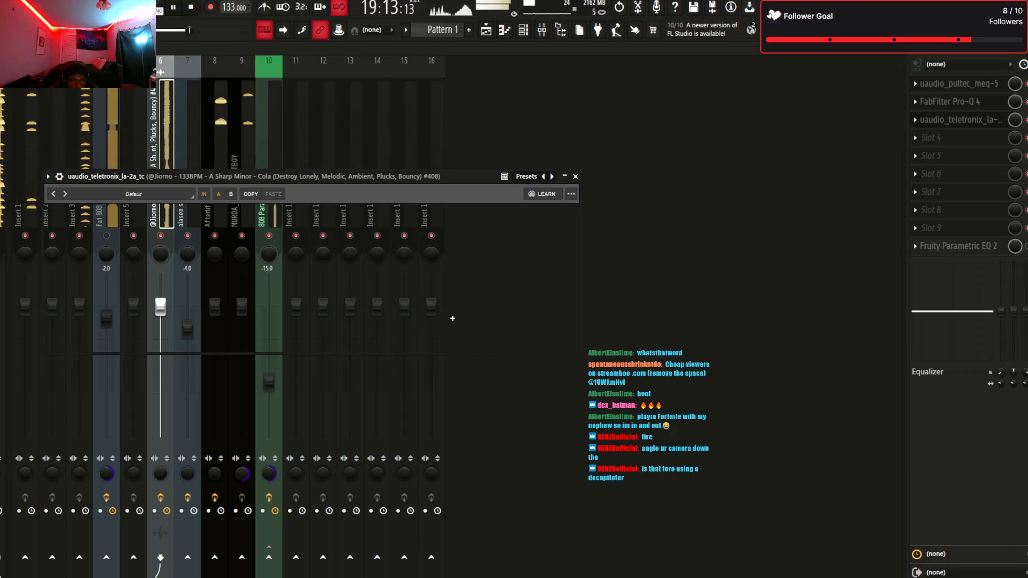
Examine the sampler settings of the hard floor tom one-shot channel, and return to the melody's mixer track
key(F6)
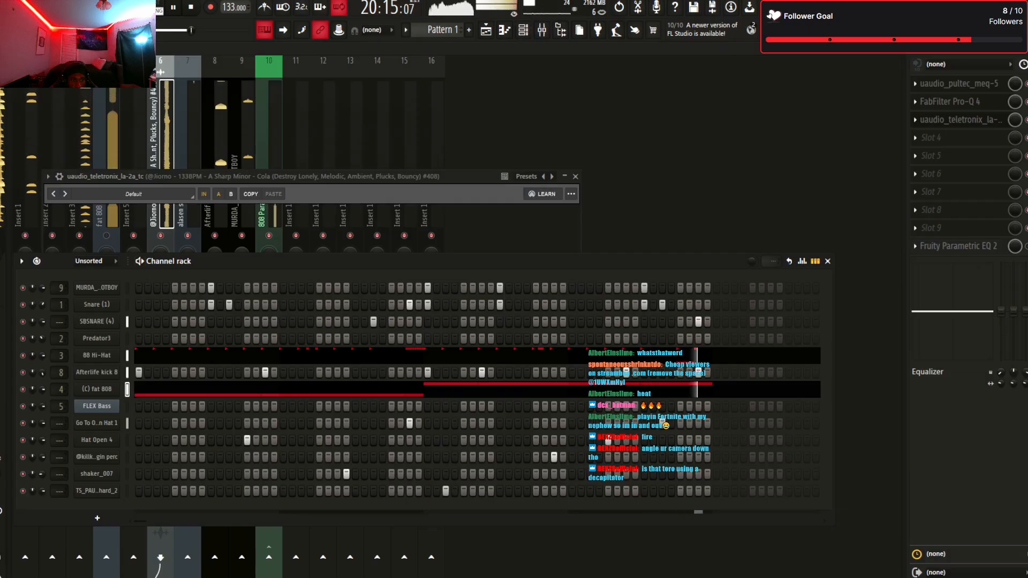
click(97, 491)
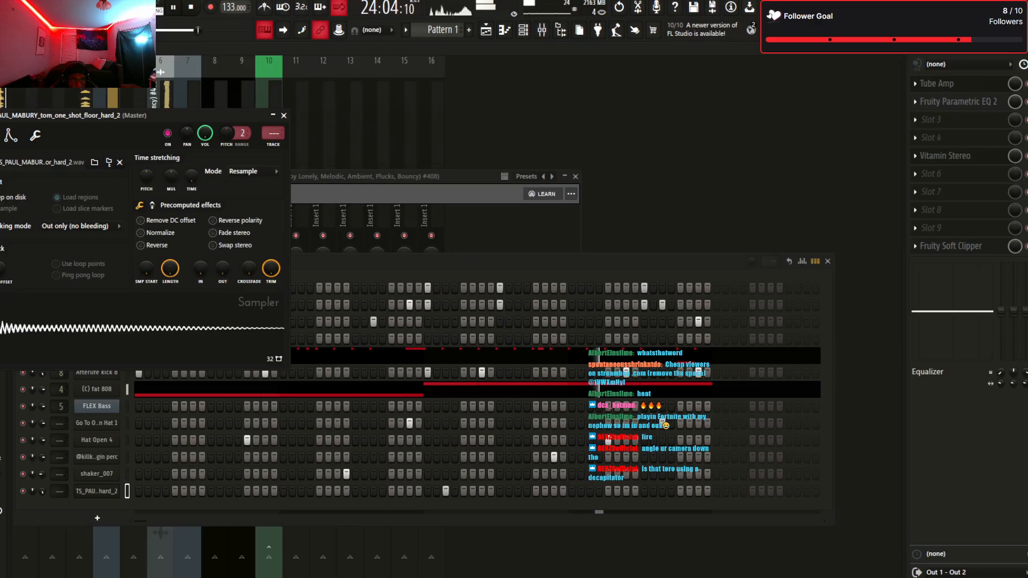
click(35, 135)
click(1, 136)
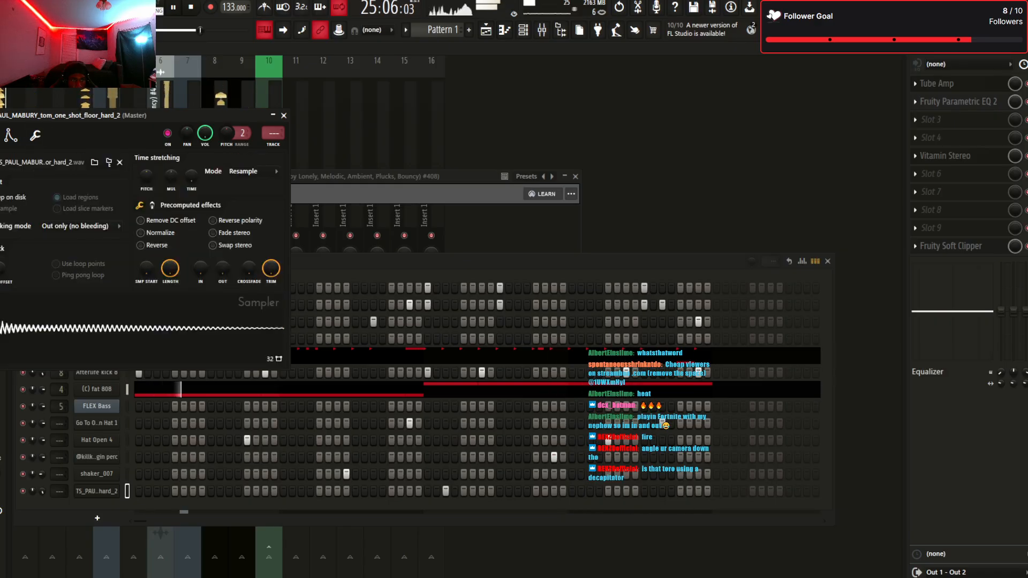
click(284, 115)
click(161, 128)
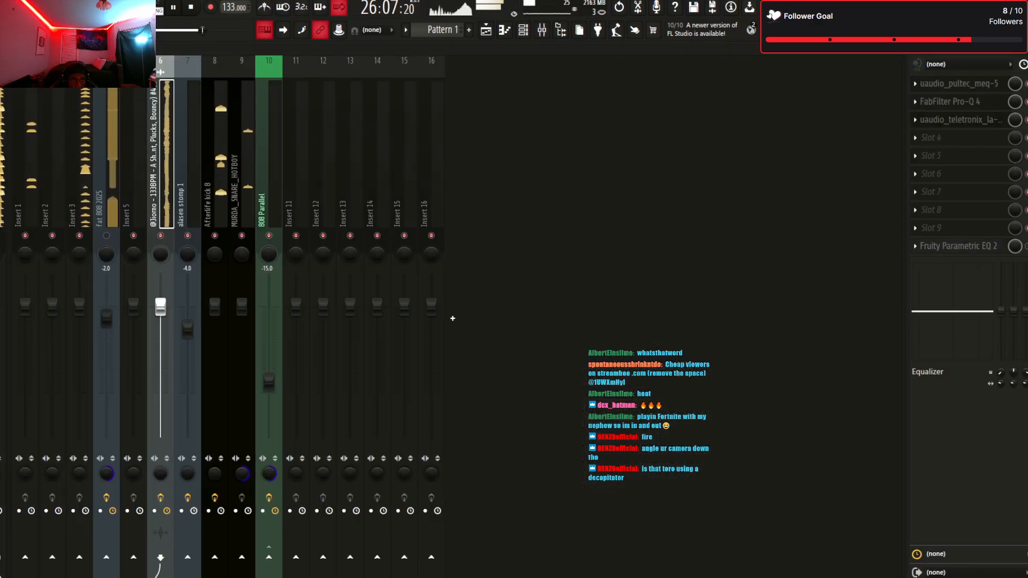
Send the melody to insert 11, named MELODY DELAY, with iZotope DDLY and Fruity Parametric EQ 2, and raise its fader fully during playback
key(space)
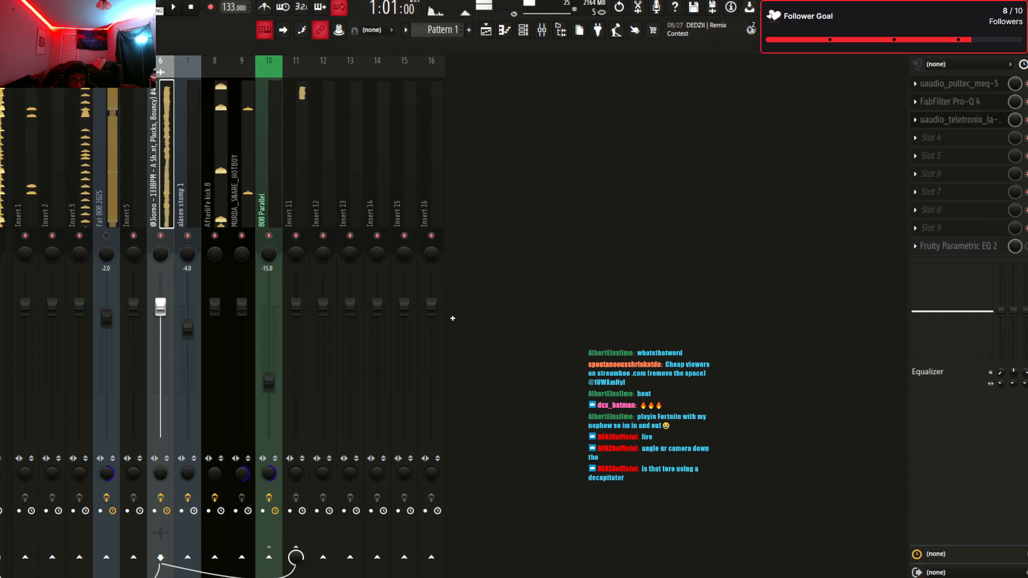
click(296, 396)
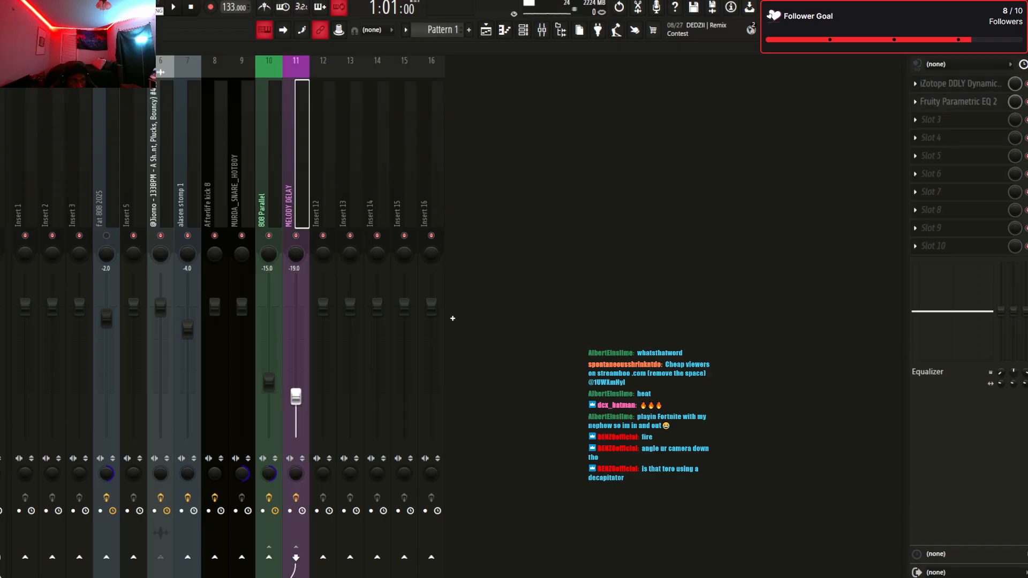
drag(295, 397, 296, 362)
key(space)
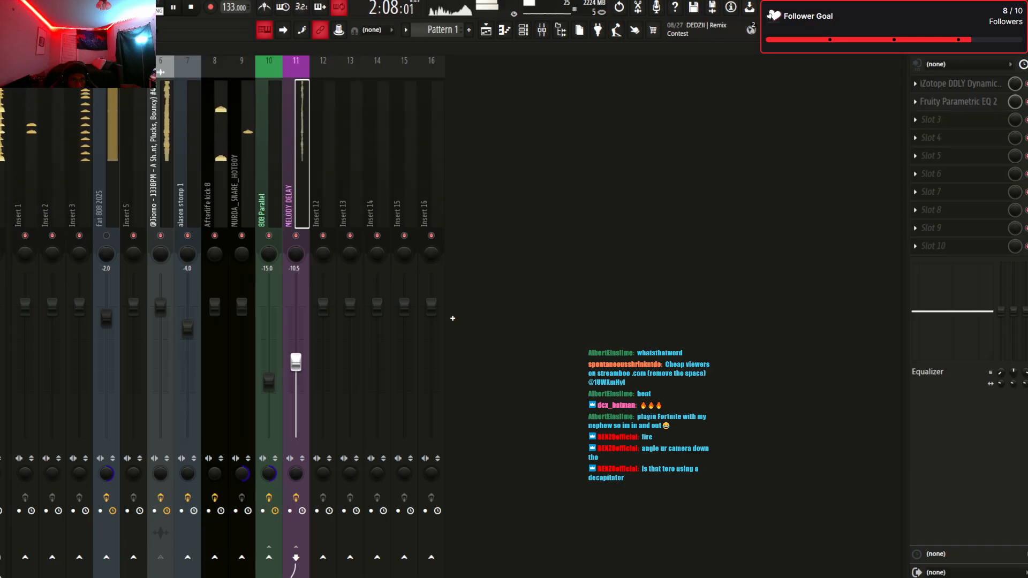
drag(295, 362, 296, 274)
Replace DDLY with MutantDelay on MELODY DELAY, choose the ONLY DELAY preset and set the track's level to -9.6 dB
key(space)
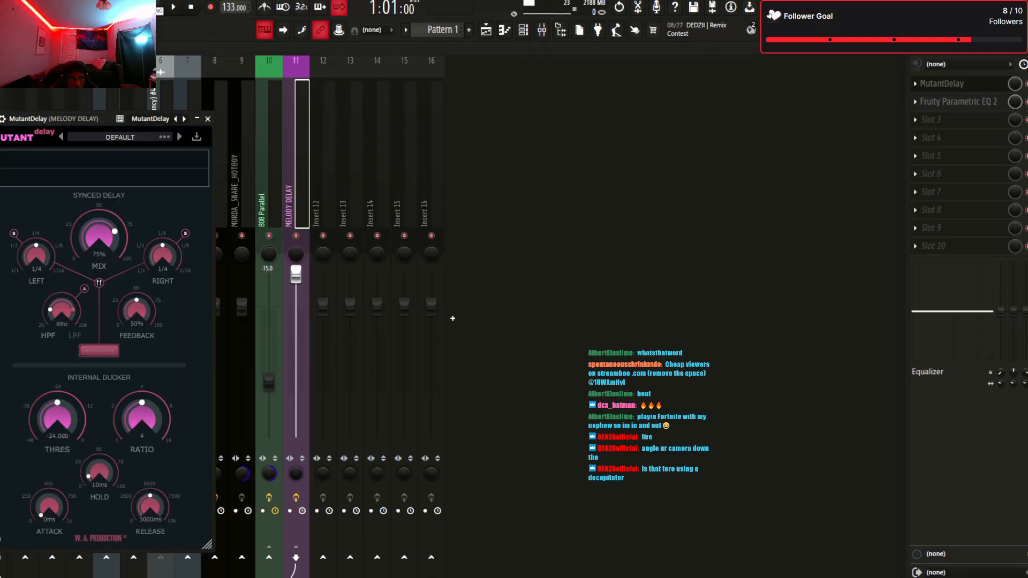
drag(57, 418, 57, 438)
click(179, 136)
click(179, 137)
click(179, 137)
key(space)
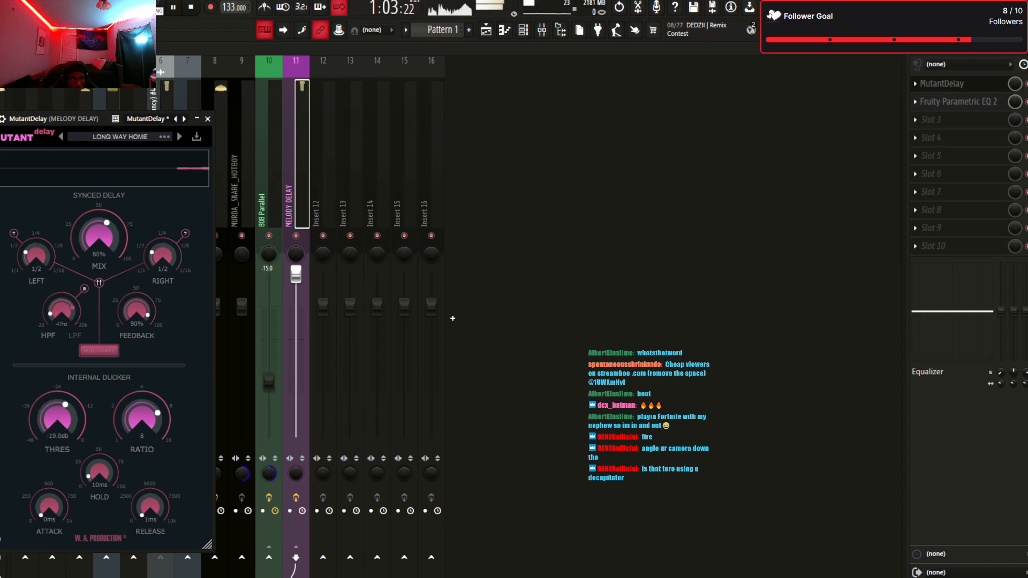
click(179, 136)
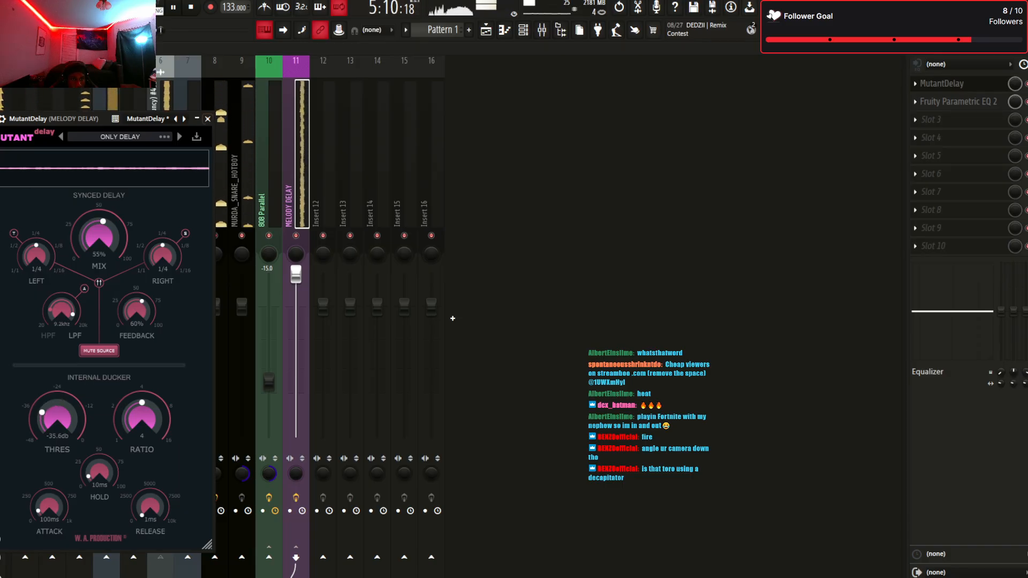
key(Escape)
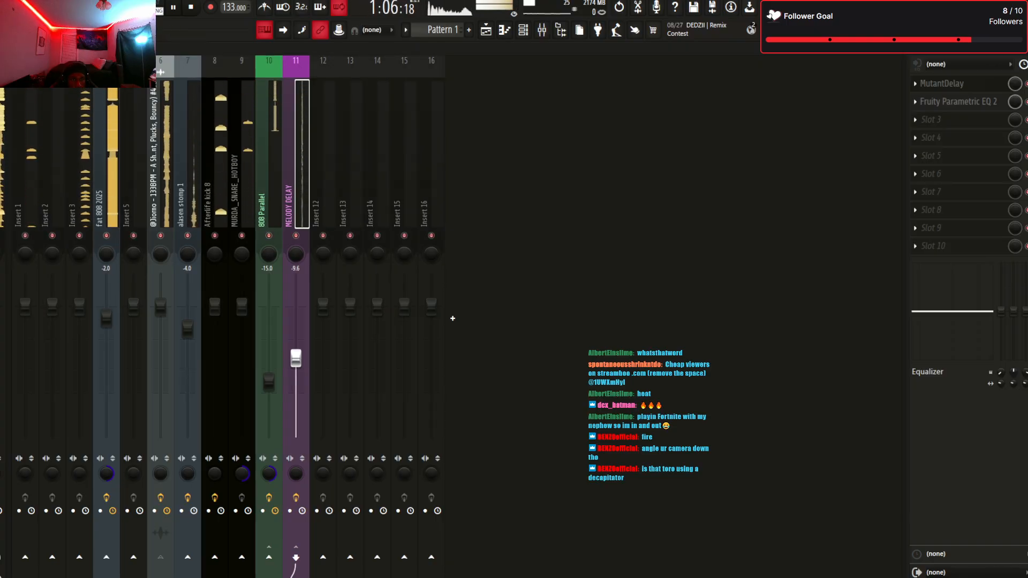
Lower the fat 808 track's level to about -3 dB
click(106, 193)
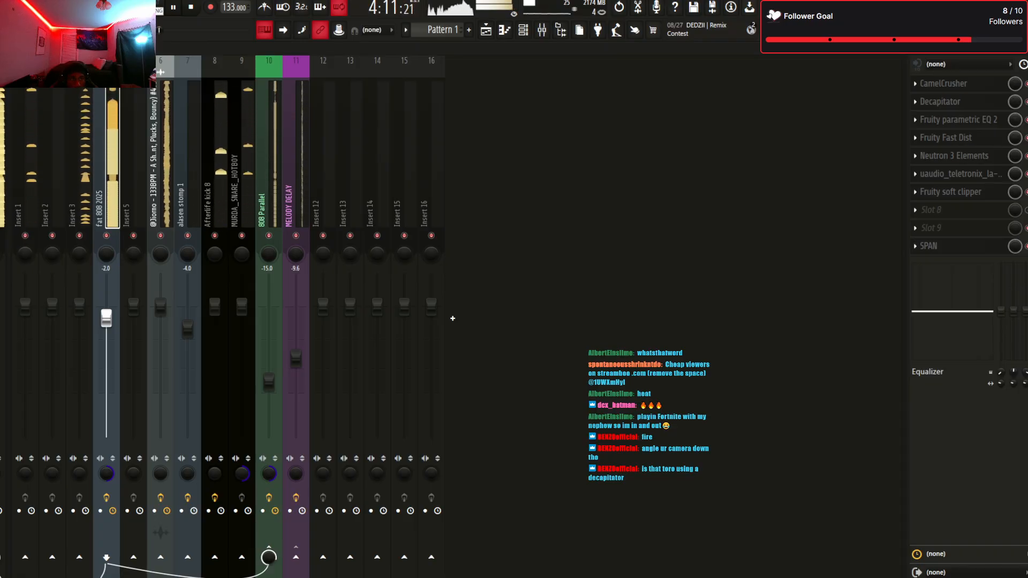
drag(106, 318, 106, 326)
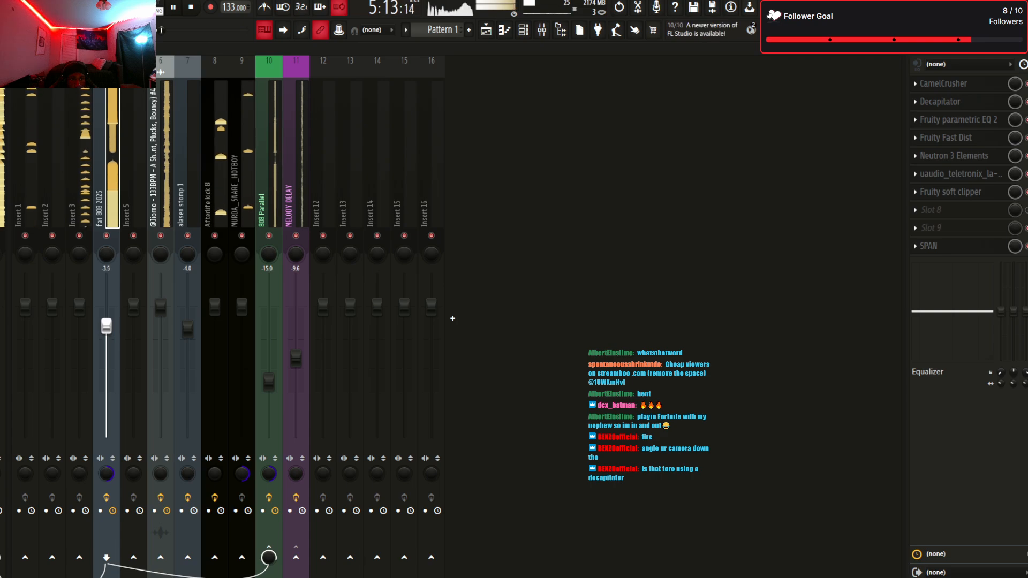
Remove Fruity Parametric EQ 2 from the melody track's tenth effect slot
key(Right)
key(Right)
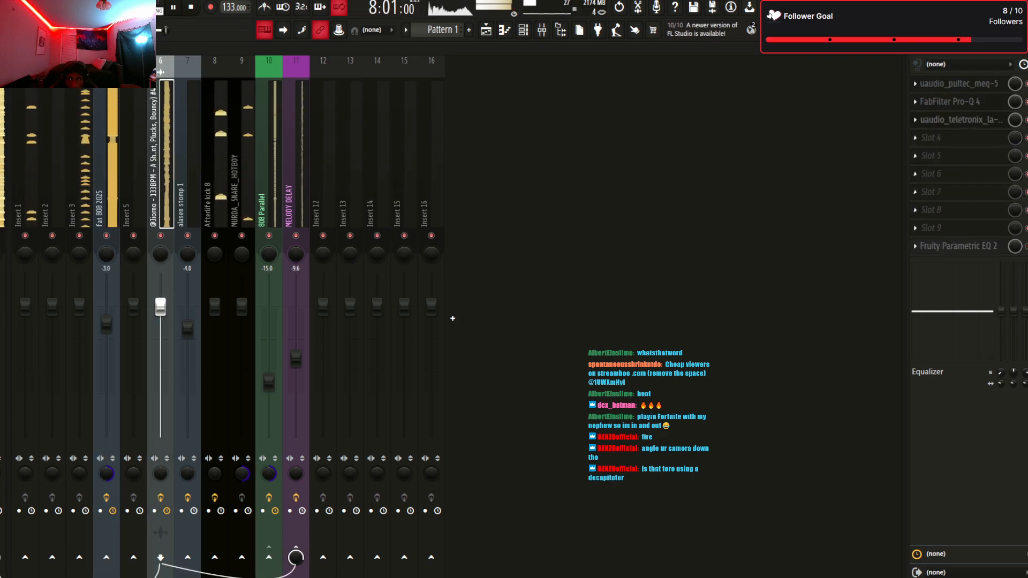
click(933, 247)
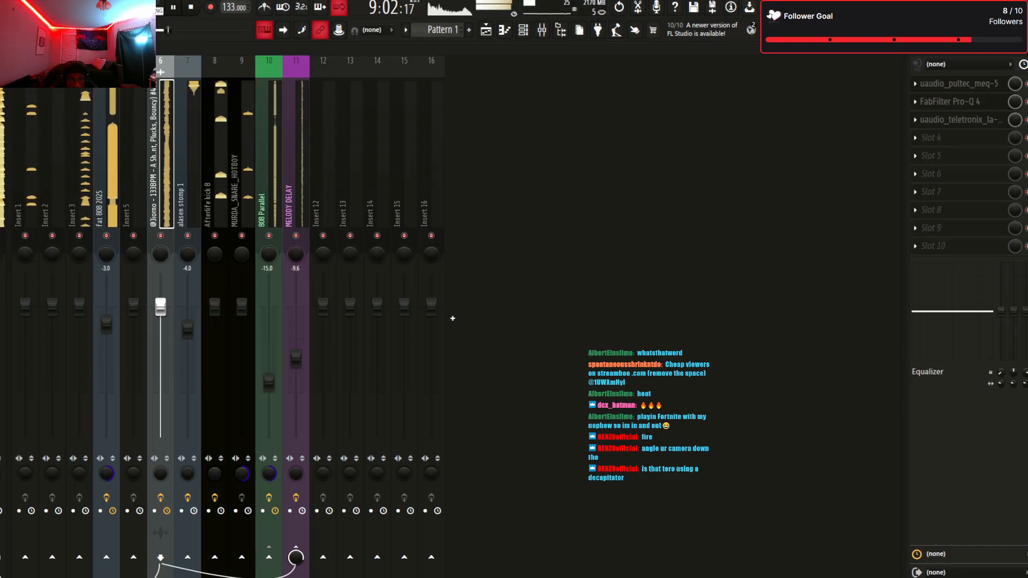
Check Fruity Parametric EQ 2 on the master during playback, return to the playlist and stop the beat
click(542, 30)
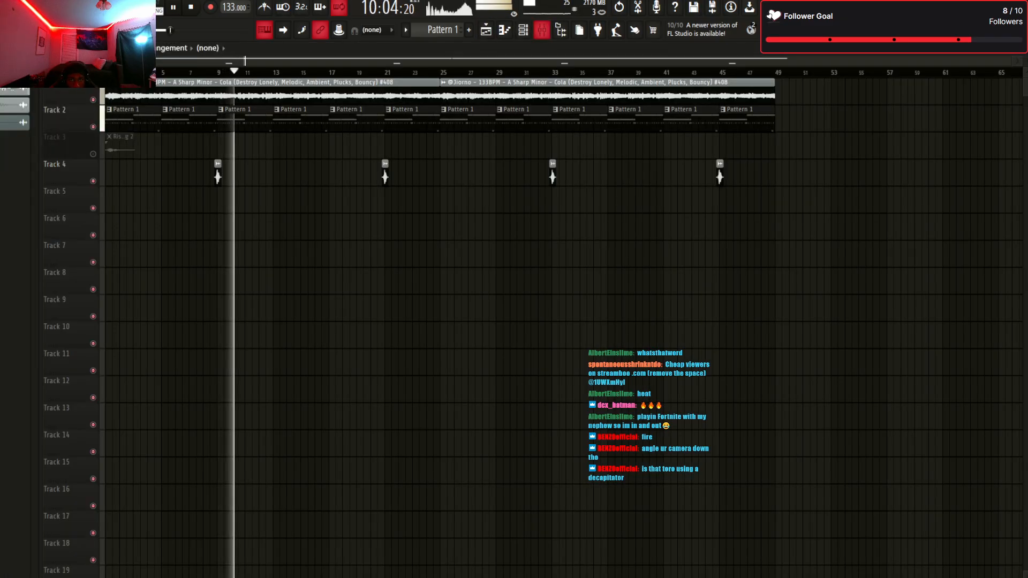
key(F9)
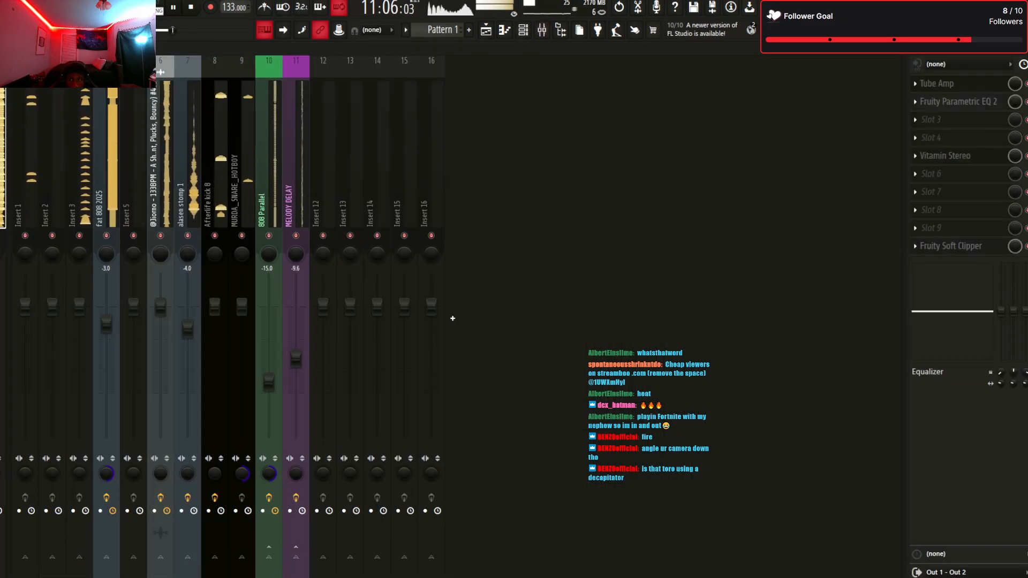
click(958, 102)
click(958, 101)
click(1026, 102)
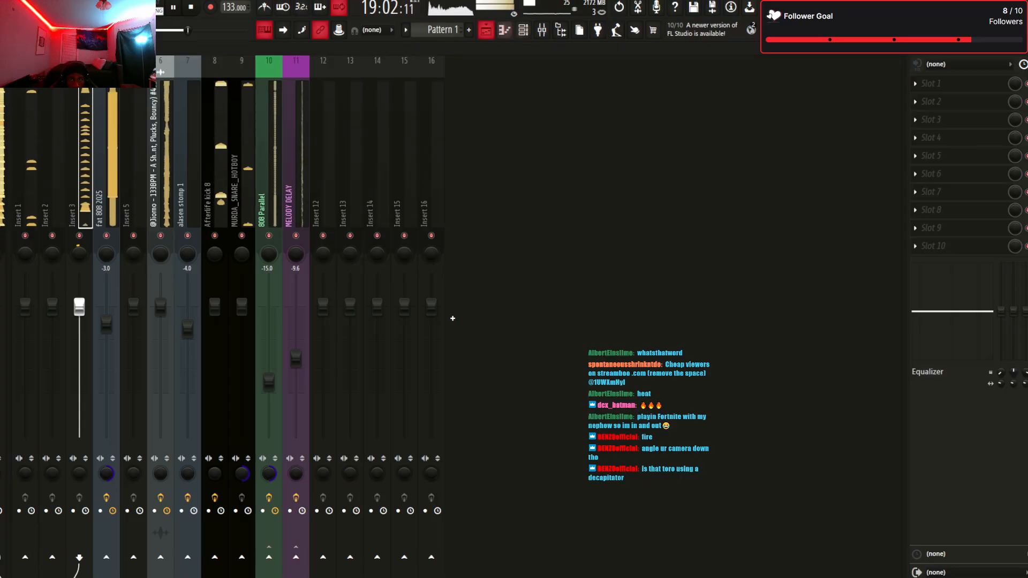
key(F9)
key(space)
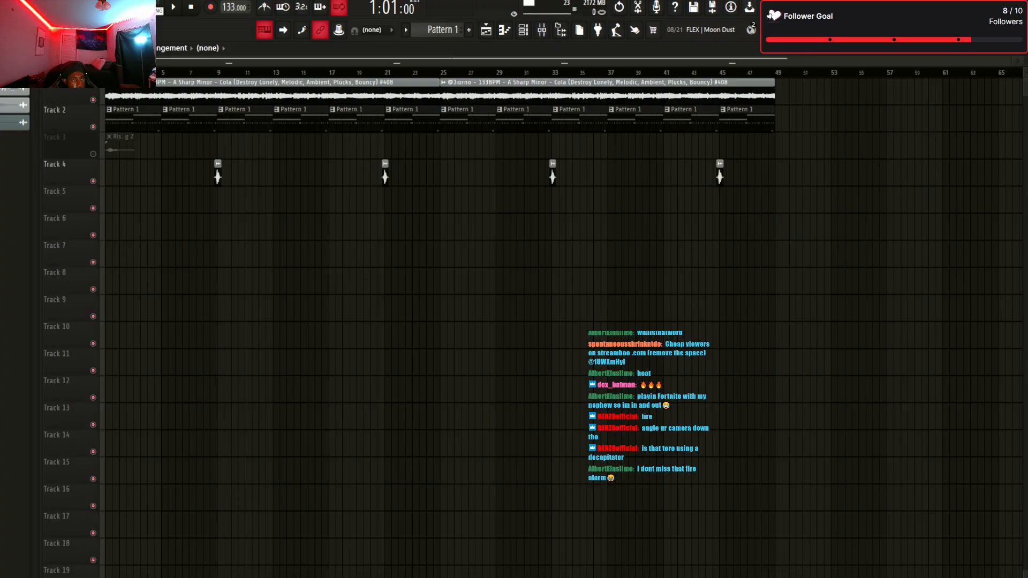
Open the project of the Pluto 133BPM Am beat and show its full arrangement in the playlist
key(Delete)
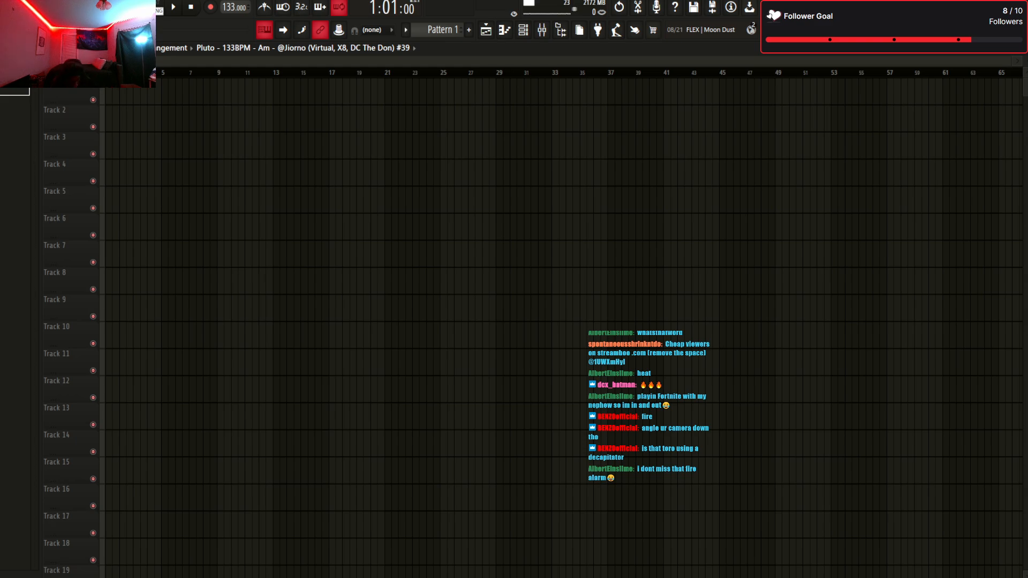
key(Up)
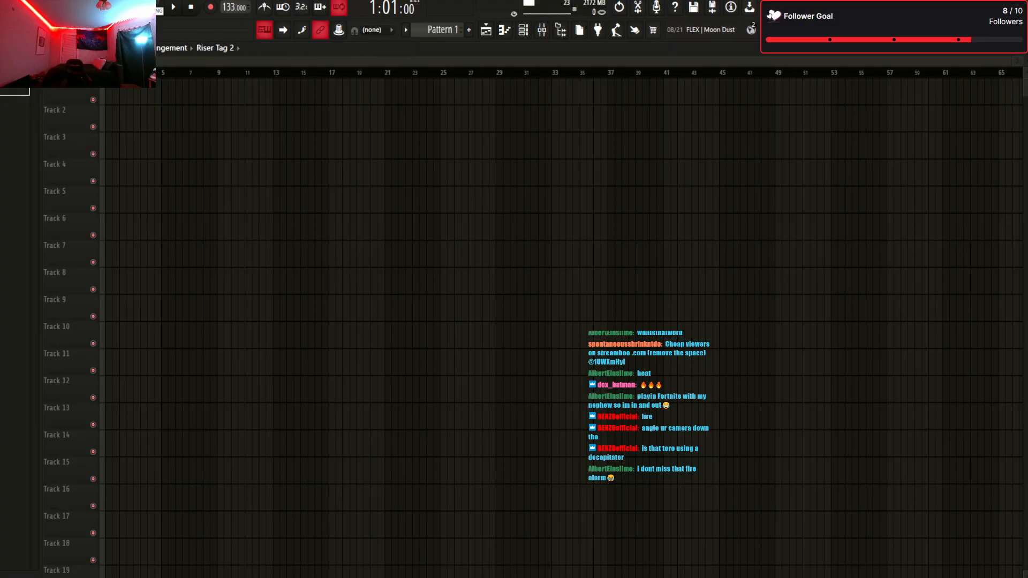
key(Down)
key(Down)
scroll(562, 327, down, 3)
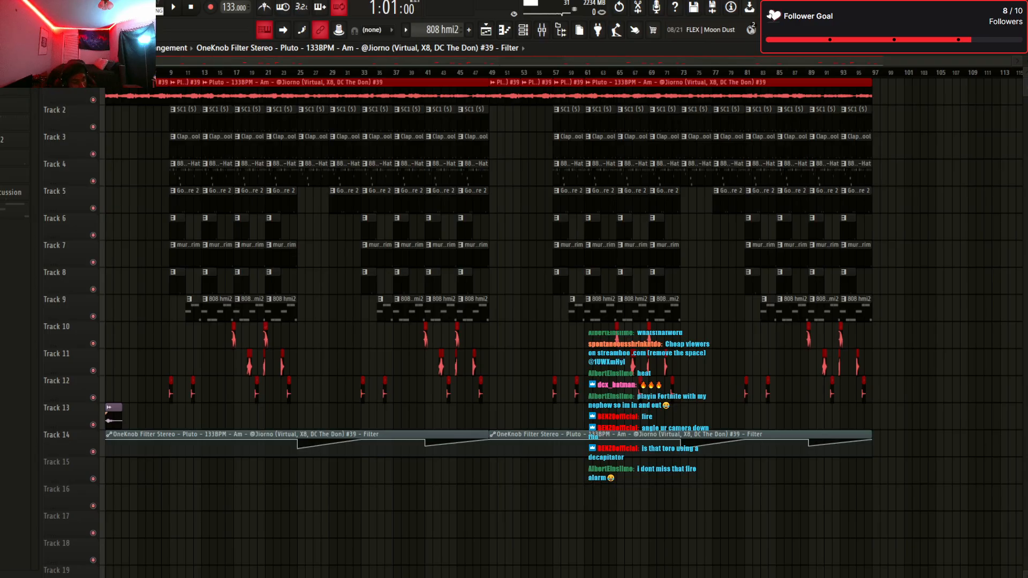
Play the Pluto arrangement from bar 7 and stop playback after reviewing it
click(153, 73)
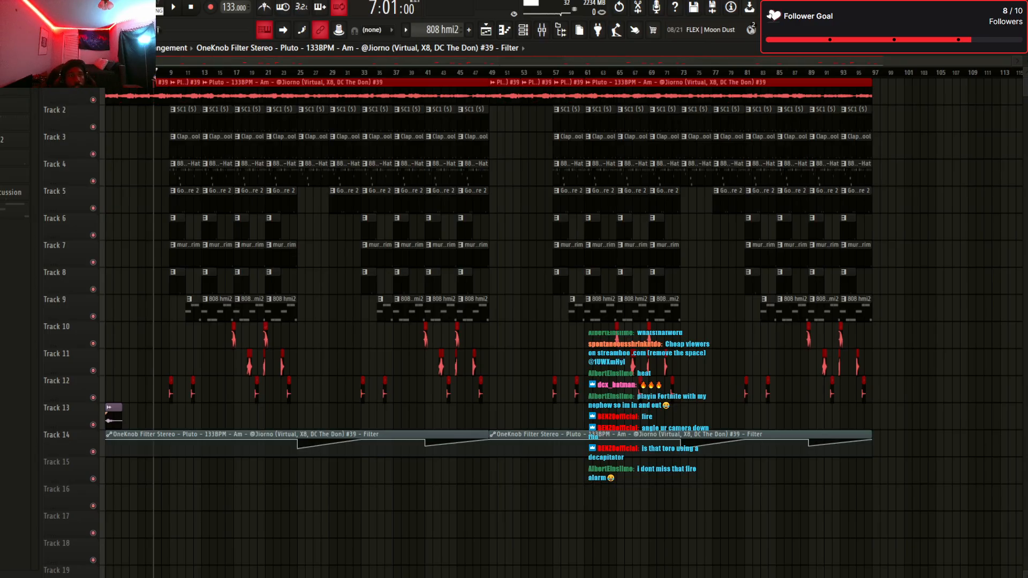
key(space)
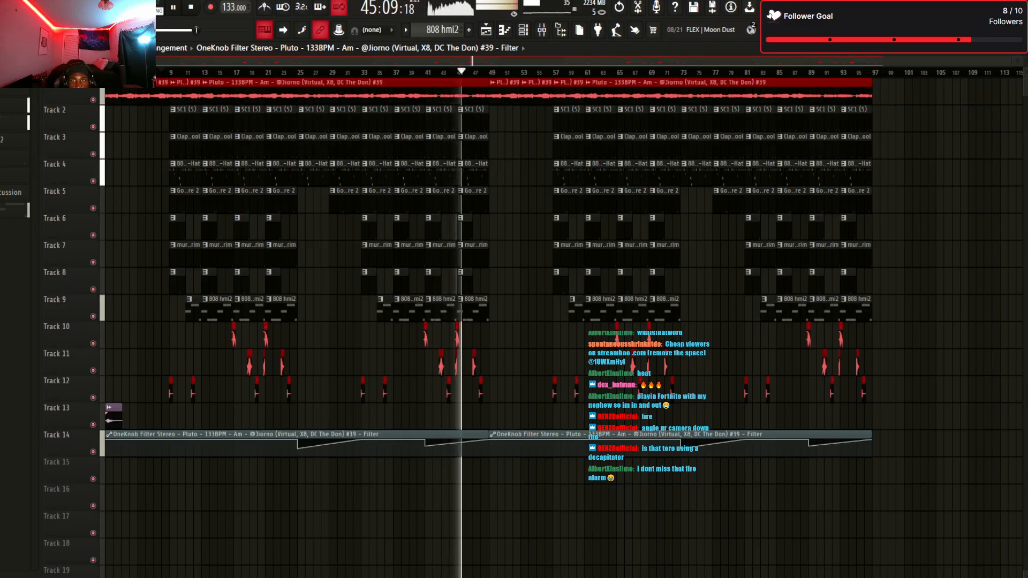
key(space)
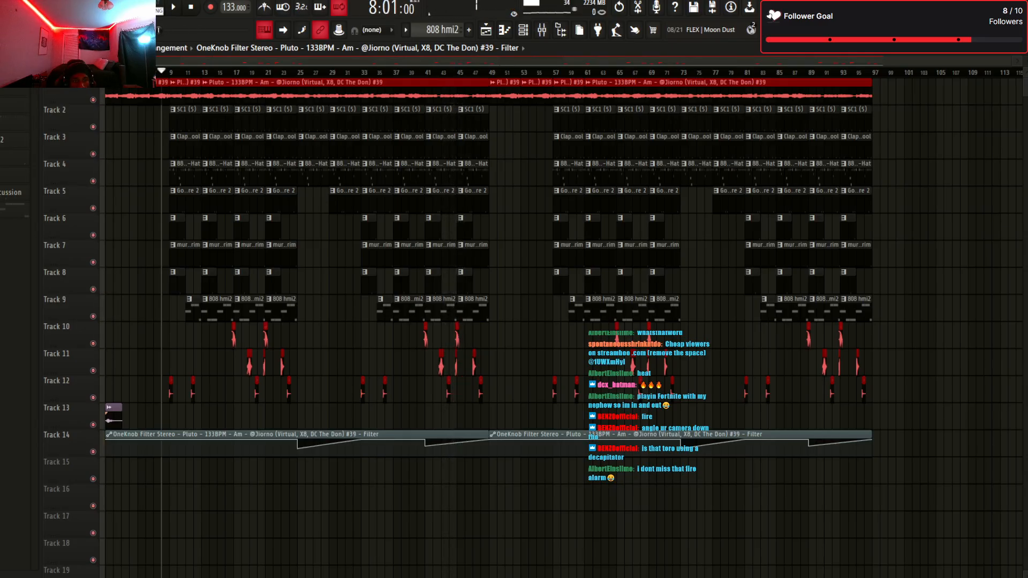